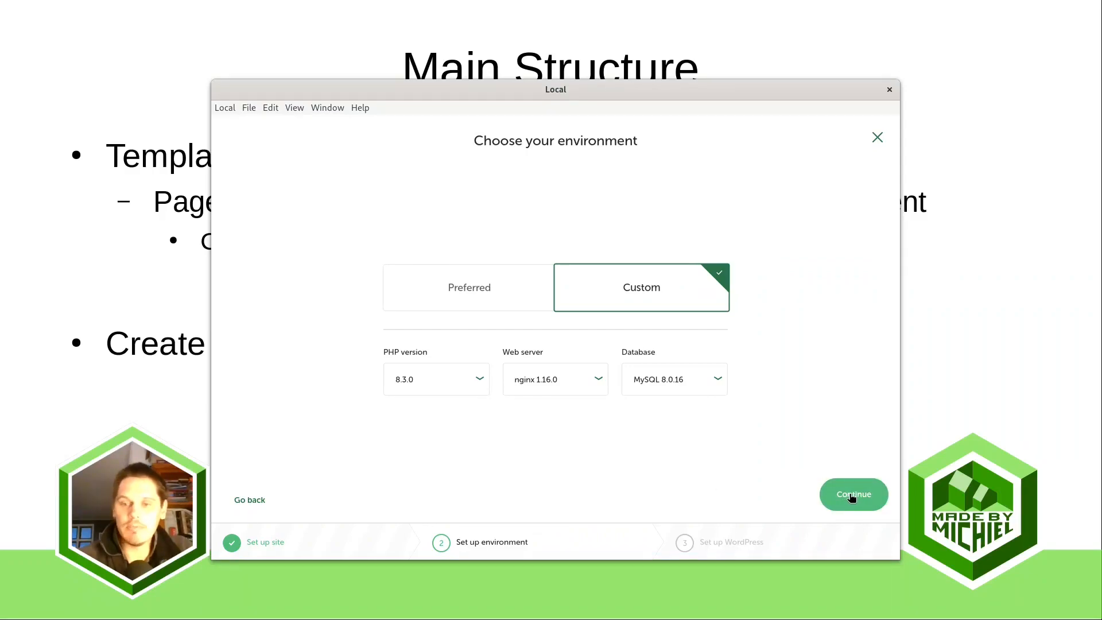
left_click(852, 497)
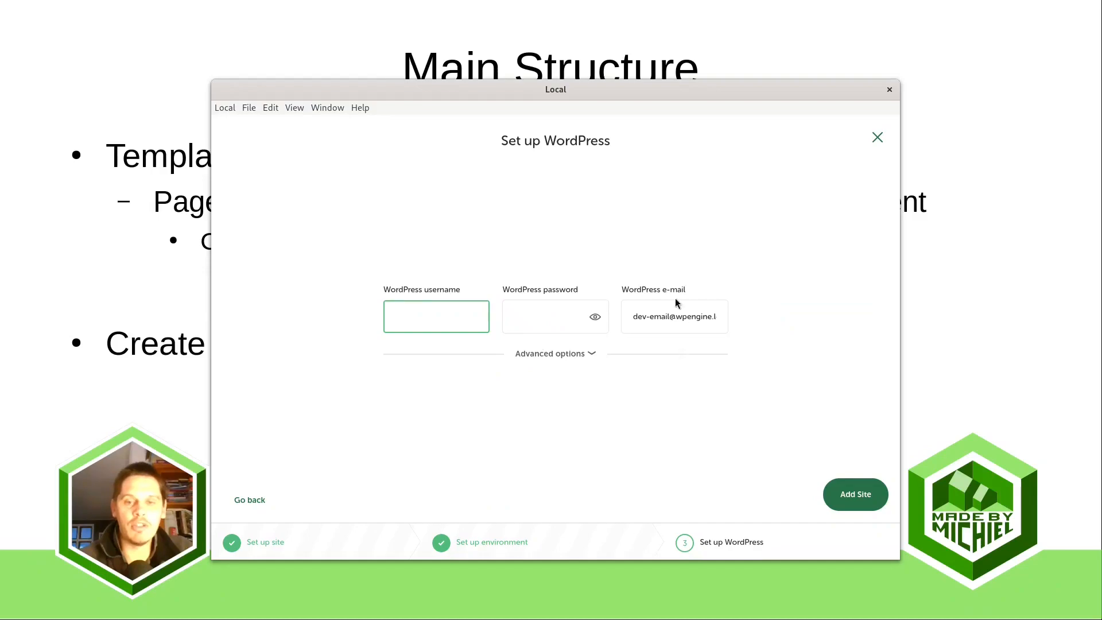
left_click_drag(634, 316, 774, 314)
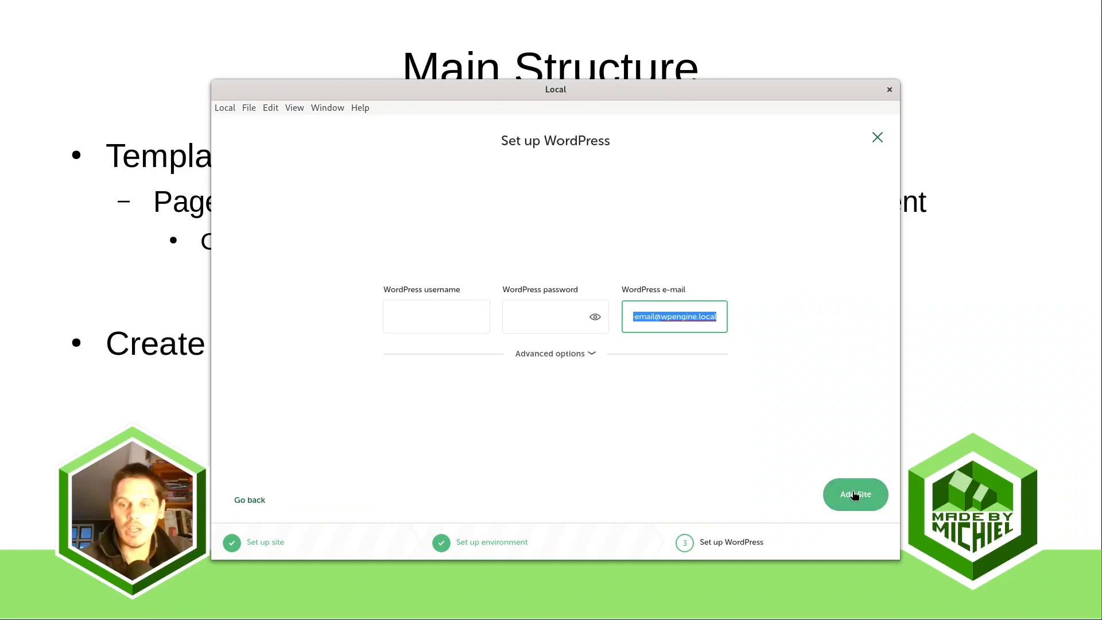
left_click(877, 137)
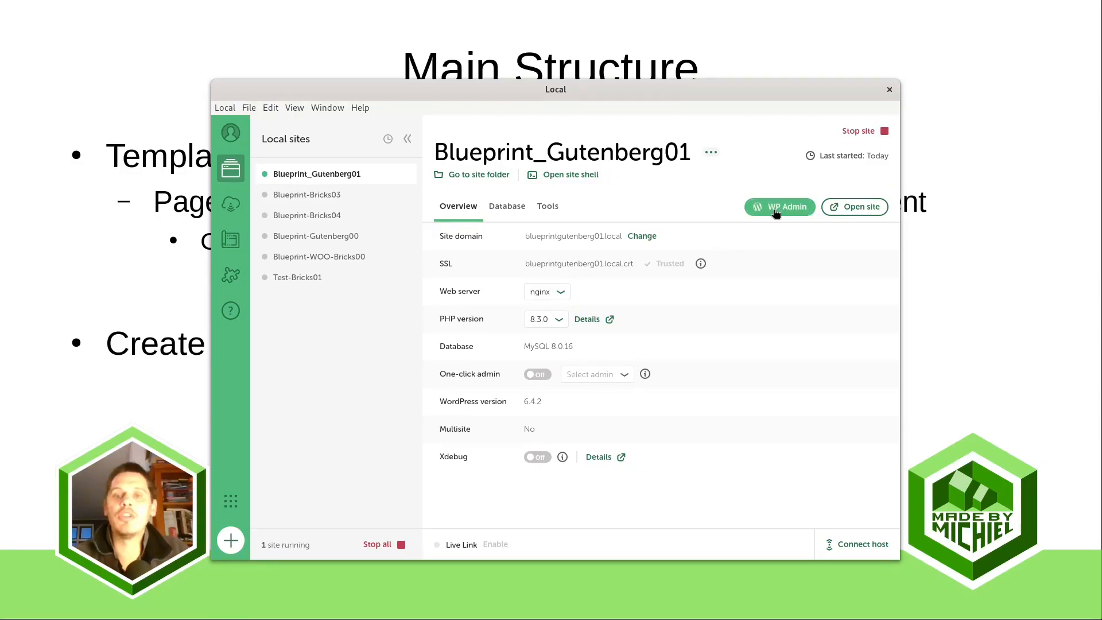
Switch to the Blueprint_Gutenberg01 WordPress dashboard in Firefox and check the installed plugins
key("super")
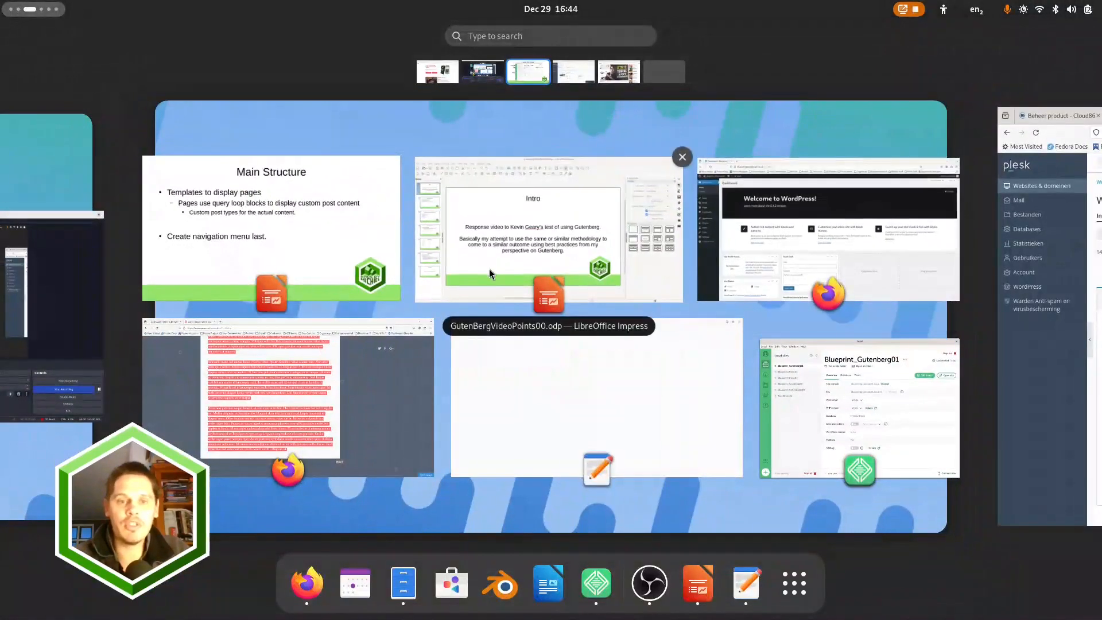
left_click(824, 202)
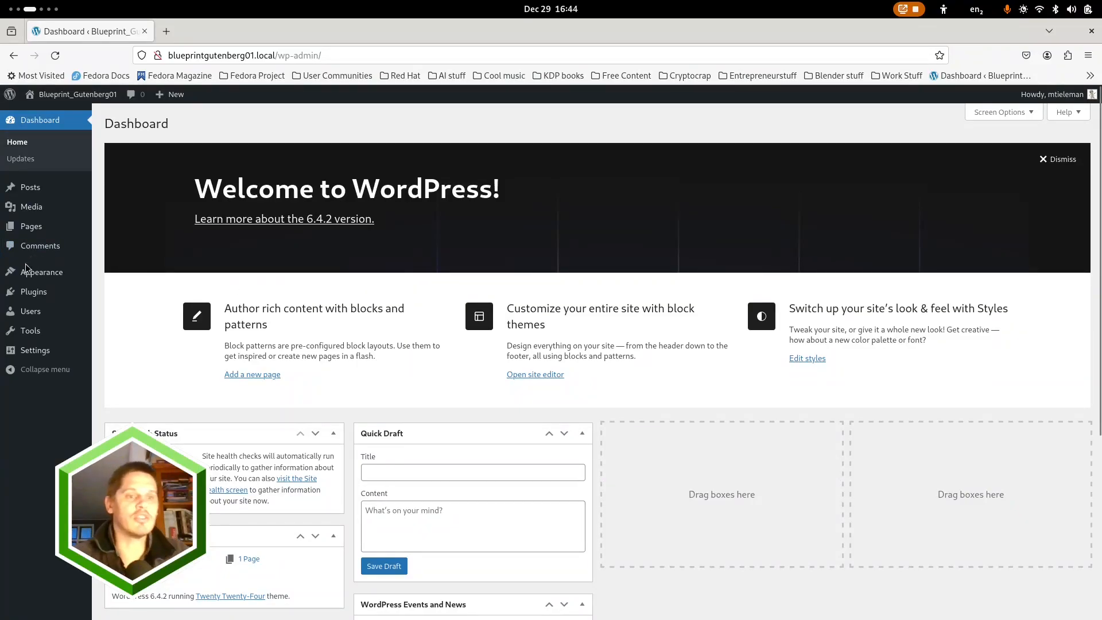
mouse_move(33, 294)
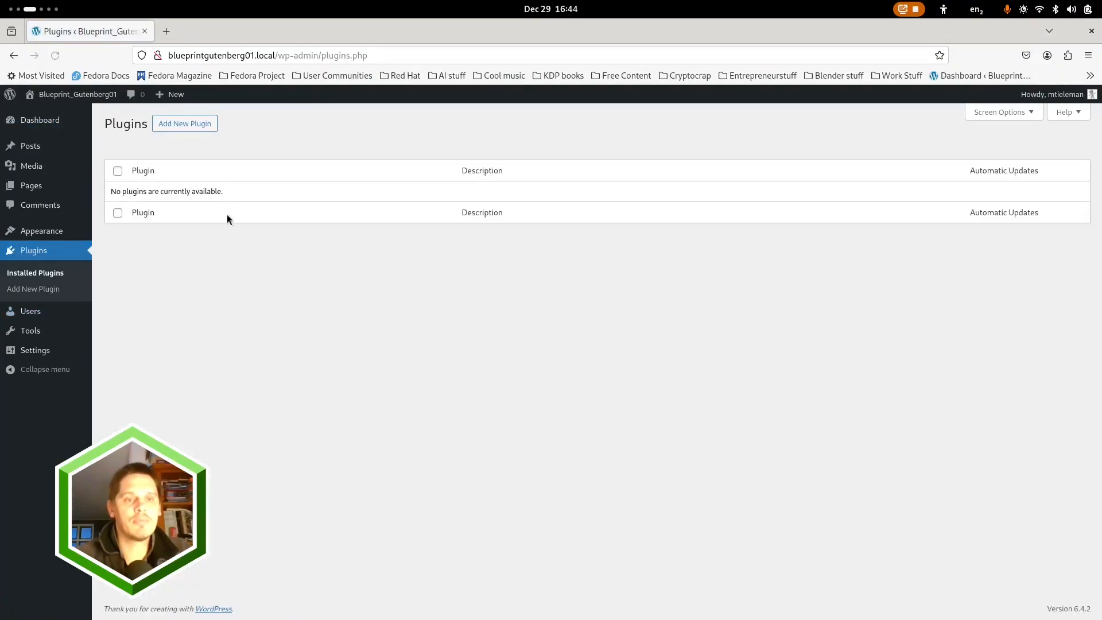
mouse_move(36, 168)
Open Sample Page in the block editor without the welcome guide and show its block list view
left_click(33, 188)
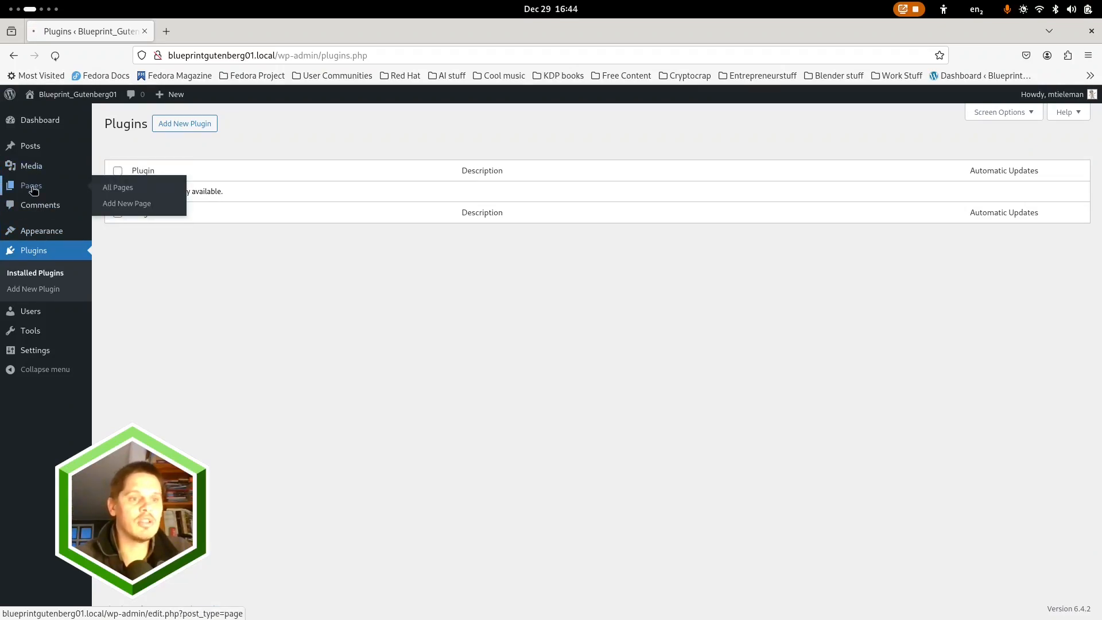
left_click(147, 244)
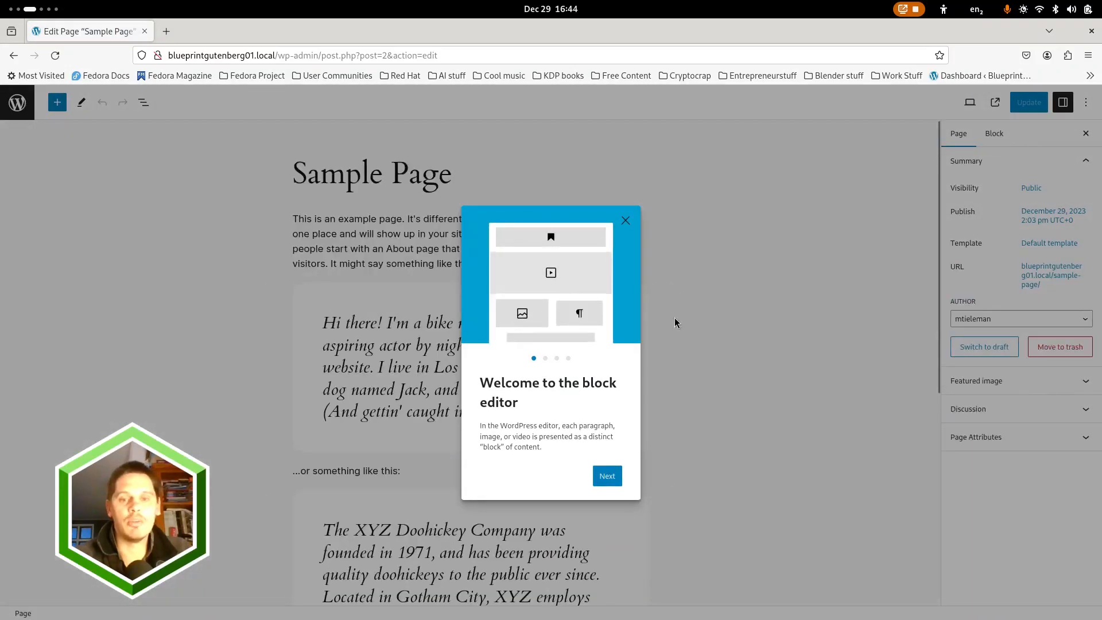
left_click(697, 322)
left_click(144, 102)
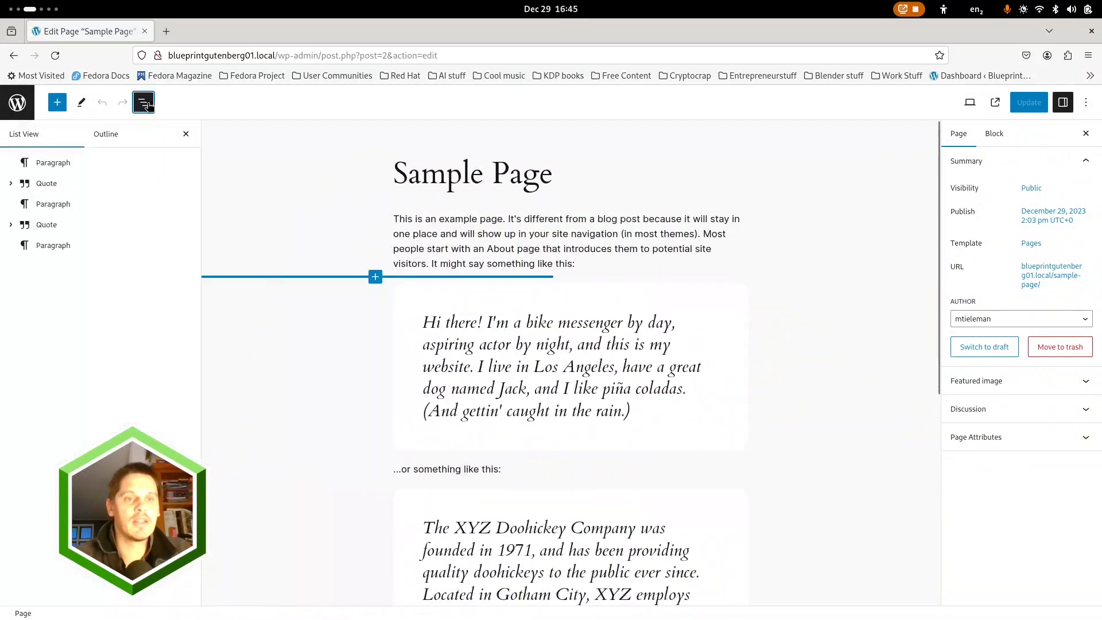
Delete the first and the last paragraph blocks of Sample Page
left_click(188, 163)
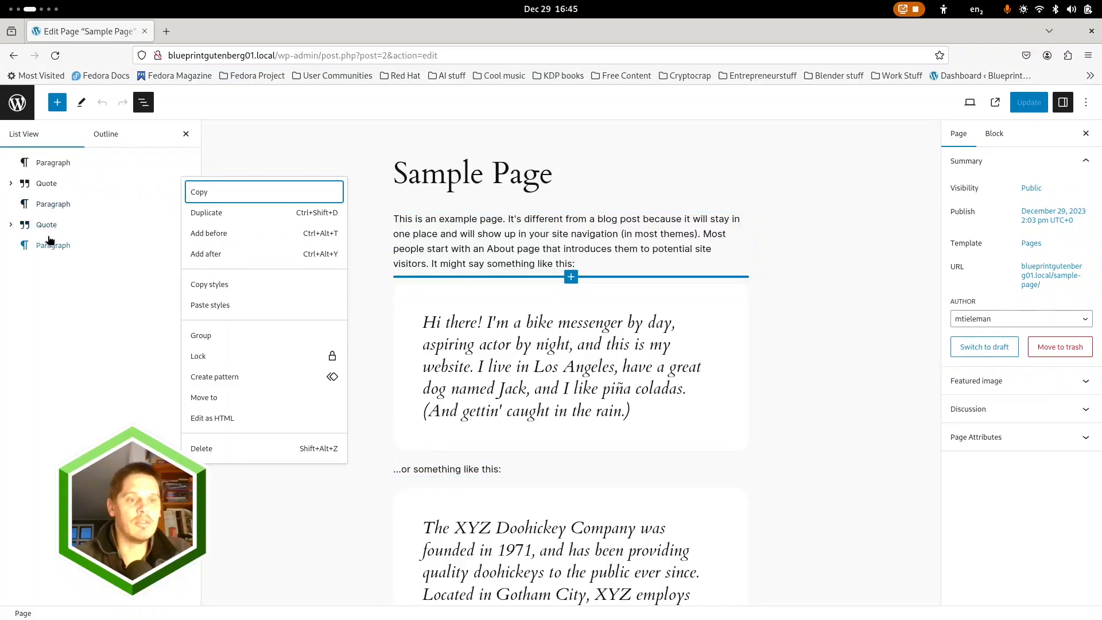
left_click(49, 241)
left_click(62, 167, "shift")
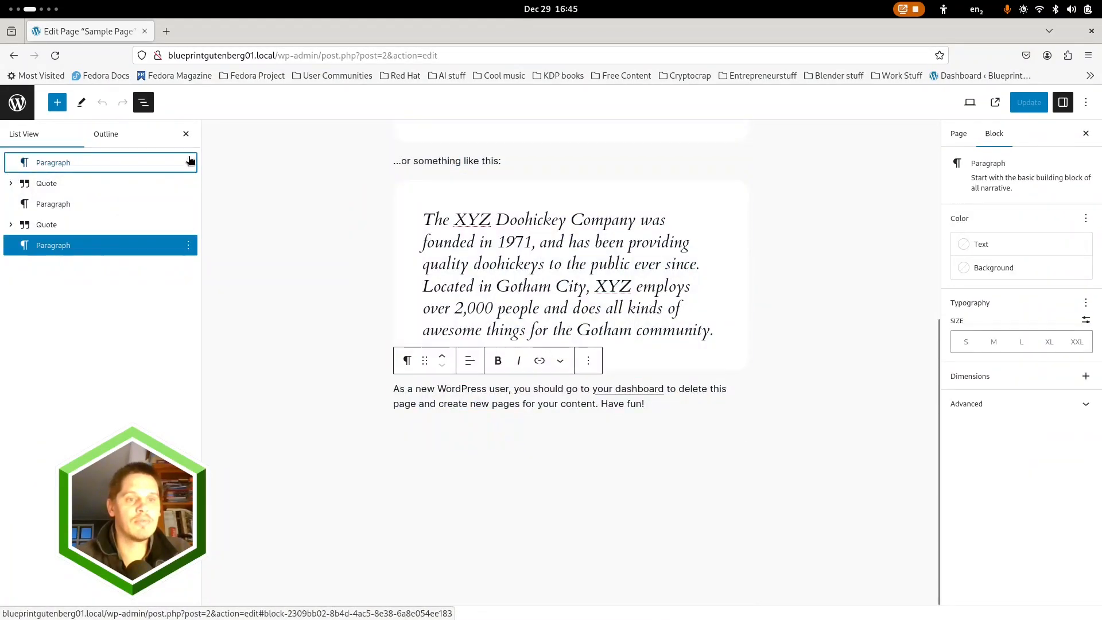
left_click(186, 166)
left_click(185, 166)
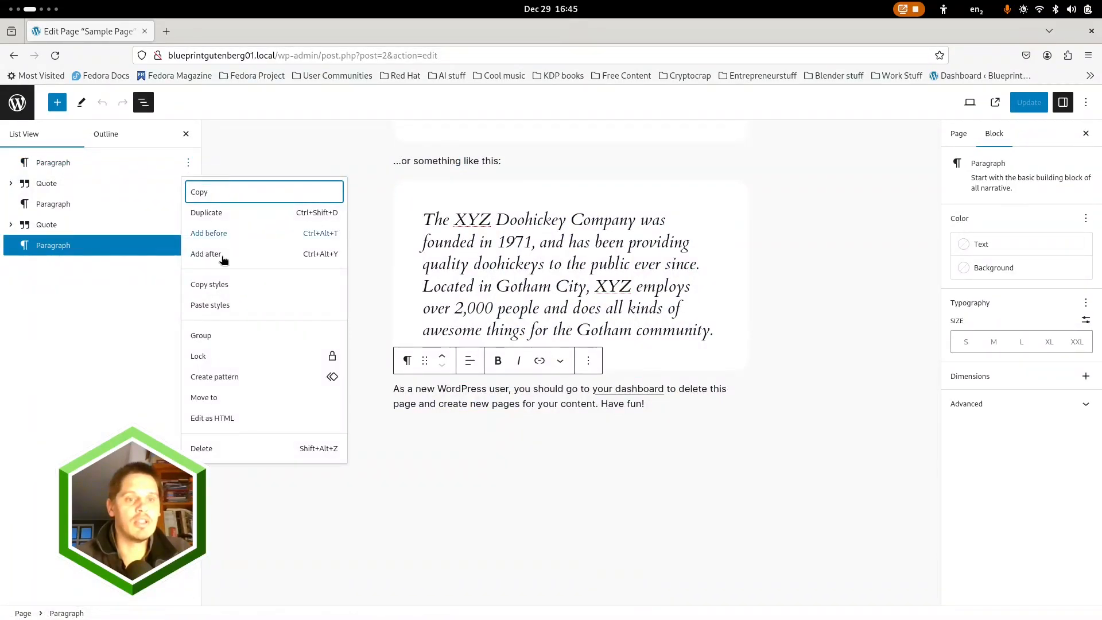
left_click(220, 445)
left_click(188, 224)
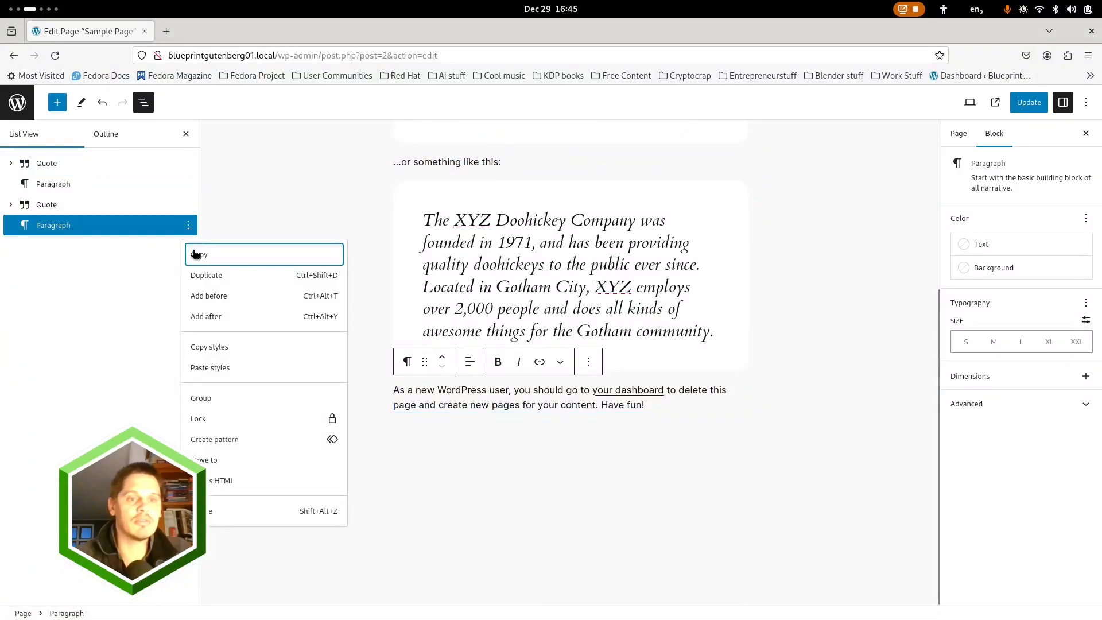
left_click(225, 512)
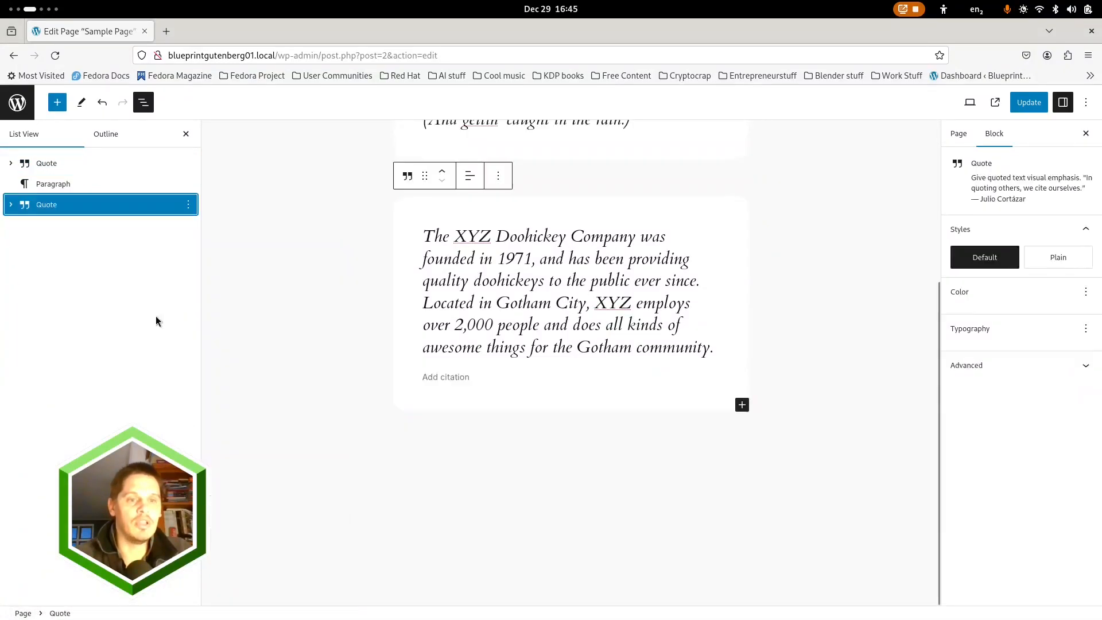
Delete both quote blocks and the "…or something like this:" paragraph so that no sample content is left
left_click(188, 205)
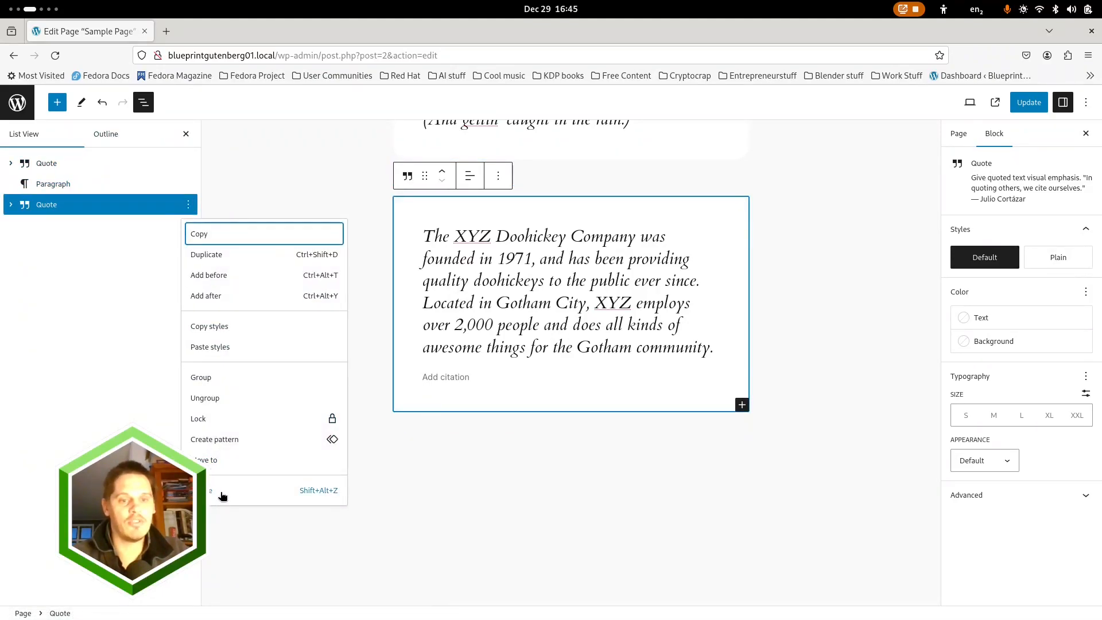
left_click(223, 493)
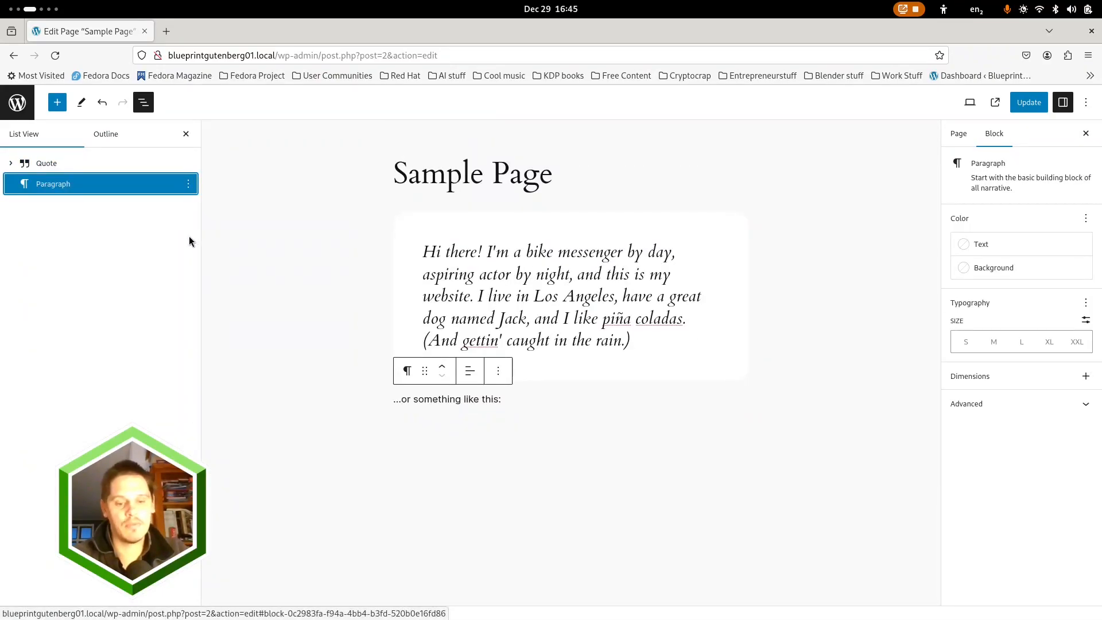
left_click(167, 163)
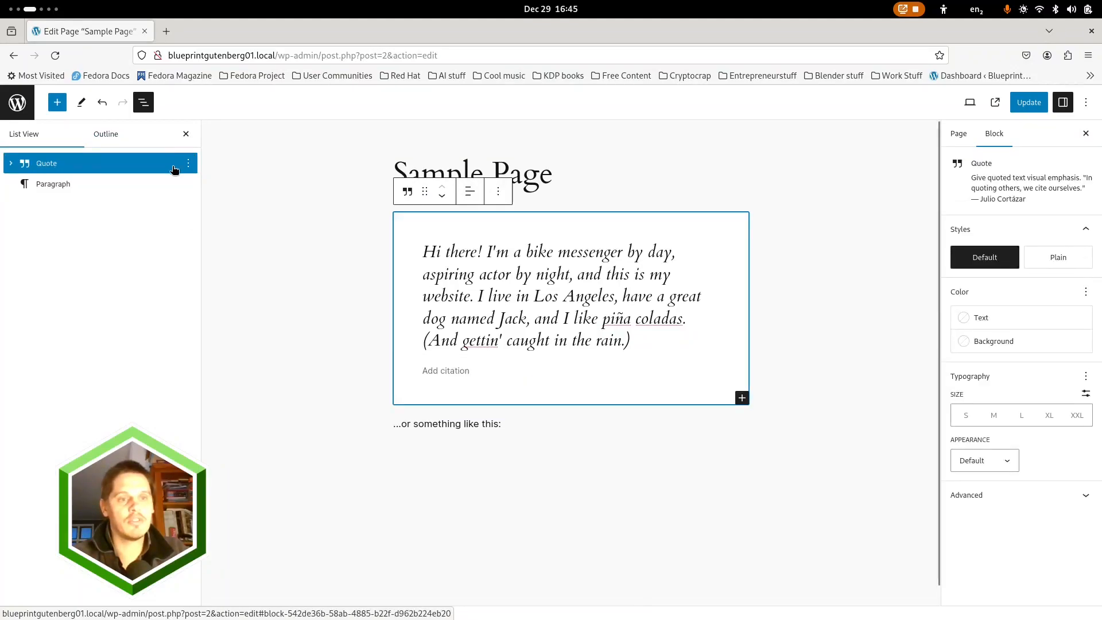
left_click(189, 164)
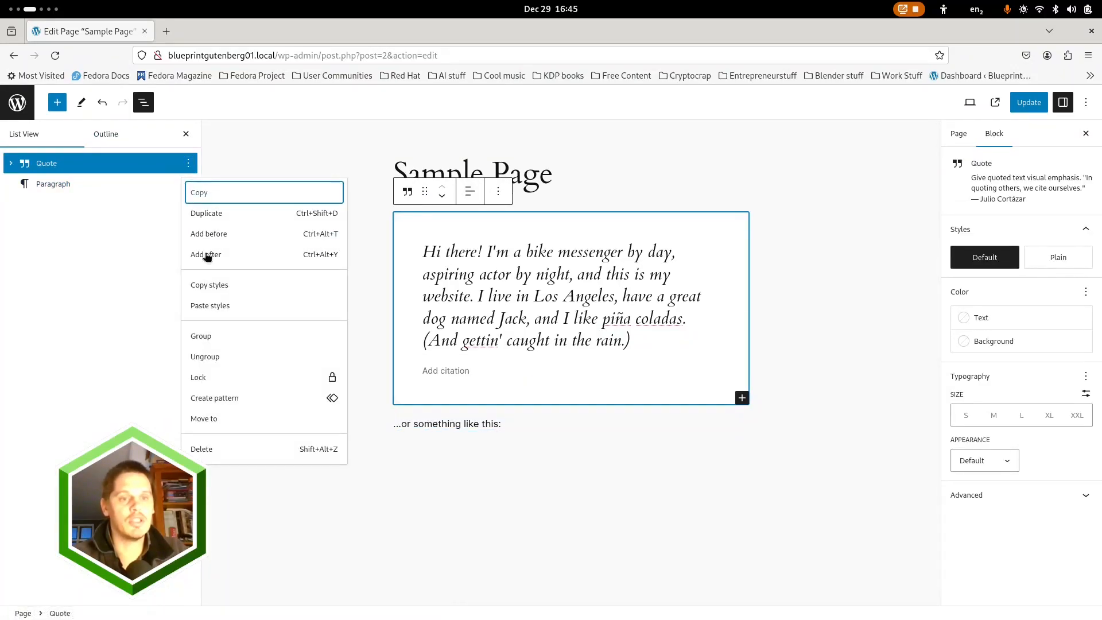
left_click(223, 449)
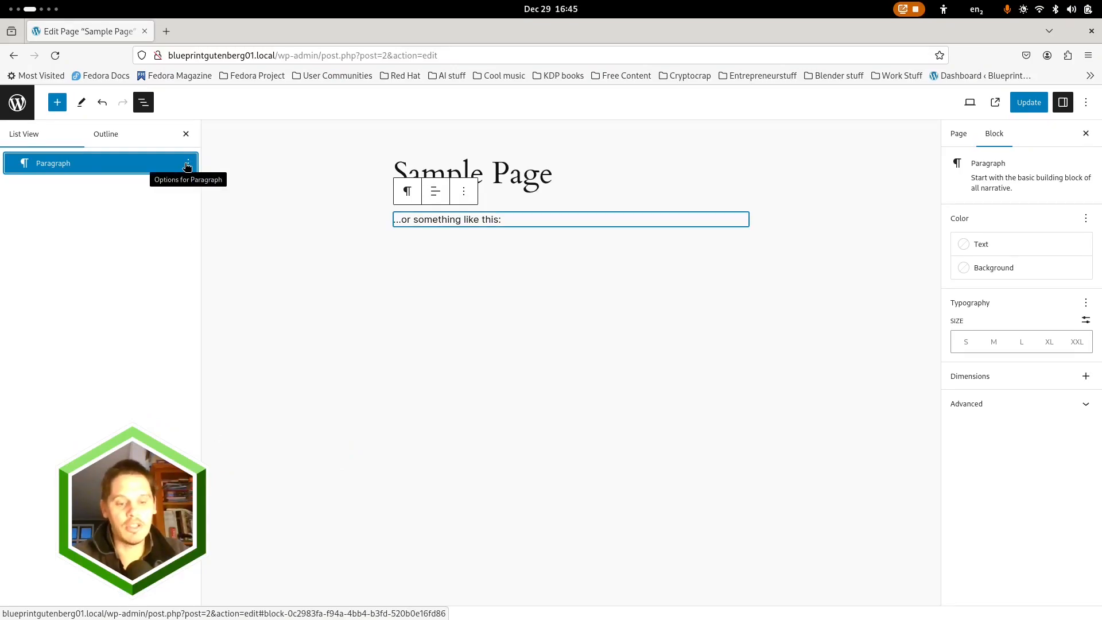
key("Delete")
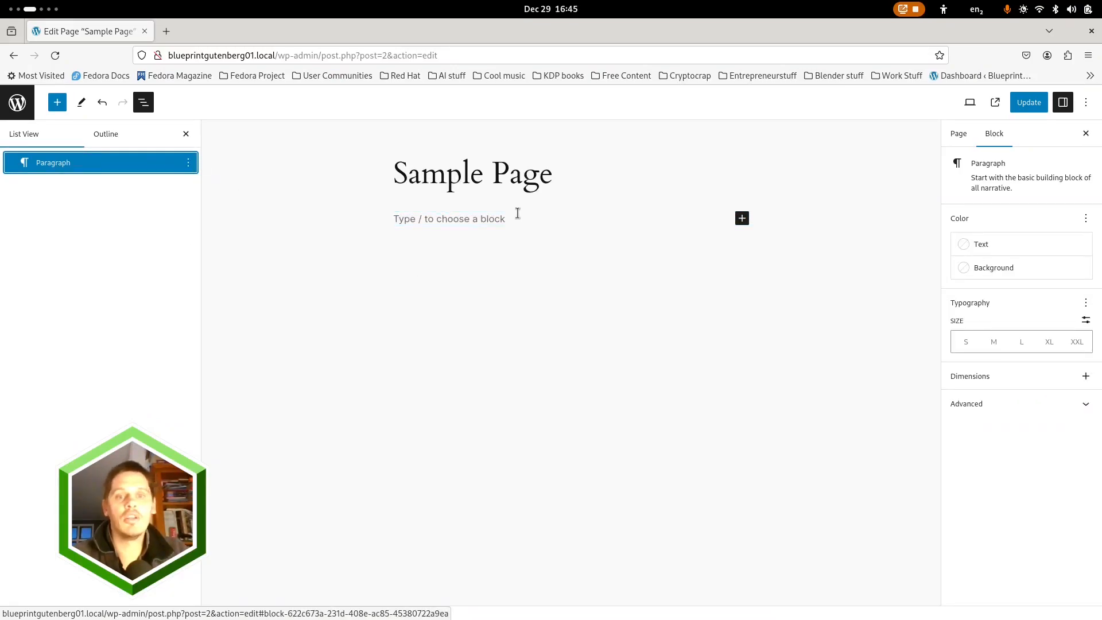
Rename the page "Test Page", update it and return to the list of pages
left_click(476, 176)
key("ctrl+a")
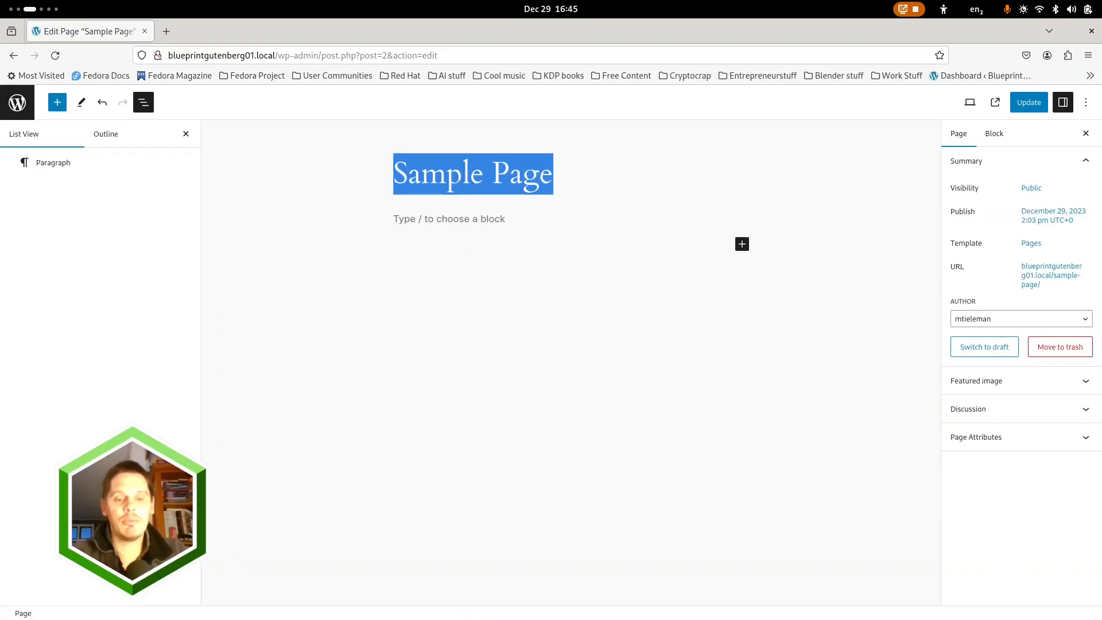
type("Test P")
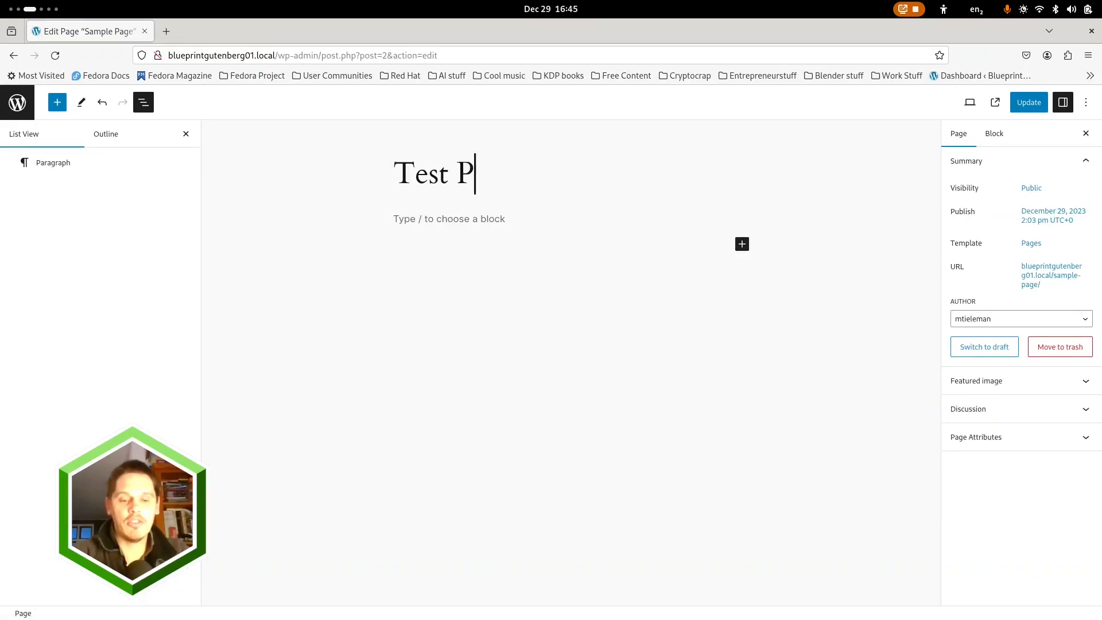
type("age")
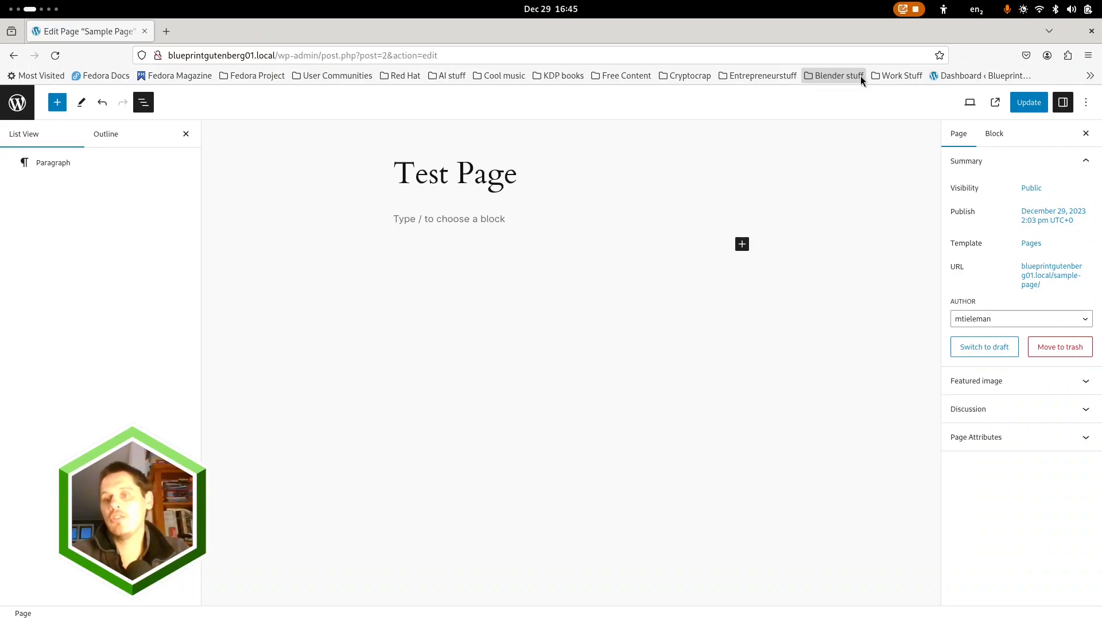
left_click(1028, 105)
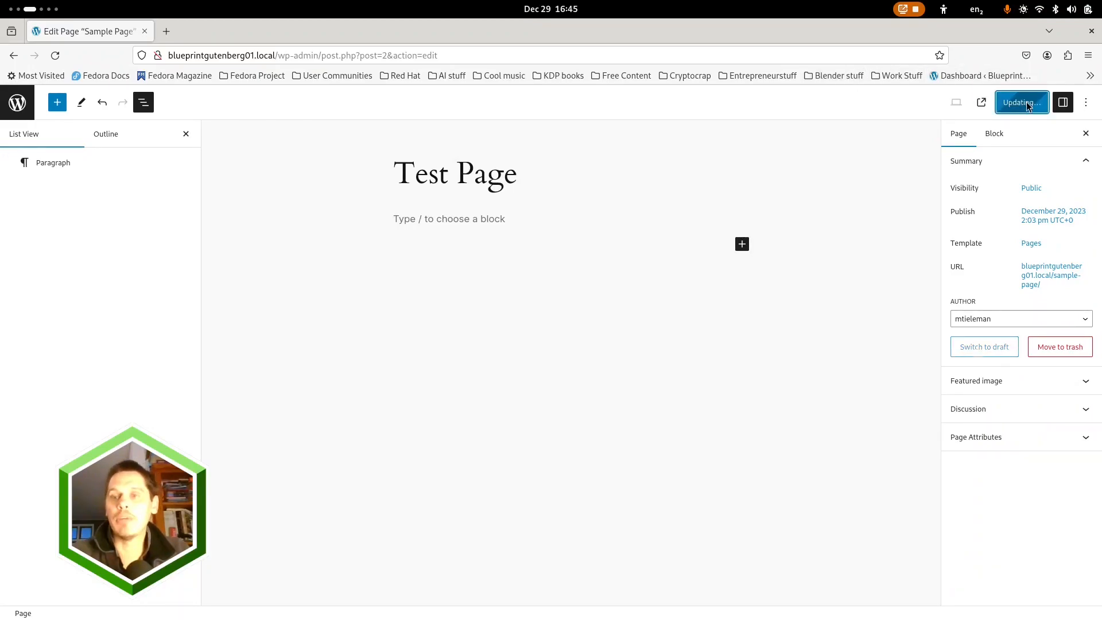
left_click(18, 102)
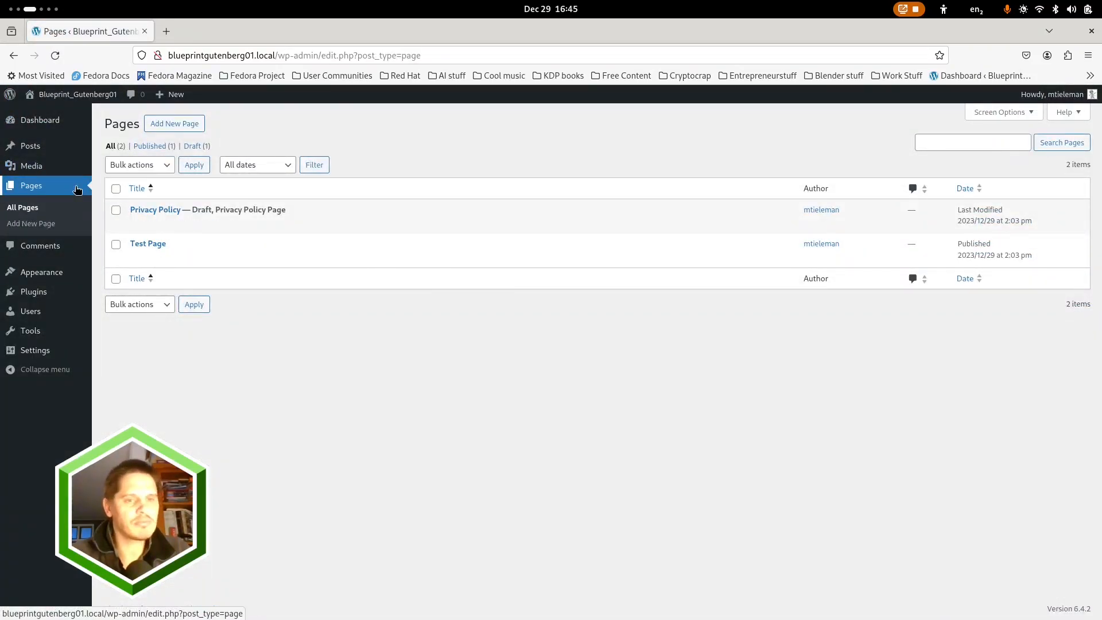
Switch to the Impress presentation and advance to the "Starting from Vanilla Wordpress" slide
key("super")
left_click(209, 189)
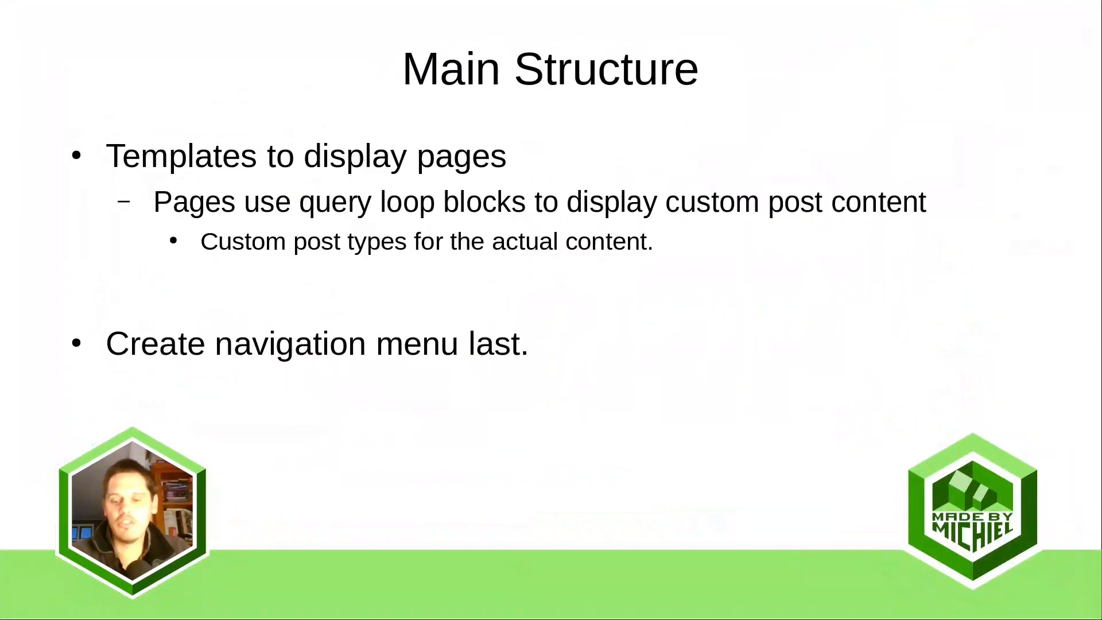
key("Right")
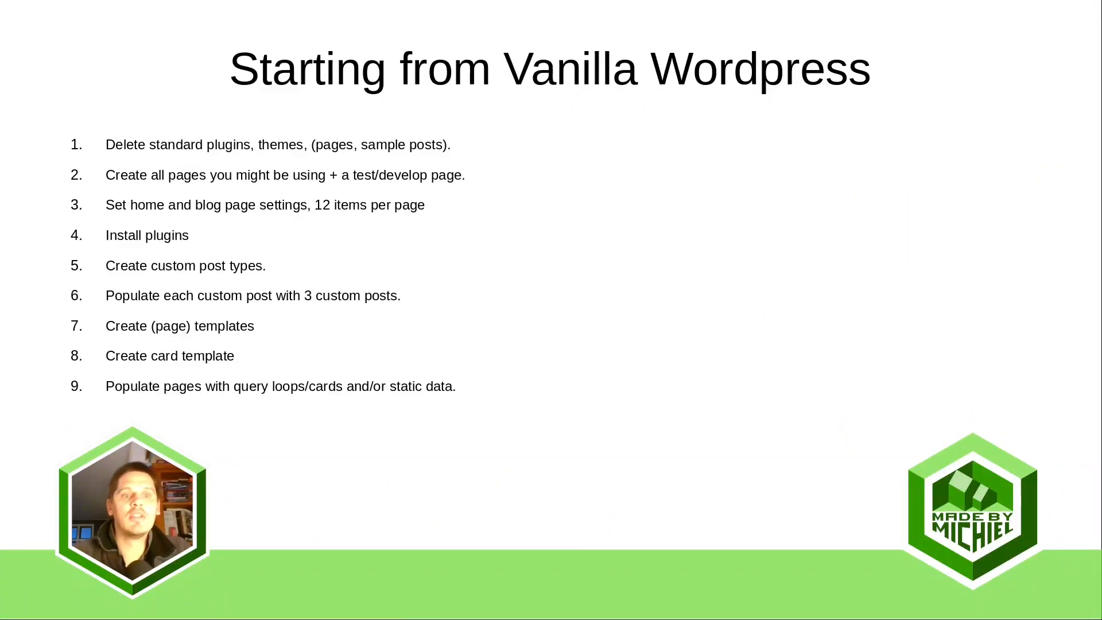
Switch back to WordPress in Firefox and delete the Twenty Twenty-Three theme from the installed themes
key("super")
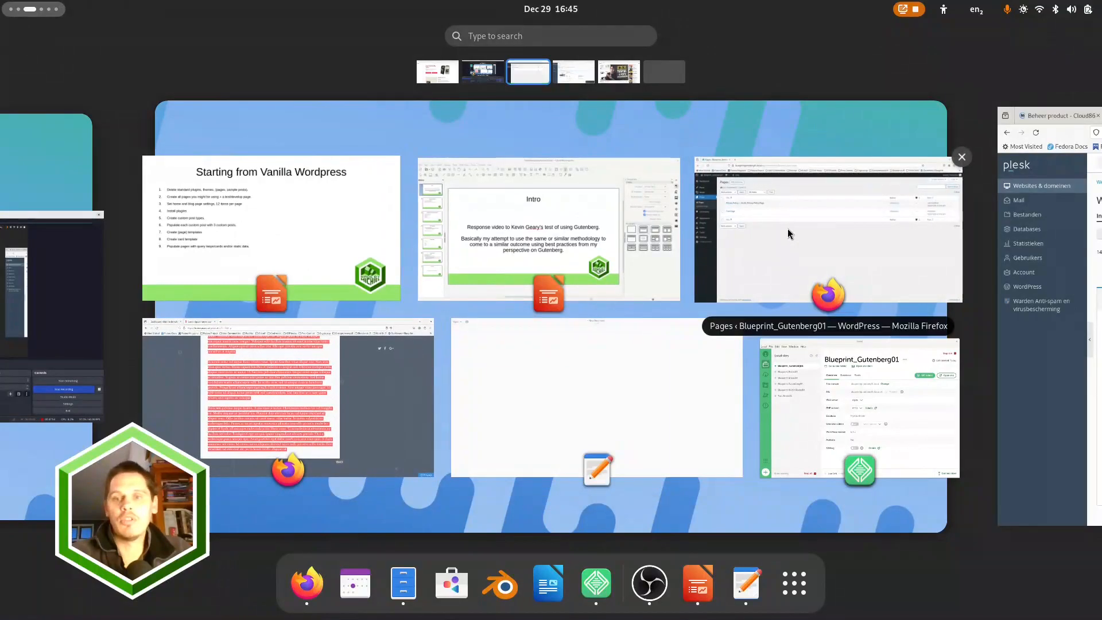
left_click(788, 228)
mouse_move(61, 274)
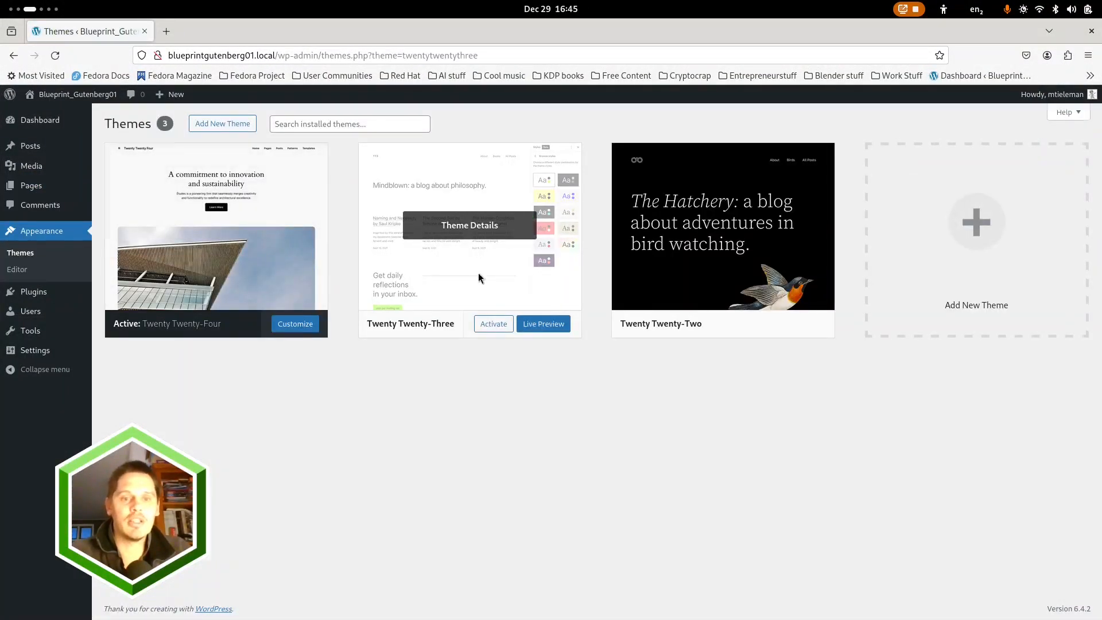
left_click(480, 276)
left_click(623, 594)
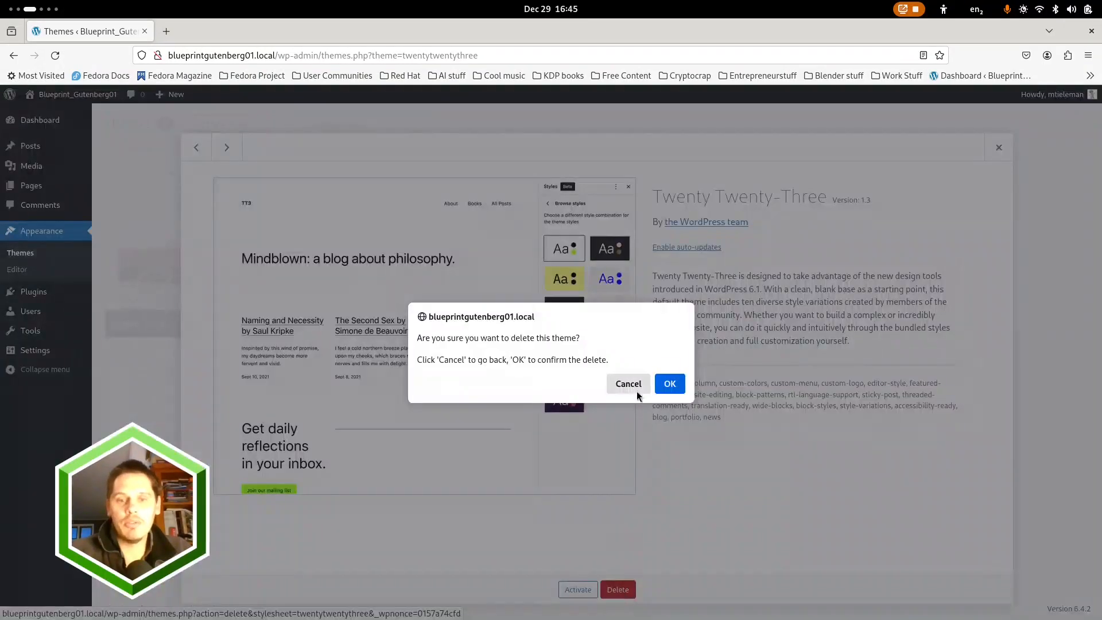
left_click(670, 383)
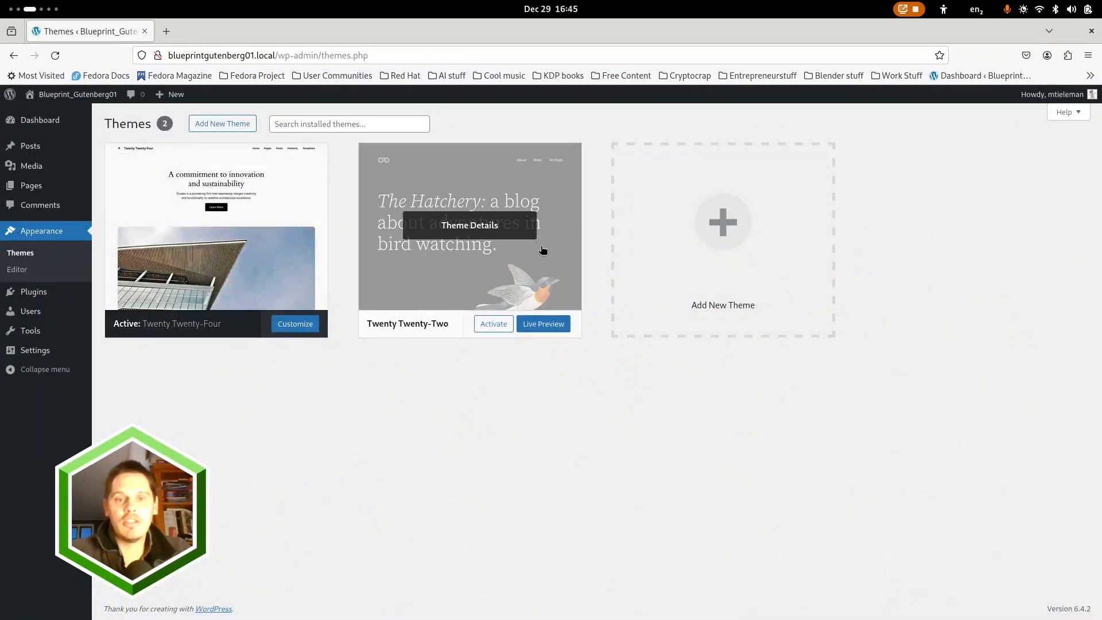
Delete the Twenty Twenty-Two theme, leaving only the active Twenty Twenty-Four theme installed
left_click(545, 266)
left_click(616, 589)
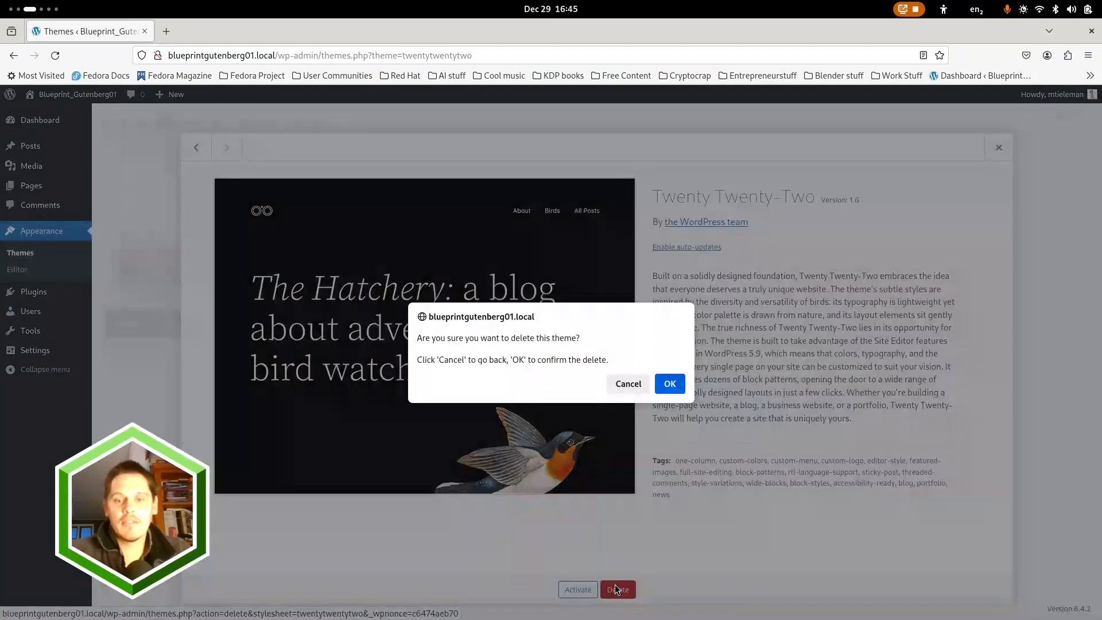
left_click(663, 384)
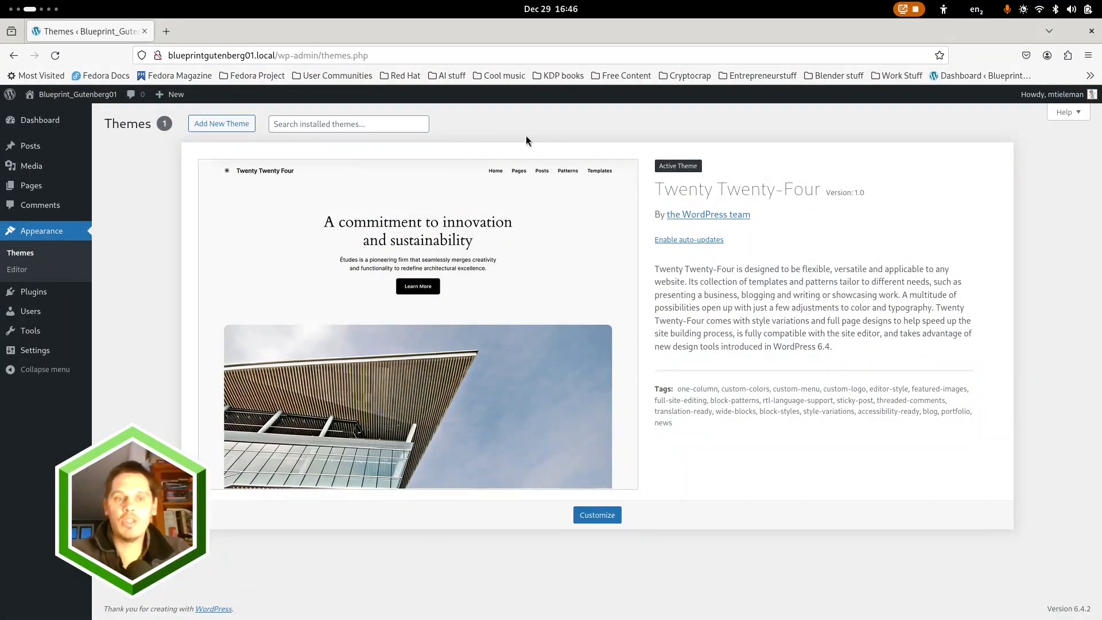
Create a new blank page titled "Home" without a starter pattern and publish it
mouse_move(34, 185)
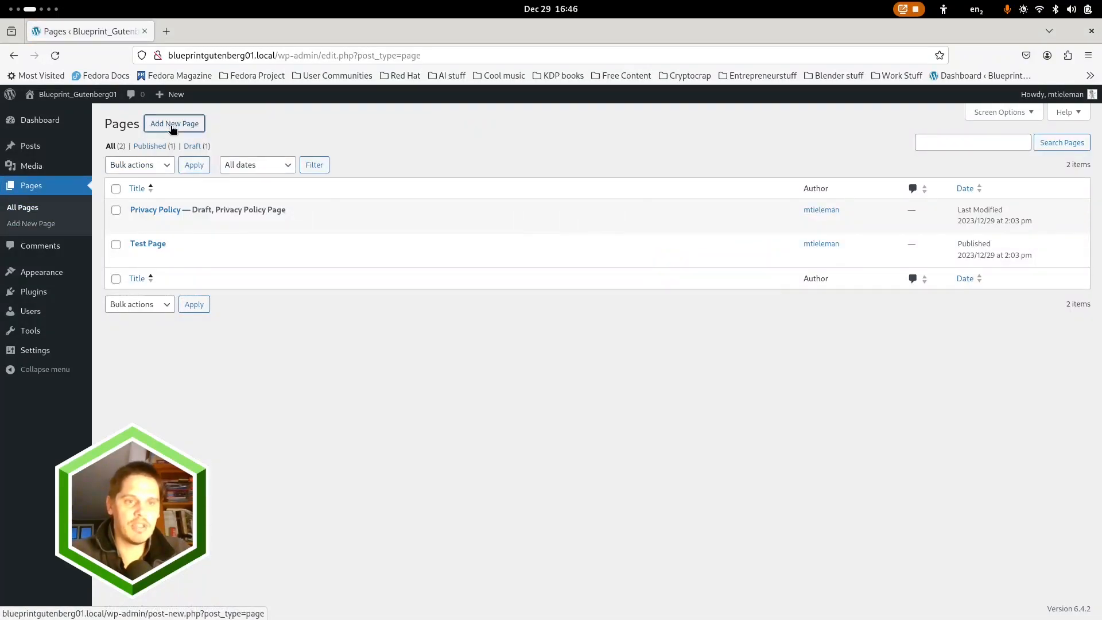
left_click(172, 125)
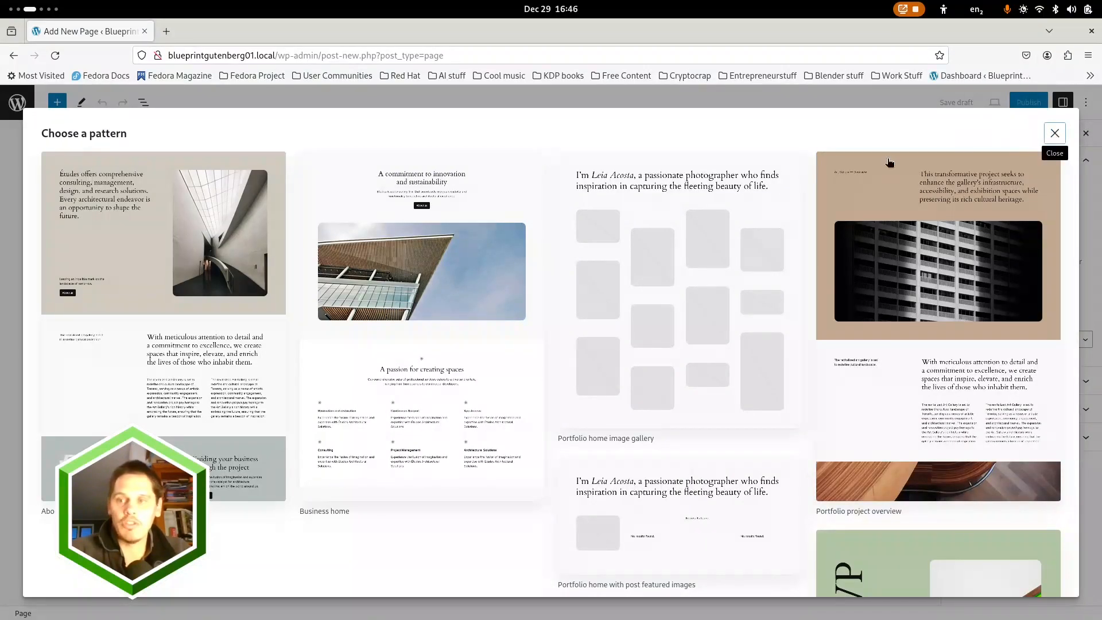
key("Escape")
left_click(327, 179)
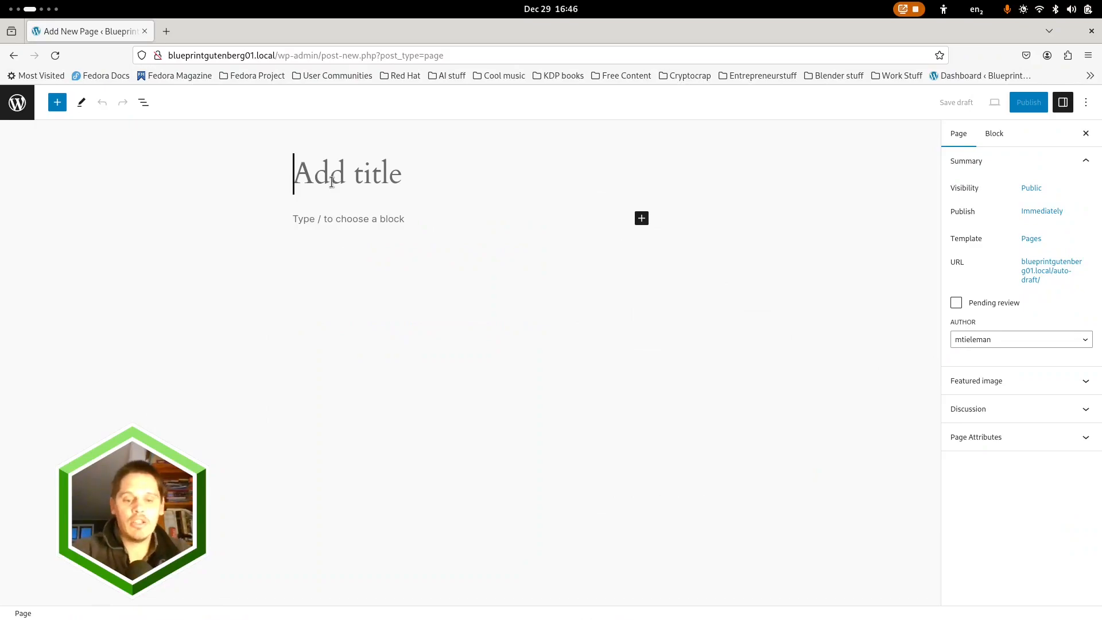
type("Home")
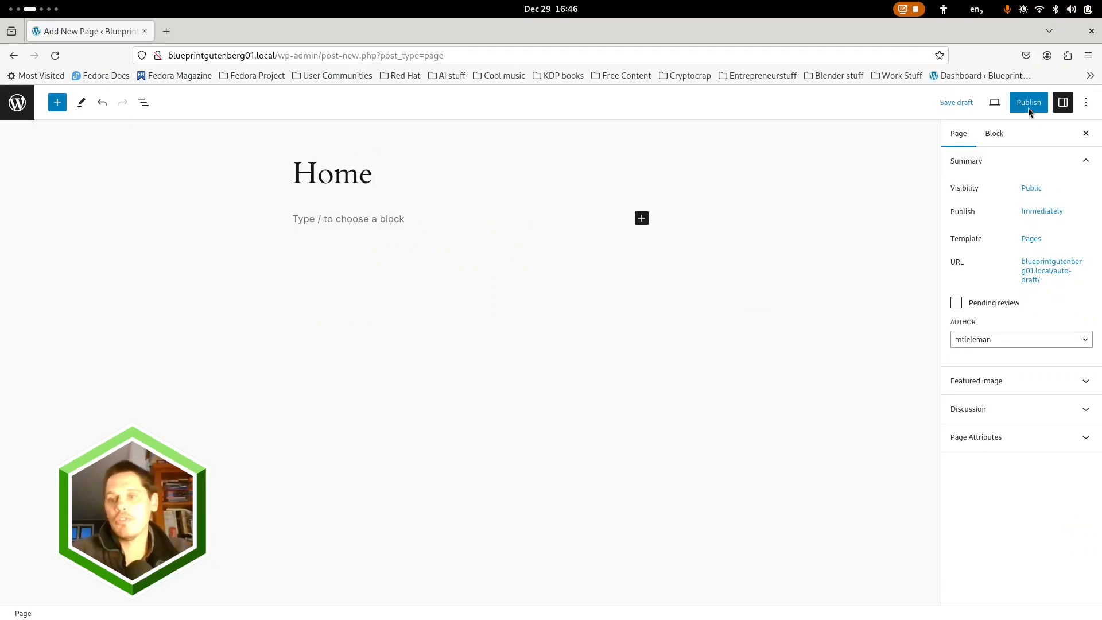
left_click(1028, 108)
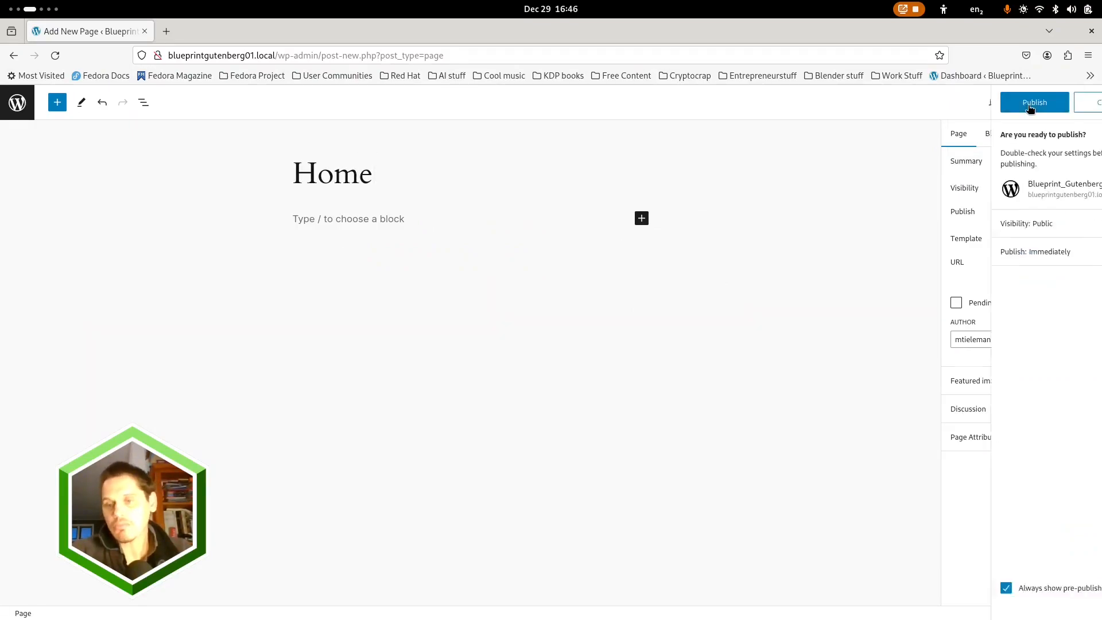
left_click(980, 108)
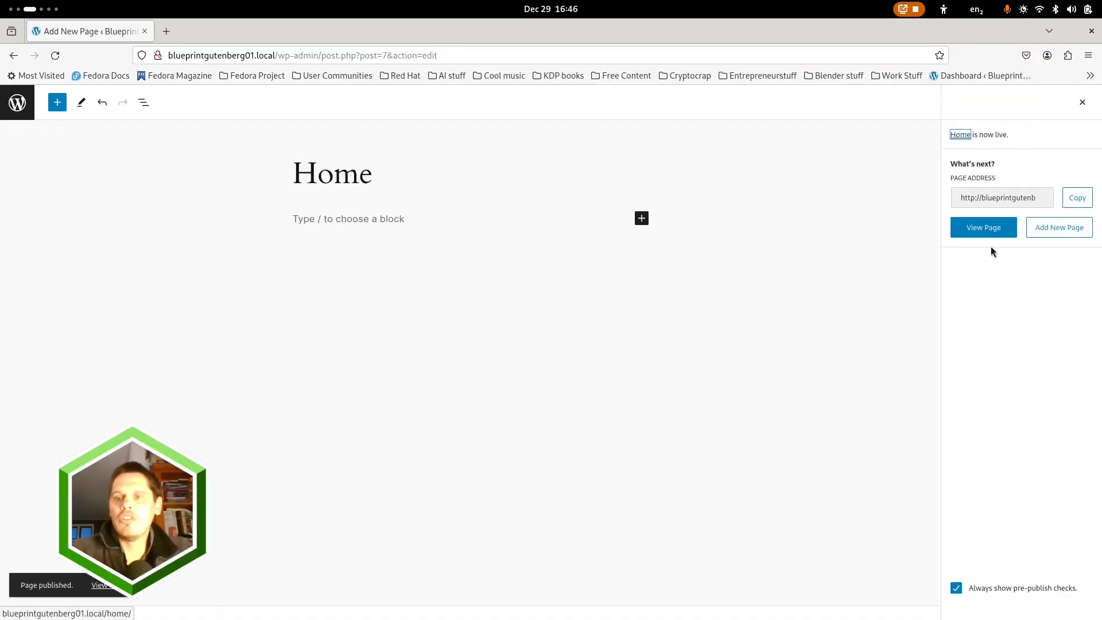
Add another blank page titled "Blog", dismissing the pattern choice, and publish it
left_click(1067, 231)
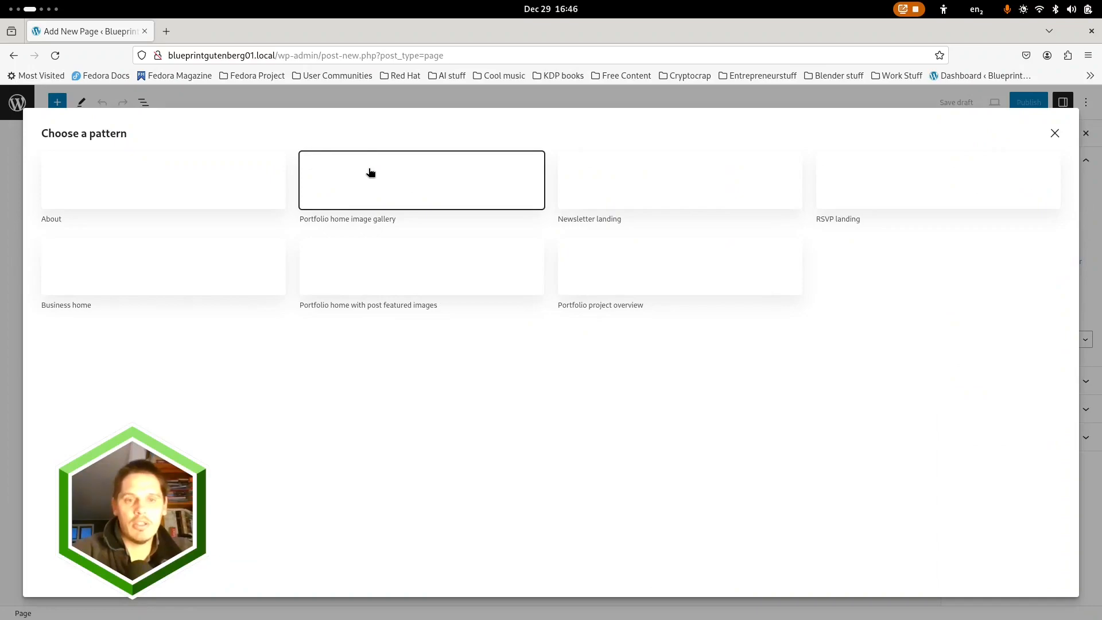
left_click(1054, 135)
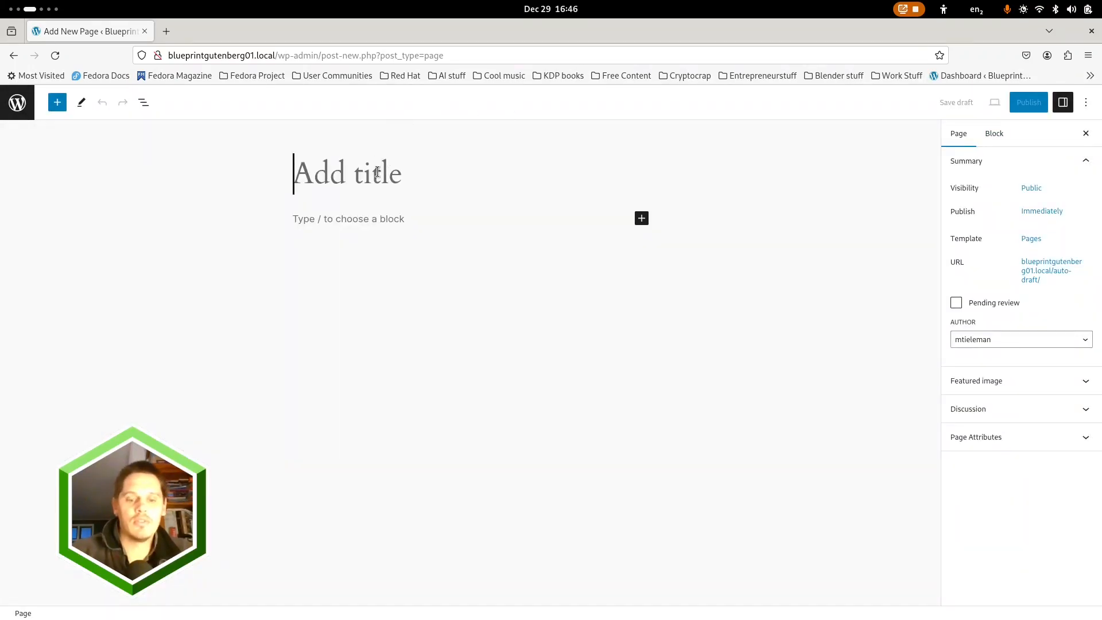
type("Blog")
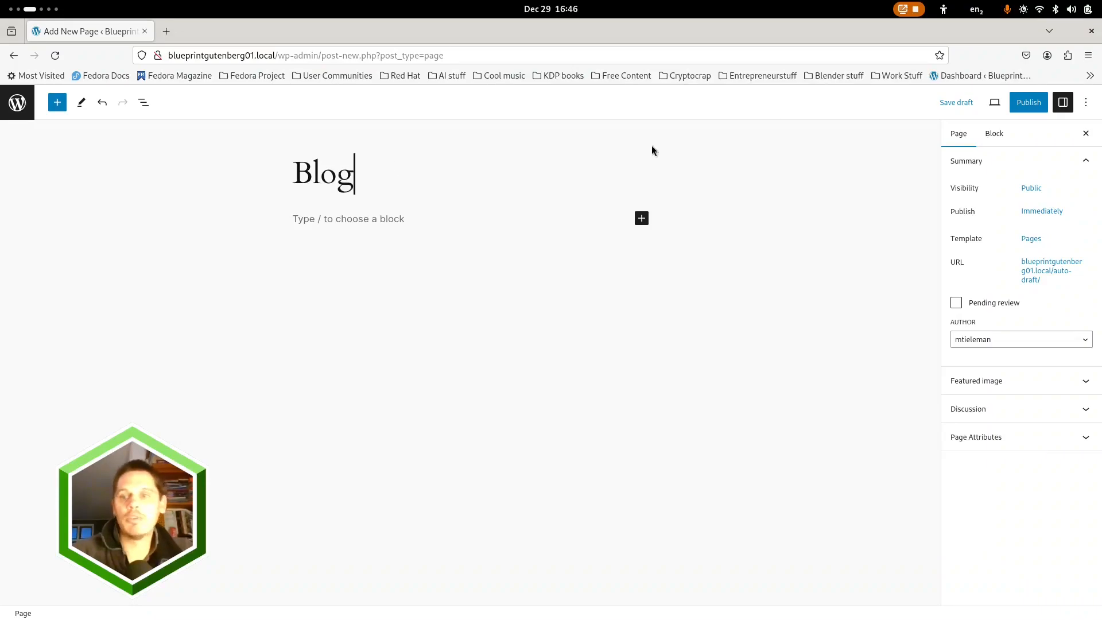
left_click(1028, 102)
left_click(997, 104)
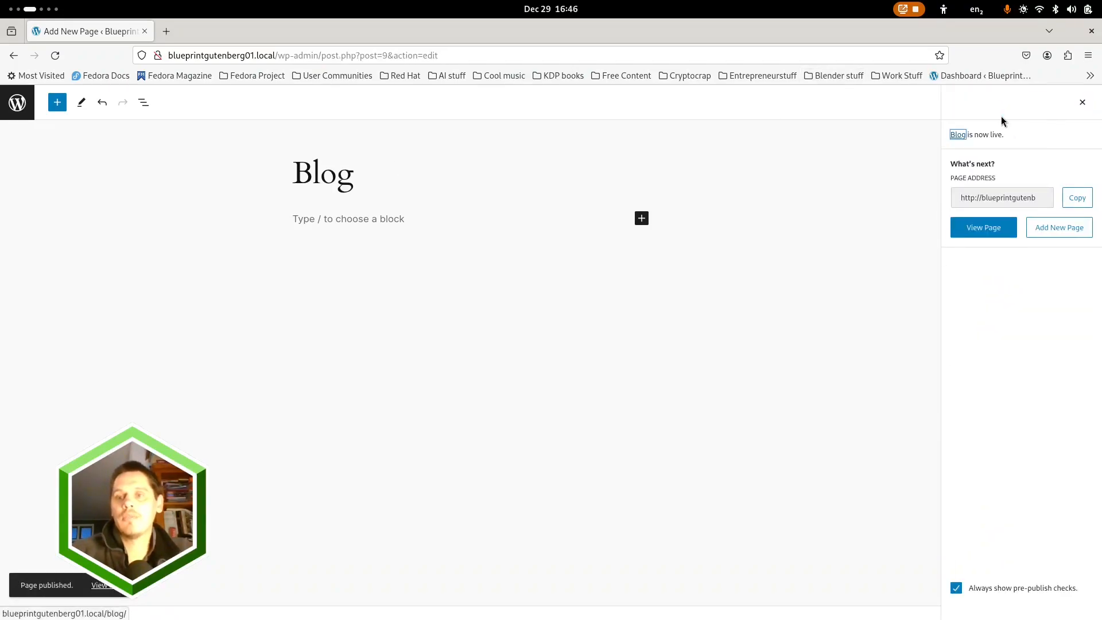
Add a blank page titled "About" without choosing a pattern and publish it
left_click(1057, 227)
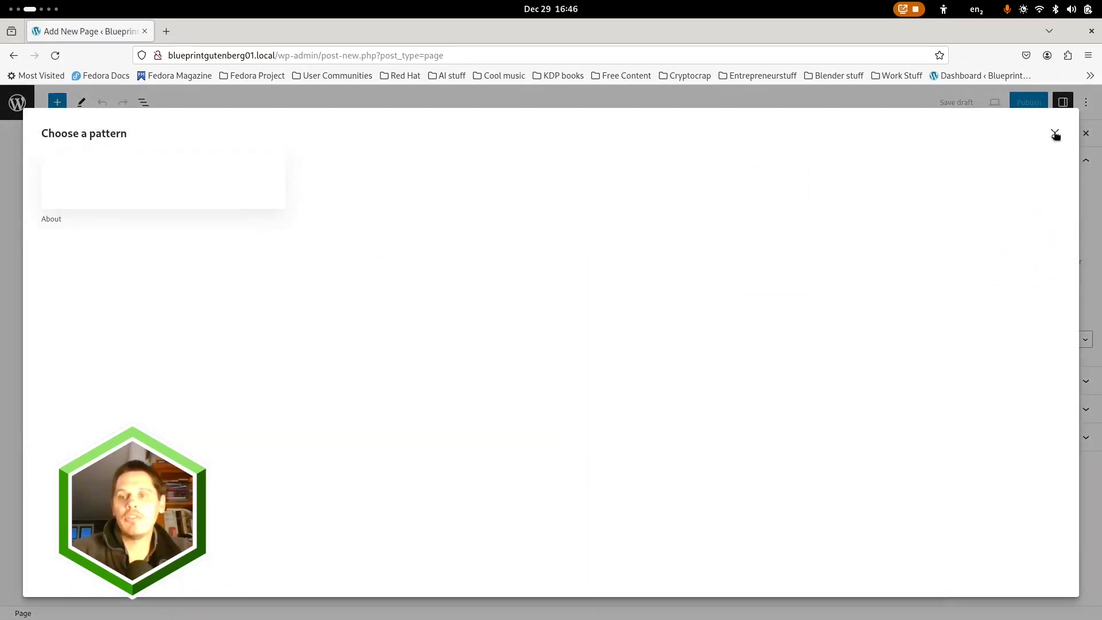
left_click(1055, 133)
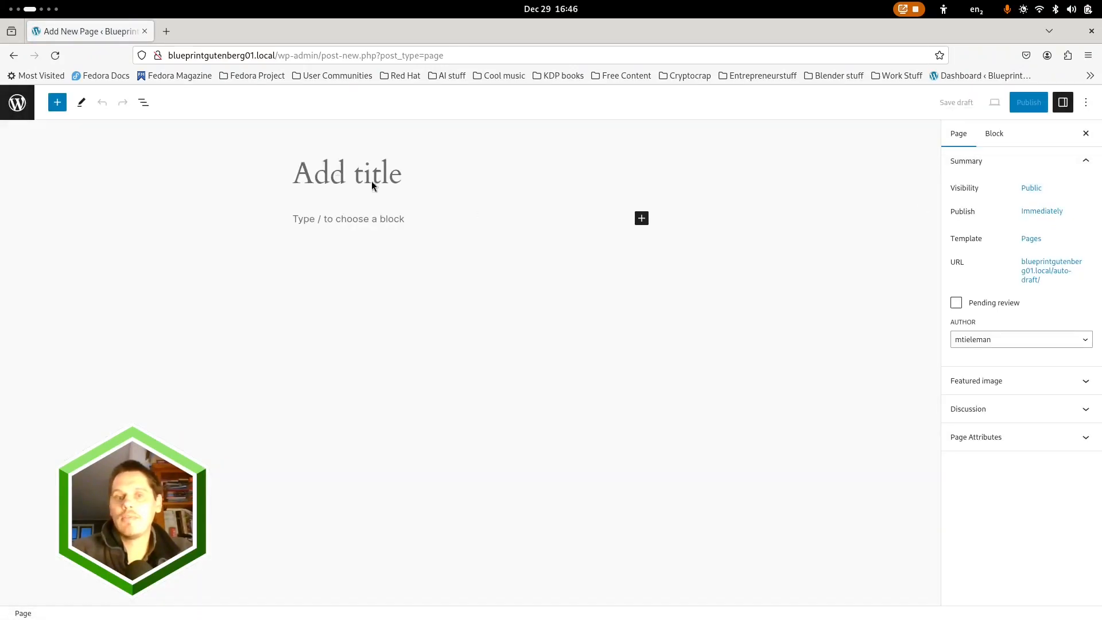
type("About")
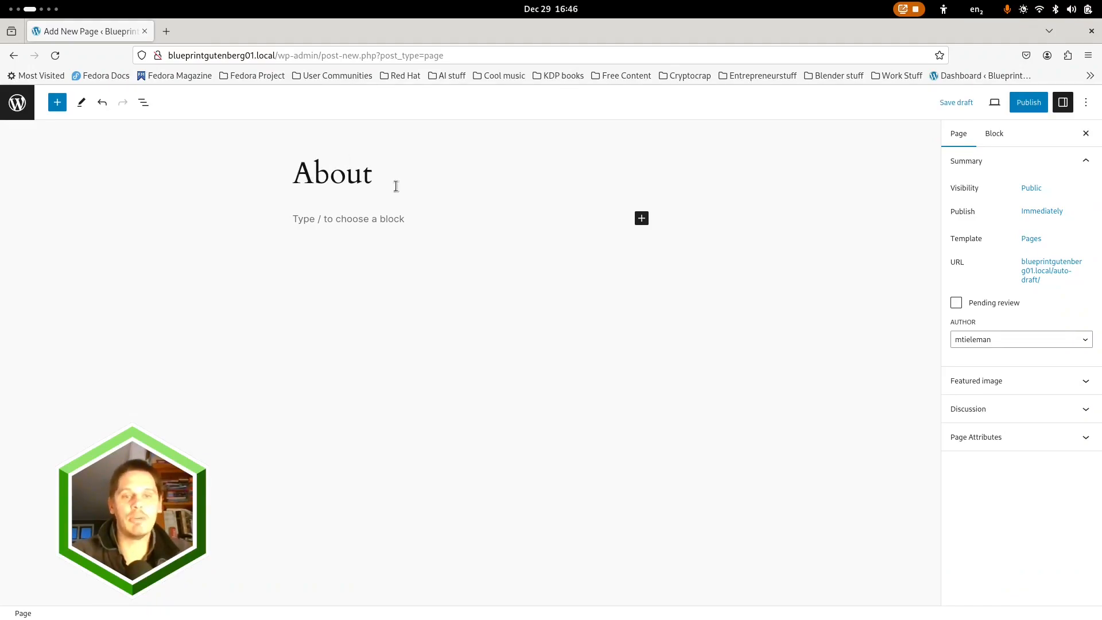
left_click(1028, 107)
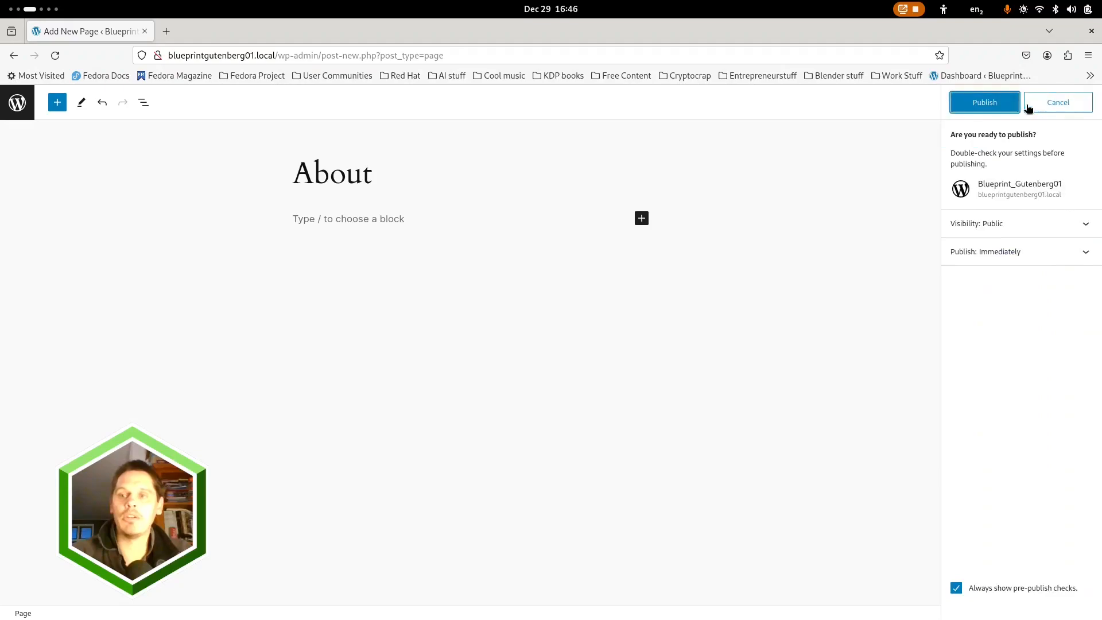
left_click(983, 103)
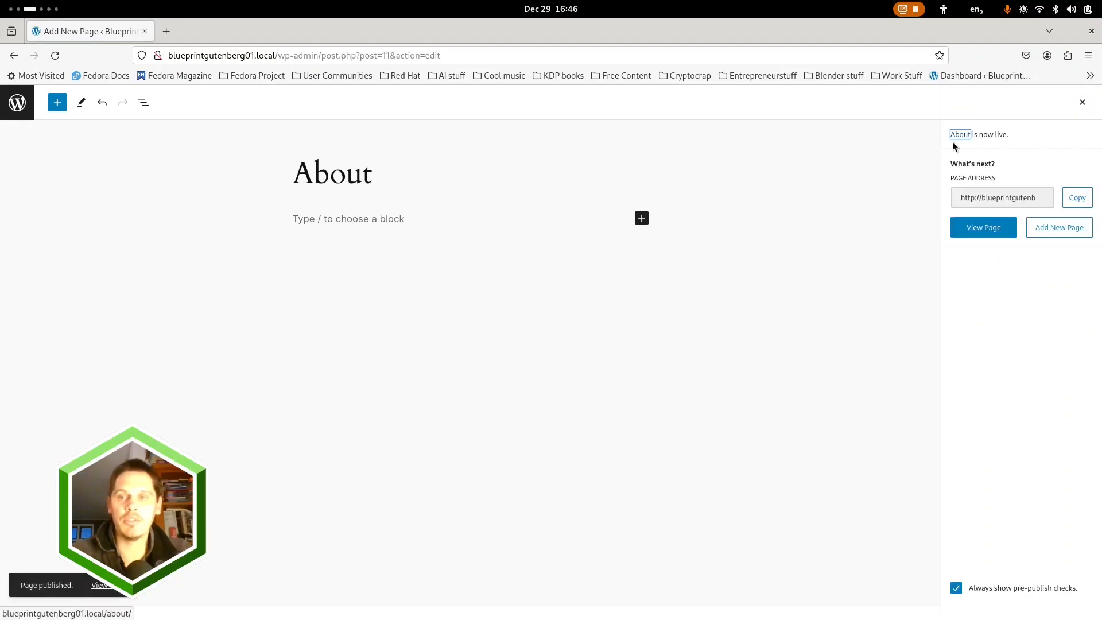
Add a blank page titled "Contact" without choosing a pattern and publish it
left_click(1069, 227)
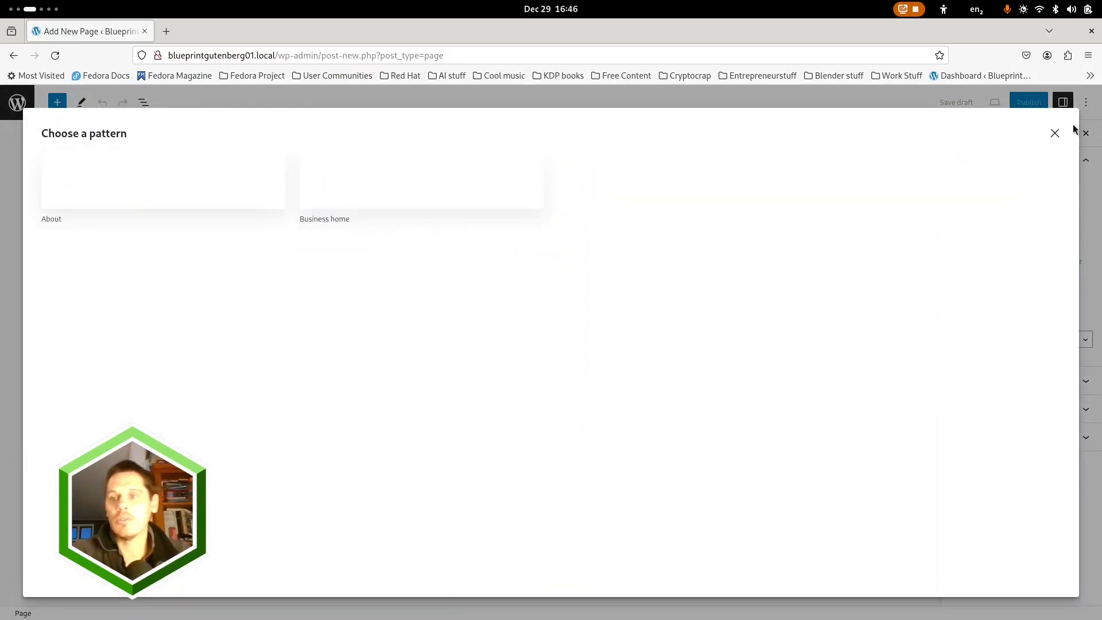
left_click(1055, 135)
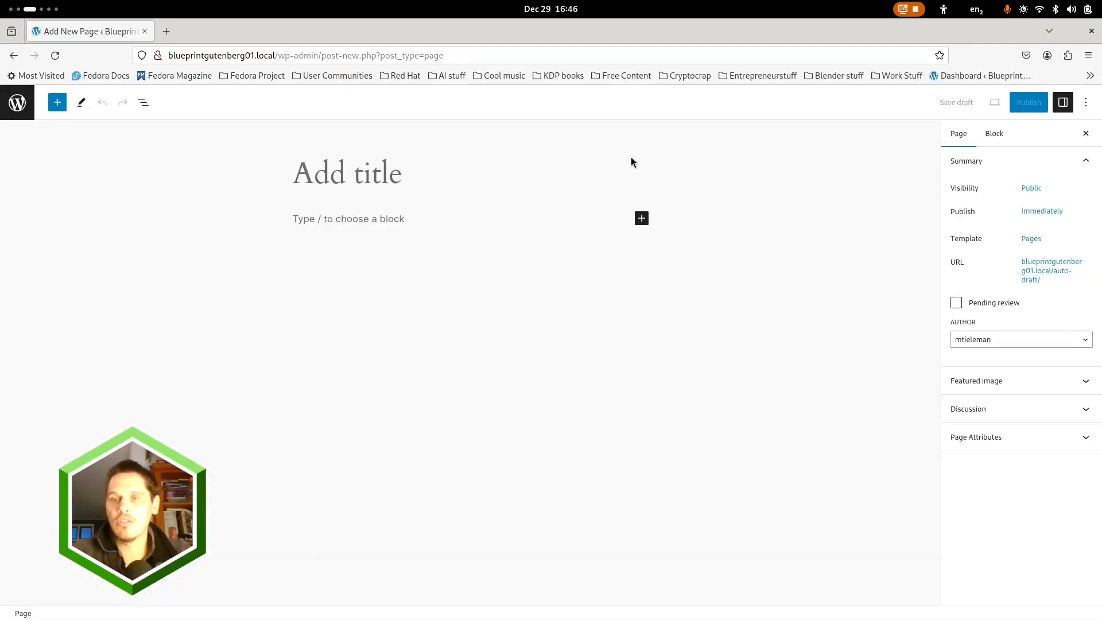
left_click(363, 180)
type("Contact")
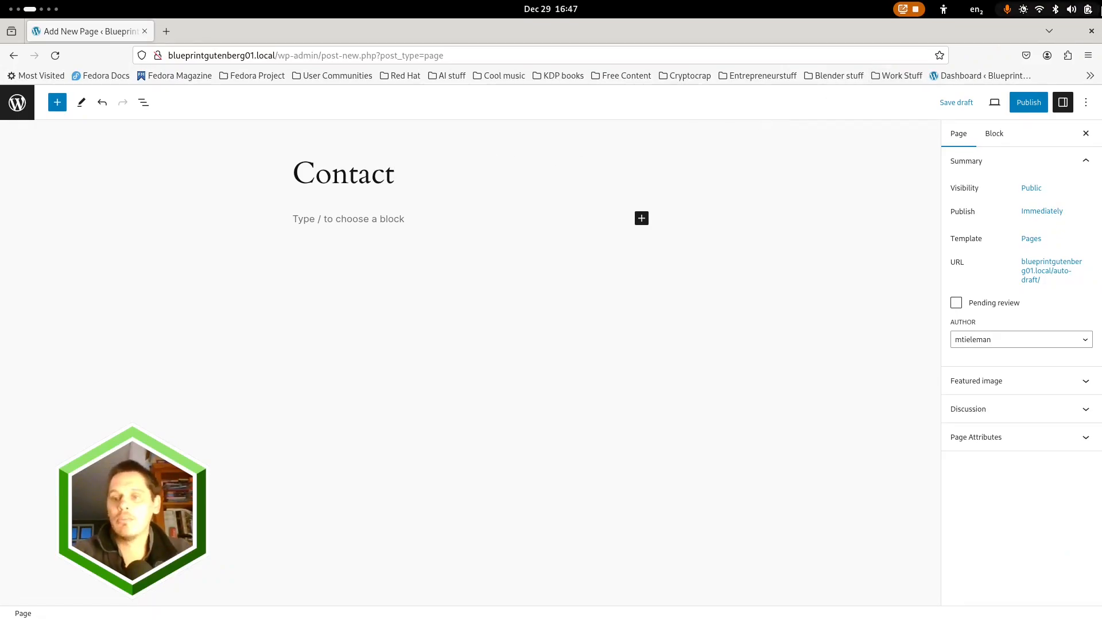
left_click(1032, 106)
left_click(983, 102)
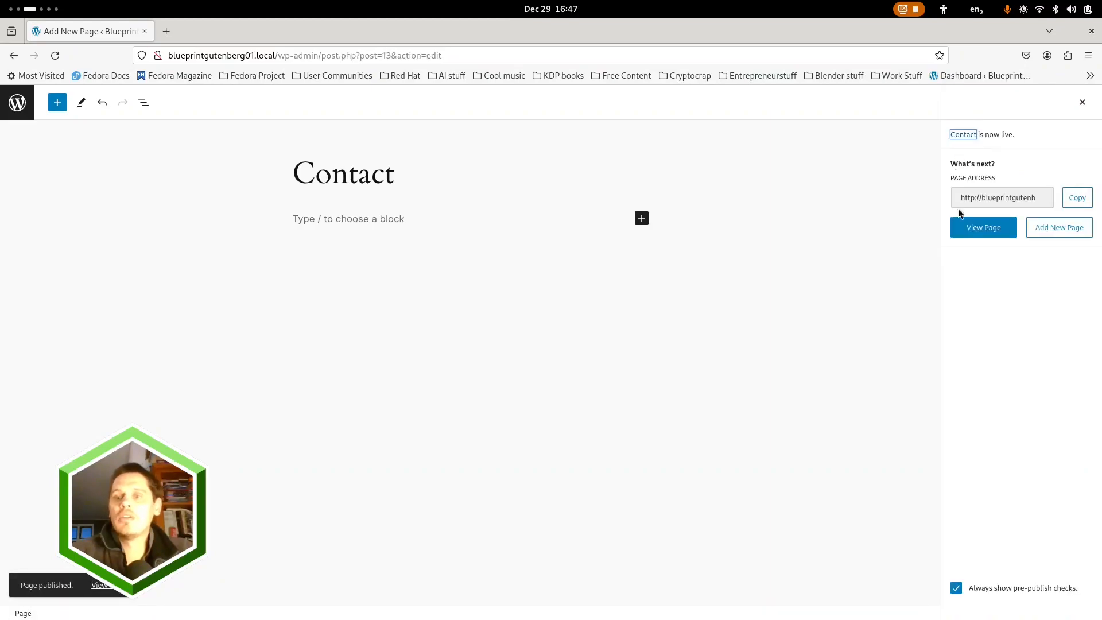
Add a blank page titled "Projects" without choosing a pattern and publish it
left_click(1059, 227)
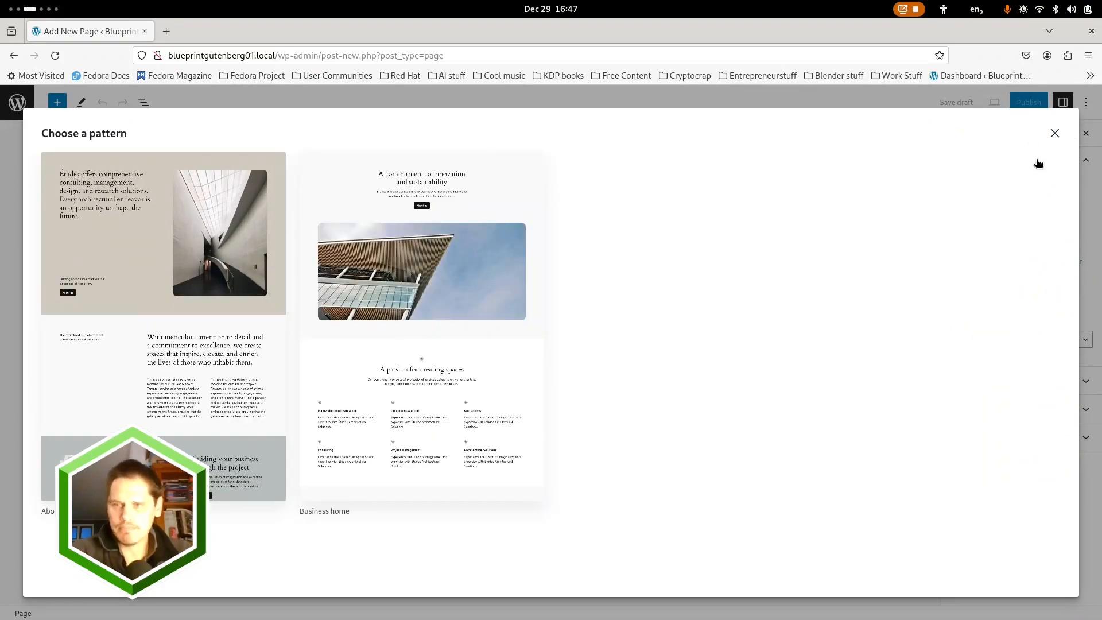
left_click(1055, 134)
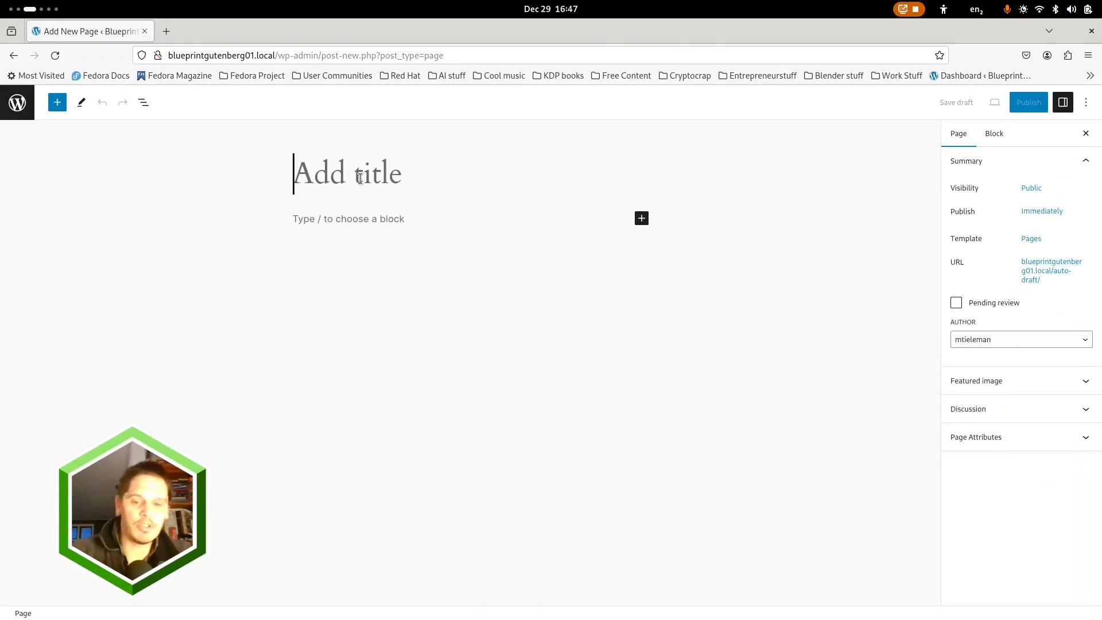
type("Projects")
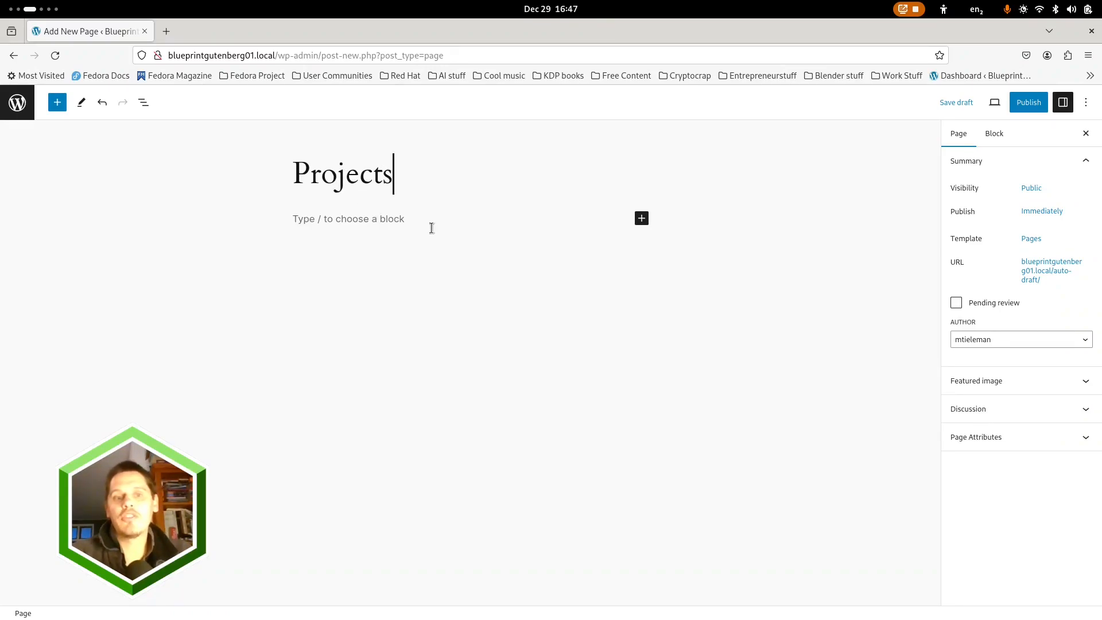
left_click(1028, 102)
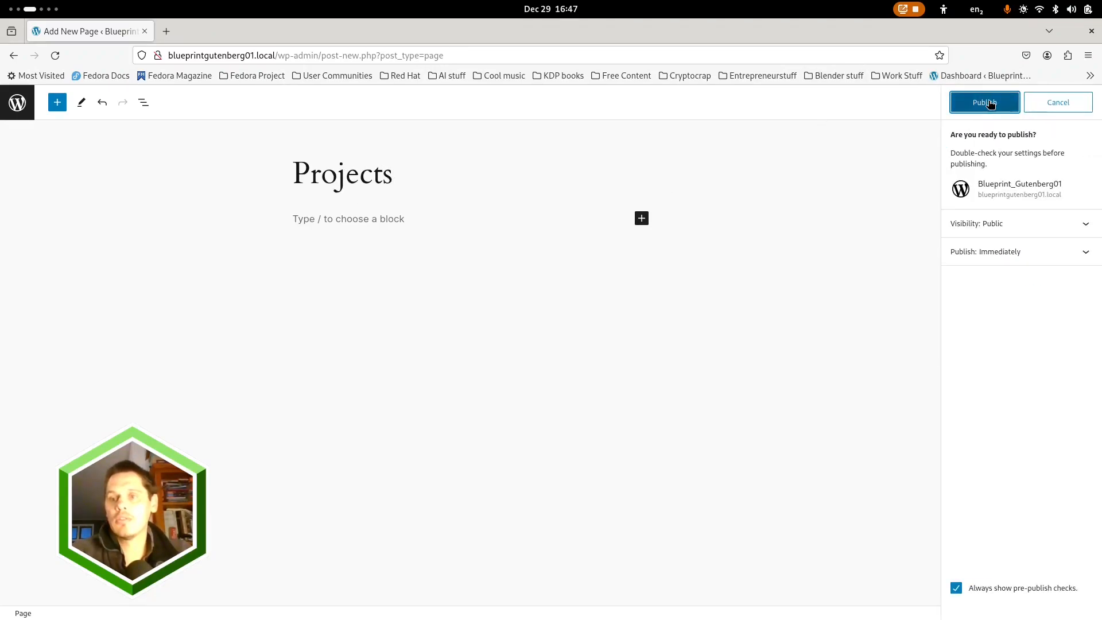
left_click(990, 103)
Add a blank page titled "Services" without choosing a pattern and publish it
left_click(1074, 227)
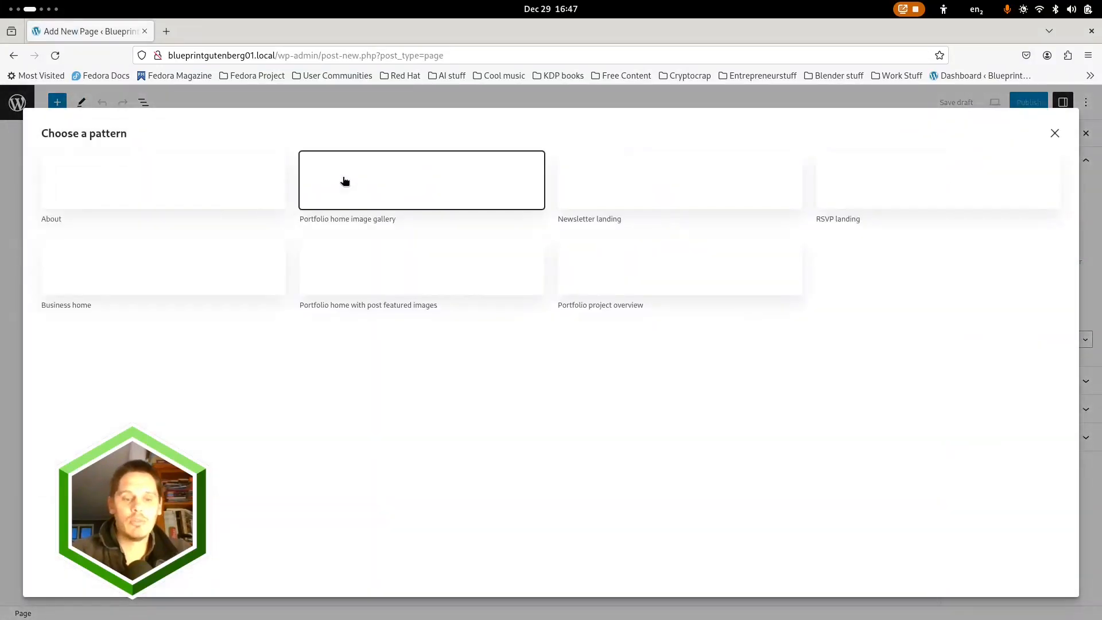
left_click(1055, 135)
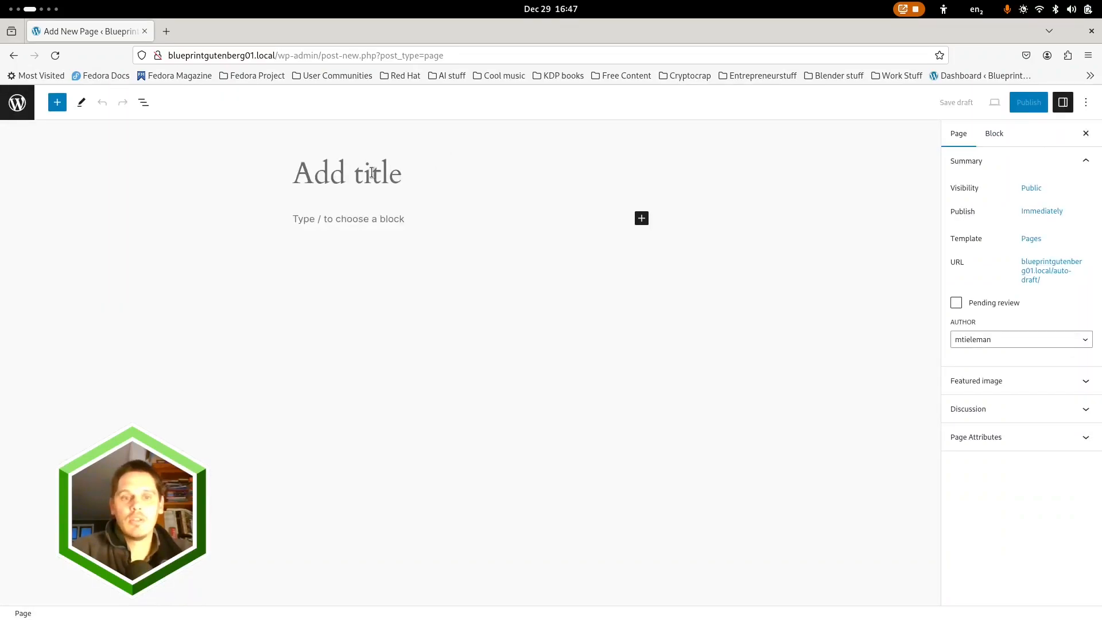
type("Services")
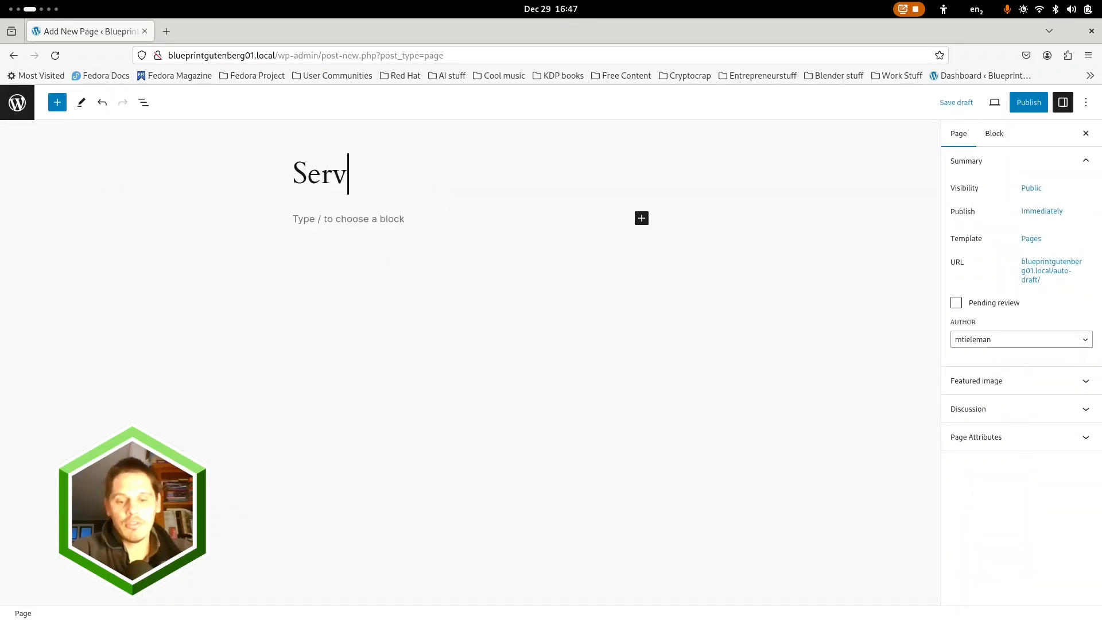
left_click(1028, 103)
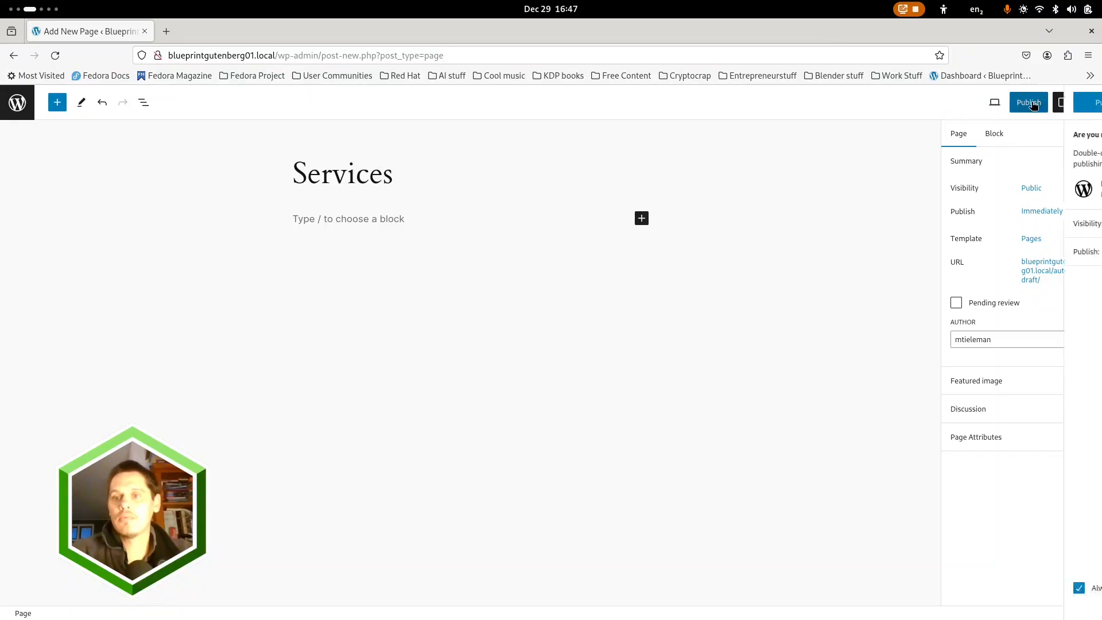
left_click(988, 105)
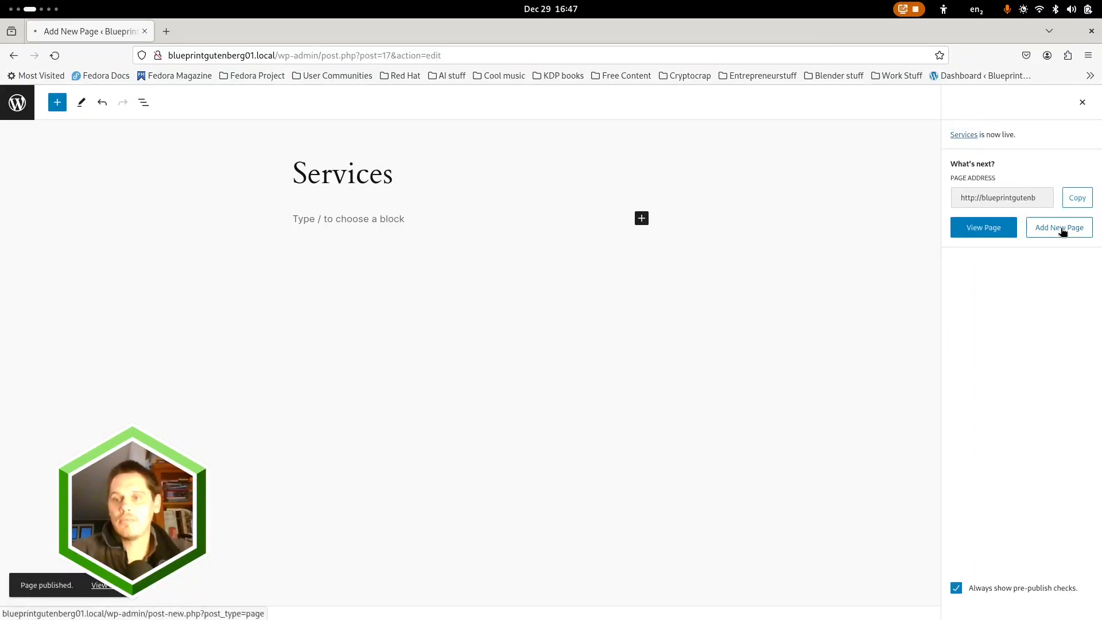
Start another blank page without a pattern and title it "Articles"
left_click(1059, 227)
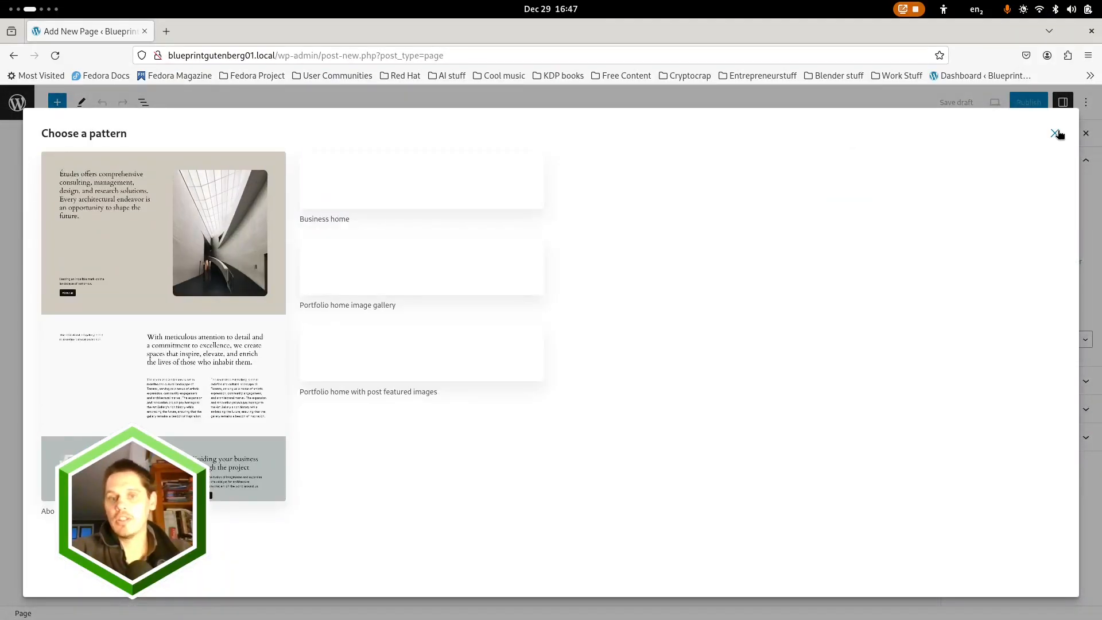
left_click(1053, 136)
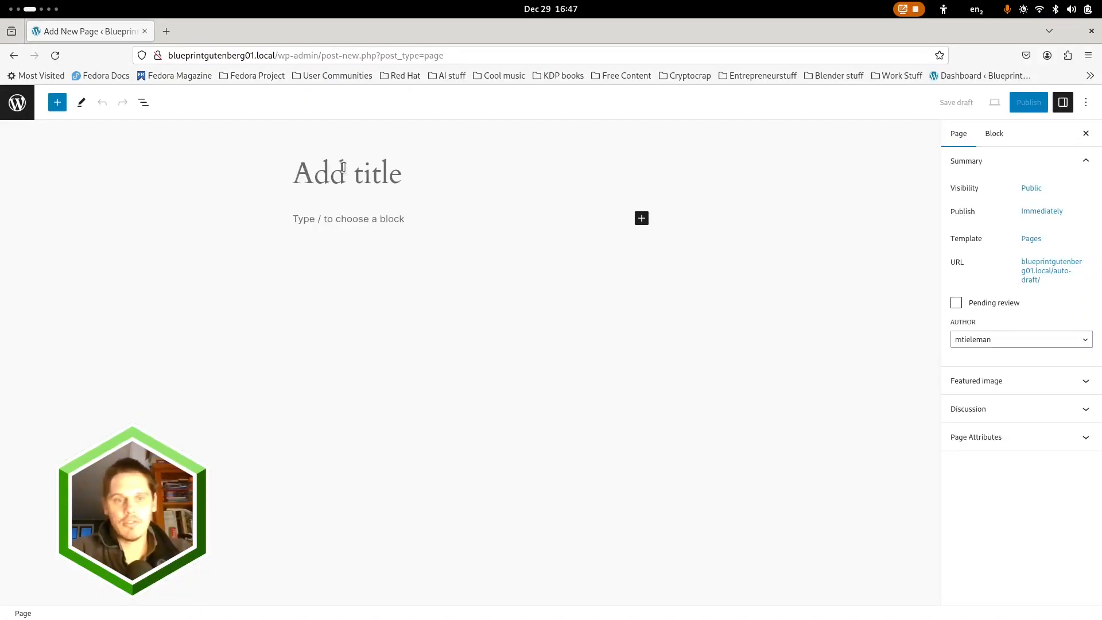
type("Articles")
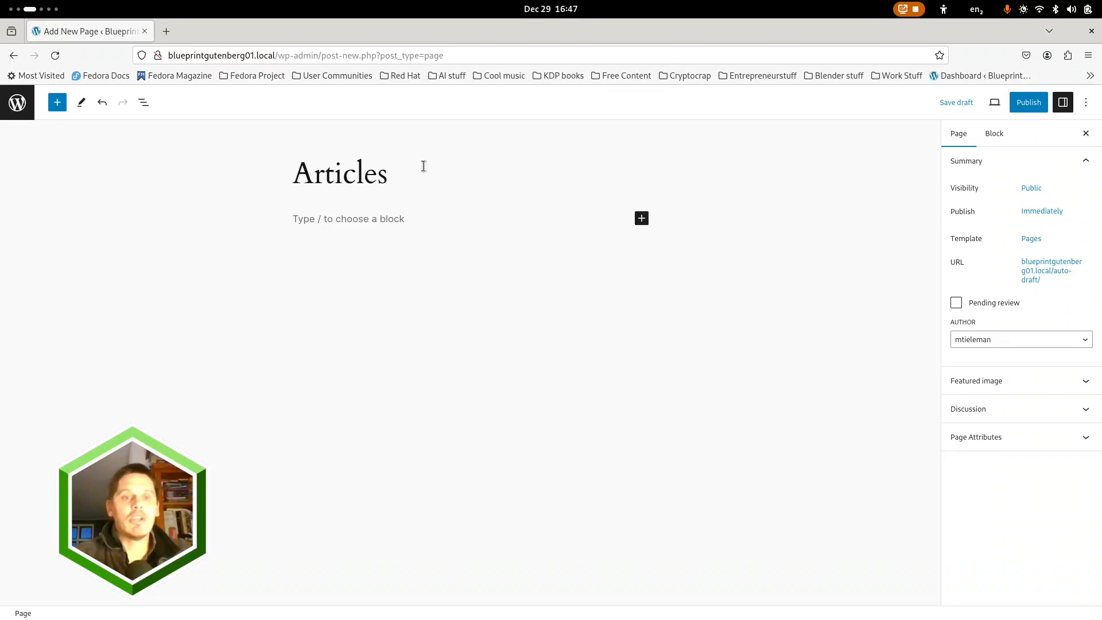
key("ctrl+a")
type("B")
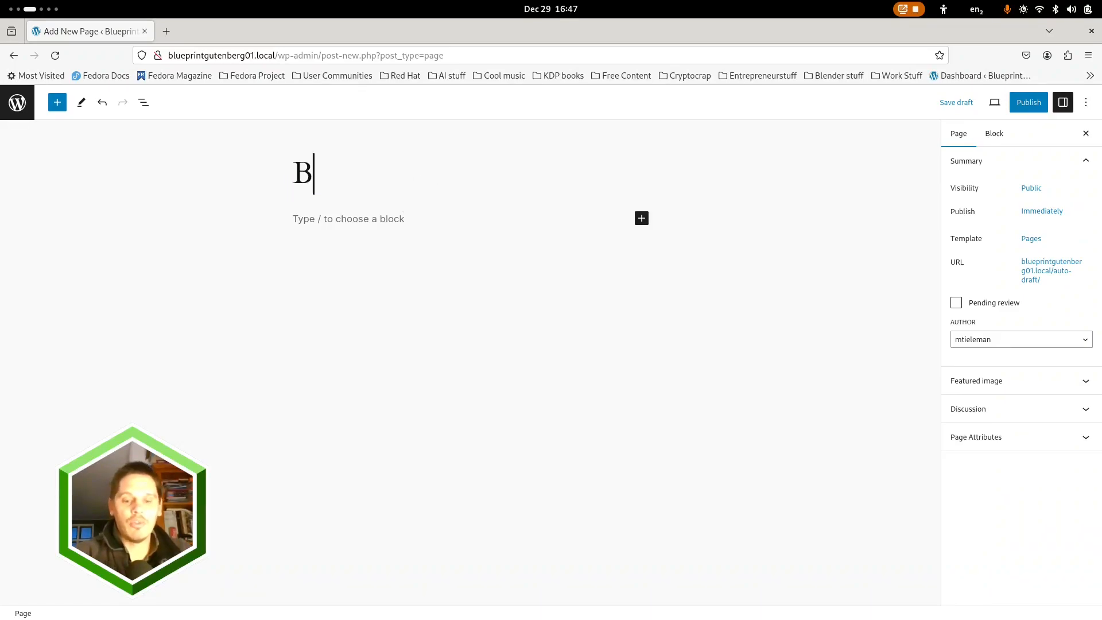
type("logposts")
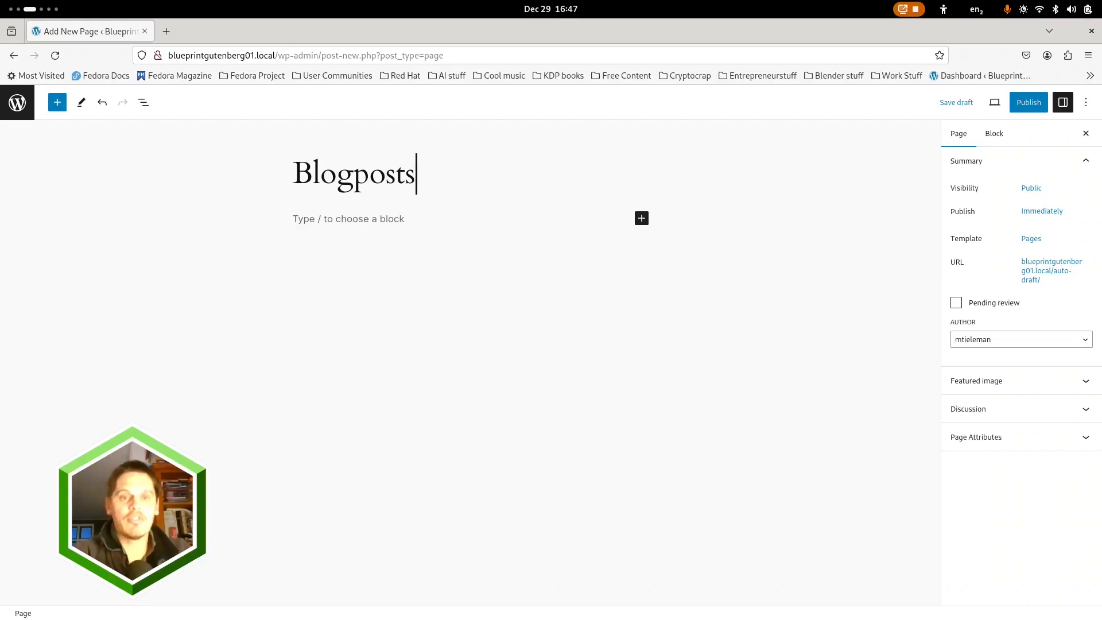
key("BackSpace")
key("BackSpace")
key("BackSpace")
key("BackSpace")
key("BackSpace")
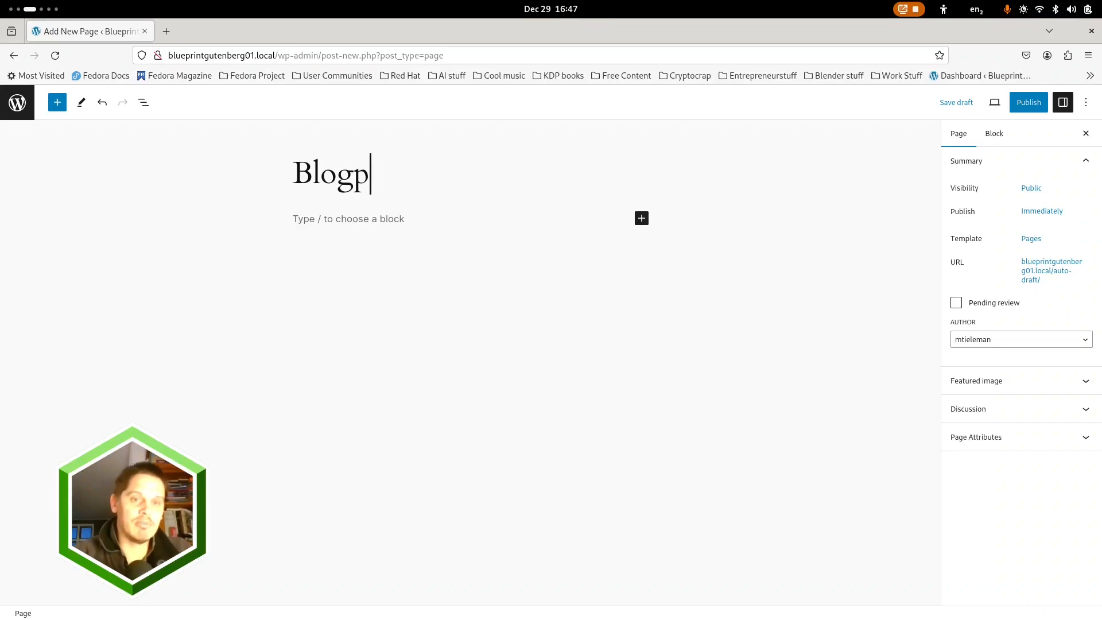
Set the page title back to "Articles" and publish the page
key("ctrl+a")
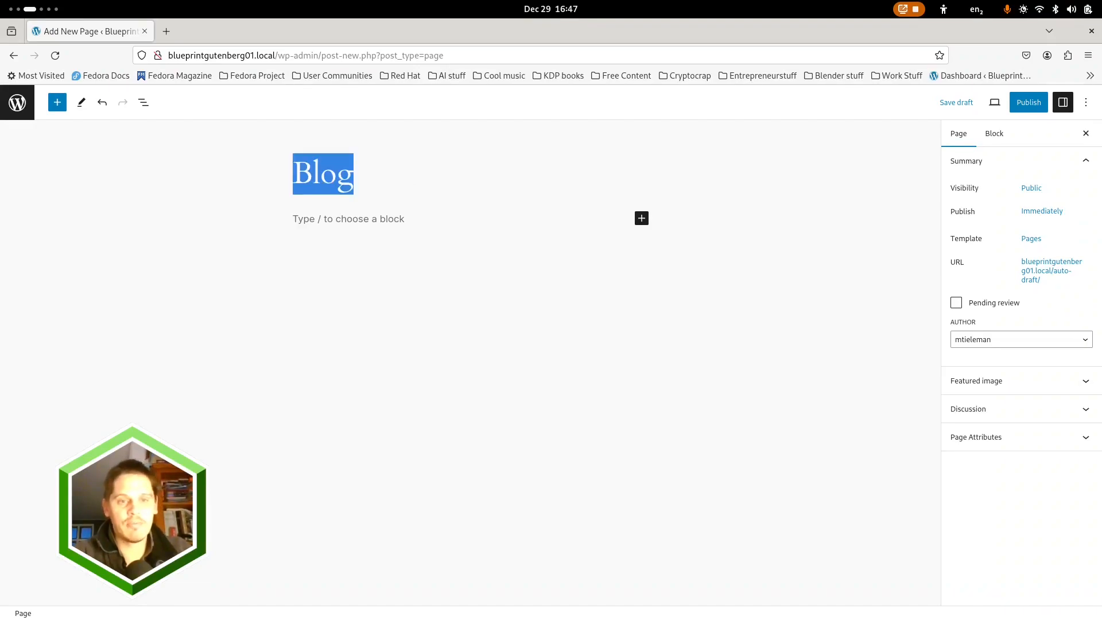
type("Articles")
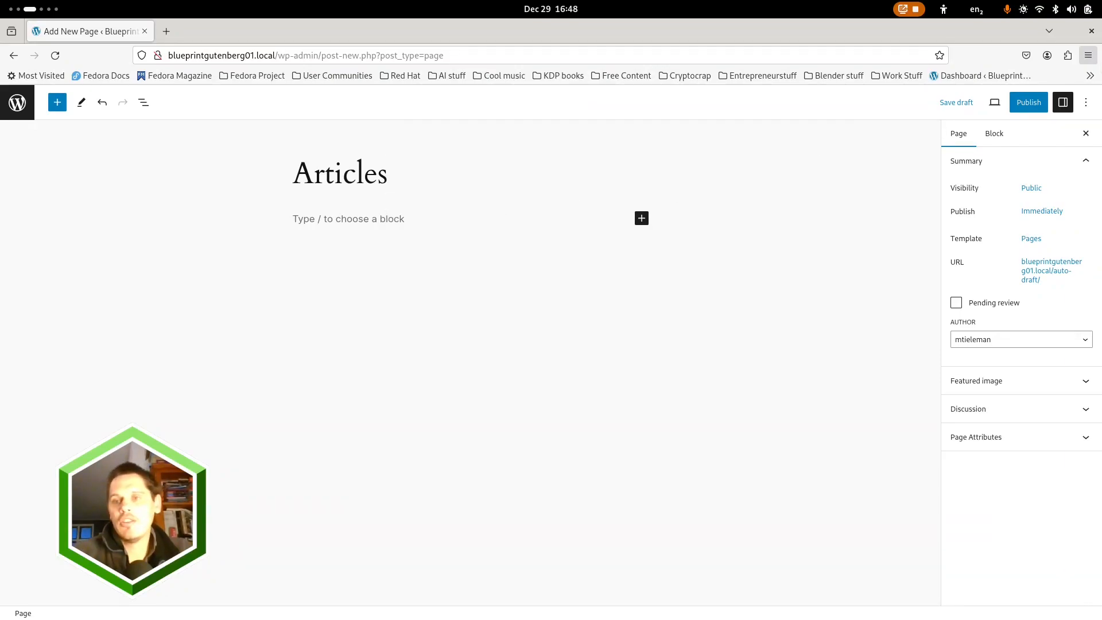
left_click(1028, 103)
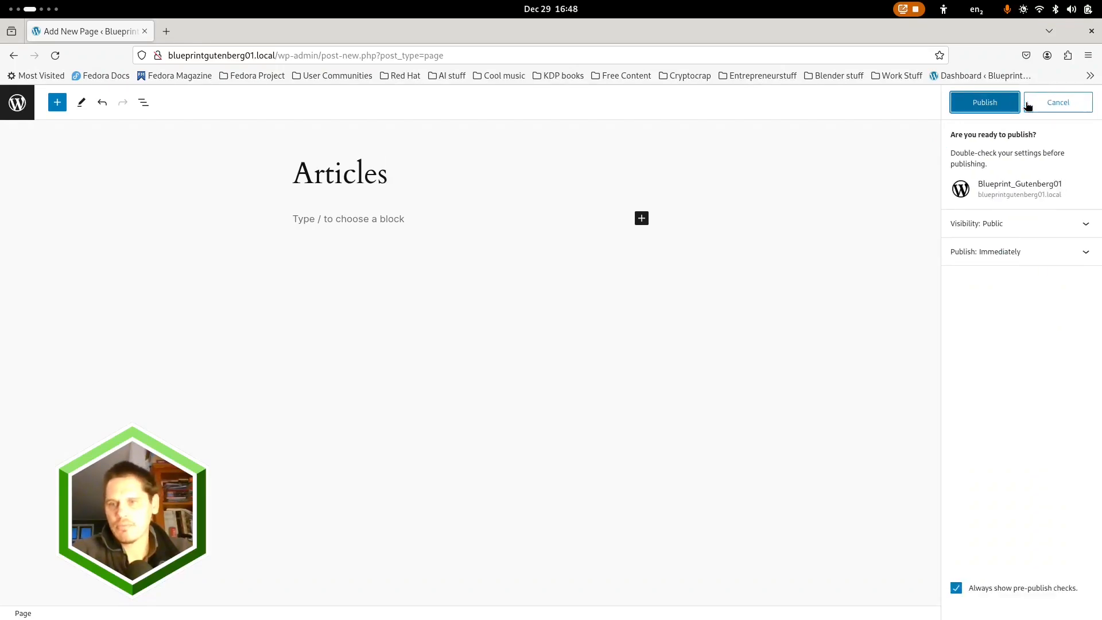
left_click(985, 103)
Add a blank page titled "Testimonials" without choosing a pattern and publish it
left_click(1059, 227)
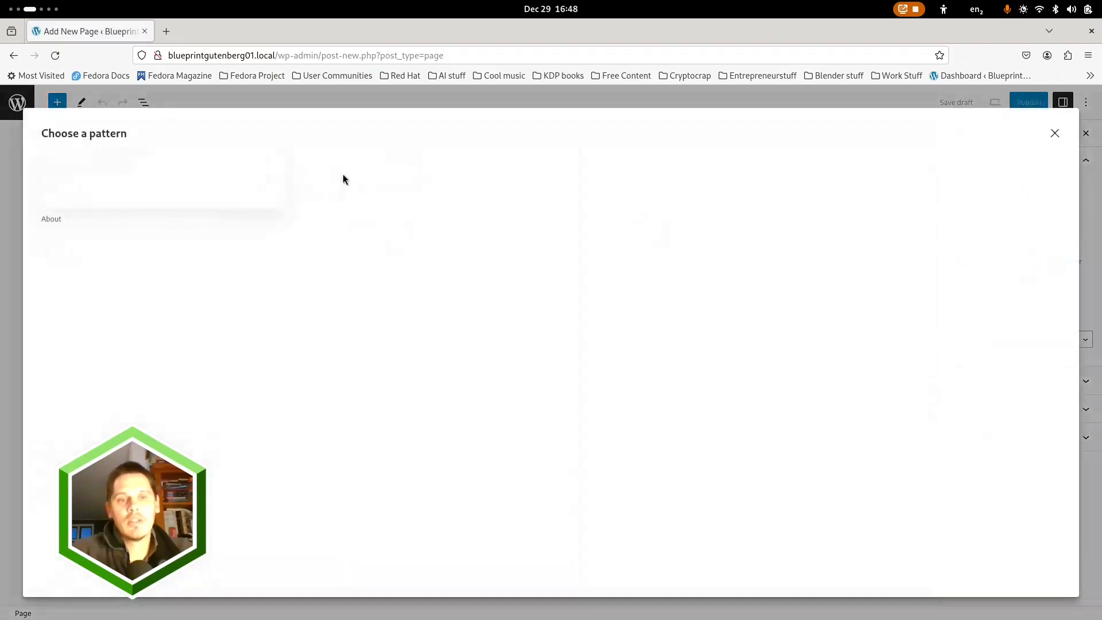
left_click(1055, 134)
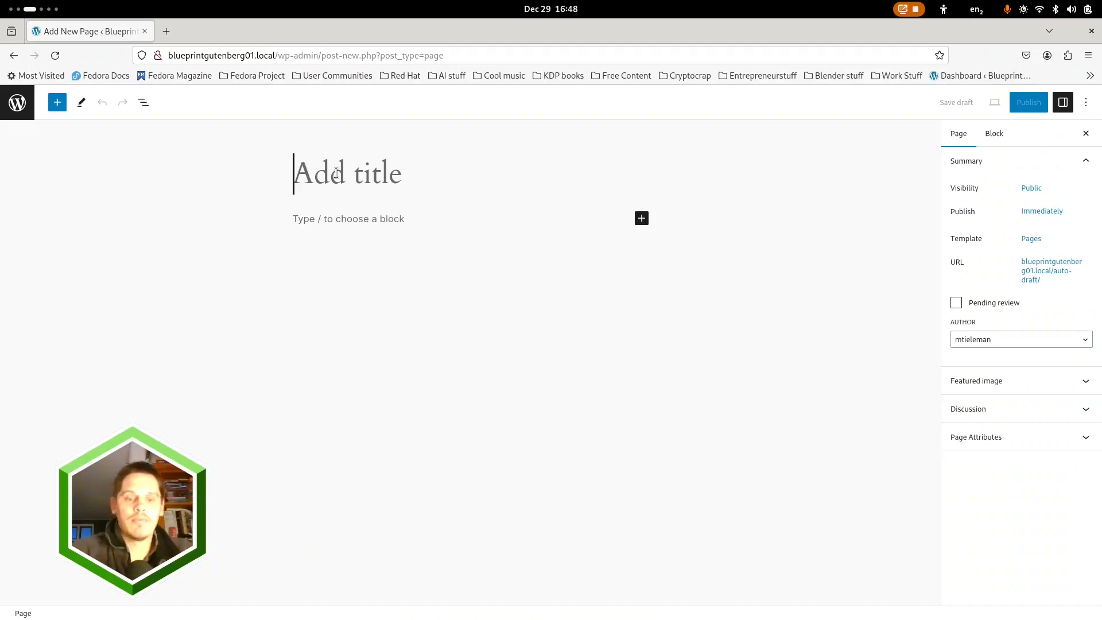
type("Testimon")
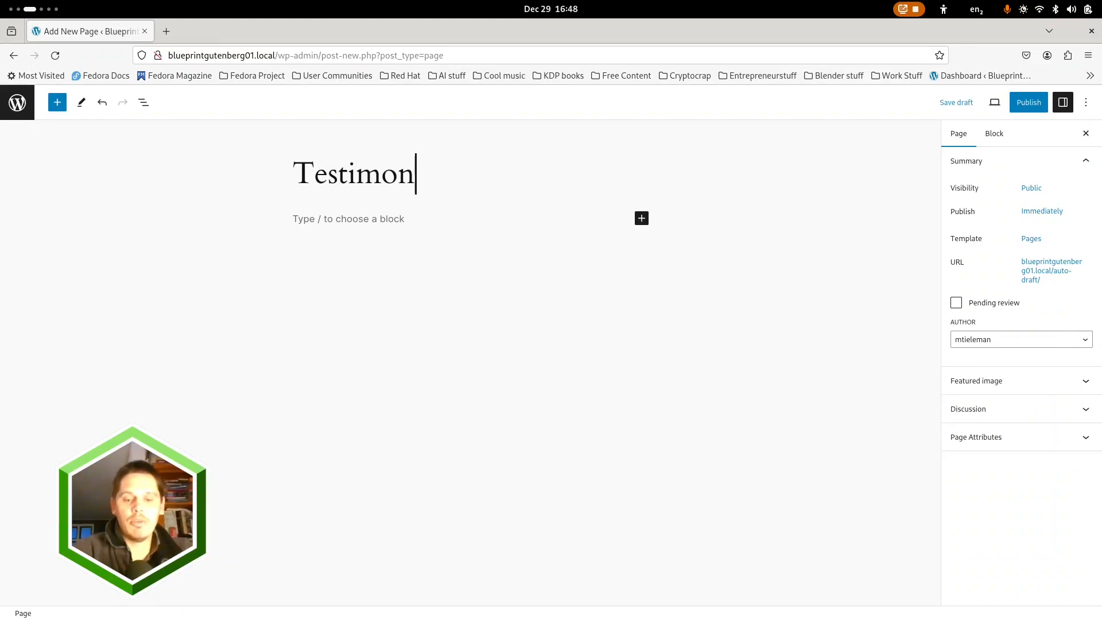
type("ials")
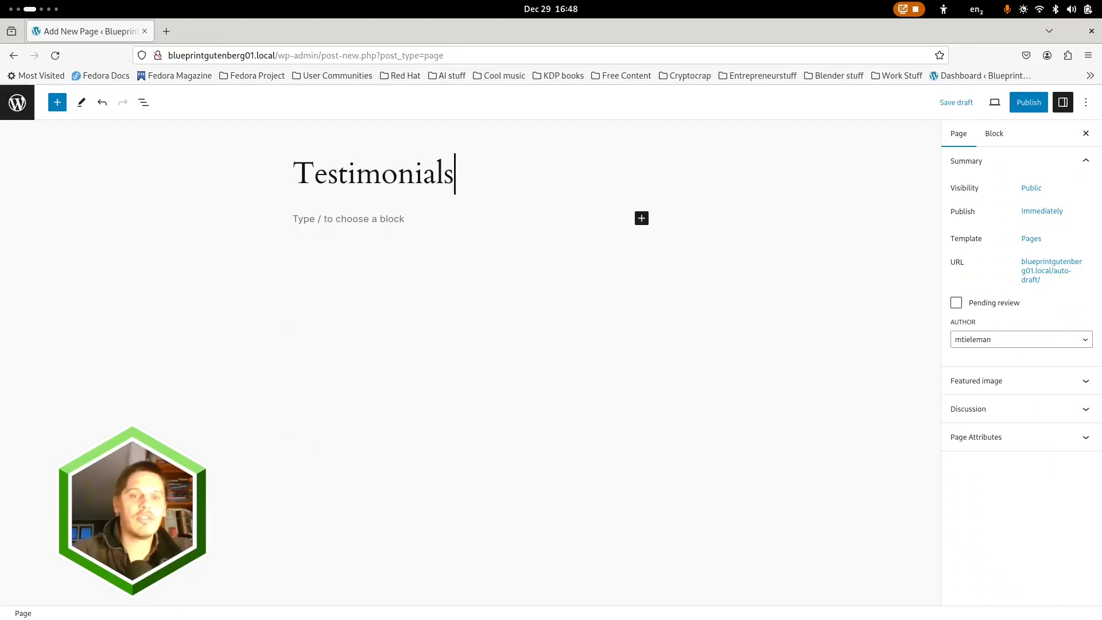
left_click(1028, 103)
left_click(1001, 112)
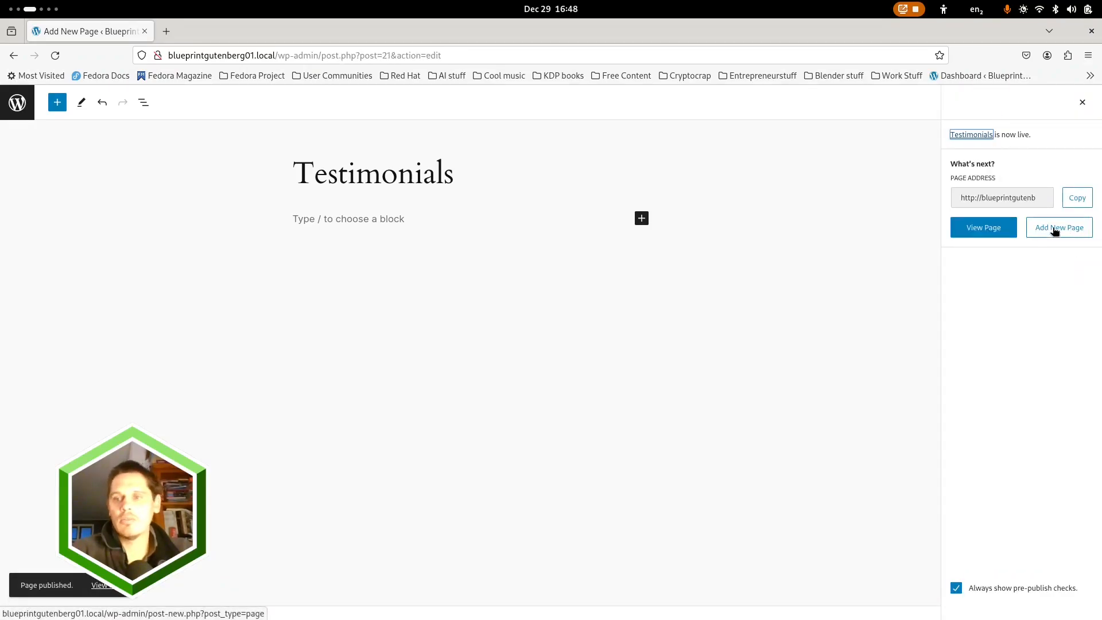
In the Reading settings, make the homepage a static page, with Home as the homepage and Blog as the posts page
left_click(23, 104)
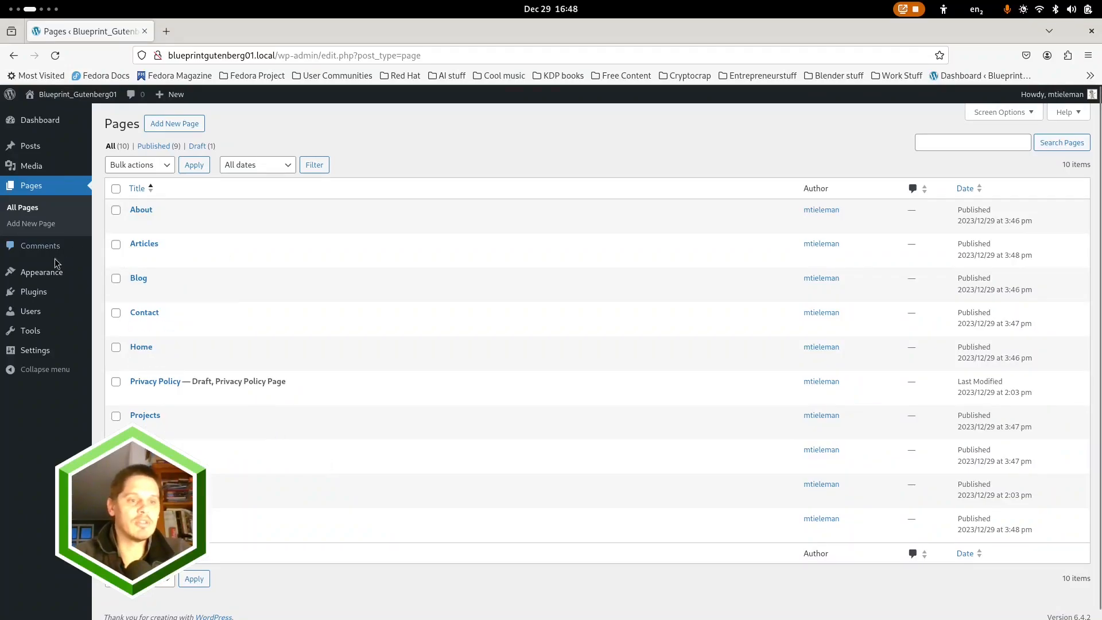
mouse_move(34, 351)
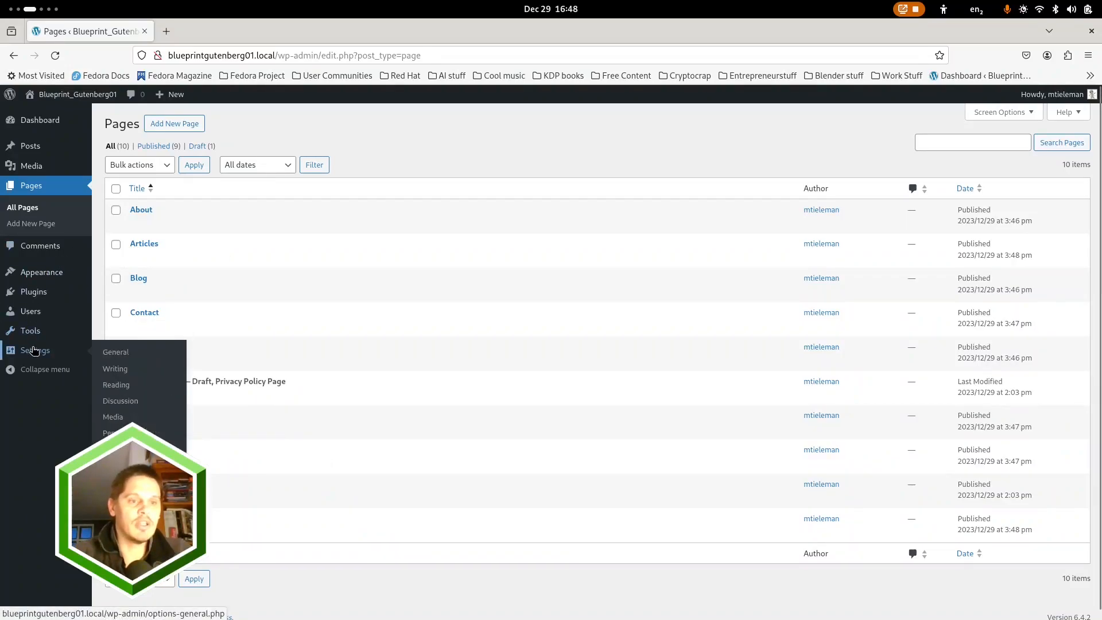
left_click(116, 384)
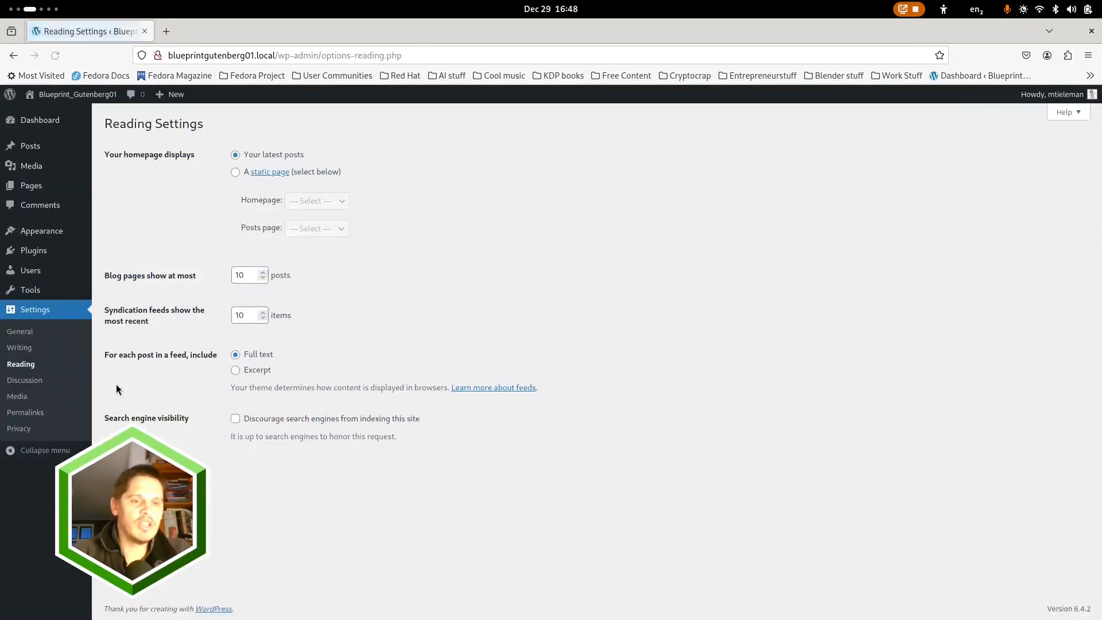
left_click(235, 173)
left_click(309, 206)
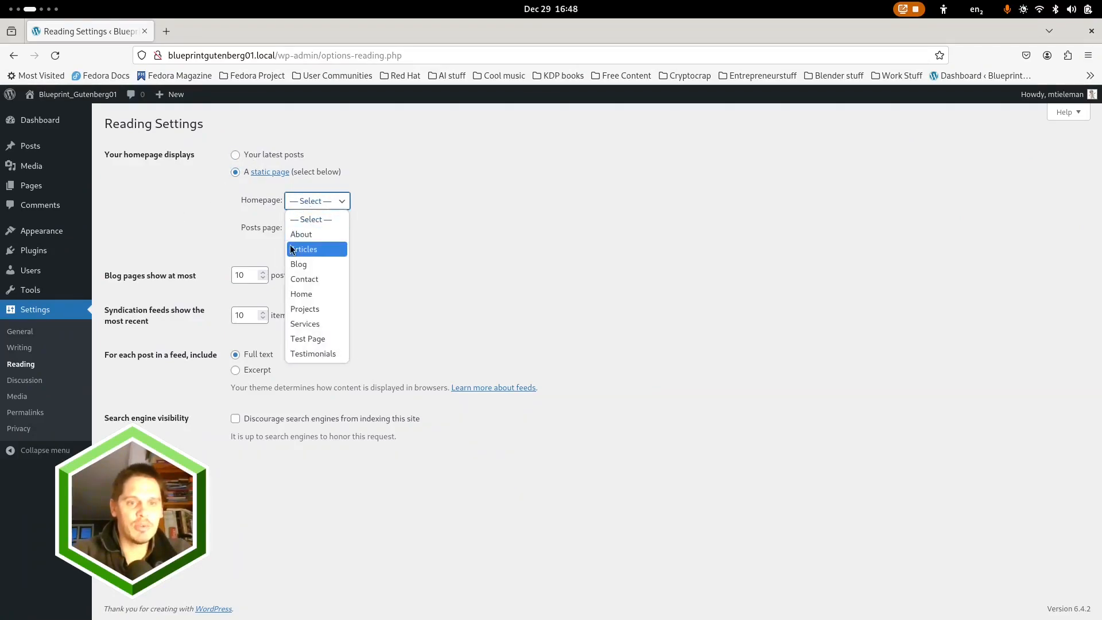
left_click(312, 293)
left_click(317, 229)
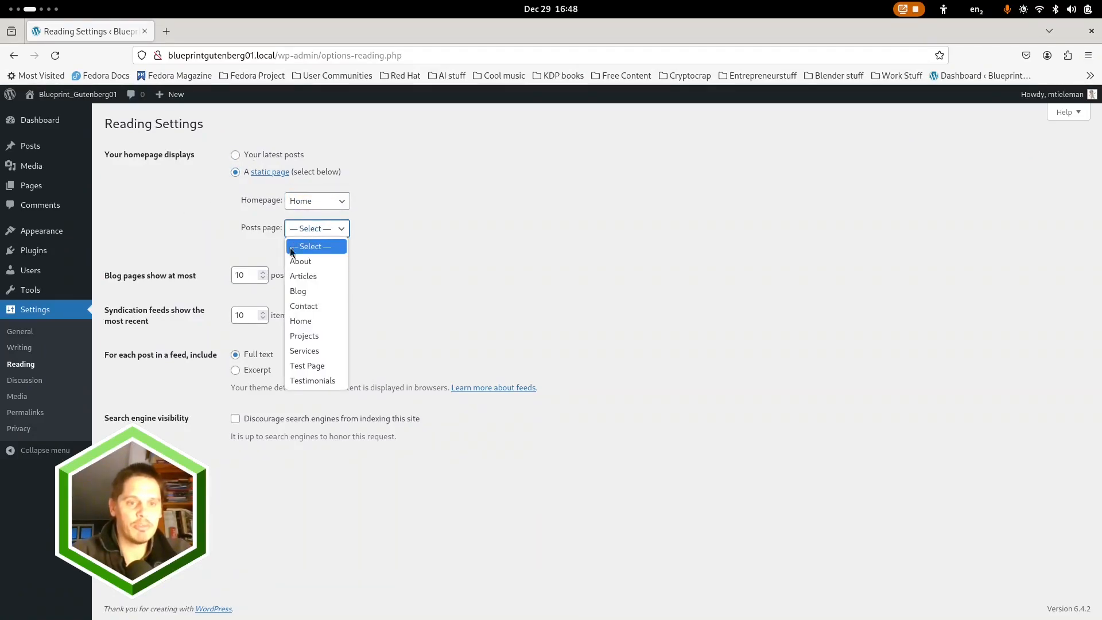
left_click(304, 291)
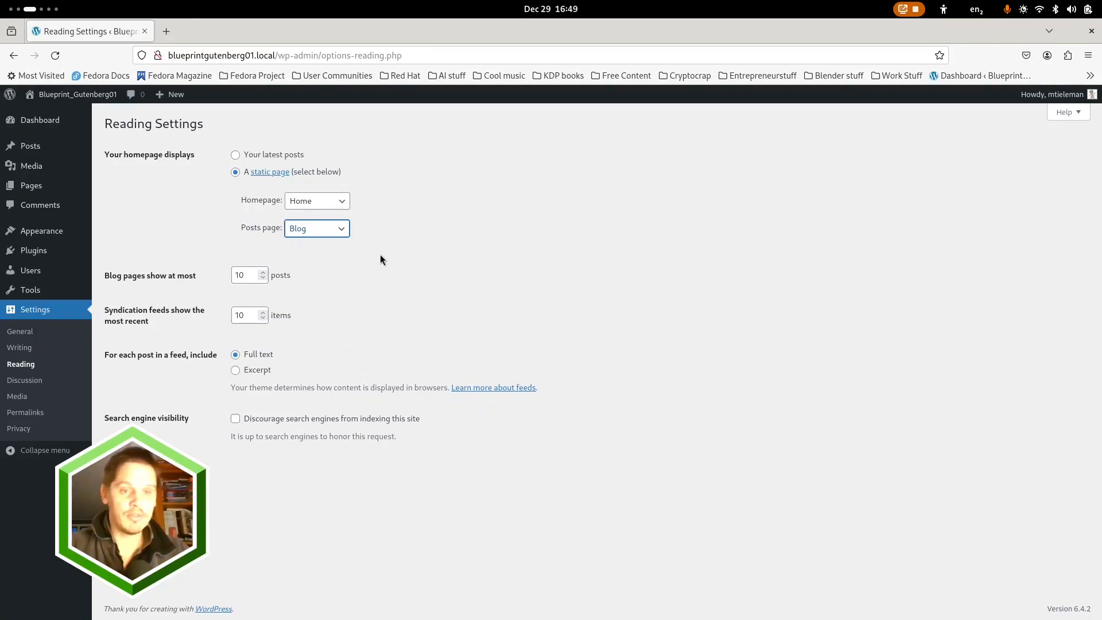
Set blog pages to show at most 12 posts and syndication feeds 12 items, and save the Reading settings
left_click(263, 273)
left_click(263, 273)
left_click(263, 313)
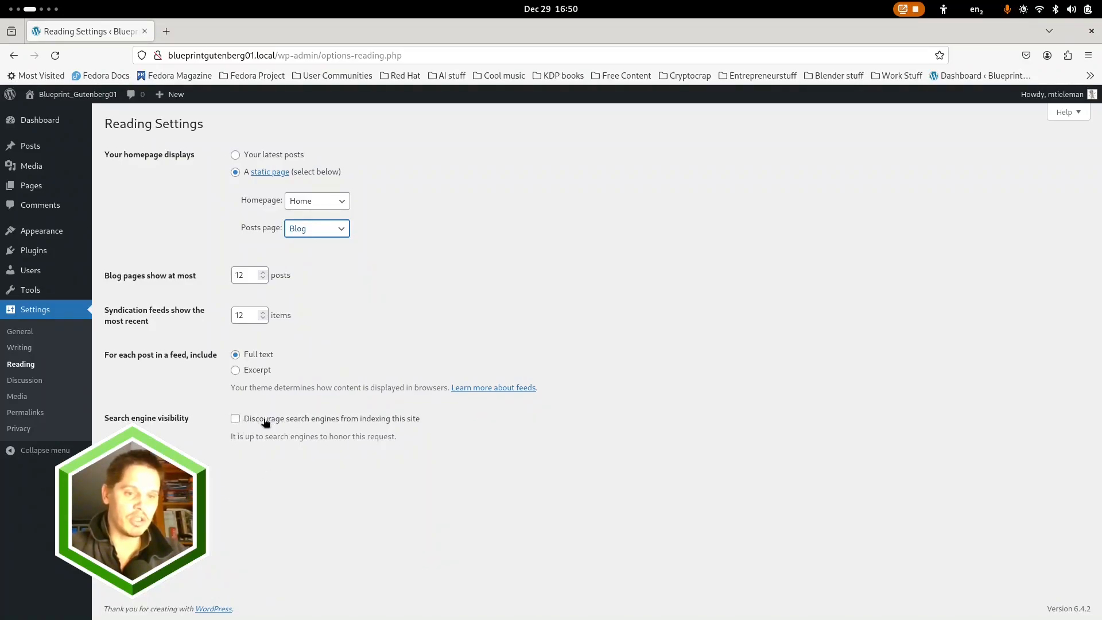
left_click(131, 468)
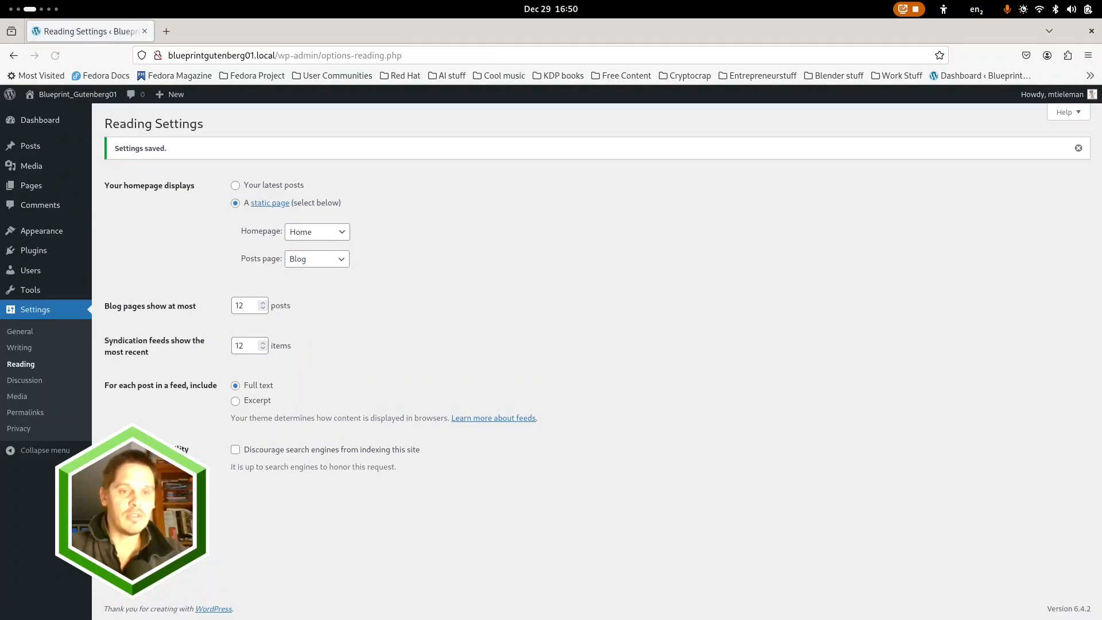
Set the site's tagline to "Tagline" in the General settings
left_click(22, 332)
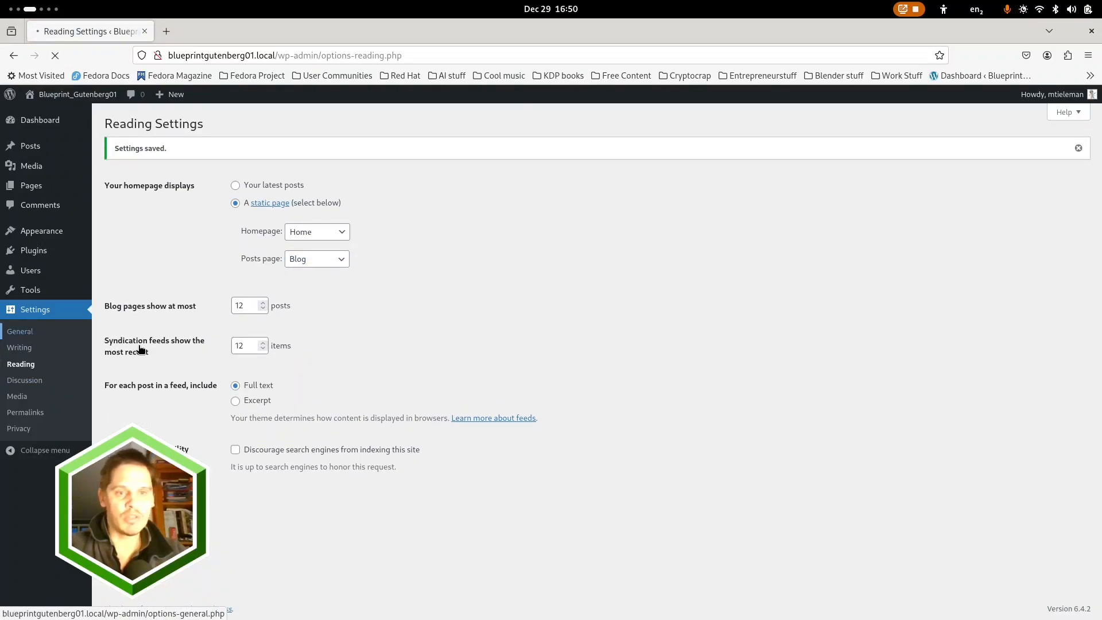
left_click(262, 189)
type("Do")
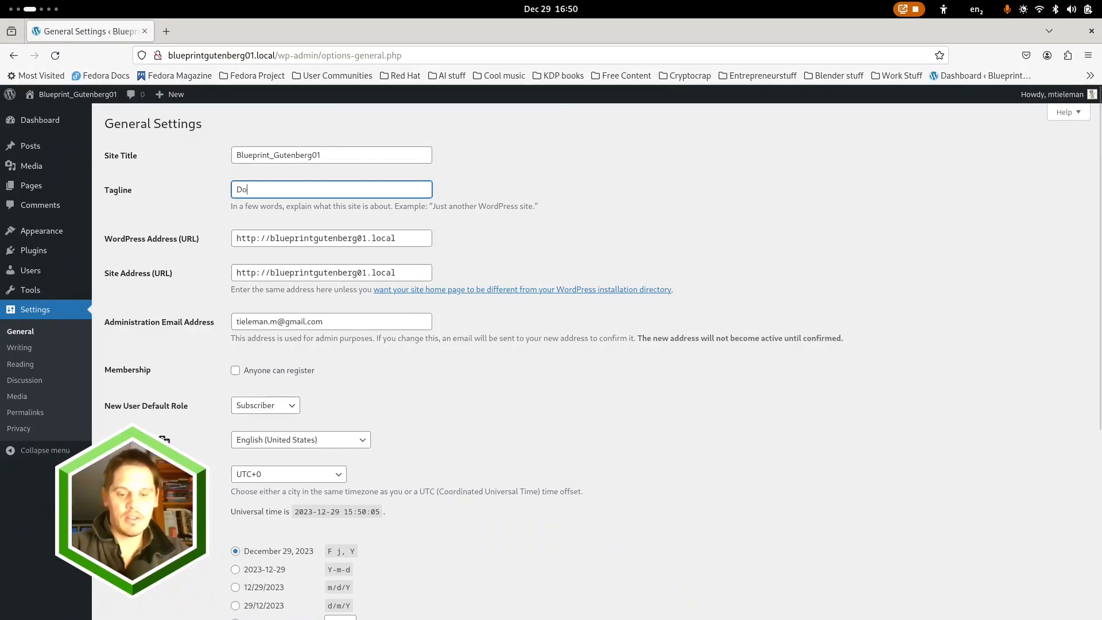
type("n't need one now")
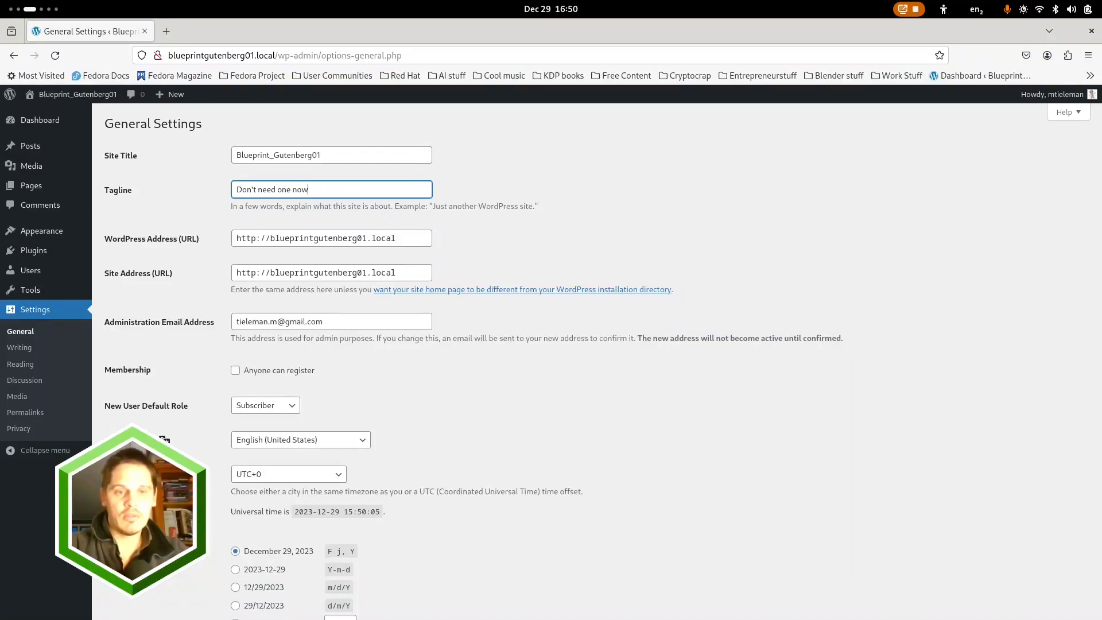
key("ctrl+a")
type("Tagline")
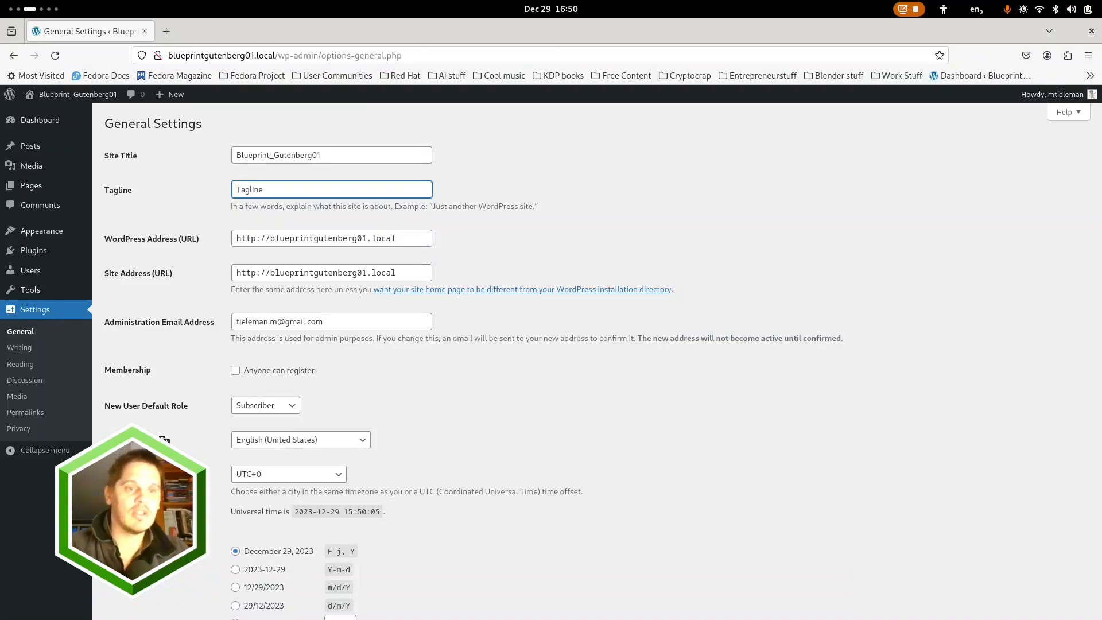
Change both the WordPress address and the site address to use https
left_click(257, 240)
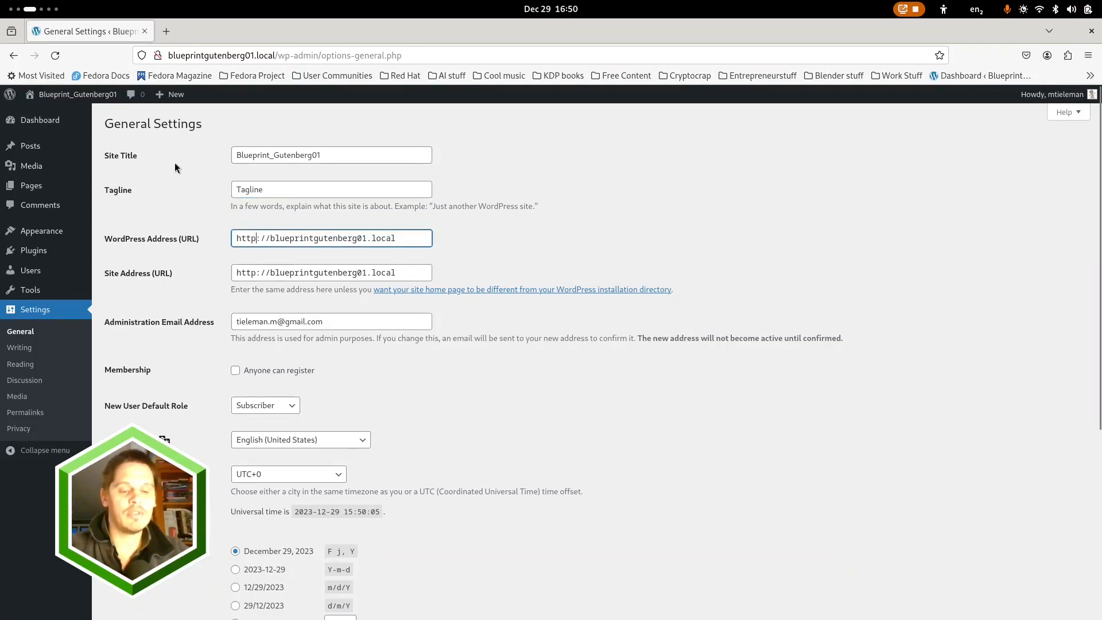
type("s")
left_click(258, 272)
type("s")
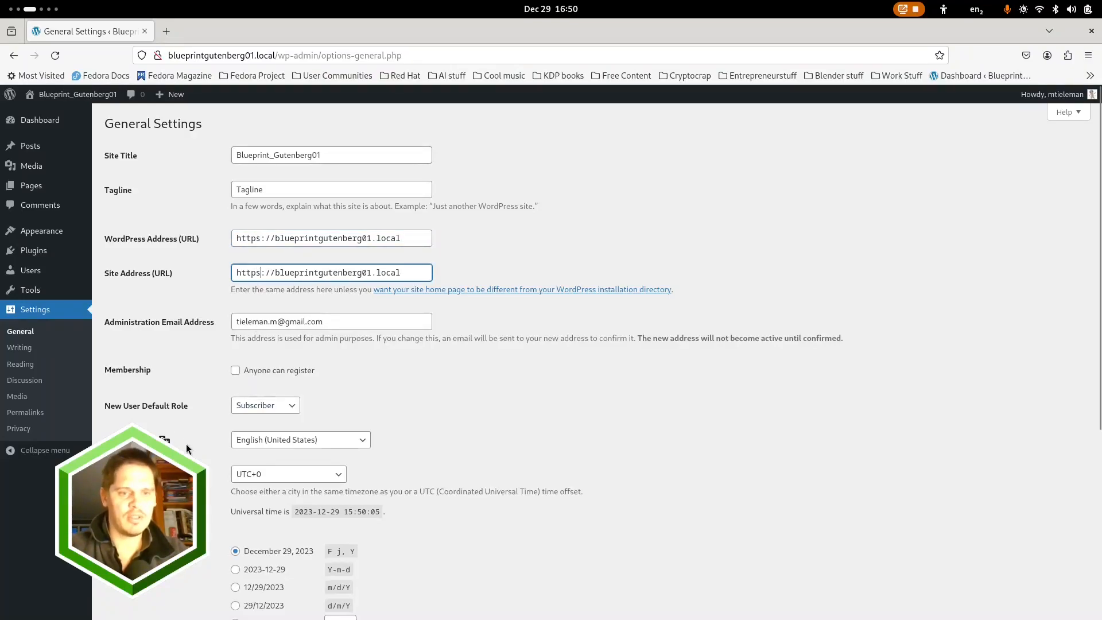
Set the date format to the custom pattern "j F Y" and the time format to the 24-hour "H:i"
scroll(195, 423, "down", 4)
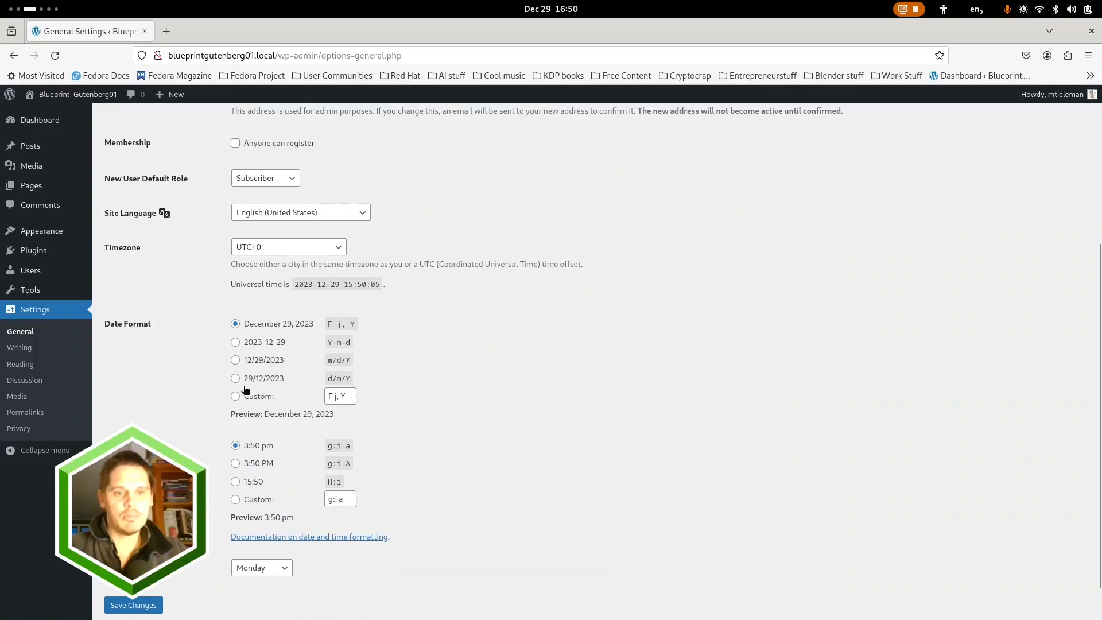
left_click(338, 402)
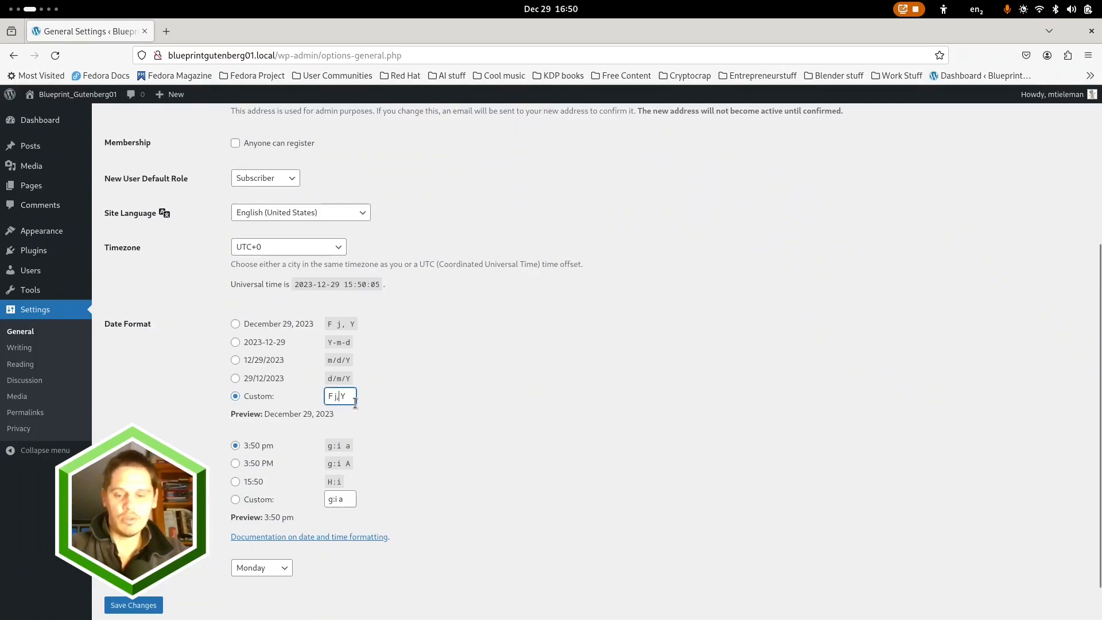
type("F")
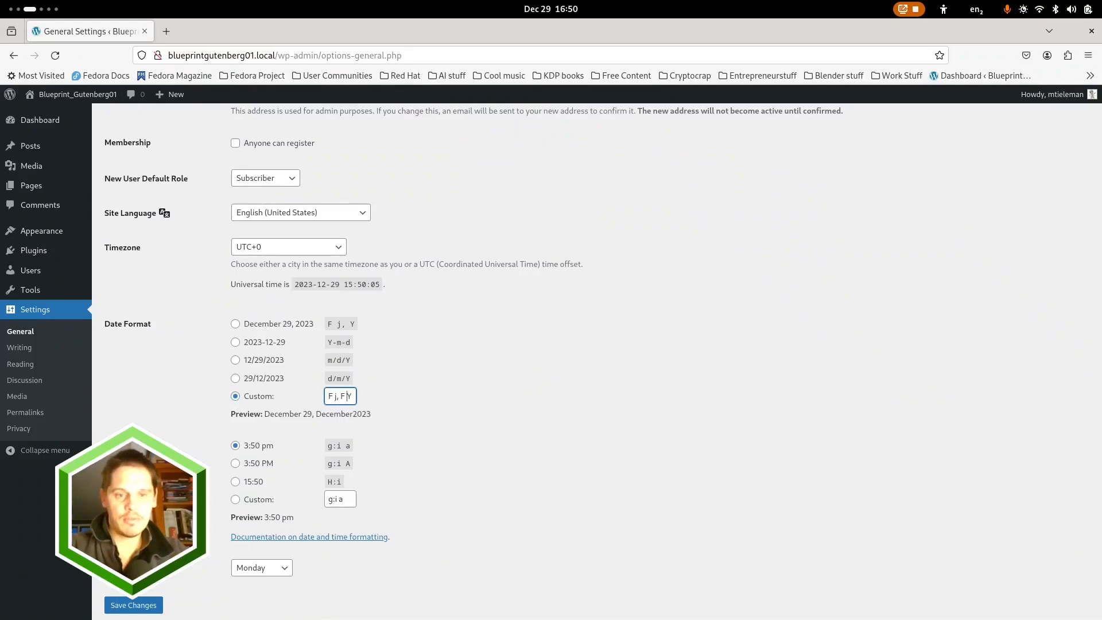
key("BackSpace")
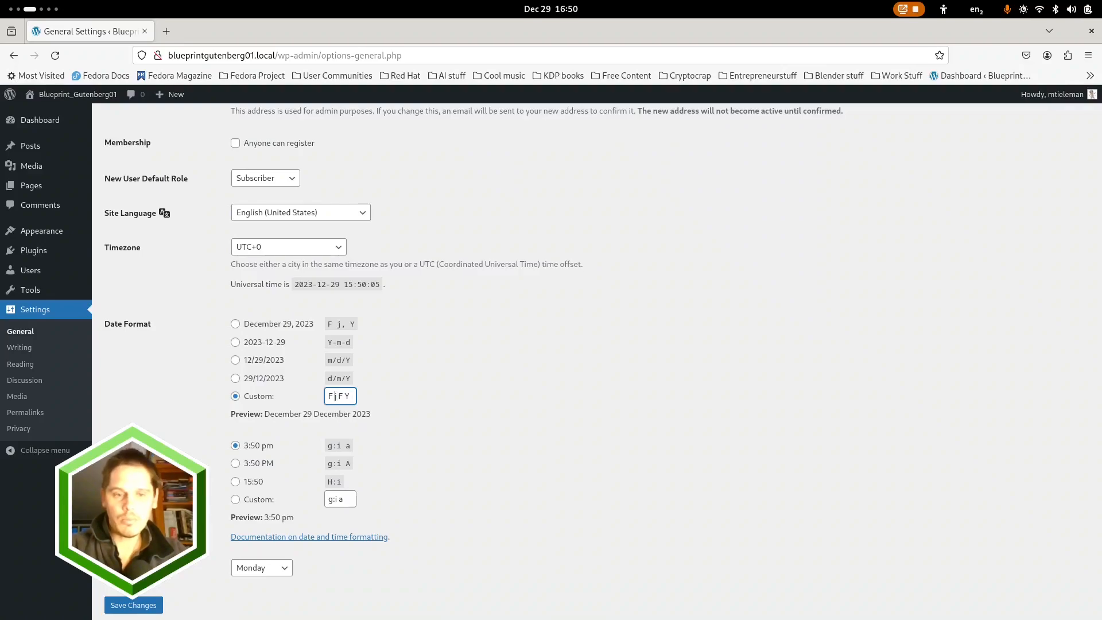
key("Home")
key("Delete")
key("Delete")
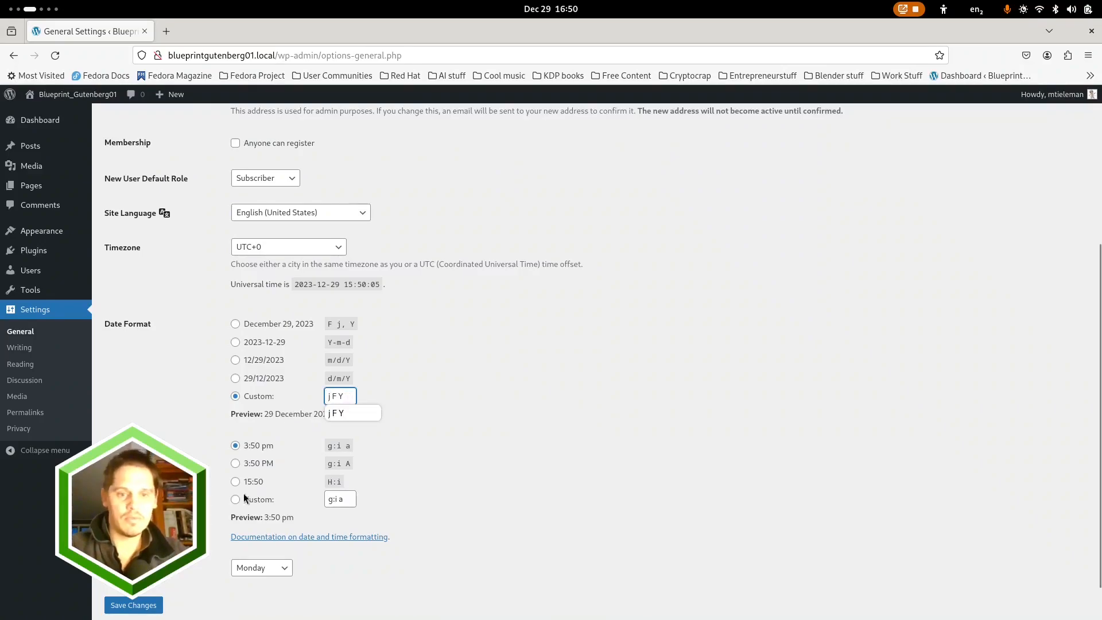
left_click(236, 482)
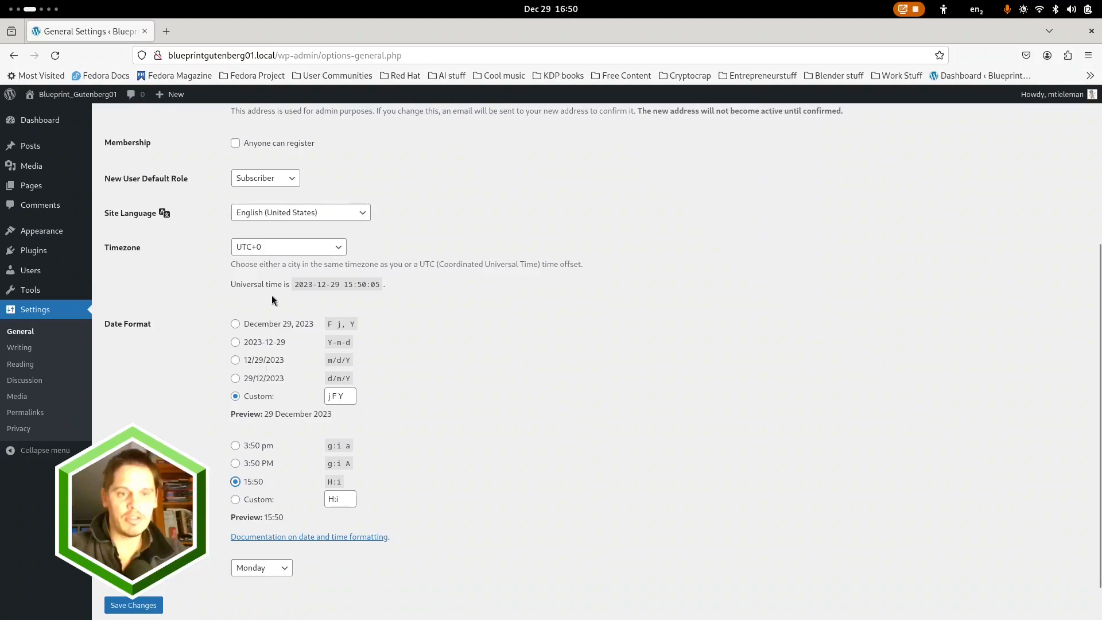
Set the site's timezone to Amsterdam
left_click(337, 247)
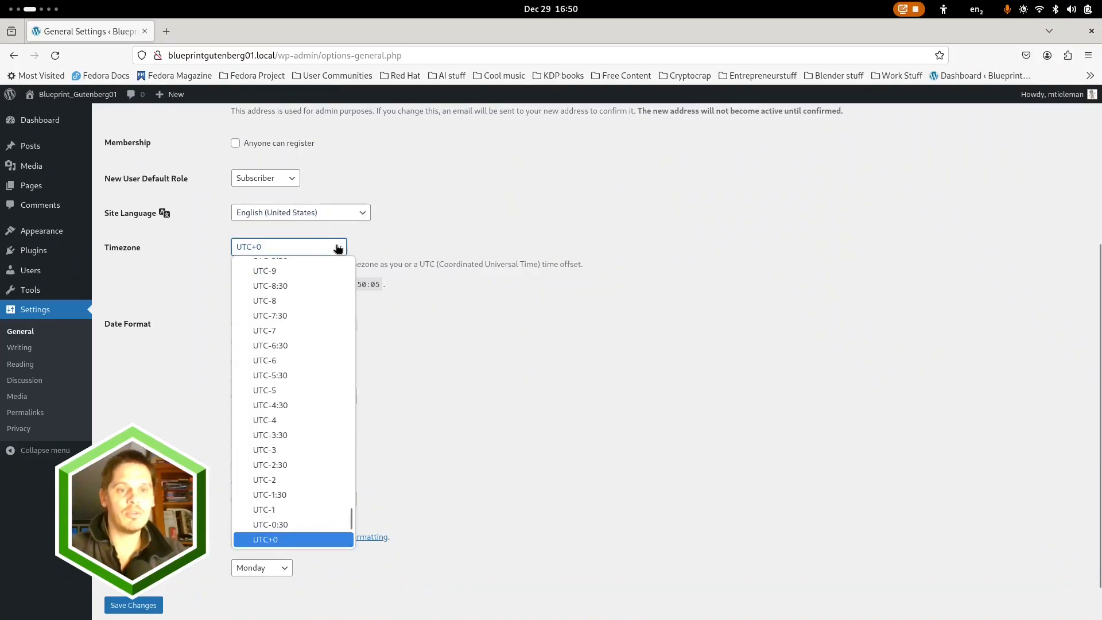
type("ams")
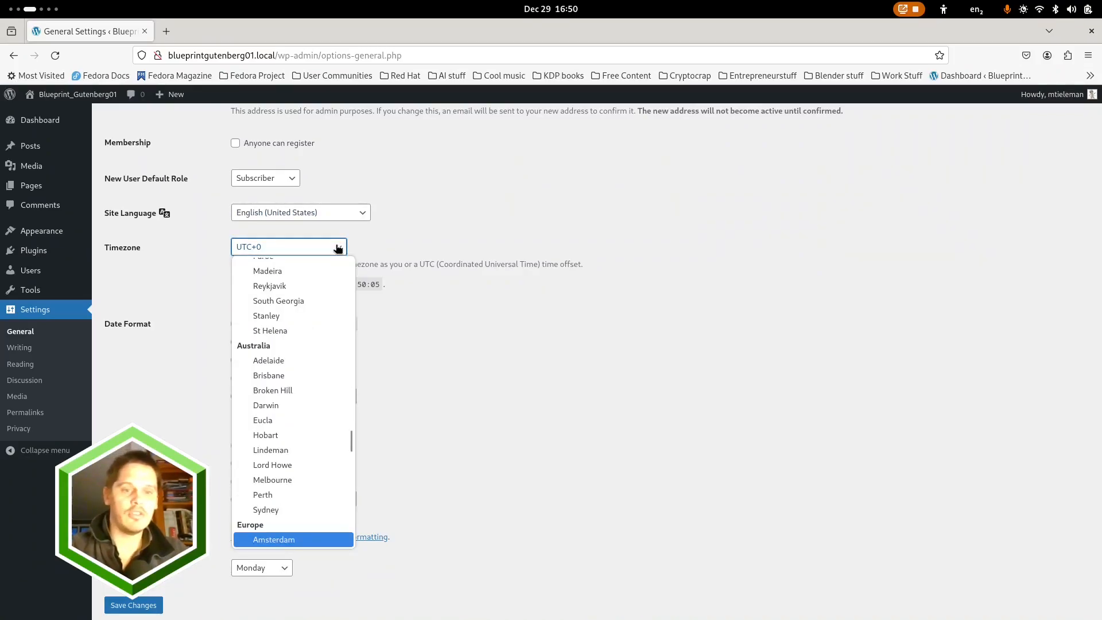
left_click(276, 540)
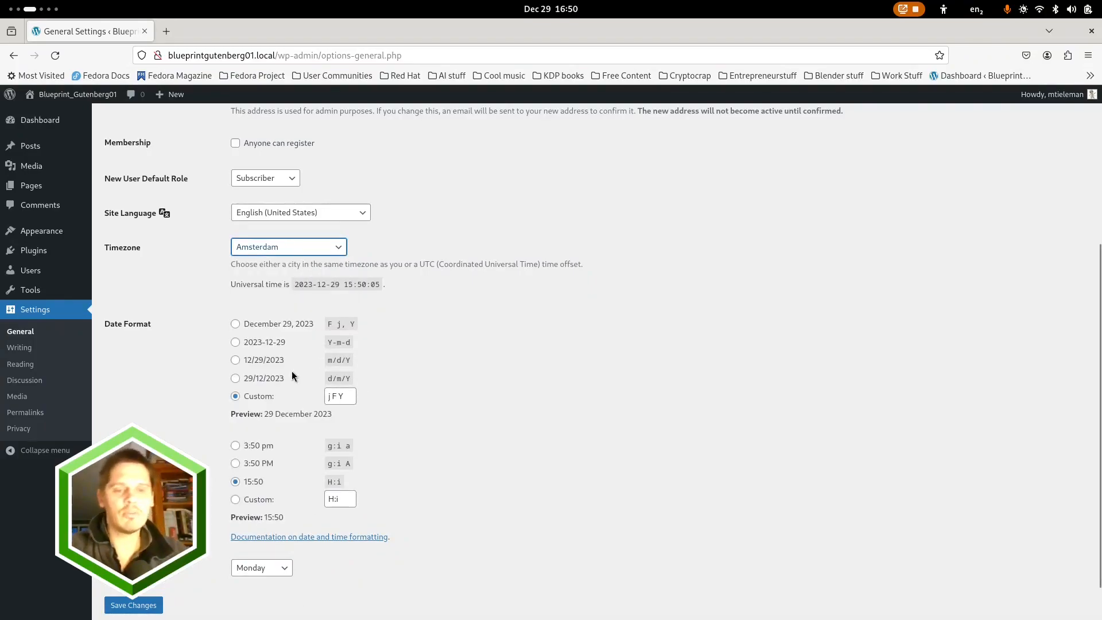
scroll(224, 549, "down", 2)
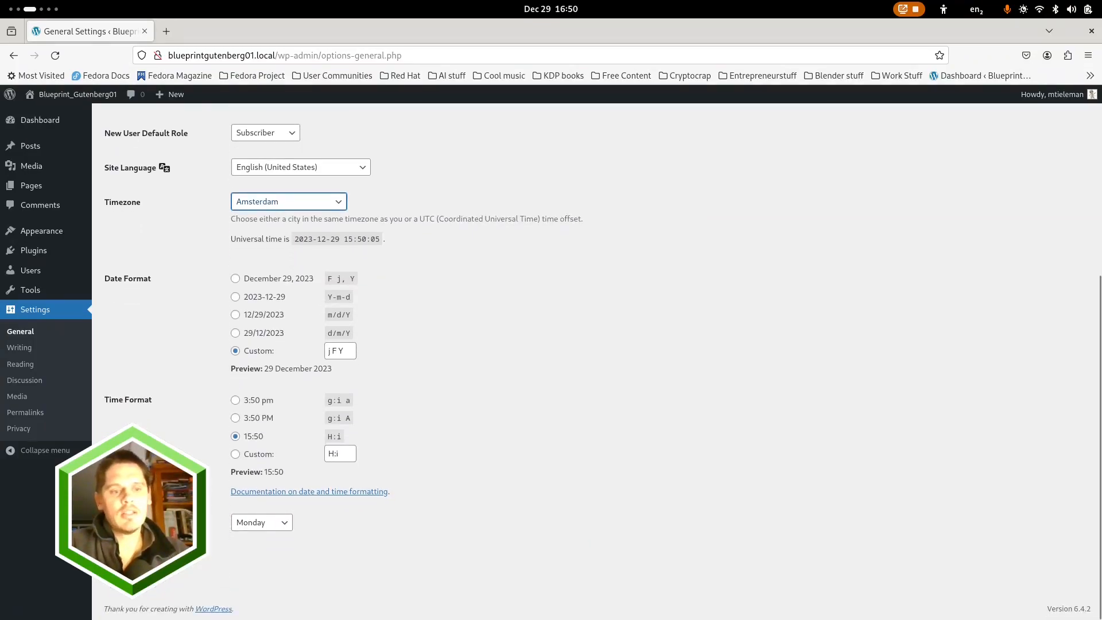
Save the General settings and log back in over https, accepting the certificate risk and enabling Remember Me
left_click(136, 565)
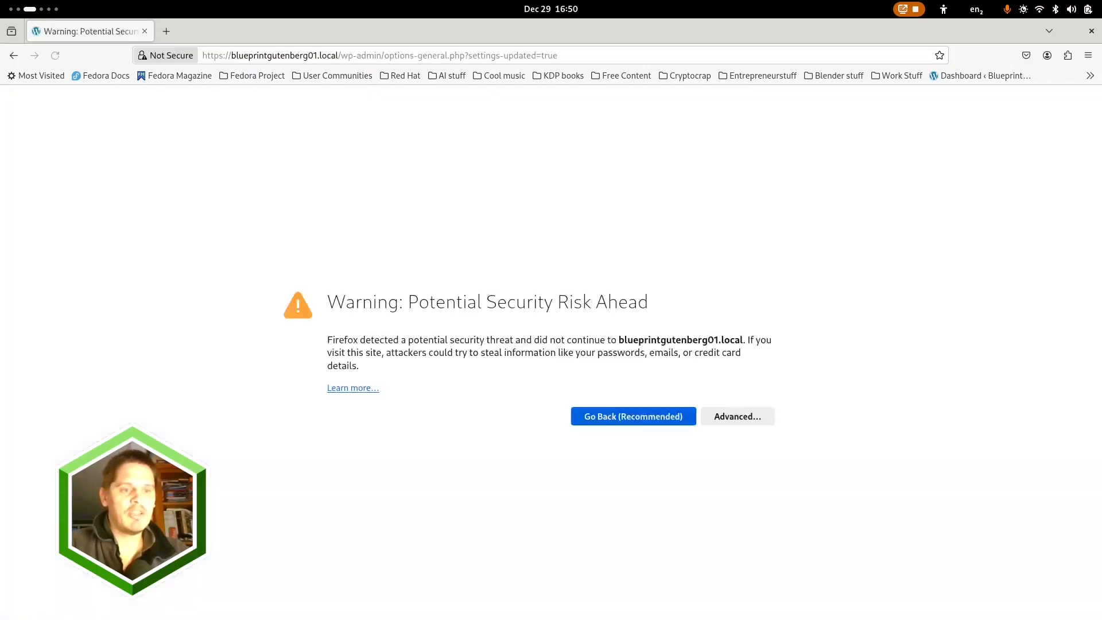
left_click(740, 416)
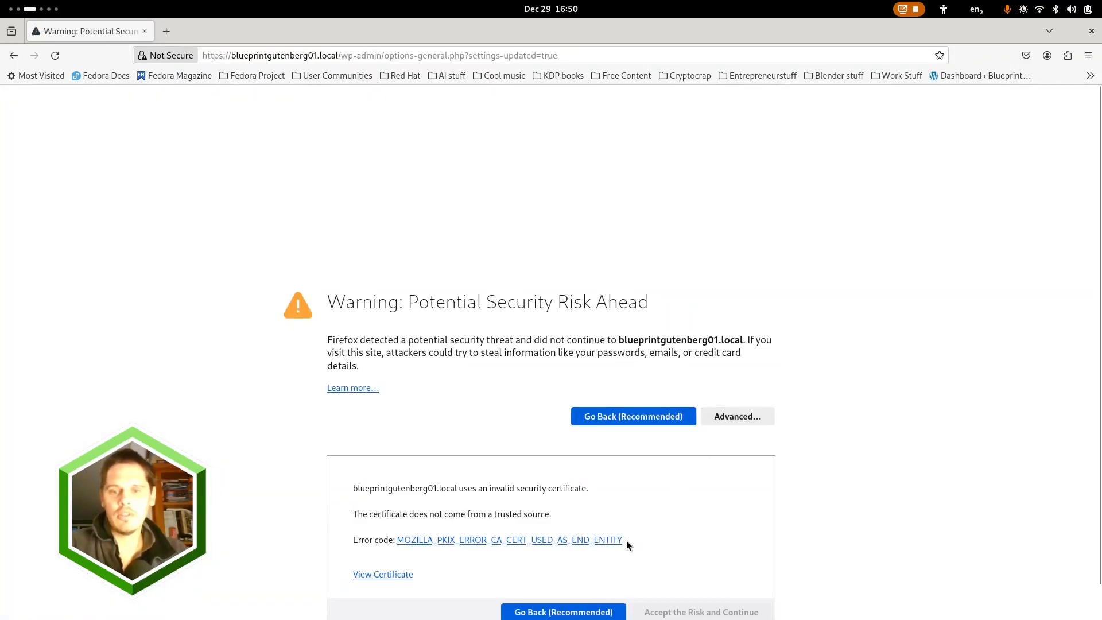
left_click(672, 612)
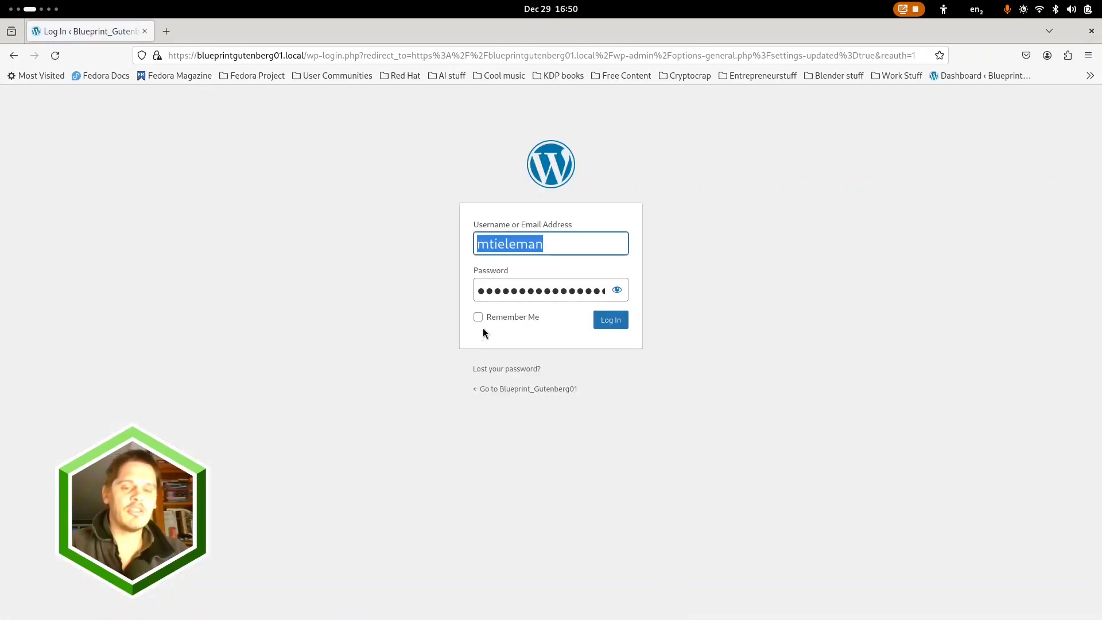
left_click(479, 318)
left_click(609, 321)
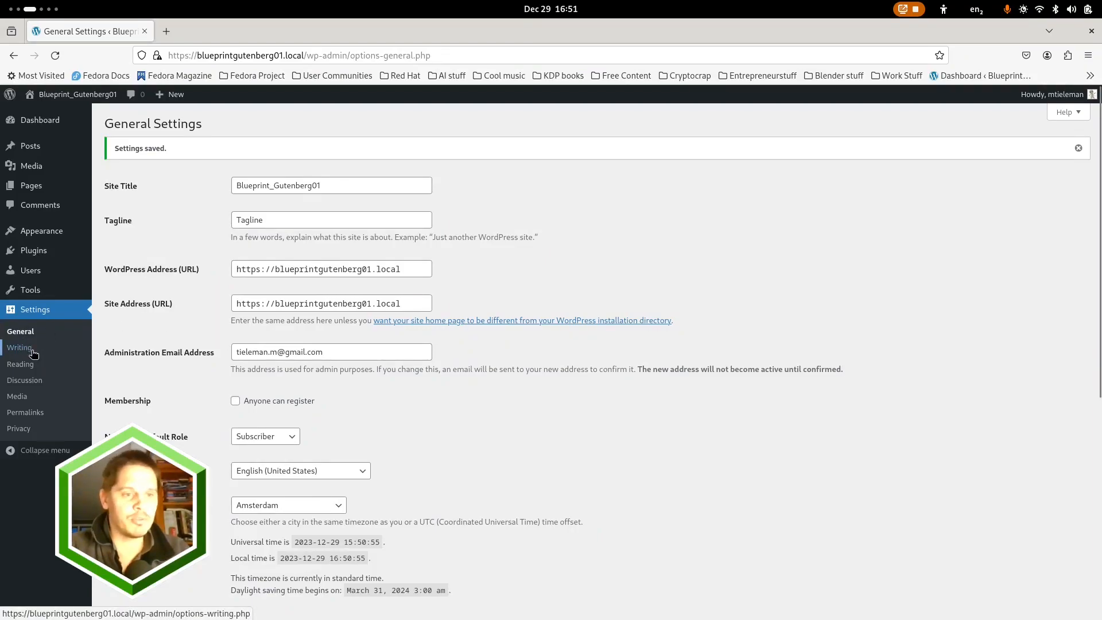
Review the Reading, Writing and Discussion settings, declining to save the mail login in the browser
left_click(28, 368)
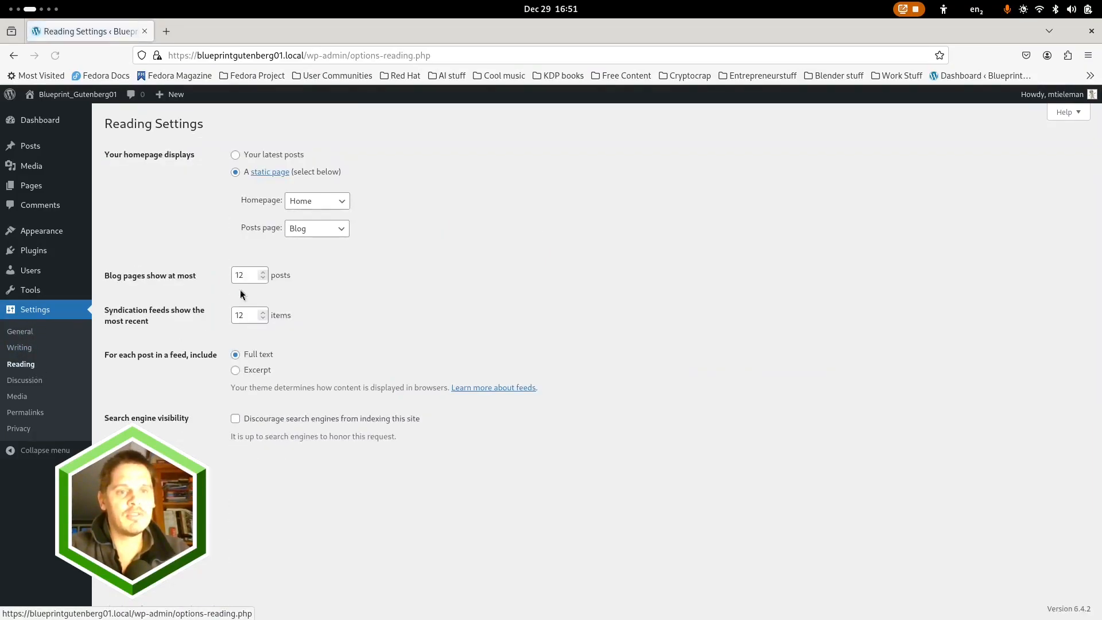
left_click(29, 348)
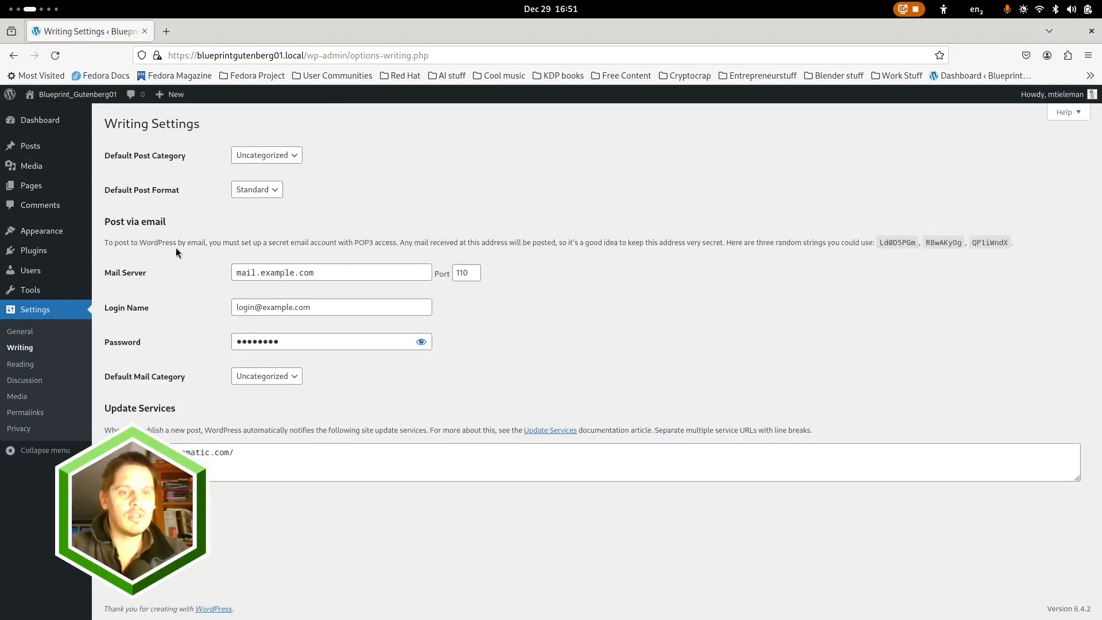
left_click(29, 379)
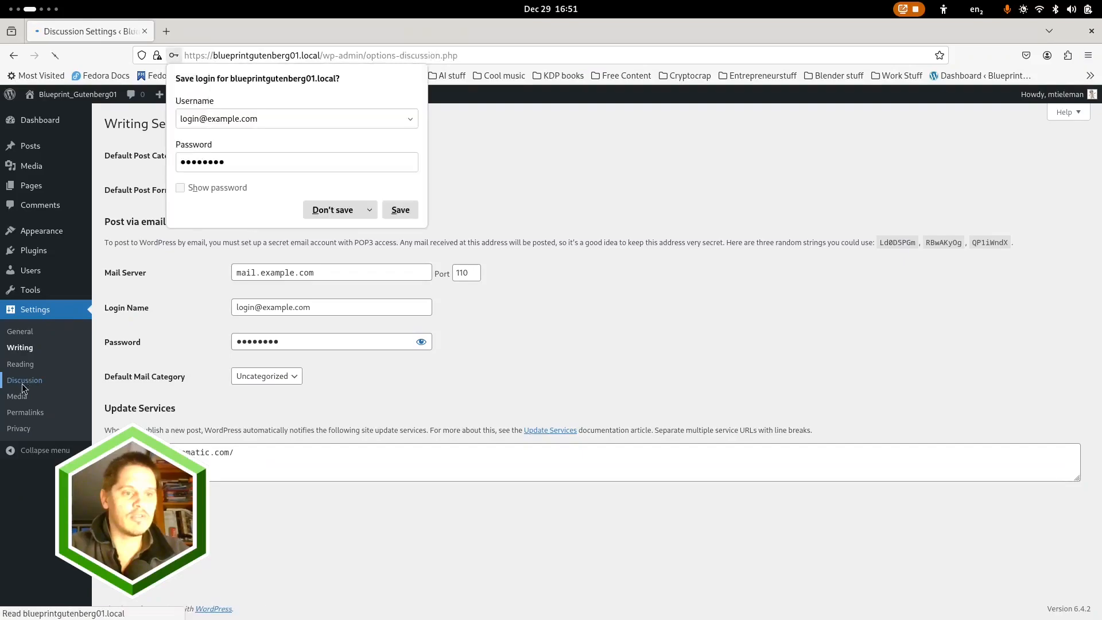
left_click(337, 211)
In the Media settings, set the medium image size to a max width and max height of 960
left_click(25, 399)
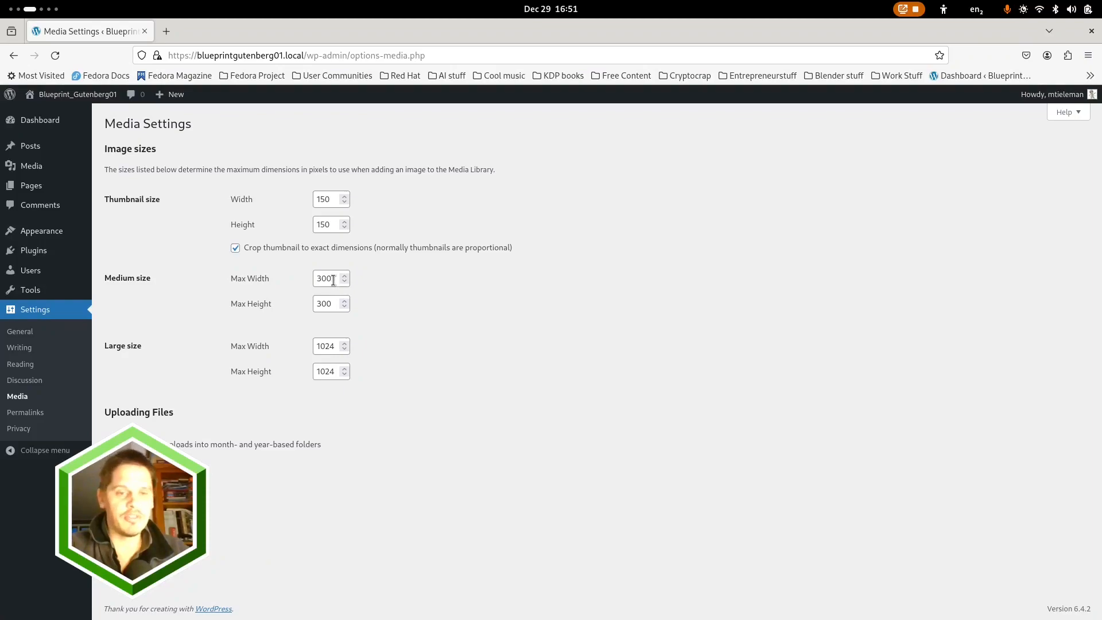
left_click_drag(333, 281, 300, 280)
type("600")
key("BackSpace")
key("BackSpace")
key("BackSpace")
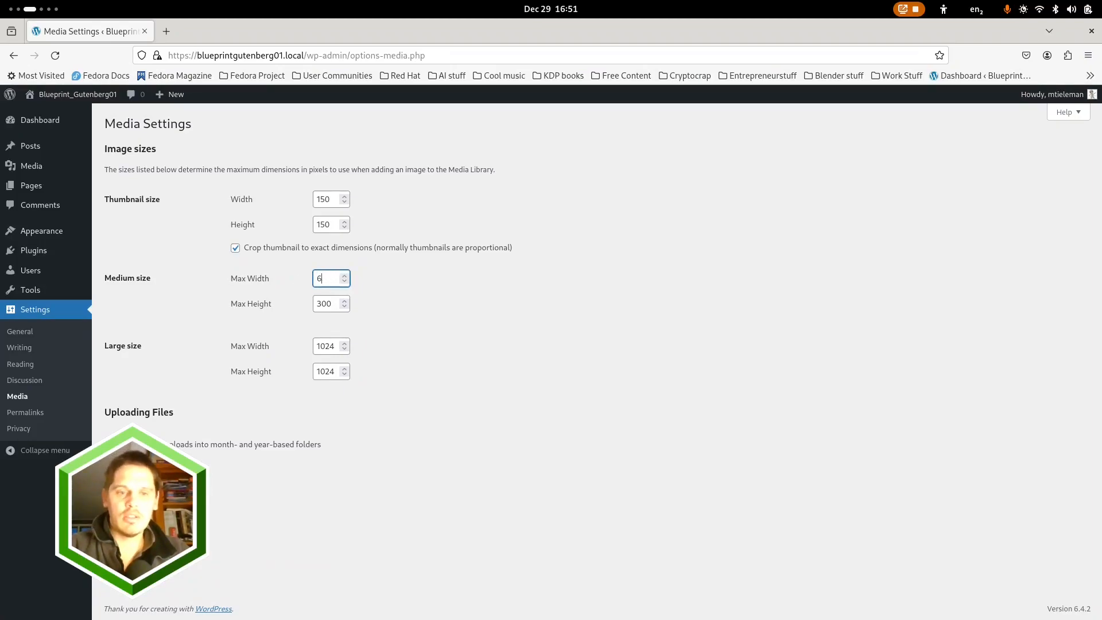
type("960")
key("Tab")
type("960")
Set the large image size to a max width and max height of 1920
key("Tab")
type("1920")
key("Tab")
type("1920")
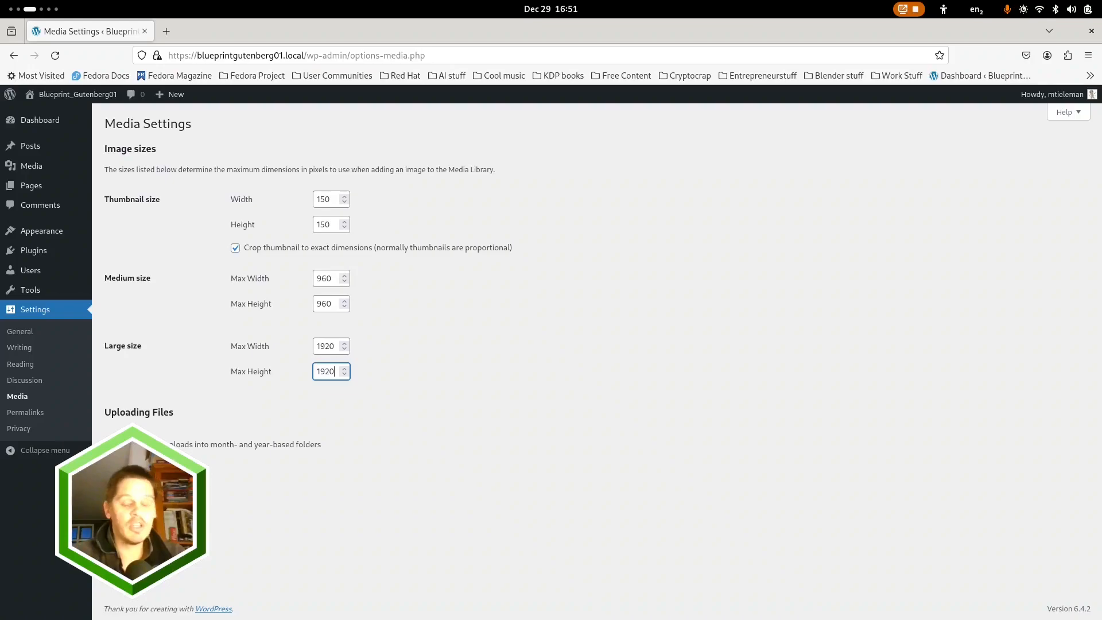
Toggle the option organizing uploads into month- and year-based folders and save the Media settings
left_click(109, 445)
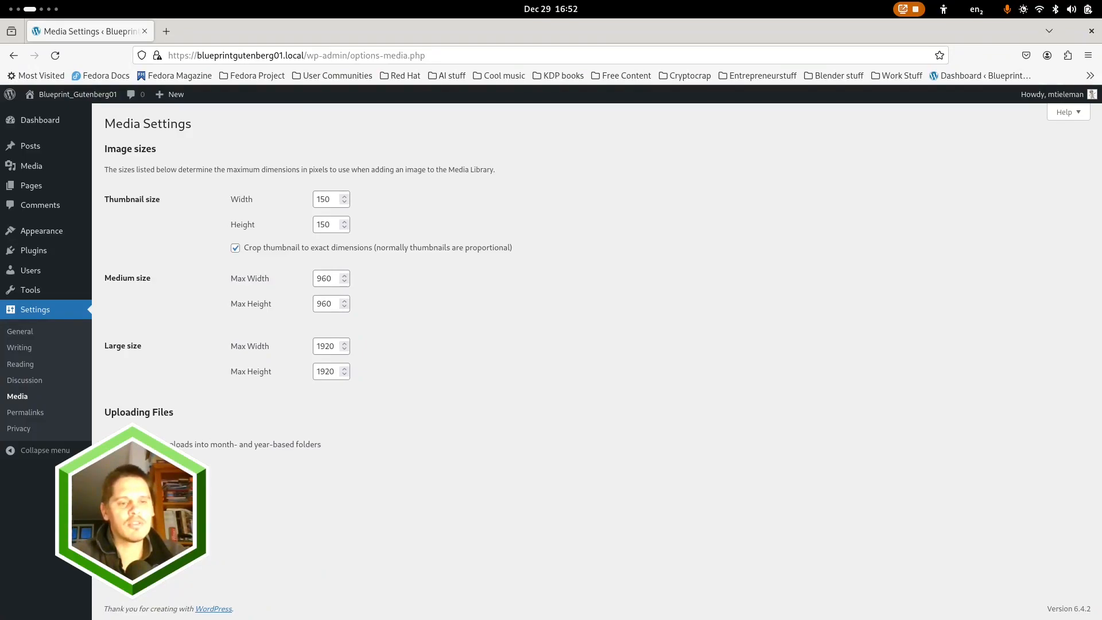
left_click(134, 485)
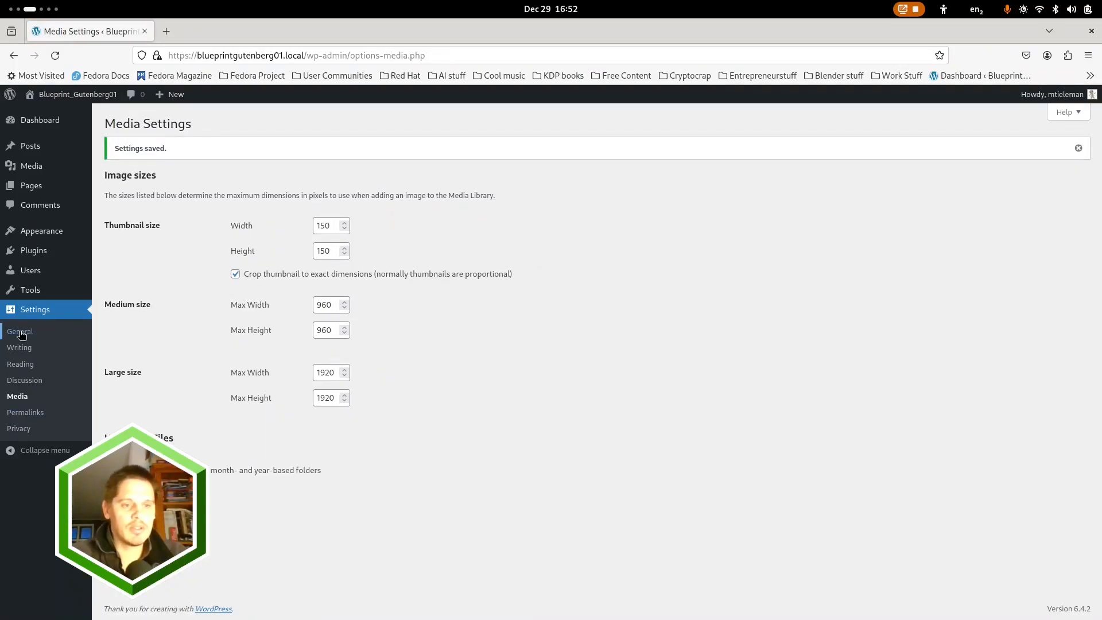
Review the Permalink settings, the Privacy settings and the list of pages
left_click(25, 413)
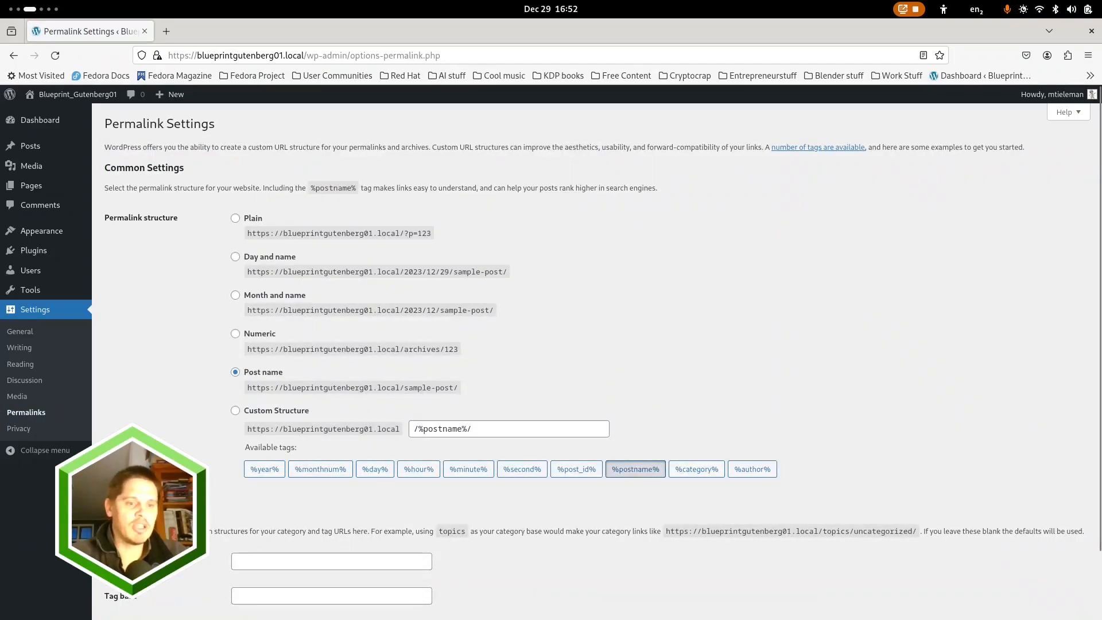
left_click(23, 434)
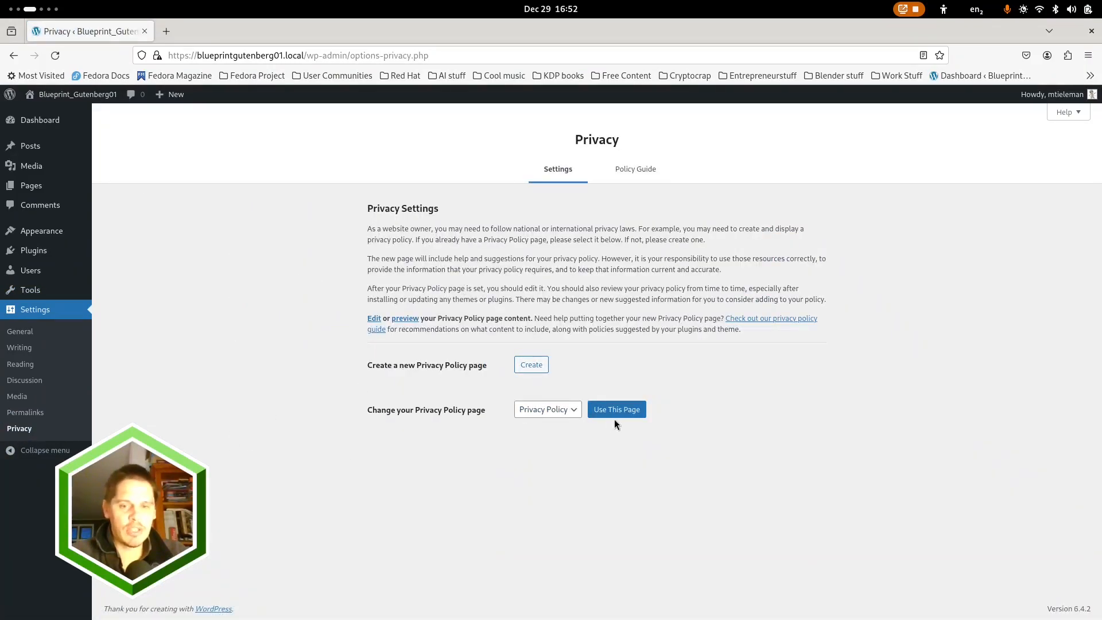
left_click(33, 190)
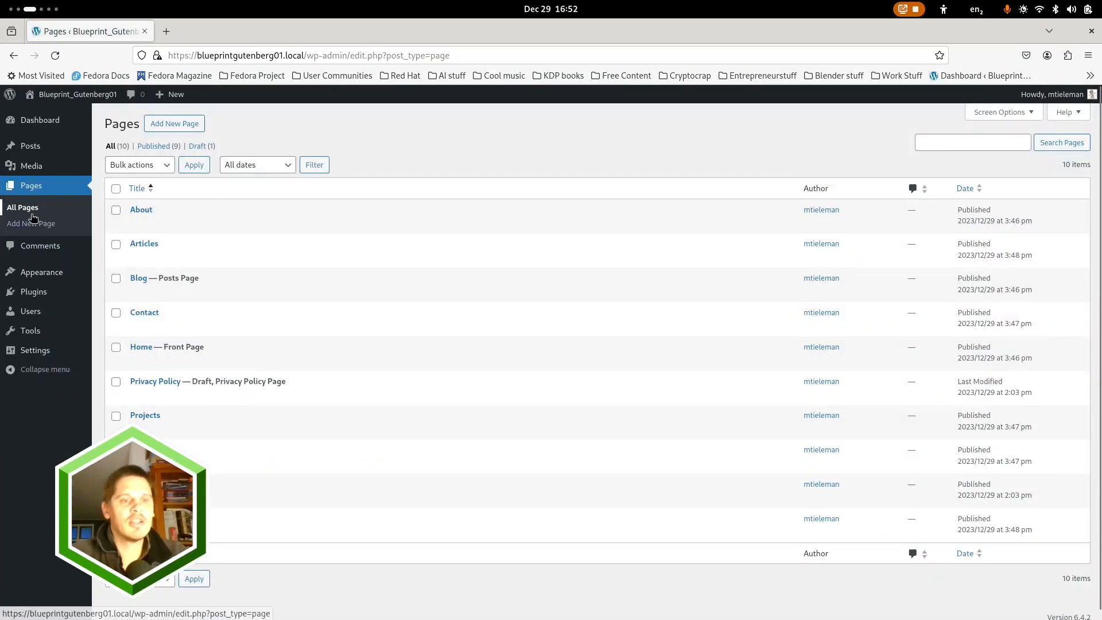
Search the plugin directory for "acf" and install and activate the Advanced Custom Fields (ACF) plugin
left_click(34, 294)
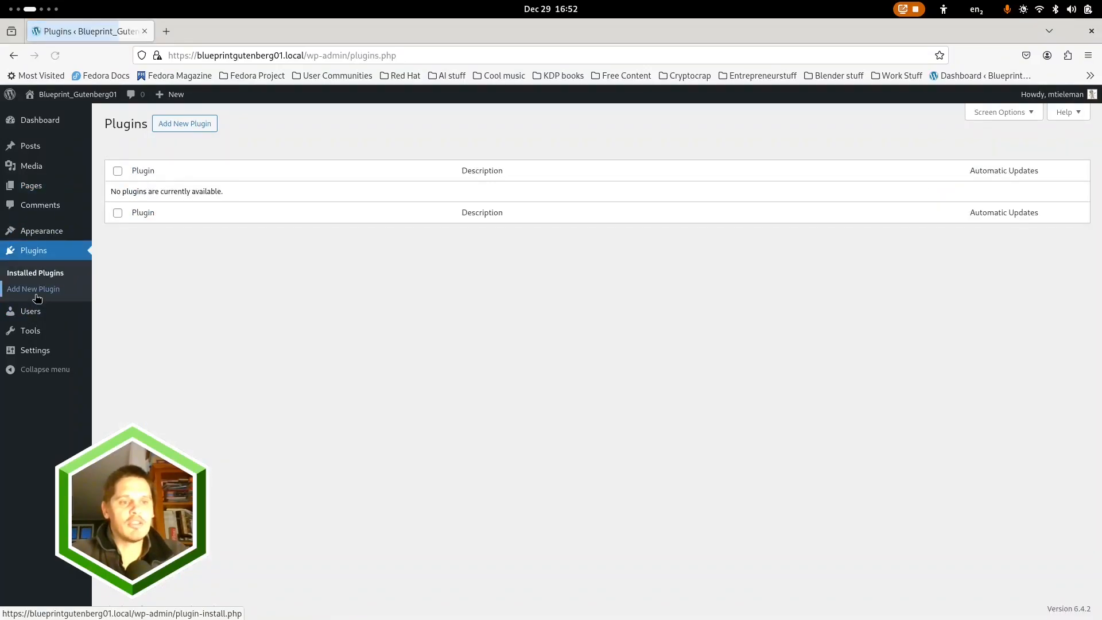
left_click(178, 125)
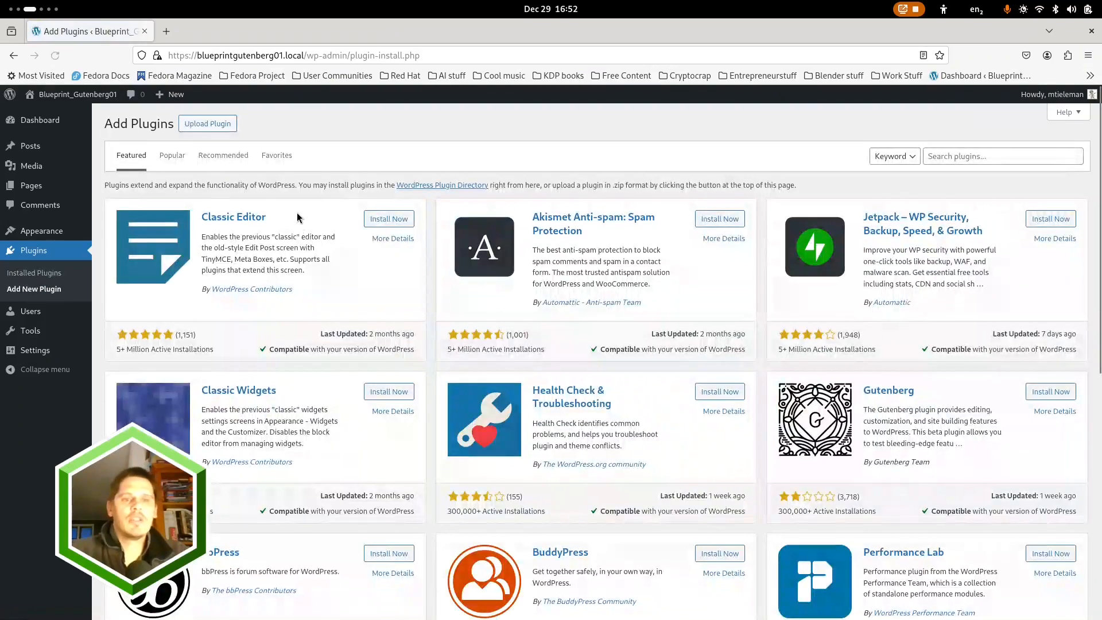
left_click(208, 124)
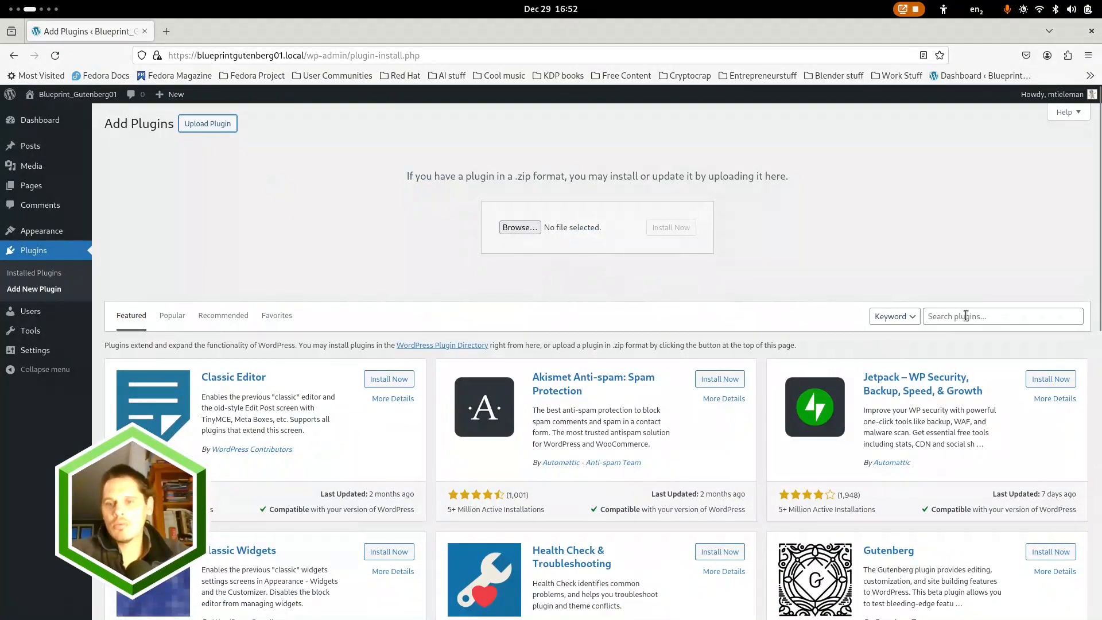
left_click(983, 316)
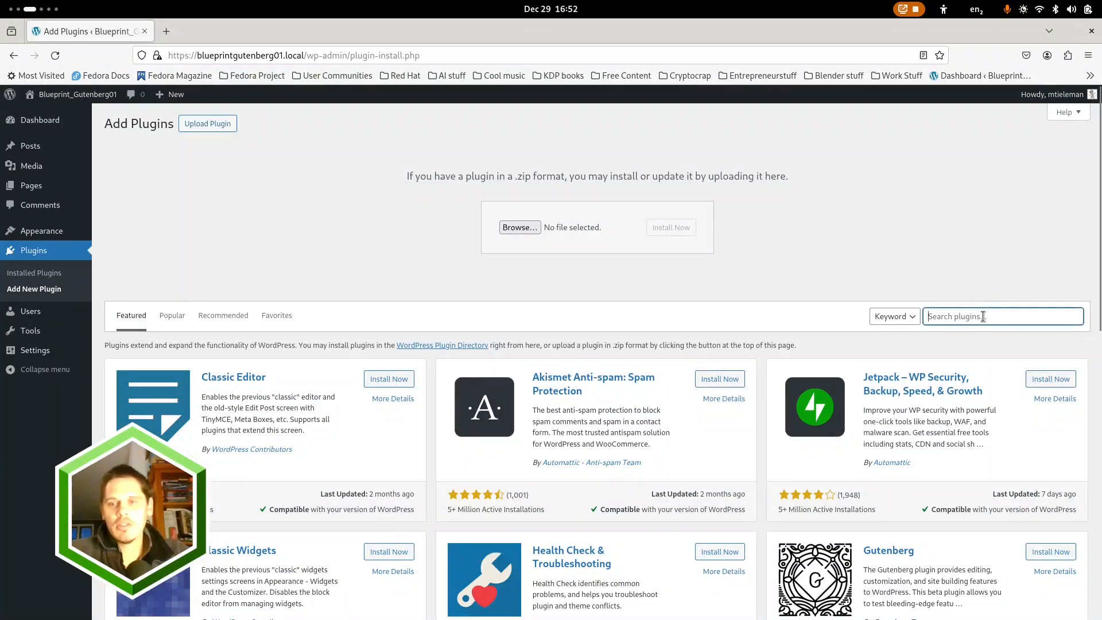
type("acf")
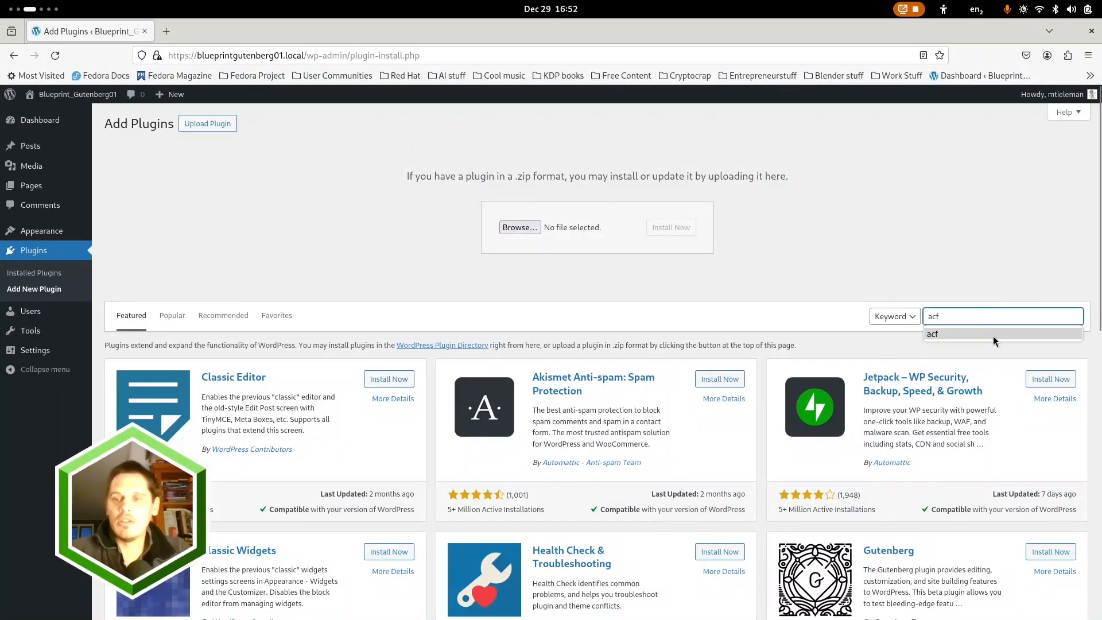
left_click(970, 338)
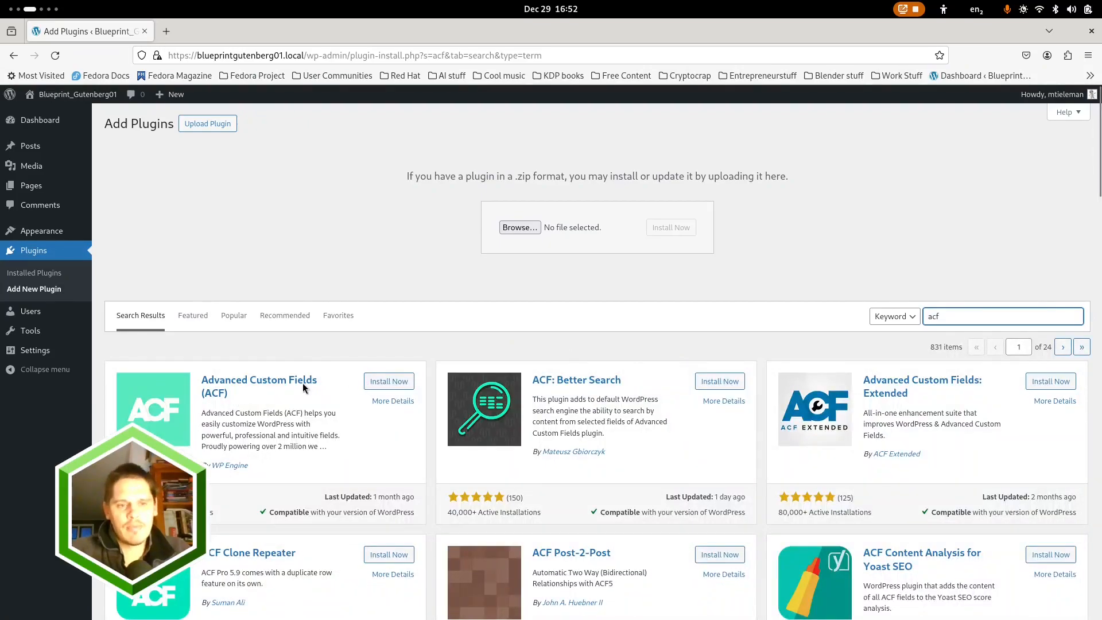
scroll(488, 317, "down", 3)
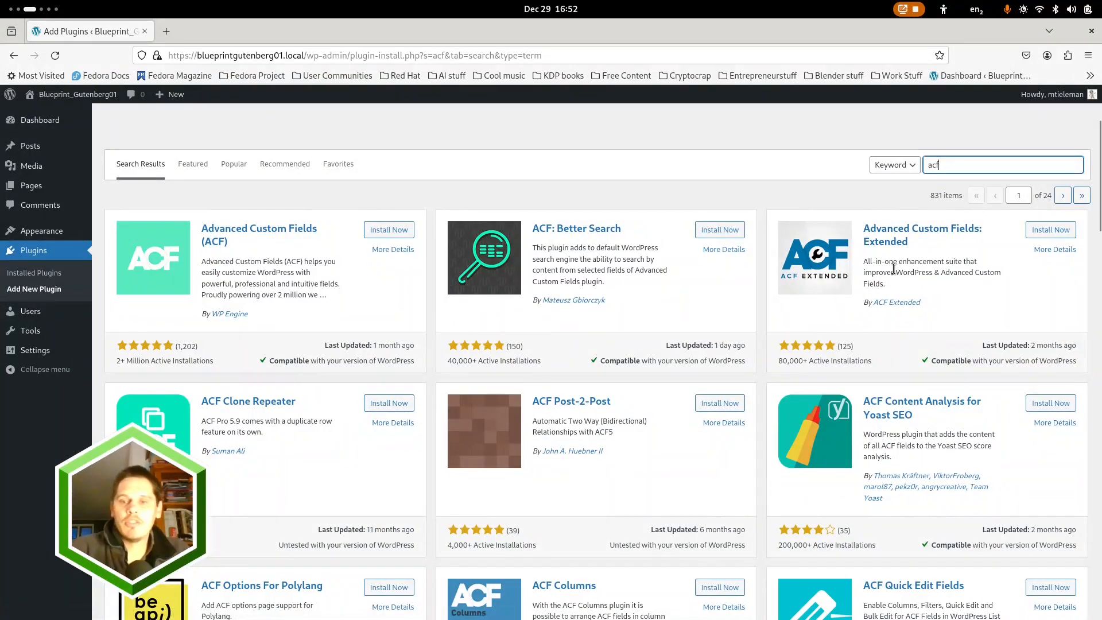
left_click(388, 230)
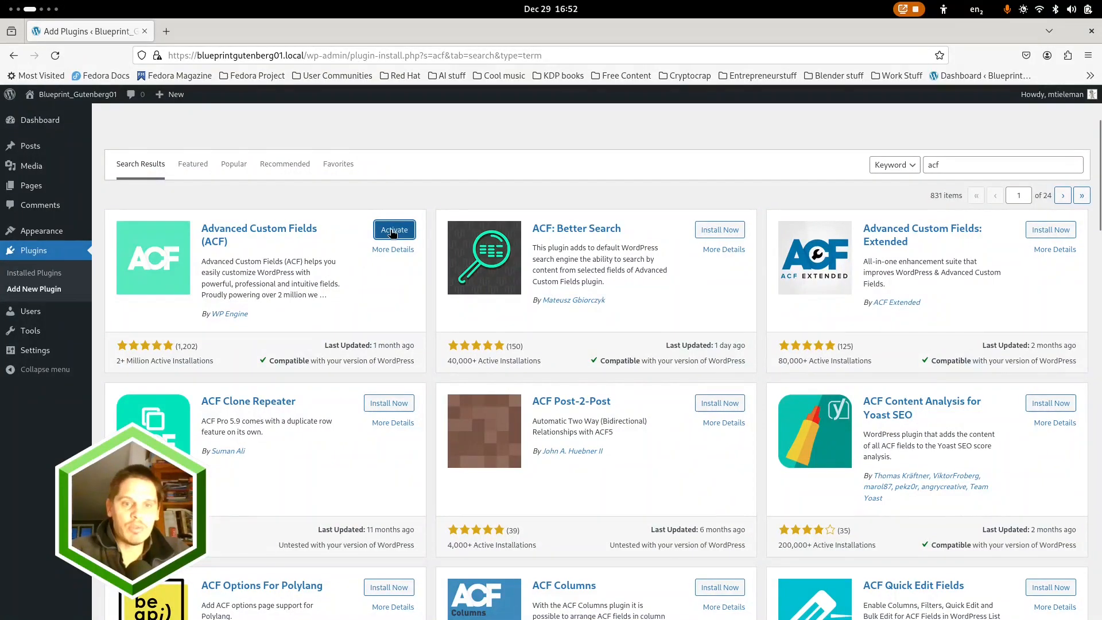
left_click(393, 230)
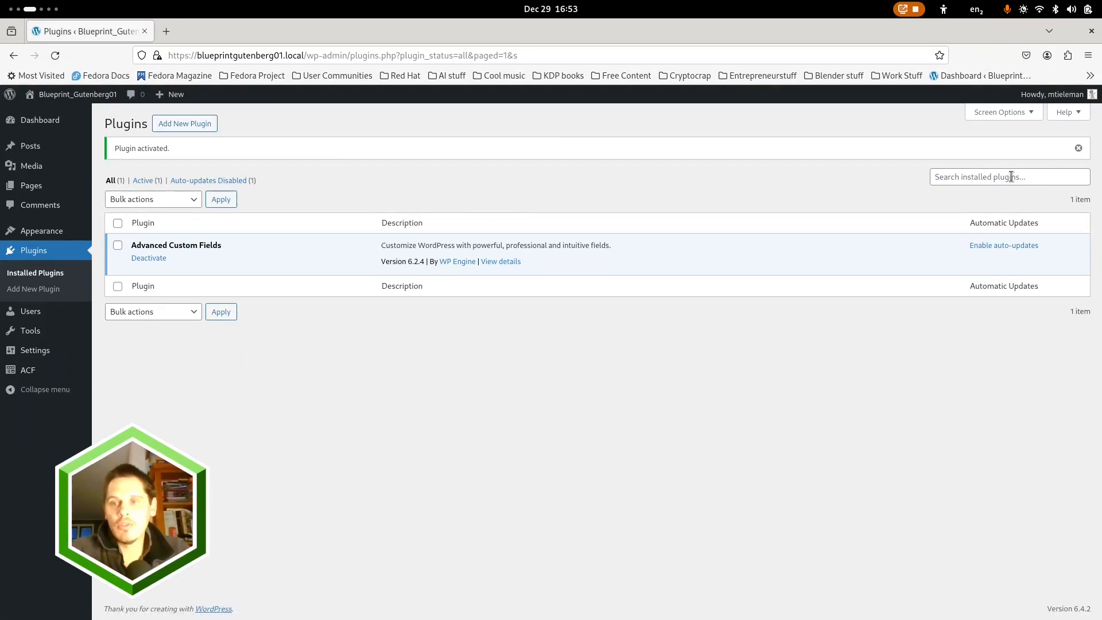
Open the plugin directory again and consult the Plugin Stack slide in the LibreOffice Impress presentation
left_click(182, 123)
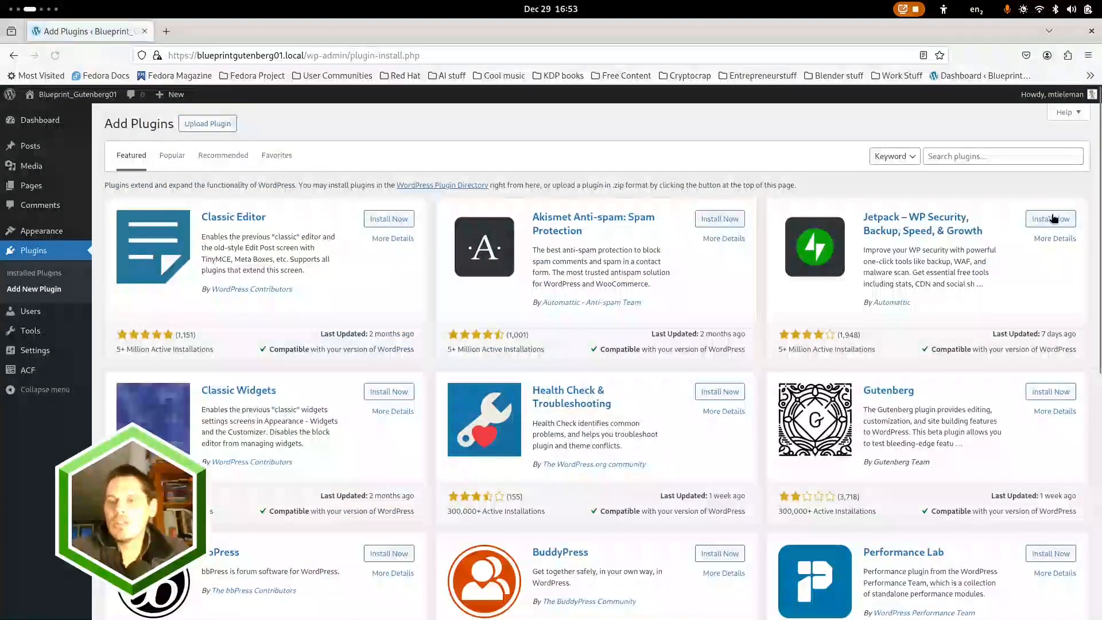
left_click(991, 157)
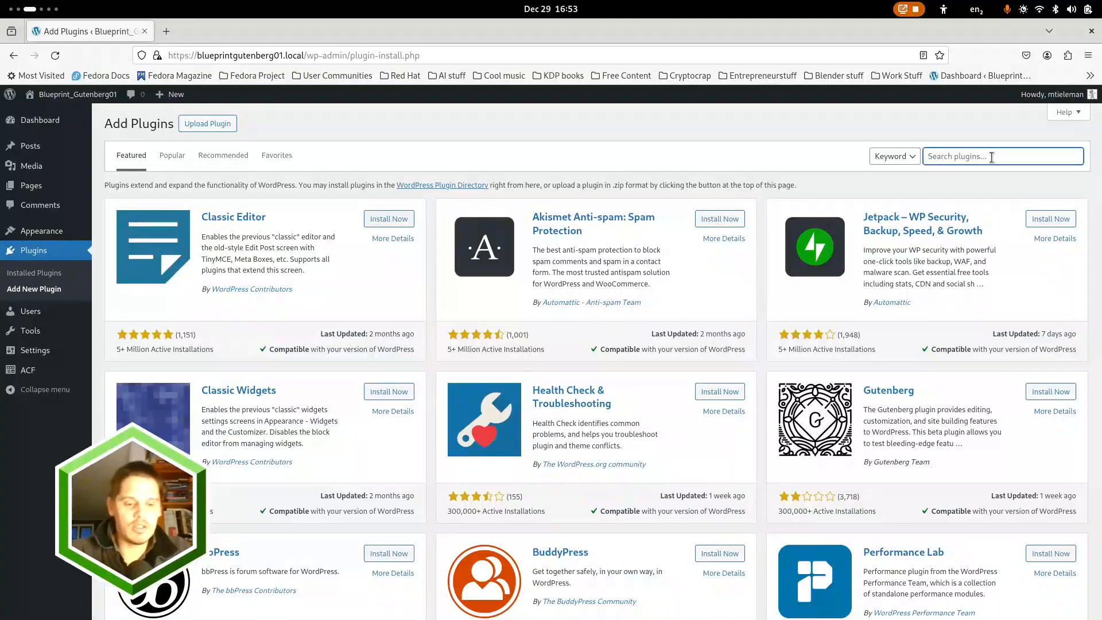
key("super")
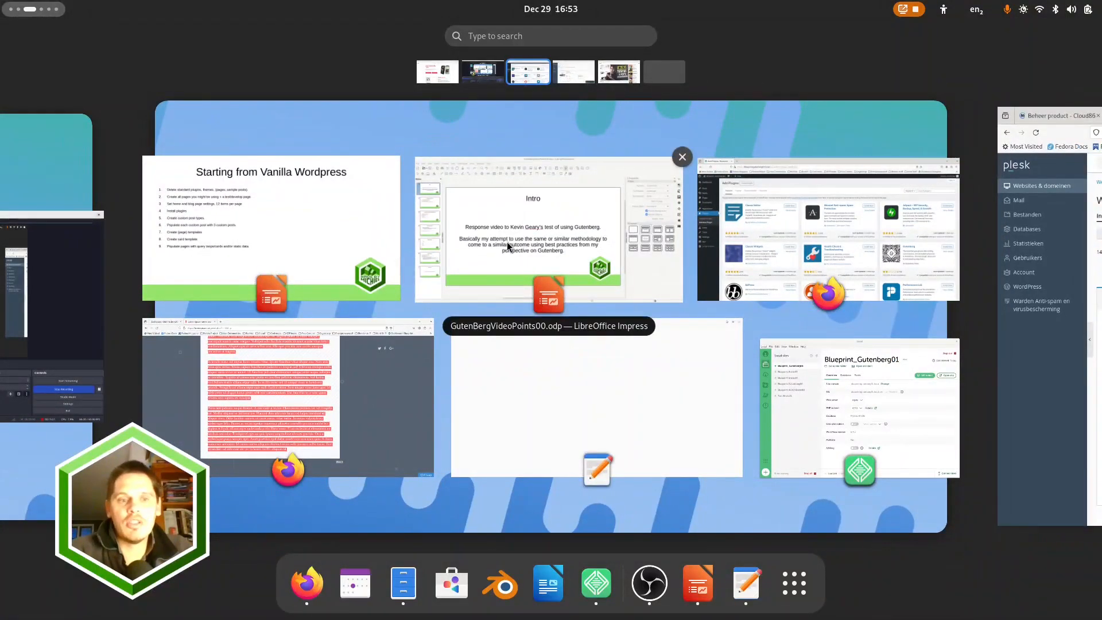
left_click(326, 239)
key("Right")
key("Right")
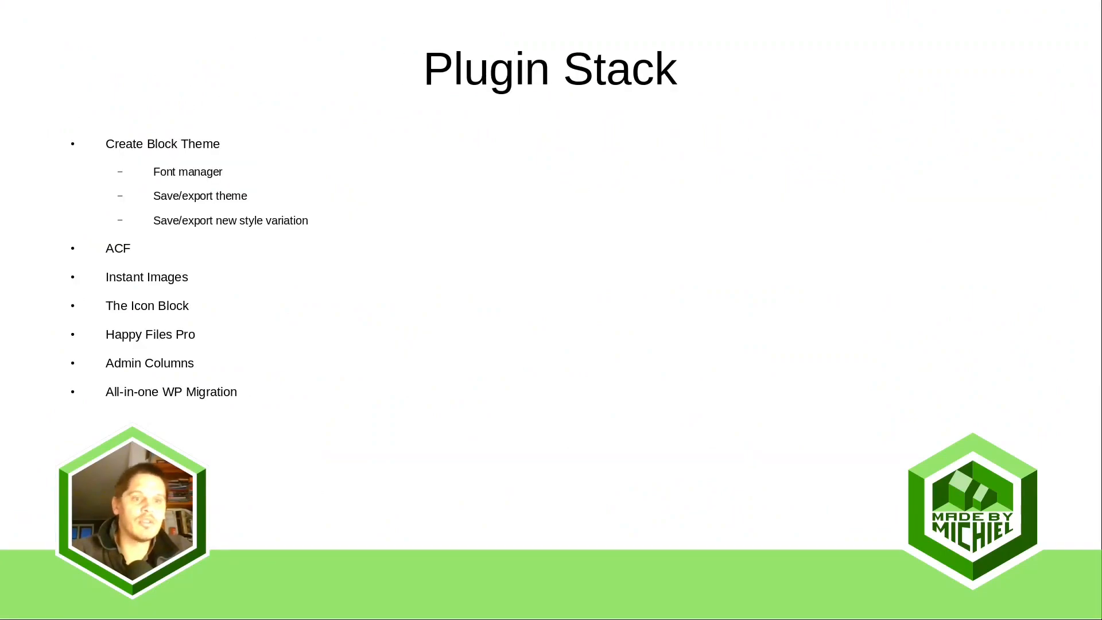
Switch back to Firefox, search for "create block theme", and install and activate the Create Block Theme plugin
key("super")
left_click(811, 207)
type("create")
key("Down")
key("Return")
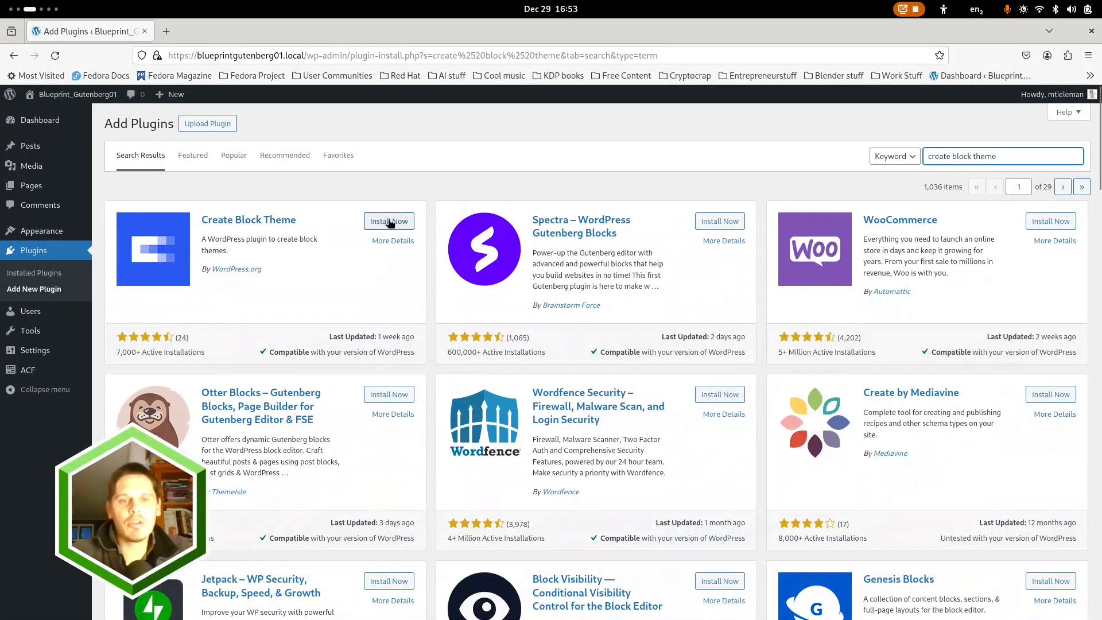
left_click(389, 221)
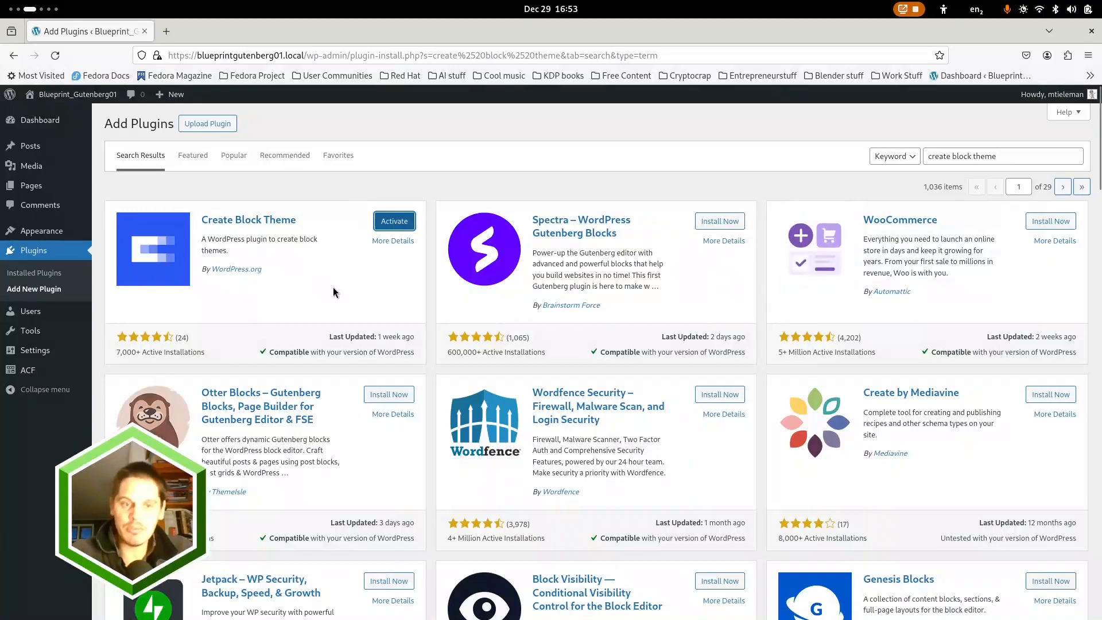
left_click(385, 227)
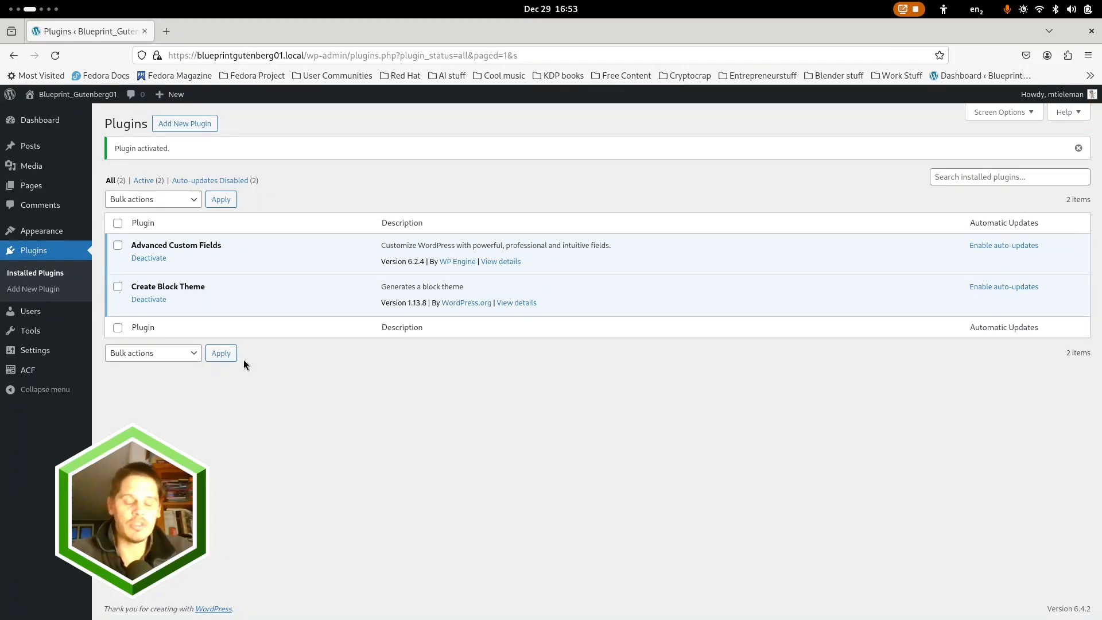
Reopen the plugin directory and check the presentation's Plugin Stack slide for the next plugin to install
left_click(186, 125)
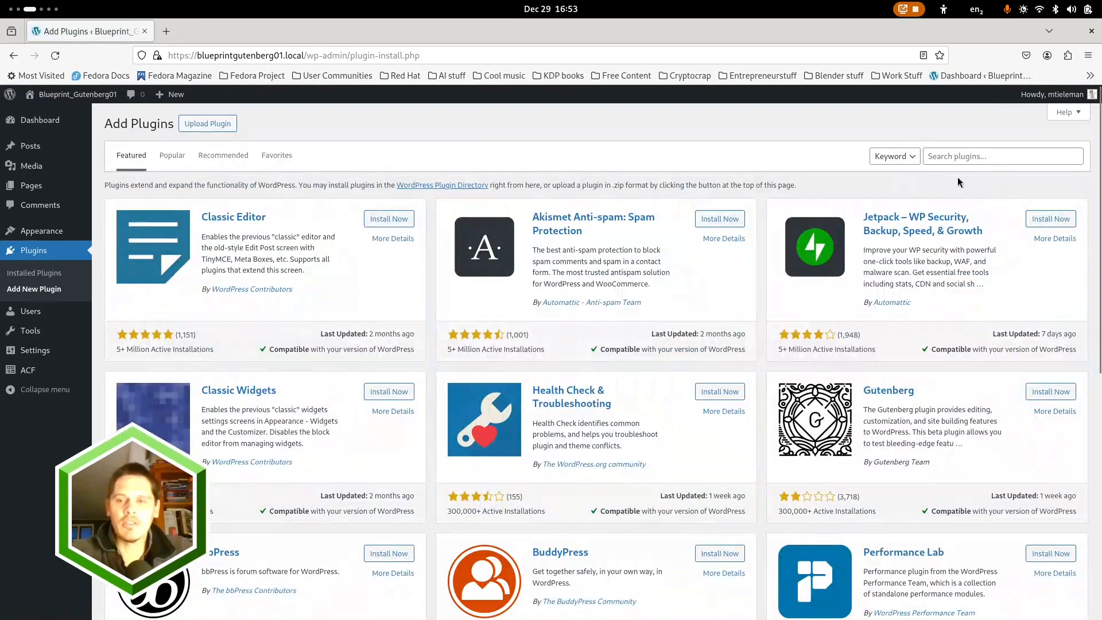
key("super")
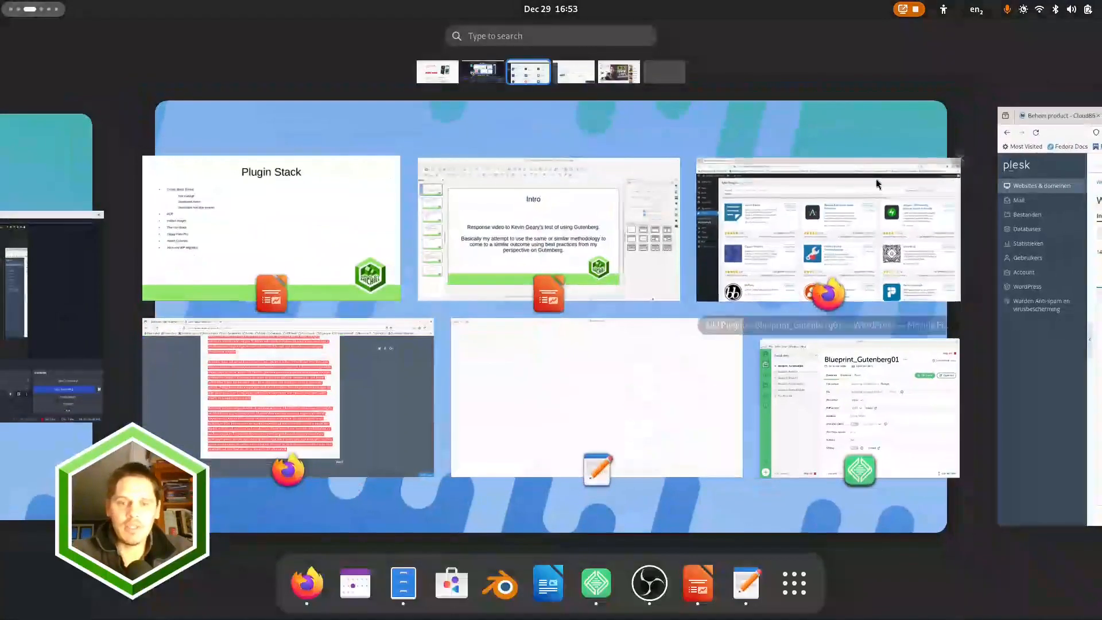
left_click(306, 232)
Switch back to Firefox, search the plugin directory for "instant images", and install the Instant Images plugin
key("super")
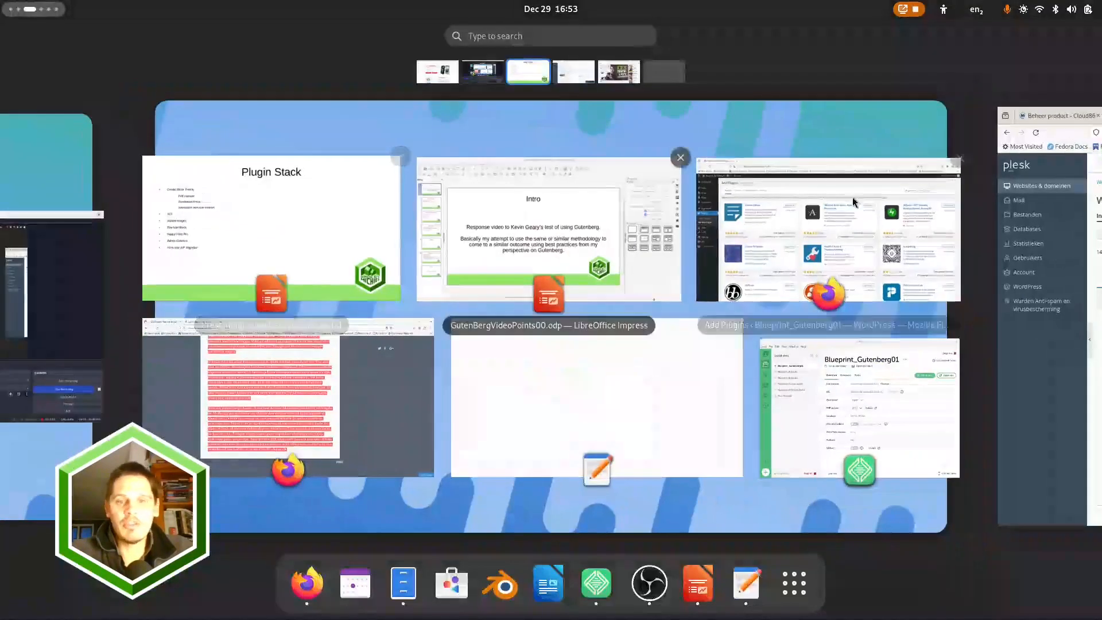
left_click(893, 200)
left_click(960, 157)
type("instant")
key("Down")
key("Return")
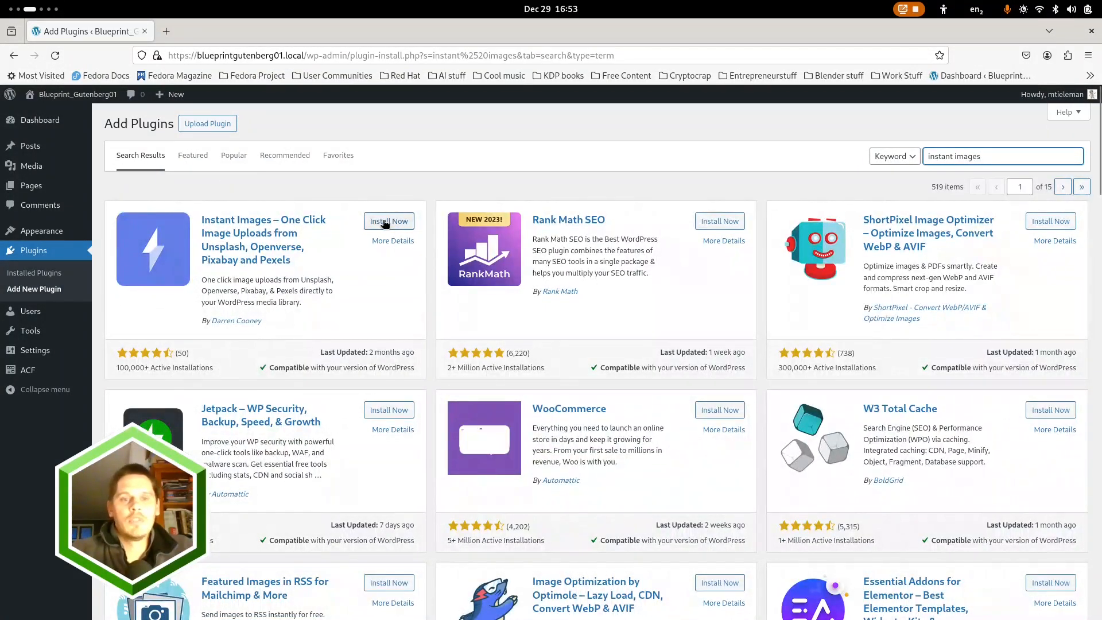
left_click(383, 222)
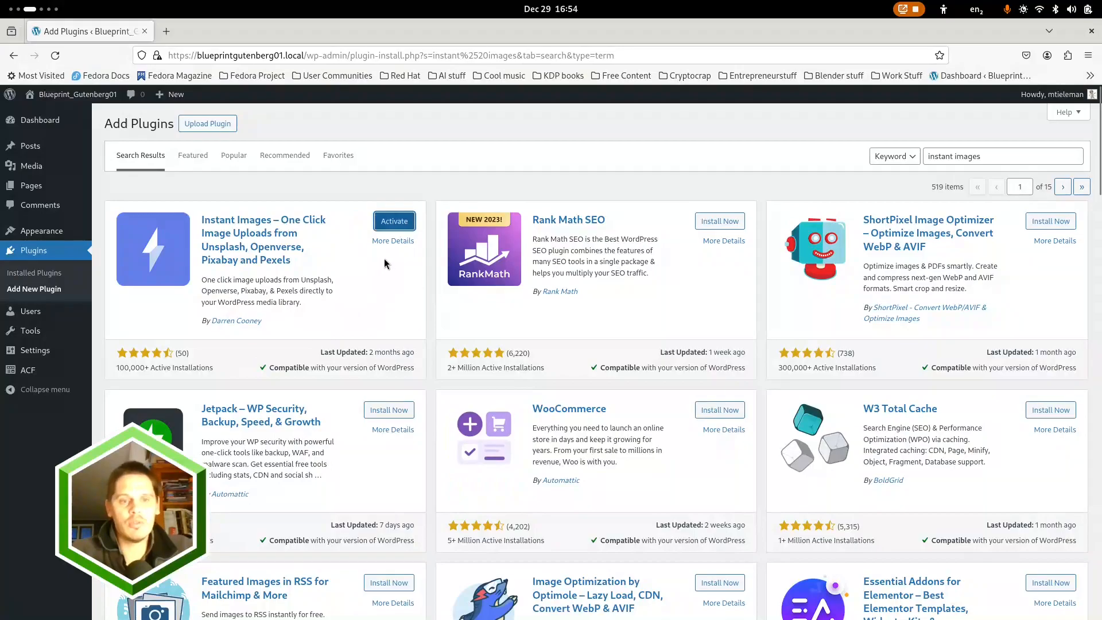
Search the plugin directory for "icon block" and install The Icon Block plugin
key("super")
key("super")
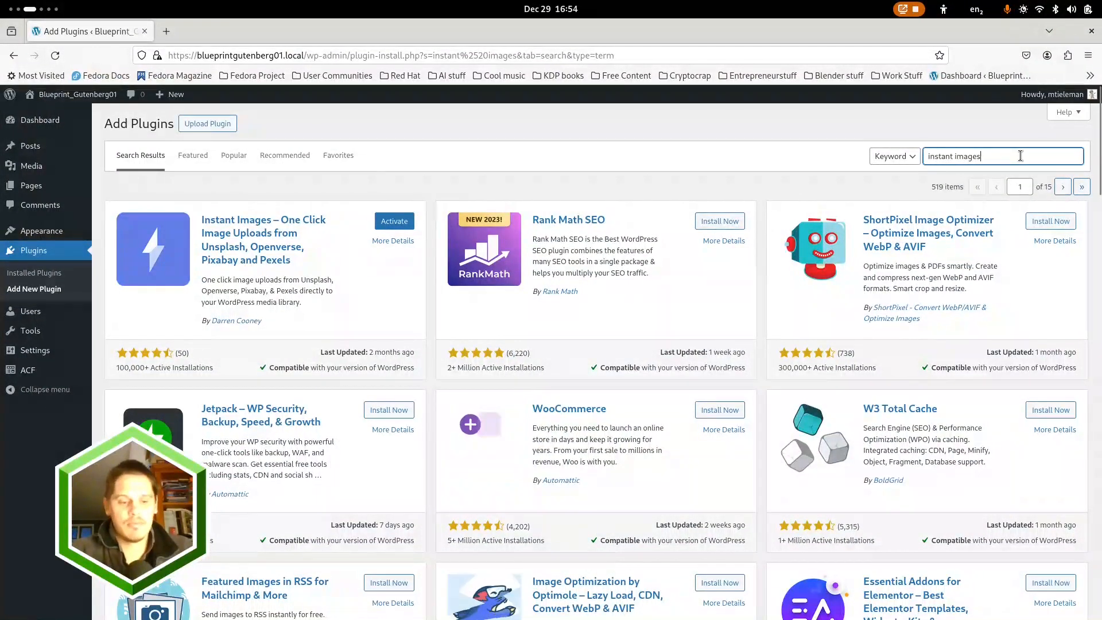
key("ctrl+a")
key("BackSpace")
type("icon block")
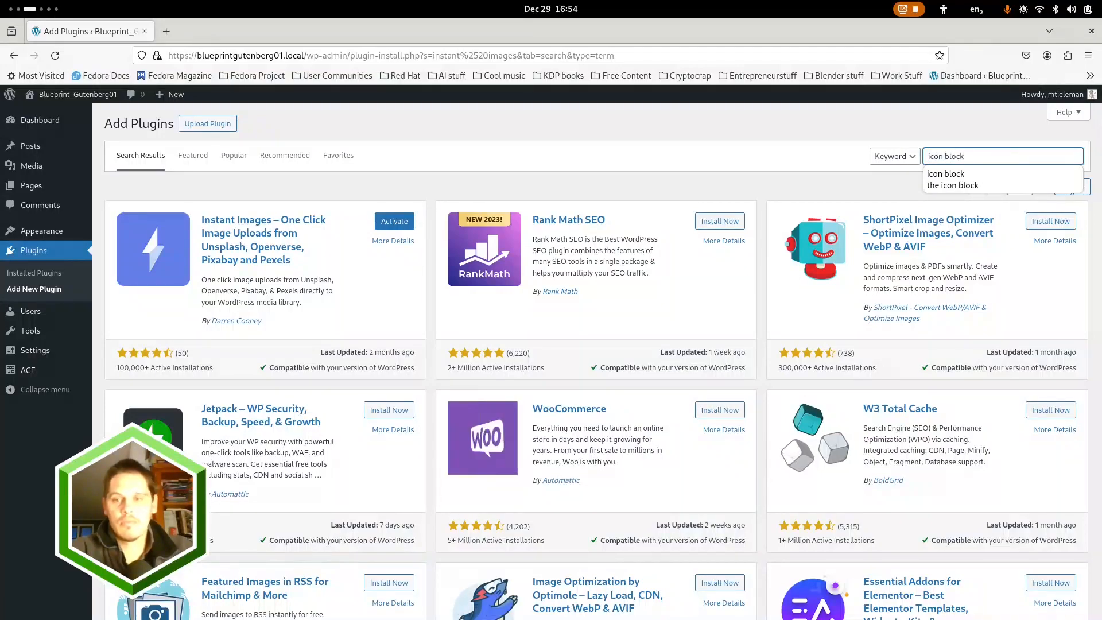
left_click(1009, 175)
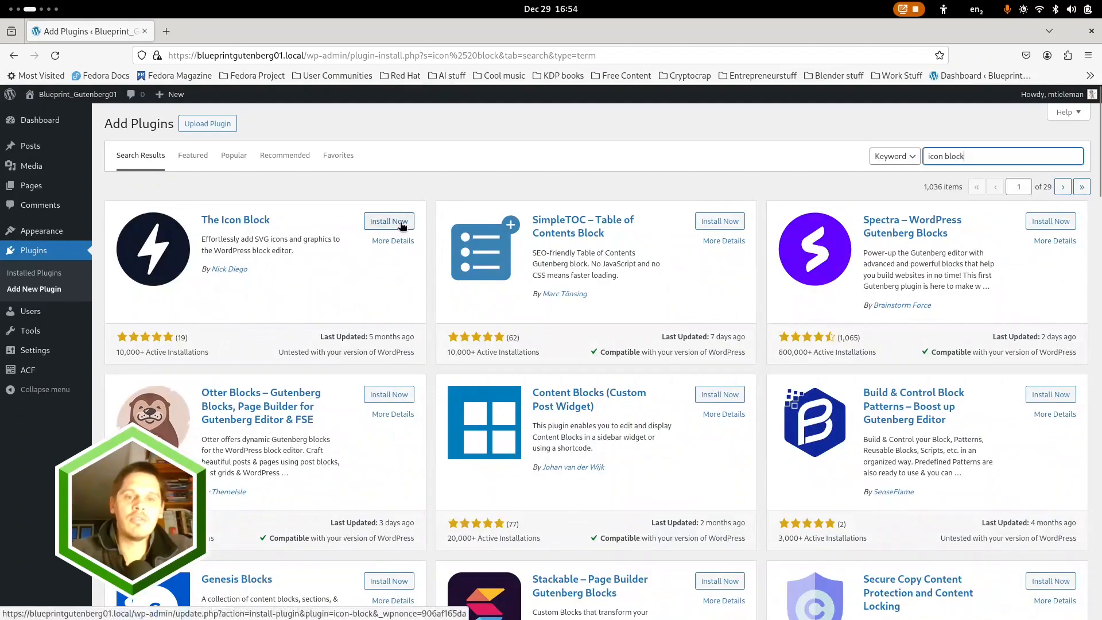
left_click(395, 222)
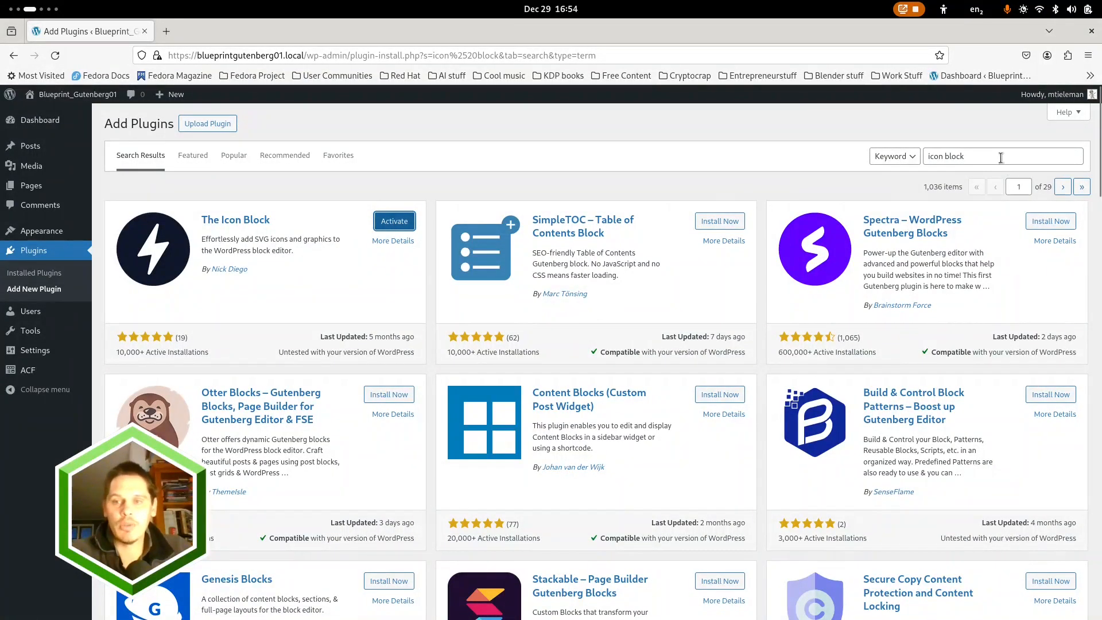
Check the presentation's Plugin Stack slide, return to Firefox, and install Admin Columns after searching for "admin column"
key("super")
left_click(323, 201)
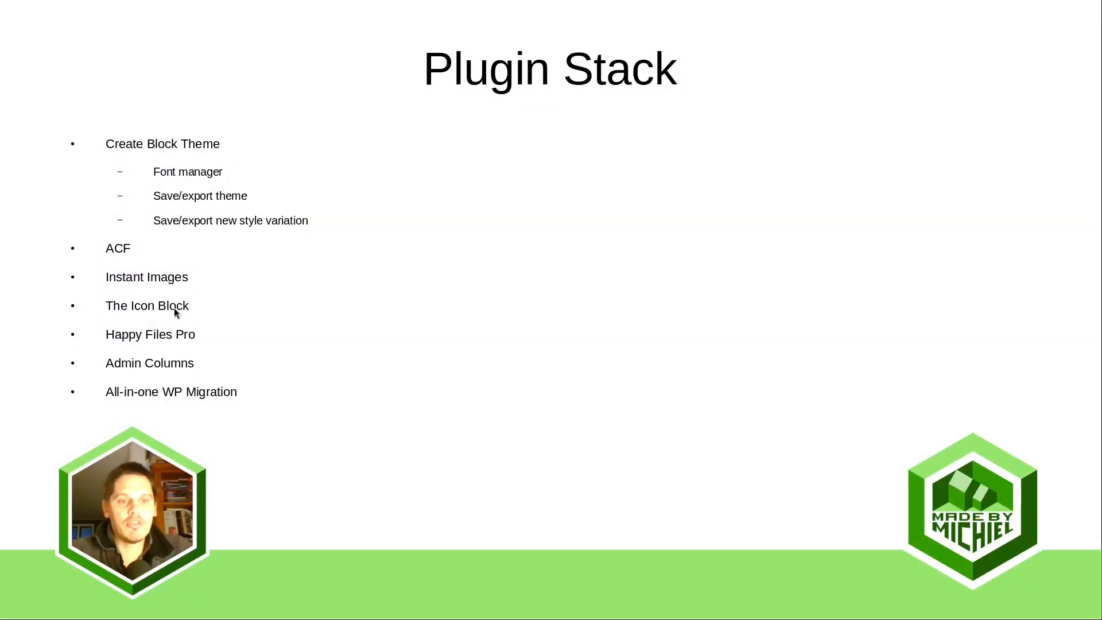
key("super")
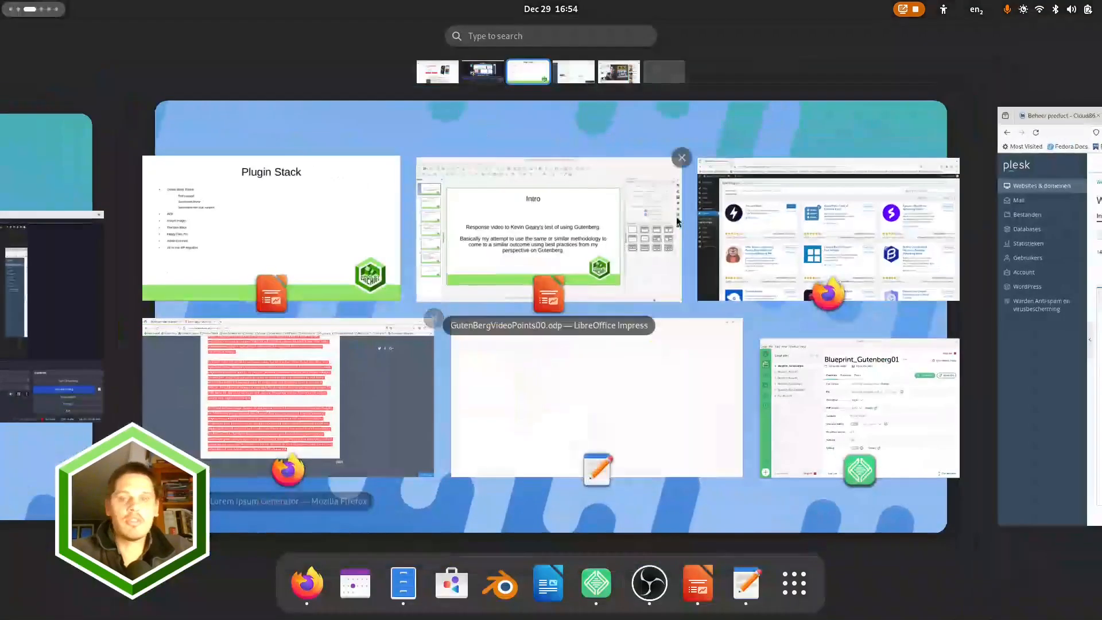
left_click(809, 192)
left_click(1002, 156)
key("ctrl+a")
type("admin")
key("Down")
key("Return")
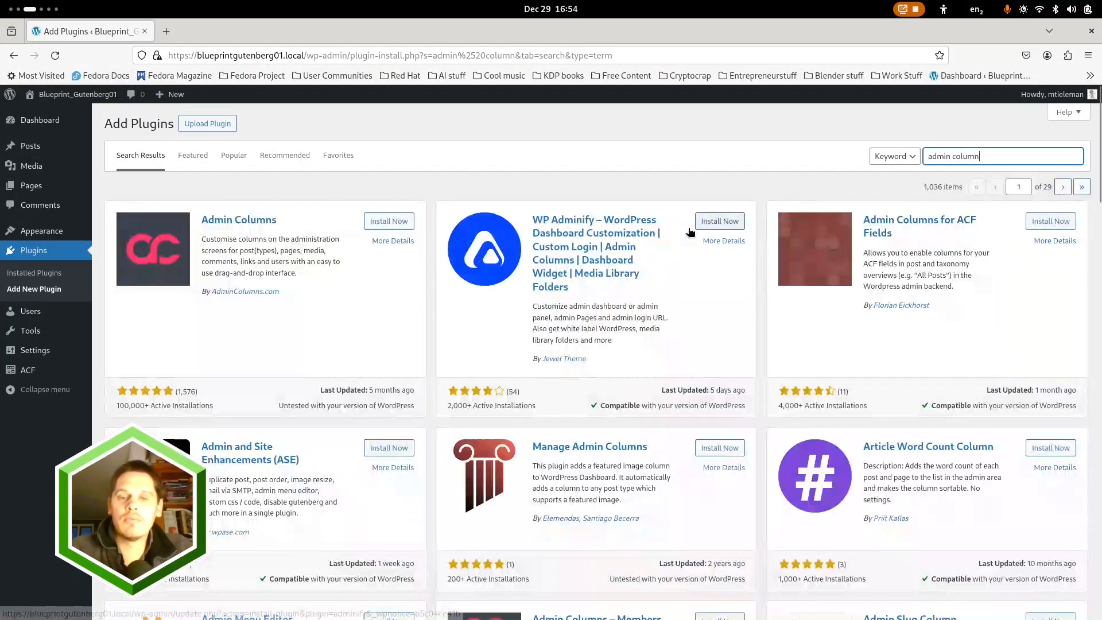
left_click(388, 222)
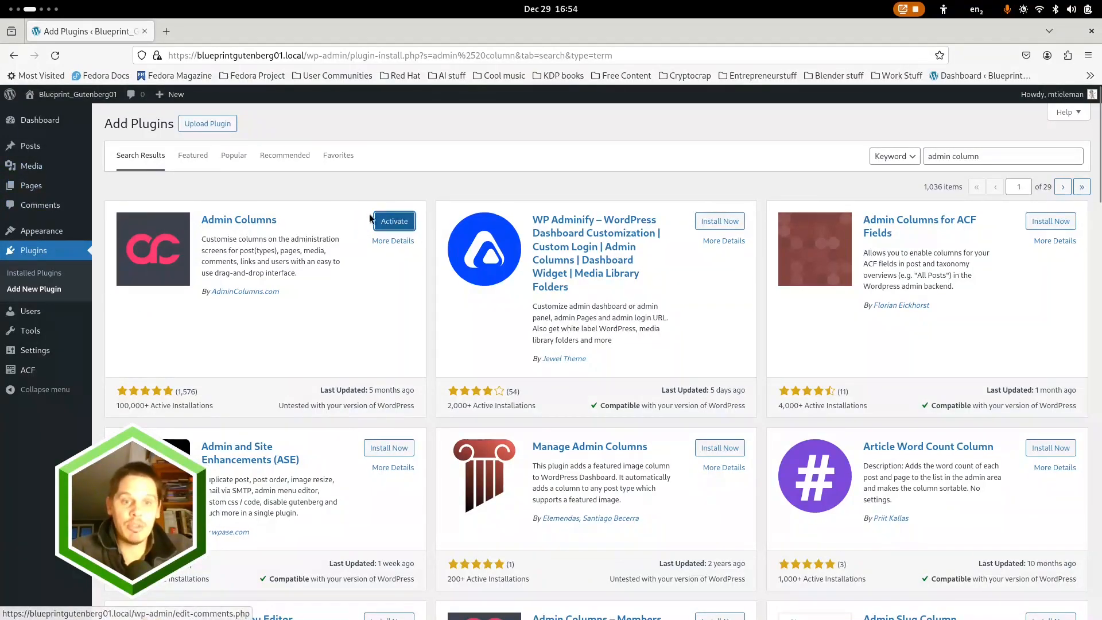
Search the plugin directory for "all in one" and install the All-in-One WP Migration plugin
key("super")
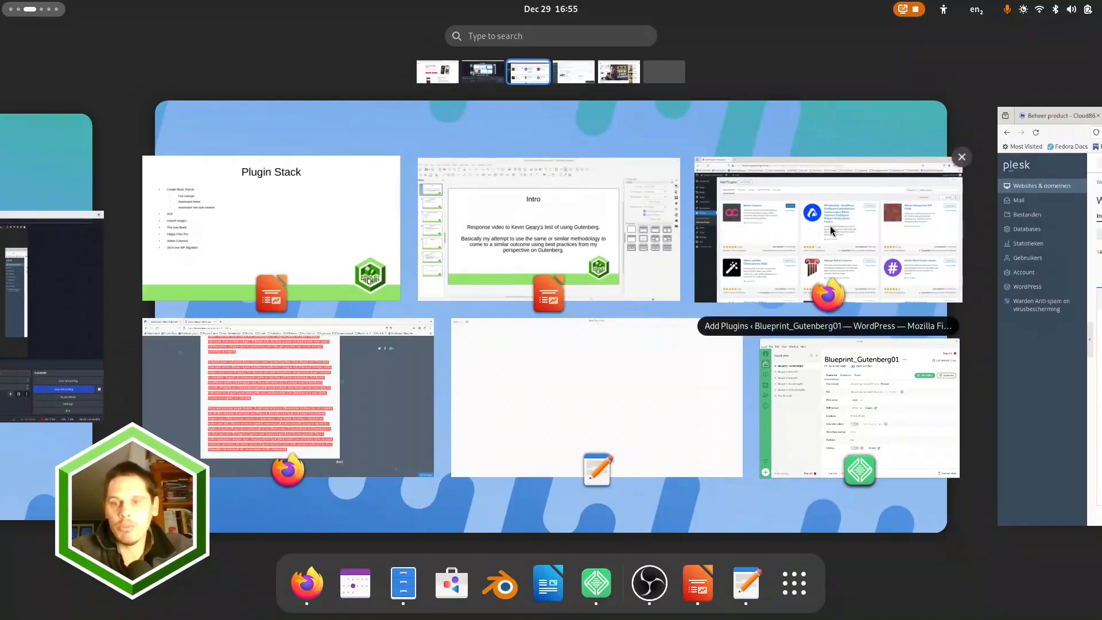
left_click(896, 201)
triple_click(987, 161)
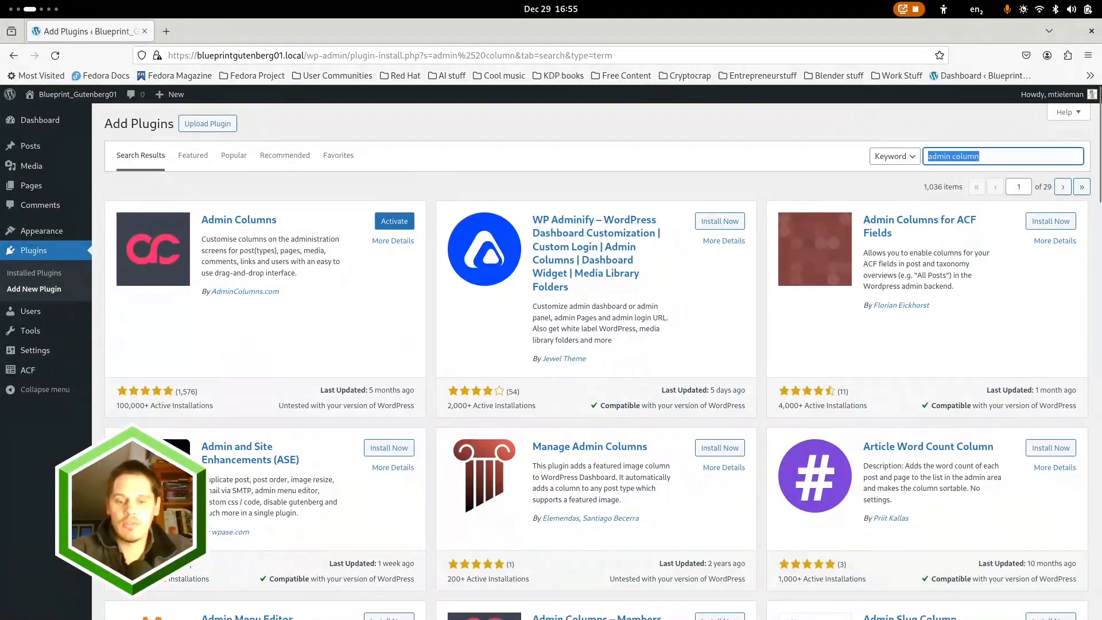
type("all-")
key("BackSpace")
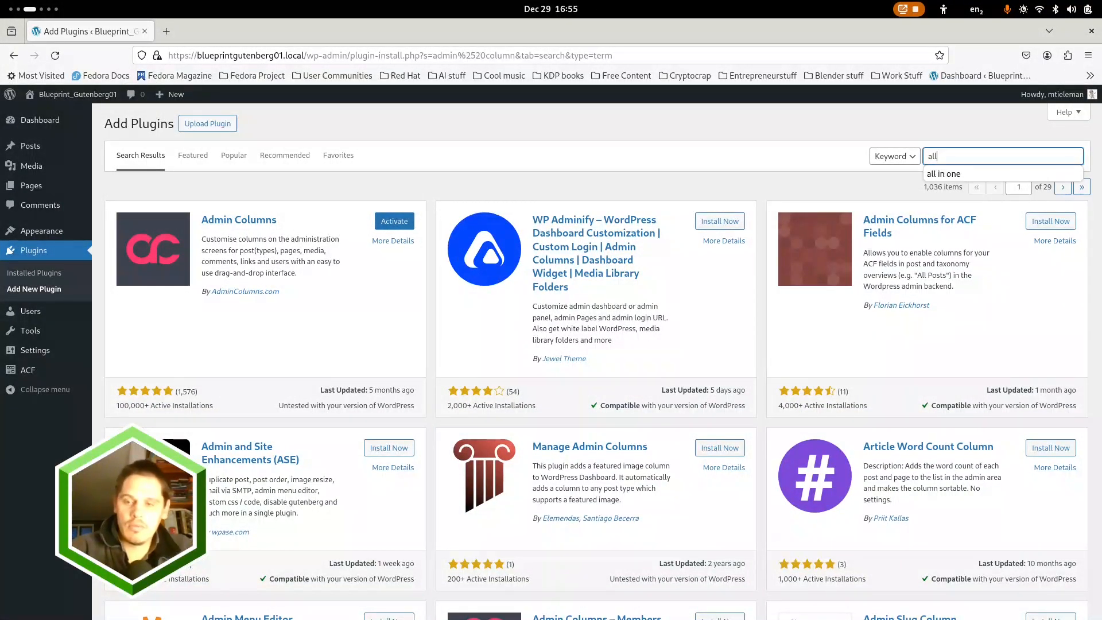
key("Down")
key("Return")
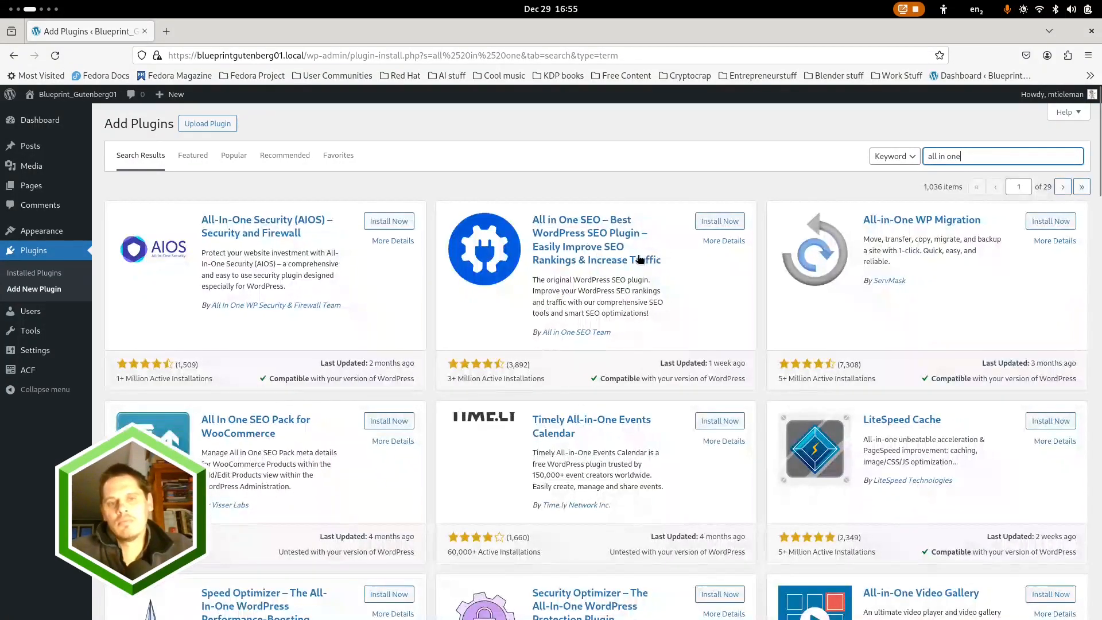
left_click(1054, 223)
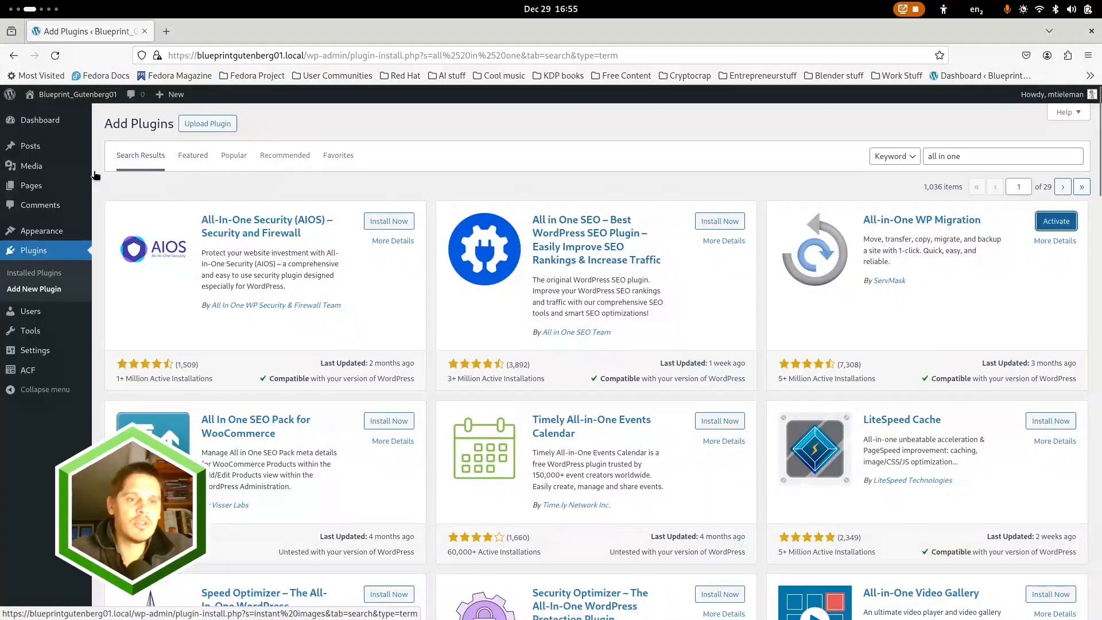
Upload happyfiles-pro.zip from the Downloads folder as a plugin and install it
left_click(209, 124)
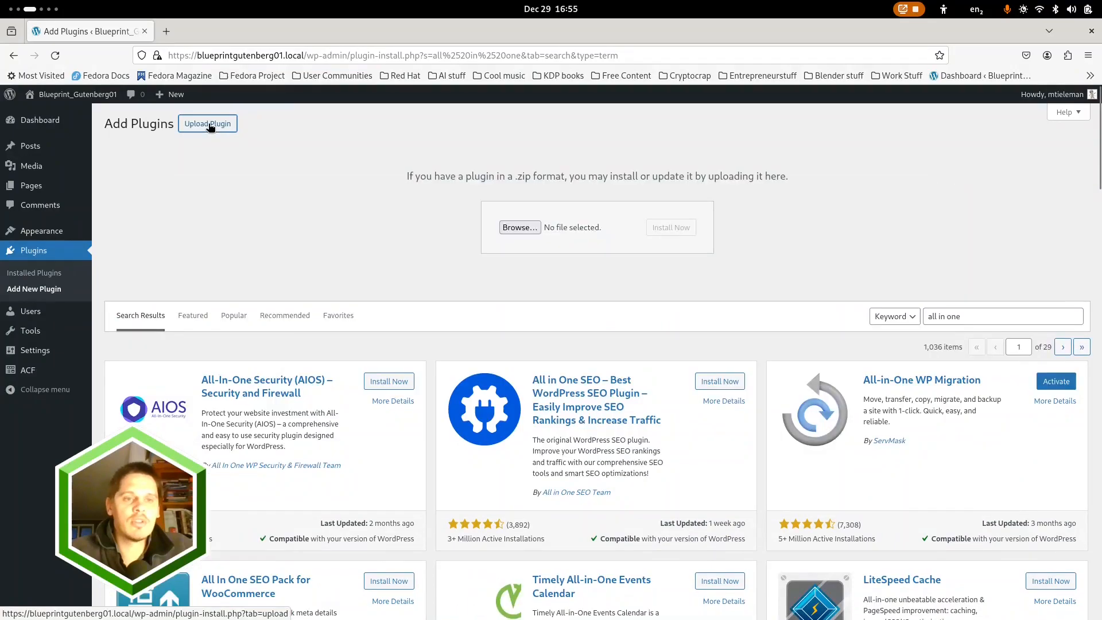
left_click(519, 227)
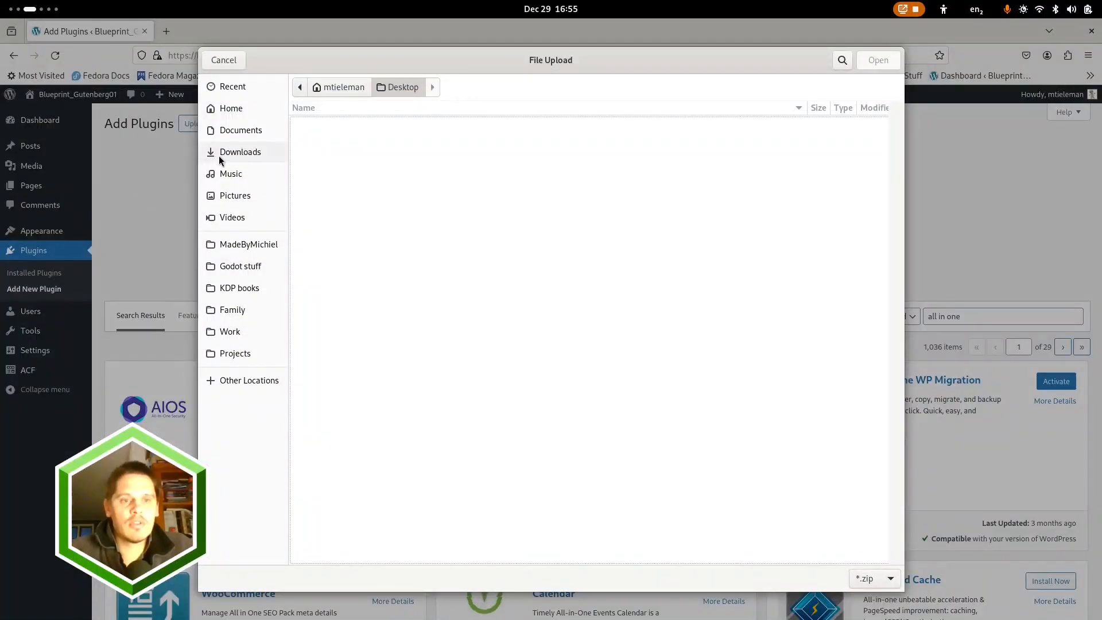
left_click(219, 153)
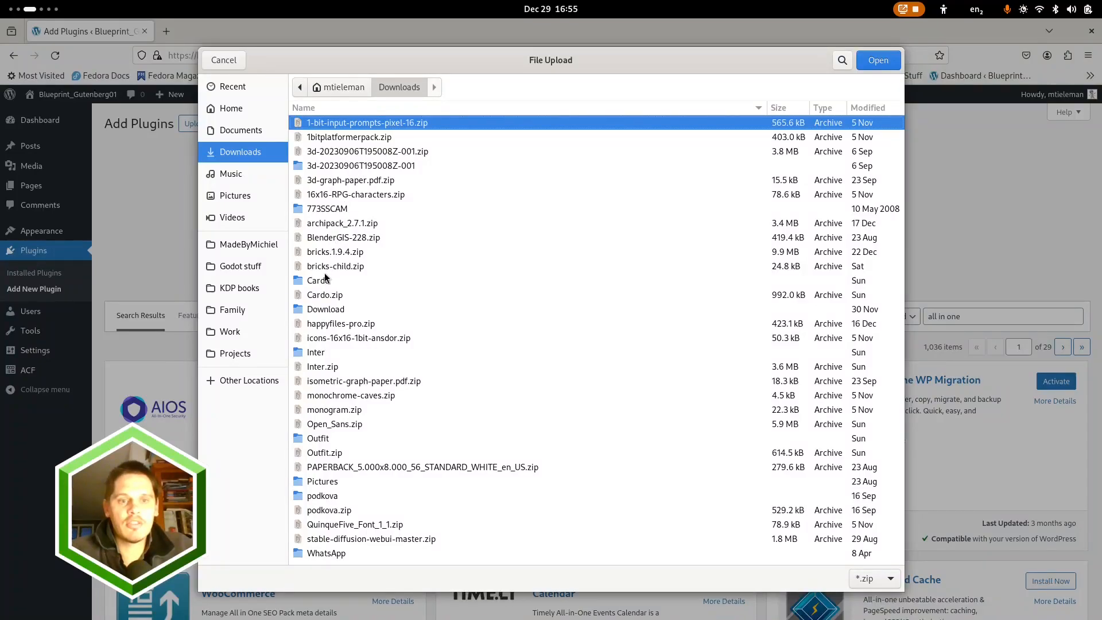
left_click(349, 325)
left_click(876, 59)
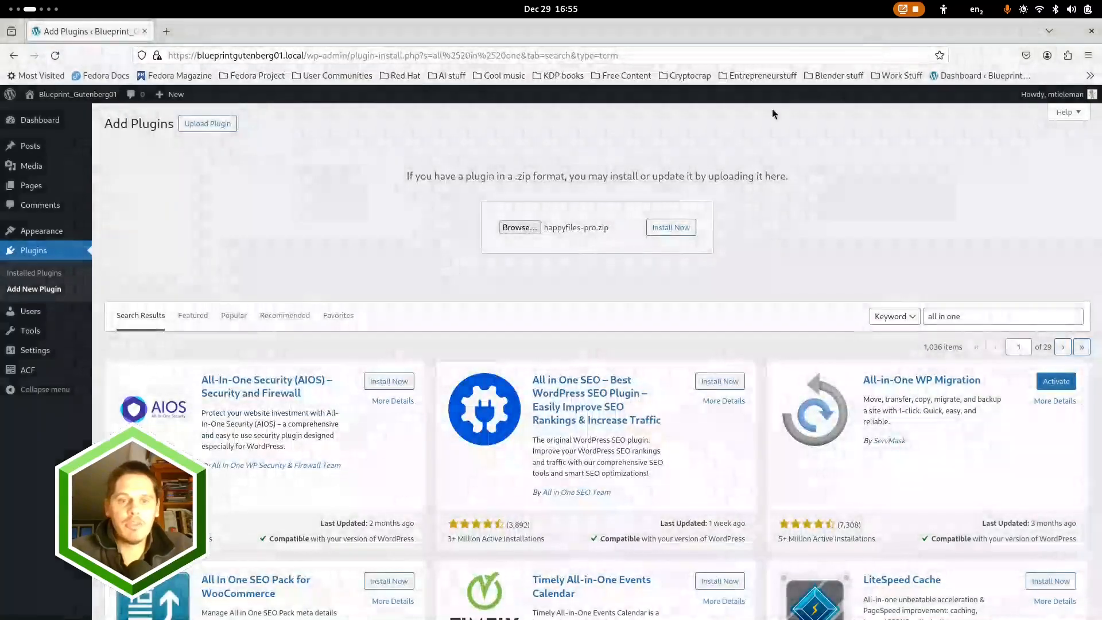
left_click(677, 228)
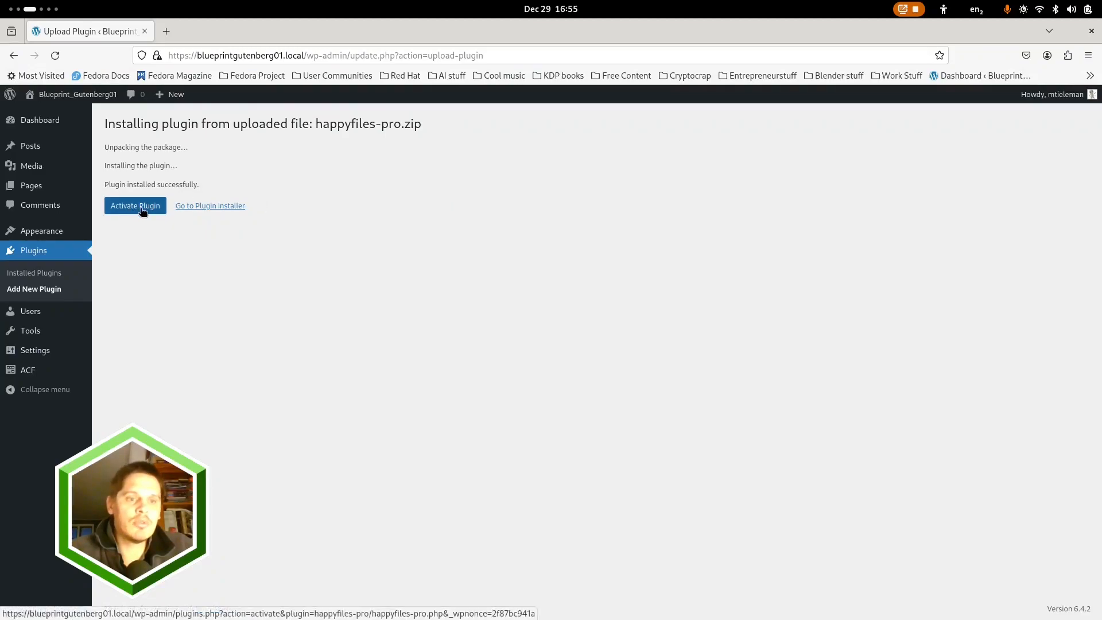
Bulk-activate Admin Columns, All-in-One WP Migration, HappyFiles Pro and Instant Images from the installed plugins list
left_click(222, 208)
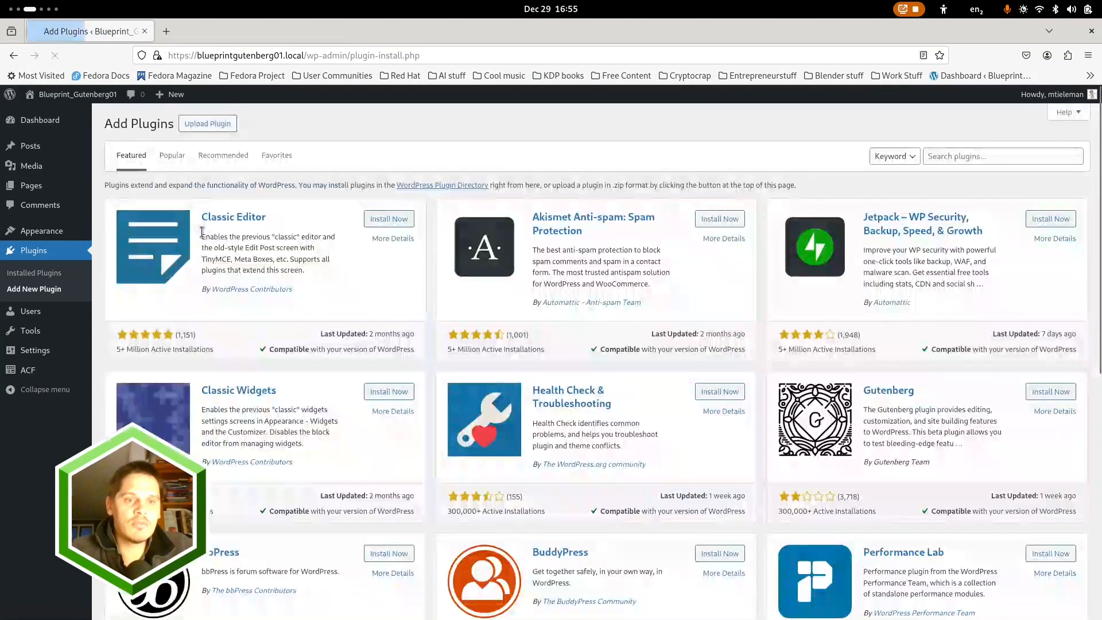
left_click(42, 251)
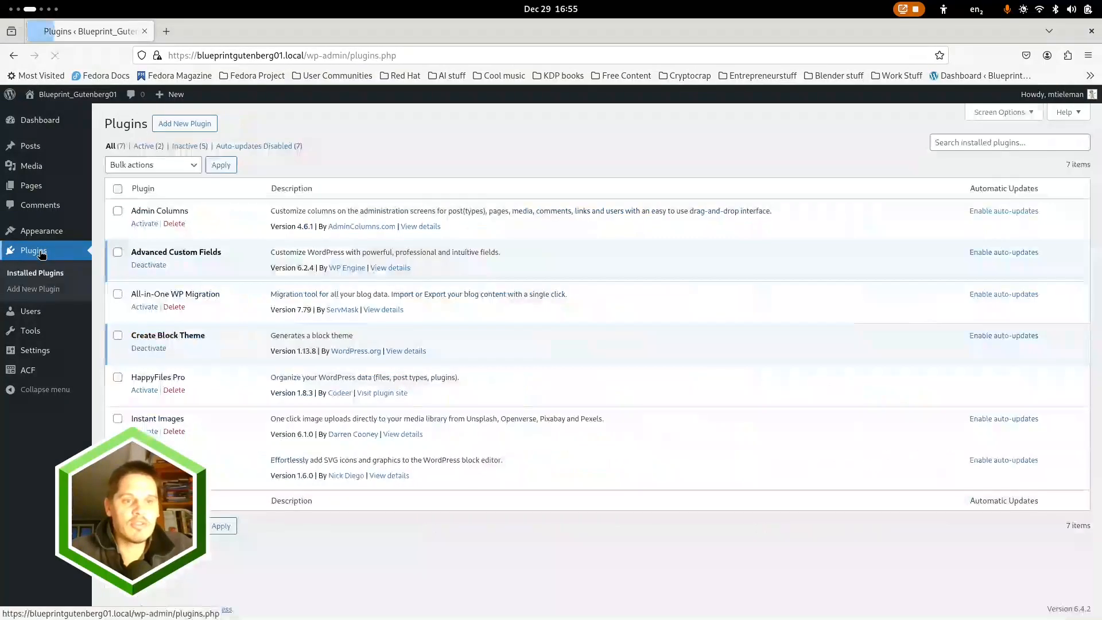
left_click(119, 212)
left_click(117, 295)
left_click(118, 378)
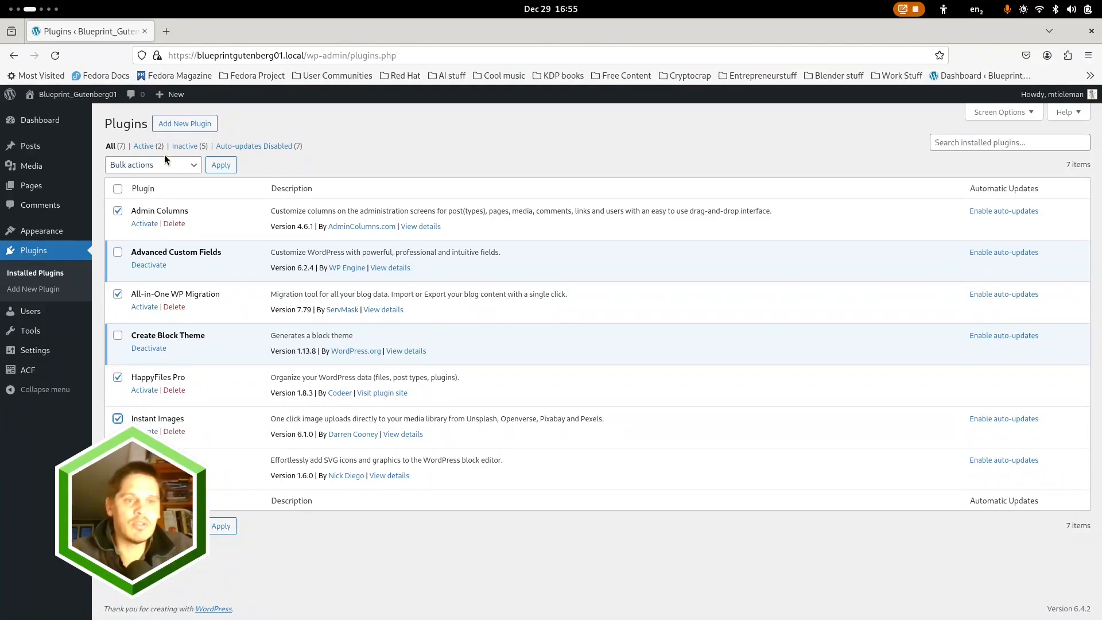
left_click(193, 161)
left_click(154, 193)
left_click(219, 165)
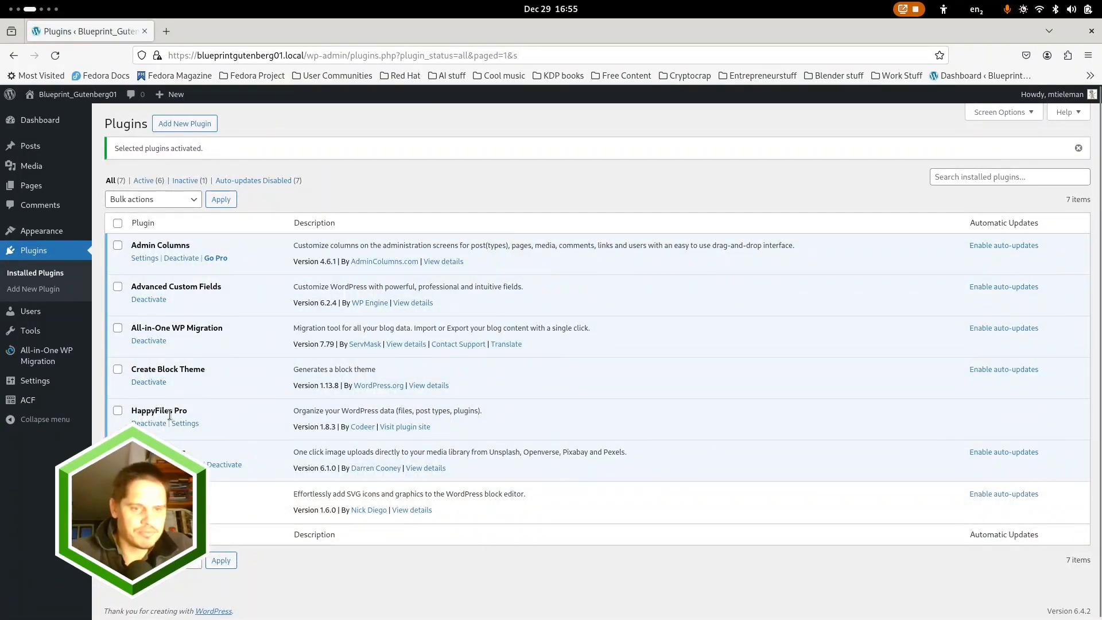
Open the post types section of ACF and start adding a new post type
mouse_move(30, 399)
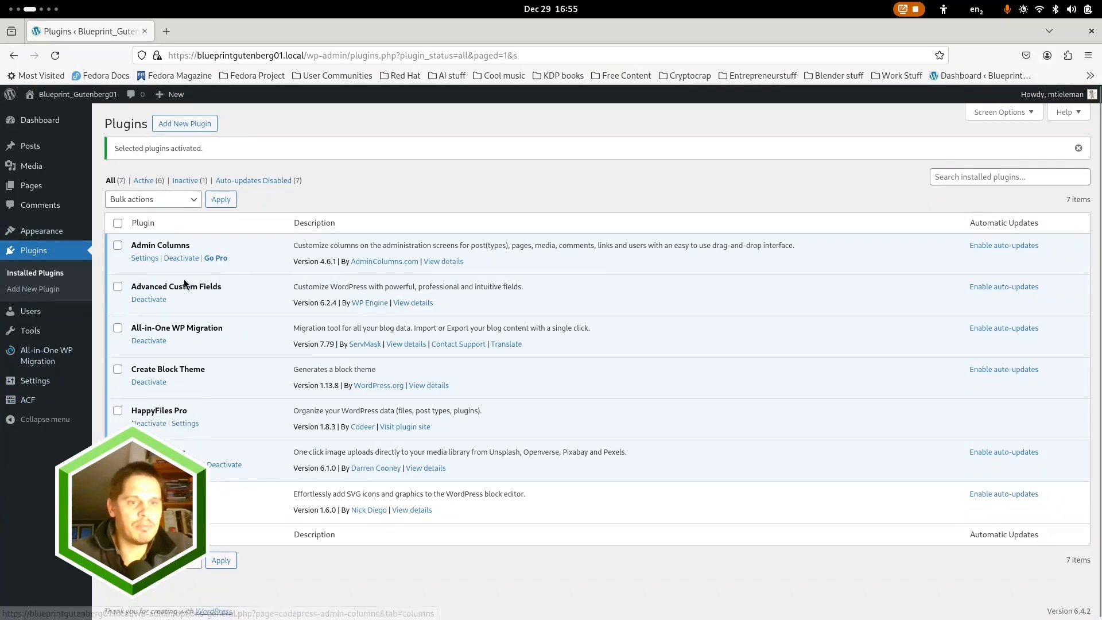
left_click(32, 400)
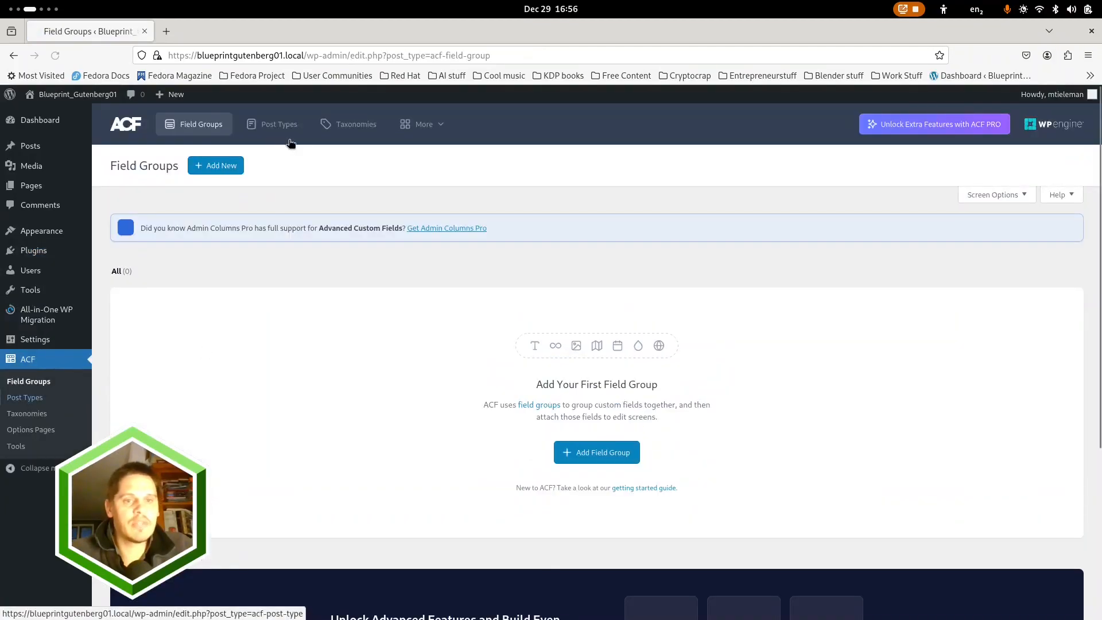
left_click(277, 125)
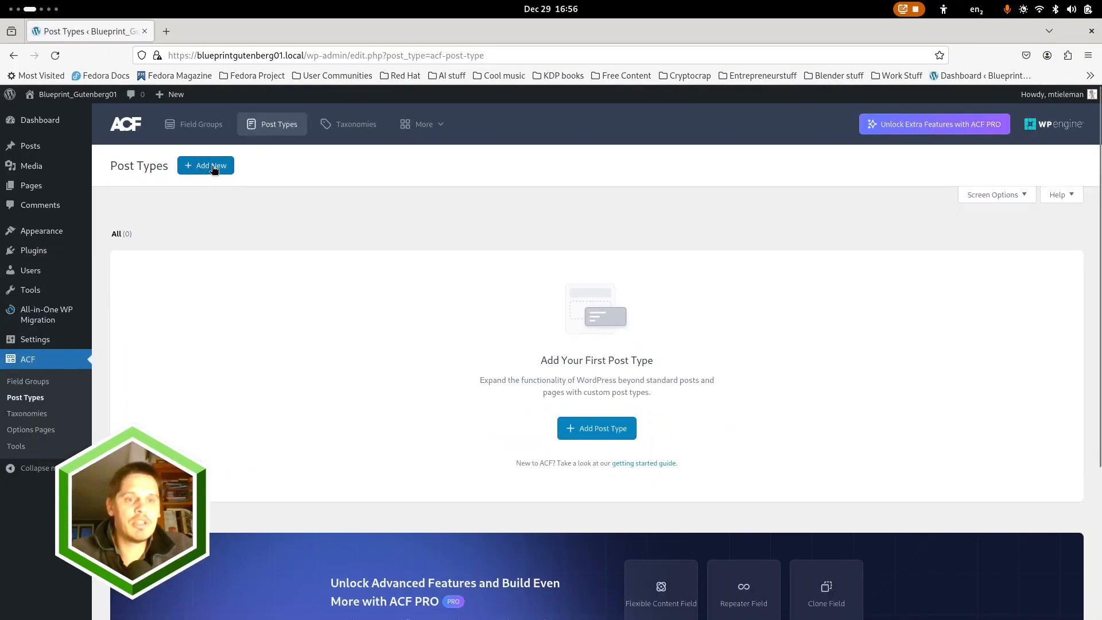
left_click(212, 167)
Set the new post type's plural label to "Articles" and its singular label to "Article"
left_click(252, 273)
type("Art")
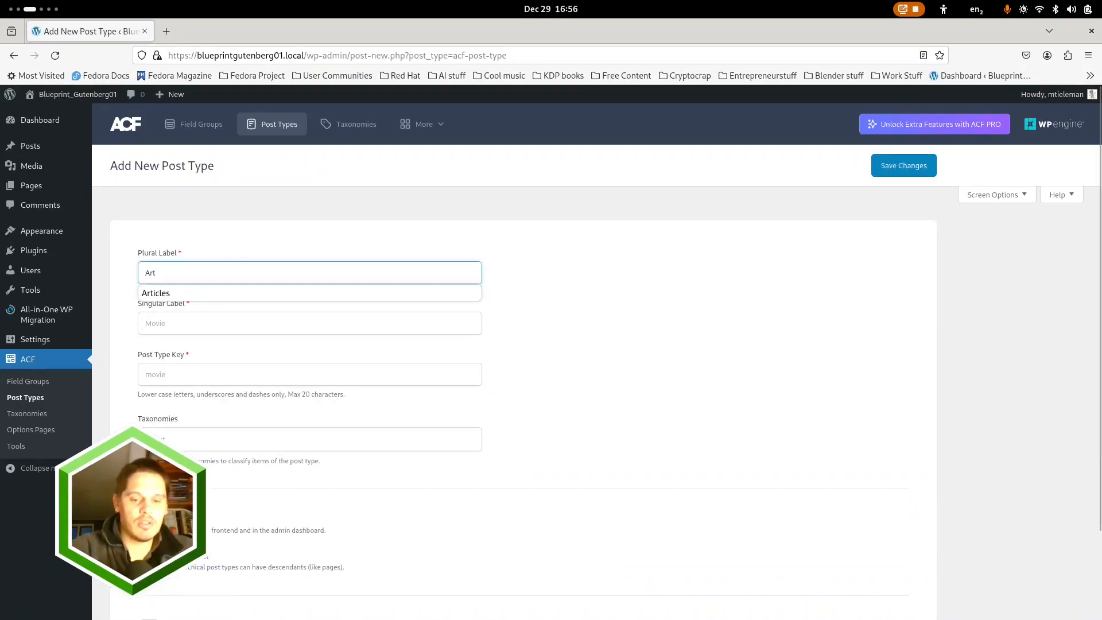
type("icl")
key("Down")
key("Return")
key("Tab")
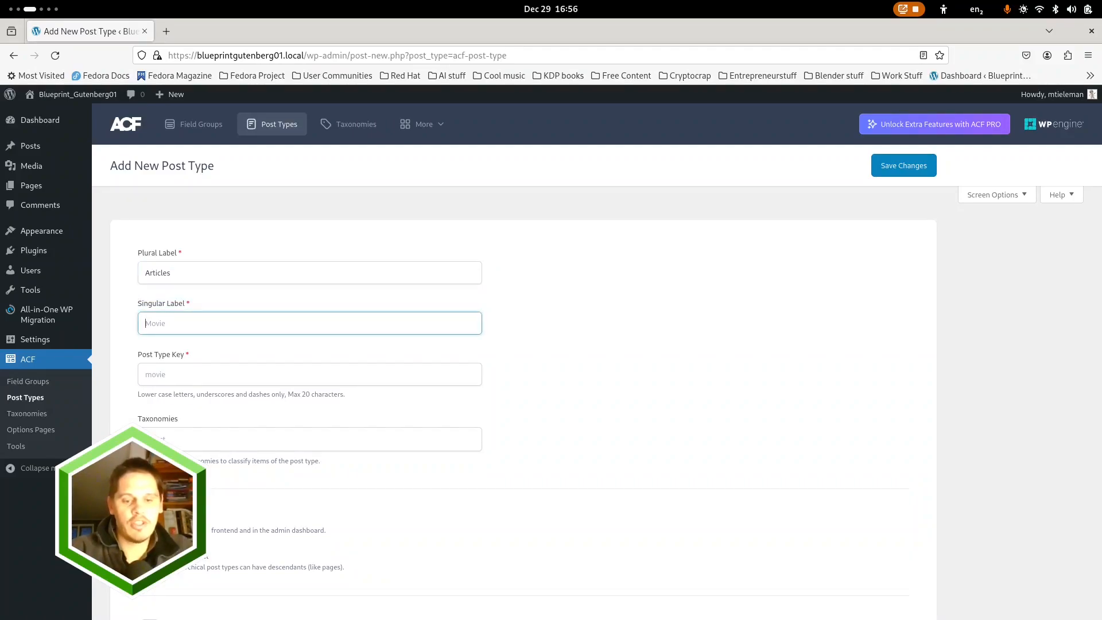
type("A")
key("Down")
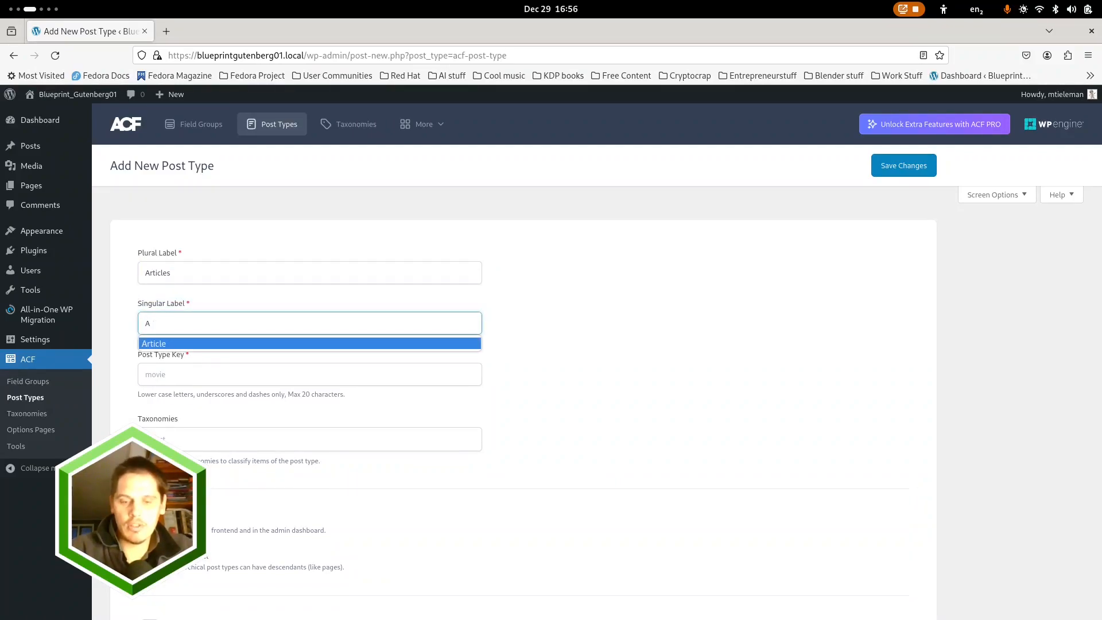
key("Return")
Make the Articles post type hierarchical and enable its Advanced Configuration
scroll(396, 483, "down", 2)
left_click(150, 458)
left_click(150, 527)
Enable Author, Excerpt, Custom Fields, Comments, Revisions, Post Formats, Trackbacks and Page Attributes as supported editor features for the post type
scroll(379, 458, "down", 7)
left_click(229, 333)
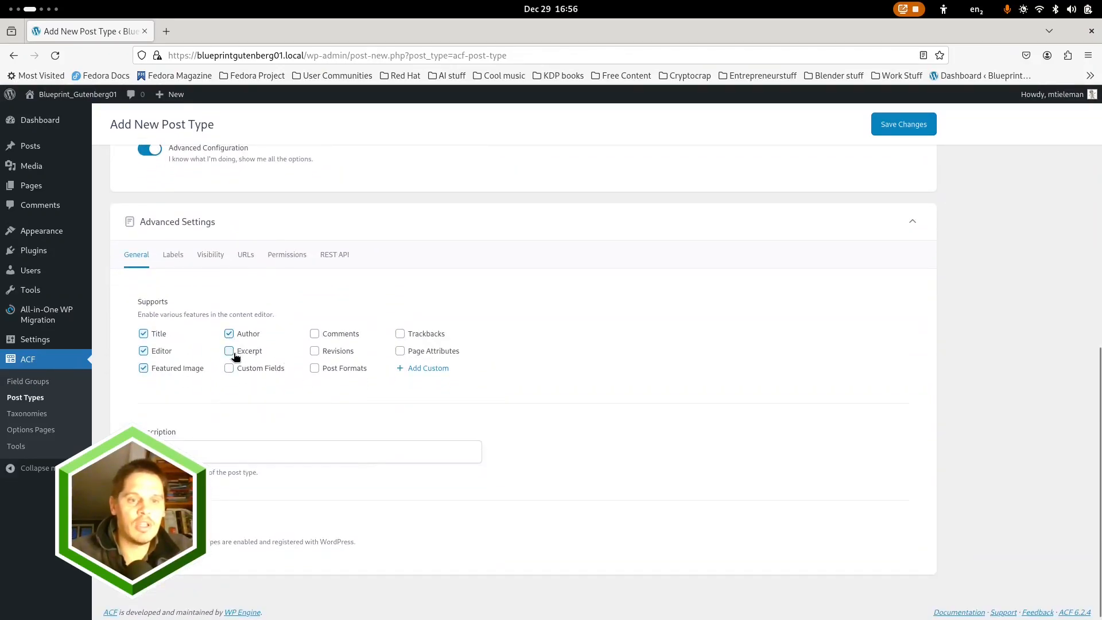
left_click(228, 351)
left_click(229, 369)
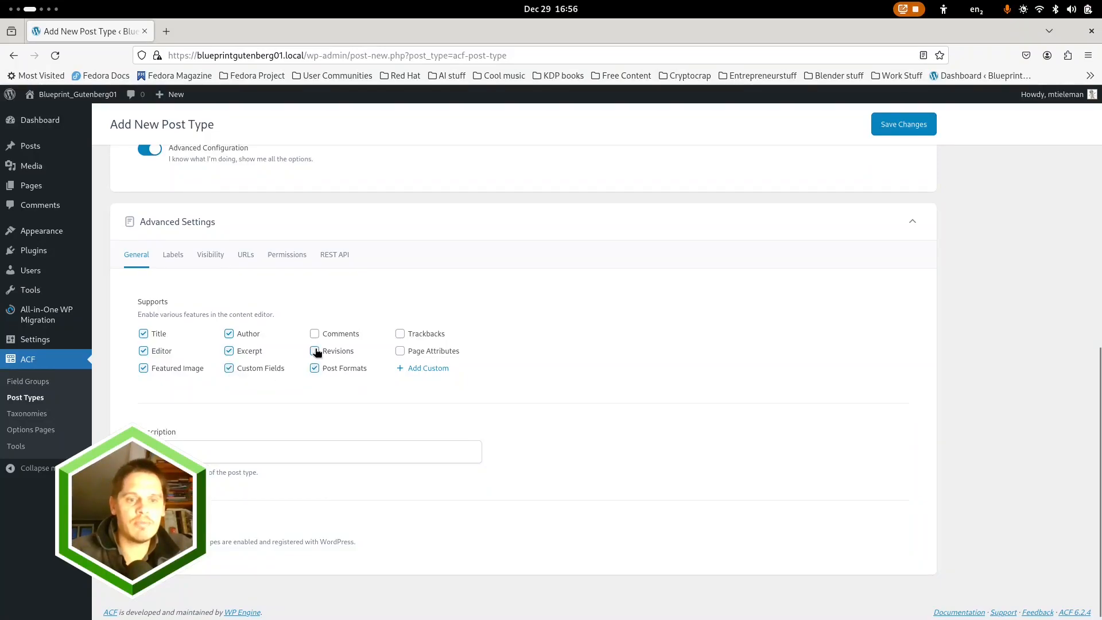
left_click(315, 337)
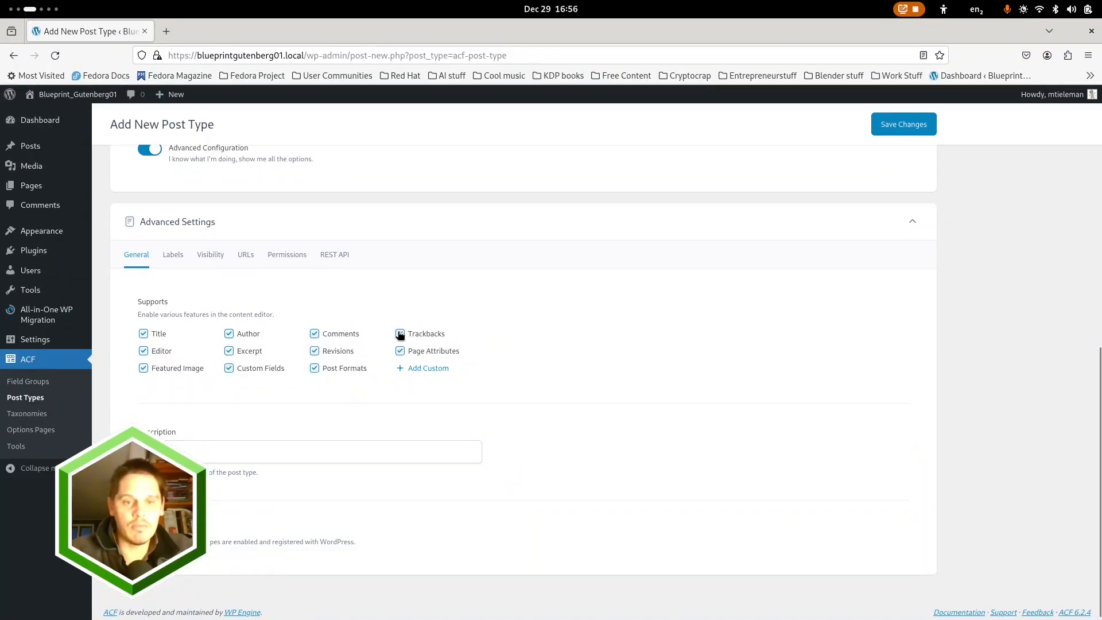
Open the Dashicons reference from the post type's visibility settings and copy the class name of the Media document icon
left_click(210, 254)
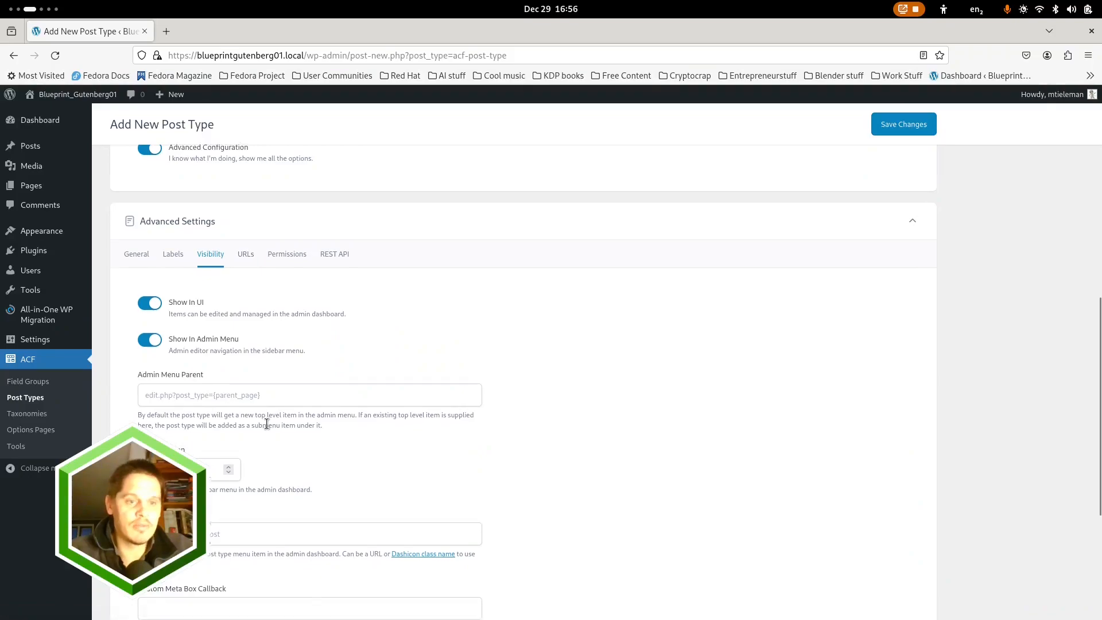
scroll(187, 358, "down", 4)
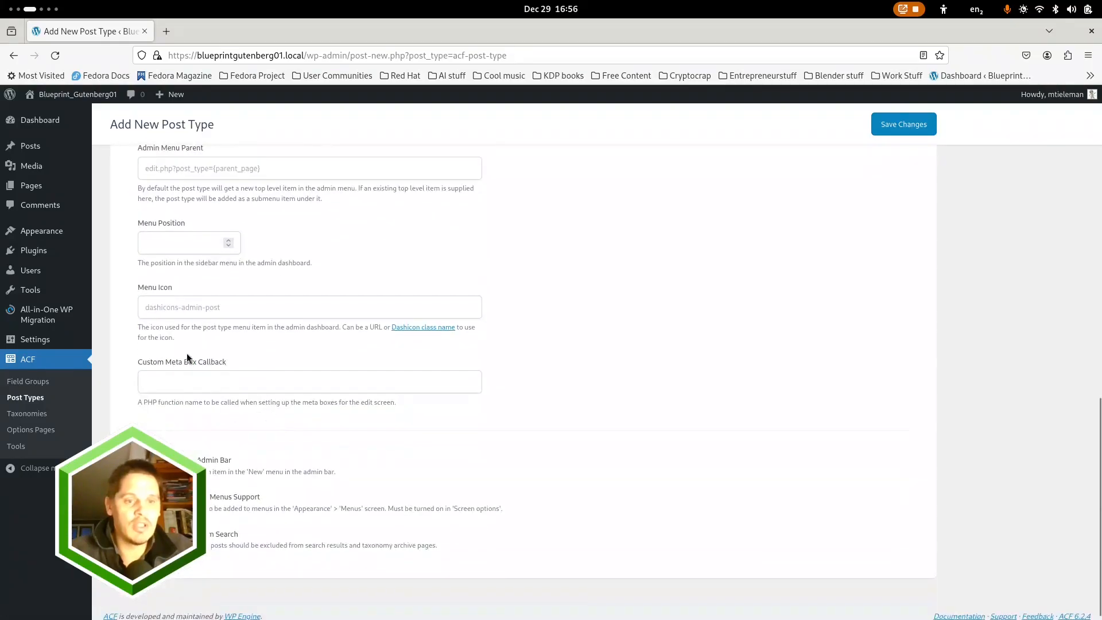
left_click(438, 327)
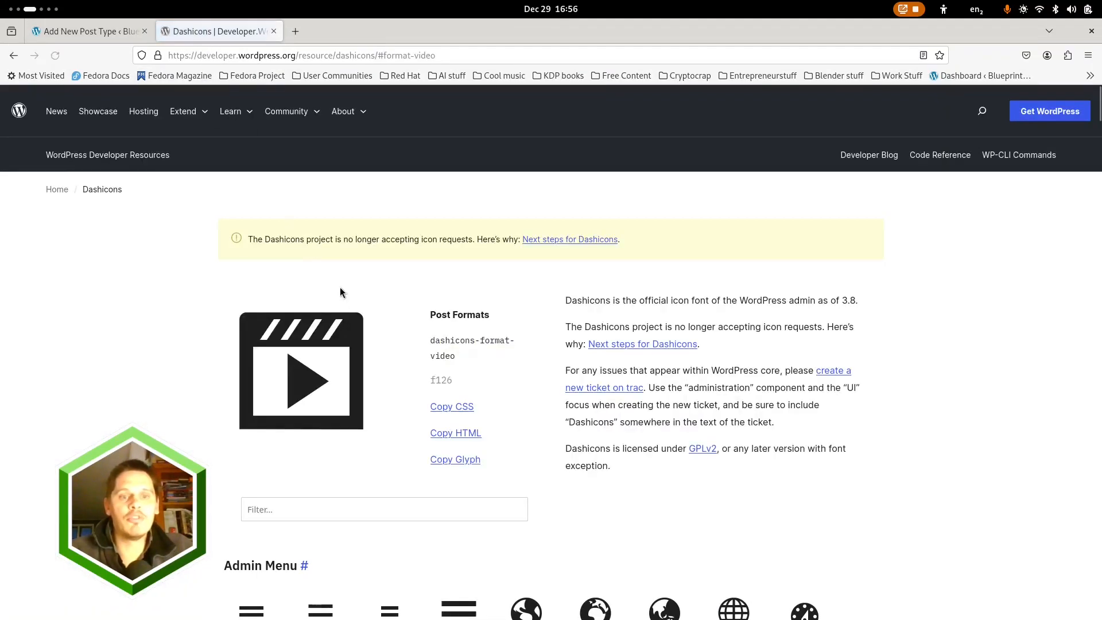
scroll(521, 383, "down", 15)
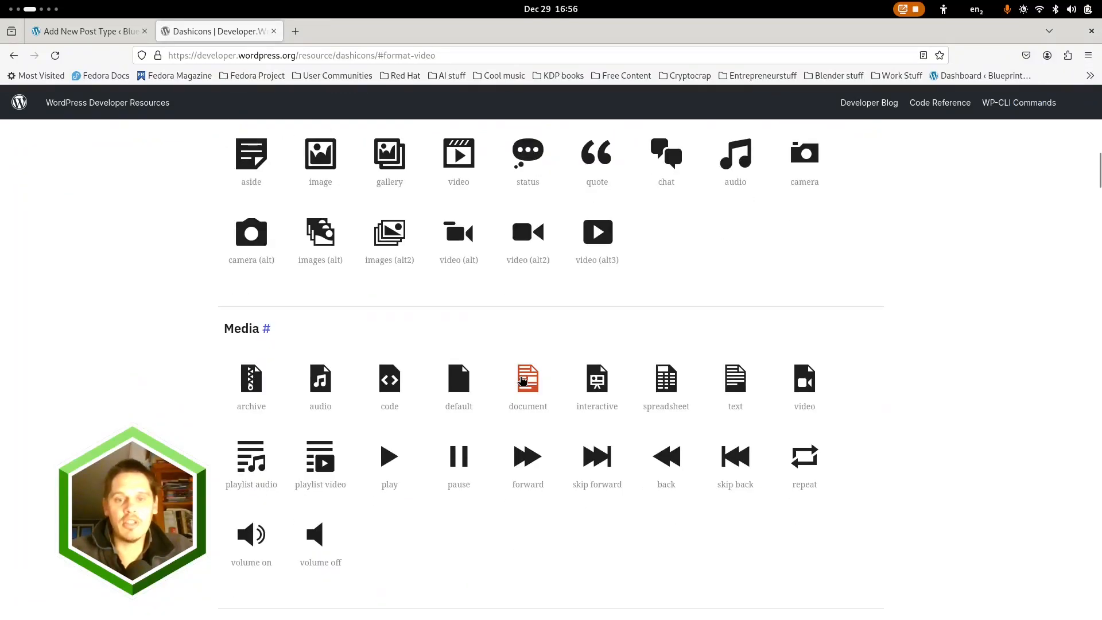
left_click(527, 232)
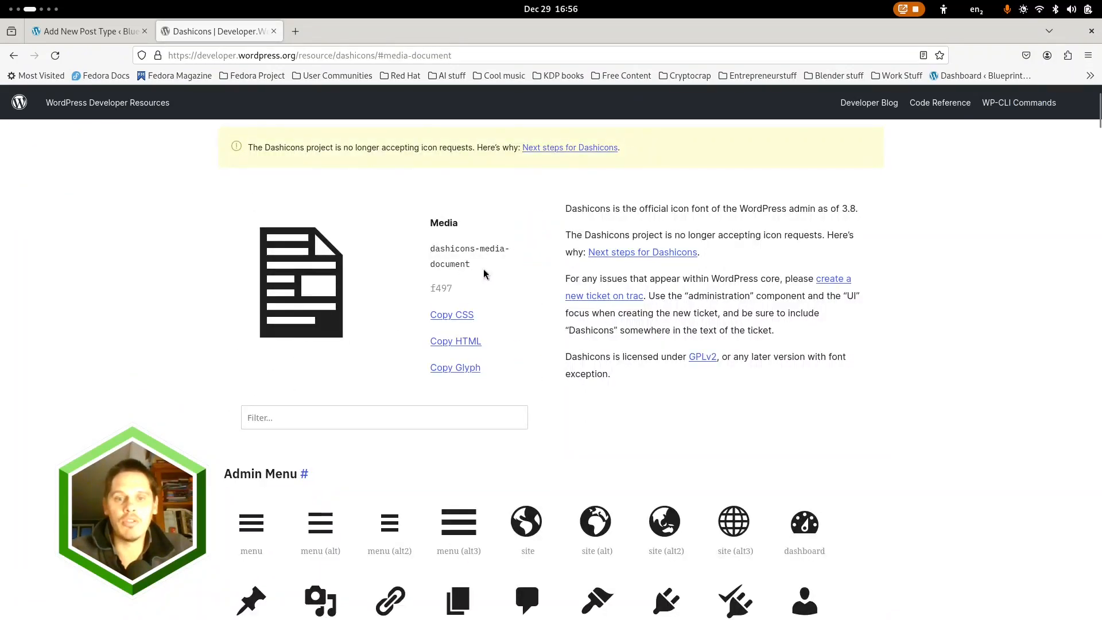
triple_click(440, 248)
key("ctrl+c")
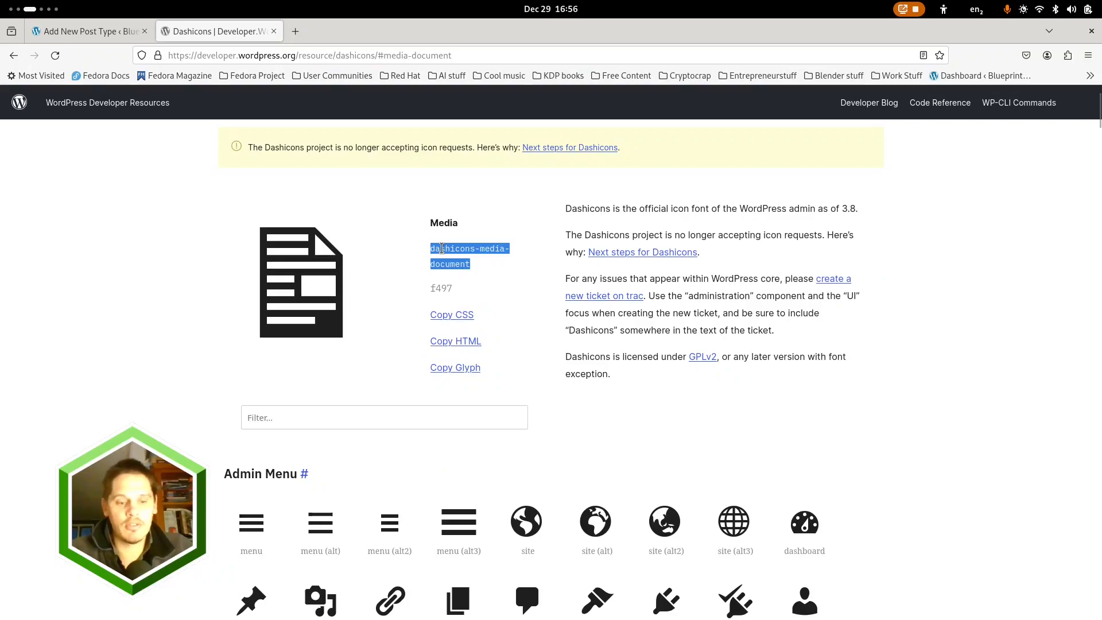
Set the Articles post type's menu icon to dashicons-media-document
left_click(86, 31)
left_click(202, 311)
key("ctrl+v")
left_click(250, 327)
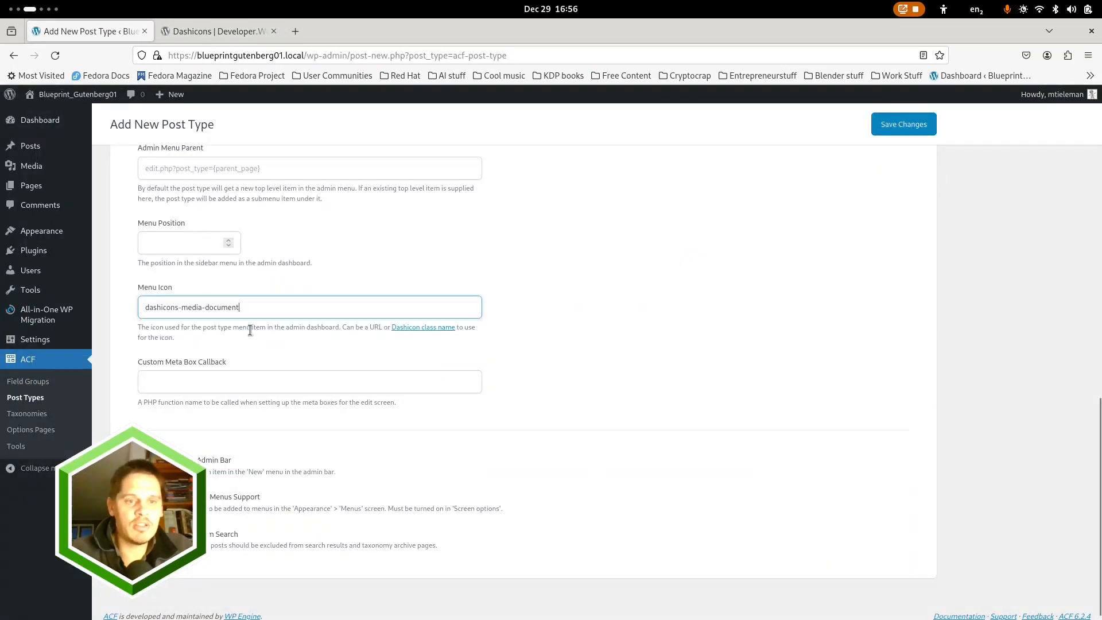
Enable the archive for the Articles post type with the archive slug ArticleArchive and save the post type
scroll(528, 366, "up", 4)
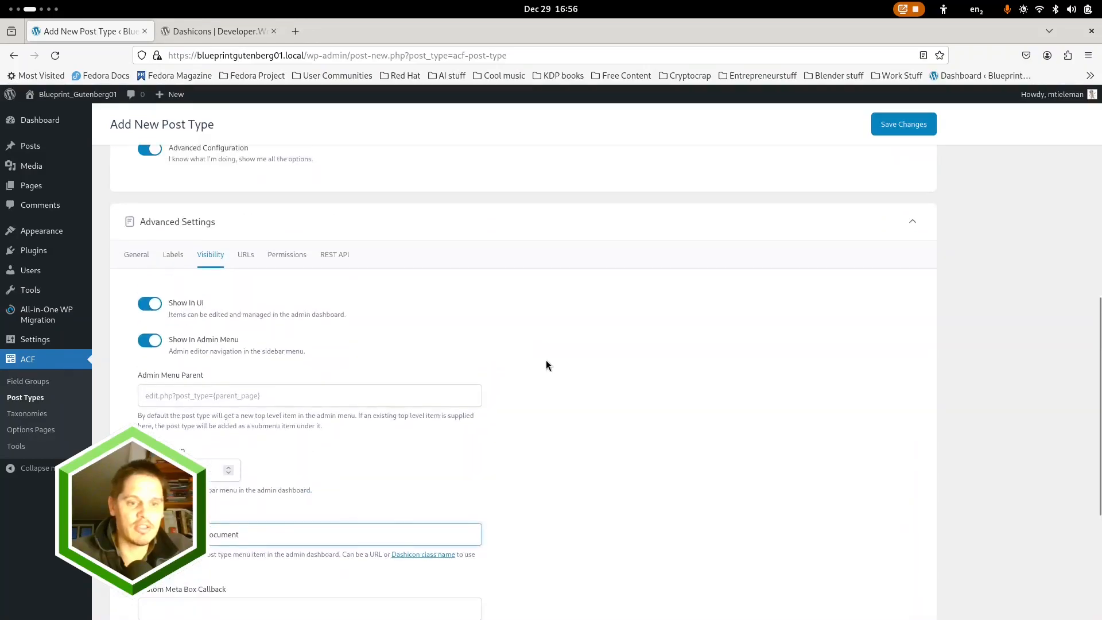
left_click(246, 254)
scroll(443, 362, "down", 3)
left_click(138, 362)
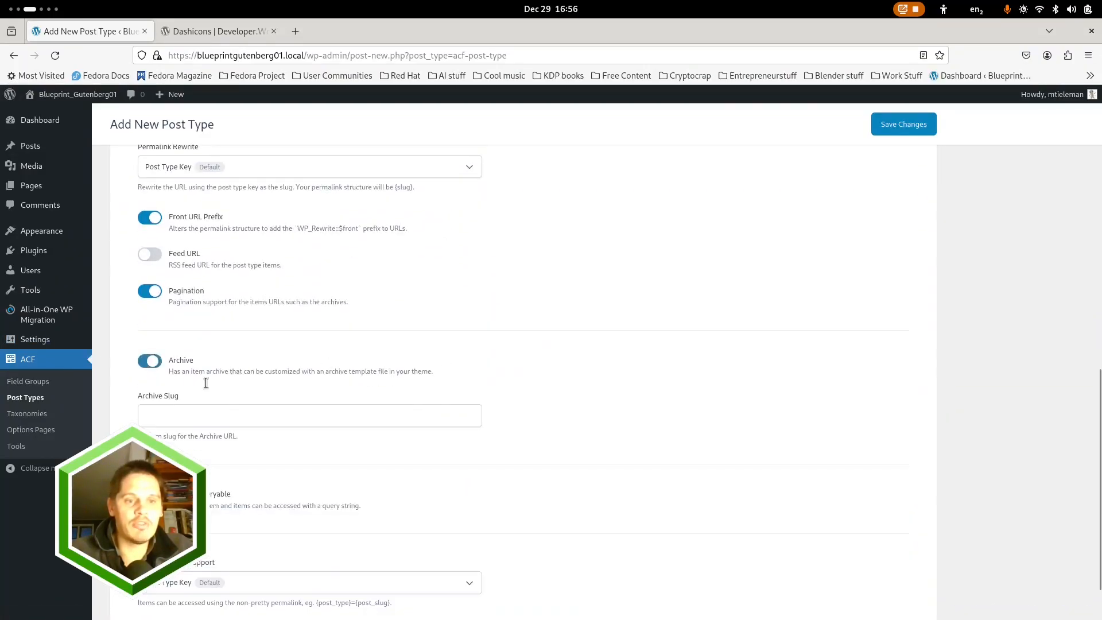
left_click(222, 417)
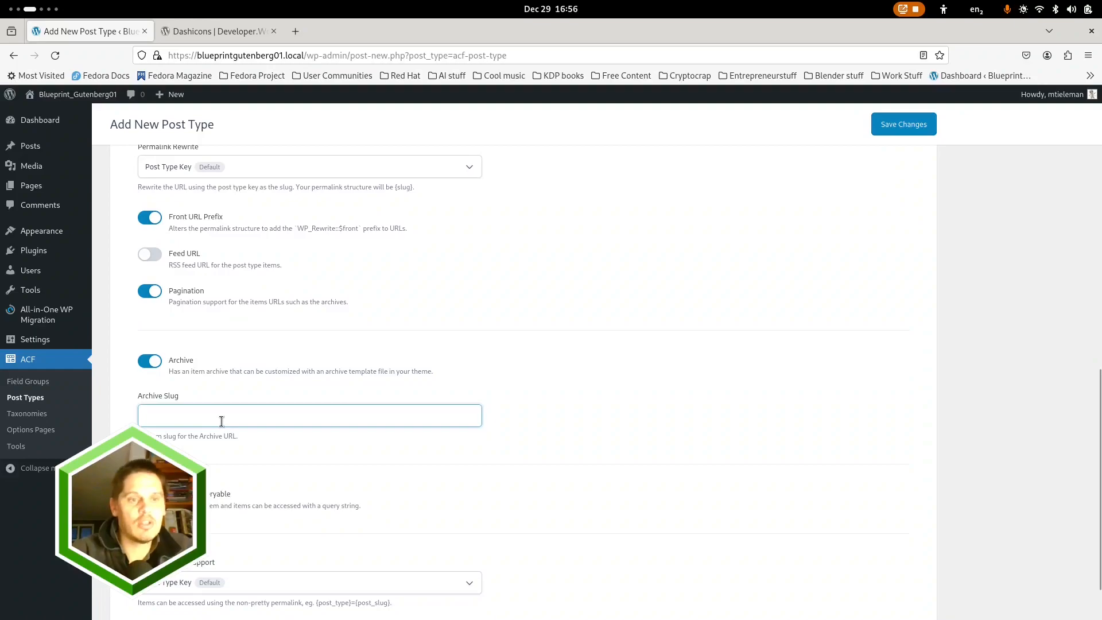
type("Art")
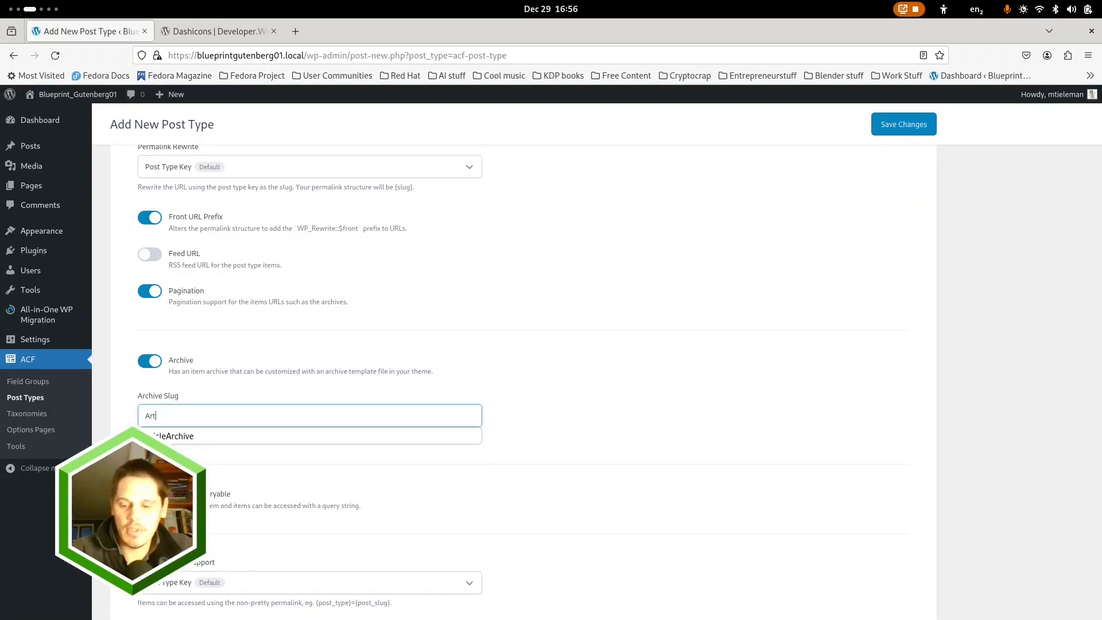
key("Down")
key("Return")
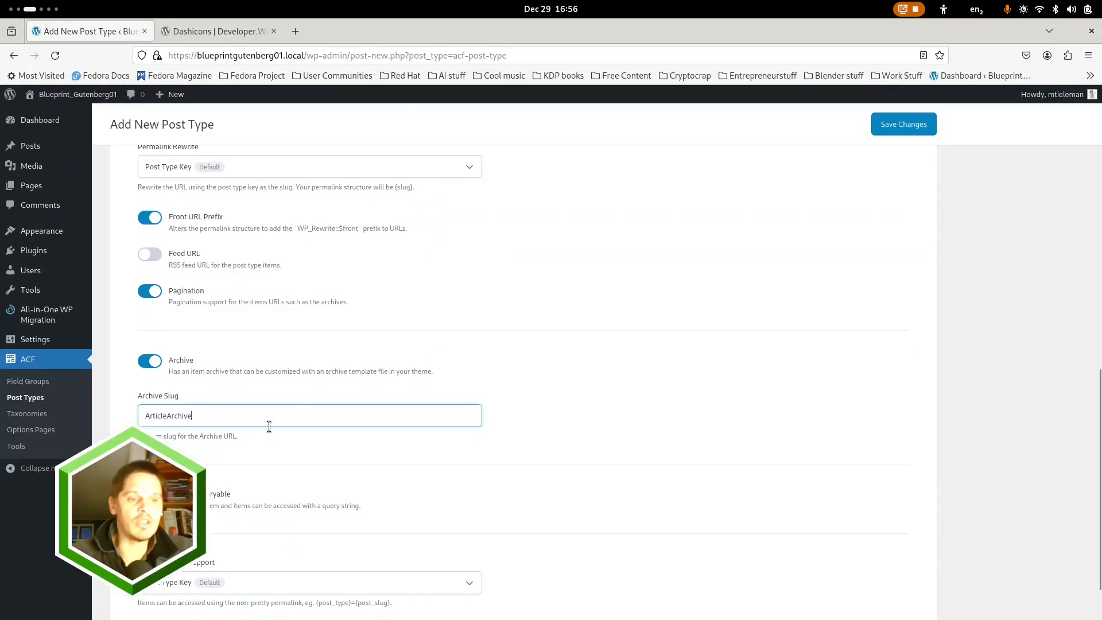
scroll(658, 412, "up", 15)
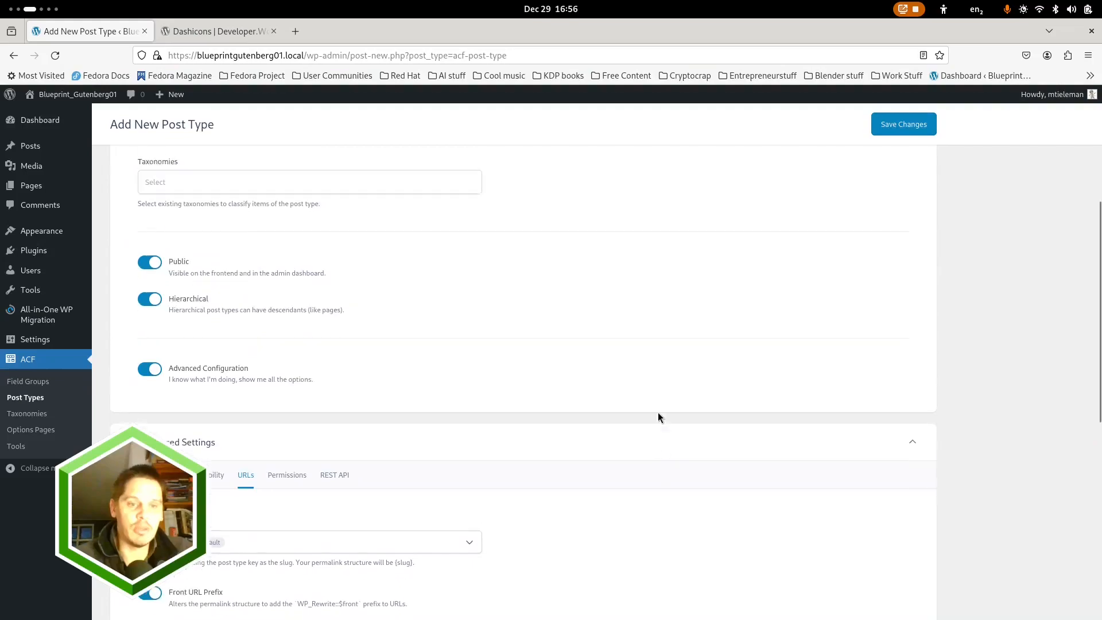
left_click(911, 170)
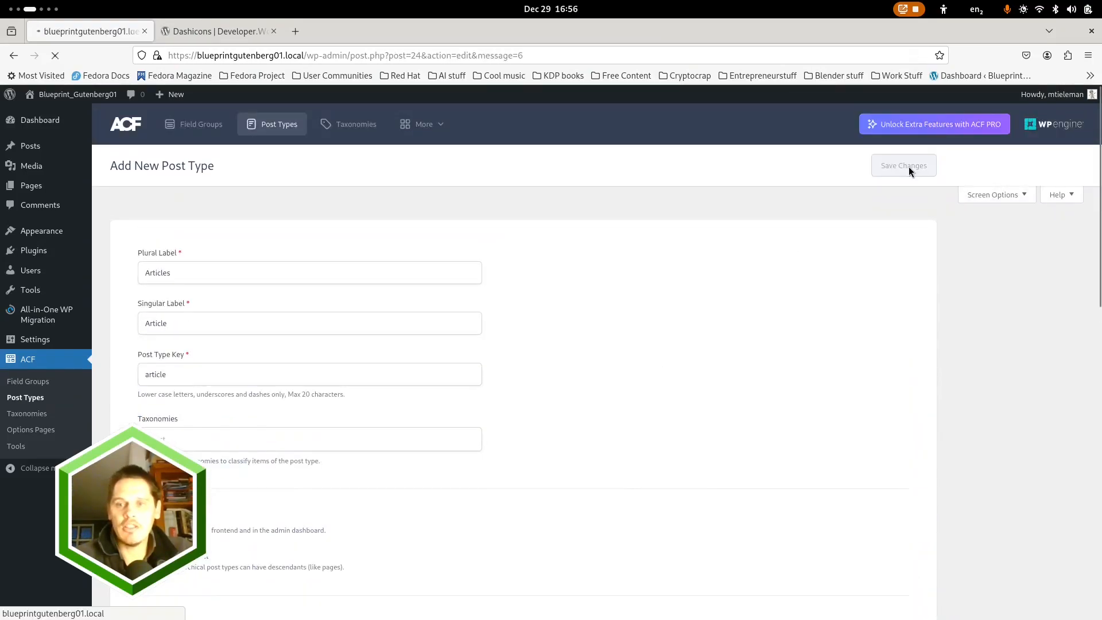
Review the saved Articles post type's general and URL settings, including its archive options
scroll(510, 436, "down", 8)
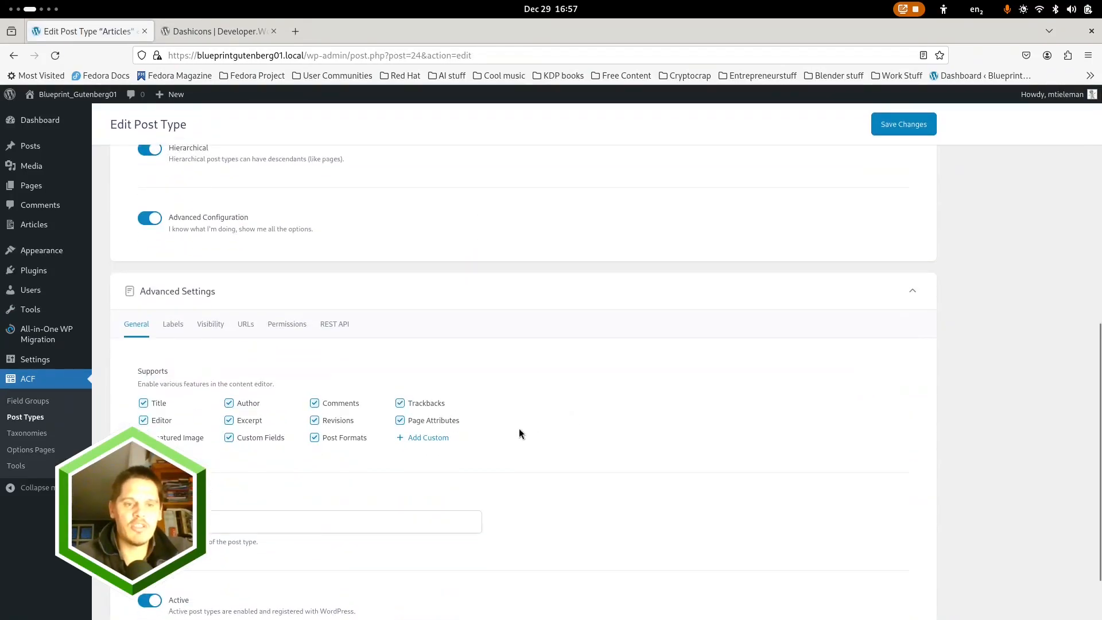
scroll(517, 344, "down", 2)
scroll(539, 363, "up", 4)
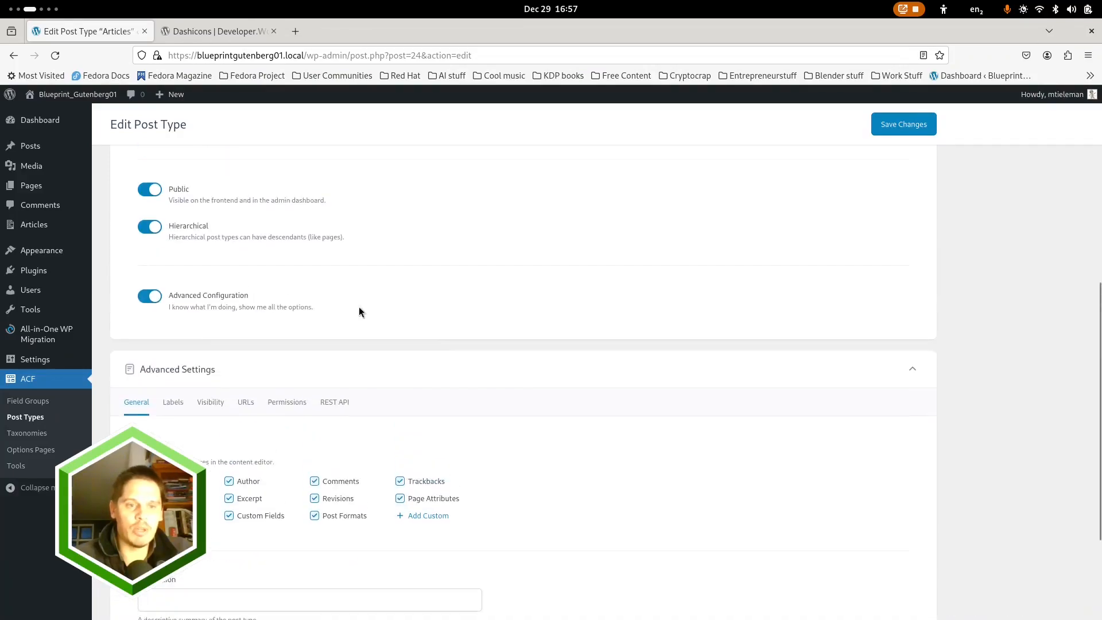
left_click(248, 402)
scroll(550, 494, "down", 3)
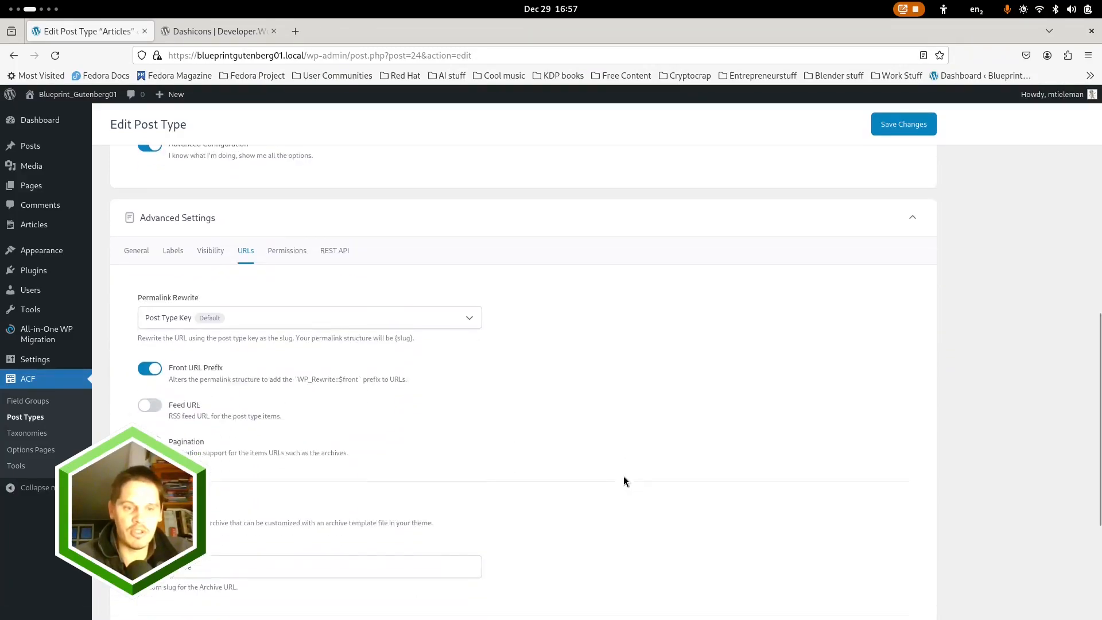
scroll(446, 450, "down", 4)
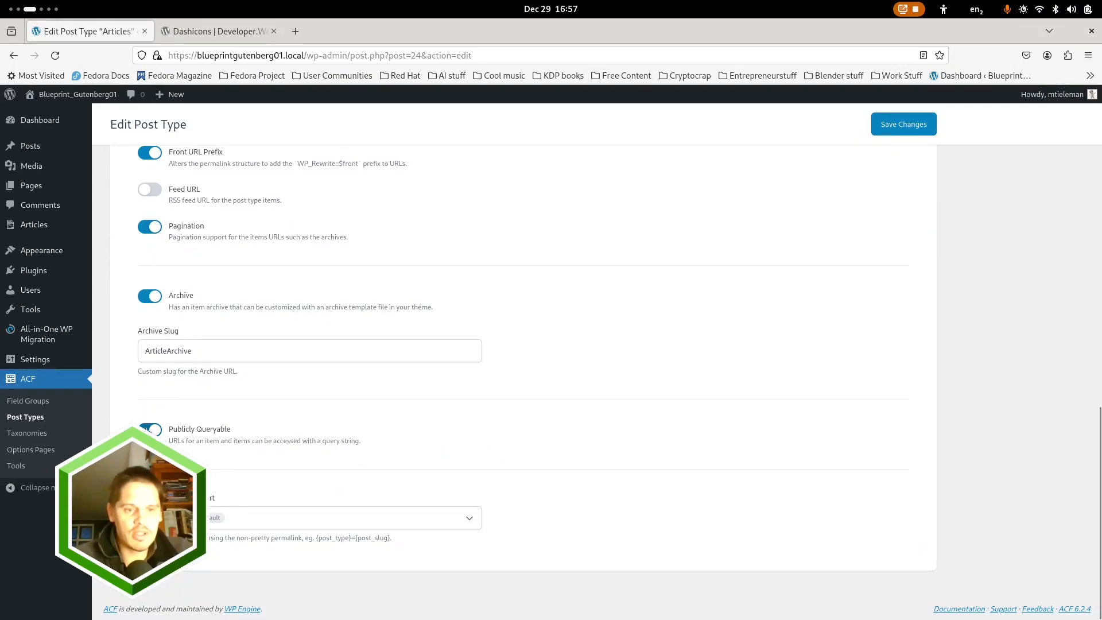
scroll(583, 423, "up", 15)
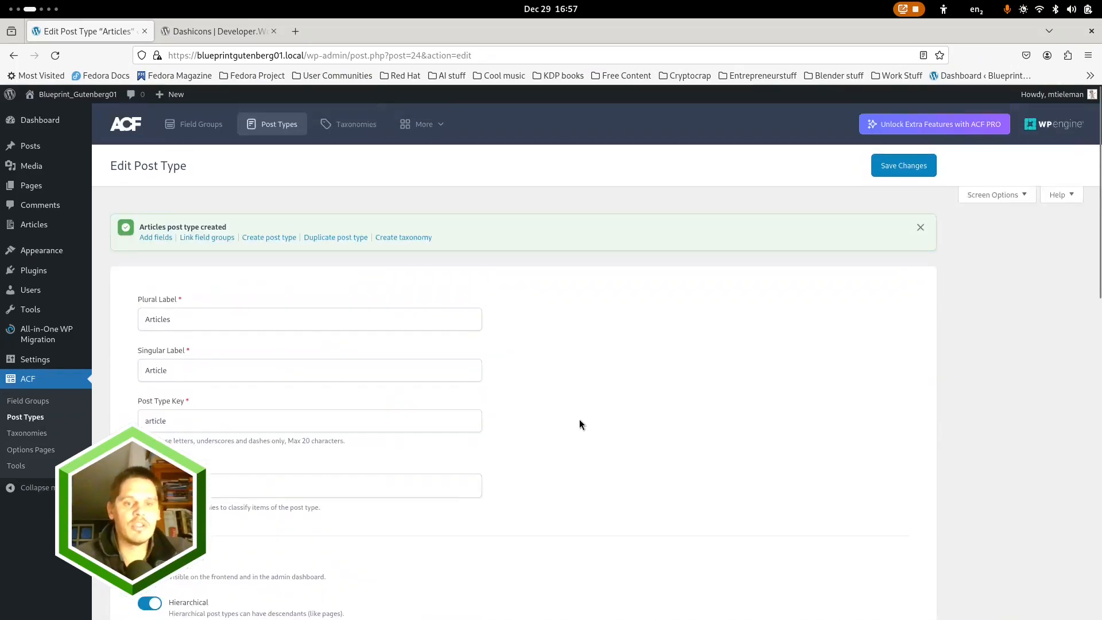
Start another new ACF post type with the plural label "Projects" and the singular label "Project"
left_click(278, 125)
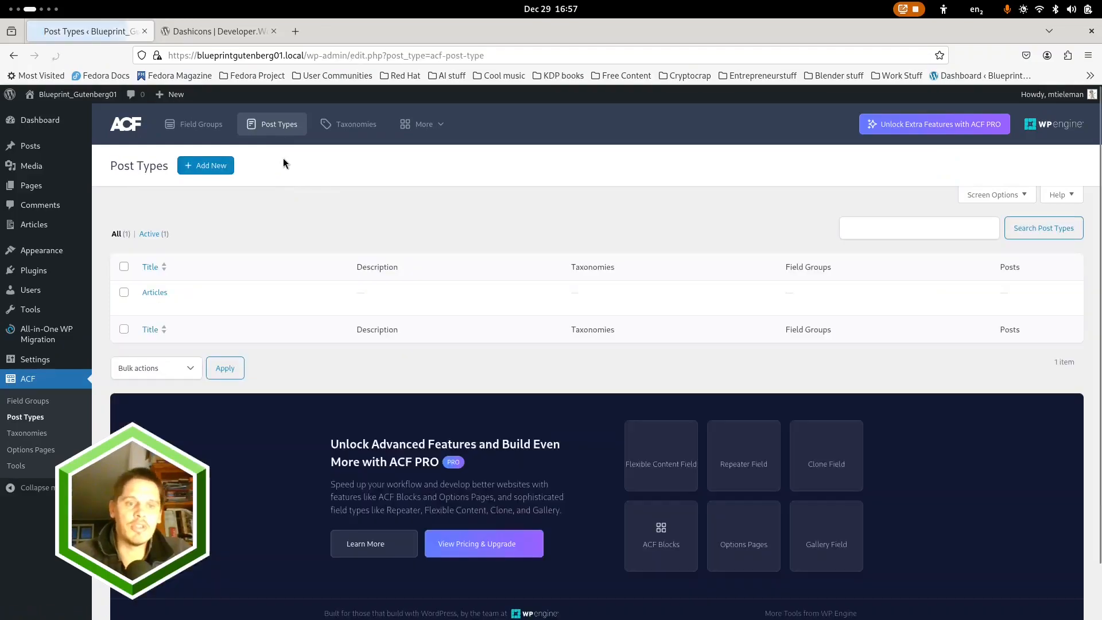
left_click(205, 166)
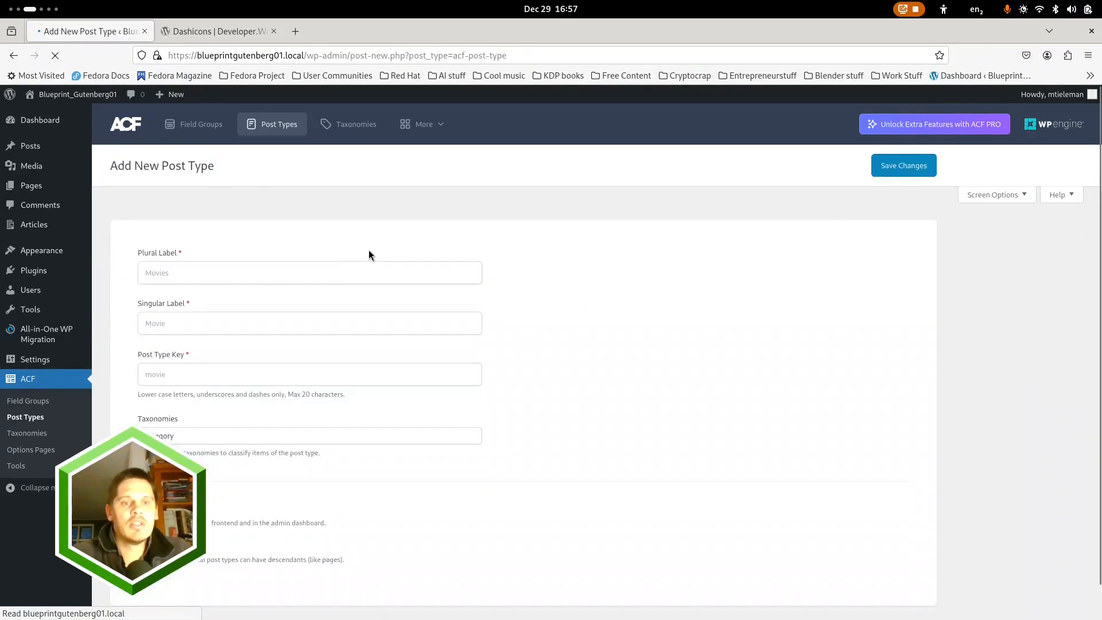
left_click(272, 274)
type("Projects")
key("Tab")
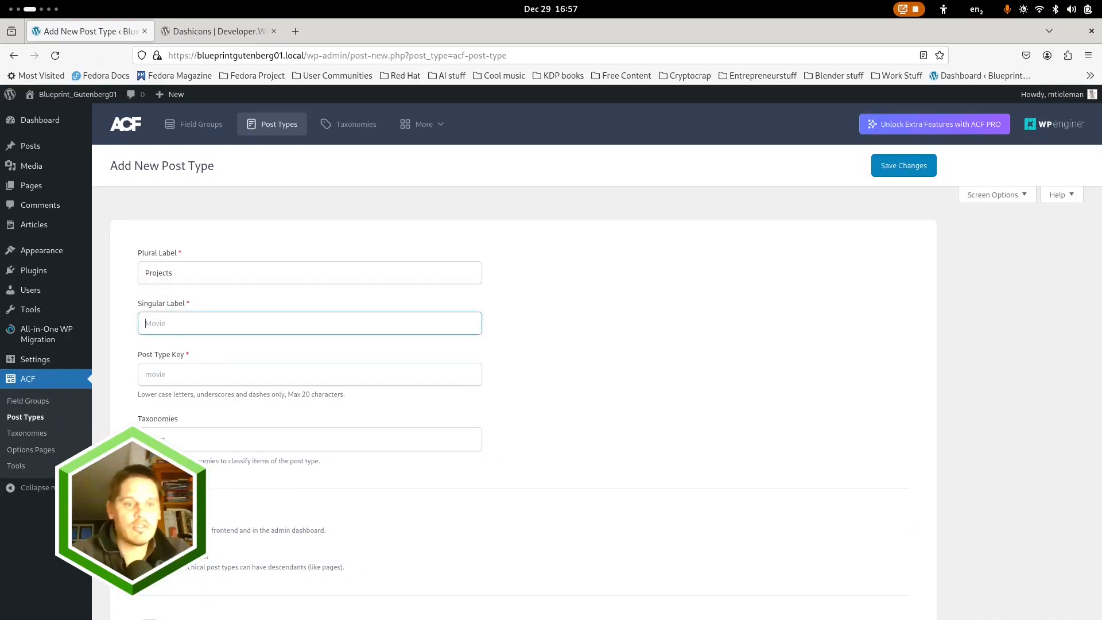
type("Projec")
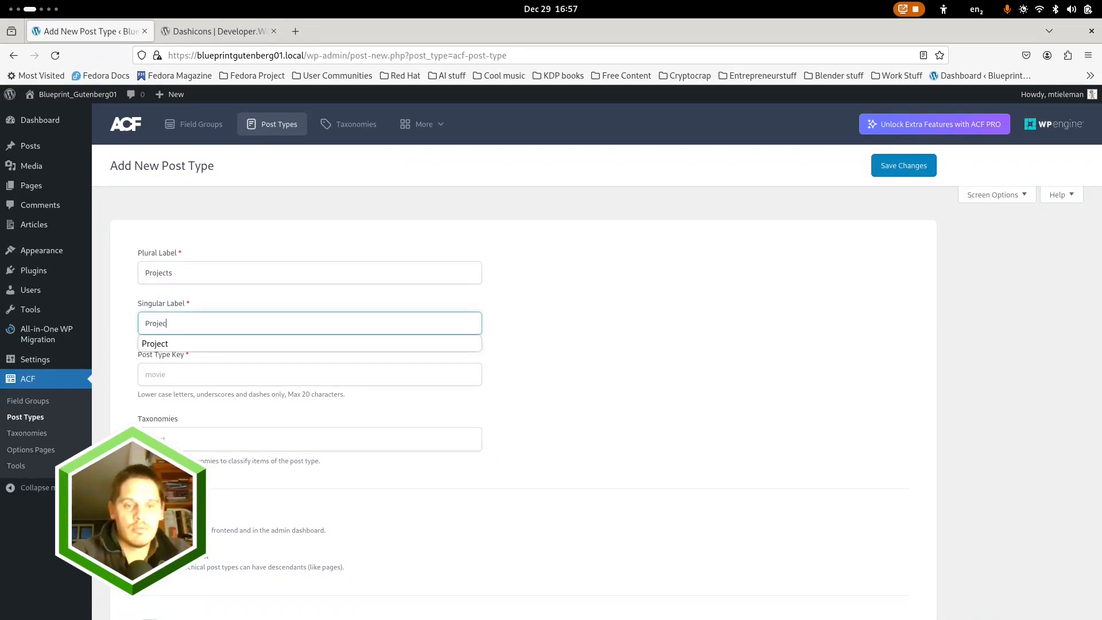
type("t")
Make the Projects post type hierarchical and enable its Advanced Configuration with all the listed editor features supported
left_click(267, 536)
scroll(227, 496, "down", 3)
left_click(235, 526)
scroll(259, 488, "down", 10)
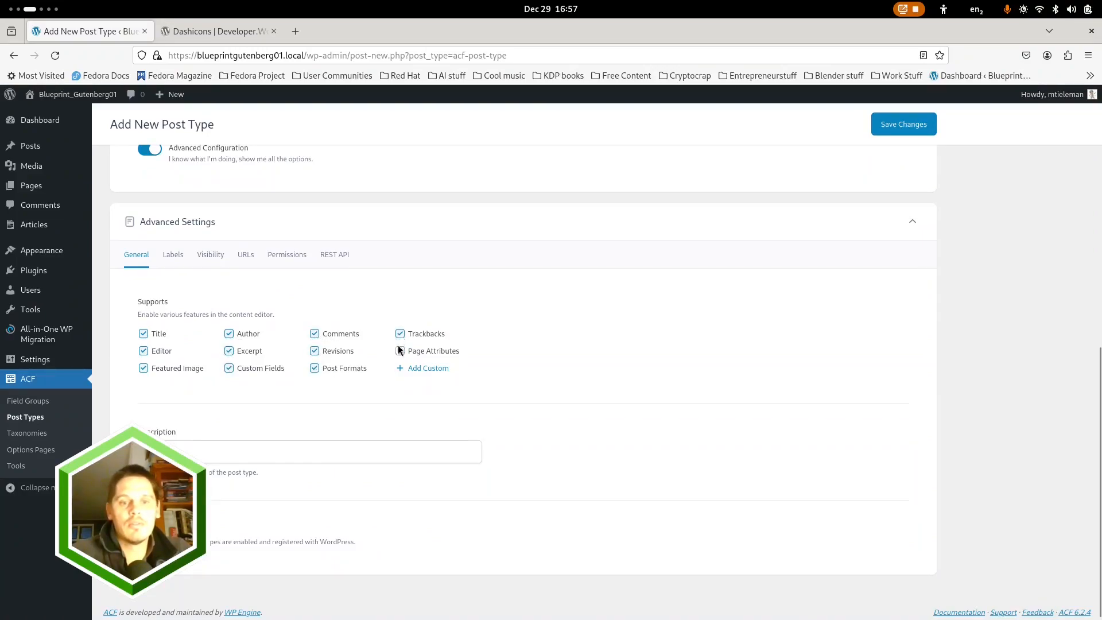
Fill in the Projects post type's menu icon with a suggested Dashicon class name in its visibility settings
left_click(211, 254)
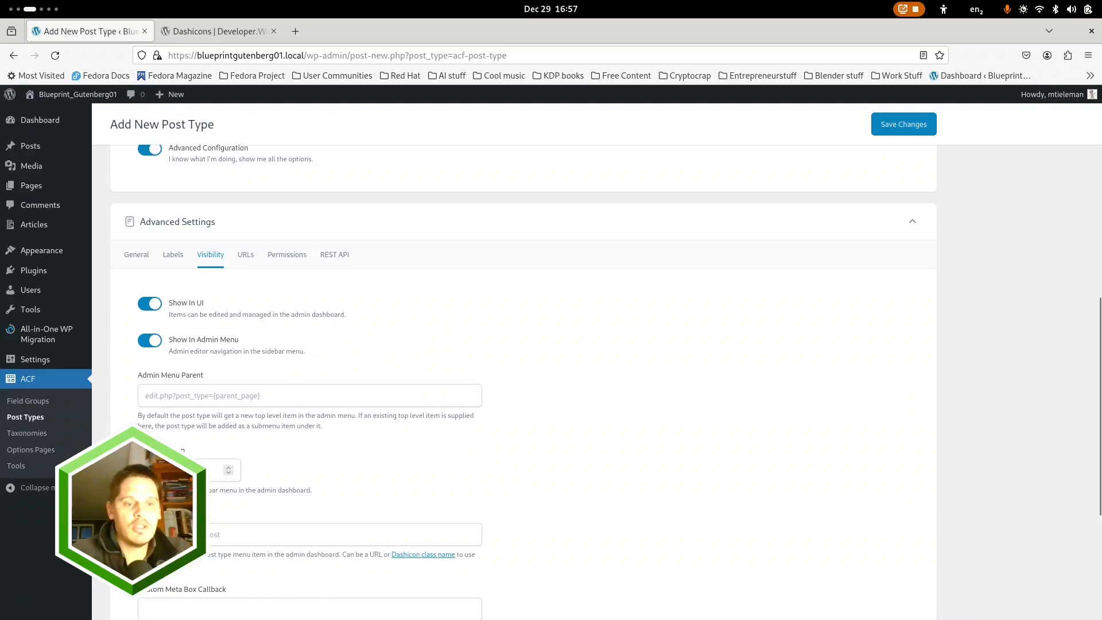
type("d")
key("Down")
key("Down")
key("Down")
key("Return")
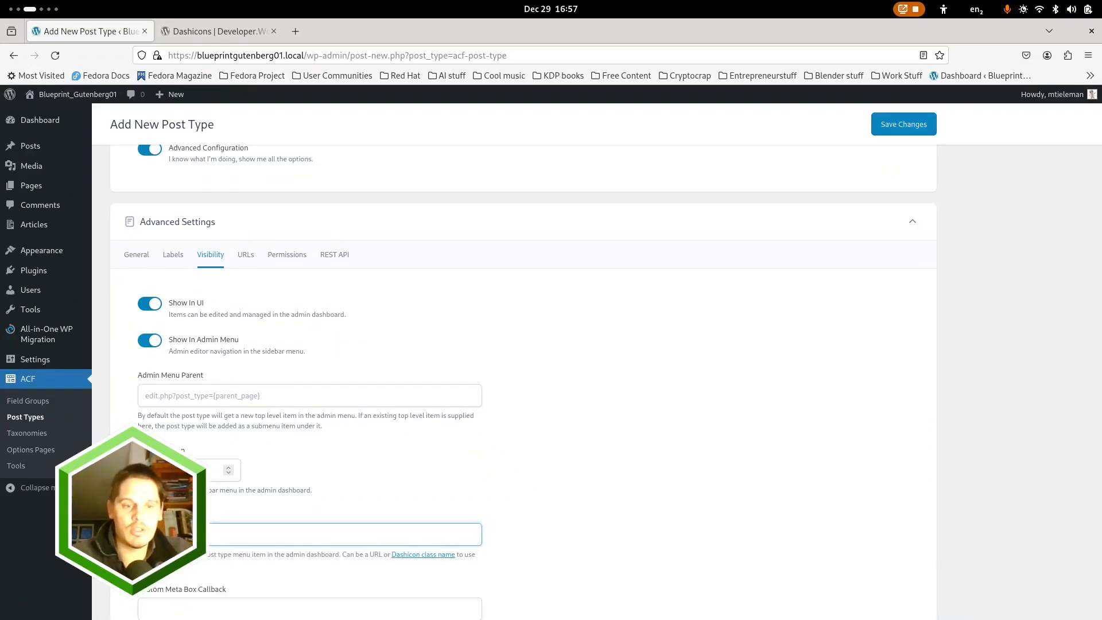
Enable the archive for the Projects post type with a project archive slug and save the post type
left_click(259, 261)
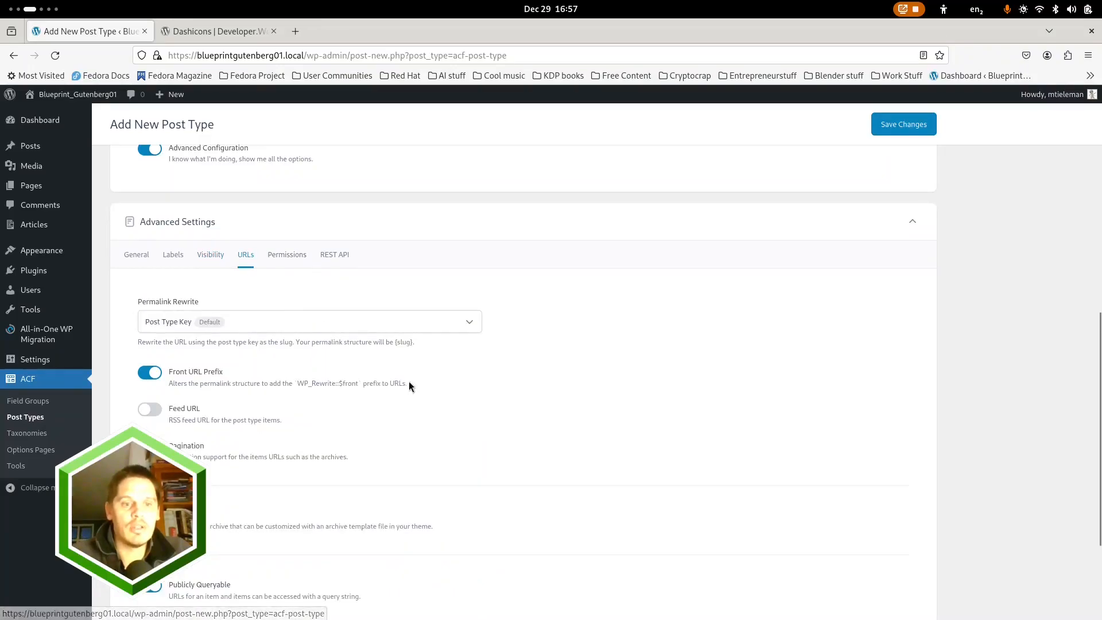
scroll(281, 375, "down", 3)
left_click(155, 367)
left_click(198, 416)
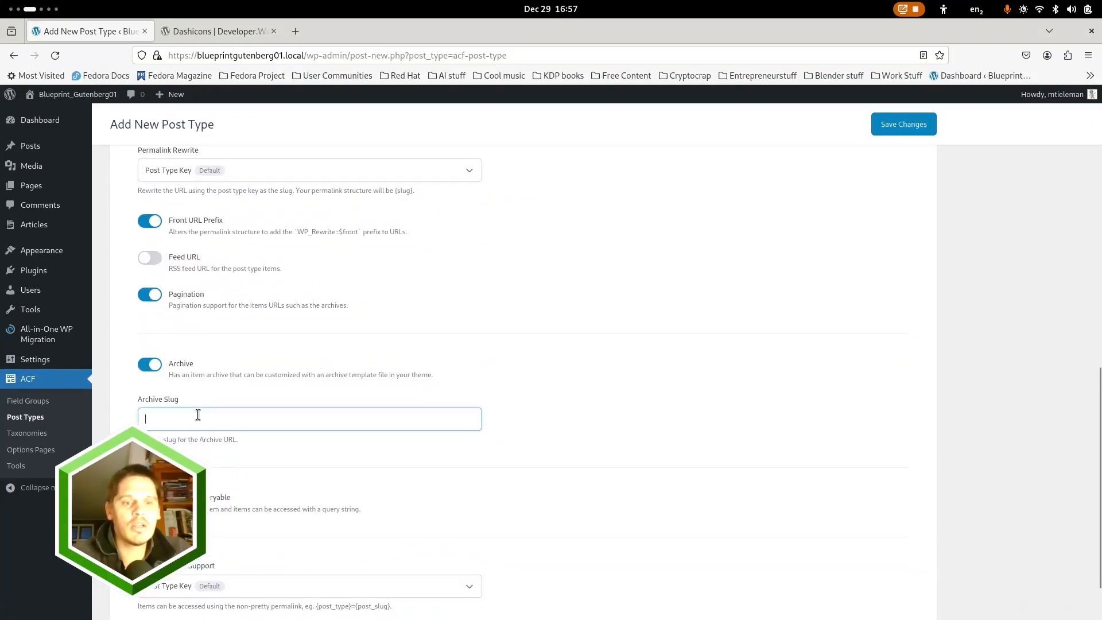
type("Projec")
key("Down")
key("Return")
left_click(881, 125)
mouse_move(40, 245)
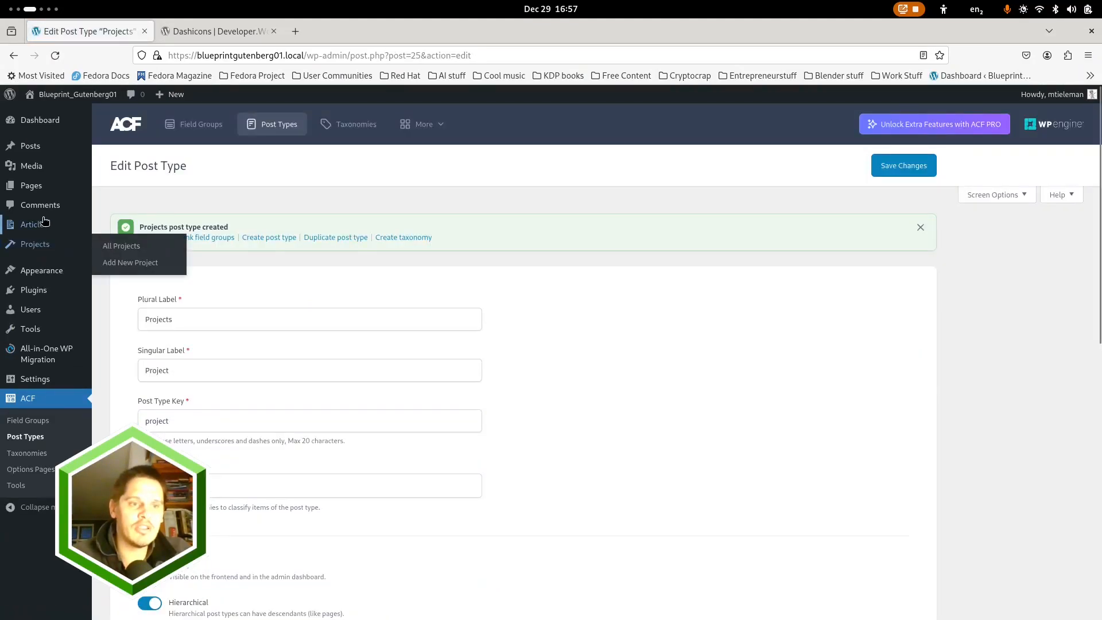
Start another new ACF post type with the plural label "Testimonials" and the singular label "Testimonial"
left_click(268, 131)
left_click(207, 164)
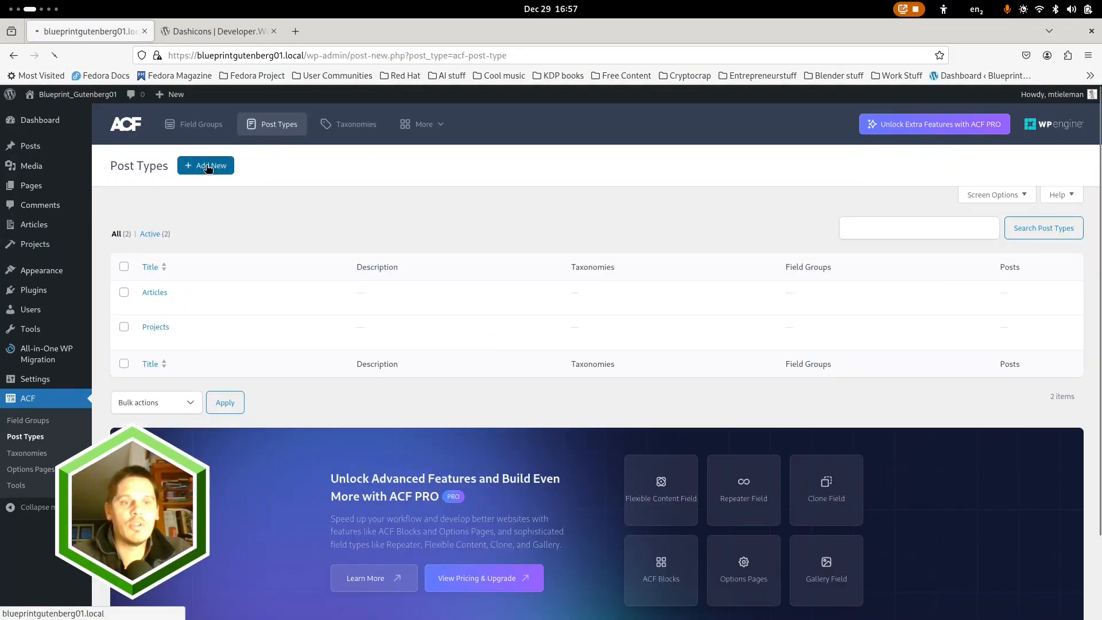
left_click(206, 273)
type("Tes")
left_click(229, 294)
left_click(232, 324)
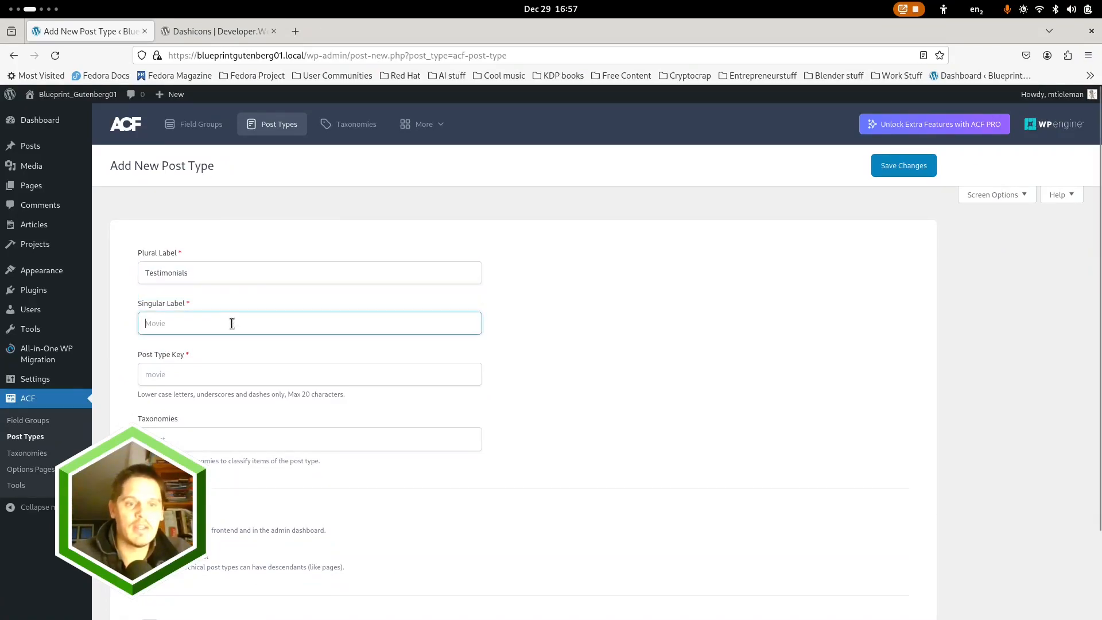
type("Testim")
key("Down")
key("Return")
Enable Advanced Configuration for the Testimonials post type
scroll(295, 576, "down", 3)
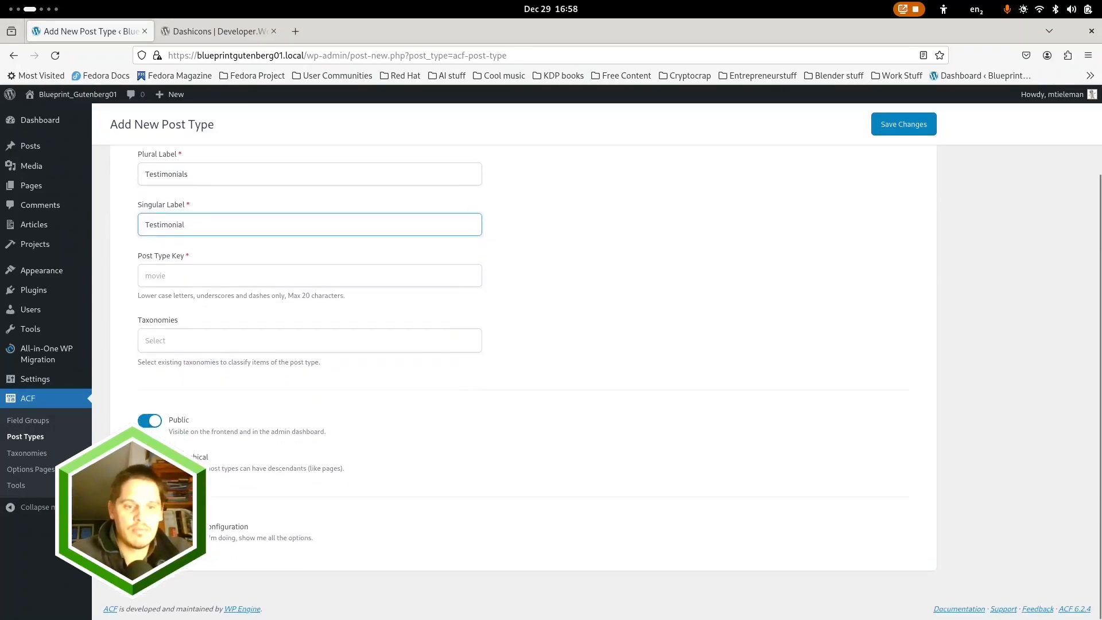
left_click(155, 493)
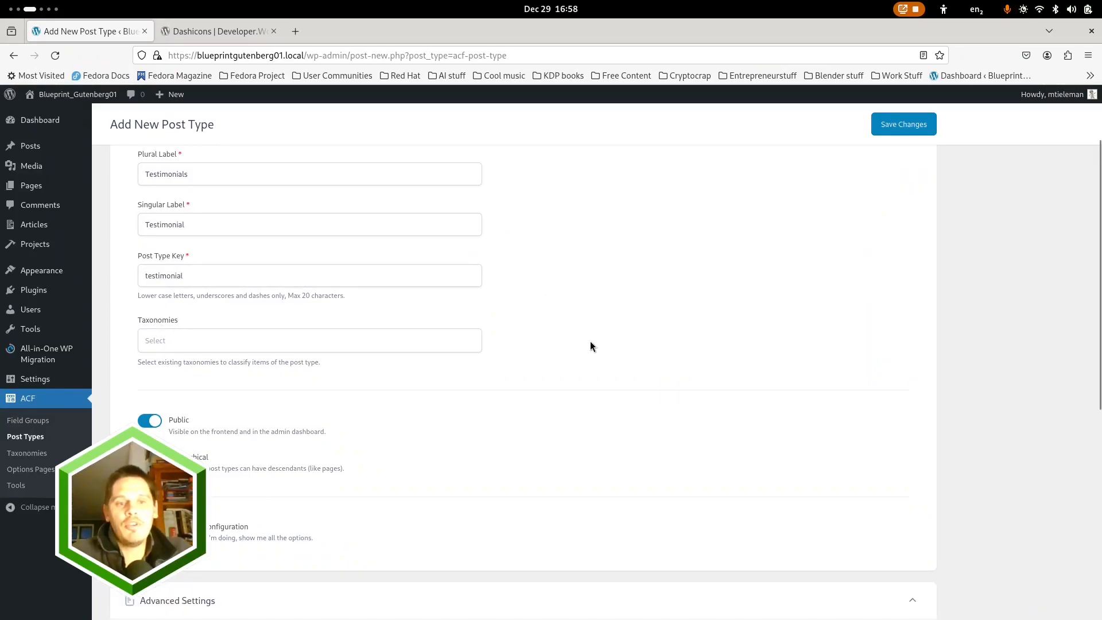
scroll(310, 287, "up", 3)
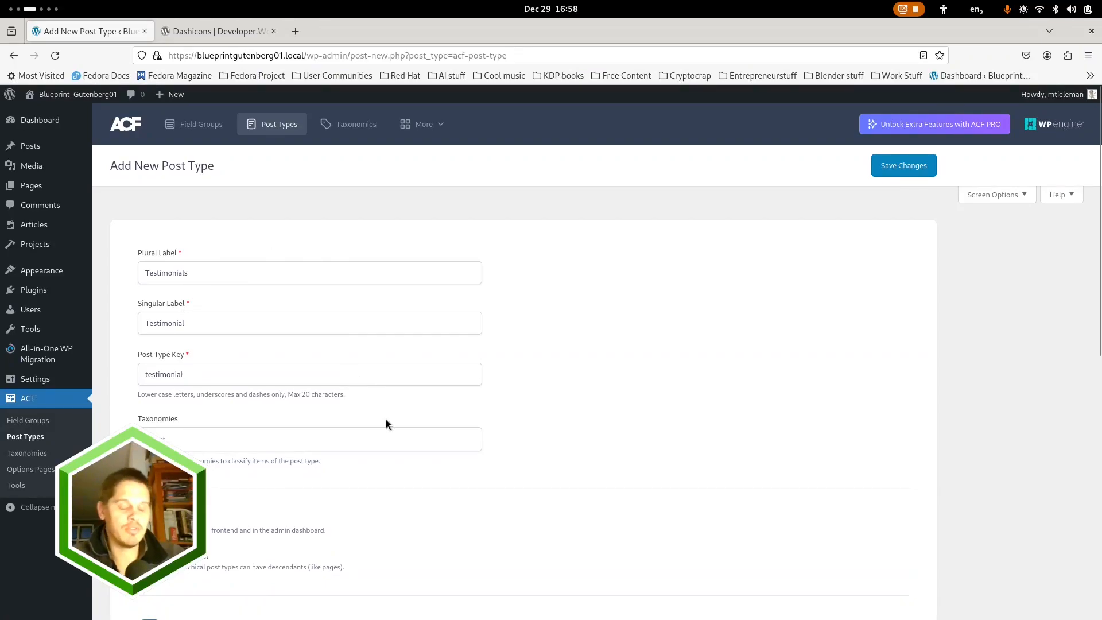
scroll(513, 401, "down", 3)
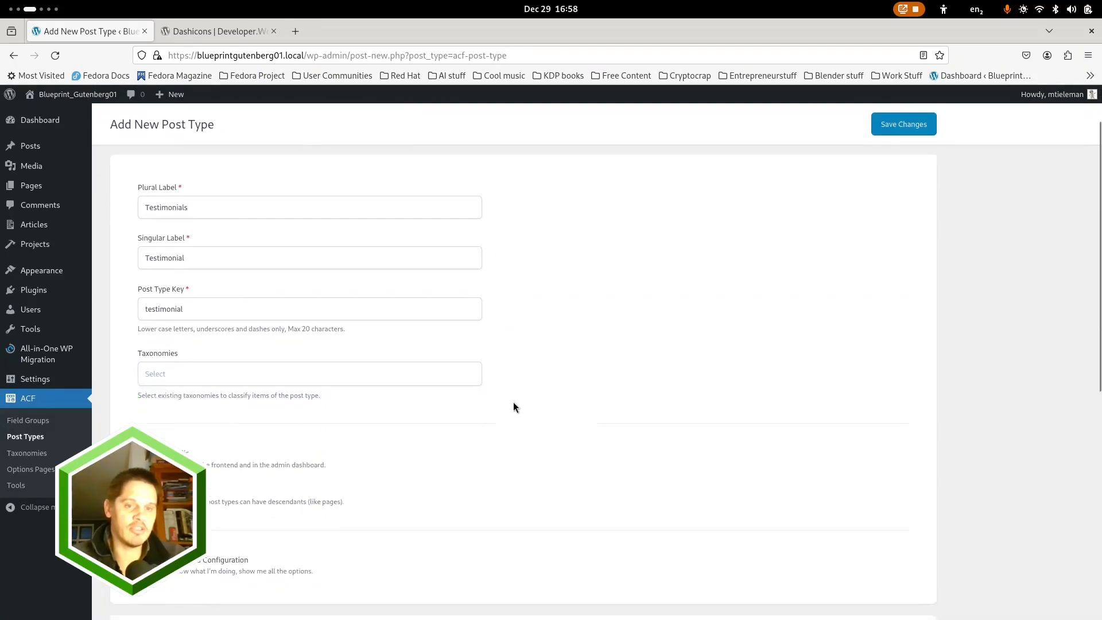
Enable the remaining editor support features for the Testimonials post type, including Author, Excerpt, Custom Fields, Comments, Revisions, Post Formats and Trackbacks
scroll(391, 473, "down", 3)
scroll(241, 442, "down", 3)
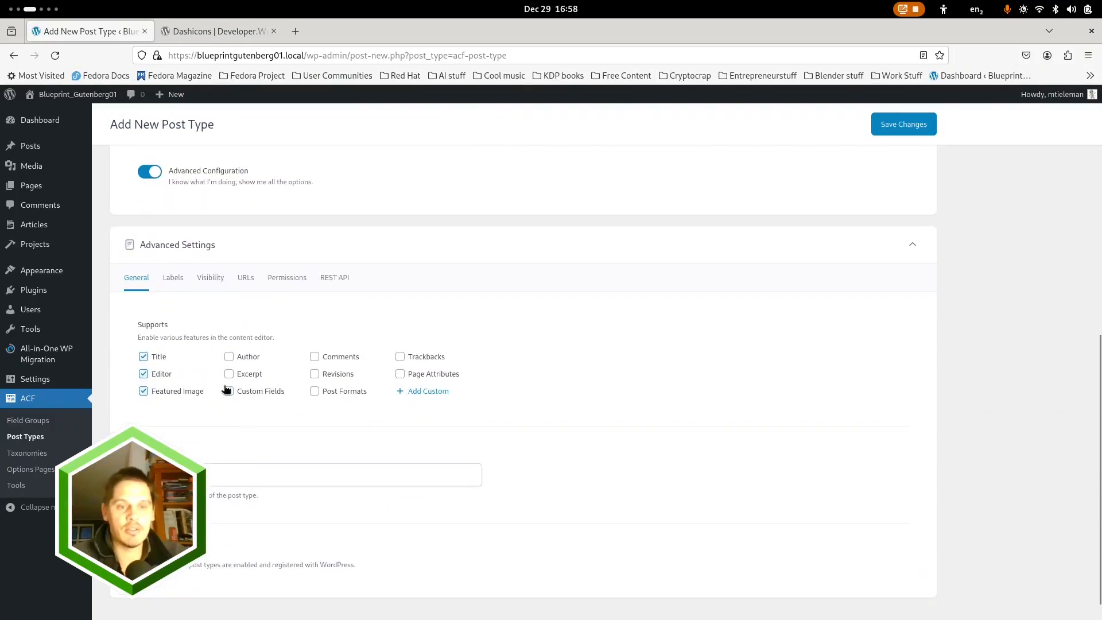
left_click(229, 357)
left_click(229, 374)
left_click(229, 390)
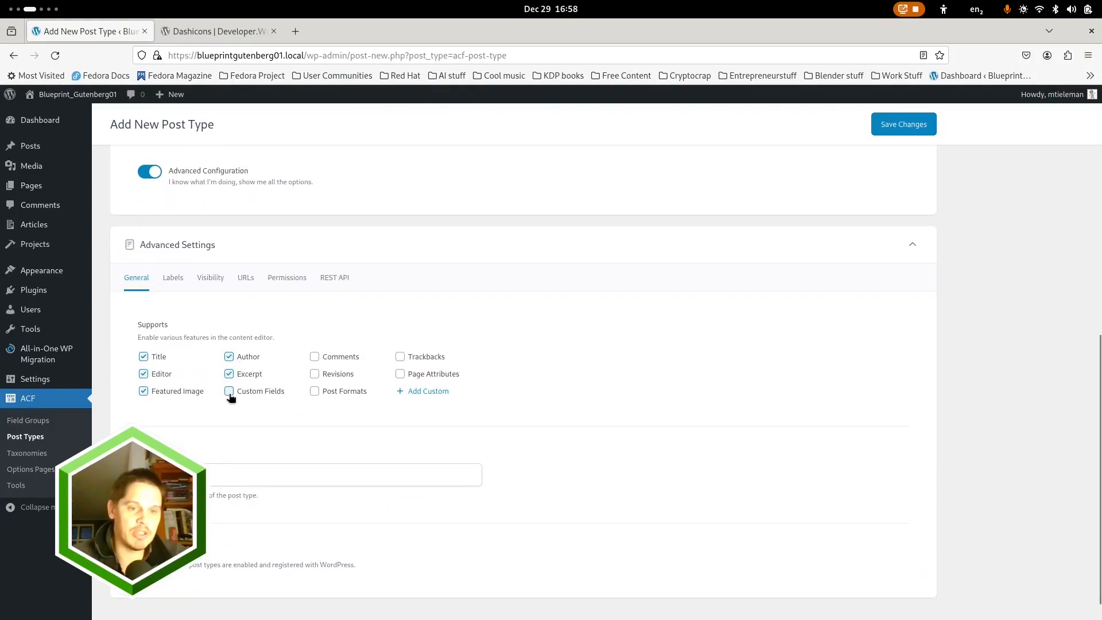
left_click(314, 357)
left_click(314, 373)
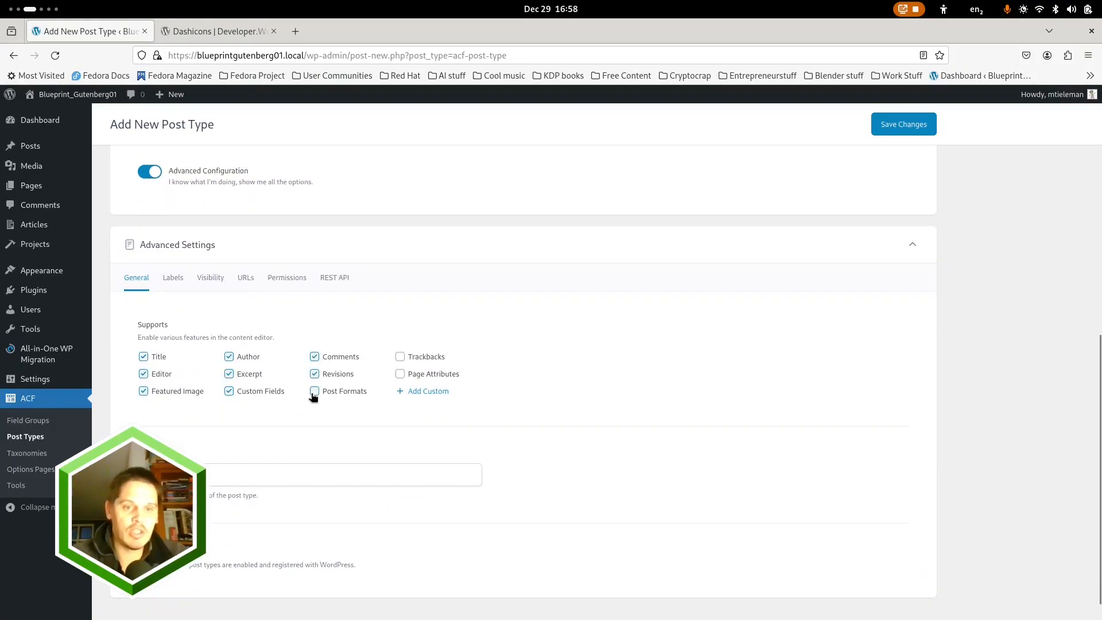
left_click(172, 277)
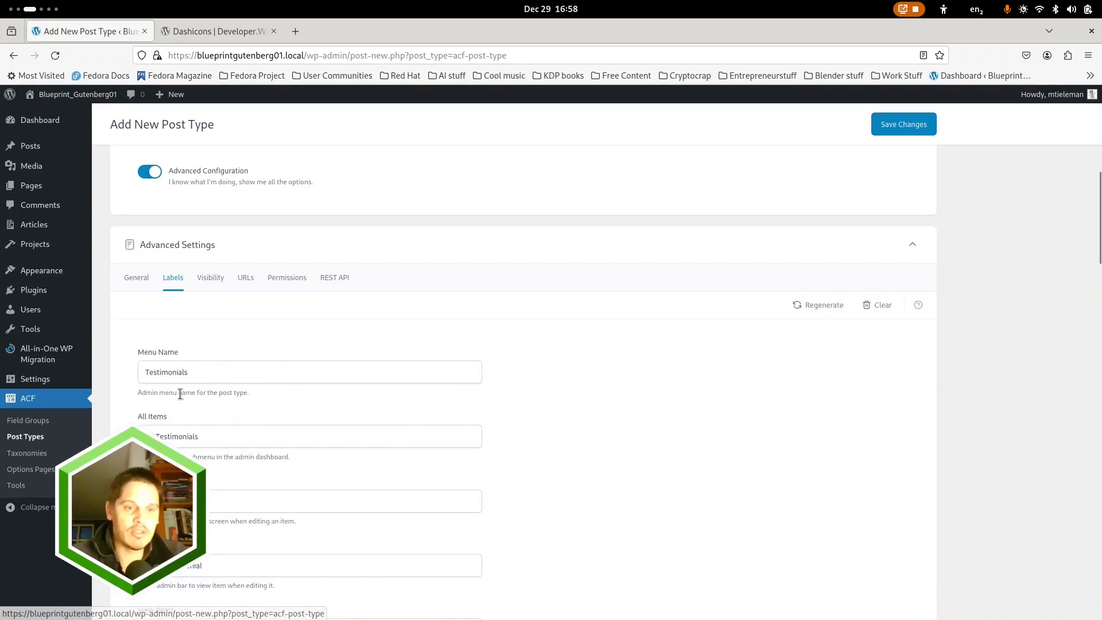
scroll(275, 436, "down", 5)
scroll(278, 352, "up", 8)
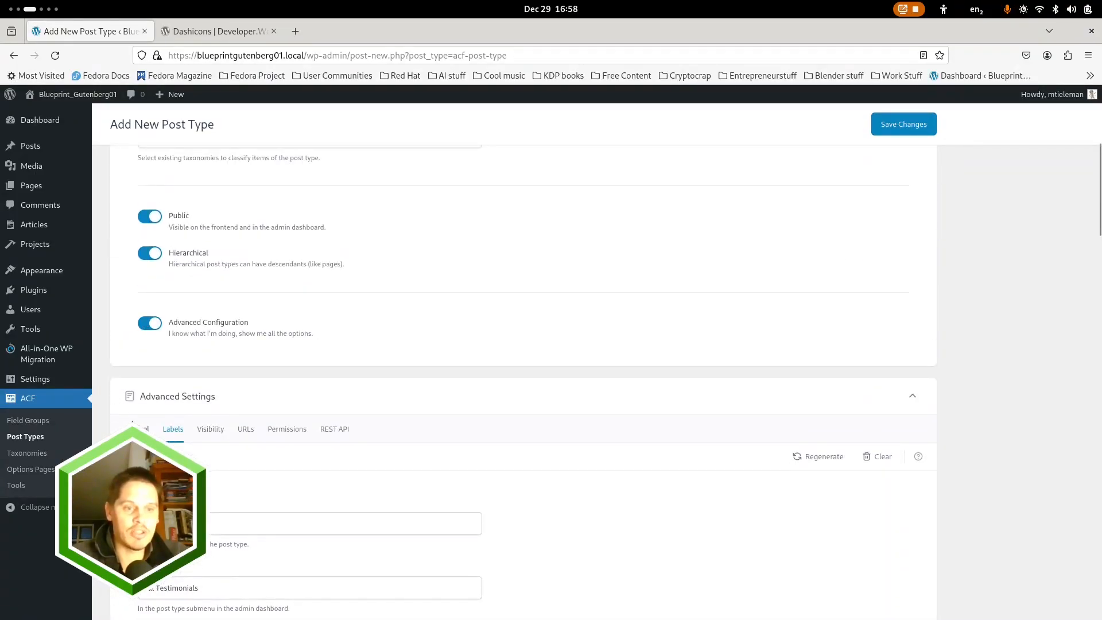
scroll(183, 396, "down", 3)
left_click(137, 353)
scroll(185, 394, "down", 2)
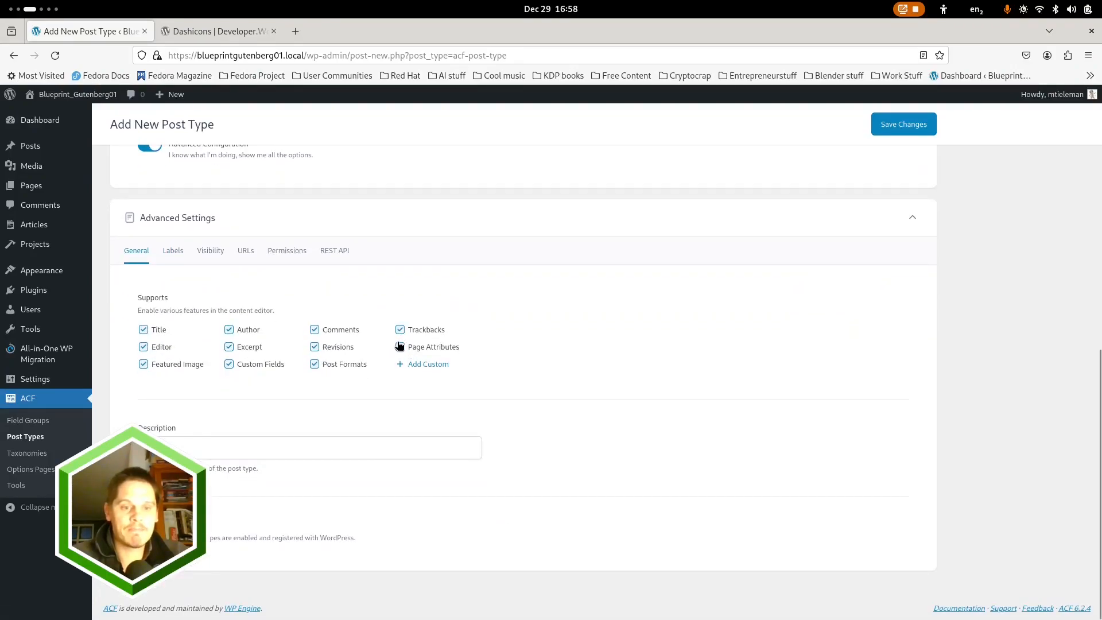
Set the Testimonials post type's menu icon to dashicons-testimonial in its visibility settings
left_click(211, 251)
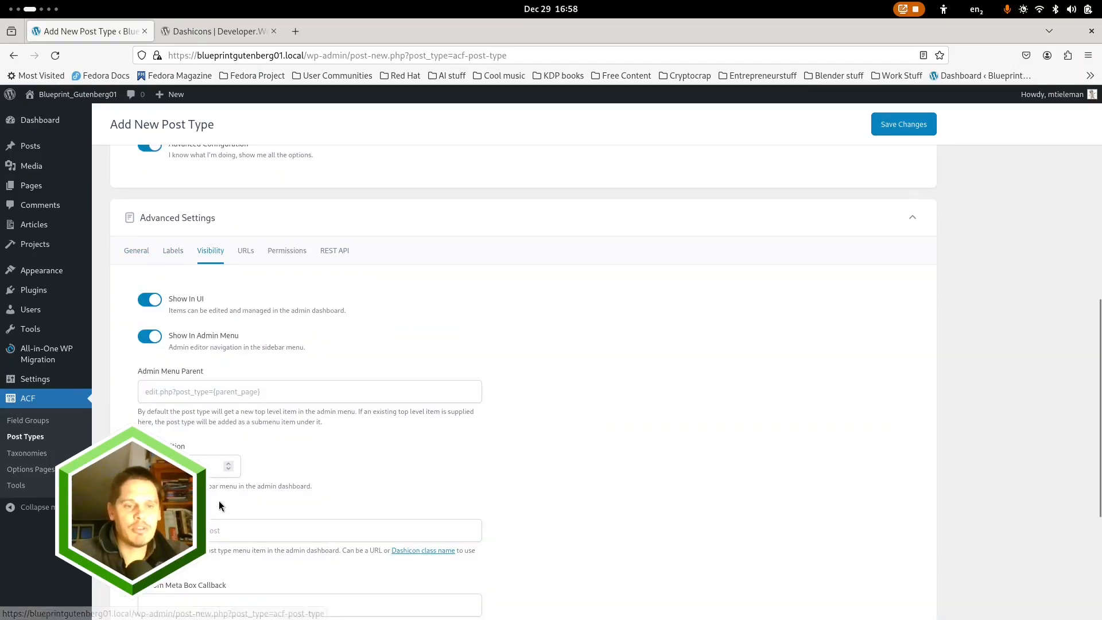
scroll(218, 505, "down", 3)
scroll(274, 338, "up", 7)
scroll(272, 347, "down", 6)
left_click(167, 455)
type("d")
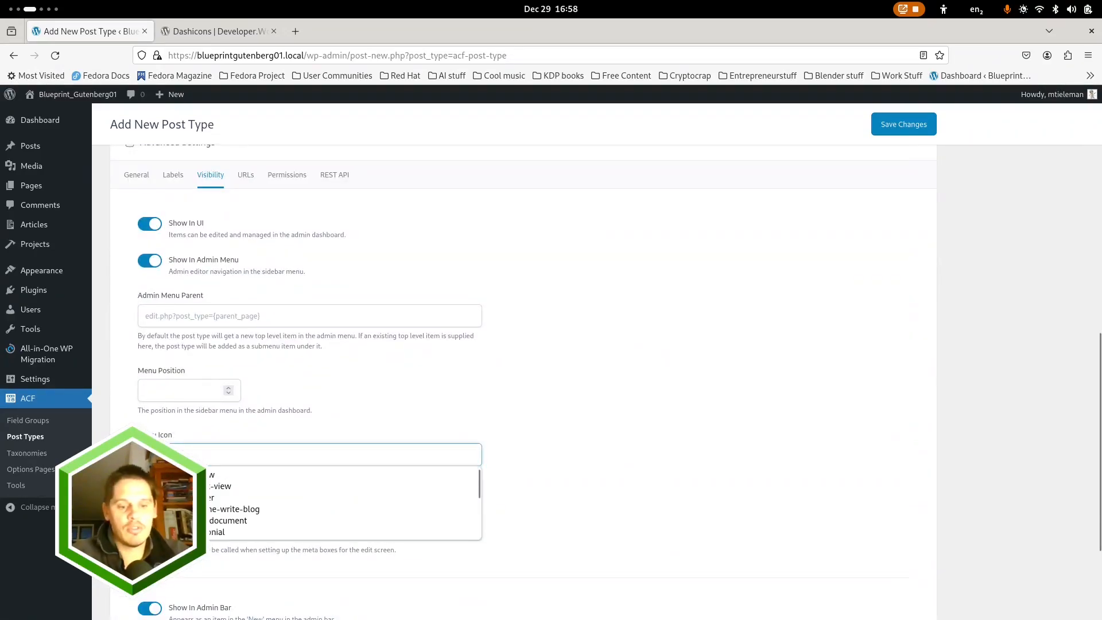
key("Down")
key("Down")
key("Down")
key("Down")
key("Down")
key("Down")
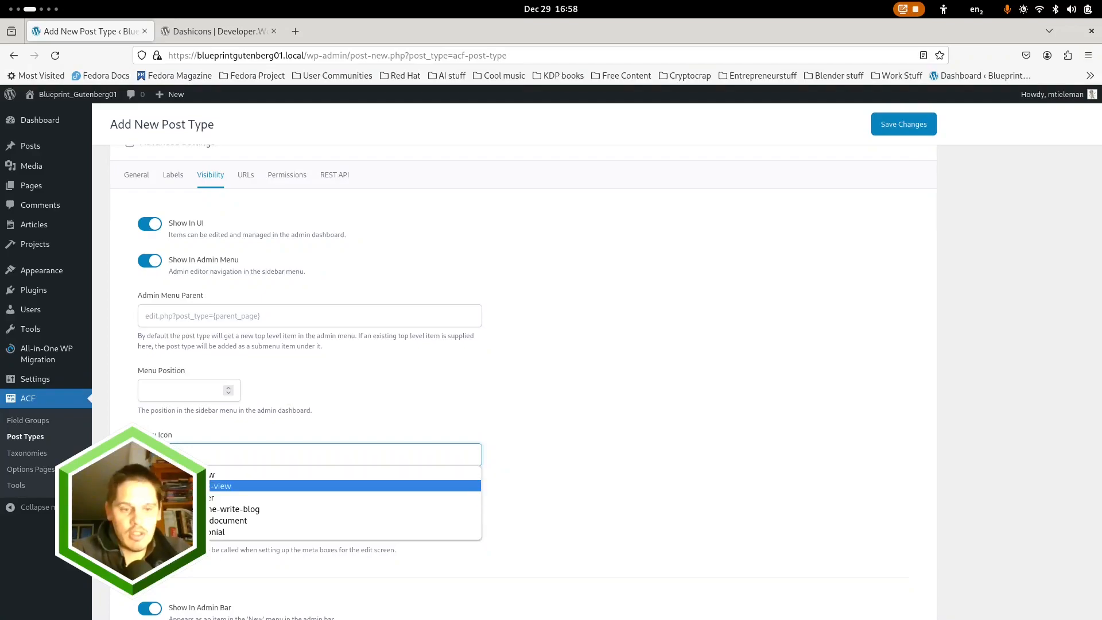
key("Return")
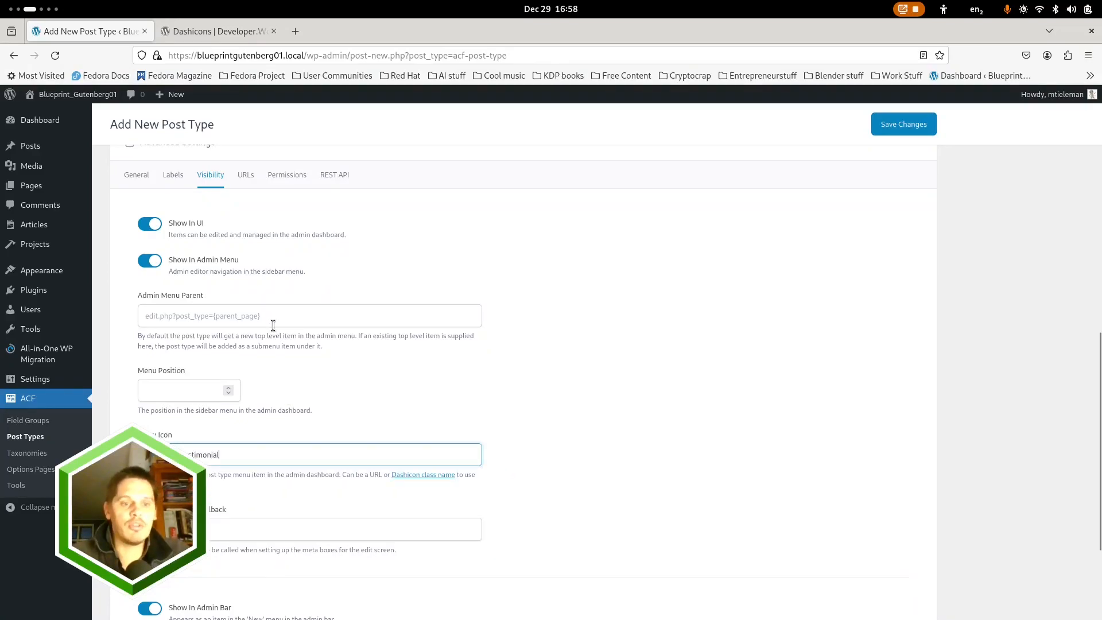
Enable the archive for the Testimonials post type with a custom archive slug and save the post type
scroll(544, 361, "up", 5)
left_click(252, 484)
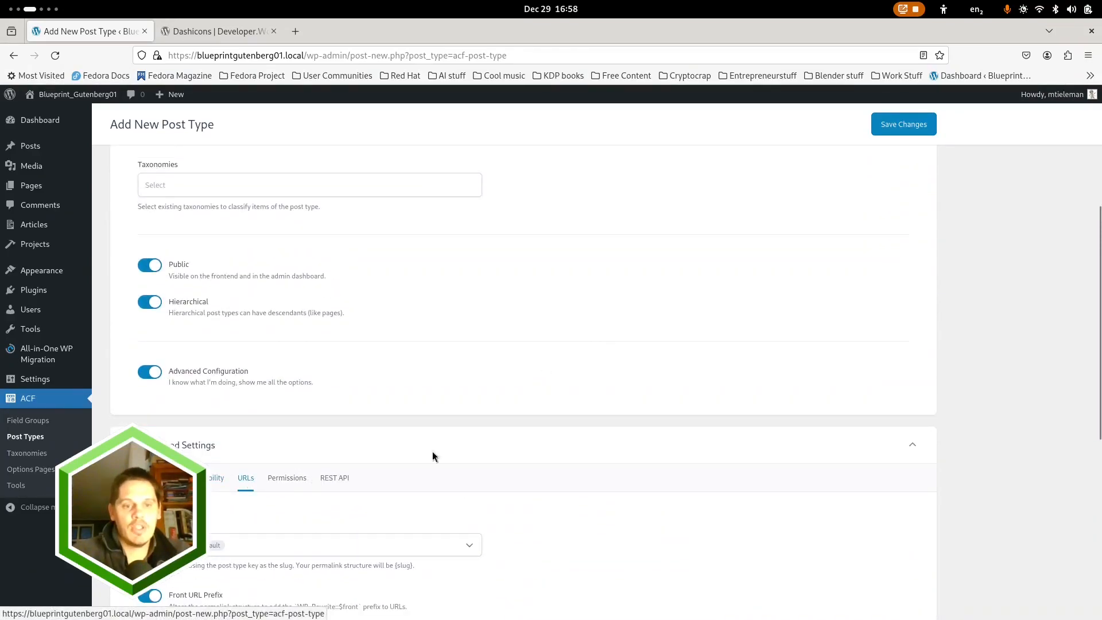
scroll(373, 459, "down", 5)
left_click(185, 448)
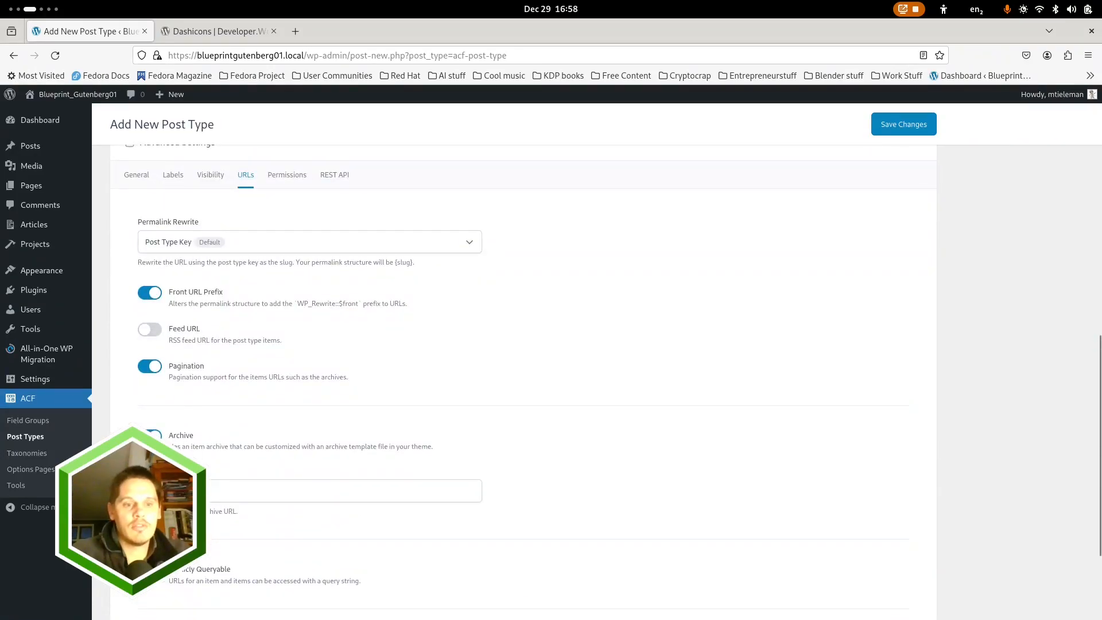
left_click(183, 490)
type("se")
key("Down")
key("Return")
scroll(522, 423, "up", 2)
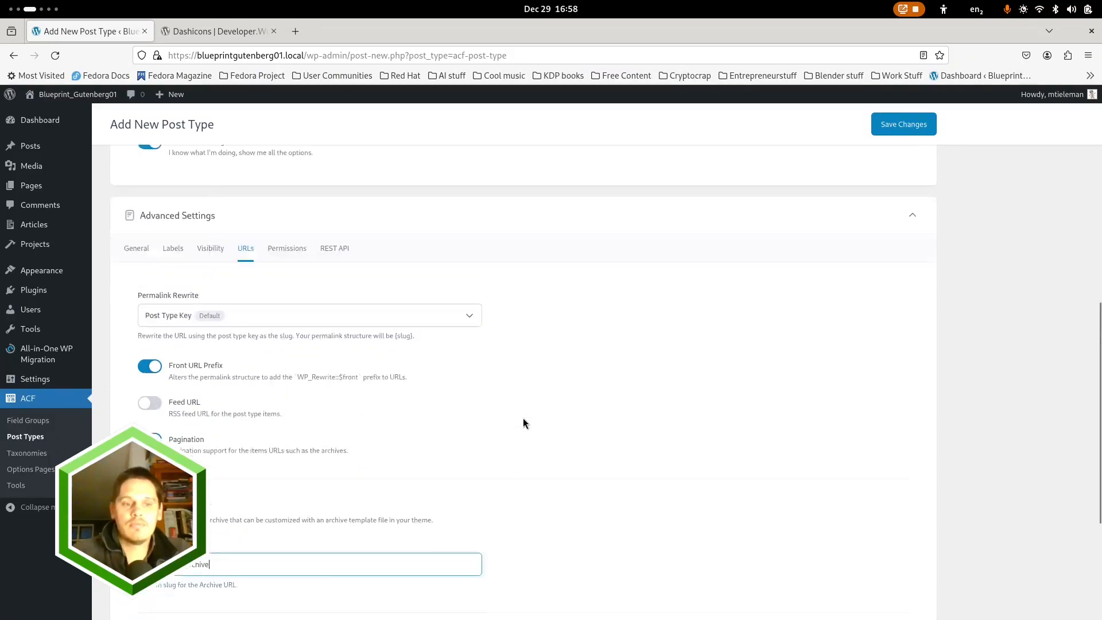
scroll(830, 181, "up", 4)
left_click(897, 130)
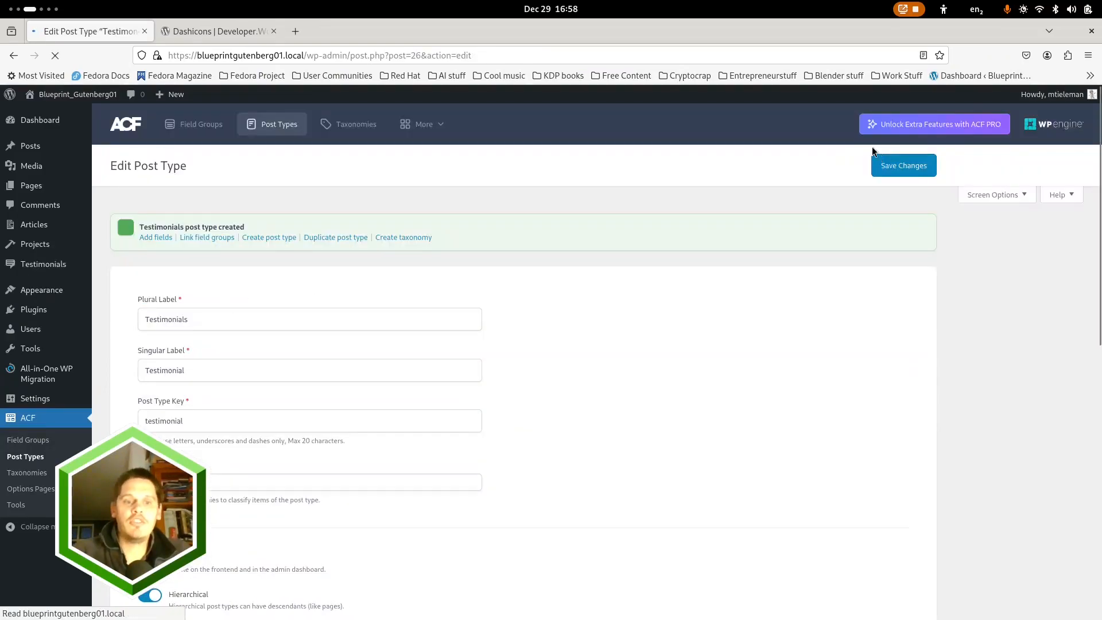
Start another new ACF post type with the plural label "Services" and the singular label "Service"
left_click(273, 130)
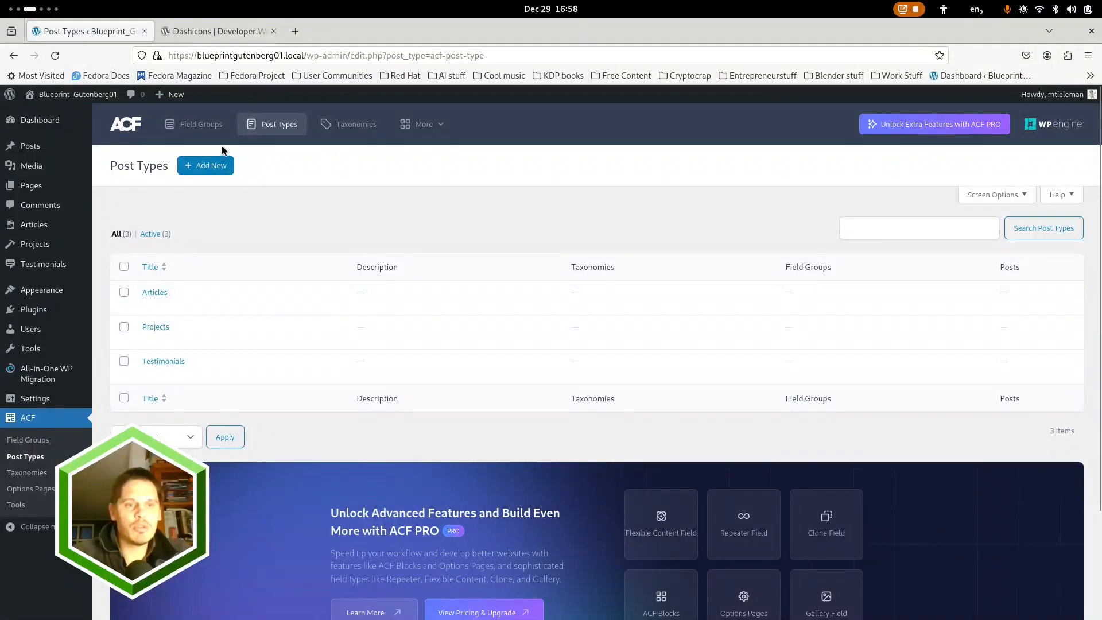
left_click(209, 165)
left_click(210, 274)
type("Serc")
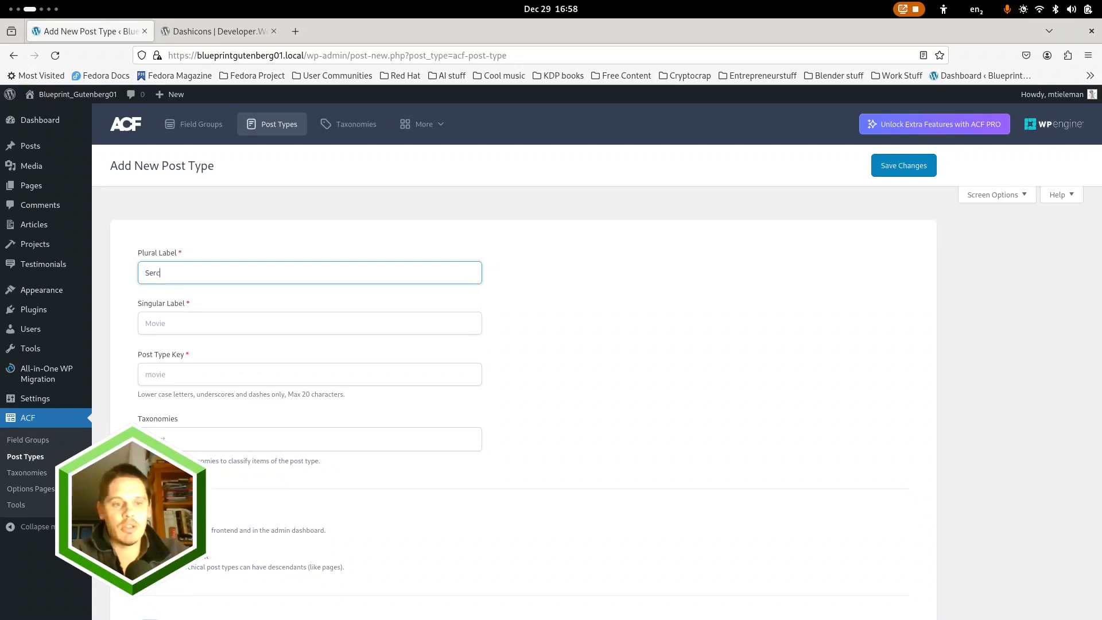
key("Down")
key("Return")
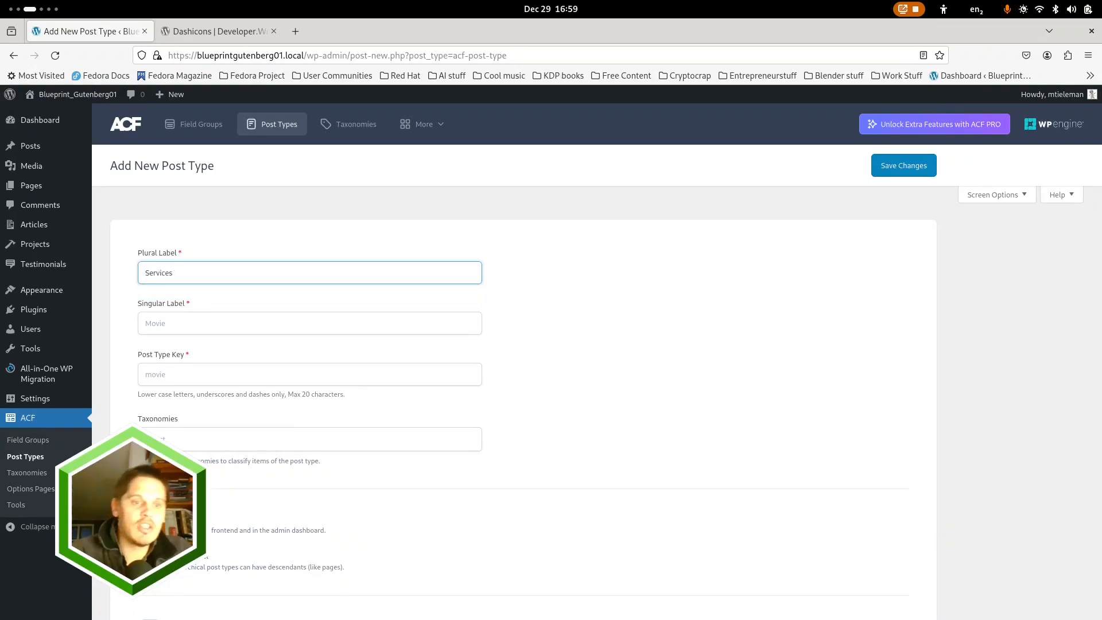
left_click(195, 323)
type("Serv")
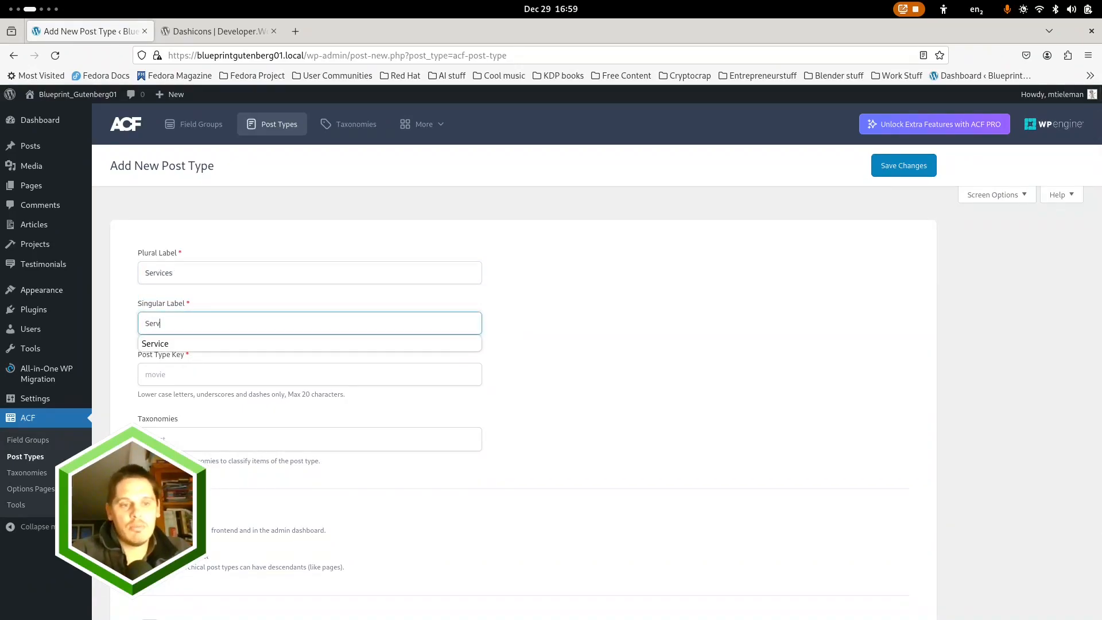
key("Down")
key("Return")
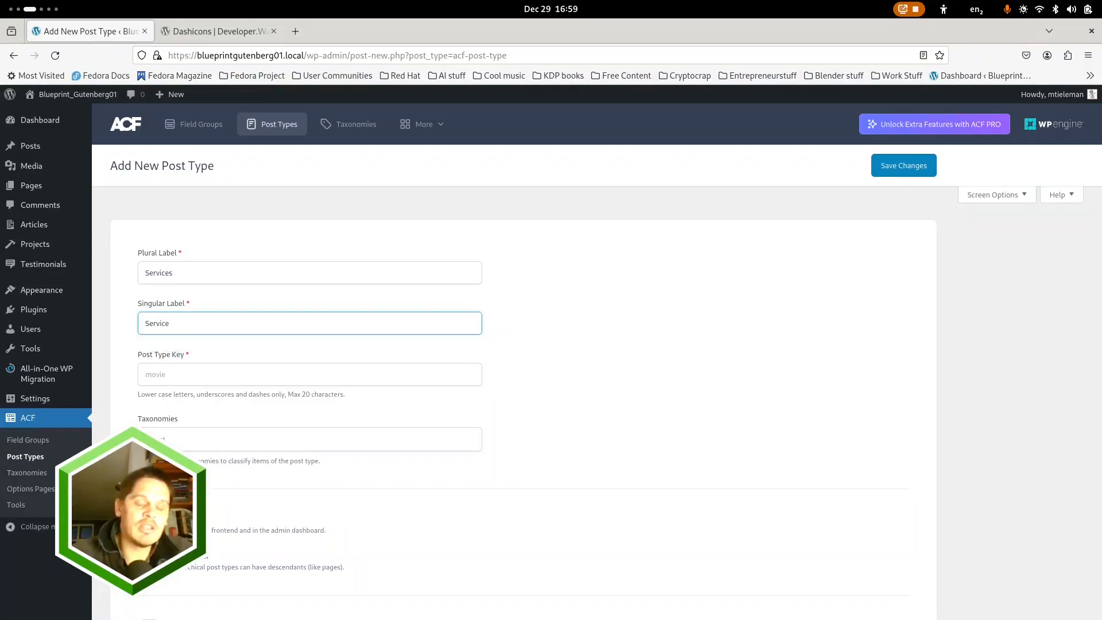
Enable Advanced Configuration for the Services post type and turn on all its editor support features
scroll(378, 485, "down", 3)
left_click(149, 527)
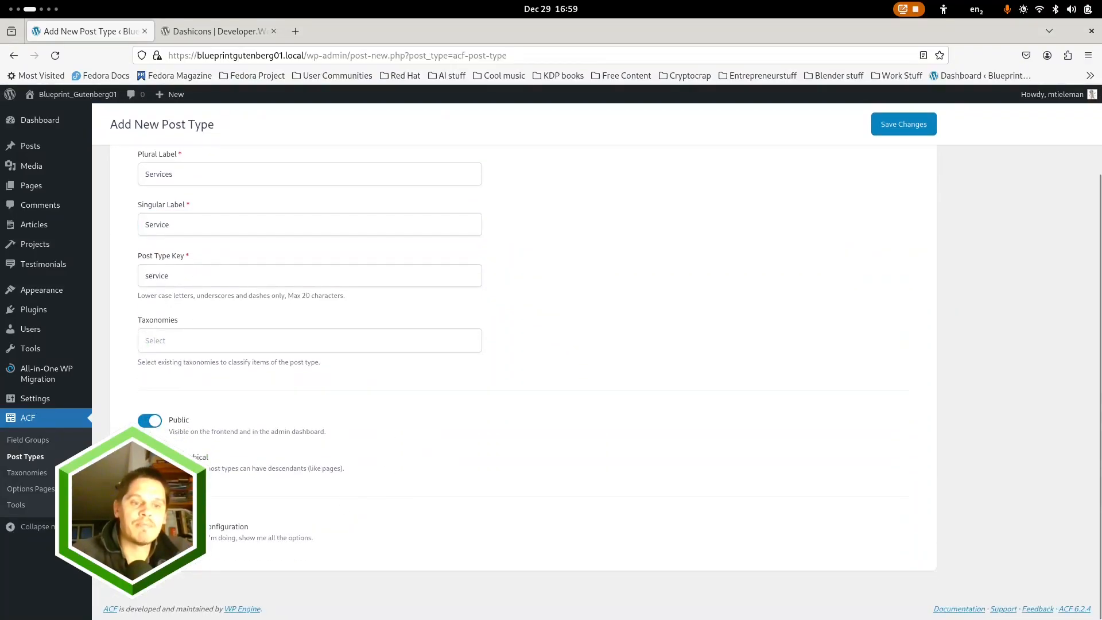
scroll(401, 450, "down", 5)
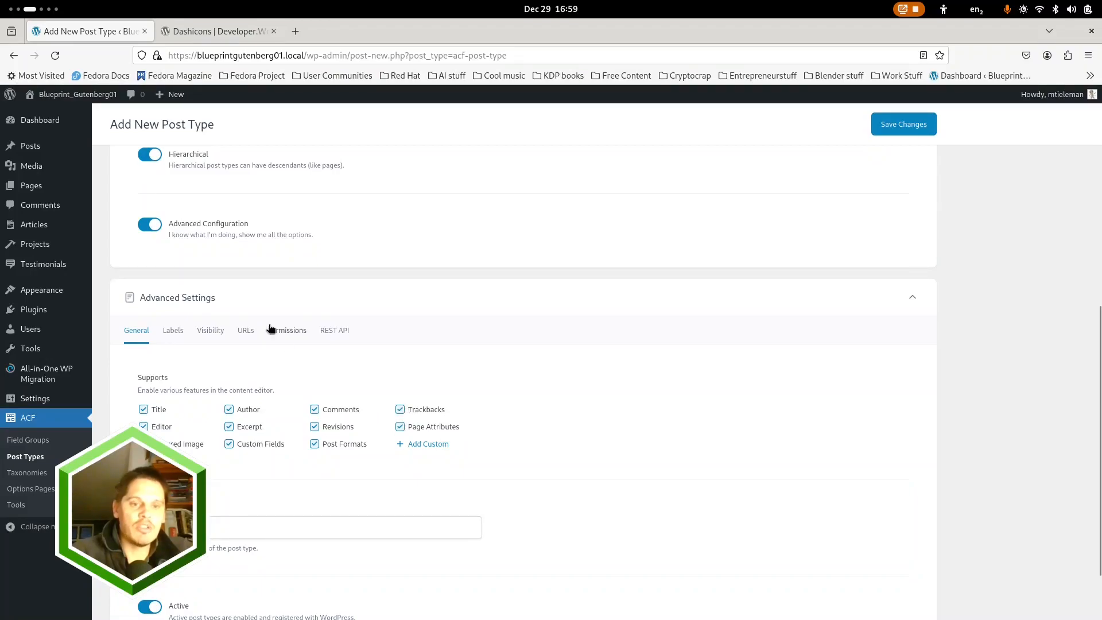
Set the Services post type's menu icon to dashicons-list-view in its visibility settings
left_click(210, 329)
scroll(304, 429, "down", 5)
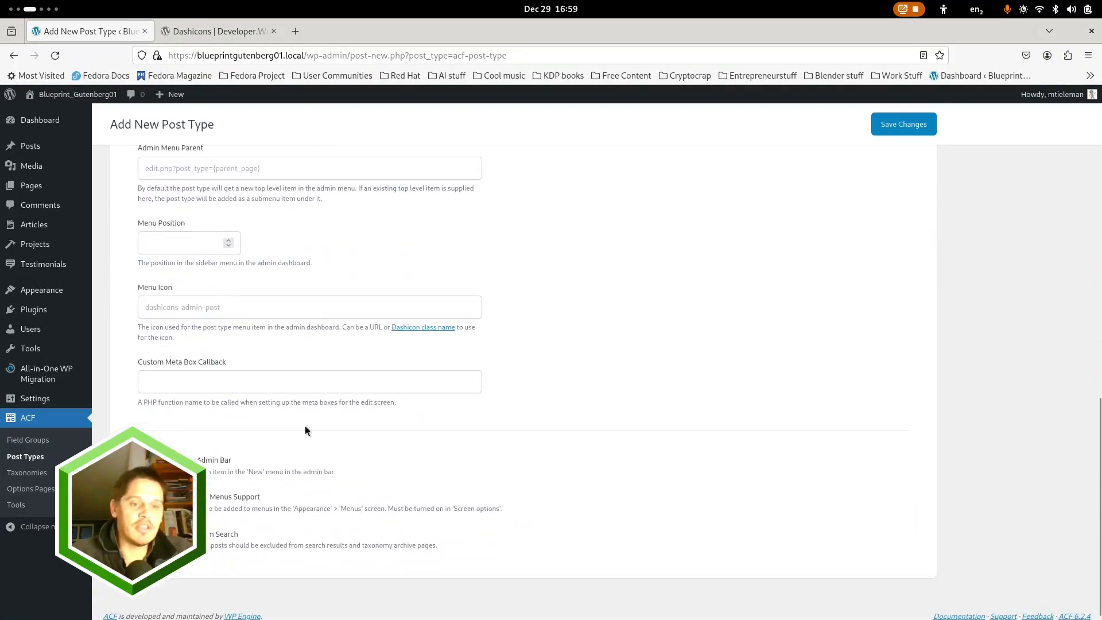
left_click(232, 309)
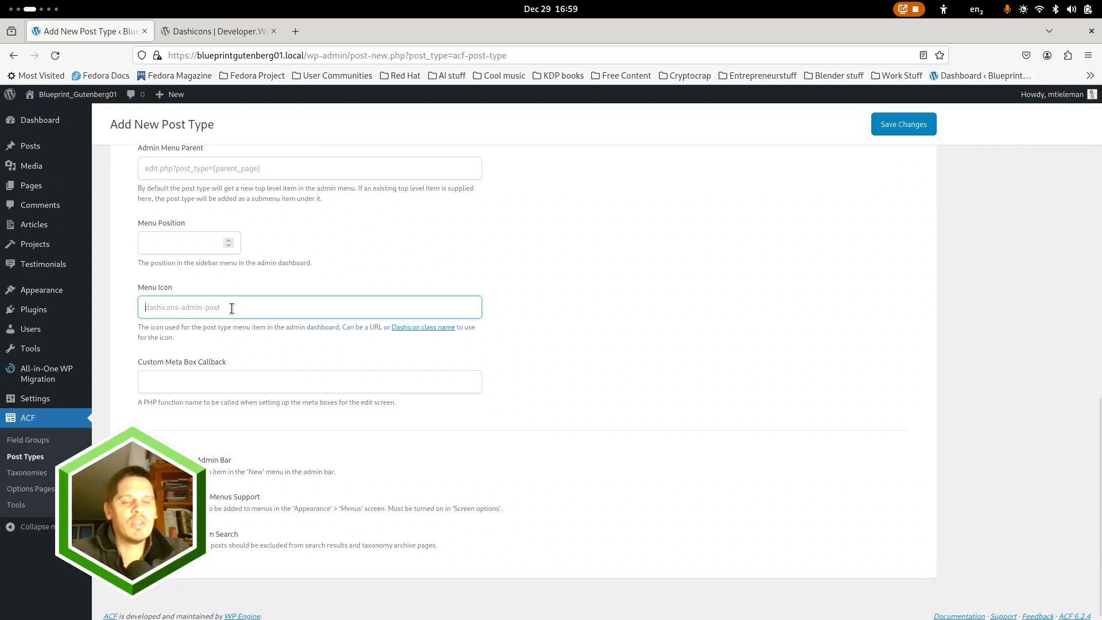
type("Dash")
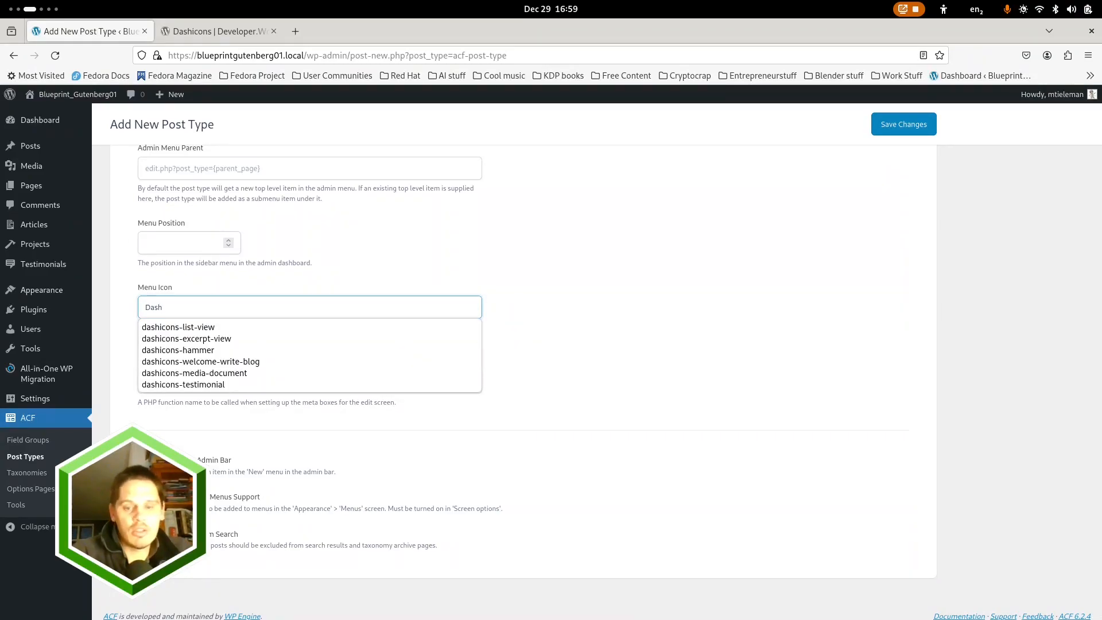
key("Down")
key("Return")
Enable the archive for the Services post type with a custom archive slug and save the post type
scroll(511, 368, "up", 3)
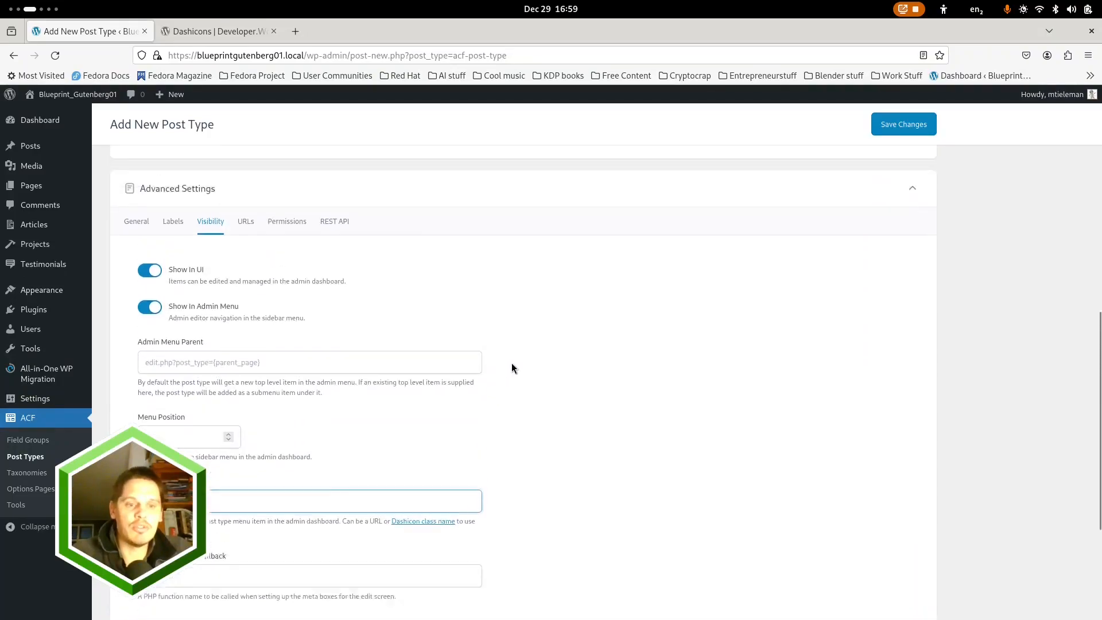
left_click(247, 251)
scroll(459, 445, "down", 3)
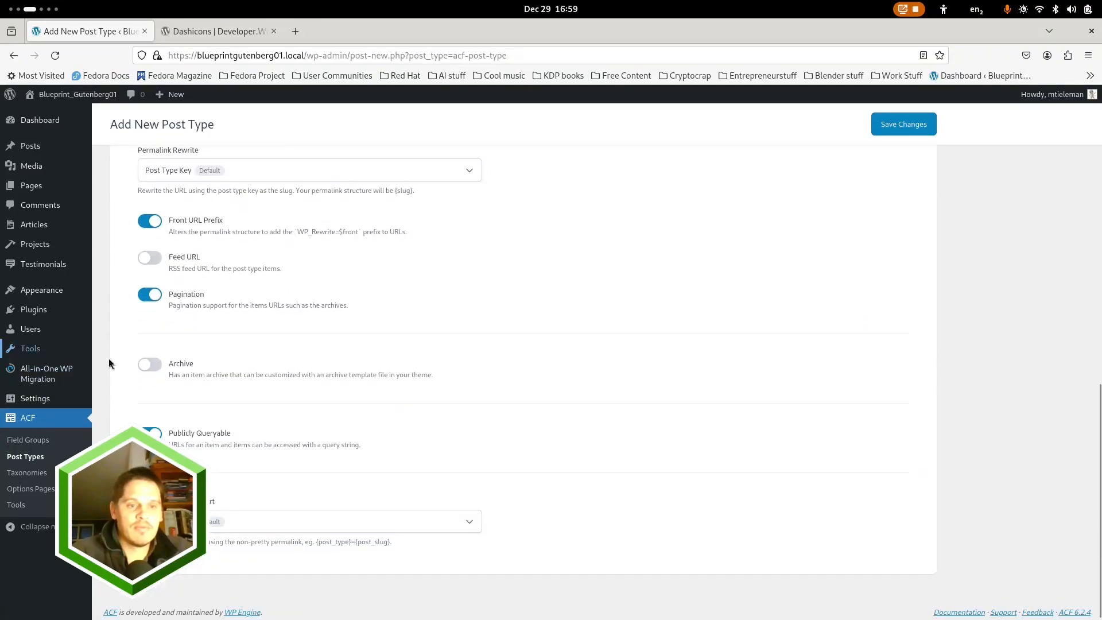
left_click(156, 368)
left_click(191, 416)
type("Ser")
key("Down")
key("Return")
scroll(673, 245, "up", 5)
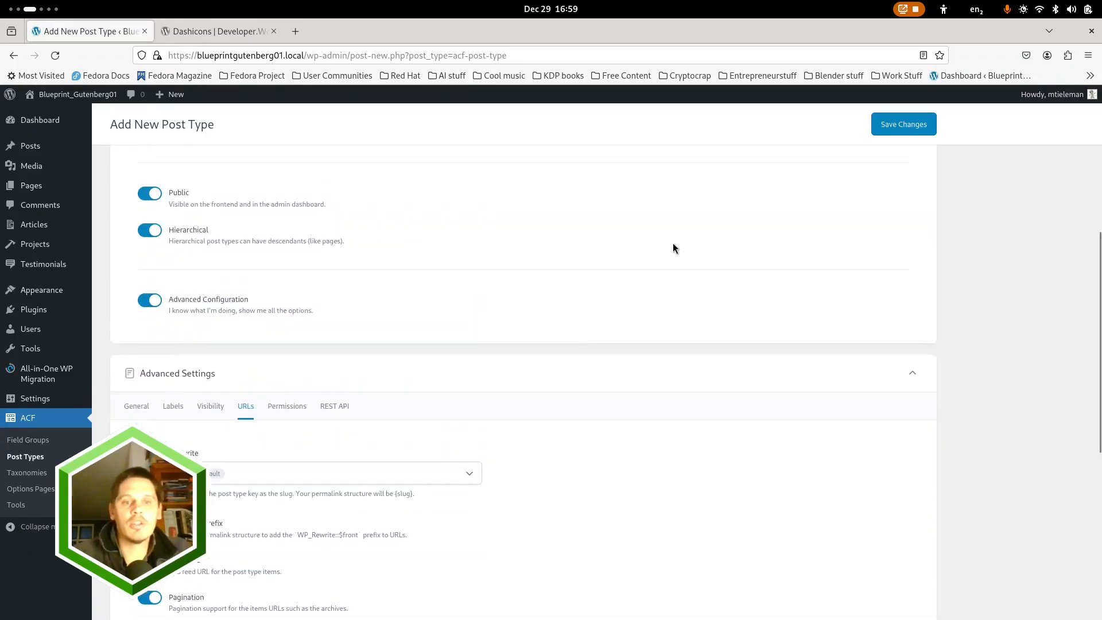
left_click(897, 127)
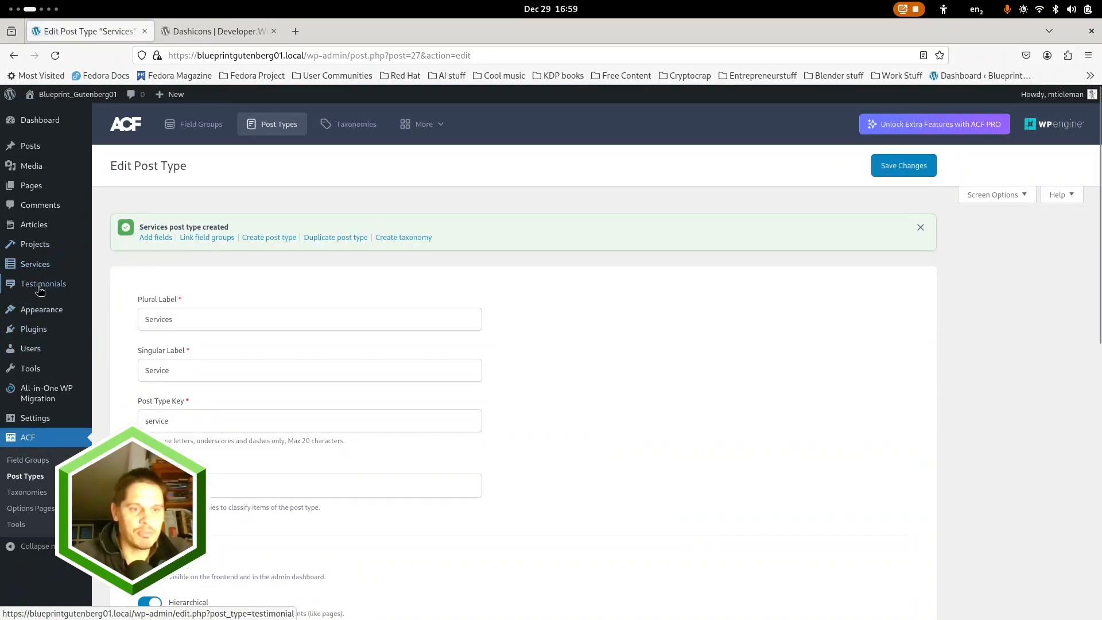
Open the Admin Columns plugin's settings and select the Articles post type for column editing
mouse_move(28, 395)
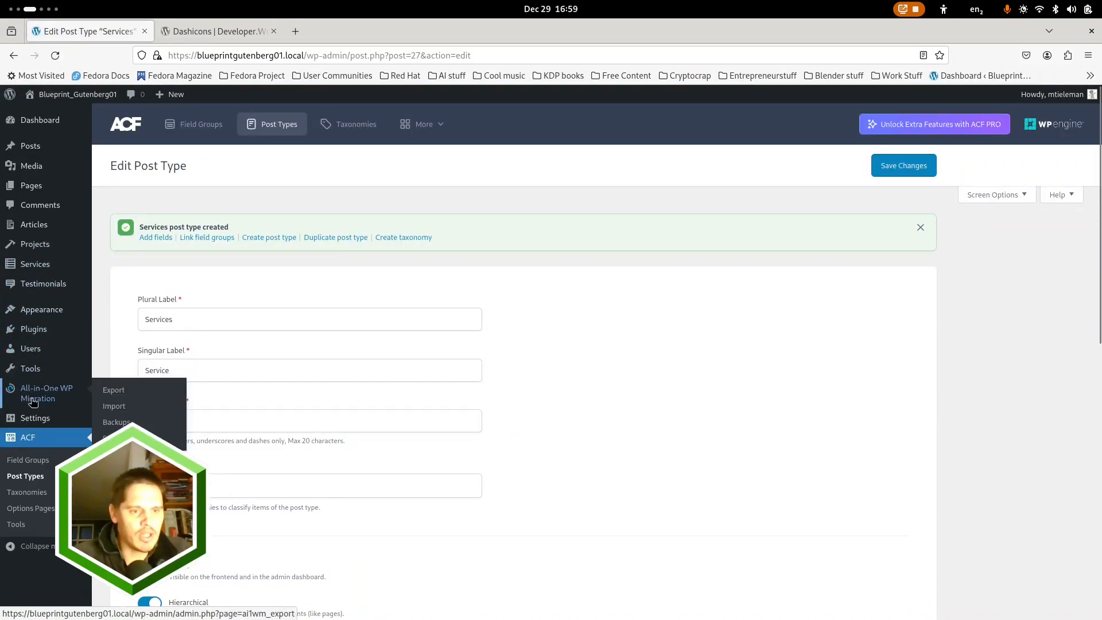
left_click(36, 333)
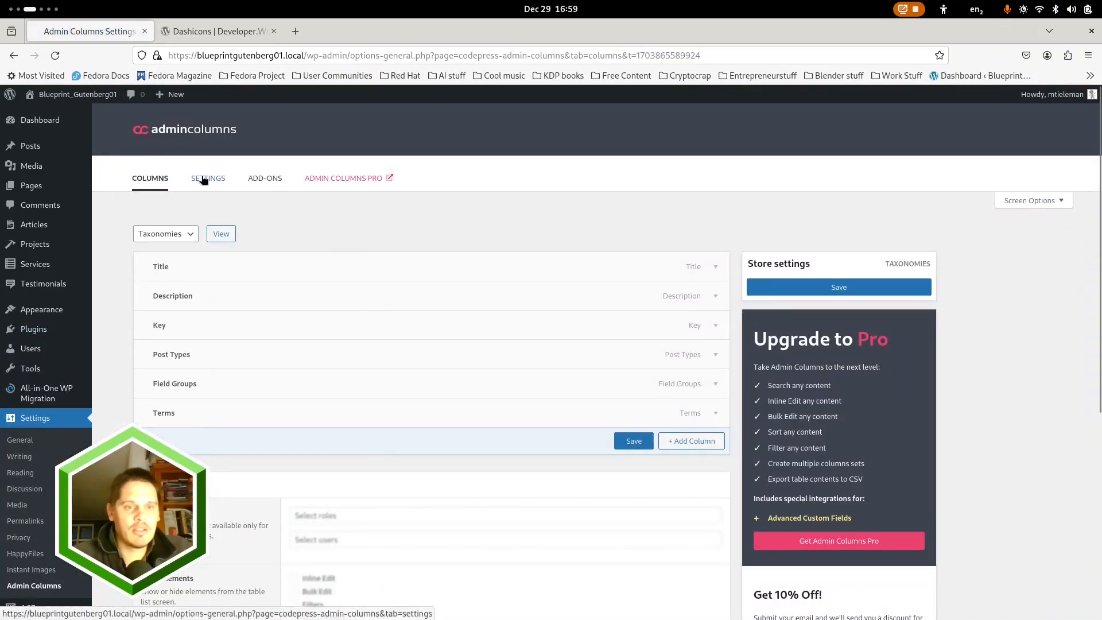
left_click(190, 235)
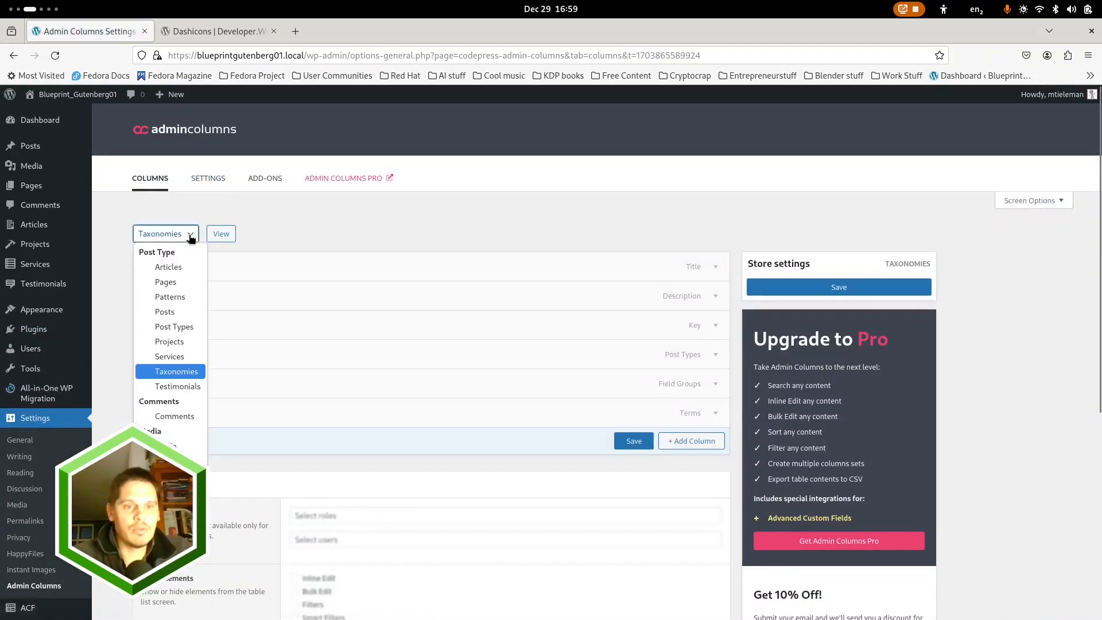
left_click(164, 273)
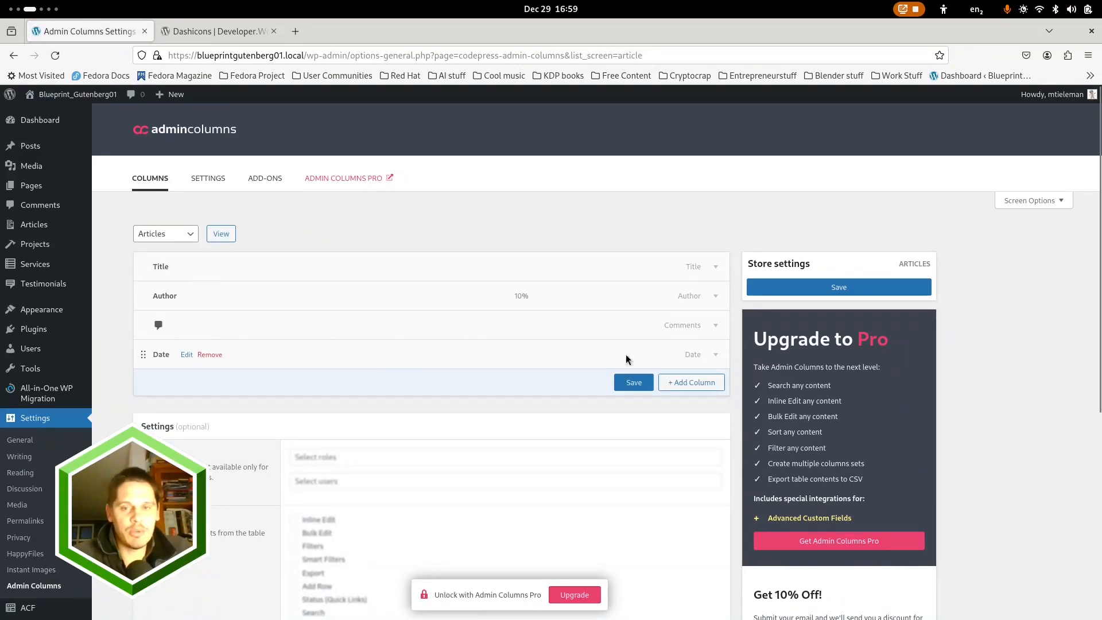
Add a Featured Image column to the Articles post type and save its column settings
left_click(691, 382)
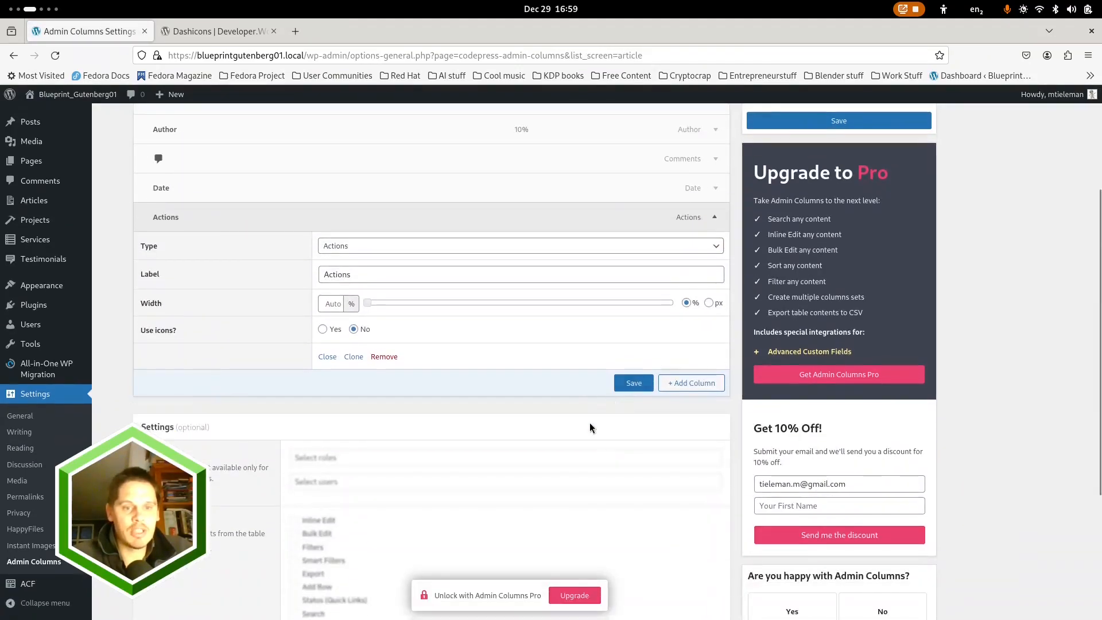
left_click(529, 253)
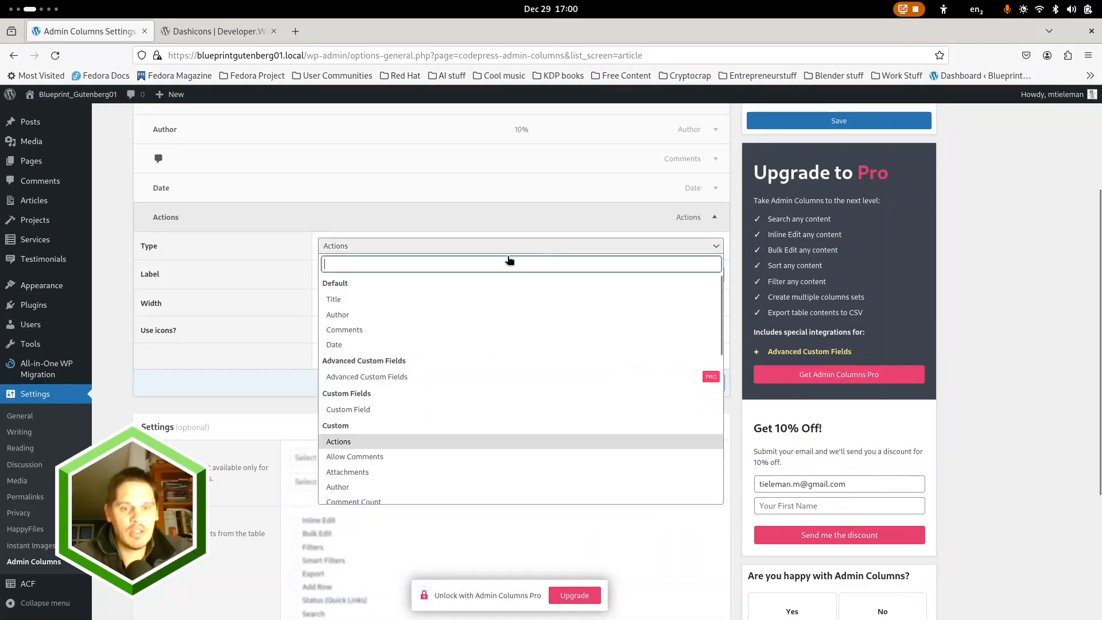
scroll(368, 410, "down", 3)
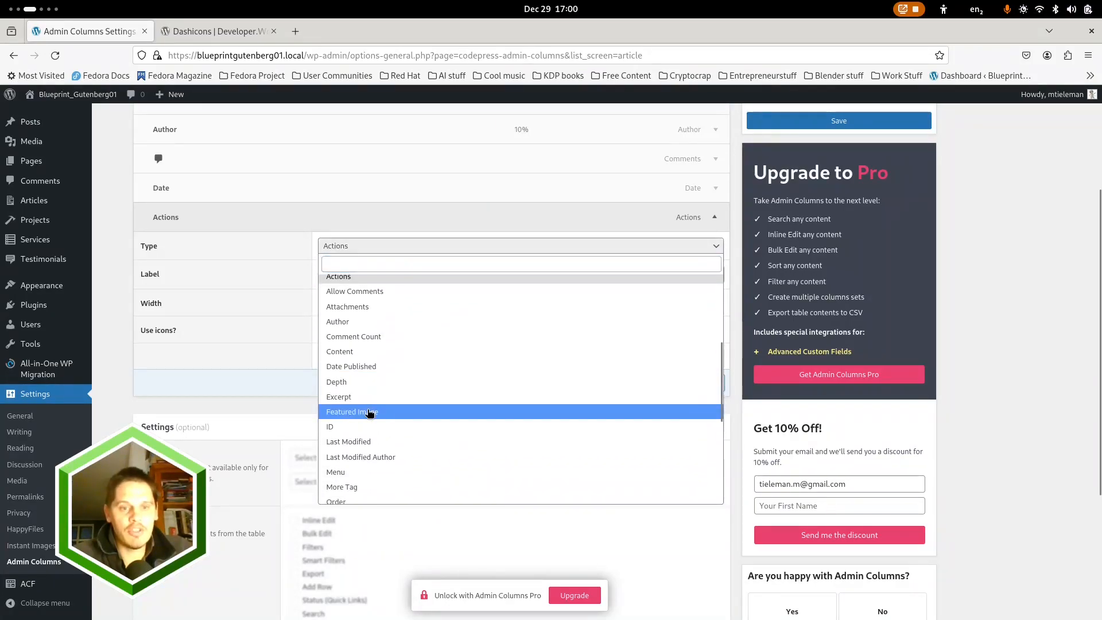
left_click(369, 412)
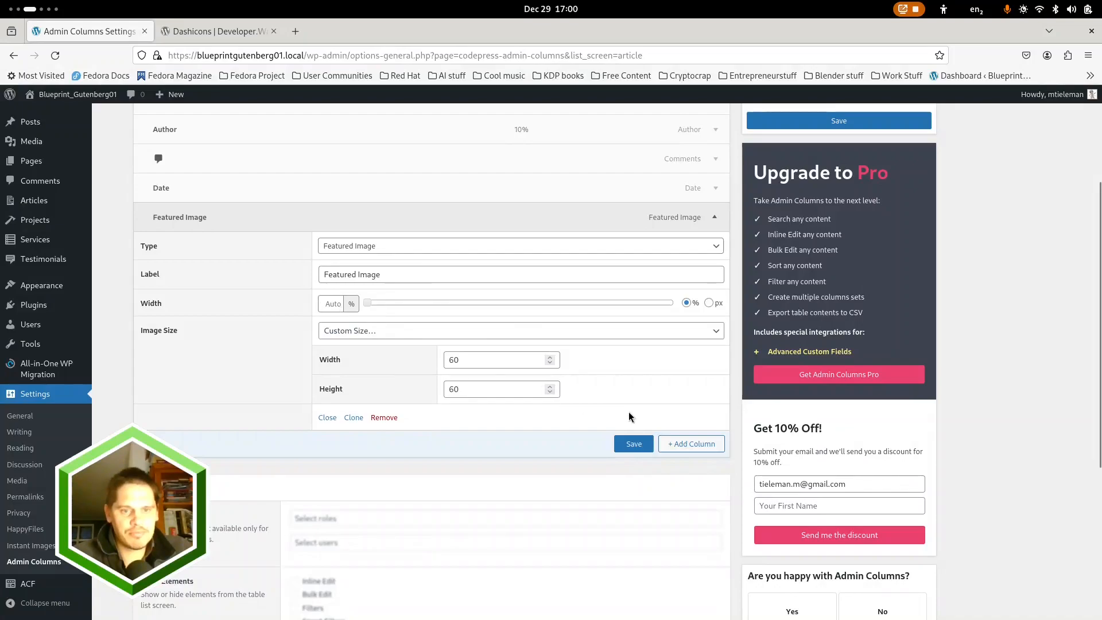
left_click(632, 443)
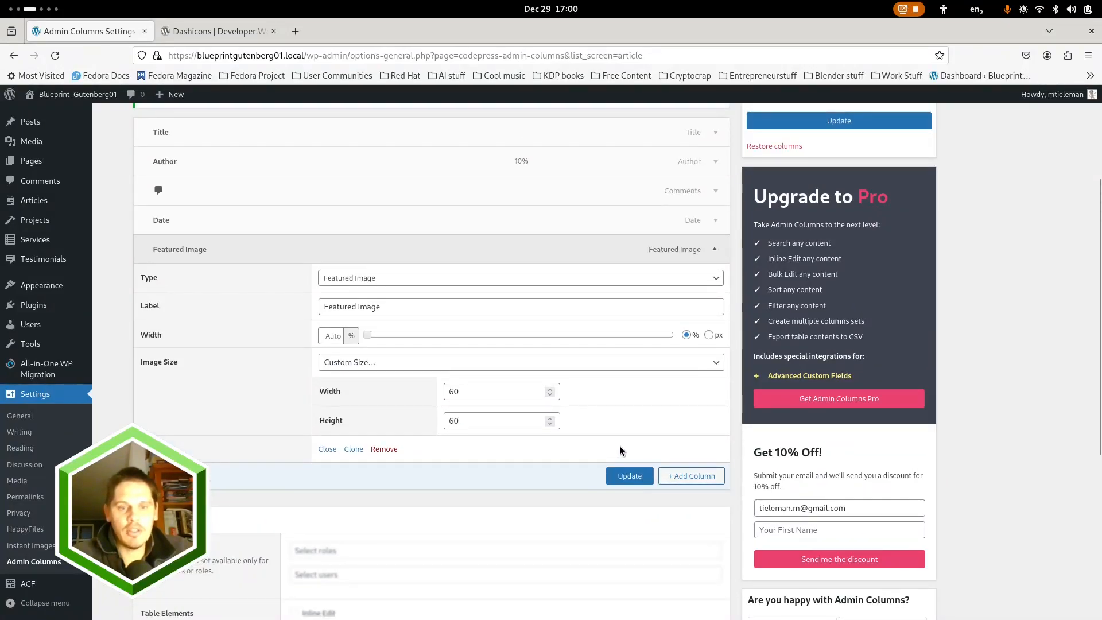
Switch column editing to Pages, add a Featured Image column there and save the settings
scroll(322, 430, "up", 3)
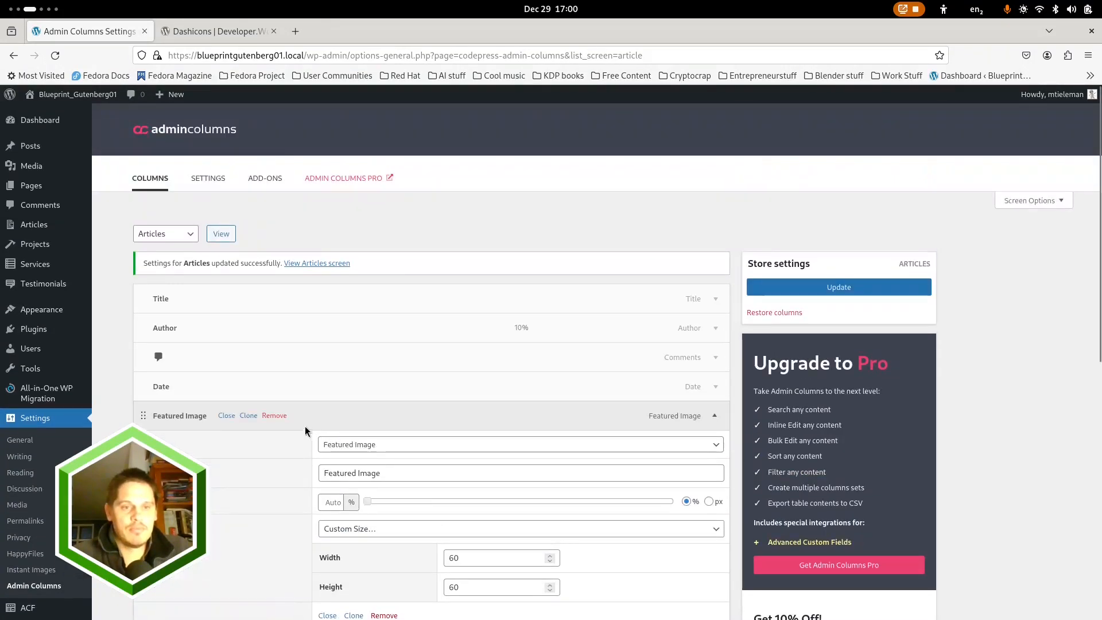
left_click(191, 235)
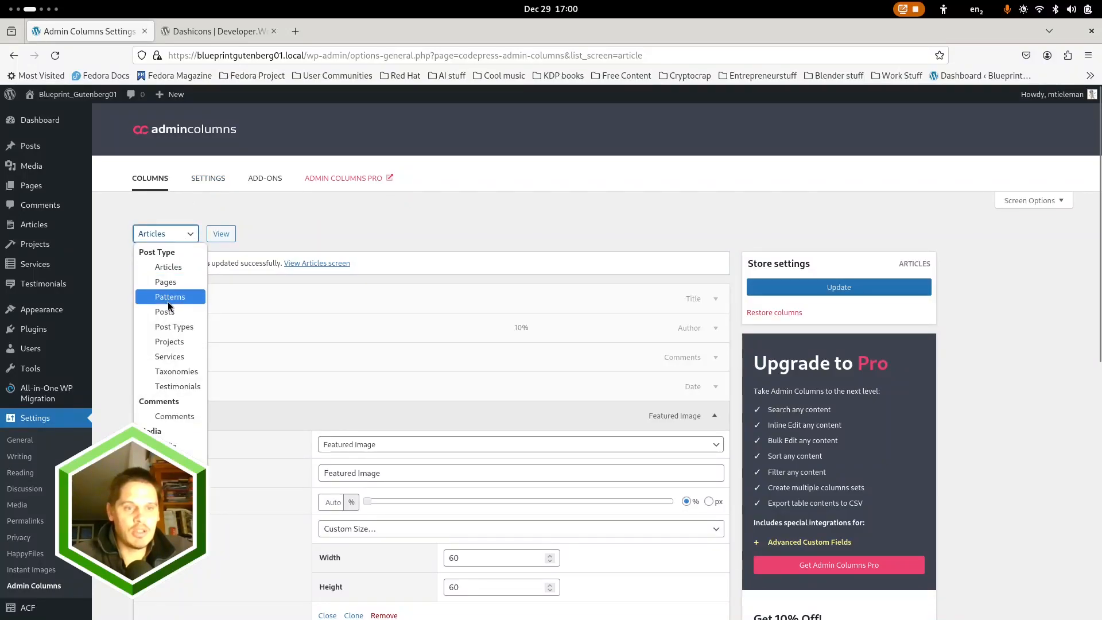
left_click(172, 283)
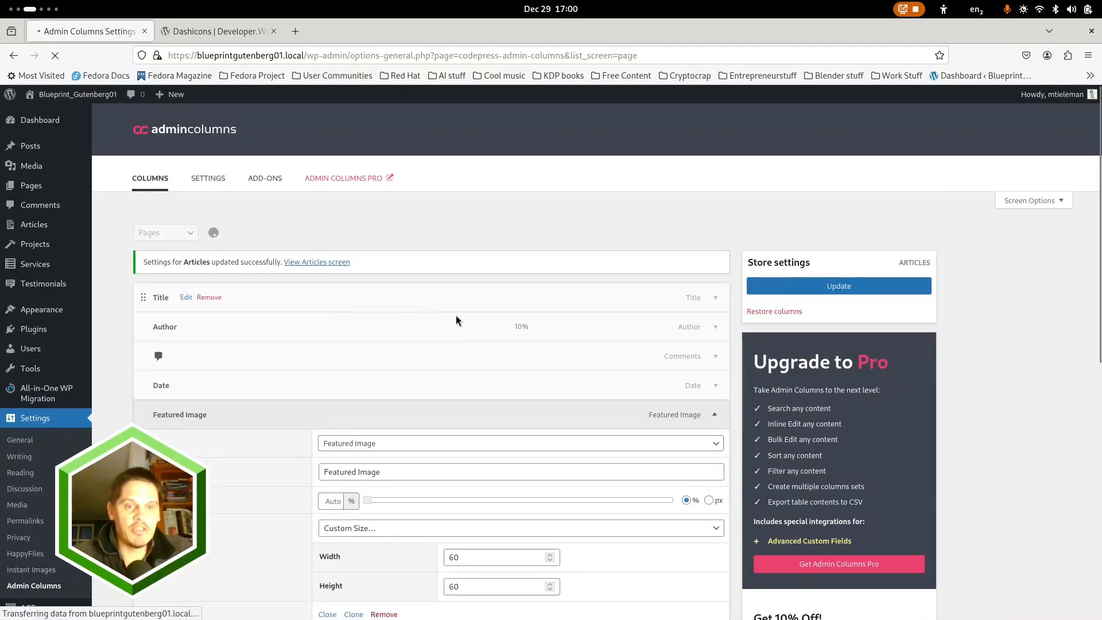
left_click(679, 382)
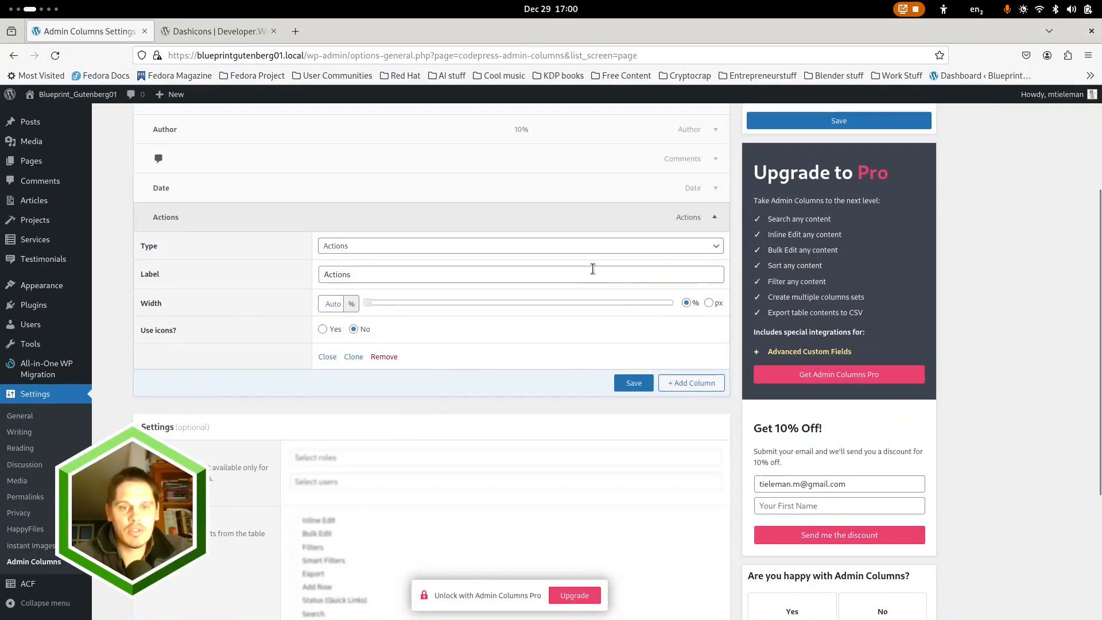
left_click(596, 251)
scroll(373, 438, "down", 4)
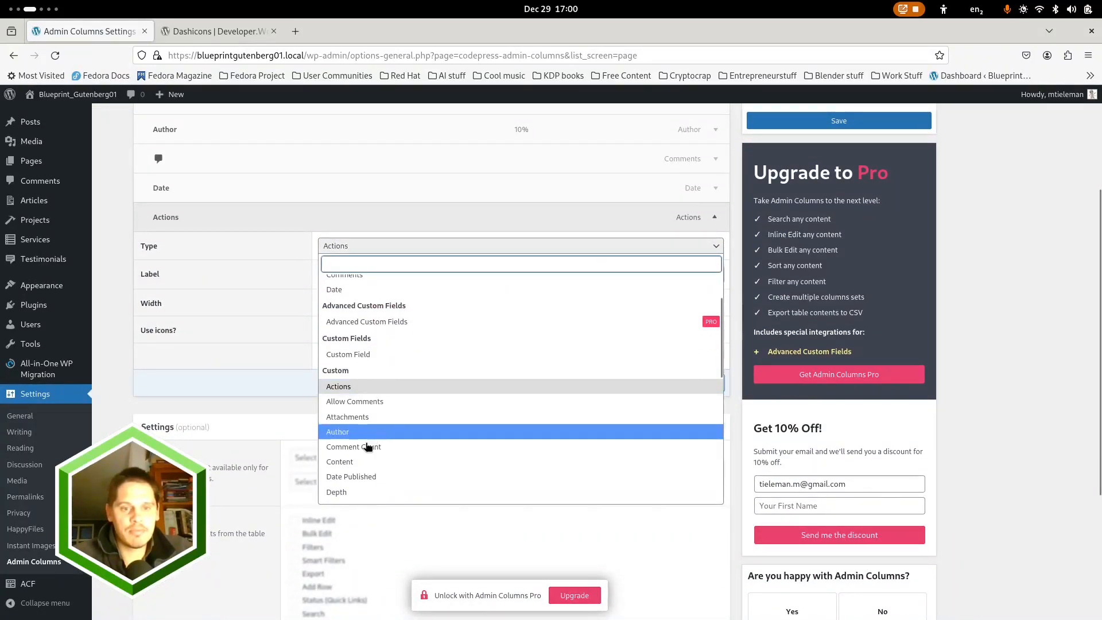
left_click(356, 412)
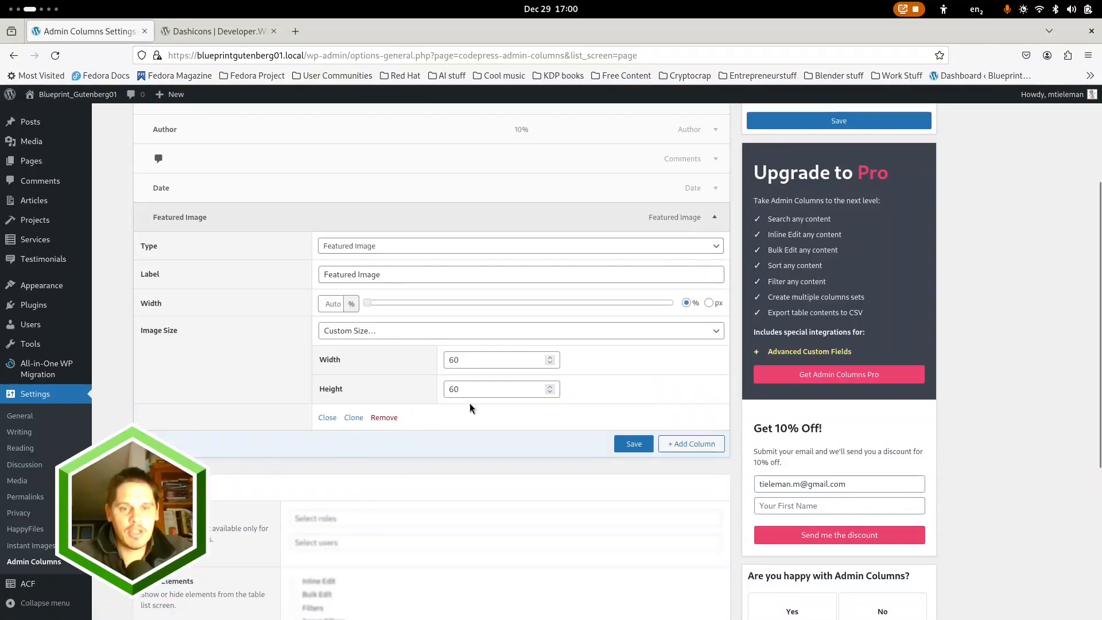
left_click(630, 451)
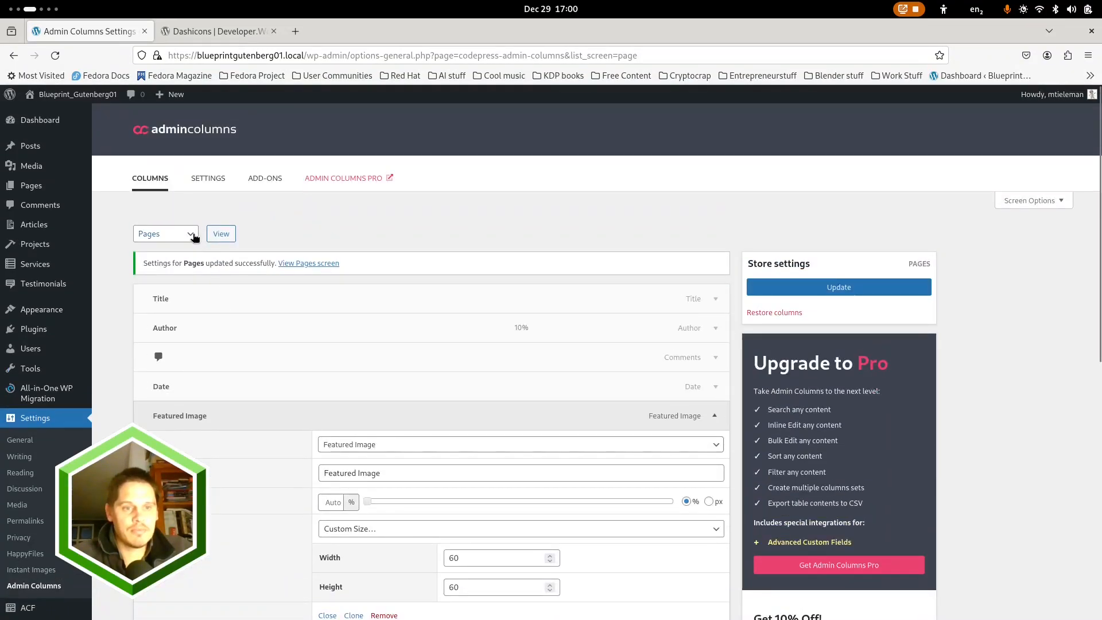
Select the Projects post type, add a Featured Image column to it and save
left_click(186, 233)
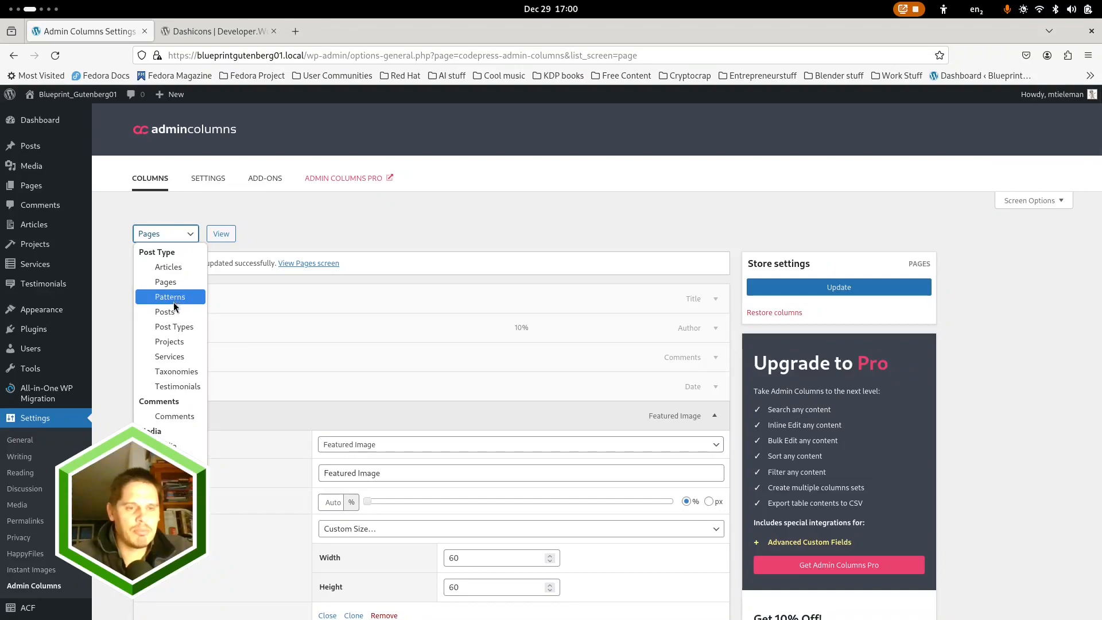
left_click(176, 343)
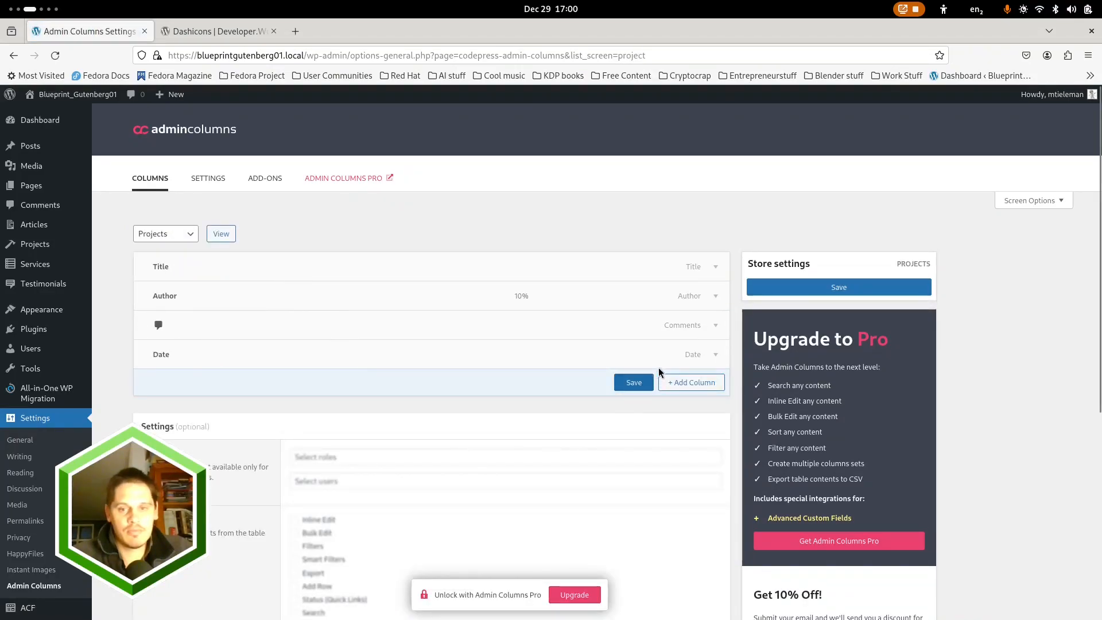
left_click(704, 383)
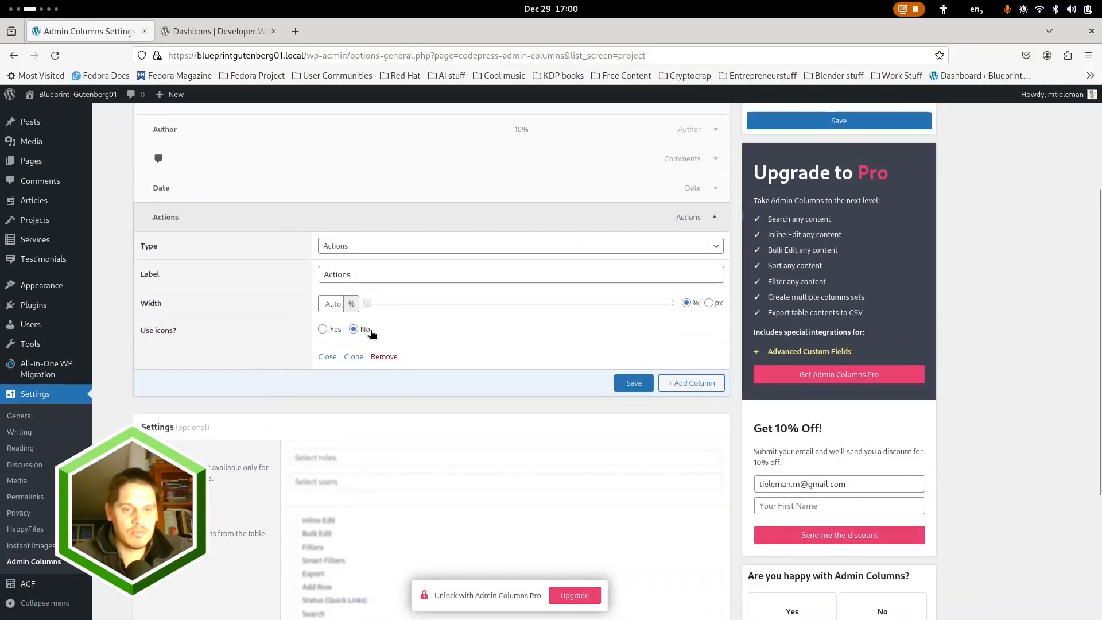
left_click(414, 245)
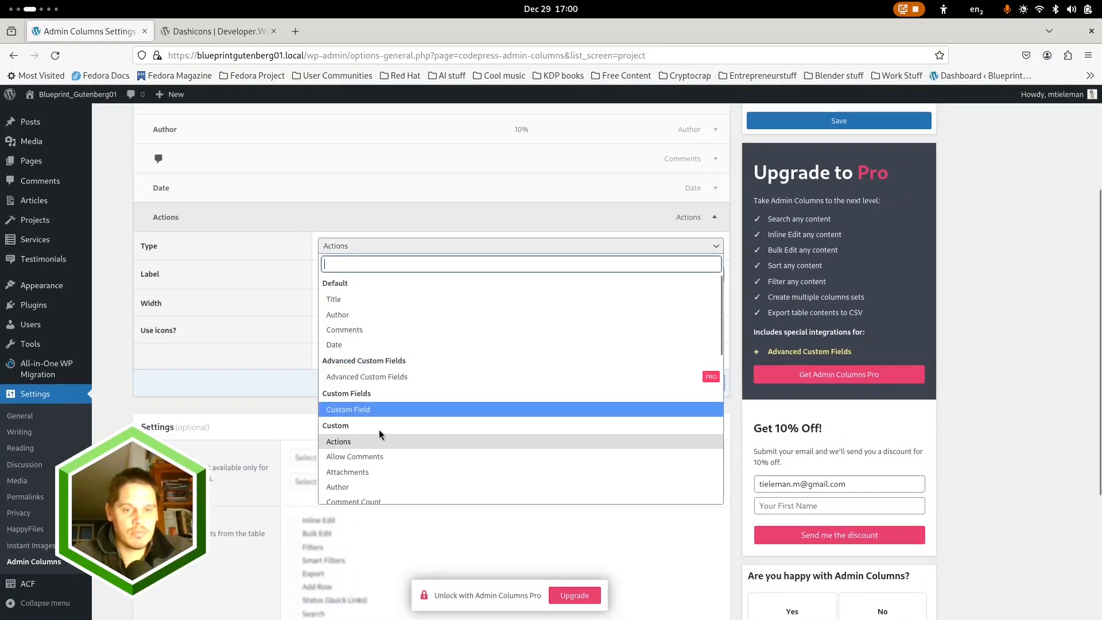
scroll(378, 430, "down", 3)
left_click(373, 466)
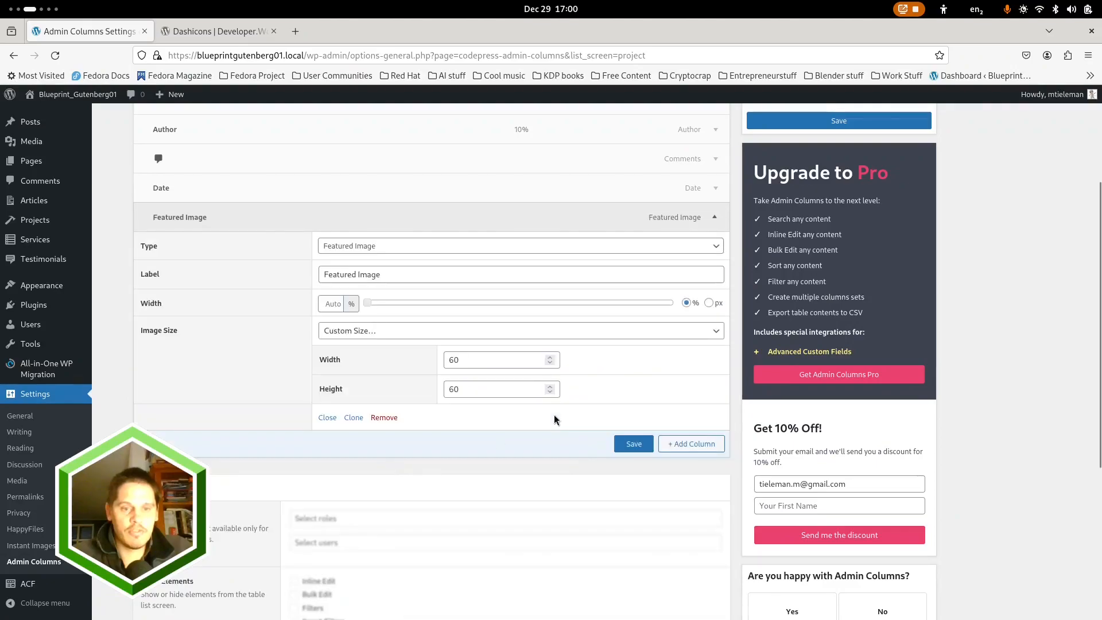
left_click(634, 446)
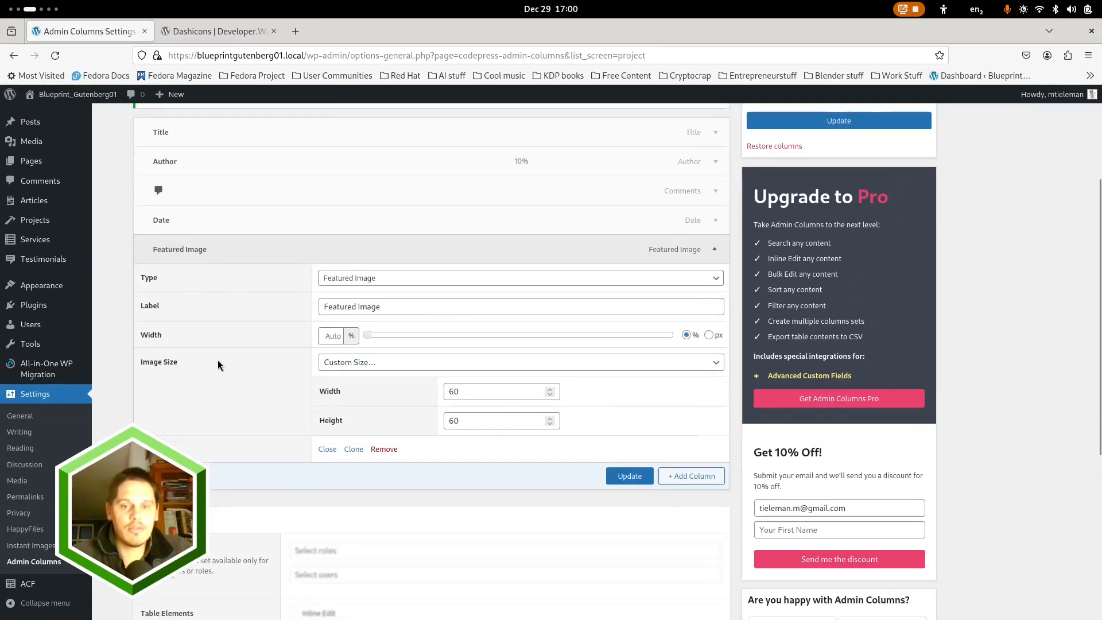
Select the Testimonials post type, give it a Featured Image column and save its column settings
scroll(218, 360, "up", 3)
left_click(191, 235)
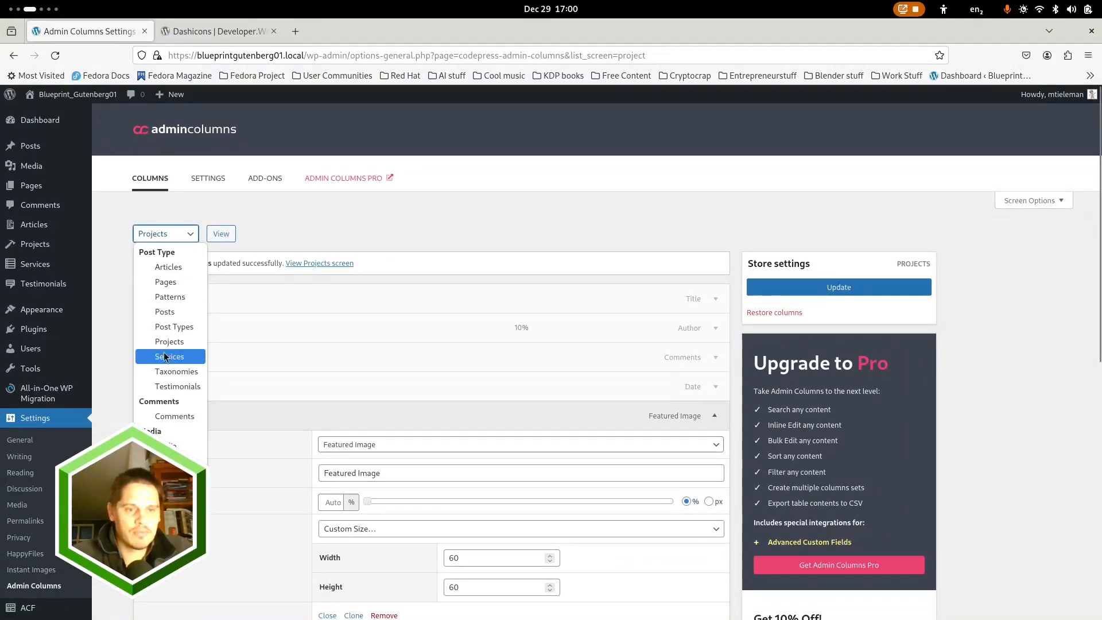
left_click(177, 385)
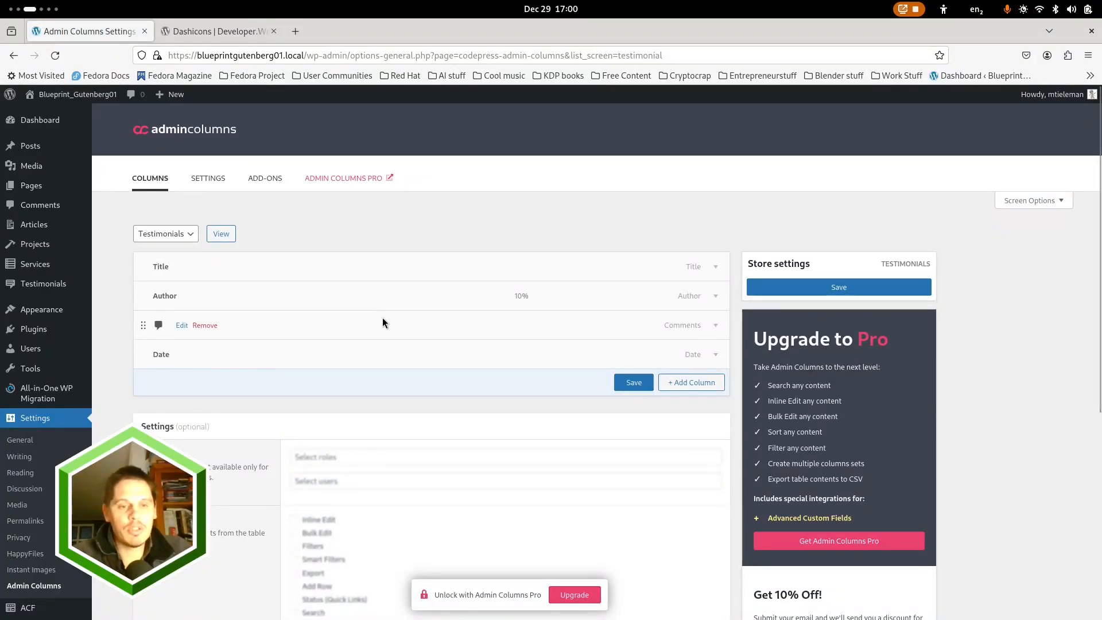
key("ctrl+alt+Left")
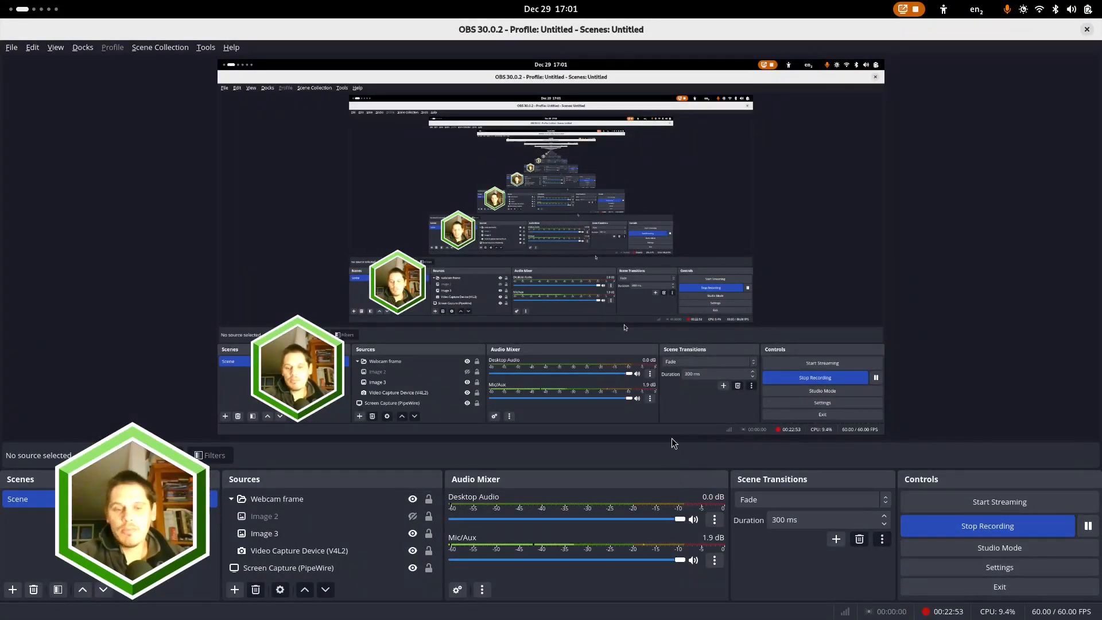
key("ctrl+alt+Right")
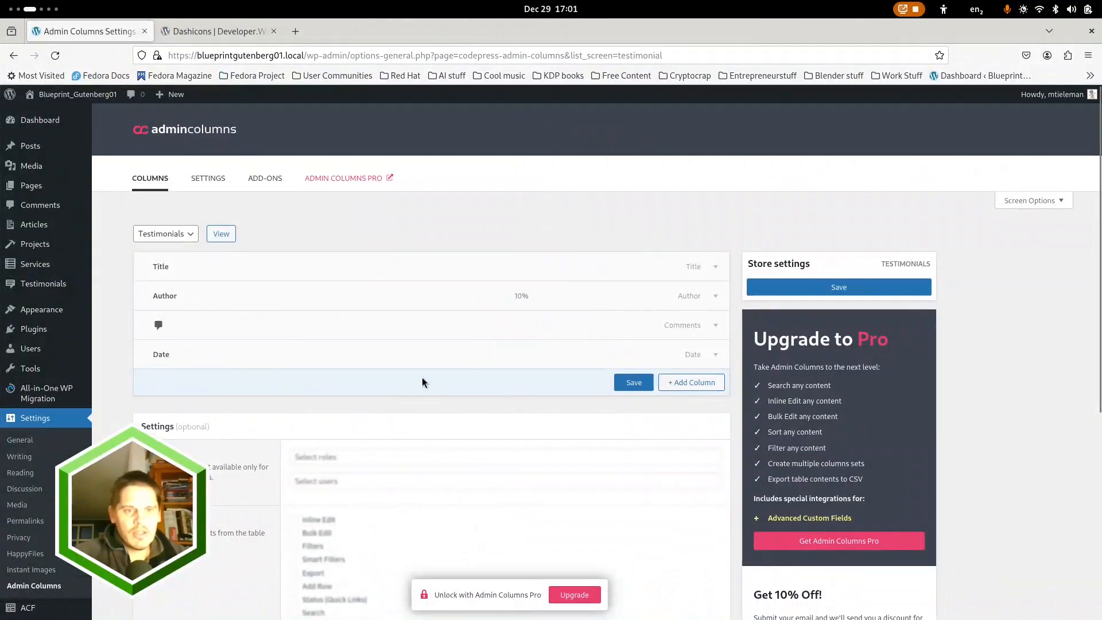
left_click(677, 383)
left_click(408, 245)
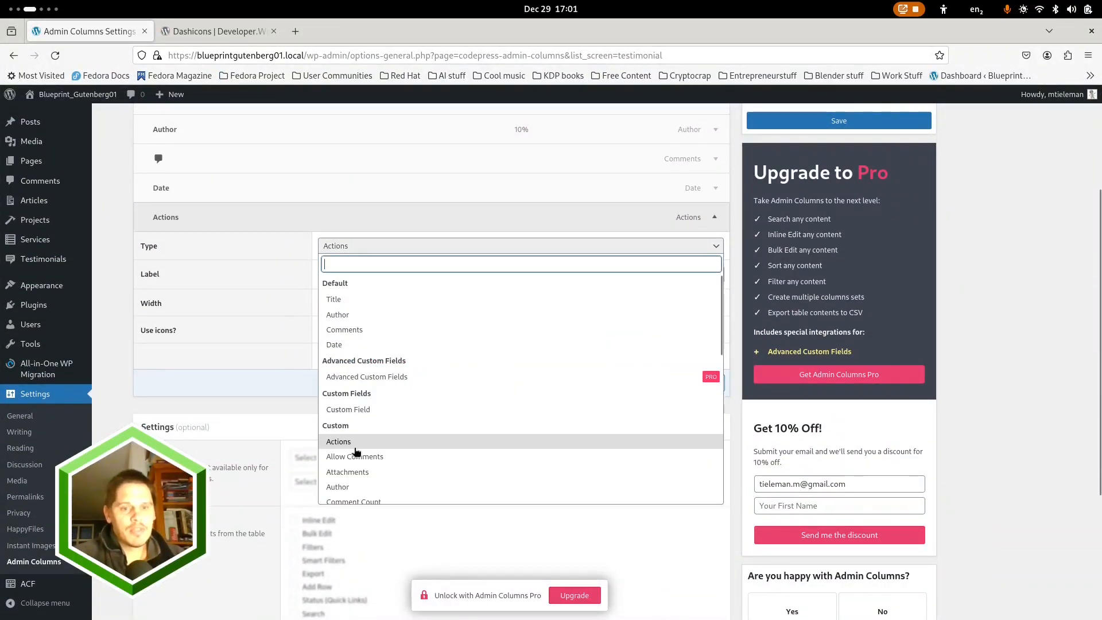
scroll(381, 422, "down", 5)
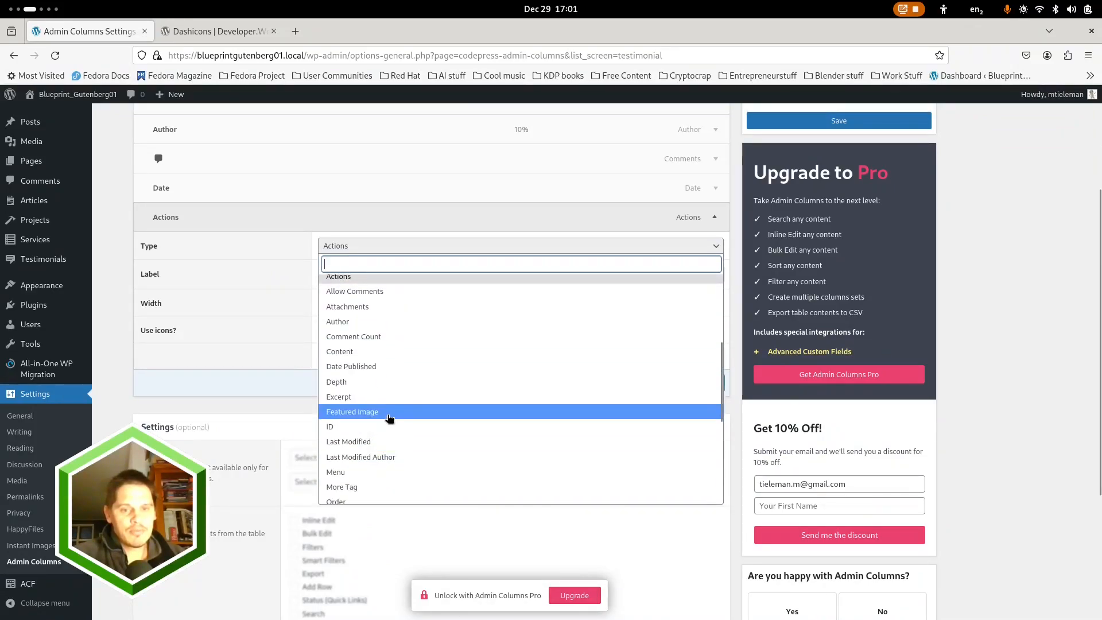
left_click(388, 412)
left_click(633, 445)
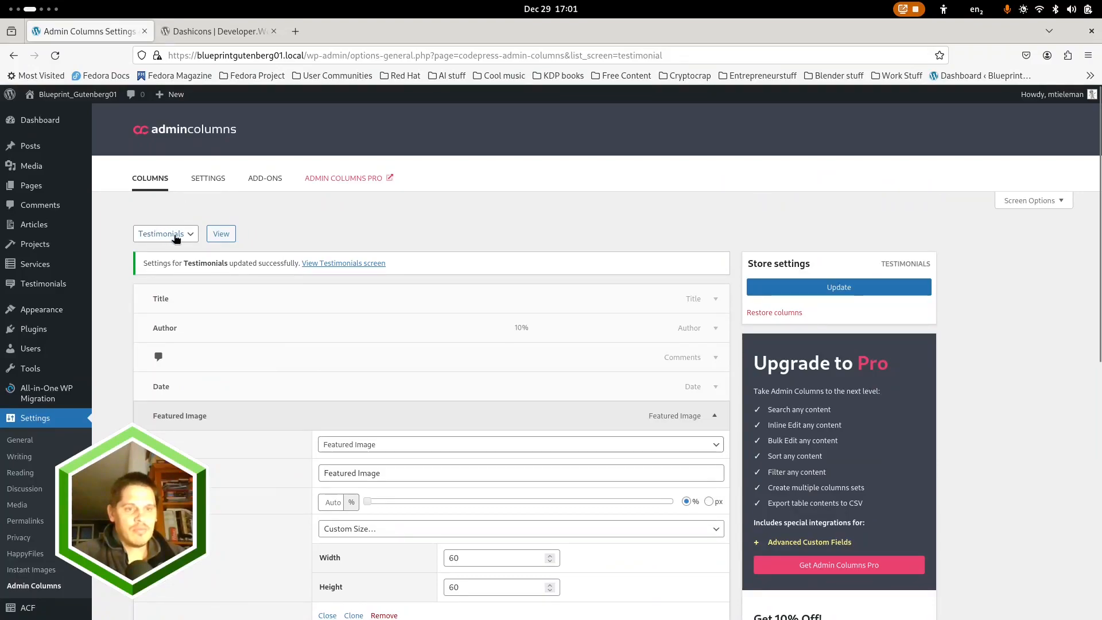
left_click(172, 235)
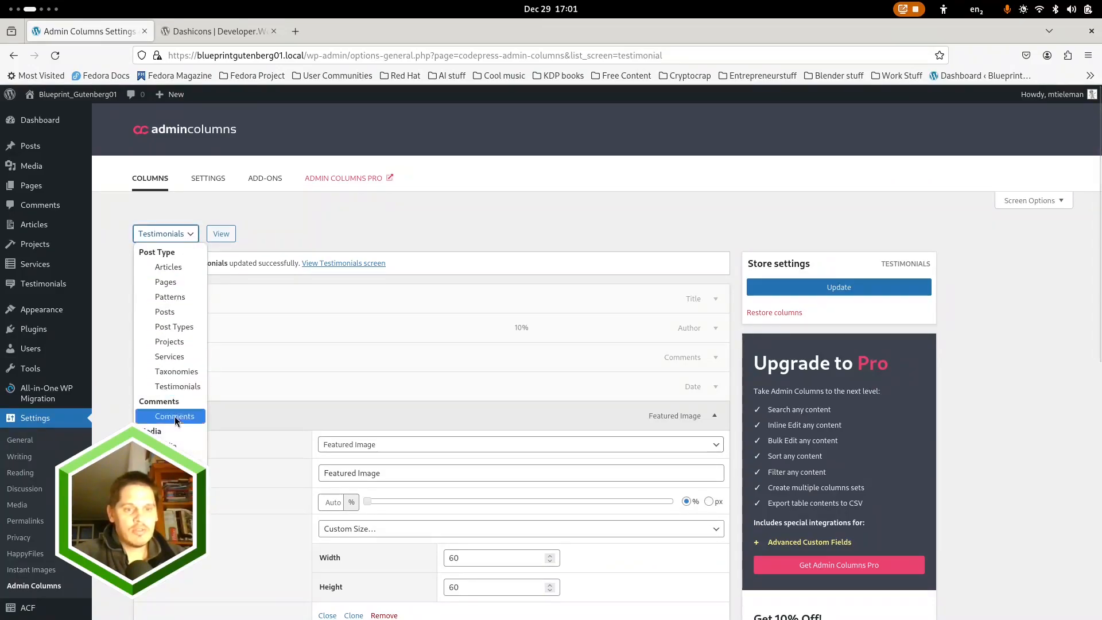
left_click(490, 201)
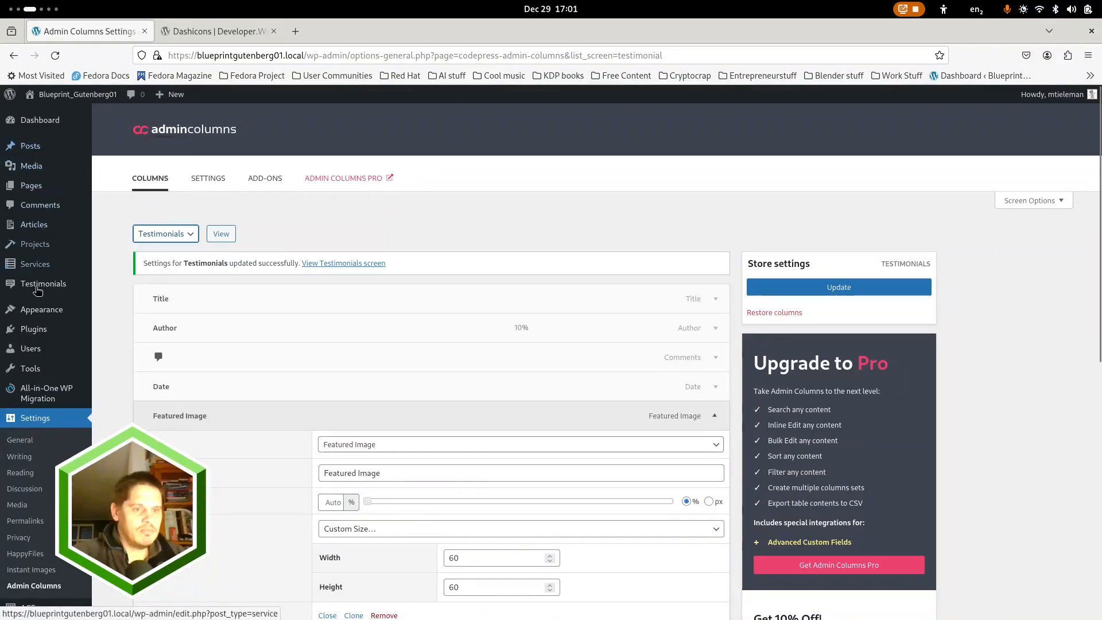
Open the HappyFiles plugin settings and review its general options, including post types, folder behaviour and featured image settings
scroll(63, 304, "down", 5)
scroll(27, 536, "down", 3)
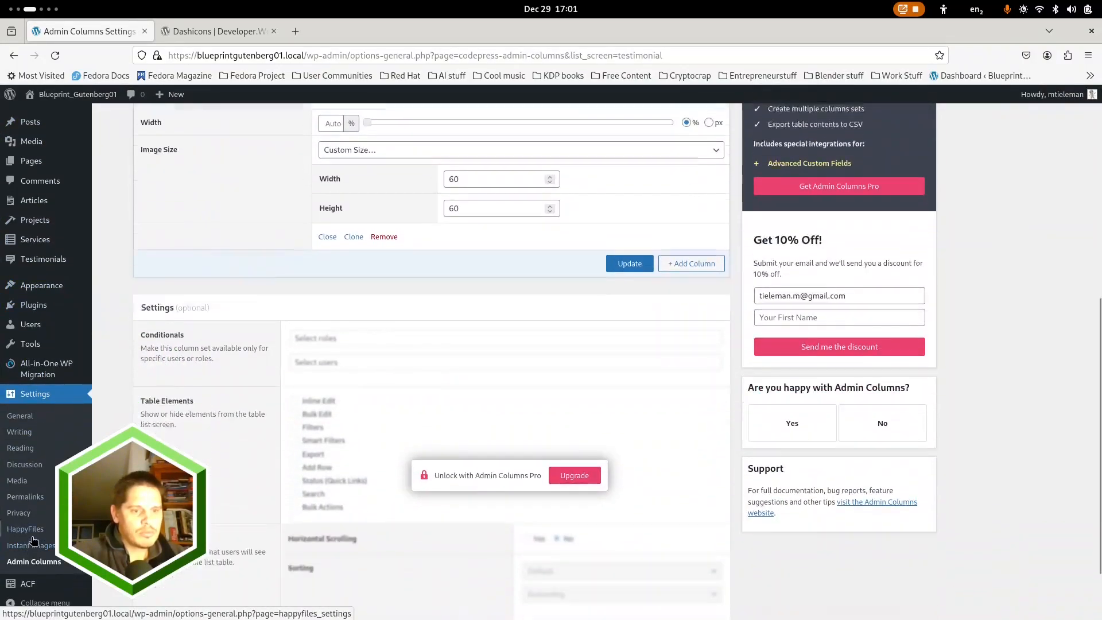
left_click(26, 531)
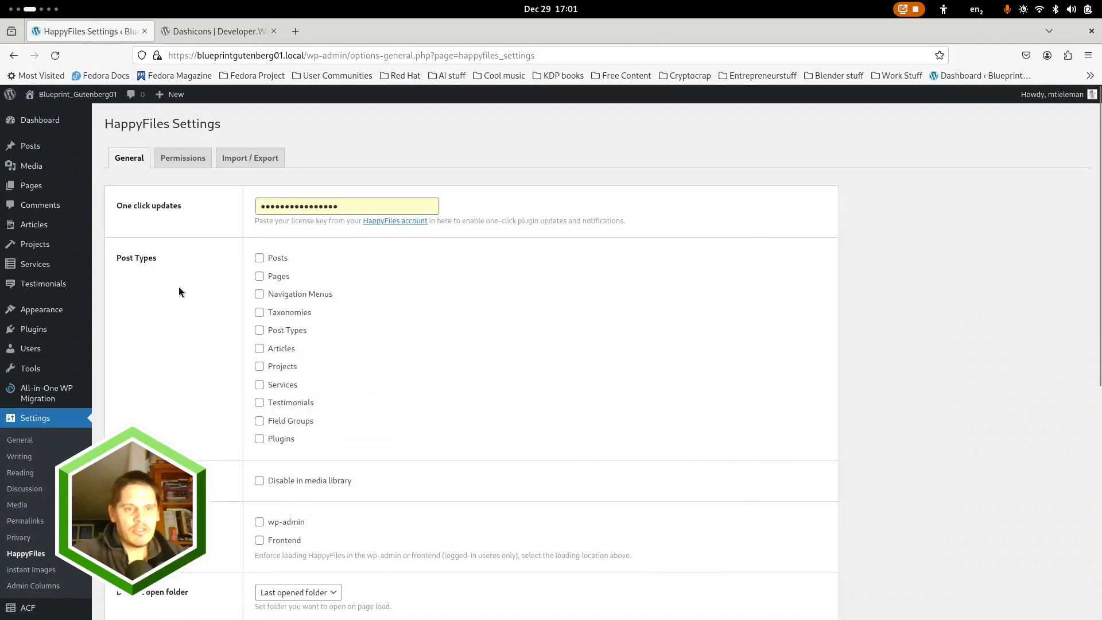
scroll(228, 401, "down", 3)
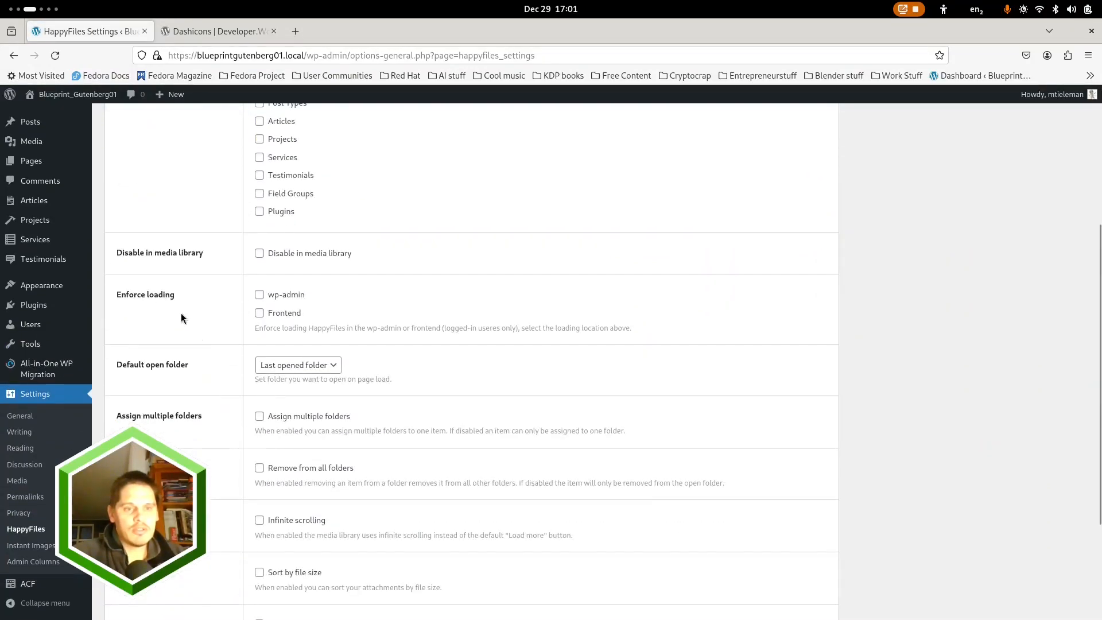
scroll(184, 315, "up", 3)
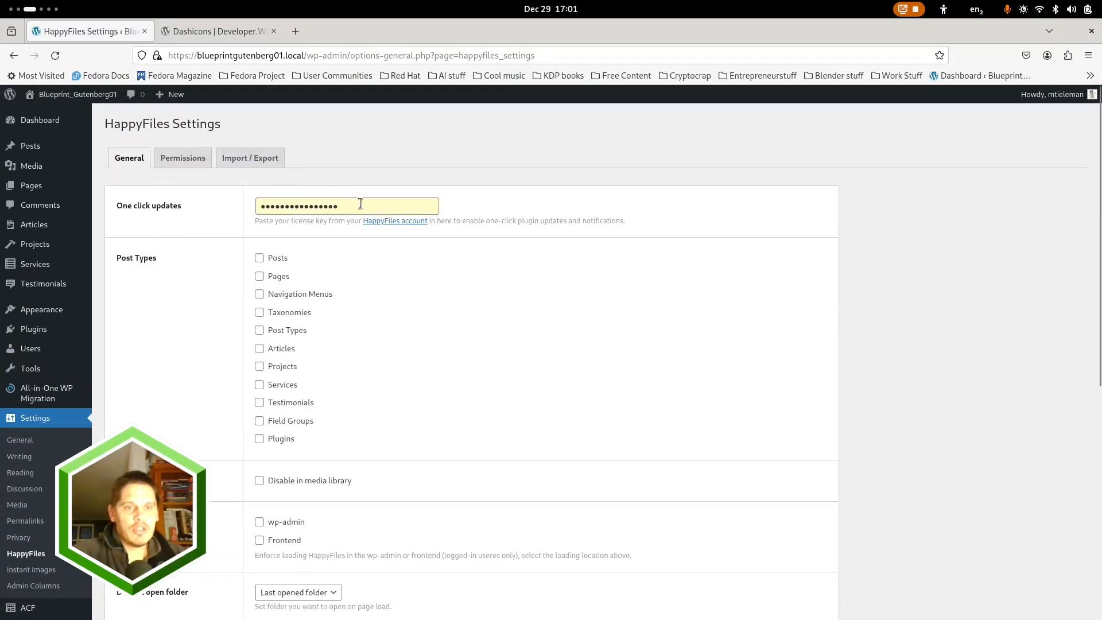
scroll(202, 323, "down", 4)
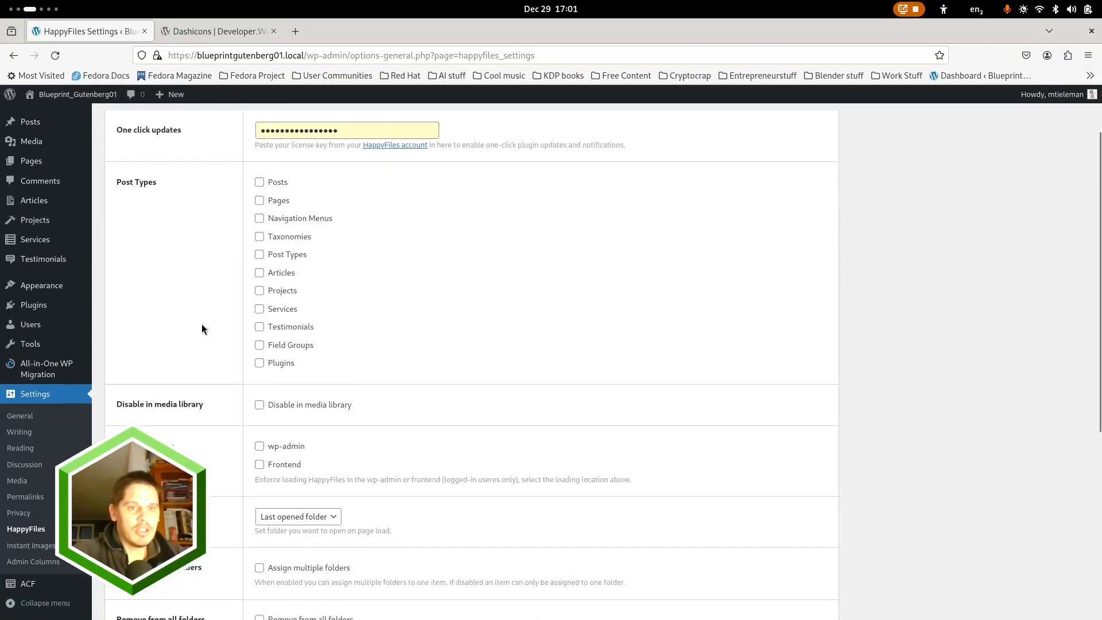
scroll(201, 332, "down", 3)
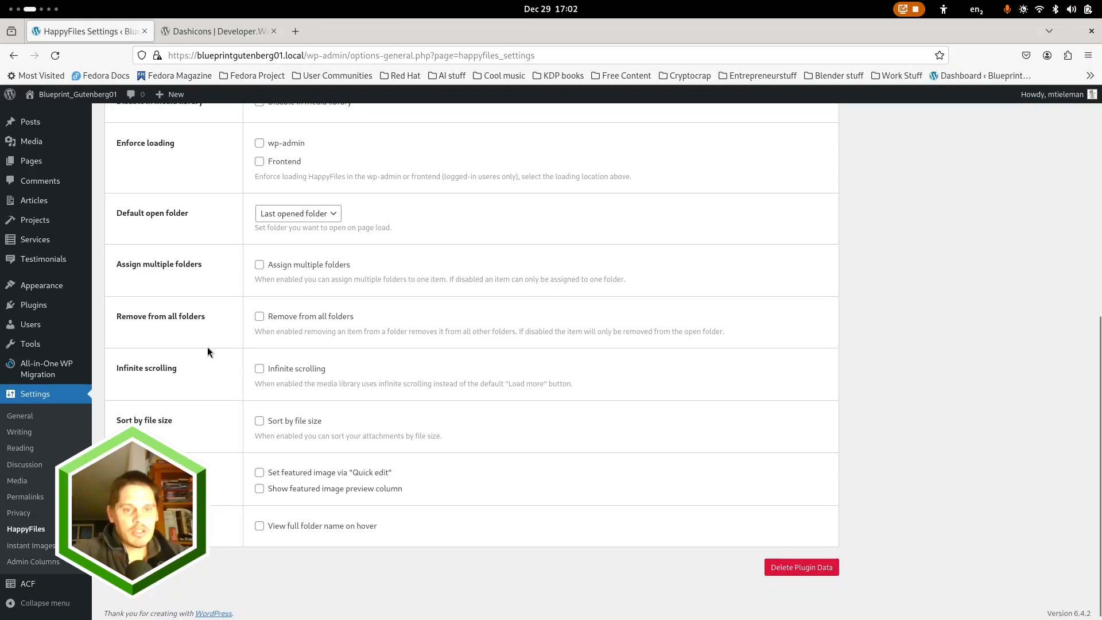
scroll(208, 351, "up", 7)
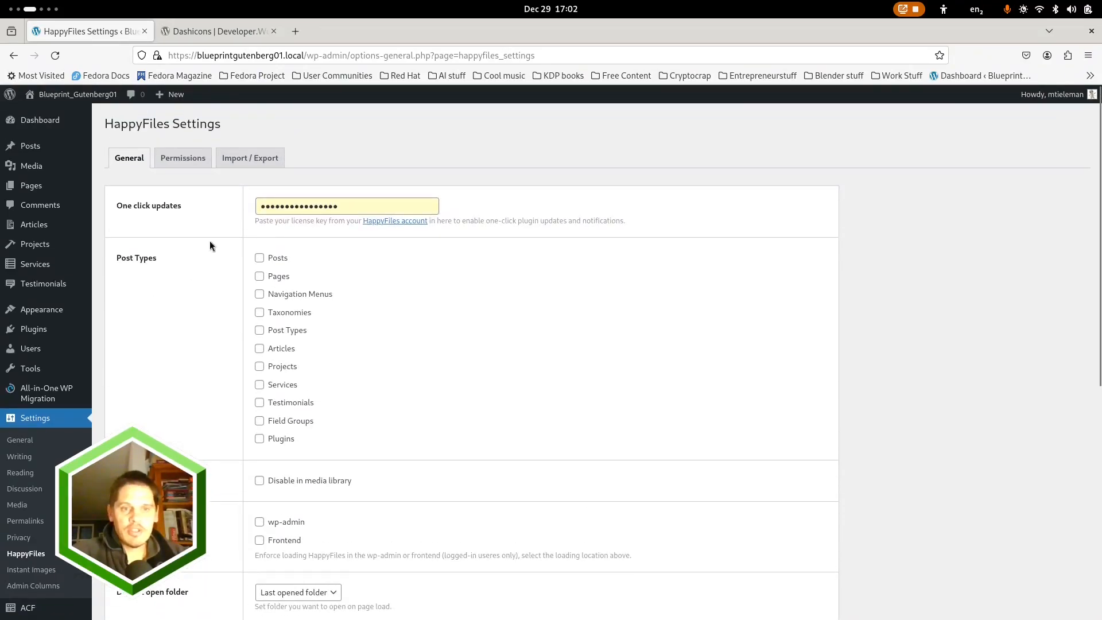
Switch to the presentation's Plugin Stack slide and advance to the FSE settings slide
mouse_move(40, 313)
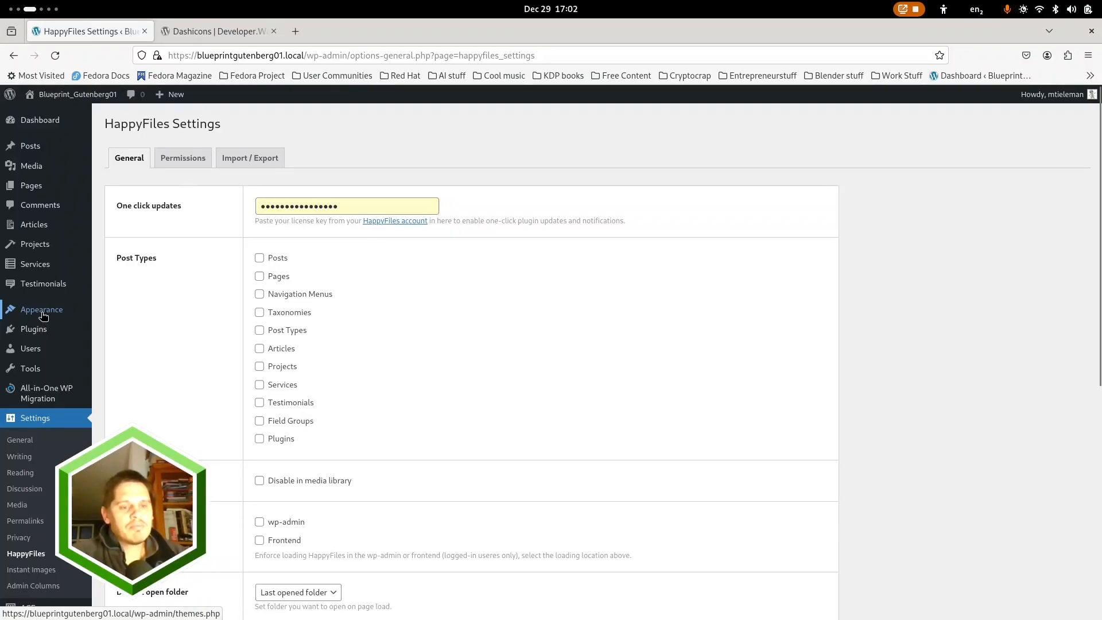
key("super")
left_click(264, 198)
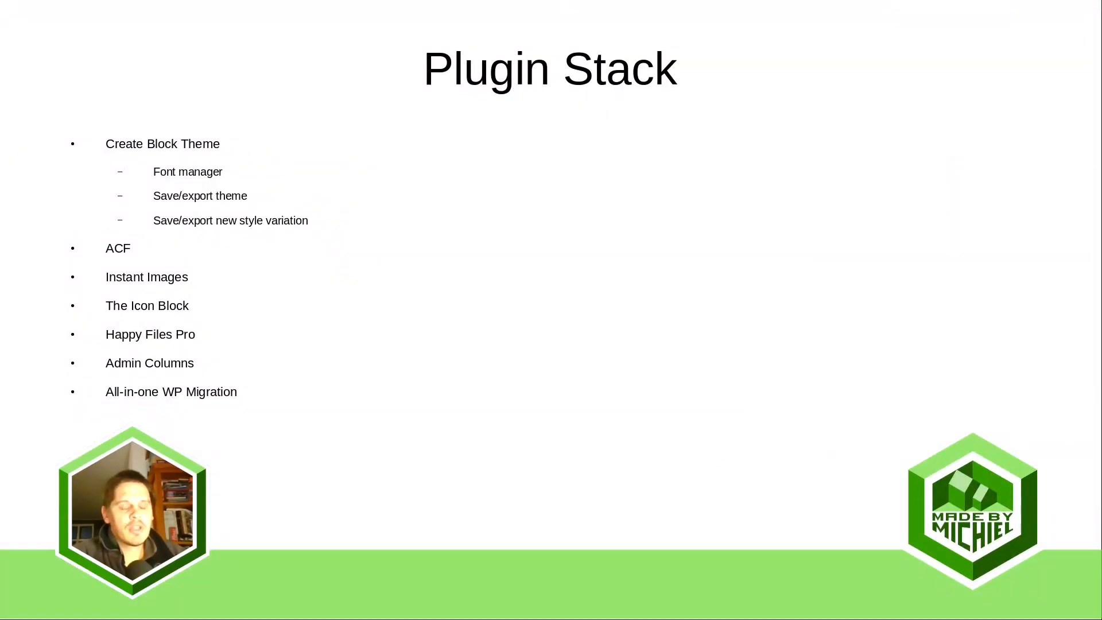
key("Right")
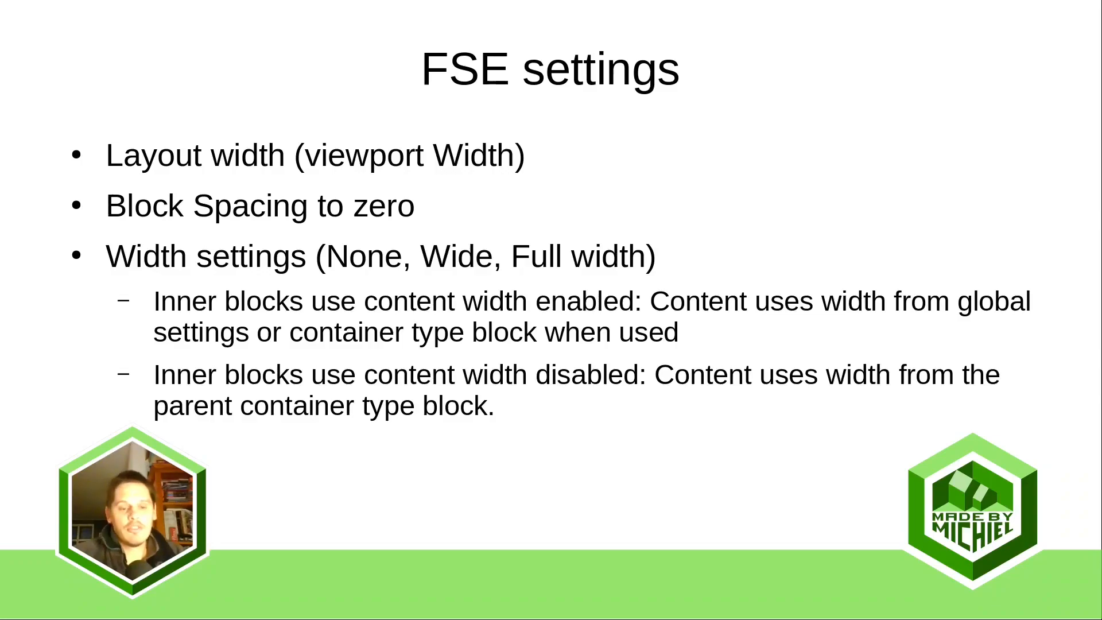
Return to the WordPress browser window and open the list of templates in the site editor
key("super")
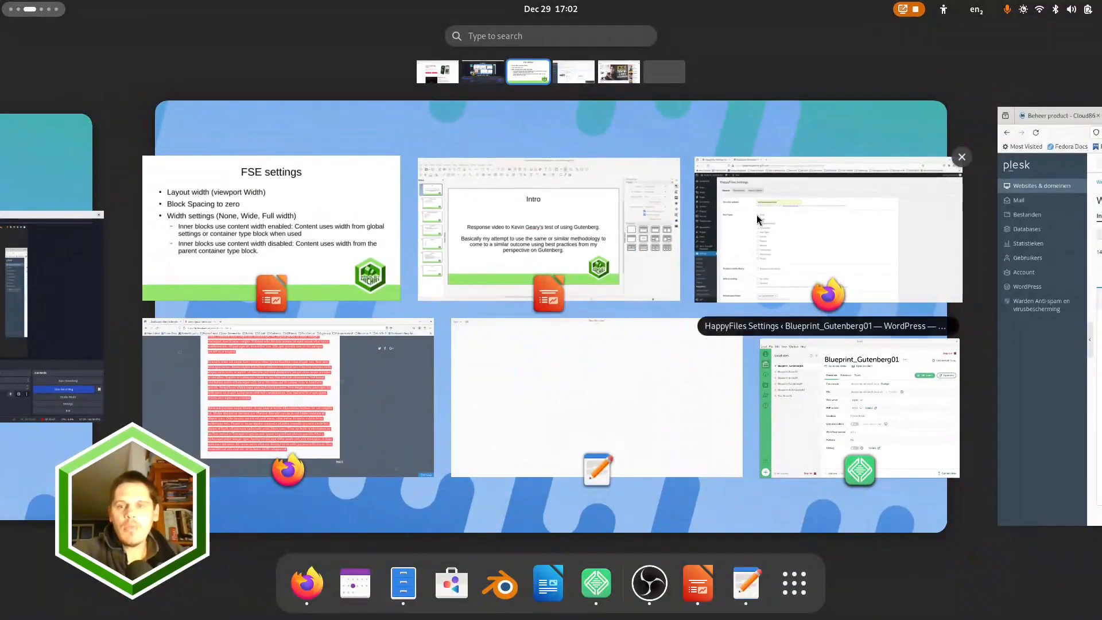
left_click(769, 212)
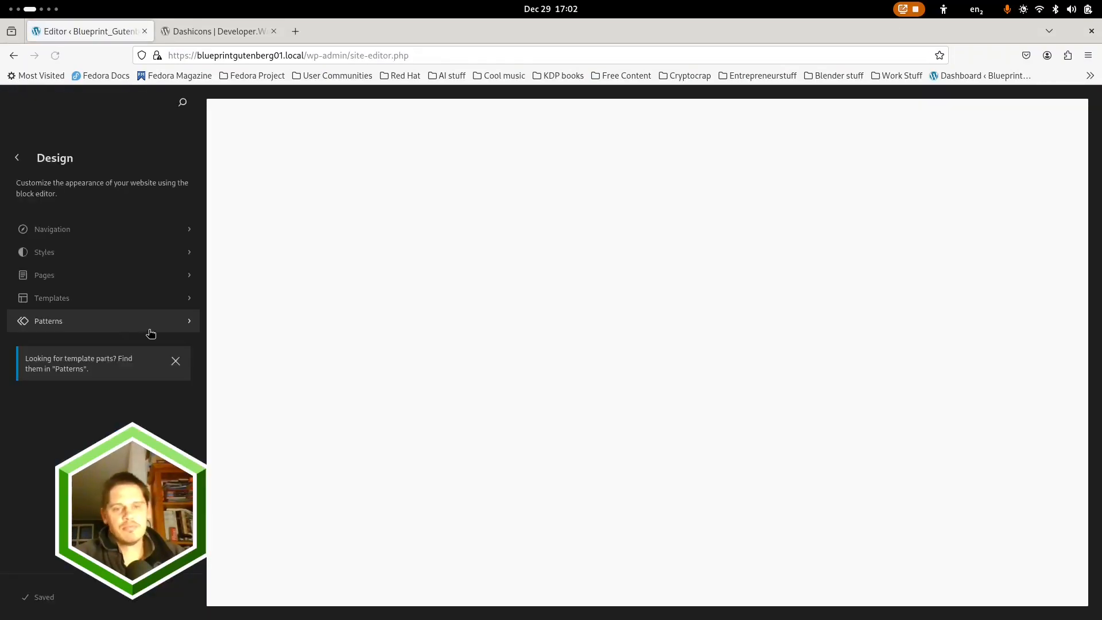
left_click(77, 303)
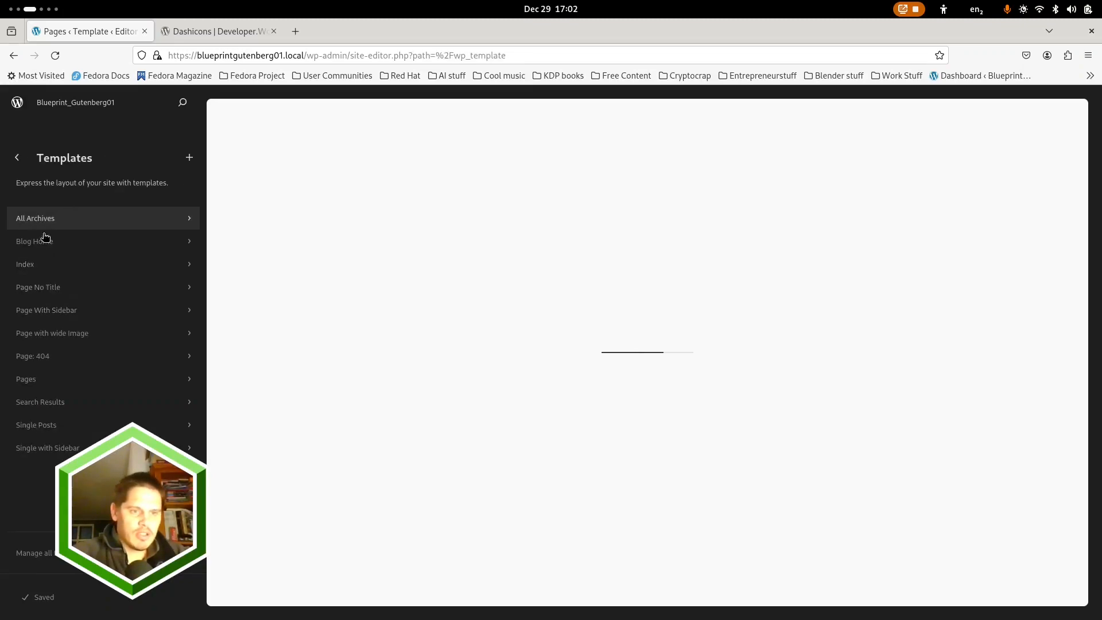
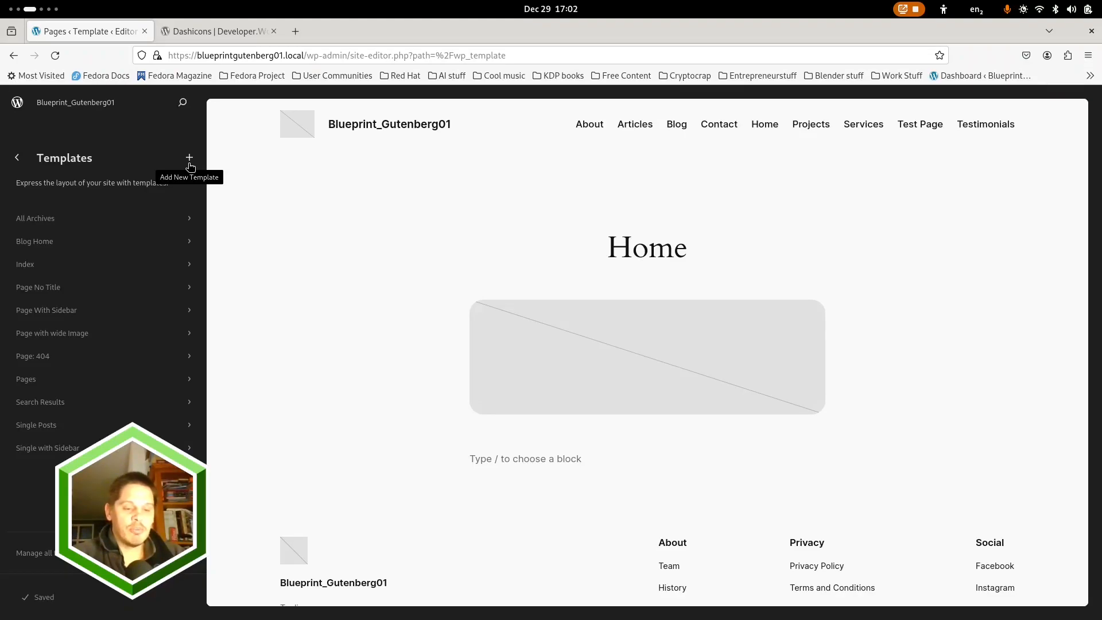
Switch to the presentation and go back to the Main Structure slide
key("super")
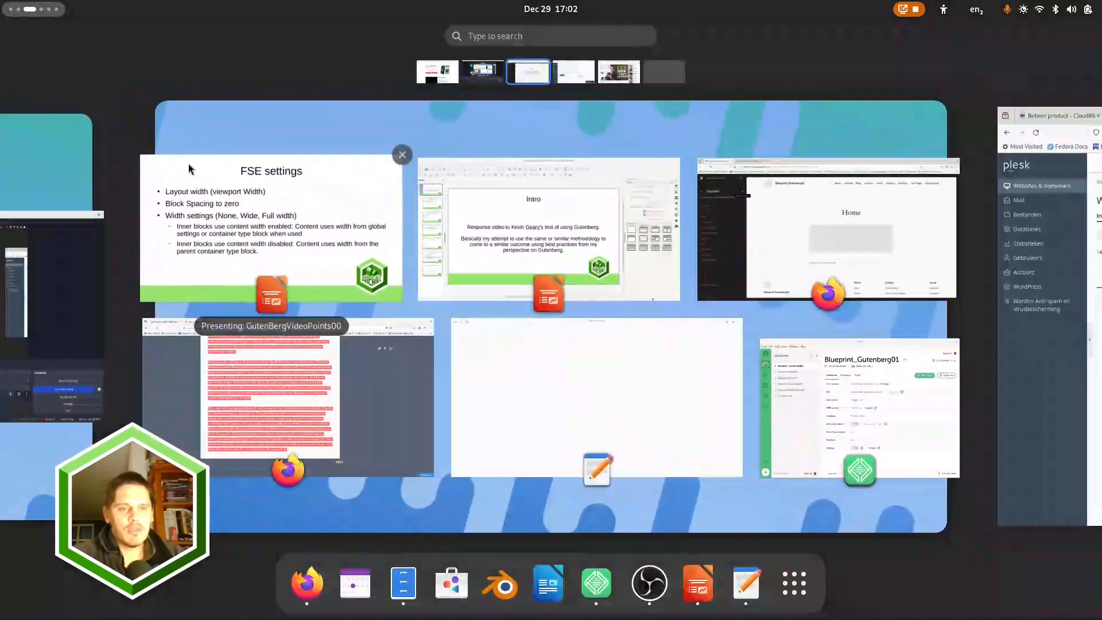
left_click(248, 186)
key("Right")
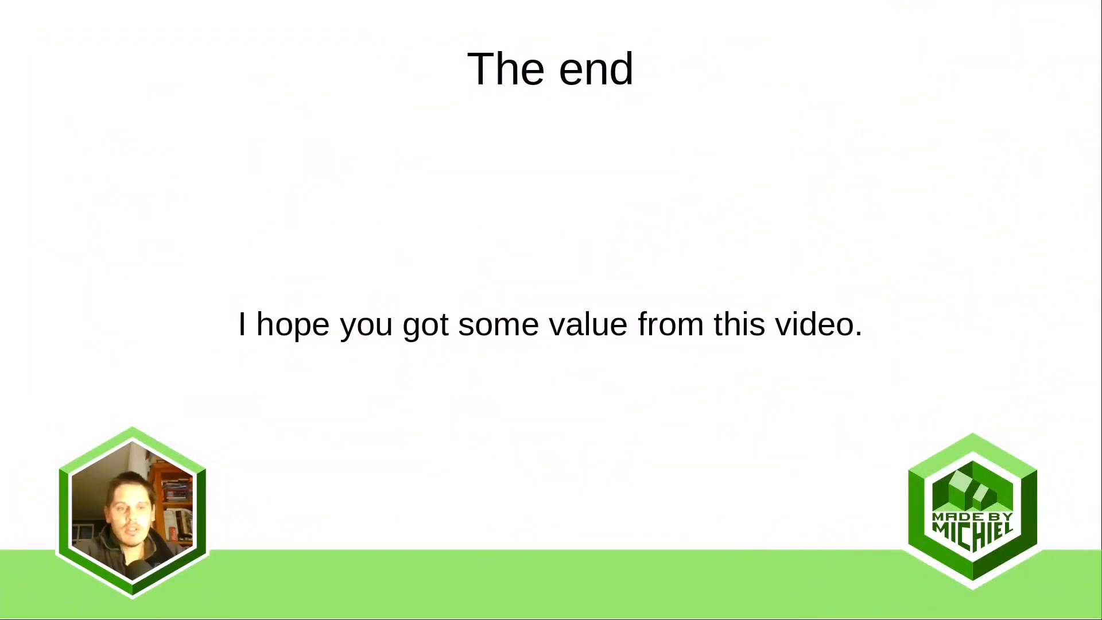
key("Left")
key("Left")
key("Left")
key("Left")
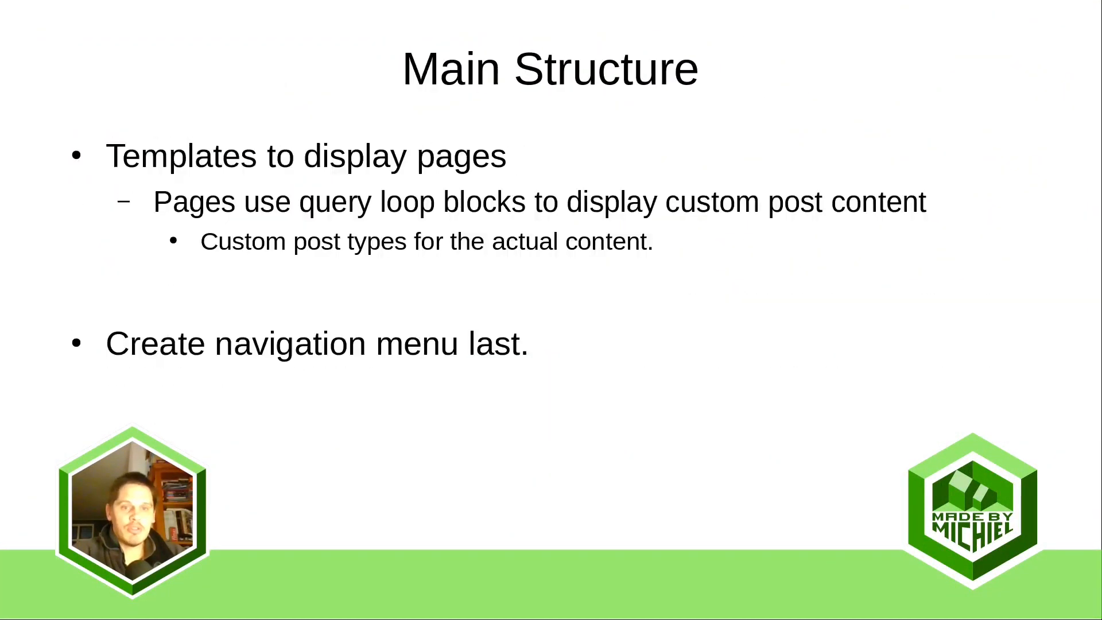
key("Right")
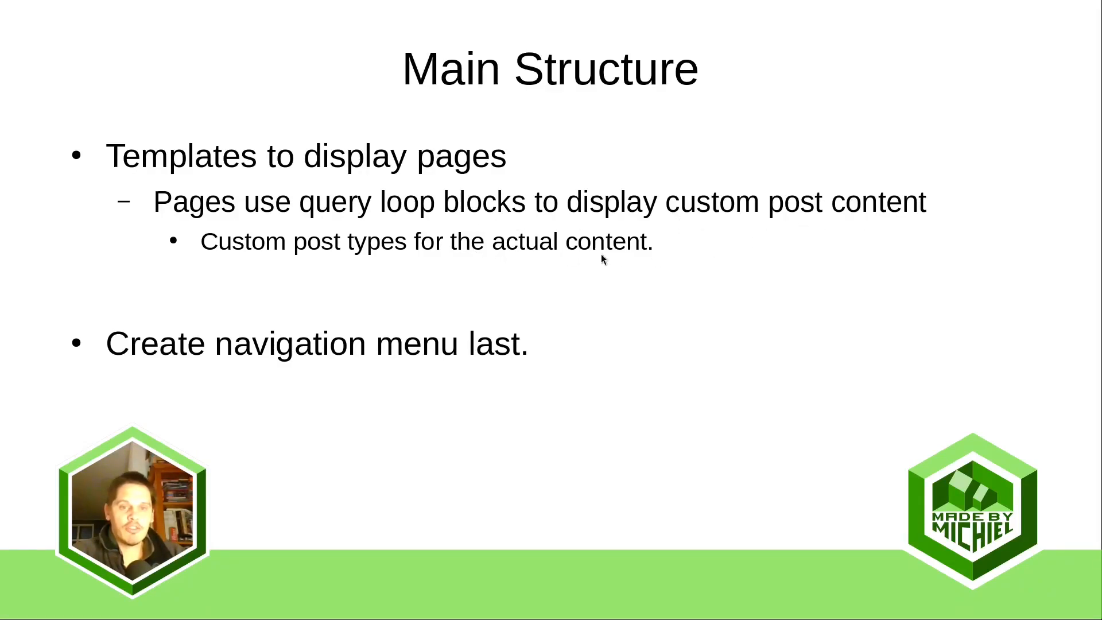
Return to the WordPress browser window and create a Front Page template without choosing a starting pattern
key("super")
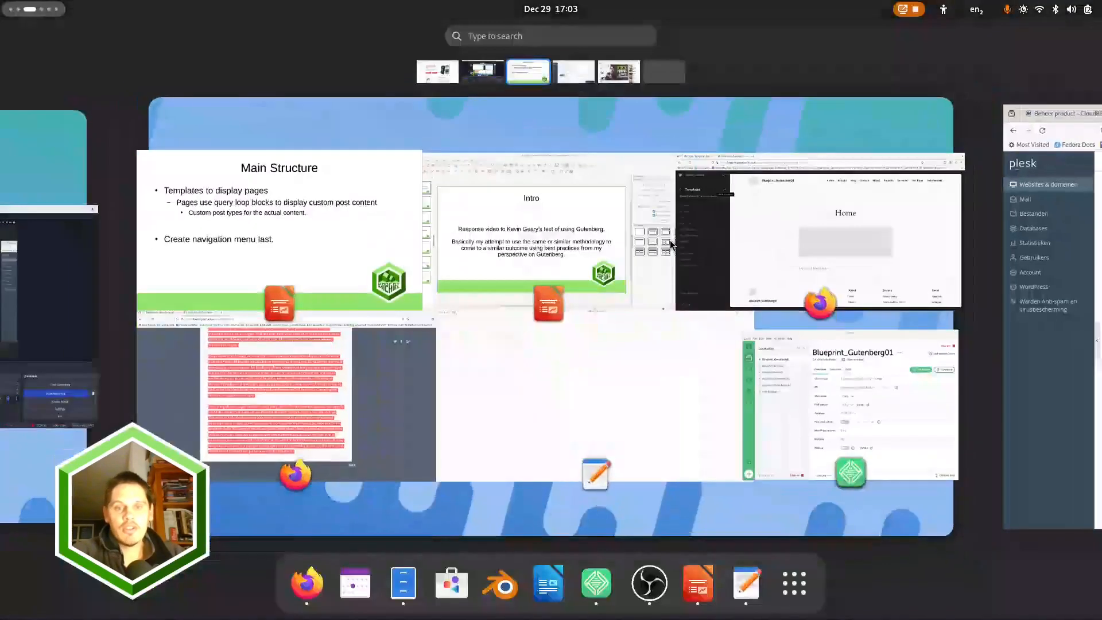
left_click(844, 239)
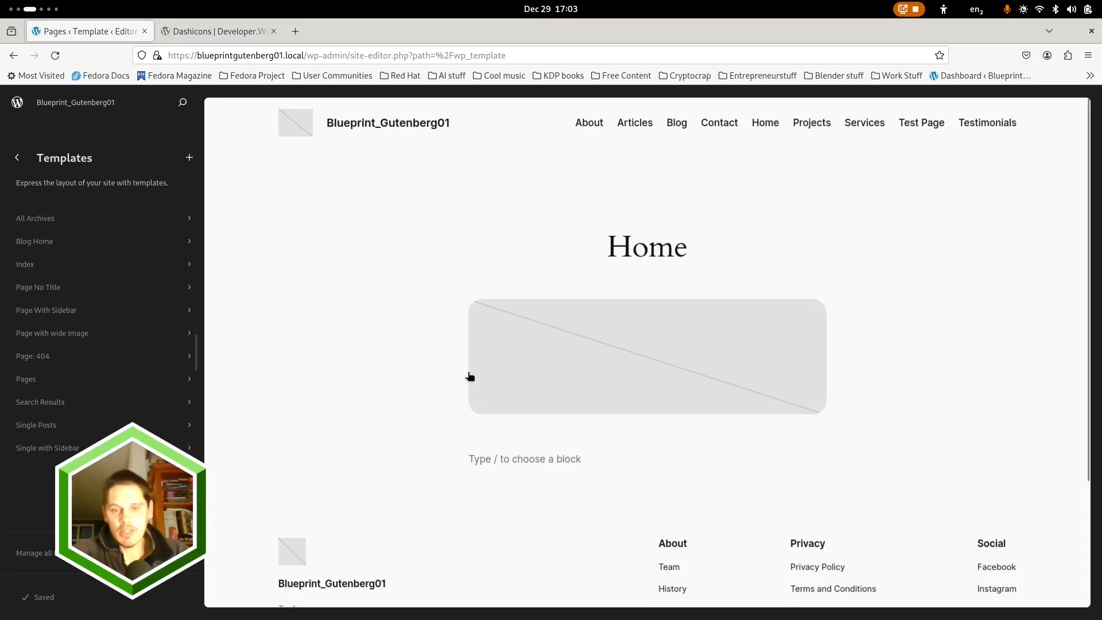
left_click(190, 157)
left_click(415, 221)
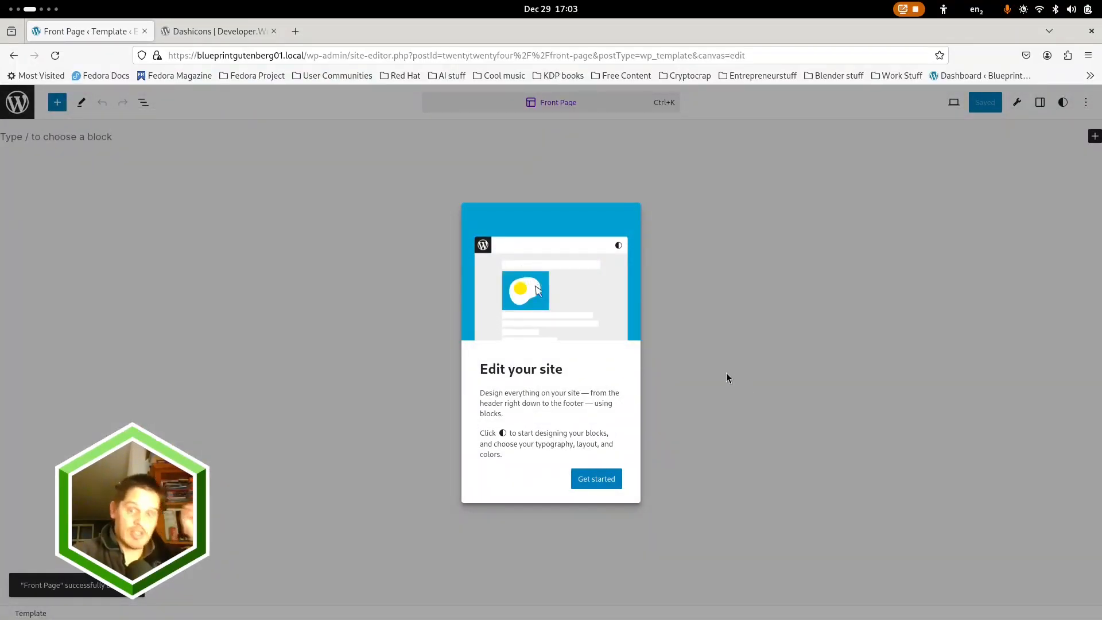
left_click(726, 378)
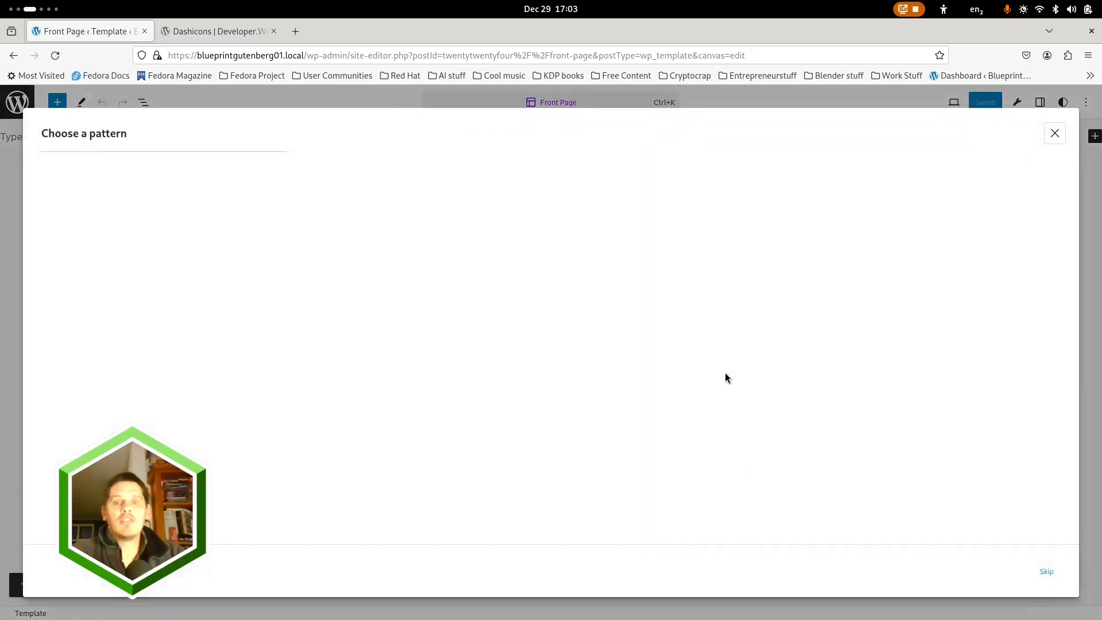
left_click(1054, 134)
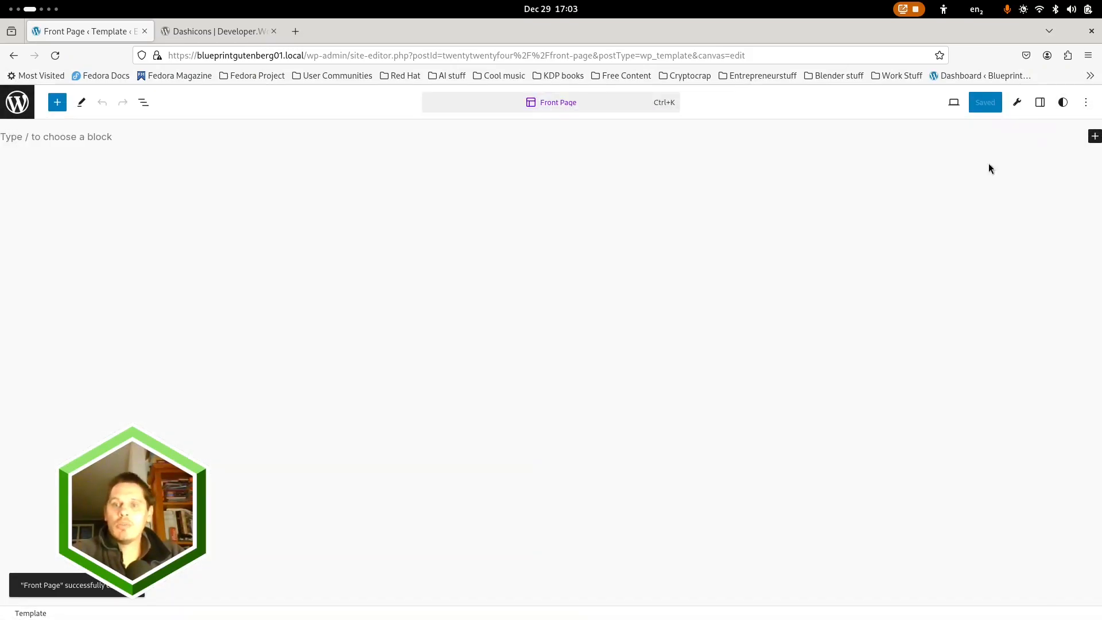
Enable the Top toolbar view option and show the site Styles, dismissing their welcome guide
left_click(1085, 102)
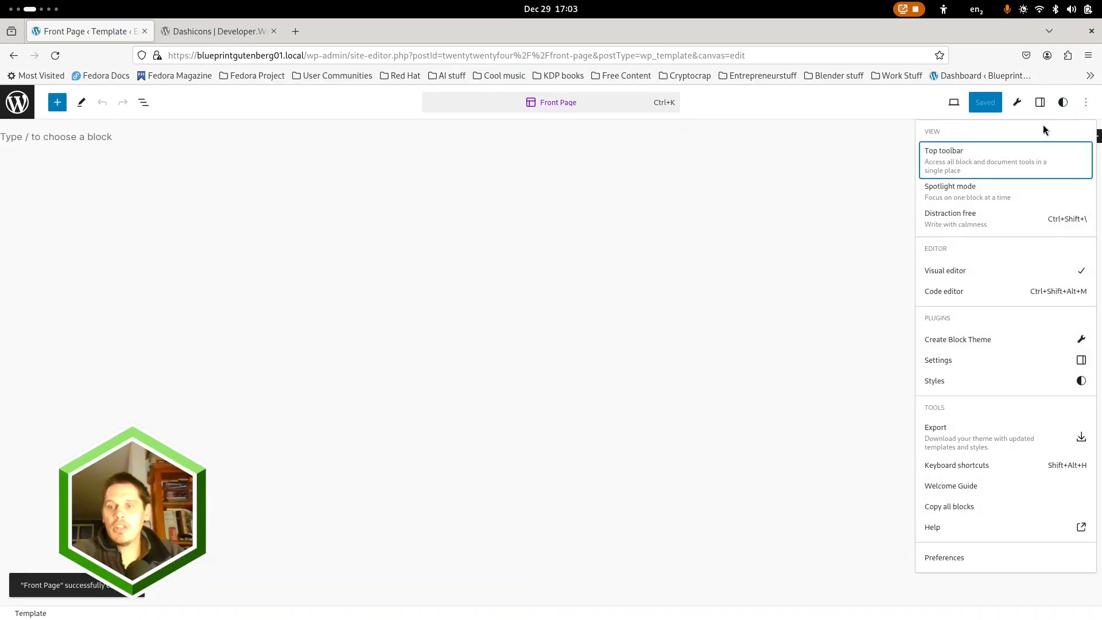
left_click(968, 163)
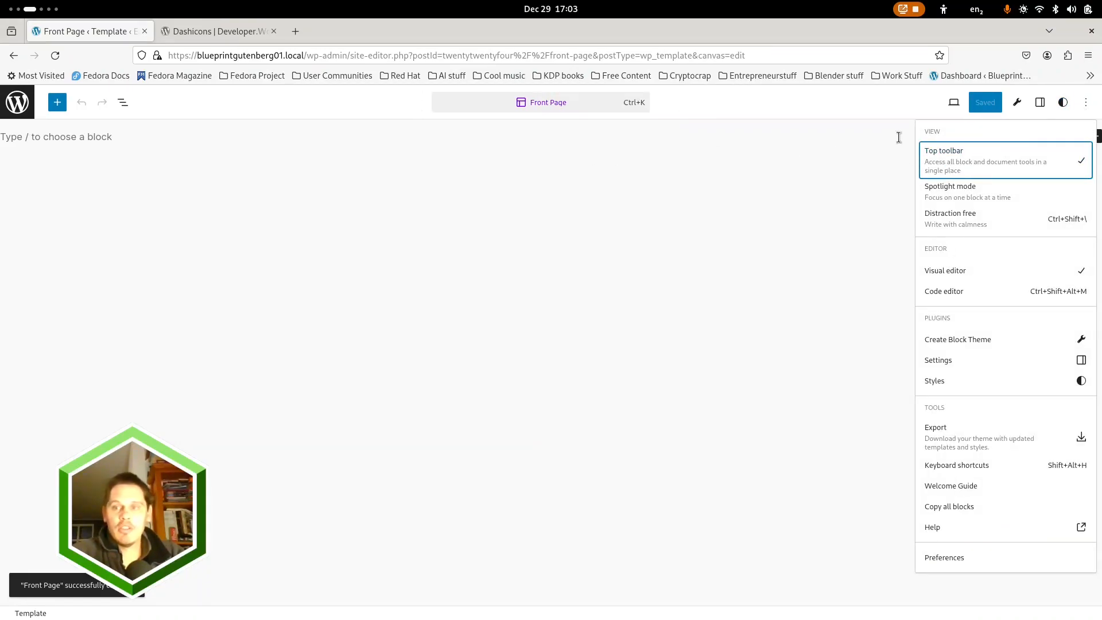
left_click(1062, 103)
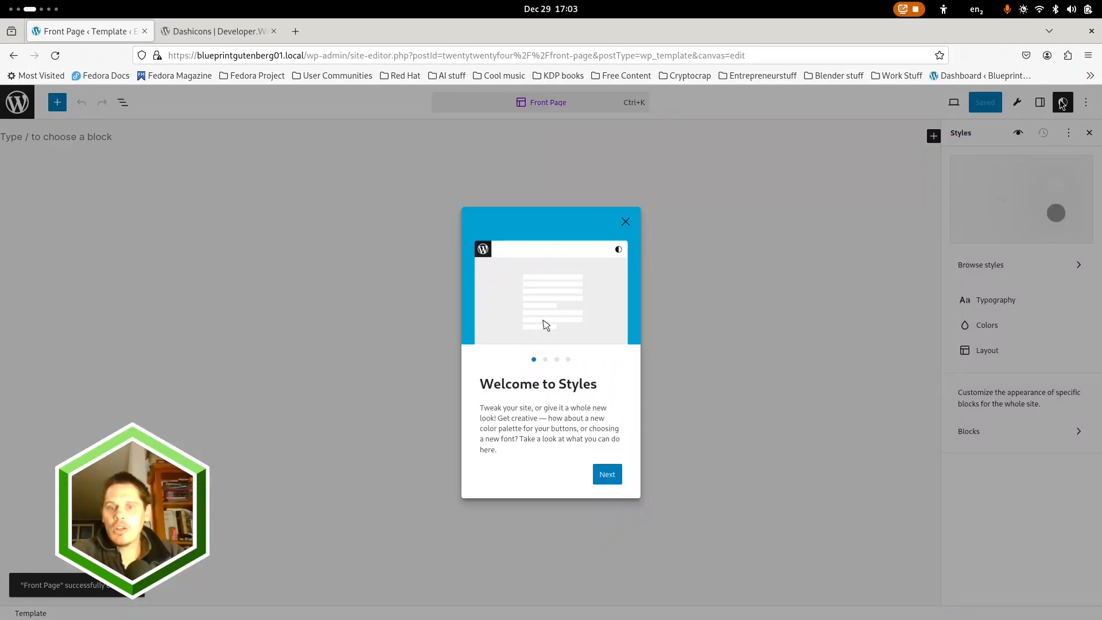
left_click(682, 340)
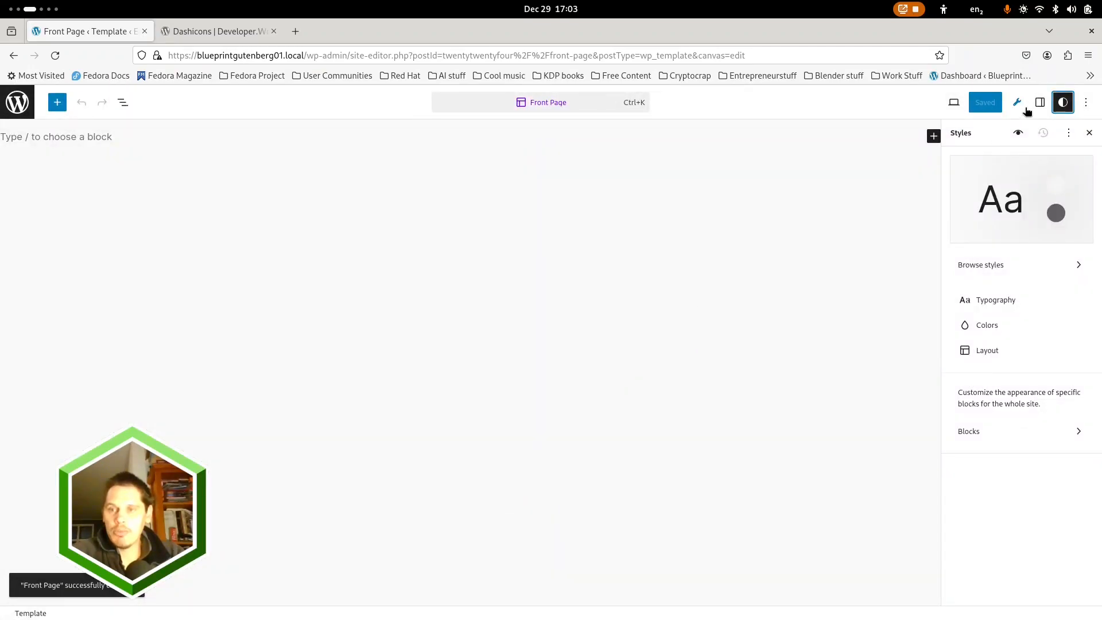
Show the template's block list and replace the empty paragraph with the Header template part
left_click(136, 133)
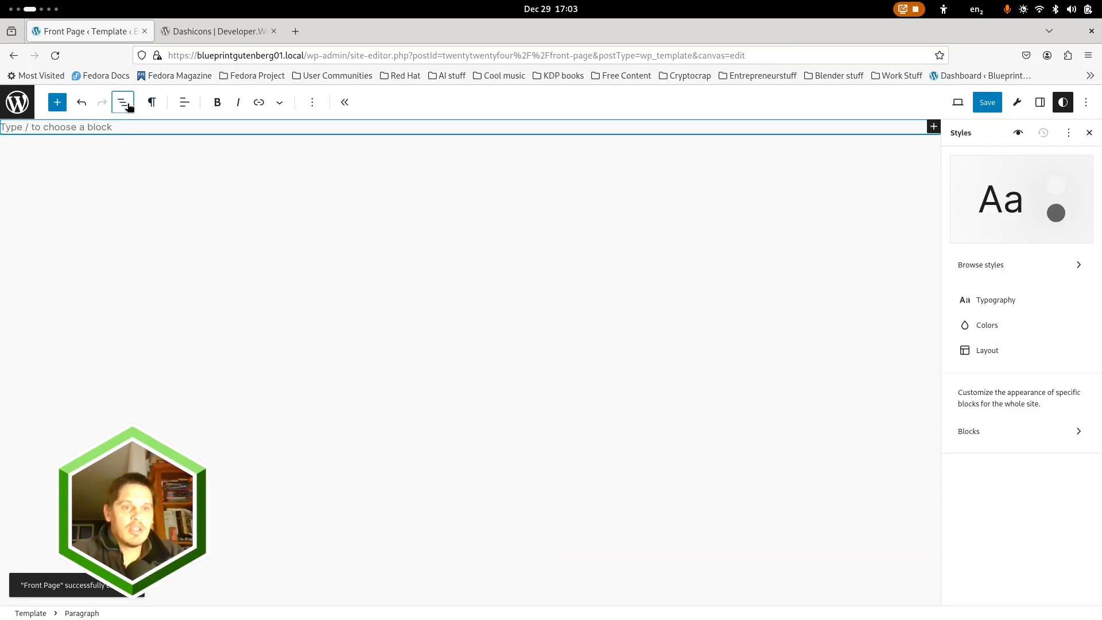
left_click(128, 105)
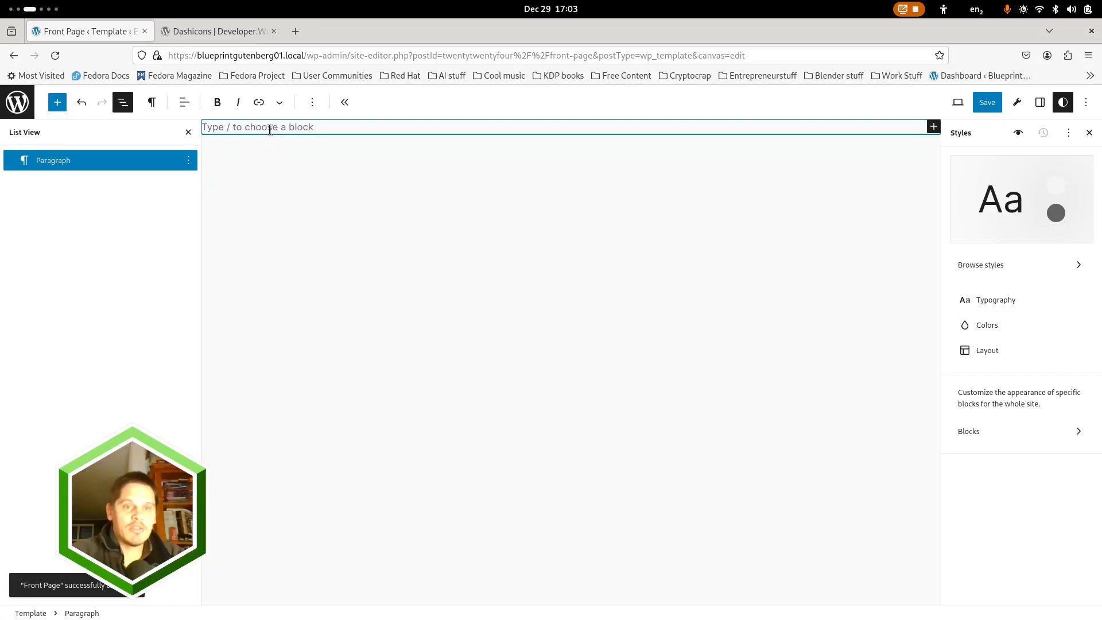
type("/")
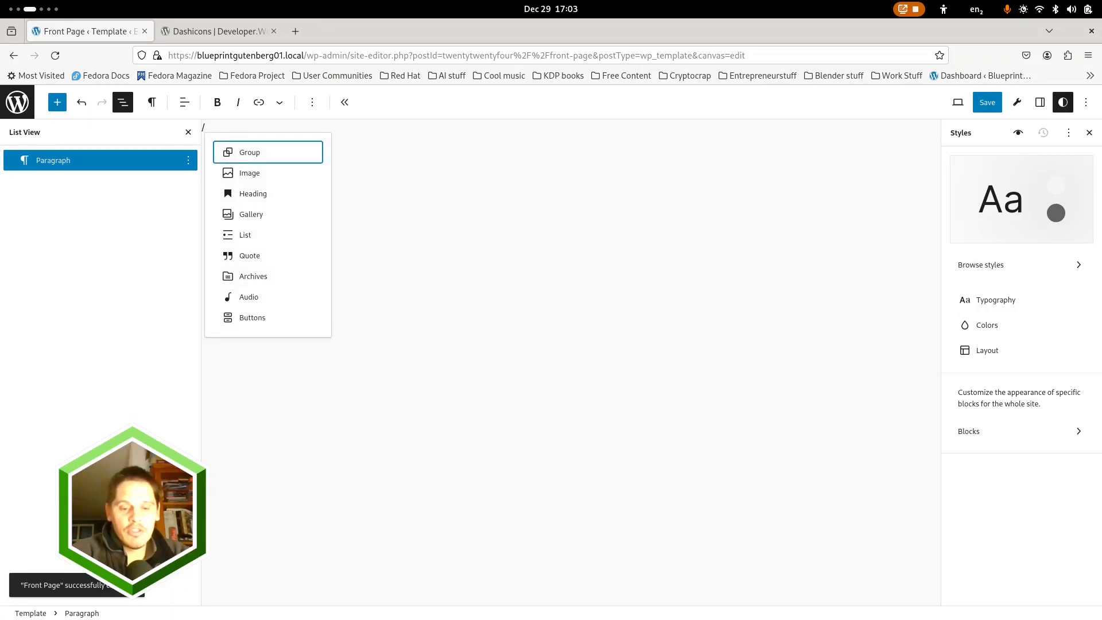
type("header")
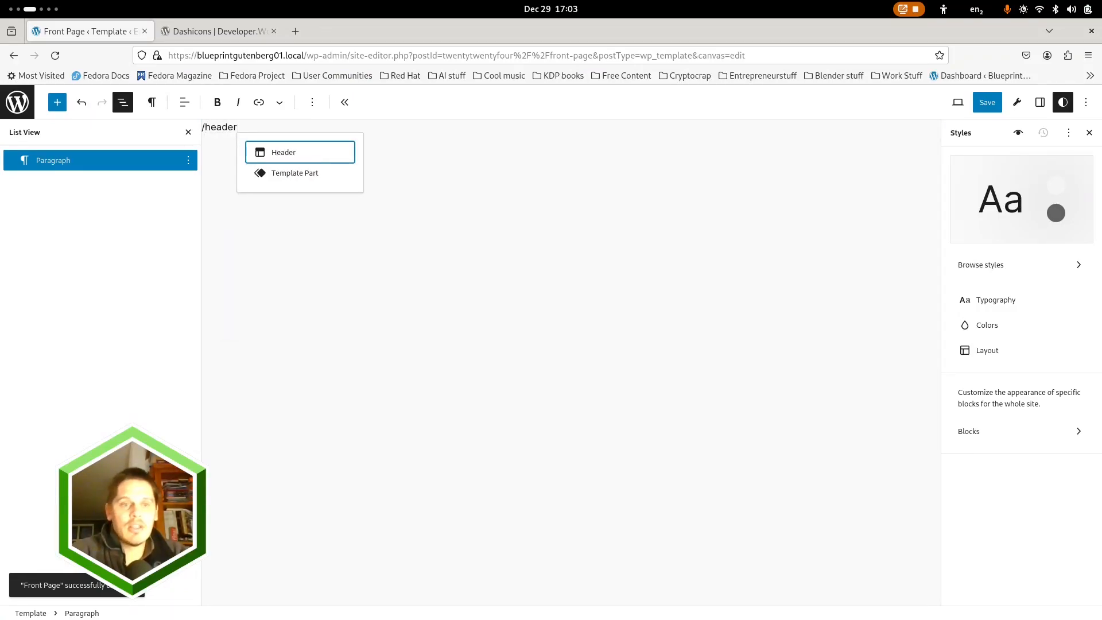
key("Return")
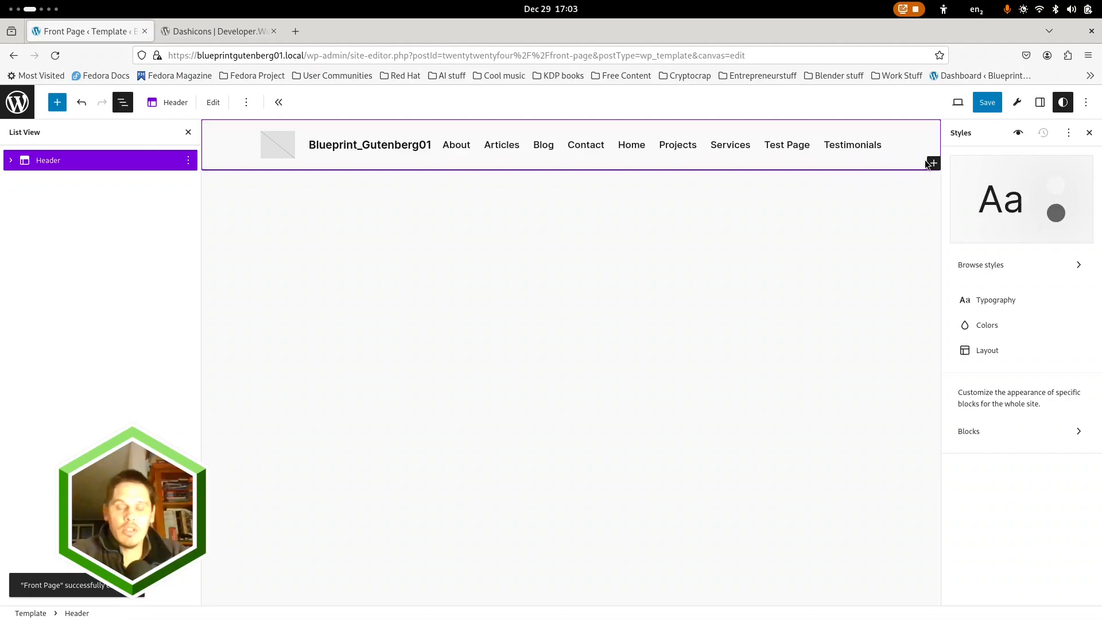
Insert a Group block inside the Header template part, delete it and collapse the Header in the block list
left_click(11, 158)
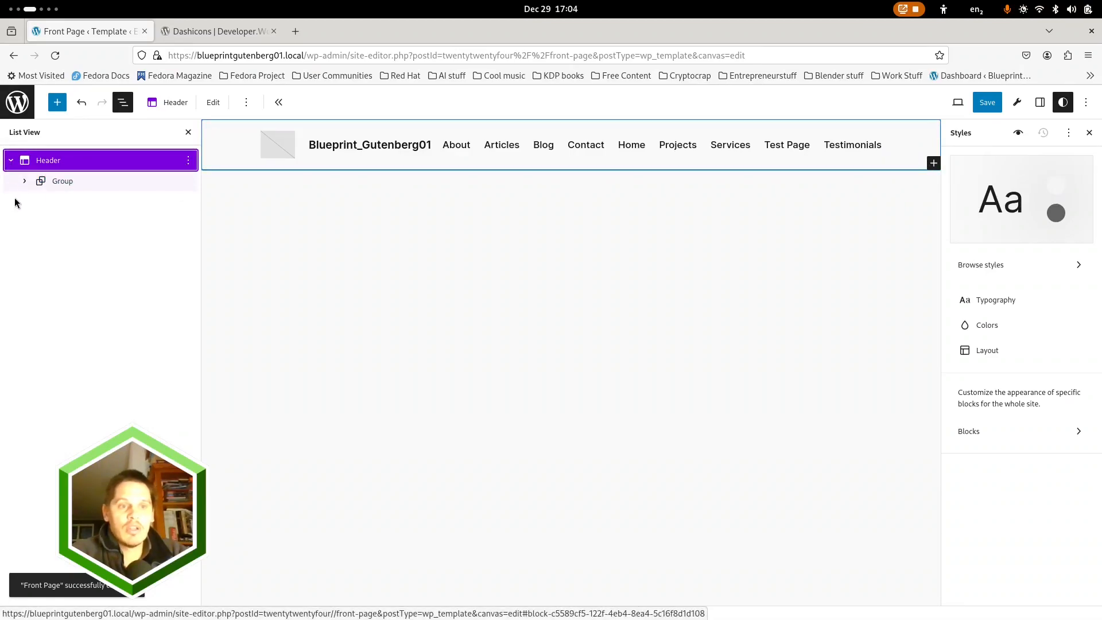
left_click(933, 163)
left_click(851, 250)
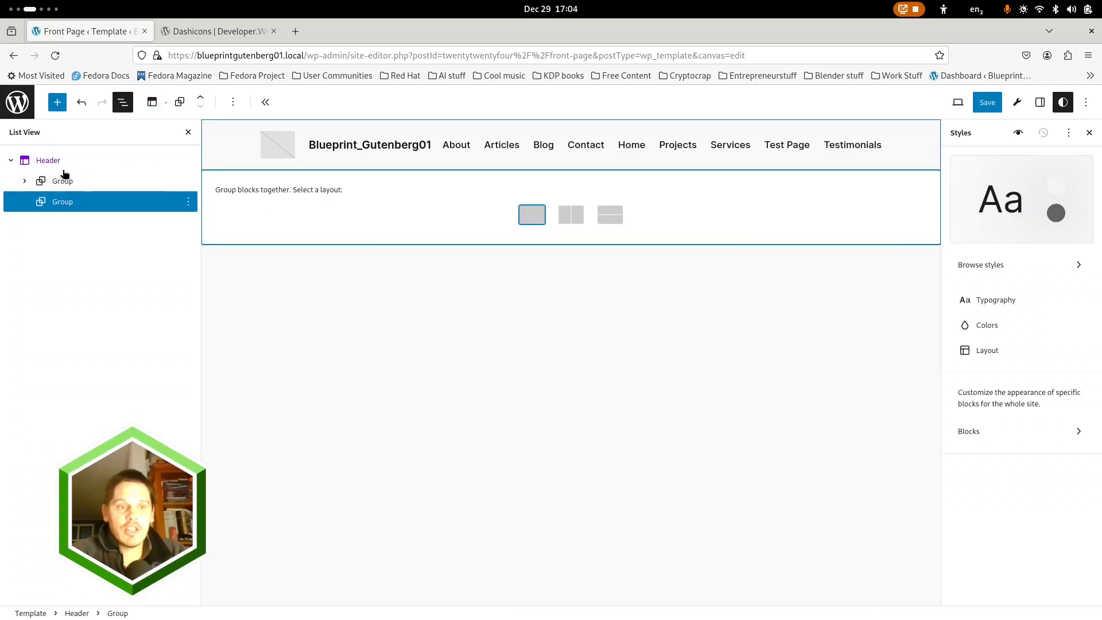
left_click(188, 202)
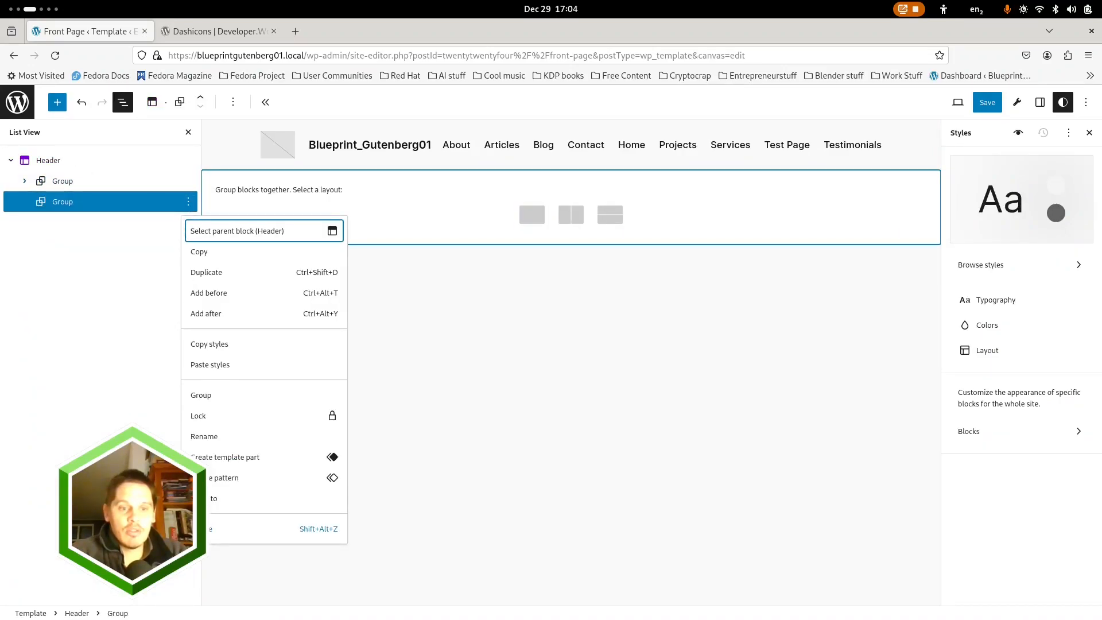
left_click(198, 529)
left_click(665, 300)
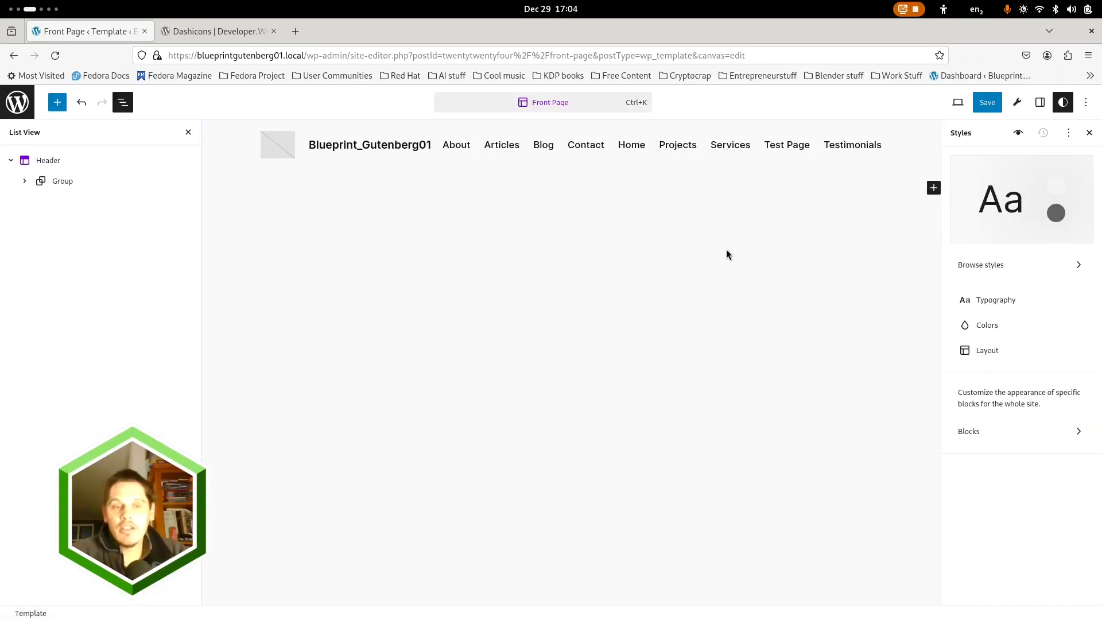
left_click(12, 163)
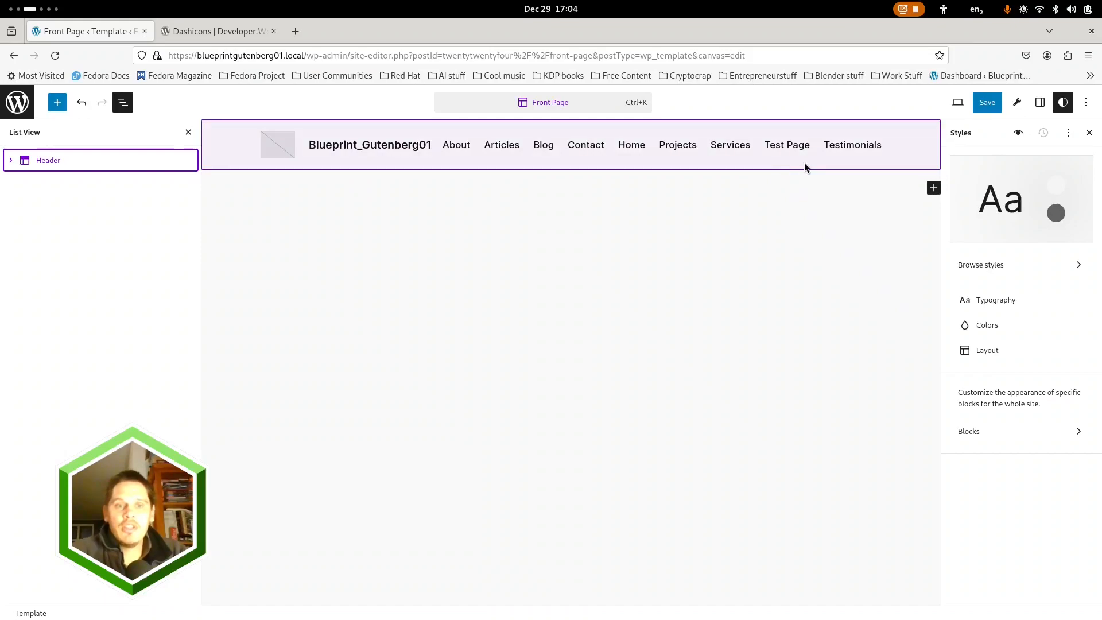
Add a Group block below the Header, outside the template part, using the single-container Group layout
left_click(934, 189)
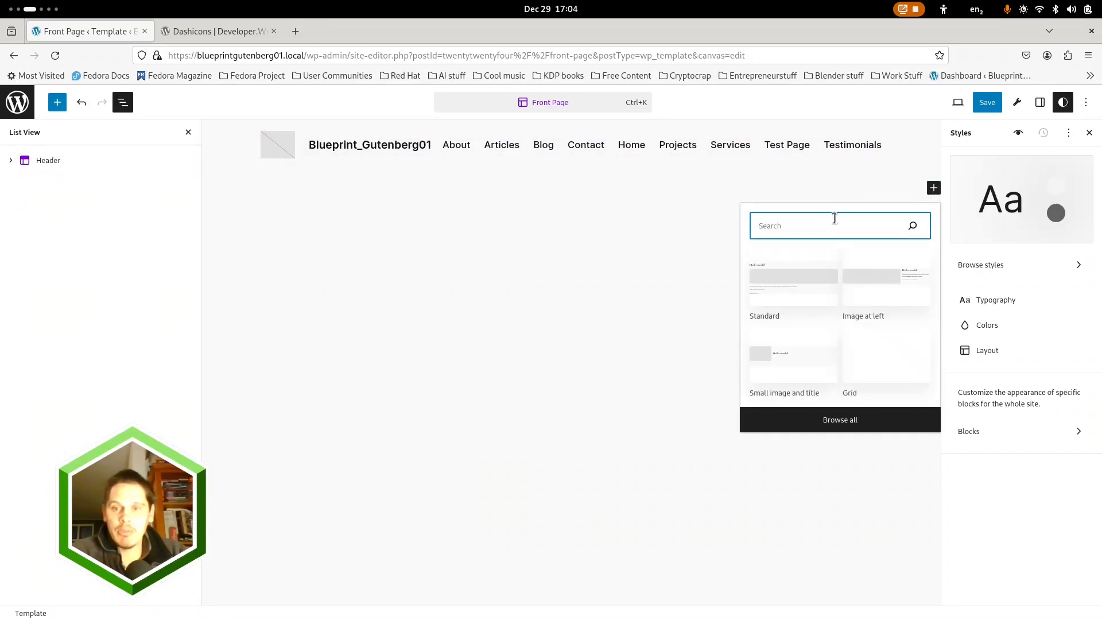
type("group")
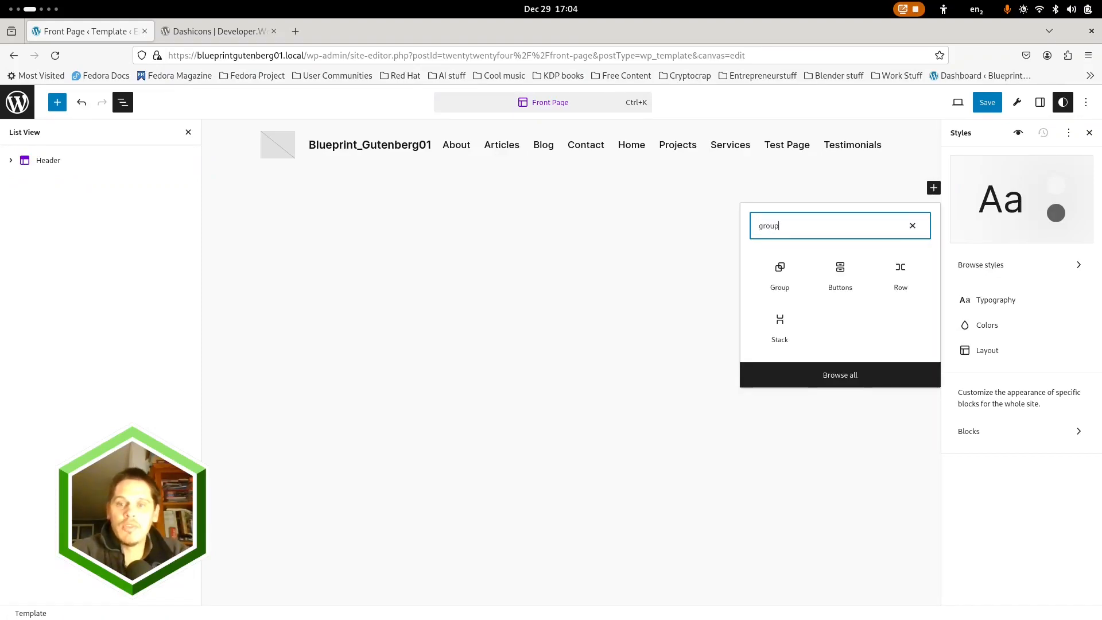
left_click(791, 270)
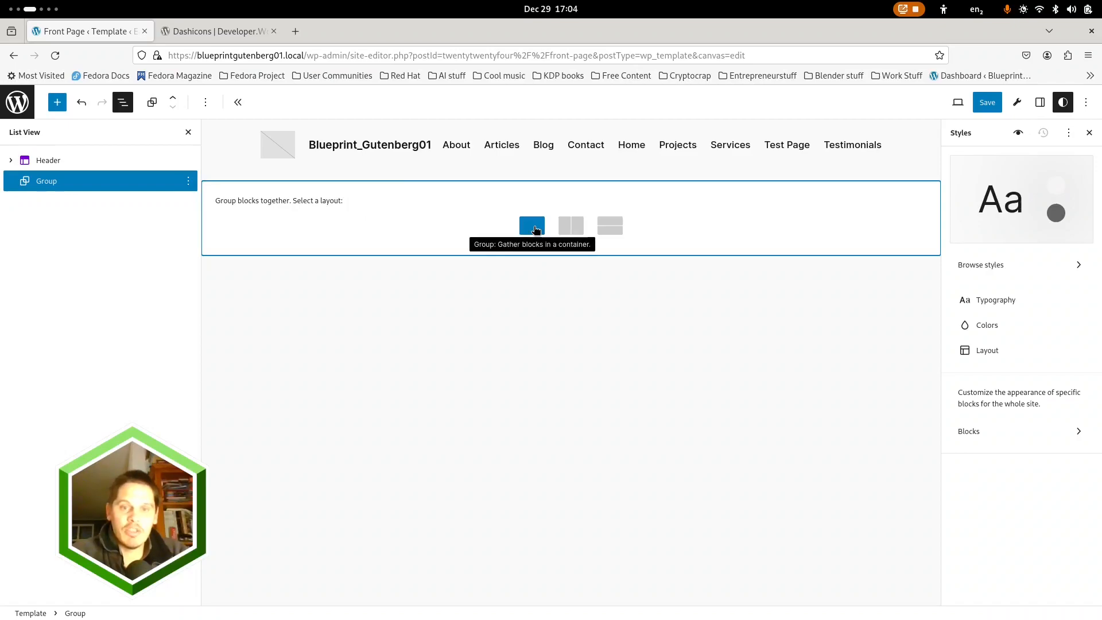
left_click(532, 226)
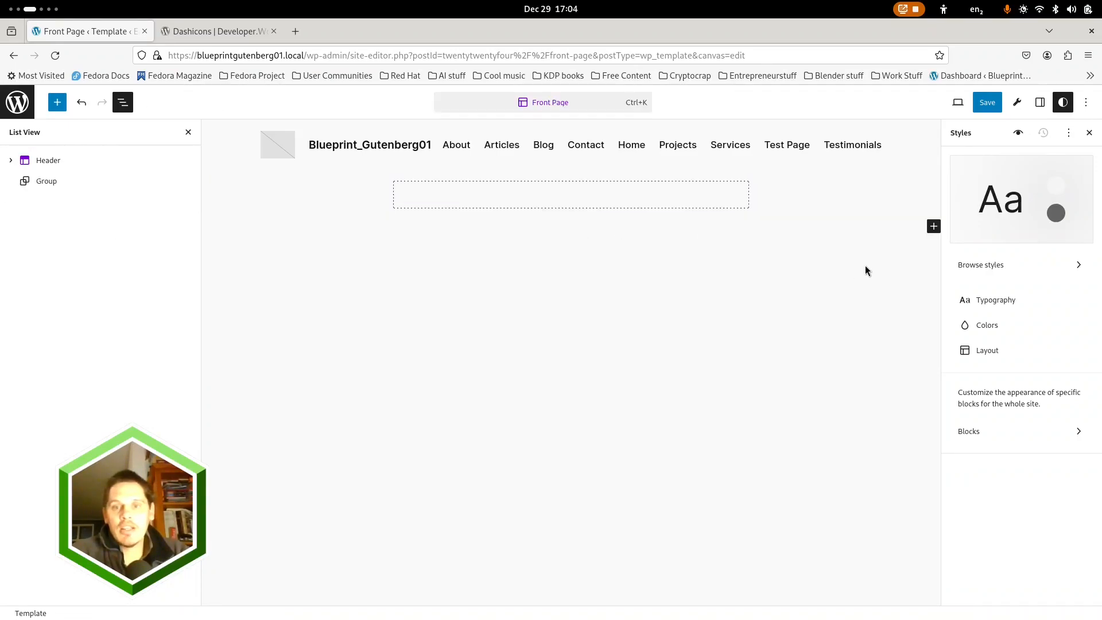
Find the Footer template part in the full block library, insert it below the Group and clear the search
left_click(934, 226)
type("footer")
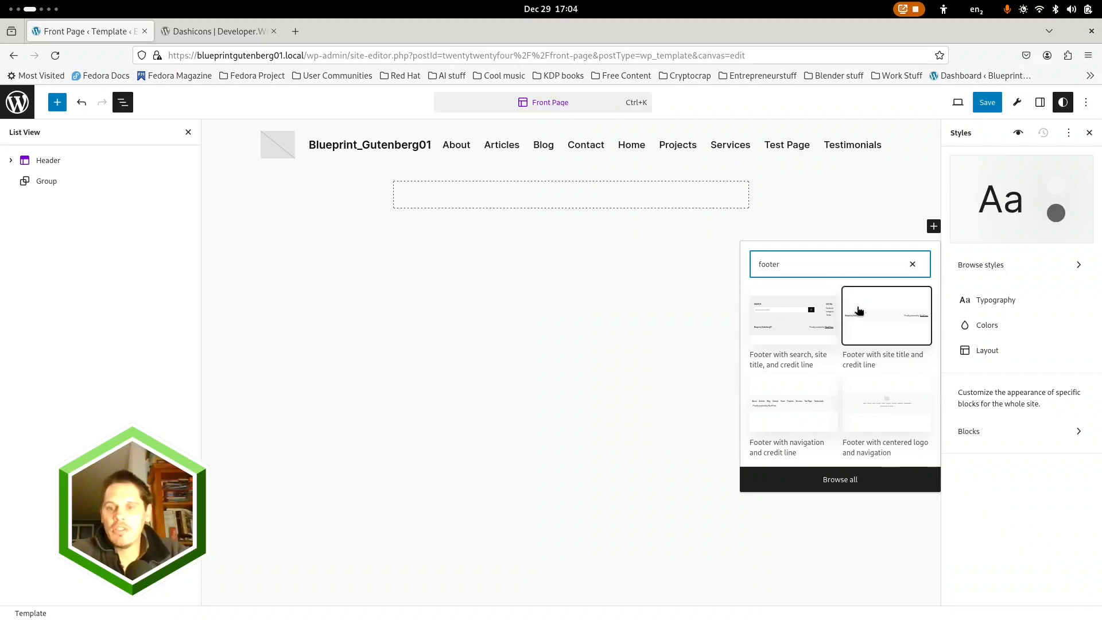
left_click(858, 474)
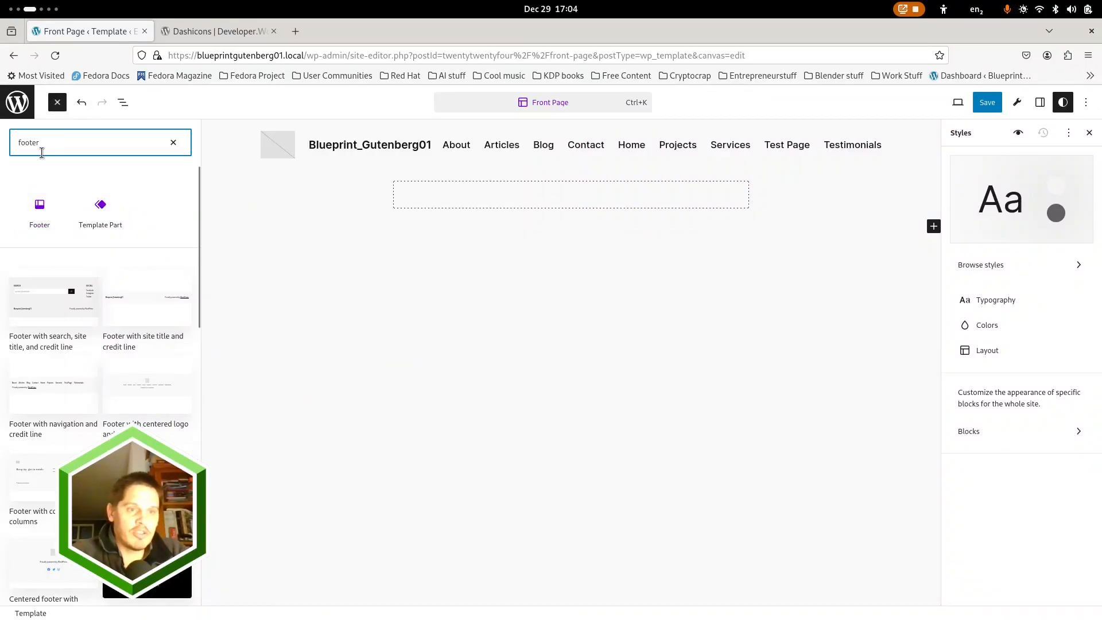
left_click(38, 217)
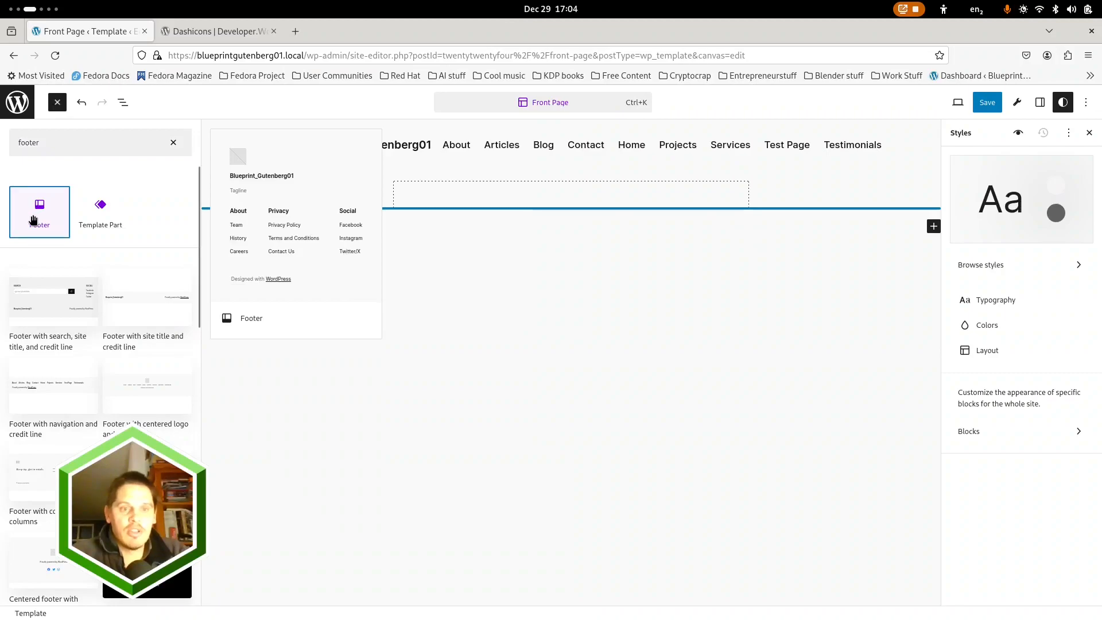
left_click(173, 144)
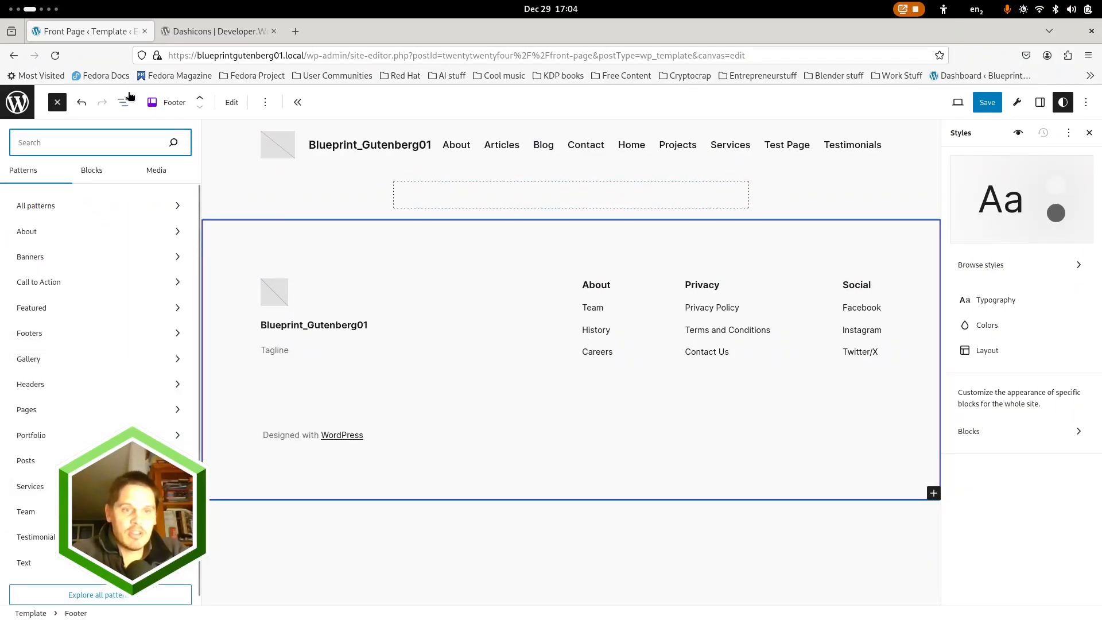
Expand the Footer in the block list to examine its nested groups and columns
left_click(123, 102)
left_click(9, 202)
left_click(25, 222)
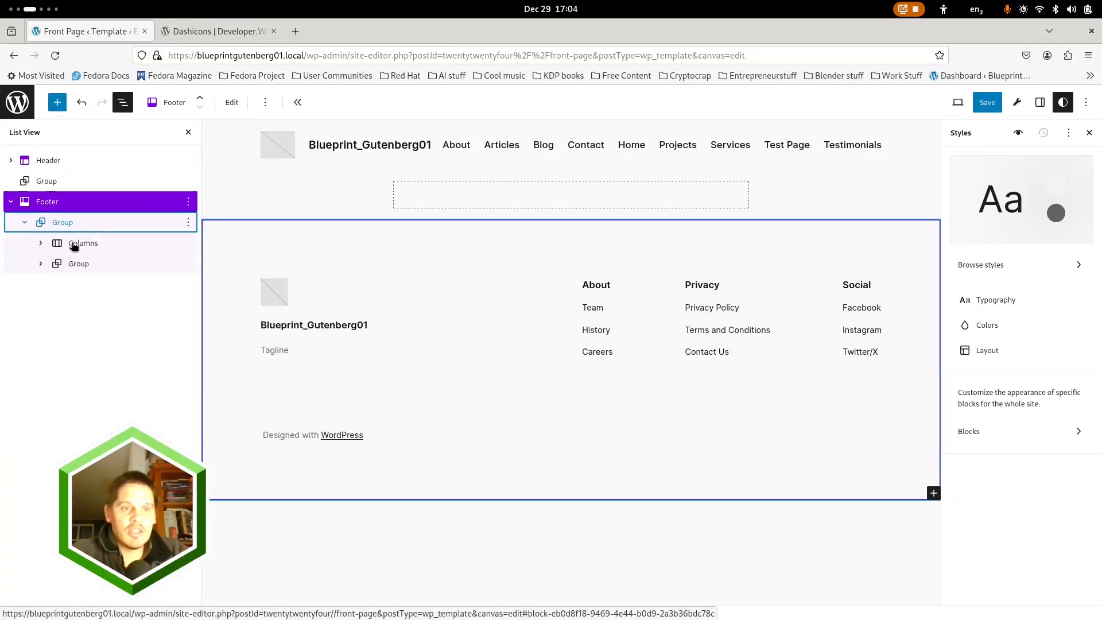
left_click(41, 242)
left_click(41, 326)
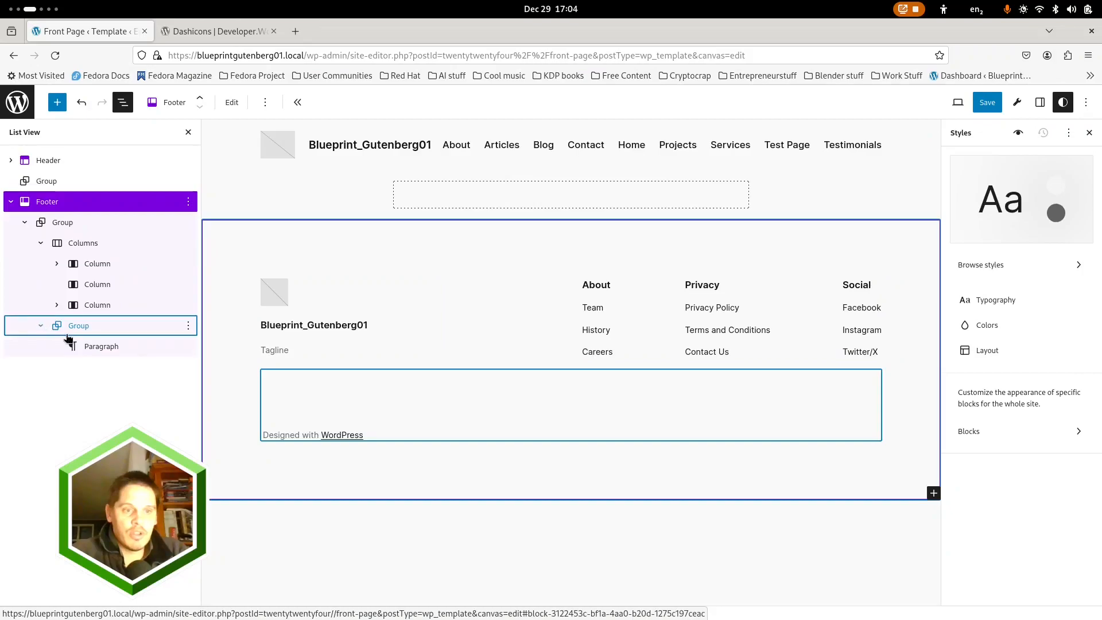
left_click(56, 264)
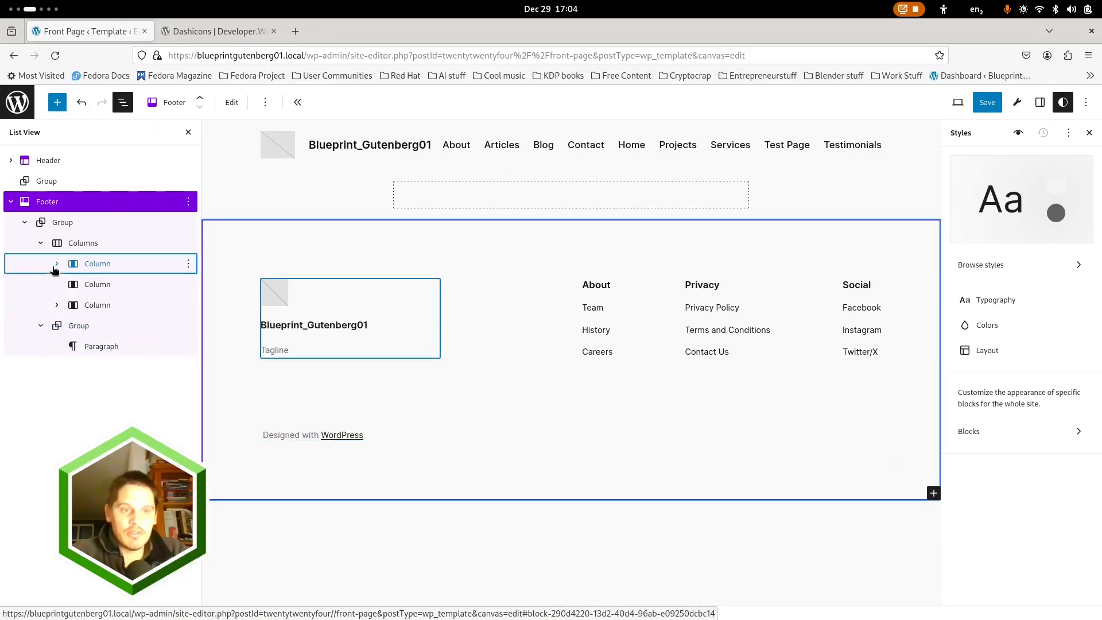
left_click(56, 325)
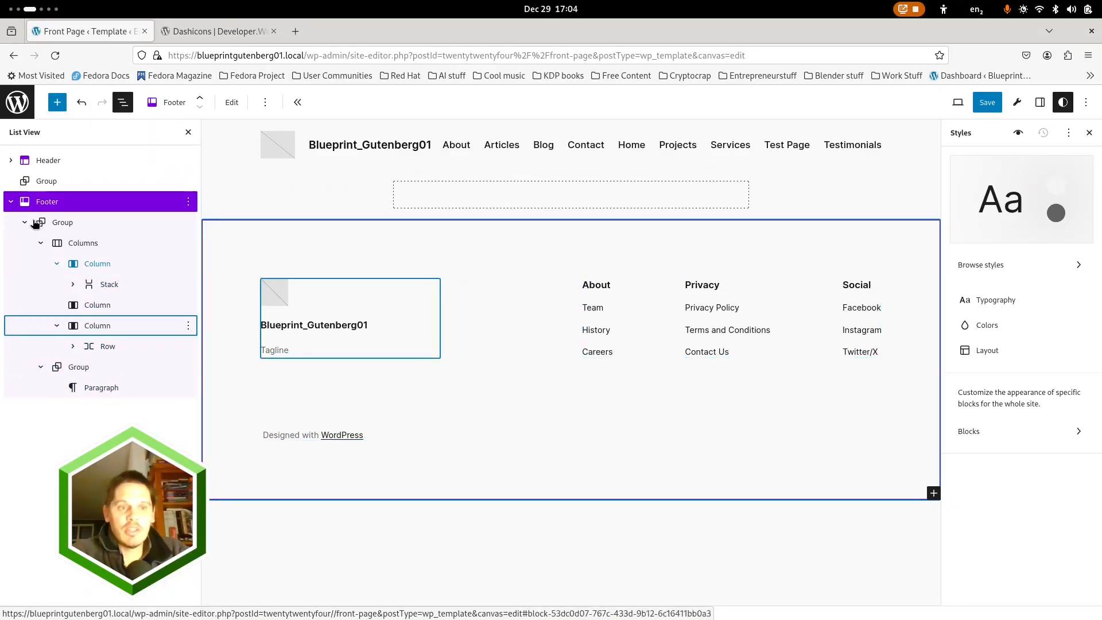
Collapse the Footer's inner Group in the block list and set the Header's inner Group background color to Accent / Four
left_click(24, 224)
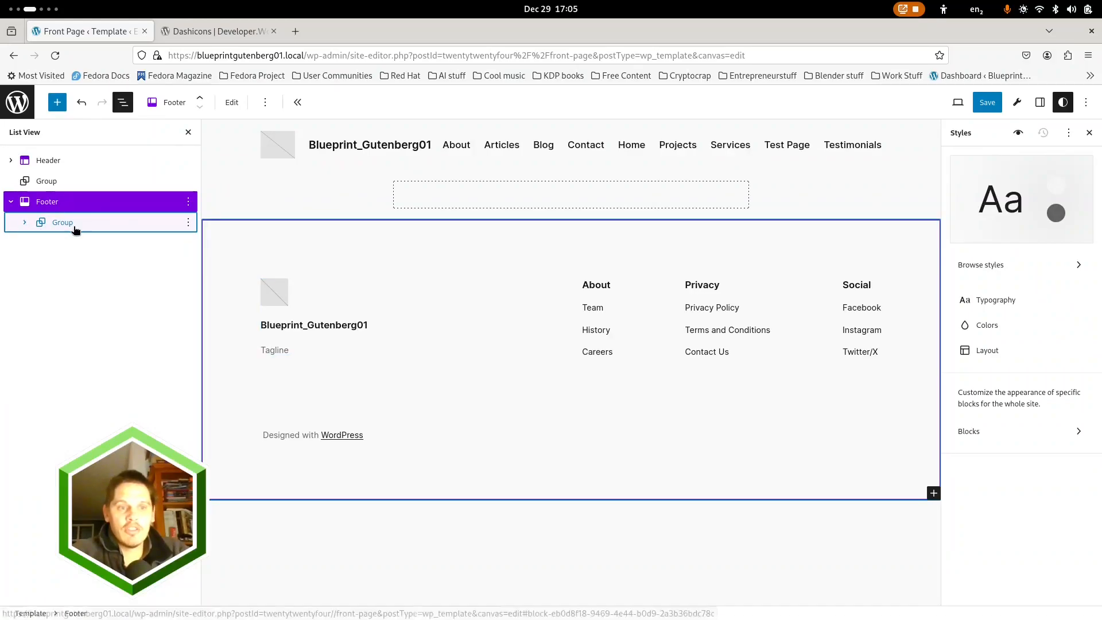
left_click(492, 542)
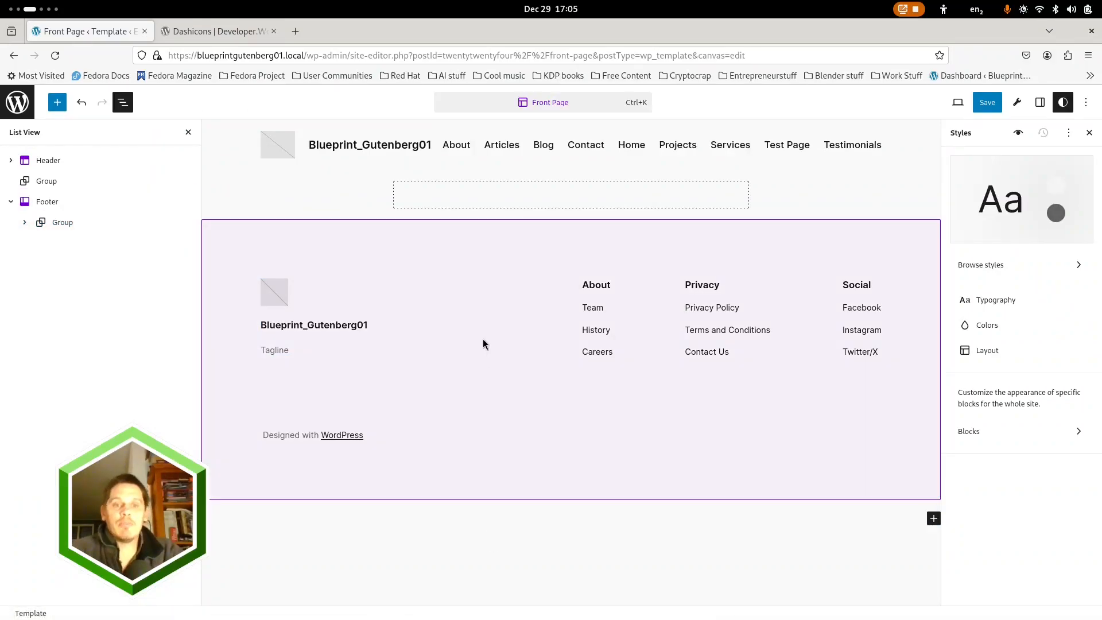
left_click(48, 160)
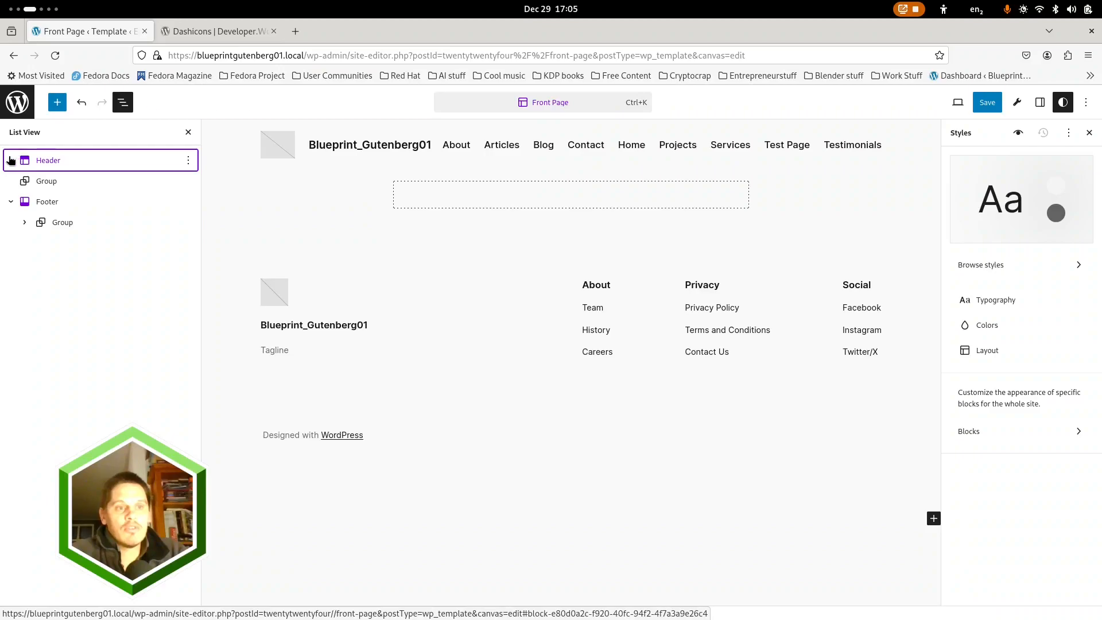
left_click(58, 182)
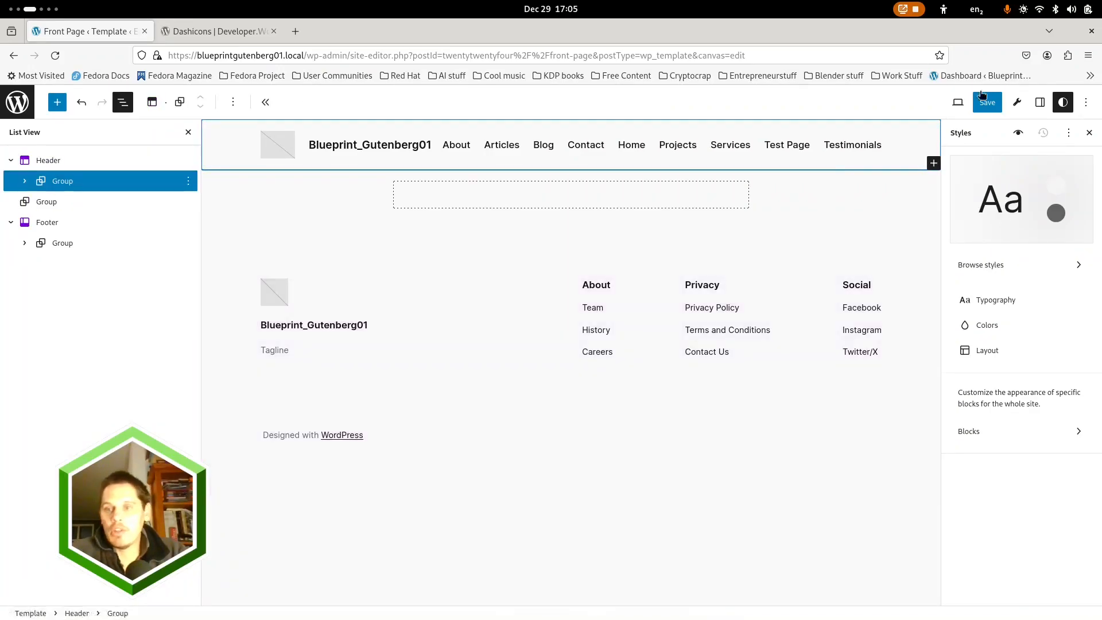
left_click(1040, 102)
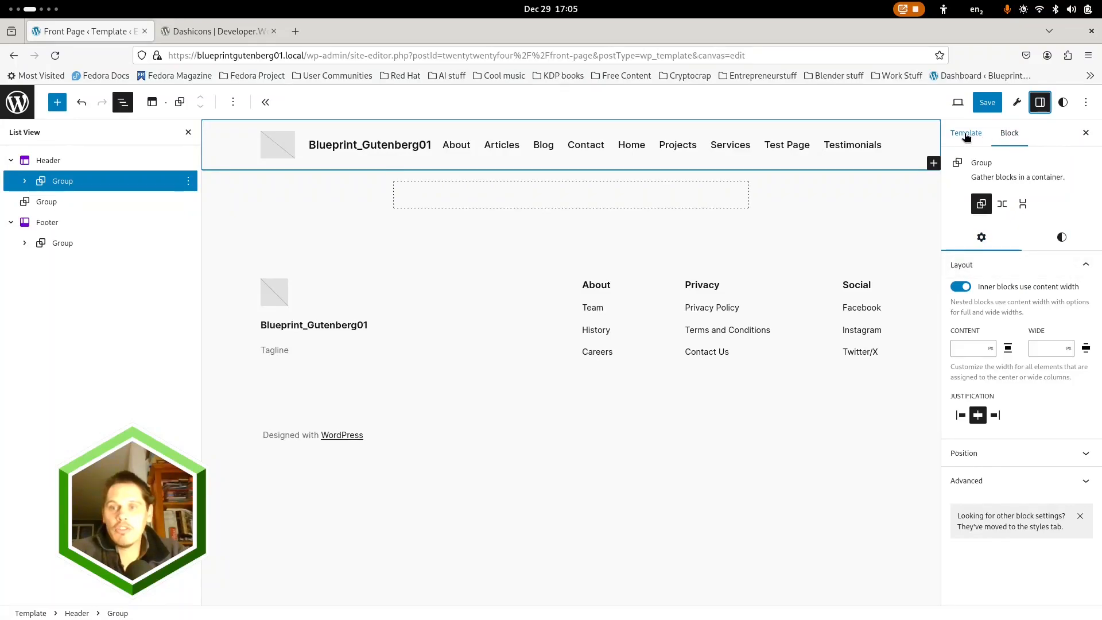
left_click(966, 134)
left_click(1013, 135)
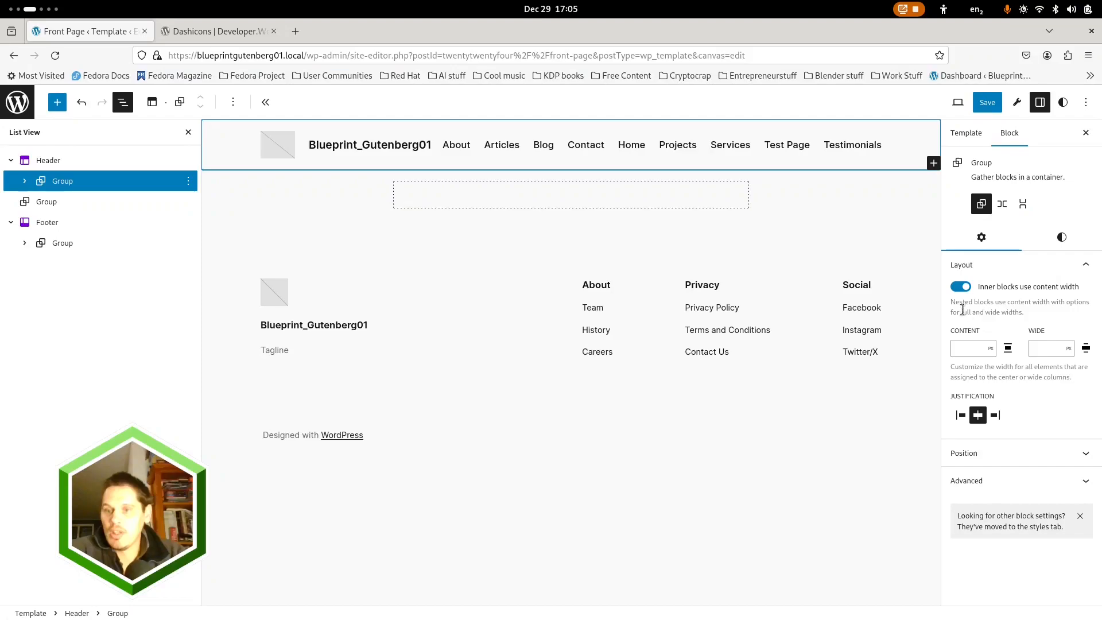
left_click(1063, 238)
left_click(1053, 314)
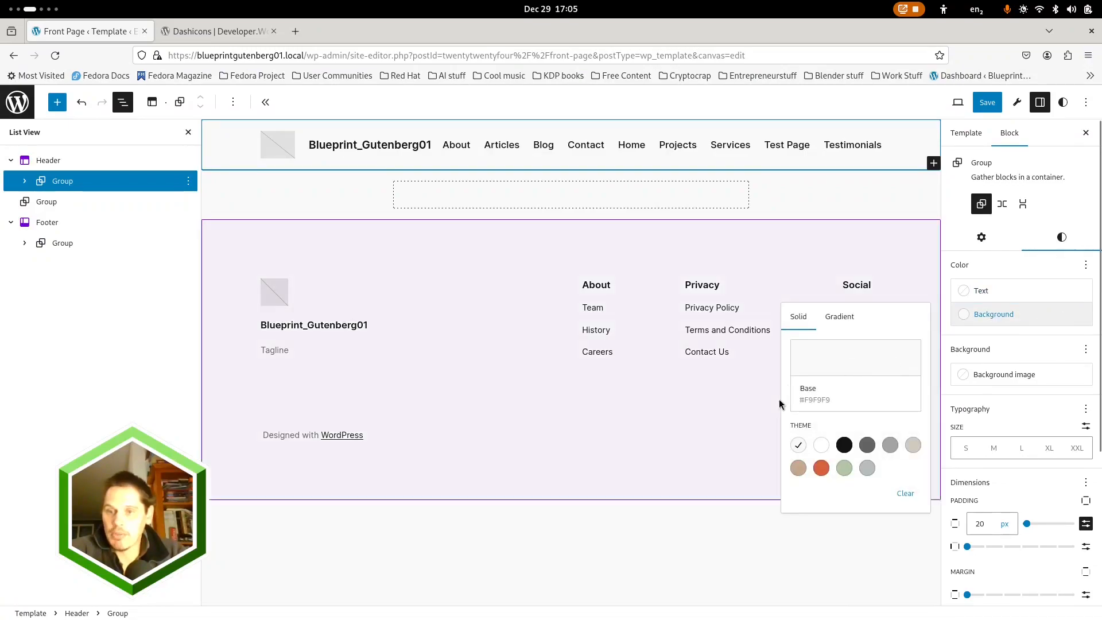
left_click(844, 468)
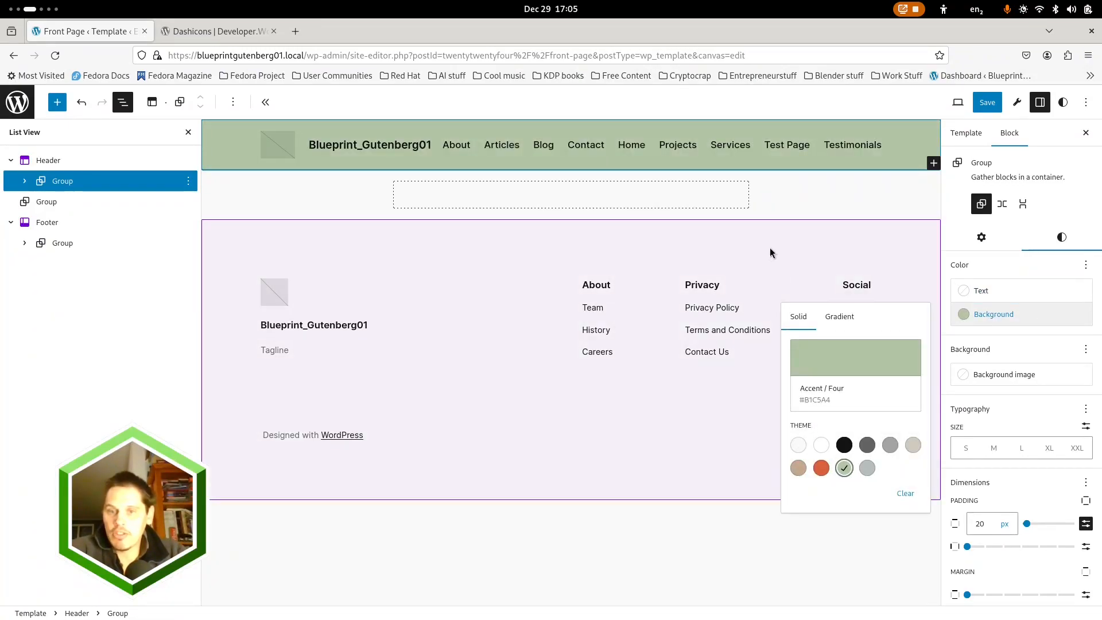
Set the background color of the Group inside the Footer to Accent / Four
left_click(570, 403)
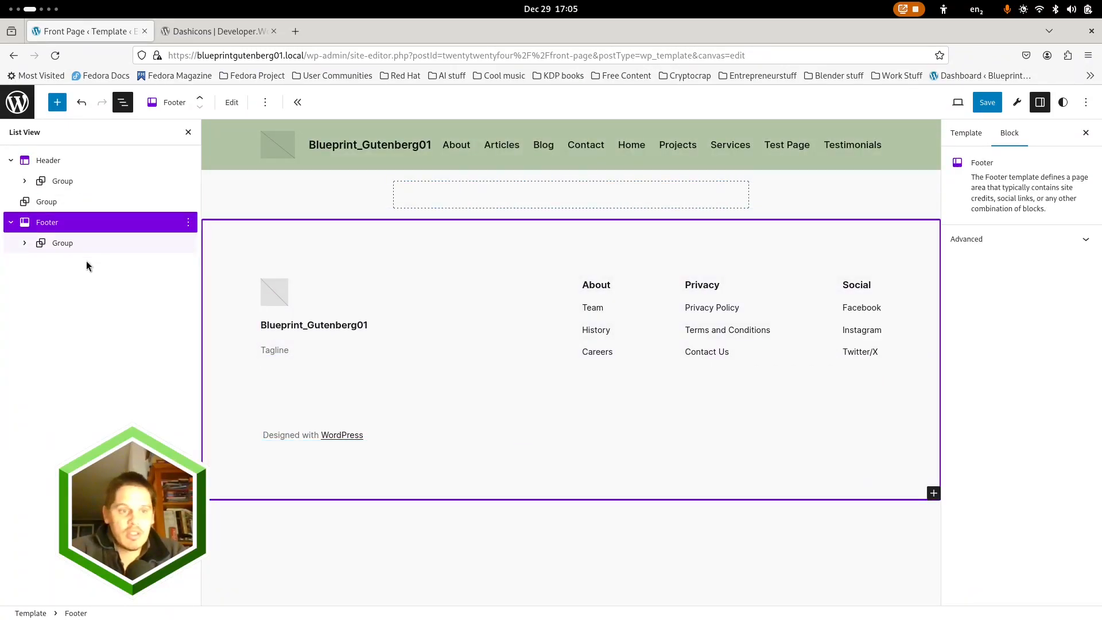
left_click(64, 244)
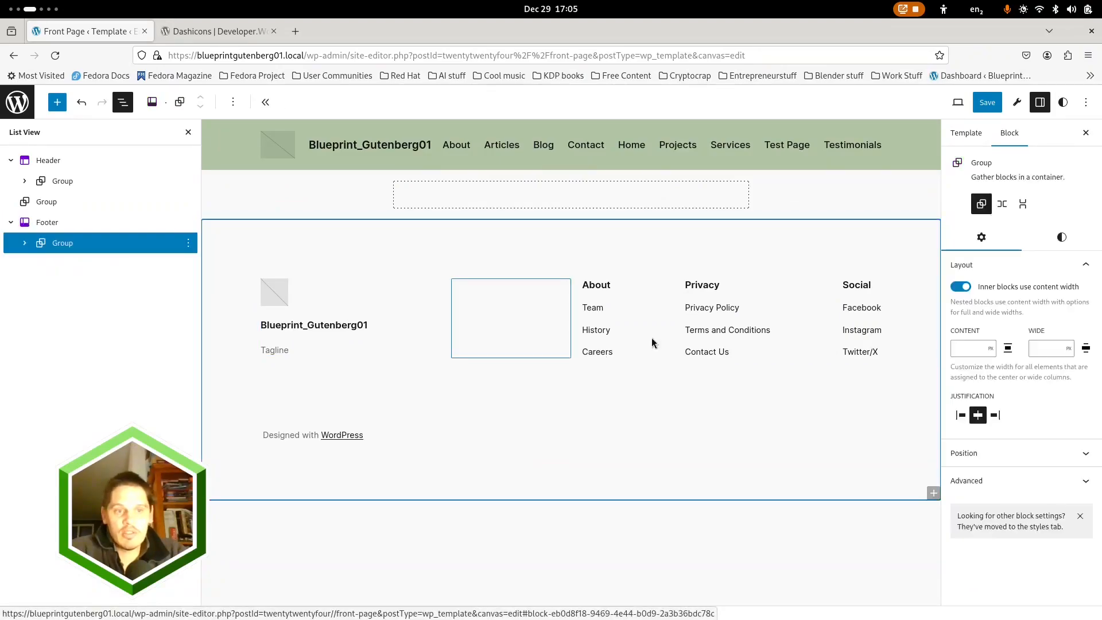
left_click(1059, 239)
left_click(1032, 315)
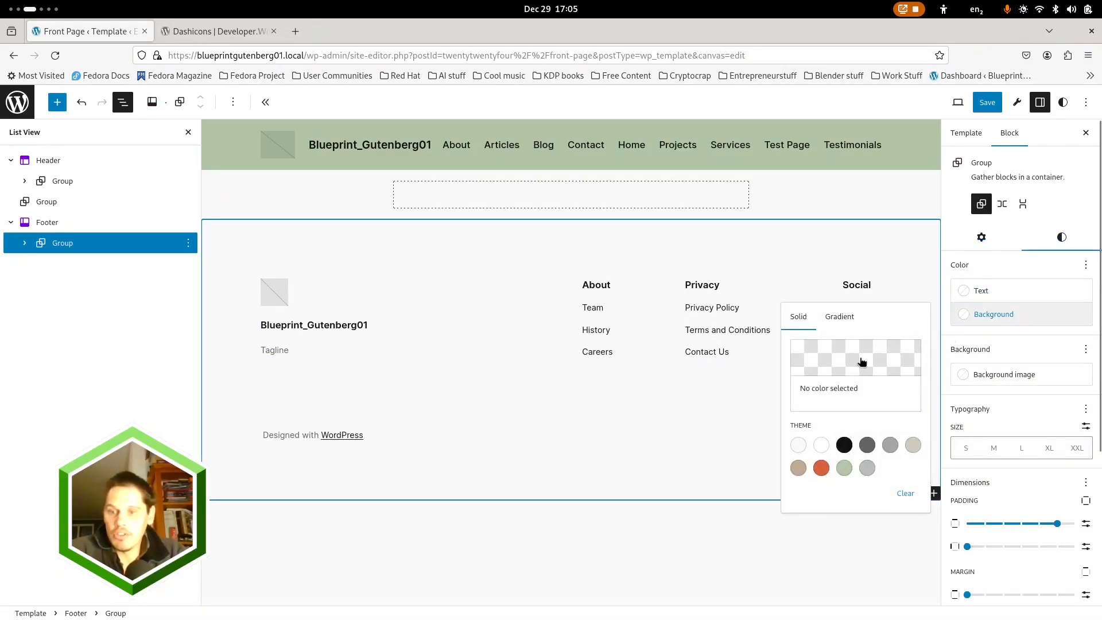
left_click(843, 467)
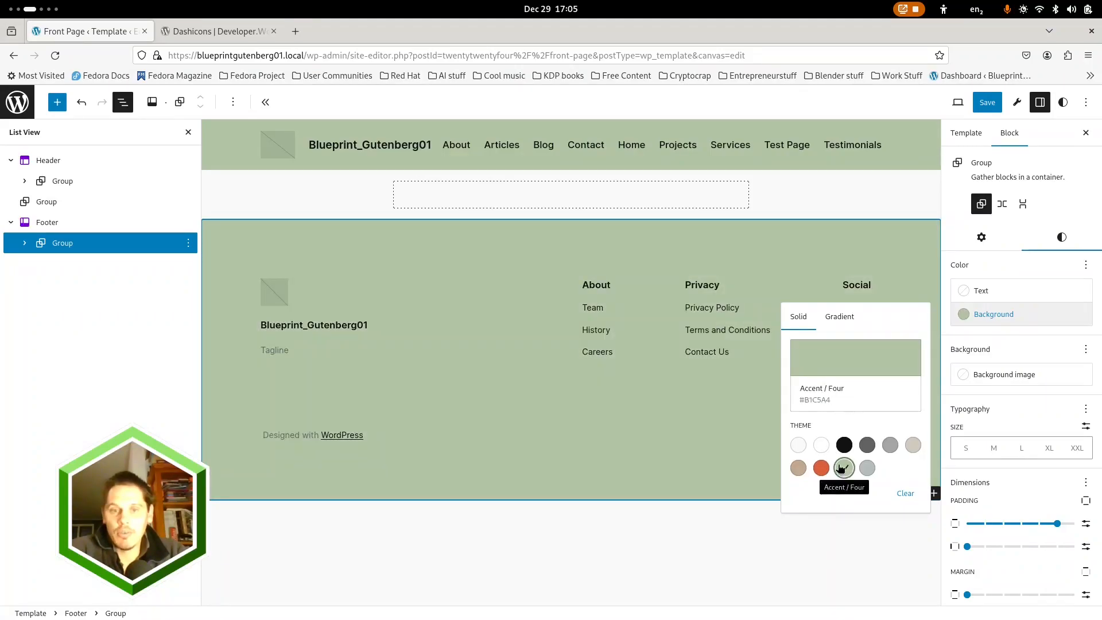
Set the background color of the content Group between Header and Footer to Accent / Five and deselect it
left_click(48, 202)
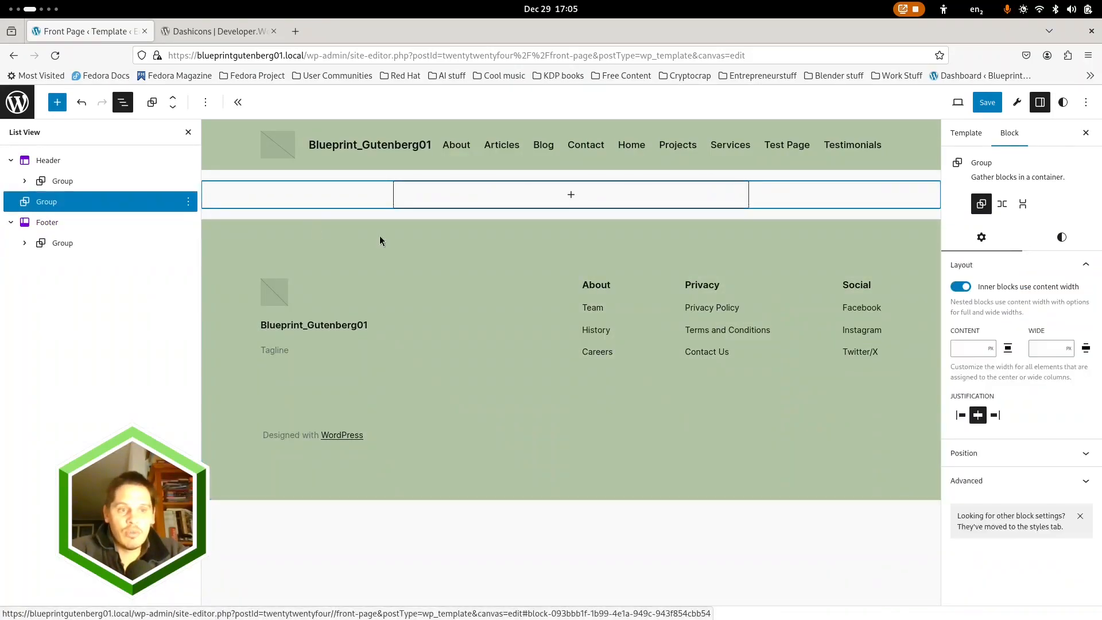
left_click(1062, 238)
left_click(1051, 317)
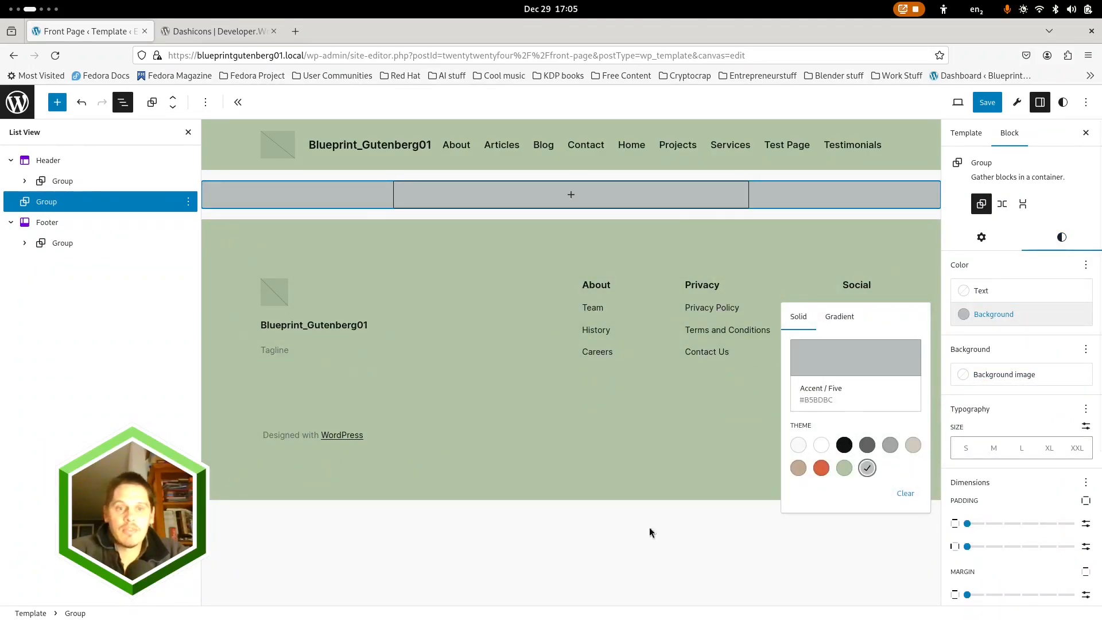
left_click(614, 533)
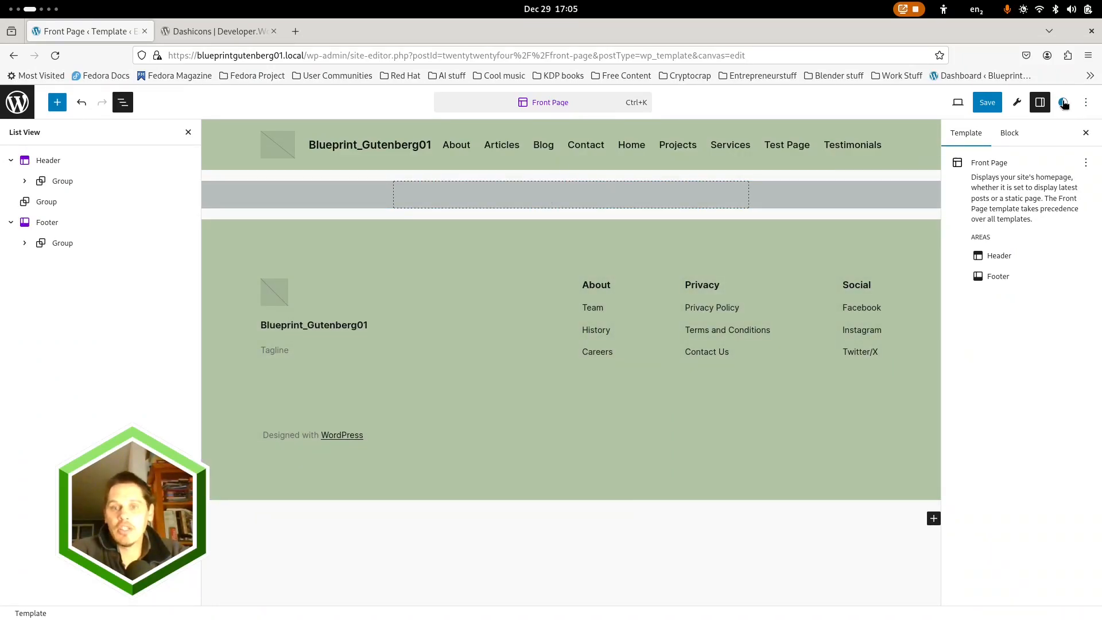
Set the site-wide block spacing to 0 rem in the global layout styles
left_click(1064, 103)
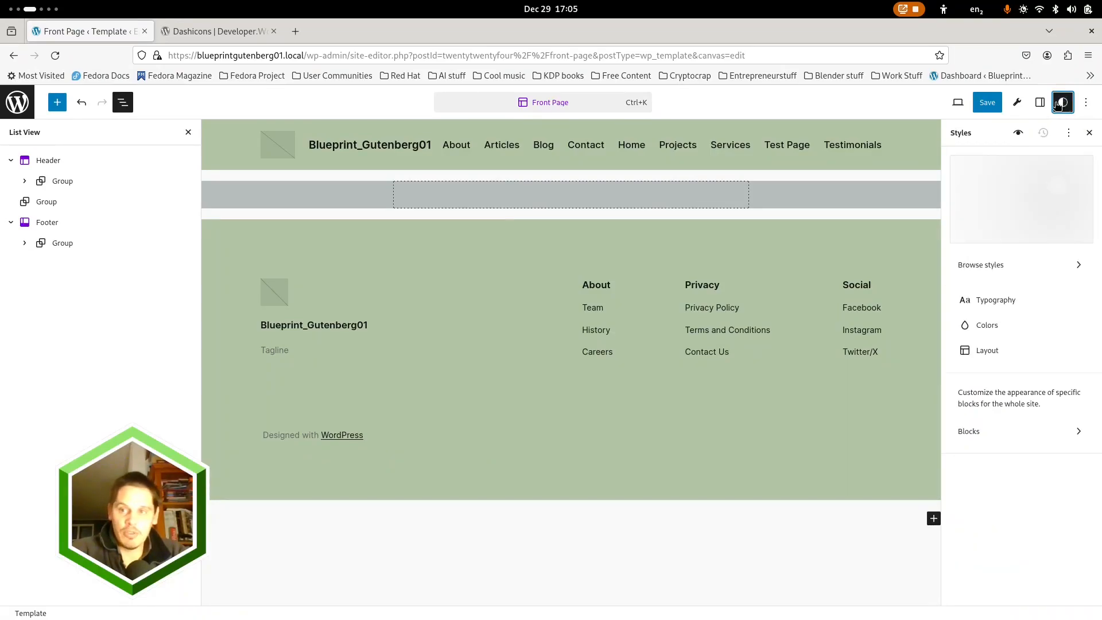
left_click(987, 351)
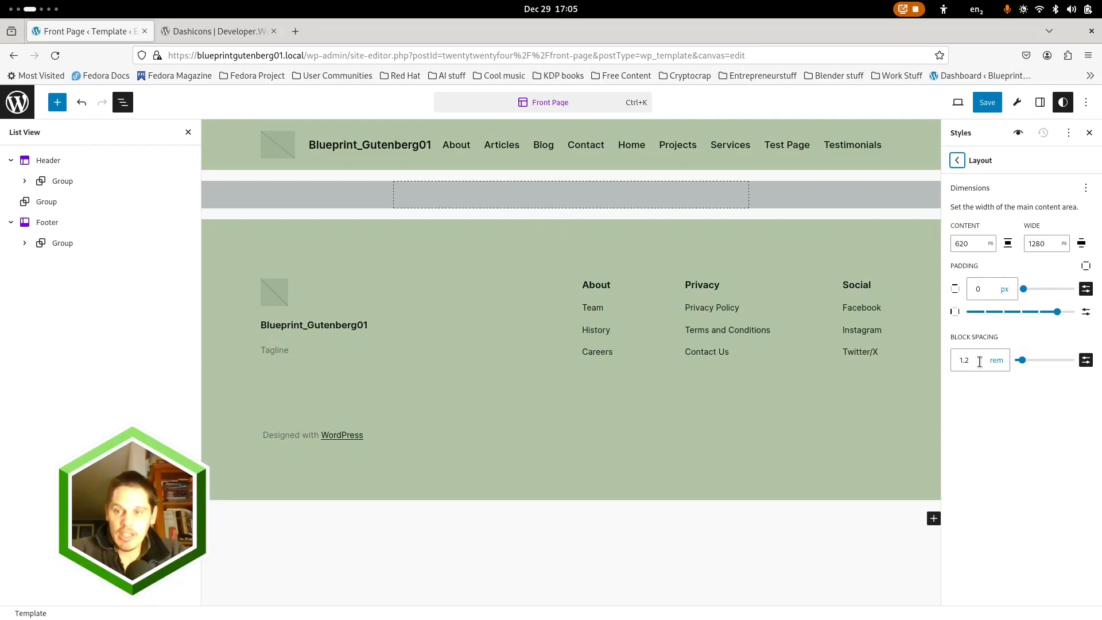
left_click_drag(1023, 363, 1013, 360)
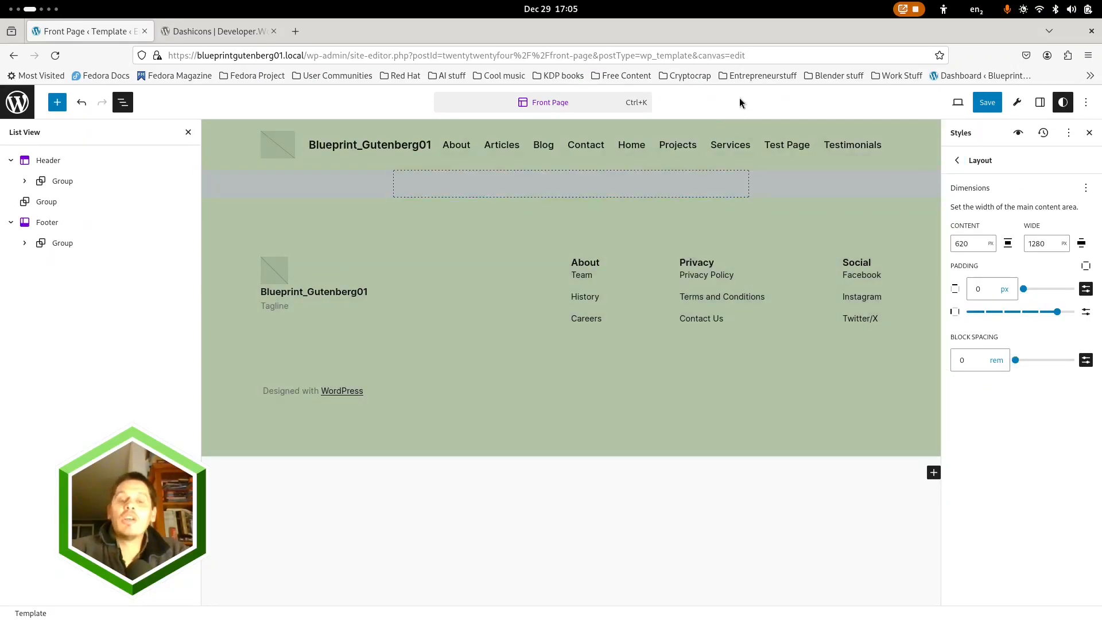
Add the heading "Heading one test" and a paragraph reading "Some random paragraph" inside the content Group
left_click(549, 185)
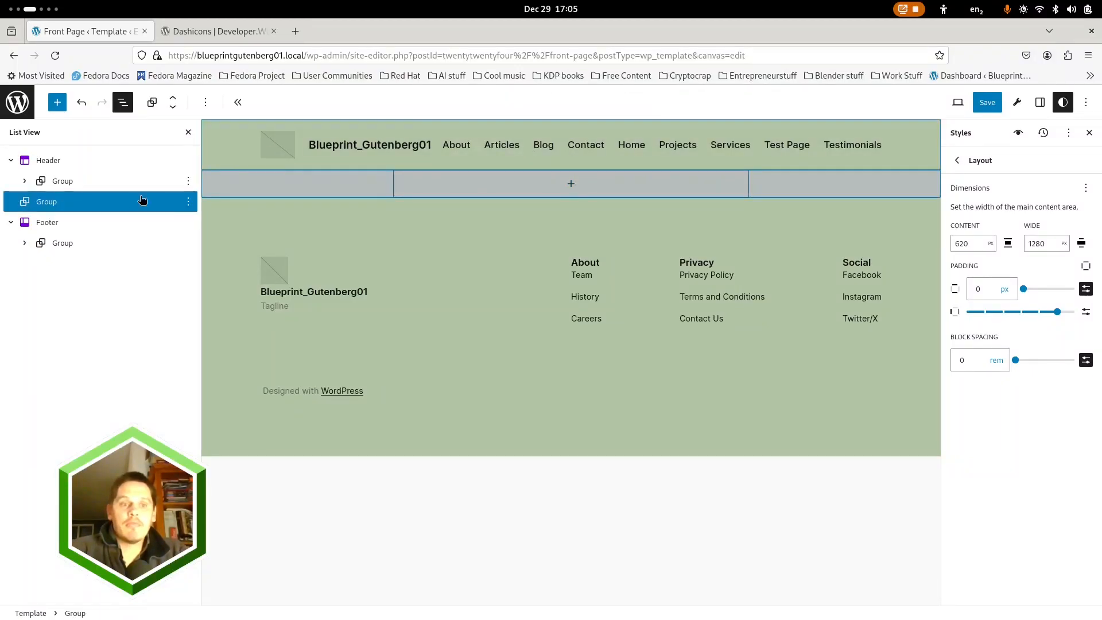
left_click(571, 184)
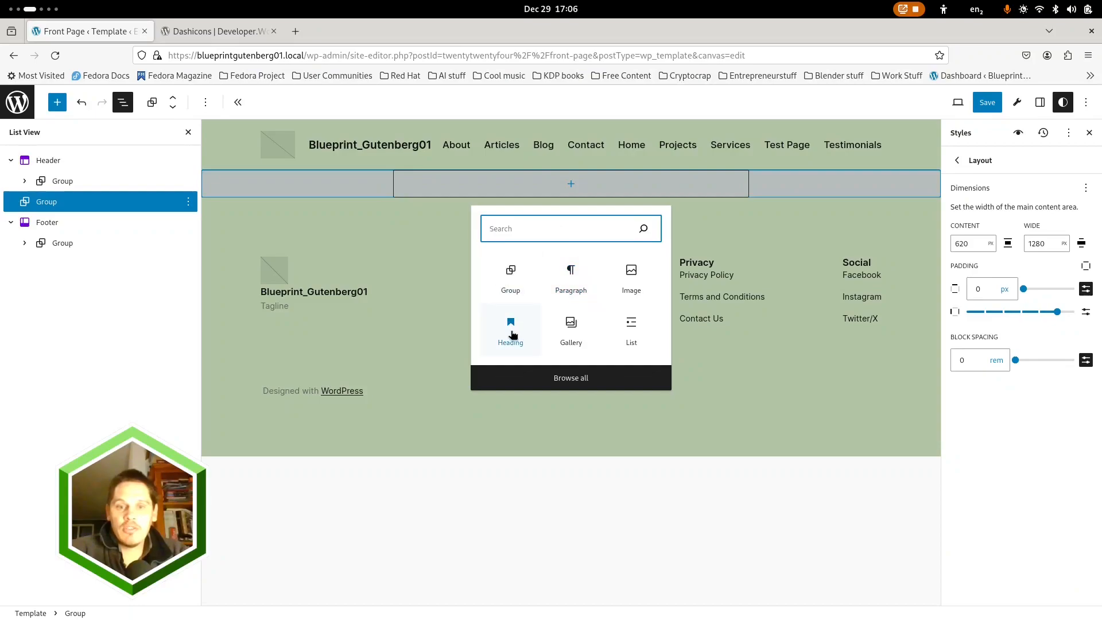
left_click(507, 329)
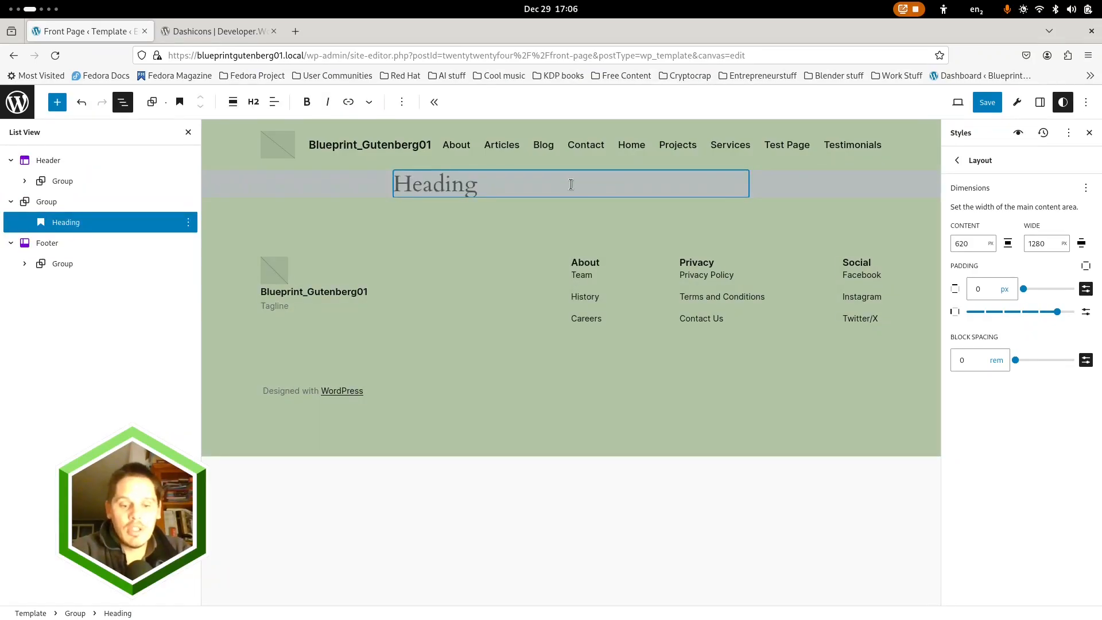
type("Heading")
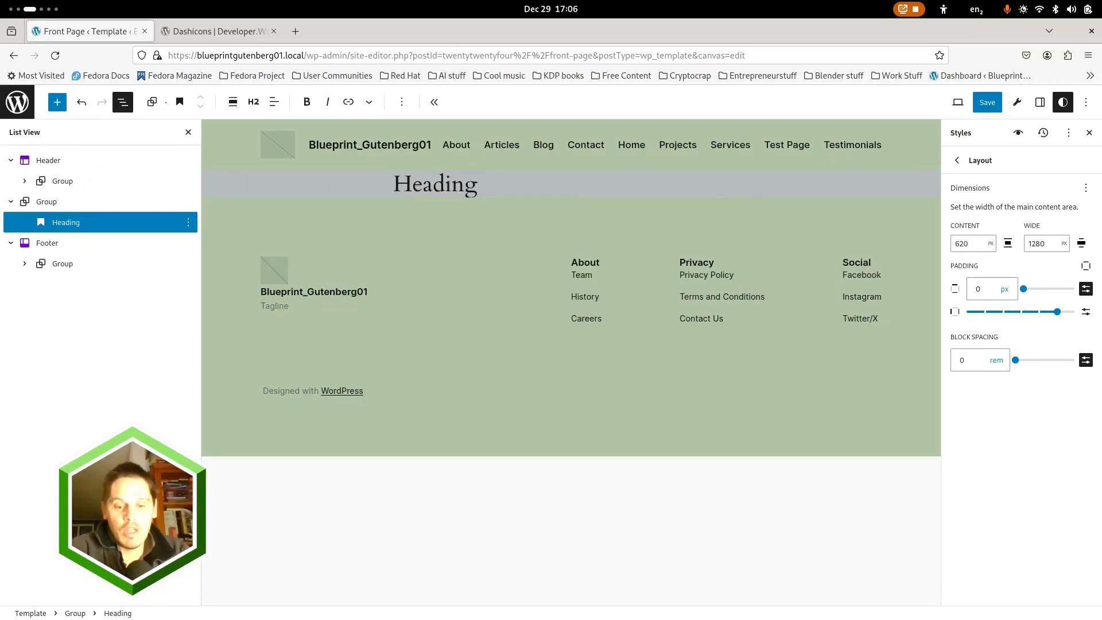
type(" one test")
key("Return")
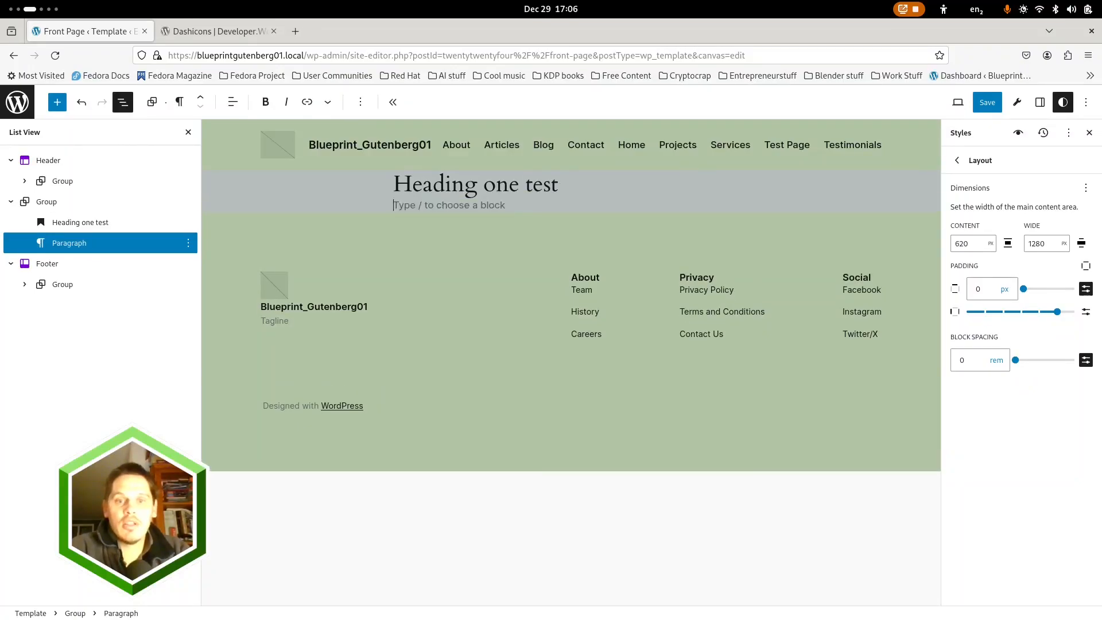
type("Some random paragraph")
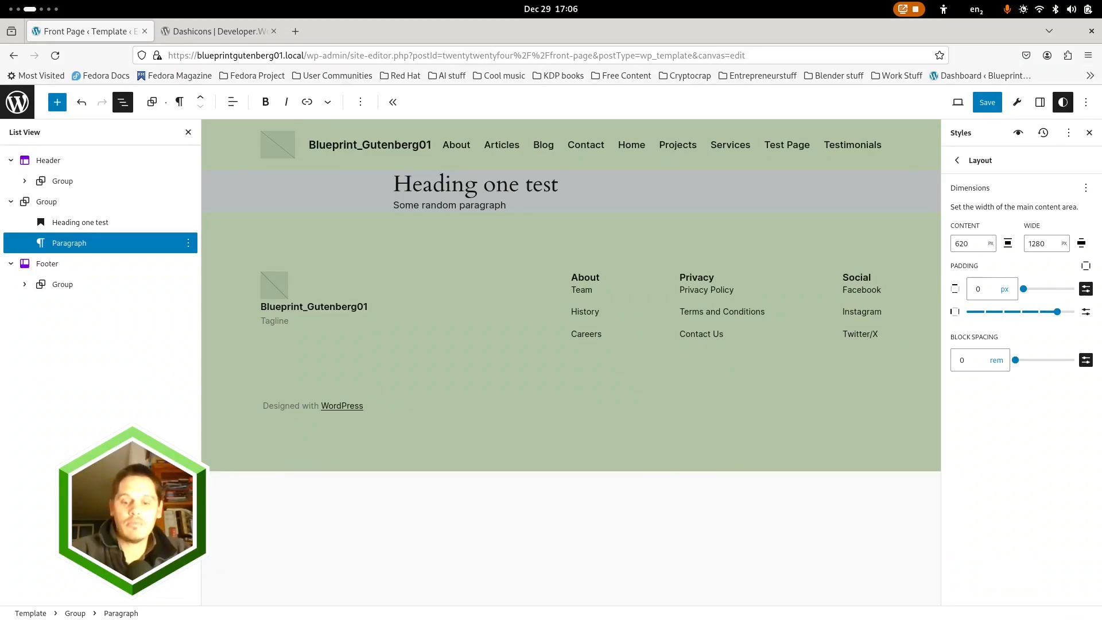
Insert a nested Group block below the paragraph using the single-container layout
key("Return")
type("/image")
key("Return")
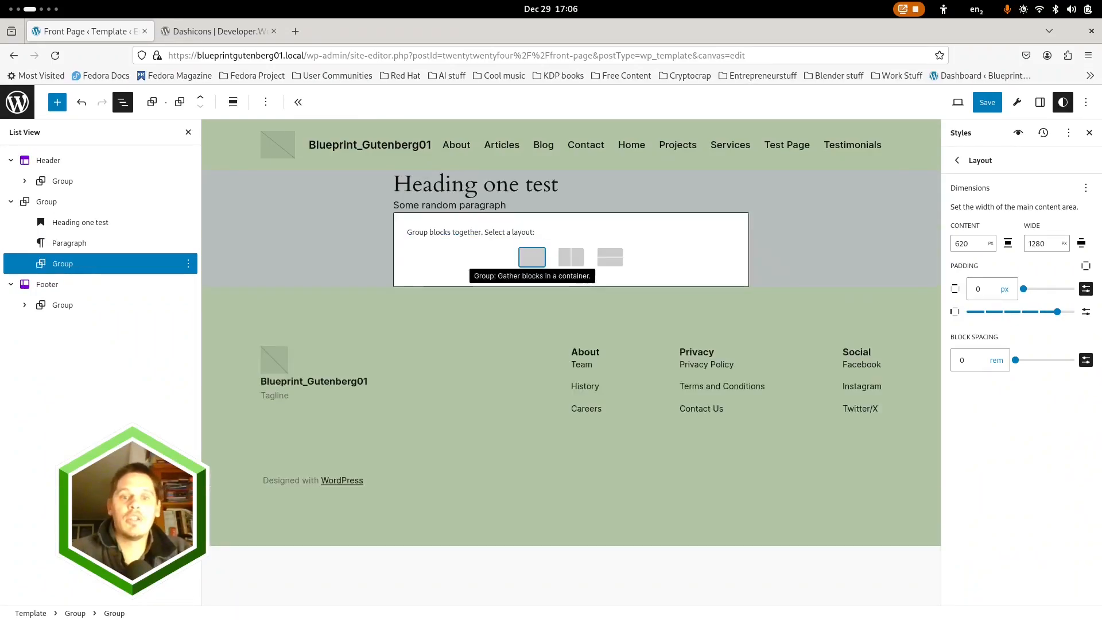
left_click(535, 267)
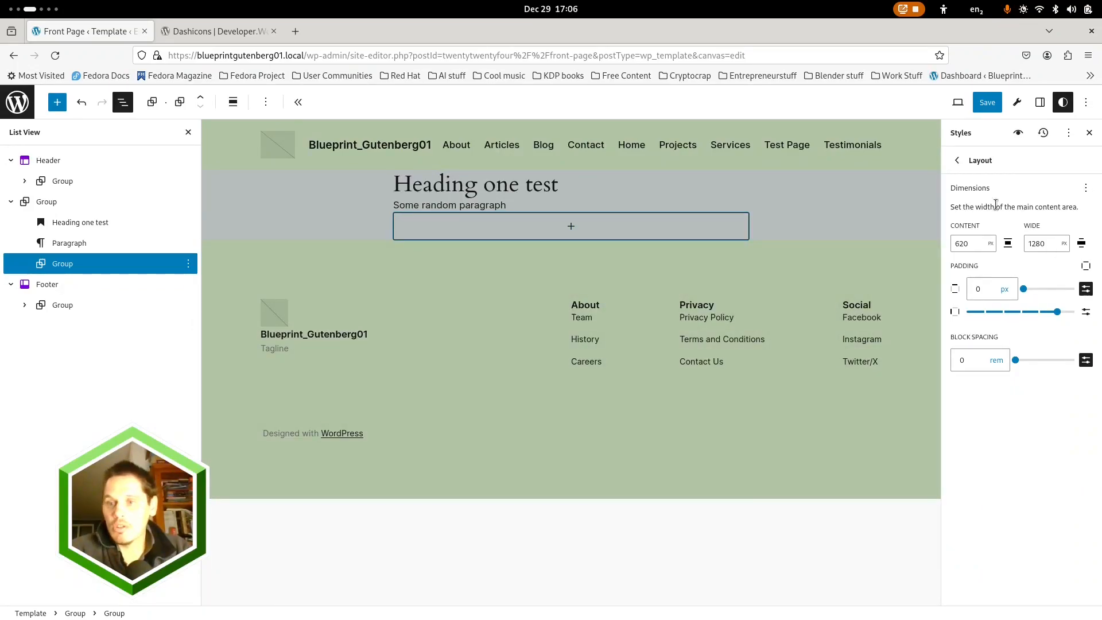
Set the nested Group's background color to Accent / Three and deselect the block
left_click(1039, 103)
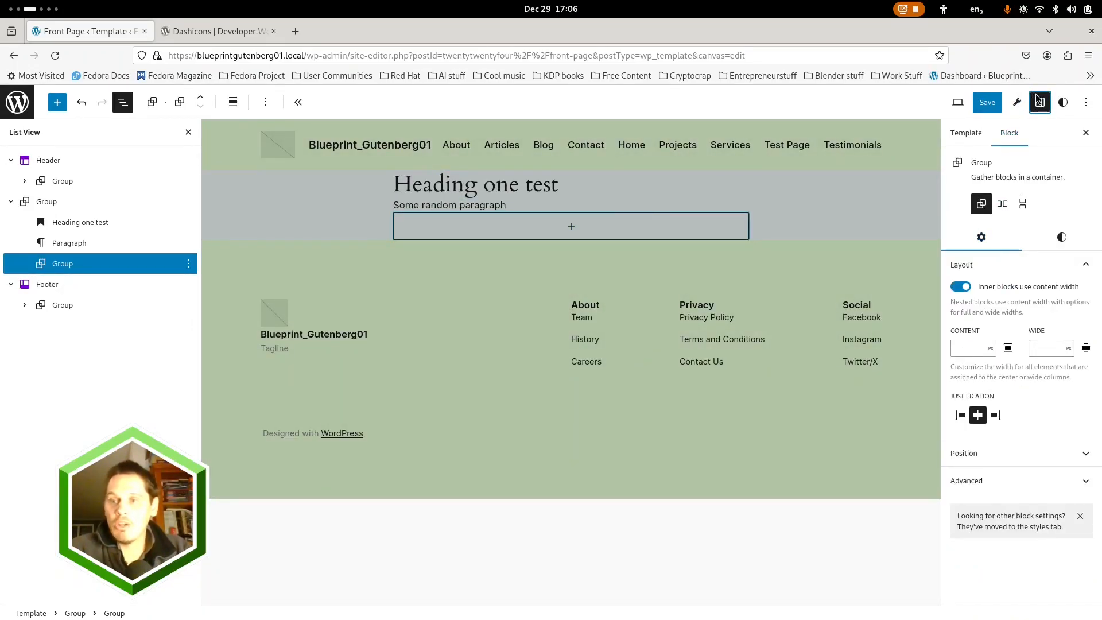
left_click(1061, 237)
left_click(1026, 317)
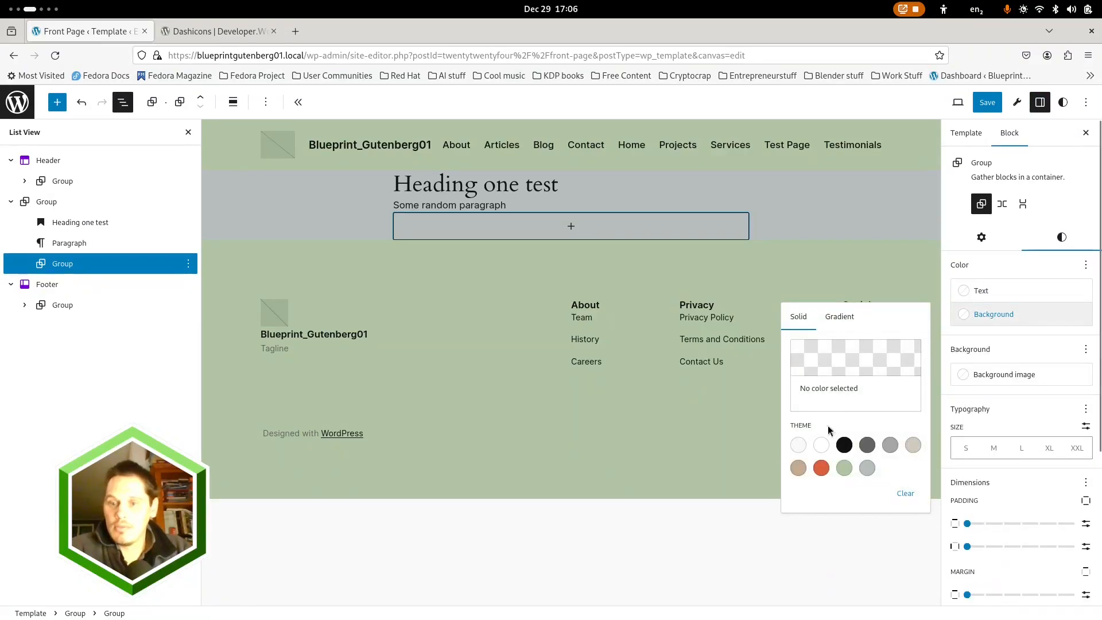
left_click(821, 467)
left_click(569, 555)
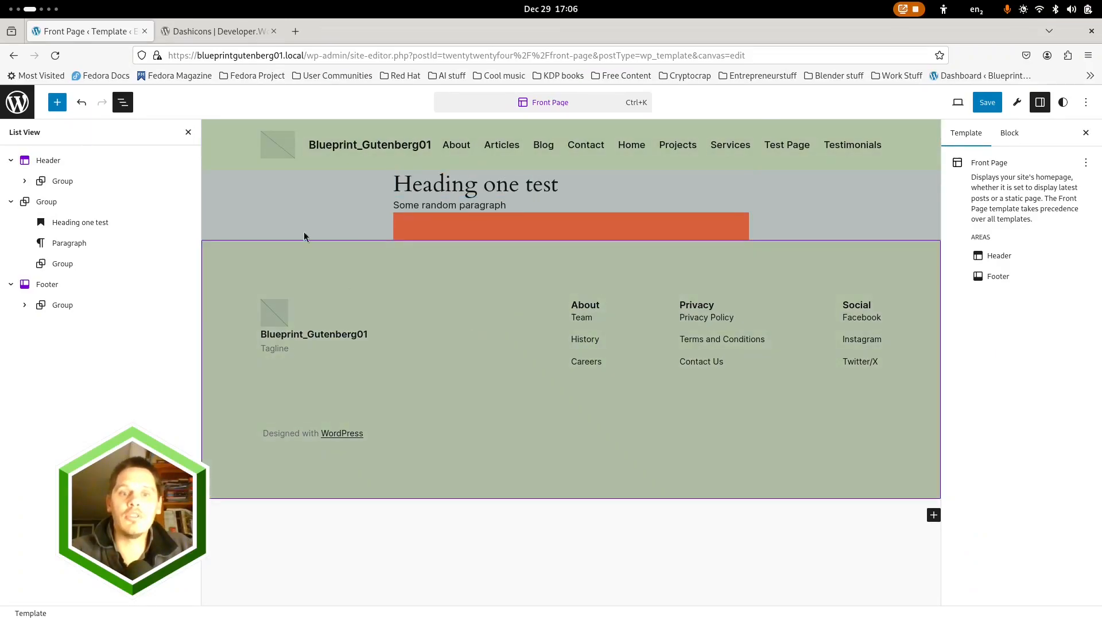
Open the media selection for the Site Logo placeholder in the Header
left_click(281, 158)
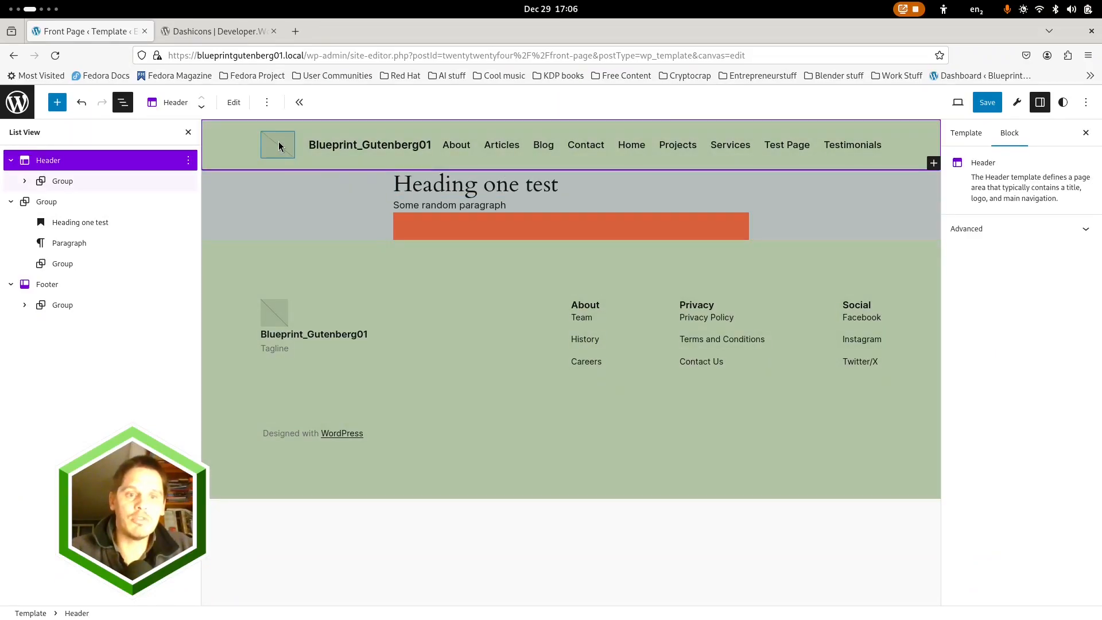
left_click(279, 147)
left_click(276, 147)
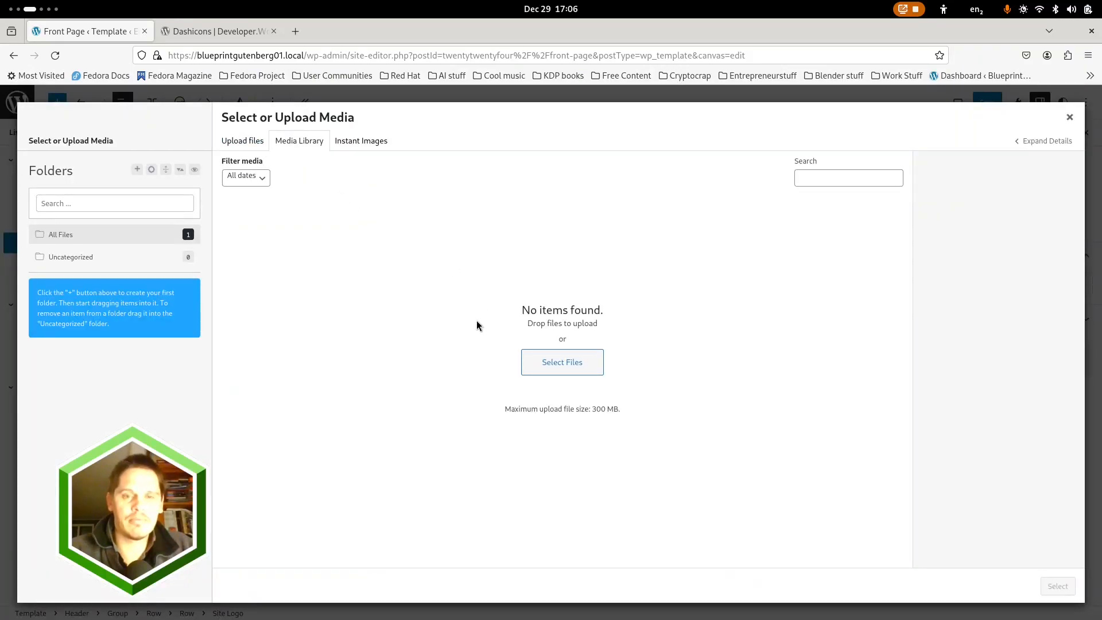
key("super")
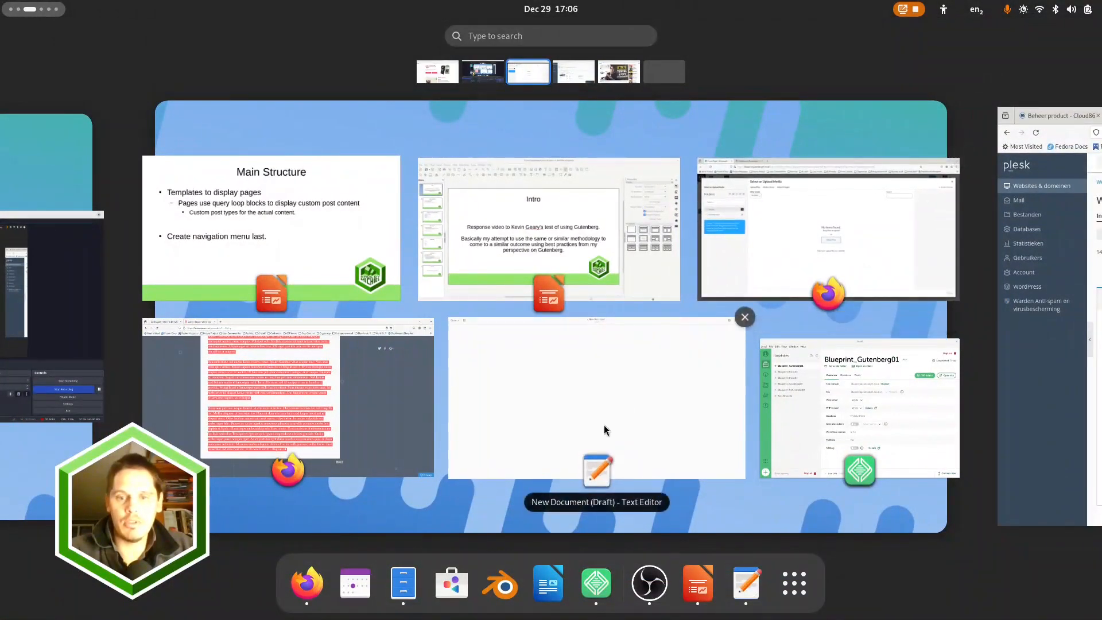
right_click(407, 590)
left_click(791, 240)
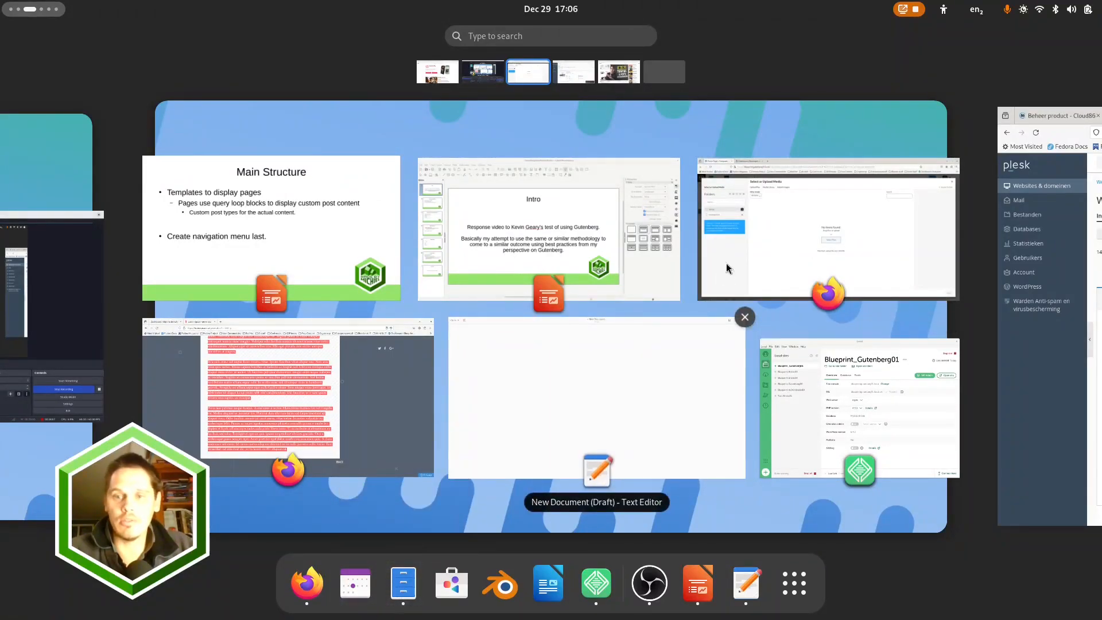
left_click(781, 225)
Upload MadeBymichiel-greenSVG-optimized.svg from the MadeByMichiel folder to the media library
left_click(545, 362)
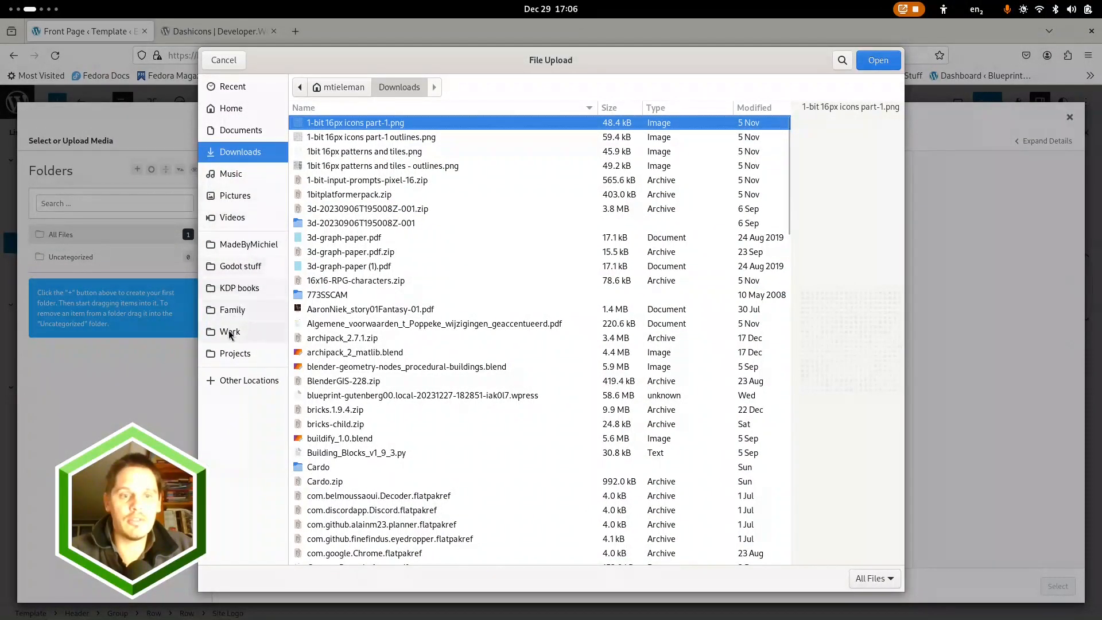
left_click(247, 244)
scroll(396, 424, "down", 10)
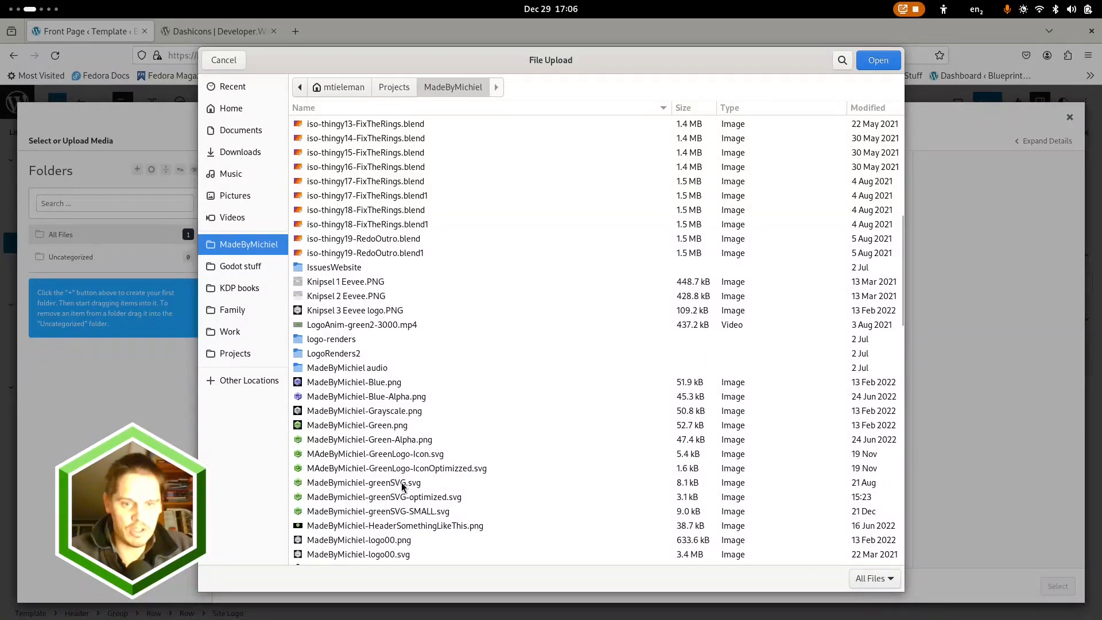
left_click(403, 484)
left_click(419, 499)
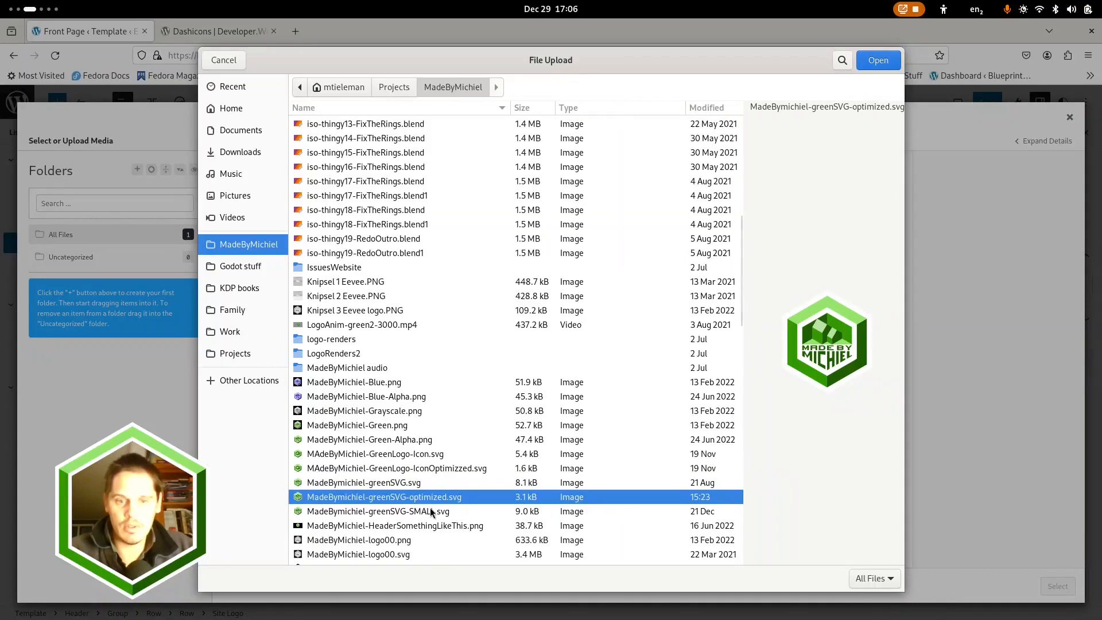
left_click(870, 63)
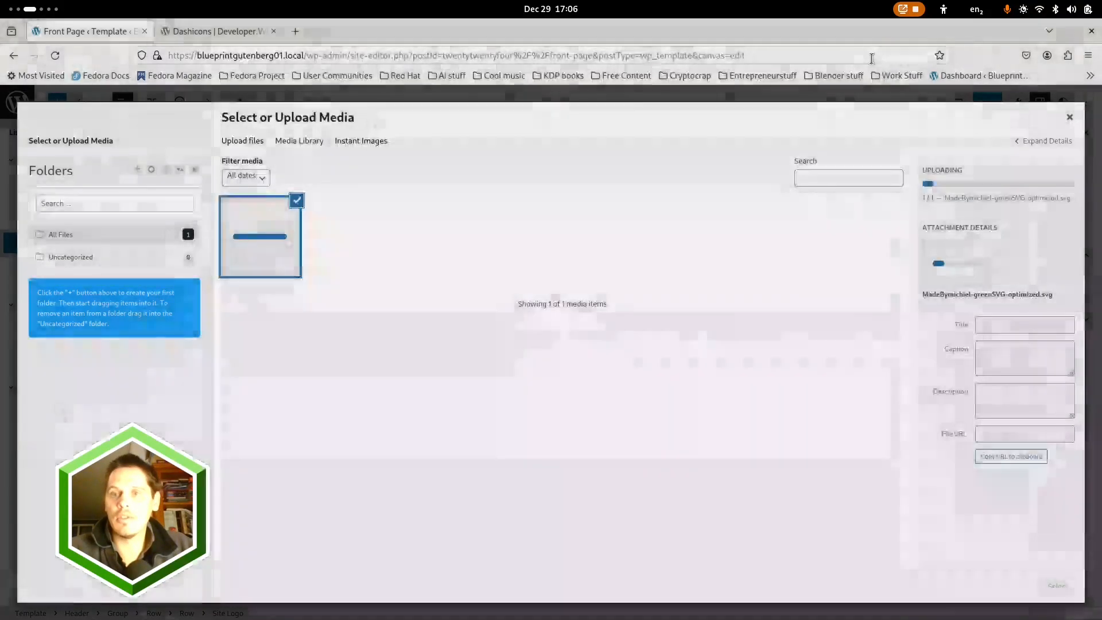
Give the uploaded image the alt text "MadeByMichiel-GreenLogo SVG" and use it as the site logo
left_click(993, 332)
type("MadeByMichiel-Green")
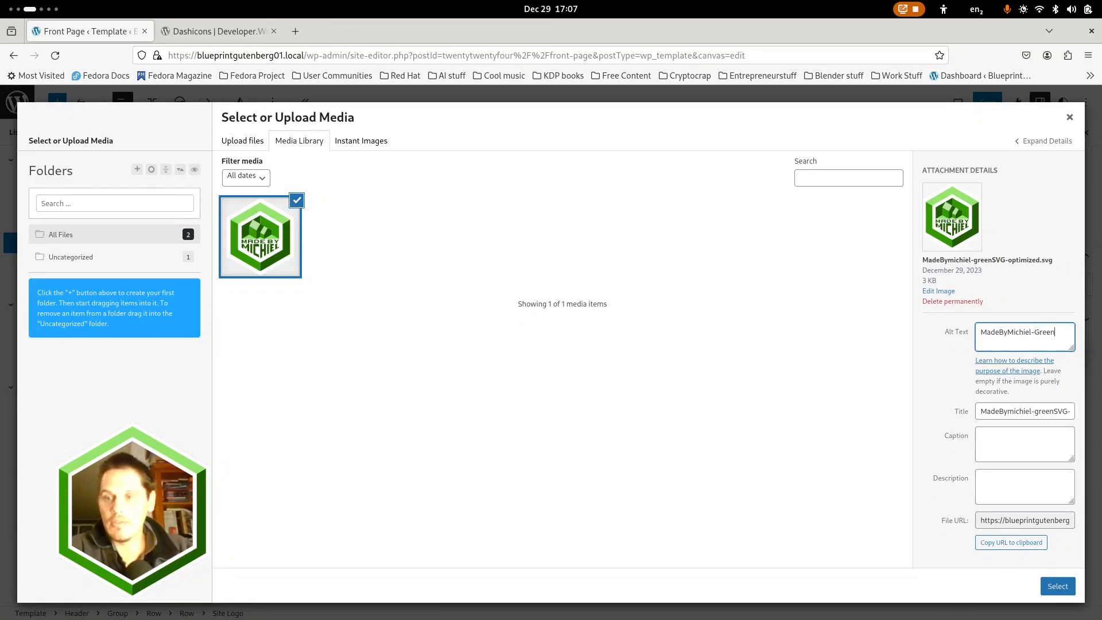
type("Logo")
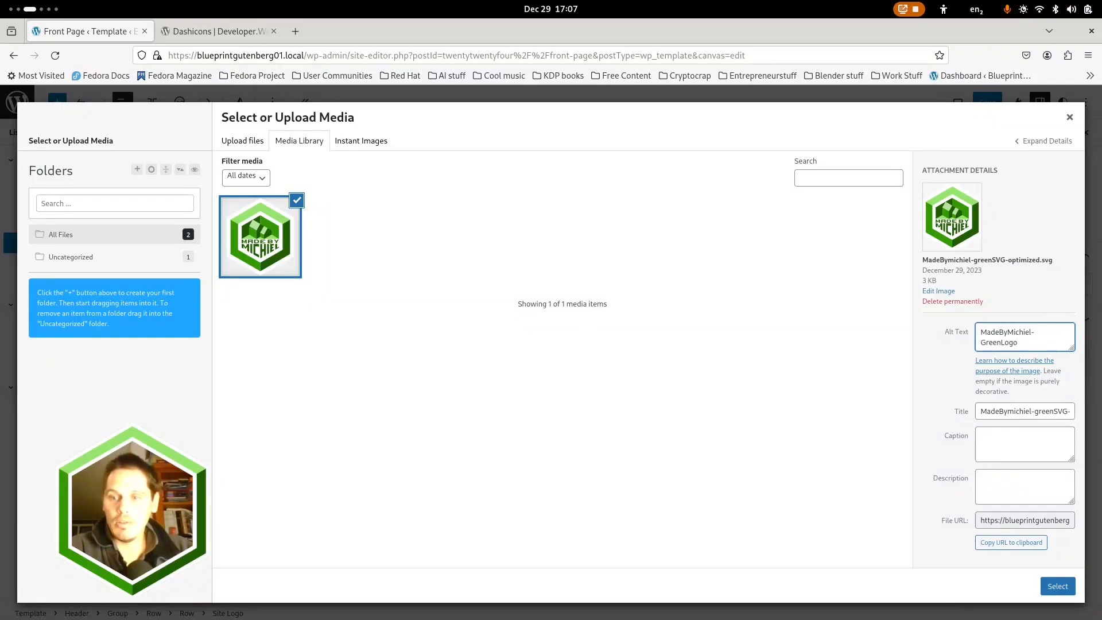
type(" SVG")
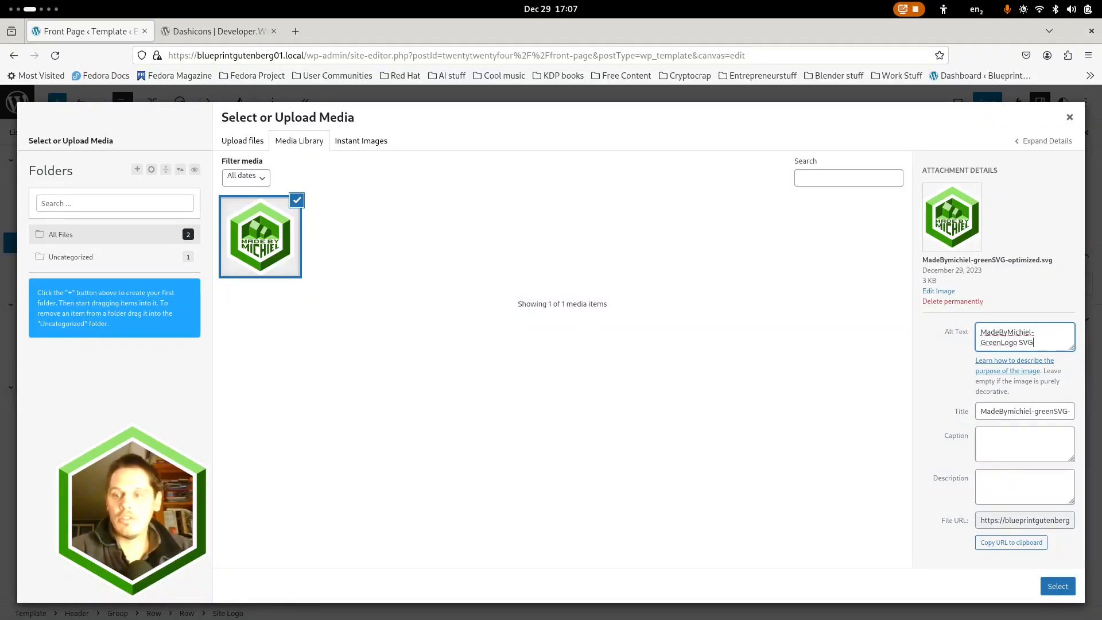
left_click(1058, 586)
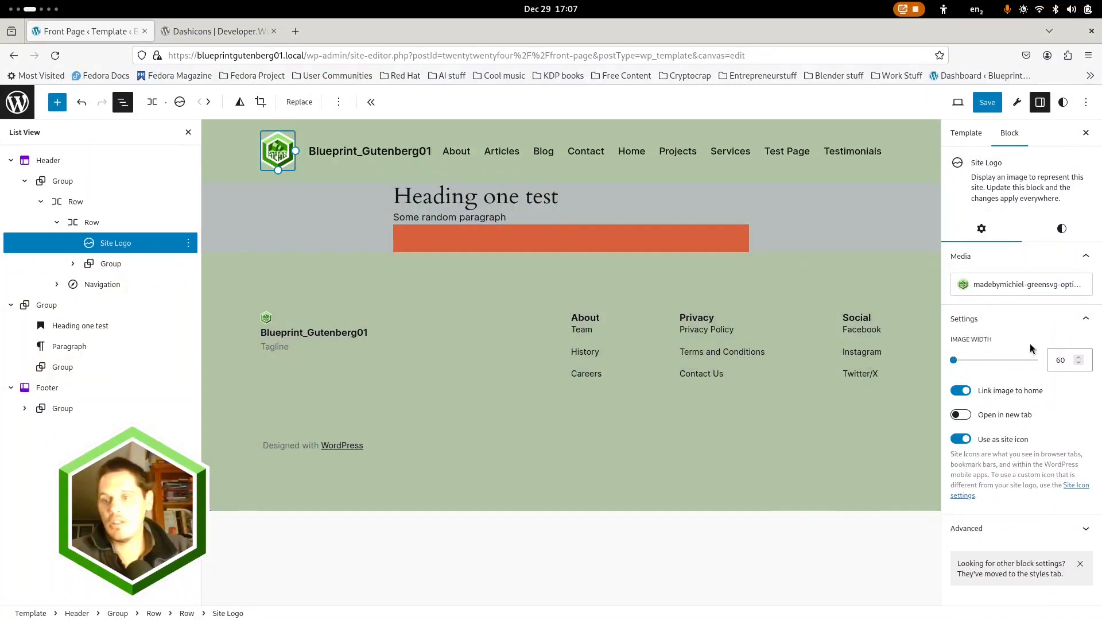
Set the header Site Logo's image width to 150 and delete the neighbouring Group that holds the Site Title
left_click(1053, 360)
type("150")
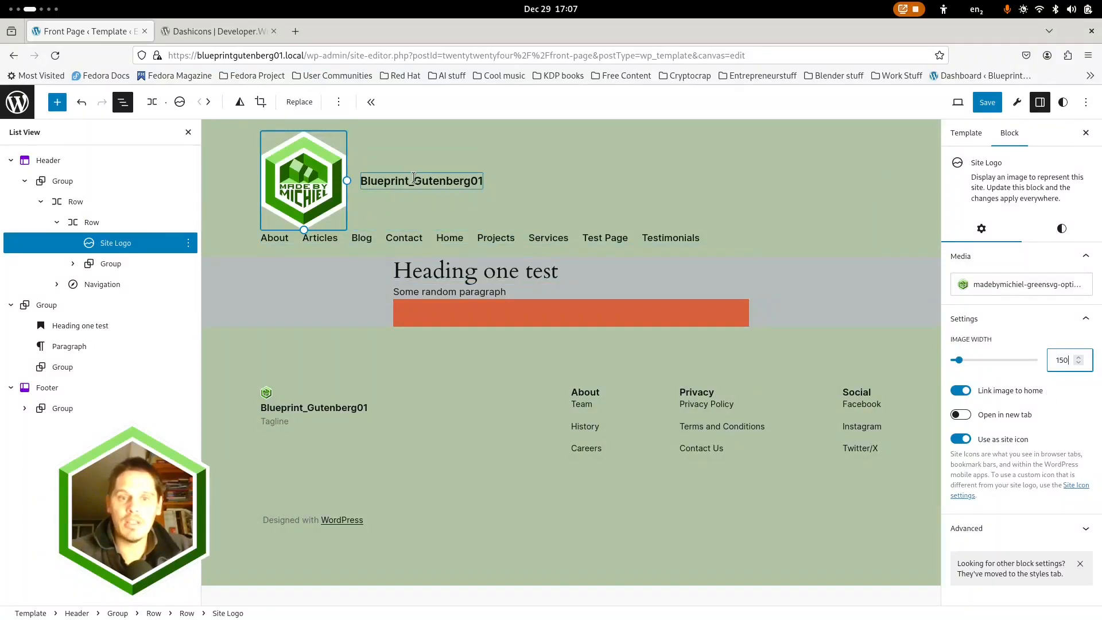
left_click(414, 177)
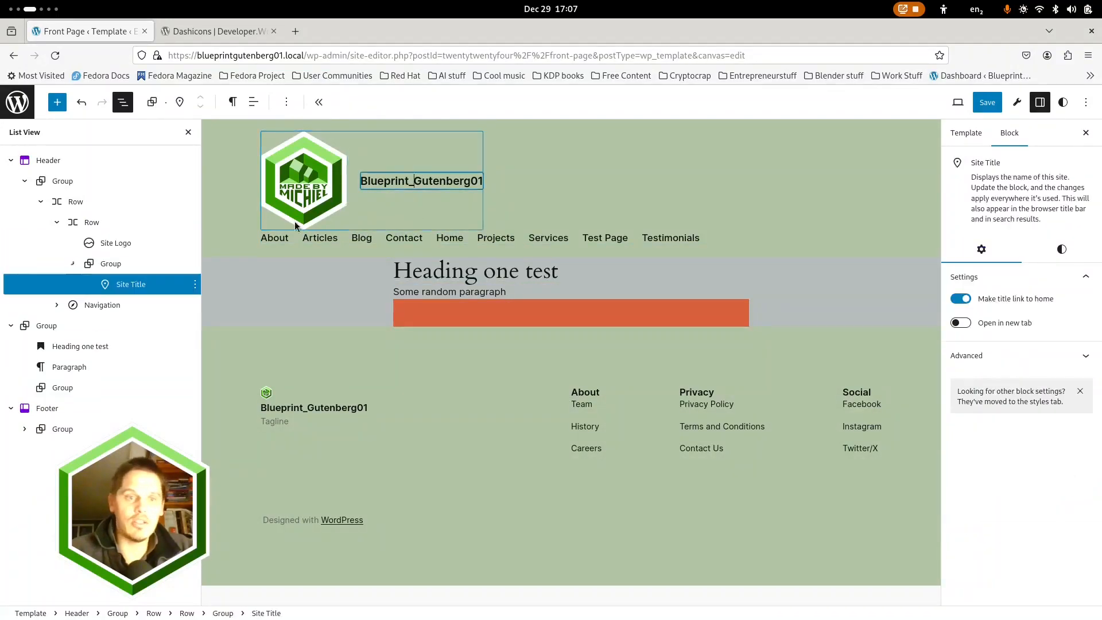
left_click(117, 265)
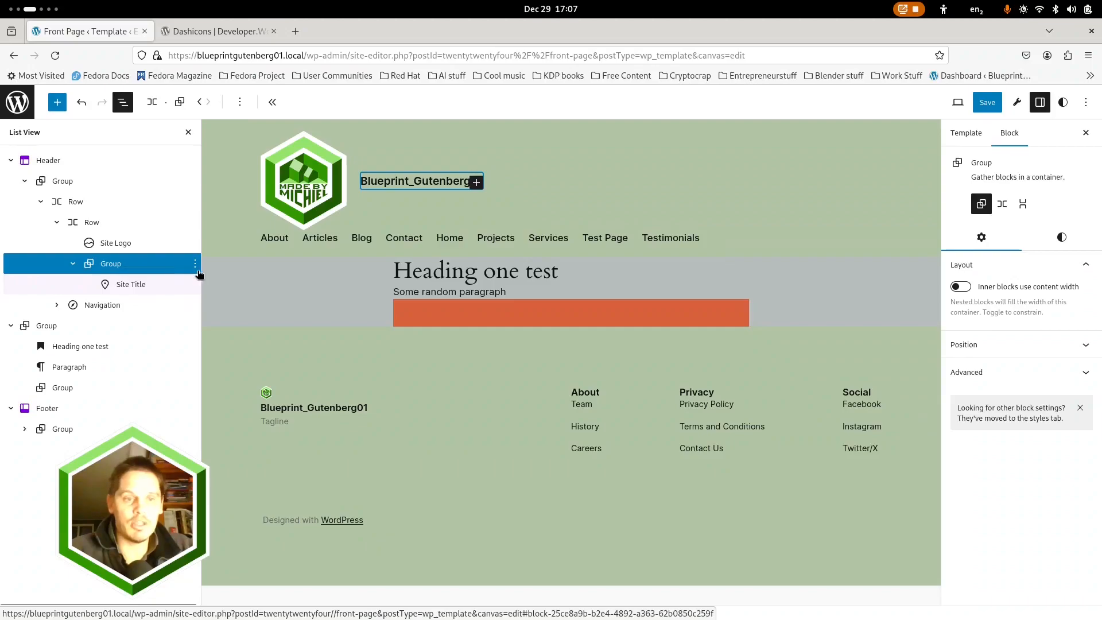
left_click(195, 263)
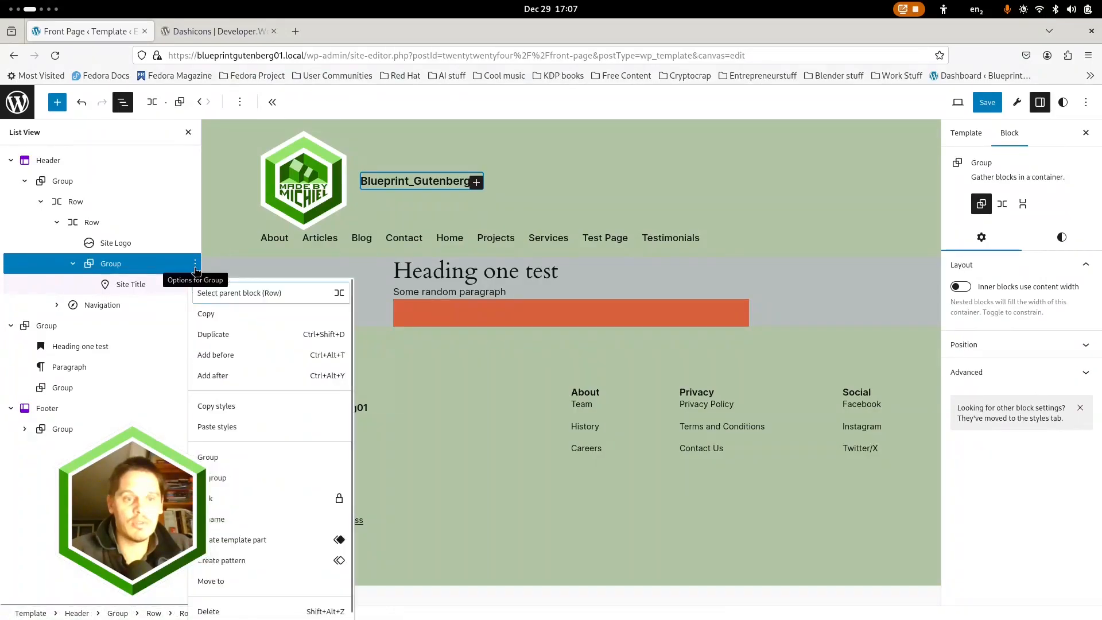
left_click(221, 608)
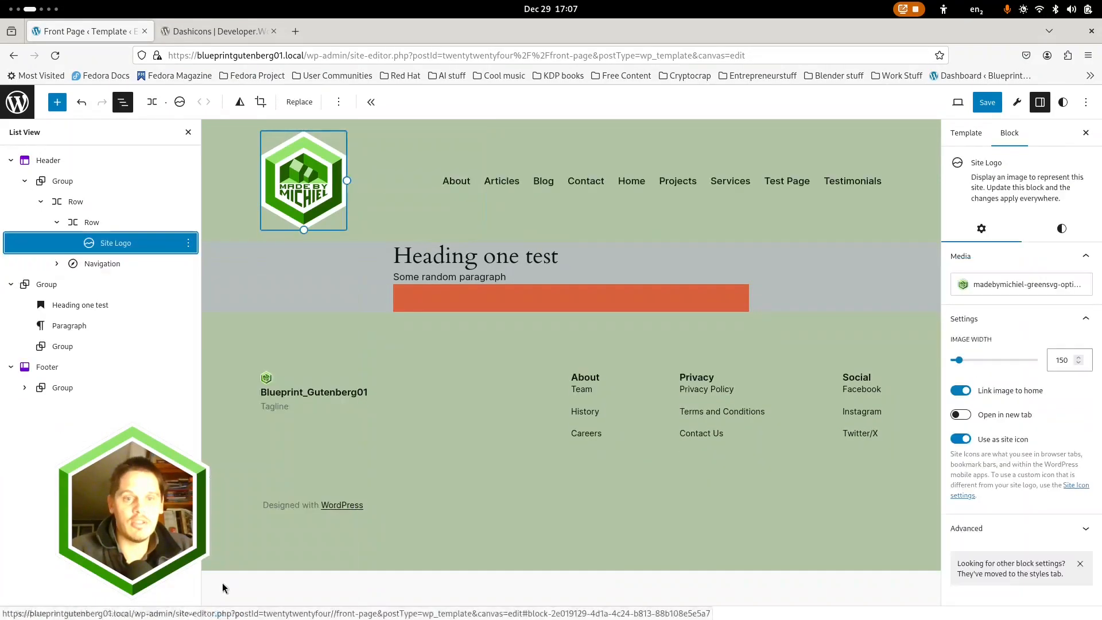
Set the image width of the Site Logo in the Footer to 120
left_click(264, 380)
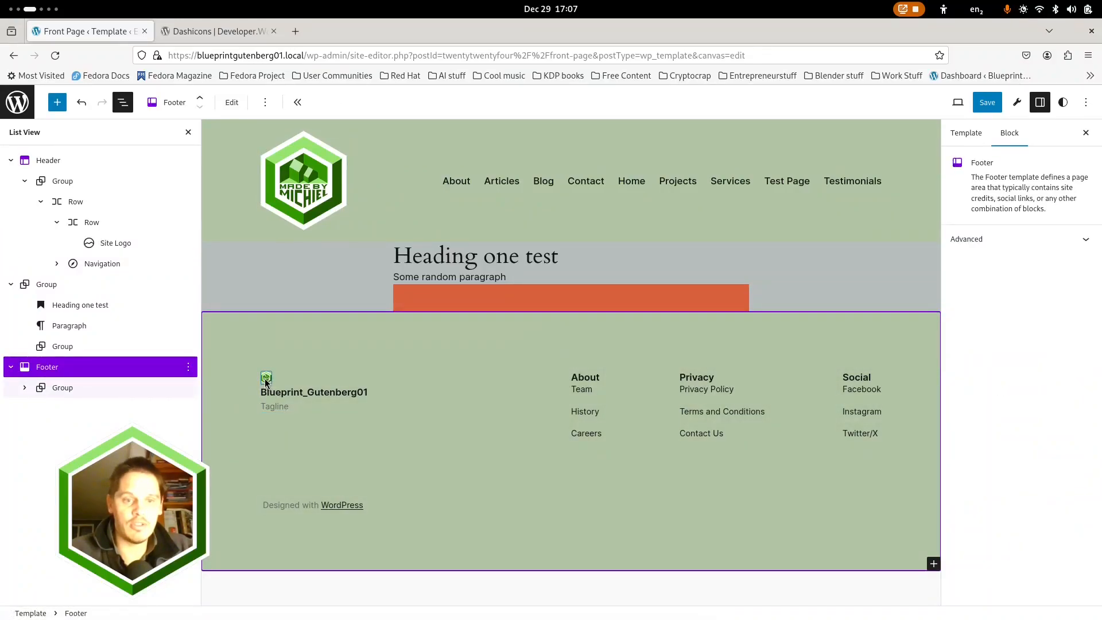
left_click(265, 381)
left_click(1059, 360)
type("120")
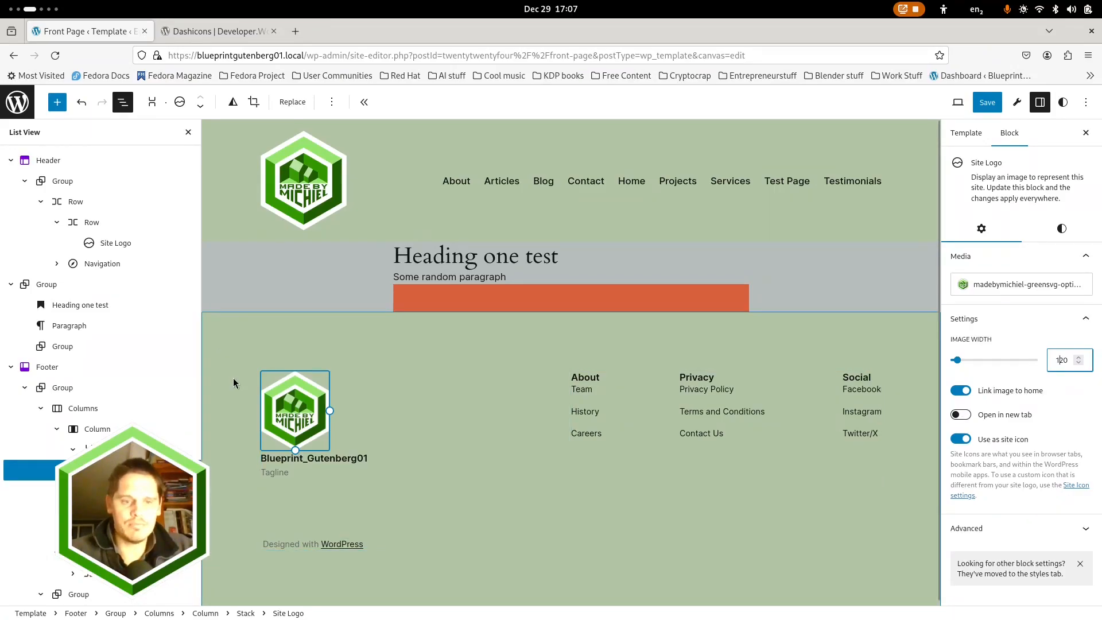
Delete the Footer Group containing the "Designed with WordPress" paragraph
left_click(281, 549)
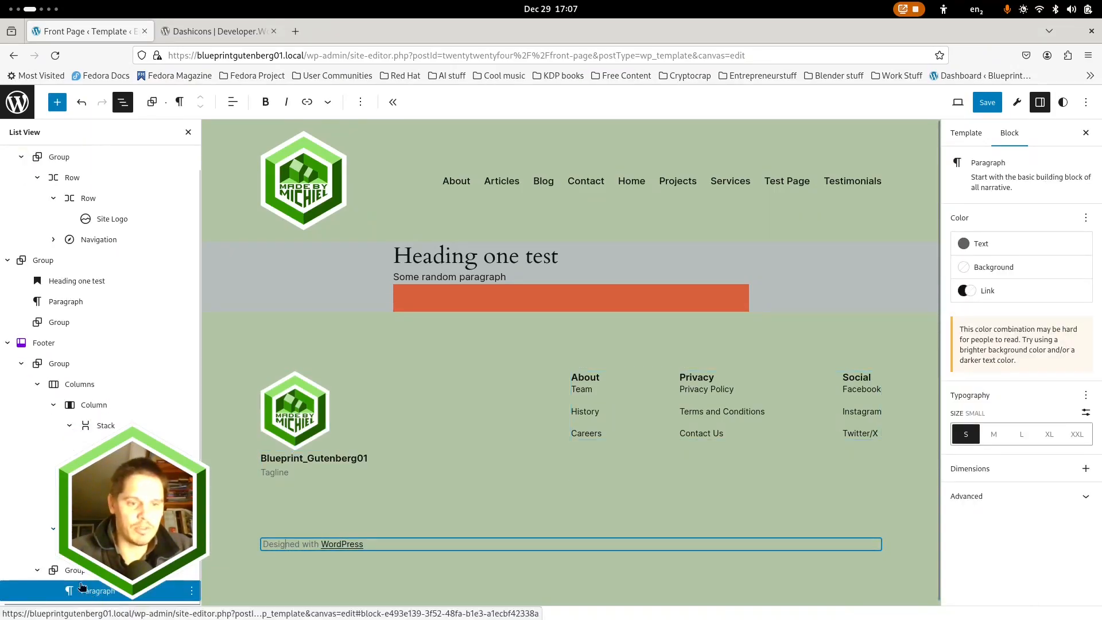
left_click(192, 570)
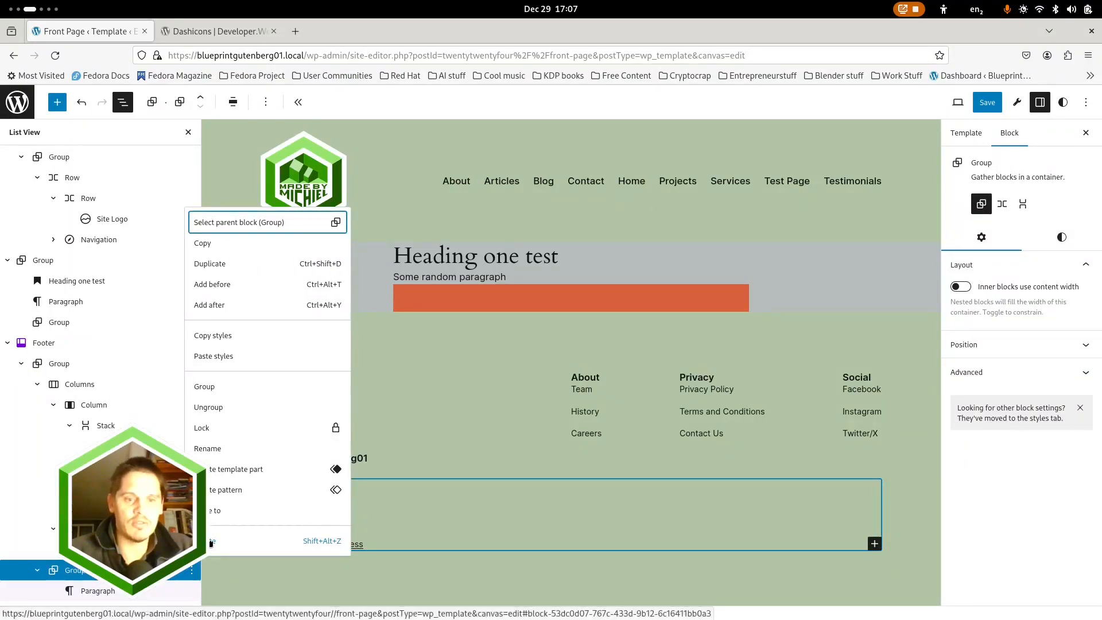
left_click(210, 542)
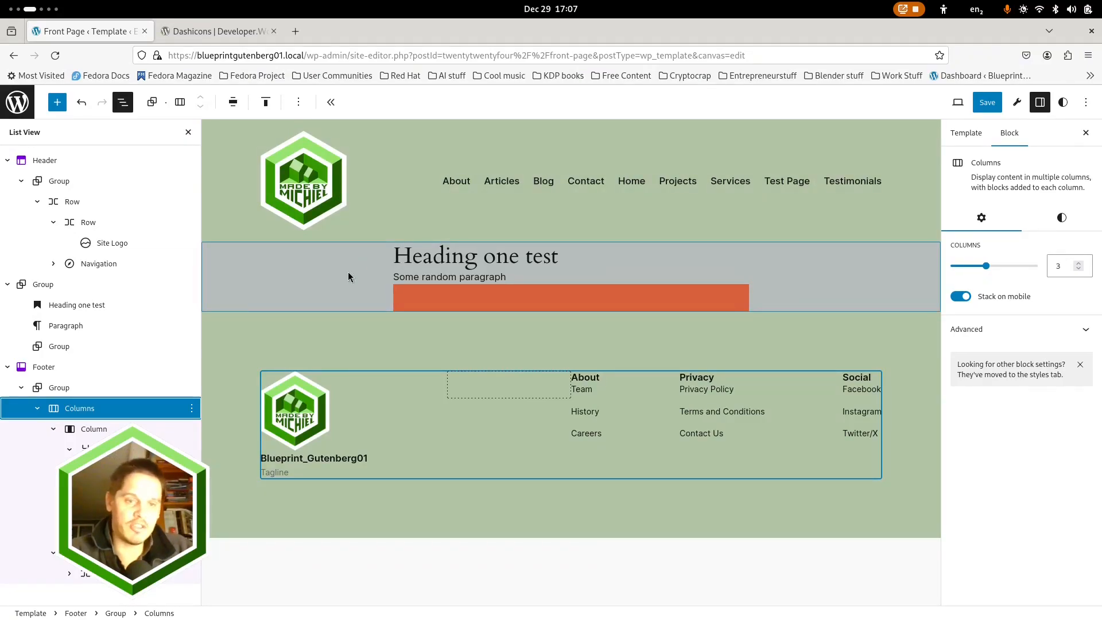
Disable "Inner blocks use content width" on the content Group between Header and Footer, and enable it again
left_click(389, 263)
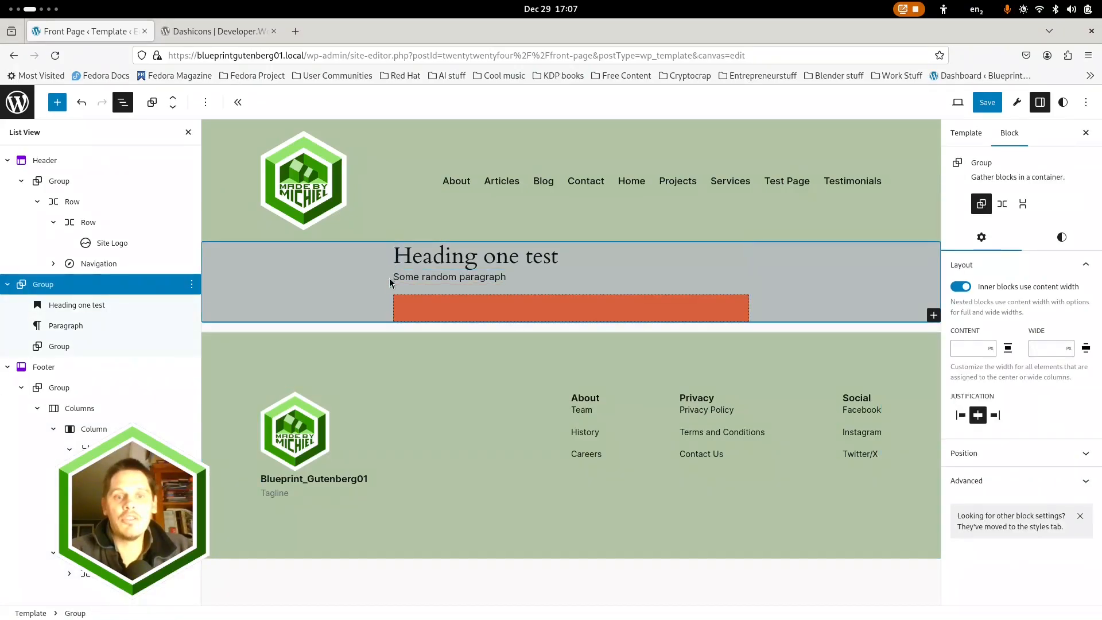
left_click(339, 577)
left_click(352, 265)
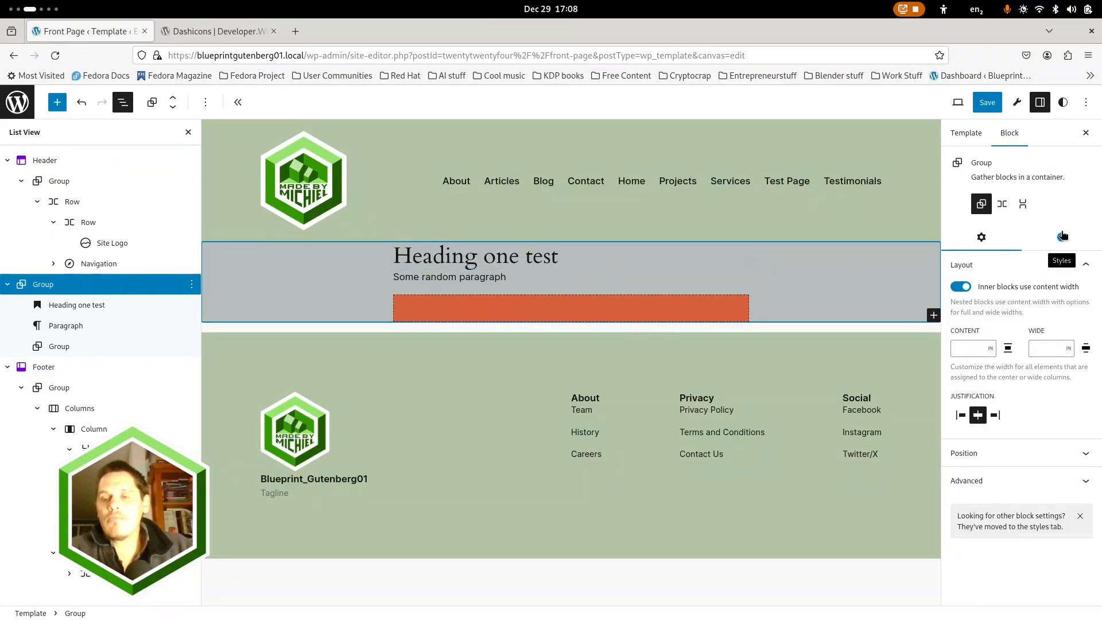
left_click(961, 286)
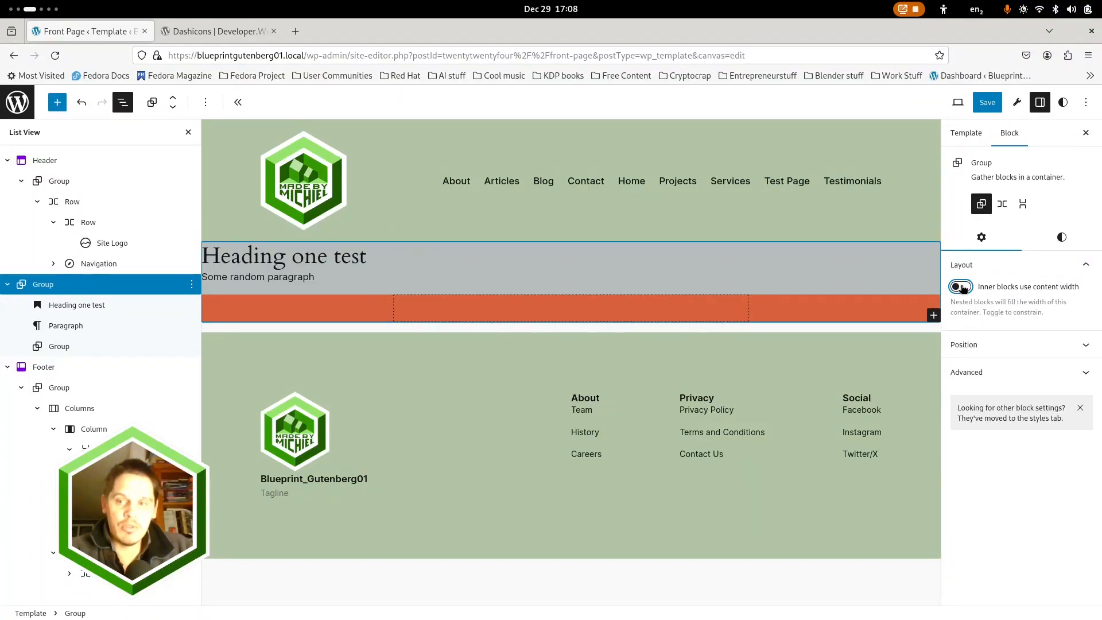
left_click(960, 286)
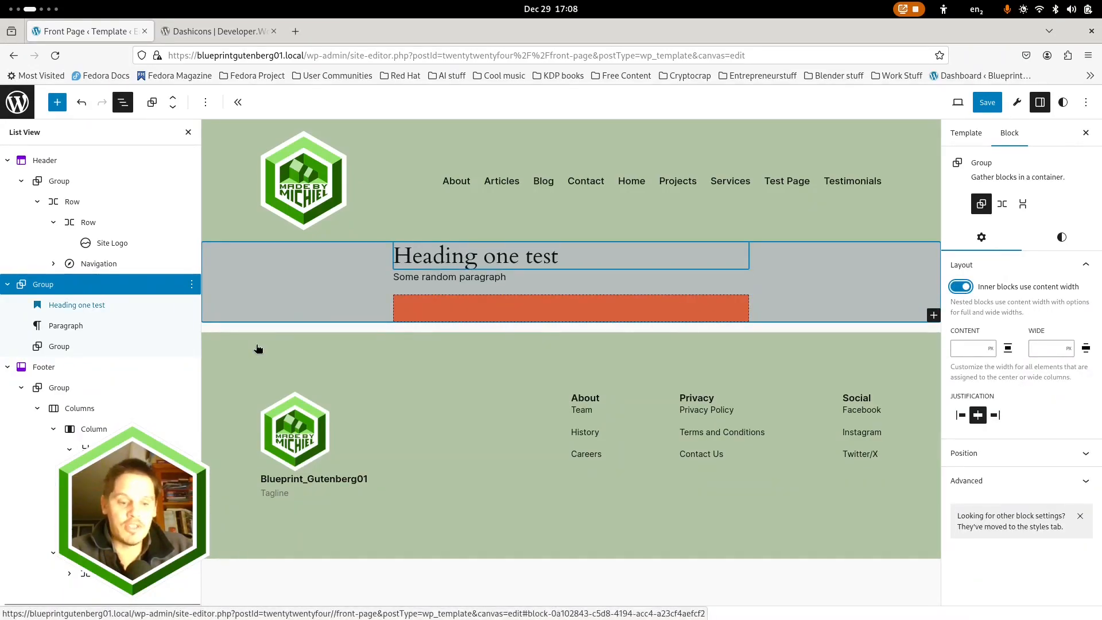
Switch to the presentation's slide show and advance from "Main Structure" to the "FSE settings" slide
key("super")
left_click(313, 258)
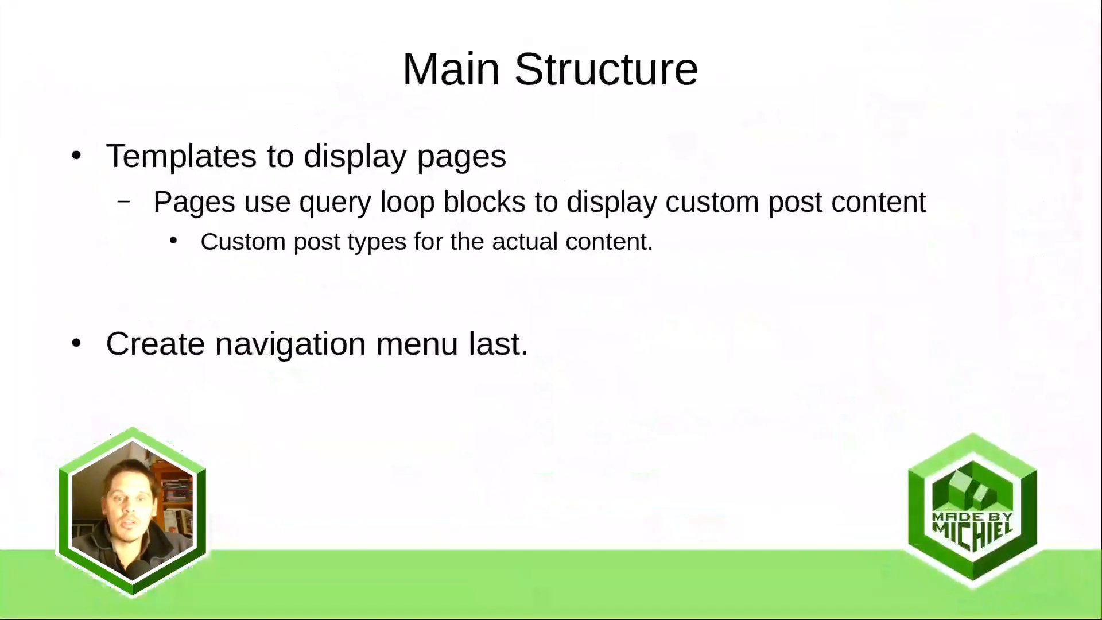
key("Right")
key("Right")
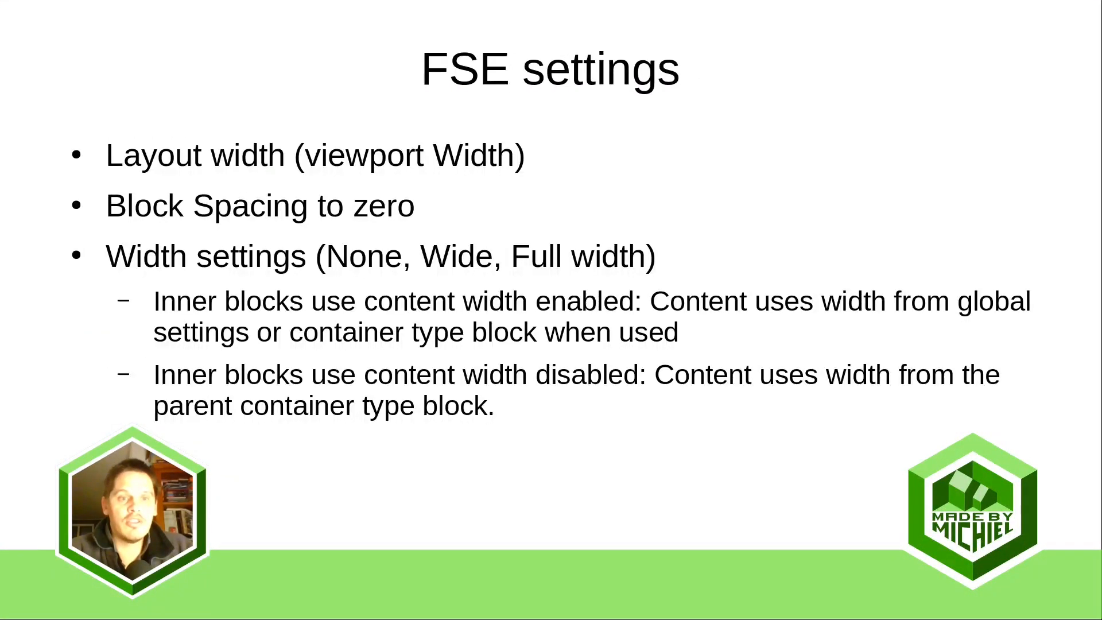
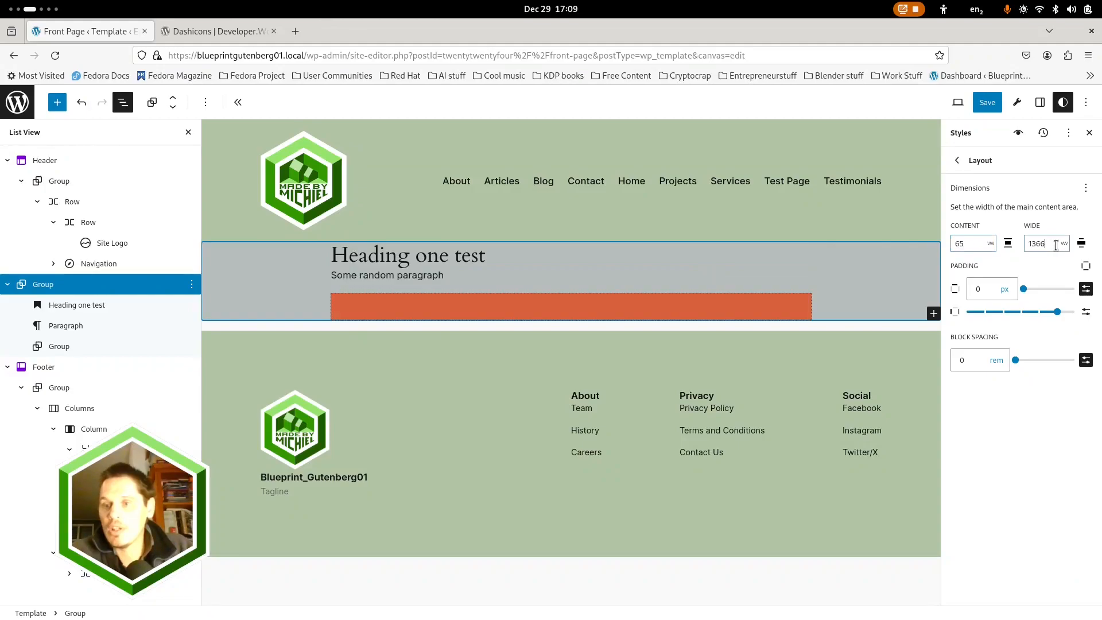
Set the global layout's wide width to 80 vw and save all pending site, template, template part and style changes
left_click_drag(1056, 245, 1018, 248)
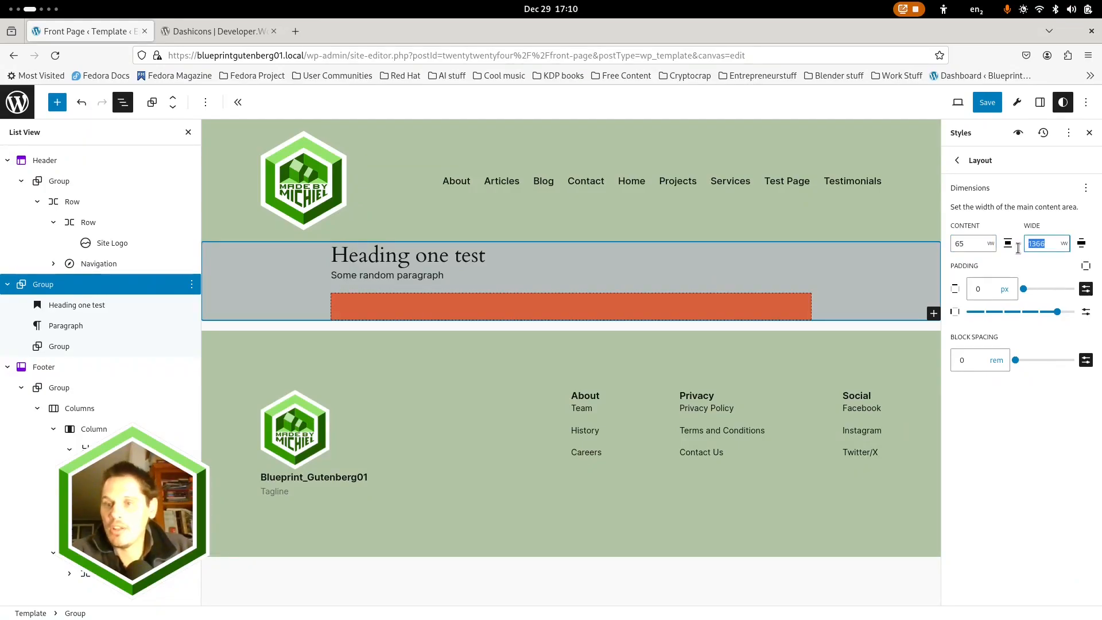
type("80")
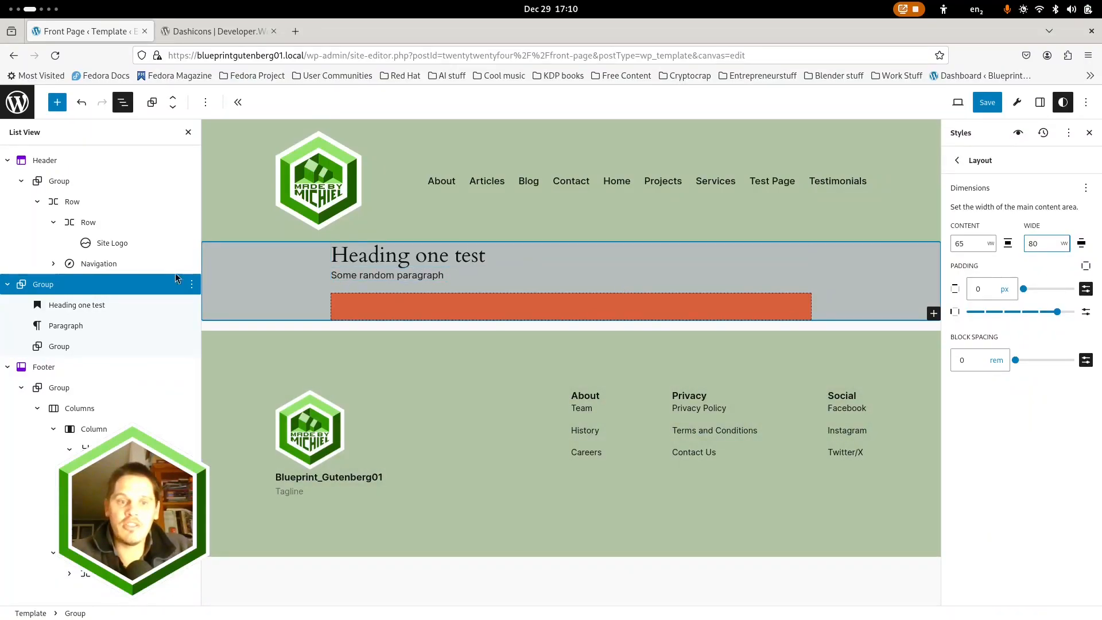
left_click(188, 132)
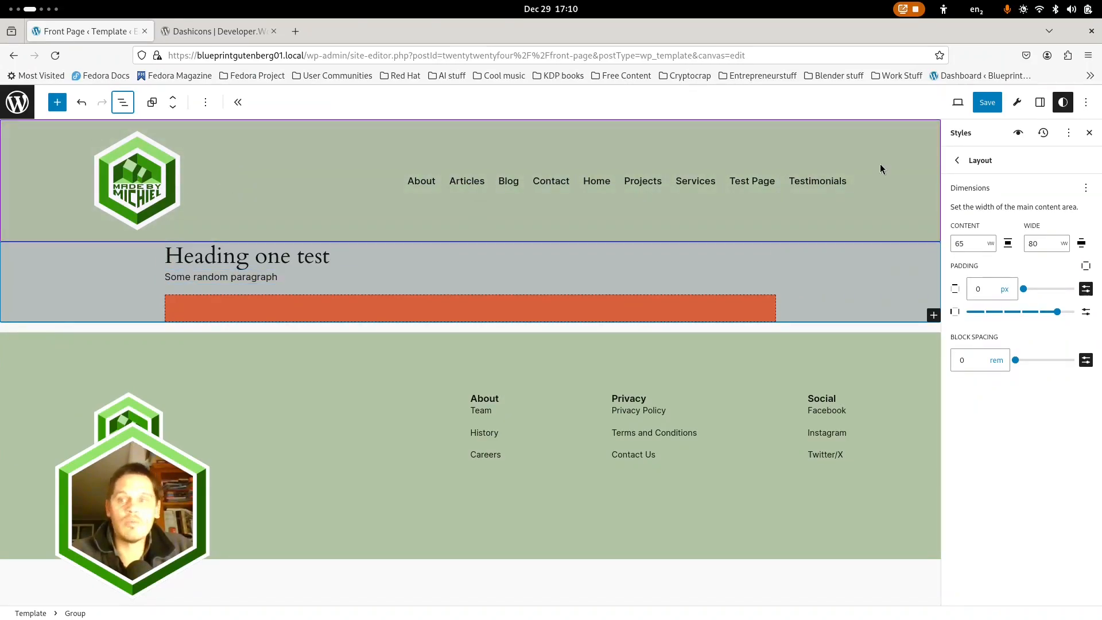
left_click(987, 102)
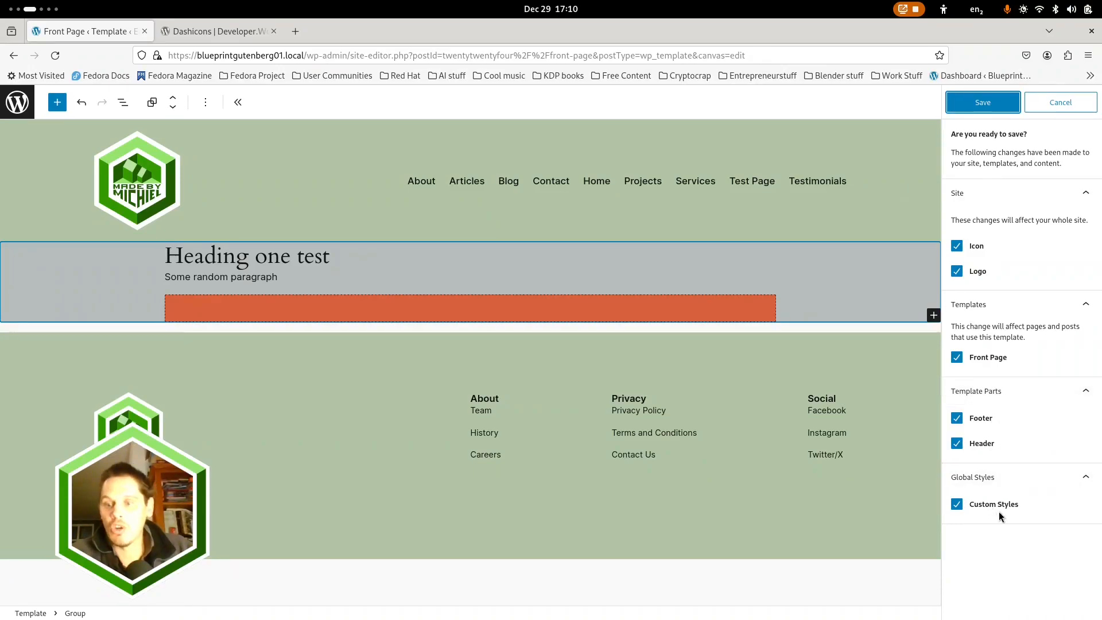
left_click(985, 106)
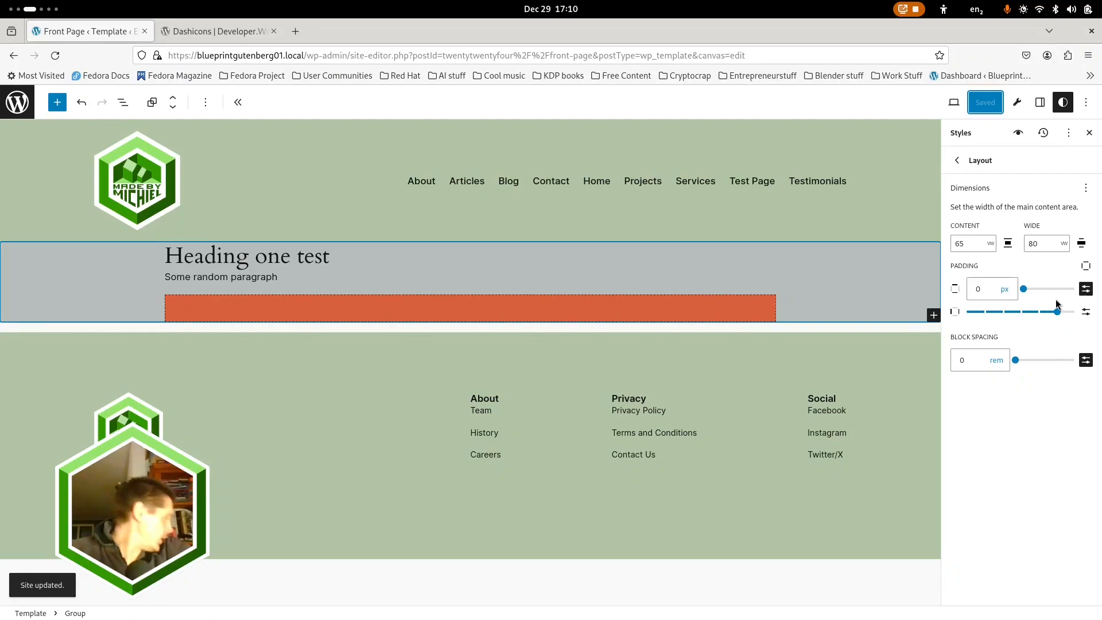
Reduce the global layout's horizontal padding by one preset step and save the custom styles
mouse_move(1057, 315)
left_mouse_down()
mouse_move(944, 316)
mouse_move(1039, 311)
left_mouse_up()
left_click(987, 101)
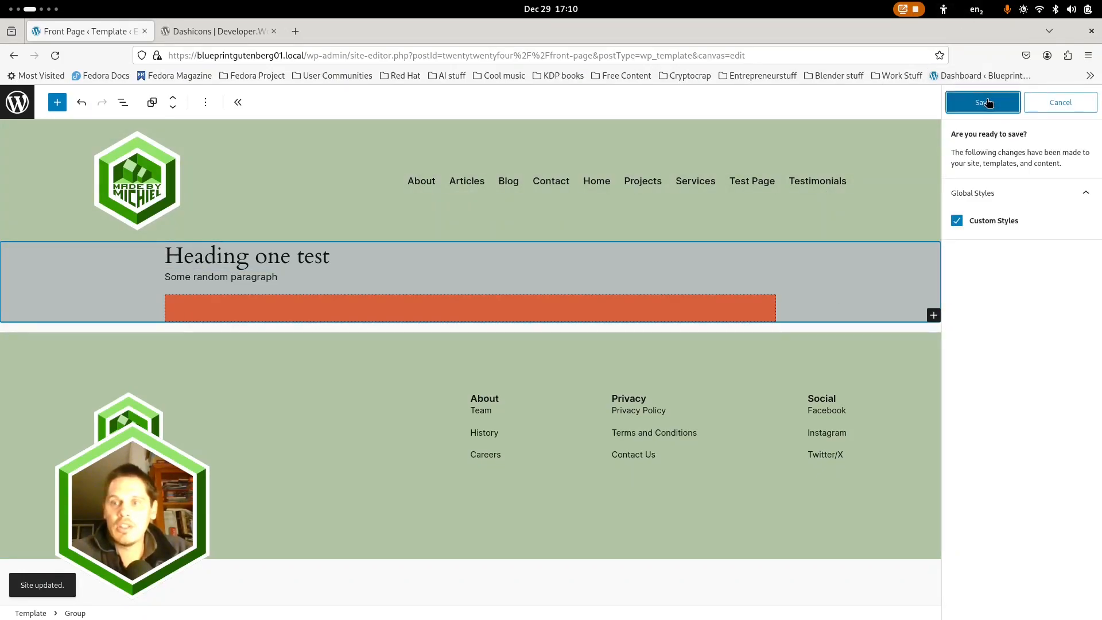
left_click(979, 101)
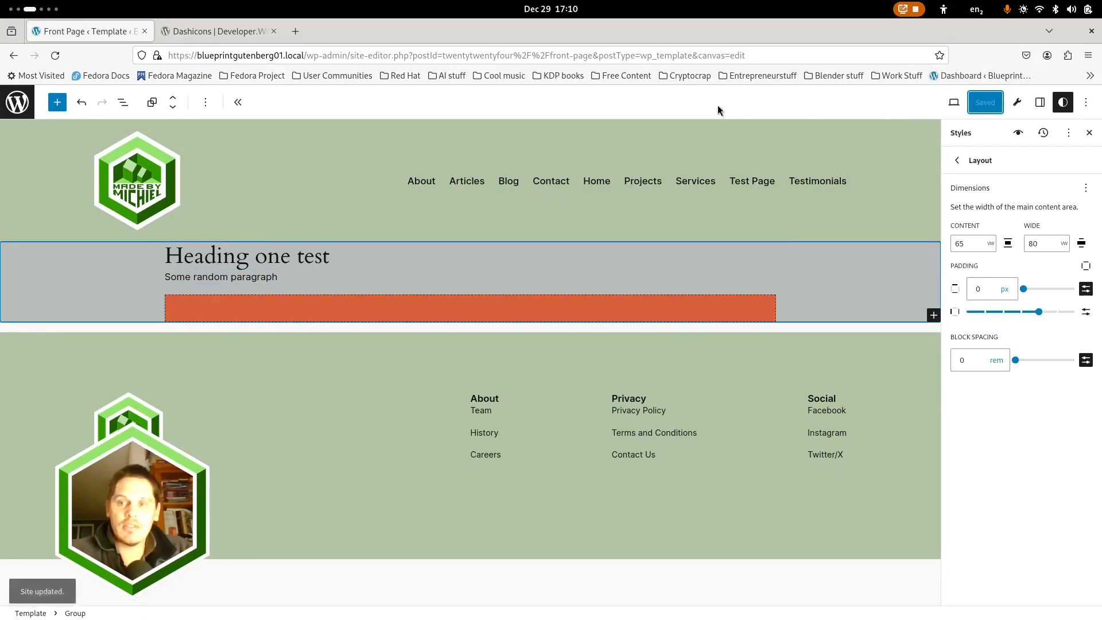
Open the live site's front page in a separate tab and compare its header, content and footer with the template preview
left_click(25, 109)
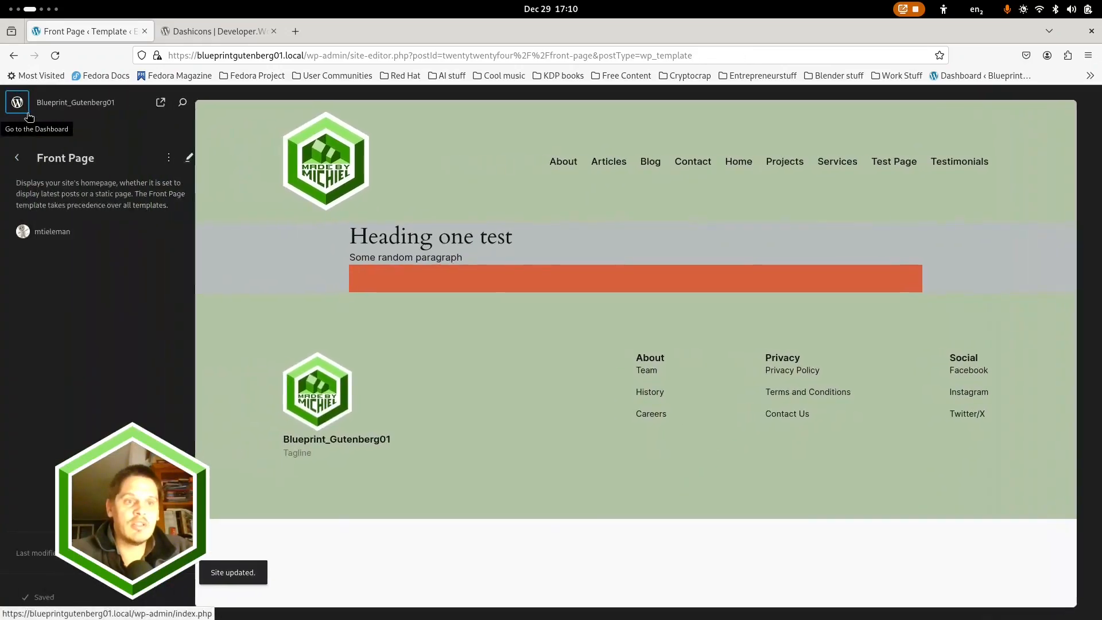
middle_click(19, 106)
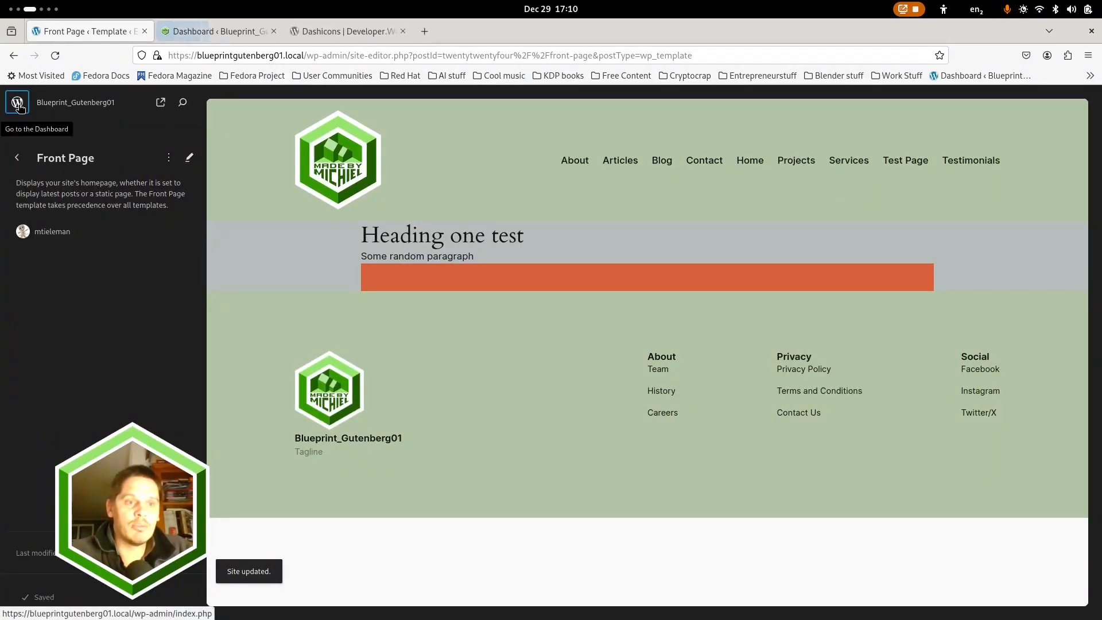
left_click(190, 29)
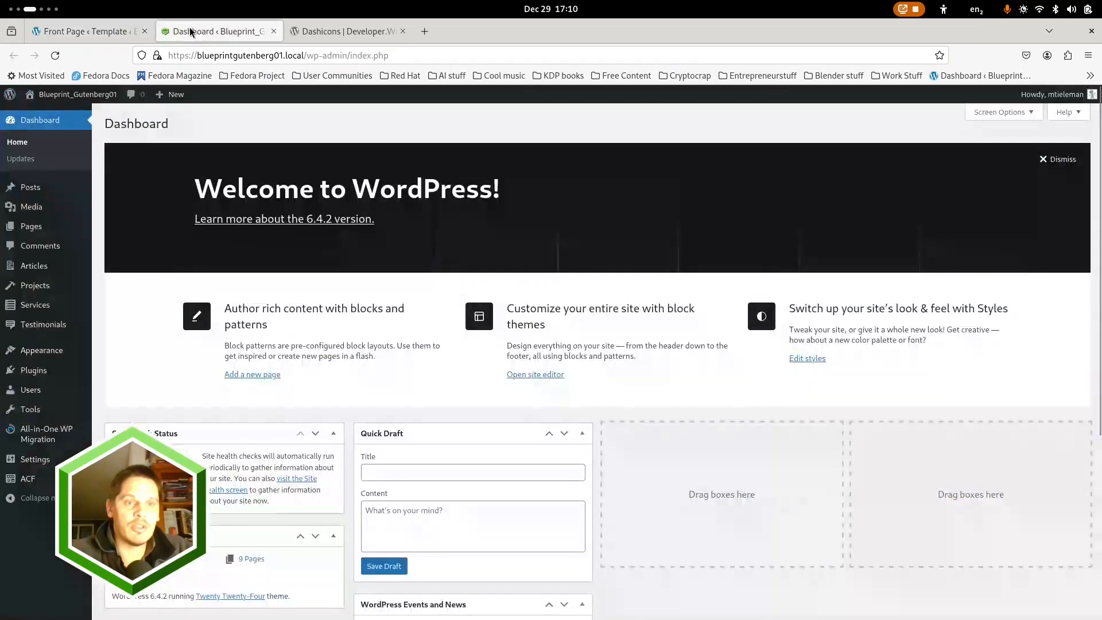
left_click(64, 96)
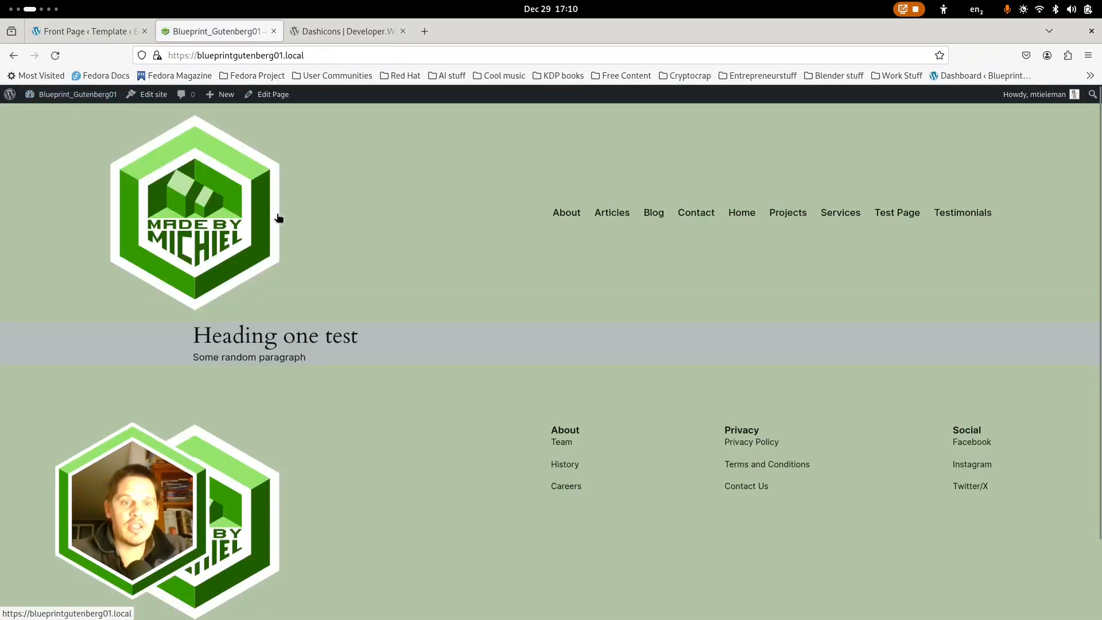
scroll(408, 195, "down", 2)
scroll(412, 233, "up", 3)
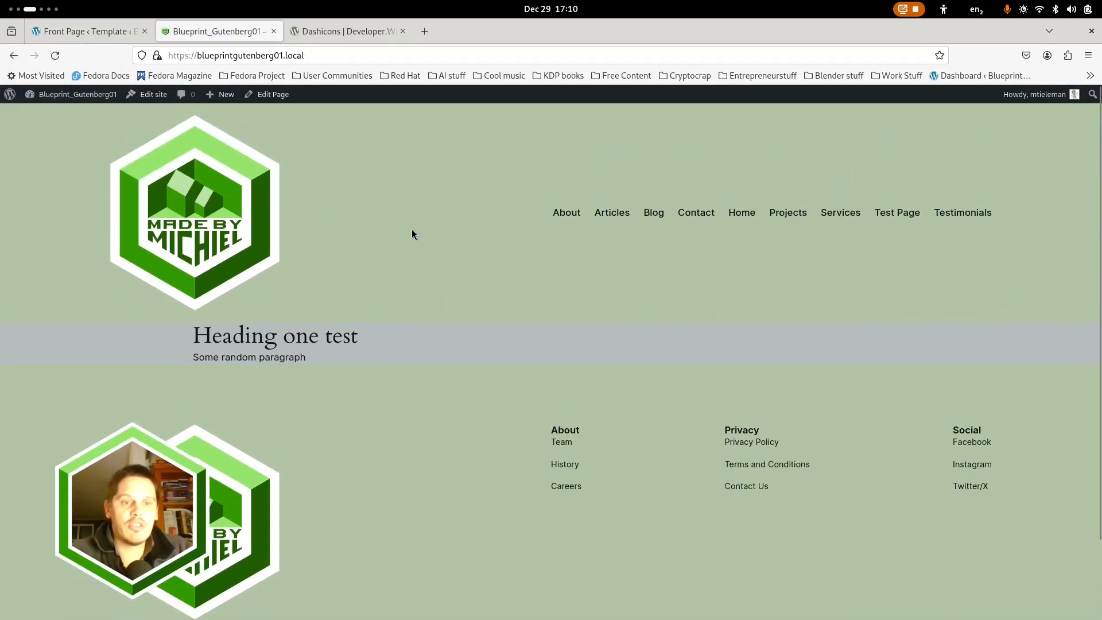
left_click(93, 32)
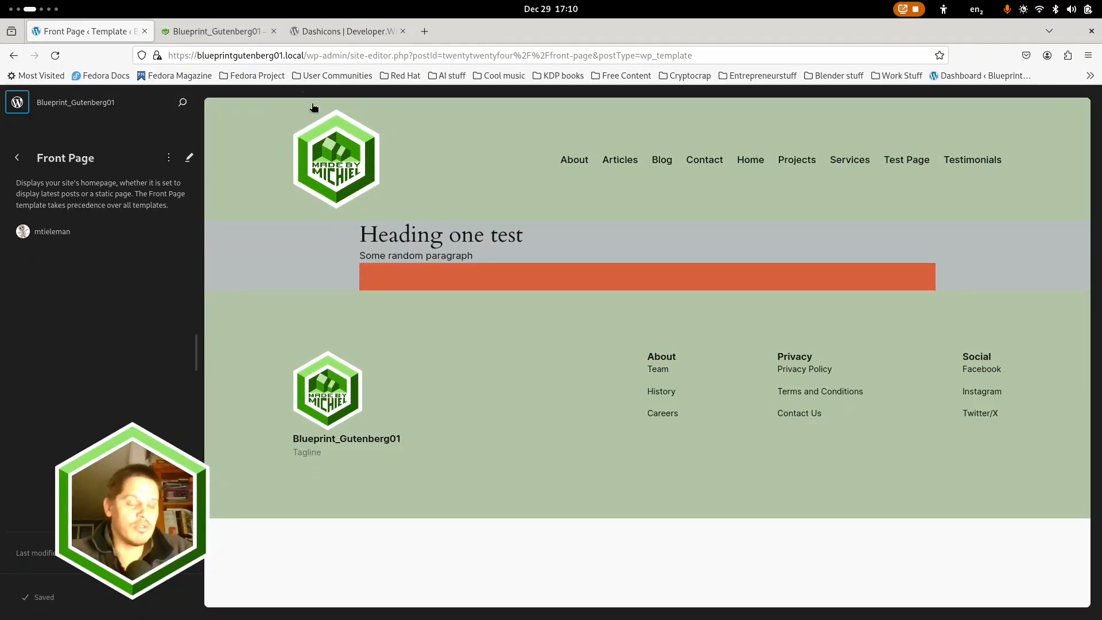
left_click(200, 35)
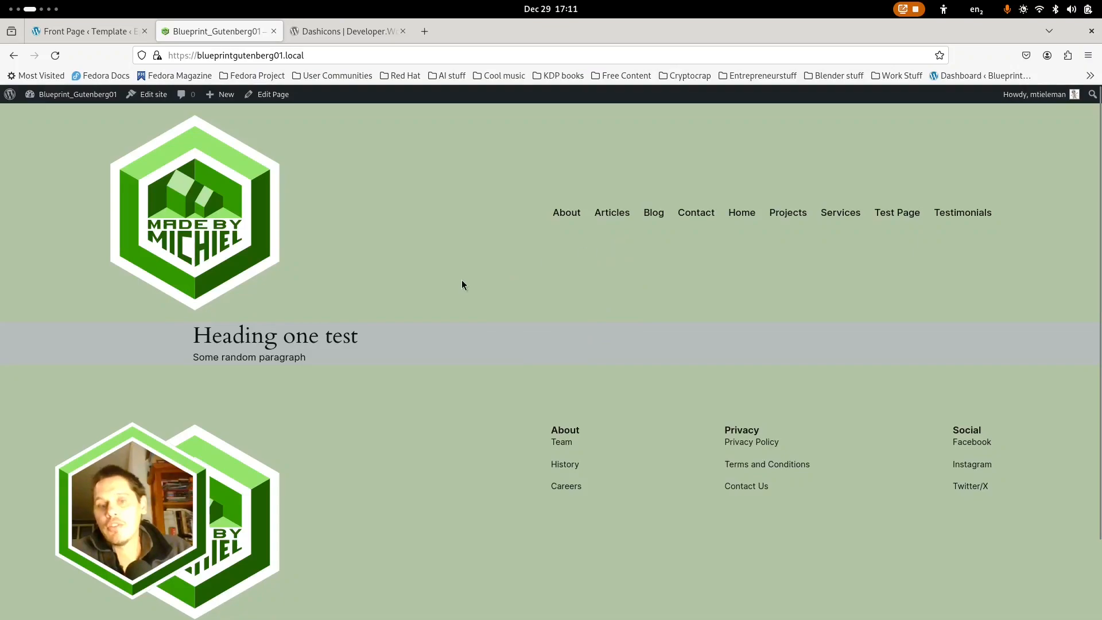
scroll(462, 281, "down", 3)
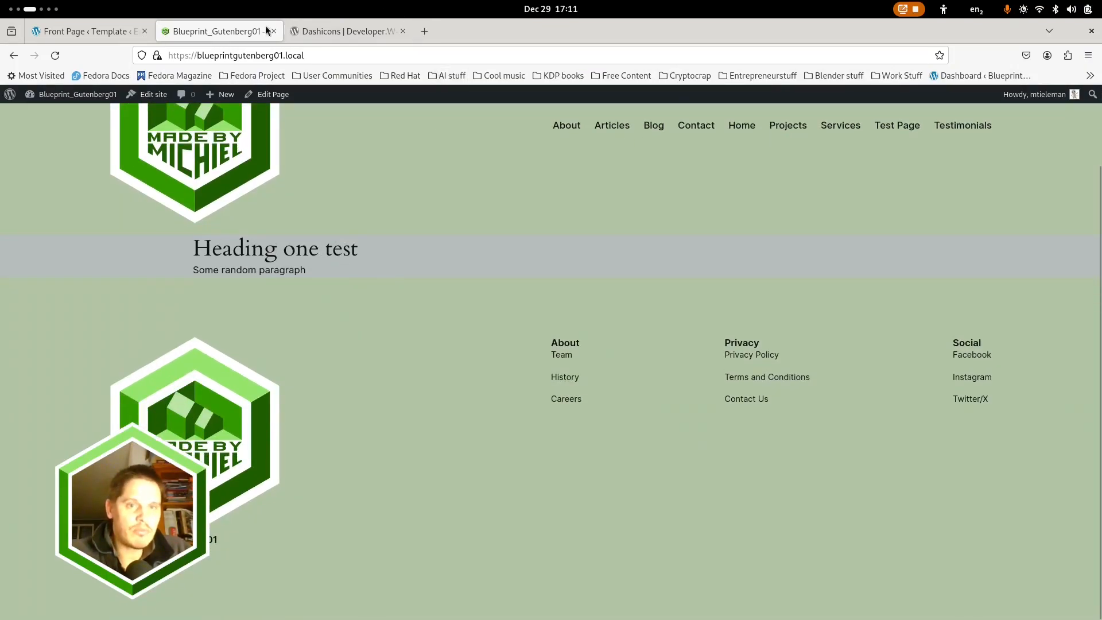
Delete the "Heading one test" heading, the paragraph and the nested Group from the Front Page template's content Group
left_click(97, 33)
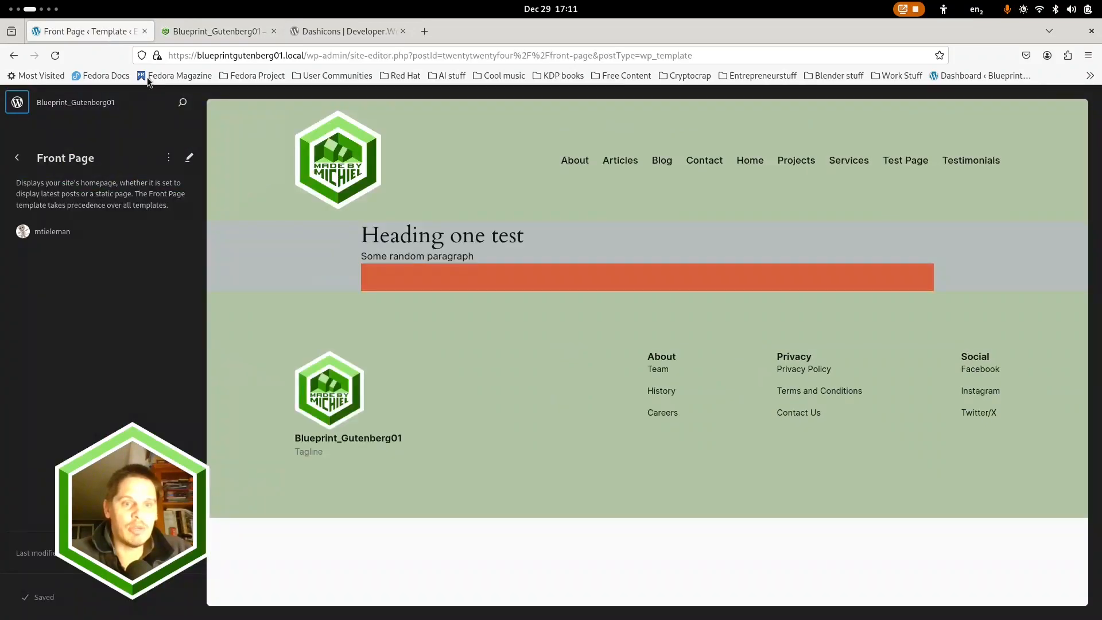
left_click(422, 252)
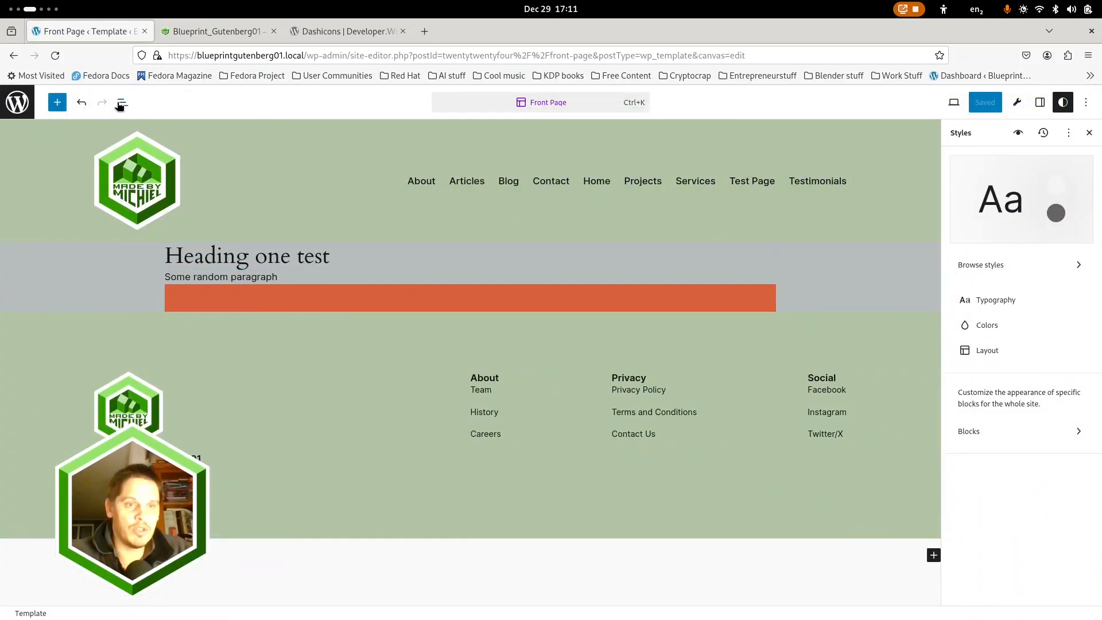
left_click(120, 103)
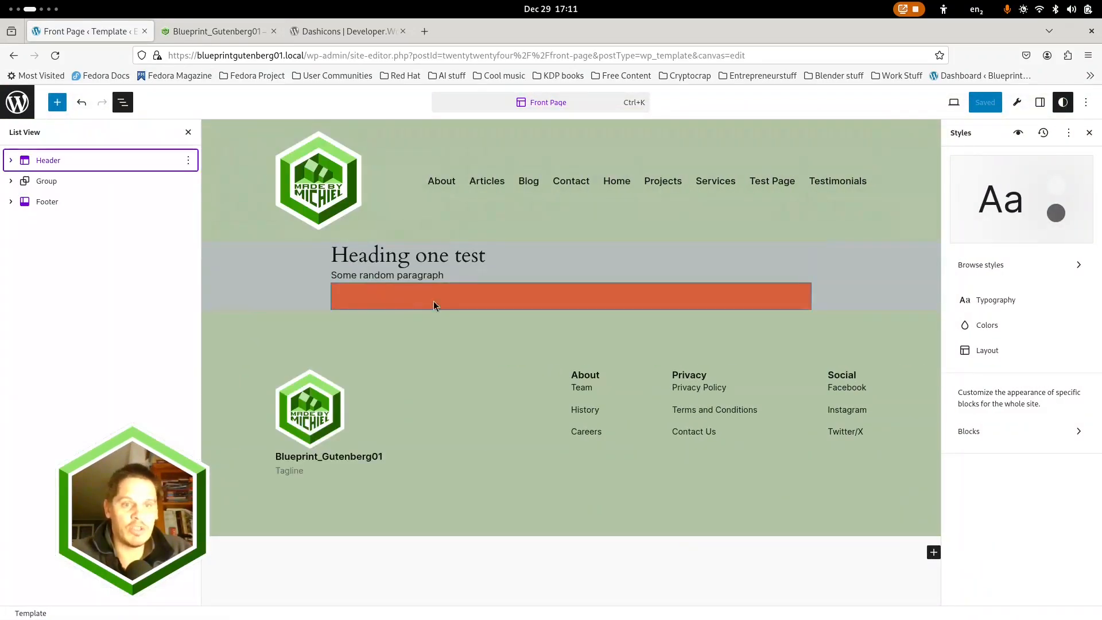
left_click(487, 259)
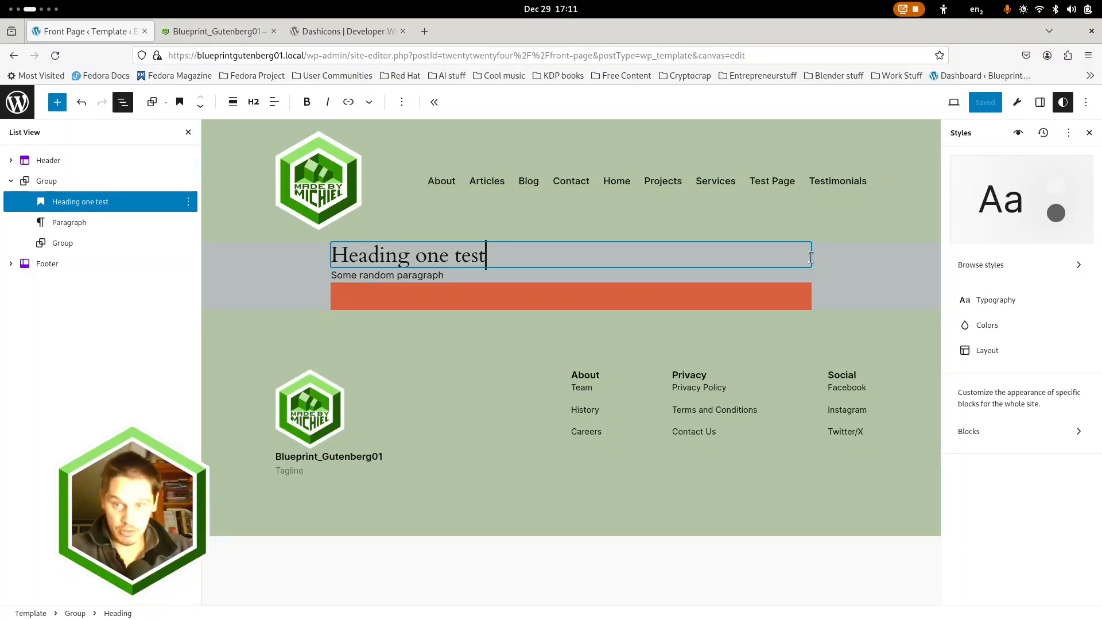
left_click(103, 242, "shift")
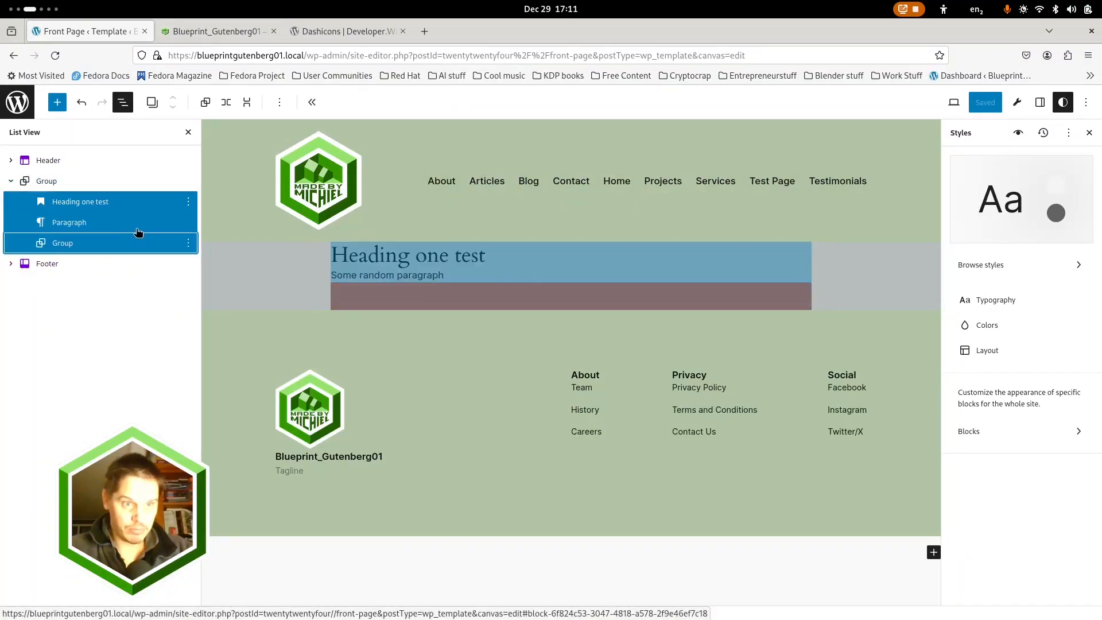
left_click(188, 201)
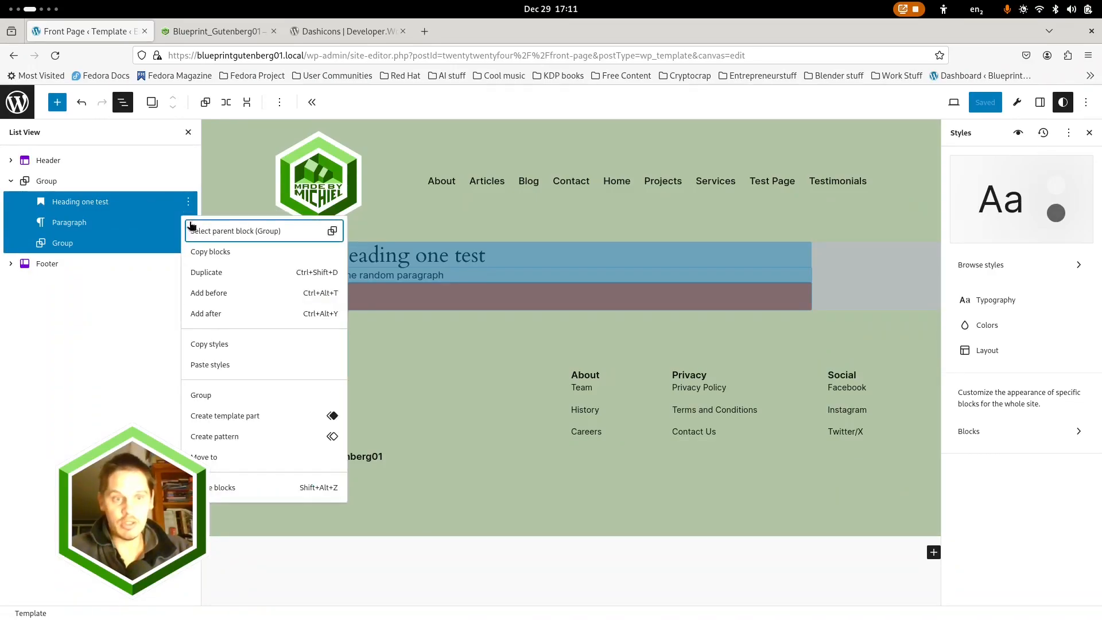
left_click(223, 489)
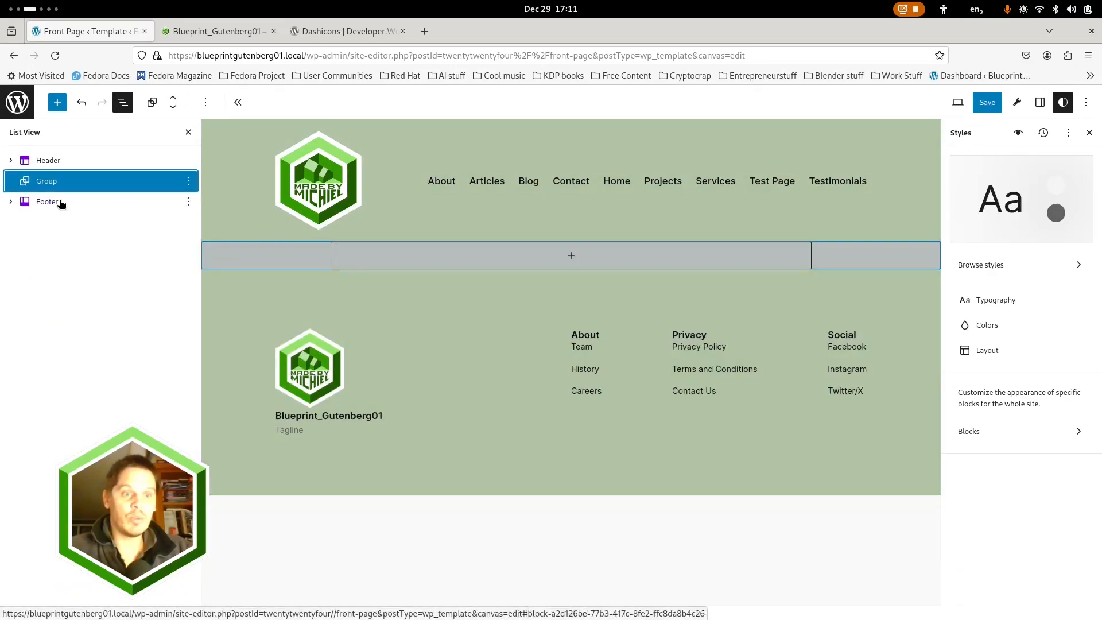
Insert a Content block into the empty Group between Header and Footer
left_click(571, 255)
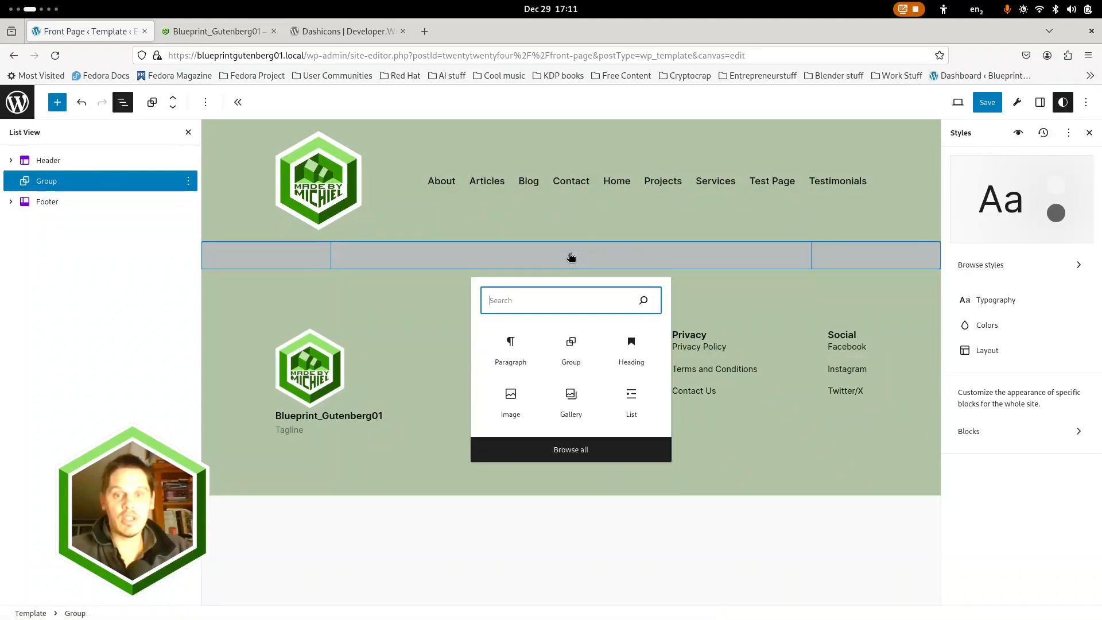
type("conten")
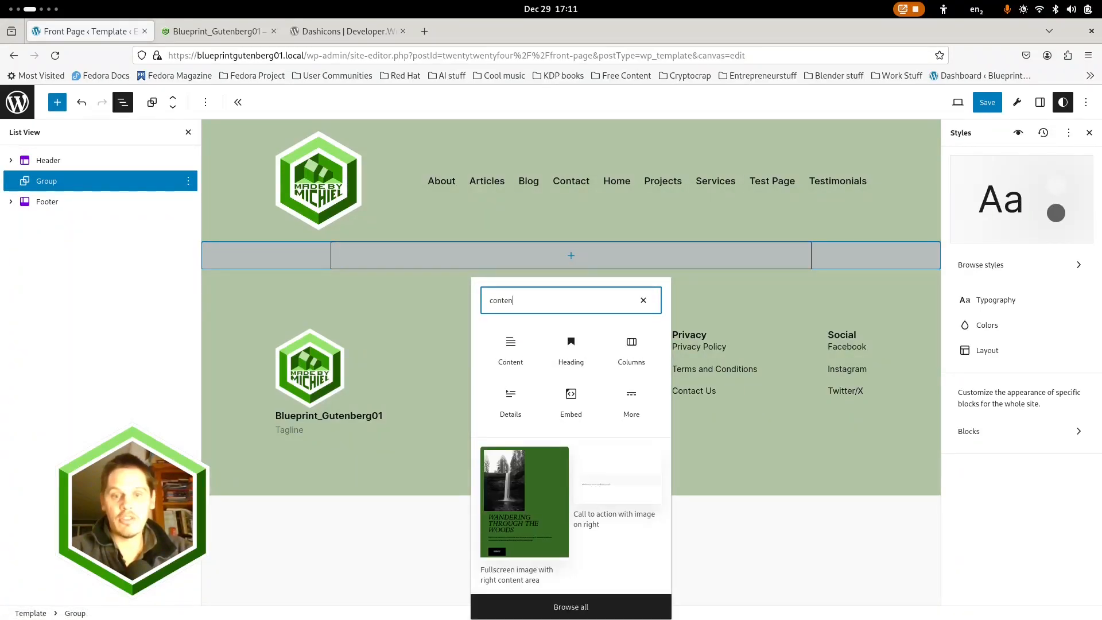
left_click(526, 356)
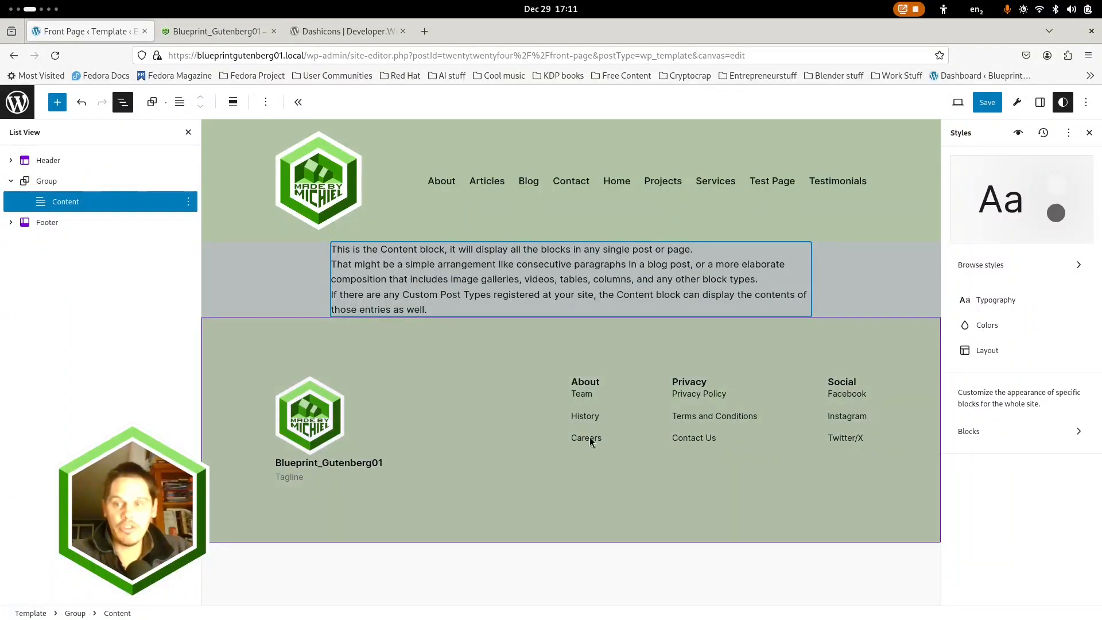
Enable "Inner blocks use content width" on the Content block, and disable it again
left_click(1037, 102)
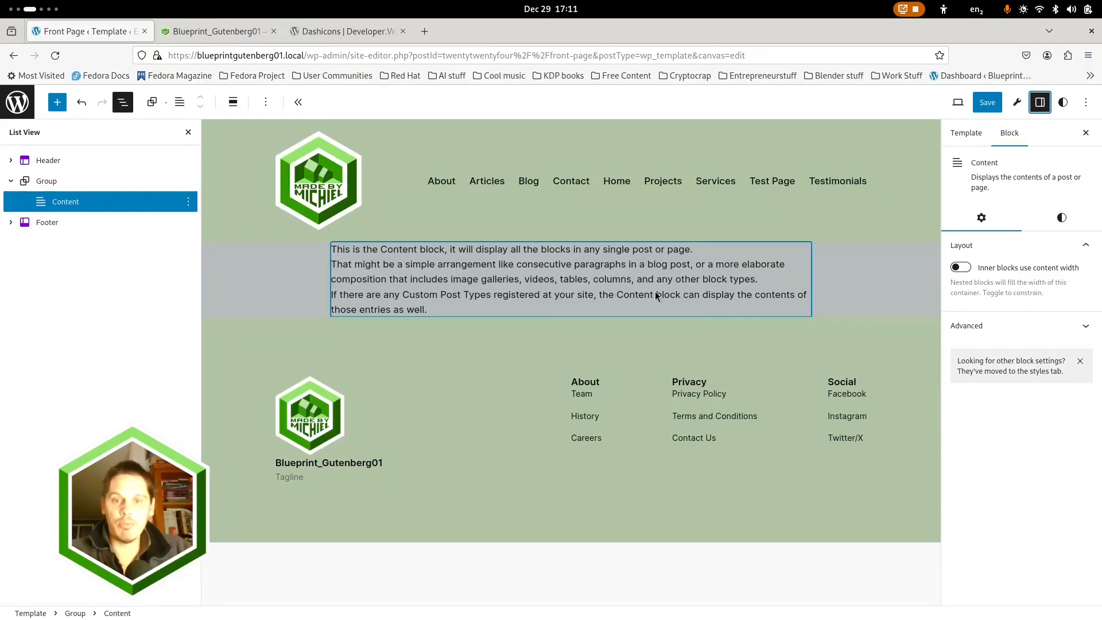
left_click(961, 268)
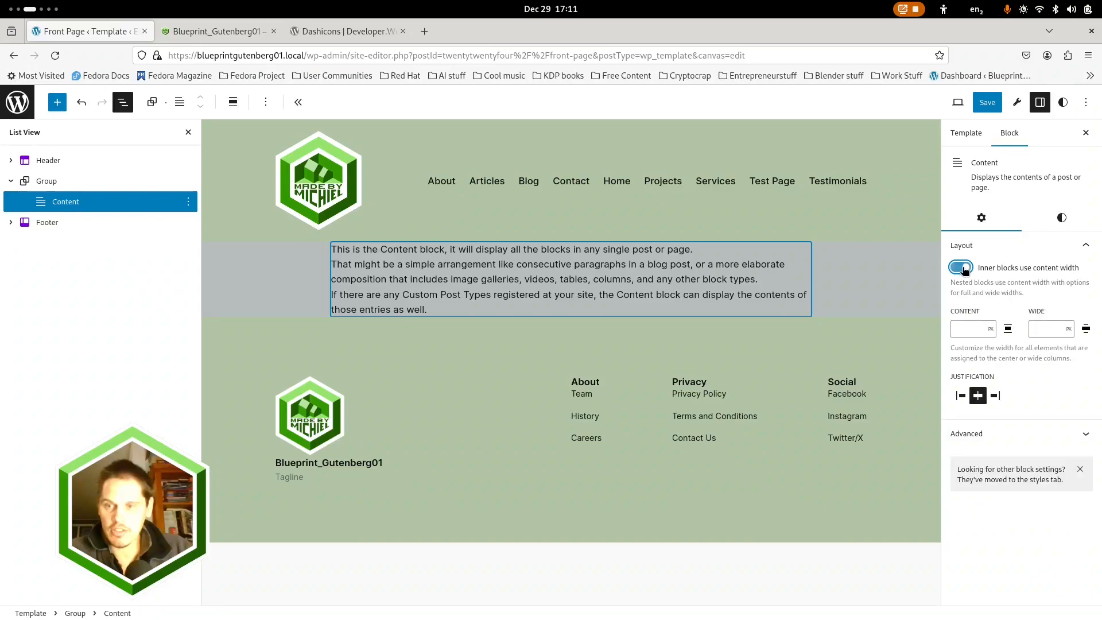
left_click(961, 268)
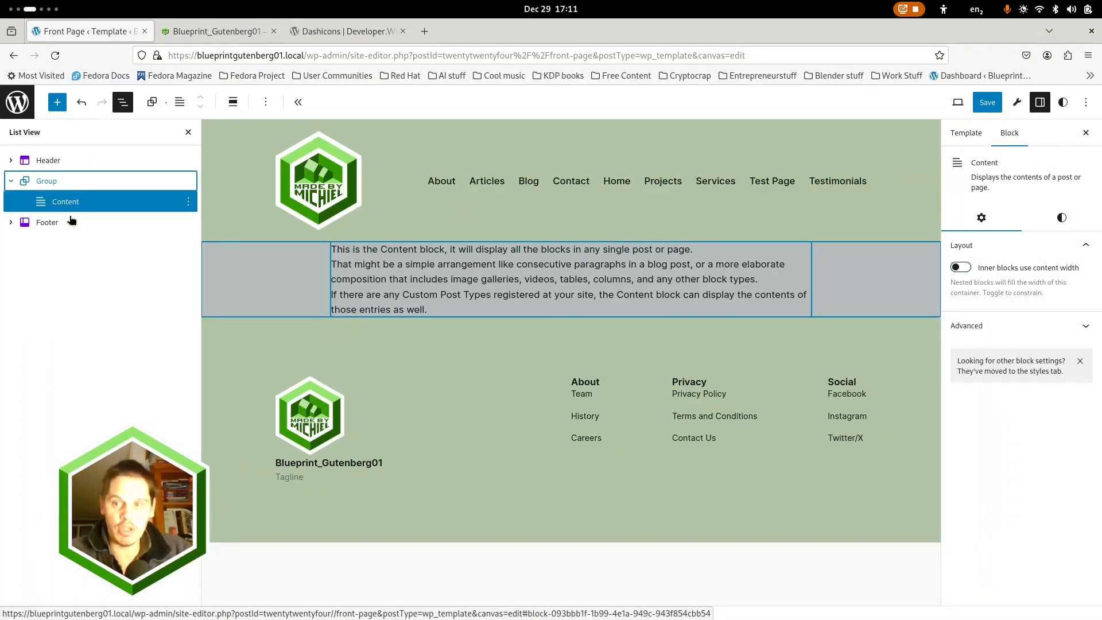
Disable "Inner blocks use content width" on the Group containing the Content block, and enable it again
left_click(63, 181)
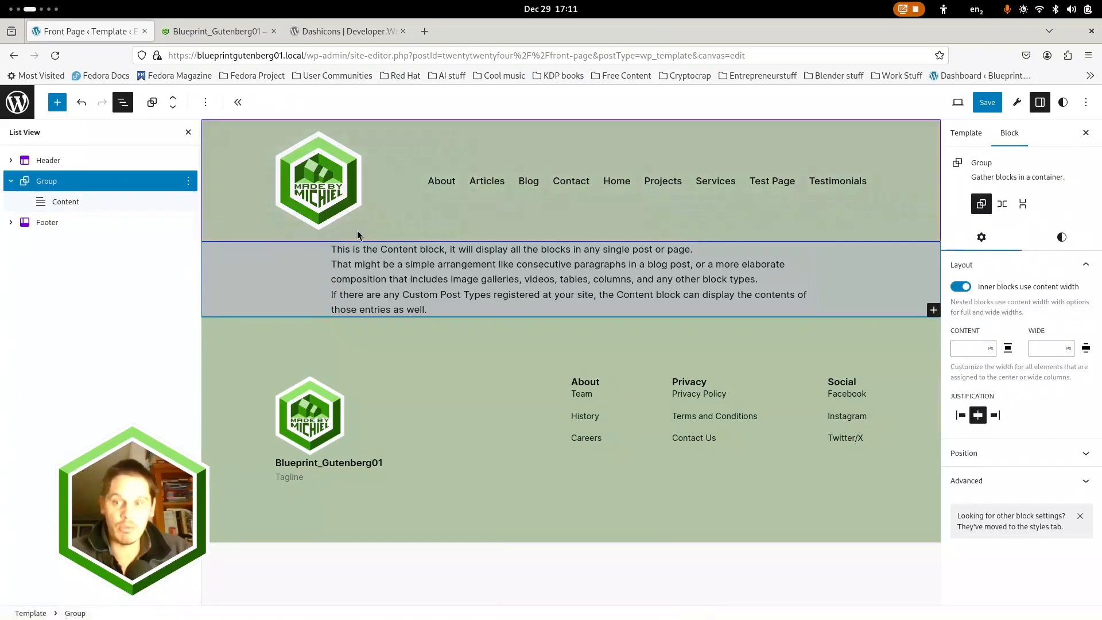
left_click(963, 287)
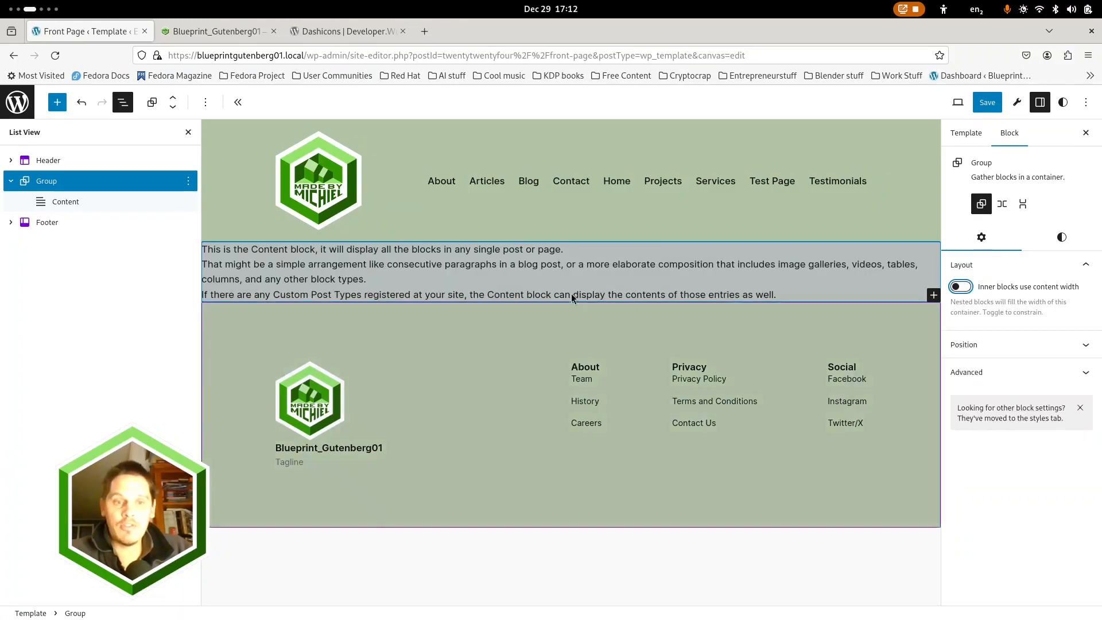
left_click(962, 288)
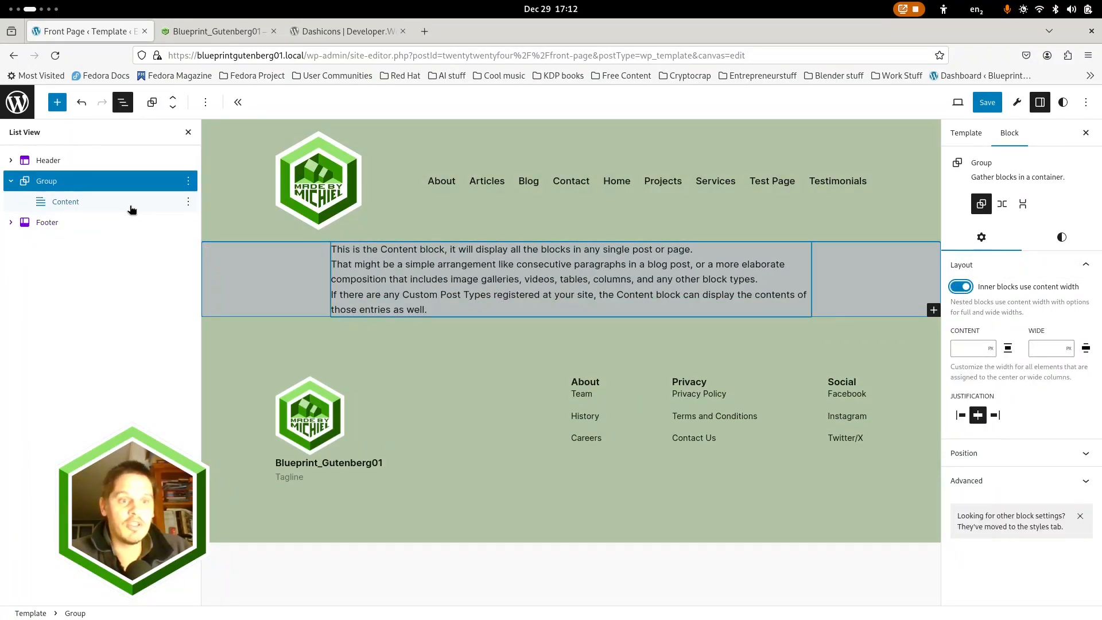
Wrap the Content block in its own Group inside the outer Group
left_click(188, 205)
left_click(188, 203)
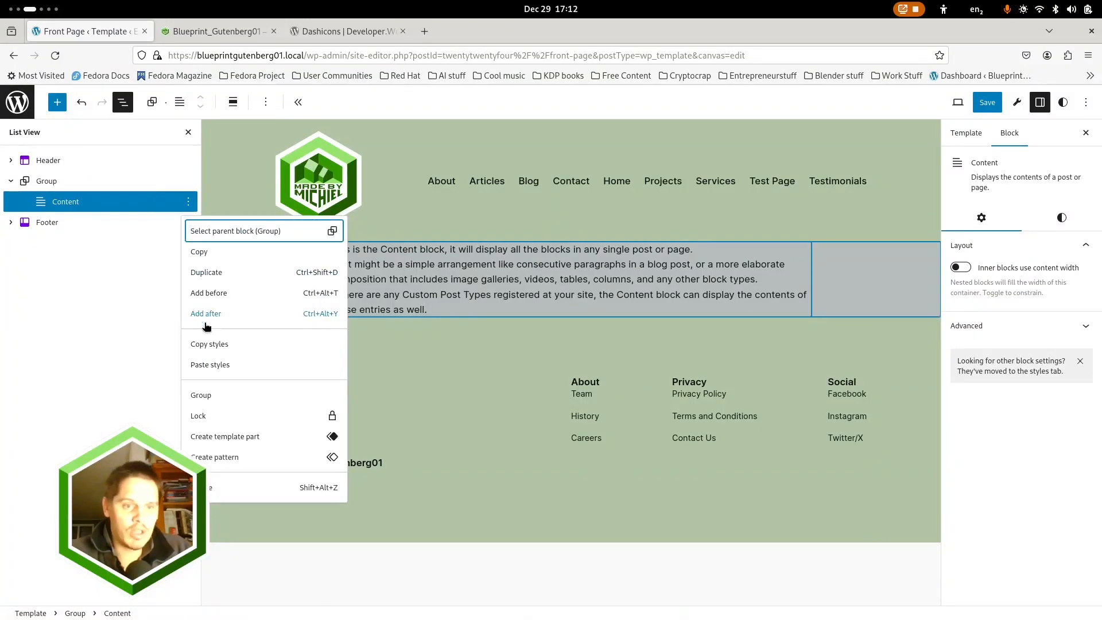
key("Return")
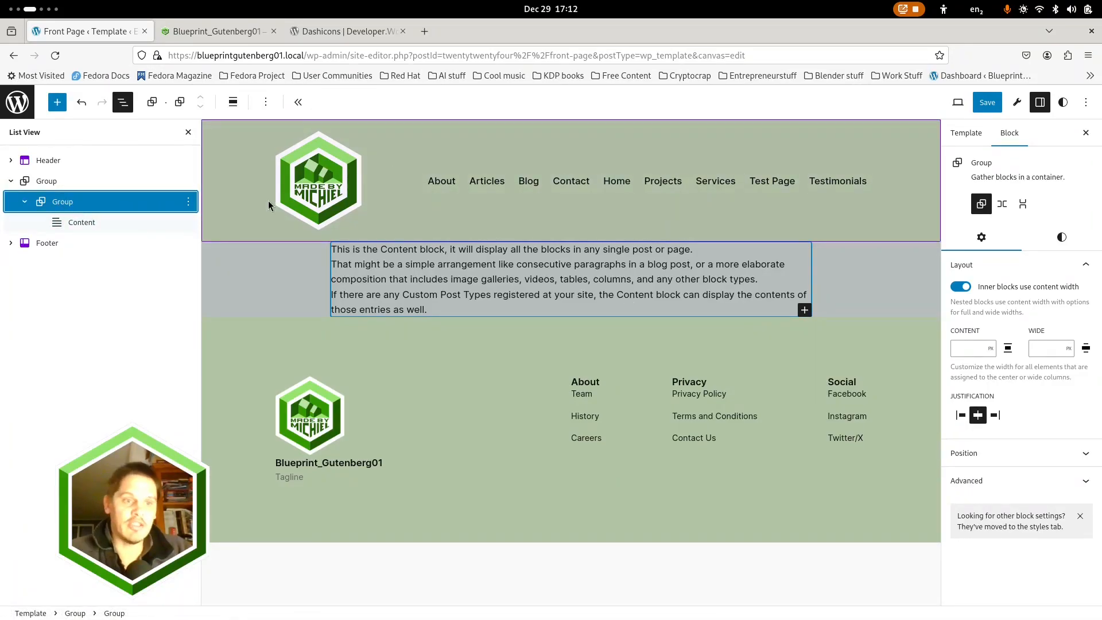
Set the alignment of the inner Group that wraps the Content block to Wide width
left_click(61, 182)
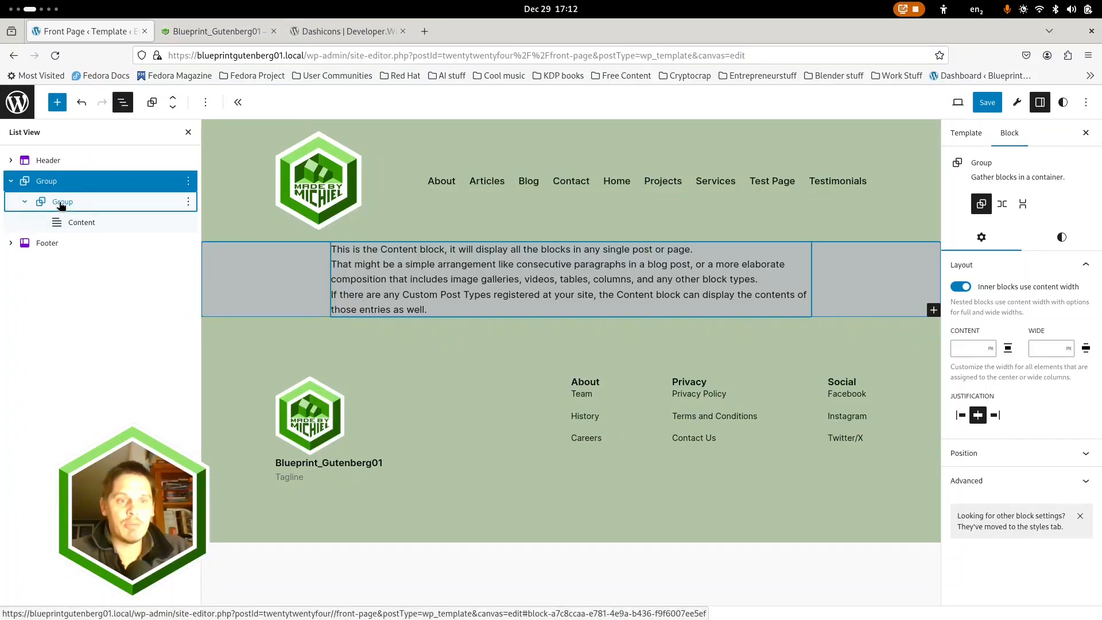
left_click(61, 205)
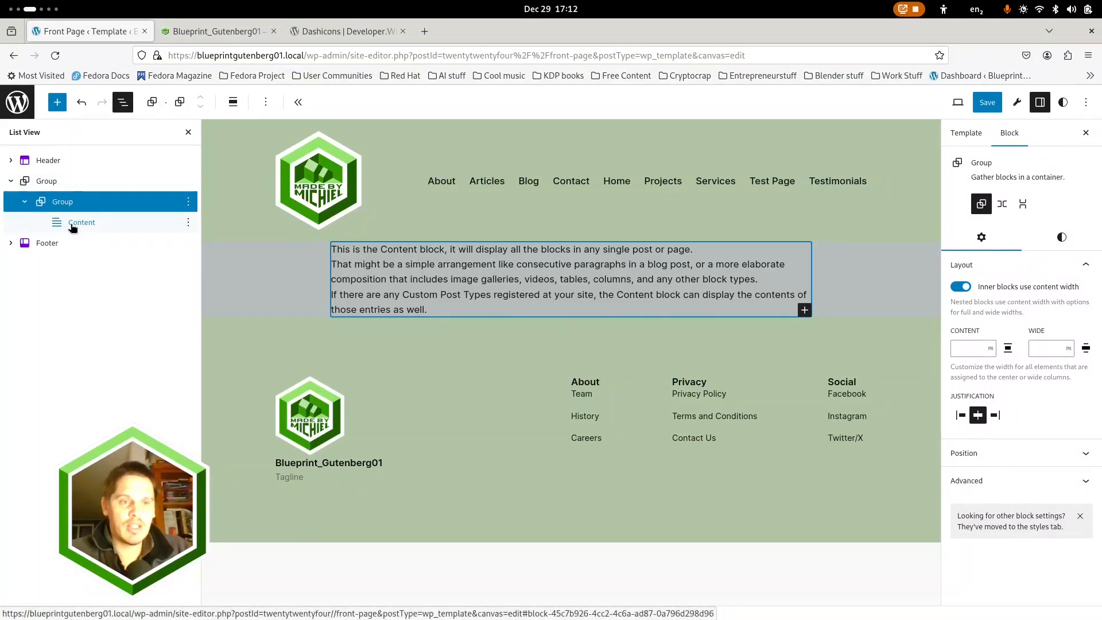
left_click(233, 105)
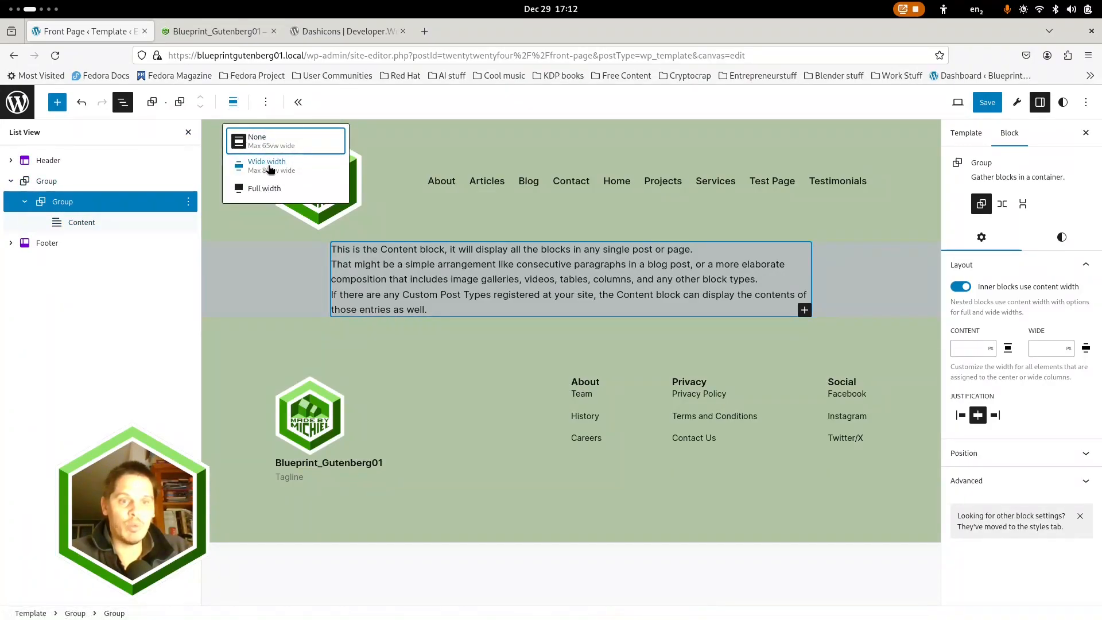
left_click(382, 105)
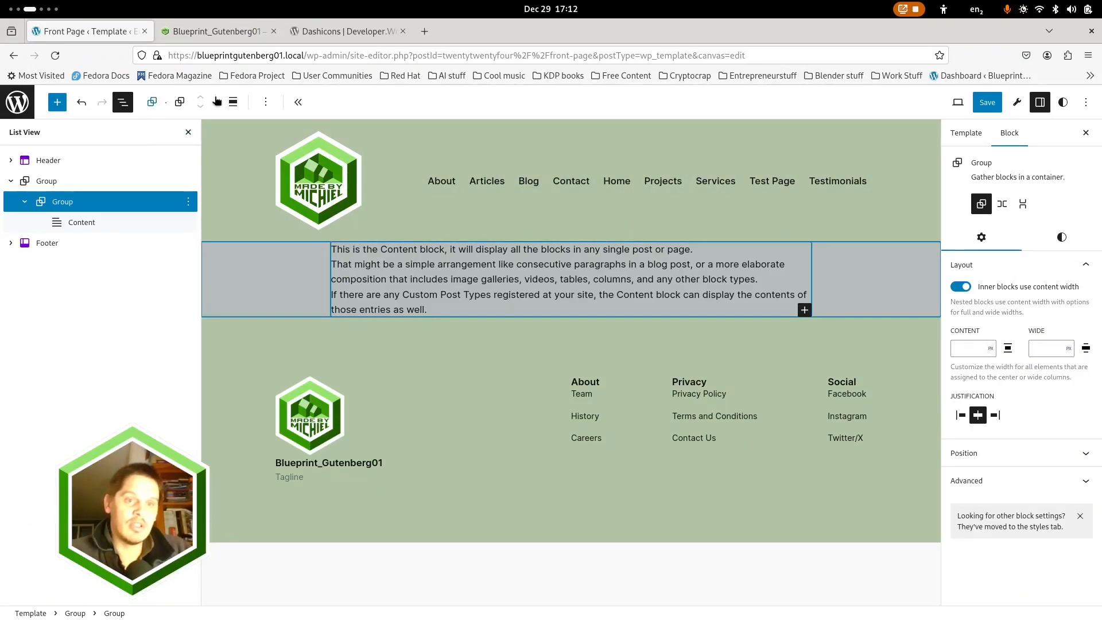
left_click(233, 103)
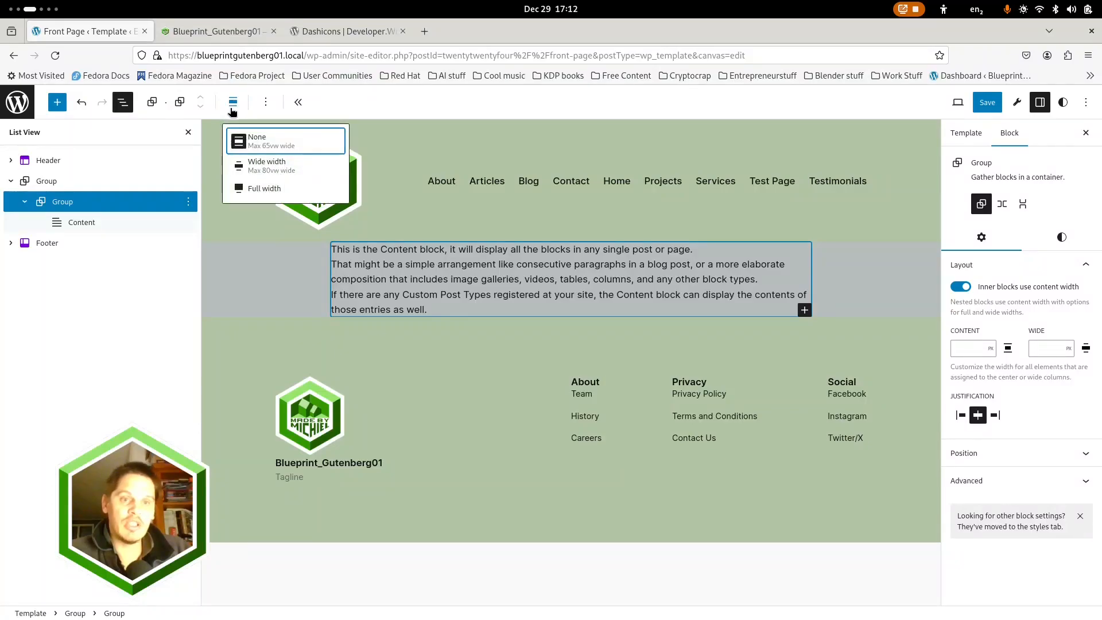
left_click(267, 166)
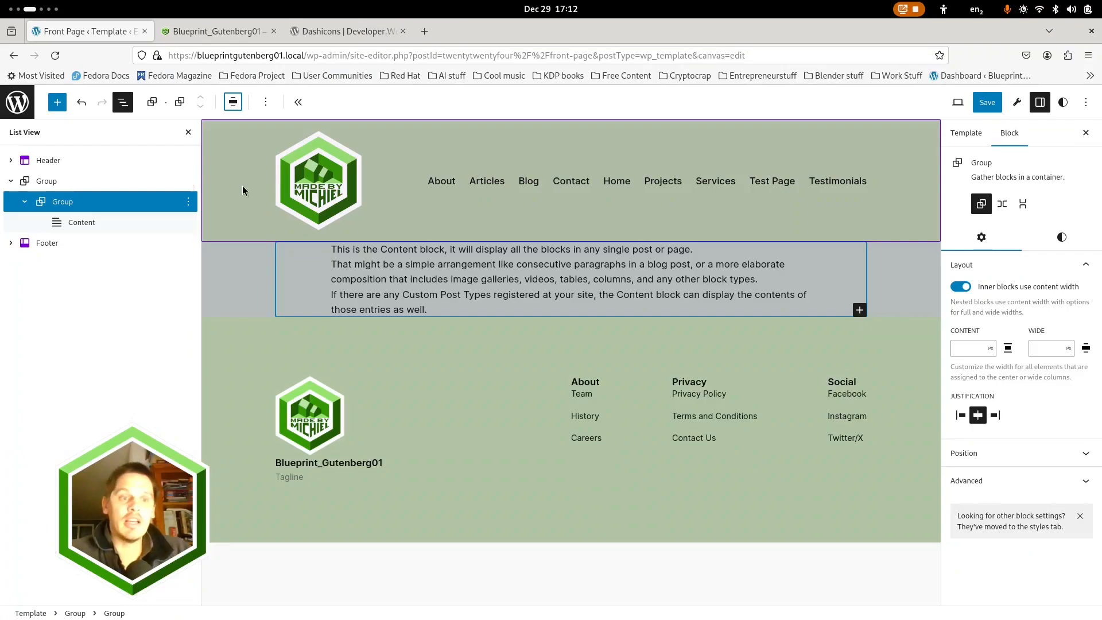
Check which width alignment is applied to the Row inside the Header's Group
left_click(11, 160)
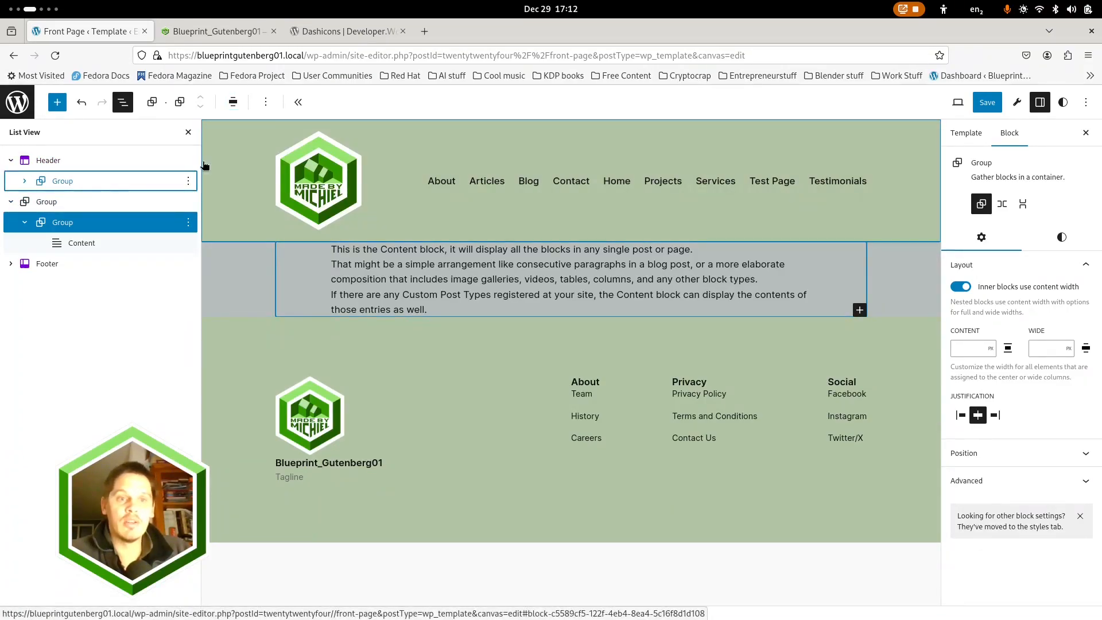
left_click(63, 183)
left_click(23, 182)
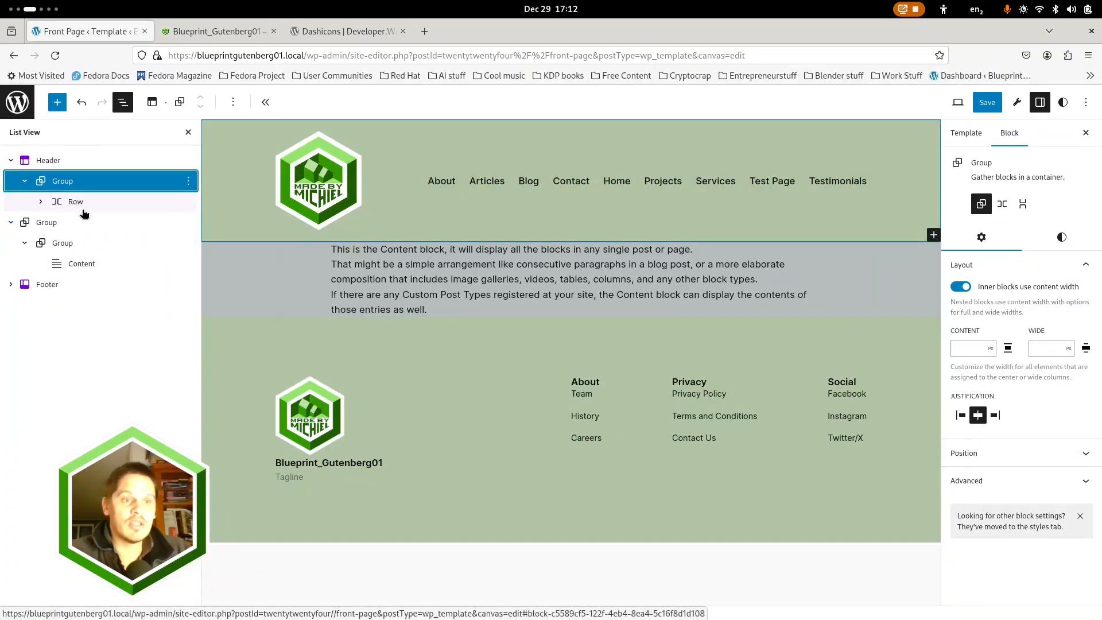
left_click(74, 202)
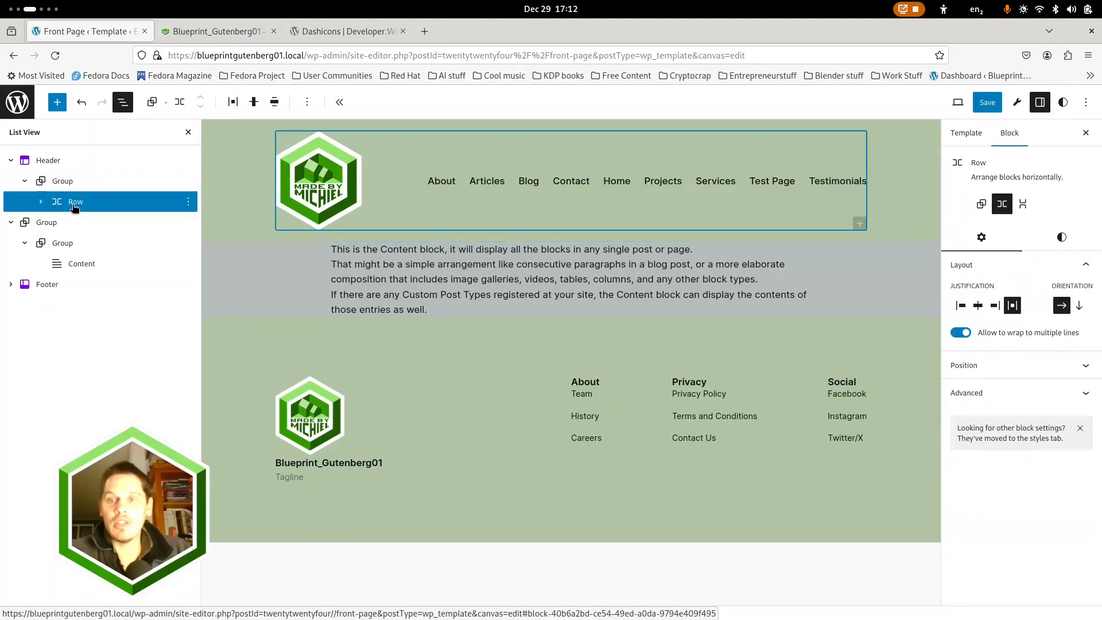
left_click(274, 103)
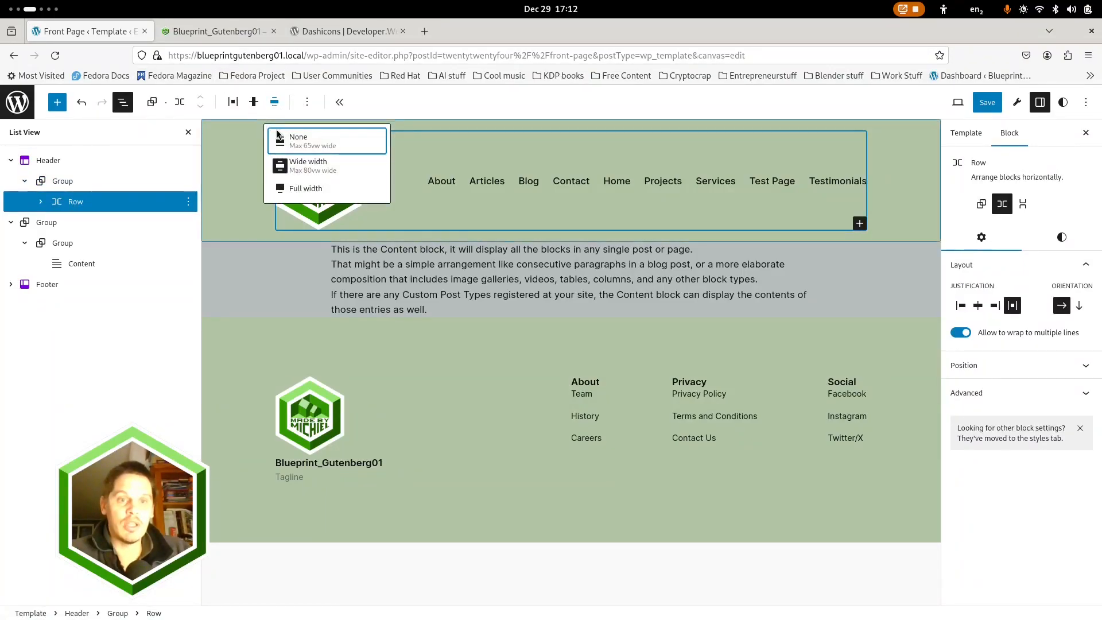
left_click(421, 97)
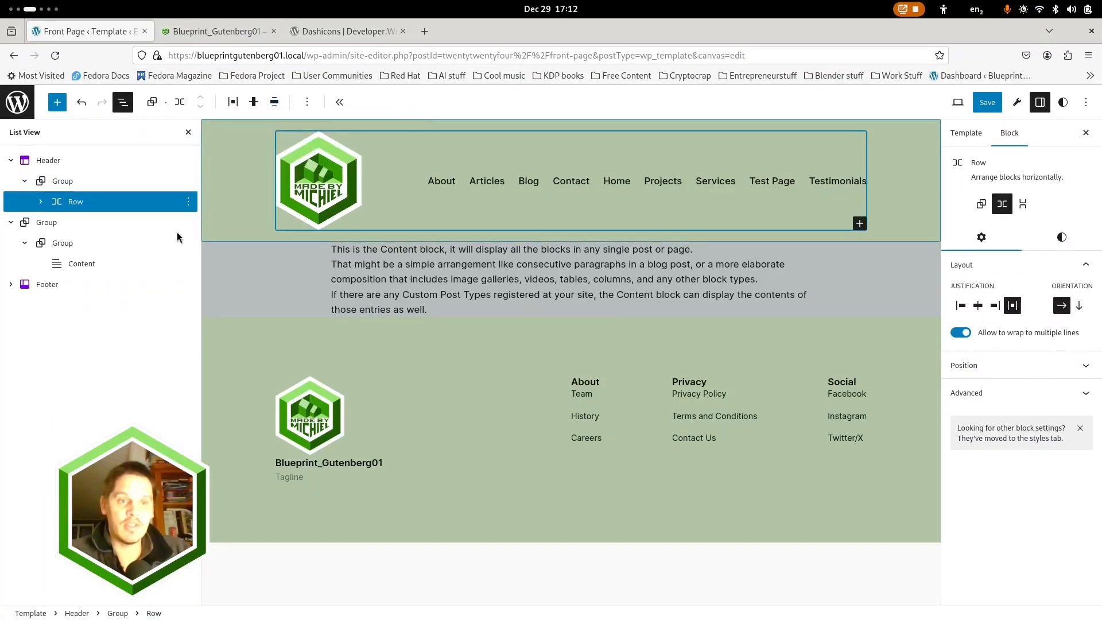
Check which width alignment is applied to the Columns block inside the Footer's Group
left_click(11, 284)
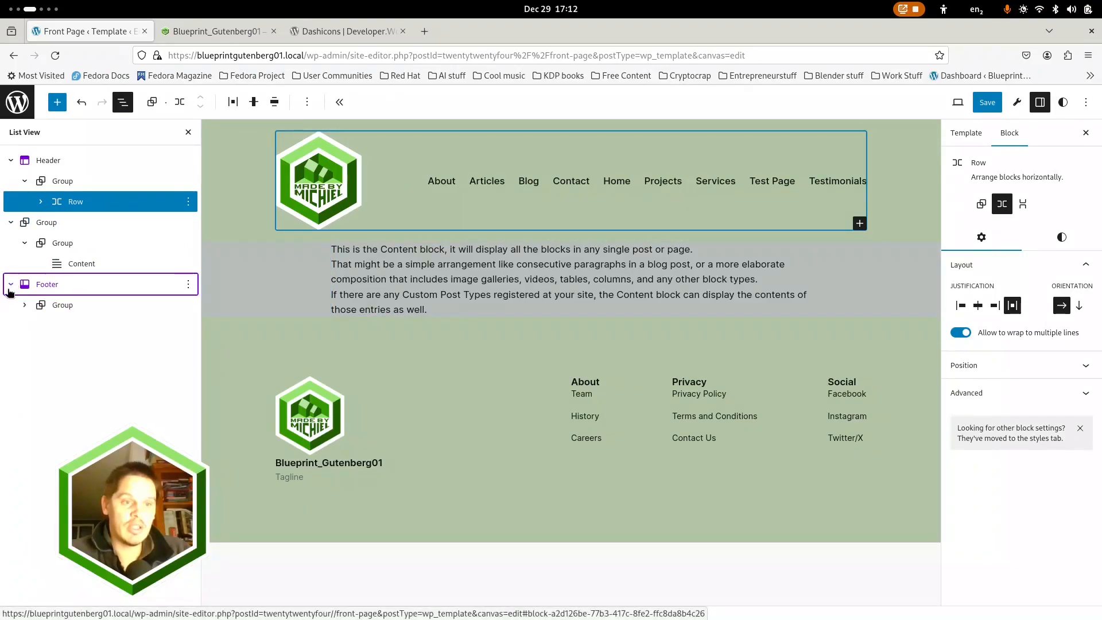
left_click(63, 306)
left_click(178, 333)
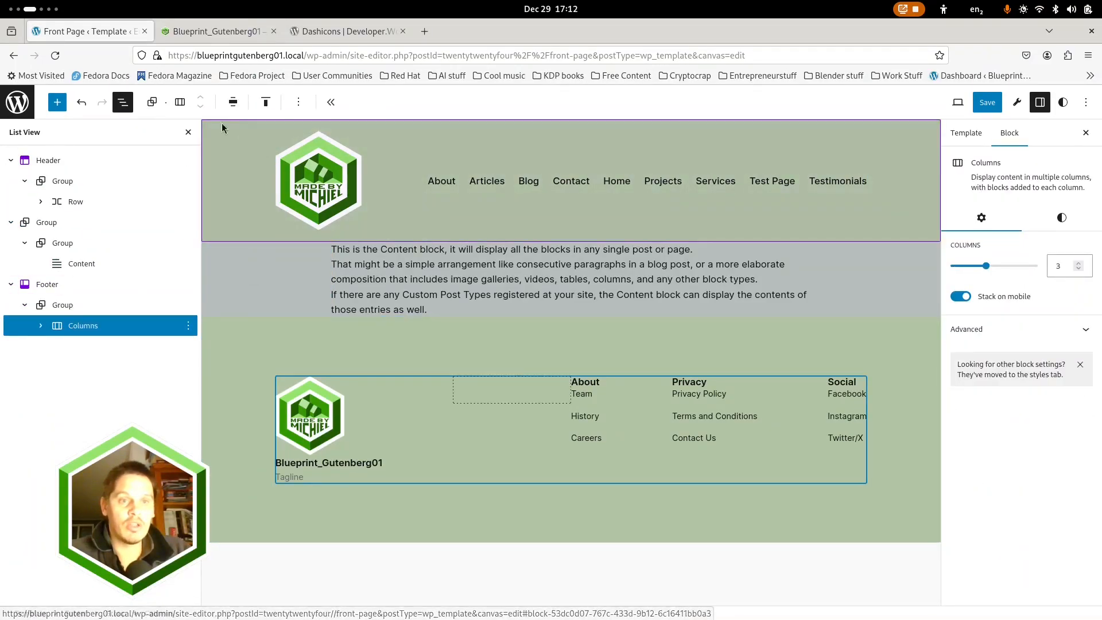
left_click(232, 101)
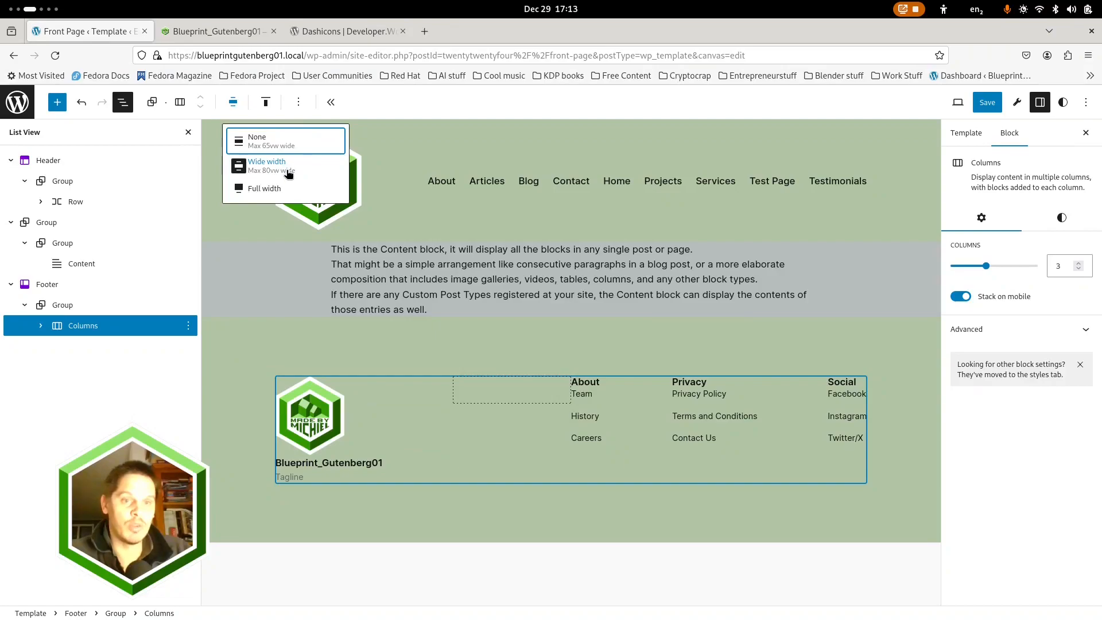
left_click(405, 98)
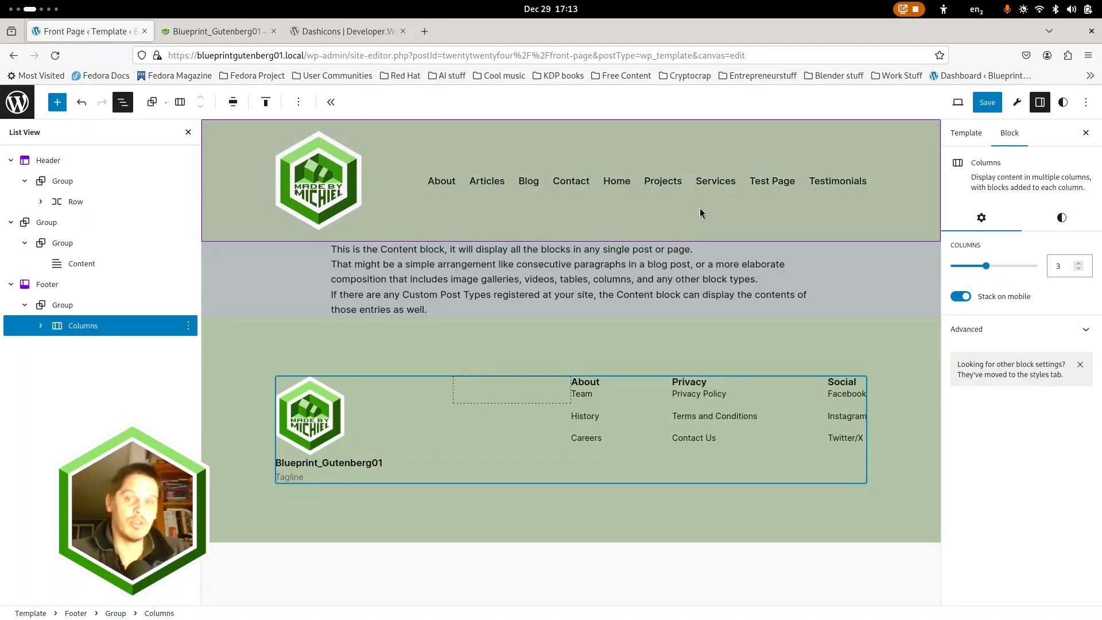
Save the Front Page template changes and switch to the live site's front page
left_click(988, 104)
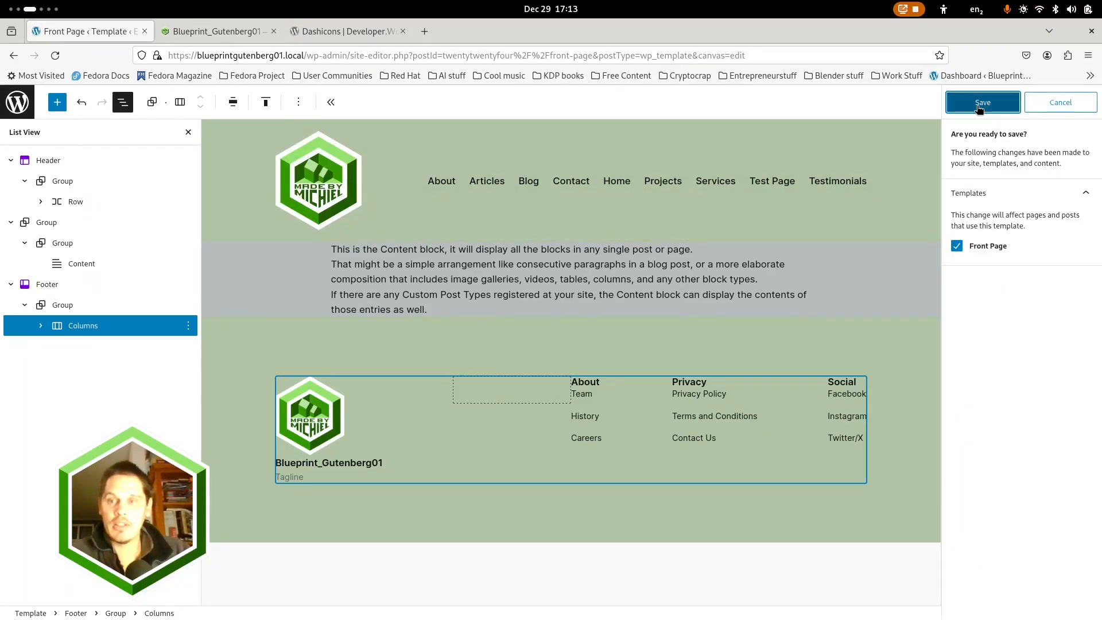
left_click(983, 102)
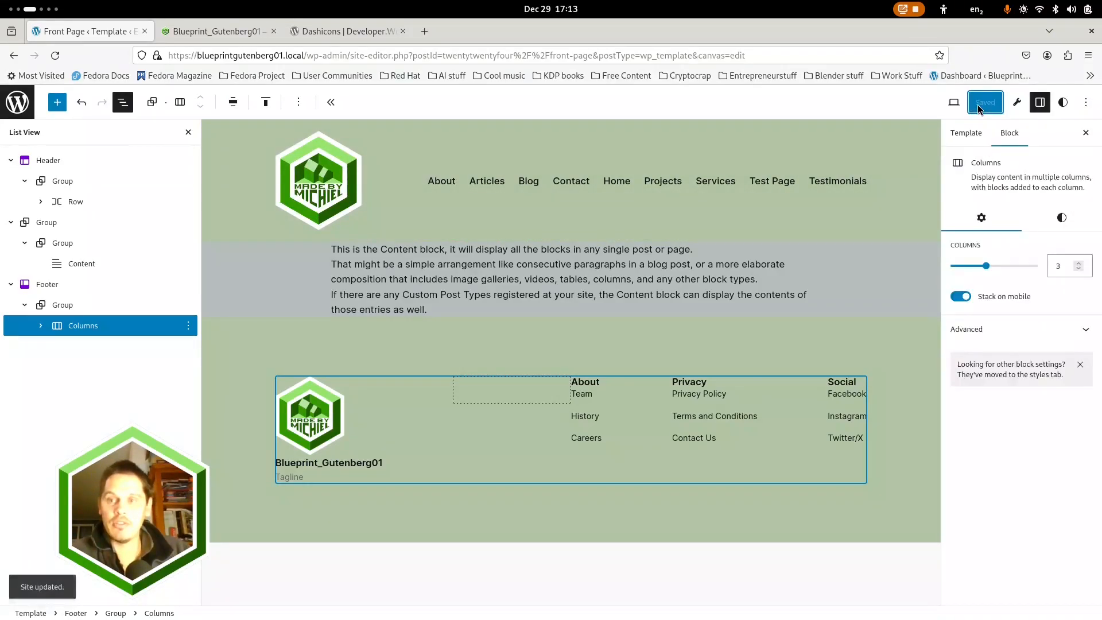
left_click(202, 30)
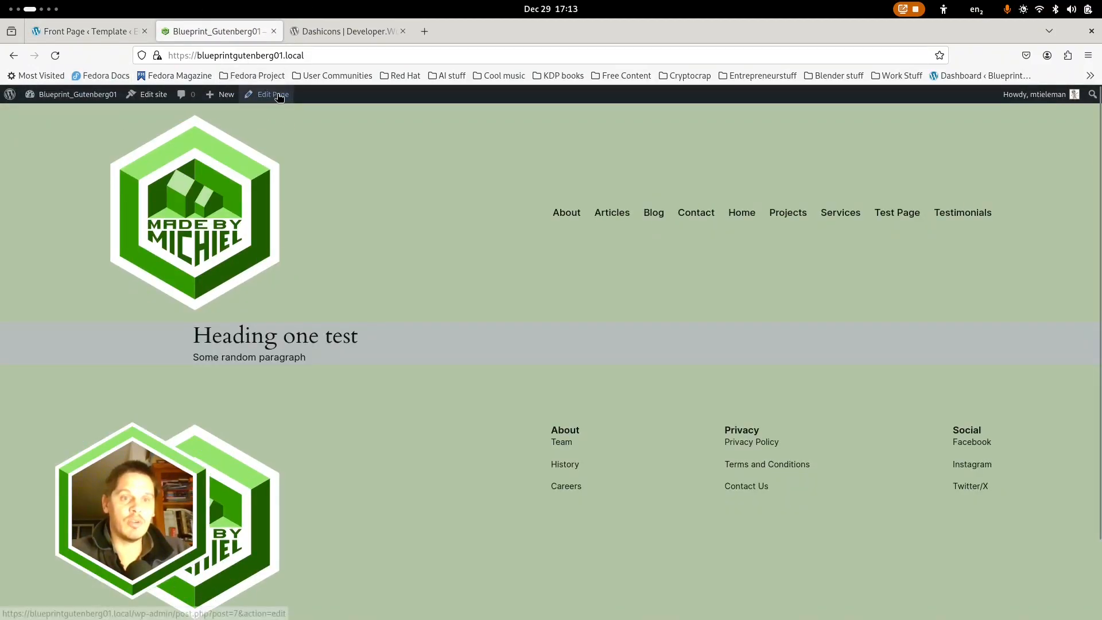
Open the site's admin dashboard in a new tab and open the Home page for editing from the Pages list
middle_click(63, 102)
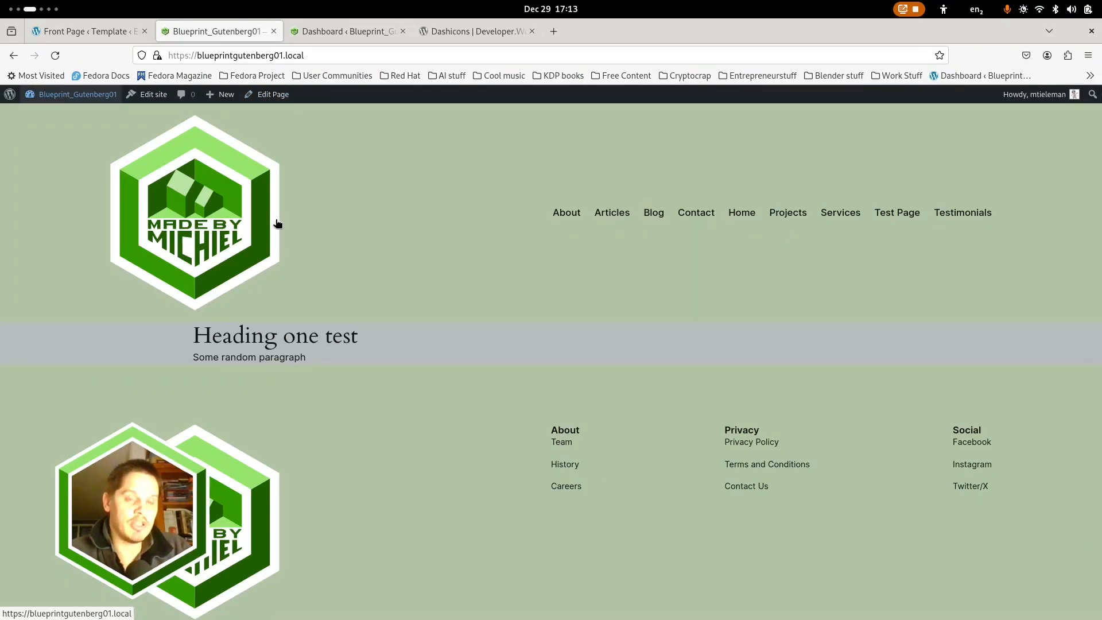
left_click(334, 33)
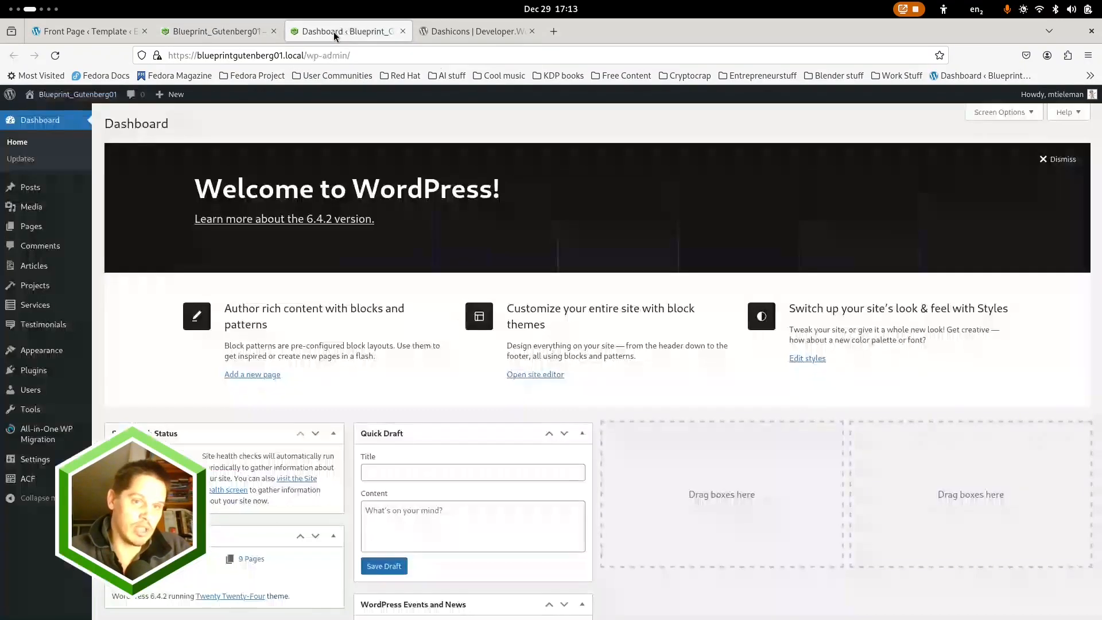
left_click(114, 225)
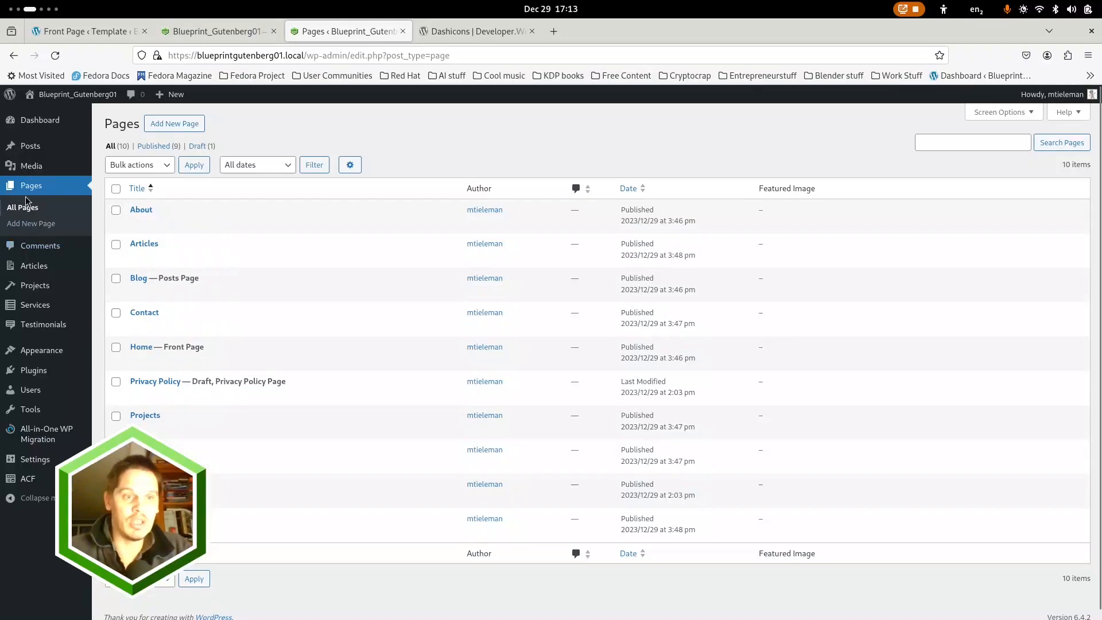
left_click(143, 347)
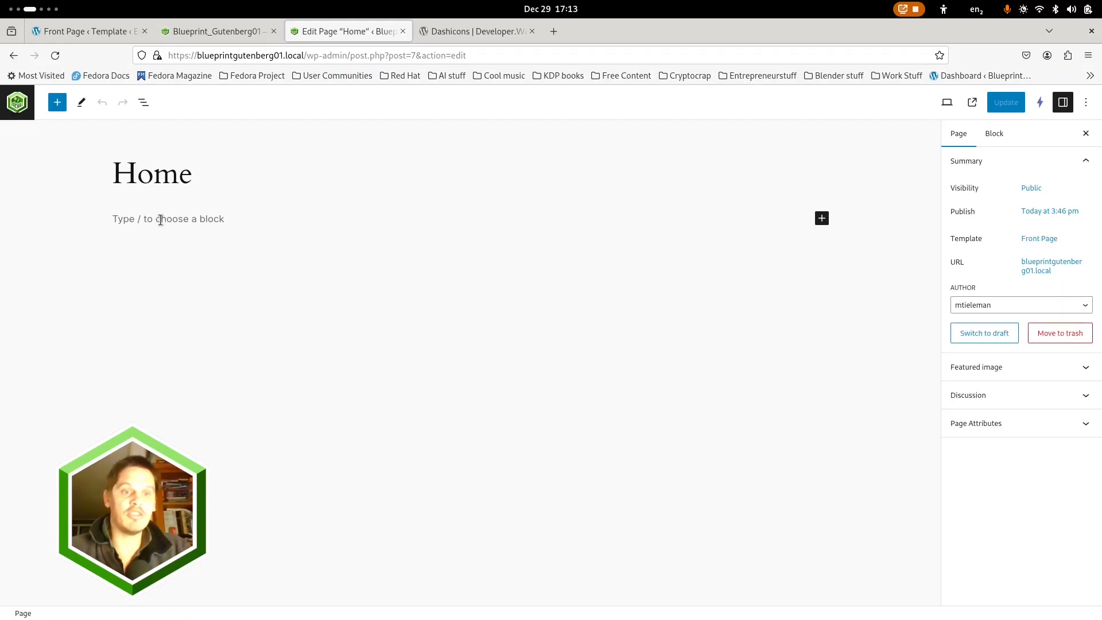
Reopen the Home page for editing and load the site's live front page in a separate tab to view it
left_click(22, 107)
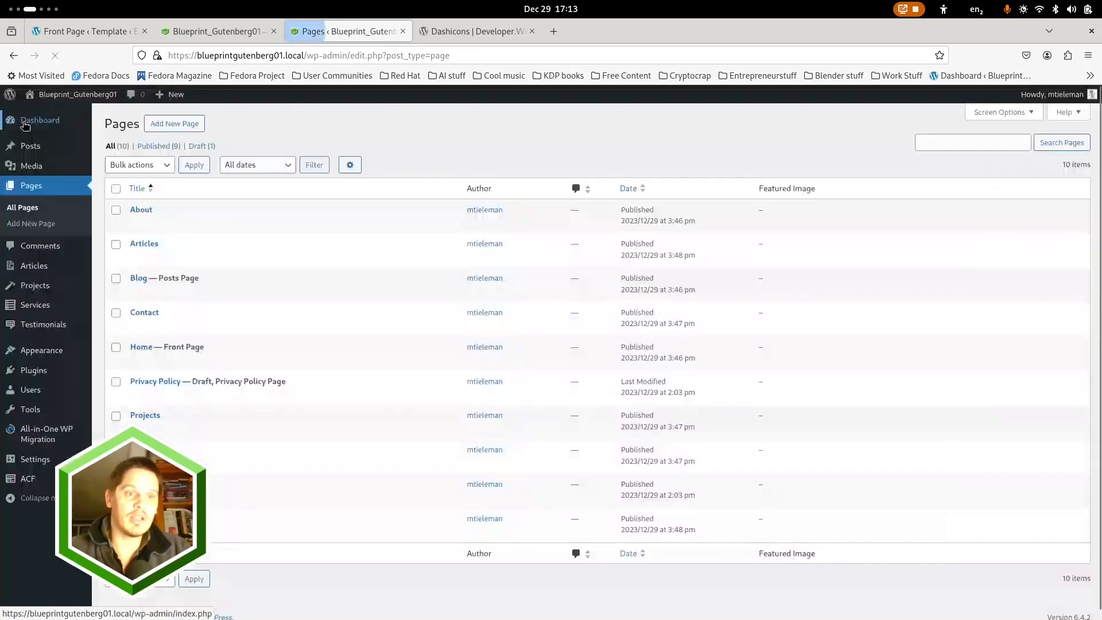
middle_click(9, 94)
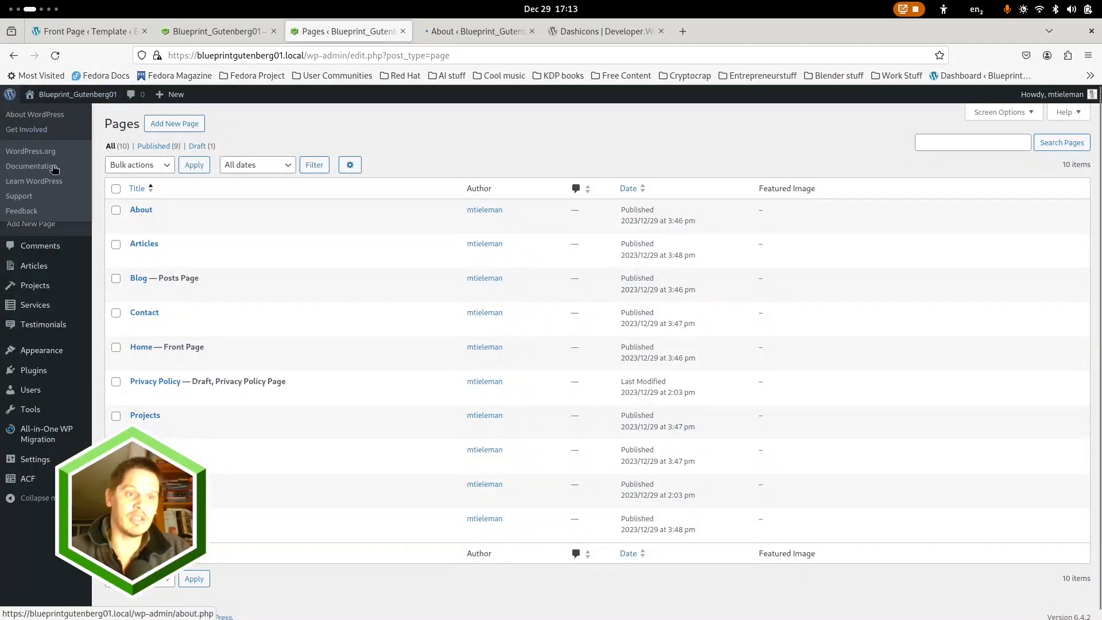
left_click(138, 347)
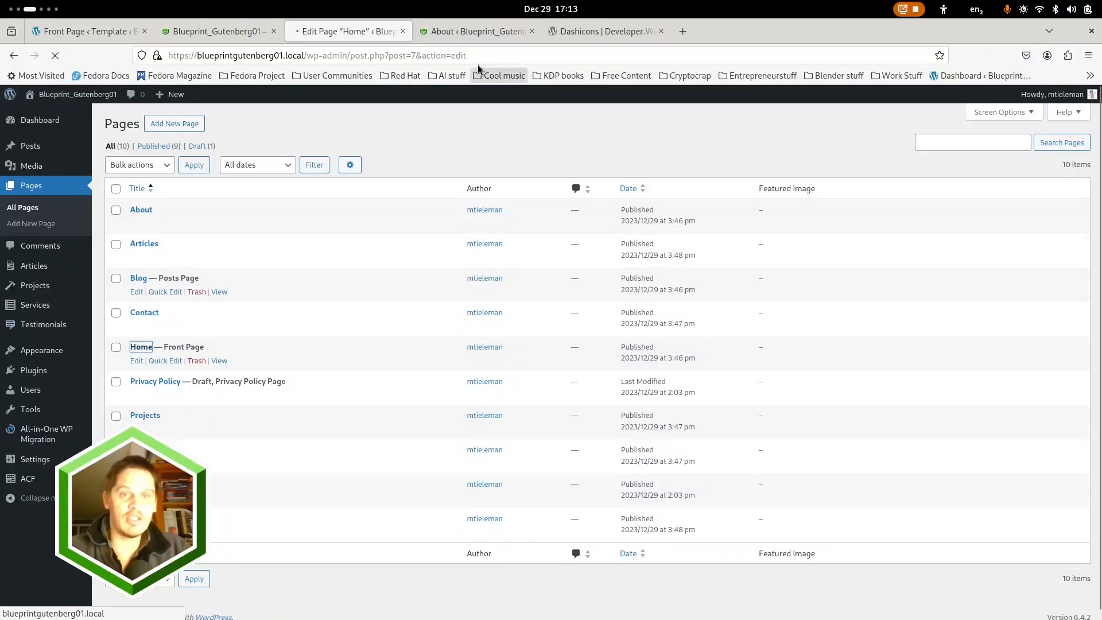
left_click(462, 29)
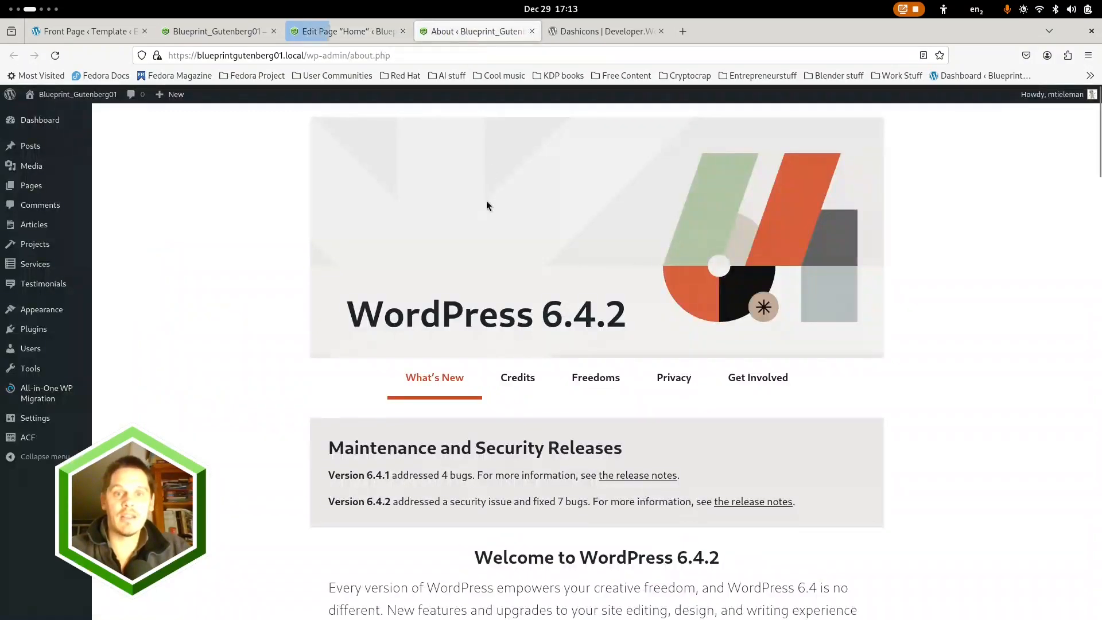
left_click(56, 94)
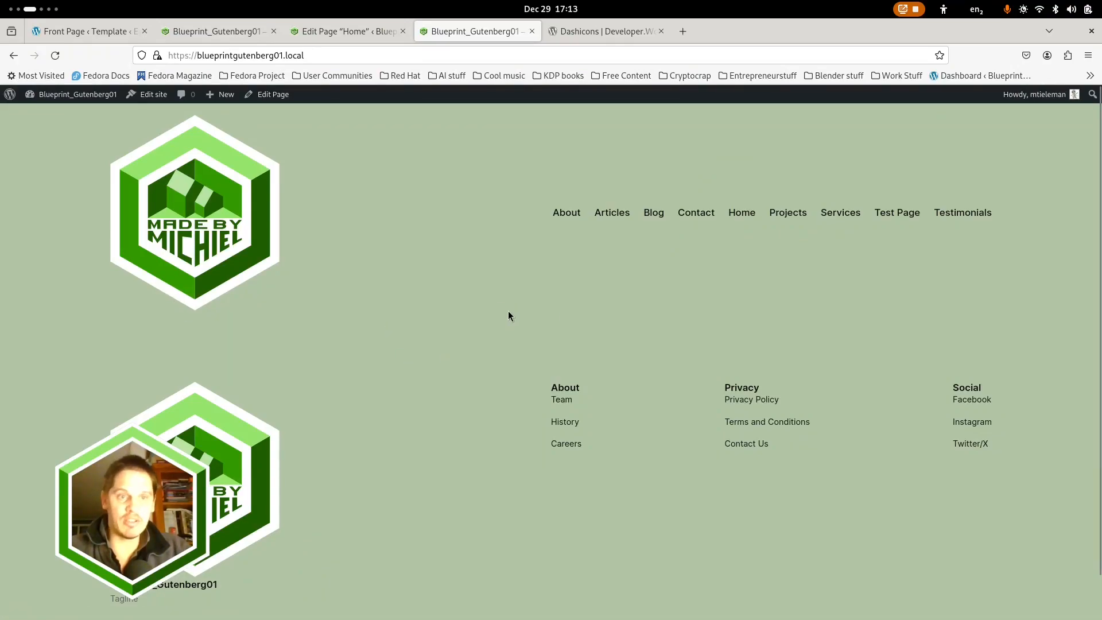
Return to the Home page in the block editor and place the cursor in its empty first block
left_click(342, 29)
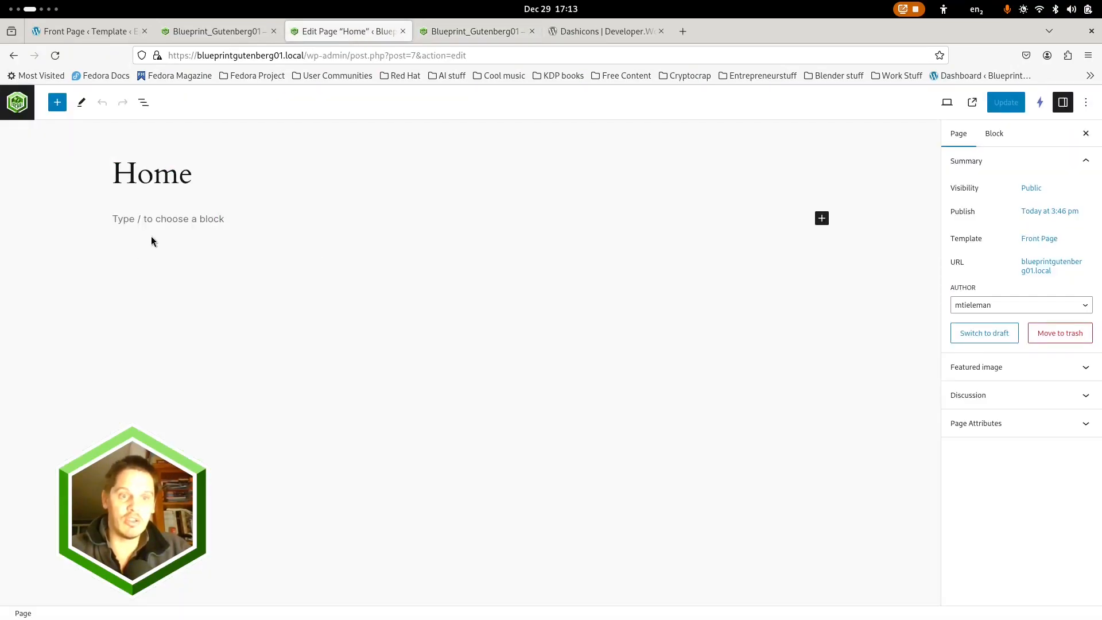
left_click(163, 220)
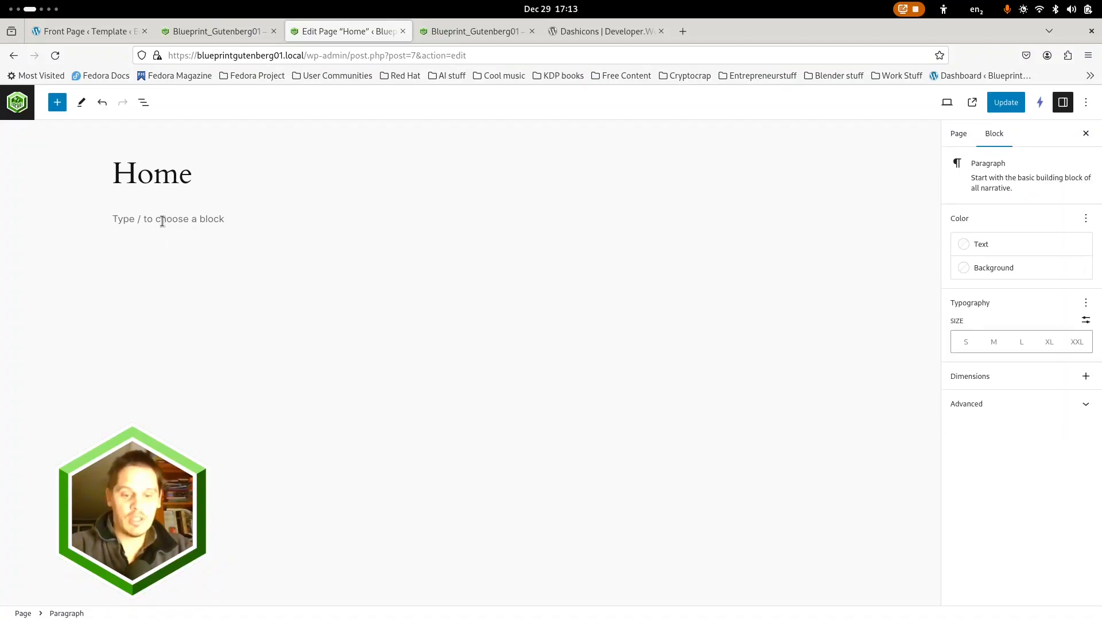
type("head")
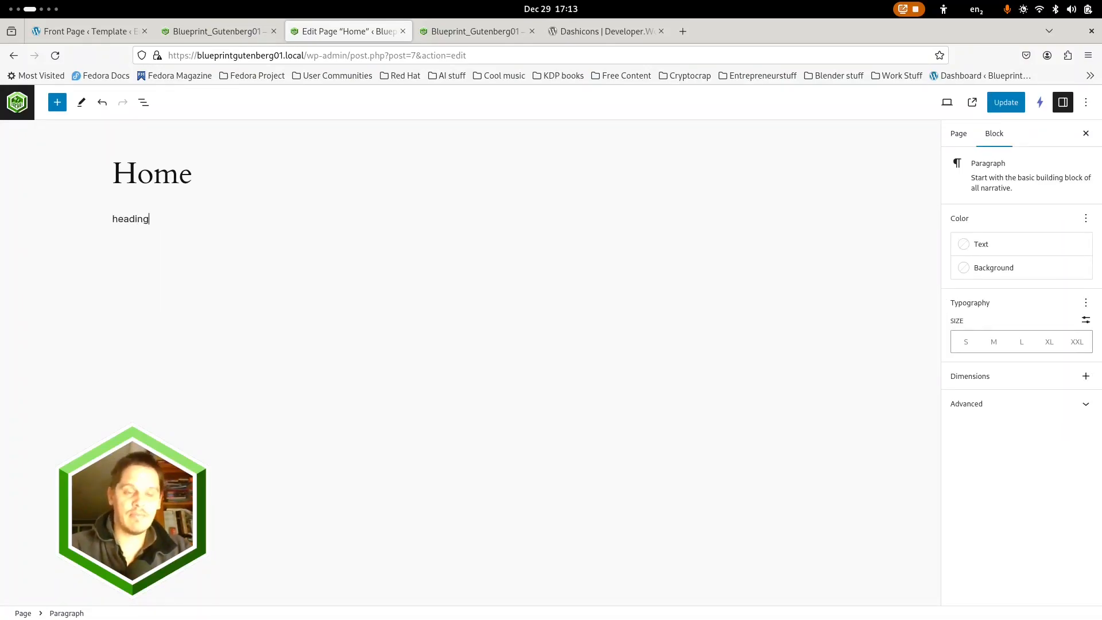
type("ing")
key("ctrl+a")
key("BackSpace")
Insert a Heading block on the Home page with the text "This is a heading"
type("/")
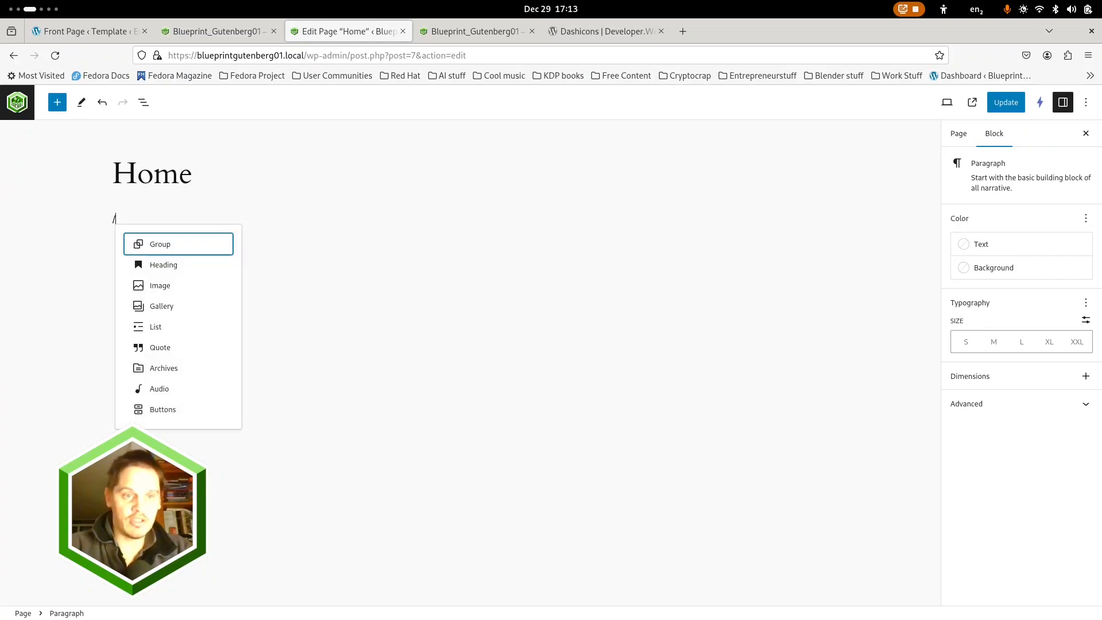
type("heading")
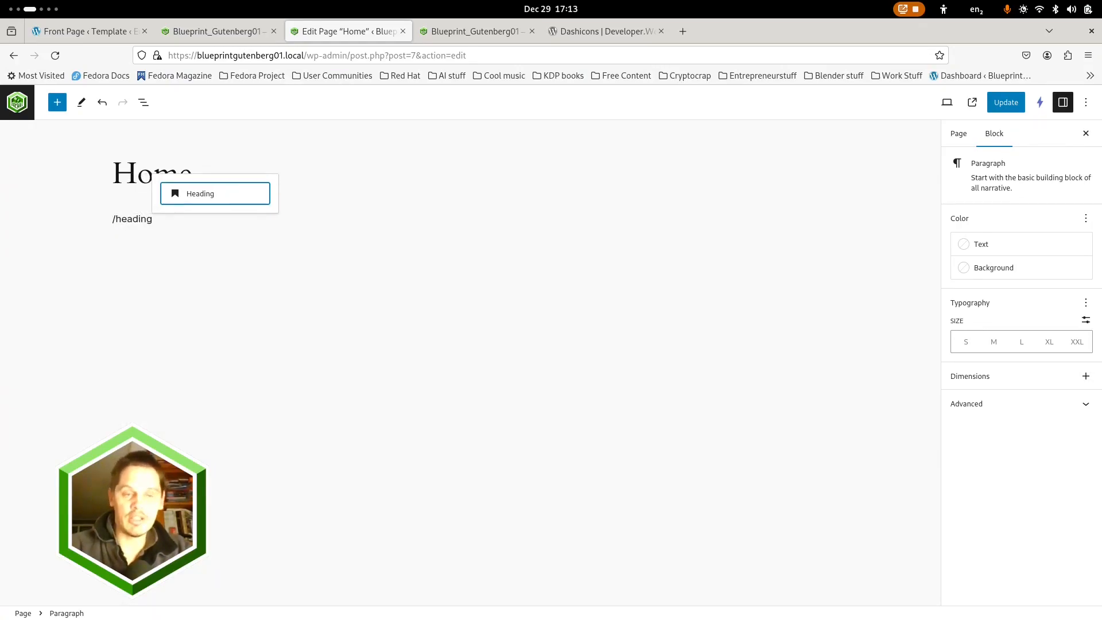
left_click(209, 197)
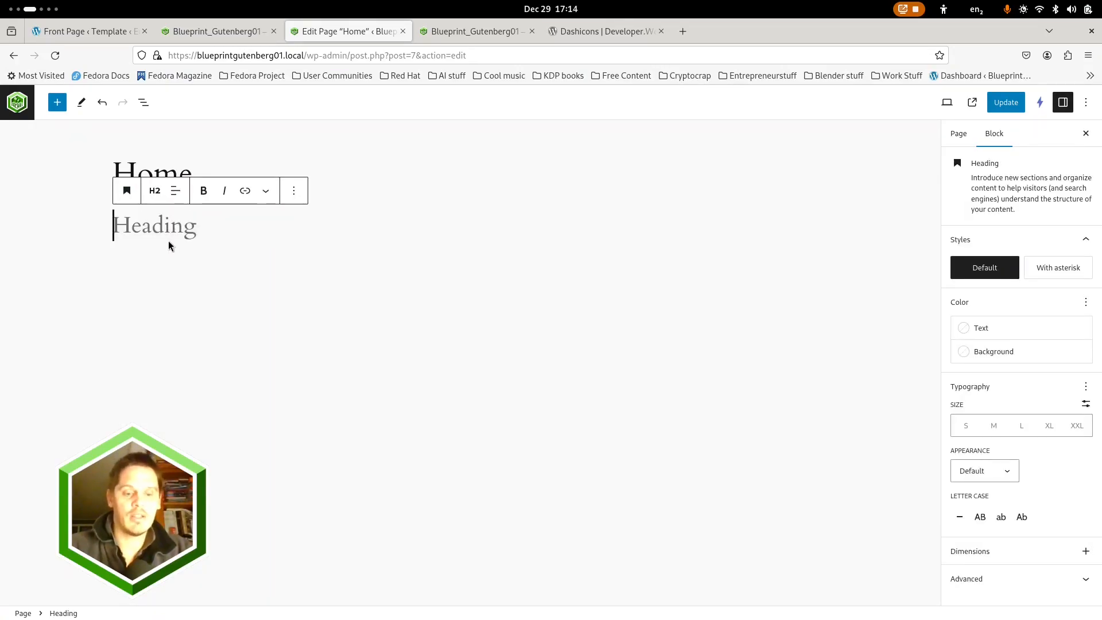
type("This is a")
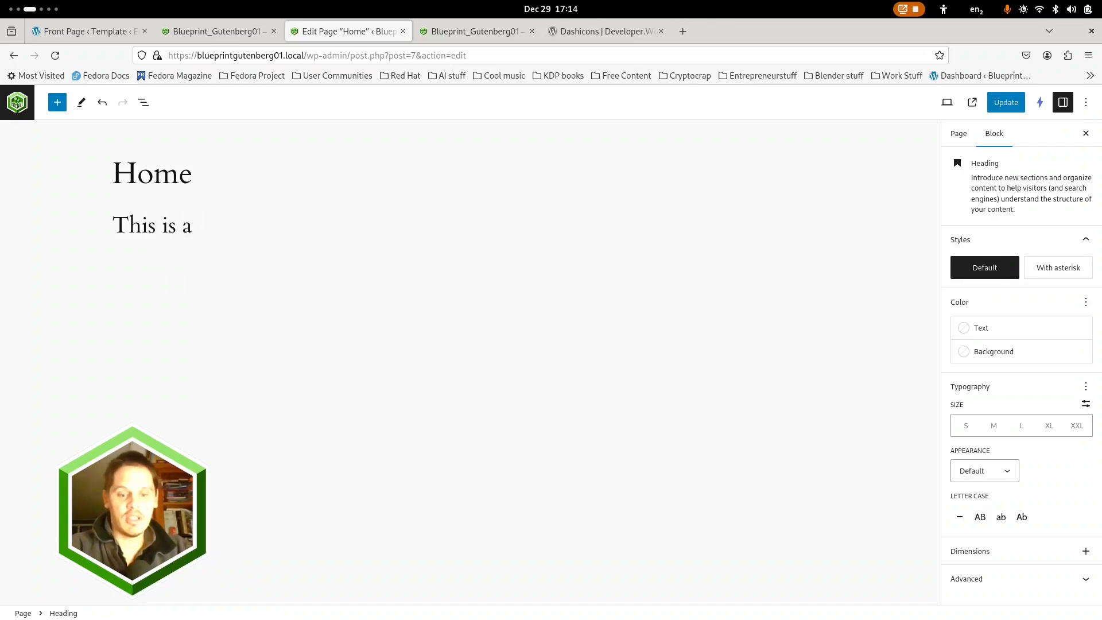
type(" heading")
Add a paragraph reading "THis is a paragraph" below the heading, followed by an Image block
key("Return")
type("THis is a paragraph")
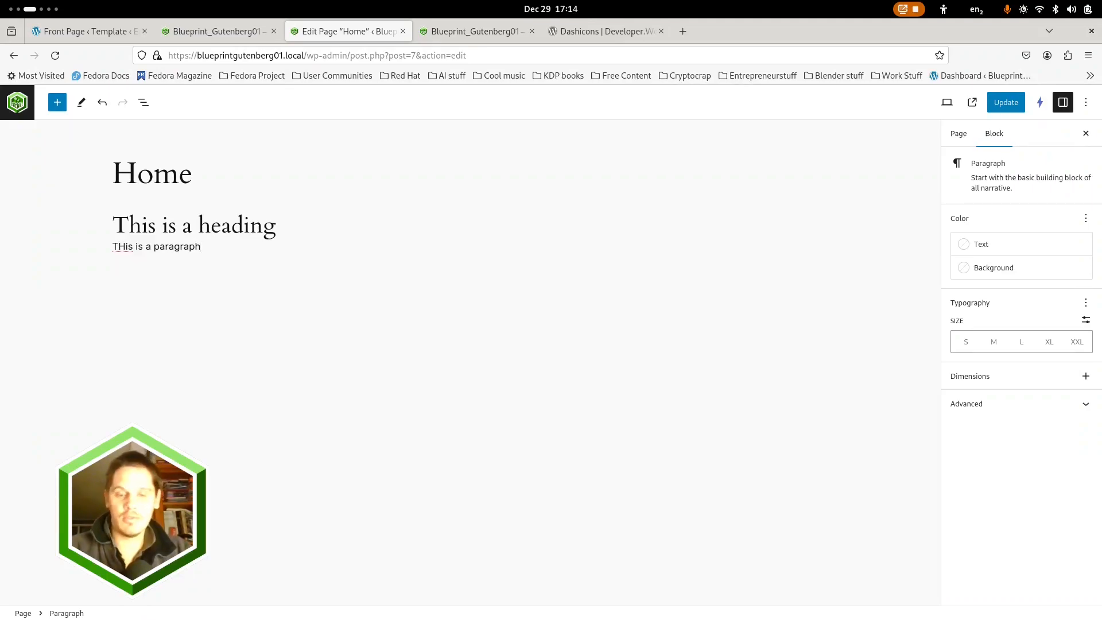
key("Return")
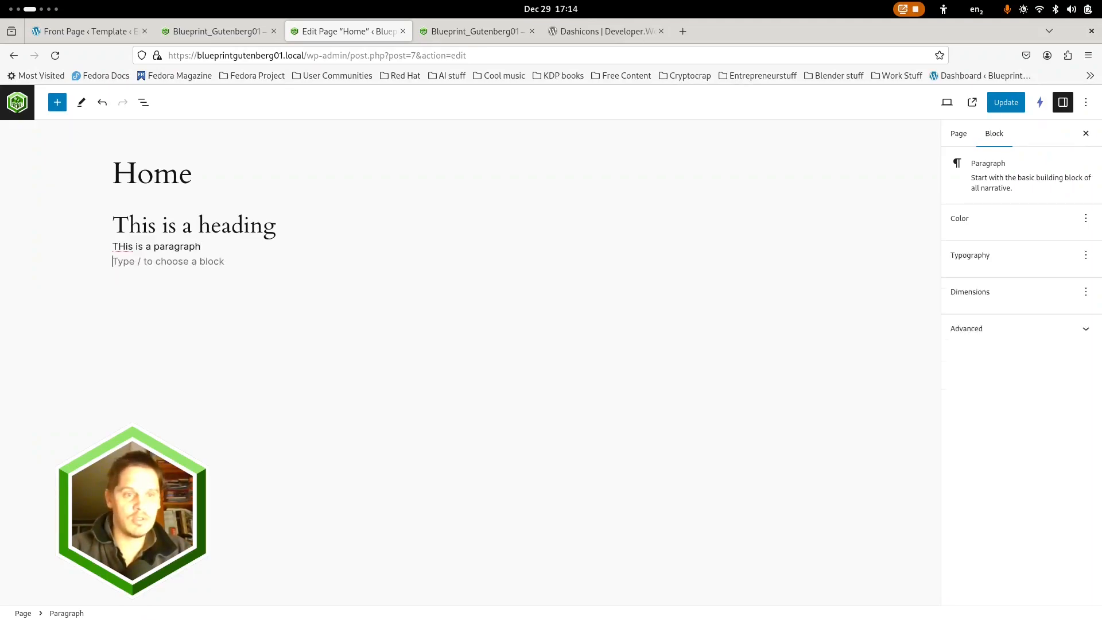
type("/image")
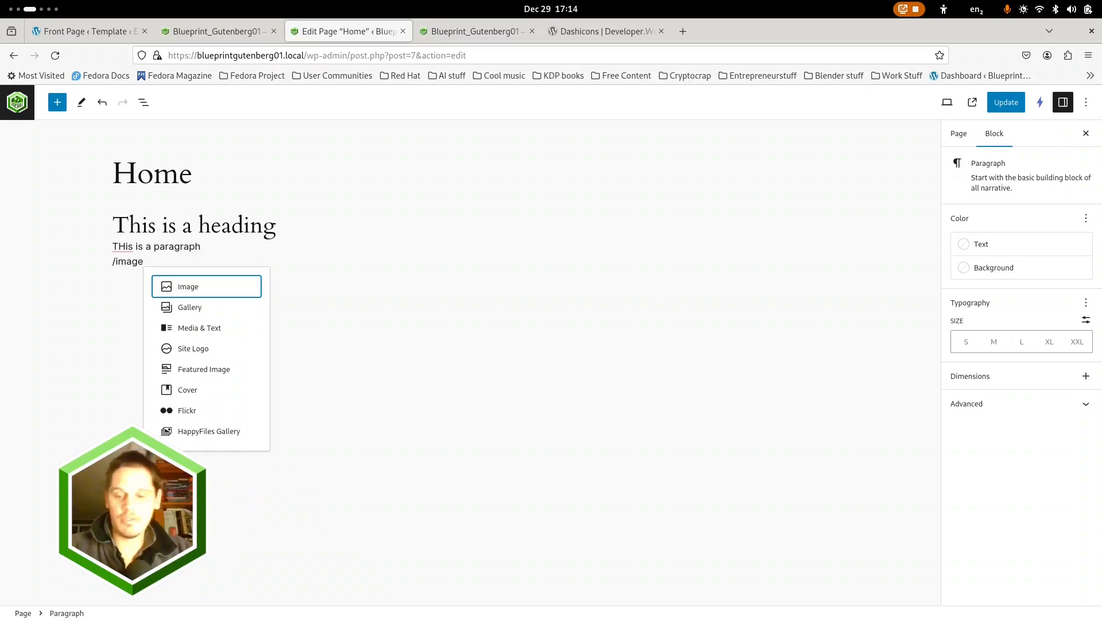
key("Return")
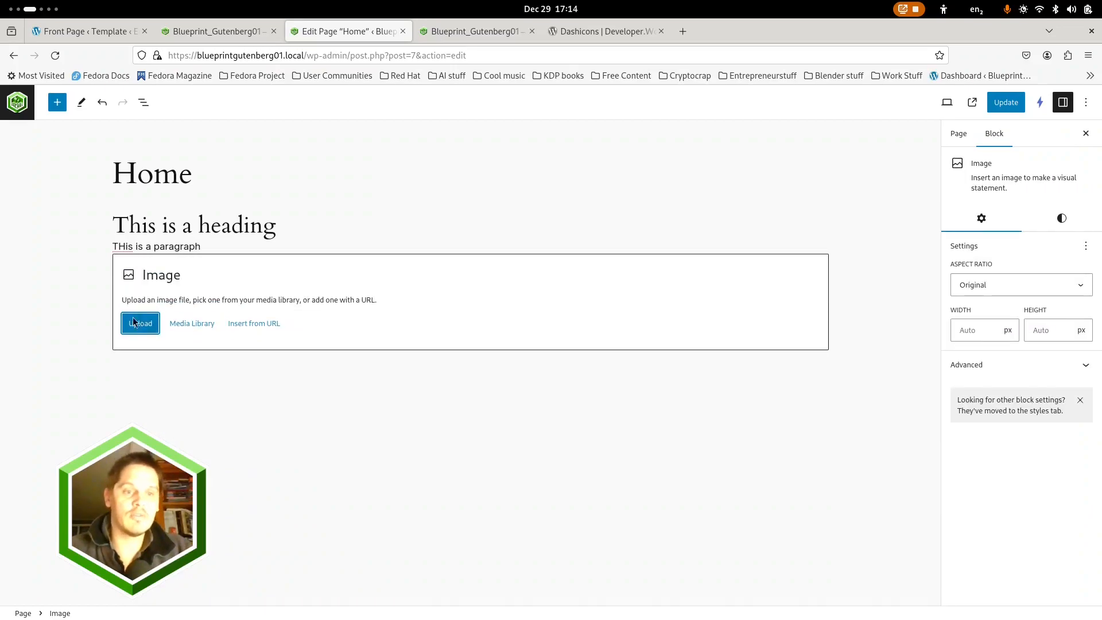
Create a "Branding" folder in the media library for the Image block and move the logo image into it
left_click(188, 323)
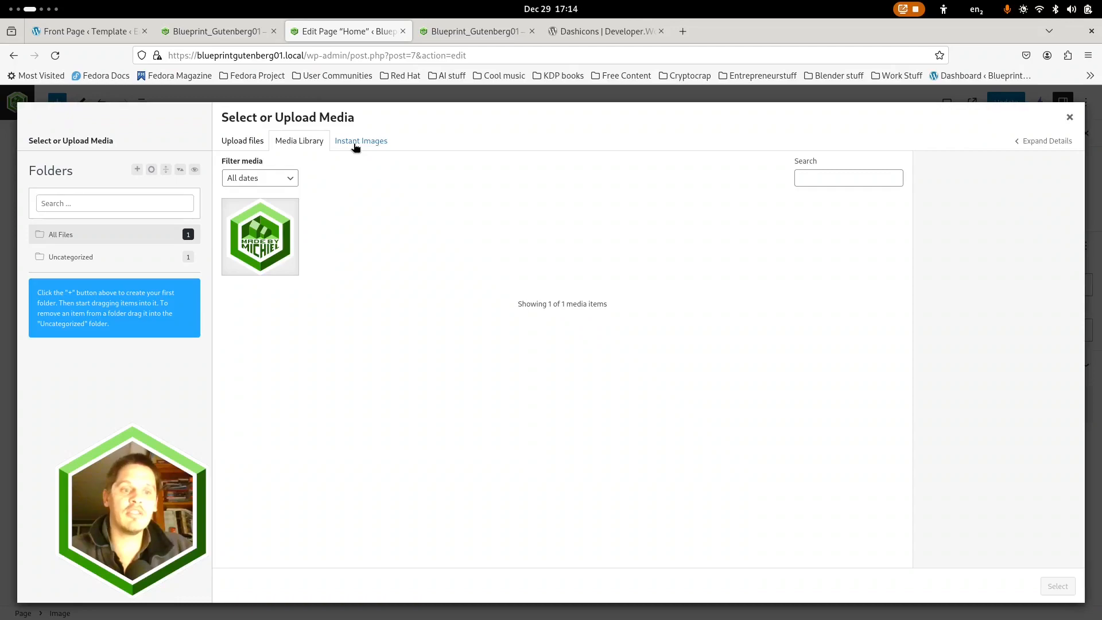
left_click(136, 168)
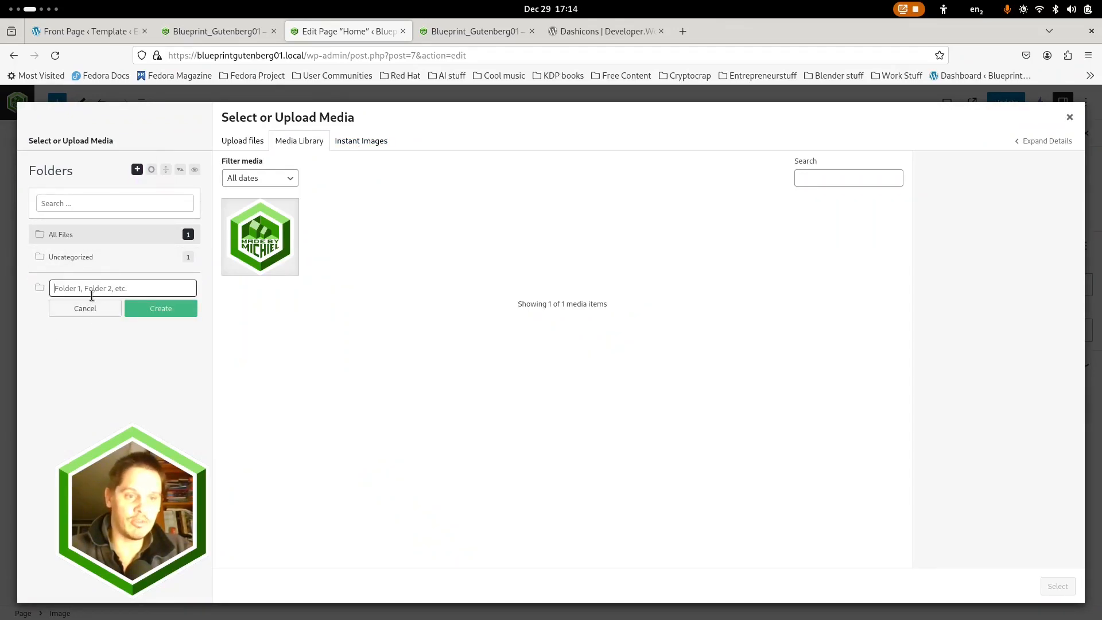
type("Branding")
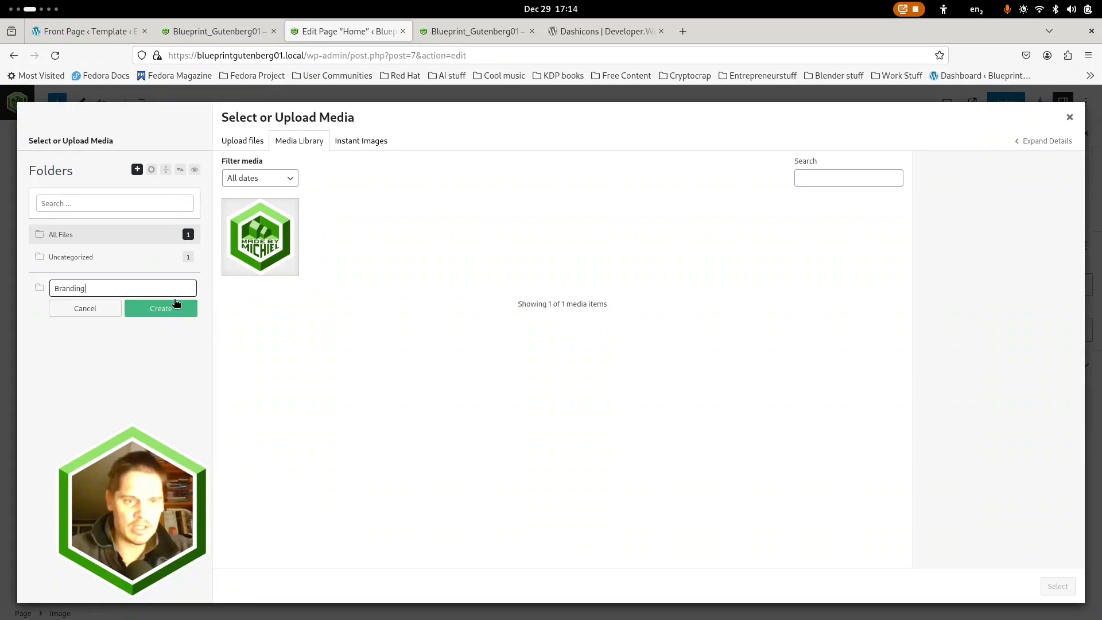
left_click(176, 303)
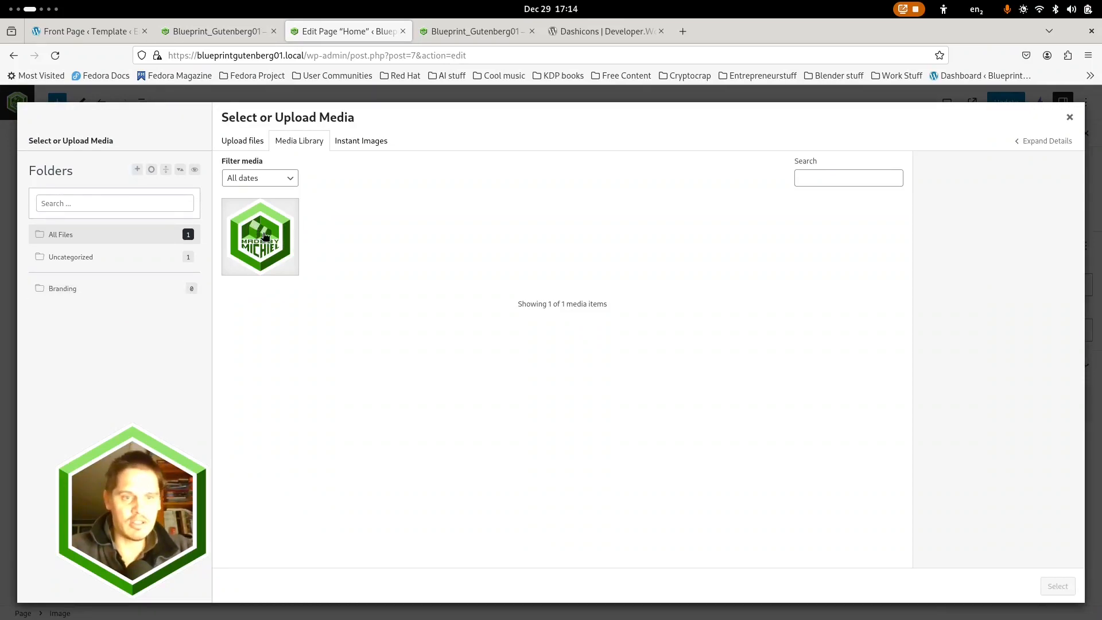
left_click_drag(264, 236, 75, 291)
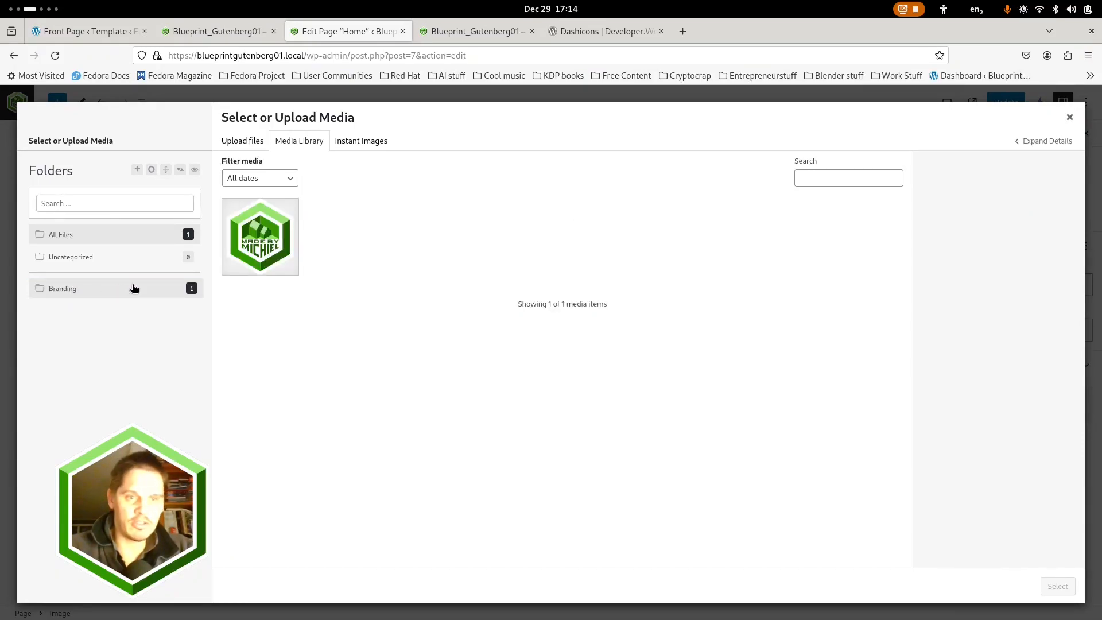
Create a second media library folder named "Placeholders"
left_click(137, 170)
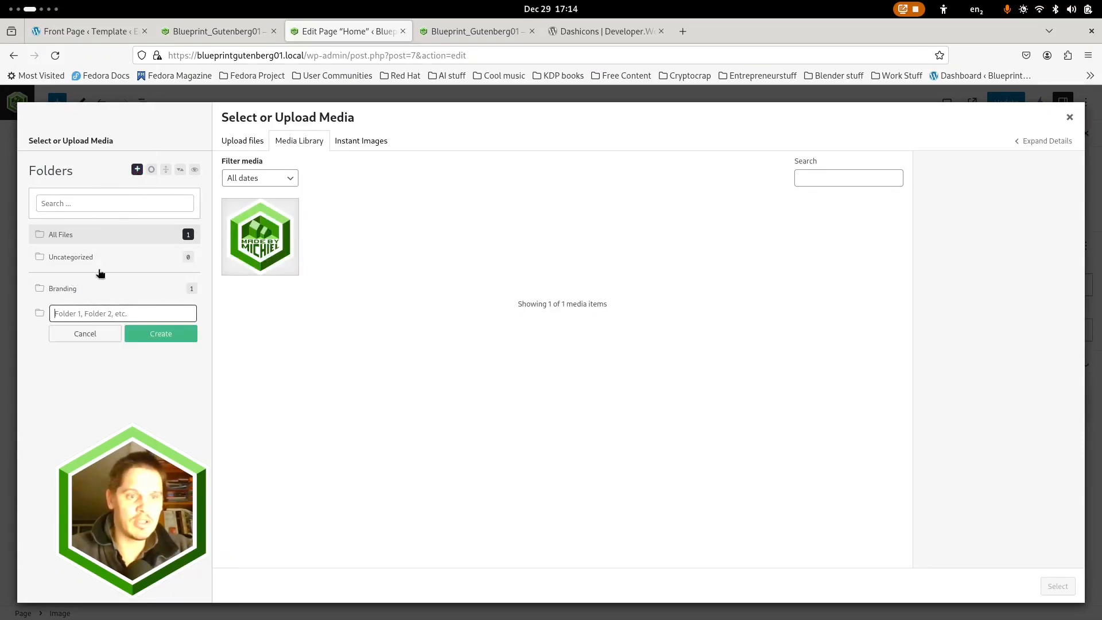
type("Place")
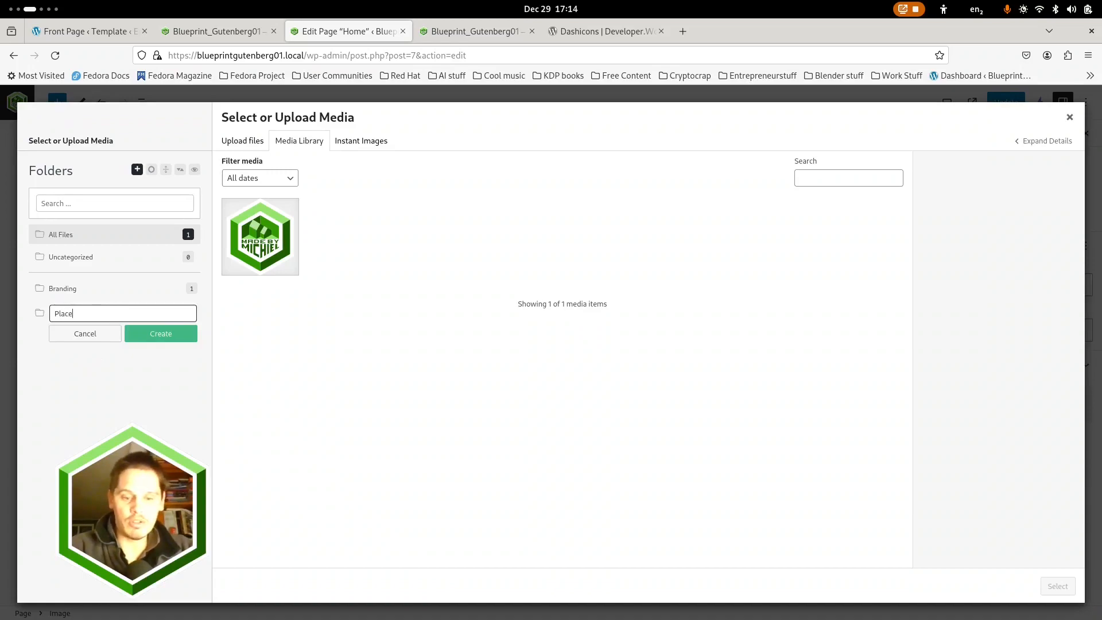
type("holder")
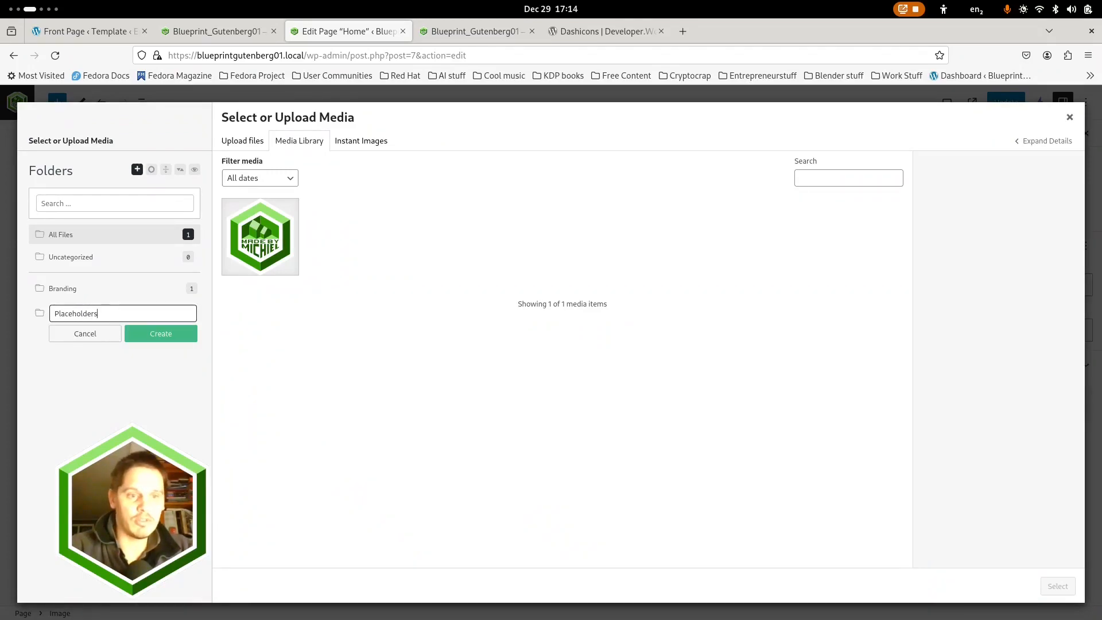
type("s")
key("Return")
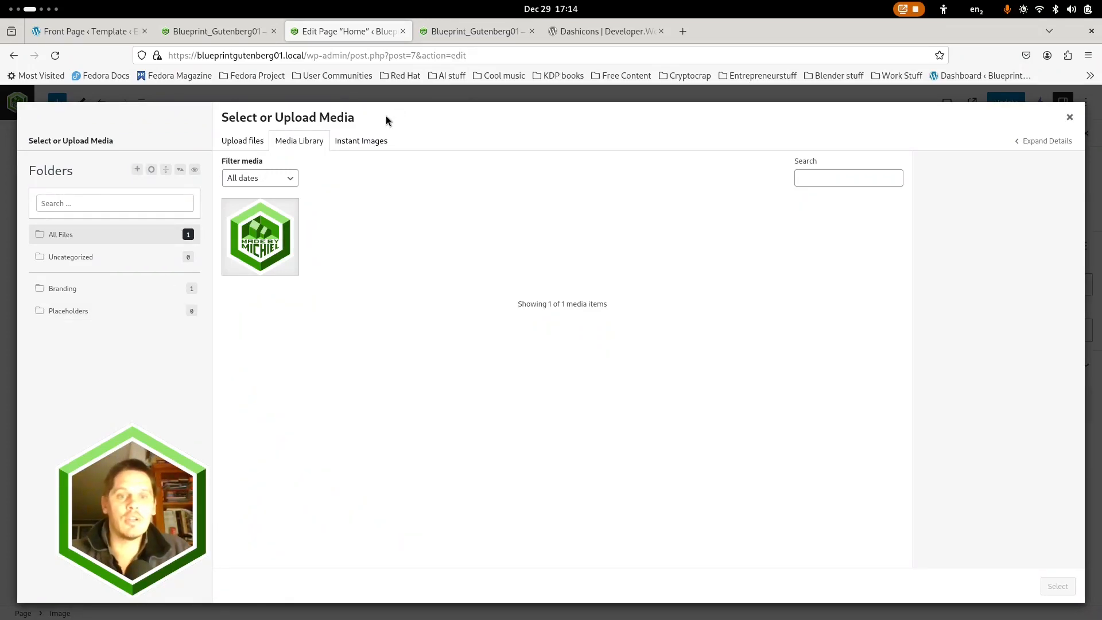
Import seven Unsplash photos through Instant Images, including the parking garage, underwater swimmer, starry tree, timbered house, coastal mountain and canyon walkers
left_click(358, 143)
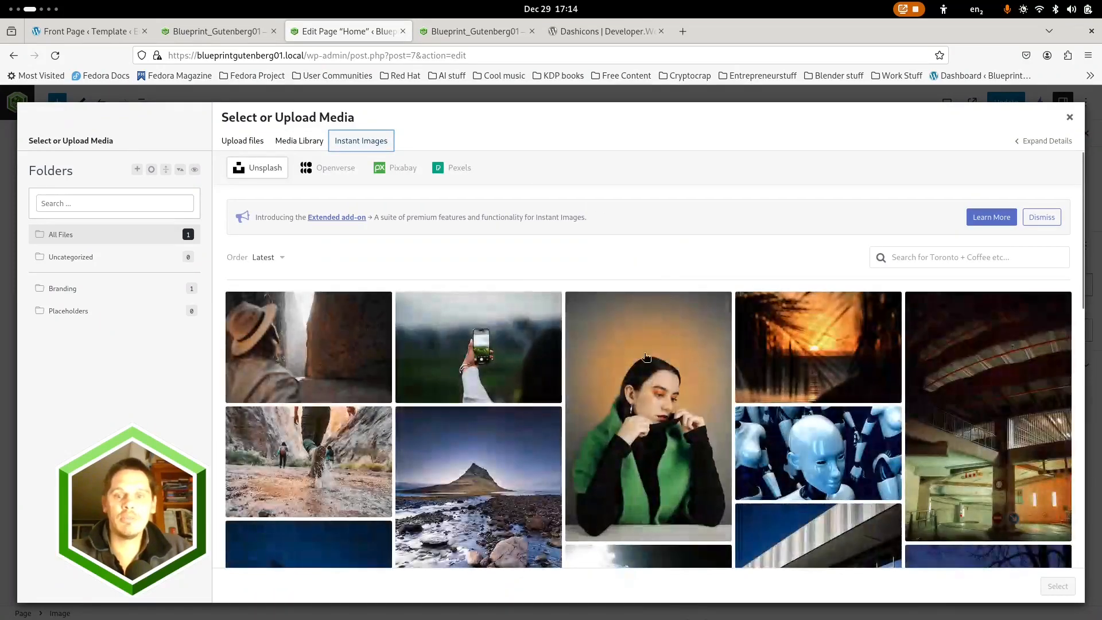
scroll(481, 408, "down", 5)
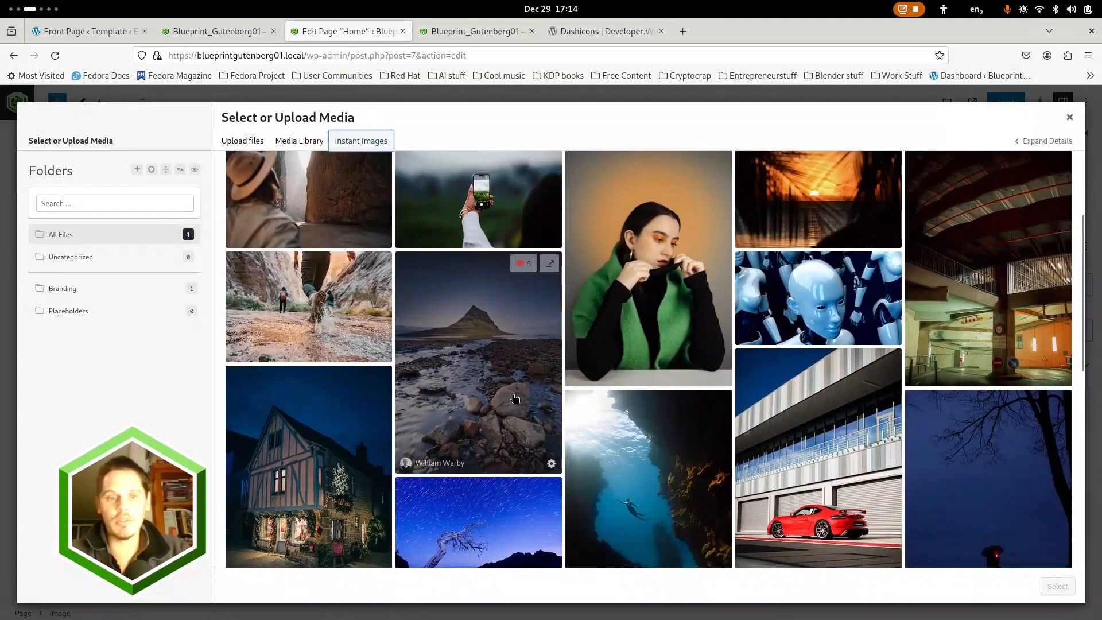
scroll(757, 334, "up", 1)
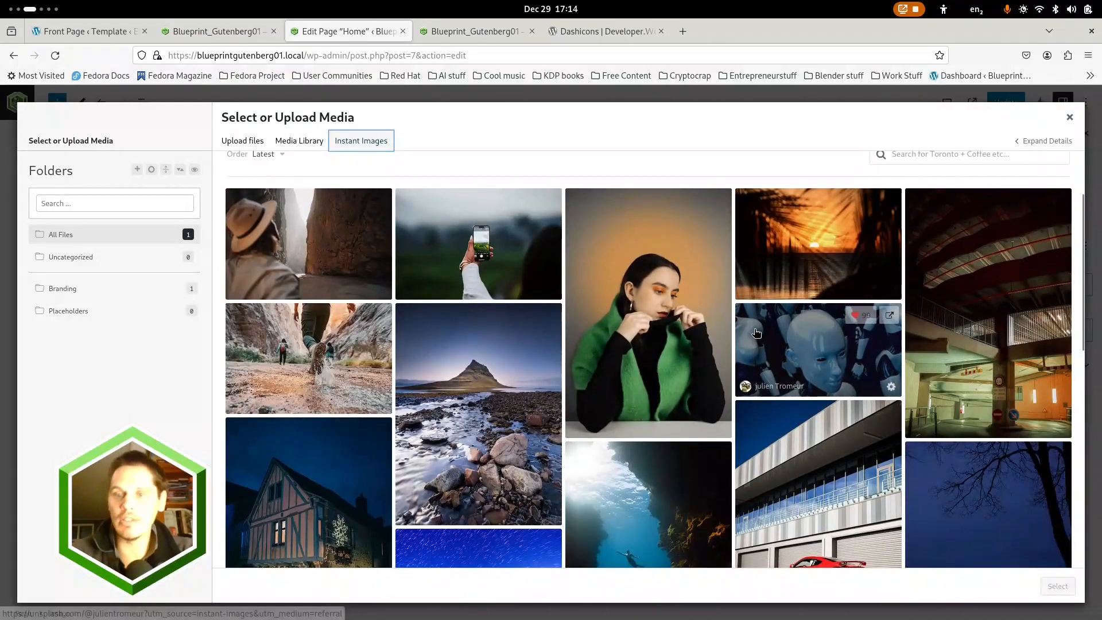
left_click(975, 344)
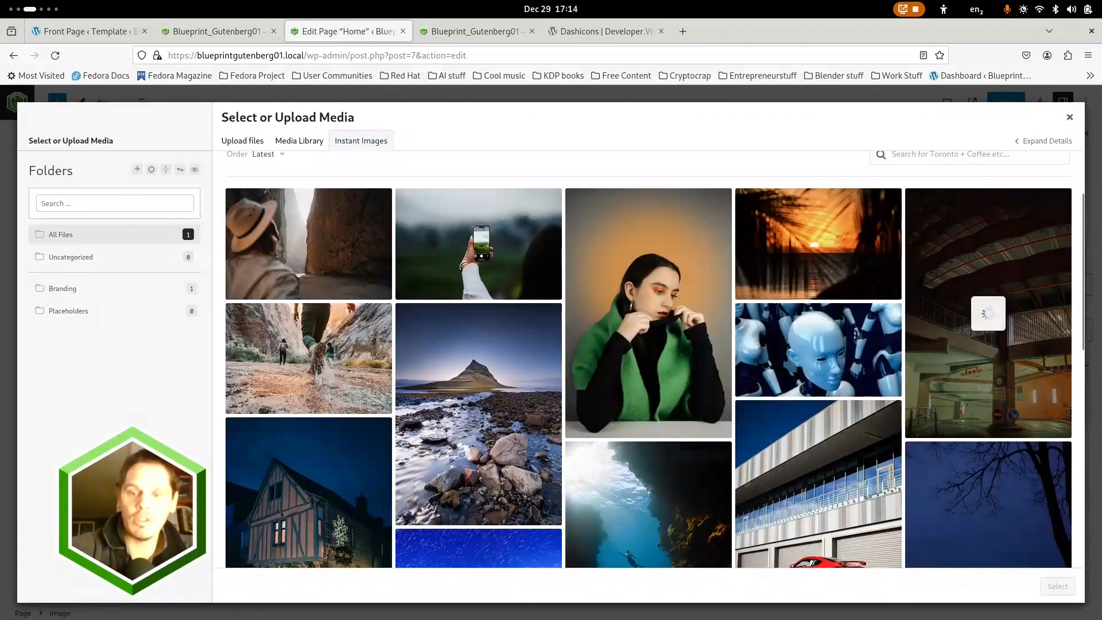
left_click(648, 496)
left_click(488, 437)
left_click(310, 499)
left_click(310, 367)
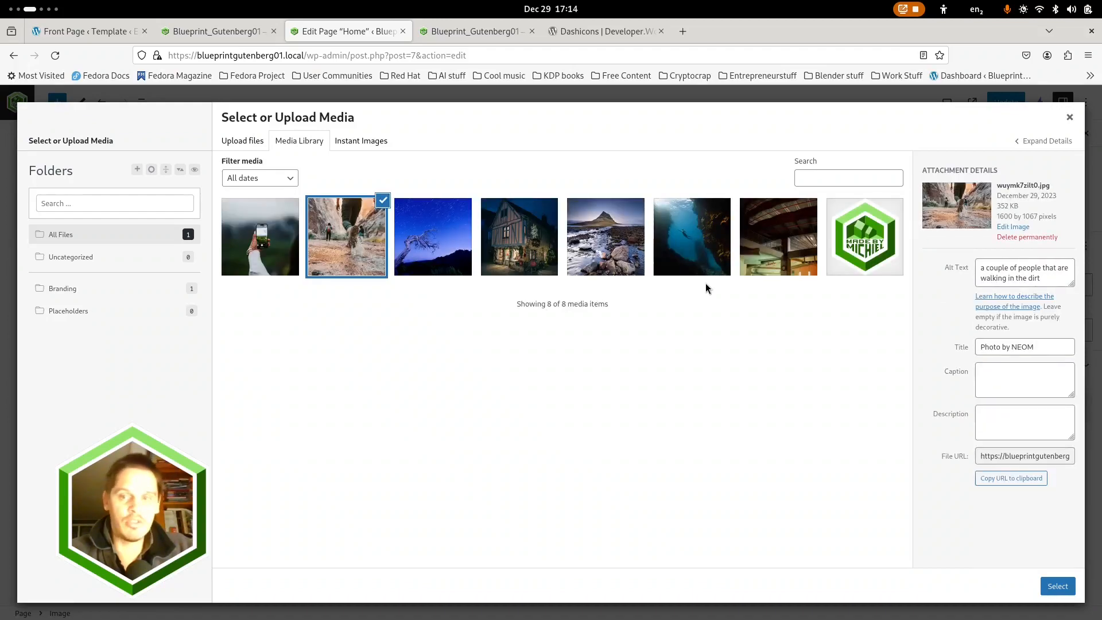
Insert the parking garage photo into the Image block and look over its placement on the page
left_click(781, 241)
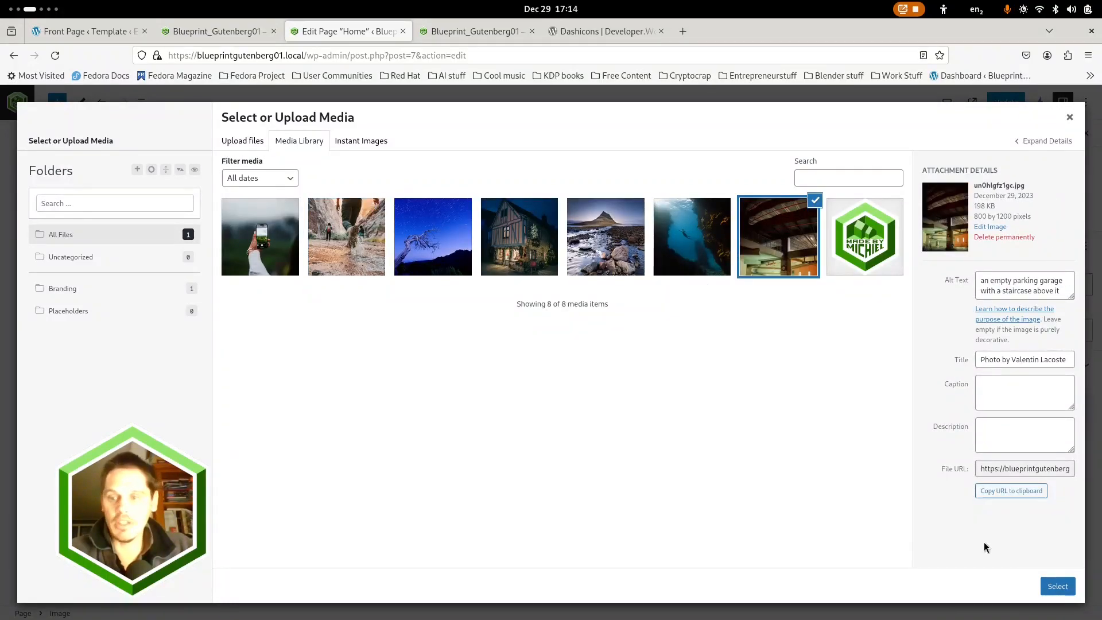
left_click(1057, 586)
scroll(672, 430, "down", 5)
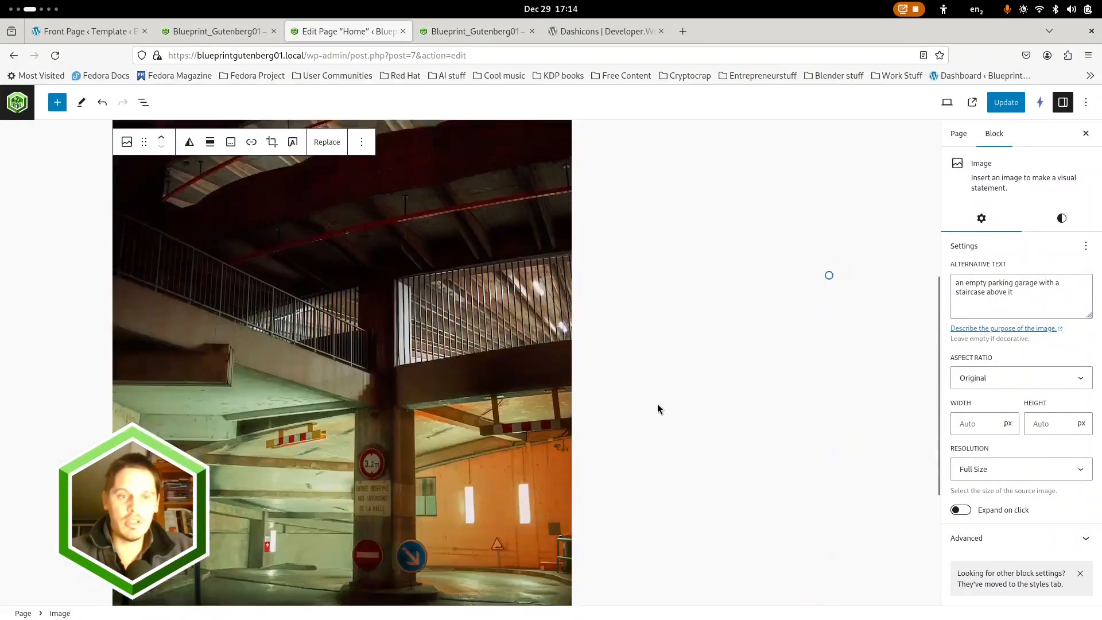
scroll(585, 386, "down", 4)
scroll(631, 376, "up", 6)
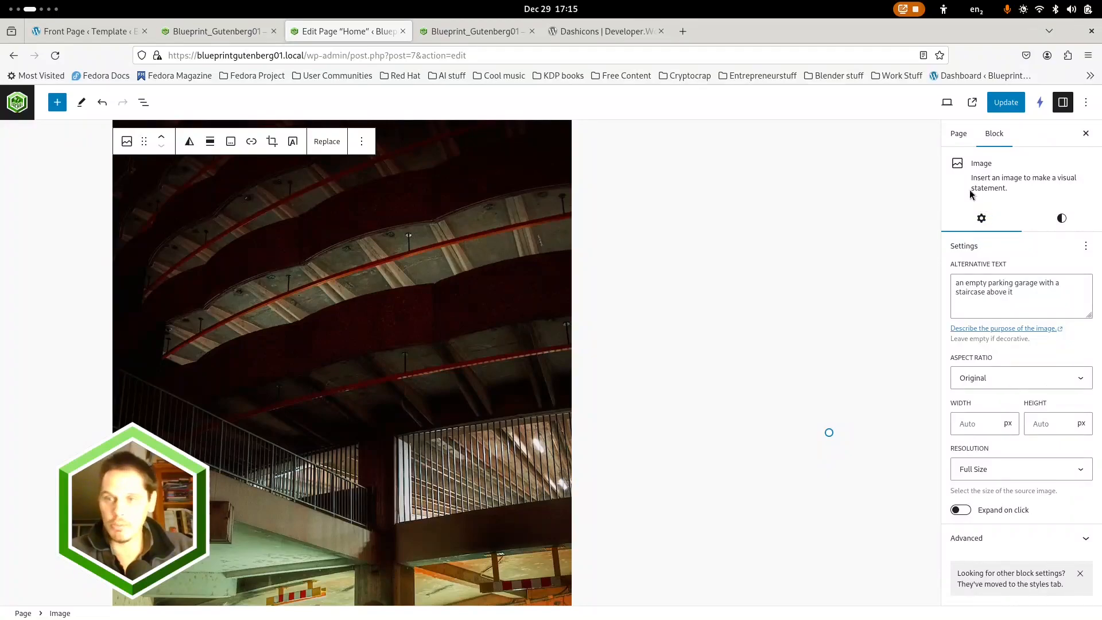
Set the underwater swimmer photo as the Home page's featured image and update the page
left_click(957, 134)
left_click(1005, 368)
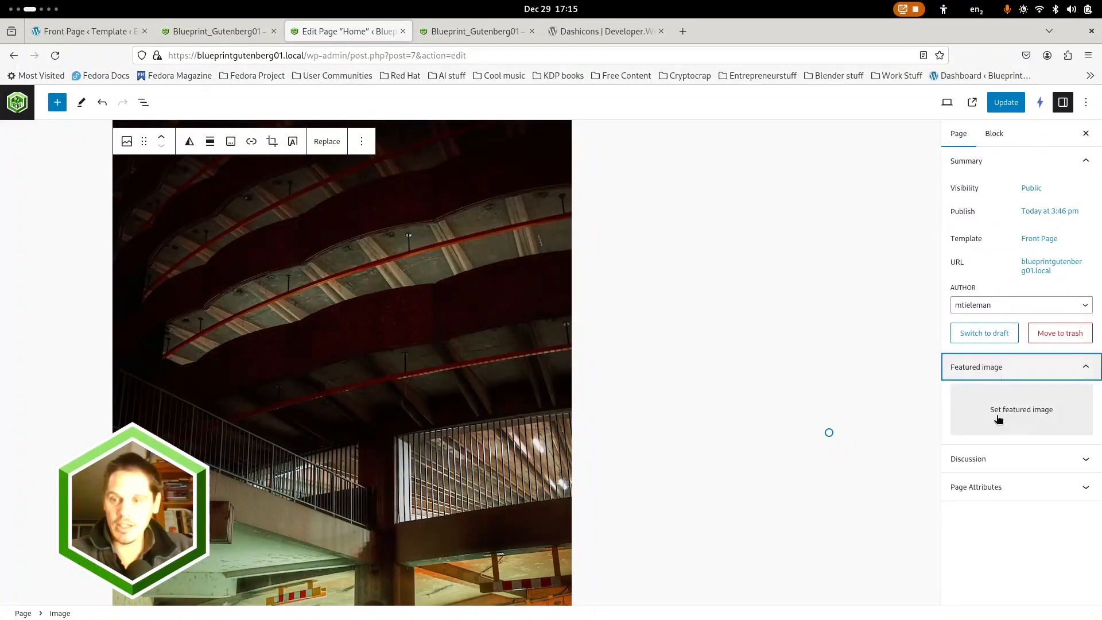
left_click(1025, 421)
left_click(691, 253)
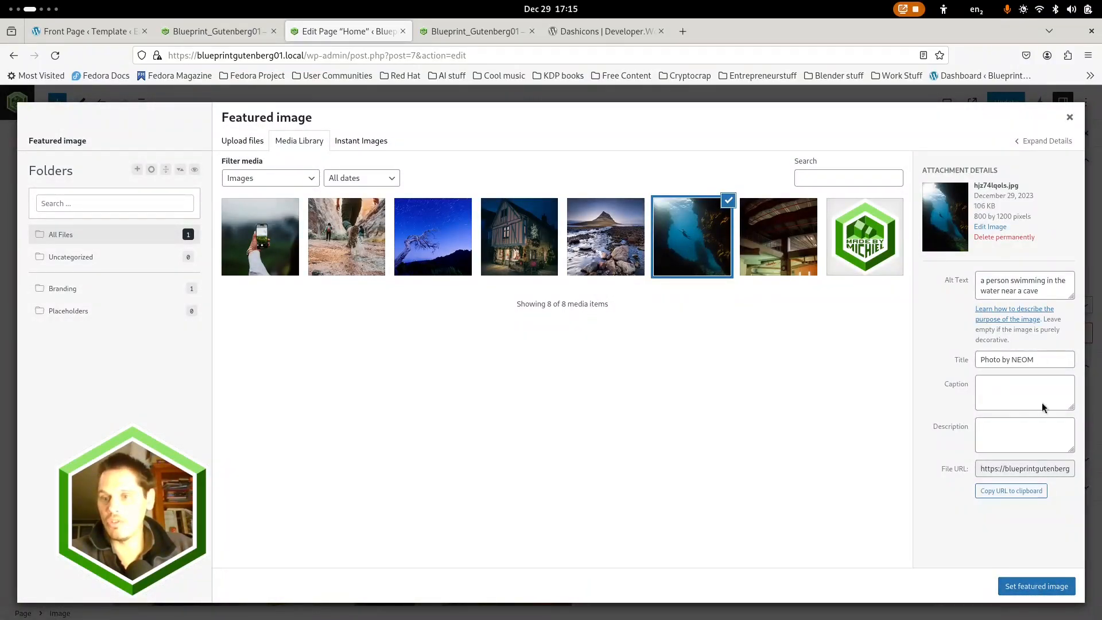
left_click(1036, 586)
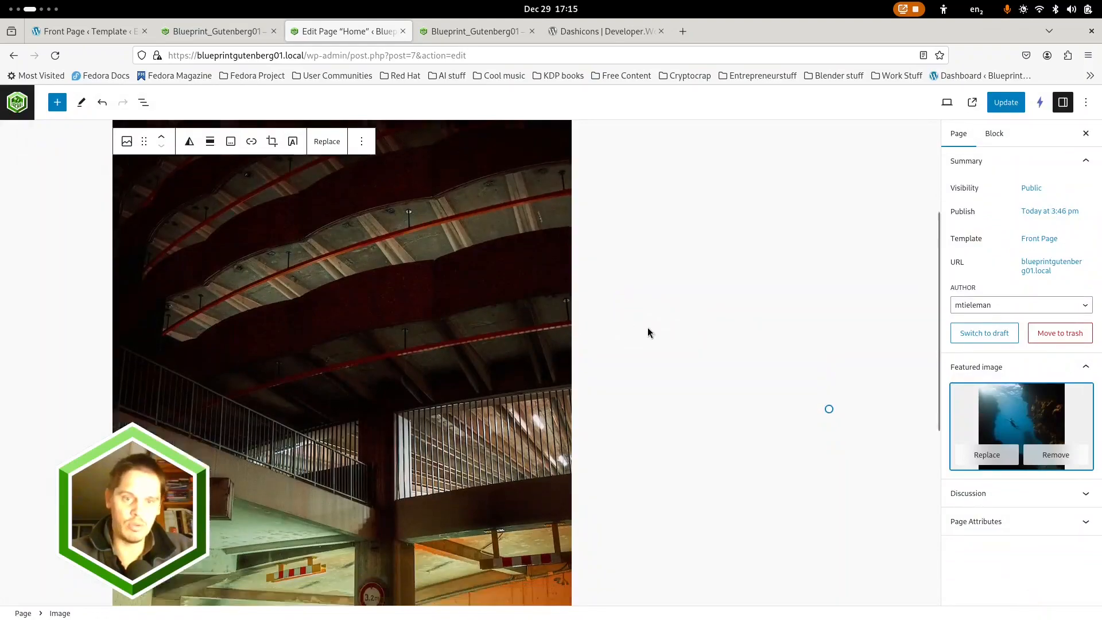
scroll(645, 329, "down", 3)
scroll(641, 326, "up", 5)
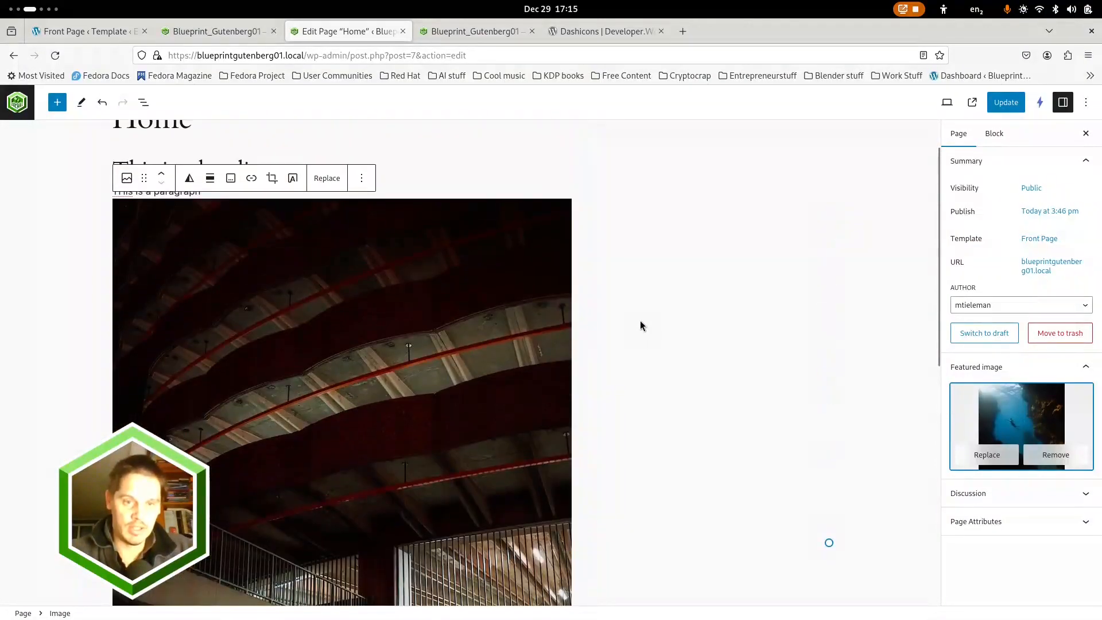
left_click(1005, 102)
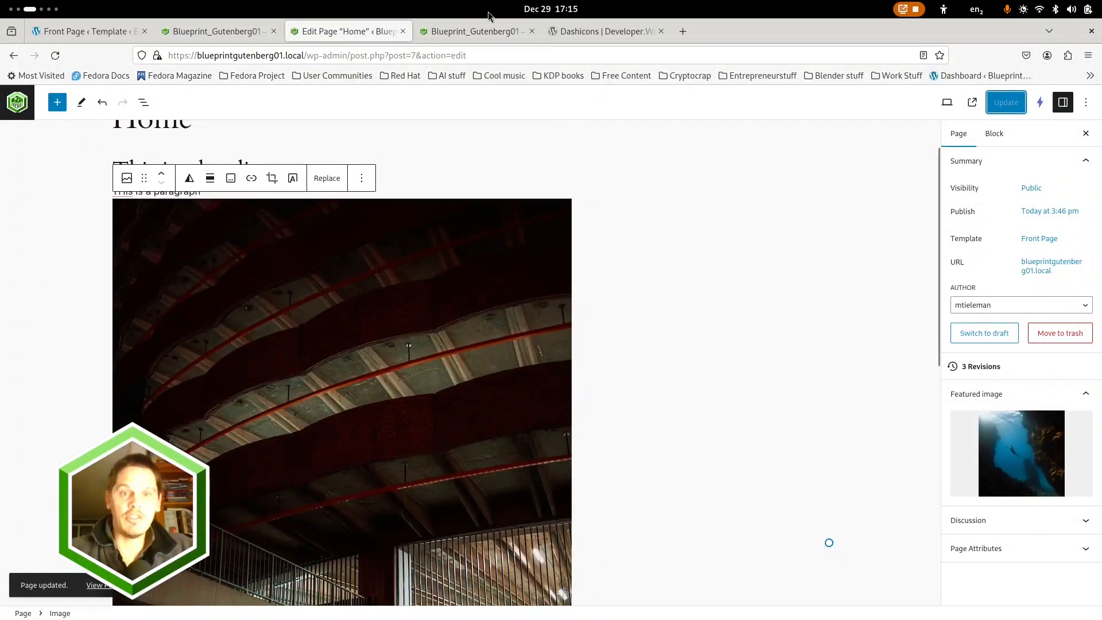
Reload the live front page and examine the layout of the heading, paragraph and image between header and footer
left_click(473, 24)
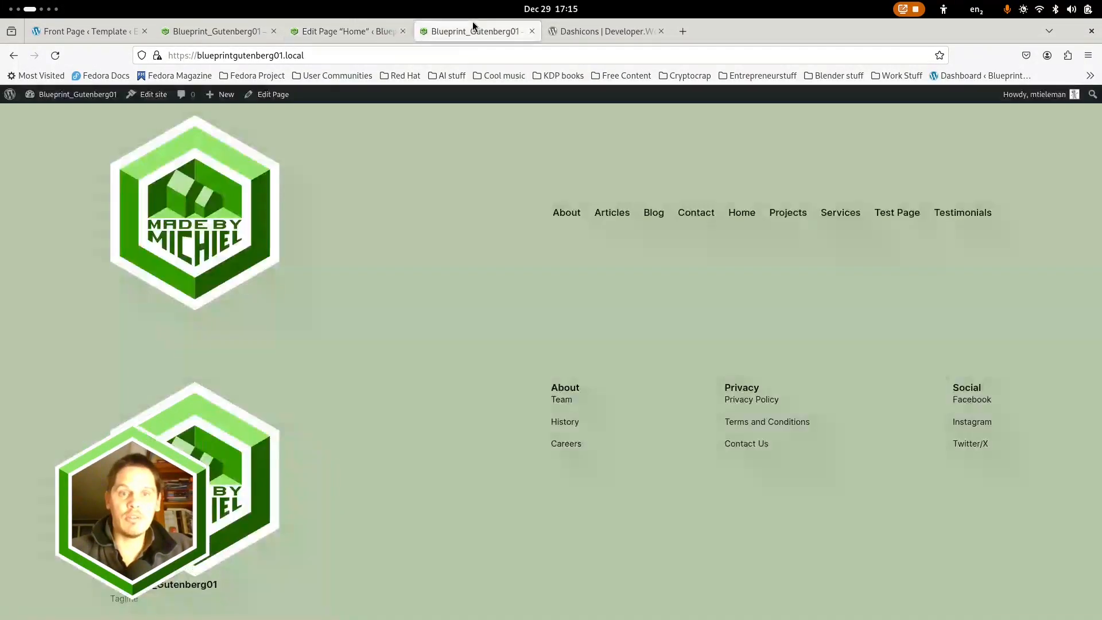
left_click(55, 55)
scroll(422, 288, "down", 4)
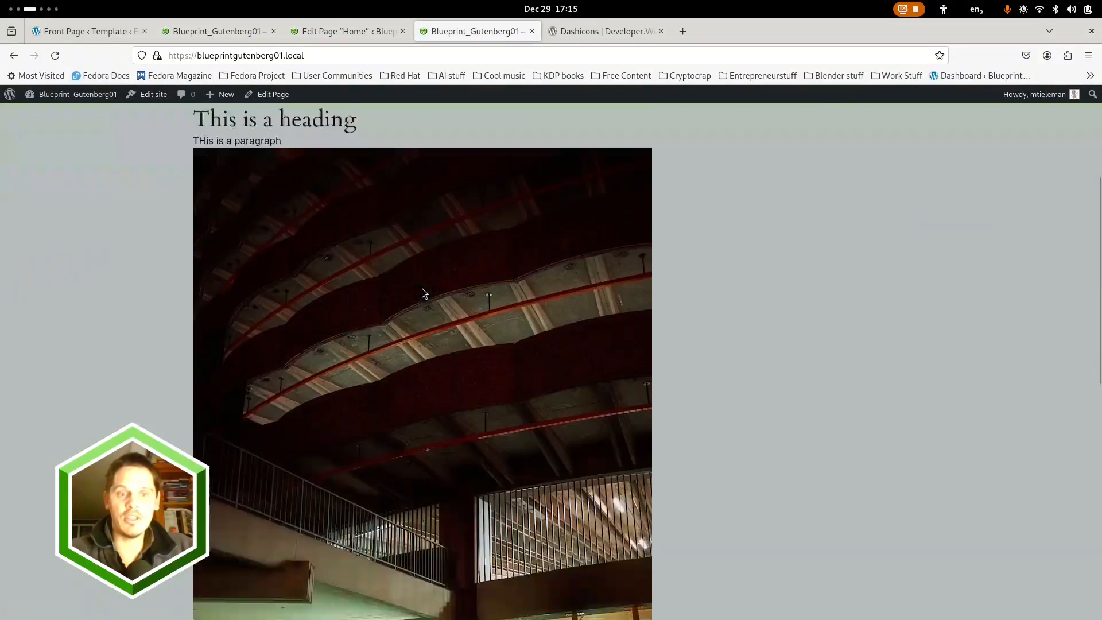
scroll(421, 288, "down", 10)
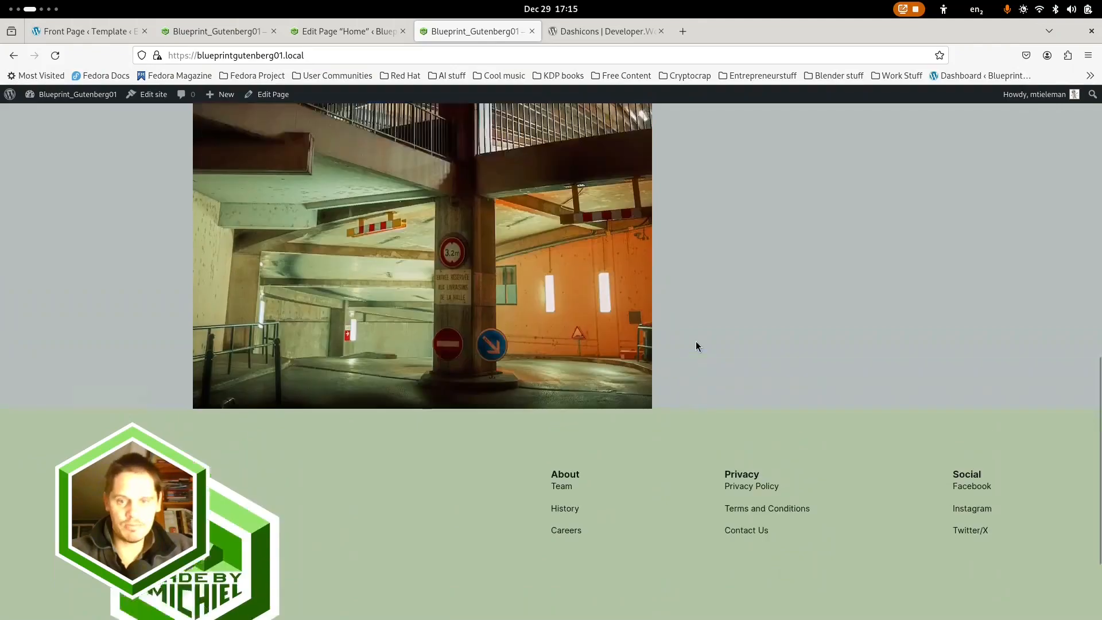
scroll(695, 345, "up", 14)
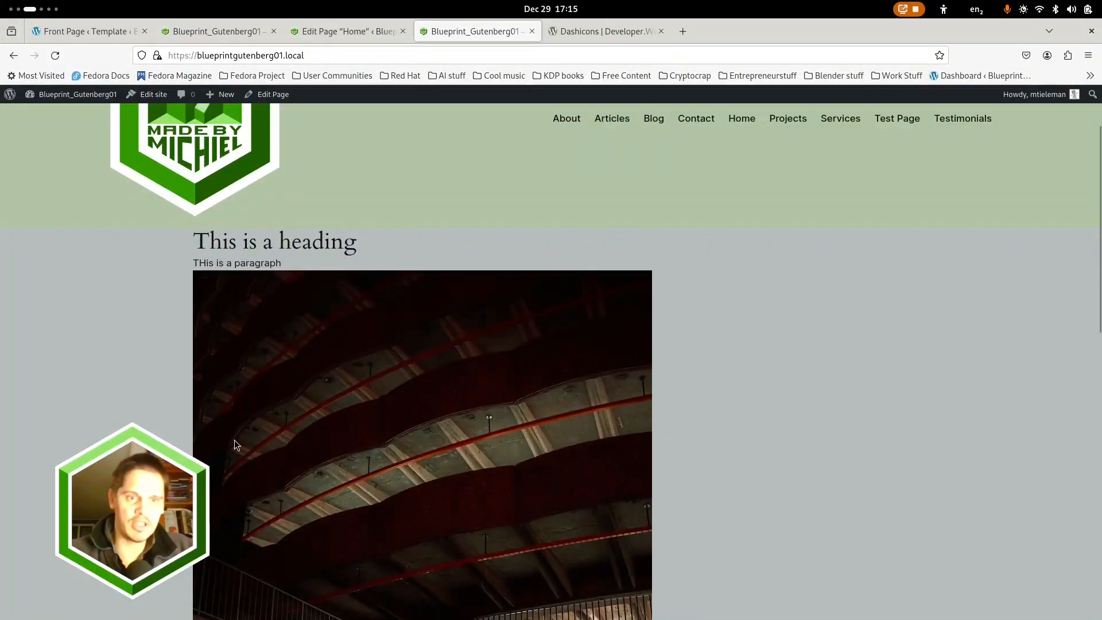
scroll(234, 444, "down", 10)
scroll(647, 317, "up", 10)
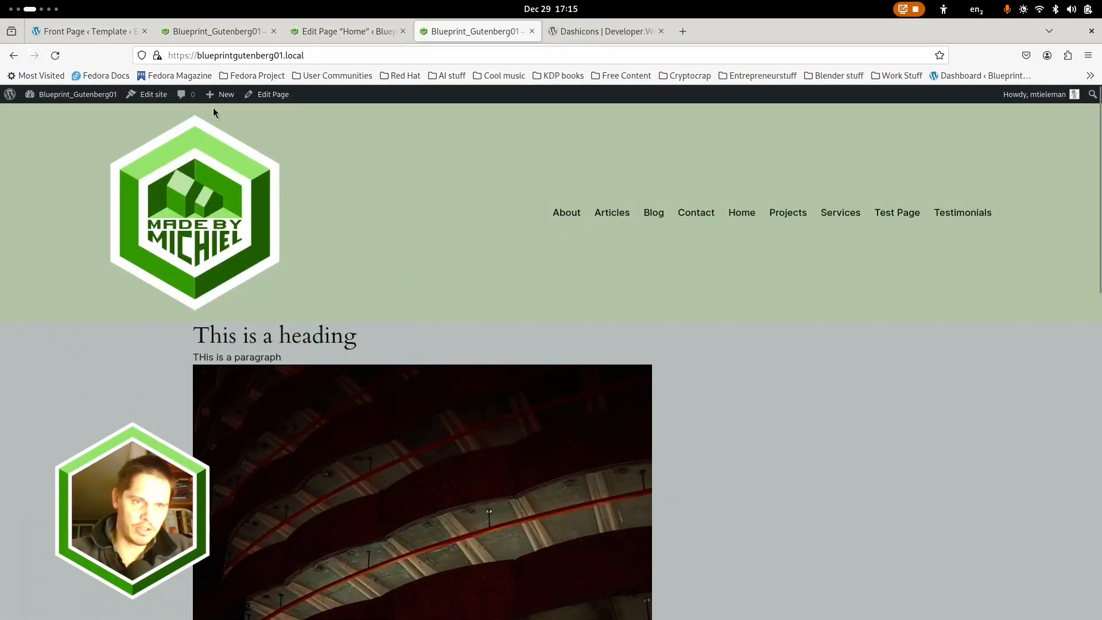
scroll(200, 212, "down", 10)
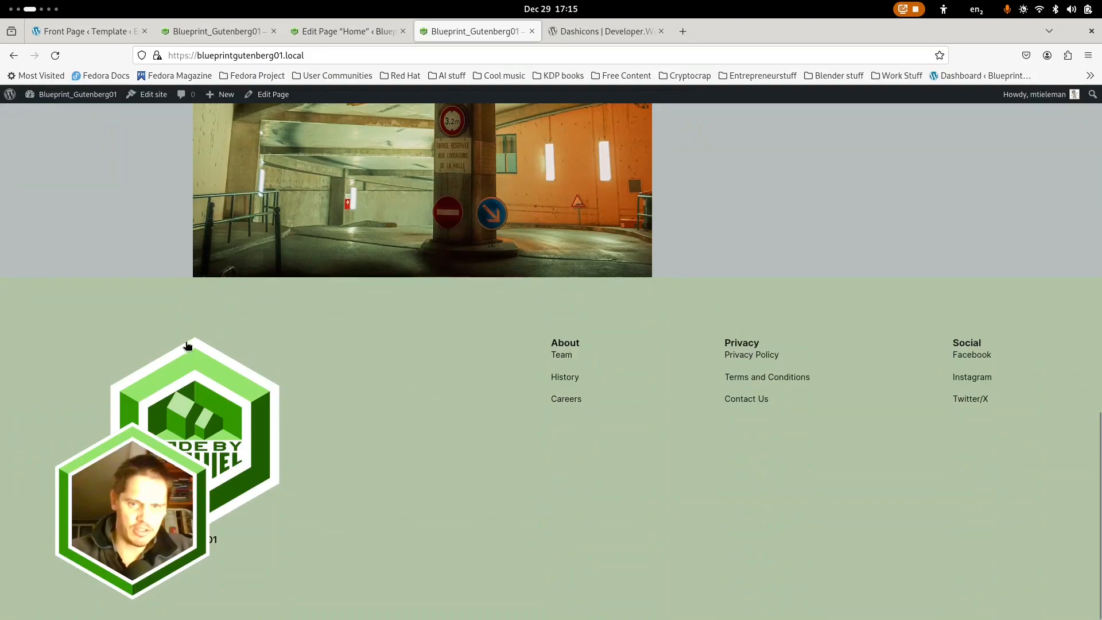
scroll(518, 339, "up", 10)
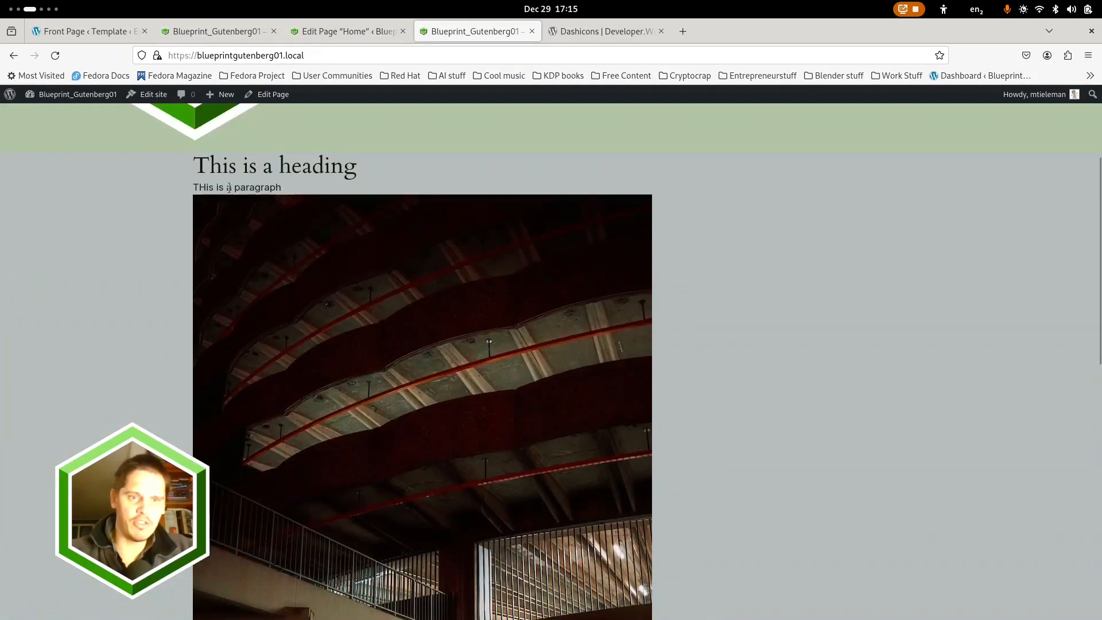
Return to the Front Page template open in the site editor
left_click(349, 31)
left_click(209, 31)
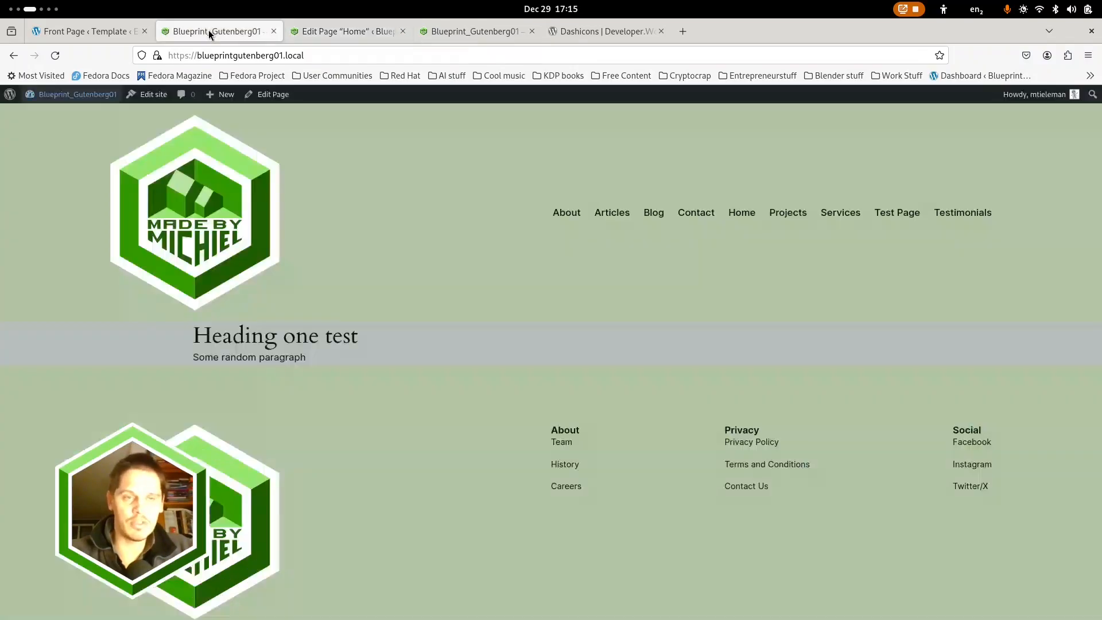
left_click(87, 31)
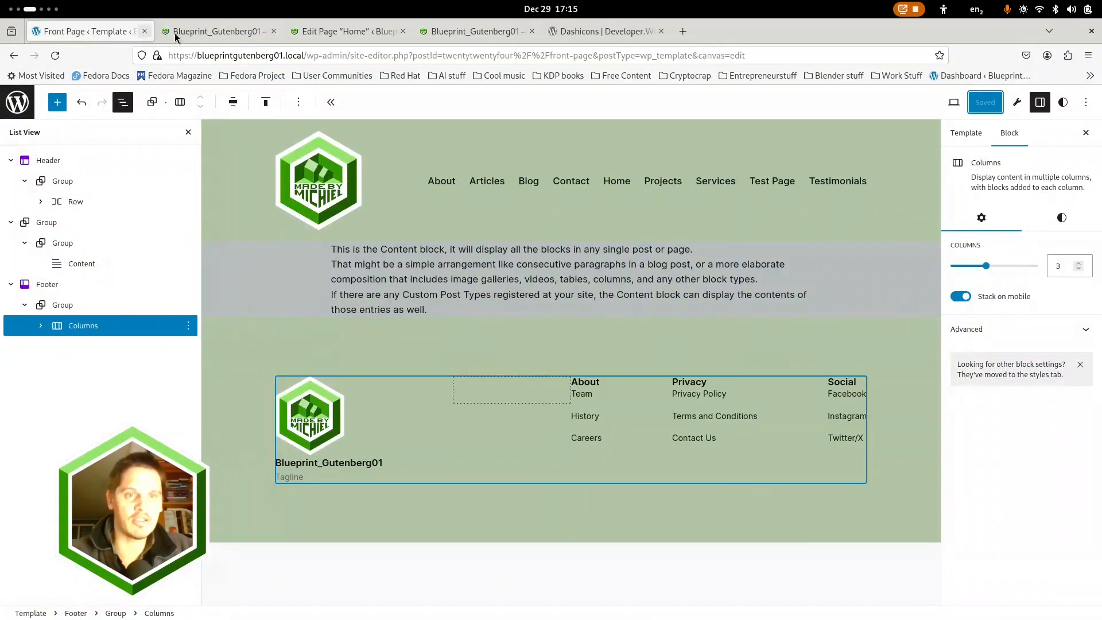
Open the Front Page template in the site editor from the site's dashboard and select its Content block with the block outline shown
left_click(256, 31)
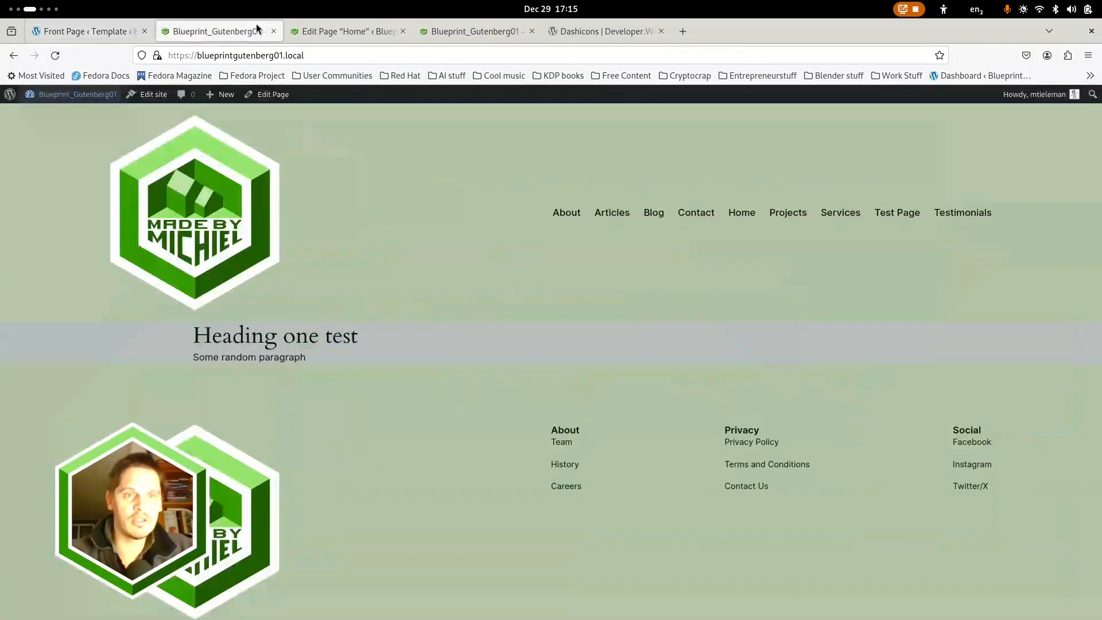
left_click(66, 102)
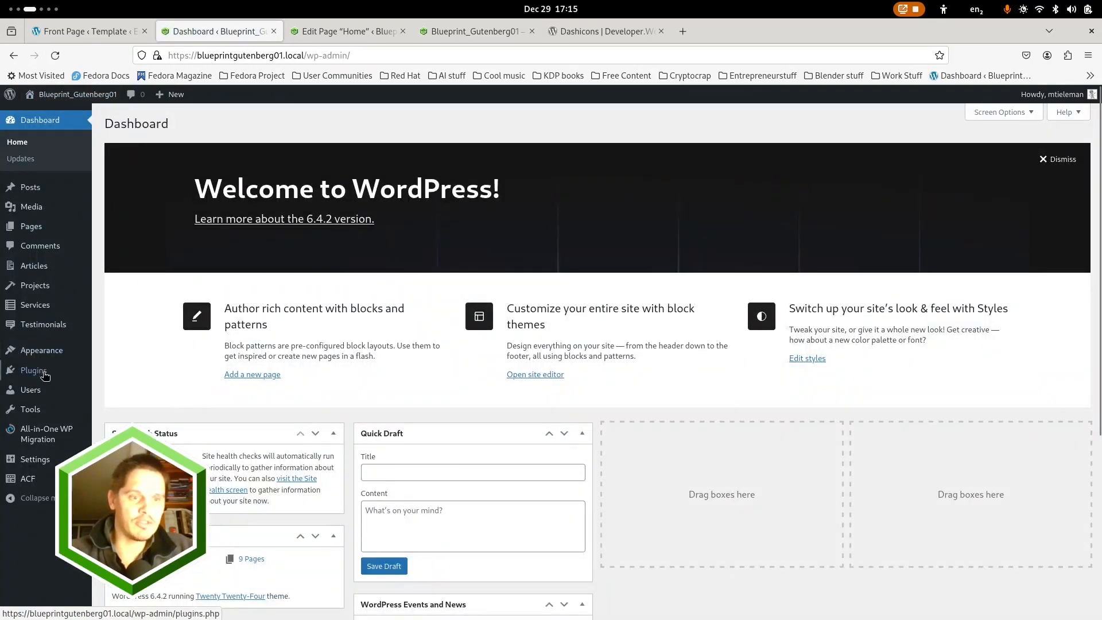
mouse_move(55, 352)
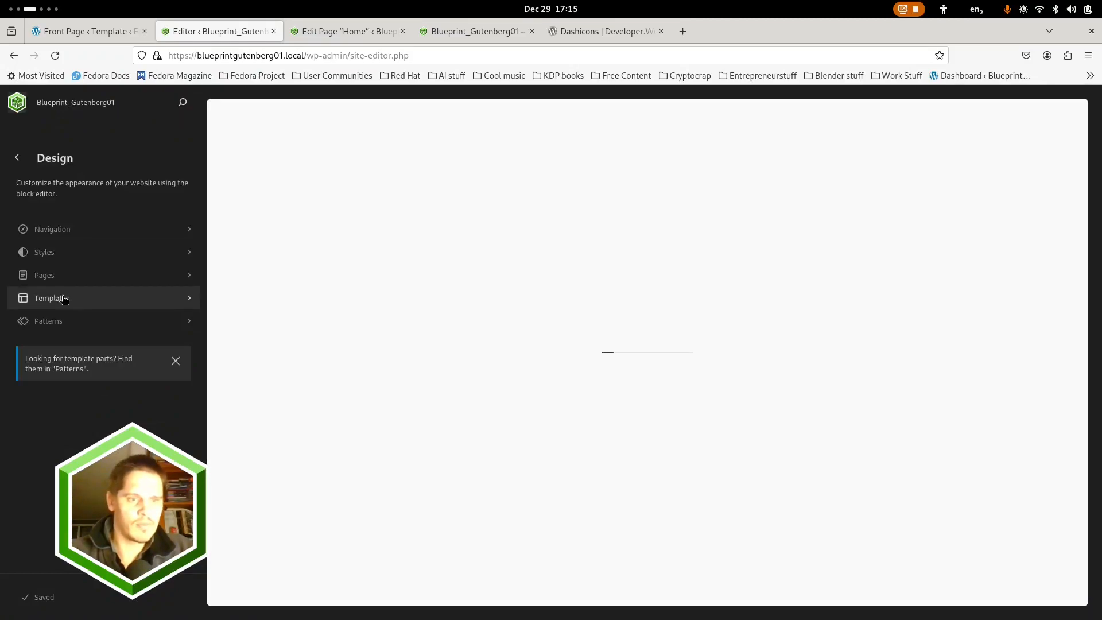
left_click(61, 298)
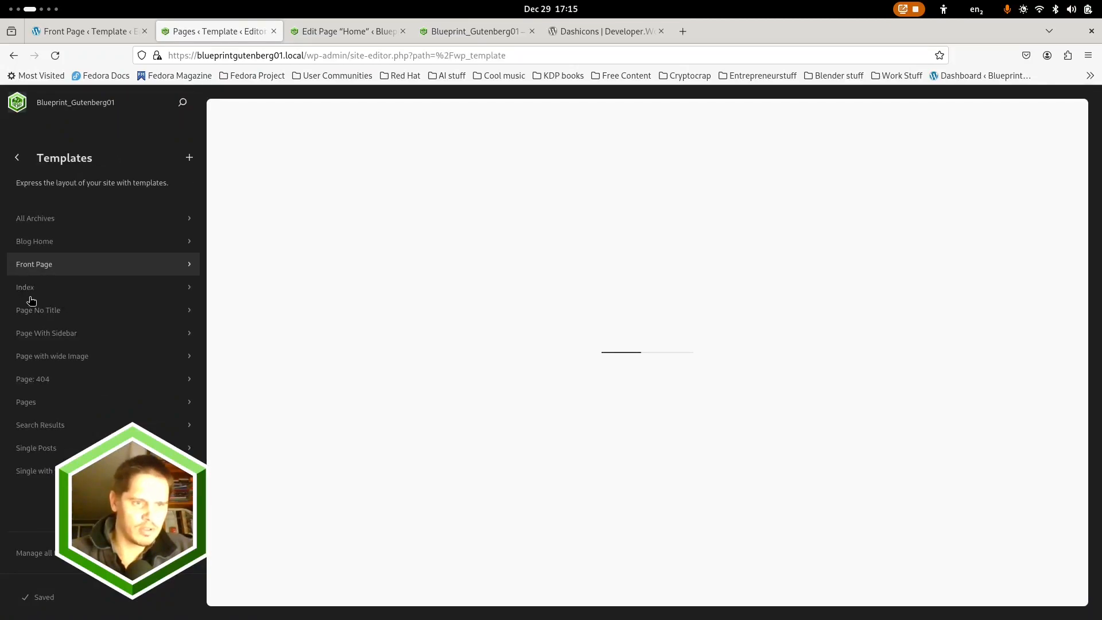
left_click(40, 268)
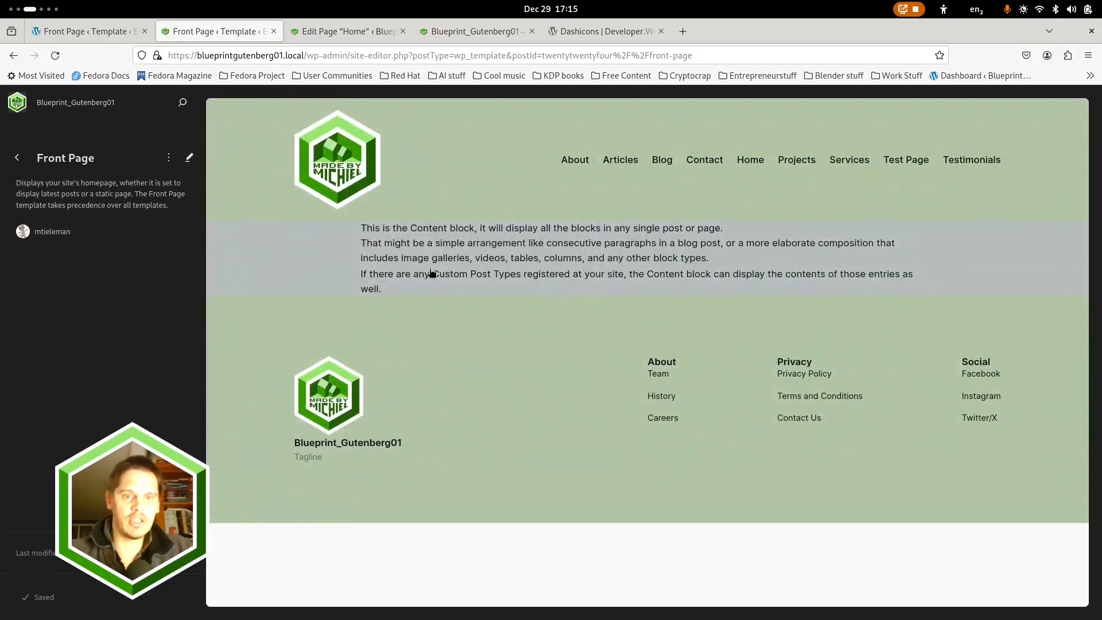
left_click(462, 253)
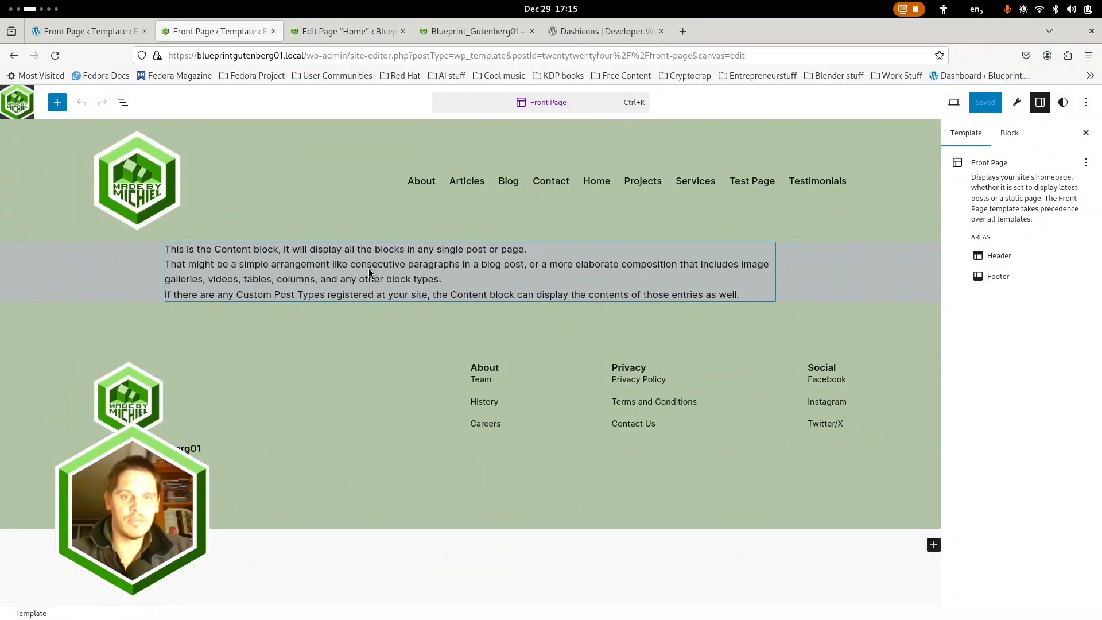
left_click(369, 272)
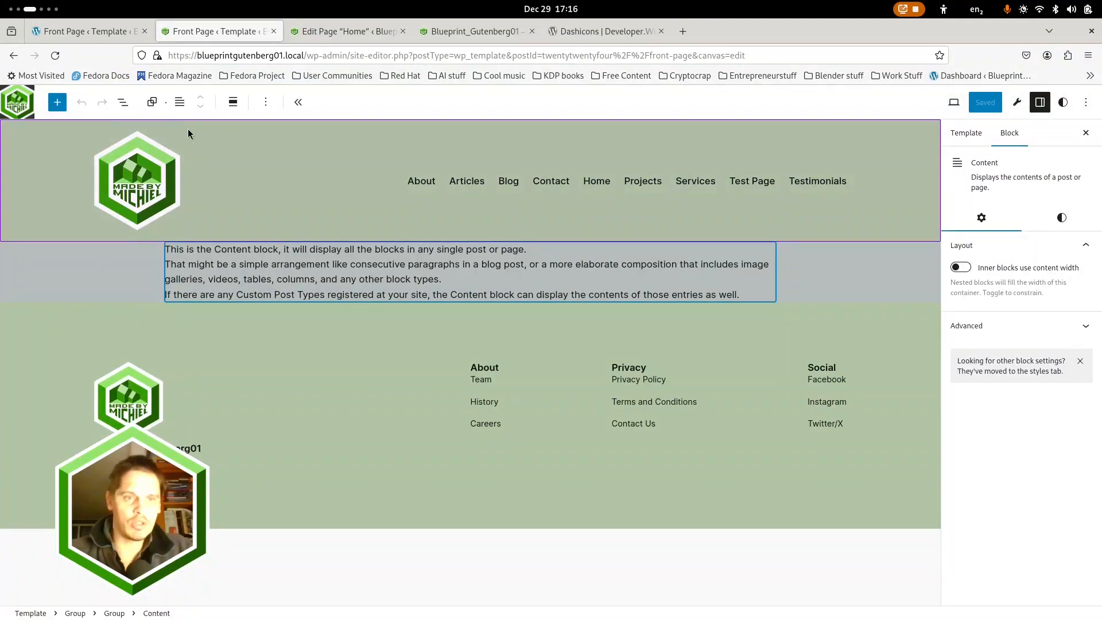
left_click(122, 101)
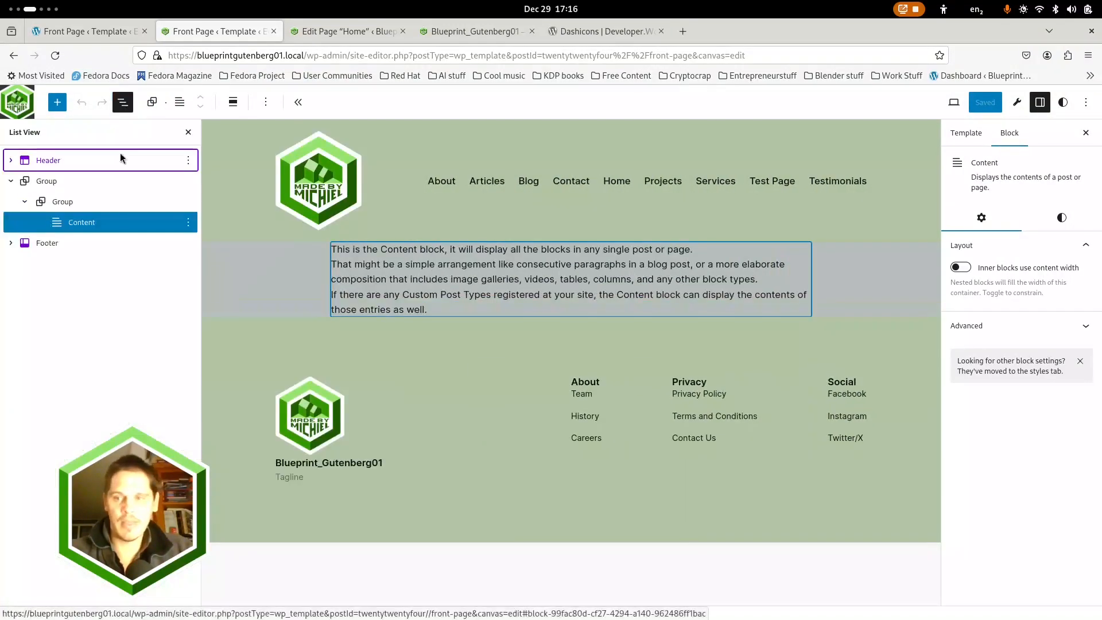
Try making the Content block's inner blocks use content width, save the Front Page template and reload the live front page
left_click(961, 268)
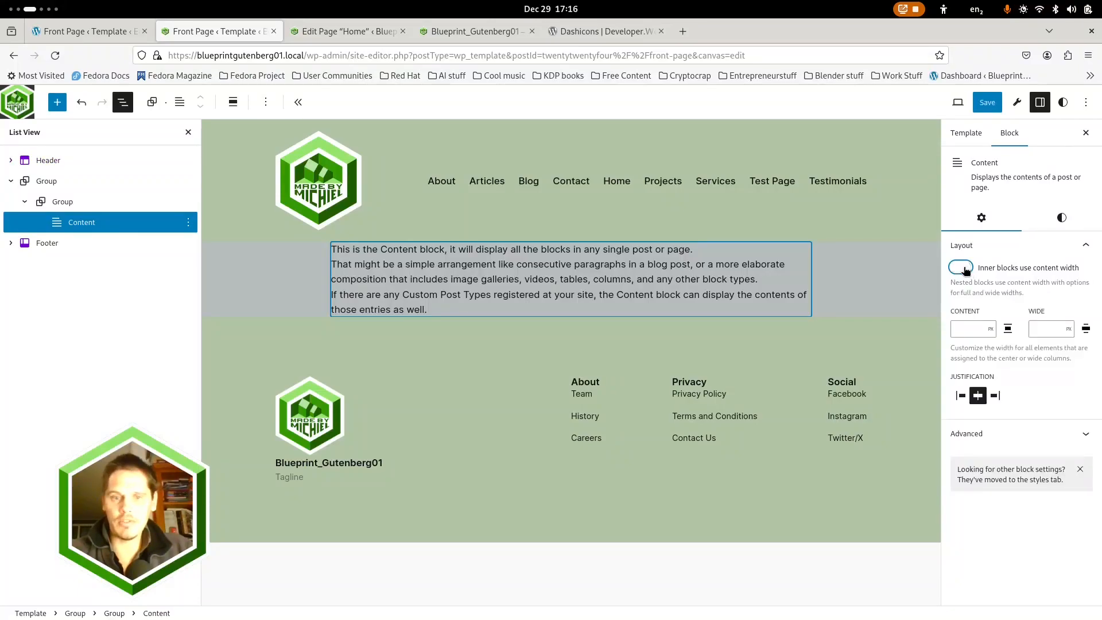
left_click(987, 103)
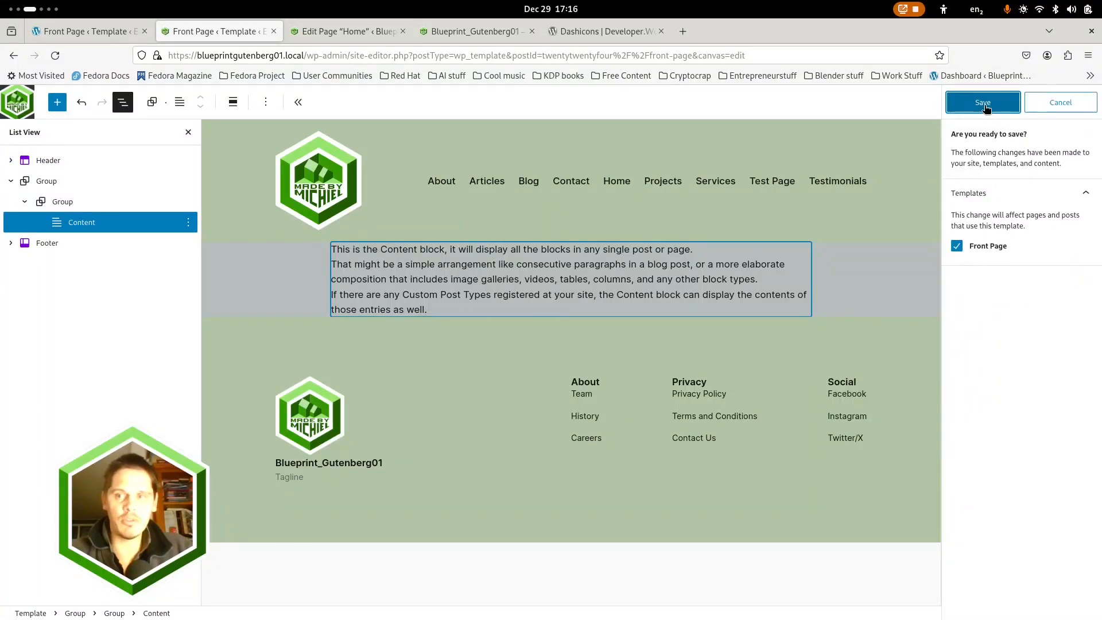
left_click(981, 103)
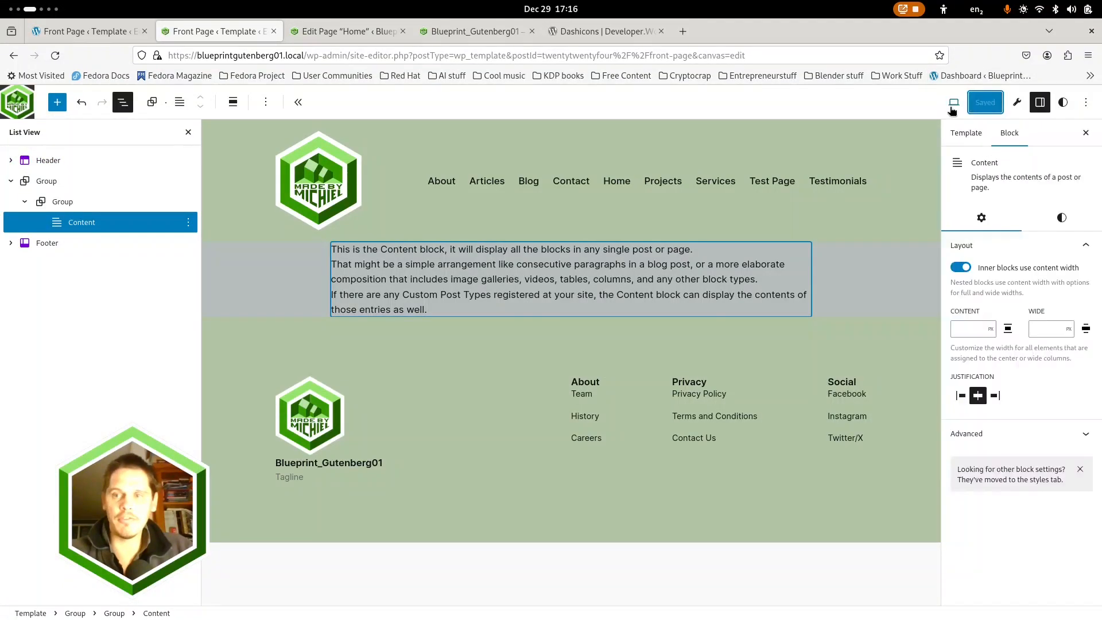
left_click(469, 35)
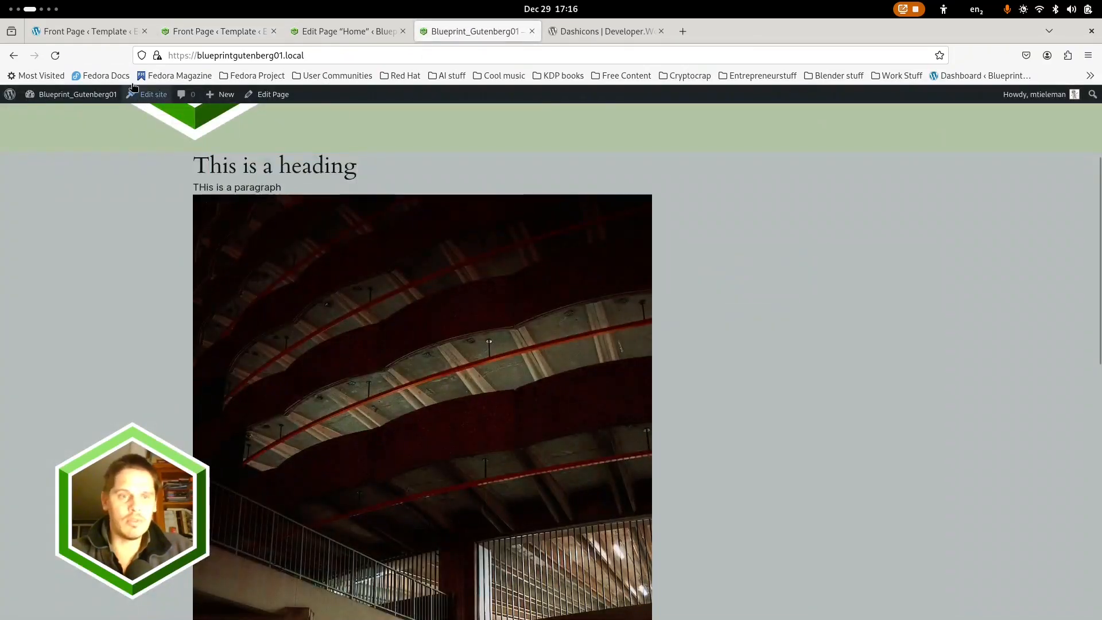
left_click(58, 56)
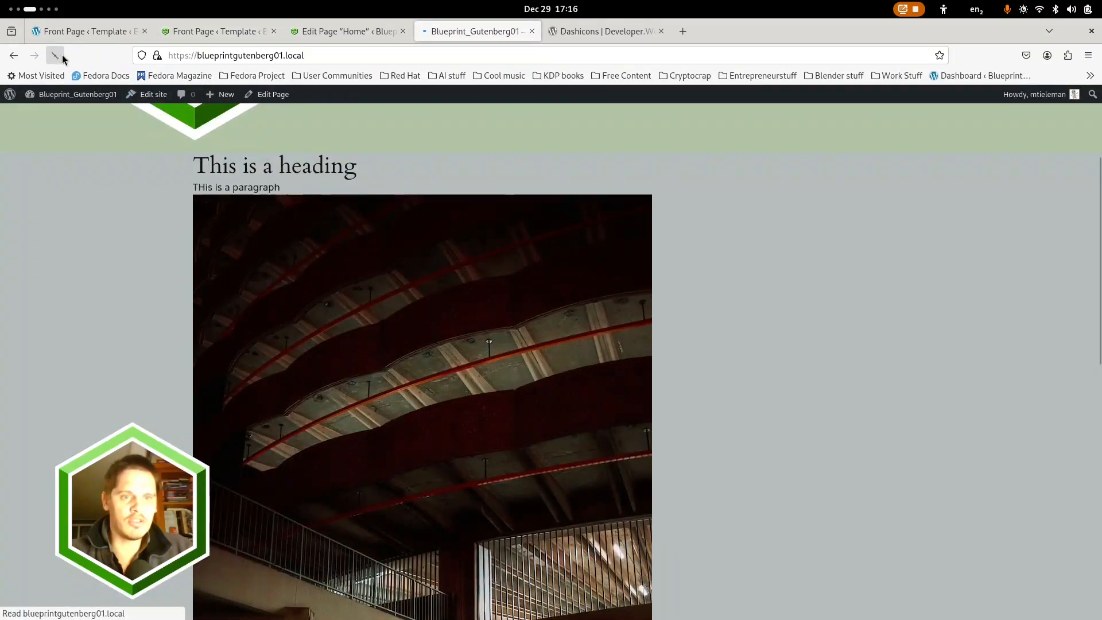
Return to the Front Page template and turn off content width for the Content block's inner blocks
left_click(203, 34)
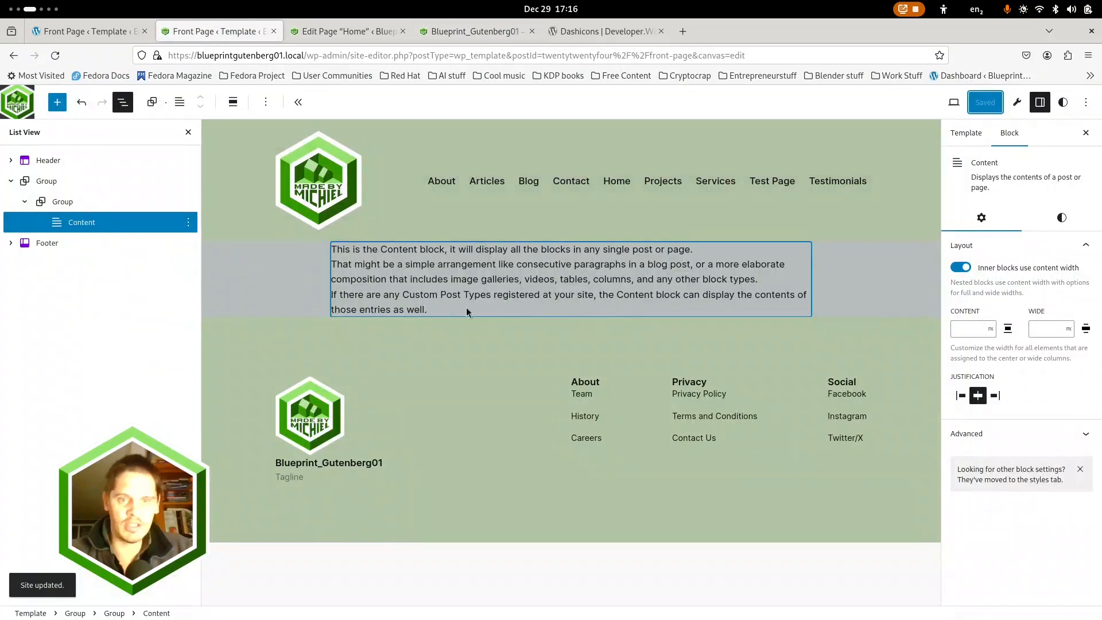
left_click(1067, 219)
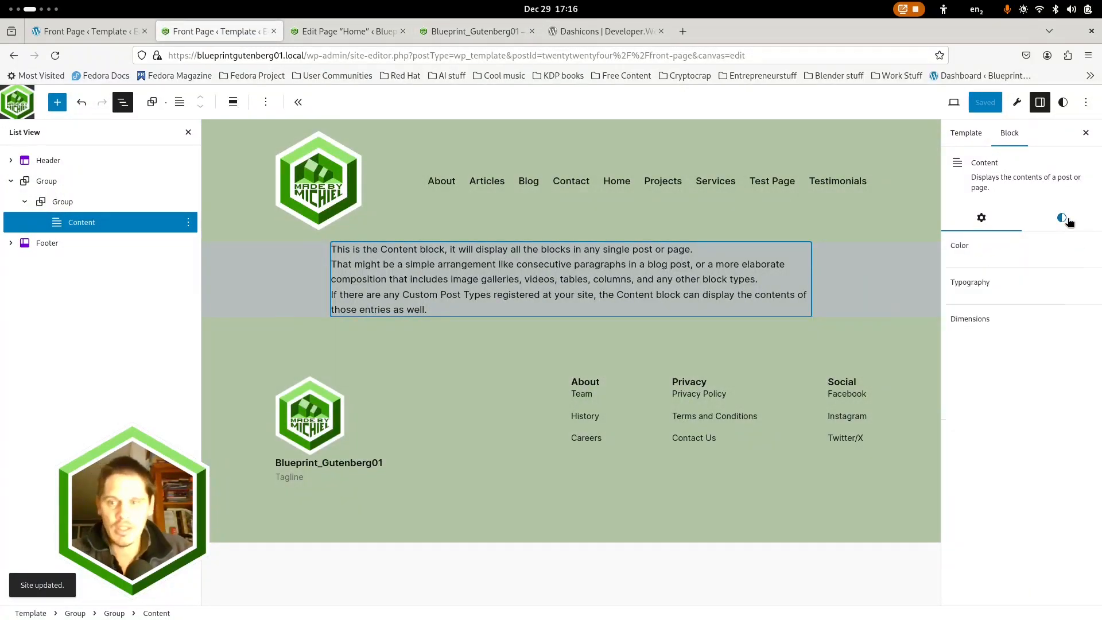
left_click(982, 219)
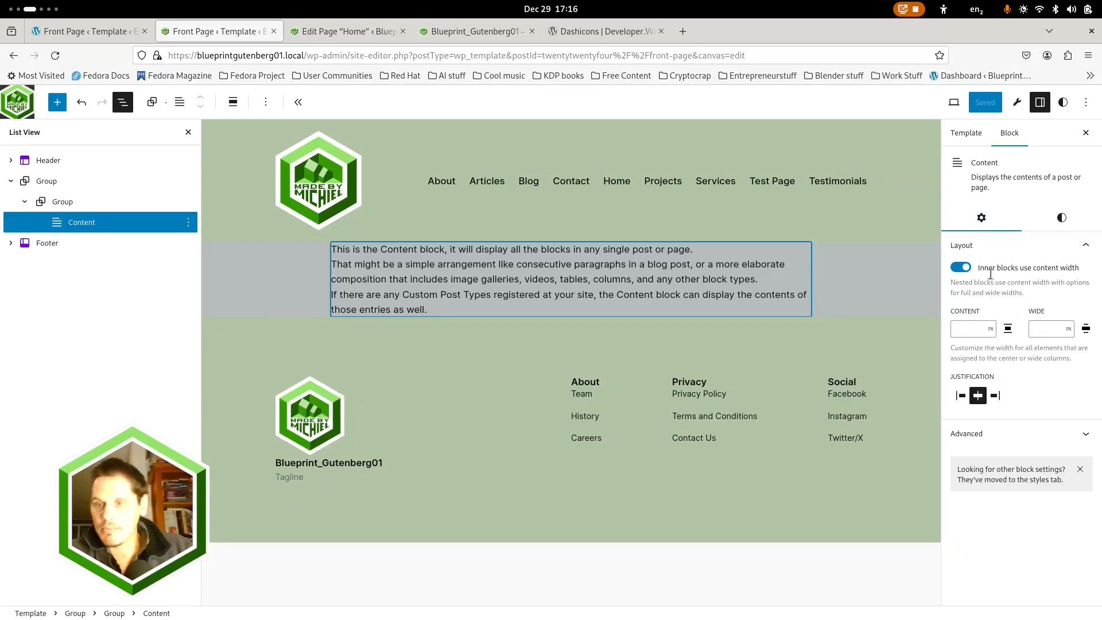
left_click(962, 267)
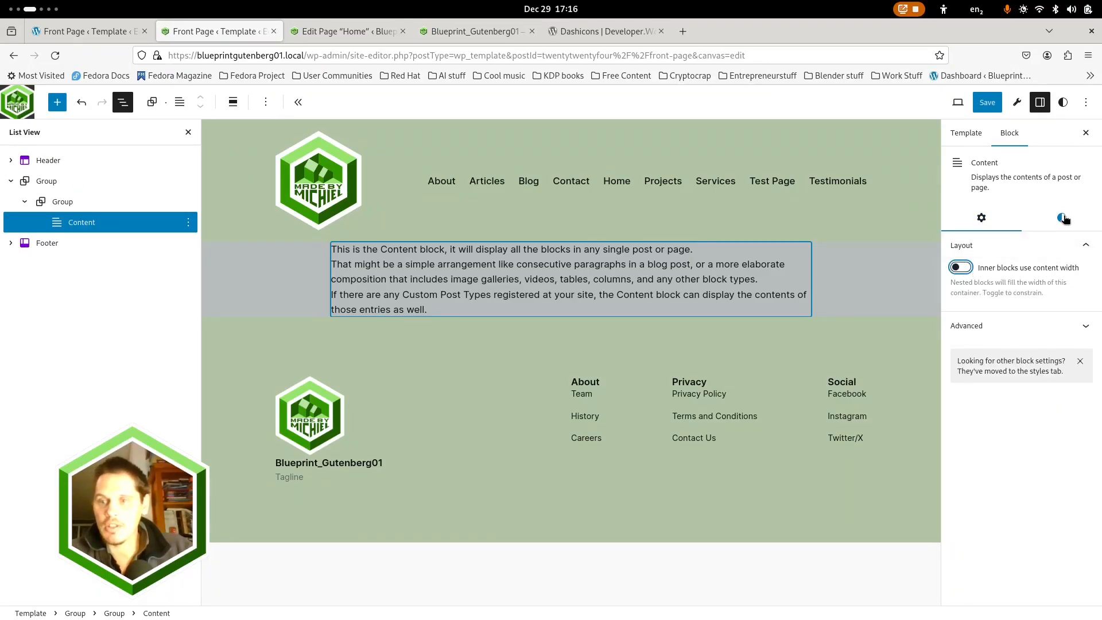
Set the Content block's block spacing to 2
left_click(1062, 218)
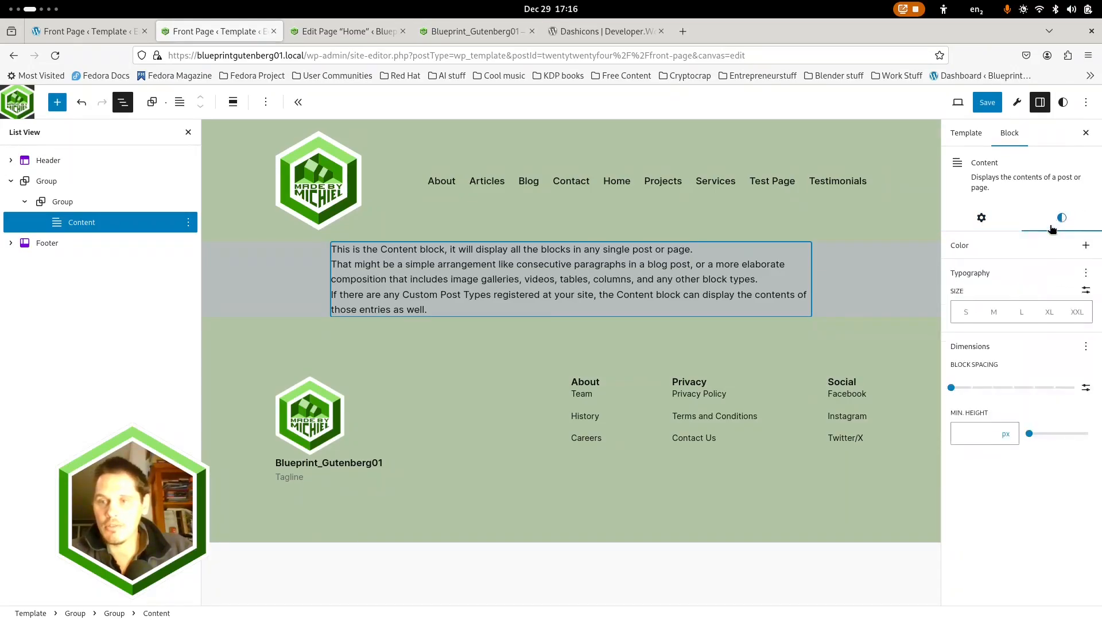
left_click(1085, 346)
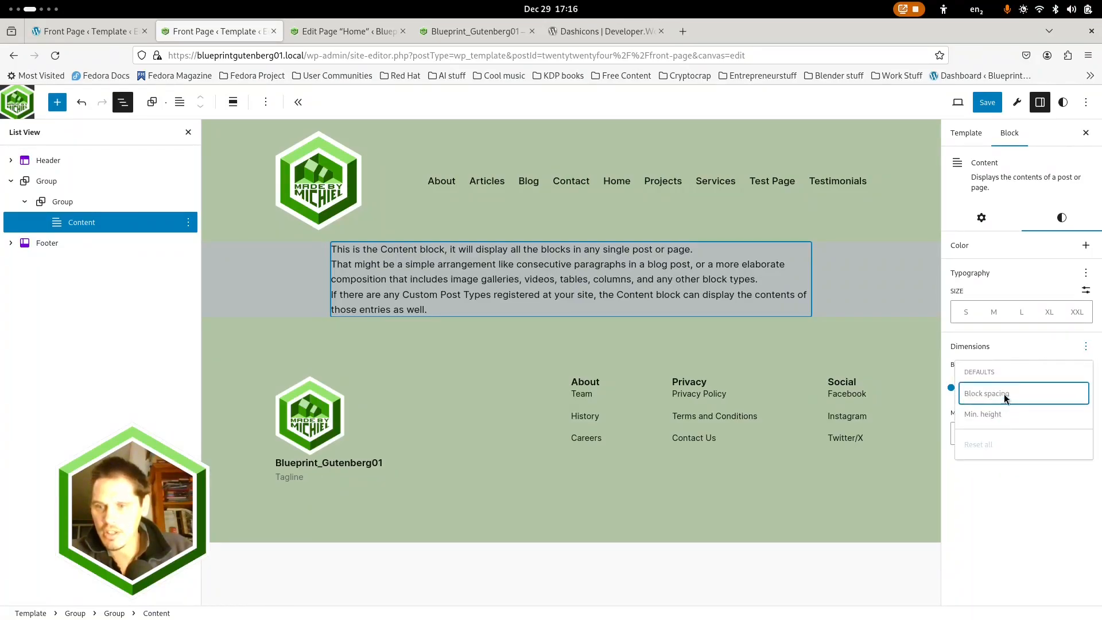
left_click(1010, 348)
left_click_drag(975, 390, 993, 389)
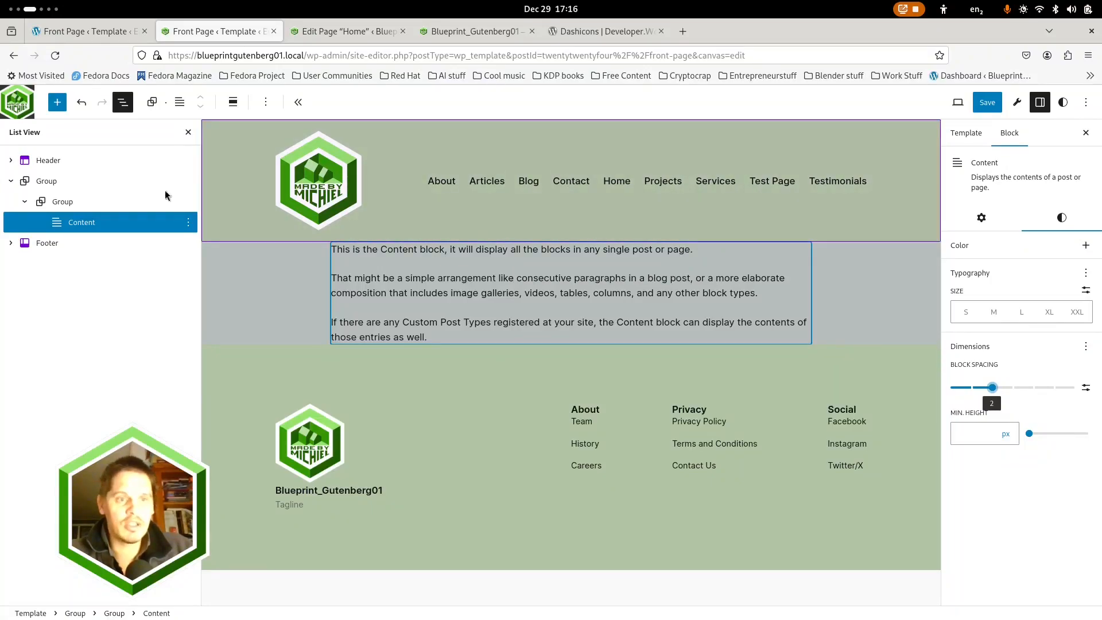
Set the Content block's block spacing to 1 and save the Front Page template
left_click(62, 202)
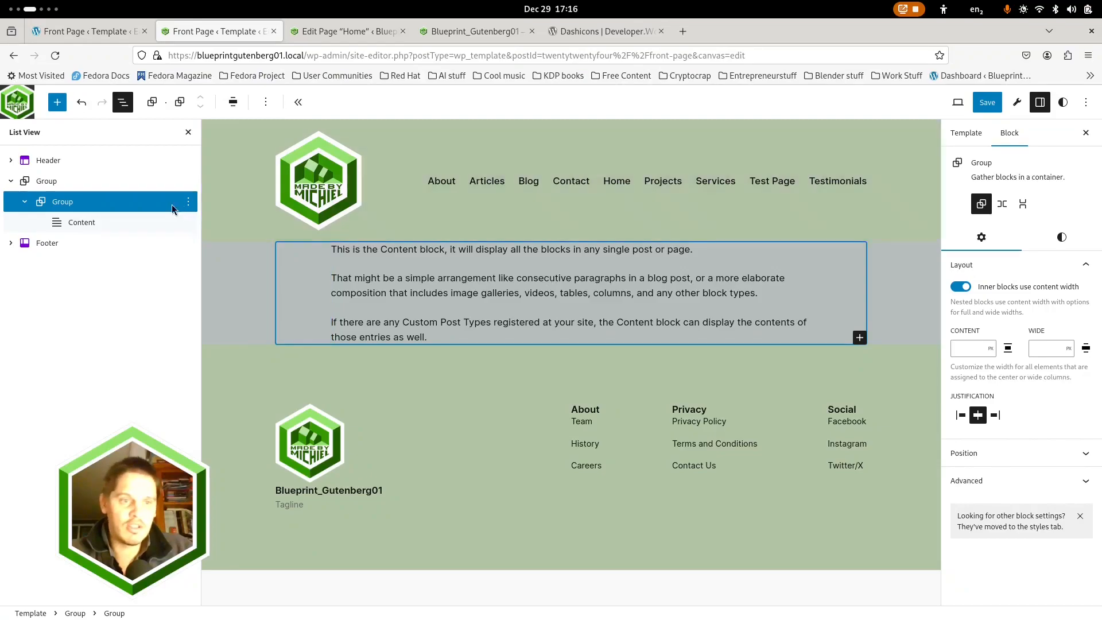
left_click(81, 222)
left_click(1062, 218)
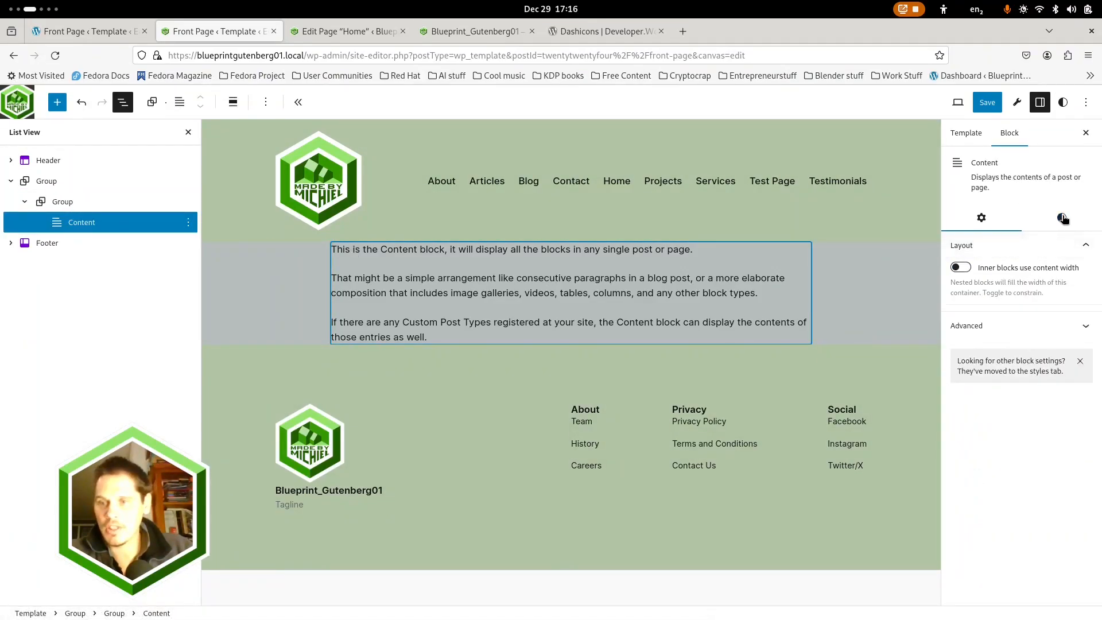
left_click_drag(993, 391, 974, 391)
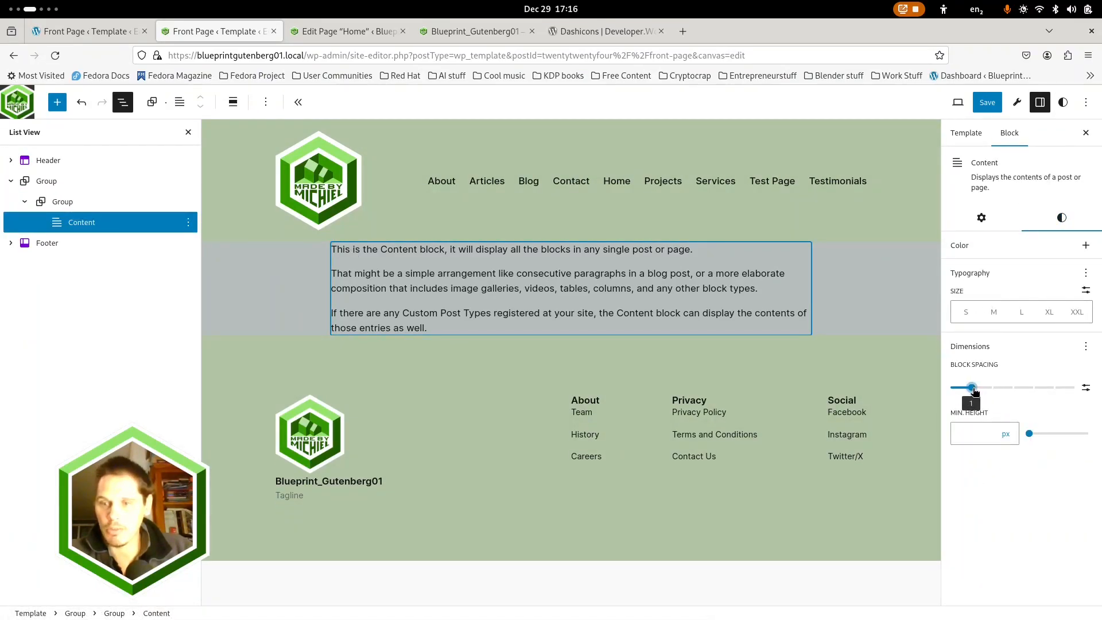
left_click(987, 102)
left_click(983, 101)
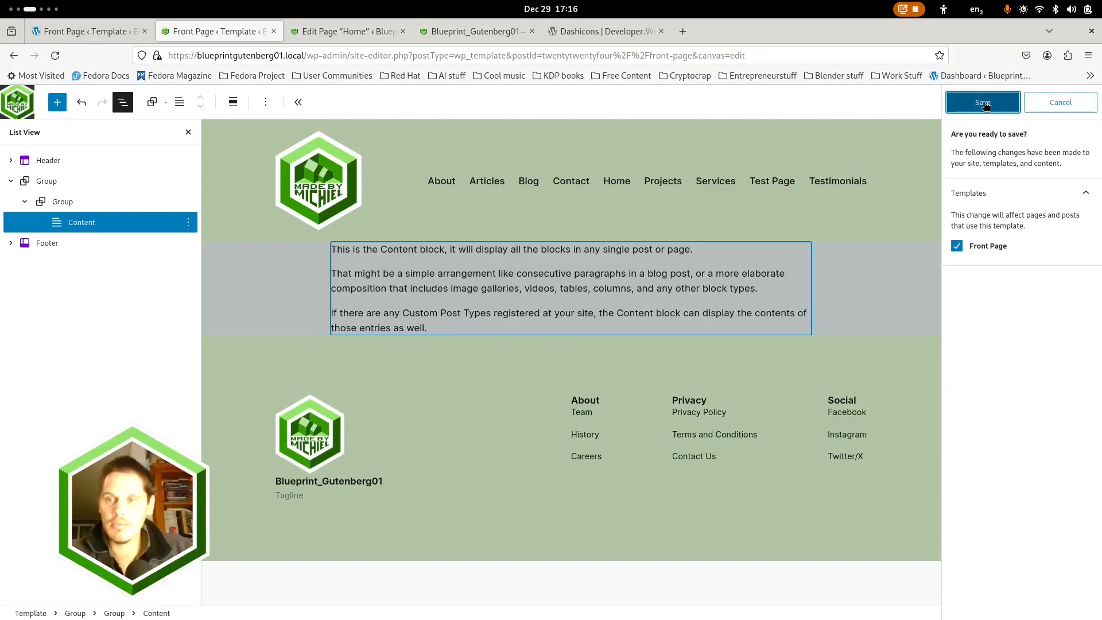
Reload the live front page and examine the spacing between heading, paragraph and image
left_click(470, 31)
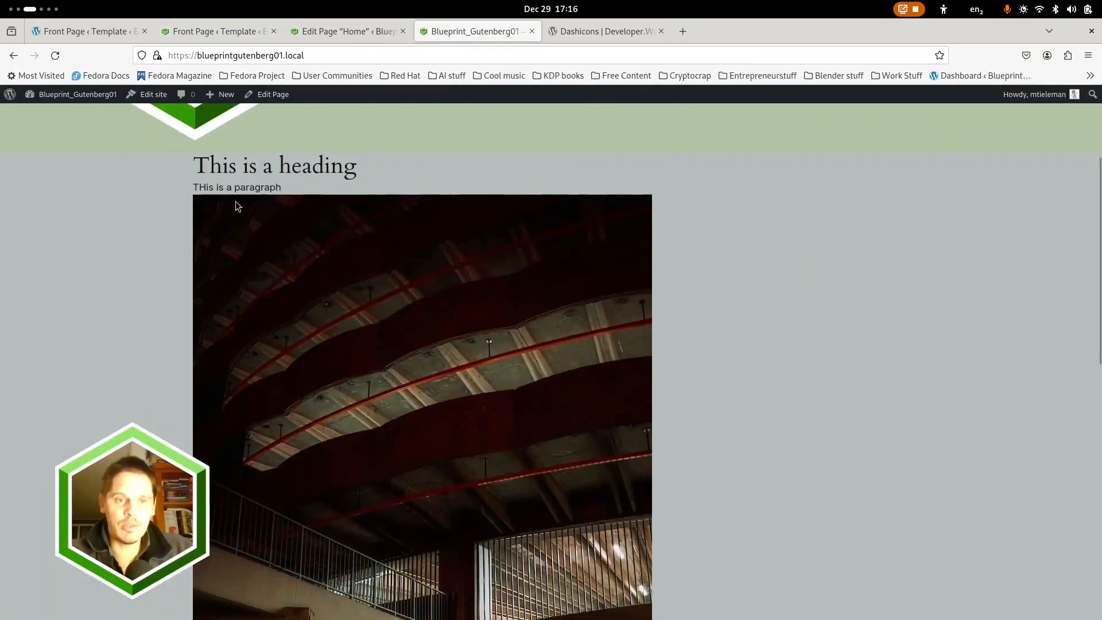
left_click(55, 55)
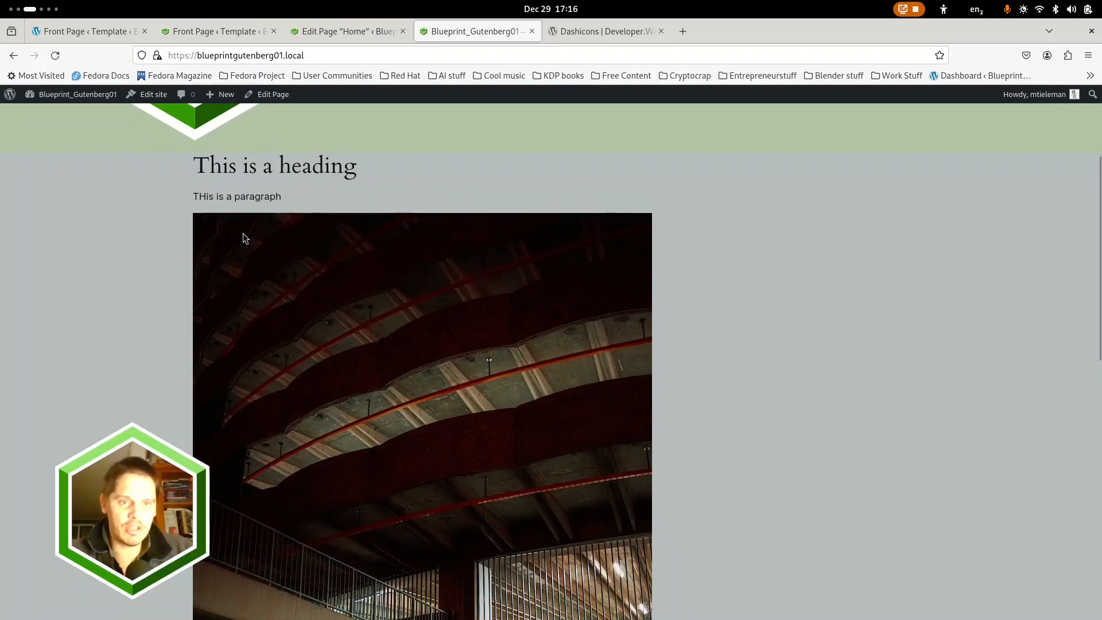
scroll(280, 353, "down", 3)
scroll(284, 349, "up", 5)
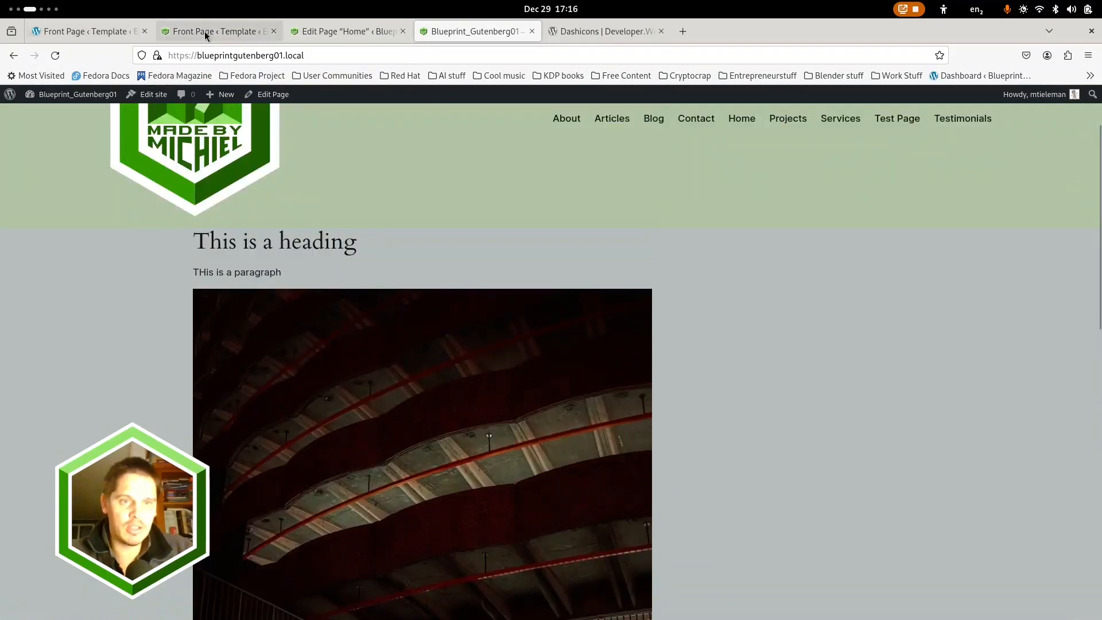
Correct the Home page's paragraph to read "This is a paragraph" and update the page
left_click(343, 32)
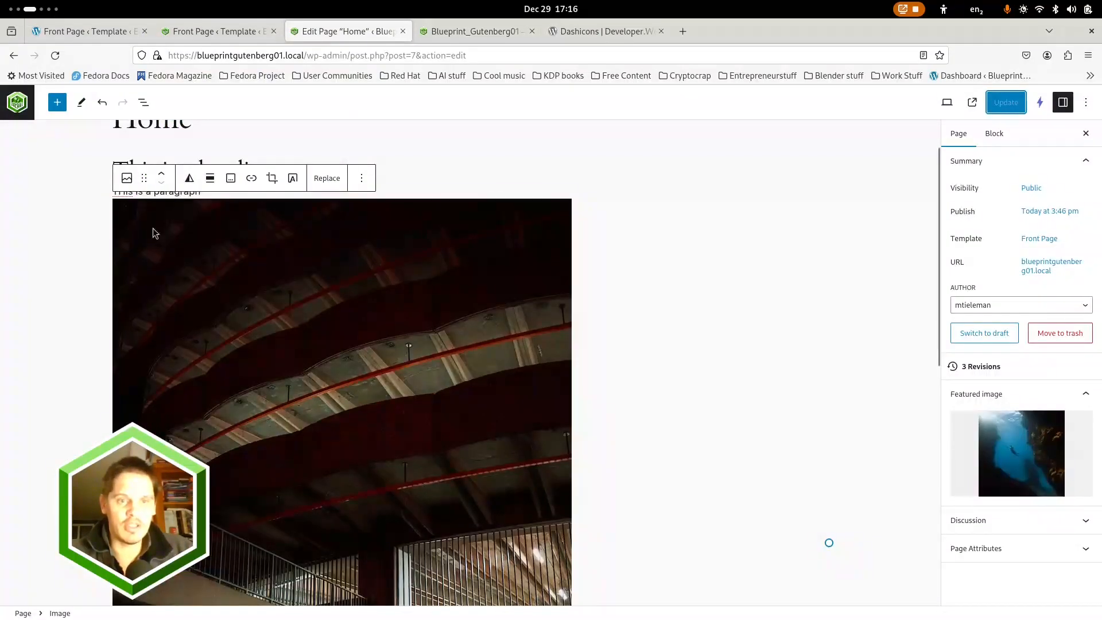
left_click(125, 192)
type("h")
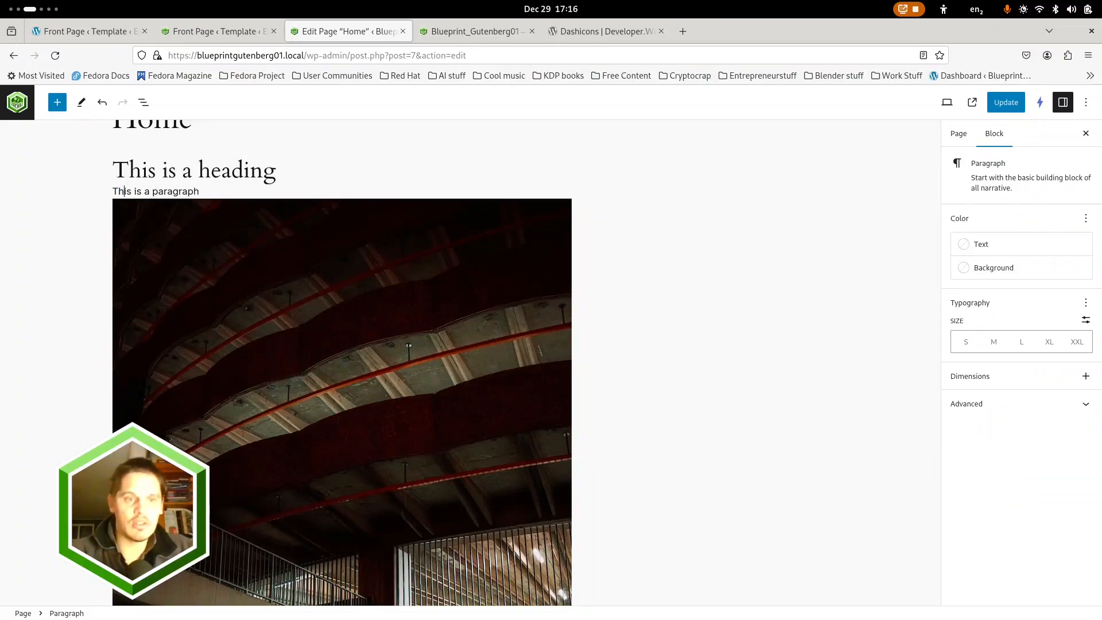
left_click(996, 109)
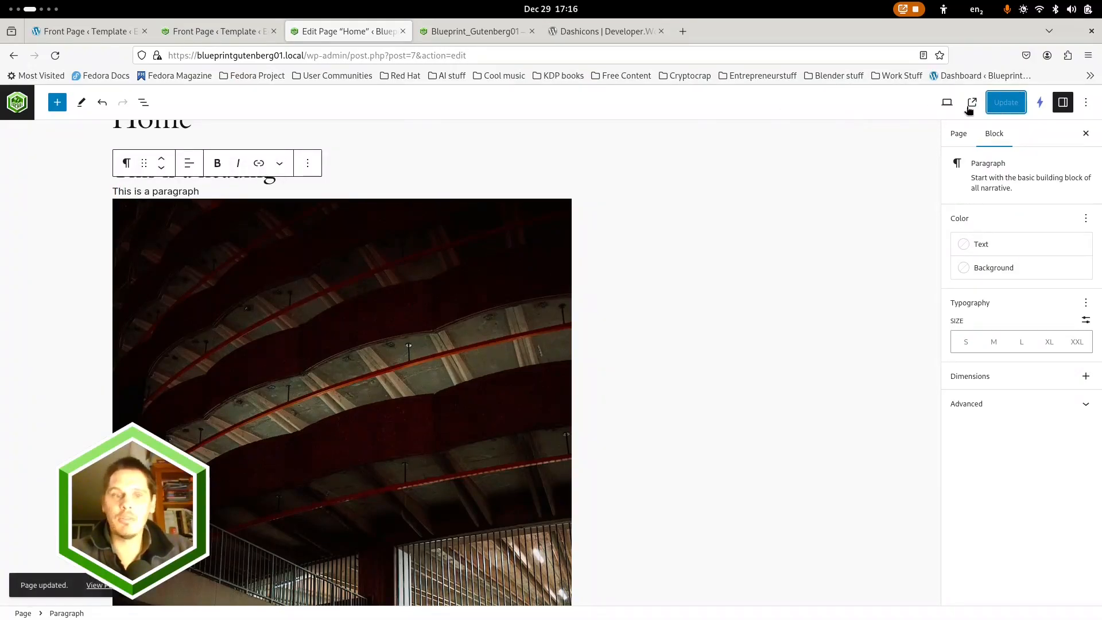
Reload the live front page, look over the corrected paragraph and the image down to the footer, and return to the Front Page template
left_click(479, 31)
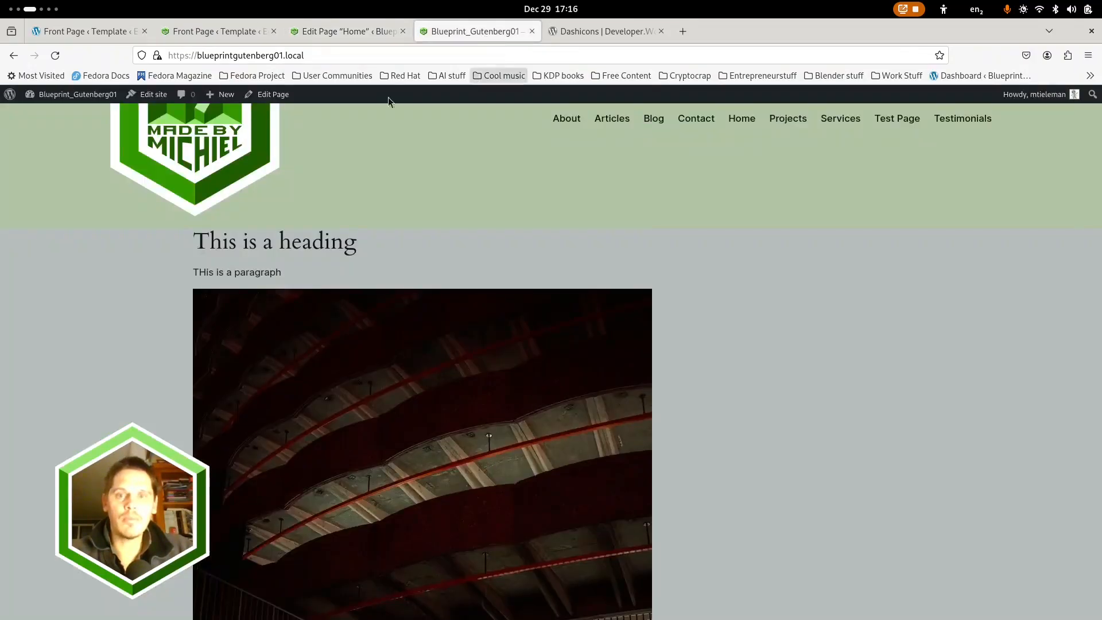
left_click(55, 55)
scroll(277, 369, "down", 8)
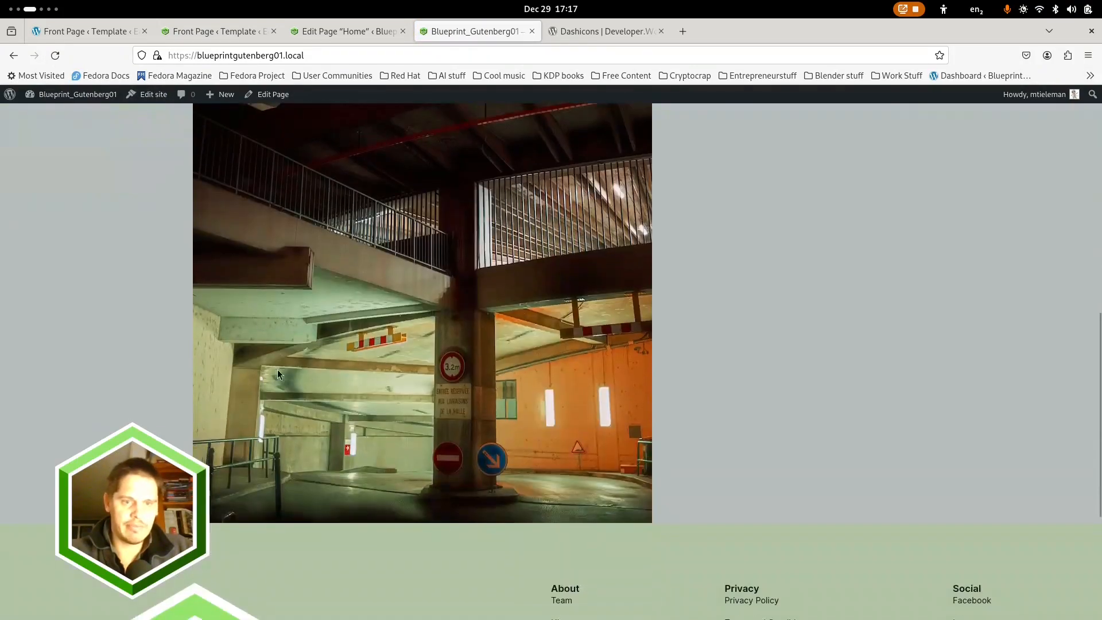
scroll(362, 447, "up", 10)
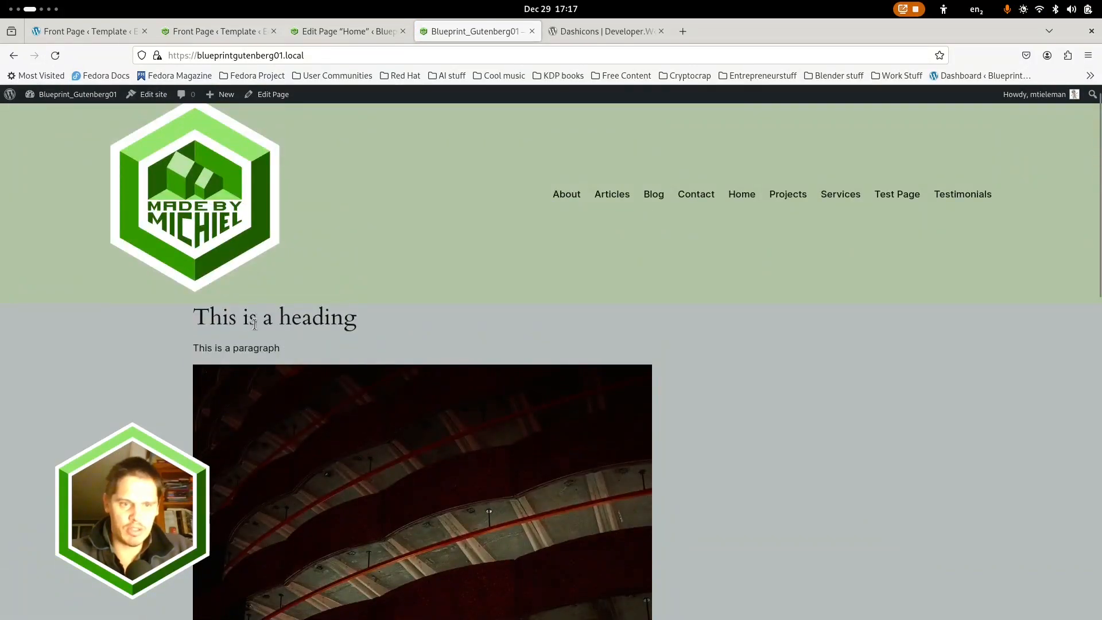
left_click(329, 30)
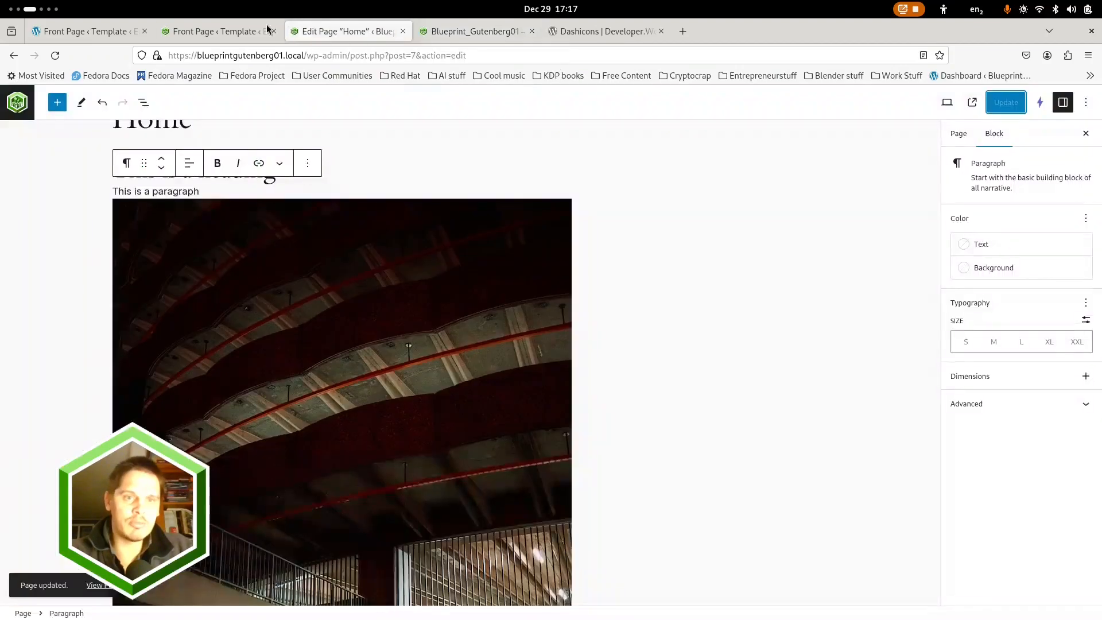
left_click(228, 32)
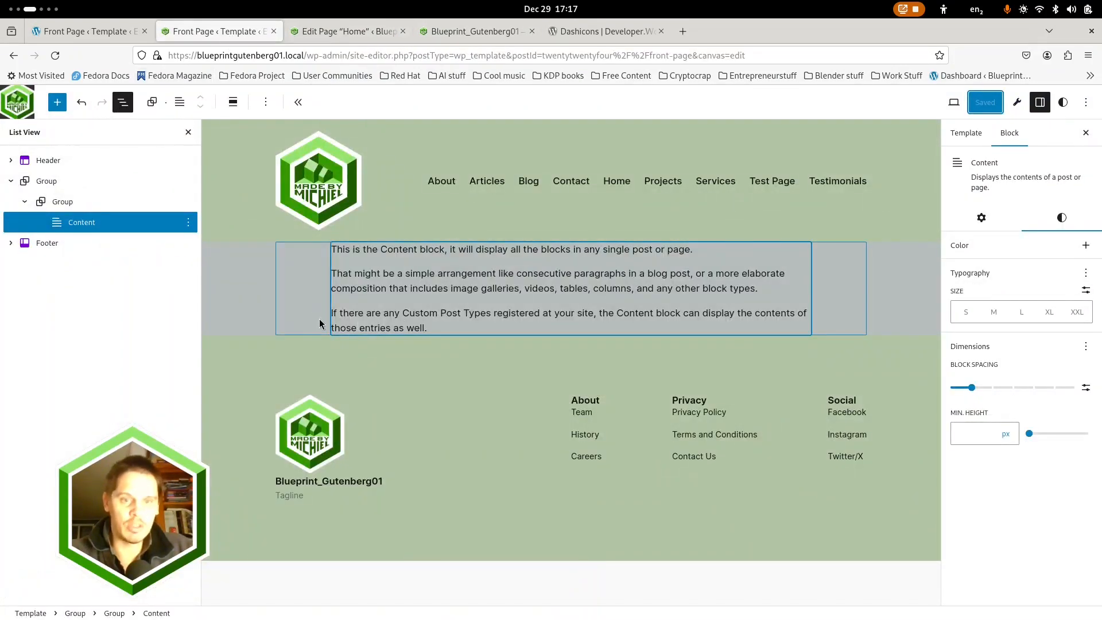
Set the top and bottom padding of the inner Group around the Content block to 1
left_click(63, 202)
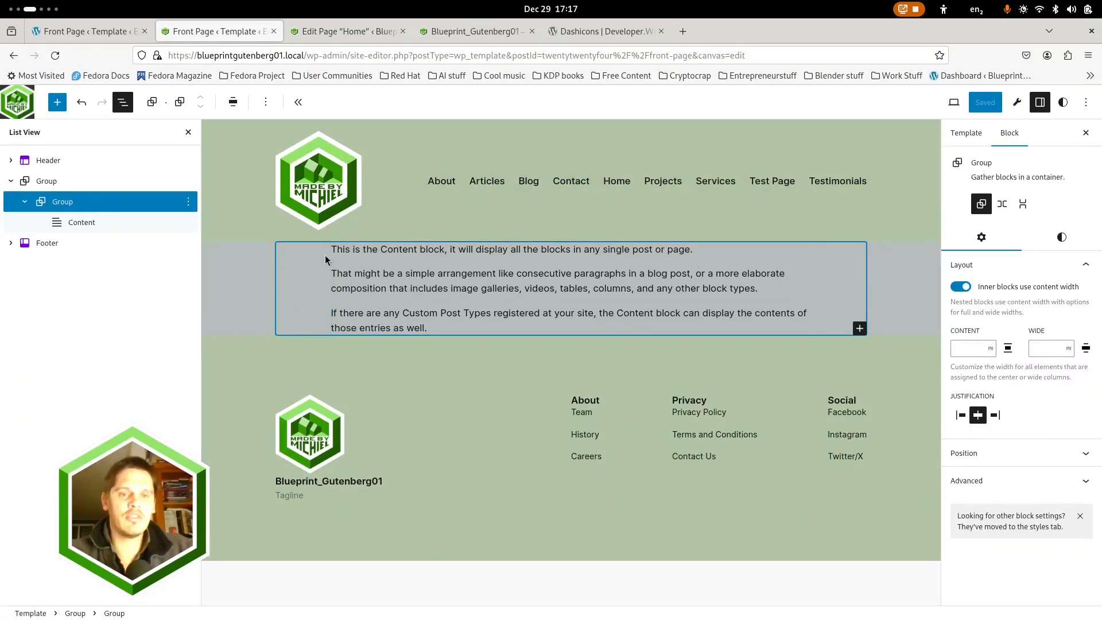
left_click(233, 103)
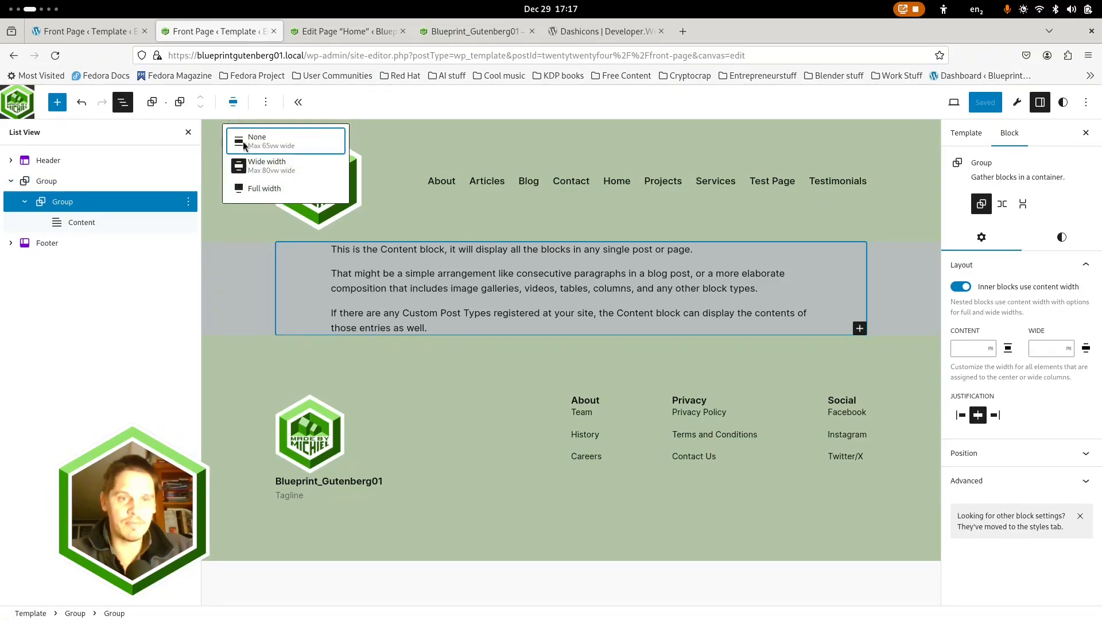
left_click(335, 171)
left_click(1062, 238)
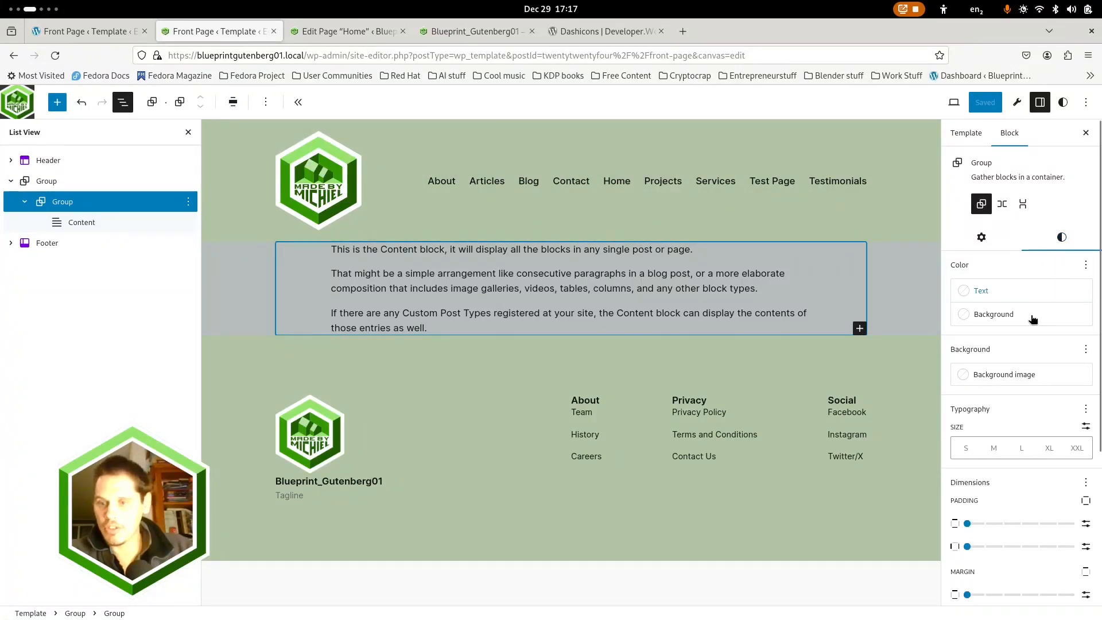
scroll(986, 541, "down", 2)
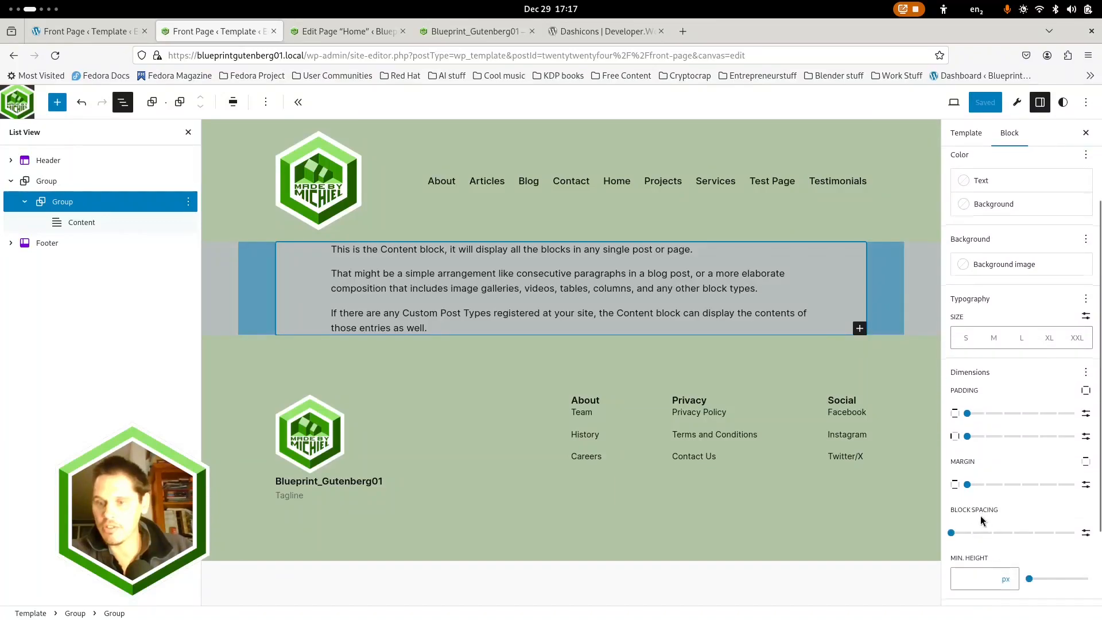
left_click(982, 413)
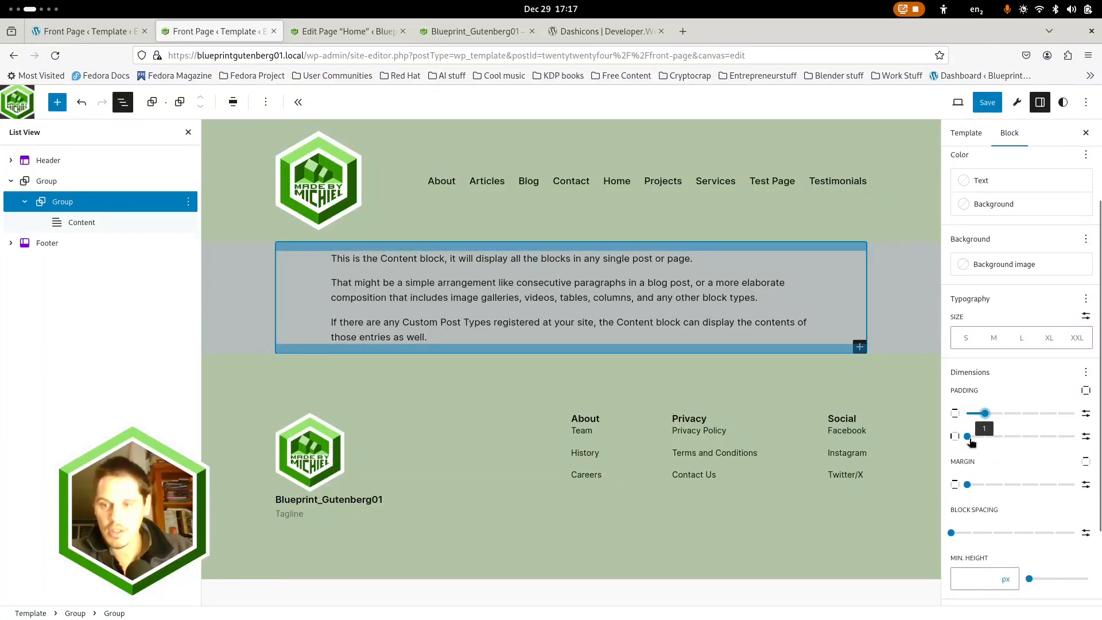
Try the inner Group's horizontal padding at 2 and its vertical margin at 2, resetting each to 0
left_click(999, 437)
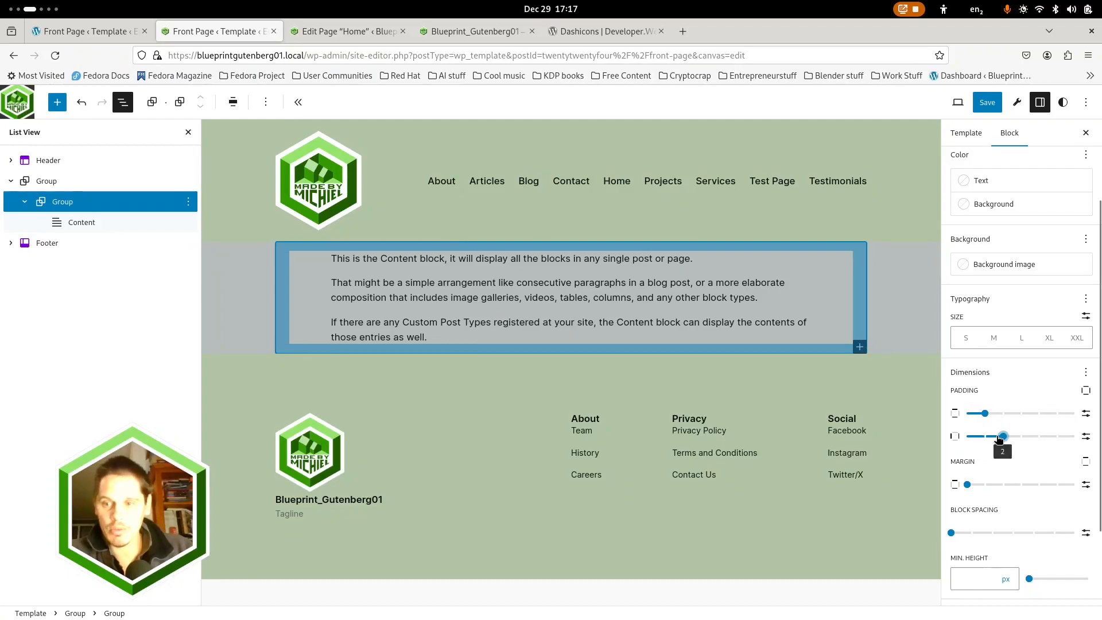
left_click_drag(1001, 437, 967, 436)
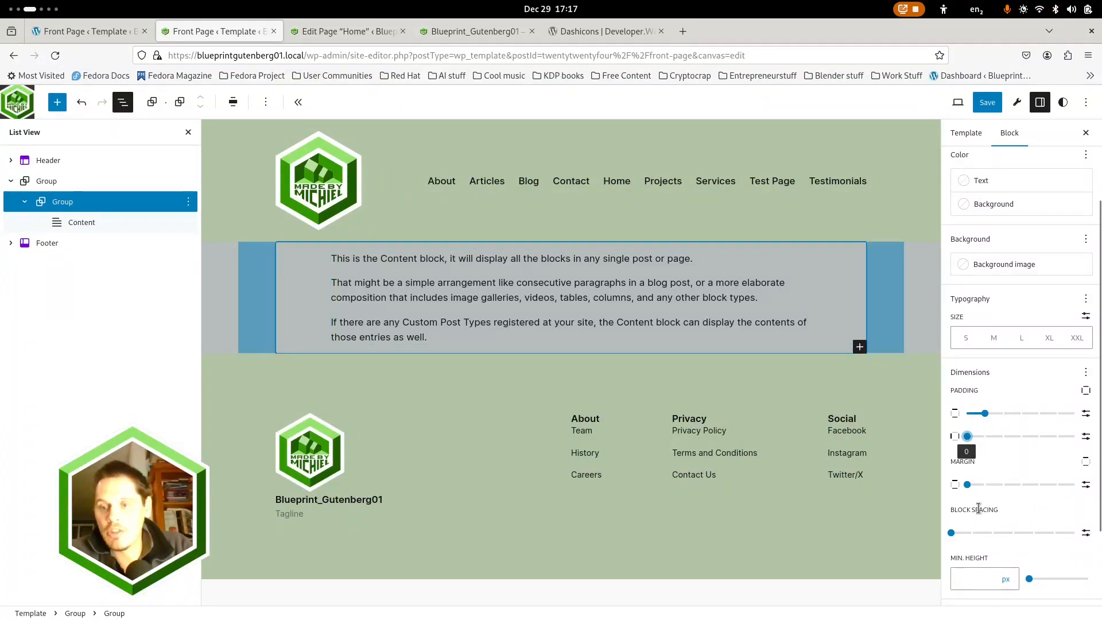
left_click(1004, 486)
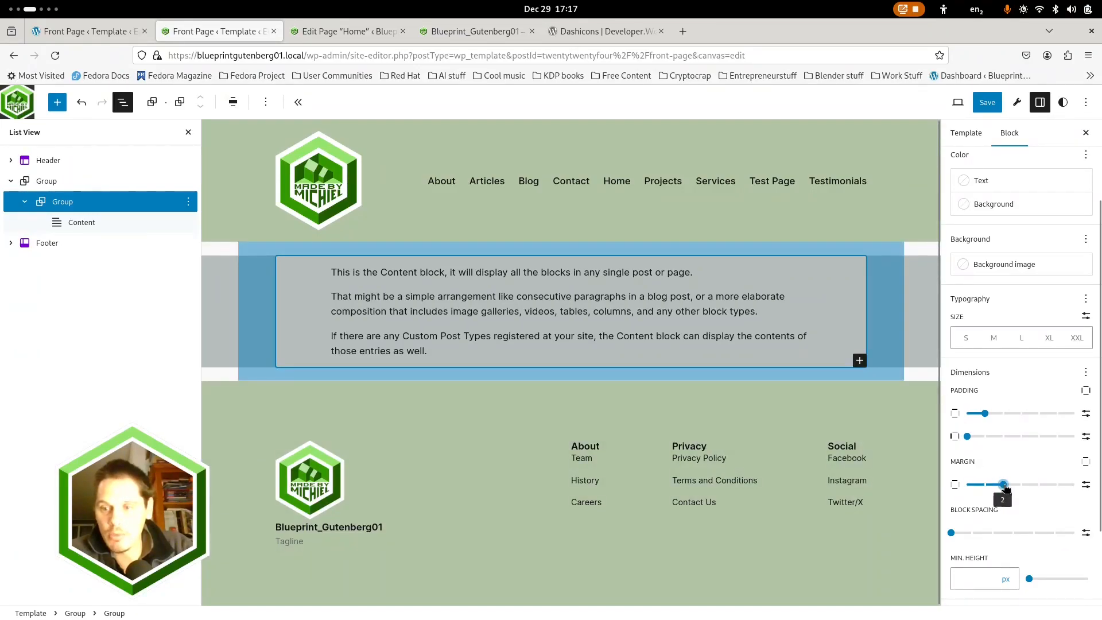
left_click_drag(1005, 487, 967, 485)
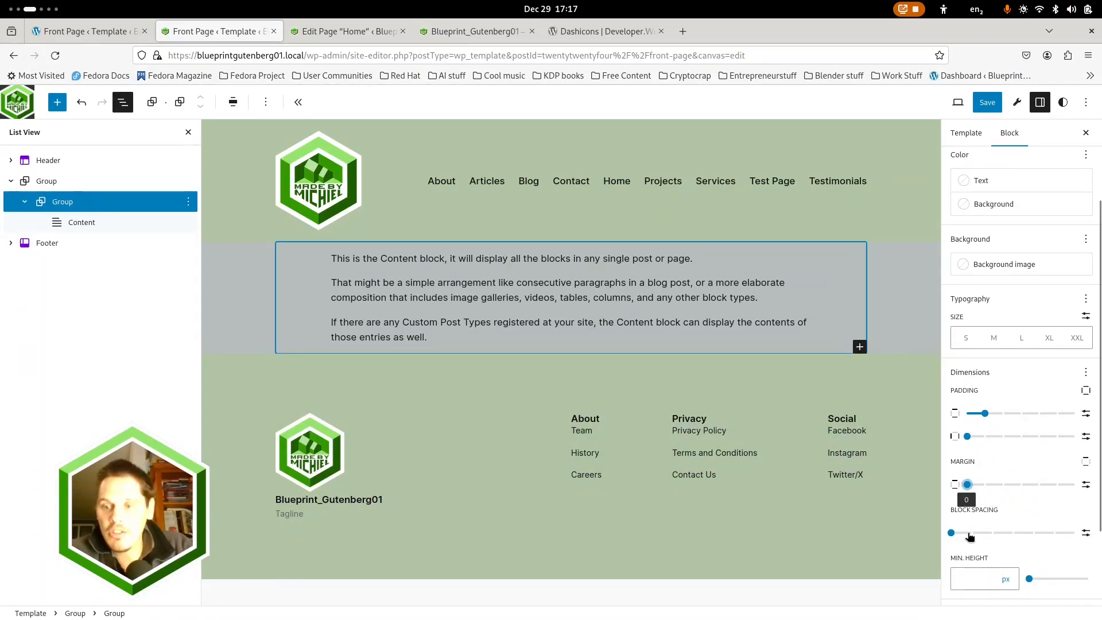
Set the inner Group's block spacing to 1 and the Content block's block spacing to 0
left_click(970, 534)
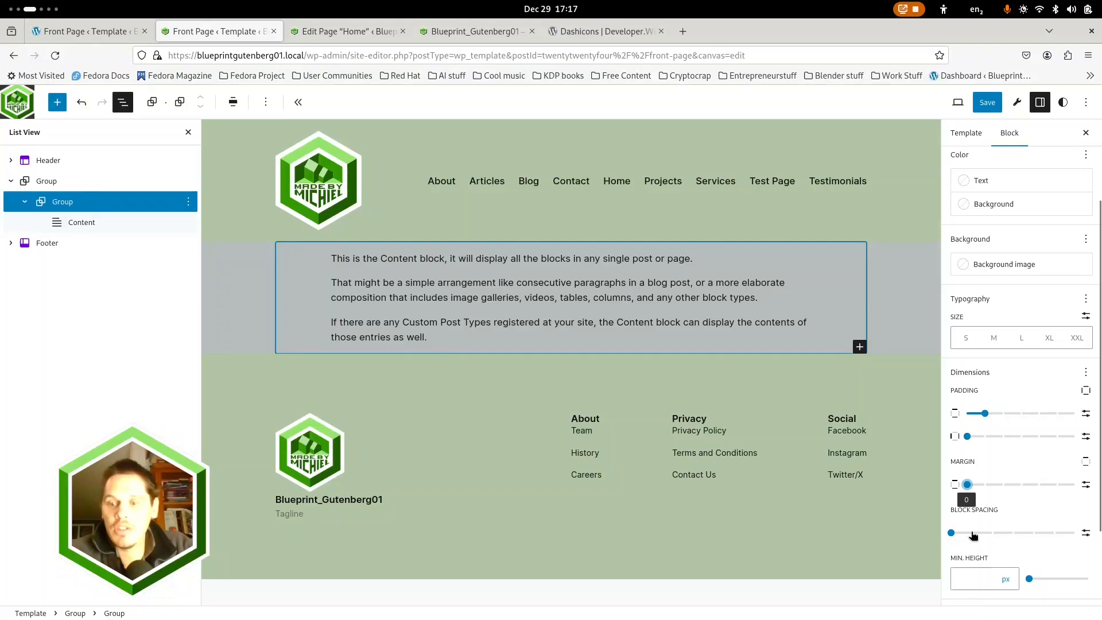
left_click(158, 224)
left_click(1059, 217)
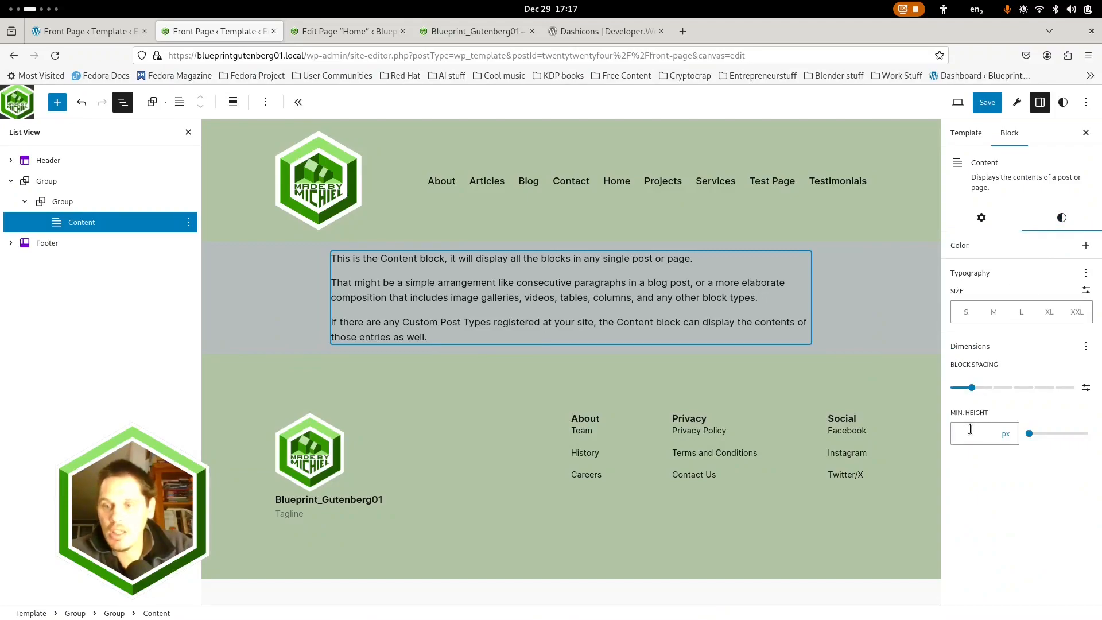
left_click_drag(971, 388, 935, 392)
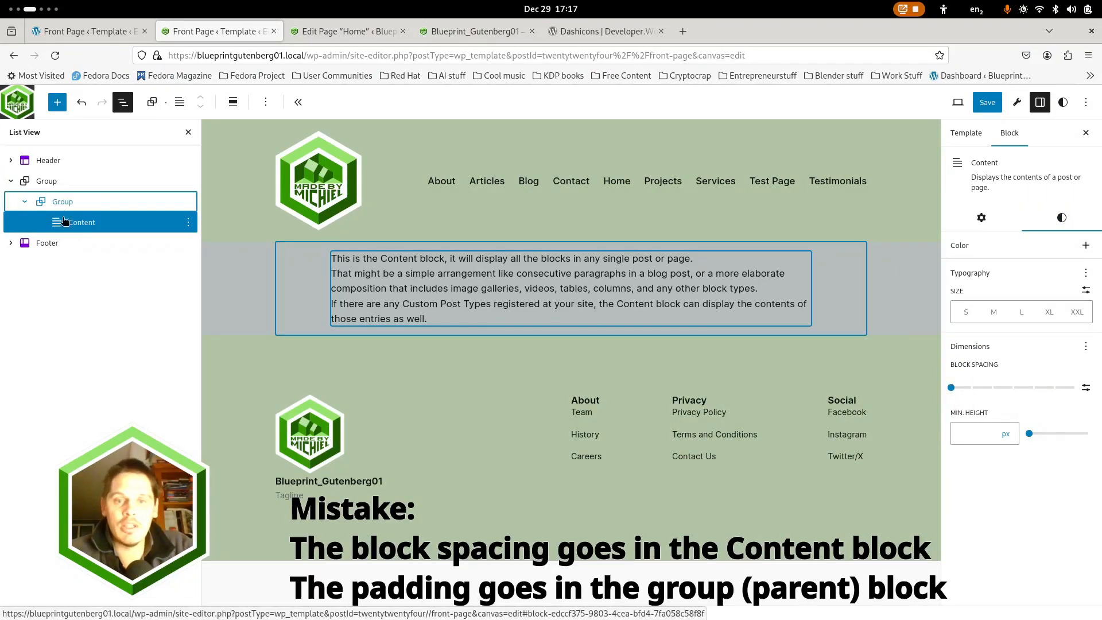
Reselect the inner Group and save the Front Page template
left_click(57, 199)
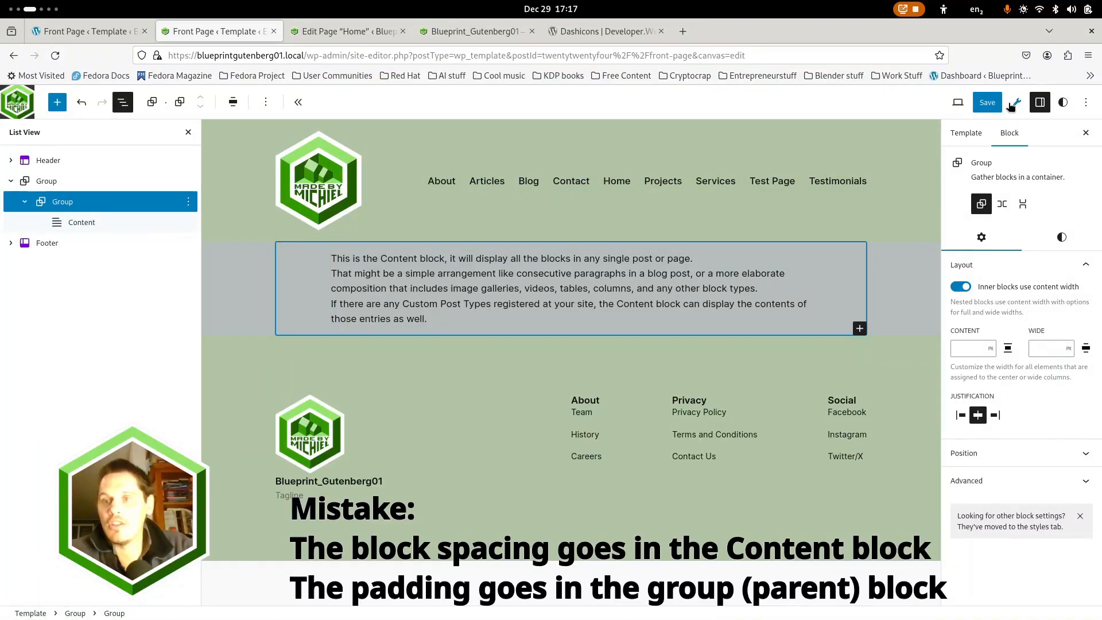
left_click(986, 102)
left_click(983, 103)
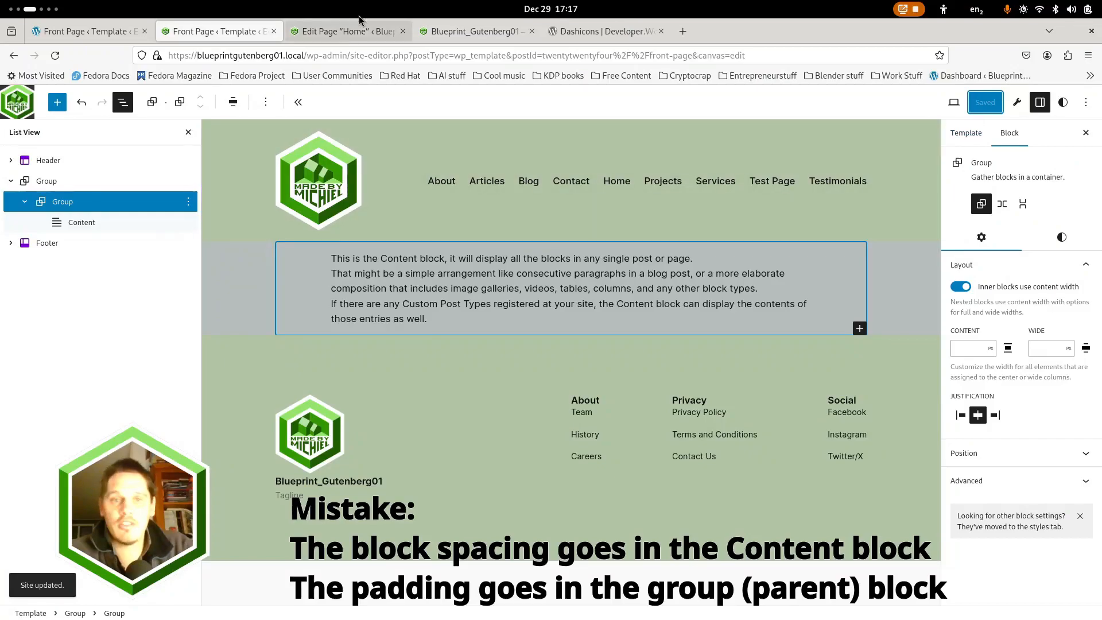
Reload the live front page and examine the spacing around the heading, paragraph and image, down to the footer
left_click(470, 32)
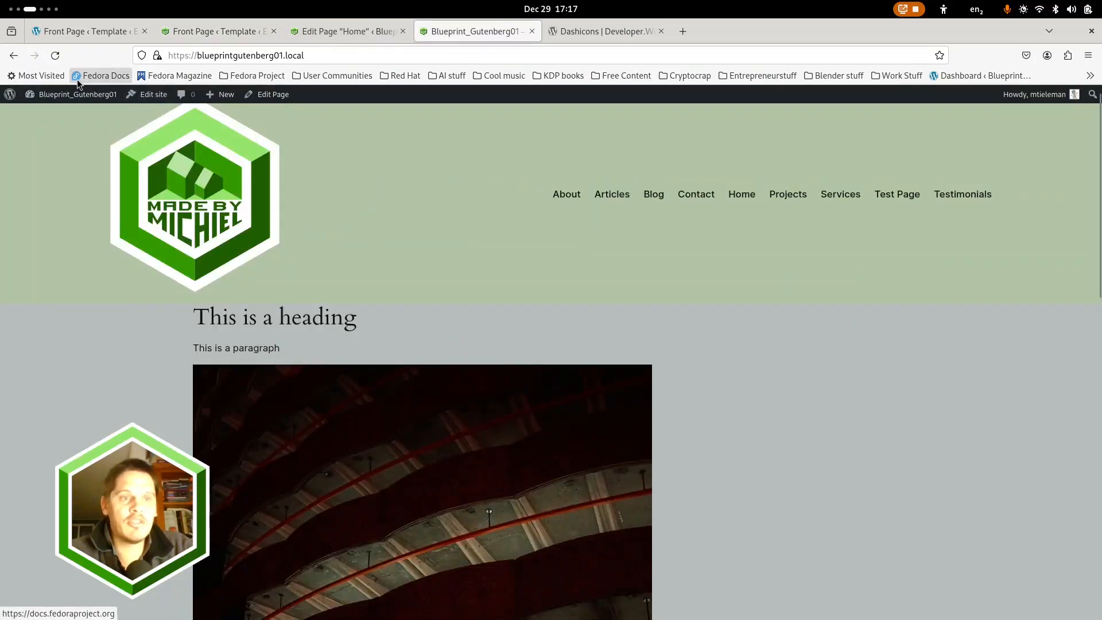
left_click(54, 58)
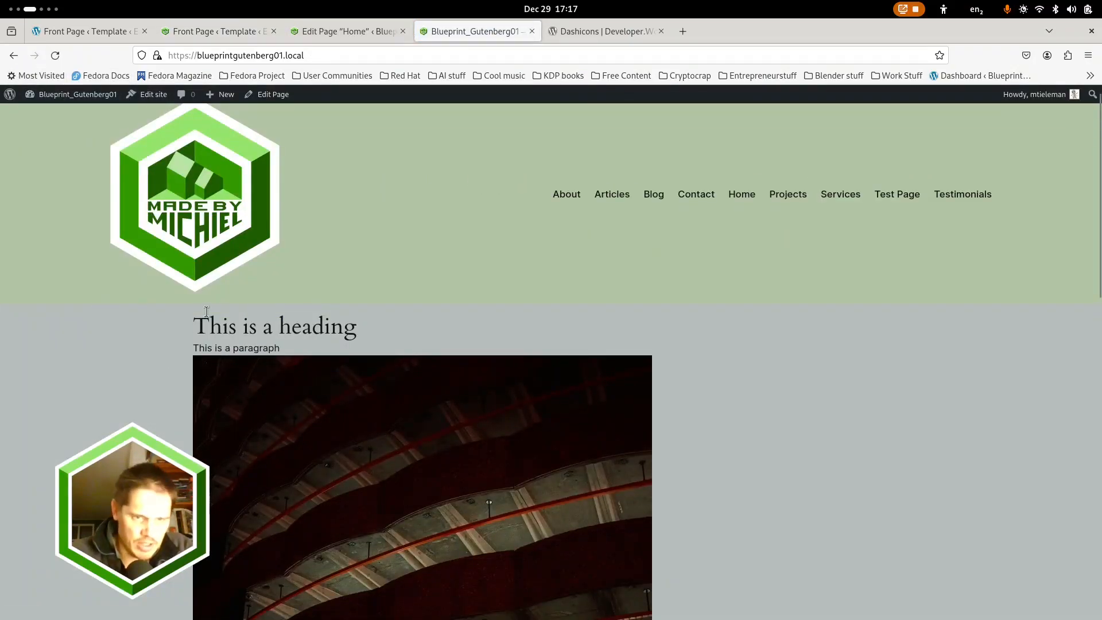
scroll(363, 317, "down", 5)
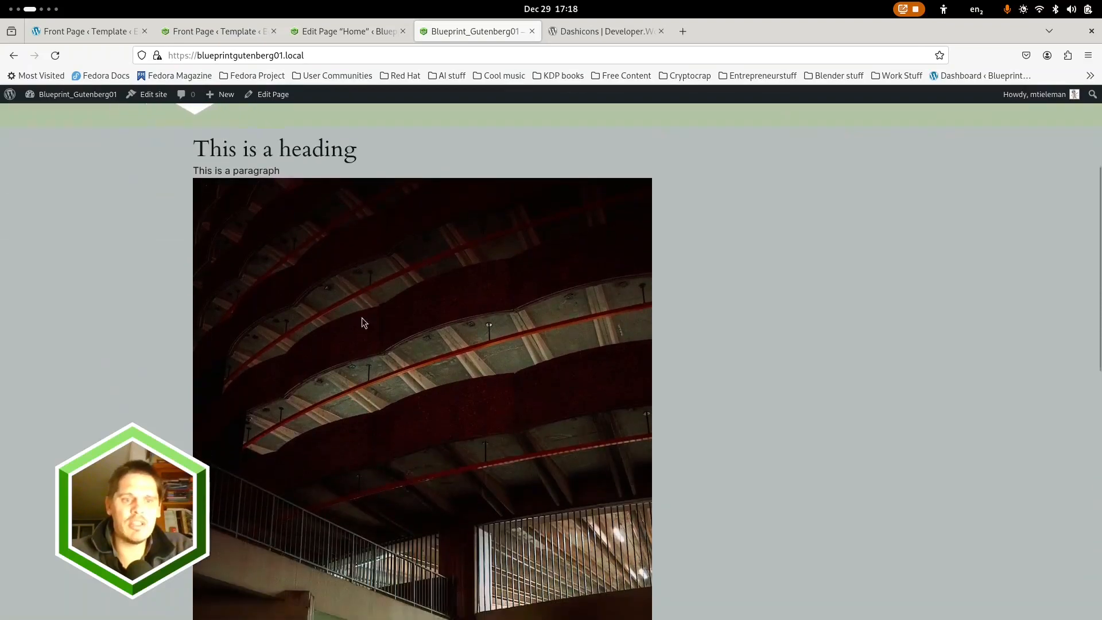
scroll(273, 229, "up", 4)
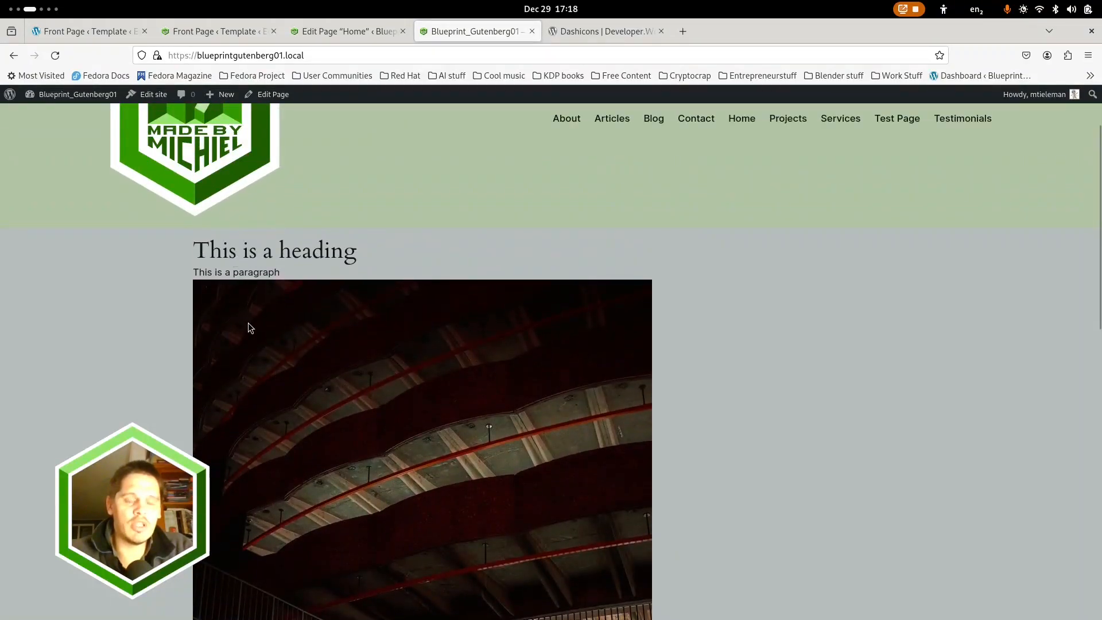
scroll(248, 326, "down", 10)
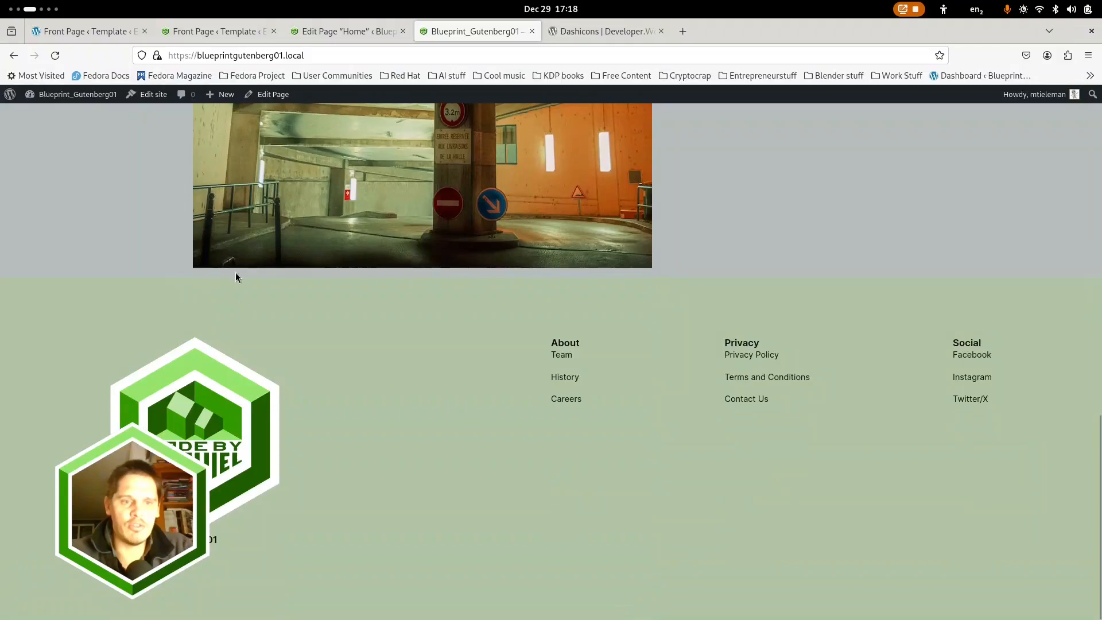
scroll(209, 299, "up", 12)
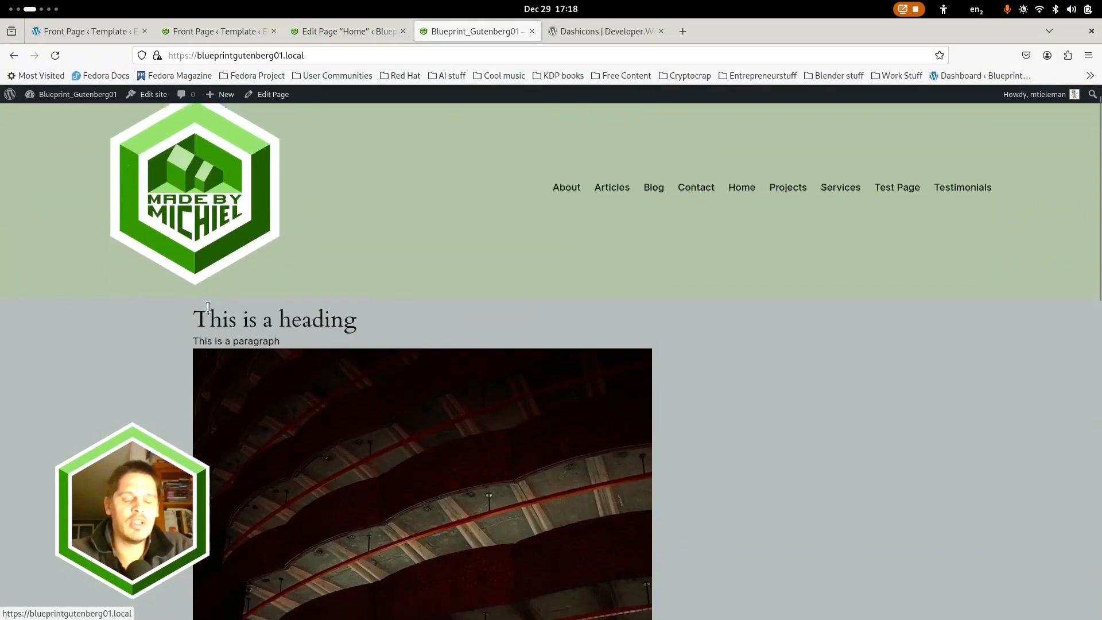
scroll(198, 230, "down", 1)
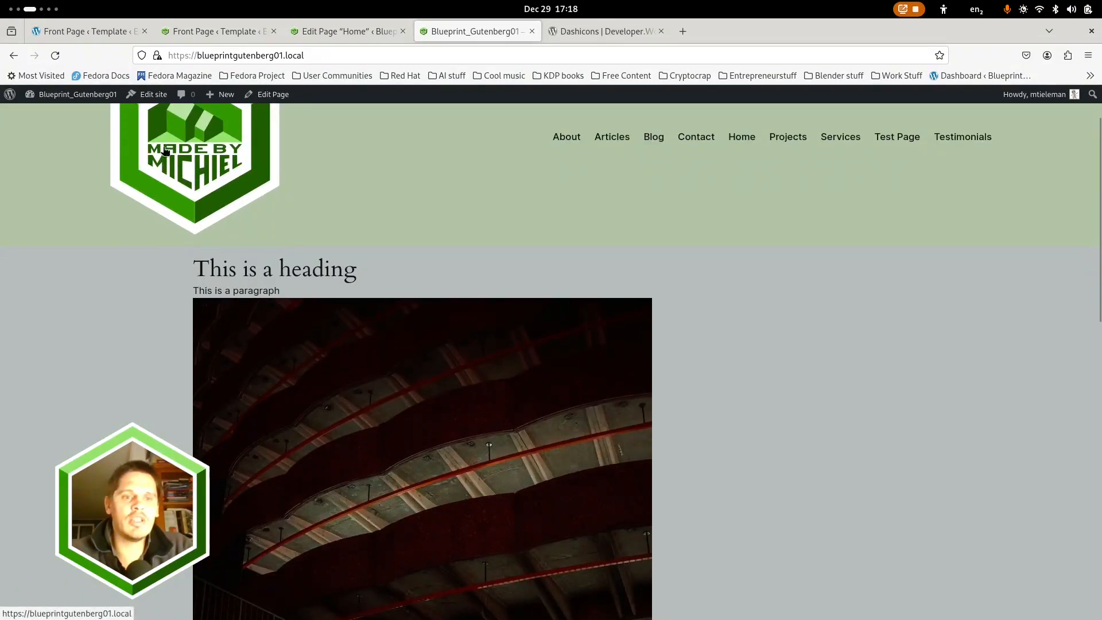
scroll(400, 252, "down", 3)
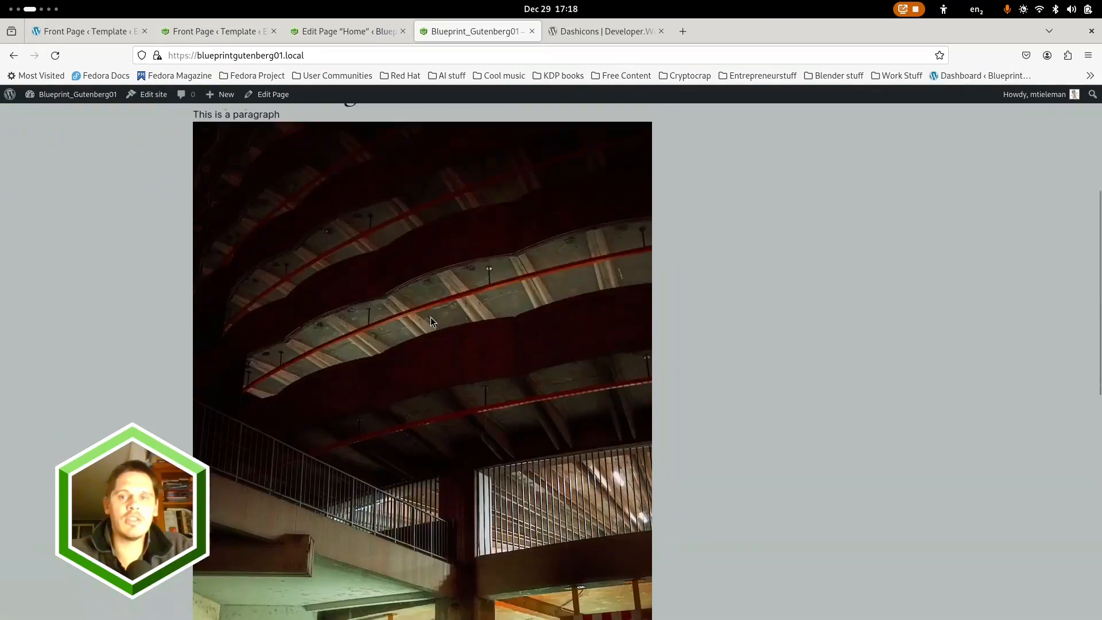
scroll(430, 316, "up", 1)
scroll(221, 233, "up", 4)
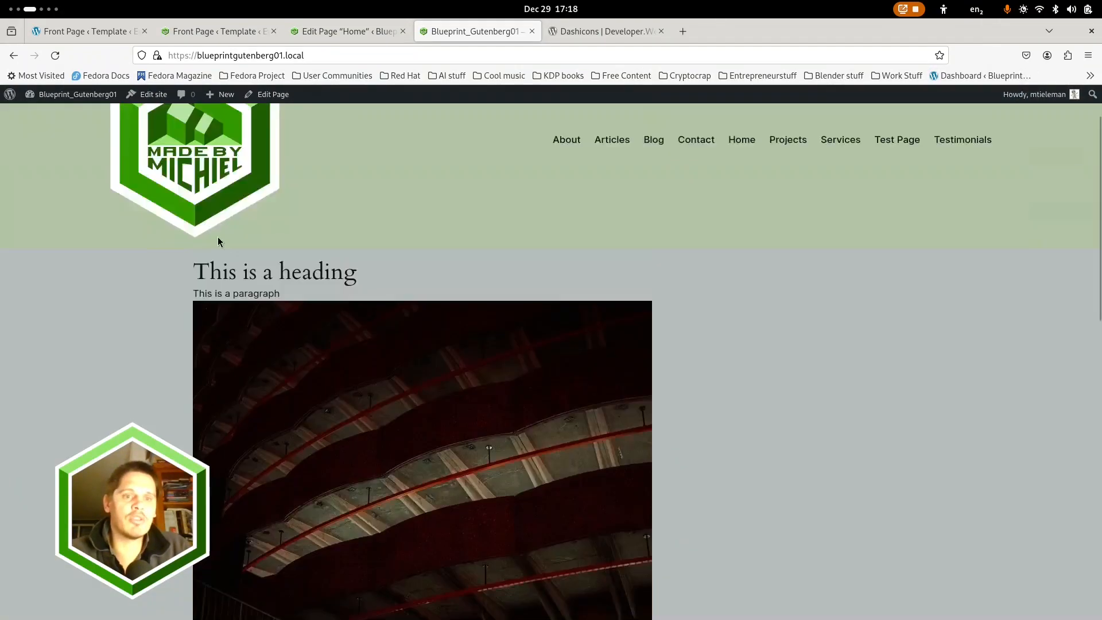
Open the About page in a new tab and test the site logo's link back to the front page
middle_click(563, 213)
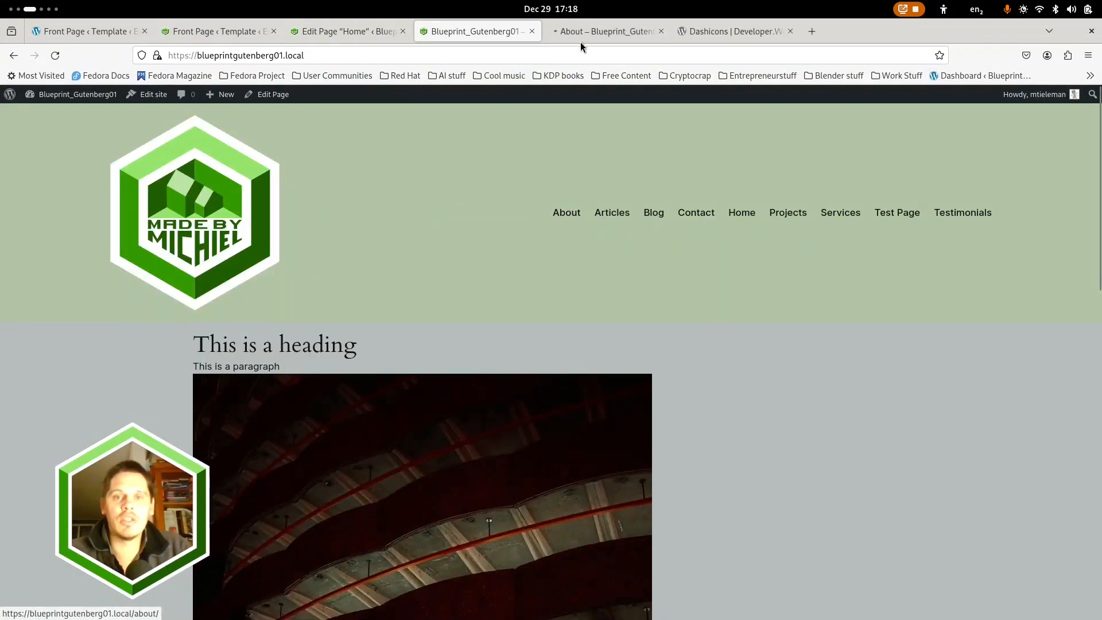
left_click(590, 32)
left_click(172, 191)
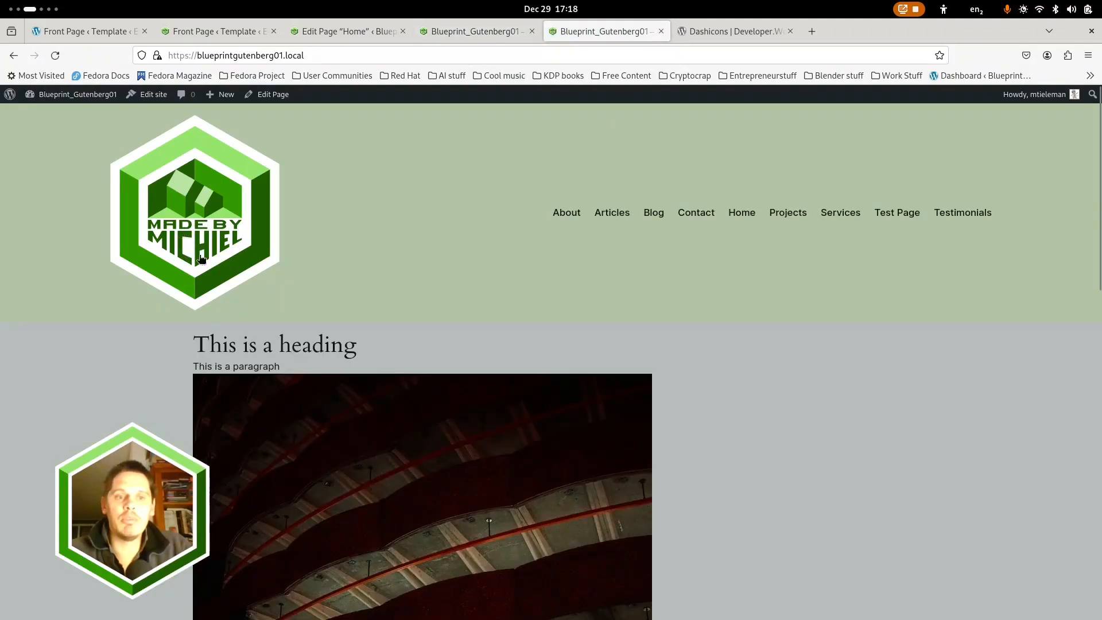
scroll(193, 248, "down", 1)
scroll(193, 248, "up", 1)
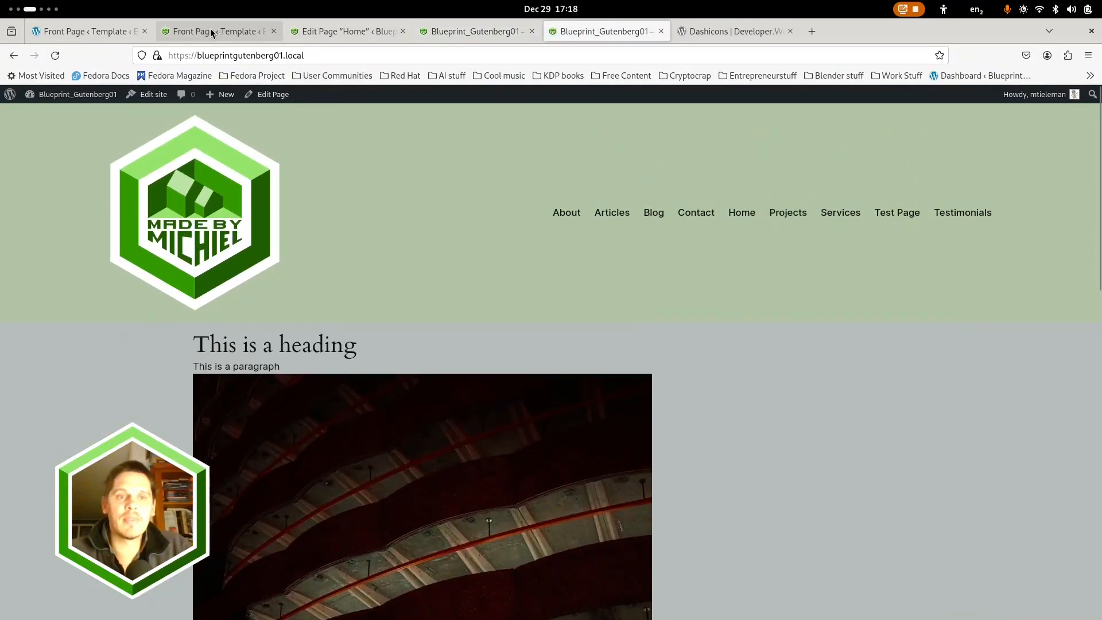
Select the header's Site Logo in the Front Page template and open the media library for its replacement
left_click(236, 28)
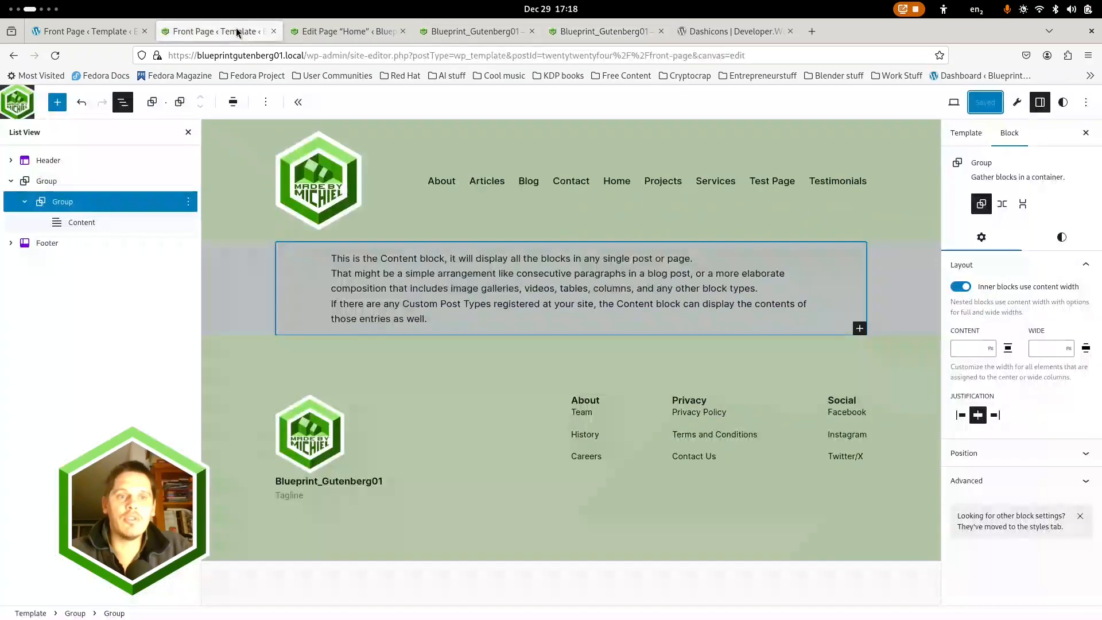
left_click(318, 175)
left_click(318, 176)
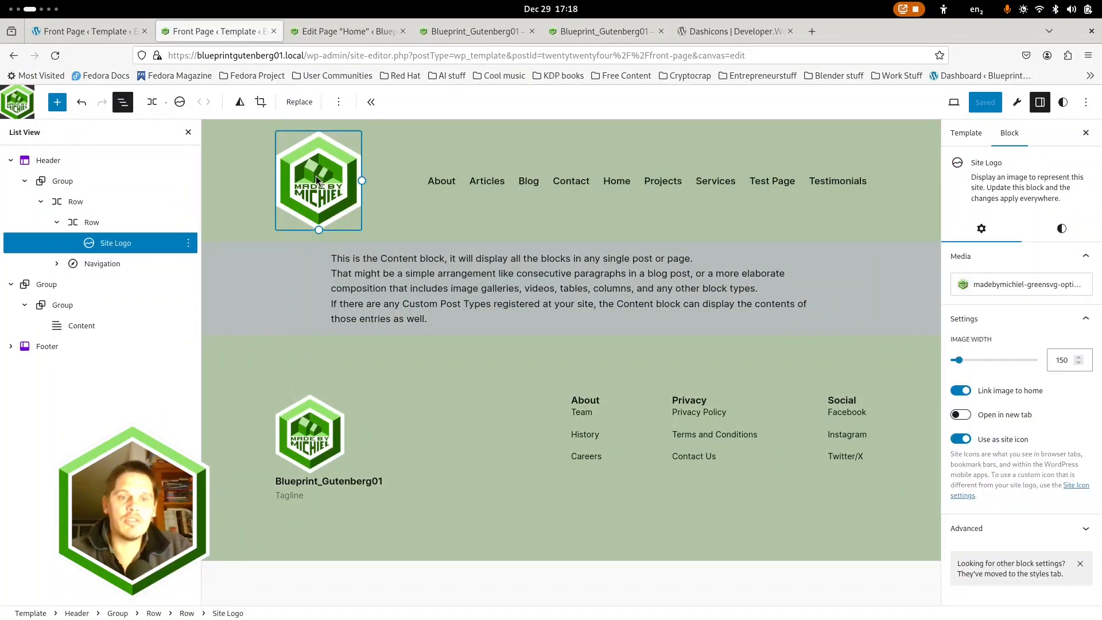
left_click(298, 103)
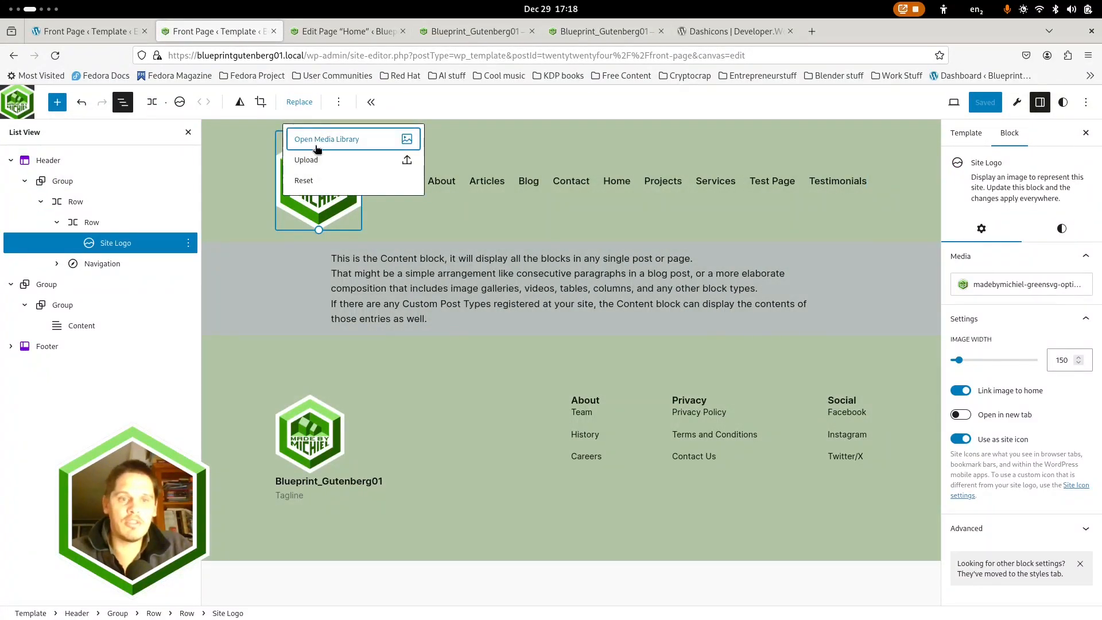
left_click(316, 140)
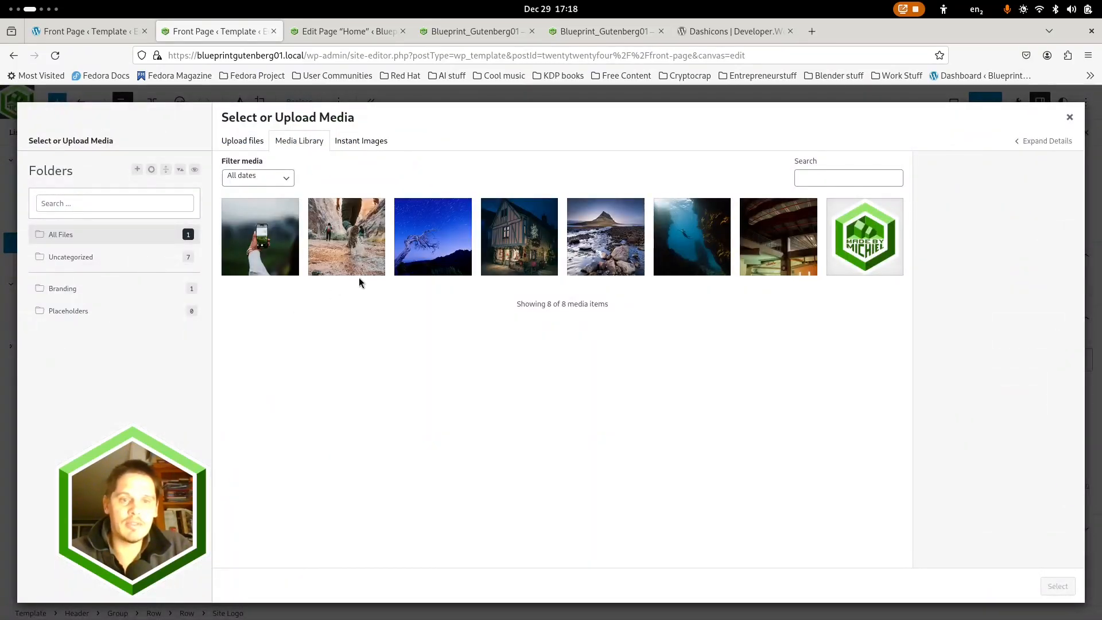
Upload MadeByMichiel-Green-Alpha.png from the MadeByMichiel folder and move it into the Branding media folder
left_click(250, 148)
left_click(630, 338)
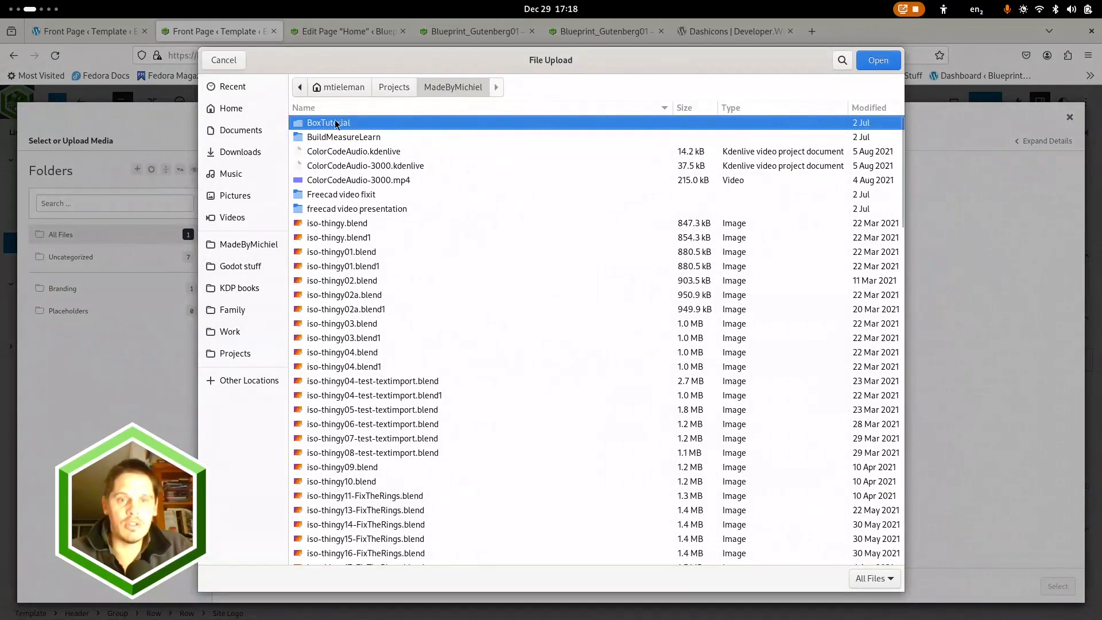
scroll(330, 296, "down", 10)
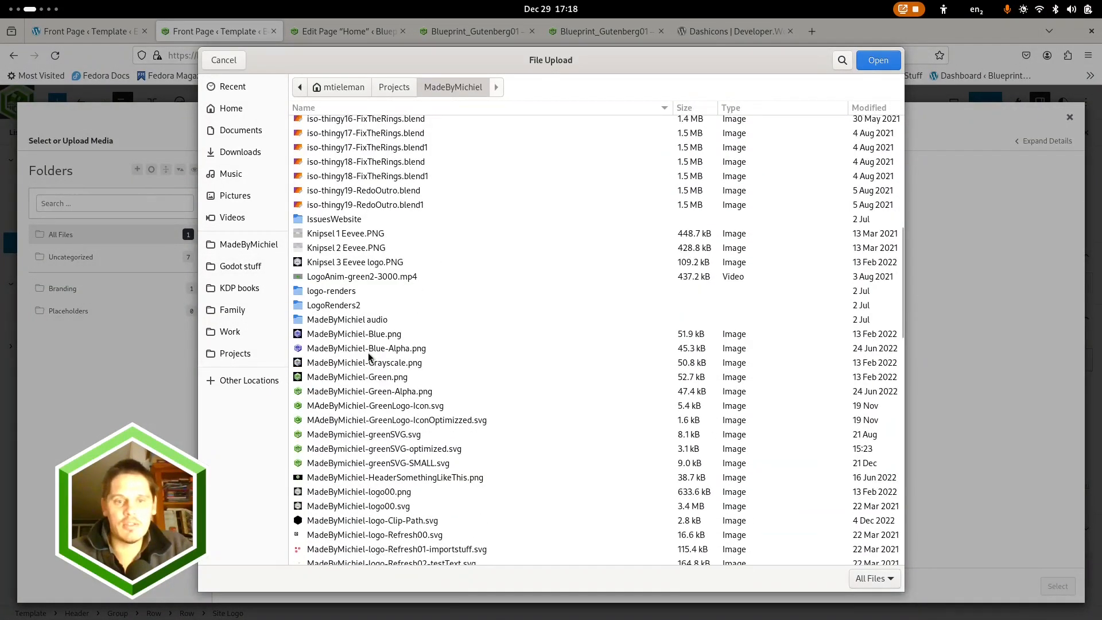
left_click(388, 345)
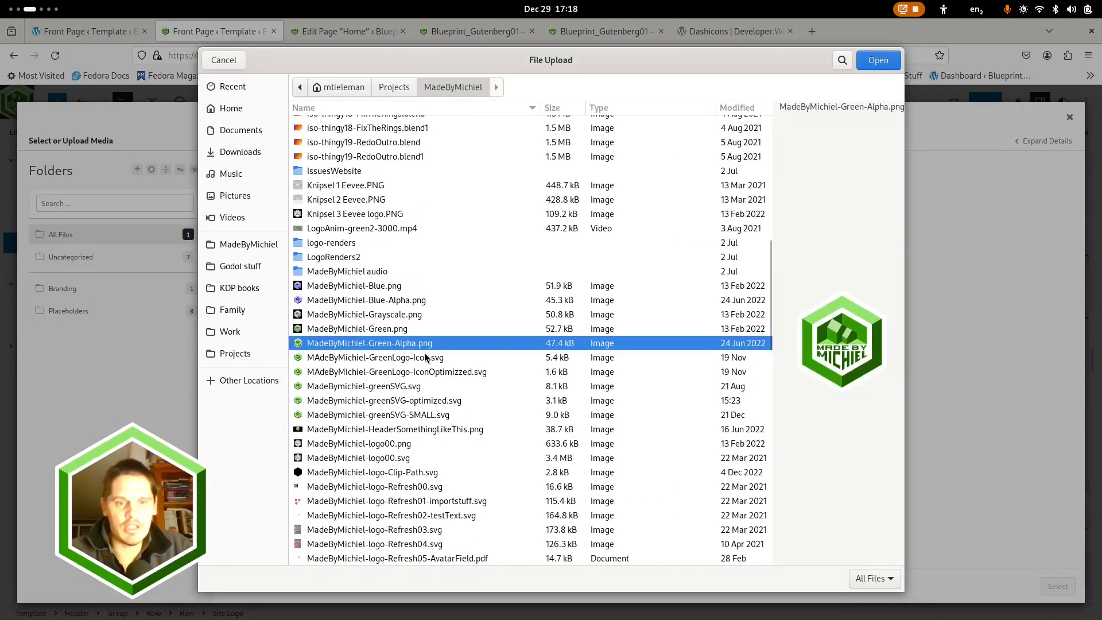
left_click(878, 60)
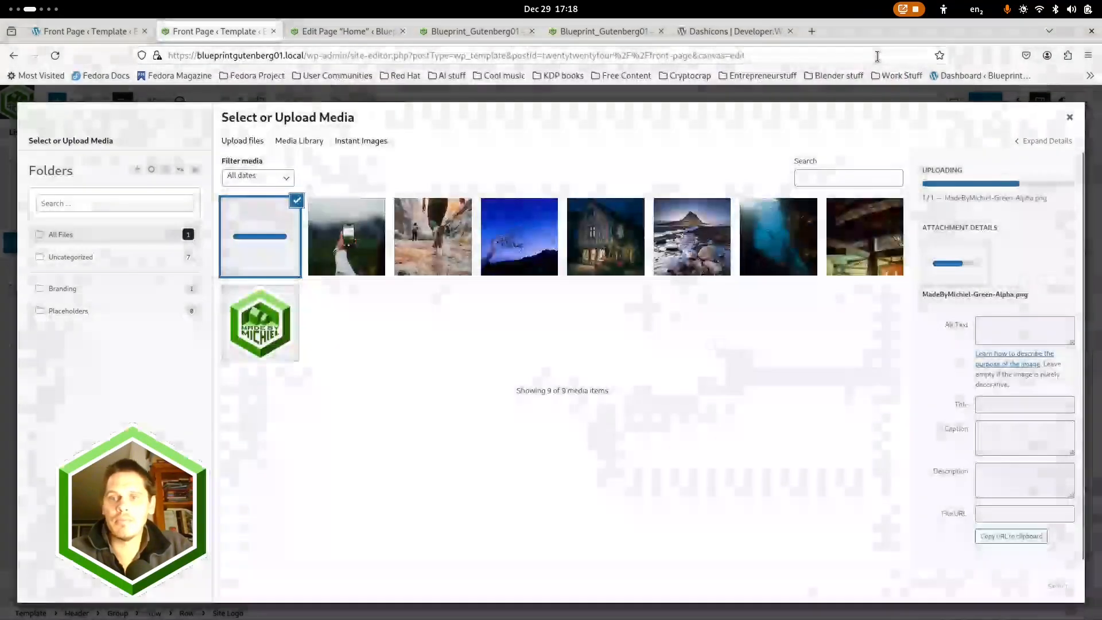
left_click_drag(247, 248, 156, 301)
left_click(354, 228)
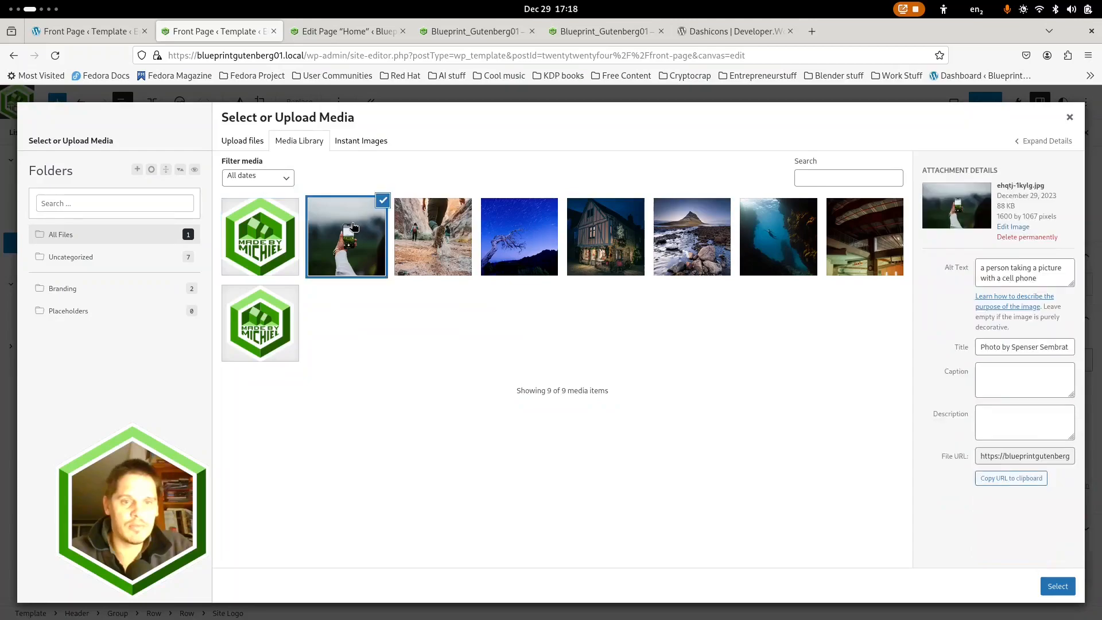
Give MadeByMichiel-Green-Alpha.png the alt text "MadeByMichiel-Green-Aplha.png" and use it as the header's site logo
left_click(272, 227)
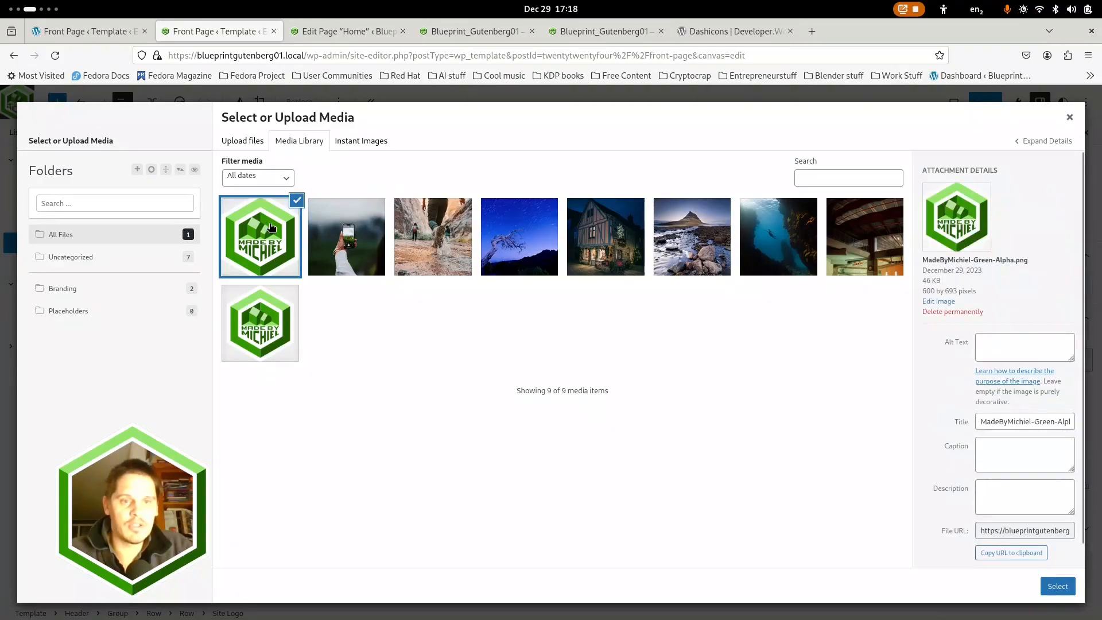
left_click(1003, 351)
type("MadeByMichiel-Green-Aplha.png")
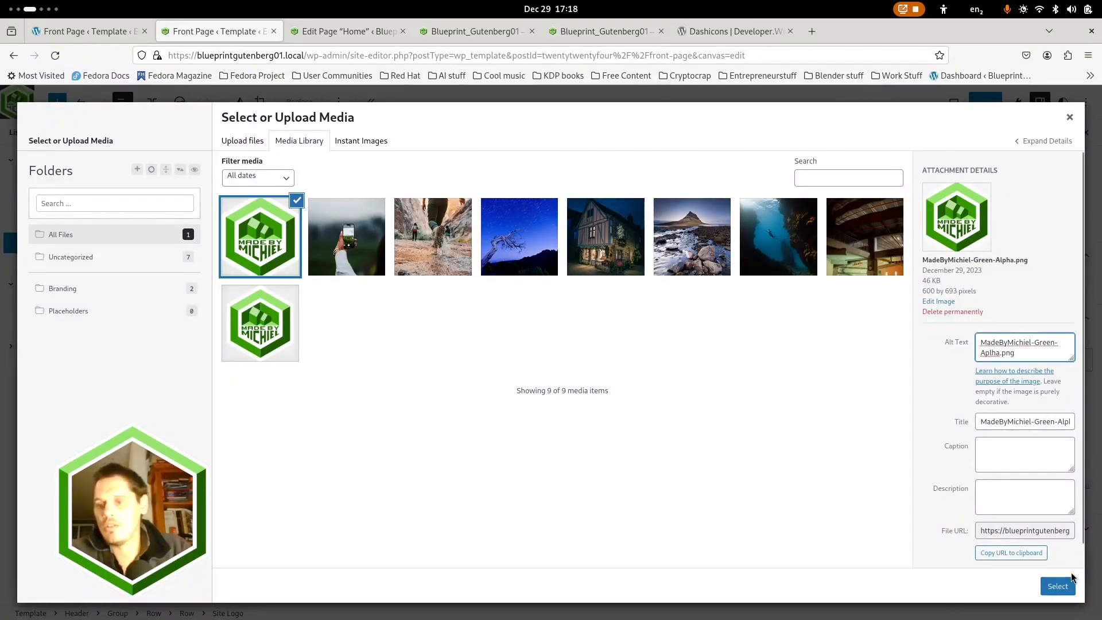
left_click(1058, 586)
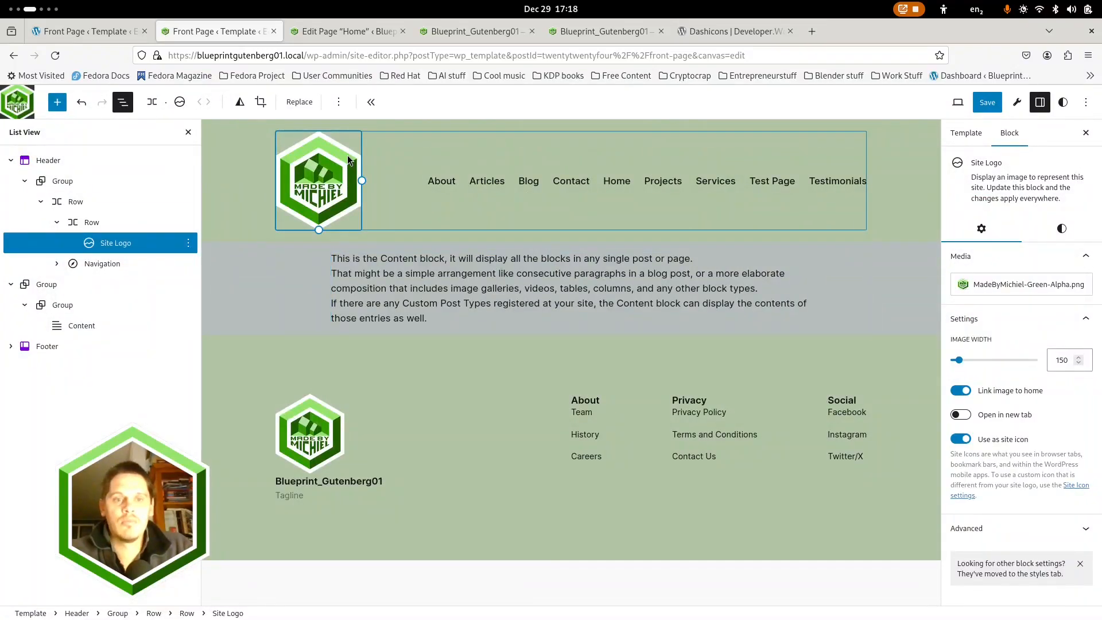
Check which image the footer's Site Logo uses, and save the site-wide Icon and Logo changes
left_click(323, 425)
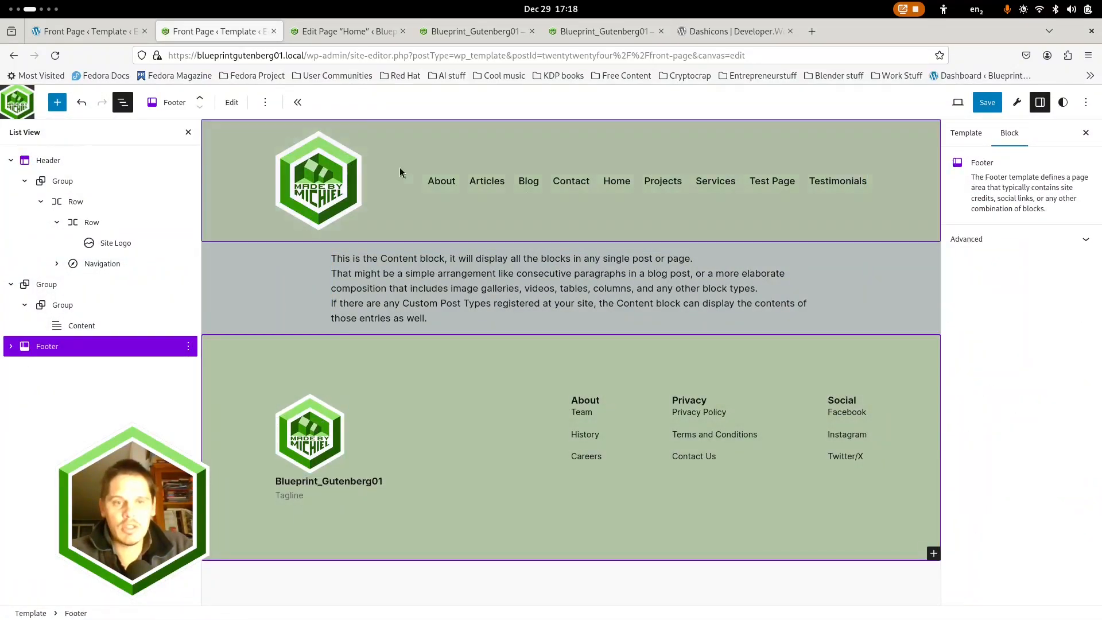
left_click(231, 104)
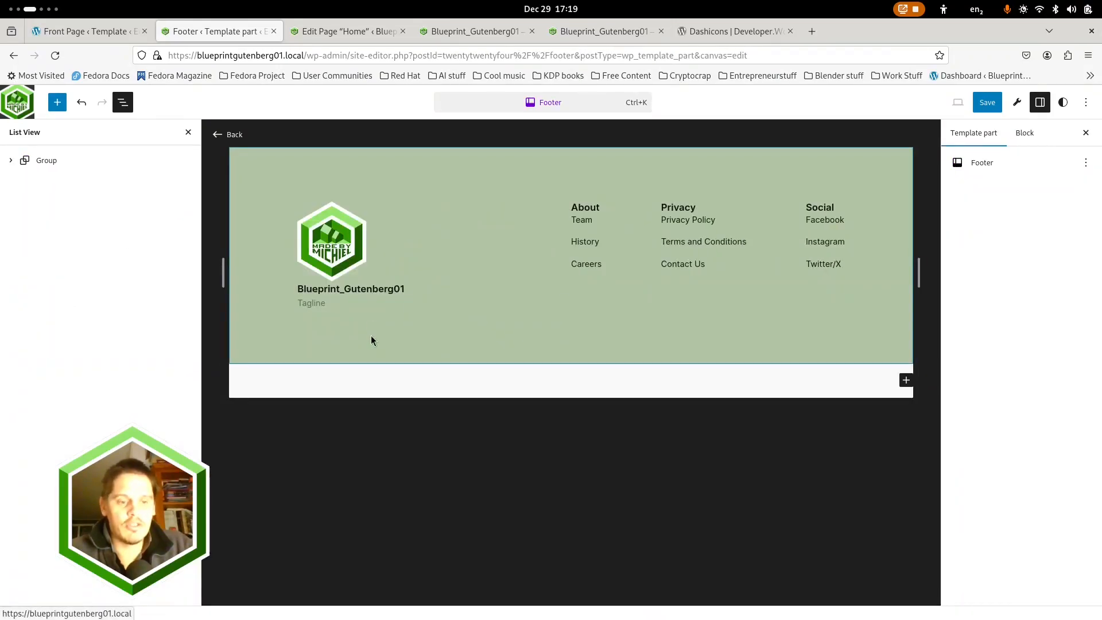
left_click(217, 136)
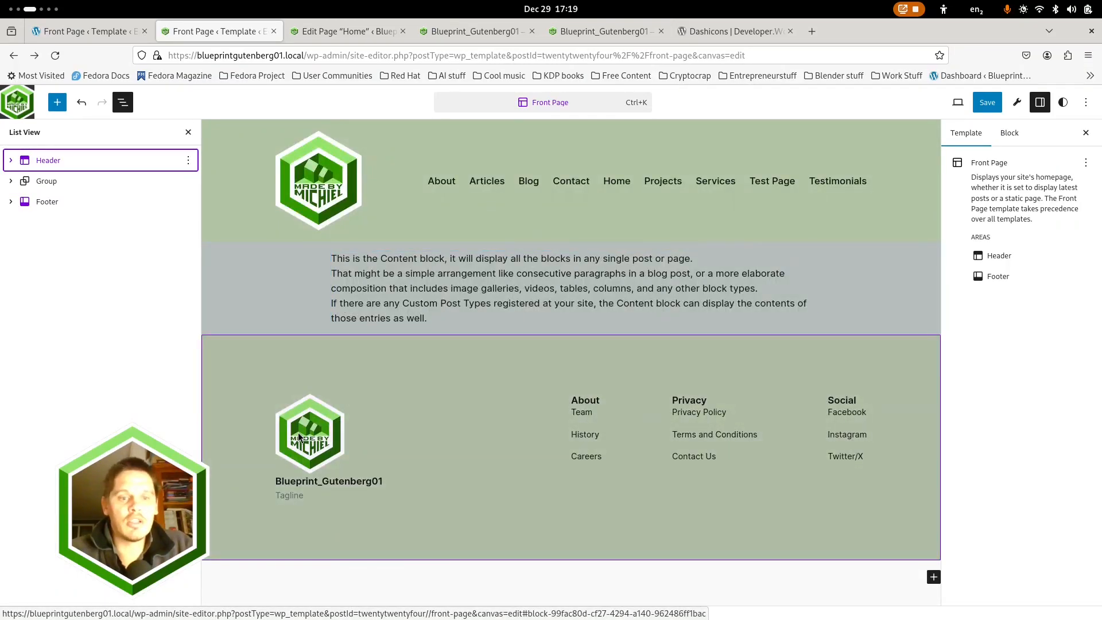
left_click(298, 437)
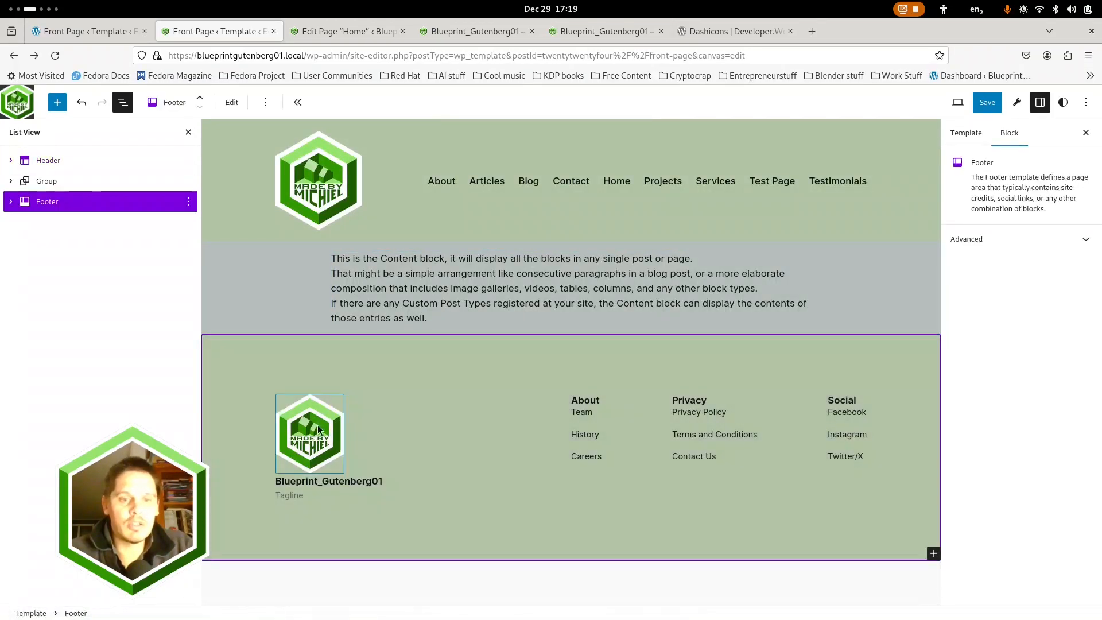
left_click(288, 360)
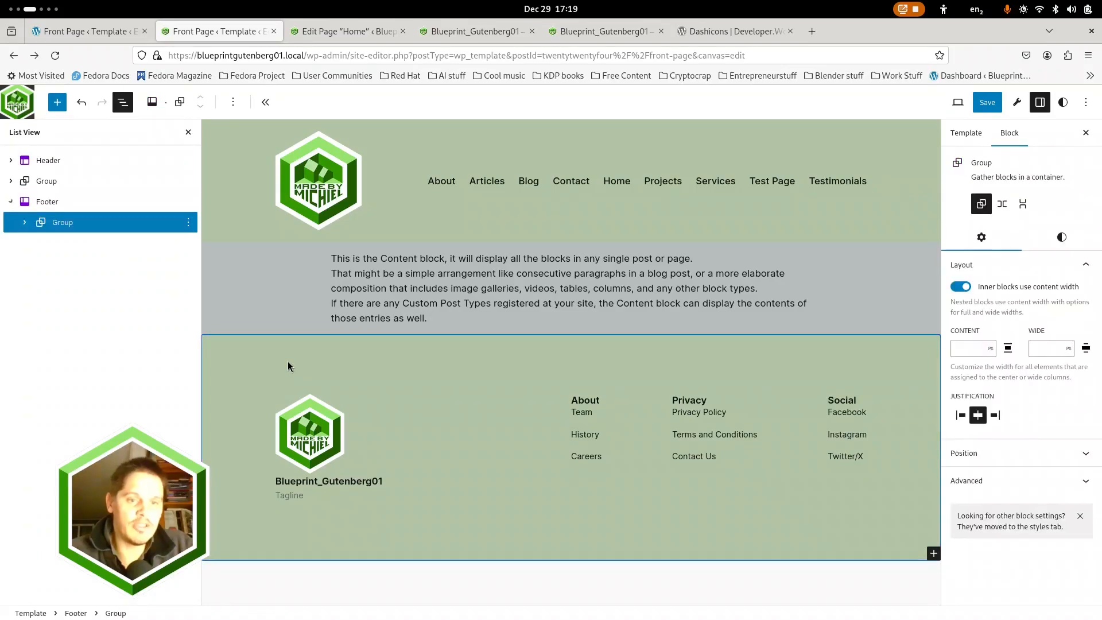
left_click(56, 202)
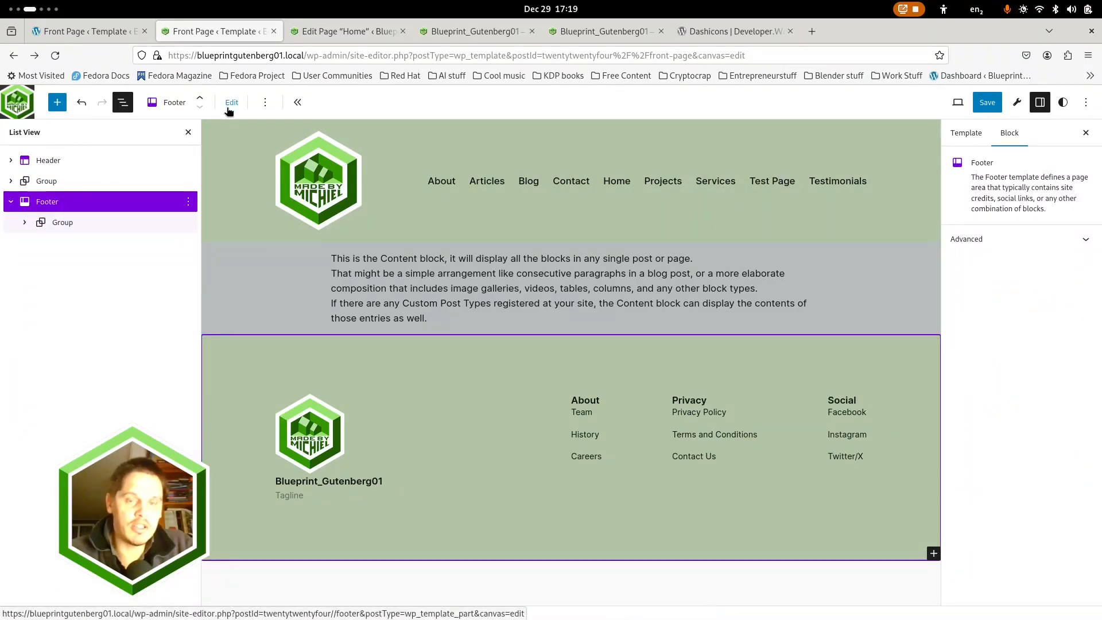
left_click(301, 420)
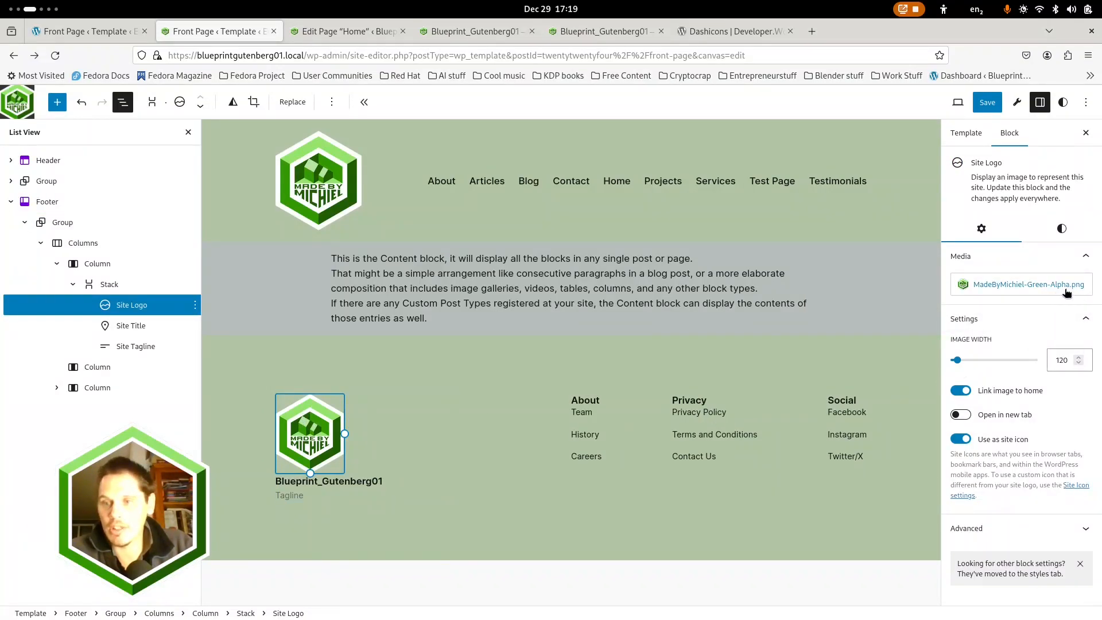
left_click(987, 102)
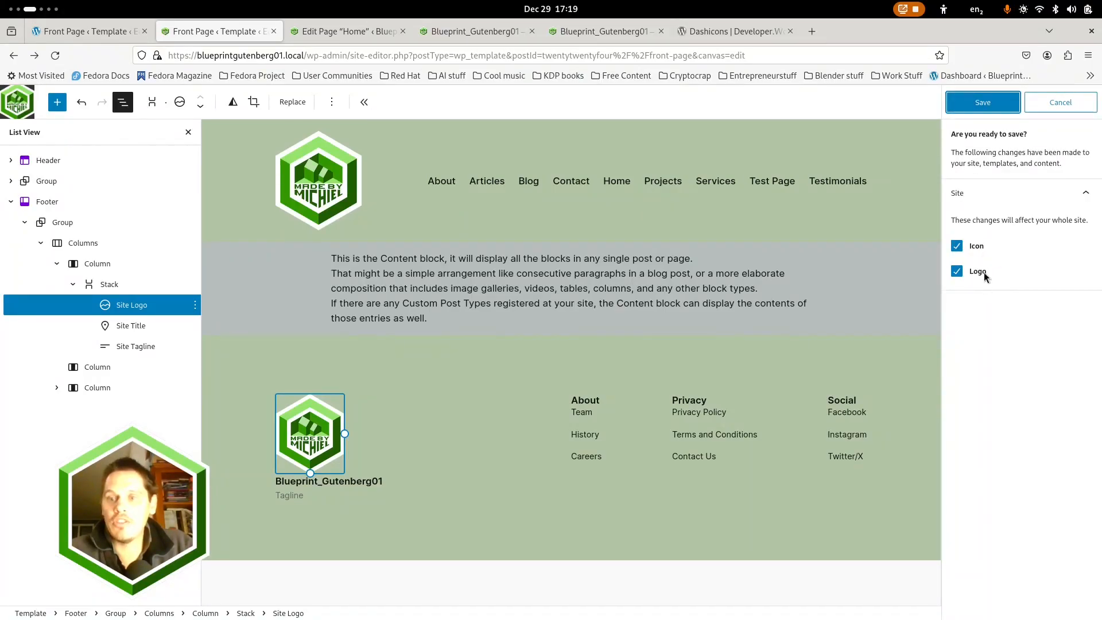
left_click(977, 102)
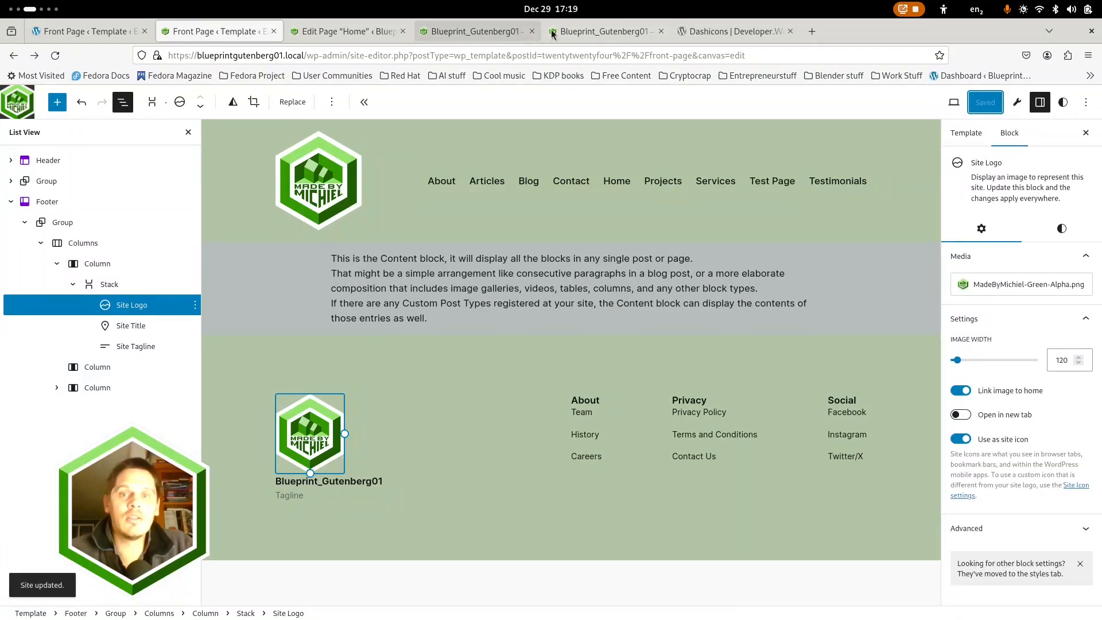
Switch to the second live front page tab and show it in Responsive Design Mode
left_click(573, 34)
left_click(475, 28)
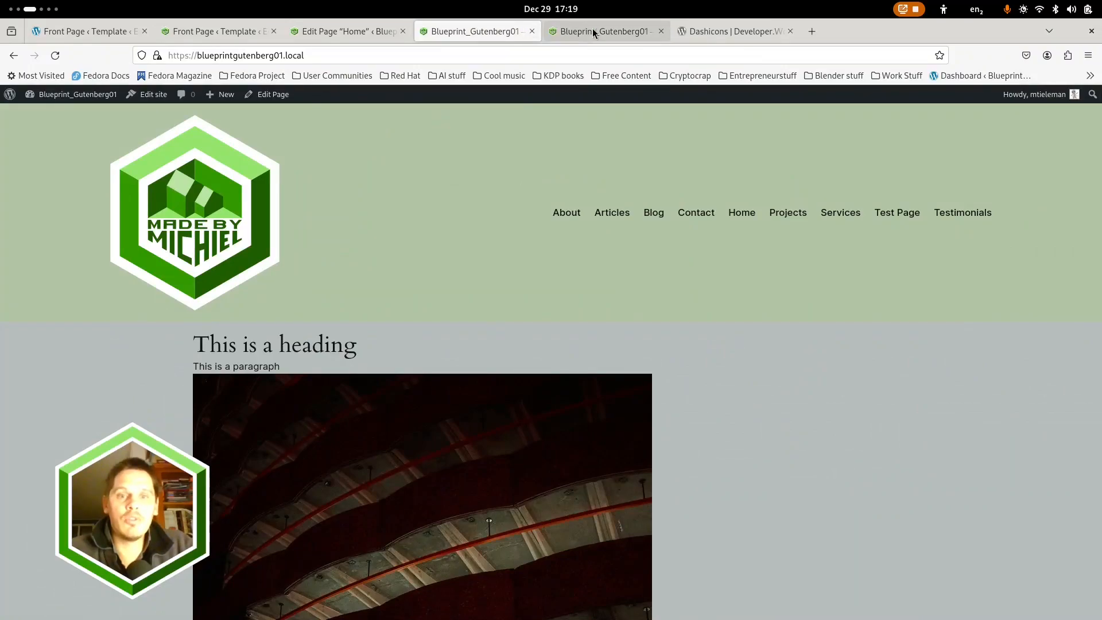
left_click(593, 31)
left_click(1088, 55)
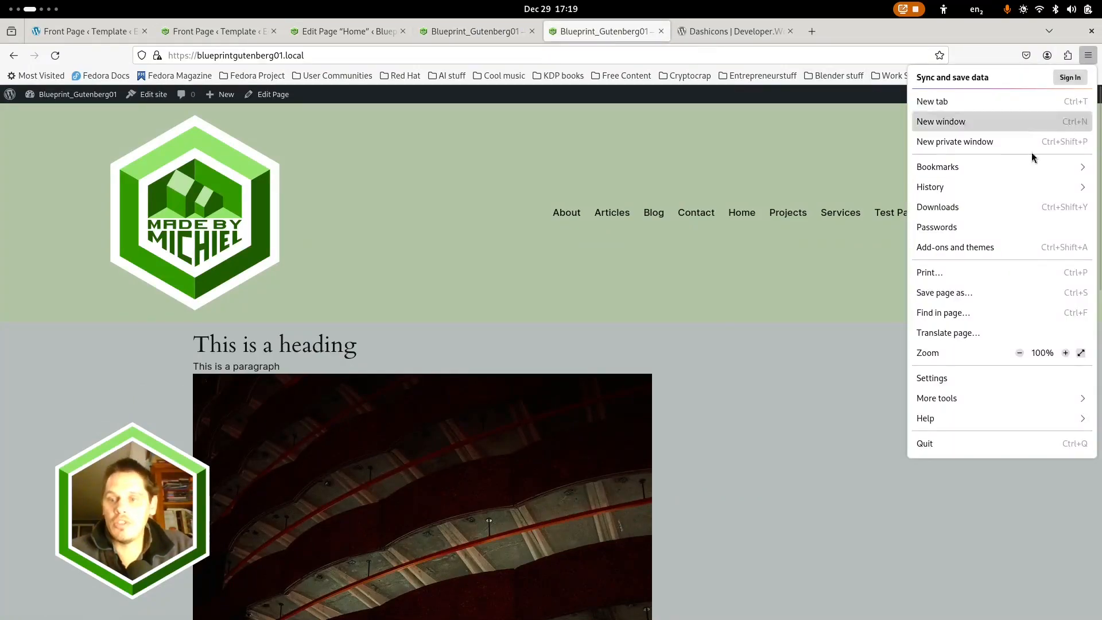
left_click(980, 397)
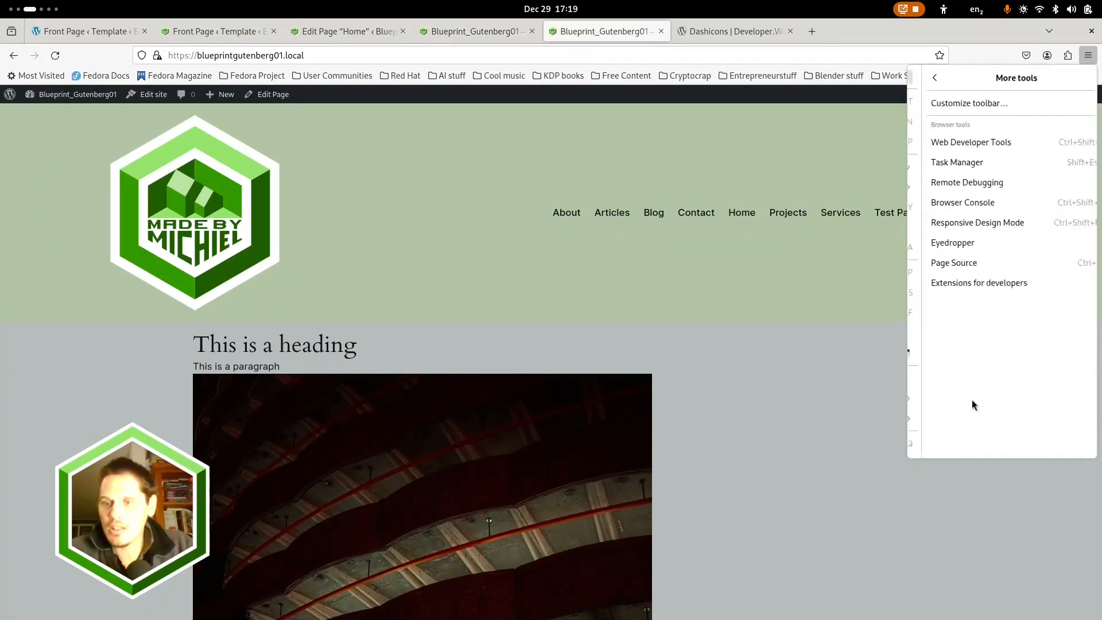
left_click(986, 222)
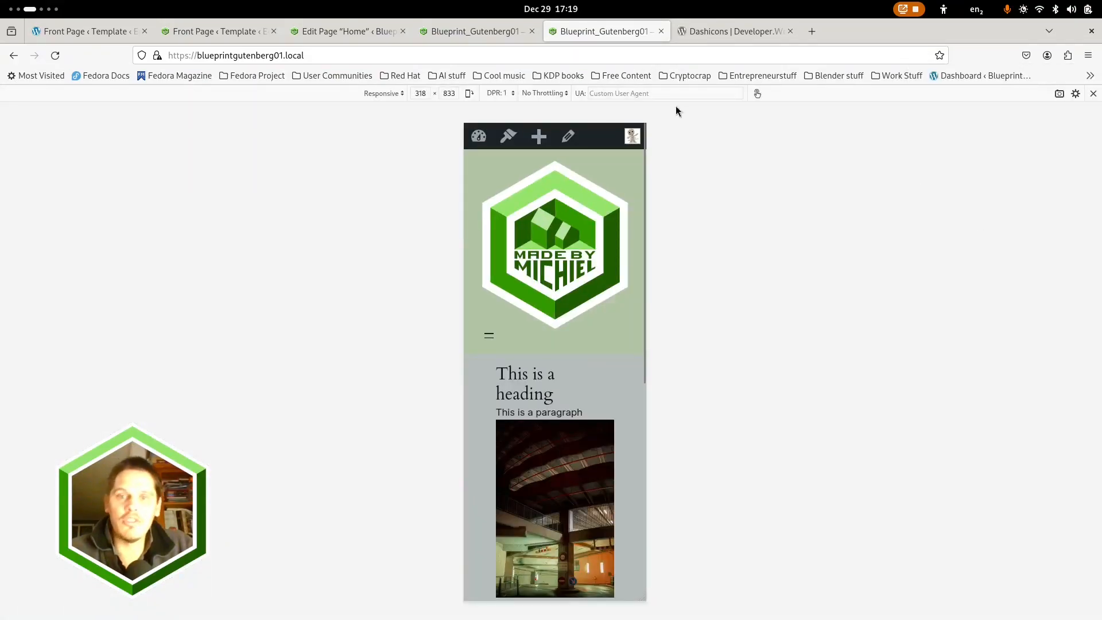
Reload the full-width live front page in the other tab and examine the logo and content layout
left_click(480, 31)
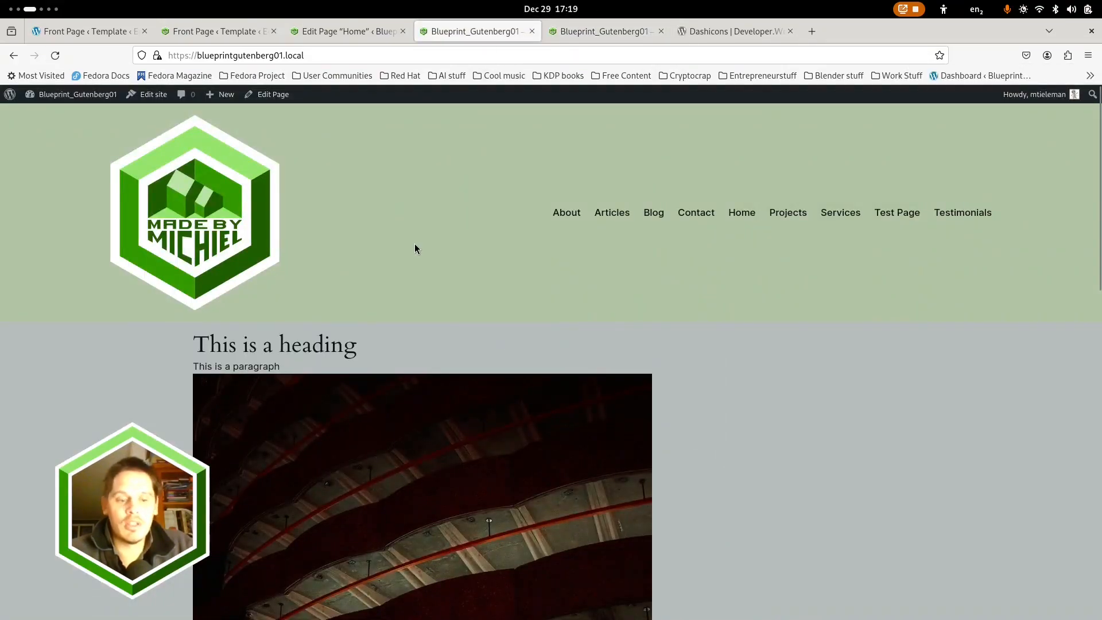
key("ctrl+r")
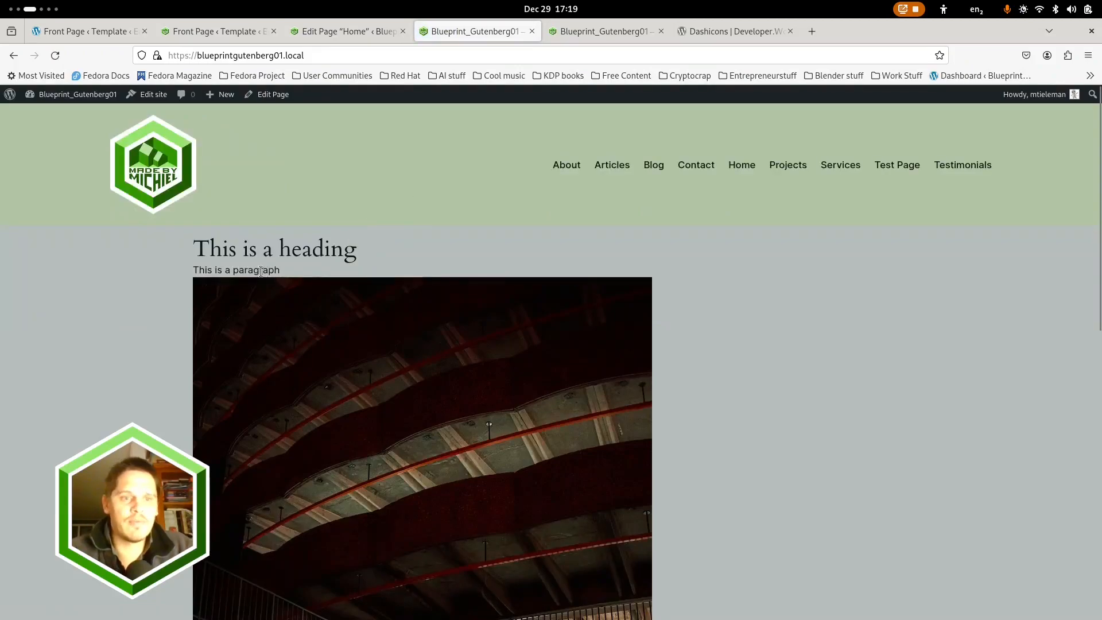
scroll(194, 280, "down", 5)
scroll(161, 299, "up", 5)
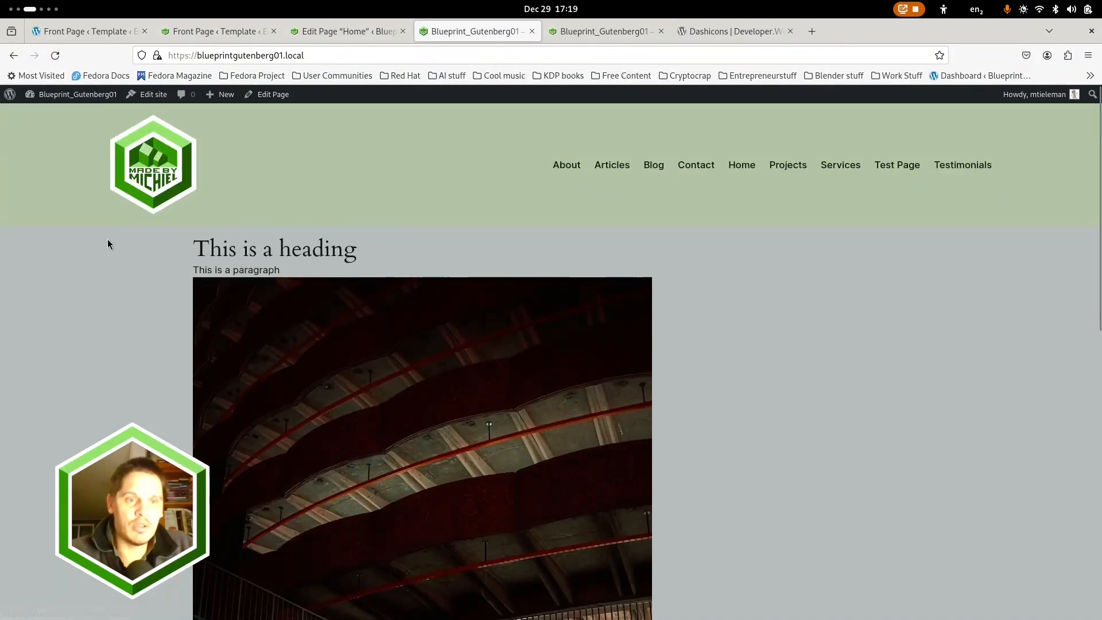
Widen the responsive preview of the front page to about 886 px, check its layout, and reload it
left_click(594, 31)
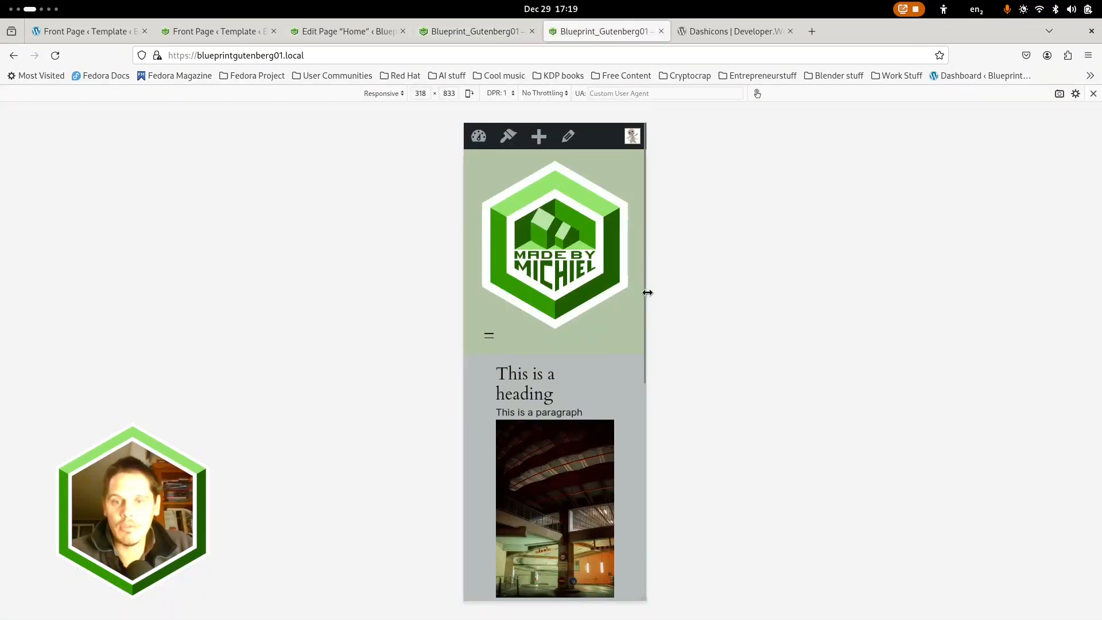
left_click_drag(647, 293, 809, 381)
scroll(671, 358, "down", 5)
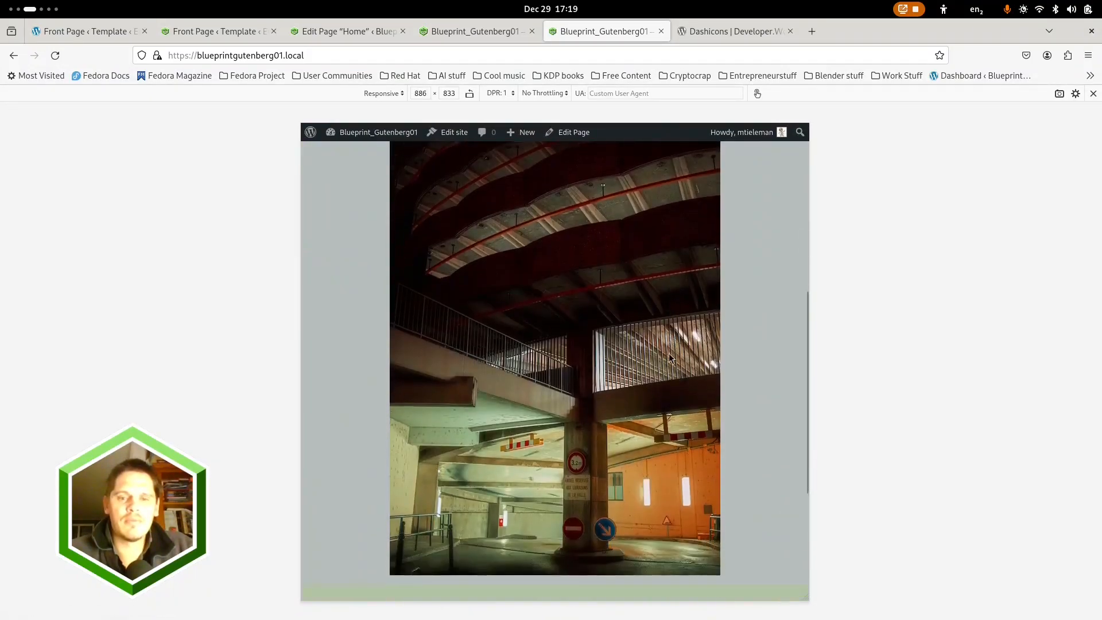
scroll(670, 358, "up", 5)
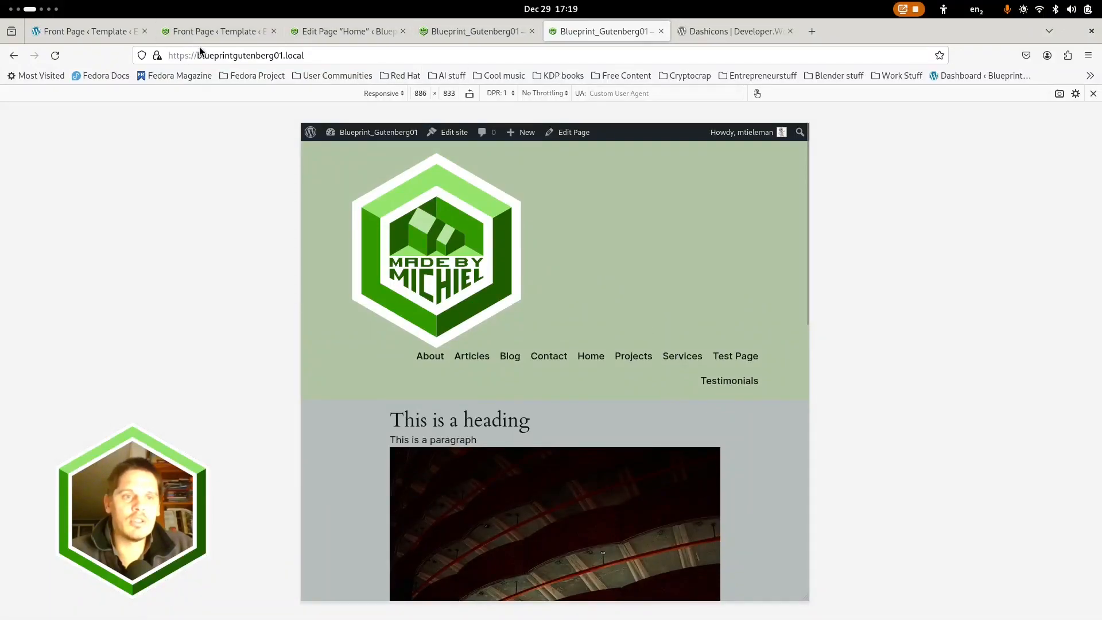
left_click(55, 56)
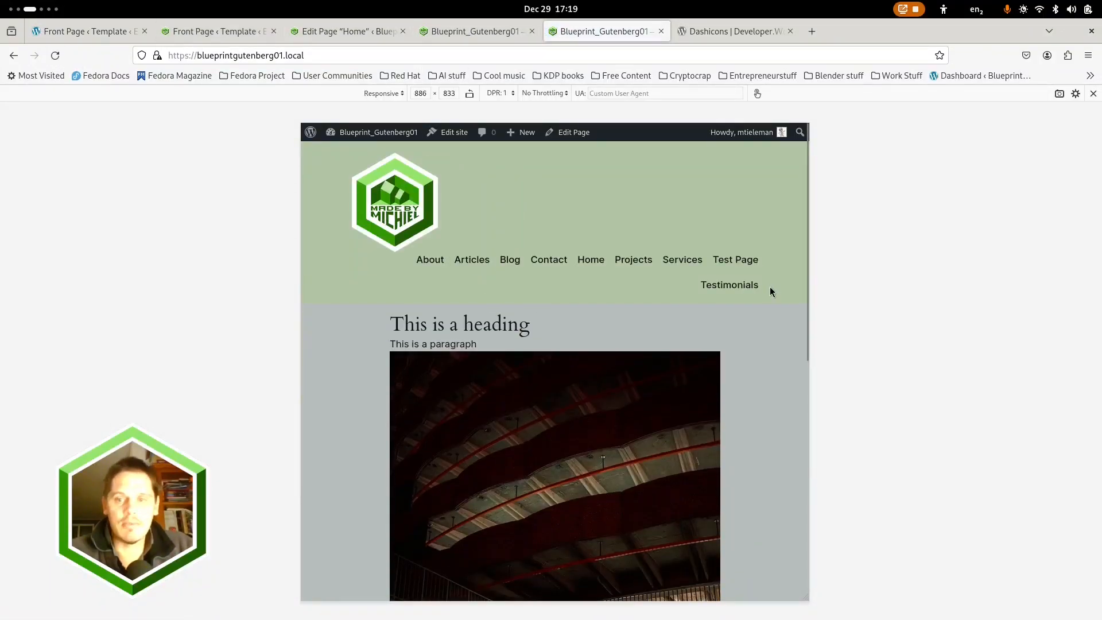
Narrow the responsive preview to about 736 px wide and examine how the header and content adapt
left_click_drag(808, 274, 590, 280)
left_click_drag(733, 285, 738, 299)
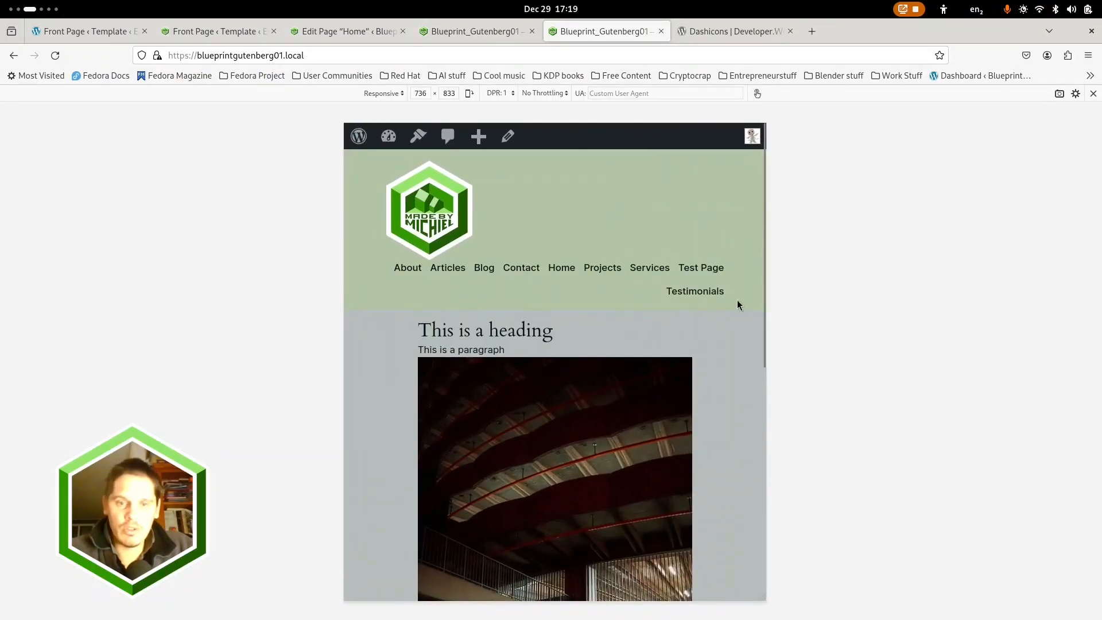
scroll(523, 295, "down", 3)
Set the Content block's block spacing to 1 in the Front Page template and save the template
left_click(206, 29)
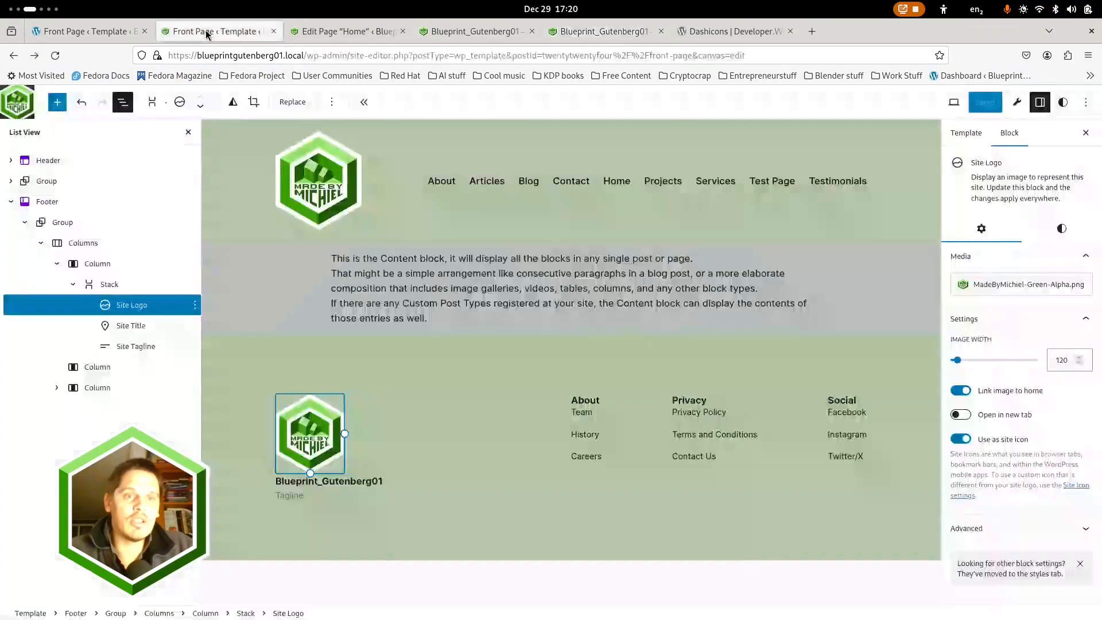
left_click(364, 256)
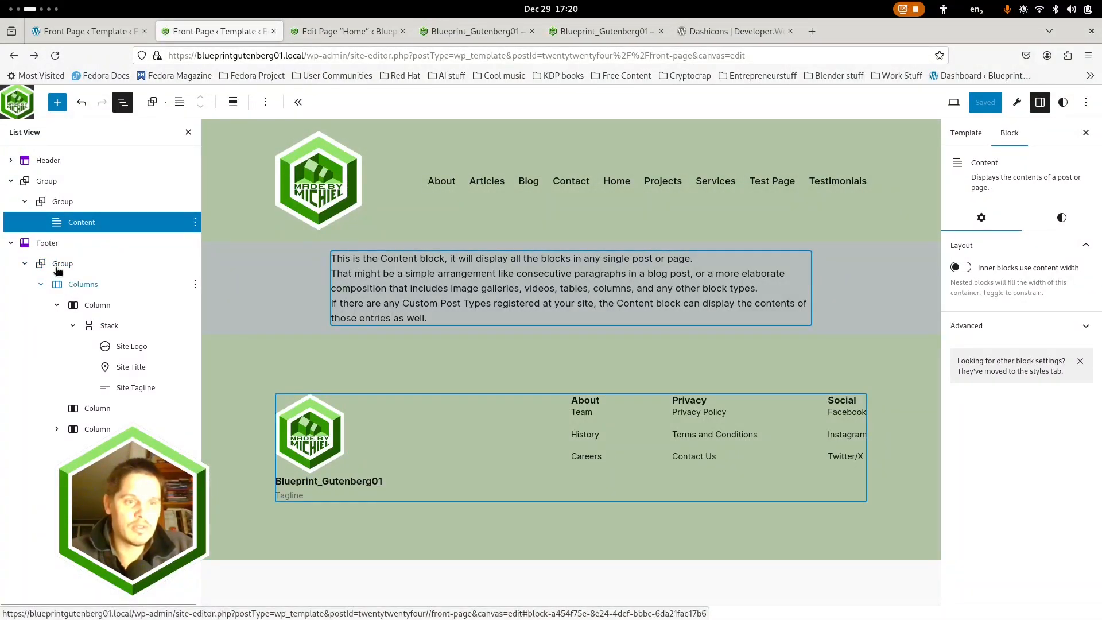
left_click(11, 242)
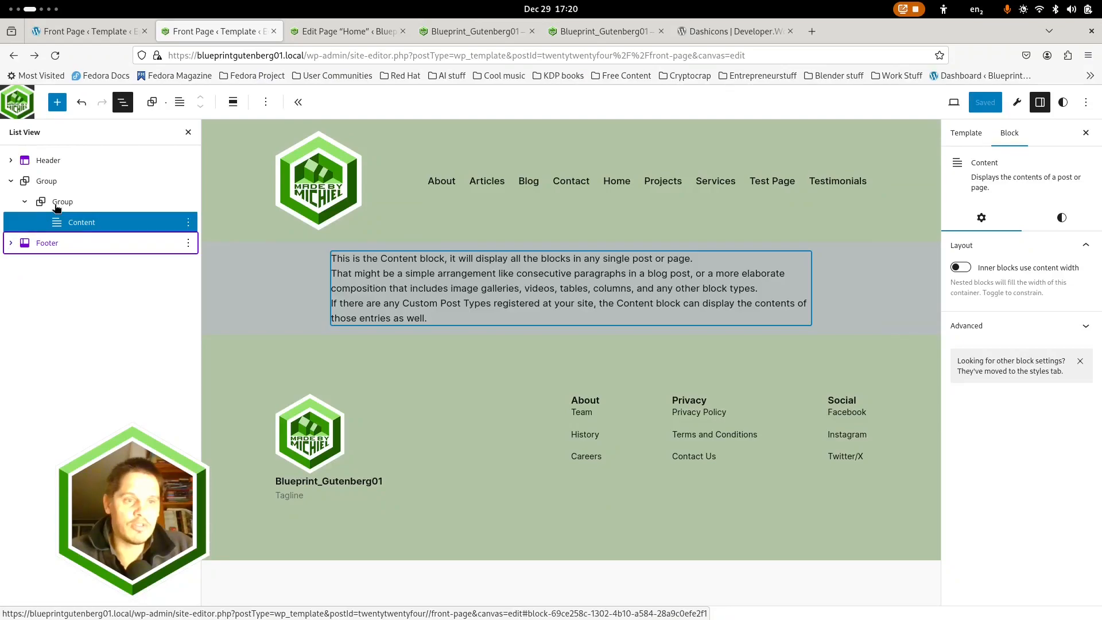
left_click(56, 203)
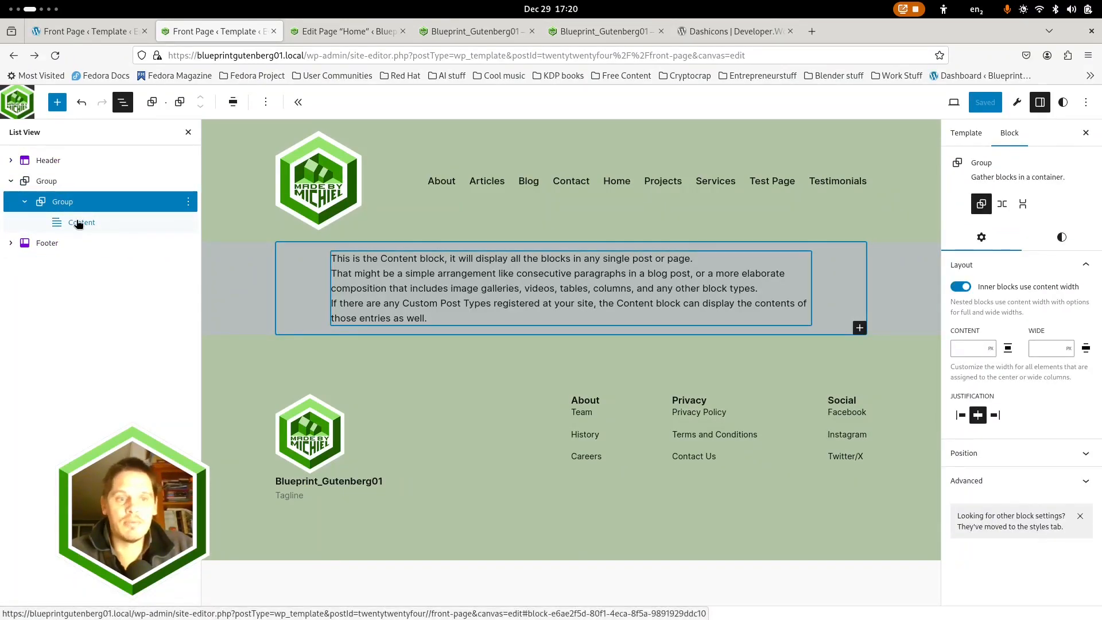
left_click(1061, 237)
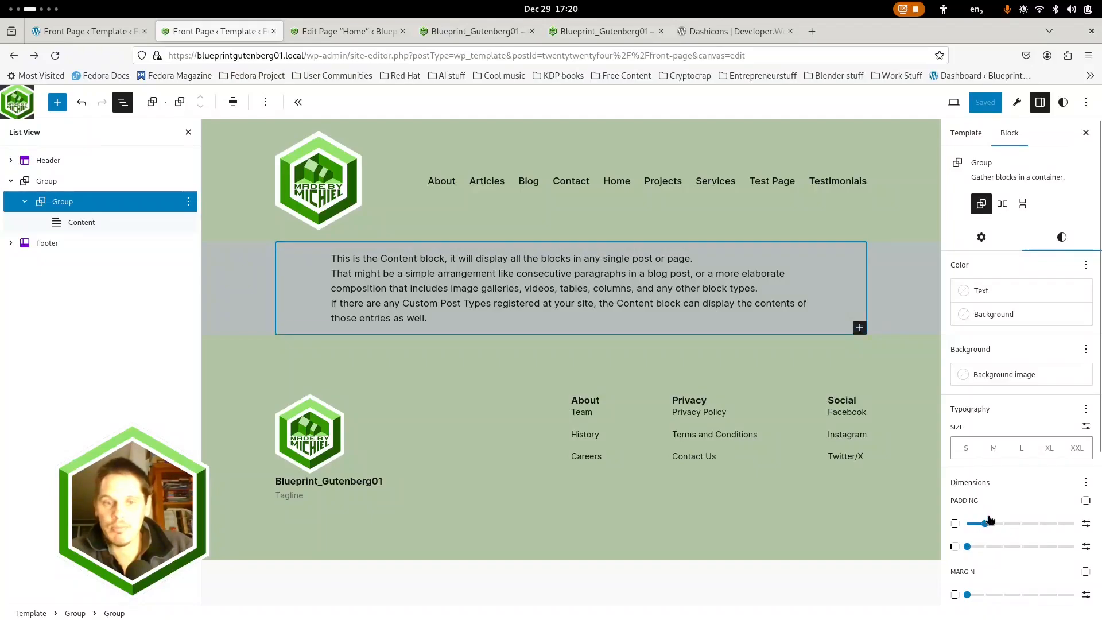
left_click(81, 224)
left_click(1055, 225)
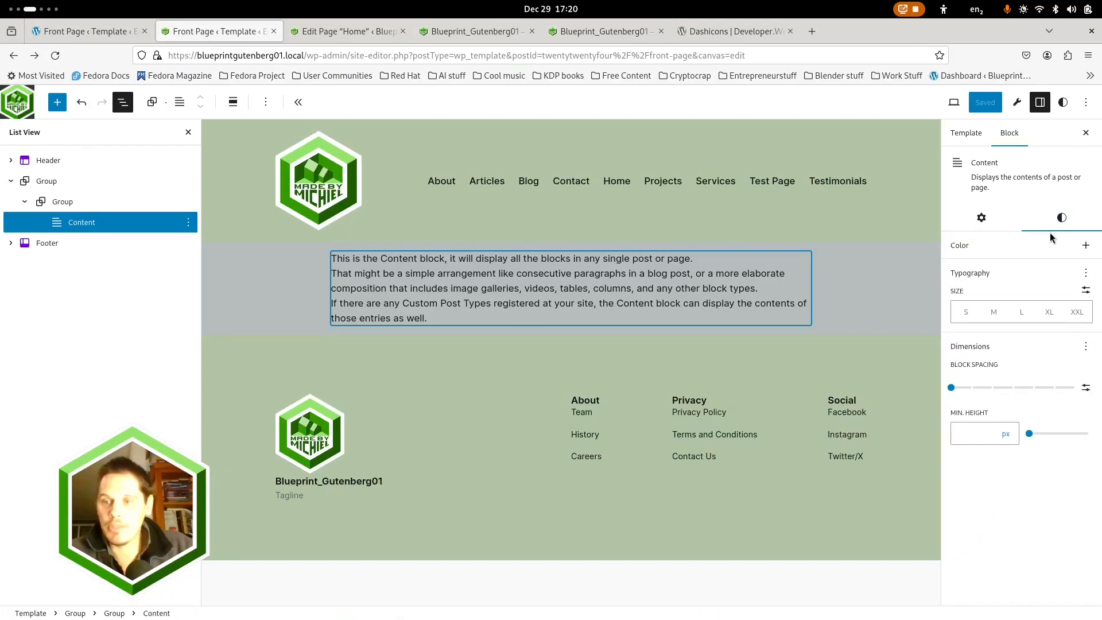
left_click(970, 388)
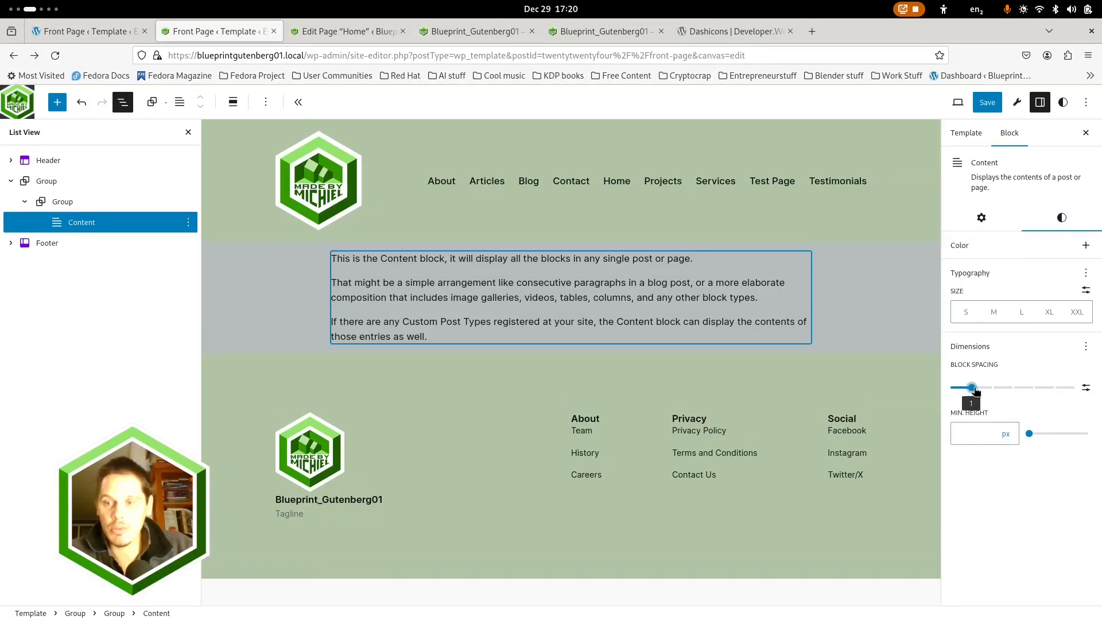
left_click(974, 105)
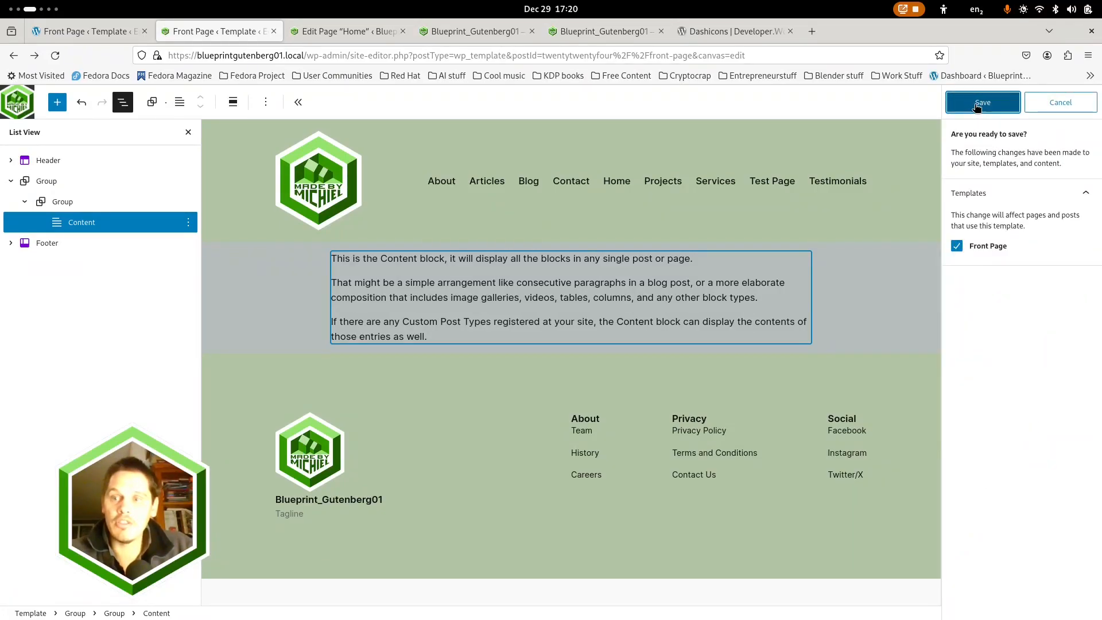
left_click(983, 102)
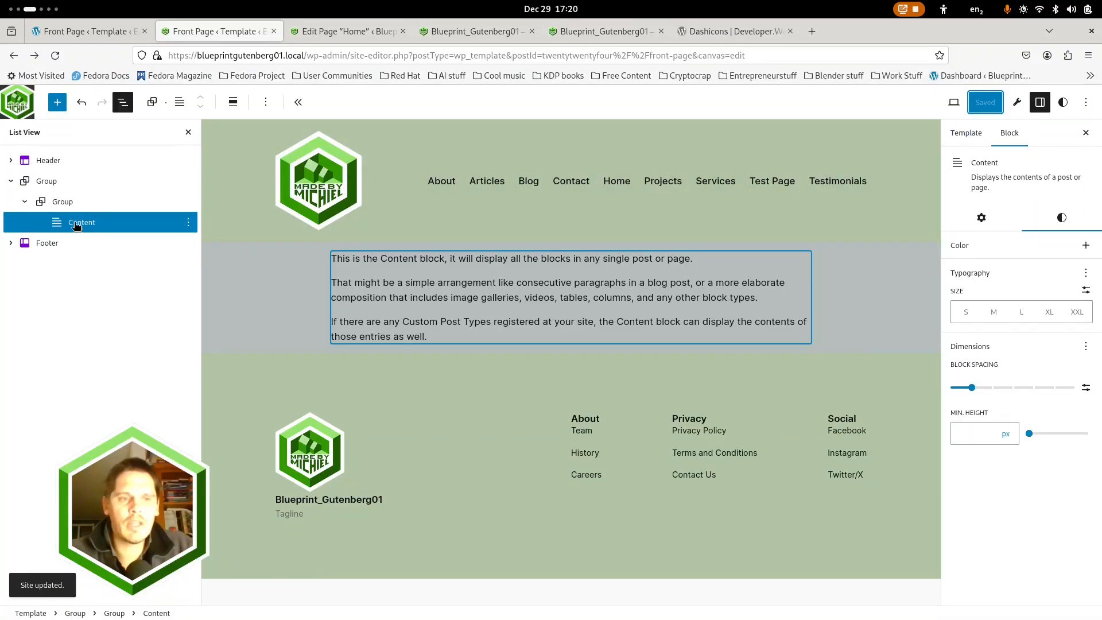
Turn off content width for the inner blocks of the Group that directly contains the Content block
left_click(68, 205)
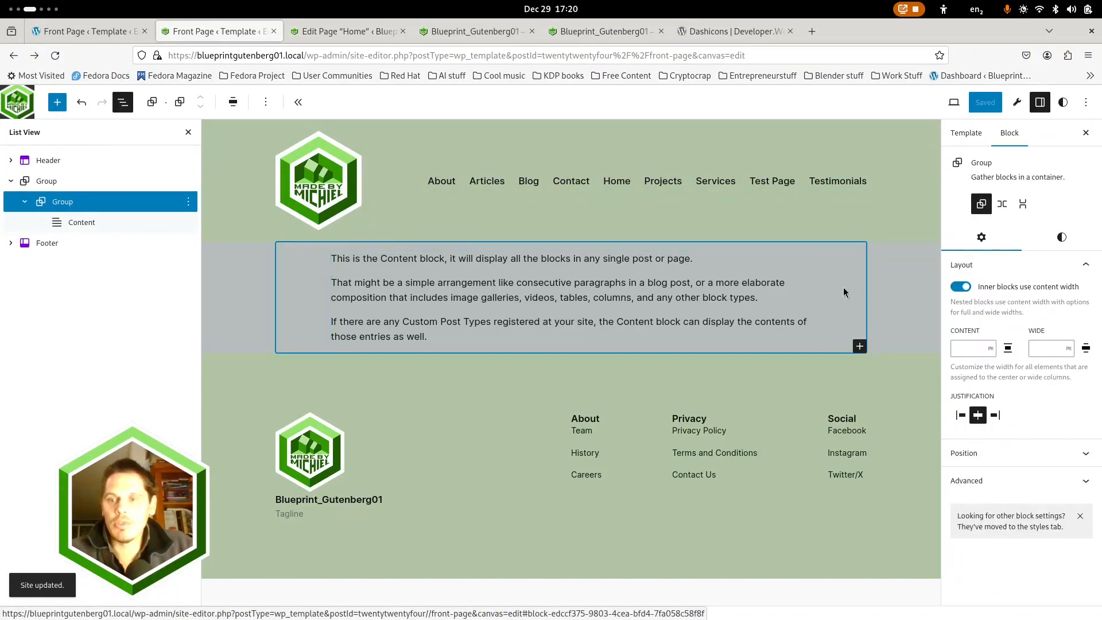
left_click(960, 287)
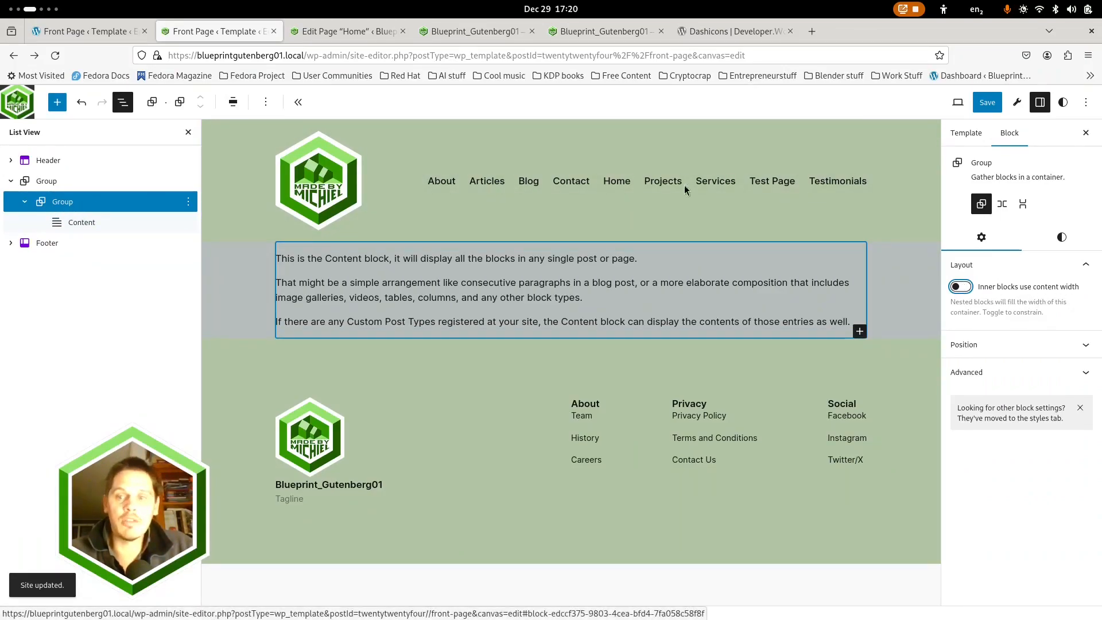
Save the Front Page template, and rename the outer Group block as Main Content
left_click(987, 103)
left_click(980, 107)
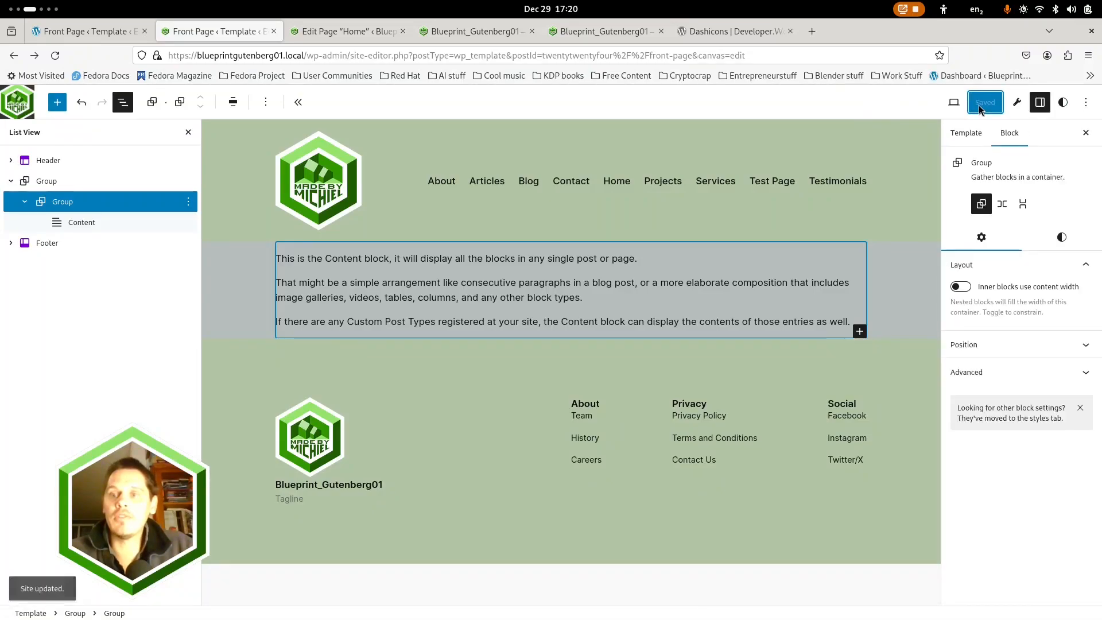
left_click(49, 183)
right_click(53, 184)
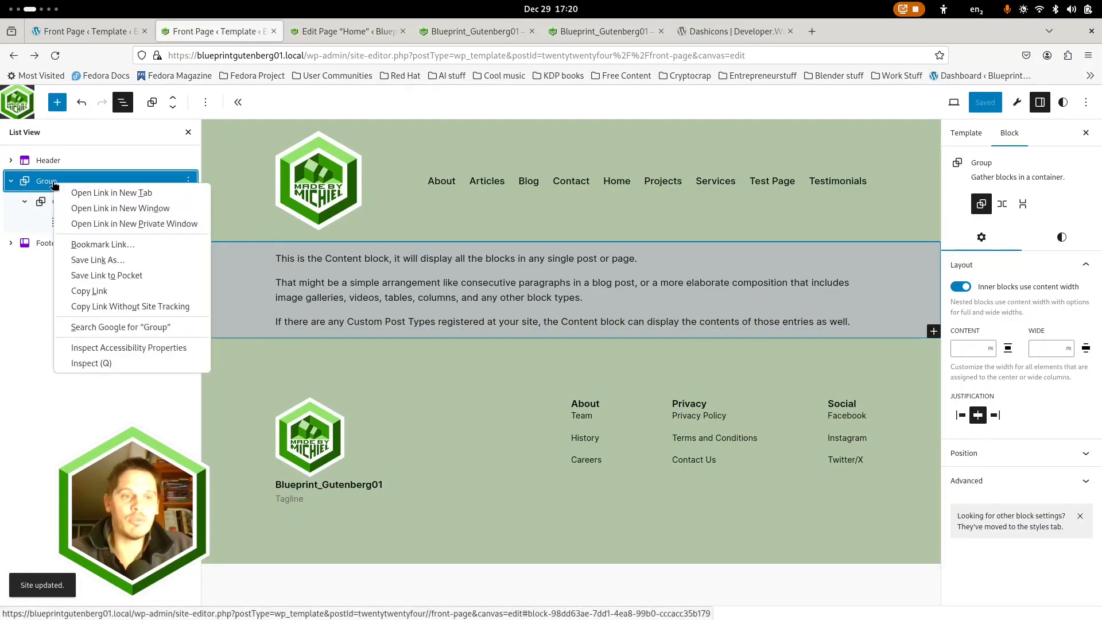
left_click(155, 180)
left_click(189, 182)
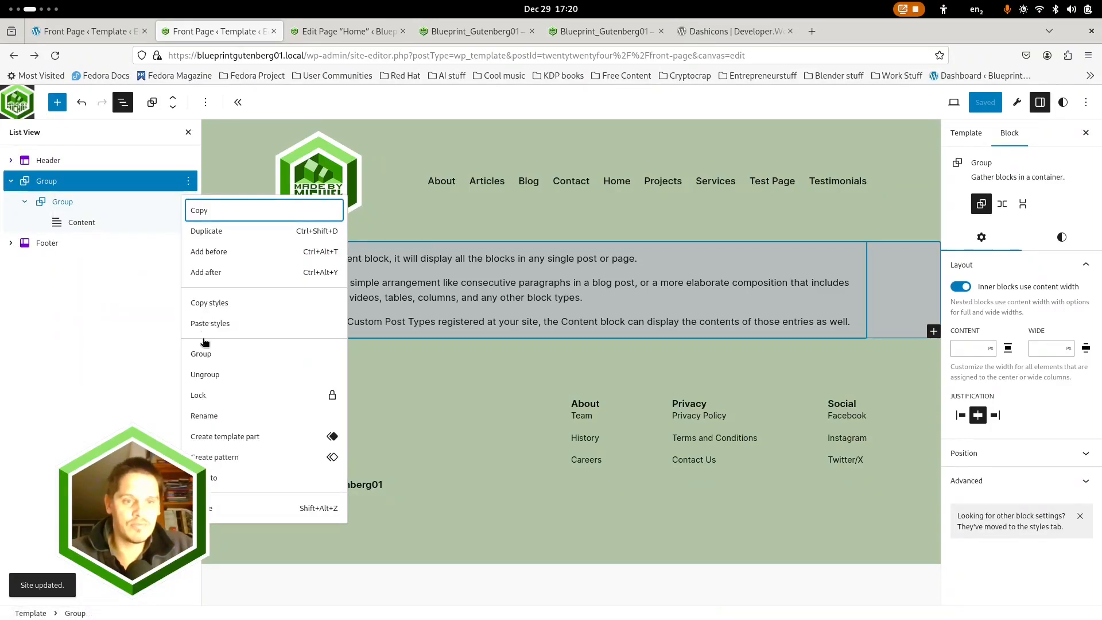
left_click(204, 416)
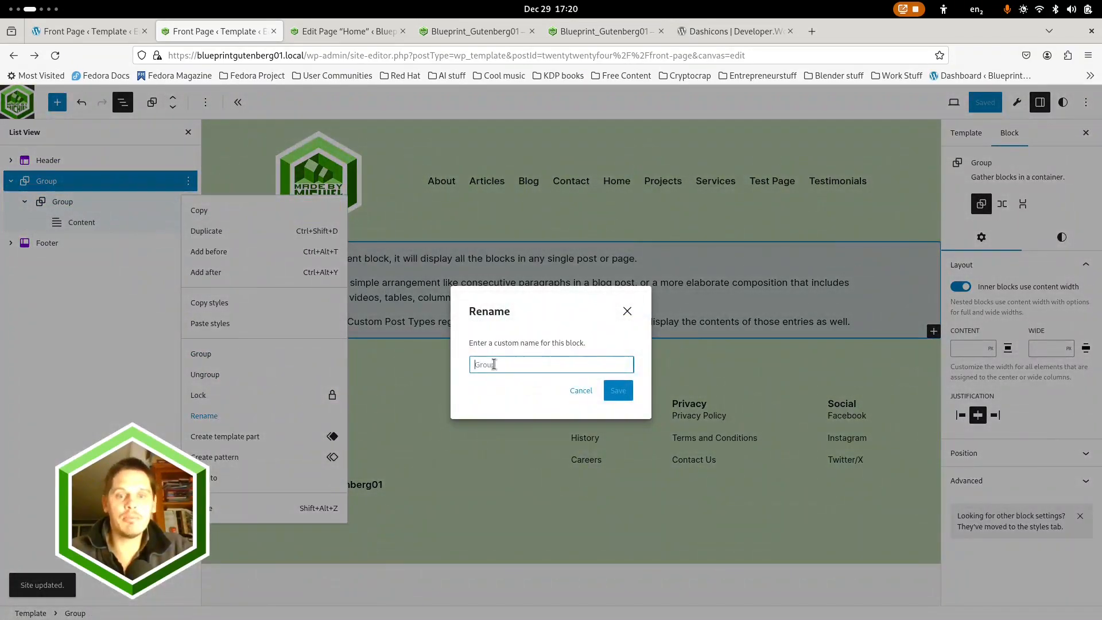
left_click(504, 366)
type("Main Content")
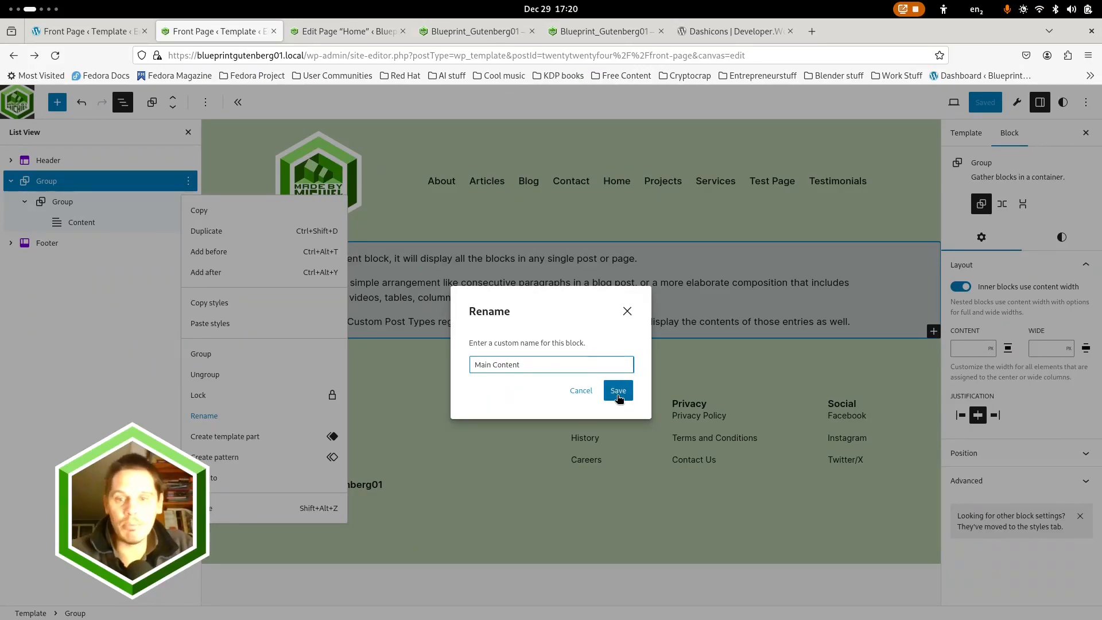
left_click(617, 392)
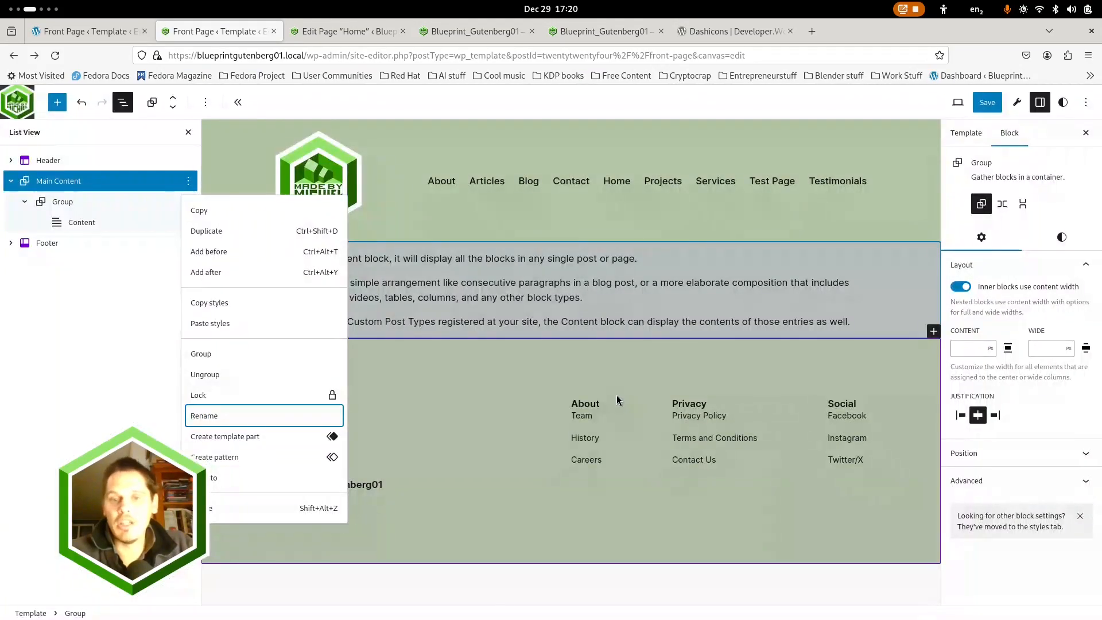
Examine the HTML element options in the Main Content block's advanced settings
left_click(1081, 478)
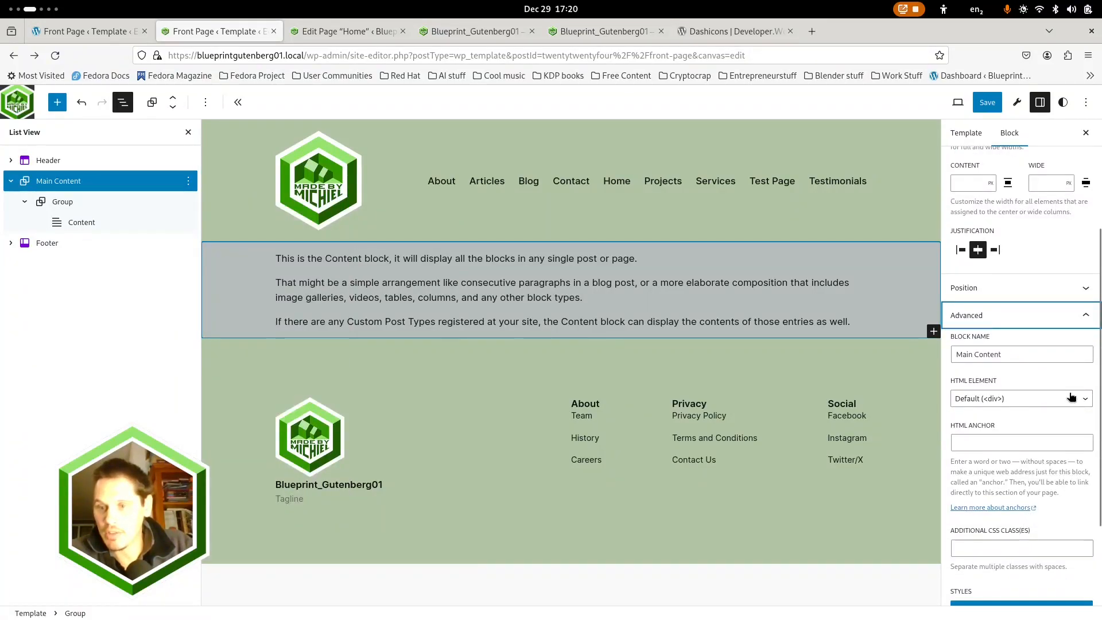
left_click(1086, 400)
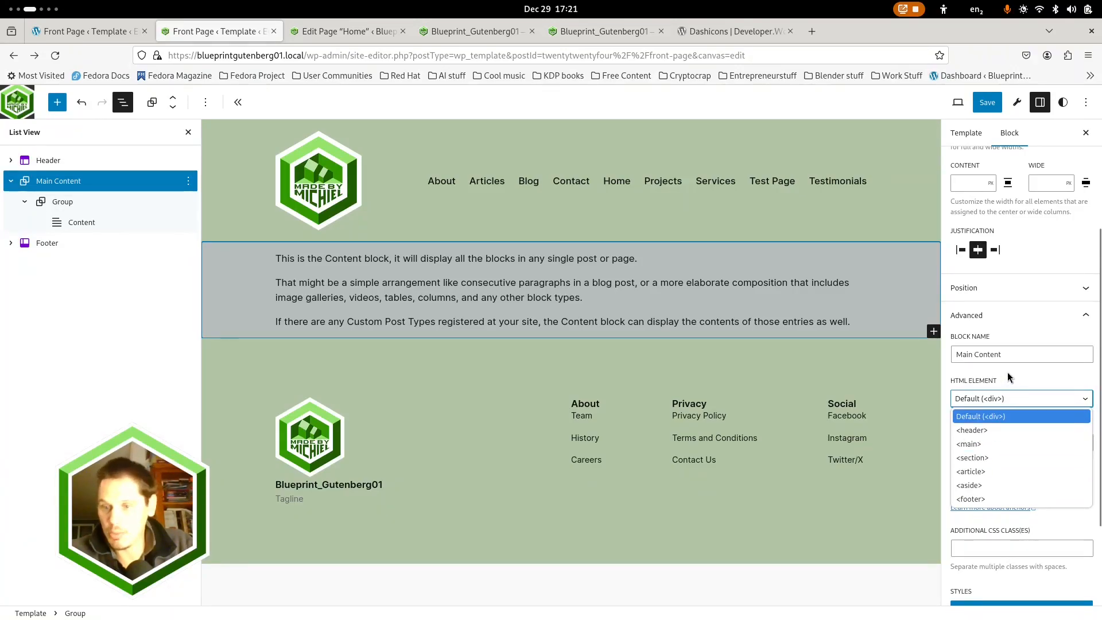
key("Escape")
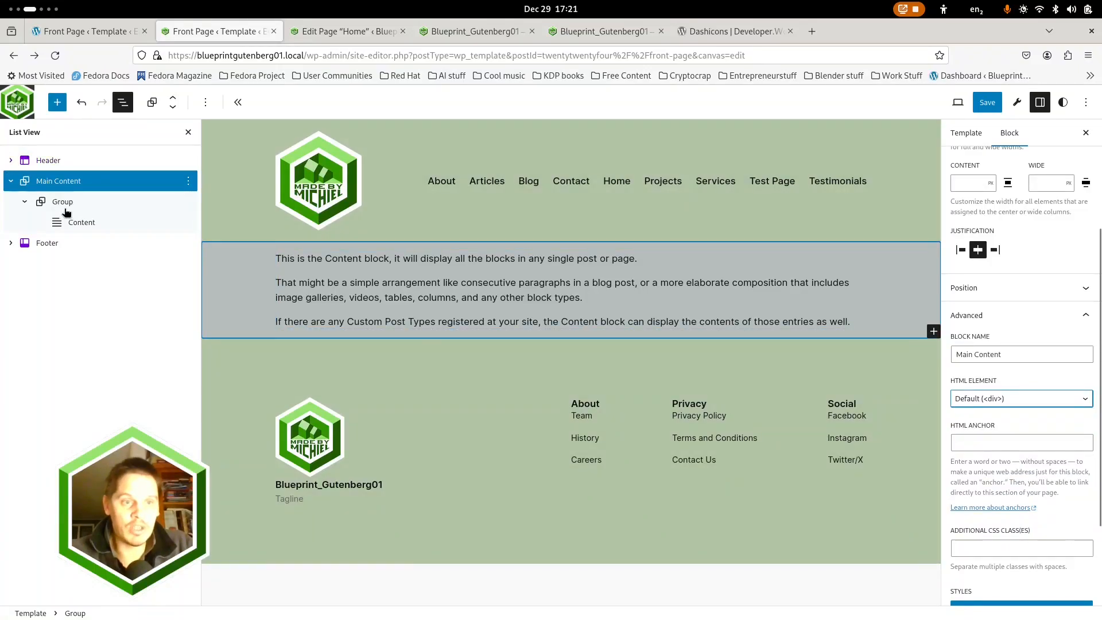
Collapse the inner Group in the block list and save the Front Page template changes
left_click(23, 203)
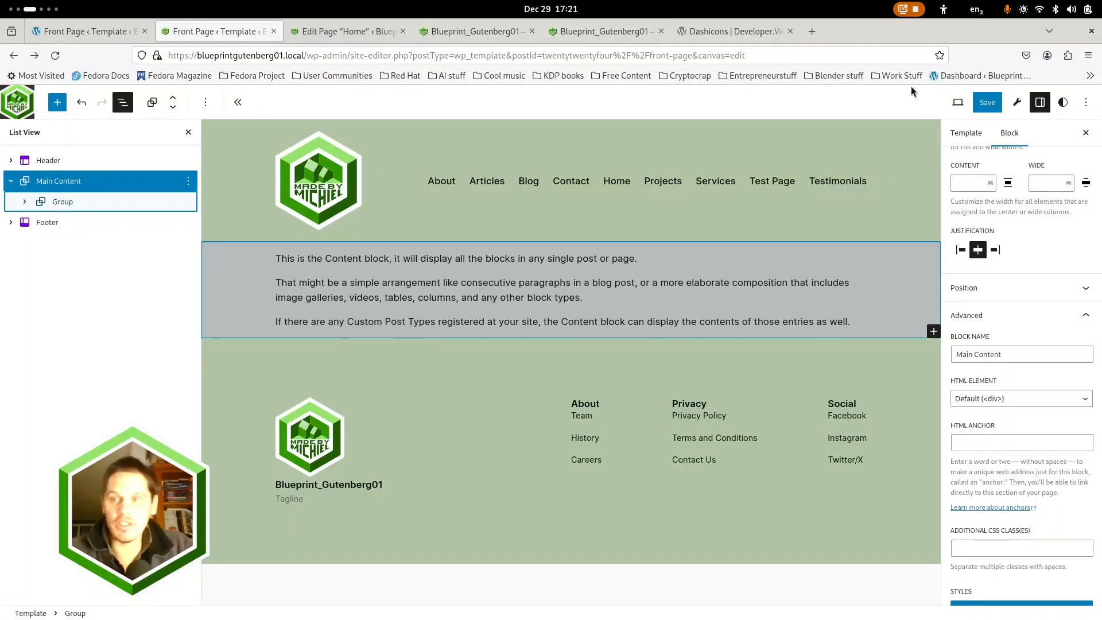
left_click(982, 102)
left_click(983, 105)
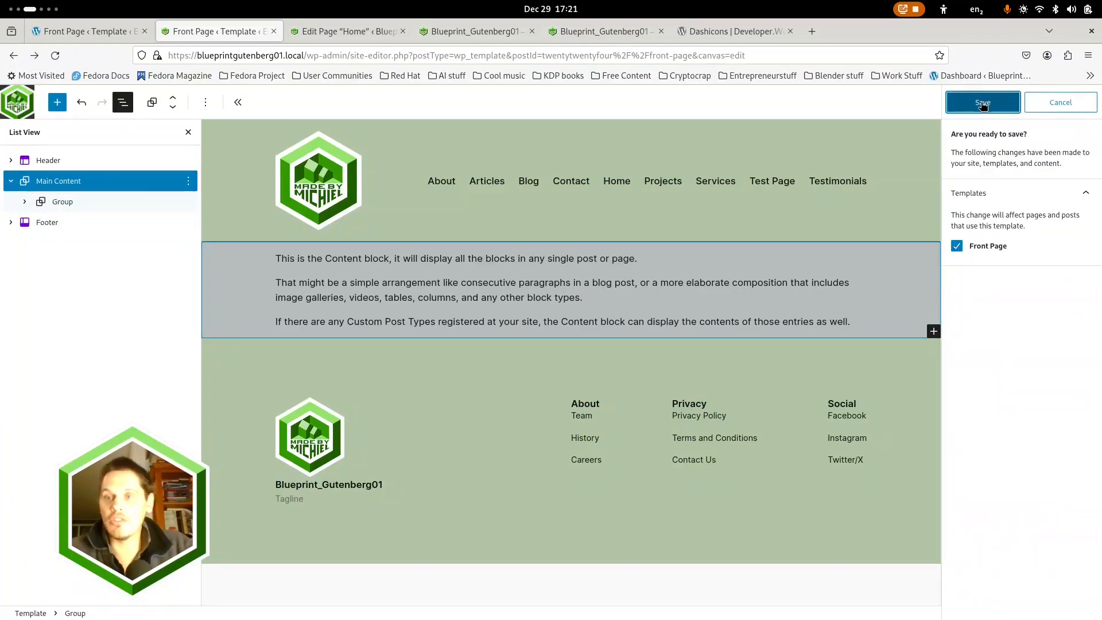
Reload the responsive preview of the front page, widen it to about 1458 px, and check the layout down to the footer
left_click(600, 32)
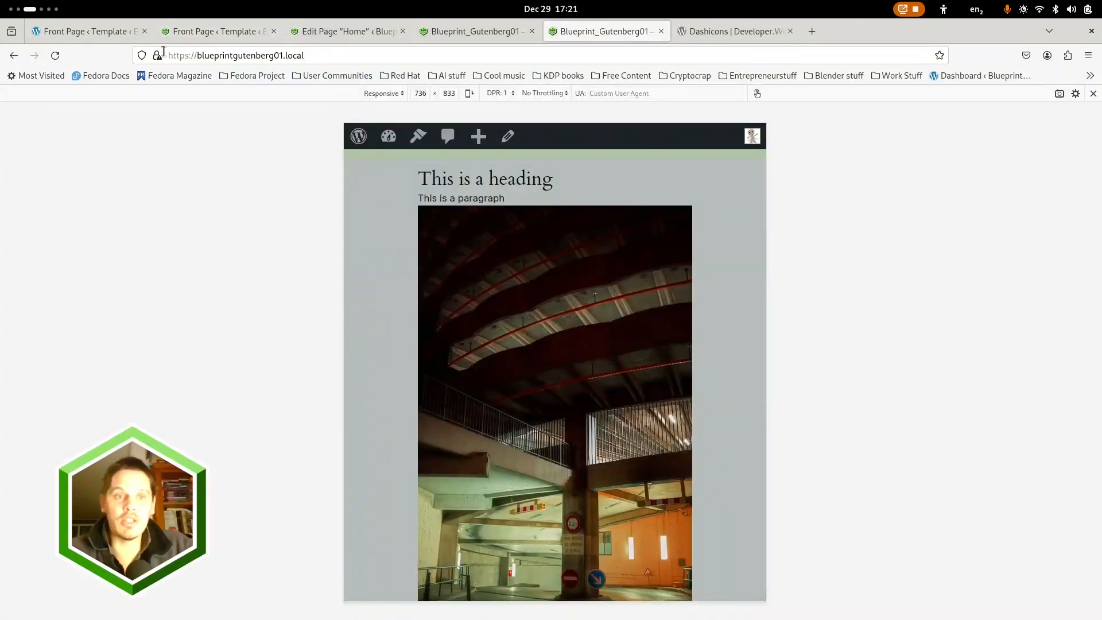
left_click(55, 55)
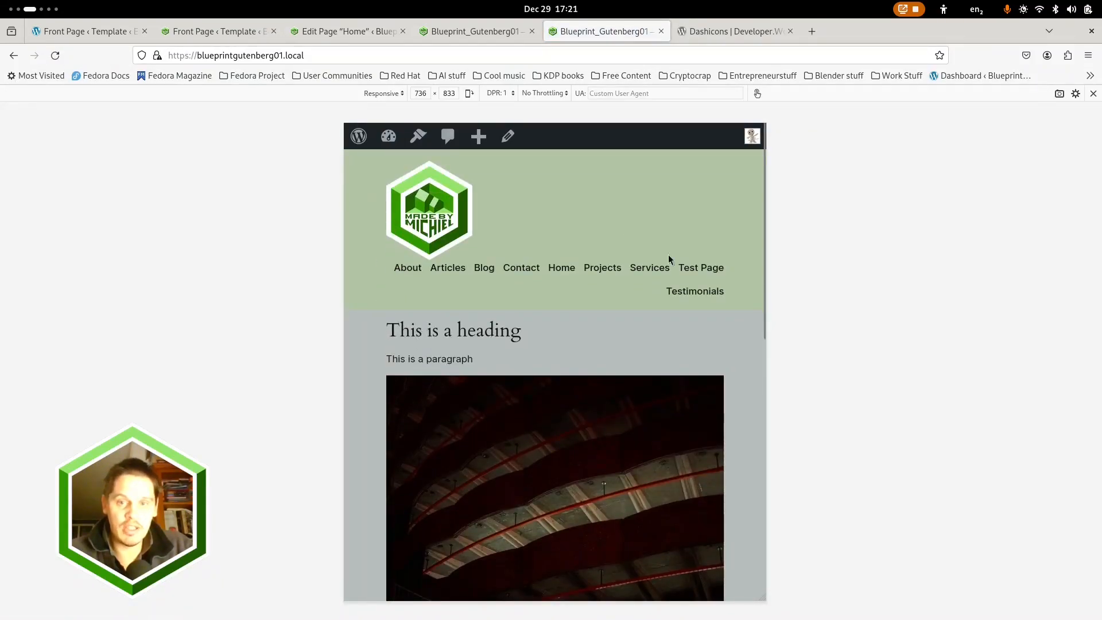
left_click_drag(767, 243, 973, 234)
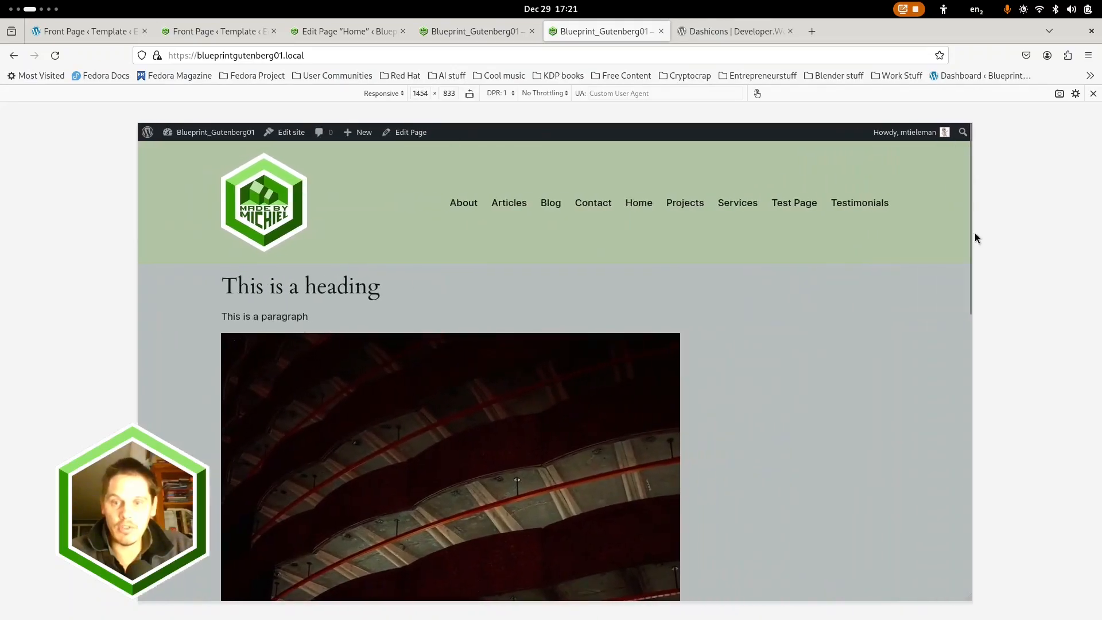
scroll(725, 255, "down", 10)
scroll(726, 254, "down", 3)
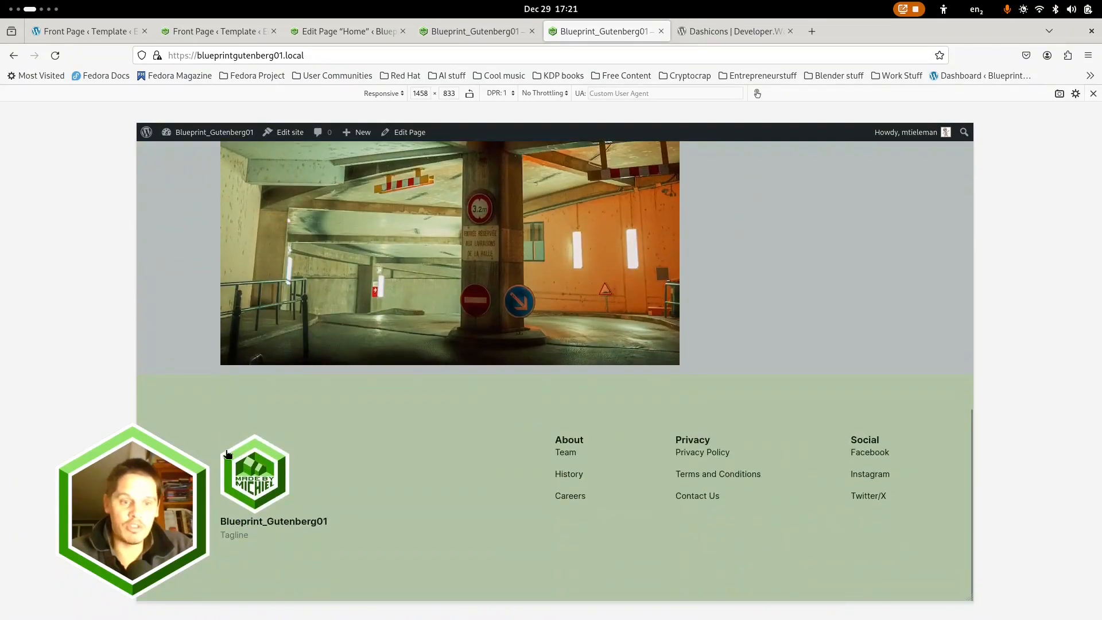
scroll(543, 284, "up", 13)
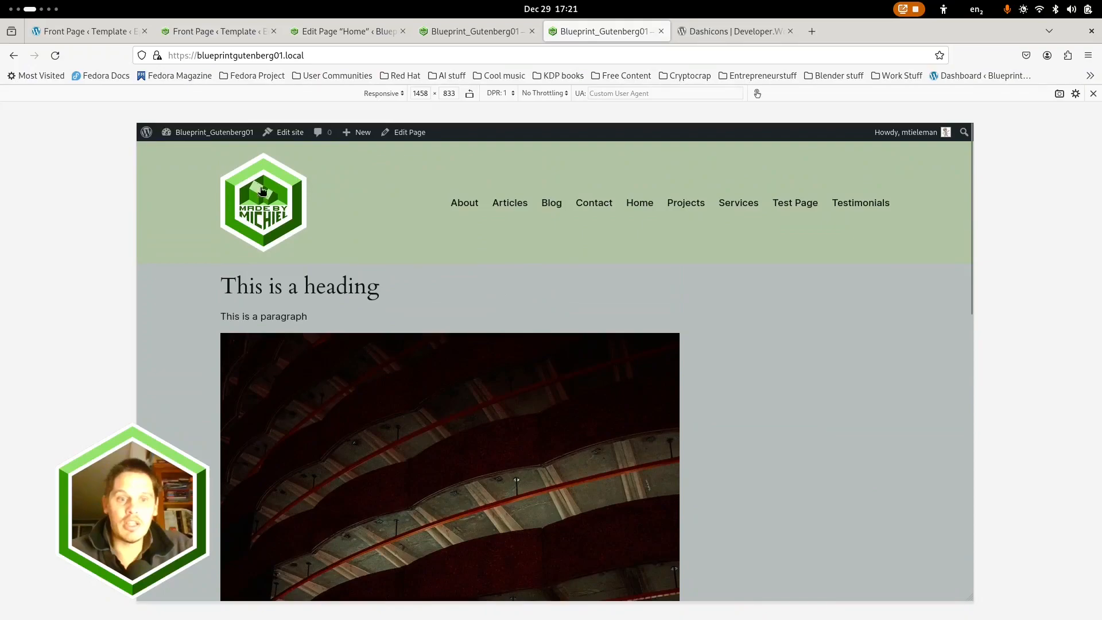
Reload the full-width live front page and check how the content aligns with the header logo
left_click(474, 31)
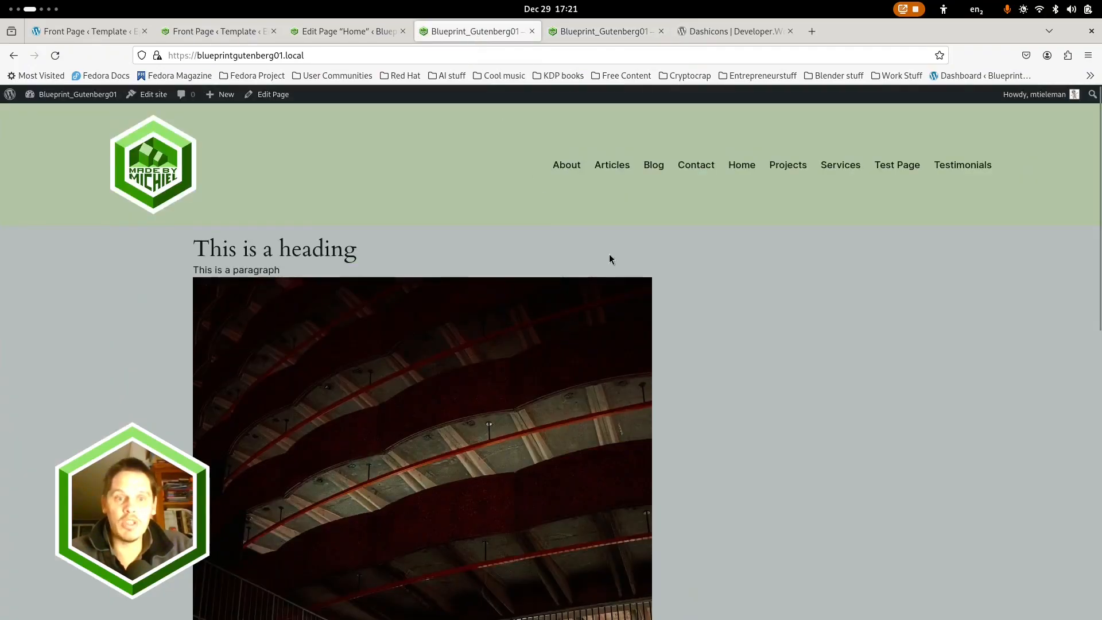
left_click(57, 55)
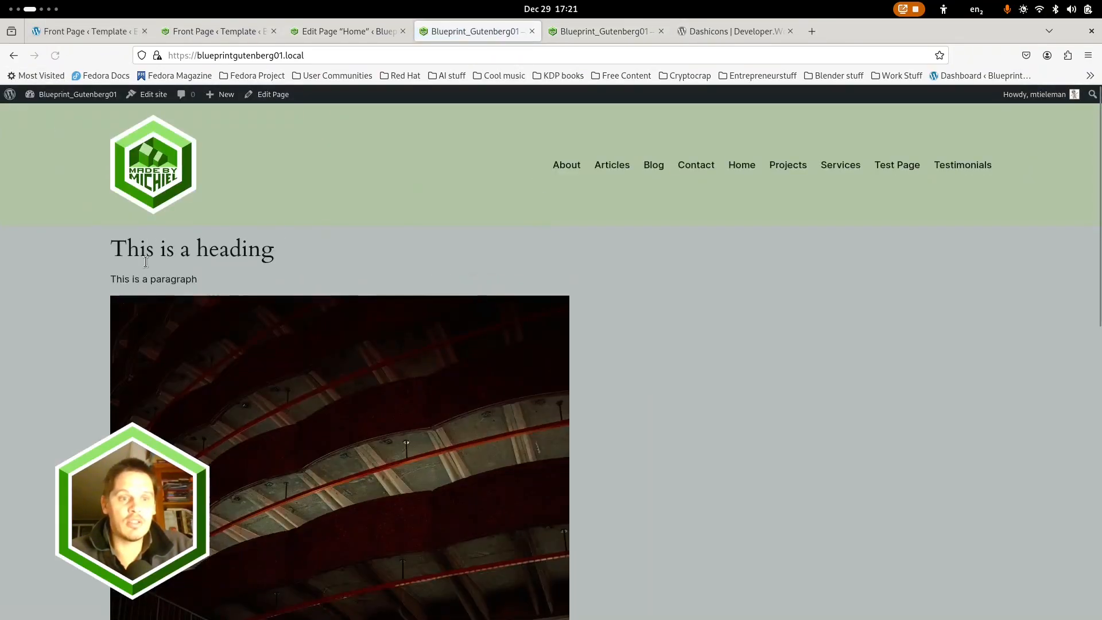
scroll(129, 314, "down", 2)
scroll(129, 314, "up", 2)
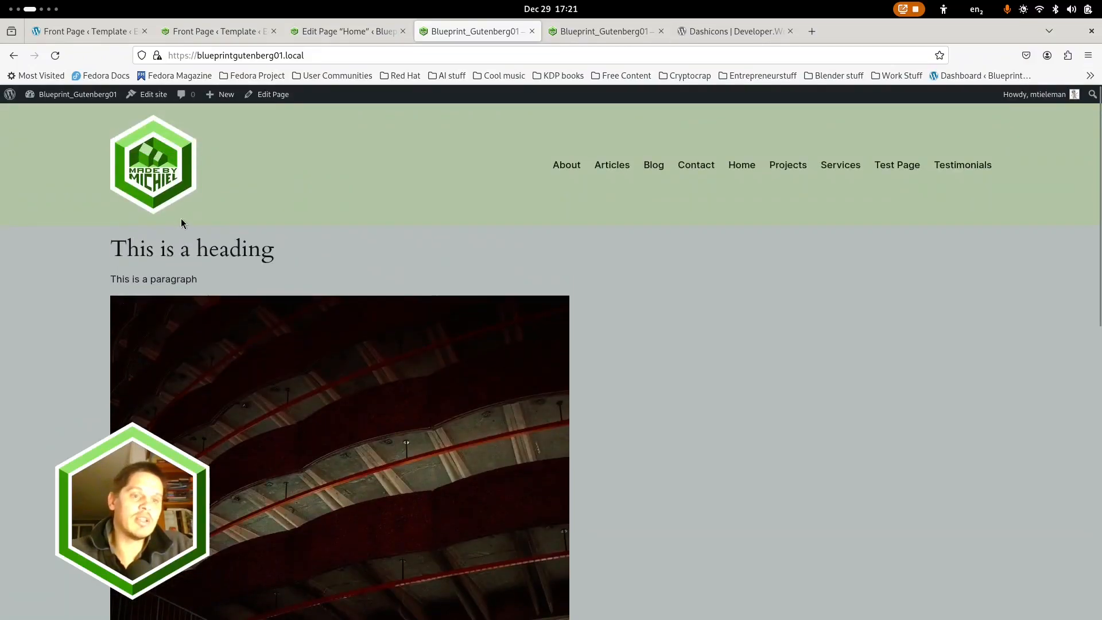
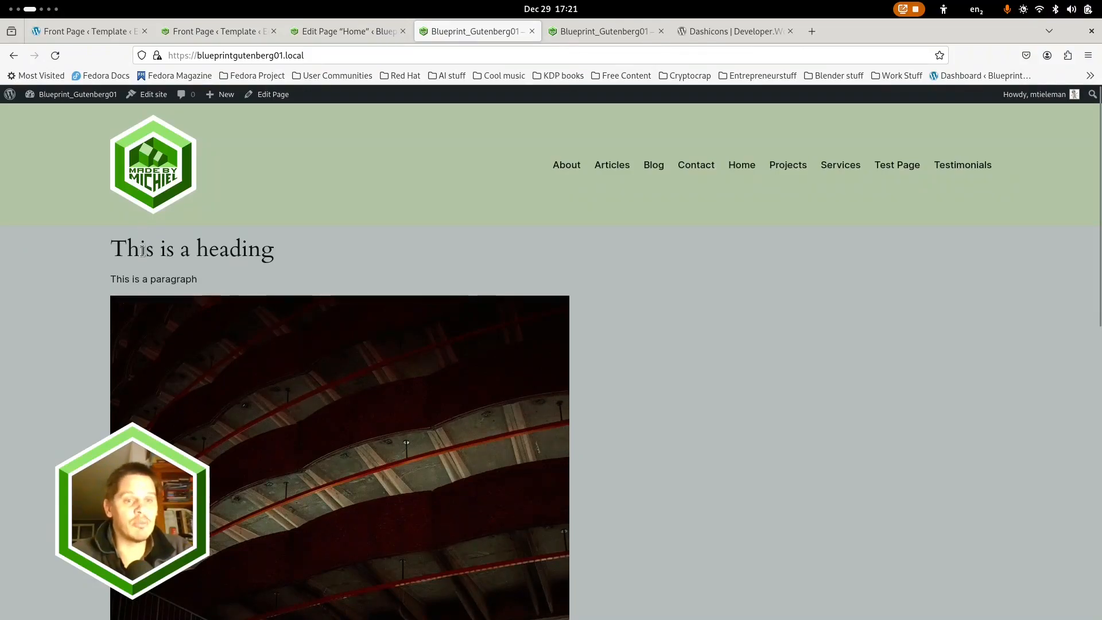
Review the styles of the inner Group and the layout settings of its Content block in the Front Page template
left_click(218, 32)
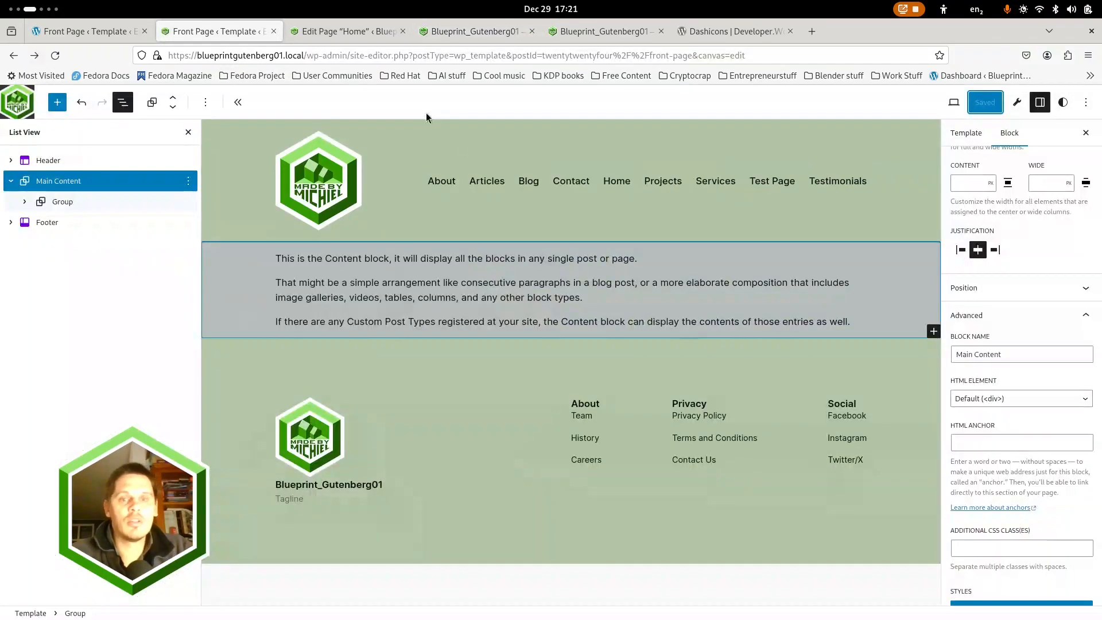
left_click(24, 202)
left_click(67, 203)
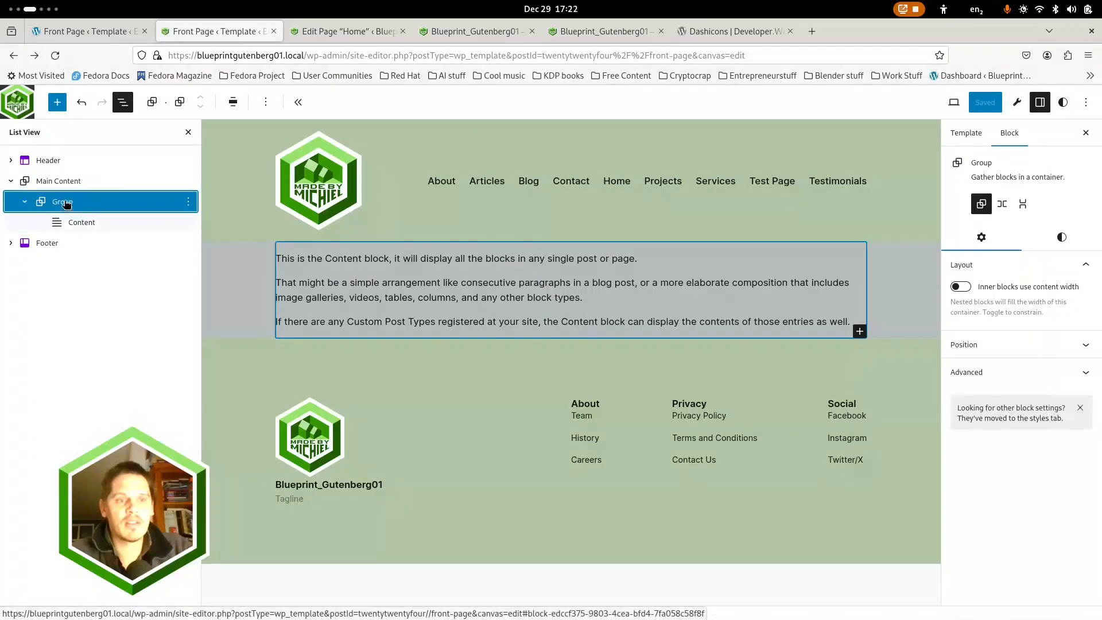
left_click(1060, 237)
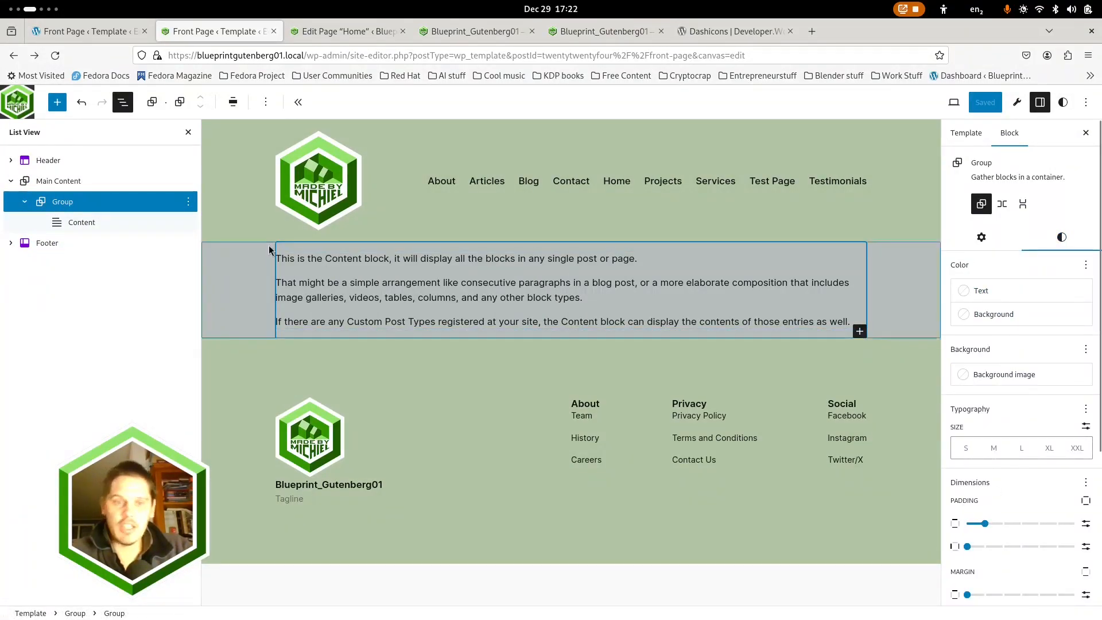
left_click(94, 223)
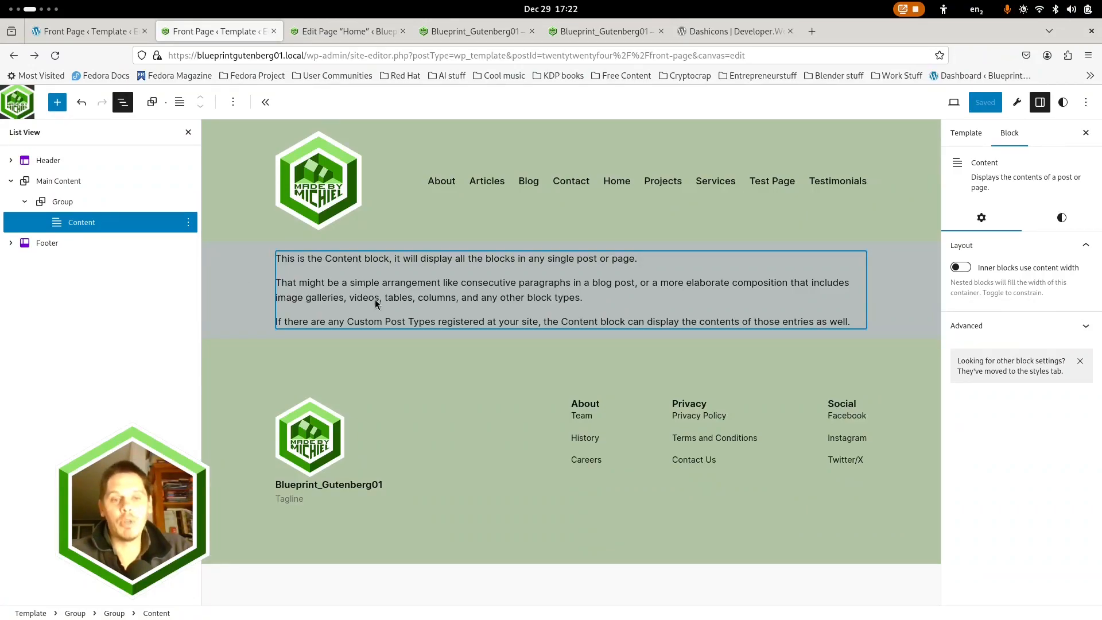
Review the Home page's image block, page content and page settings in the page editor
left_click(341, 31)
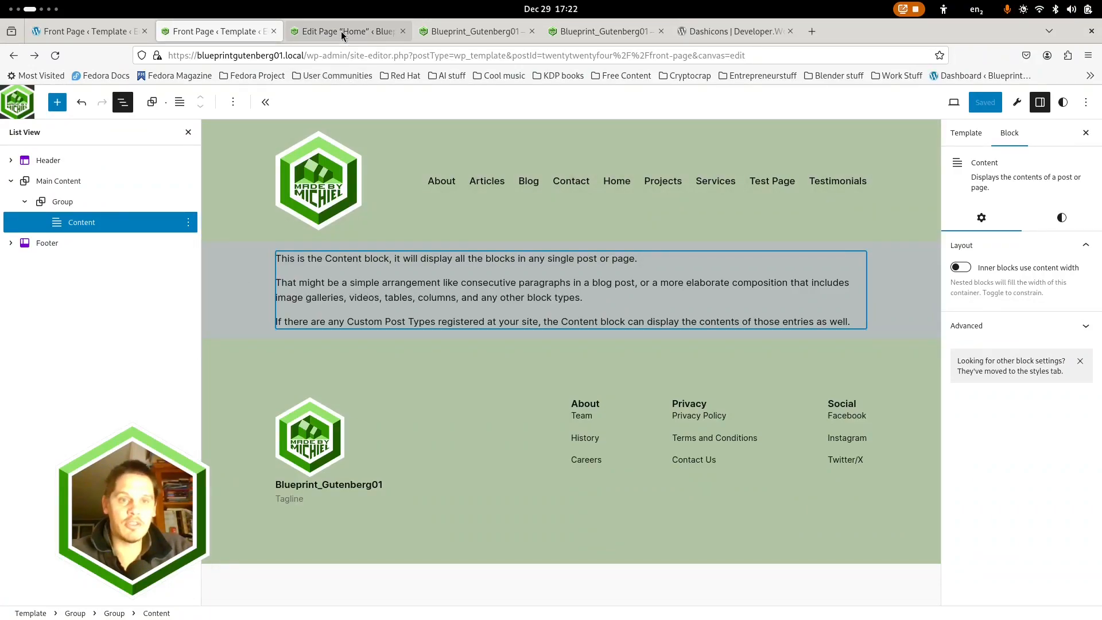
left_click(647, 258)
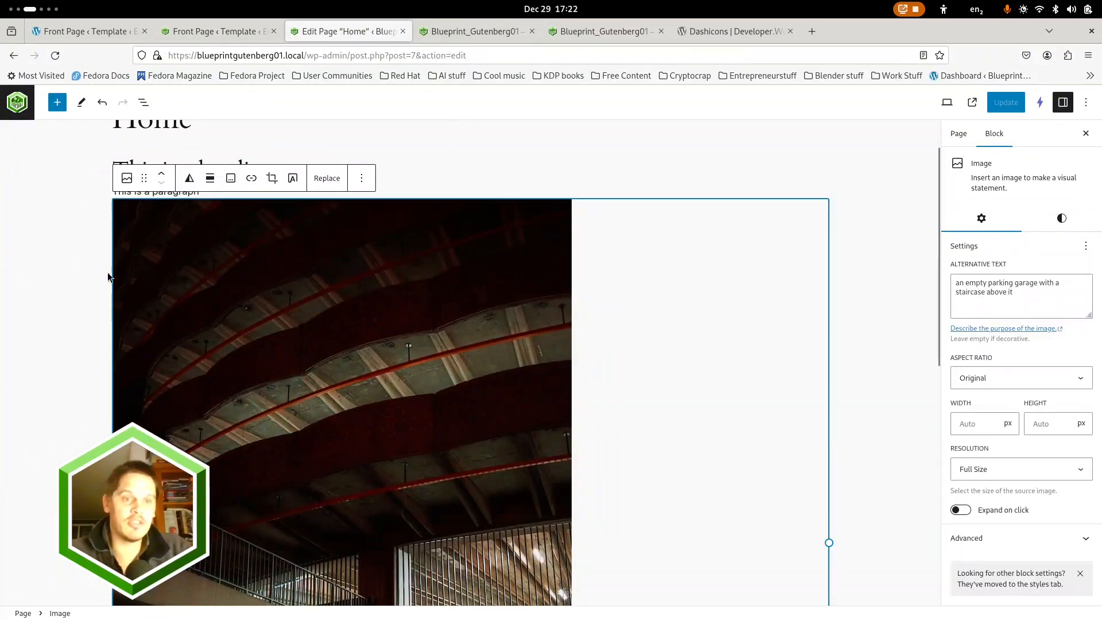
left_click(56, 301)
scroll(55, 322, "up", 2)
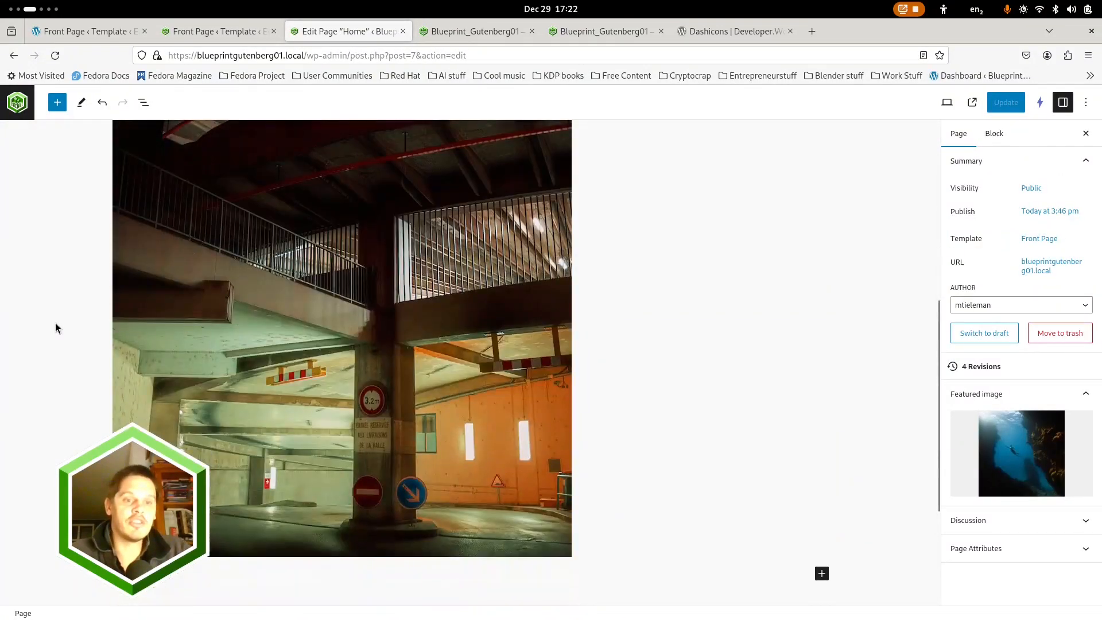
left_click(1005, 105)
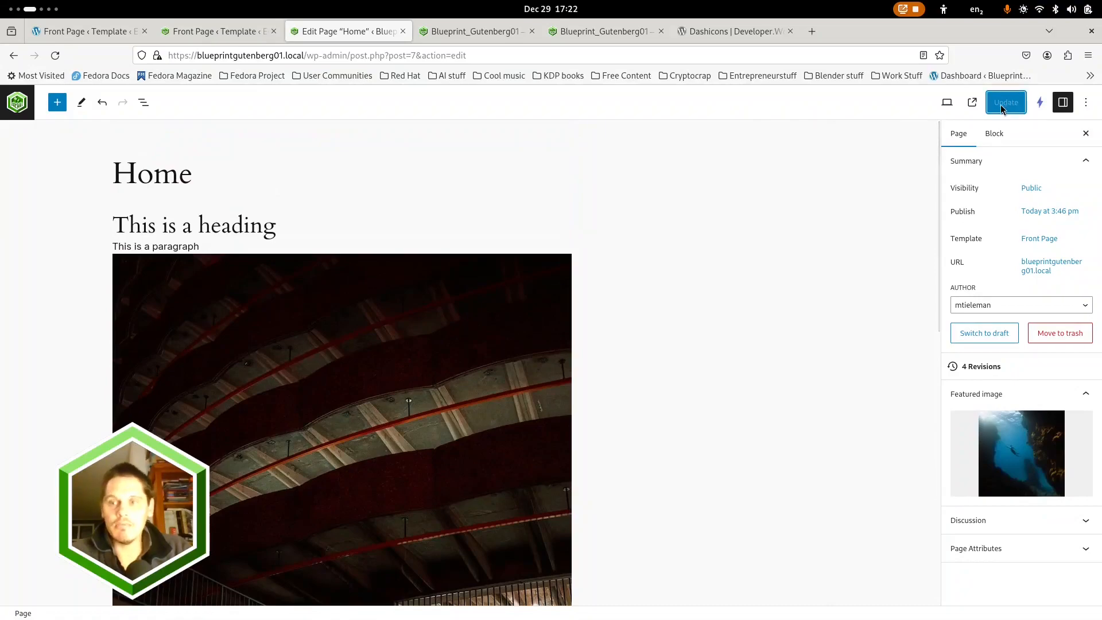
Return to the list of all pages and open the Test Page for editing
left_click(17, 102)
mouse_move(72, 434)
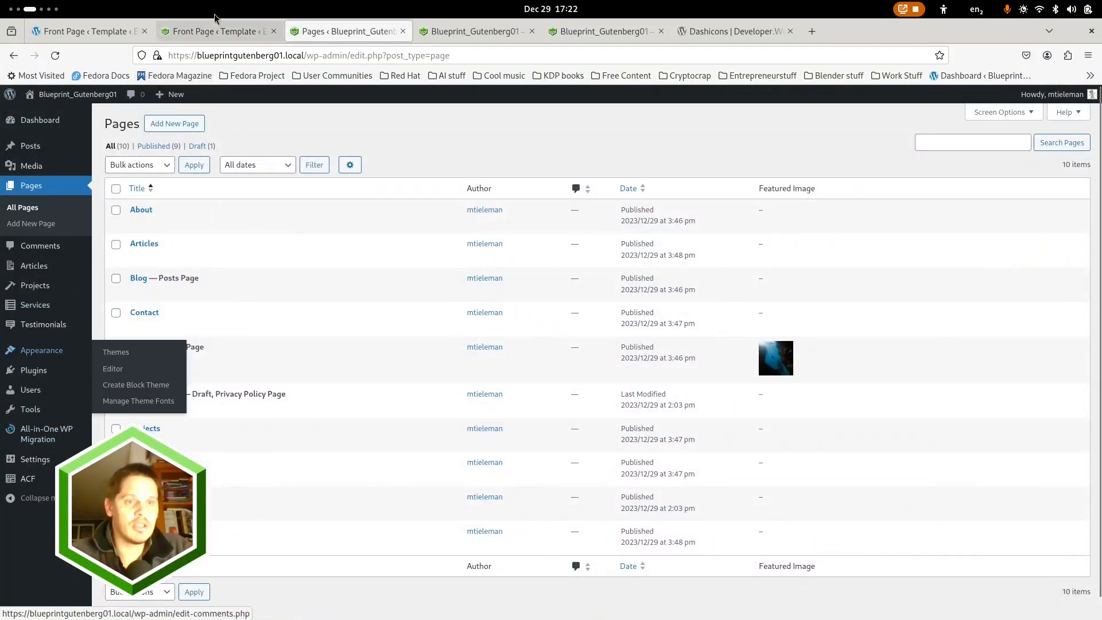
left_click(482, 28)
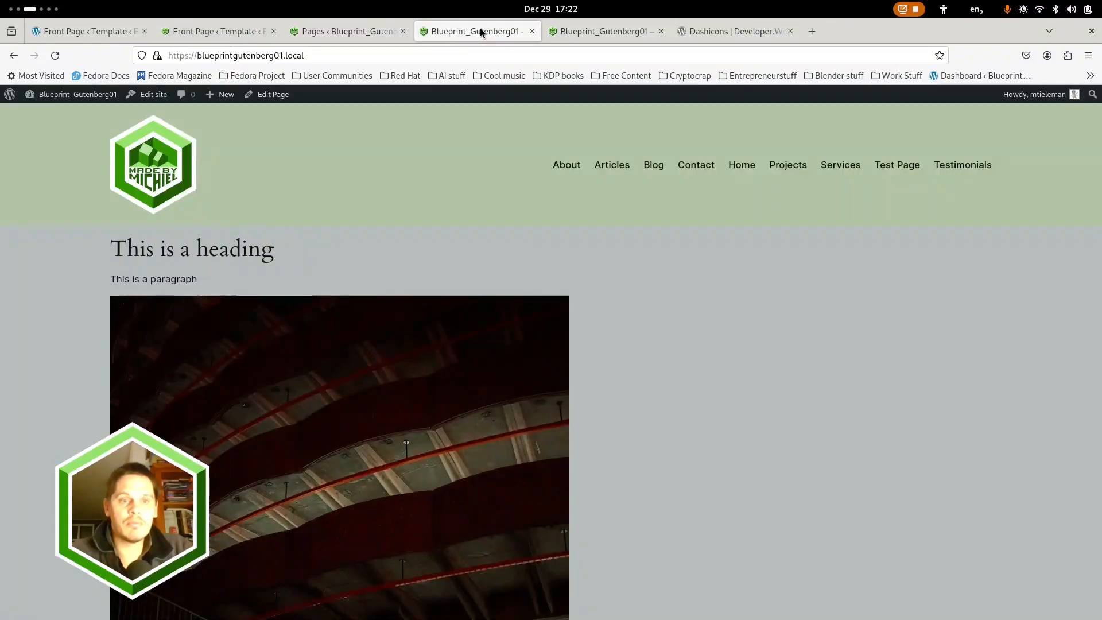
left_click(343, 29)
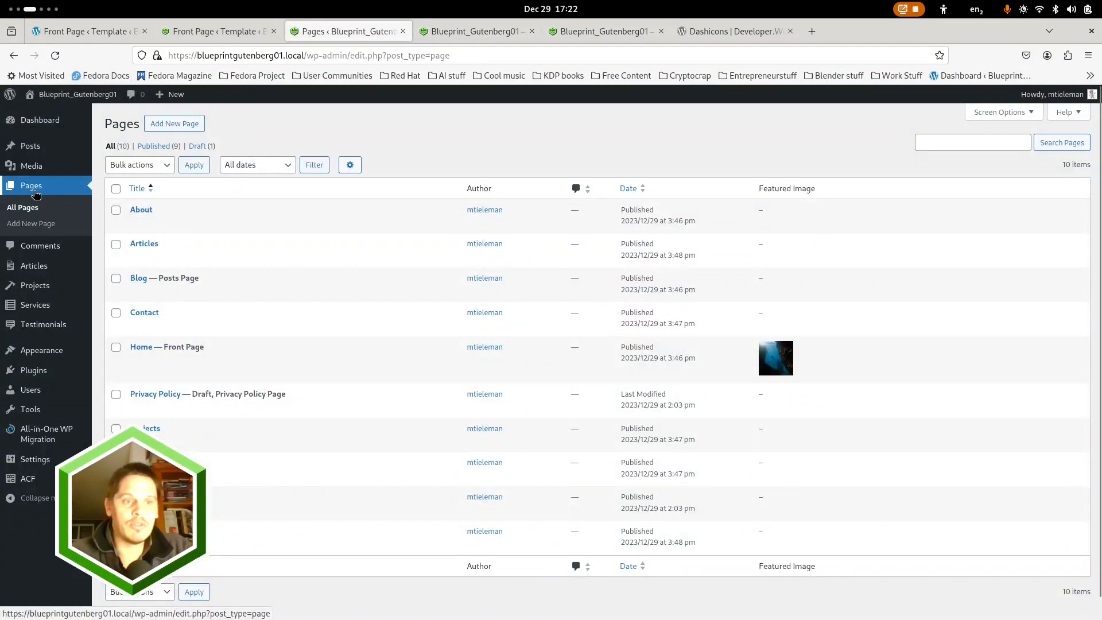
left_click(144, 244)
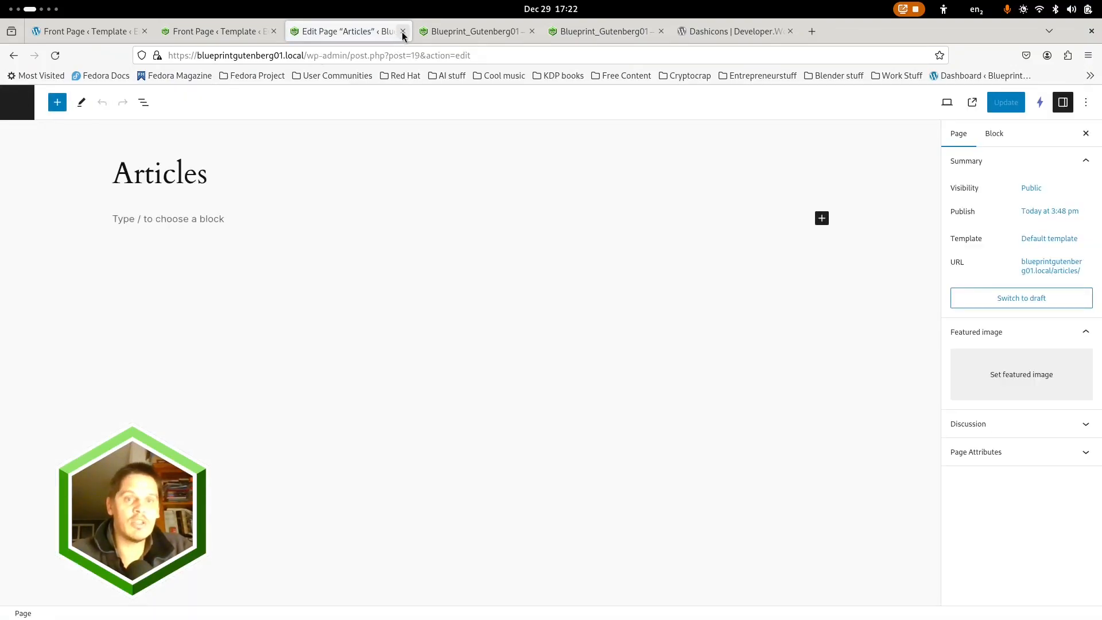
left_click(26, 112)
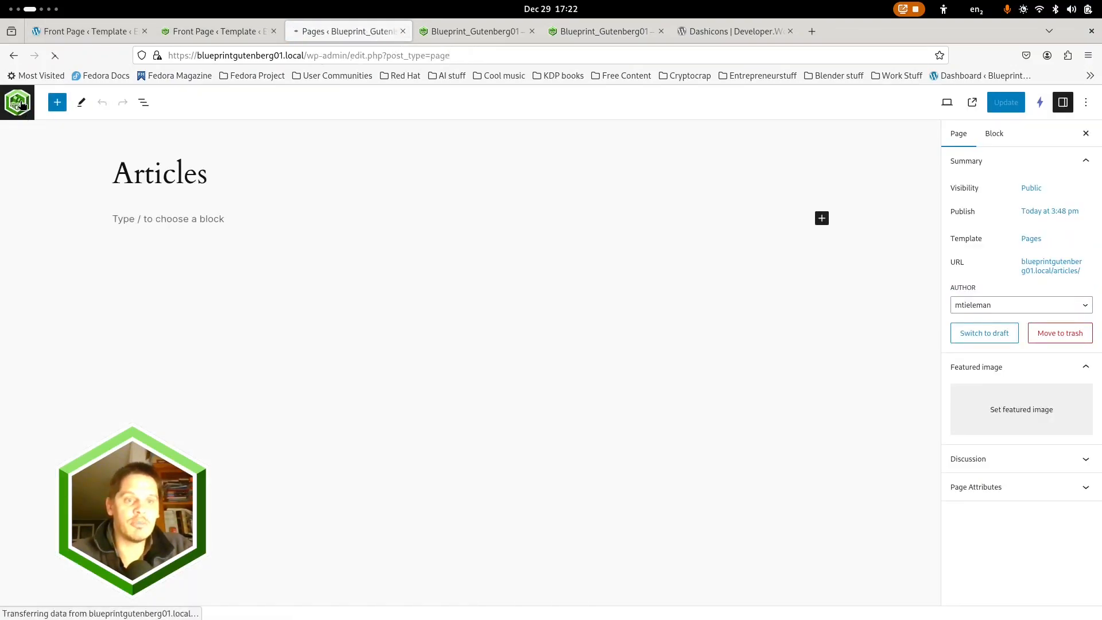
left_click(148, 498)
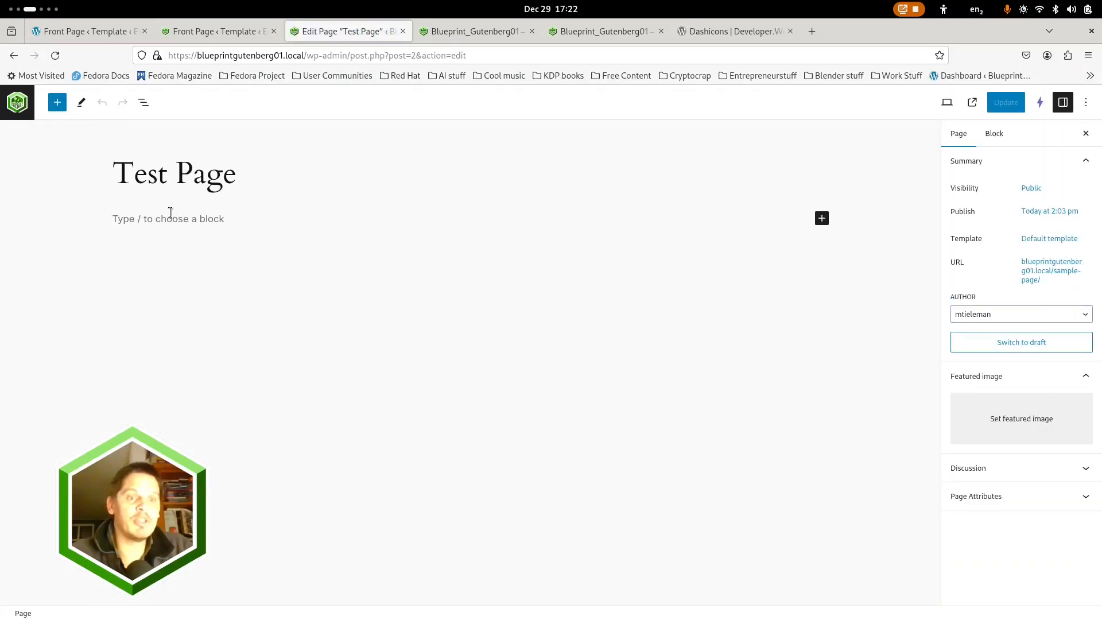
Check which template the Test Page uses and view the live Articles page in the responsive preview
left_click(226, 31)
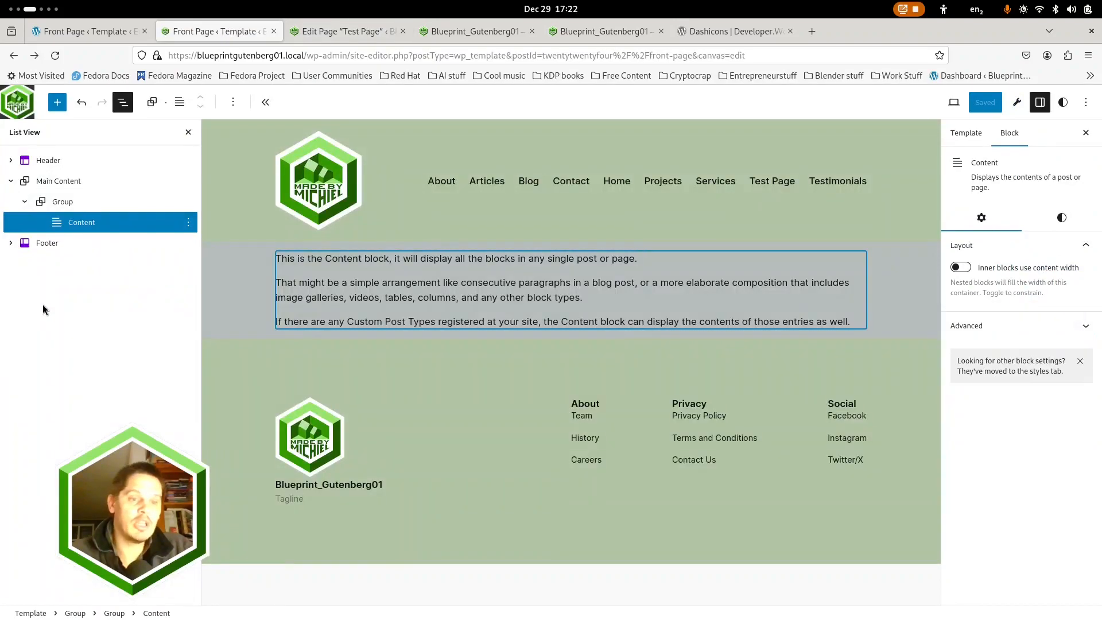
left_click(335, 32)
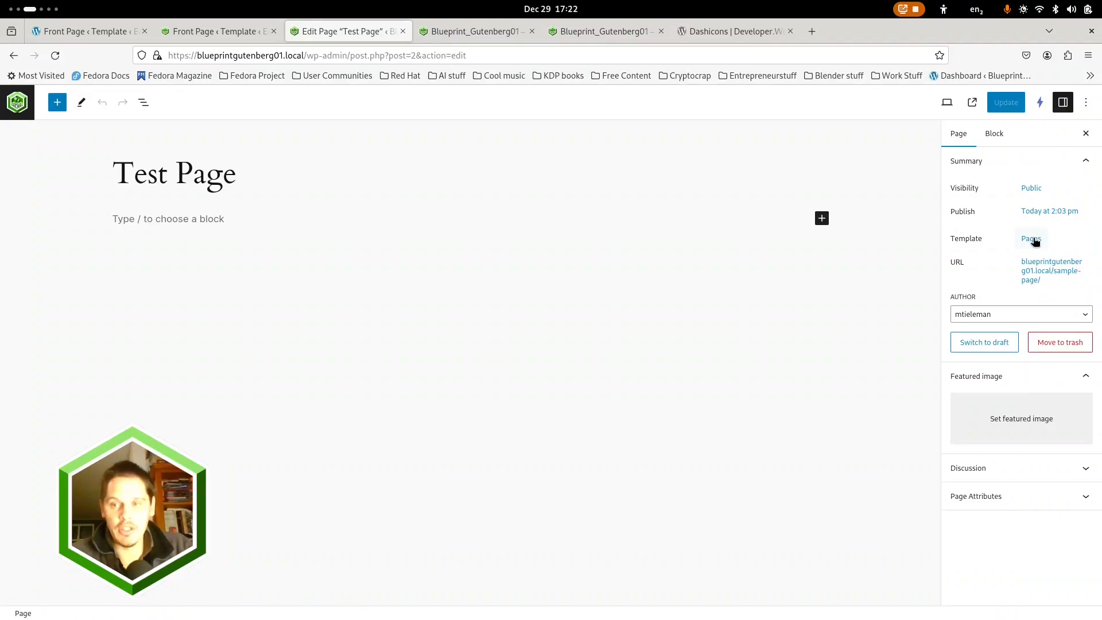
left_click(588, 28)
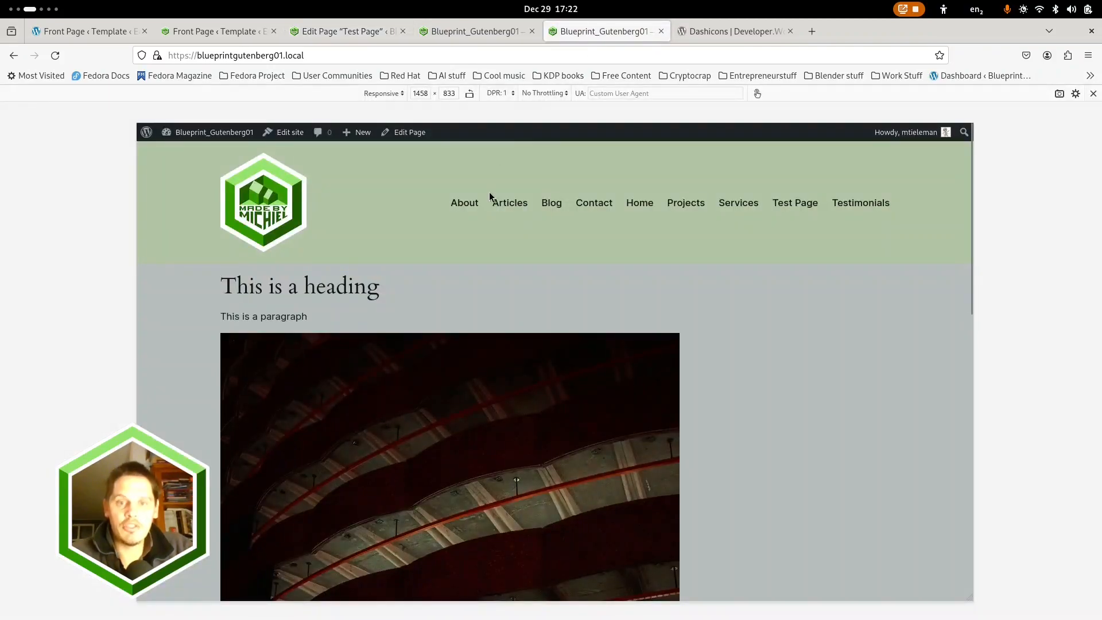
left_click(512, 203)
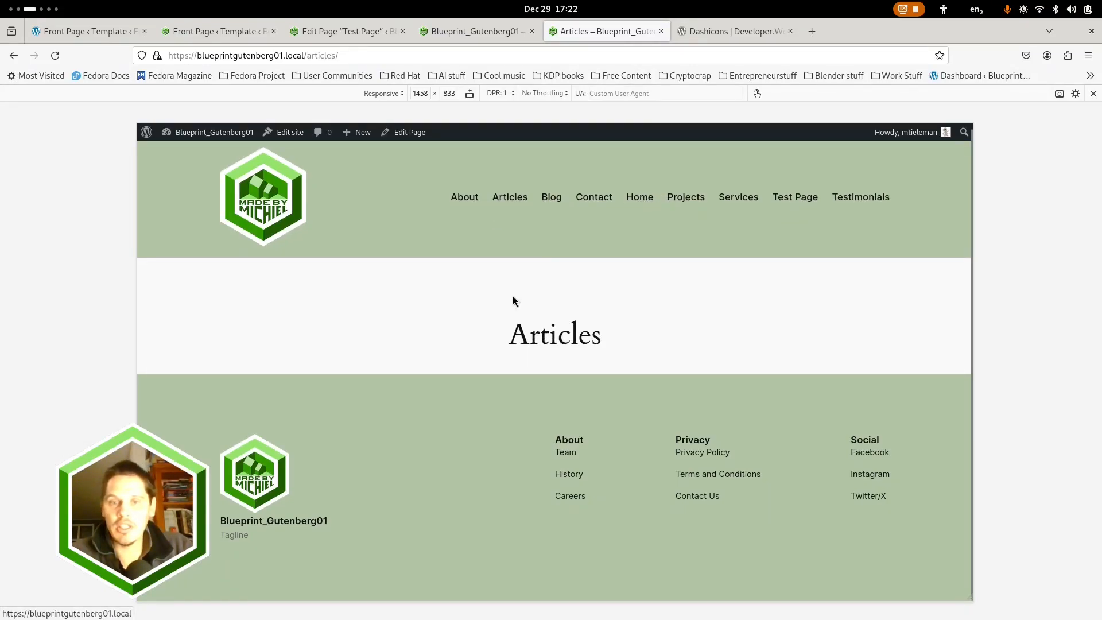
left_click(318, 34)
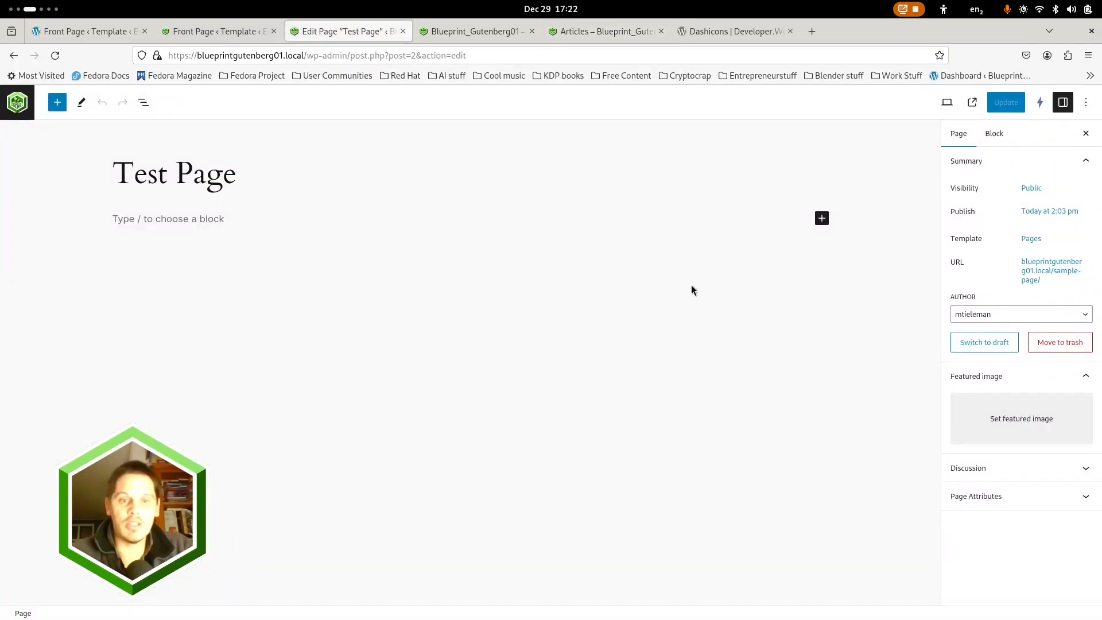
Set the photo of the mountain with rocks in the foreground as the Test Page's featured image and update the page
left_click(1003, 415)
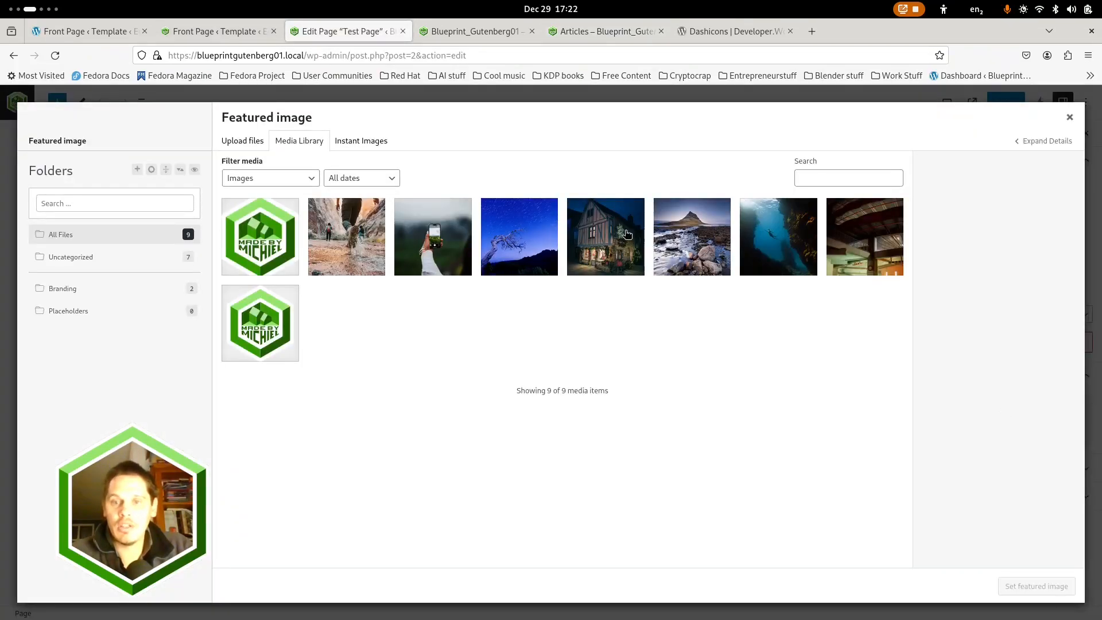
left_click(688, 232)
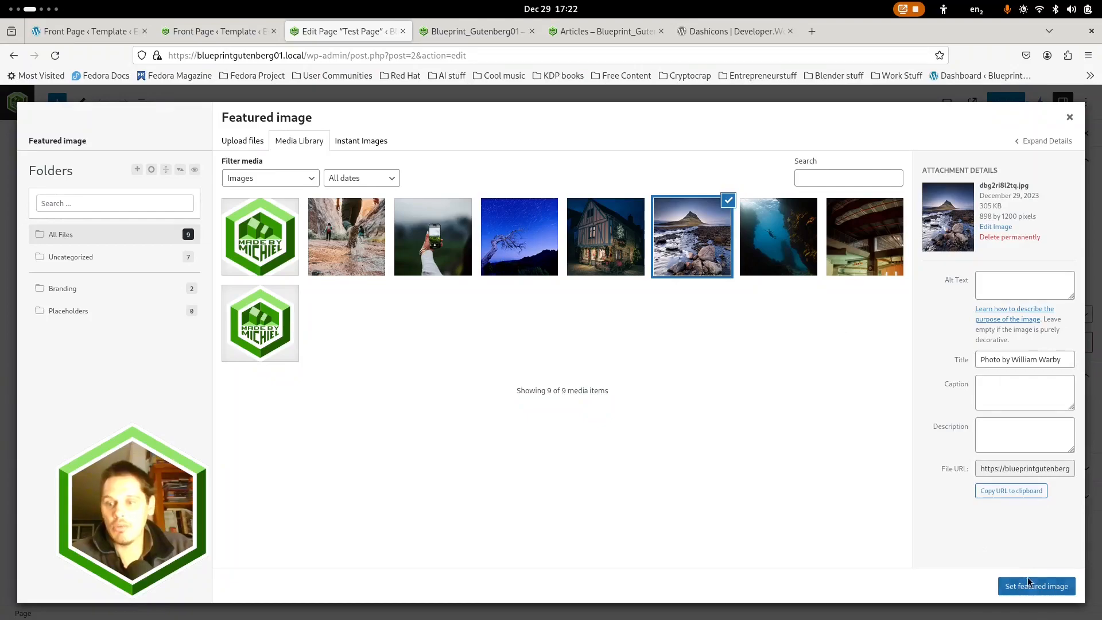
left_click(1030, 583)
left_click(1003, 106)
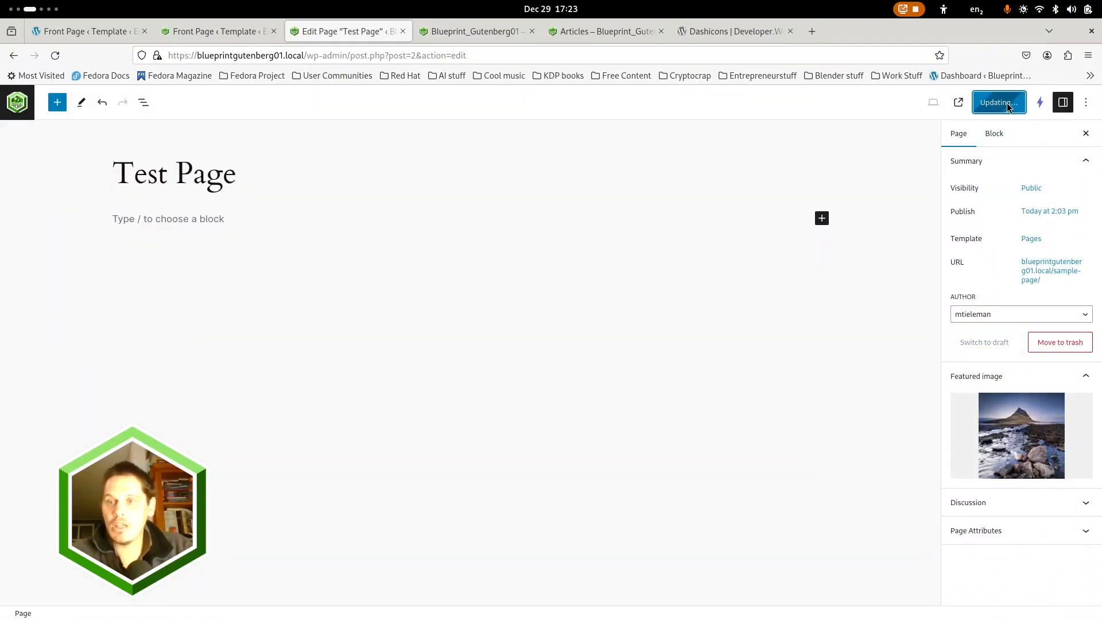
Open the live Test Page in the responsive preview and check its title, featured image and footer layout
left_click(591, 29)
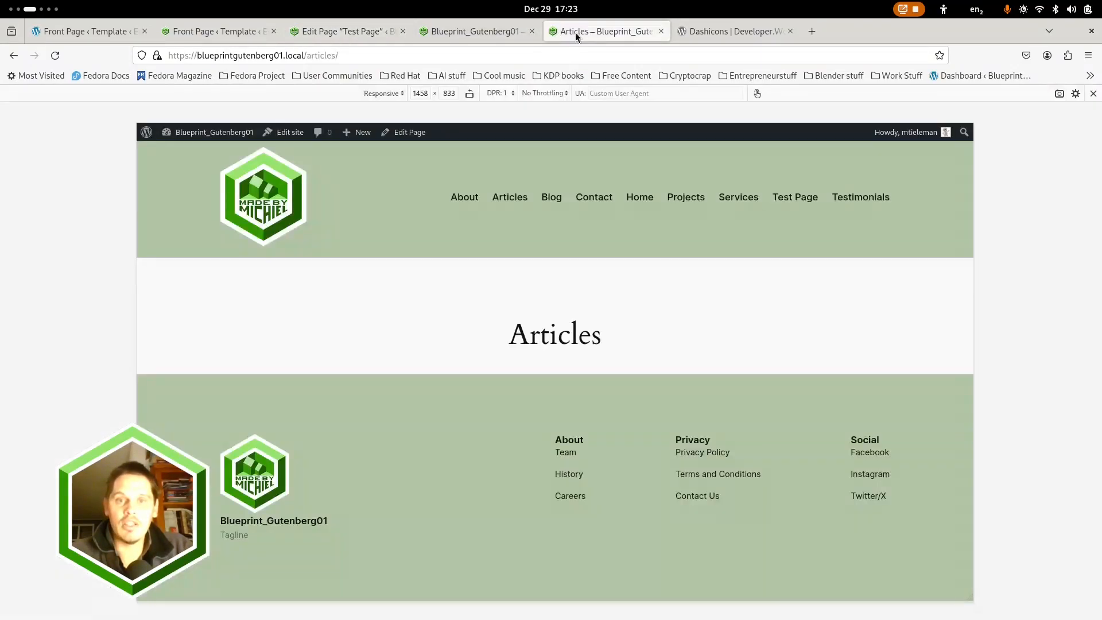
left_click(511, 202)
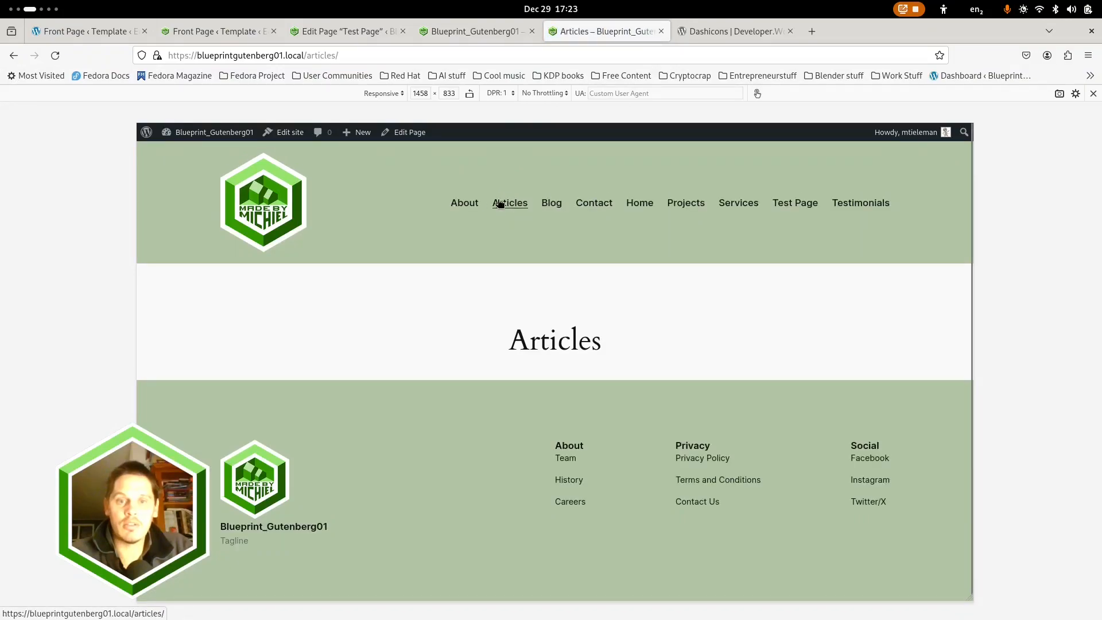
left_click(331, 28)
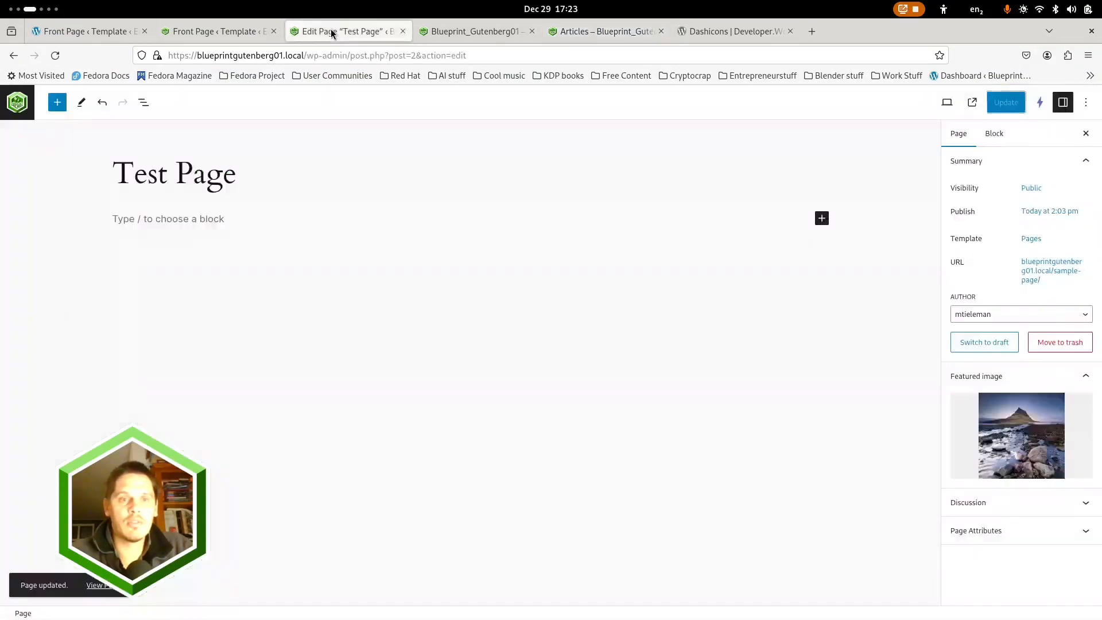
left_click(566, 35)
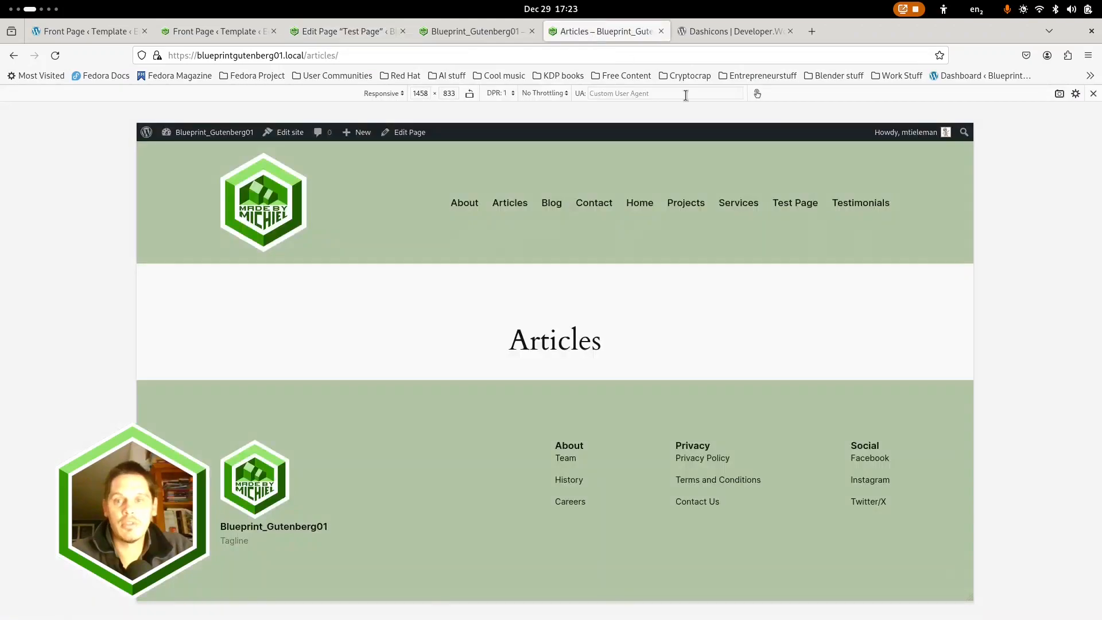
left_click(796, 204)
scroll(667, 373, "down", 10)
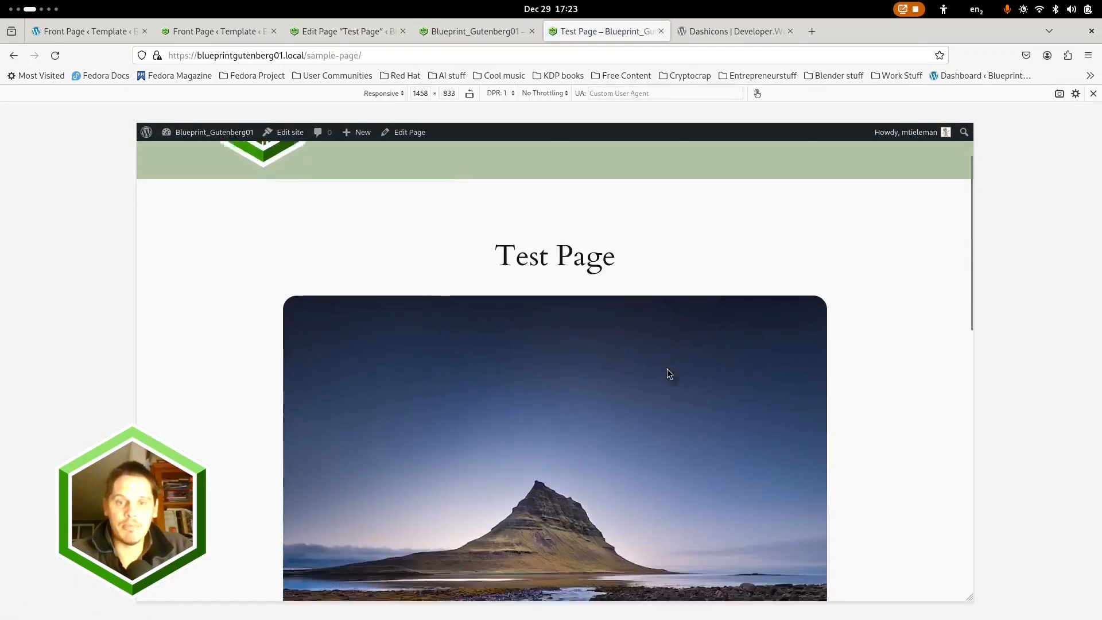
scroll(332, 347, "up", 10)
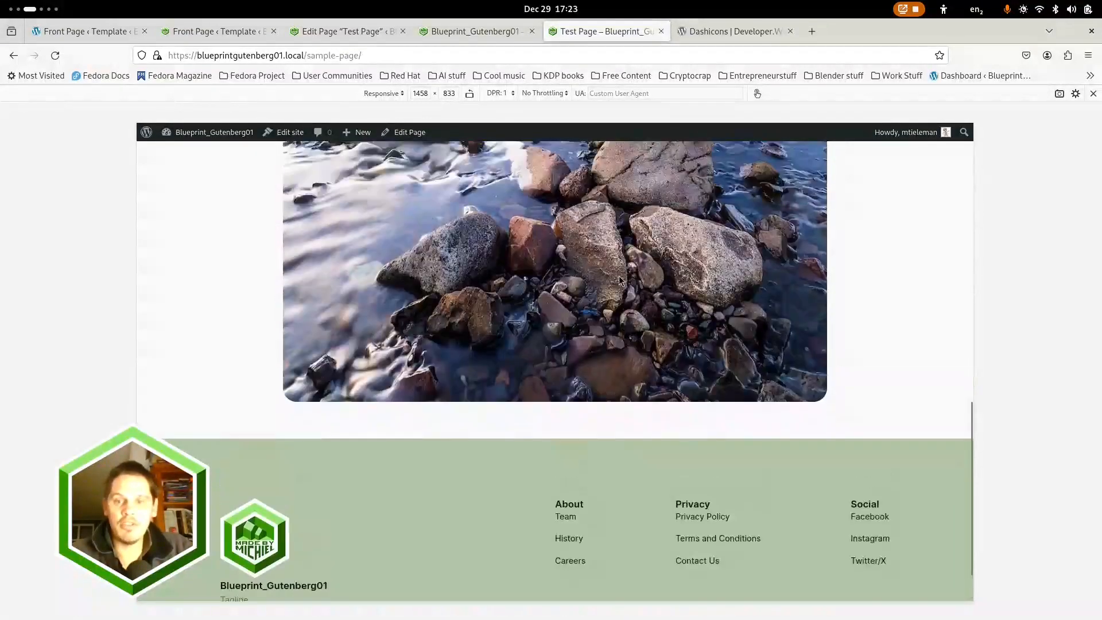
scroll(407, 397, "down", 5)
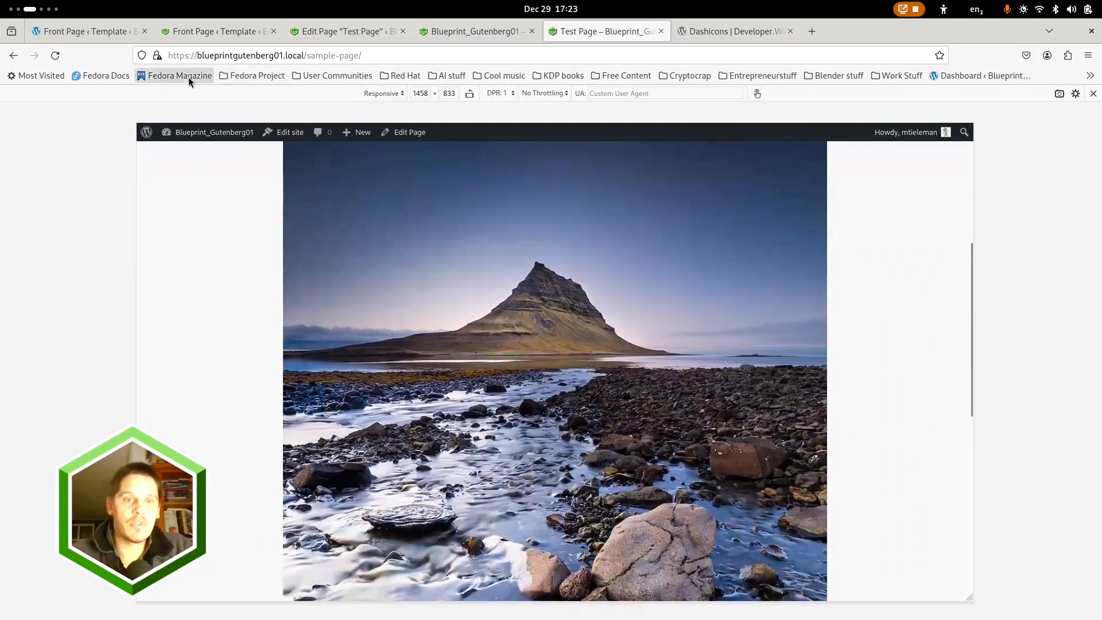
Leave the Front Page template and open the Pages template for editing at its featured image area
left_click(202, 31)
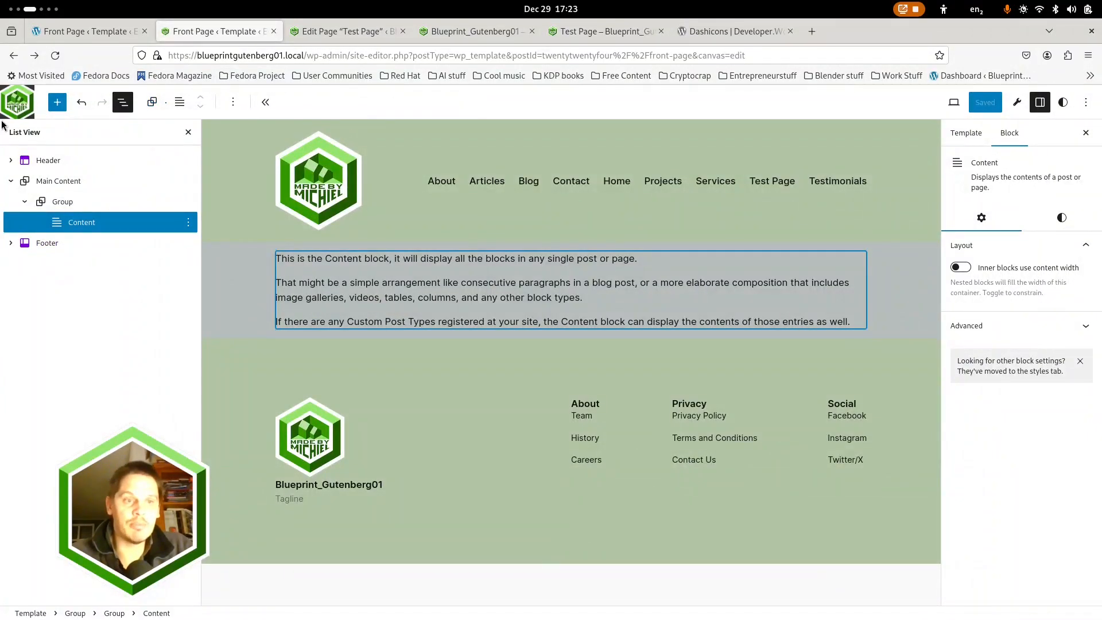
left_click(13, 105)
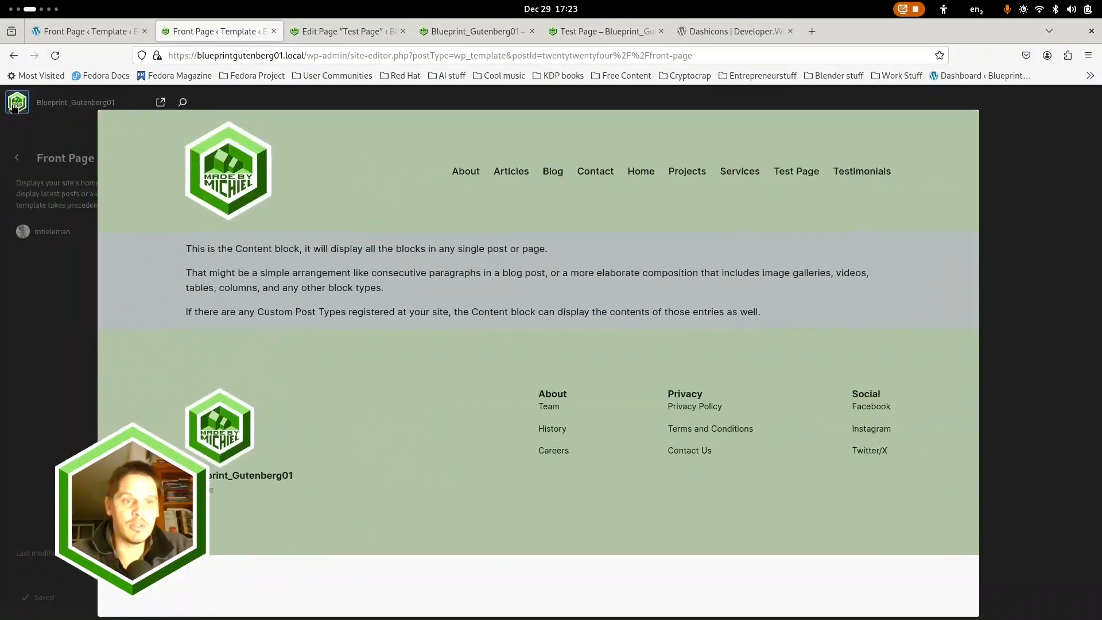
left_click(19, 158)
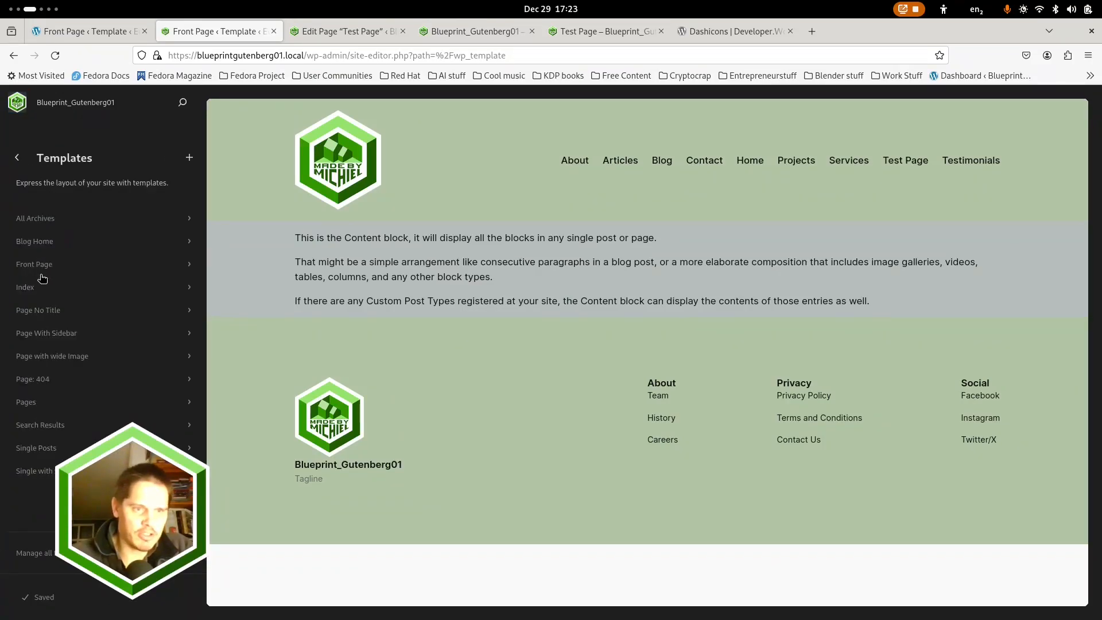
left_click(34, 318)
left_click(26, 402)
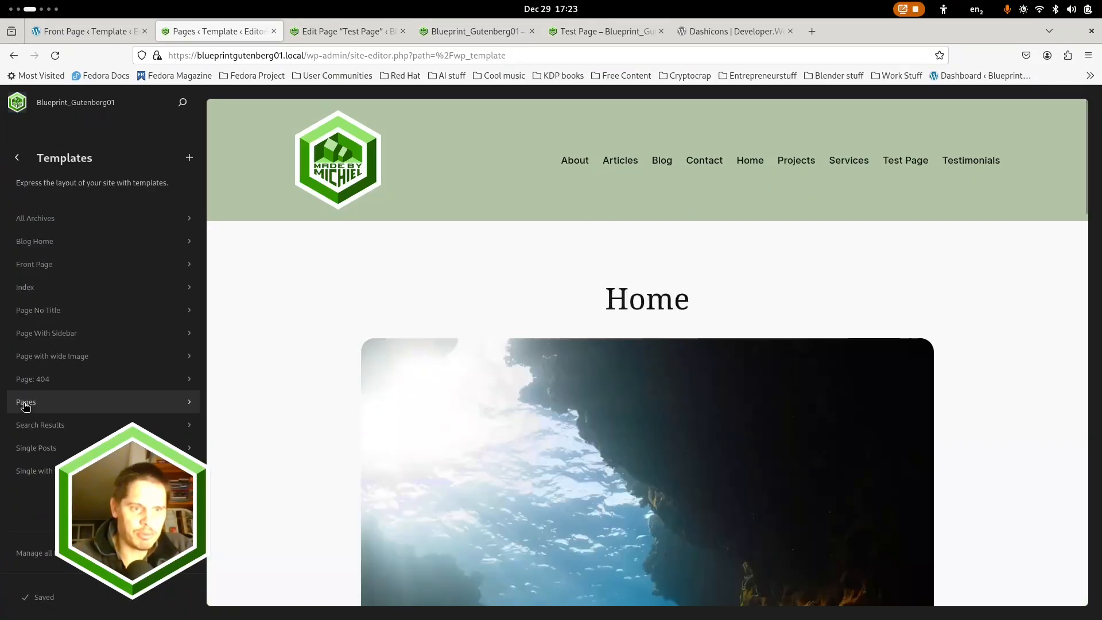
scroll(453, 290, "down", 3)
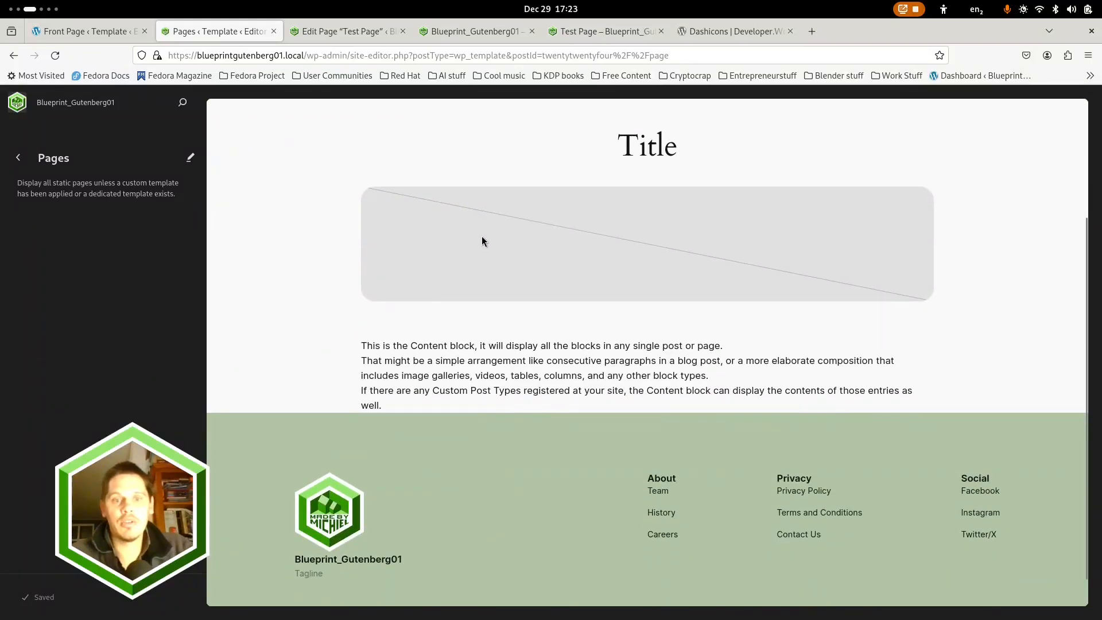
left_click(393, 263)
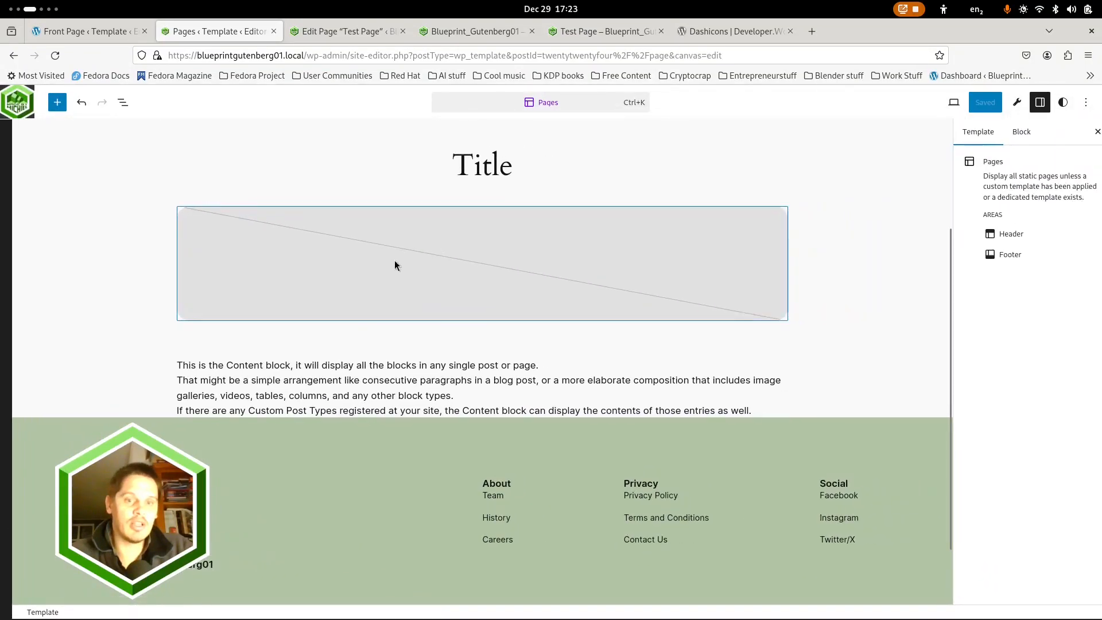
Delete the two spacers above and below the title in the Pages template's inner group
left_click(341, 259)
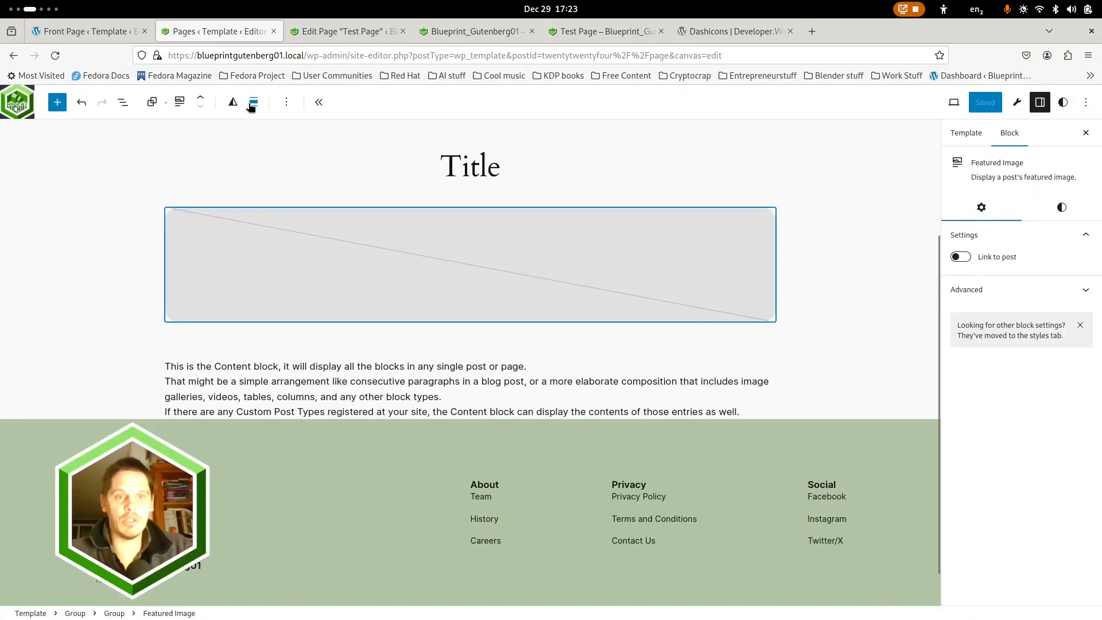
left_click(123, 102)
left_click(63, 202)
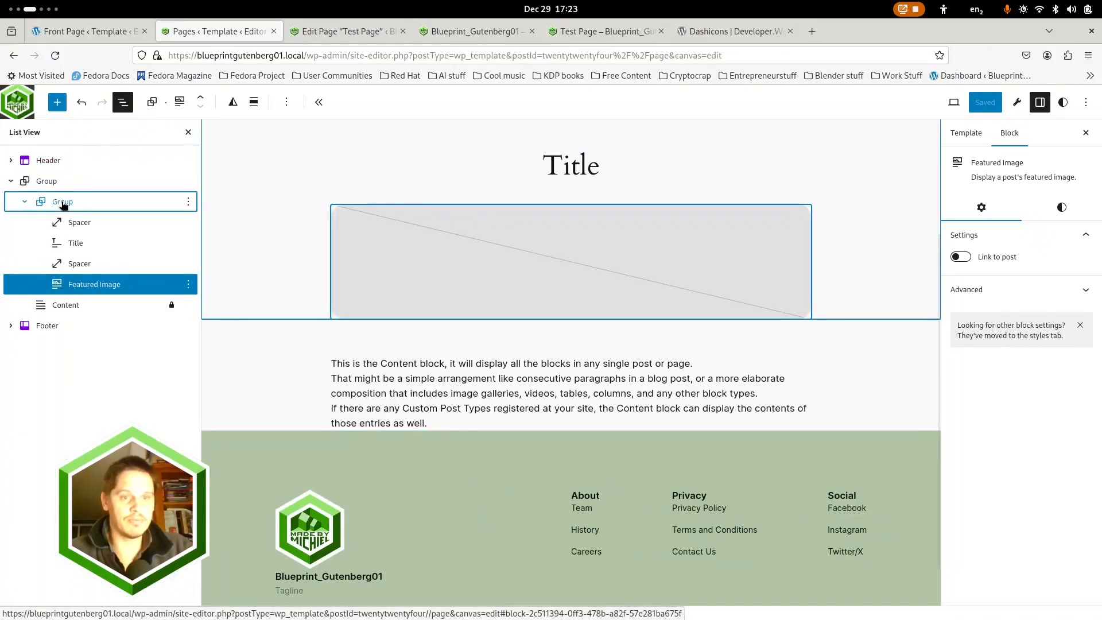
scroll(344, 252, "up", 3)
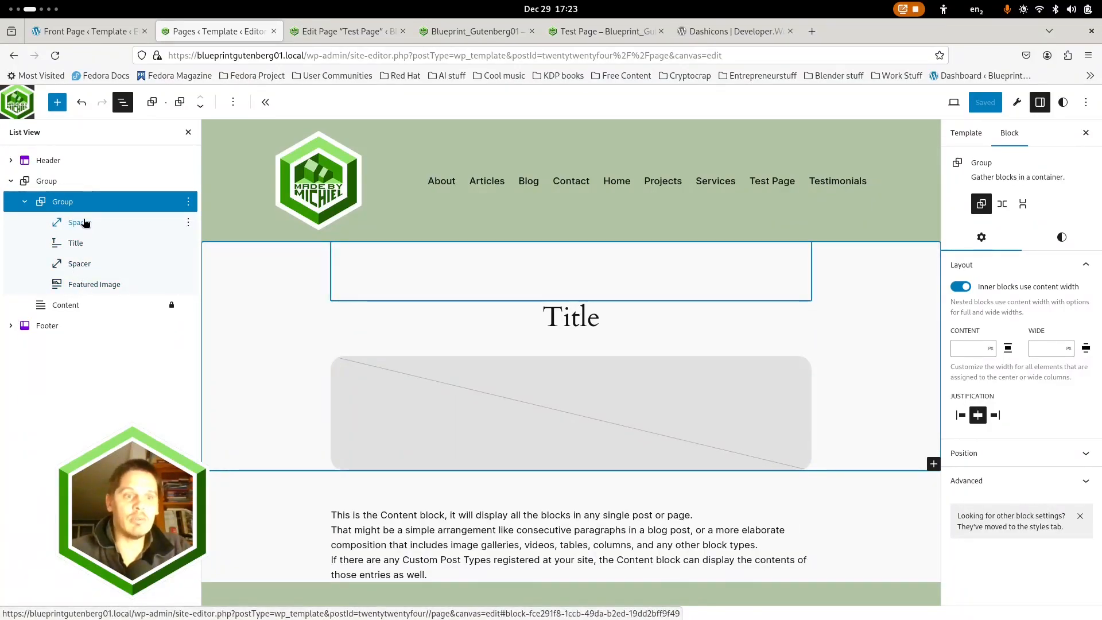
left_click(85, 223)
left_click(188, 222)
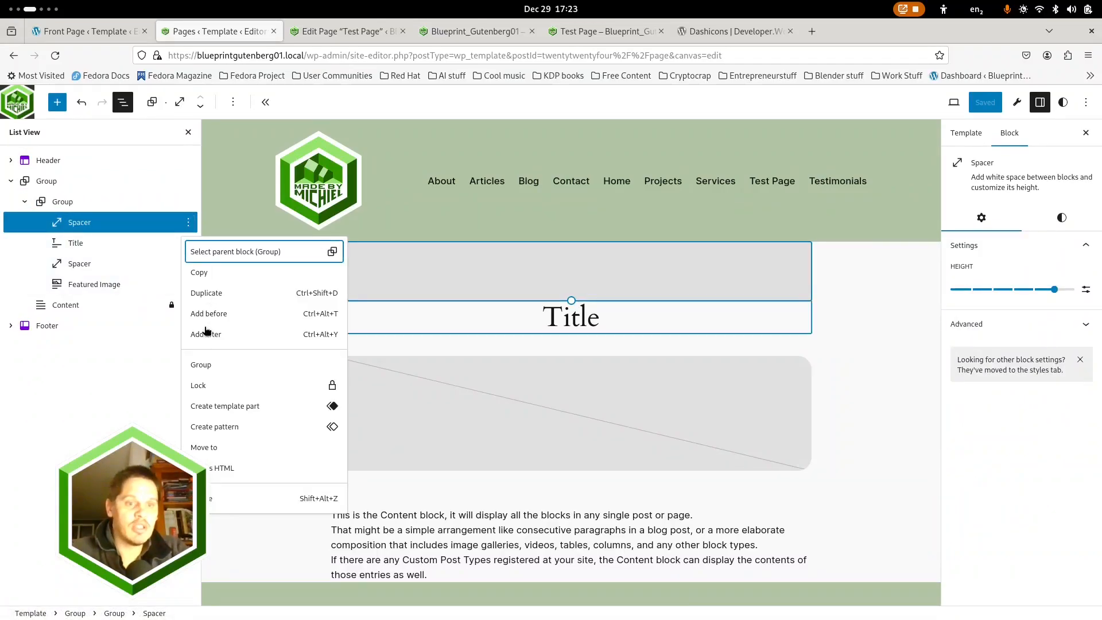
left_click(213, 502)
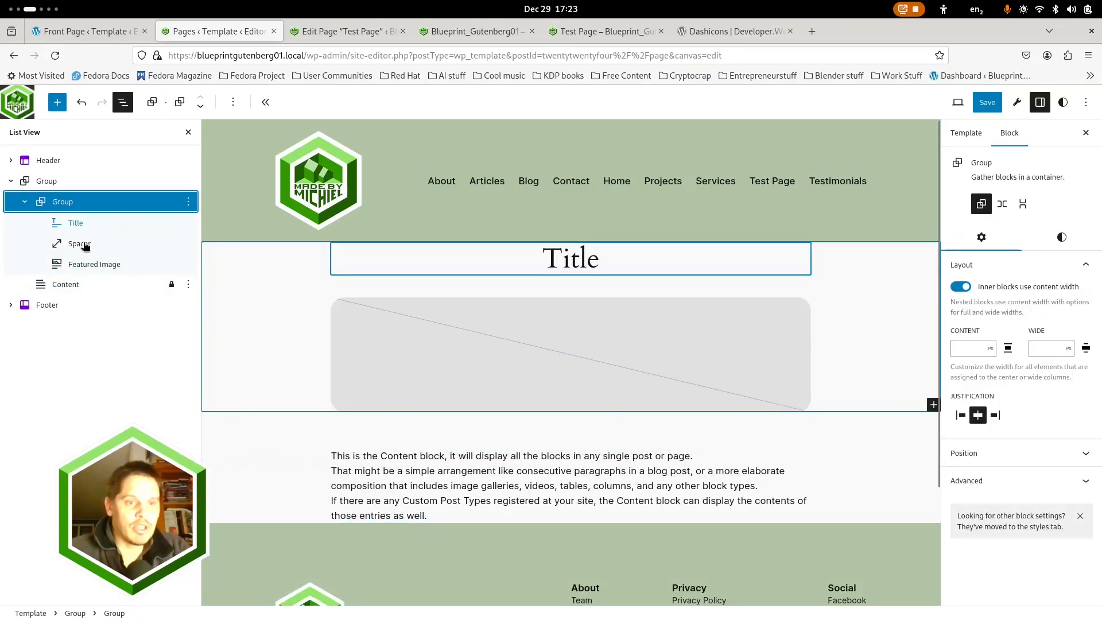
left_click(81, 244)
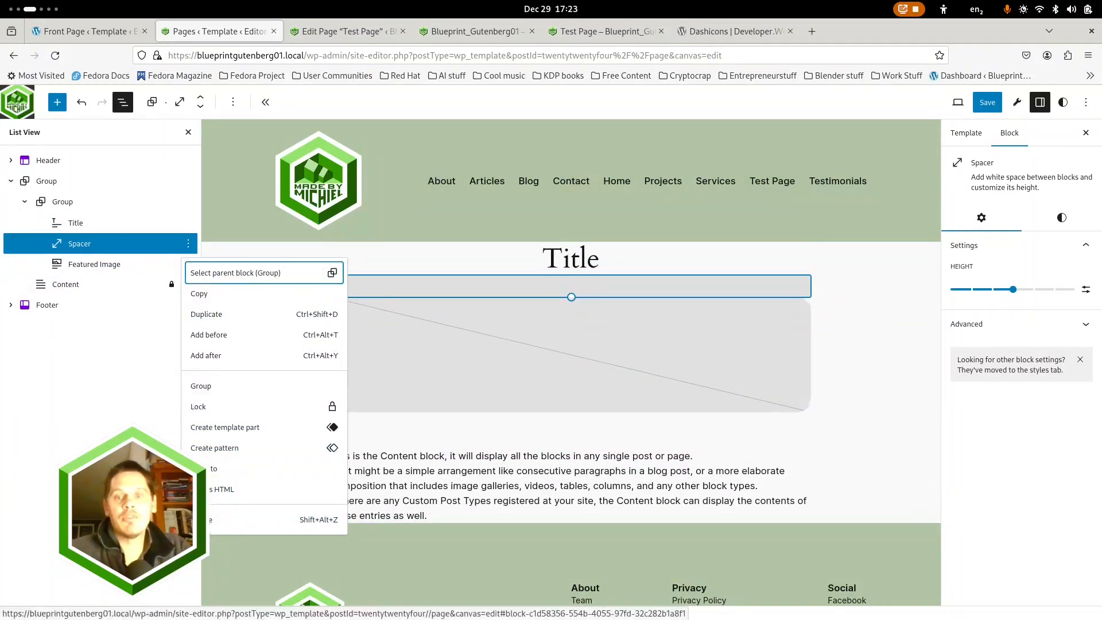
key("shift+alt+z")
left_click(111, 244)
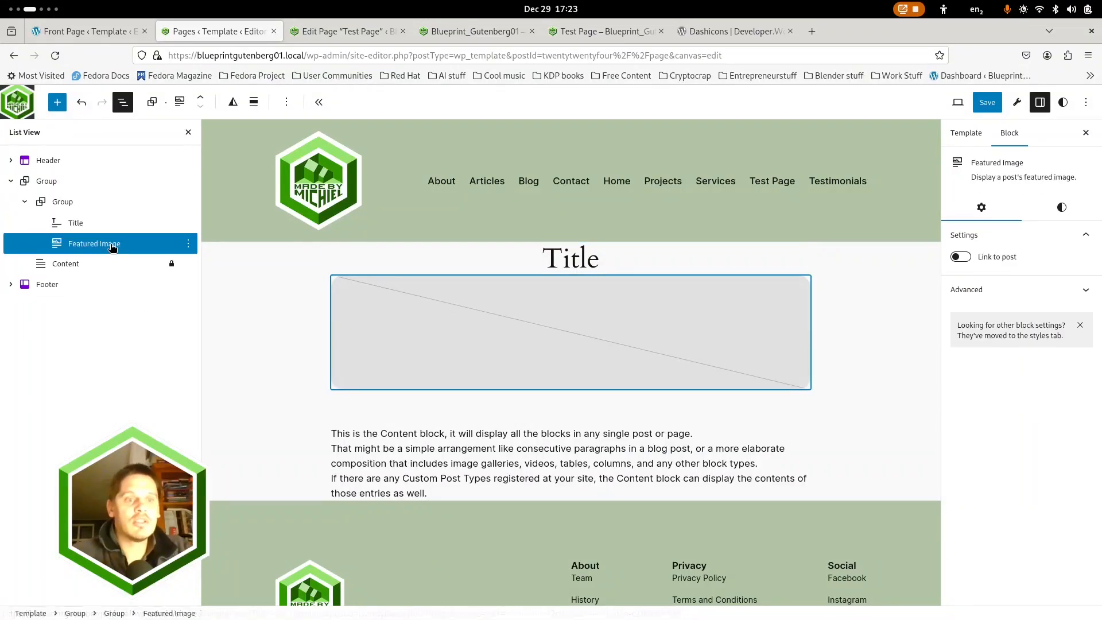
Unlock the Content block and move it into the inner group below the featured image
left_click(60, 202)
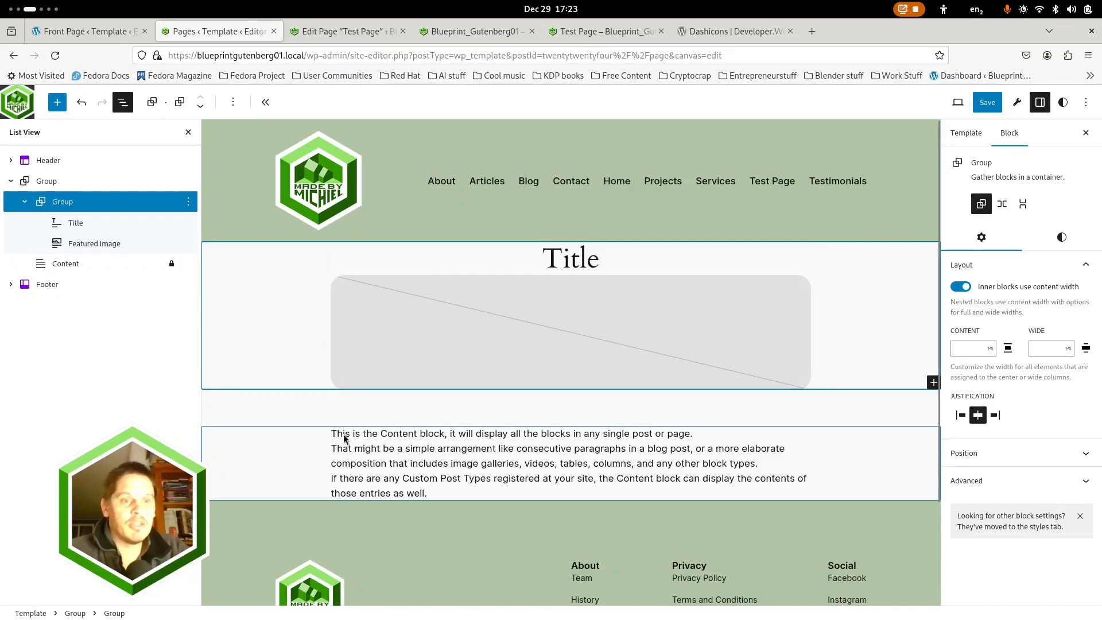
left_click(64, 263)
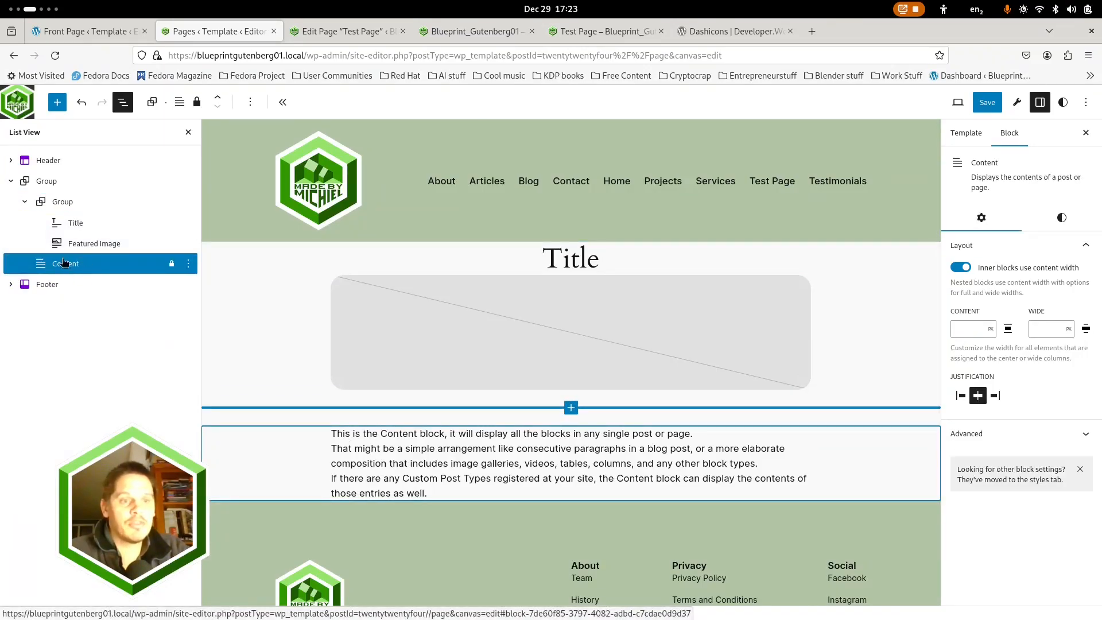
left_click(189, 264)
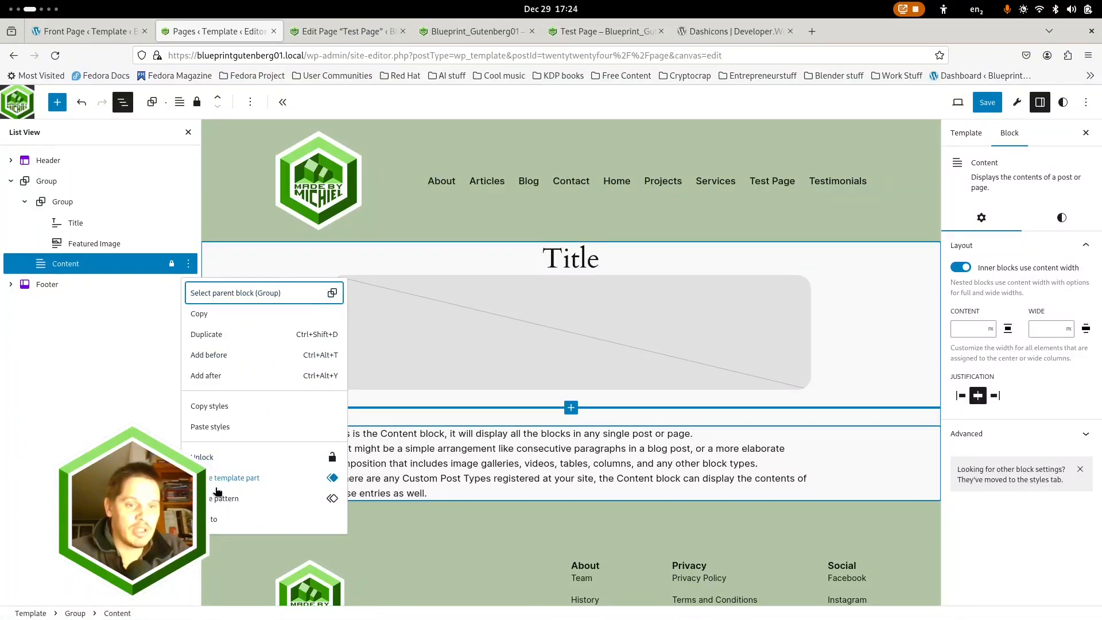
left_click(228, 459)
left_click(469, 360)
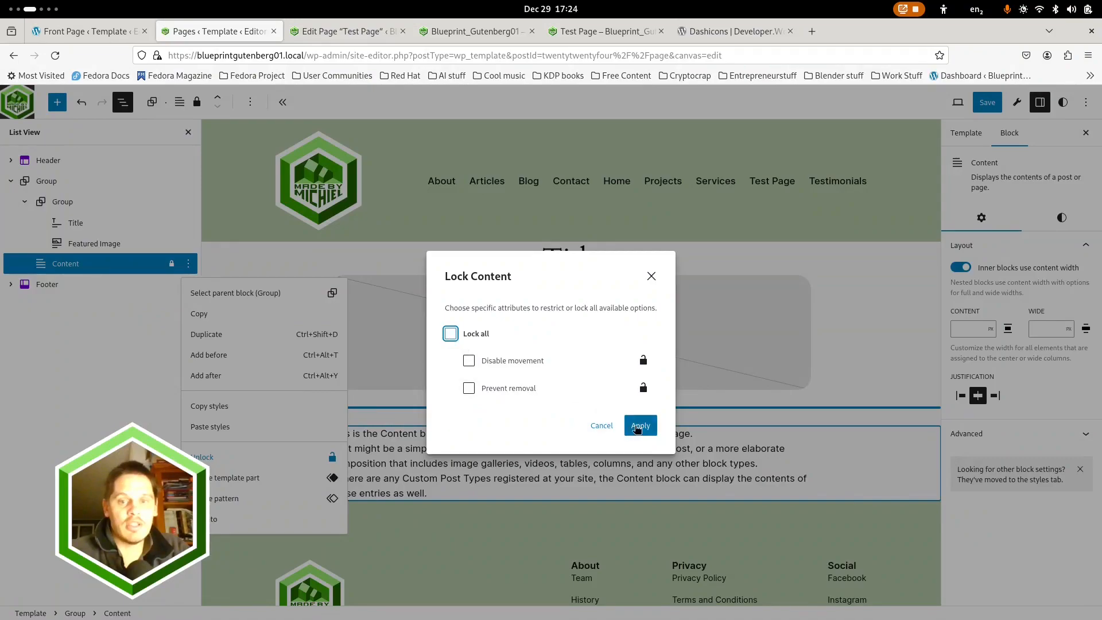
left_click(641, 425)
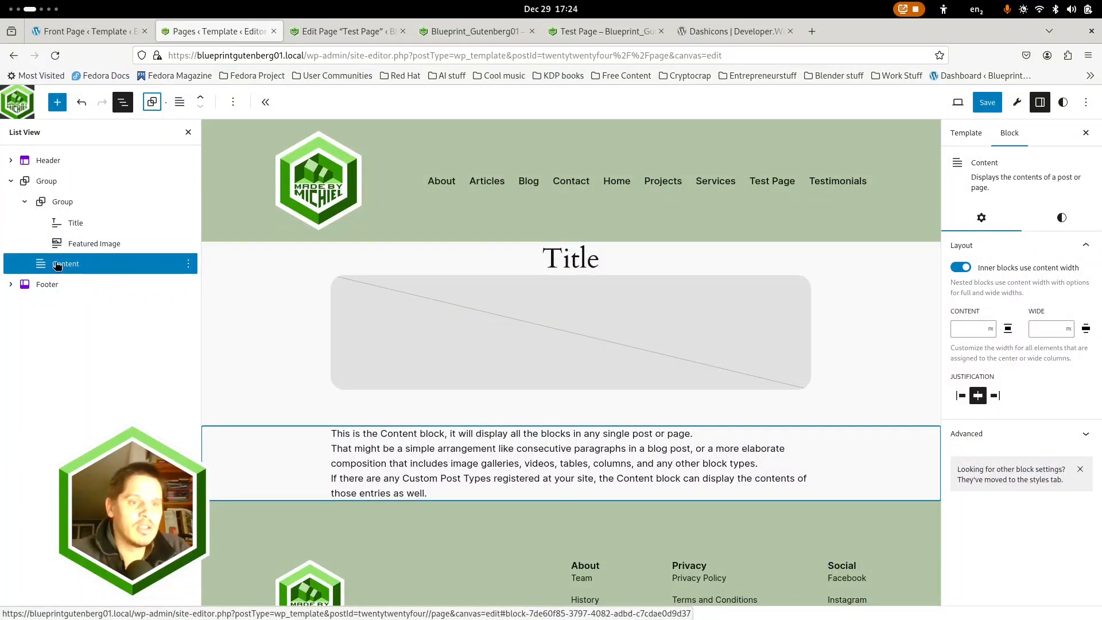
left_click_drag(66, 265, 96, 240)
left_click(200, 108)
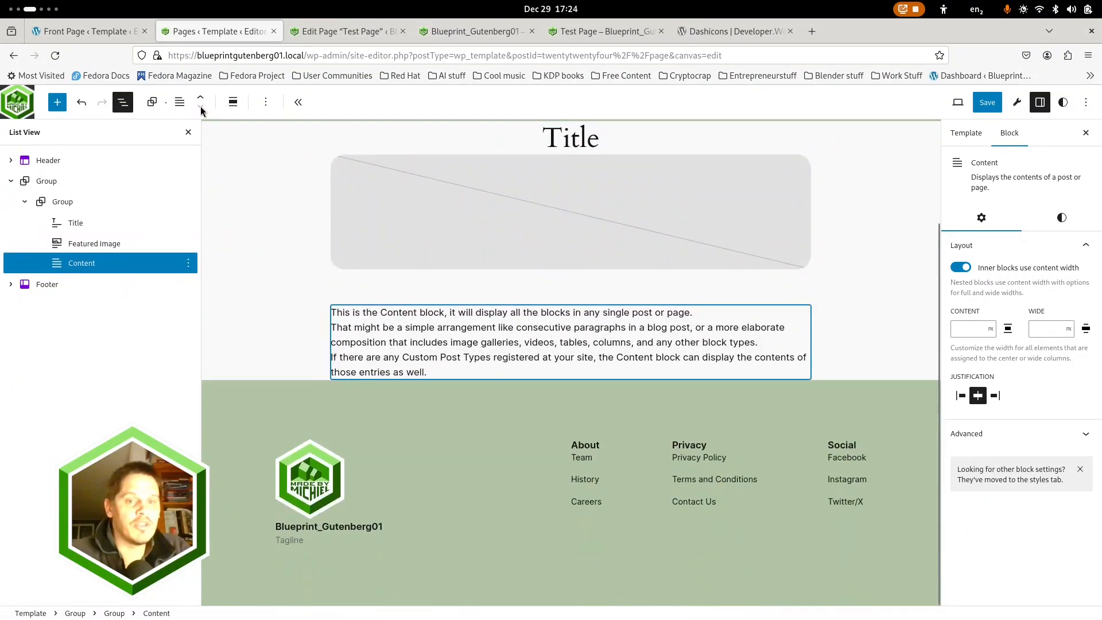
Try turning off content width for the inner group's blocks and check the featured image's alignment options
left_click(61, 204)
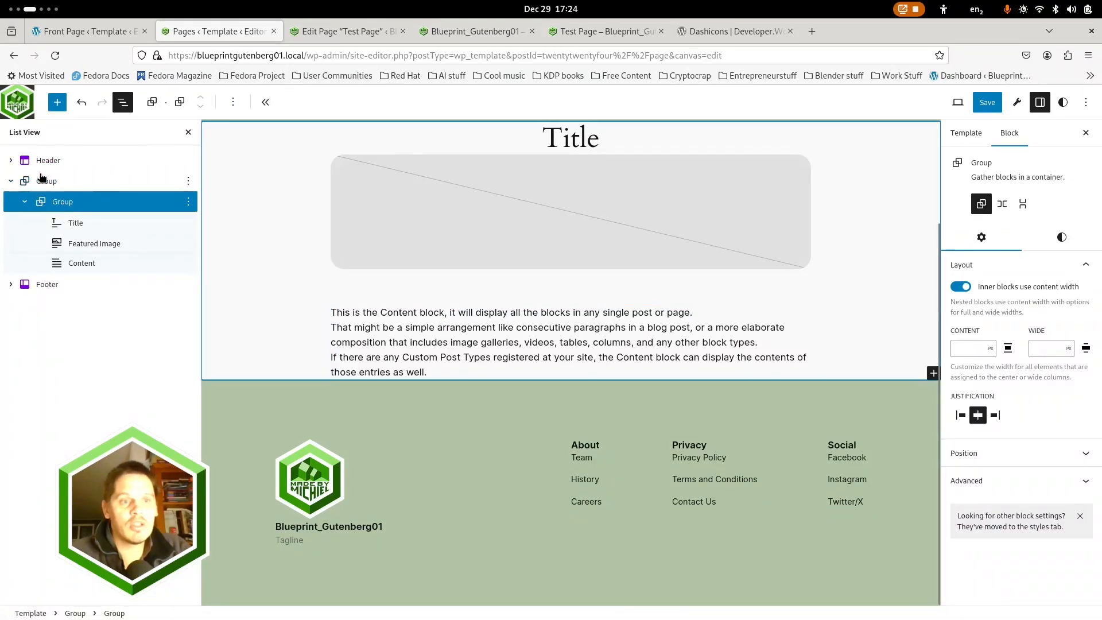
left_click(962, 287)
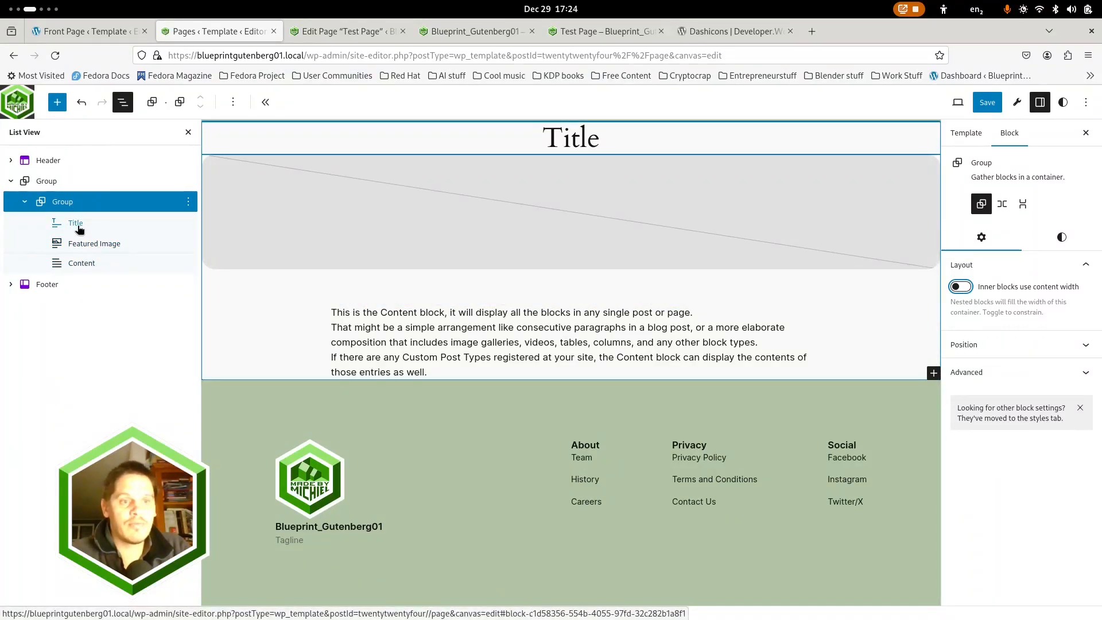
left_click(336, 225)
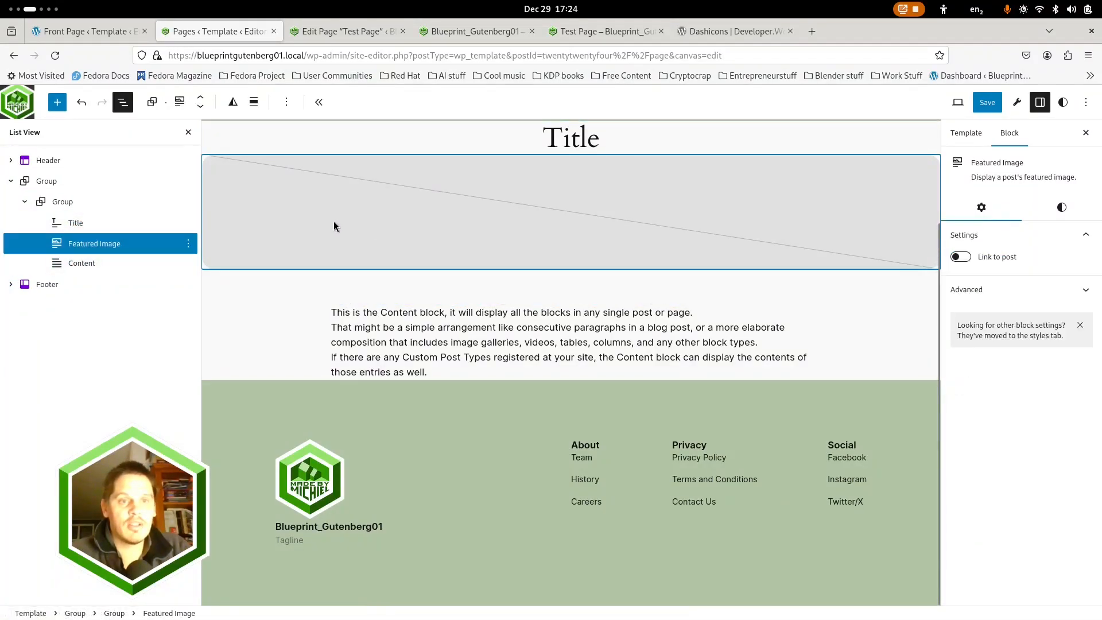
left_click(257, 97)
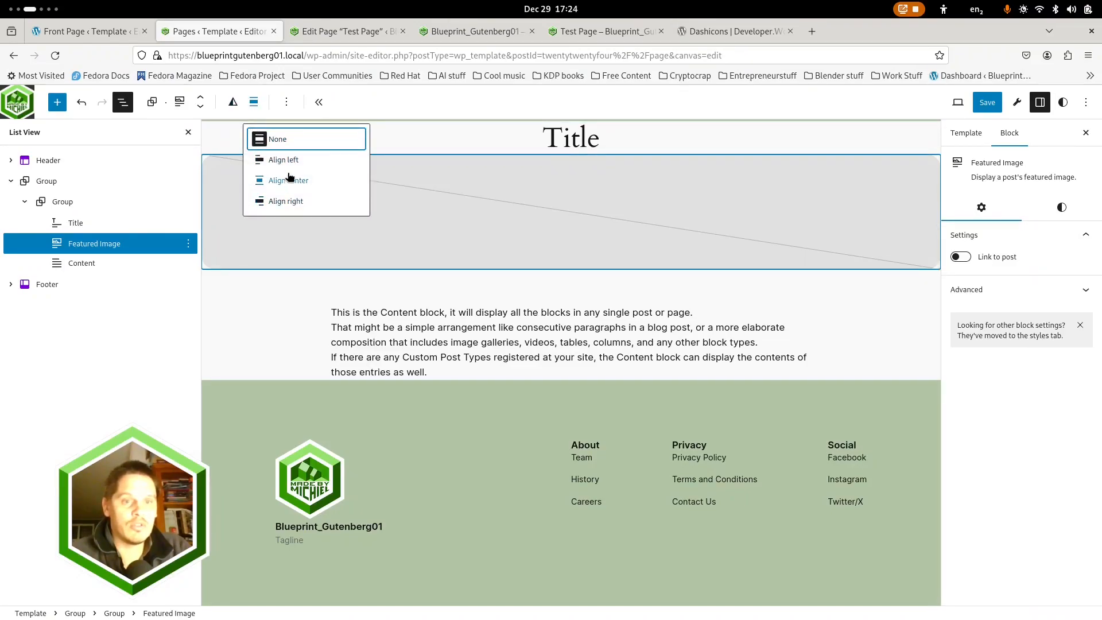
left_click(407, 140)
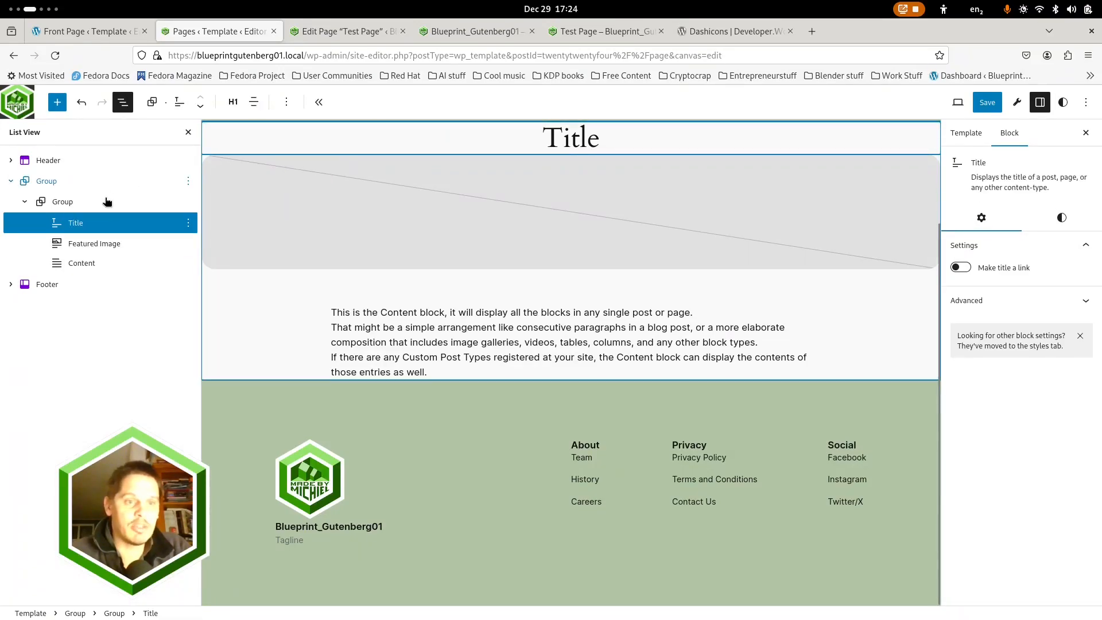
Make the inner blocks use content width in both the outer group and the inner group
left_click(47, 186)
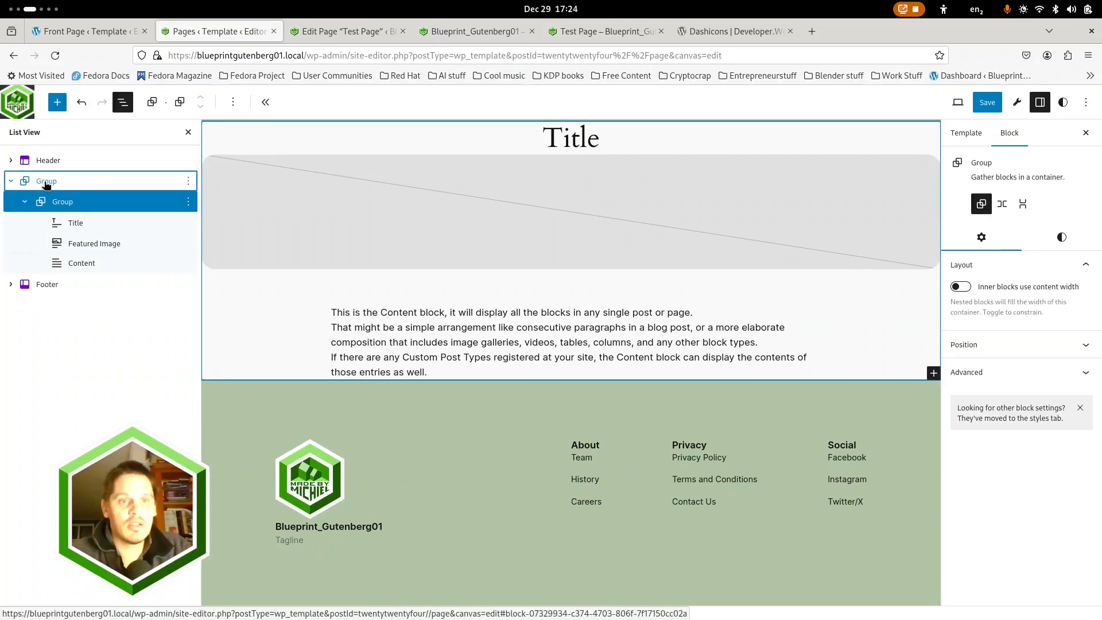
left_click(960, 286)
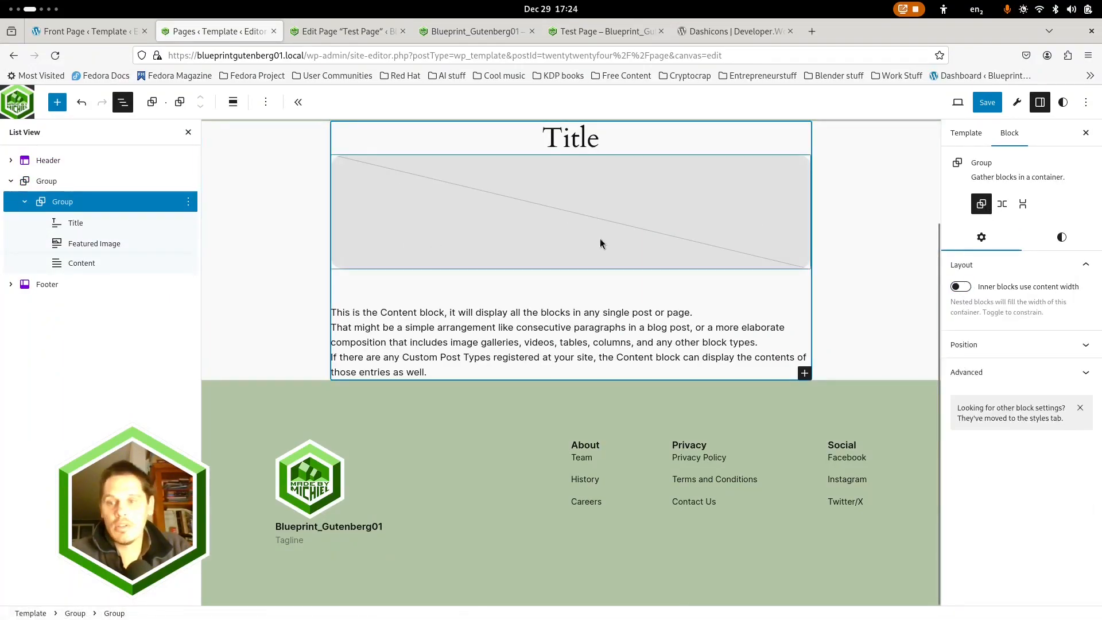
left_click(966, 289)
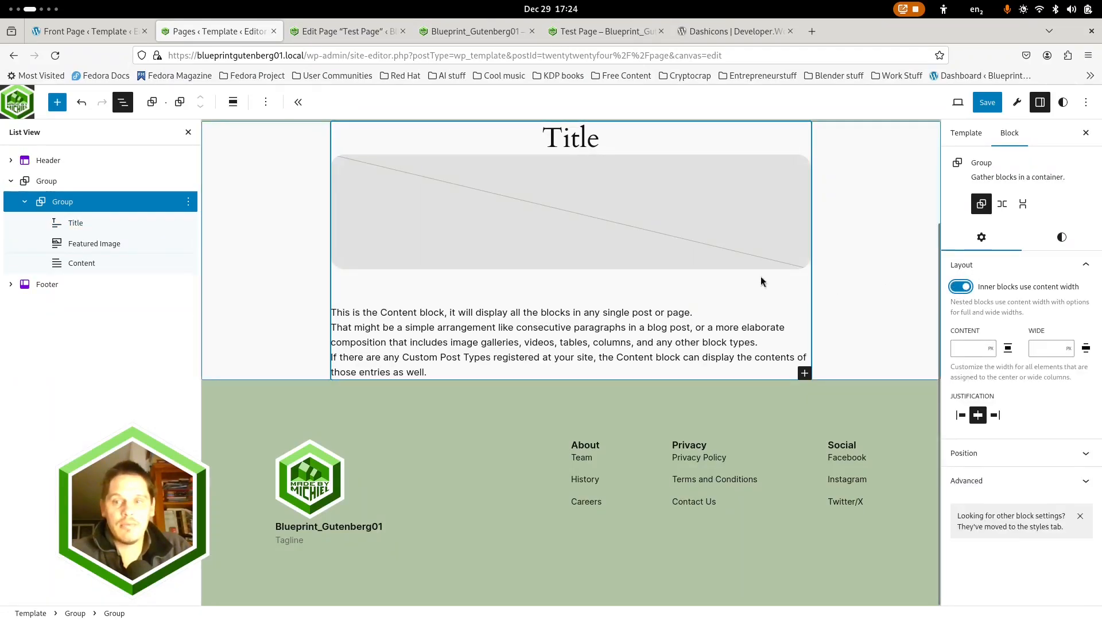
Compare the layout settings of the outer and inner groups and align the inner group to wide width
left_click(53, 183)
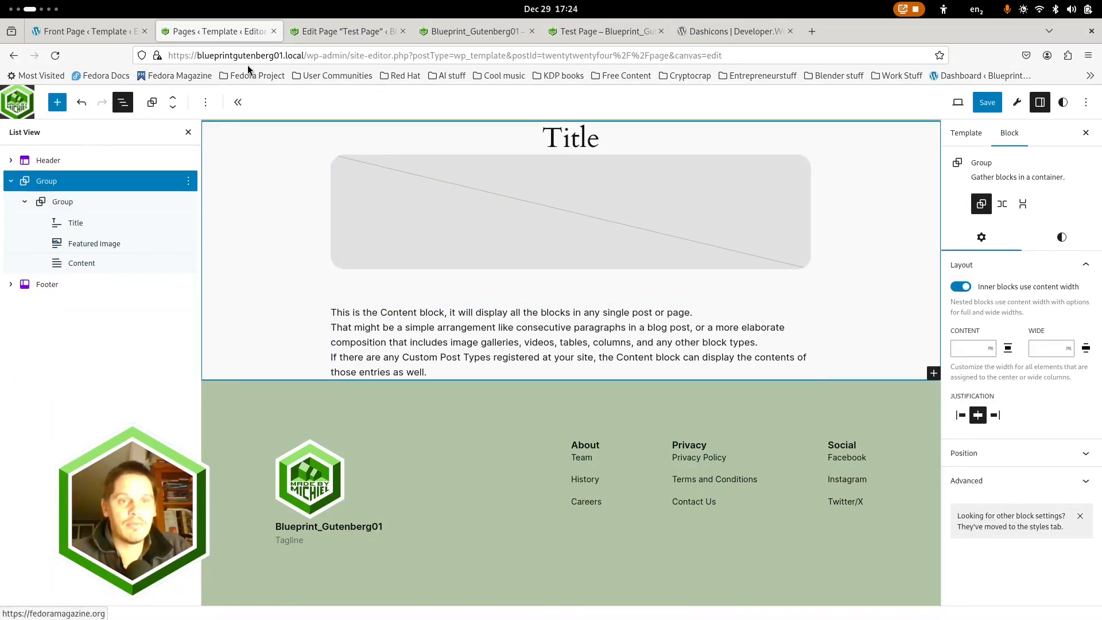
left_click(71, 204)
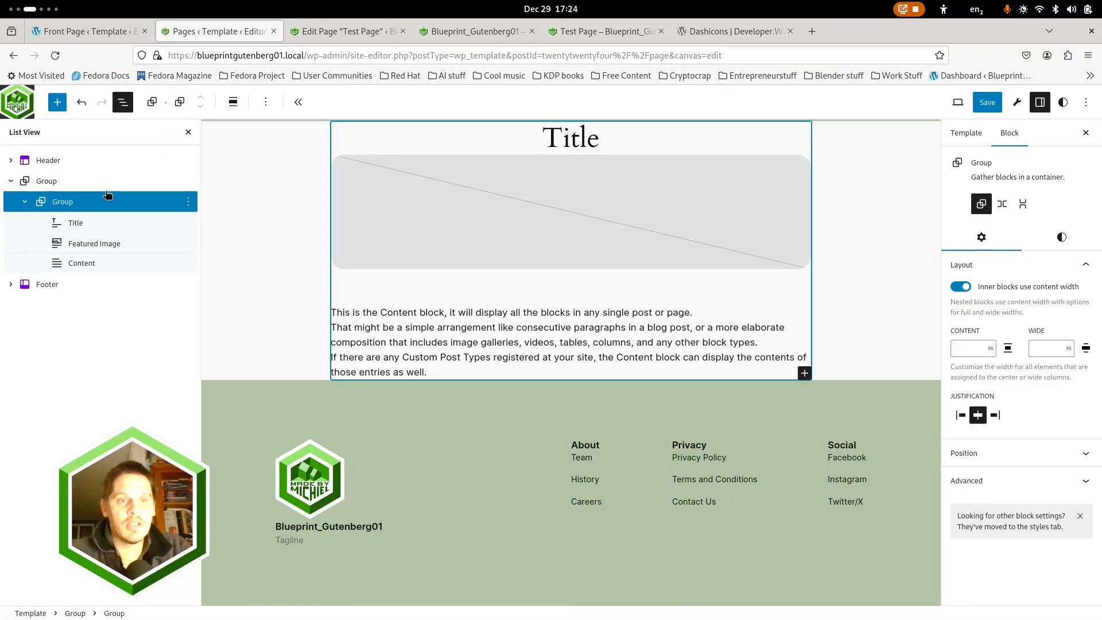
left_click(45, 184)
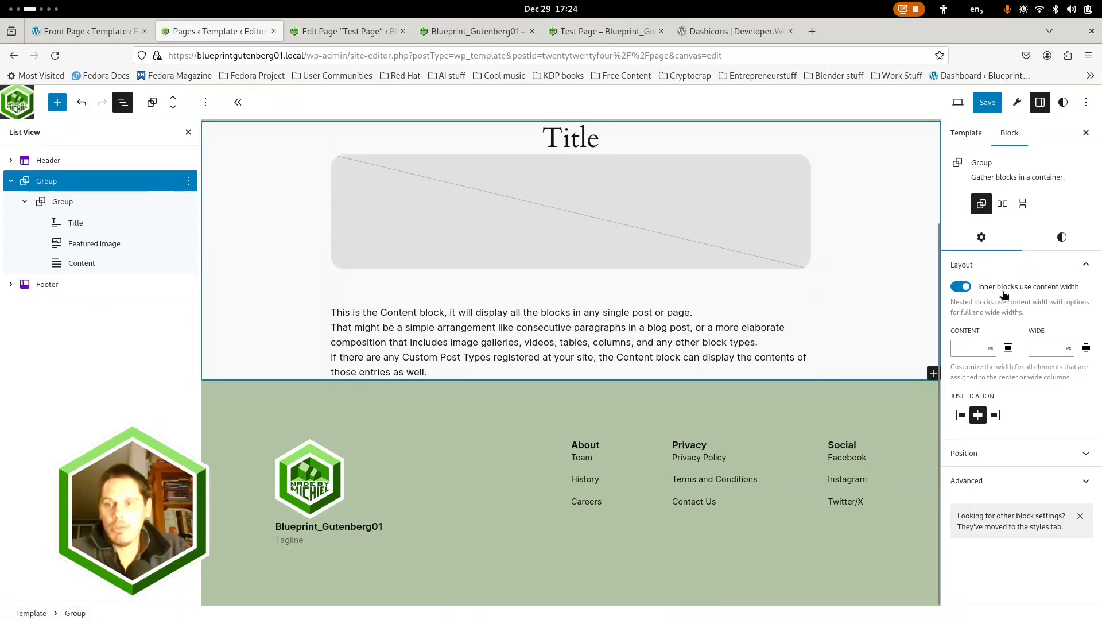
left_click(65, 203)
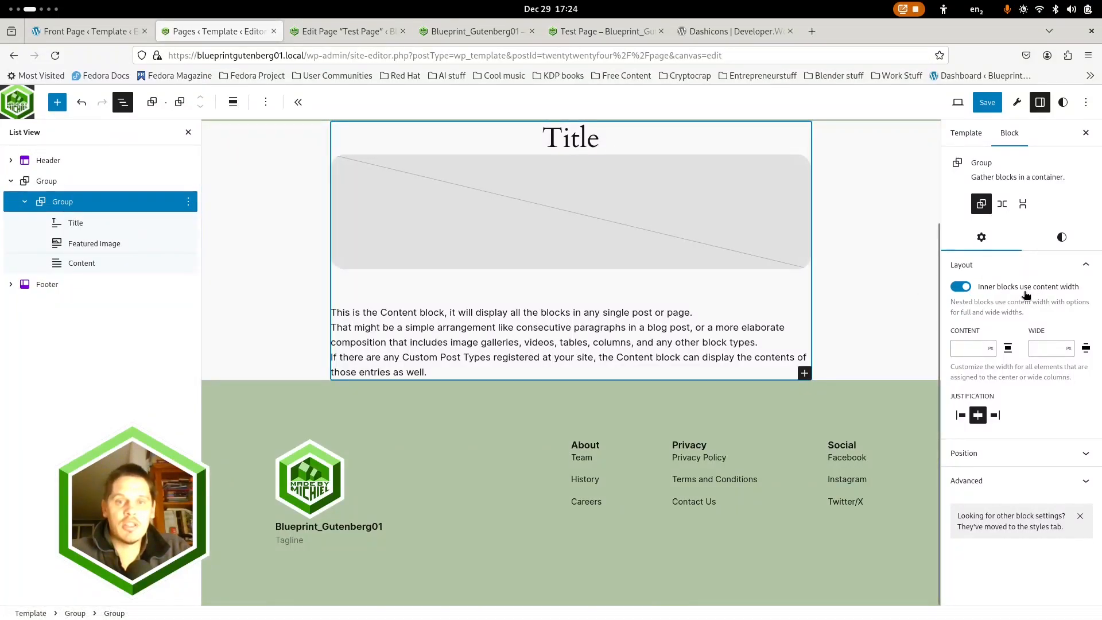
left_click(233, 102)
left_click(261, 163)
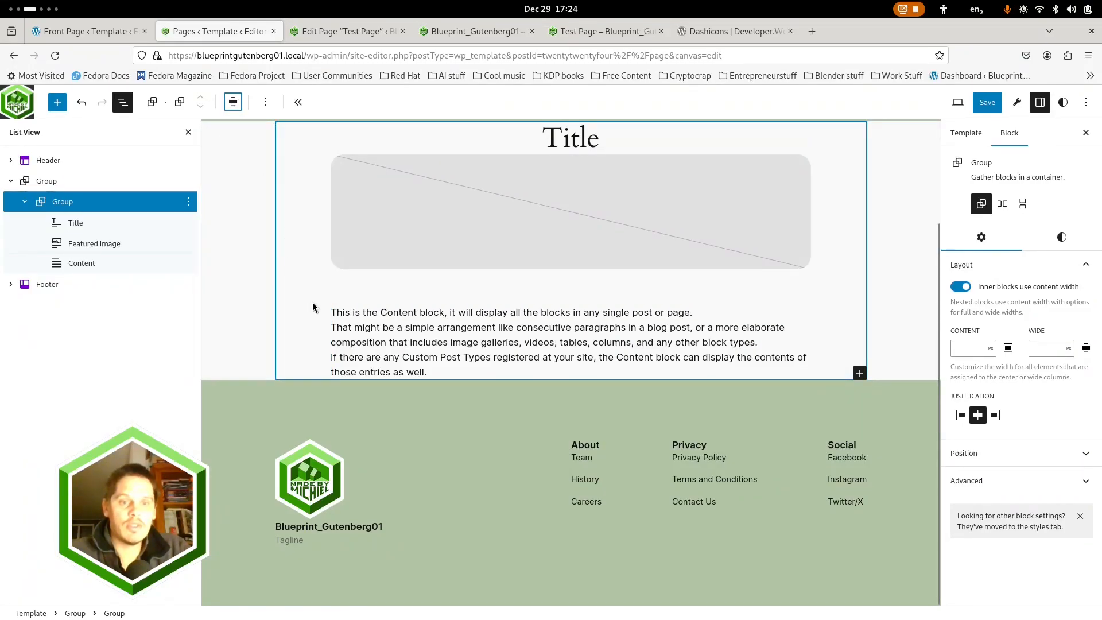
Turn off content width for inner blocks in both the inner group and its Content block
scroll(344, 342, "up", 2)
left_click(371, 307)
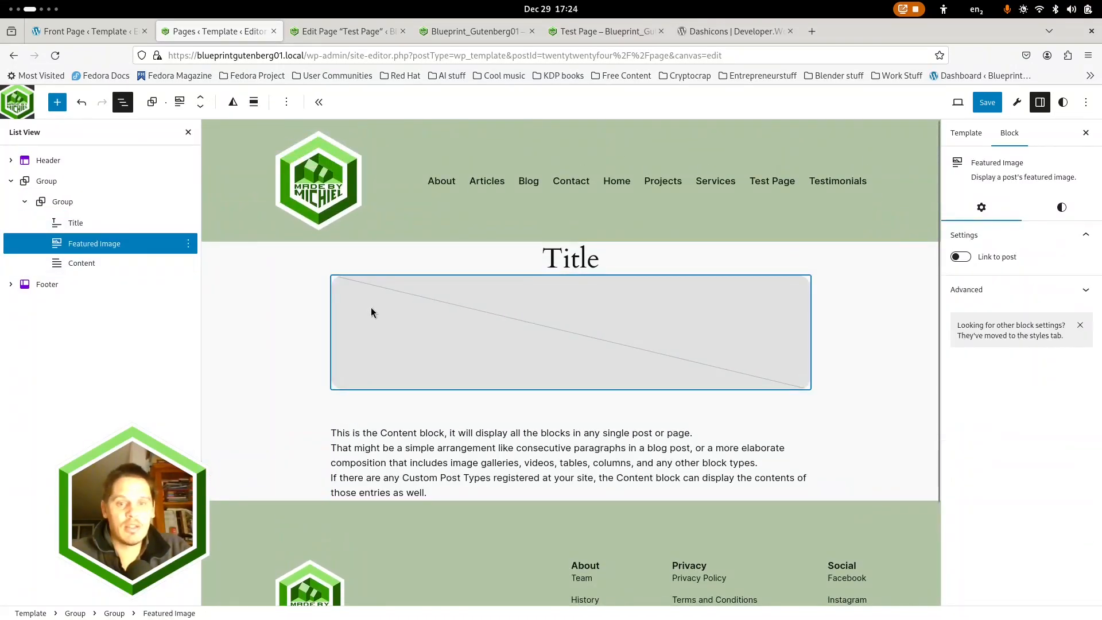
left_click(67, 204)
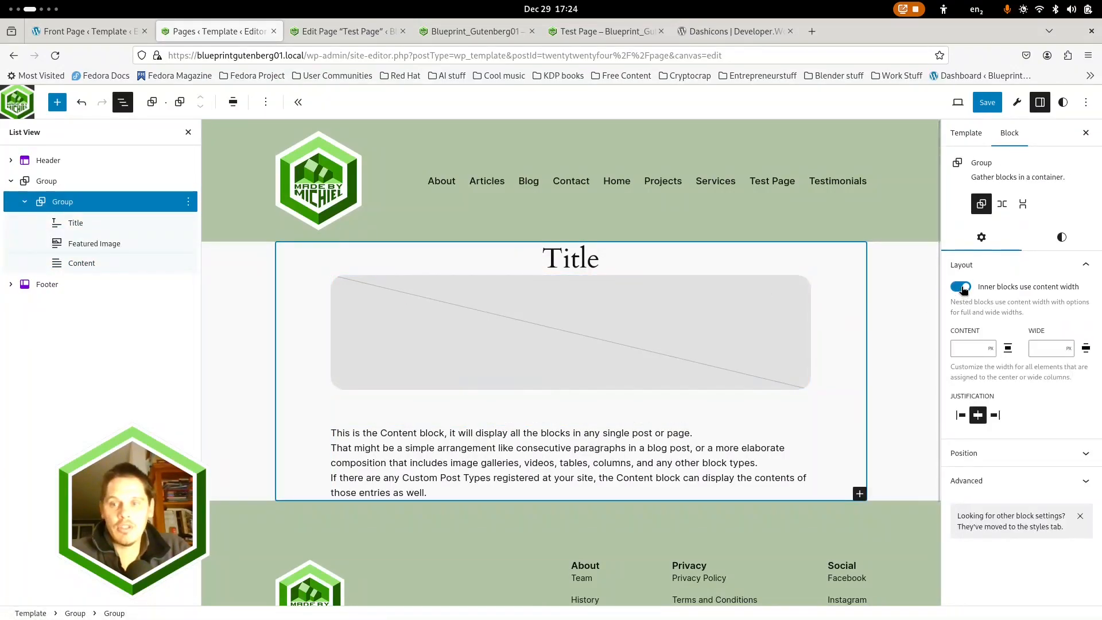
left_click(962, 287)
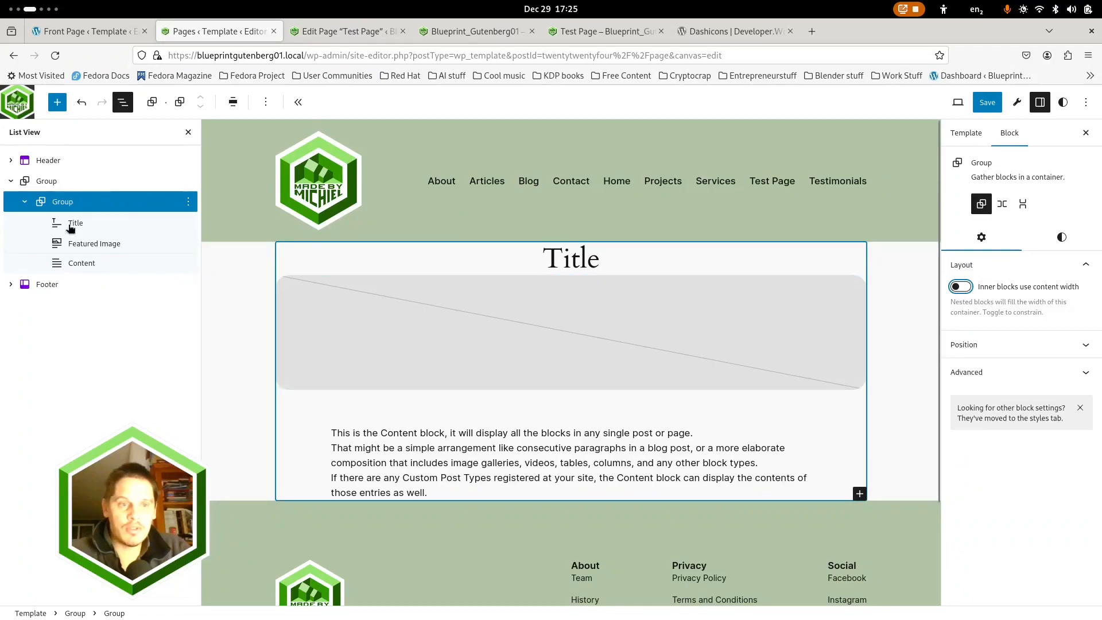
left_click(79, 264)
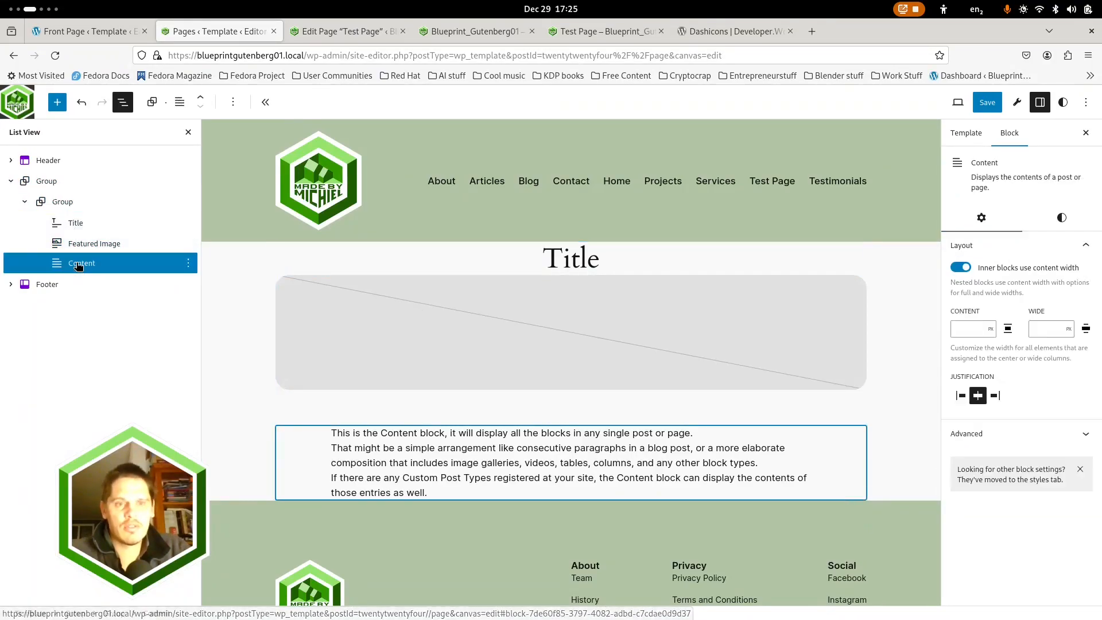
left_click(962, 269)
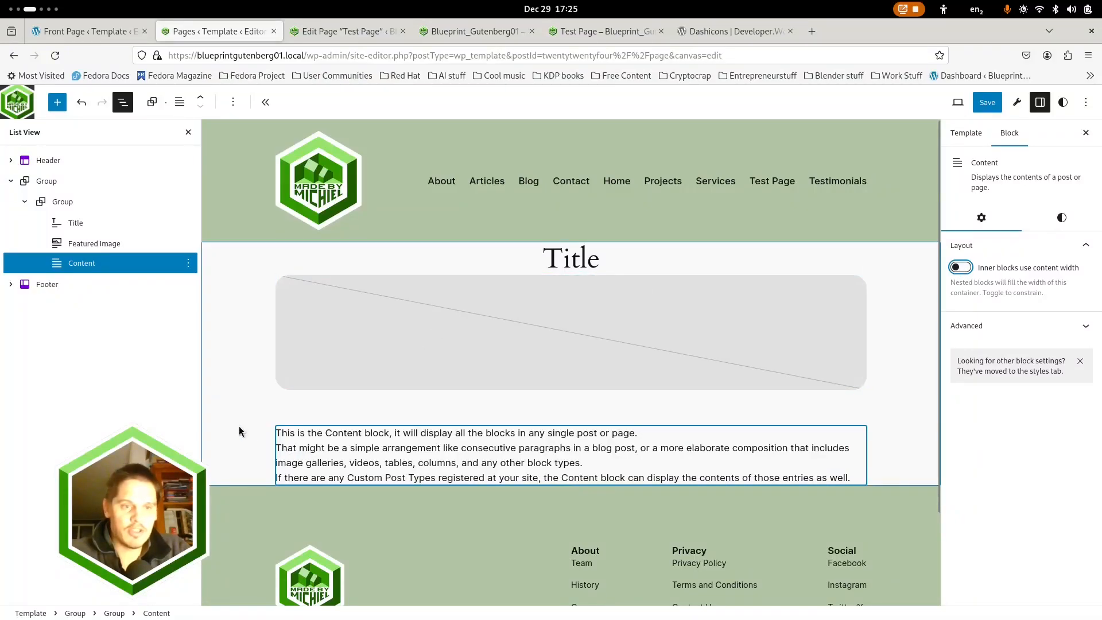
Set the inner group's vertical padding to 1
left_click(63, 203)
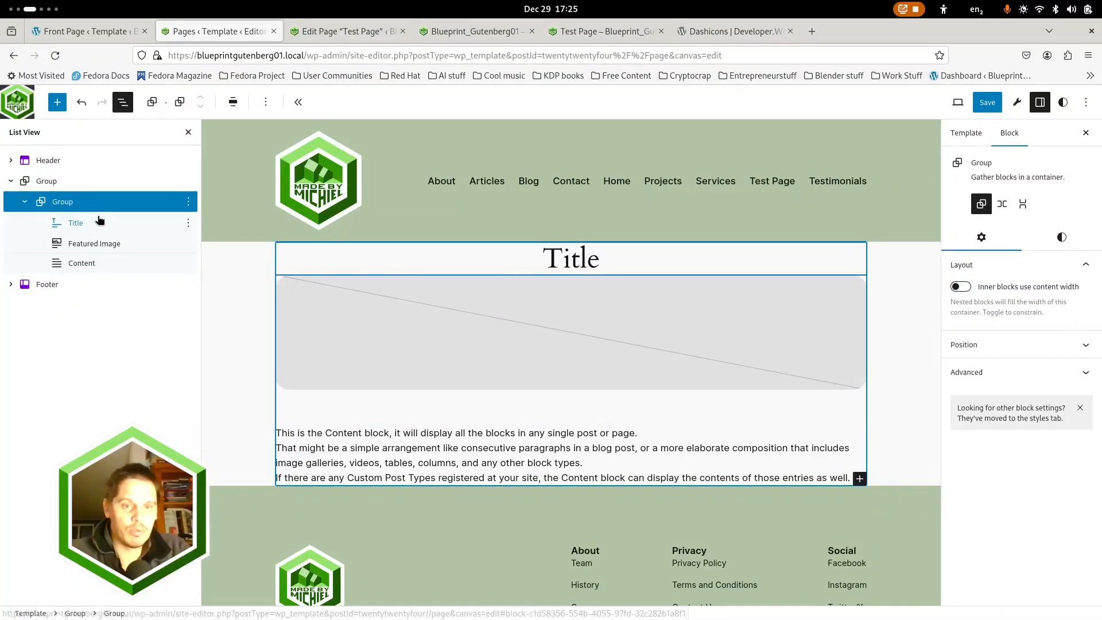
left_click(1062, 236)
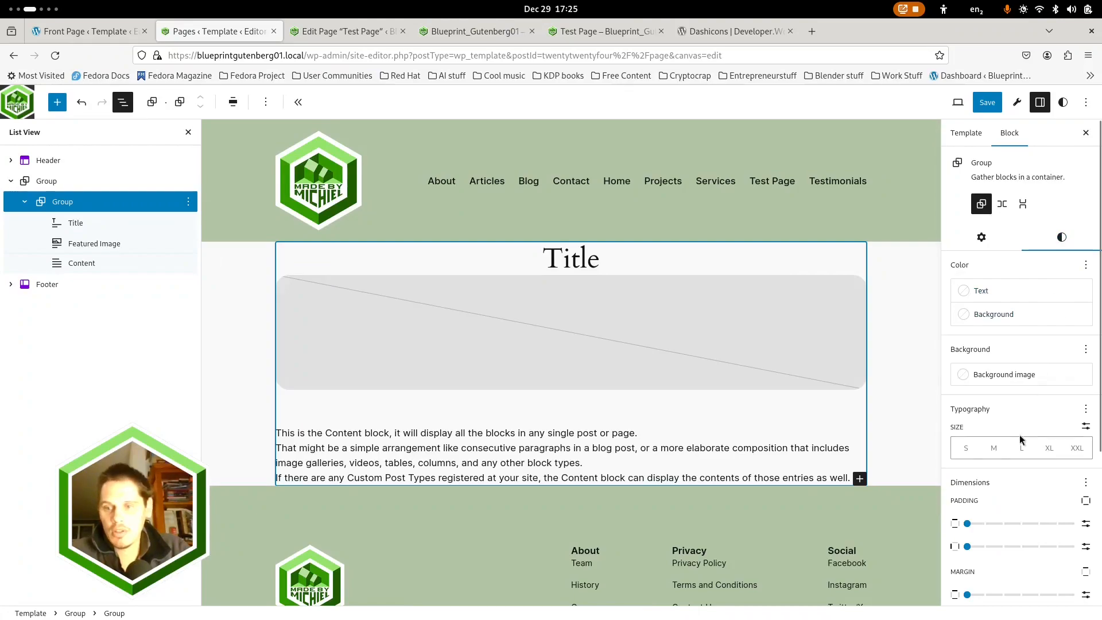
scroll(981, 453, "down", 2)
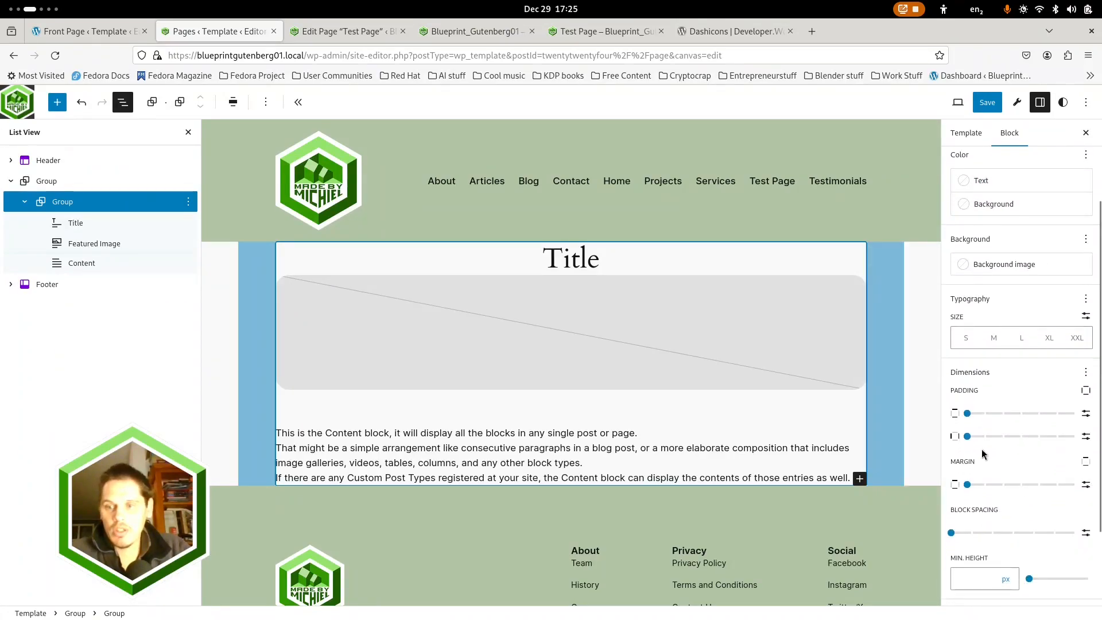
left_click(981, 413)
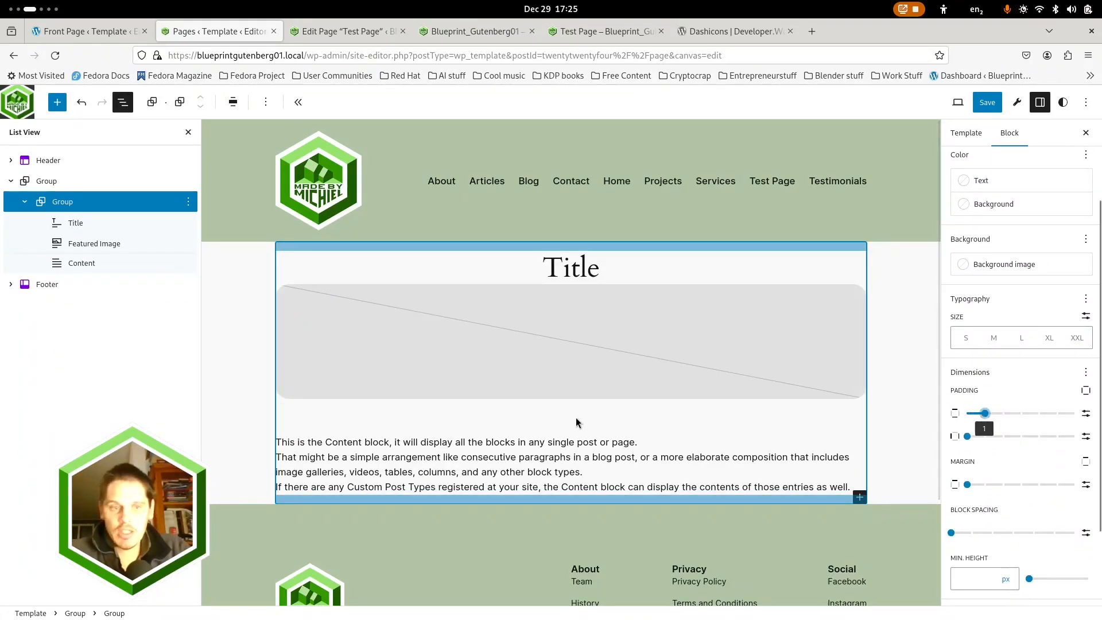
Try block spacing of 2 on the inner group and reduce it to 1
left_click(81, 244)
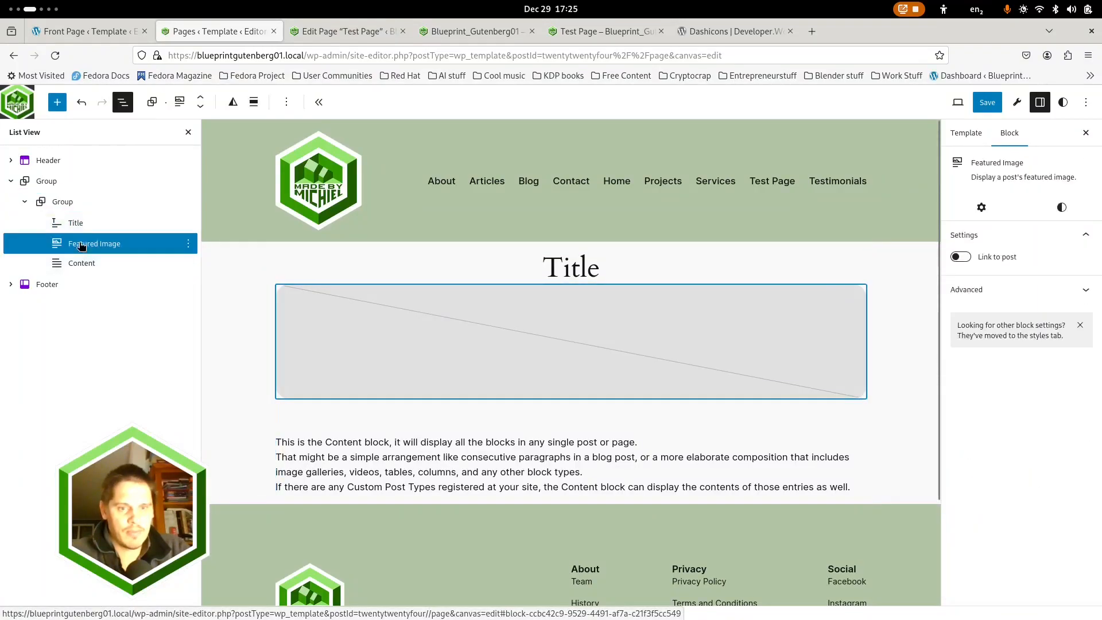
left_click(54, 208)
left_click(1061, 237)
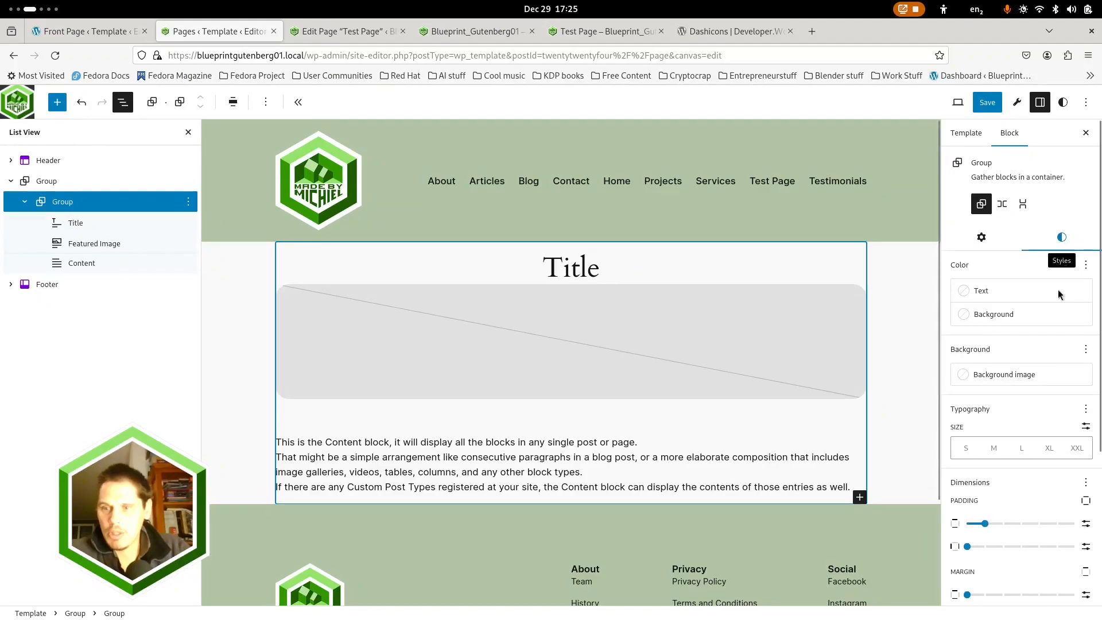
scroll(1007, 523, "down", 3)
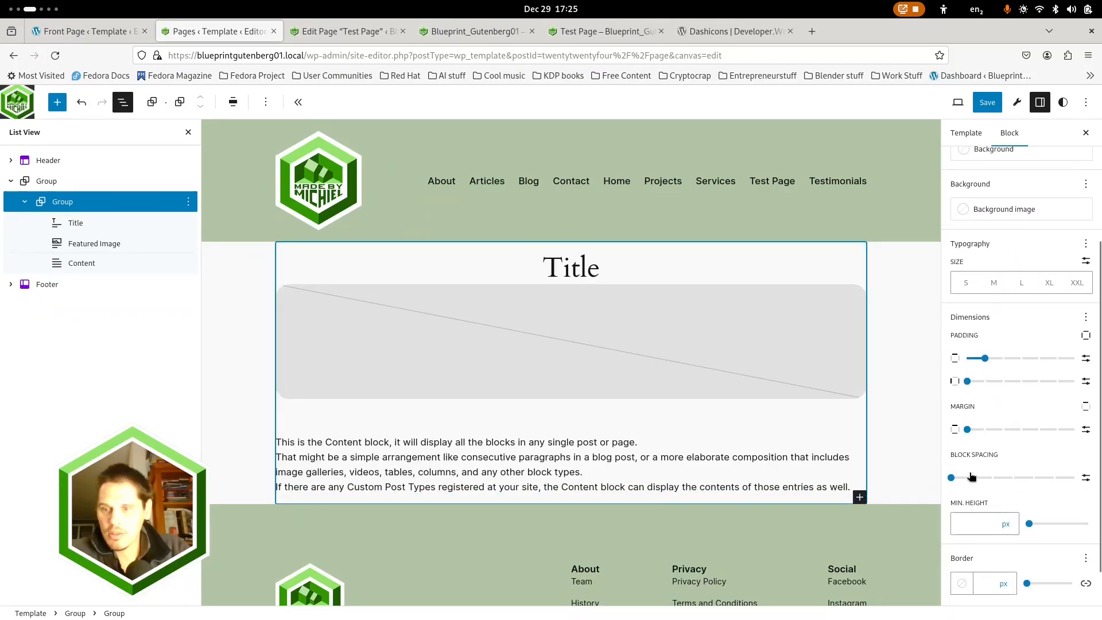
left_click(973, 478)
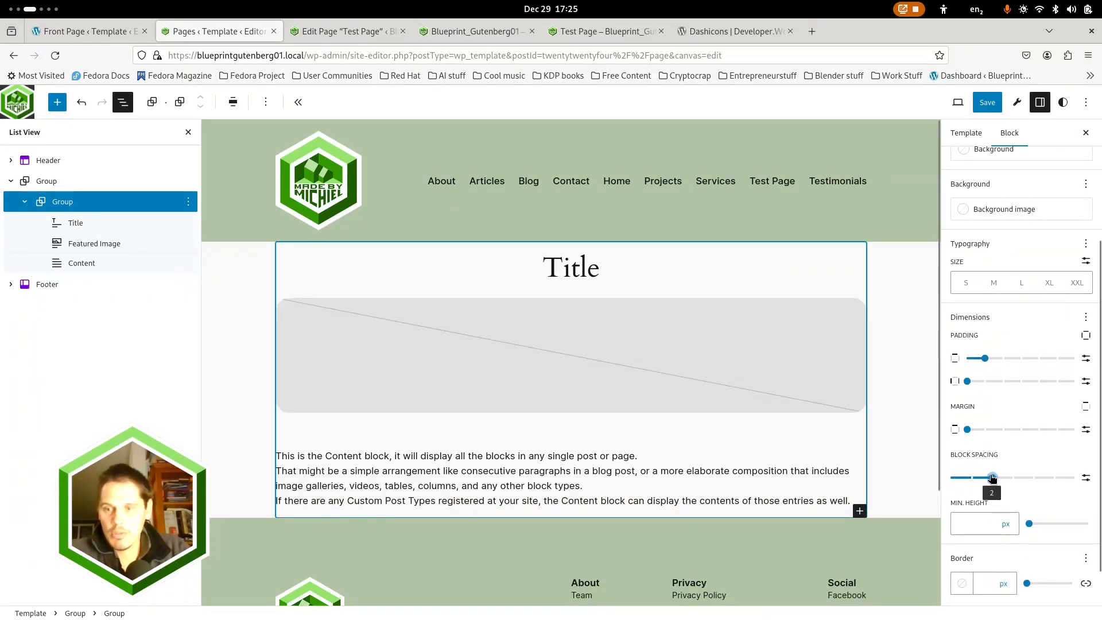
left_click_drag(992, 478, 933, 486)
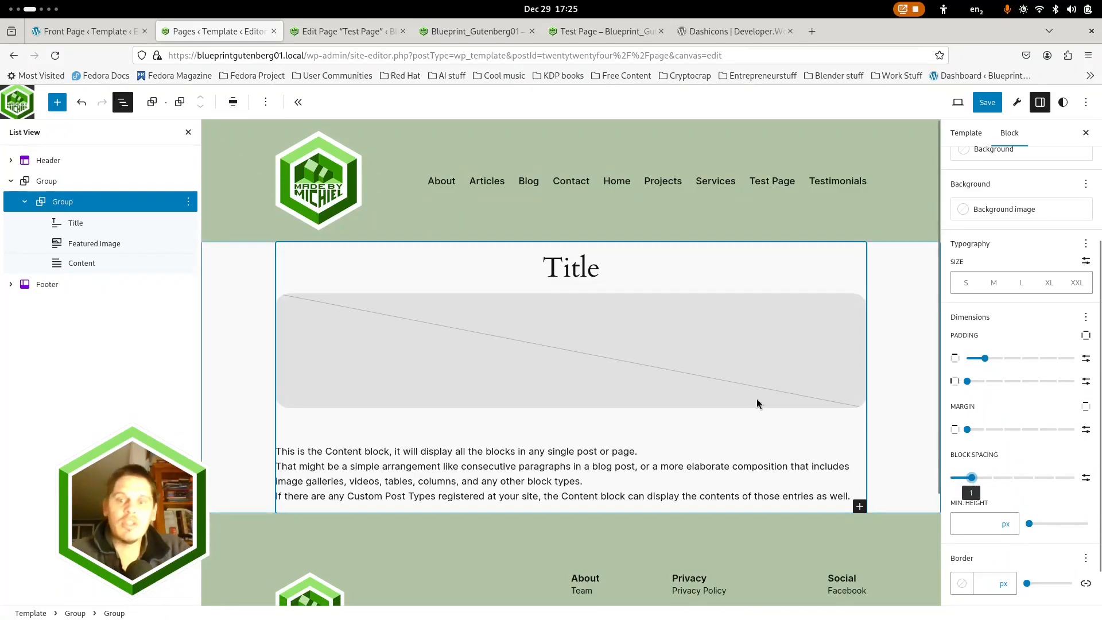
Set the Featured Image block's bottom margin to 0
left_click(696, 380)
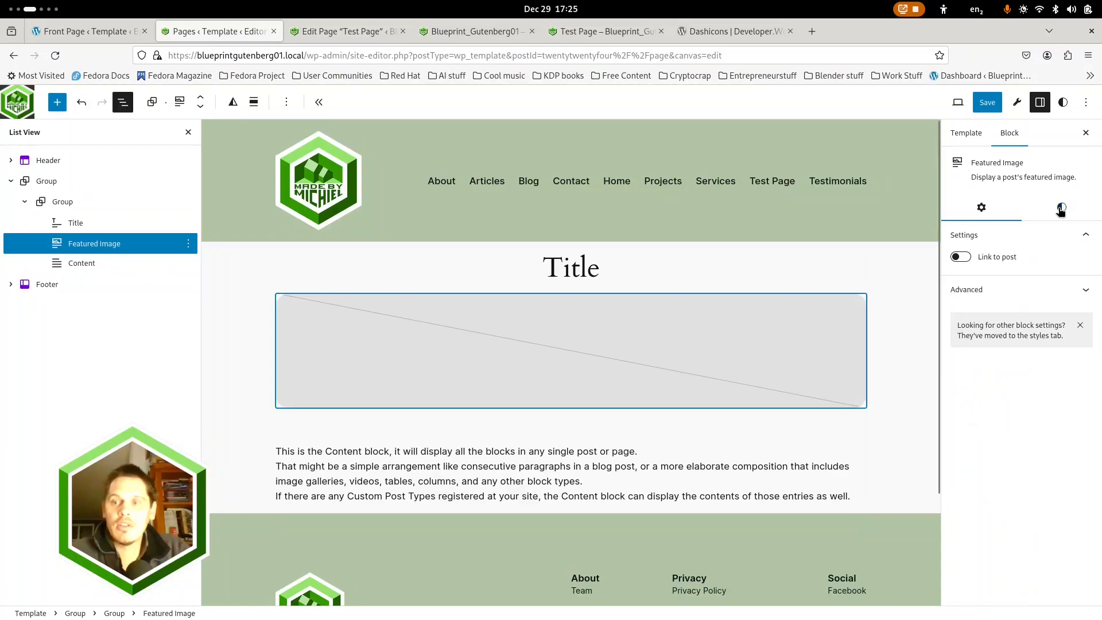
left_click(1060, 211)
left_click(971, 518)
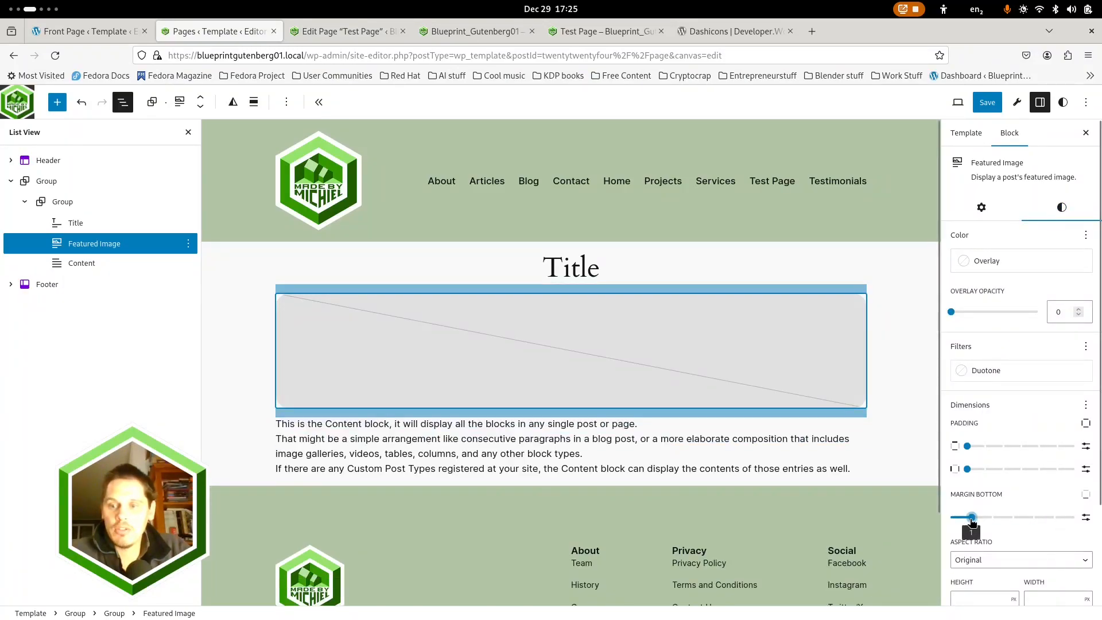
left_click_drag(971, 518, 925, 522)
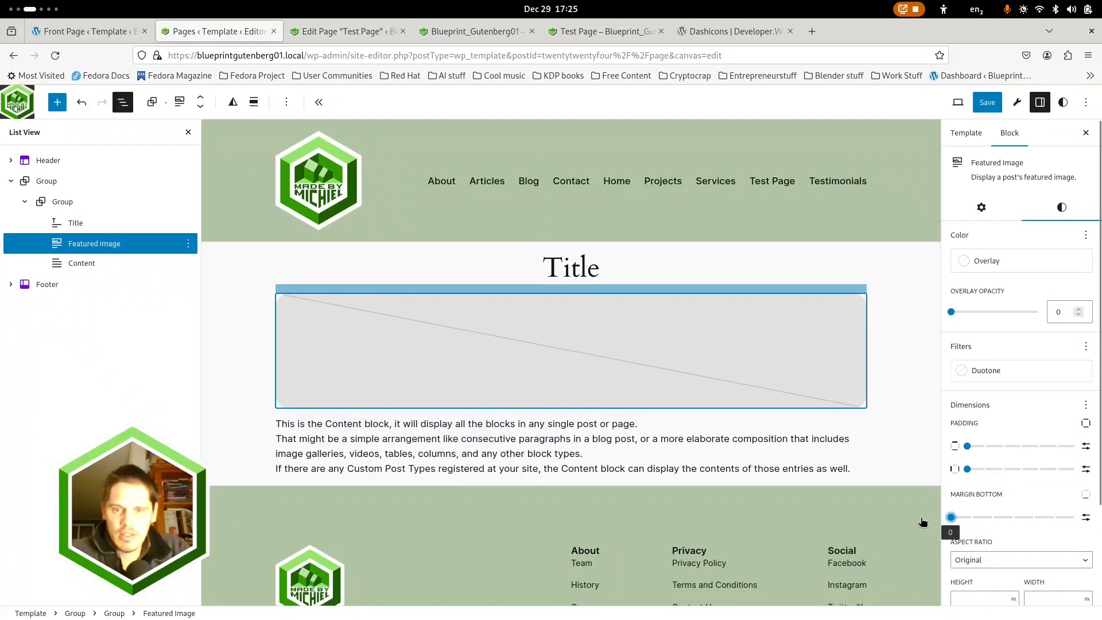
Switch the Featured Image block's margin to custom sides and set the top margin to 0
left_click(1085, 494)
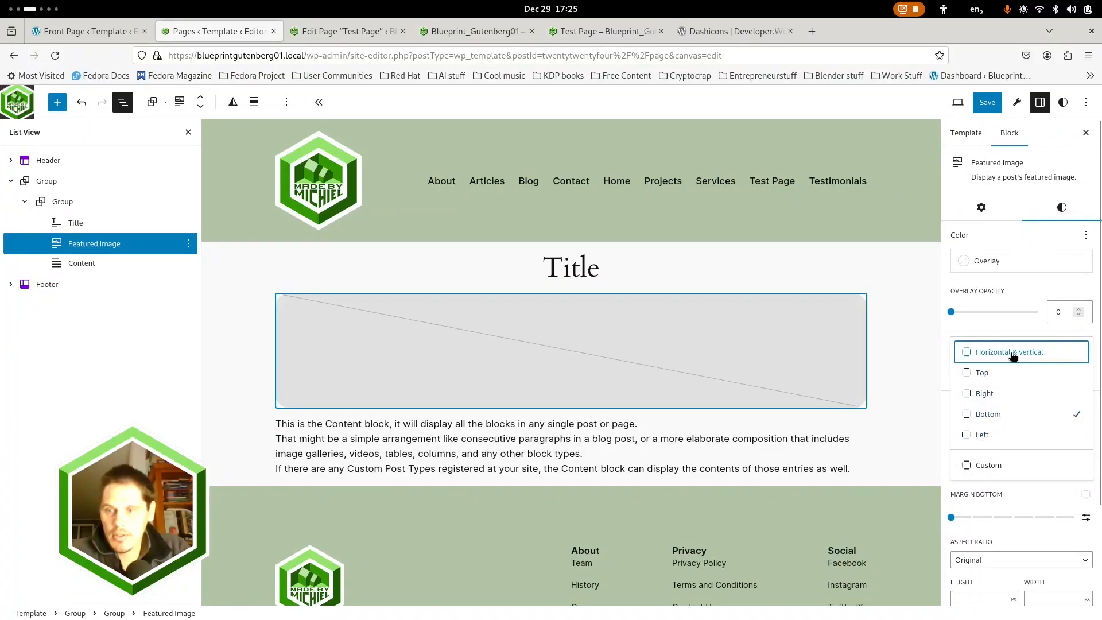
left_click(989, 465)
scroll(1006, 513, "down", 3)
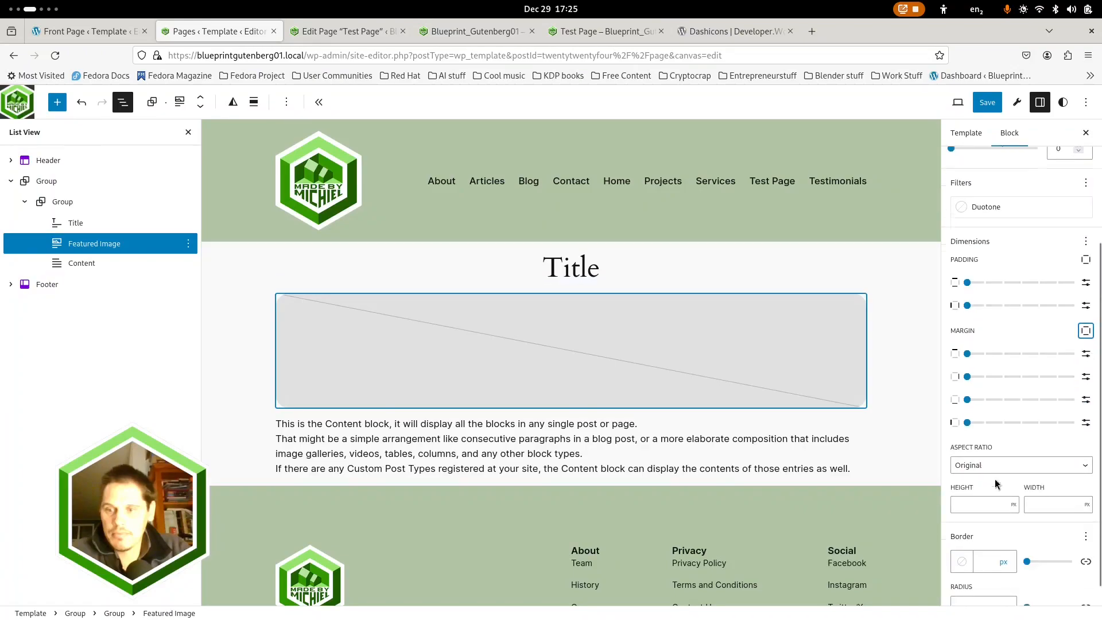
left_click_drag(991, 354, 968, 352)
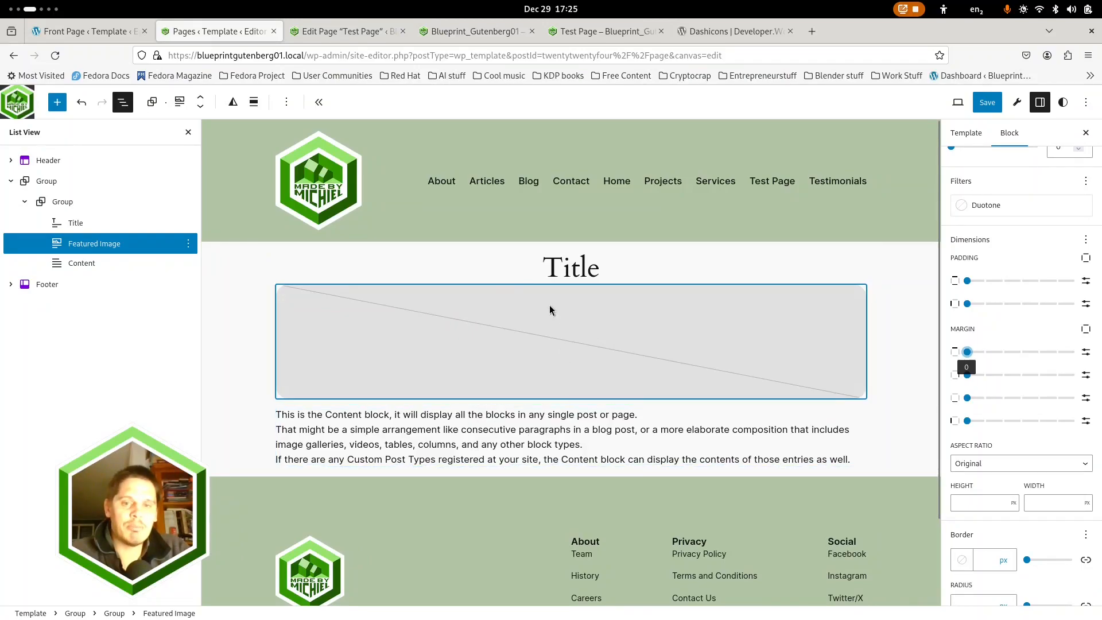
Set the inner group's block spacing to 2 after trying other spacing values
left_click(529, 270)
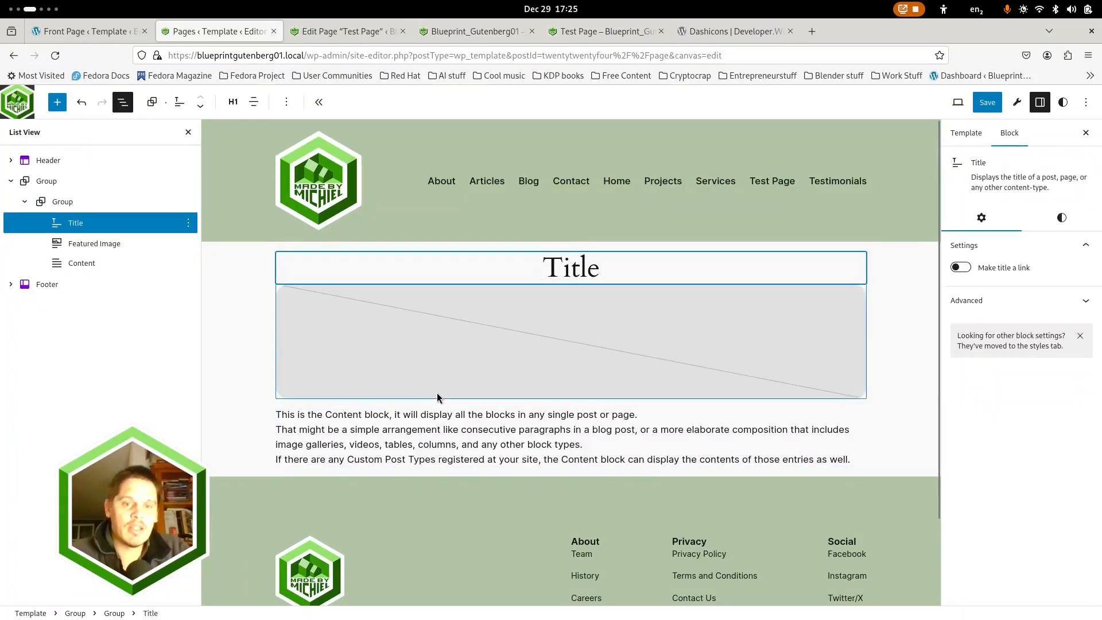
left_click(463, 357)
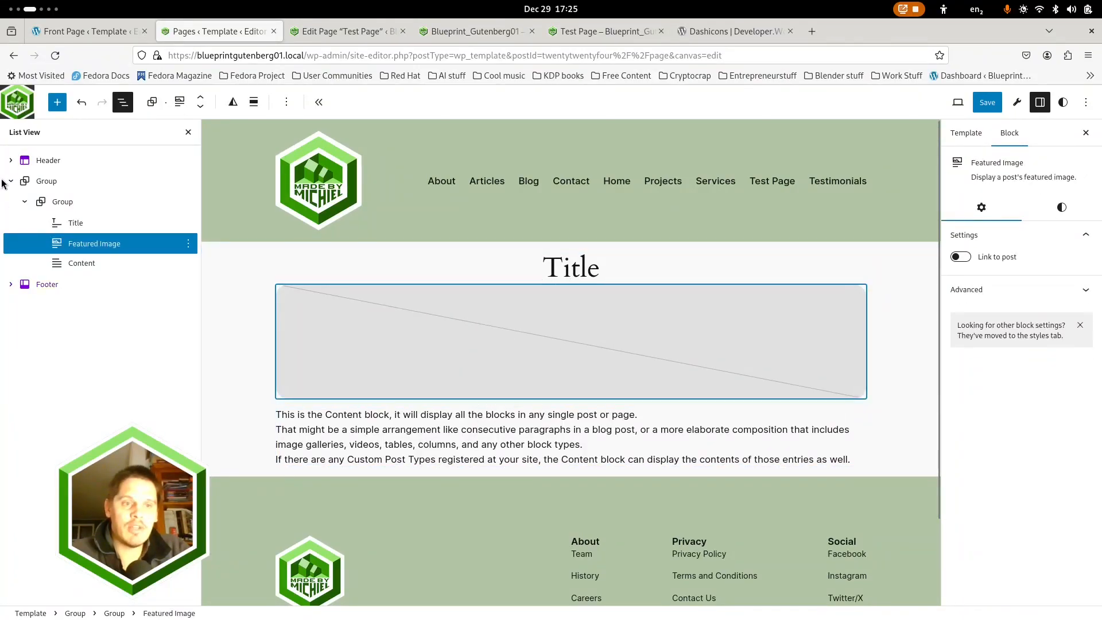
left_click(62, 202)
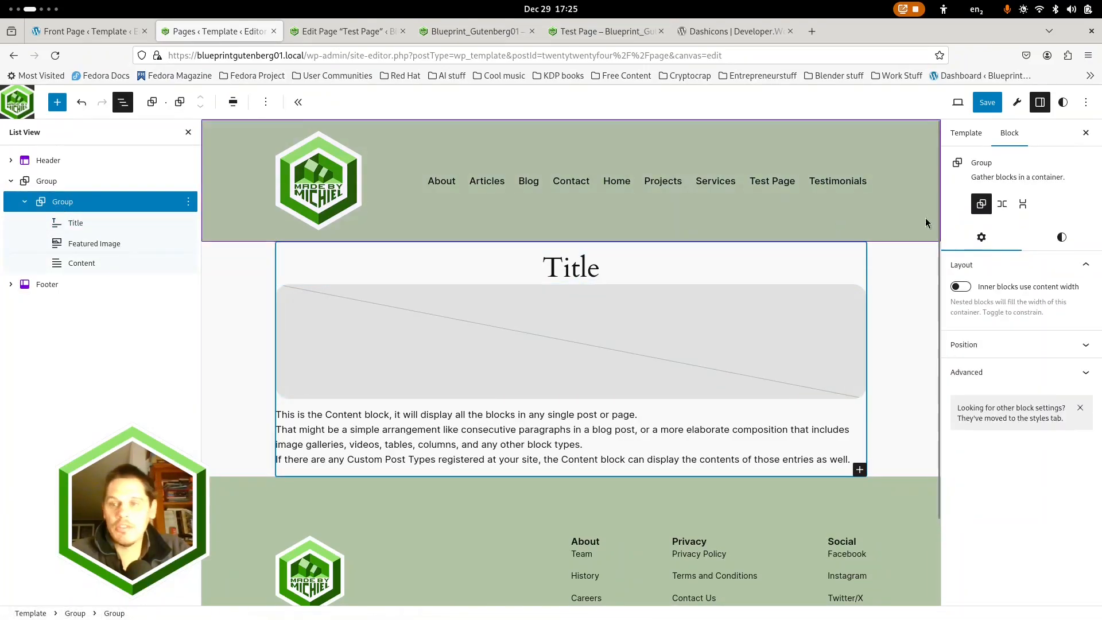
left_click(1061, 237)
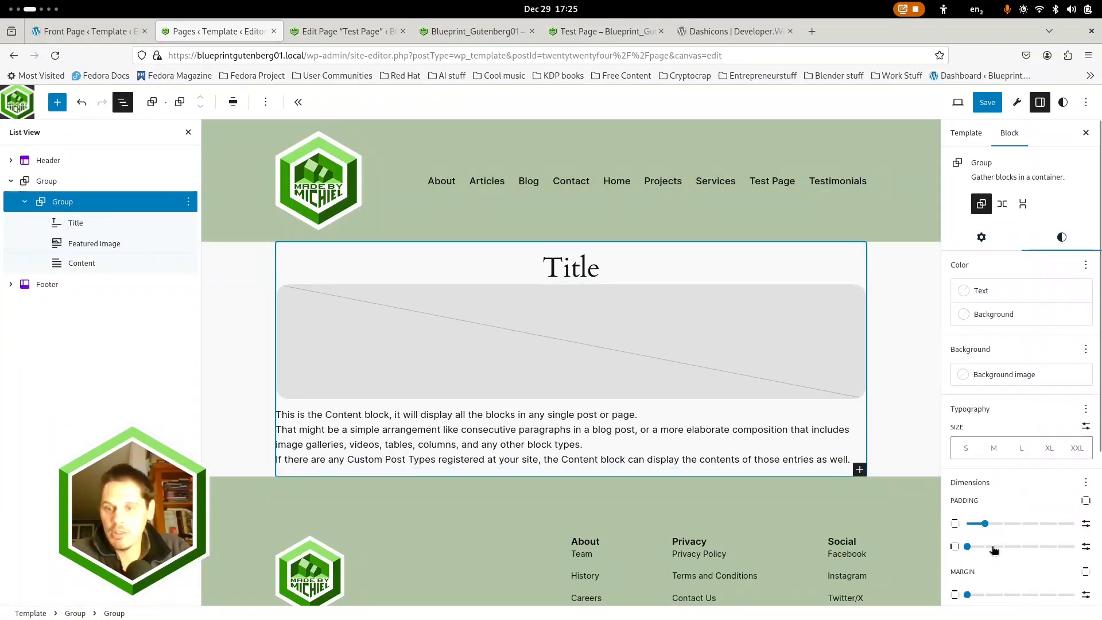
scroll(994, 540, "down", 3)
left_click_drag(991, 481, 996, 483)
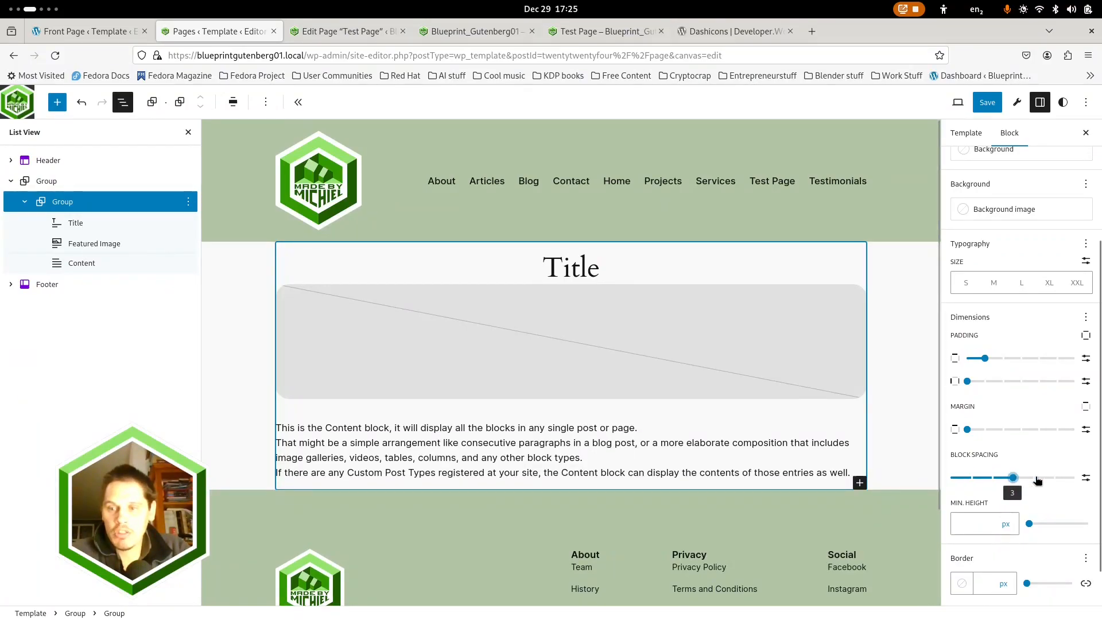
left_click(1033, 479)
left_click_drag(990, 483, 982, 486)
left_click(995, 487)
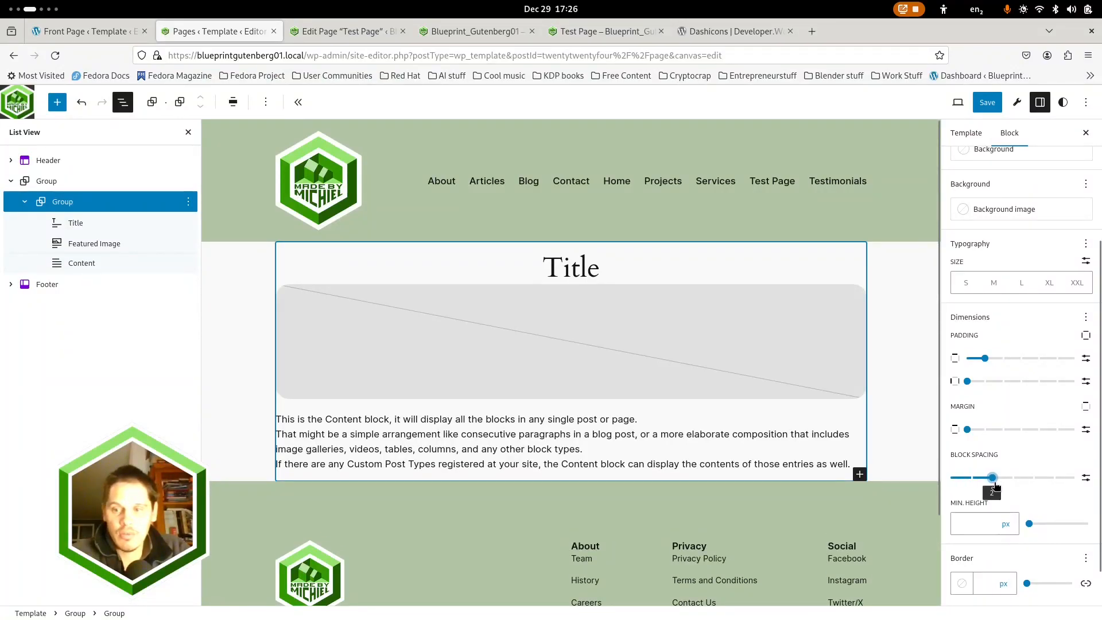
Inspect the Title, Featured Image and Content blocks, including the dimension options available for Content
left_click(554, 272)
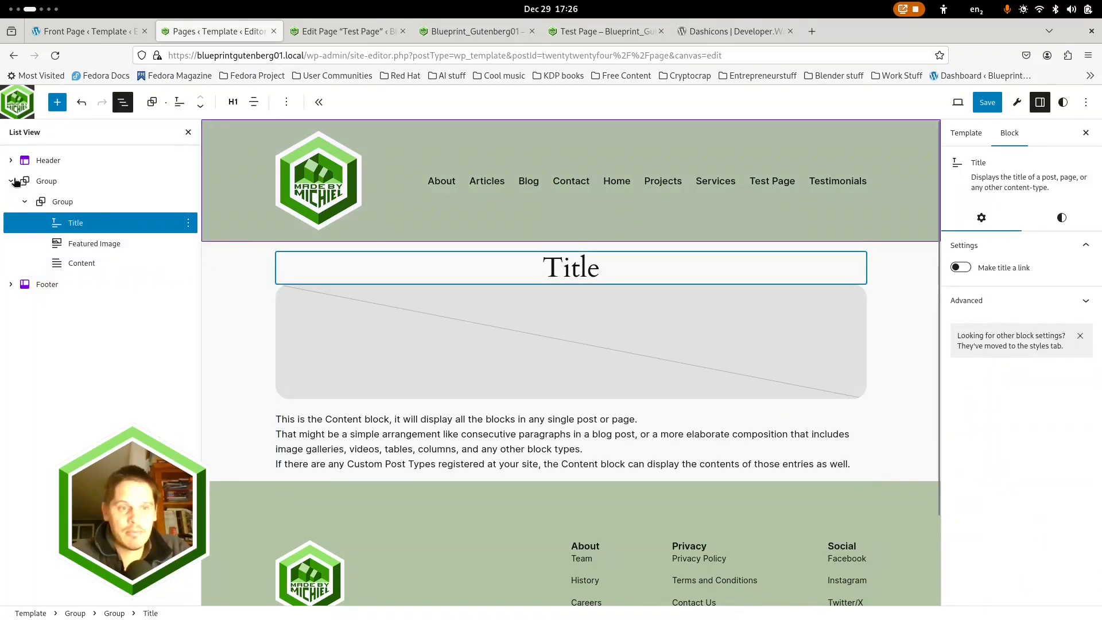
left_click(81, 247)
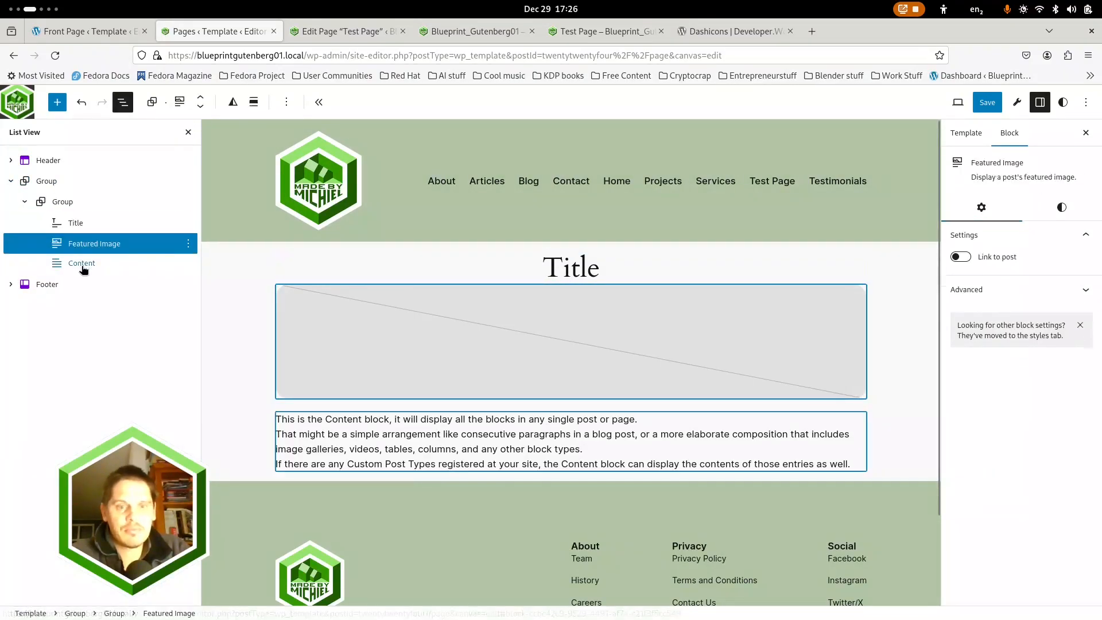
left_click(575, 275)
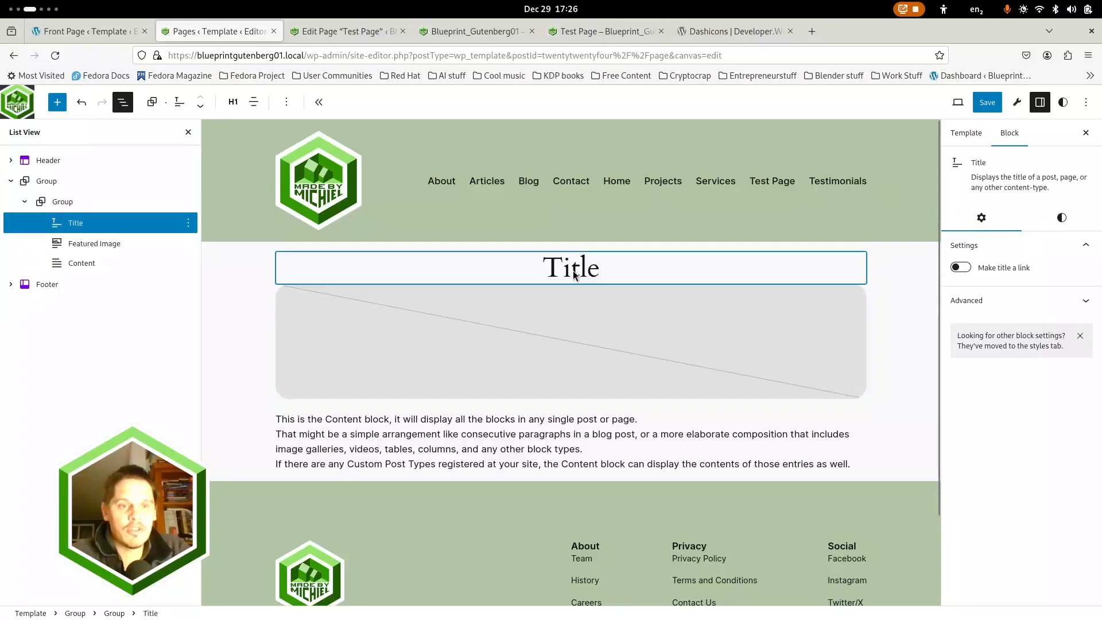
left_click(643, 440)
left_click(1056, 217)
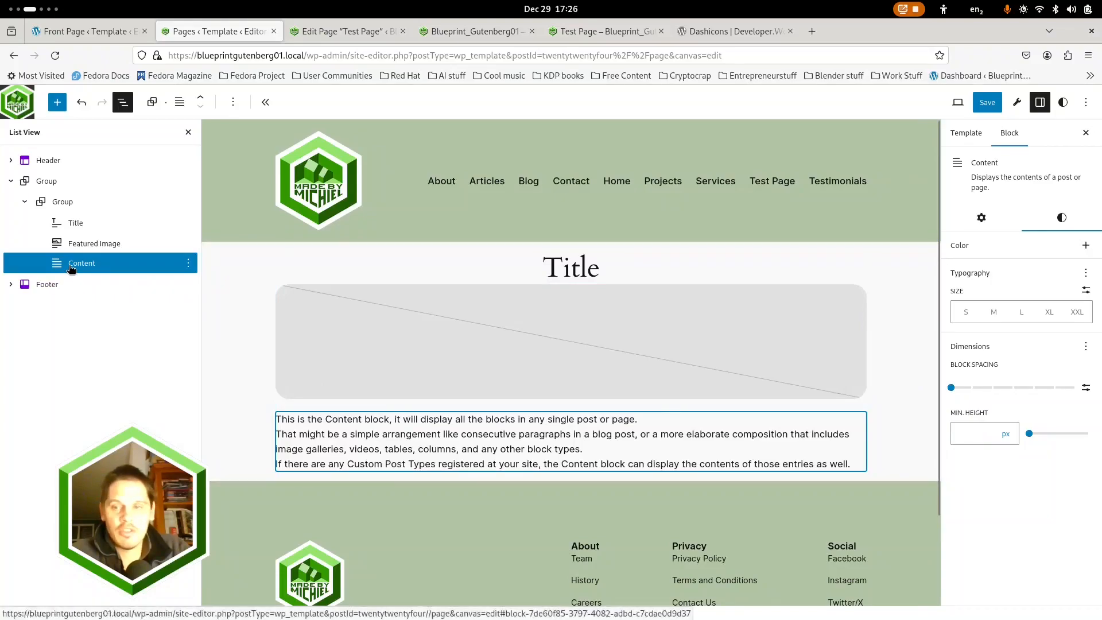
left_click(1085, 346)
left_click(1019, 268)
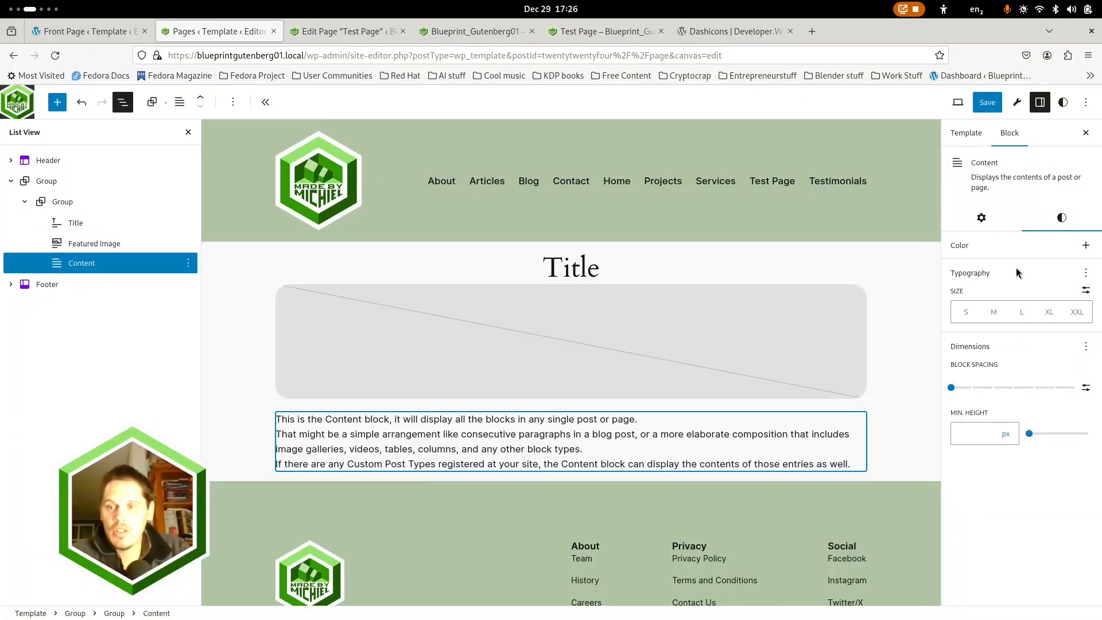
Try a vertical margin of 1 on the Featured Image block and return it to 0
left_click(857, 339)
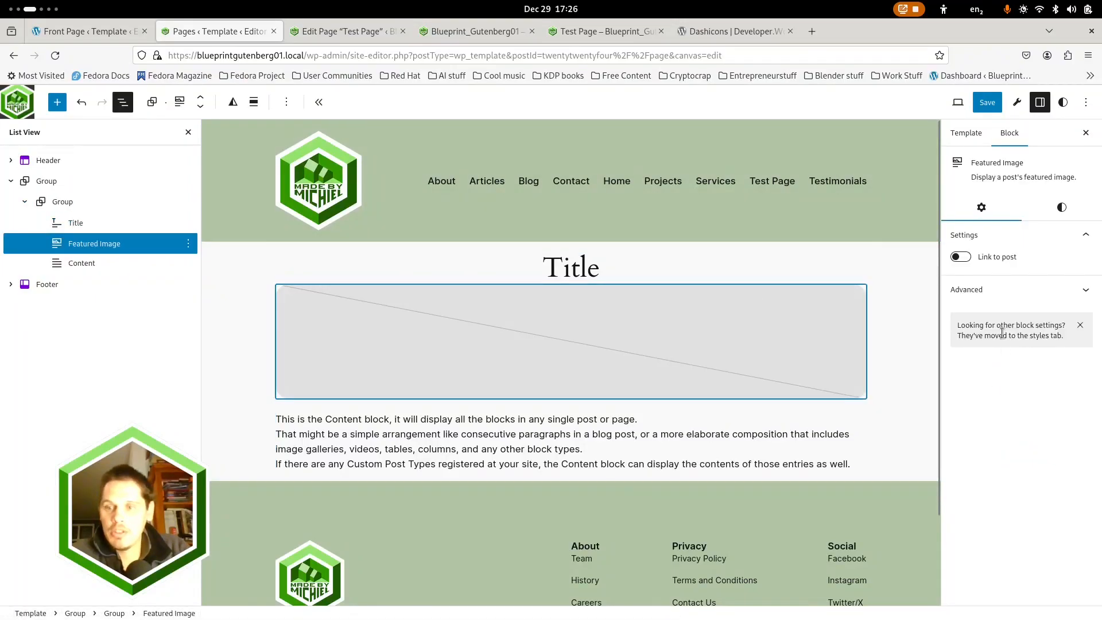
left_click(1061, 210)
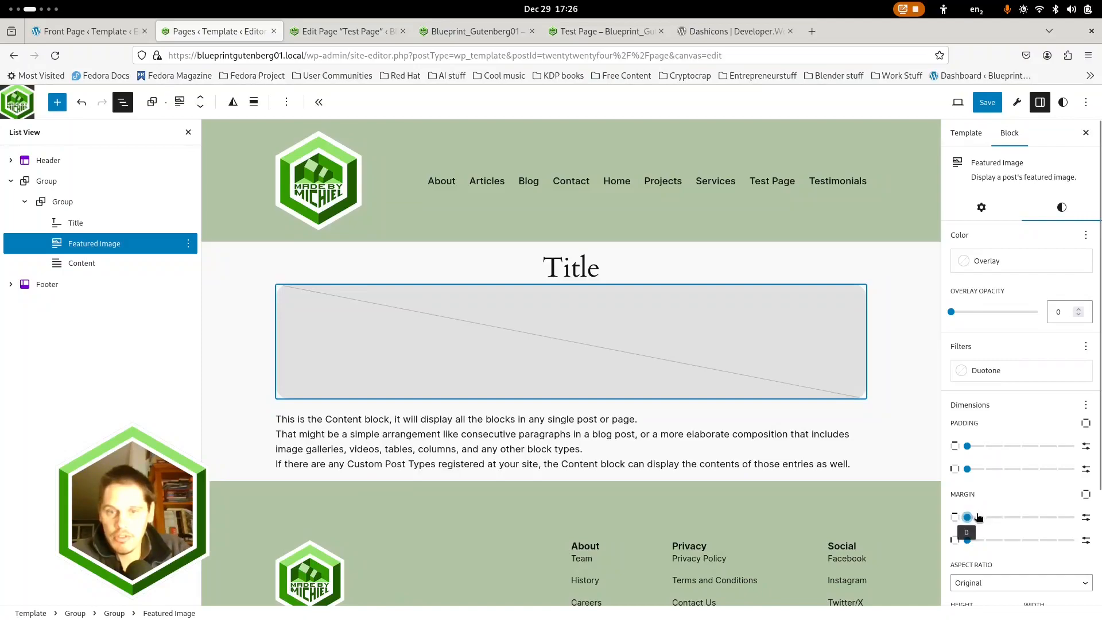
left_click_drag(980, 518, 985, 519)
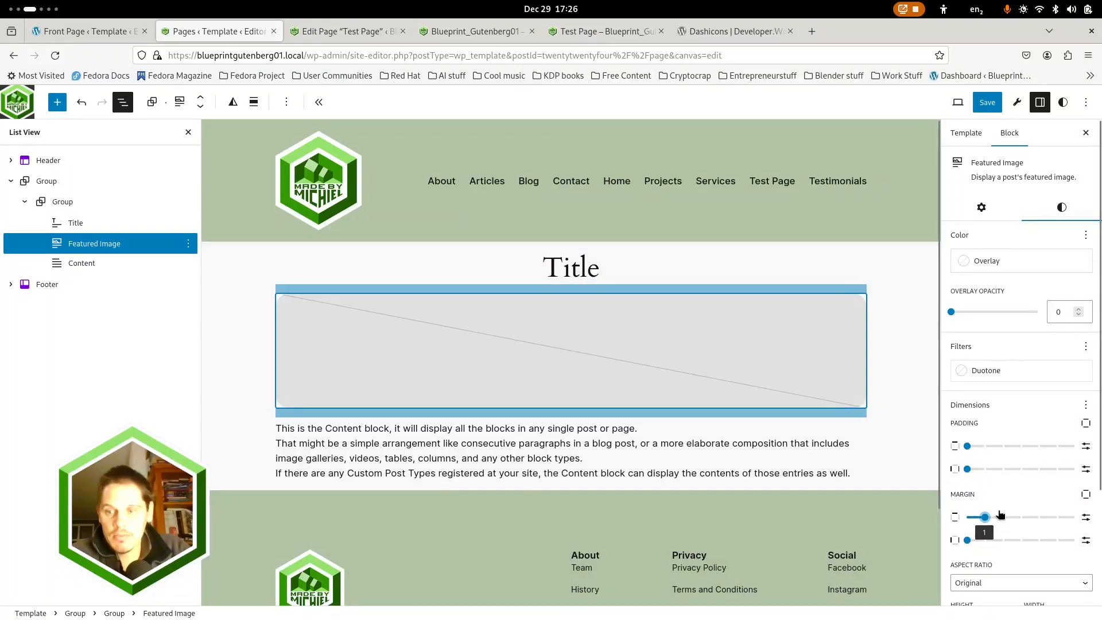
left_click(962, 518)
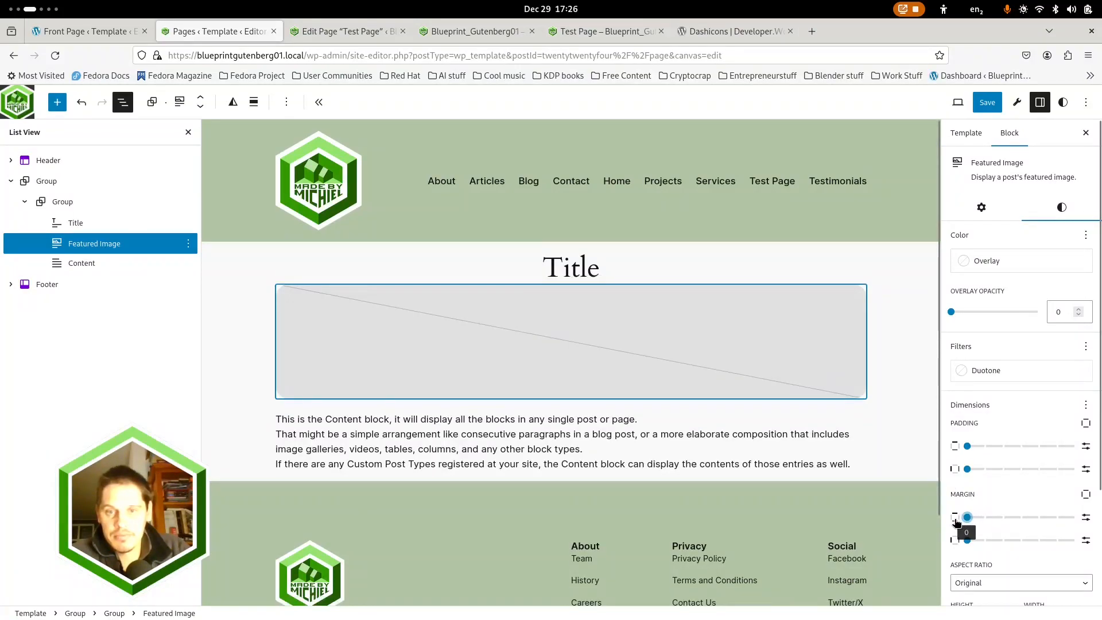
Set the Title block's vertical padding and vertical margin to 0
left_click(551, 269)
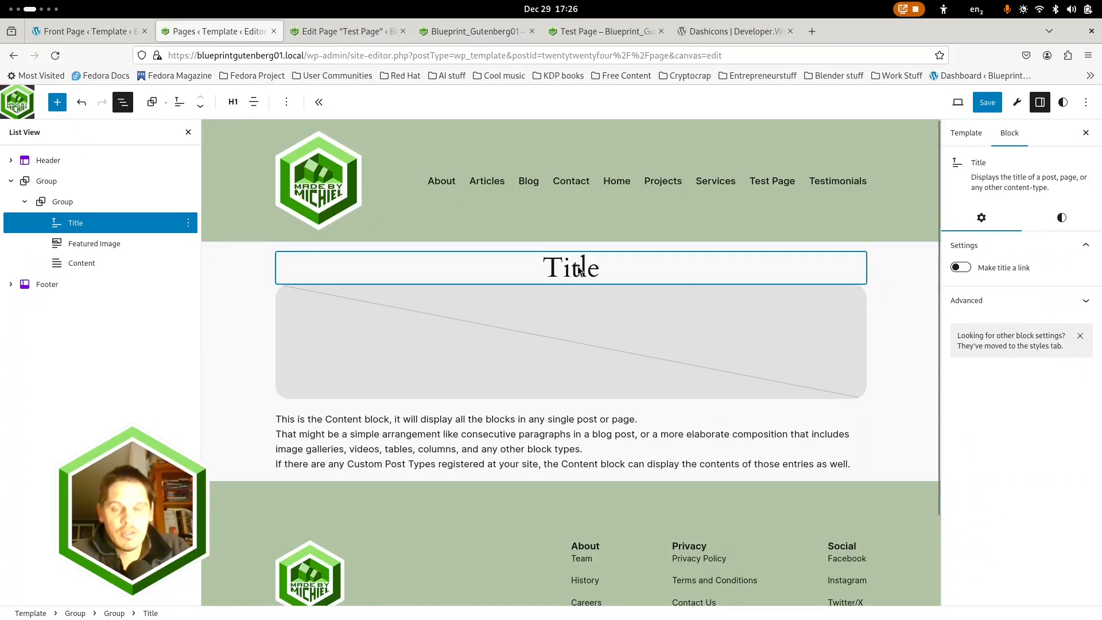
left_click(1061, 219)
scroll(980, 537, "down", 2)
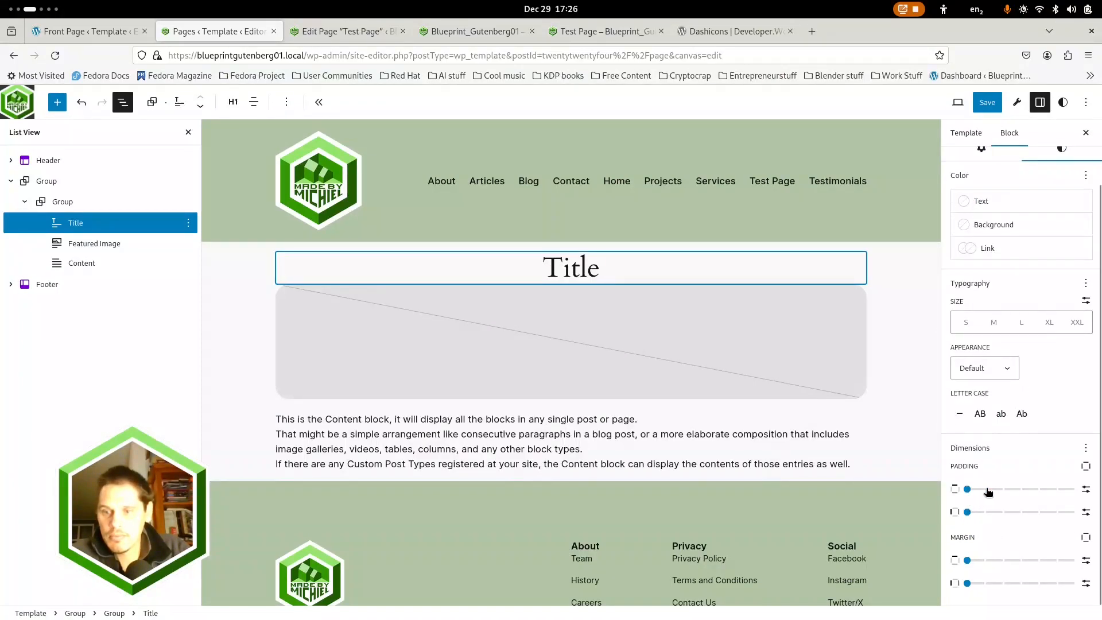
left_click_drag(989, 492, 963, 491)
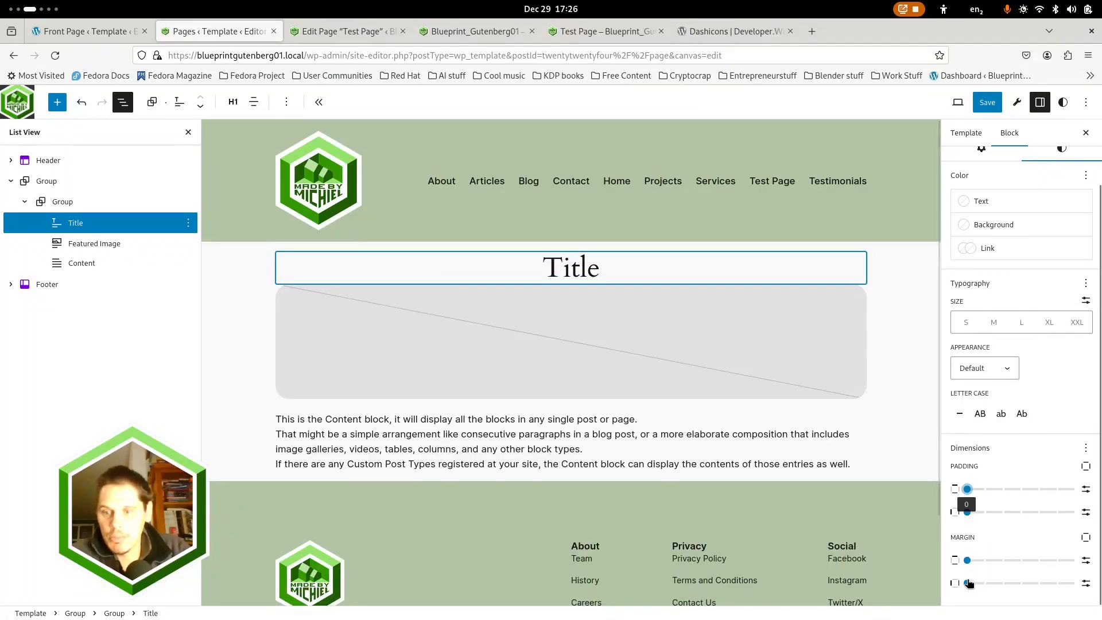
left_click_drag(987, 560, 966, 561)
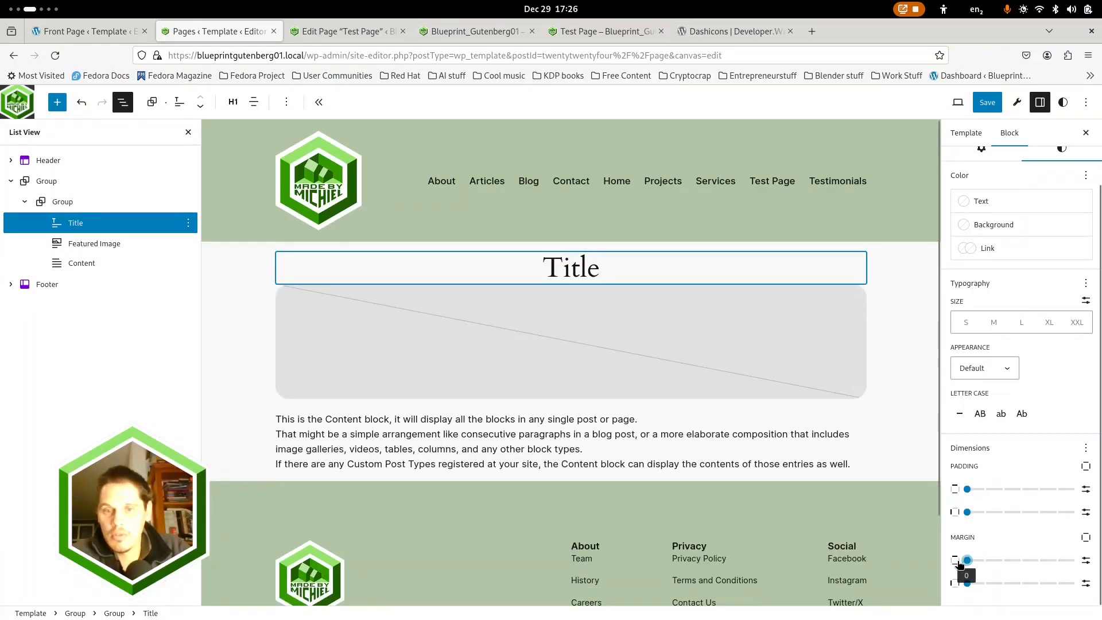
Review the Featured Image block's dimension and border settings and keep its alignment at None
left_click(380, 323)
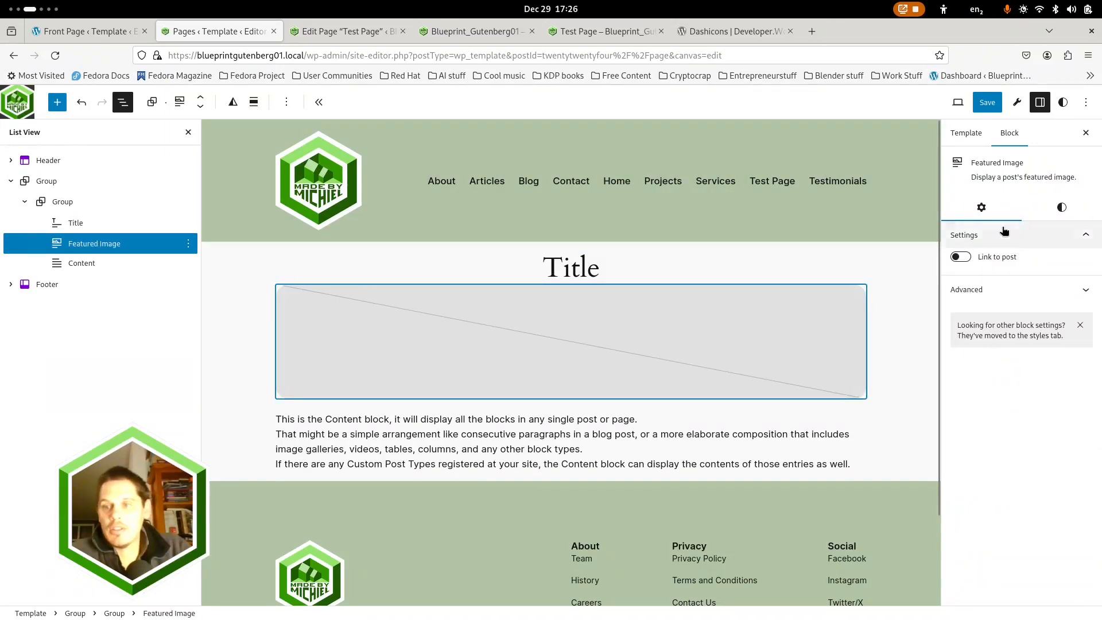
left_click(1062, 208)
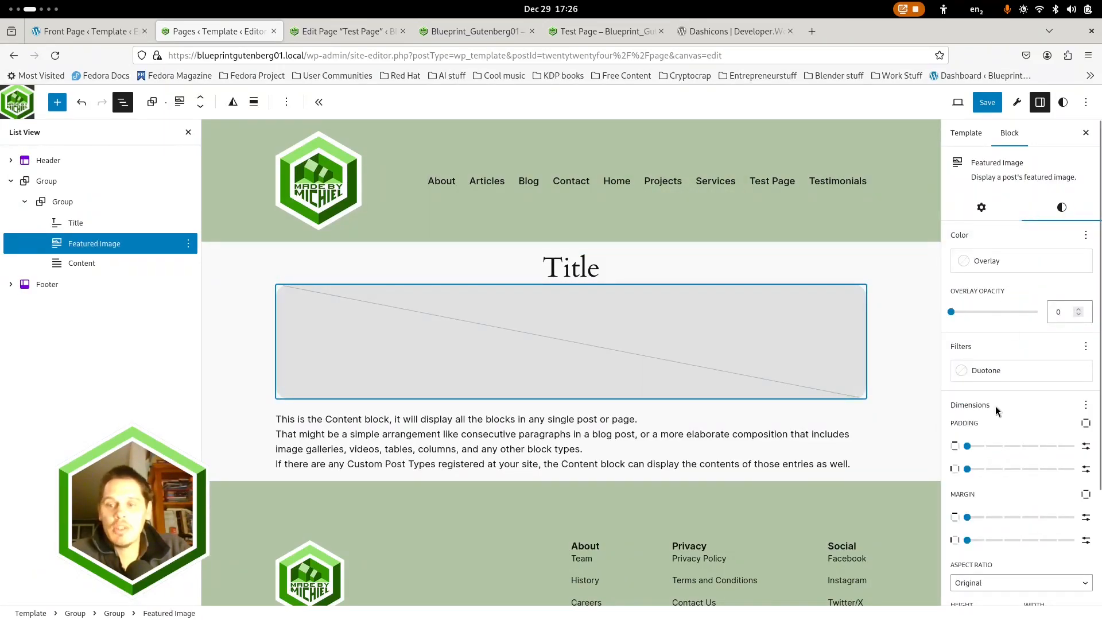
scroll(996, 410, "down", 3)
scroll(999, 552, "down", 1)
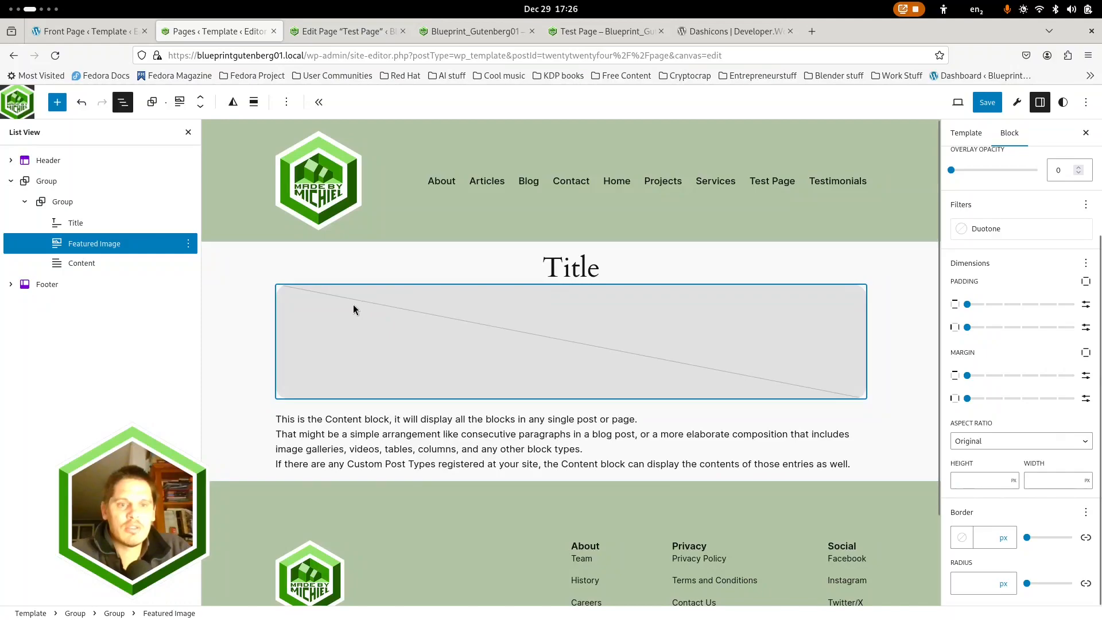
left_click(255, 102)
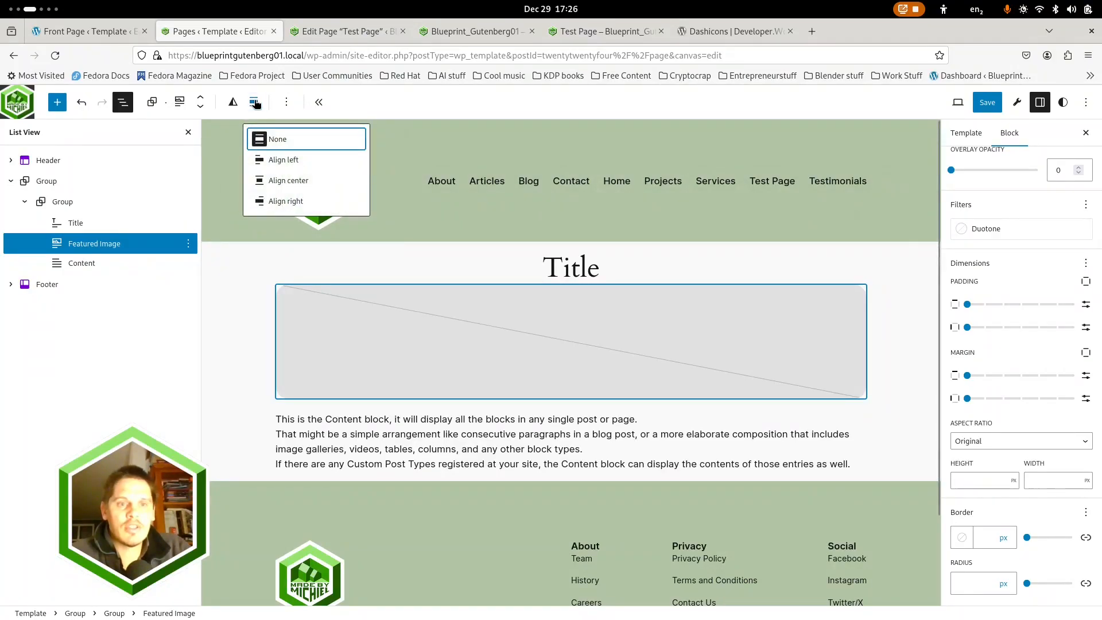
left_click(283, 140)
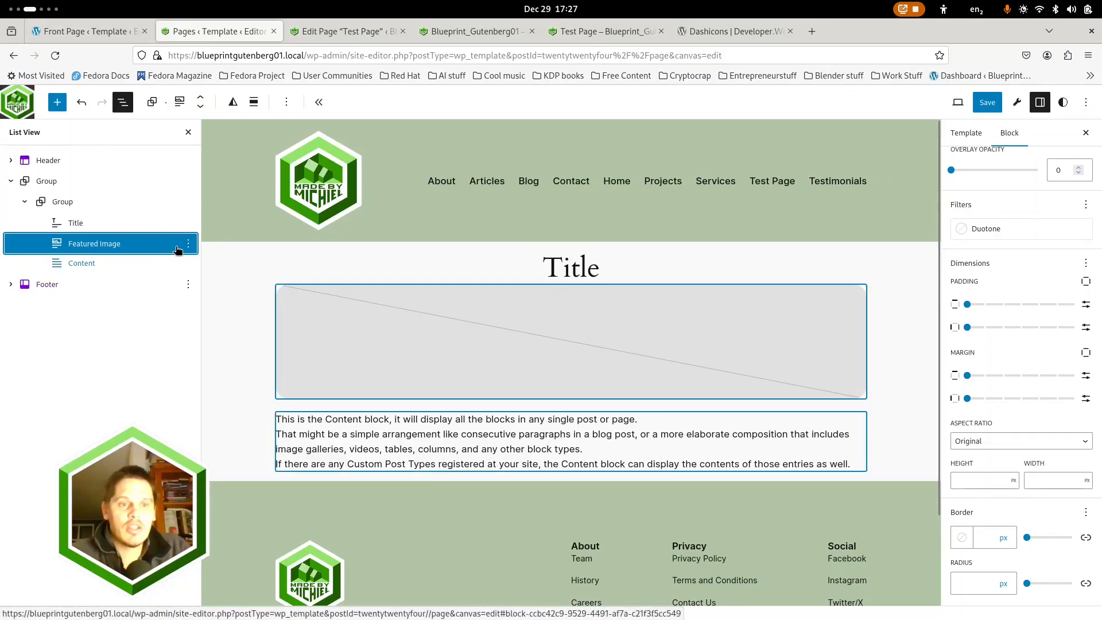
Insert a Cover block between Featured Image and Content and have it use the featured image
left_click(58, 103)
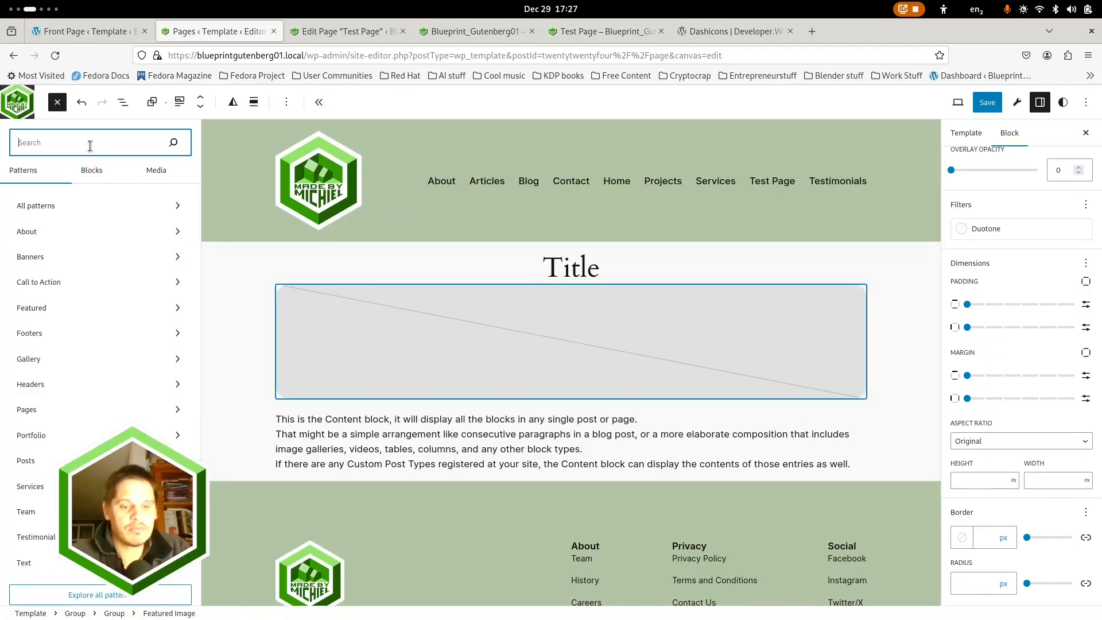
type("cover")
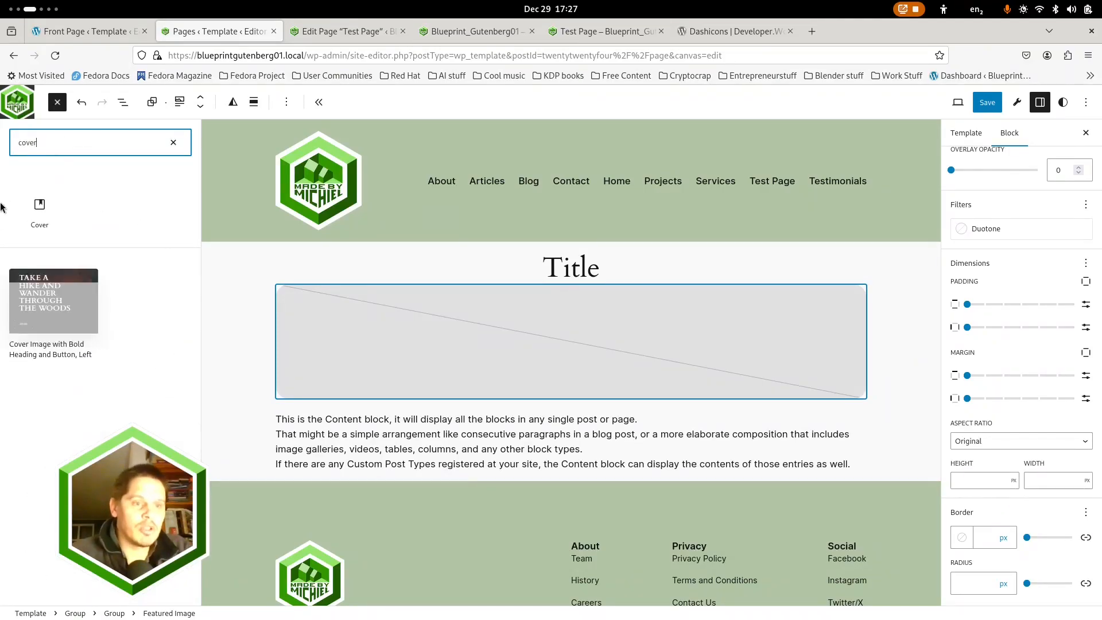
left_click(40, 212)
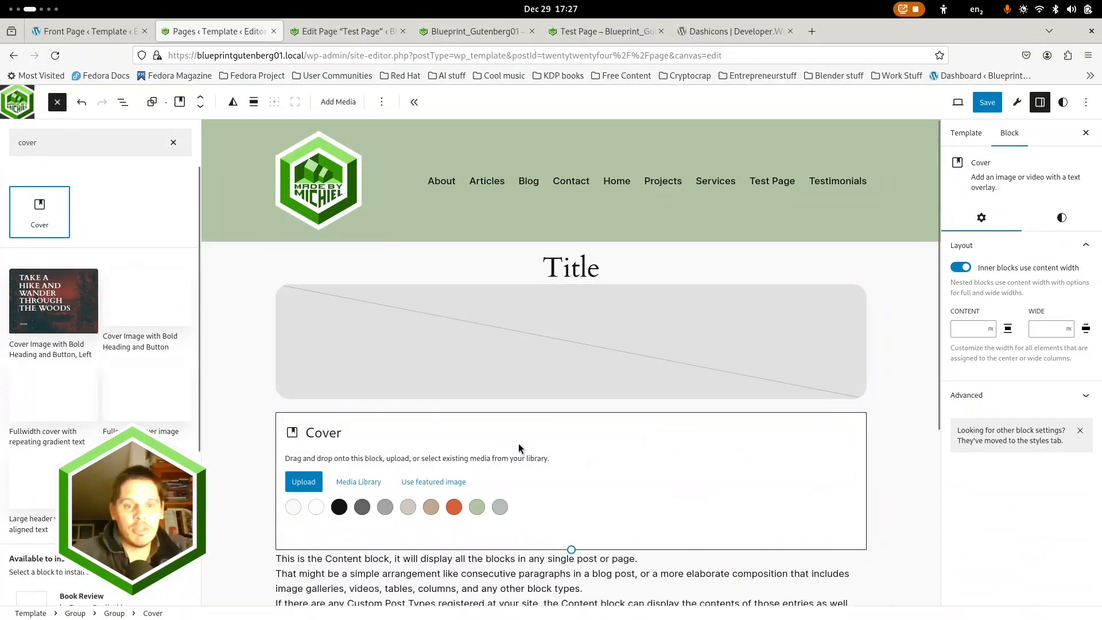
scroll(446, 331, "down", 3)
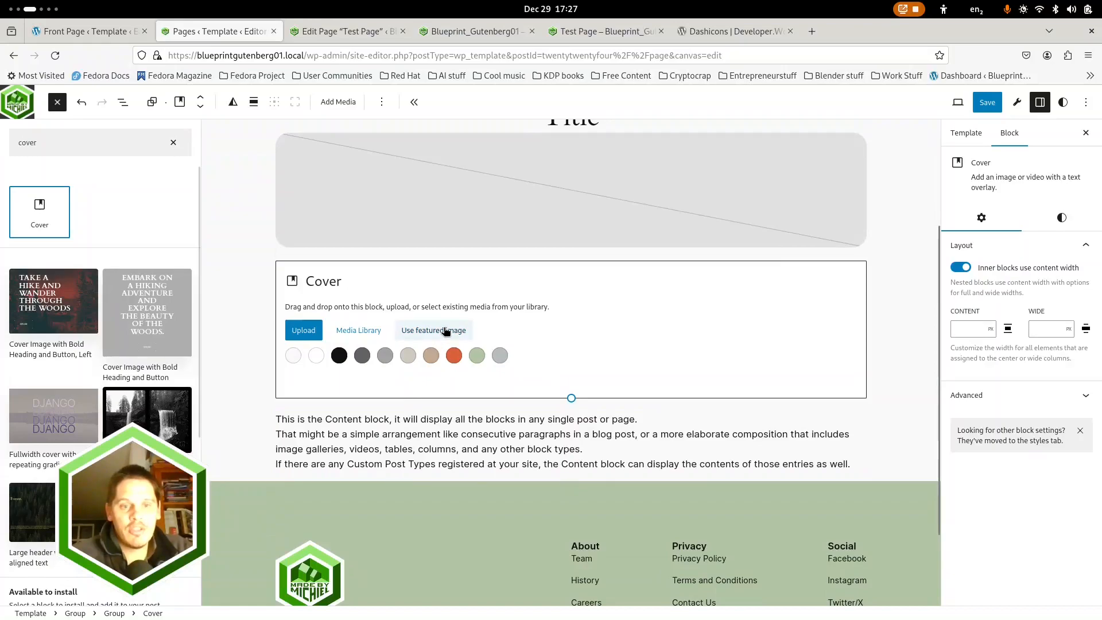
left_click(446, 331)
scroll(489, 332, "up", 2)
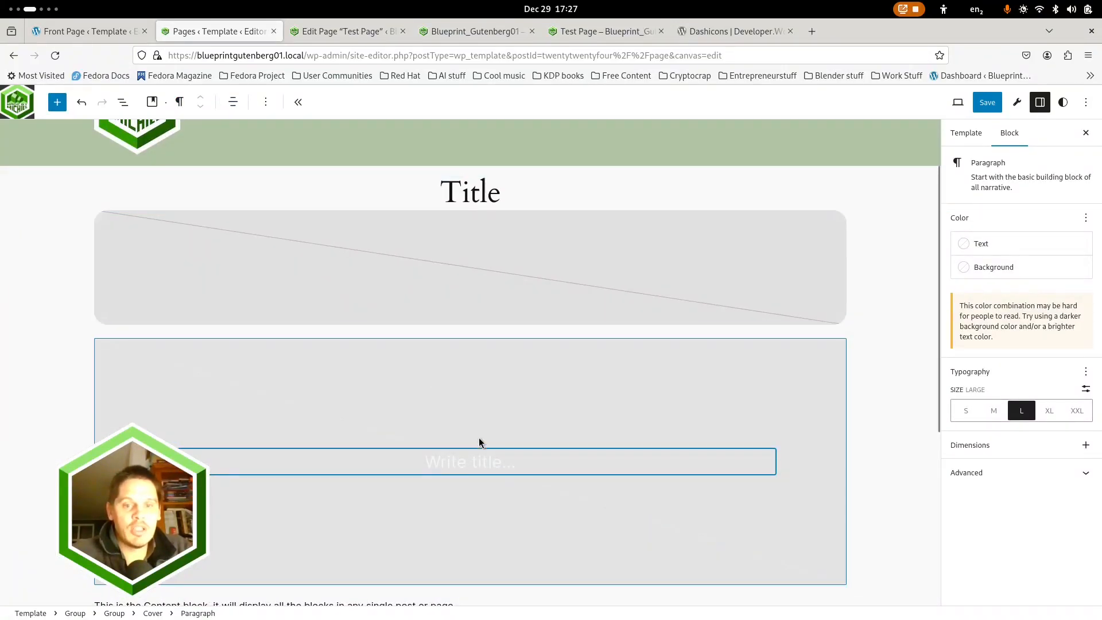
Add a Title block inside the Cover block and center its text
type("/title")
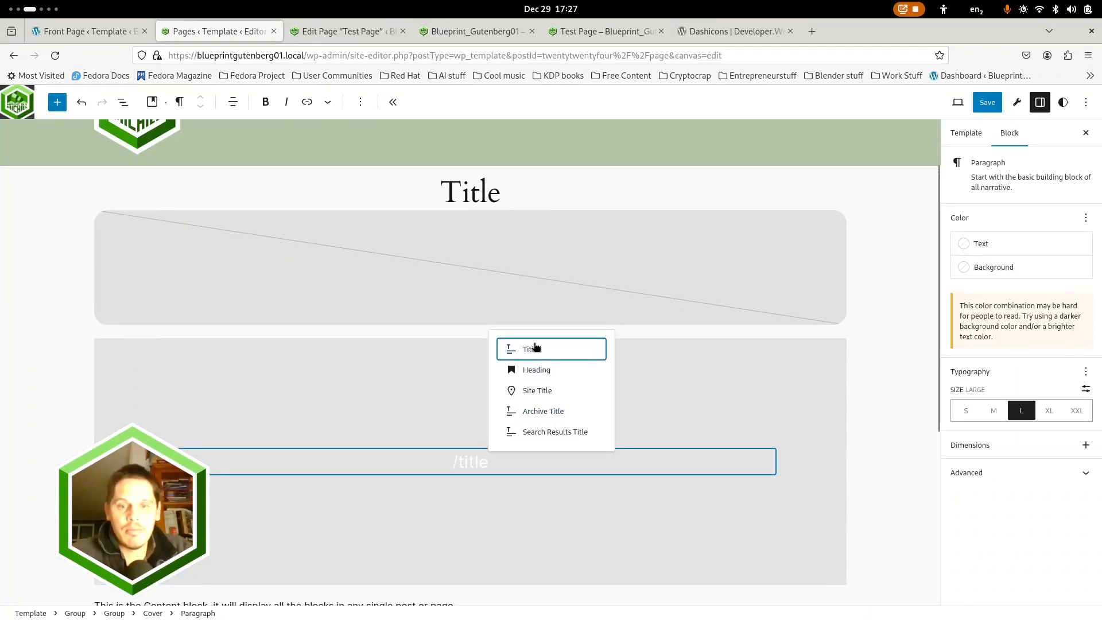
left_click(535, 346)
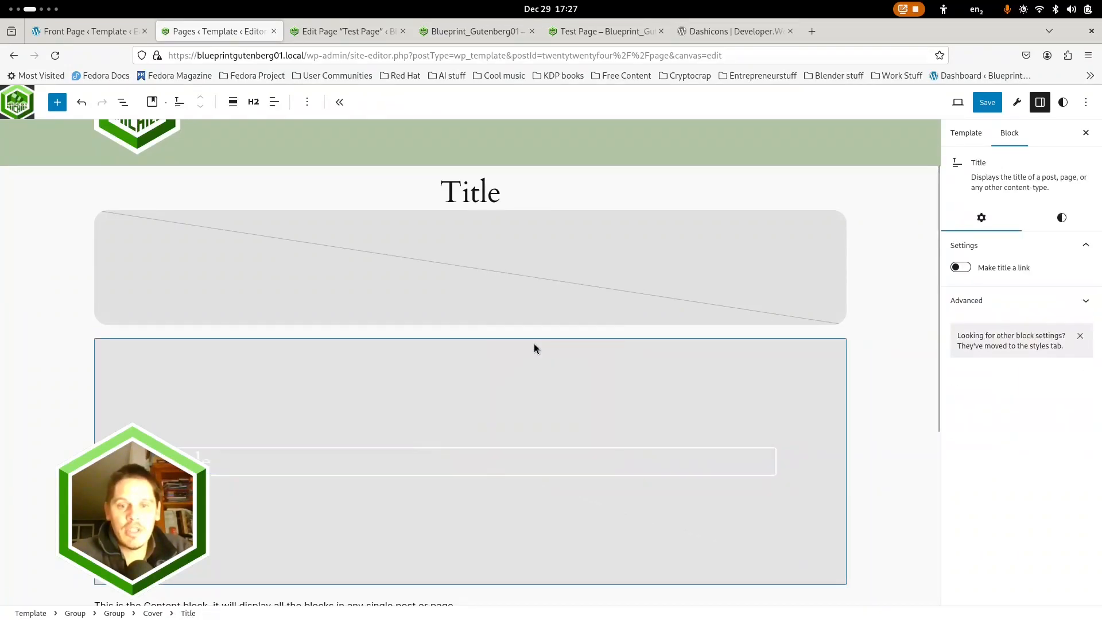
left_click(275, 101)
left_click(296, 162)
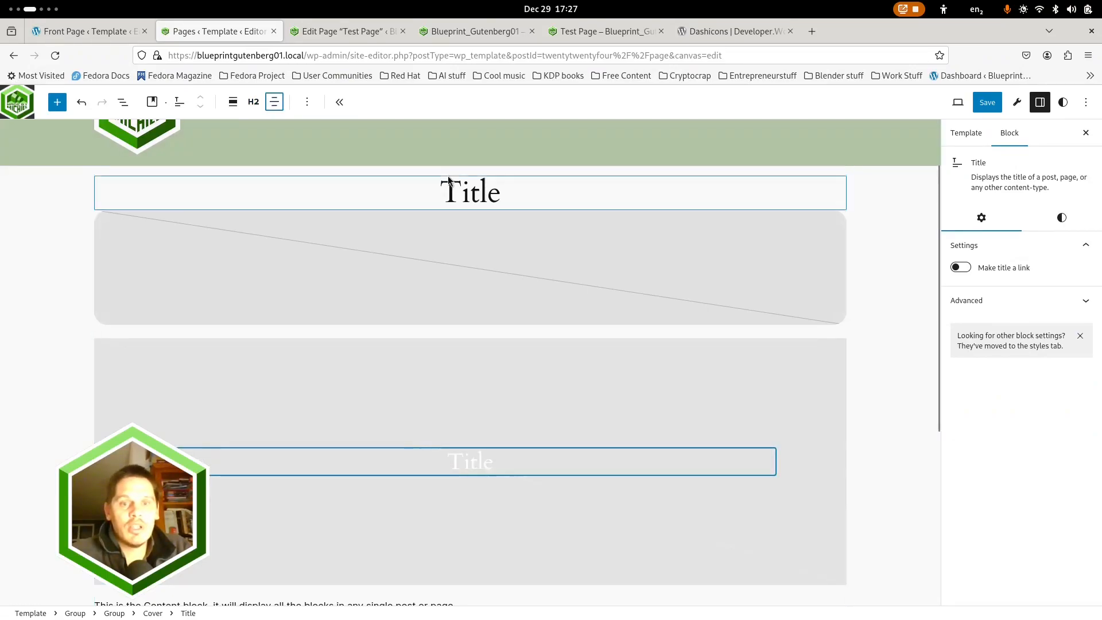
Set the heading level of the Title inside the Cover to H1, matching the page title above
left_click(469, 196)
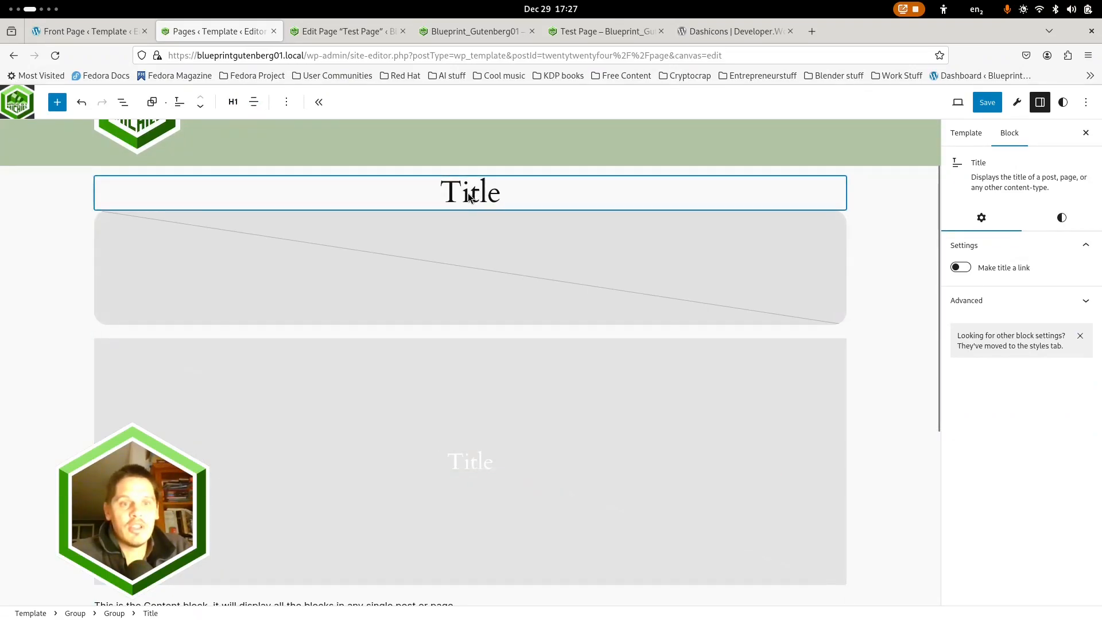
left_click(468, 462)
left_click(255, 104)
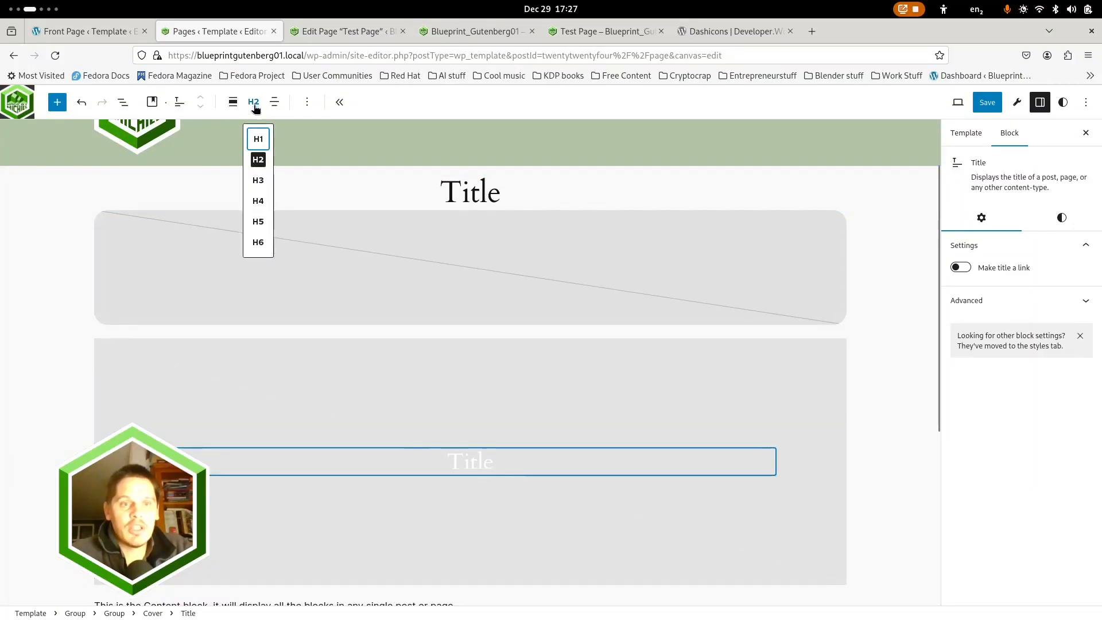
left_click(255, 140)
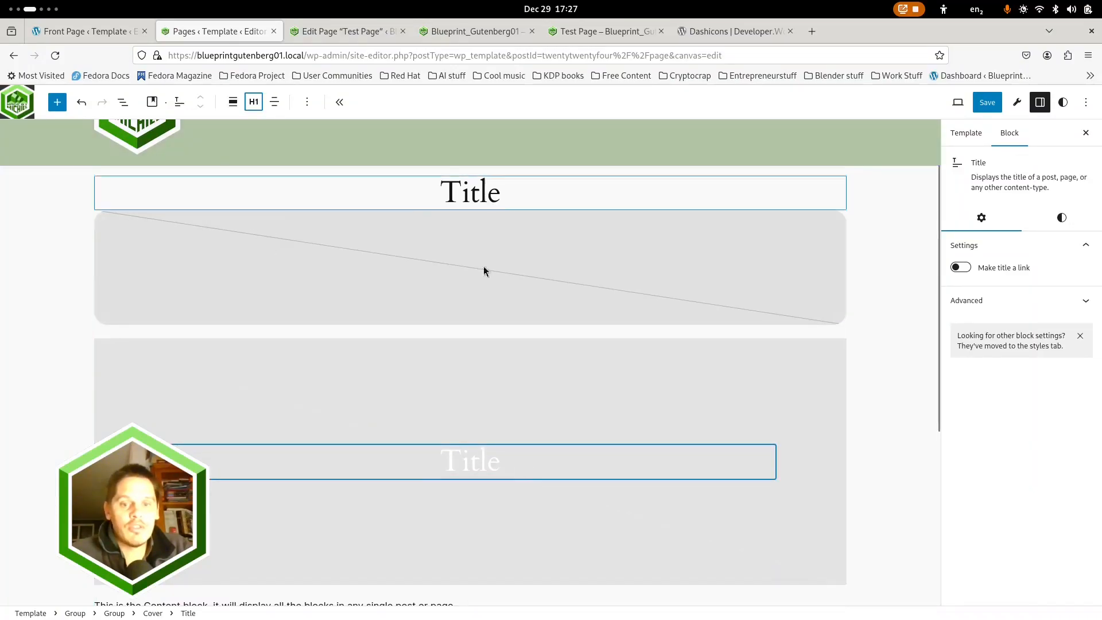
Check the Cover block's alignment options and try turning off content width for its inner blocks, restoring it again
left_click(622, 380)
scroll(539, 383, "down", 5)
scroll(250, 342, "up", 1)
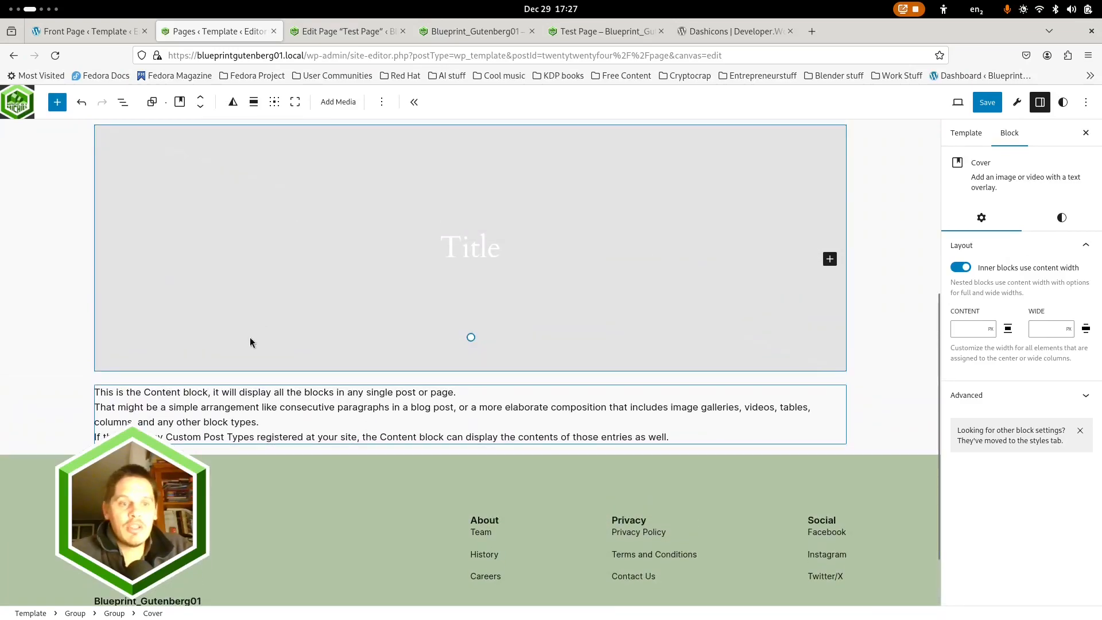
scroll(250, 344, "up", 4)
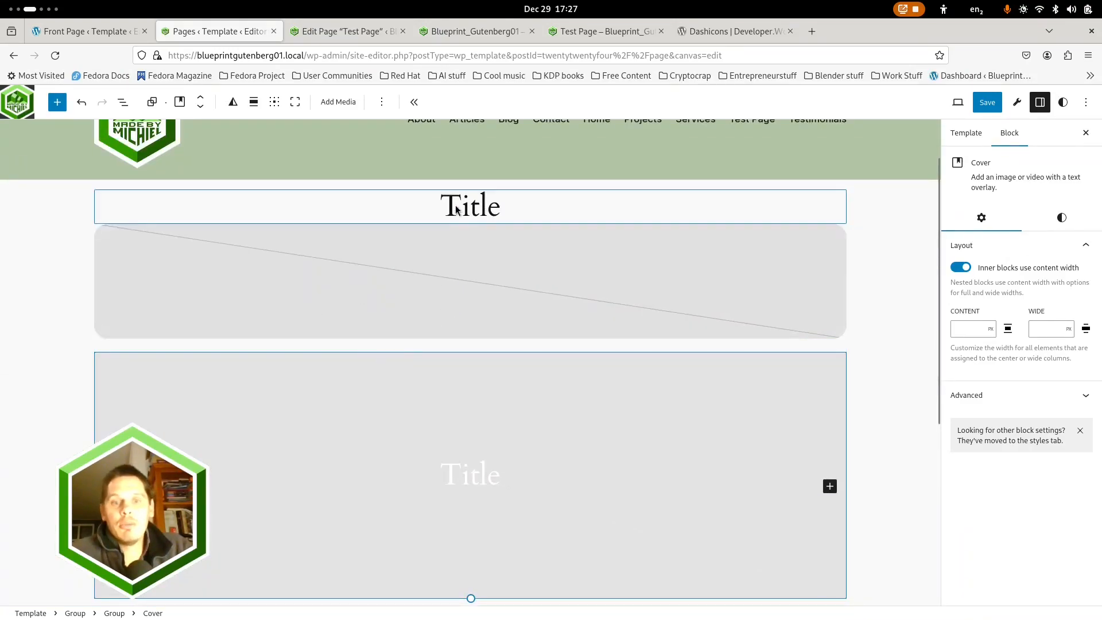
scroll(690, 385, "down", 1)
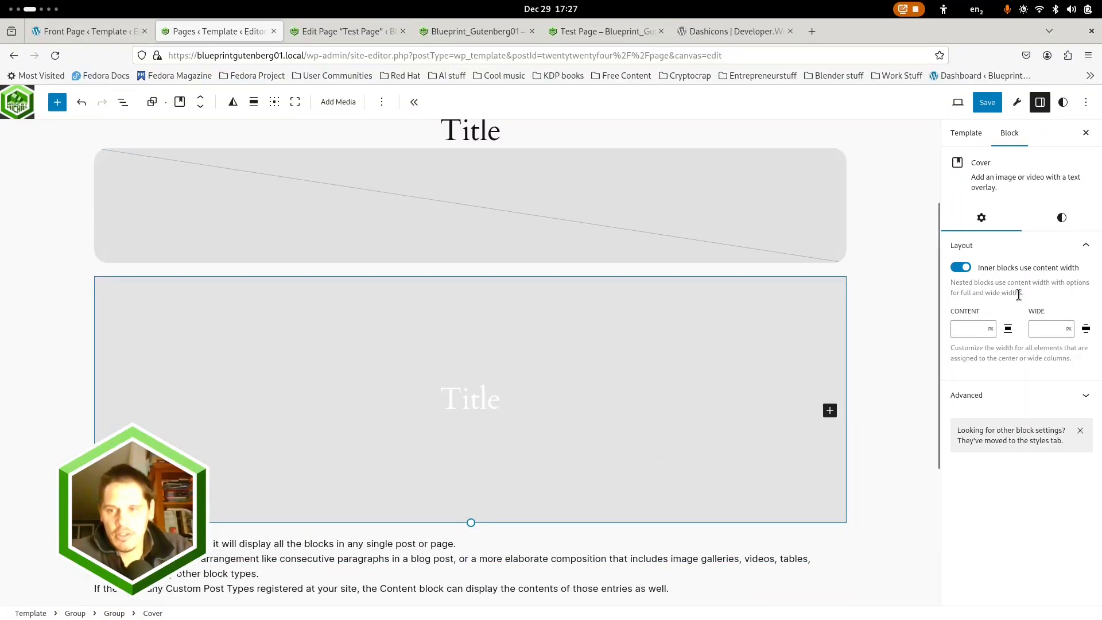
left_click(253, 101)
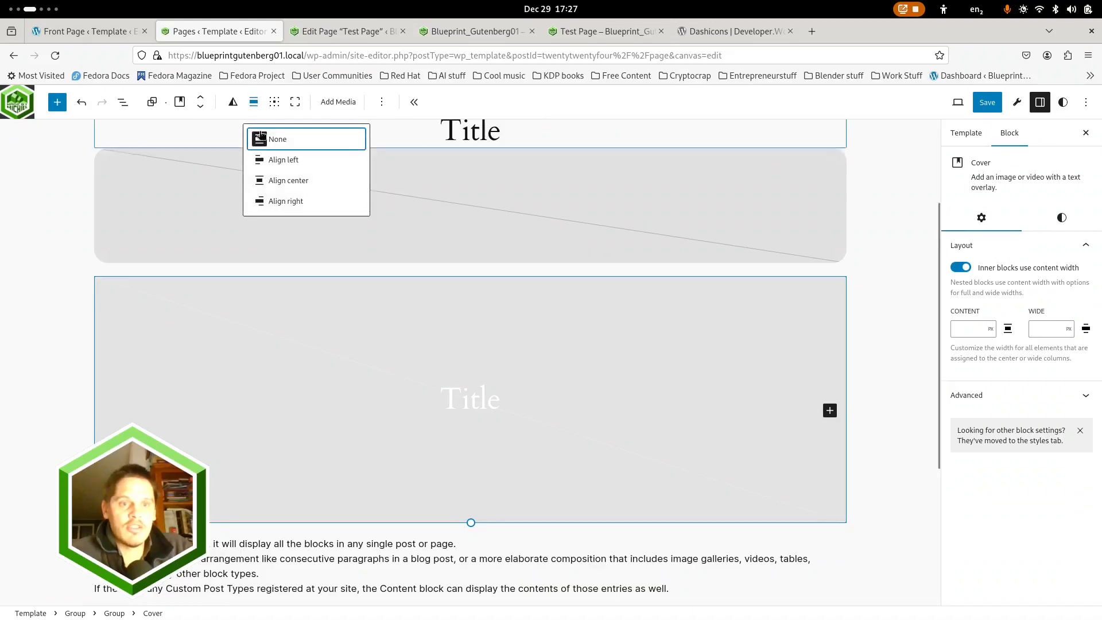
left_click(625, 100)
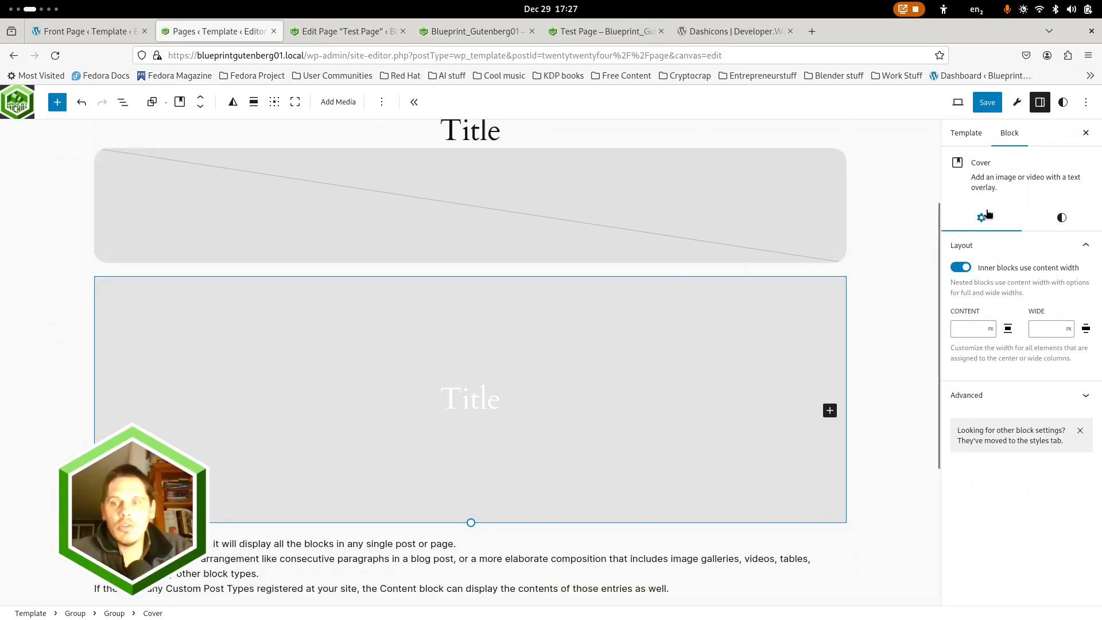
left_click(960, 267)
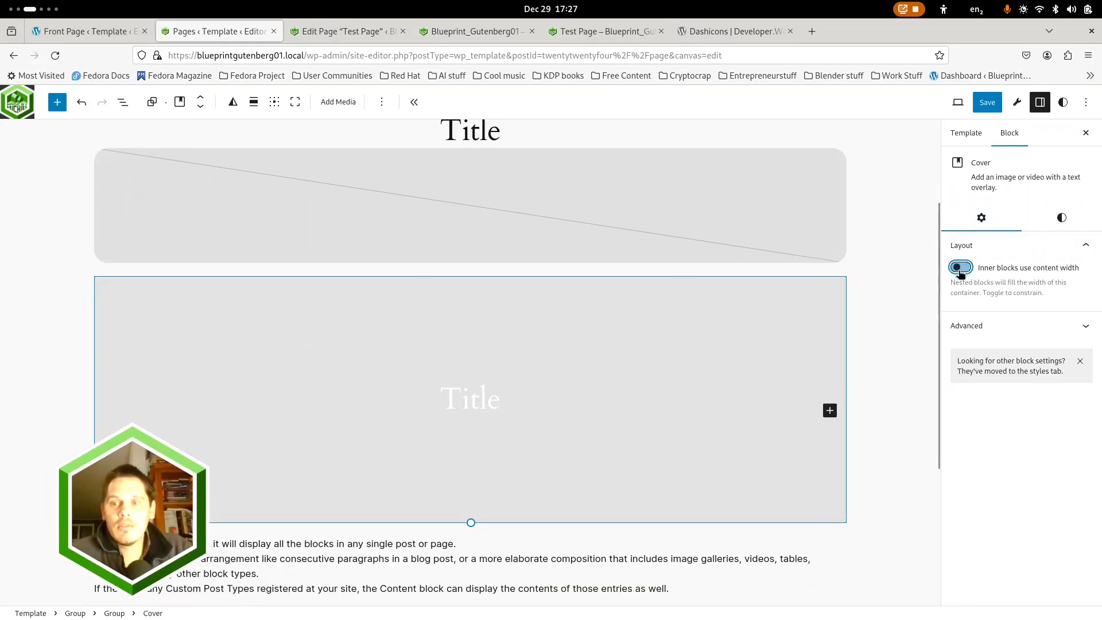
left_click(253, 102)
left_click(931, 226)
left_click(960, 267)
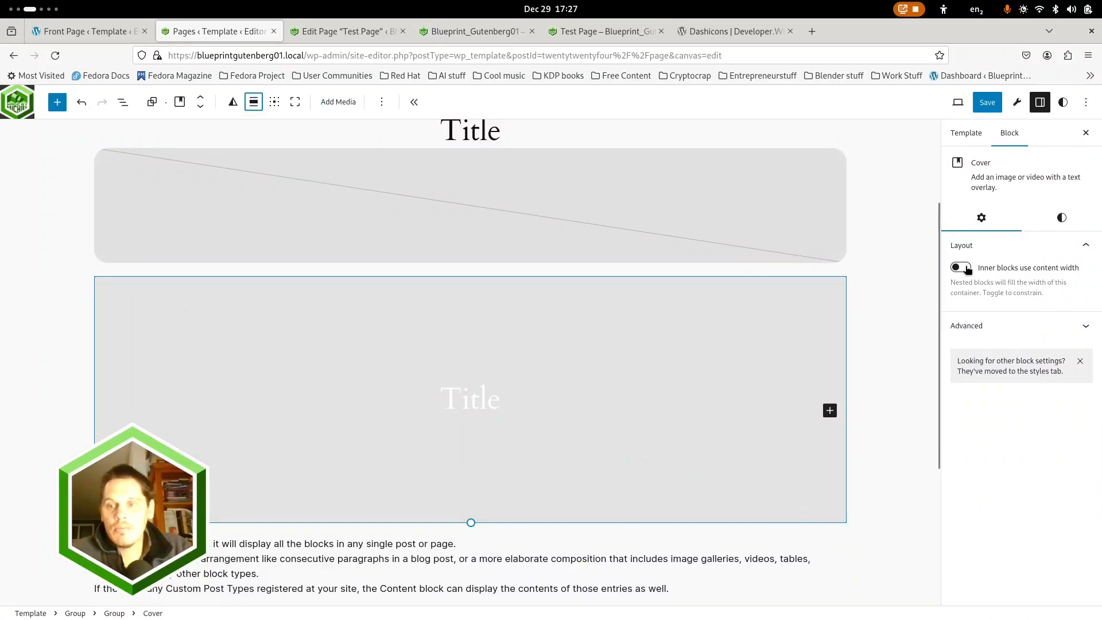
Try turning on content width for the inner blocks of the nested Group that holds the Cover
scroll(390, 281, "up", 3)
left_click(119, 106)
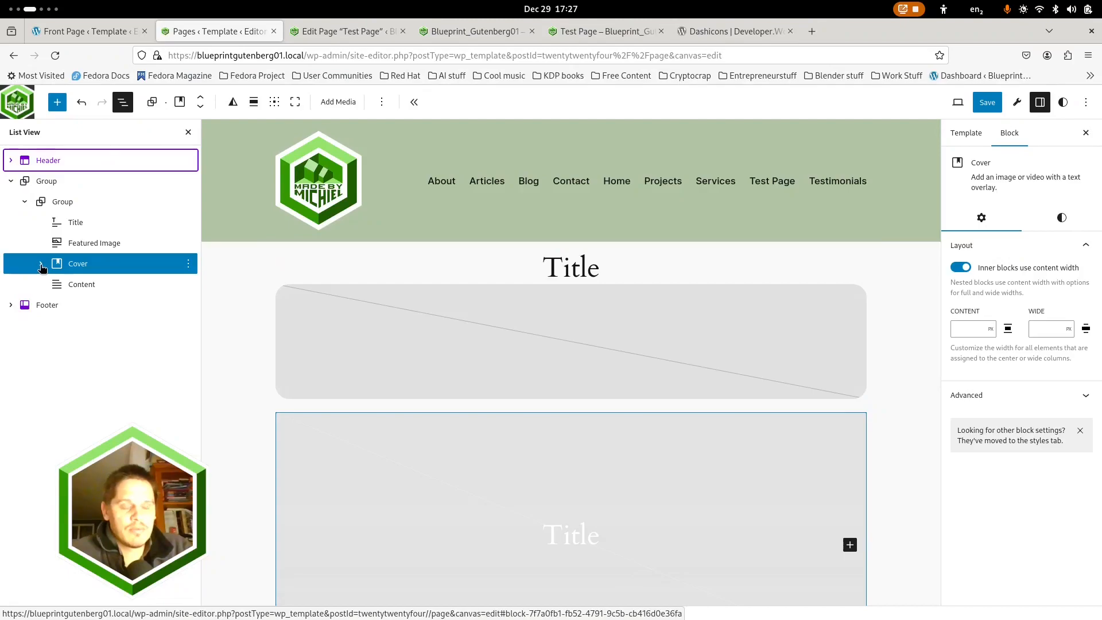
left_click(68, 204)
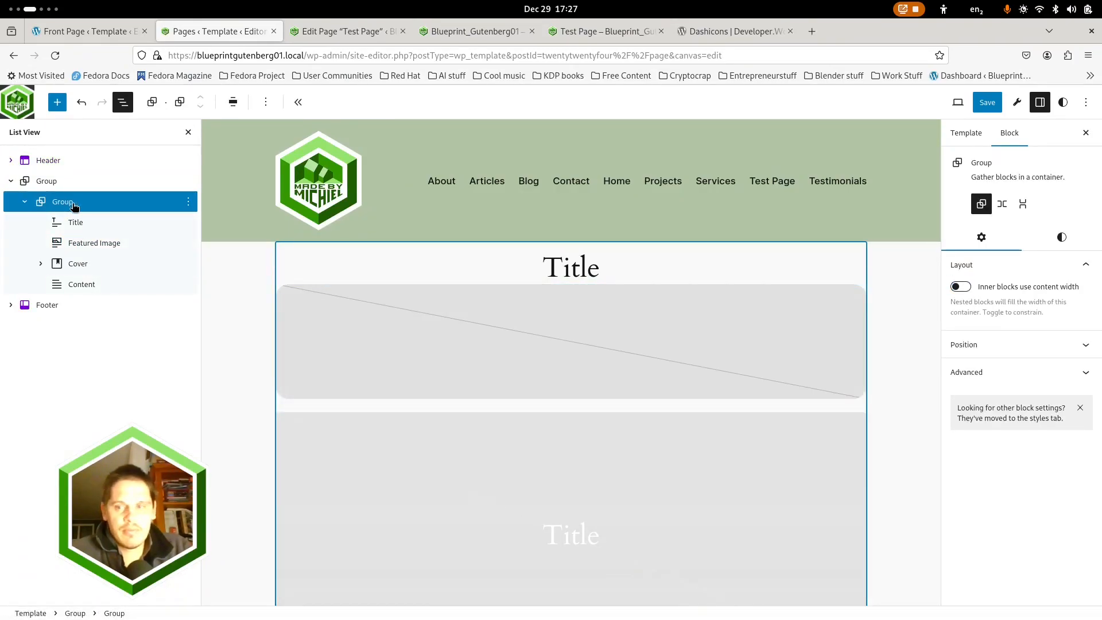
left_click(153, 264)
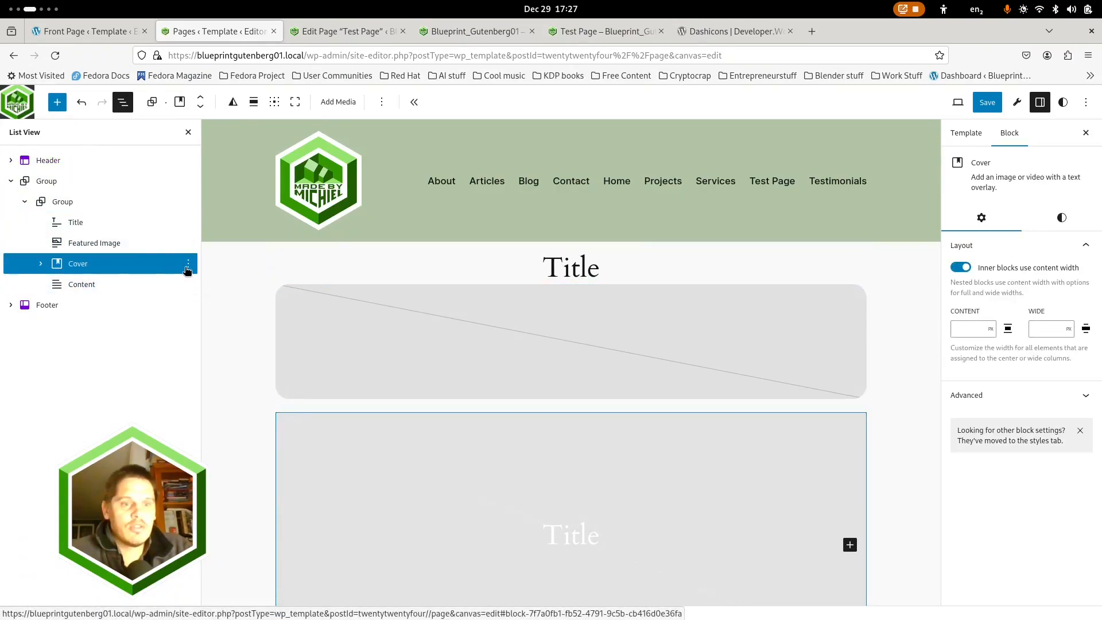
left_click(63, 203)
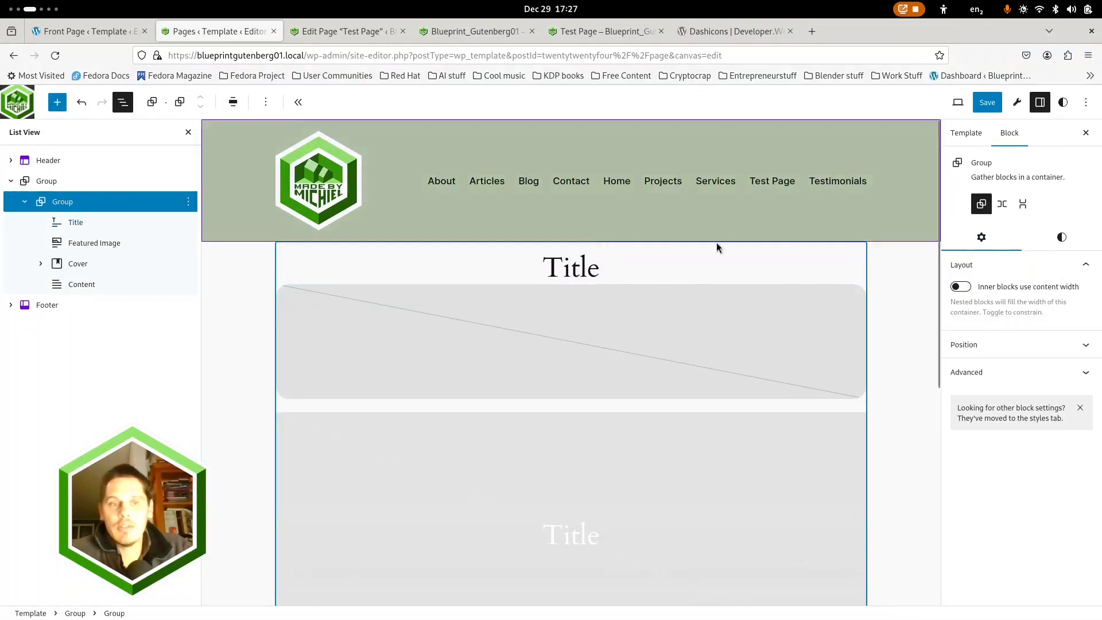
left_click(962, 287)
scroll(442, 341, "down", 3)
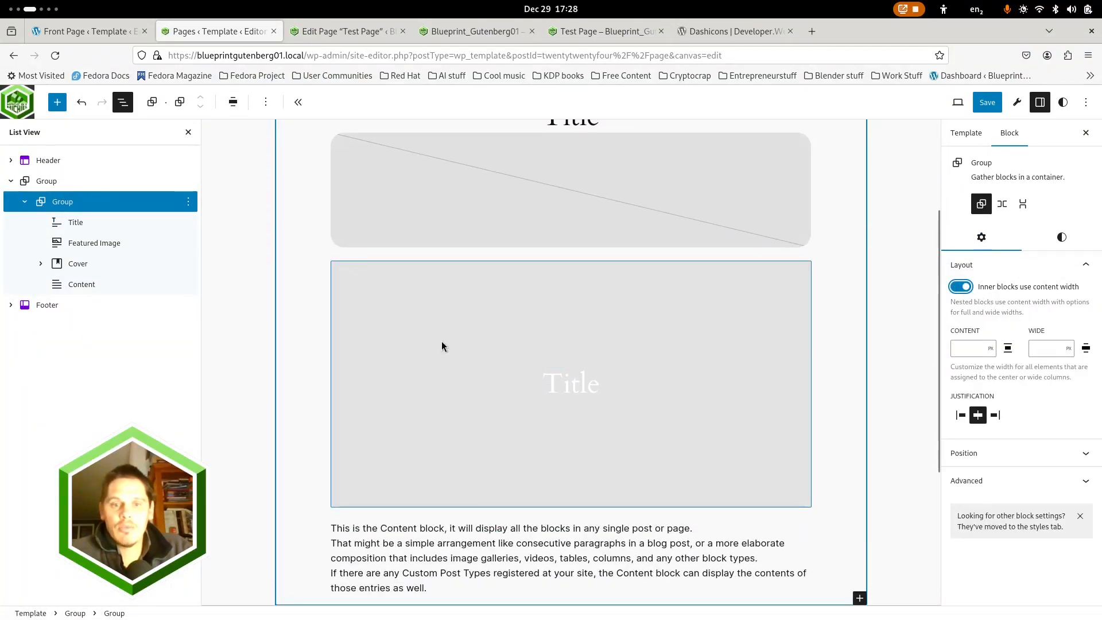
Try setting the Cover block inside the nested Group to Full width
left_click(442, 341)
left_click(251, 104)
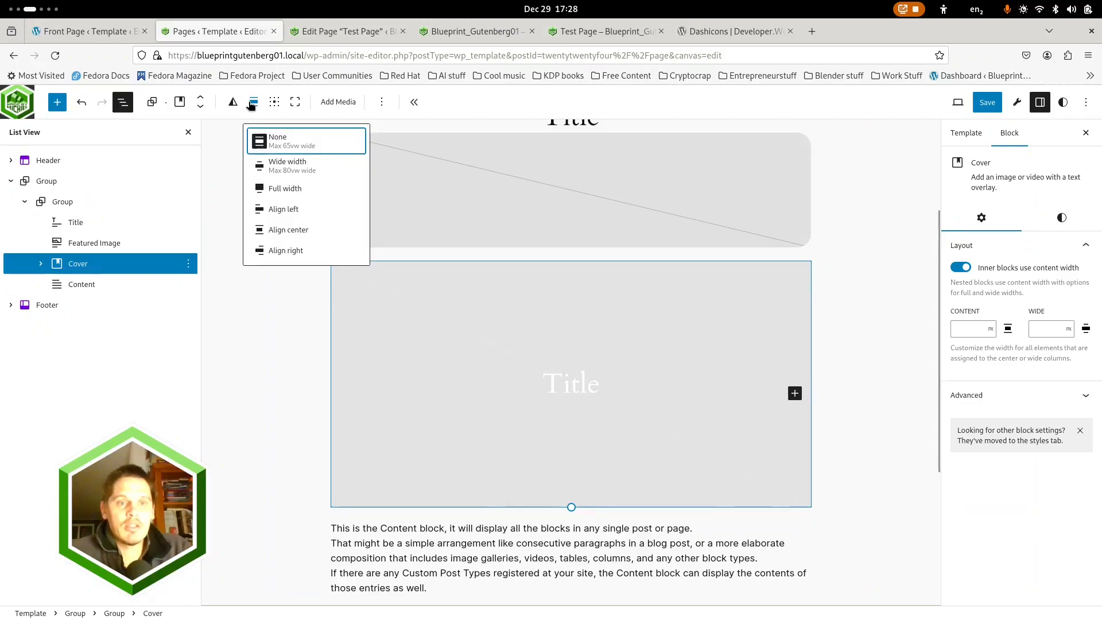
left_click(276, 191)
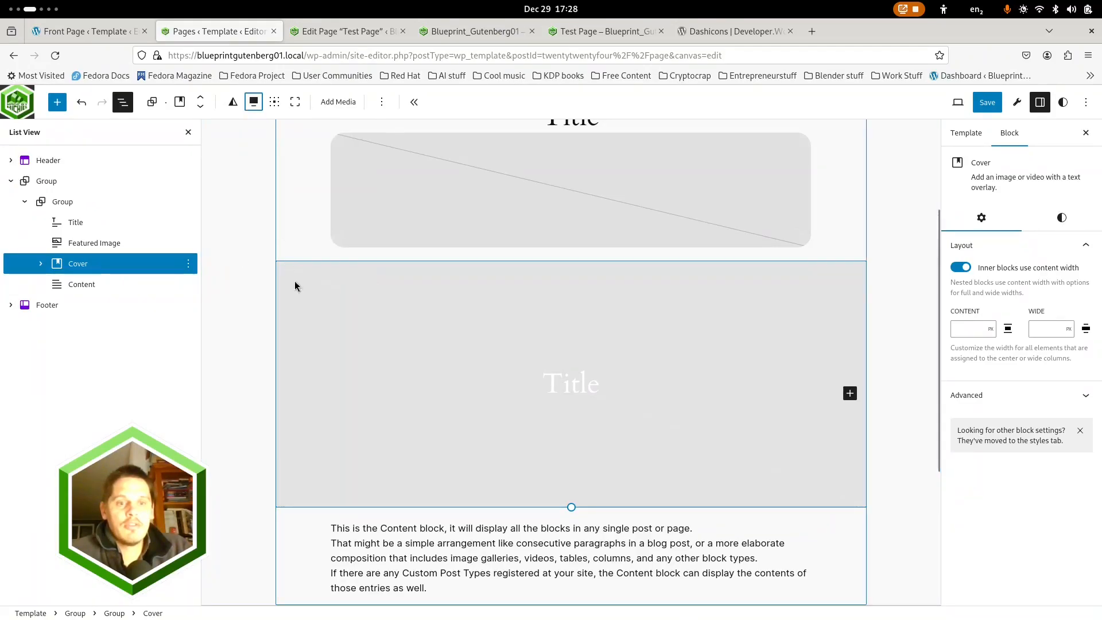
scroll(295, 285, "up", 3)
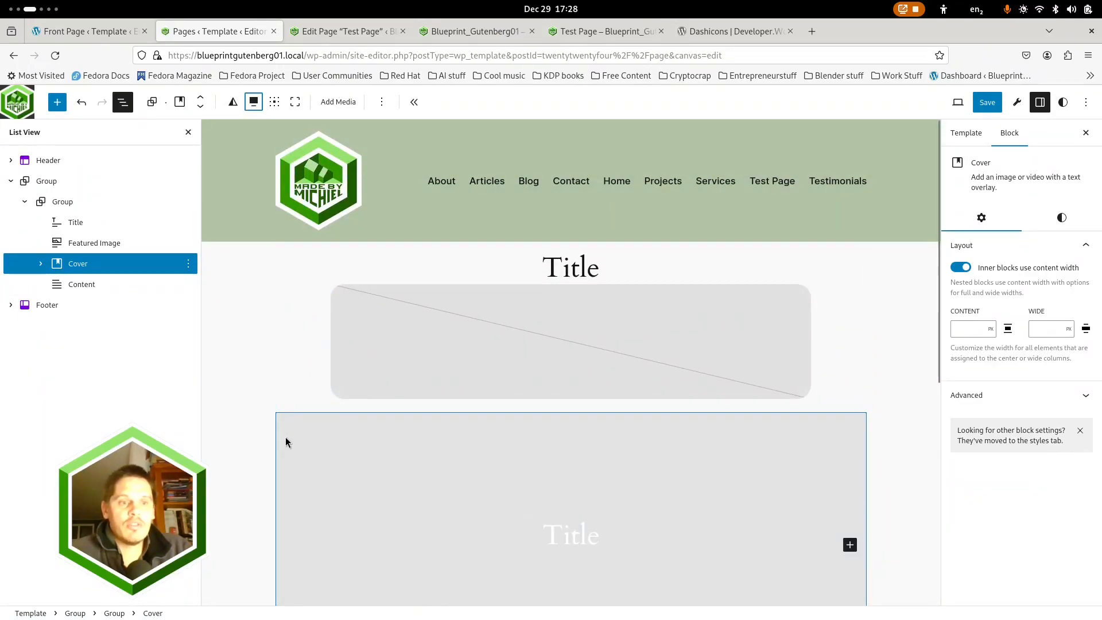
Return the Cover's alignment to None and turn off content width for the nested Group's inner blocks
left_click(253, 102)
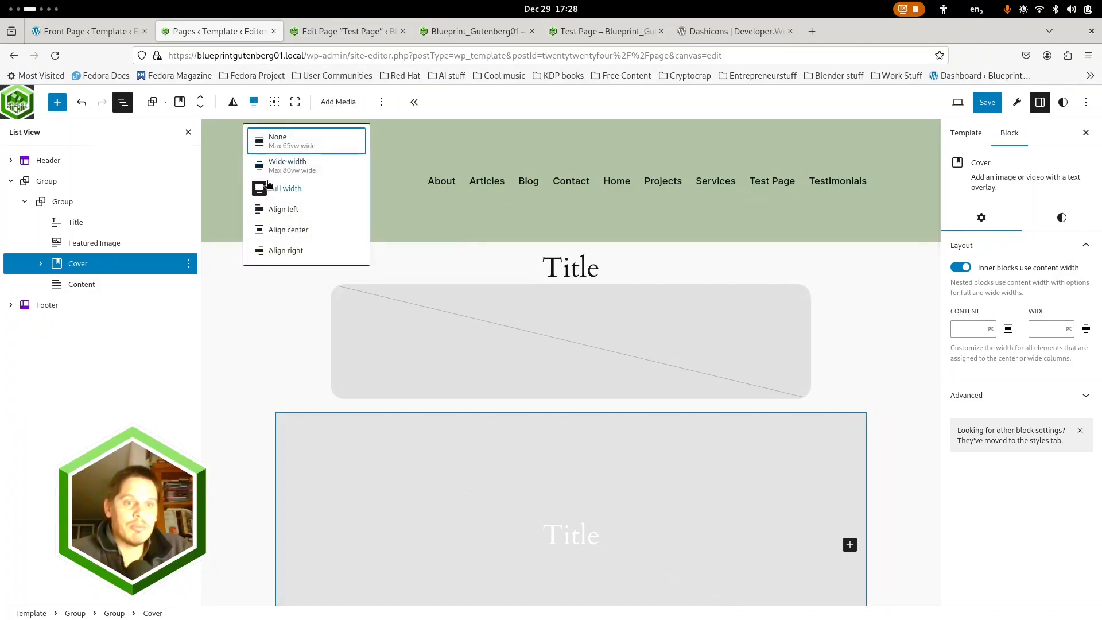
left_click(254, 102)
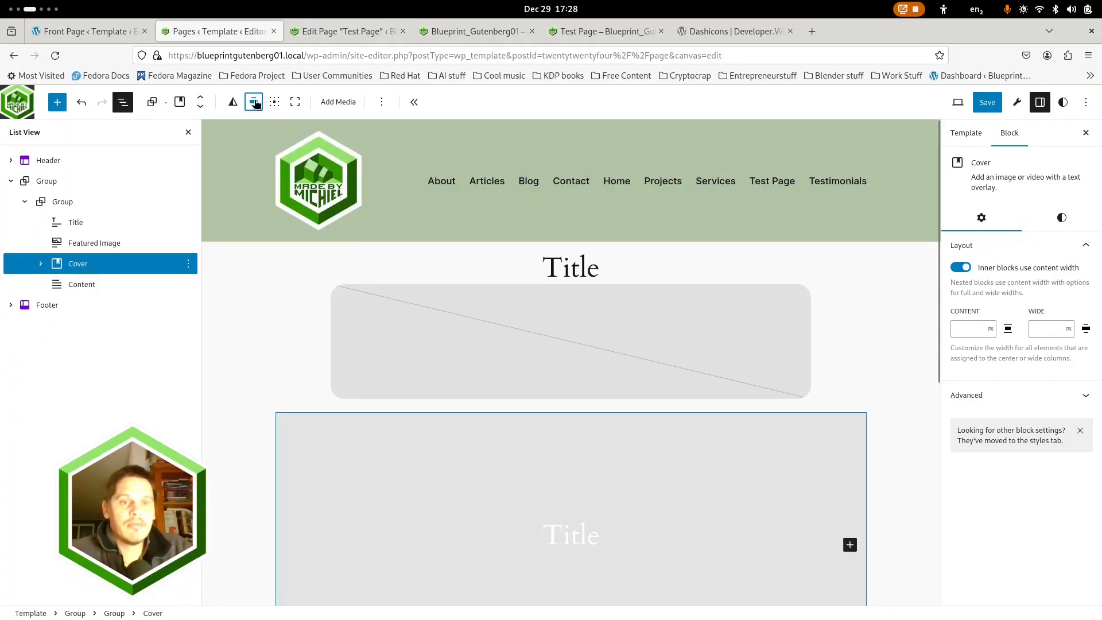
left_click(256, 104)
left_click(276, 141)
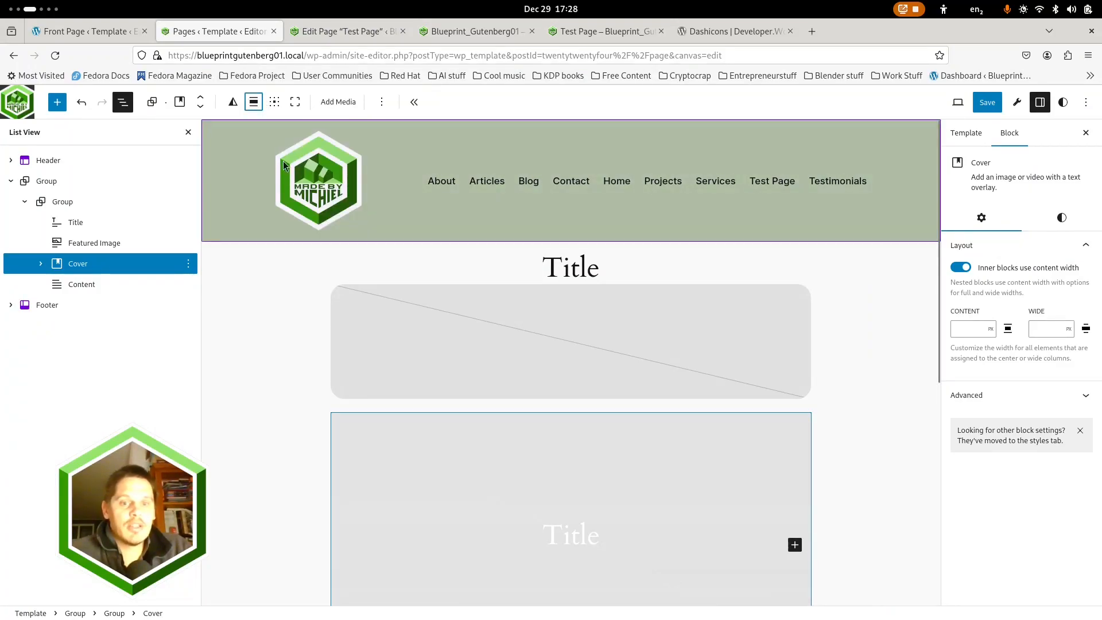
left_click(63, 202)
left_click(960, 286)
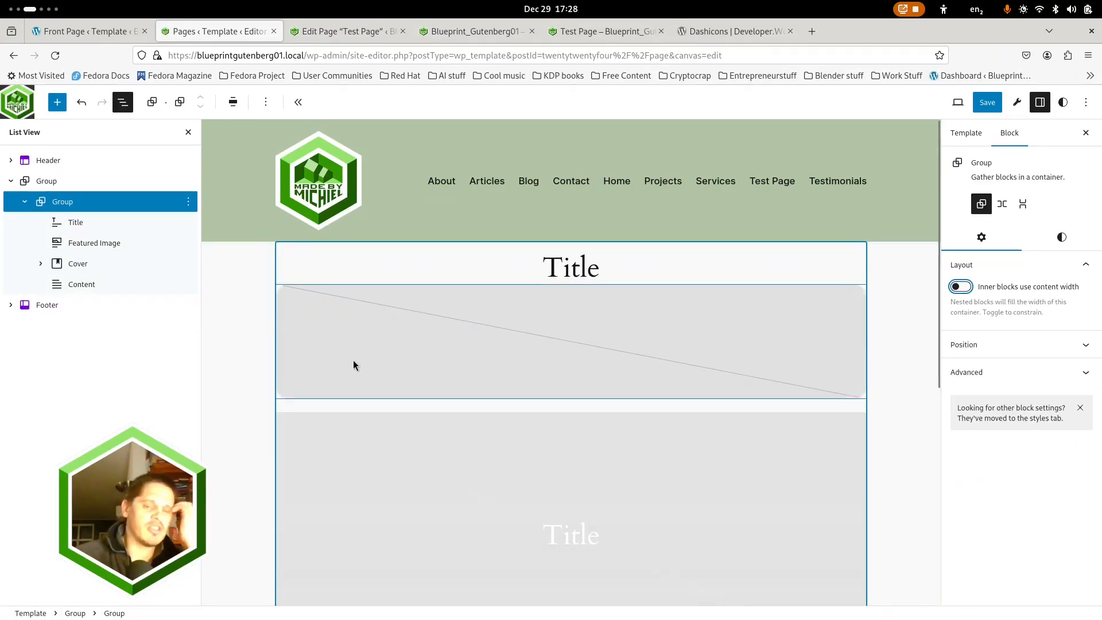
Move the Cover block out of the nested Group and place it above that group in the outer Group
scroll(253, 348, "down", 3)
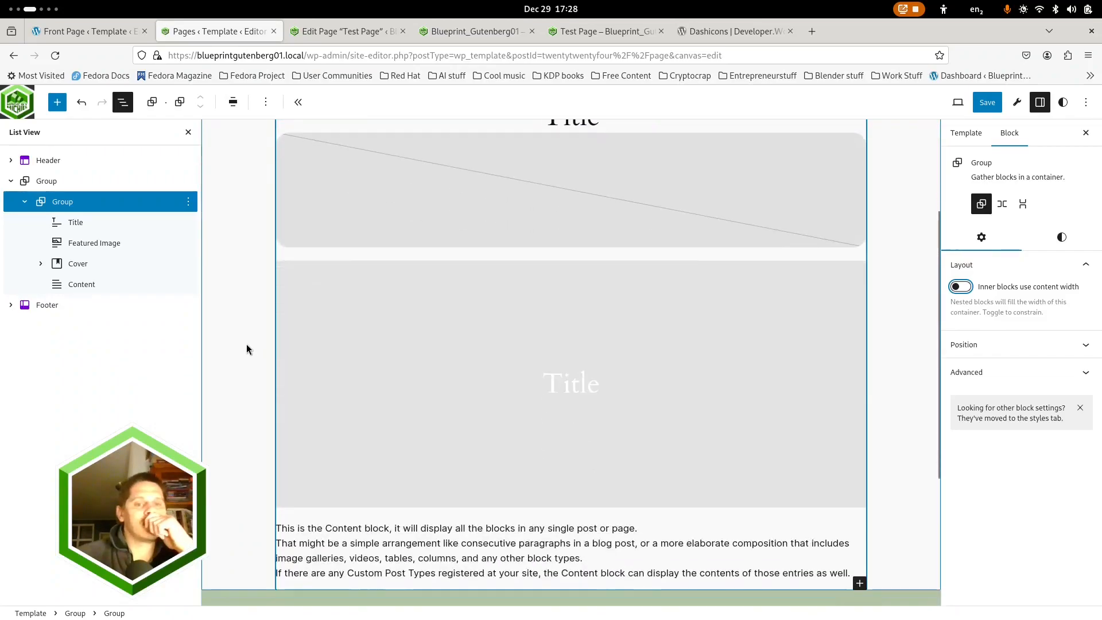
scroll(275, 298, "down", 2)
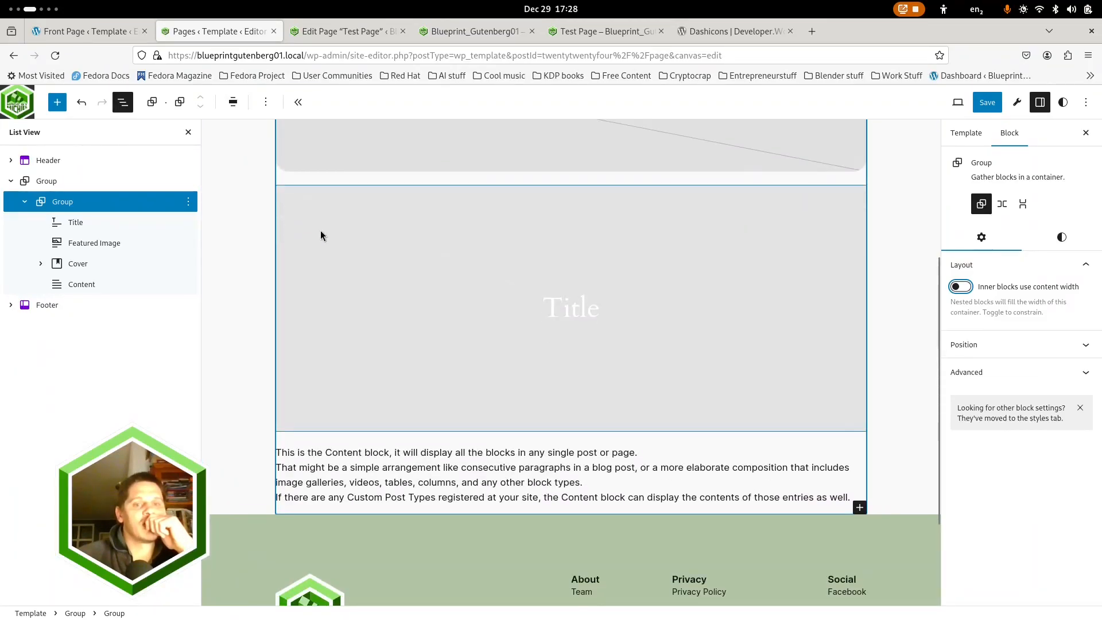
left_click(321, 230)
left_click_drag(72, 265, 62, 197)
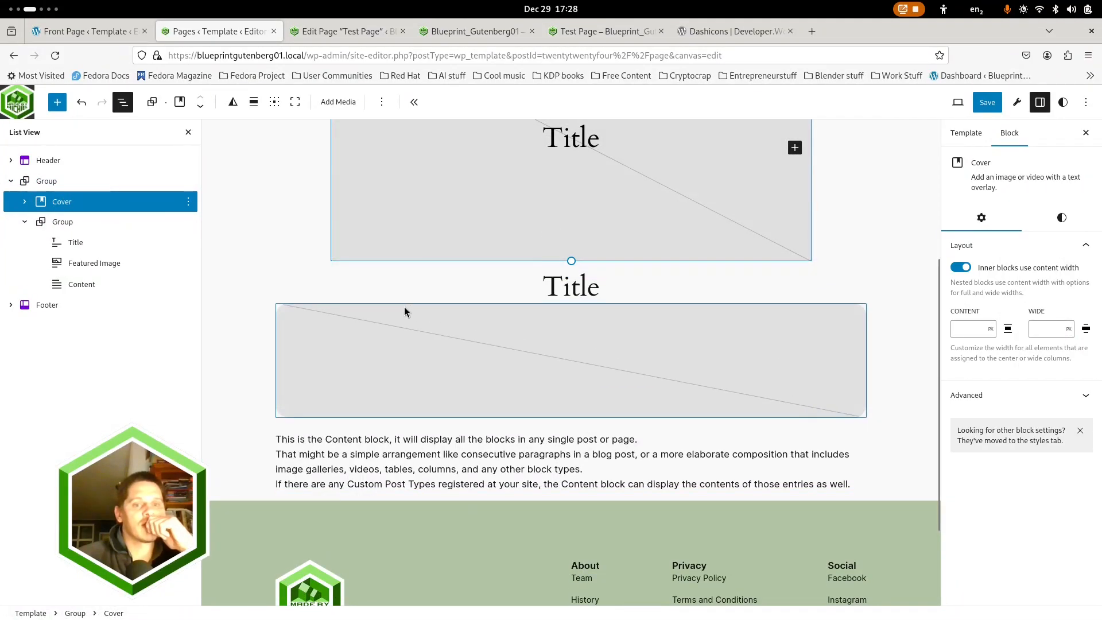
Set the relocated Cover block's alignment to Full width
scroll(404, 306, "up", 4)
left_click(248, 103)
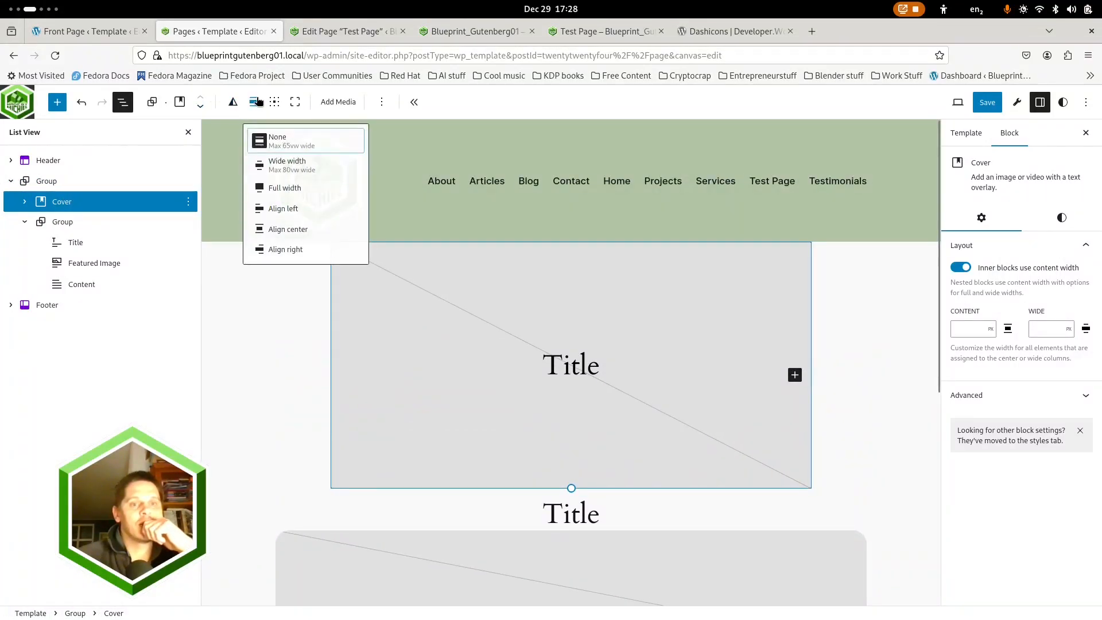
left_click(287, 194)
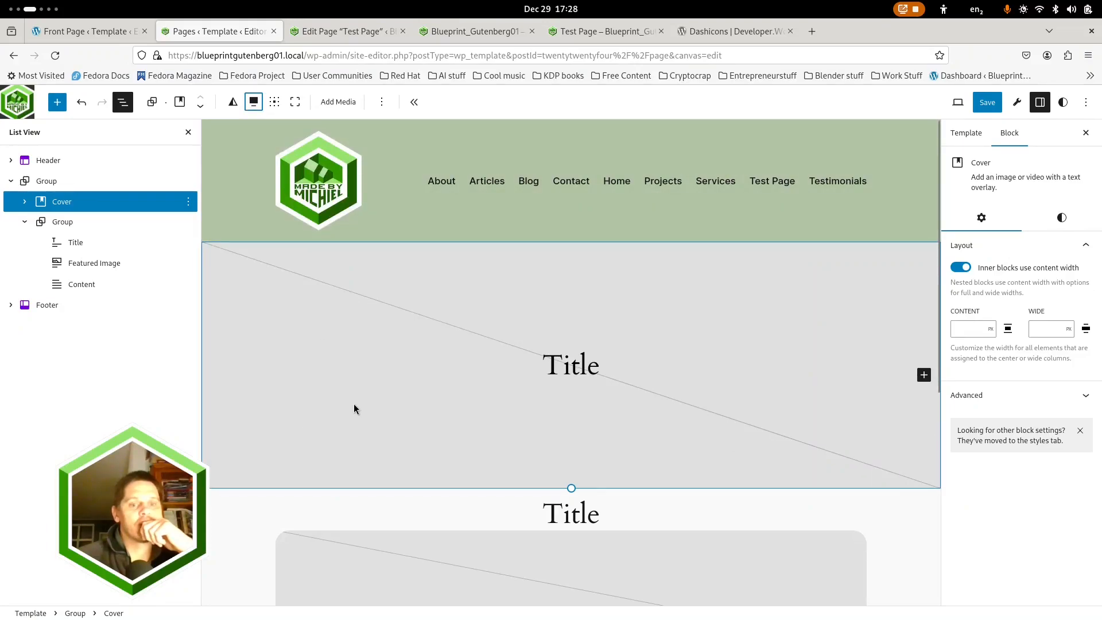
Review the full-width Cover in the layout and save the changes to the Pages template
scroll(359, 402, "down", 5)
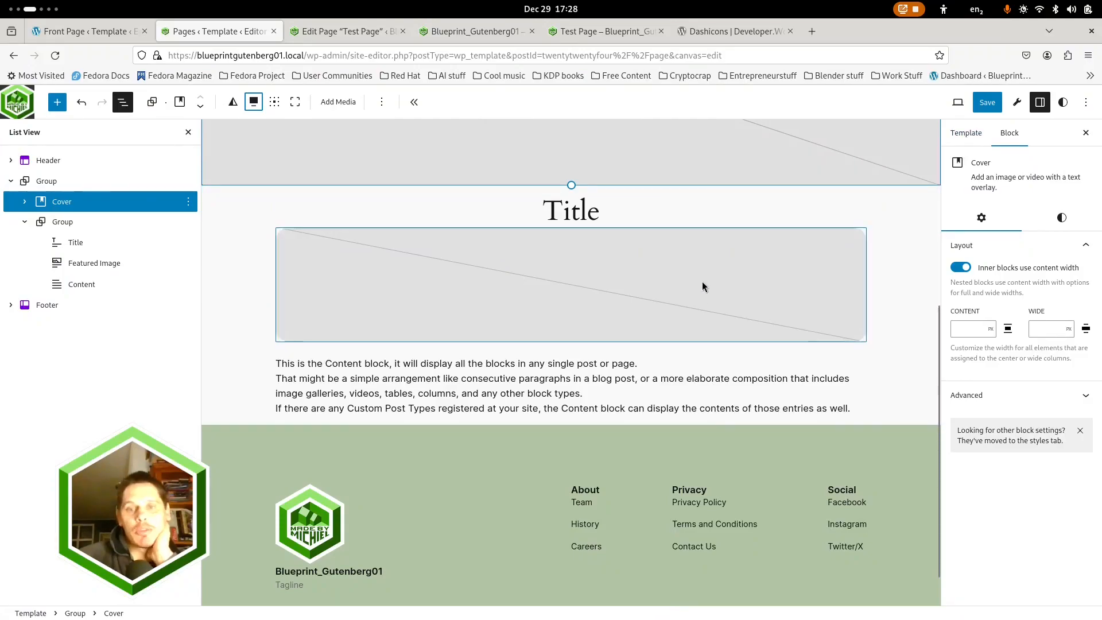
scroll(660, 253, "up", 3)
left_click(985, 105)
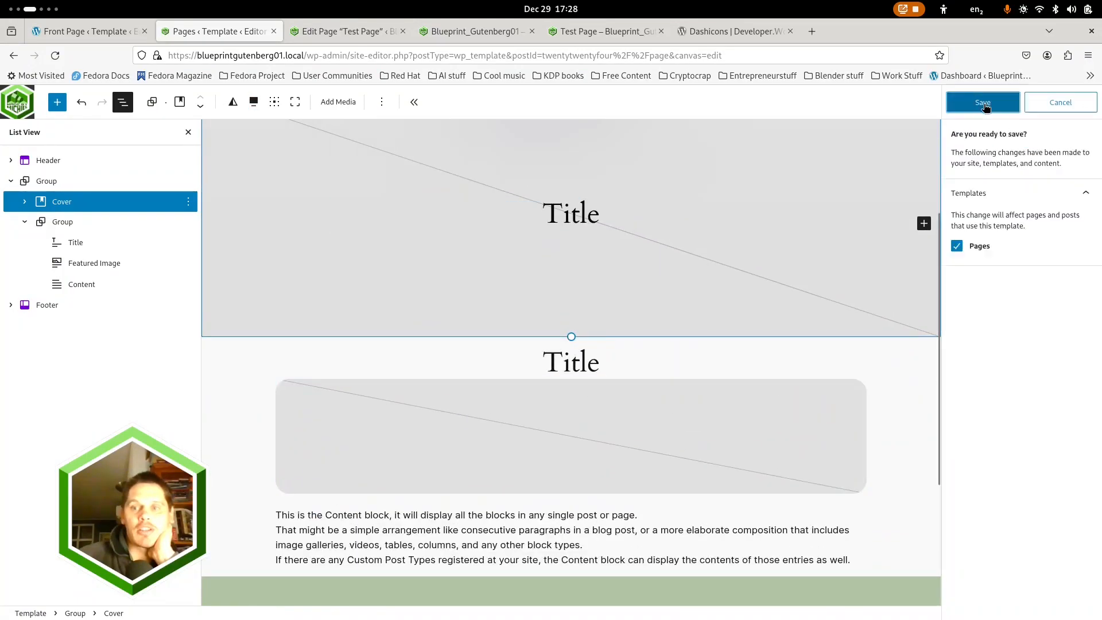
left_click(984, 103)
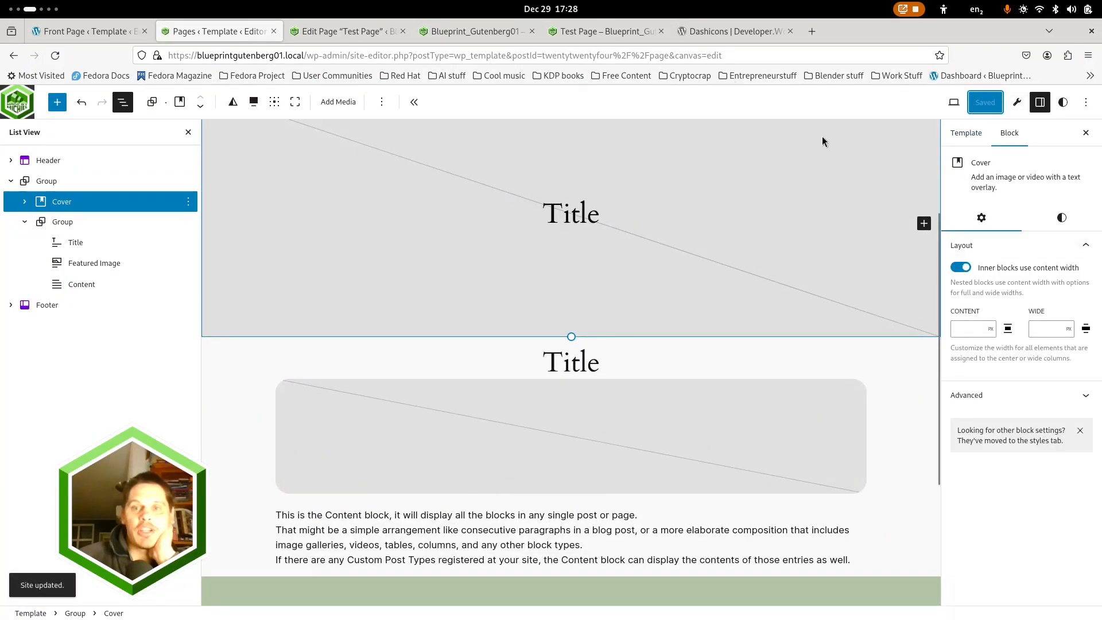
View the live Contact page to examine how the Cover and title display without a featured image
left_click(583, 31)
scroll(661, 284, "up", 5)
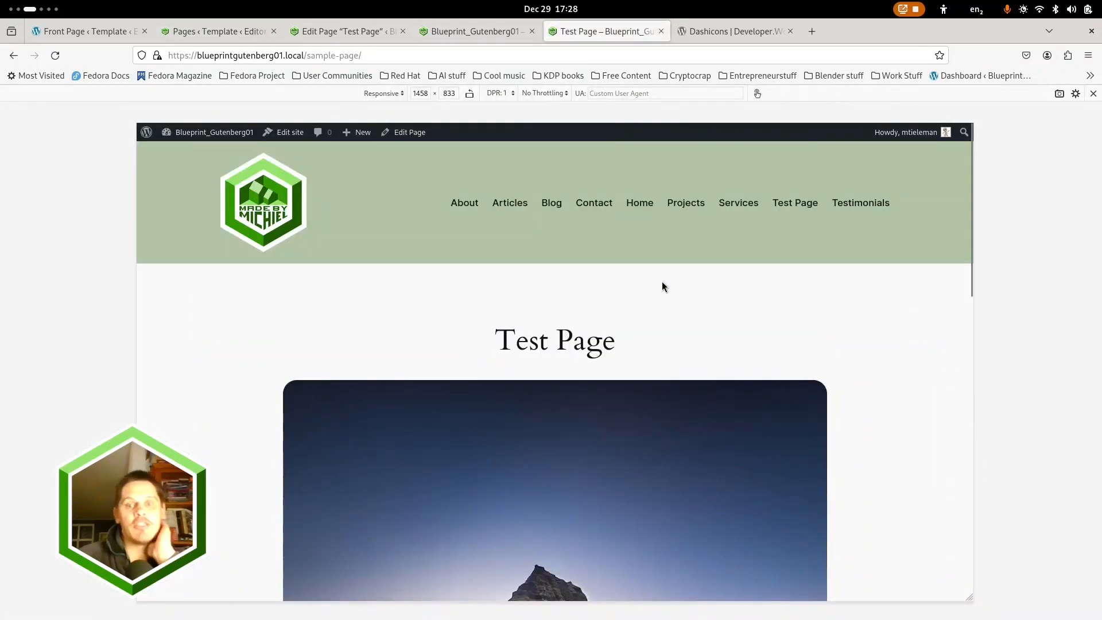
scroll(660, 284, "down", 5)
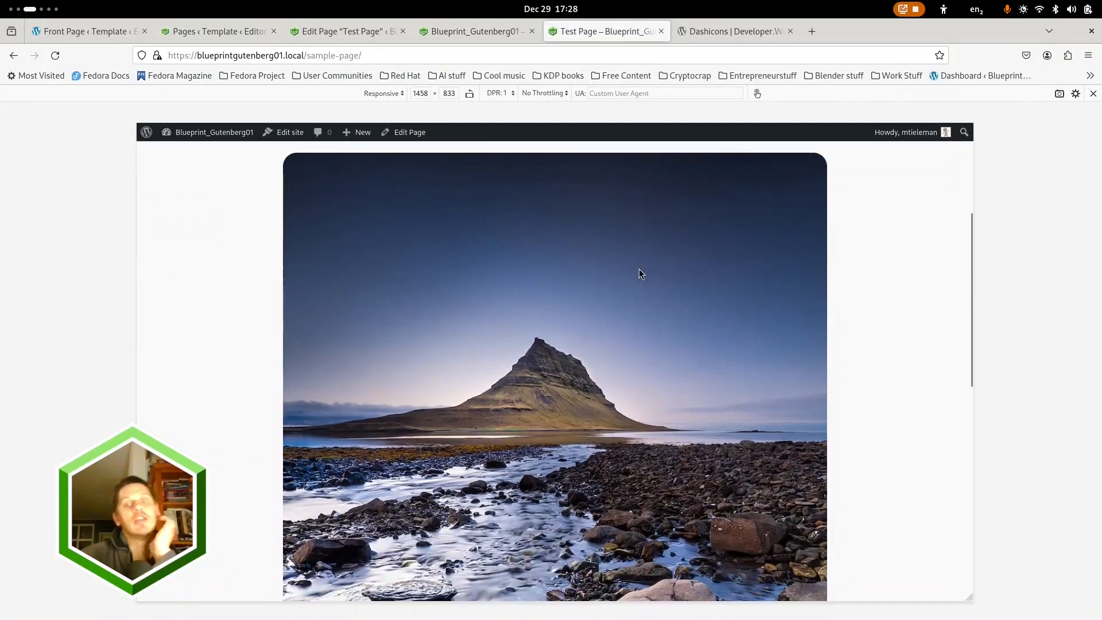
scroll(639, 268, "up", 5)
left_click(595, 208)
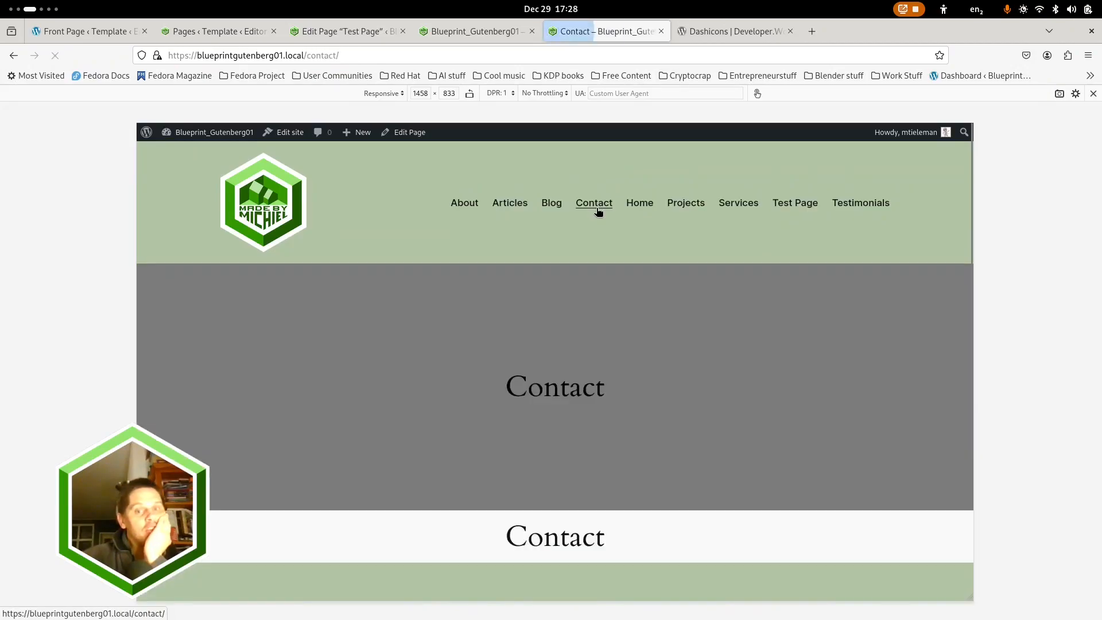
scroll(632, 344, "down", 3)
scroll(632, 343, "up", 3)
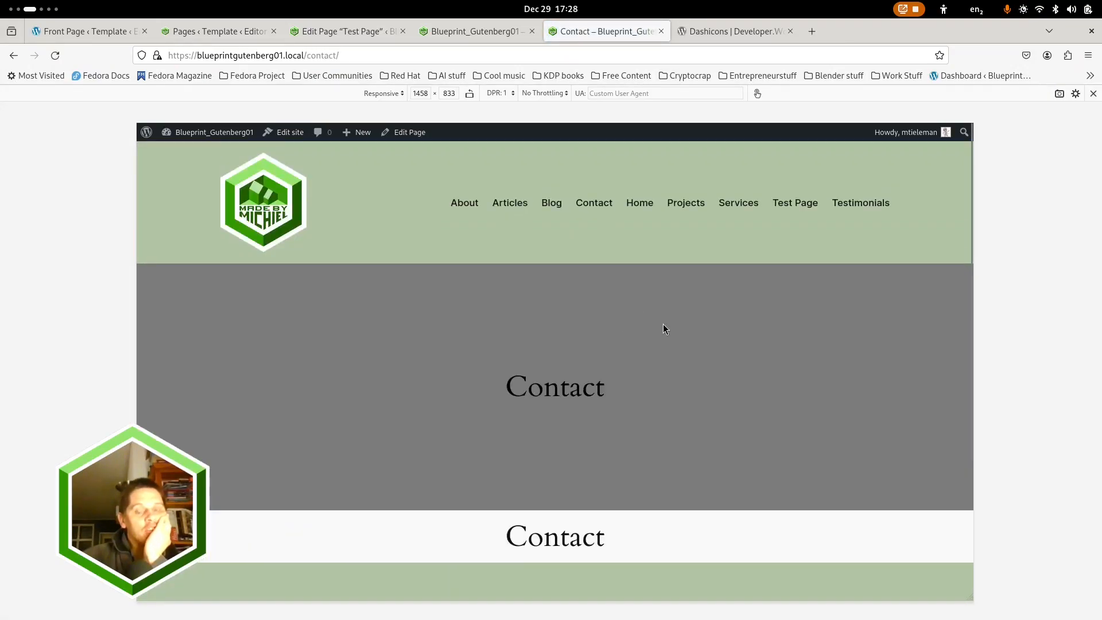
scroll(664, 449, "down", 3)
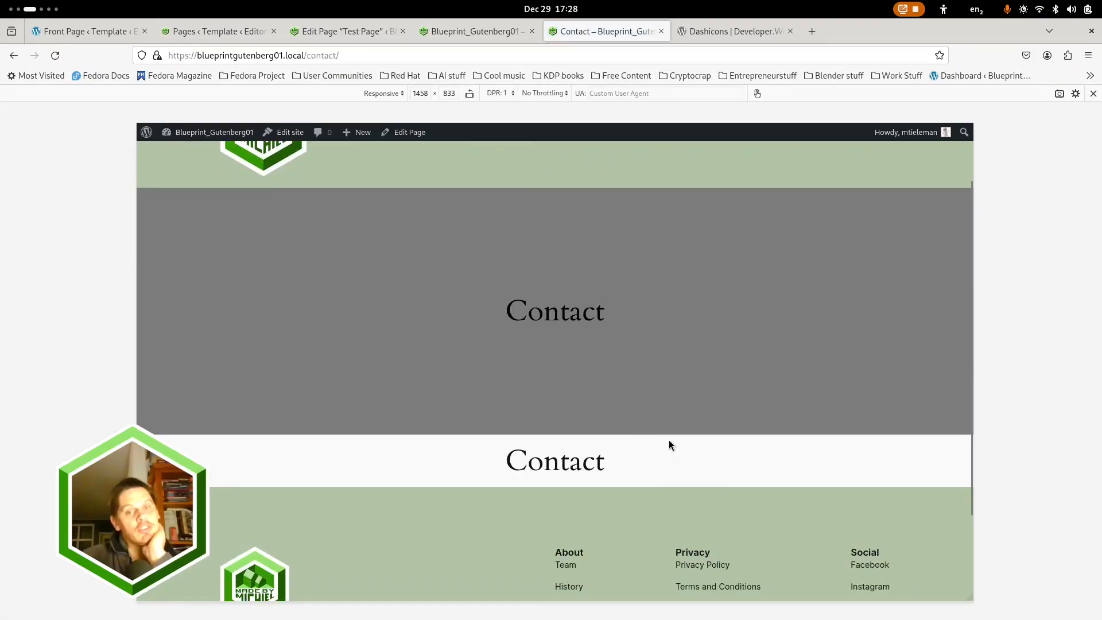
scroll(669, 442, "up", 3)
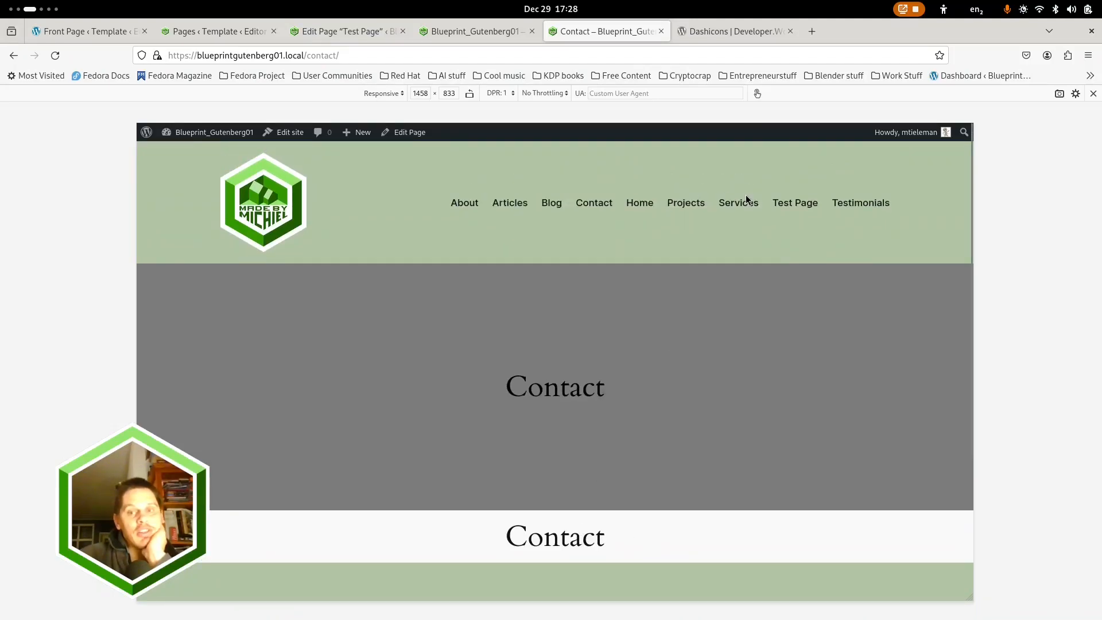
View the live Test Page from header to footer and check the legibility of the title over the Cover
left_click(792, 203)
scroll(690, 401, "down", 3)
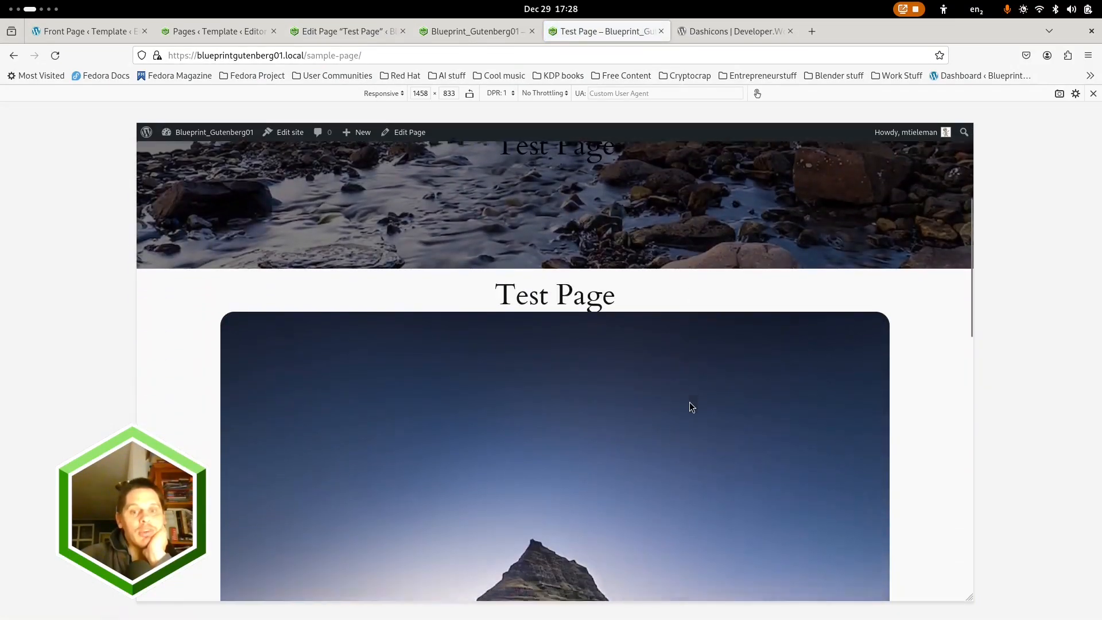
scroll(690, 405, "down", 10)
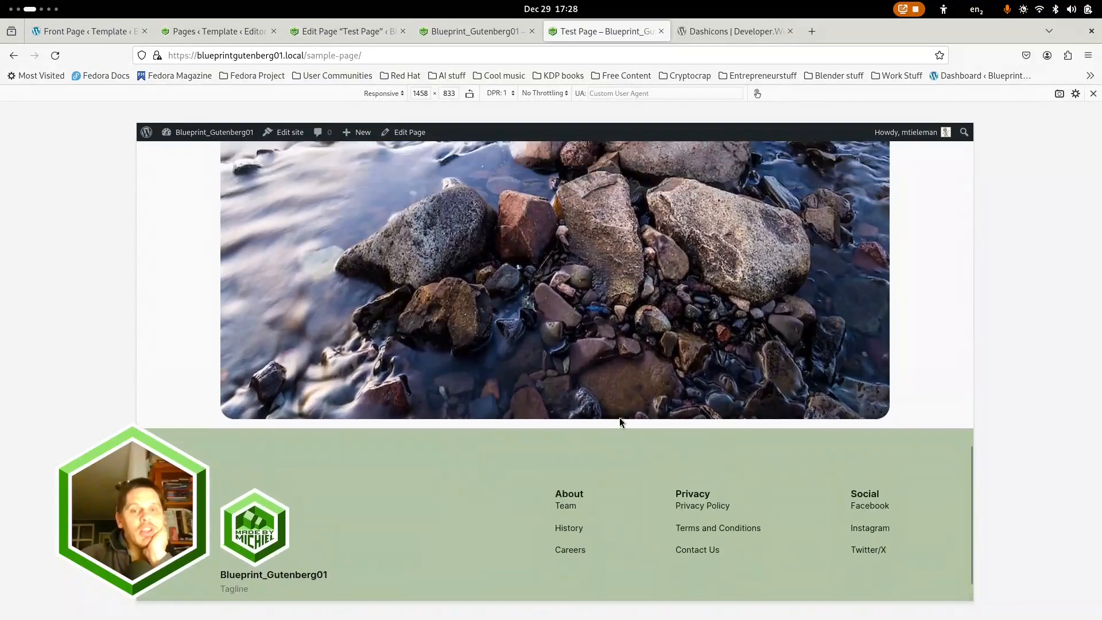
scroll(608, 363, "up", 12)
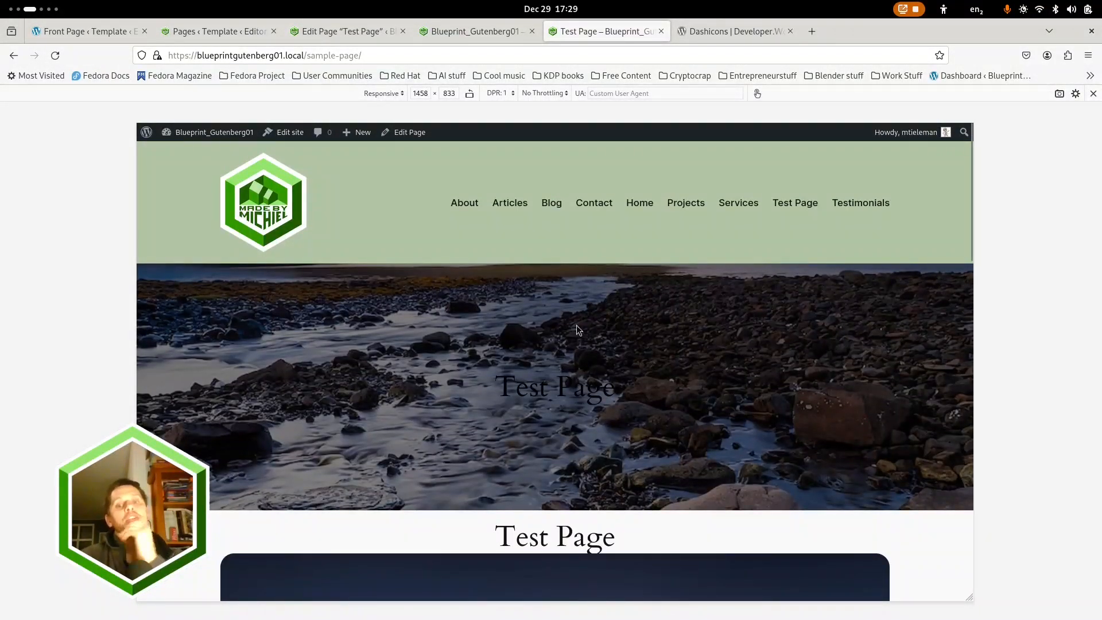
left_click_drag(497, 386, 624, 391)
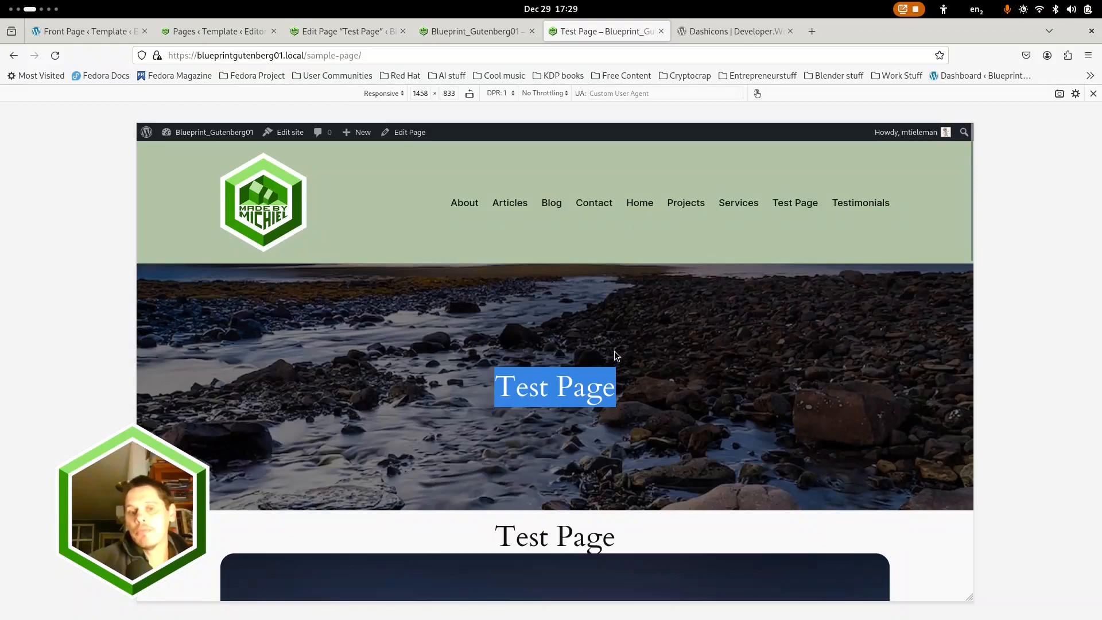
Return to the Pages template and delete the Cover block from the outer Group
left_click(470, 34)
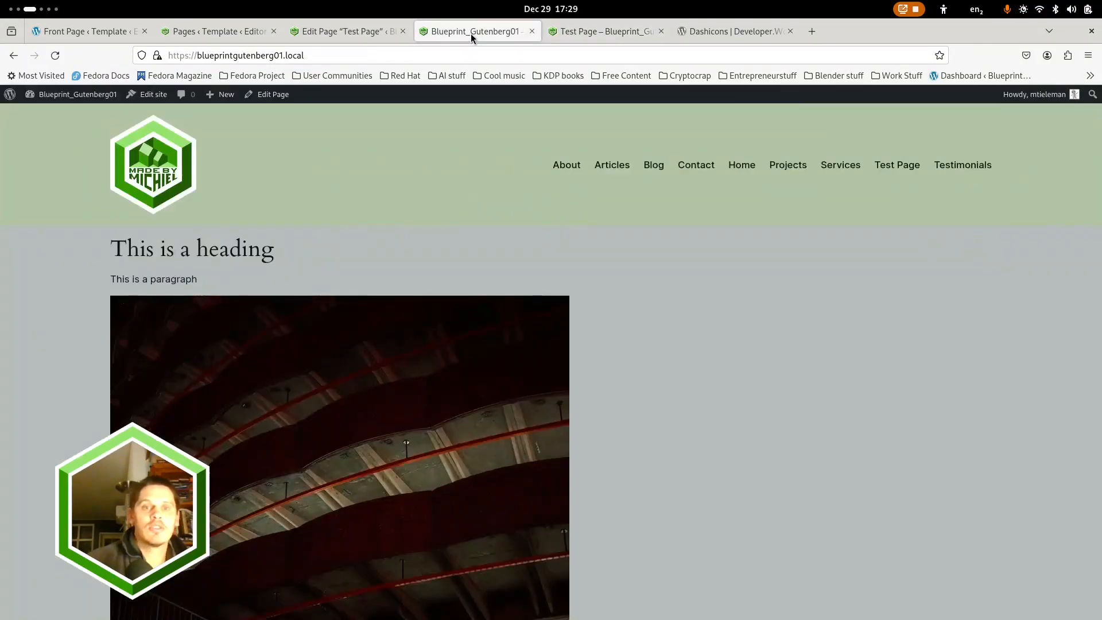
left_click(336, 28)
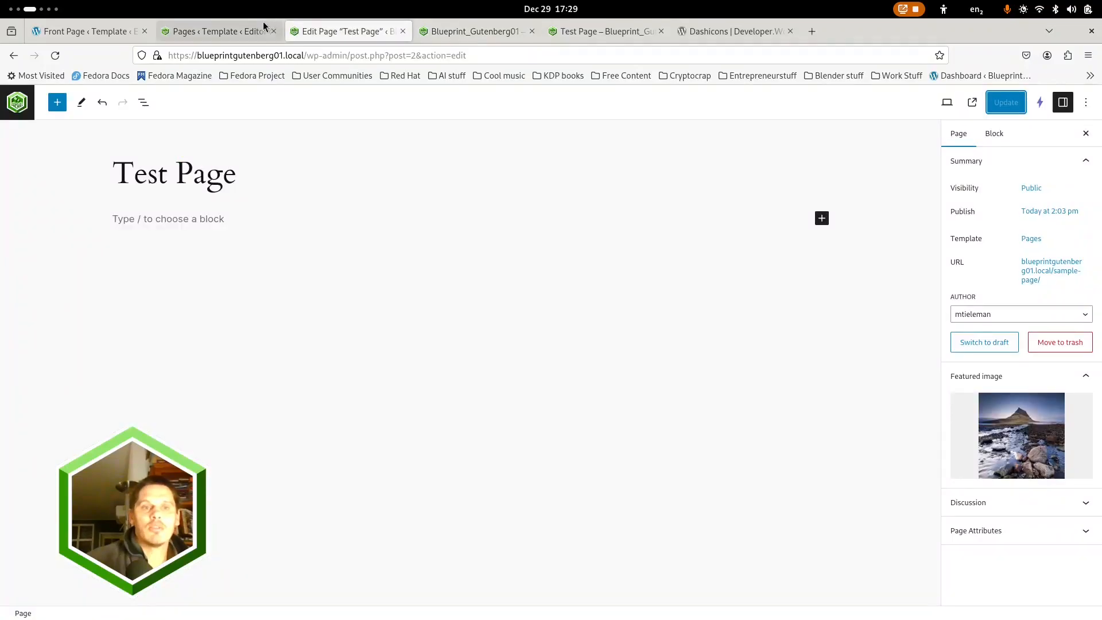
left_click(226, 26)
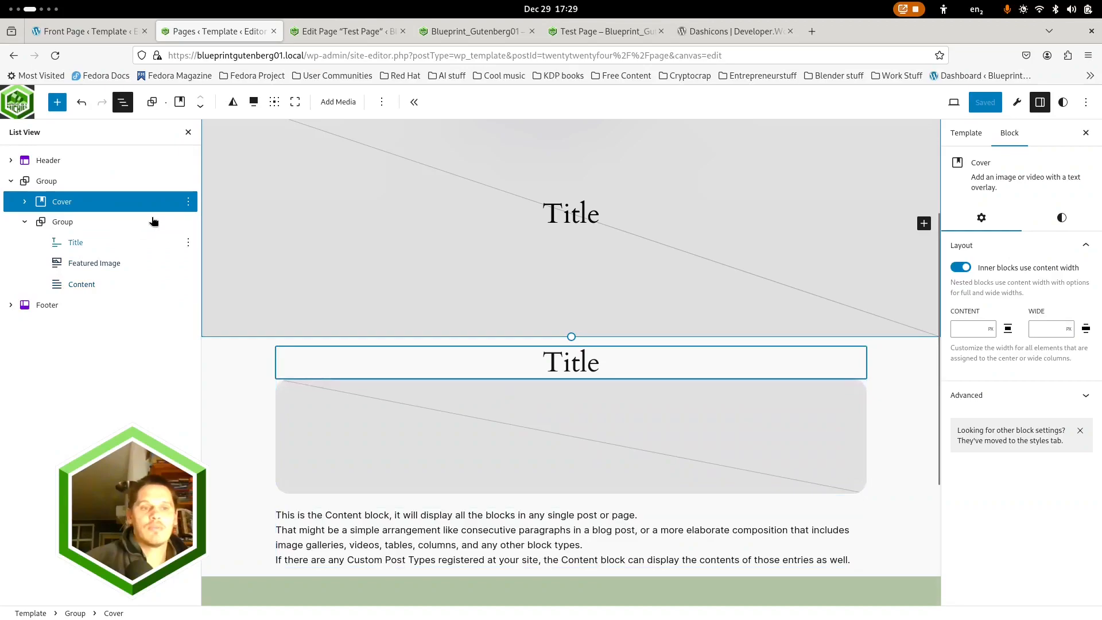
left_click(188, 201)
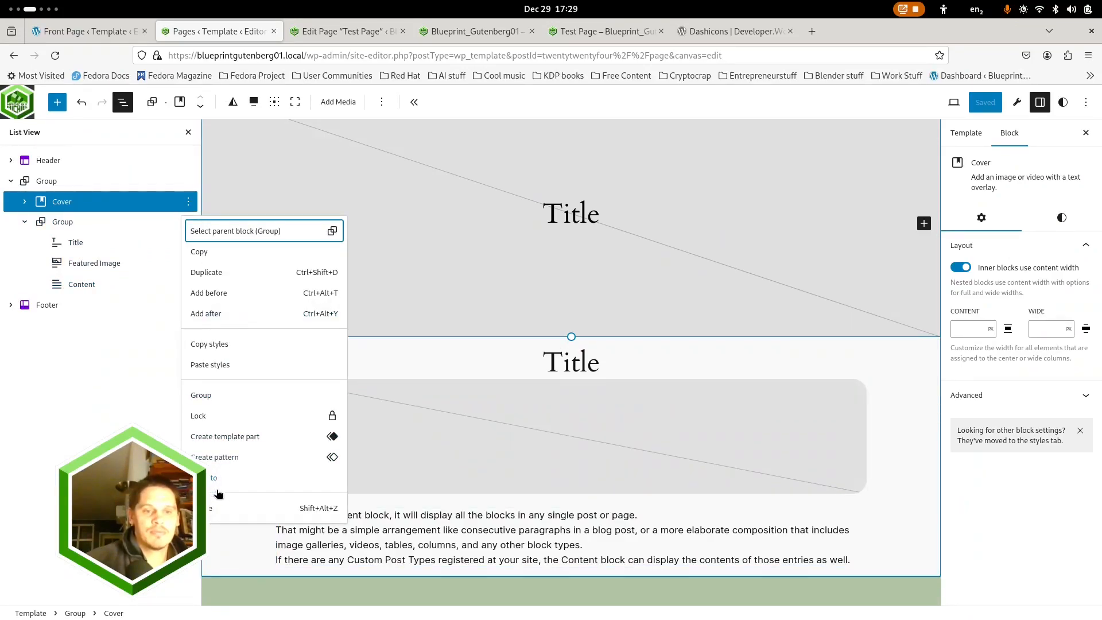
left_click(217, 508)
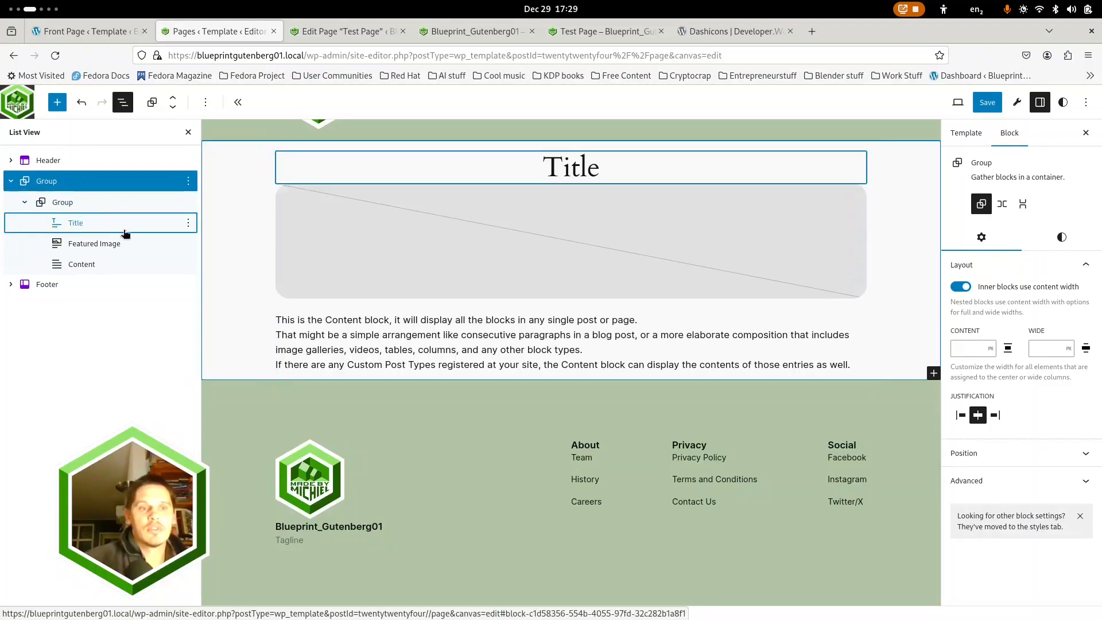
Delete the Featured Image block from the nested Group, keeping the Title and Content blocks
left_click(125, 232)
left_click(188, 223)
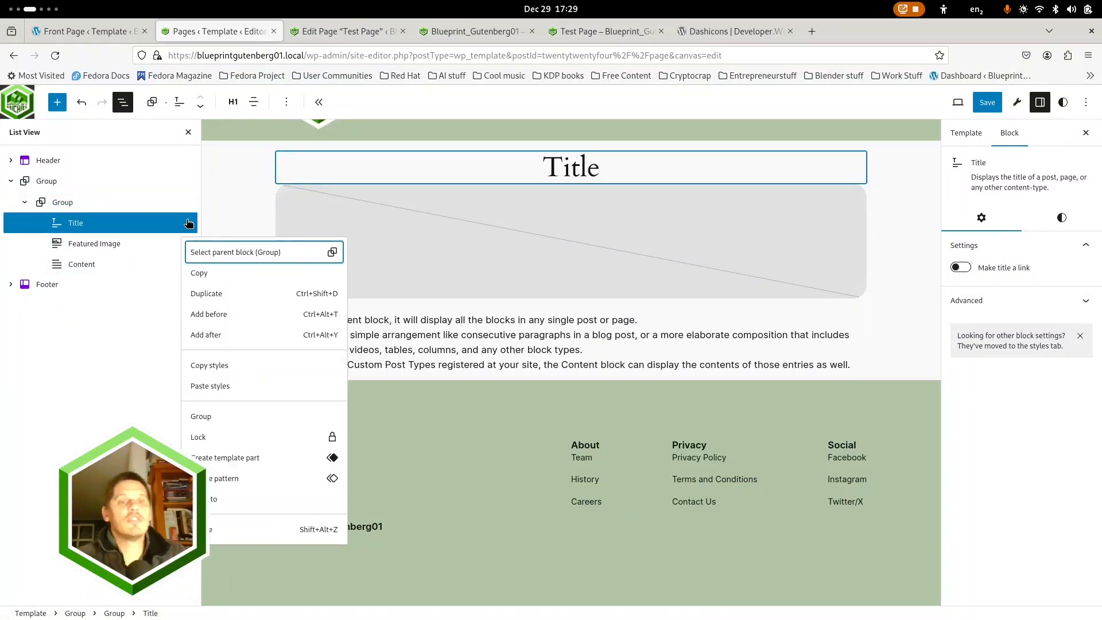
left_click(111, 245)
left_click(115, 243)
left_click(188, 243)
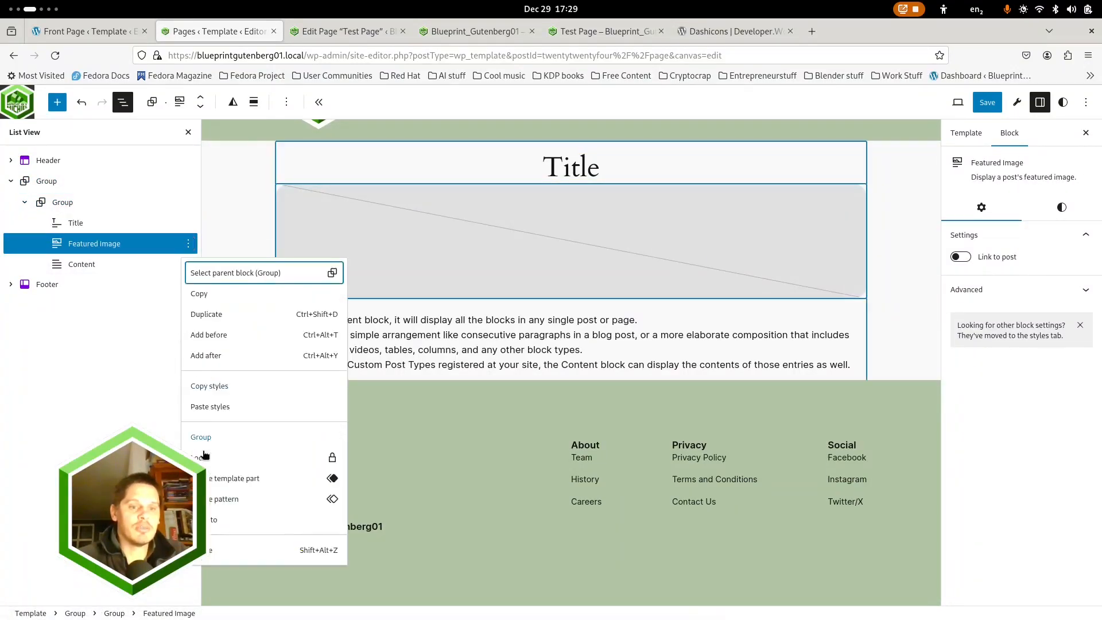
left_click(210, 546)
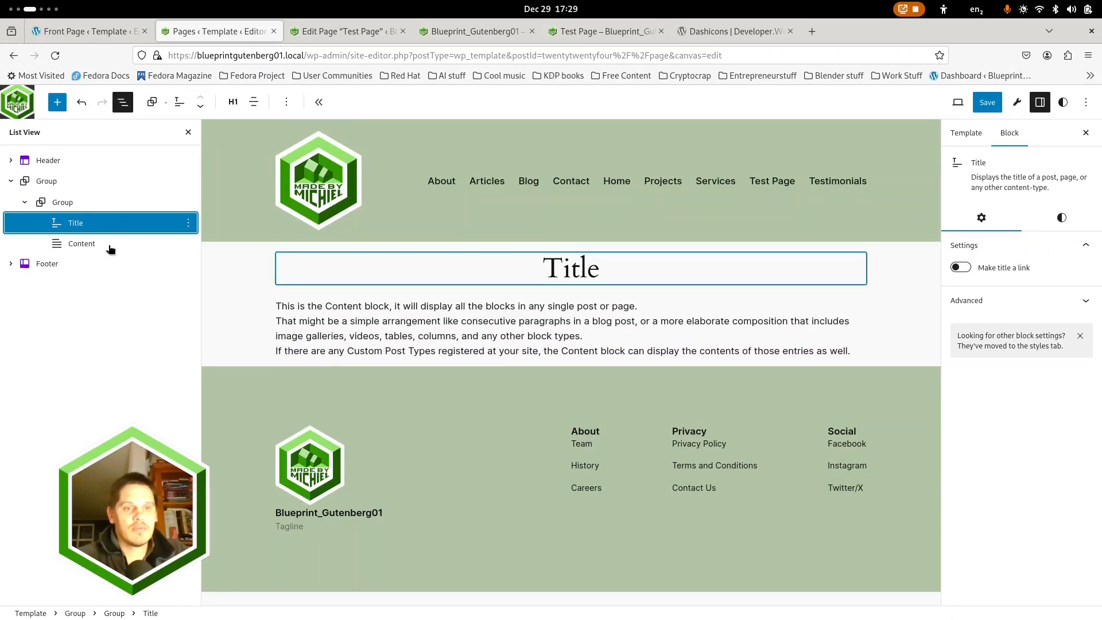
Save the changes to the Pages template and go back to the live Test Page
left_click(63, 203)
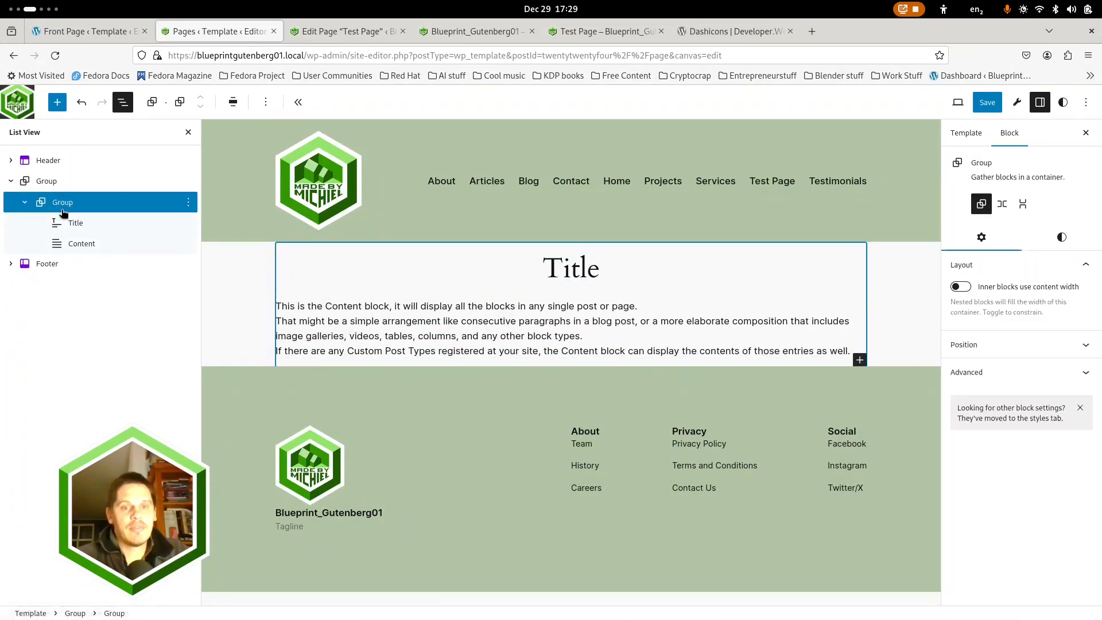
left_click(988, 107)
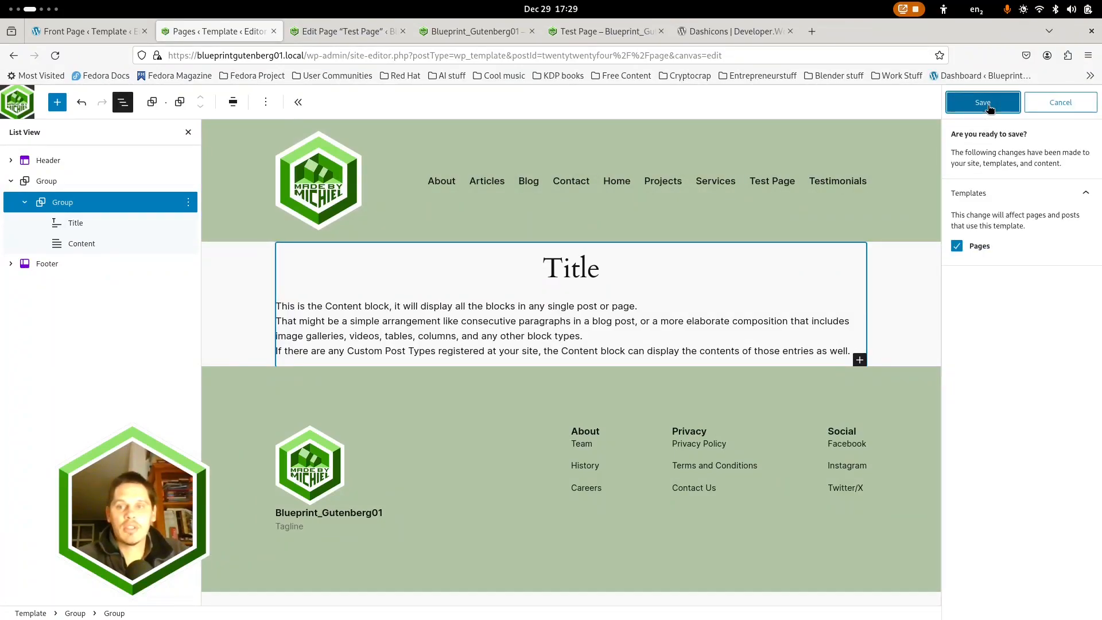
left_click(979, 103)
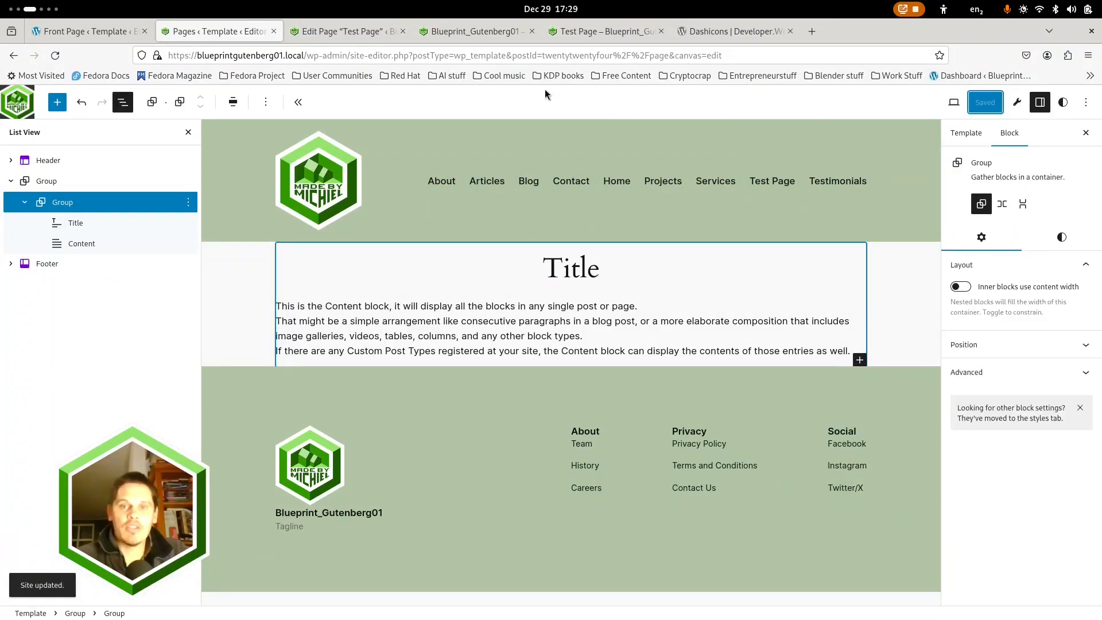
left_click(587, 32)
scroll(398, 344, "down", 10)
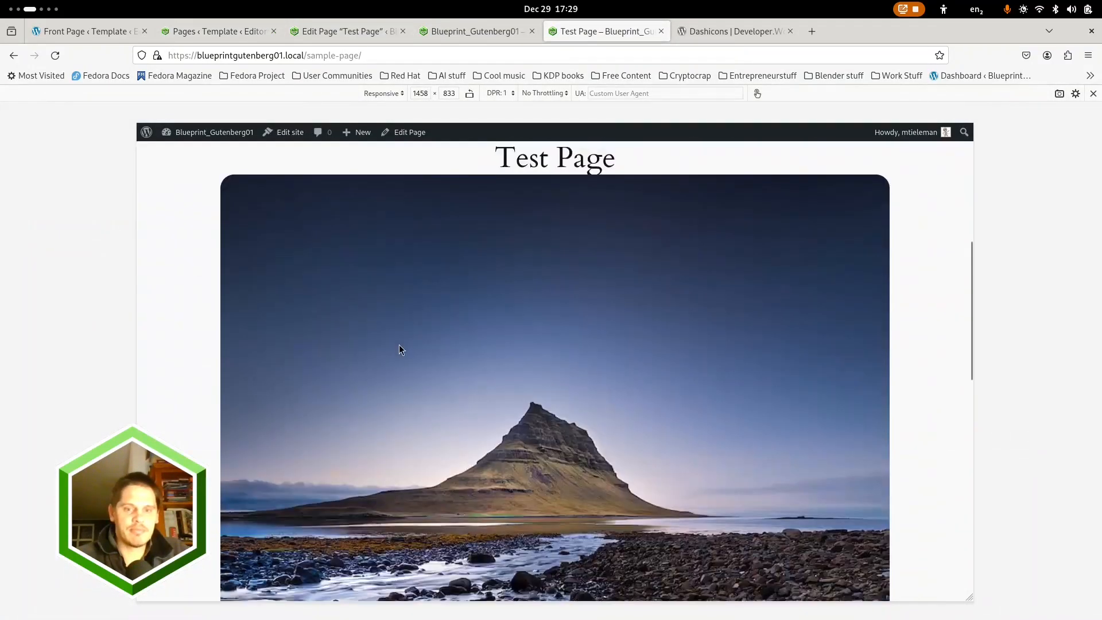
Open the Test Page for editing and insert a Query Loop block below its title
left_click(351, 35)
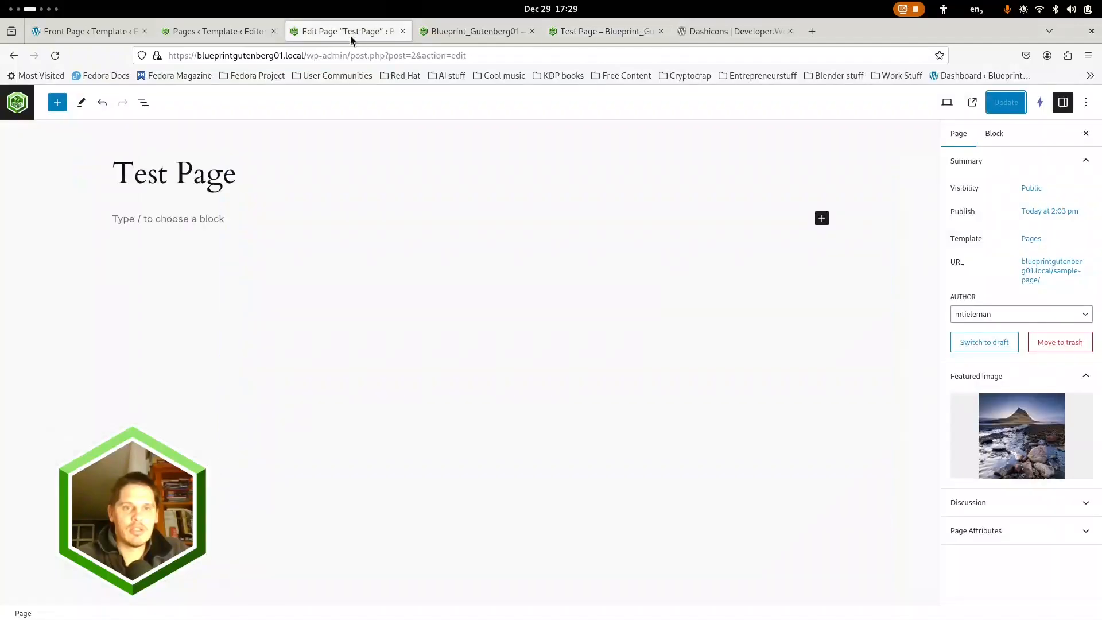
left_click(162, 223)
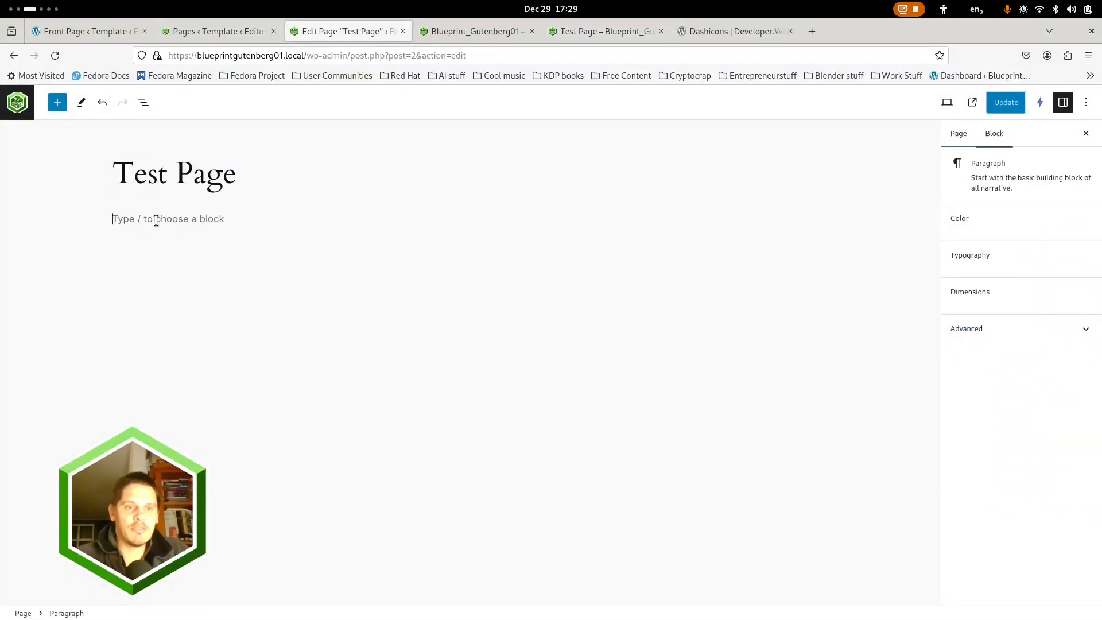
left_click(57, 103)
type("query")
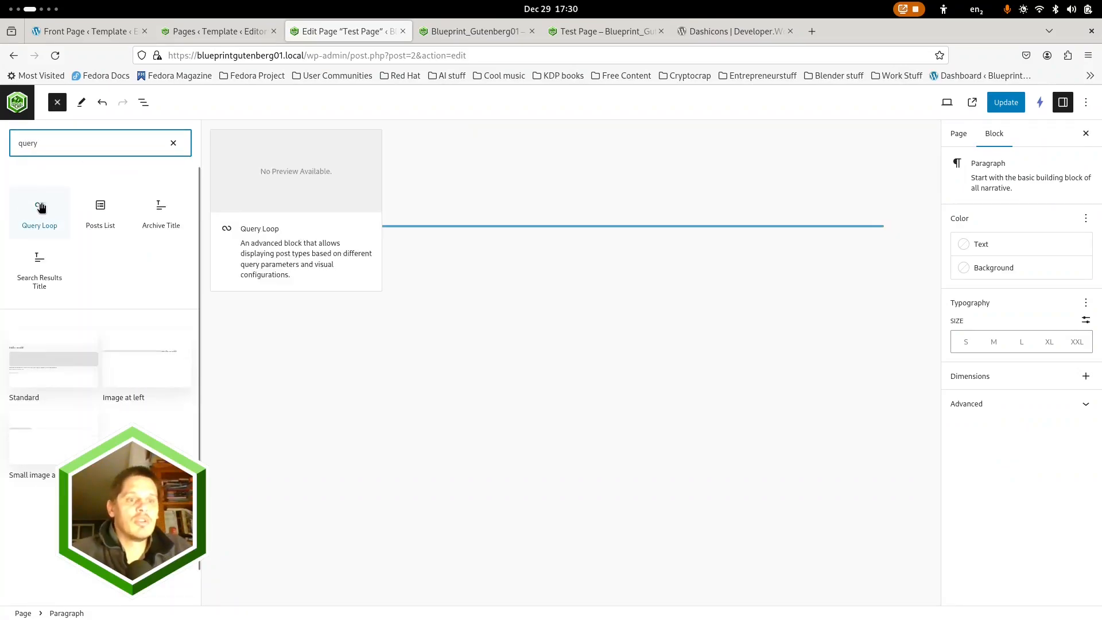
left_click(39, 212)
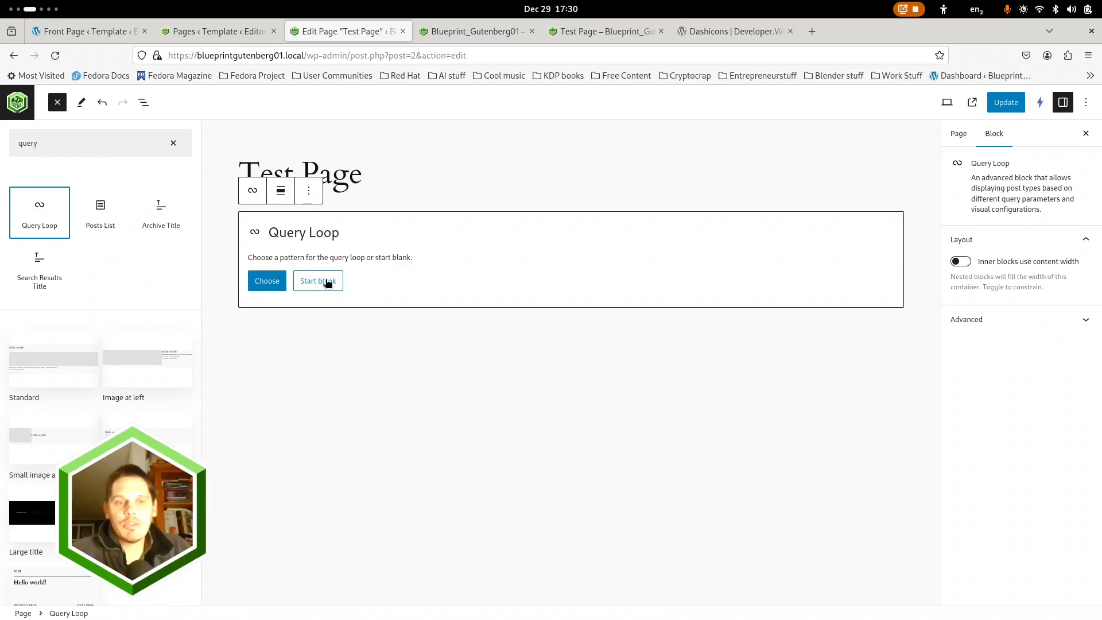
left_click(260, 281)
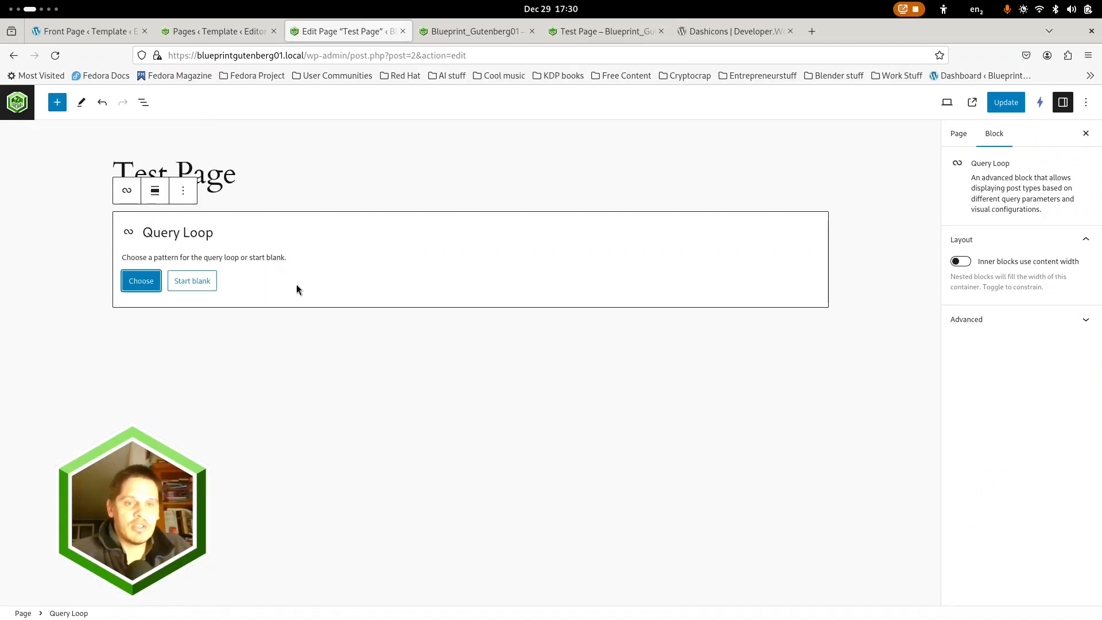
Apply the "List of posts, 3 columns" pattern to the Query Loop block
left_click(144, 287)
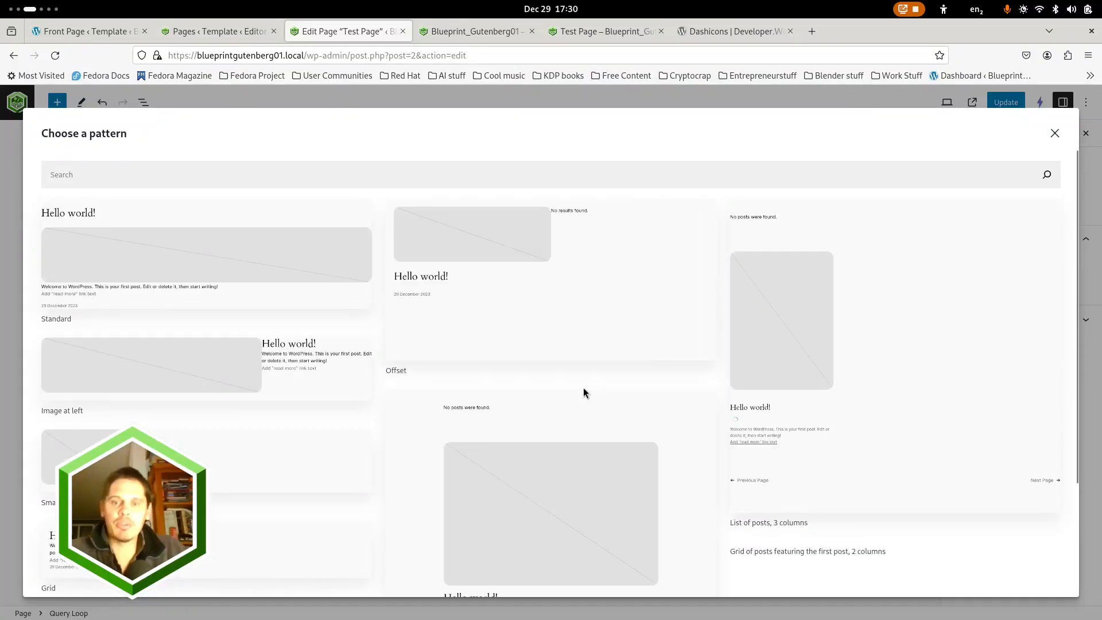
scroll(584, 388, "down", 4)
scroll(741, 365, "up", 3)
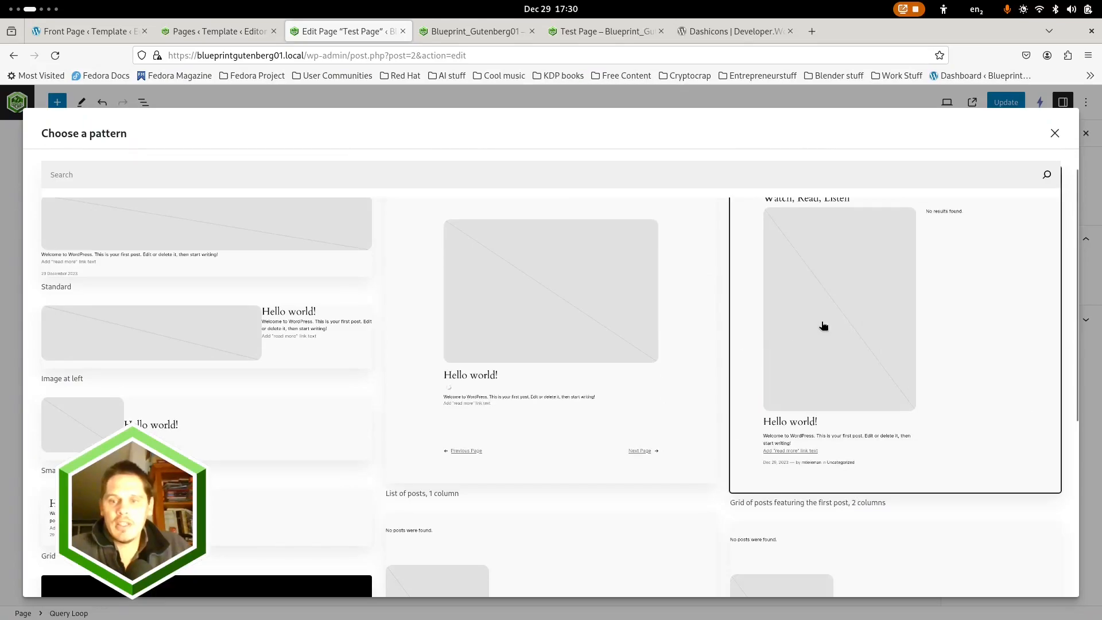
scroll(561, 415, "down", 4)
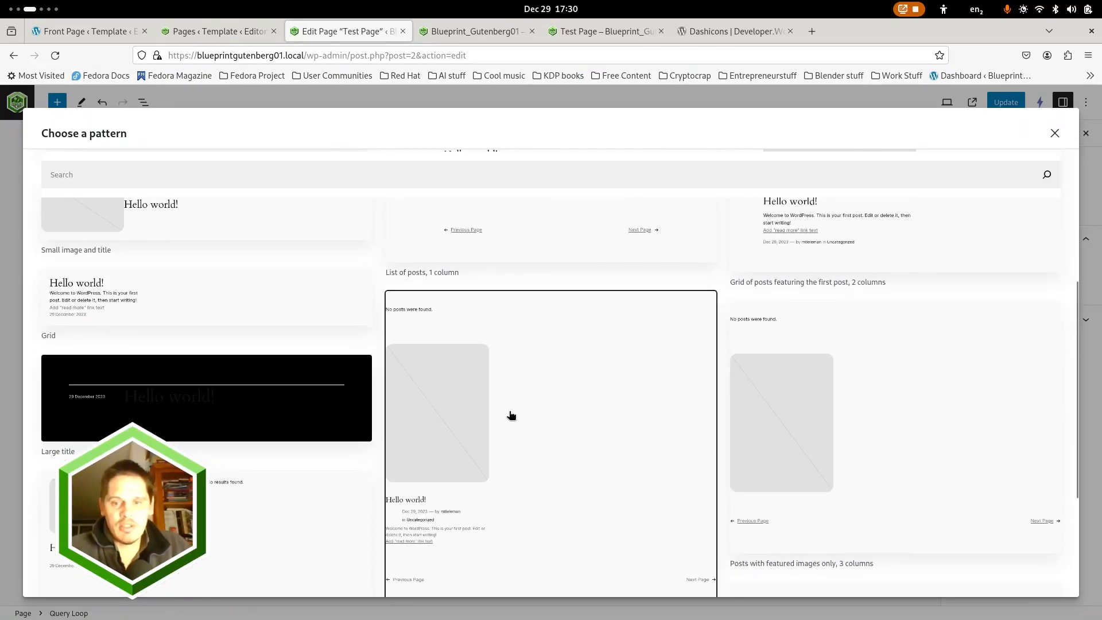
left_click(510, 479)
scroll(447, 367, "down", 5)
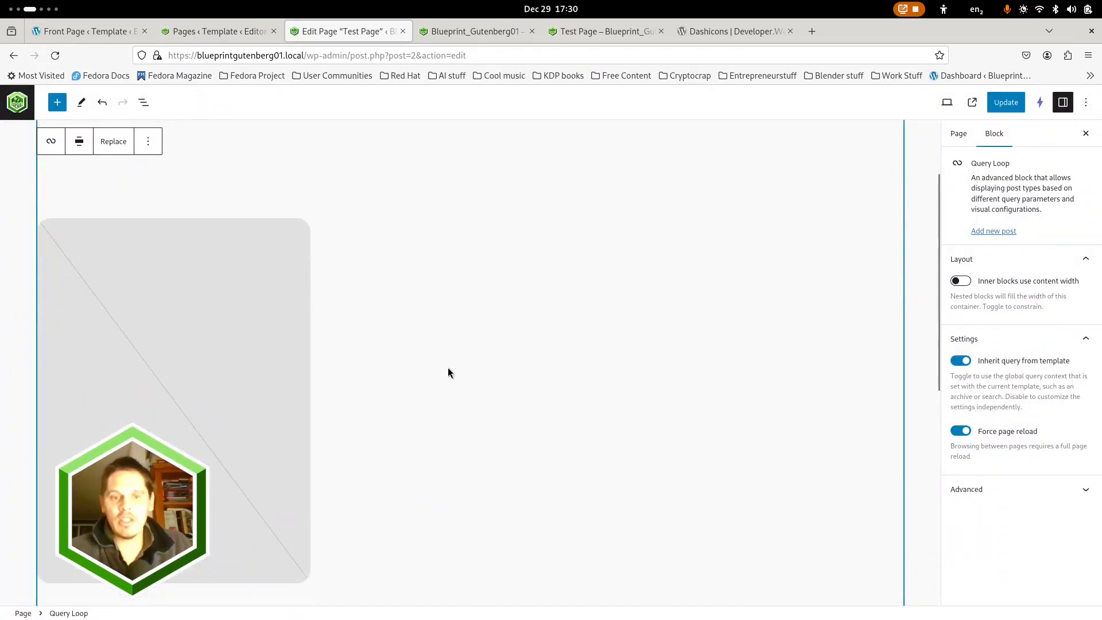
scroll(269, 379, "up", 4)
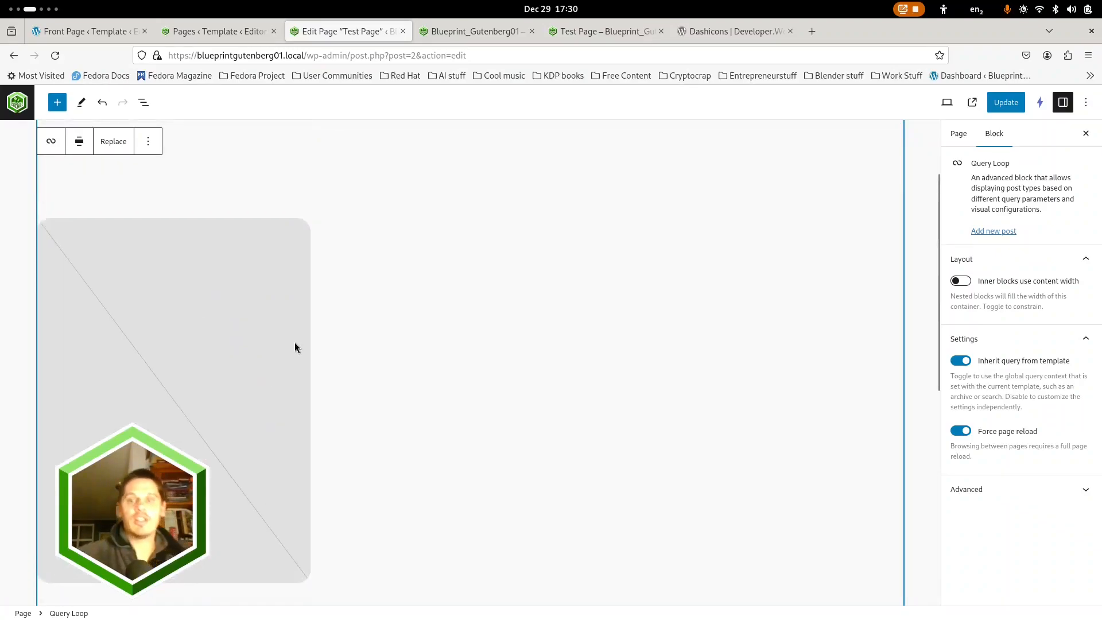
Save the Test Page with its Query Loop block and return to the list of all pages
left_click(1000, 104)
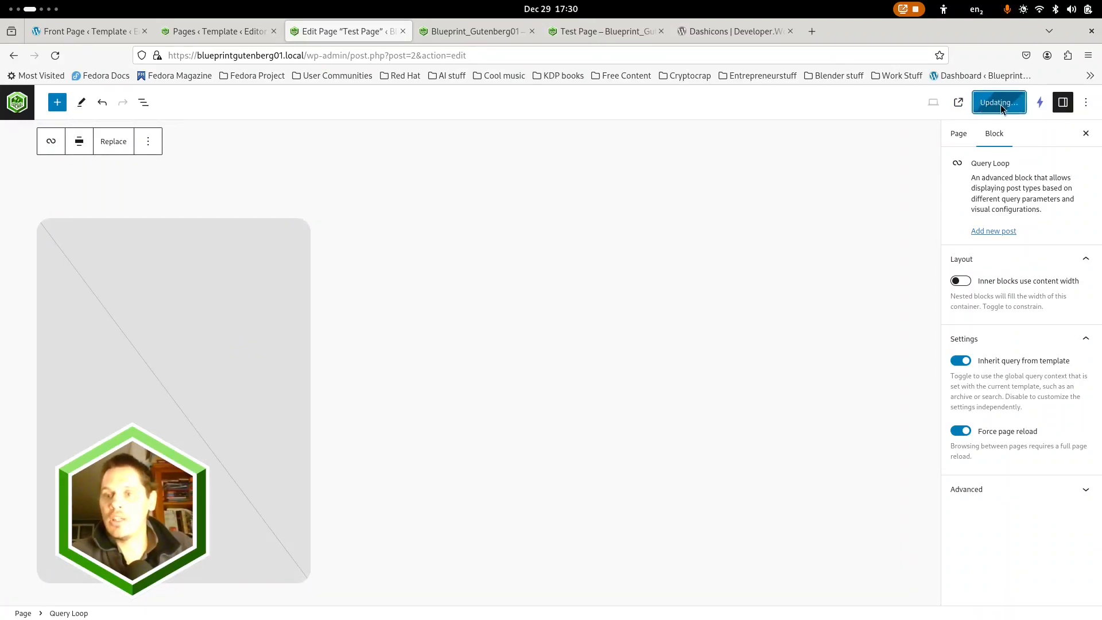
scroll(186, 147, "up", 2)
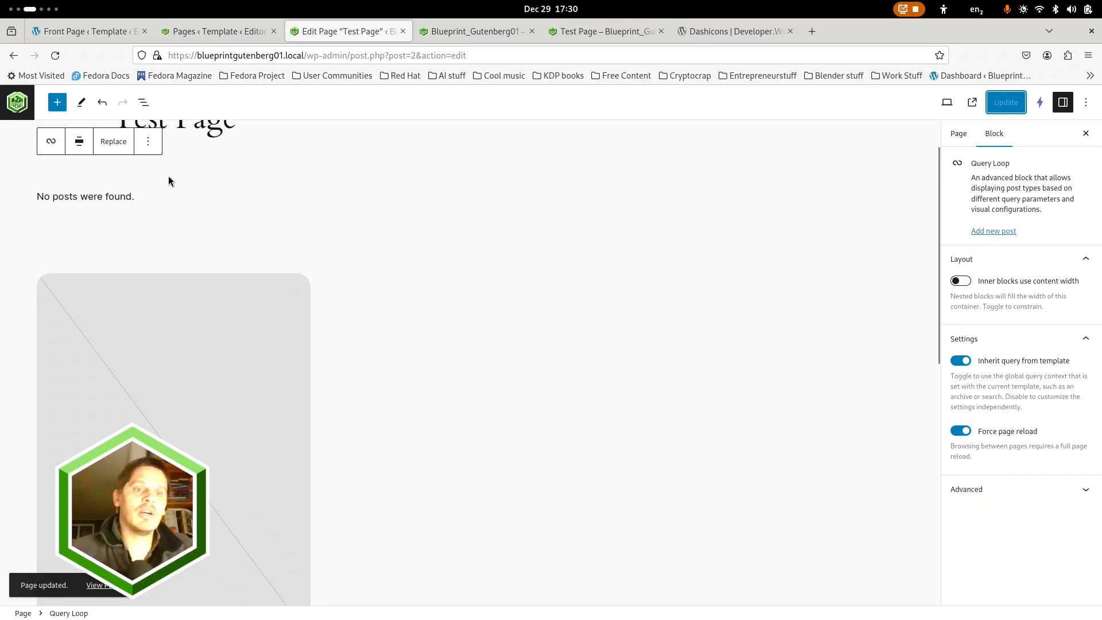
left_click(17, 103)
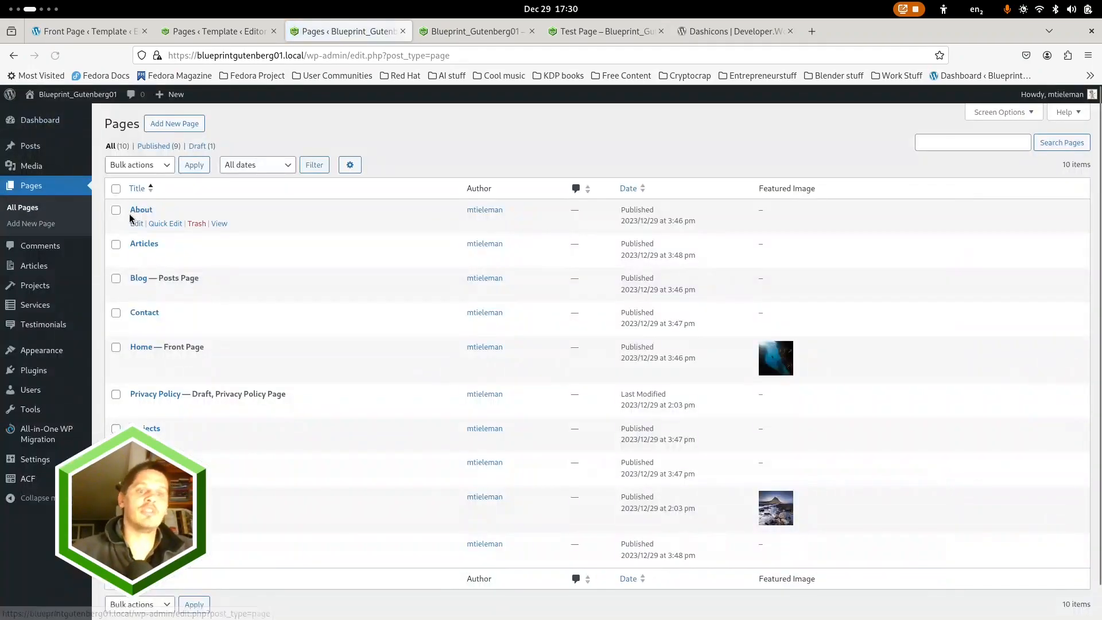
Create a new article titled "Article 1" with the paragraph "Some article 1 text"
left_click(31, 272)
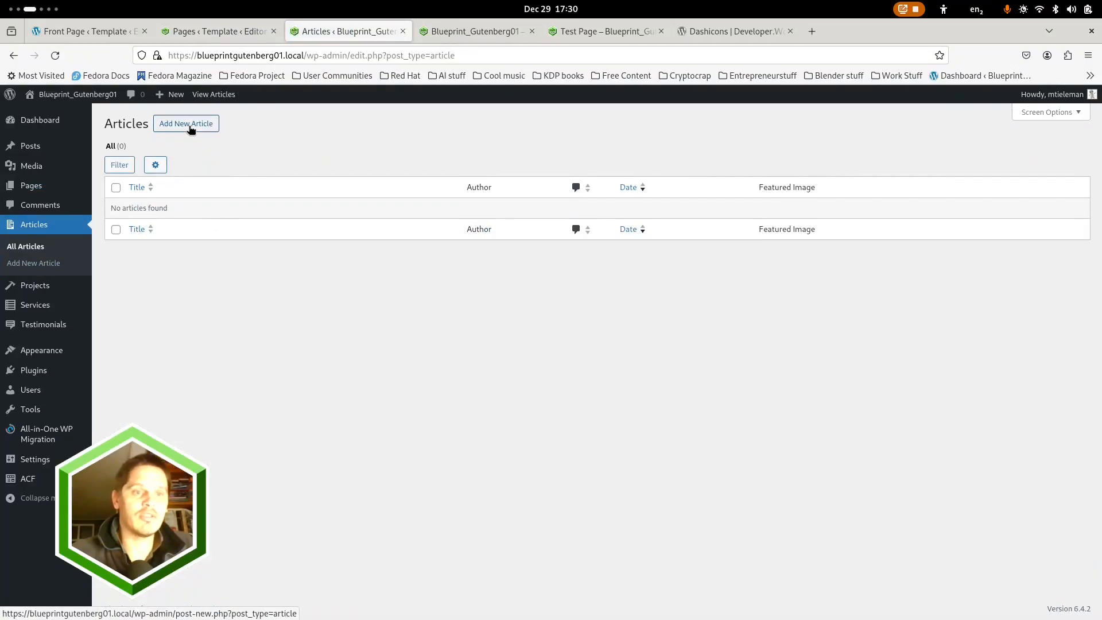
left_click(191, 127)
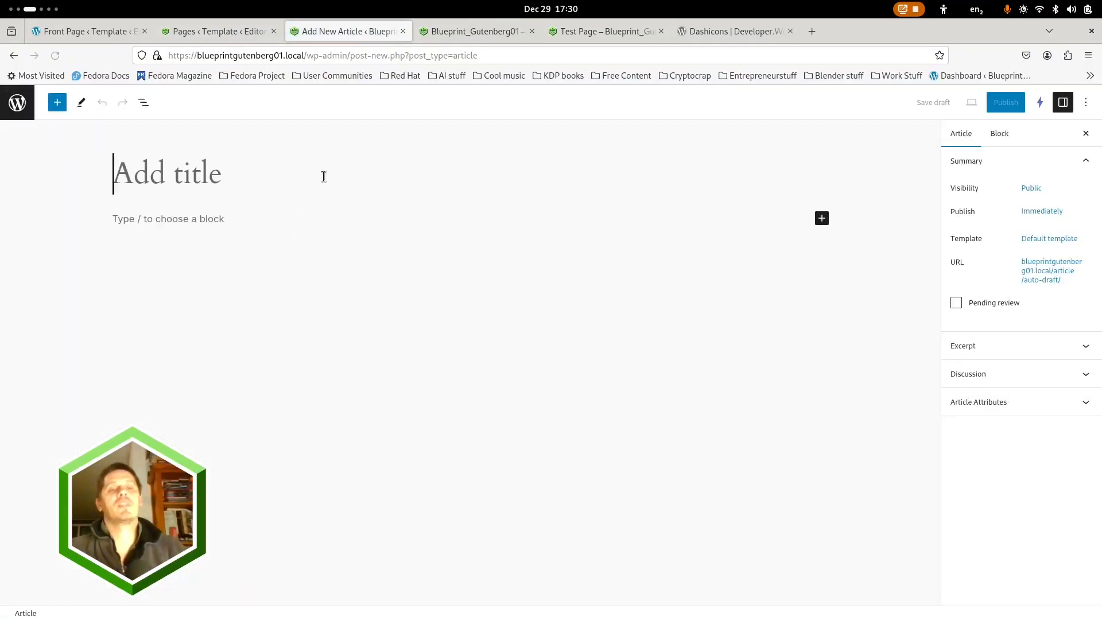
type("Article 1")
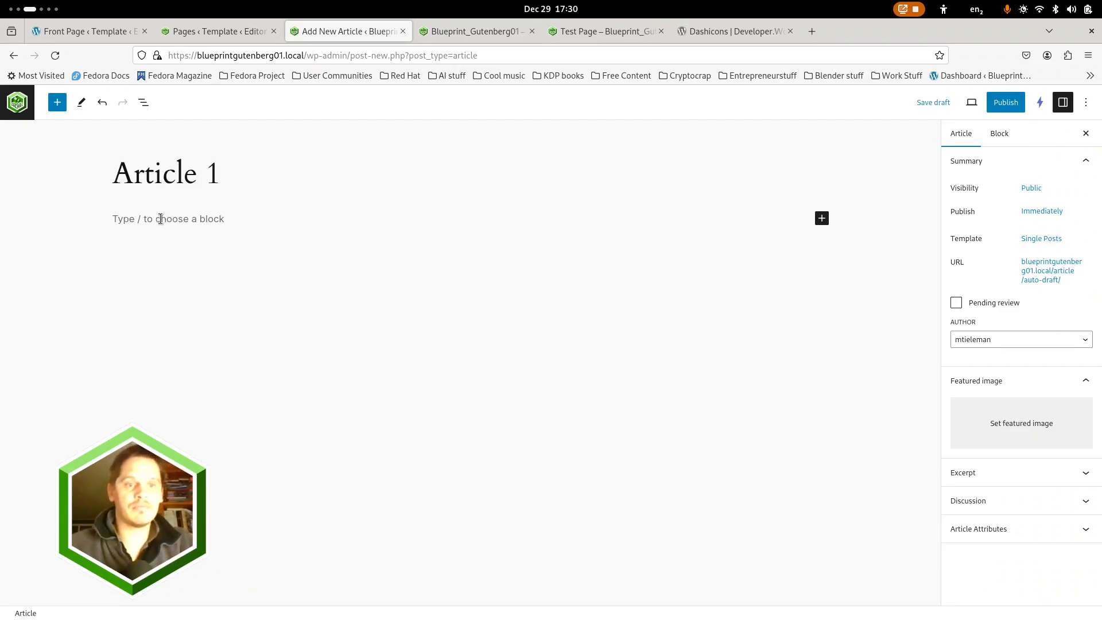
left_click(160, 219)
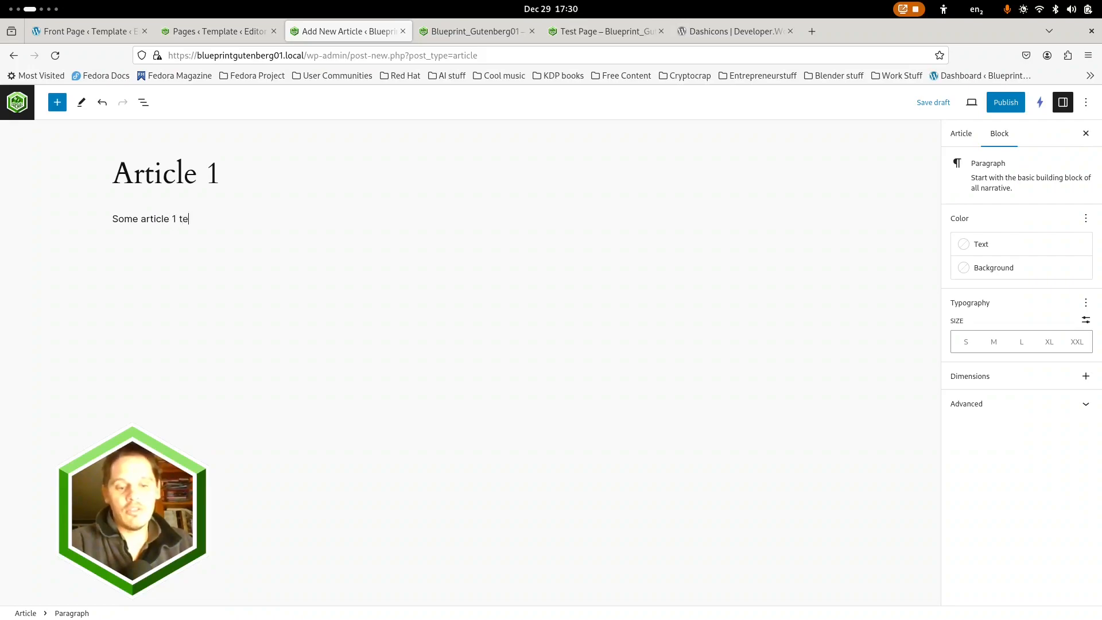
Insert an Image block below the article's paragraph
key("Return")
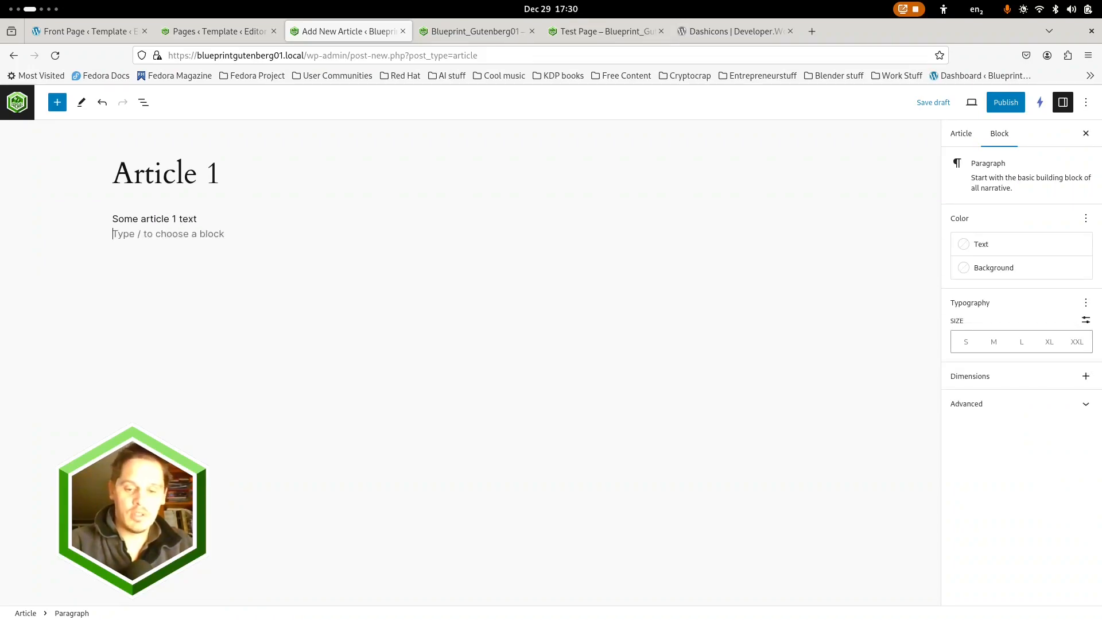
type(".ima")
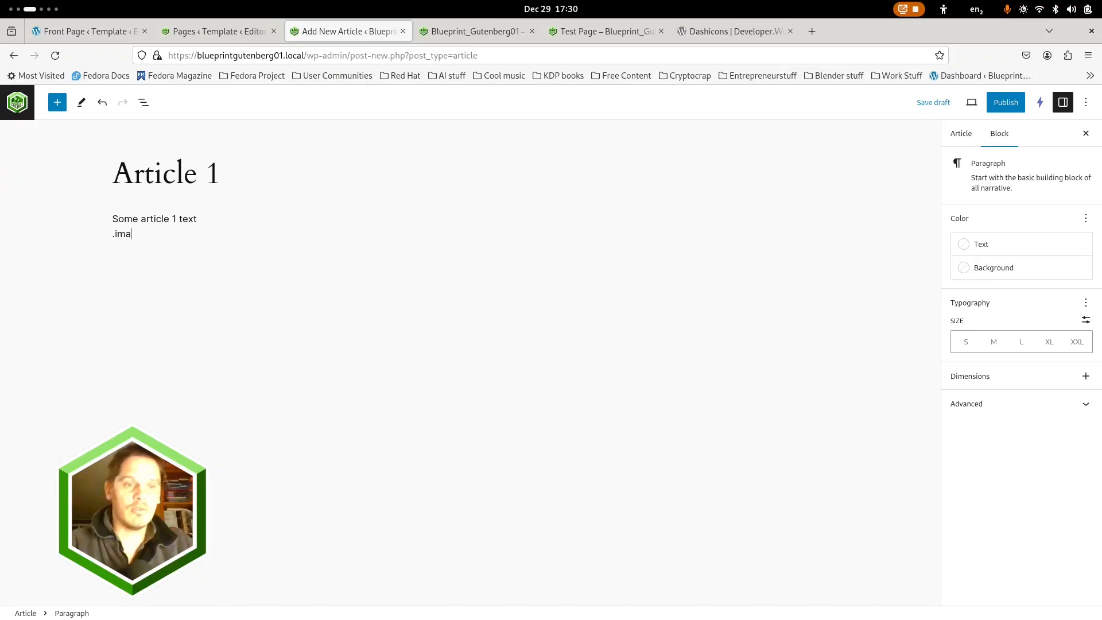
type("/ima")
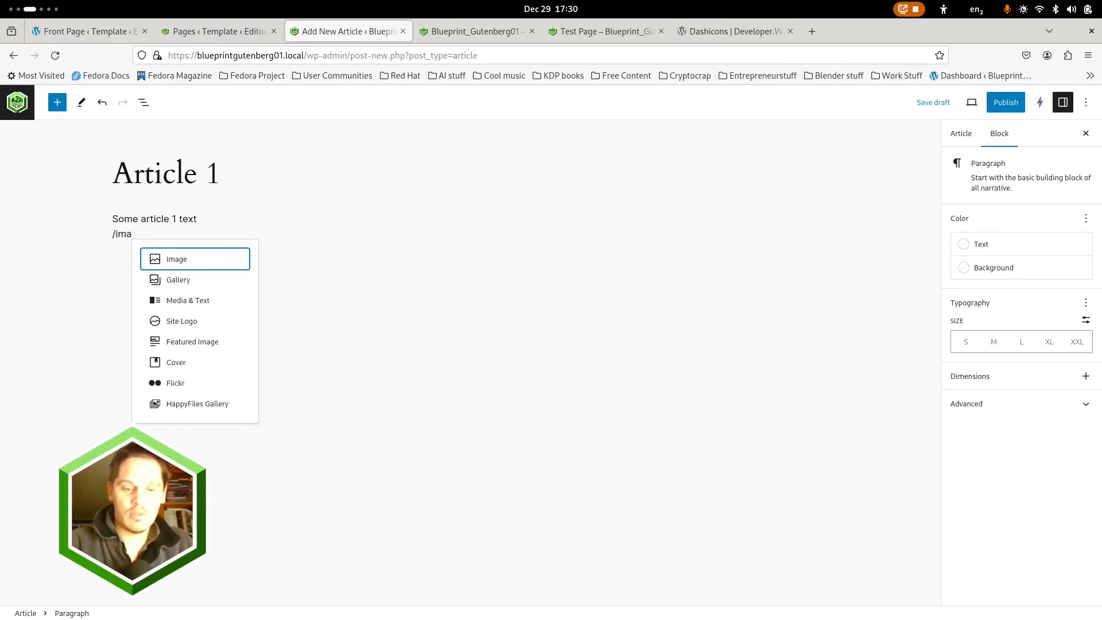
key("Return")
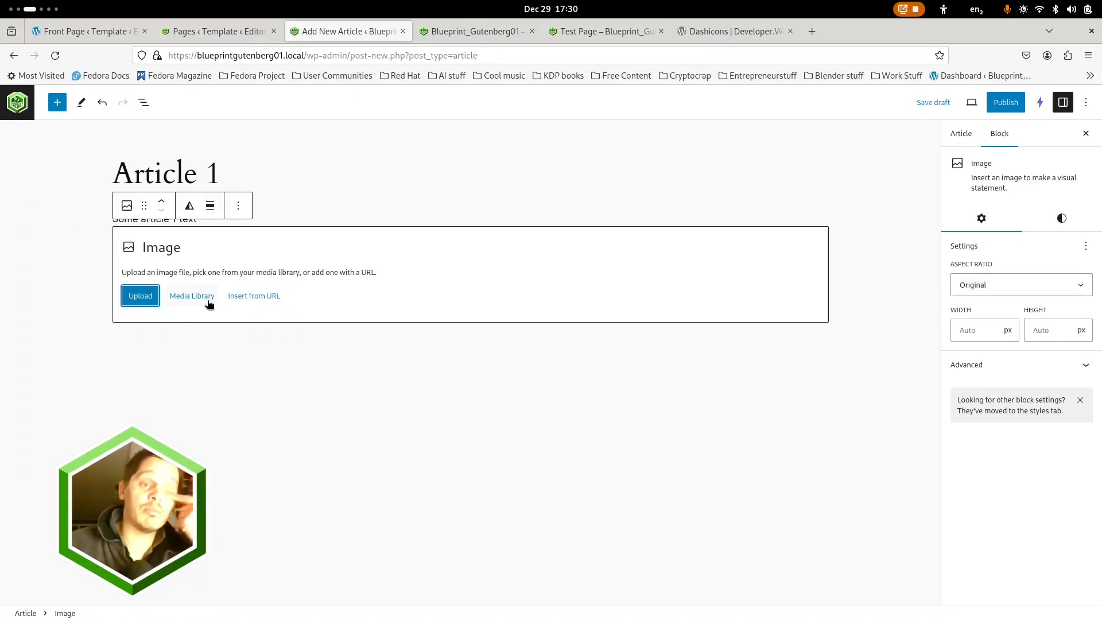
Fill the Image block with the photo of the Christmas-decorated building from the media library's Uncategorized folder
left_click(205, 298)
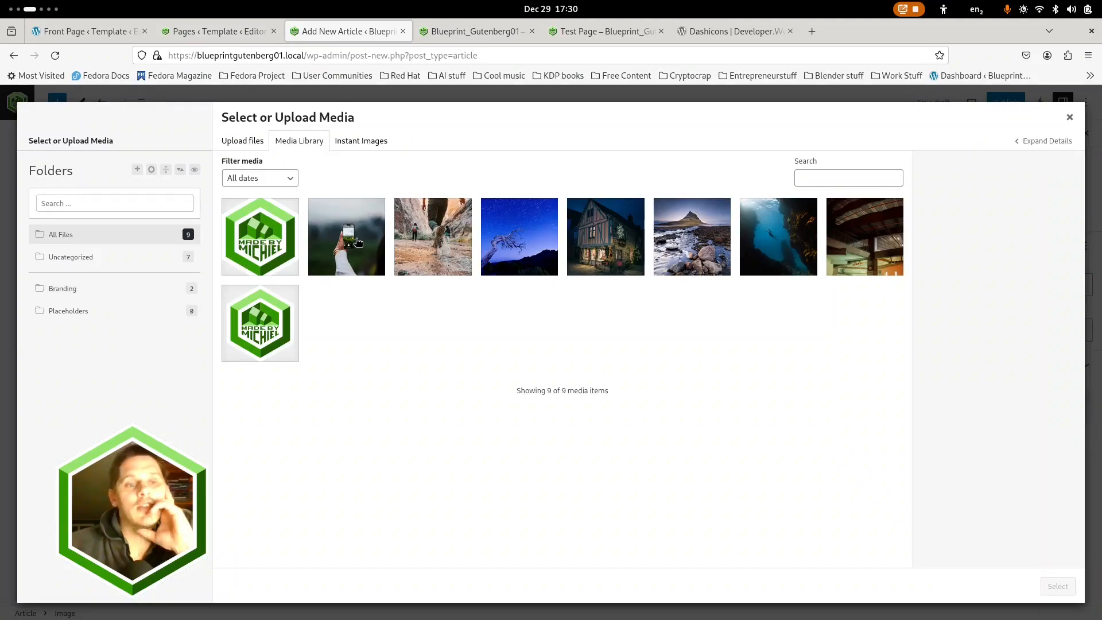
left_click(73, 263)
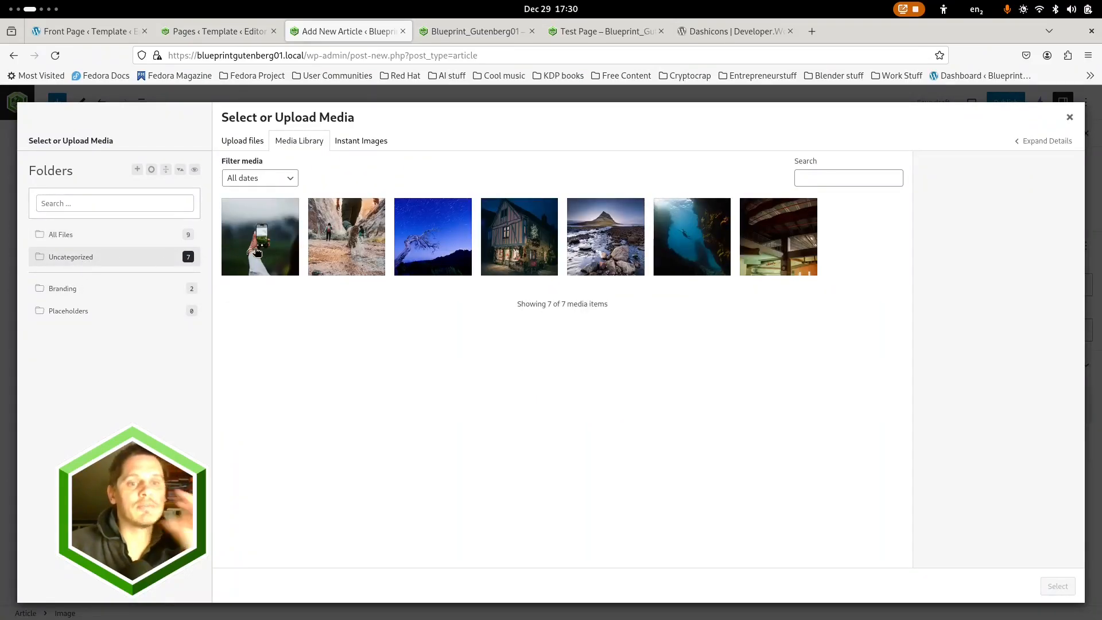
left_click(257, 249)
left_click(740, 243)
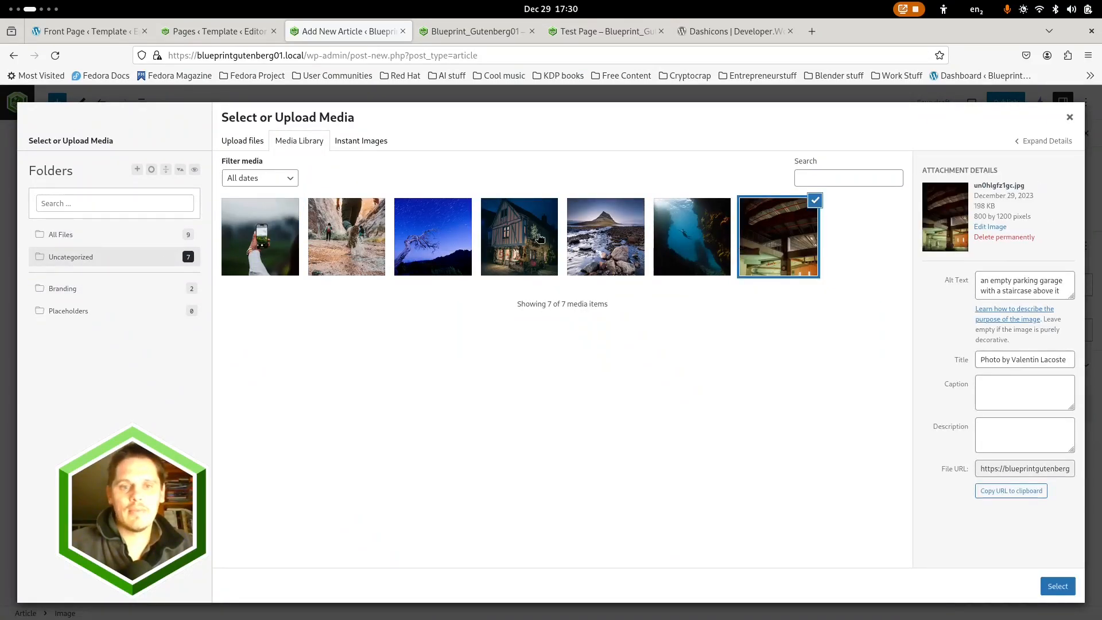
left_click(276, 238)
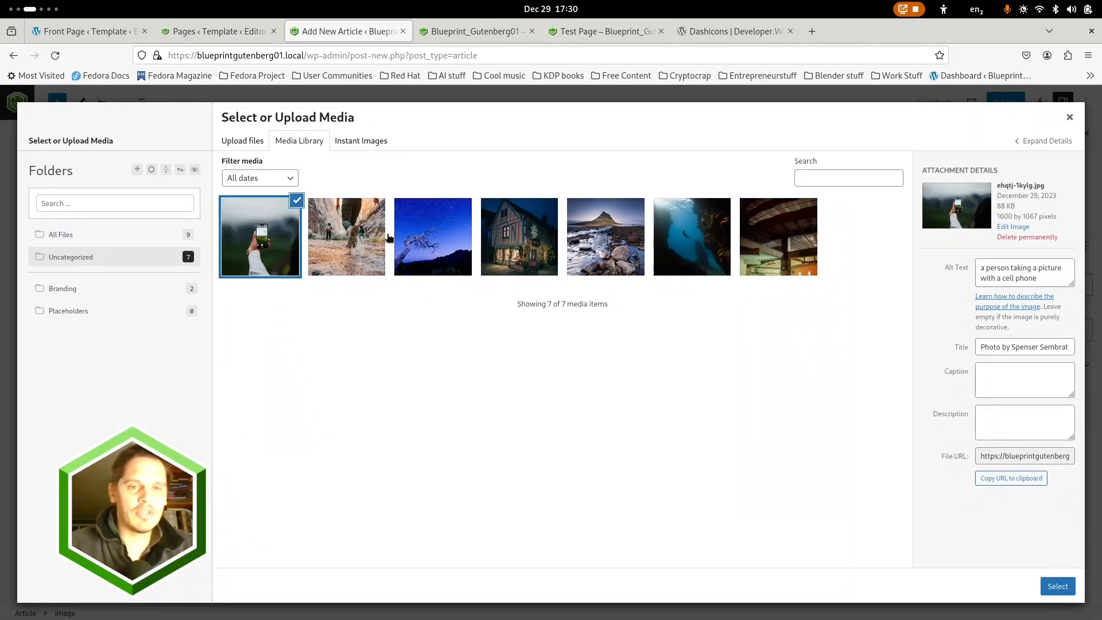
left_click(501, 241)
left_click(1058, 587)
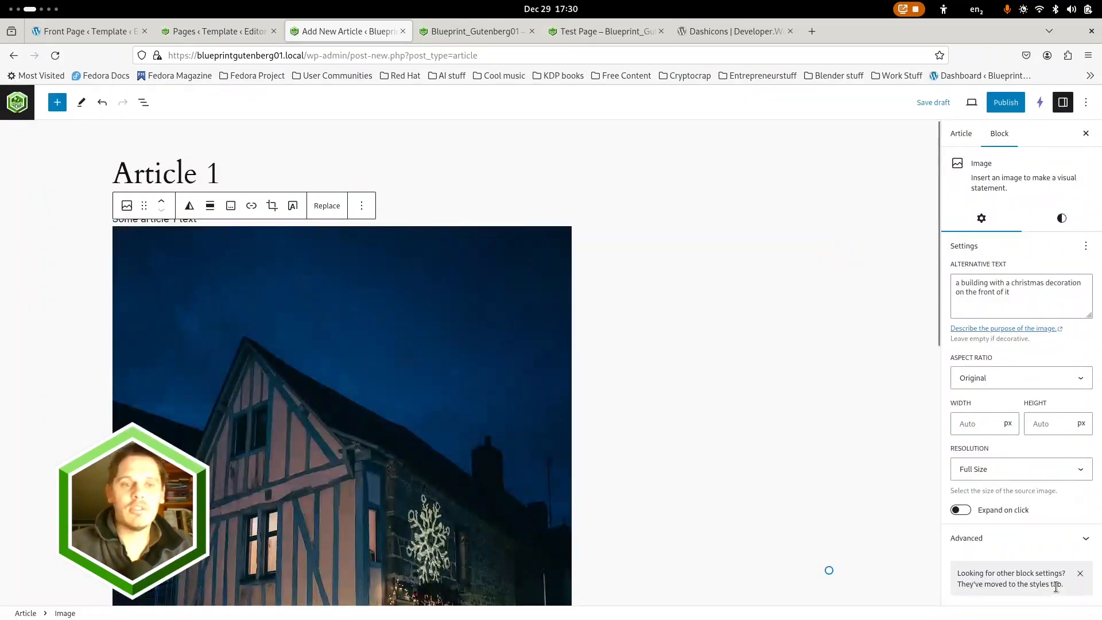
Insert a Gallery block below the image and open the media library for it
scroll(631, 338, "down", 8)
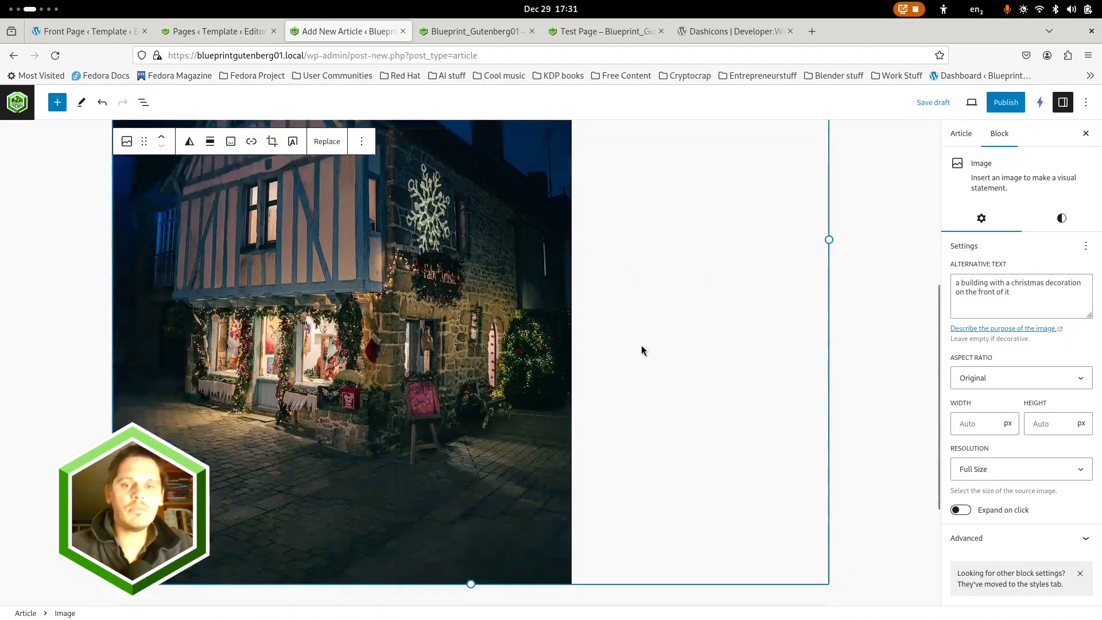
left_click(591, 480)
left_click(822, 400)
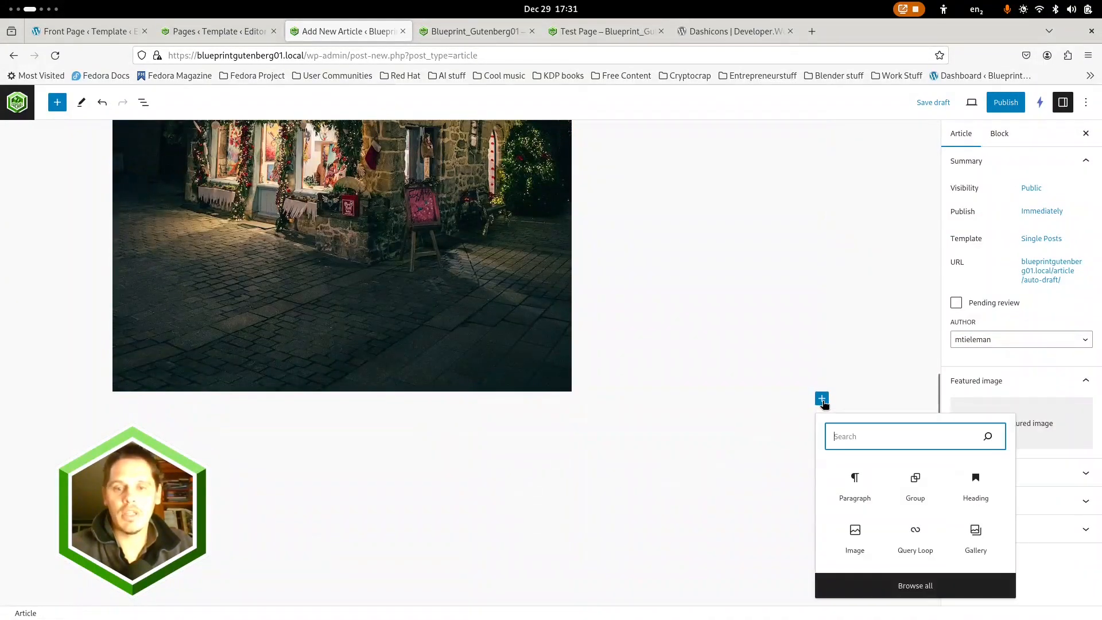
type("galler")
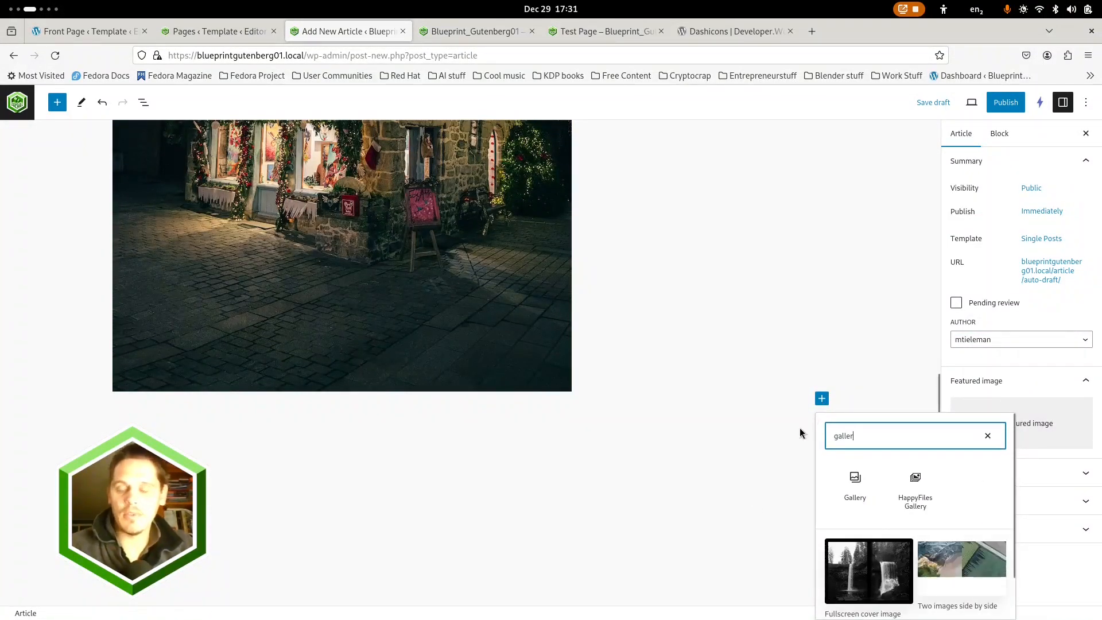
left_click(855, 490)
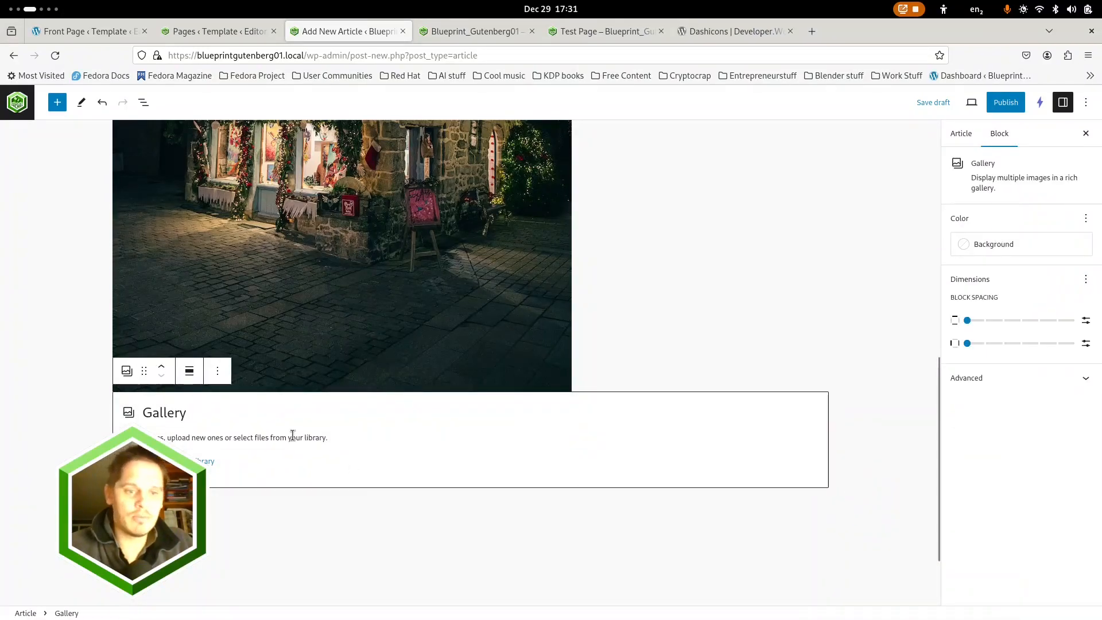
left_click(203, 463)
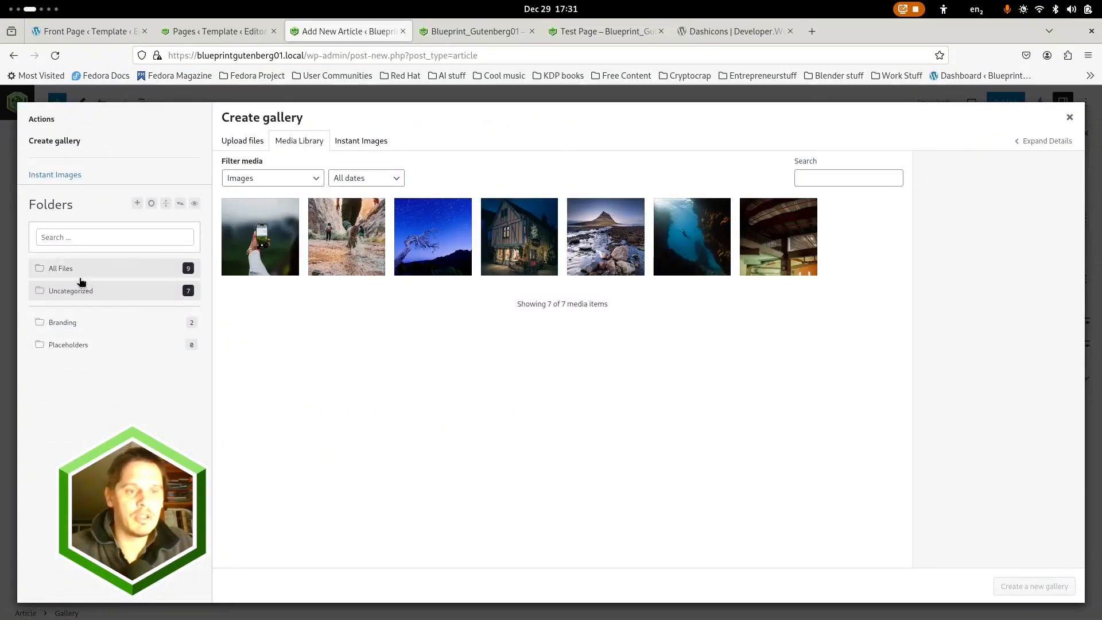
Select all seven Uncategorized images, move them to the Placeholders folder and open that folder
left_click(296, 245)
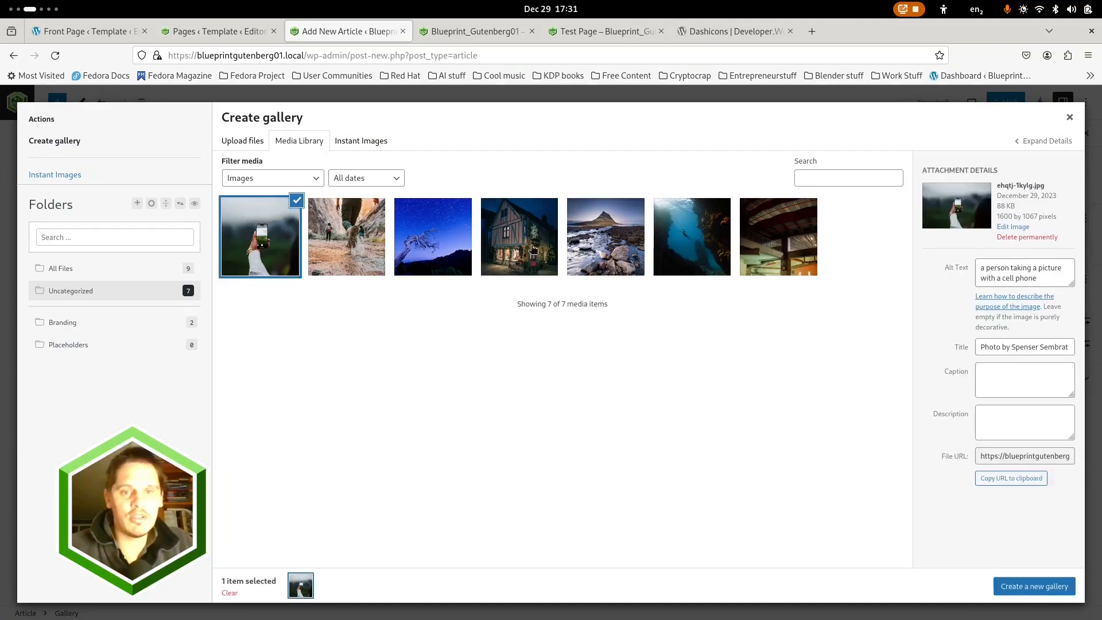
left_click(783, 243, "shift")
left_click_drag(267, 267, 85, 345)
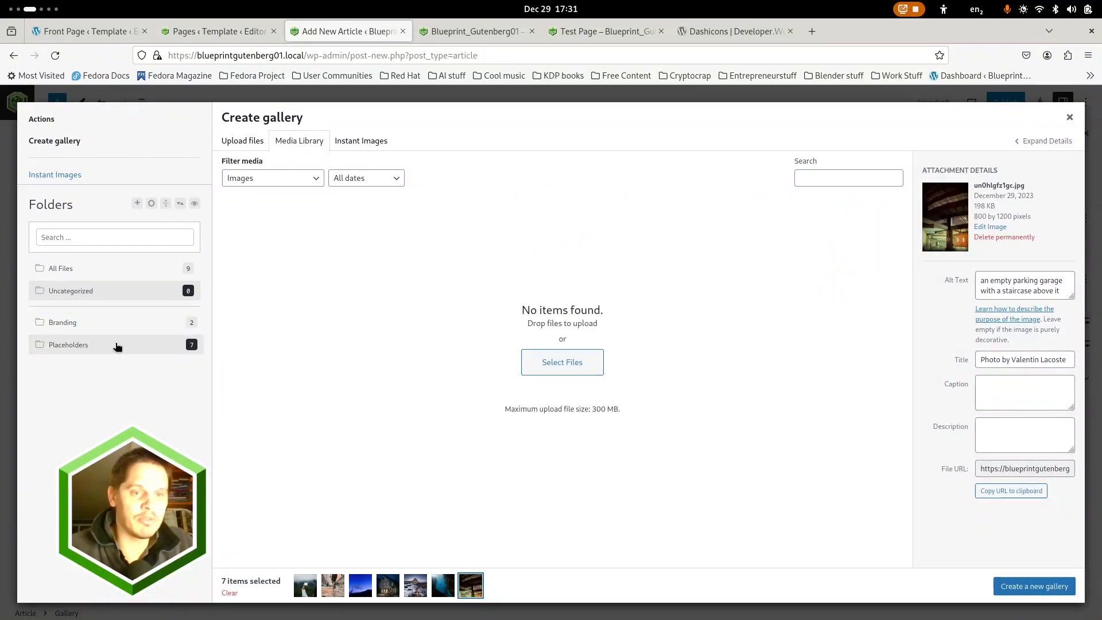
left_click(91, 347)
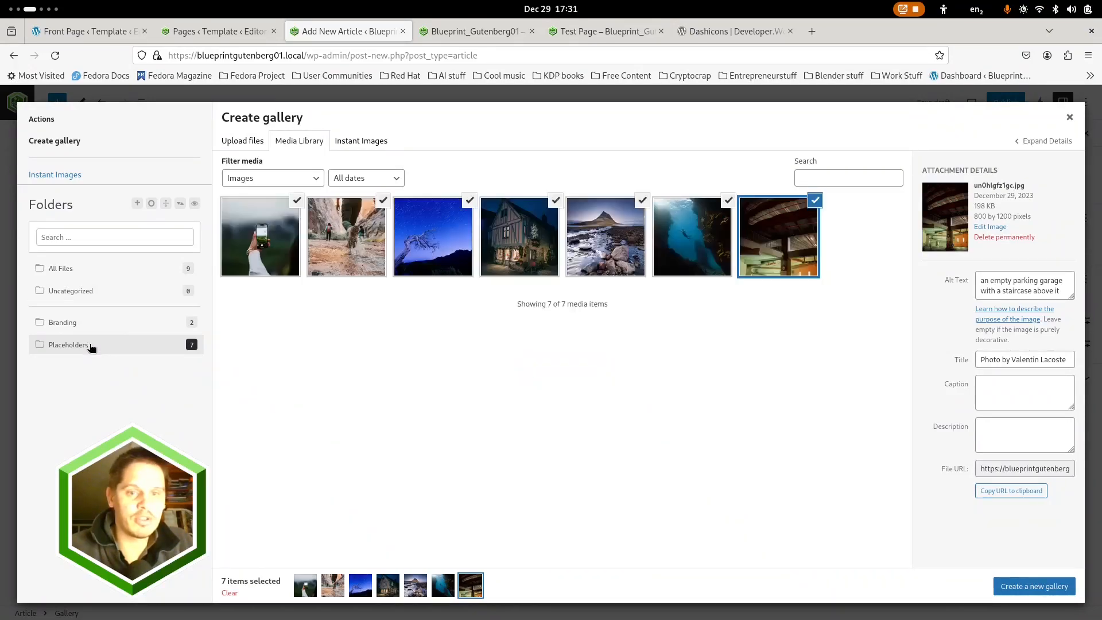
left_click(291, 207)
left_click(375, 202)
left_click(456, 210)
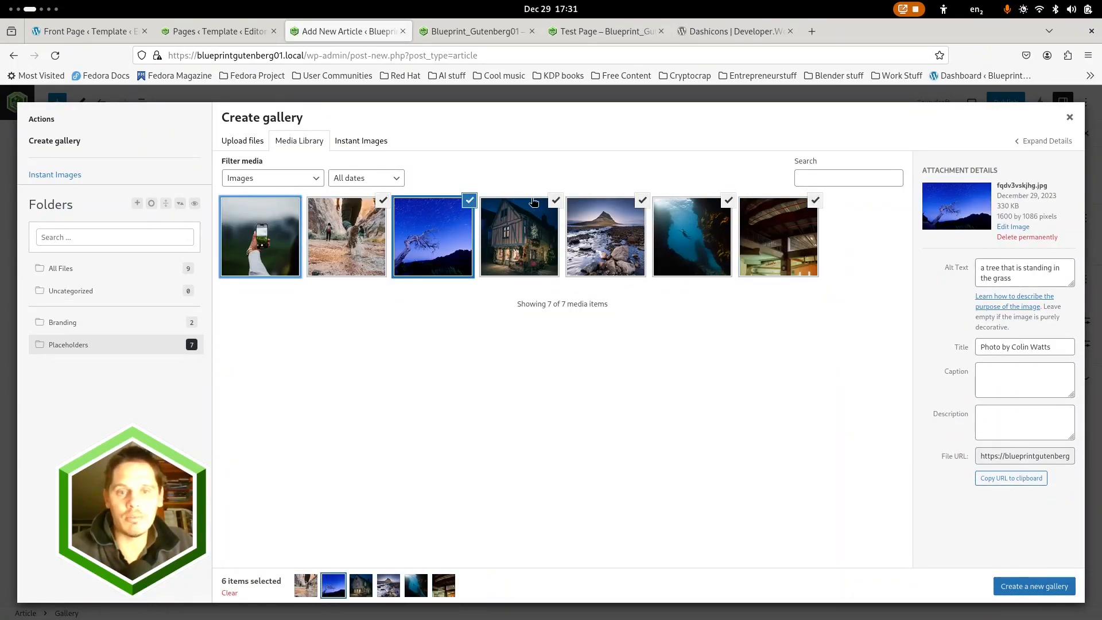
left_click(556, 202)
left_click(642, 201)
left_click(728, 201)
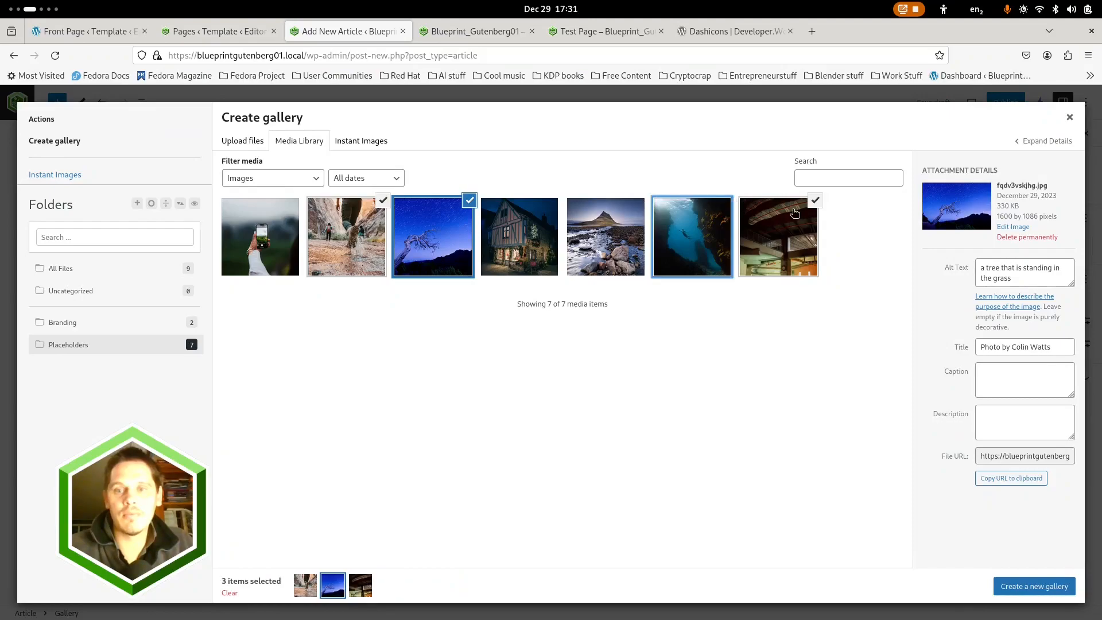
left_click(816, 202)
left_click(468, 202)
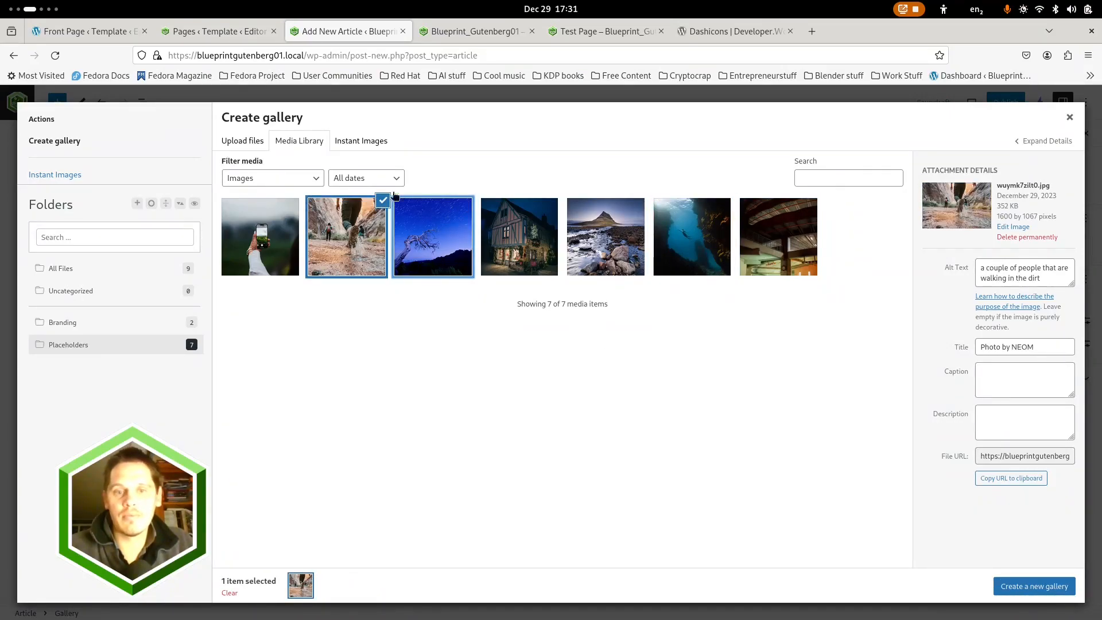
left_click(1063, 586)
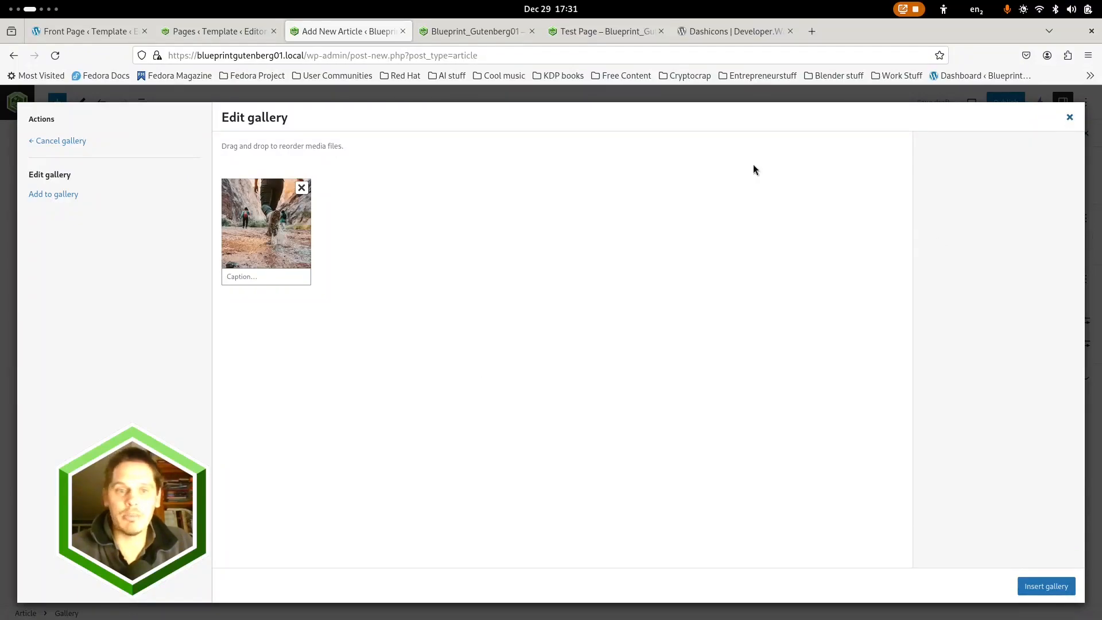
left_click(1071, 118)
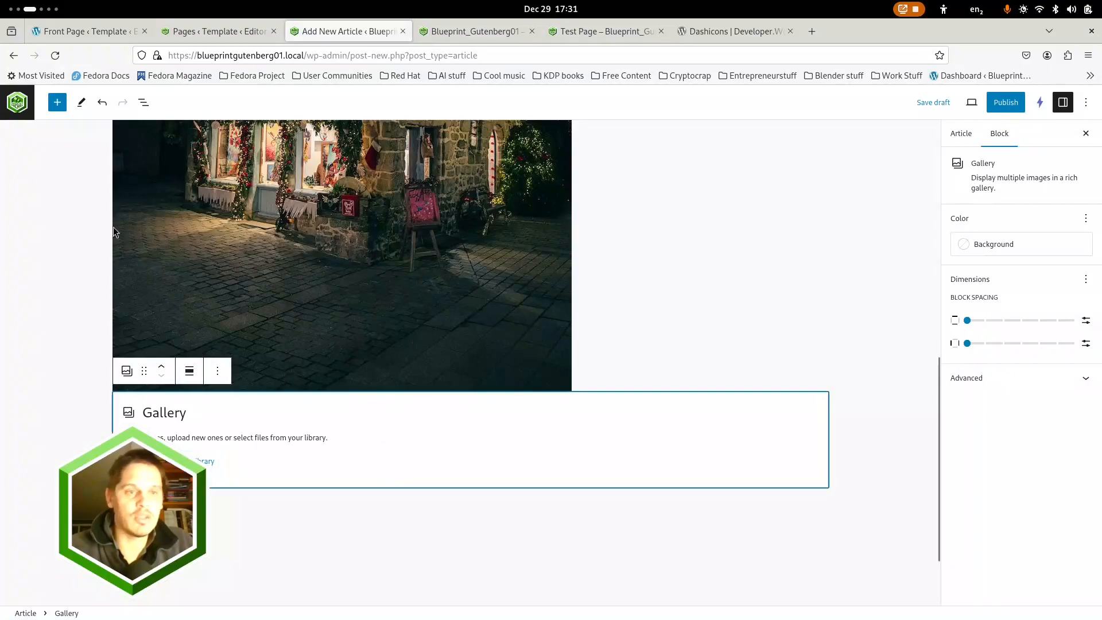
Delete the empty Gallery block from the article using the block list
left_click(143, 103)
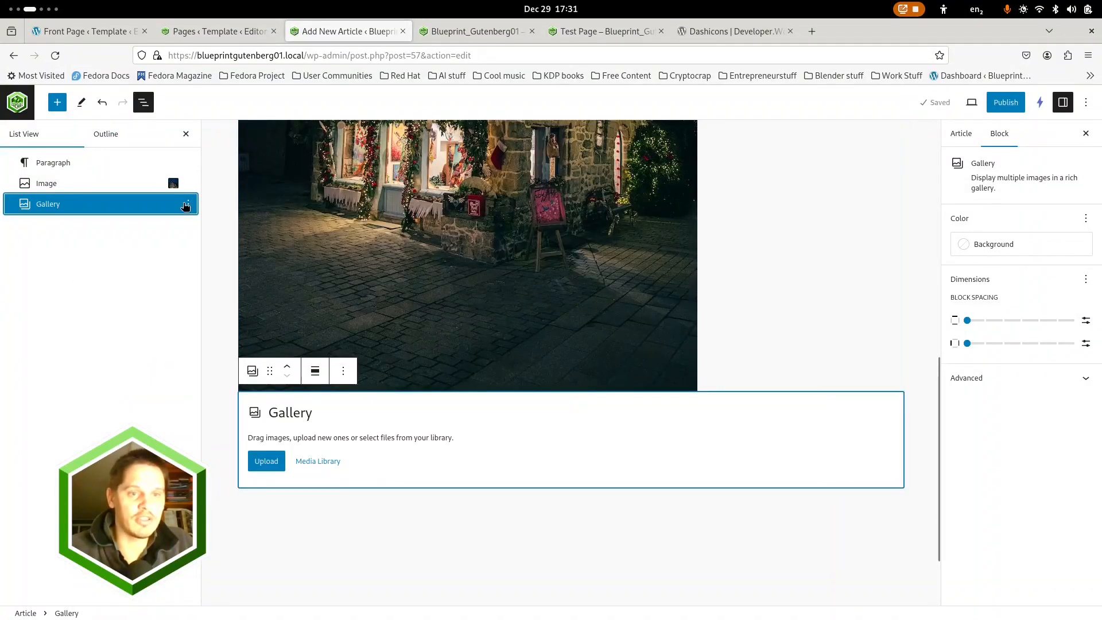
left_click(188, 205)
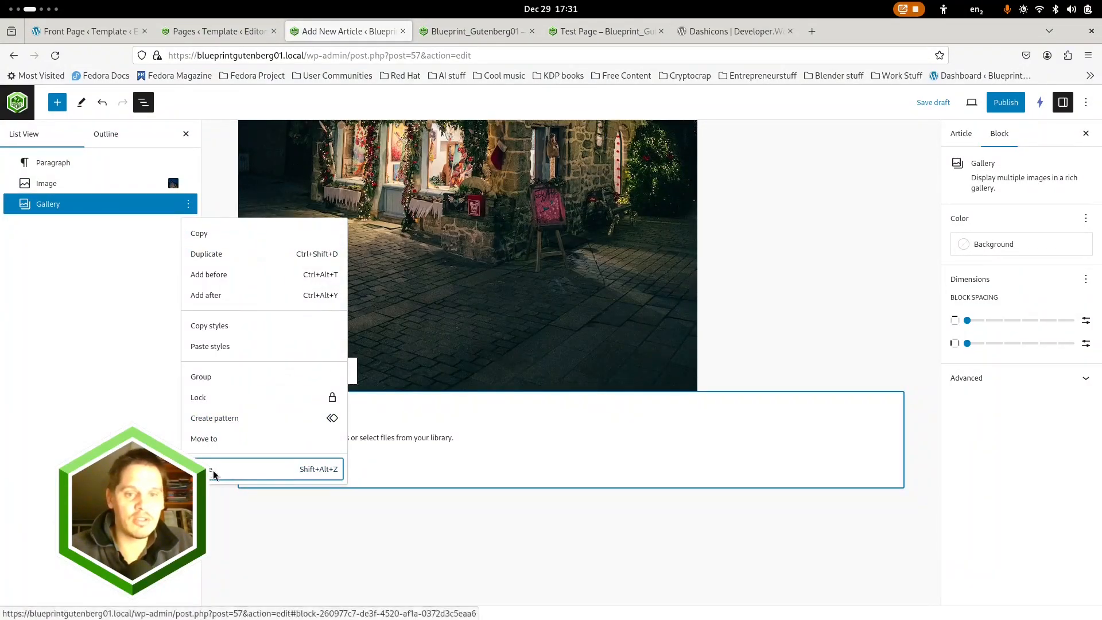
left_click(215, 471)
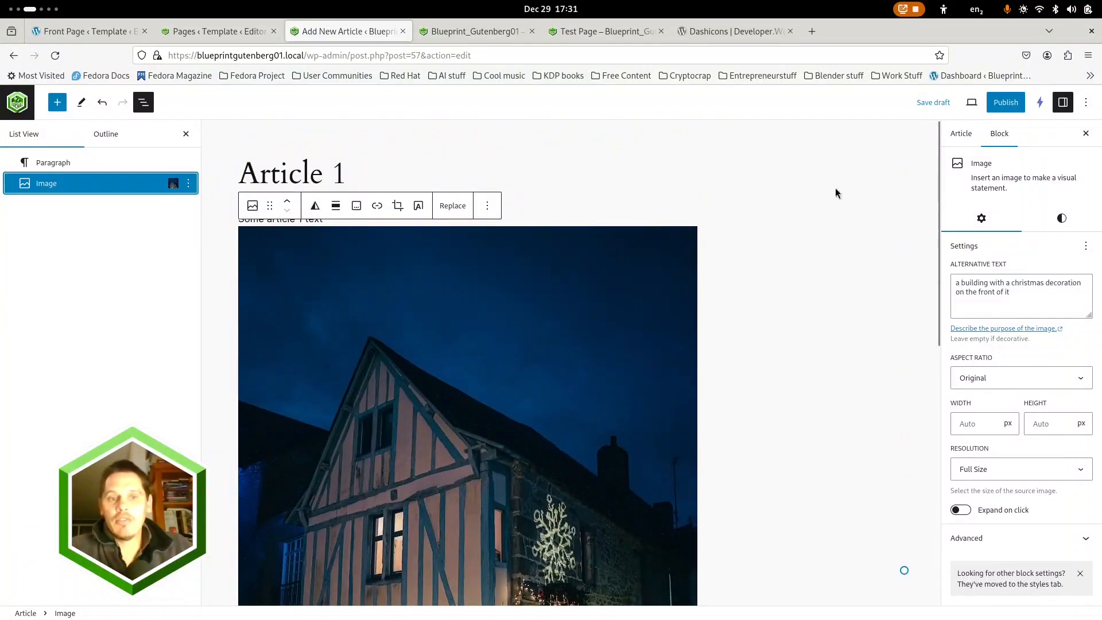
Set the article's featured image to the Placeholders photo of the tree under a starry blue sky
left_click(960, 136)
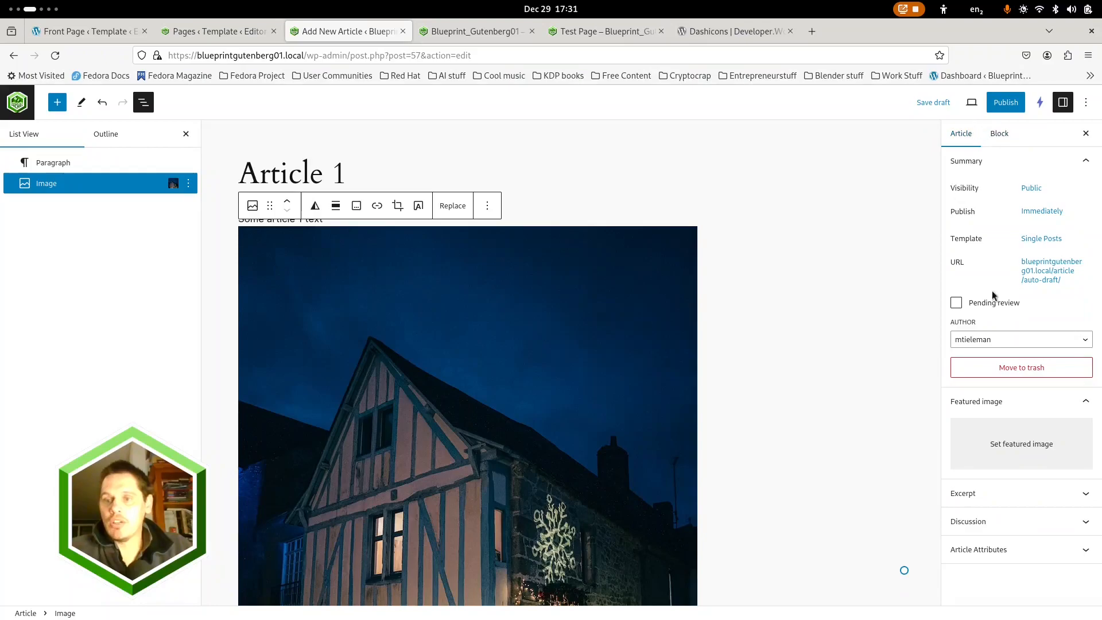
left_click(1018, 449)
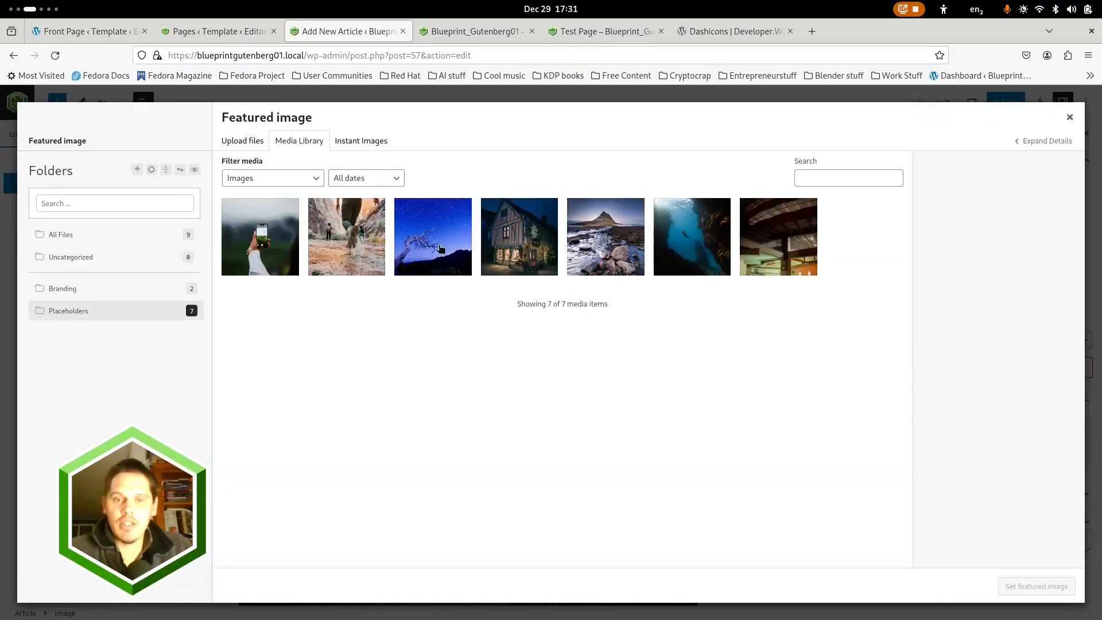
left_click(440, 249)
left_click(1036, 586)
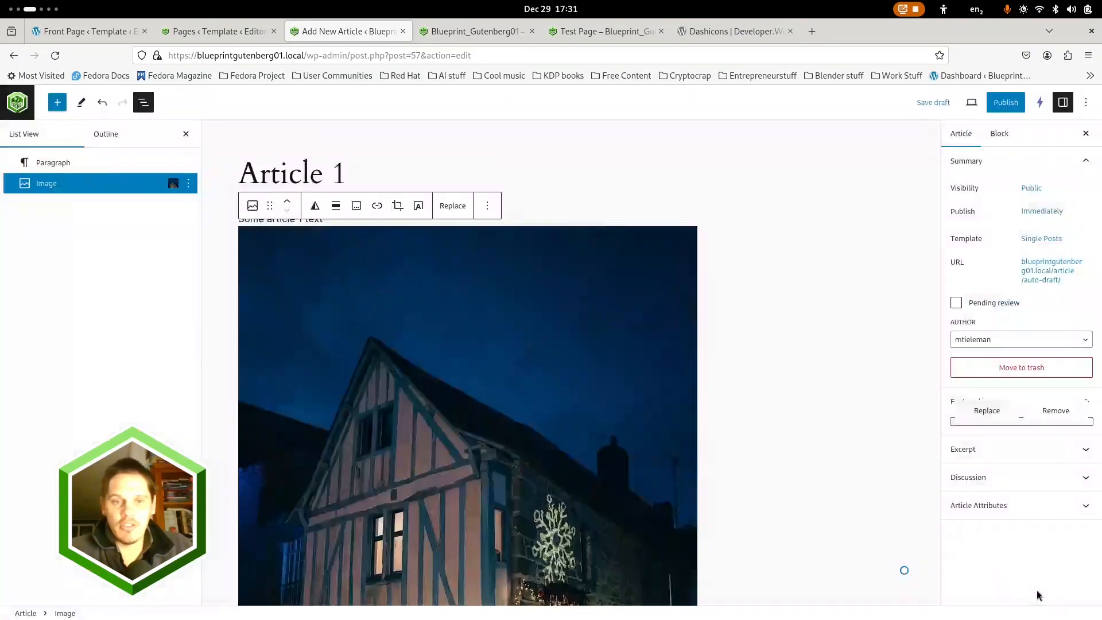
Publish Article 1 and start another new article
scroll(523, 369, "up", 3)
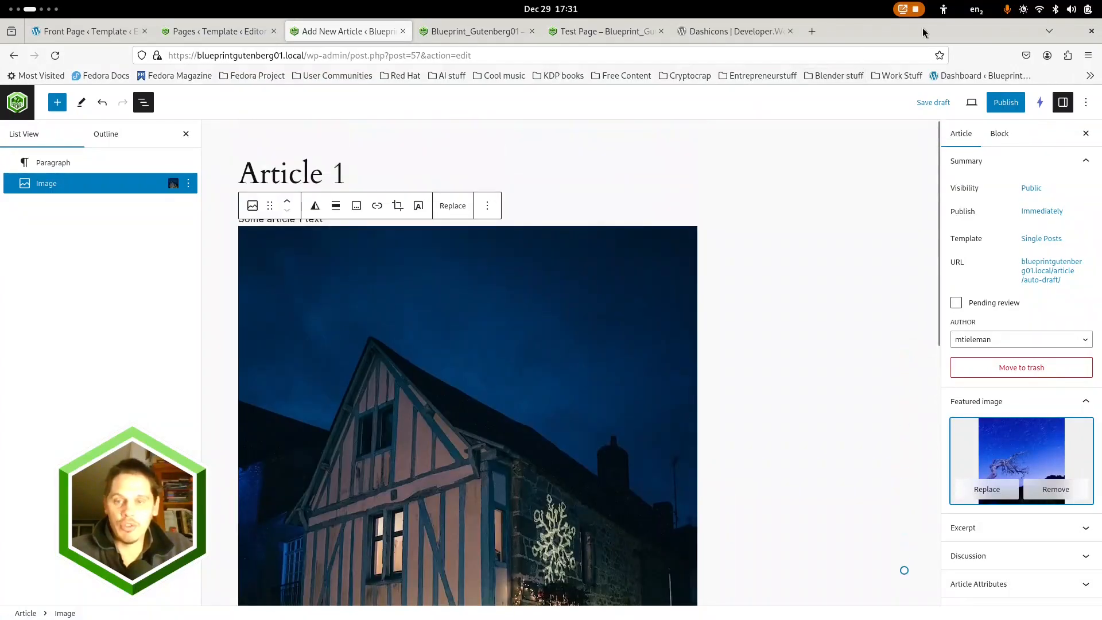
left_click(1005, 102)
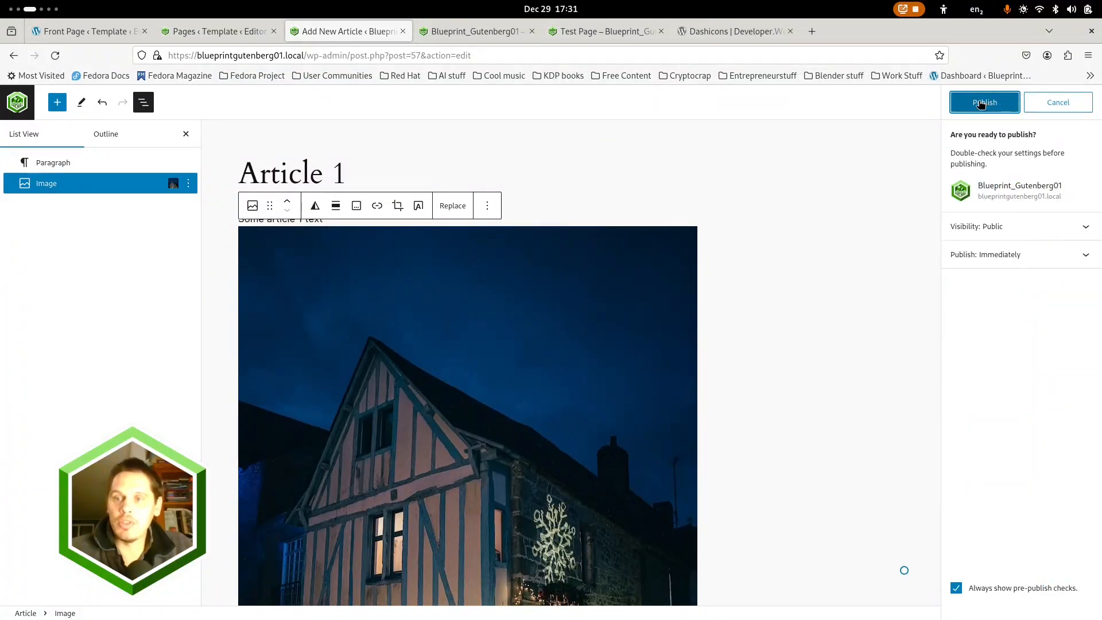
left_click(983, 102)
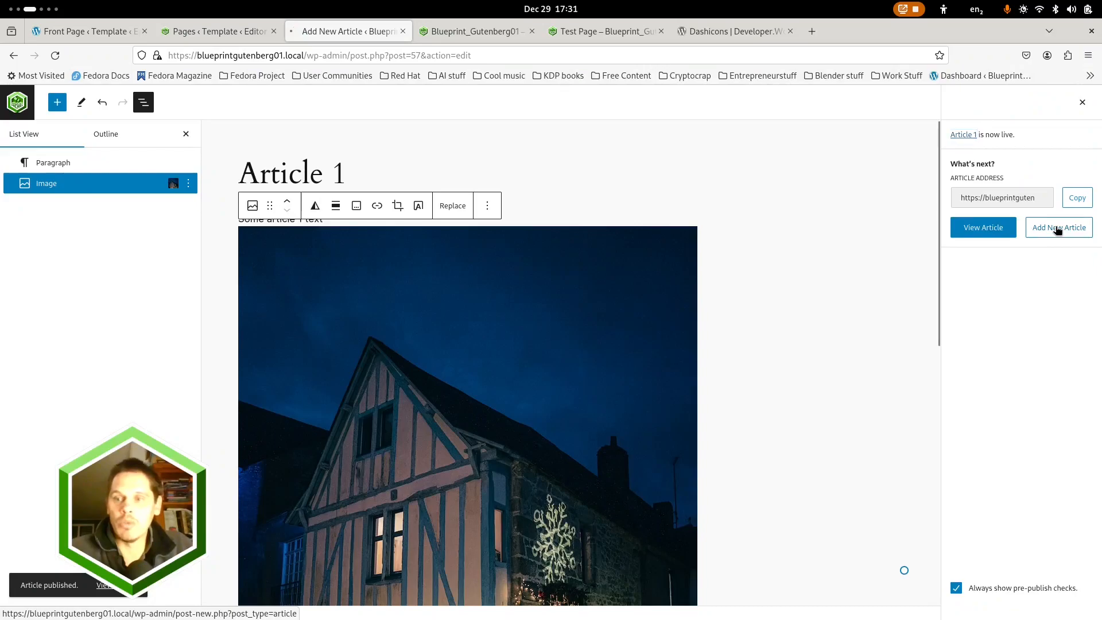
left_click(1057, 228)
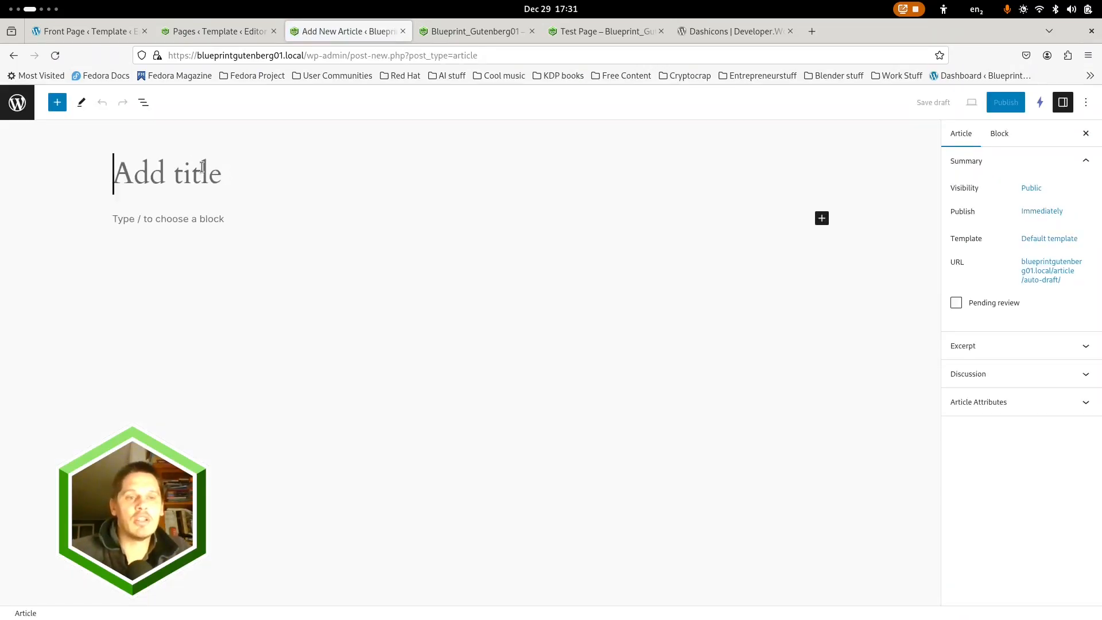
Title the new article "Article 2" and add the paragraph "Article 2 text"
type("Article 2")
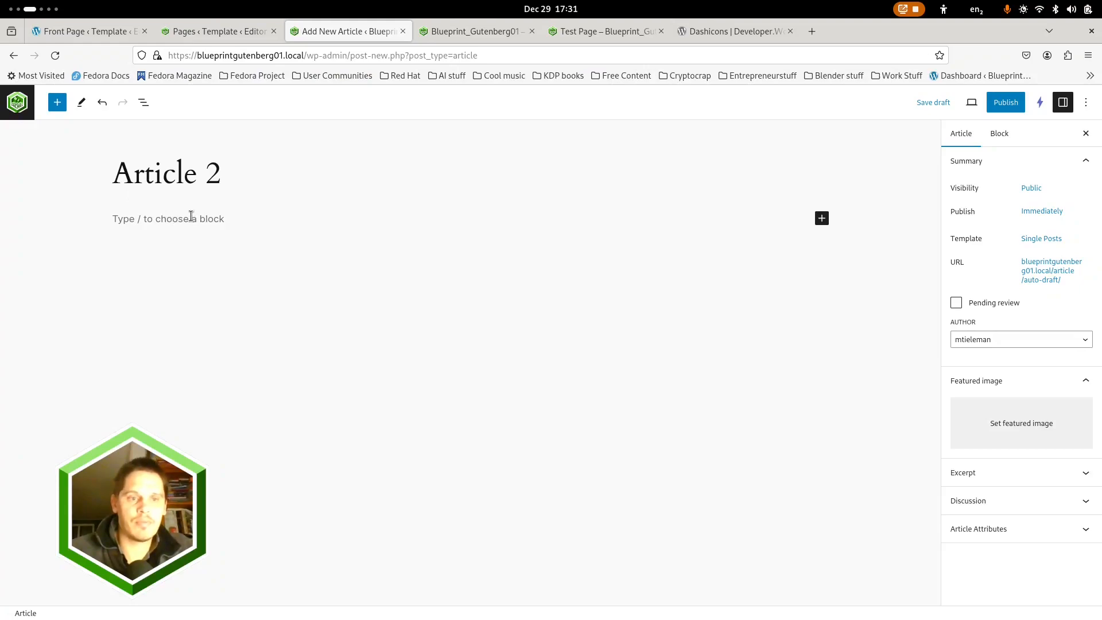
left_click(191, 216)
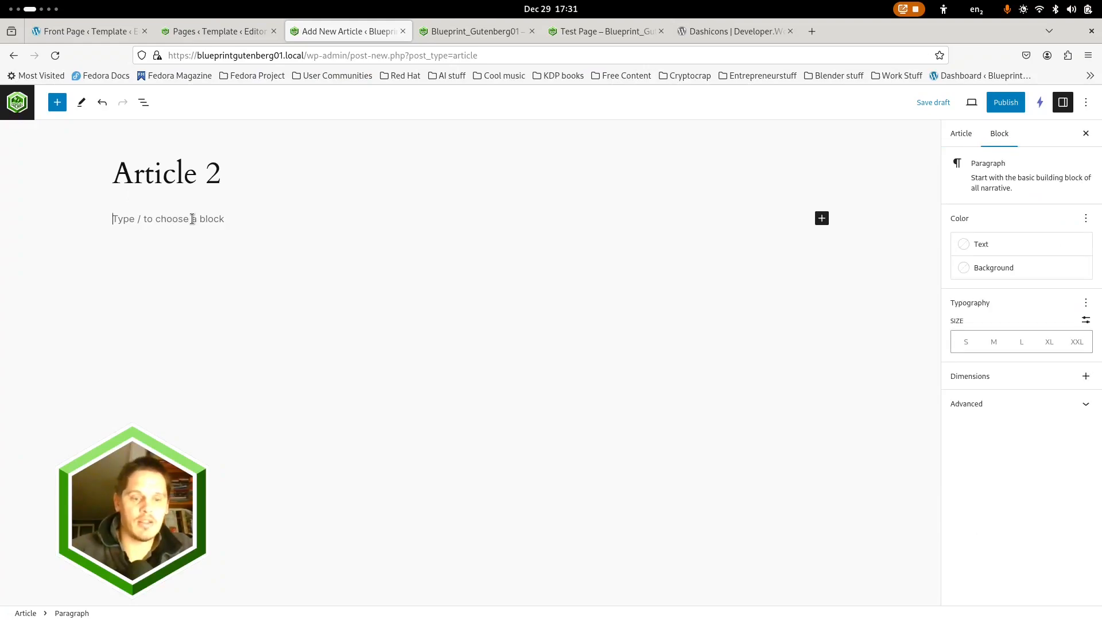
type("Article 2")
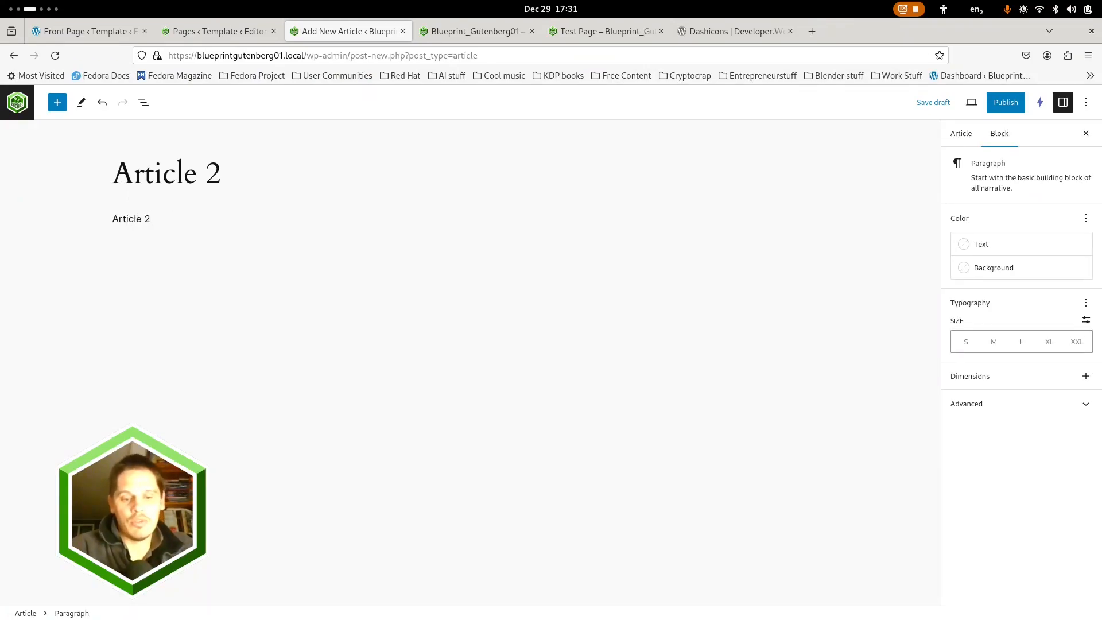
type(" text")
Insert an Image block below the paragraph using the Placeholders photo of a hand holding a phone
key("Return")
type("/image")
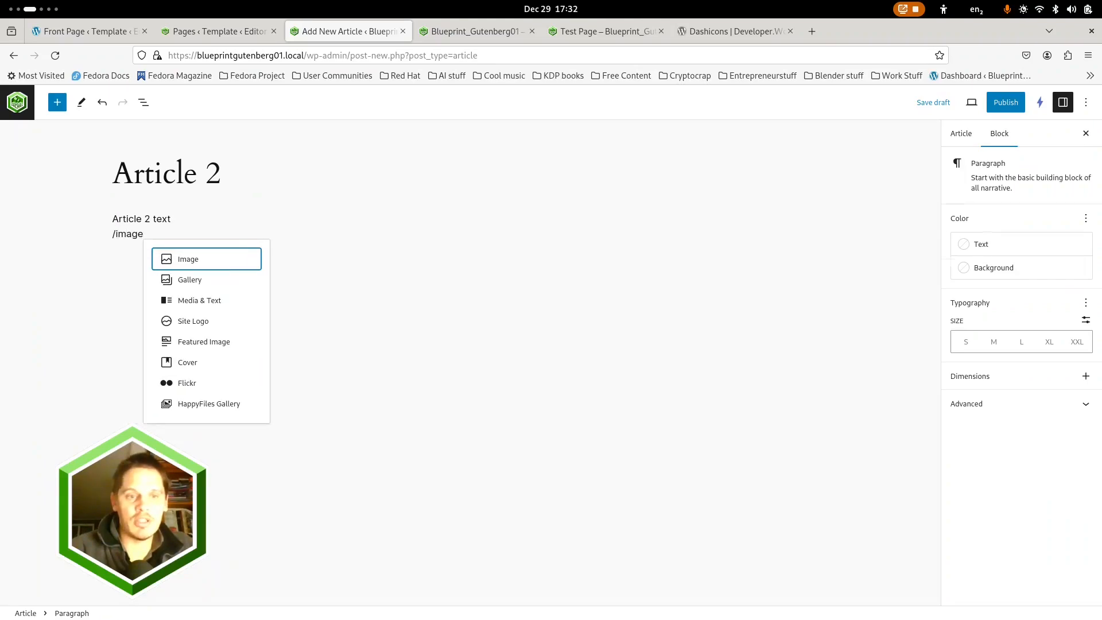
key("Return")
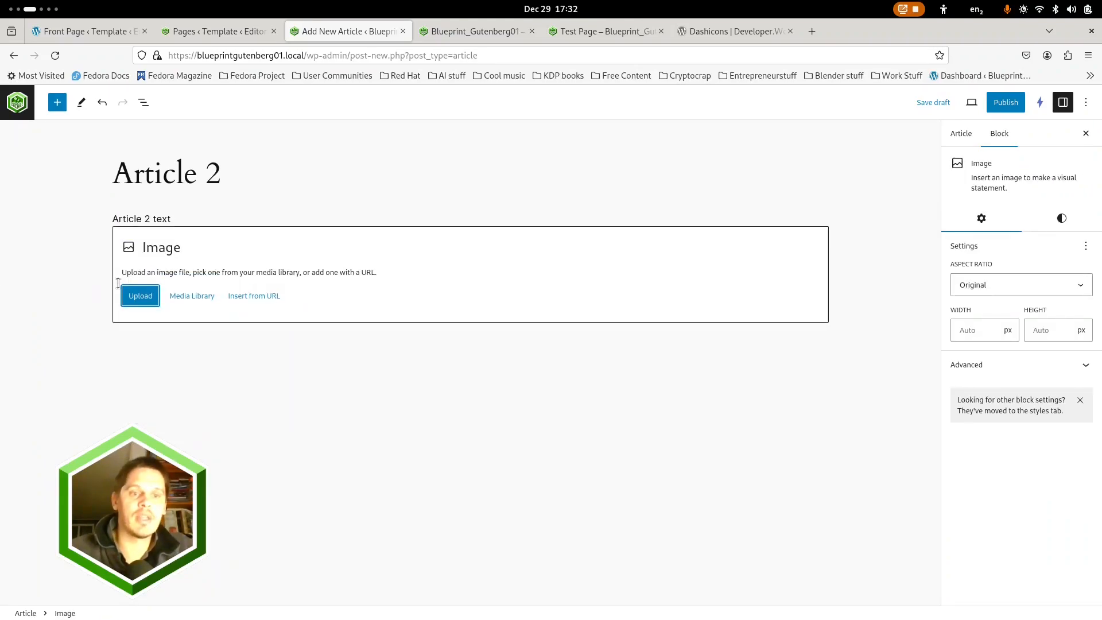
left_click(191, 296)
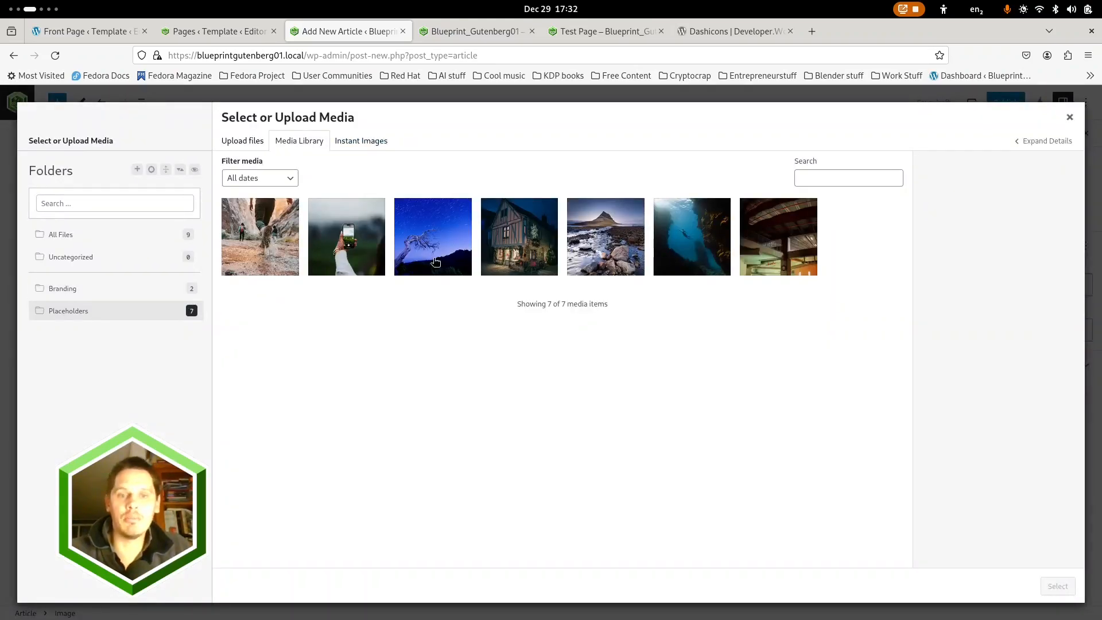
left_click(366, 250)
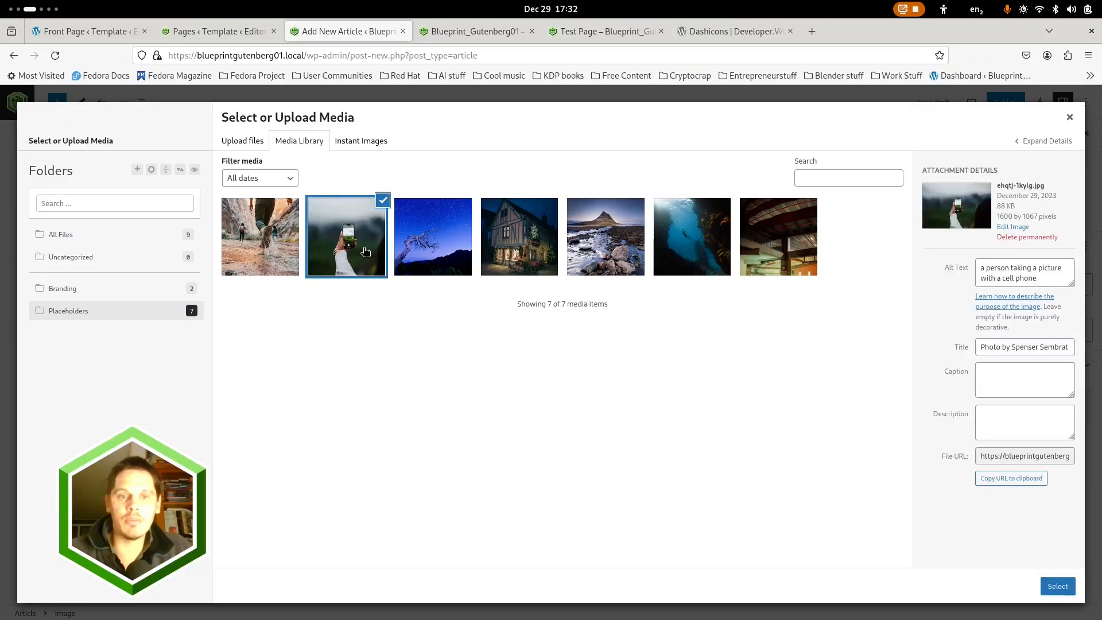
left_click(1057, 585)
scroll(926, 477, "down", 5)
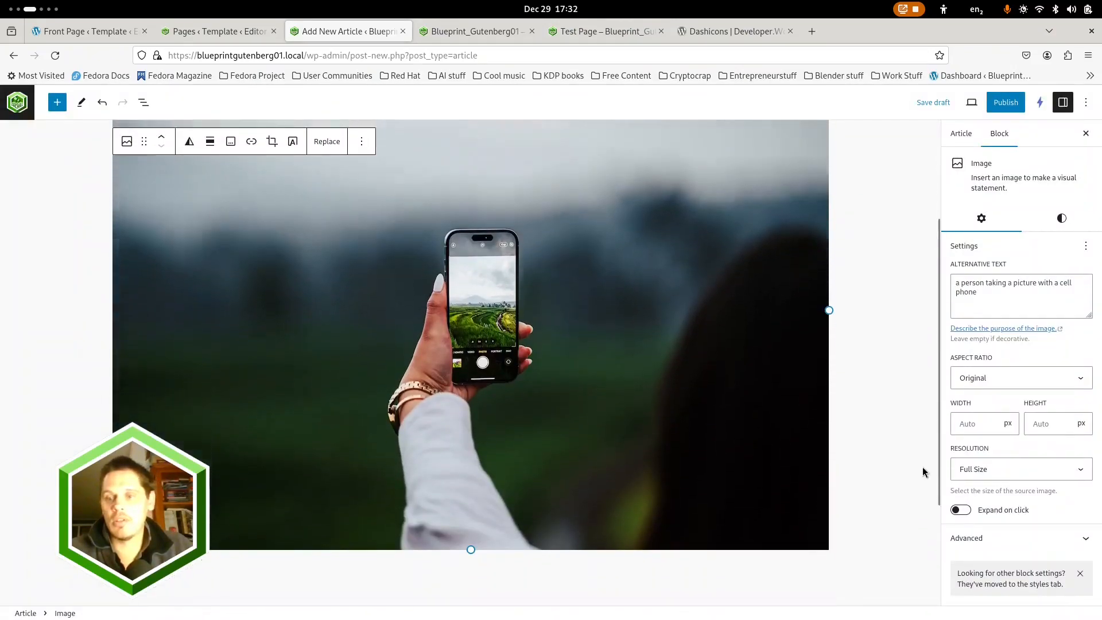
Set Article 2's featured image to the Placeholders photo of people walking through a rocky canyon
left_click(960, 135)
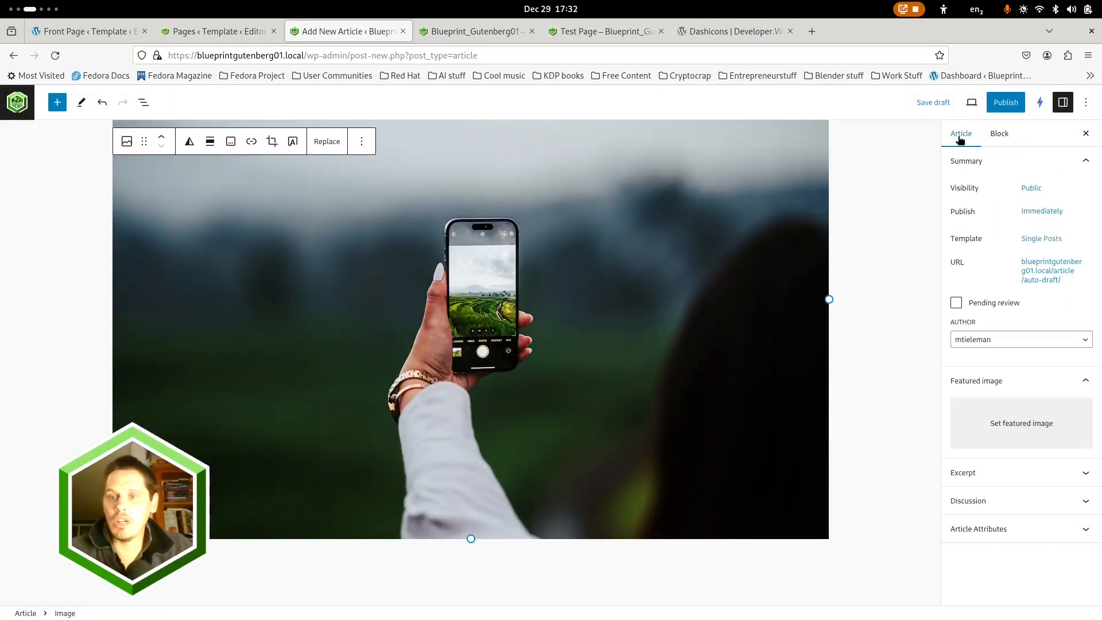
left_click(1020, 425)
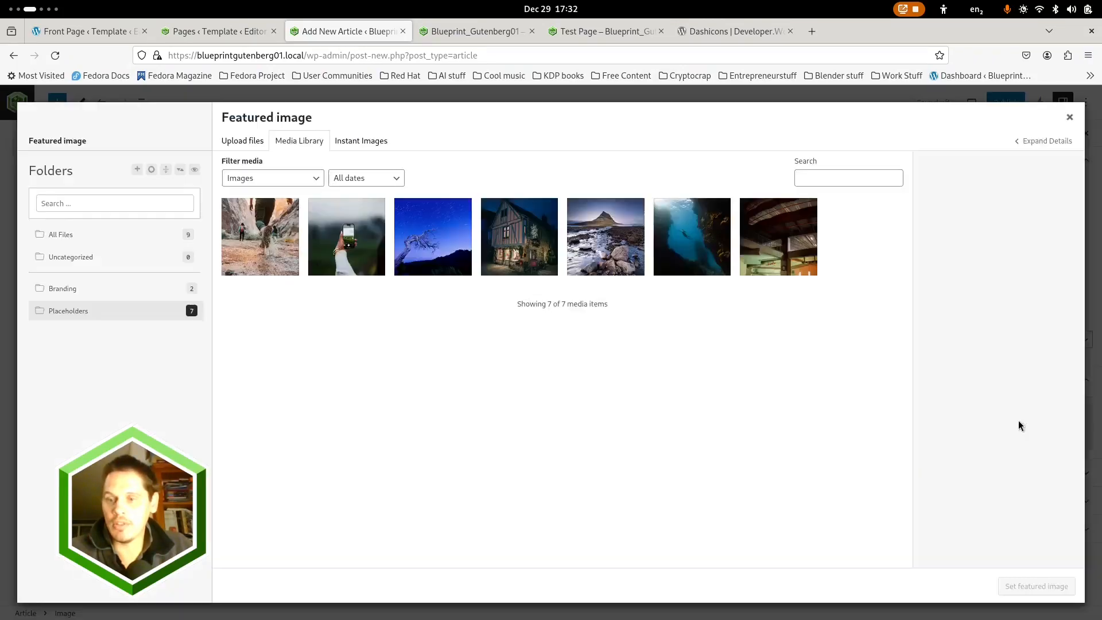
left_click(274, 240)
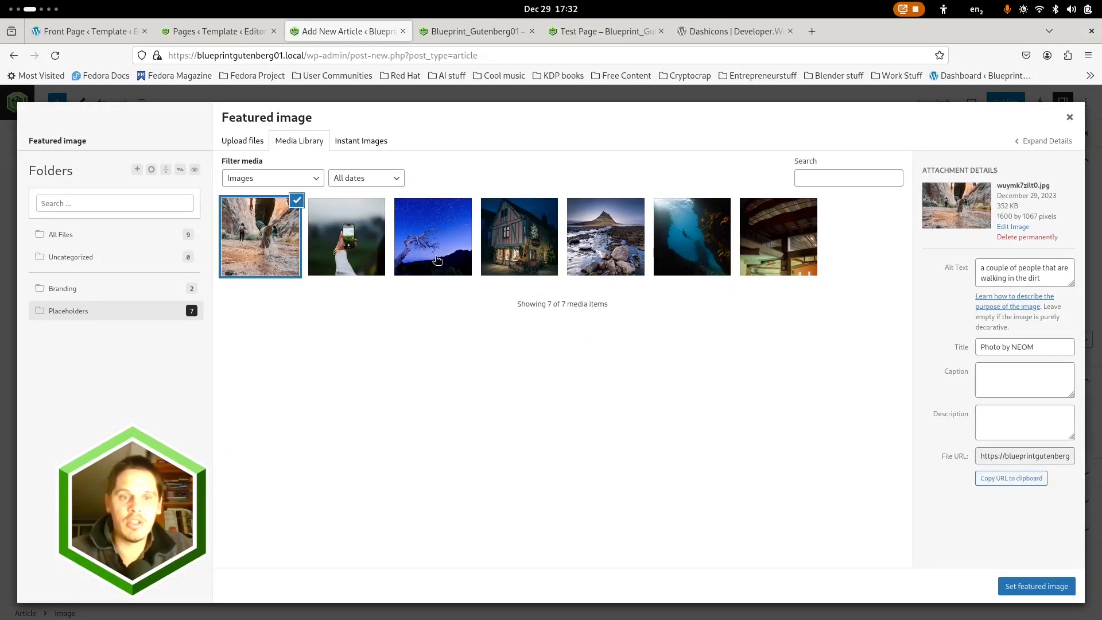
left_click(1031, 588)
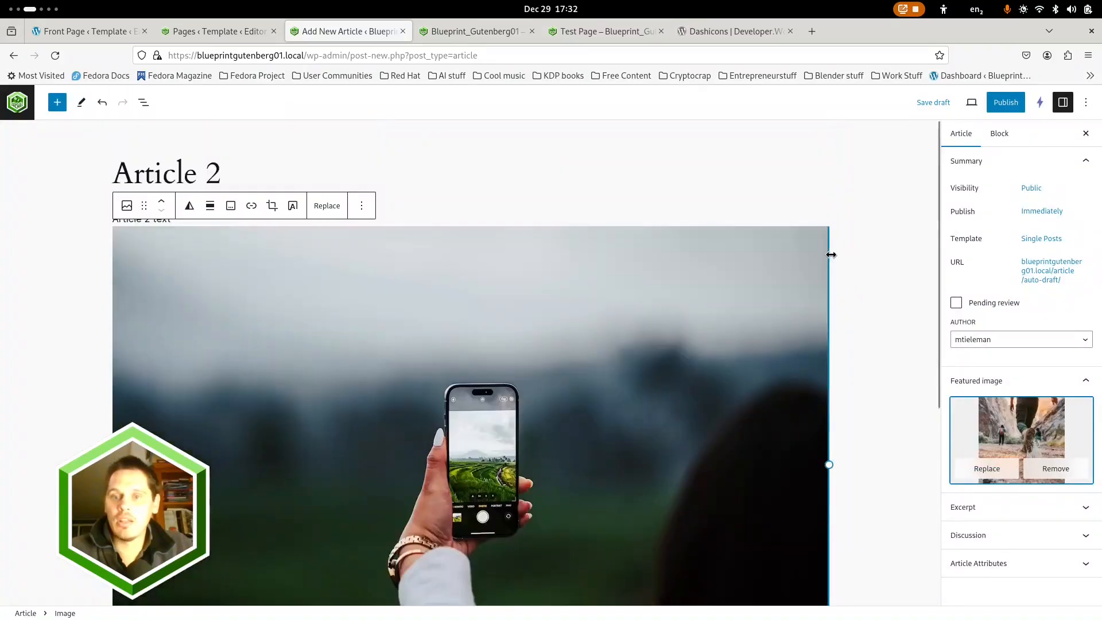
Publish Article 2 and start another new article
left_click(1005, 102)
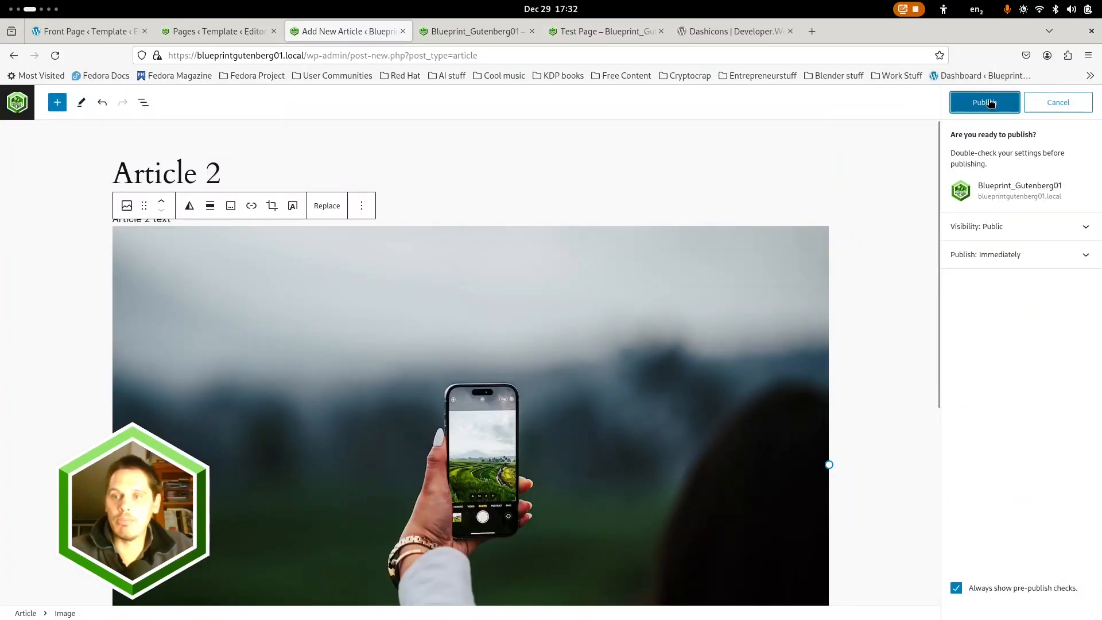
left_click(988, 103)
left_click(1056, 232)
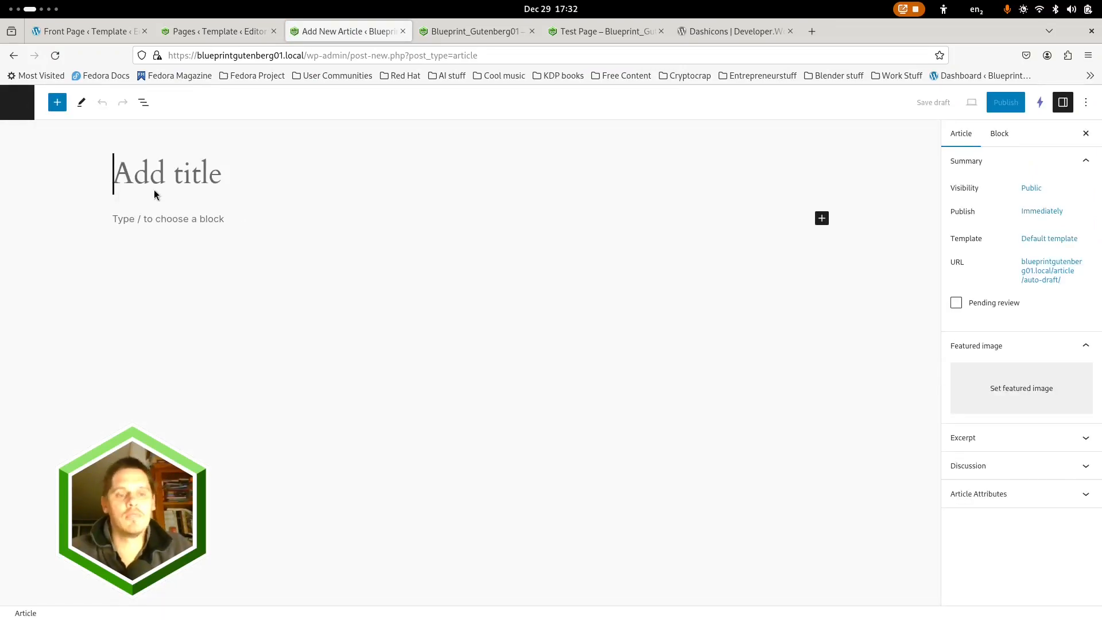
Title the new article "Article 3" and add the paragraph "Article 3 text" with an empty block below it
type("Article 3")
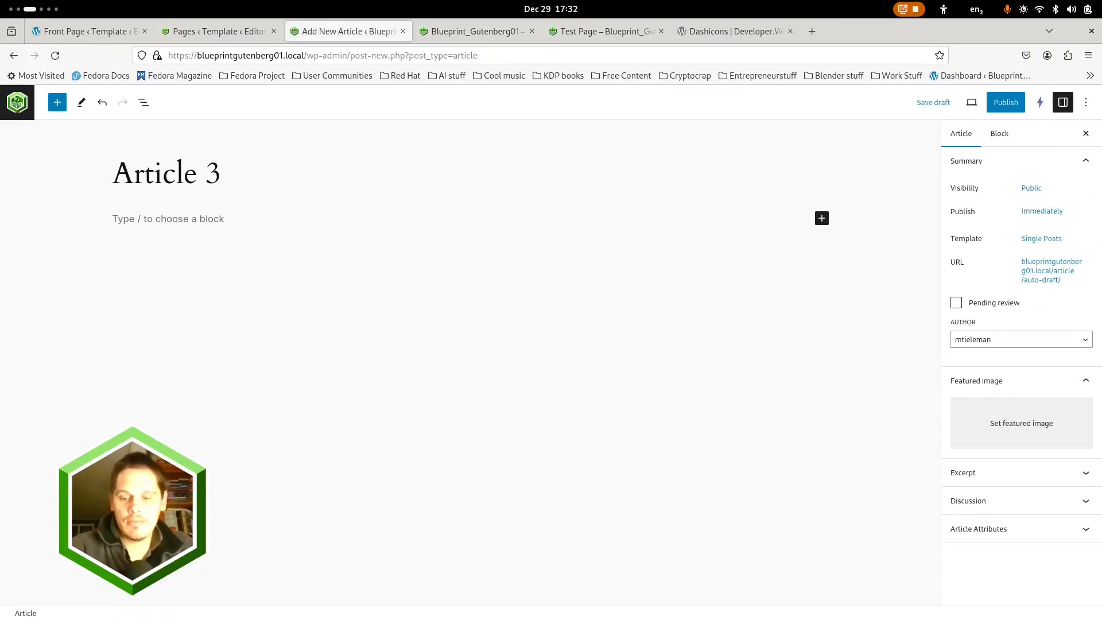
key("Return")
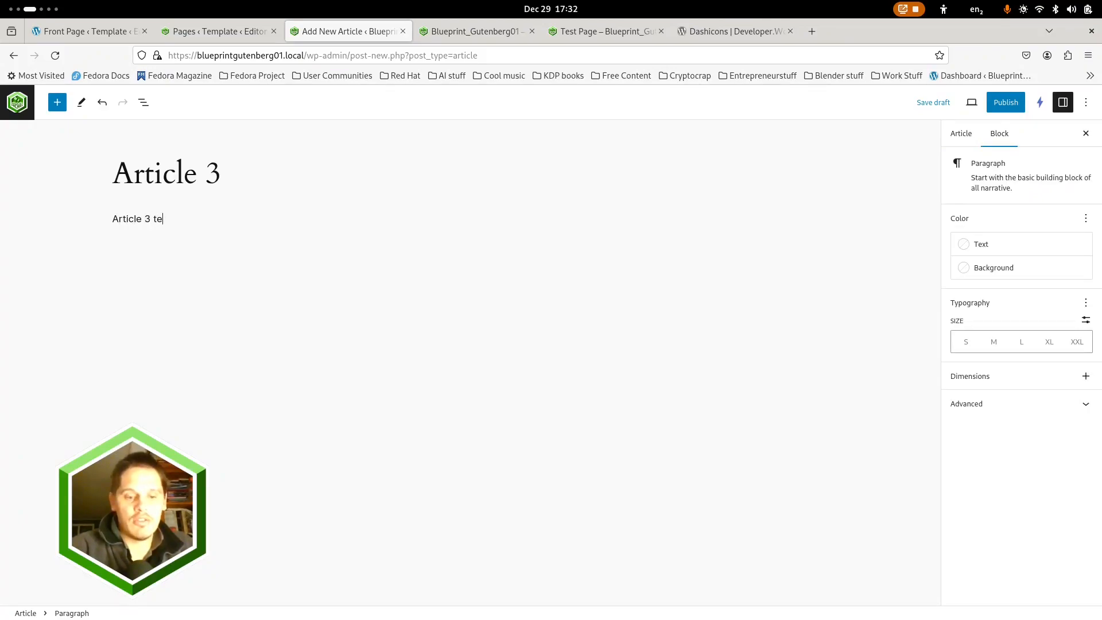
type("/ui")
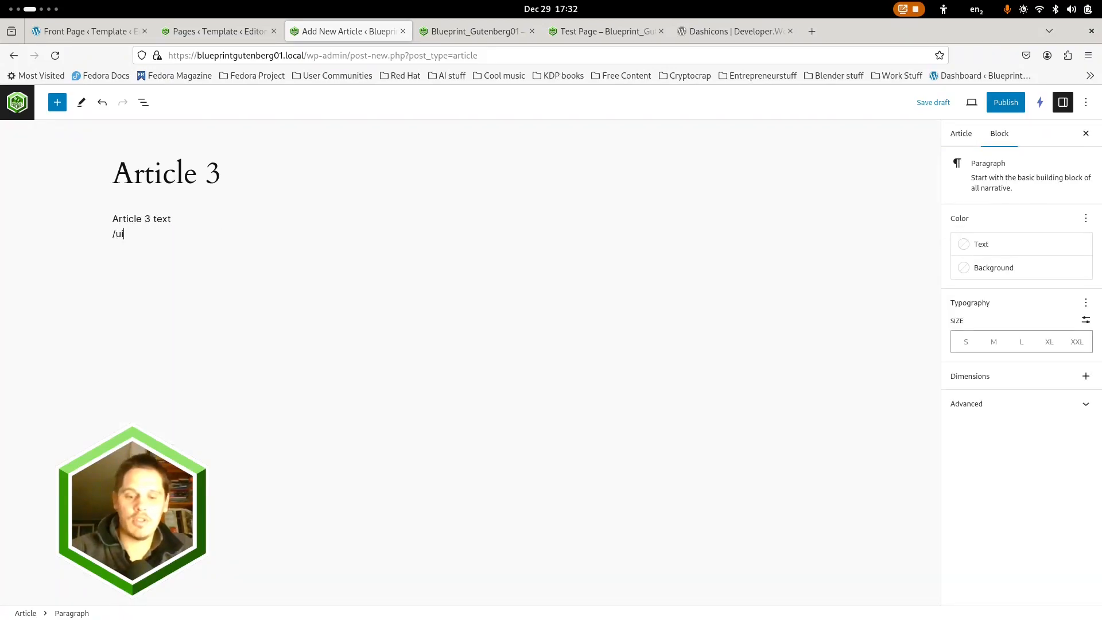
key("BackSpace")
key("BackSpace")
key("BackSpace")
key("BackSpace")
key("BackSpace")
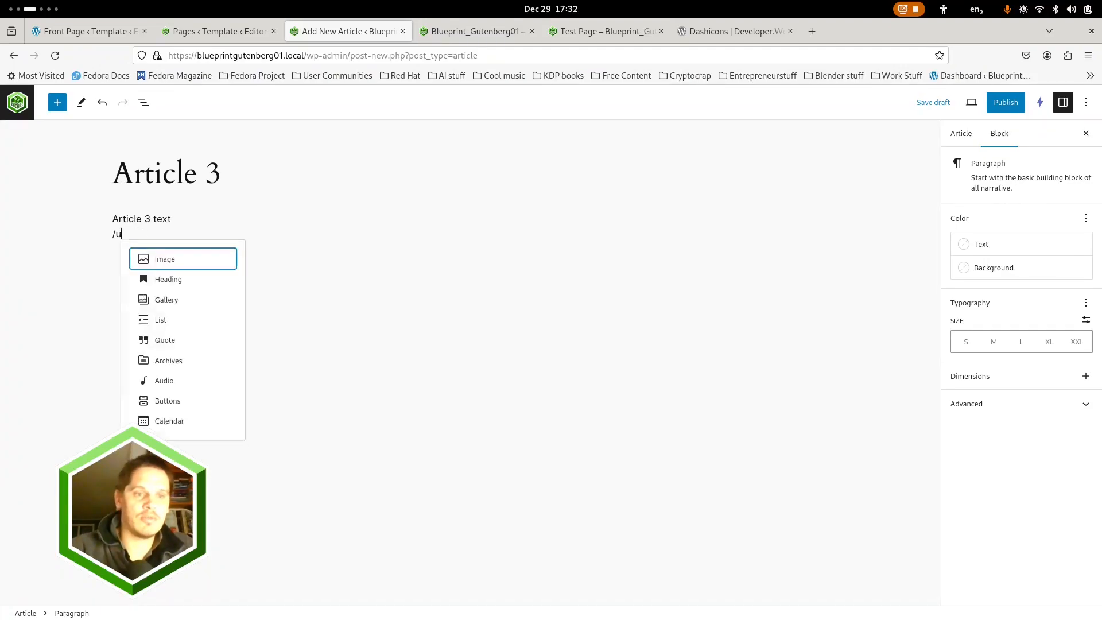
Check the five generated paragraphs in the Lorem Ipsum Generator window and paste them below the "Article 3 text" paragraph
key("super")
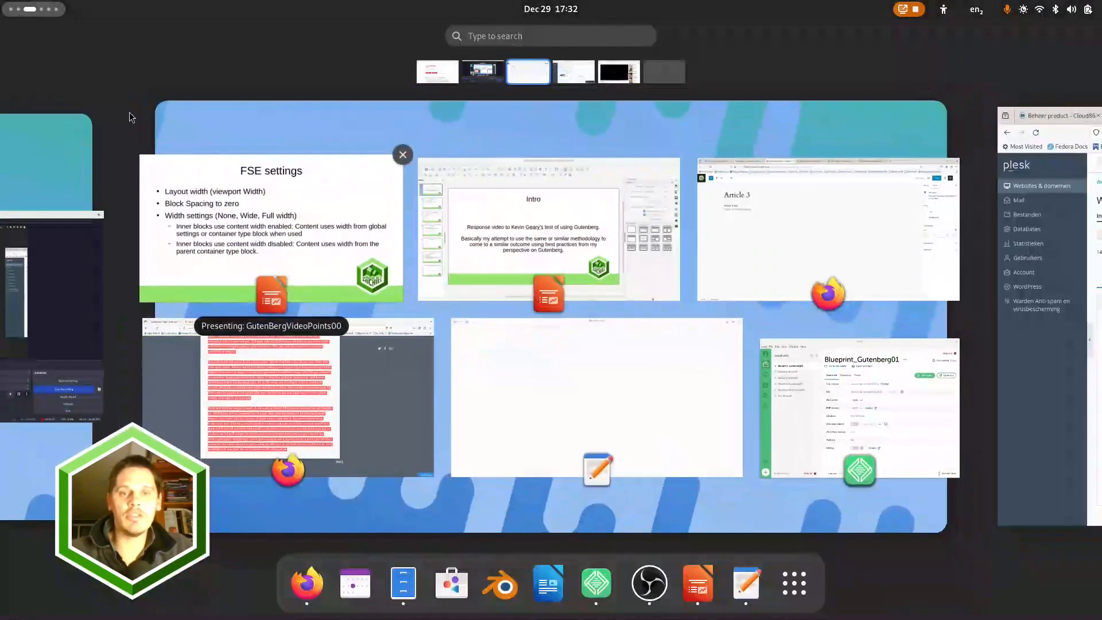
left_click(287, 381)
scroll(413, 345, "down", 3)
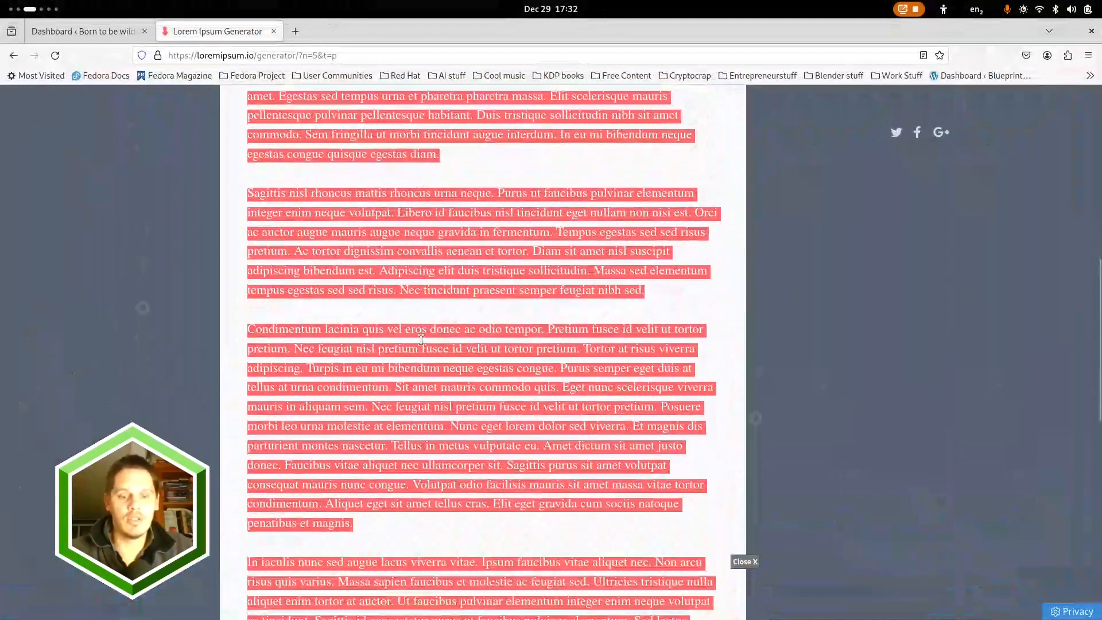
scroll(456, 319, "up", 6)
scroll(456, 319, "down", 3)
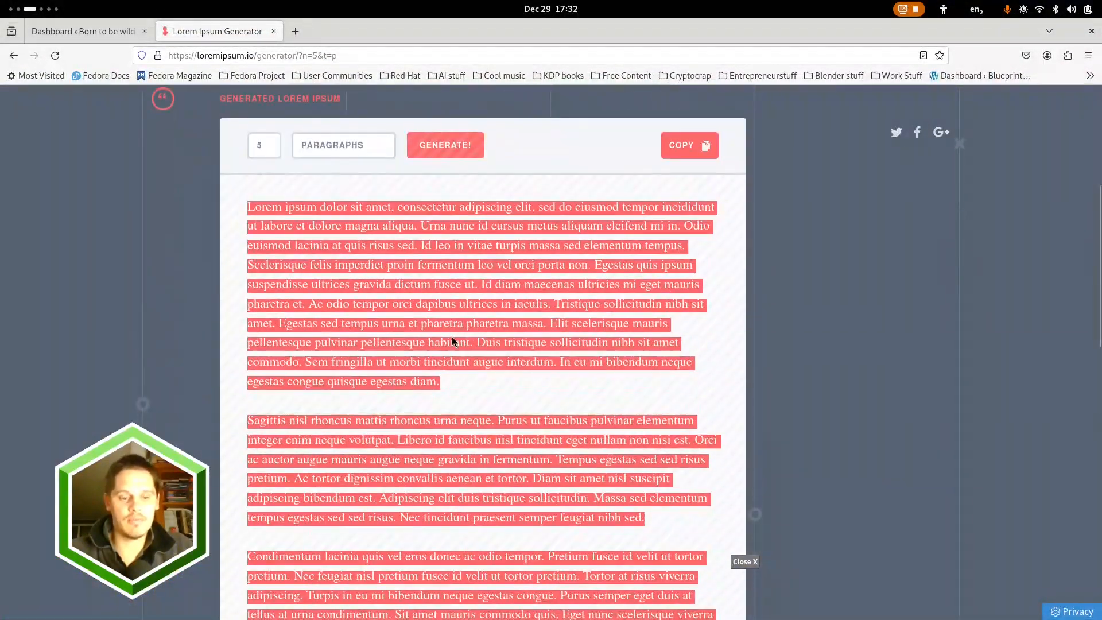
key("super")
left_click(752, 235)
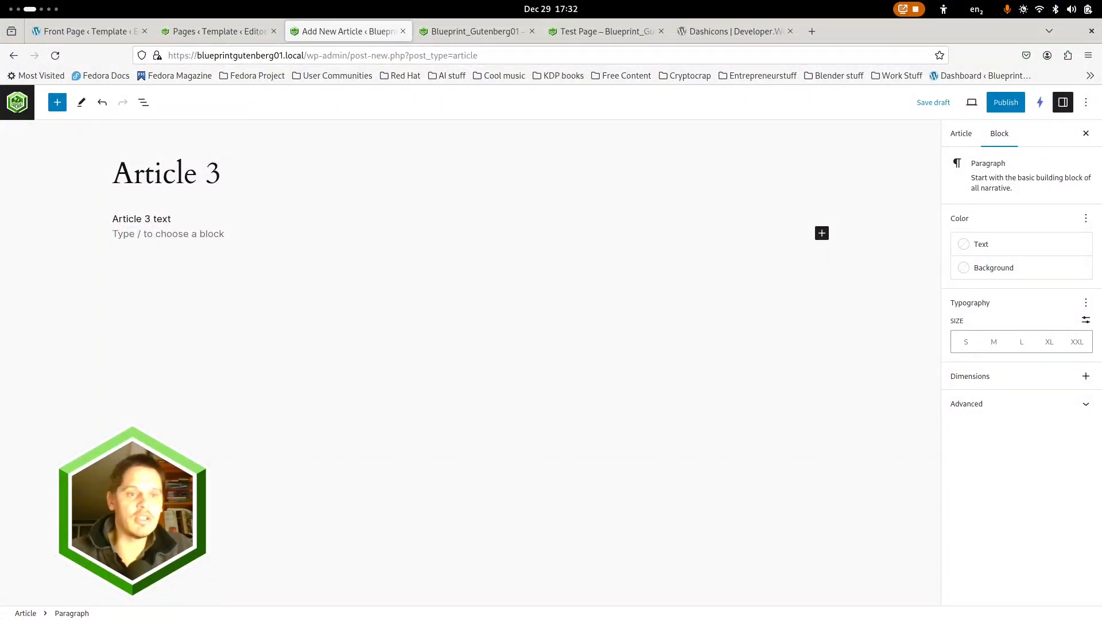
key("ctrl+v")
scroll(204, 318, "up", 5)
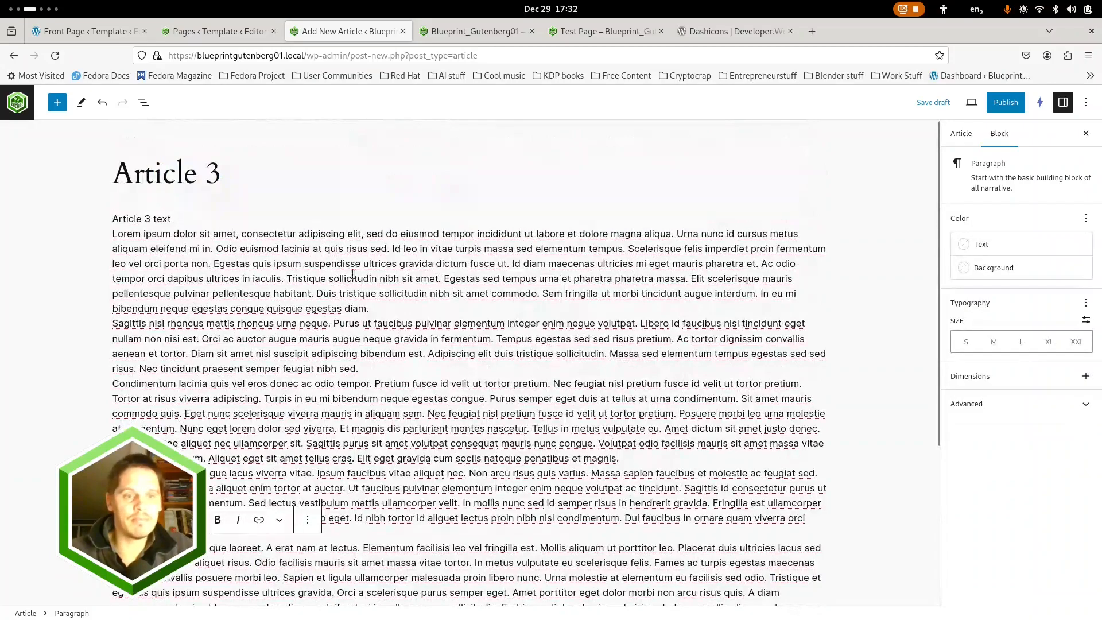
Try adding an extra paragraph with filler letters after the first lorem ipsum paragraph
left_click(376, 310)
key("Return")
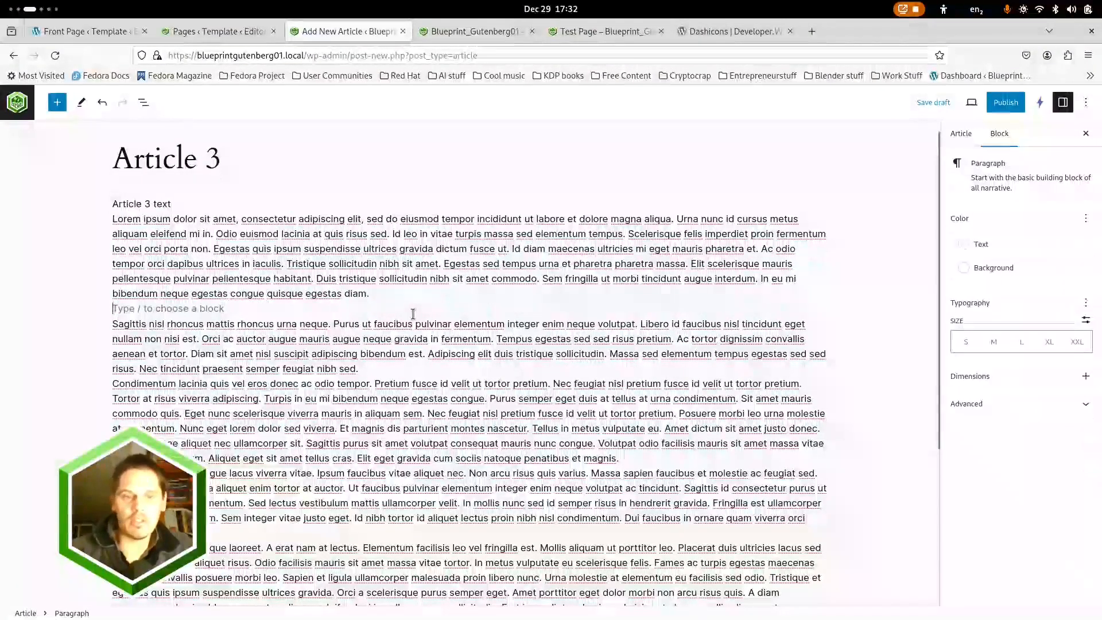
left_click(381, 370)
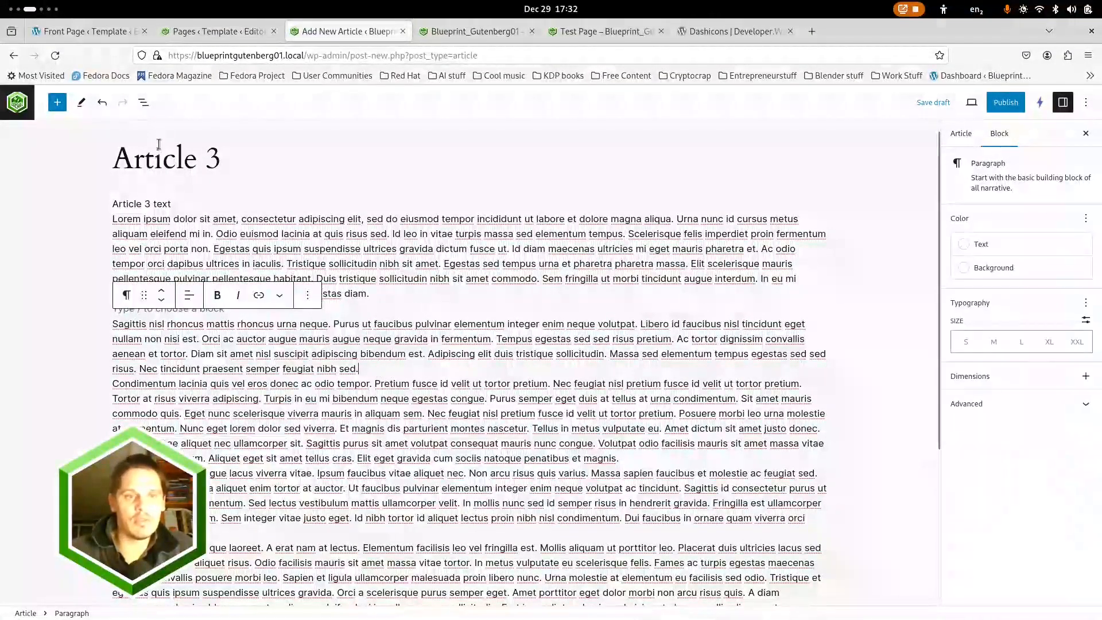
left_click(144, 102)
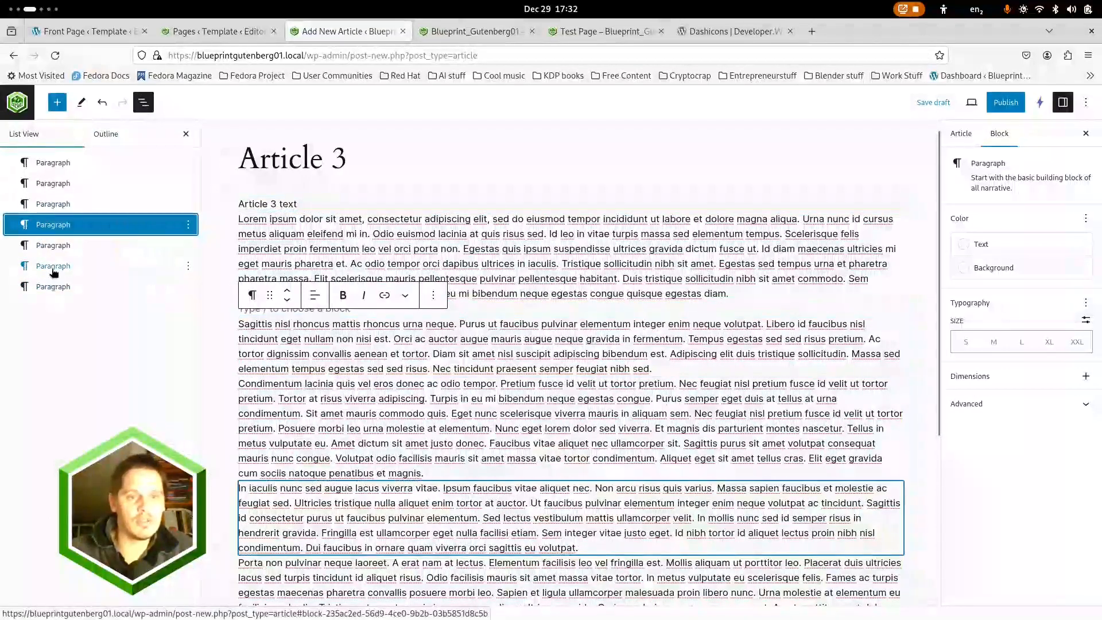
left_click(66, 211)
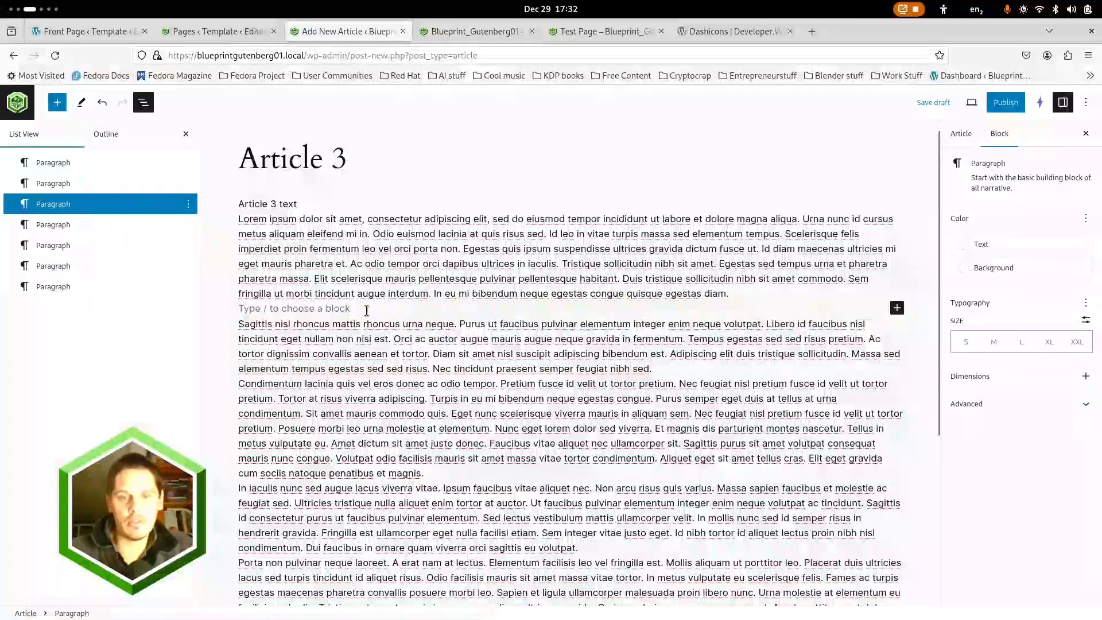
type("dsfsdf")
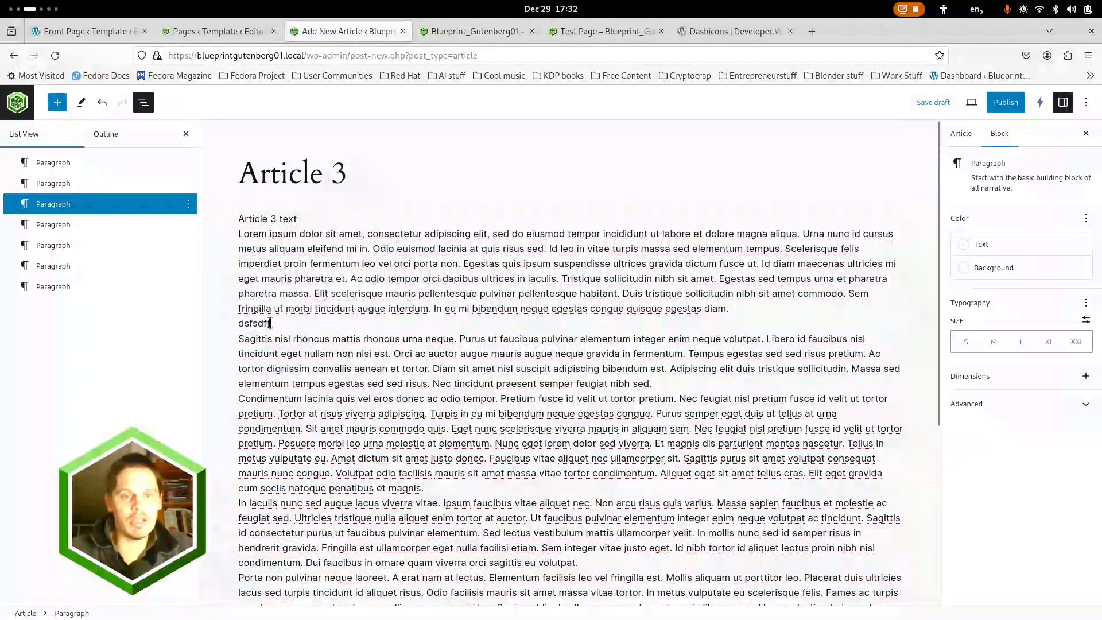
Clear the filler letters and delete the extra paragraph block through the block list
key("BackSpace")
key("BackSpace")
key("BackSpace")
key("BackSpace")
key("BackSpace")
key("BackSpace")
left_click(188, 204)
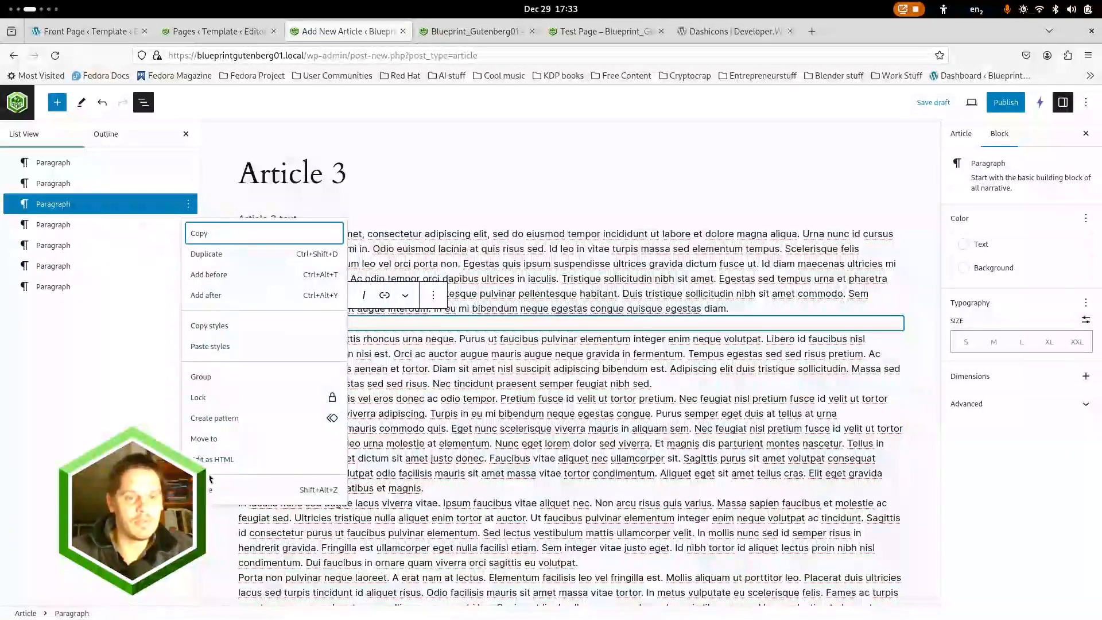
left_click(221, 489)
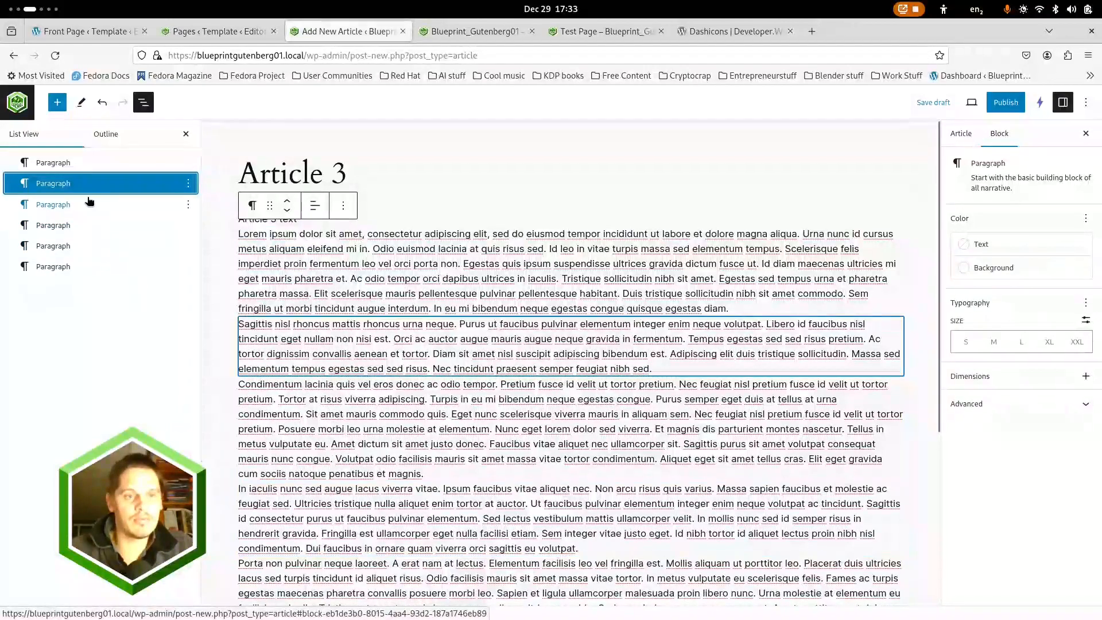
Publish Article 3 as a text-only article
left_click(64, 166)
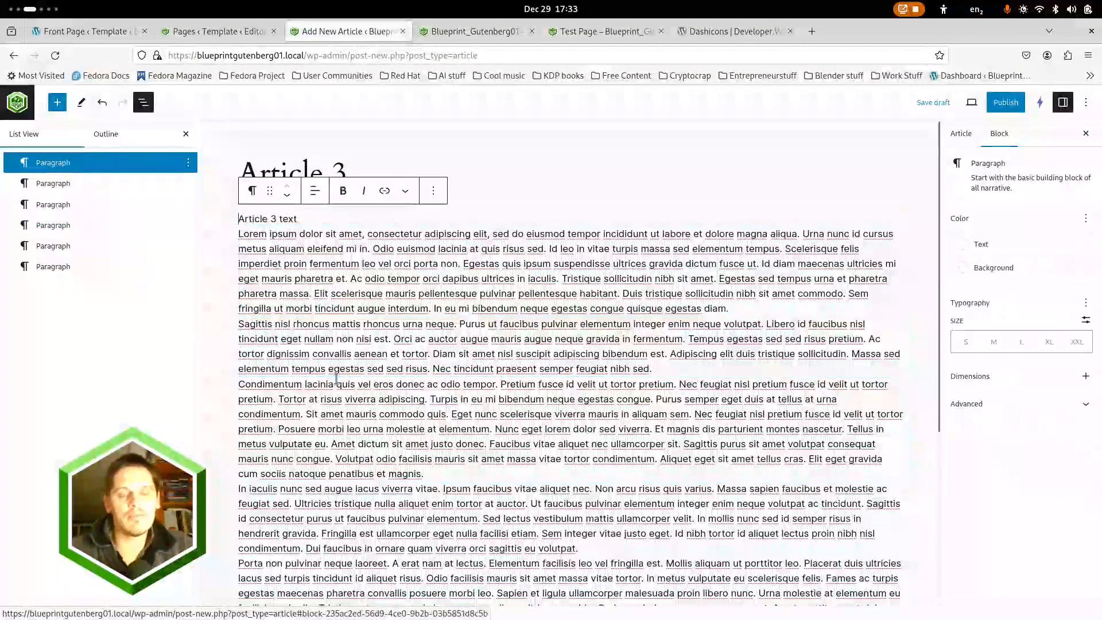
left_click(1001, 103)
left_click(987, 105)
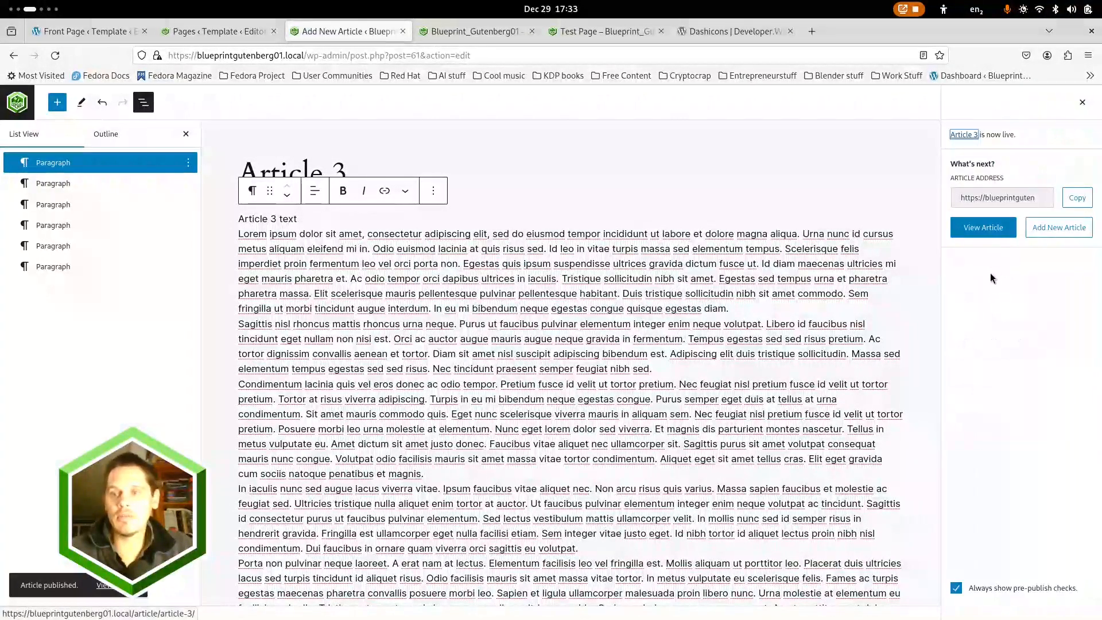
View the published Article 3 on the live site and examine how its single-post layout displays the text
left_click(980, 228)
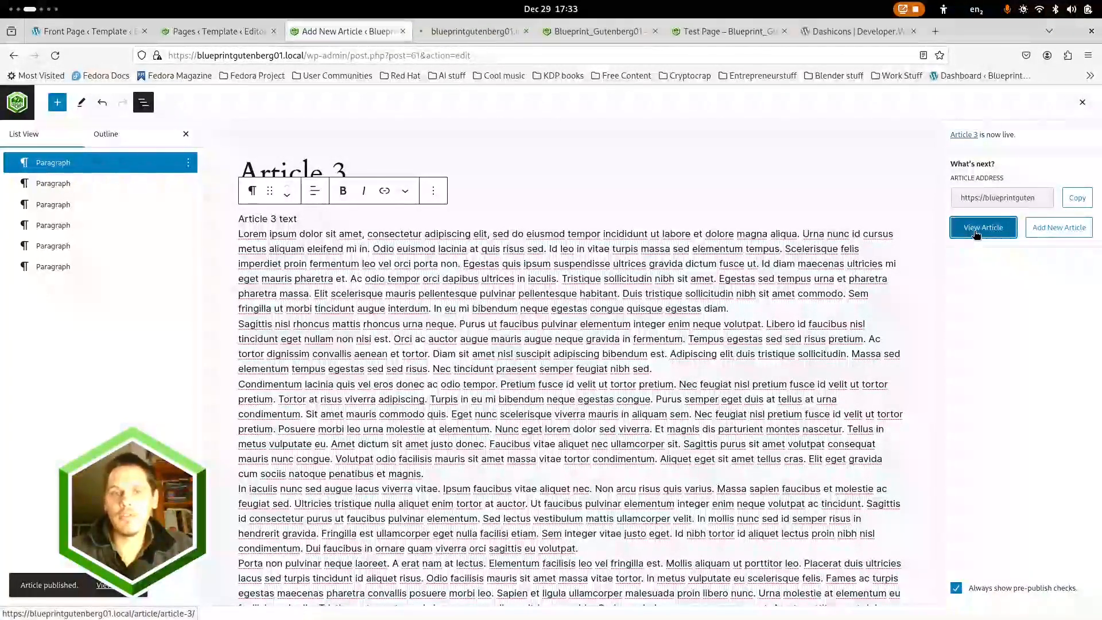
left_click(469, 29)
scroll(466, 295, "down", 15)
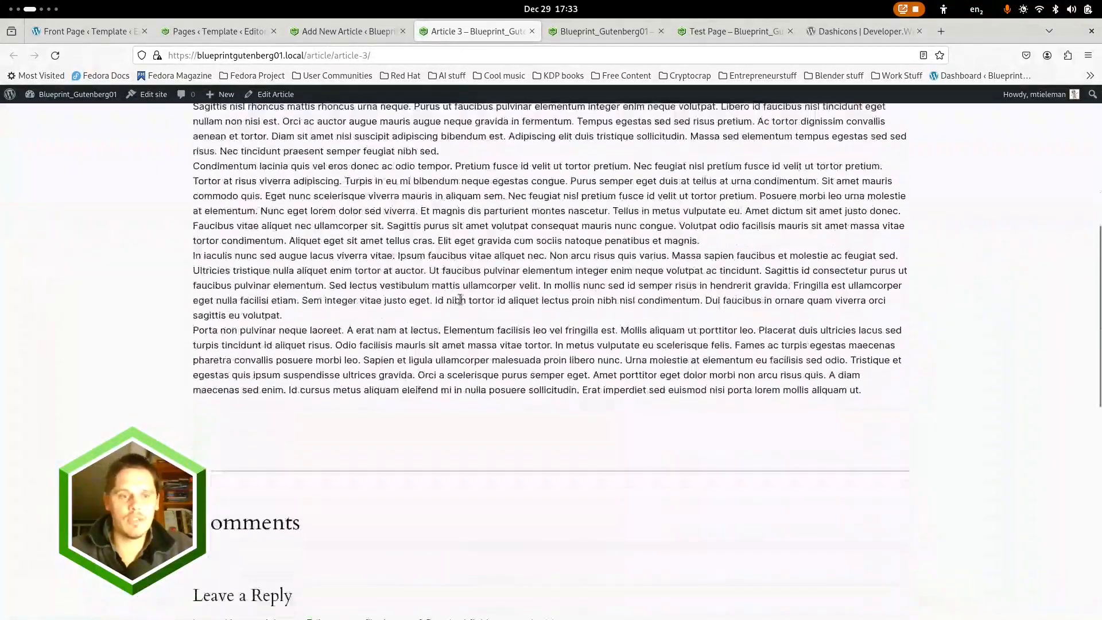
scroll(462, 308, "up", 15)
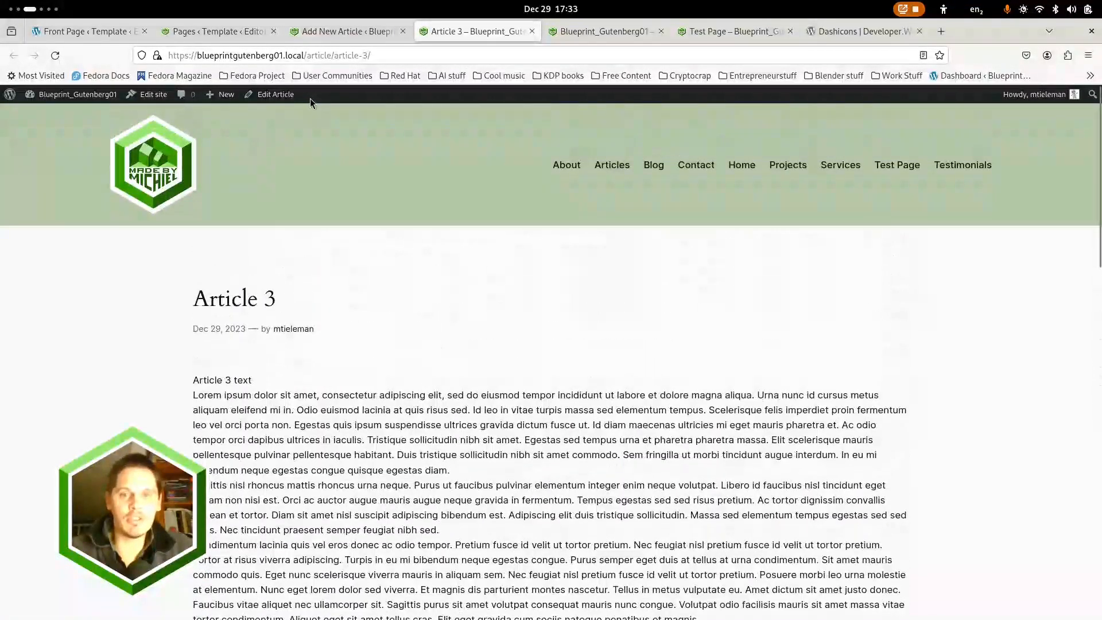
Open the single-post template behind Article 3 in the site editor
left_click(155, 98)
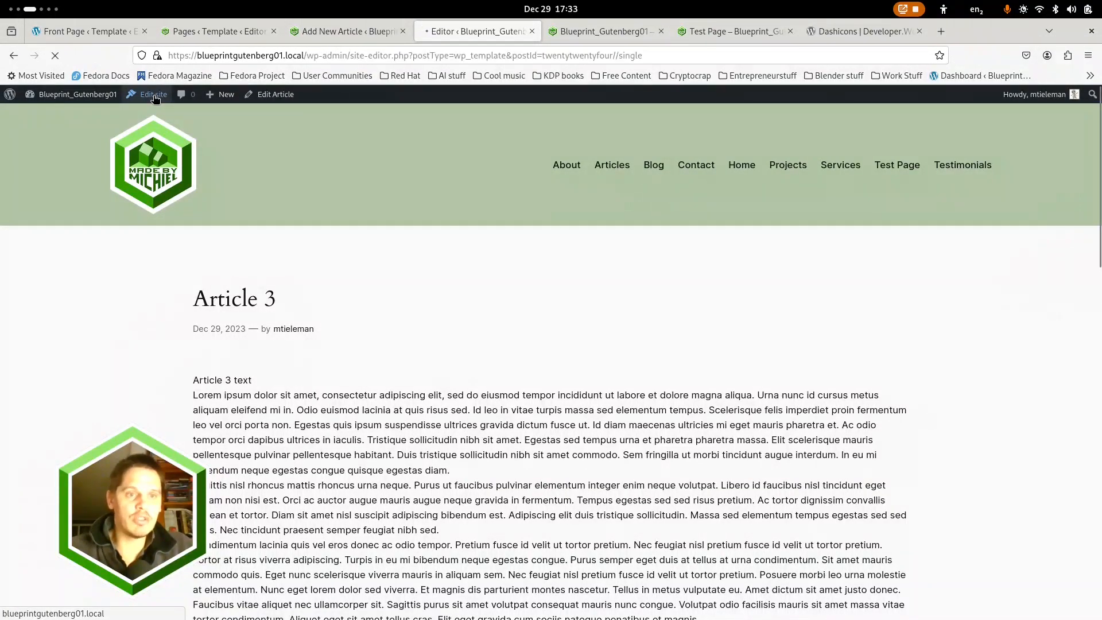
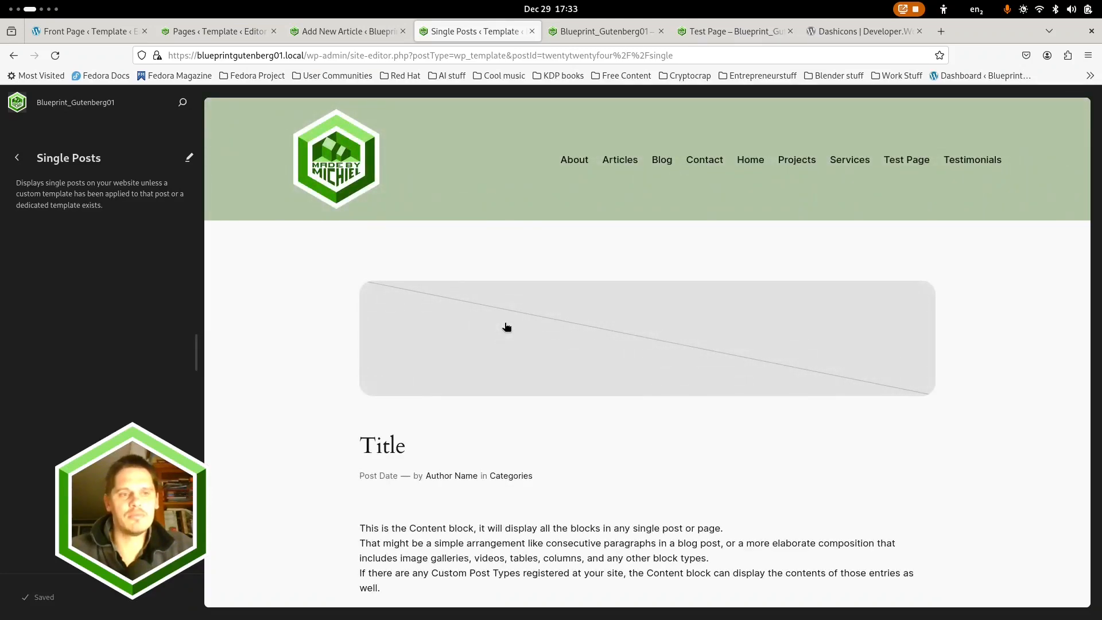
Open the Single Posts template for editing and try a block spacing of 1 on its Content block, returning it to 0
scroll(600, 503, "down", 5)
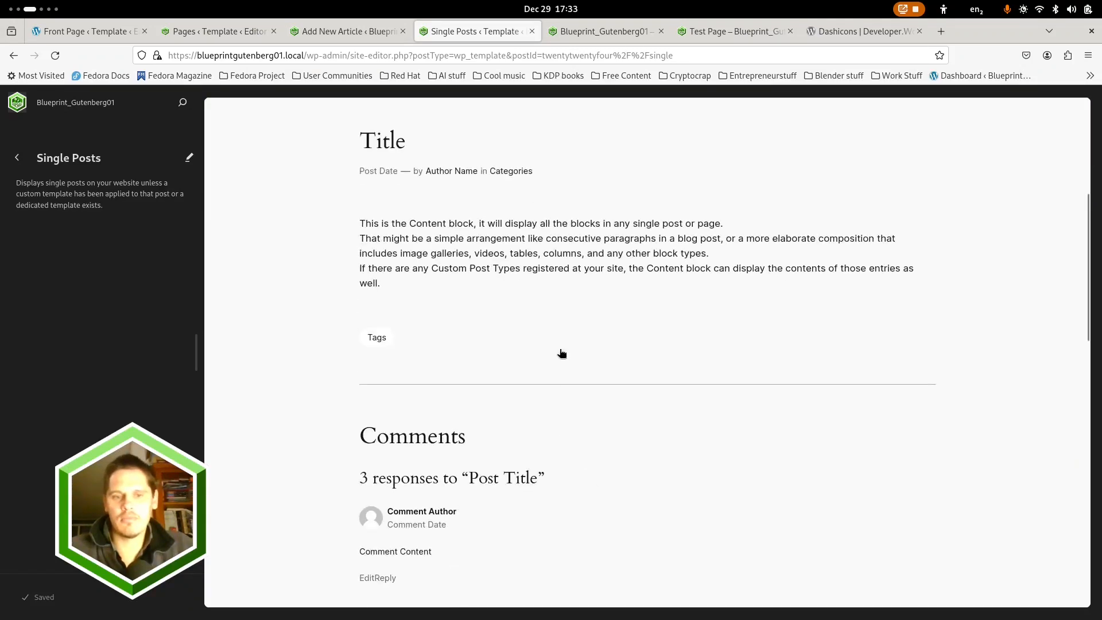
left_click(555, 262)
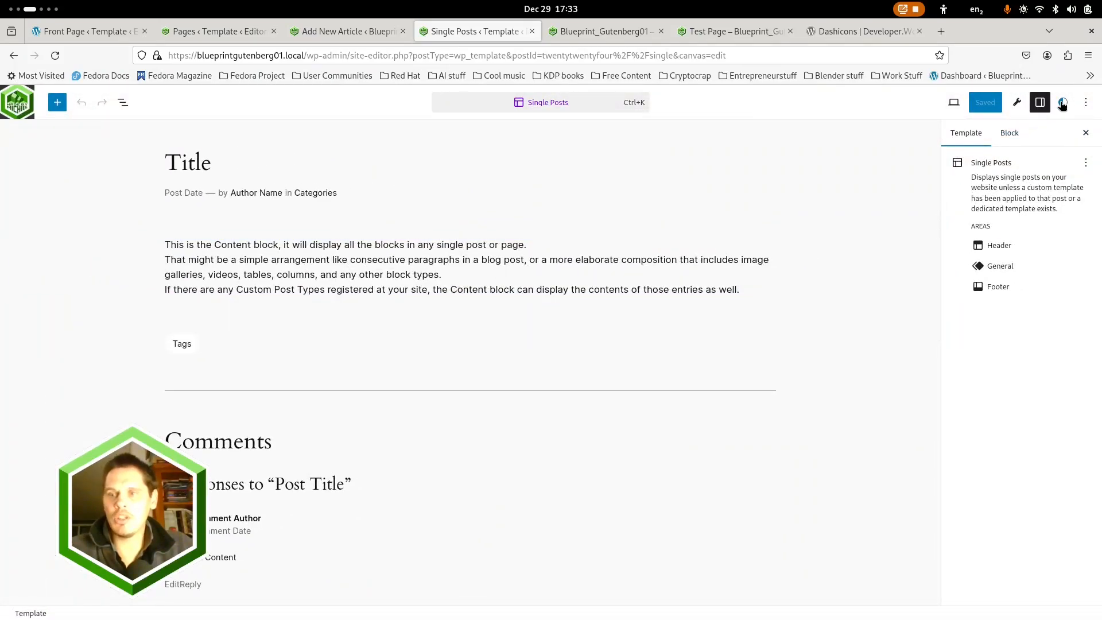
left_click(1009, 134)
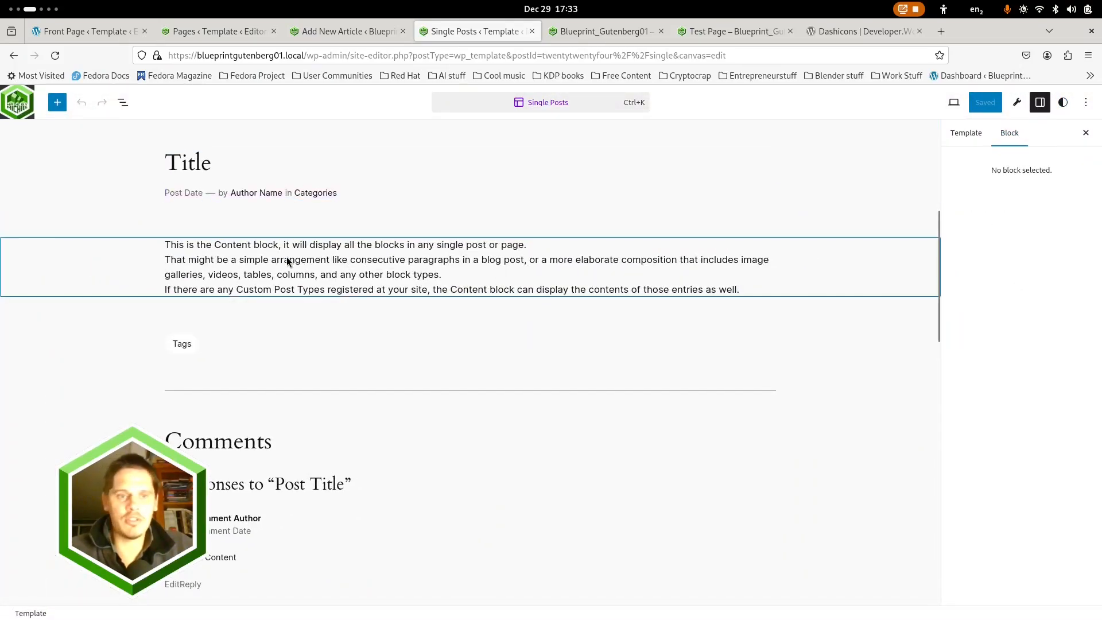
left_click(301, 246)
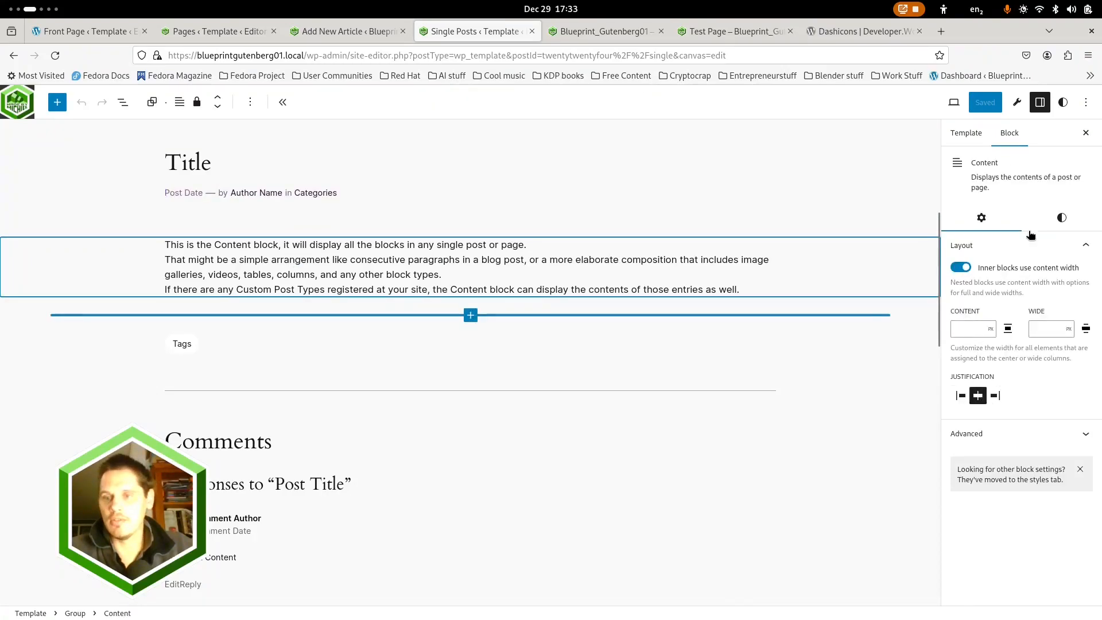
left_click(1061, 218)
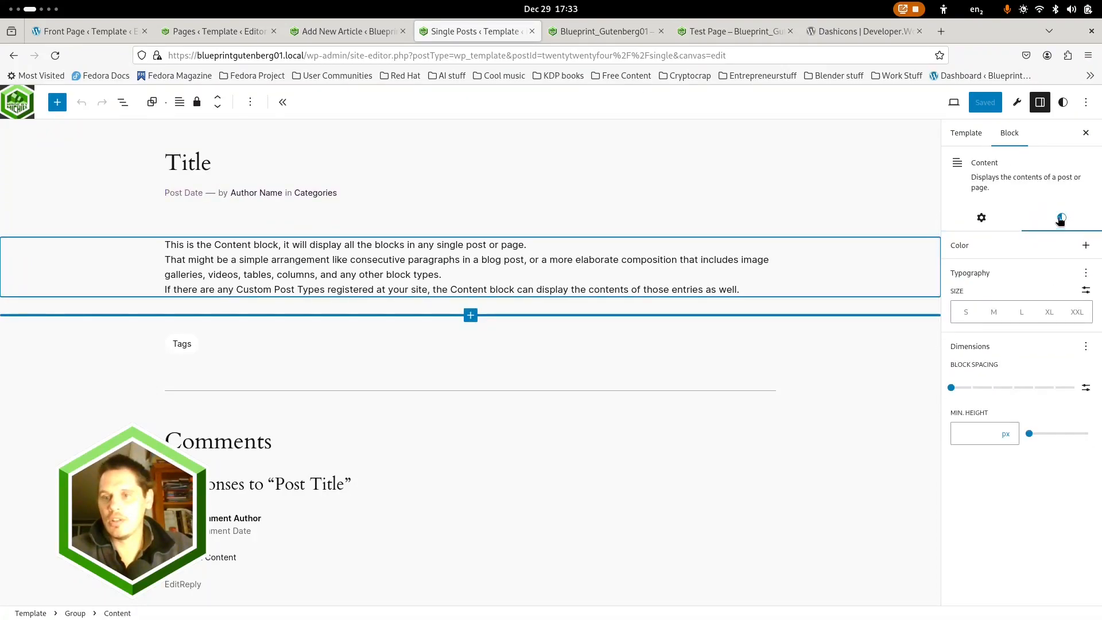
left_click(972, 388)
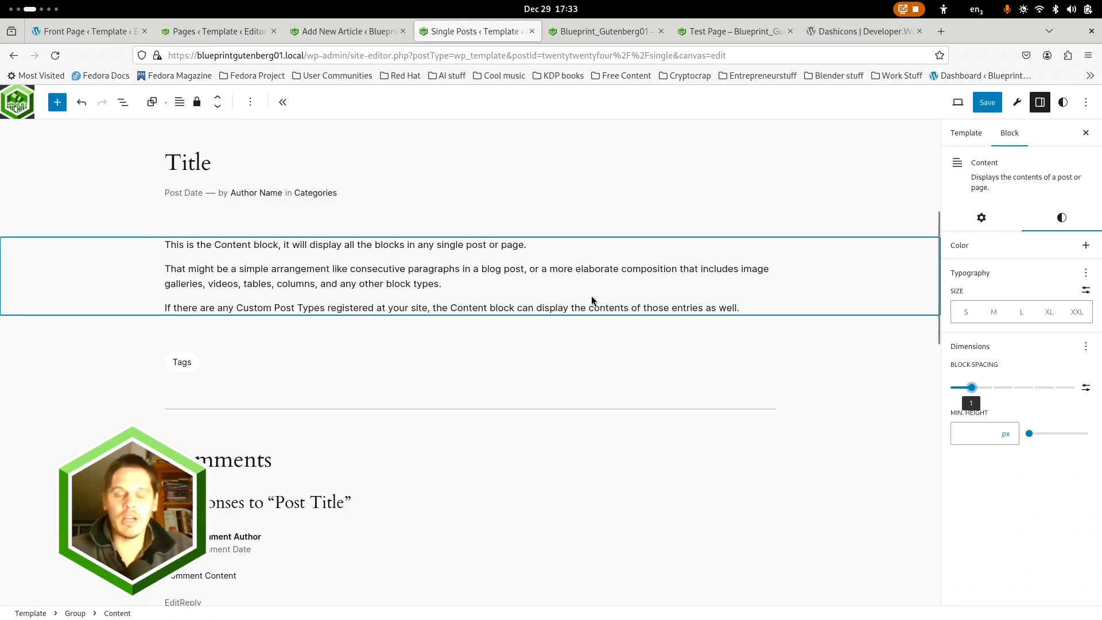
key("Left")
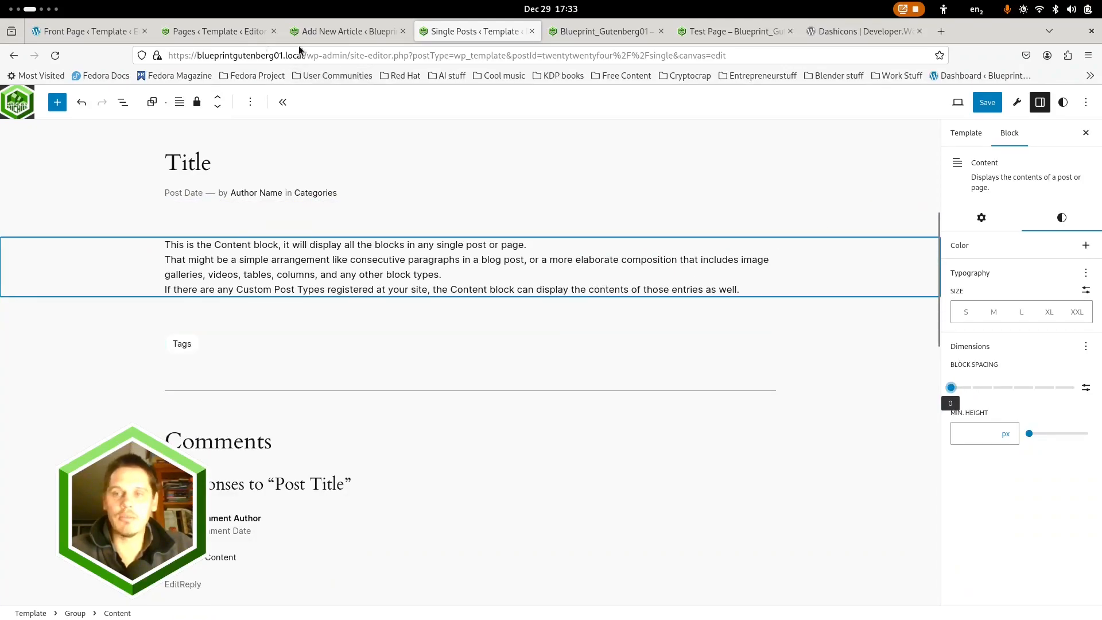
Add a Single item: Article template for all articles, using the pattern with featured image, title, content and comments
left_click(17, 102)
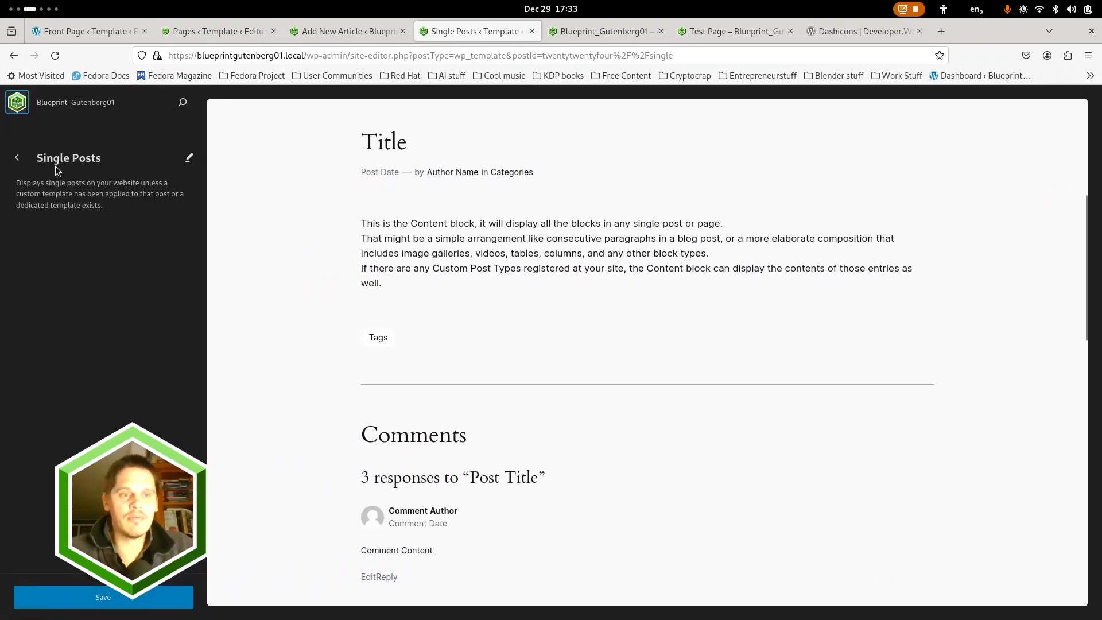
left_click(19, 159)
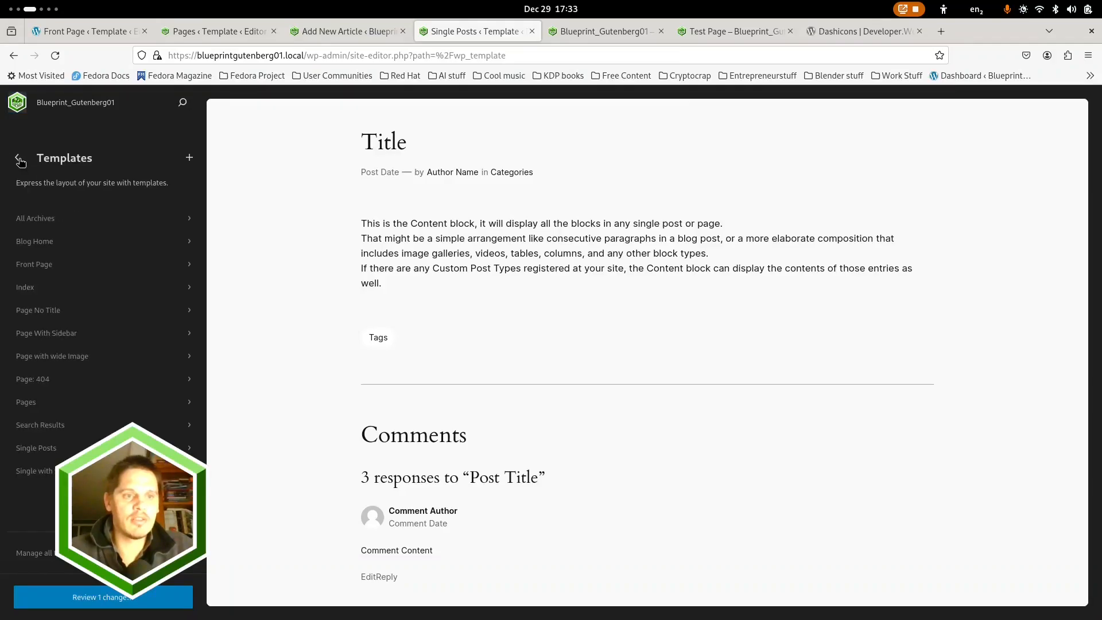
left_click(190, 158)
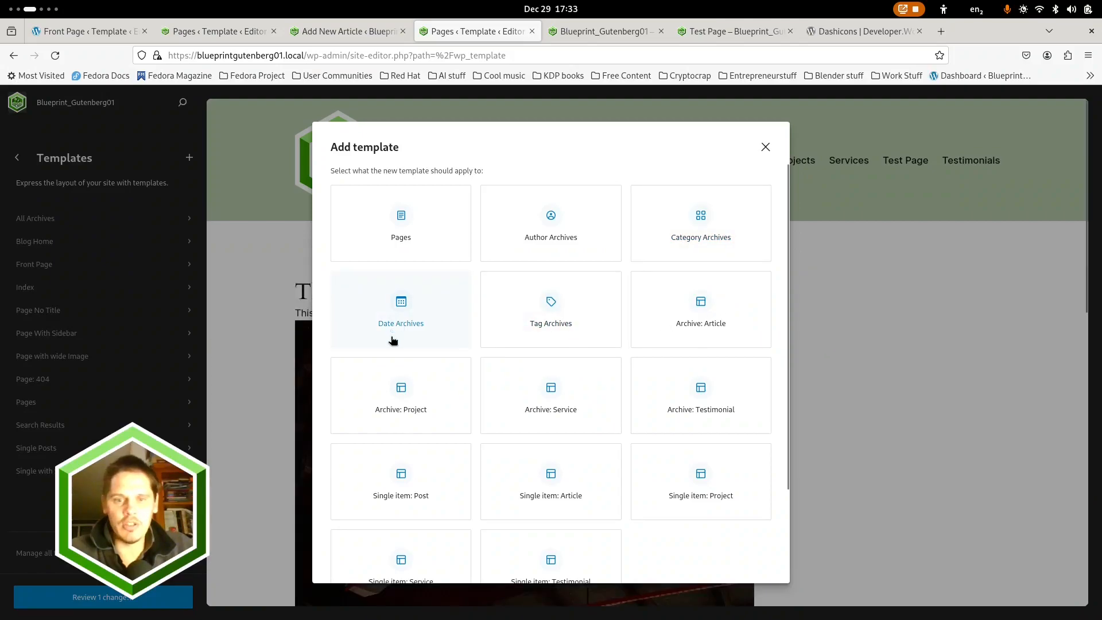
scroll(574, 379, "down", 2)
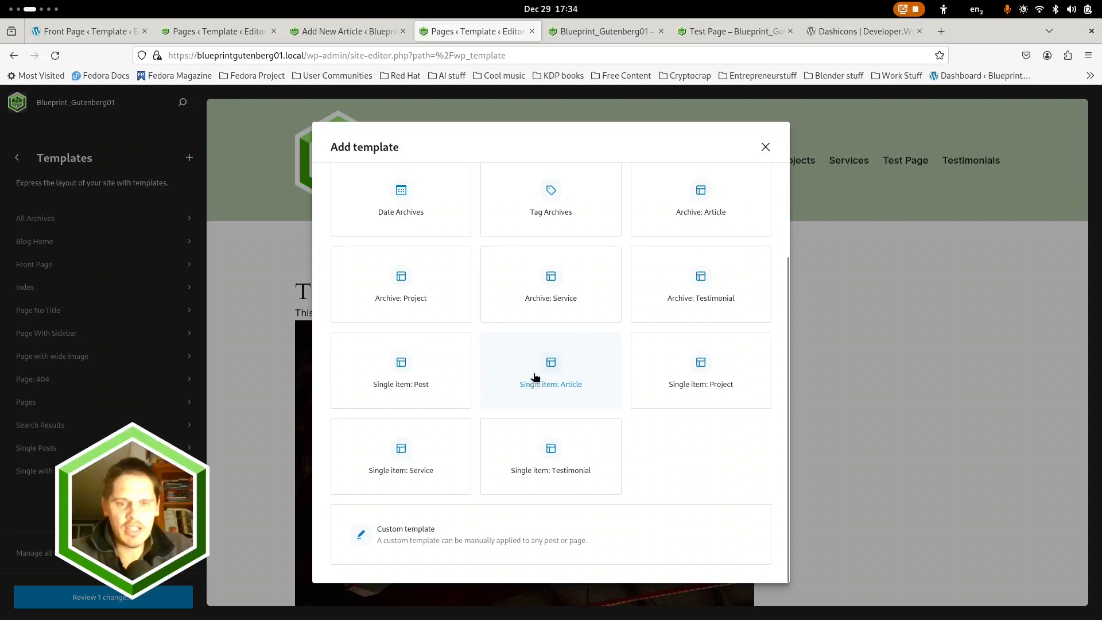
left_click(552, 367)
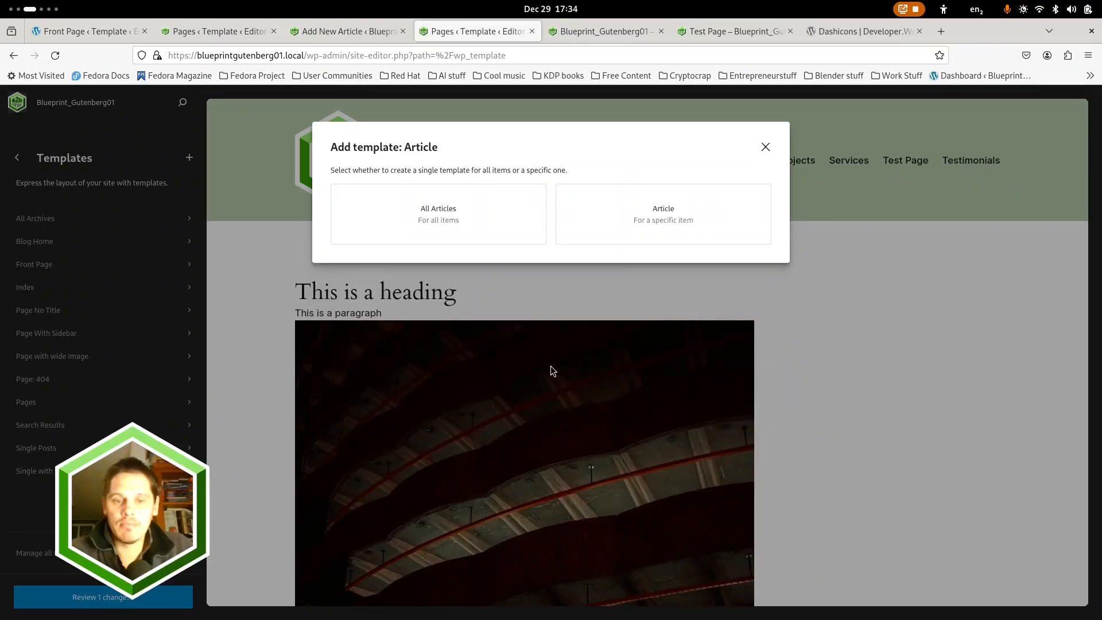
left_click(447, 221)
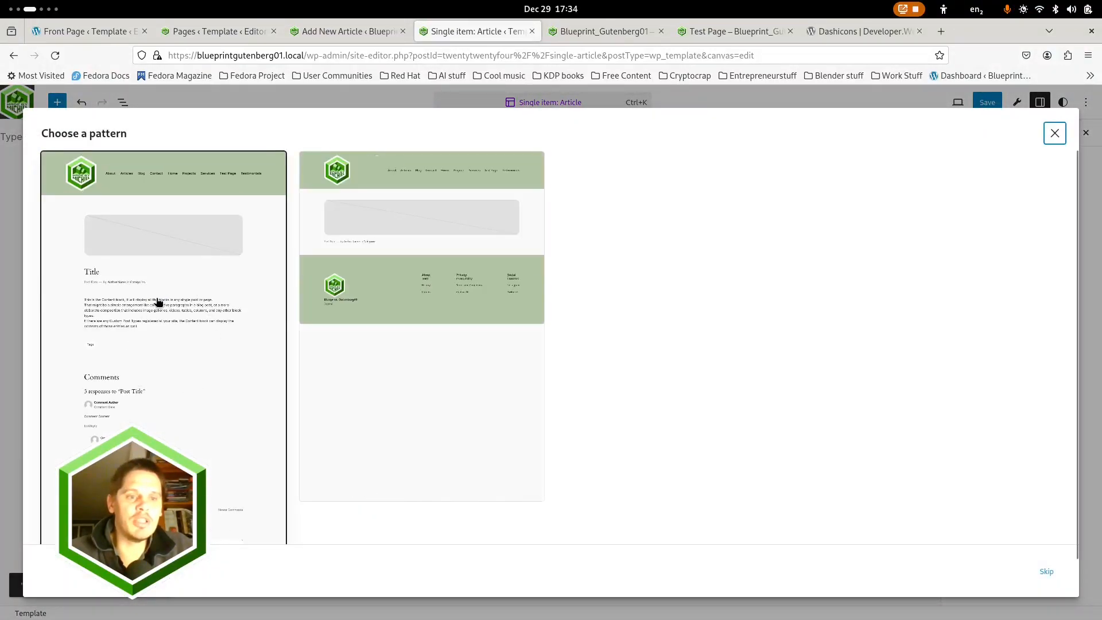
left_click(209, 351)
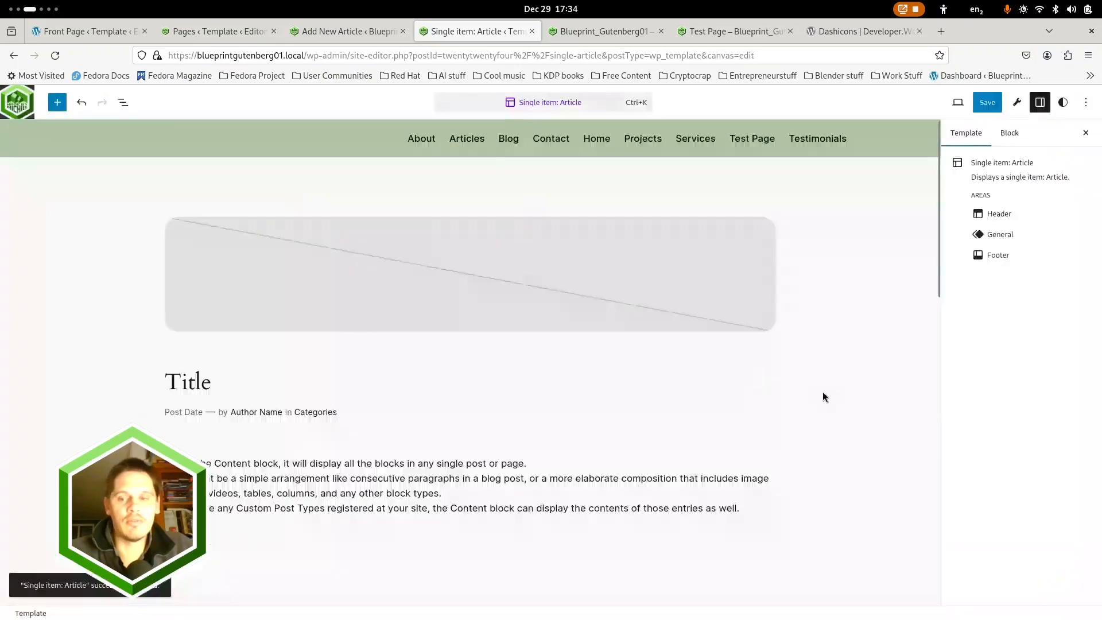
Examine the new template's block structure in the list view, expanding the nested groups down to the Comments block
left_click(123, 102)
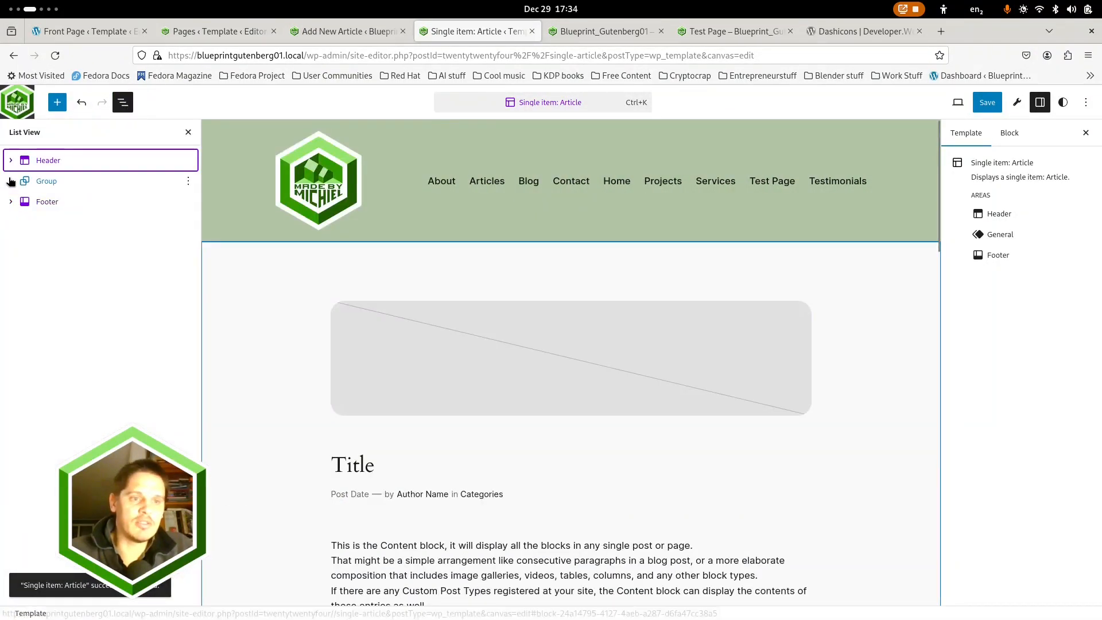
left_click(10, 181)
left_click(25, 243)
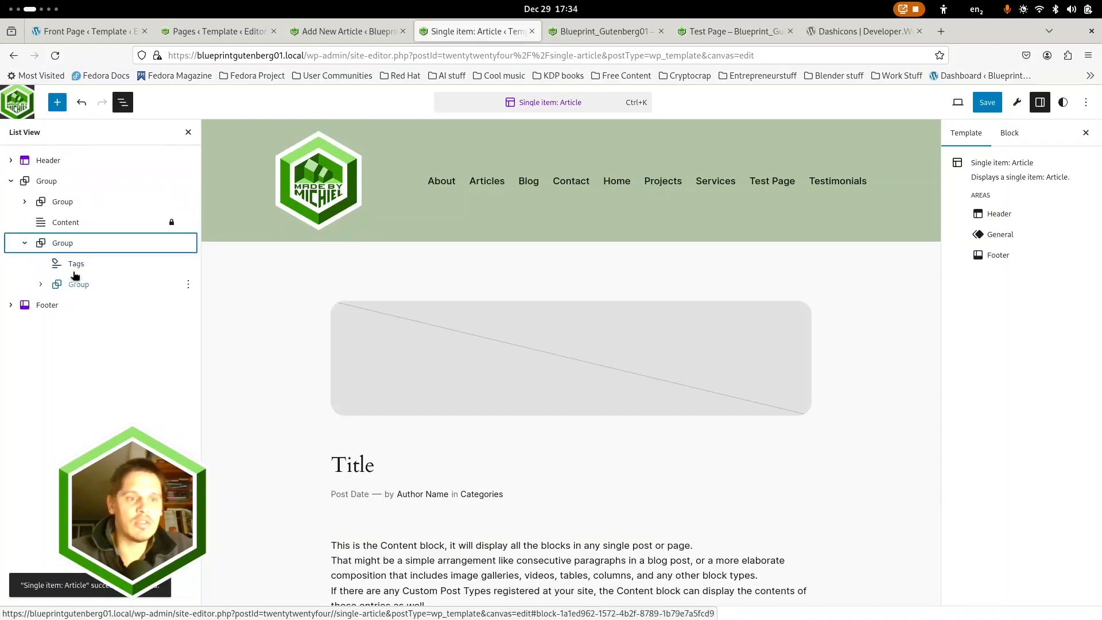
left_click(41, 284)
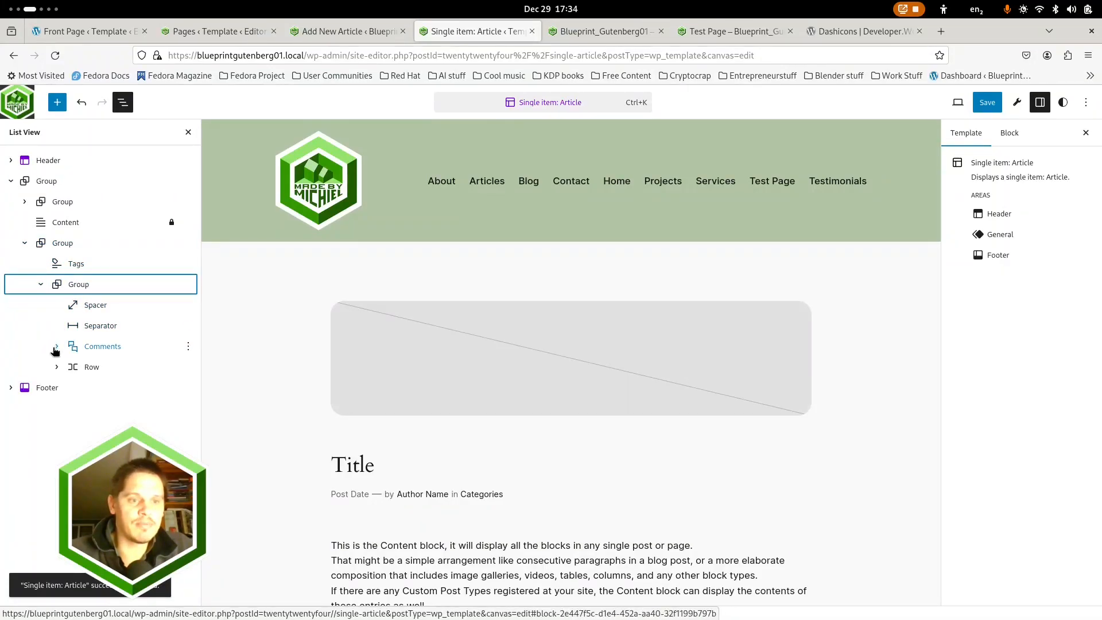
left_click(59, 348)
left_click(57, 347)
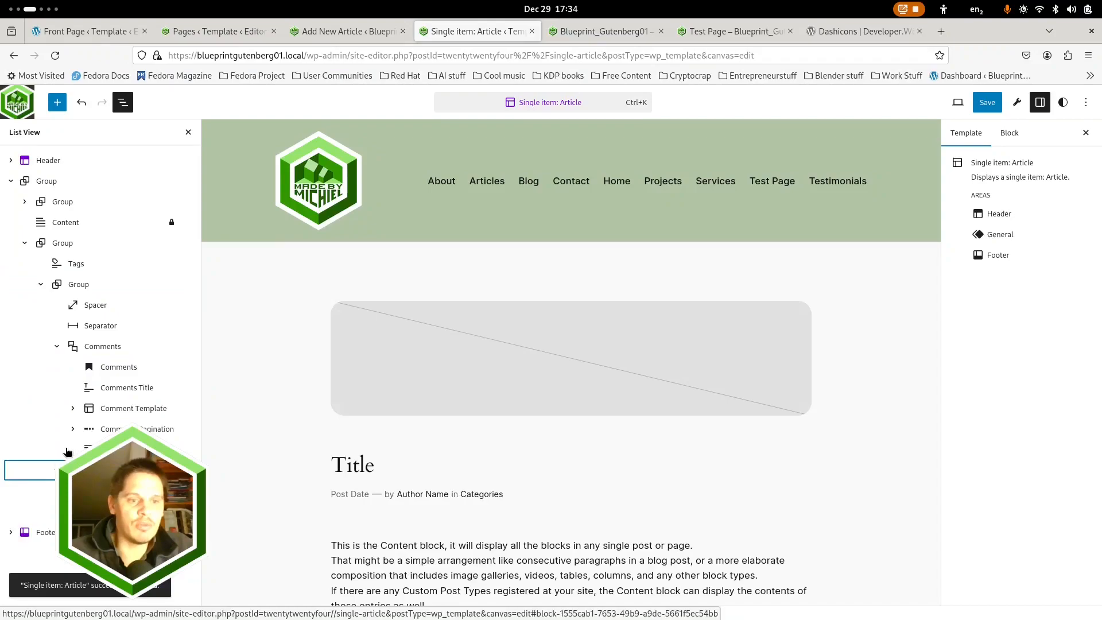
scroll(490, 489, "down", 15)
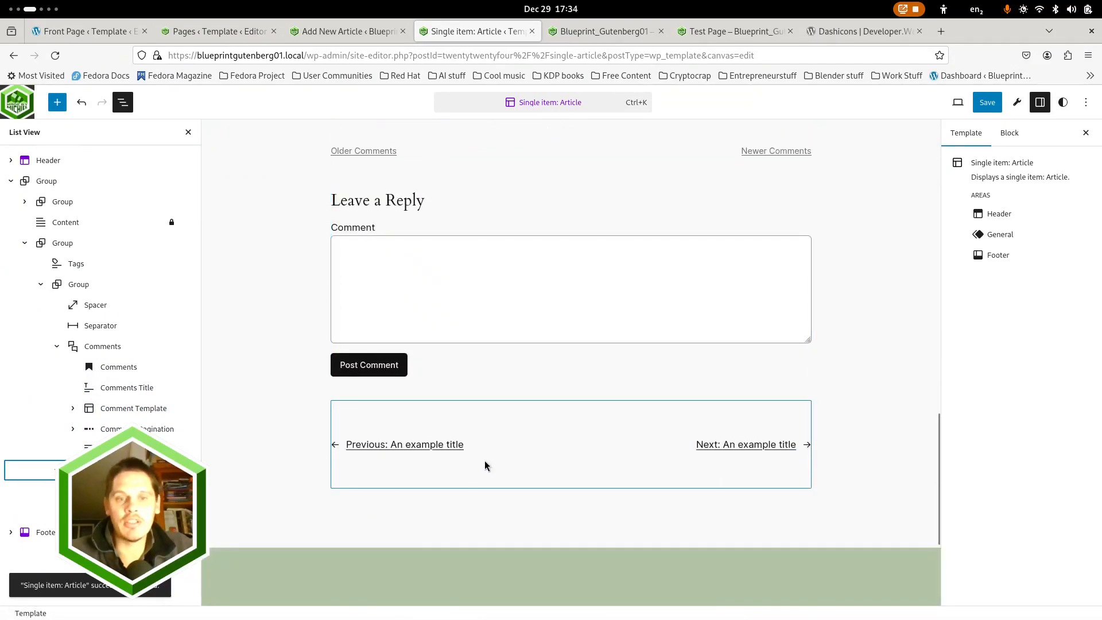
scroll(467, 450, "up", 4)
scroll(465, 446, "up", 15)
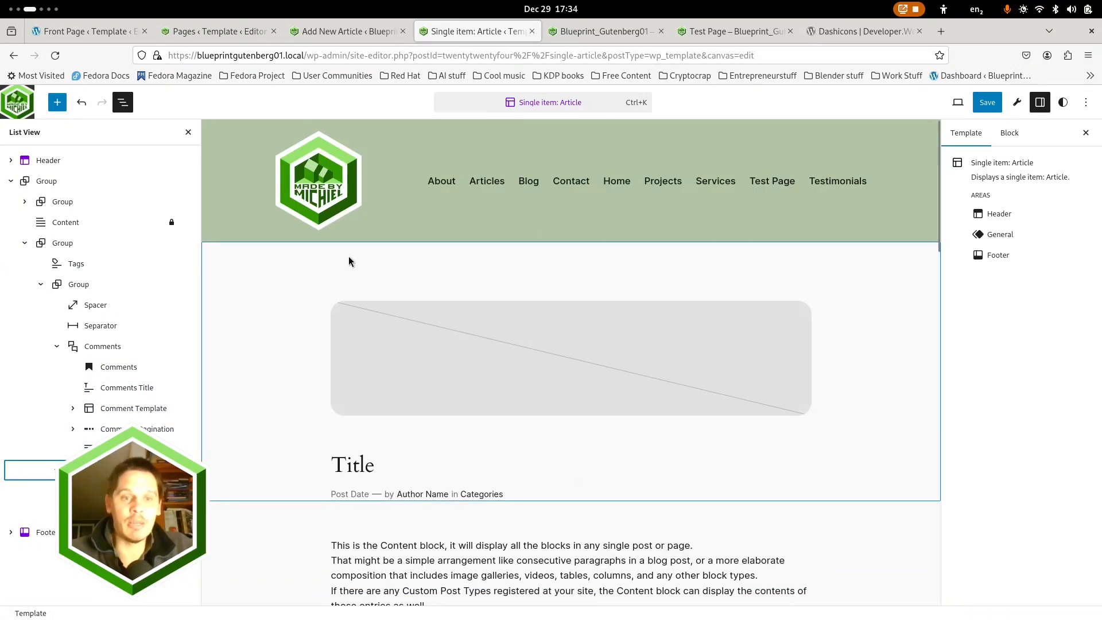
Try turning off content width for the inner blocks of the nested group that holds the featured image and title
left_click(41, 244)
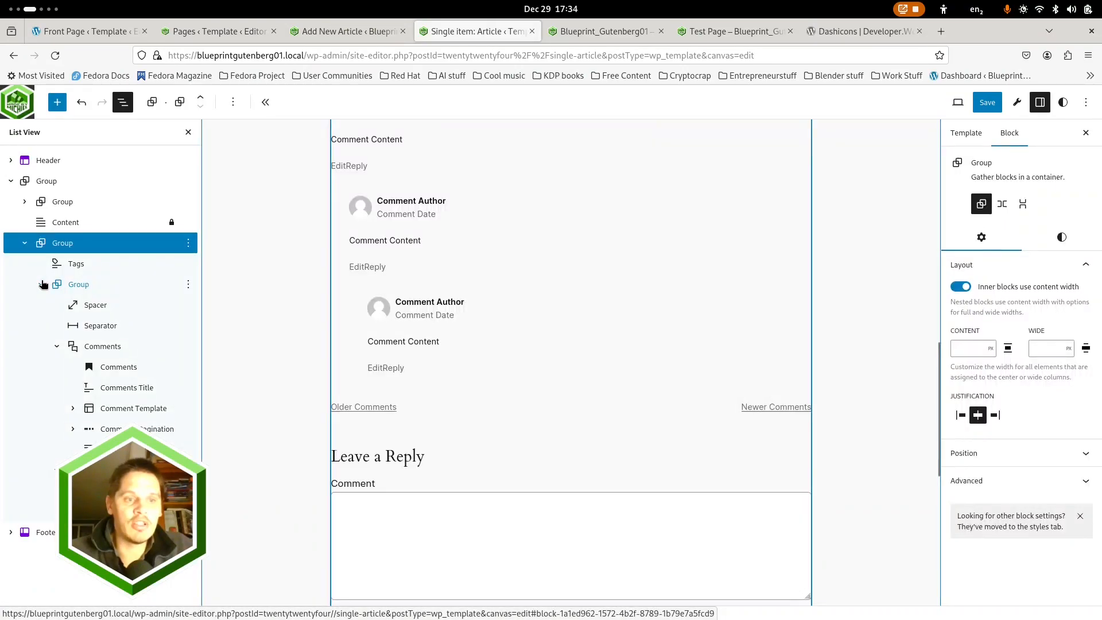
left_click(42, 284)
left_click(60, 201)
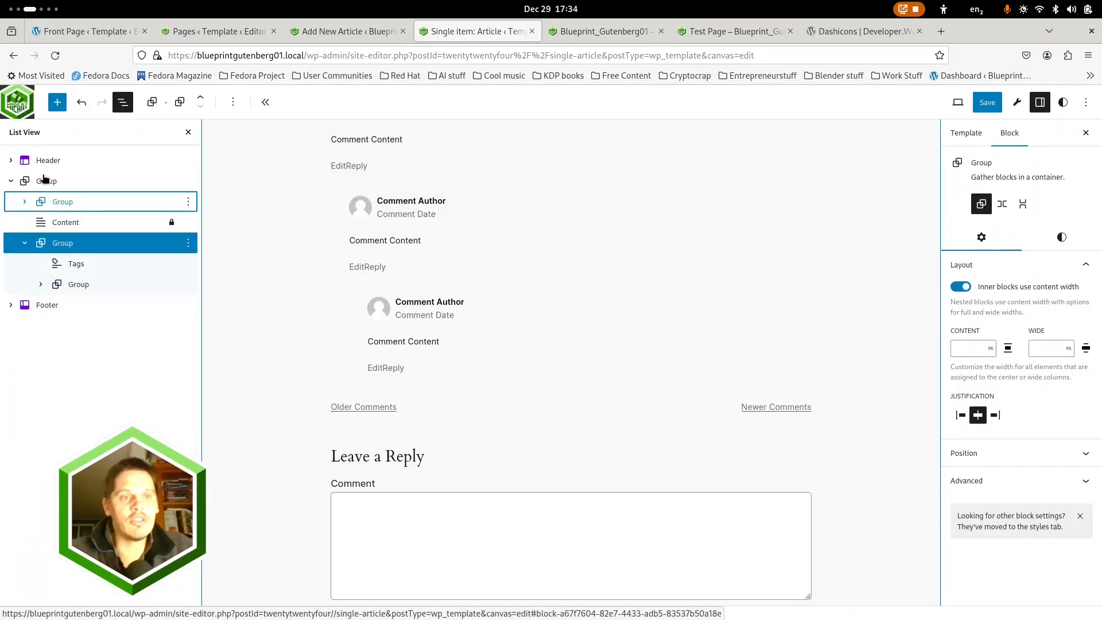
left_click(960, 287)
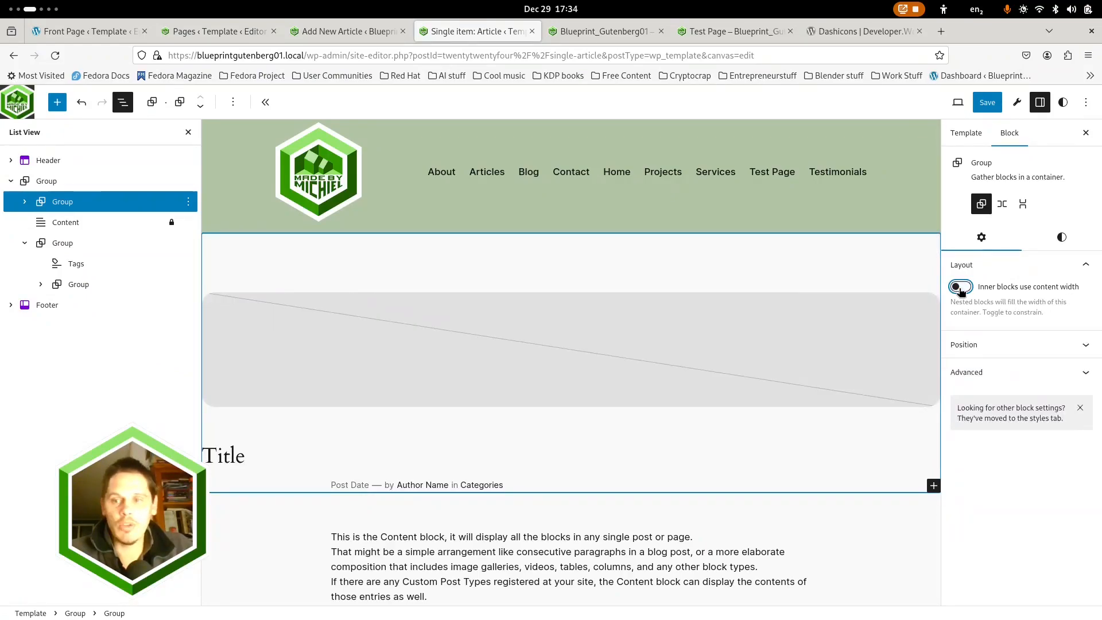
left_click(960, 286)
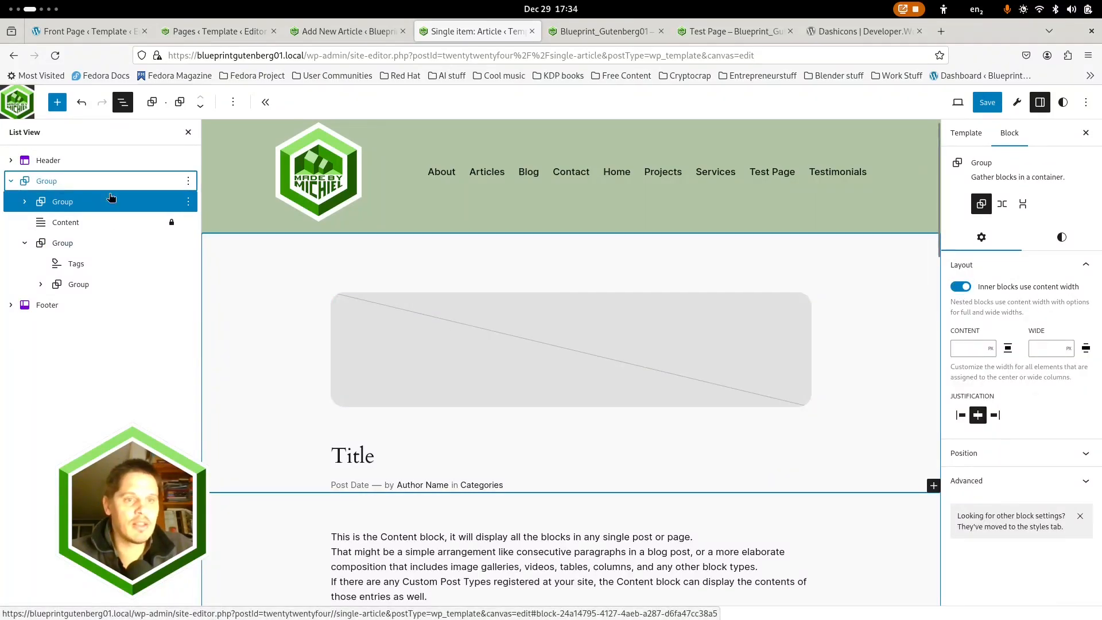
left_click(40, 180)
left_click(62, 202)
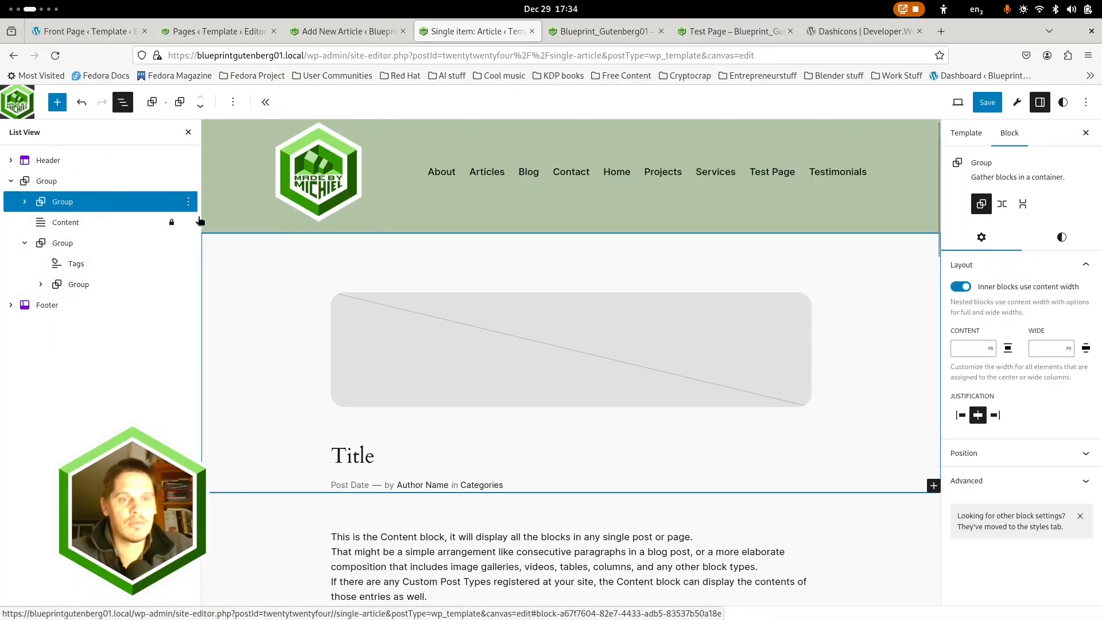
left_click(962, 287)
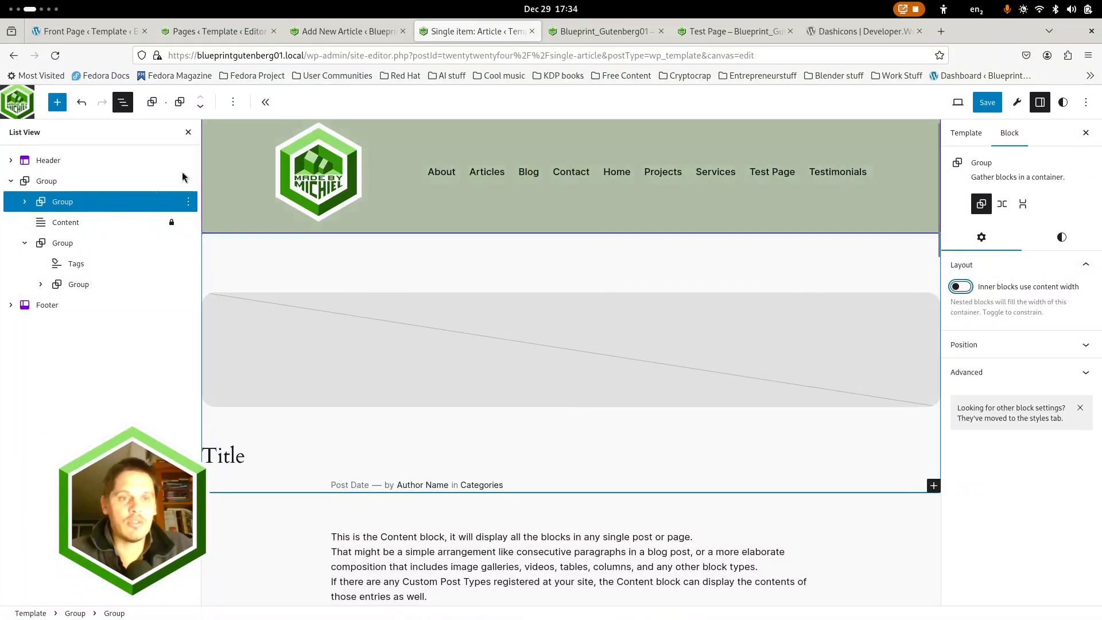
left_click(960, 287)
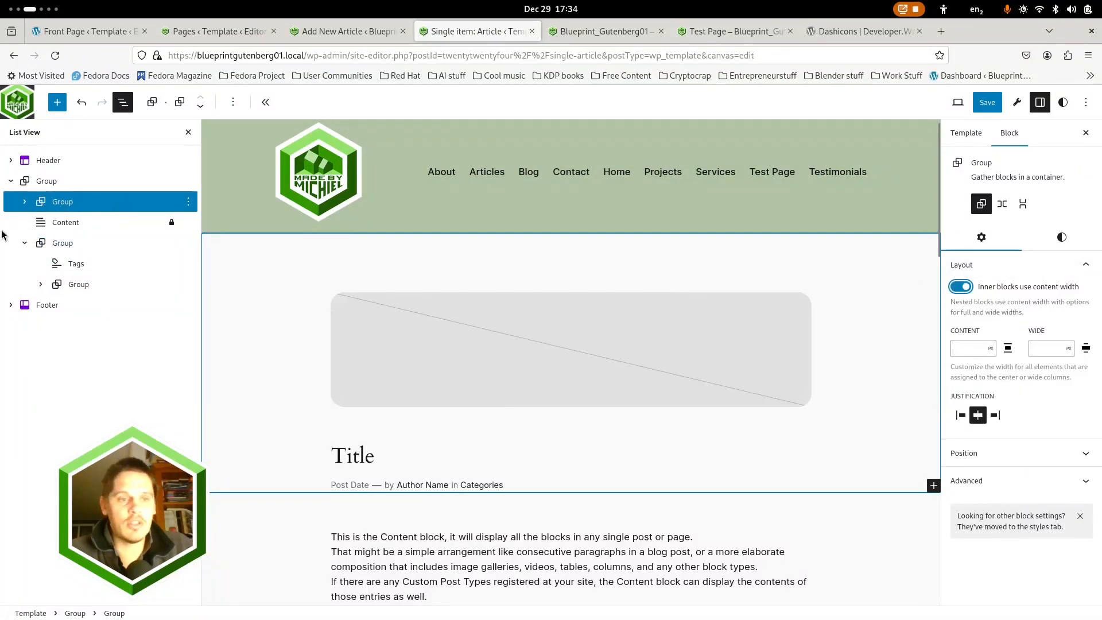
Make the outer group's inner blocks use content width, and set its first nested group to wide width with inner blocks filling it
left_click(61, 183)
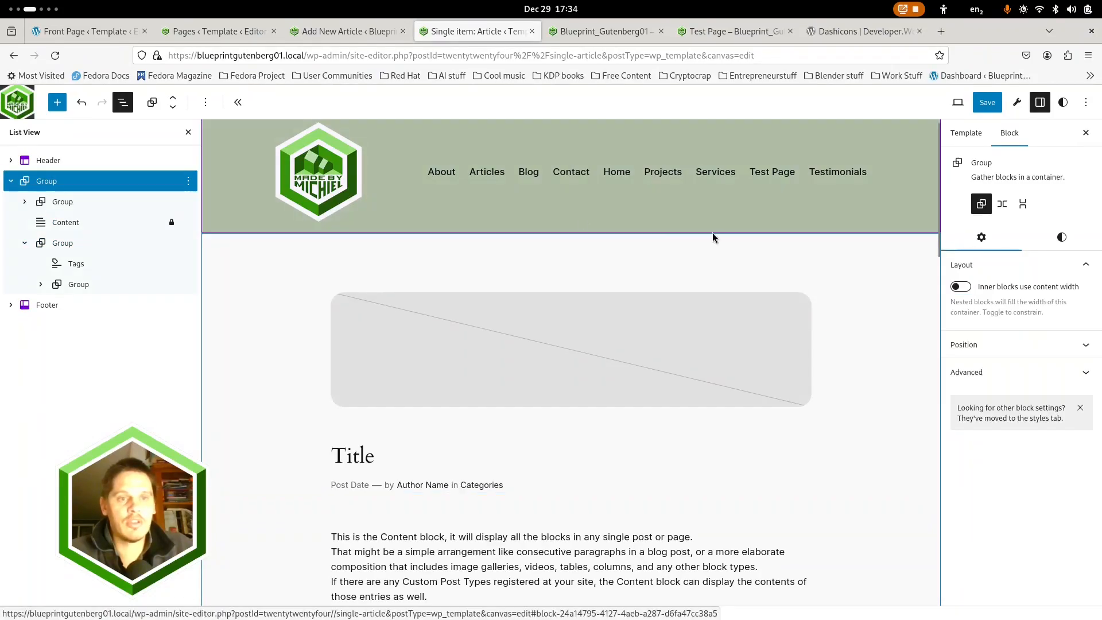
left_click(962, 287)
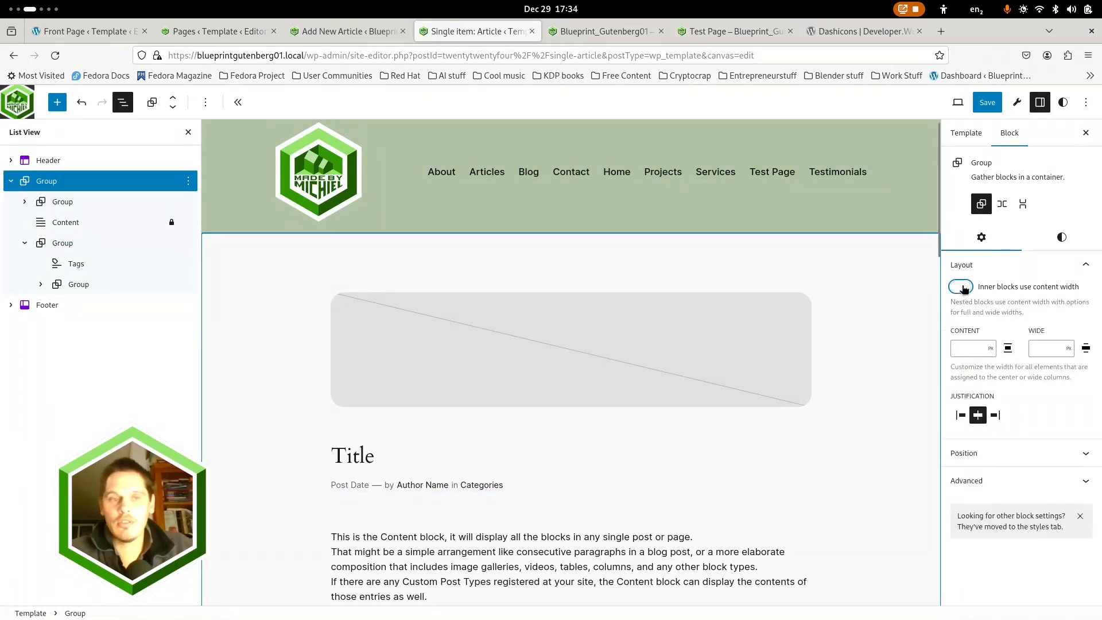
left_click(64, 202)
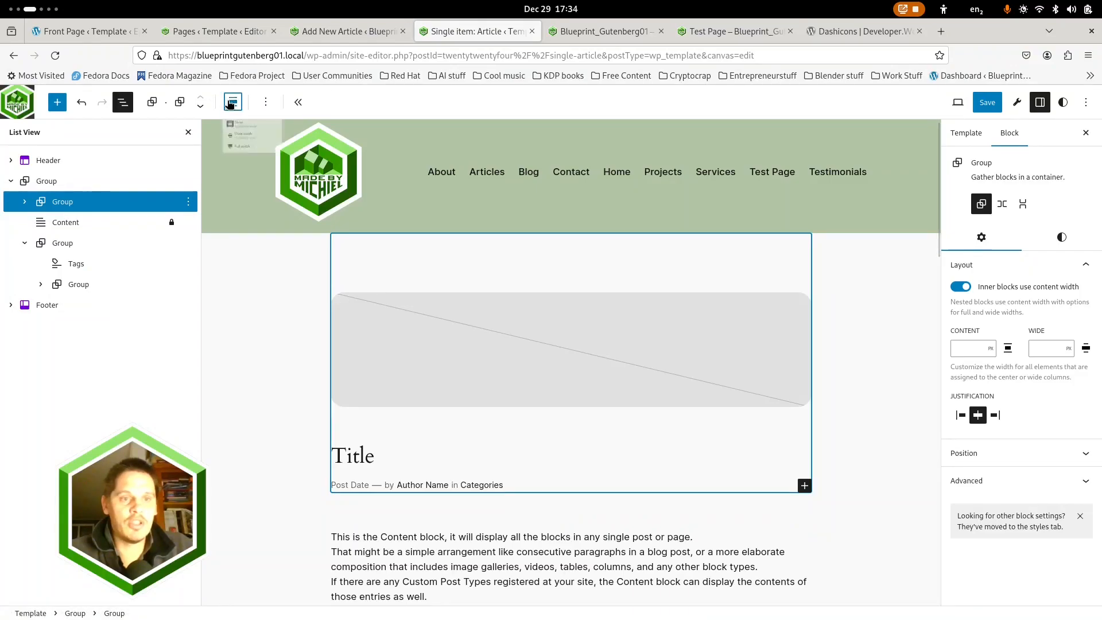
left_click(233, 102)
left_click(265, 165)
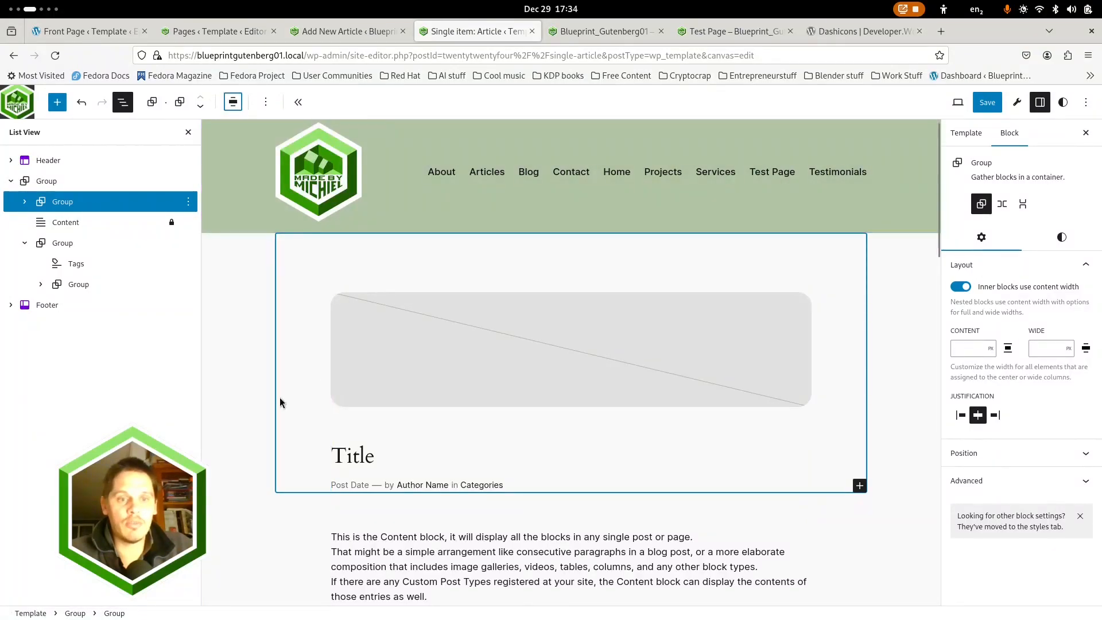
left_click(976, 289)
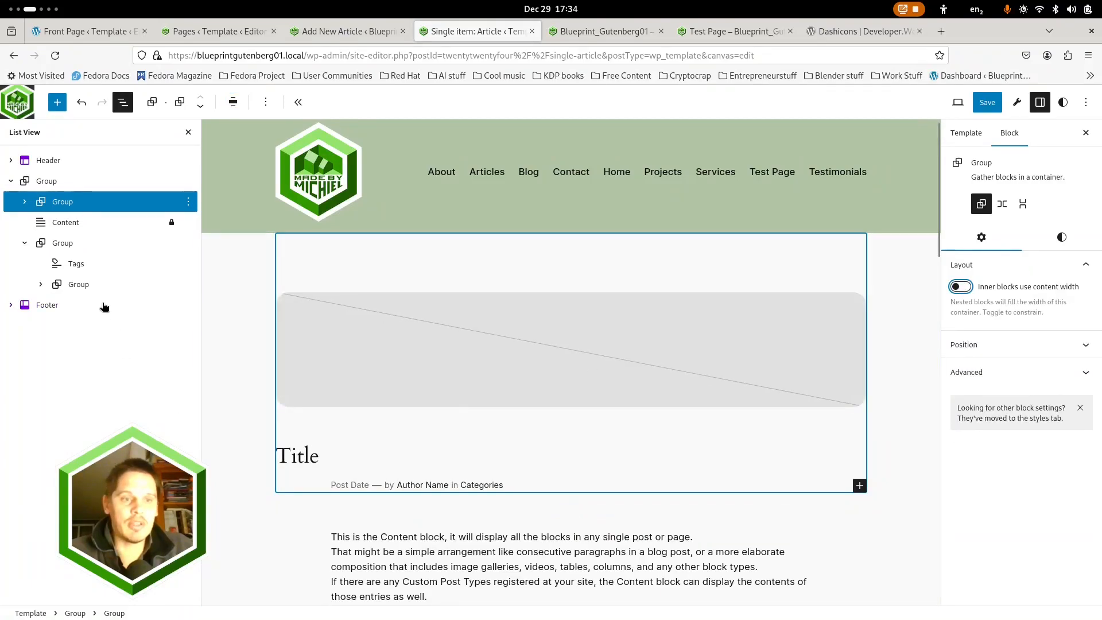
Examine the layout settings of the Content block and of the Featured Image and Stack blocks inside the first nested group
left_click(67, 222)
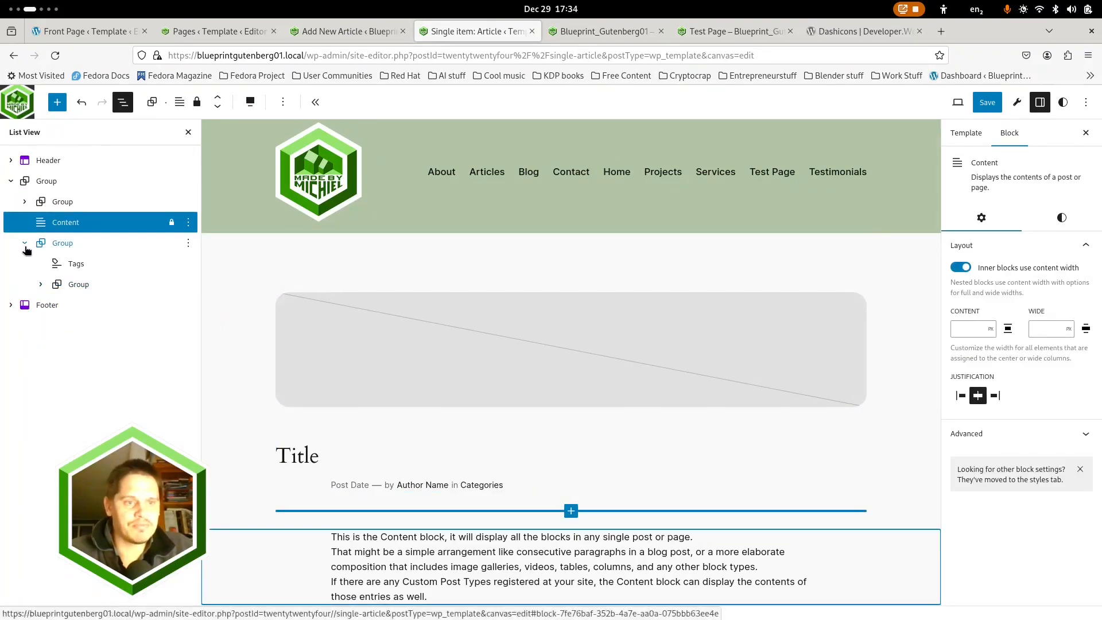
left_click(24, 201)
left_click(58, 222)
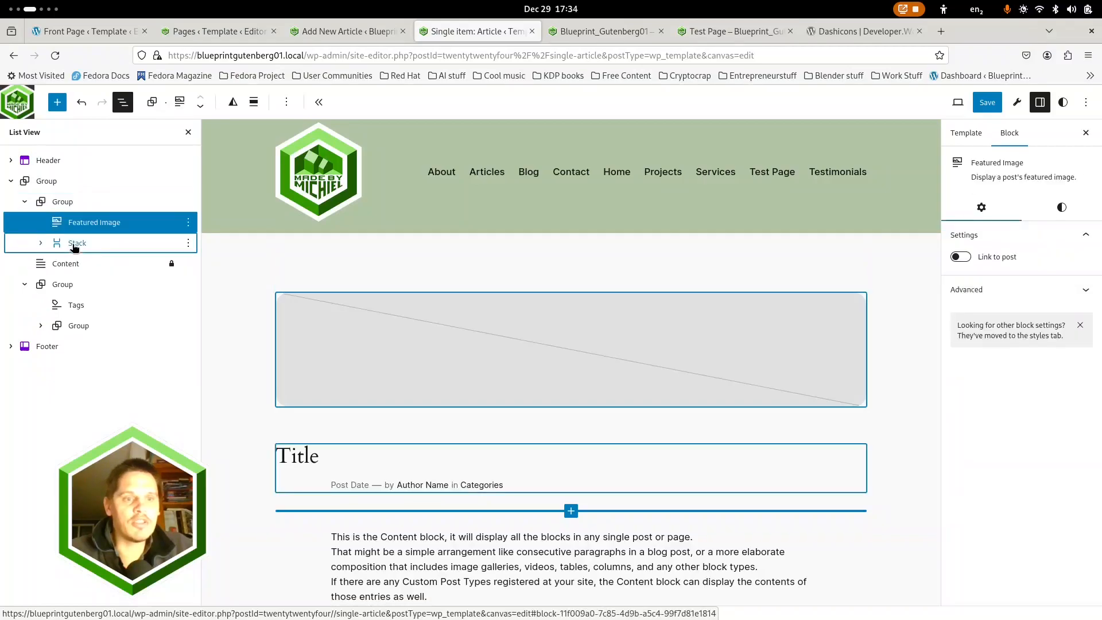
left_click(63, 243)
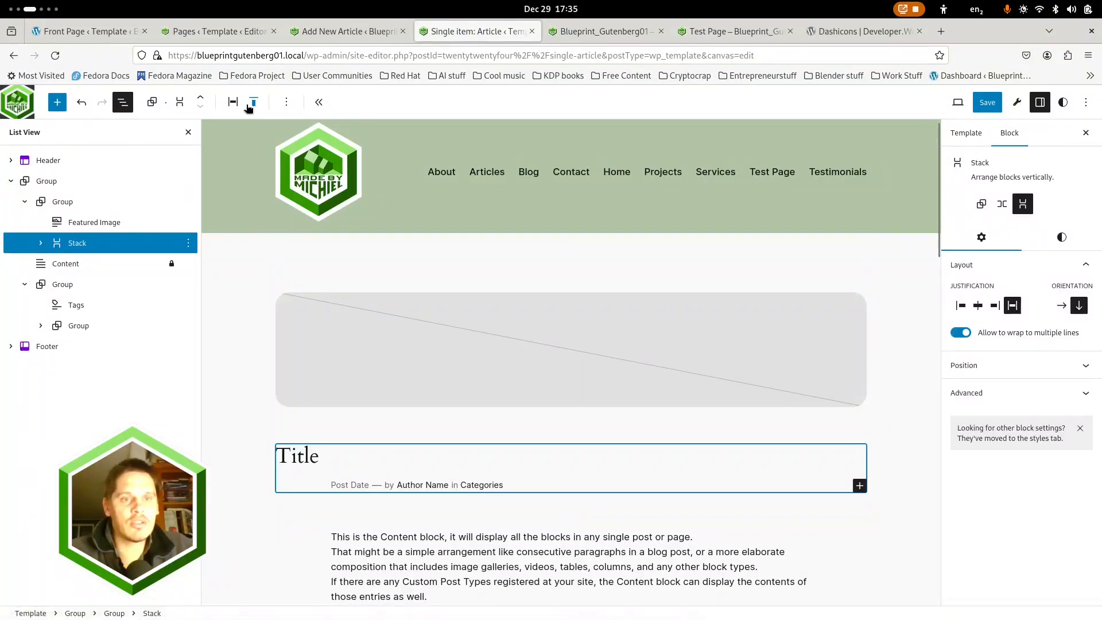
left_click(79, 224)
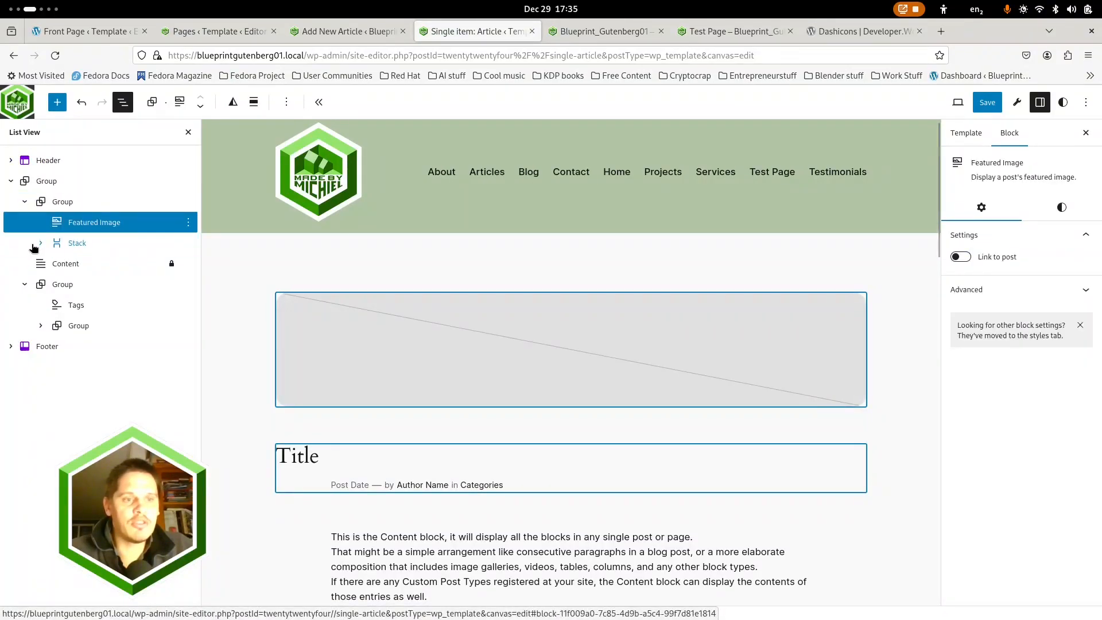
left_click(86, 245)
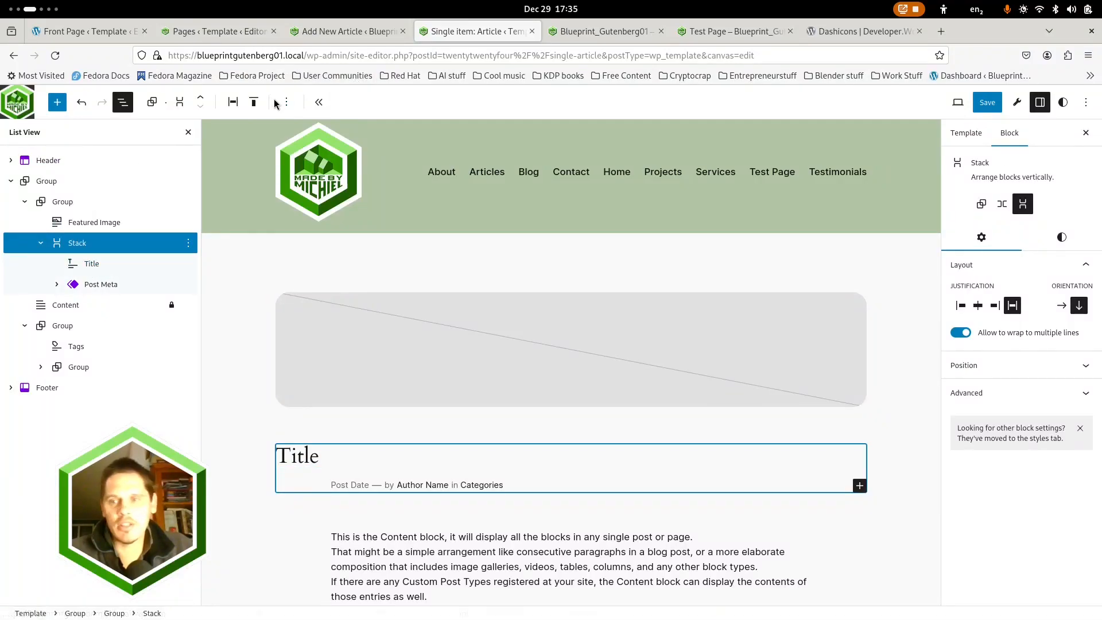
Try making the inner blocks of the group that holds the featured image and title use content width
left_click(67, 207)
left_click(961, 287)
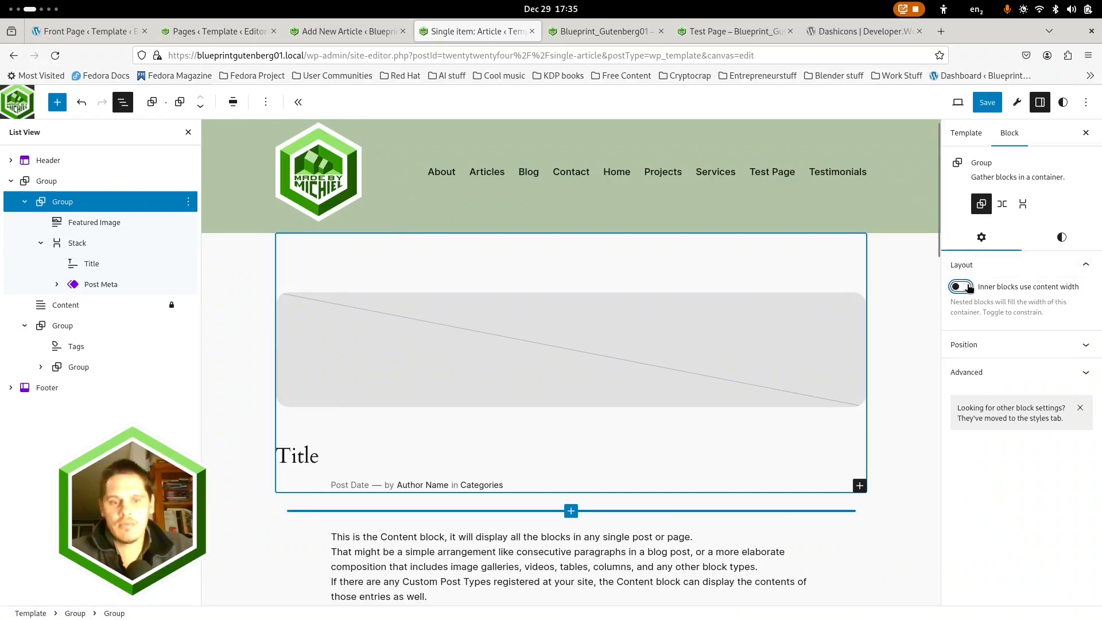
left_click(968, 287)
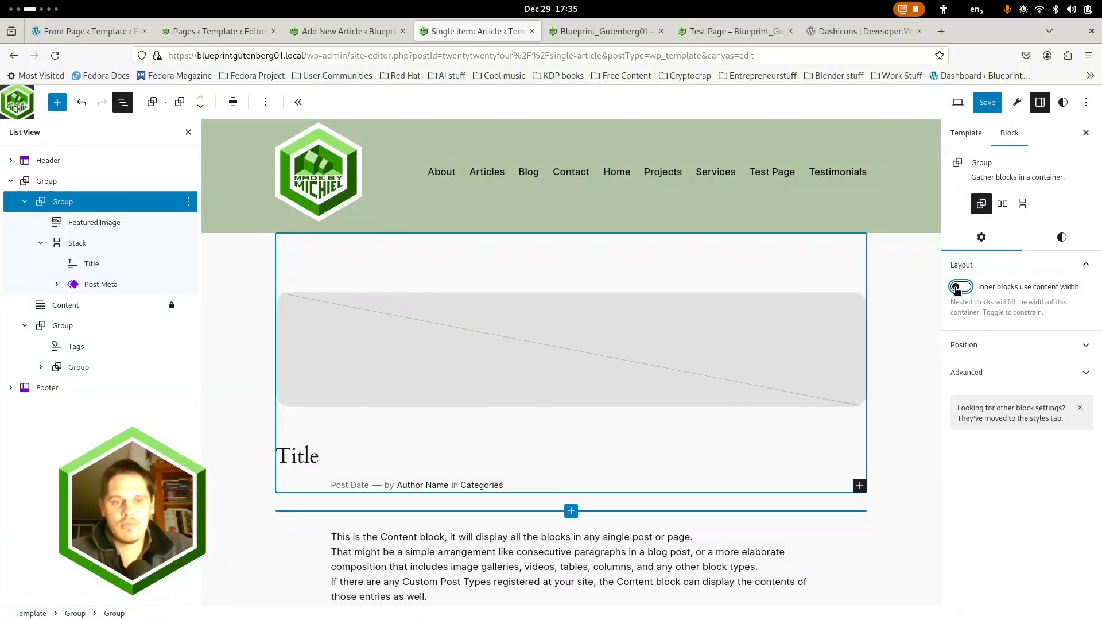
Set the row with date, author and categories, nested in the Post Meta block's group, to wide width
left_click(361, 487)
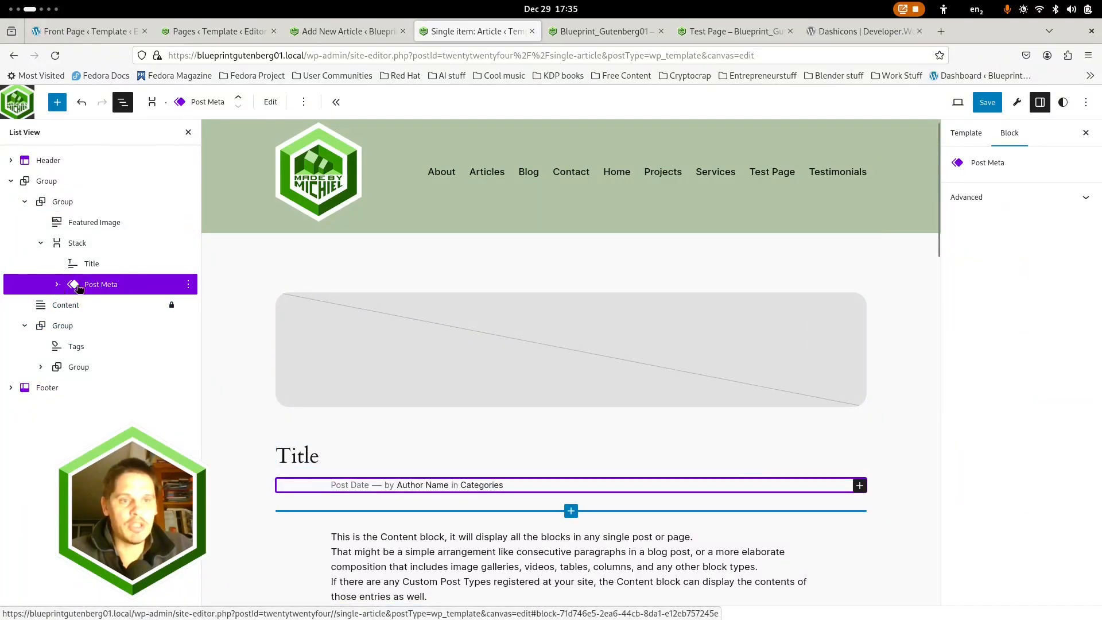
left_click(57, 284)
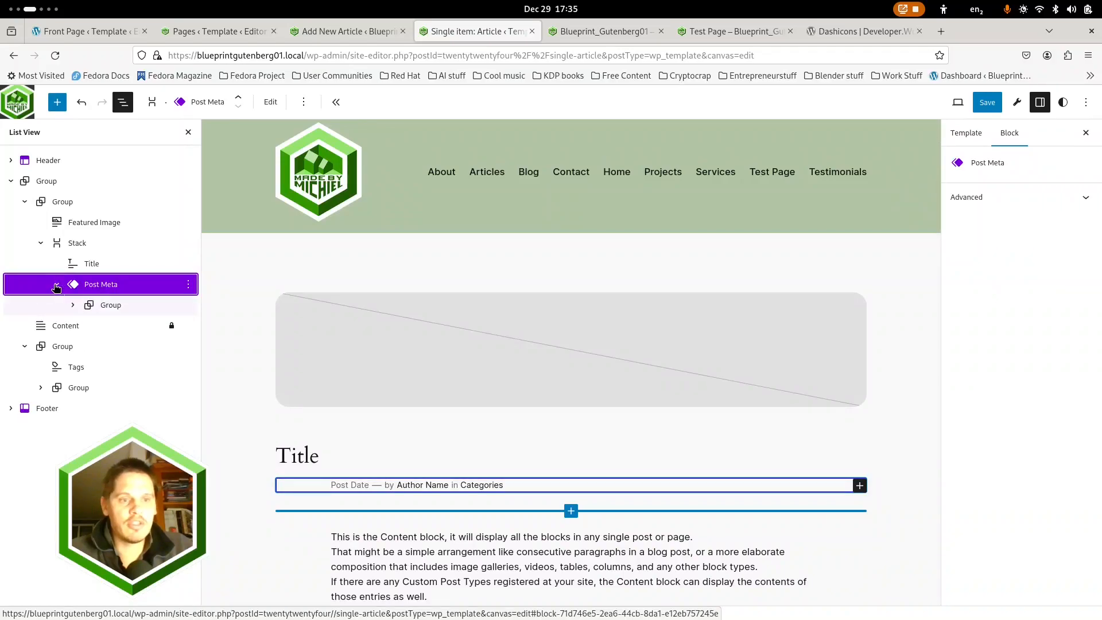
left_click(110, 304)
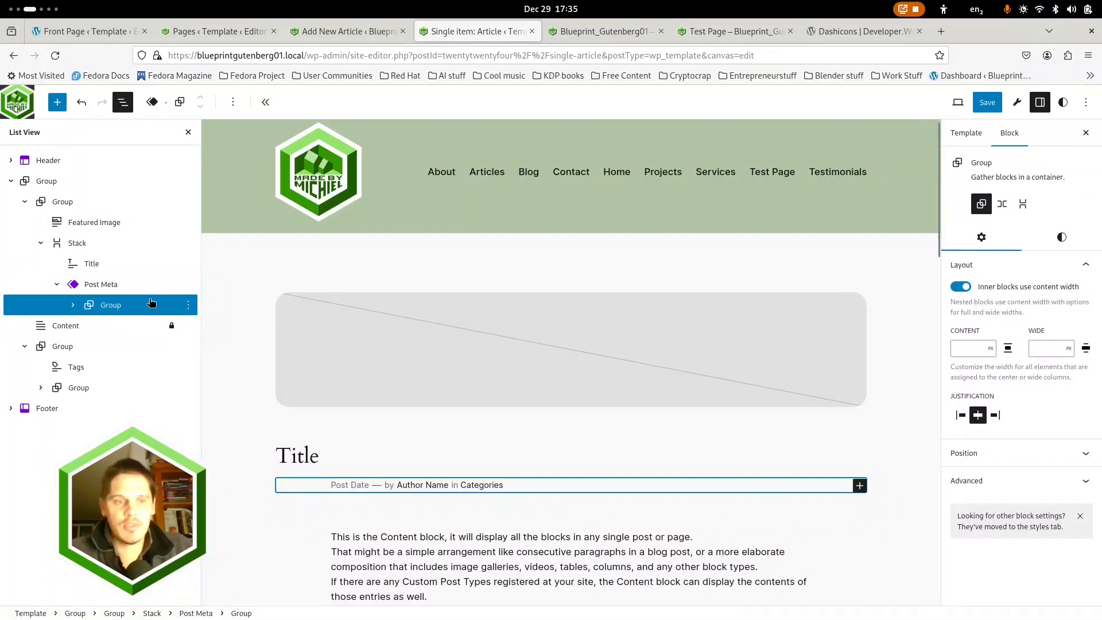
left_click(71, 310)
left_click(120, 325)
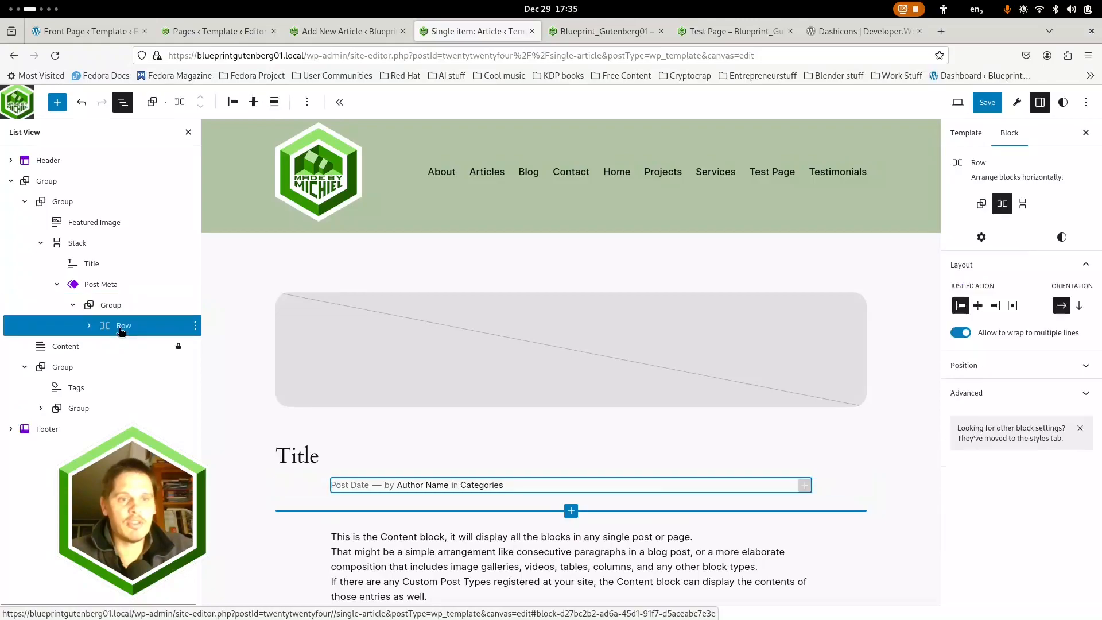
left_click(274, 103)
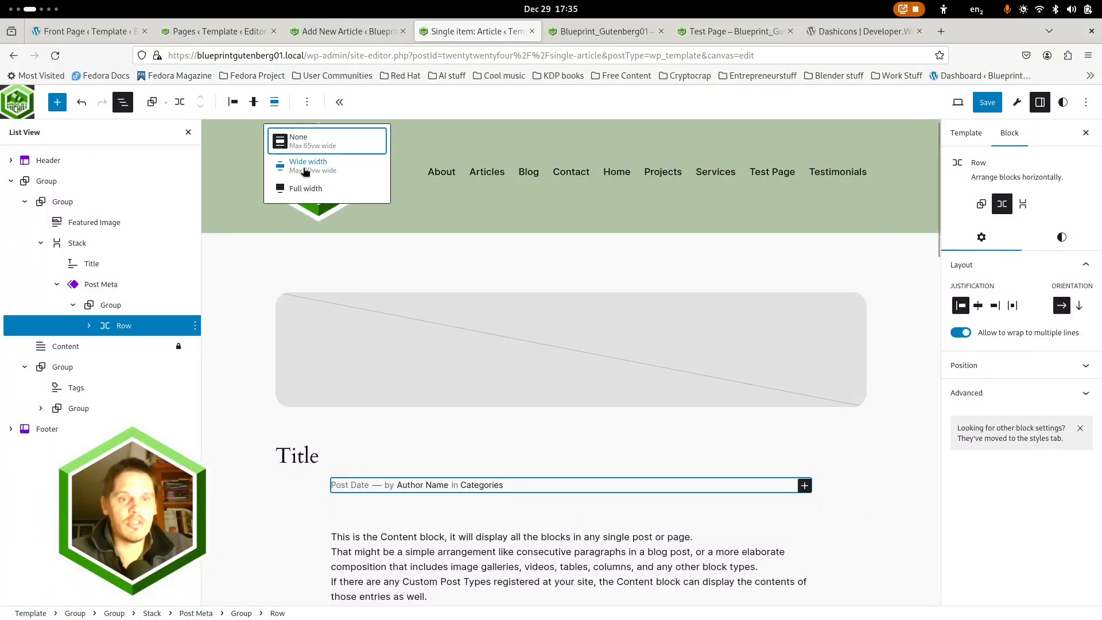
left_click(305, 172)
Try wide width on the Content block and return it to full width
scroll(377, 352, "down", 4)
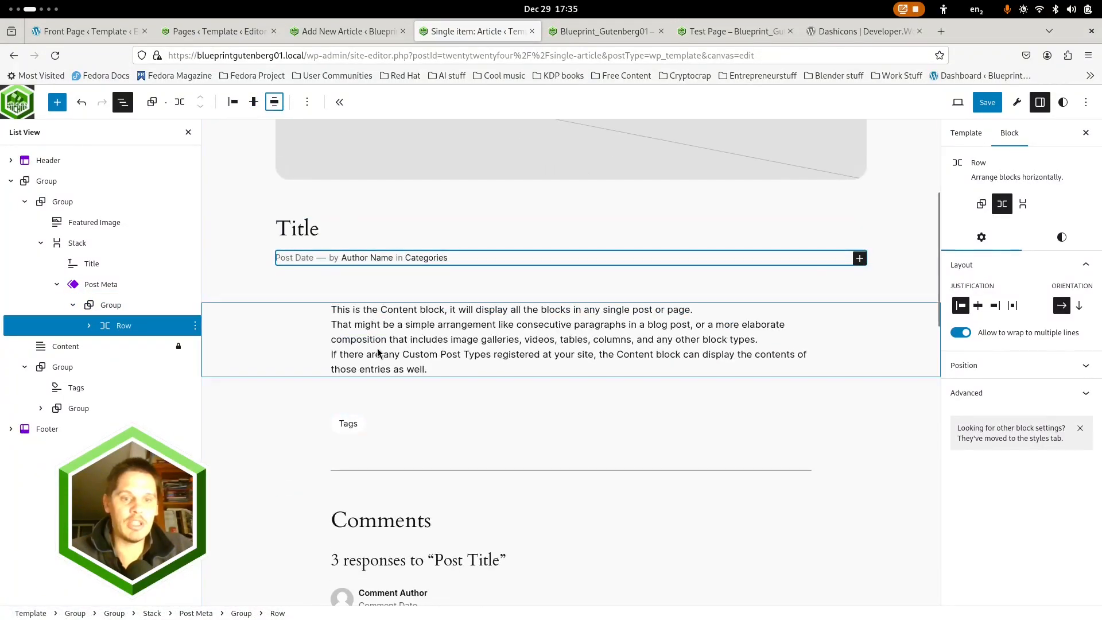
left_click(342, 355)
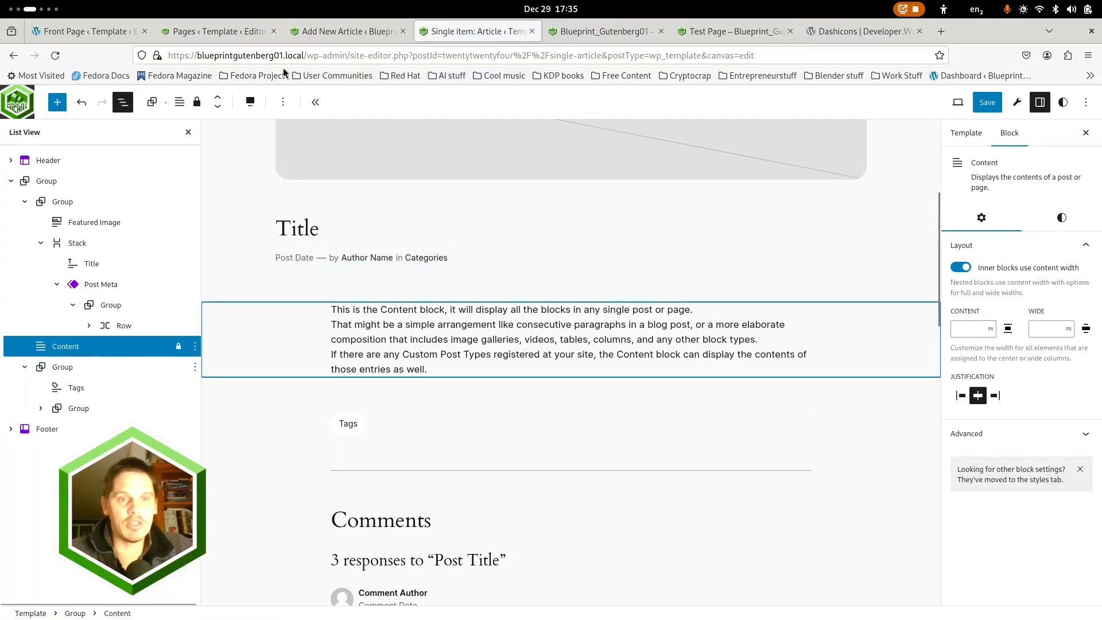
left_click(250, 102)
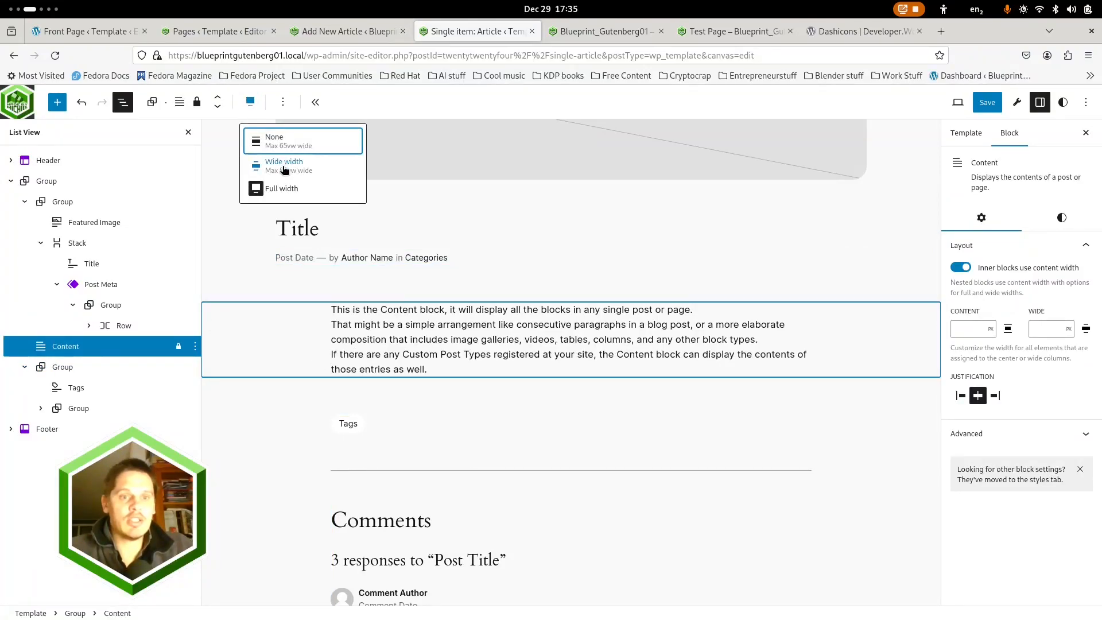
left_click(284, 166)
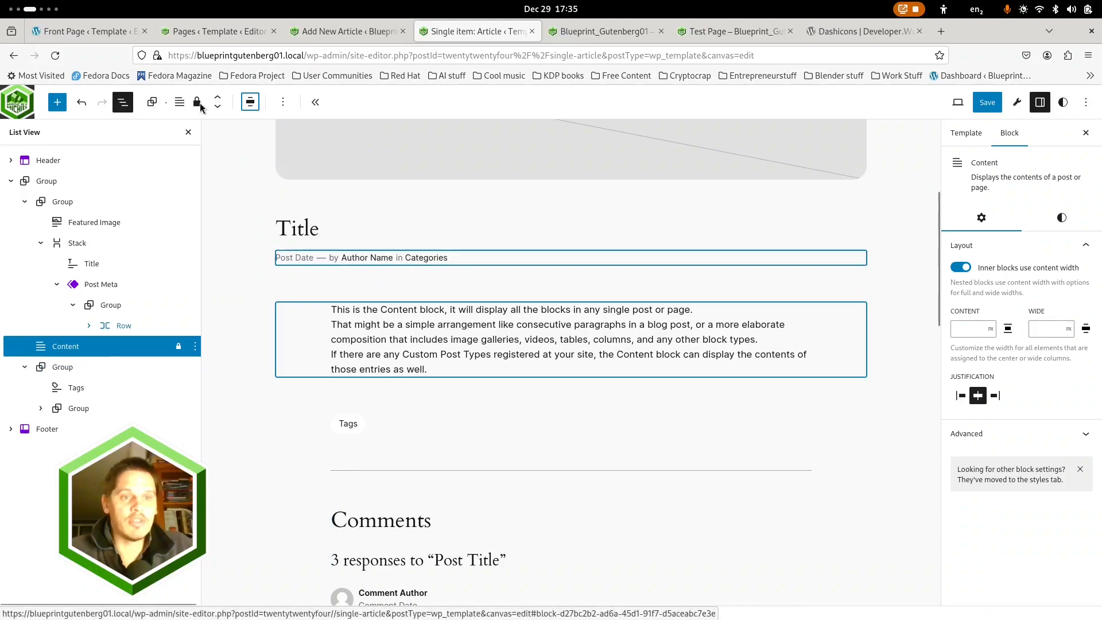
left_click(251, 102)
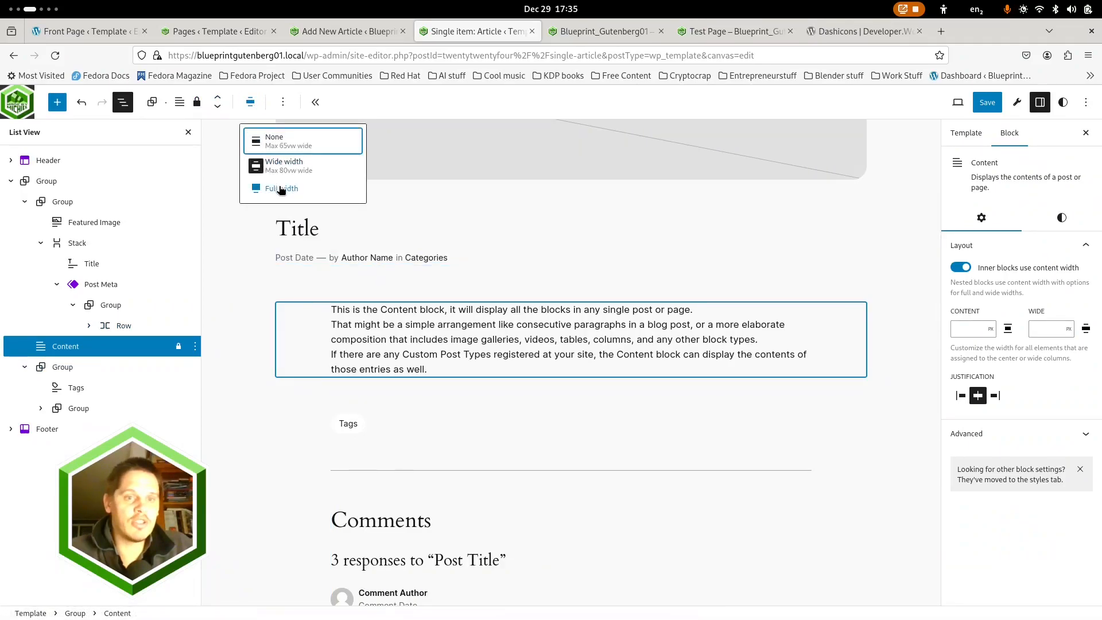
left_click(281, 188)
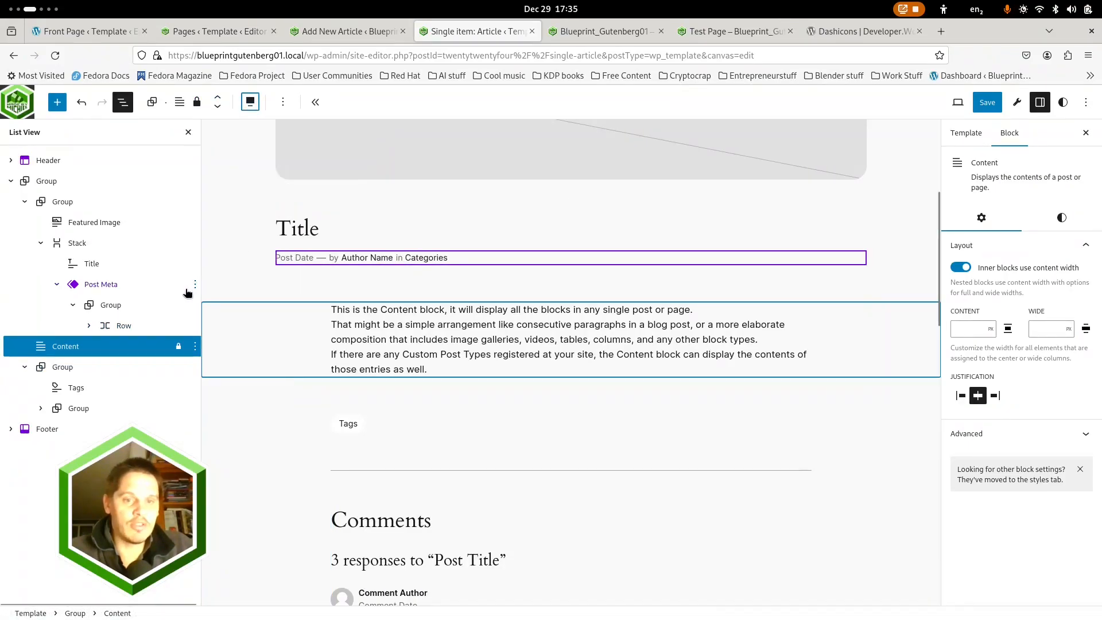
Set the group holding the tags and comments to wide width, and do the same for its nested comments group
left_click(62, 368)
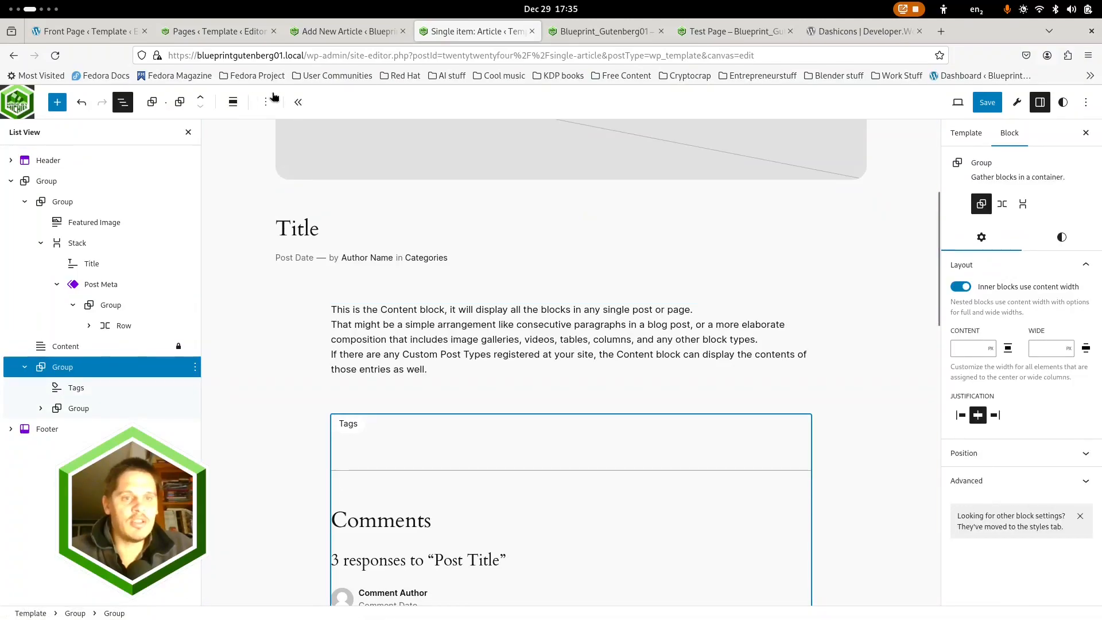
left_click(232, 103)
left_click(253, 169)
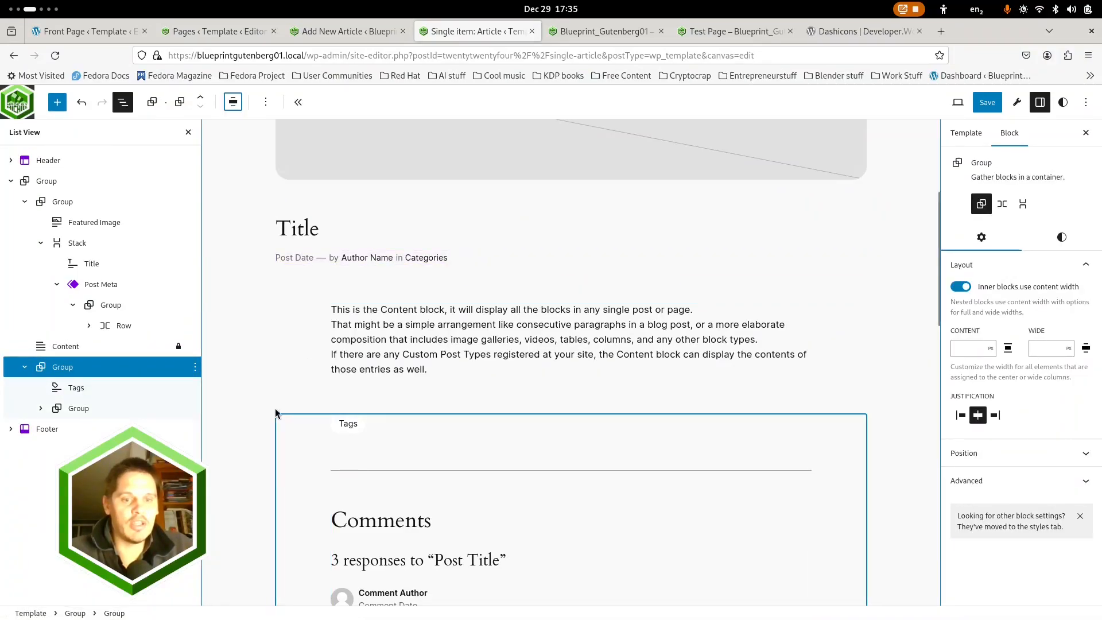
left_click(64, 410)
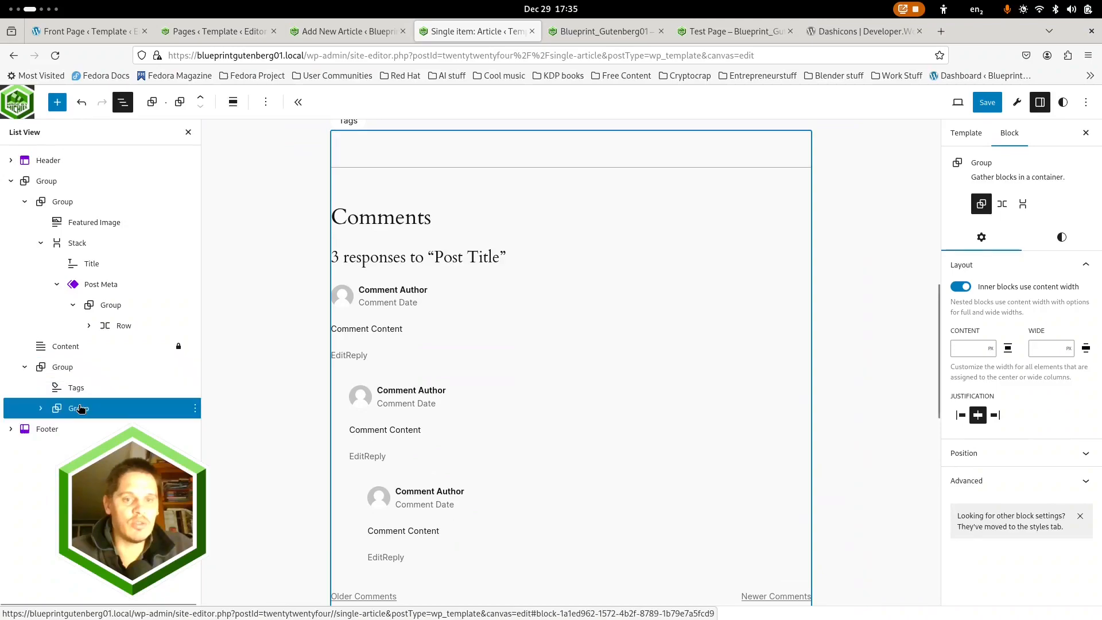
left_click(232, 102)
left_click(254, 165)
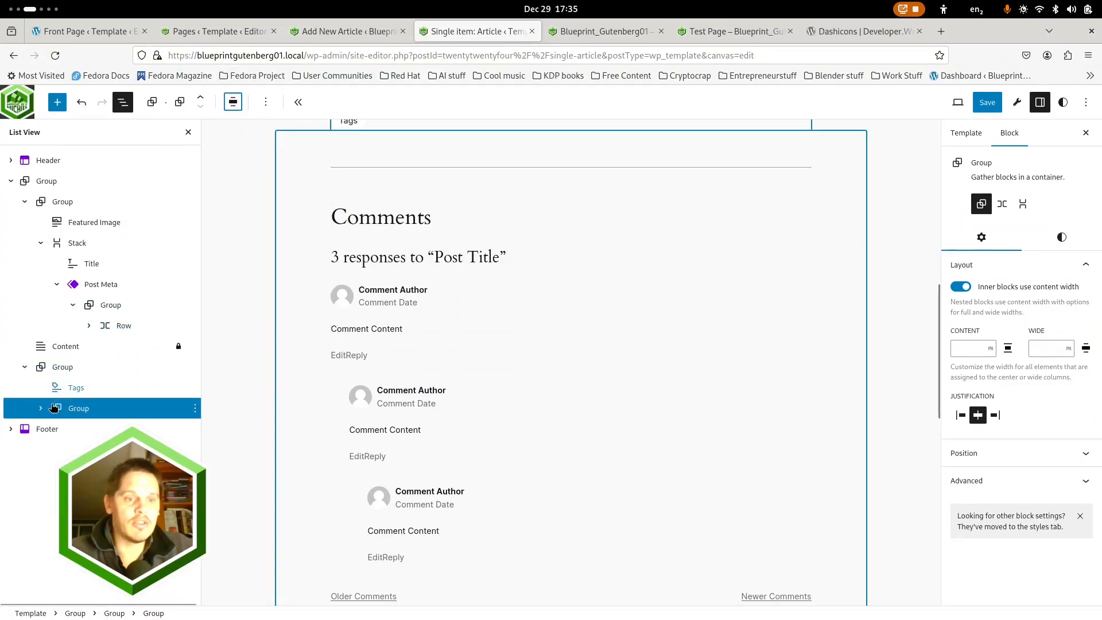
Turn off content width for the inner blocks of the group that holds the Tags block and the comments group
left_click(41, 408)
left_click(78, 388)
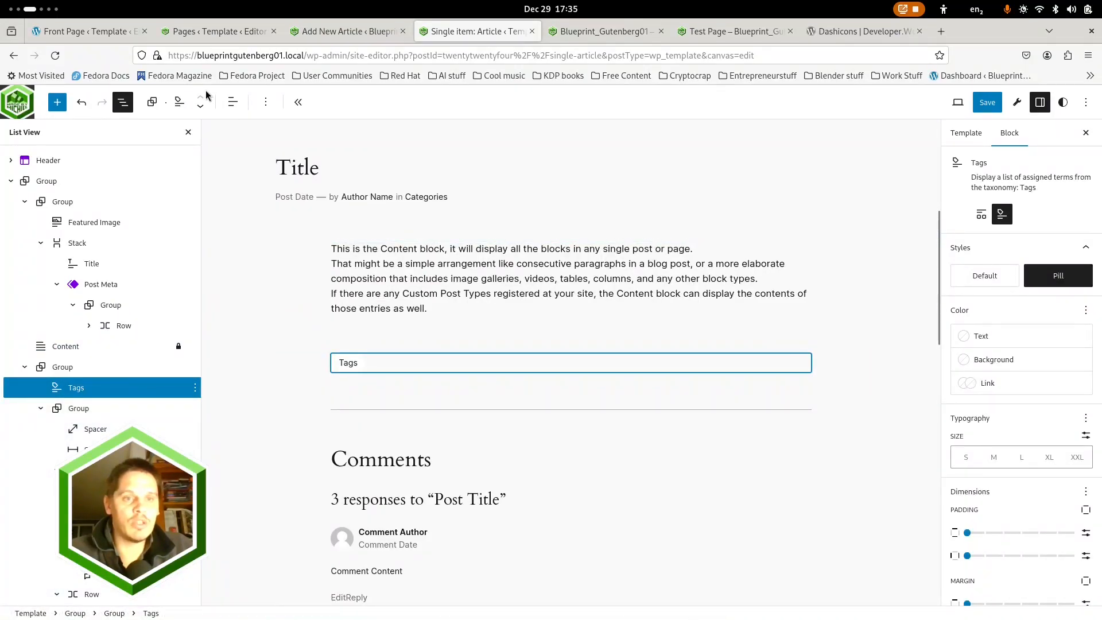
left_click(63, 372)
left_click(963, 288)
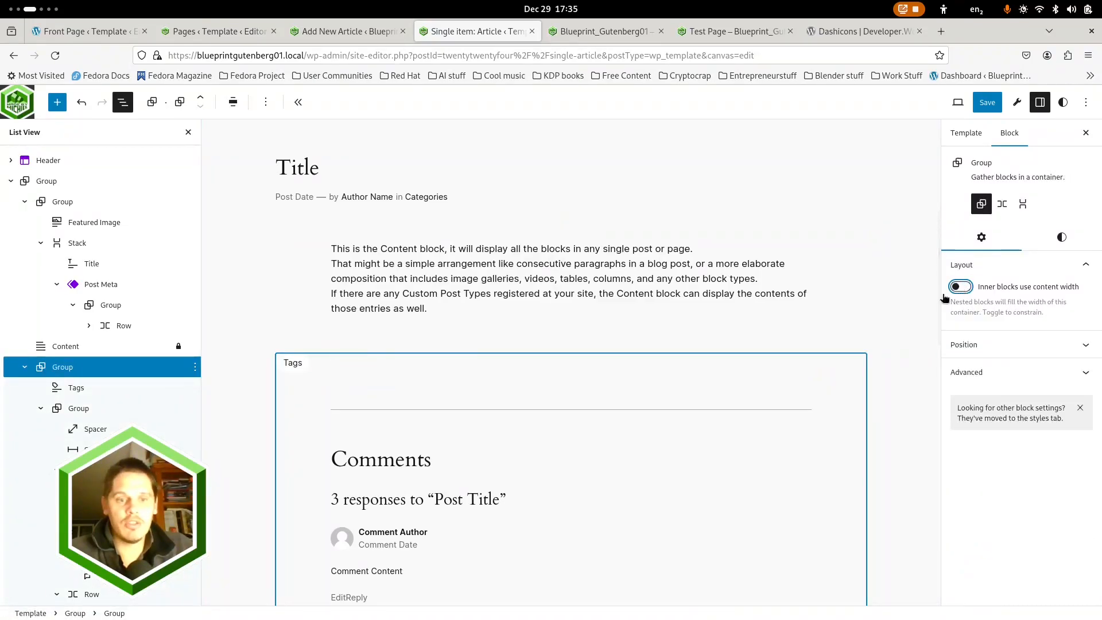
Make the inner blocks of the nested comments group fill its full width instead of using content width
left_click(74, 413)
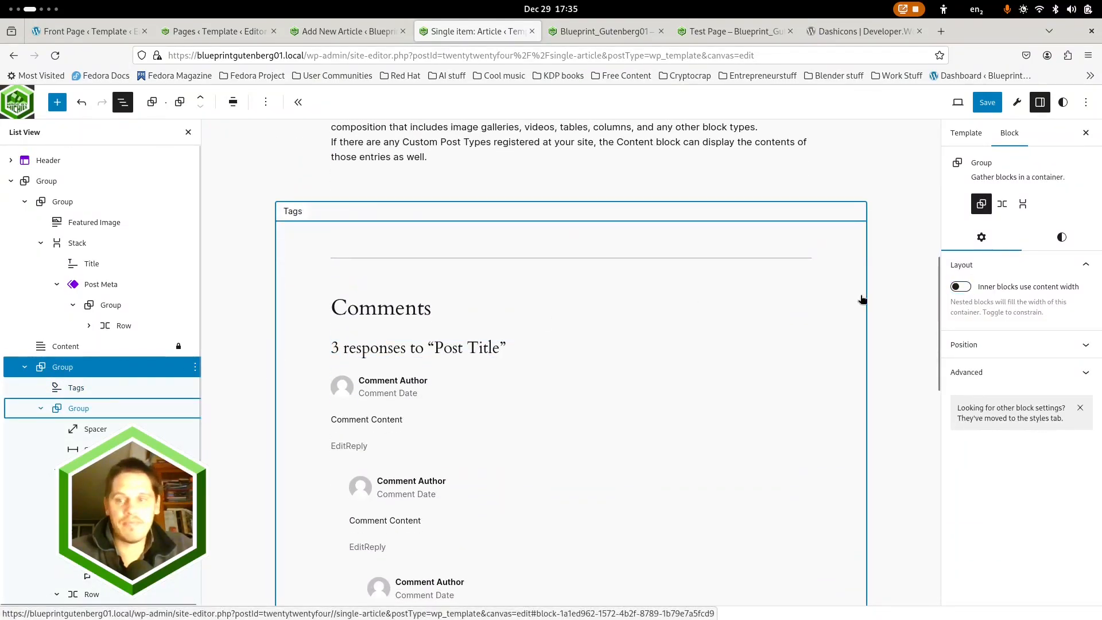
left_click(961, 287)
left_click(963, 287)
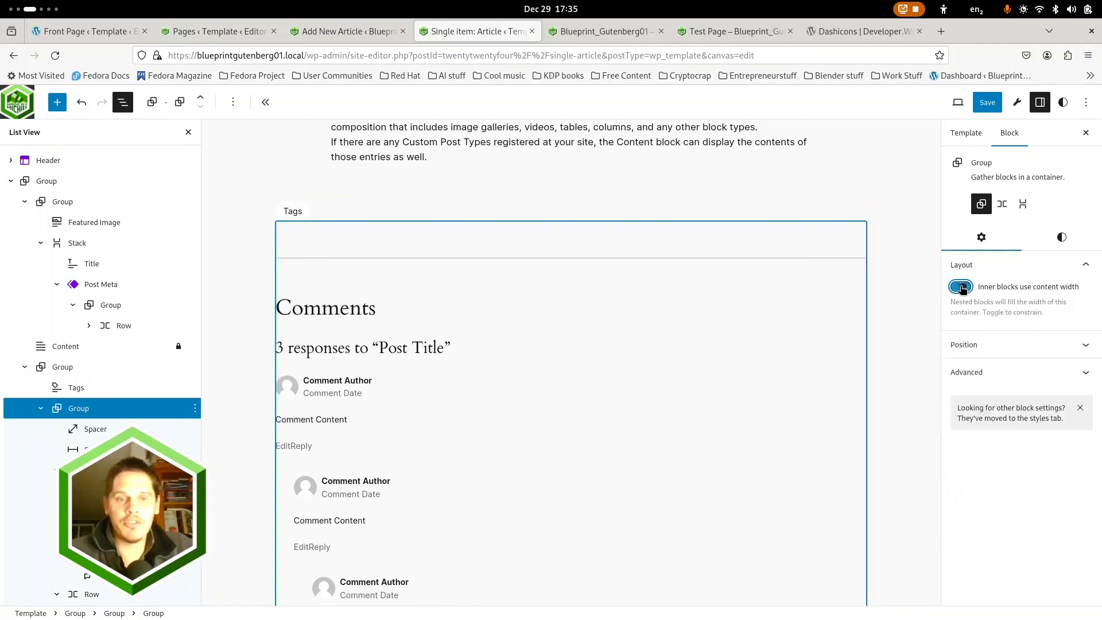
scroll(533, 305, "down", 8)
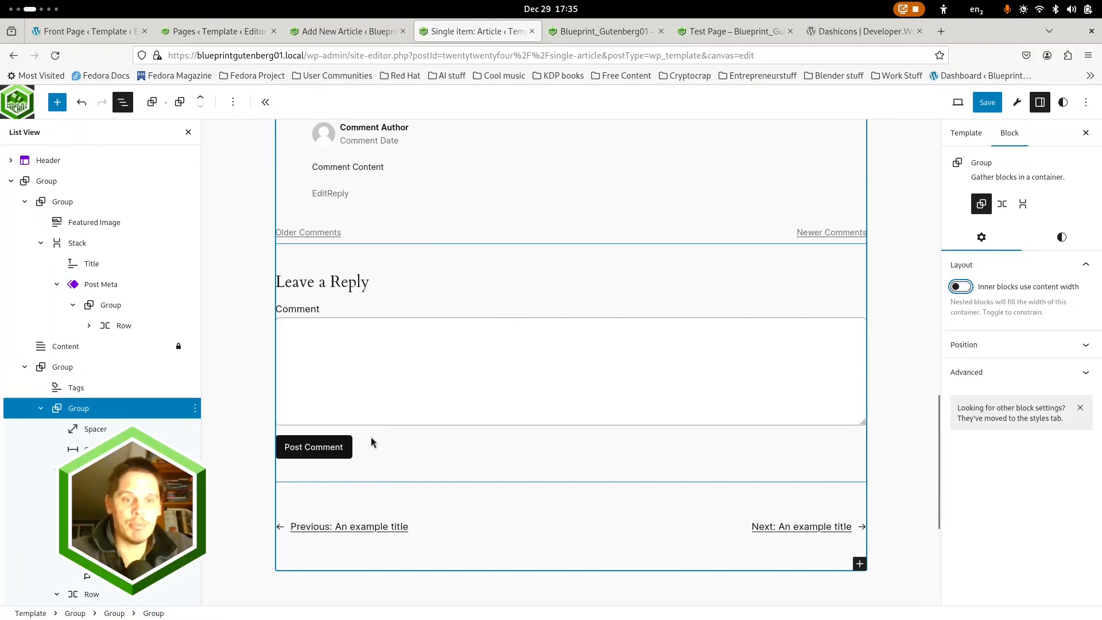
scroll(476, 418, "down", 4)
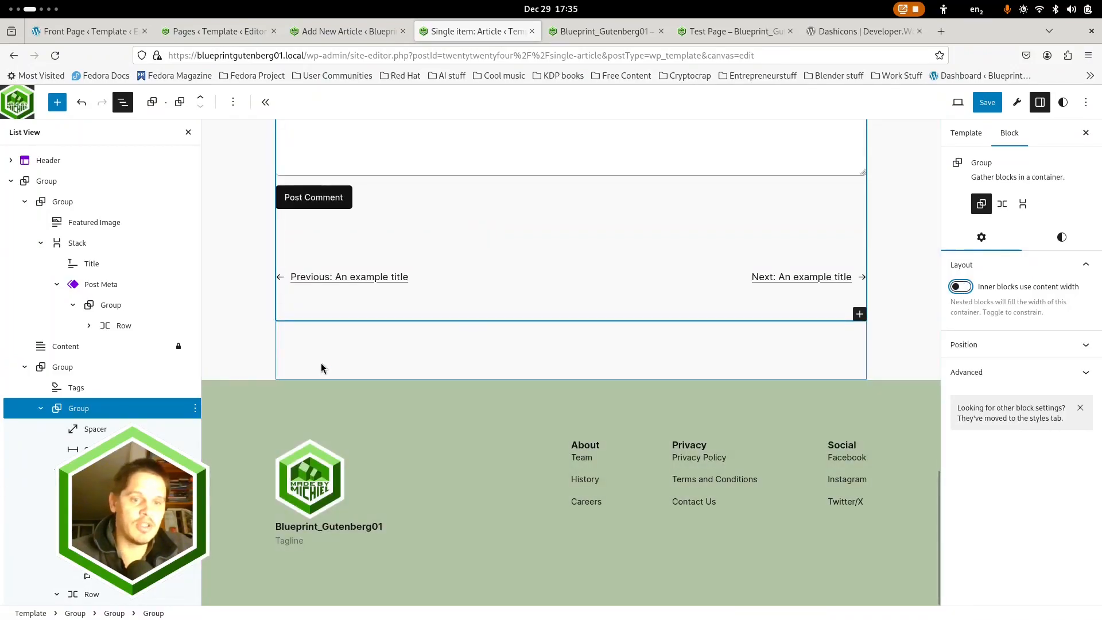
Check the Content block's alignment against the title and tags, and save the article template
scroll(316, 371, "up", 20)
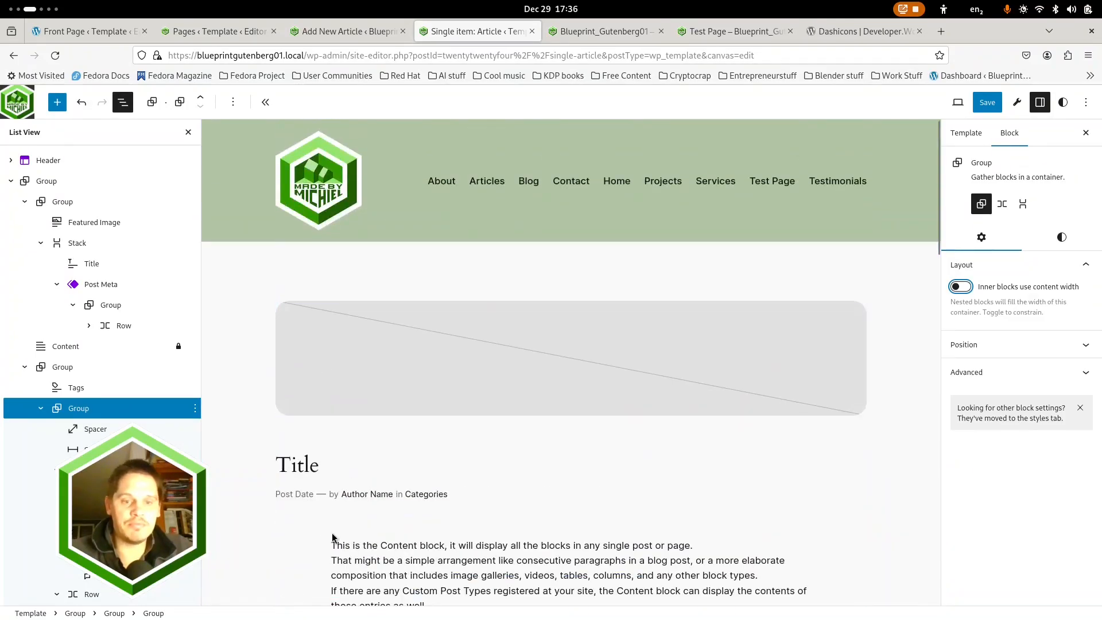
left_click(369, 561)
scroll(320, 494, "down", 4)
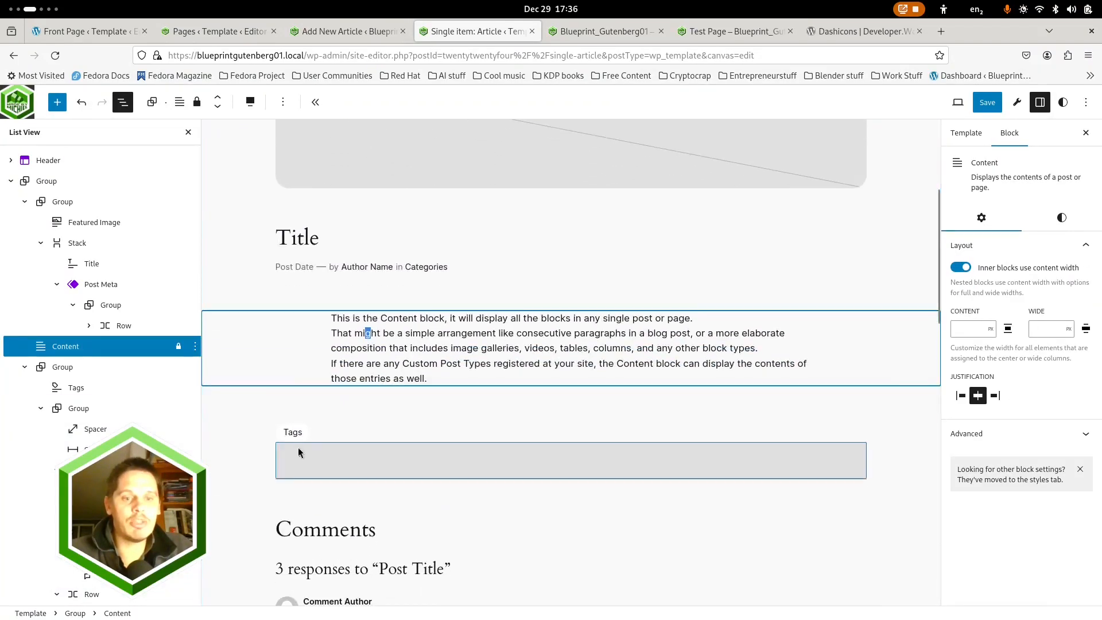
left_click(984, 103)
left_click(984, 104)
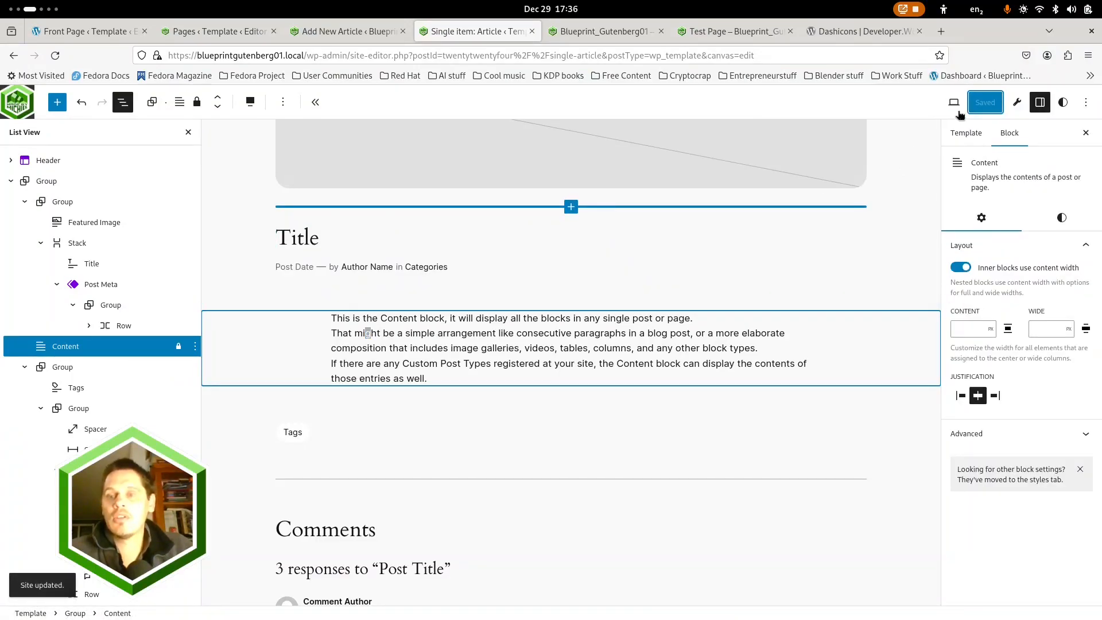
View the published Article 3 on the site and check how its title, text and comments are laid out
left_click(409, 33)
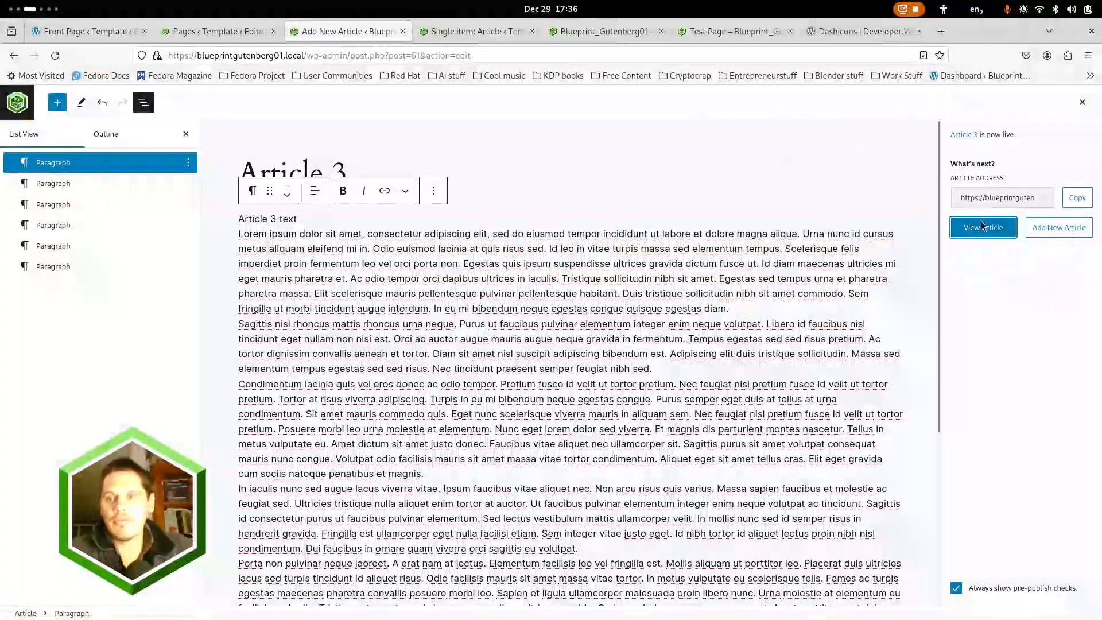
left_click(983, 227)
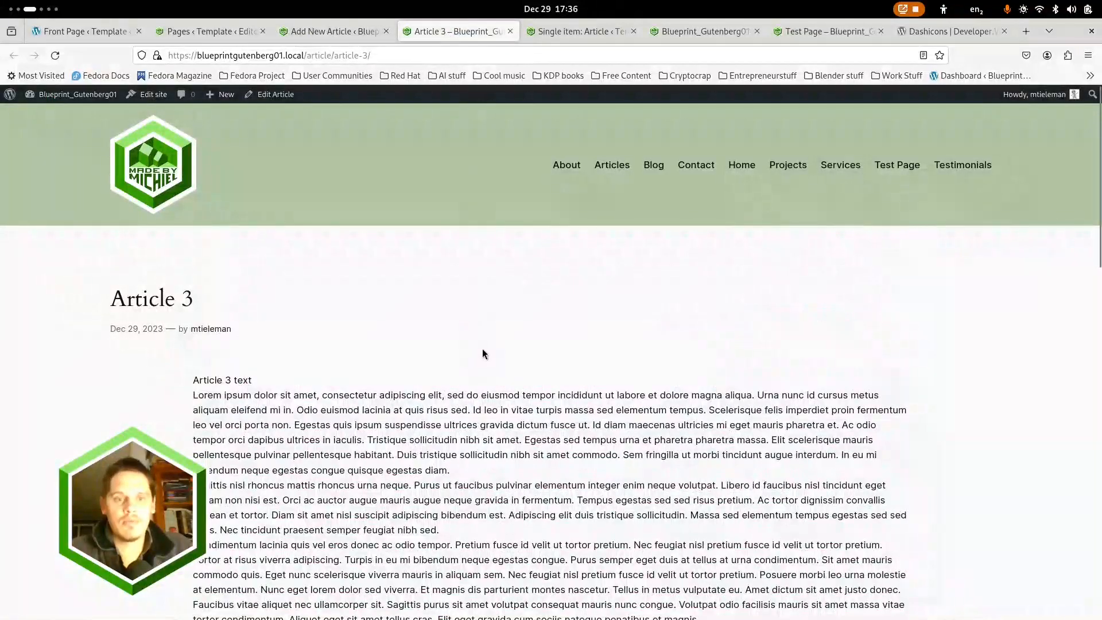
scroll(482, 354, "down", 10)
scroll(318, 346, "up", 5)
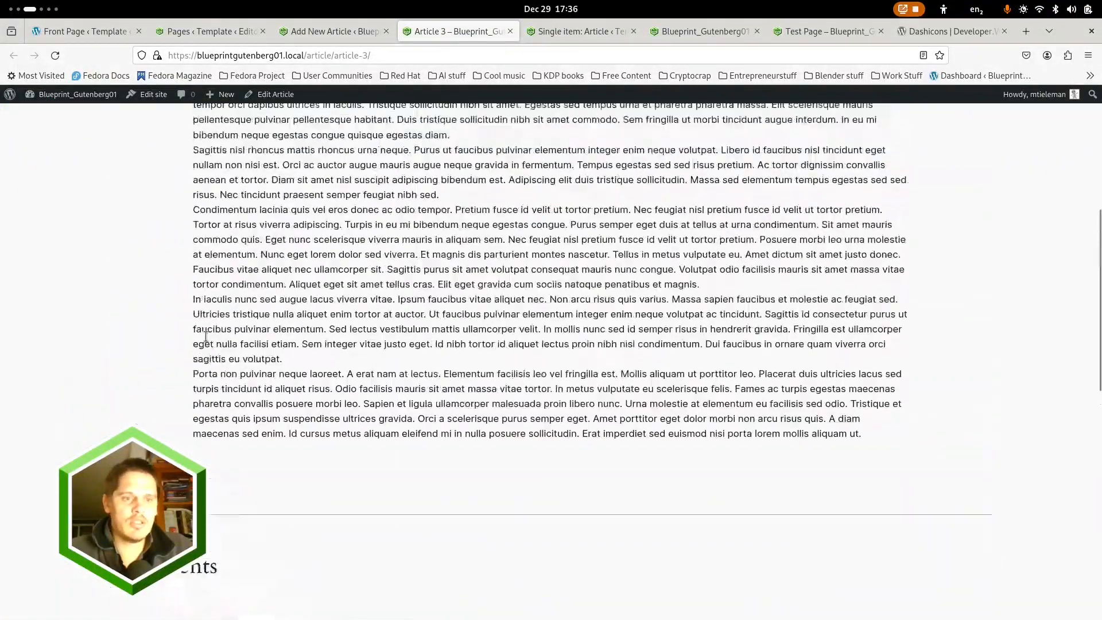
scroll(206, 336, "up", 6)
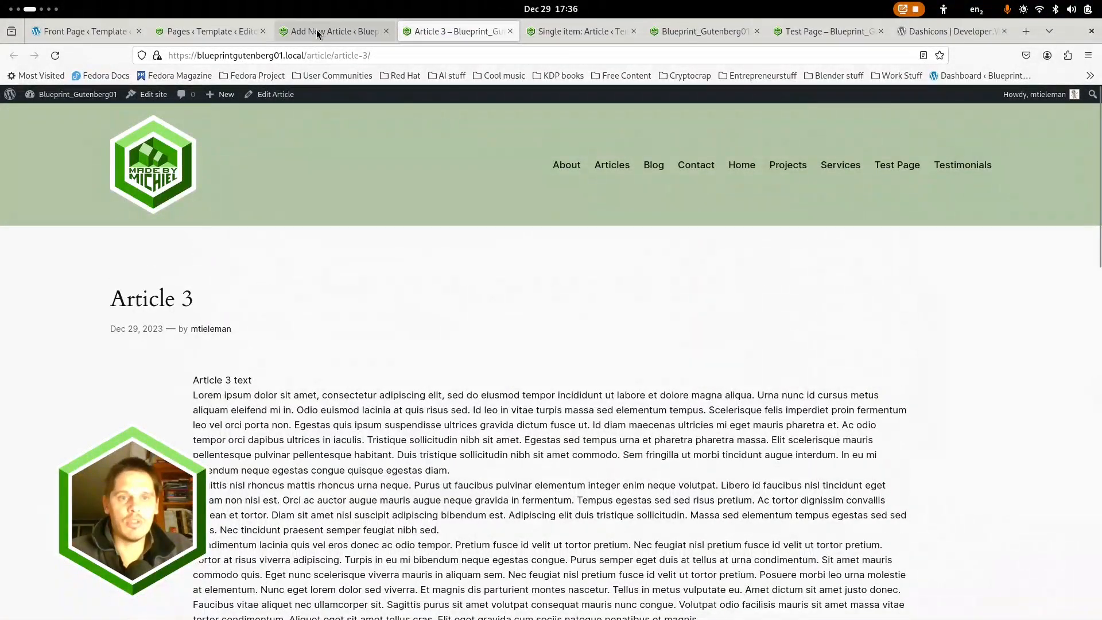
Open the published Article 3 for editing and bring up the selection of its featured image
left_click(336, 33)
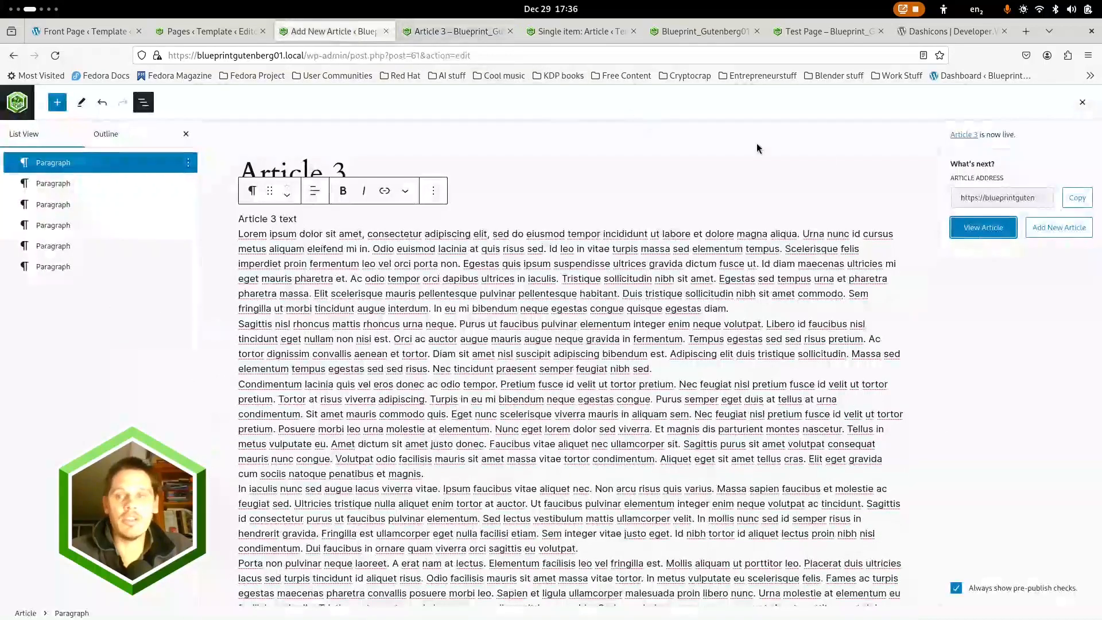
left_click(963, 136)
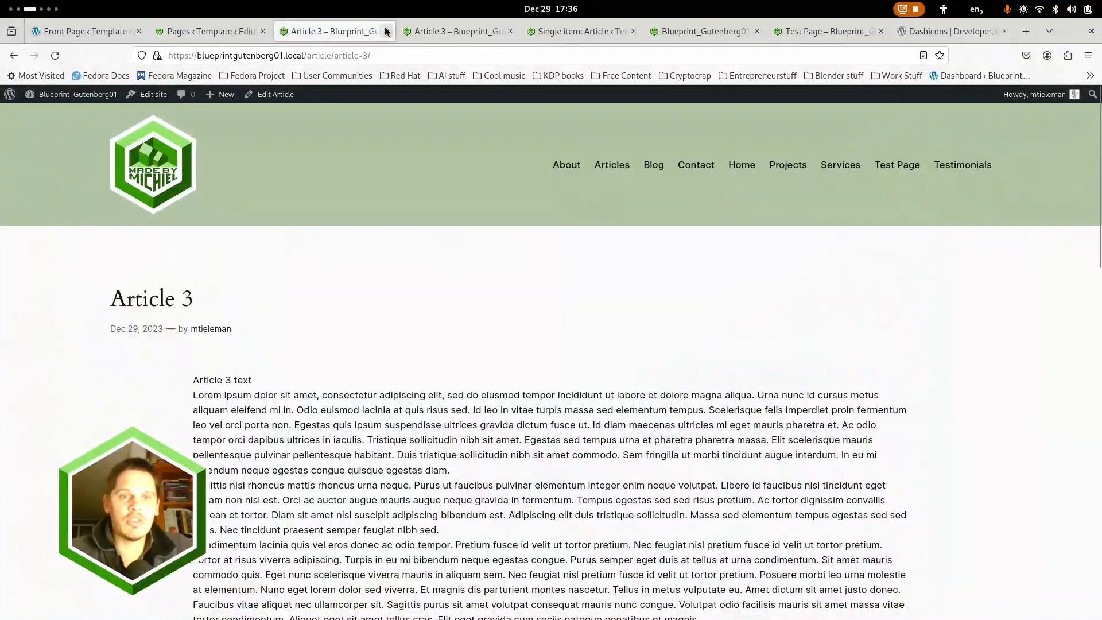
left_click(268, 95)
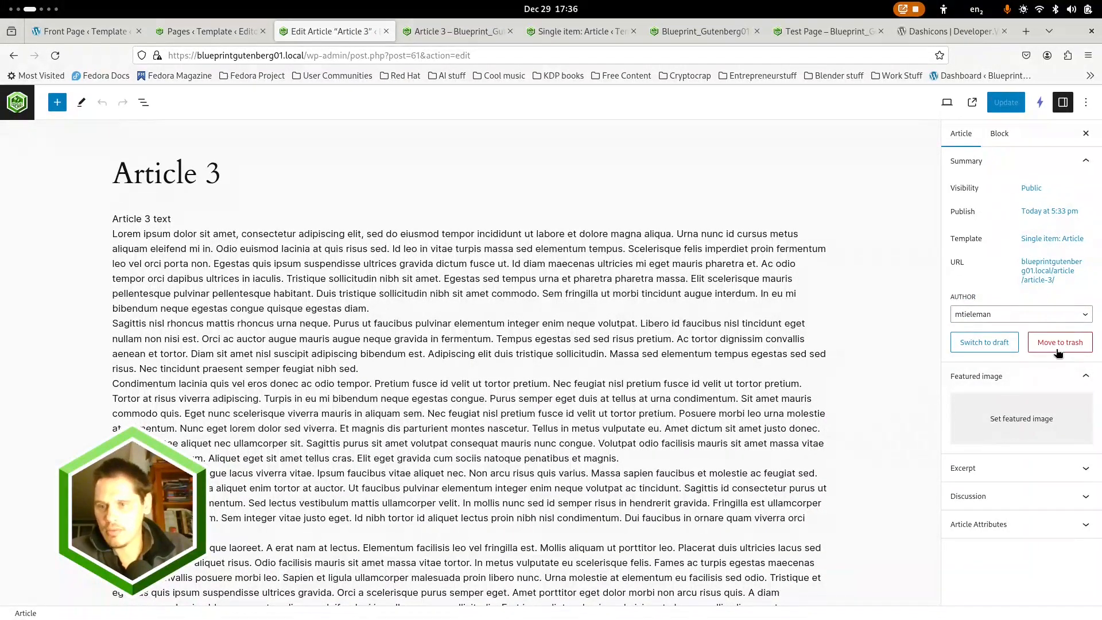
left_click(1016, 428)
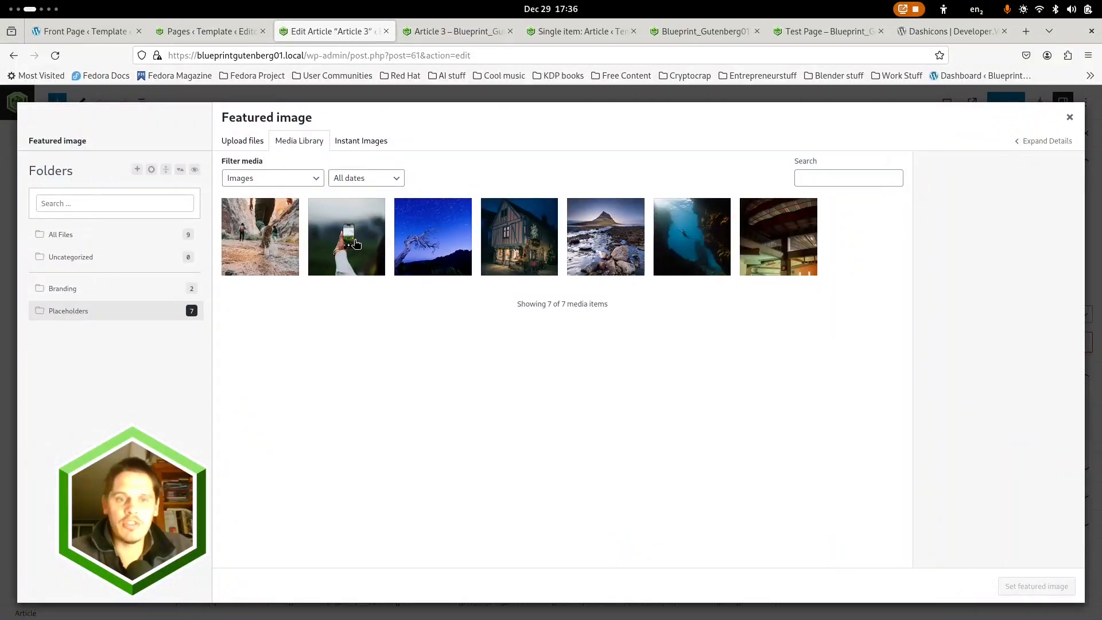
Search Unsplash through Instant Images for "travel" and try to import the lake photo of a hiker with a red backpack
left_click(372, 140)
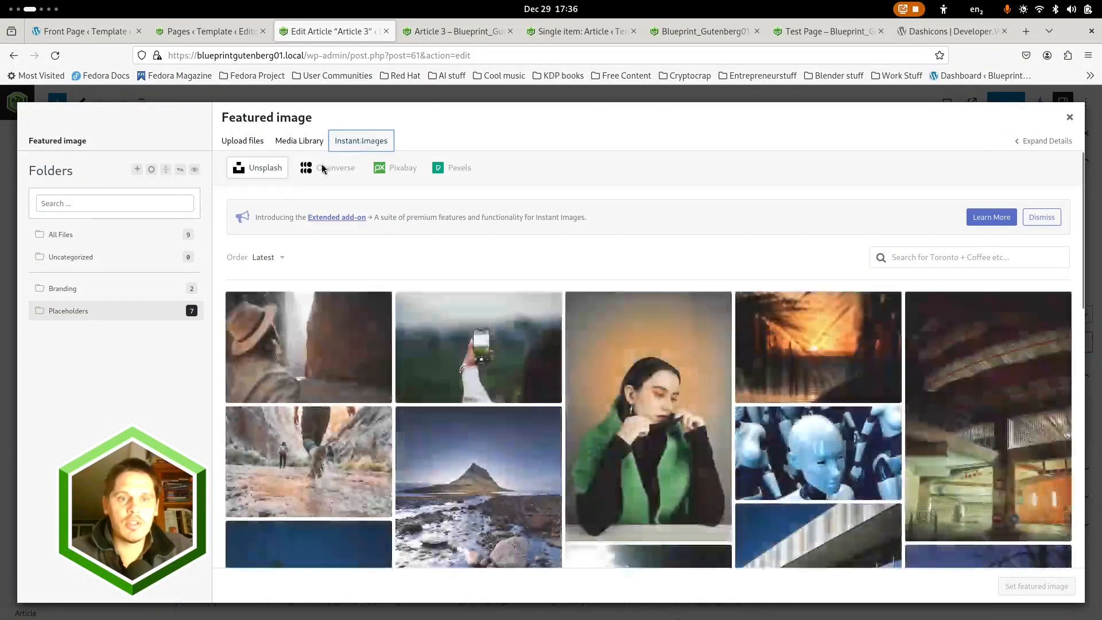
scroll(563, 375, "down", 3)
scroll(562, 375, "down", 3)
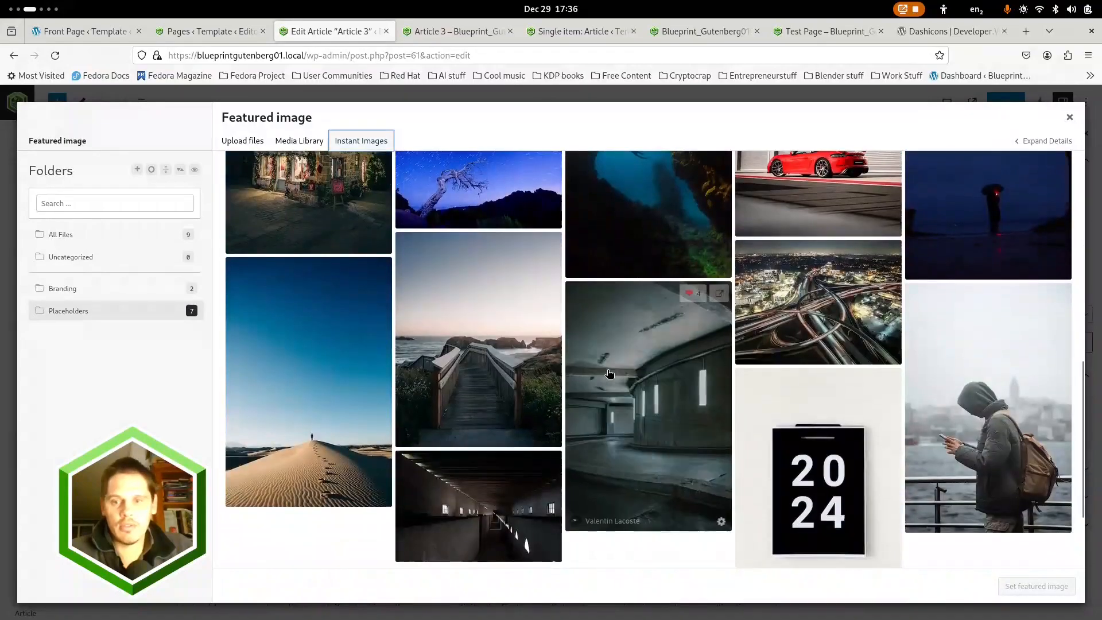
scroll(952, 275, "up", 10)
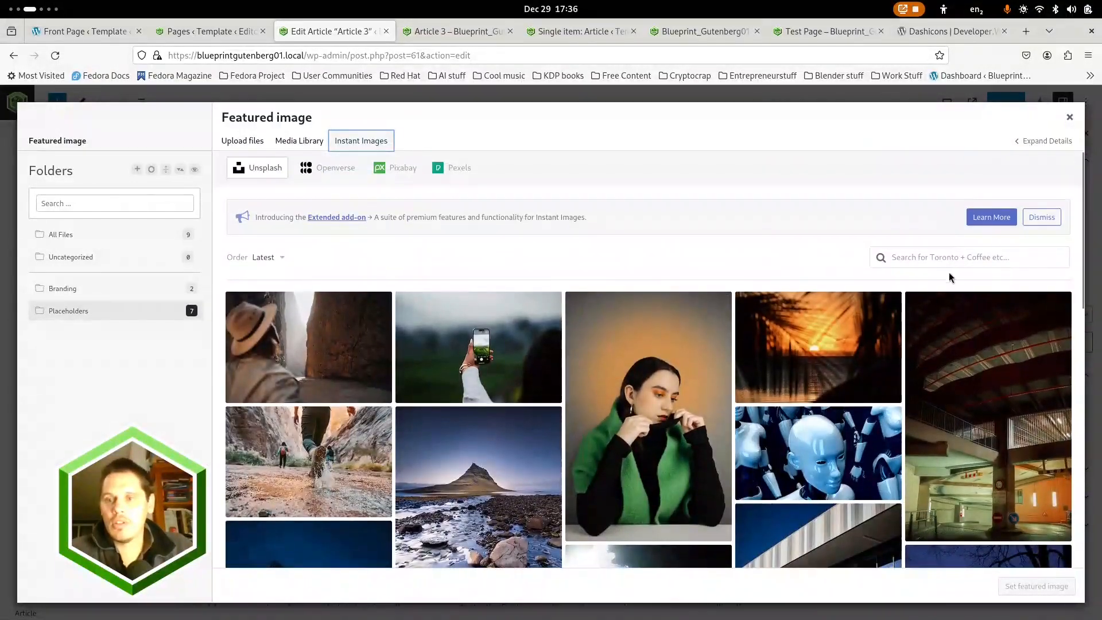
left_click(957, 258)
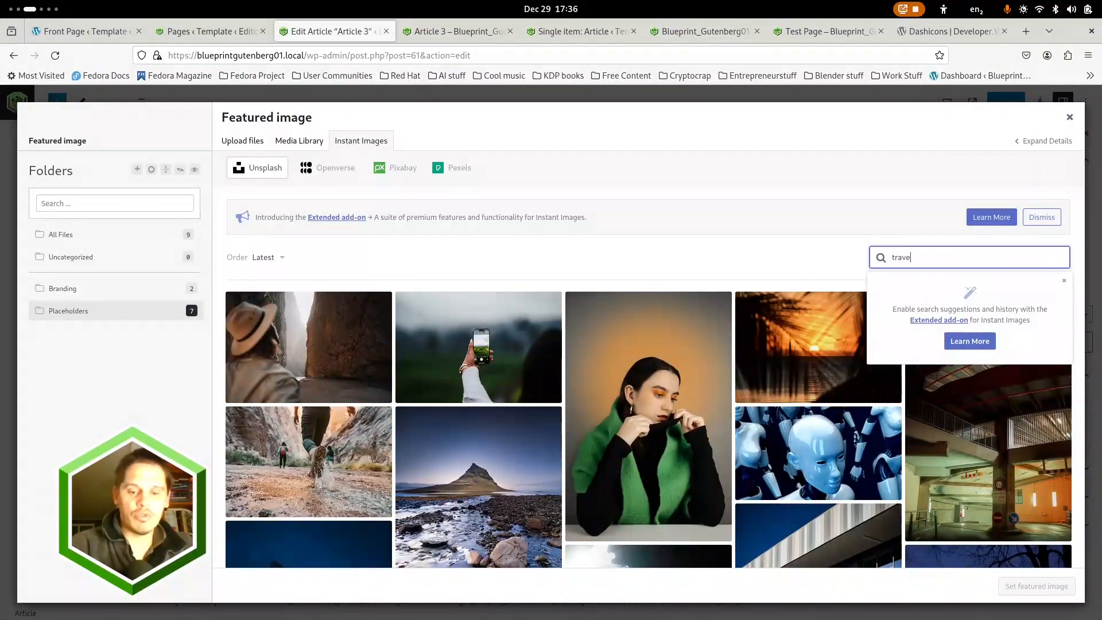
key("Return")
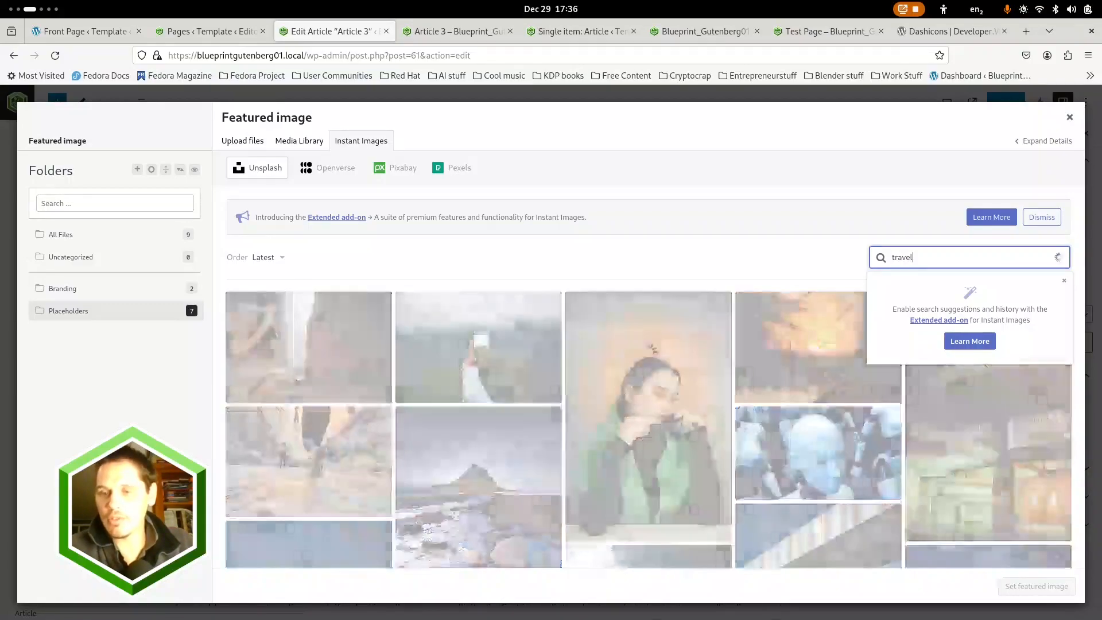
scroll(606, 387, "down", 3)
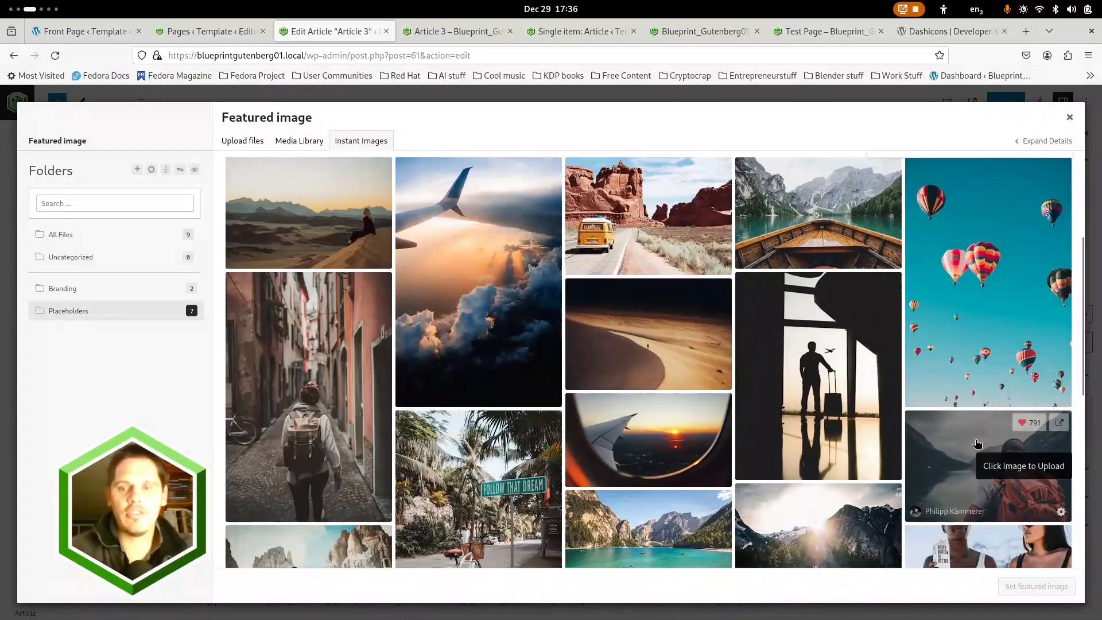
left_click(988, 459)
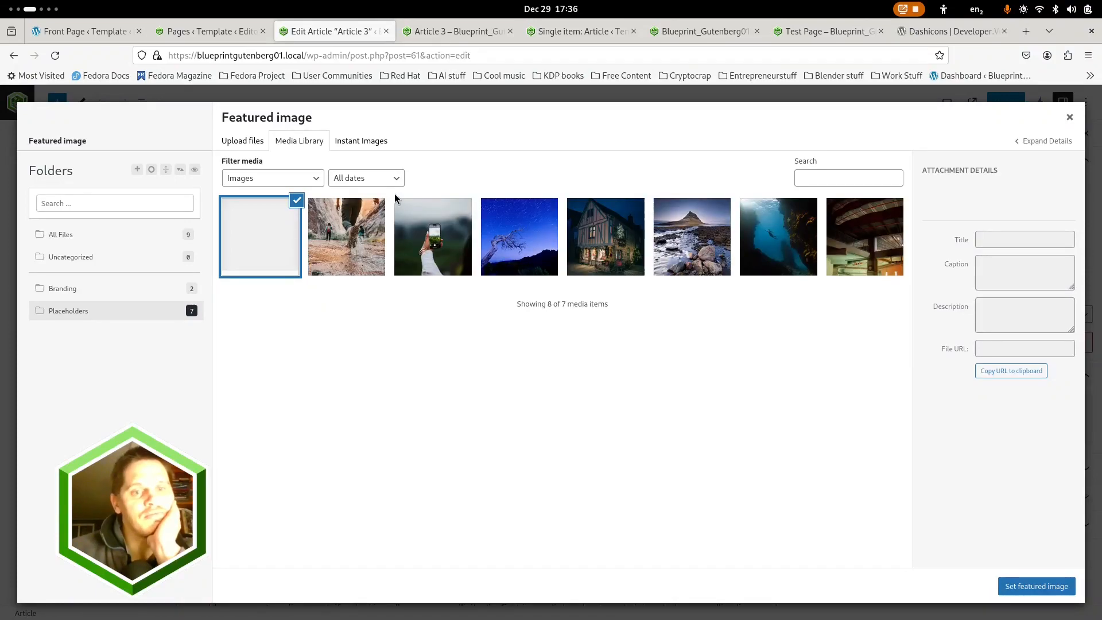
Search Instant Images again for "travel" and try to import five photos: desert viewpoint, alley backpacker, plane wing, sand dune and yellow van
left_click(357, 147)
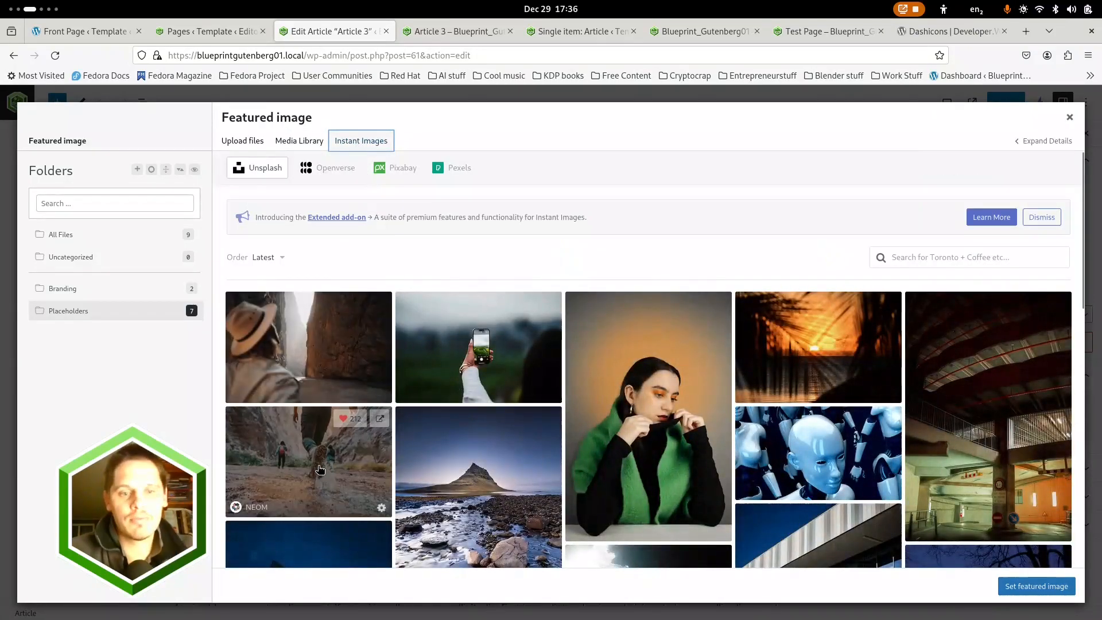
left_click(941, 257)
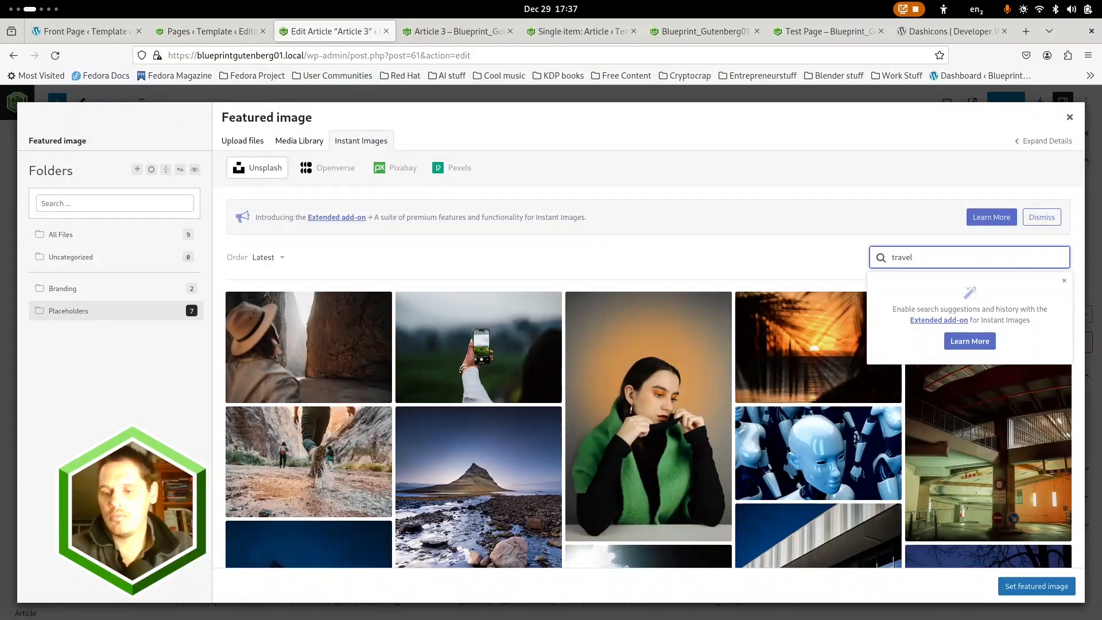
type("travel")
key("Return")
scroll(449, 369, "down", 3)
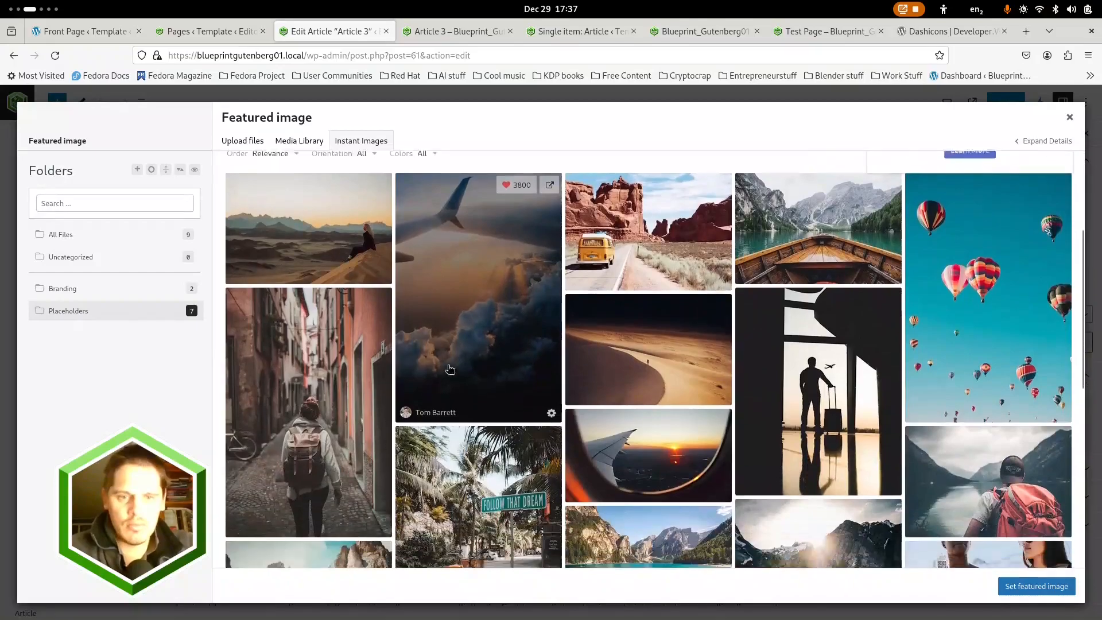
left_click(337, 239)
left_click(345, 321)
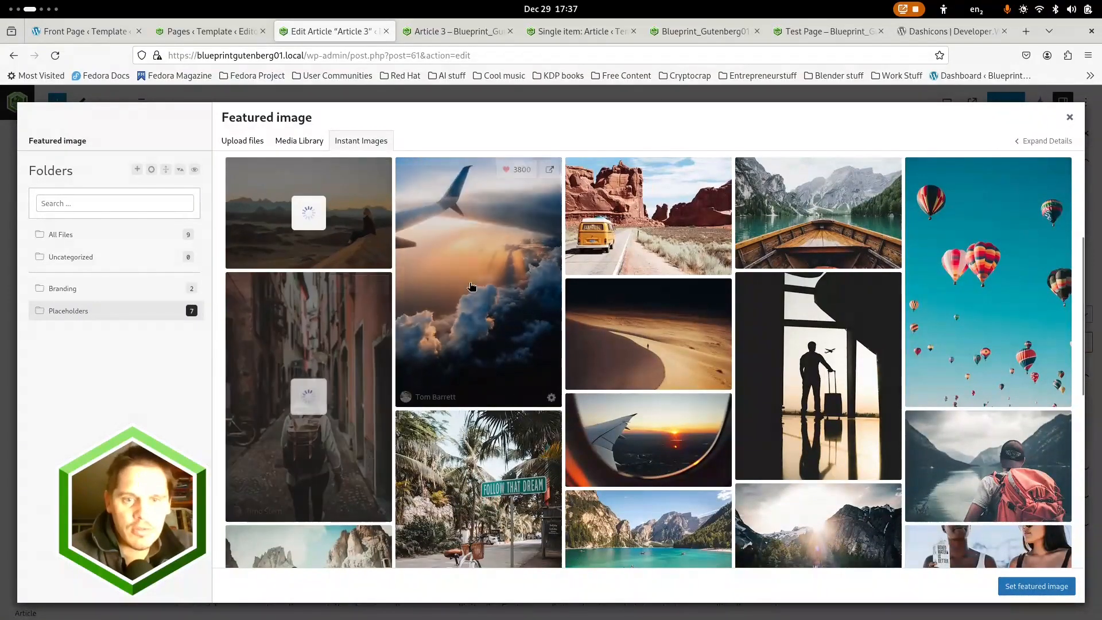
left_click(471, 287)
left_click(620, 325)
left_click(652, 233)
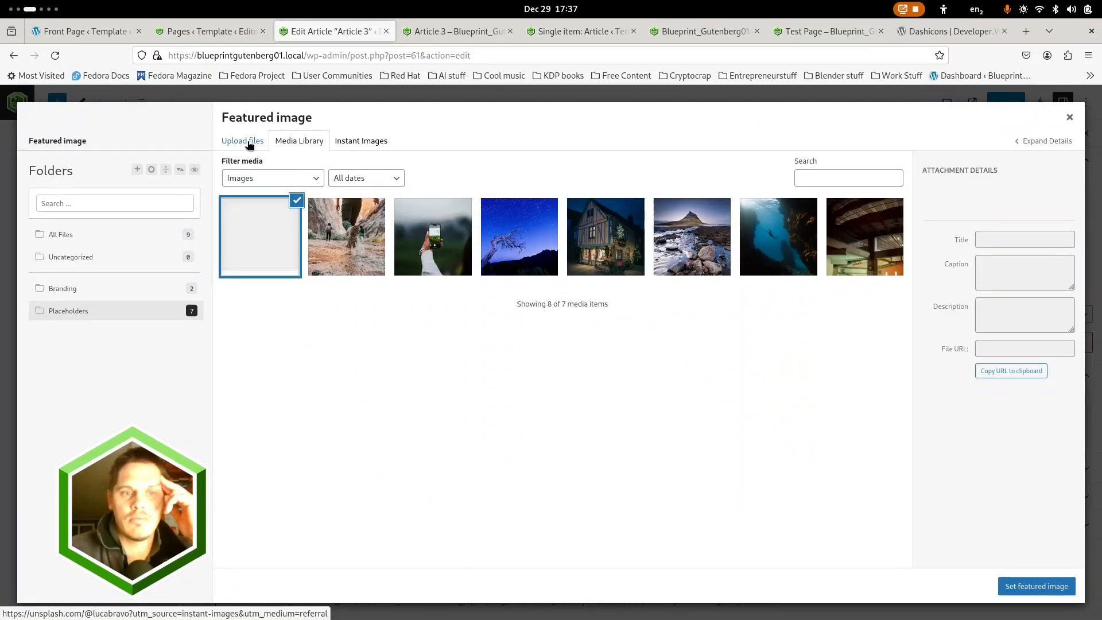
Set the media library photo of the mountain above a rocky shore as Article 3's featured image
left_click(345, 253)
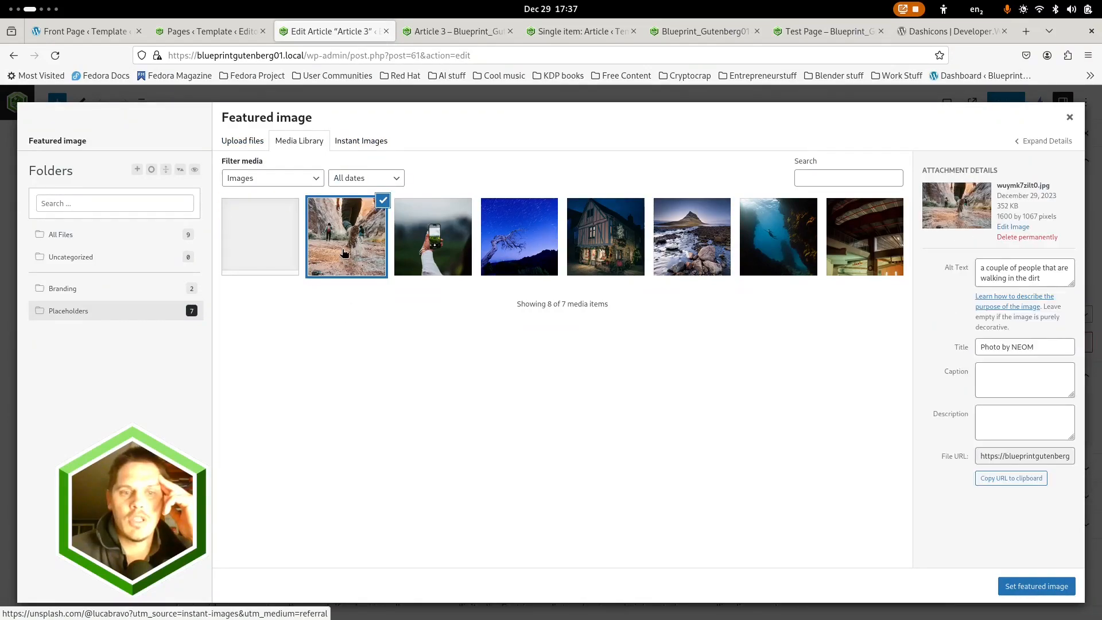
left_click(269, 238)
left_click(345, 235)
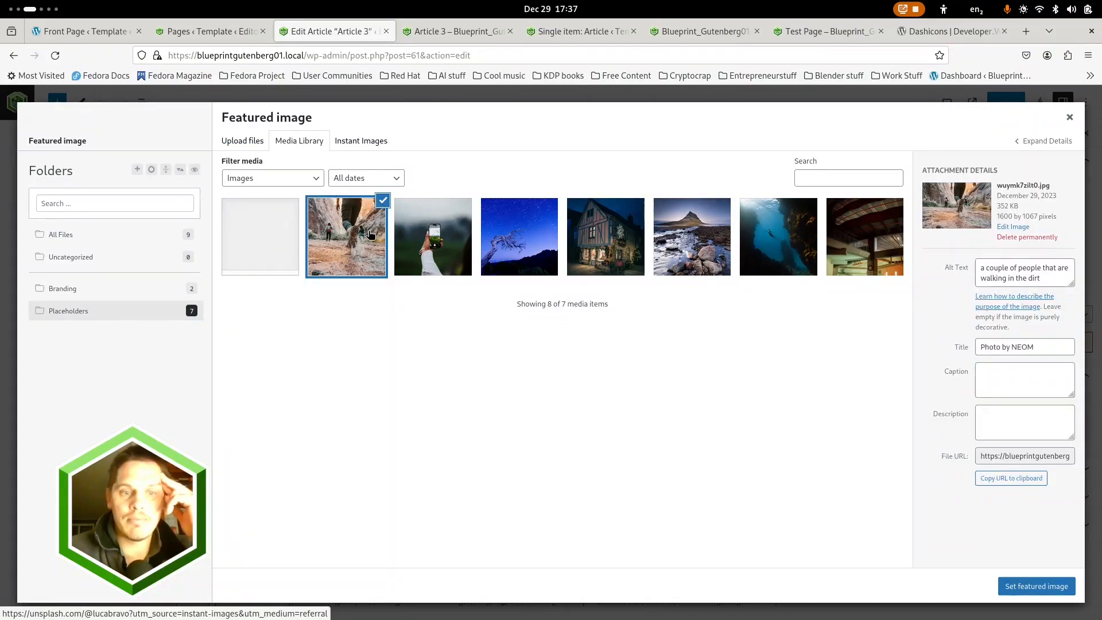
left_click(714, 240)
left_click(1035, 586)
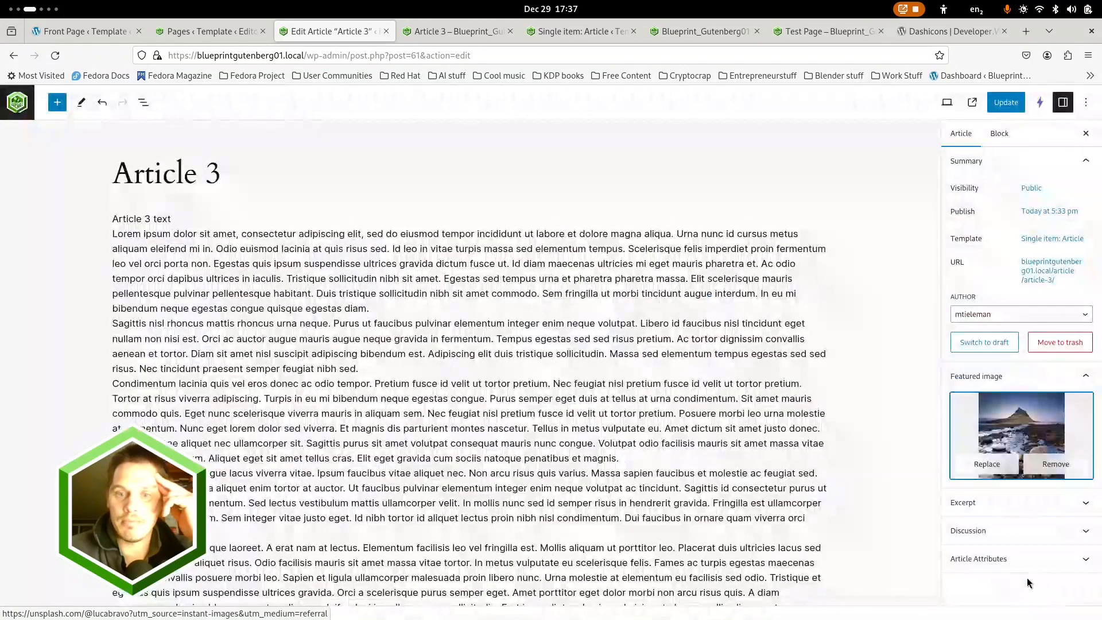
Show the List View of Article 3's blocks and update the article with its featured image
scroll(585, 361, "down", 2)
scroll(586, 361, "up", 2)
left_click(183, 212)
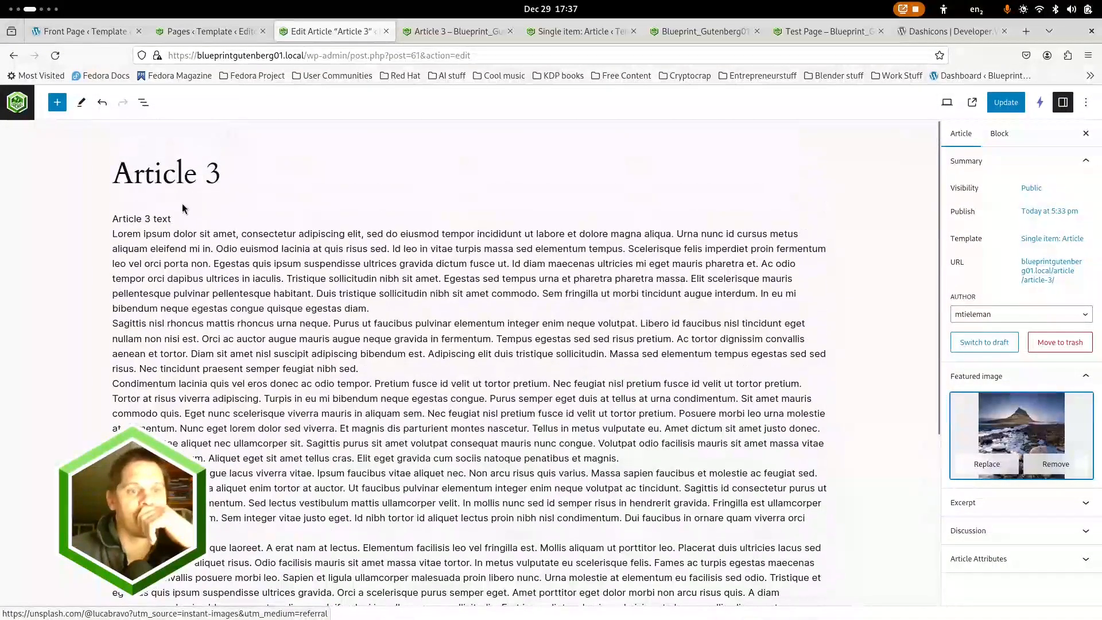
left_click(144, 102)
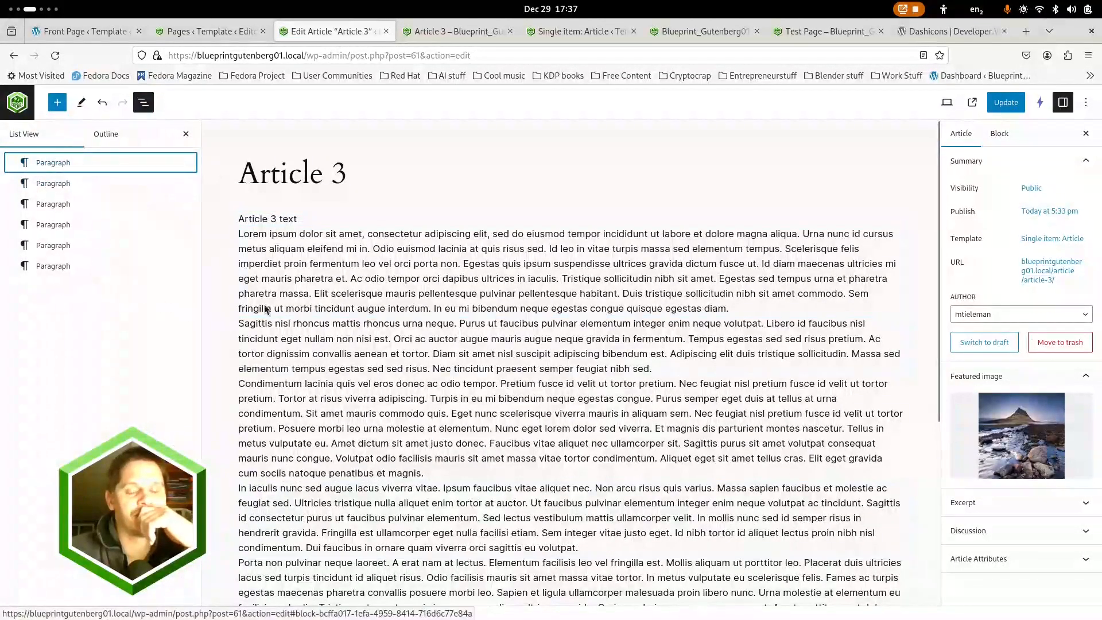
left_click(990, 103)
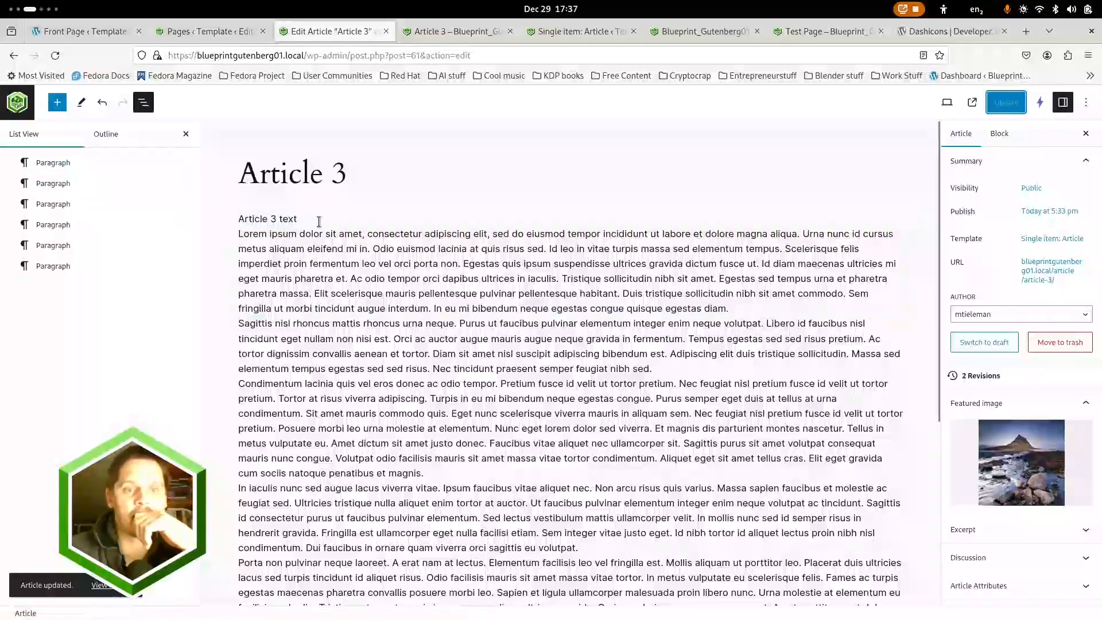
Insert an Image block after the first lorem ipsum paragraph and open the media library for it
left_click(744, 316)
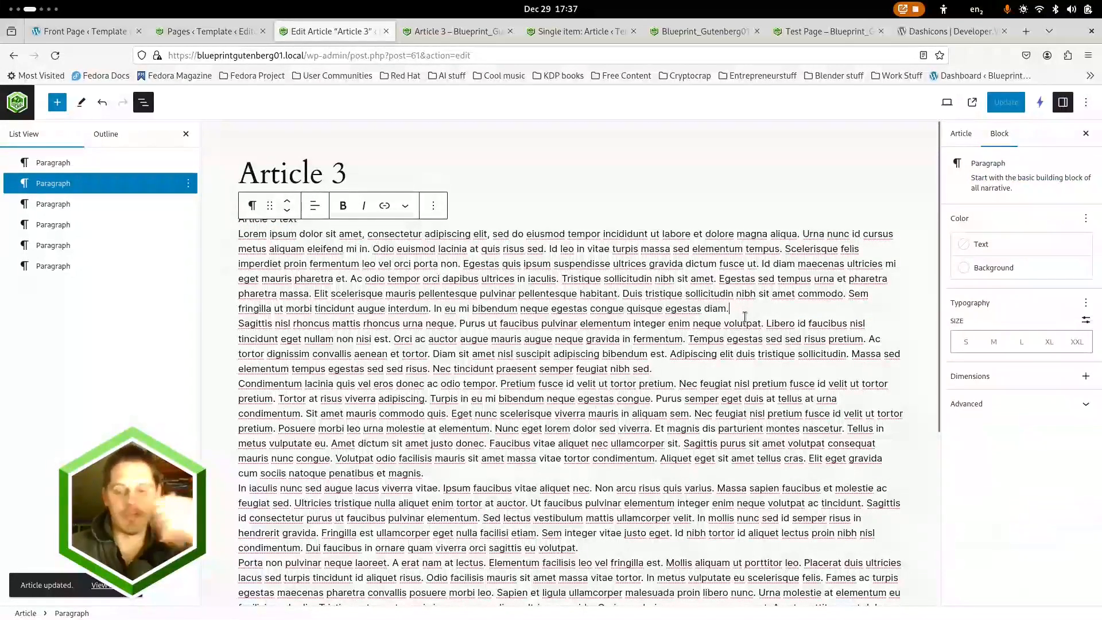
key("Return")
type("/image")
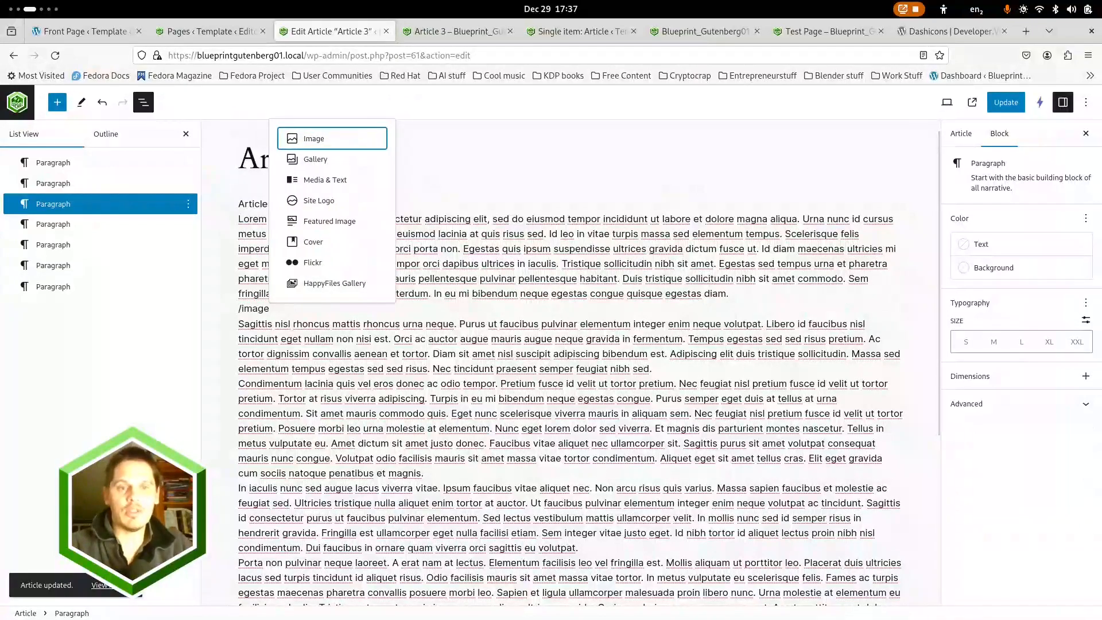
key("Return")
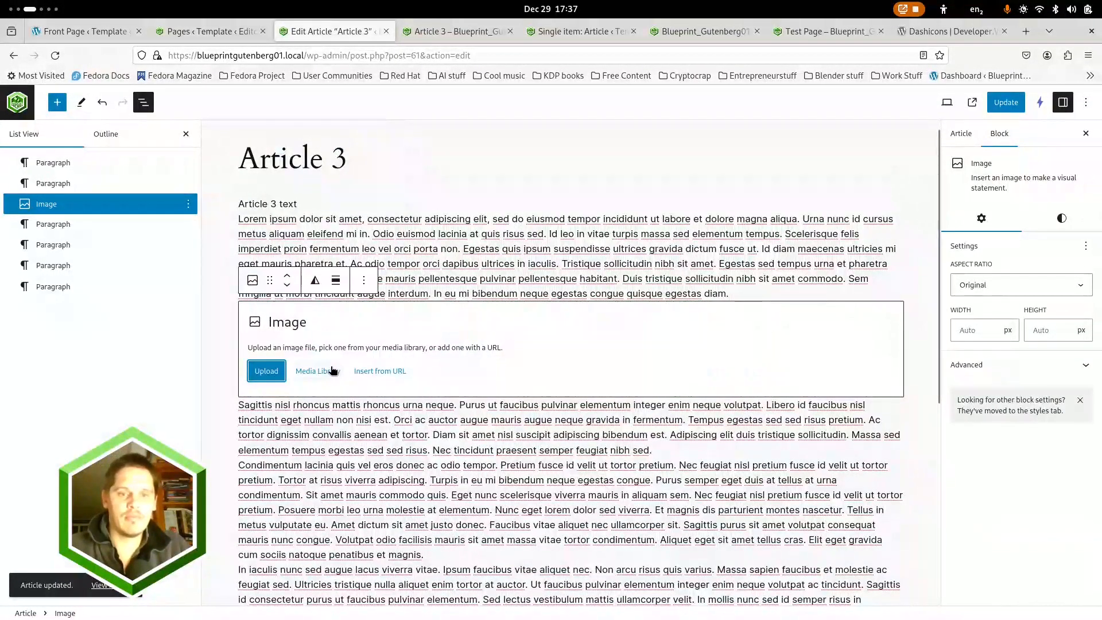
left_click(317, 371)
Search Unsplash through Instant Images for "travel" and try to import a photo for the Image block
left_click(358, 143)
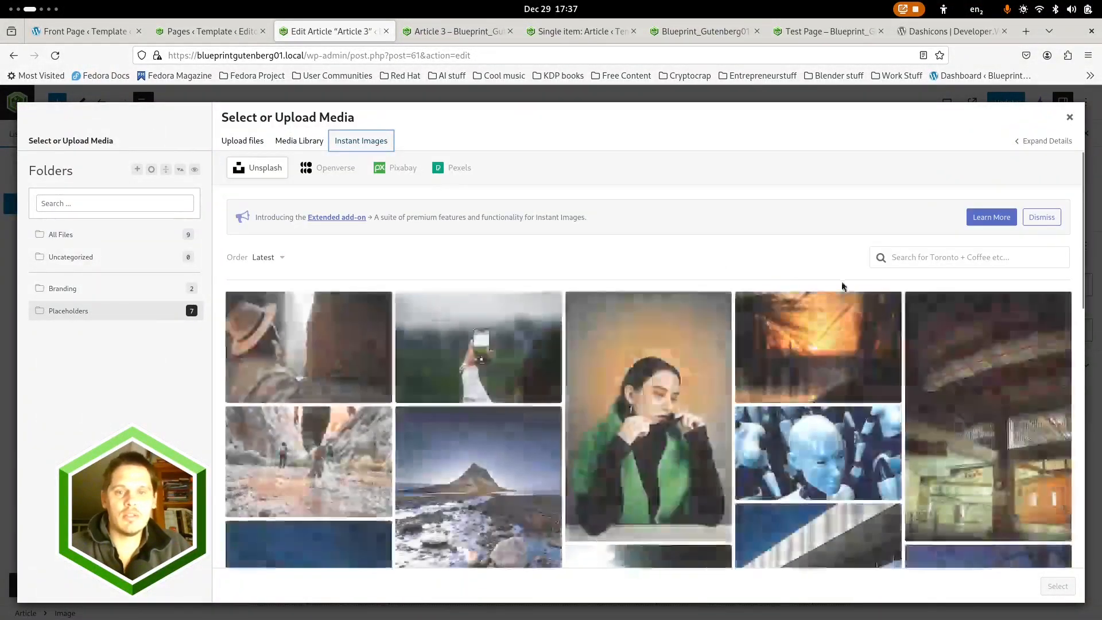
left_click(952, 259)
type("travel")
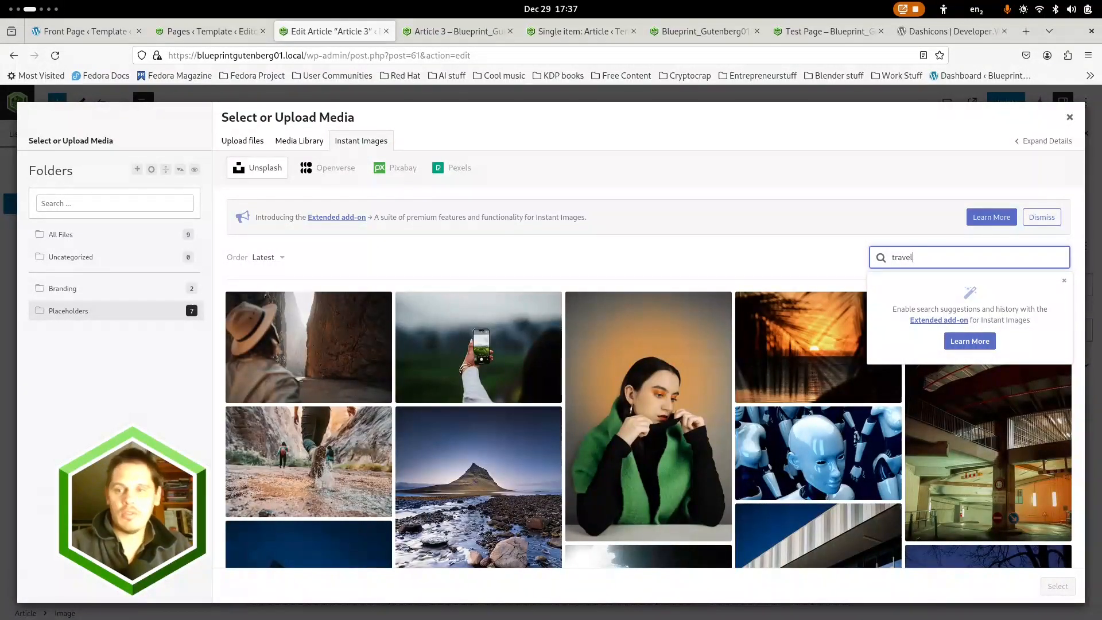
key("Return")
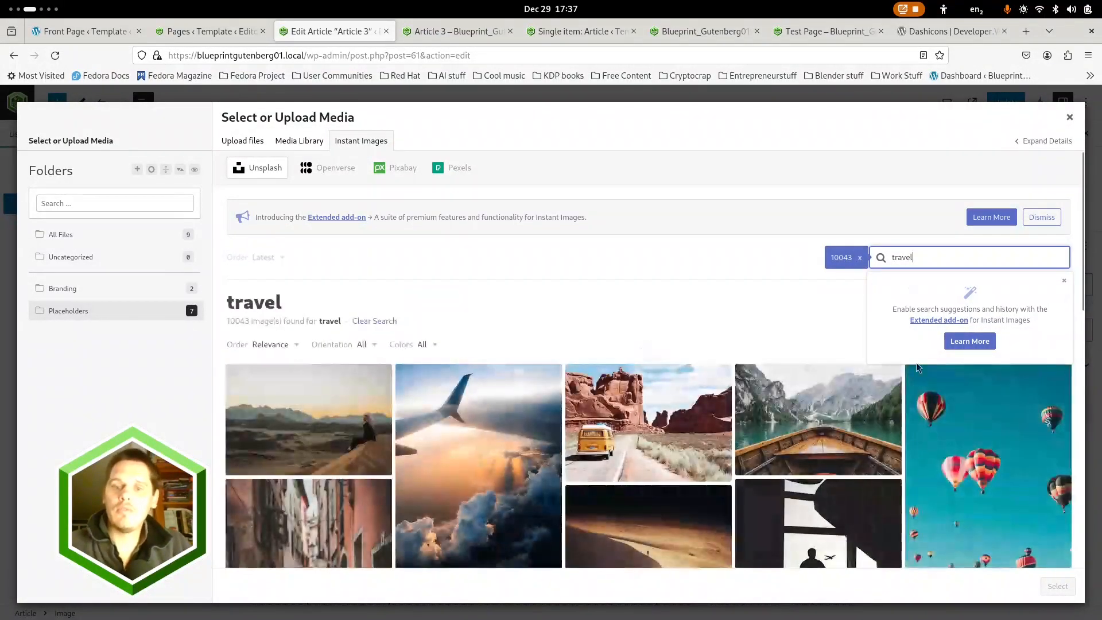
scroll(654, 412, "down", 3)
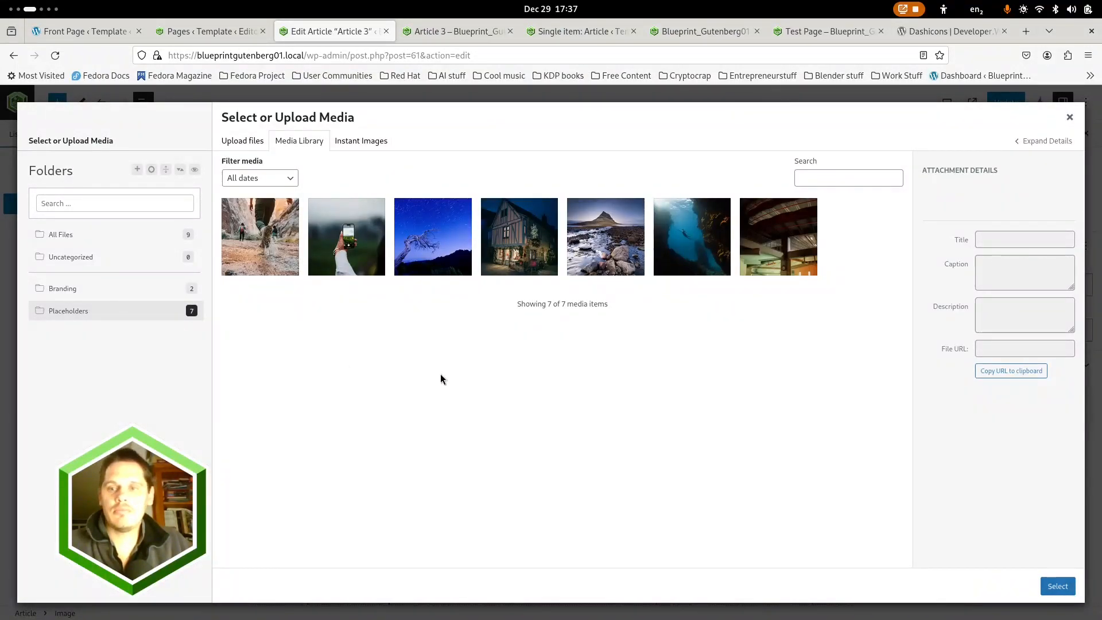
Fill the Image block with the Placeholders photo of a person taking a picture with a cell phone
left_click(296, 184)
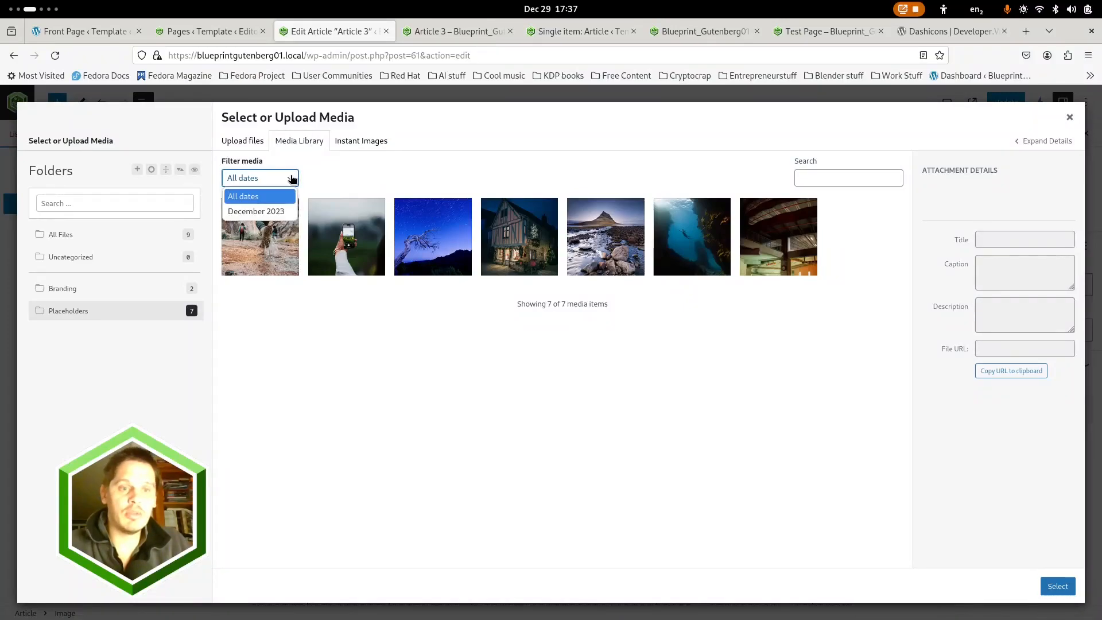
left_click(481, 176)
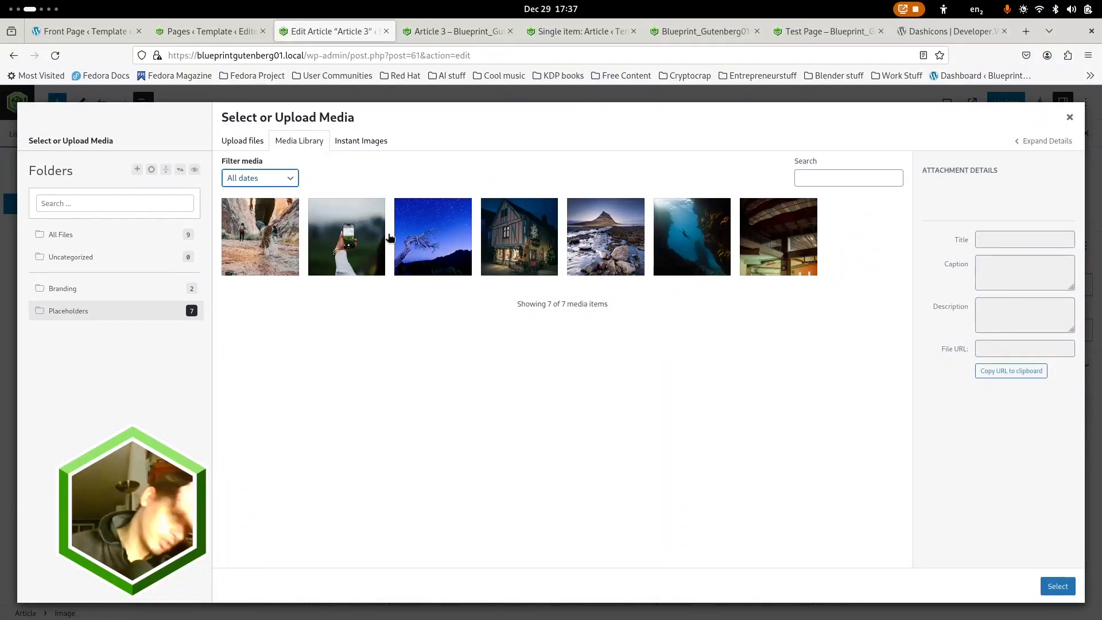
left_click(346, 248)
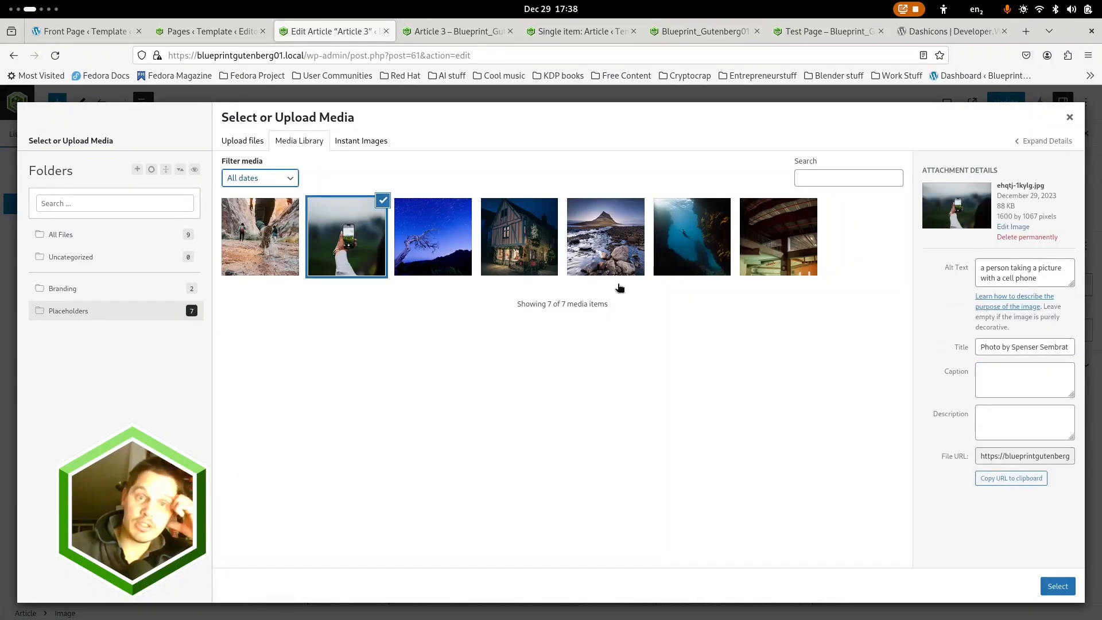
left_click(1057, 586)
Update Article 3, open its published view in a new tab and close the outdated Article 3 tab
scroll(590, 307, "down", 1)
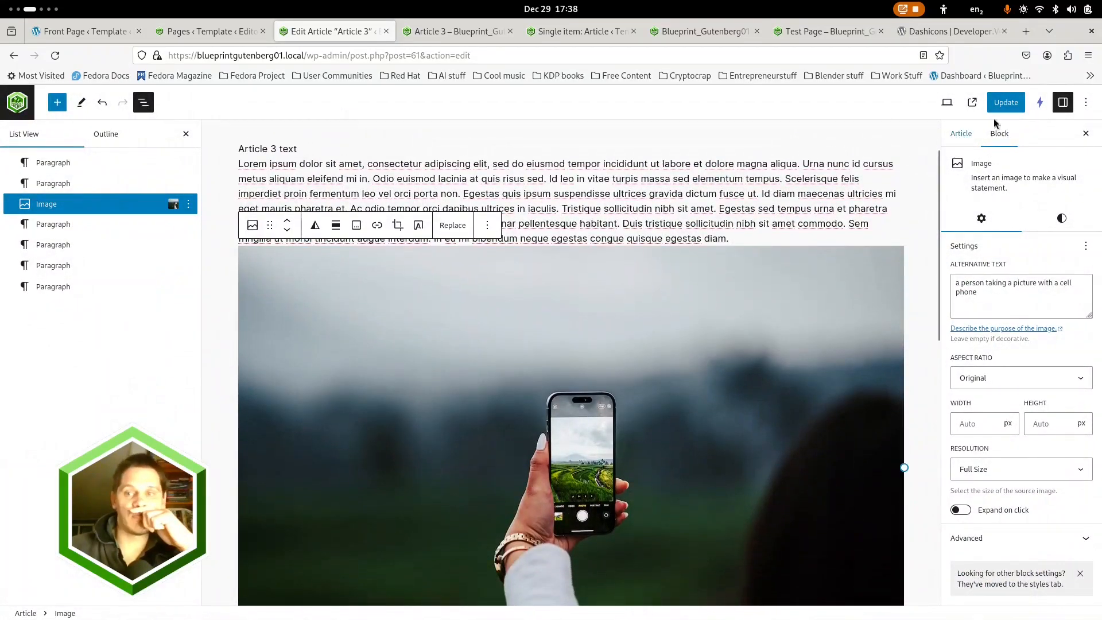
left_click(1003, 104)
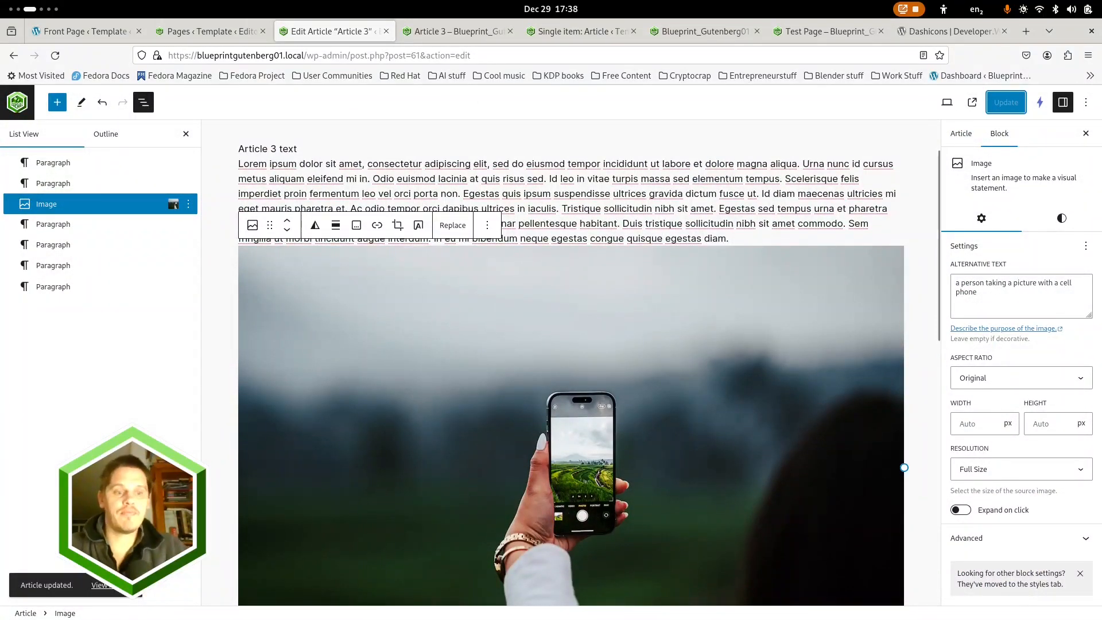
middle_click(100, 585)
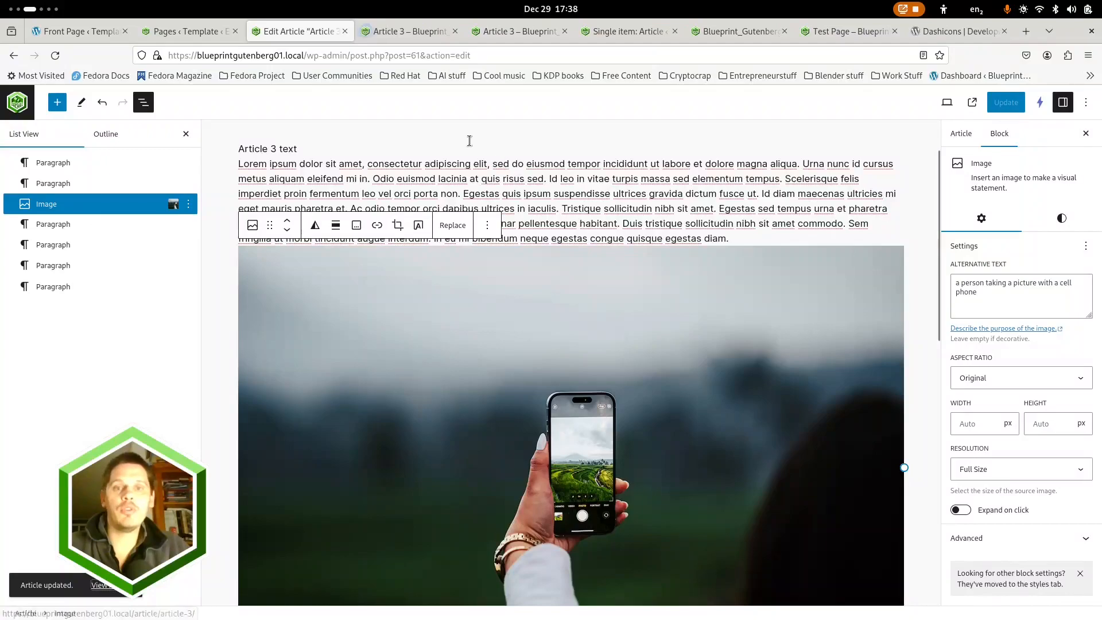
left_click(564, 31)
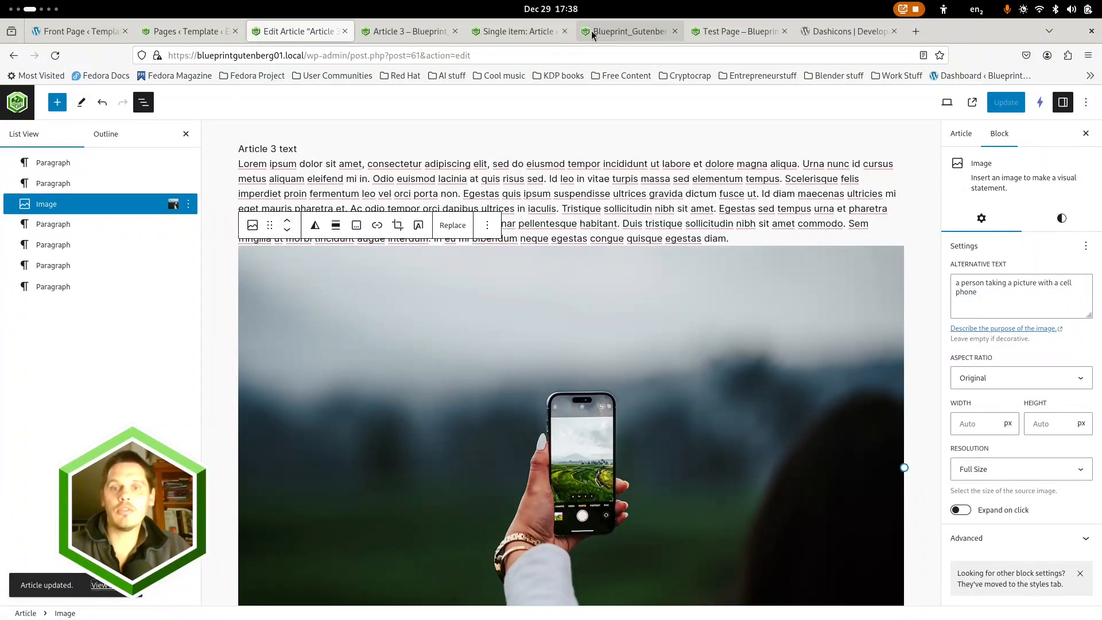
Examine the published Article 3 page, checking the featured image, paragraph spacing and inline image
left_click(418, 32)
scroll(549, 294, "down", 6)
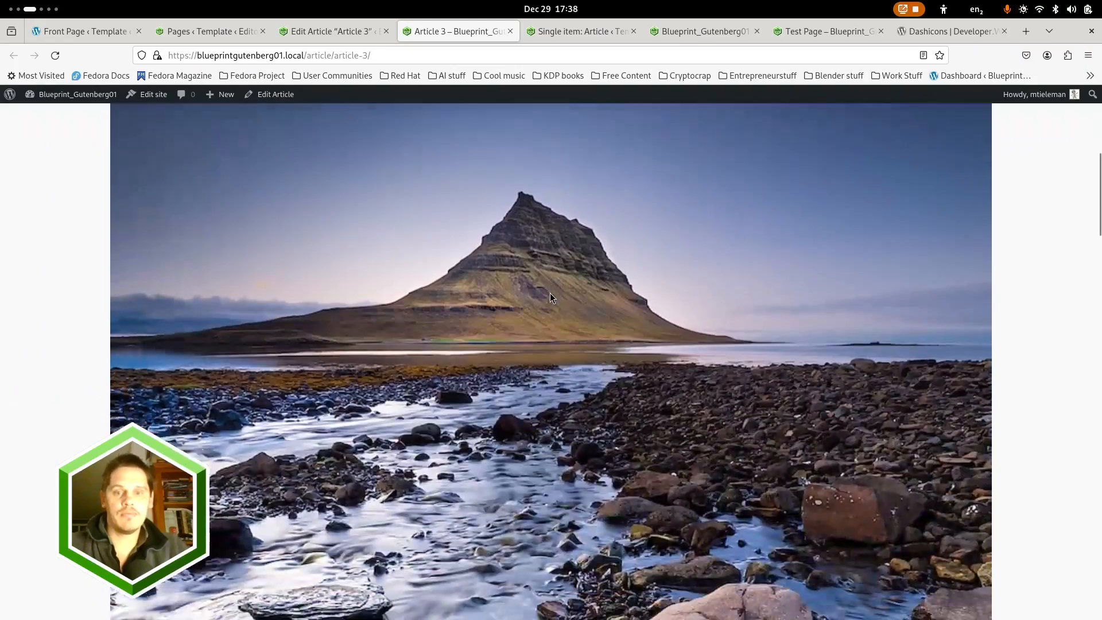
scroll(550, 293, "down", 10)
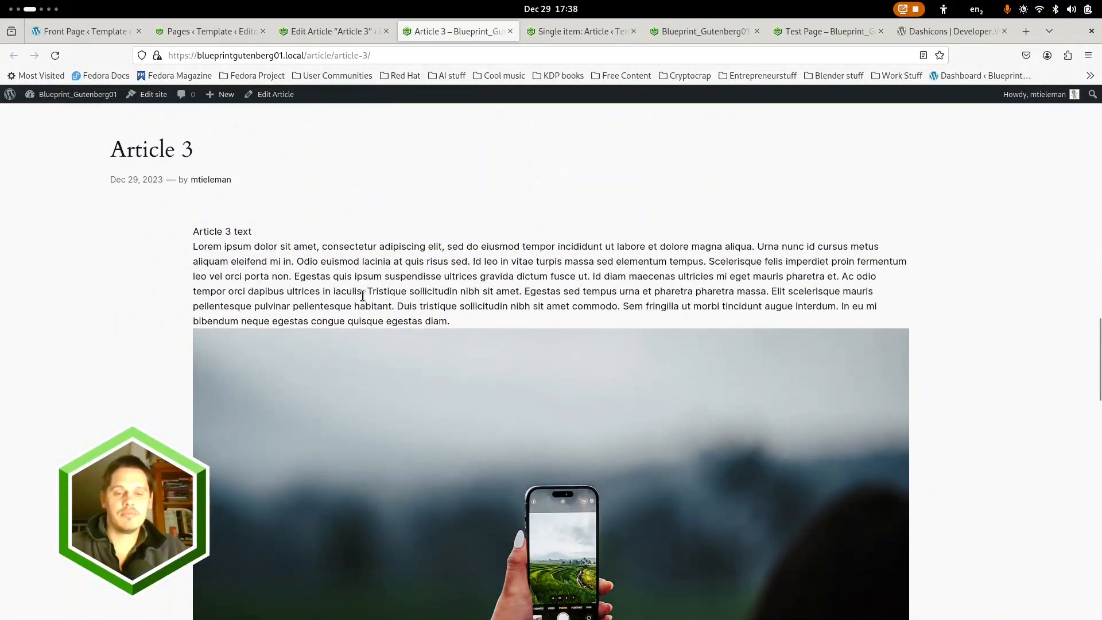
scroll(362, 296, "up", 15)
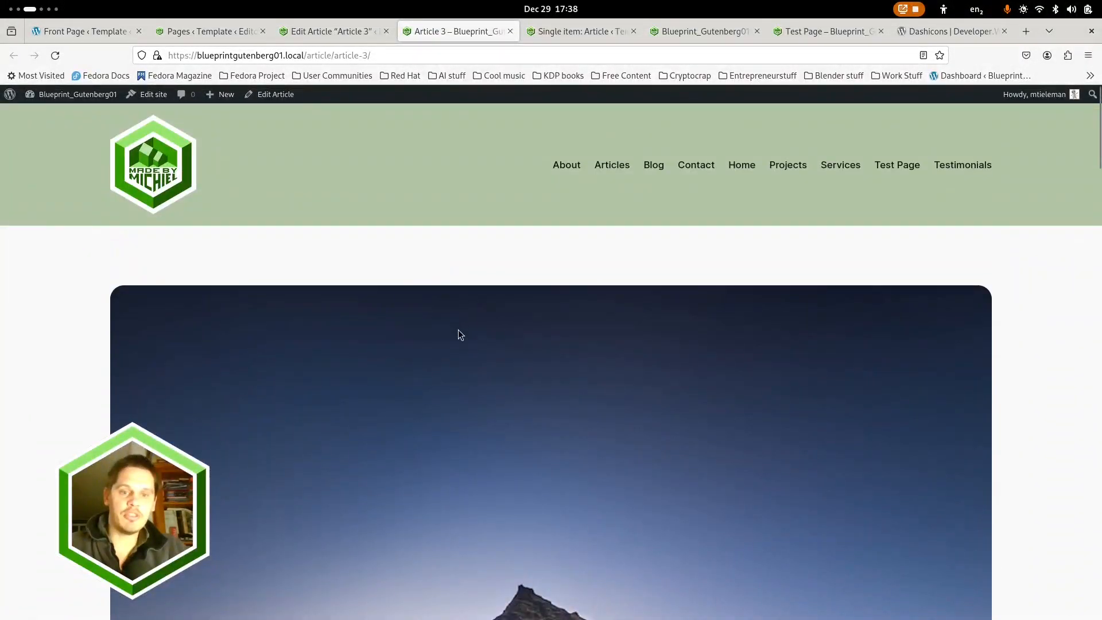
scroll(469, 332, "down", 15)
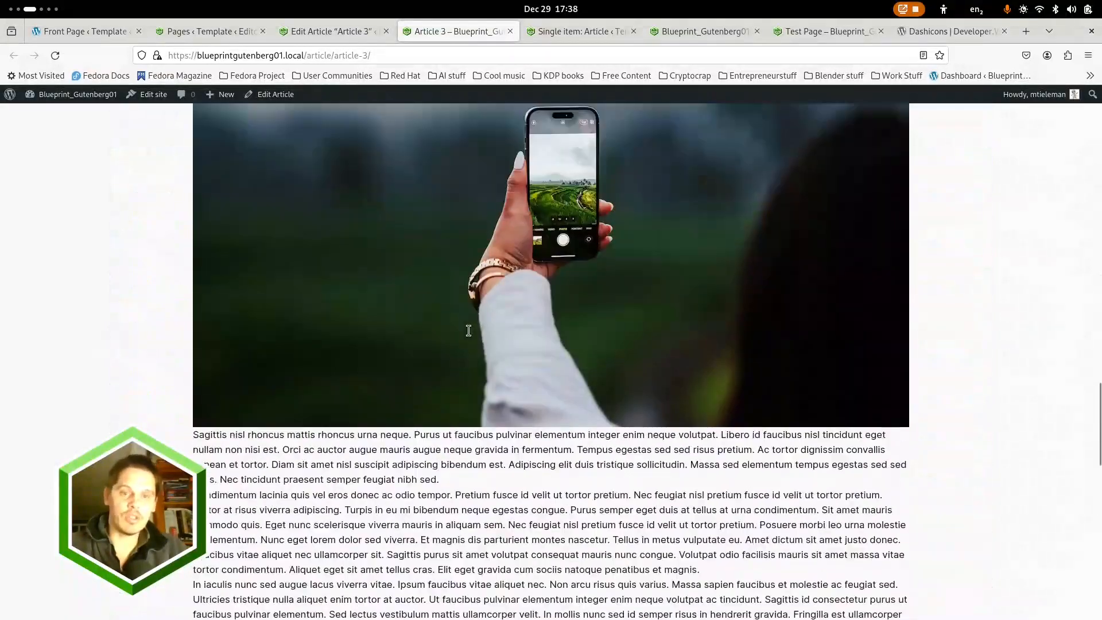
scroll(468, 331, "up", 2)
scroll(469, 332, "down", 10)
scroll(470, 332, "up", 15)
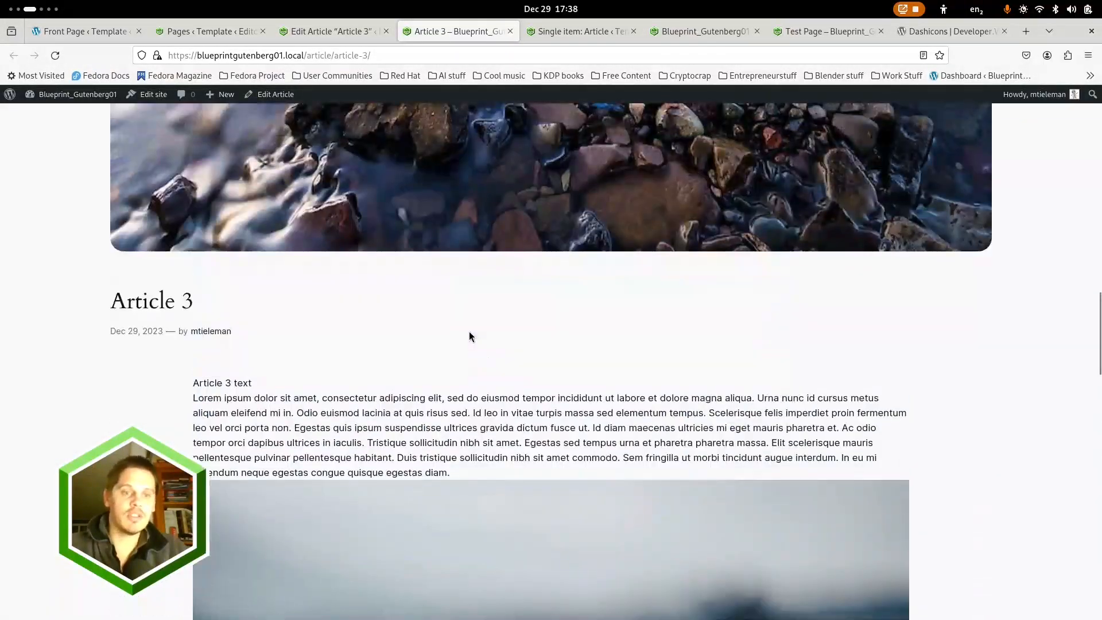
scroll(469, 332, "up", 5)
In the Single item: Article template, set the Content block's block spacing to the first slider stop and save the template
left_click(591, 34)
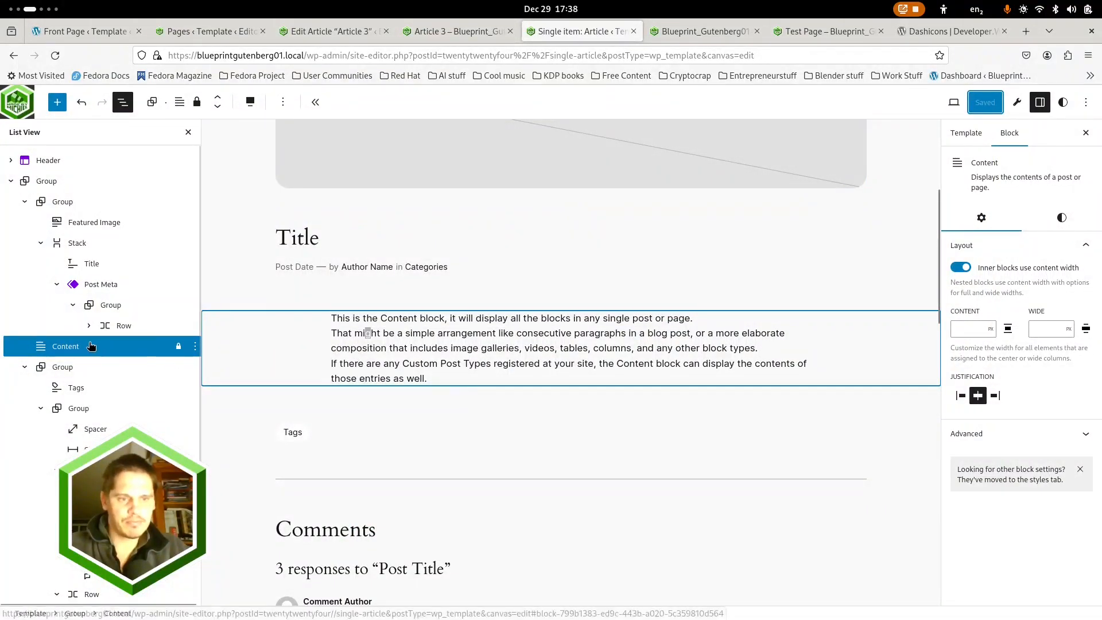
left_click(190, 351)
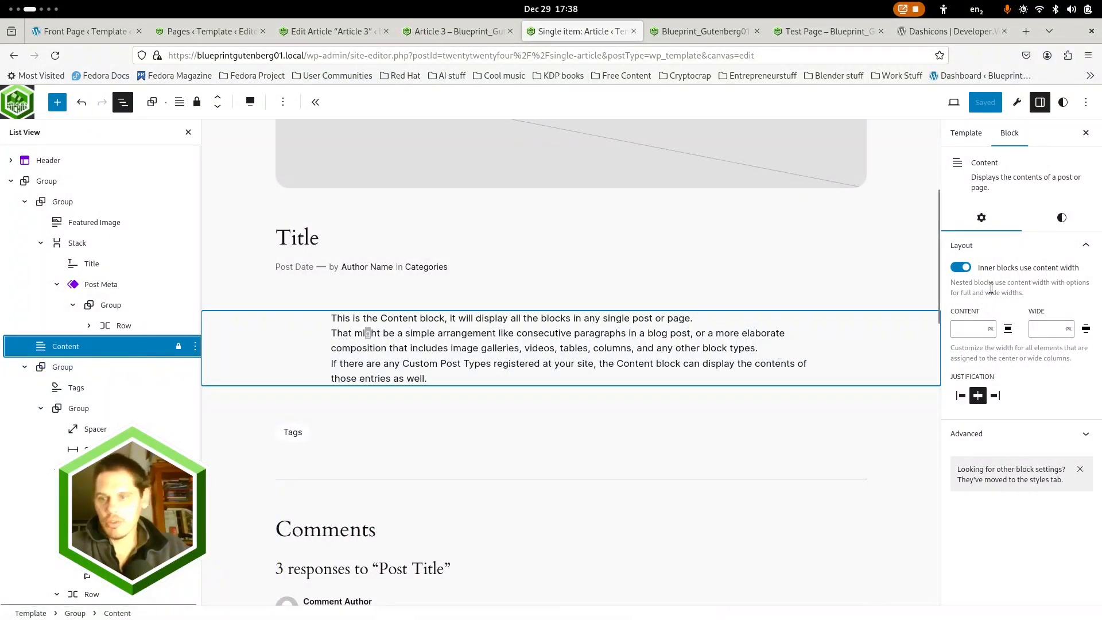
left_click(1061, 217)
left_click(976, 388)
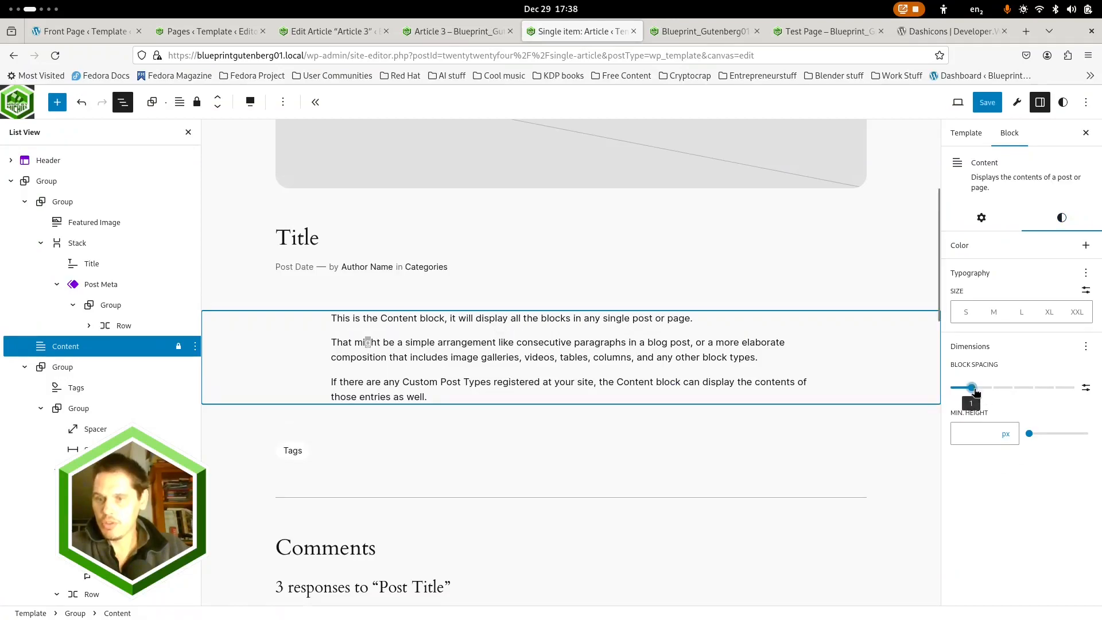
left_click(987, 103)
left_click(985, 107)
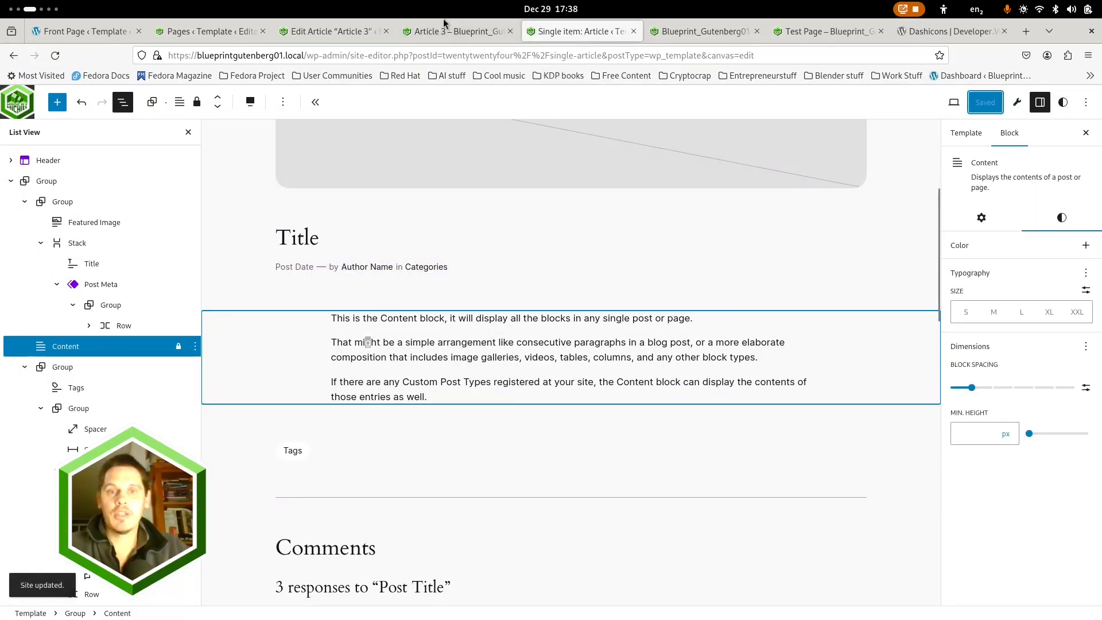
Reload the published Article 3 and check the spacing between its paragraphs, inline image and comments section
left_click(448, 31)
left_click(55, 55)
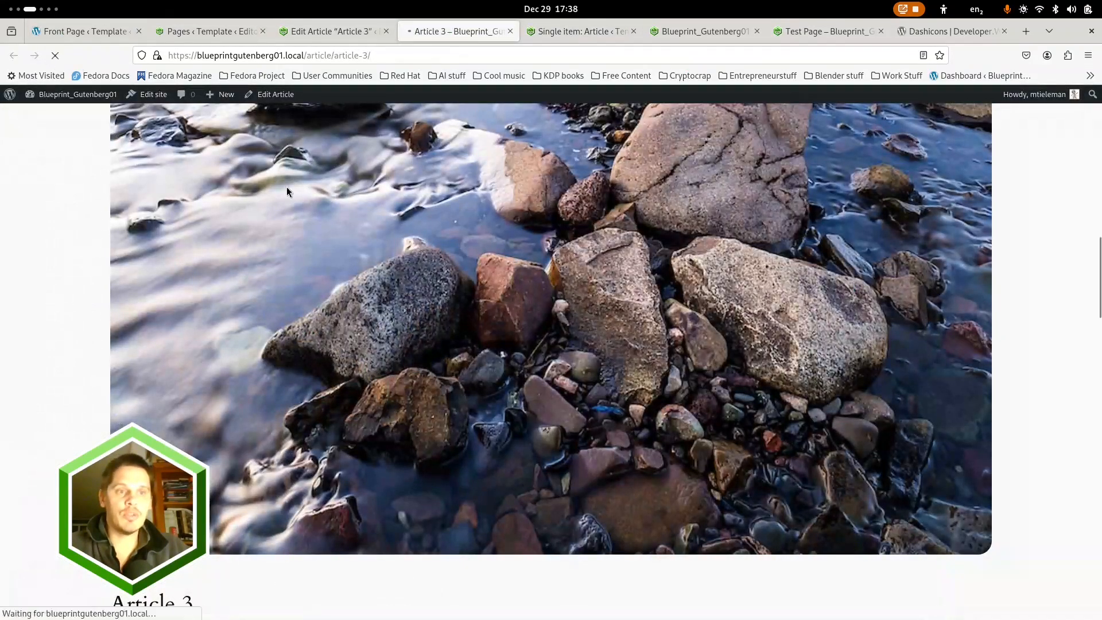
scroll(336, 210, "down", 5)
scroll(337, 215, "down", 12)
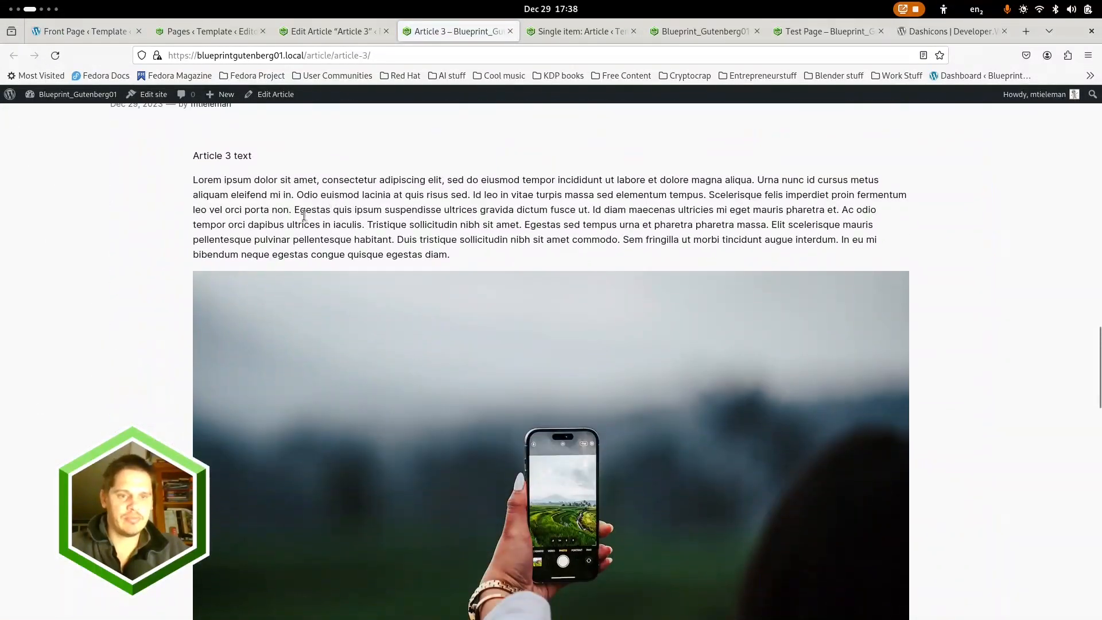
scroll(267, 301, "down", 5)
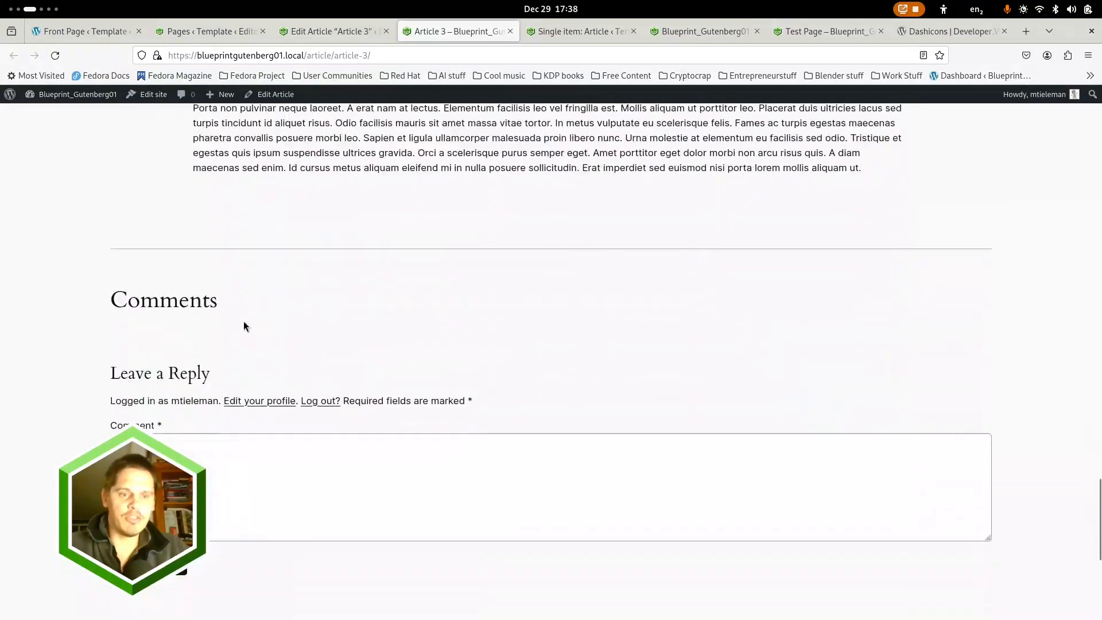
scroll(161, 284, "up", 18)
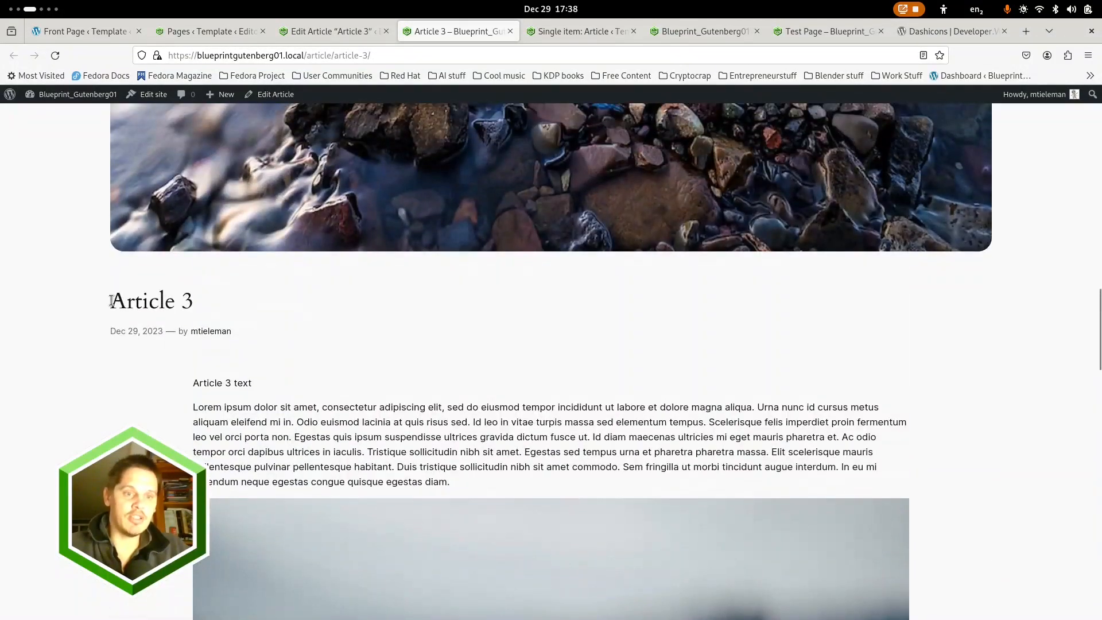
scroll(128, 259, "up", 2)
Widen the Test Page's responsive preview to 1660 px, reload the page from the site navigation and look it over
left_click(812, 32)
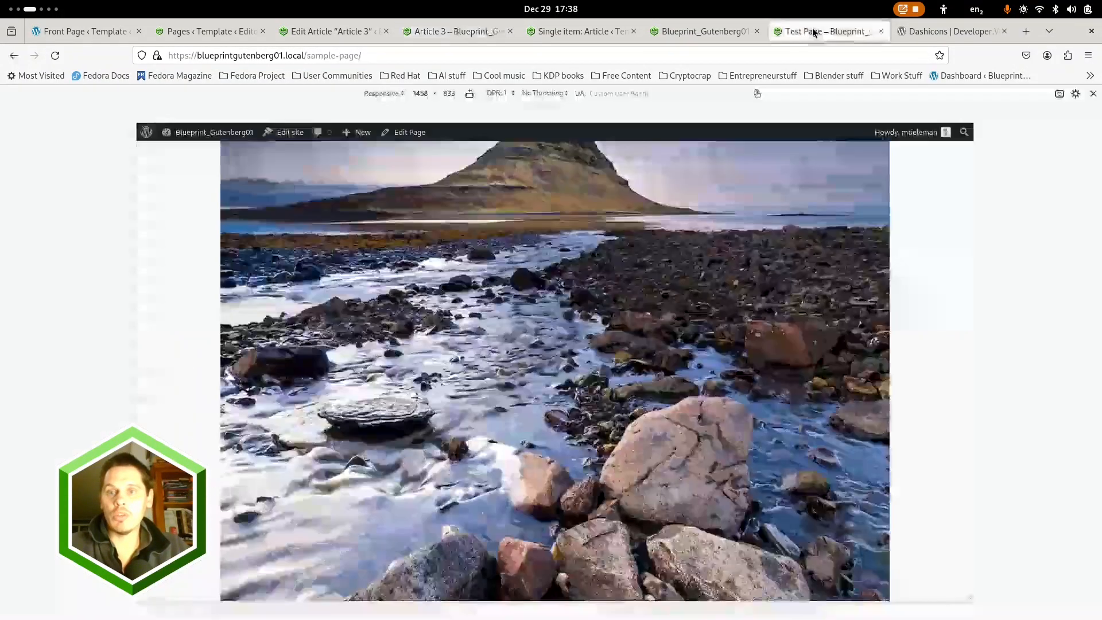
left_click_drag(974, 305, 1032, 299)
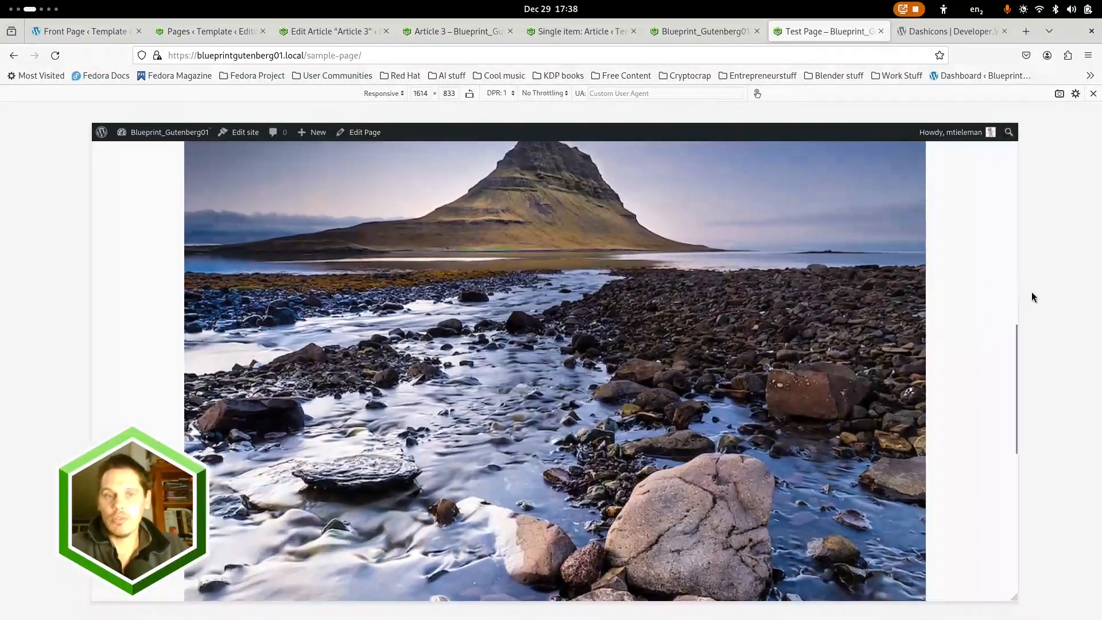
scroll(864, 313, "down", 8)
scroll(855, 308, "up", 10)
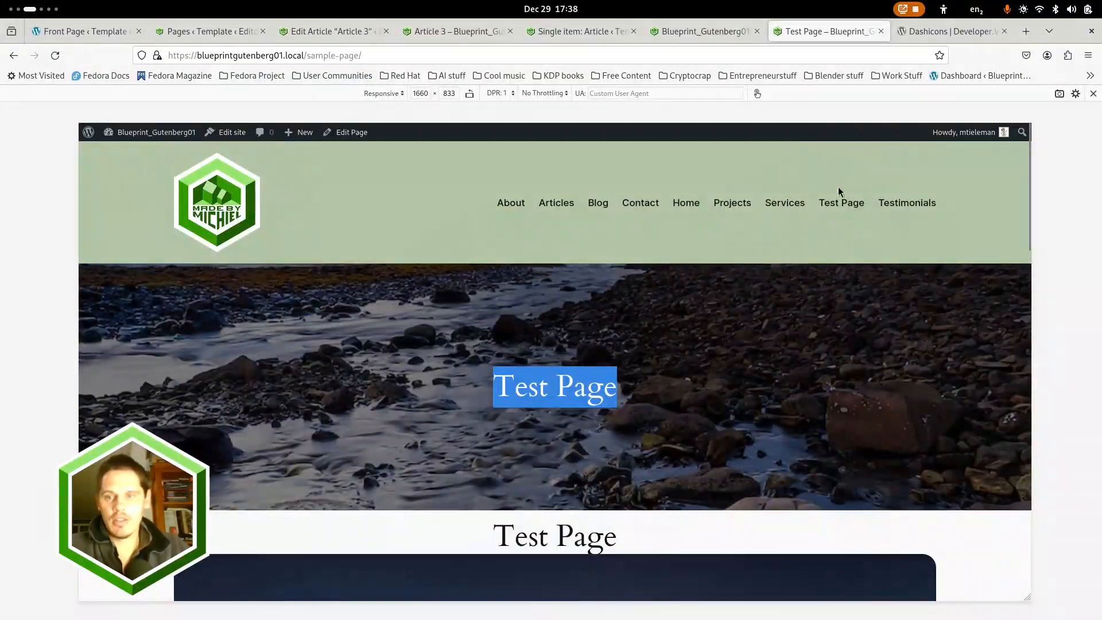
left_click(841, 204)
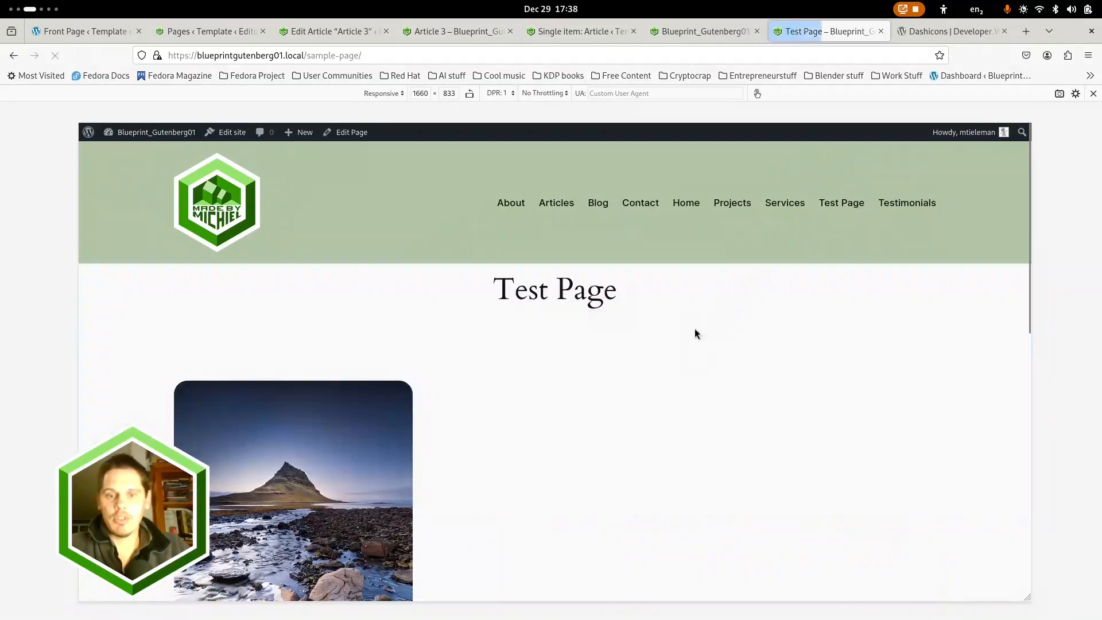
scroll(695, 330, "down", 5)
scroll(631, 350, "up", 2)
scroll(638, 338, "up", 5)
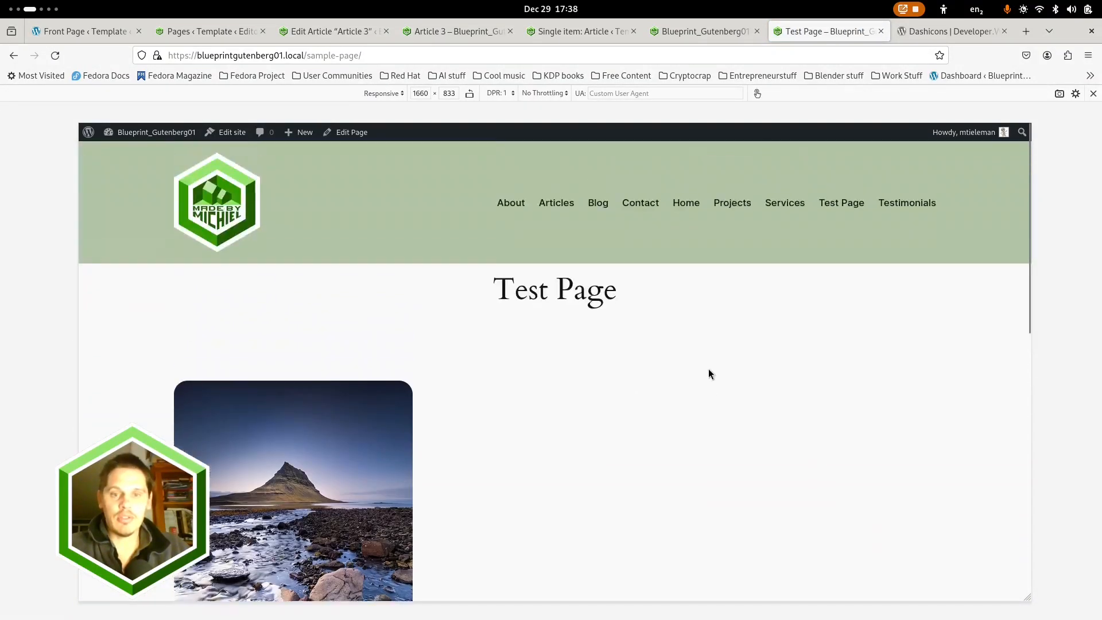
Check the site's Articles page, the Test Page with its linked post entry, and the home page
left_click(555, 203)
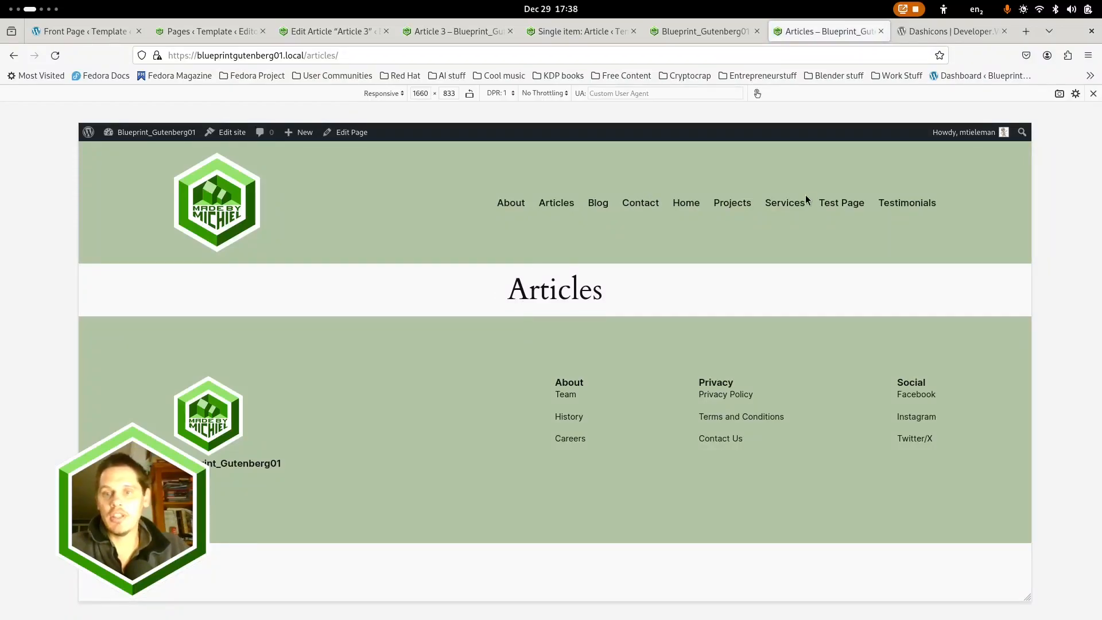
left_click(783, 204)
left_click(839, 205)
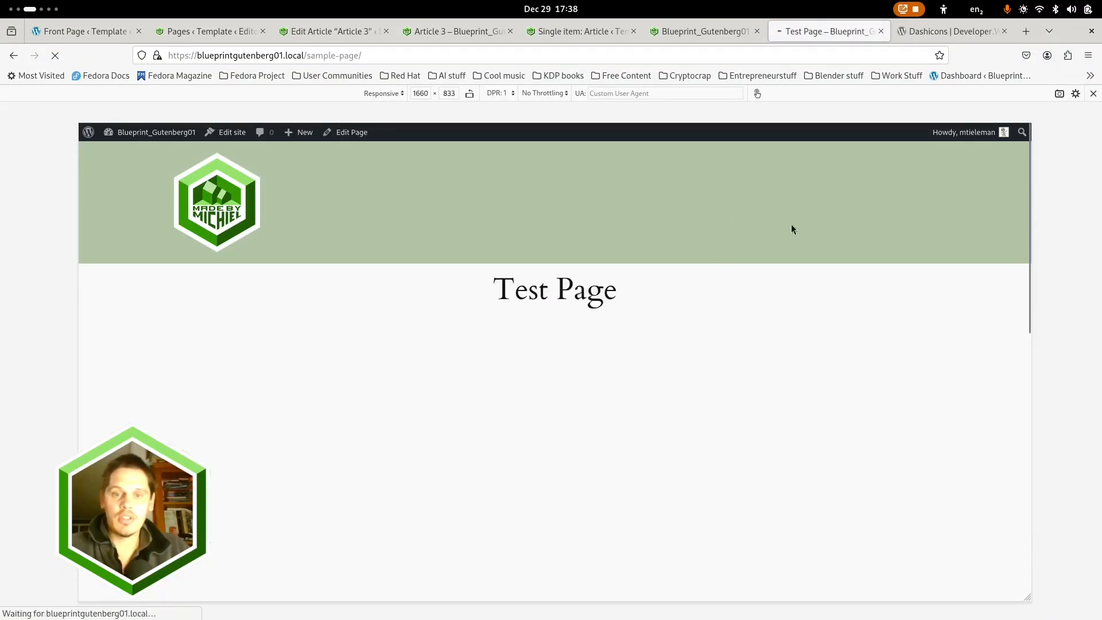
scroll(304, 401, "down", 4)
left_click(301, 343)
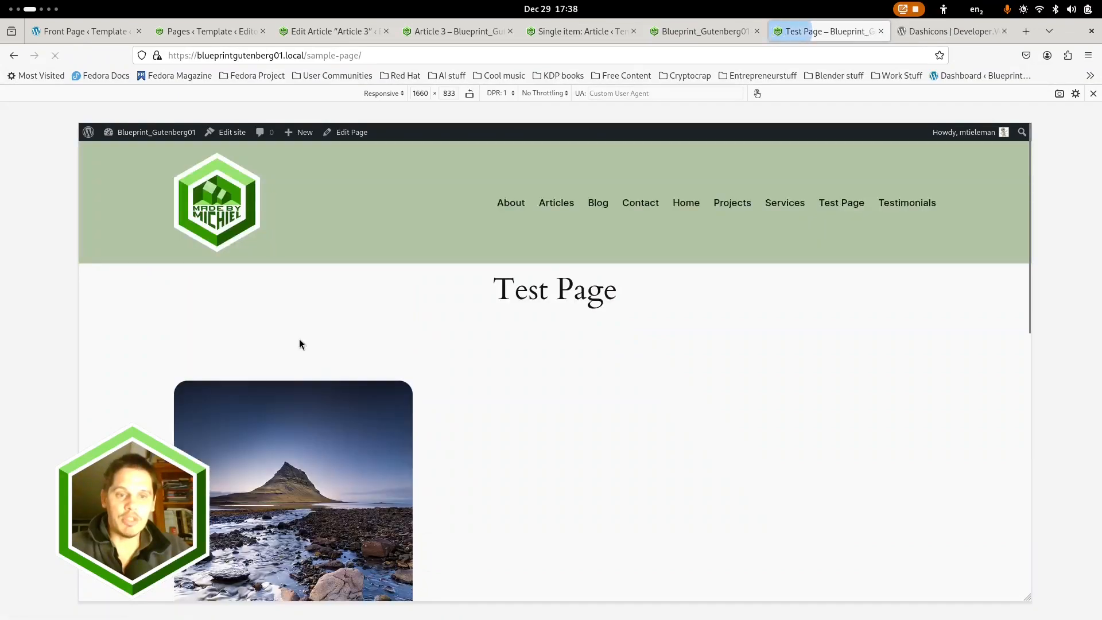
scroll(442, 413, "down", 5)
left_click(210, 362)
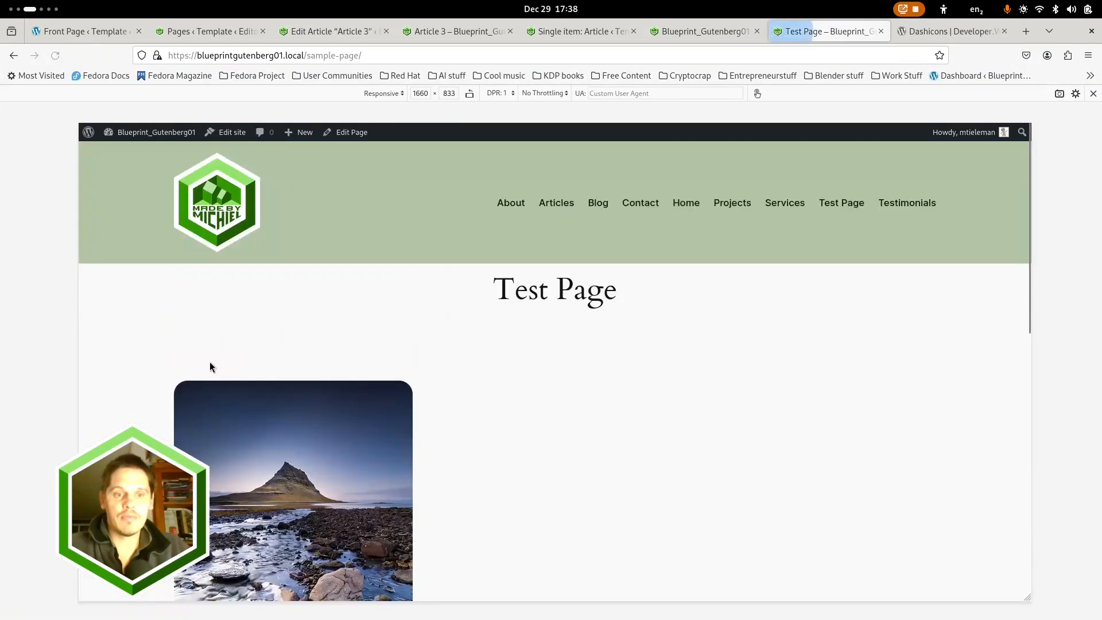
scroll(573, 384, "down", 5)
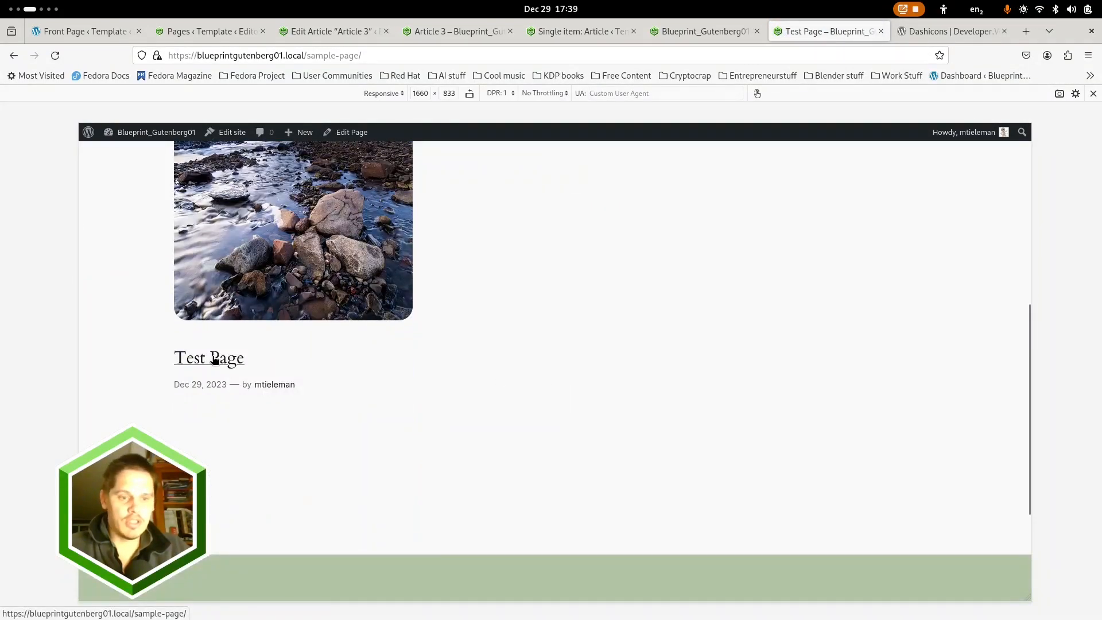
left_click(219, 384)
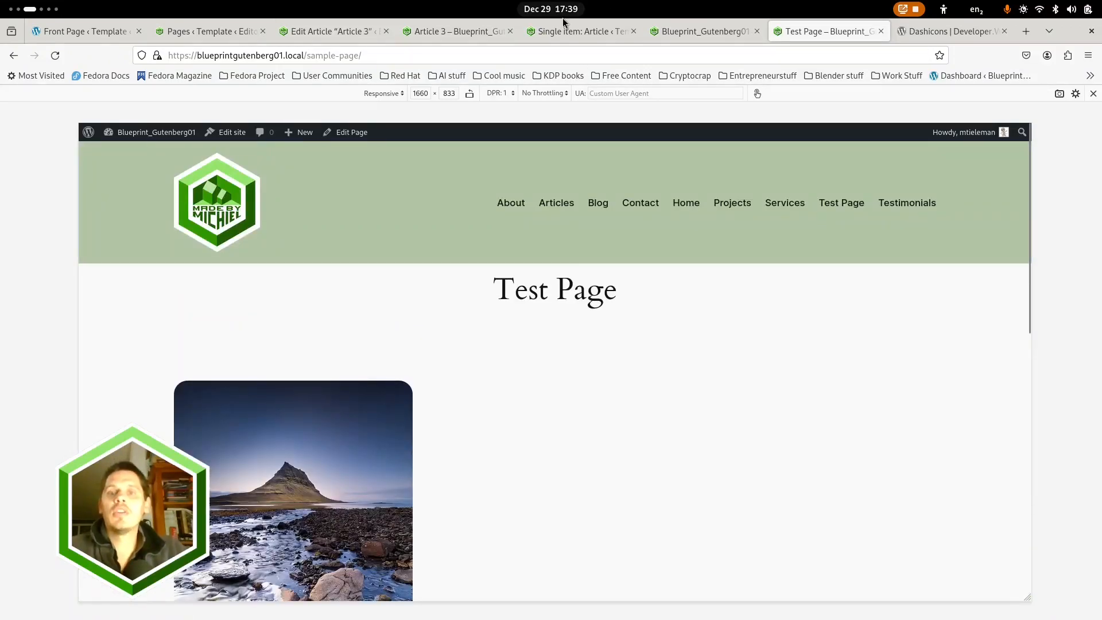
left_click(717, 32)
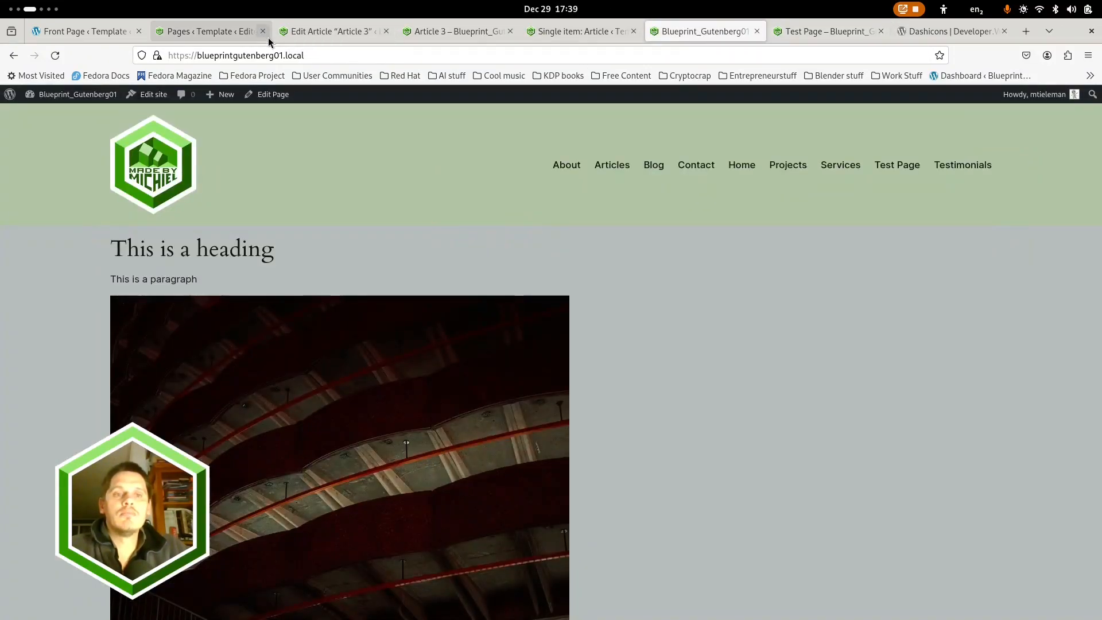
From Article 3's settings, open its Single item: Article template for editing and dismiss the welcome guide
left_click(330, 31)
scroll(505, 278, "down", 2)
scroll(505, 278, "up", 4)
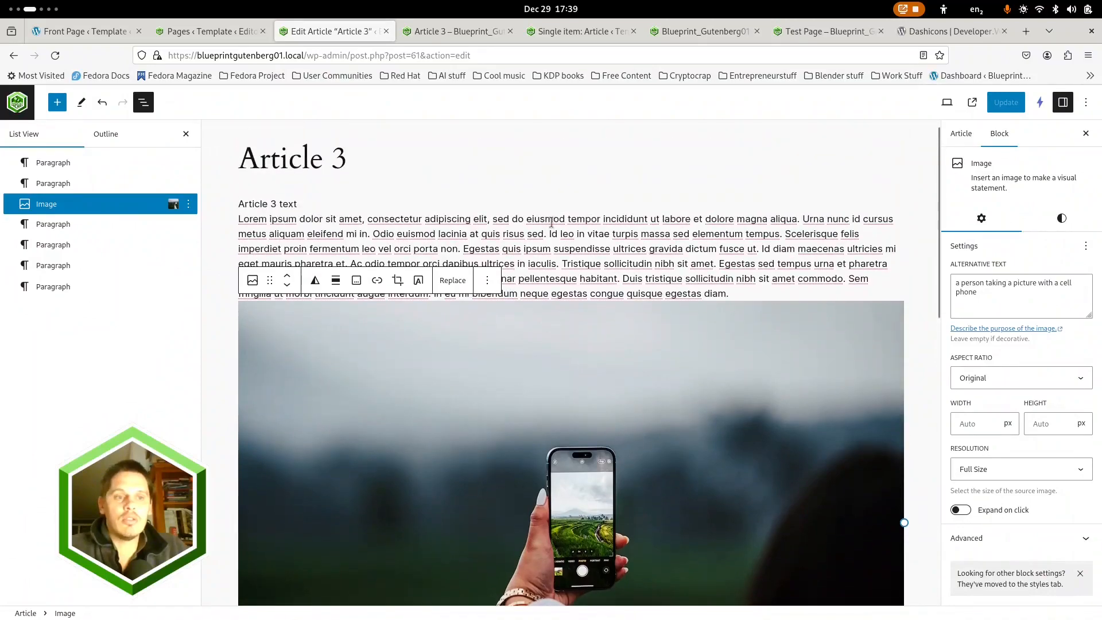
left_click(962, 133)
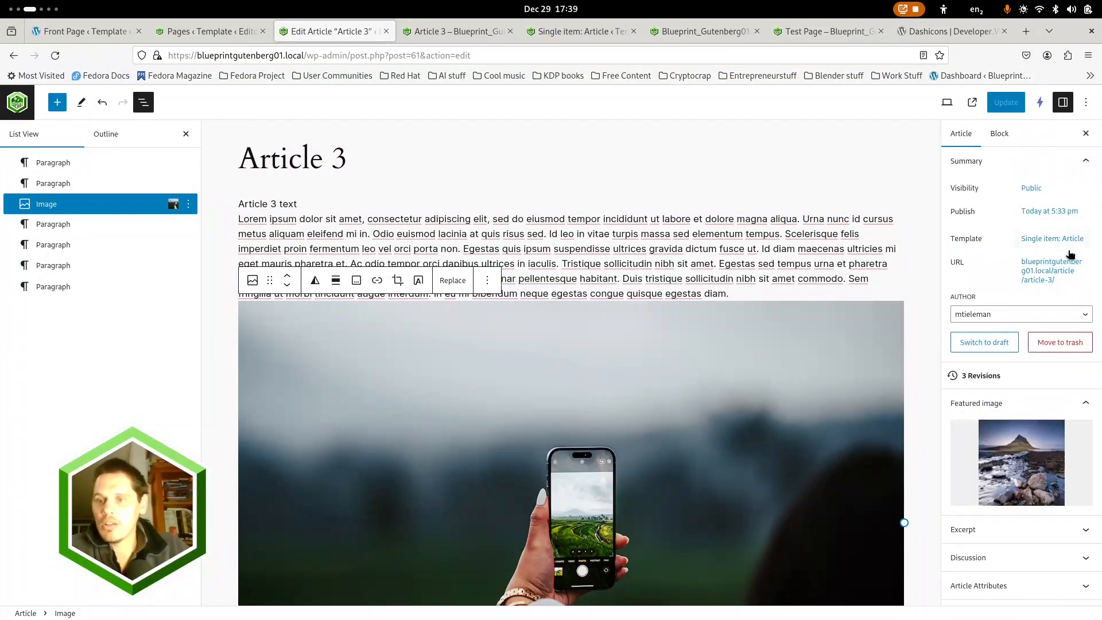
left_click(1068, 240)
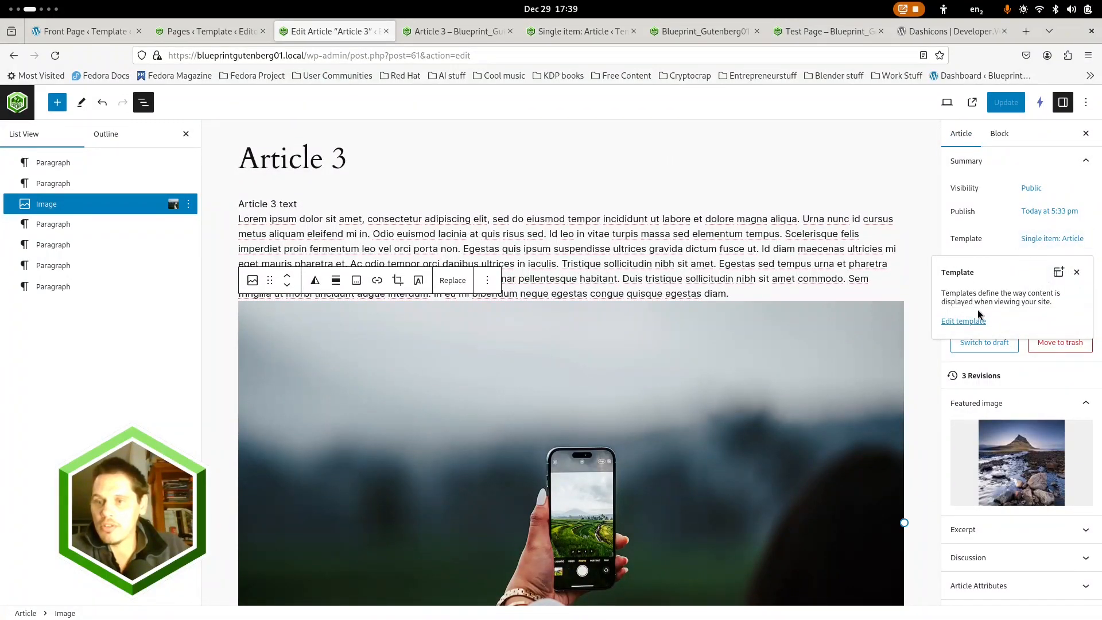
left_click(1076, 273)
left_click(1059, 241)
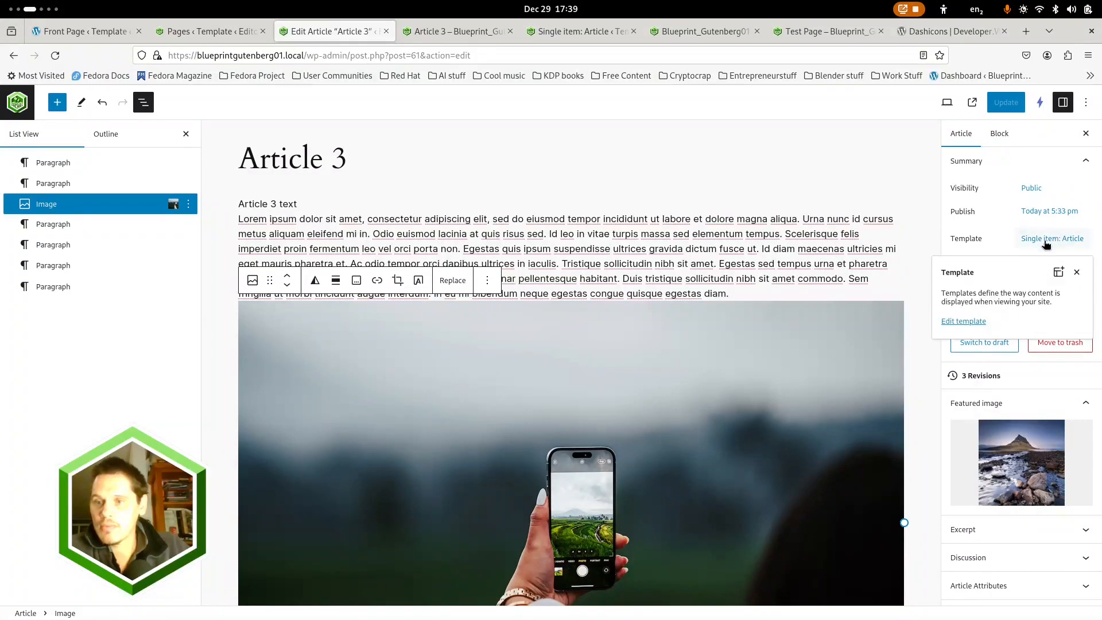
left_click(970, 323)
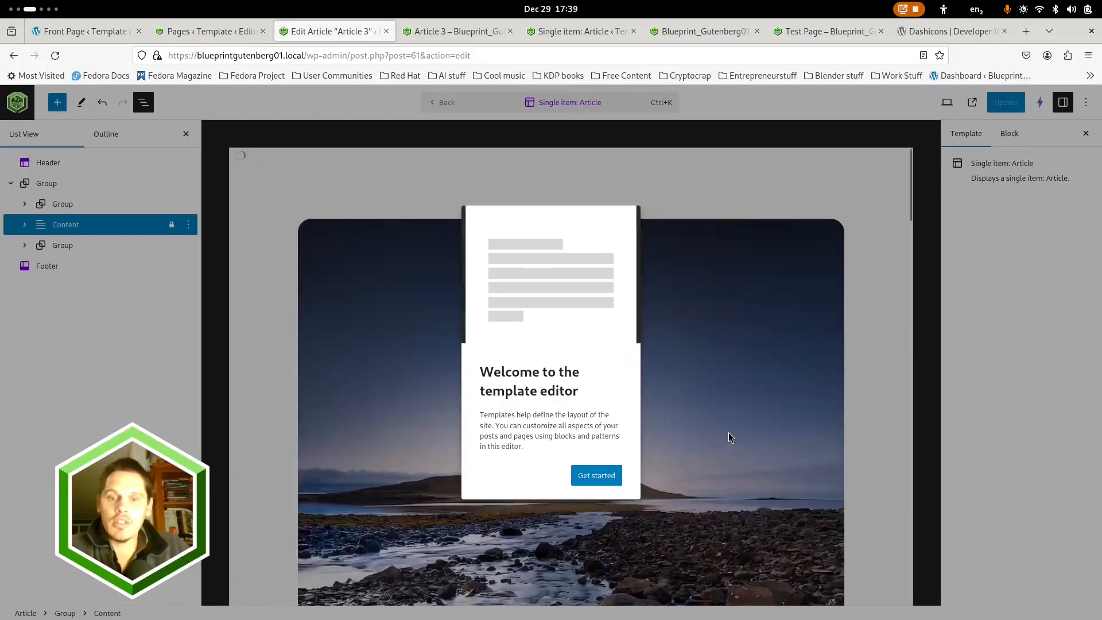
left_click(713, 406)
Turn off "Inner blocks use content width" for the template's Content block
scroll(707, 425, "down", 15)
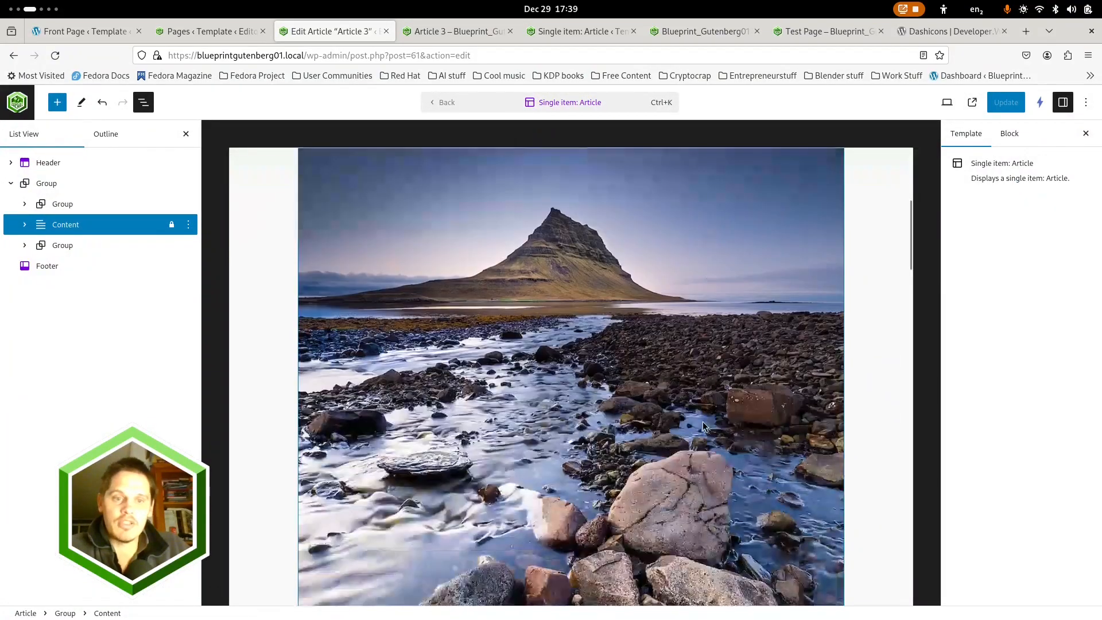
left_click(581, 341)
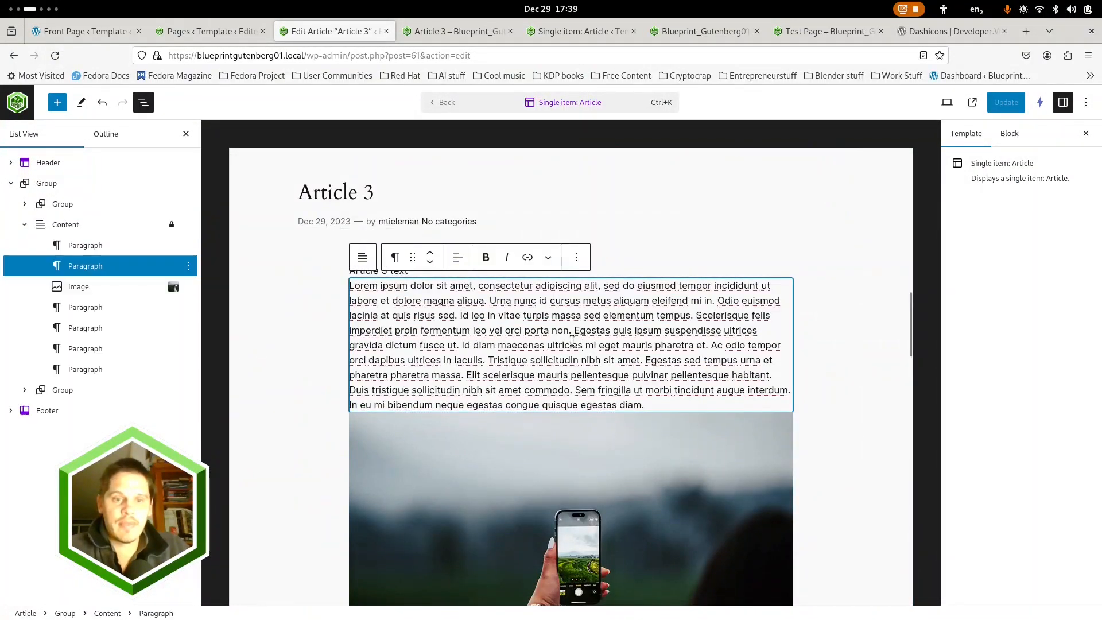
left_click(80, 227)
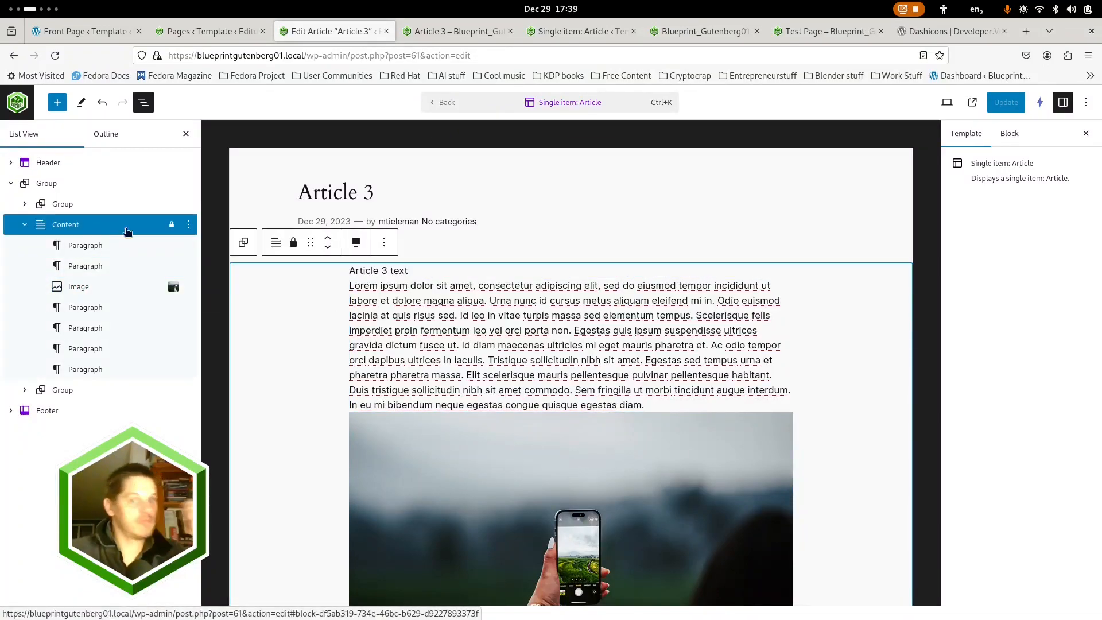
left_click(1009, 134)
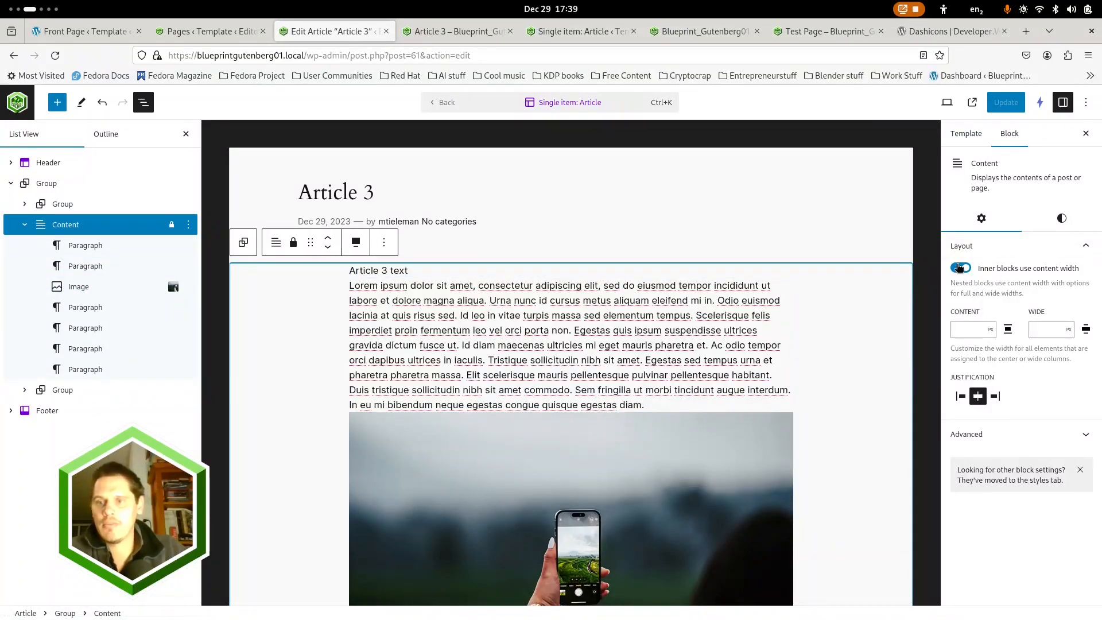
left_click(968, 271)
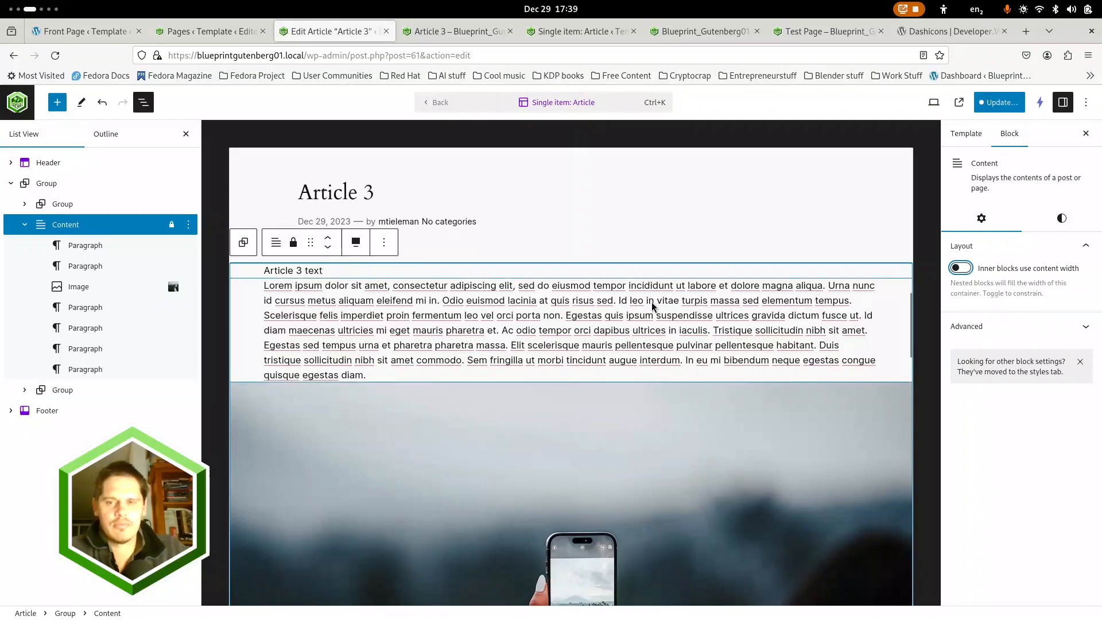
Examine the Content block's text and image in the template, comparing its width with the group above it
scroll(473, 344, "down", 7)
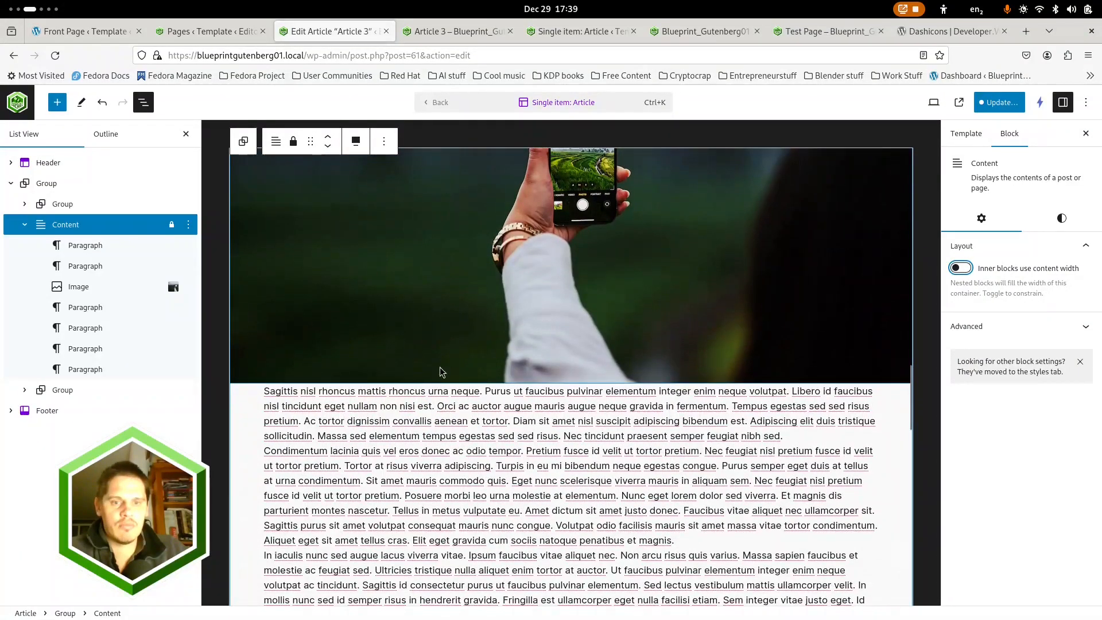
scroll(438, 369, "down", 7)
scroll(448, 386, "up", 4)
scroll(451, 387, "up", 2)
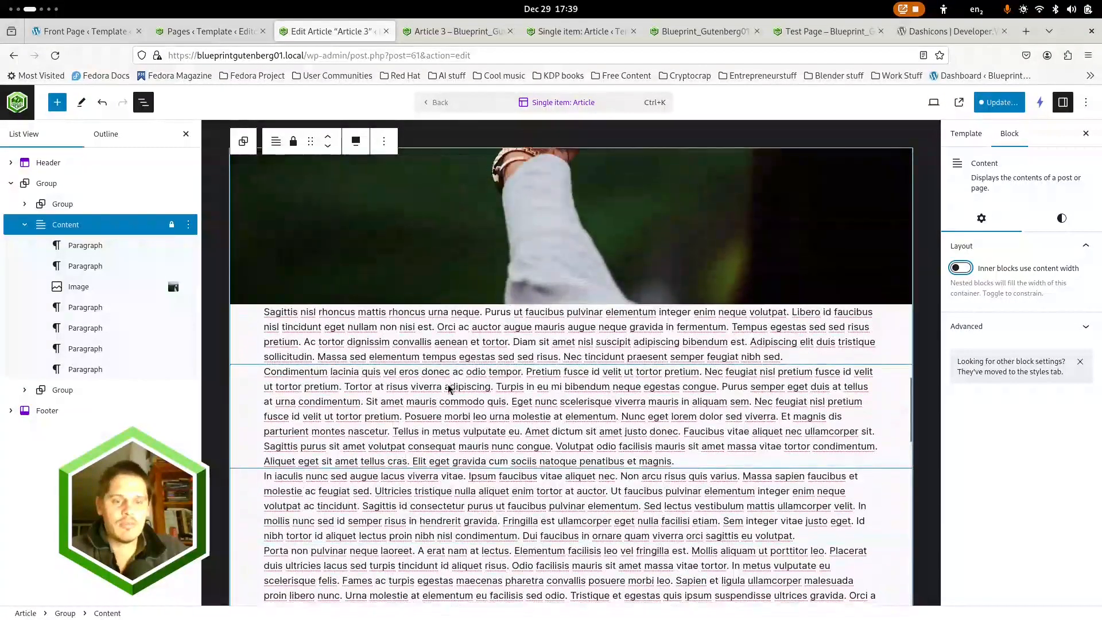
scroll(298, 402, "down", 10)
scroll(292, 404, "up", 5)
scroll(293, 405, "up", 5)
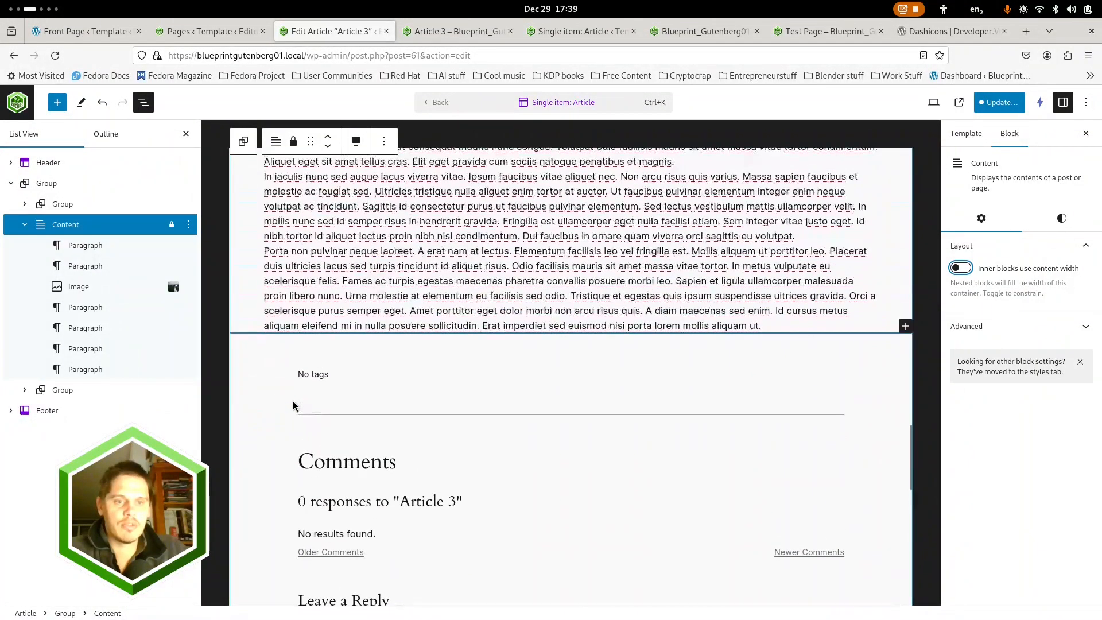
left_click(62, 205)
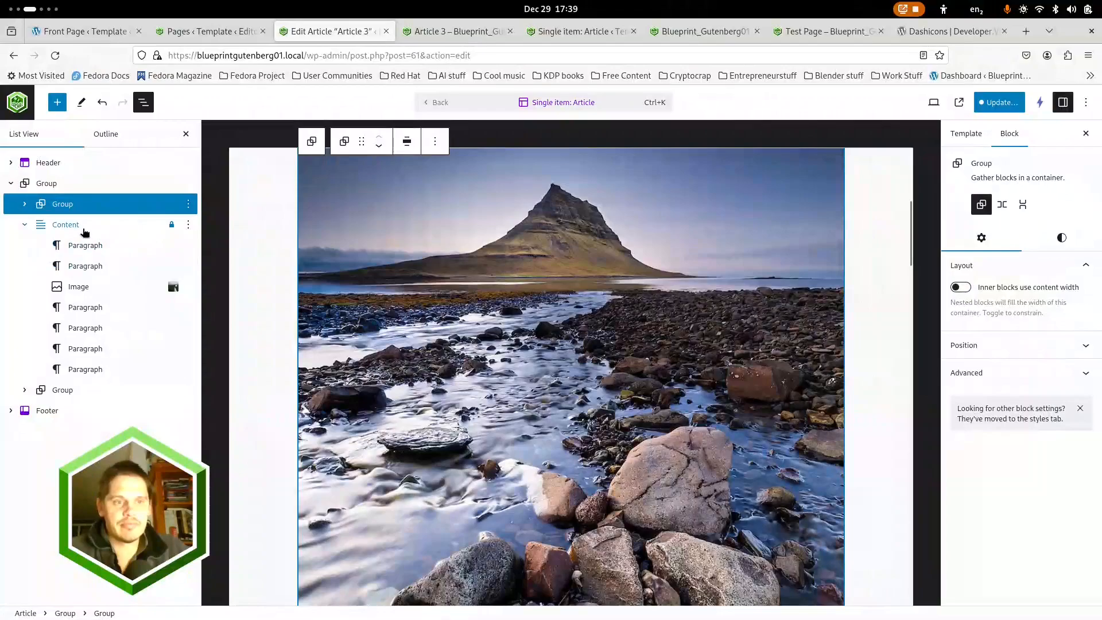
left_click(83, 227)
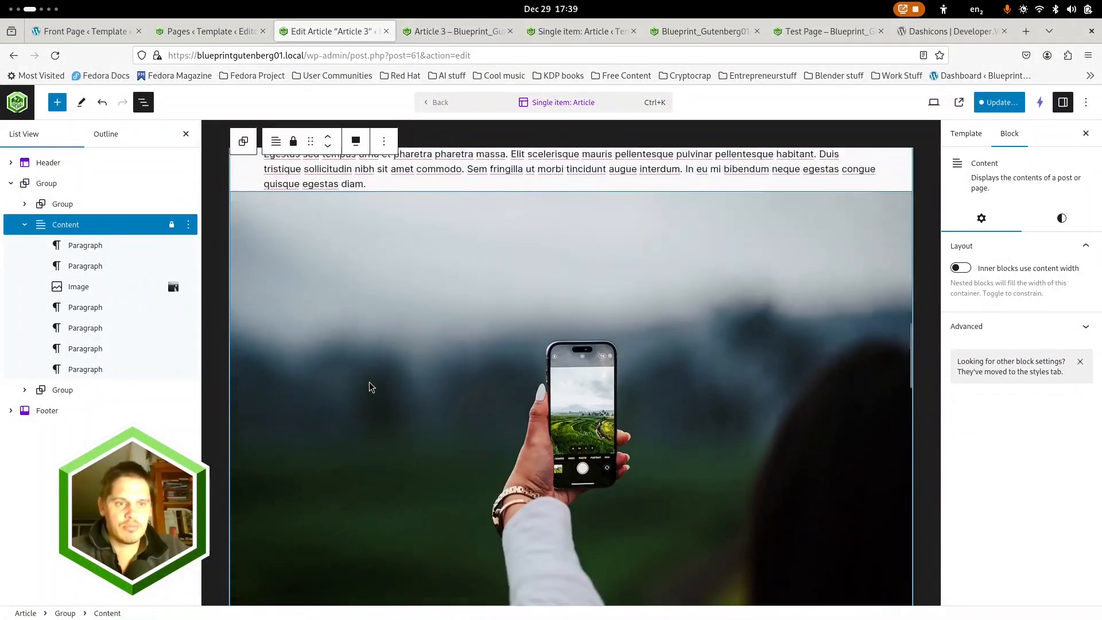
scroll(371, 387, "up", 5)
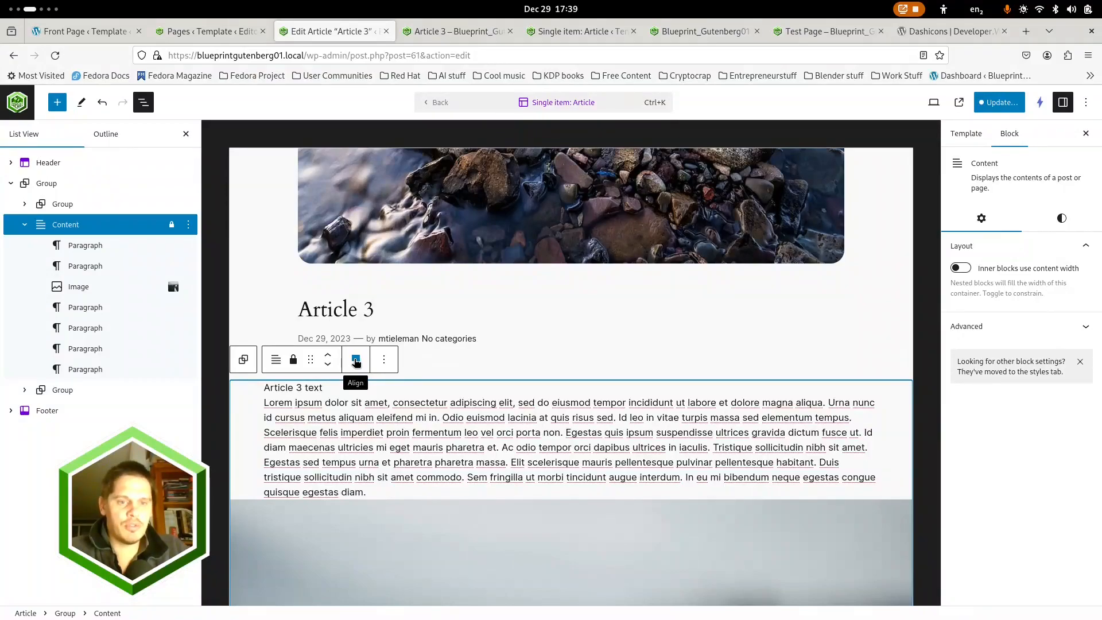
Check the Content block's style settings and save the Single item: Article template
left_click(1043, 229)
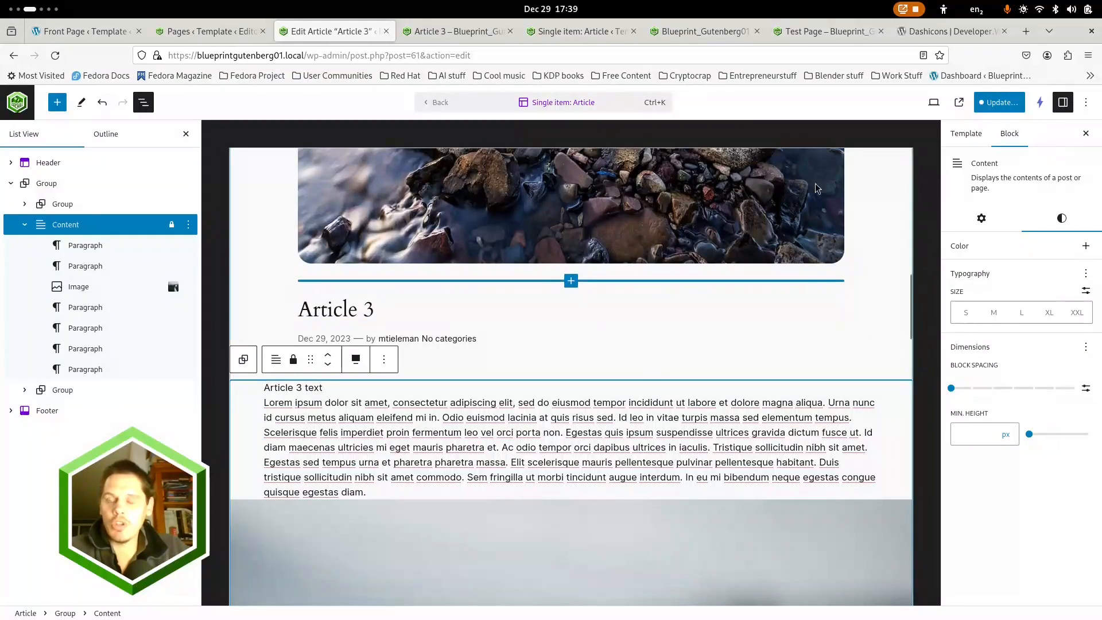
scroll(305, 424, "down", 10)
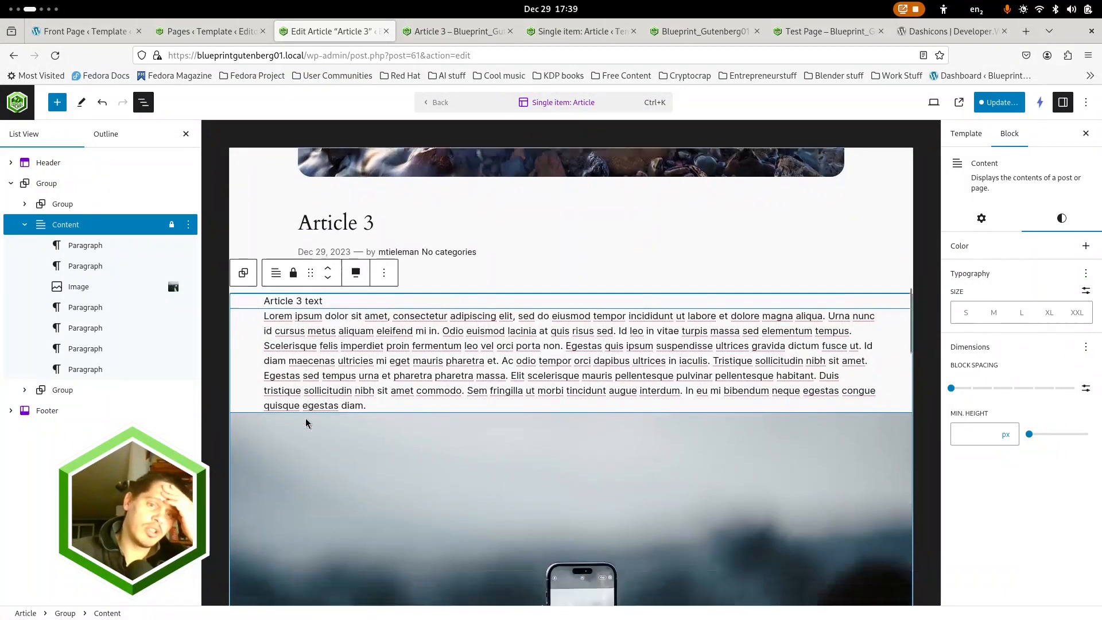
scroll(292, 434, "down", 4)
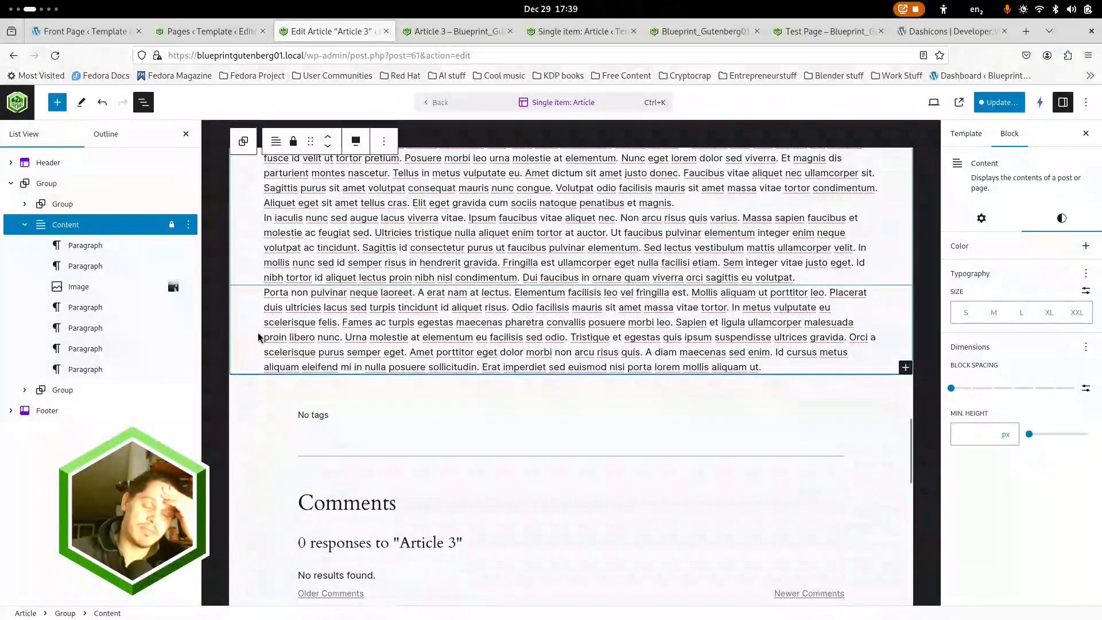
left_click(1000, 111)
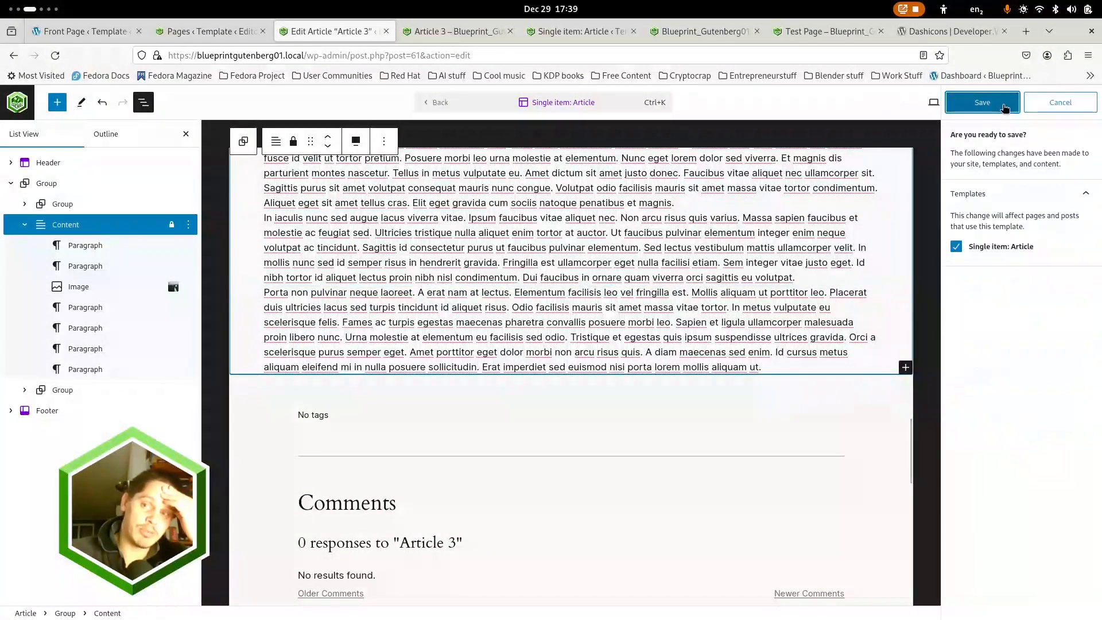
left_click(995, 103)
Reload the published Article 3 page and check the width and alignment of its content from the text up to the header
left_click(460, 31)
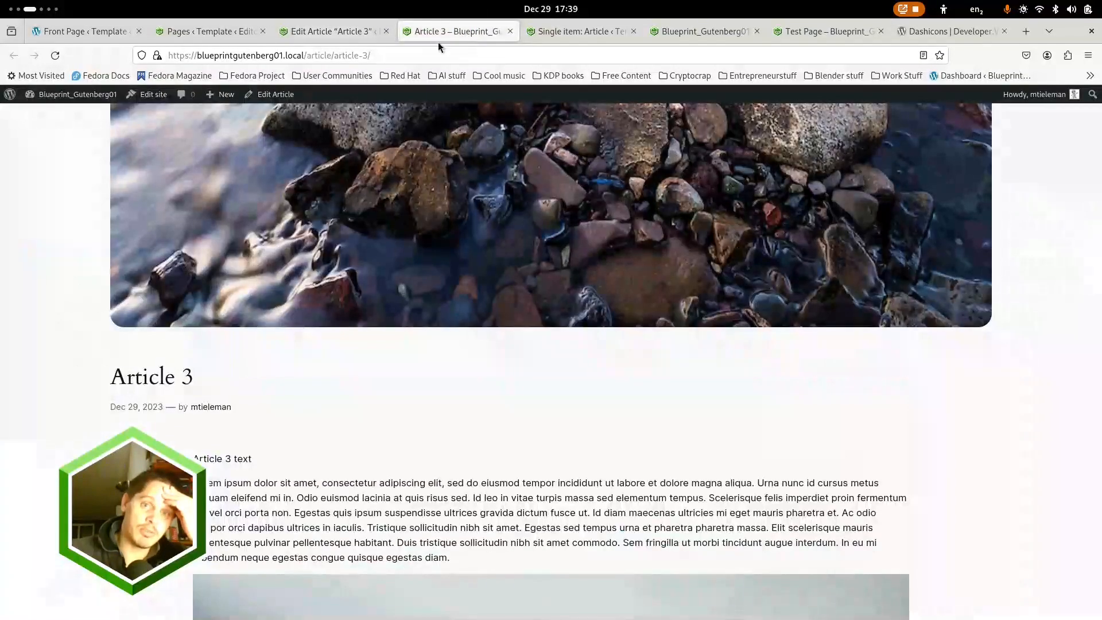
left_click(55, 56)
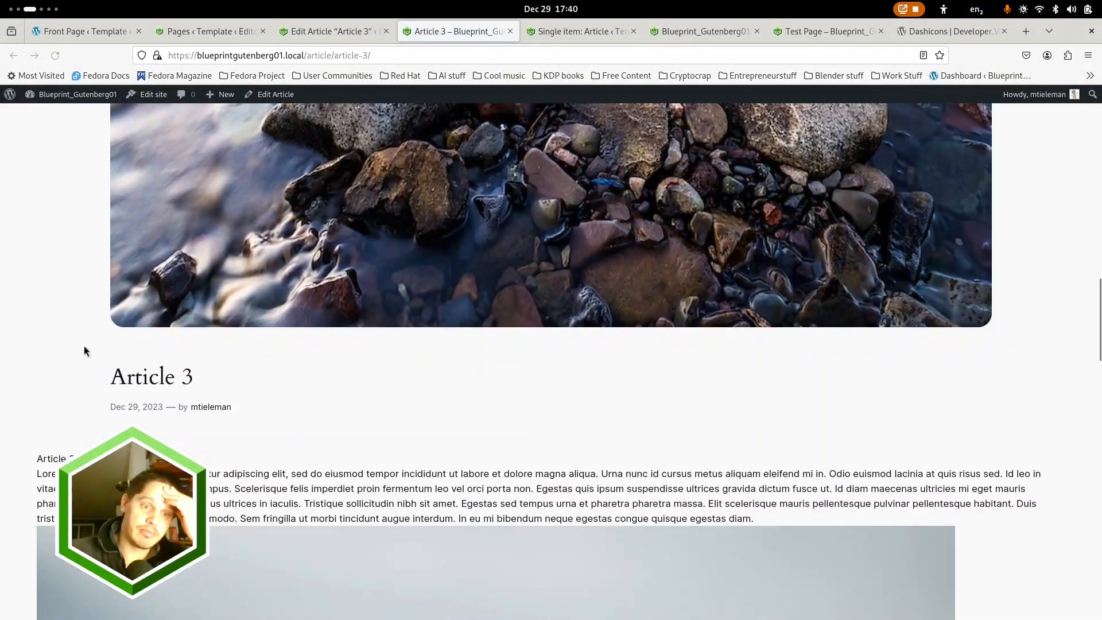
scroll(84, 348, "down", 13)
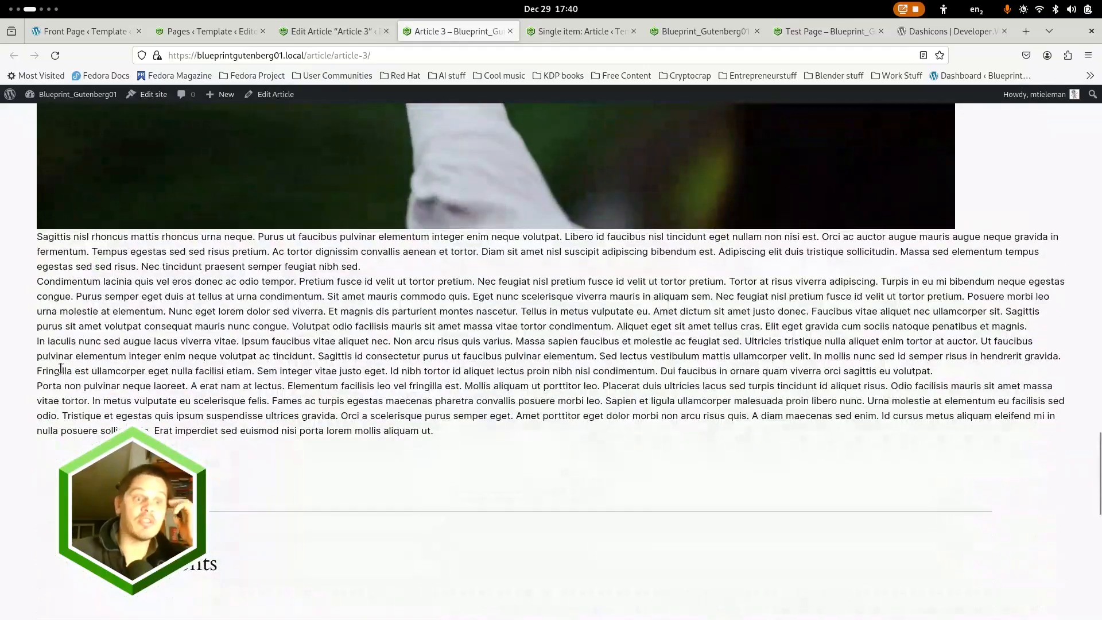
scroll(34, 358, "up", 15)
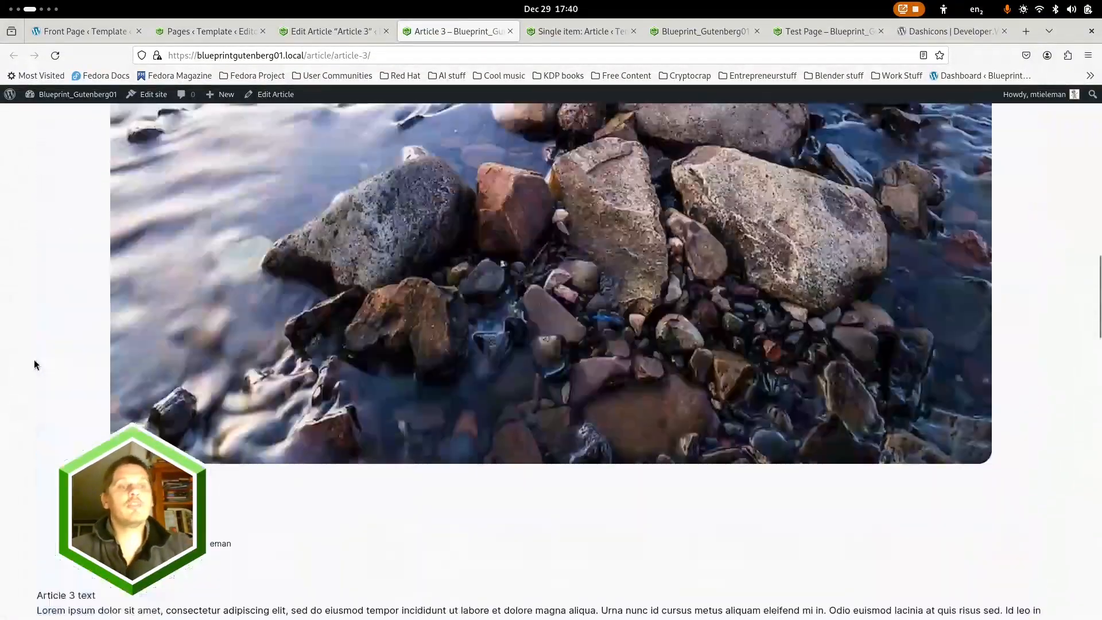
scroll(59, 276, "up", 3)
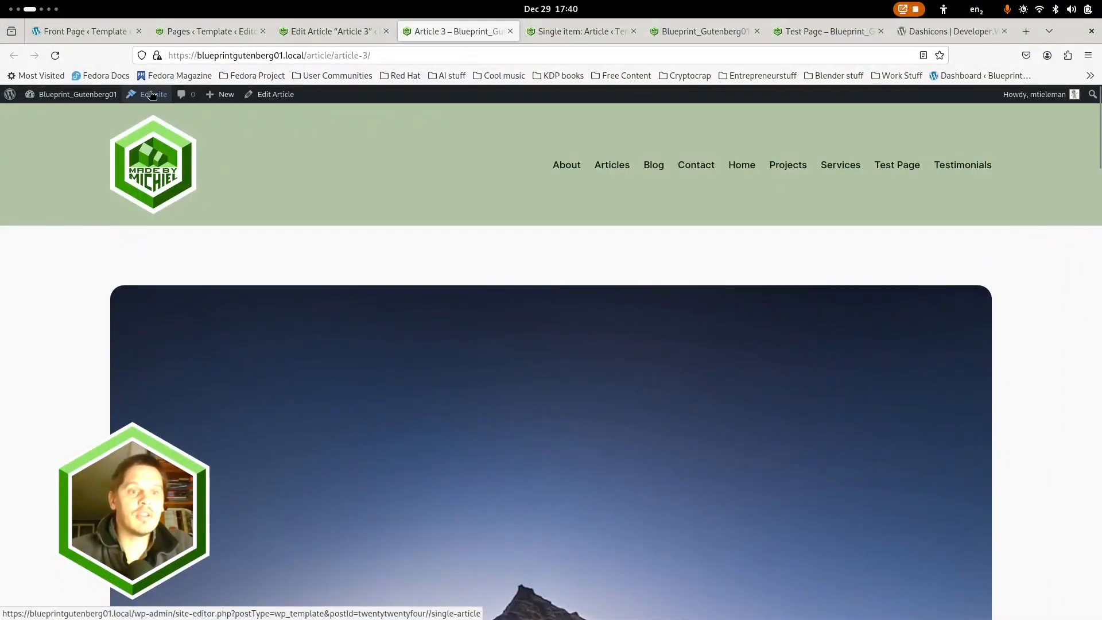
Open the Single item: Article template in the site editor from the Article 3 page and start editing it
middle_click(152, 95)
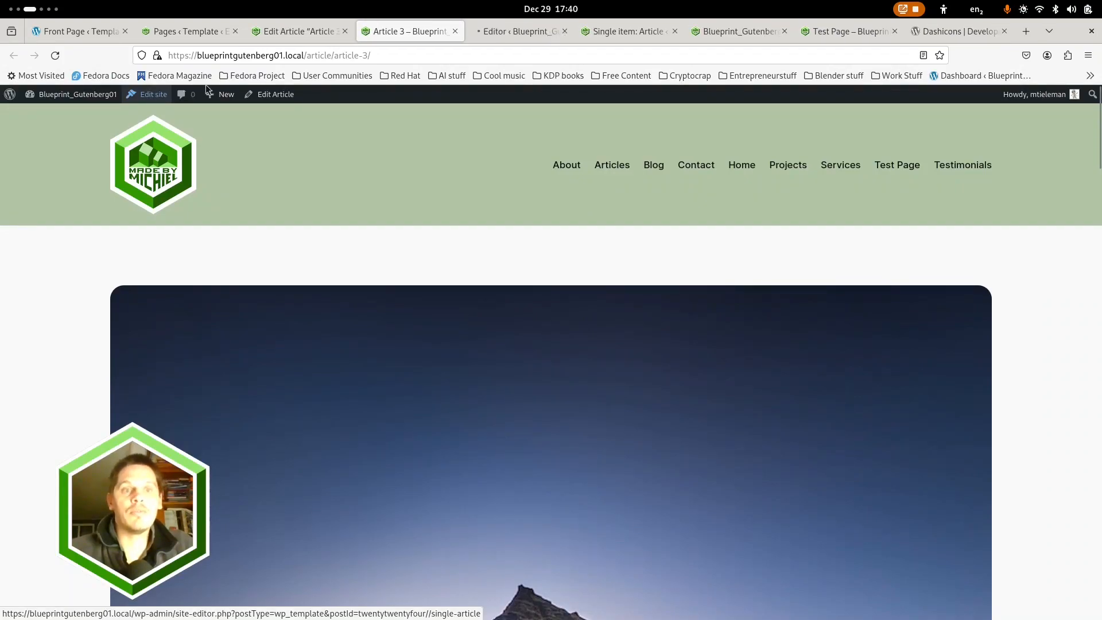
left_click(509, 29)
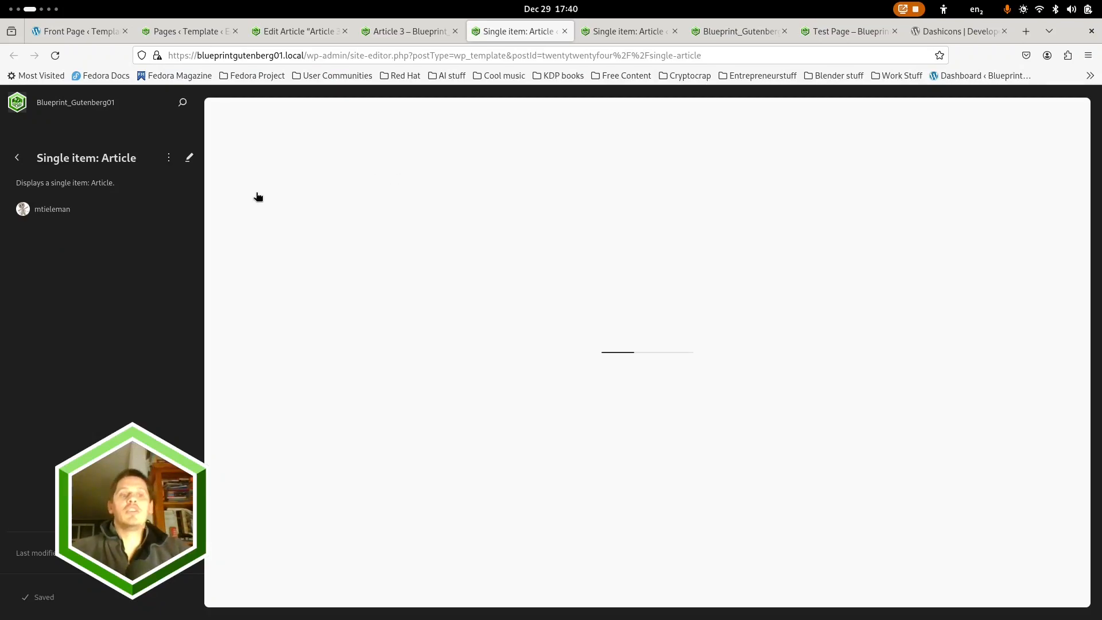
left_click(313, 29)
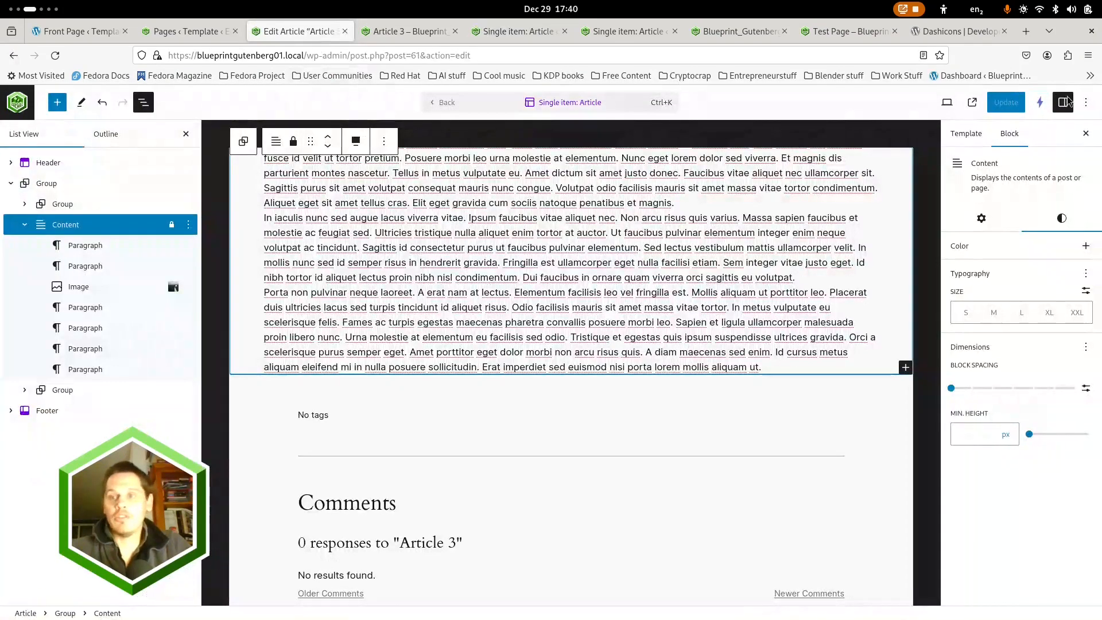
left_click(513, 31)
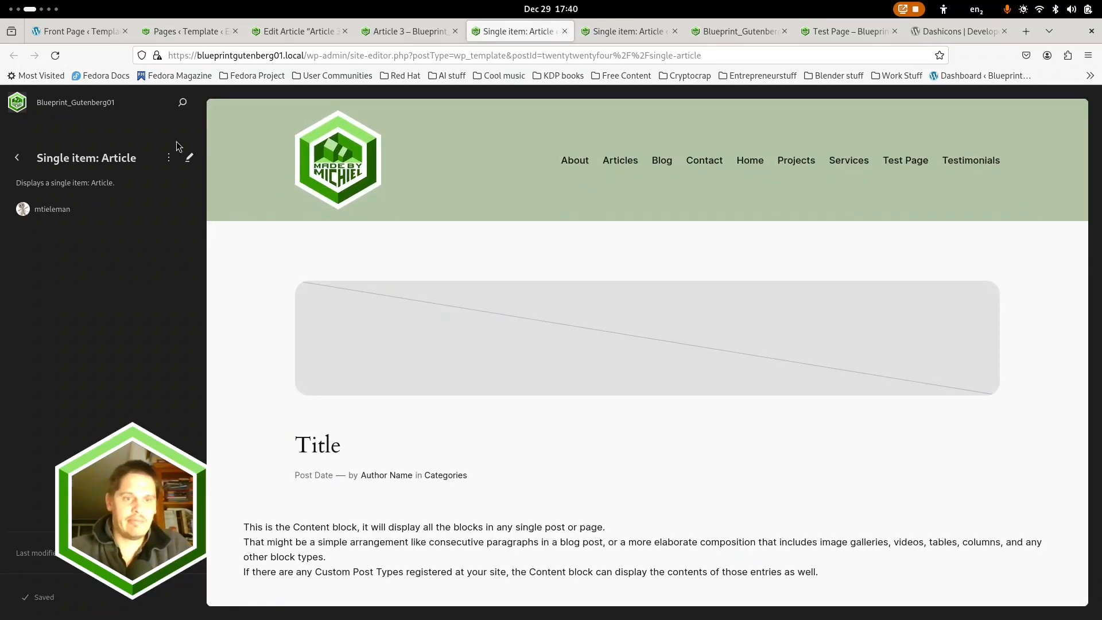
left_click(502, 137)
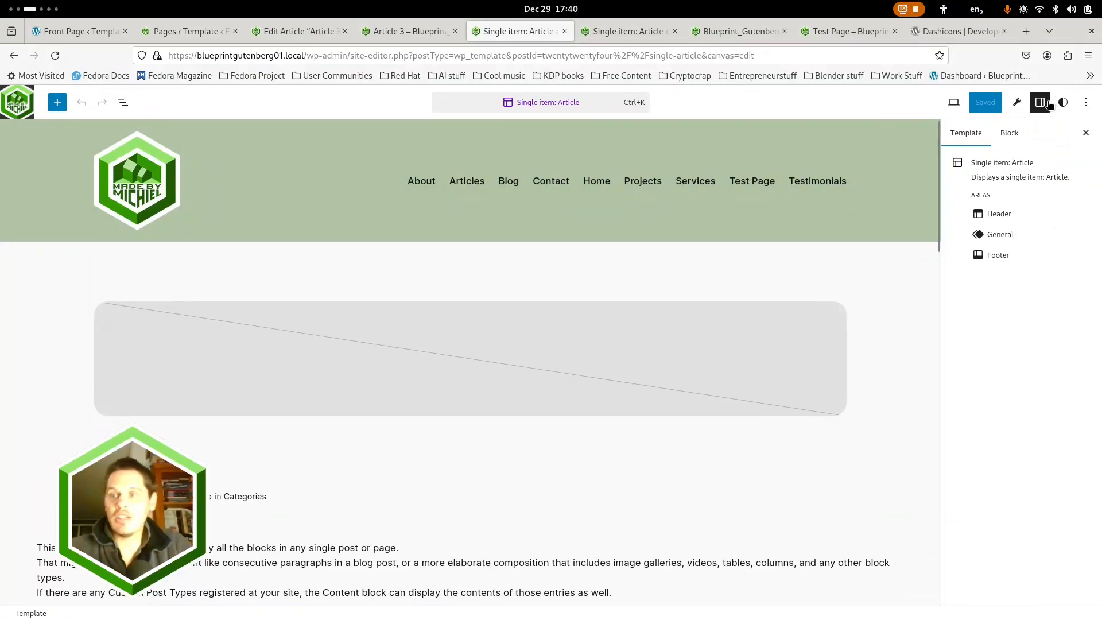
Set the horizontal padding in the site-wide layout styles to 4 and check the template's Content block
left_click(1062, 102)
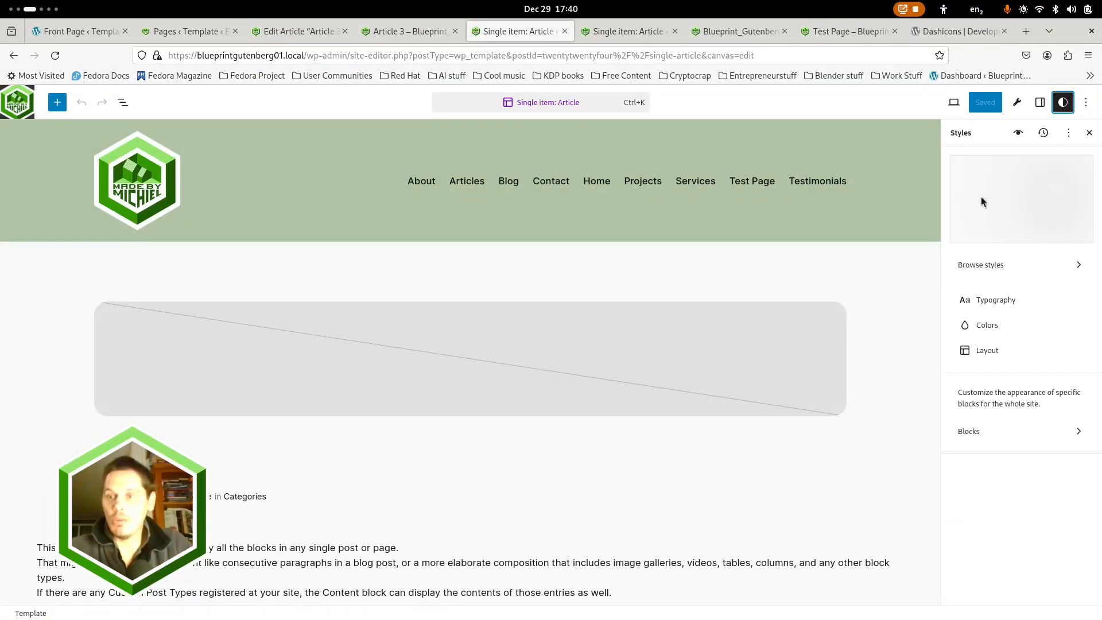
left_click(991, 352)
mouse_move(1041, 313)
left_mouse_down()
mouse_move(1075, 314)
mouse_move(1025, 313)
mouse_move(1073, 310)
mouse_move(1036, 310)
left_mouse_up()
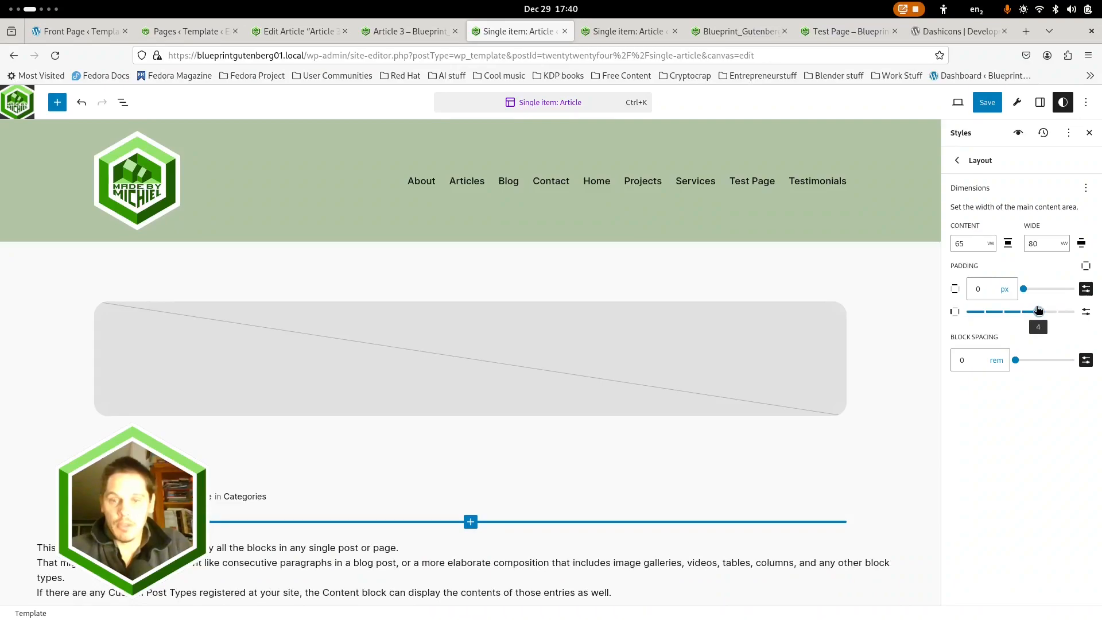
scroll(557, 463, "down", 4)
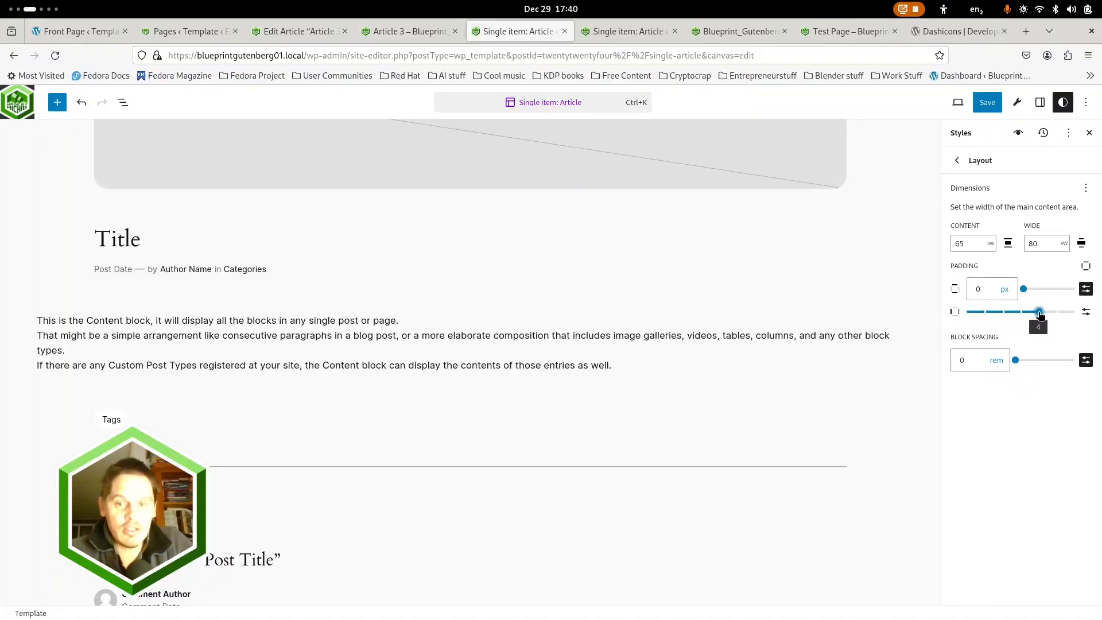
mouse_move(1040, 311)
left_mouse_down()
mouse_move(1057, 311)
mouse_move(1037, 311)
left_mouse_up()
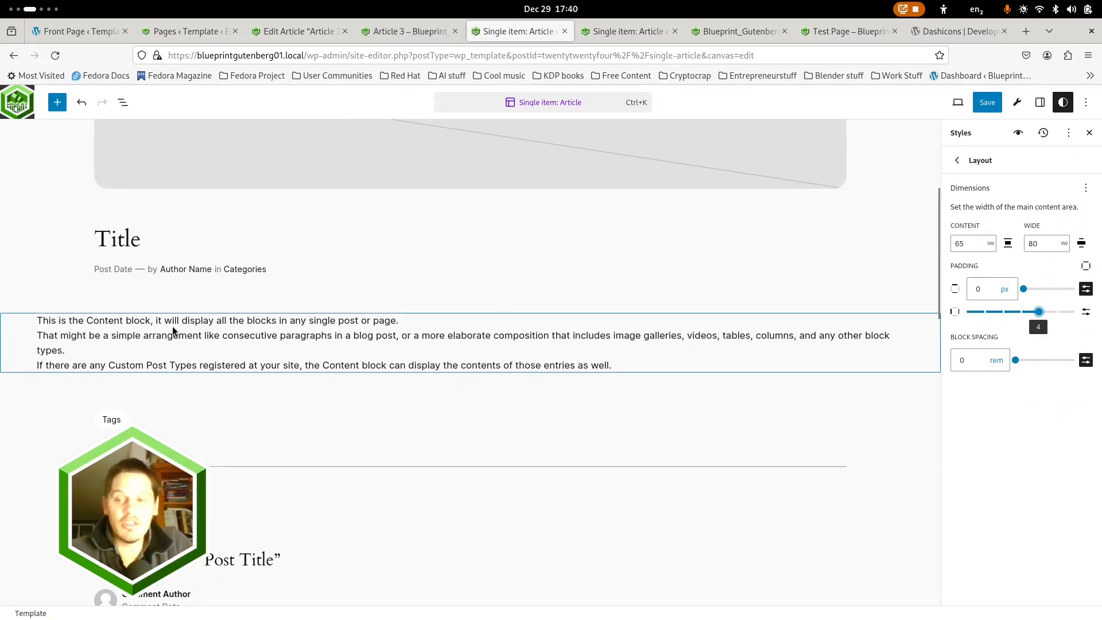
scroll(171, 330, "up", 3)
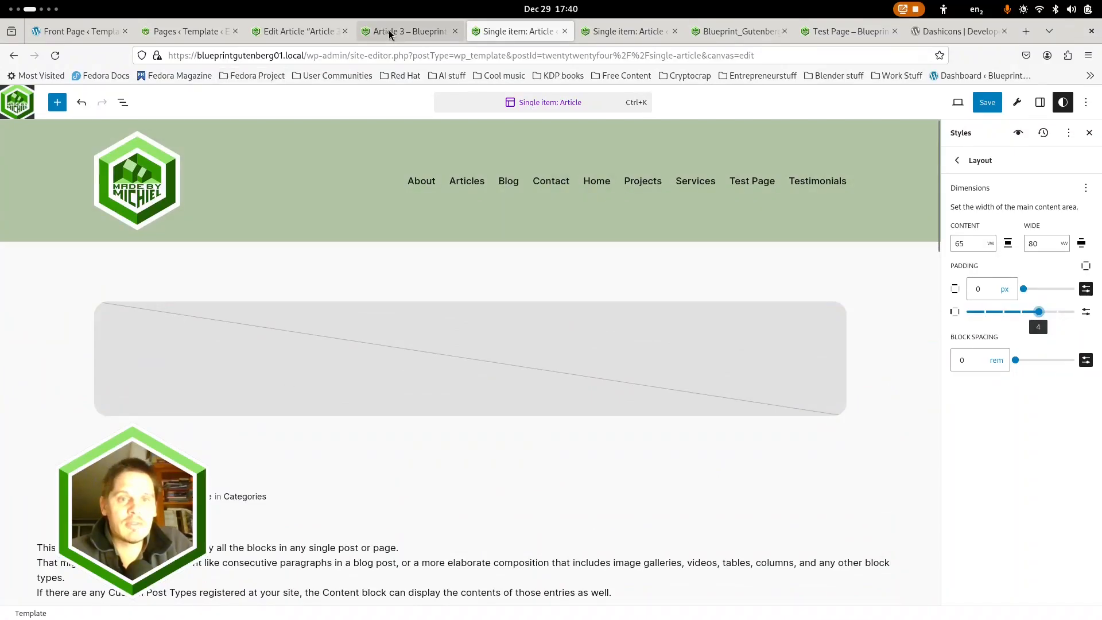
Return to the template in Article 3's editor and compare the layout settings of the outer group and its two nested groups
left_click(386, 32)
left_click(294, 25)
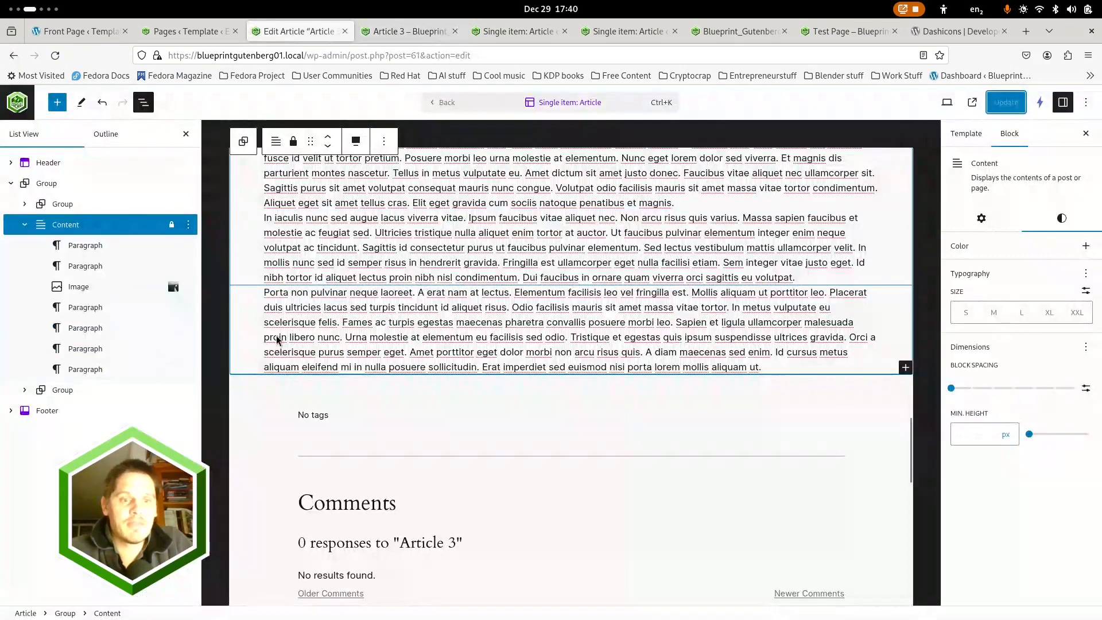
scroll(276, 347, "up", 6)
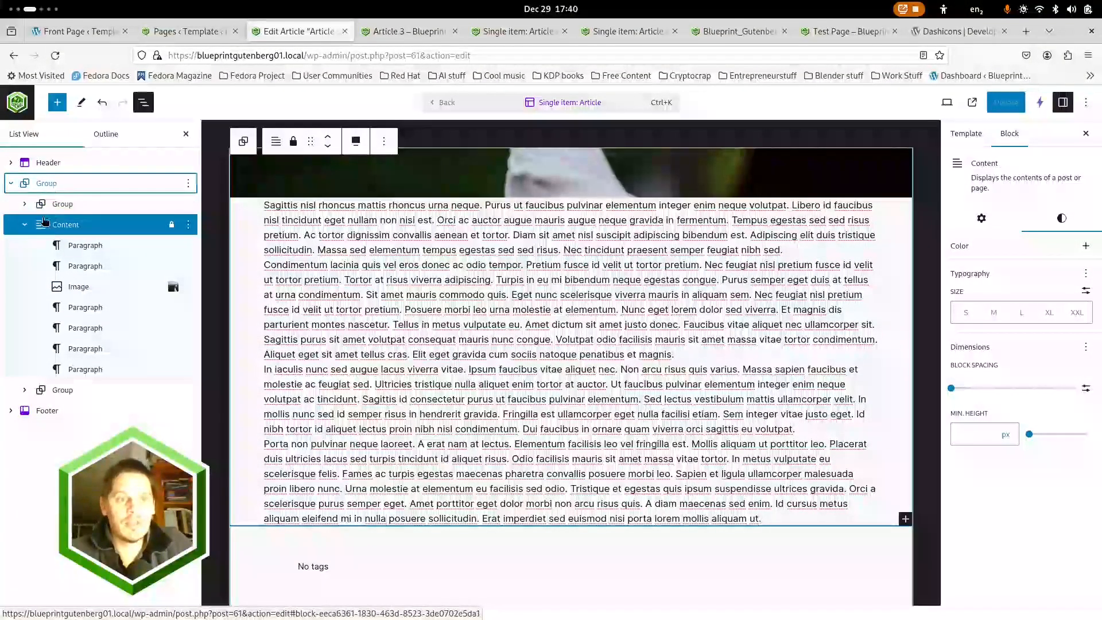
left_click(46, 183)
left_click(24, 224)
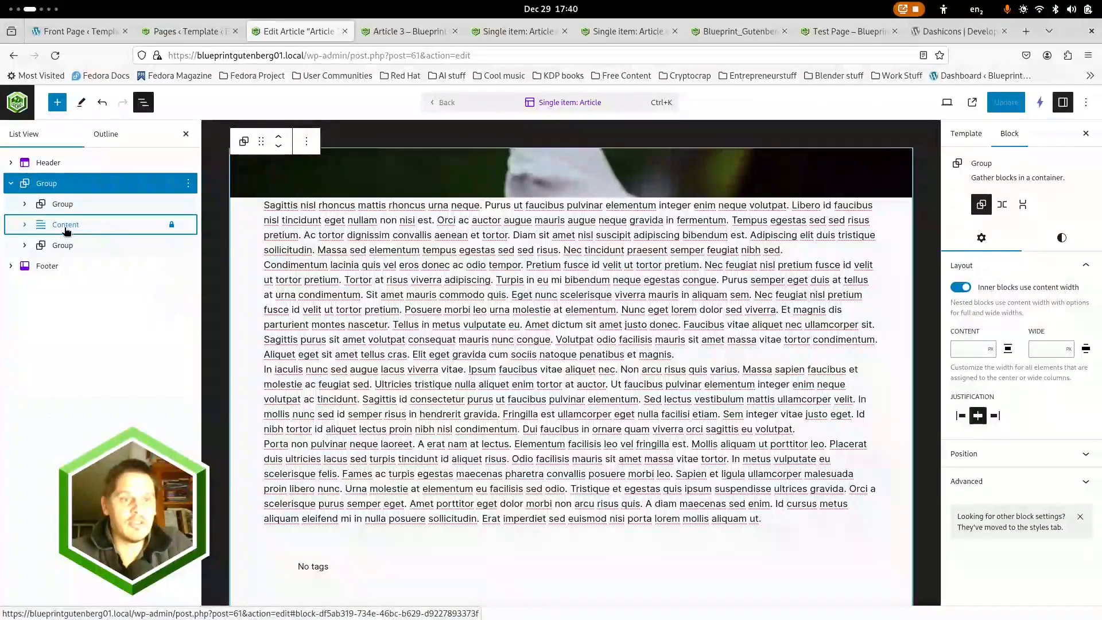
left_click(63, 245)
scroll(337, 401, "down", 5)
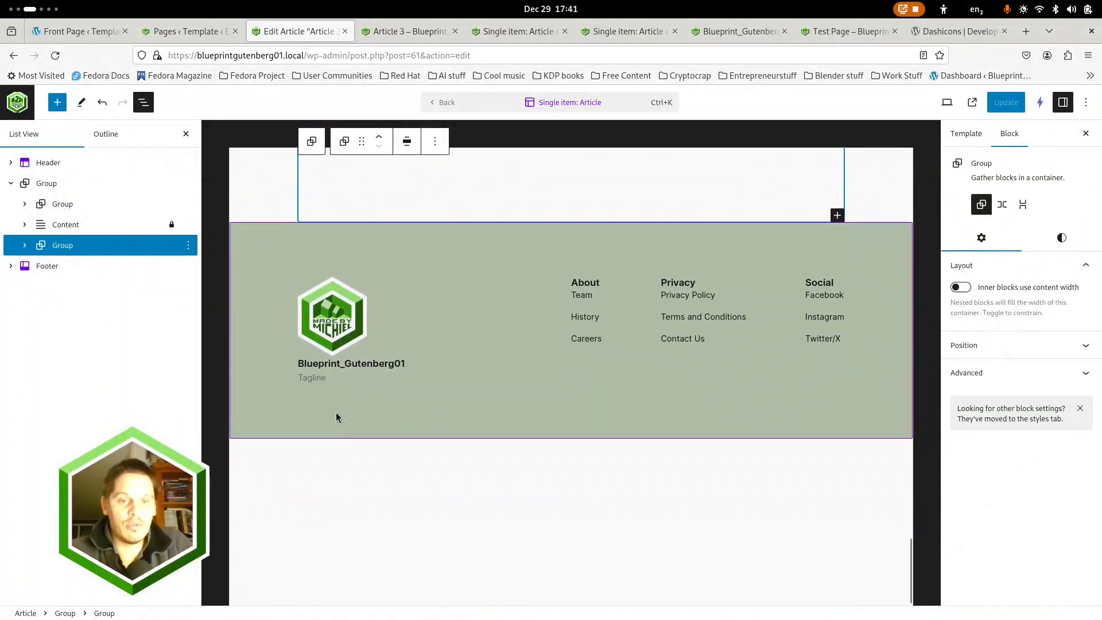
scroll(322, 345, "up", 5)
left_click(72, 204)
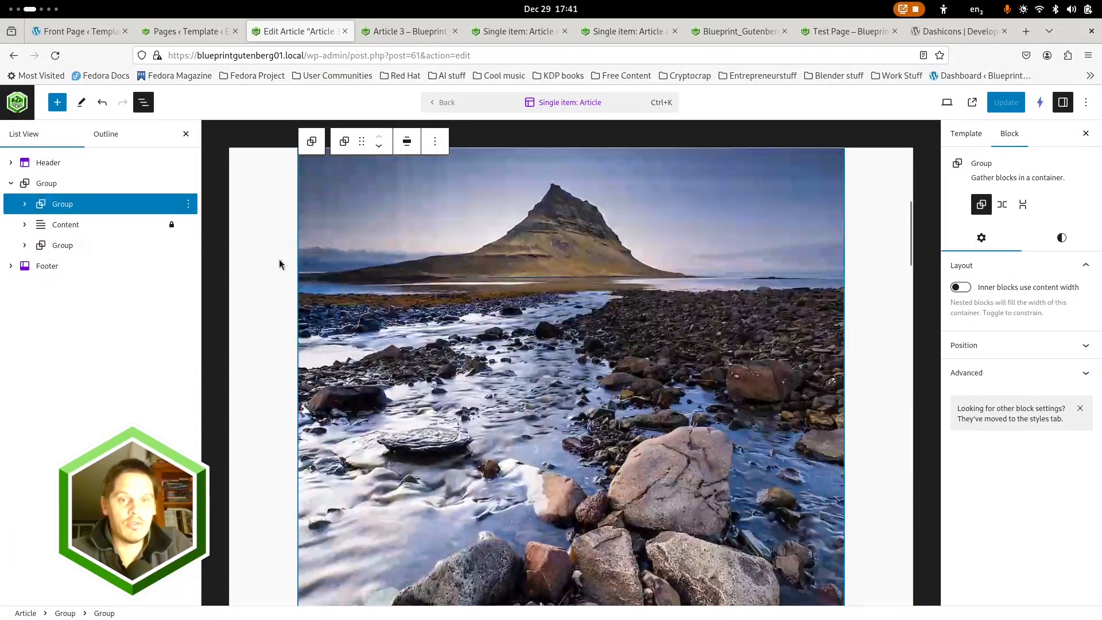
Unlock the template's Content block by clearing its Prevent removal restriction, and reopen the block's options
left_click(67, 224)
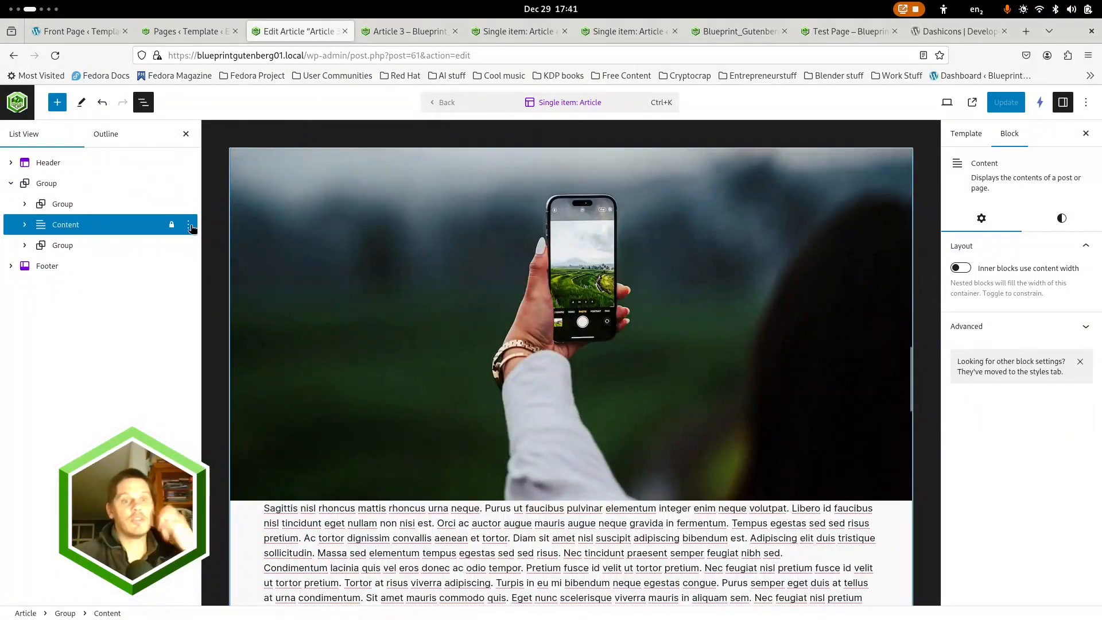
left_click(190, 227)
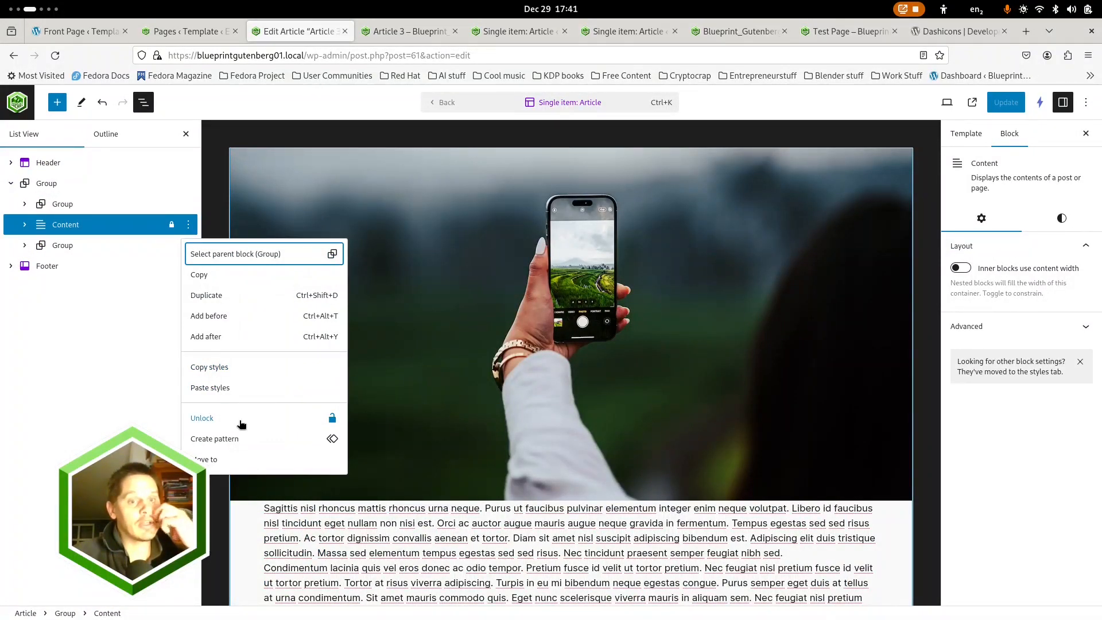
left_click(231, 422)
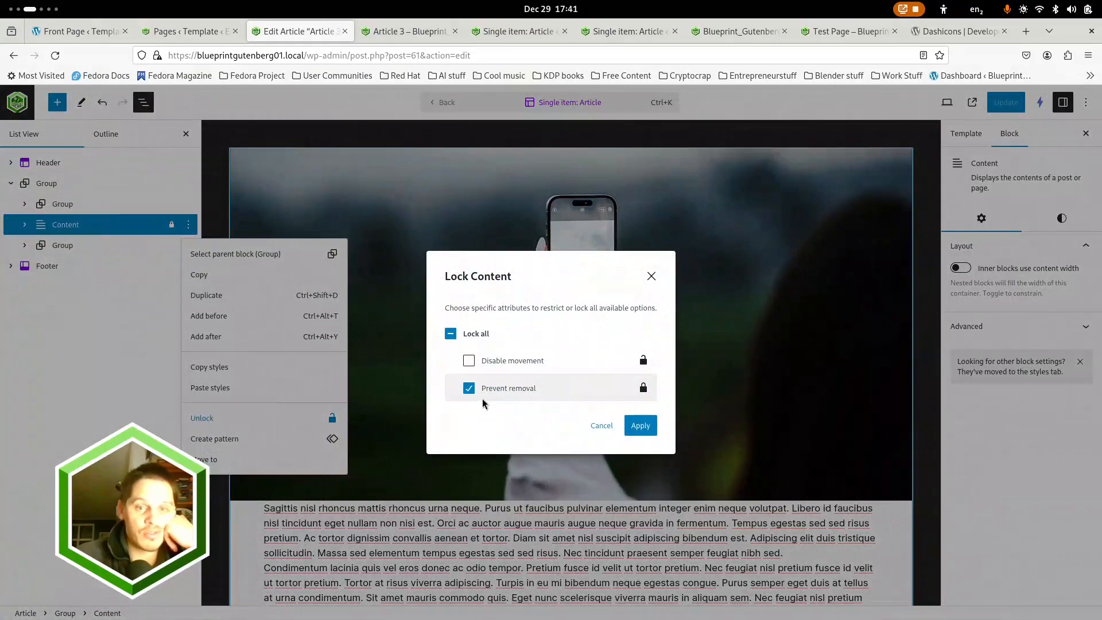
left_click(638, 426)
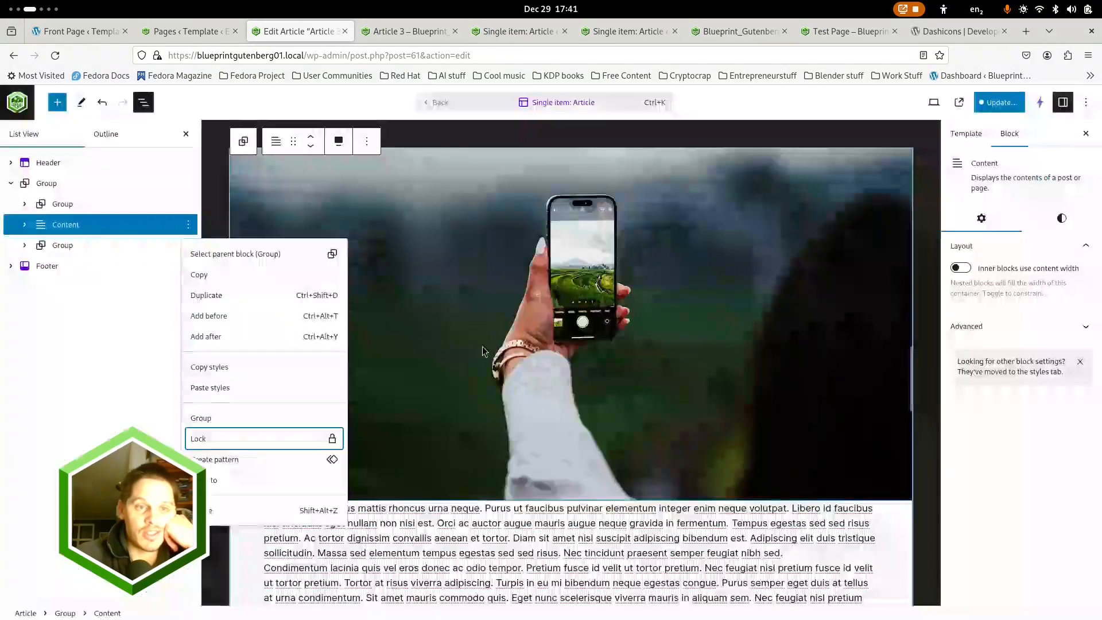
left_click(189, 224)
left_click(190, 224)
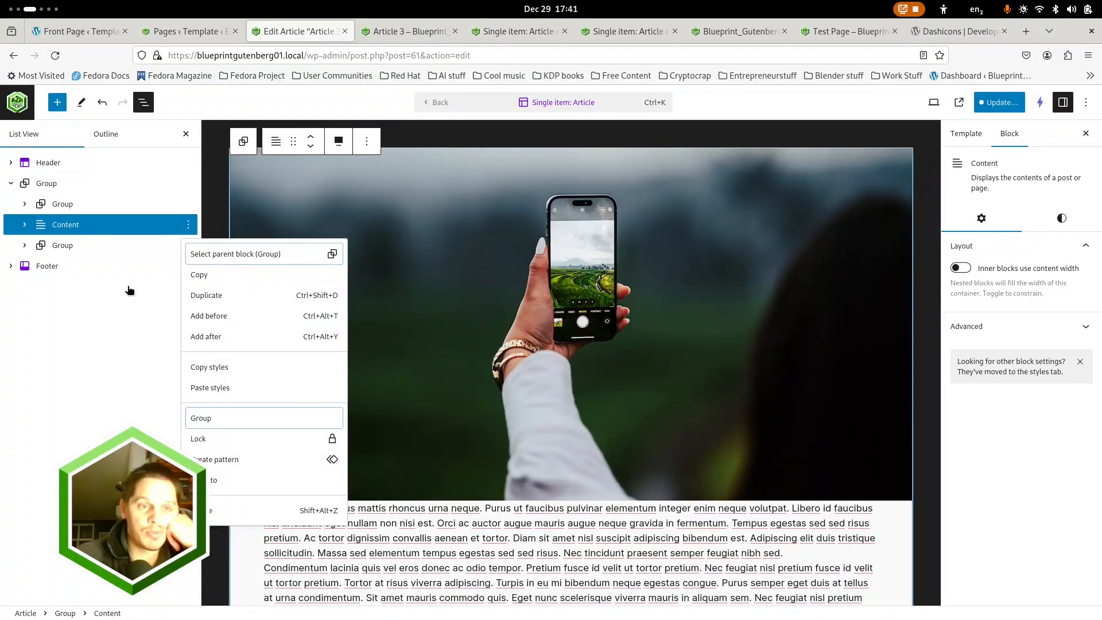
Wrap the Content block in a new group, turn off its inner blocks' content width and align the group to Wide width
left_click(224, 422)
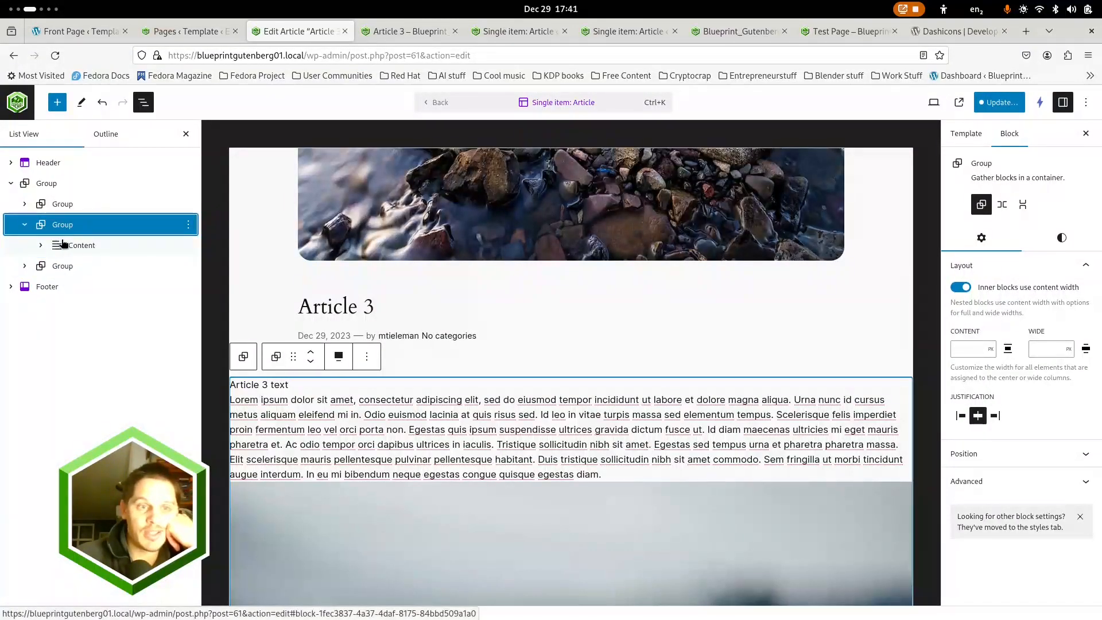
left_click(961, 287)
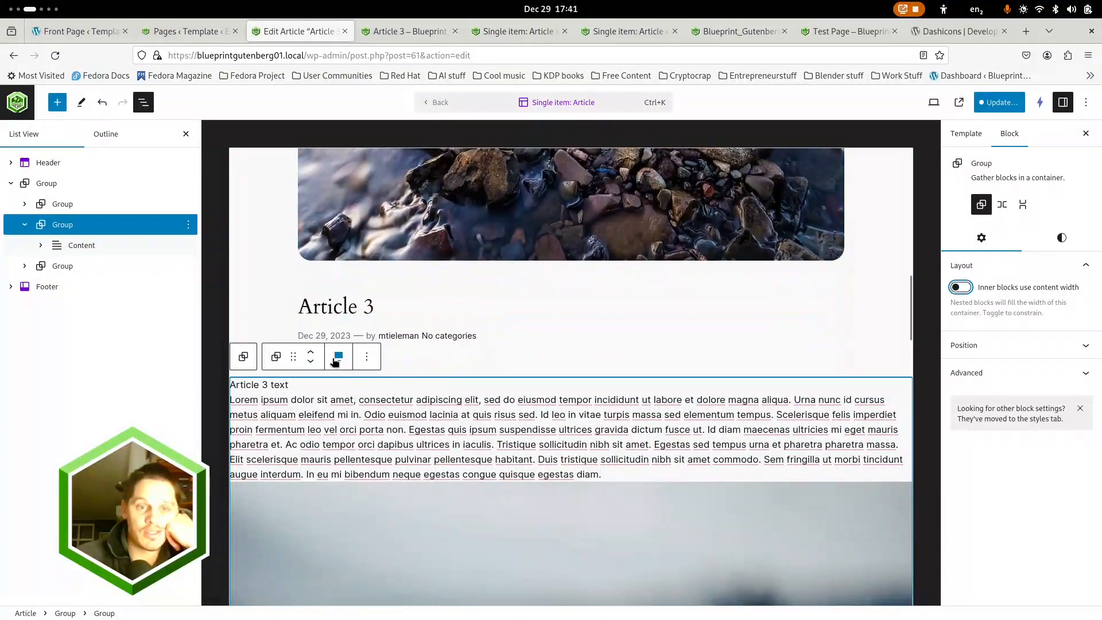
left_click(338, 357)
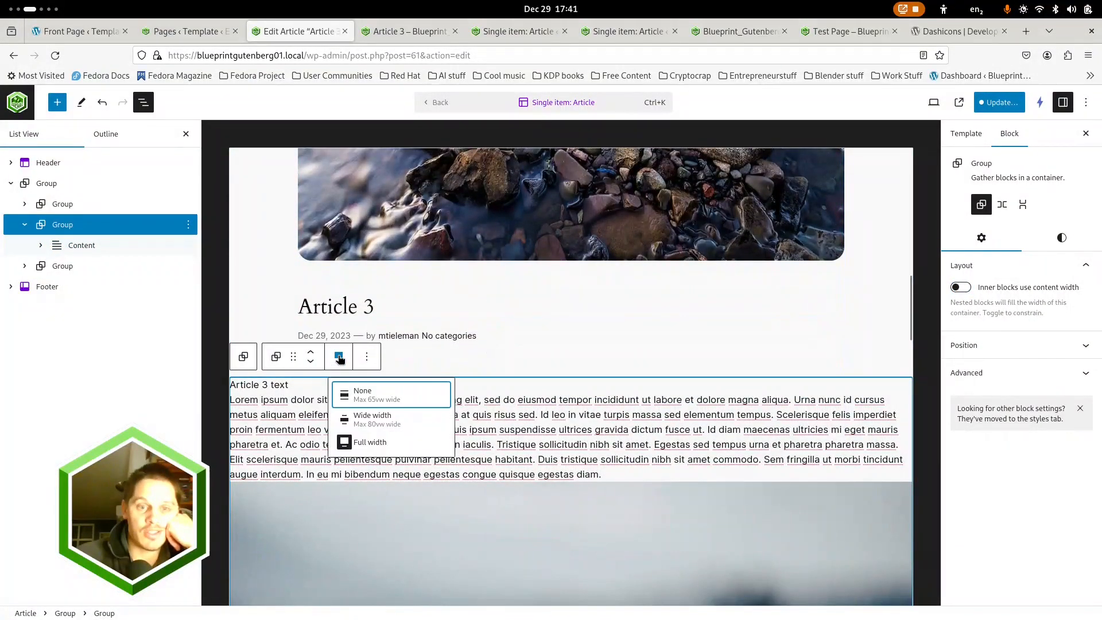
left_click(361, 416)
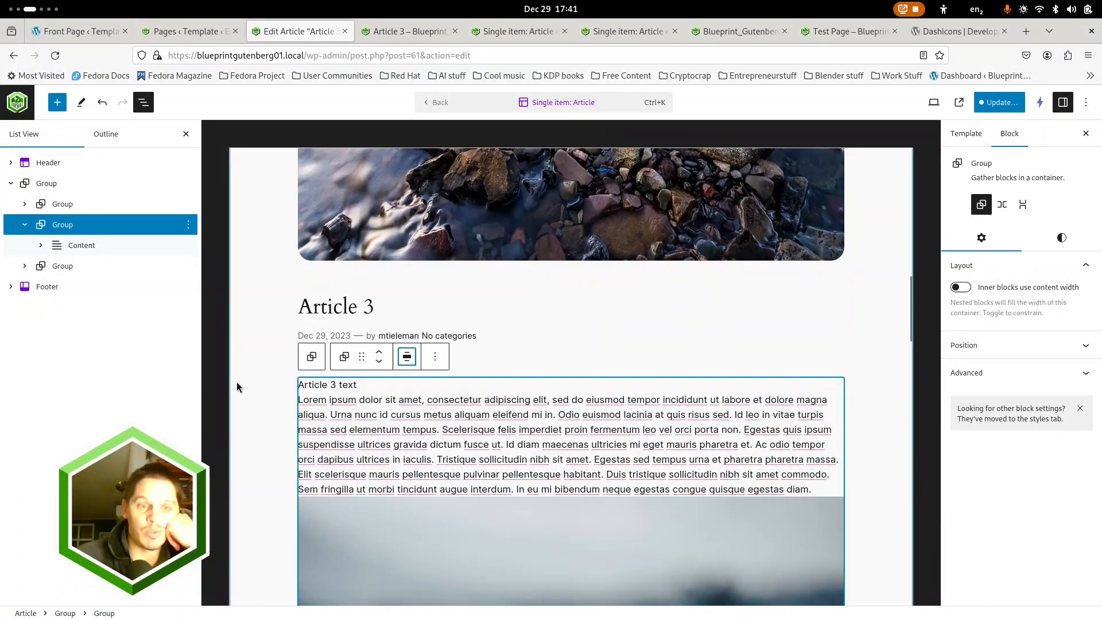
Lock the Content block inside the new group with the Prevent removal restriction
left_click(83, 246)
left_click(188, 246)
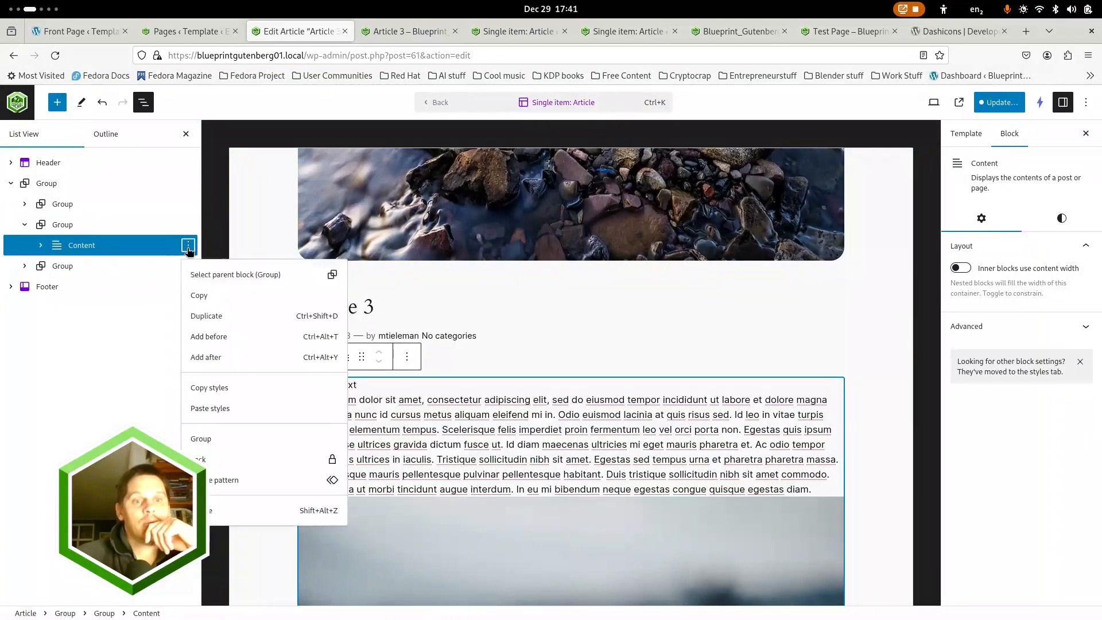
left_click(207, 461)
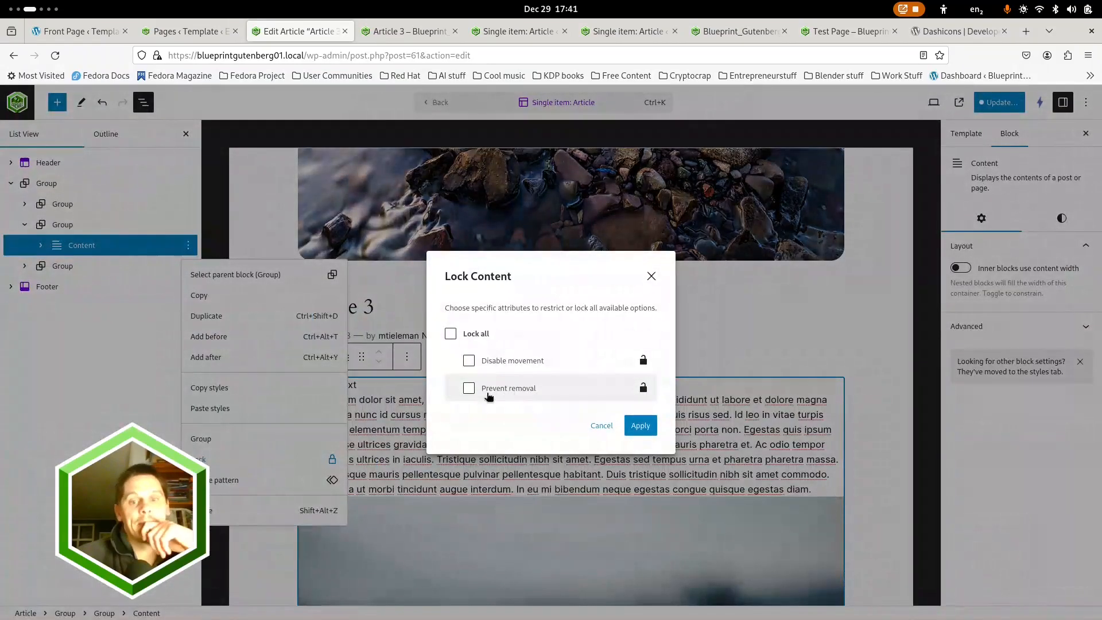
left_click(469, 389)
left_click(641, 428)
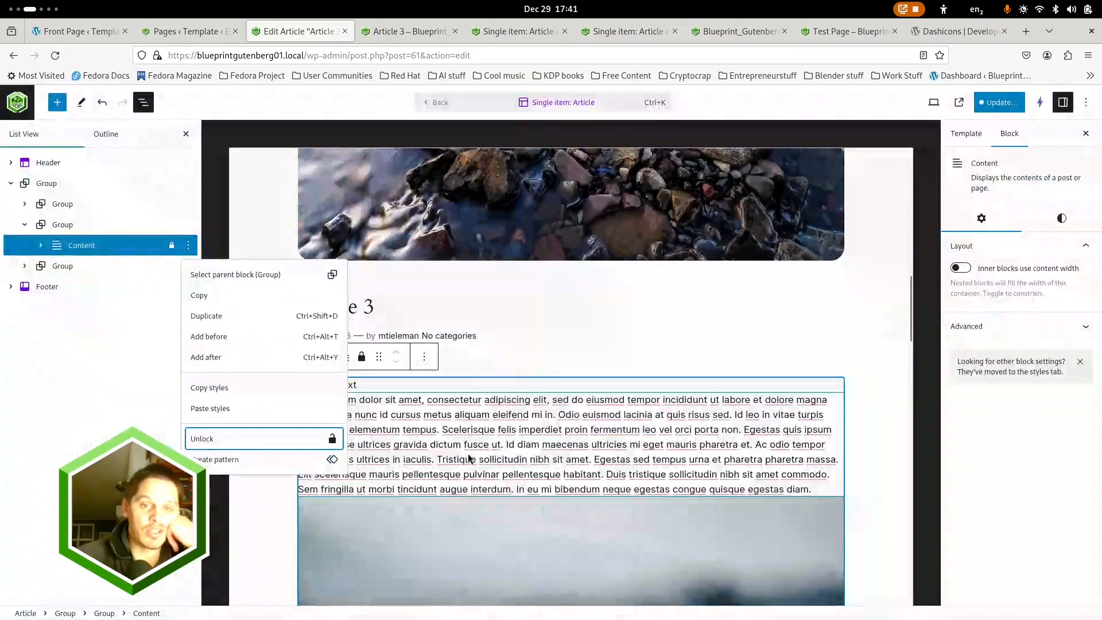
Select the group around the Content block and save the Single item: Article template
left_click(59, 225)
scroll(418, 387, "up", 10)
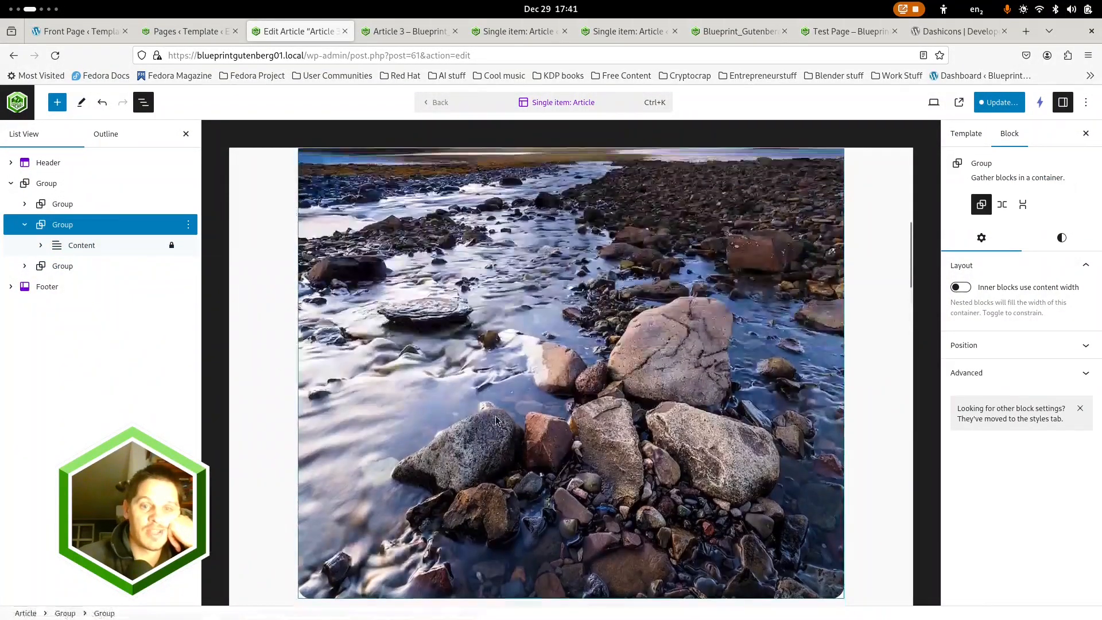
left_click(999, 107)
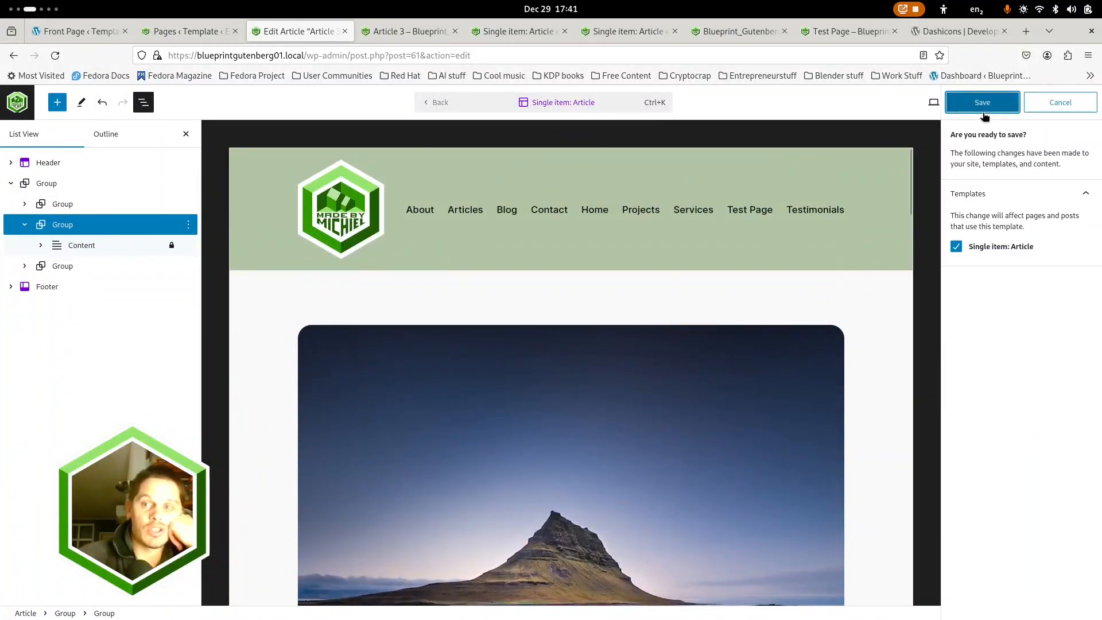
left_click(994, 106)
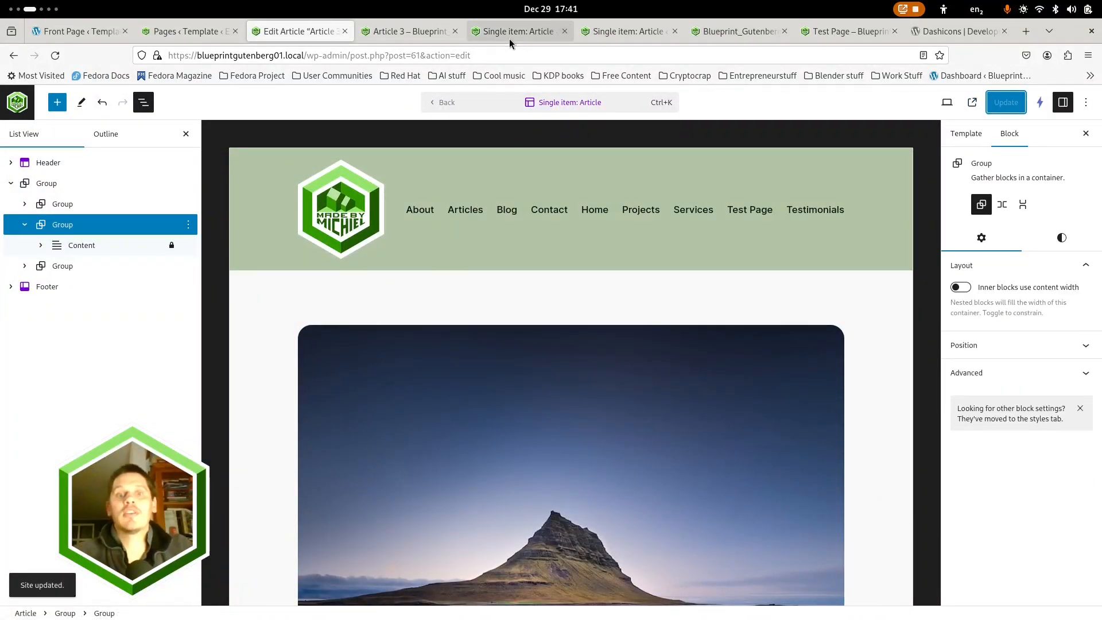
Close both leftover Single item: Article site editor tabs, discarding the unsaved changes
left_click(599, 34)
left_click(673, 32)
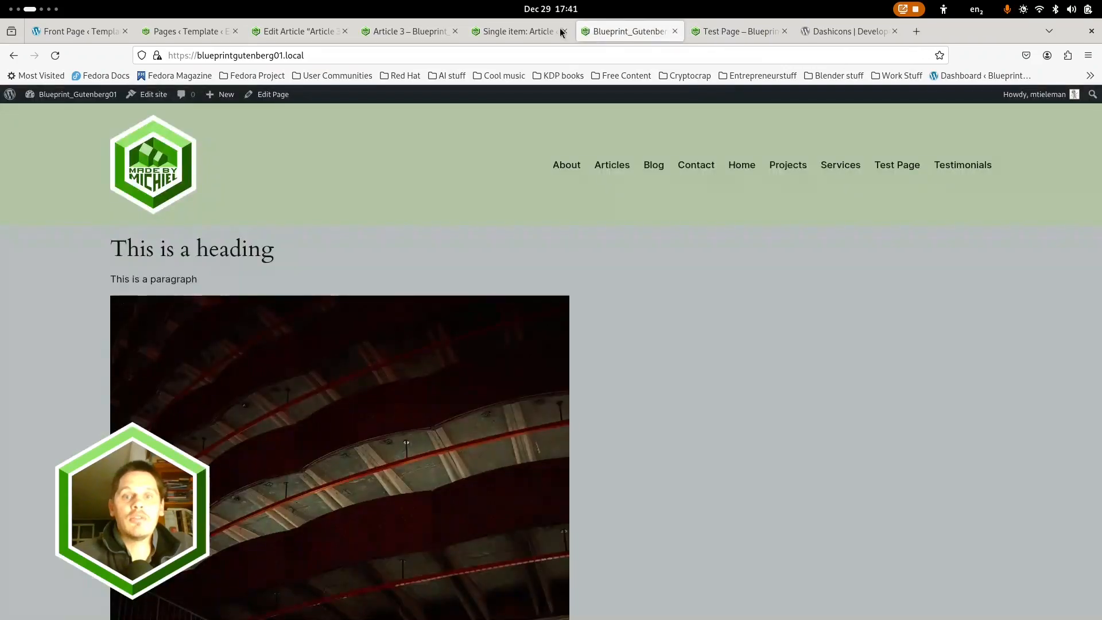
left_click(525, 31)
left_click(565, 32)
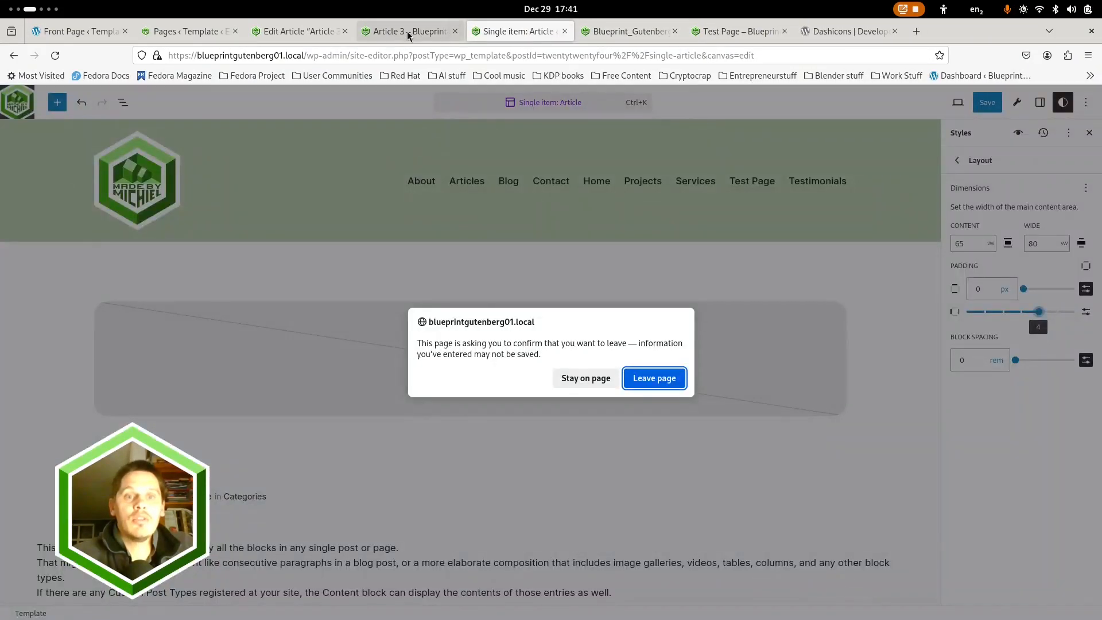
left_click(626, 381)
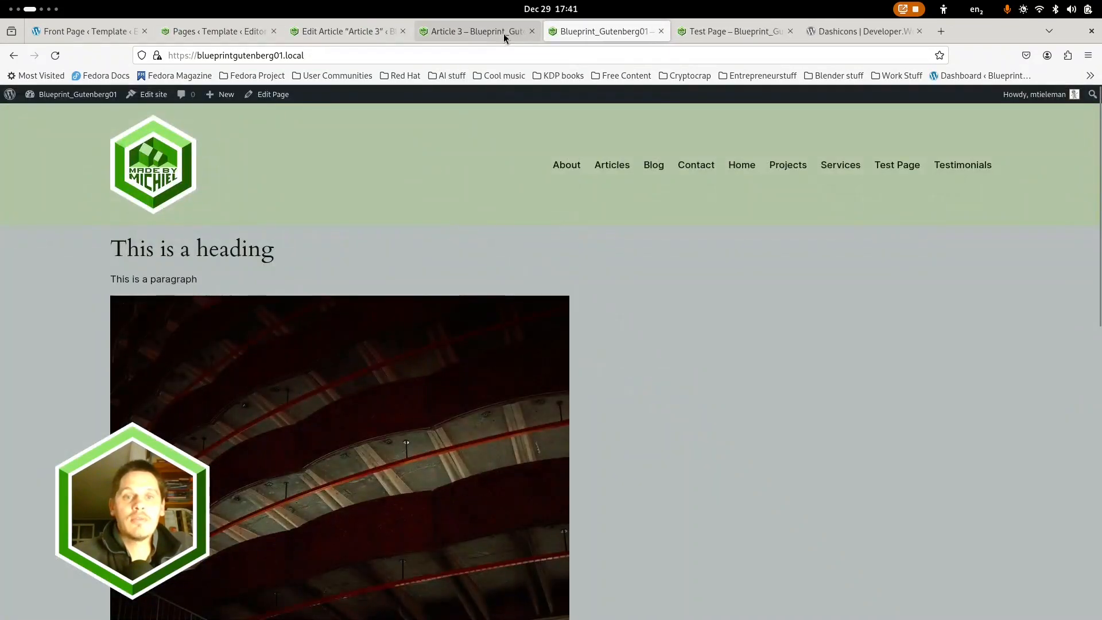
Reload the published Article 3 page and compare the width of its text and image with the featured image
left_click(482, 30)
scroll(297, 254, "down", 3)
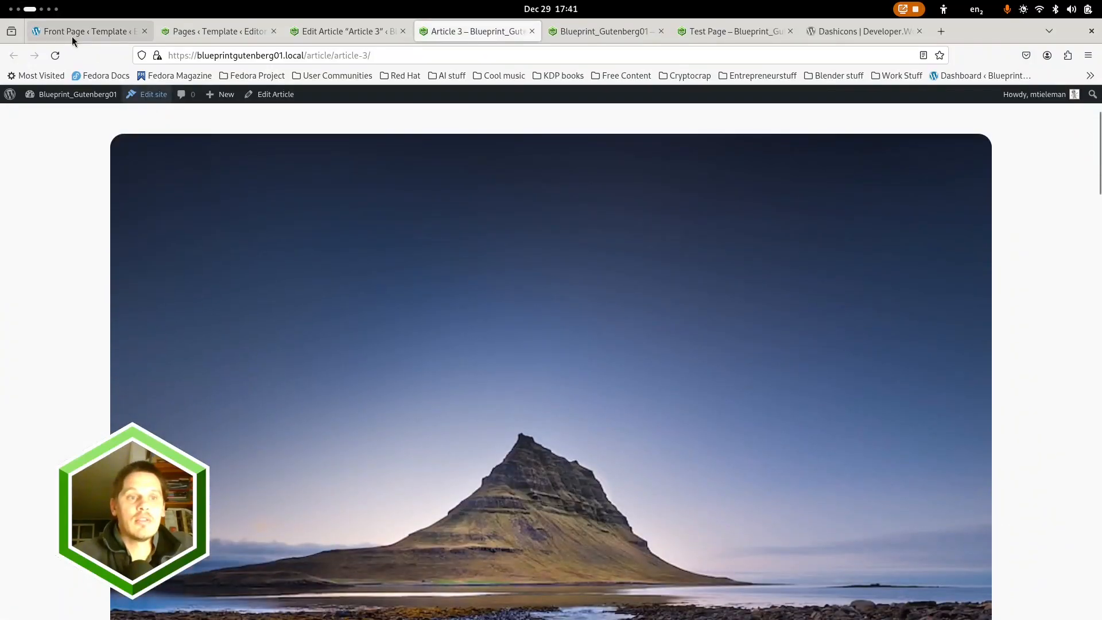
left_click(55, 56)
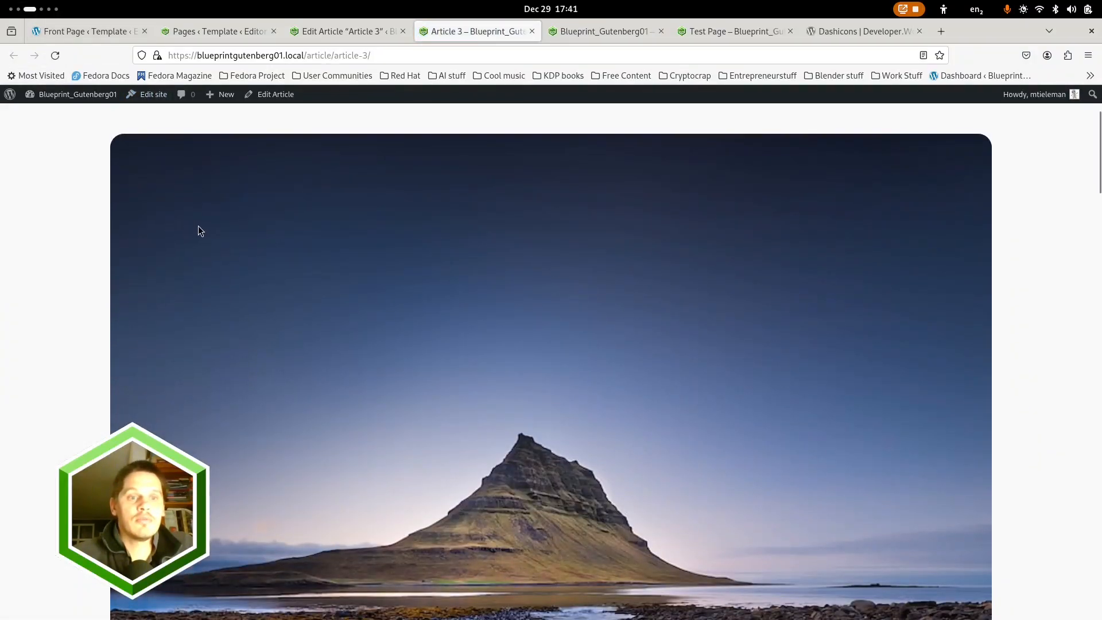
scroll(220, 232, "down", 10)
scroll(216, 235, "down", 4)
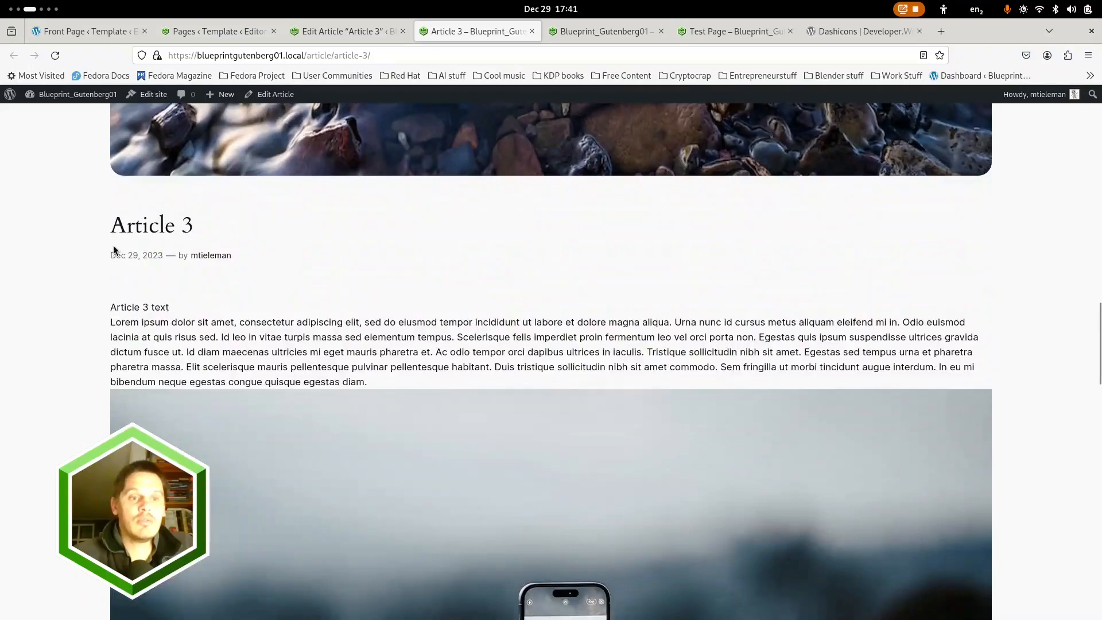
scroll(123, 346, "down", 4)
scroll(253, 172, "down", 9)
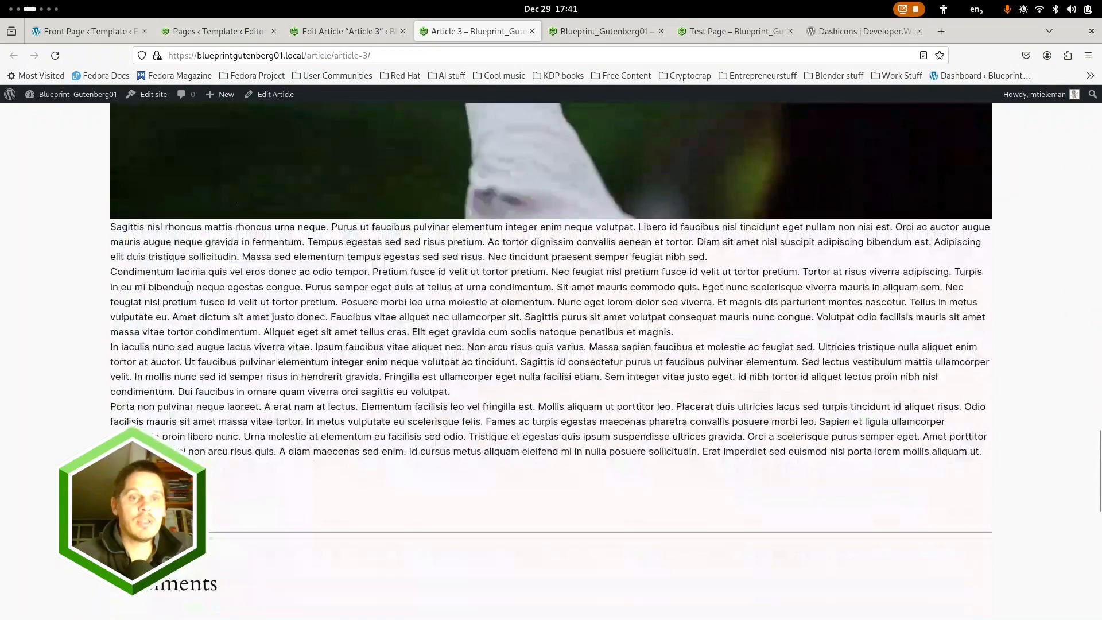
Raise the template's Content block spacing to the first preset step above zero and save the Single item: Article template
left_click(343, 32)
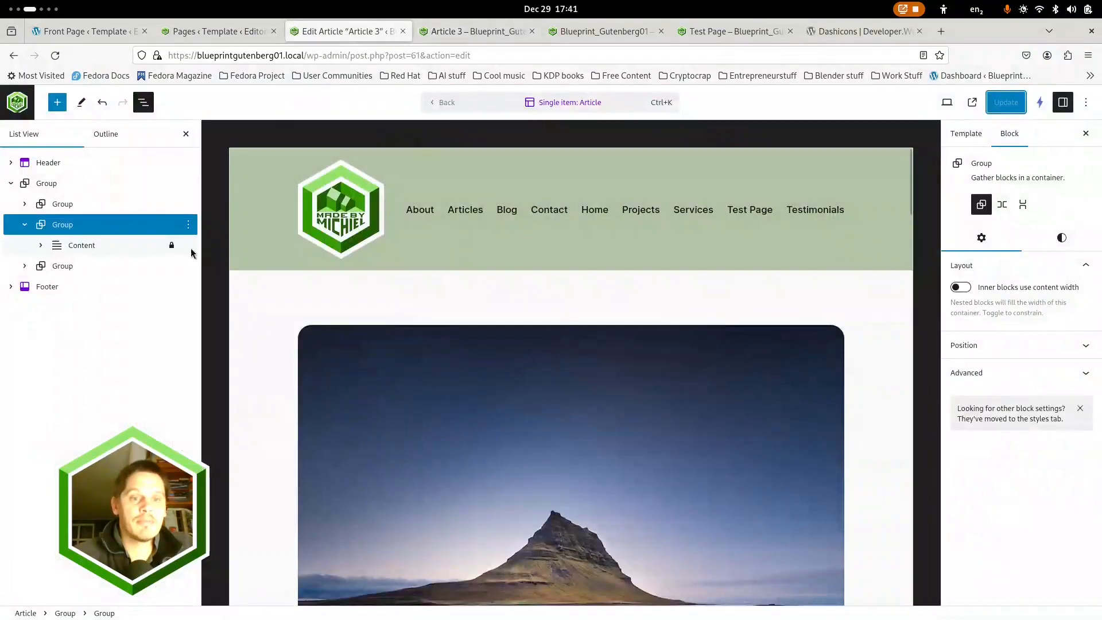
left_click(70, 247)
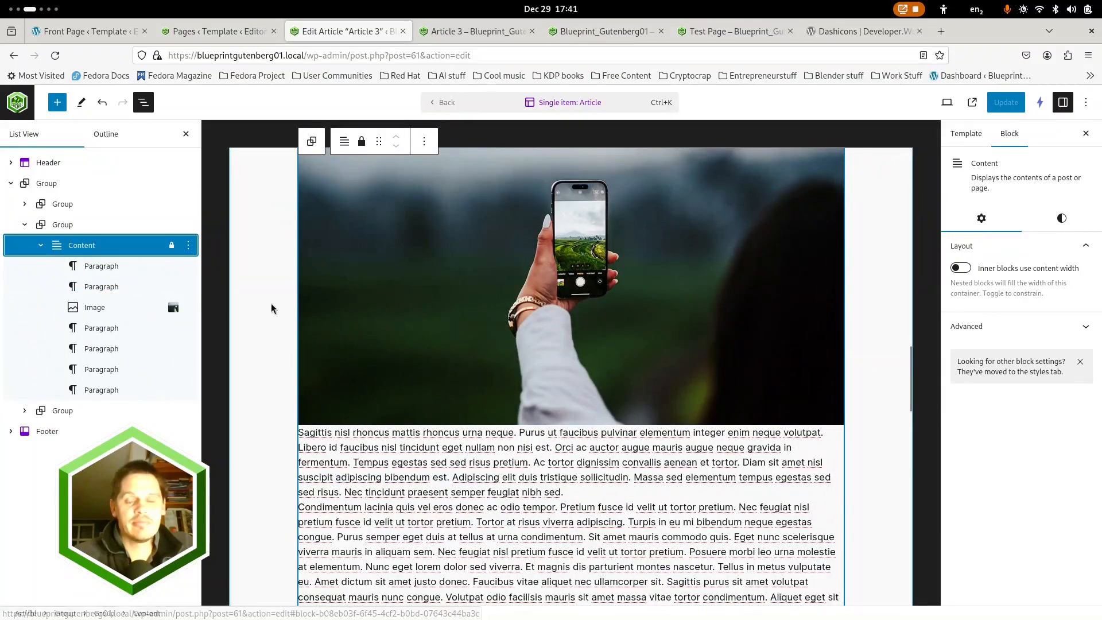
left_click(1062, 218)
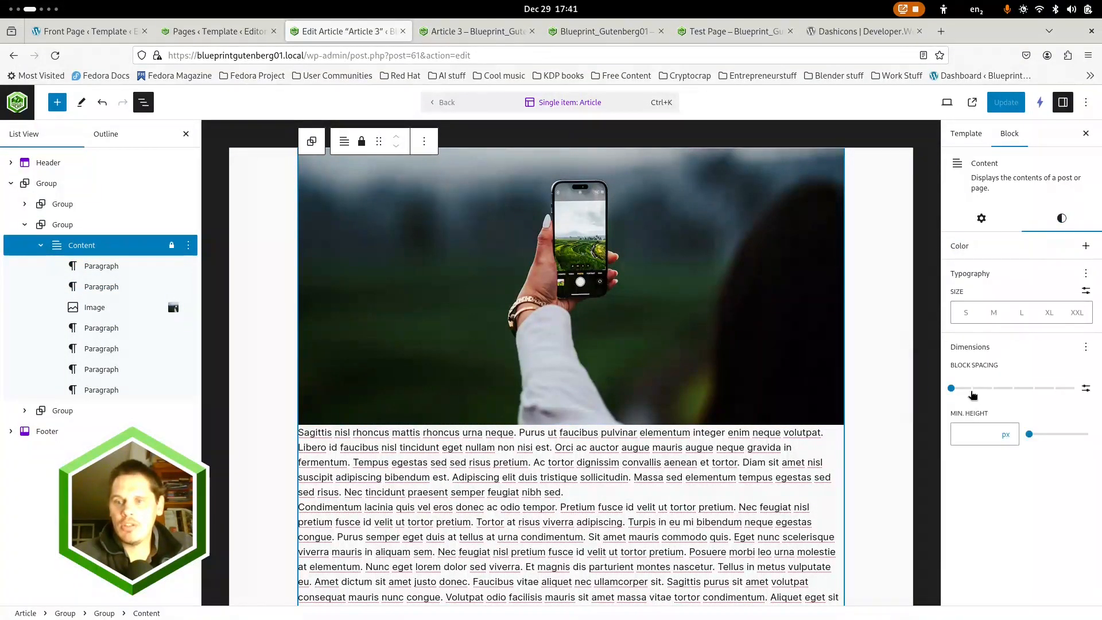
left_click(971, 390)
left_click(999, 98)
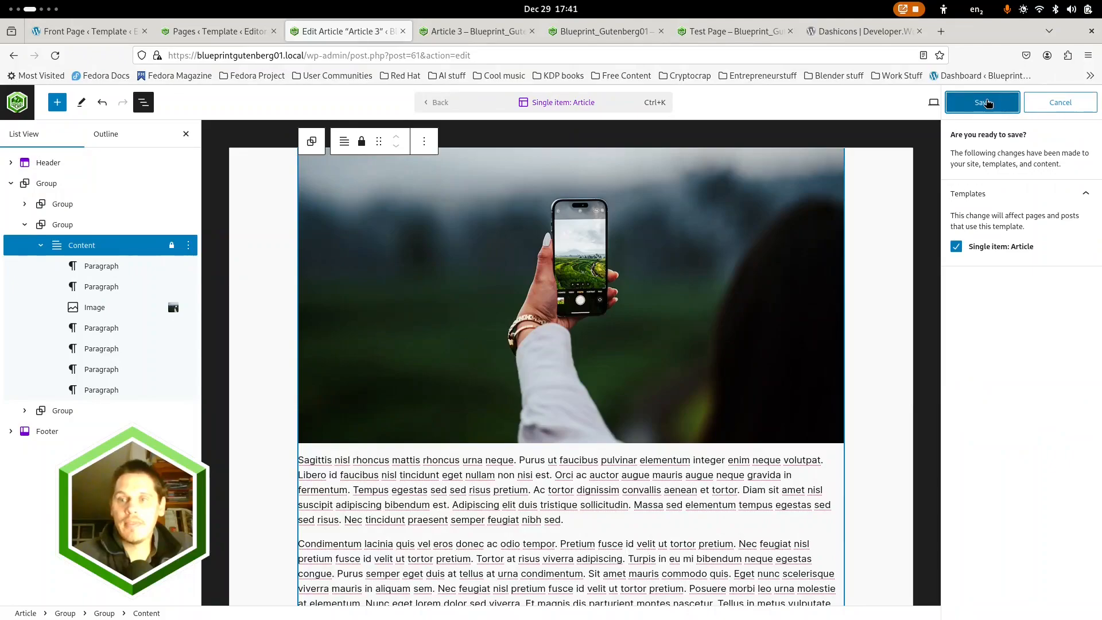
left_click(984, 104)
Reload the published Article 3 page and examine the spacing between paragraphs and image and the overall alignment
left_click(482, 31)
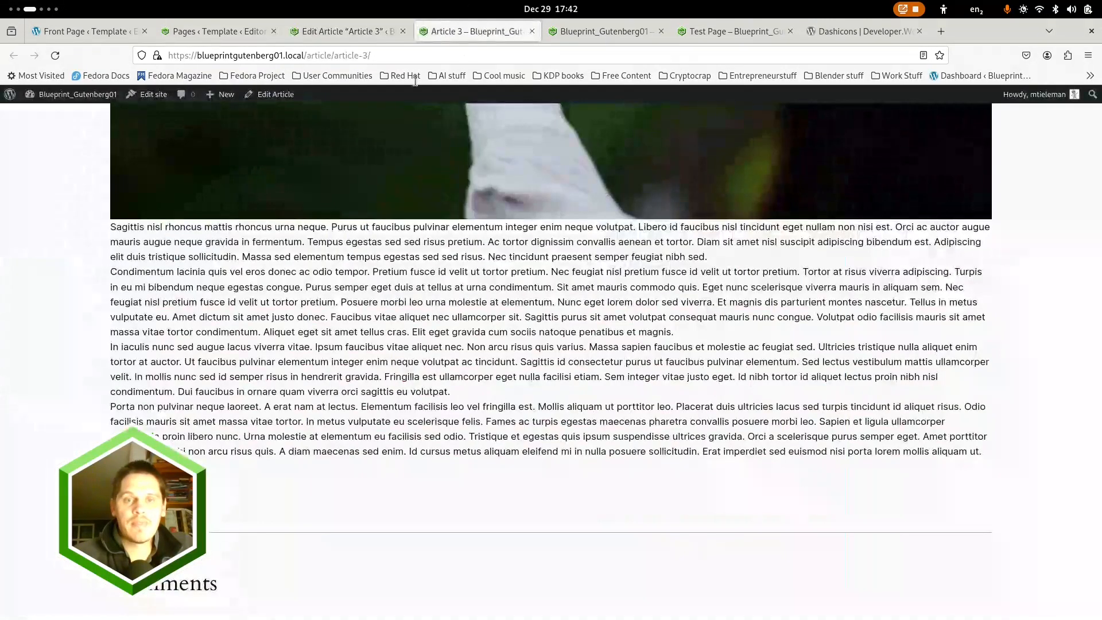
left_click(56, 56)
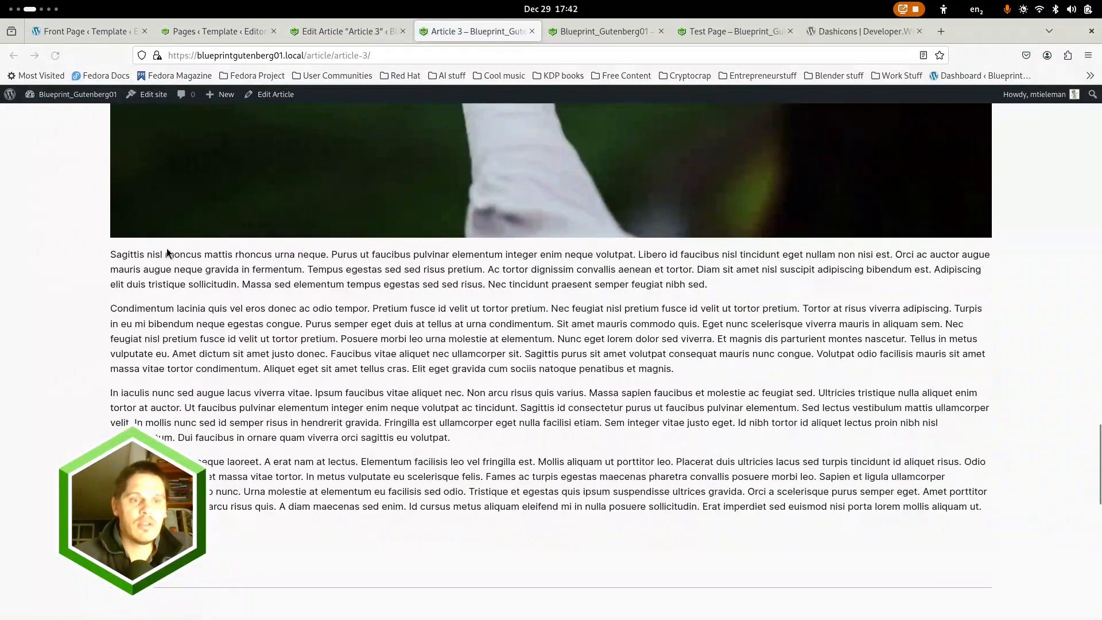
scroll(209, 358, "up", 5)
scroll(209, 361, "up", 10)
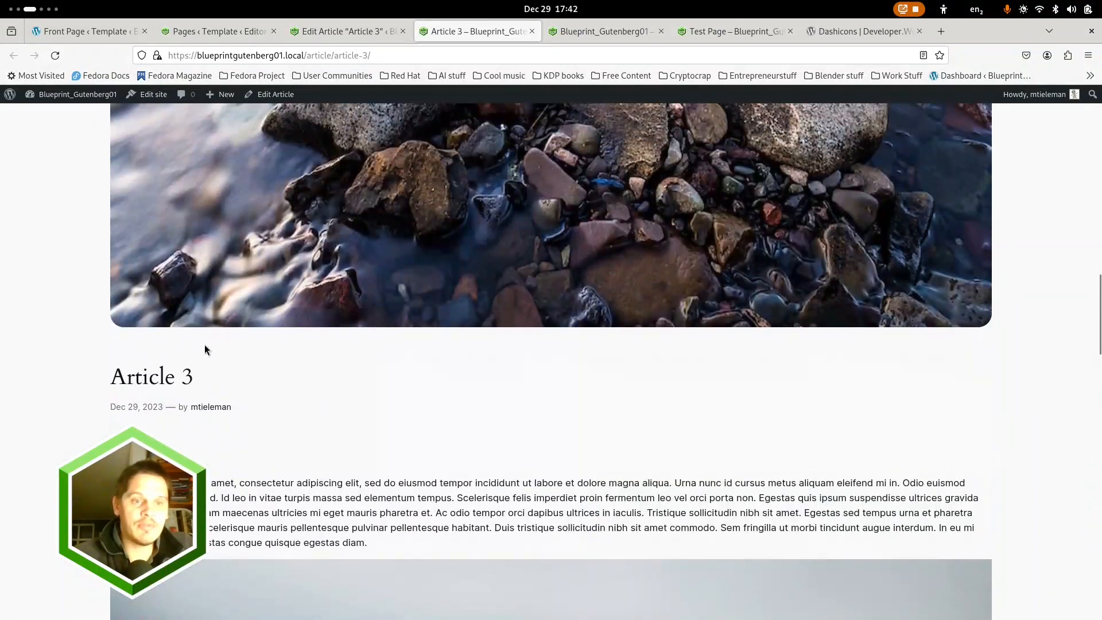
scroll(203, 360, "up", 4)
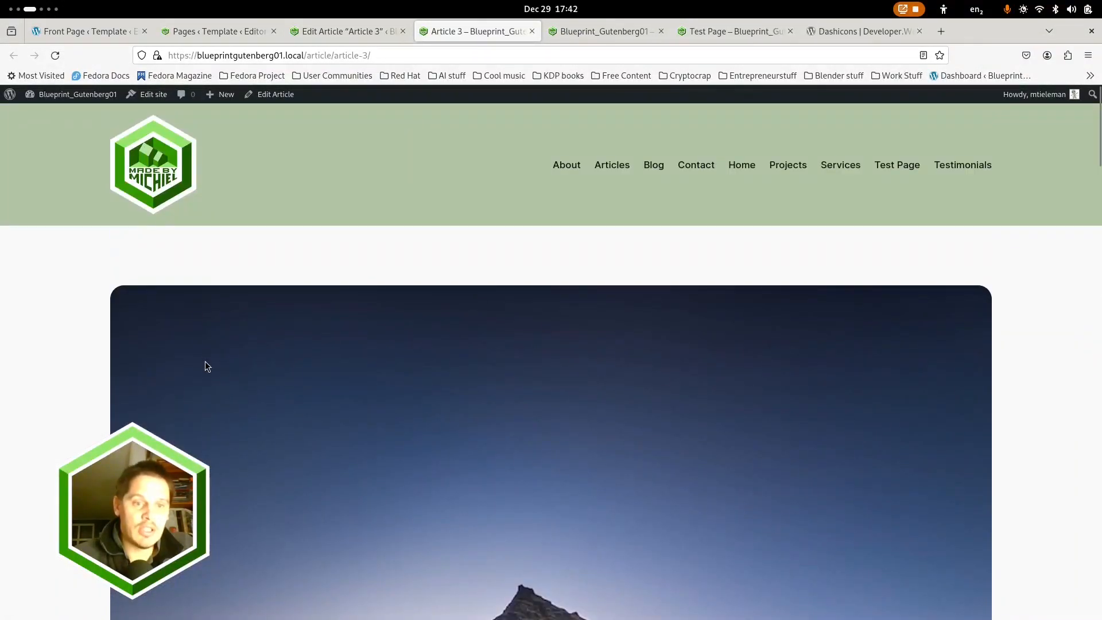
scroll(206, 373, "down", 10)
scroll(209, 376, "down", 6)
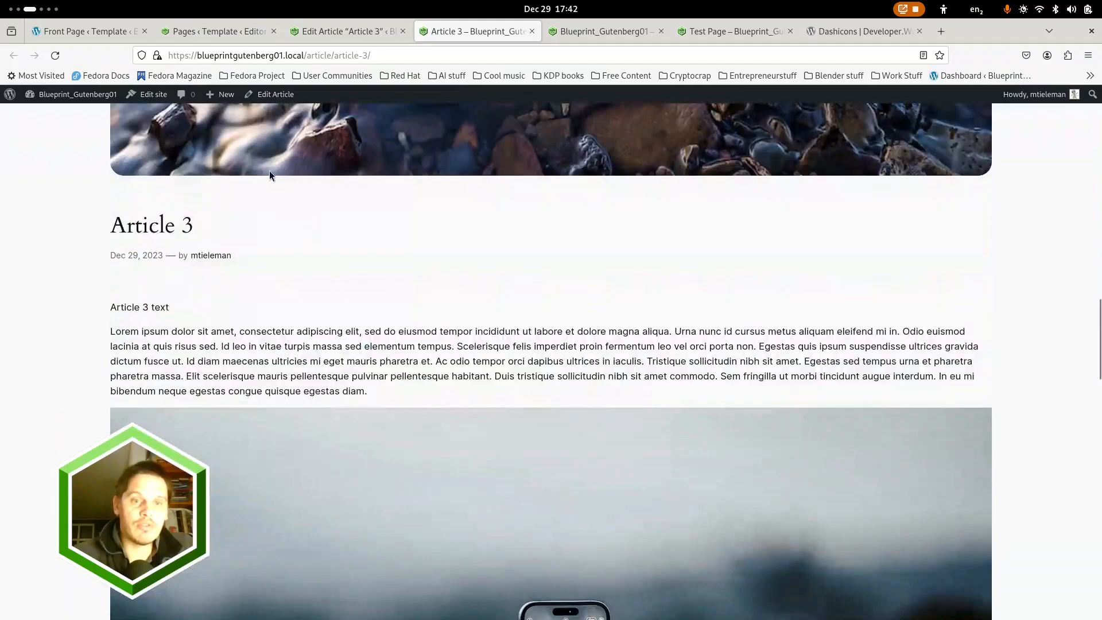
scroll(284, 254, "up", 6)
scroll(284, 253, "up", 8)
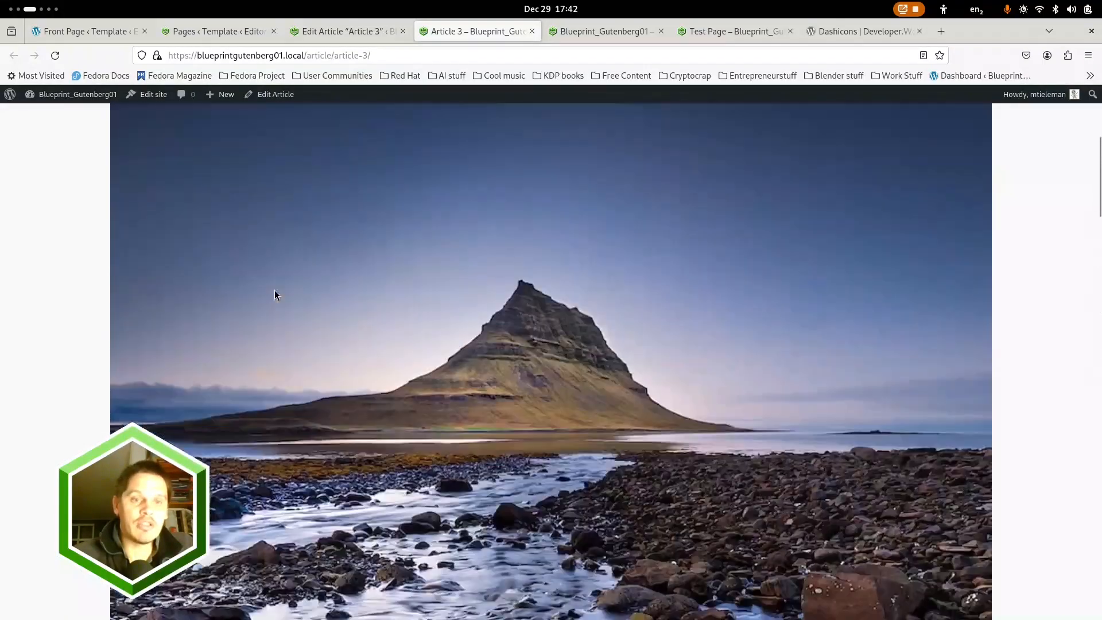
scroll(397, 322, "down", 8)
scroll(397, 322, "up", 8)
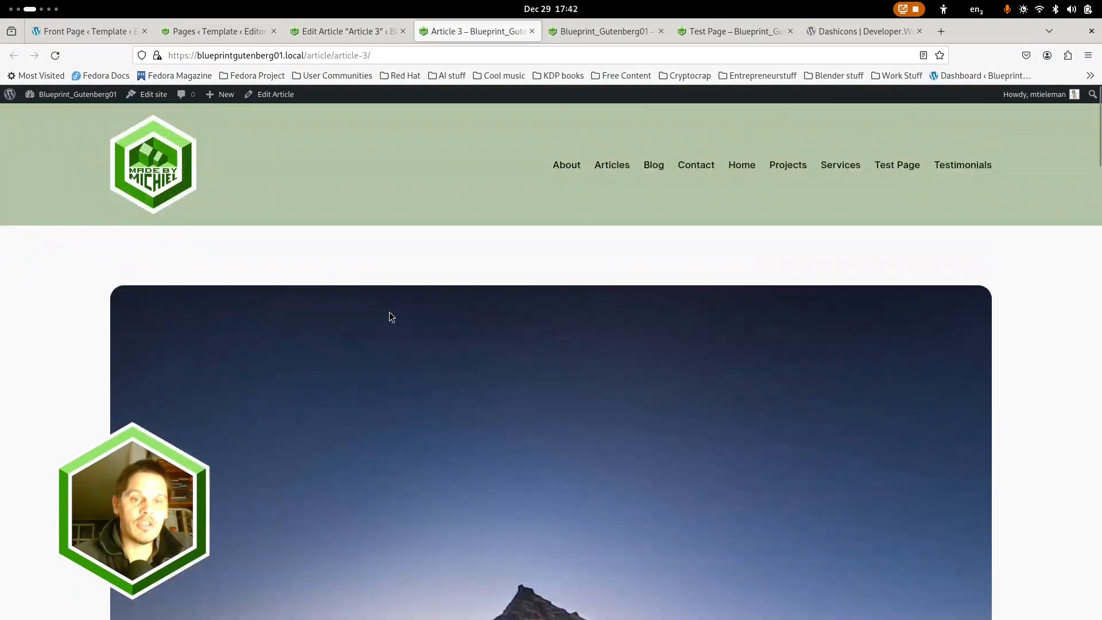
scroll(371, 284, "down", 10)
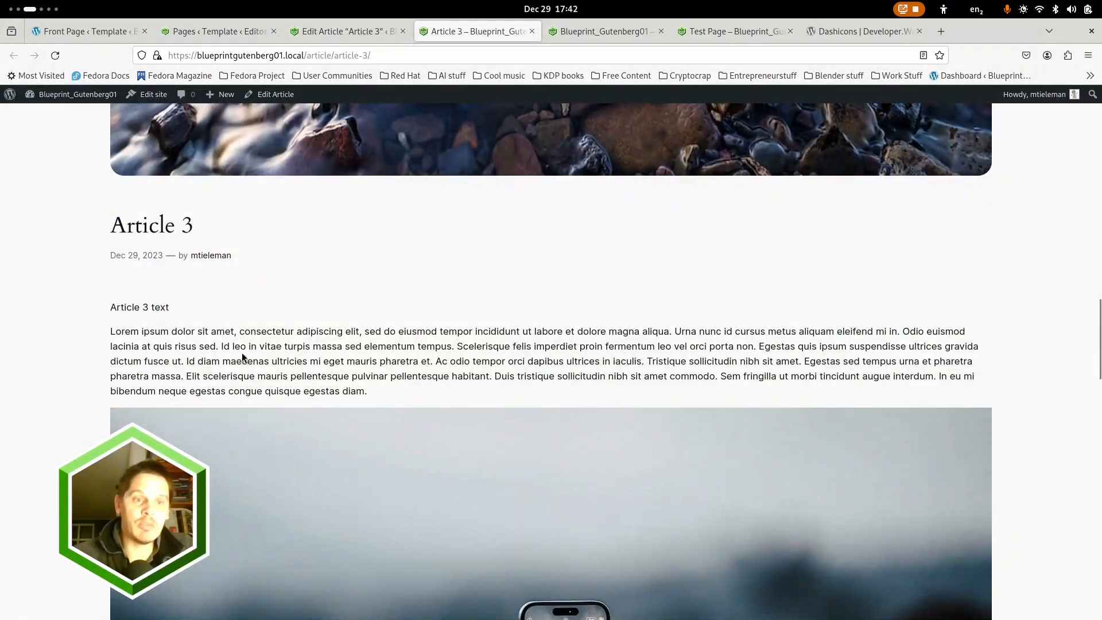
scroll(244, 345, "down", 10)
scroll(267, 347, "up", 8)
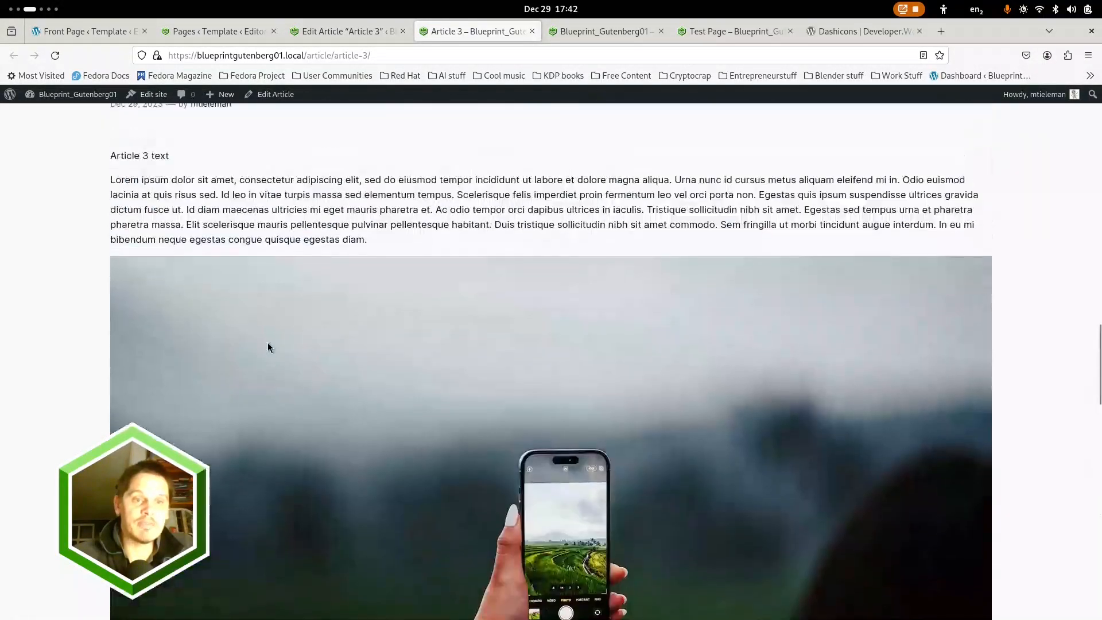
scroll(267, 342, "up", 10)
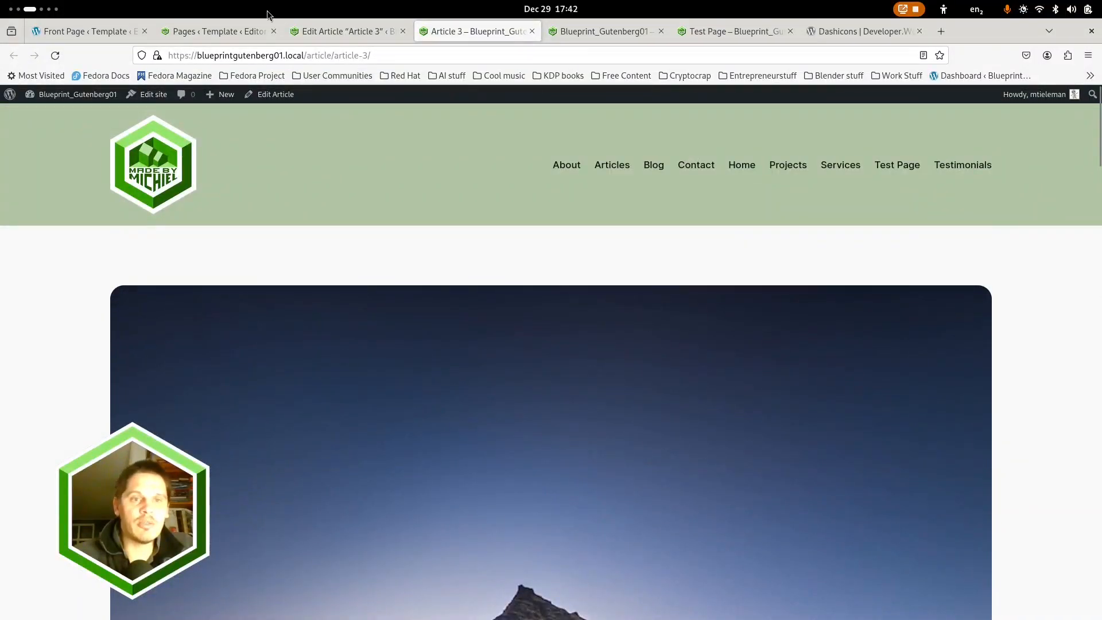
In the Article template editor, move the Featured Image block out of the title group into the content group, directly above Content
left_click(345, 30)
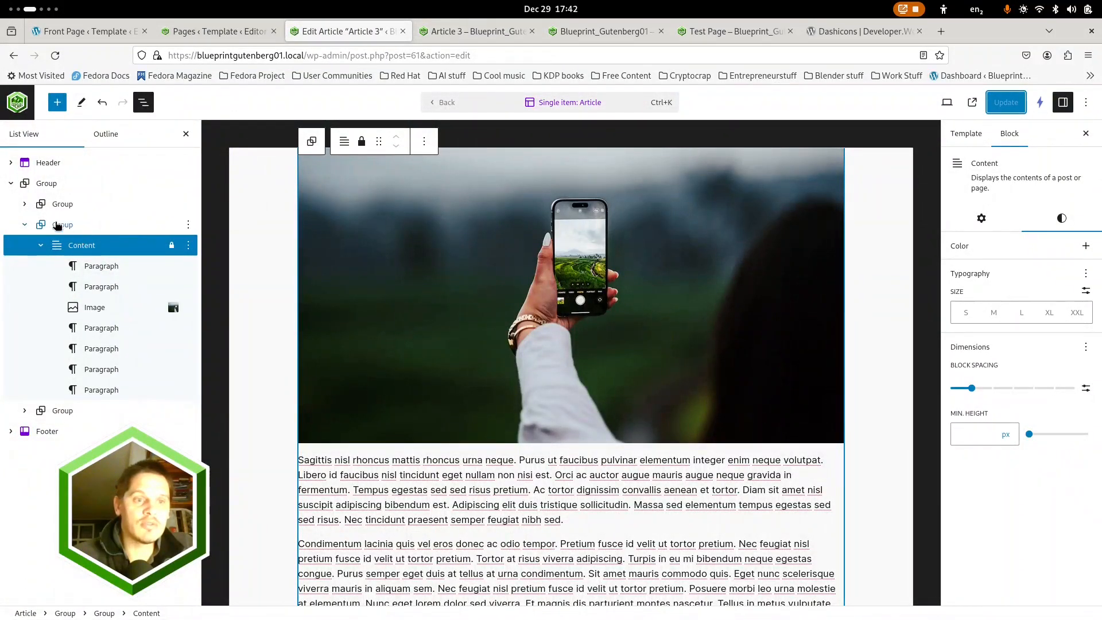
left_click(58, 205)
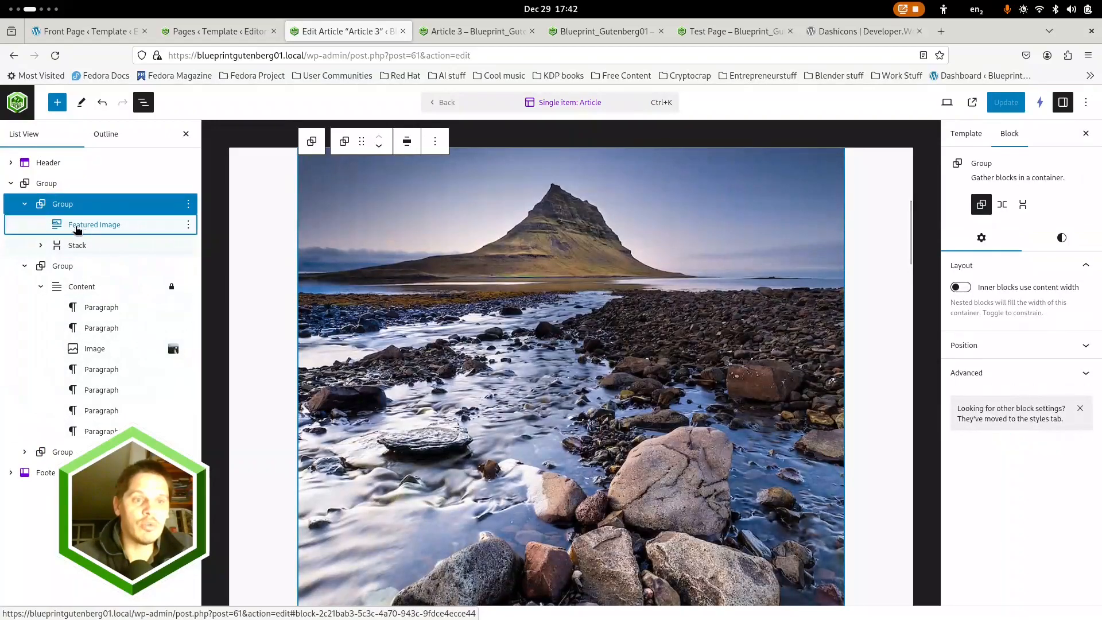
left_click(77, 229)
left_click(77, 245)
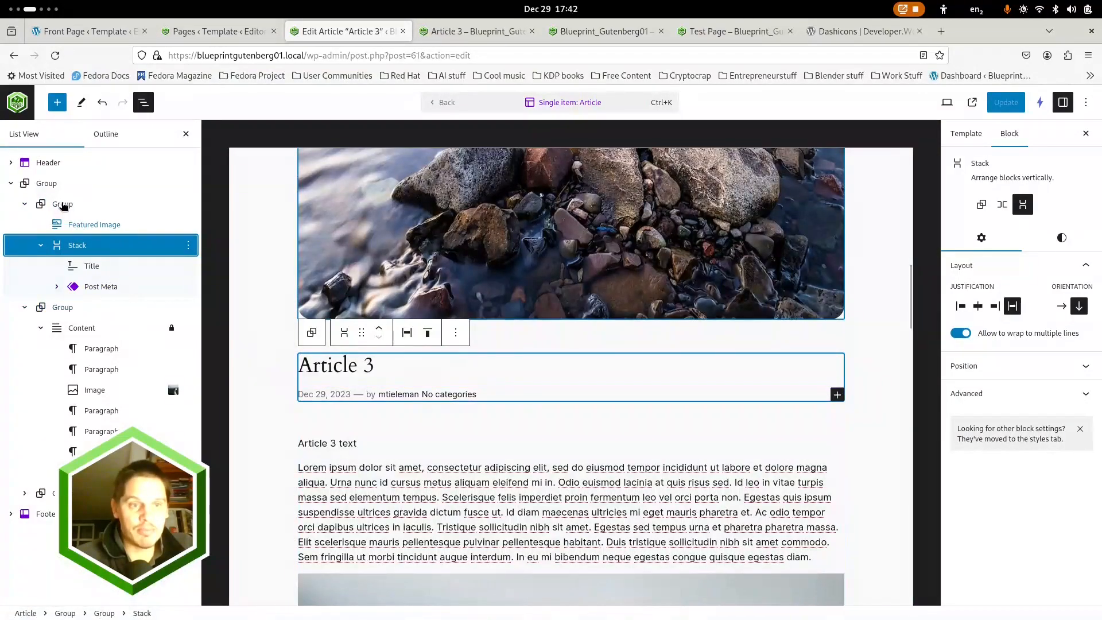
left_click(187, 226)
left_click(189, 227)
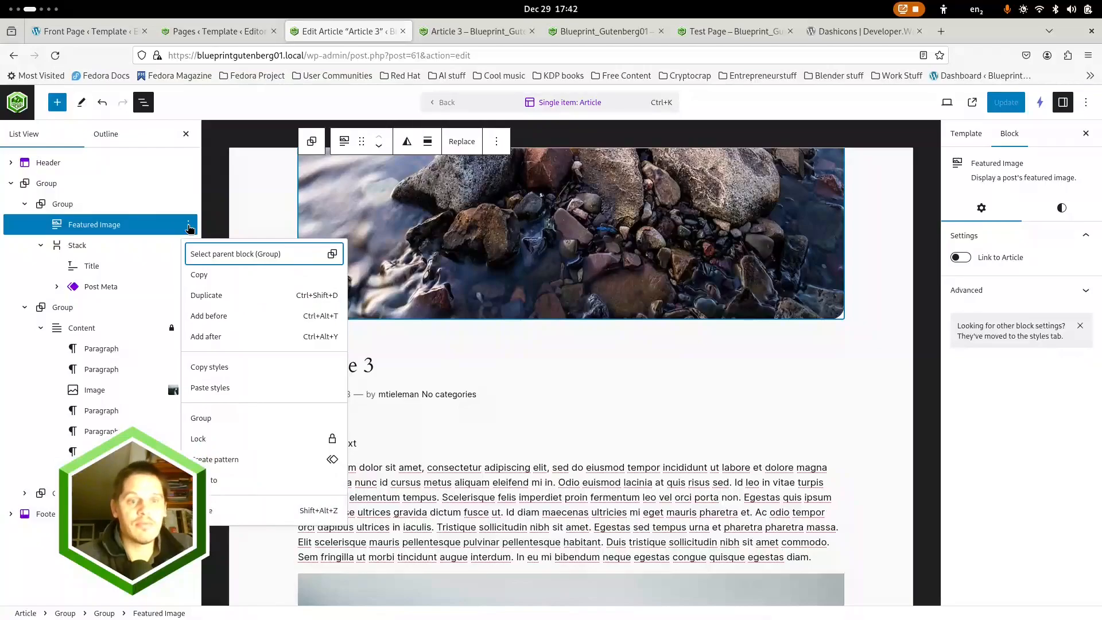
left_click(99, 228)
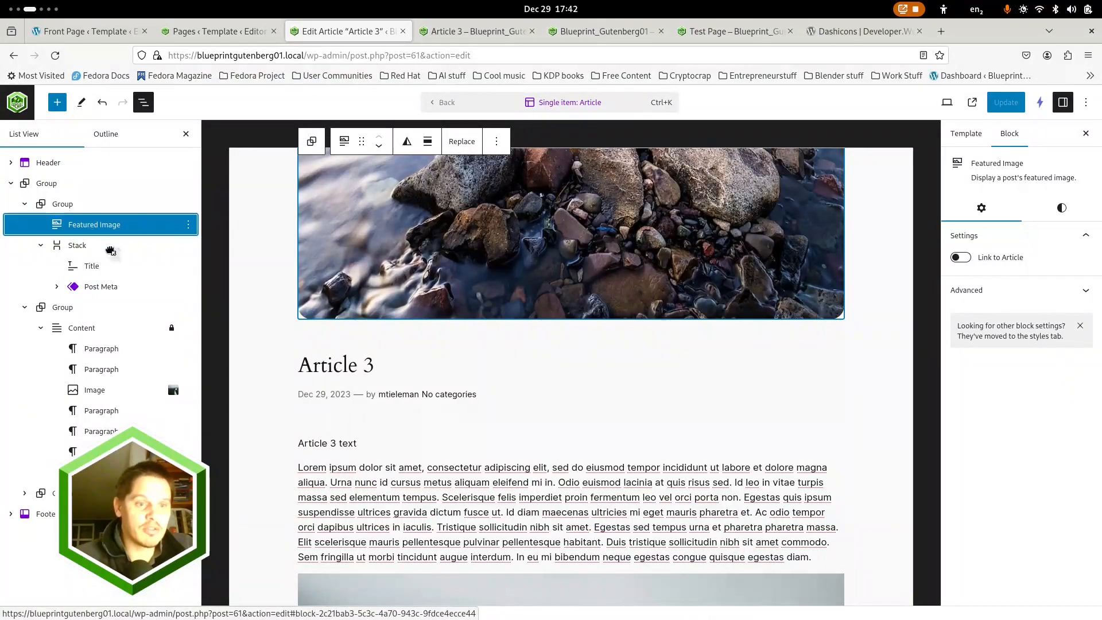
left_click_drag(110, 251, 111, 310)
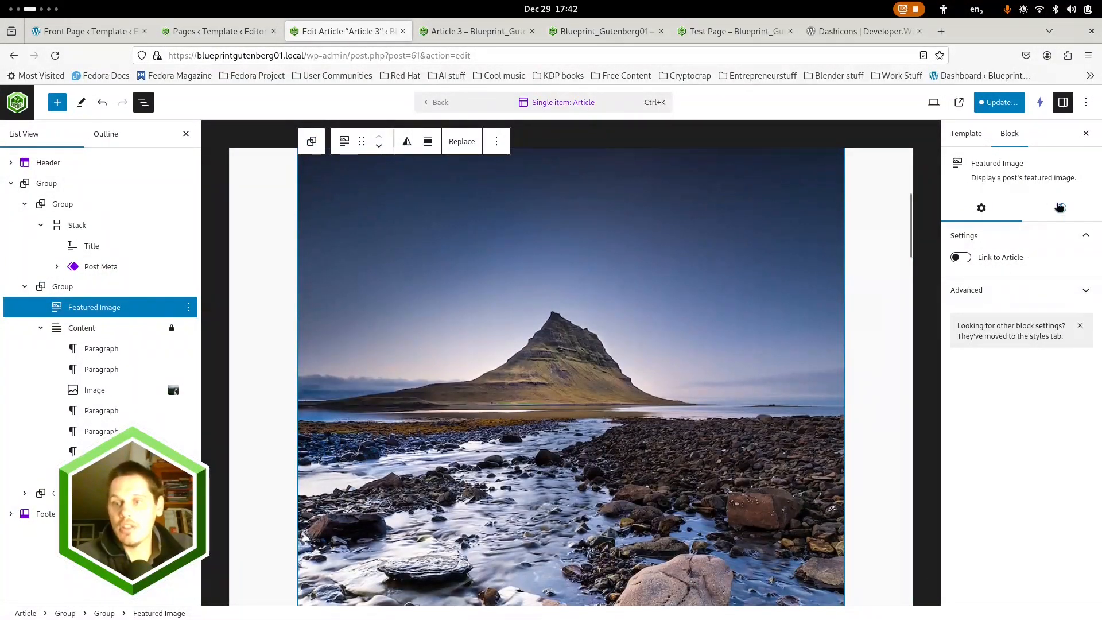
Set the Featured Image's aspect ratio to 16:9
left_click(1059, 207)
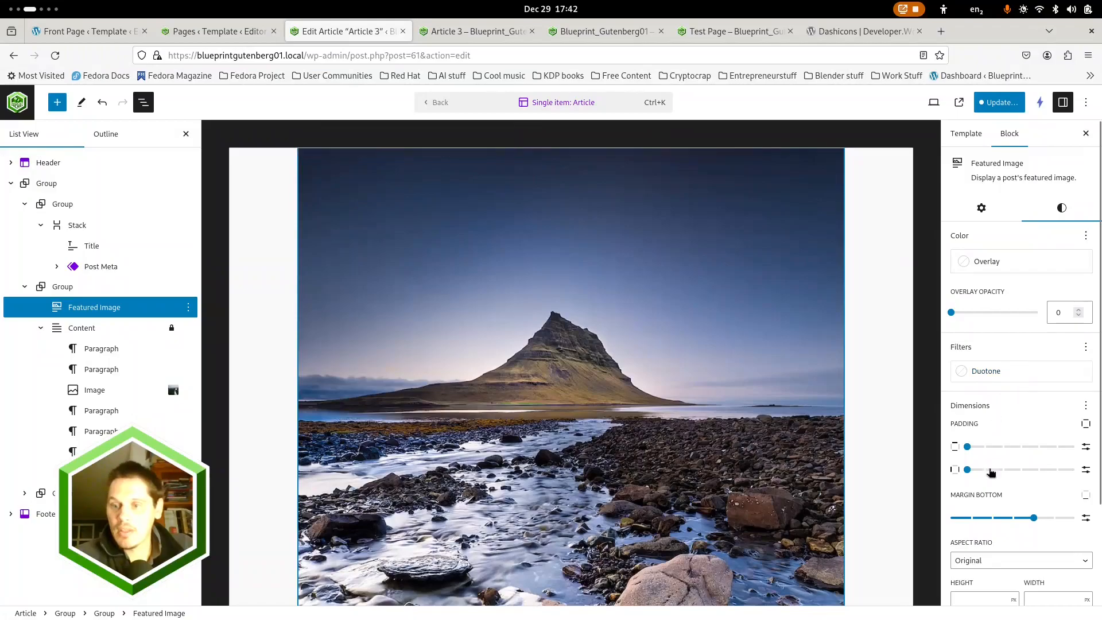
scroll(994, 464, "down", 4)
left_click(999, 441)
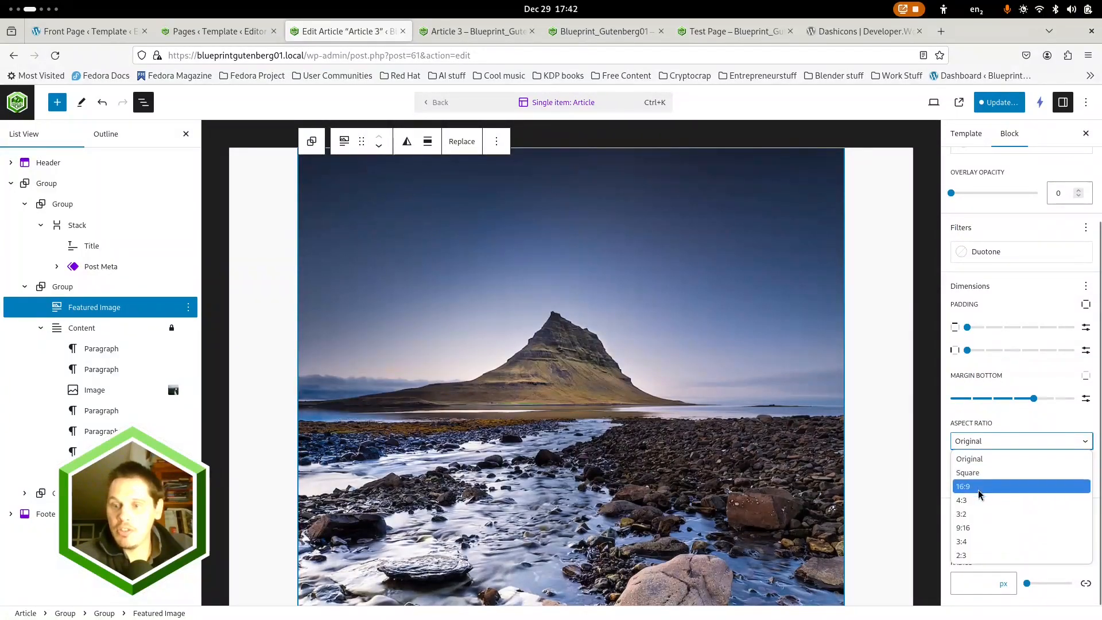
left_click(999, 485)
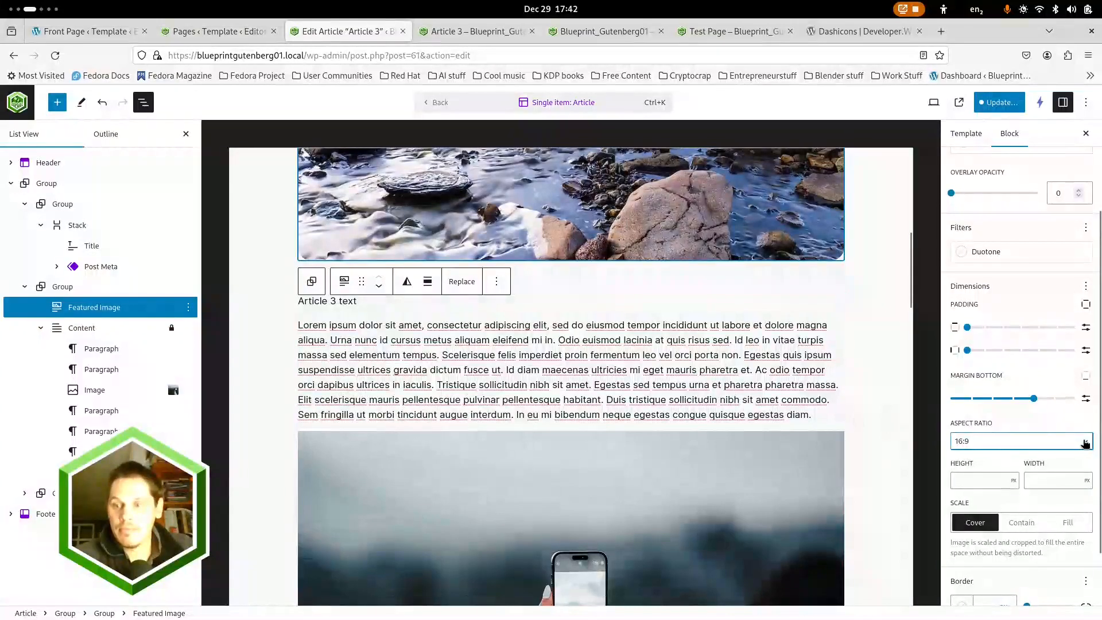
left_click(1085, 441)
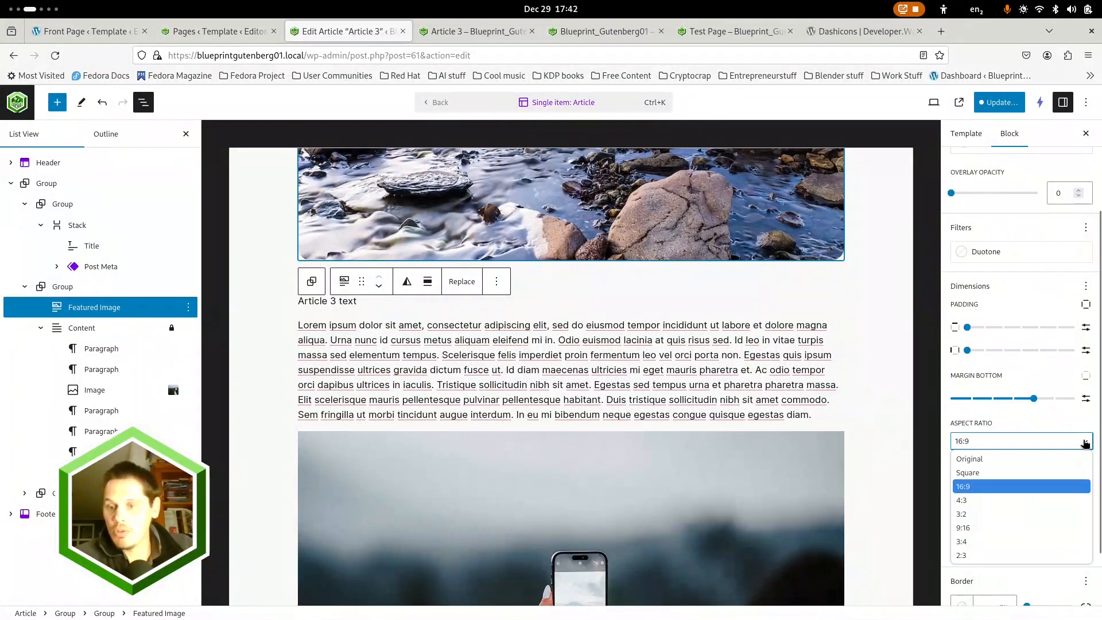
left_click(1084, 442)
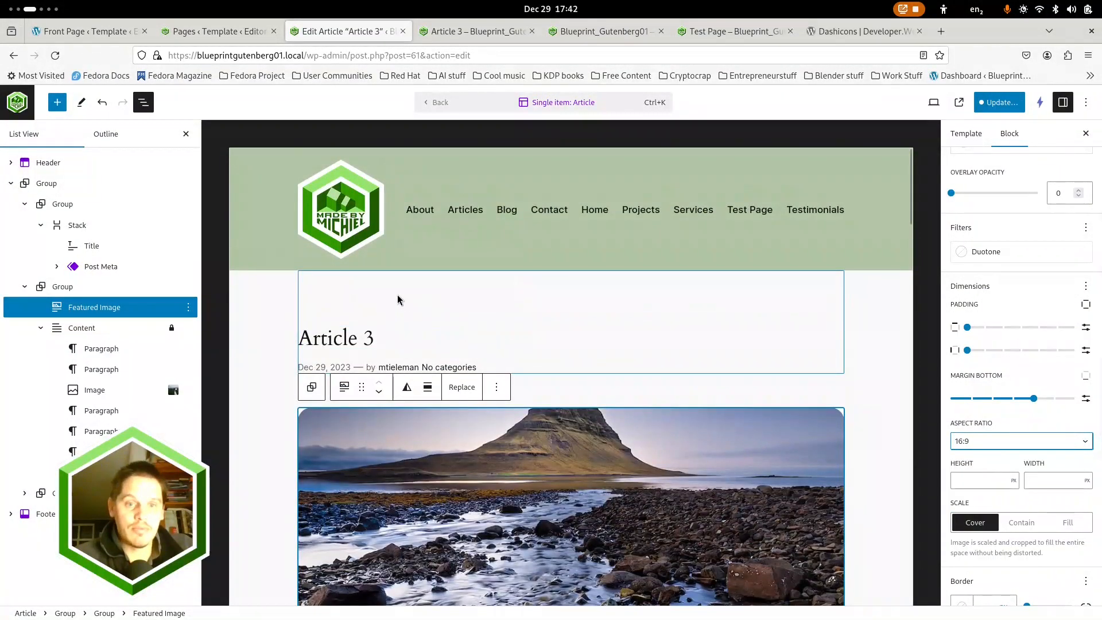
Set the title group's top padding to step 1 and its bottom margin to step 1
left_click(397, 299)
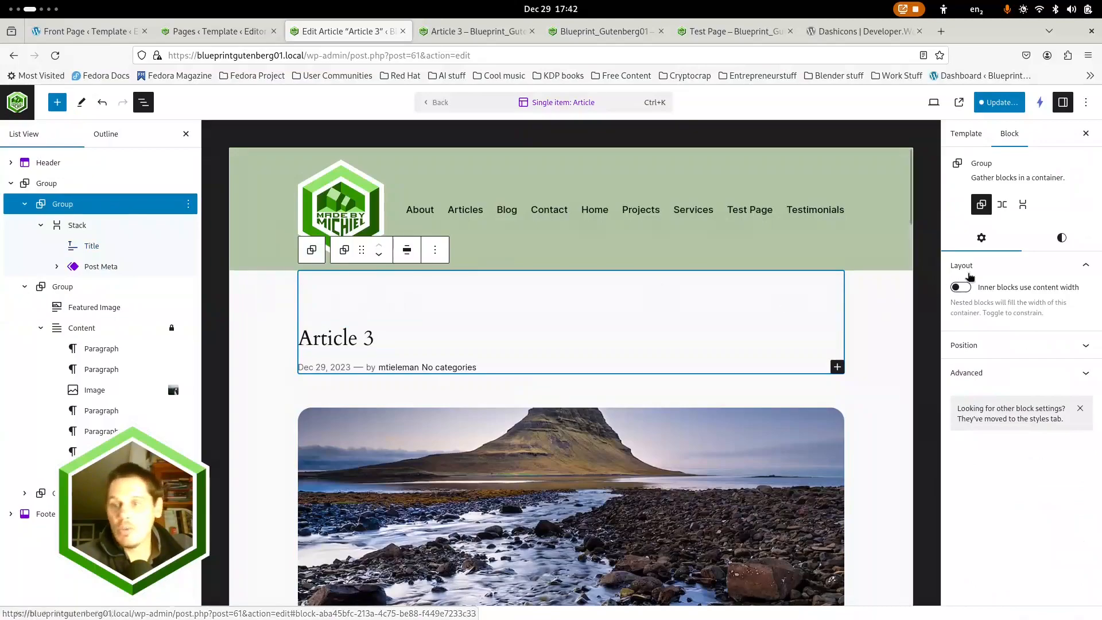
left_click(1061, 237)
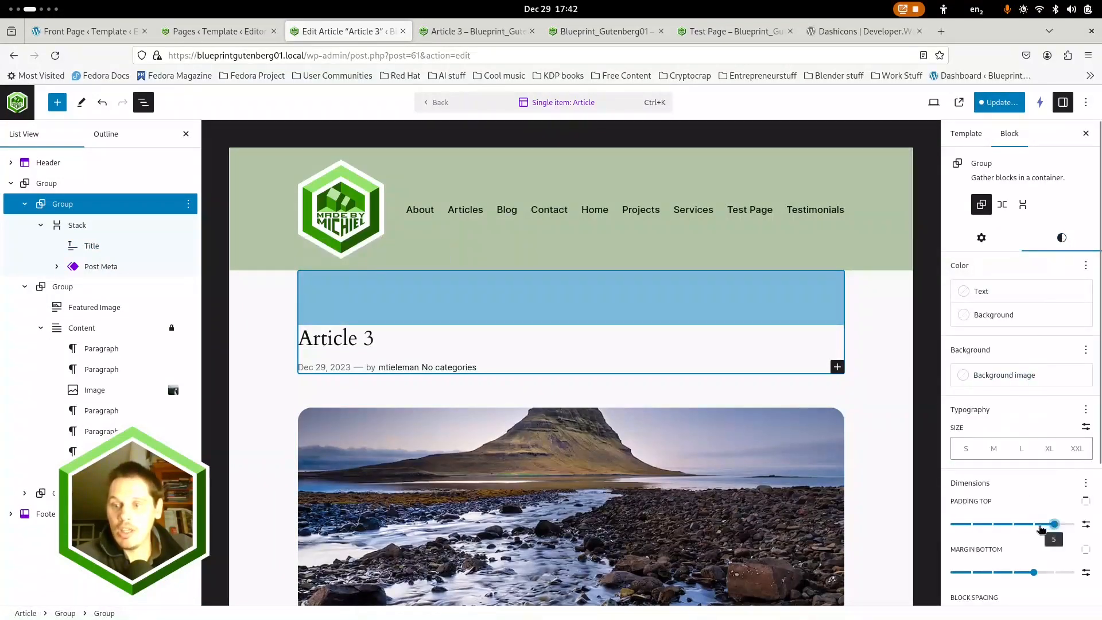
left_click_drag(1058, 529, 974, 537)
left_click_drag(1033, 572, 981, 575)
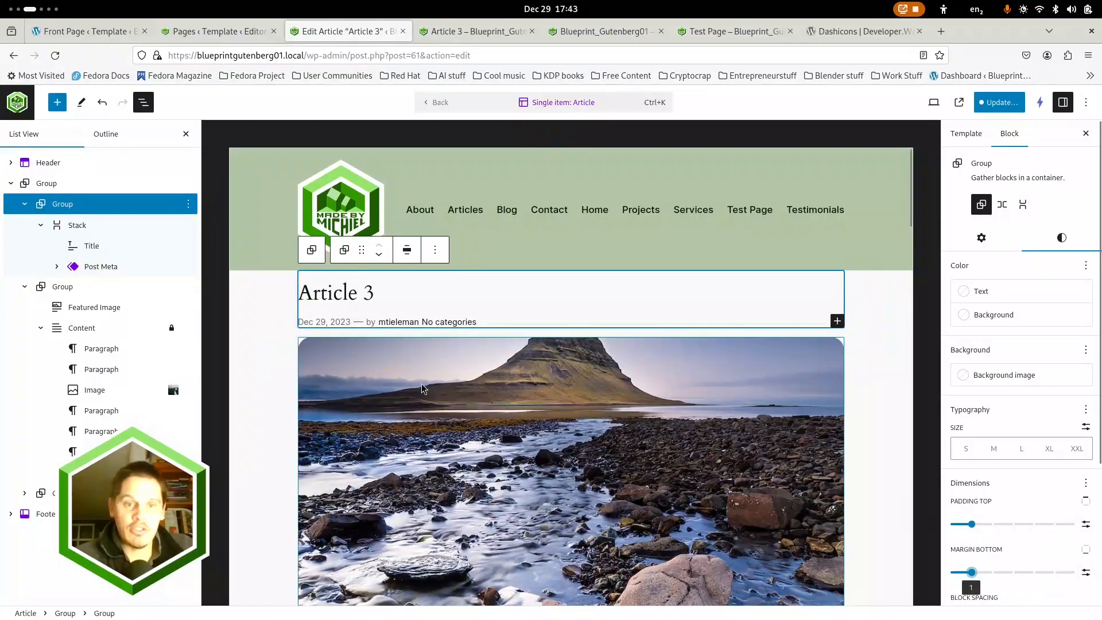
Set the comments group's bottom padding to step 2 and its top margin to 0
scroll(413, 381, "down", 15)
scroll(293, 370, "down", 10)
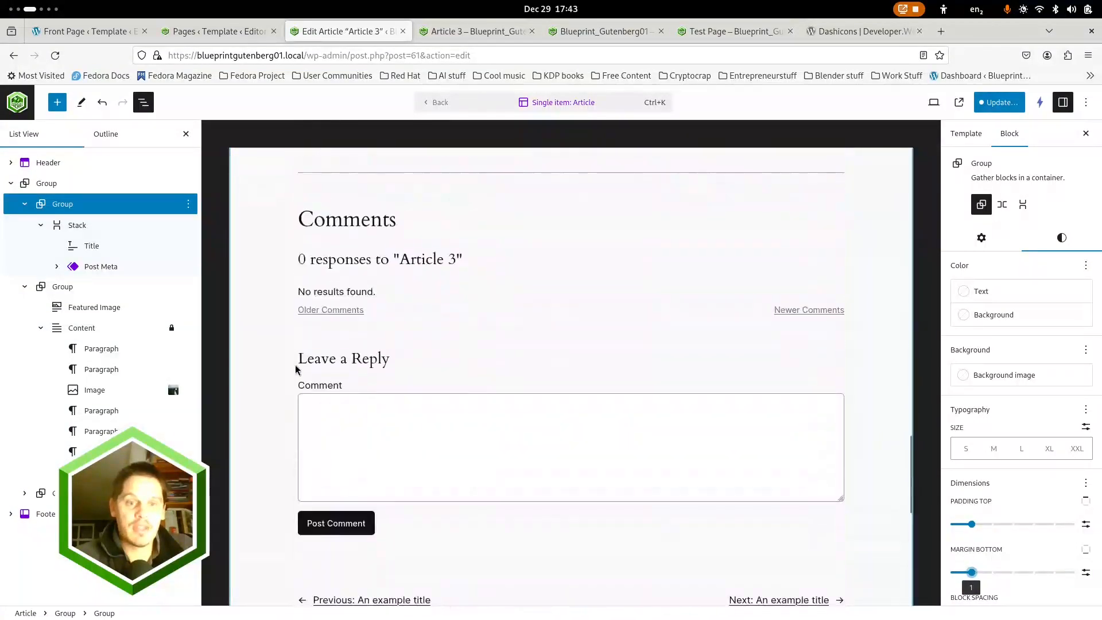
scroll(292, 370, "up", 15)
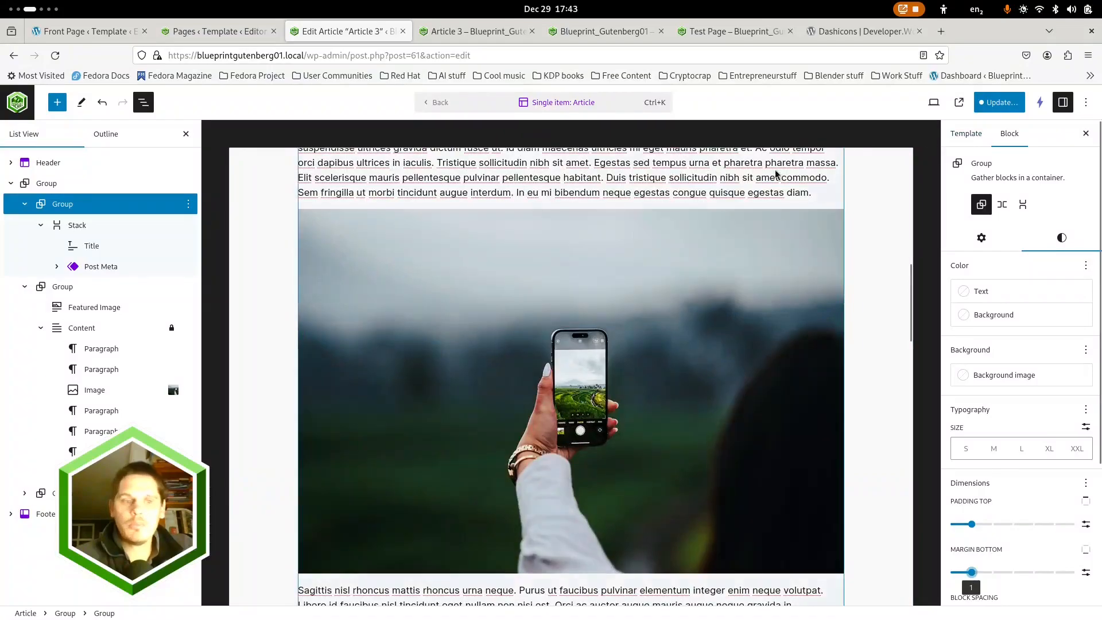
left_click(40, 493)
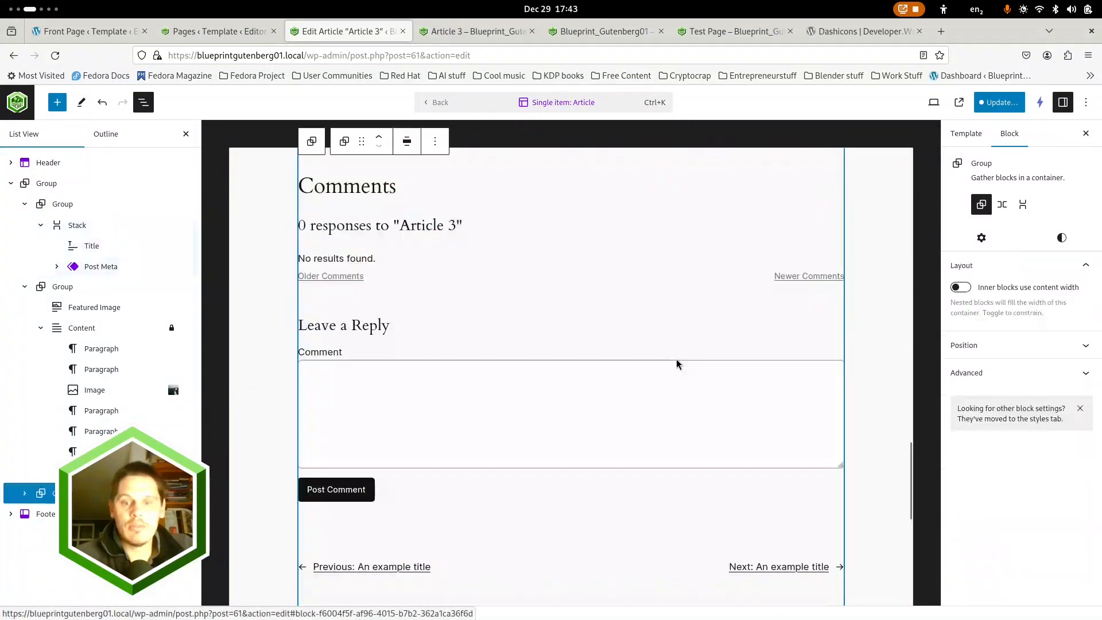
scroll(676, 361, "down", 6)
scroll(658, 312, "up", 4)
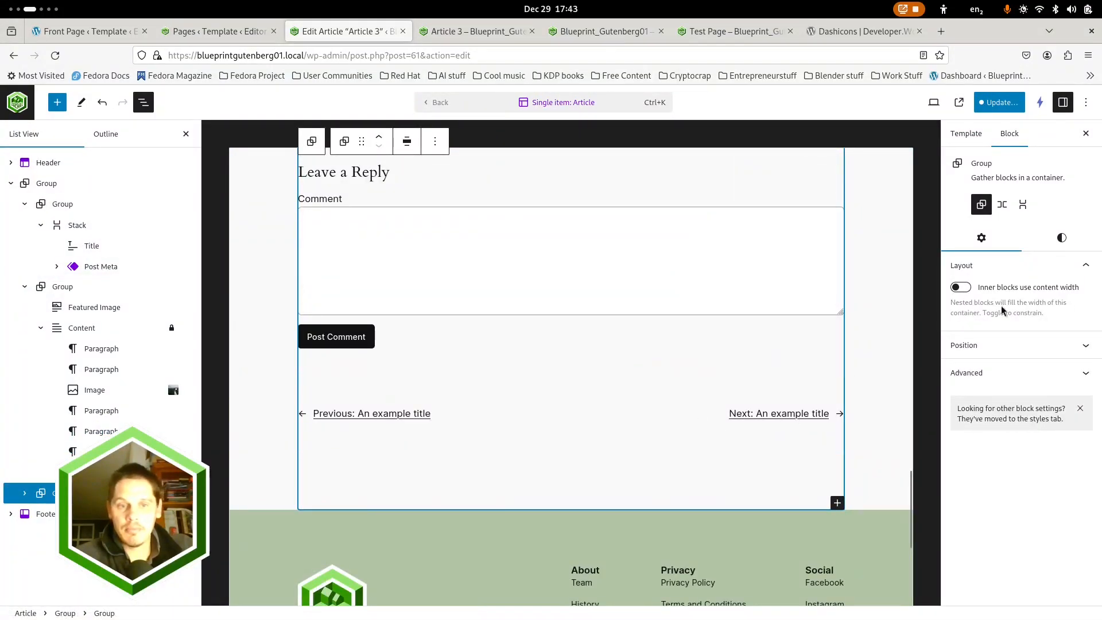
left_click(1061, 237)
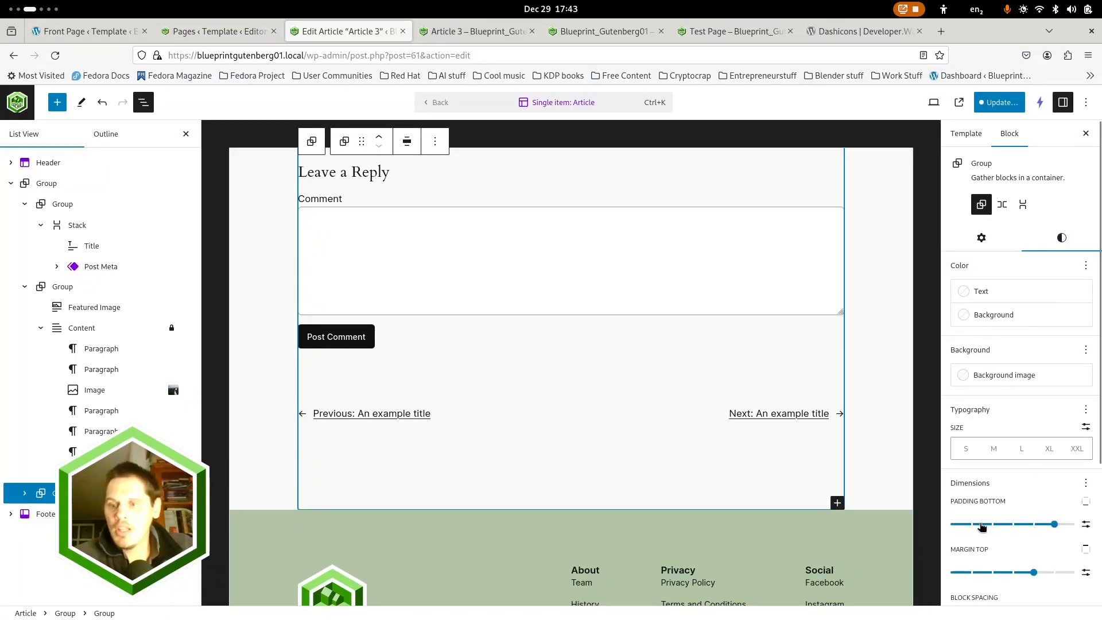
left_click(982, 525)
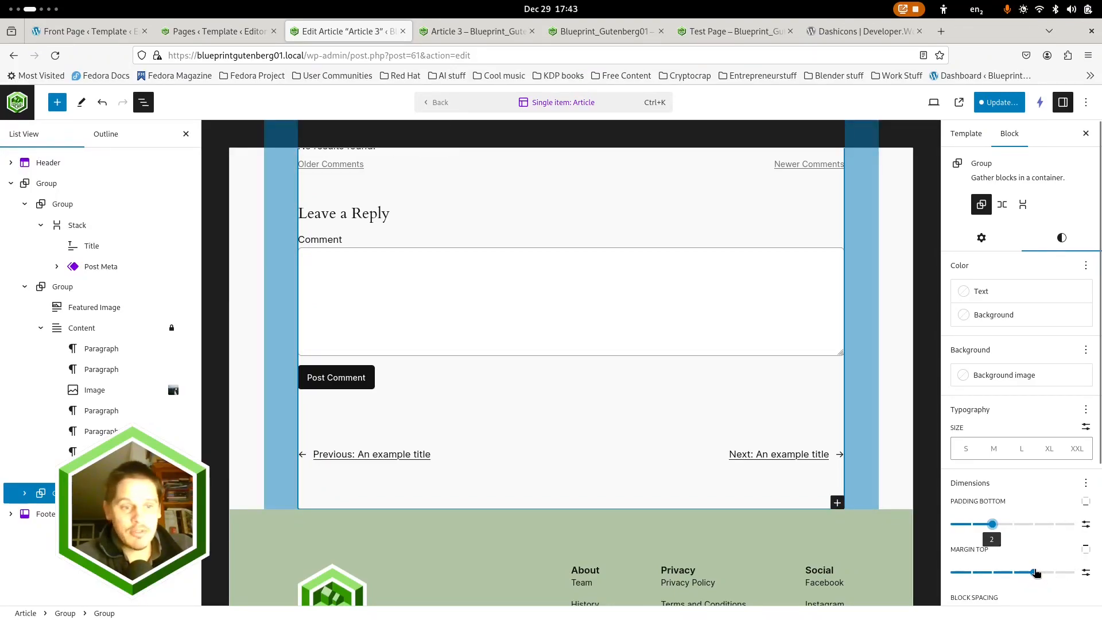
left_click_drag(1031, 576, 950, 572)
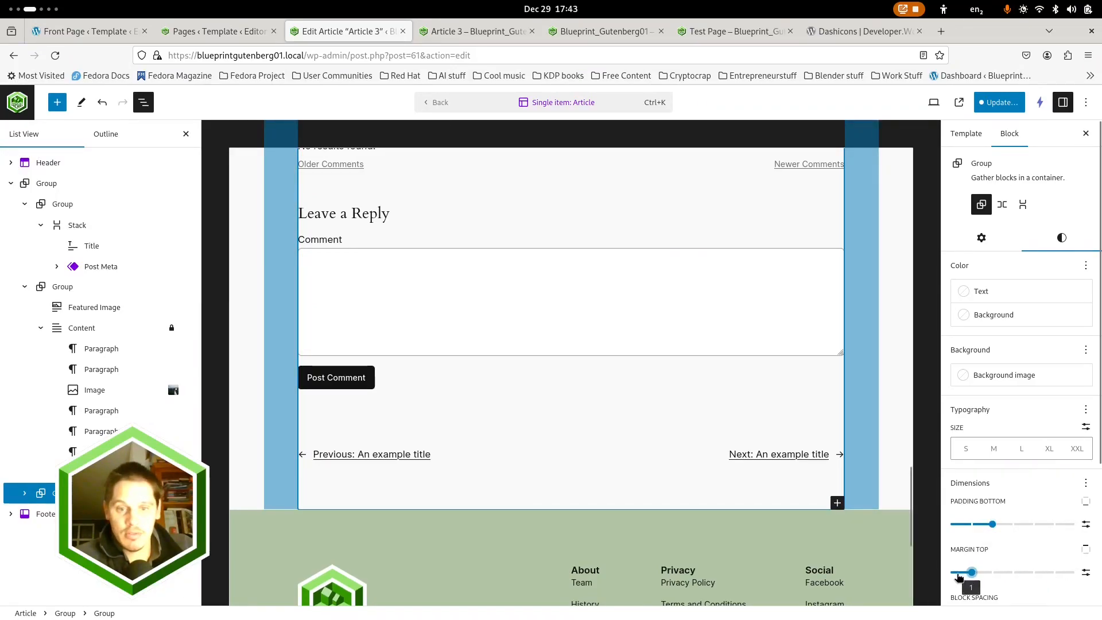
scroll(539, 406, "down", 1)
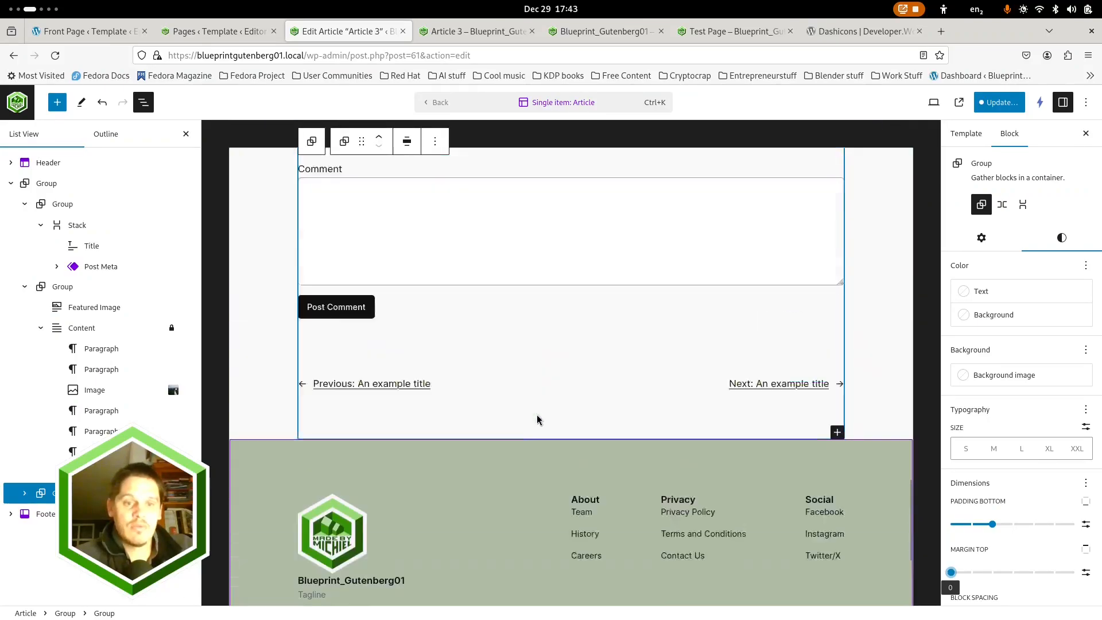
scroll(539, 413, "up", 10)
scroll(531, 418, "down", 10)
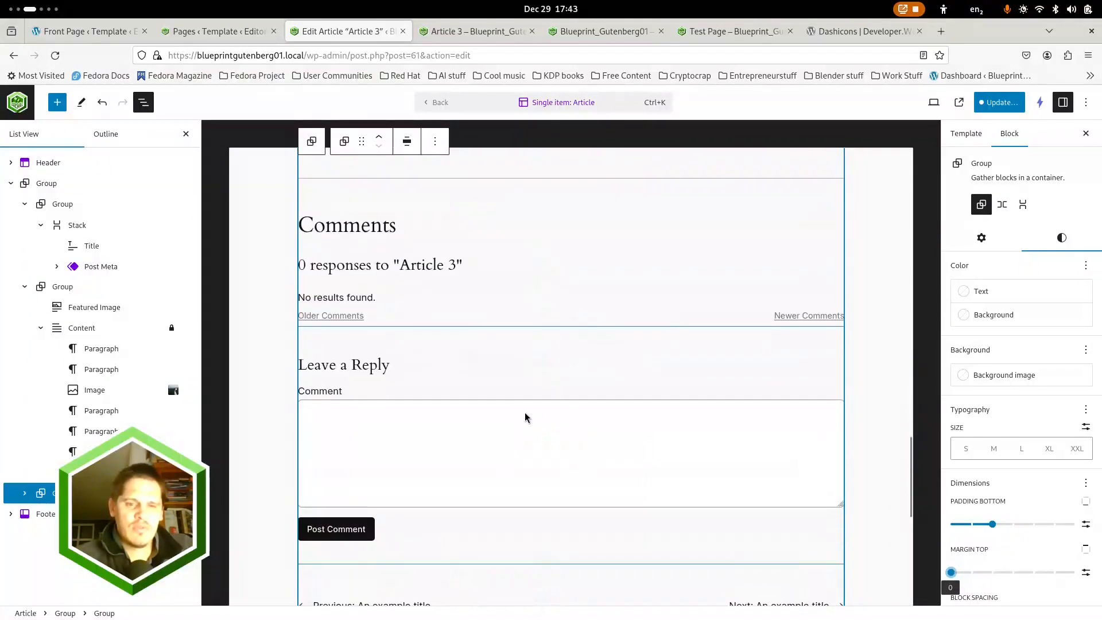
Give the group containing the Featured Image and Content the Accent / Three background color
left_click(26, 499)
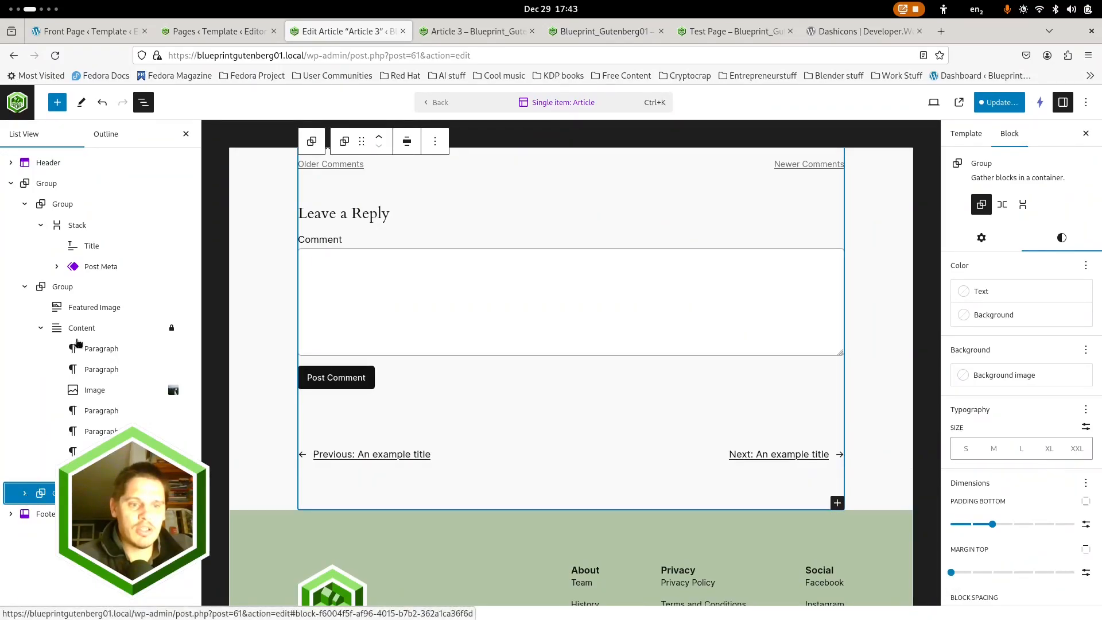
key("Return")
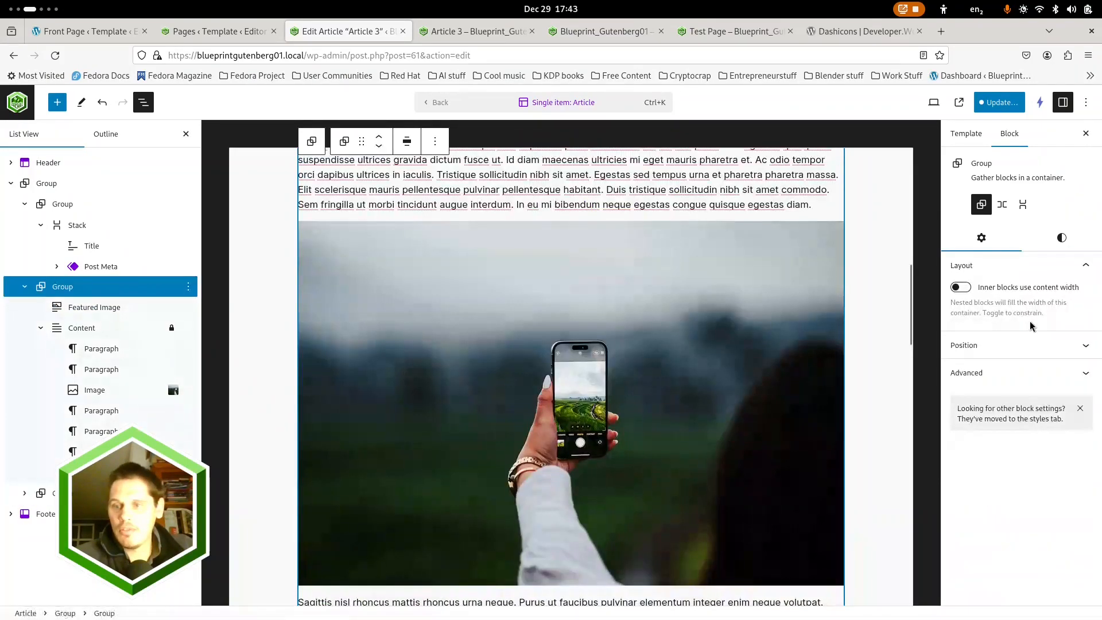
left_click(1062, 238)
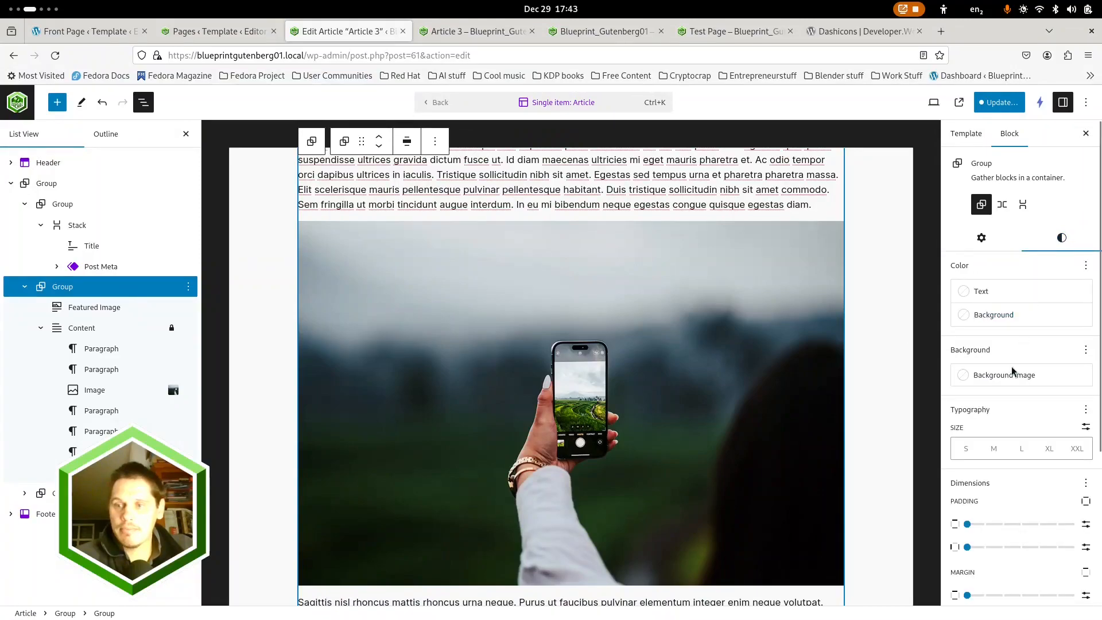
left_click(1004, 319)
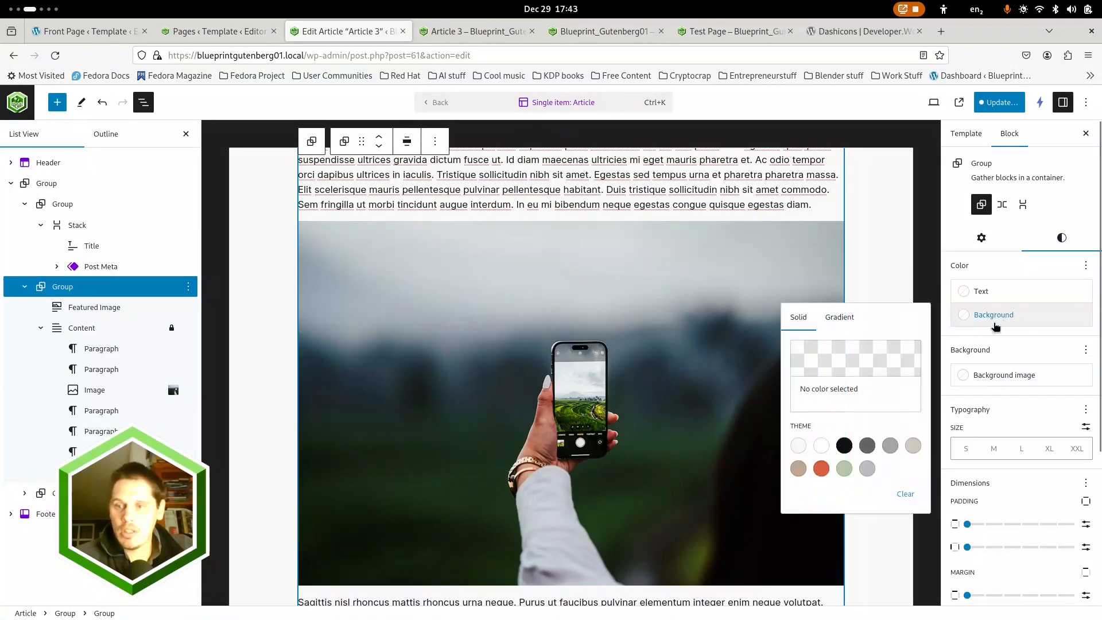
left_click(827, 472)
scroll(366, 425, "down", 10)
scroll(364, 390, "up", 3)
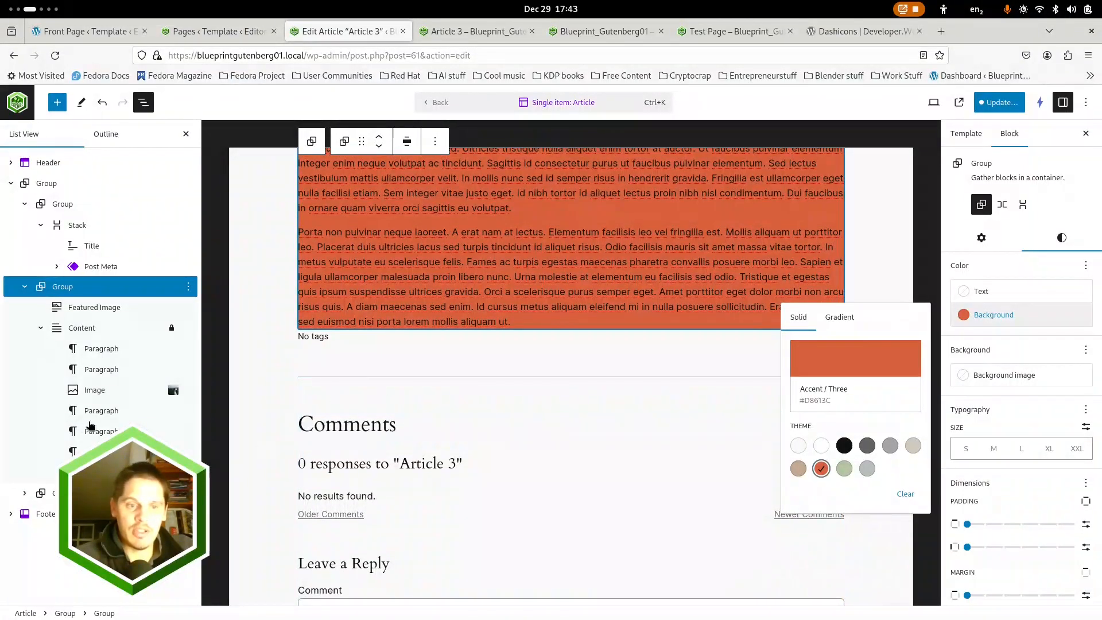
Give the comments group below the content the Accent / Five background color
left_click(92, 494)
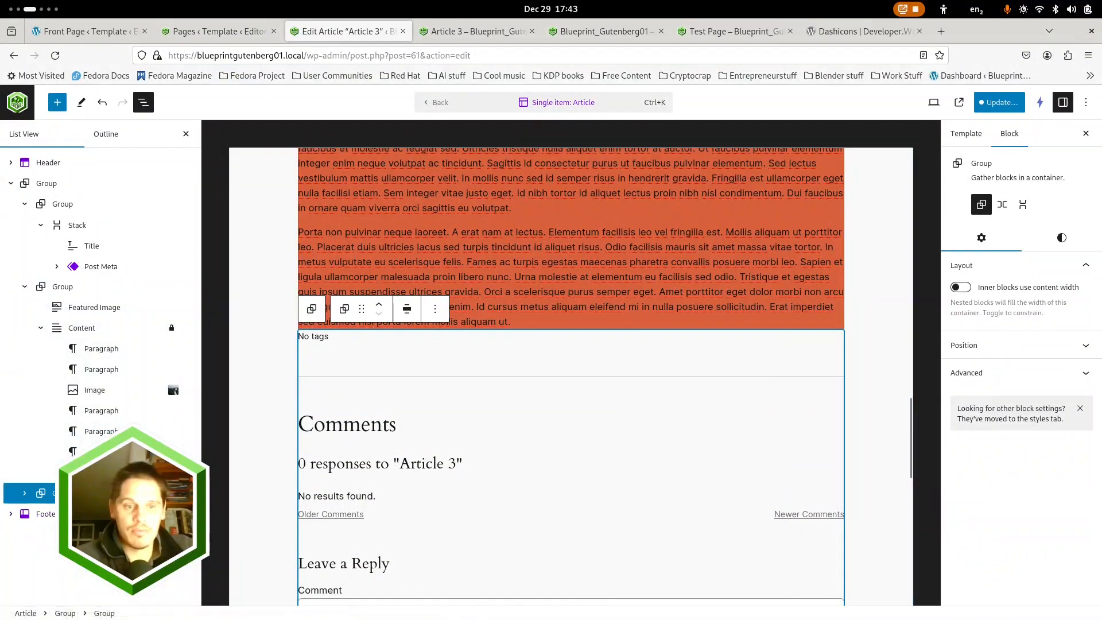
left_click(1062, 238)
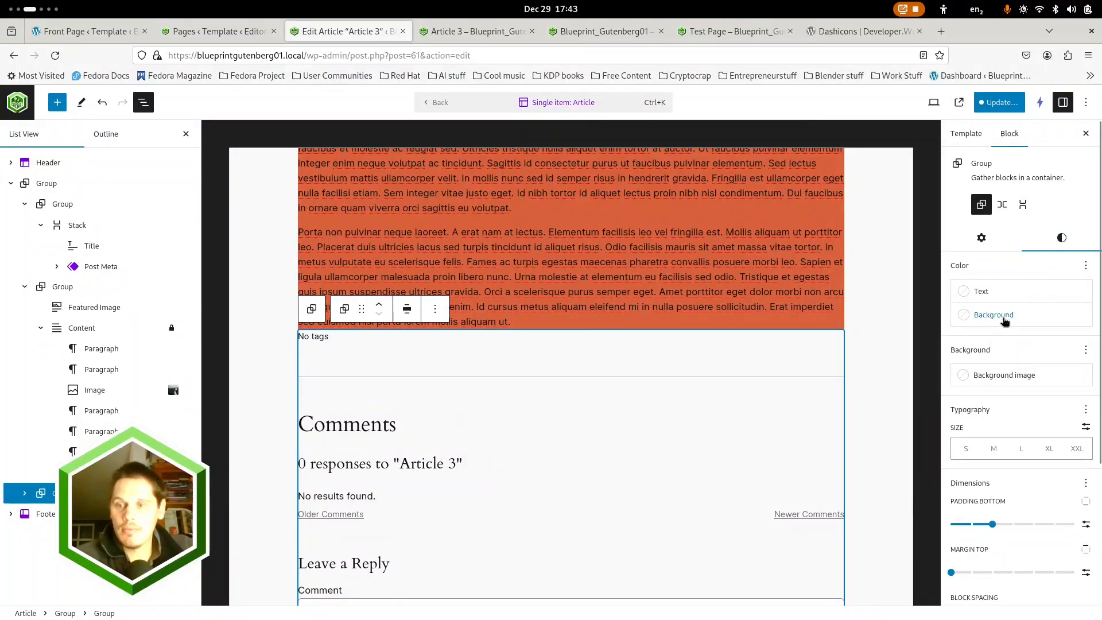
left_click(996, 321)
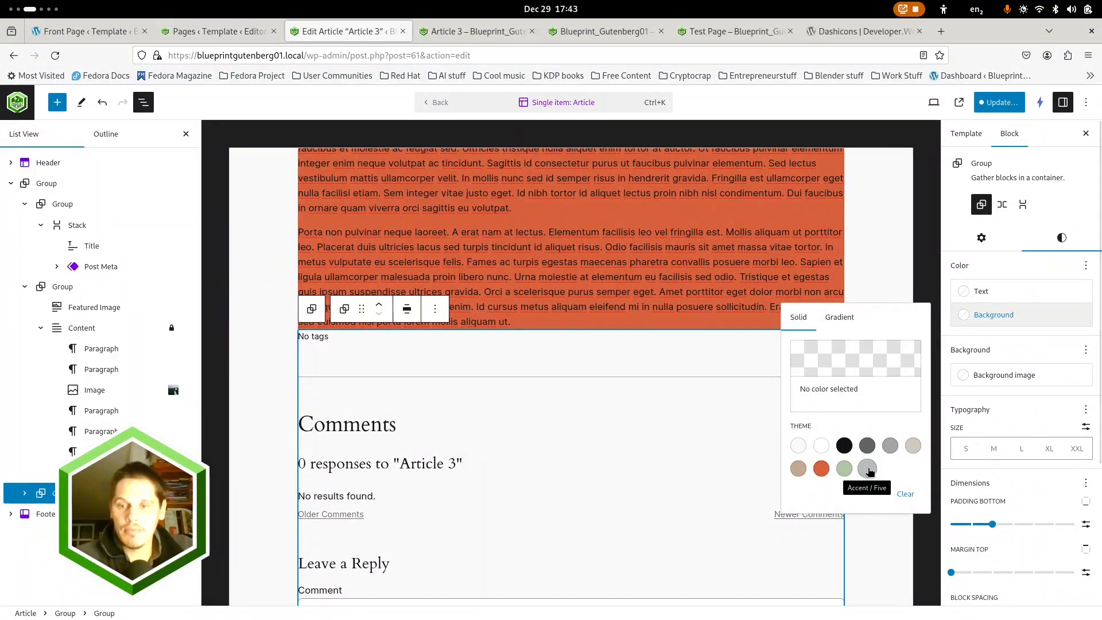
left_click(867, 469)
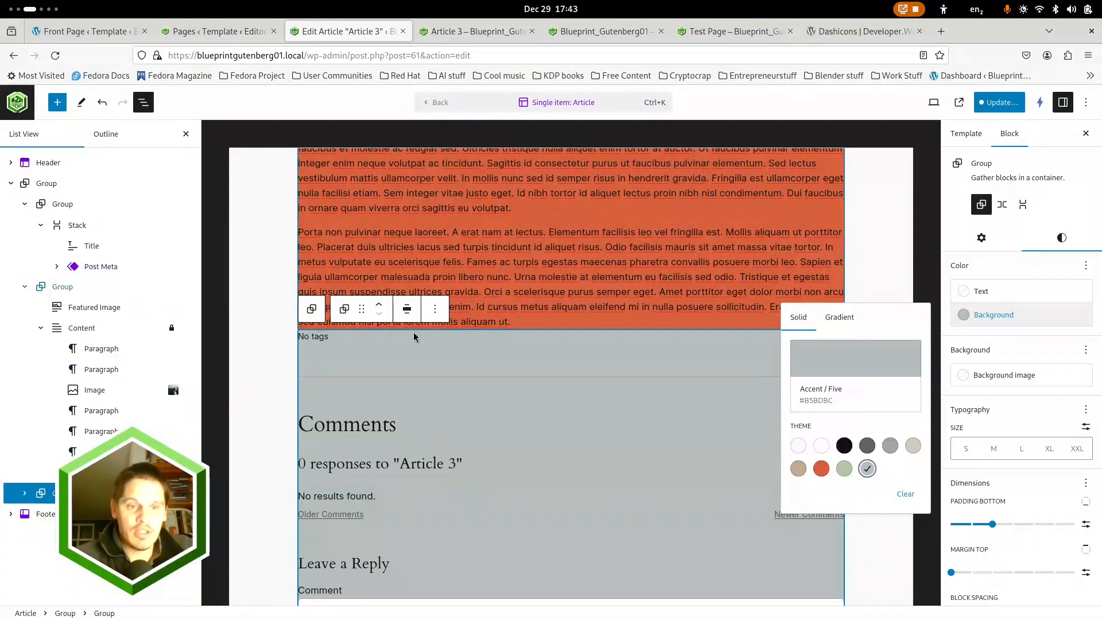
left_click(394, 334)
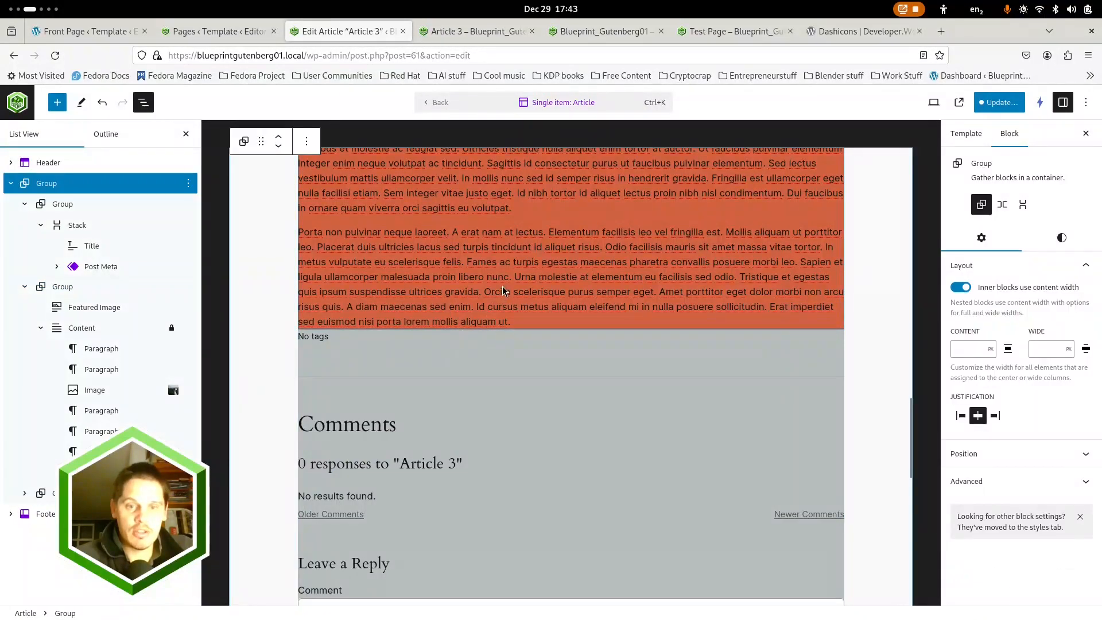
Set the vertical margin of the group containing the Featured Image and Content to step 3
left_click(63, 287)
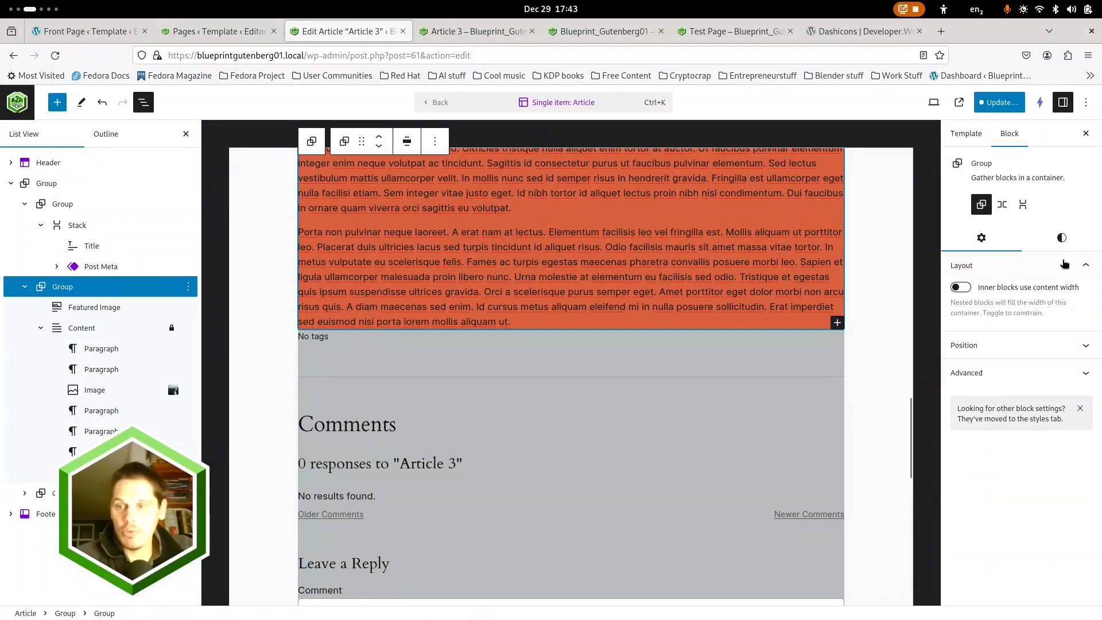
left_click(1061, 237)
scroll(1015, 518, "down", 2)
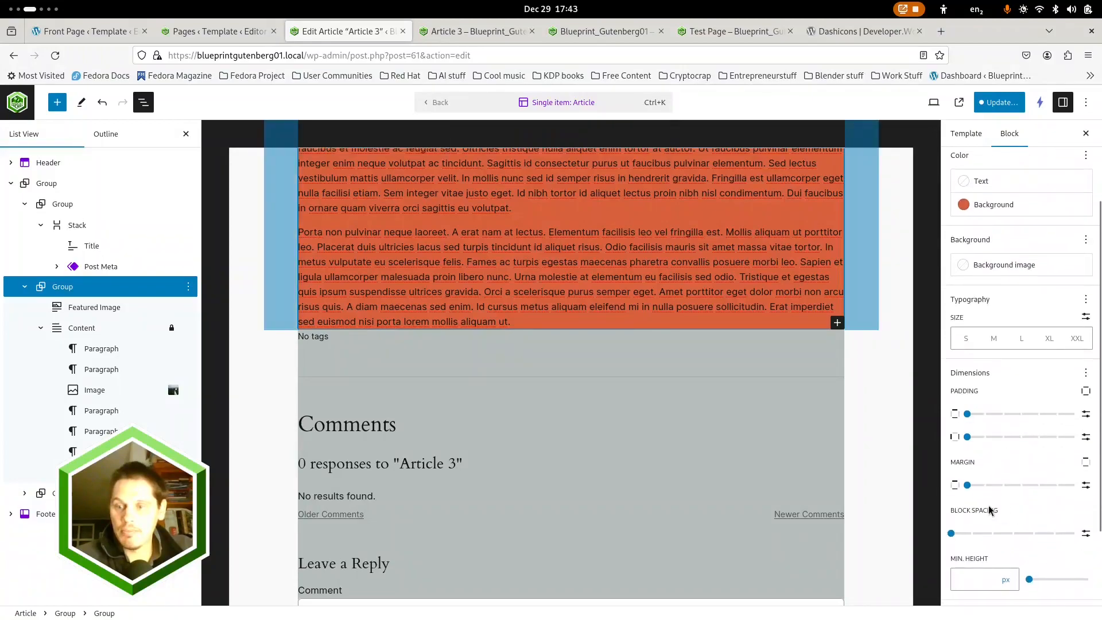
left_click(1014, 485)
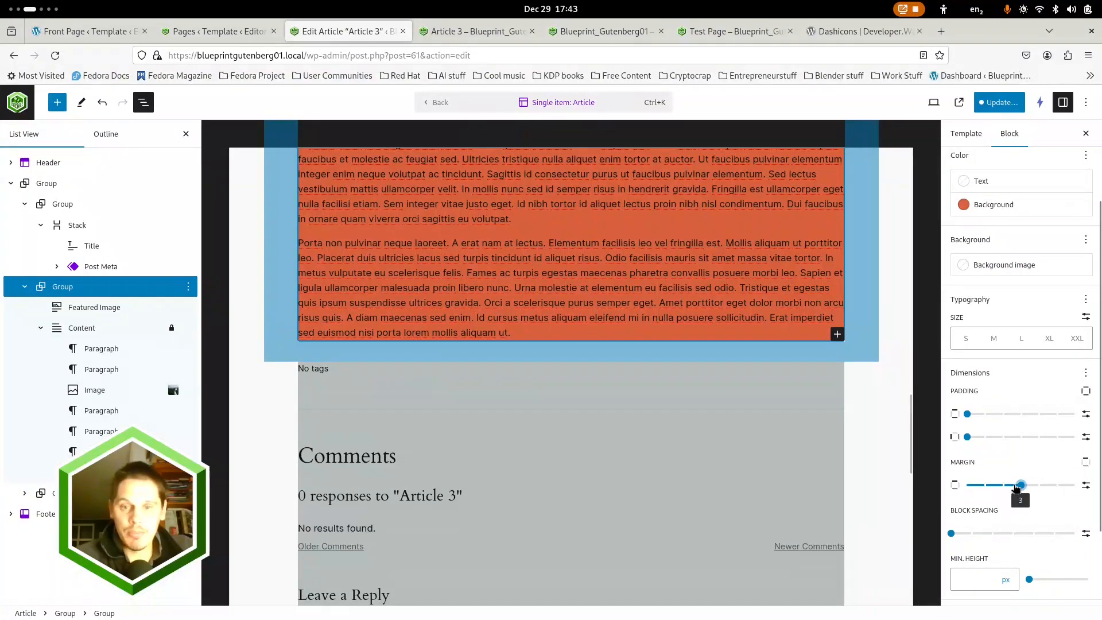
left_click(296, 363)
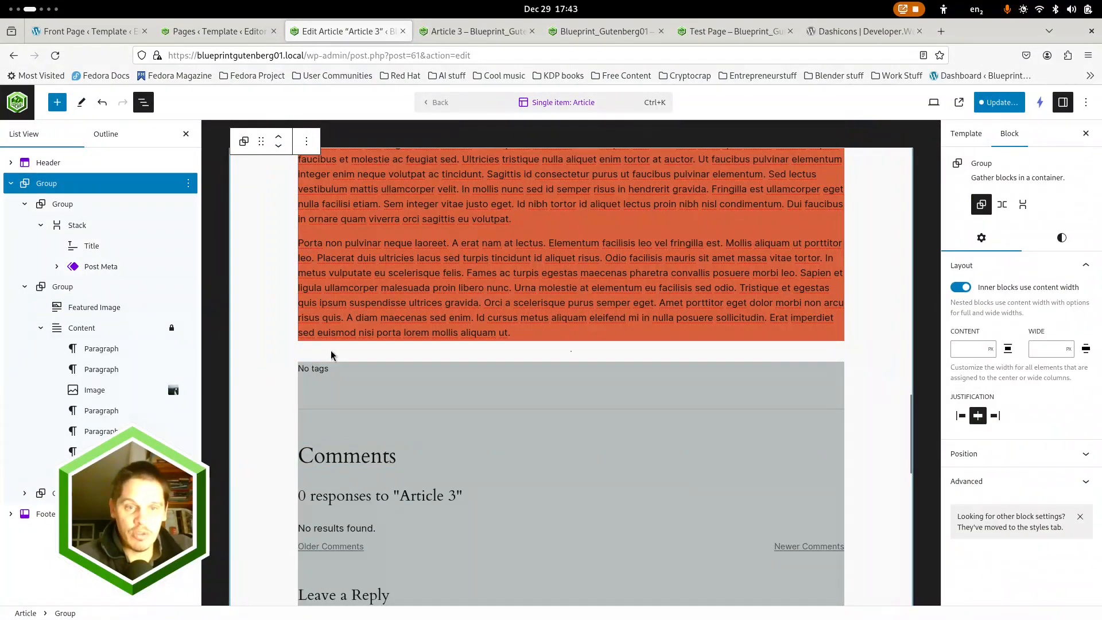
Return the margin of the group holding the Featured Image and Content to 0
left_click(65, 287)
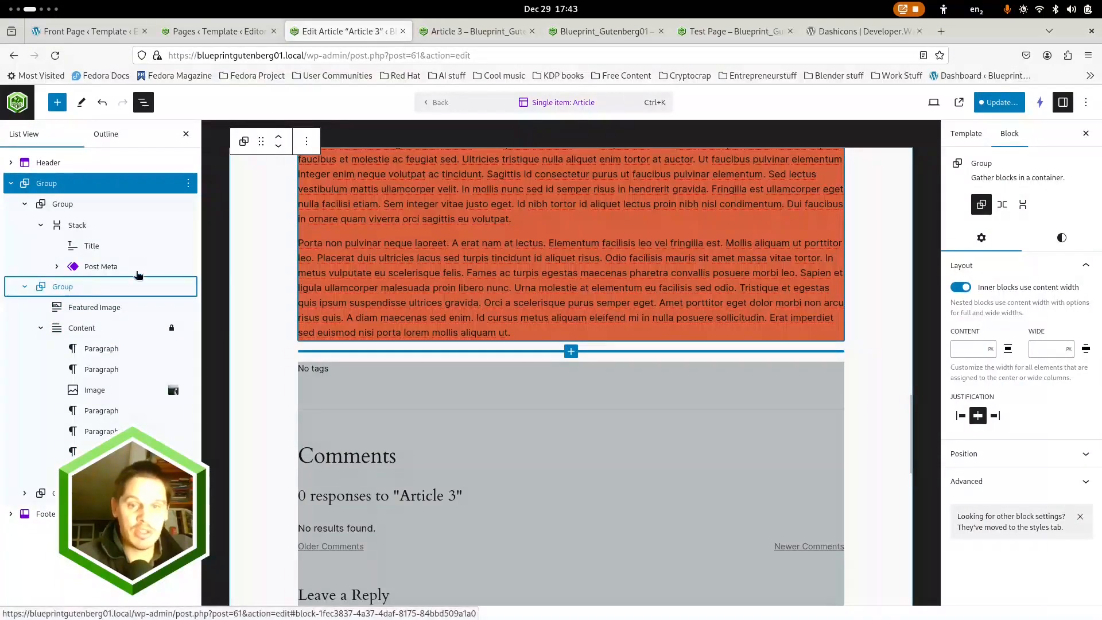
left_click(1062, 238)
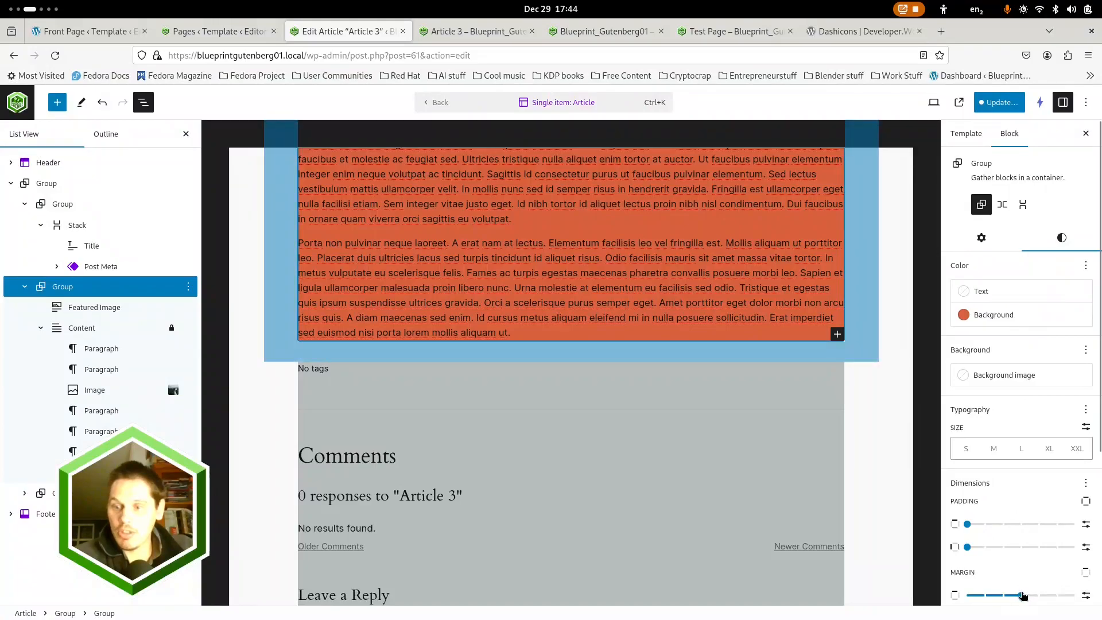
left_click_drag(1023, 595, 967, 595)
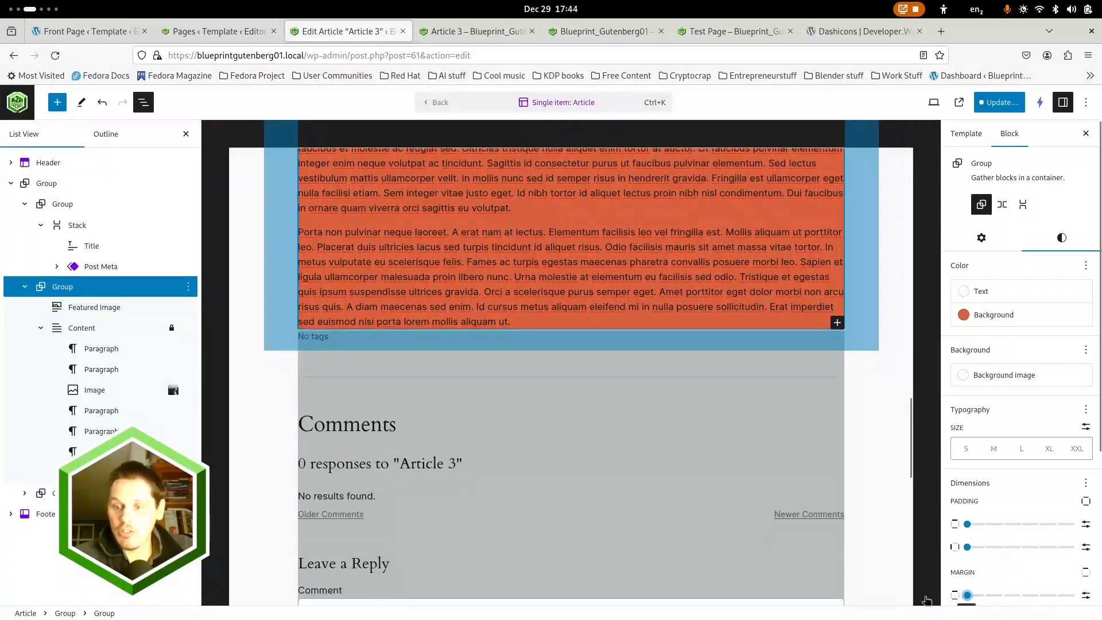
Remove the background colors from the Featured Image and Content group and from the comments group below it
left_click(1053, 320)
left_click(821, 468)
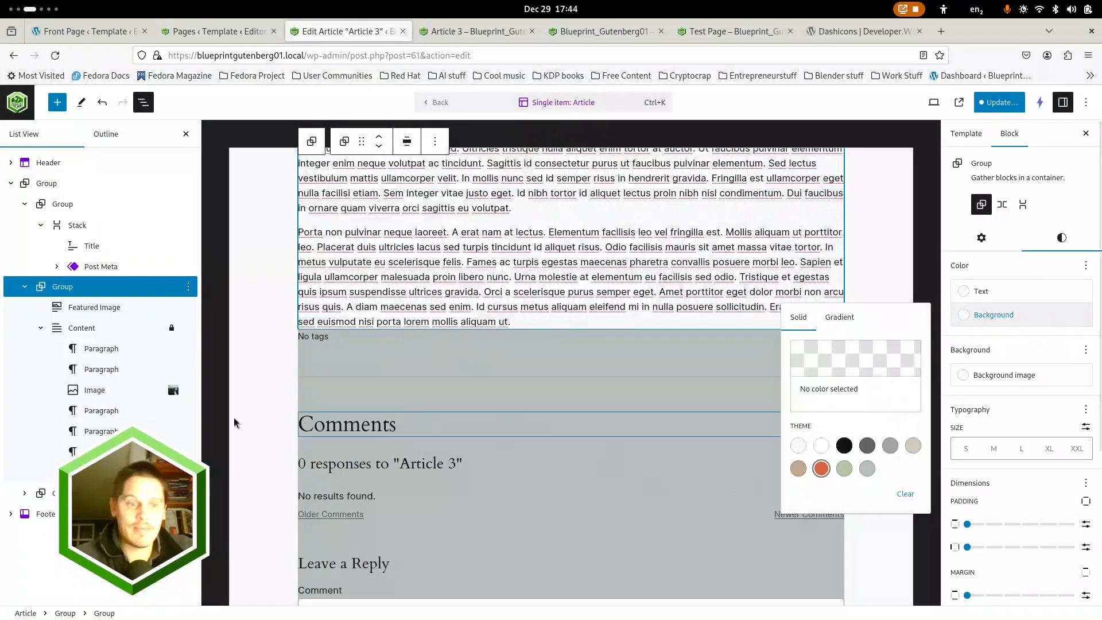
left_click(80, 492)
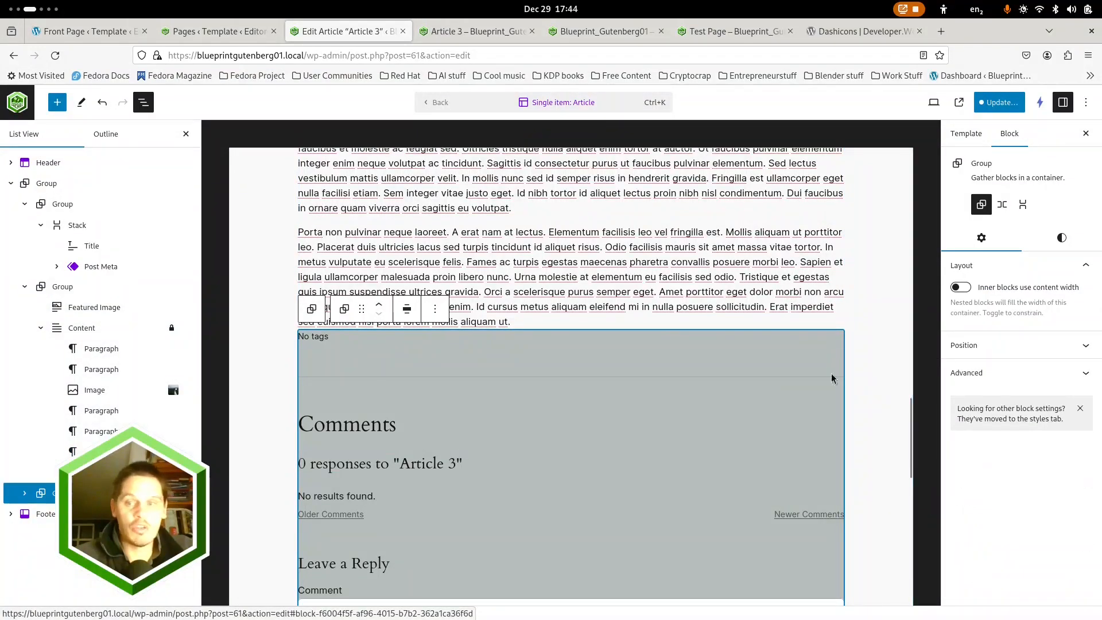
left_click(1061, 238)
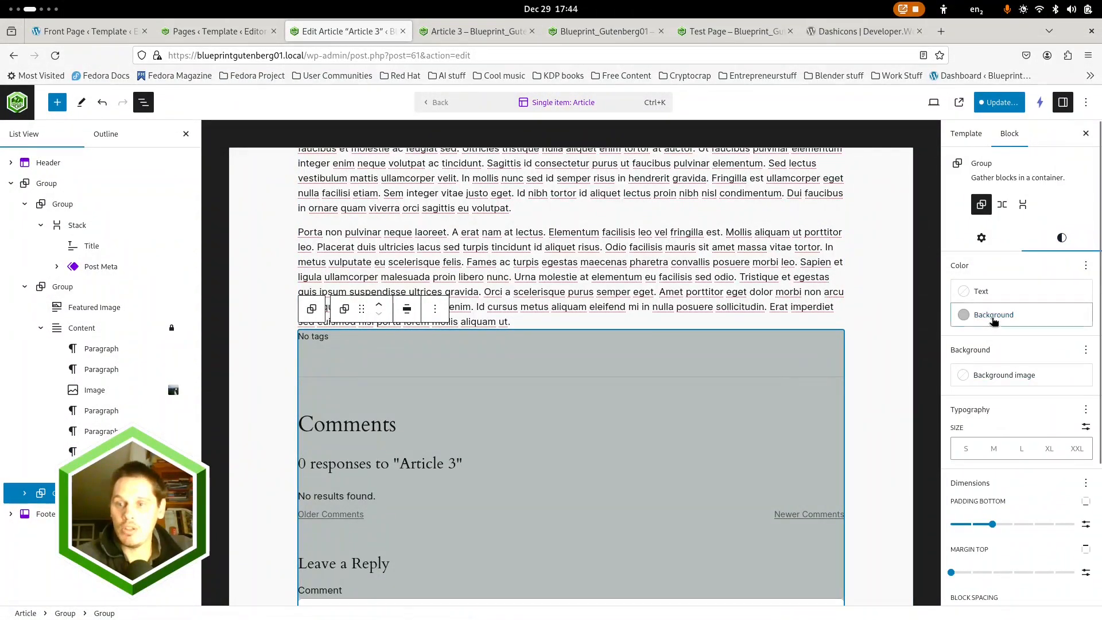
left_click(994, 320)
left_click(867, 469)
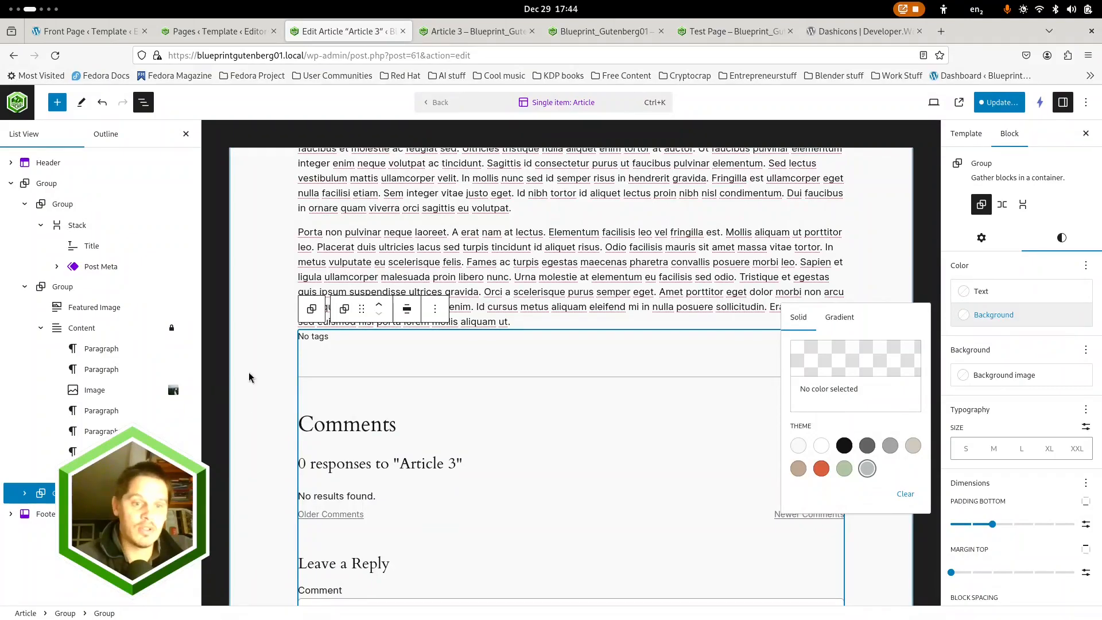
left_click(261, 396)
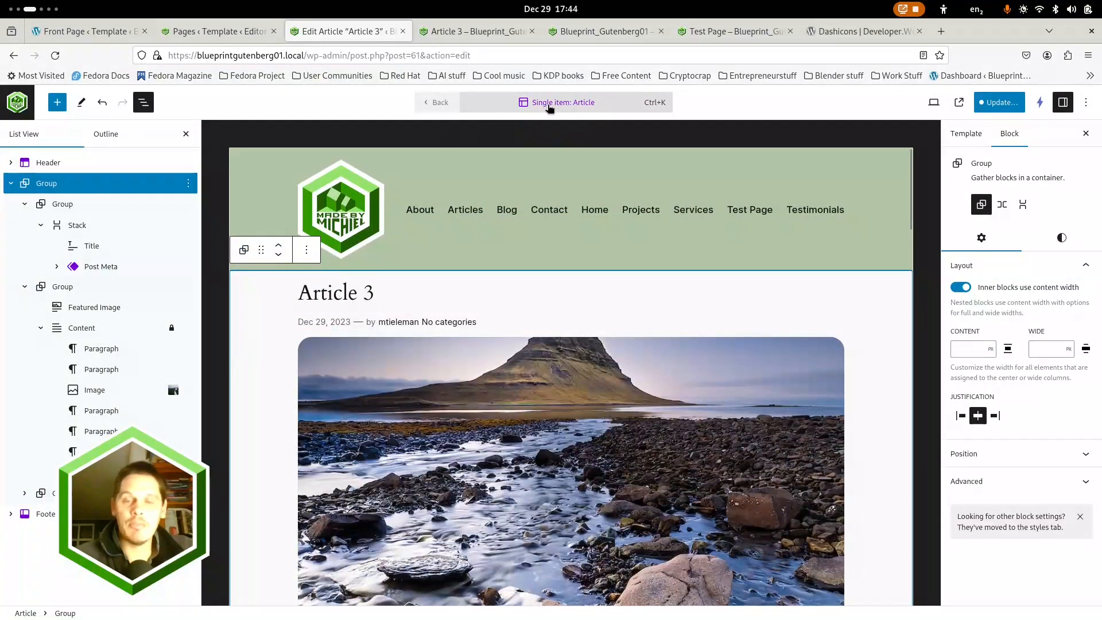
Save the updated Article template and return to the list of all Articles
left_click(1003, 108)
left_click(983, 103)
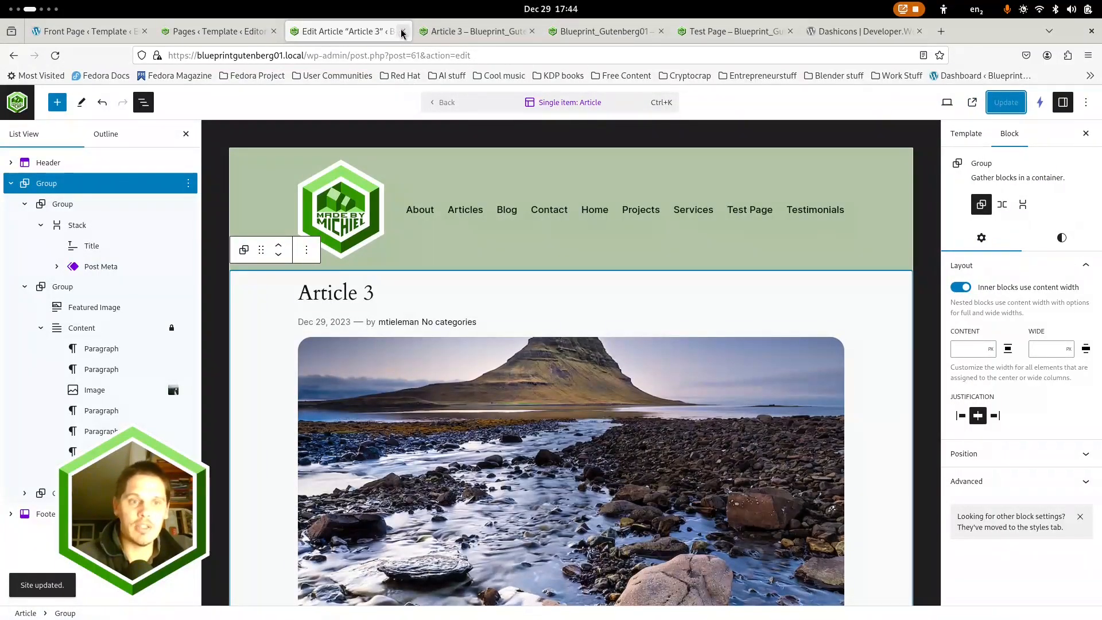
left_click(17, 102)
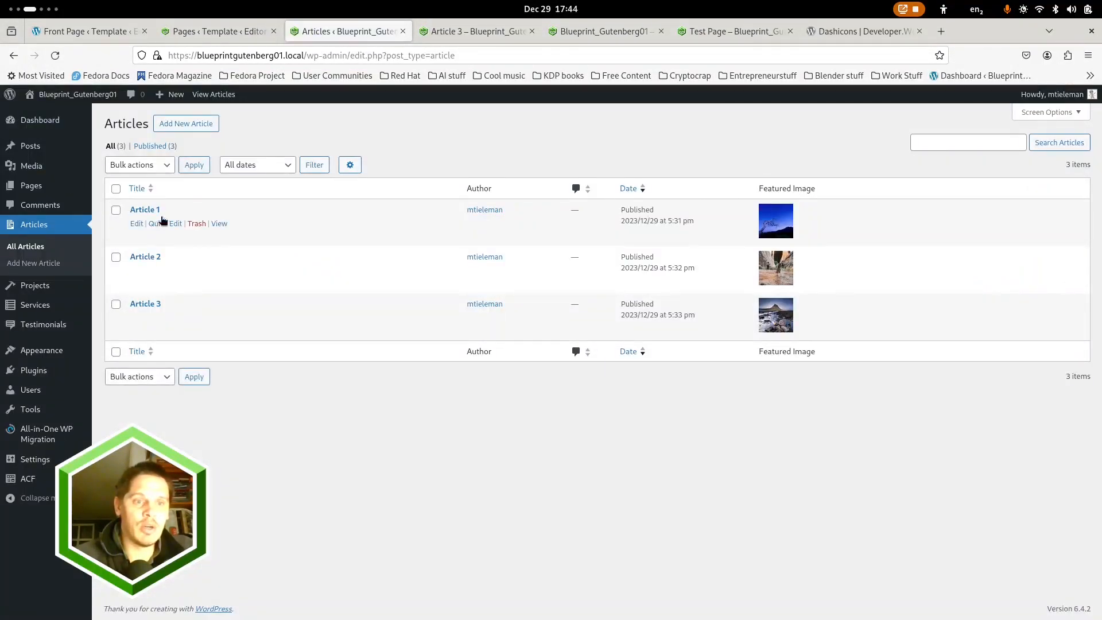
Close the Article 3 front-end page and check the Test Page in the responsive preview before returning to the site's home page
left_click(527, 32)
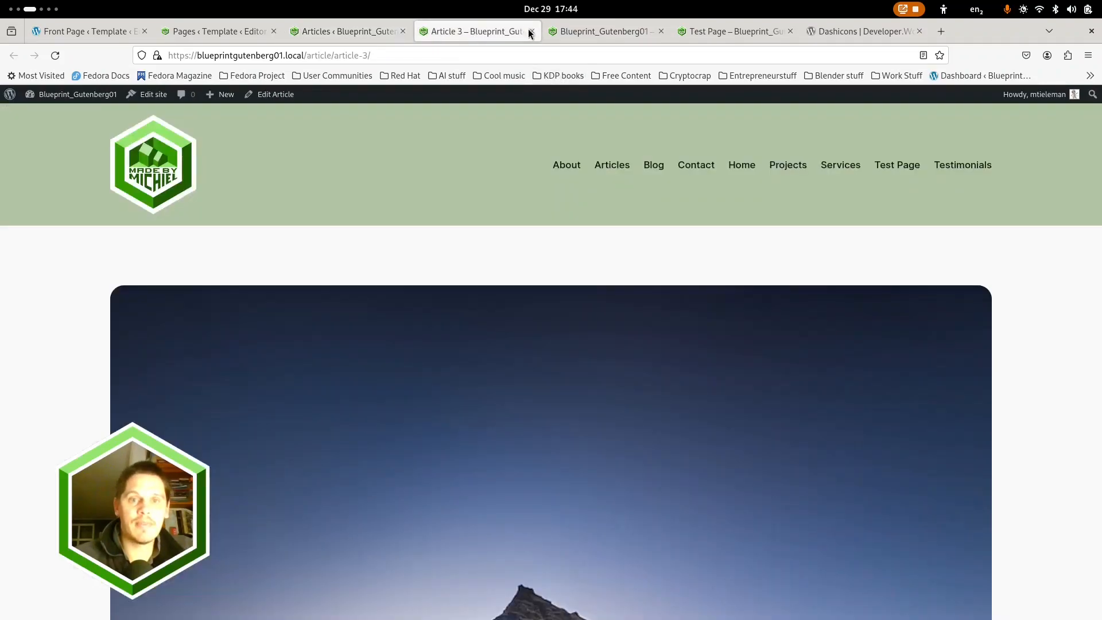
left_click(530, 32)
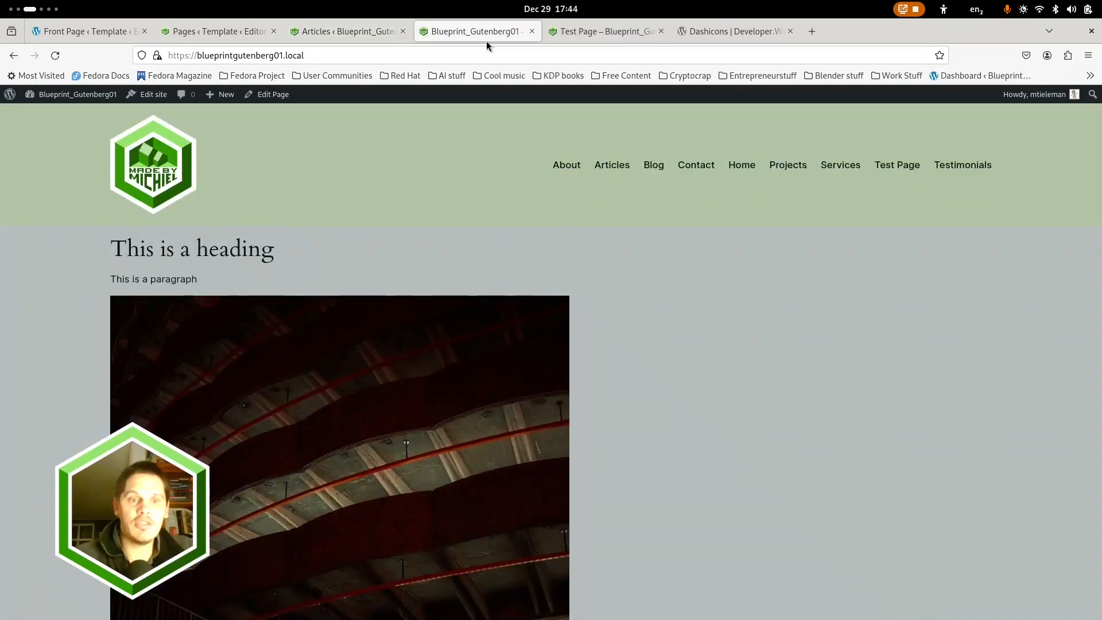
left_click(599, 32)
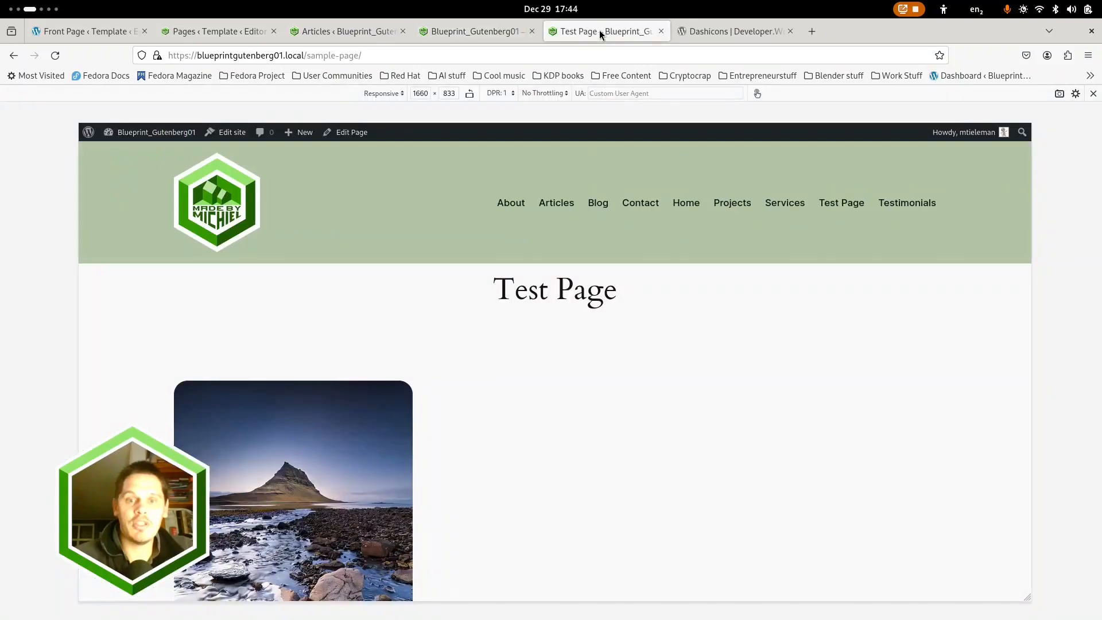
left_click_drag(1031, 245, 848, 258)
left_click(479, 31)
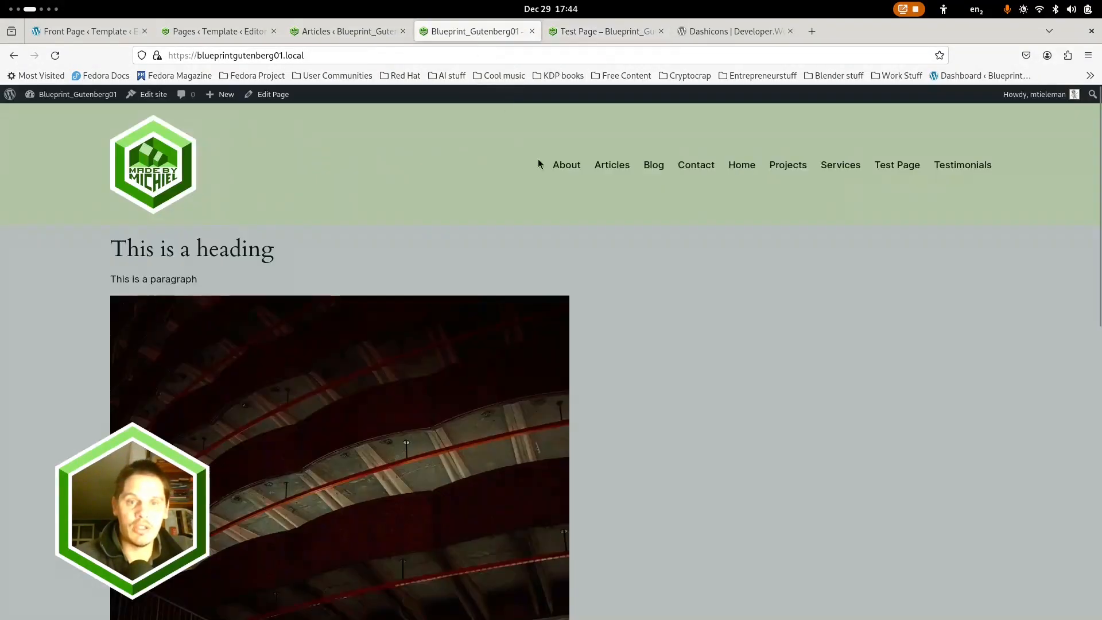
Review the live site's Home, Test Page, Services, Projects and Contact pages through the header navigation
scroll(581, 291, "down", 5)
scroll(671, 310, "up", 5)
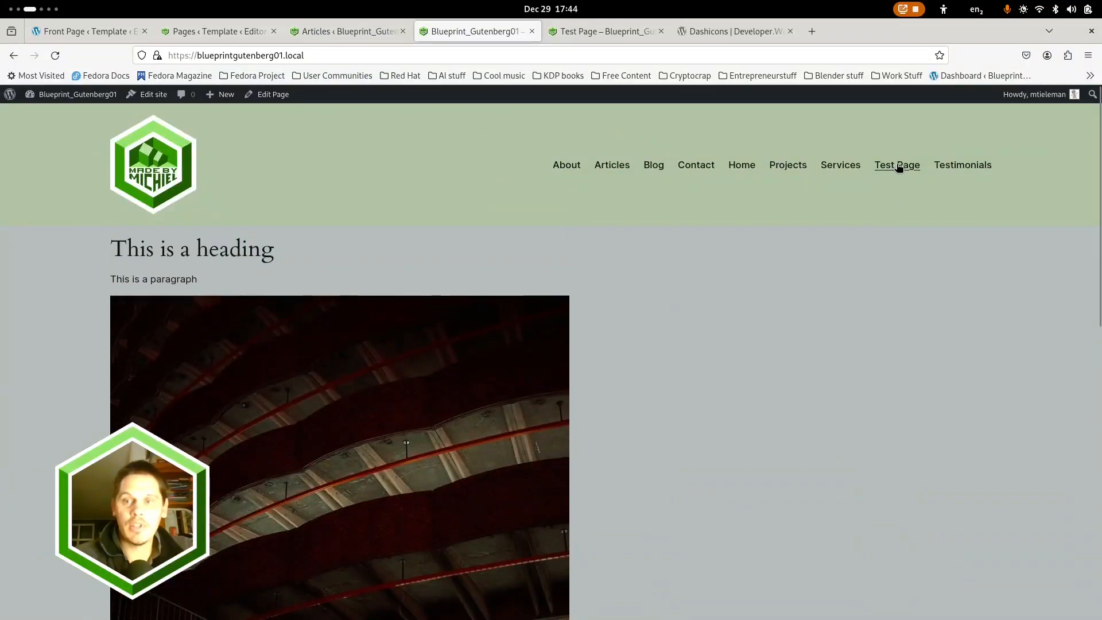
left_click(897, 166)
scroll(688, 321, "down", 8)
scroll(290, 255, "up", 4)
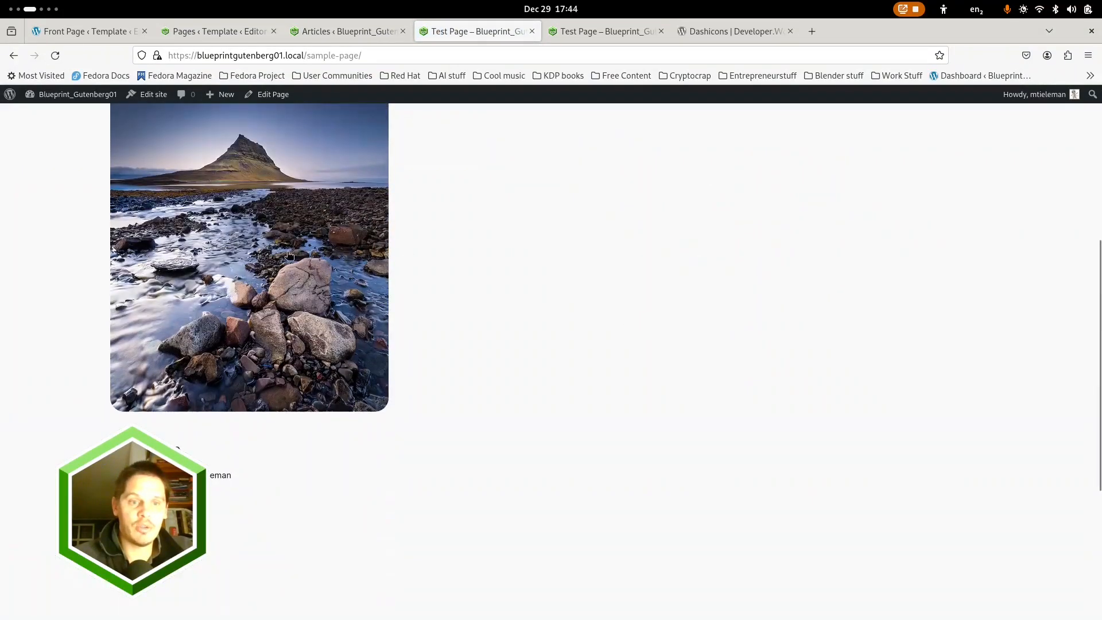
scroll(595, 329, "up", 4)
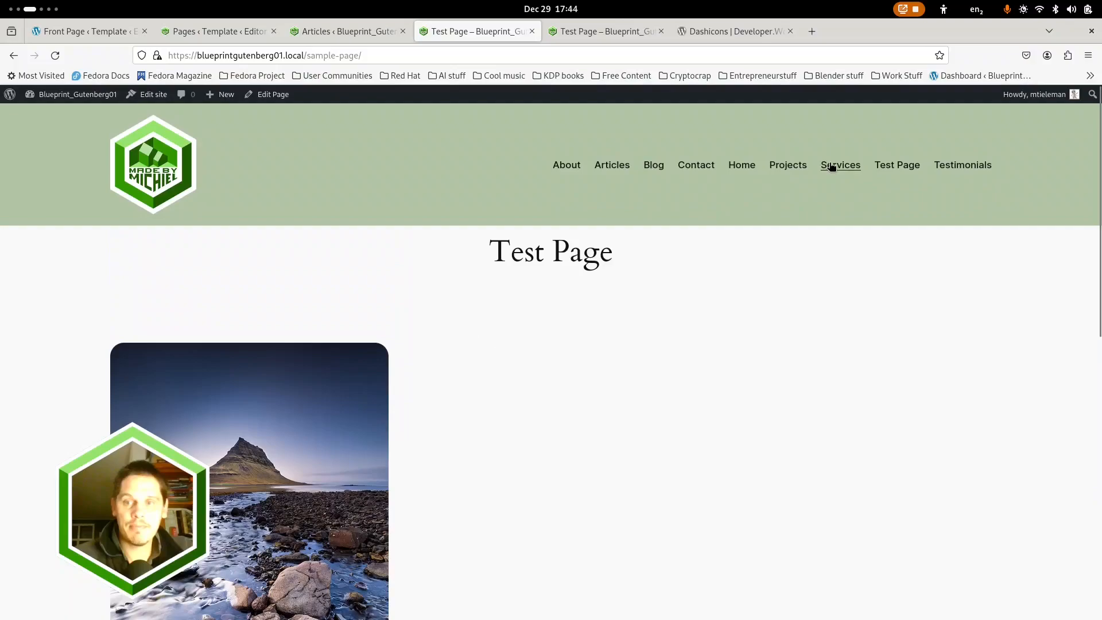
left_click(832, 167)
left_click(781, 167)
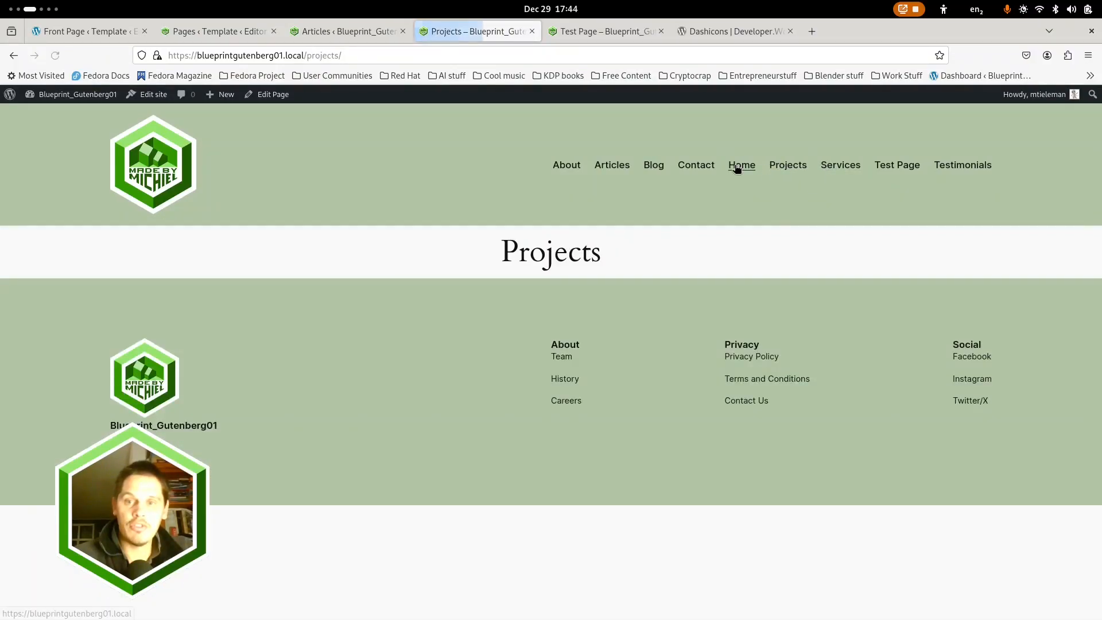
left_click(728, 168)
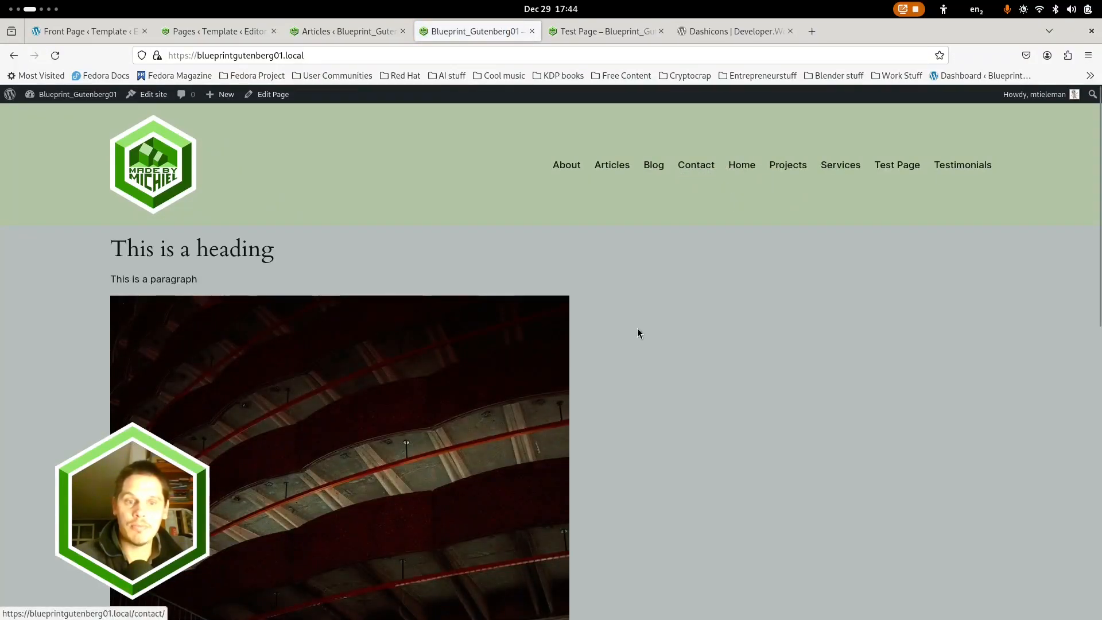
scroll(638, 328, "down", 5)
scroll(641, 329, "up", 6)
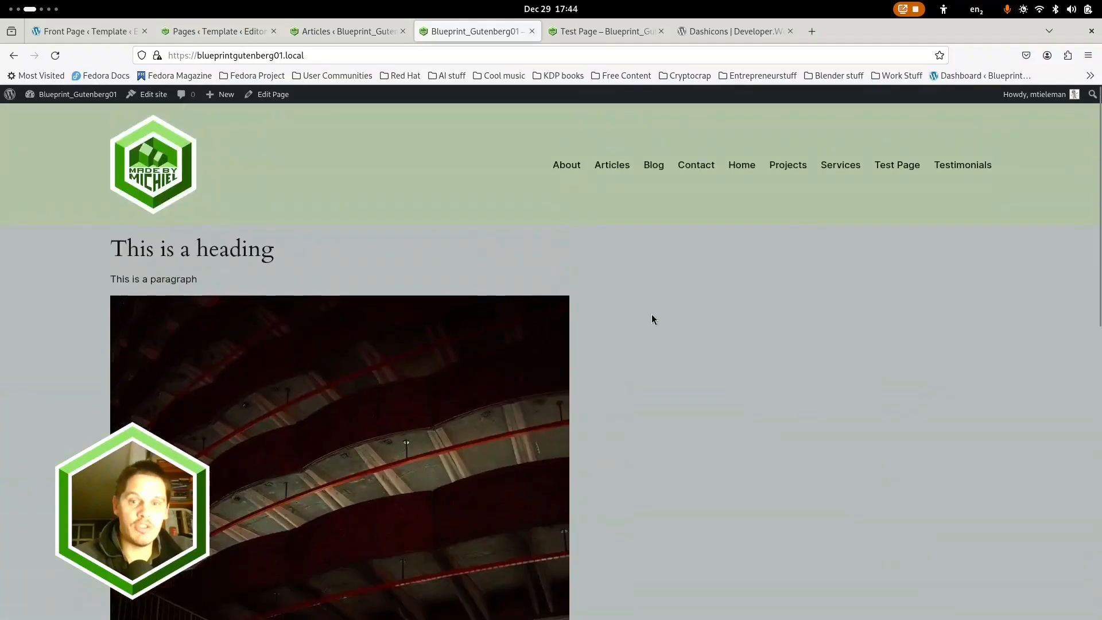
left_click(700, 167)
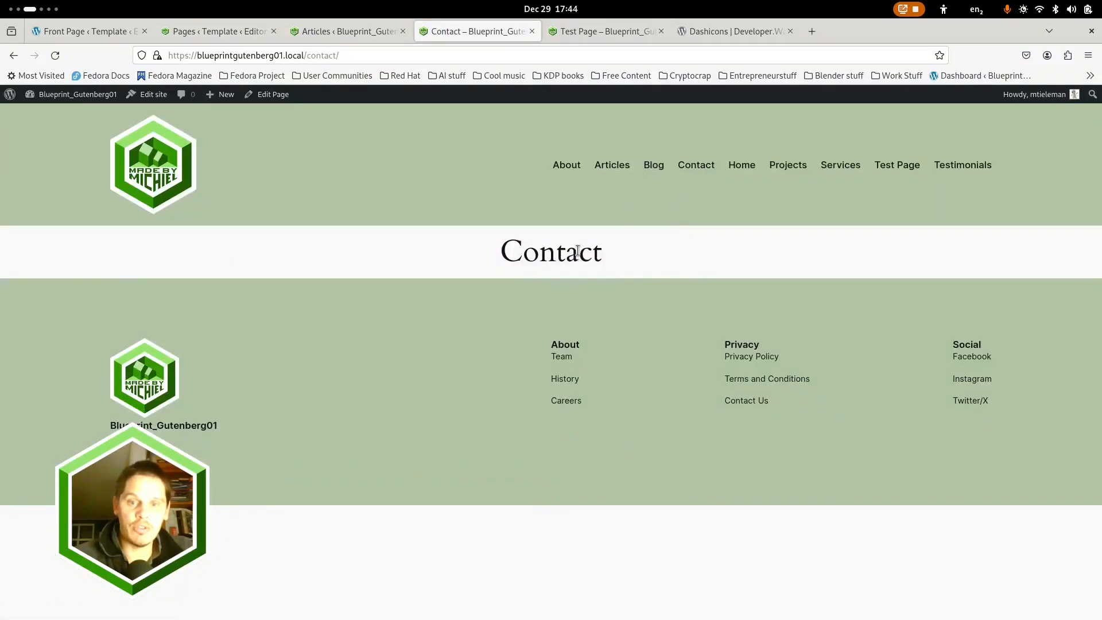
Examine the Blog page's sections down to the Watch, Read, Listen post list, and open the Articles page
left_click(651, 166)
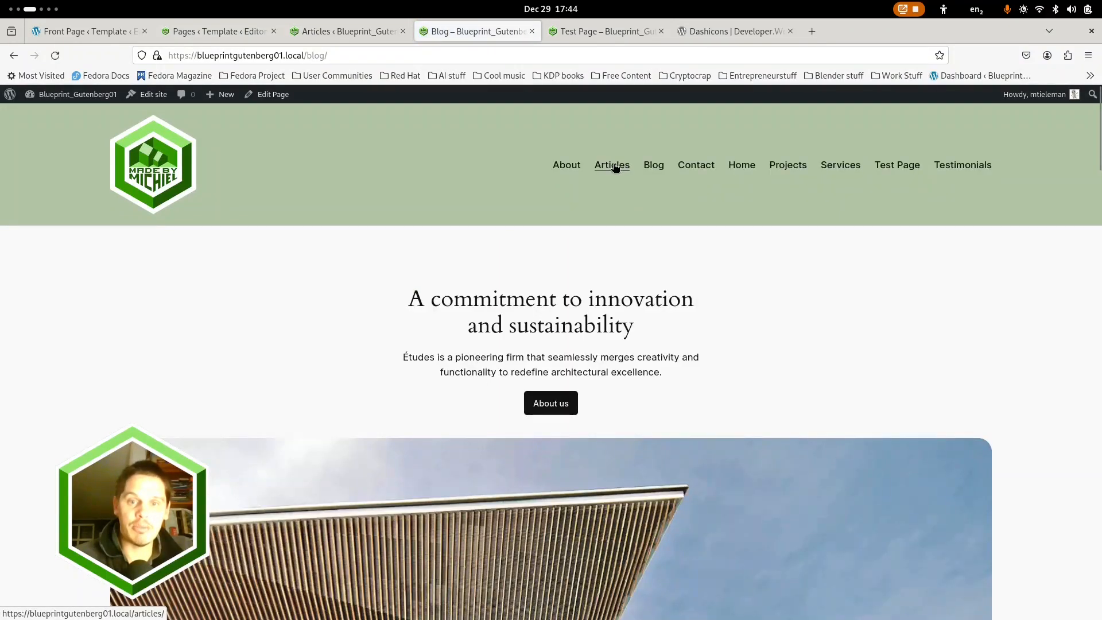
scroll(677, 382, "down", 15)
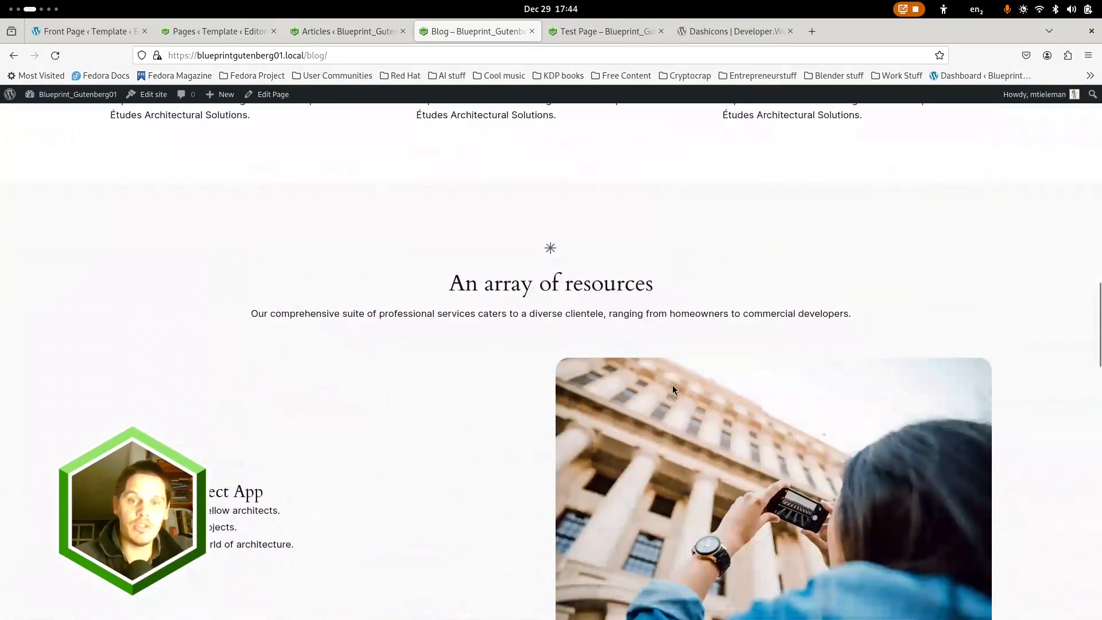
scroll(557, 392, "down", 5)
scroll(557, 392, "up", 5)
scroll(562, 386, "down", 8)
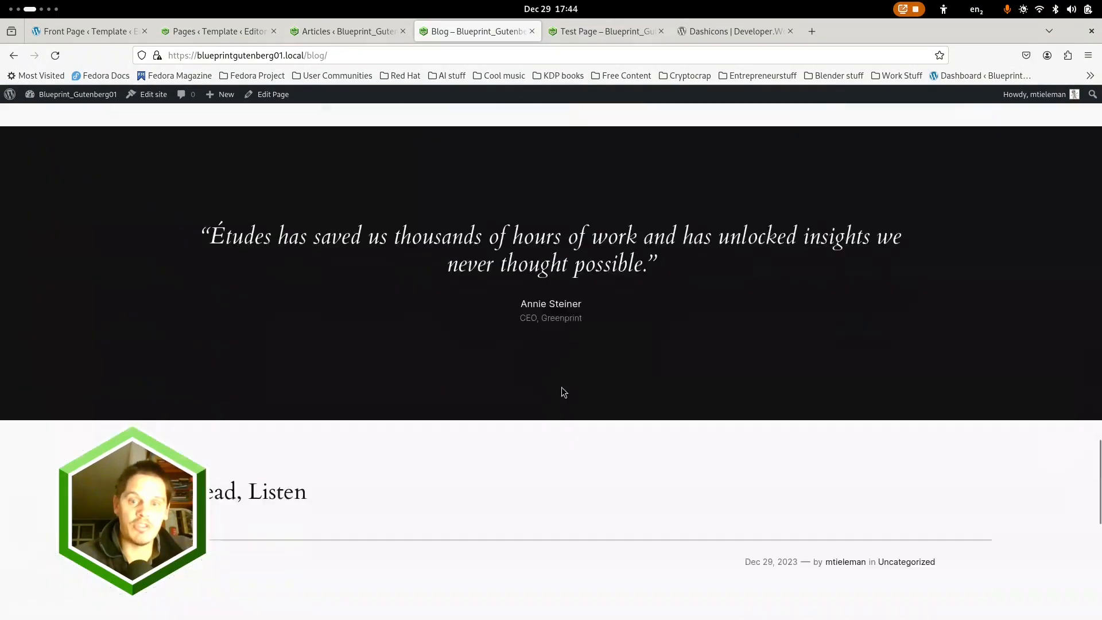
scroll(561, 390, "down", 3)
scroll(561, 390, "up", 9)
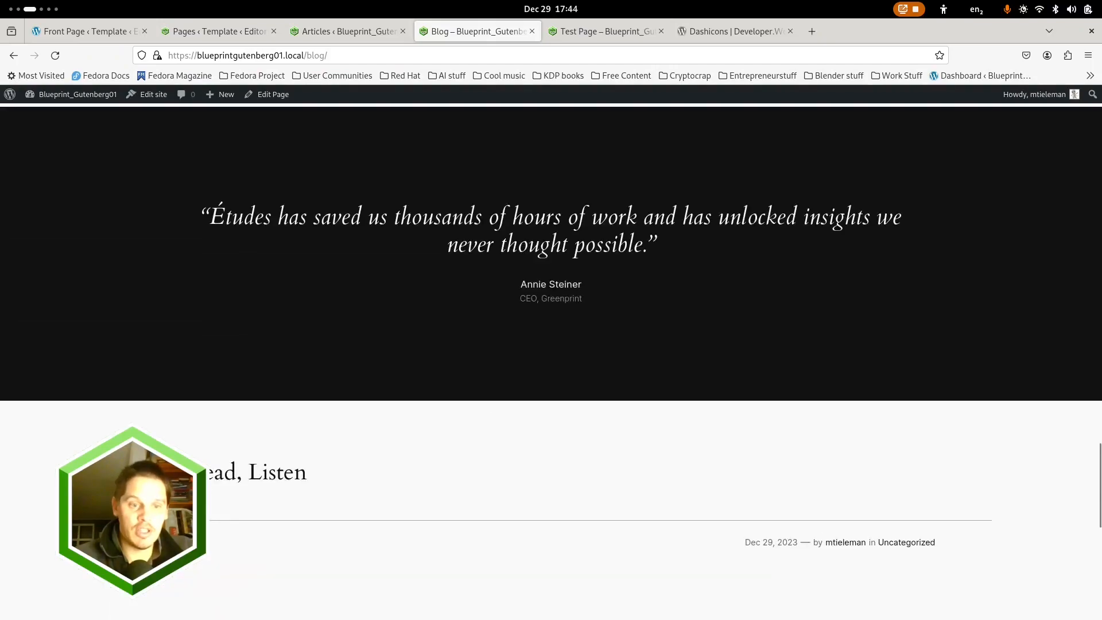
scroll(466, 392, "up", 12)
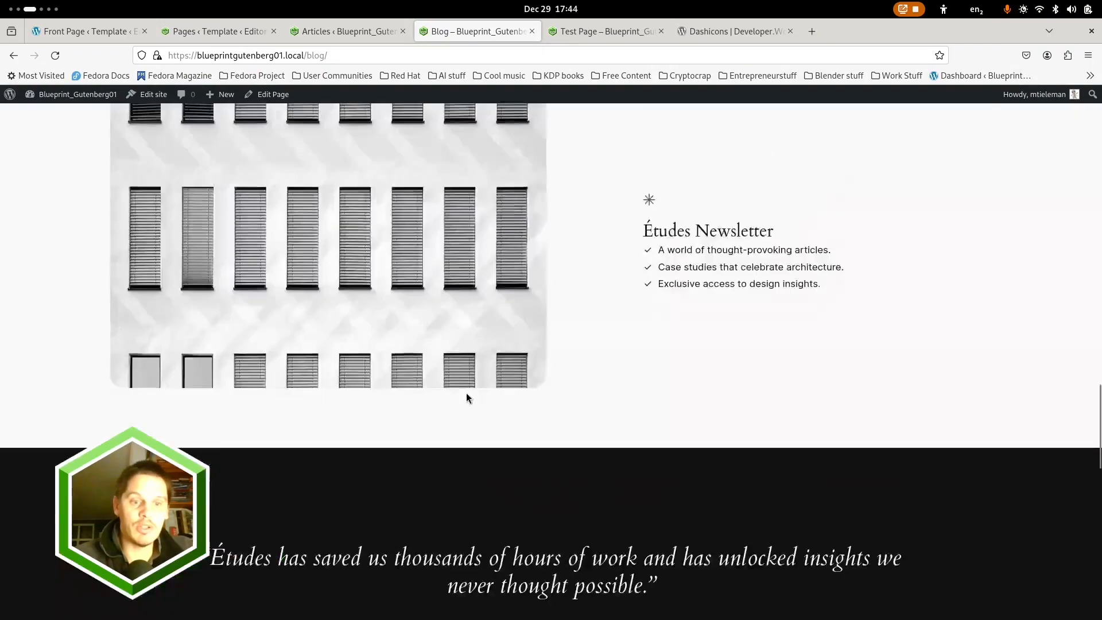
scroll(466, 392, "down", 13)
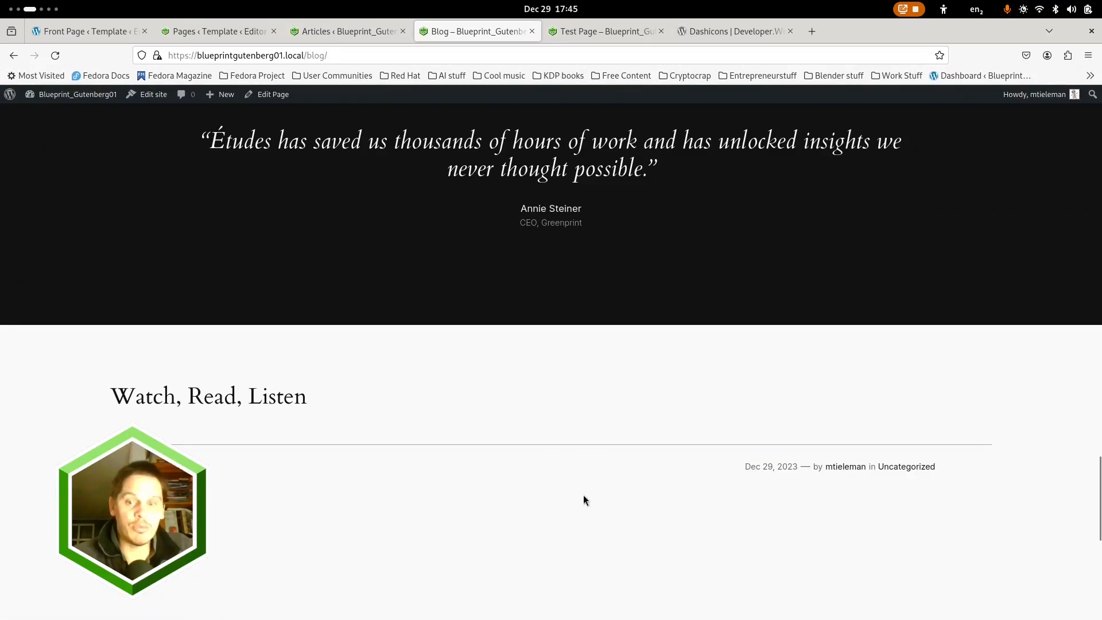
scroll(602, 372, "up", 20)
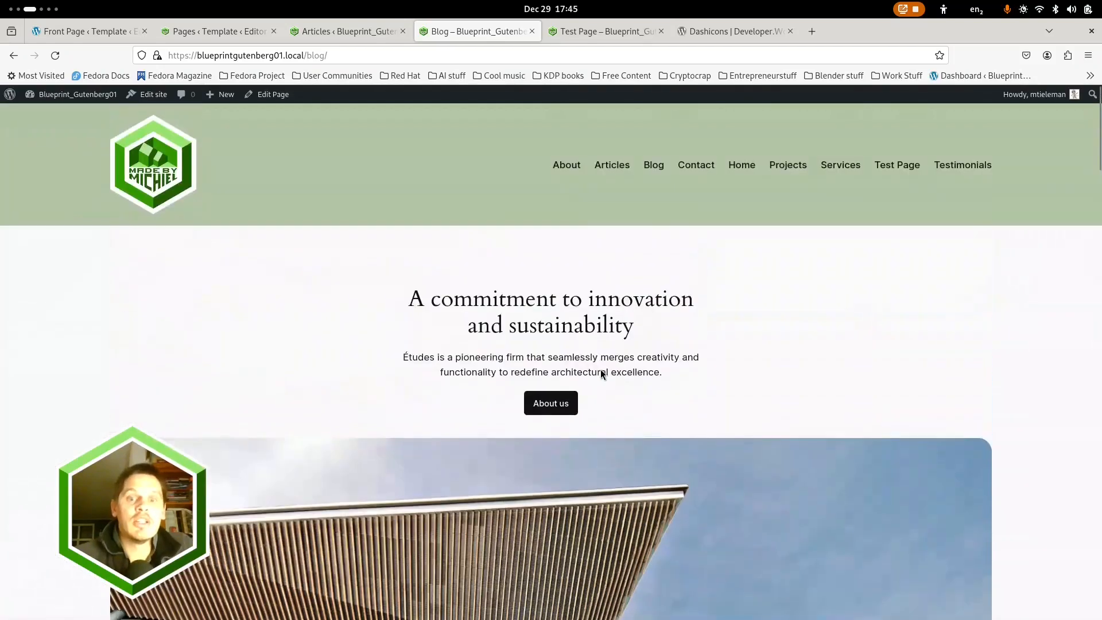
left_click(603, 166)
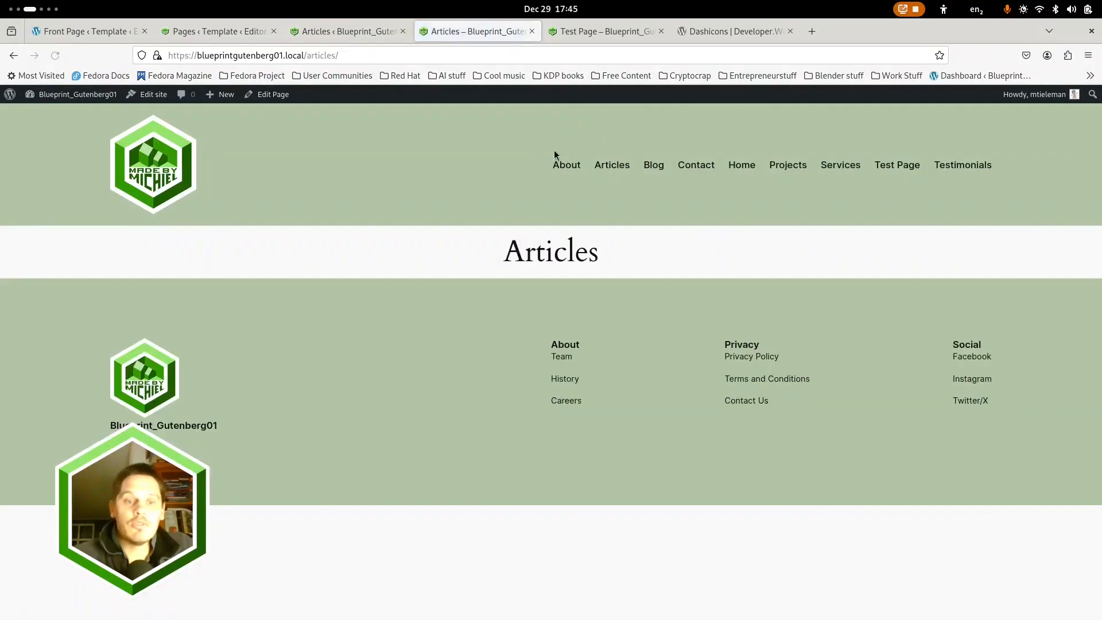
Switch to the running LibreOffice Impress presentation showing the FSE settings slide
key("super")
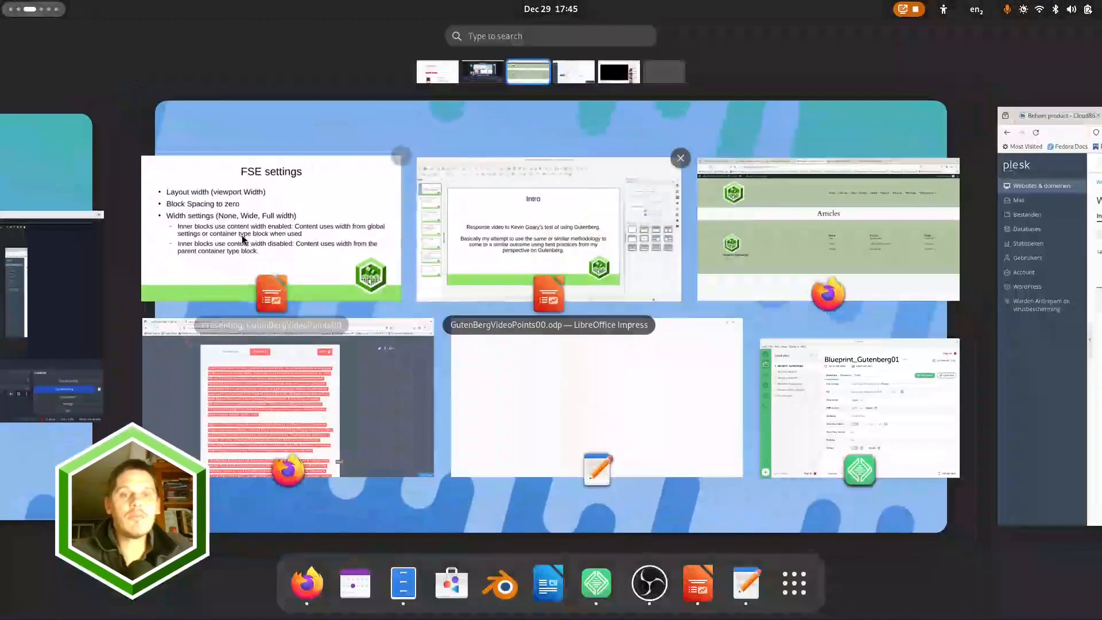
left_click(337, 217)
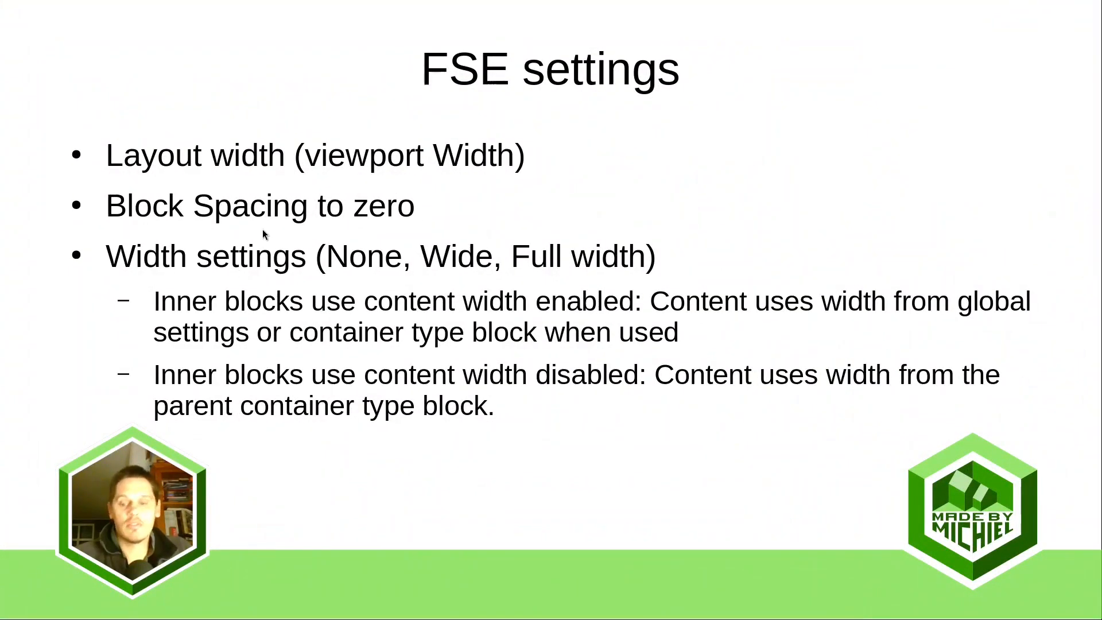
Revisit the Plugin Stack and FSE settings slides, and switch to the Firefox window showing the site's Articles page
key("Right")
key("Left")
key("Left")
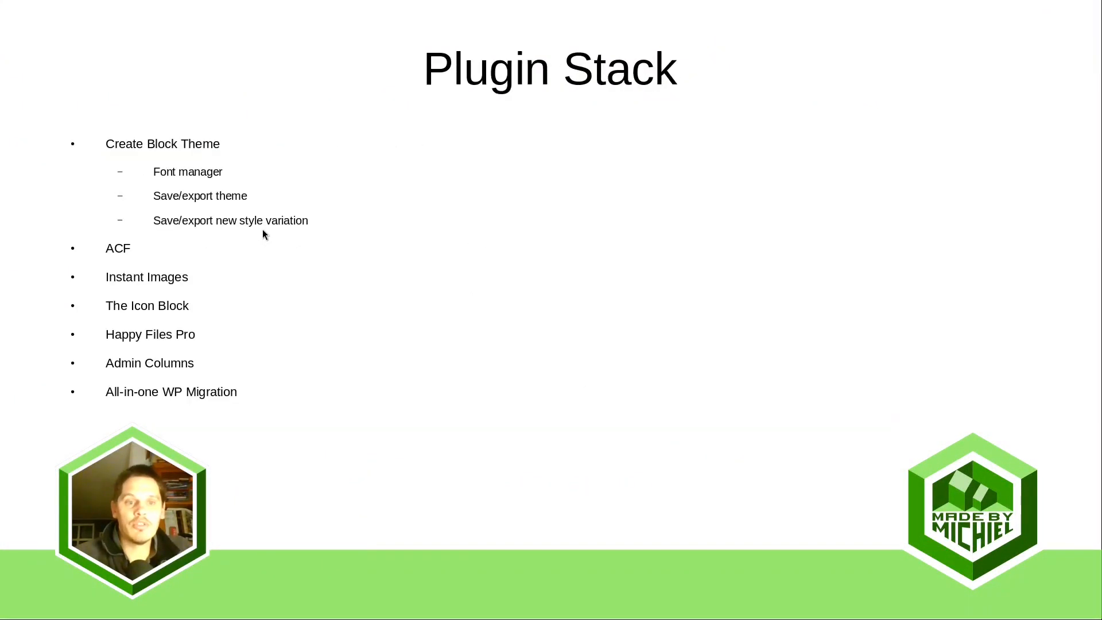
key("Right")
key("super")
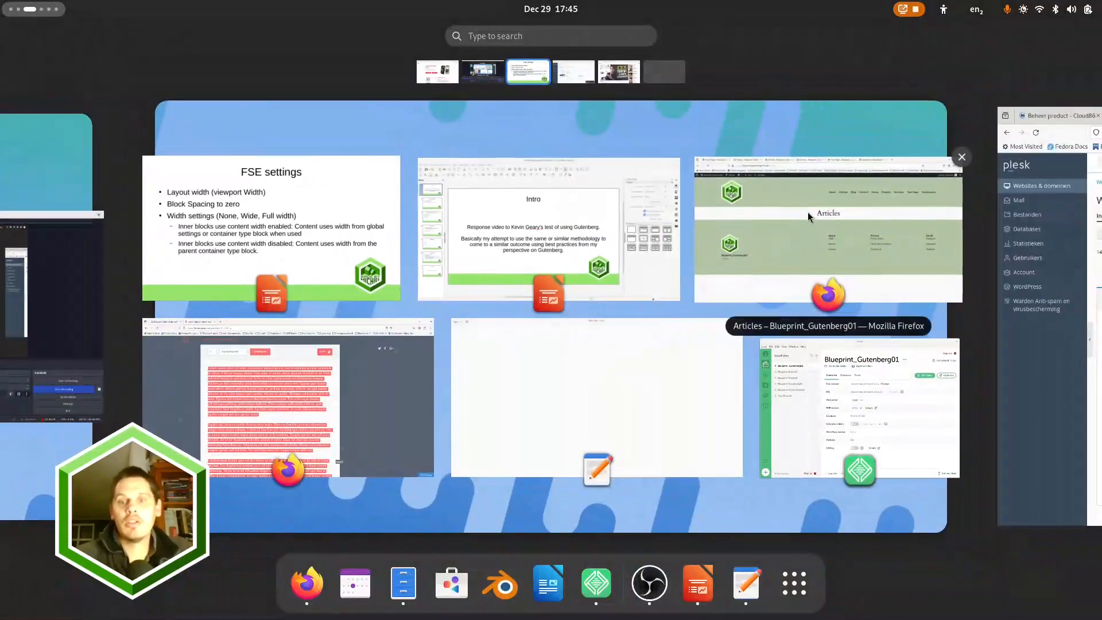
left_click(808, 217)
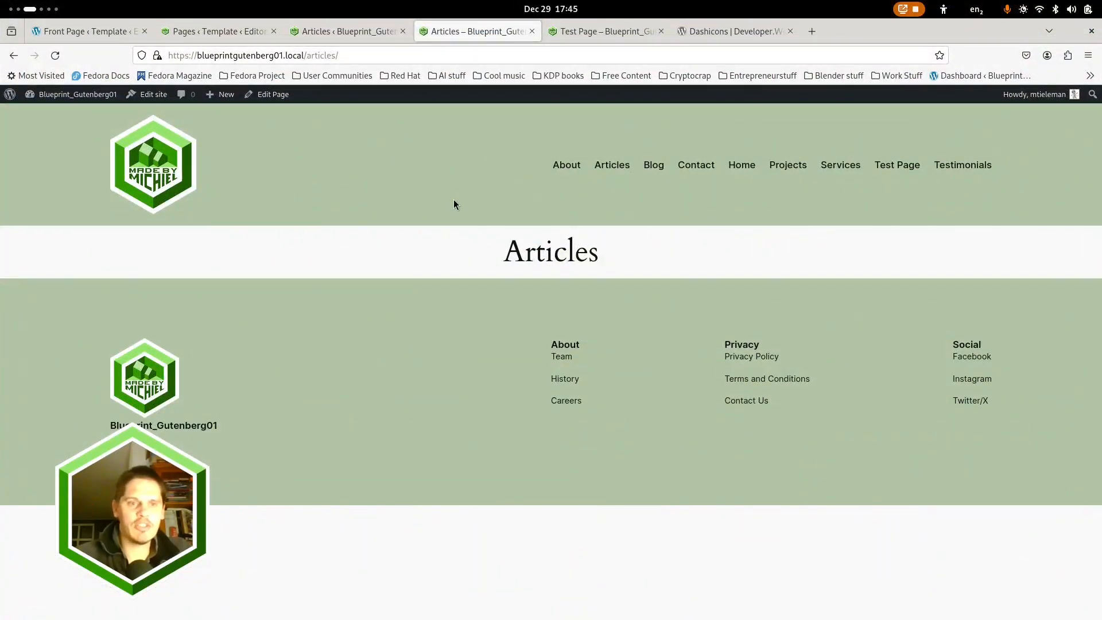
Leave the Pages template editor for the WordPress dashboard and open the site's list of pages
left_click(229, 30)
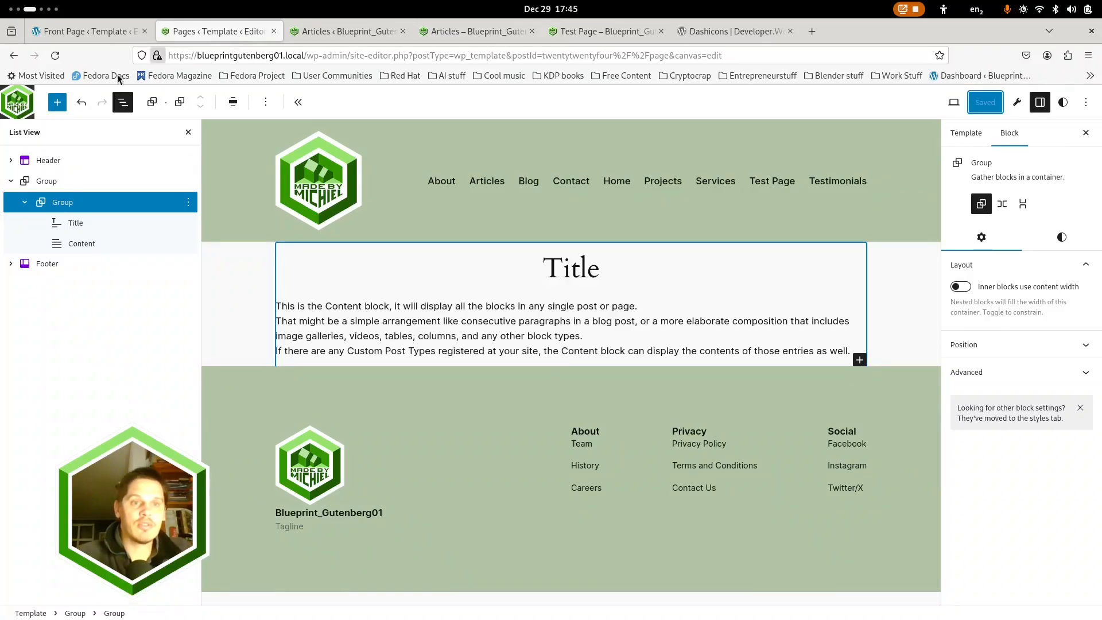
left_click(8, 112)
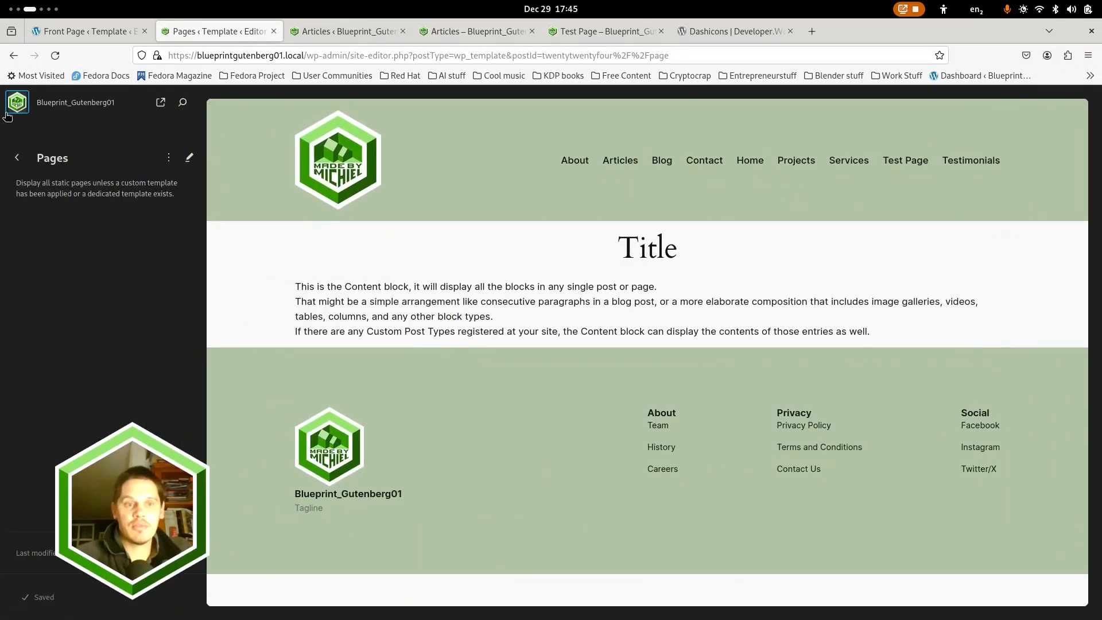
left_click(19, 159)
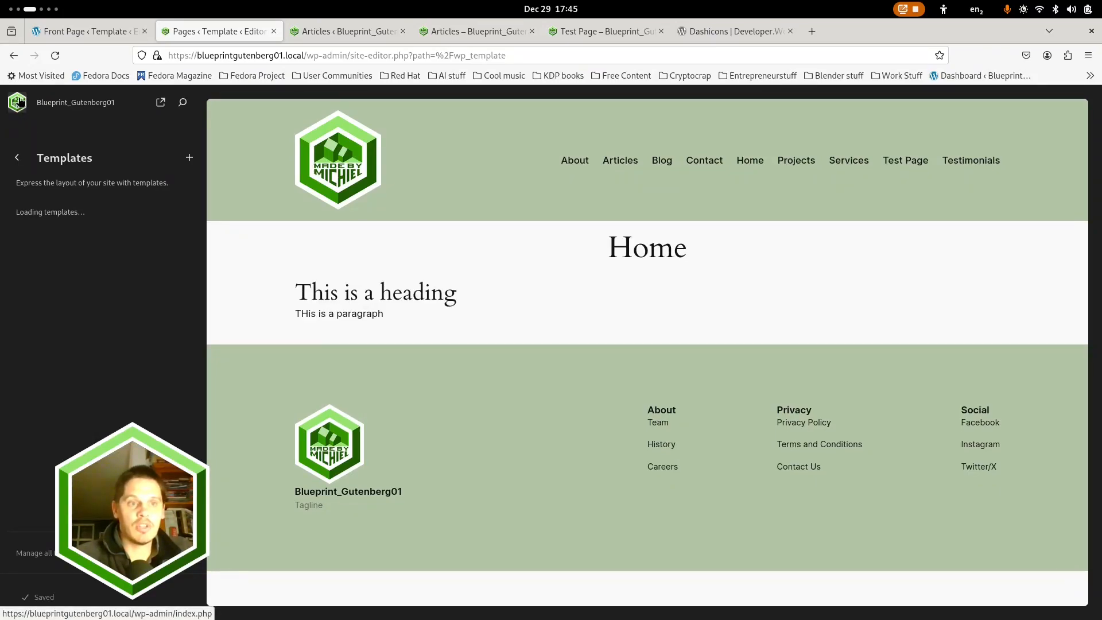
left_click(19, 102)
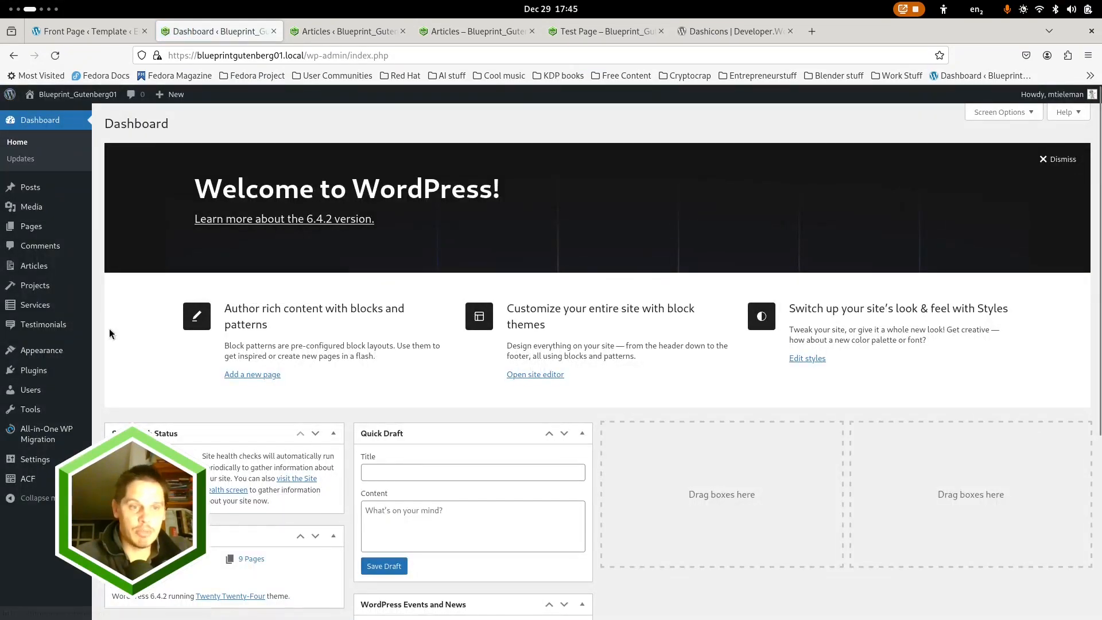
left_click(31, 226)
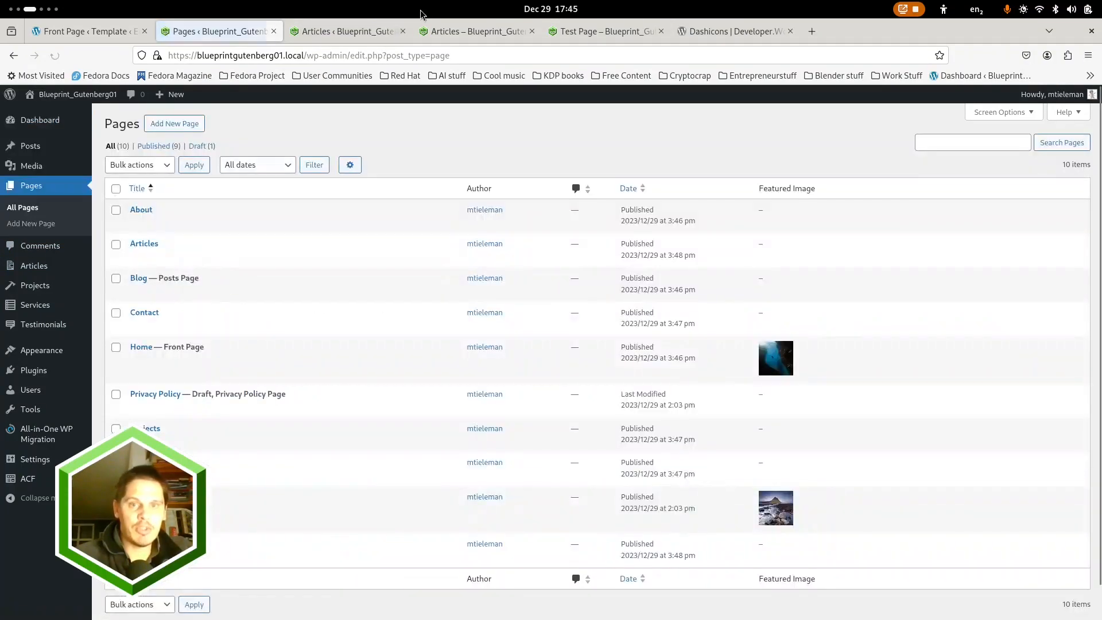
Add a new entry to the Services post type and title it "Service 1"
left_click(451, 31)
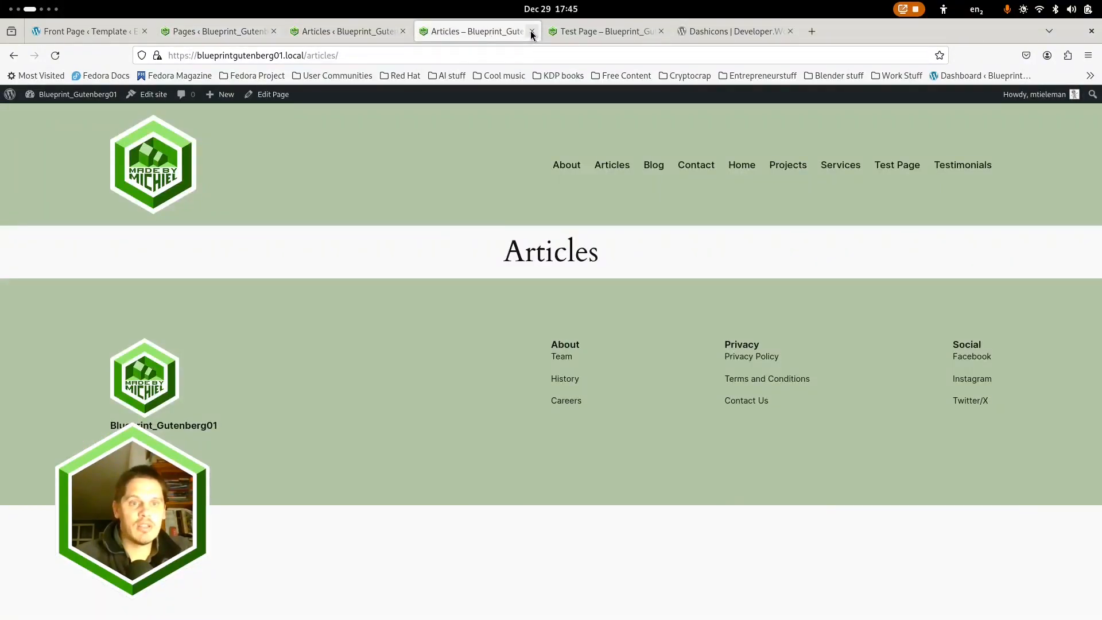
left_click(348, 31)
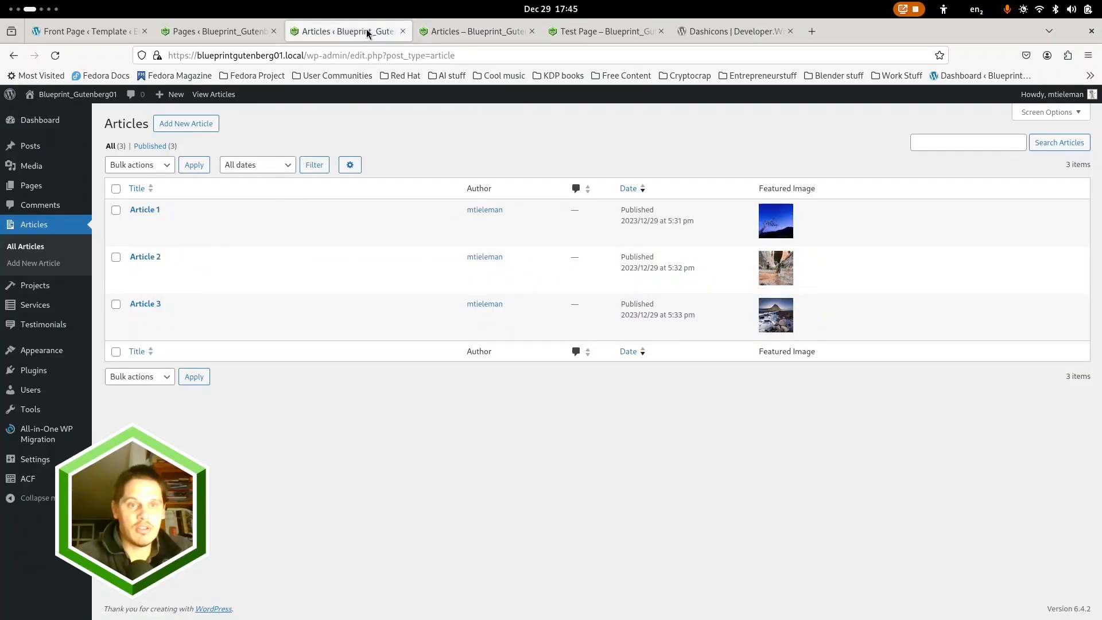
left_click(35, 308)
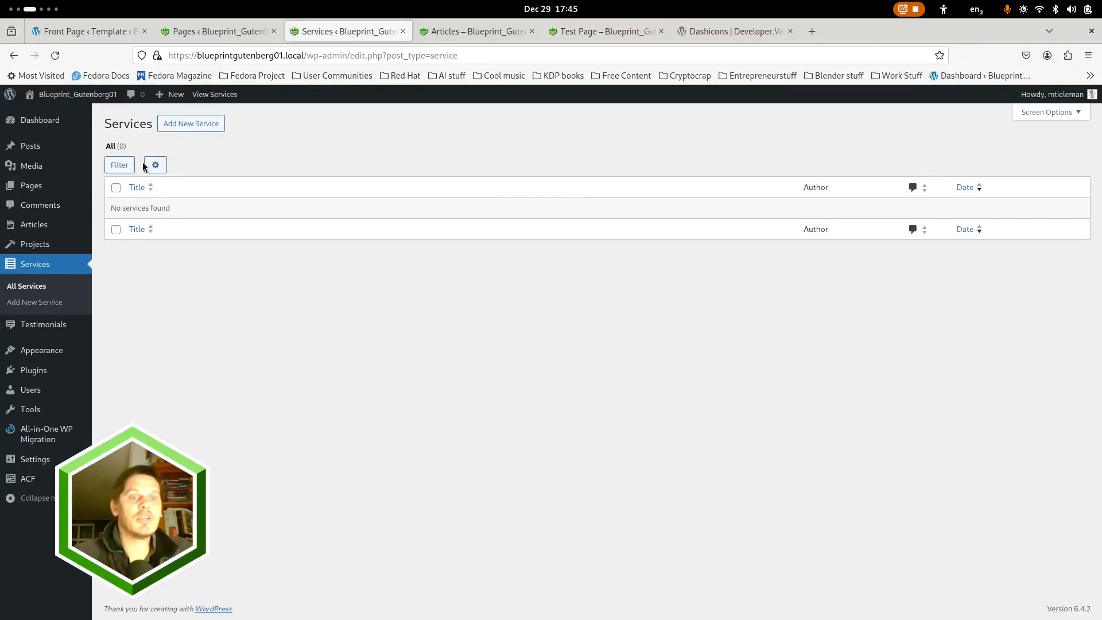
left_click(183, 124)
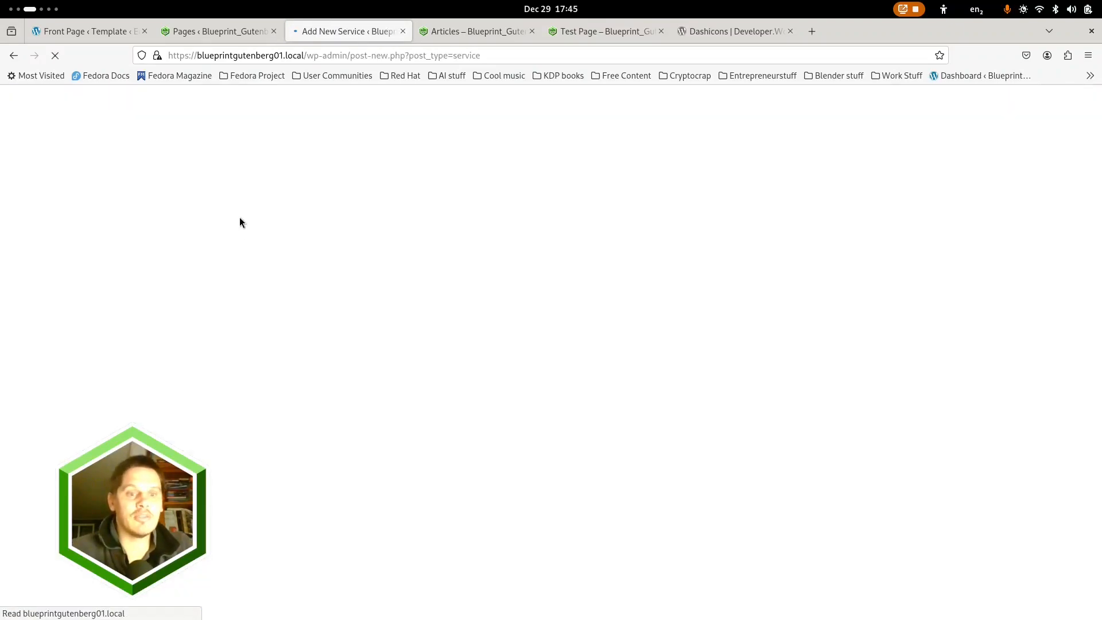
type("Service 1")
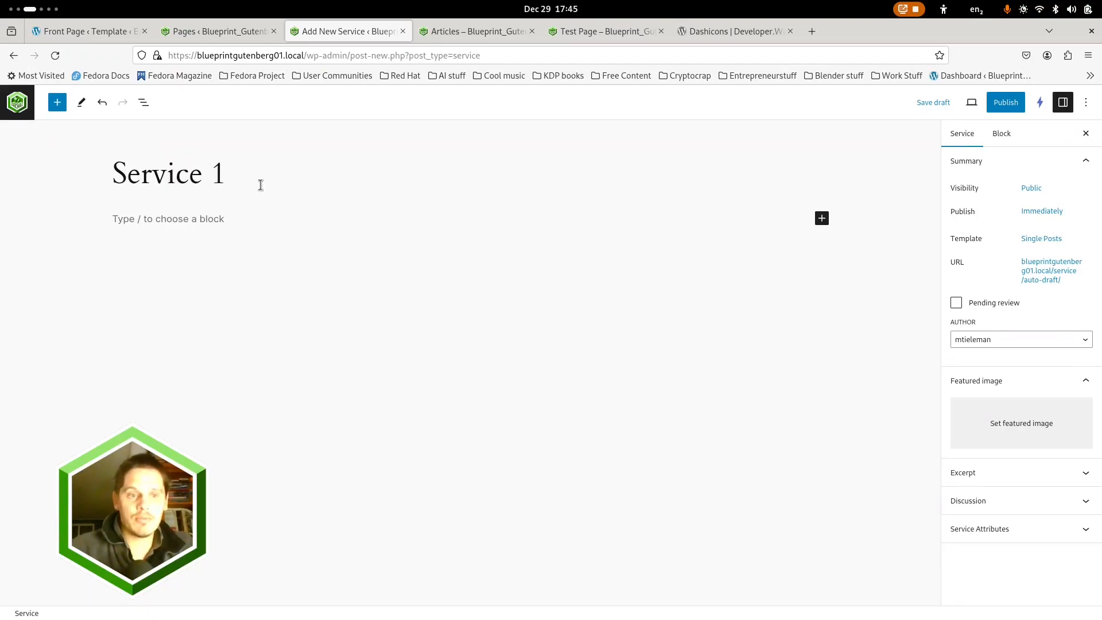
Fill the body of Service 1 with the lorem ipsum paragraphs from the Lorem Ipsum Generator page
left_click(201, 222)
key("super")
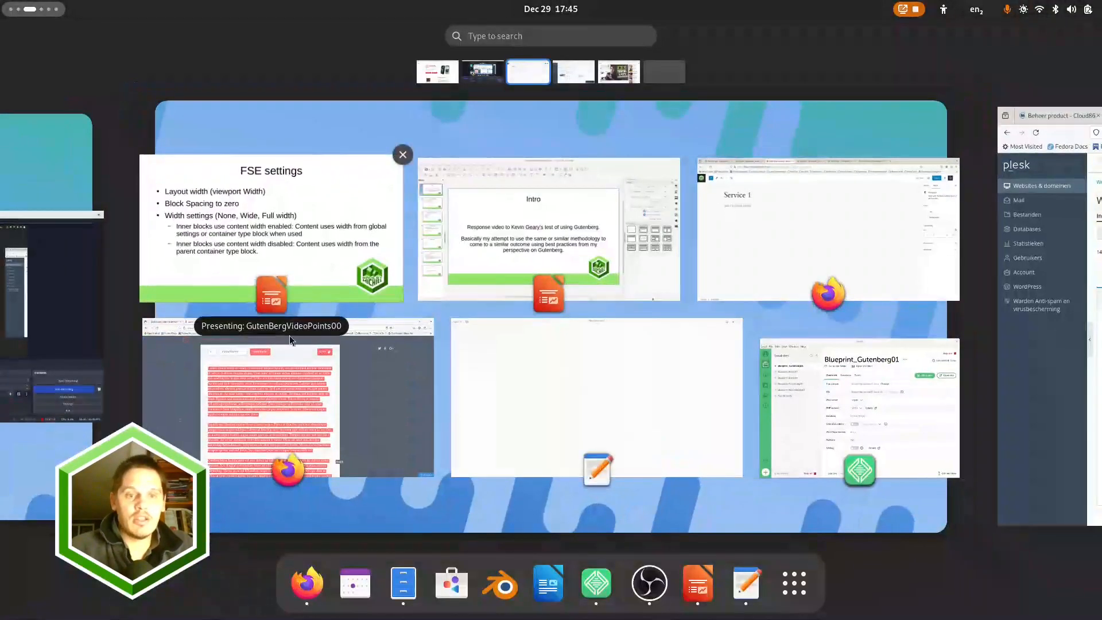
left_click(277, 401)
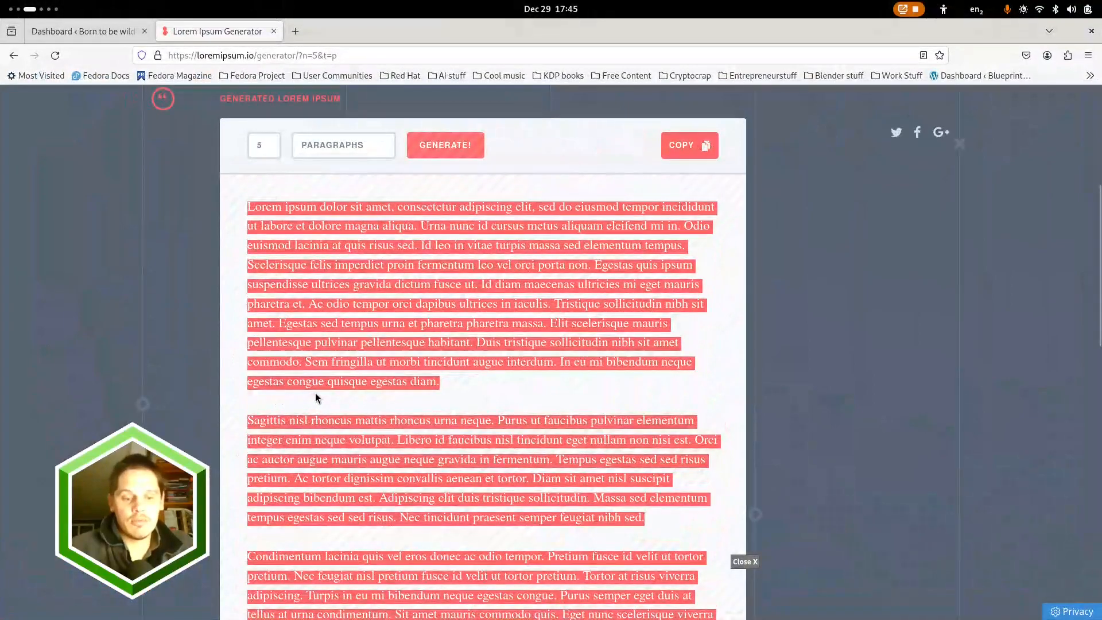
key("super")
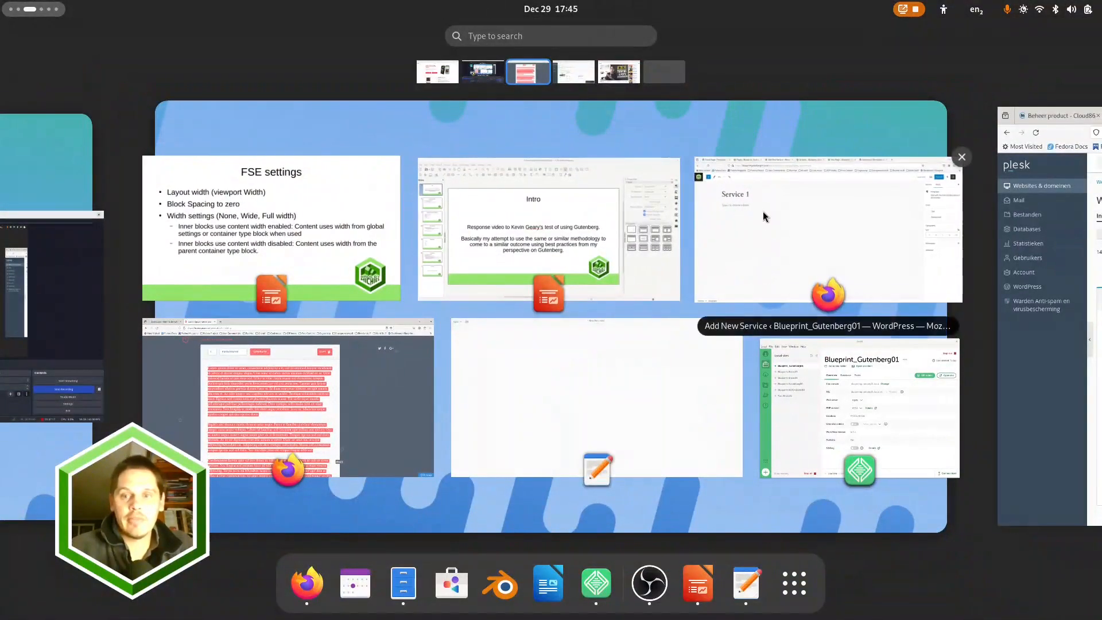
left_click(762, 211)
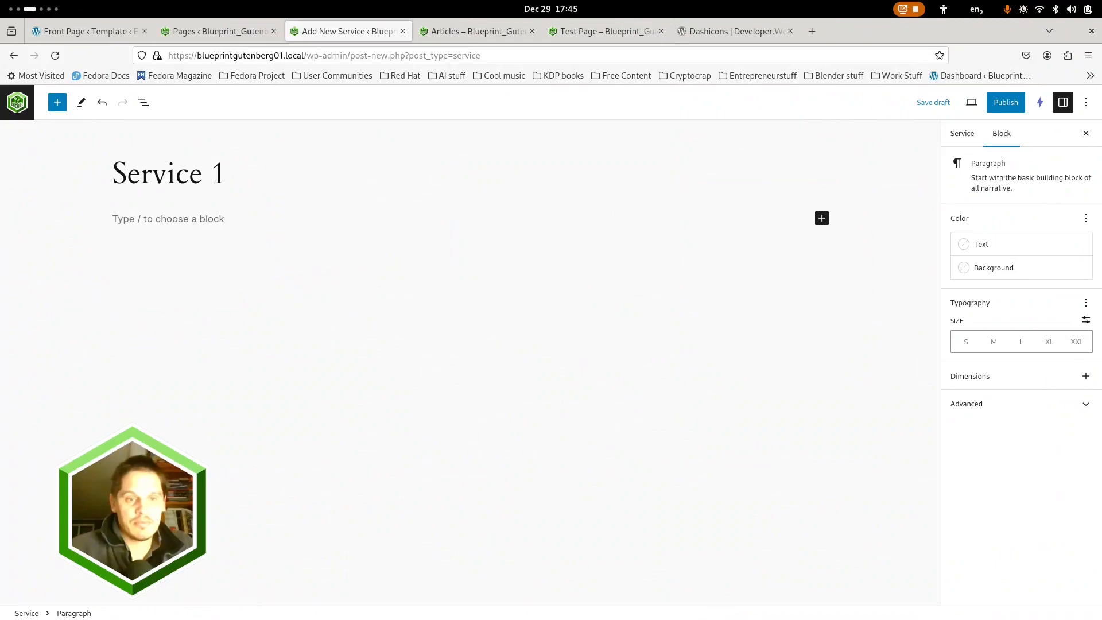
key("ctrl+v")
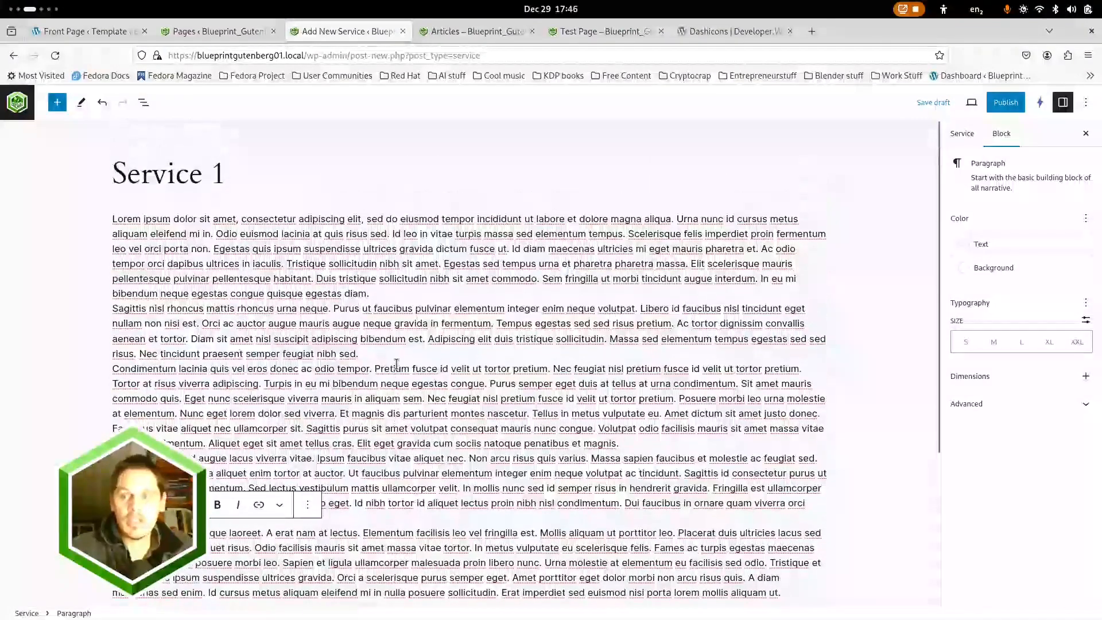
Check the template assigned to Service 1, and start adding a new template in the site editor, browsing the available template types
left_click(962, 134)
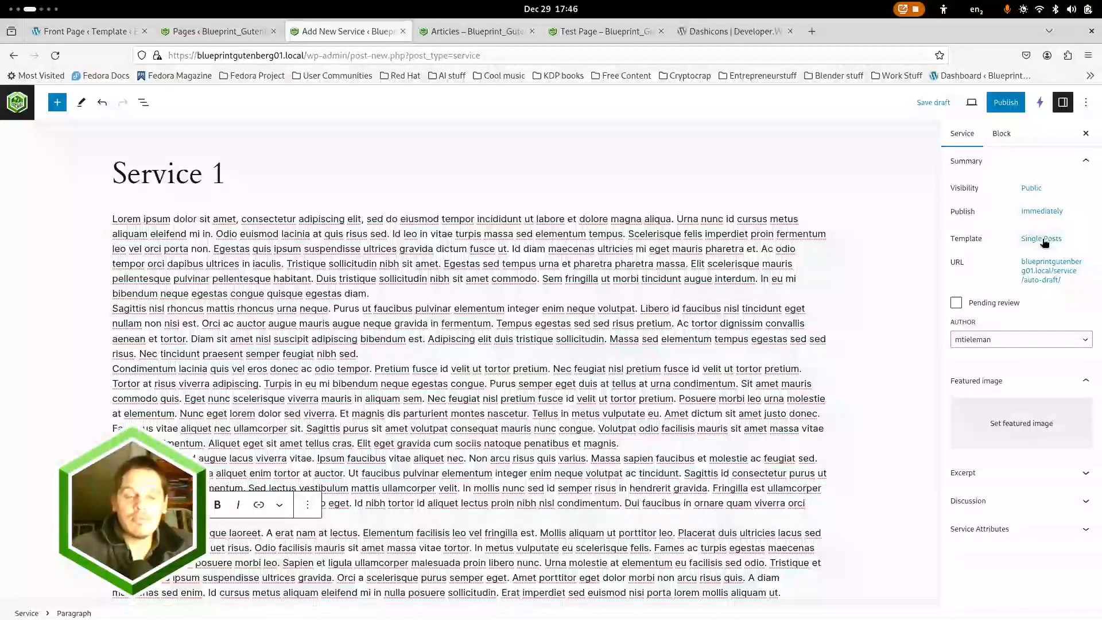
left_click(218, 31)
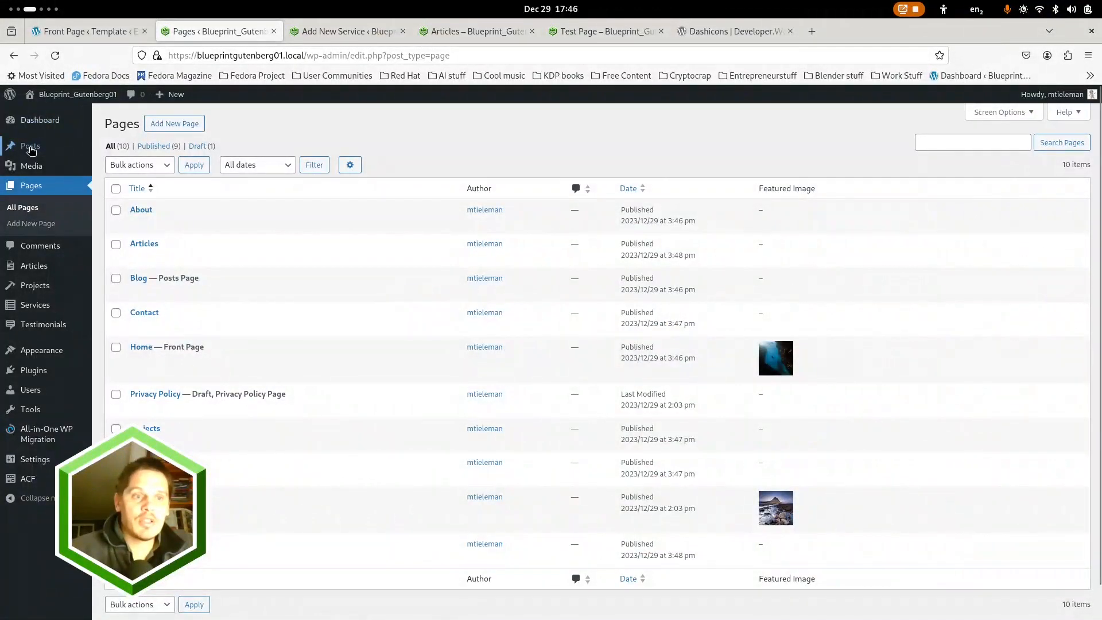
mouse_move(39, 355)
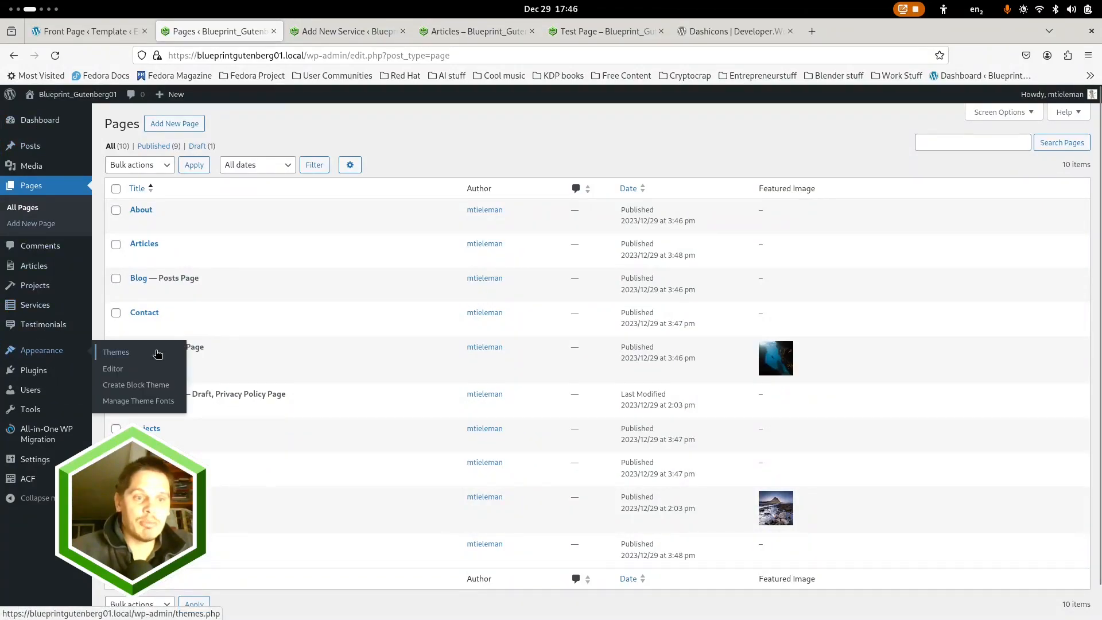
left_click(121, 374)
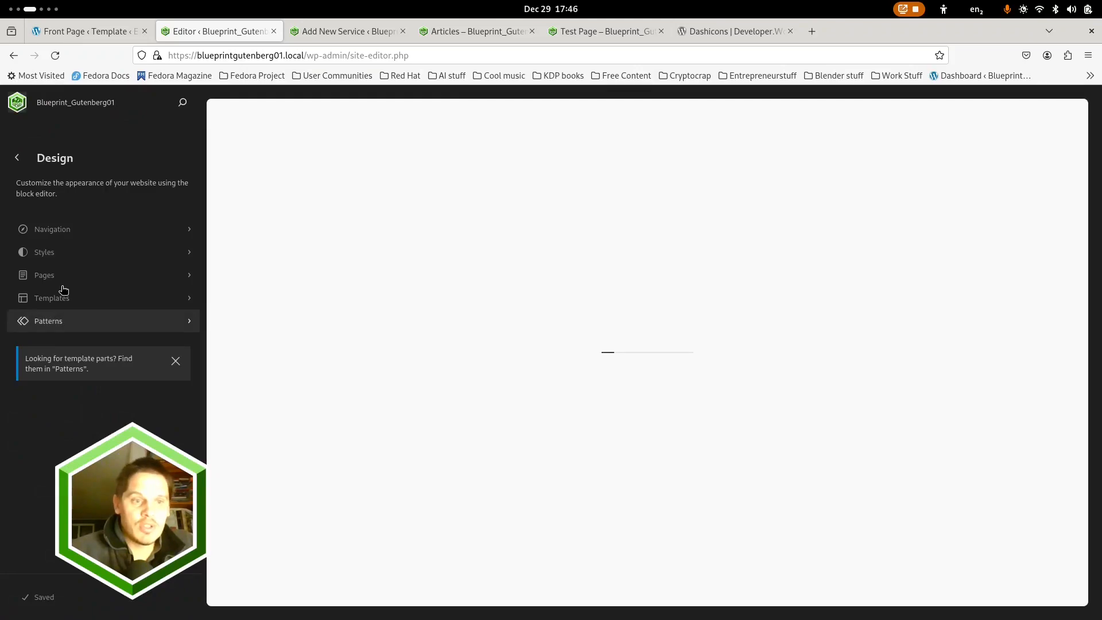
left_click(54, 303)
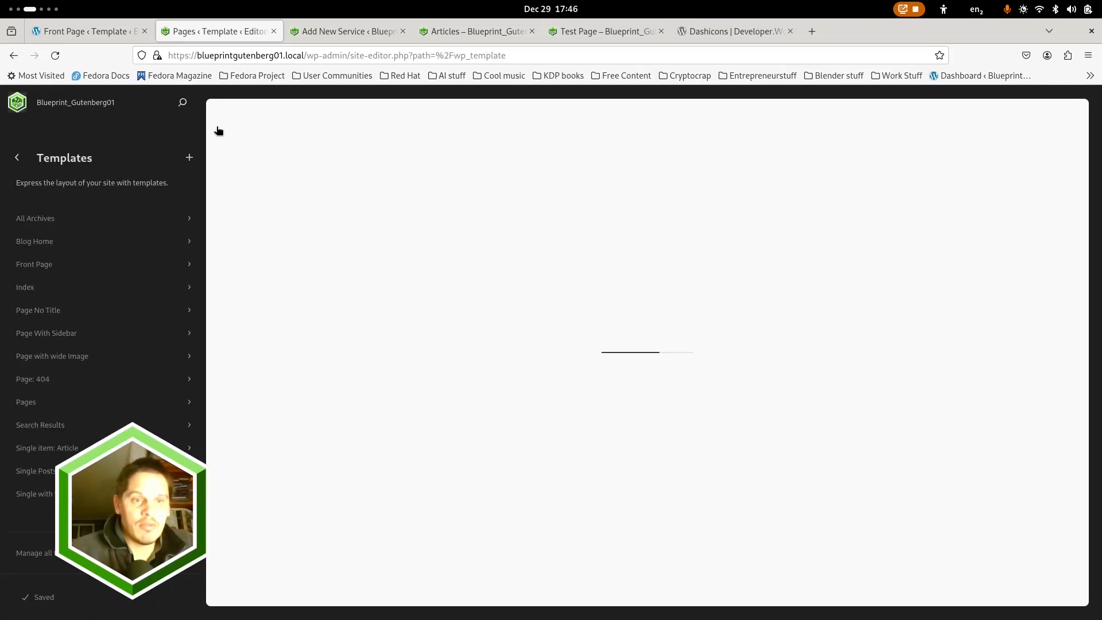
left_click(190, 159)
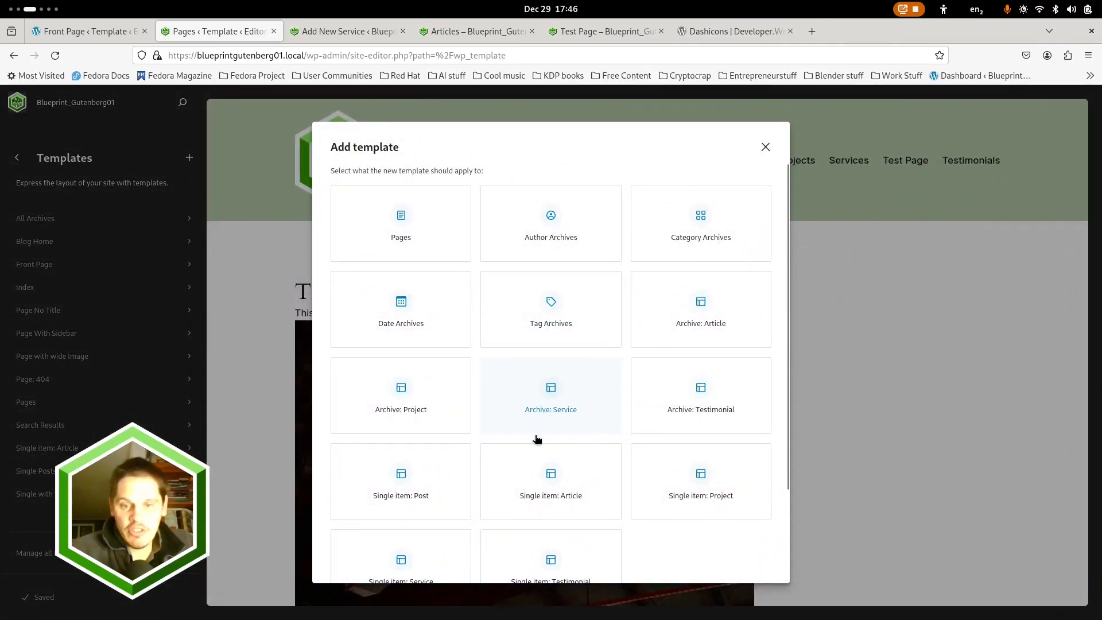
scroll(536, 439, "down", 3)
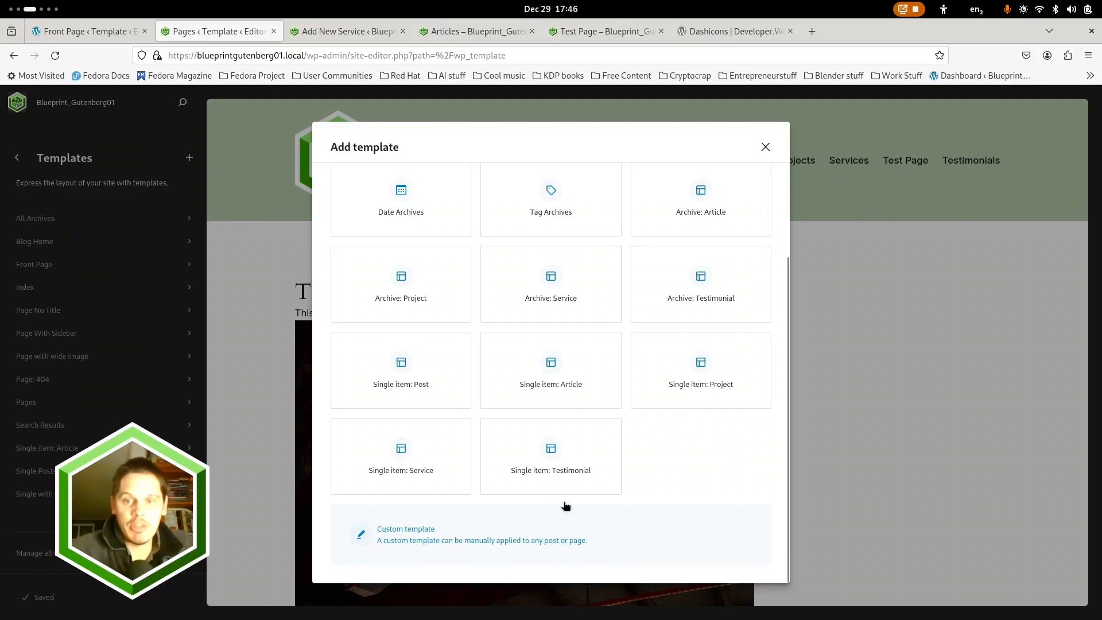
scroll(460, 433, "up", 3)
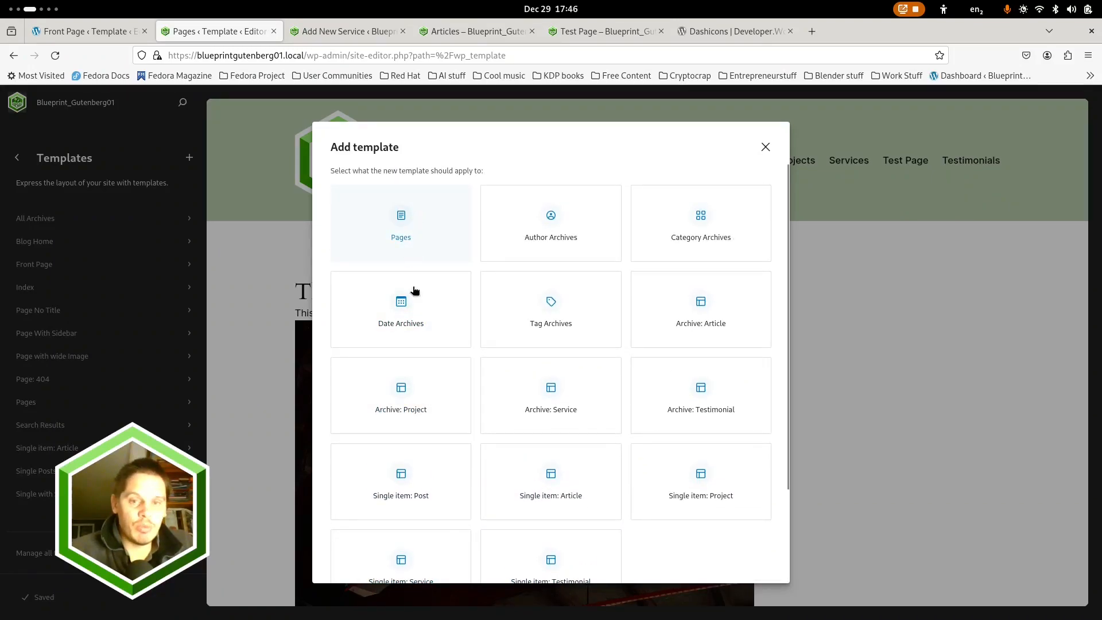
scroll(419, 373, "down", 3)
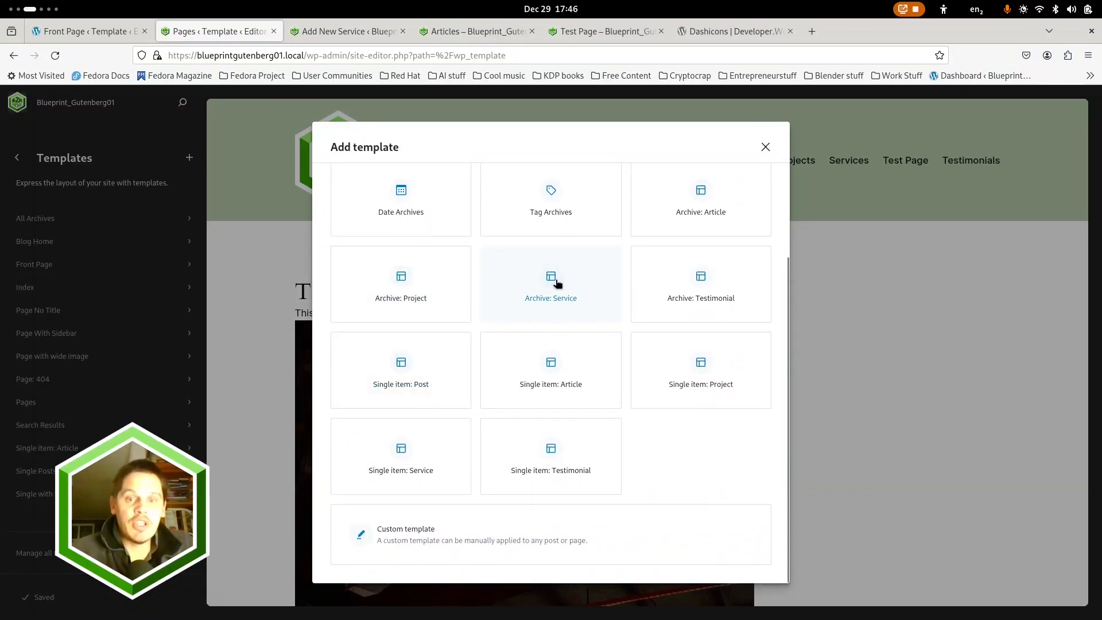
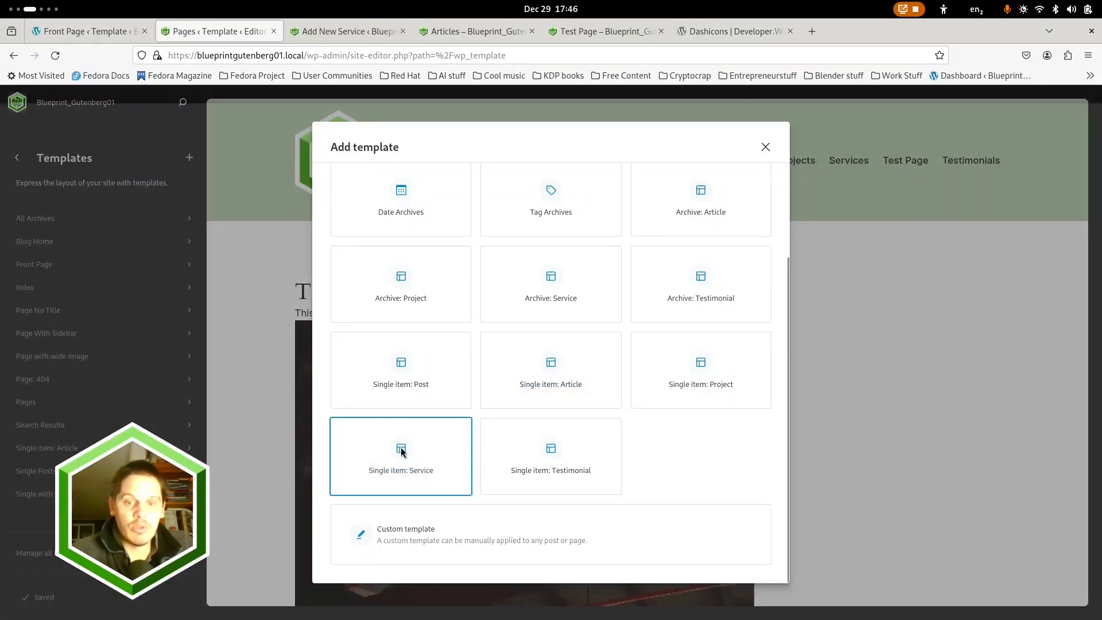
Create a Single item: Service template from the pattern with featured image, title, content and comments, and show its block structure
left_click(400, 450)
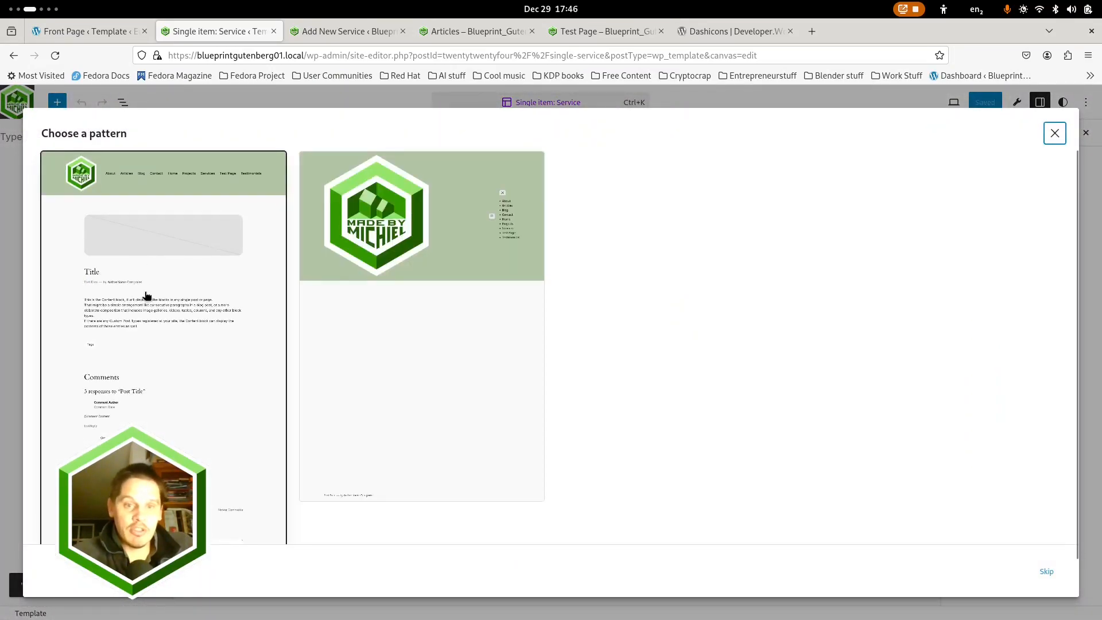
left_click(855, 293)
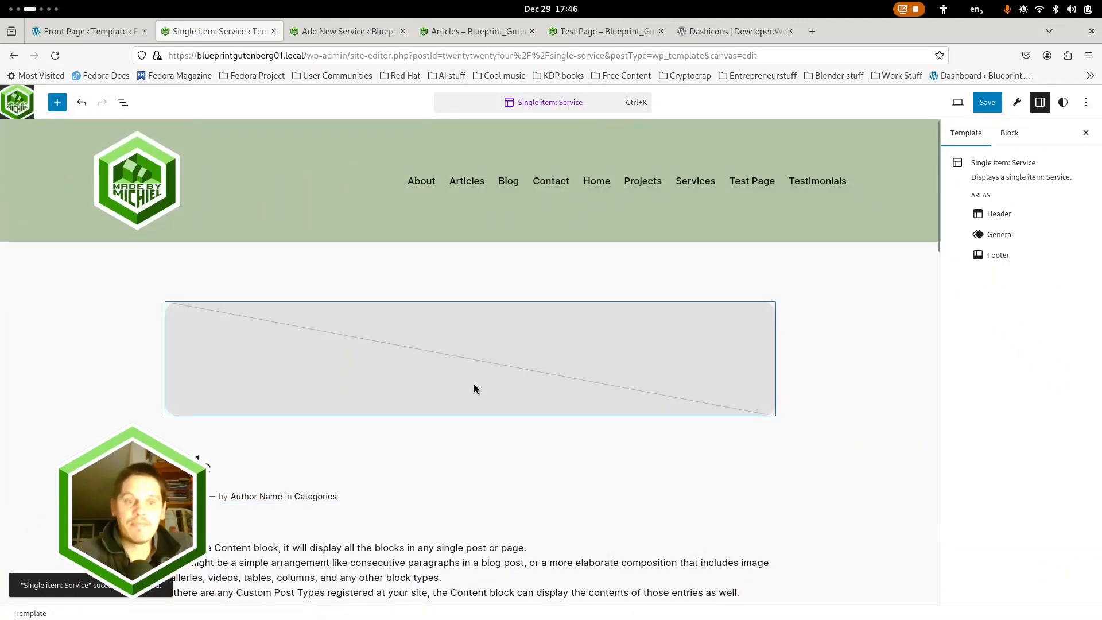
left_click(123, 101)
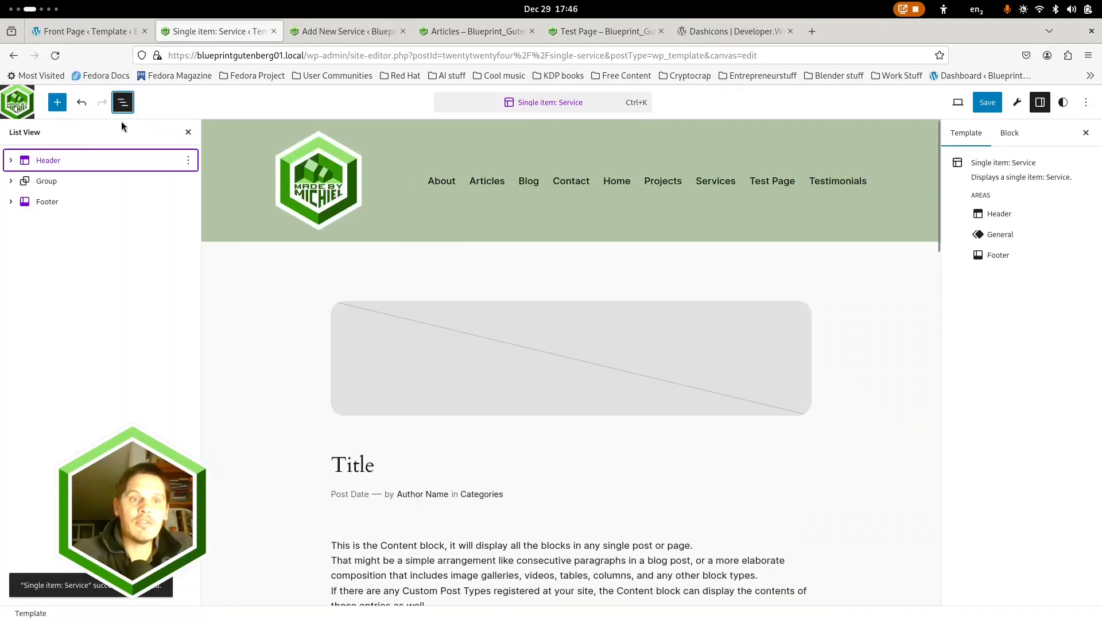
Unlock the Content block in the template's main group by removing its Prevent removal restriction
left_click(12, 181)
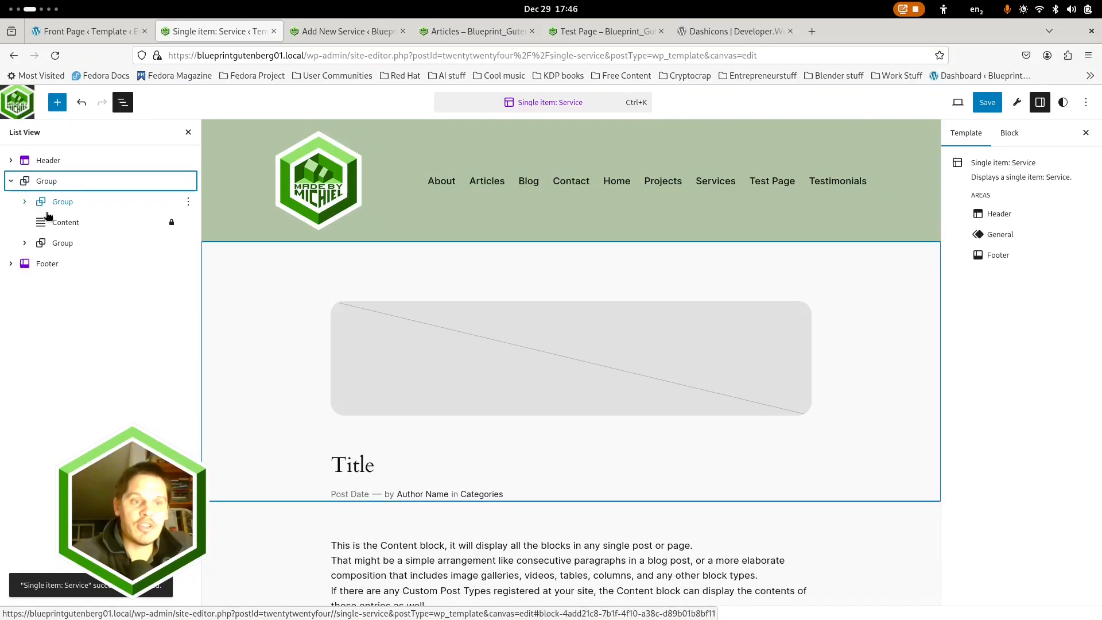
left_click(63, 243)
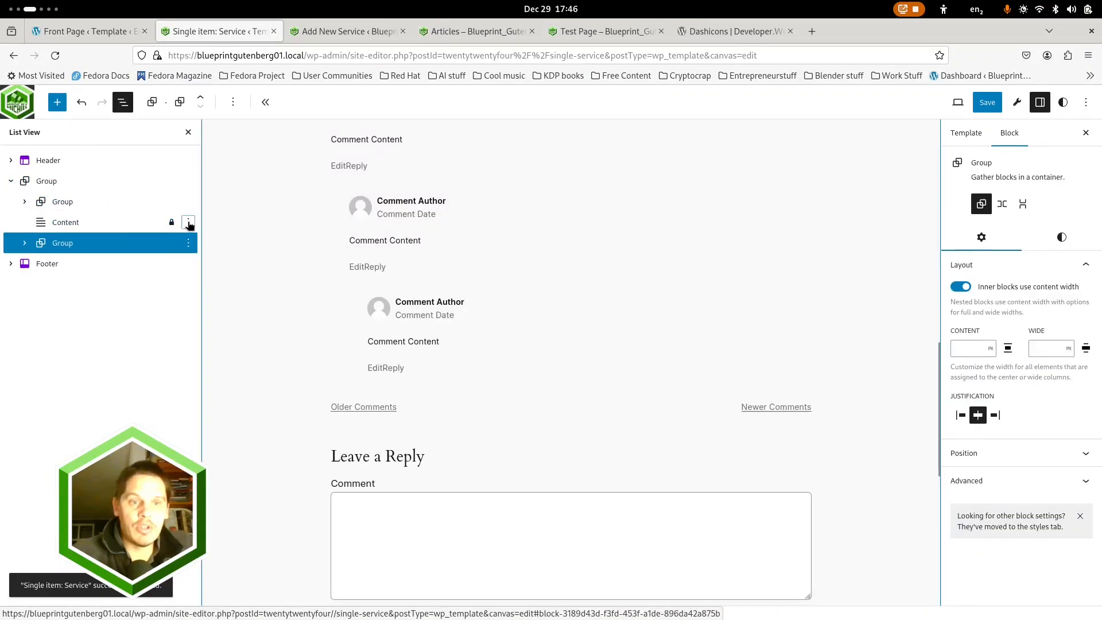
left_click(188, 222)
left_click(221, 422)
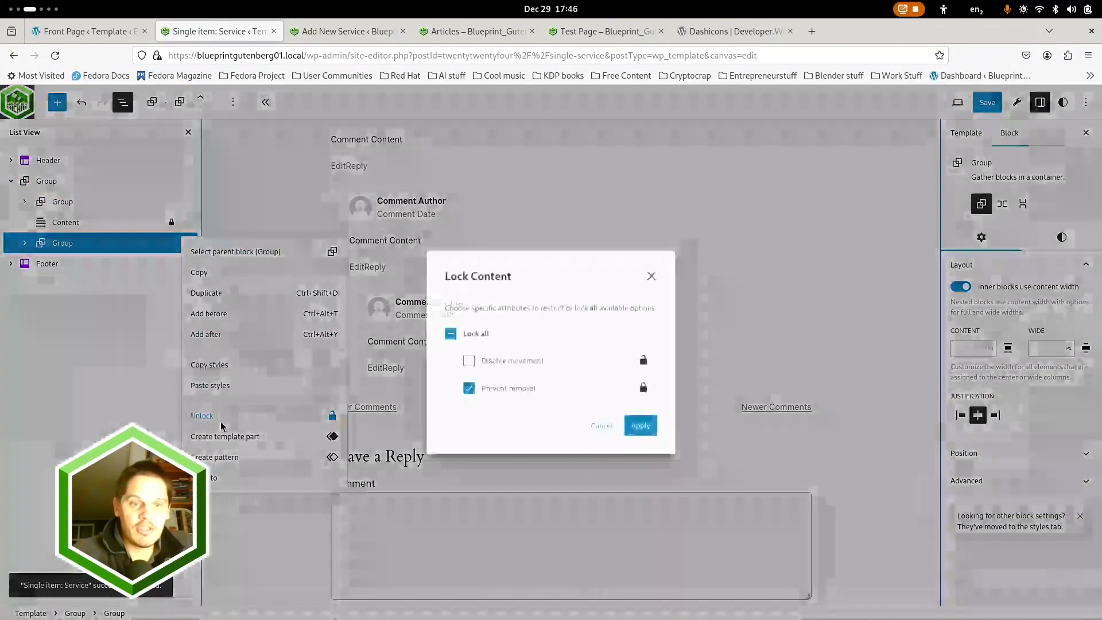
left_click(542, 361)
left_click(469, 389)
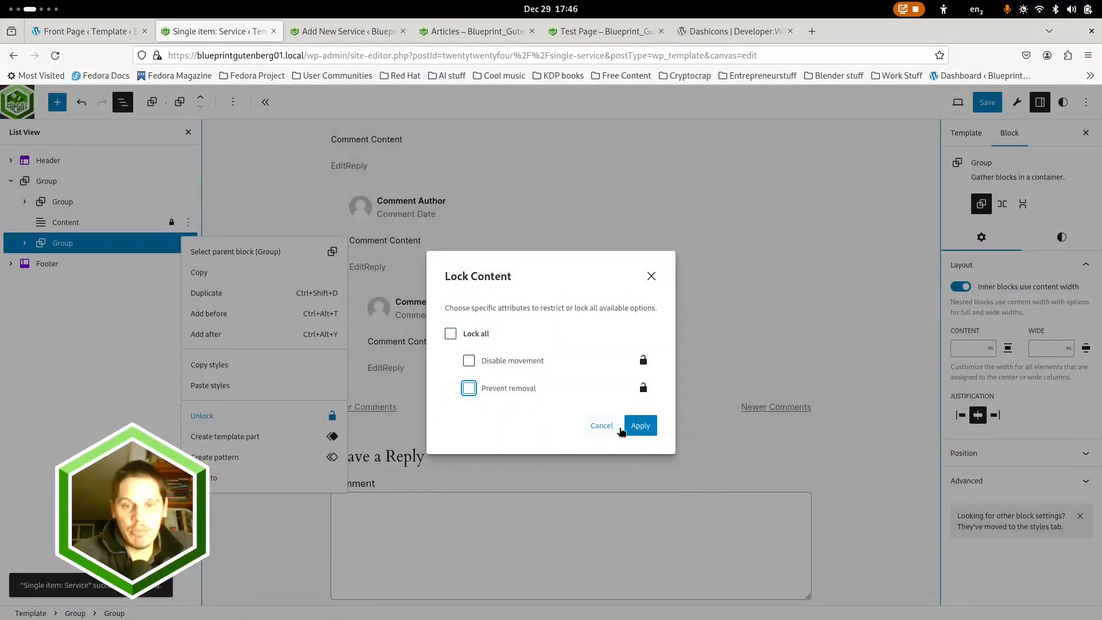
left_click(641, 426)
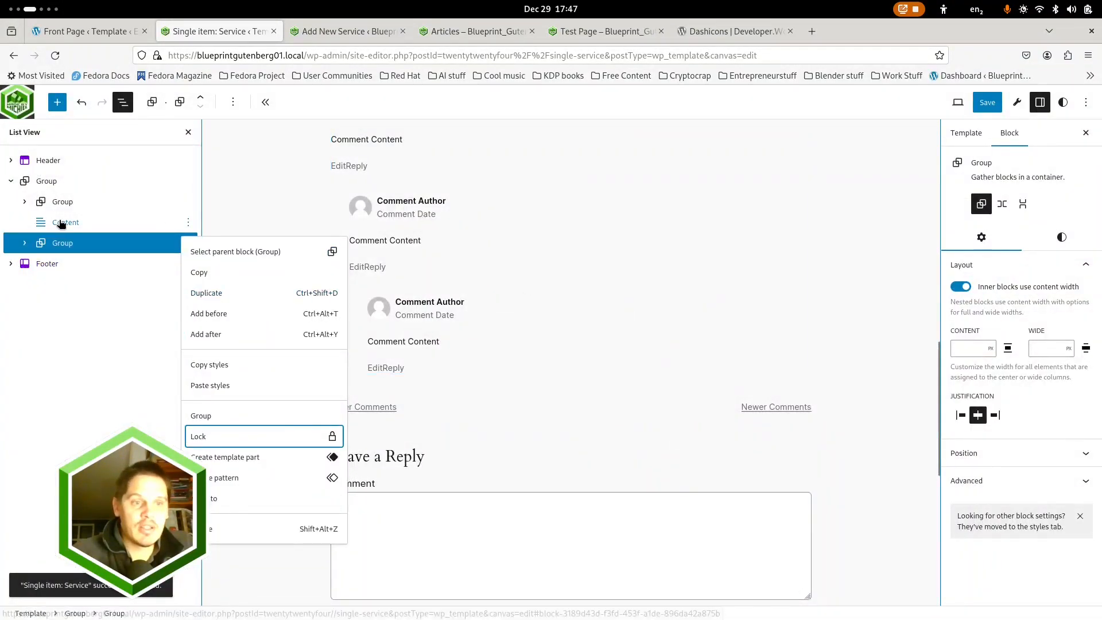
Wrap the Content block in its own group inside the main group
left_click(189, 222)
left_click(190, 222)
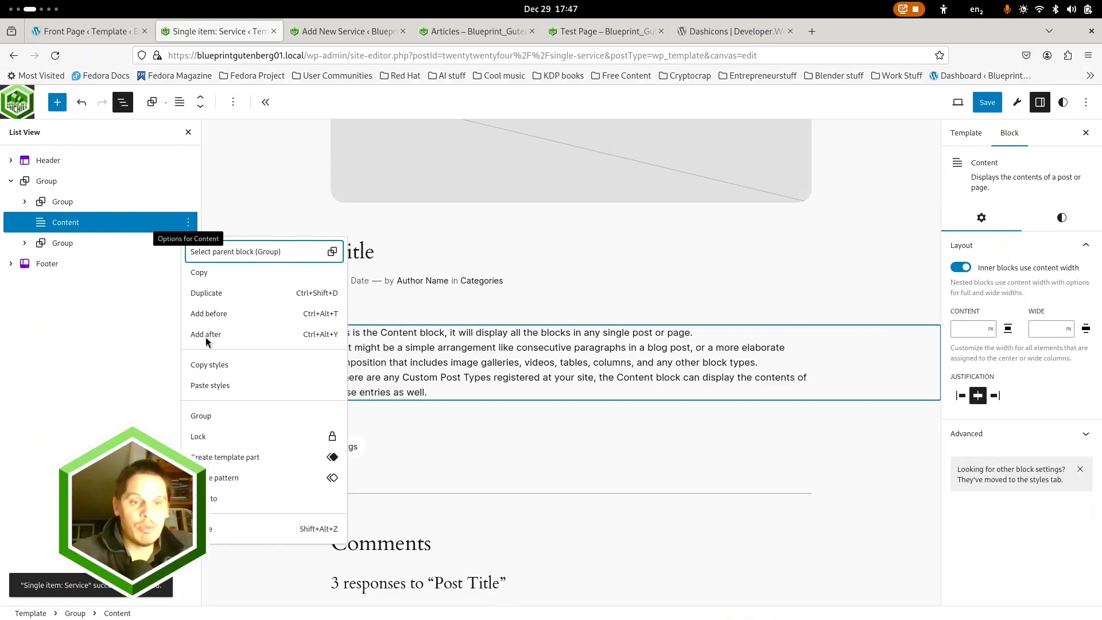
left_click(216, 414)
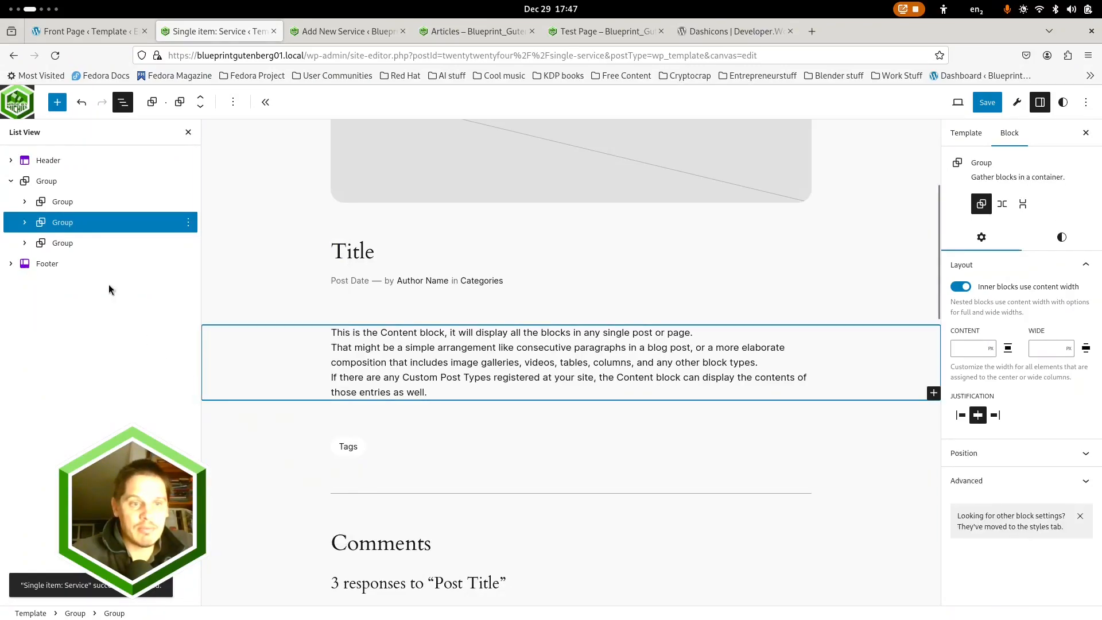
Turn on "Inner blocks use content width" for the main group between the header and footer
left_click(24, 243)
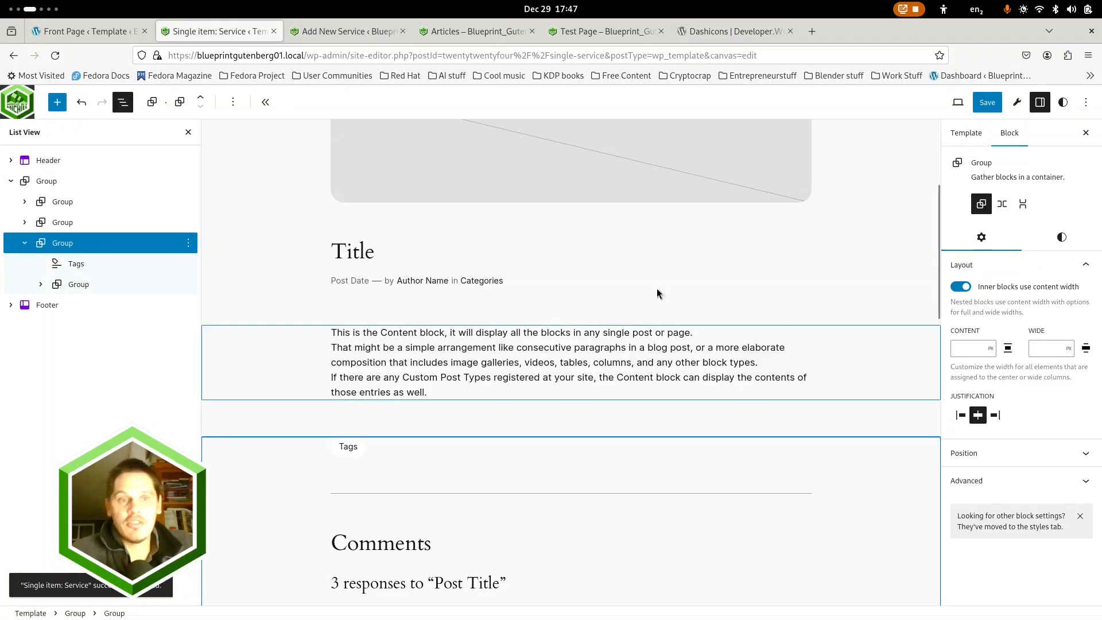
left_click(40, 181)
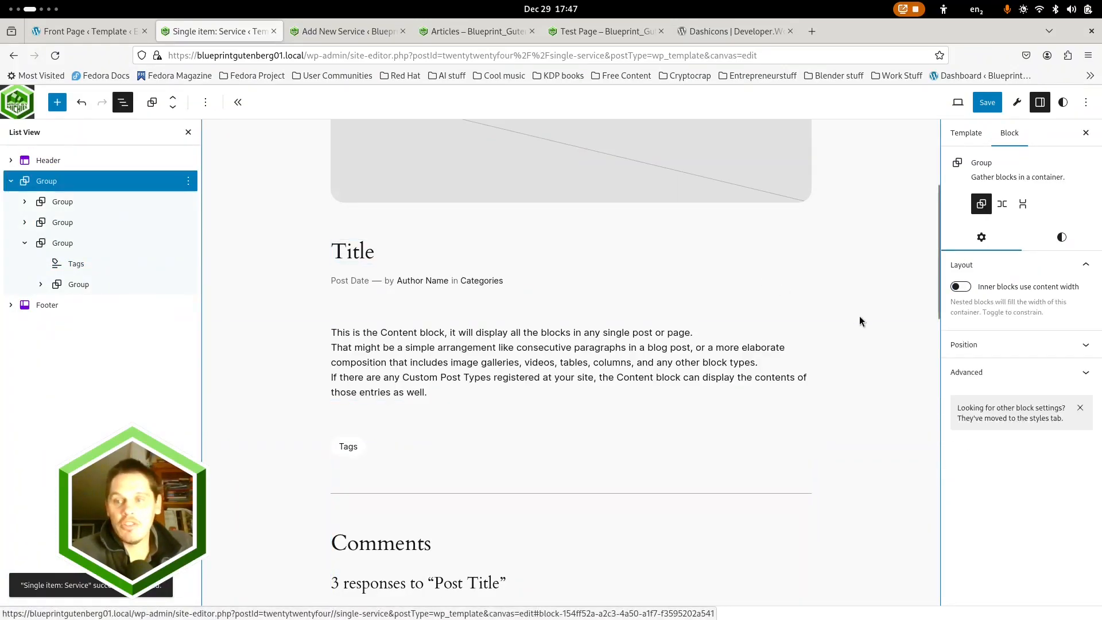
left_click(961, 286)
Set the title, content and comments groups inside the main group to Wide width alignment
left_click(148, 203)
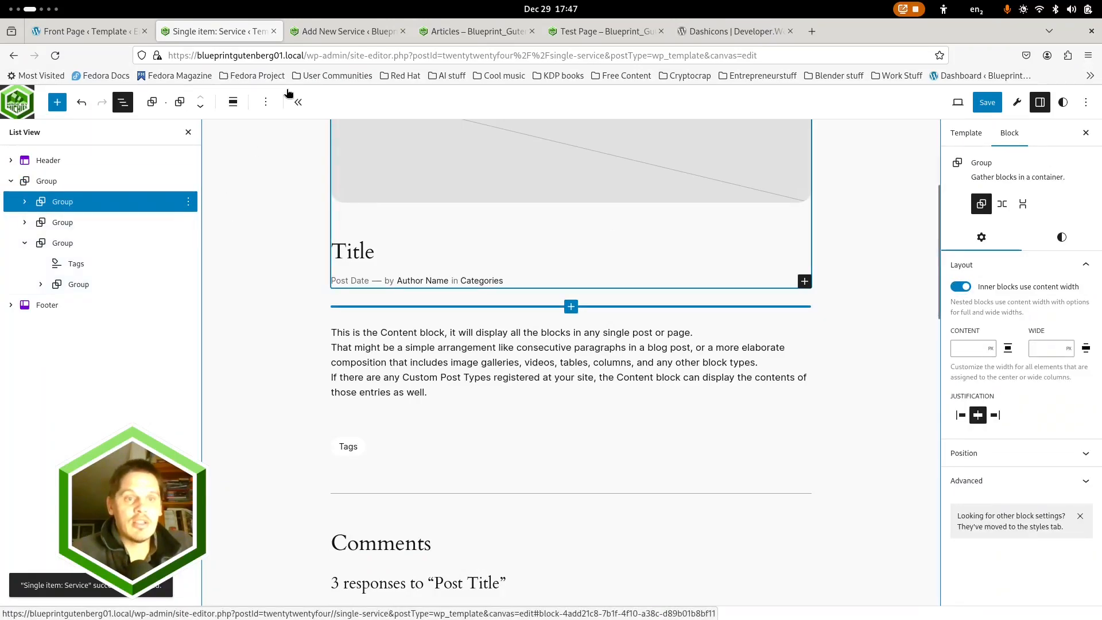
left_click(233, 103)
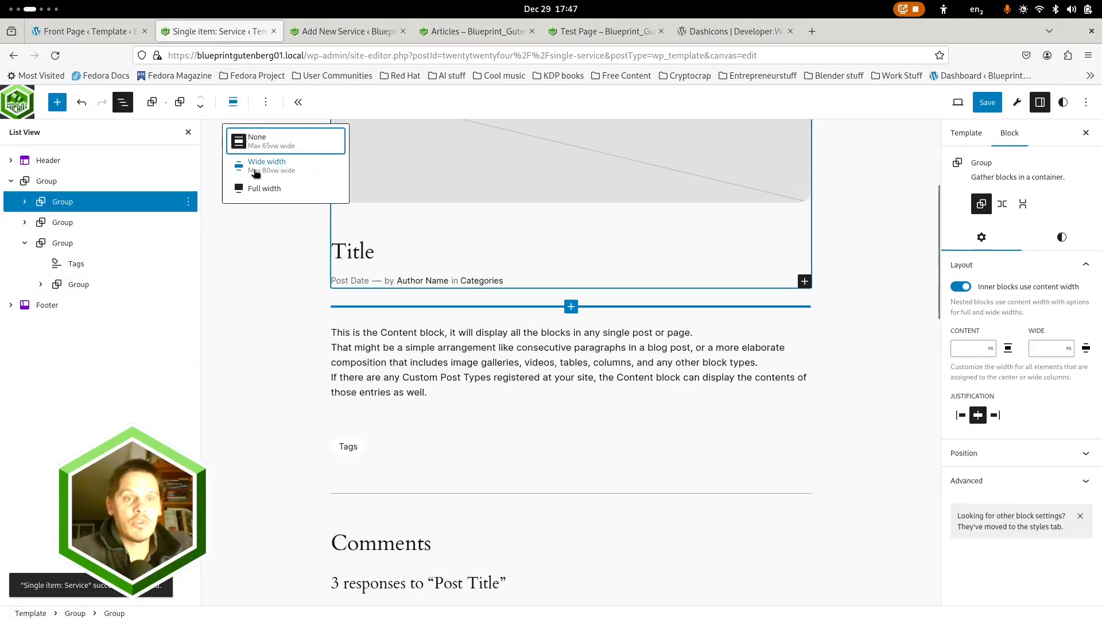
left_click(255, 172)
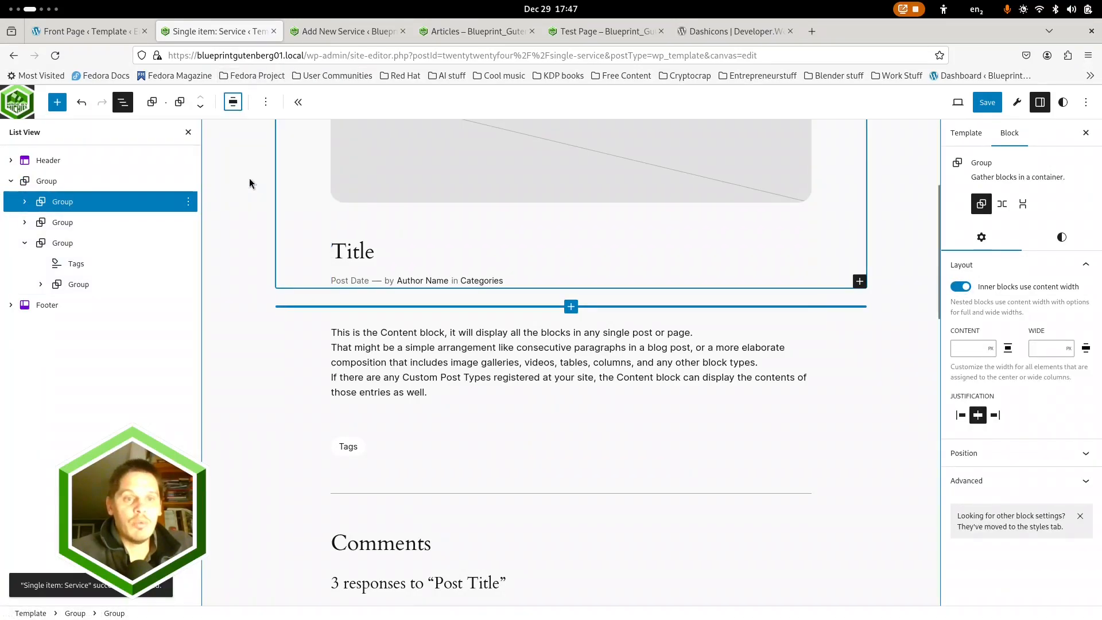
left_click(69, 224)
left_click(233, 102)
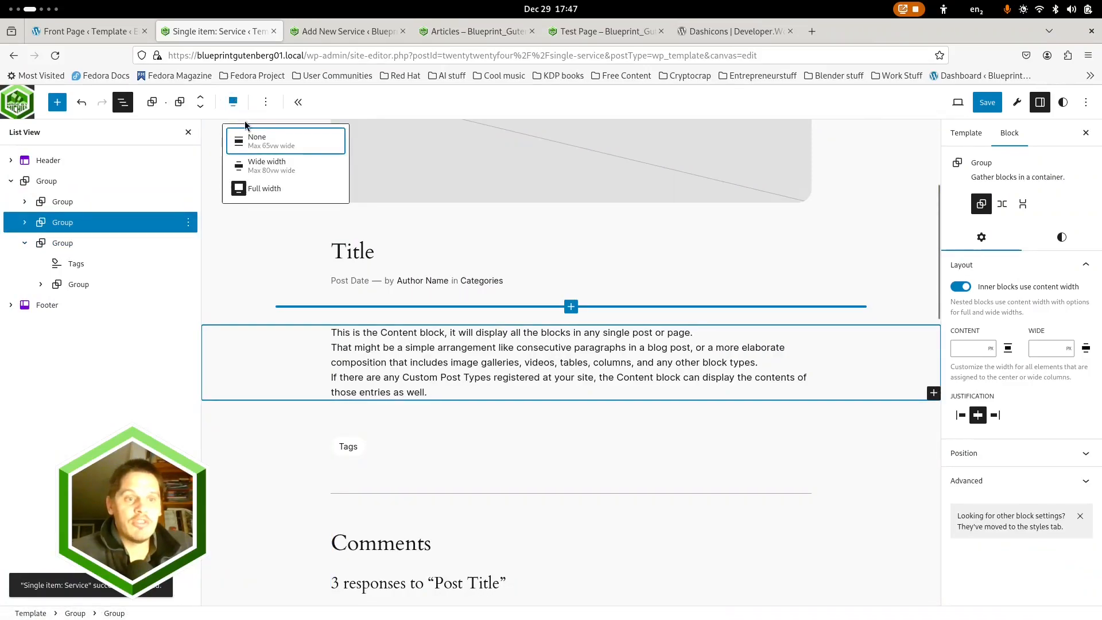
left_click(275, 168)
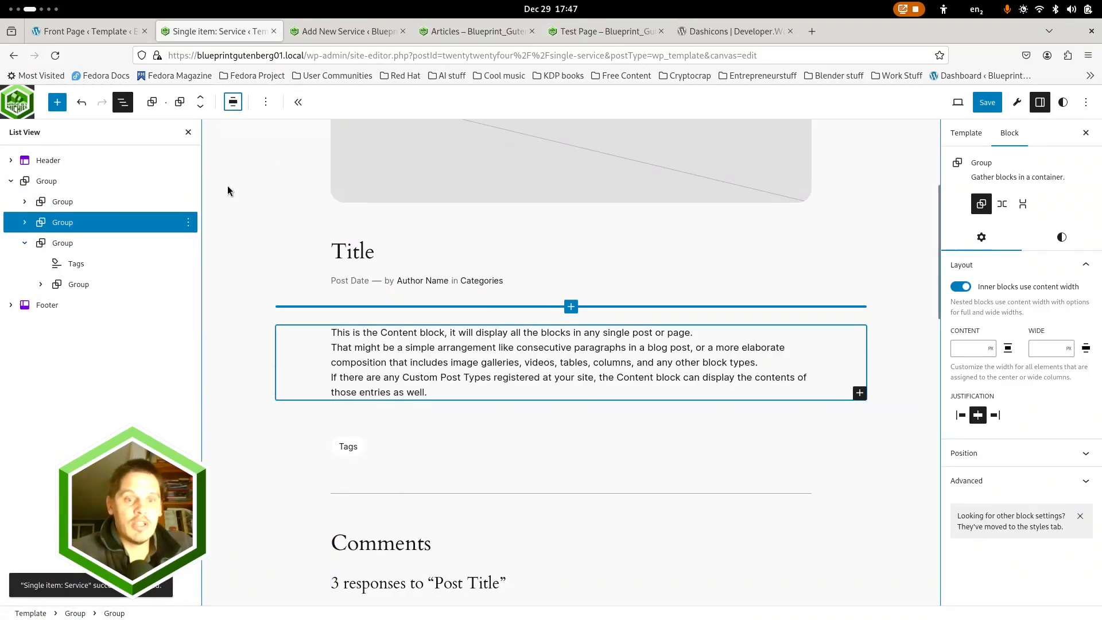
left_click(77, 243)
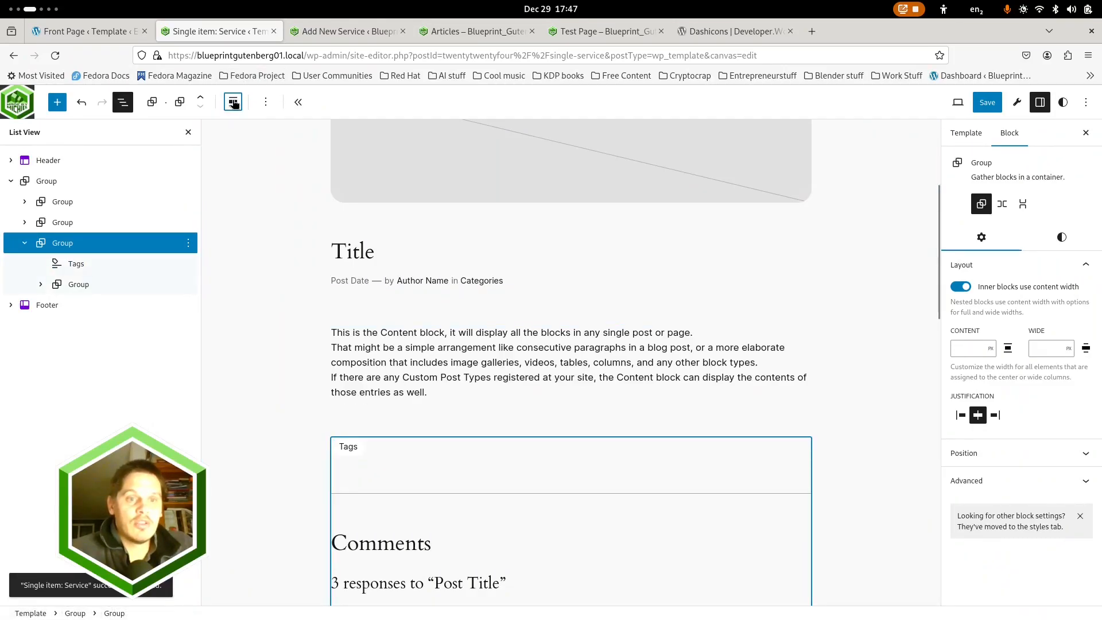
left_click(233, 102)
left_click(259, 169)
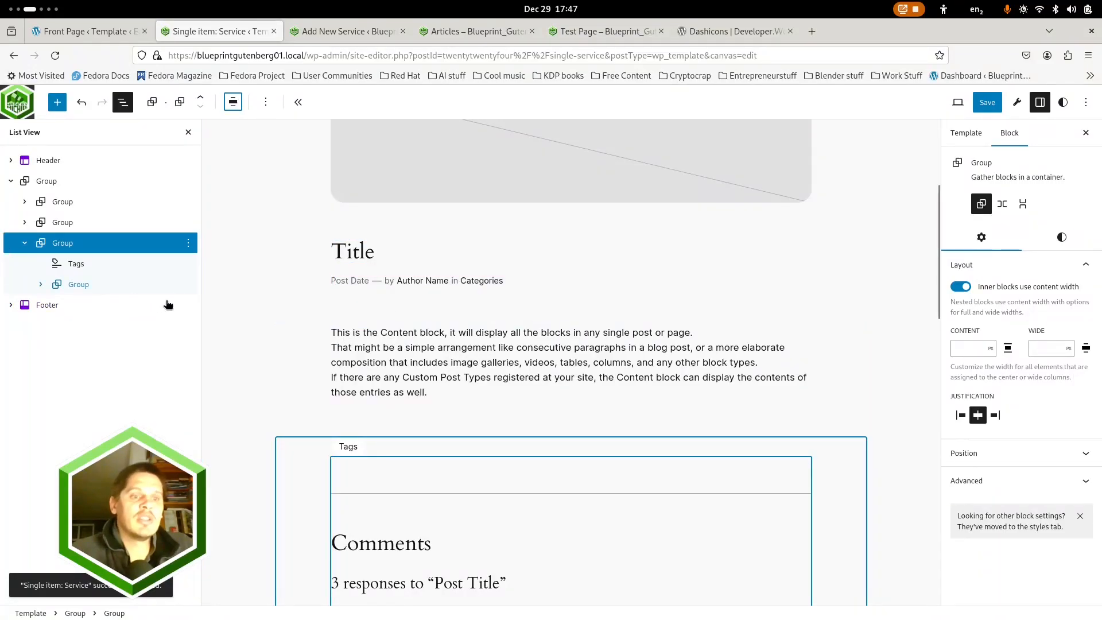
Set the bottom padding of the tags and comments group to 1 and its top margin to 0
left_click(43, 285)
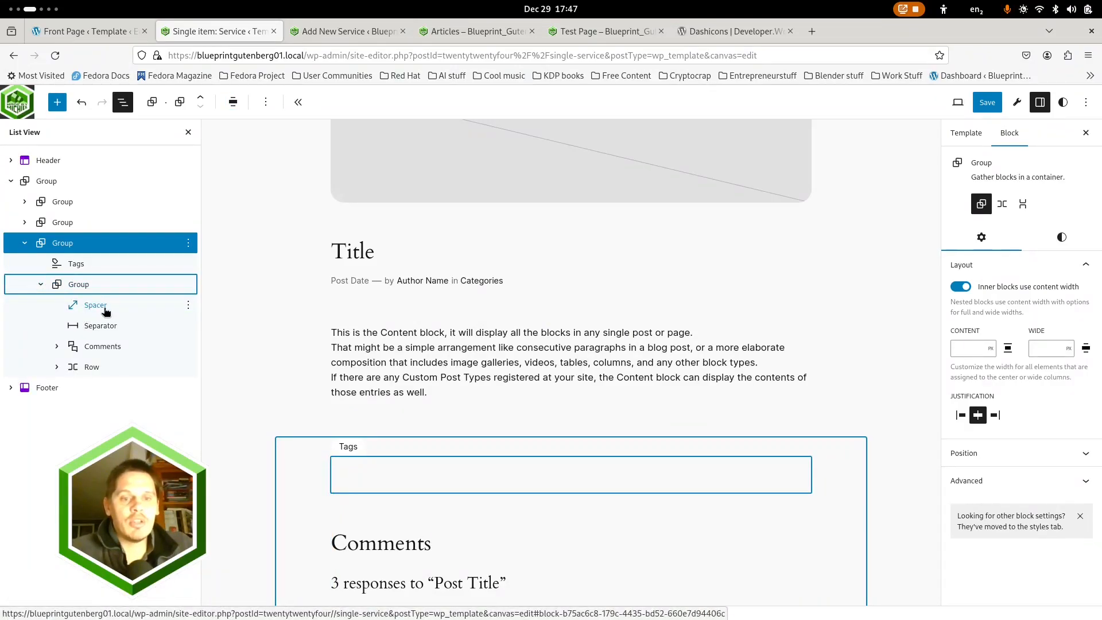
left_click(72, 247)
key("Left")
scroll(549, 342, "down", 8)
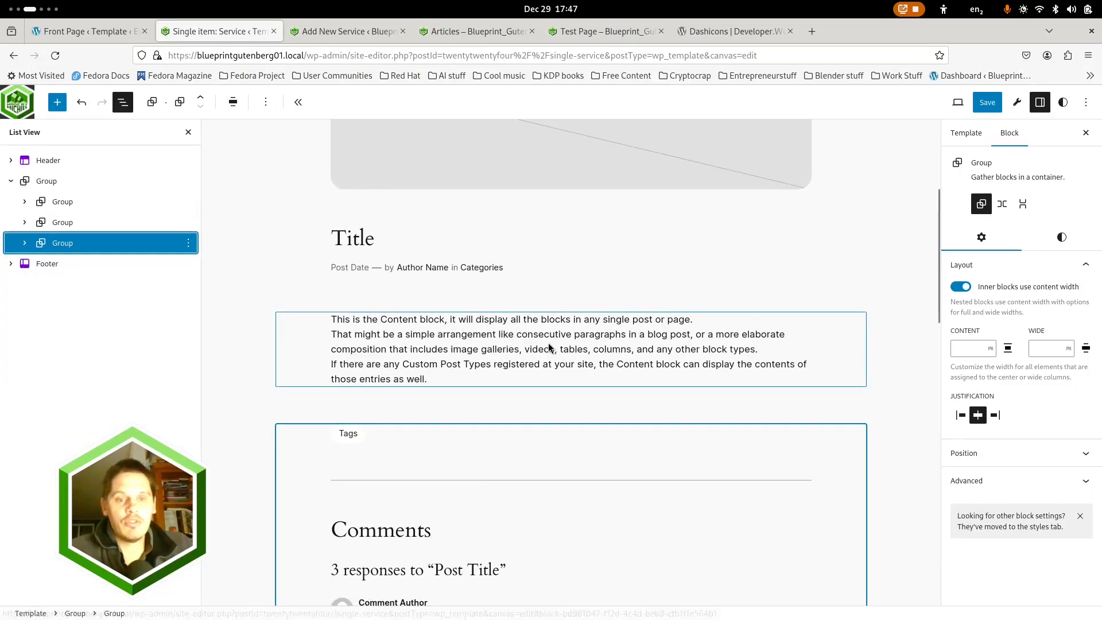
scroll(549, 343, "down", 6)
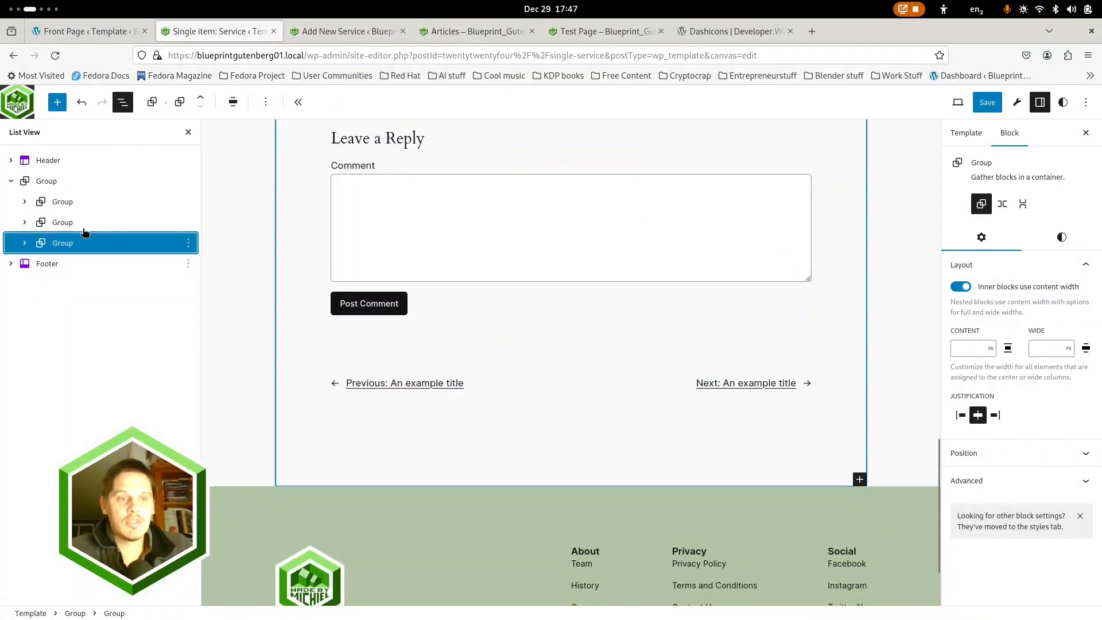
left_click(1061, 237)
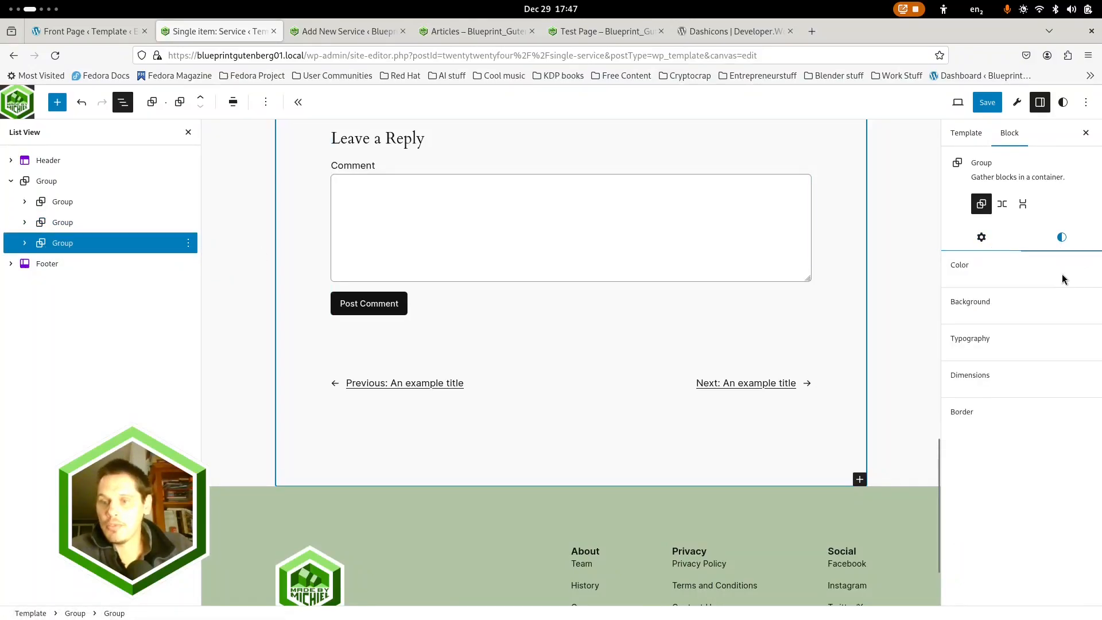
scroll(980, 523, "down", 2)
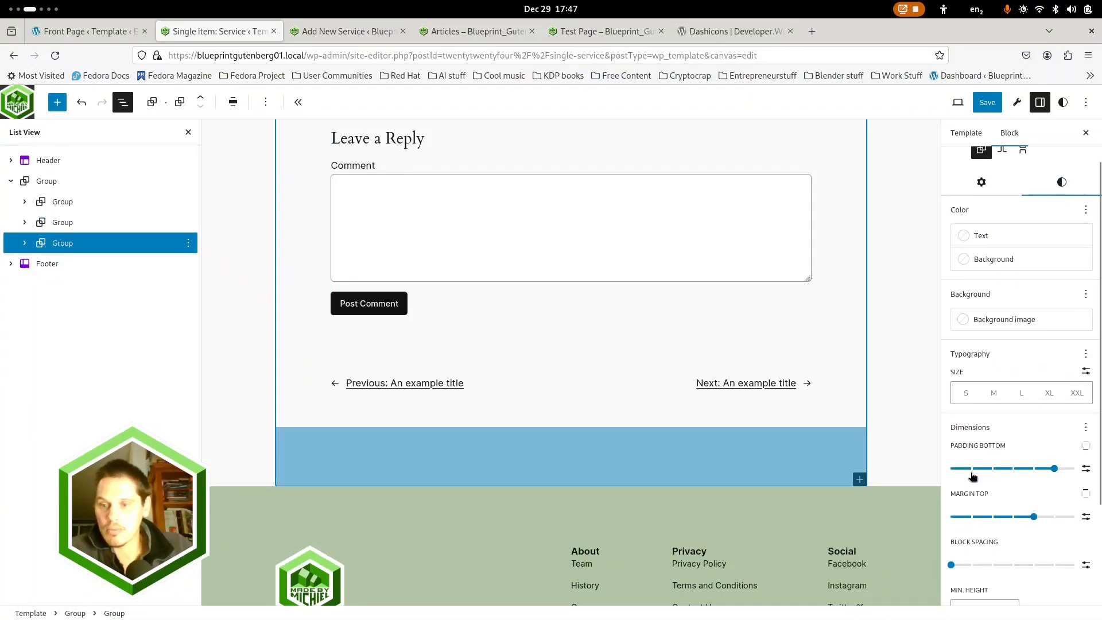
left_click(973, 469)
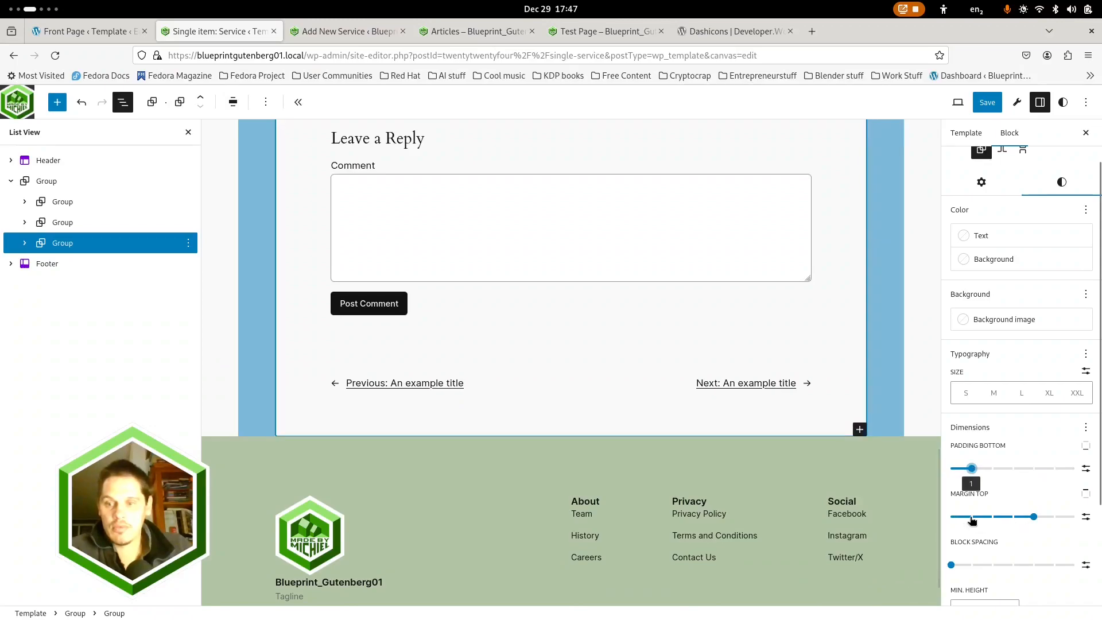
left_click_drag(1014, 518, 925, 523)
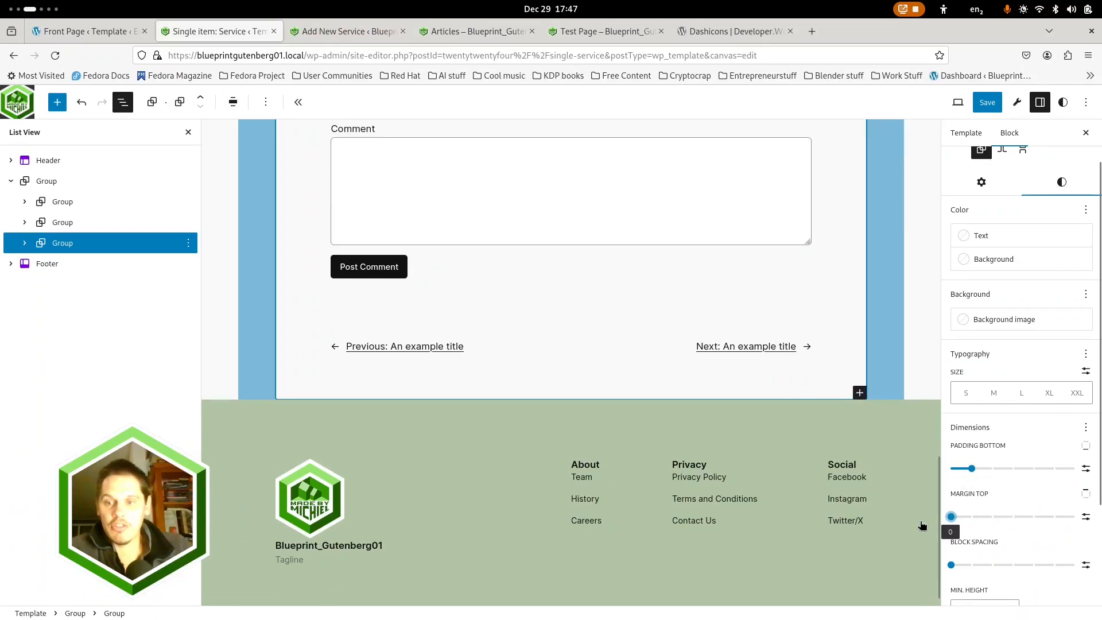
Switch the comments group's padding to Horizontal & vertical and set the vertical padding to 1
scroll(683, 355, "up", 4)
scroll(664, 387, "up", 6)
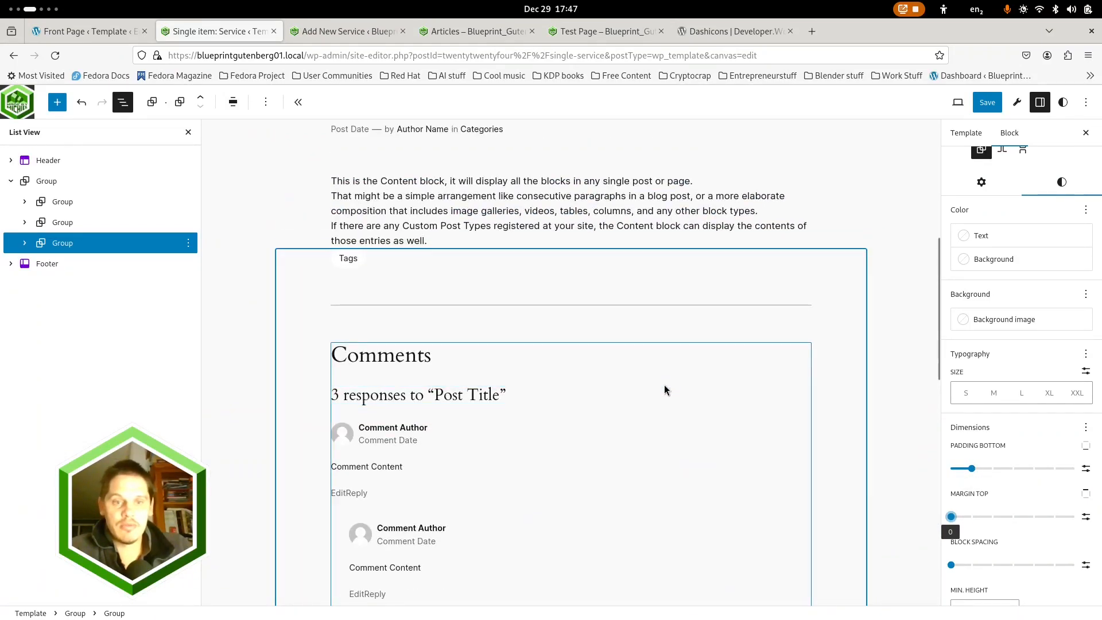
left_click(1085, 447)
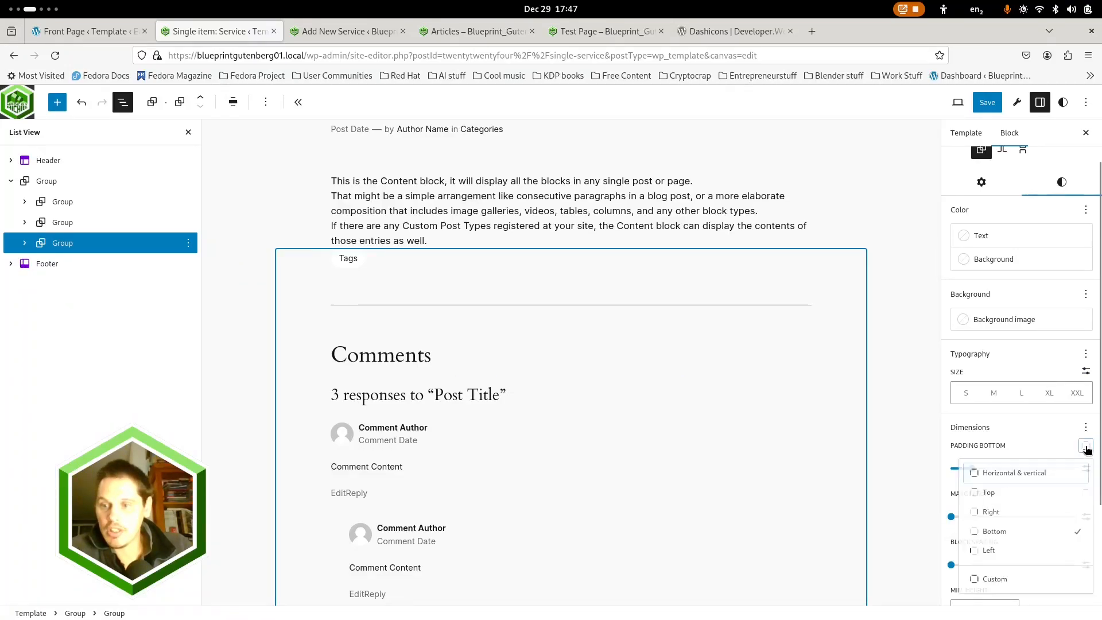
left_click(1017, 478)
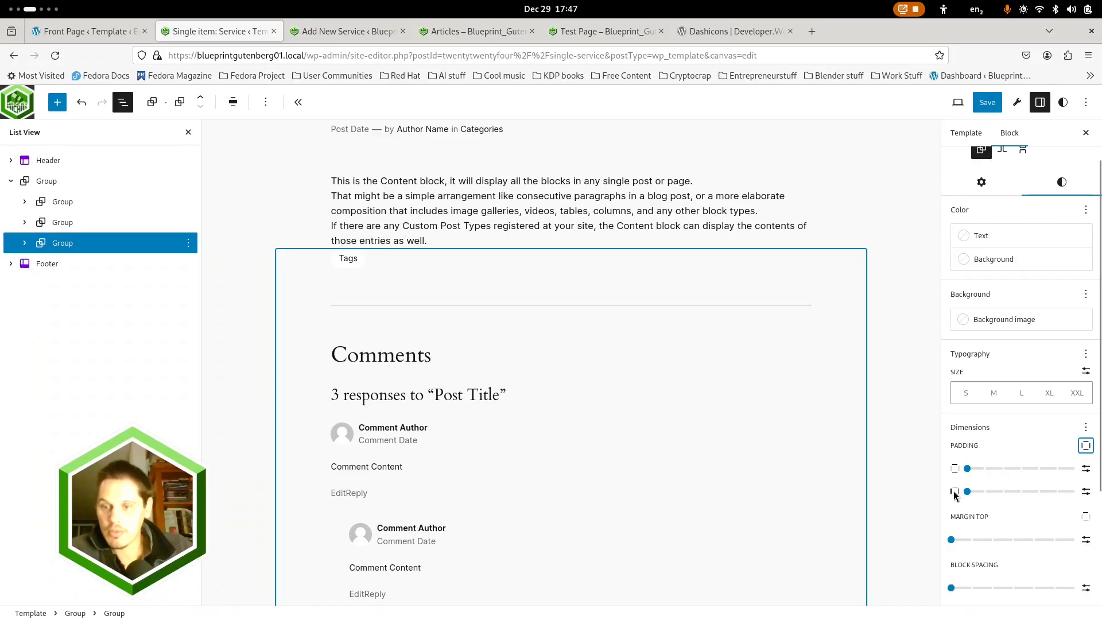
left_click(982, 469)
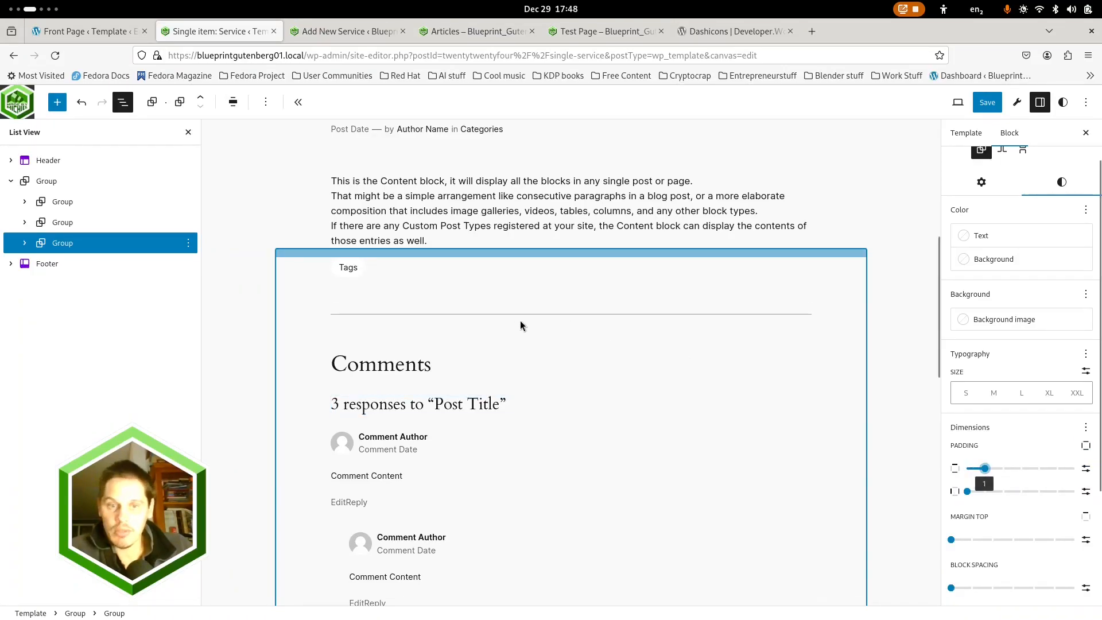
Turn off "Inner blocks use content width" for the Content block and set its block spacing to 1
scroll(333, 373, "up", 4)
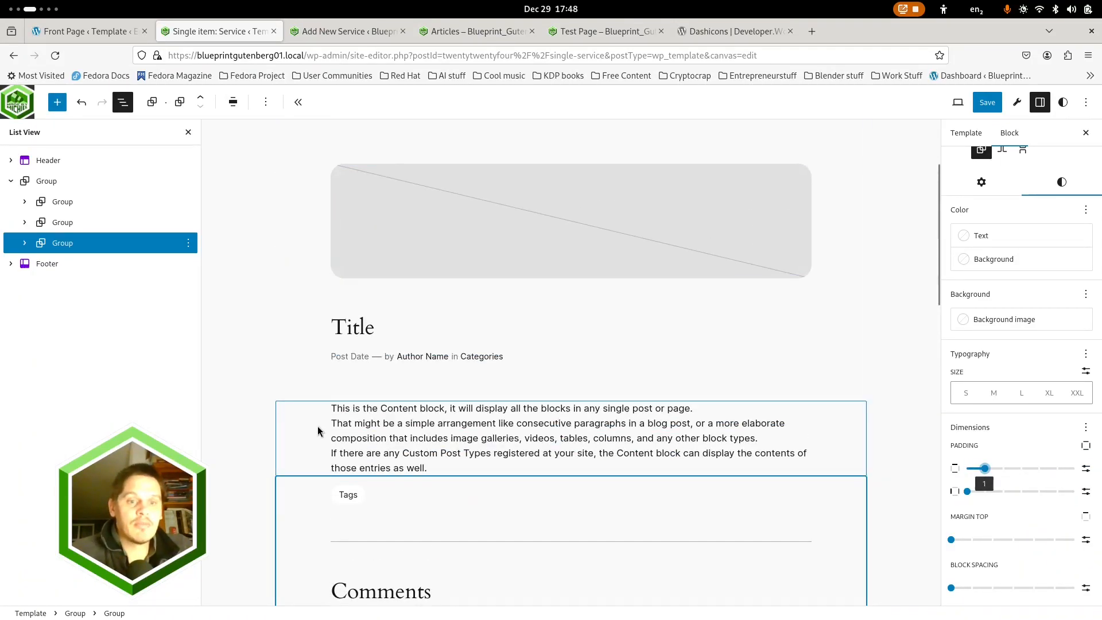
left_click(318, 428)
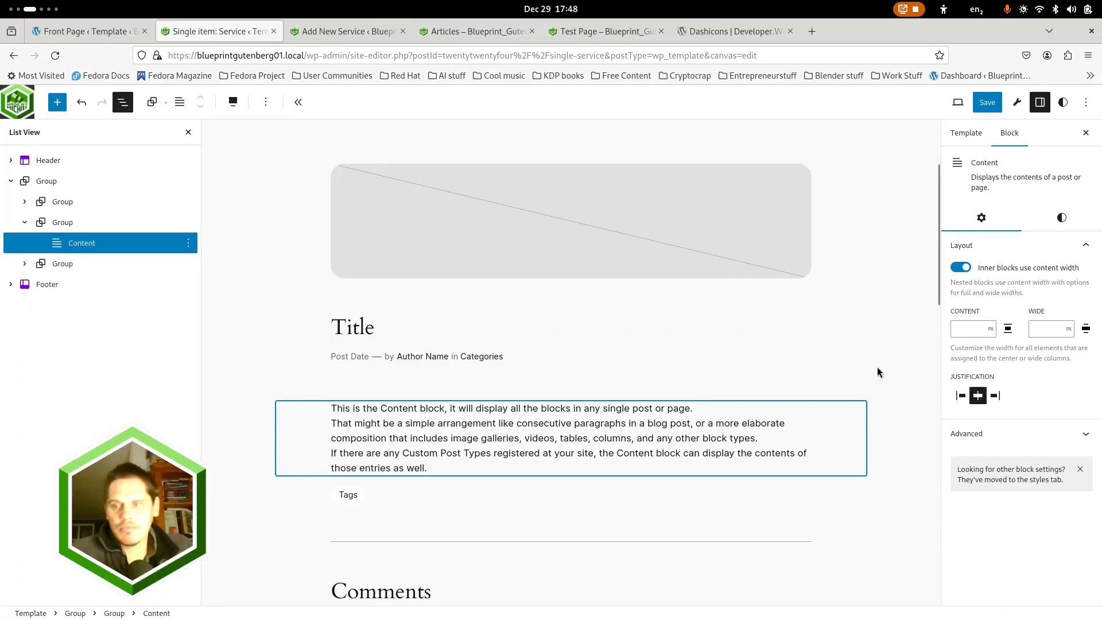
left_click(960, 268)
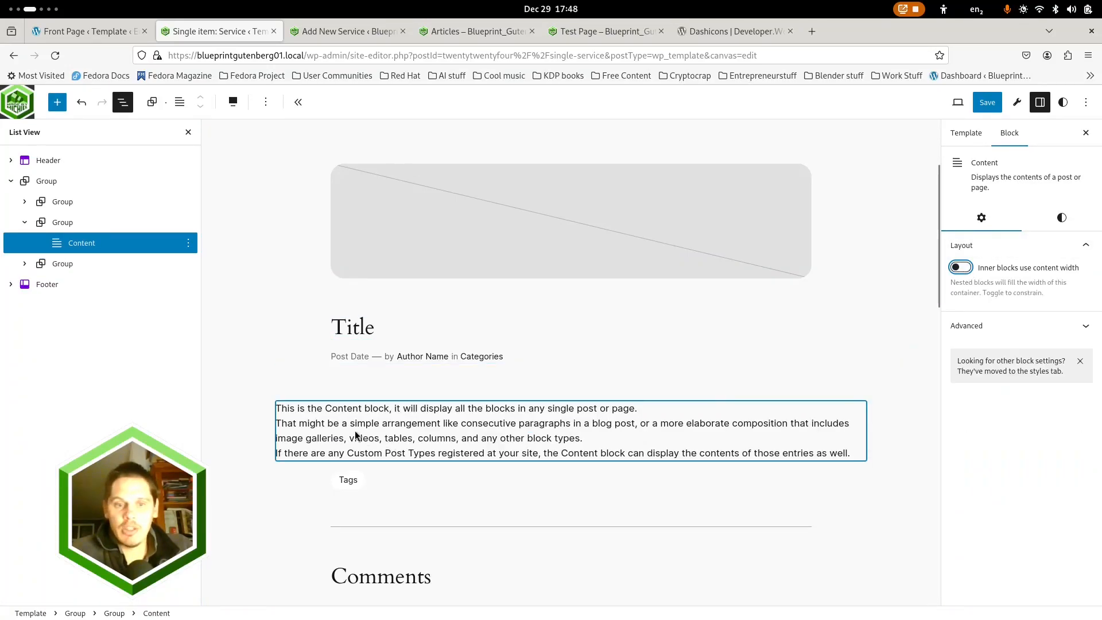
left_click(1061, 218)
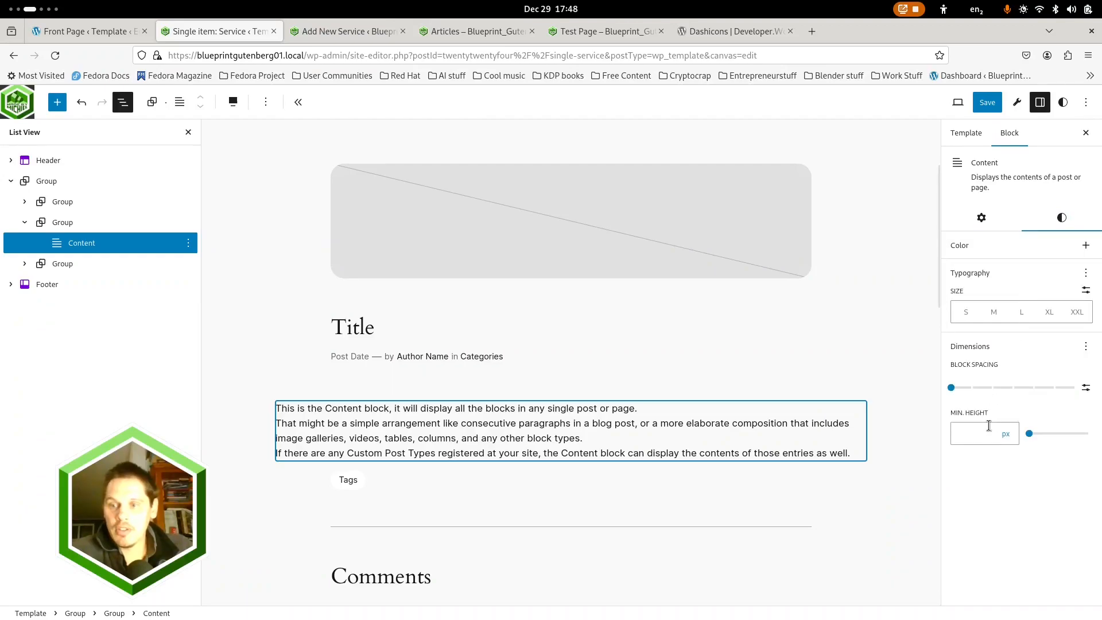
left_click(971, 392)
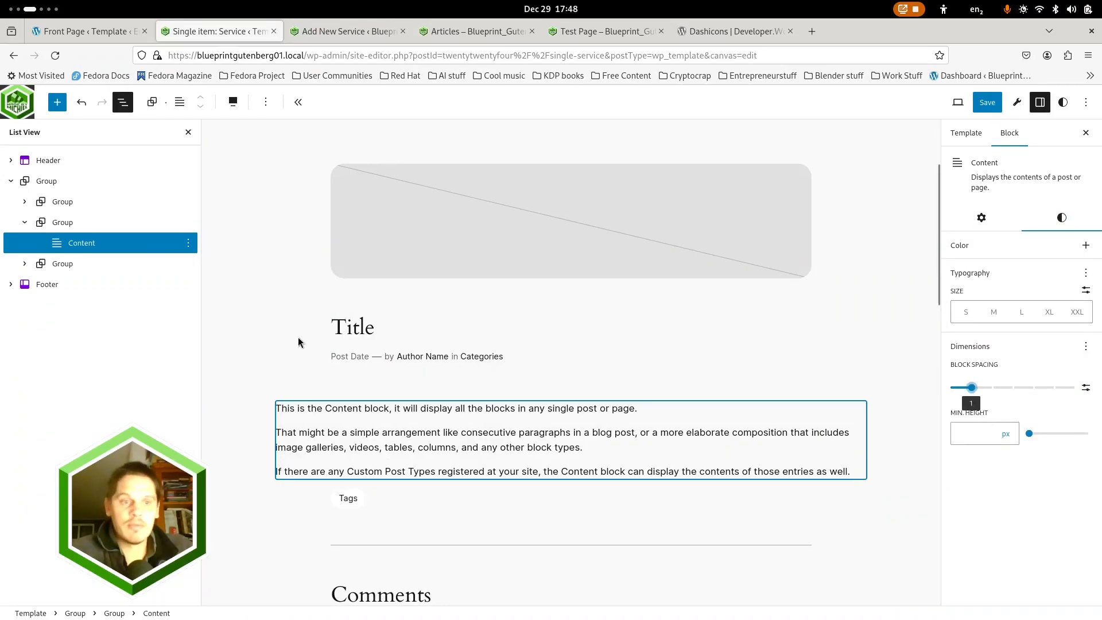
Set the vertical padding of the group containing the Content block to 1
left_click(63, 222)
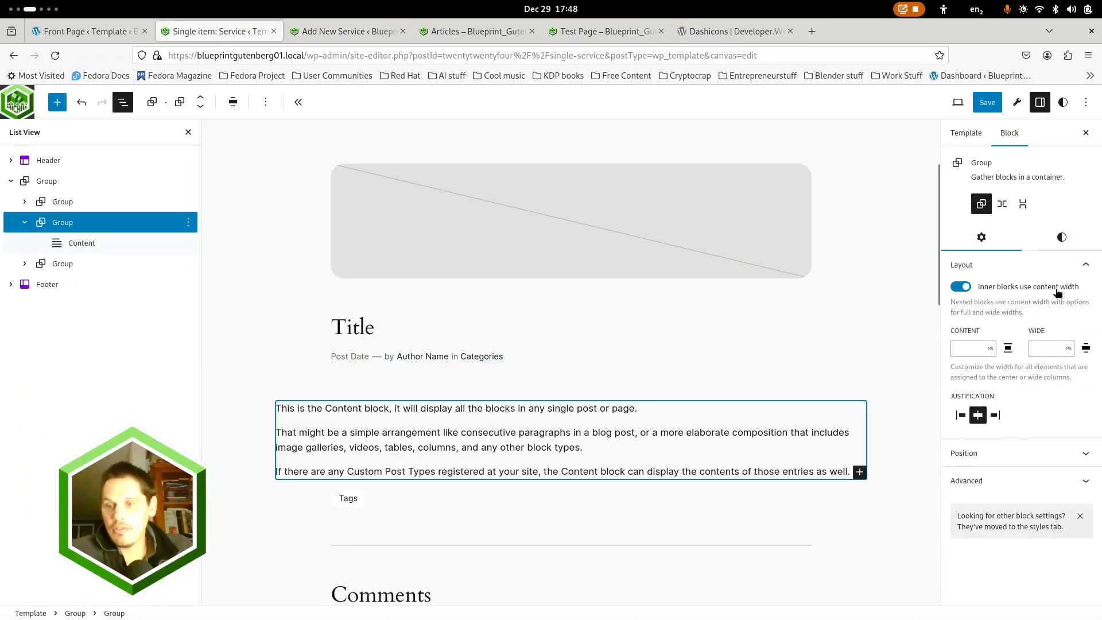
left_click(1061, 238)
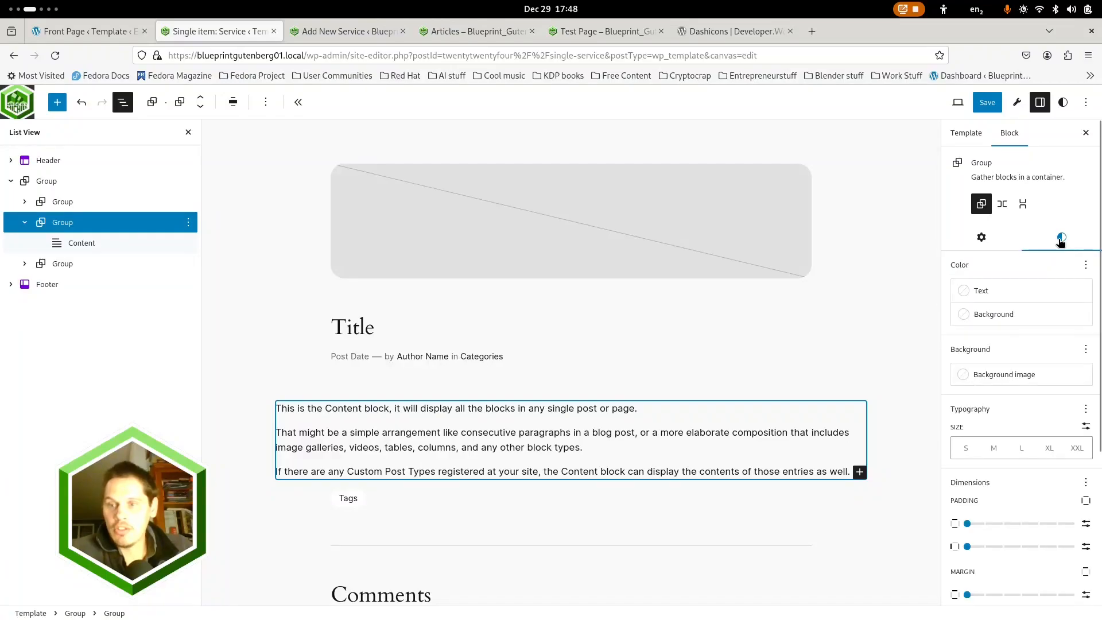
left_click(984, 524)
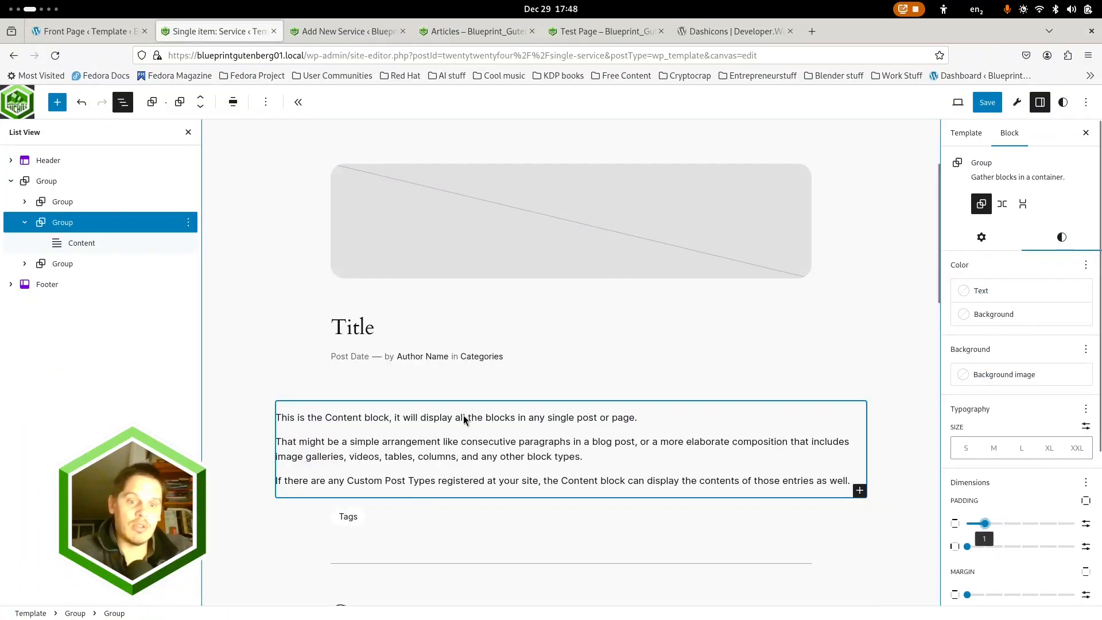
Set the top padding of the tags and comments group to 0 and switch its padding control to the Bottom side
scroll(361, 505, "down", 3)
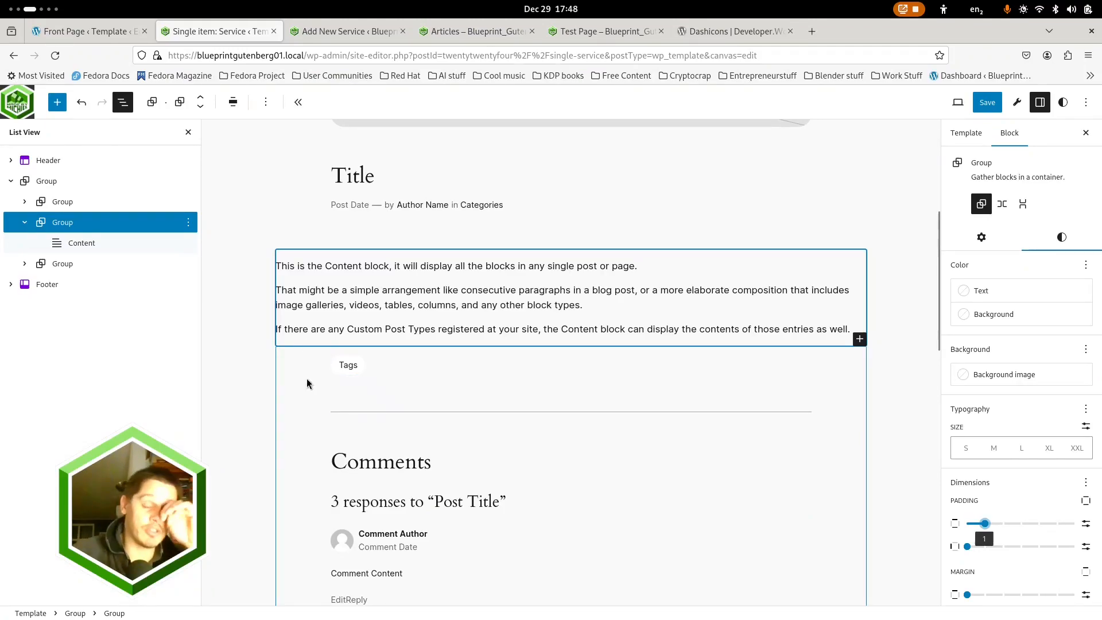
left_click(60, 263)
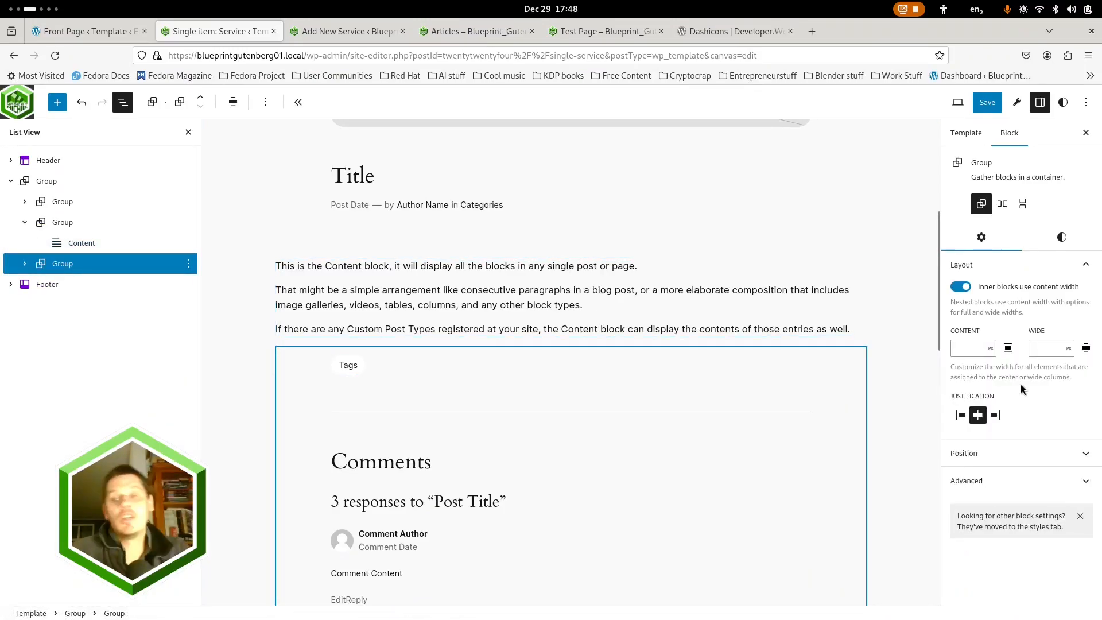
left_click(1062, 237)
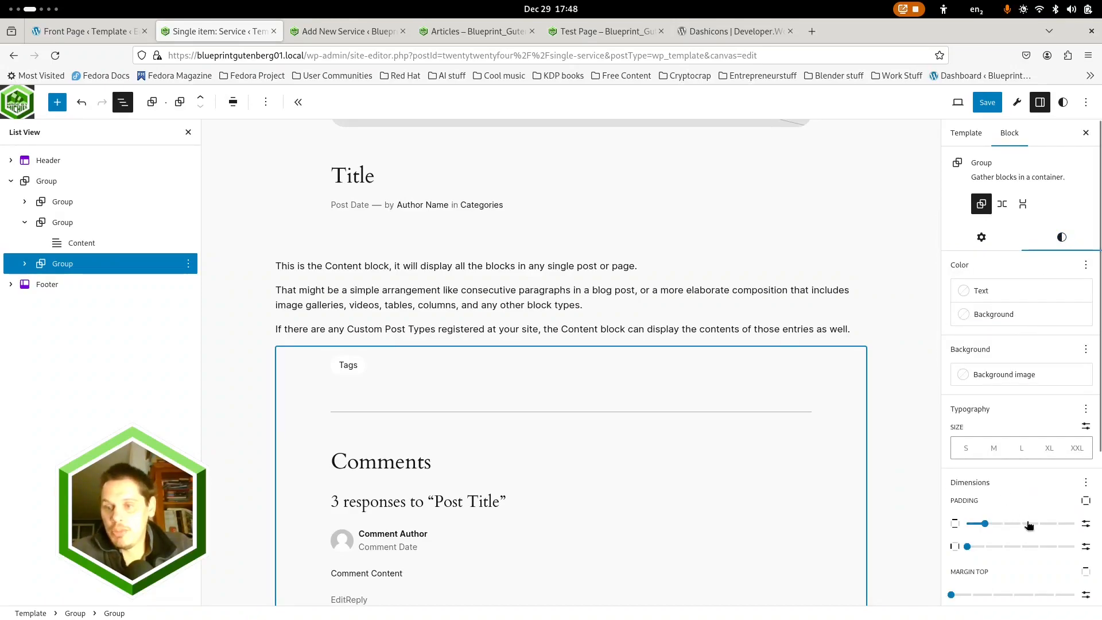
left_click(1086, 501)
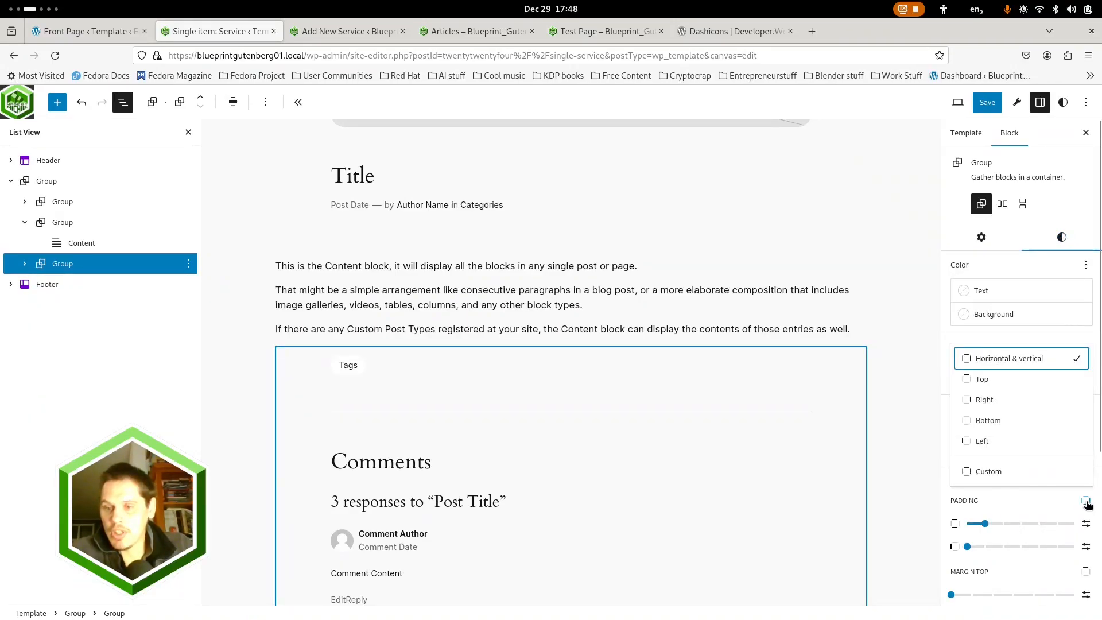
left_click(986, 379)
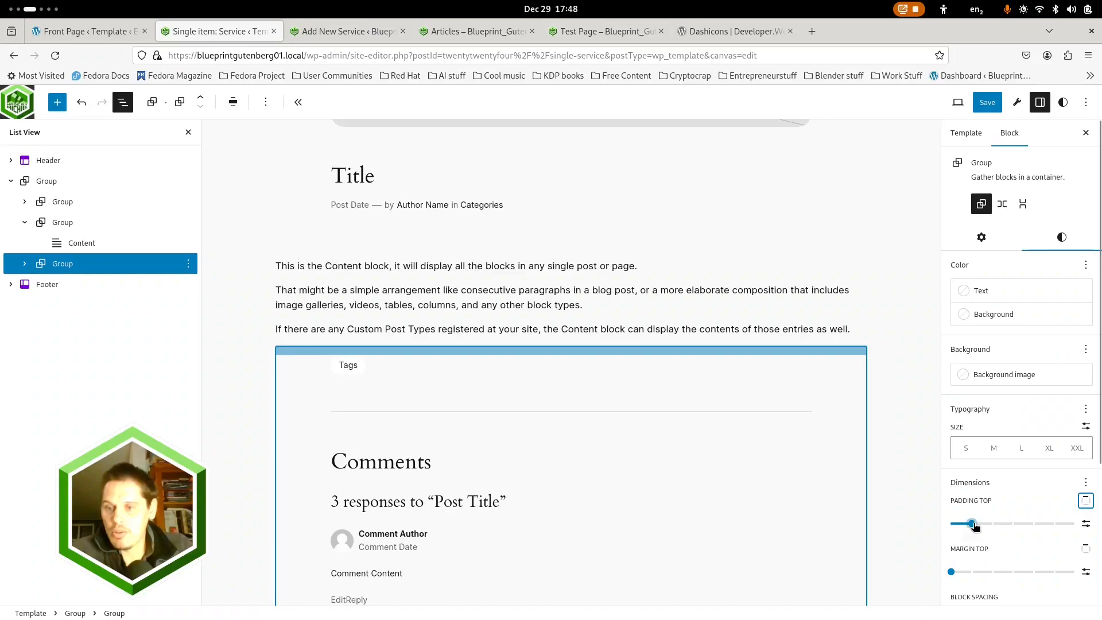
left_click_drag(972, 523, 920, 526)
left_click(1087, 501)
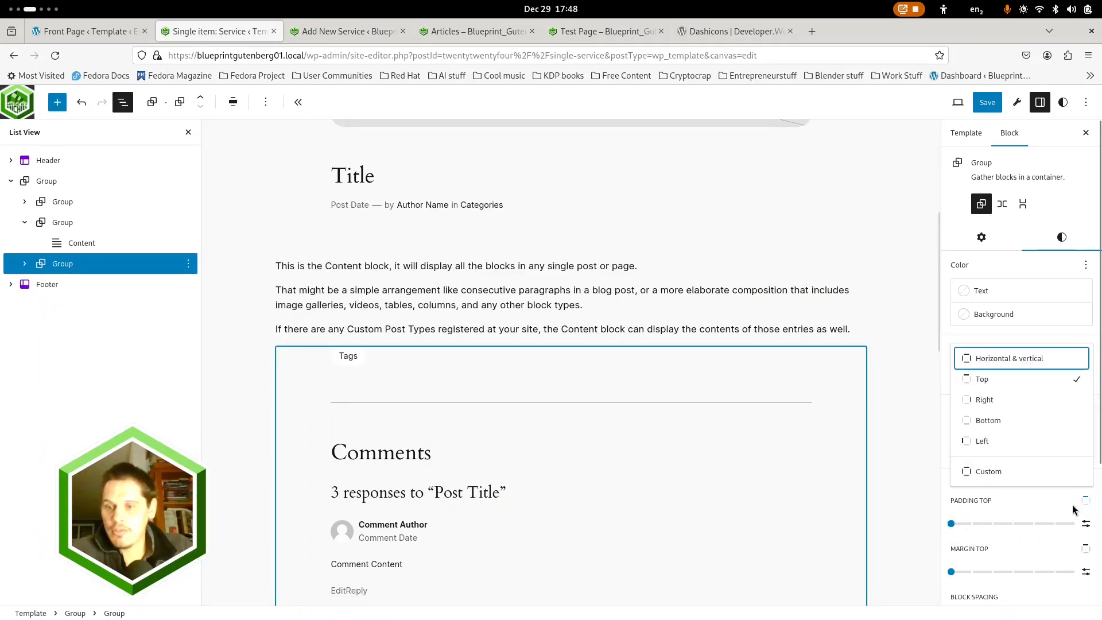
left_click(982, 430)
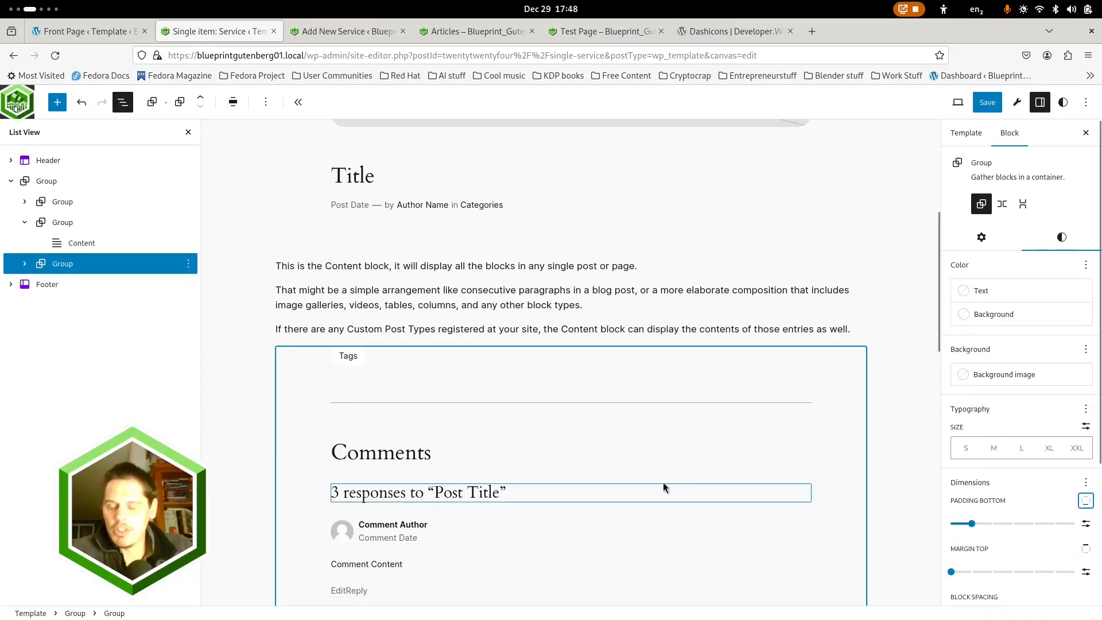
scroll(458, 450, "down", 7)
scroll(441, 426, "up", 9)
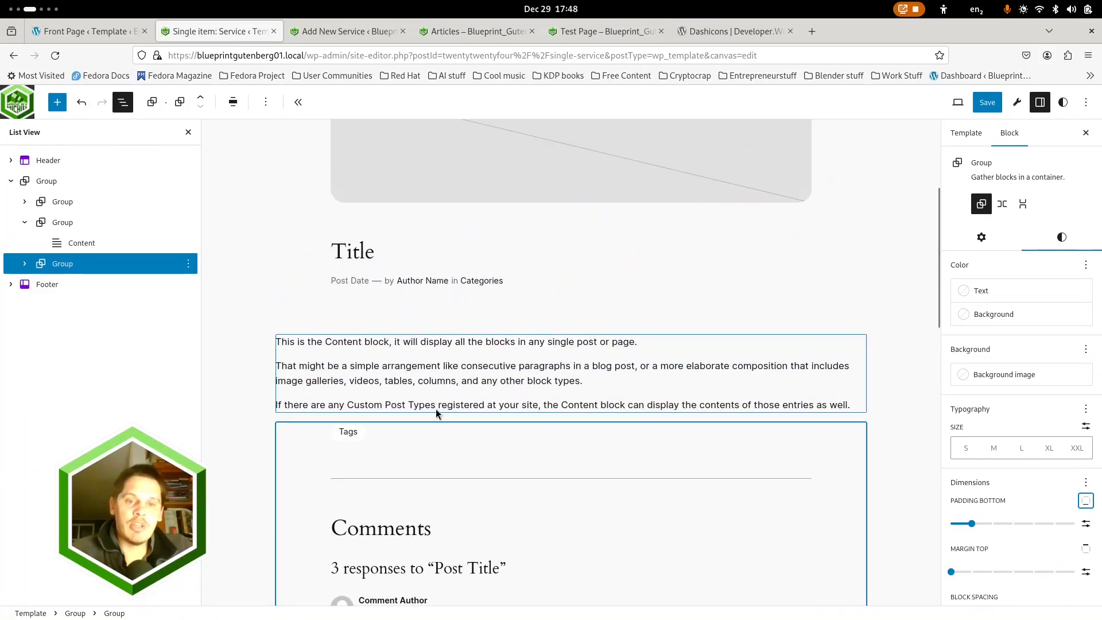
Set the block spacing of the main outer group to 0
scroll(362, 344, "up", 3)
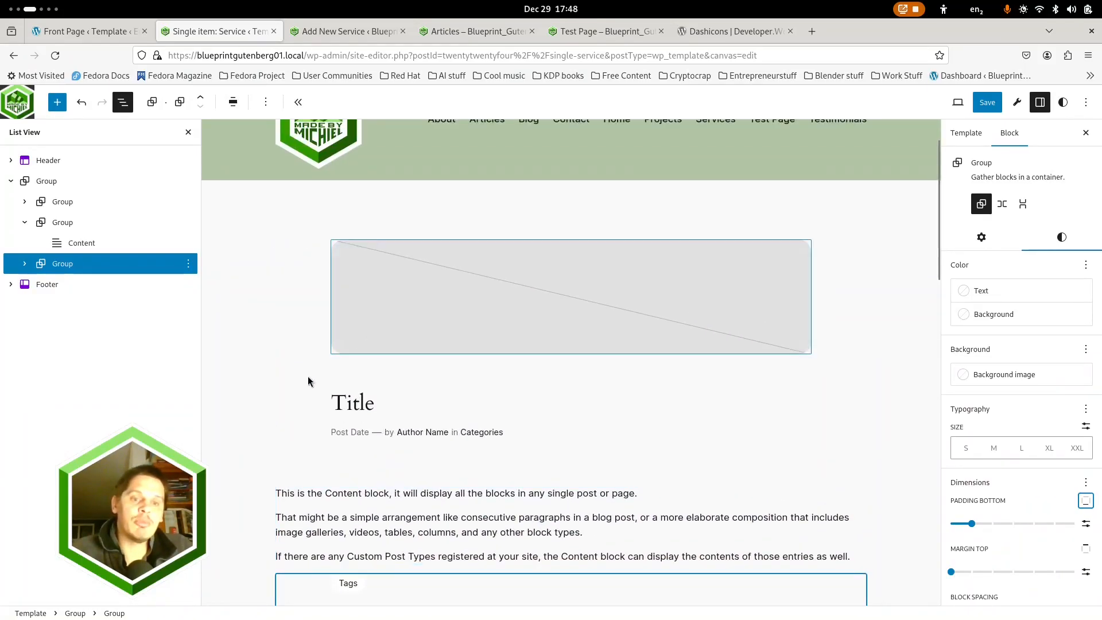
left_click(45, 184)
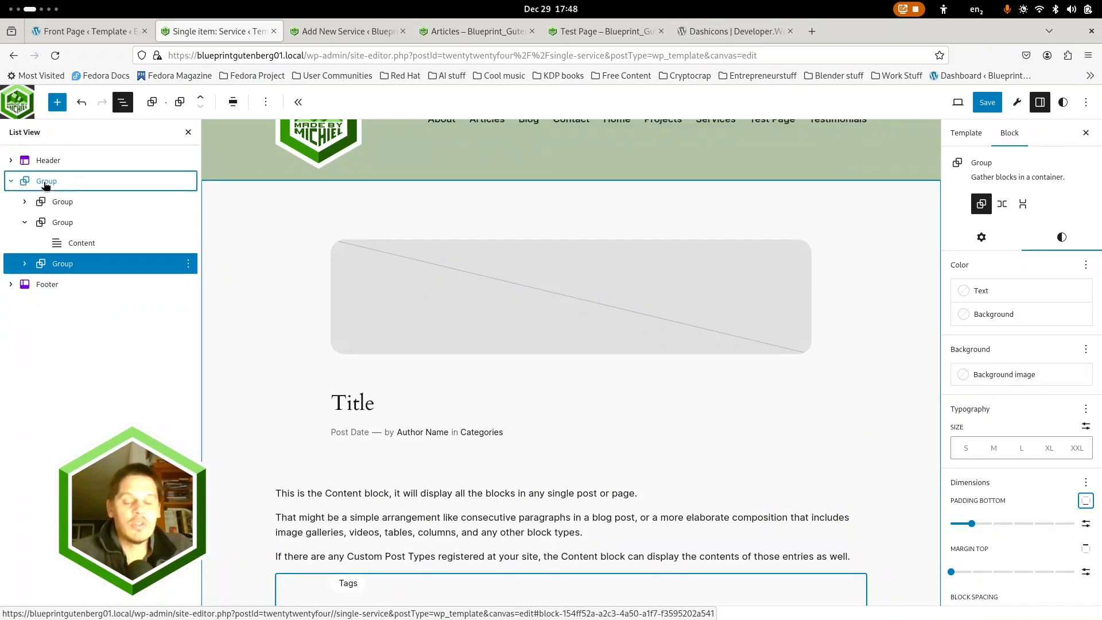
left_click(1061, 238)
scroll(996, 503, "down", 3)
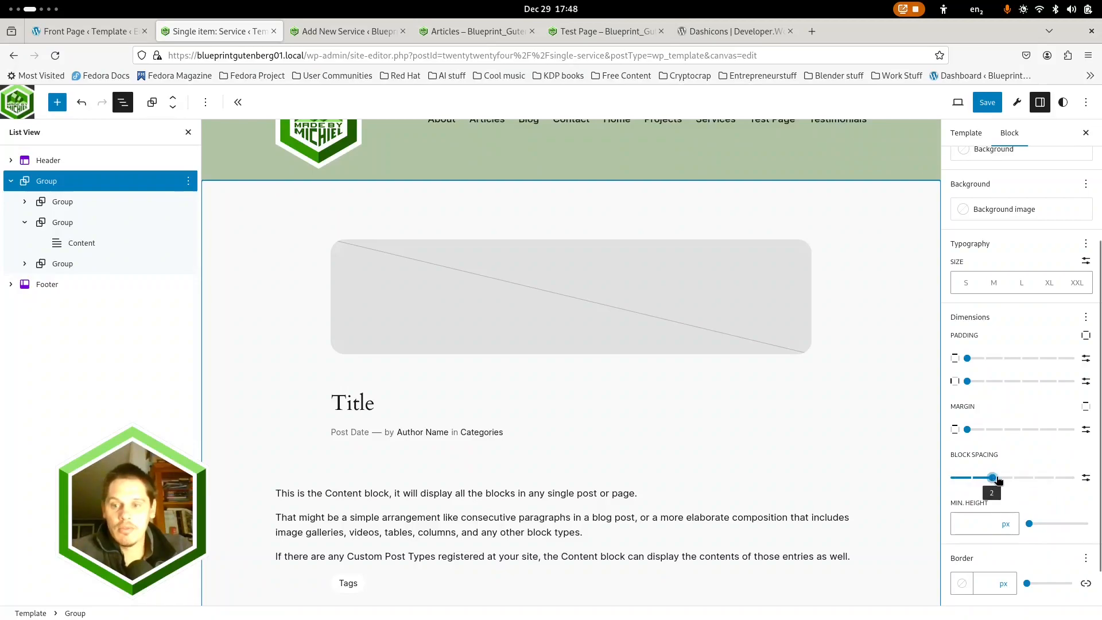
left_click_drag(1024, 480, 946, 480)
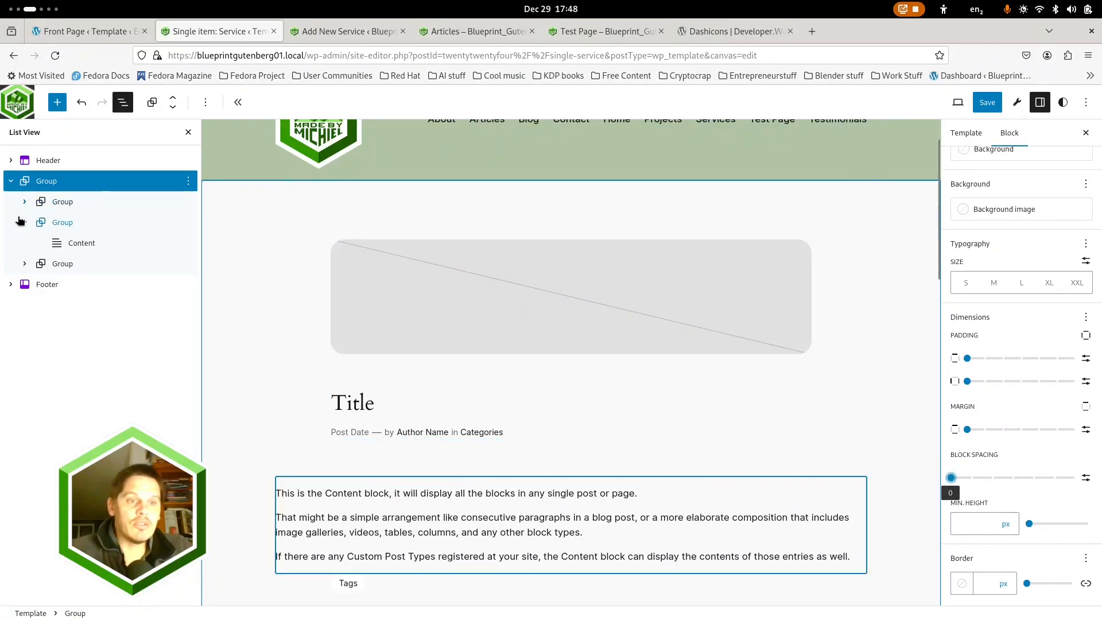
Turn off "Inner blocks use content width" for the group holding the featured image and title
left_click(26, 227)
left_click(577, 315)
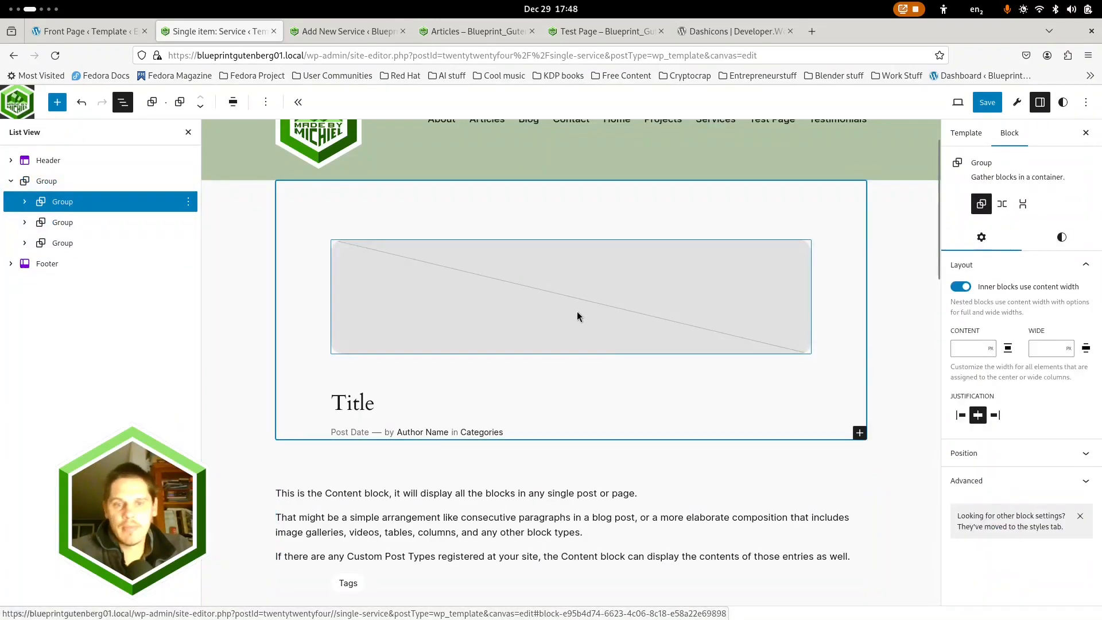
left_click(964, 286)
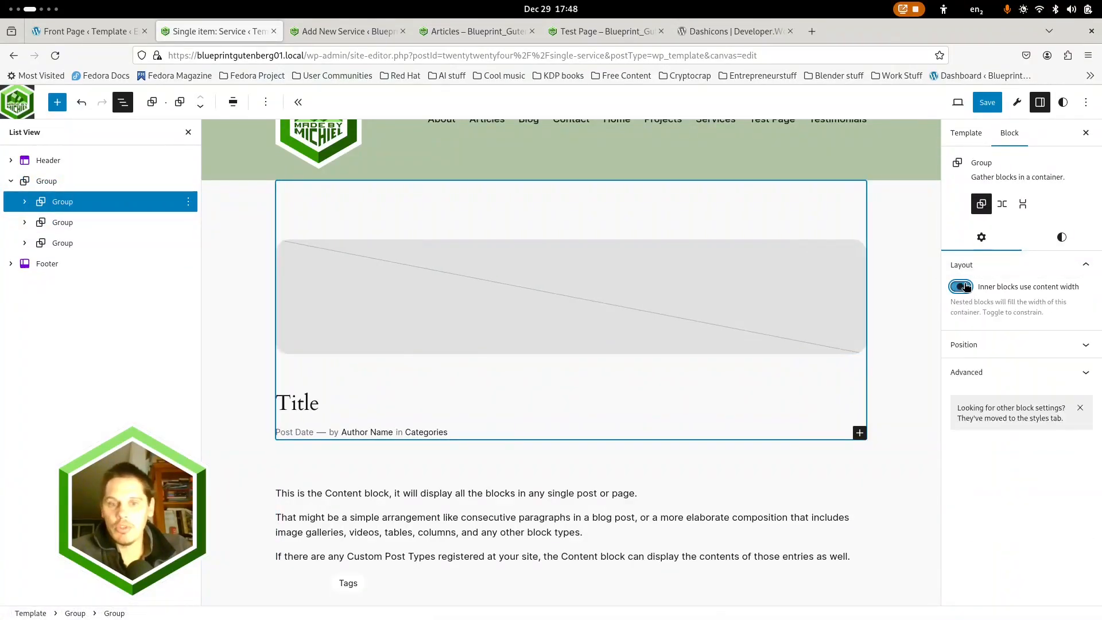
Set the featured image and title group's top padding to 1 and its bottom margin to 0
left_click(1062, 237)
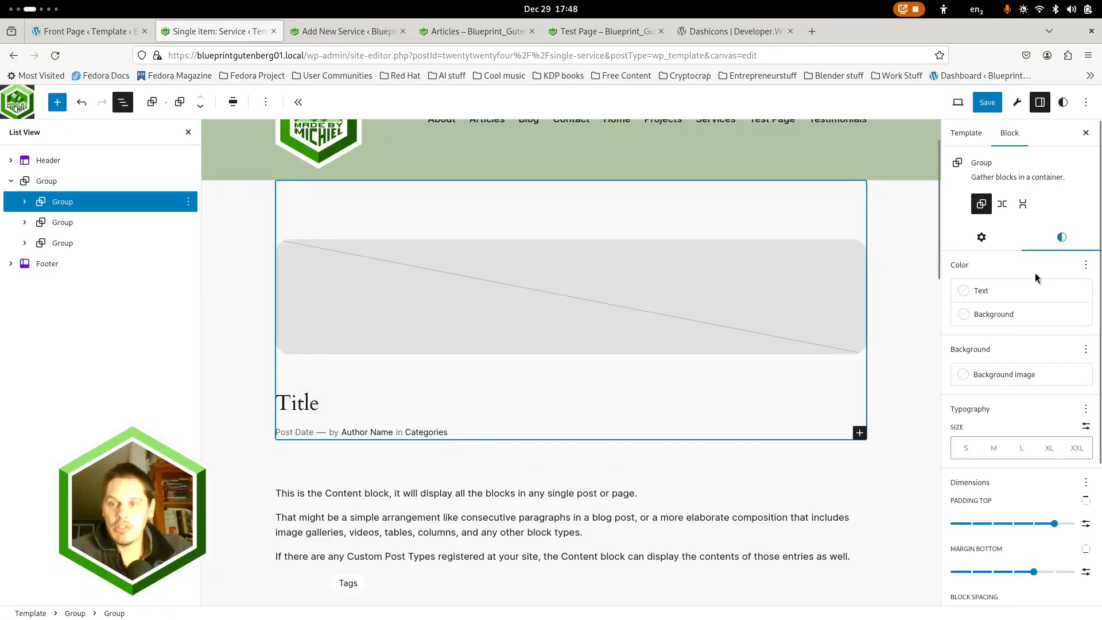
left_click(24, 201)
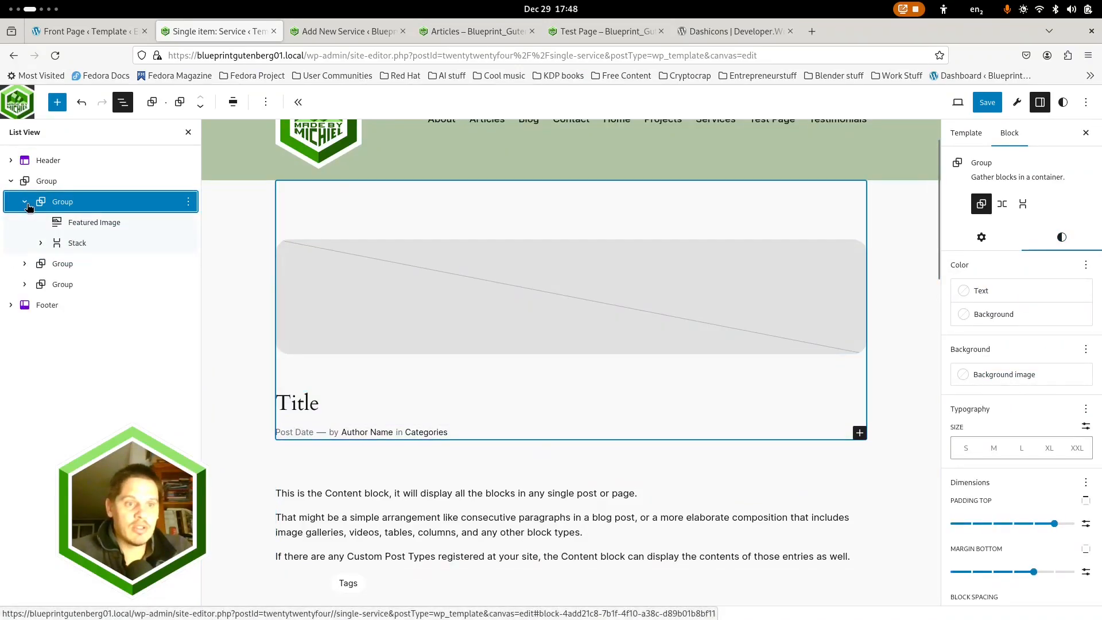
left_click(41, 243)
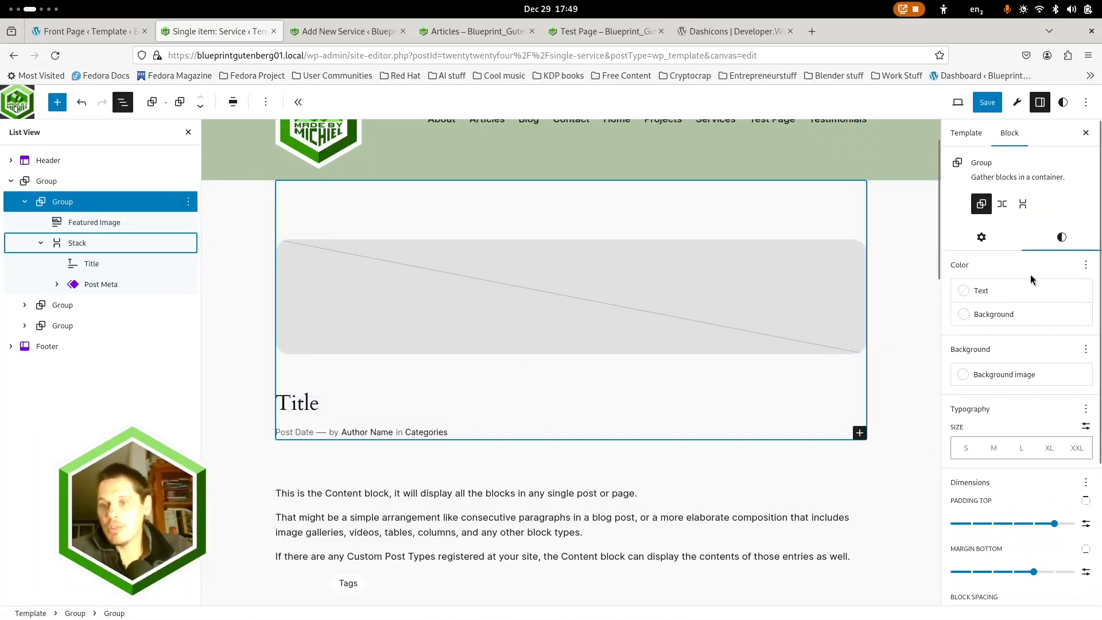
left_click_drag(1024, 524, 971, 523)
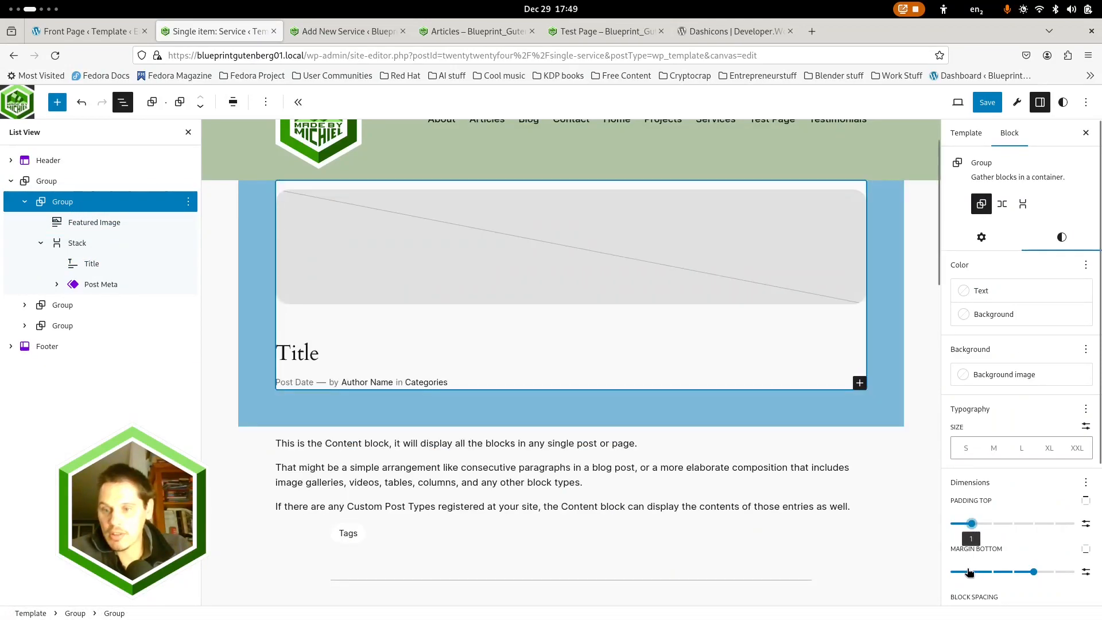
left_click_drag(1030, 573, 951, 572)
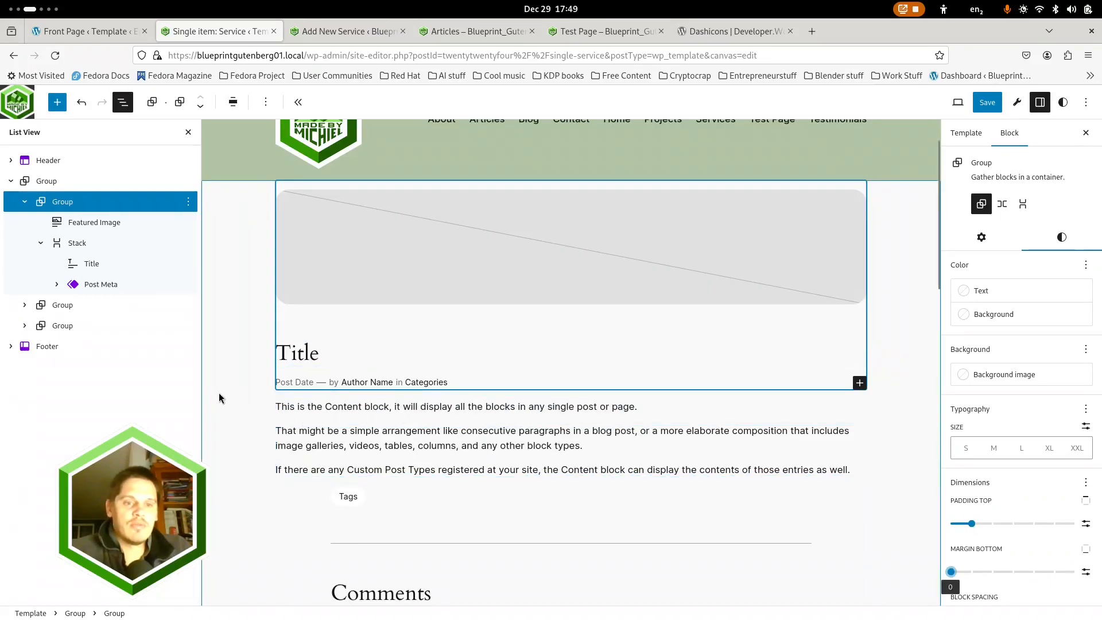
Insert a Cover block into the template with the main outer group selected
left_click(260, 354)
scroll(253, 367, "down", 12)
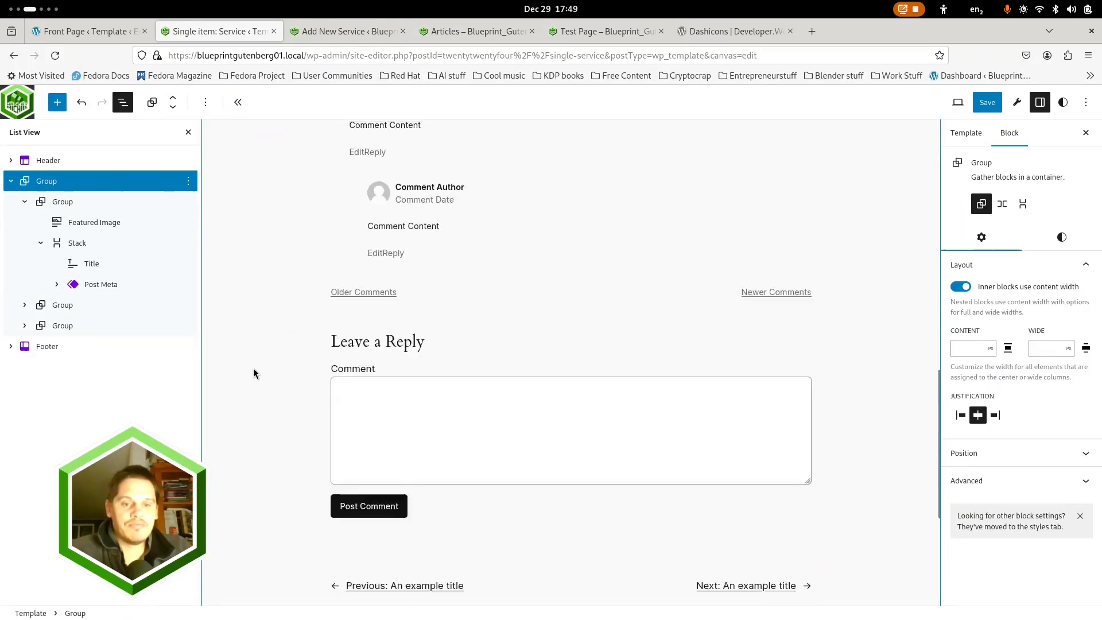
scroll(253, 368, "up", 5)
scroll(253, 367, "up", 7)
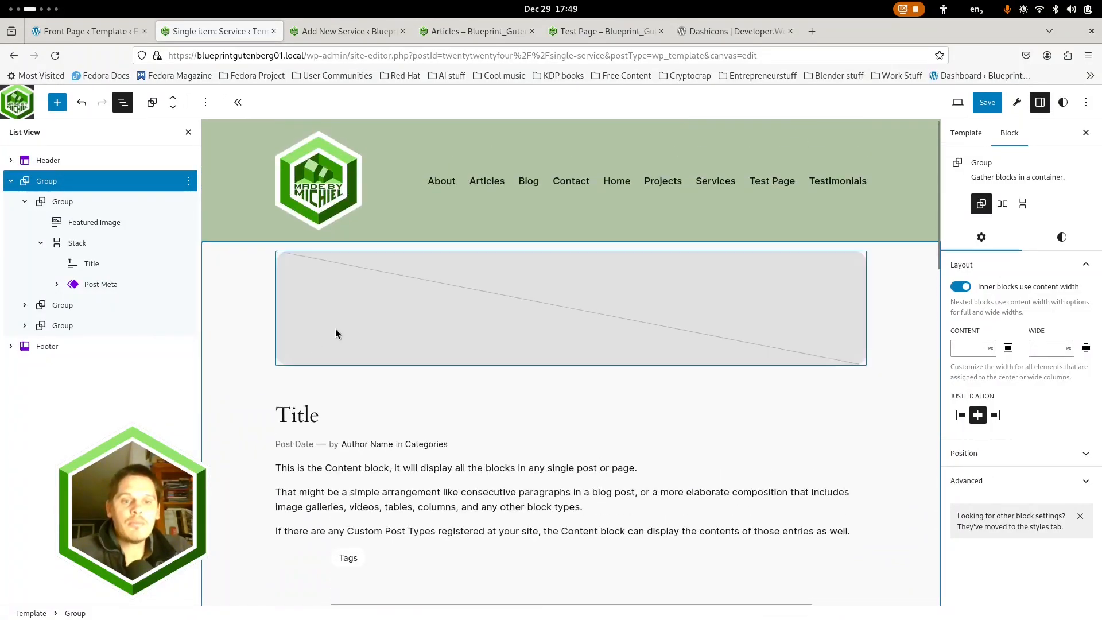
left_click(327, 326)
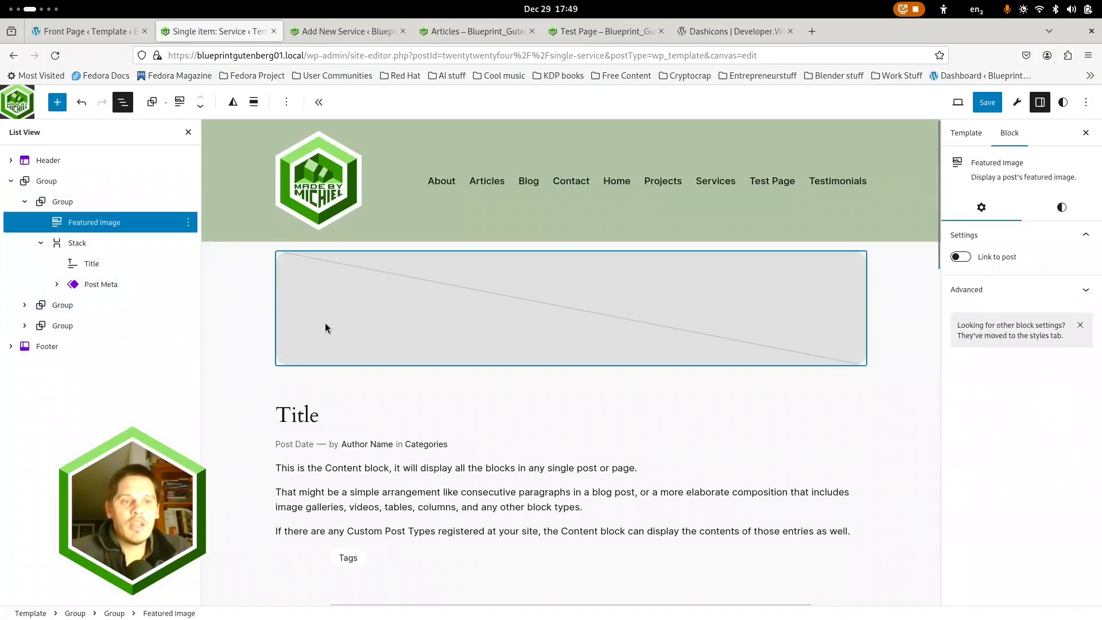
left_click(66, 186)
left_click(56, 103)
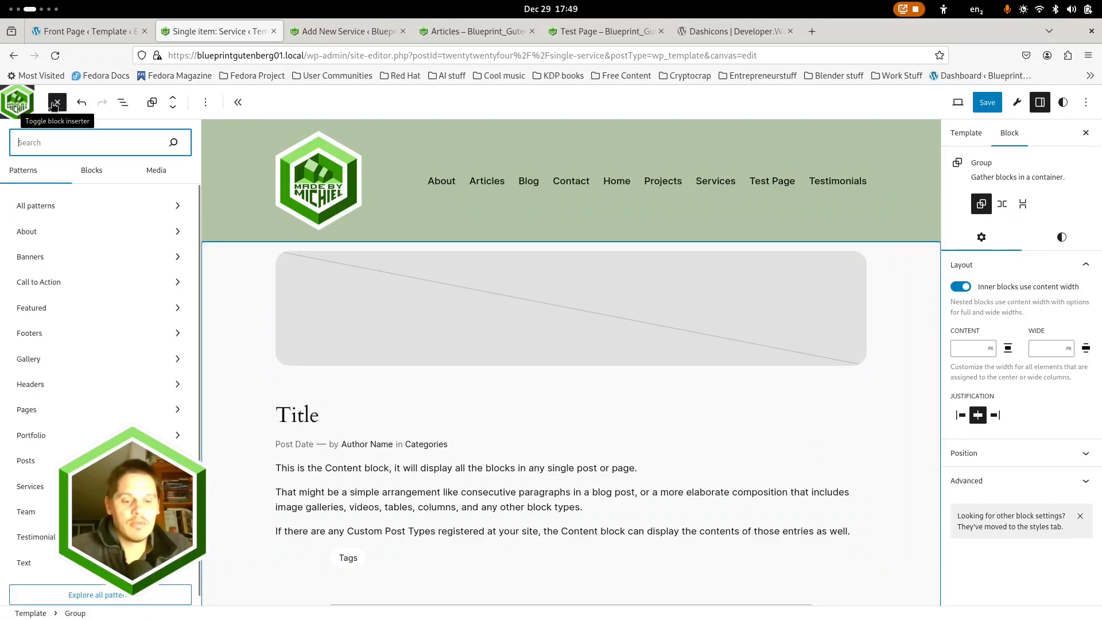
type("cover")
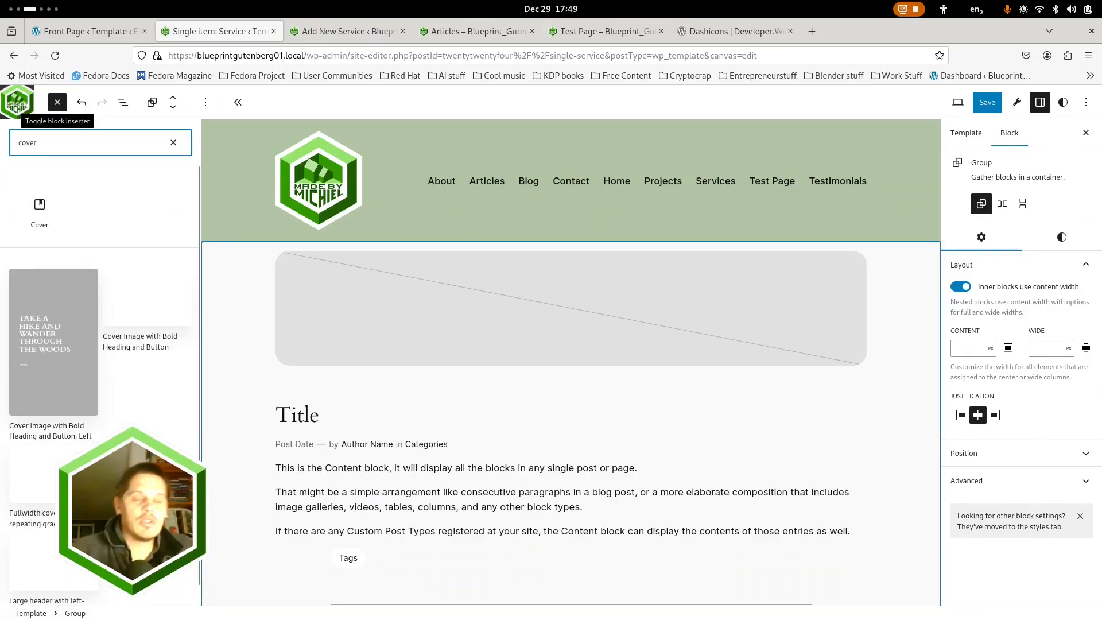
left_click(44, 210)
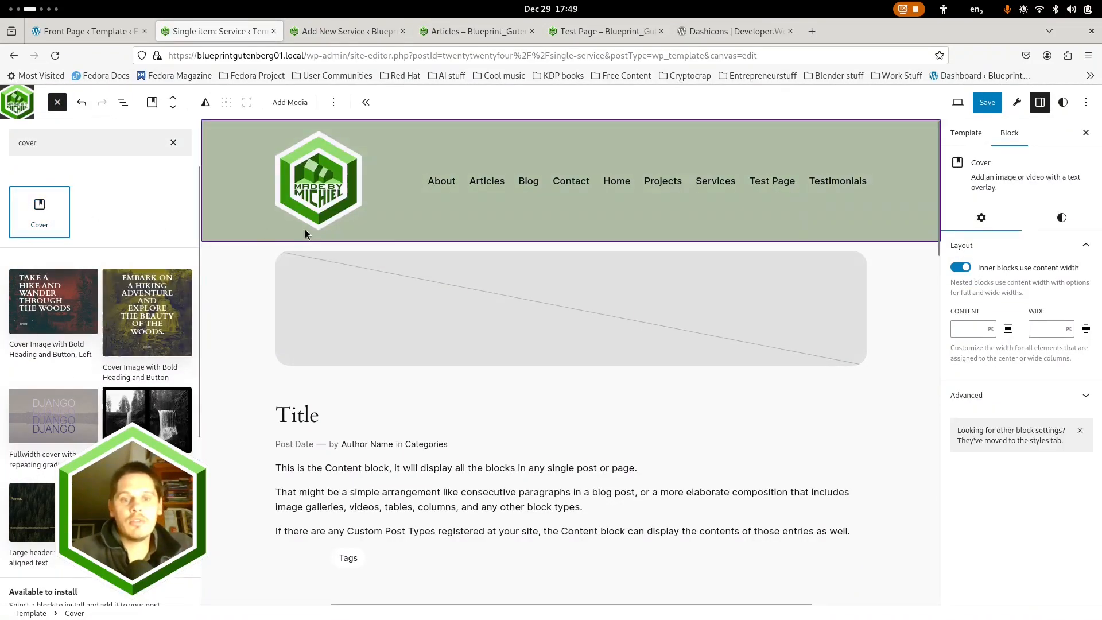
Move the Cover block into the main group as its first item and set its alignment to Full width
left_click(128, 102)
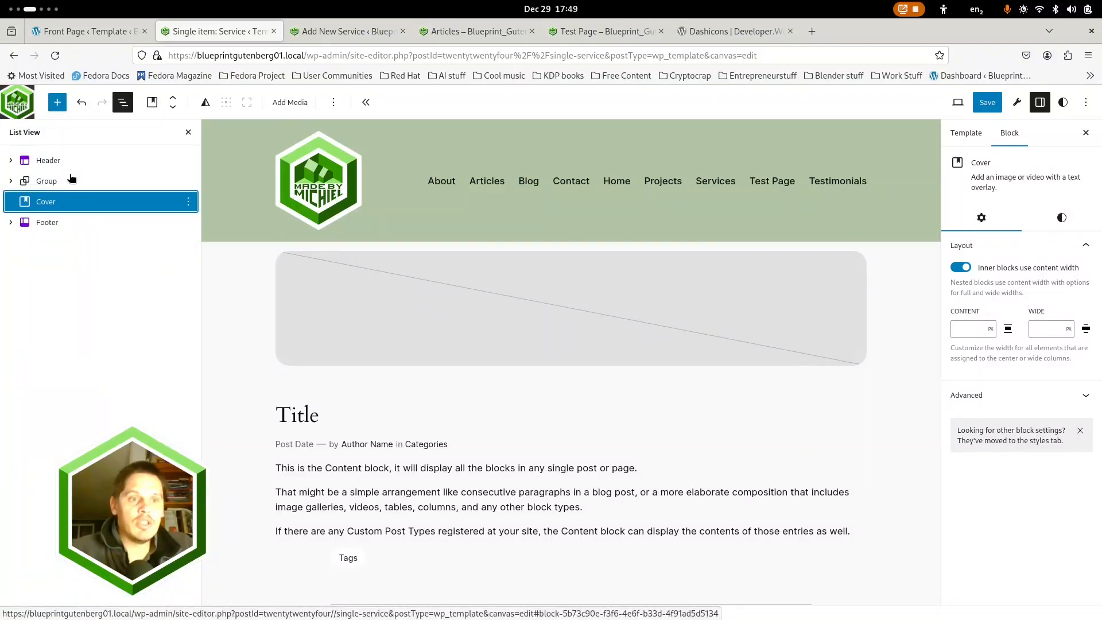
left_click(11, 182)
left_click_drag(48, 264, 71, 197)
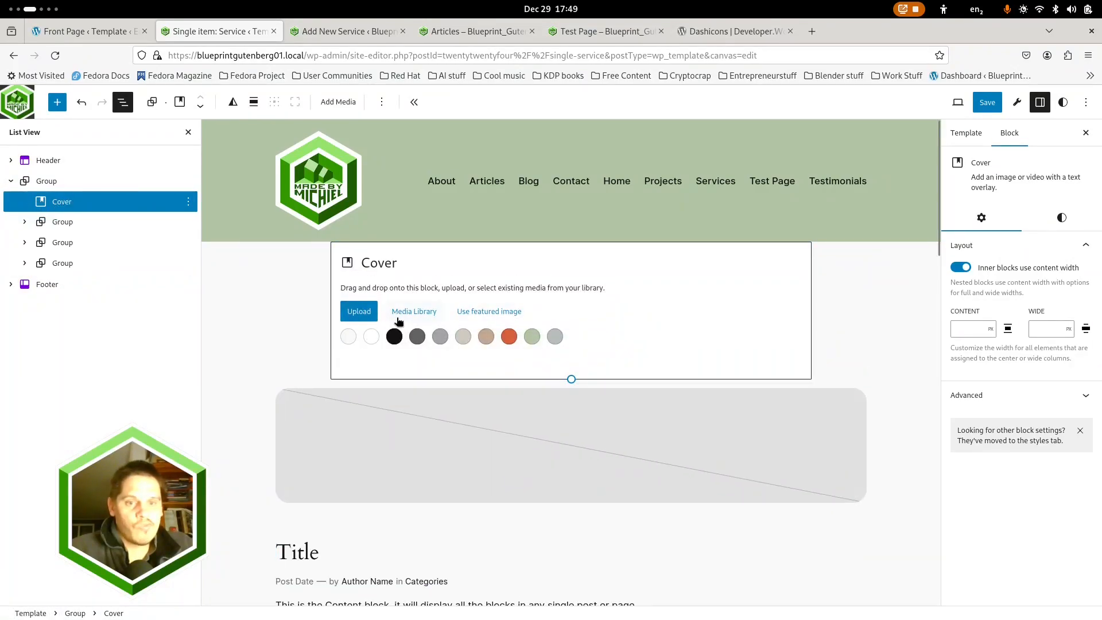
left_click(256, 102)
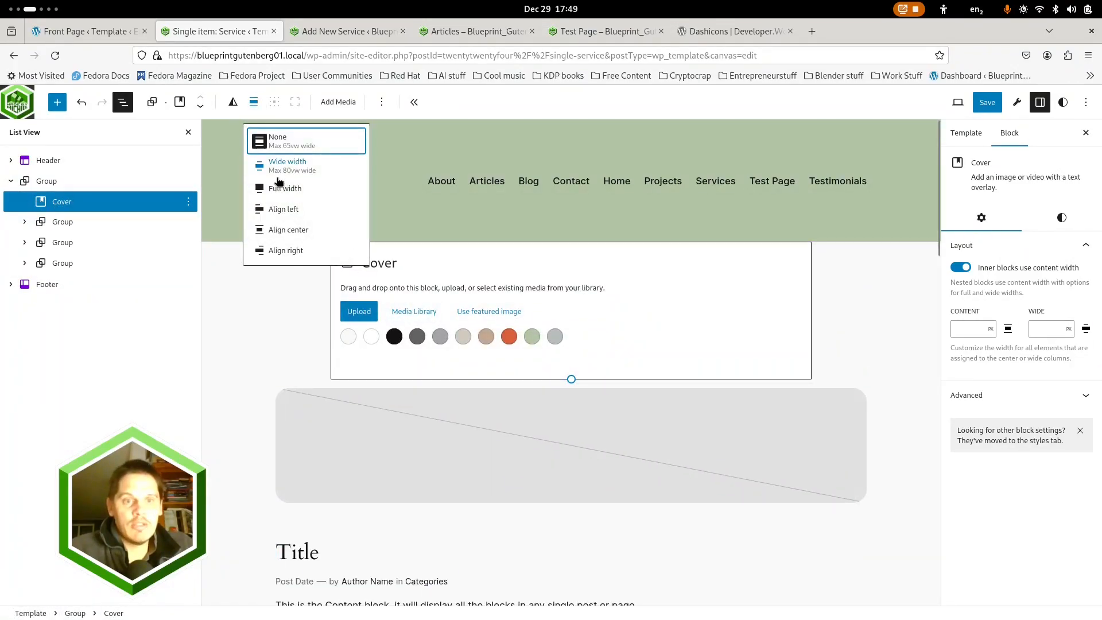
left_click(286, 191)
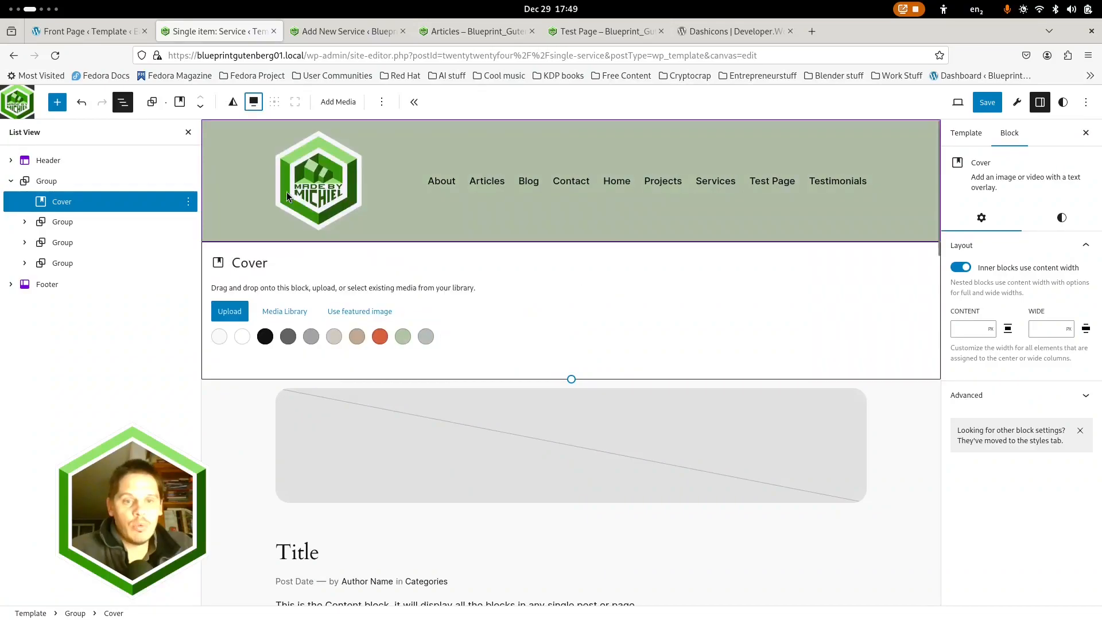
Use the featured image as the Cover block's background and delete the empty title paragraph inside it
left_click(367, 311)
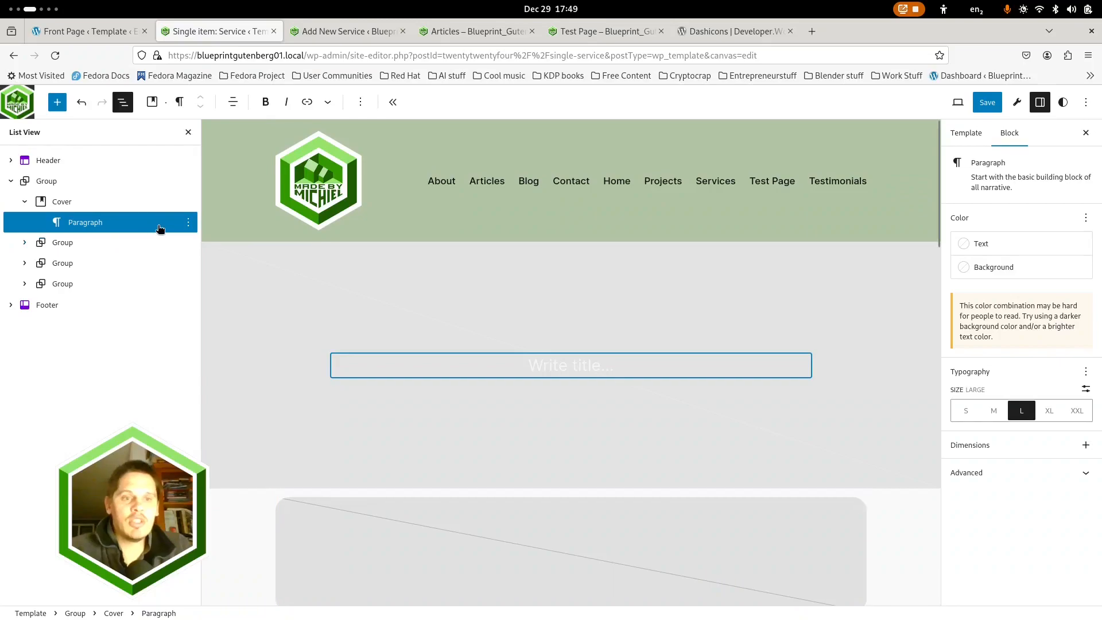
left_click(189, 223)
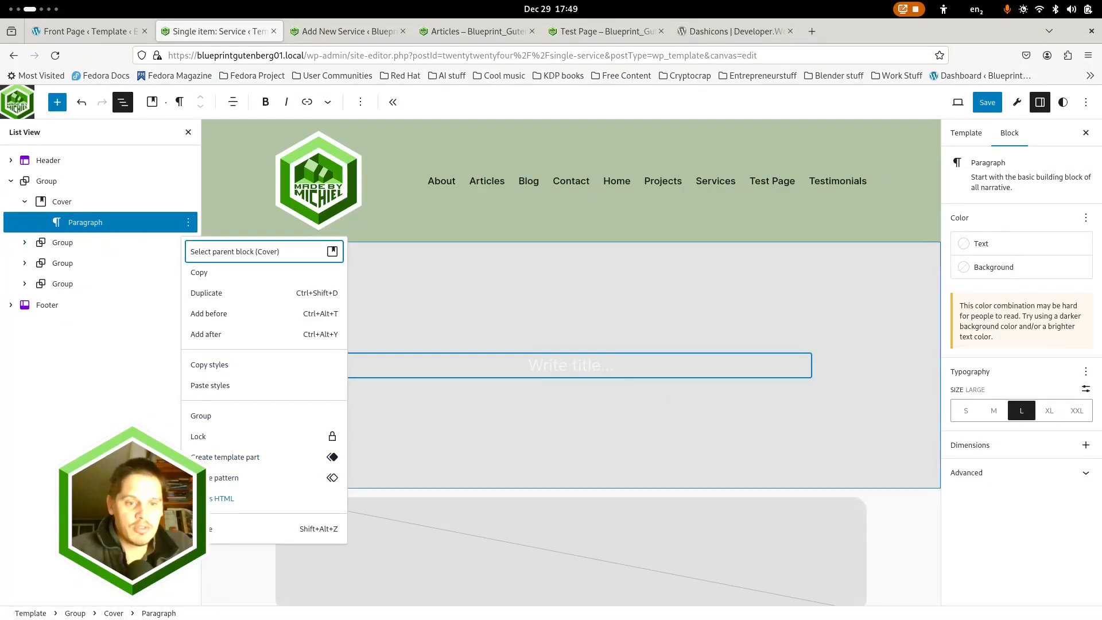
key("shift+alt+z")
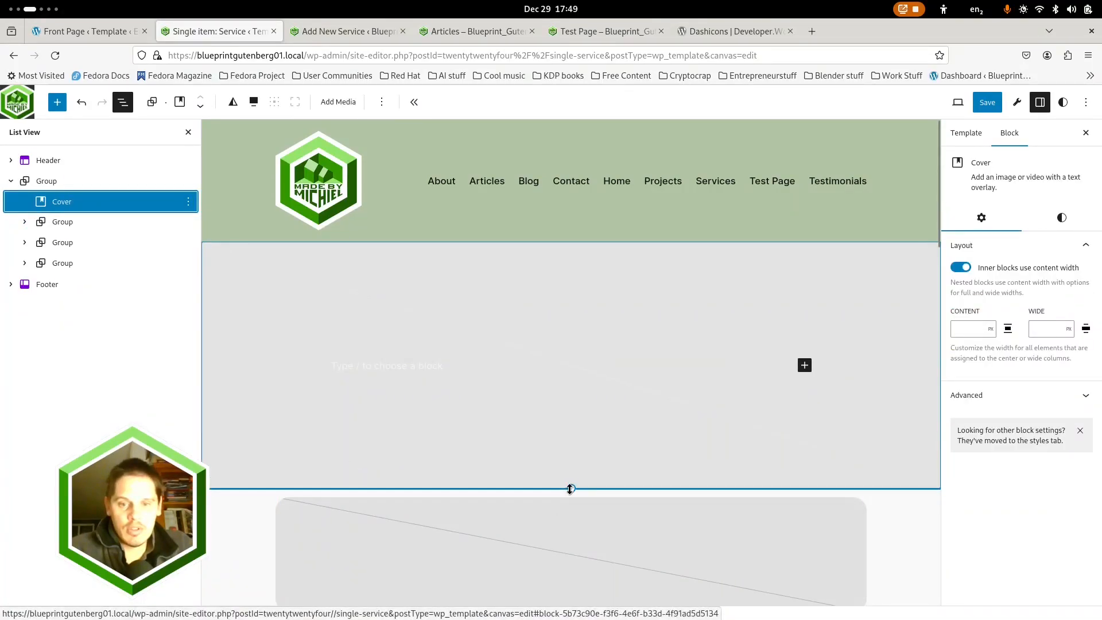
Shorten the Cover block to about half its height and delete the separate Featured Image block from the title group
left_click_drag(570, 425, 576, 368)
left_click(24, 222)
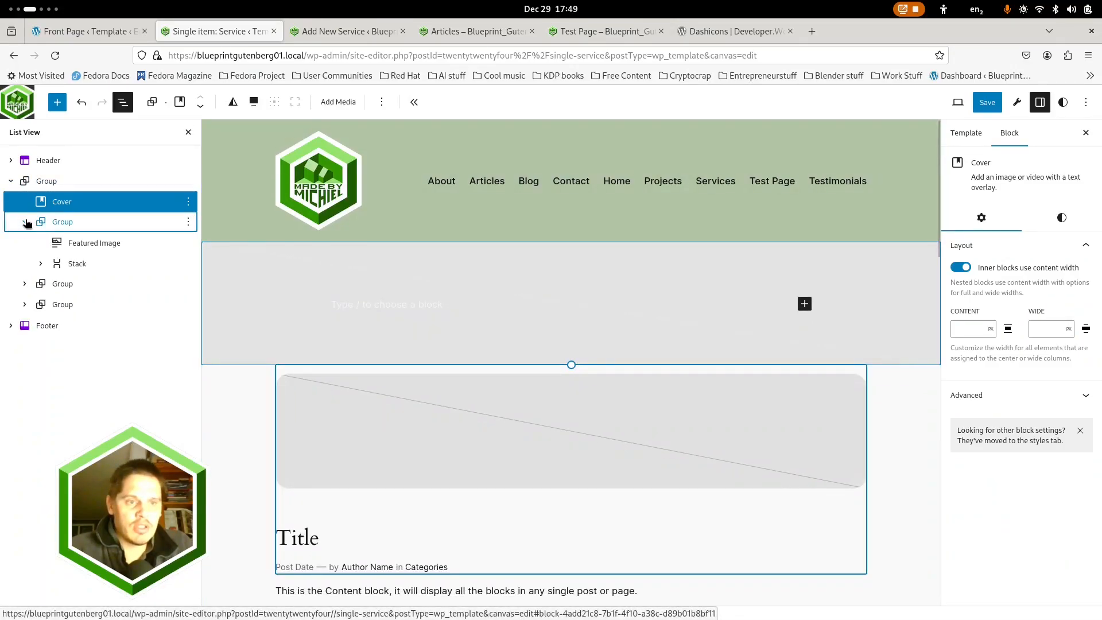
left_click(94, 244)
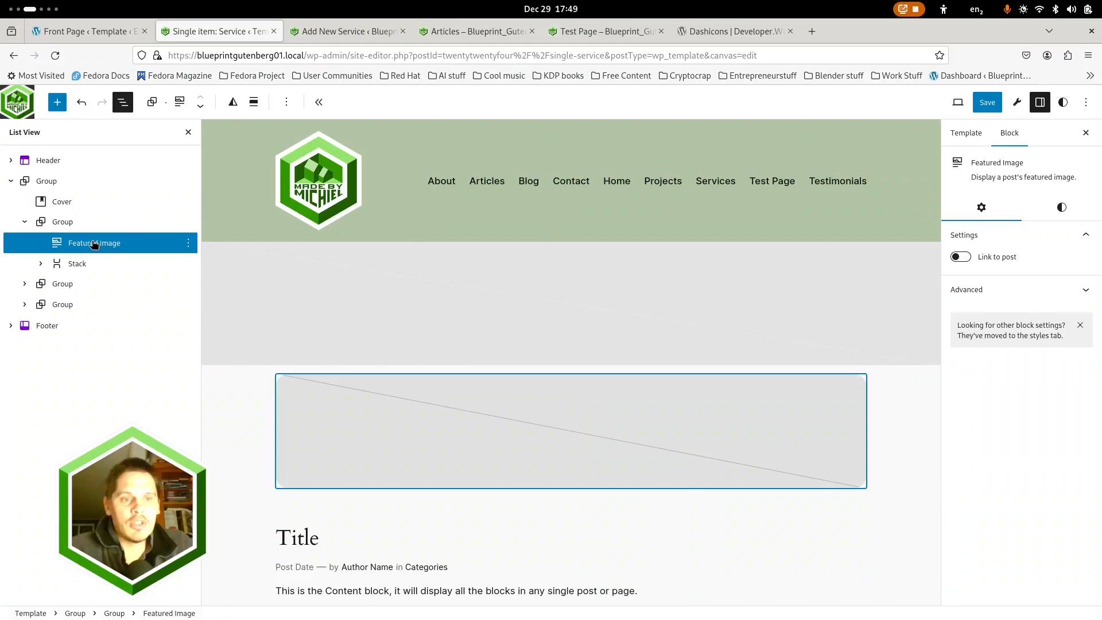
left_click(188, 243)
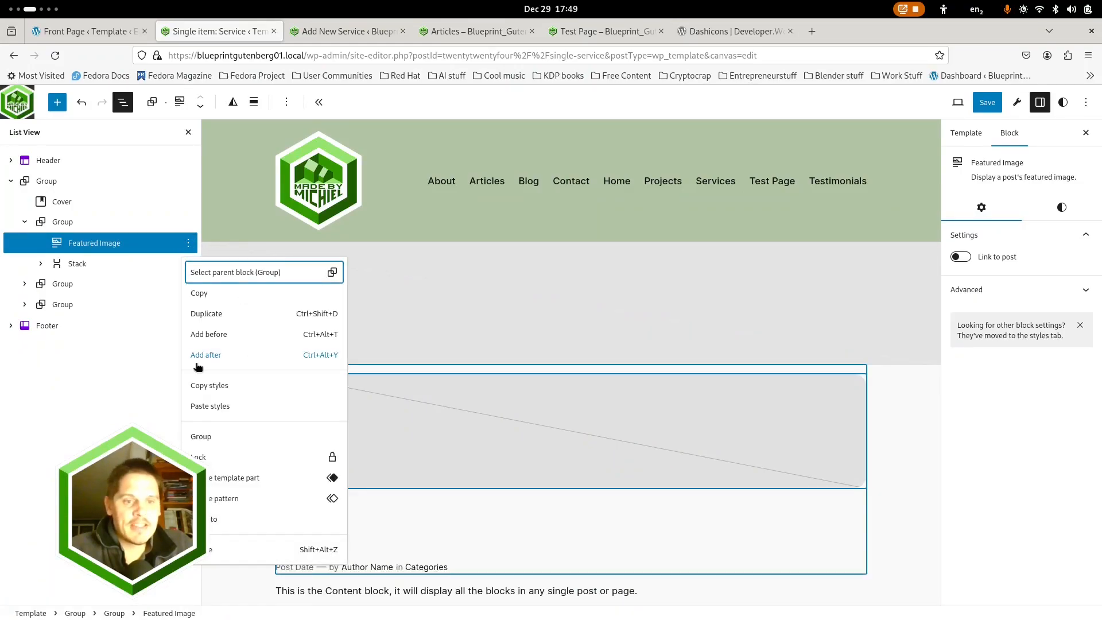
left_click(211, 550)
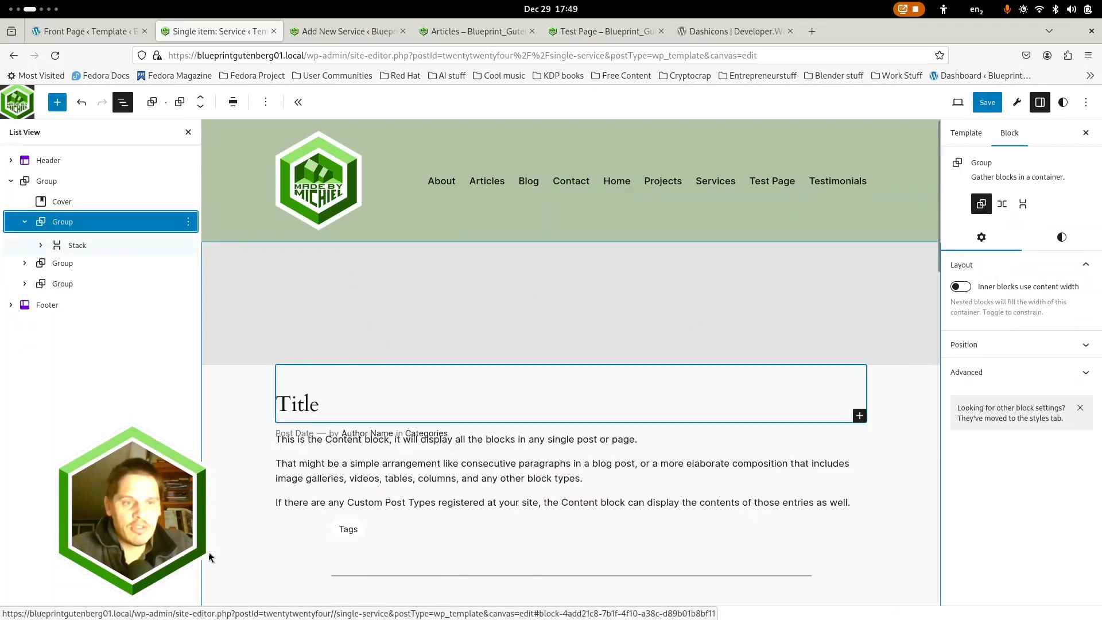
Set the Cover block's overlay opacity to 10
left_click(457, 306)
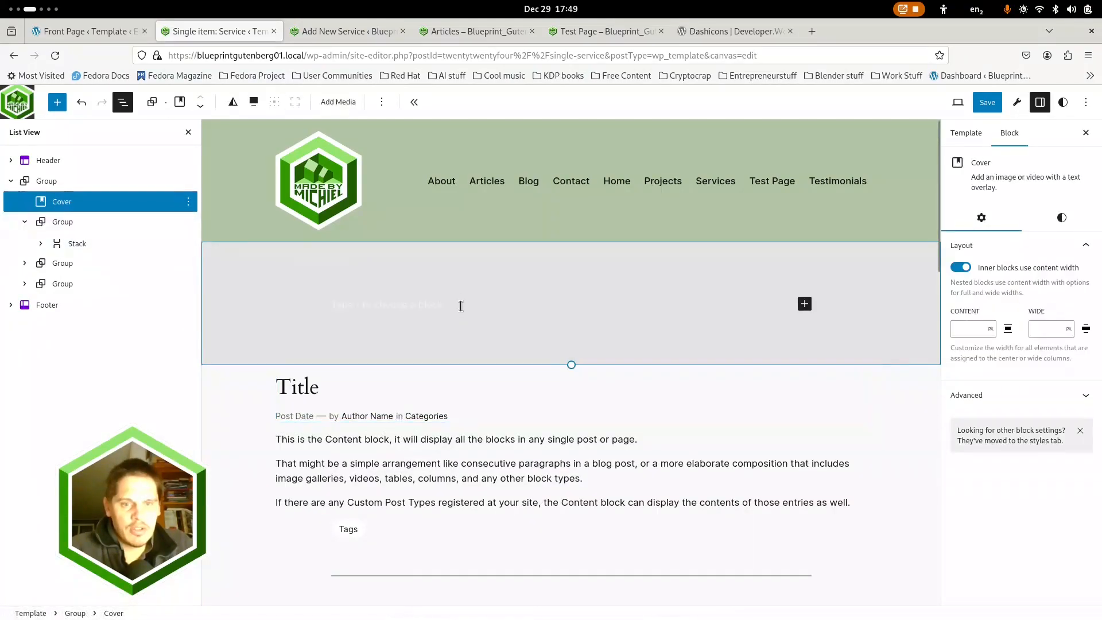
left_click(1056, 216)
left_click_drag(994, 372, 977, 368)
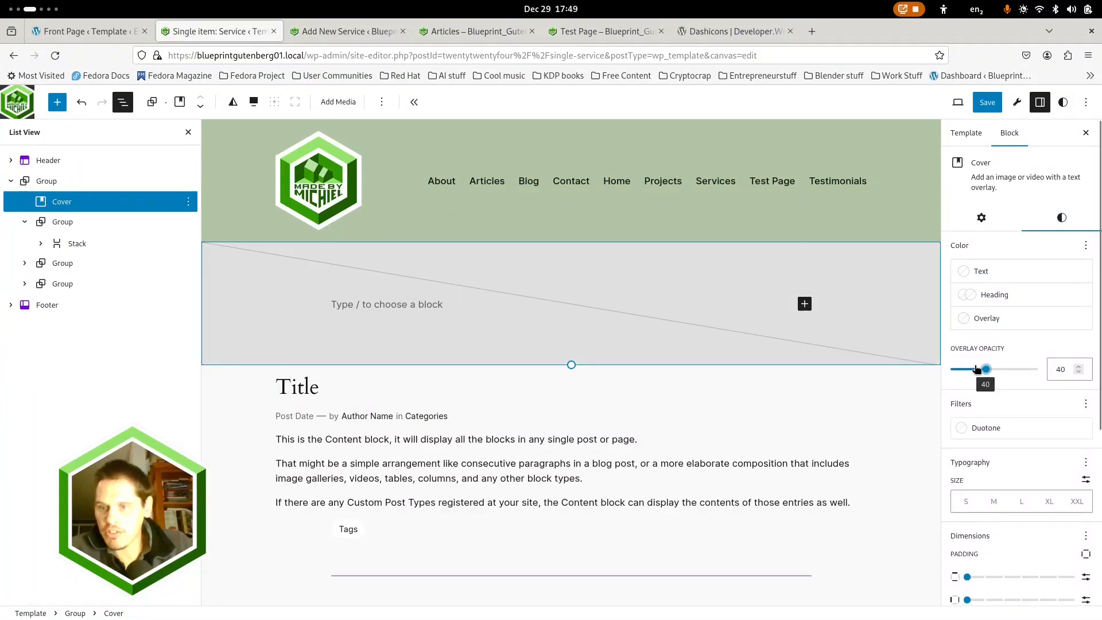
left_click(1078, 373)
left_click(1078, 373)
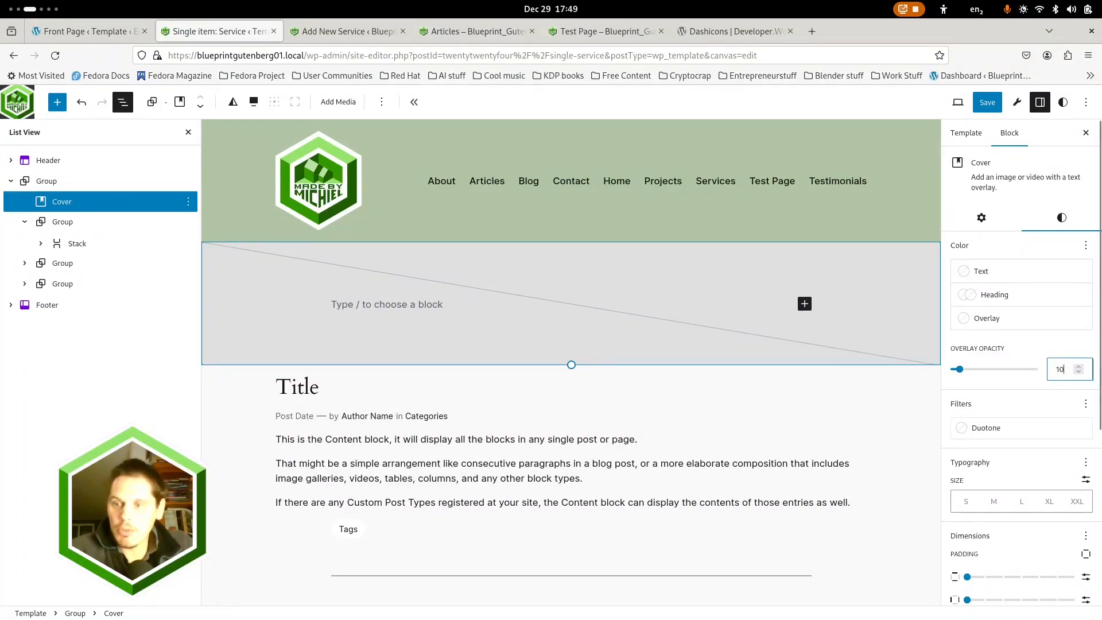
Review the whole template layout and save the changes to the Single item: Service template
left_click(218, 393)
scroll(245, 408, "down", 15)
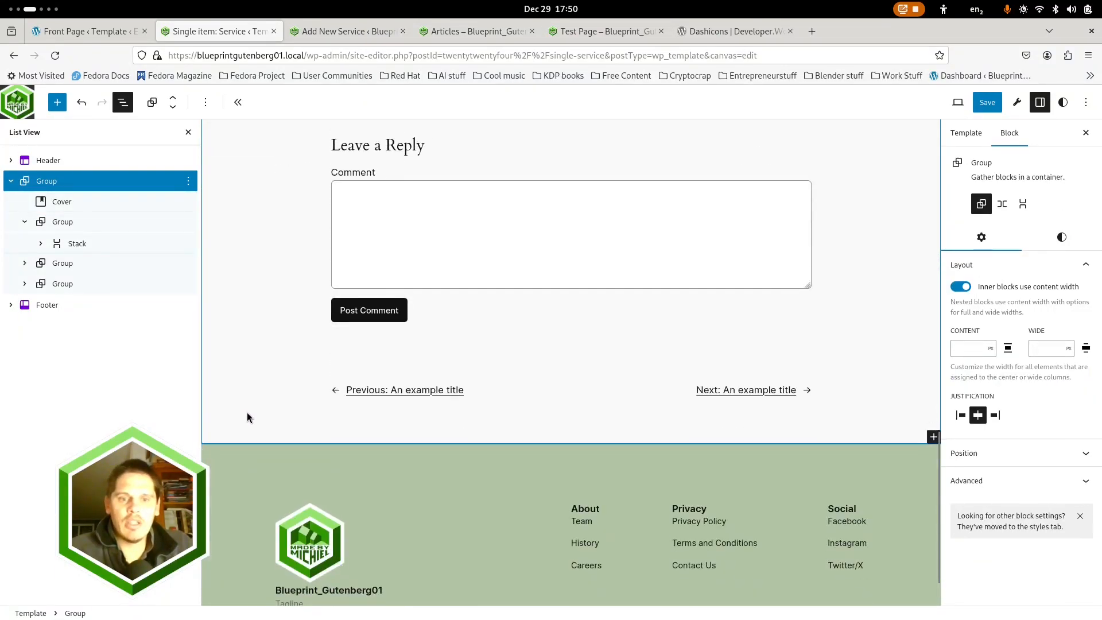
scroll(248, 413, "up", 15)
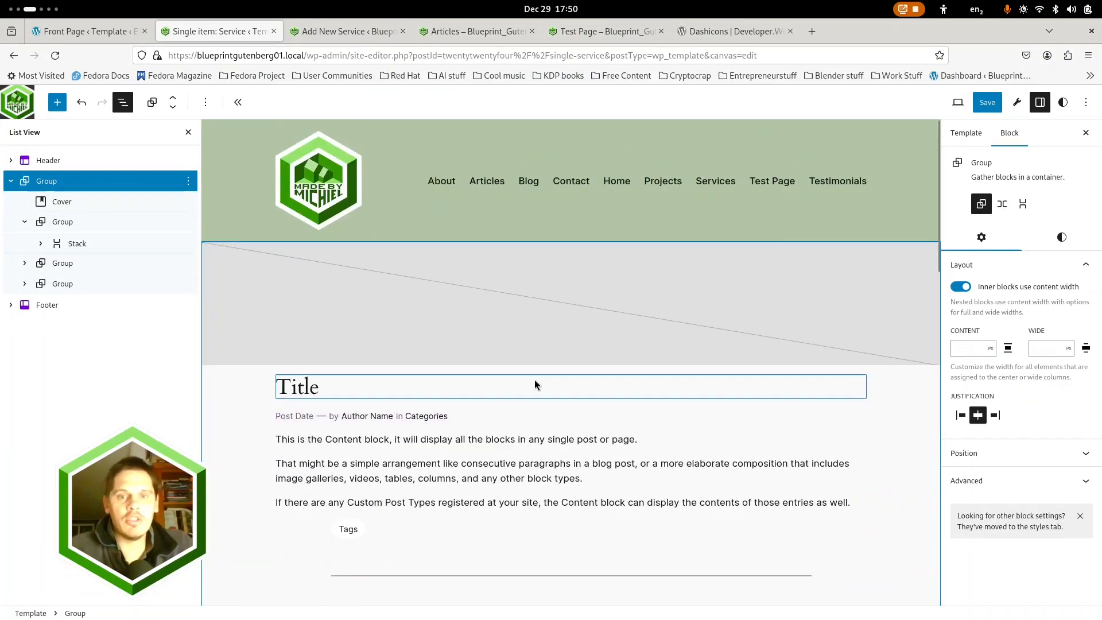
left_click(981, 104)
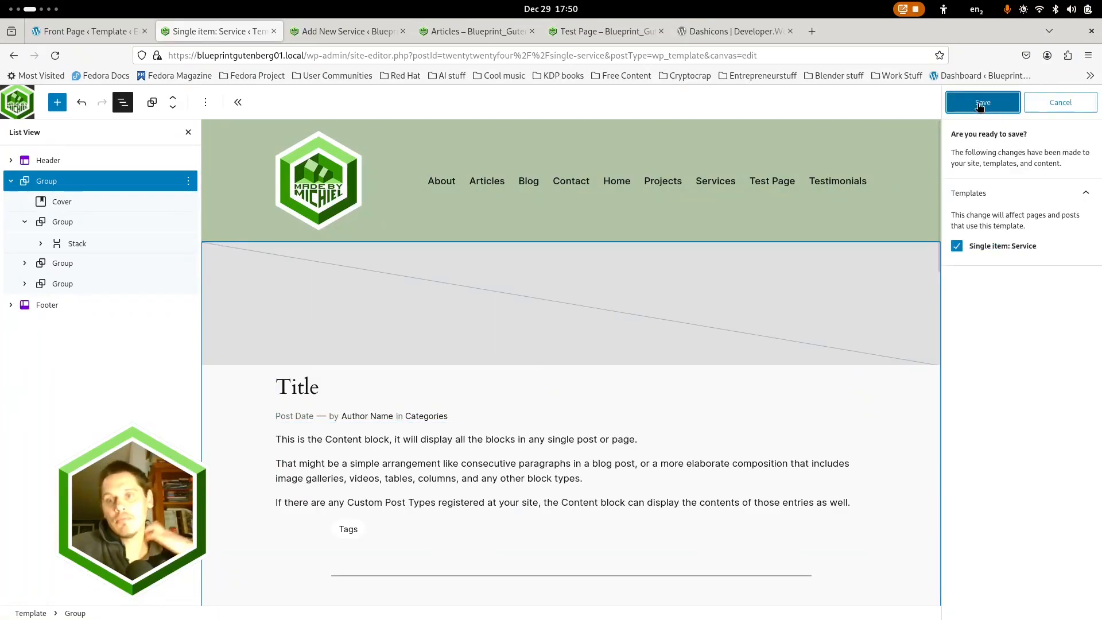
left_click(981, 104)
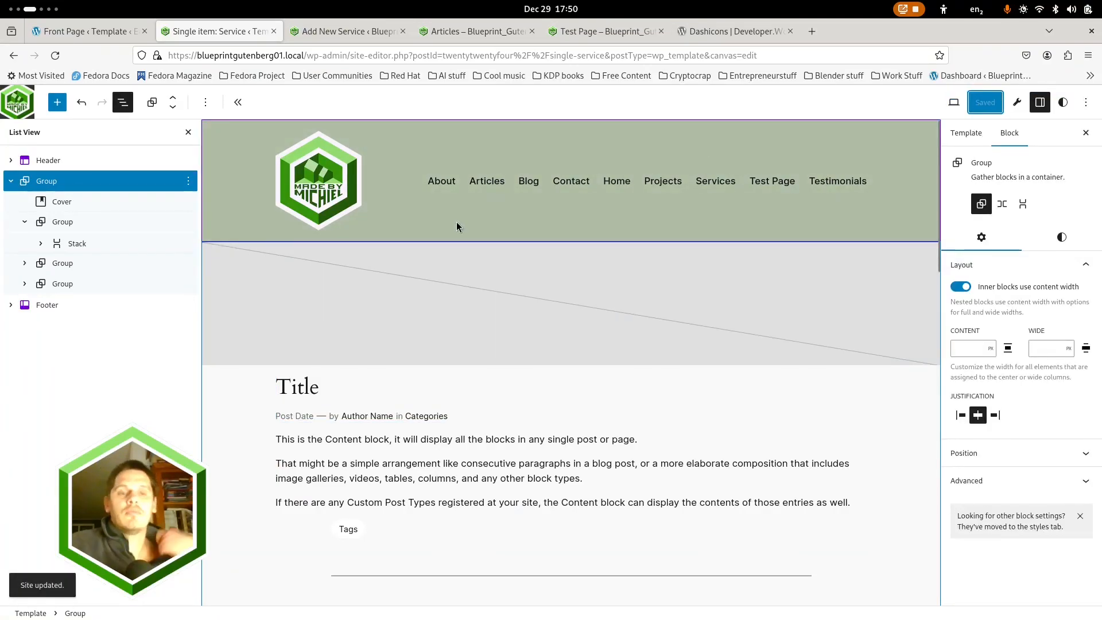
Leave the site editor and return to the WordPress admin dashboard
left_click(17, 104)
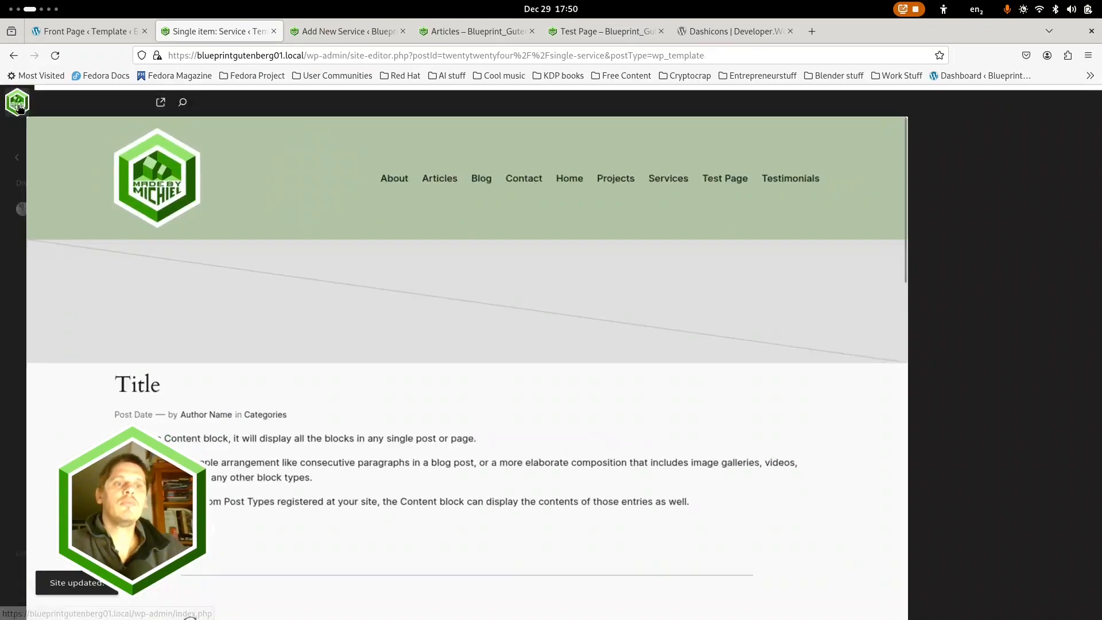
left_click(17, 163)
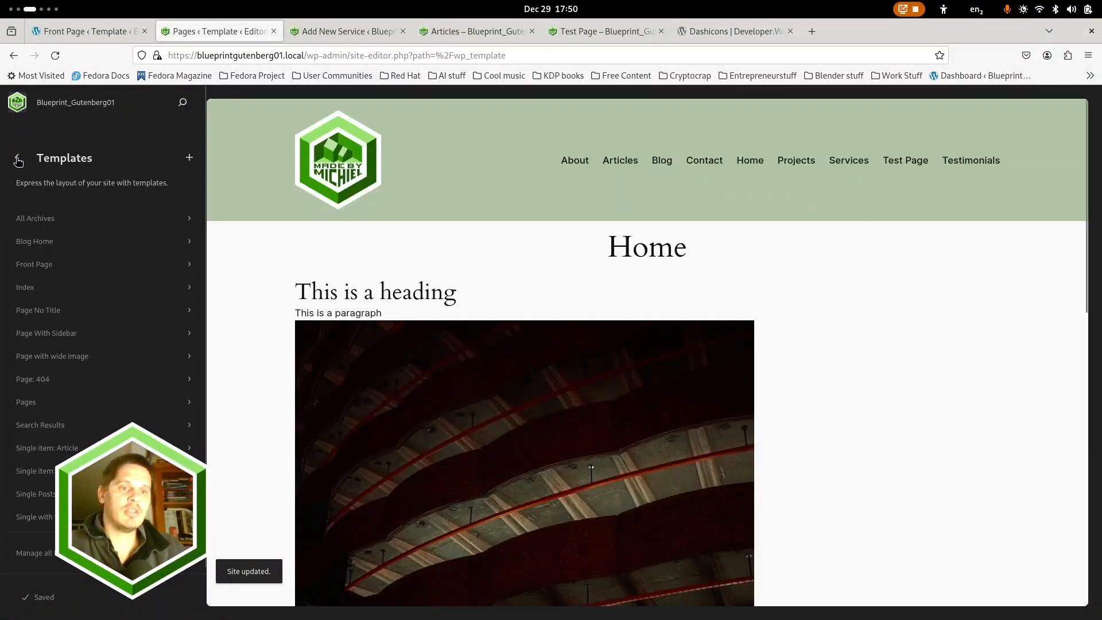
left_click(17, 157)
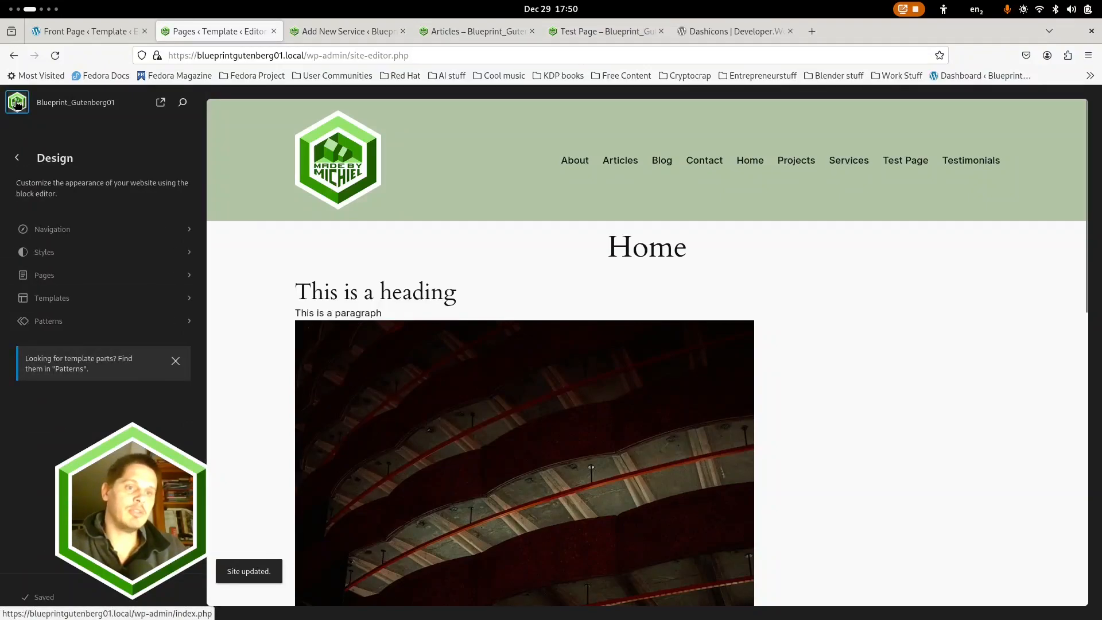
left_click(17, 104)
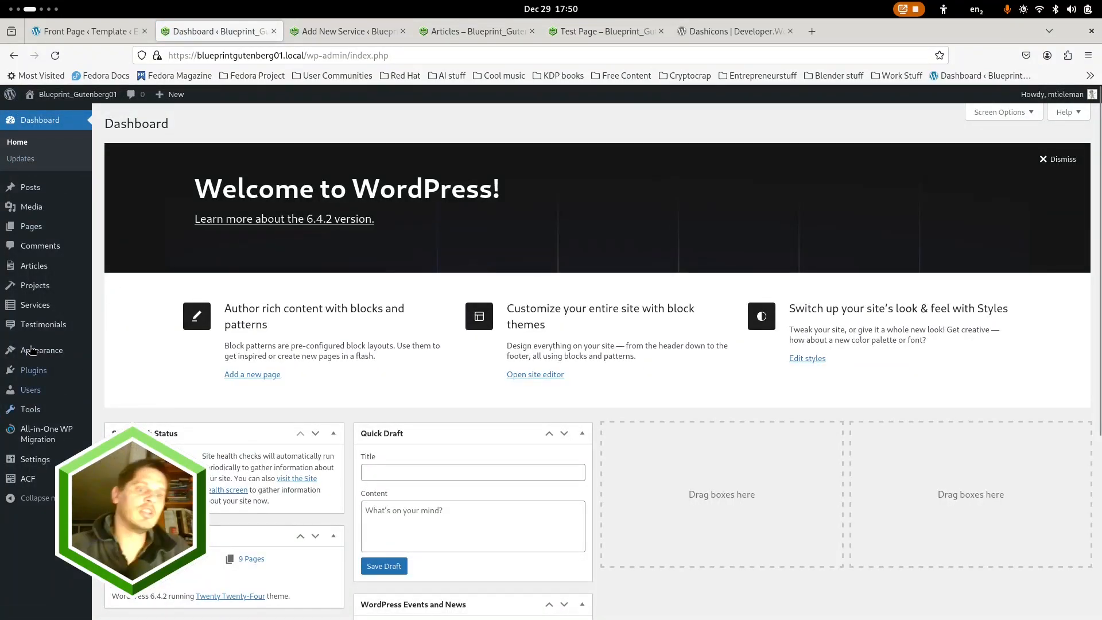
mouse_move(31, 304)
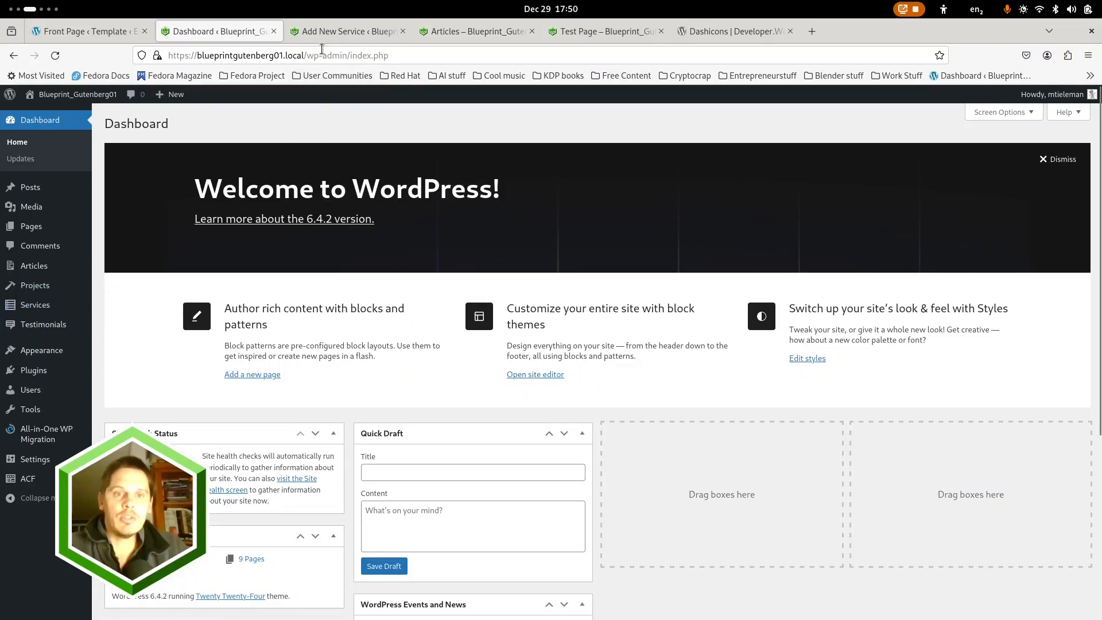
Publish the Service 1 draft that is open in the other browser tab and dismiss the post-publish panel
left_click(339, 31)
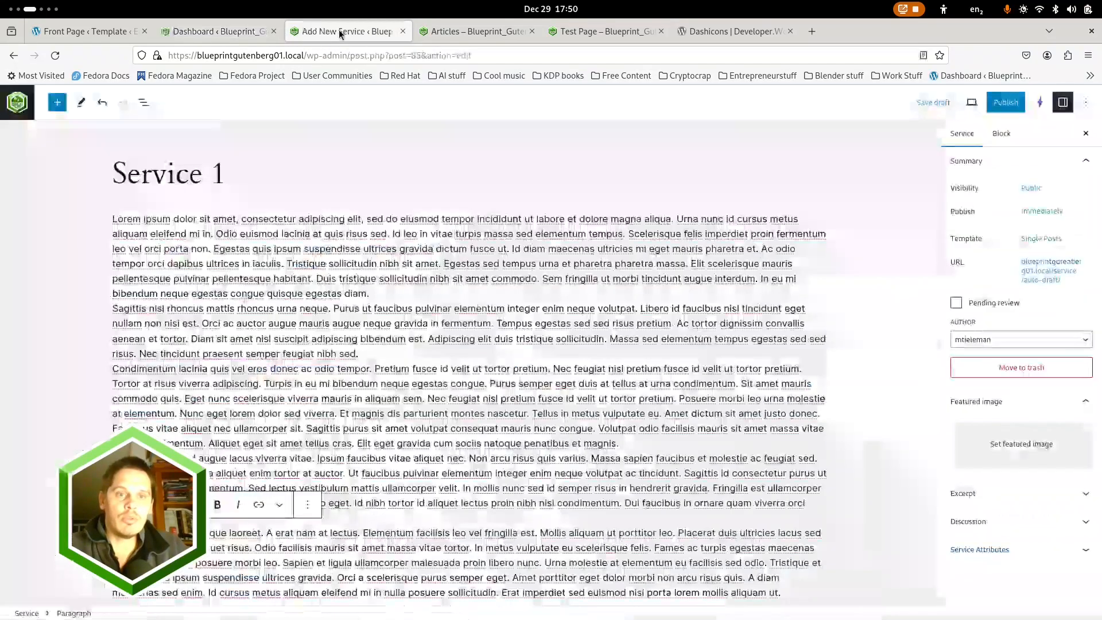
left_click(1007, 104)
left_click(996, 105)
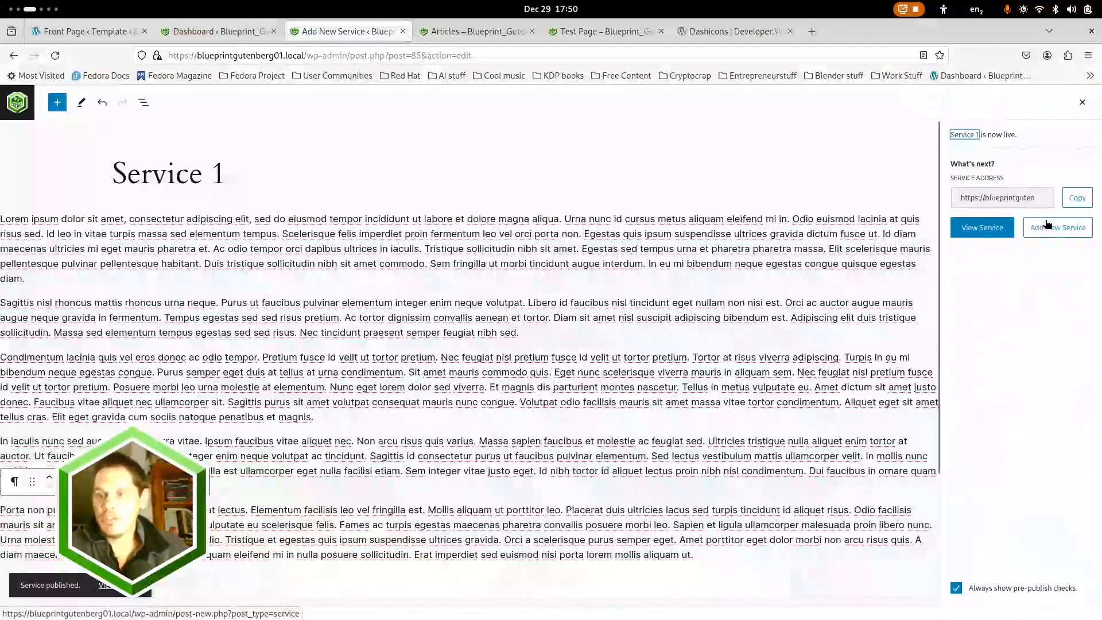
left_click(1085, 102)
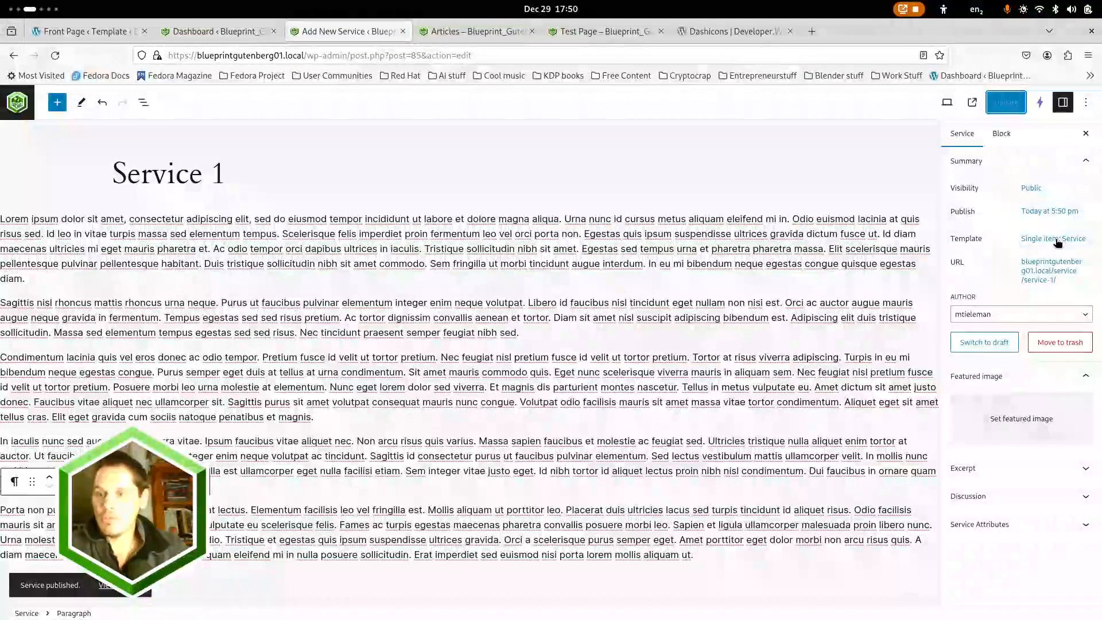
Exit the Service 1 editor, close its browser tab and open the Services list in the Dashboard tab
left_click(18, 103)
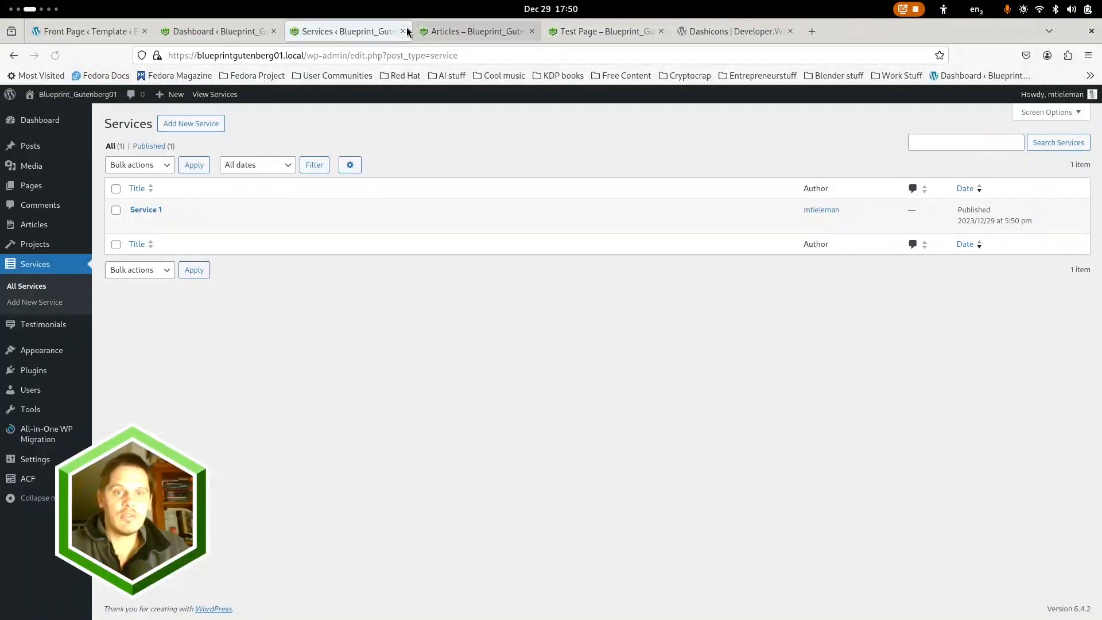
left_click(404, 31)
left_click(202, 31)
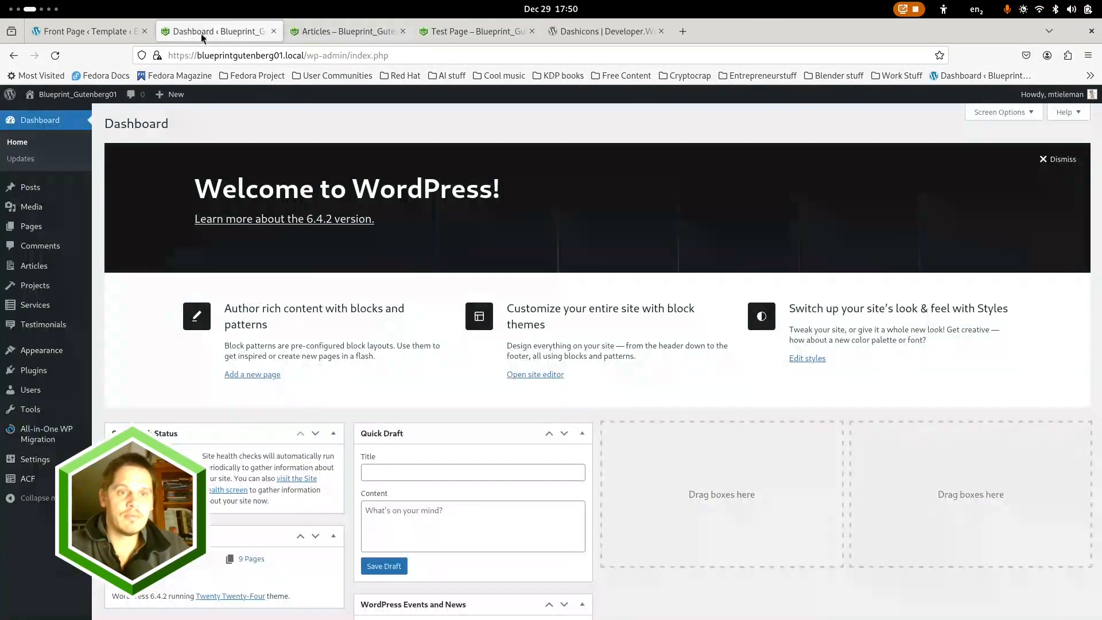
mouse_move(34, 187)
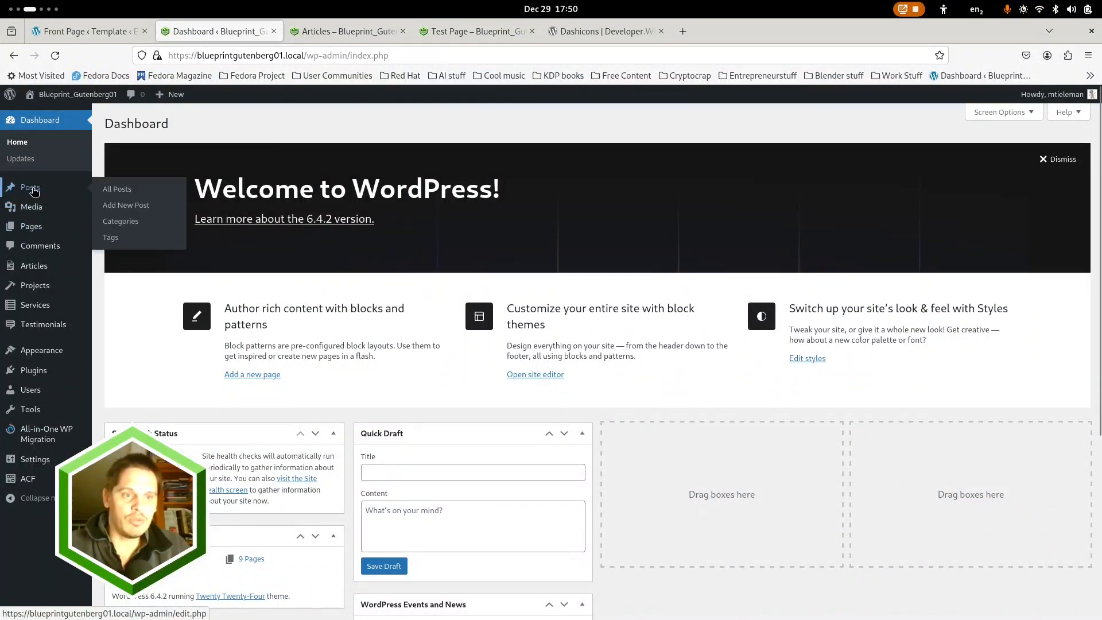
left_click(36, 304)
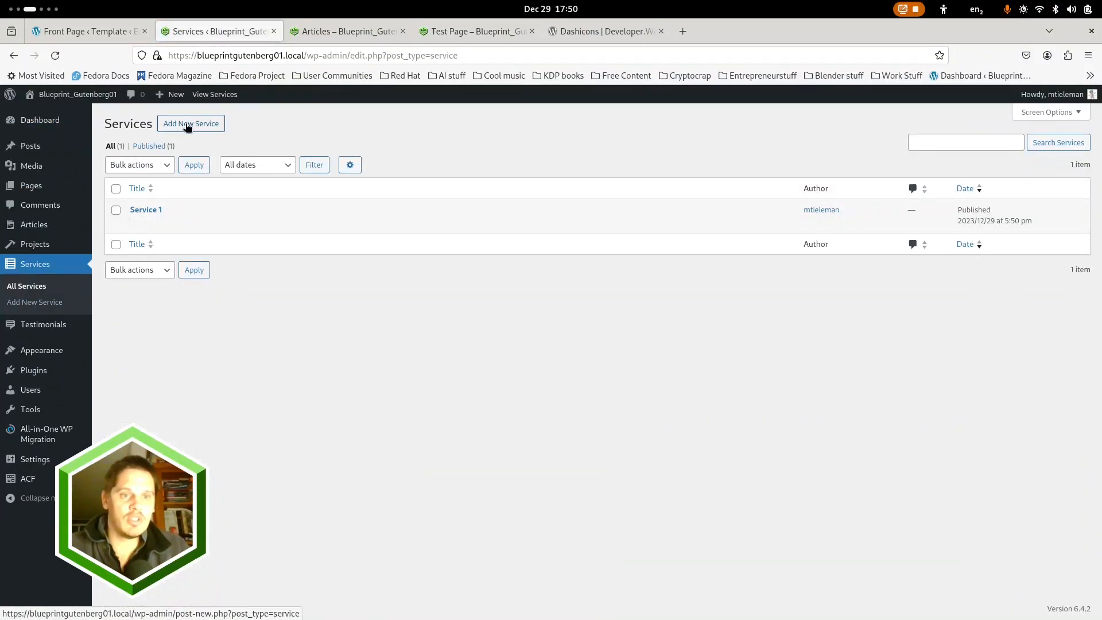
Add a new service titled "Service 2" and start its first paragraph
left_click(187, 125)
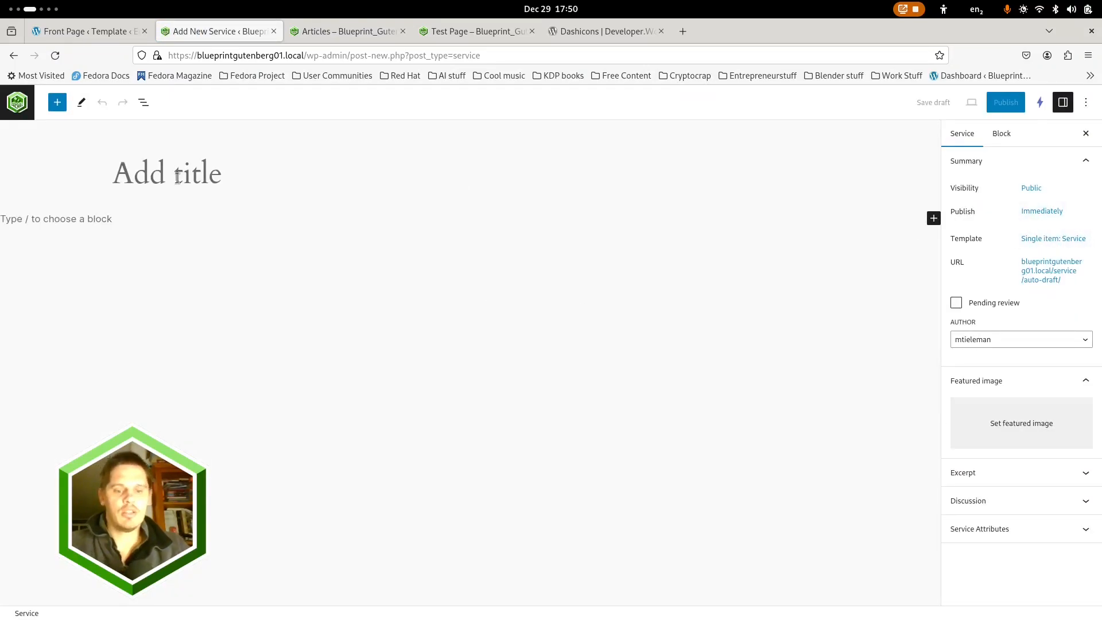
type("Srvice 2")
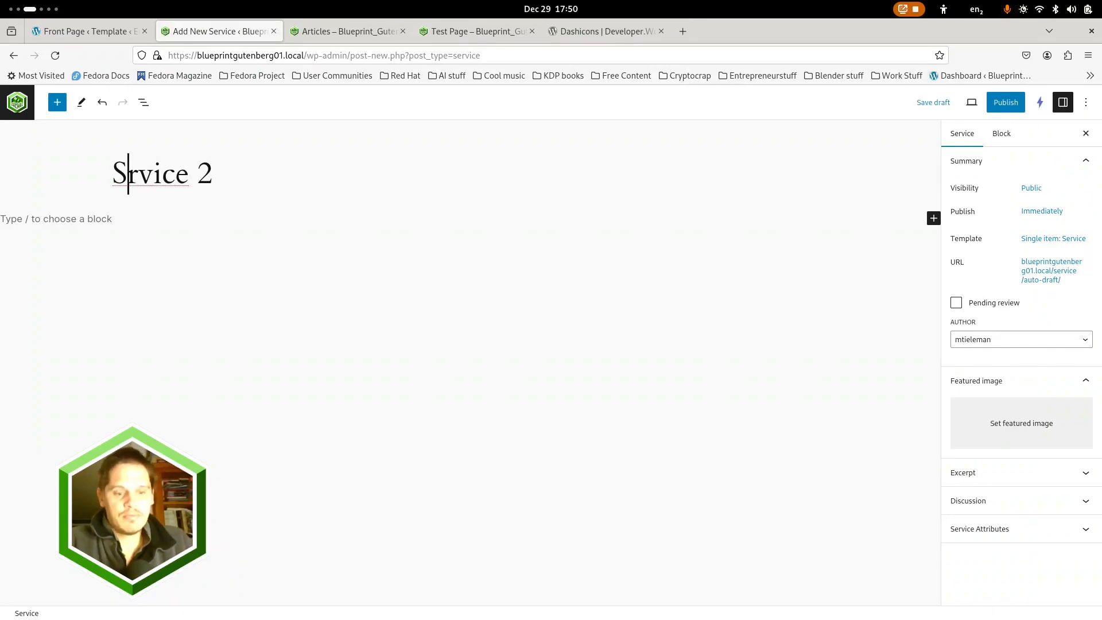
type("e")
key("Return")
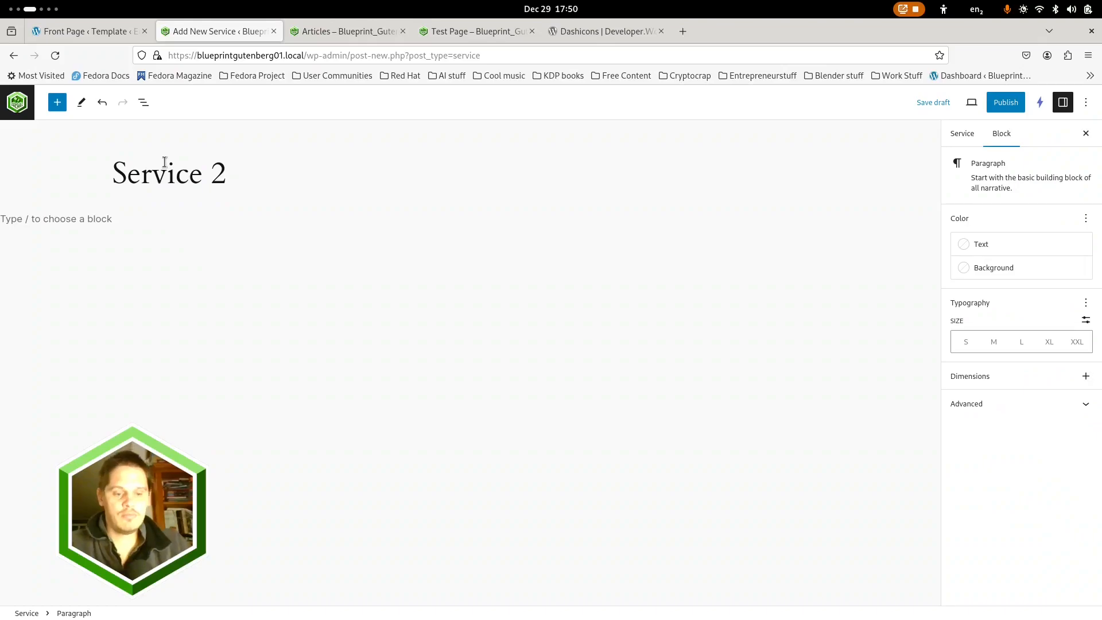
Bring the generated Lorem Ipsum text over from the other browser window and paste it as Service 2's body content
key("super")
left_click(294, 374)
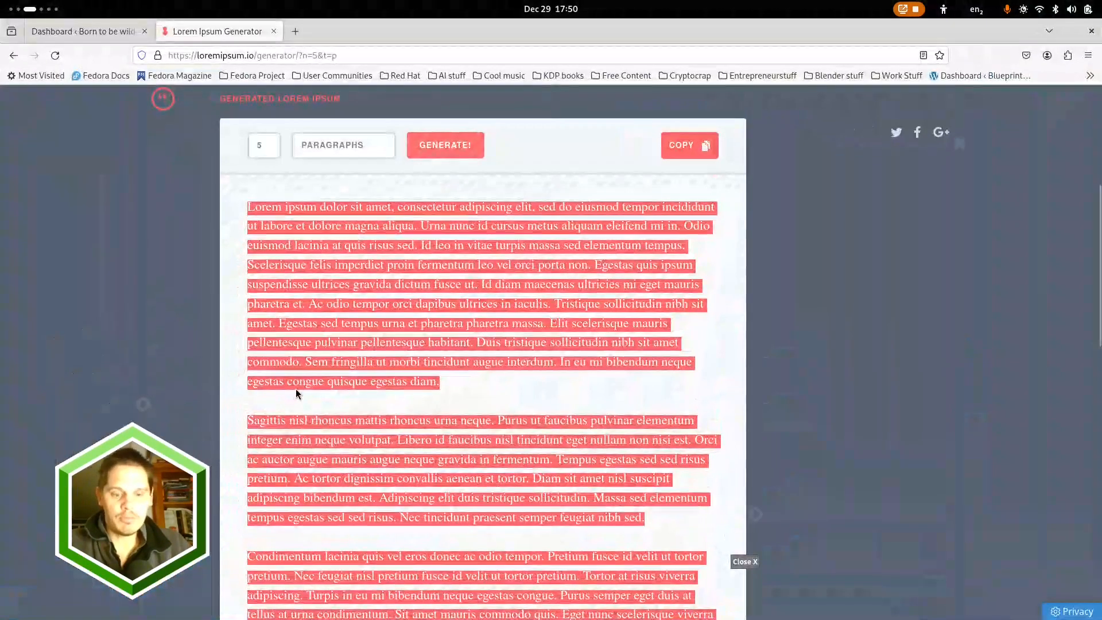
key("super")
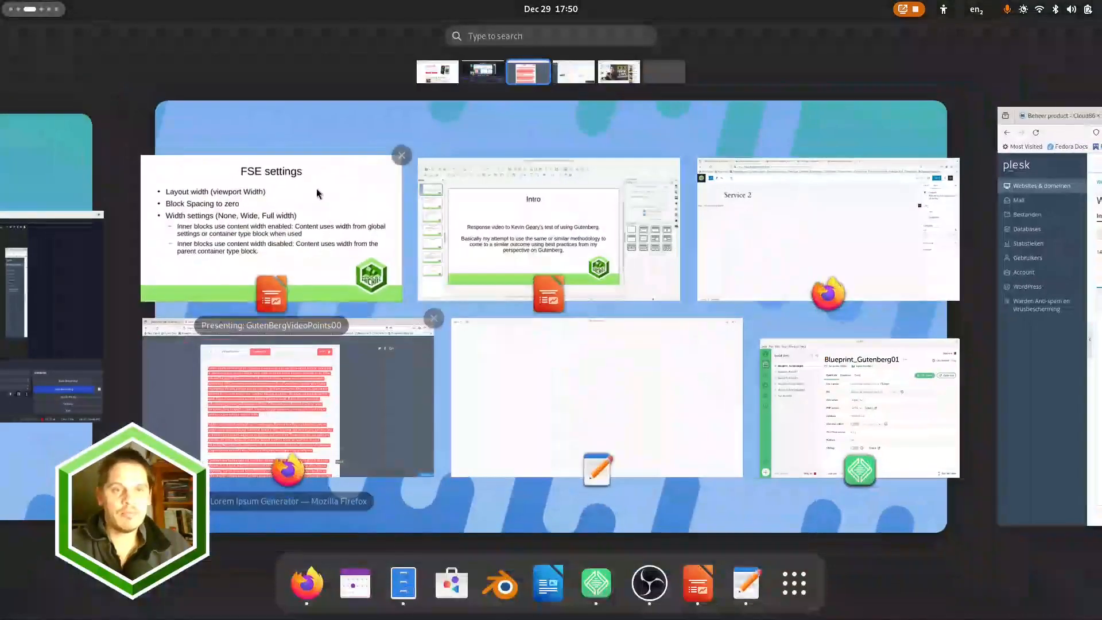
left_click(750, 224)
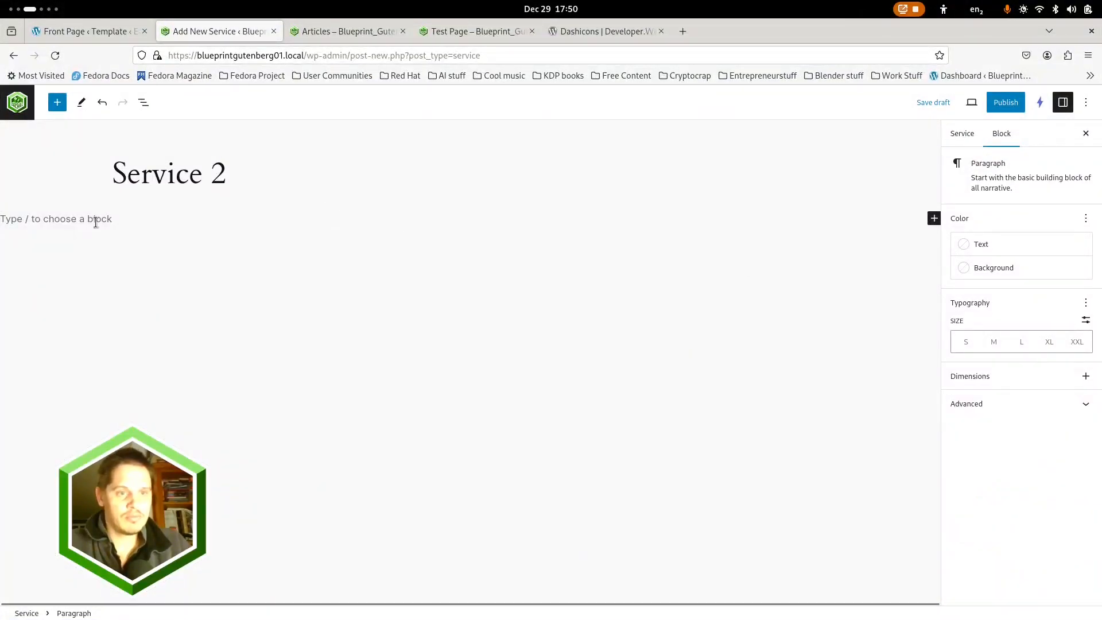
key("ctrl+v")
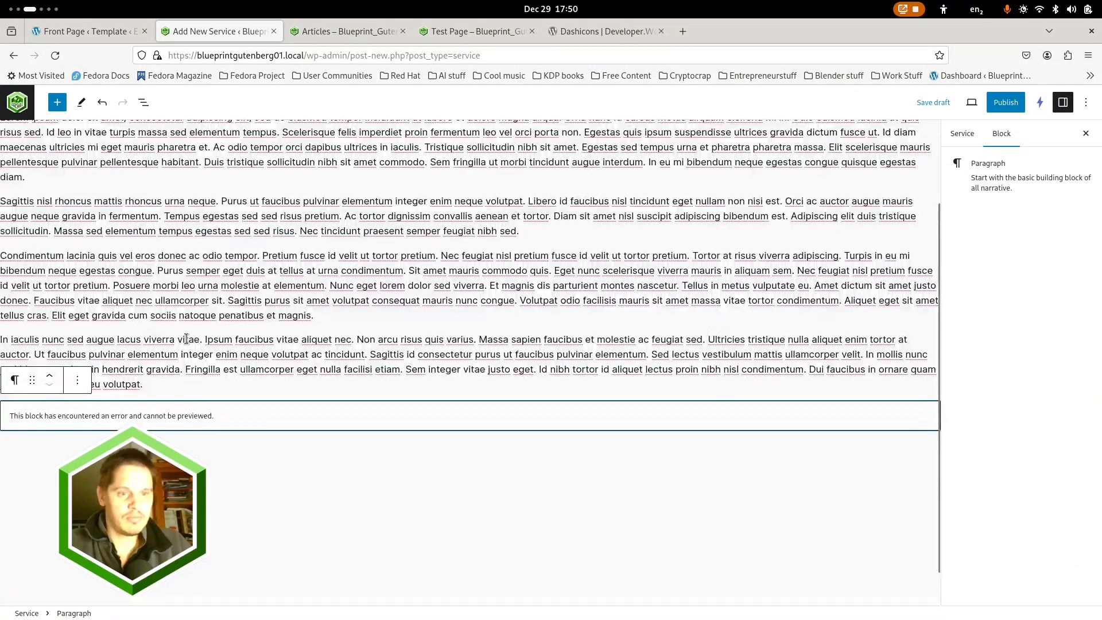
Delete the last paragraph block, which cannot be previewed, from Service 2 and select the first paragraph
left_click(227, 437)
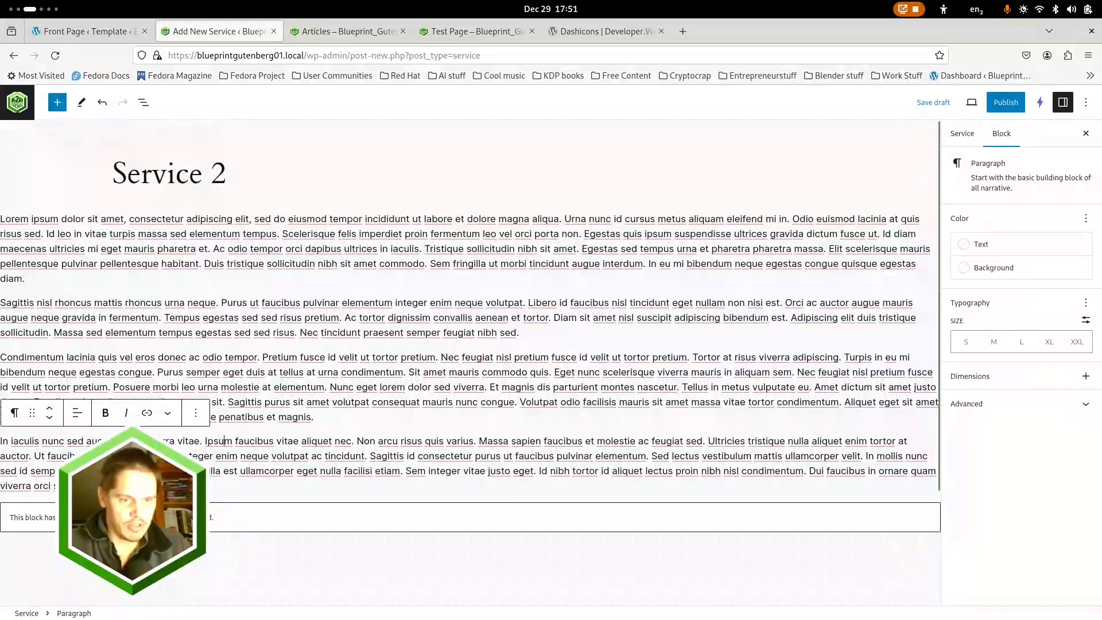
left_click(228, 523)
left_click(143, 102)
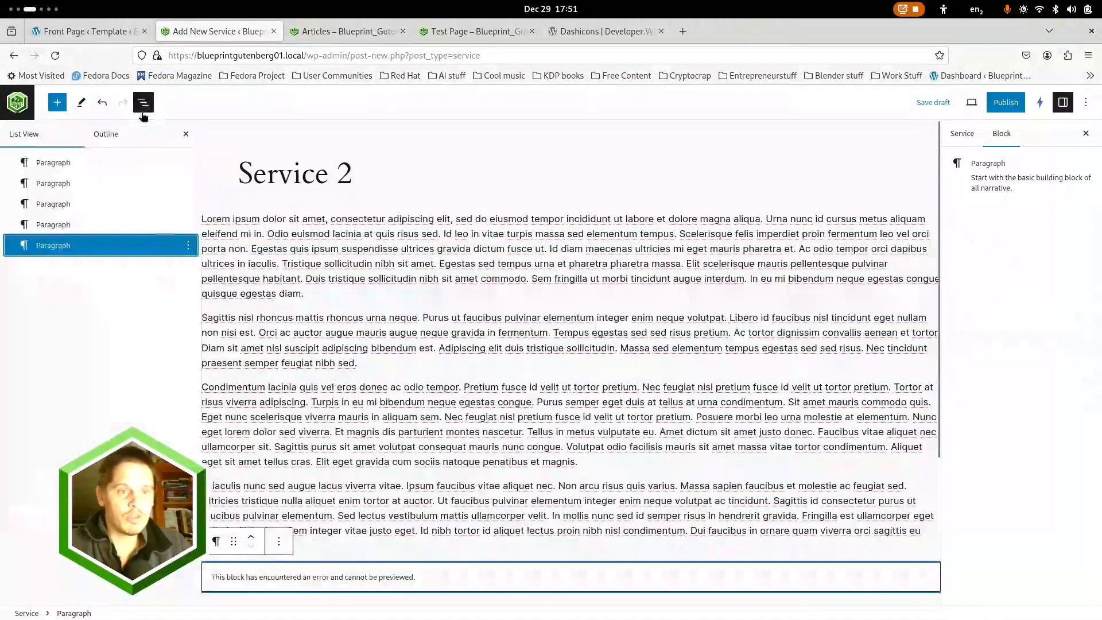
left_click(188, 246)
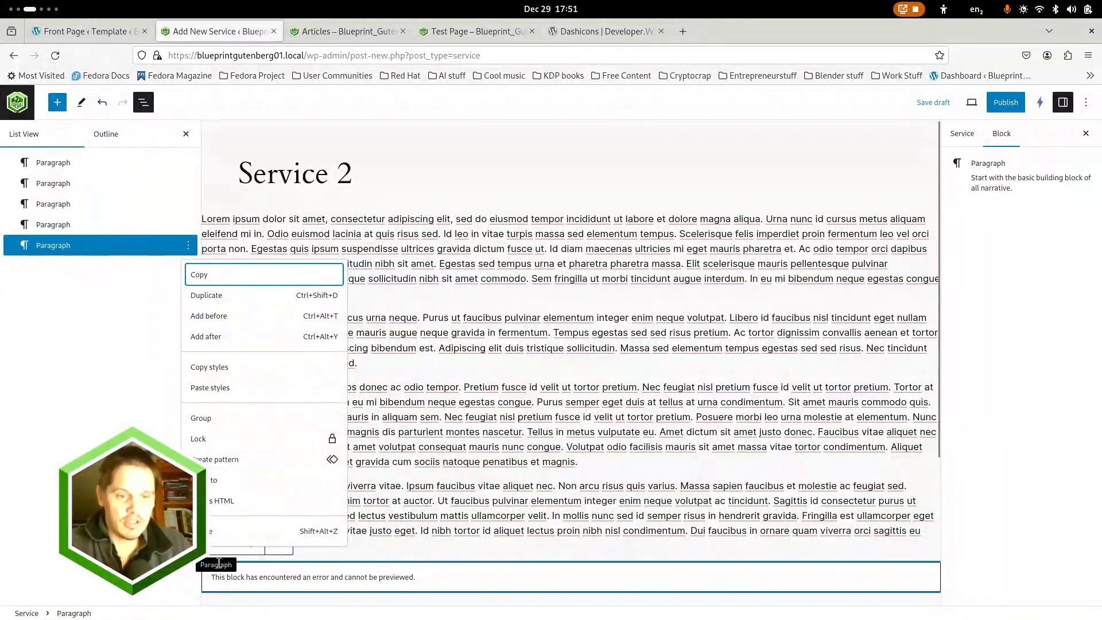
left_click(219, 526)
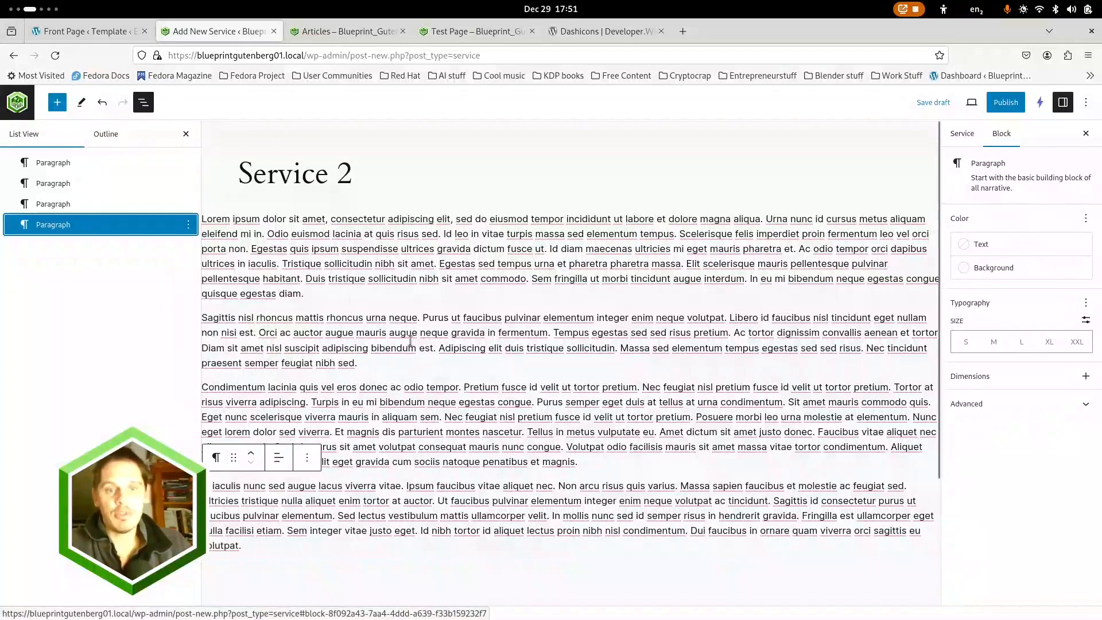
left_click(403, 278)
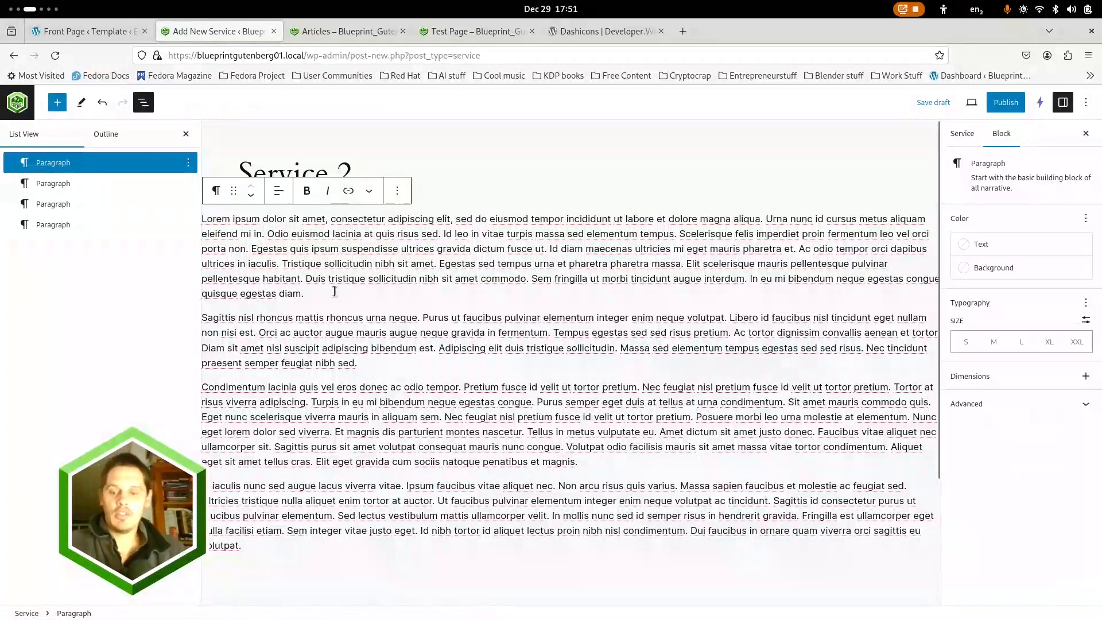
Insert an Image block below the first paragraph of Service 2
left_click(343, 290)
key("Return")
type("/image")
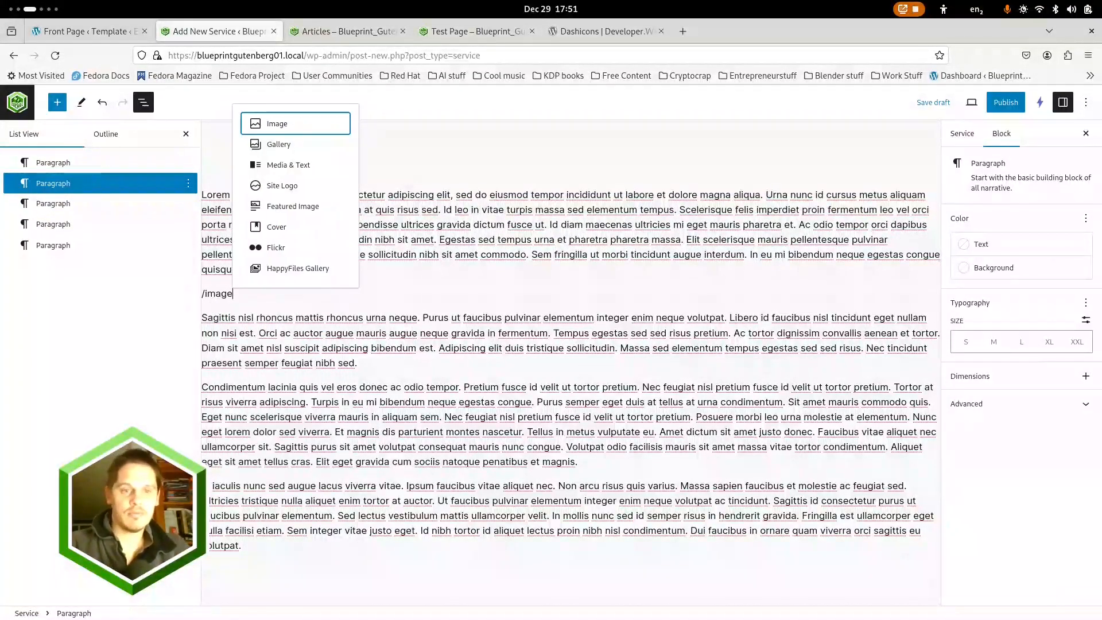
key("Return")
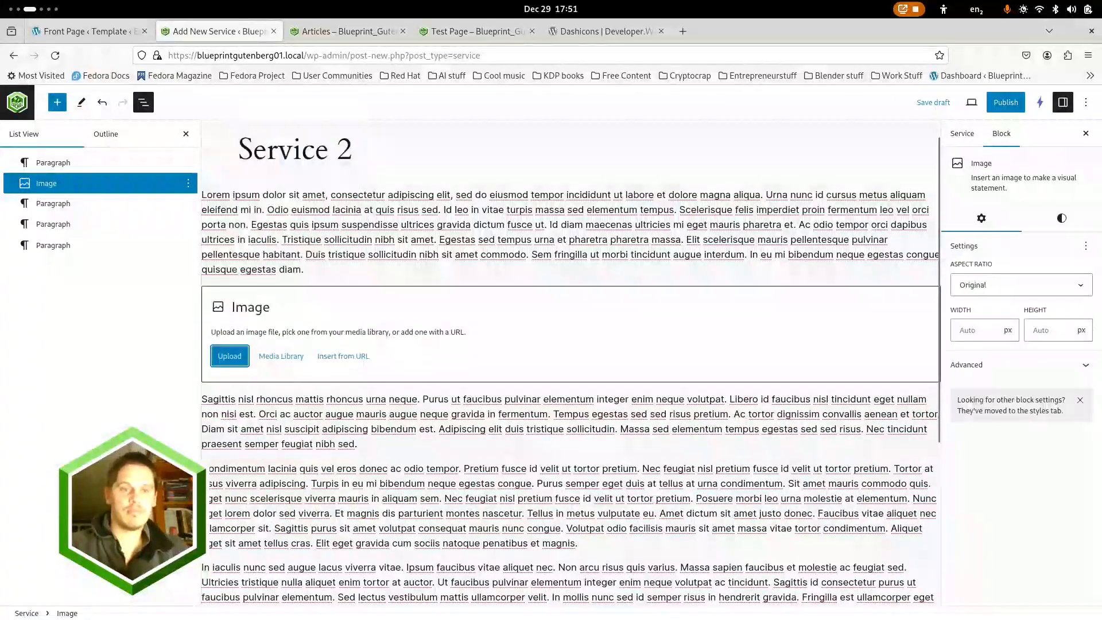
Import the wooden walkway at sunset photo from Unsplash through Instant Images and place it in the Image block
left_click(269, 357)
left_click(361, 141)
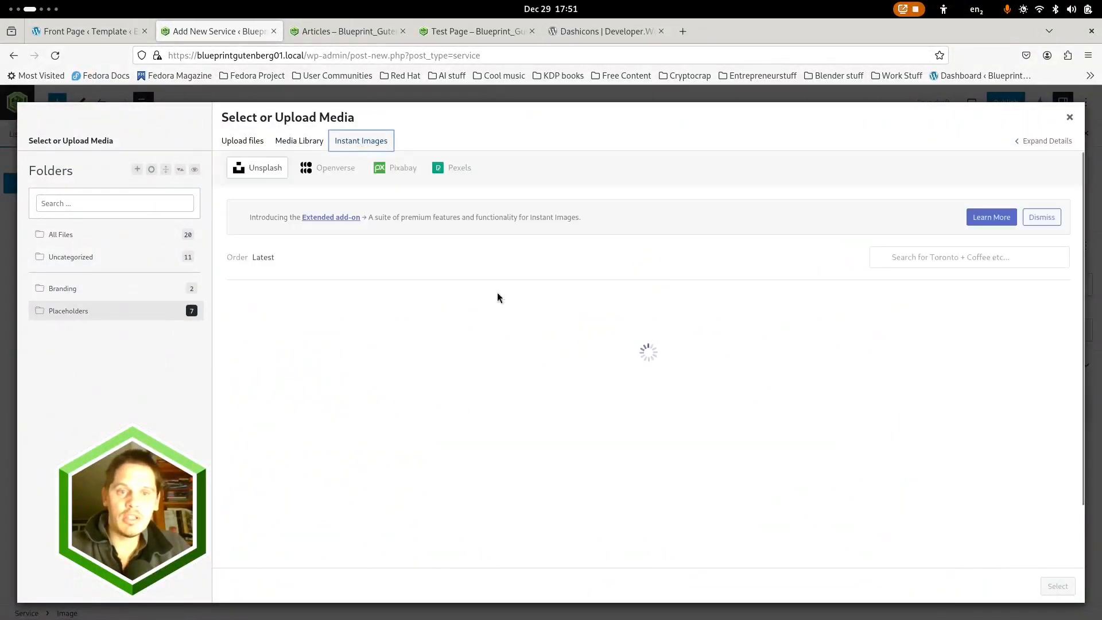
scroll(717, 465, "down", 3)
scroll(718, 465, "down", 3)
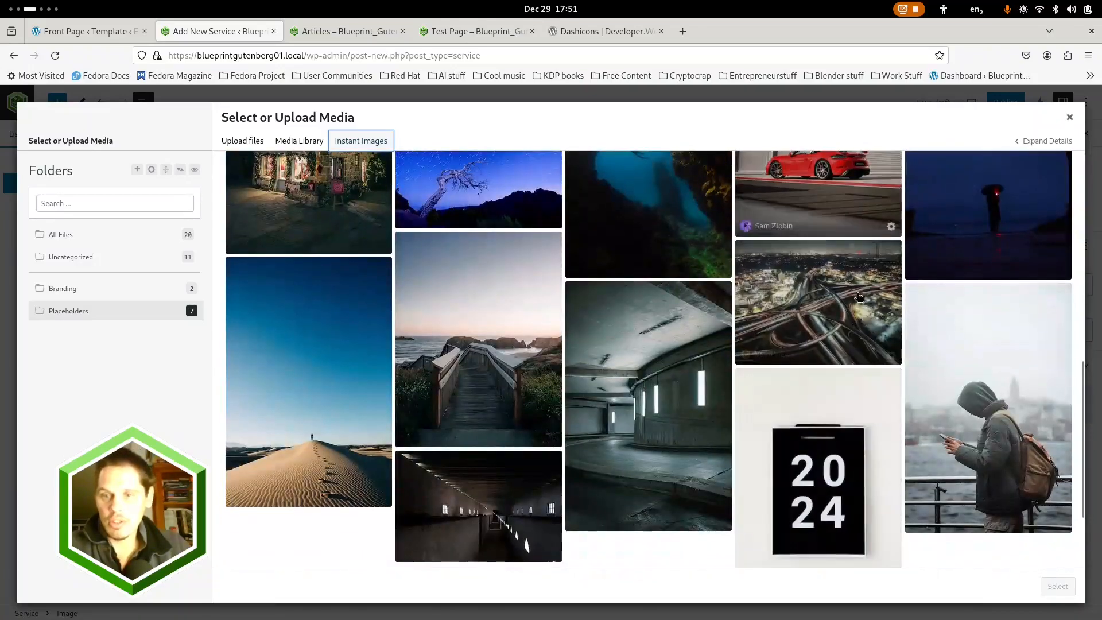
left_click(484, 381)
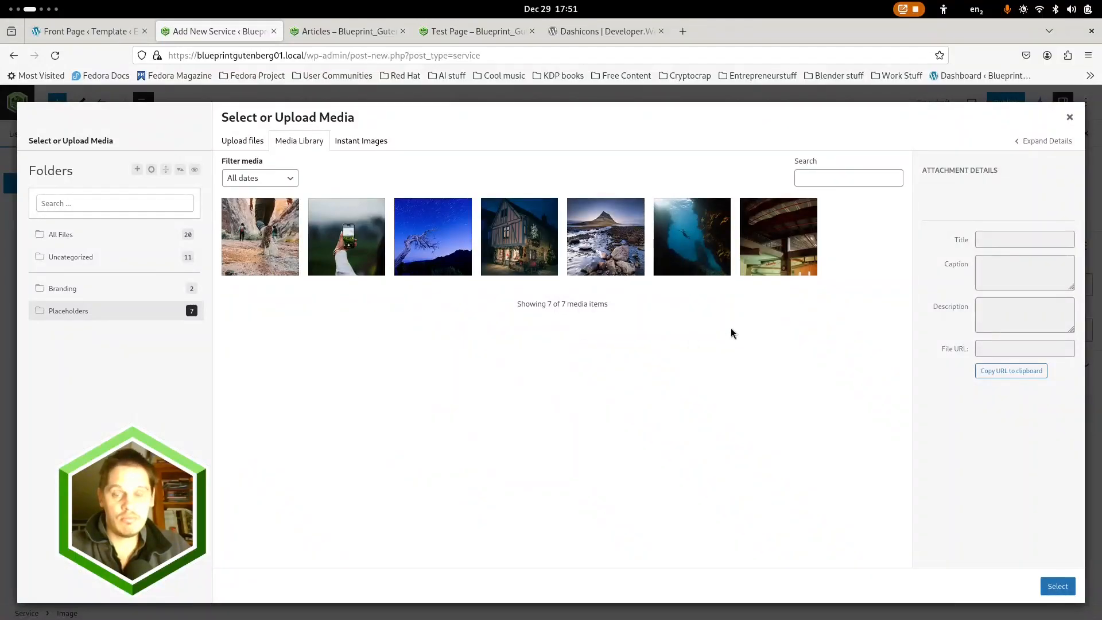
left_click(110, 238)
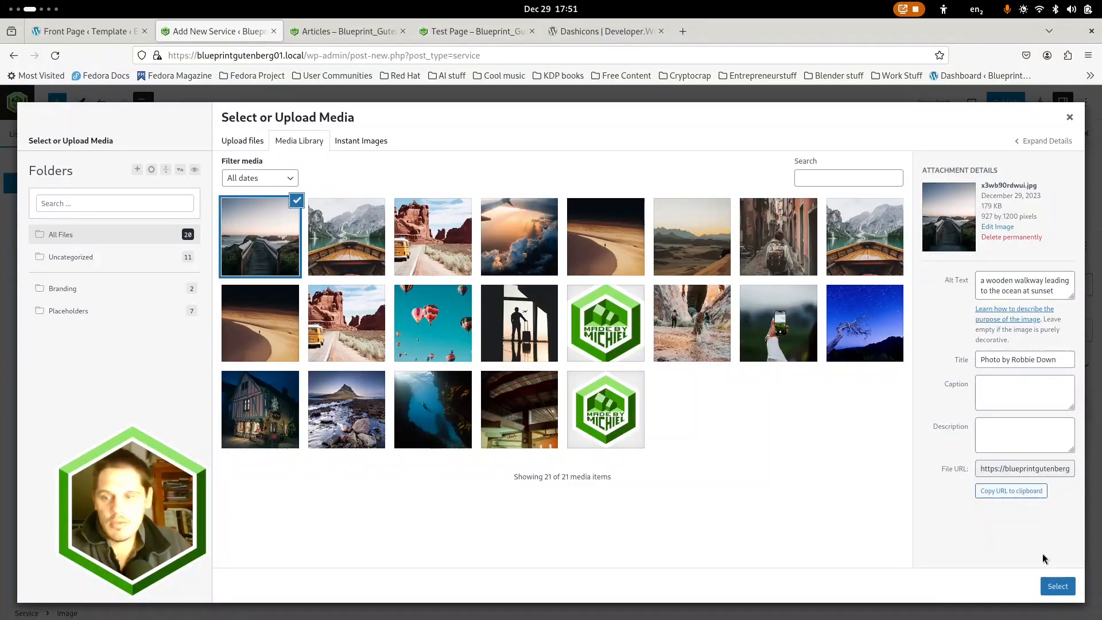
left_click(1057, 586)
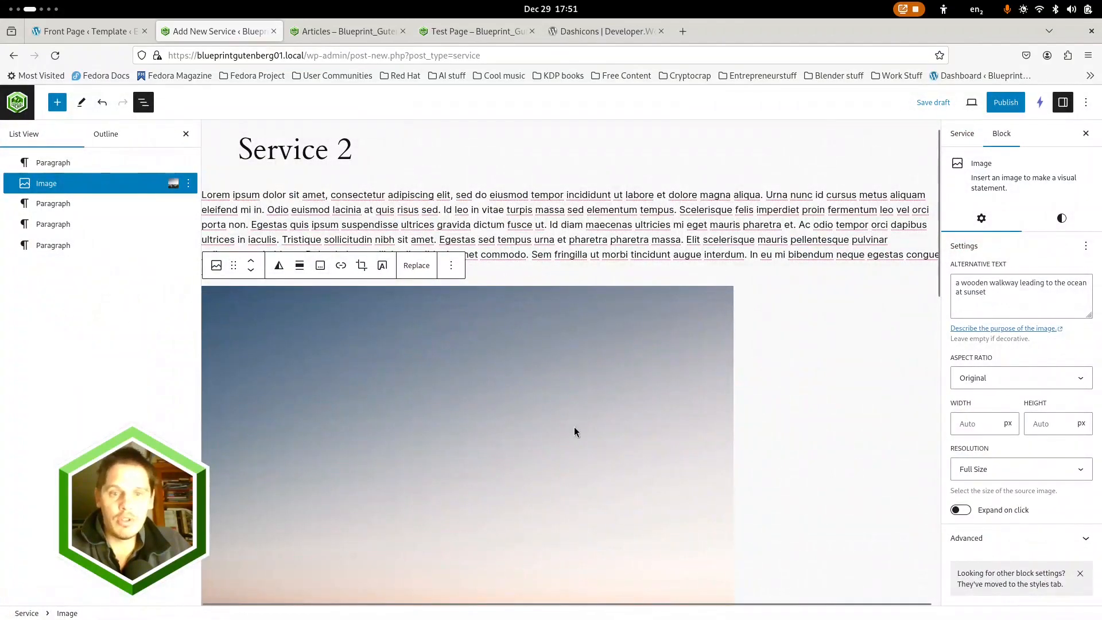
scroll(579, 433, "down", 3)
scroll(590, 442, "up", 4)
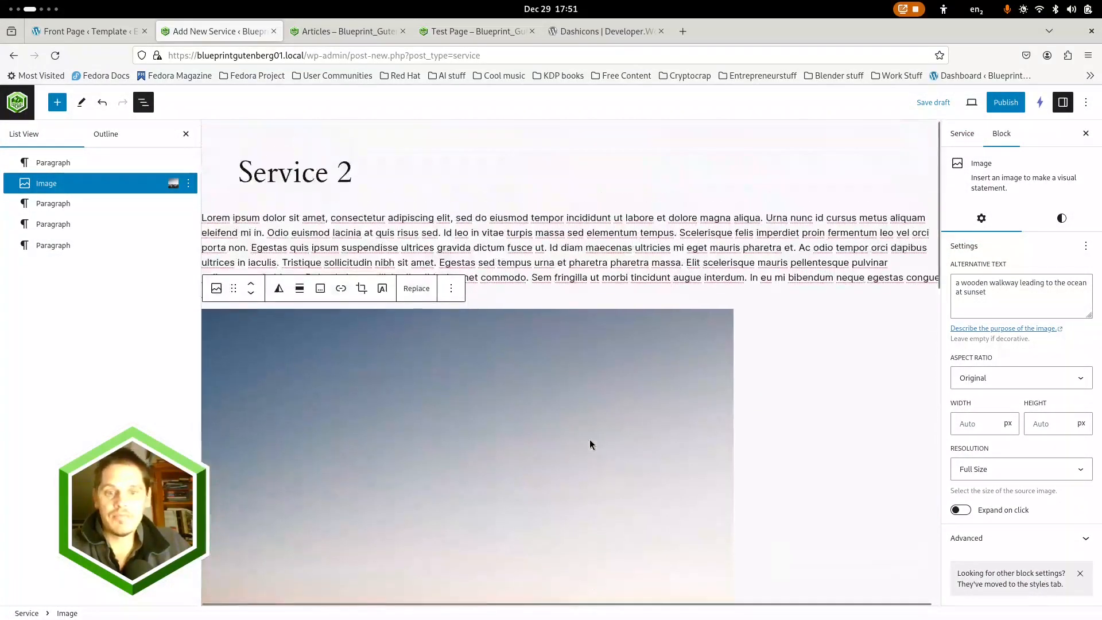
Set the desert photo with the lone person, bhkqznzear0-1.jpg, as Service 2's featured image
left_click(962, 134)
left_click(1033, 423)
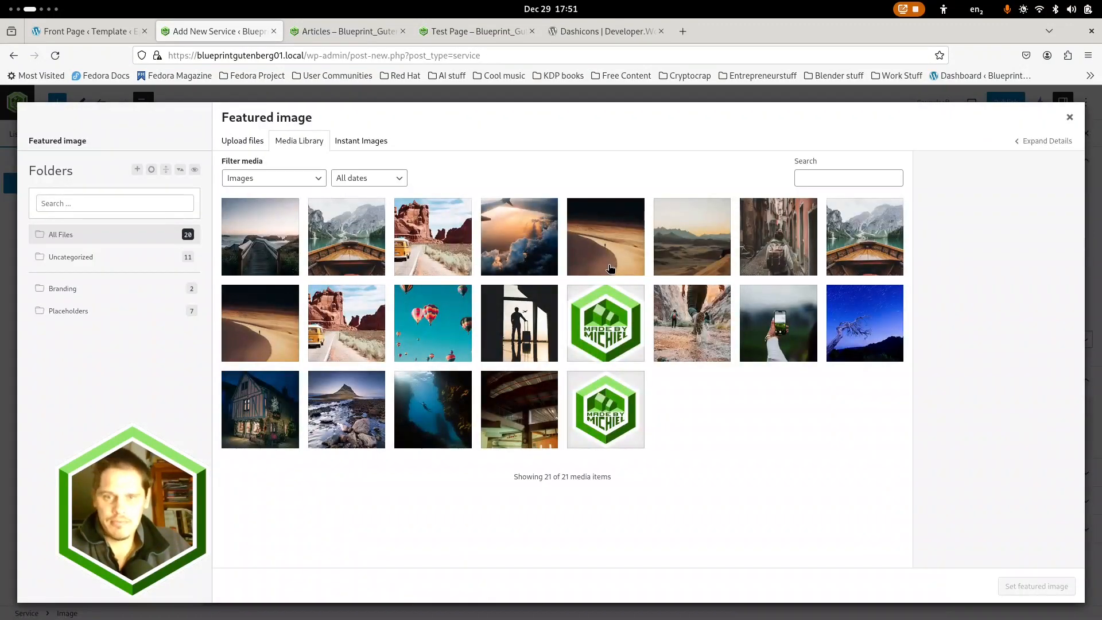
left_click(613, 241)
left_click(1036, 586)
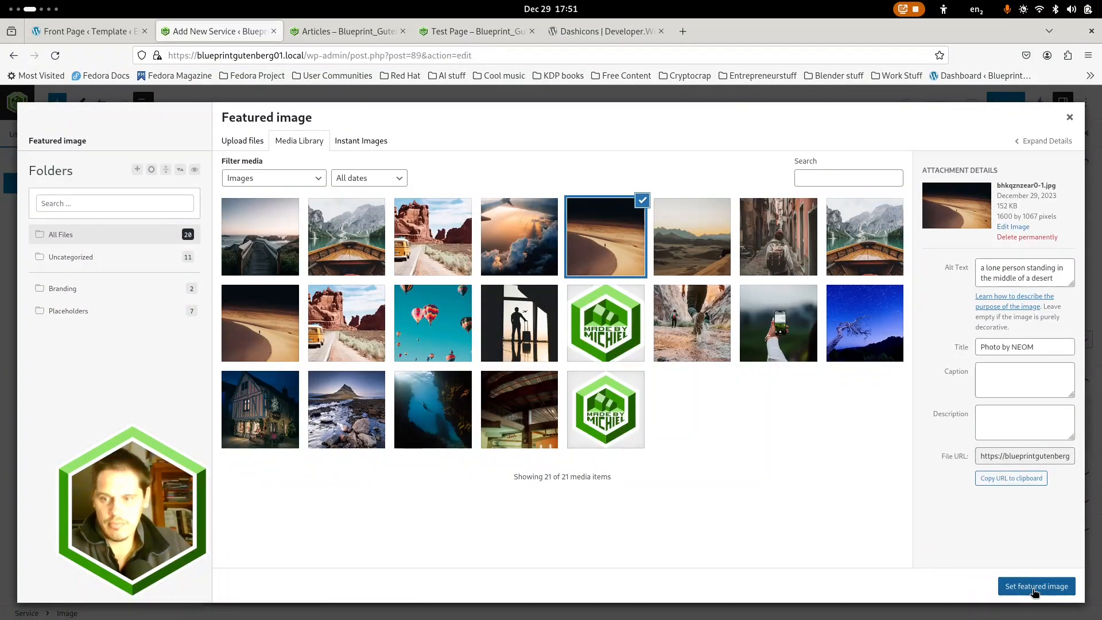
Check the Service 2 content and publish it
scroll(775, 396, "down", 10)
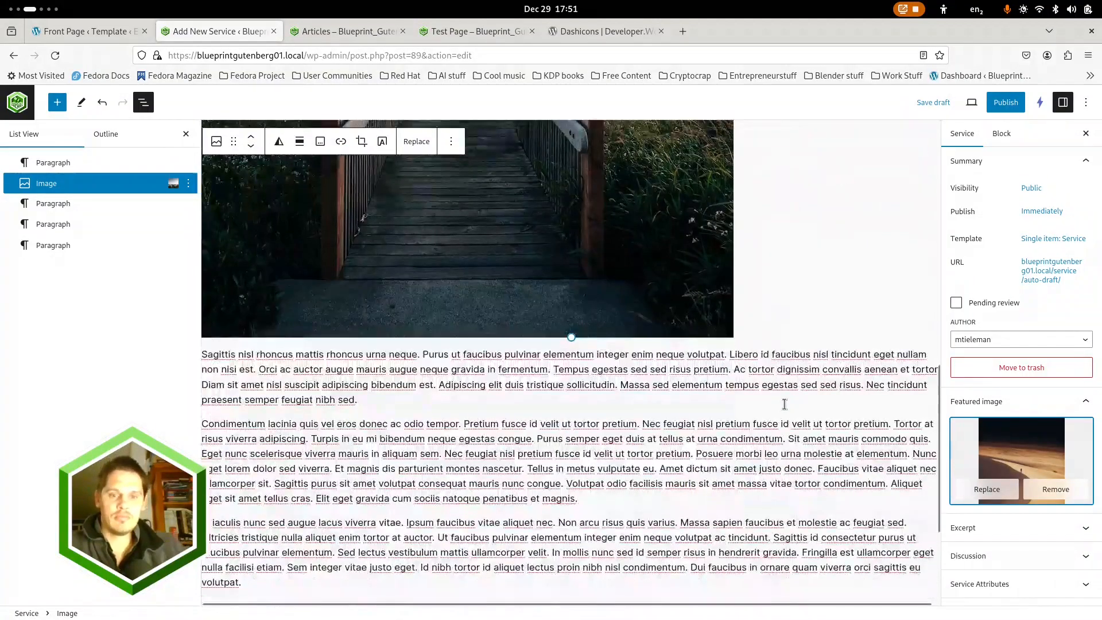
scroll(645, 426, "up", 10)
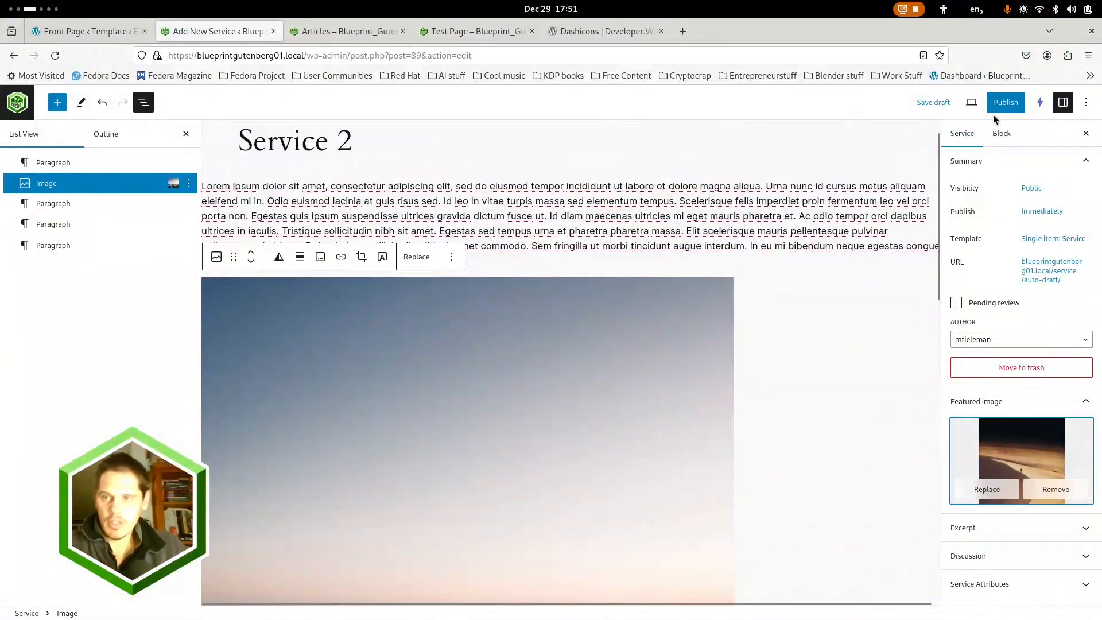
left_click(1006, 103)
left_click(985, 102)
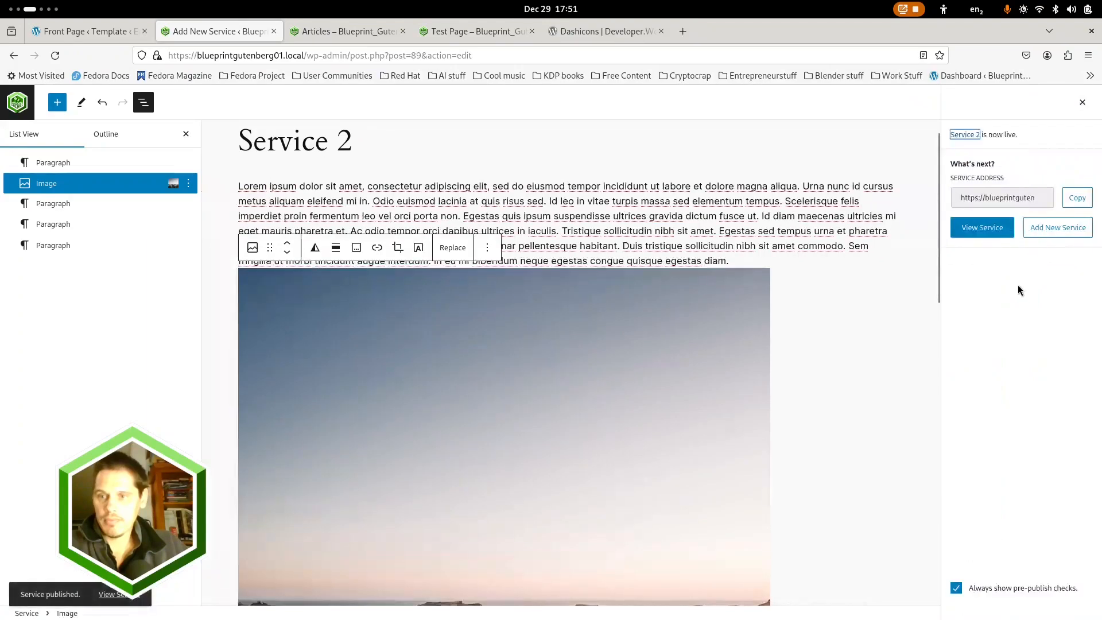
Start another new service and set the yellow Volkswagen van photo, a5rcn8626ck-1.jpg, as its featured image
left_click(1057, 228)
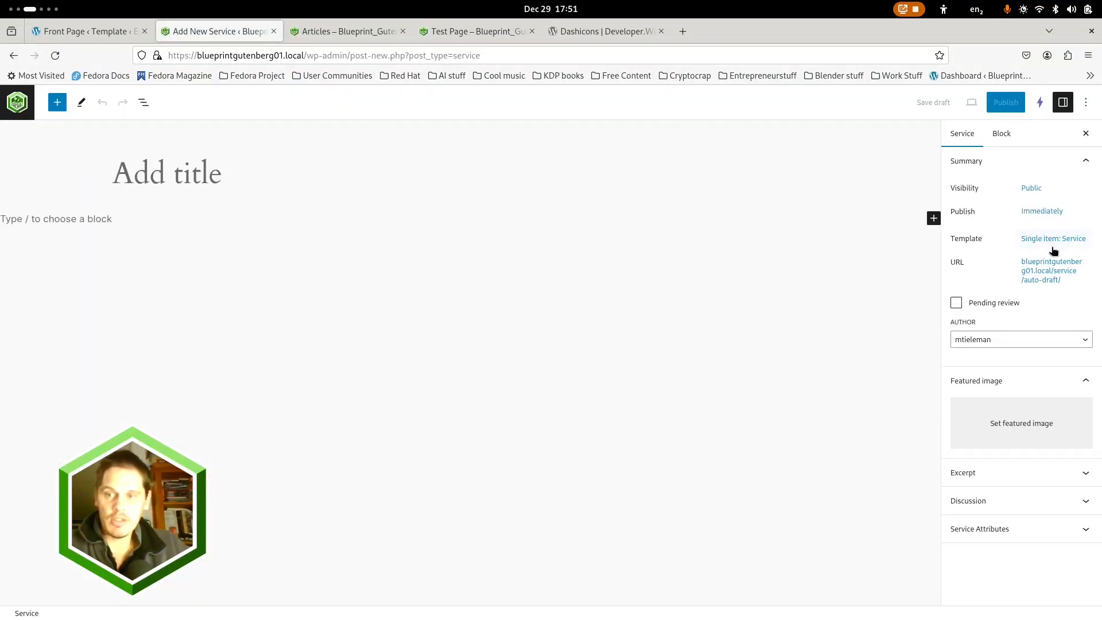
left_click(1010, 425)
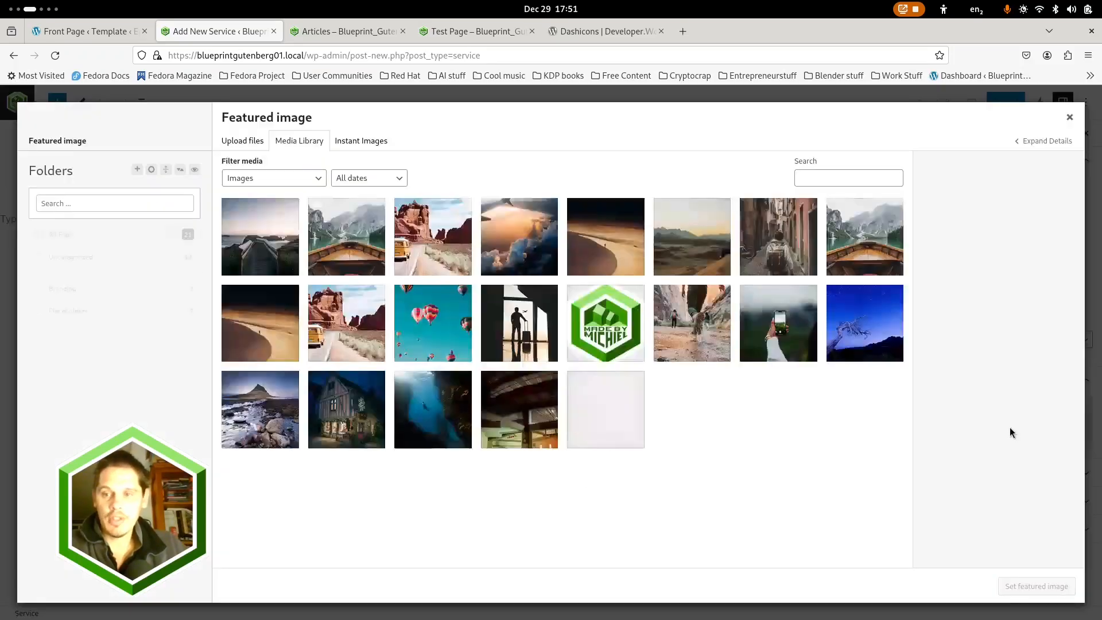
left_click(417, 243)
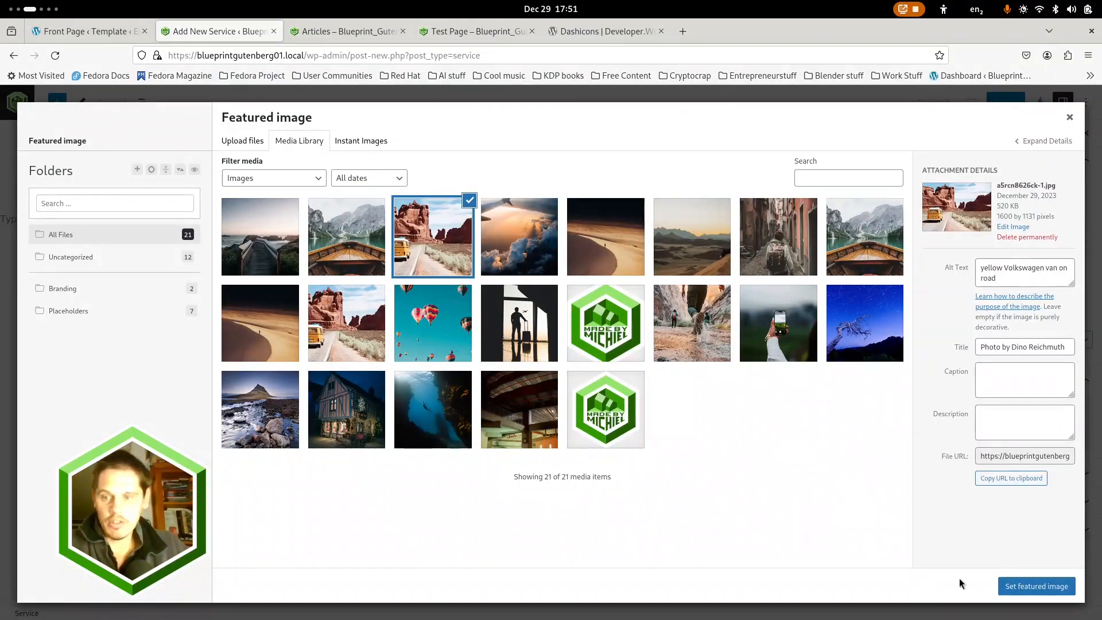
left_click(1017, 584)
Title the new service "Service 3" and enter "Service 3 text" as its first paragraph
left_click(221, 182)
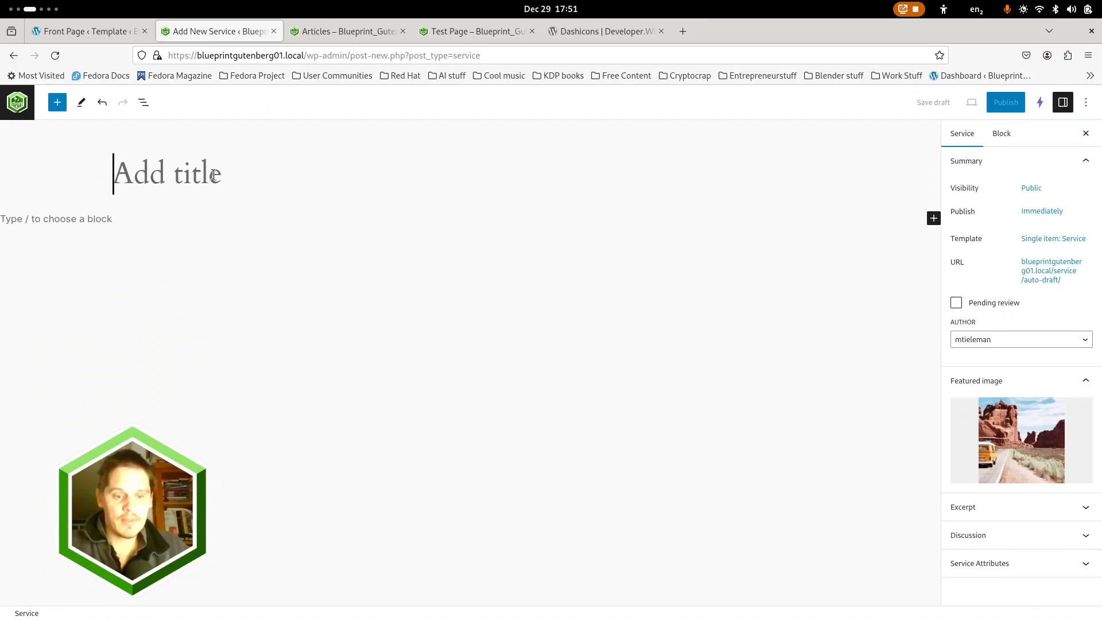
type("Service 3")
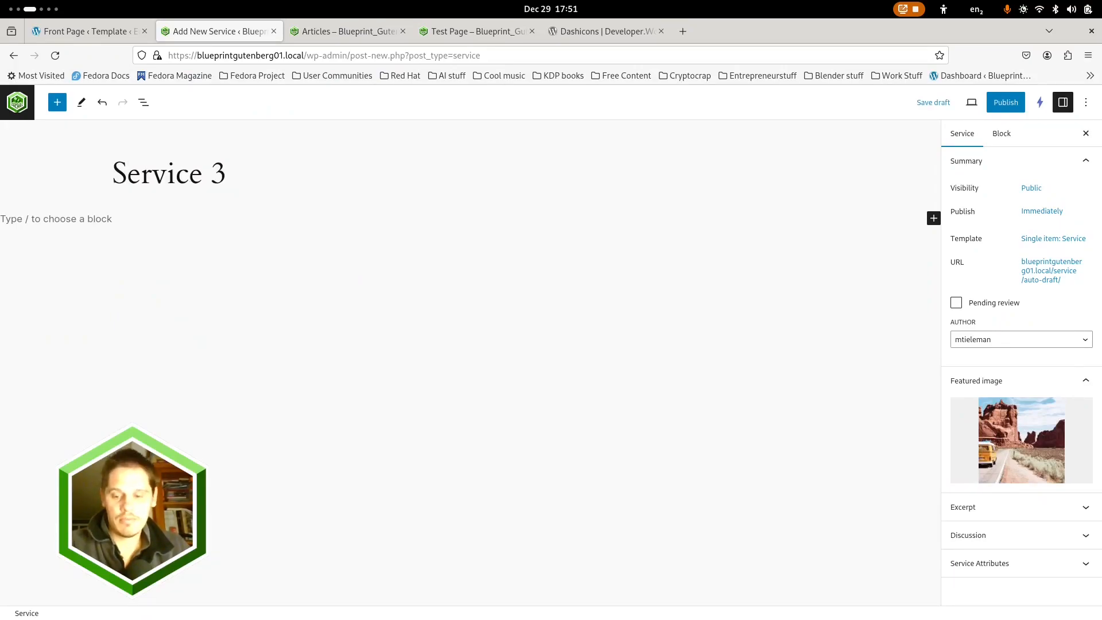
key("Return")
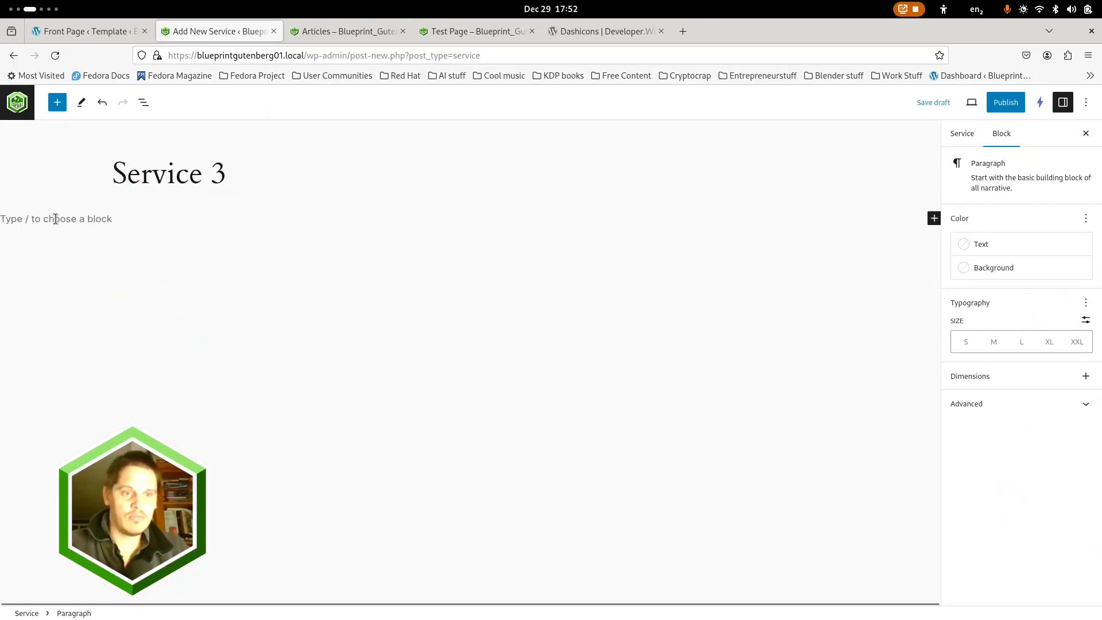
type("Service 3 text")
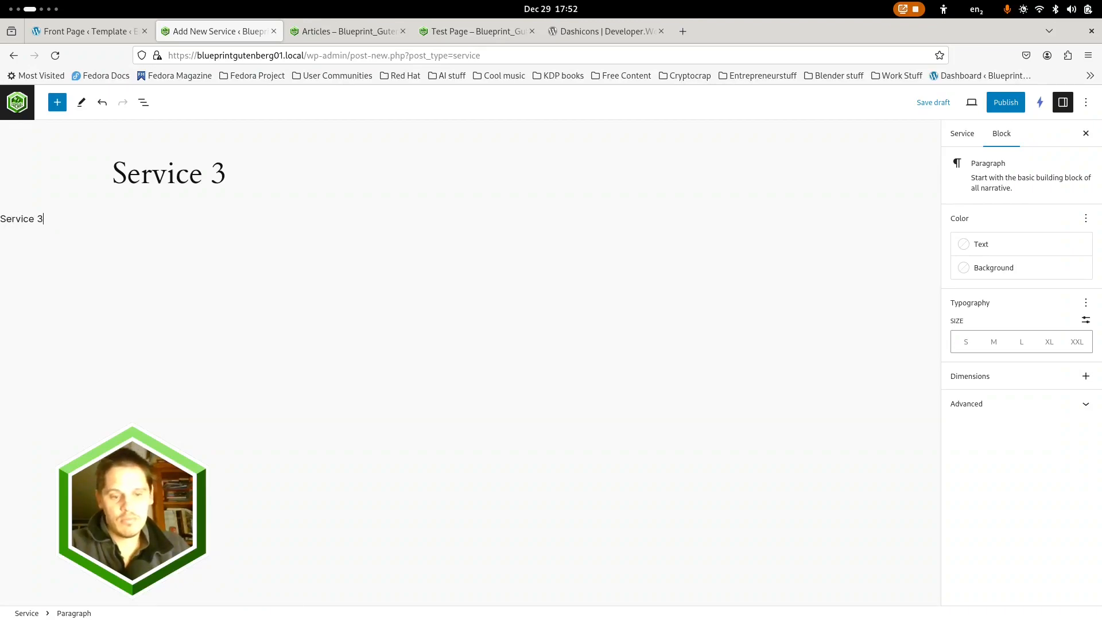
Paste the Lorem Ipsum text below Service 3's first paragraph and delete the last paragraph block, which cannot be previewed
left_click(68, 270)
key("ctrl+v")
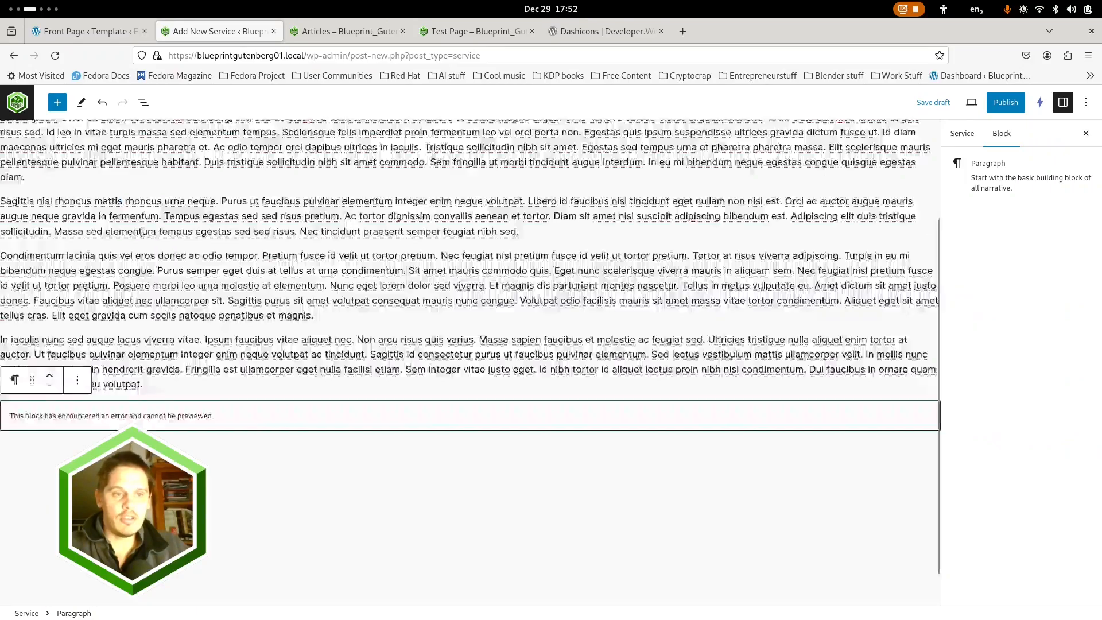
left_click(142, 108)
left_click(188, 266)
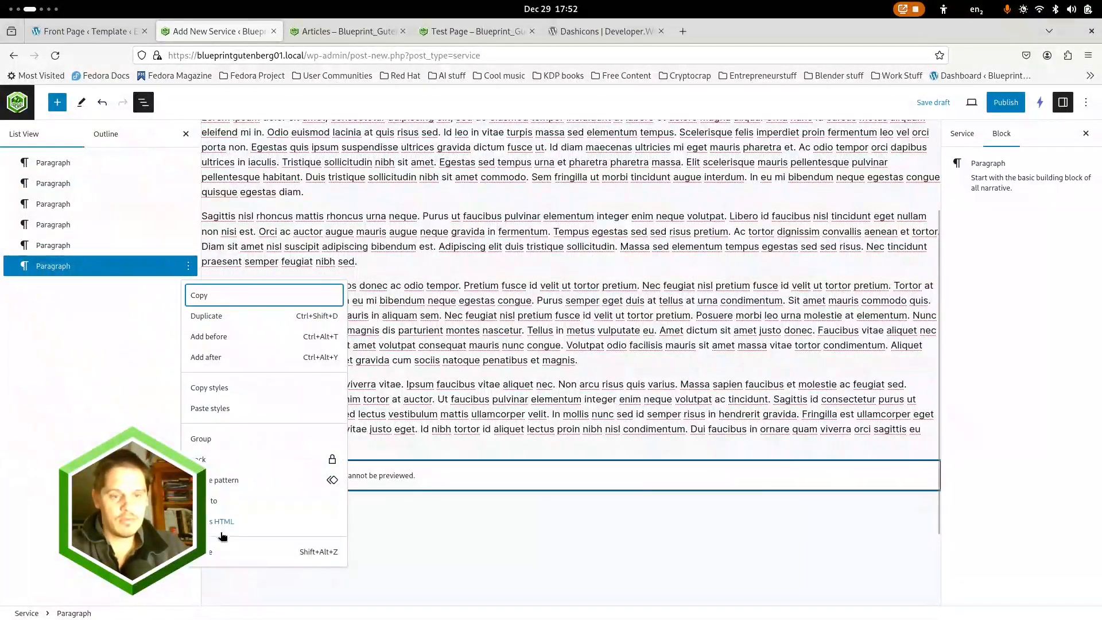
left_click(215, 552)
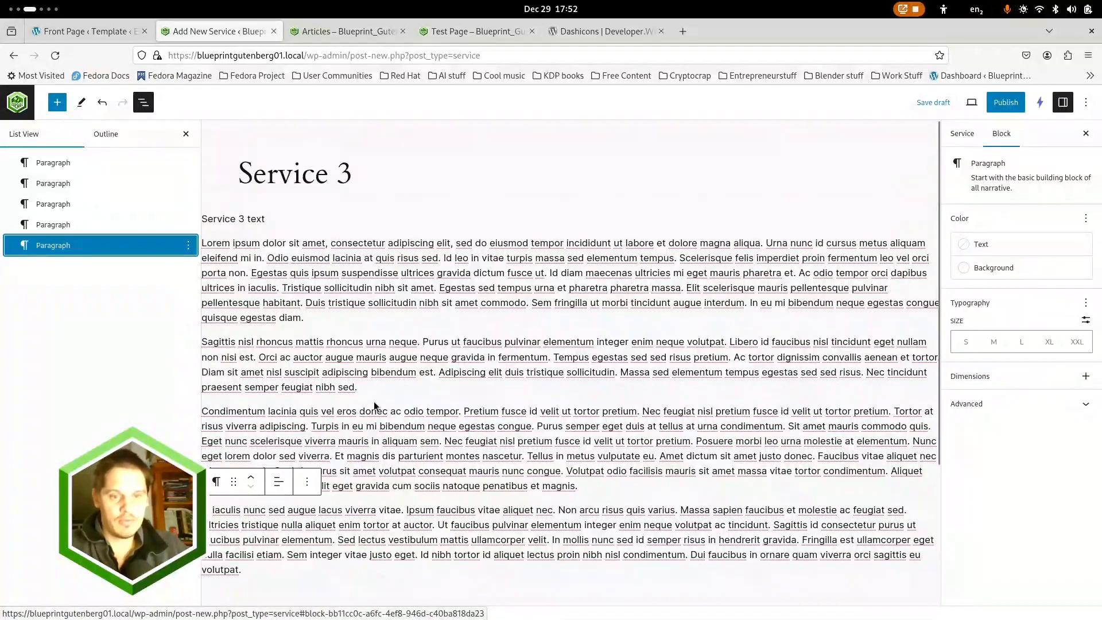
Insert a Gallery block below the second Lorem Ipsum paragraph, the one starting with "Sagittis"
left_click(379, 389)
key("Return")
type("/ga")
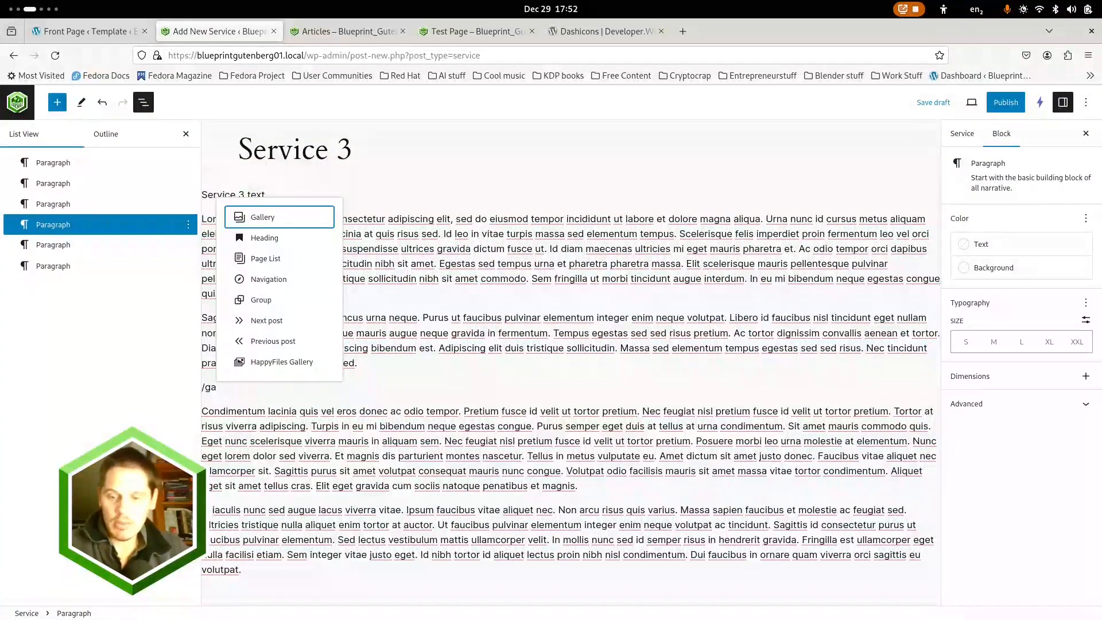
key("Return")
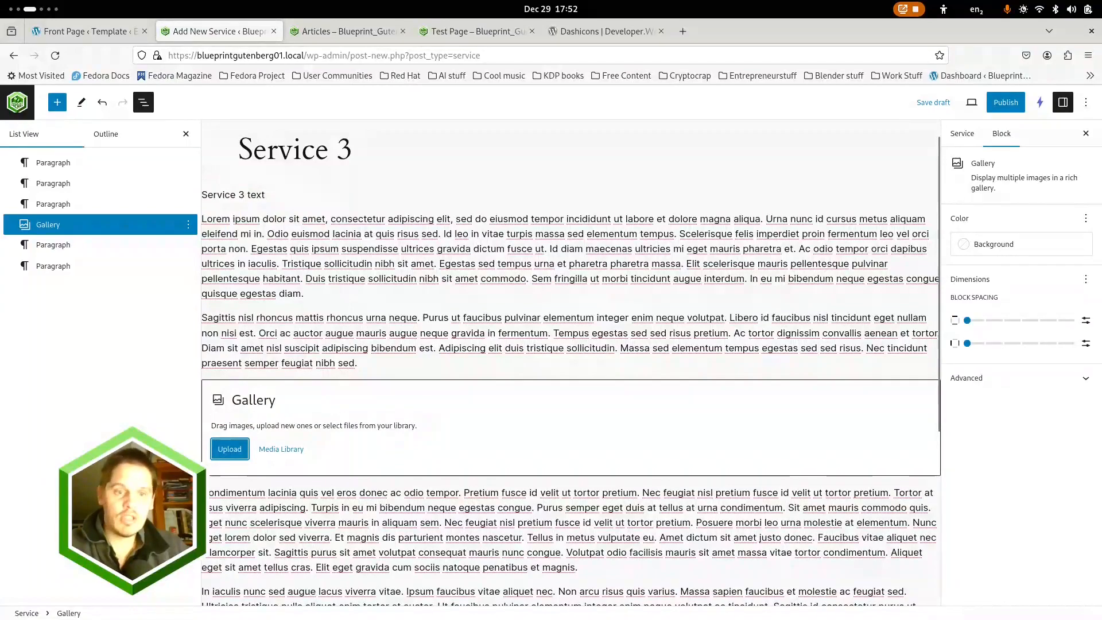
Select the first 12 photos in the gallery's media library and move them into the Placeholders folder
left_click(282, 449)
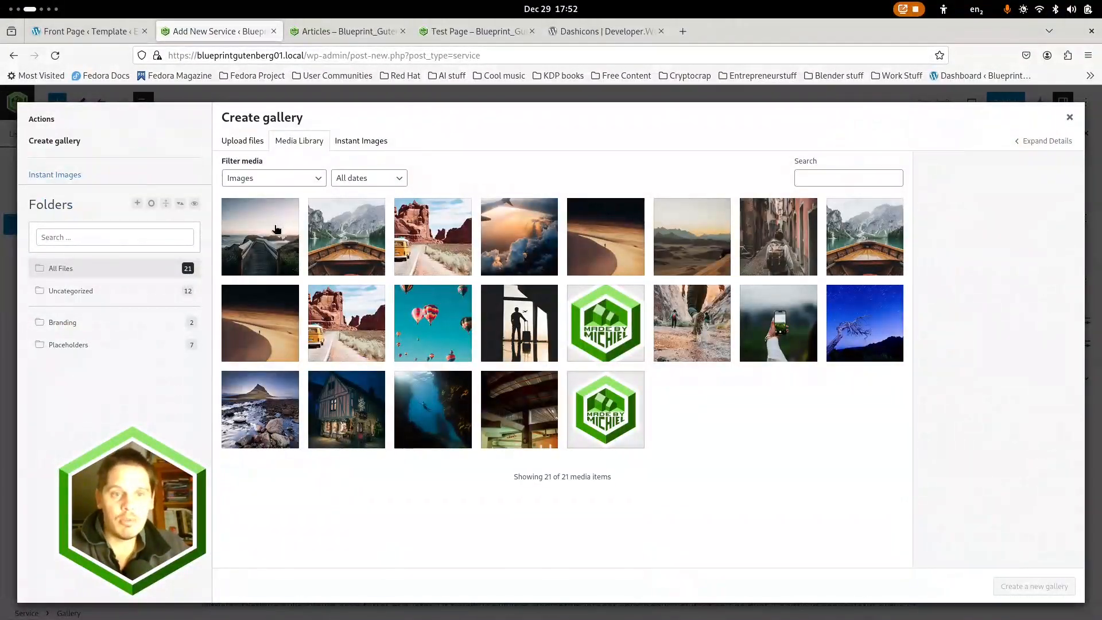
left_click(276, 229)
left_click(866, 243, "shift")
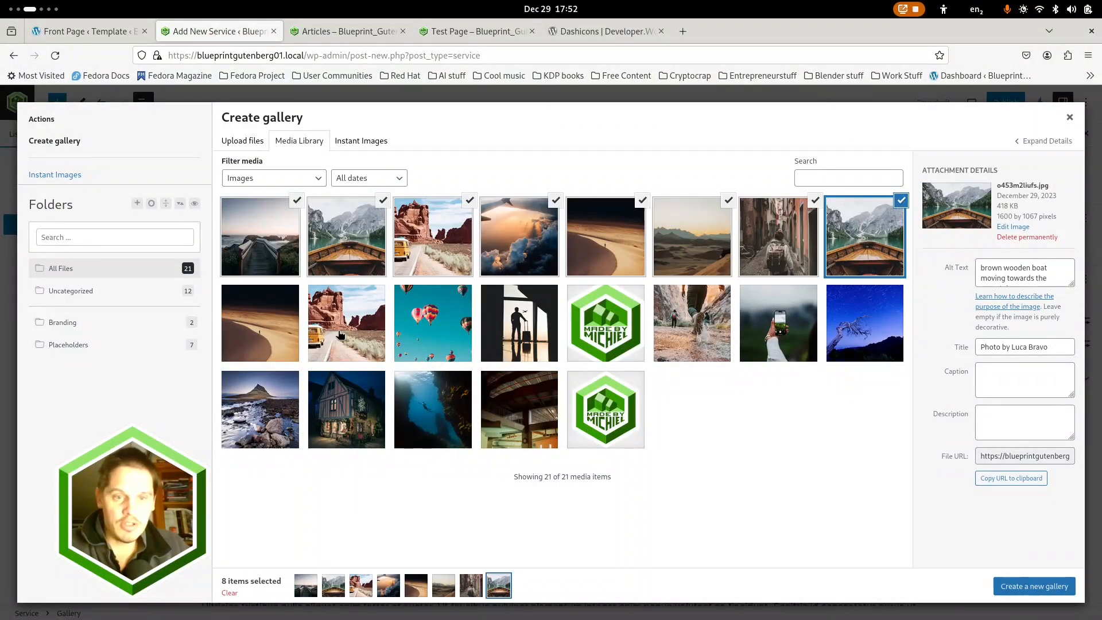
left_click(514, 326, "shift")
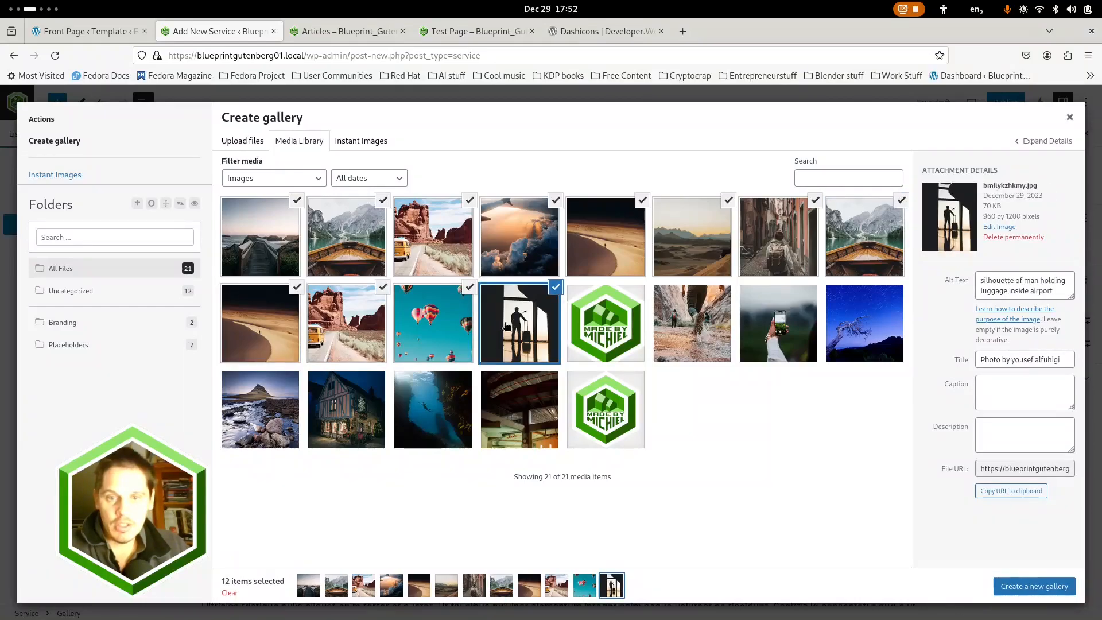
left_click_drag(267, 313, 88, 344)
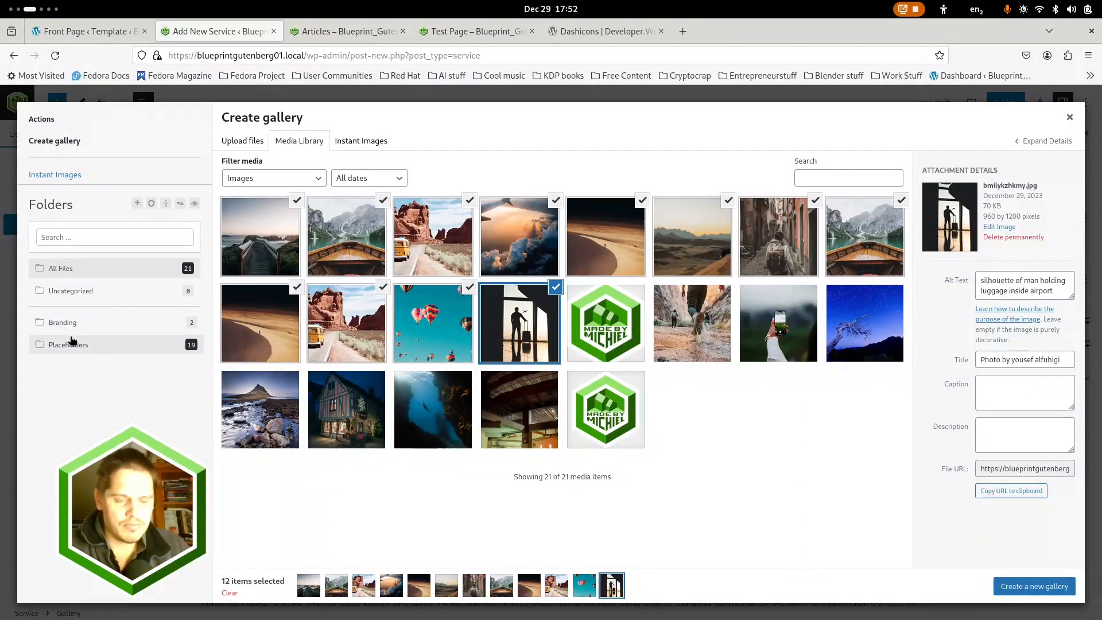
Show the Placeholders folder, reduce the selection to its first four photos and create a new gallery from them
left_click(75, 344)
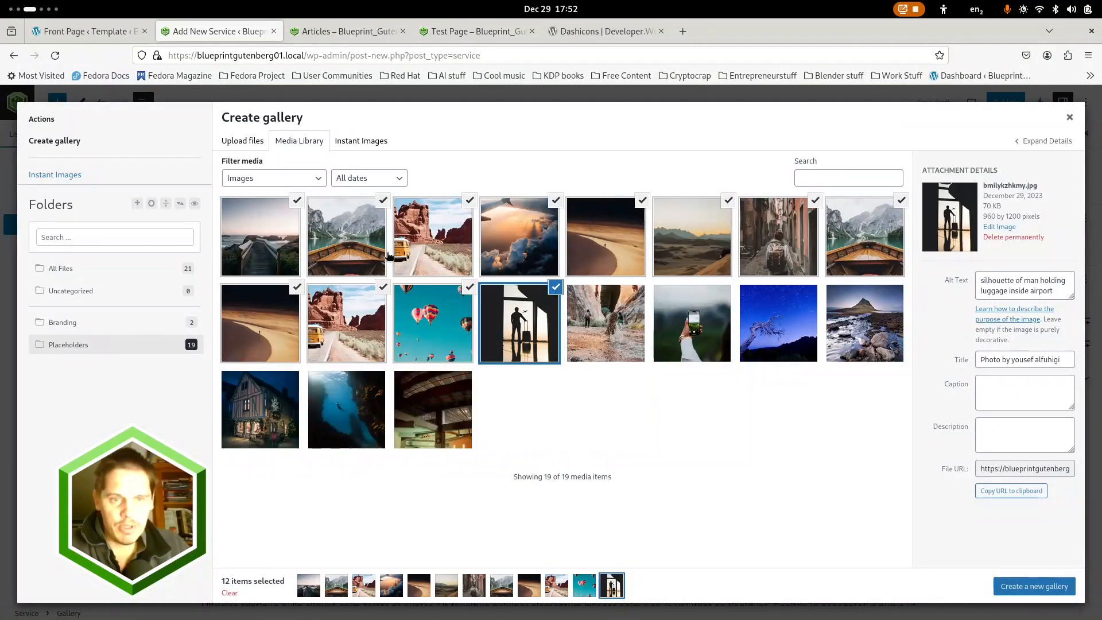
left_click(271, 228)
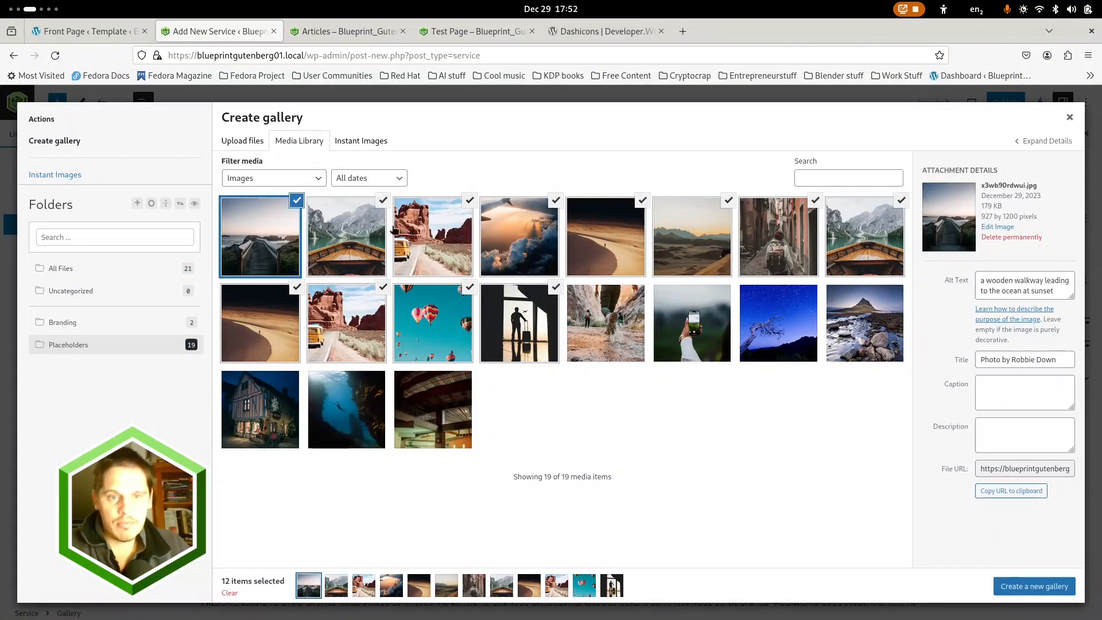
left_click(555, 289)
left_click(470, 289)
left_click(383, 287)
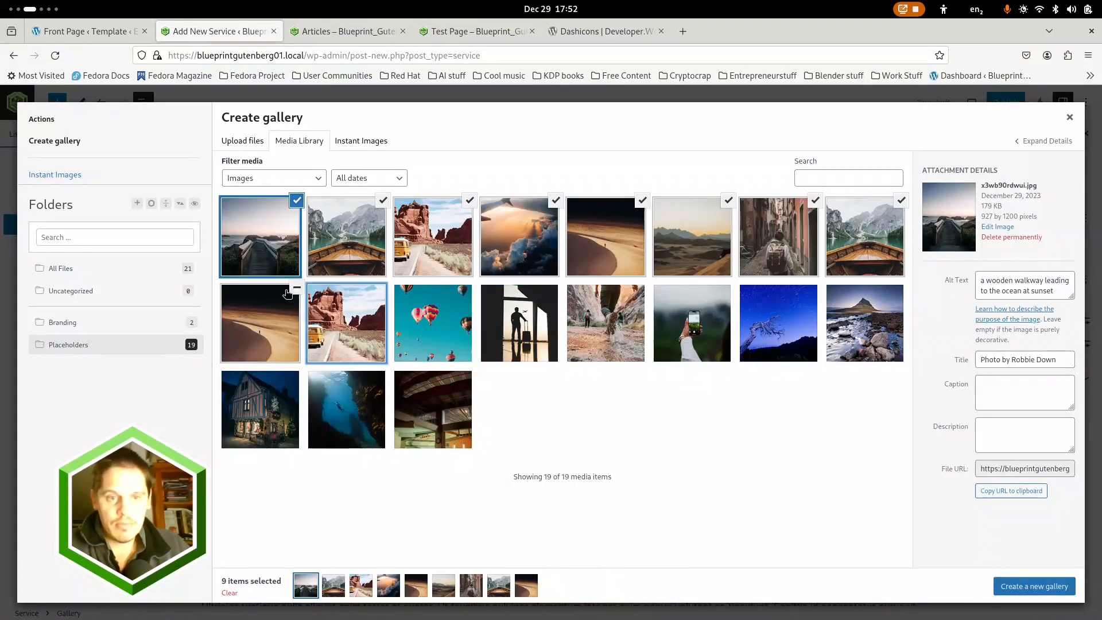
left_click(297, 287)
left_click(900, 202)
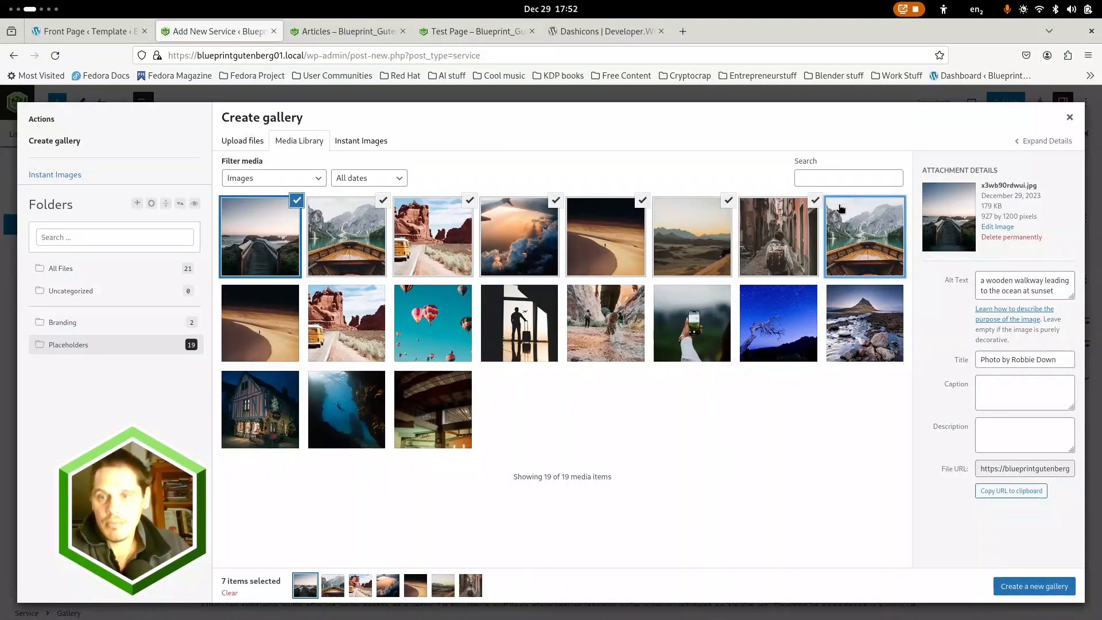
left_click(815, 201)
left_click(729, 201)
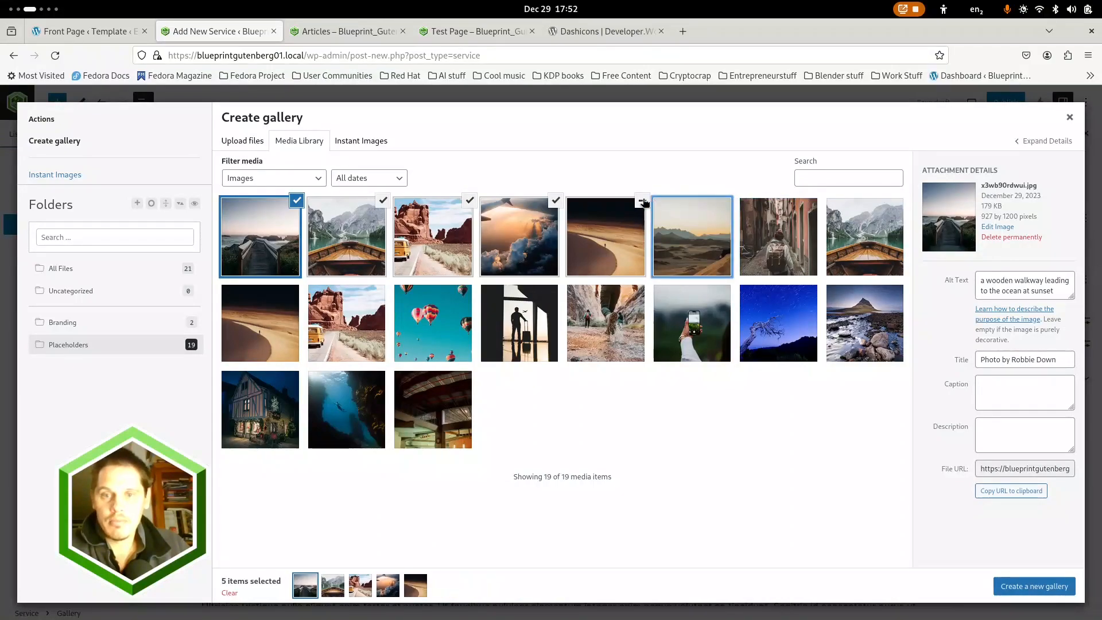
left_click(642, 201)
left_click(1015, 586)
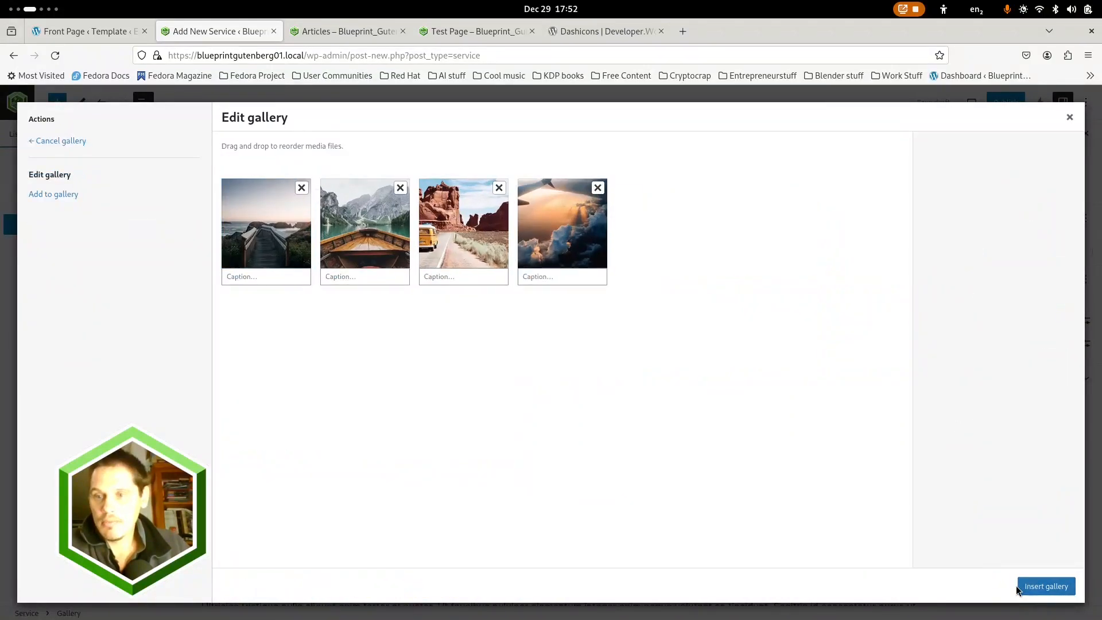
Caption the four gallery photos Caption 1, Caption 2, Caption 3 and Caption 4 in order, and insert the gallery into Service 3
left_click(274, 274)
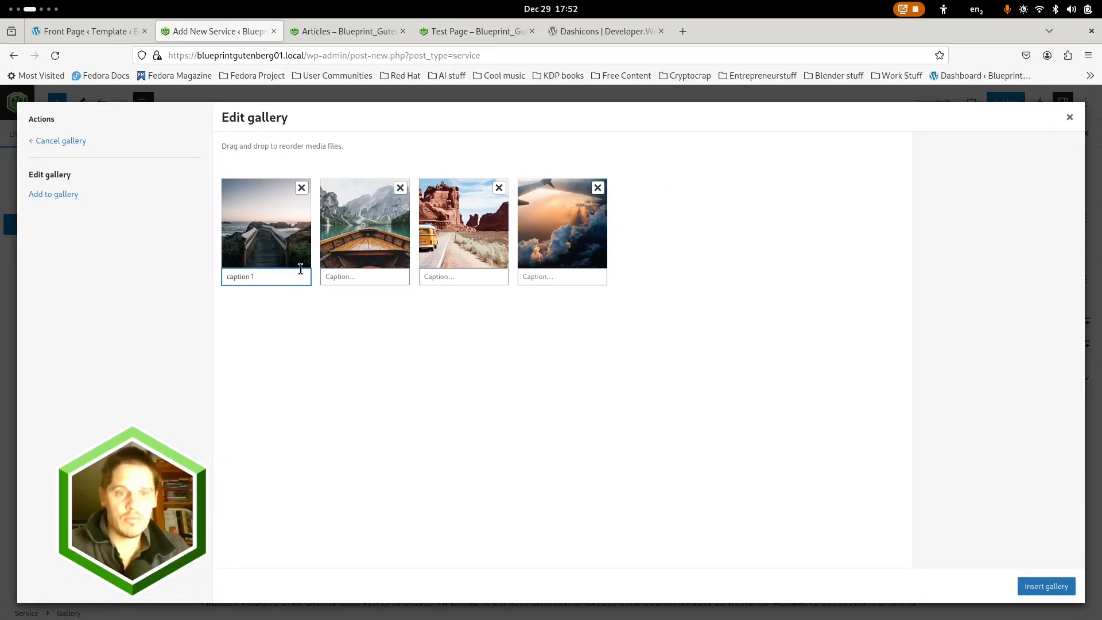
left_click(347, 276)
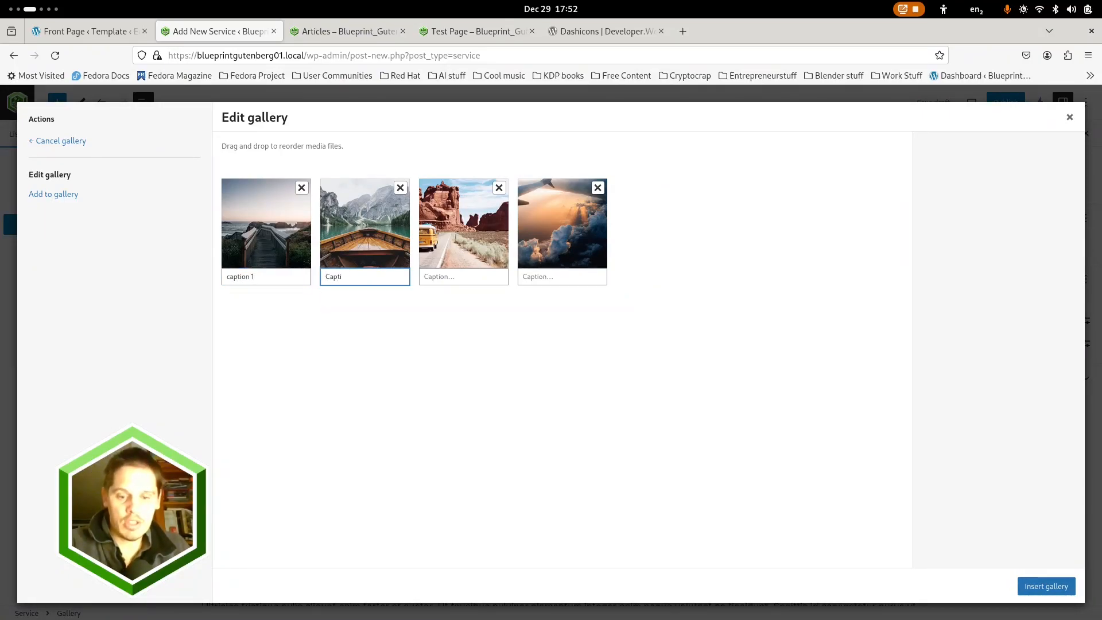
left_click(439, 277)
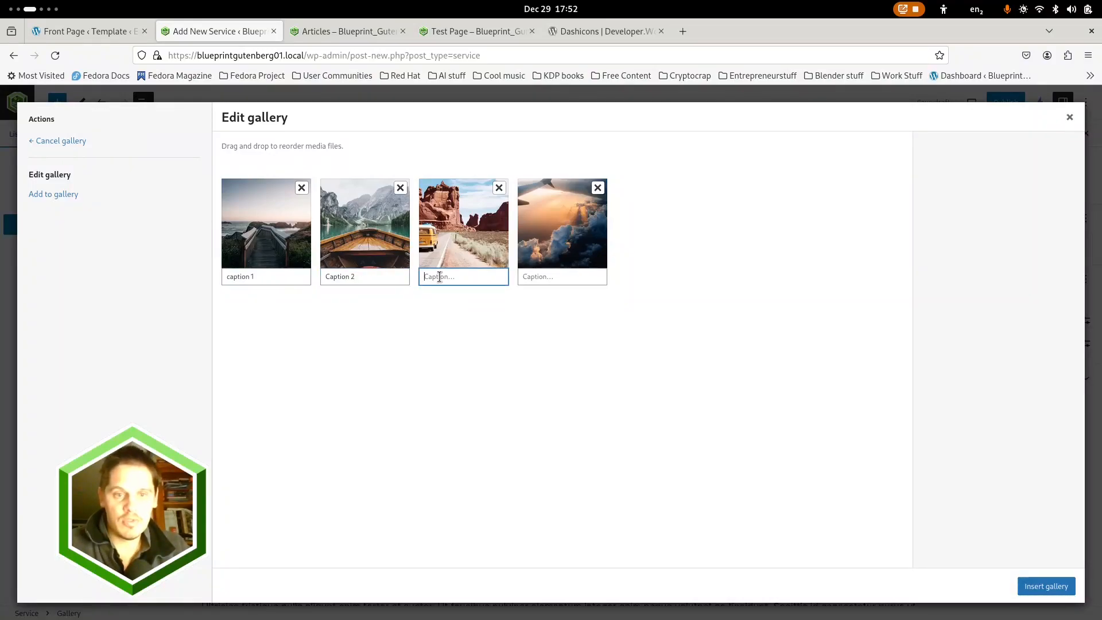
type("Caption 3")
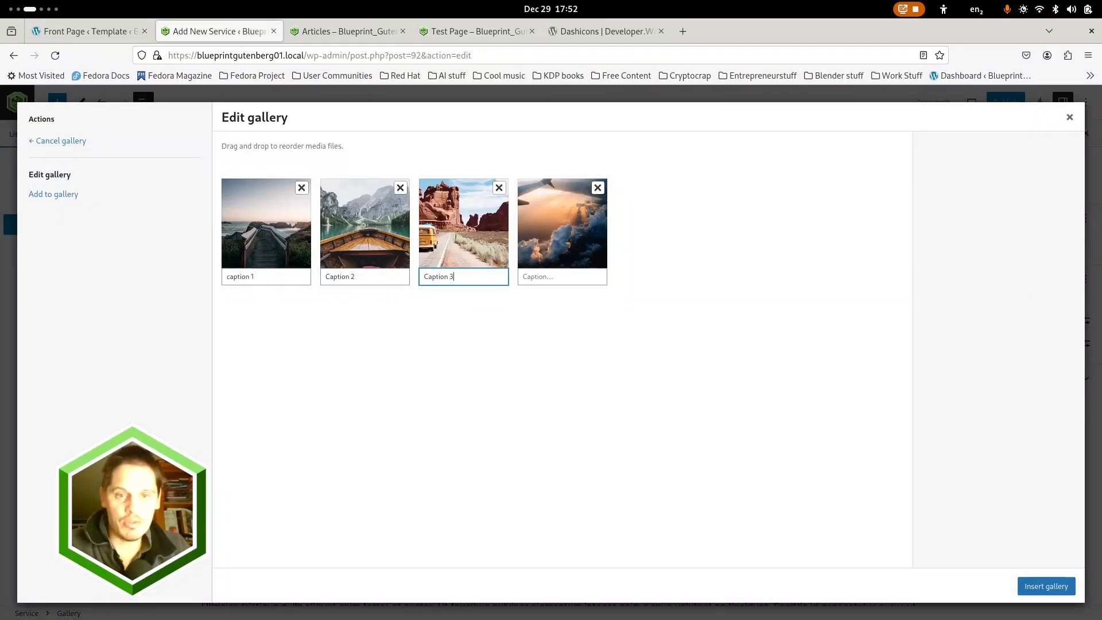
left_click(522, 278)
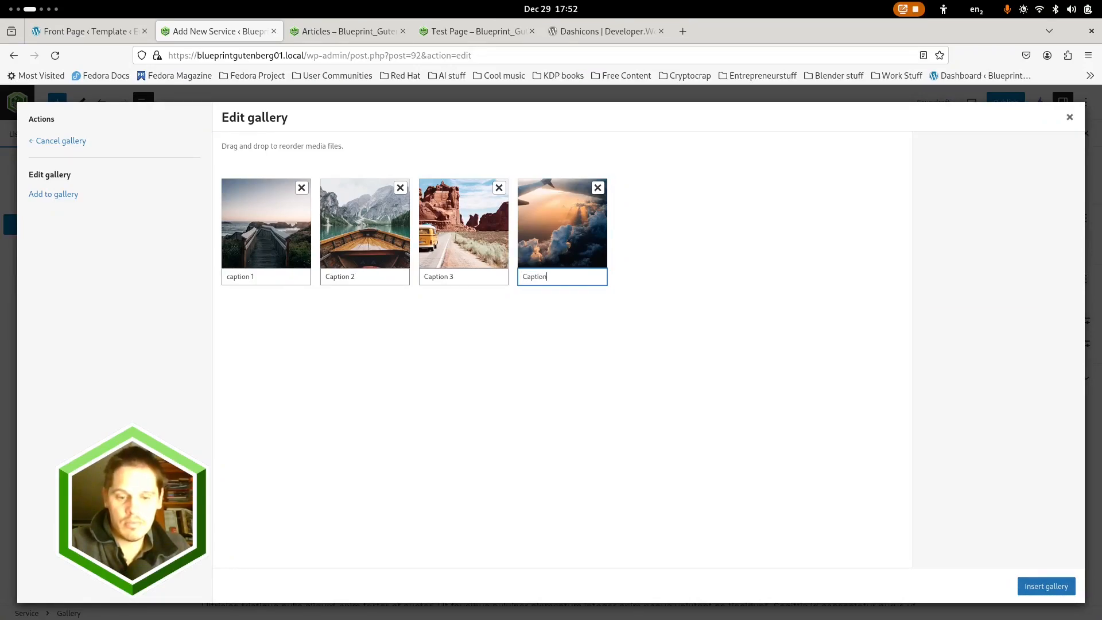
left_click(238, 275)
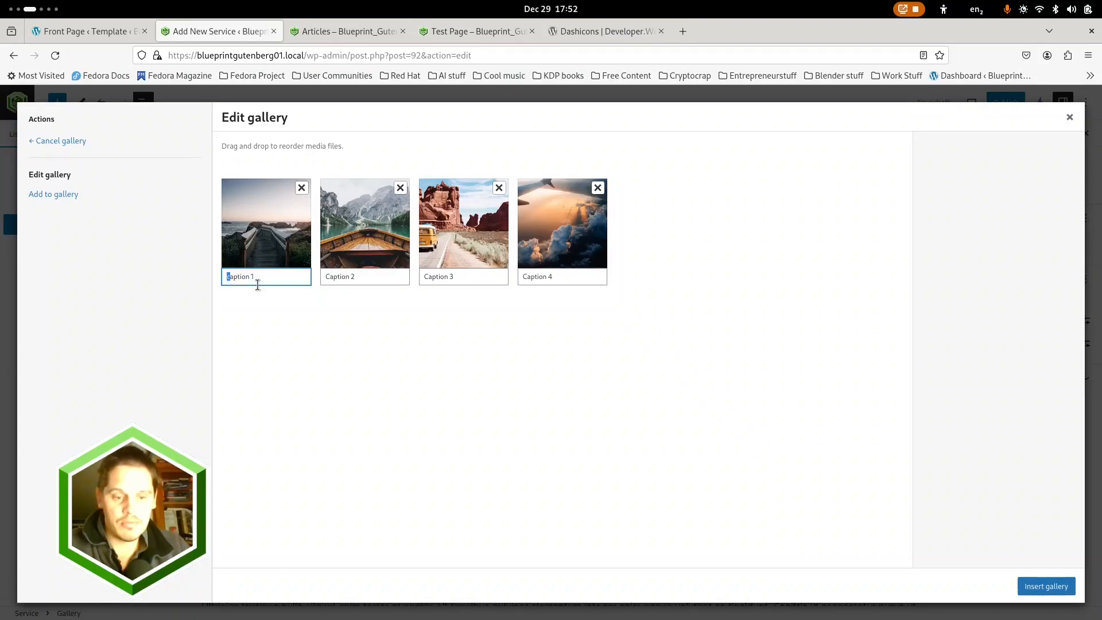
left_click(1038, 584)
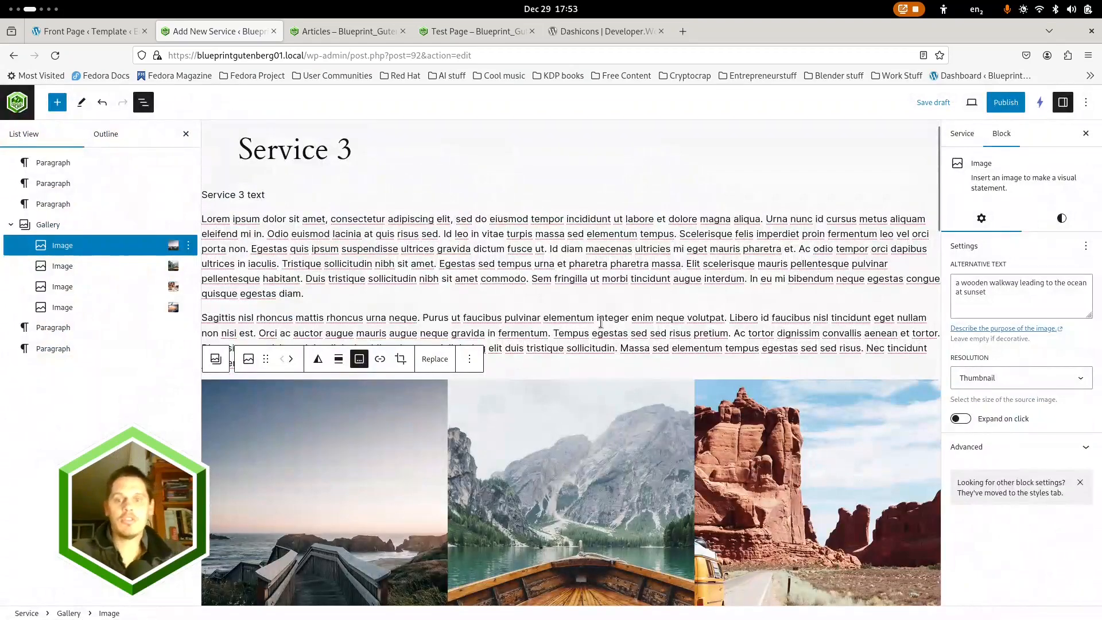
Set the whole Gallery block's horizontal block spacing to 0 and its alignment to None
scroll(600, 323, "down", 10)
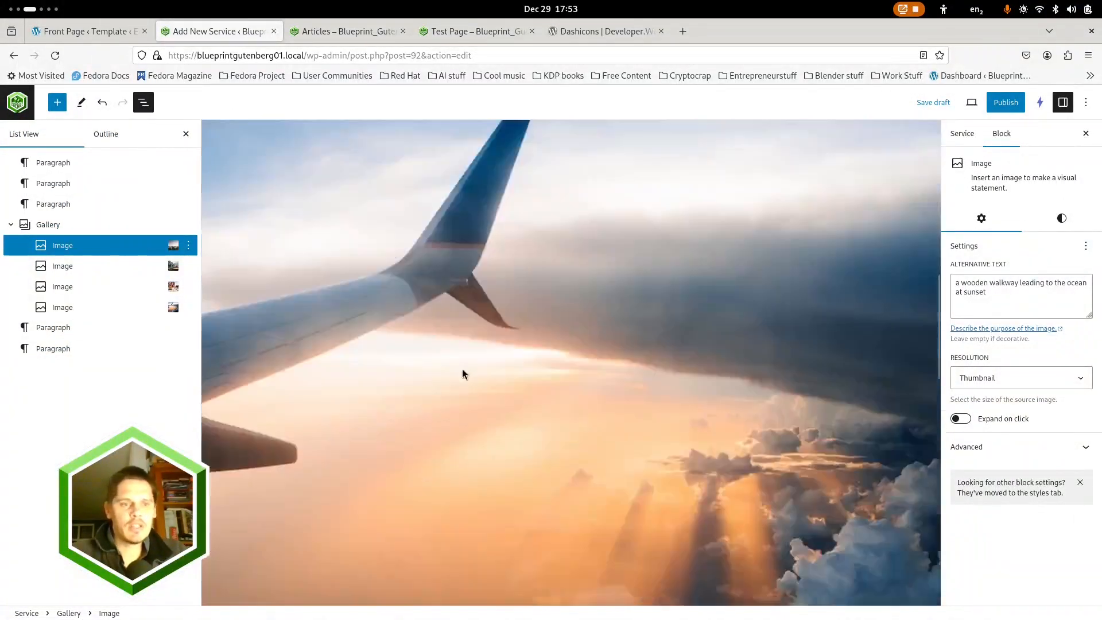
left_click(52, 225)
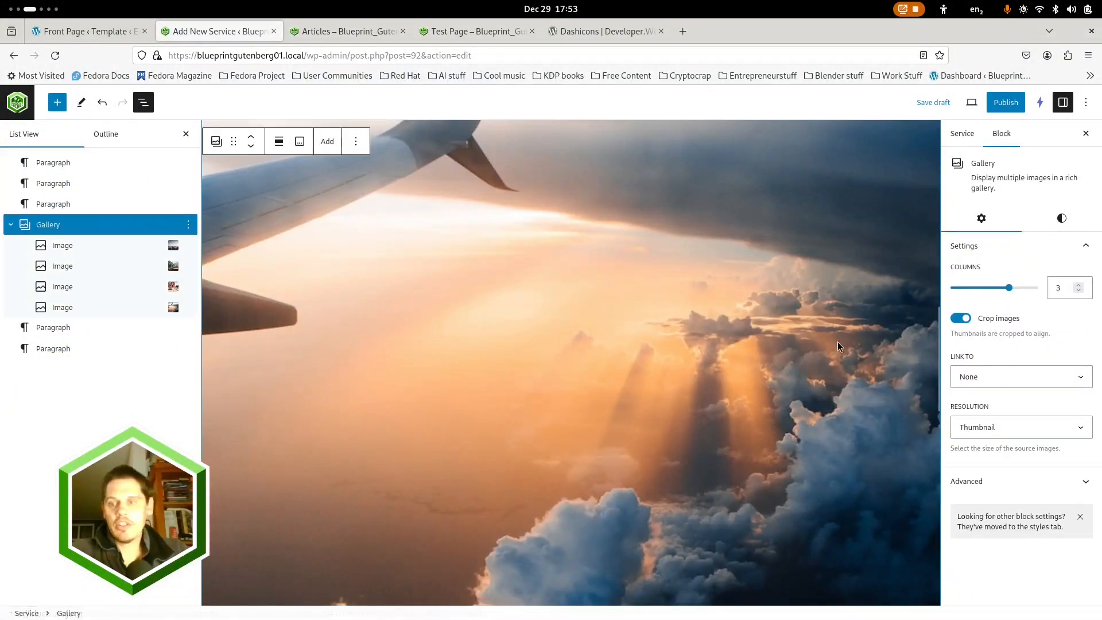
scroll(837, 346, "up", 6)
left_click(1062, 221)
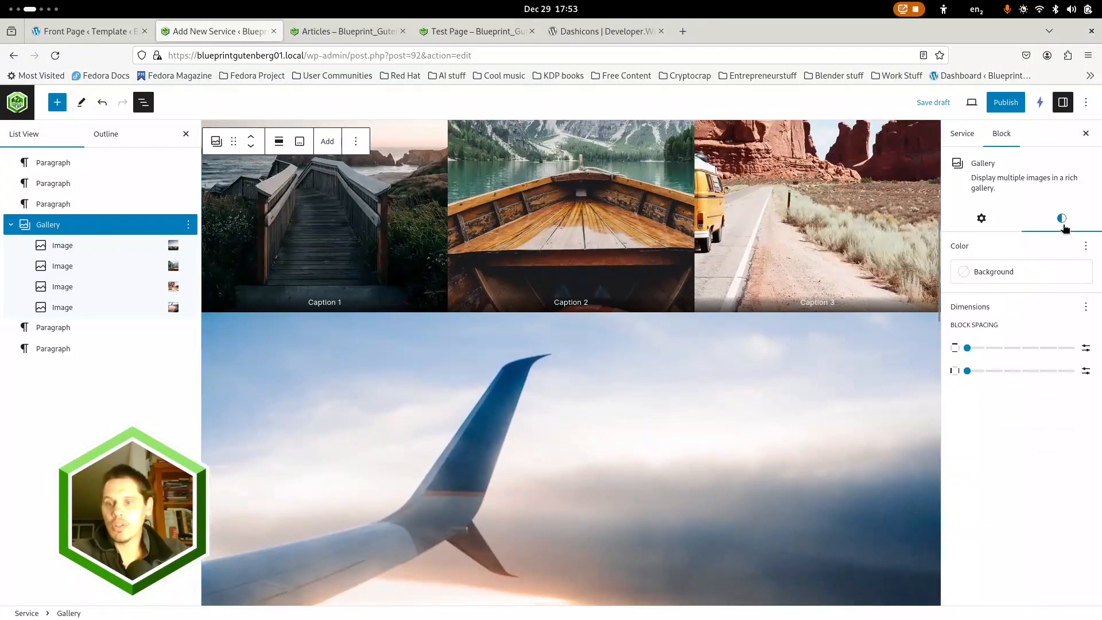
left_click_drag(967, 348, 967, 372)
scroll(688, 381, "up", 5)
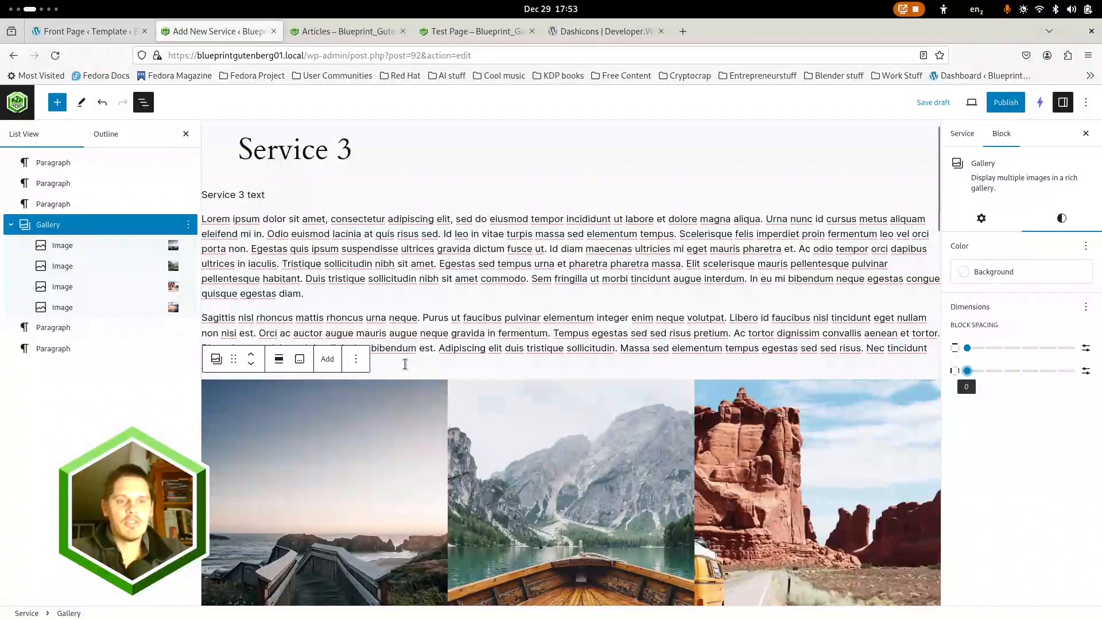
left_click(287, 359)
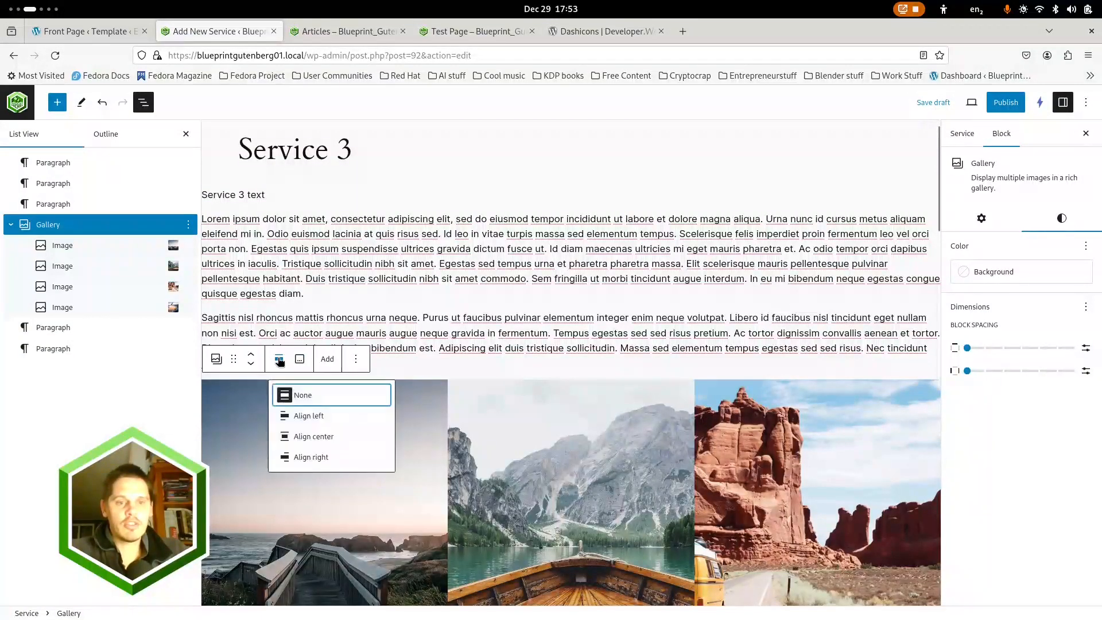
left_click(308, 396)
scroll(346, 271, "up", 1)
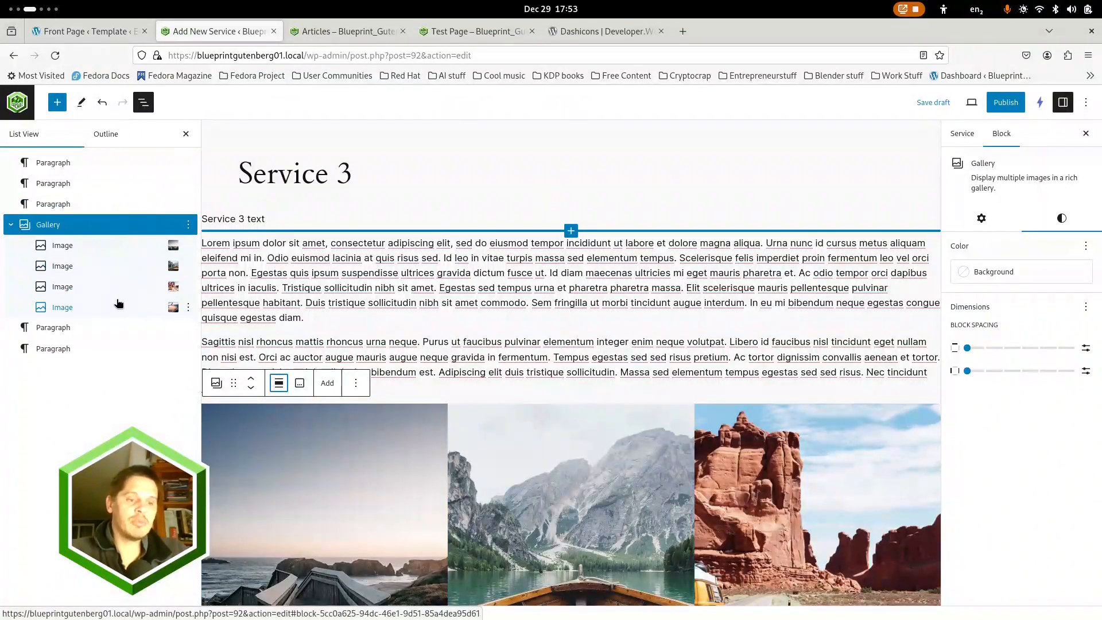
Publish Service 3 and start a new service from the post-publish options
left_click(1003, 107)
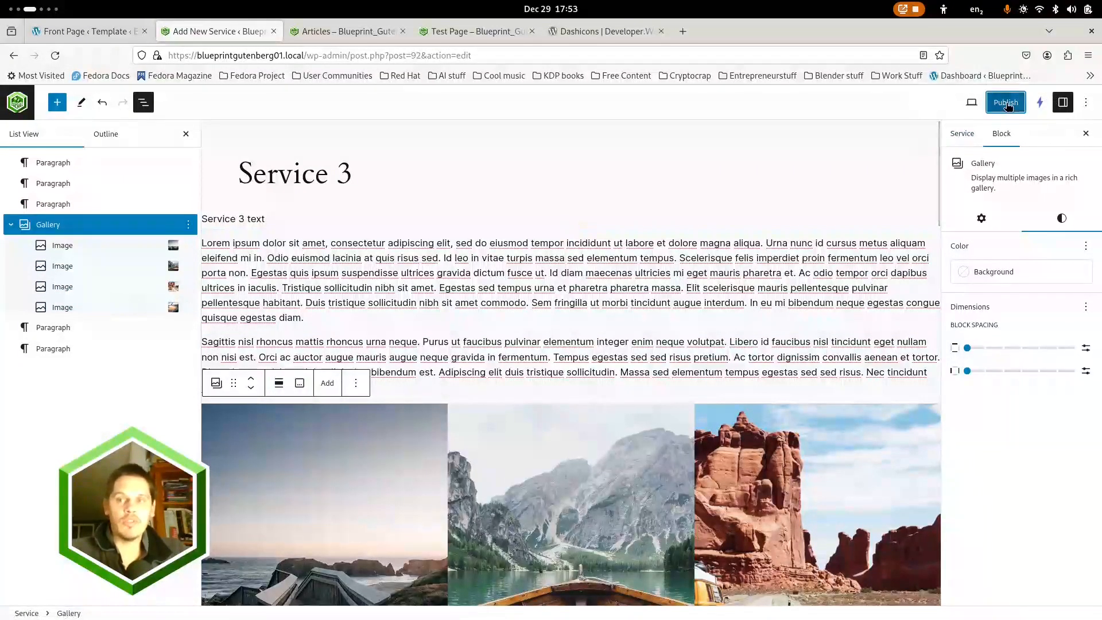
left_click(978, 104)
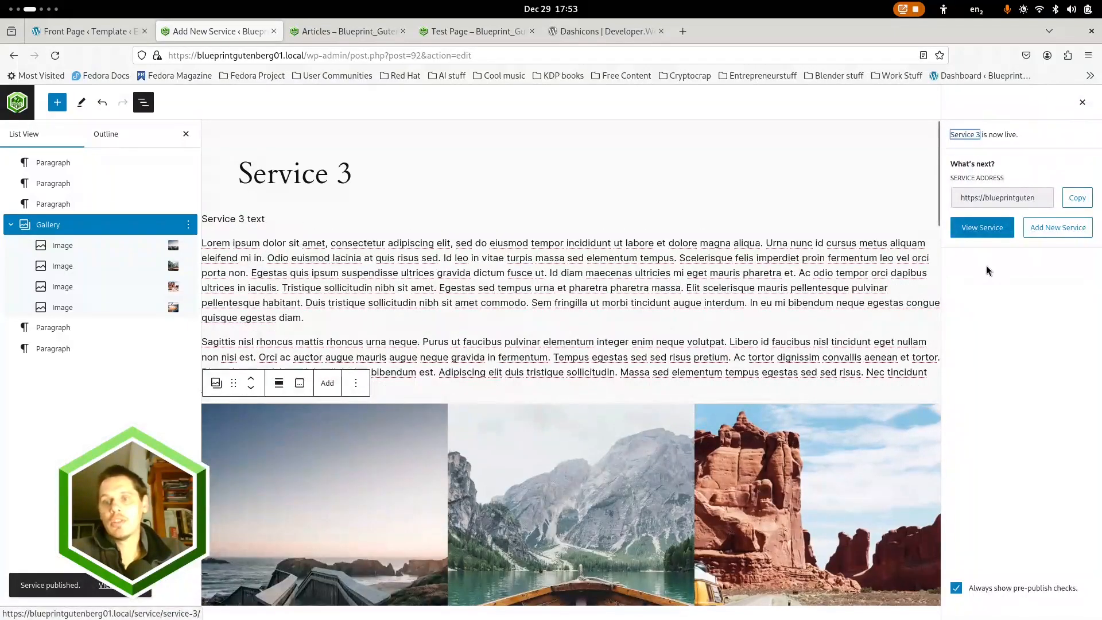
left_click(1057, 229)
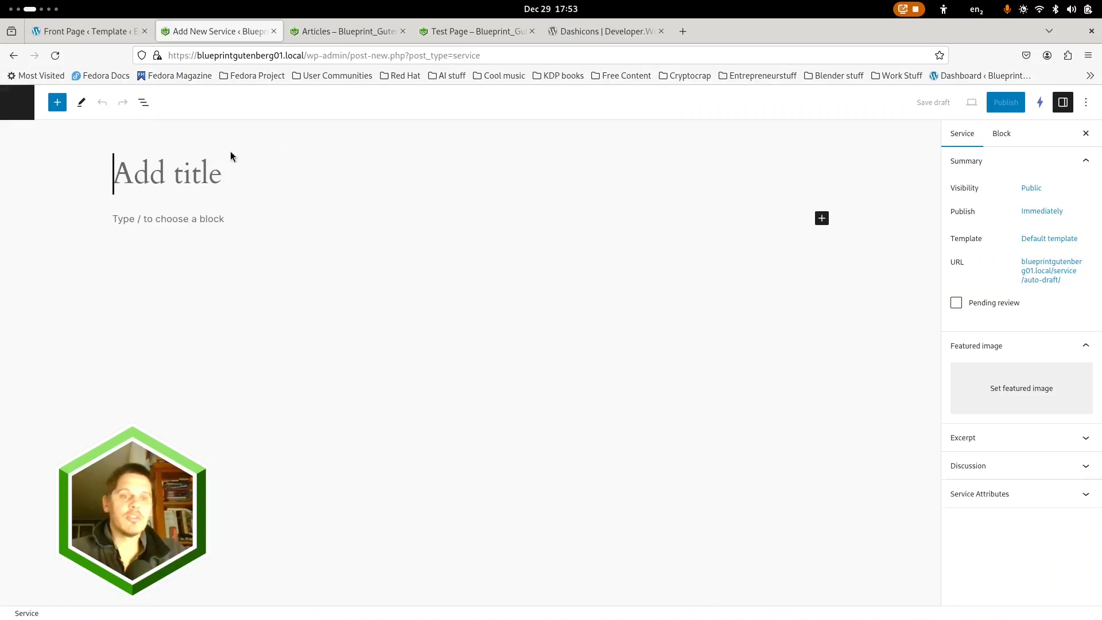
Title the new service "Service 4" and enter "Service 4 text" as its first paragraph
type("Service 4")
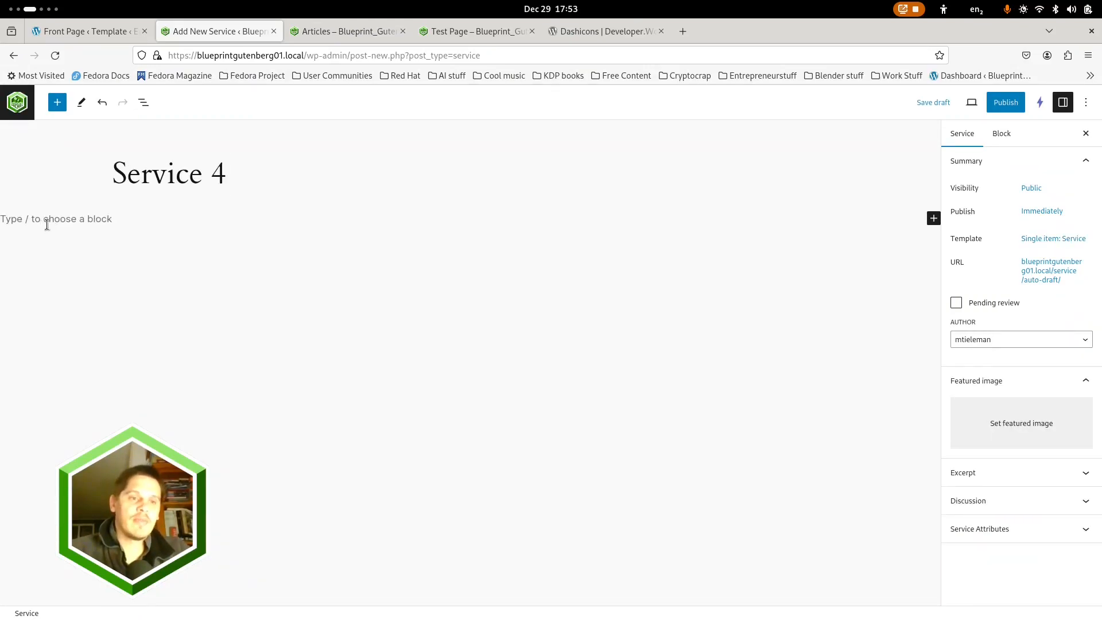
left_click(47, 225)
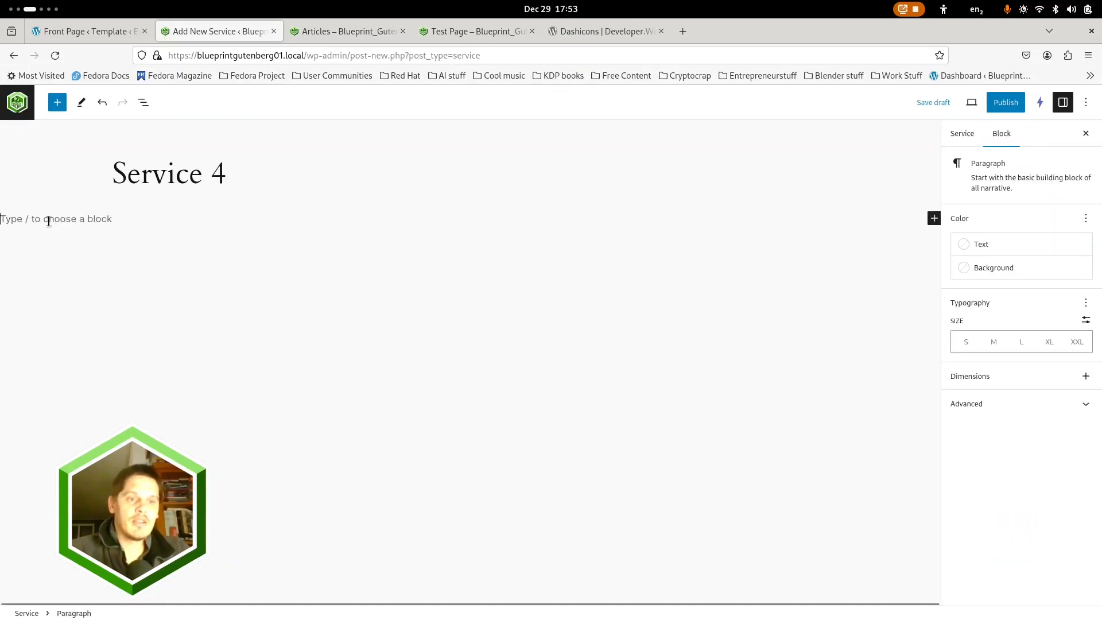
type("Service 4 text")
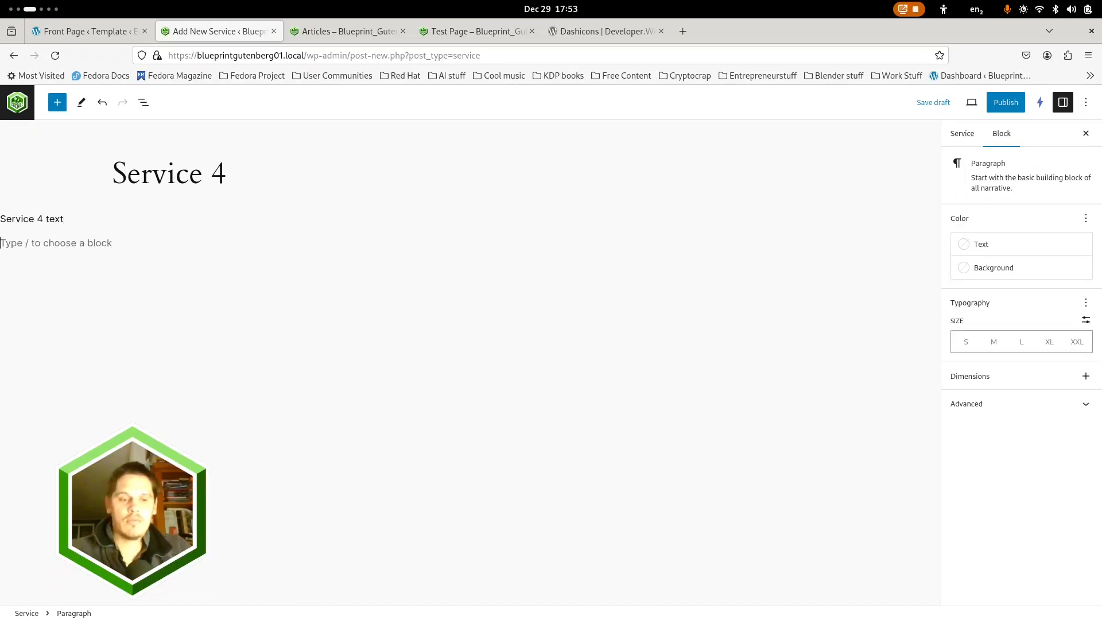
Paste the Lorem Ipsum text below Service 4's first paragraph and delete the last paragraph block, which cannot be previewed
key("ctrl+v")
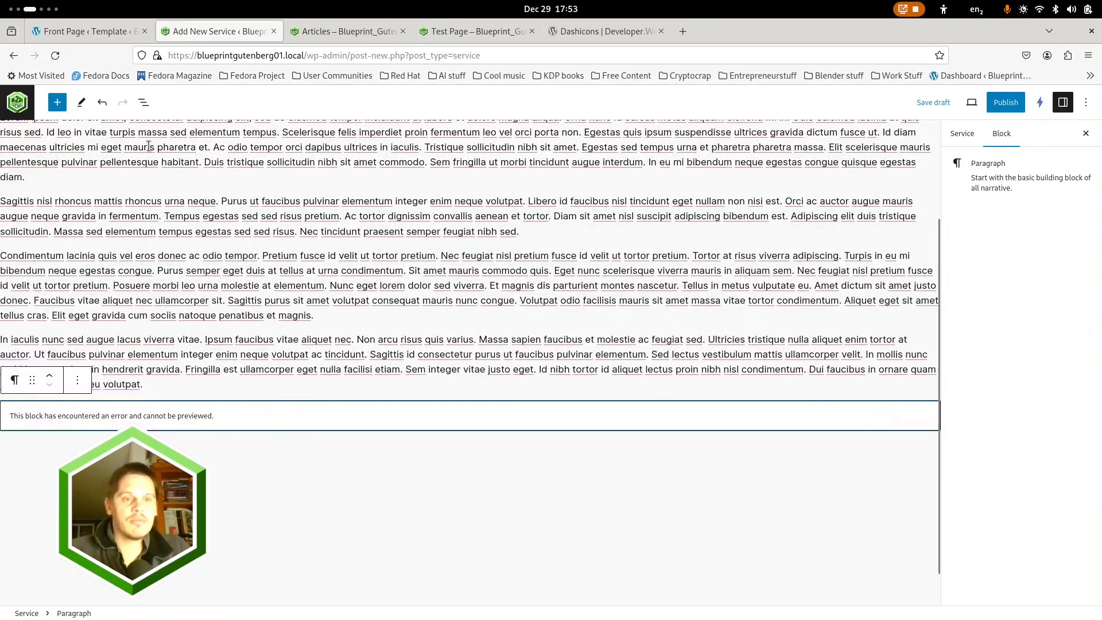
left_click(143, 102)
left_click(189, 265)
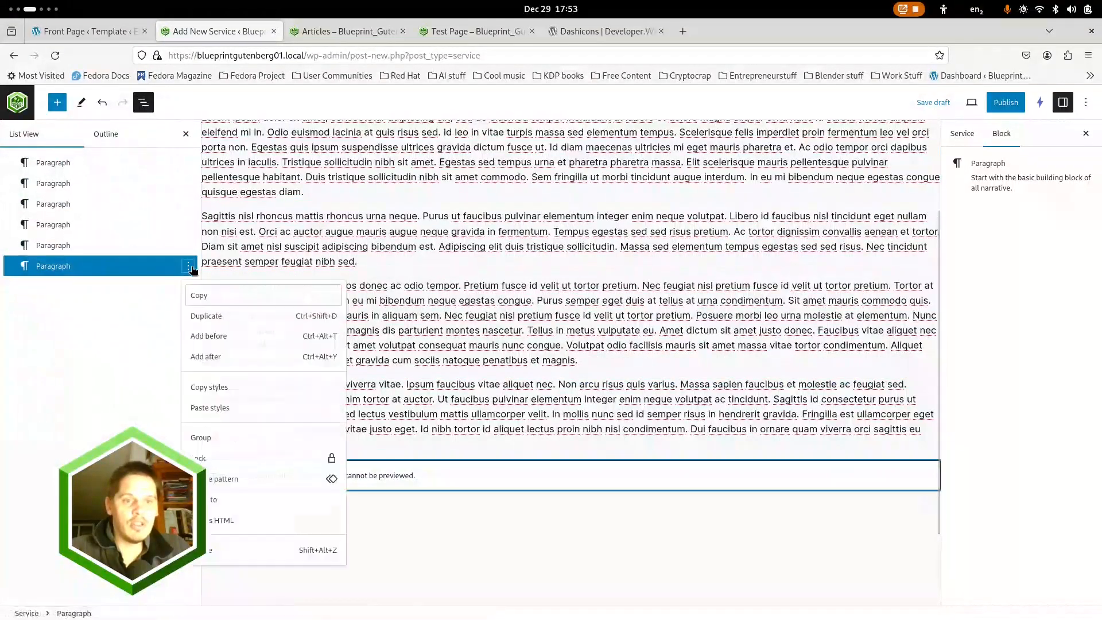
left_click(240, 551)
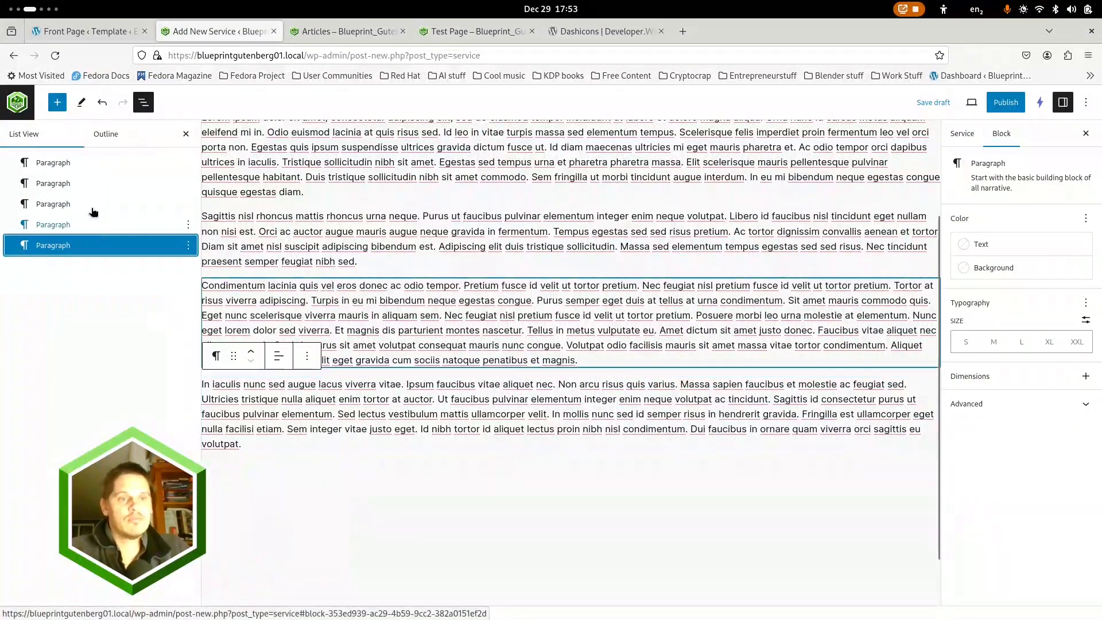
scroll(439, 333, "up", 3)
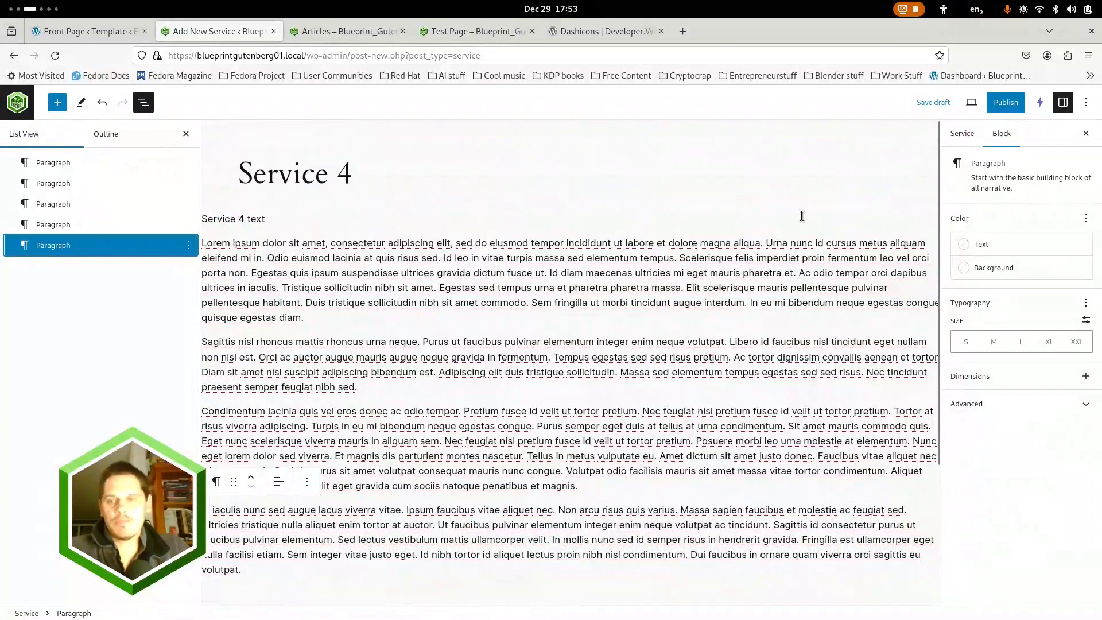
Set the photo of hot air balloons on a teal sky from the Placeholders folder as Service 4's featured image
left_click(965, 138)
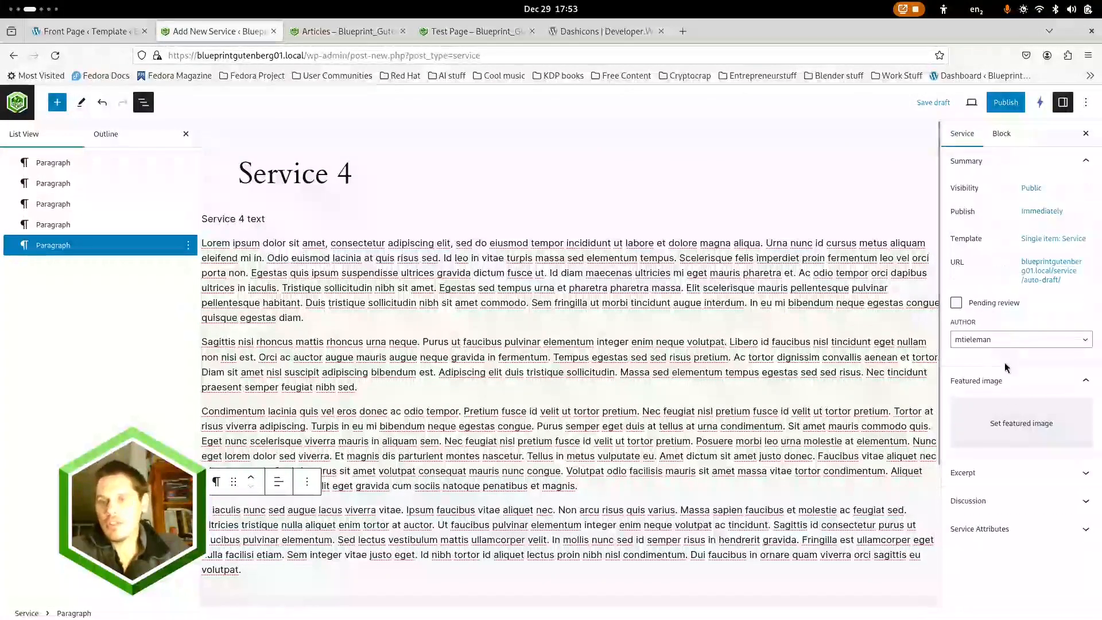
left_click(1002, 420)
left_click(517, 327)
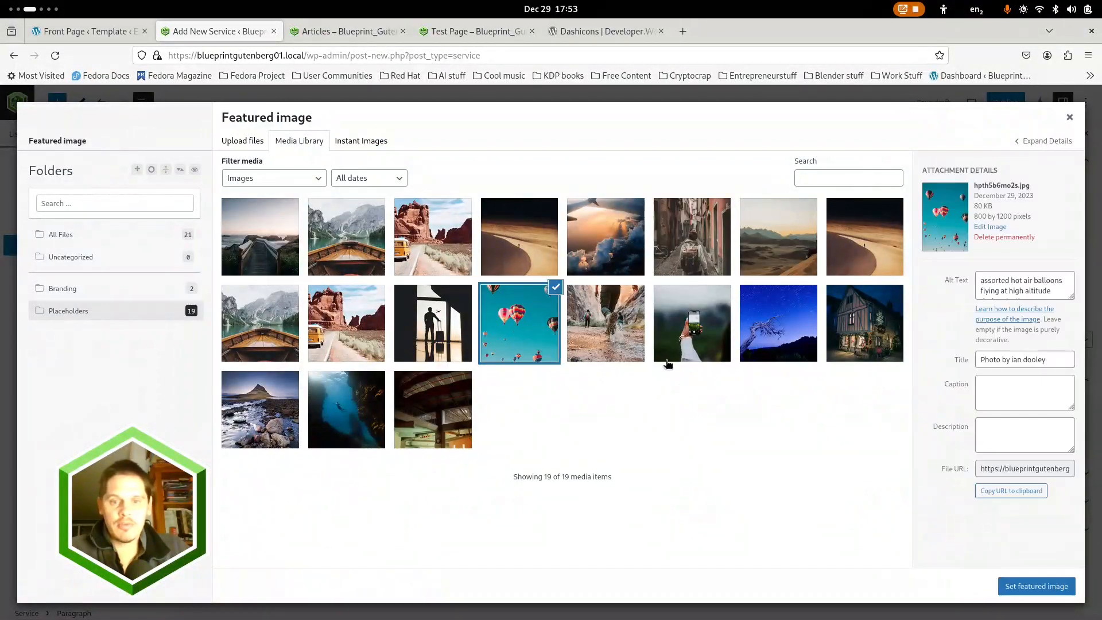
left_click(1036, 586)
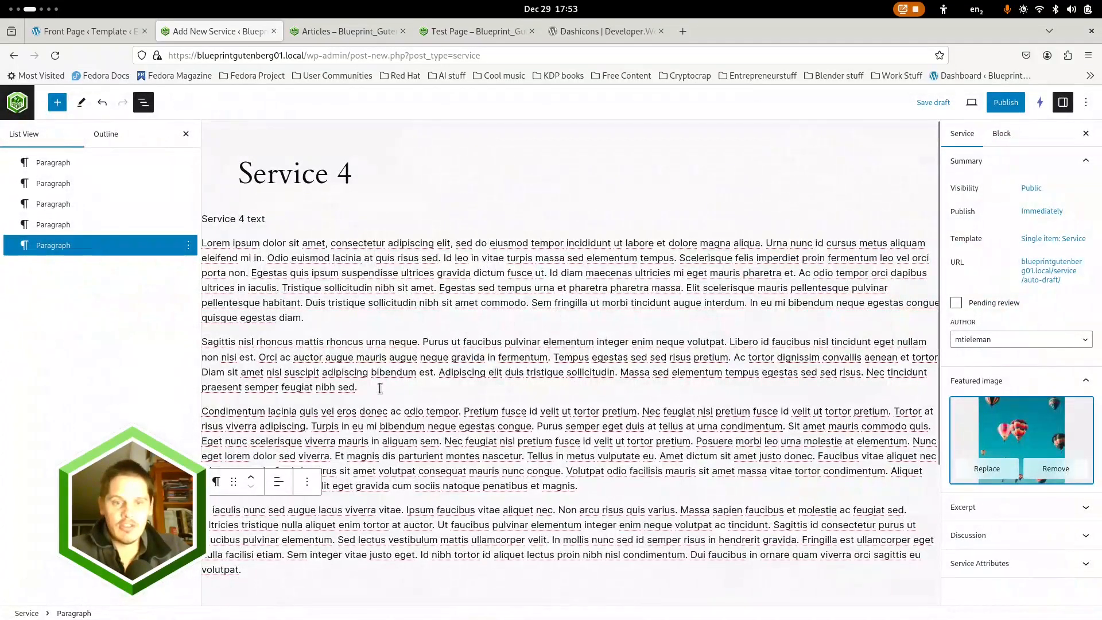
Insert an Image block below the paragraph starting with "Sagittis", using the first row's wooden boat and mountain lake photo from the media library
left_click(380, 388)
key("Return")
type("/imag")
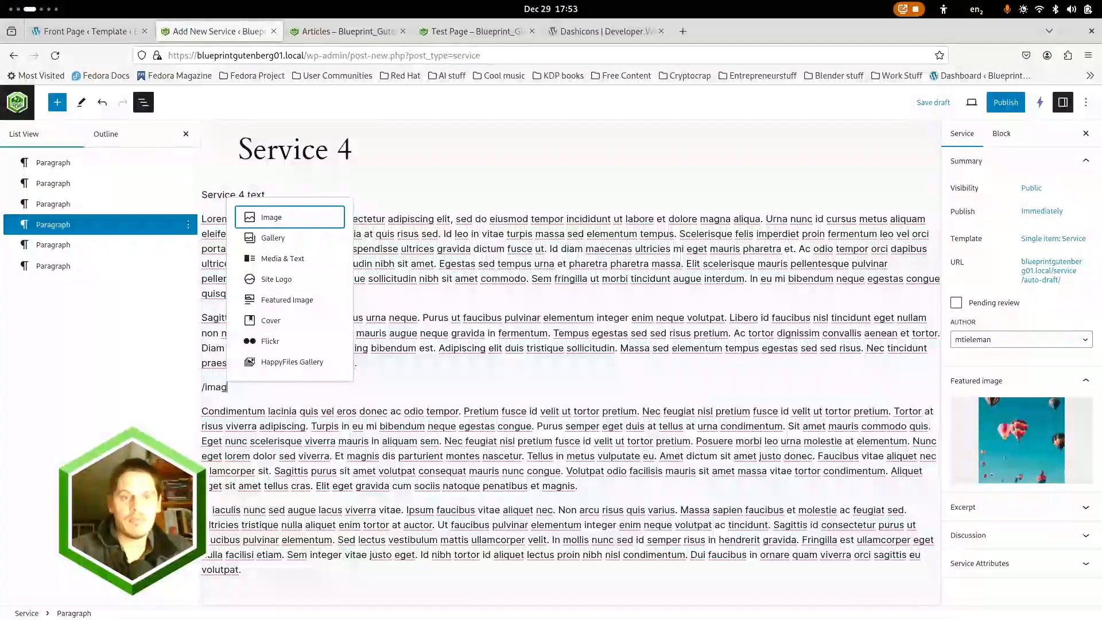
key("Return")
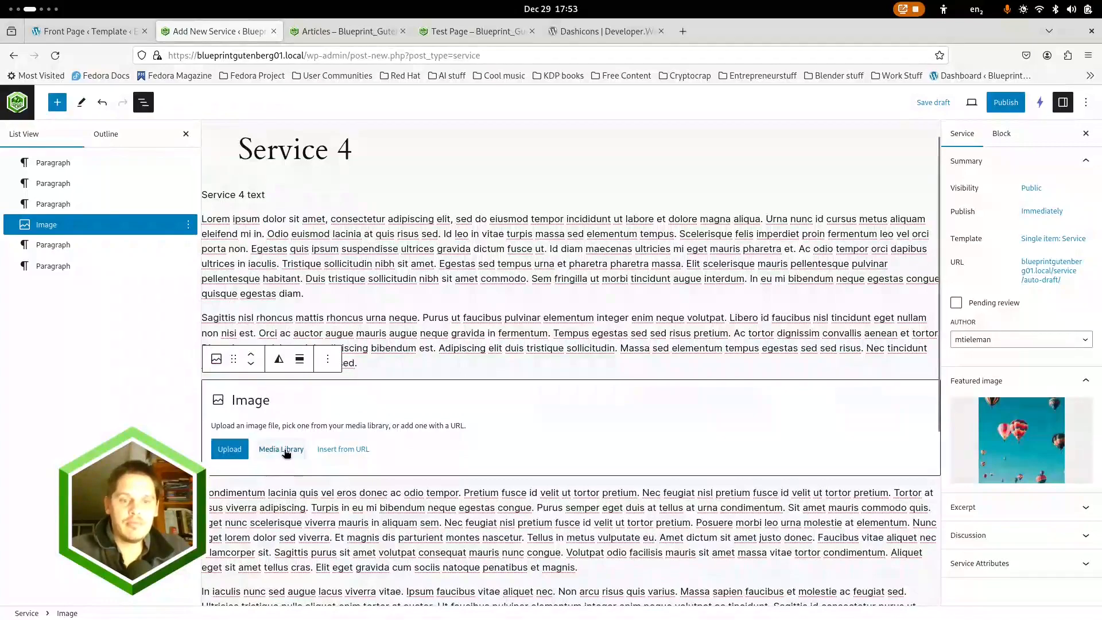
left_click(285, 451)
left_click(348, 326)
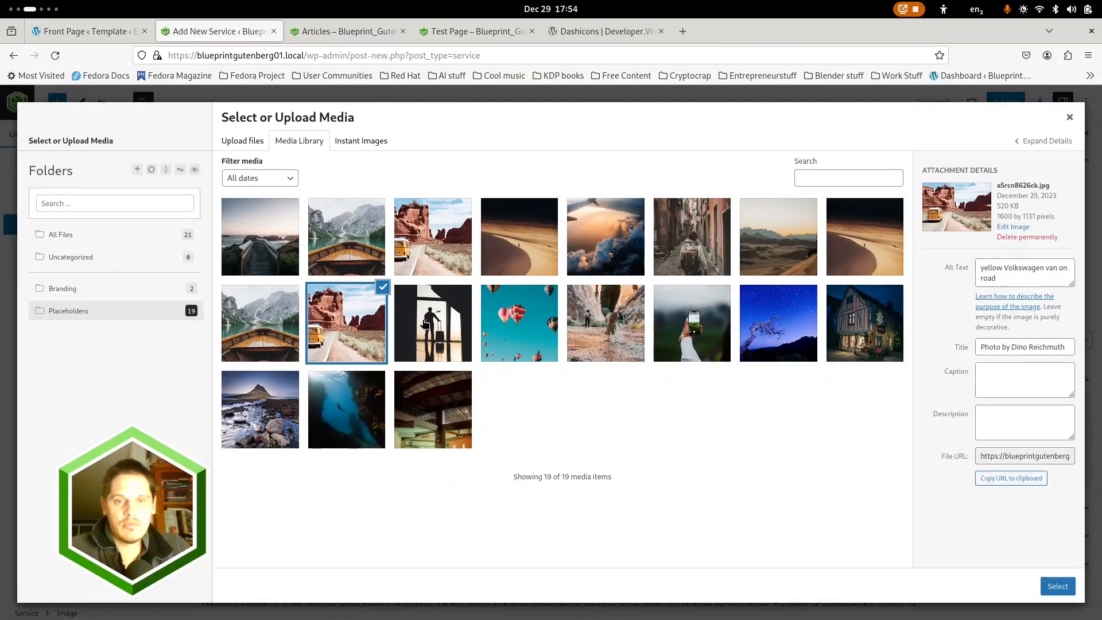
left_click(351, 241)
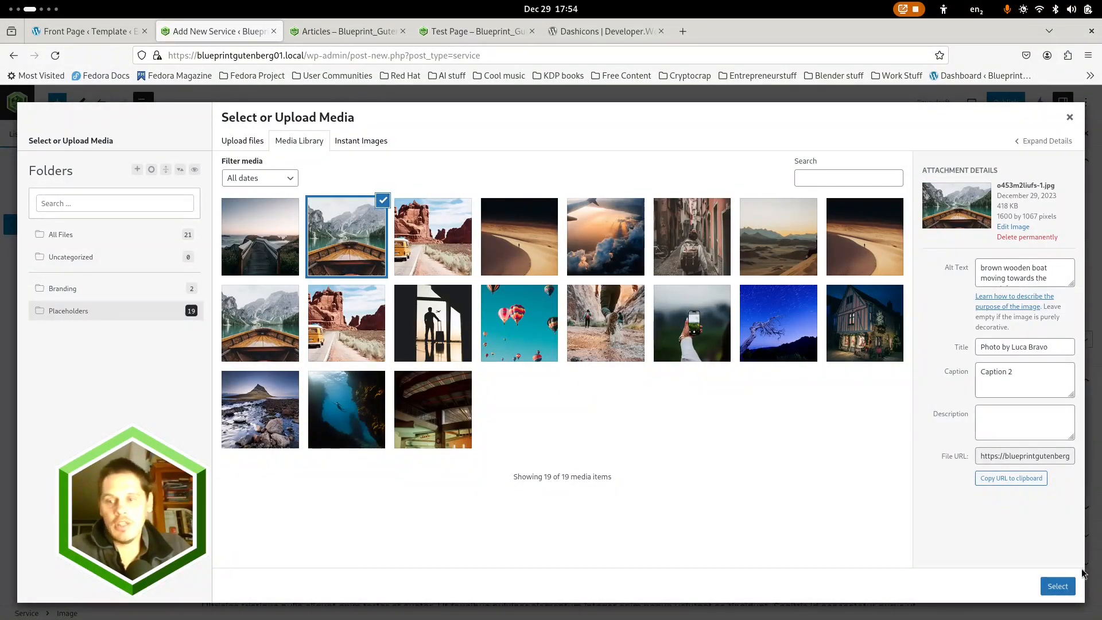
left_click(1057, 586)
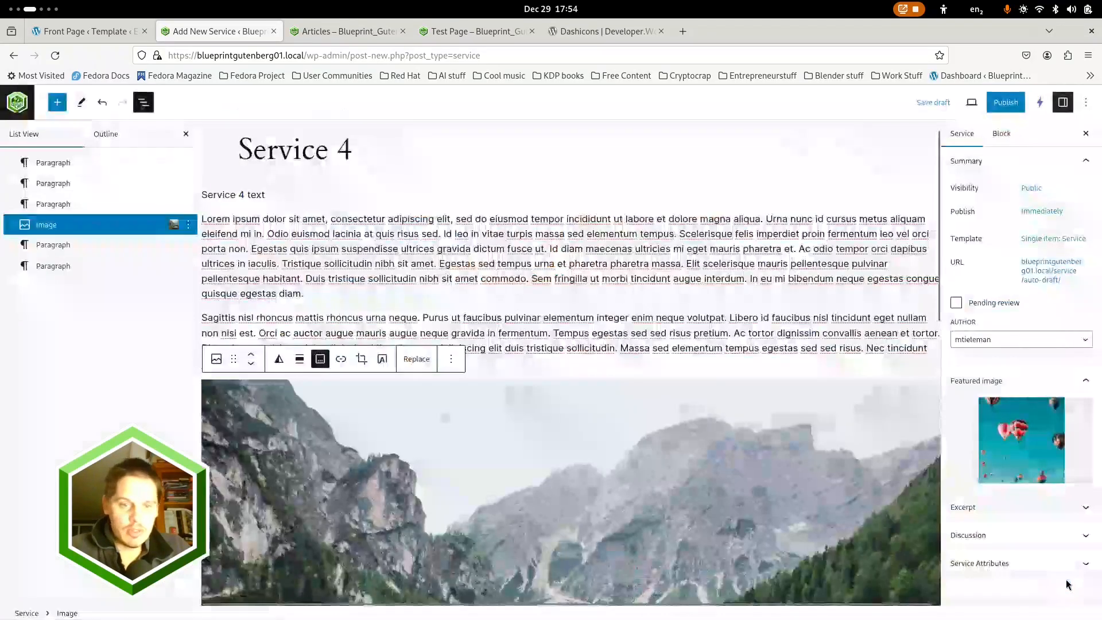
Publish Service 4, leave the editor and open the list of all pages in the dashboard
left_click(1004, 107)
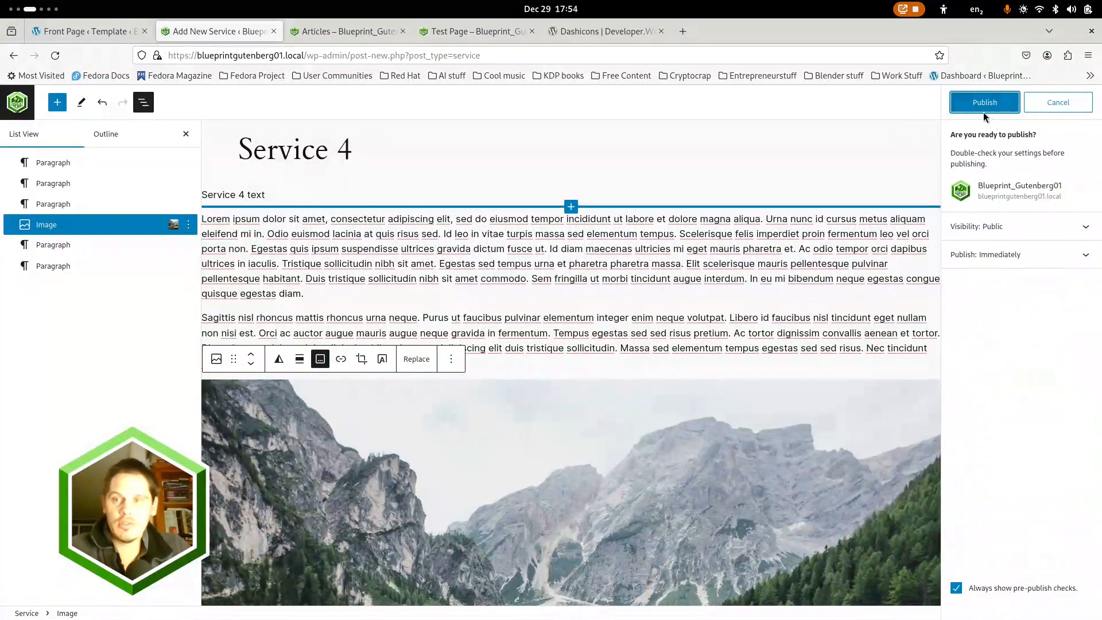
left_click(983, 104)
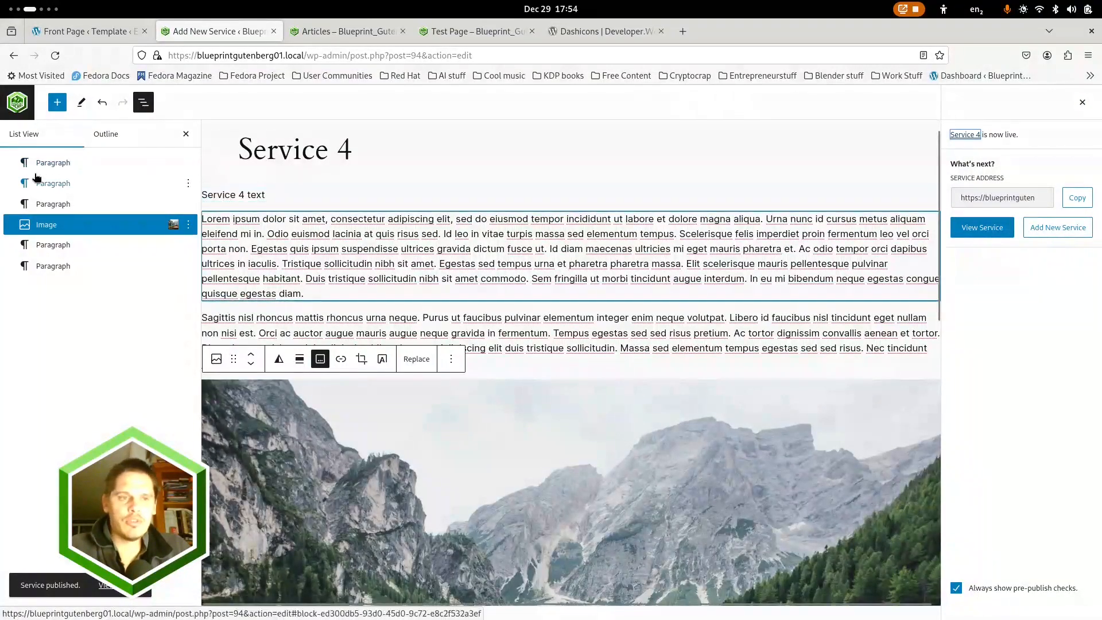
left_click(17, 102)
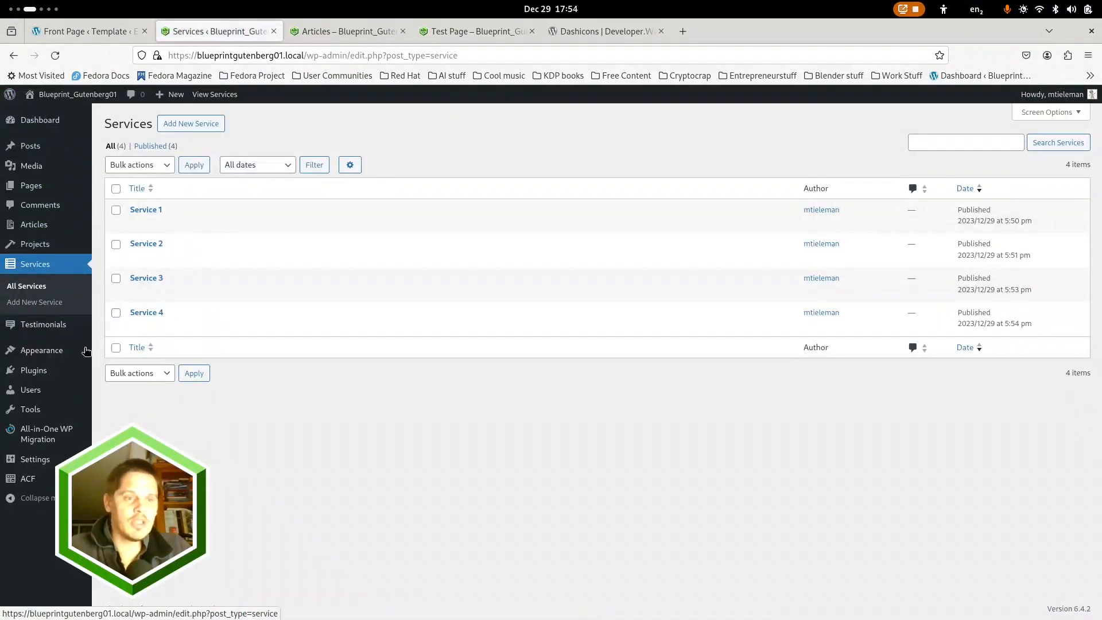
left_click(32, 186)
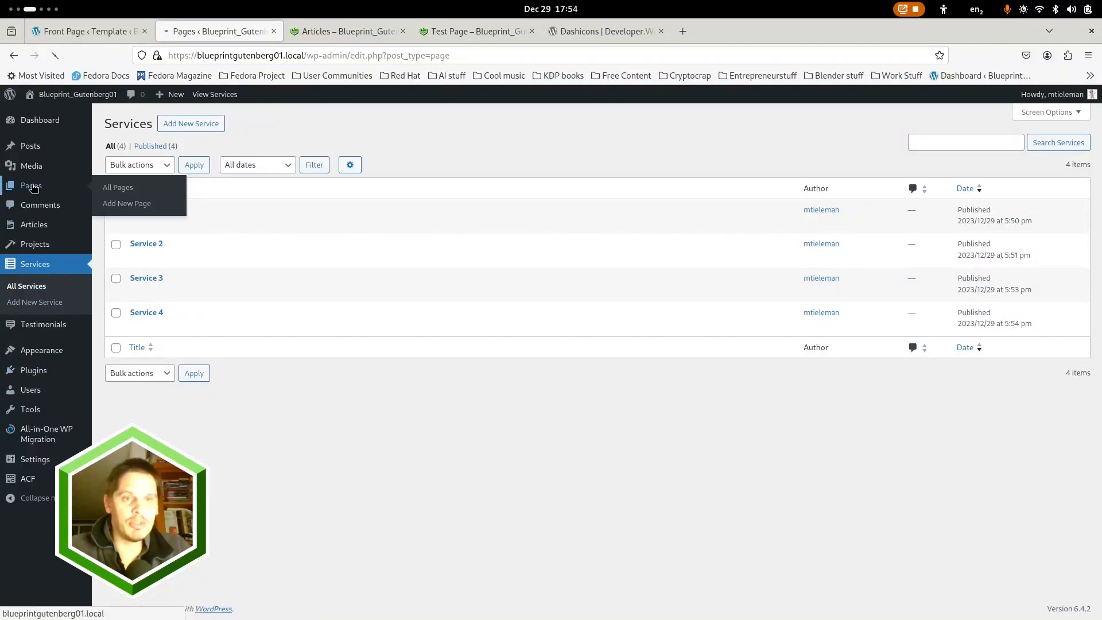
Check the Test Page preview, open Test Page for editing from the pages list and show its block structure
left_click(469, 29)
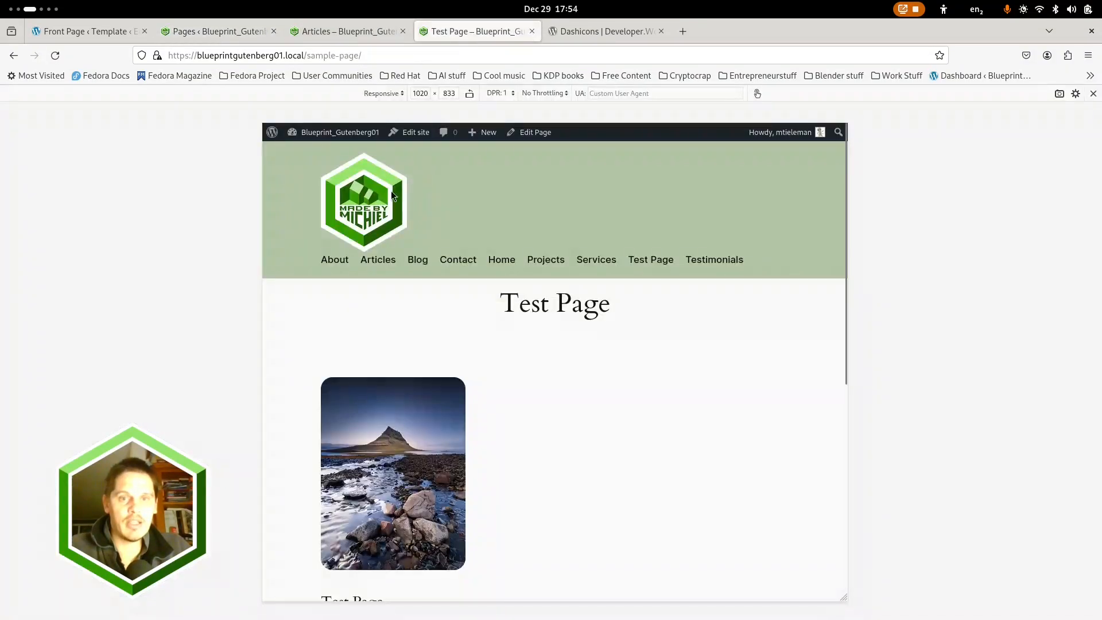
left_click(236, 30)
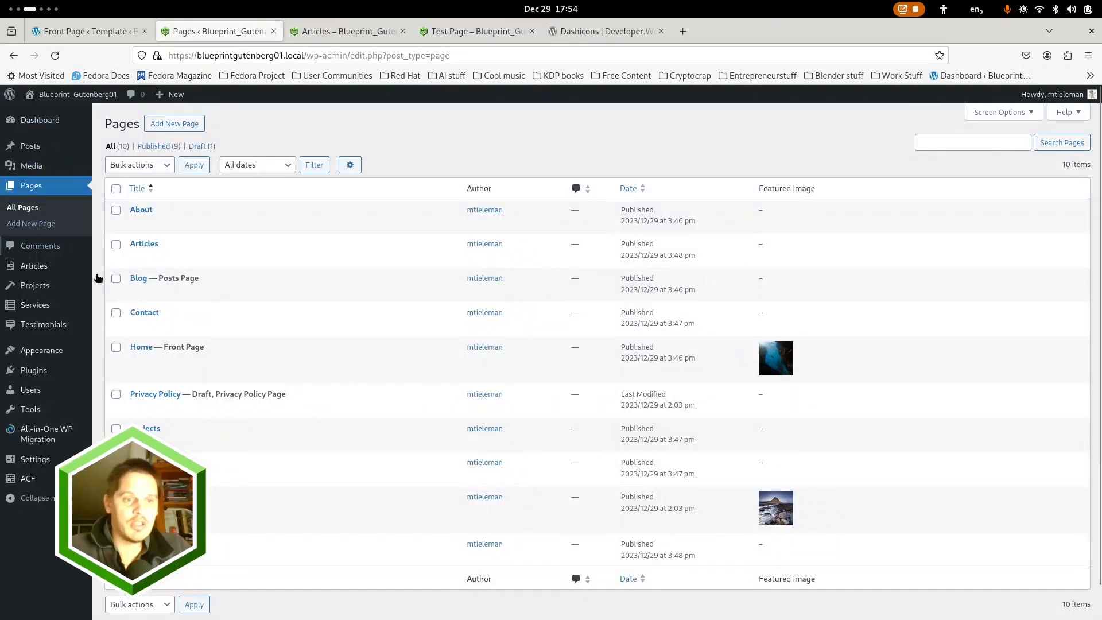
left_click(145, 497)
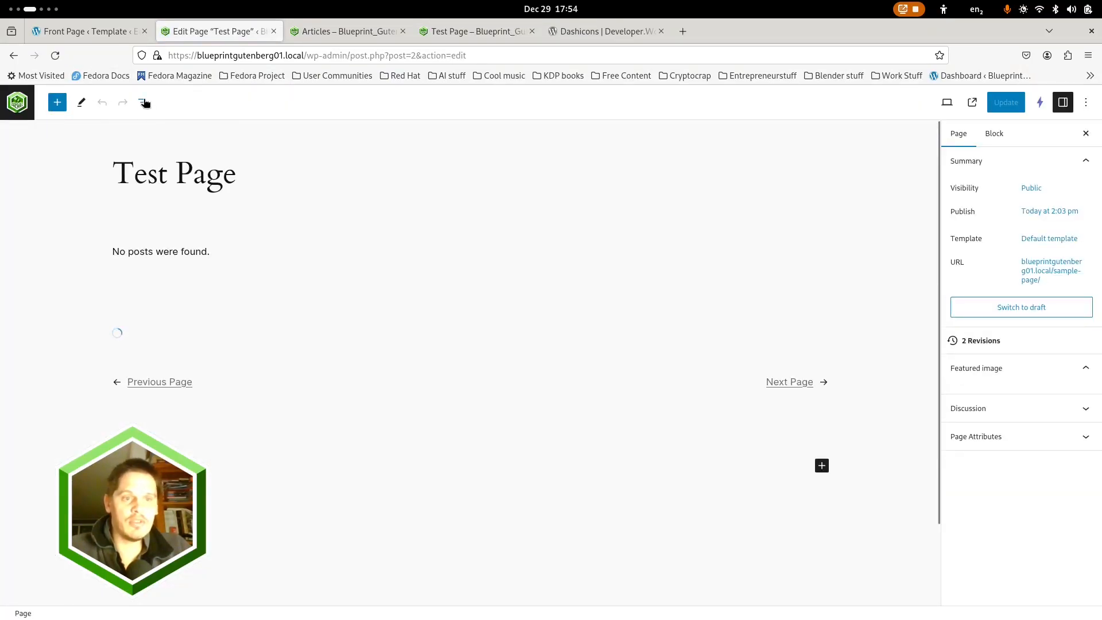
left_click(145, 102)
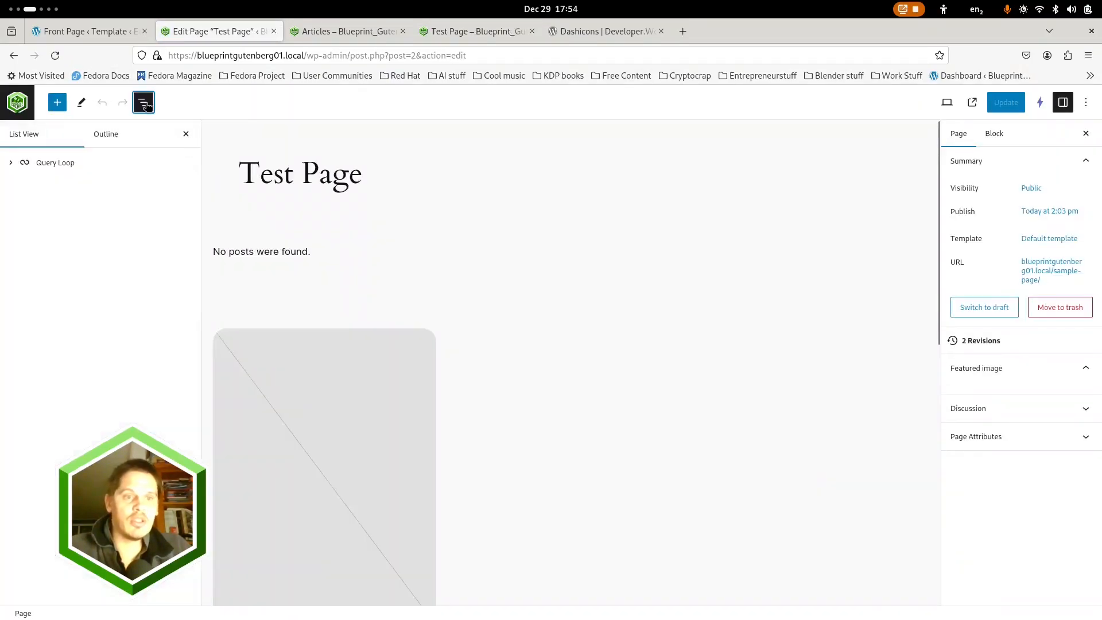
Review the settings and style options of the Featured Image block inside the Query Loop
left_click(55, 164)
scroll(391, 342, "down", 3)
left_click(381, 281)
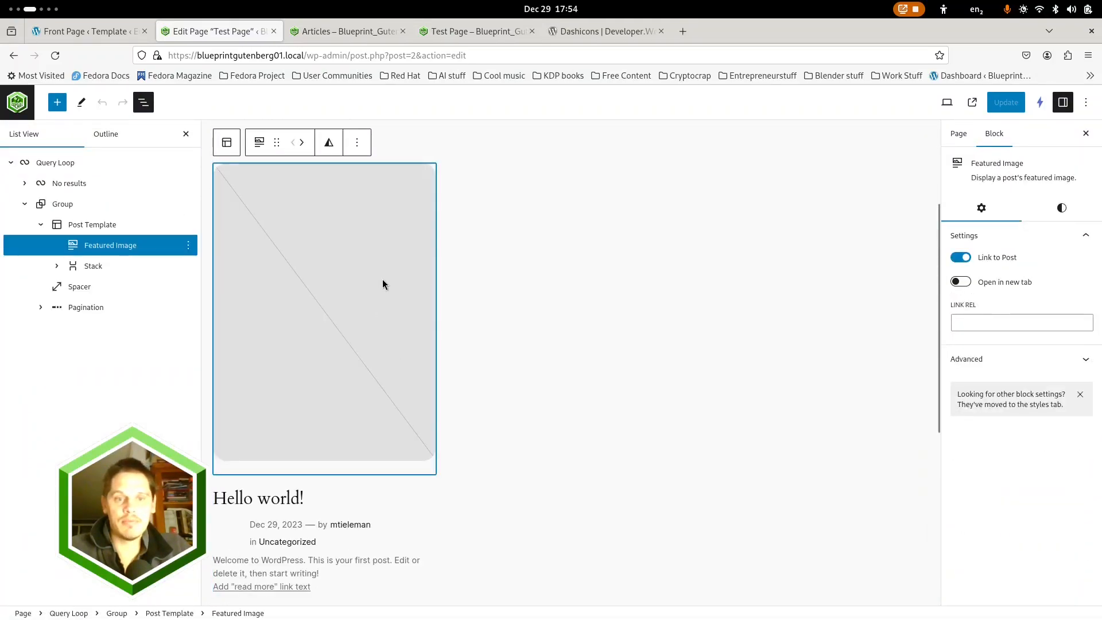
left_click(1061, 209)
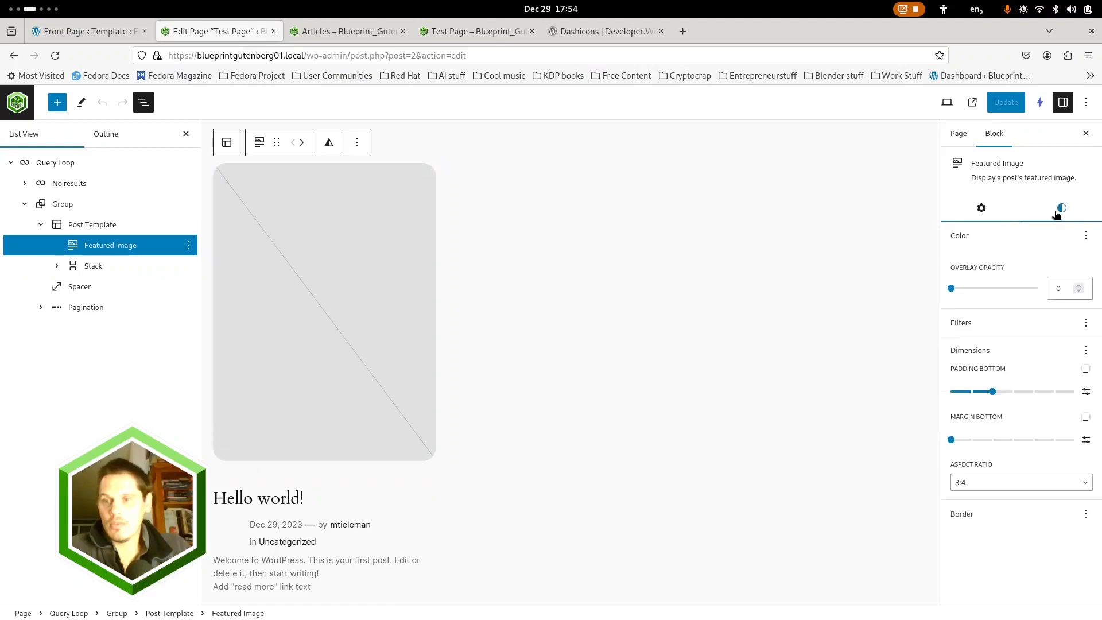
left_click(945, 216)
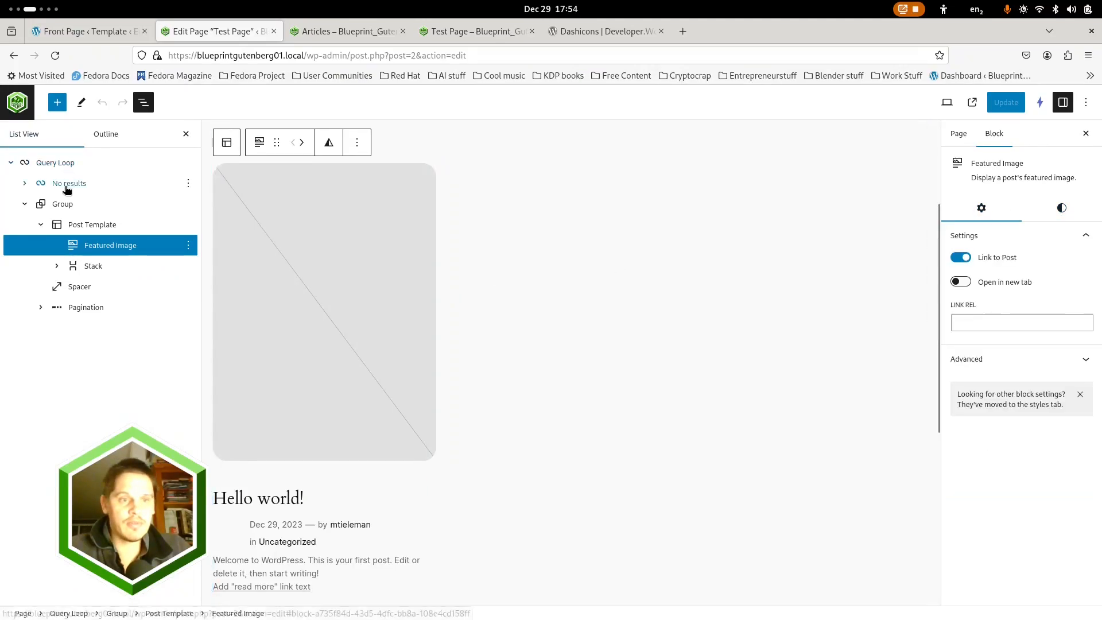
Stop the Query Loop inheriting its query from the template and make it list the Article post type ordered oldest to newest
left_click(64, 163)
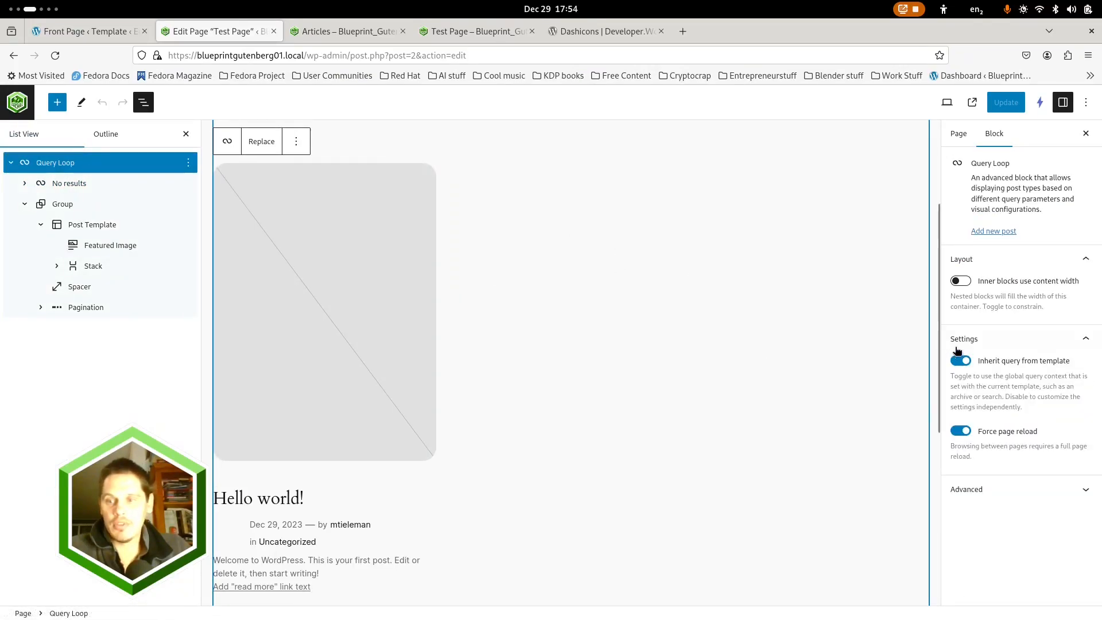
left_click(960, 361)
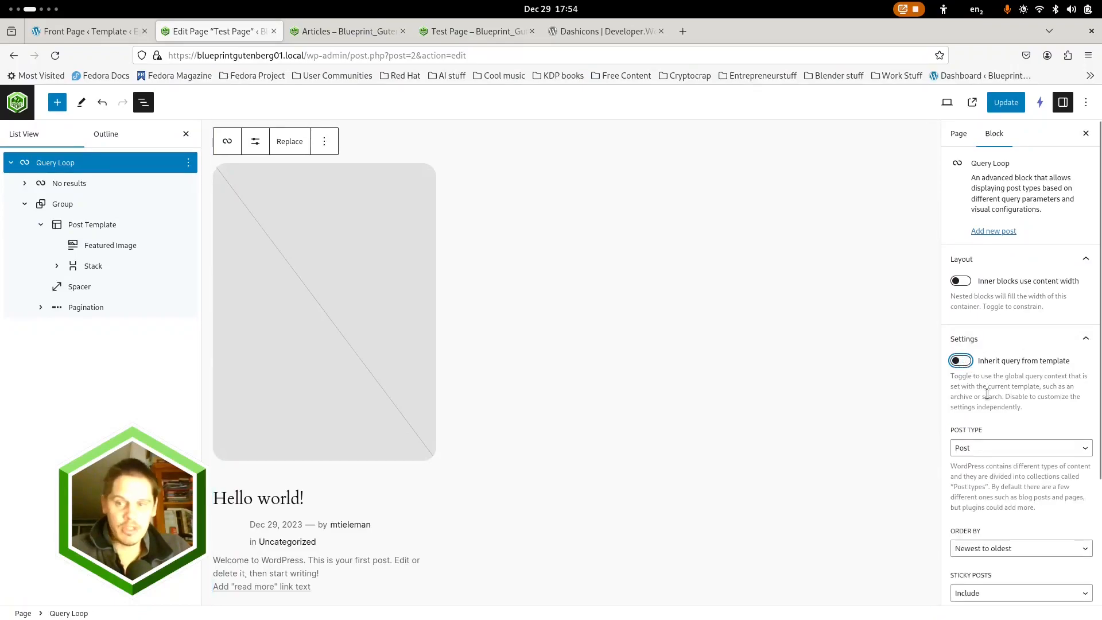
left_click(1027, 454)
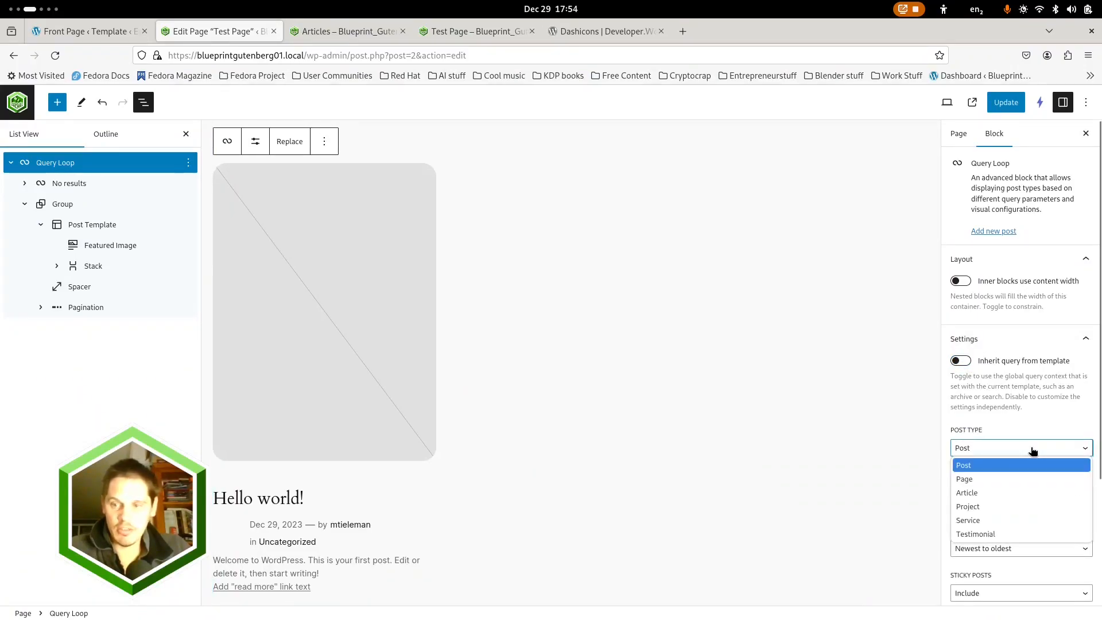
key("Escape")
left_click(1004, 487)
scroll(1017, 403, "down", 2)
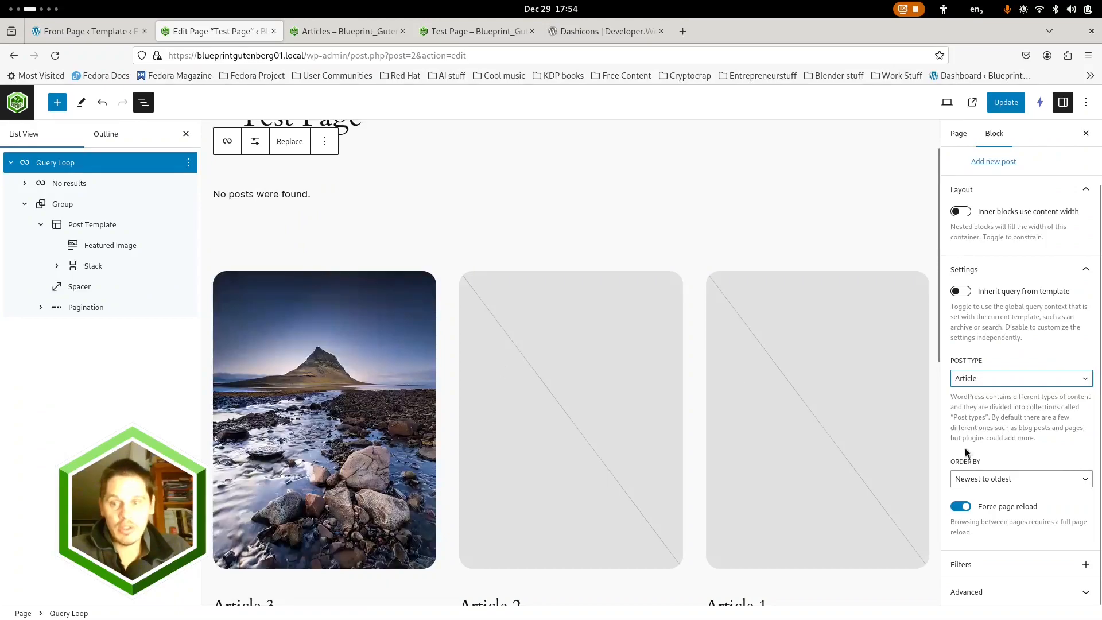
left_click(1010, 484)
left_click(984, 504)
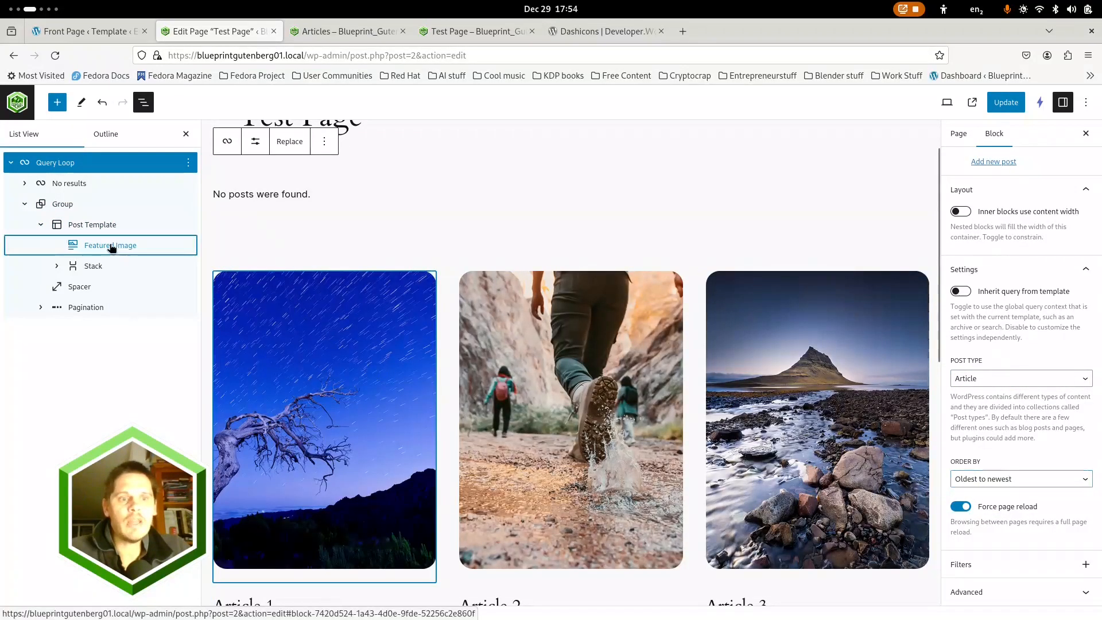
Collapse the Query Loop's structure and add a Group block with the single-container layout below it
left_click(108, 245)
scroll(416, 448, "down", 8)
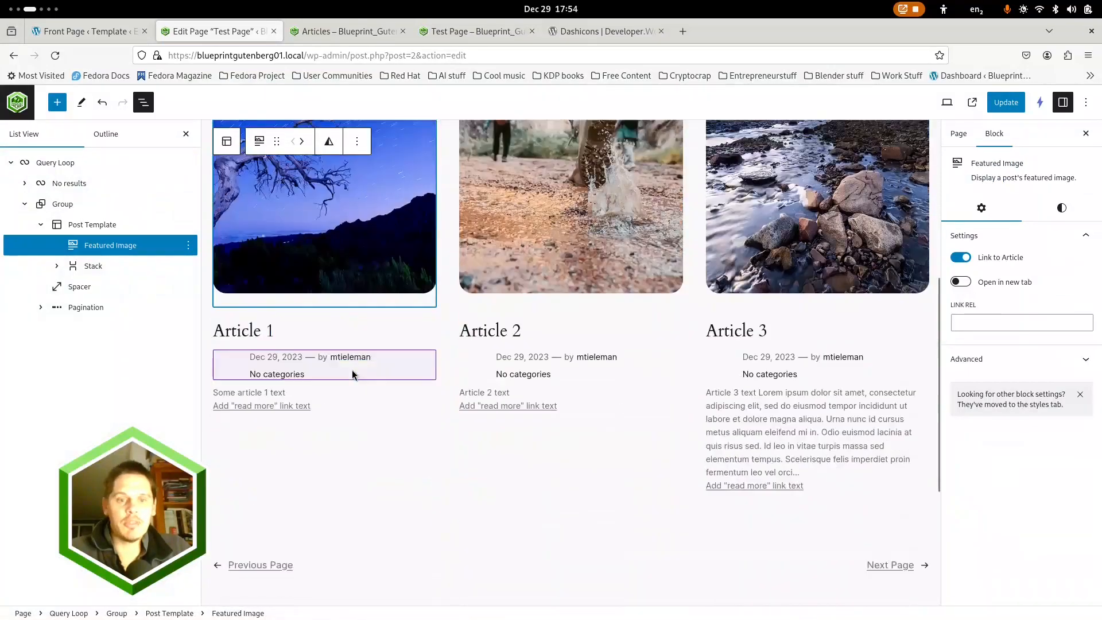
left_click(10, 163)
left_click(466, 454)
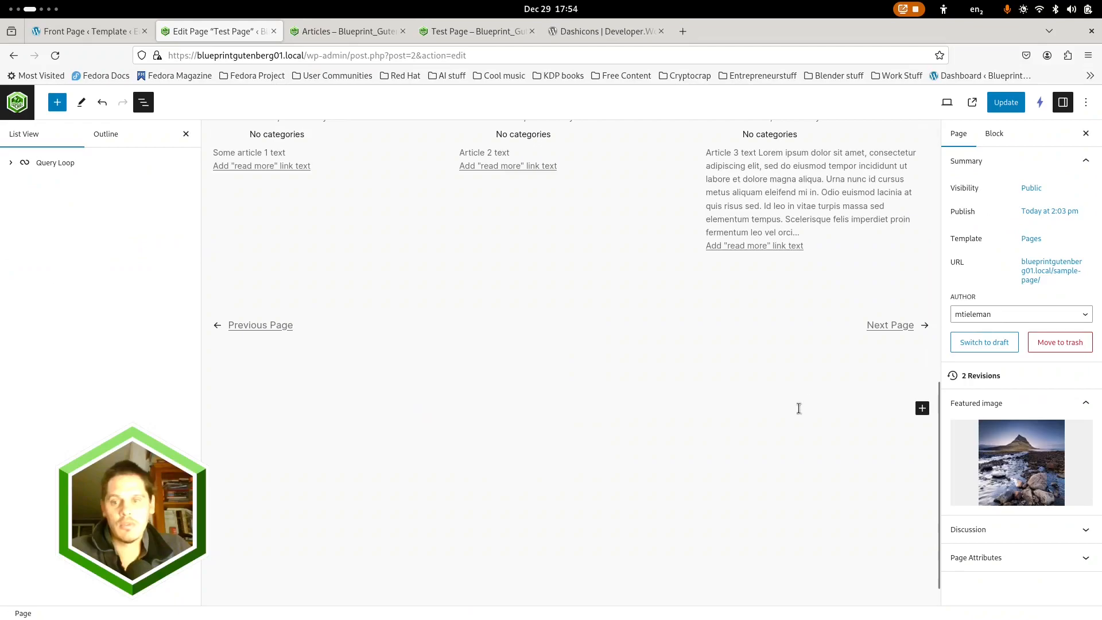
left_click(920, 407)
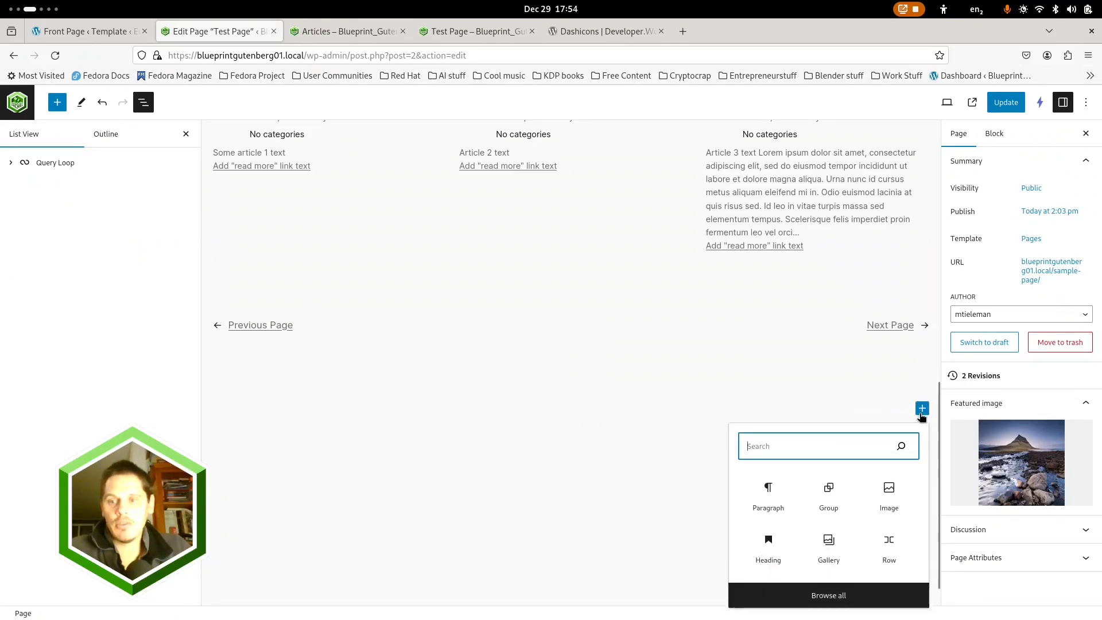
left_click(823, 489)
left_click(535, 439)
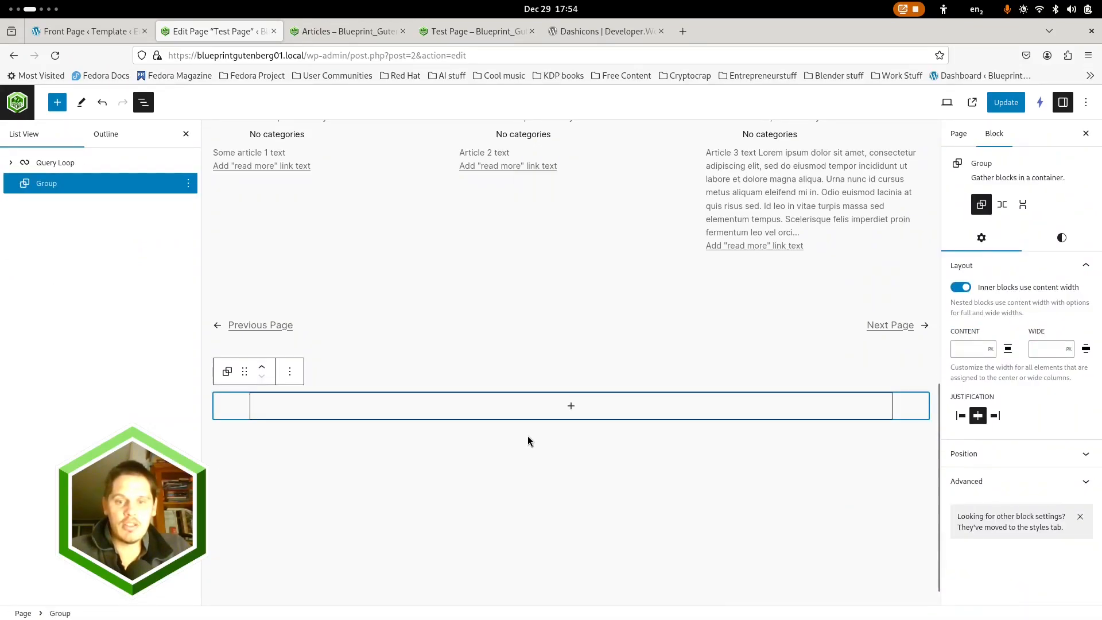
Nest a Group block with the single-container layout inside the new outer Group
left_click(571, 405)
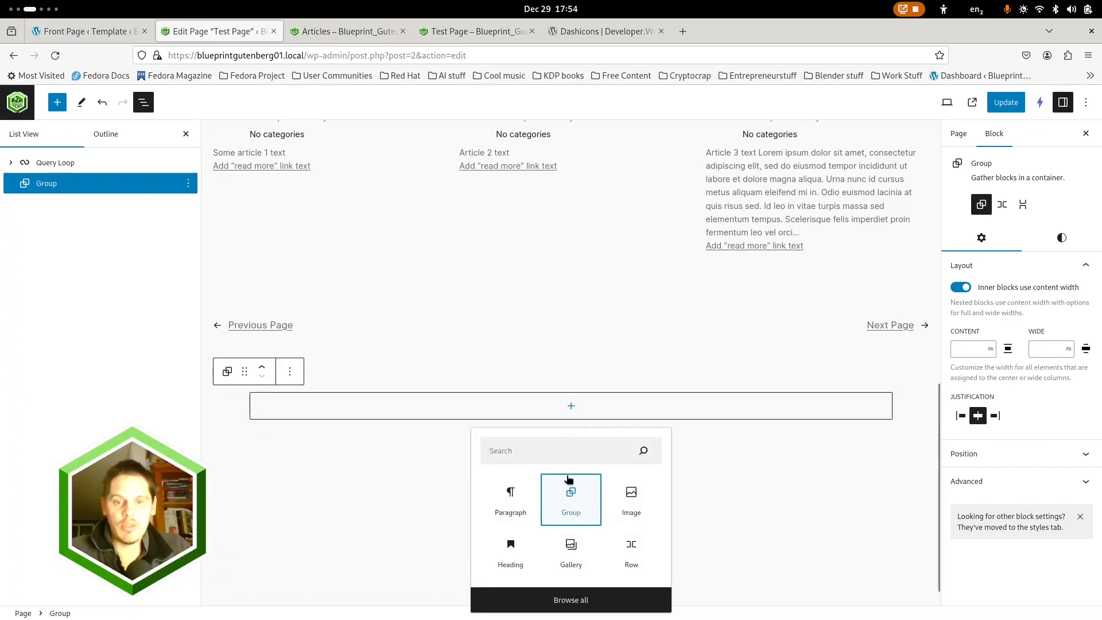
left_click(571, 499)
left_click(535, 440)
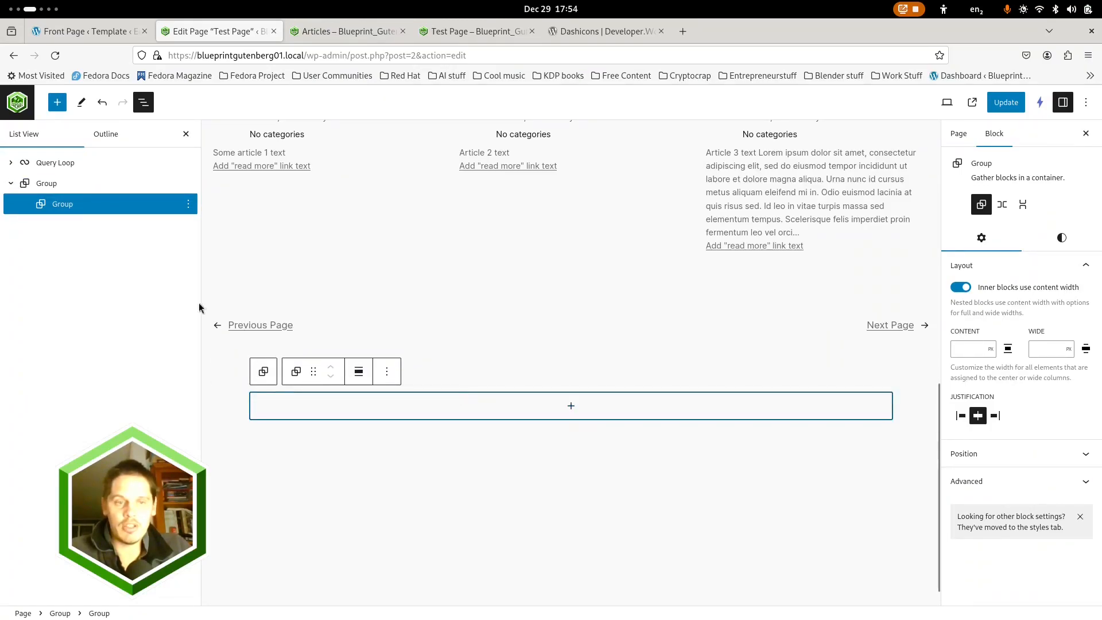
Add a second Group block inside the outer Group and duplicate it to make a third
left_click(47, 185)
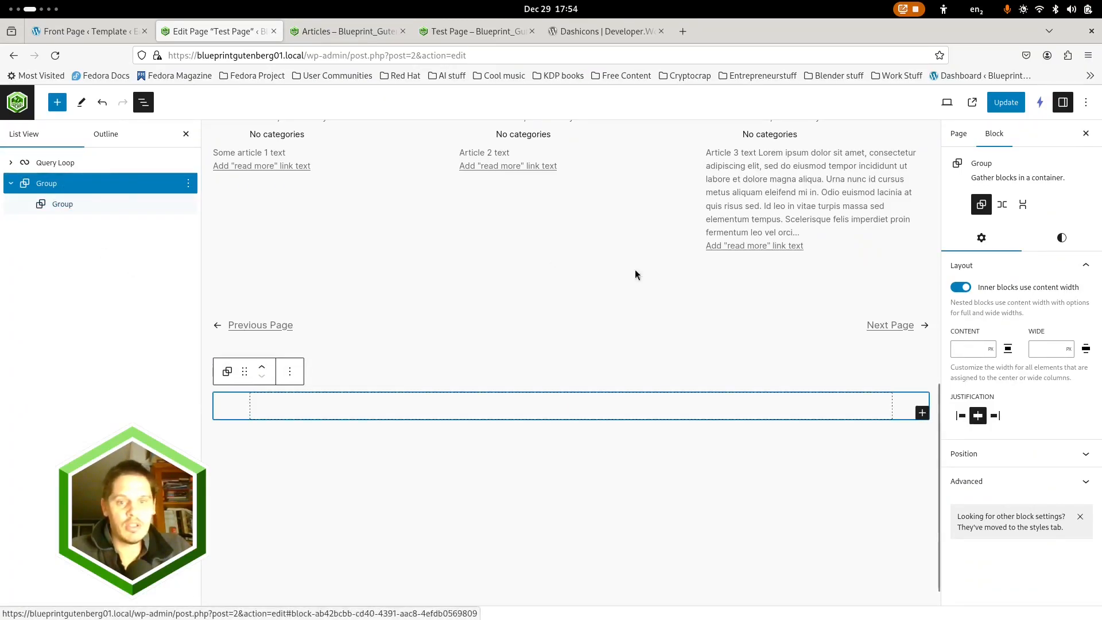
left_click(921, 414)
left_click(835, 490)
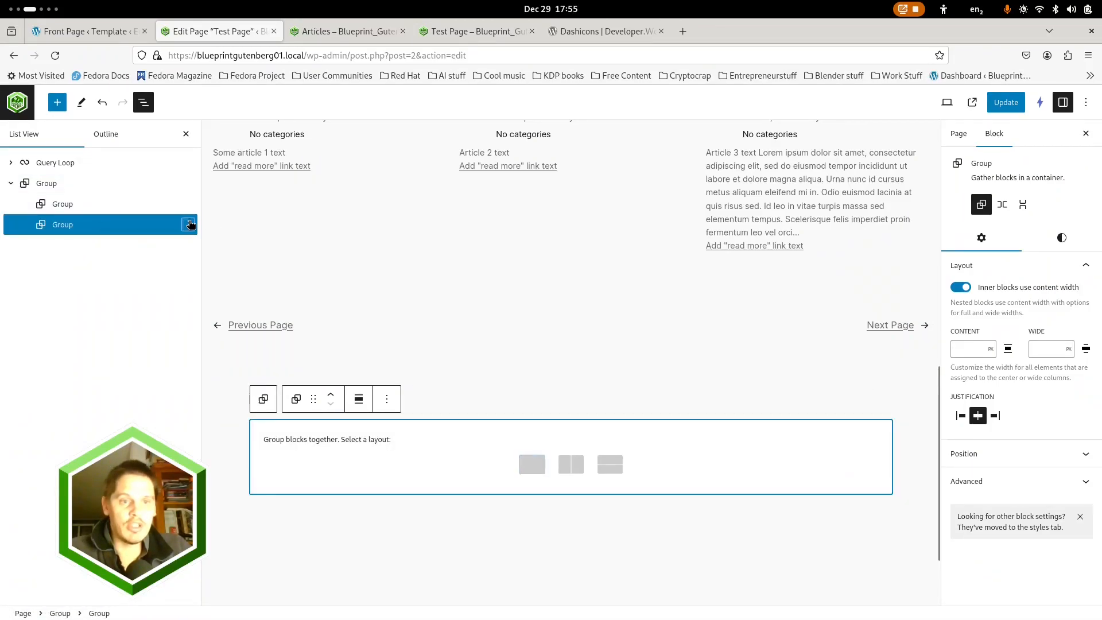
left_click(188, 224)
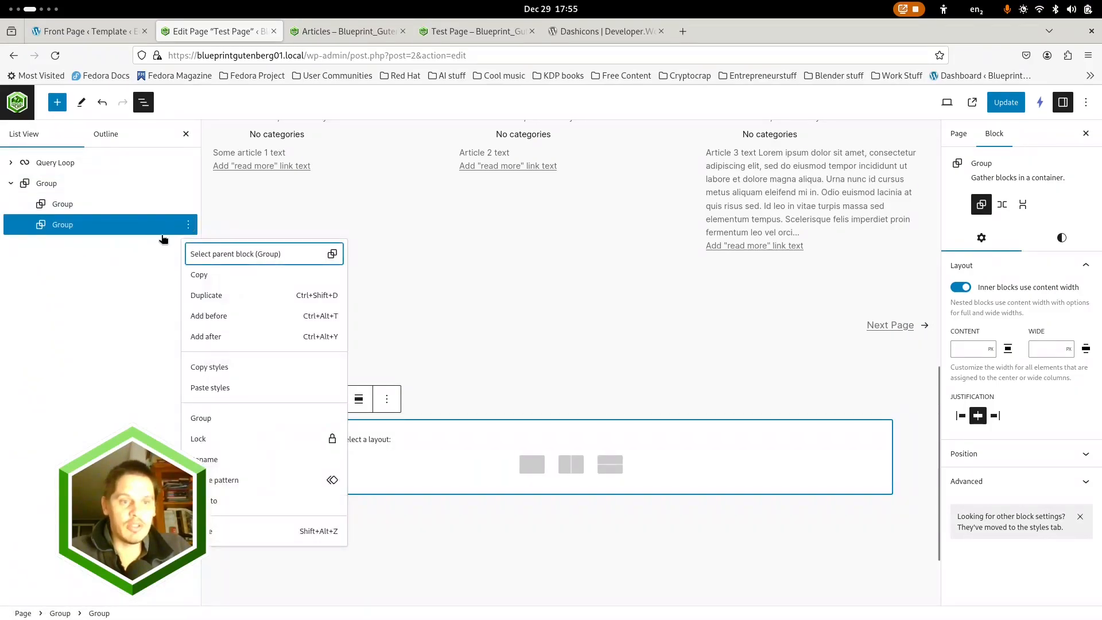
left_click(197, 296)
Rename the outer Group block as "Card group"
left_click(46, 184)
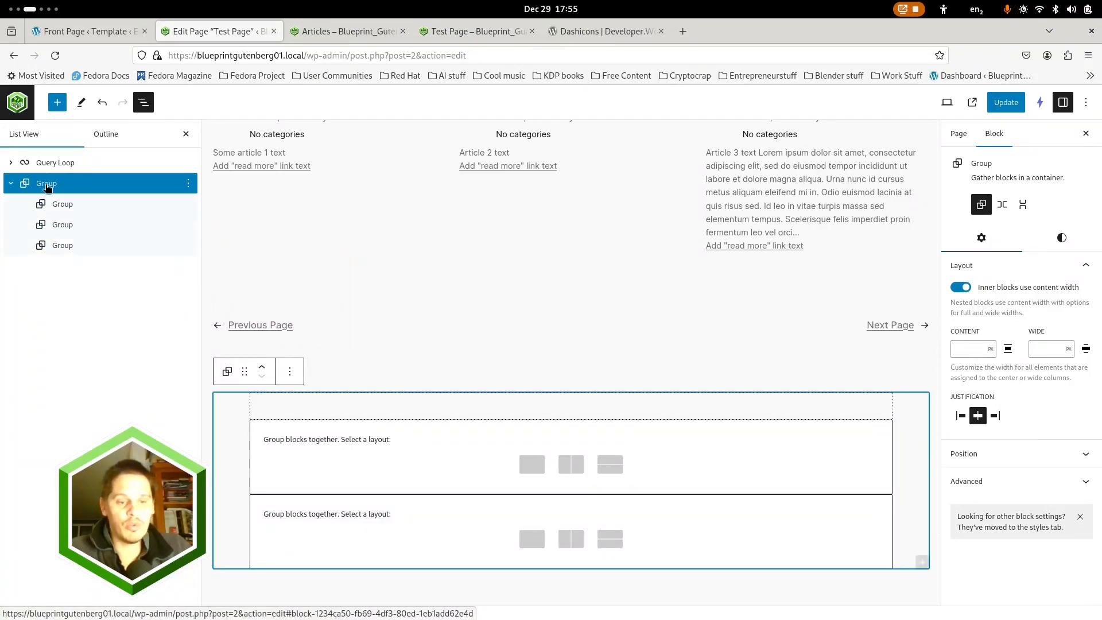
right_click(47, 187)
key("Escape")
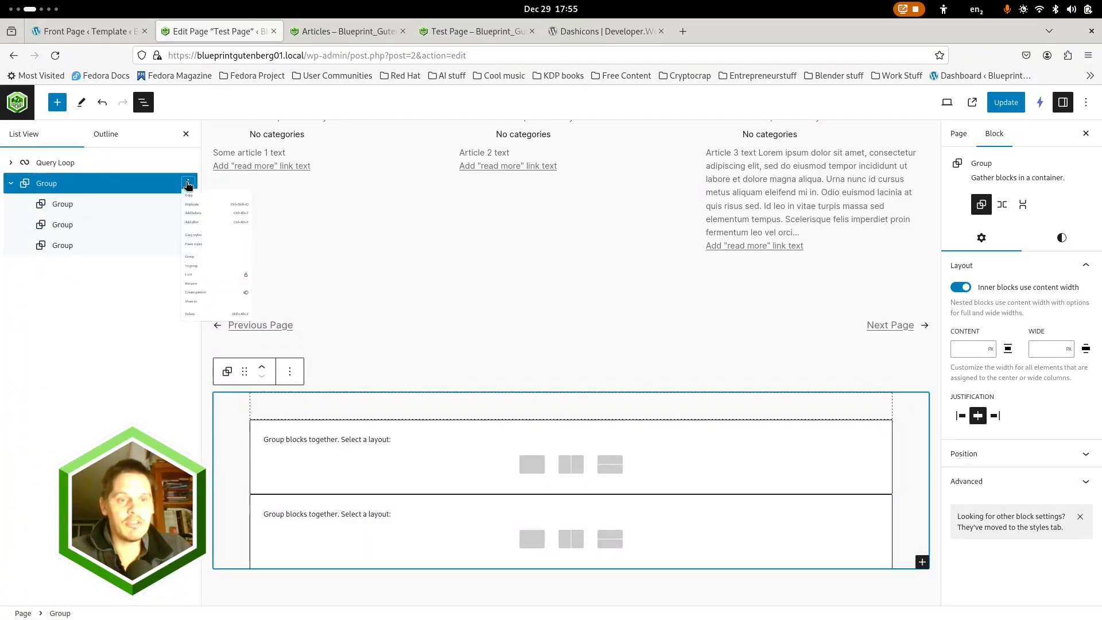
left_click(188, 184)
left_click(204, 419)
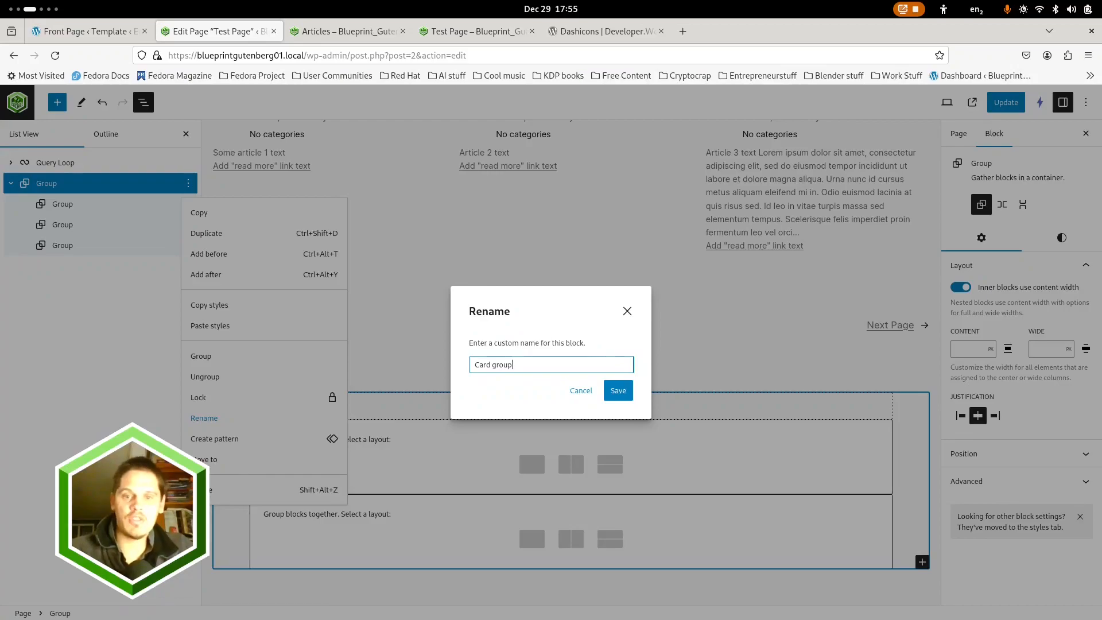
left_click(618, 395)
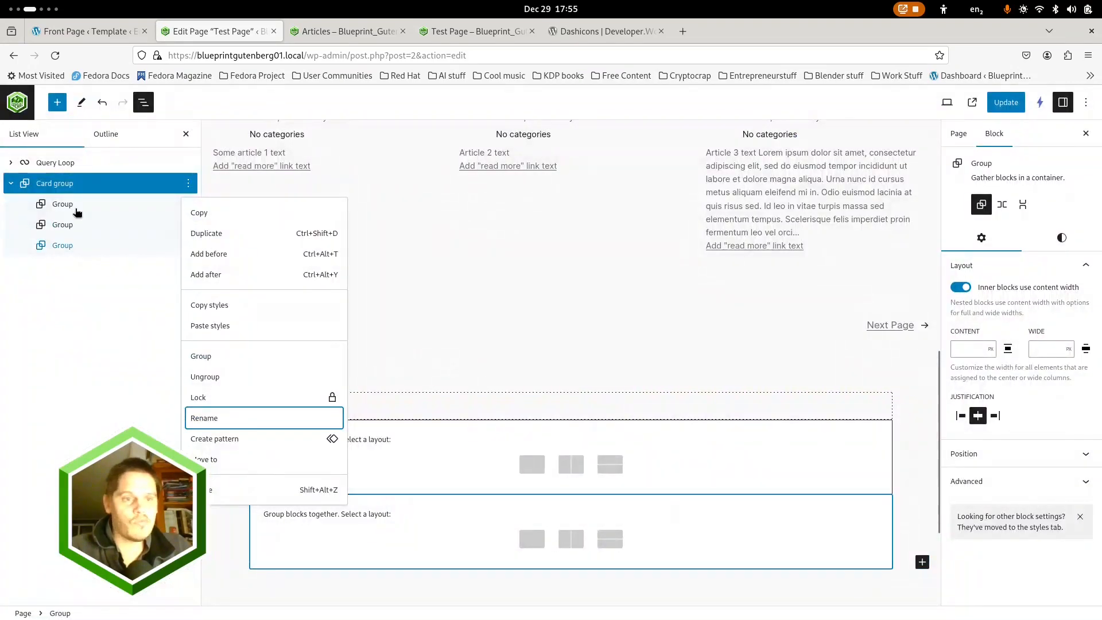
Rename the first Group inside Card group as "Card header"
left_click(166, 204)
left_click(187, 204)
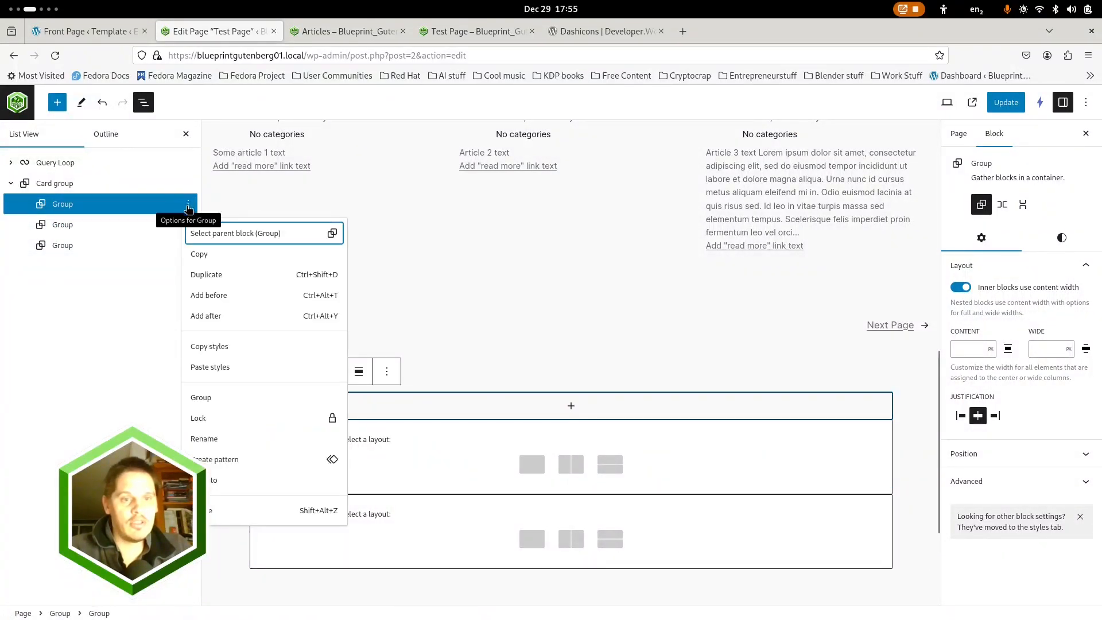
left_click(227, 446)
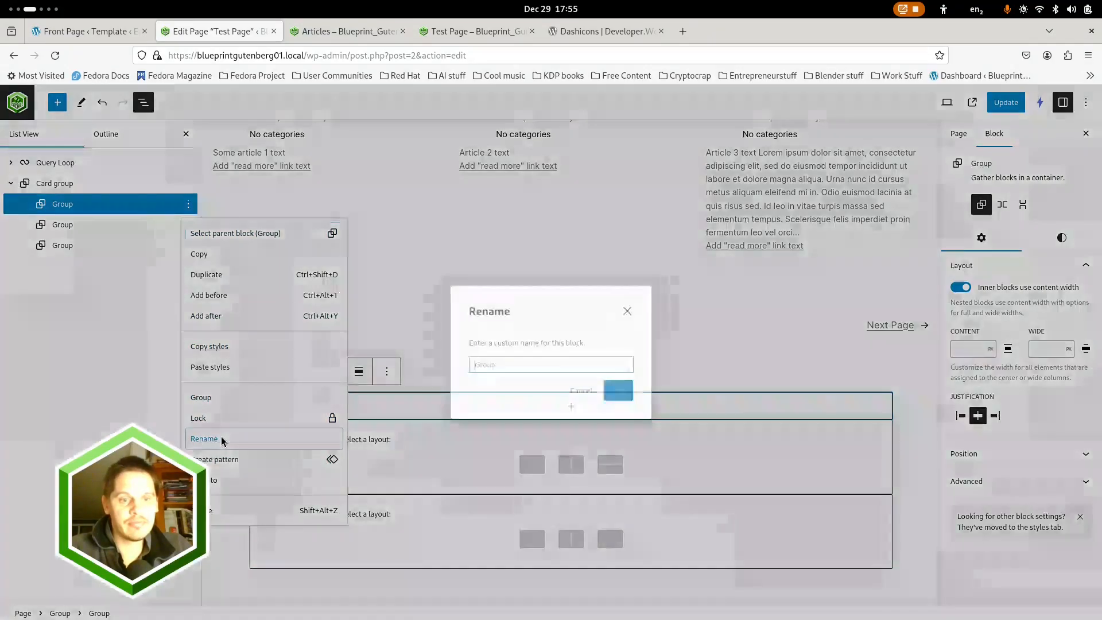
type("Card header")
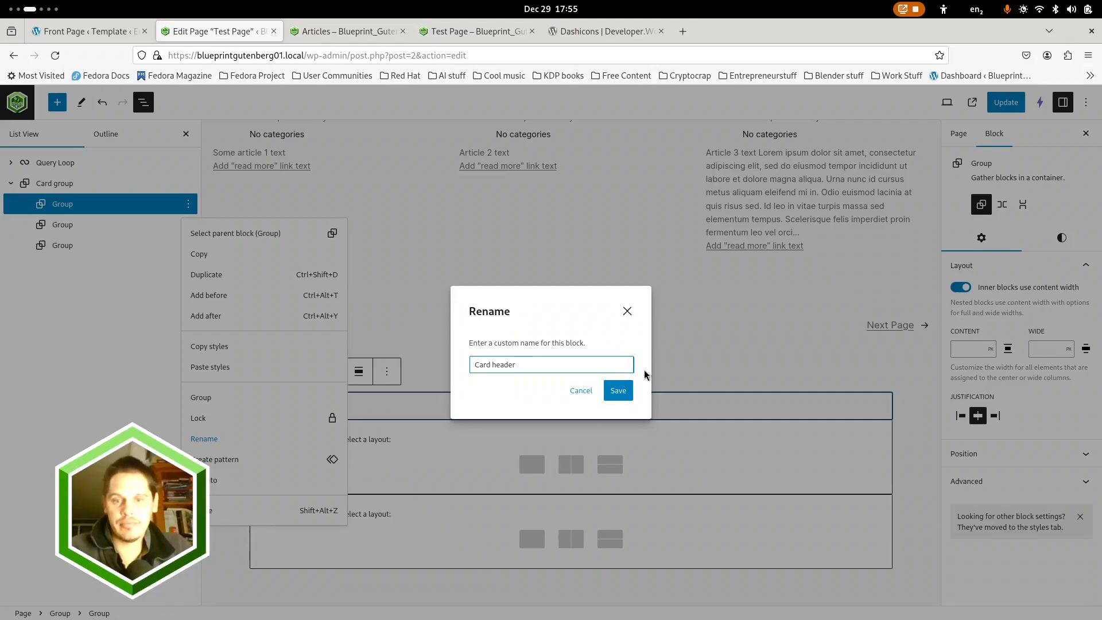
left_click(618, 391)
Rename the second Group inside Card group as "Card footer"
left_click(143, 225)
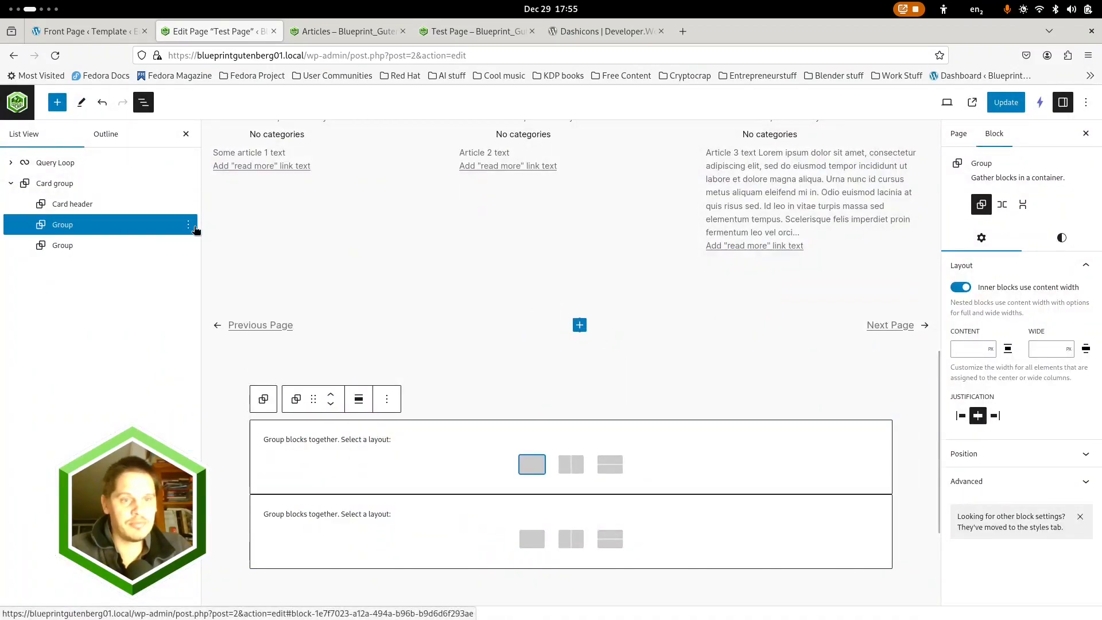
left_click(188, 225)
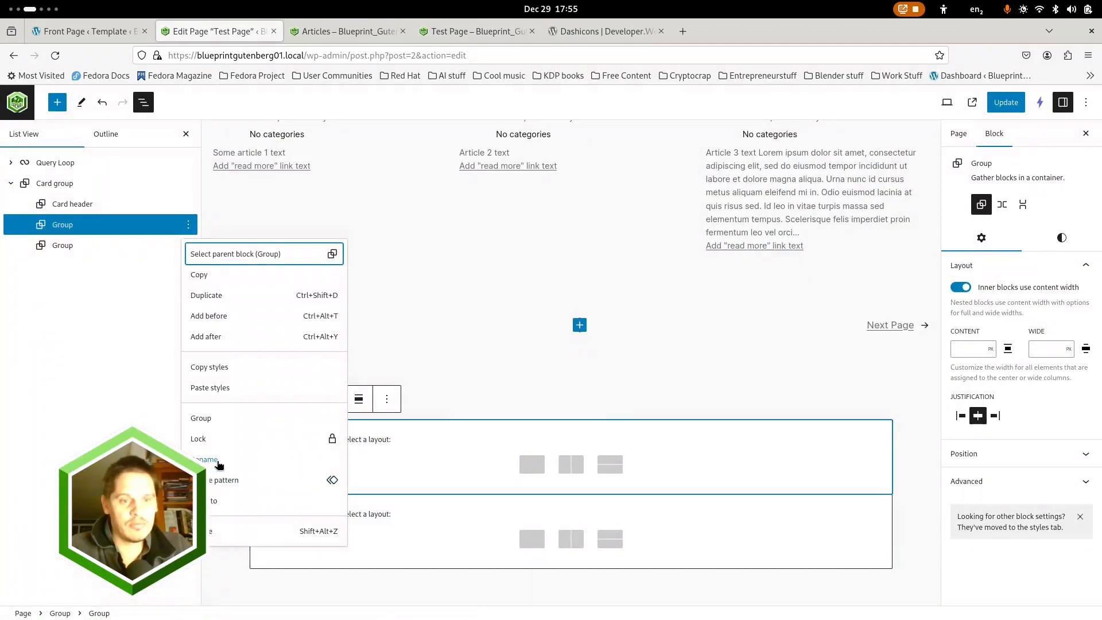
left_click(218, 463)
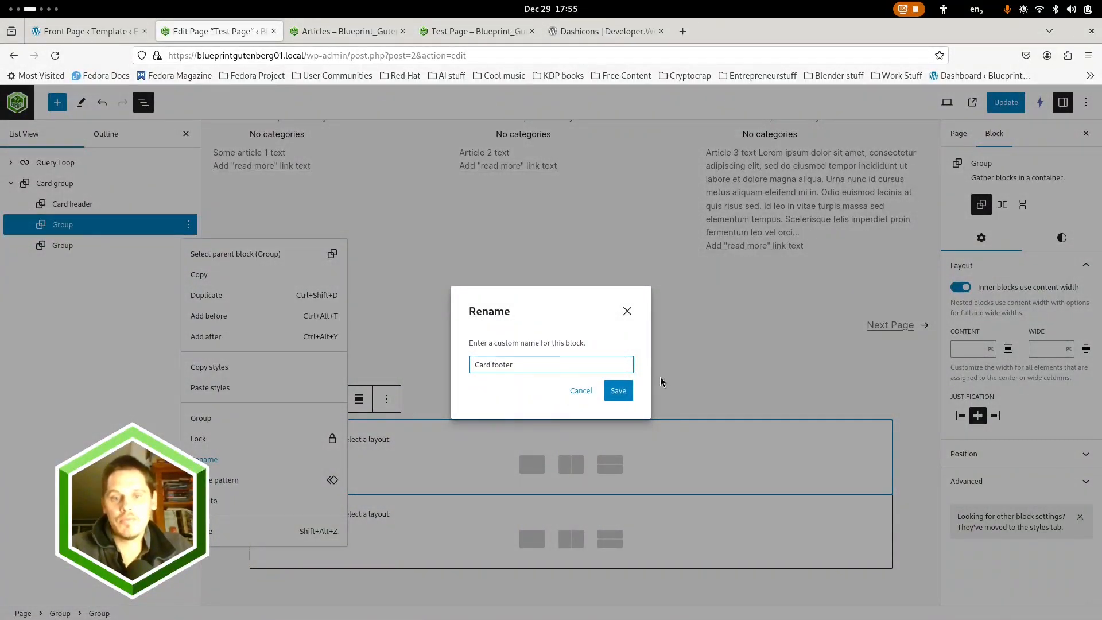
left_click(626, 392)
Wrap the third Group inside Card group in another Group and expand the wrapper in the block list
left_click(143, 246)
left_click(143, 245)
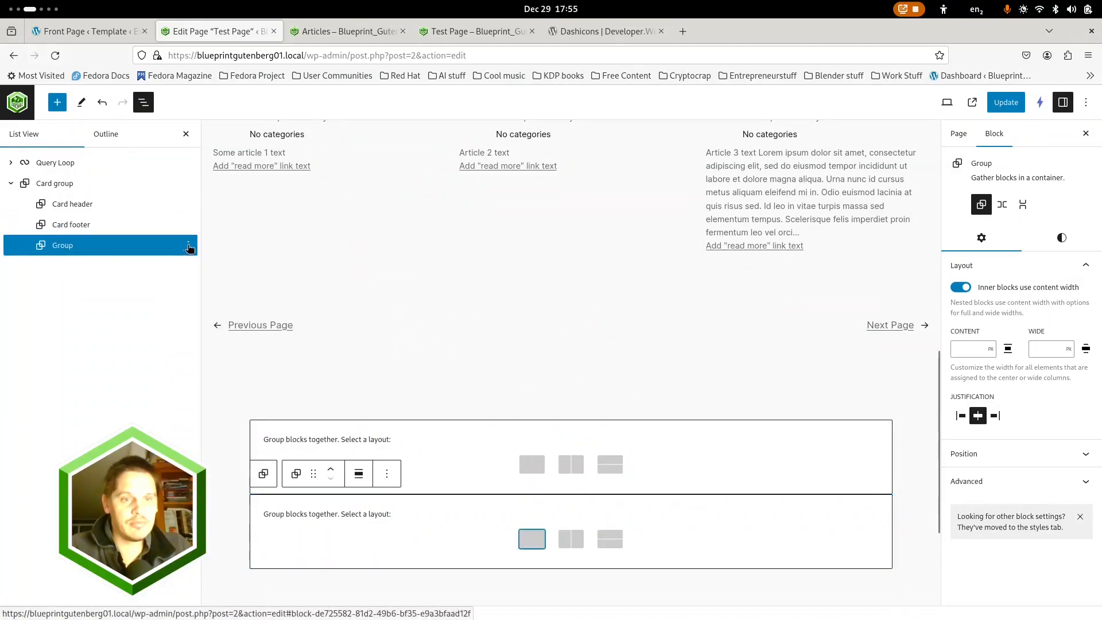
left_click(188, 246)
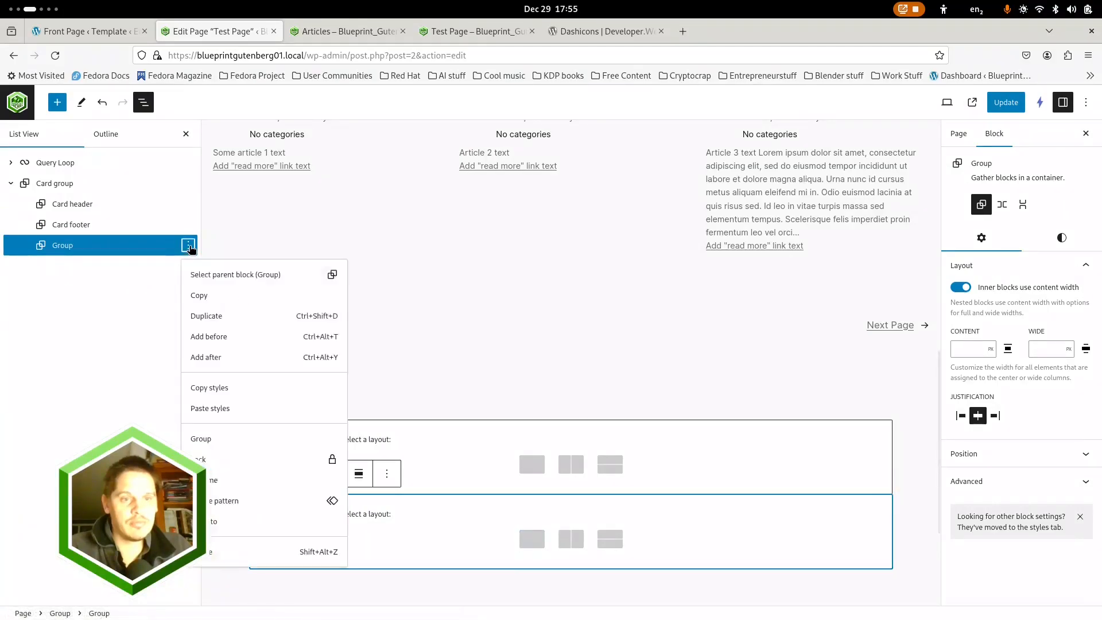
left_click(202, 439)
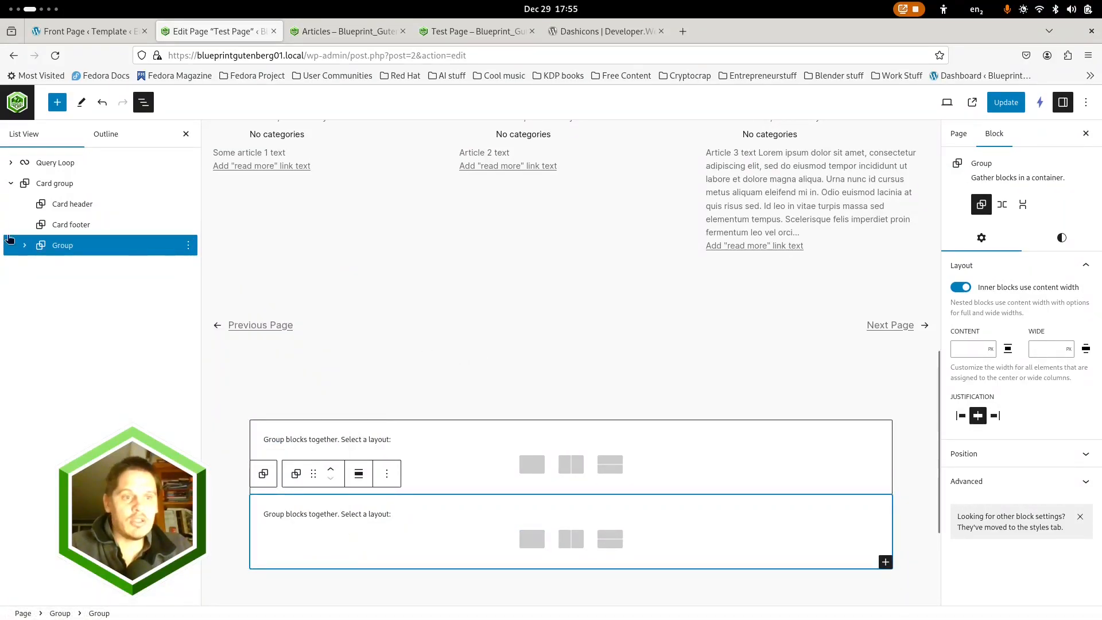
left_click(25, 245)
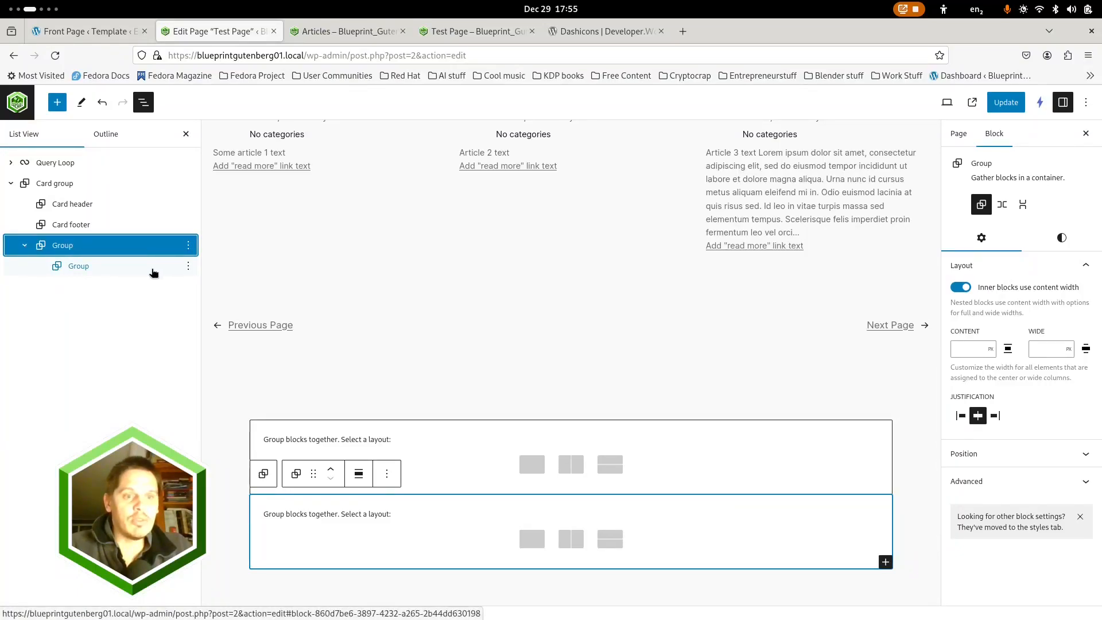
Delete the inner Group nested inside the unnamed Group at the end of Card group
left_click(193, 266)
left_click(188, 265)
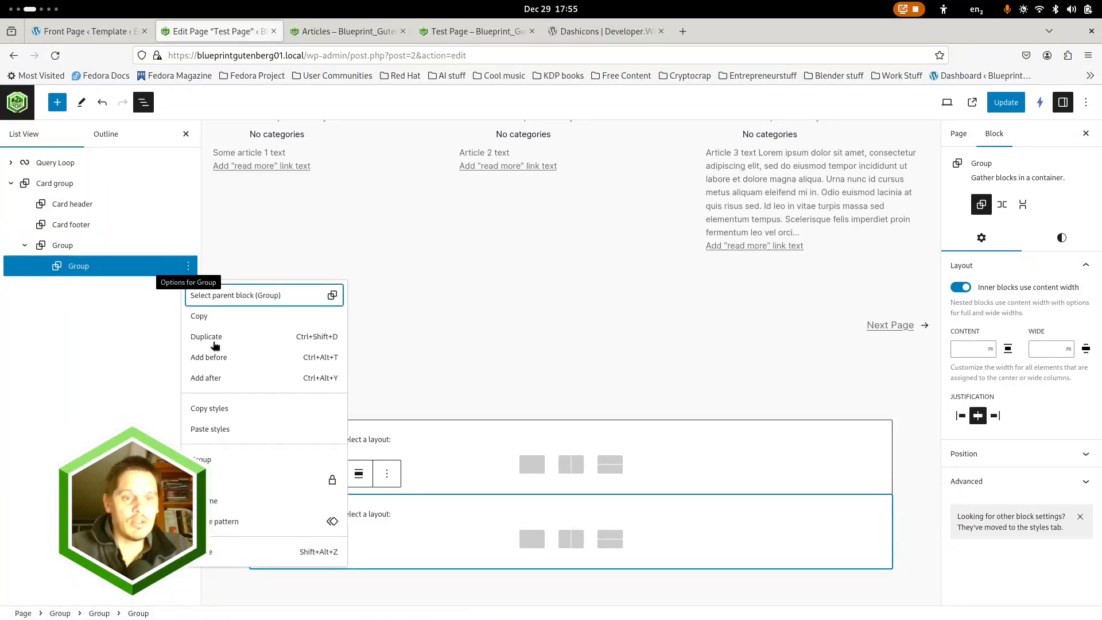
left_click(215, 552)
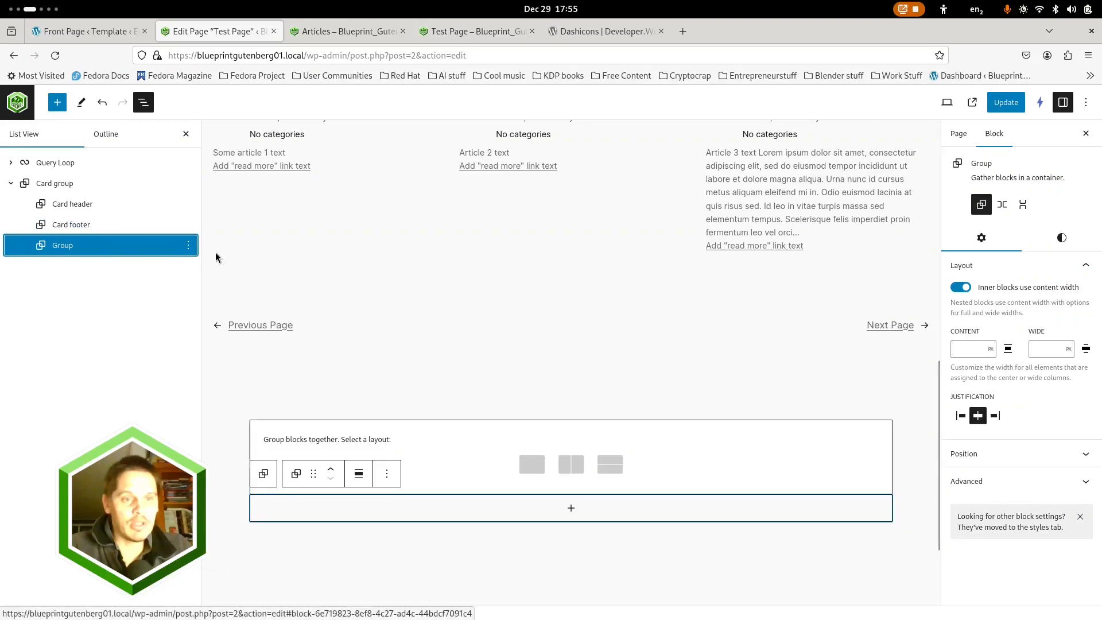
Rename the remaining unnamed Group inside Card group as "Card Footer"
left_click(194, 246)
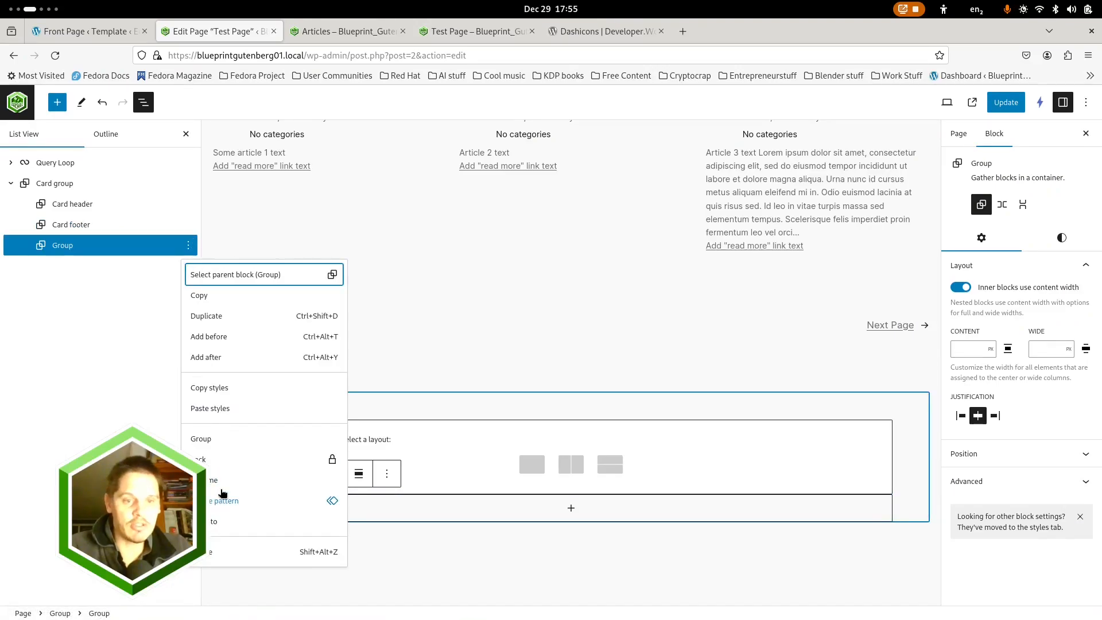
left_click(219, 480)
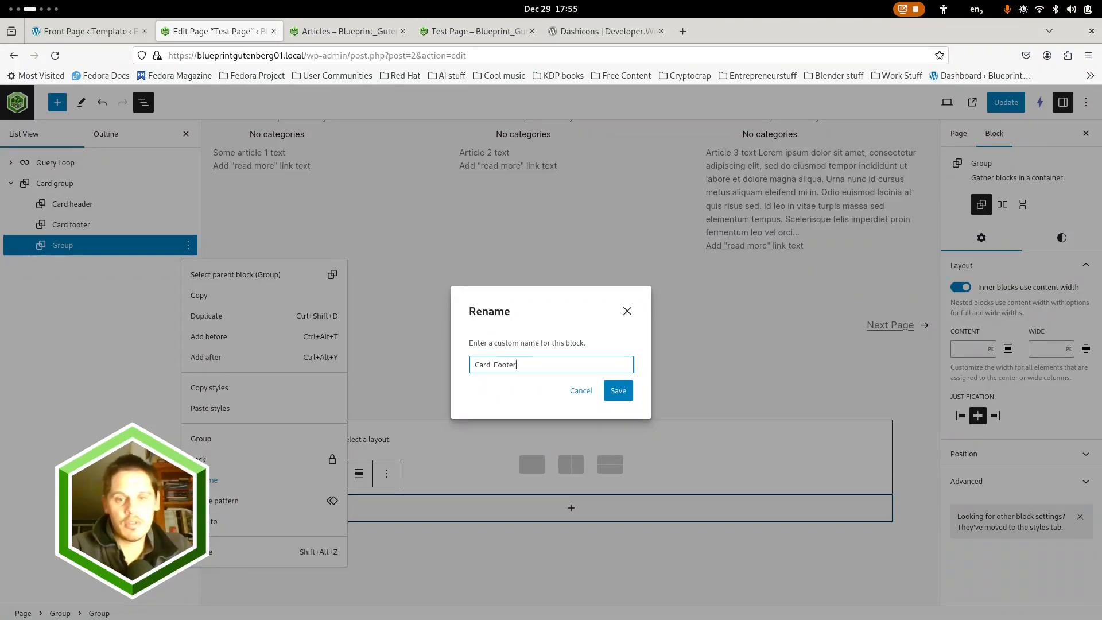
key("Return")
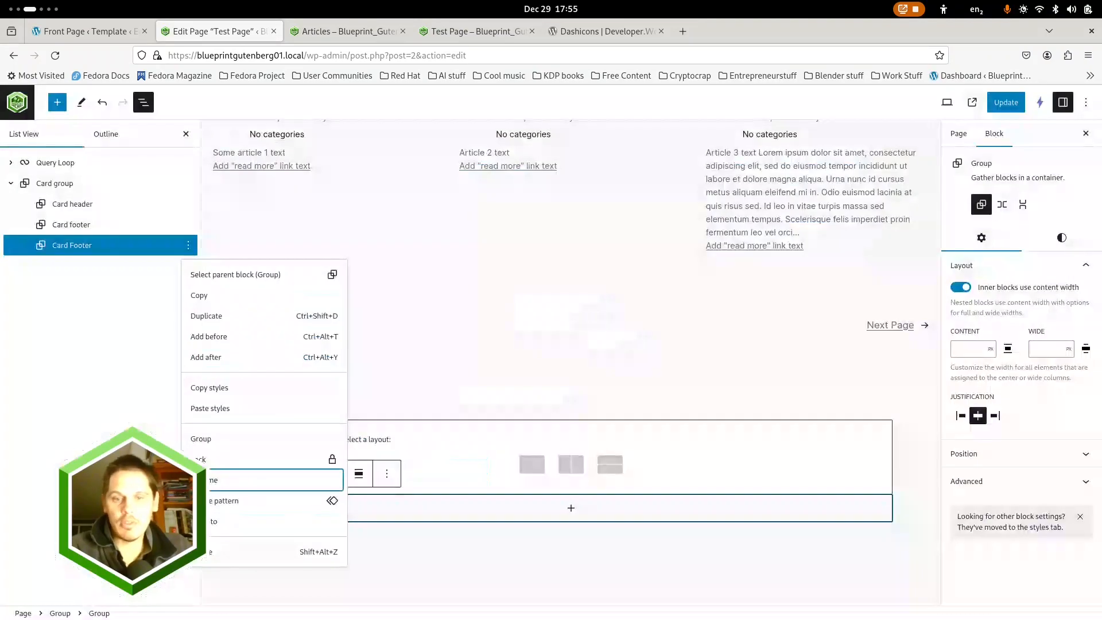
Rename the middle block of Card group, "Card footer", as "Card Body"
left_click(81, 224)
left_click(188, 224)
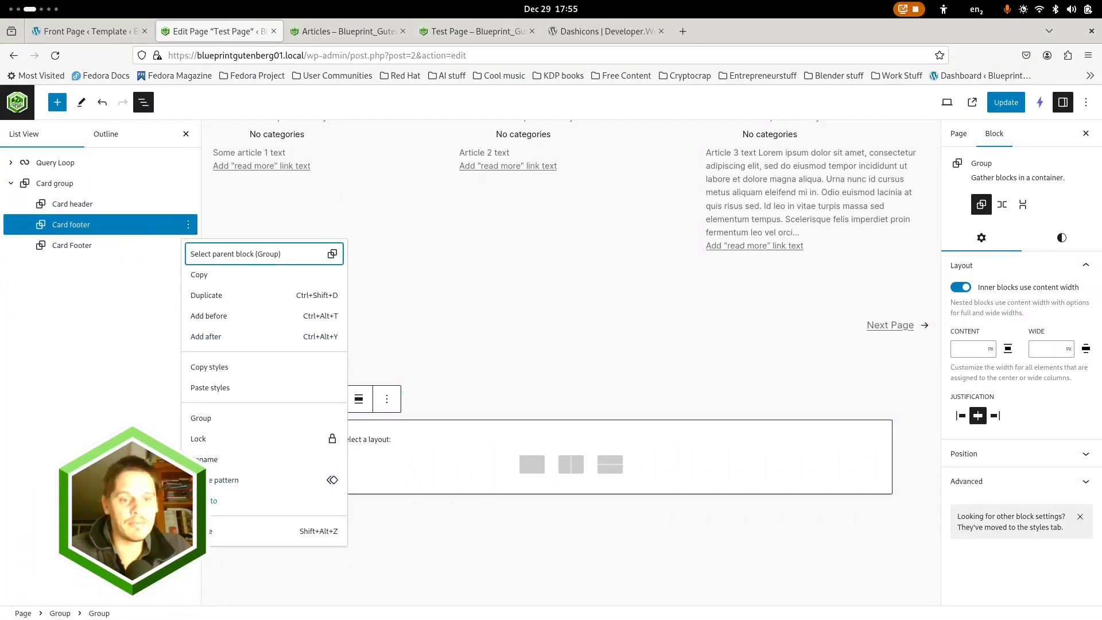
left_click(210, 463)
key("End")
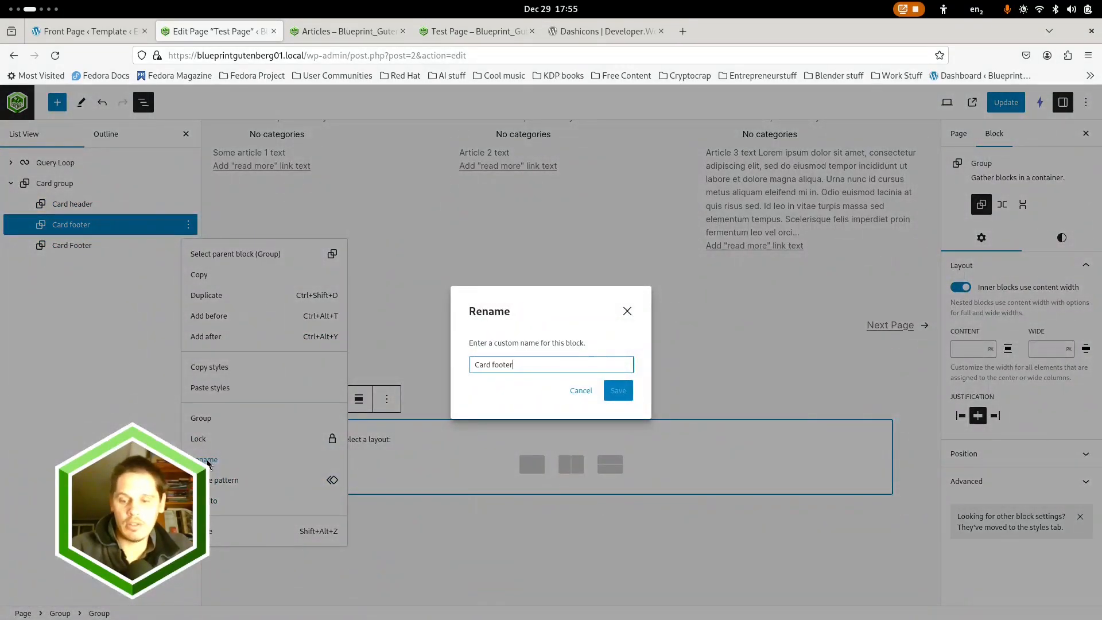
key("ctrl+shift+Left")
type("Body")
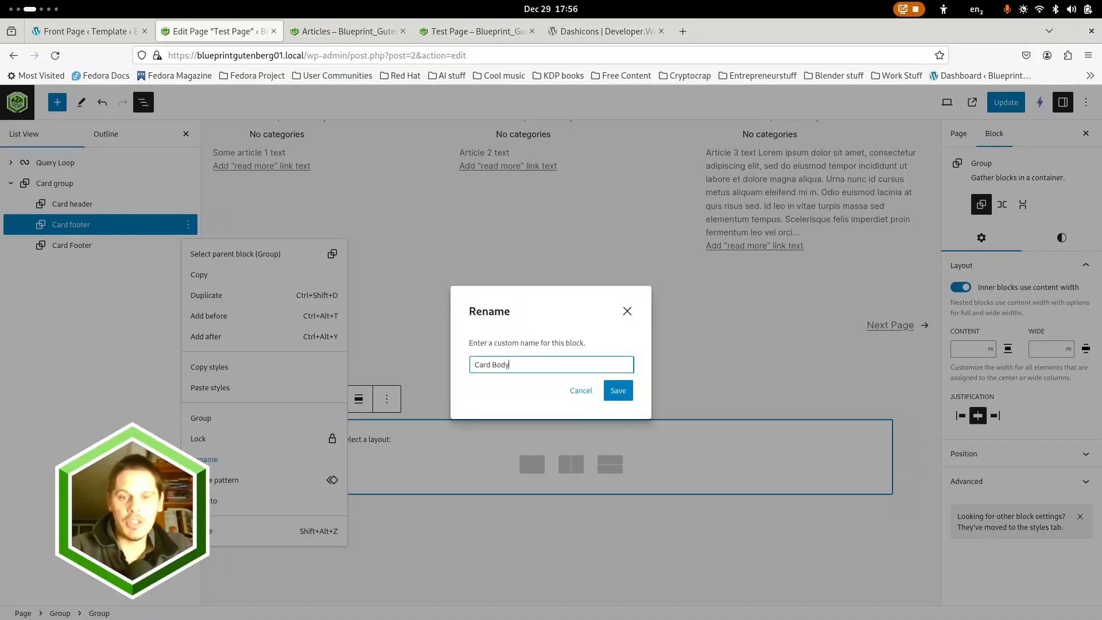
key("Return")
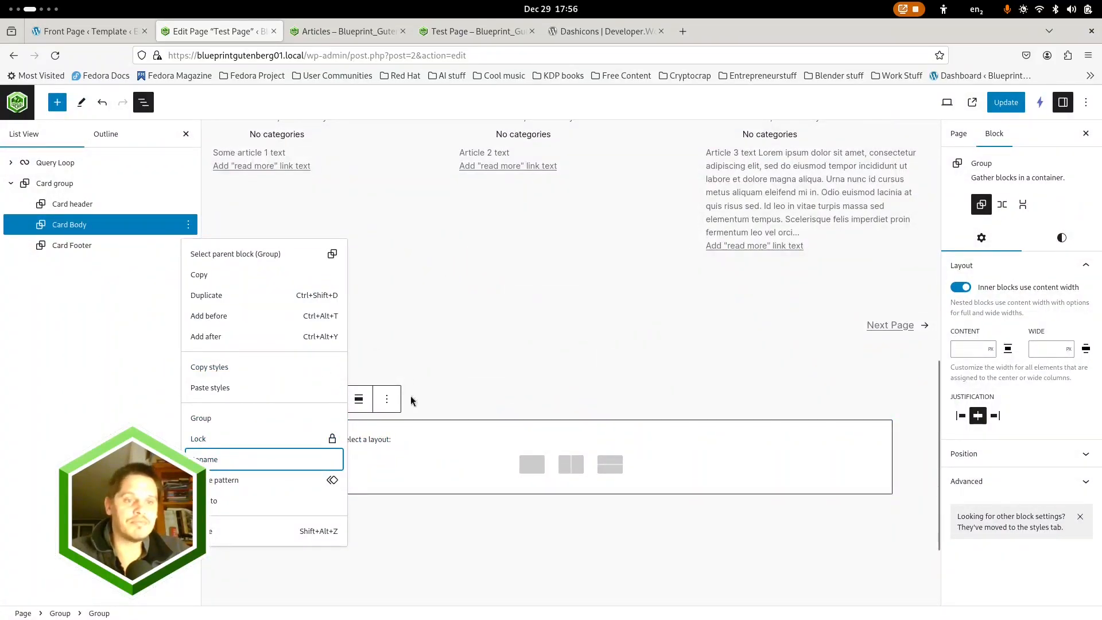
Choose the plain Group layout for Card Body and set Card header's alignment to Full width
left_click(532, 464)
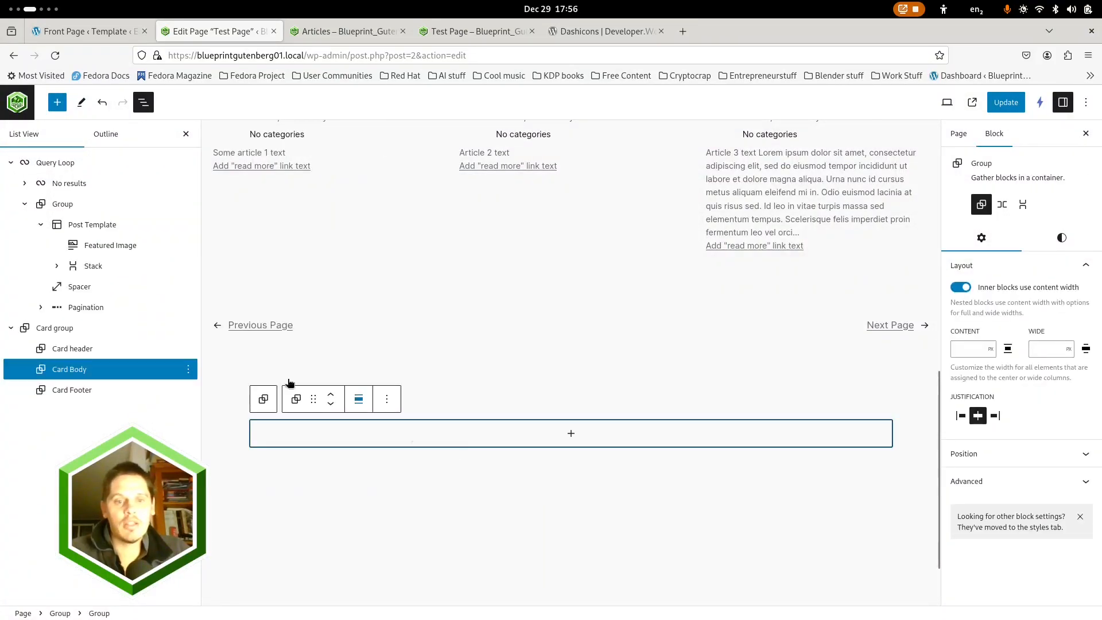
left_click(83, 351)
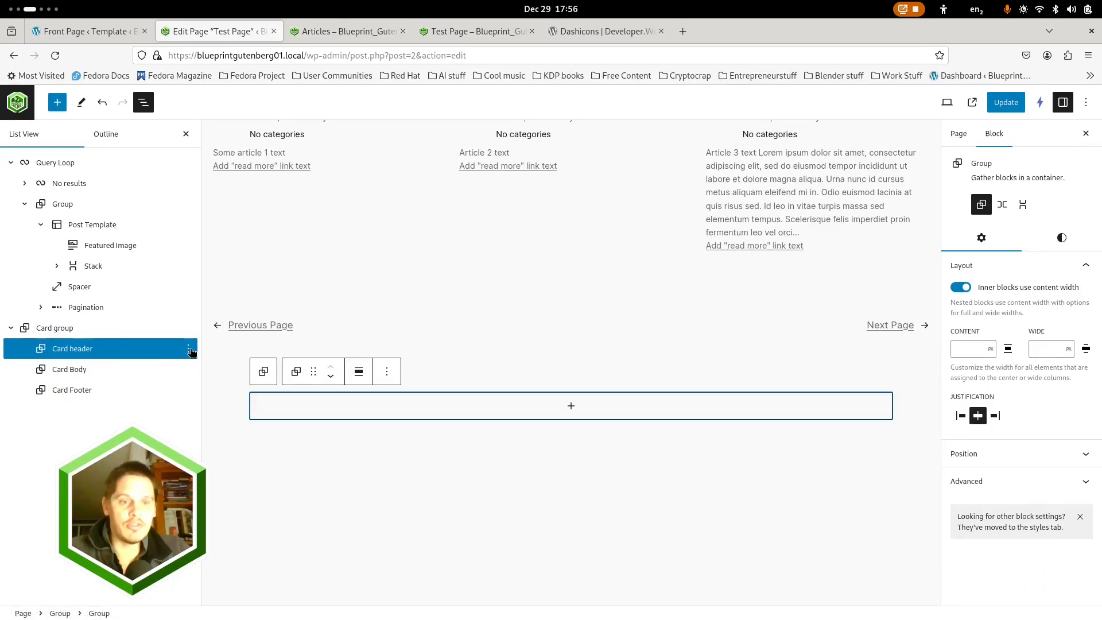
left_click(357, 371)
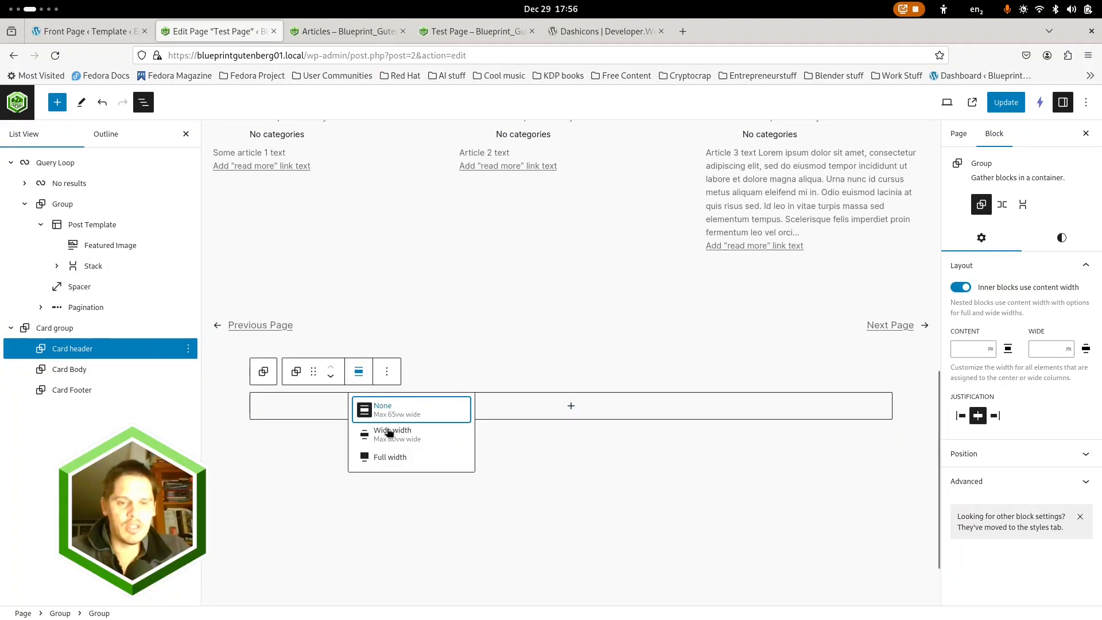
left_click(401, 457)
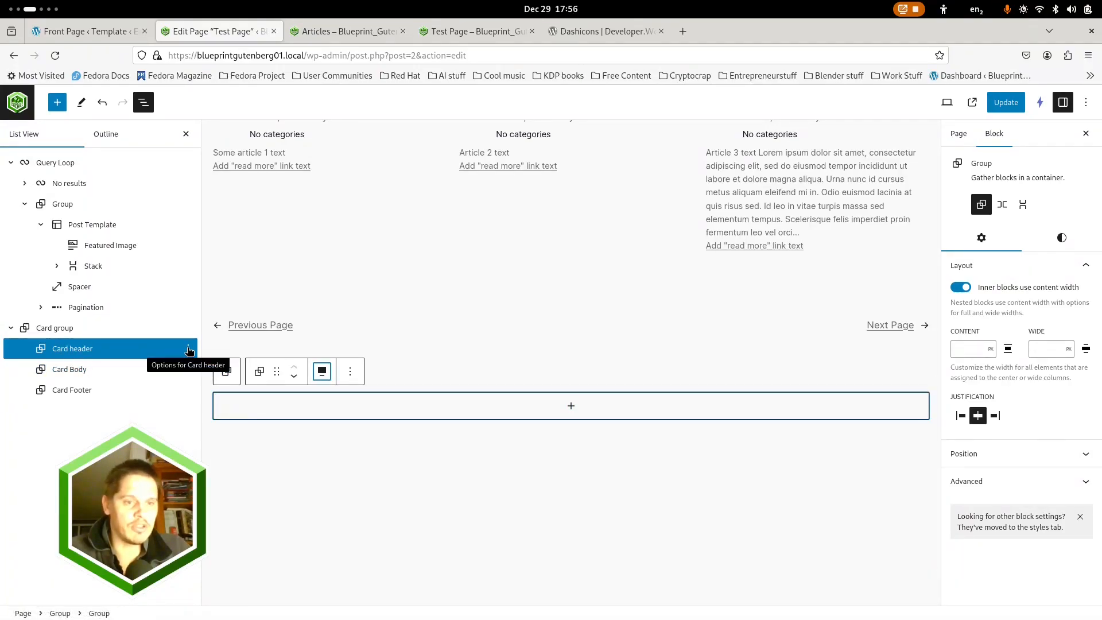
Insert a Featured Image block after Card header in Card group and reopen the block list
left_click(57, 104)
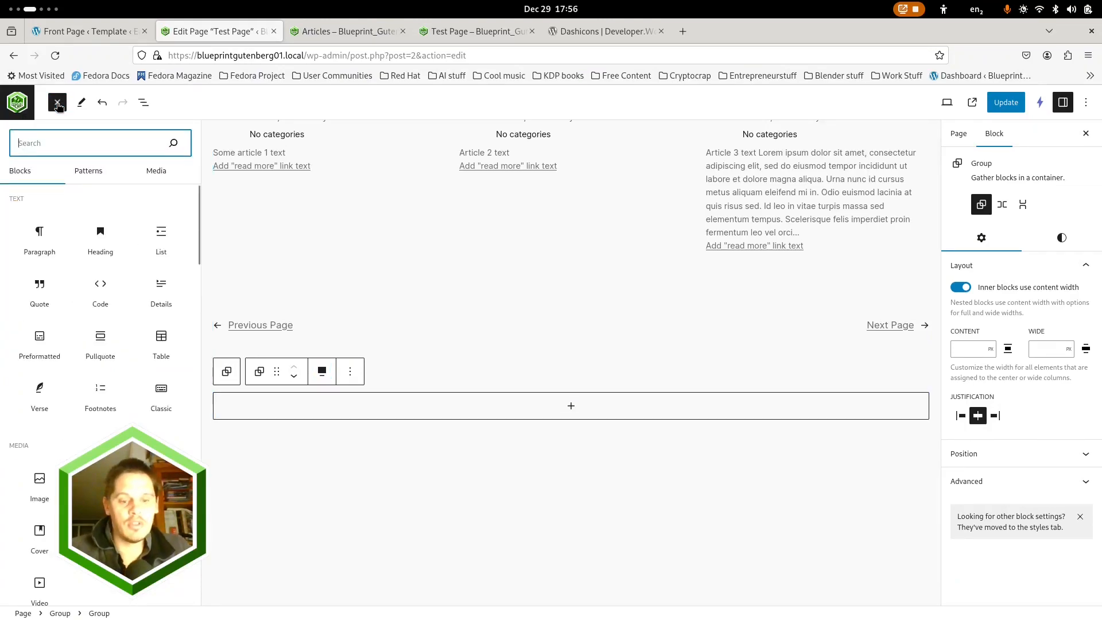
type("featu")
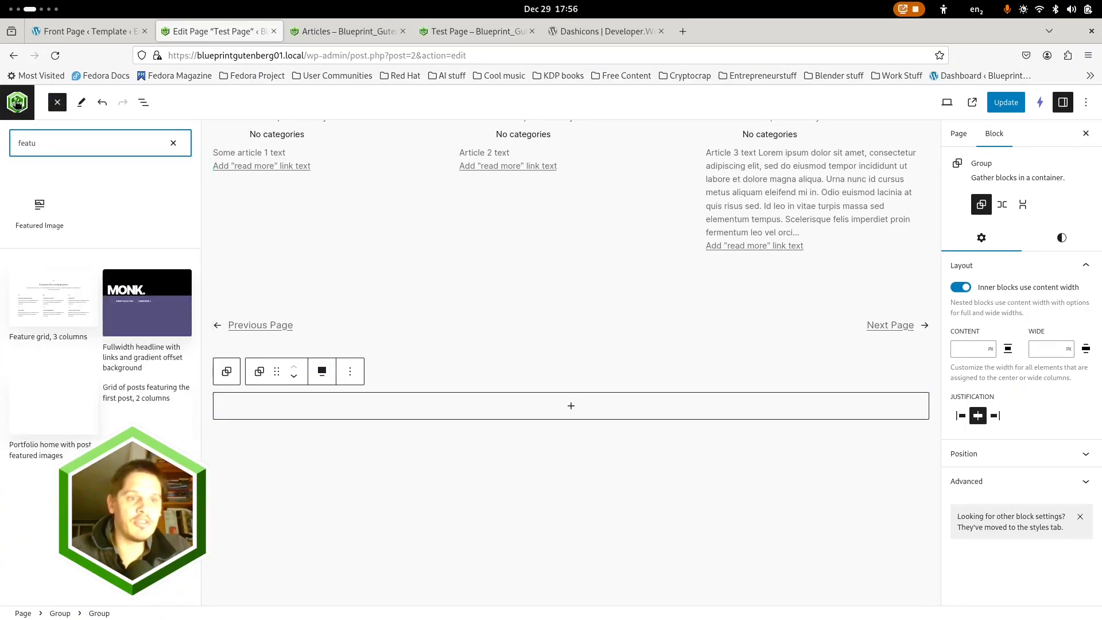
left_click(40, 204)
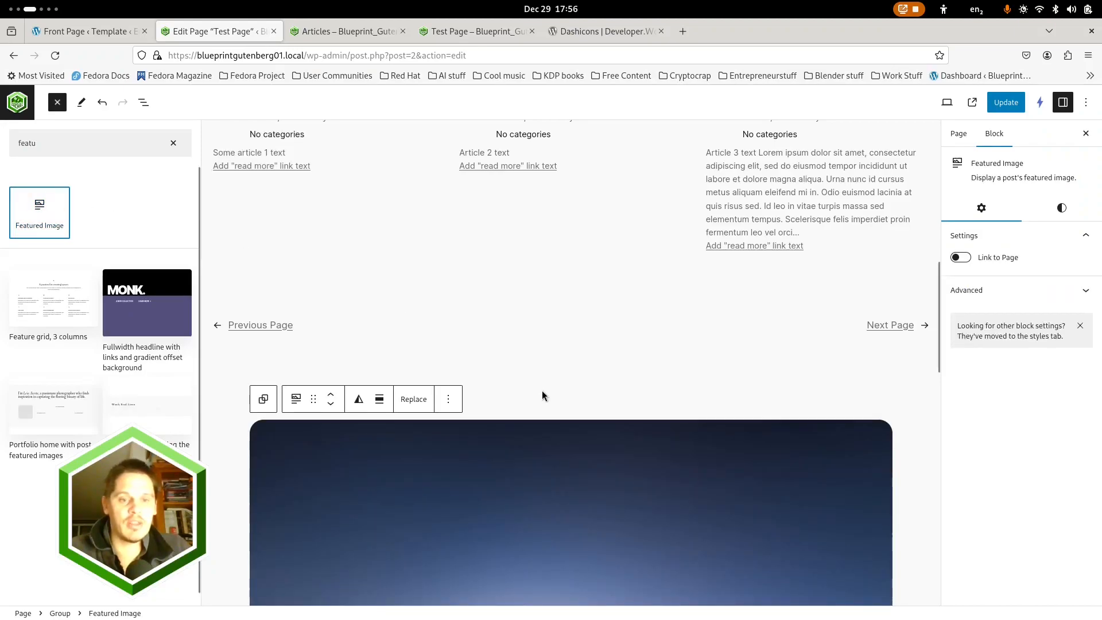
scroll(541, 391, "down", 3)
scroll(539, 391, "down", 6)
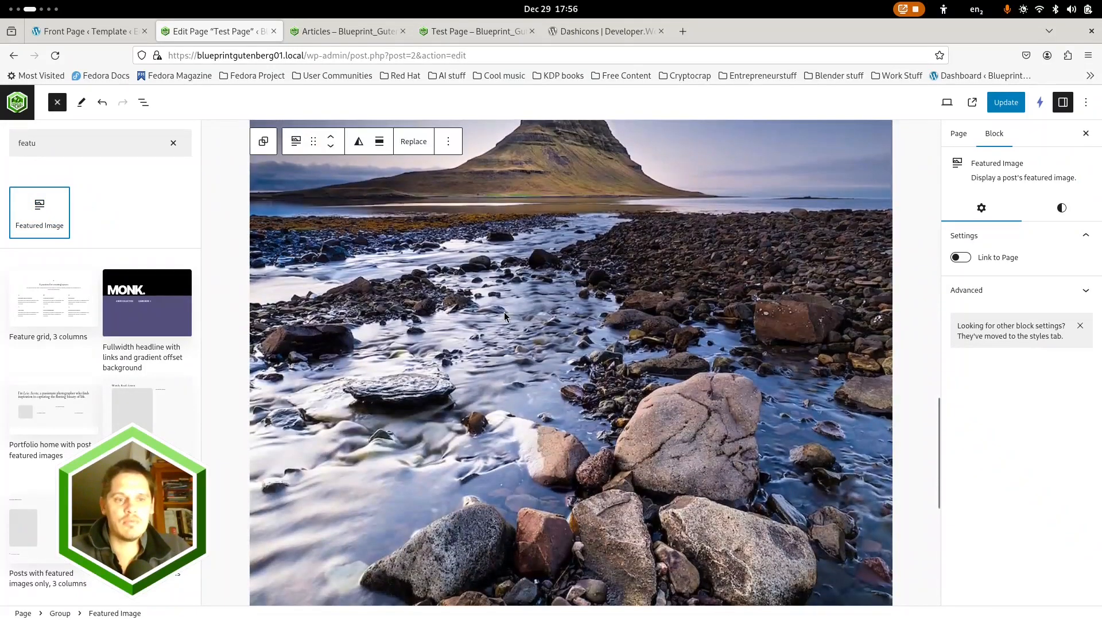
left_click(441, 323)
scroll(476, 339, "down", 4)
scroll(475, 339, "up", 11)
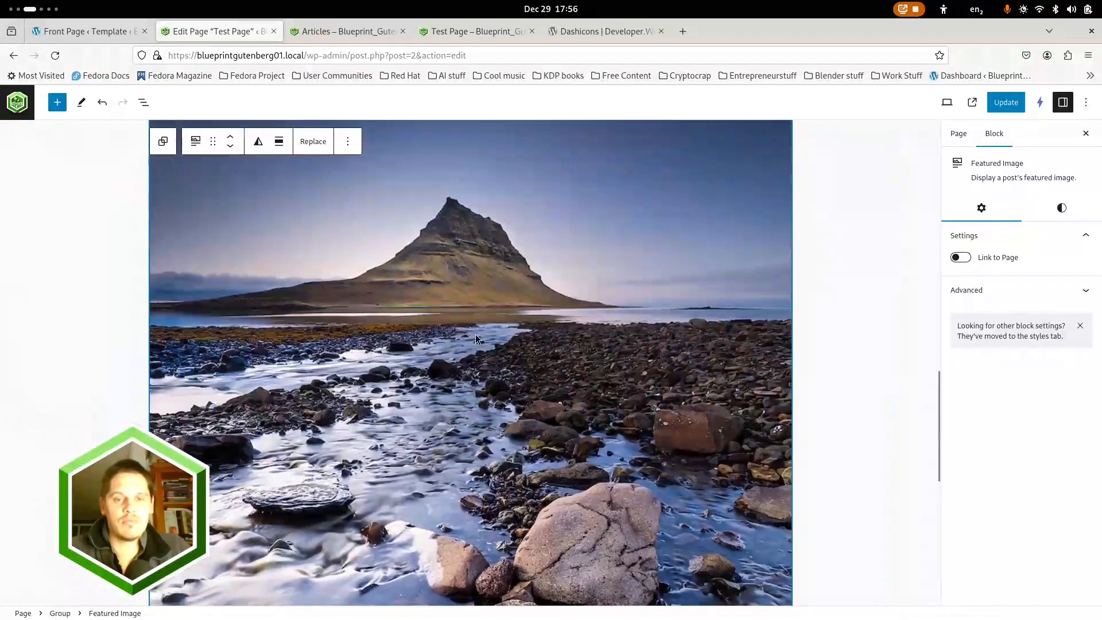
scroll(475, 341, "up", 10)
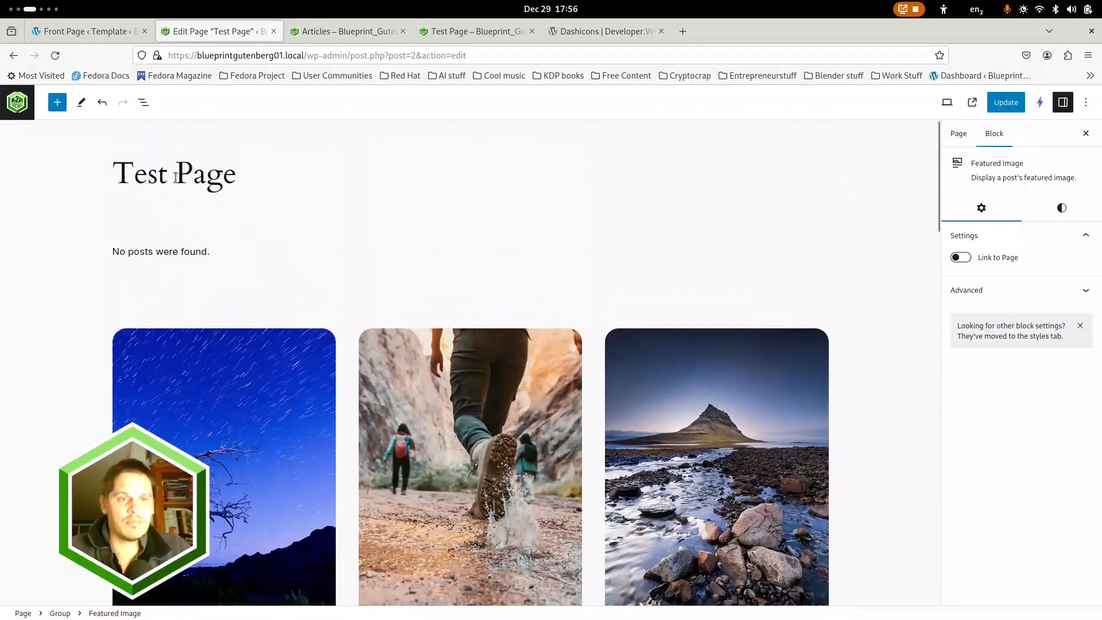
left_click(143, 103)
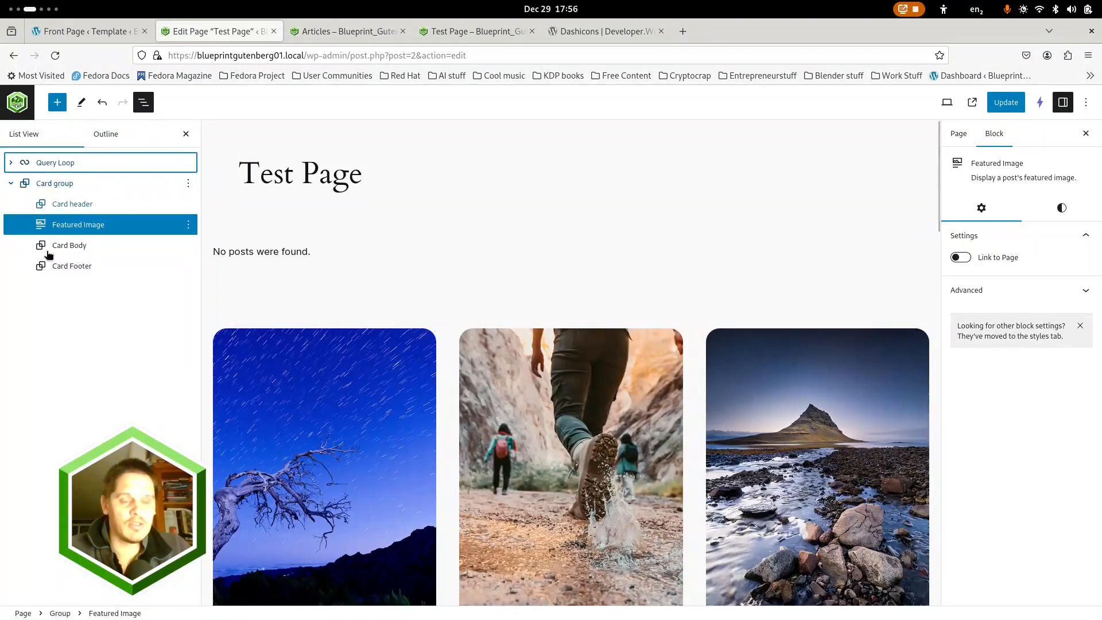
left_click(77, 253)
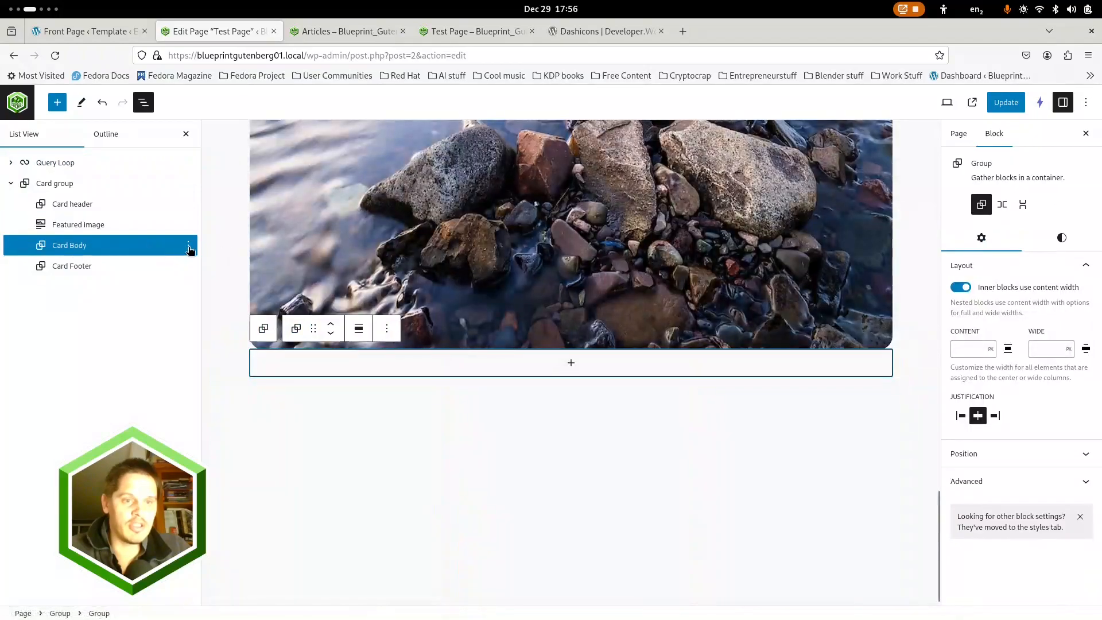
left_click(188, 247)
left_click(80, 250)
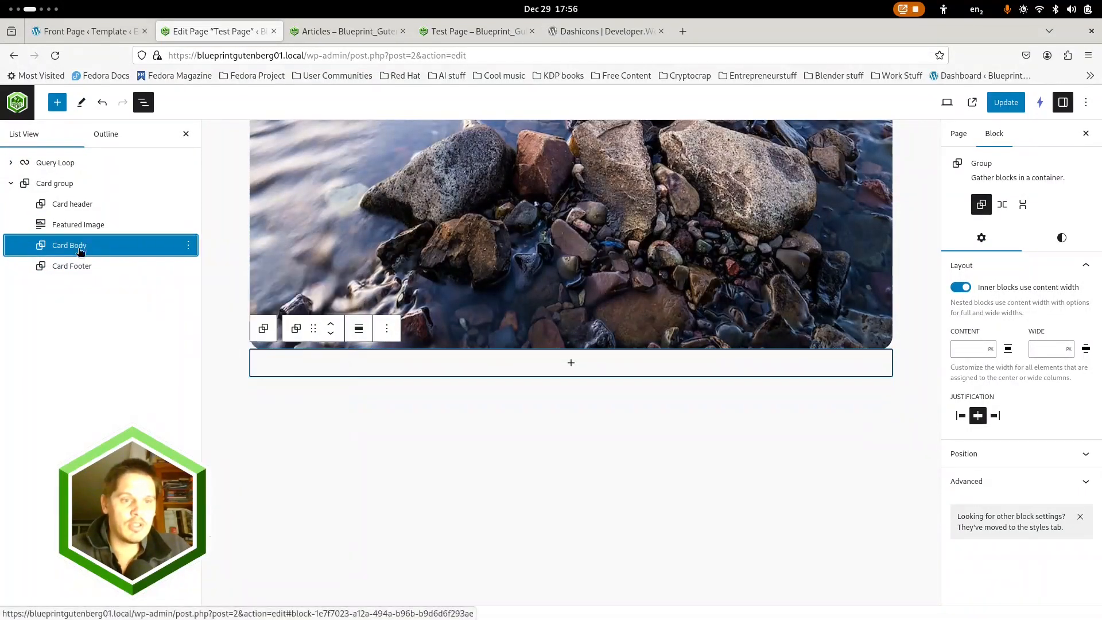
Expand the Query Loop and rename its inner Group as "Query group"
left_click(10, 162)
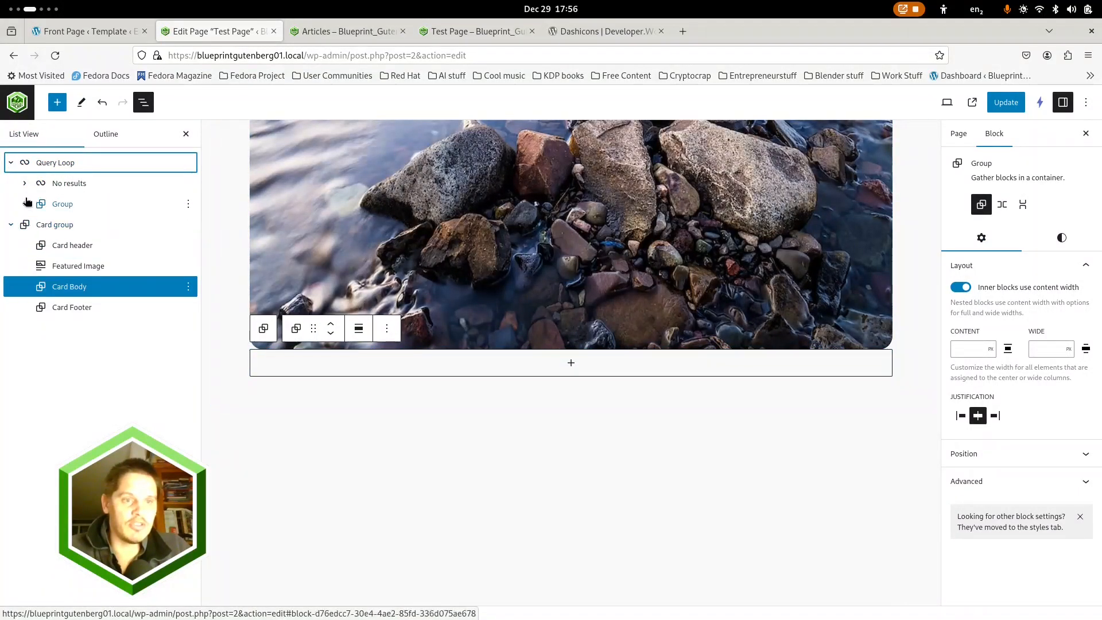
left_click(25, 204)
left_click(55, 205)
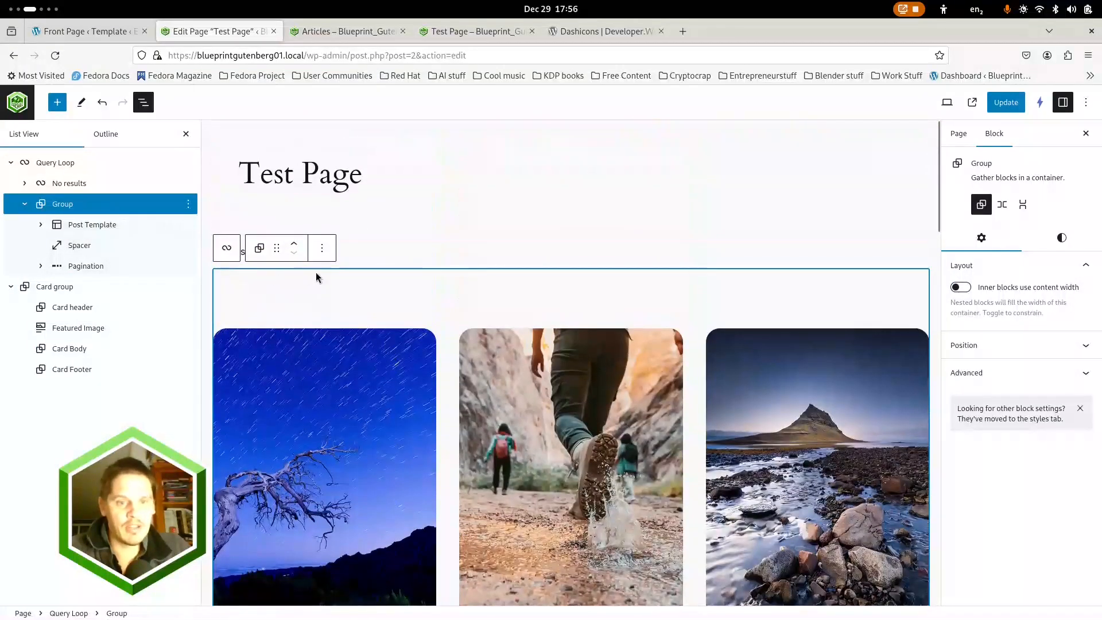
left_click(189, 204)
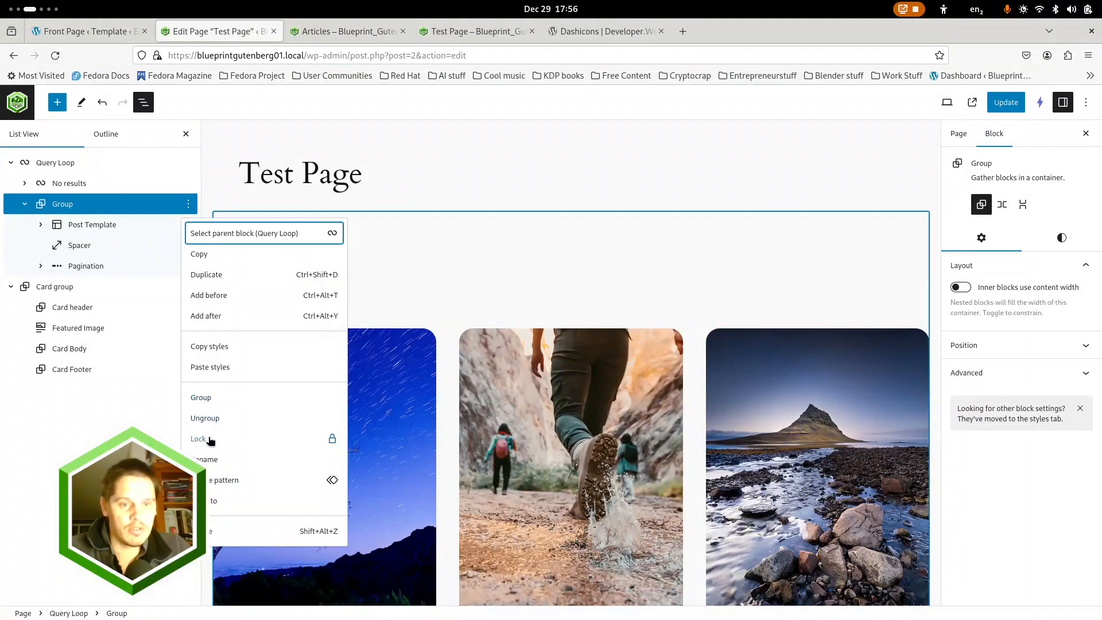
left_click(217, 460)
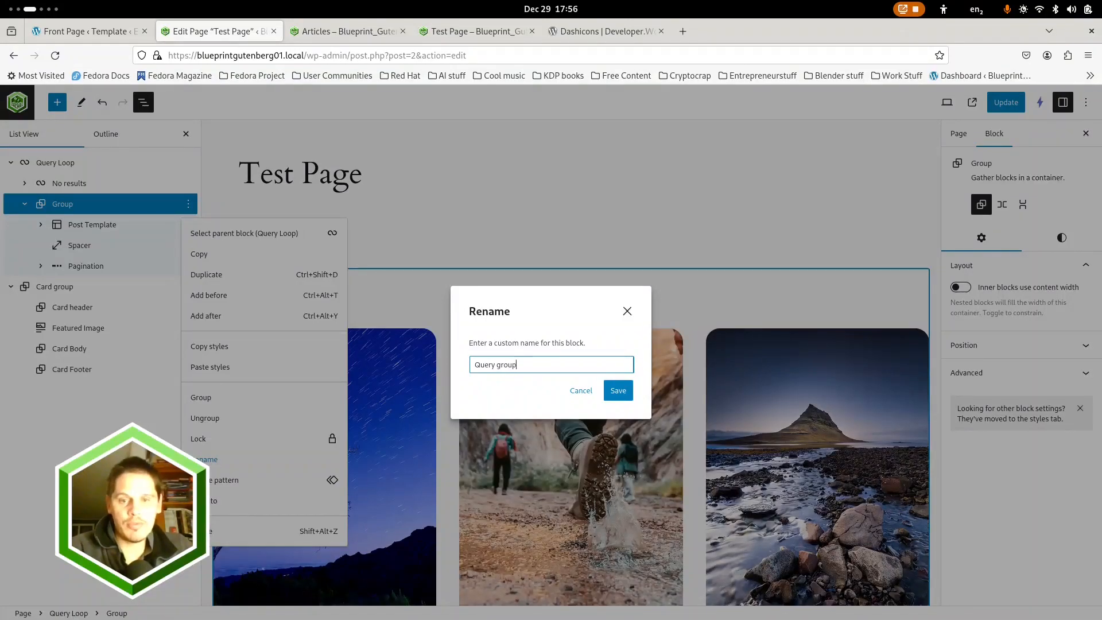
type("Query group")
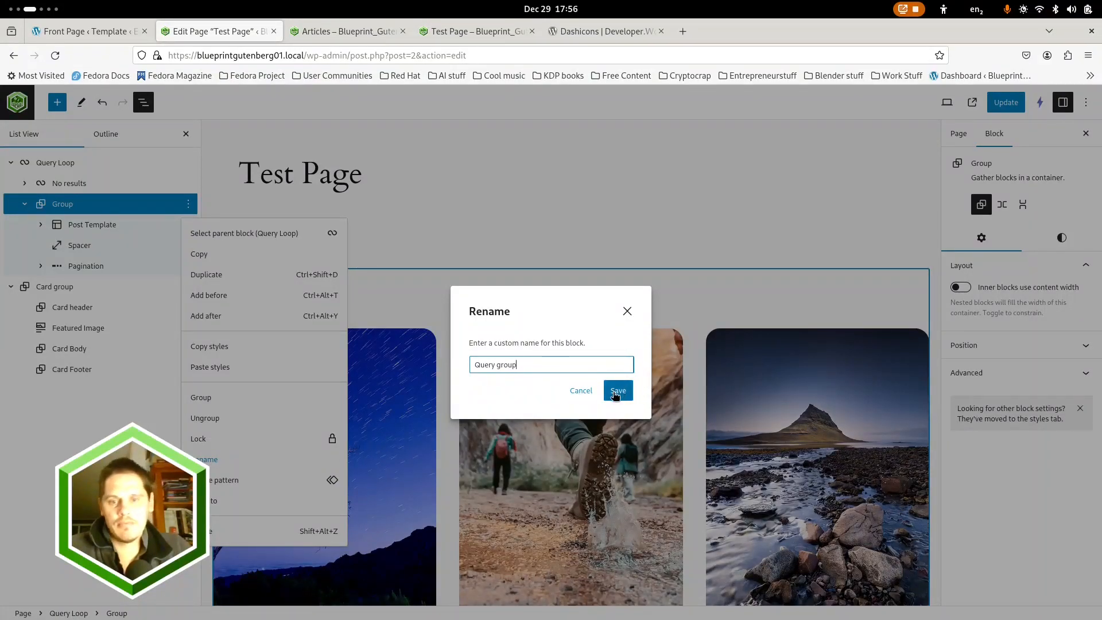
left_click(618, 391)
Expand the Post Template, try its grid at 5 columns, and set it back to 3 columns
left_click(76, 225)
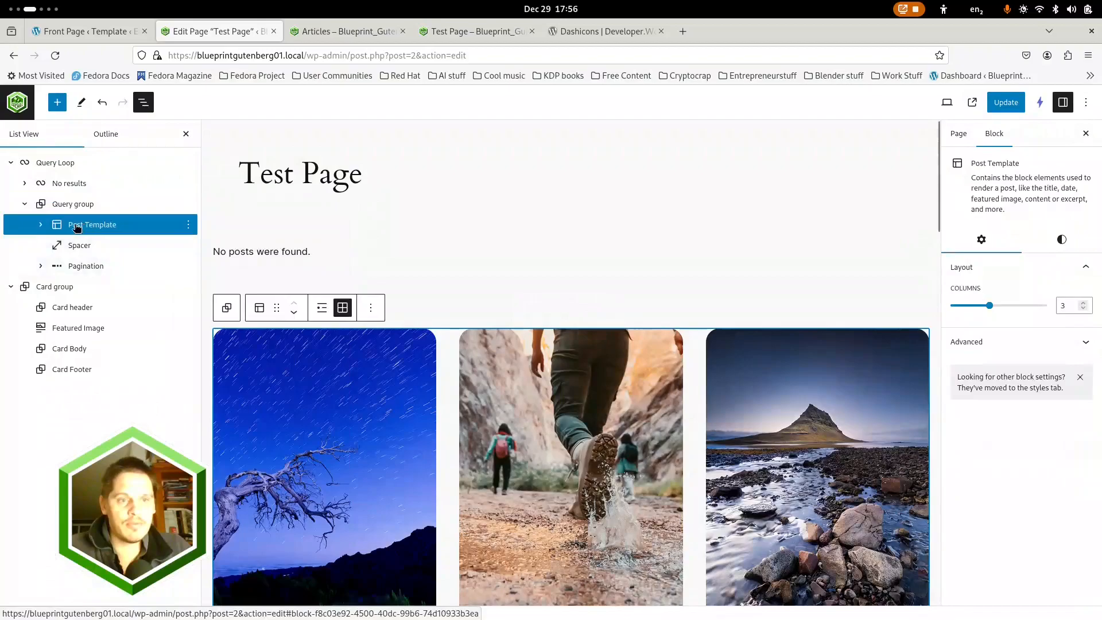
left_click(45, 225)
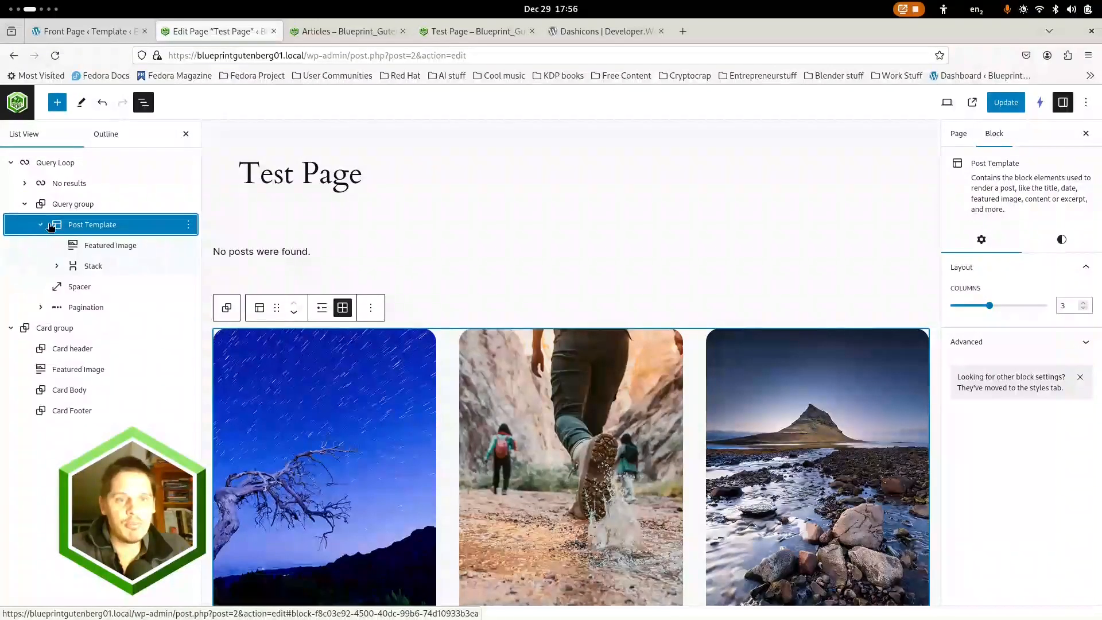
left_click(1084, 304)
left_click(1084, 304)
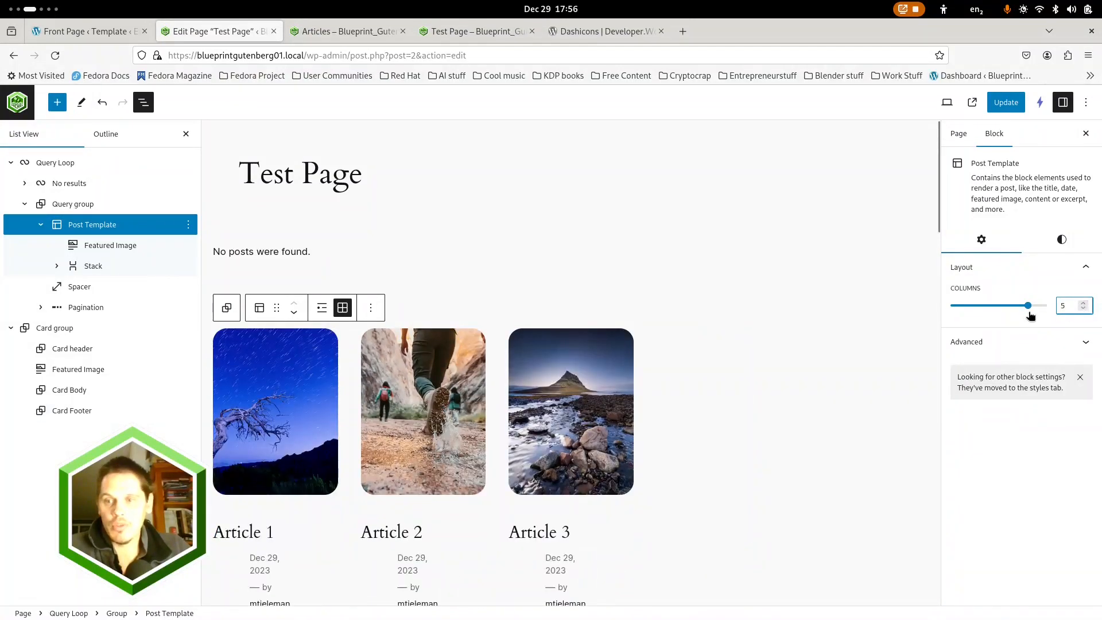
left_click(1082, 310)
left_click(1083, 310)
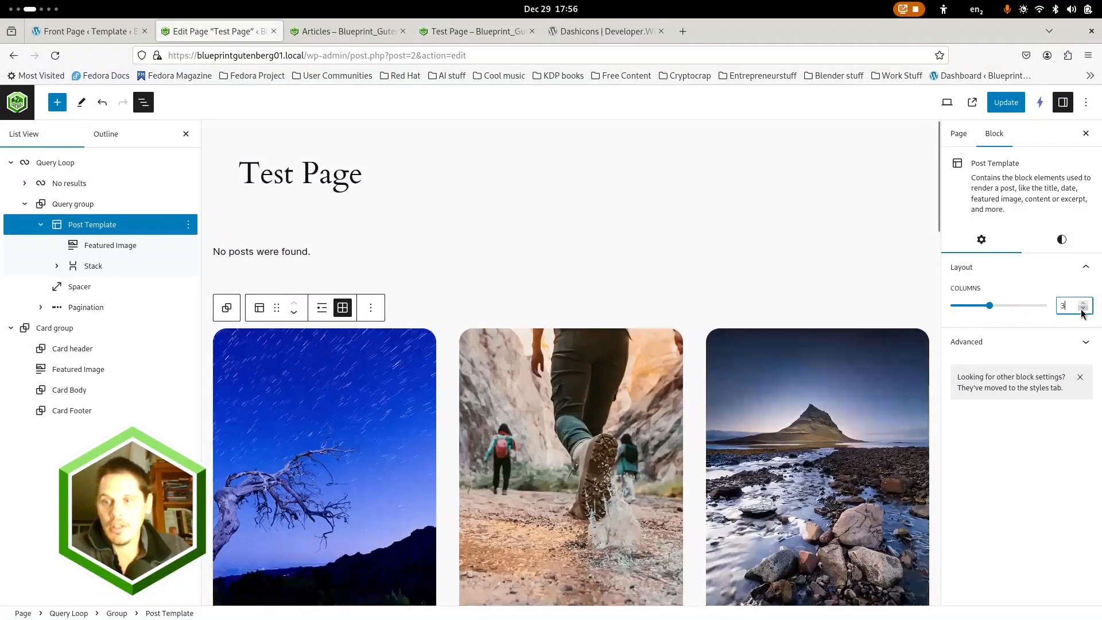
Set the bottom padding of the Post Template's Featured Image to 0
scroll(601, 382, "down", 3)
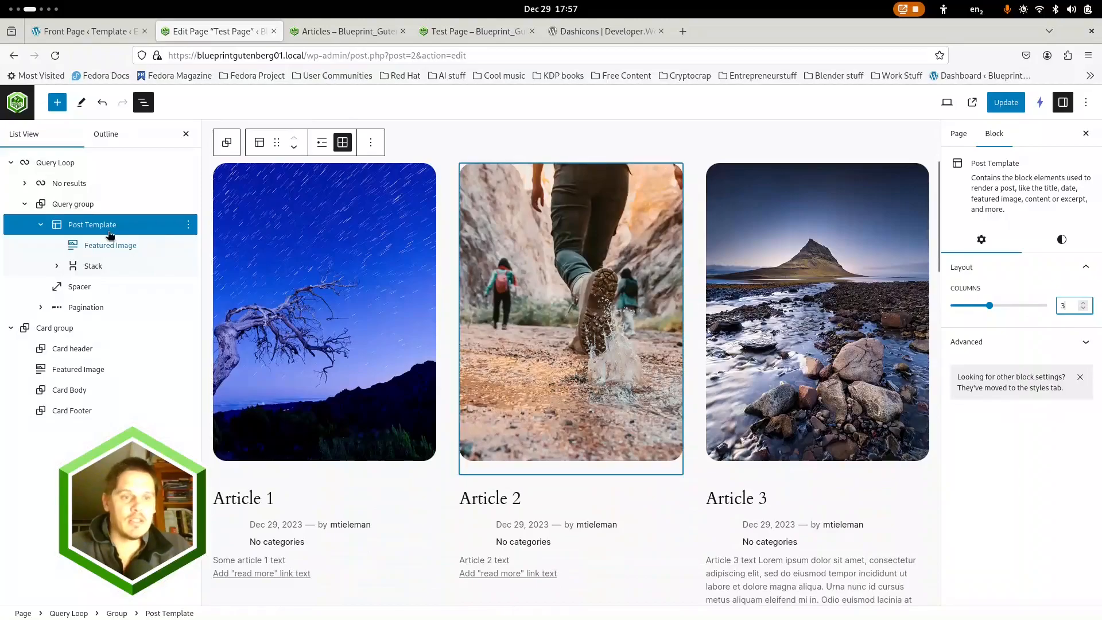
left_click(110, 245)
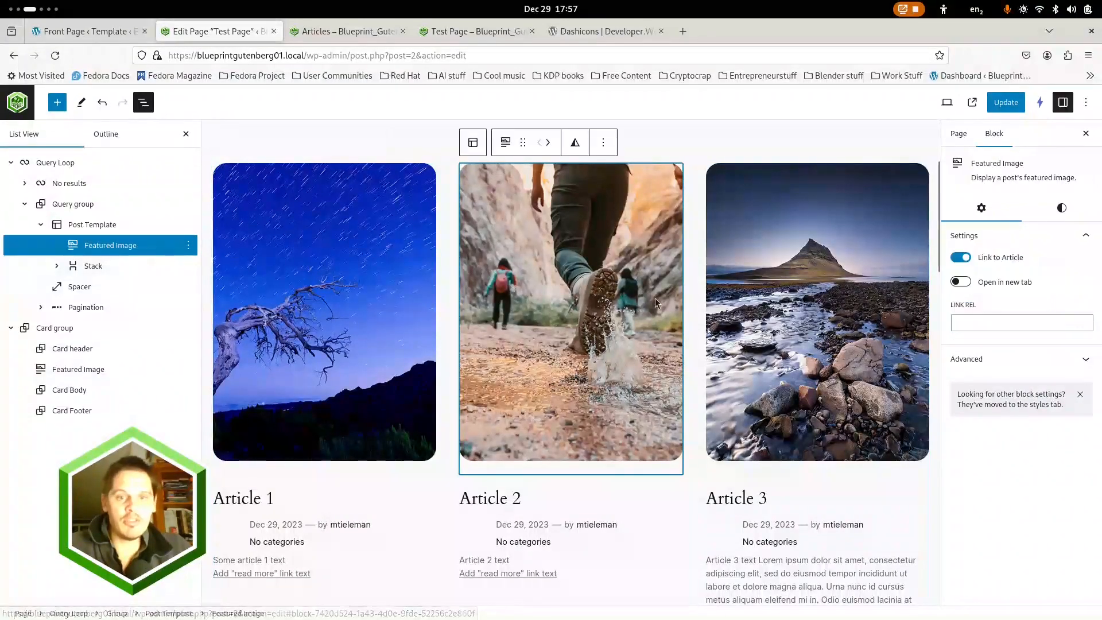
left_click(1061, 207)
scroll(1001, 373, "down", 2)
scroll(1002, 373, "down", 1)
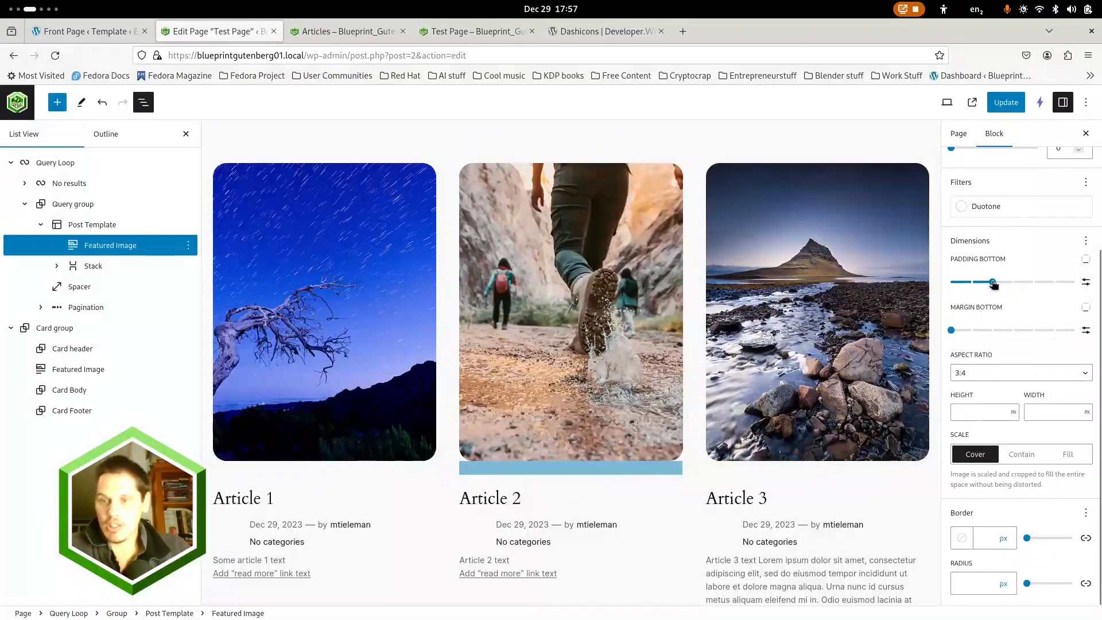
left_click_drag(992, 282, 937, 280)
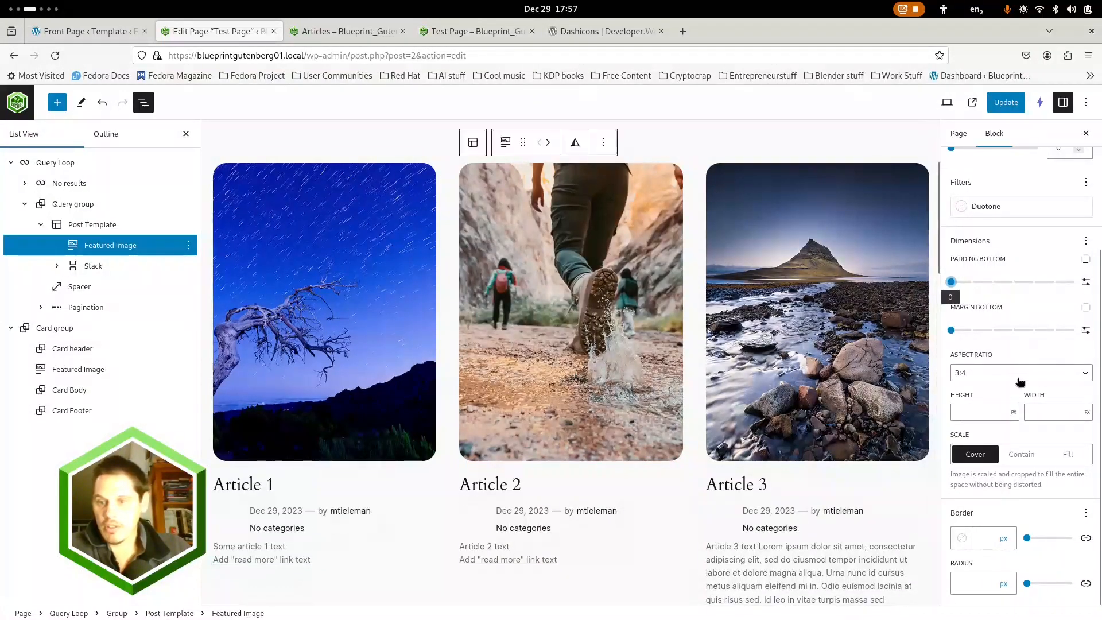
Try a 16:9 aspect ratio on the Post Template's Featured Image, and set it to 4:3
left_click(1081, 374)
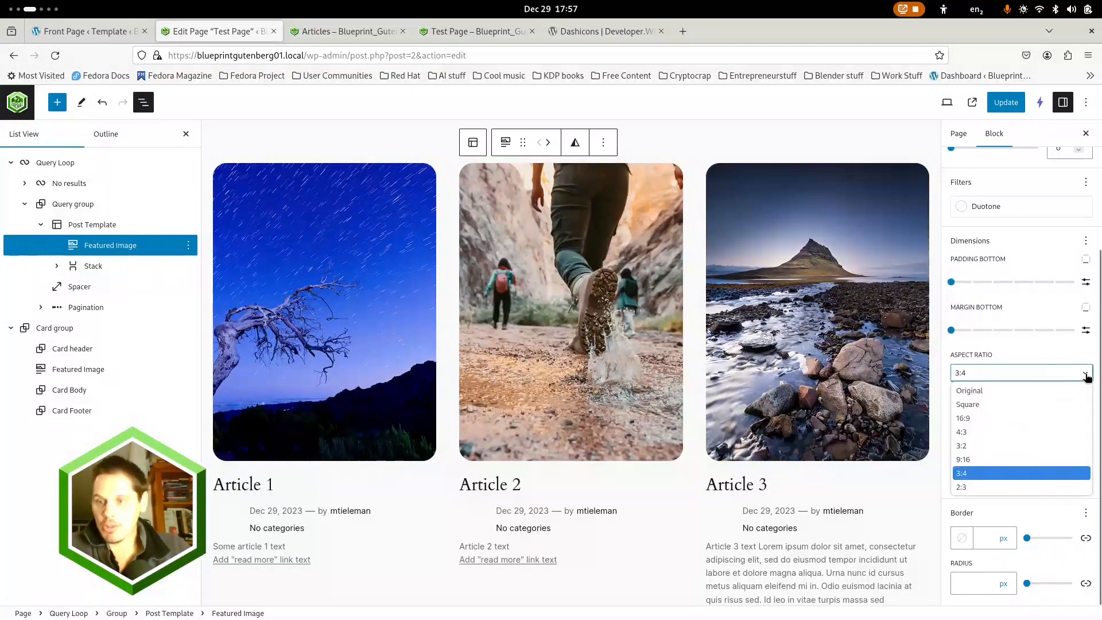
left_click(973, 417)
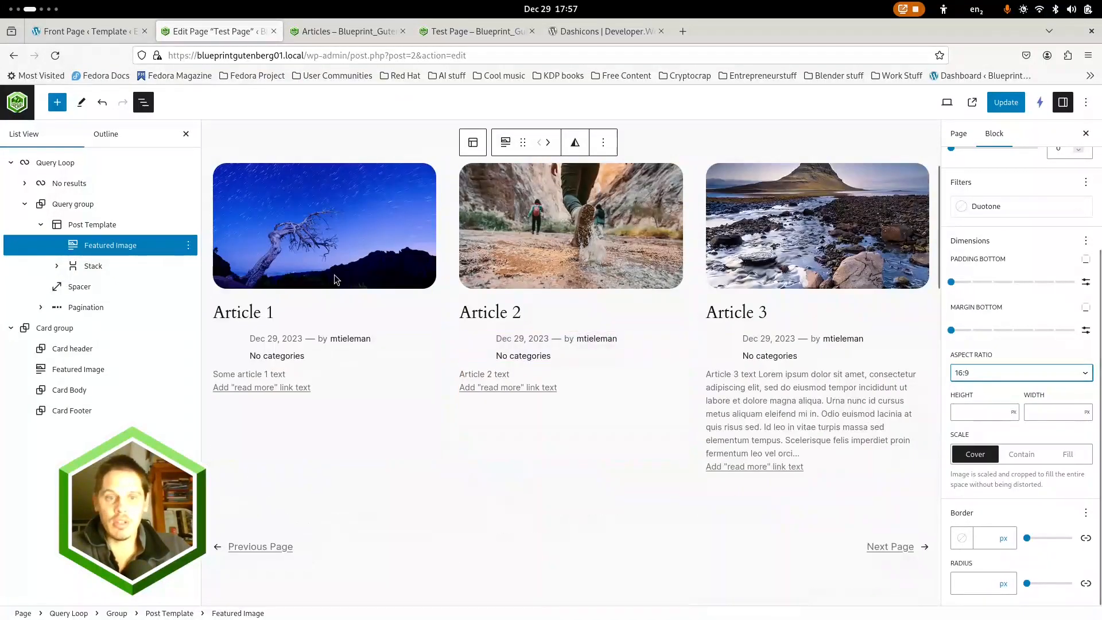
scroll(337, 279, "up", 3)
left_click(1085, 374)
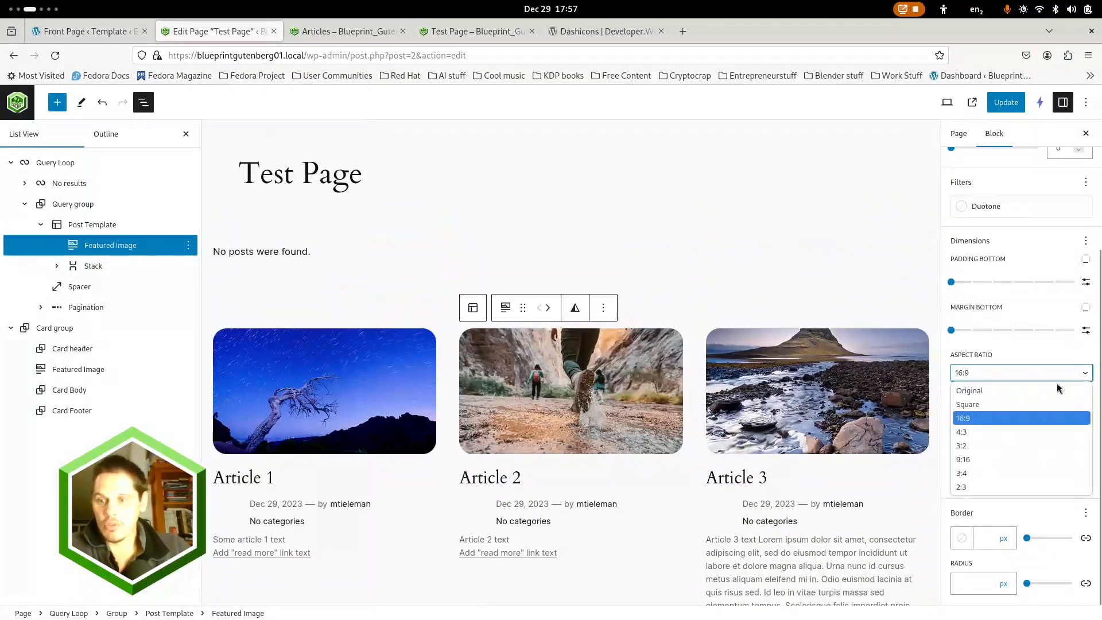
left_click(973, 431)
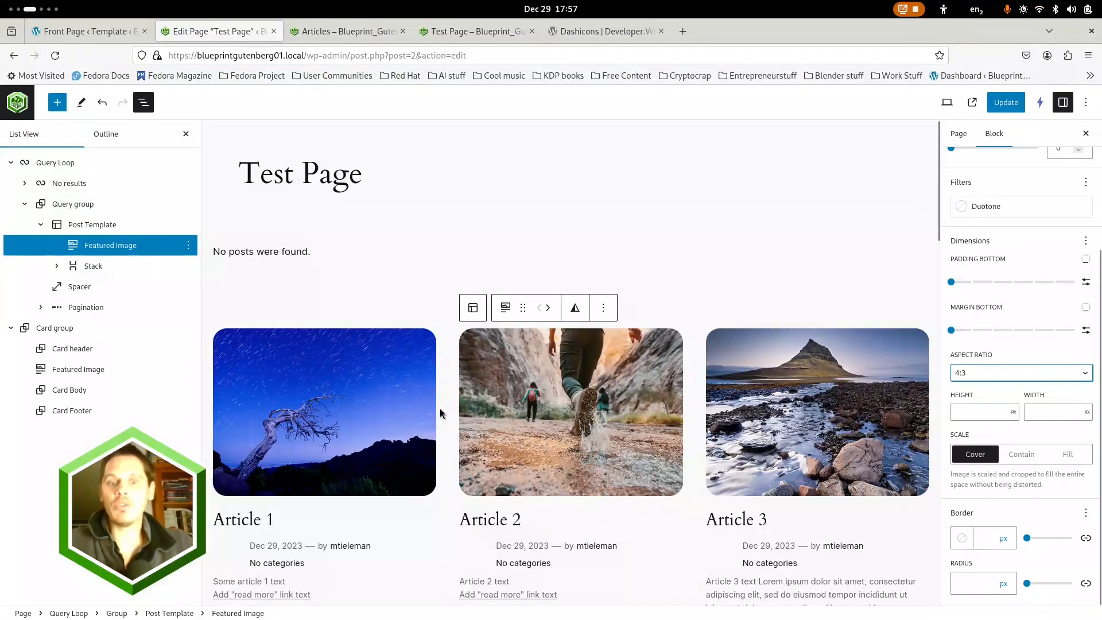
left_click(1013, 412)
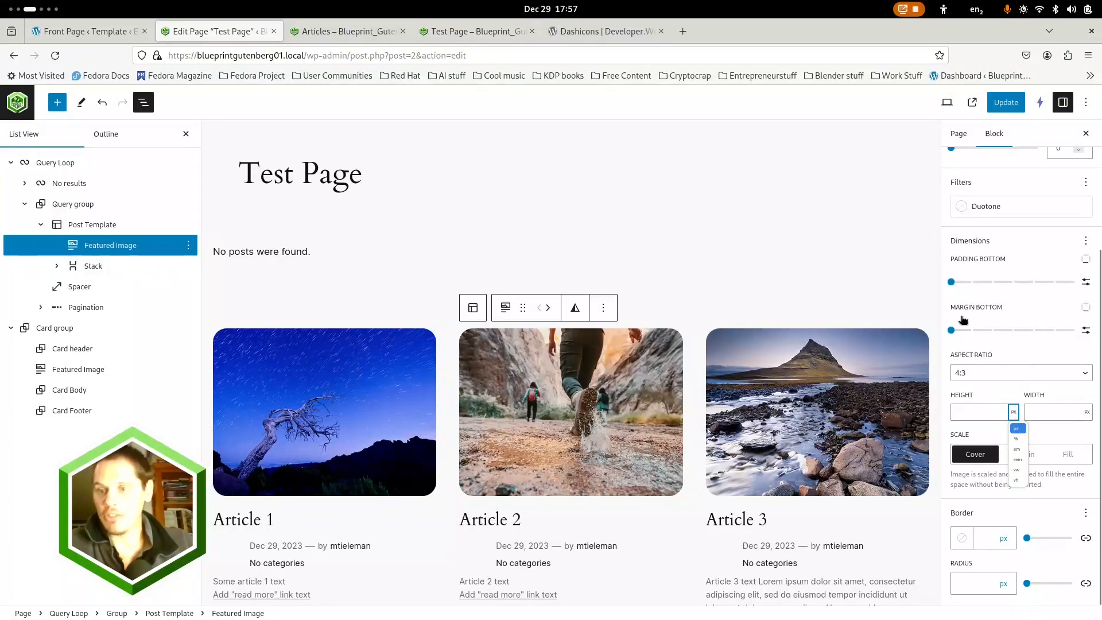
left_click(943, 302)
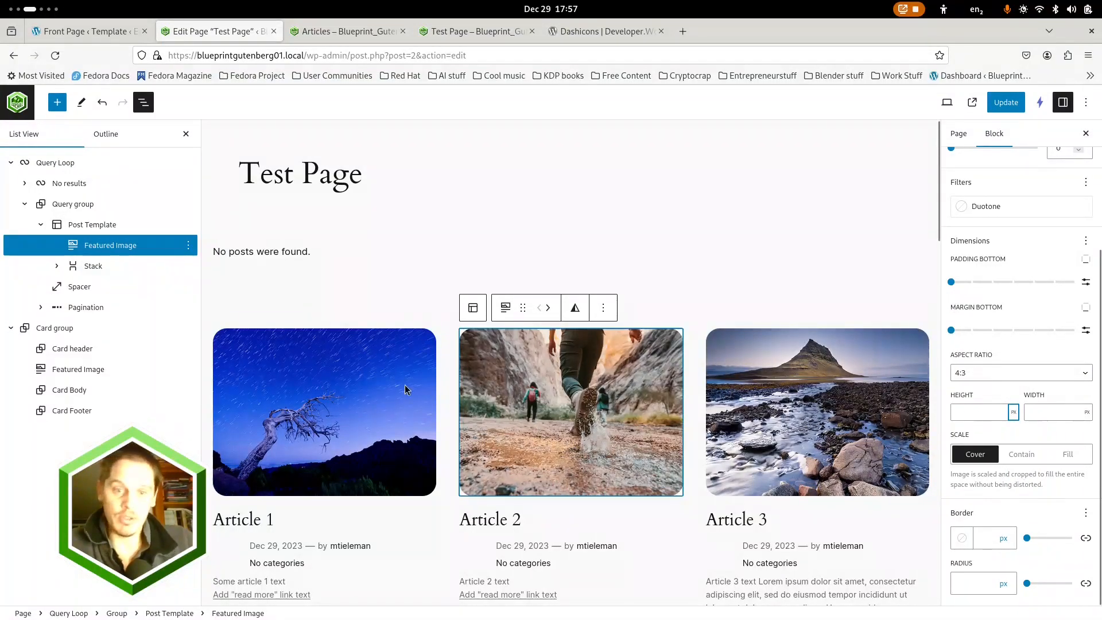
Select the Article 1 featured image and review its style settings and the proportions of the article images
scroll(411, 391, "down", 3)
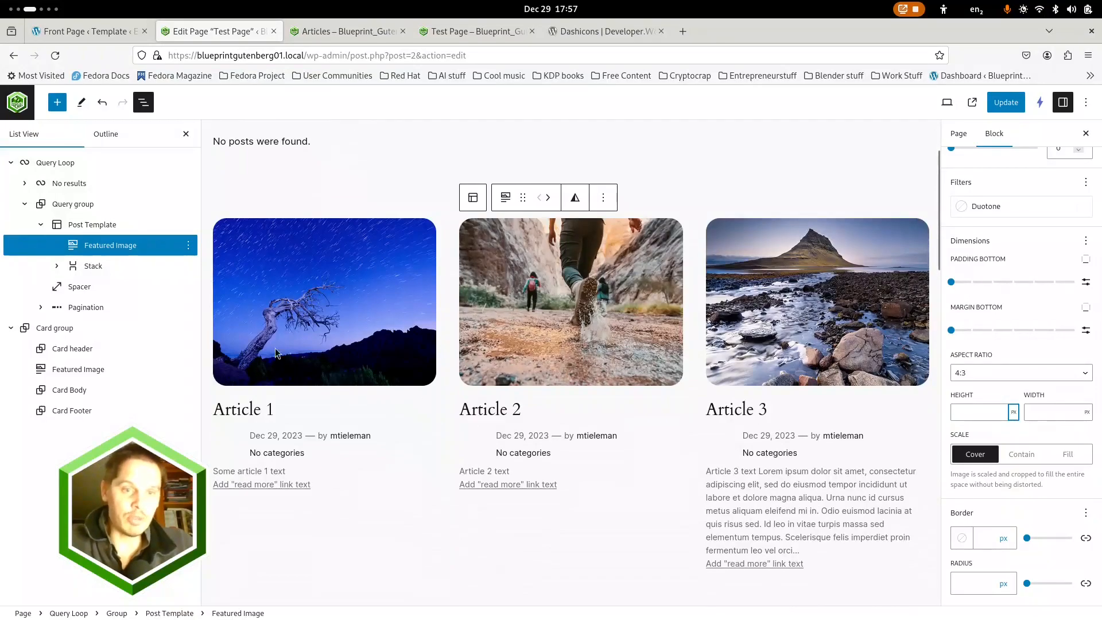
scroll(298, 345, "down", 2)
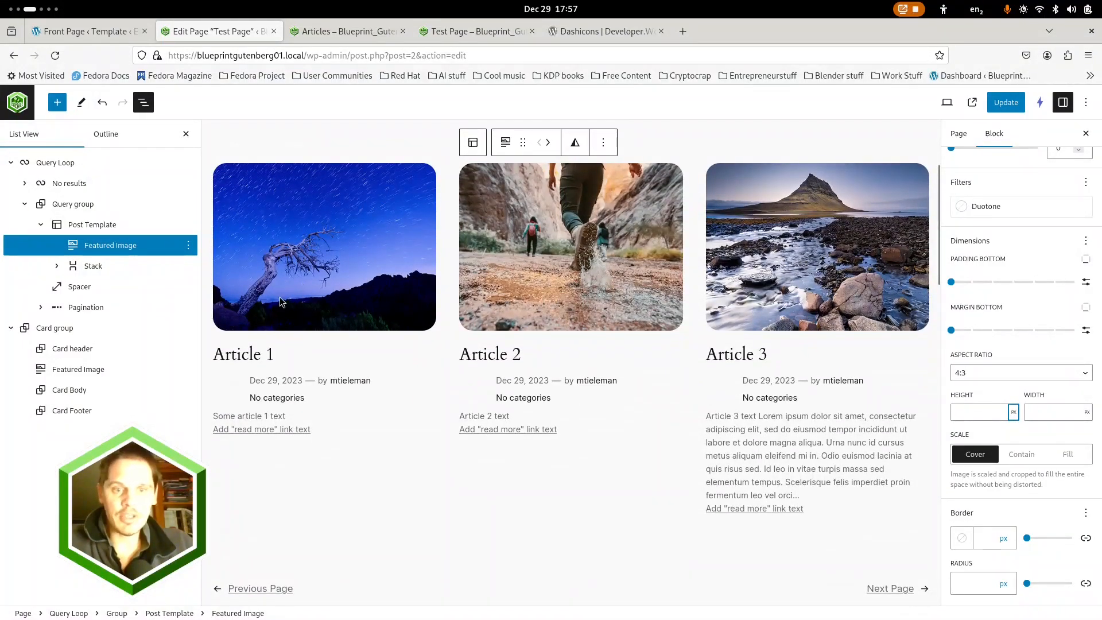
left_click(280, 298)
left_click(280, 297)
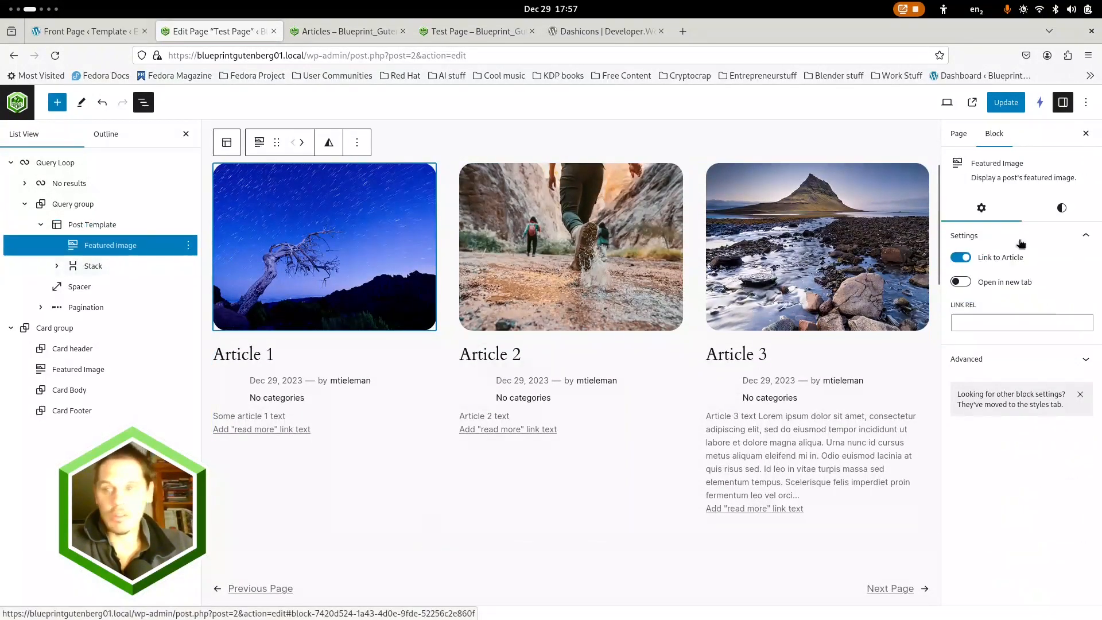
left_click(1061, 209)
scroll(1008, 519, "down", 5)
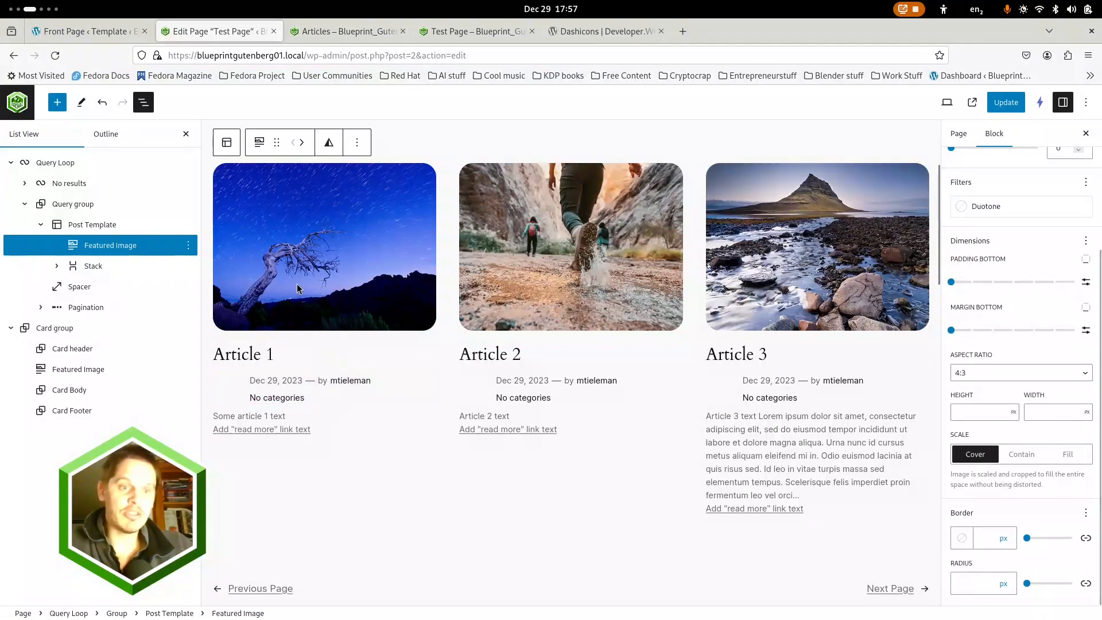
scroll(277, 284, "up", 3)
scroll(277, 284, "up", 1)
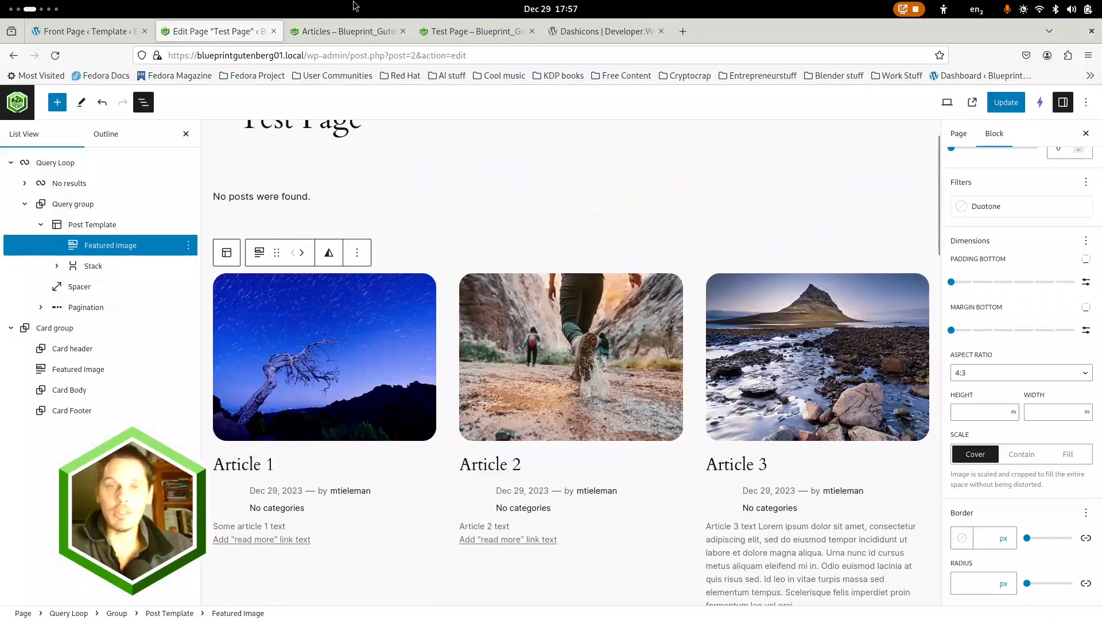
Open the Articles page's Pages template in the site editor in a new browser tab
left_click(334, 26)
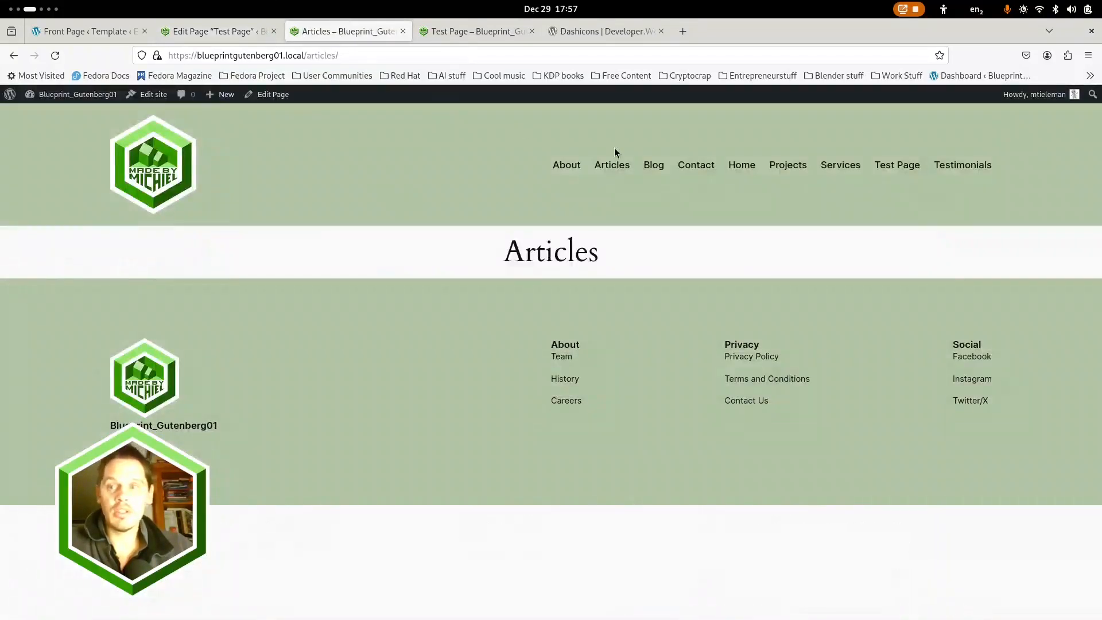
left_click(449, 32)
left_click(156, 31)
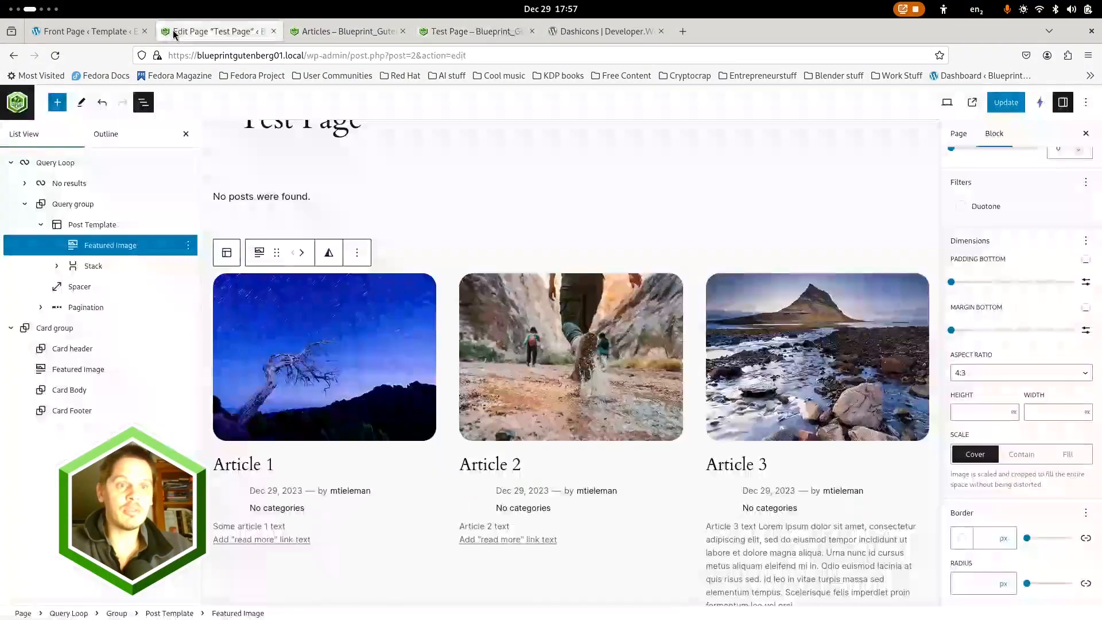
left_click(346, 31)
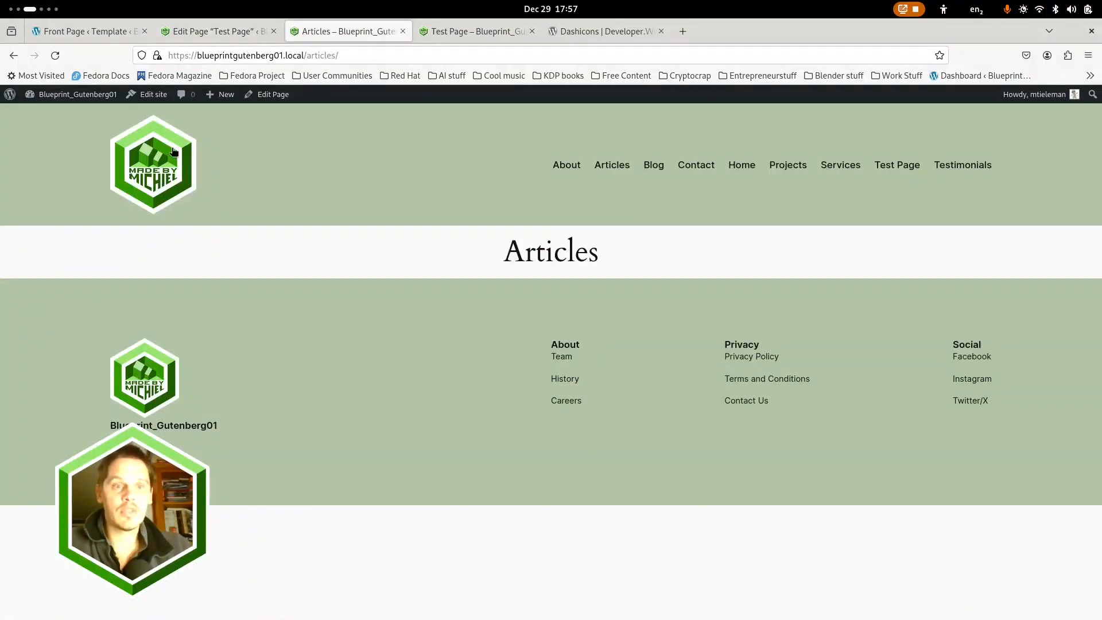
middle_click(148, 94)
left_click(459, 32)
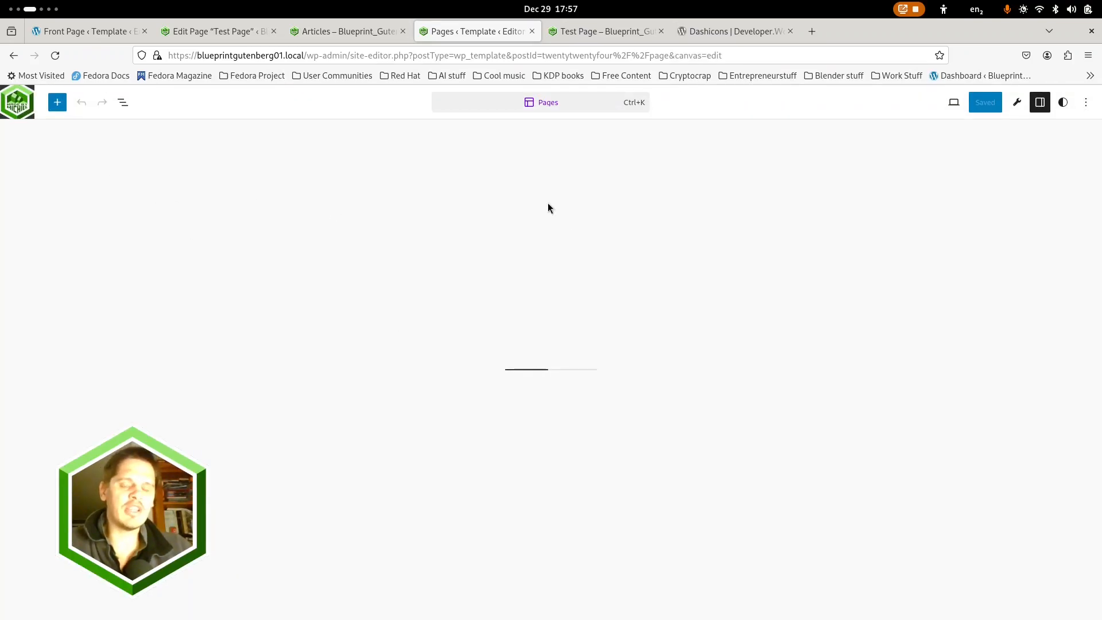
Open the site-wide block styles for Featured Image
left_click(1063, 102)
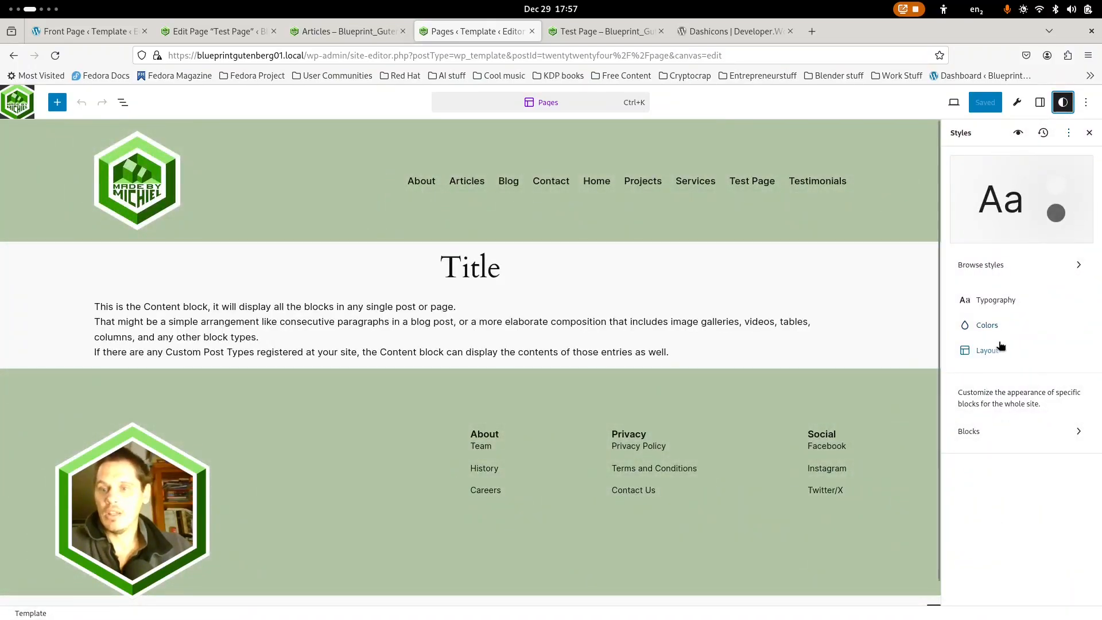
left_click(985, 432)
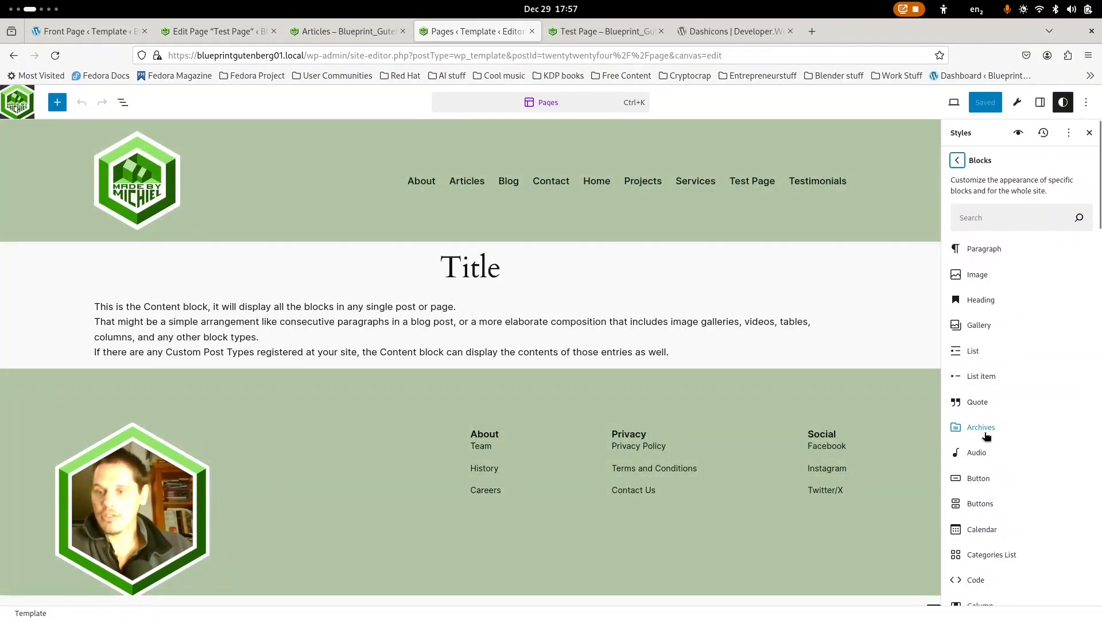
scroll(979, 547, "down", 5)
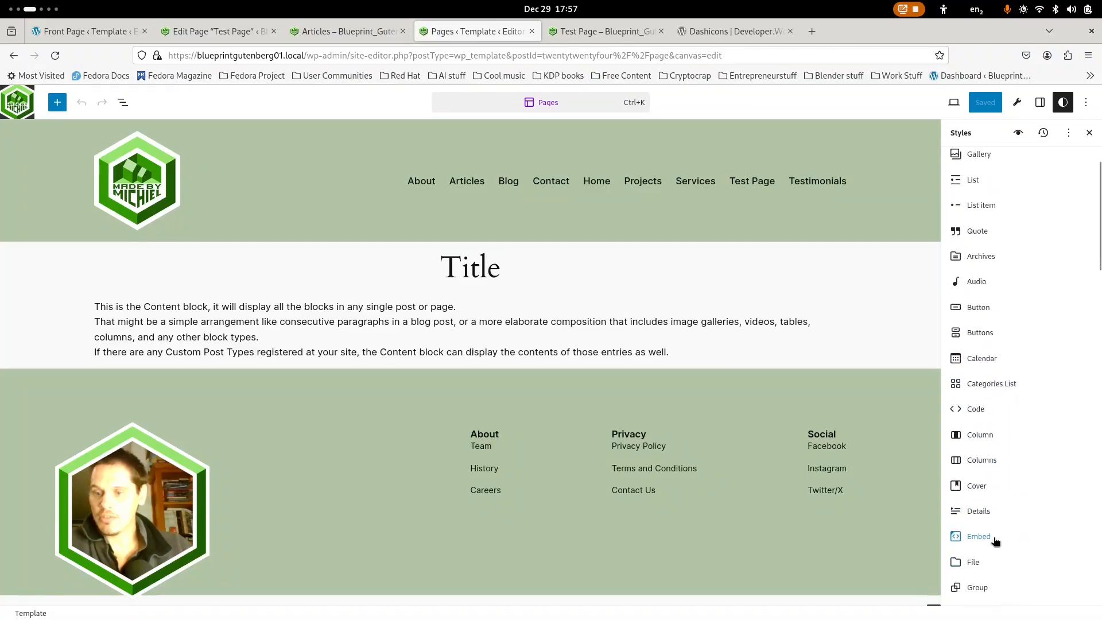
scroll(982, 459, "down", 6)
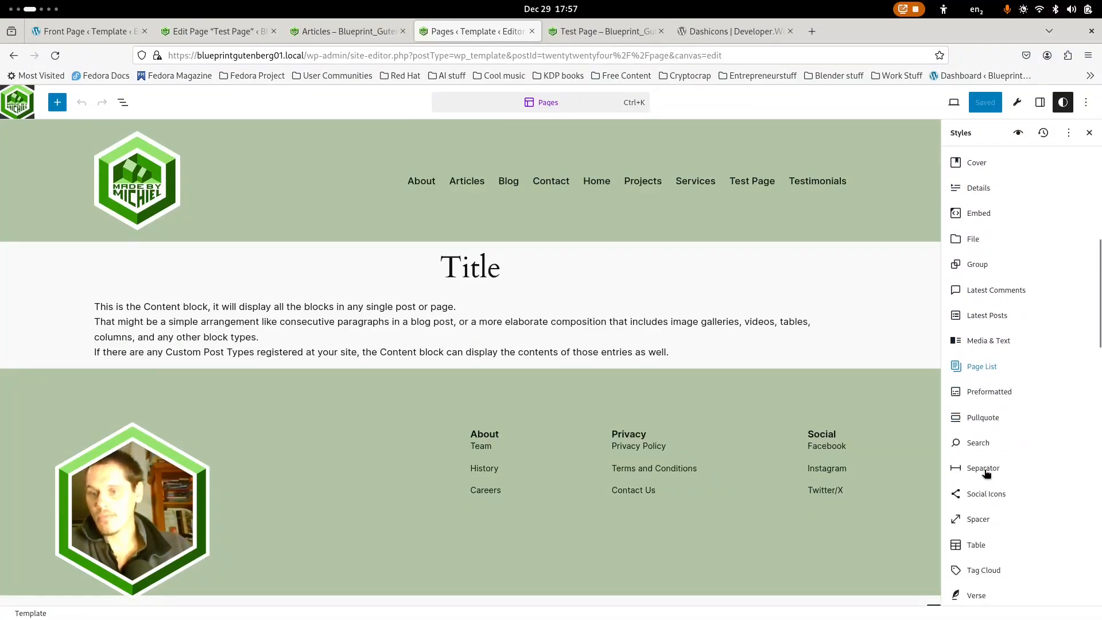
scroll(986, 468, "down", 8)
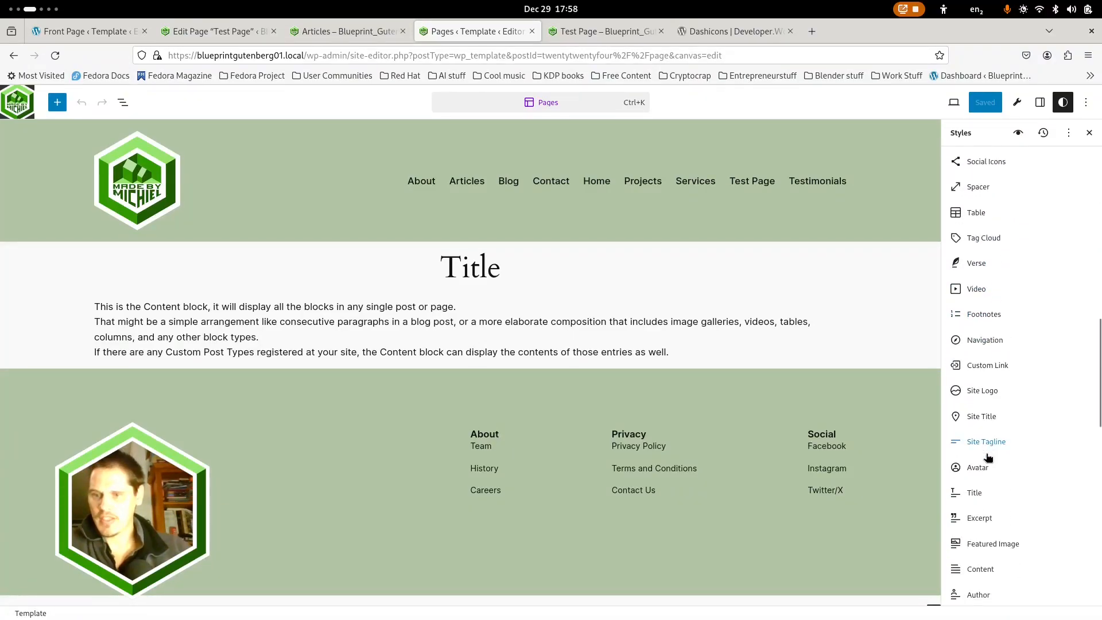
left_click(984, 433)
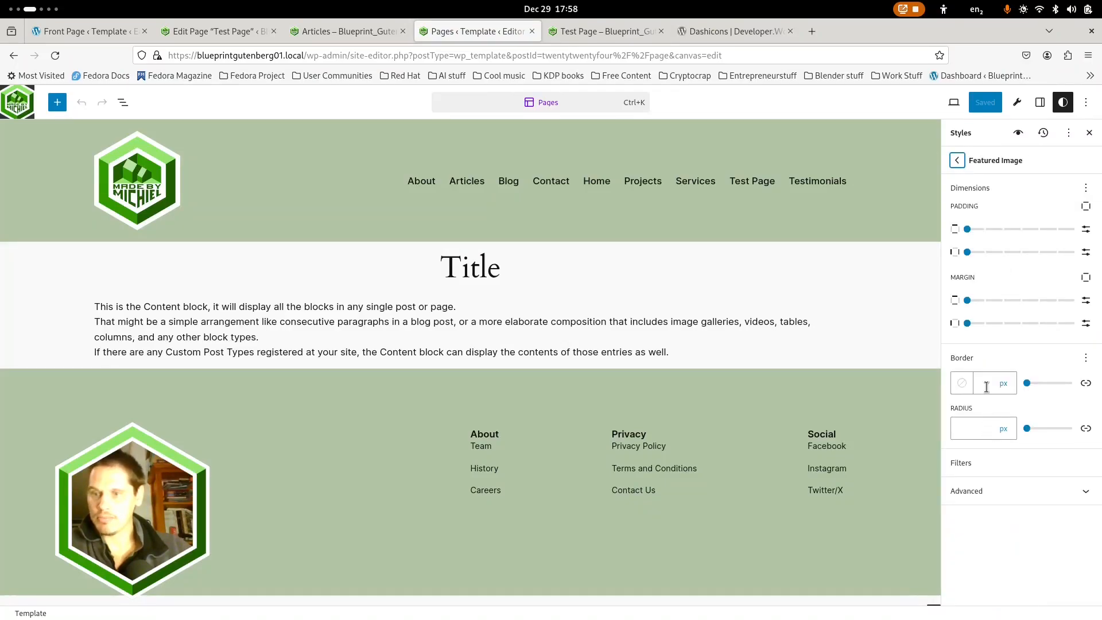
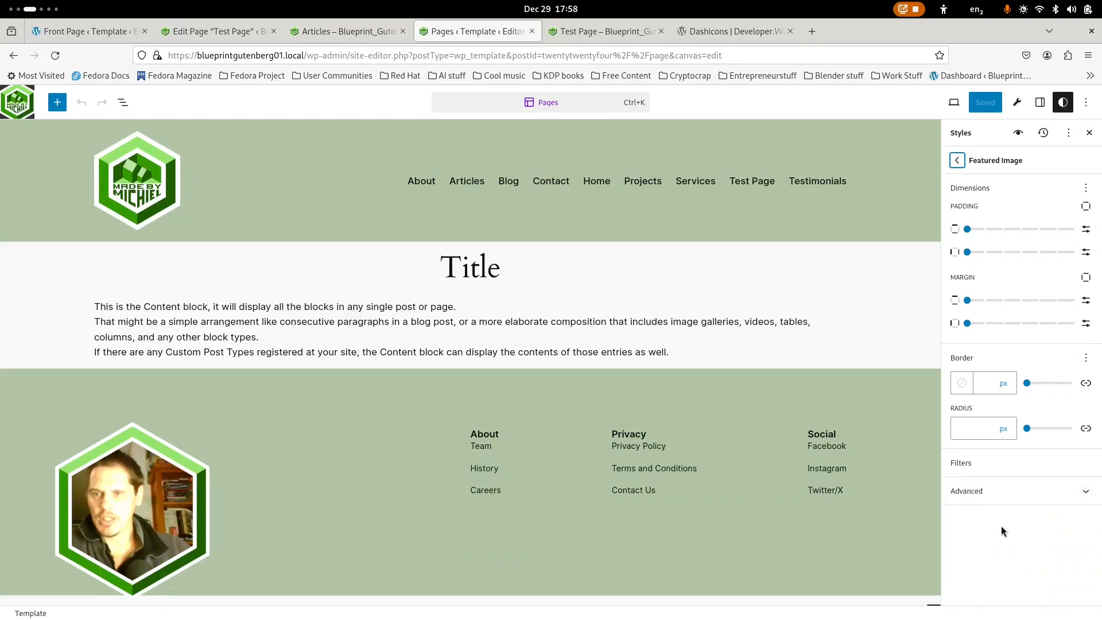
Open the Style Book and look through its Media, Design, Theme and Widgets samples for a Featured Image example
left_click(1018, 133)
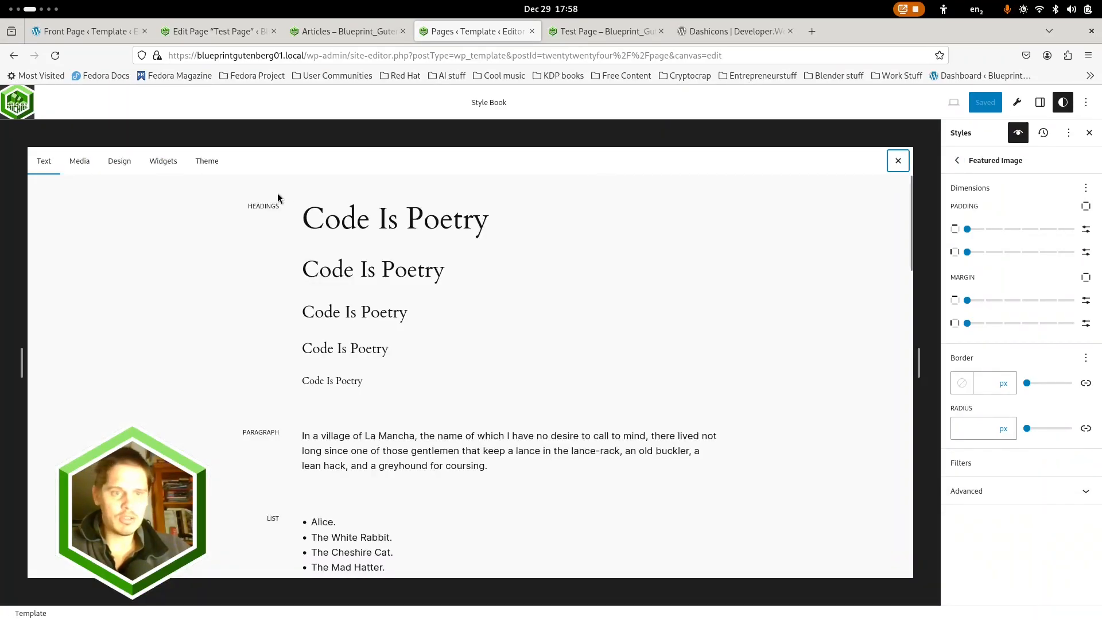
left_click(75, 162)
scroll(394, 320, "down", 5)
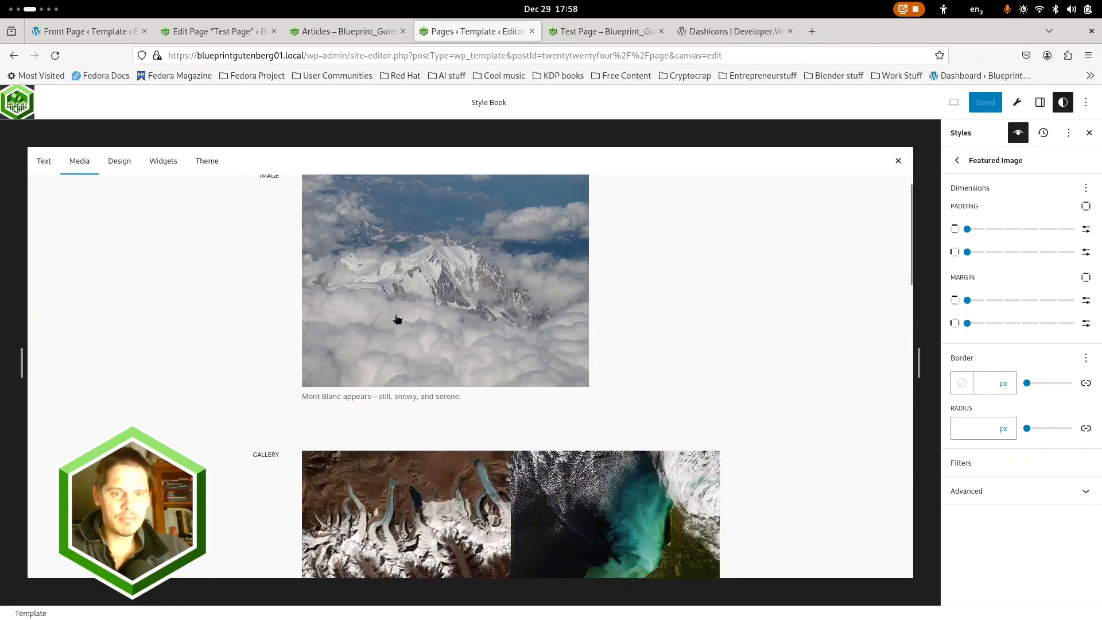
scroll(394, 315, "down", 10)
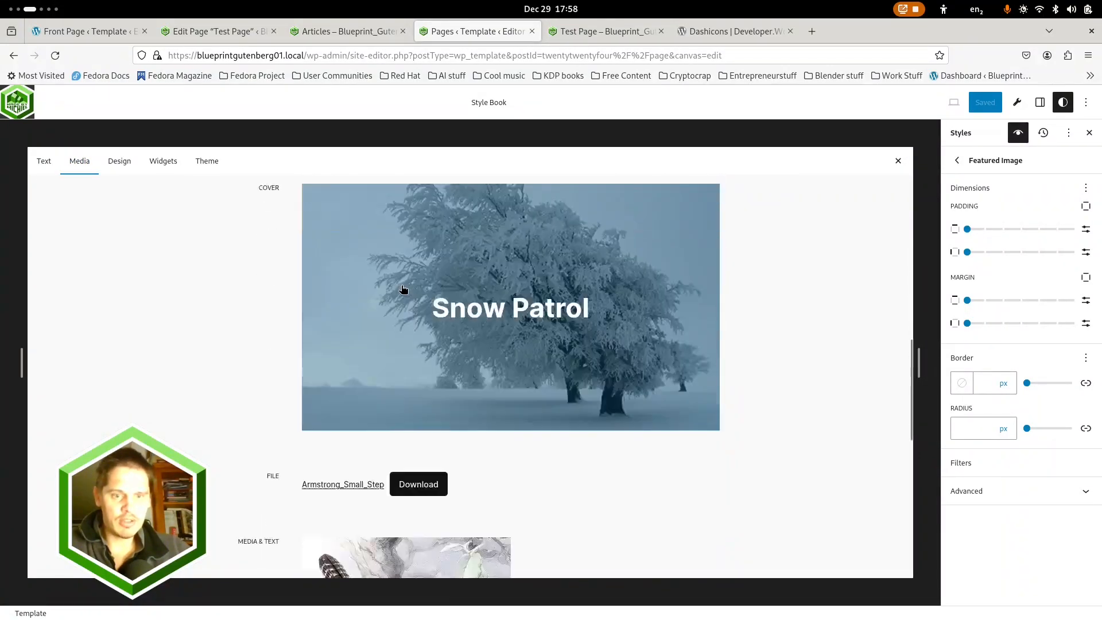
scroll(382, 344, "down", 3)
scroll(376, 367, "up", 15)
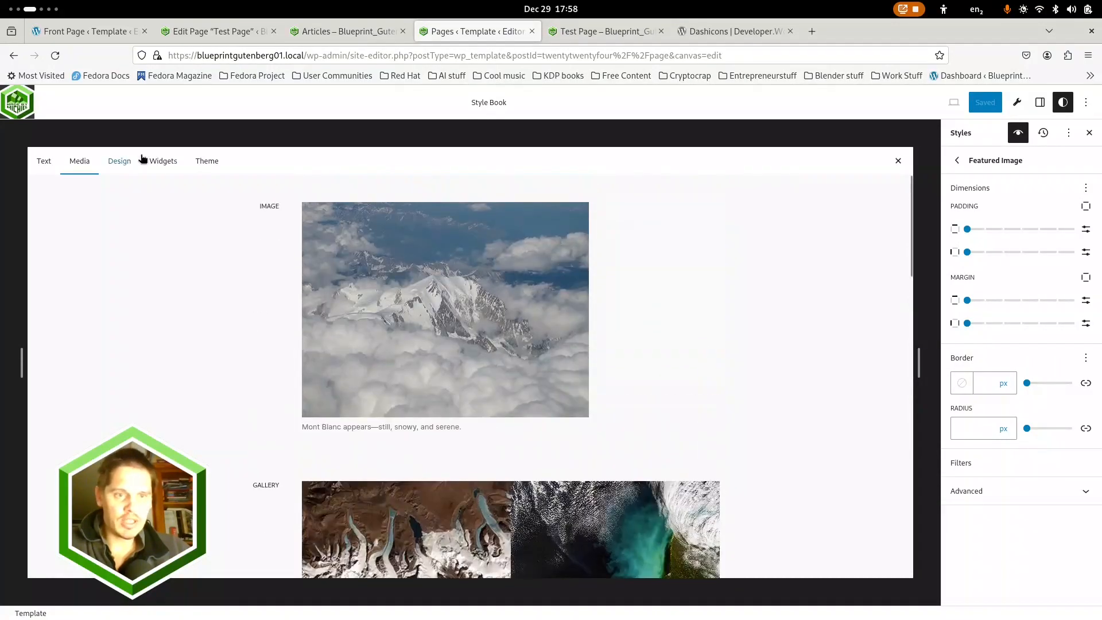
left_click(118, 161)
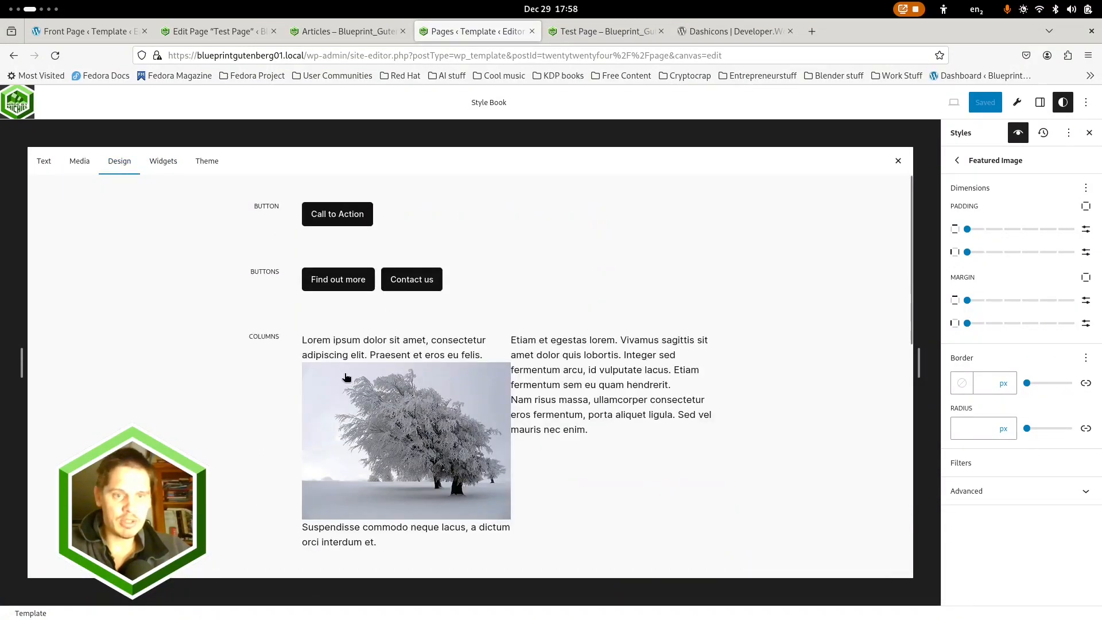
scroll(346, 371, "down", 5)
scroll(346, 370, "down", 2)
scroll(333, 362, "up", 6)
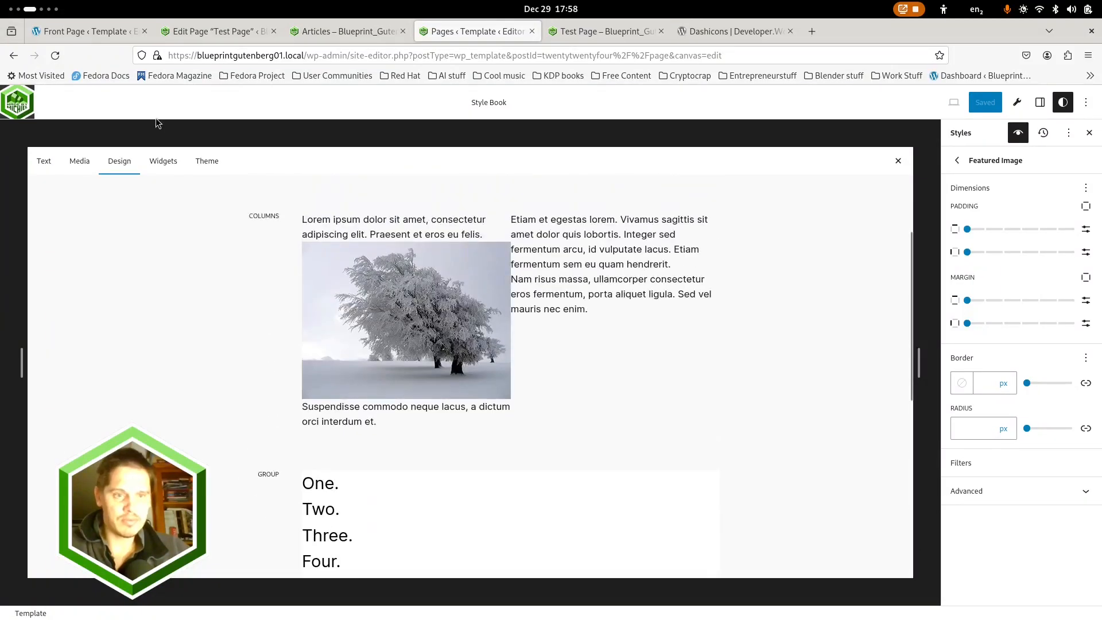
left_click(197, 161)
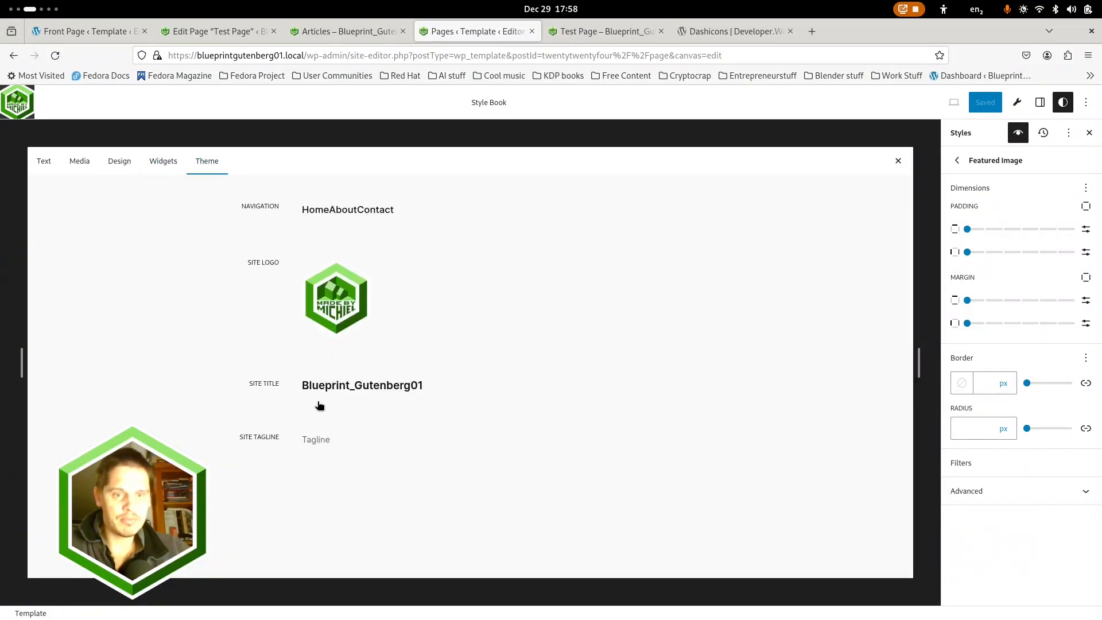
left_click(155, 164)
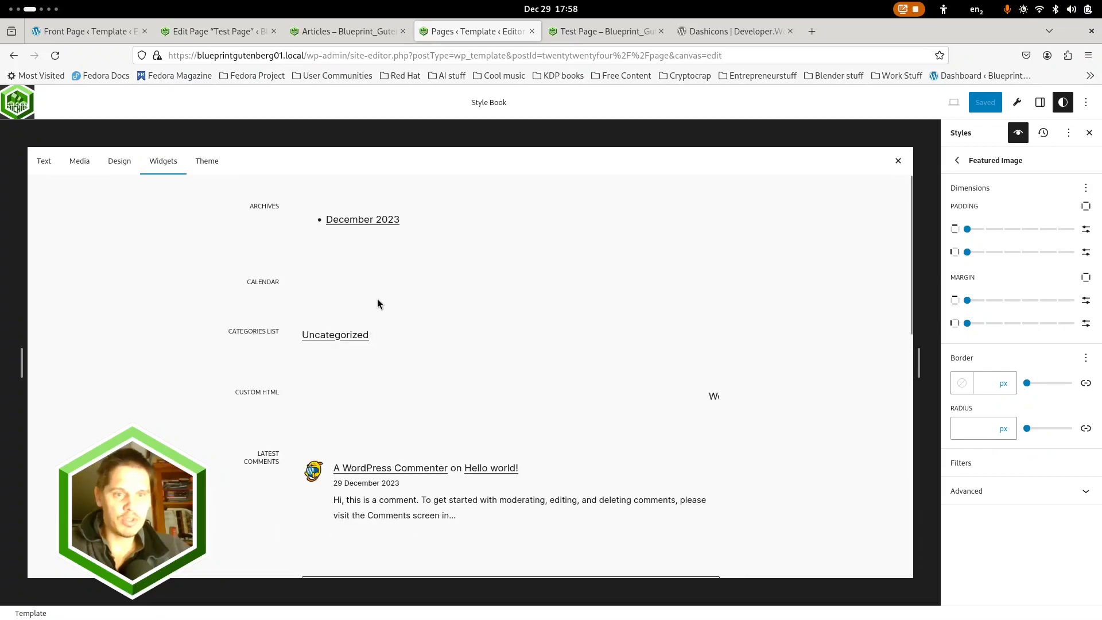
scroll(381, 275, "down", 9)
scroll(364, 287, "up", 6)
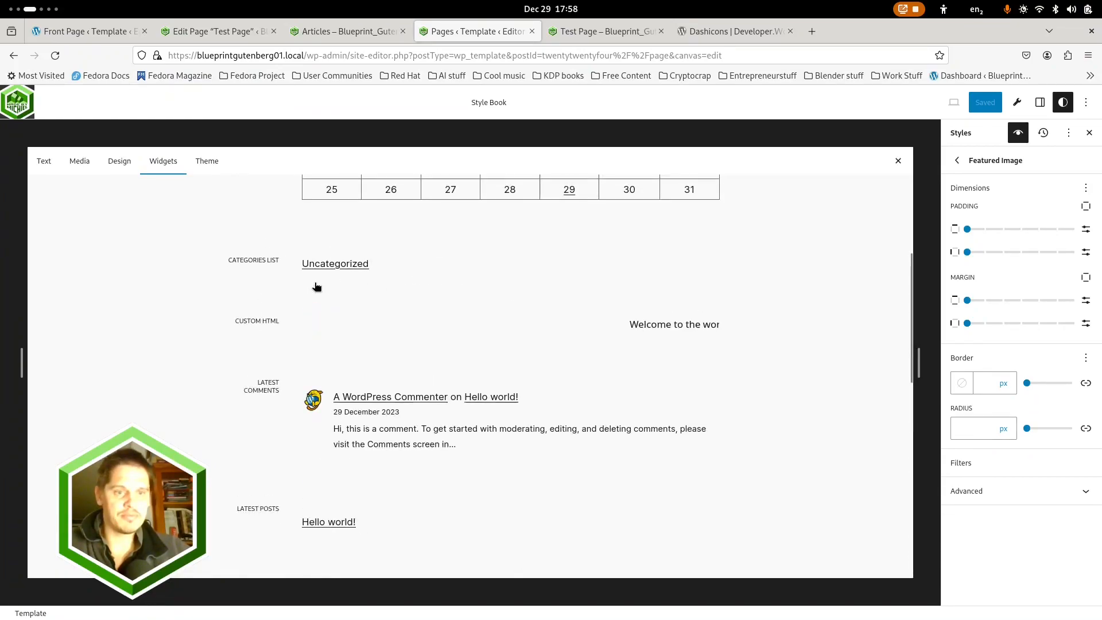
Review the Style Book's Design samples again, followed by its Media samples down to Video
left_click(114, 163)
scroll(291, 250, "down", 4)
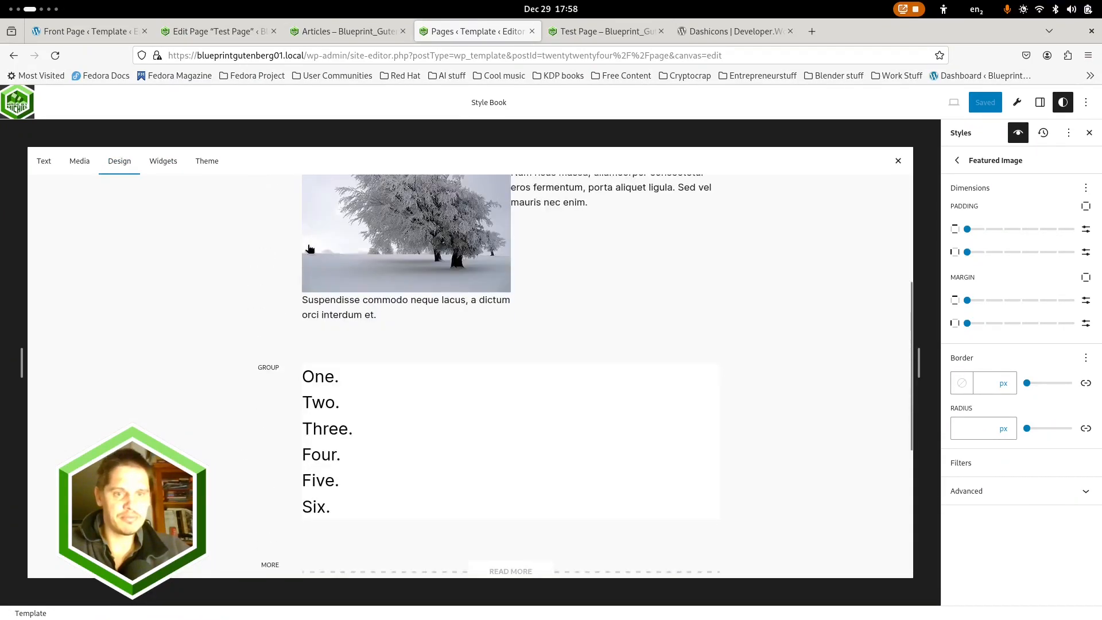
scroll(297, 247, "up", 4)
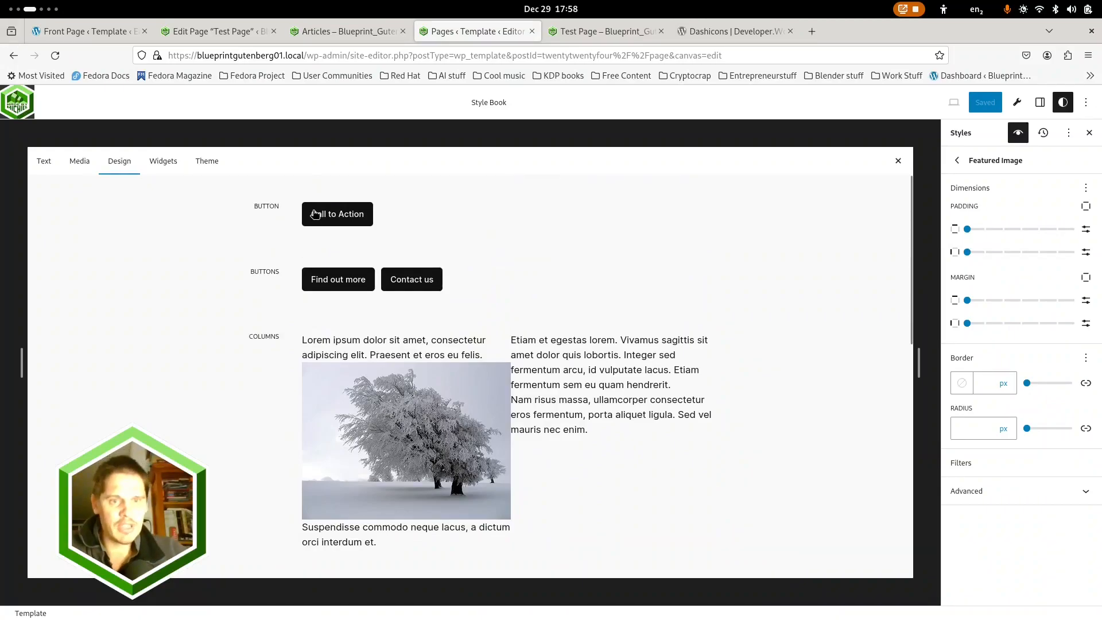
scroll(342, 355, "down", 10)
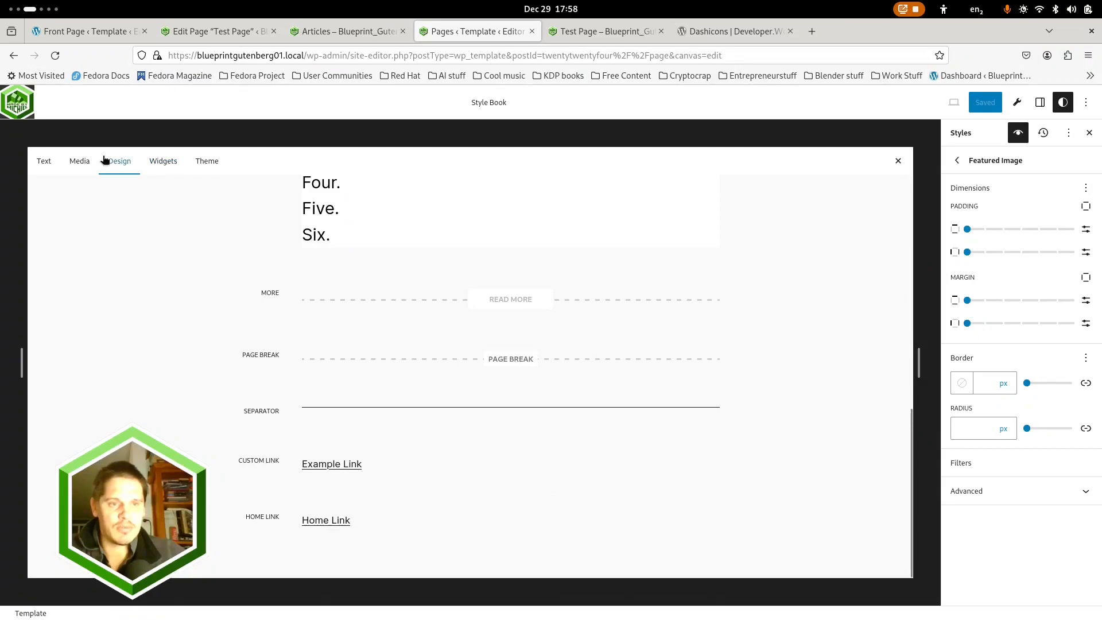
left_click(80, 164)
scroll(344, 243, "down", 2)
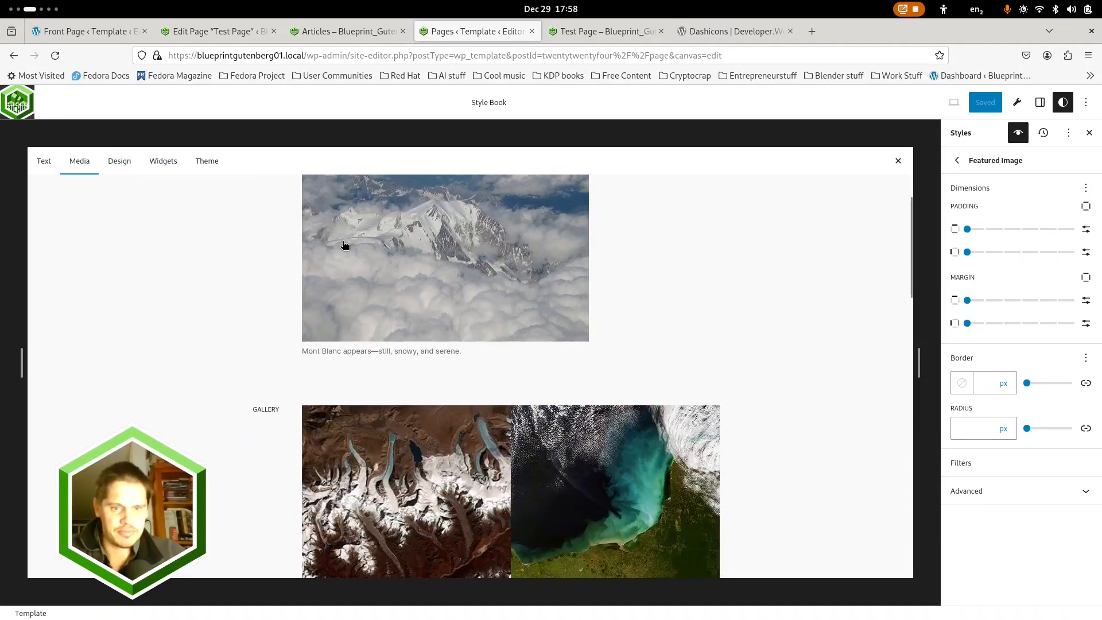
scroll(345, 243, "up", 2)
scroll(344, 245, "down", 7)
scroll(344, 245, "down", 10)
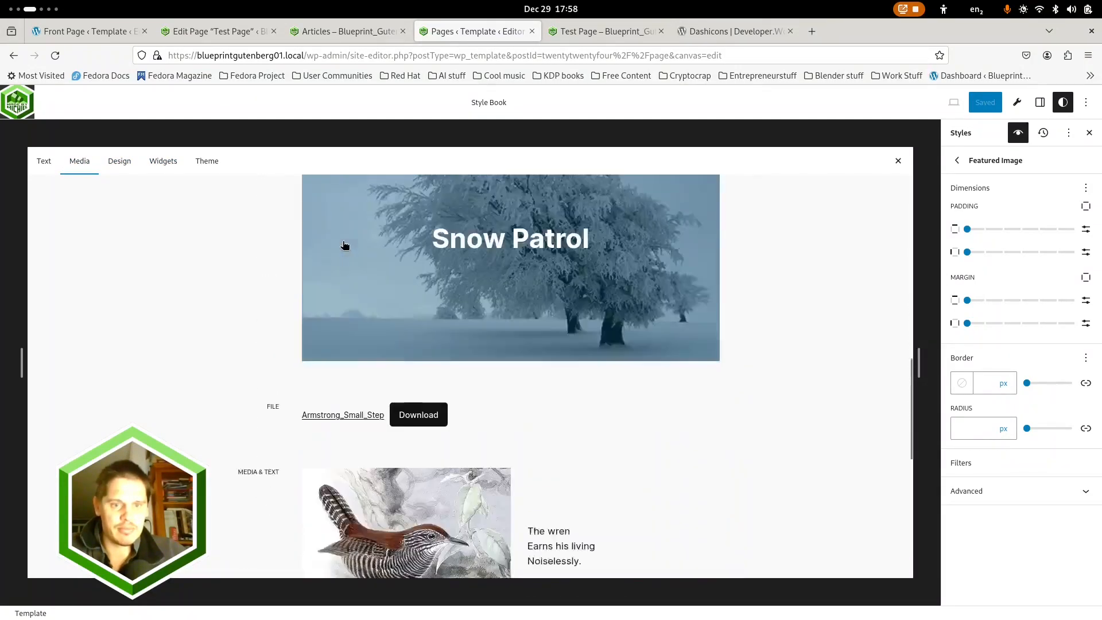
scroll(346, 251, "up", 4)
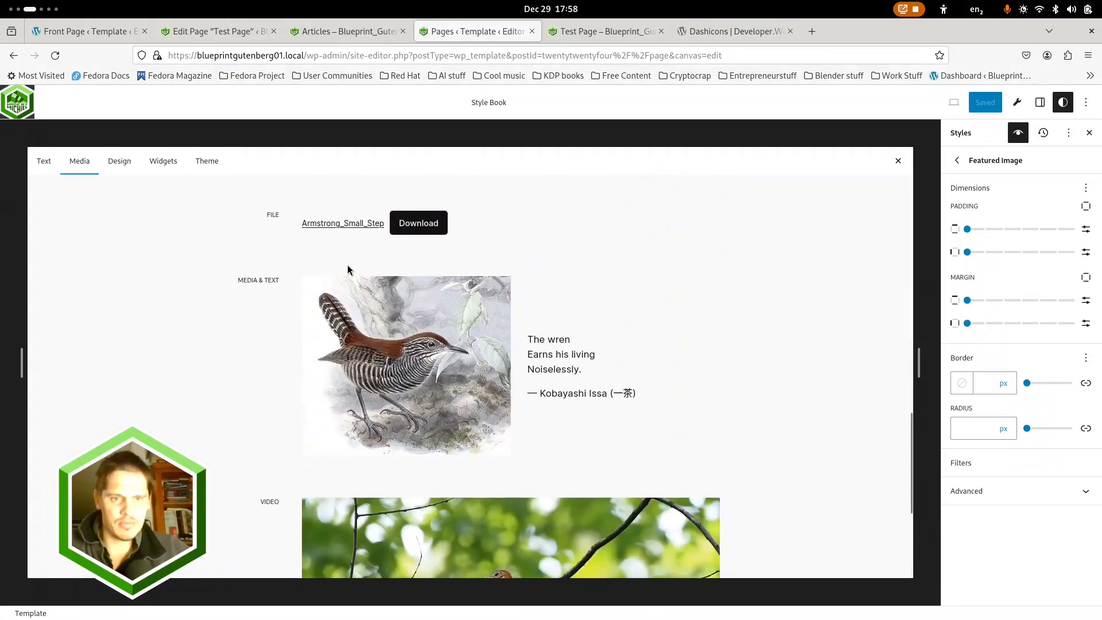
scroll(347, 268, "down", 4)
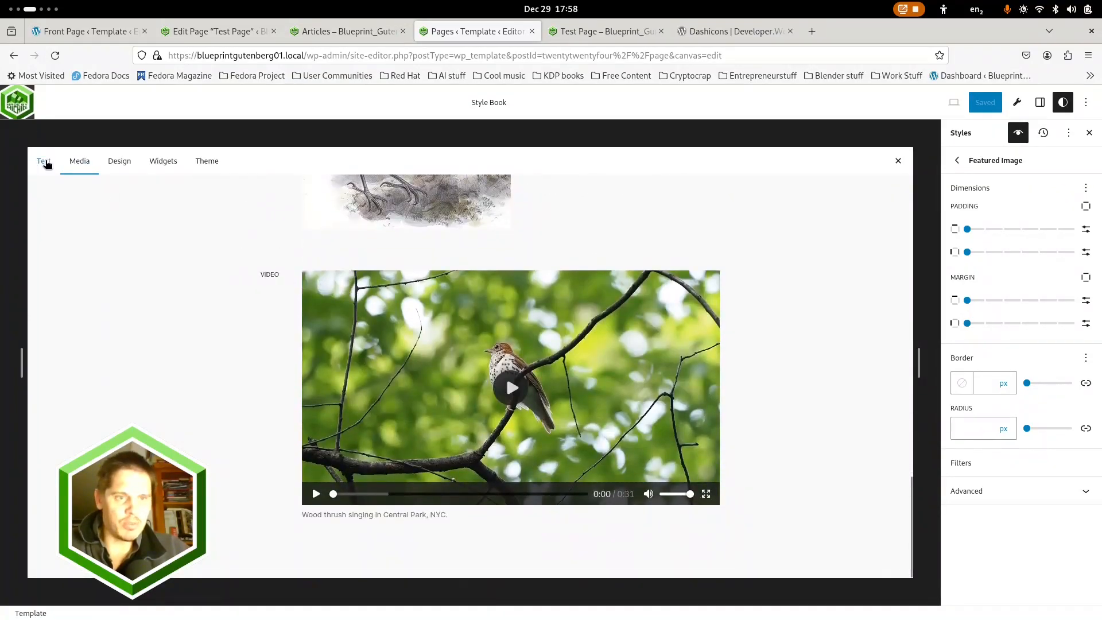
Browse the Style Book's Text samples, open the Code block's styles, and close the Style Book
left_click(43, 162)
scroll(361, 295, "down", 6)
scroll(362, 294, "down", 5)
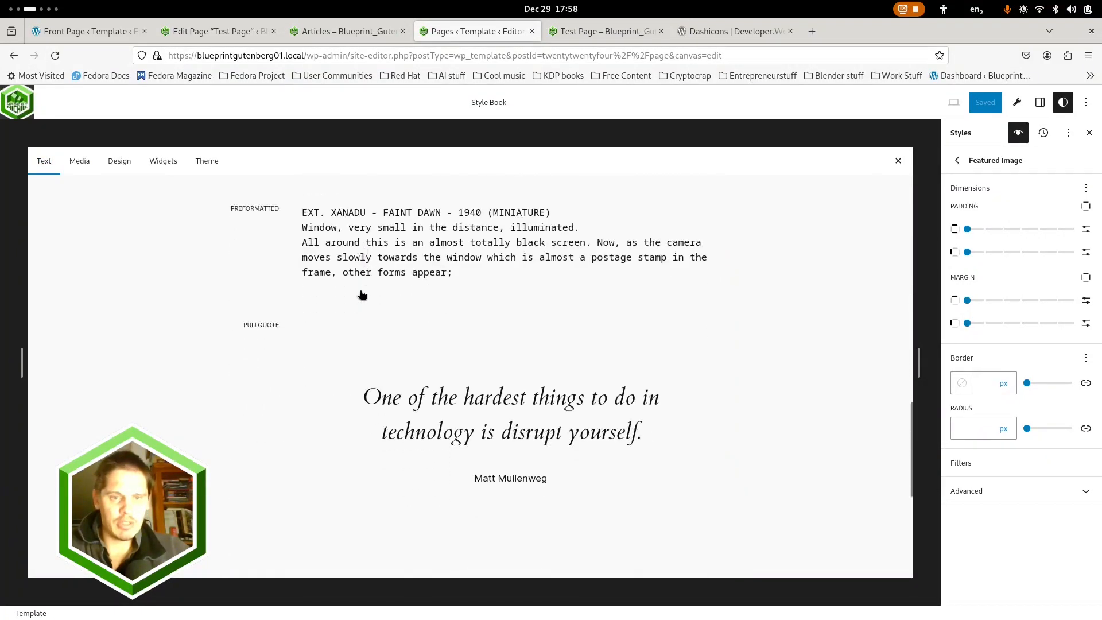
scroll(362, 294, "up", 5)
left_click(316, 297)
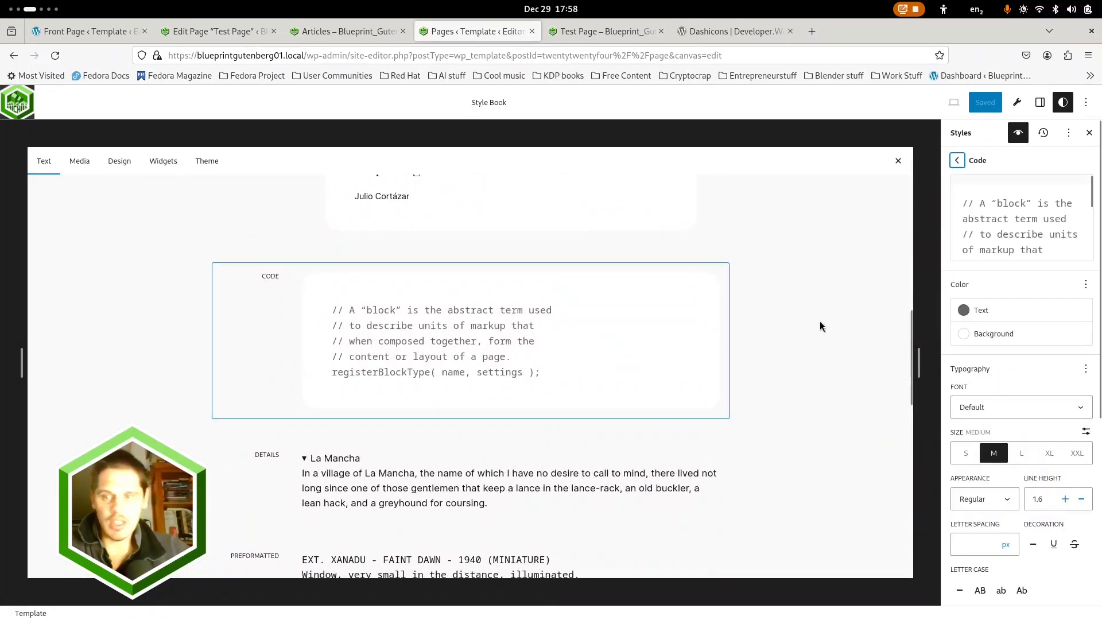
scroll(417, 282, "up", 3)
scroll(401, 286, "down", 5)
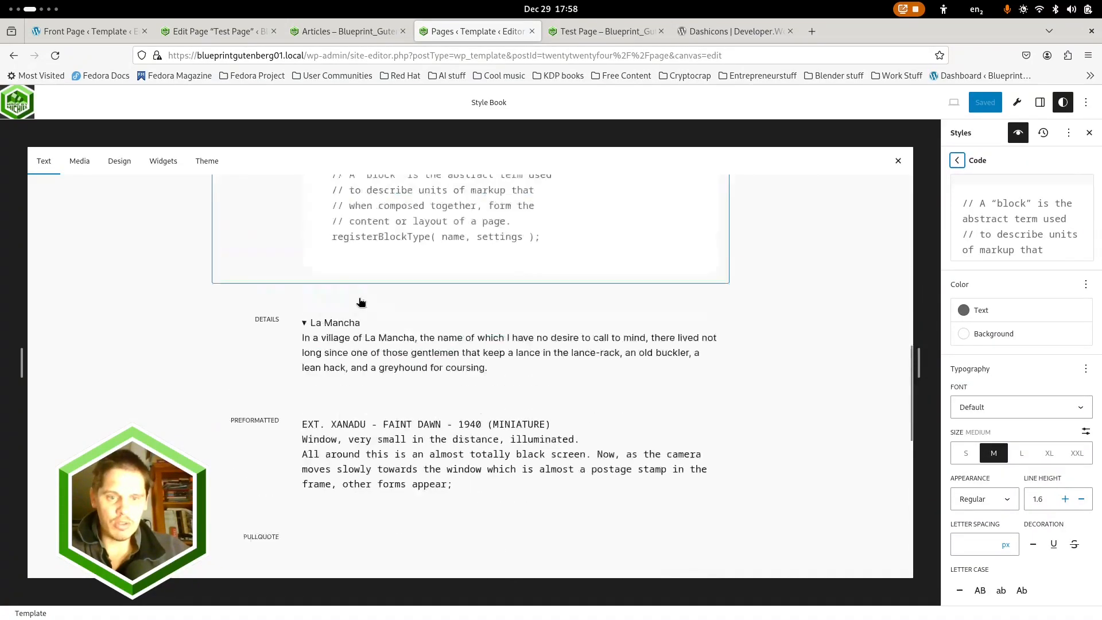
scroll(364, 295, "up", 15)
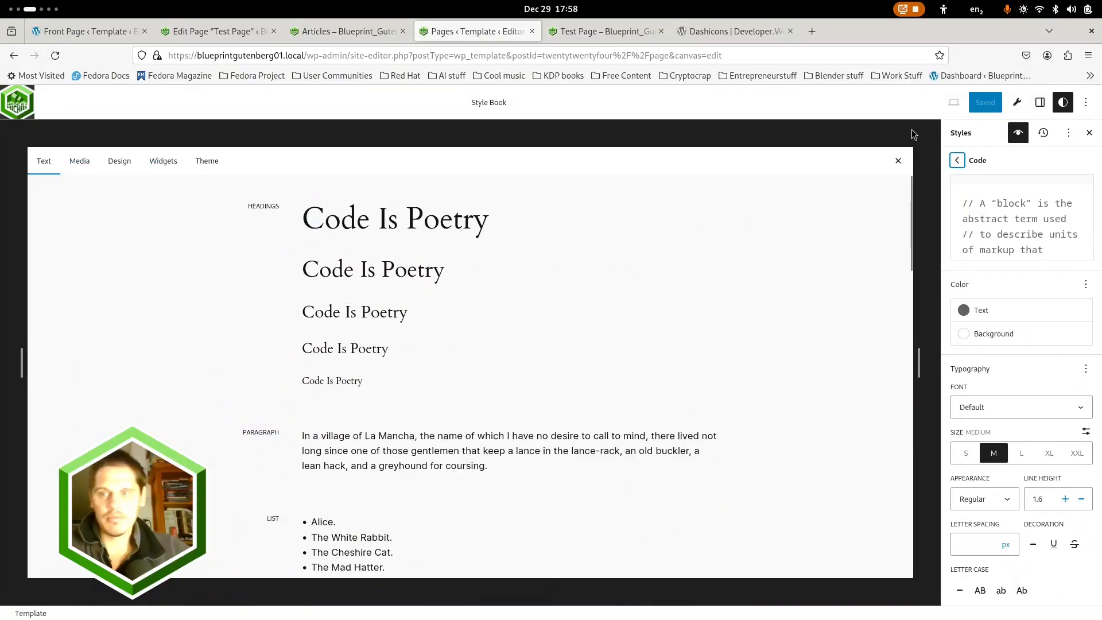
left_click(899, 161)
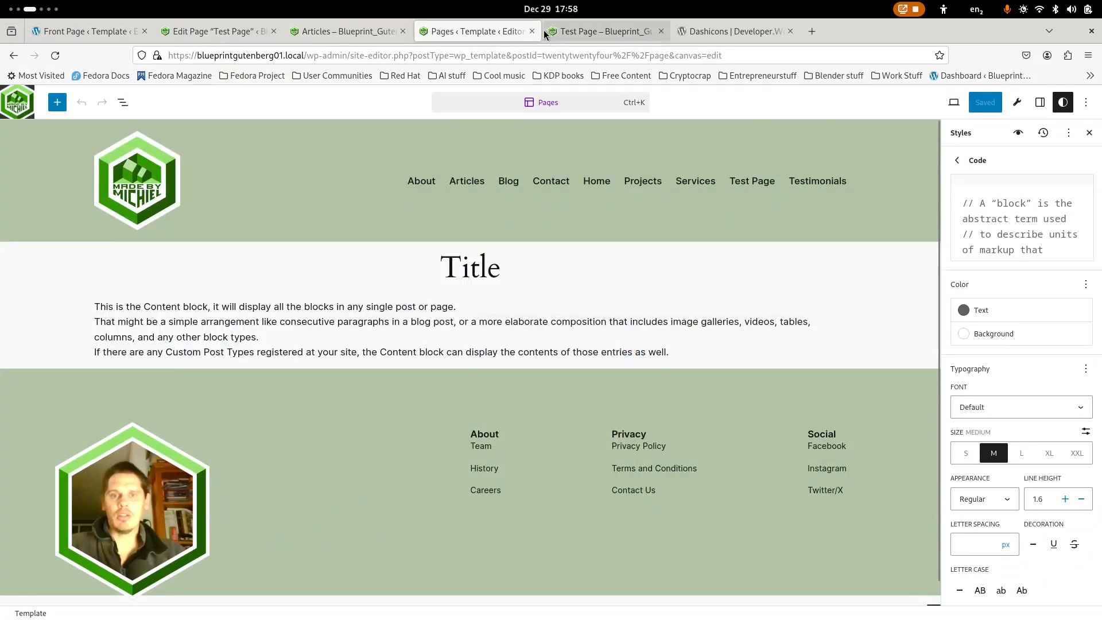
Close the Pages template's browser tab, return to editing Test Page, and delete the Spacer between Post Template and Pagination
left_click(531, 31)
left_click(200, 30)
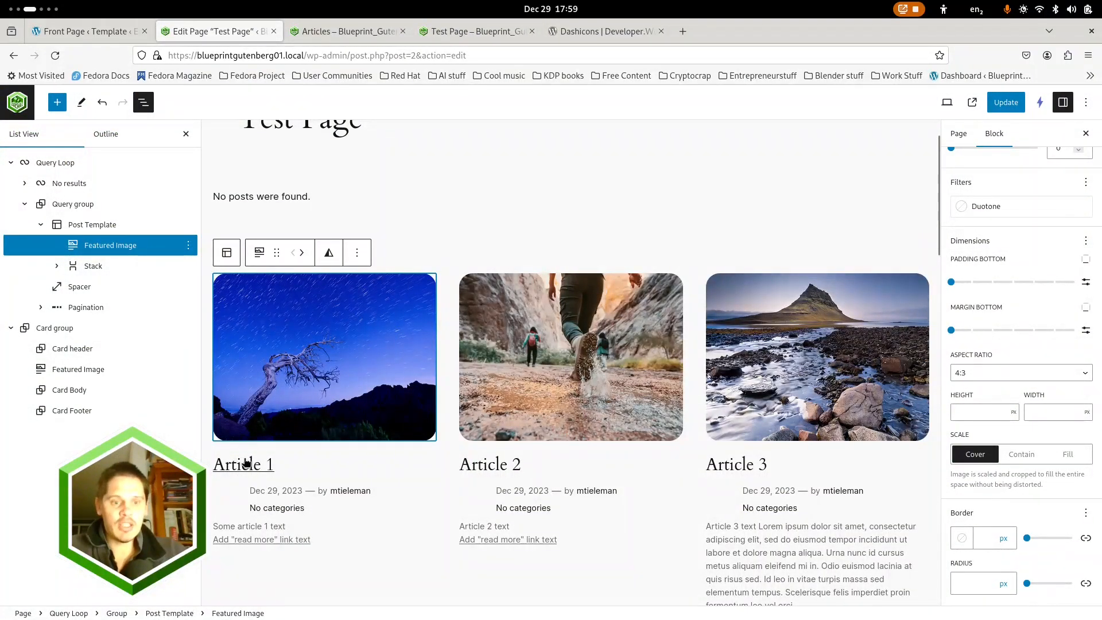
left_click(80, 286)
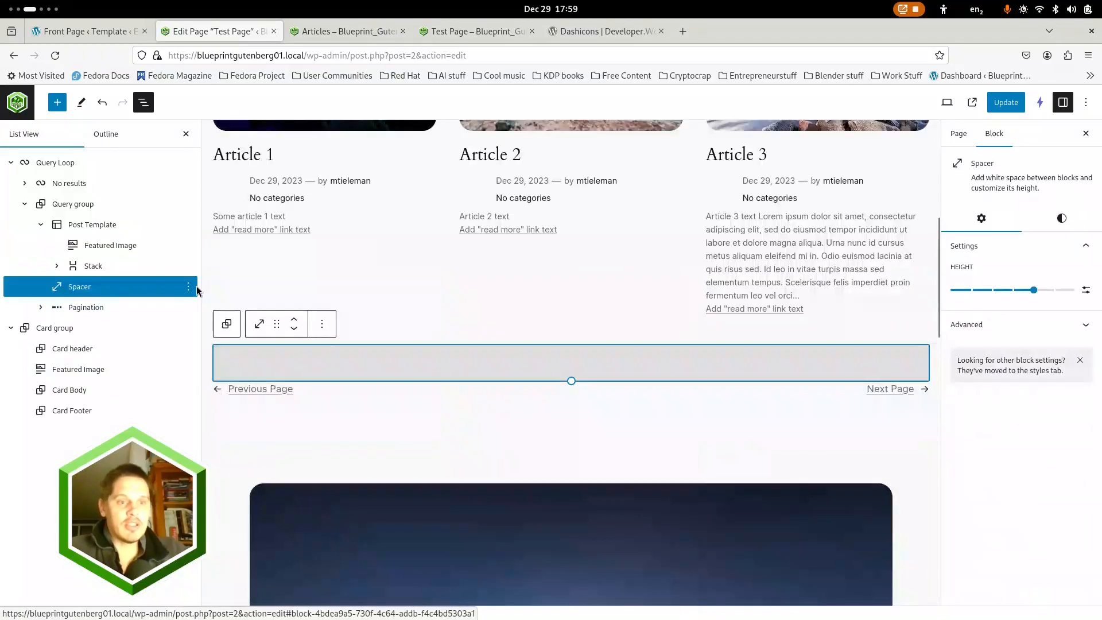
left_click(188, 286)
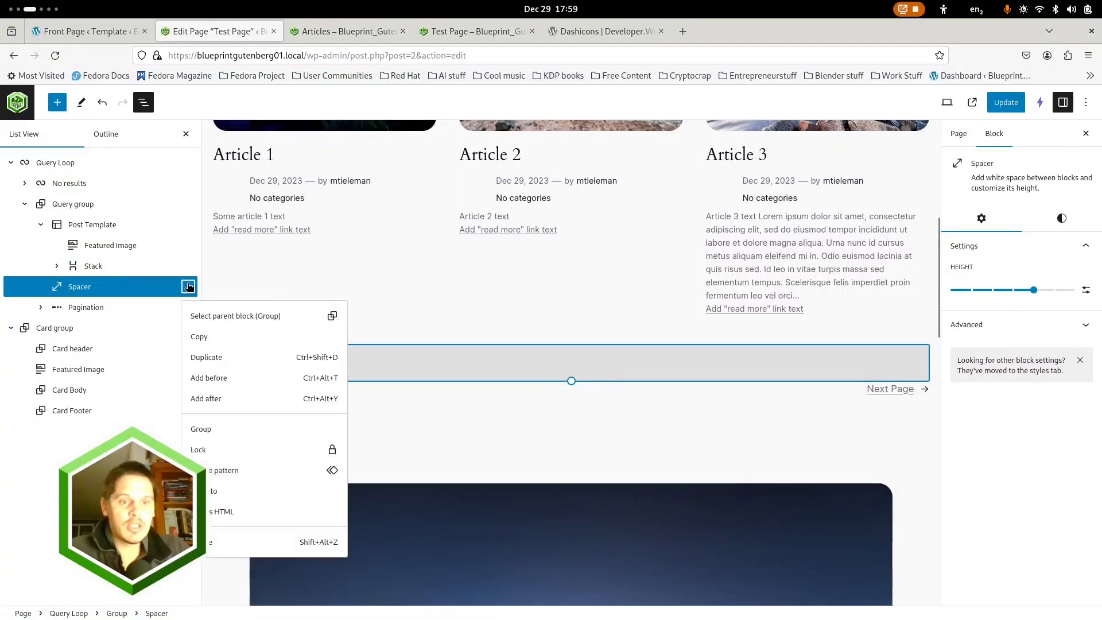
left_click(270, 542)
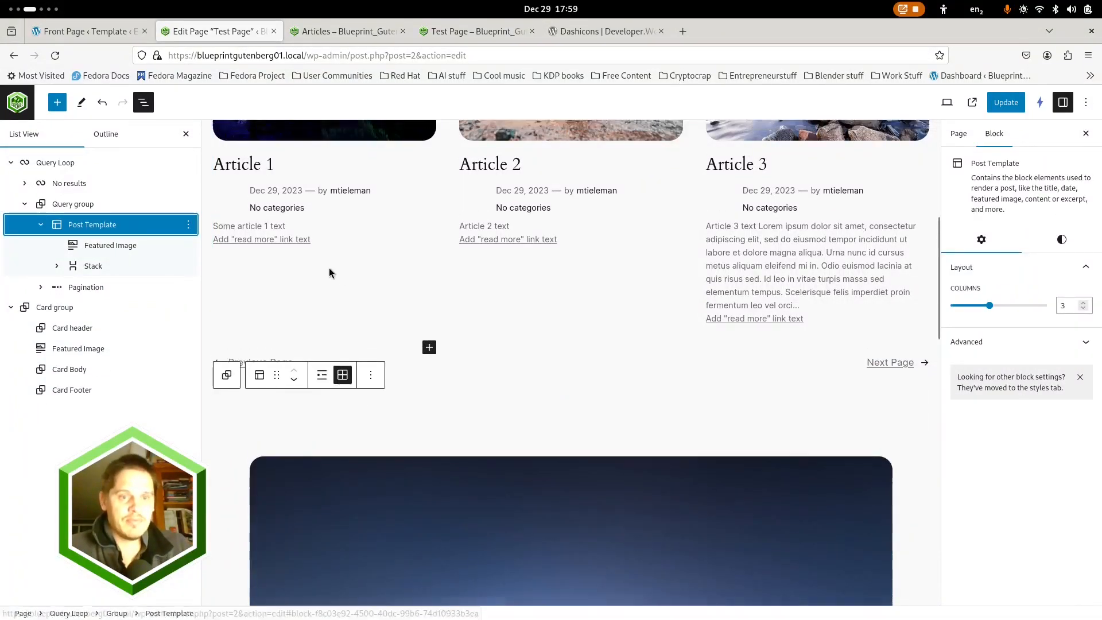
Expand the Post Template's Stack and examine its nested blocks, including Post Meta
scroll(328, 272, "up", 2)
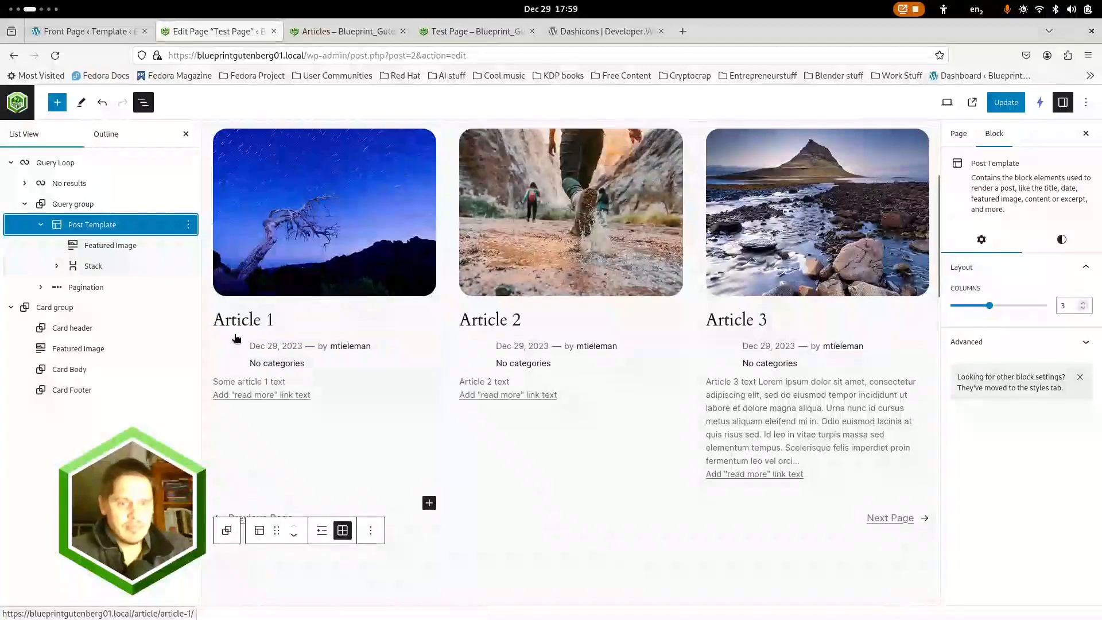
left_click(92, 266)
left_click(57, 266)
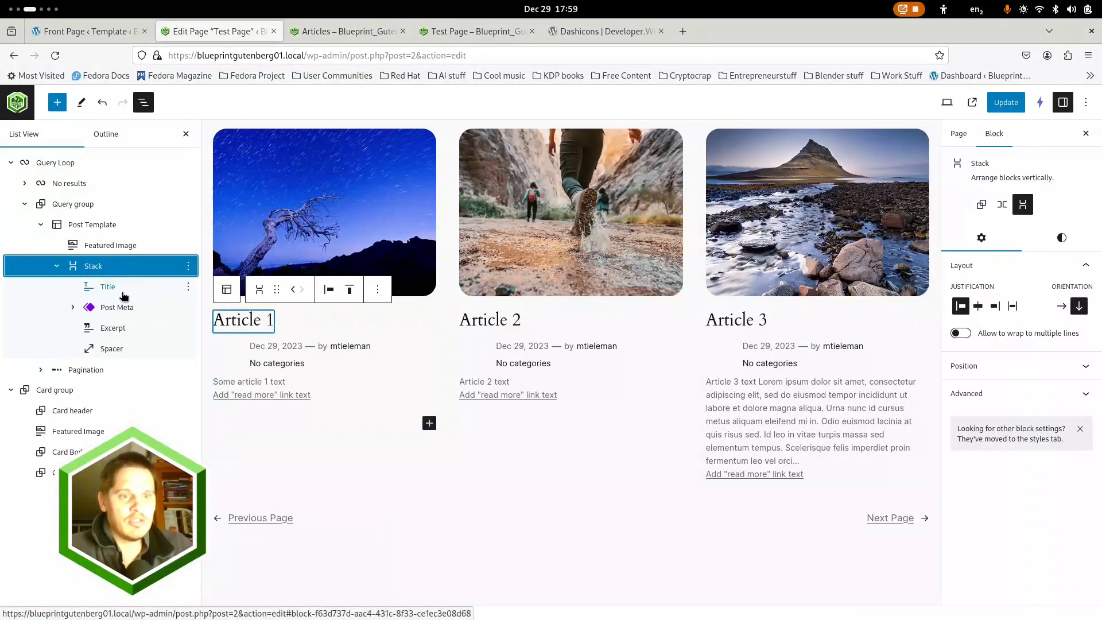
left_click(115, 307)
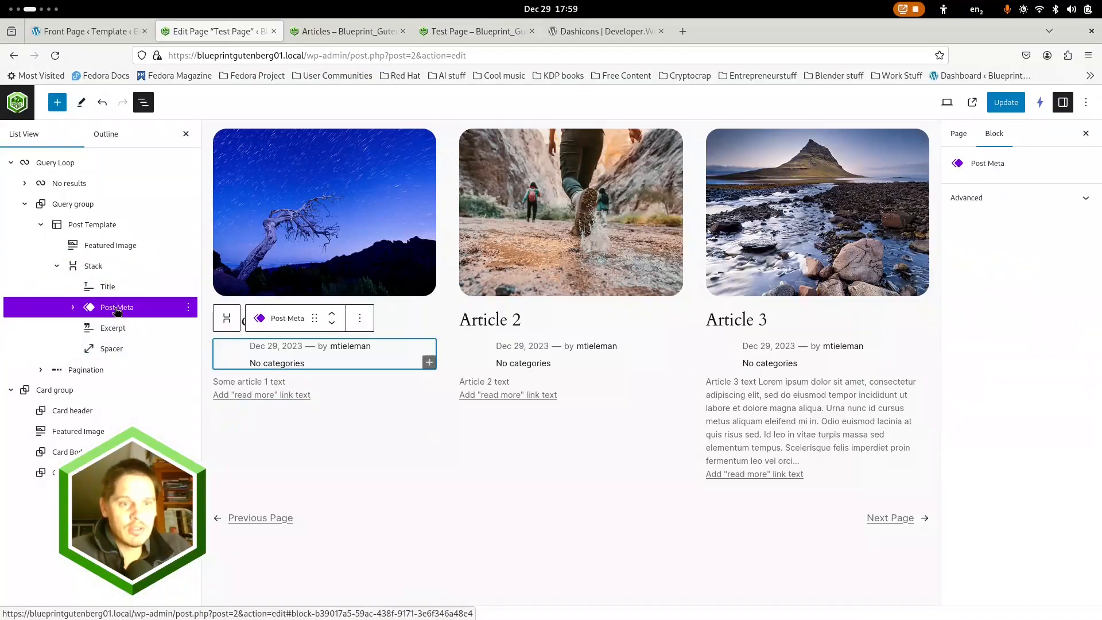
left_click(101, 268)
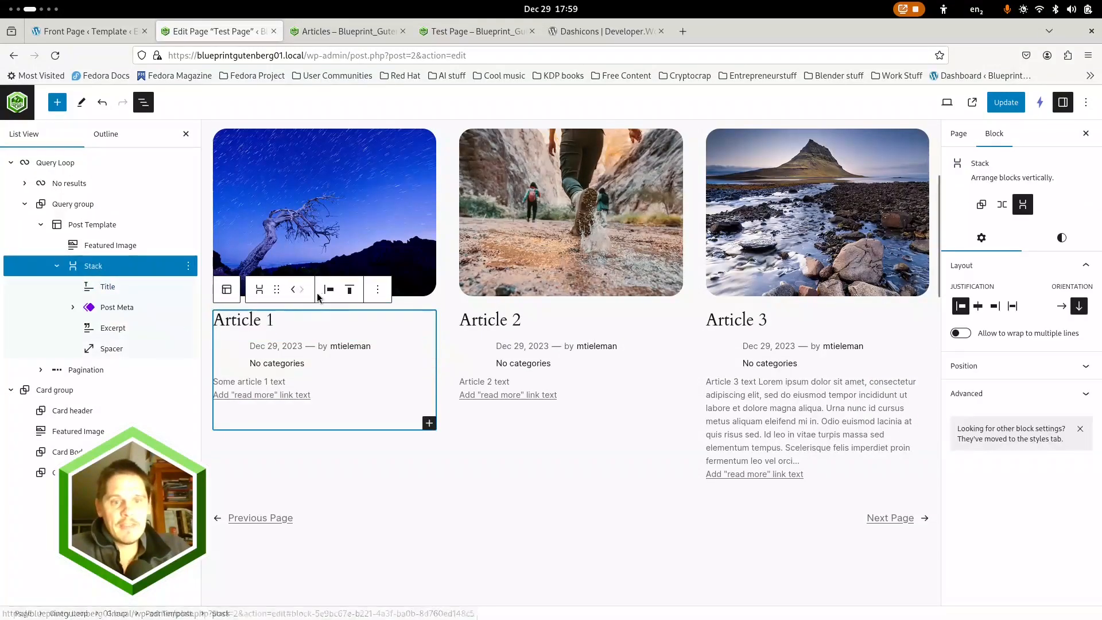
left_click(85, 249)
Insert a Group block in the Query group and move it into the Post Template above the Featured Image
left_click(81, 224)
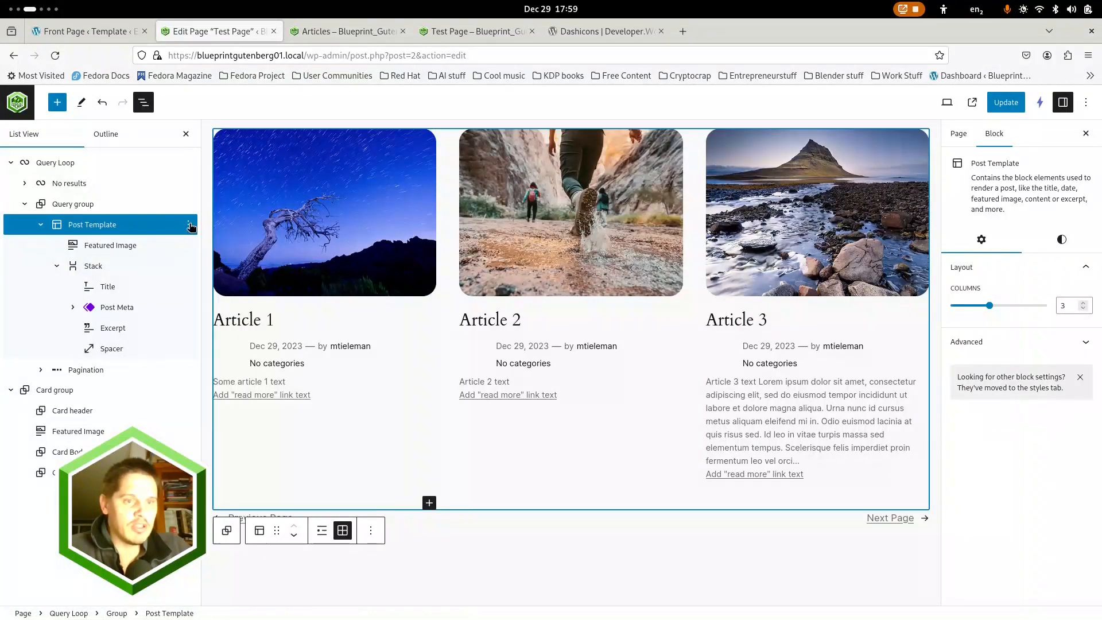
left_click(58, 108)
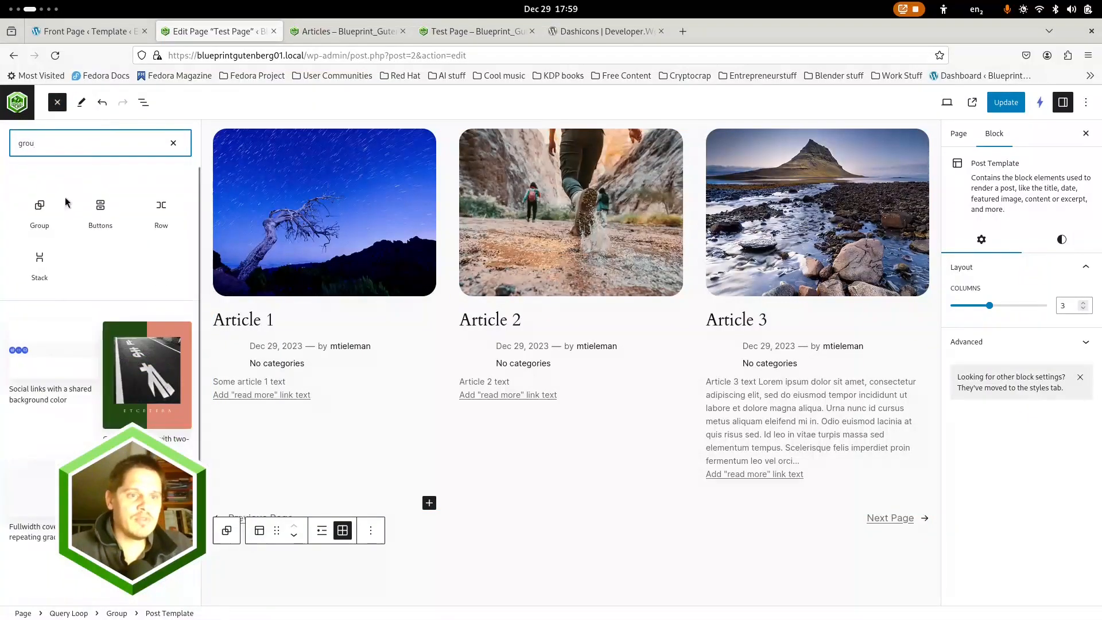
left_click(51, 208)
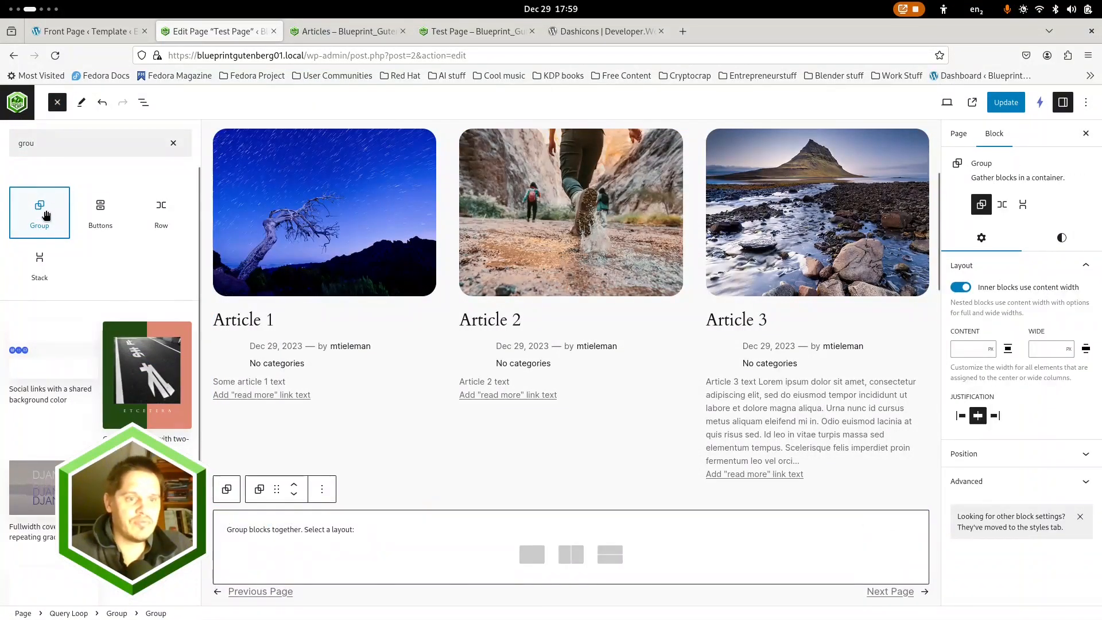
left_click(173, 142)
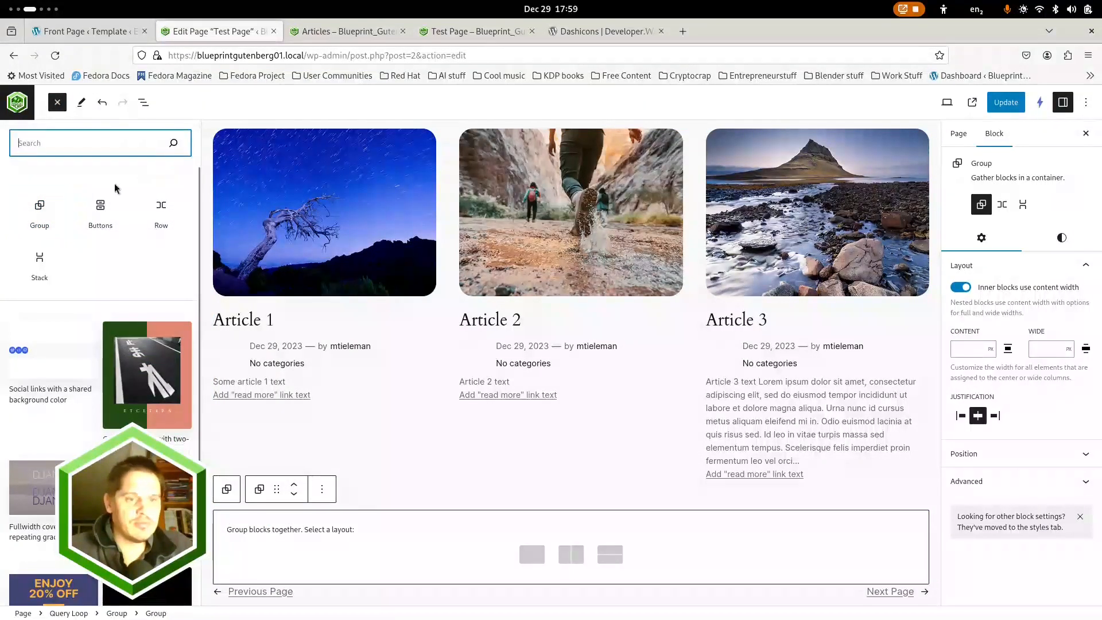
left_click(144, 102)
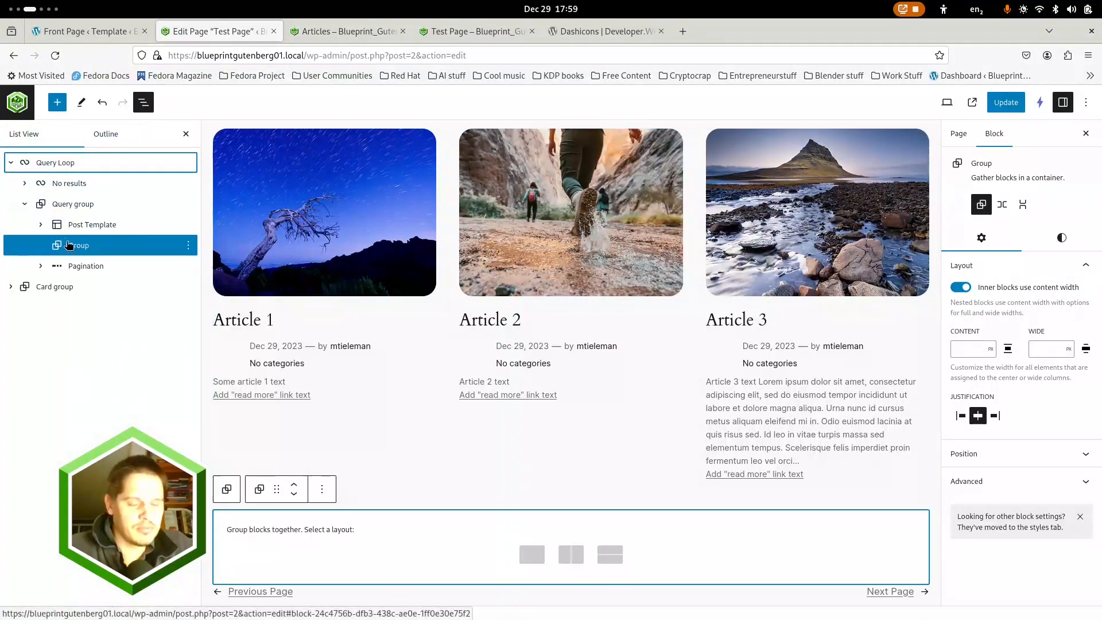
left_click(41, 225)
left_click_drag(74, 286, 91, 244)
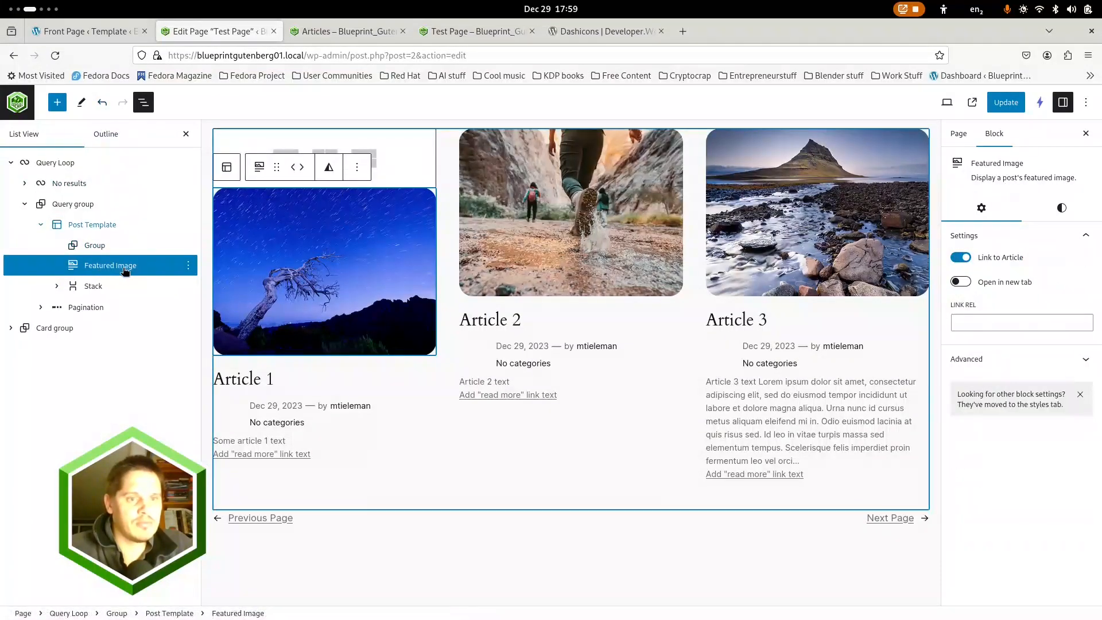
Duplicate the empty Group in the Post Template twice to have three Groups above the Featured Image
left_click_drag(111, 266, 98, 248)
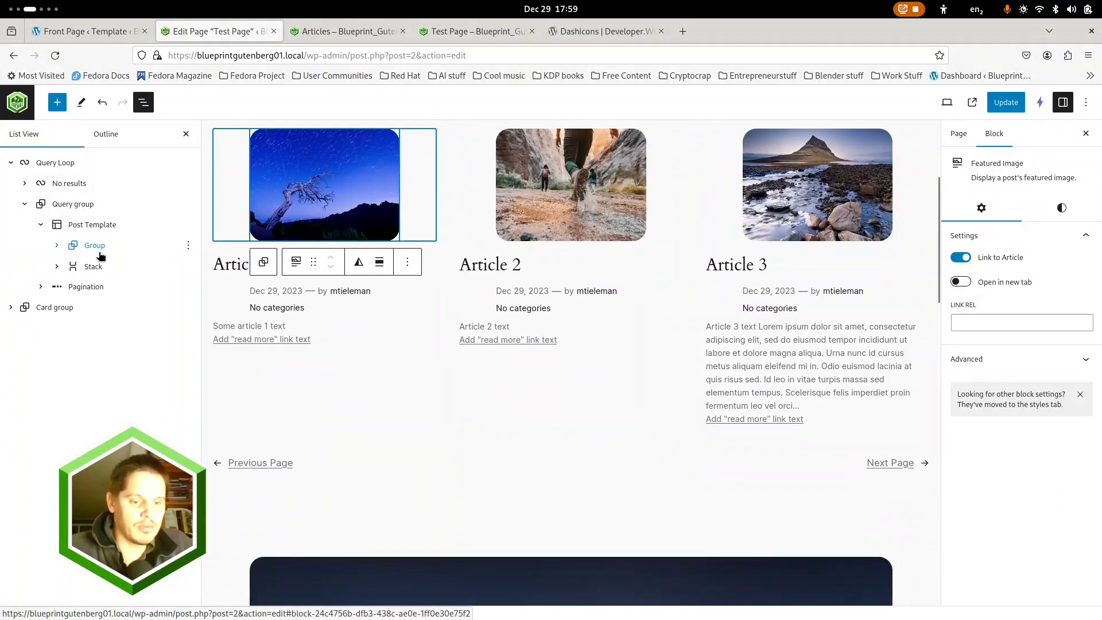
left_click(58, 248)
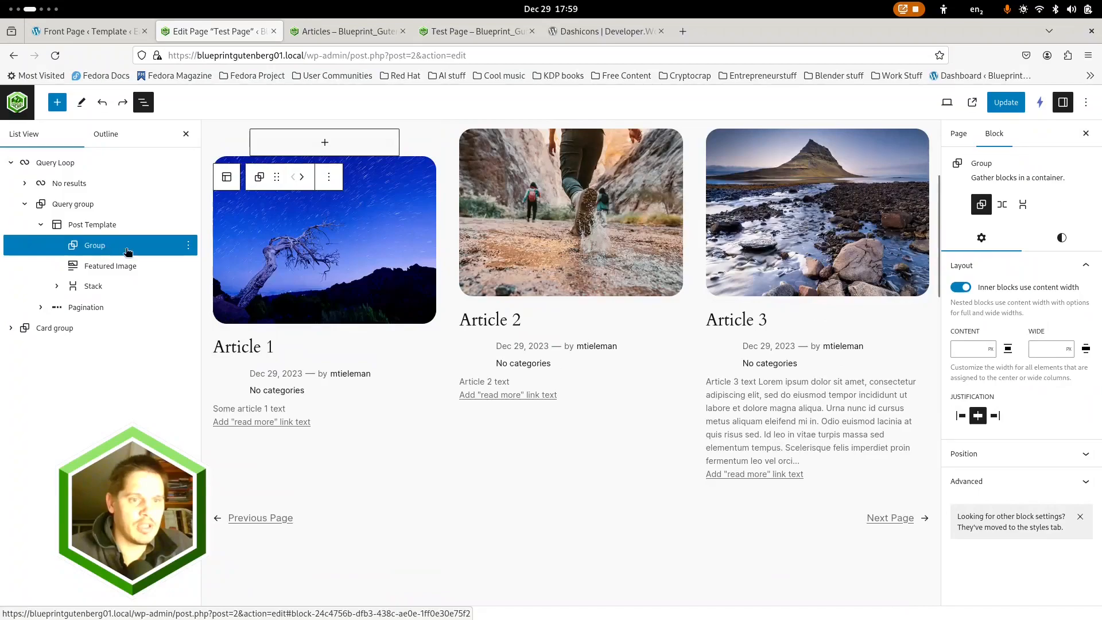
left_click(188, 246)
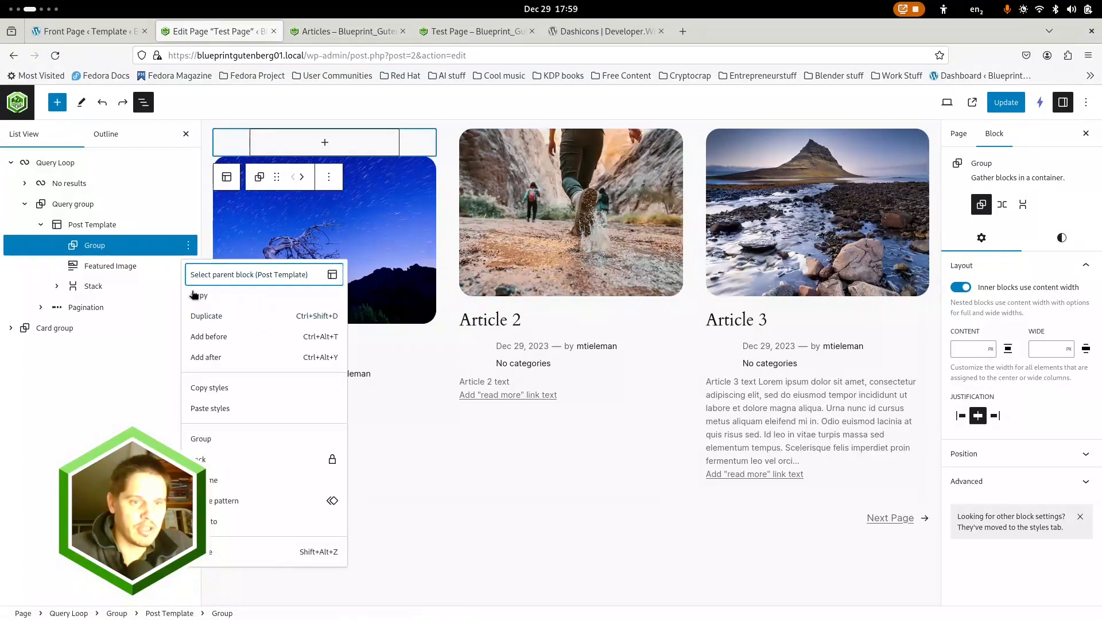
left_click(206, 316)
left_click(187, 266)
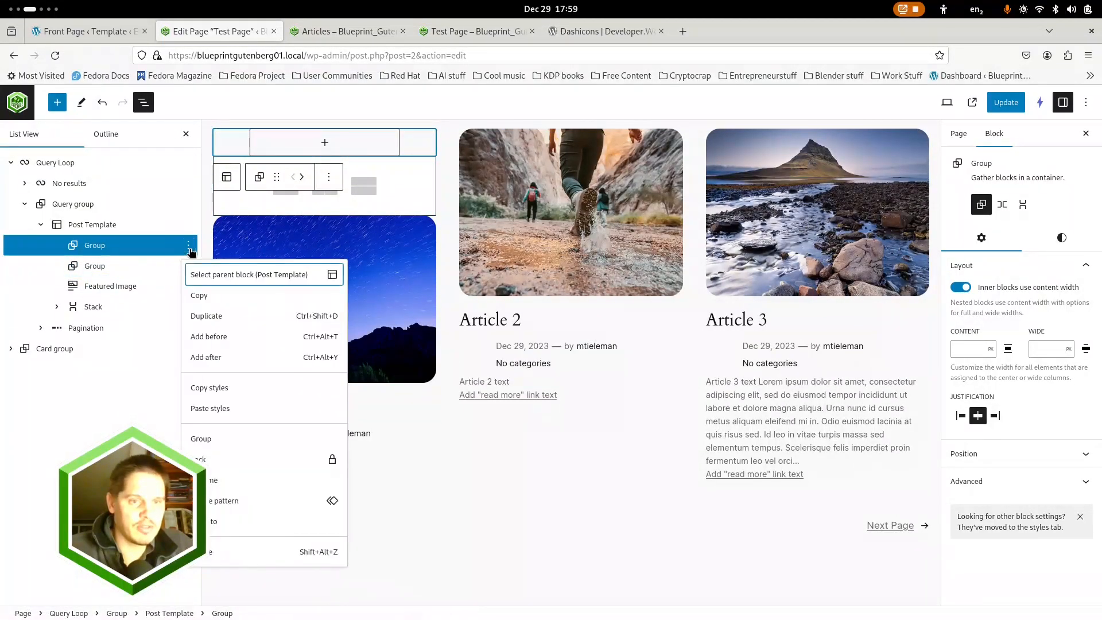
left_click(216, 317)
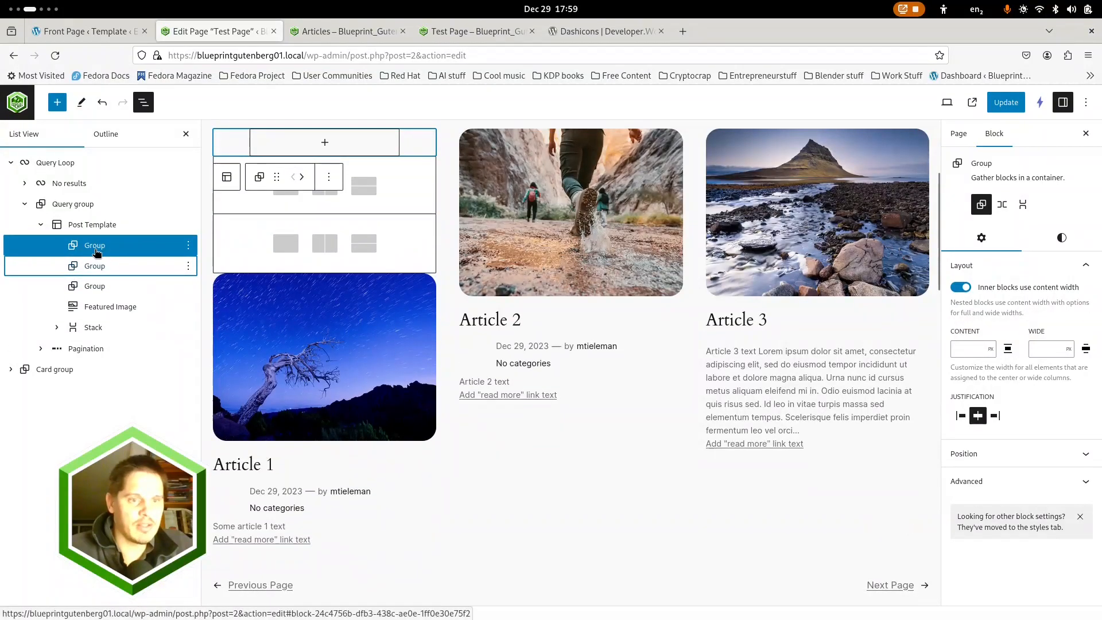
Rename the first Group in the Post Template as Card header and the second as Card body
left_click(188, 245)
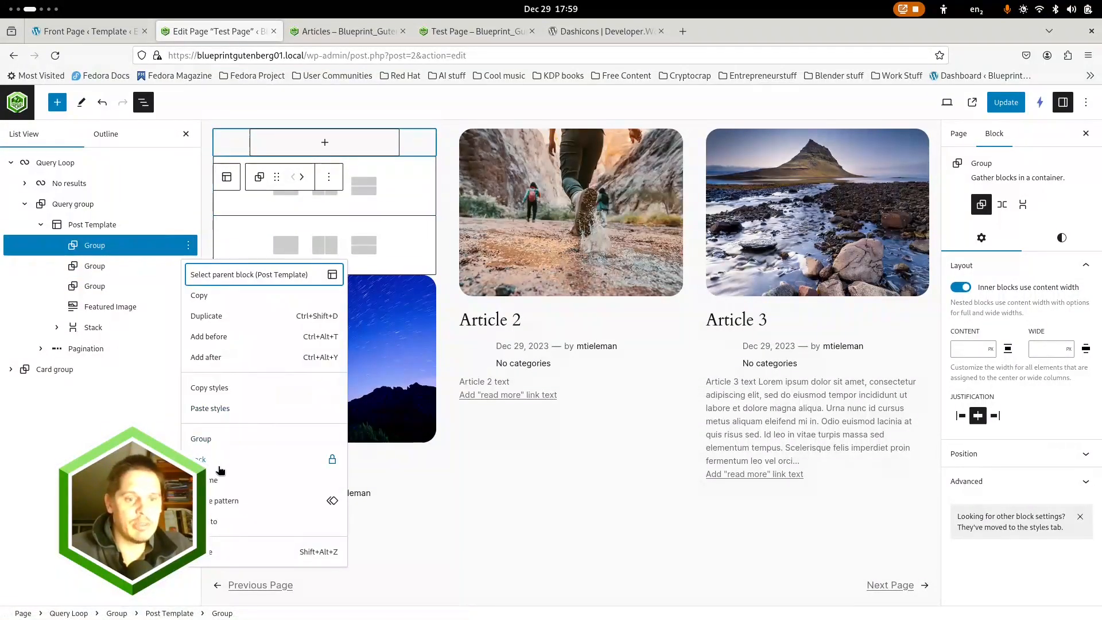
left_click(215, 480)
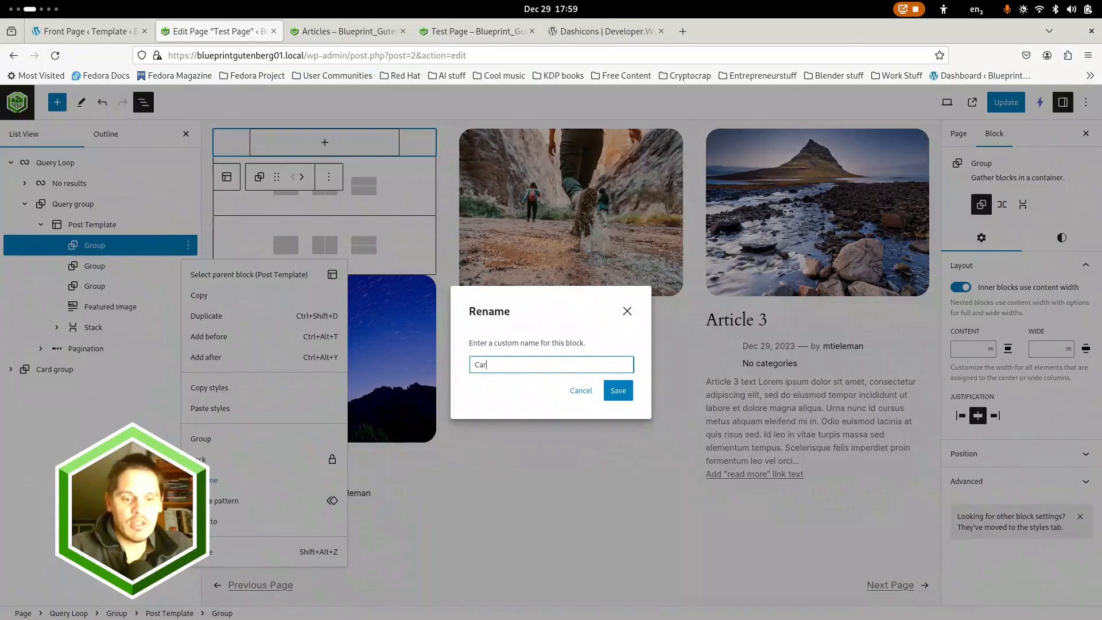
key("Return")
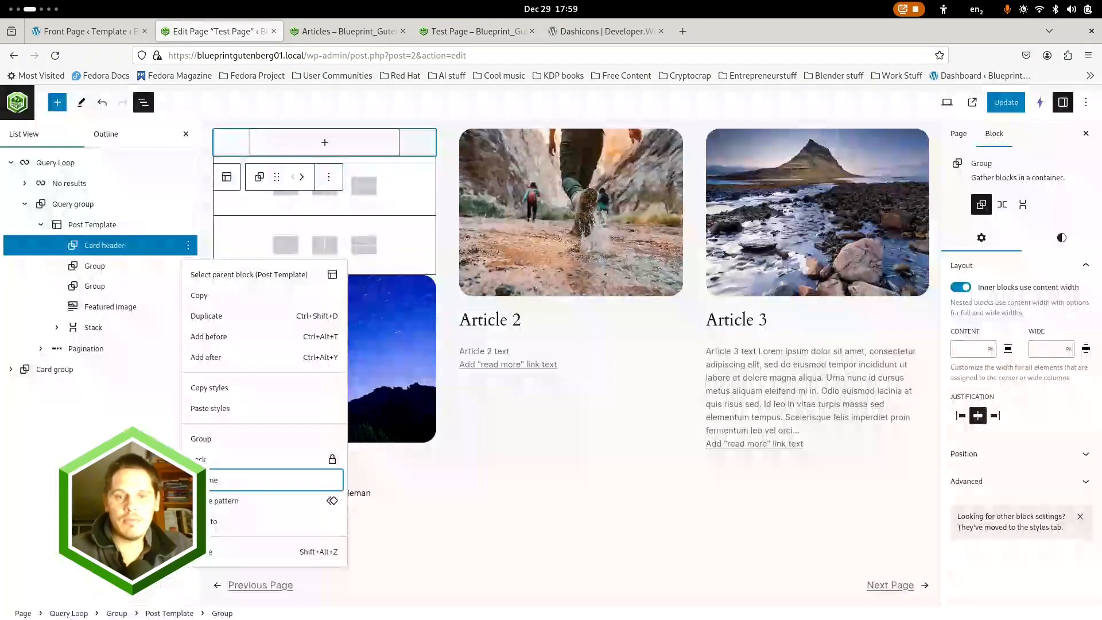
left_click(155, 265)
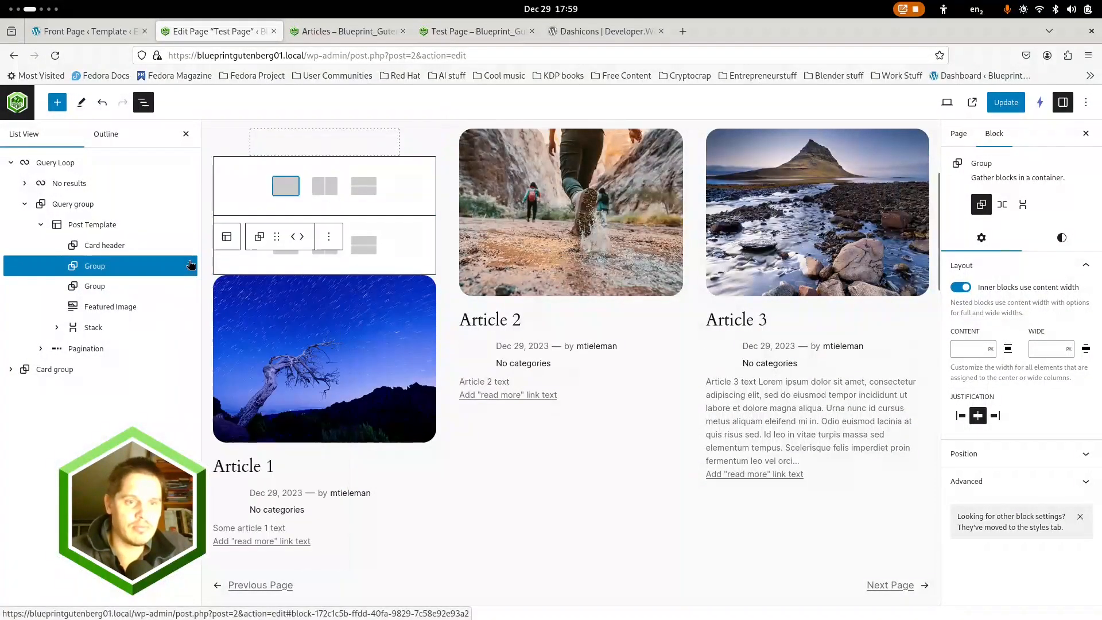
left_click(189, 265)
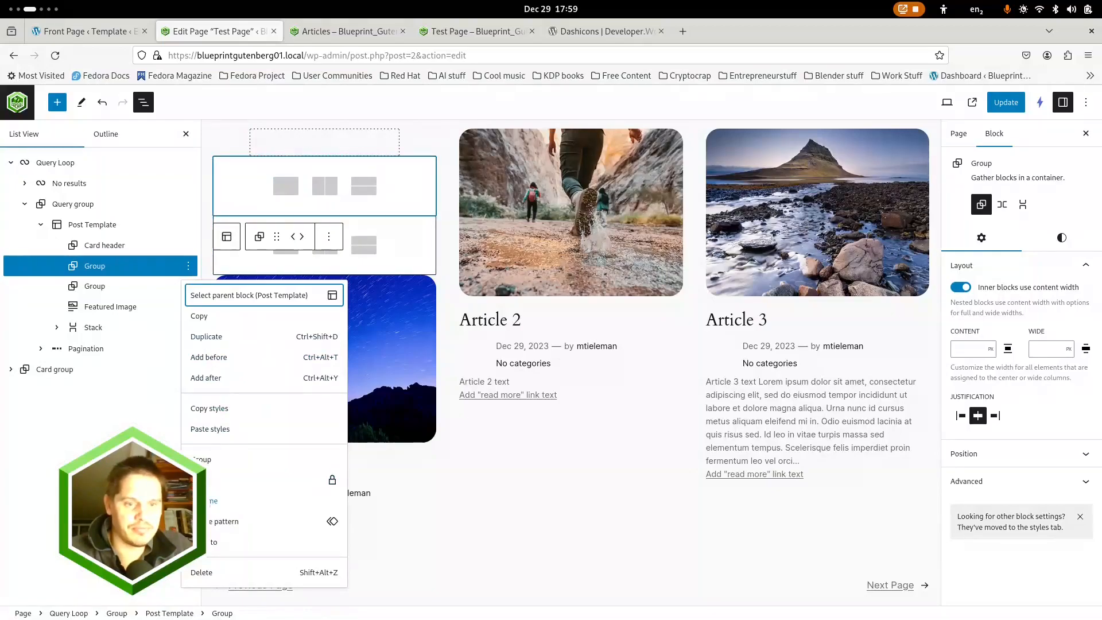
left_click(198, 501)
type("Card body")
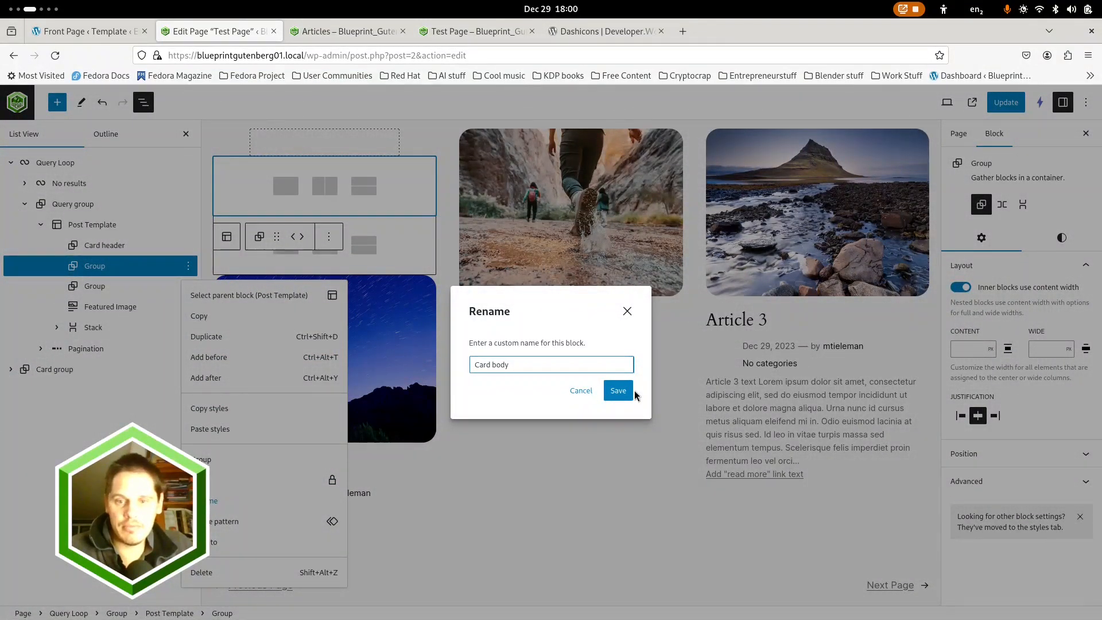
left_click(631, 391)
Rename the third Group in the Post Template as Card Footer
left_click(181, 287)
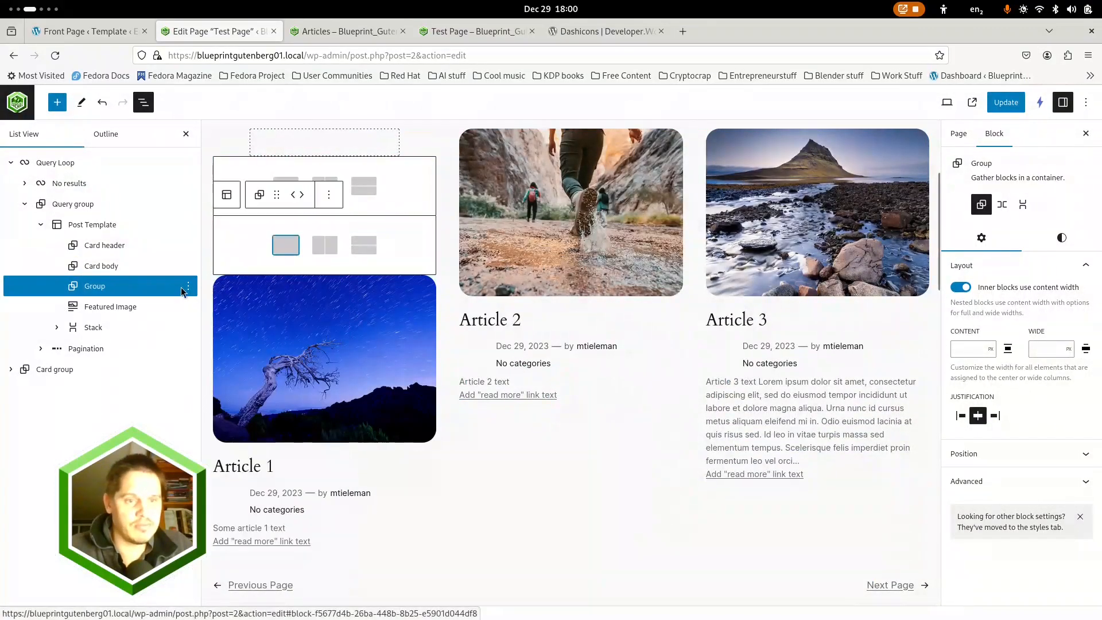
left_click(188, 285)
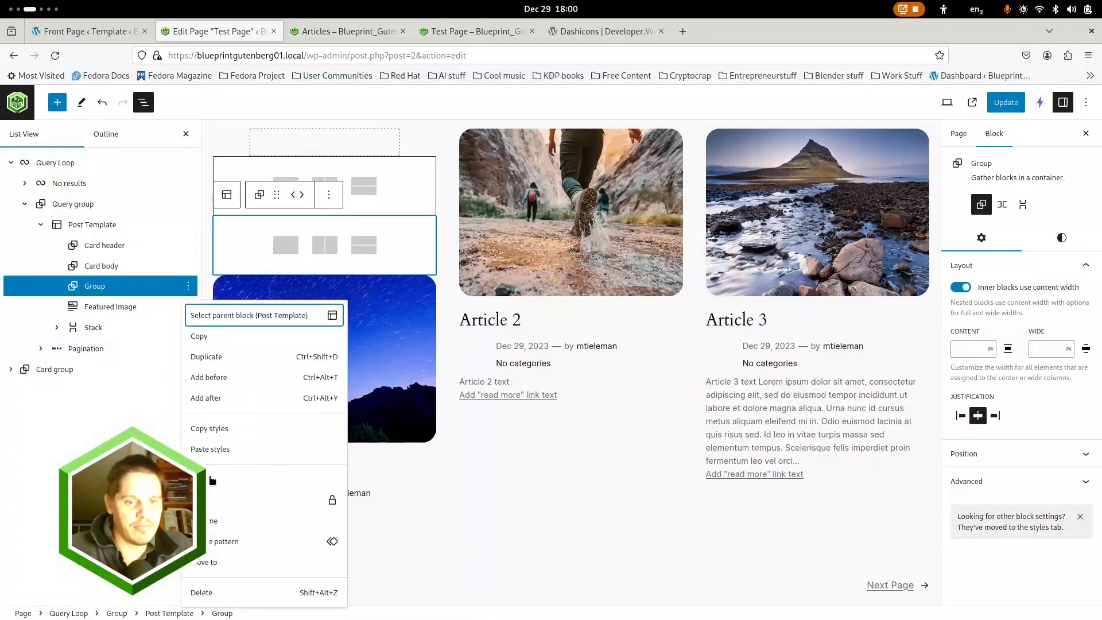
left_click(212, 527)
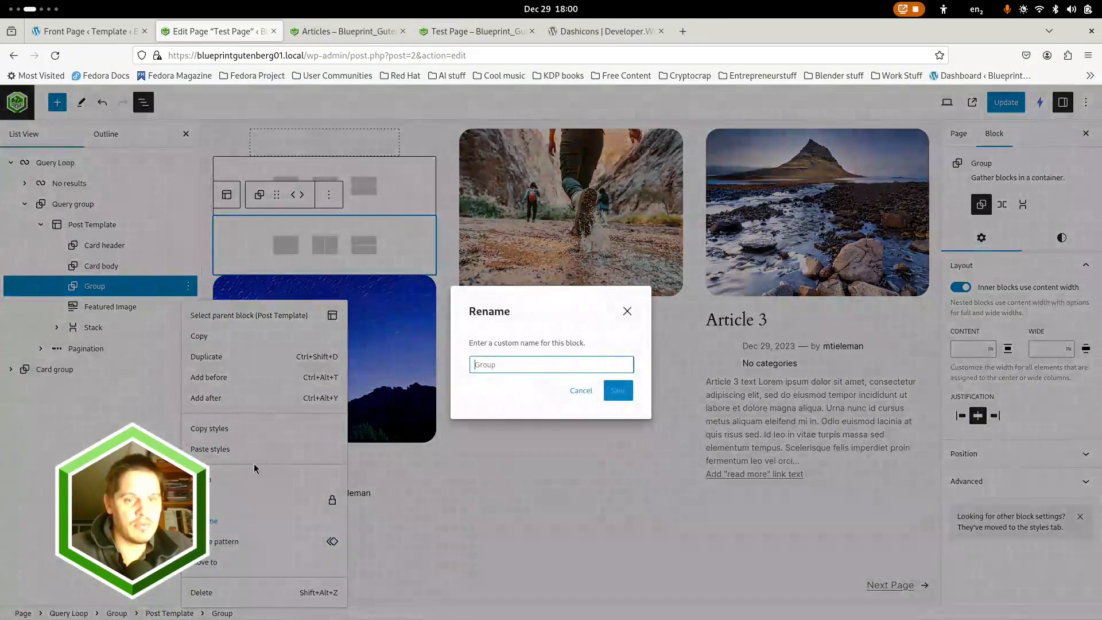
type("Card Foot")
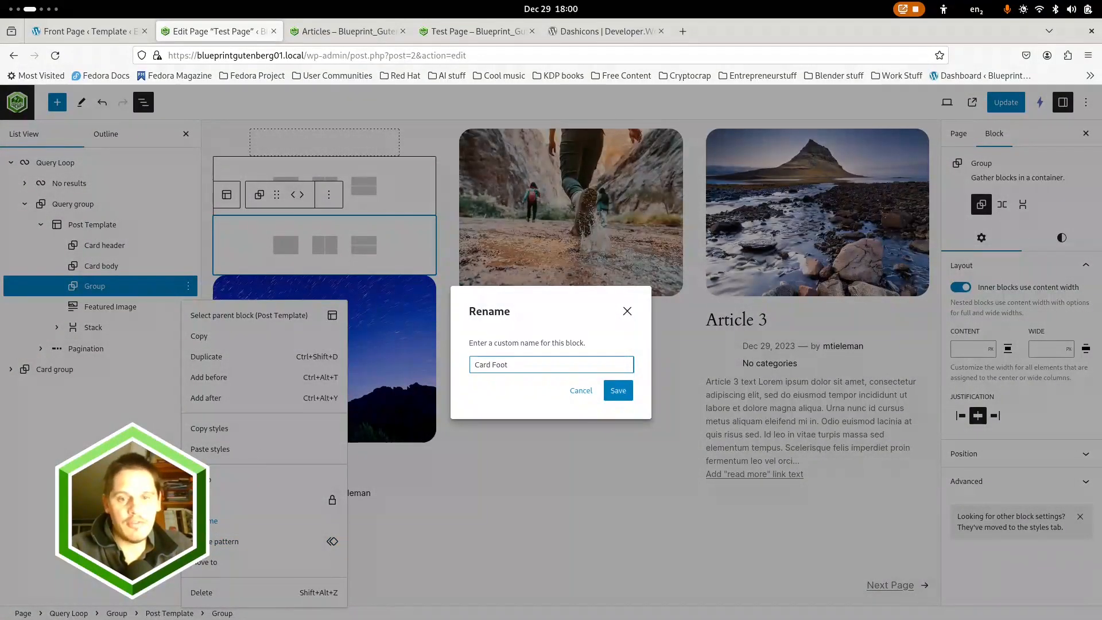
type("er")
key("Return")
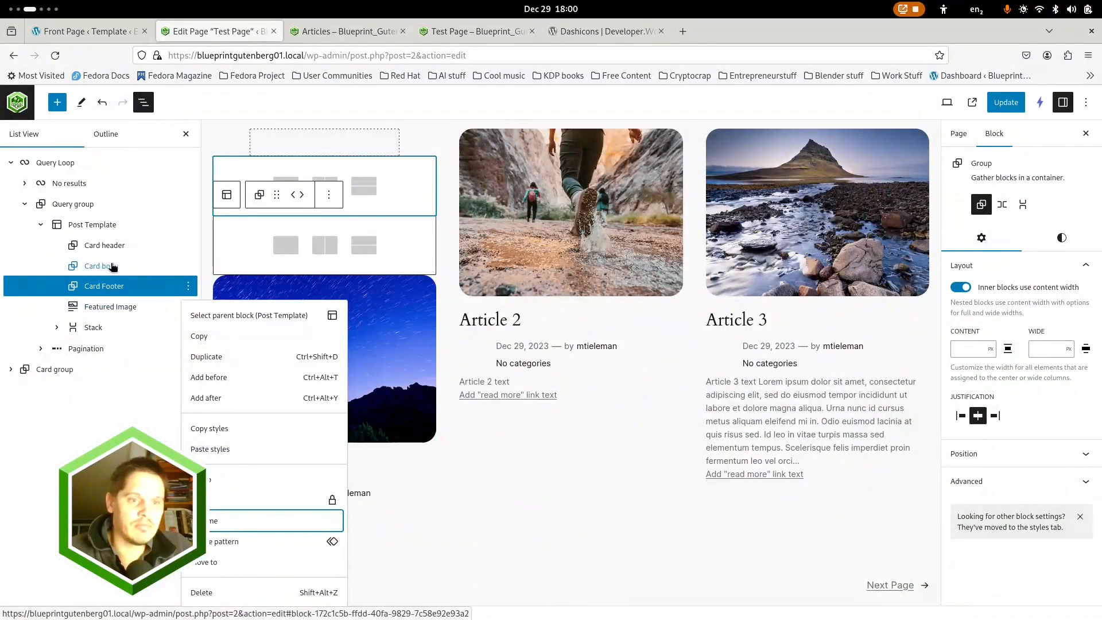
Move the Featured Image into the Card header group and stop that group's inner blocks from using content width
left_click(109, 267)
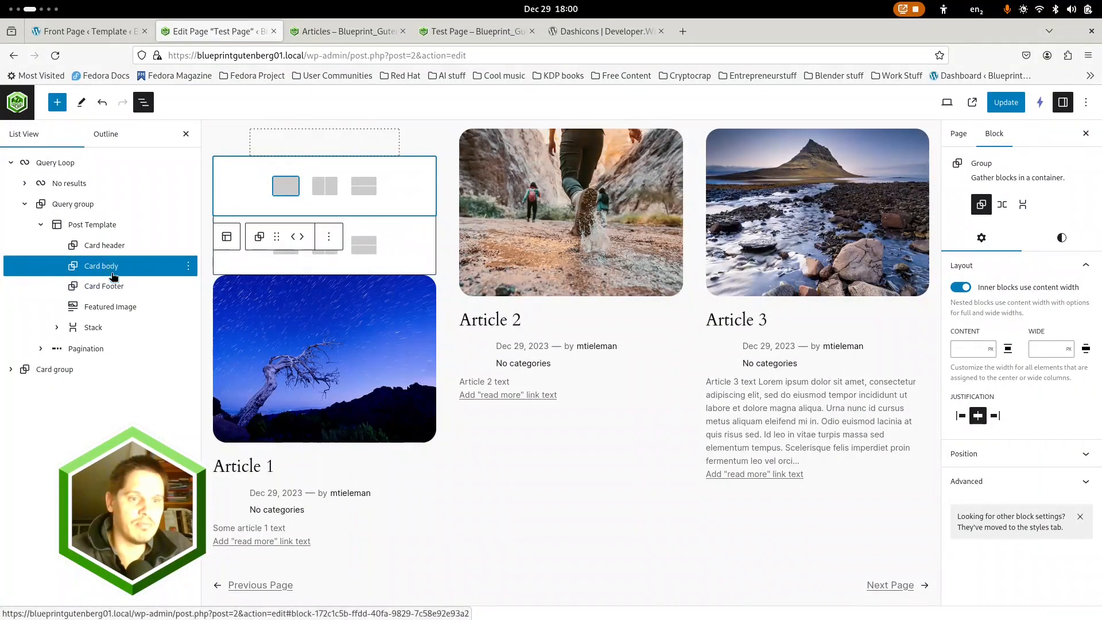
left_click(109, 306)
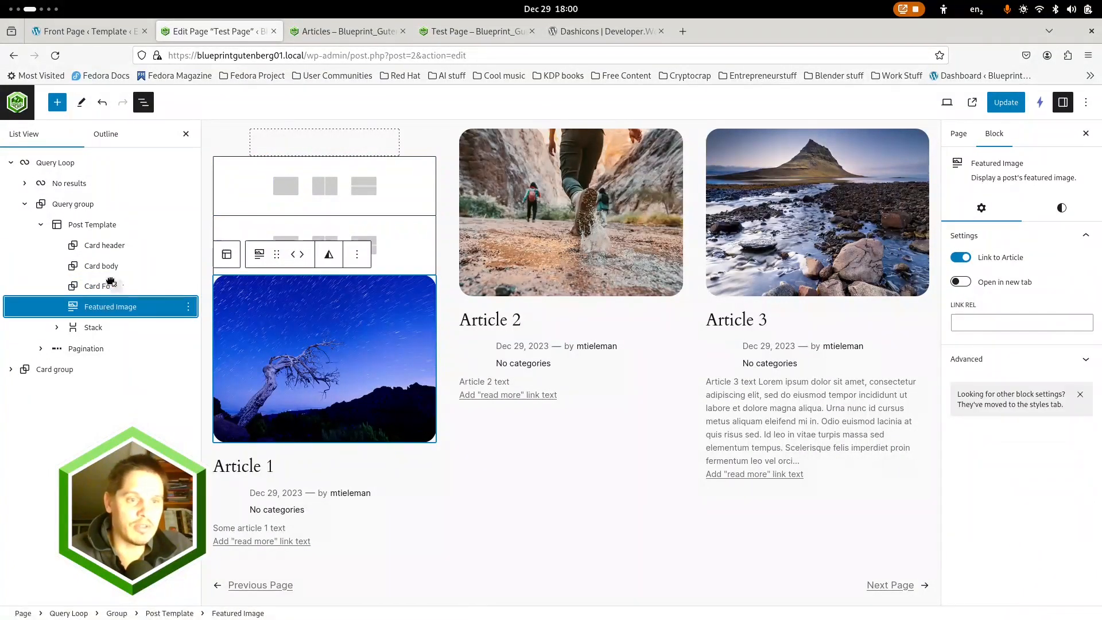
left_click_drag(111, 282, 117, 251)
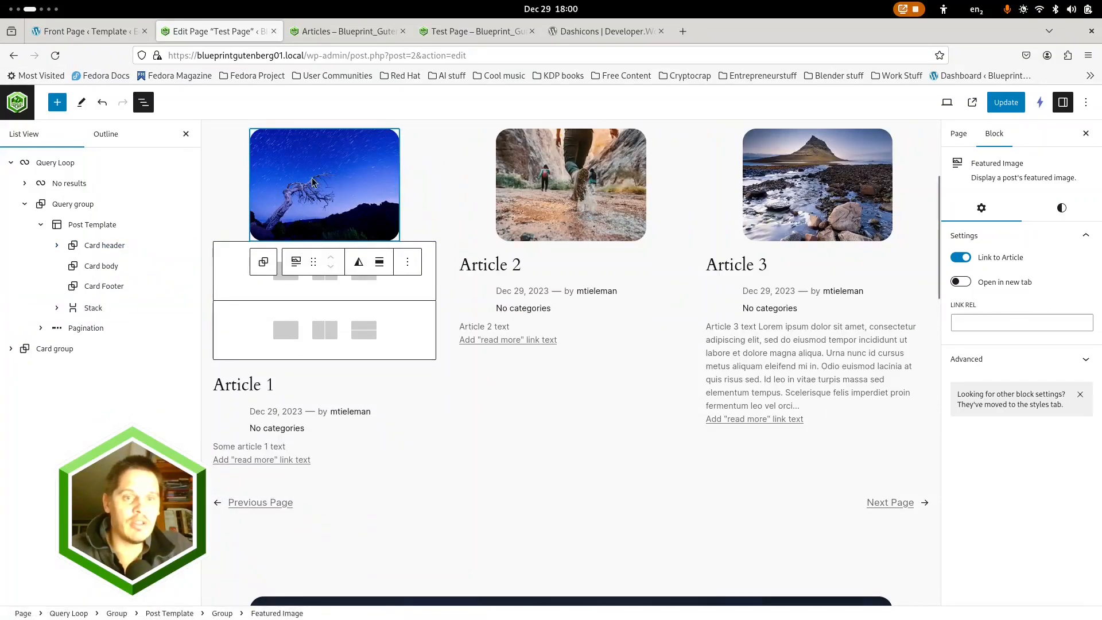
left_click(115, 246)
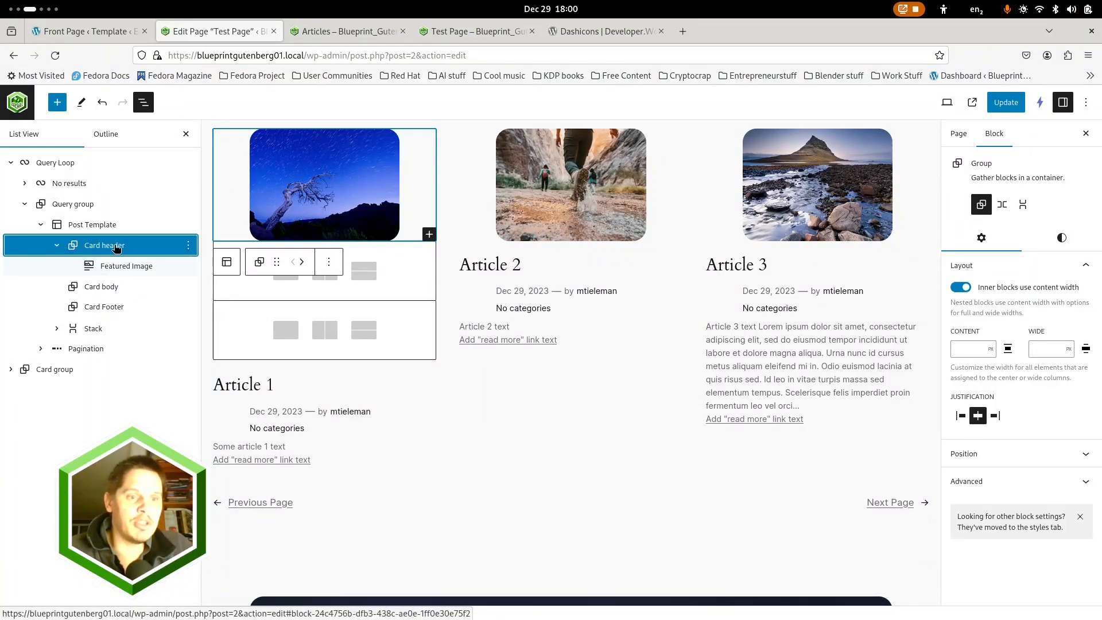
left_click(970, 287)
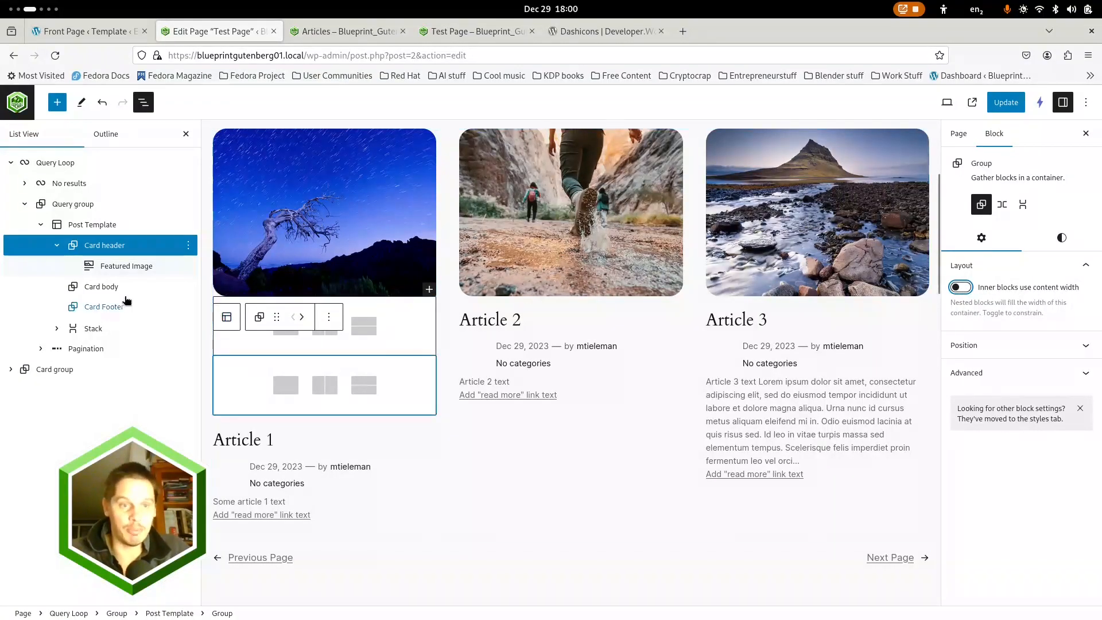
Expand the Stack with its nested Post Meta blocks and move the Title from the Stack into the Card body group
left_click(57, 329)
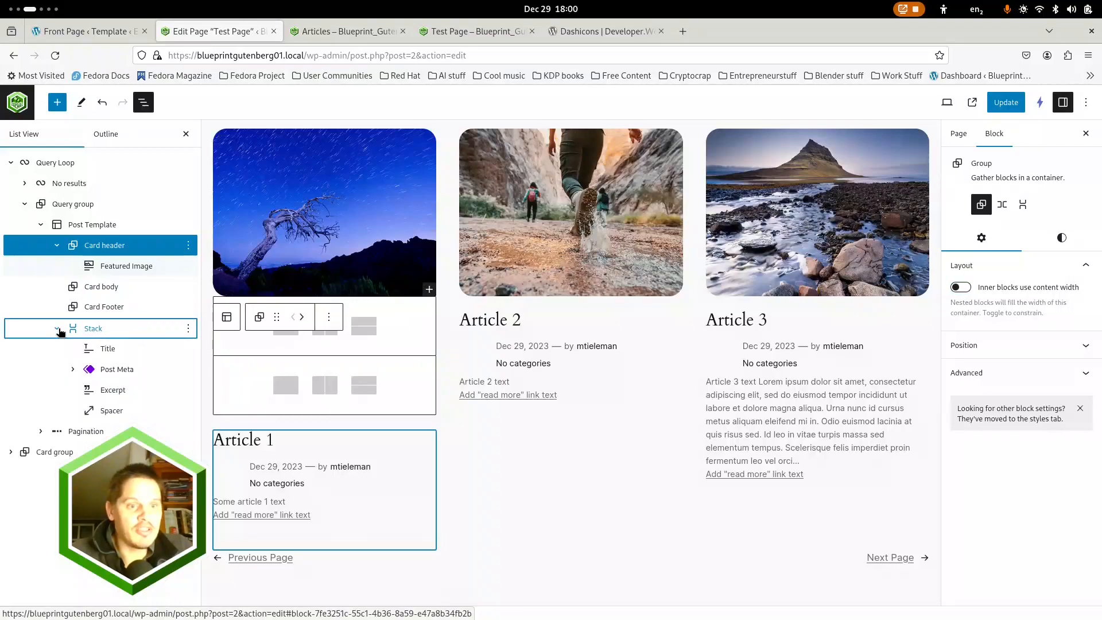
left_click(93, 330)
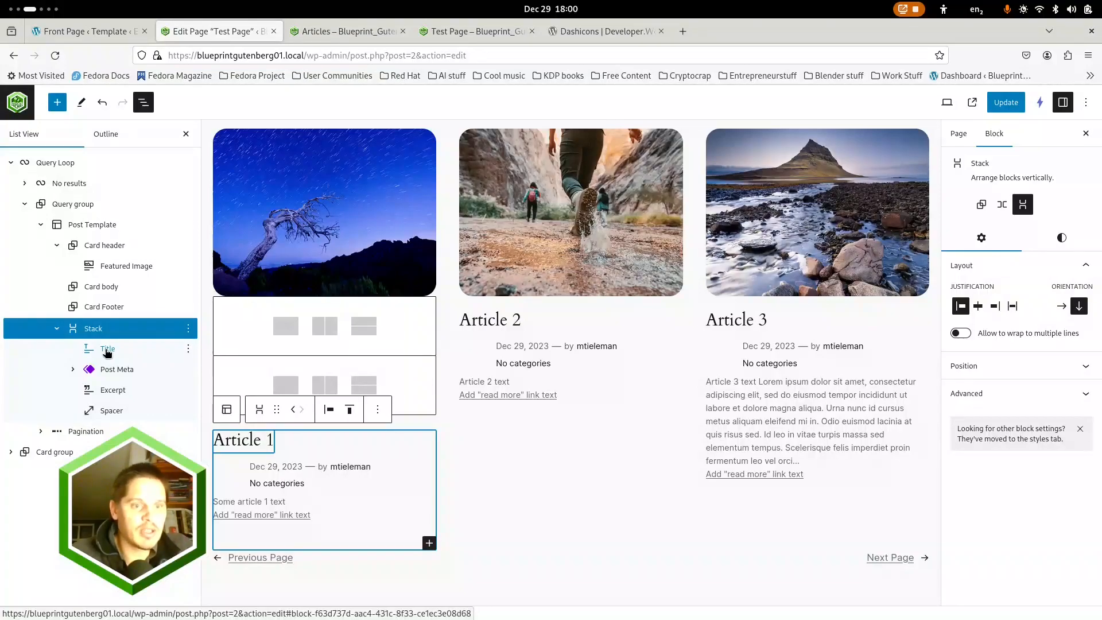
left_click(72, 369)
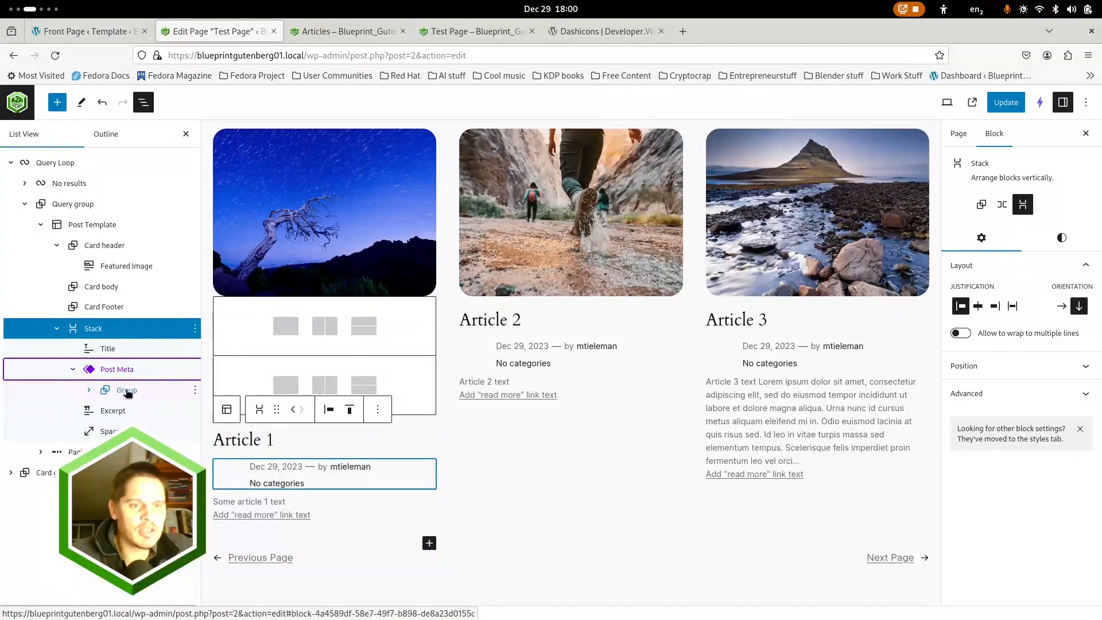
left_click(90, 390)
left_click(105, 410)
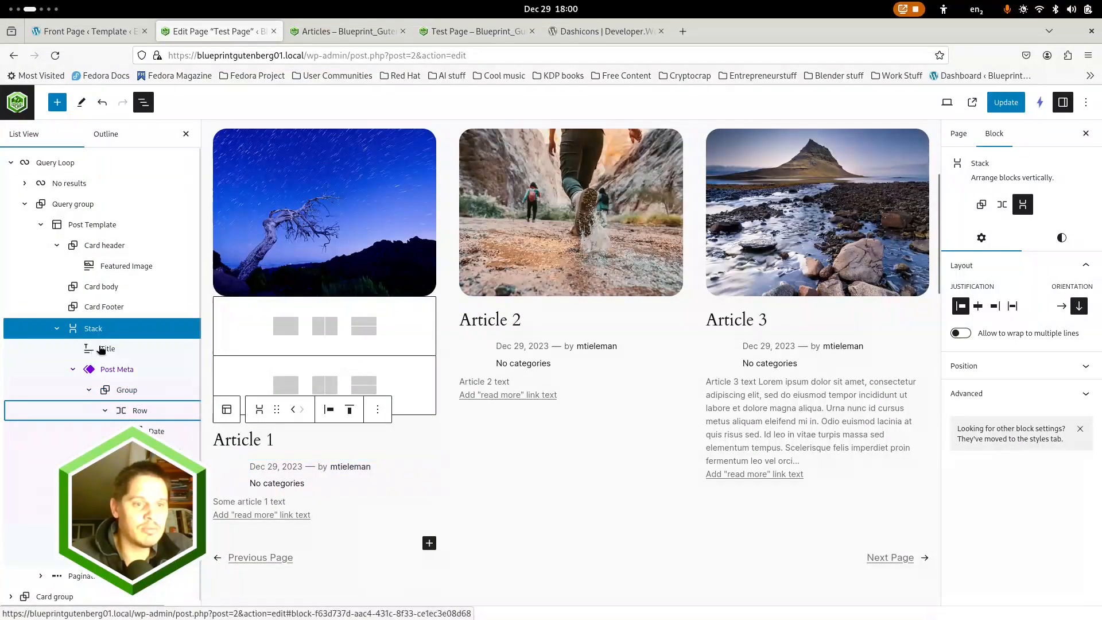
left_click_drag(103, 348, 116, 298)
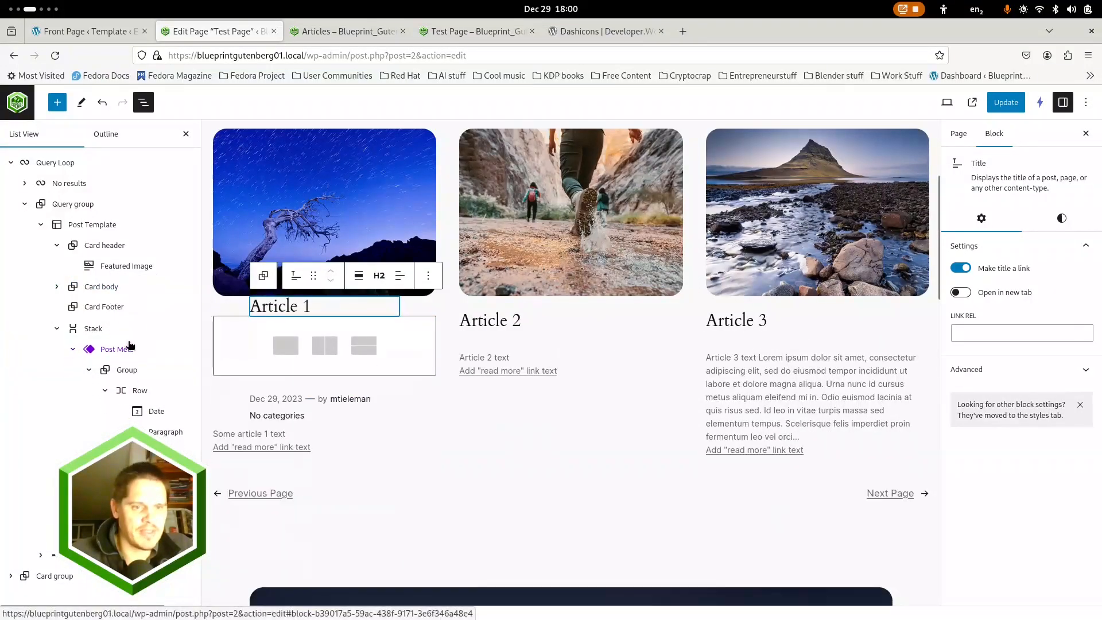
Move the Excerpt into the Card body group below the Title and disable content width for that group's inner blocks
left_click(73, 350)
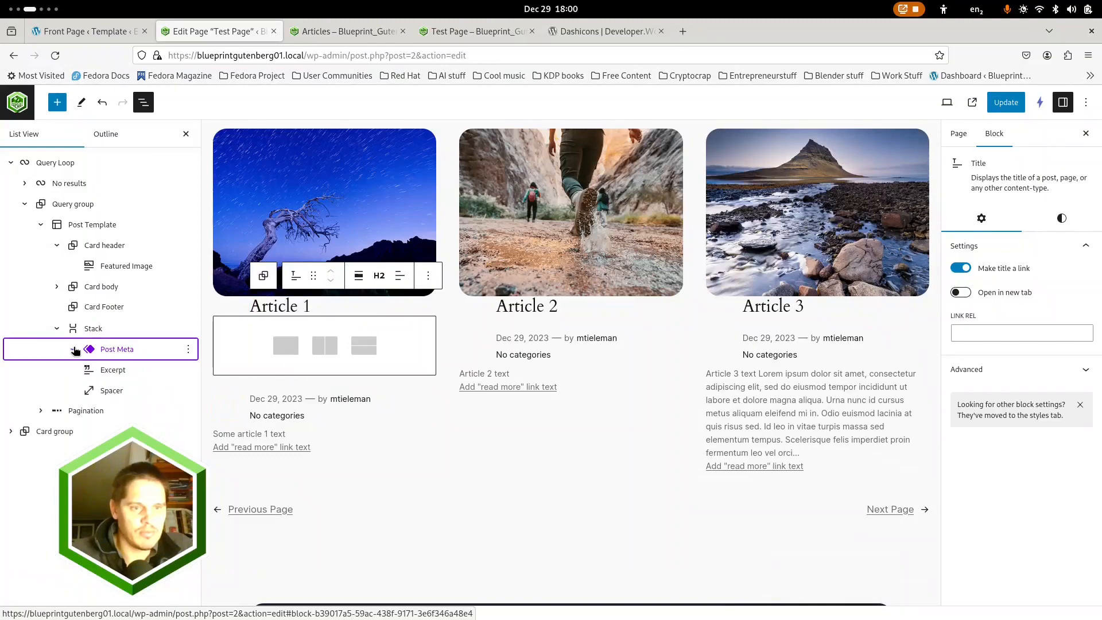
left_click_drag(107, 368, 109, 302)
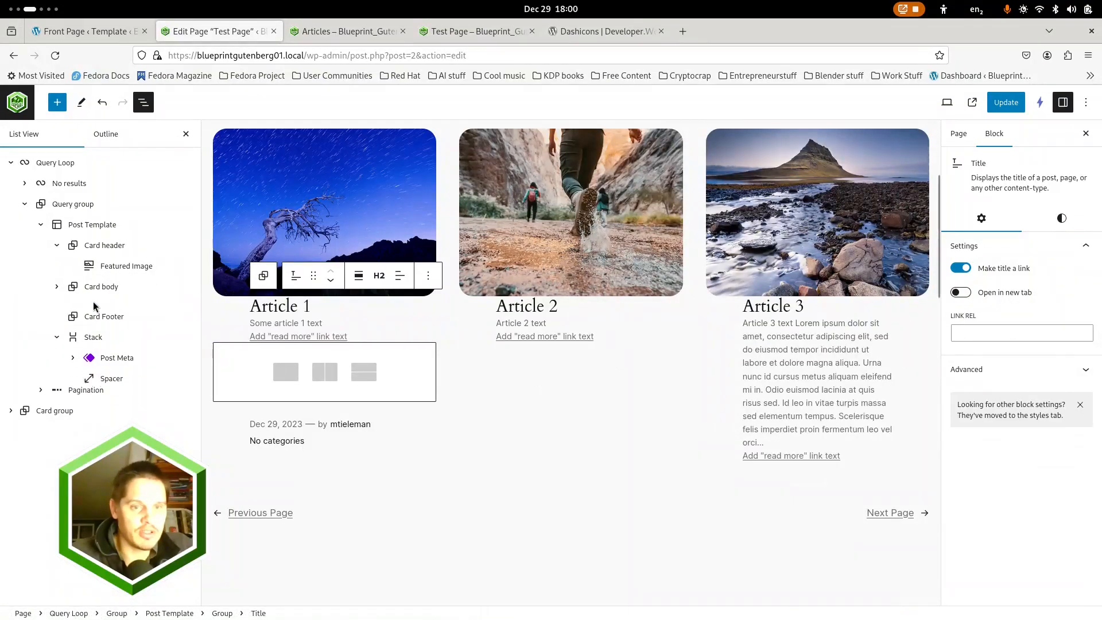
left_click(116, 286)
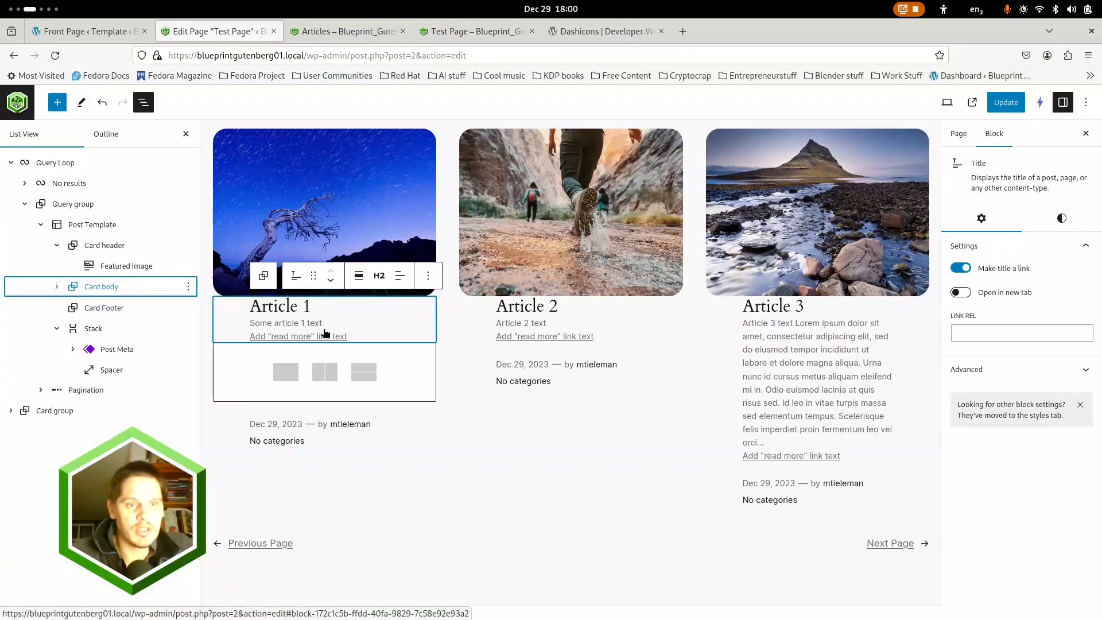
left_click(961, 287)
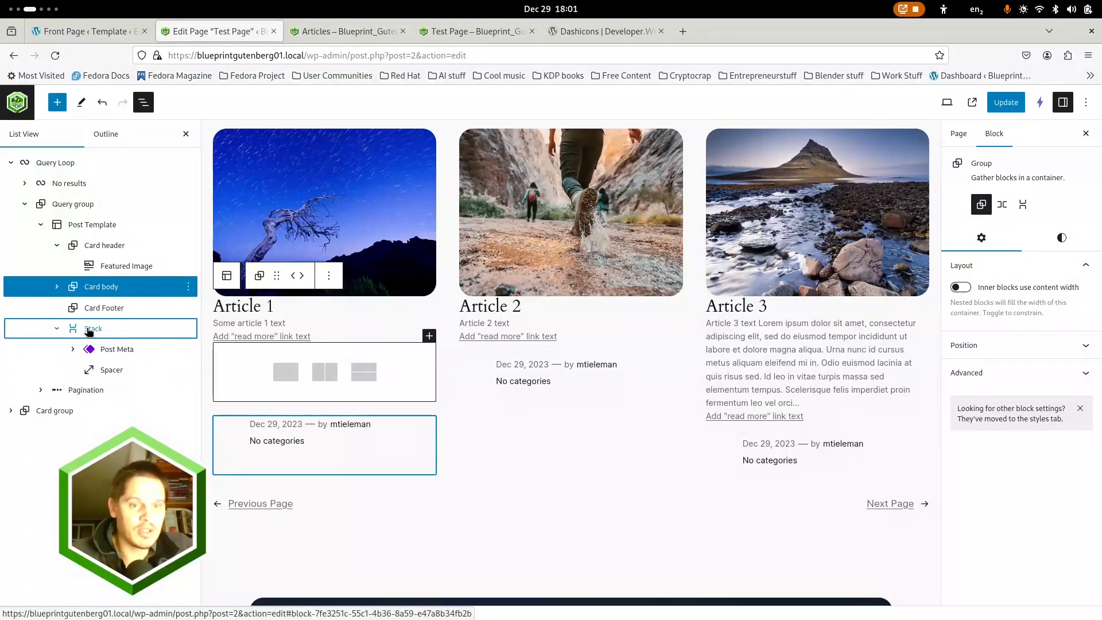
Move the Stack holding Post Meta and Spacer into the Card Footer group and disable content width for that group's inner blocks
left_click(90, 332)
left_click_drag(92, 332, 142, 317)
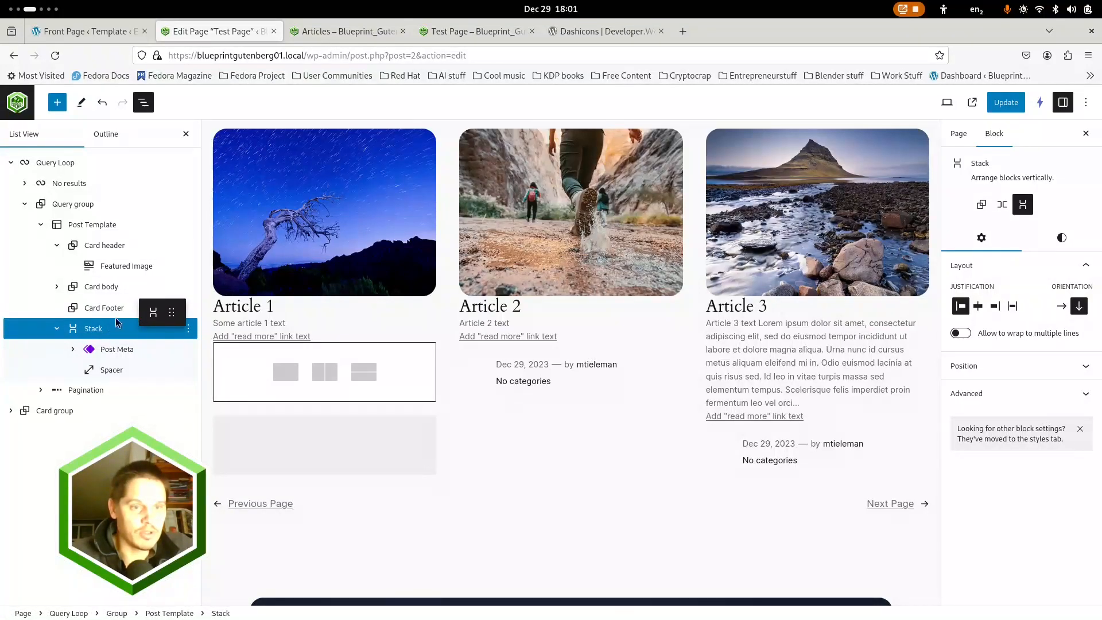
left_click_drag(76, 332, 74, 315)
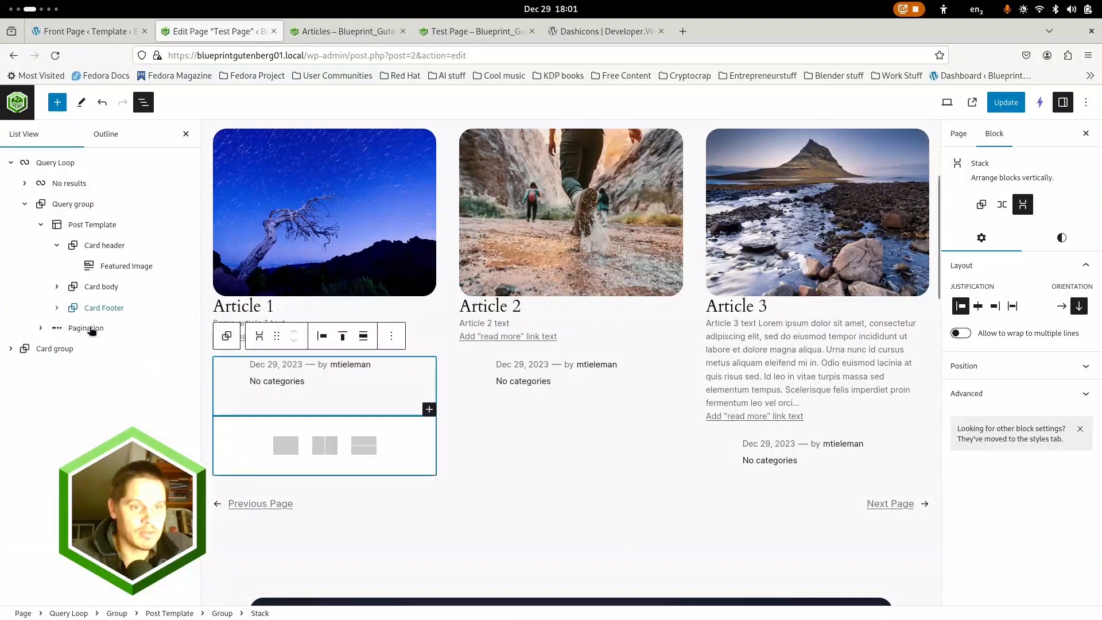
left_click(57, 308)
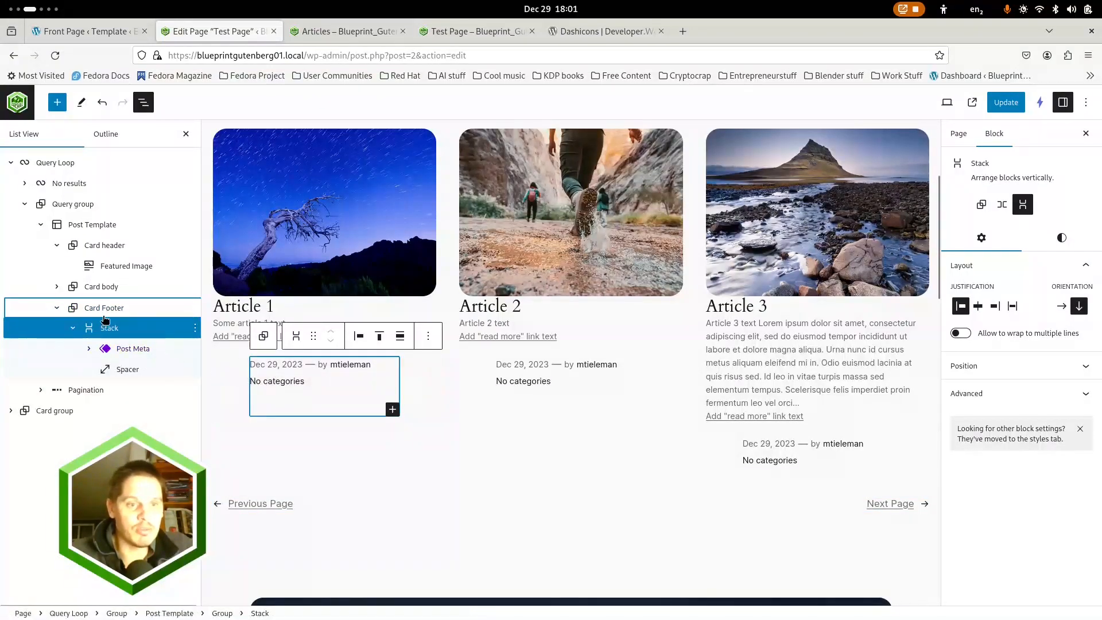
left_click(104, 309)
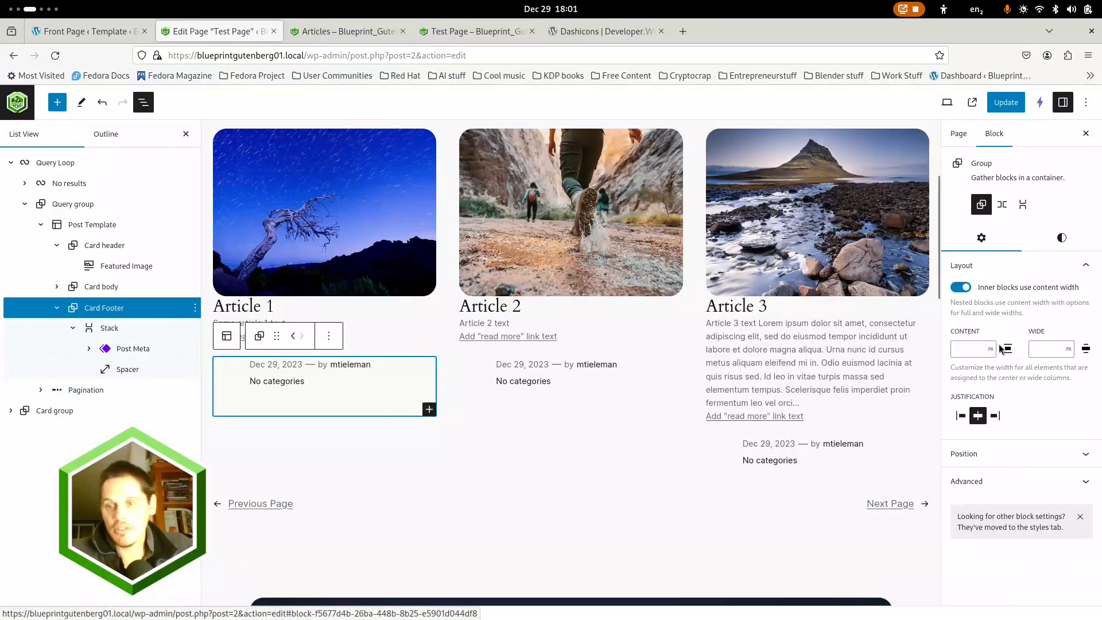
left_click(962, 287)
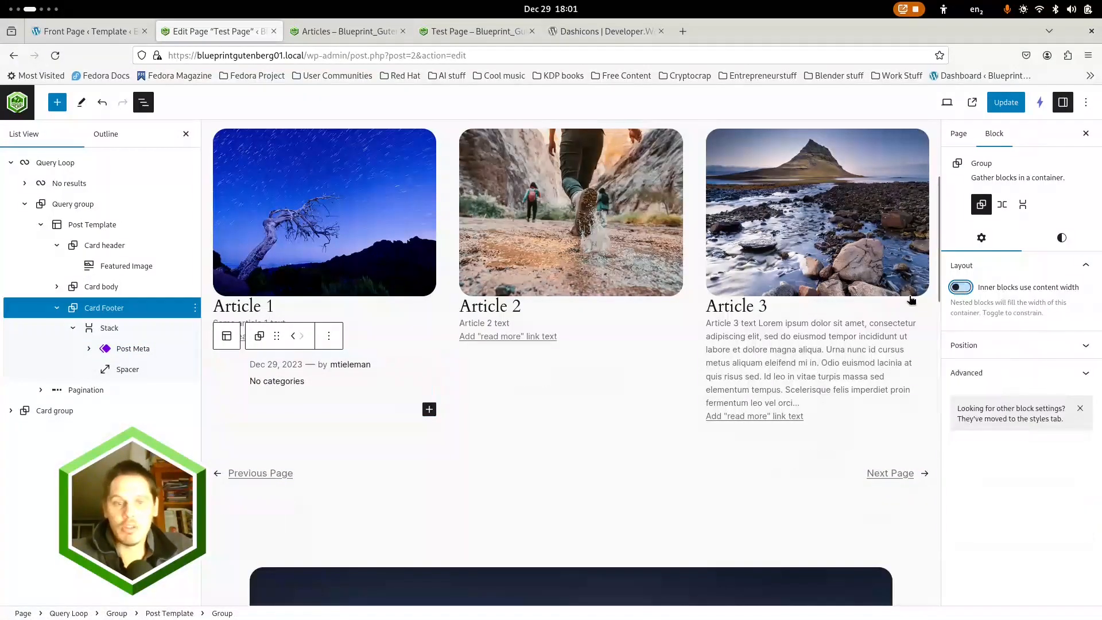
Group the Card header, Card body and Card Footer inside the Post Template and disable content width for the new group's inner blocks
left_click(71, 205)
left_click(86, 224)
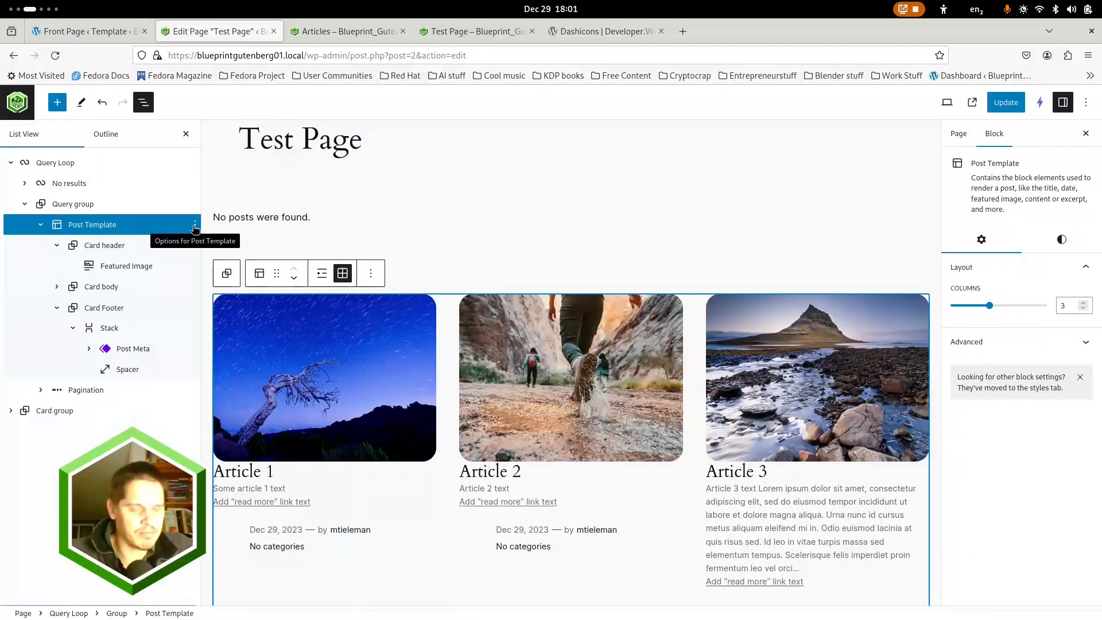
left_click(109, 245)
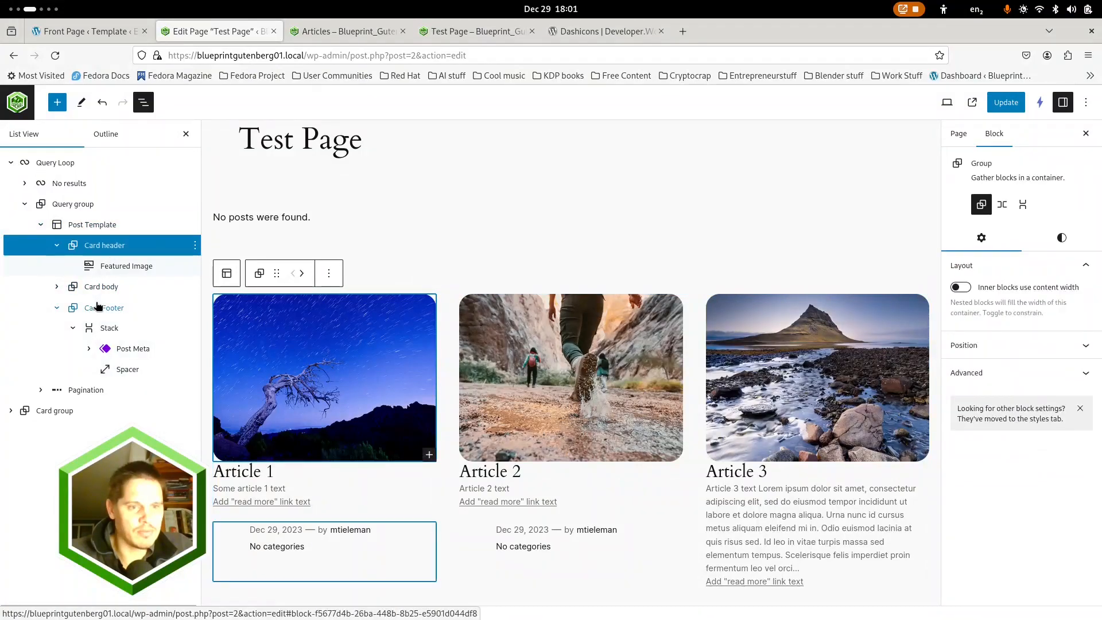
left_click(104, 308, "shift")
left_click(195, 245)
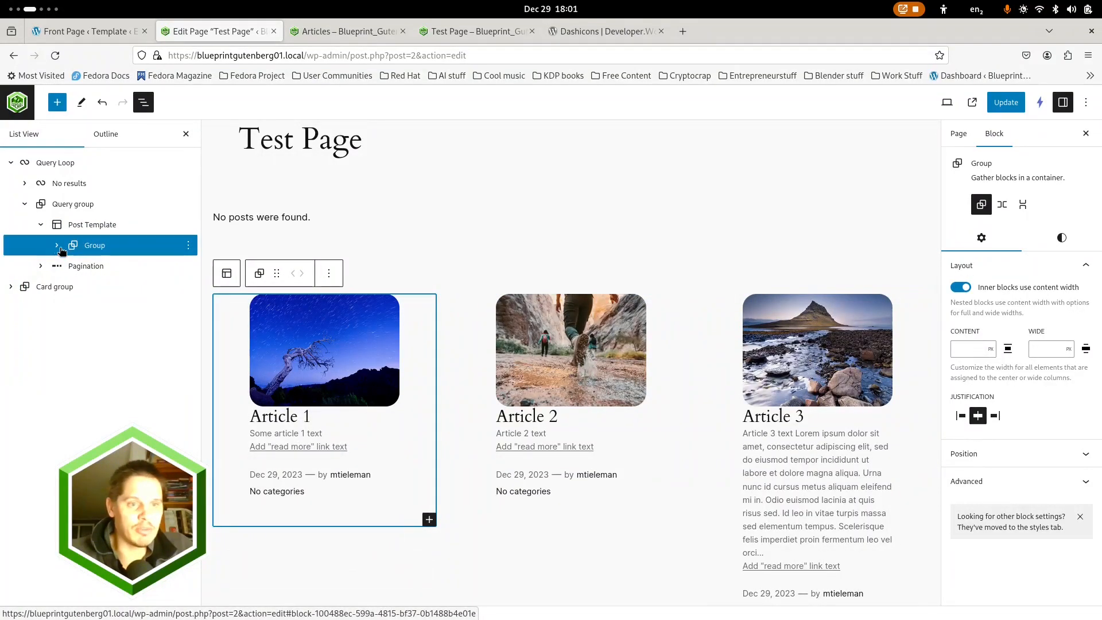
left_click(58, 246)
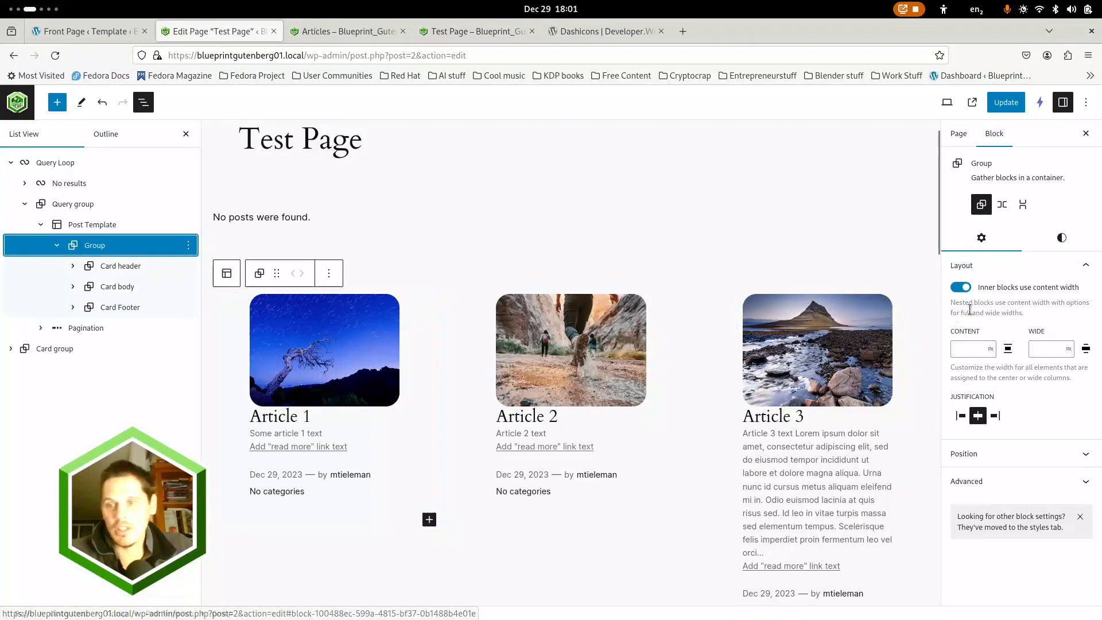
left_click(958, 291)
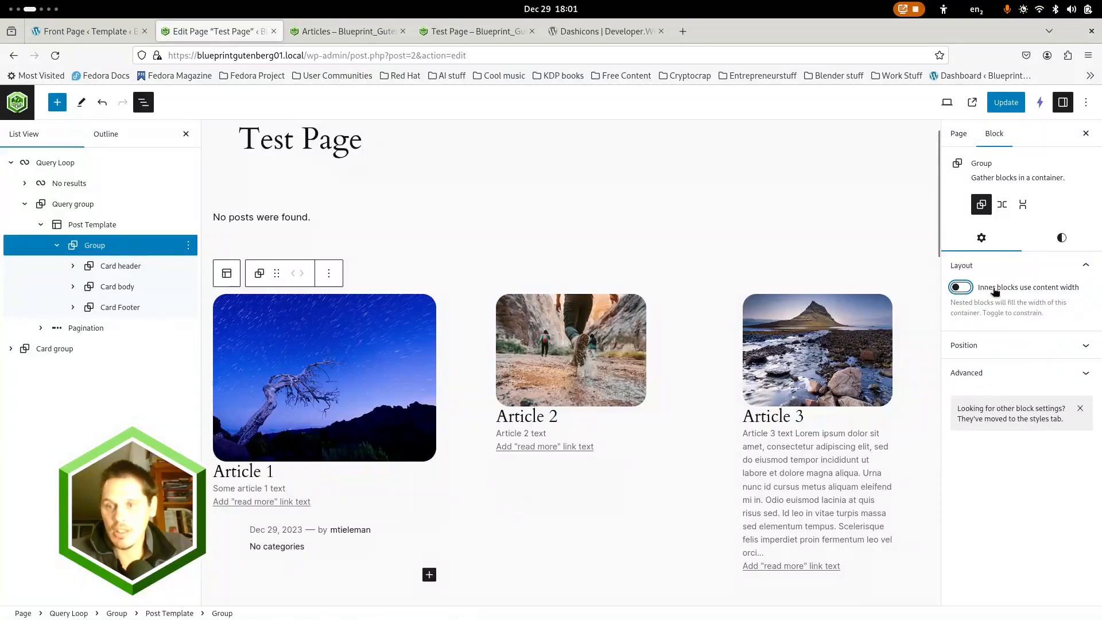
Give the group wrapping the card sections the solid Accent / Five (#B5BDBC) background and check all three article cards
left_click(1063, 240)
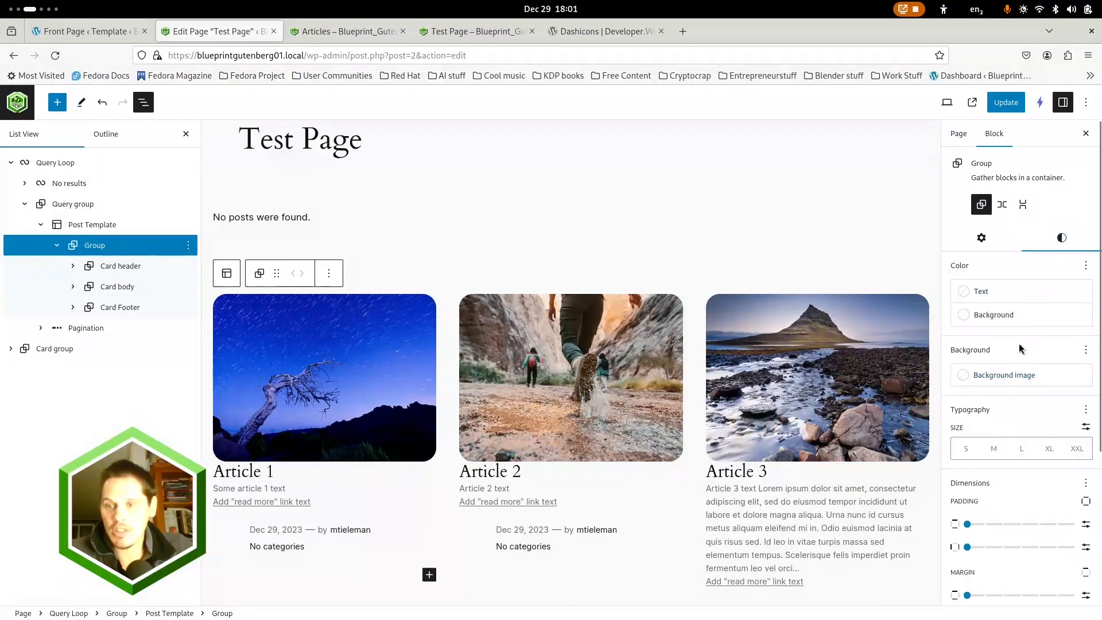
left_click(1027, 316)
left_click(867, 469)
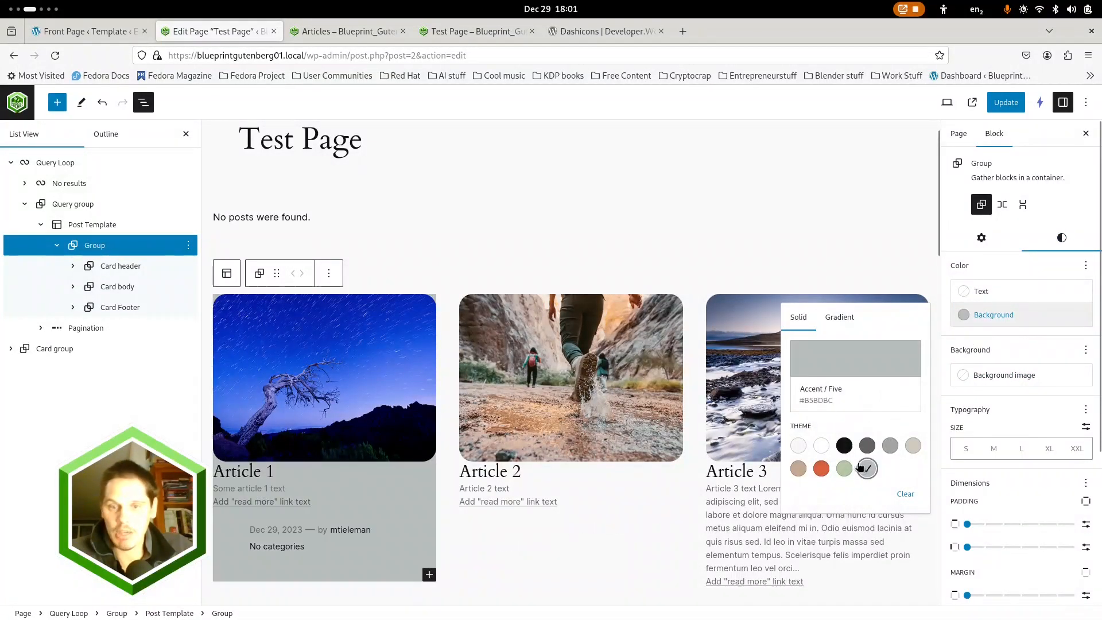
scroll(676, 472, "down", 3)
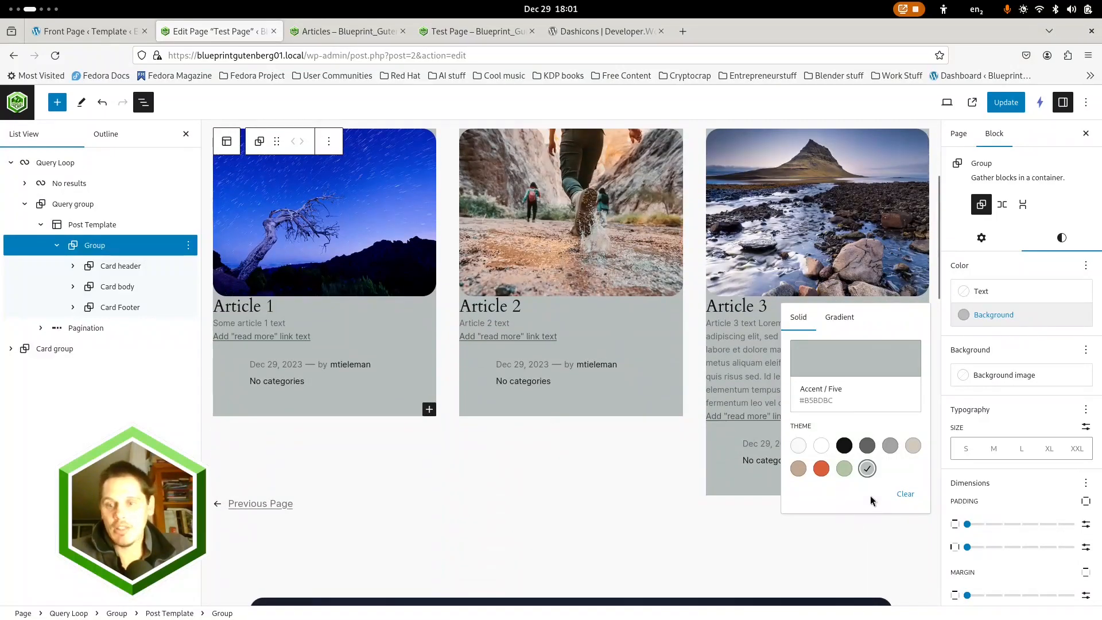
left_click(693, 527)
scroll(397, 299, "up", 3)
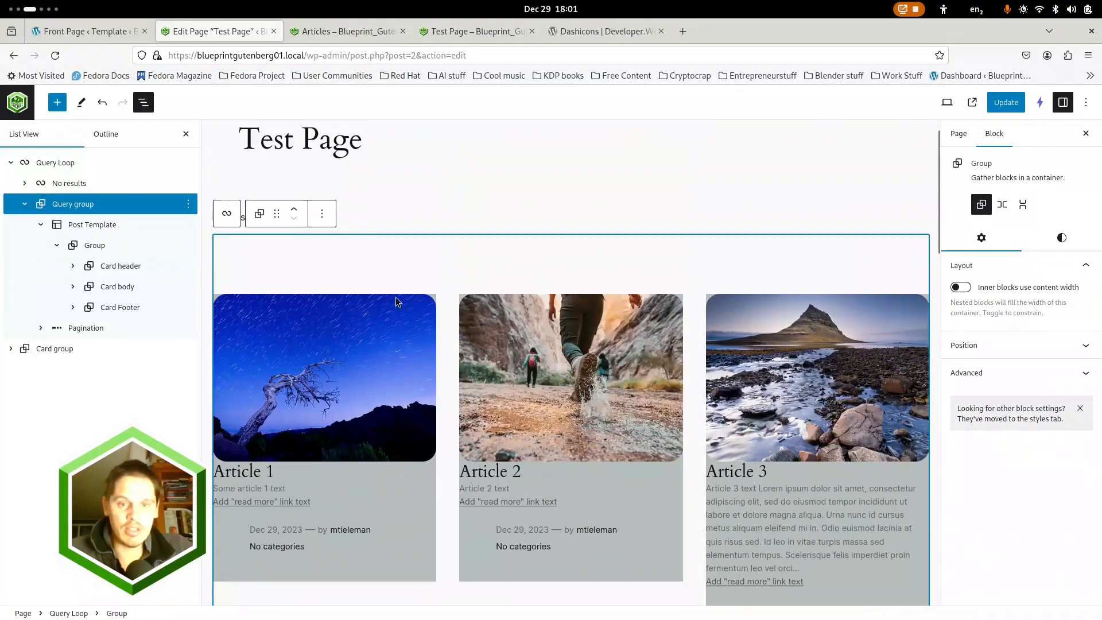
scroll(400, 411, "down", 2)
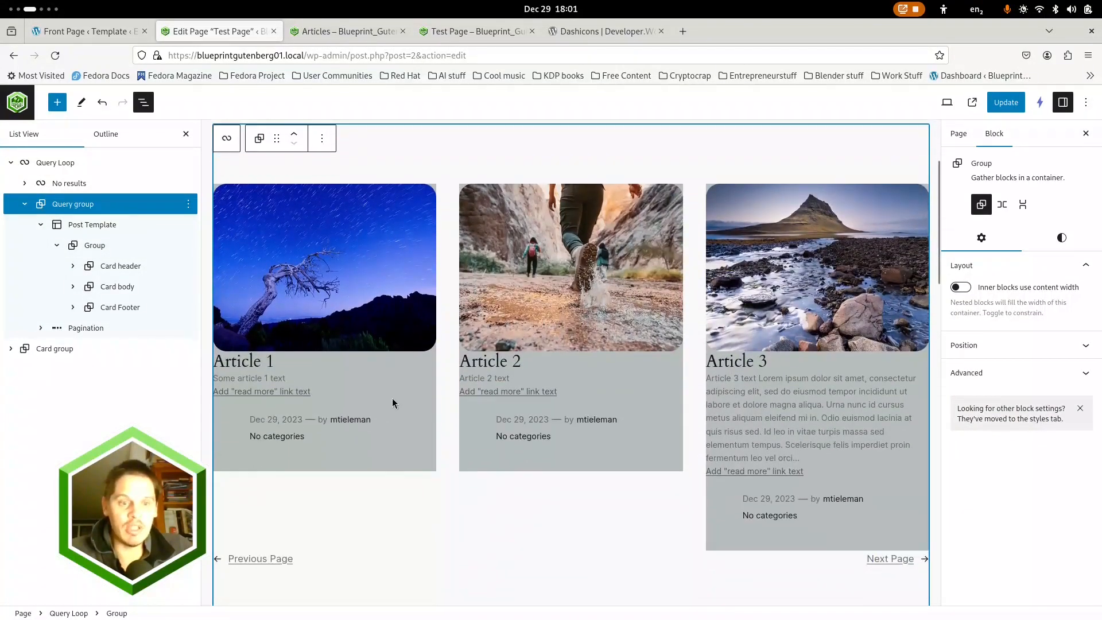
Delete the Spacer from the Stack in the Card Footer group
left_click(72, 310)
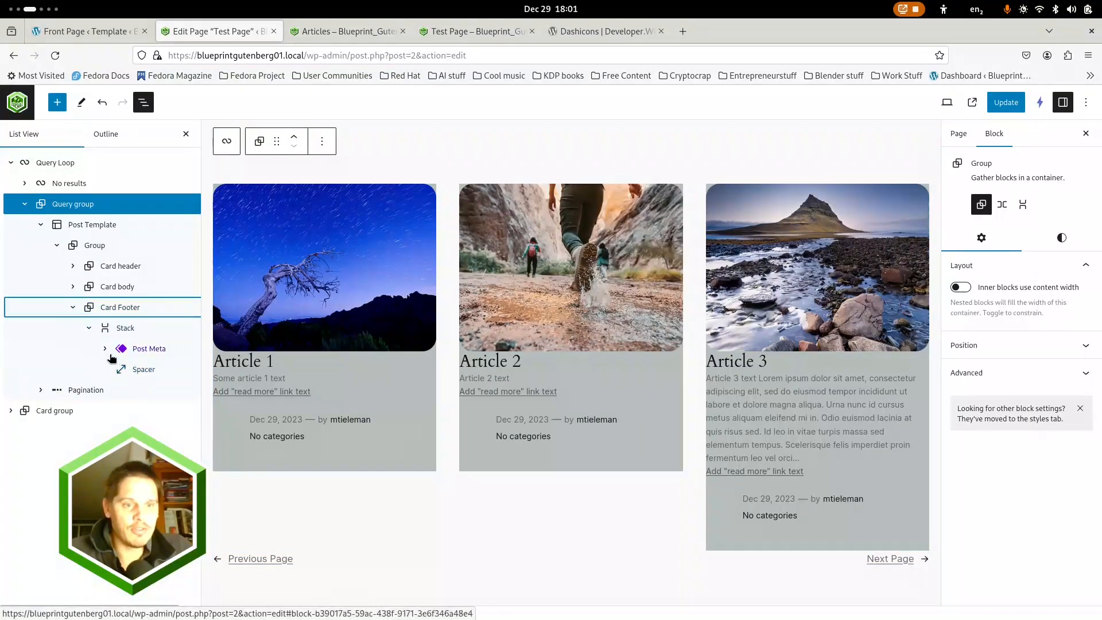
left_click(152, 372)
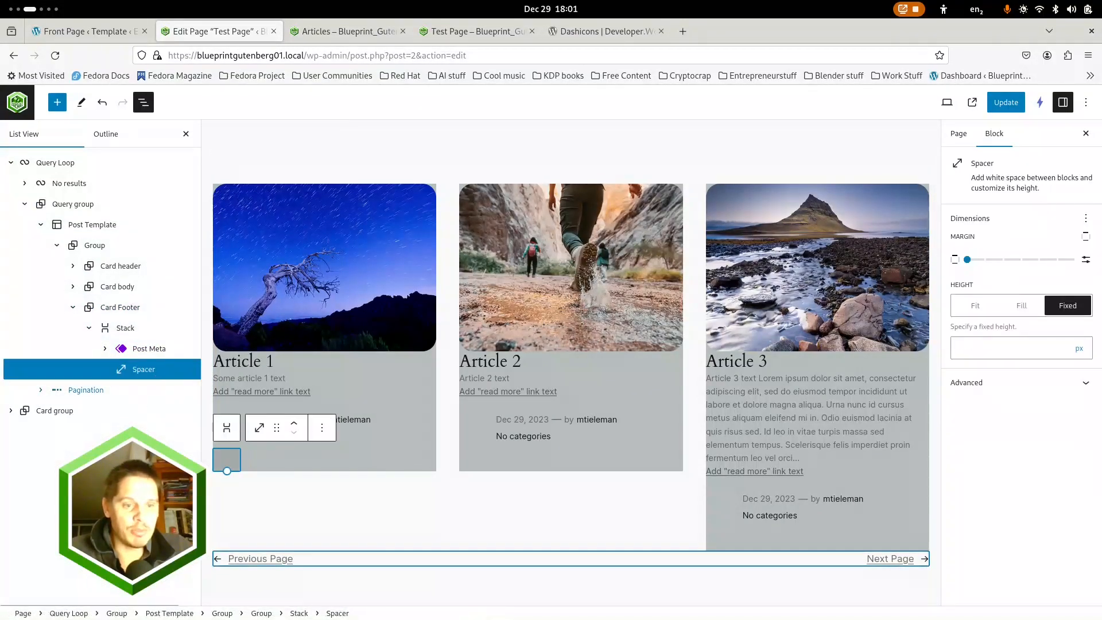
left_click_drag(119, 606, 138, 606)
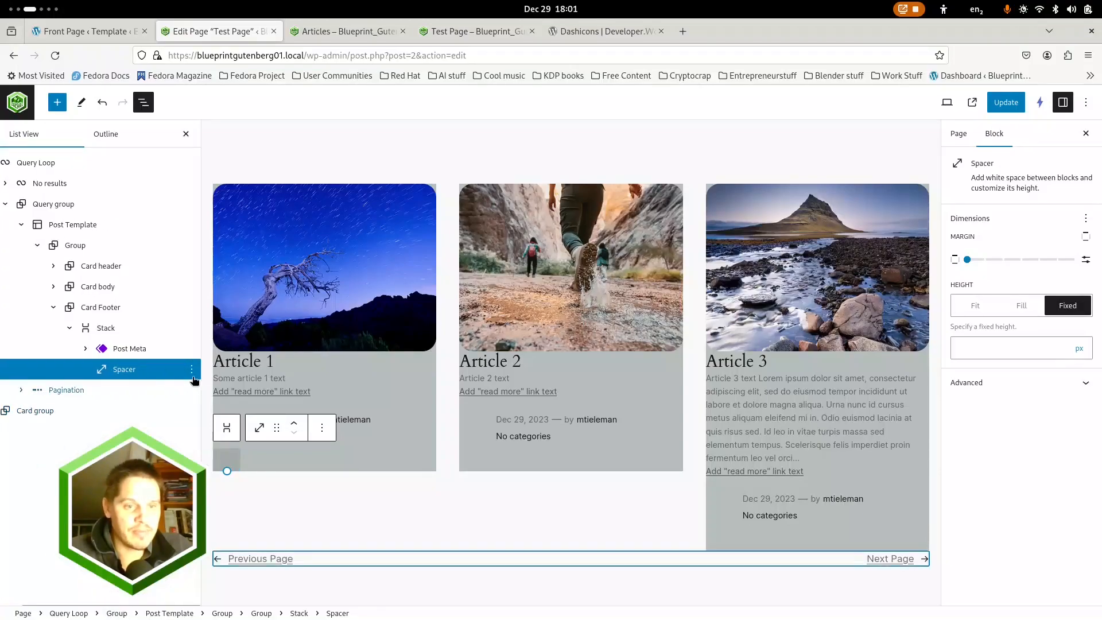
left_click(192, 369)
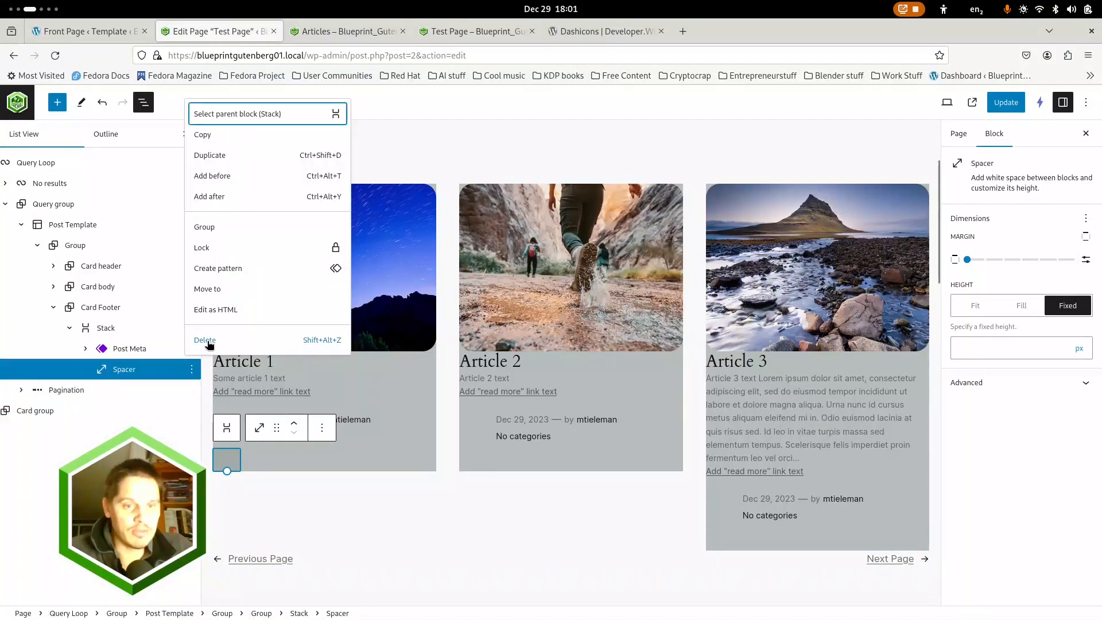
left_click(207, 341)
Expand the Card header and Card body groups and delete the Pagination block from the Query group
left_click(69, 328)
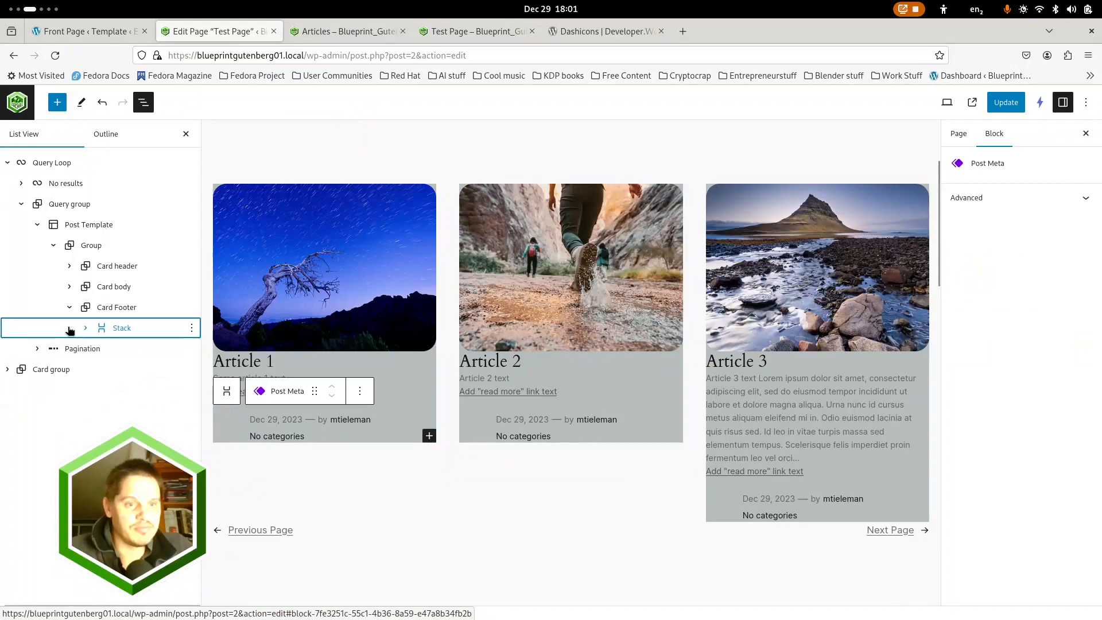
left_click(69, 286)
left_click(69, 265)
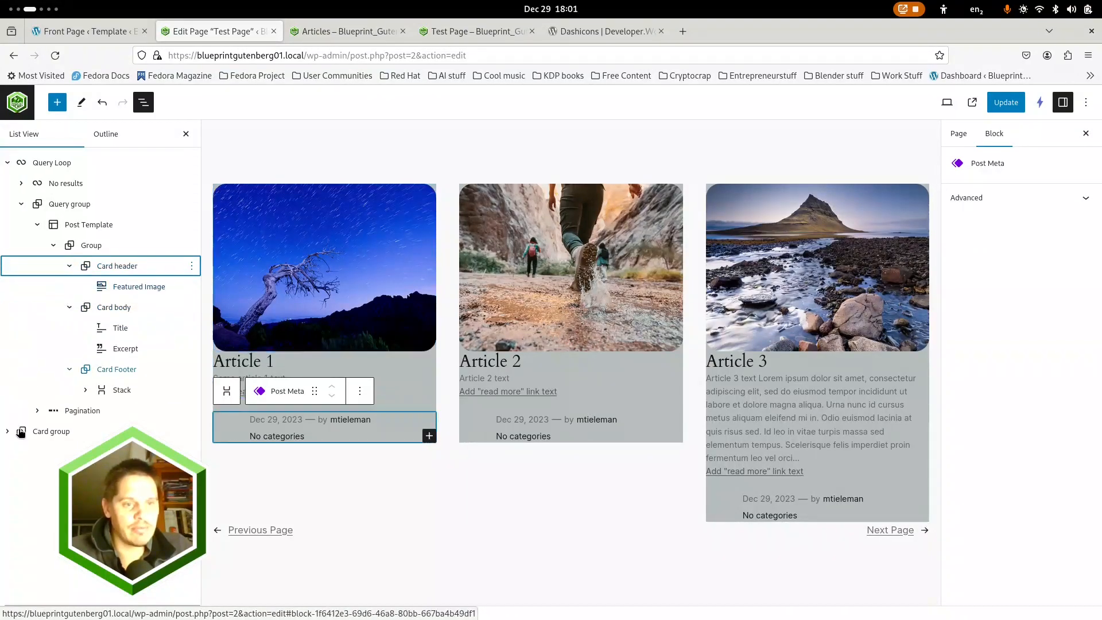
left_click(184, 409)
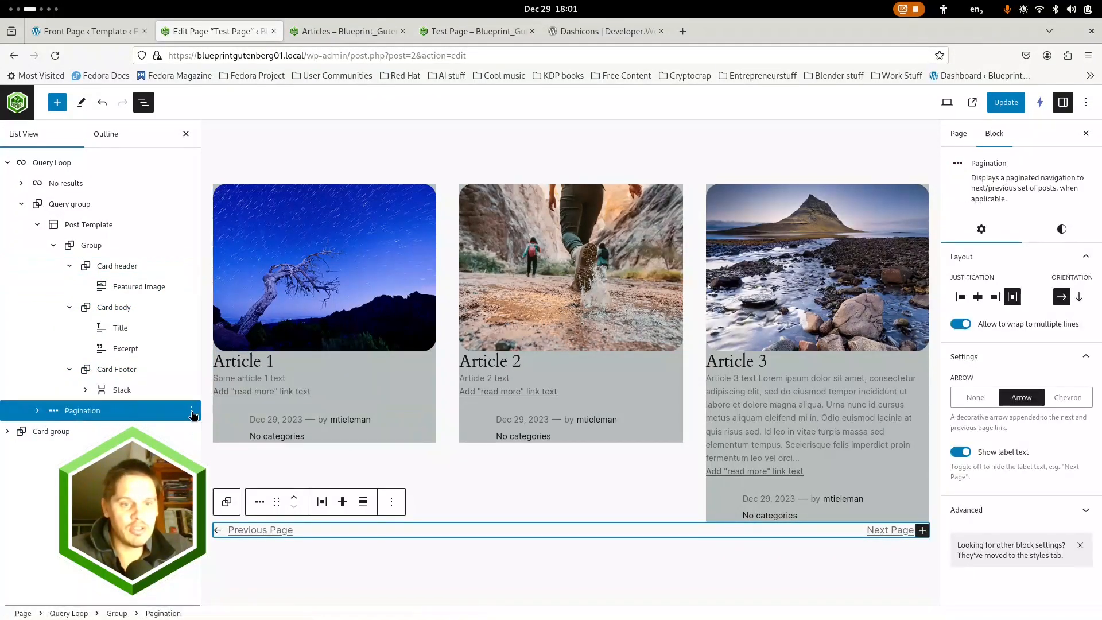
left_click(192, 410)
left_click(205, 382)
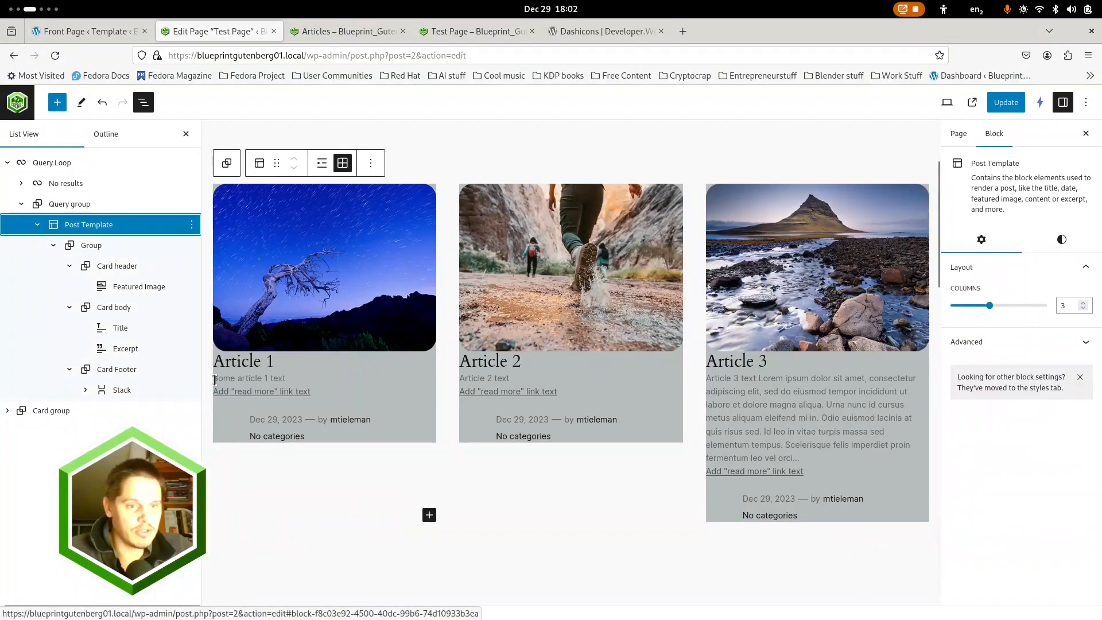
Disable content width for the inner blocks of the group nested in the Card Footer's Post Meta
left_click(117, 374)
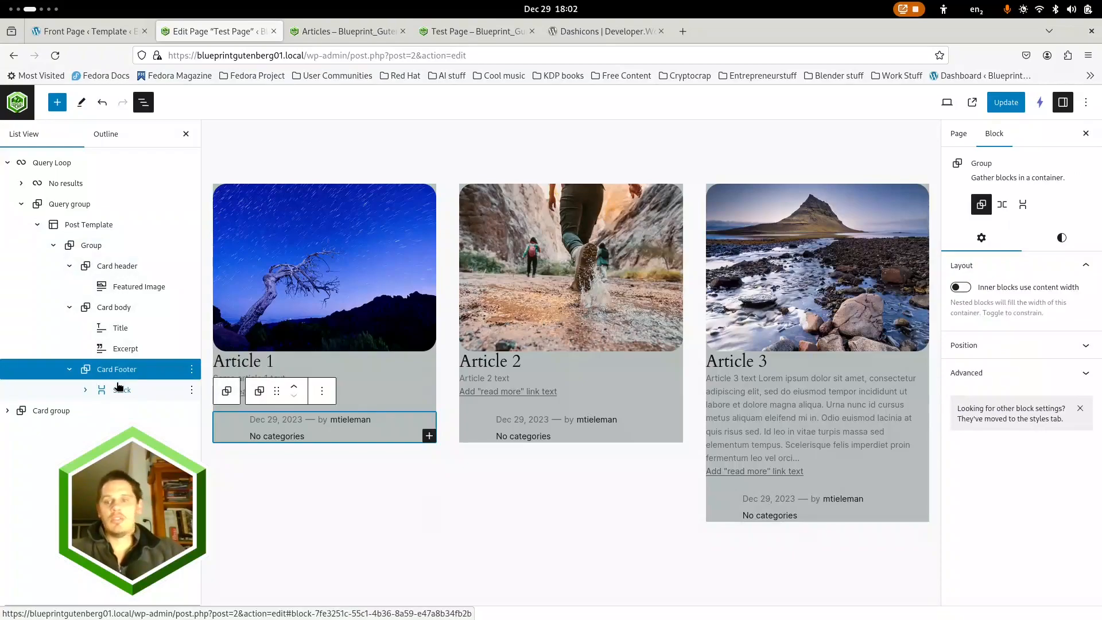
left_click(119, 389)
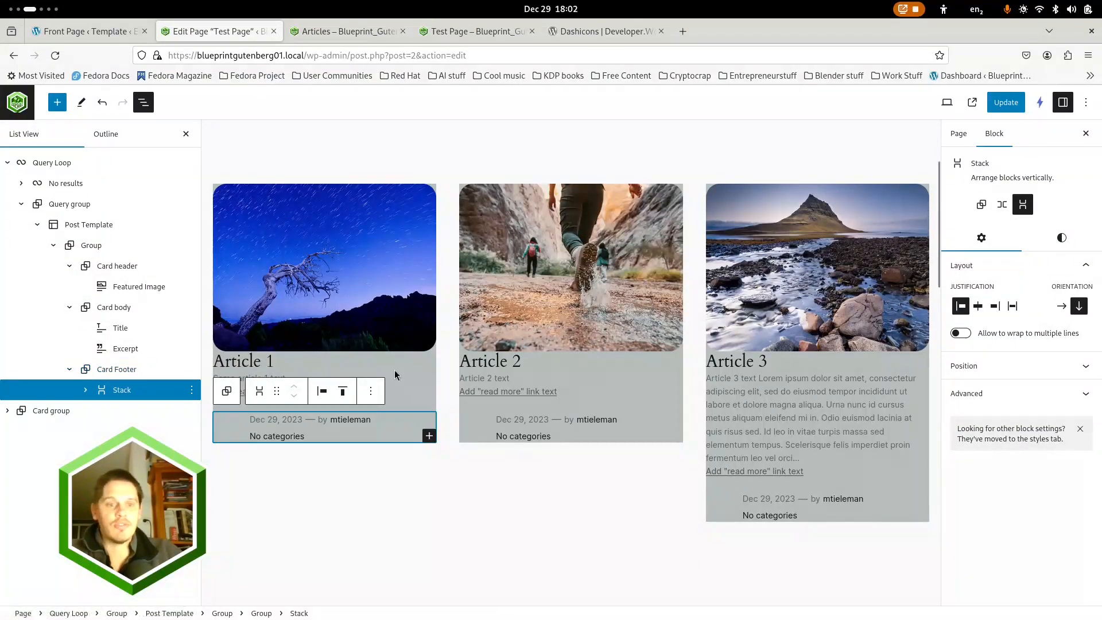
left_click(85, 390)
left_click(106, 412)
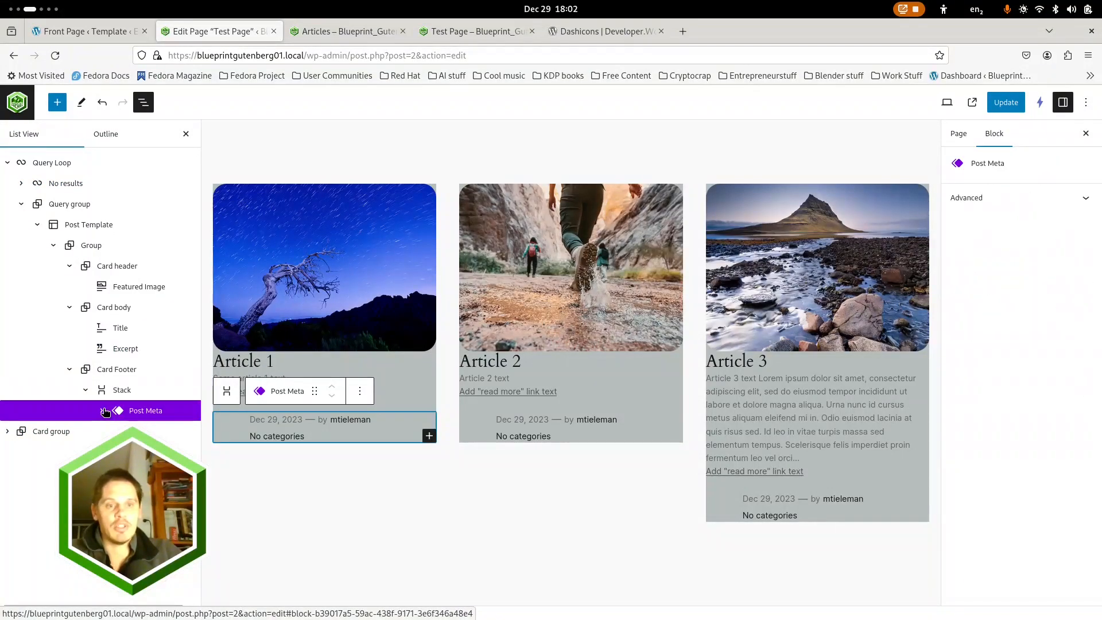
left_click(104, 411)
left_click(144, 431)
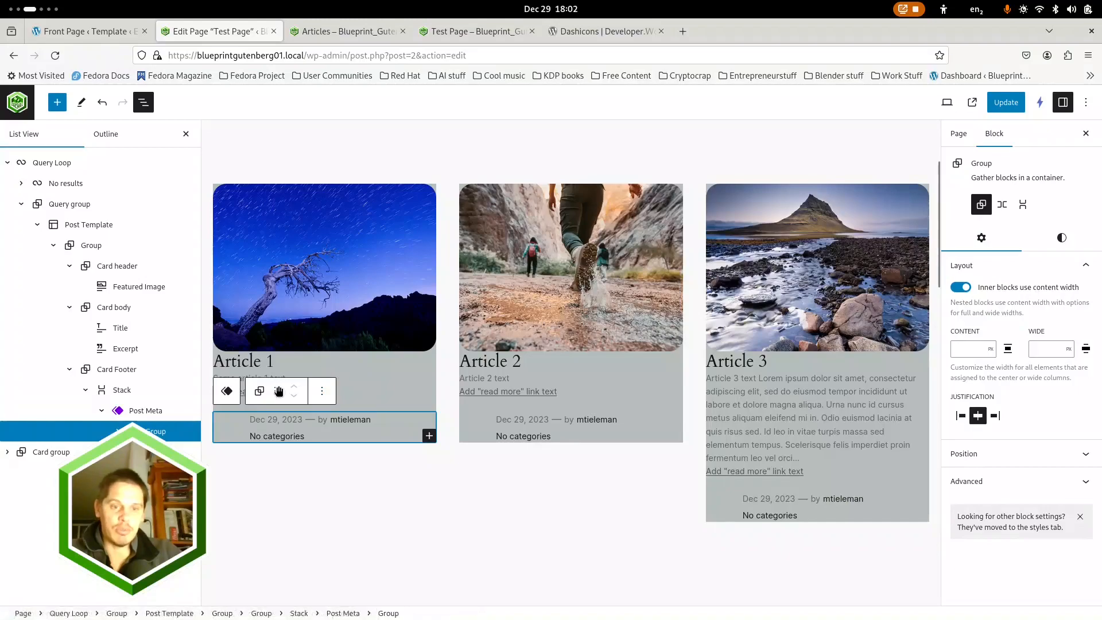
left_click(954, 289)
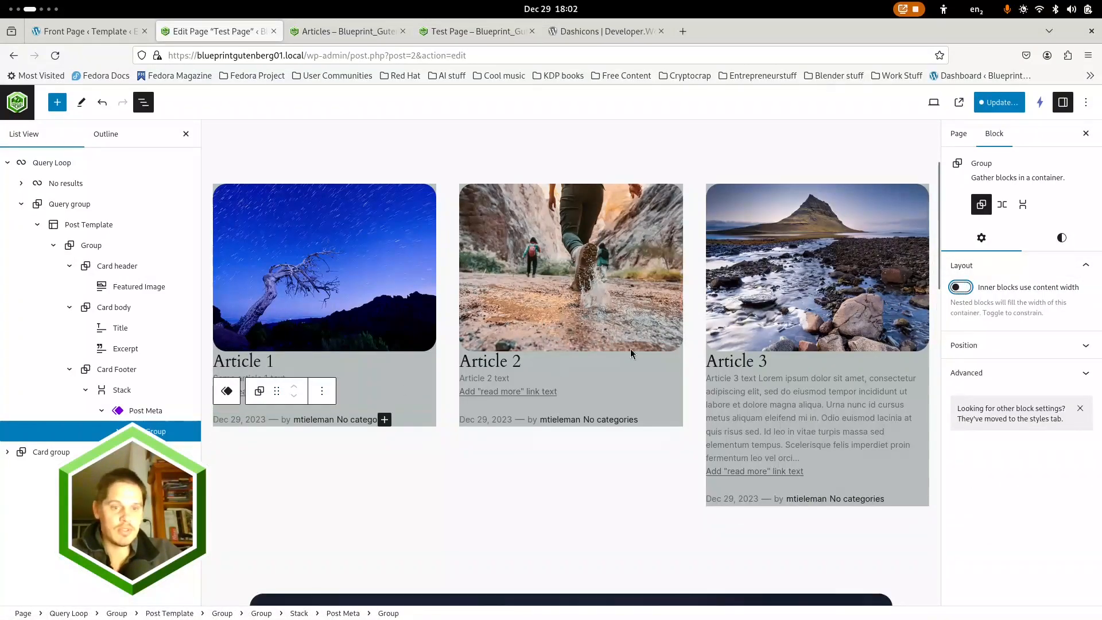
Delete the Categories block from the Row inside the Post Meta group
left_click(119, 432)
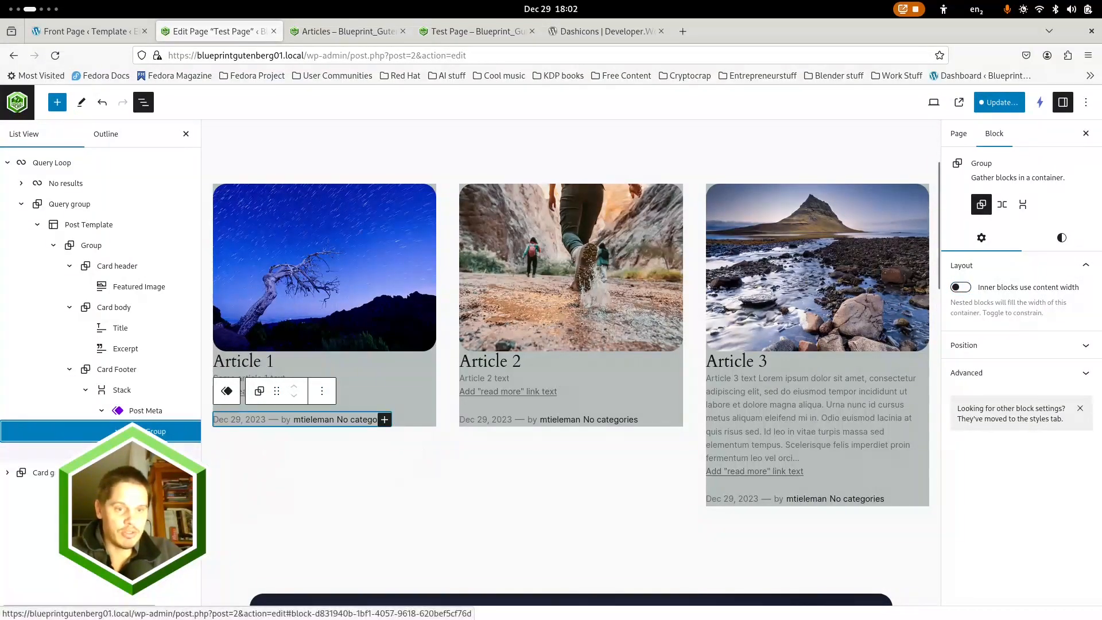
left_click(134, 452)
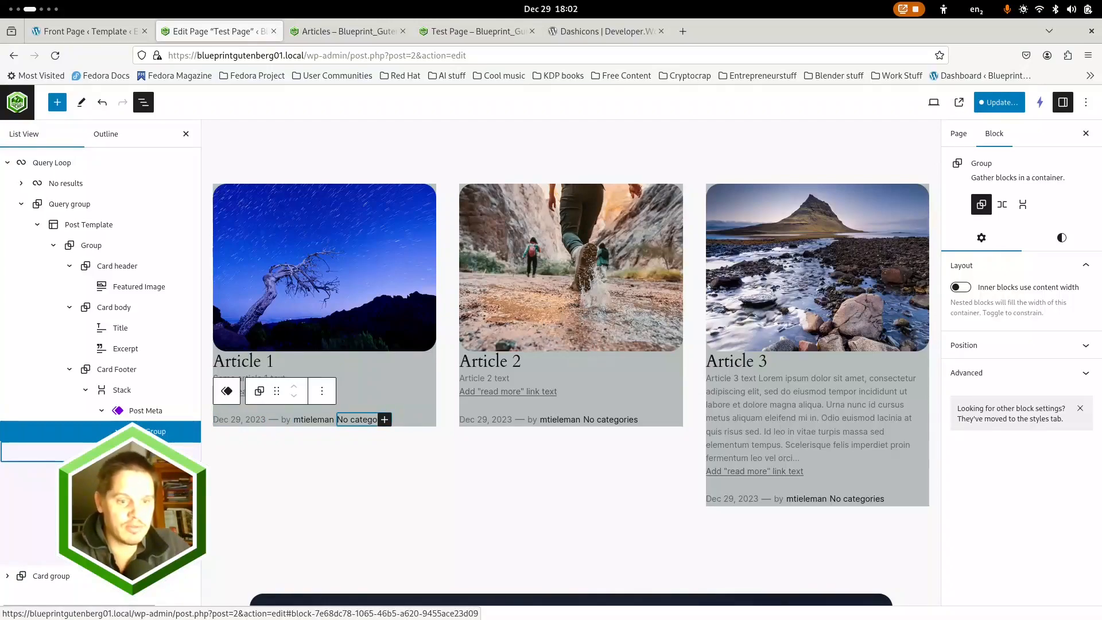
left_click(115, 555)
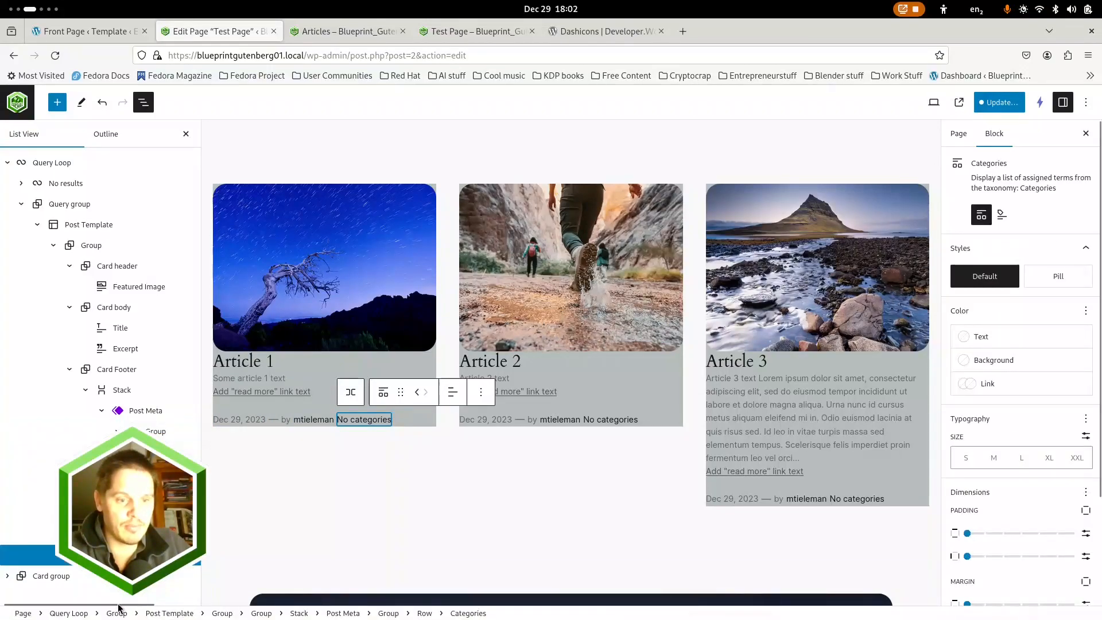
left_click(190, 555)
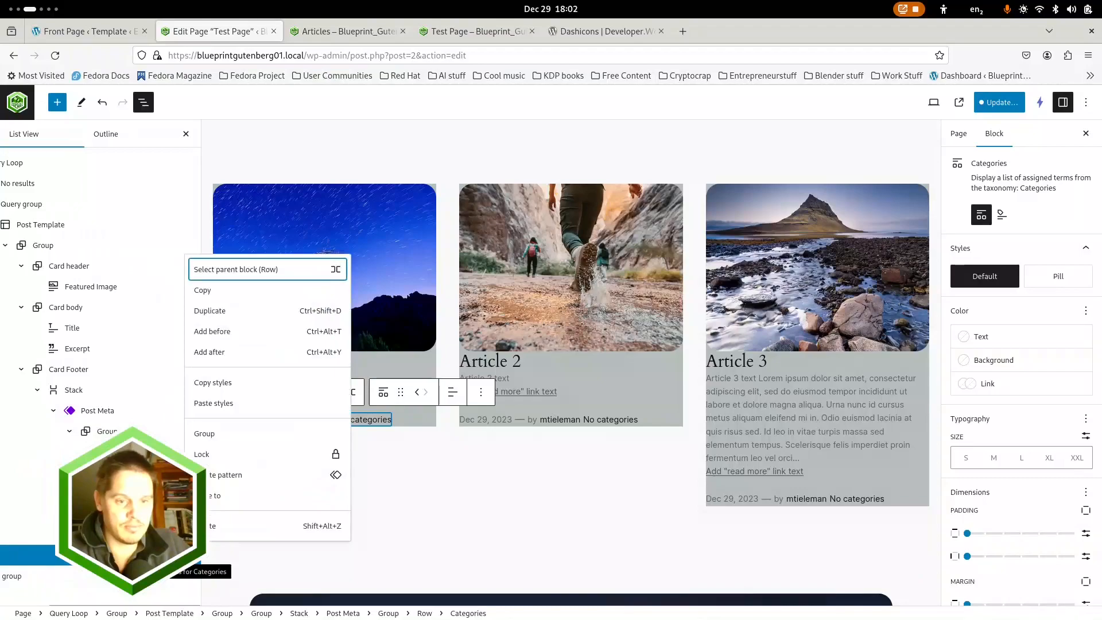
left_click(213, 526)
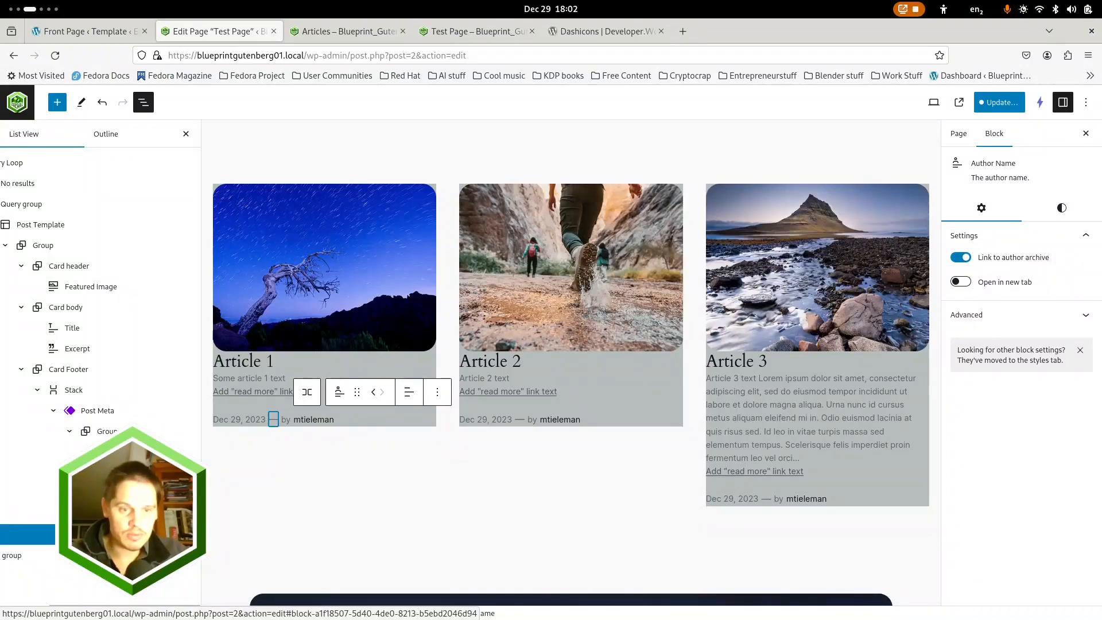
Delete the dash, the "by" paragraph and the Author Name from the Post Meta row, leaving only the Date
left_click(193, 493)
left_click(215, 468)
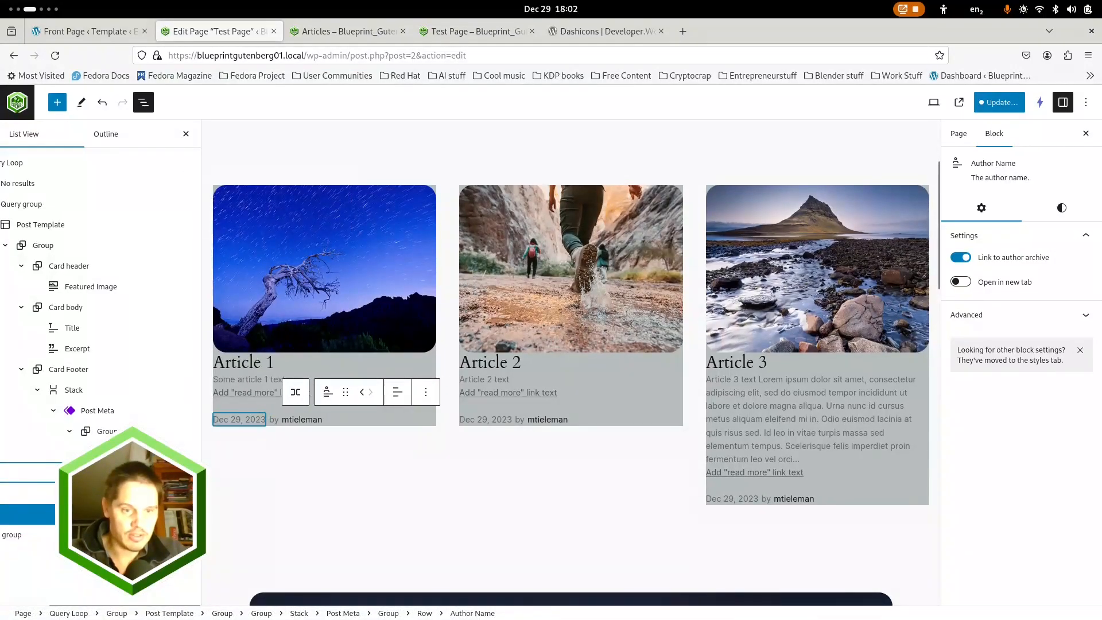
left_click(172, 494)
left_click(193, 494)
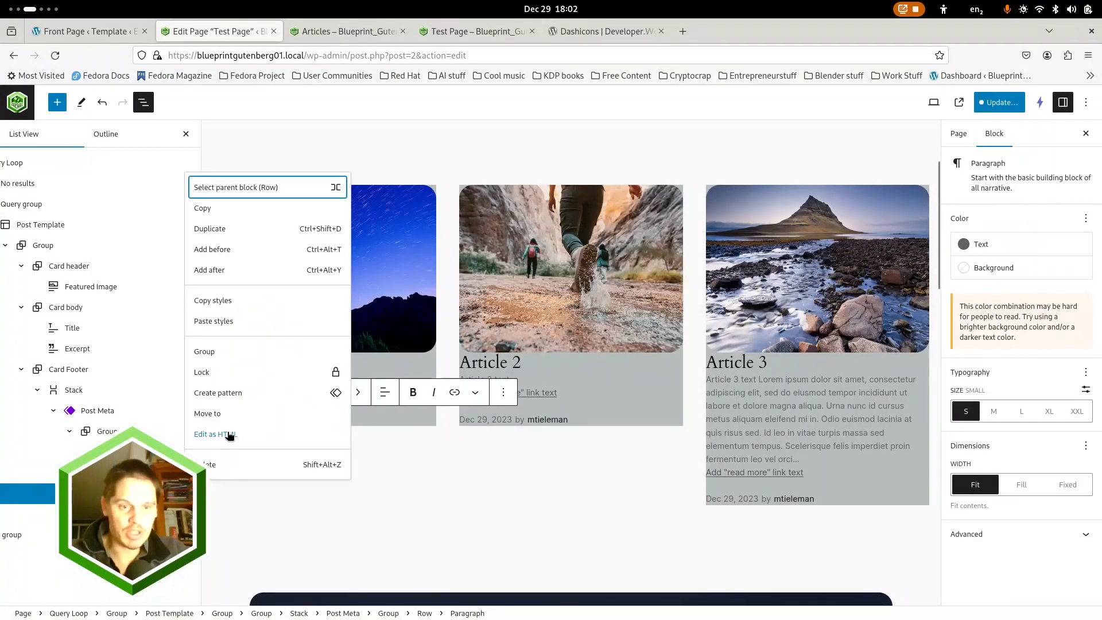
left_click(198, 466)
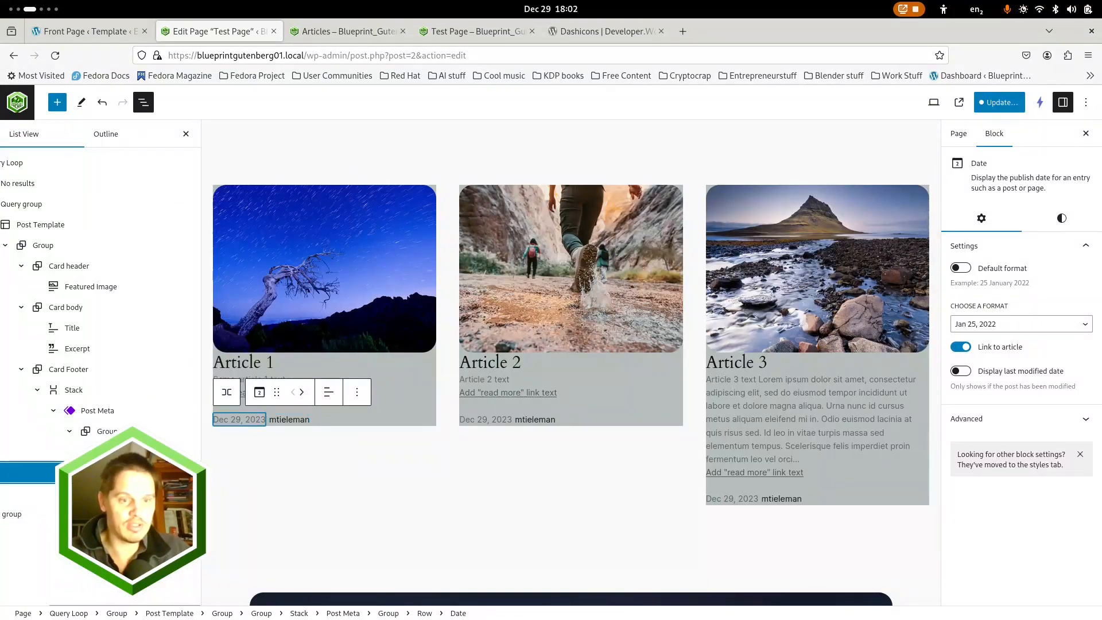
left_click(193, 472)
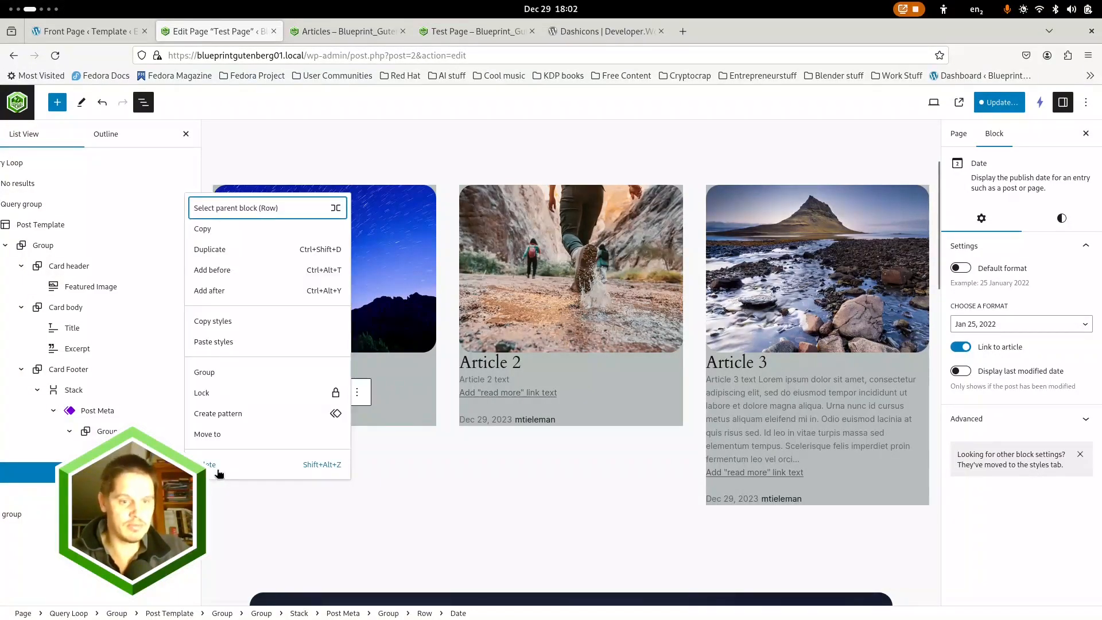
left_click(198, 463)
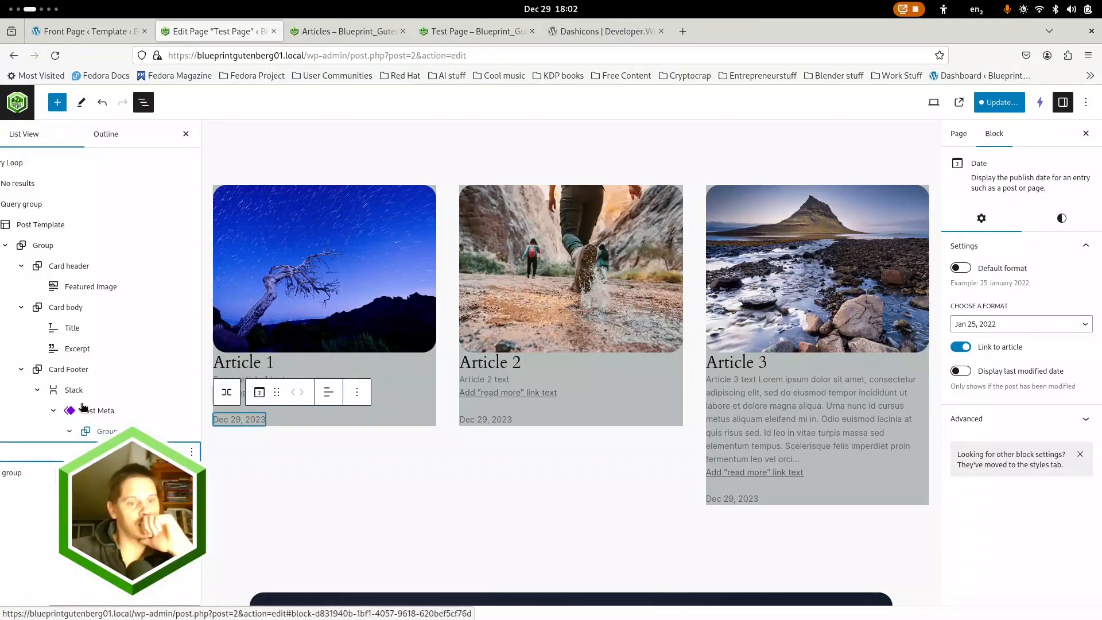
Limit the Excerpt in the Card body to a maximum of 30 words
left_click(76, 349)
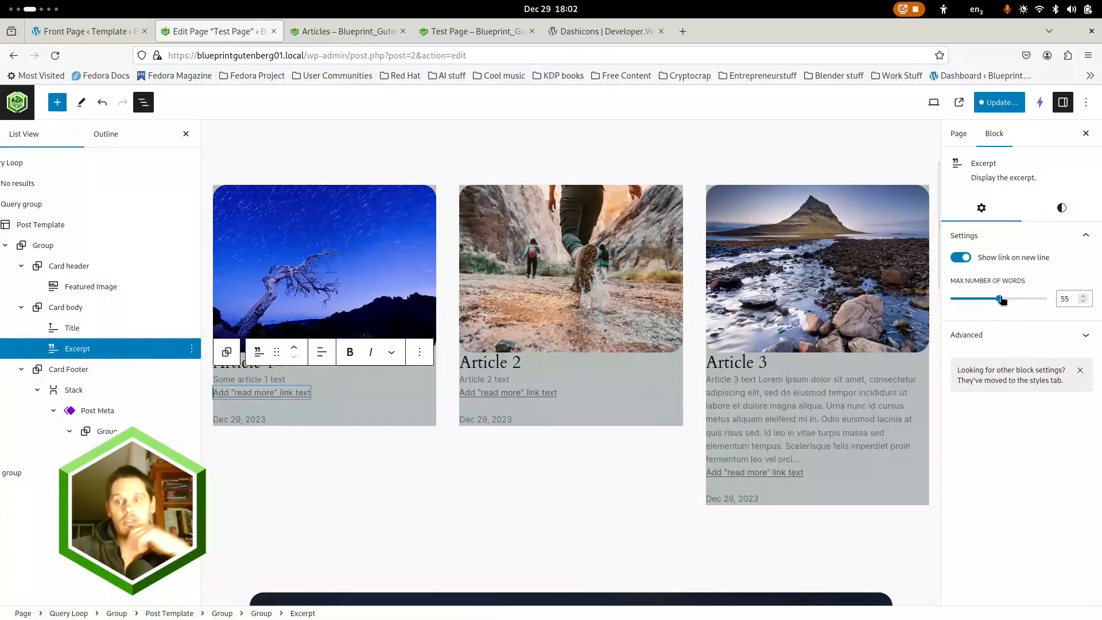
left_click_drag(999, 299, 972, 298)
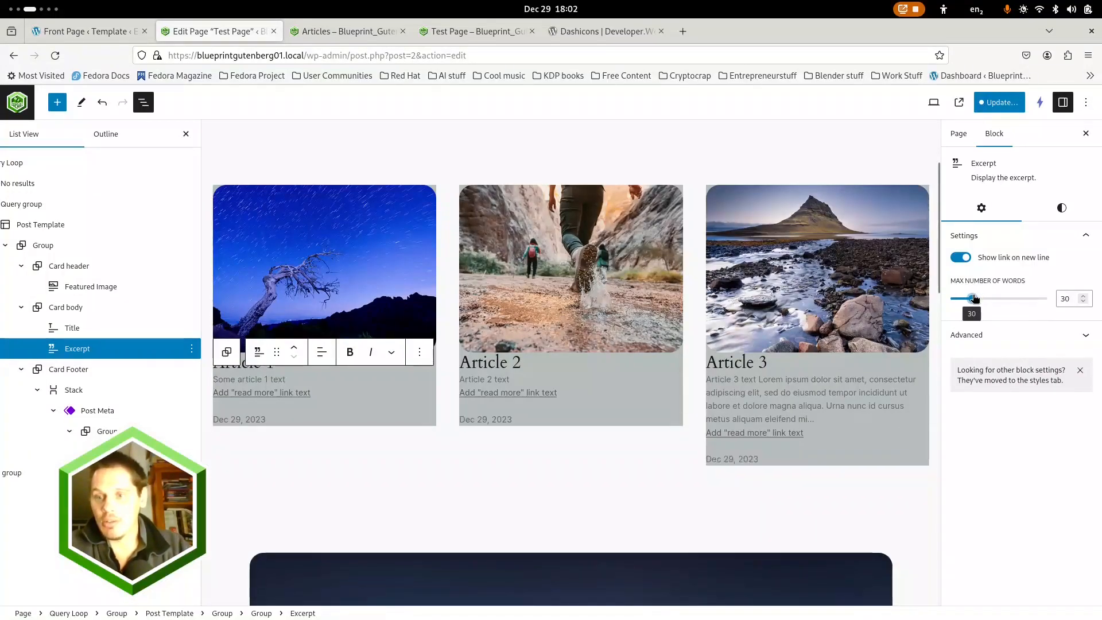
Limit the Excerpt in the Card body to a maximum of 20 words
double_click(1064, 299)
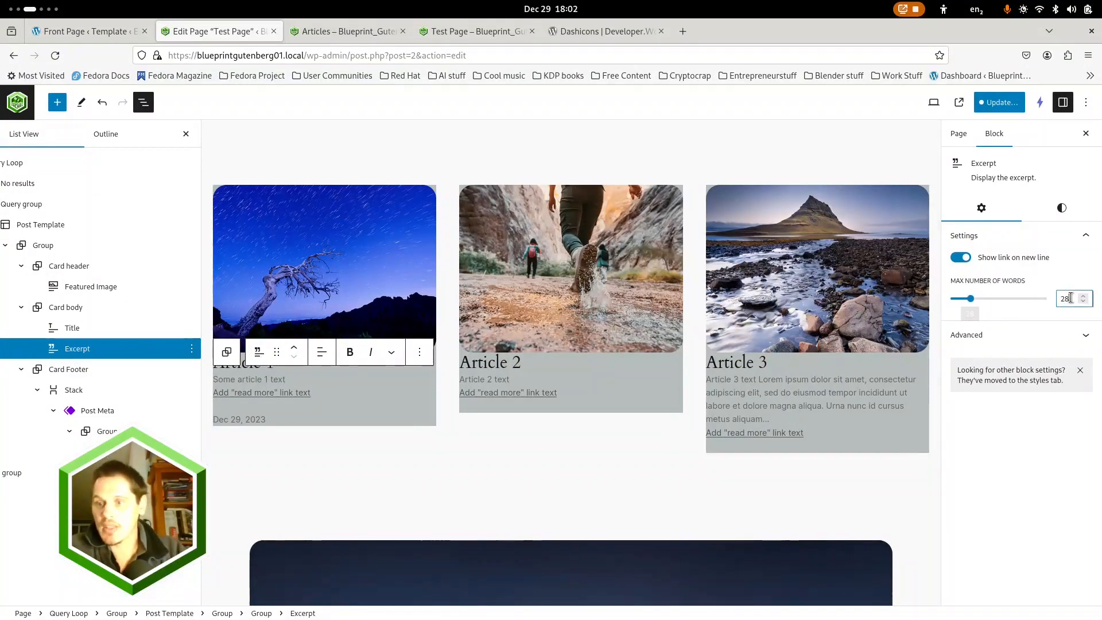
type("20")
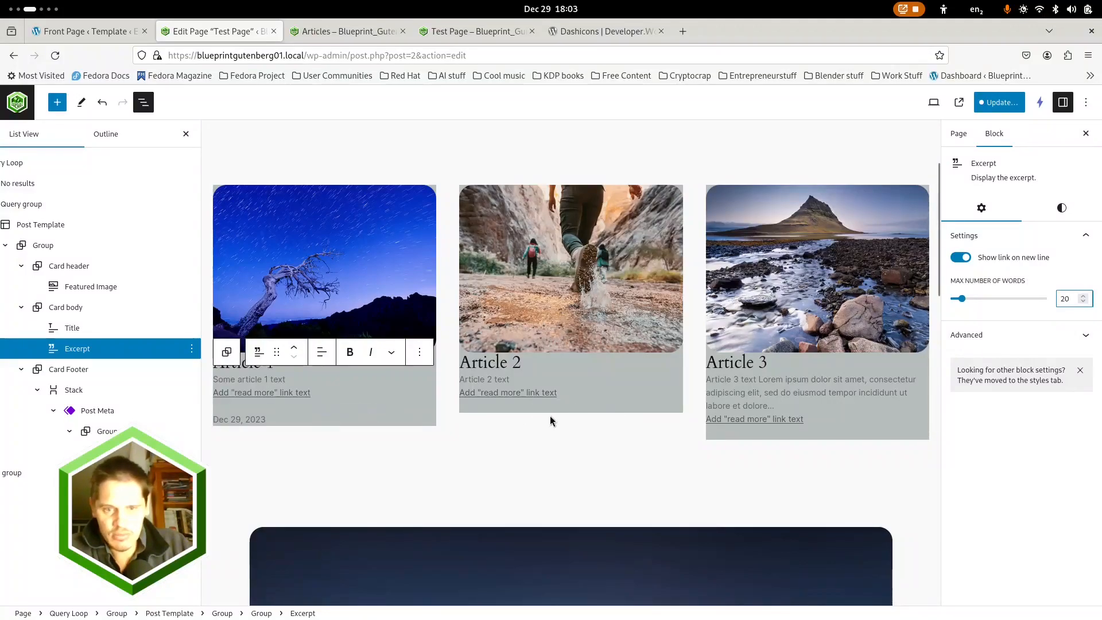
left_click(1060, 210)
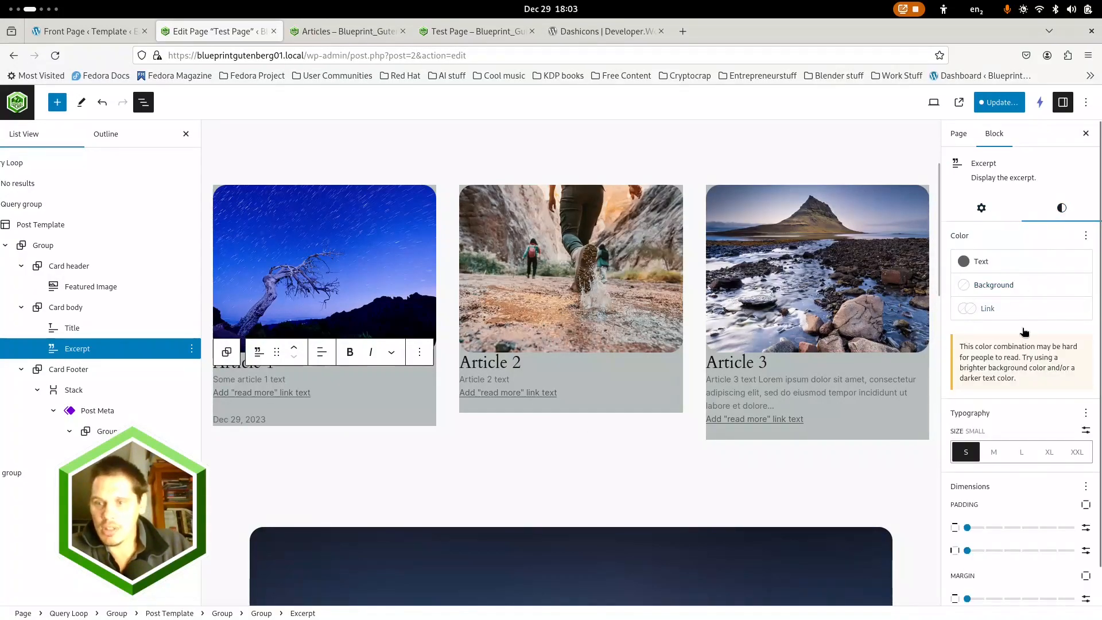
scroll(1015, 517, "down", 1)
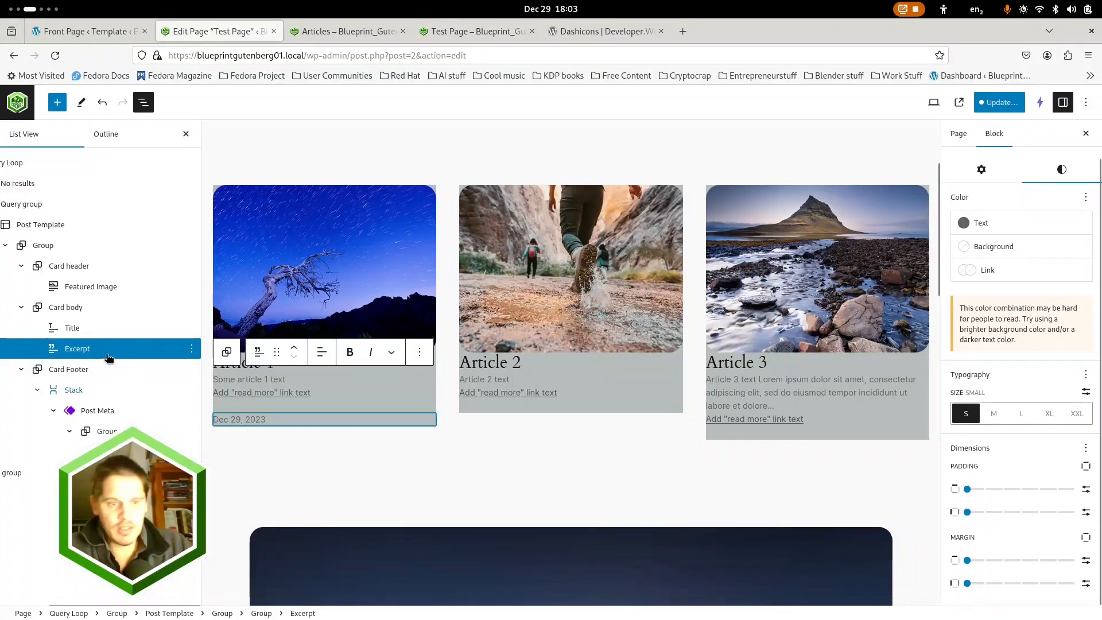
Try a minimum height of 400 px and 500 px on the outer card Group, and clear the value
left_click(50, 246)
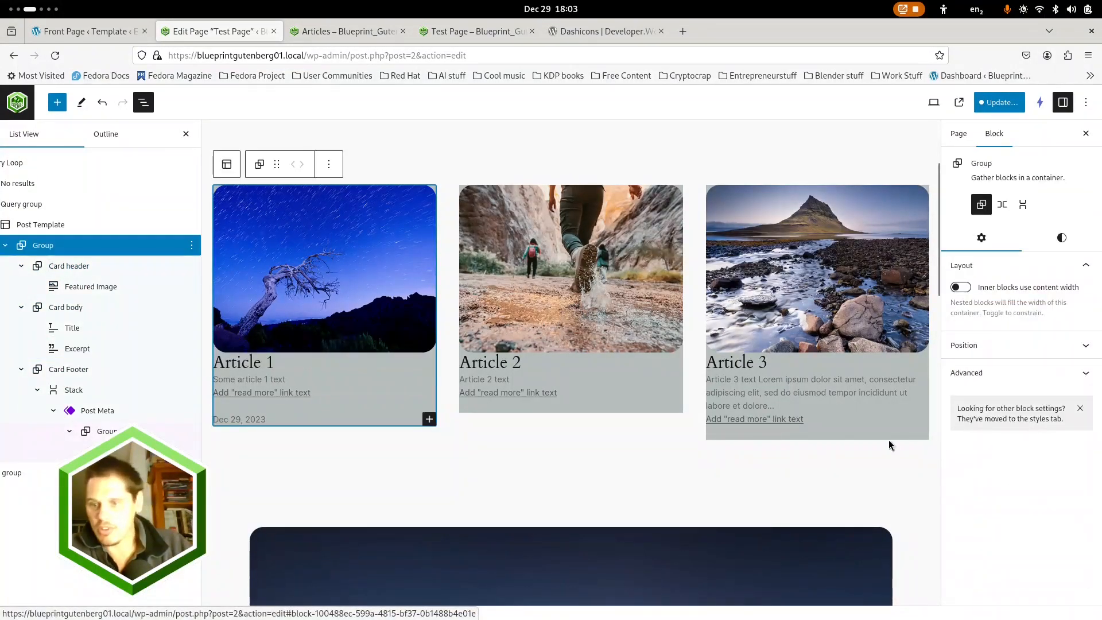
left_click(1087, 345)
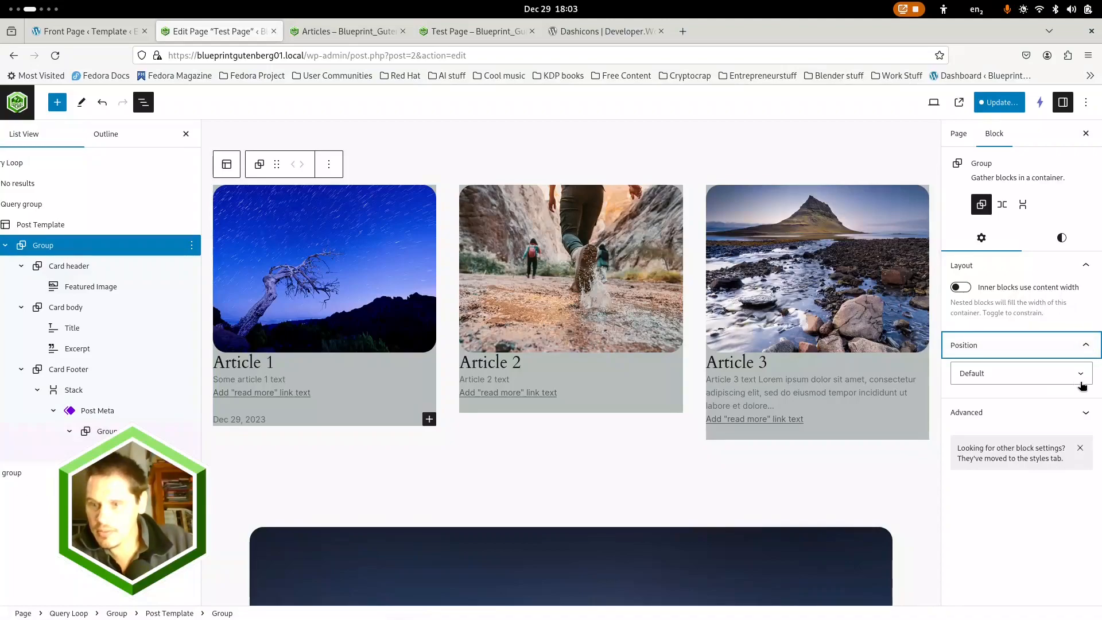
left_click(1059, 238)
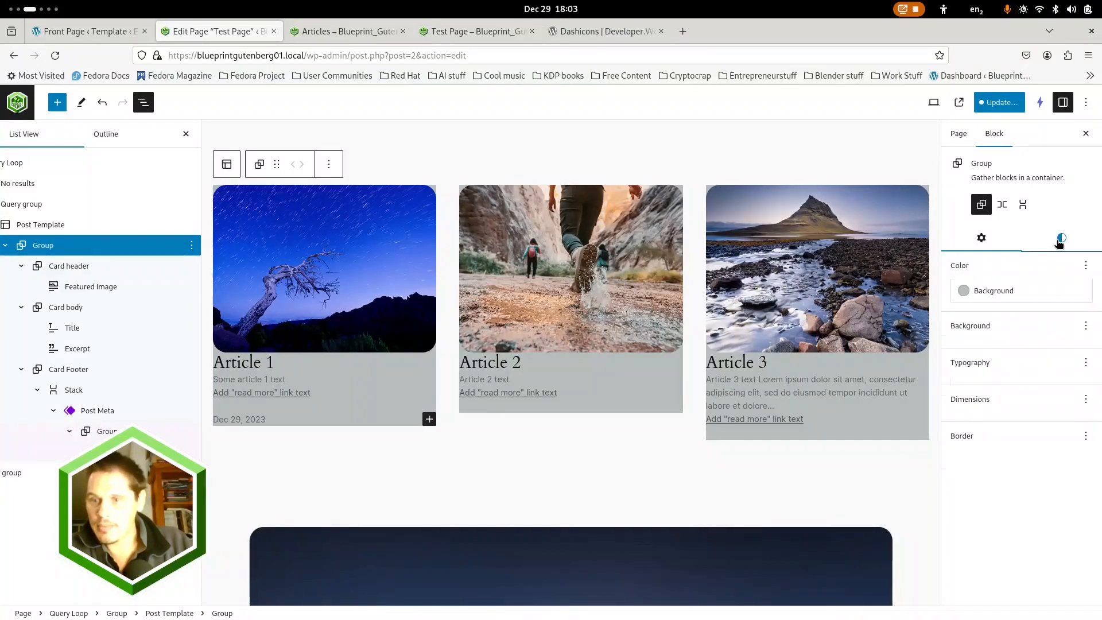
scroll(1032, 436, "down", 5)
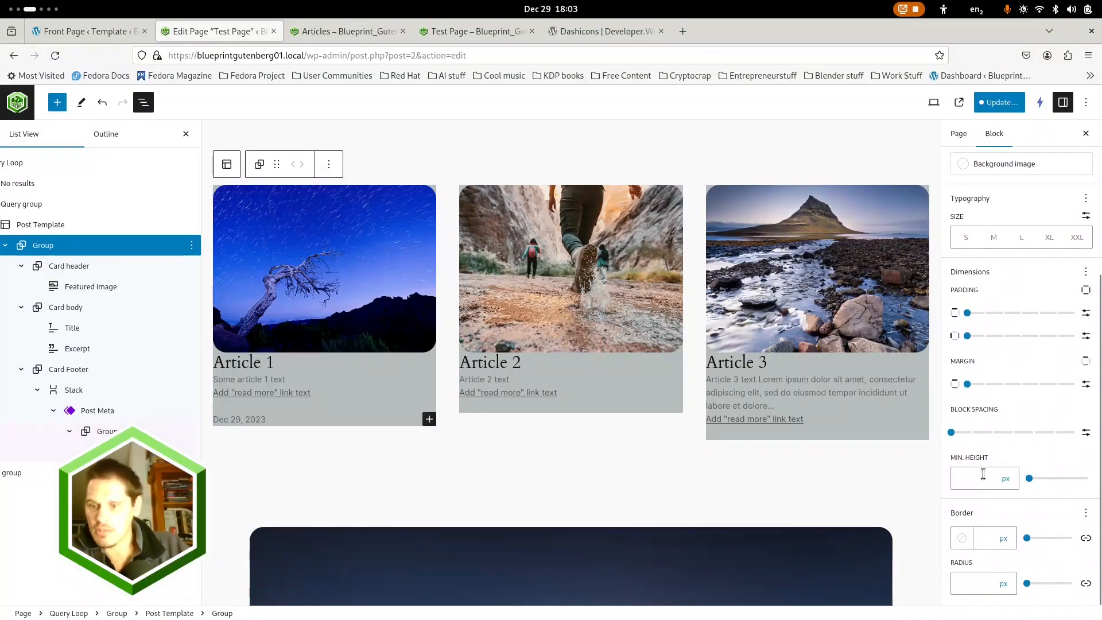
left_click(1007, 480)
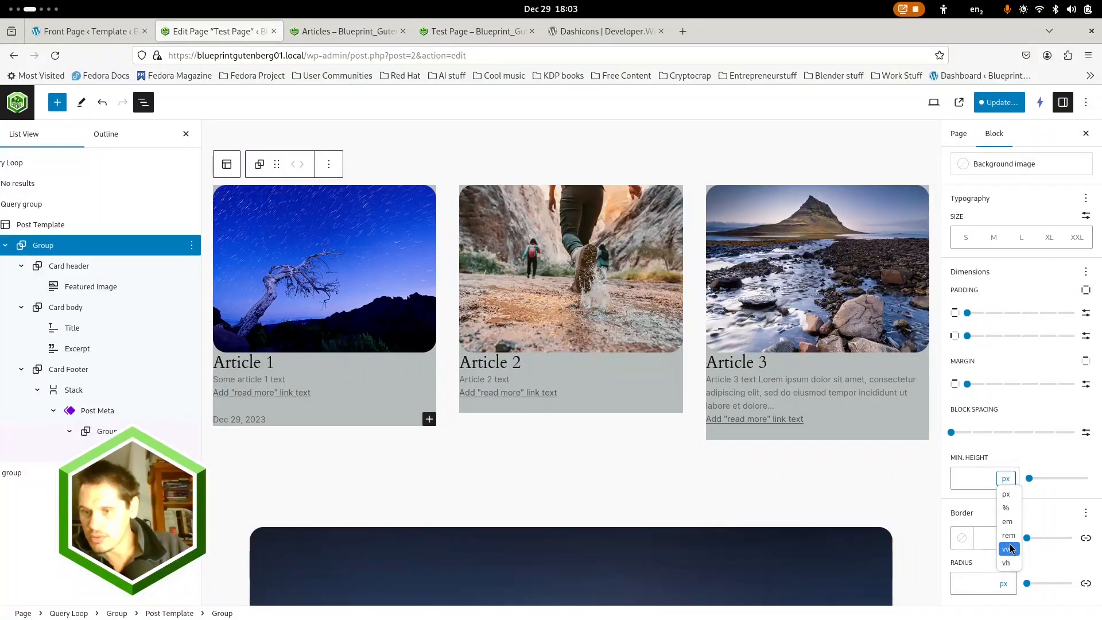
left_click(969, 477)
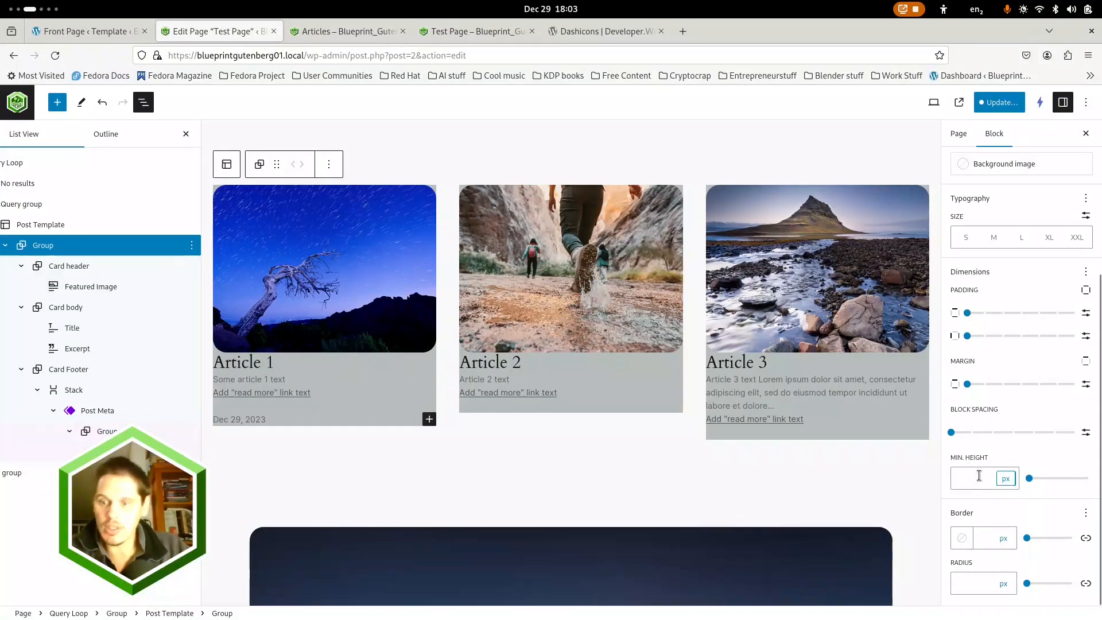
left_click(979, 478)
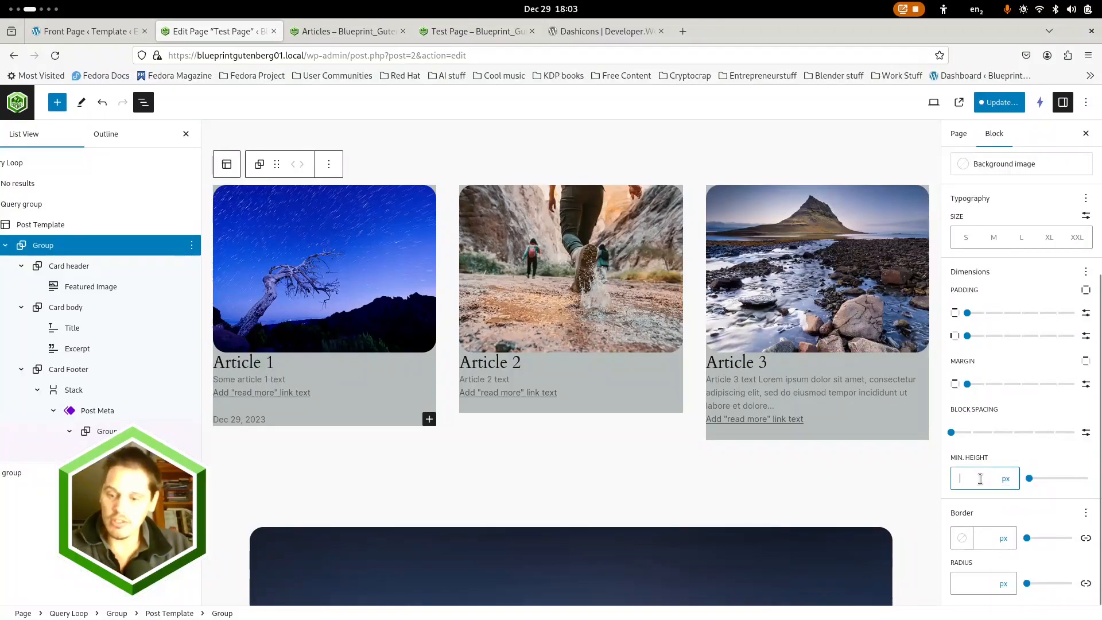
type("400")
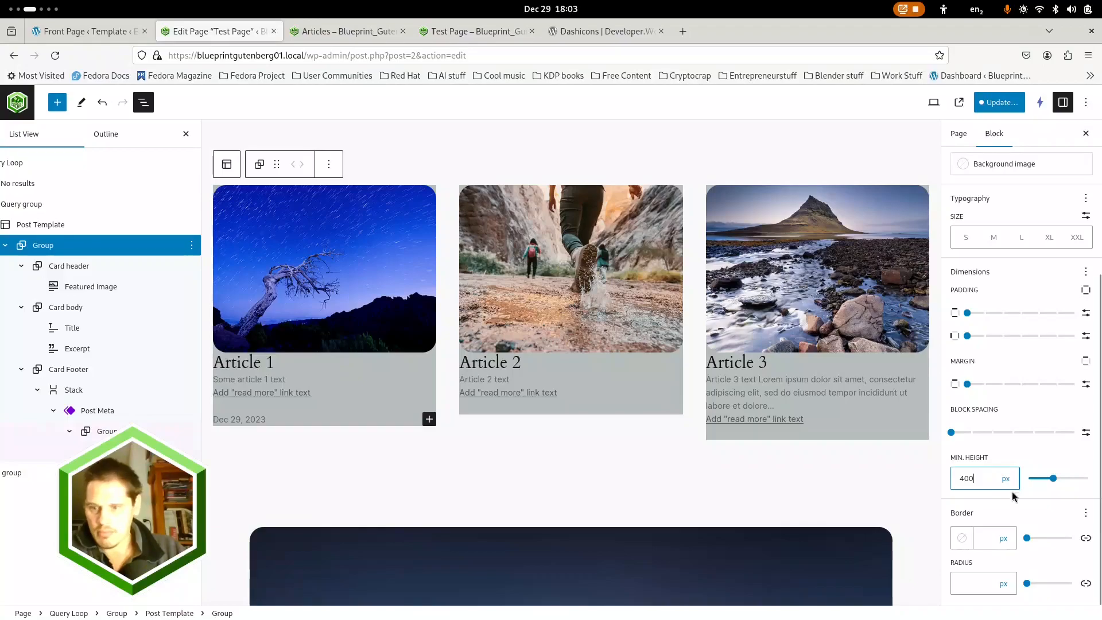
double_click(986, 477)
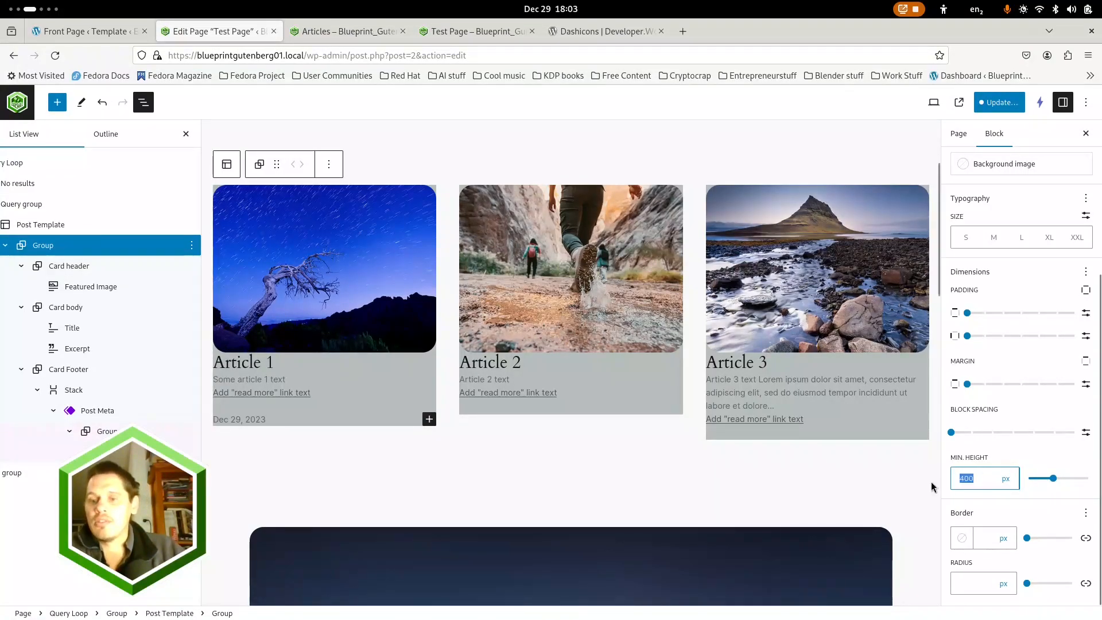
type("500")
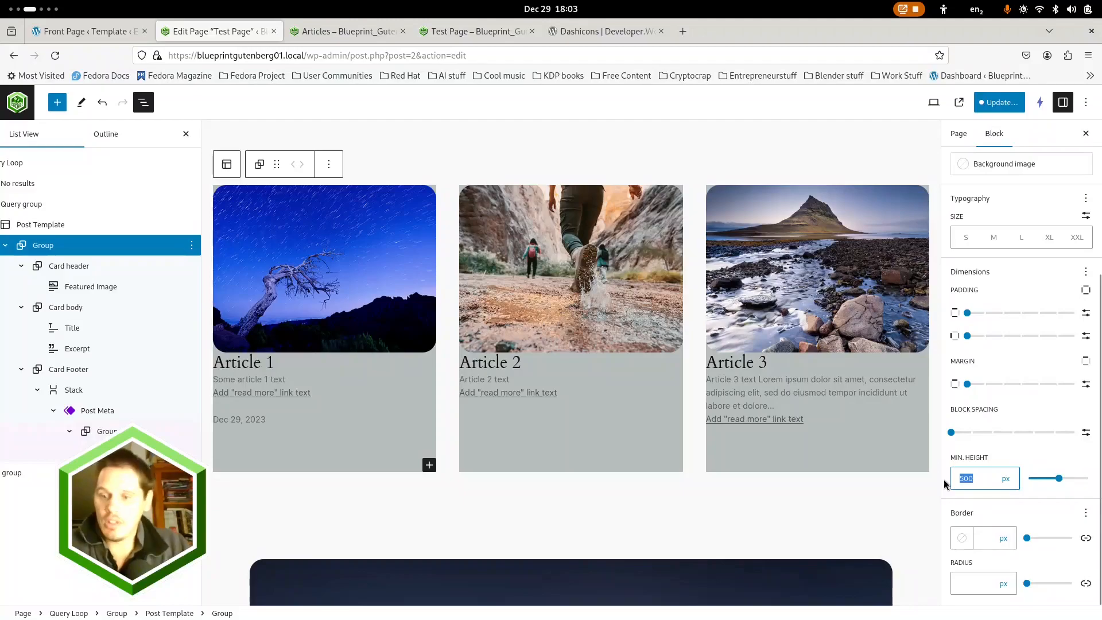
key("BackSpace")
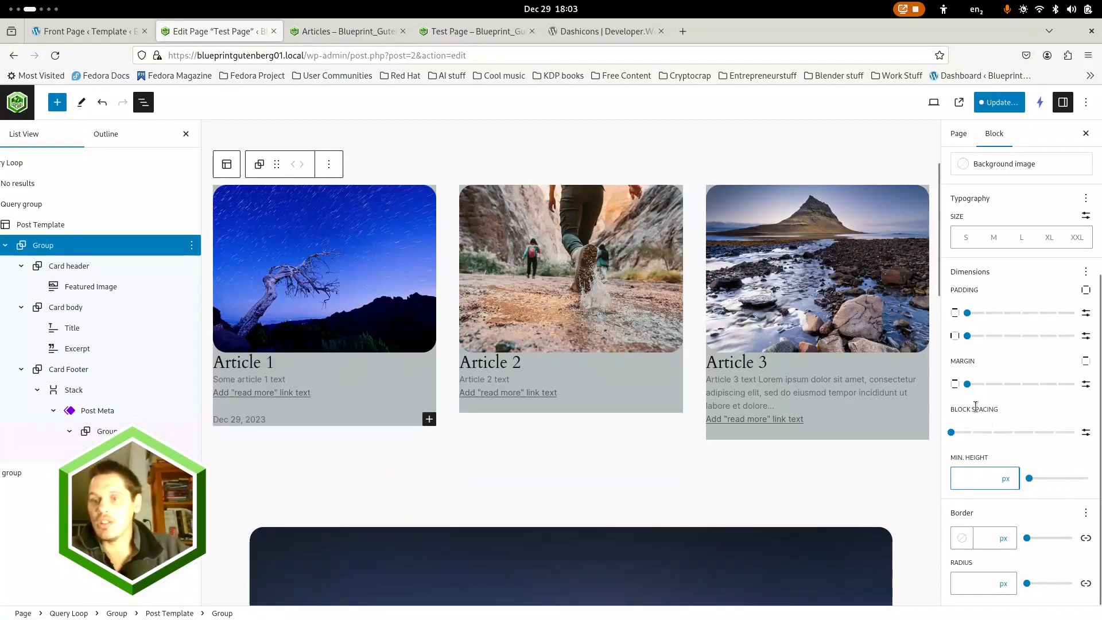
Set the outer card Group's block spacing to 1 and the Card body's horizontal padding to 1
left_click(974, 432)
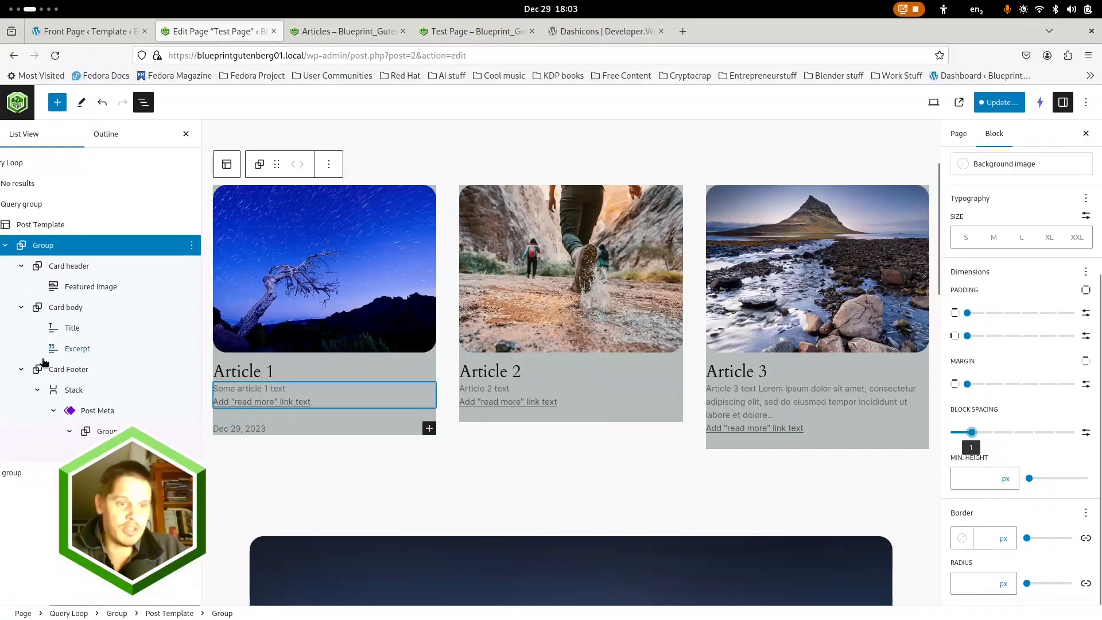
left_click(66, 308)
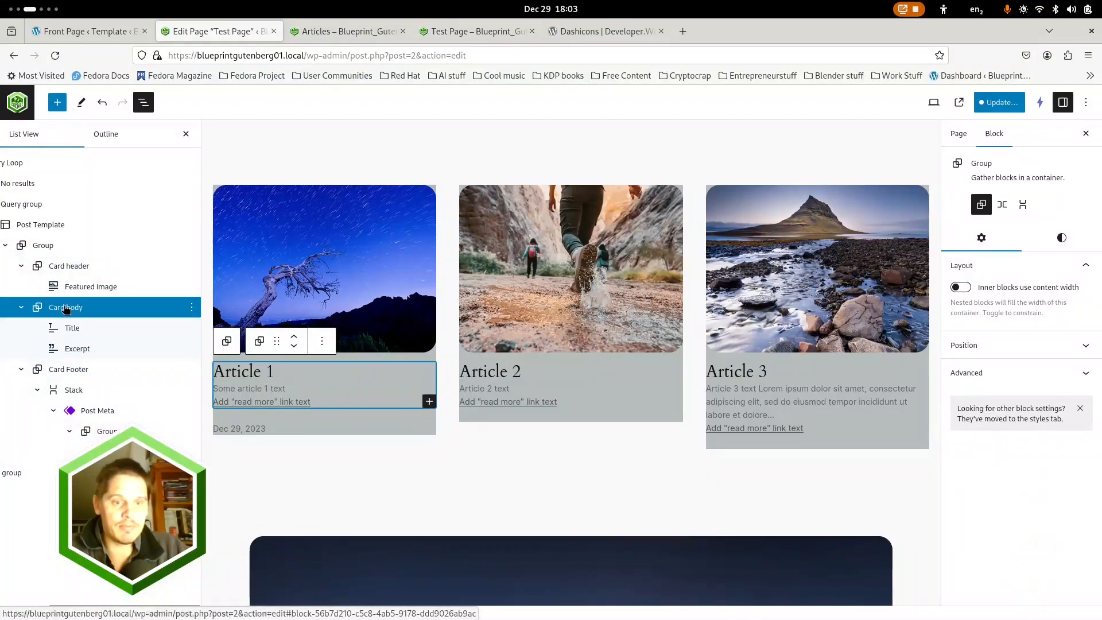
left_click(1060, 239)
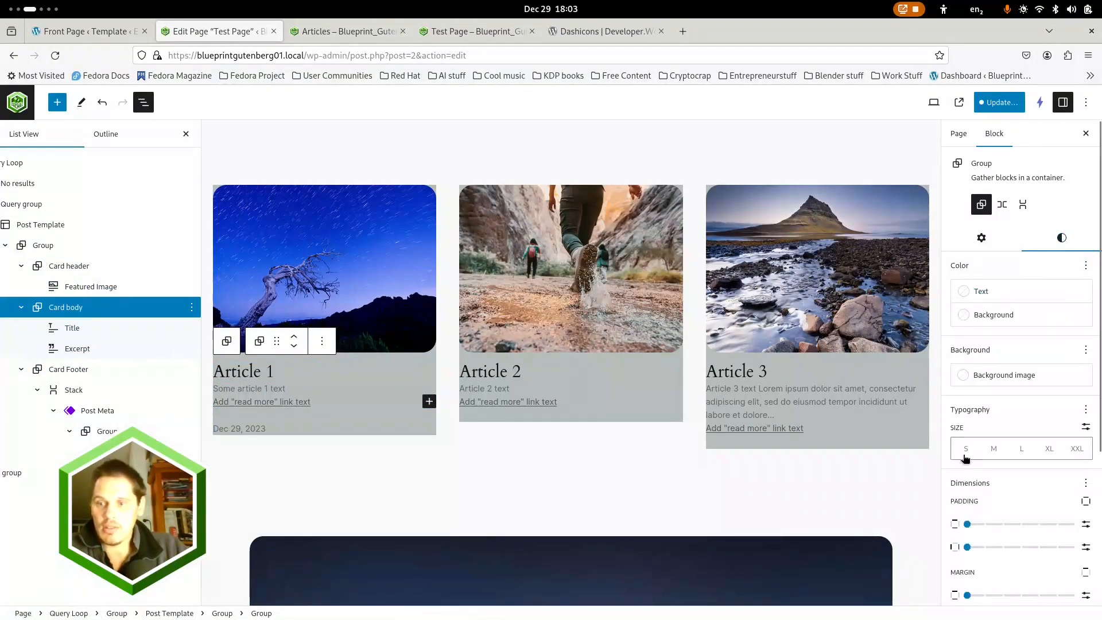
left_click(983, 547)
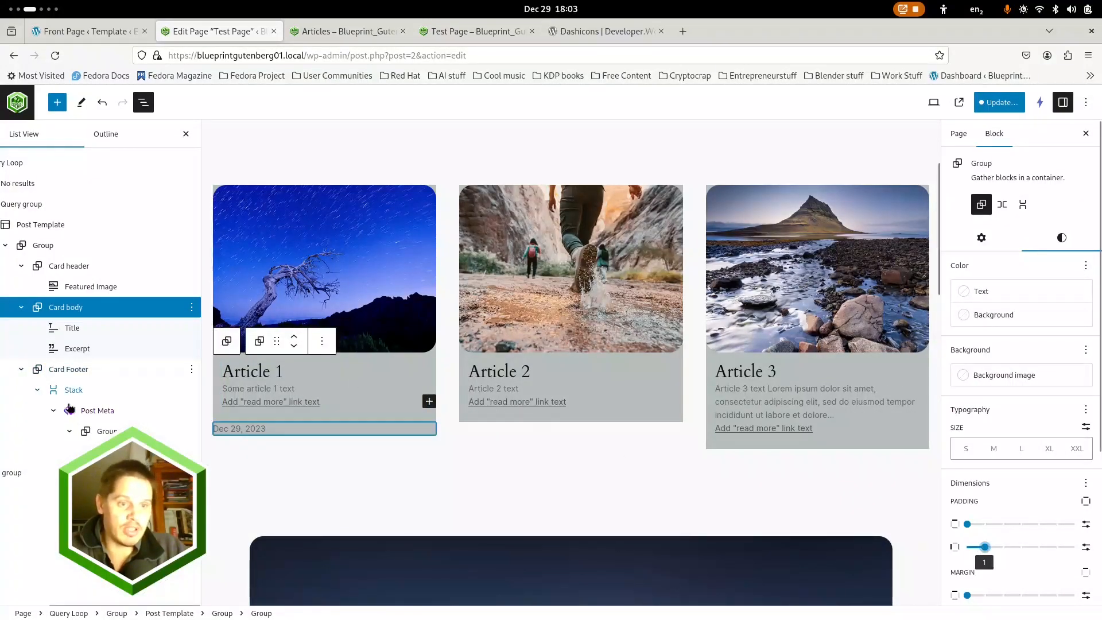
Set the vertical padding of the Card Footer group to 1
left_click(62, 372)
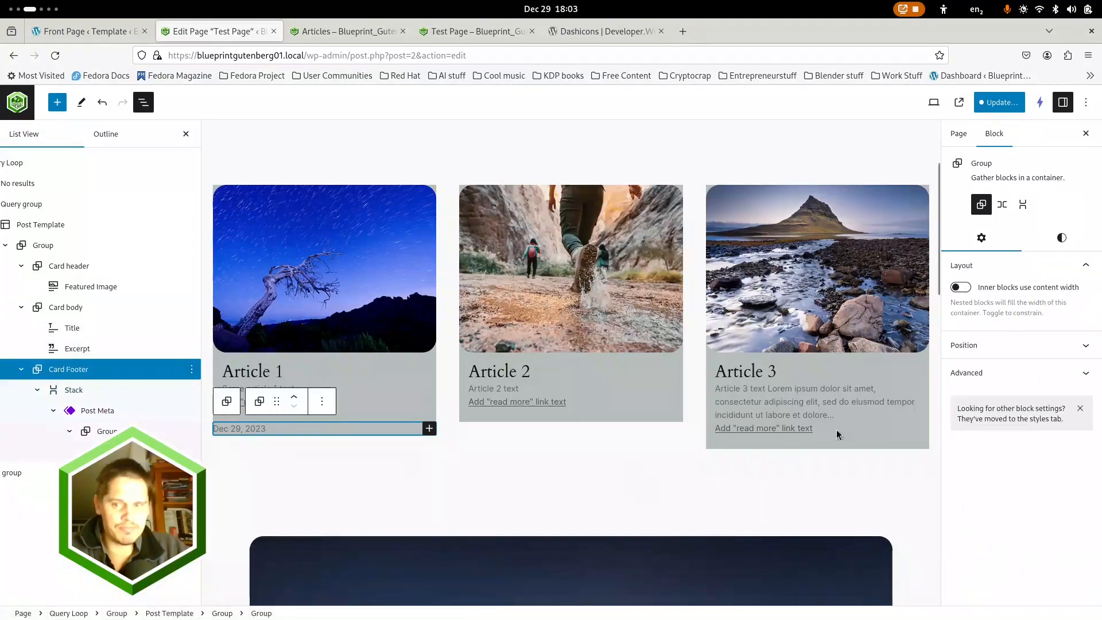
left_click(1061, 237)
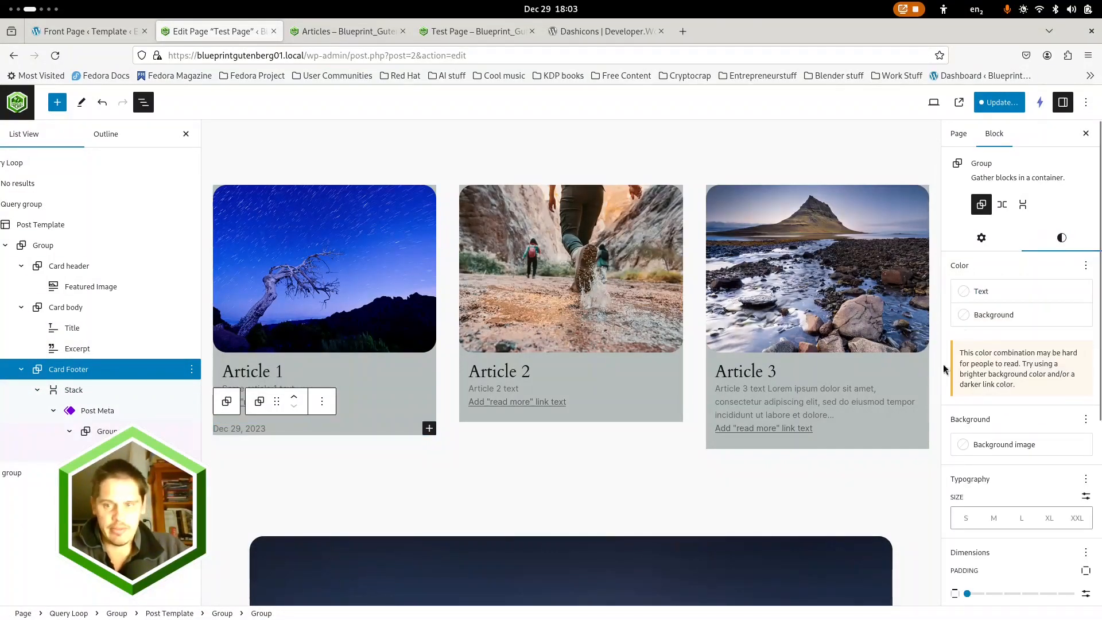
left_click(984, 593)
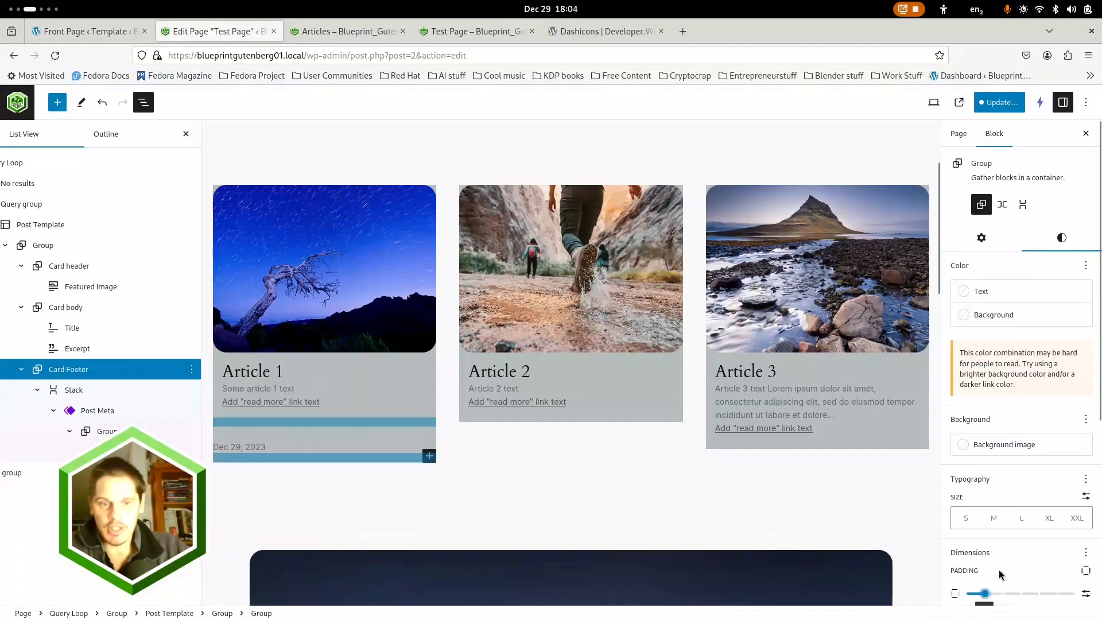
scroll(1005, 562, "down", 2)
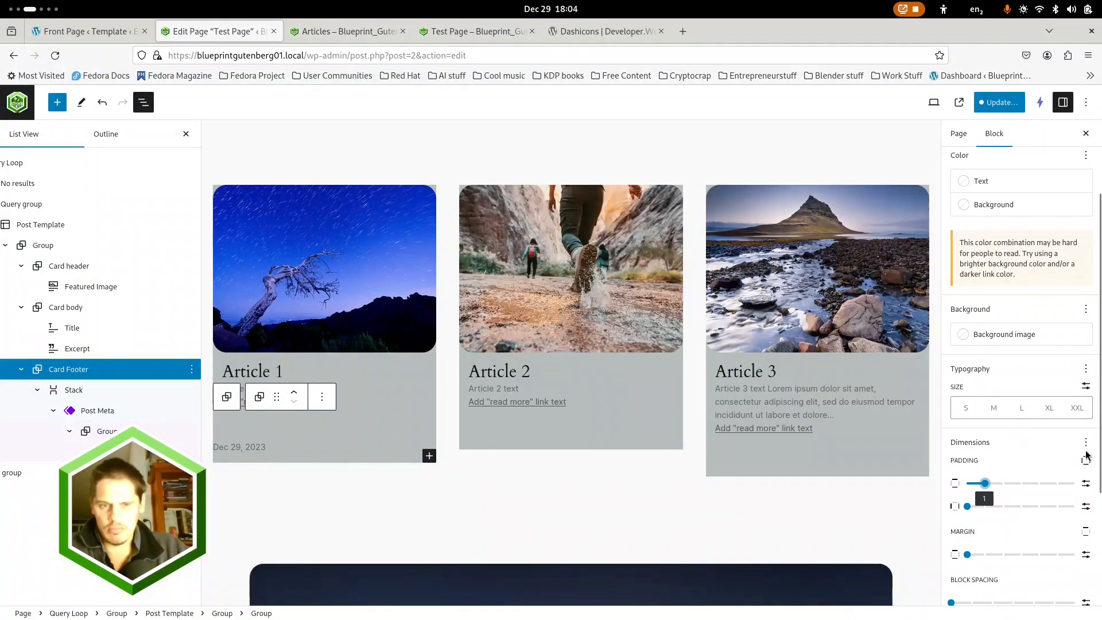
Rename the outer Group inside the Post Template to "Card group"
left_click(50, 246)
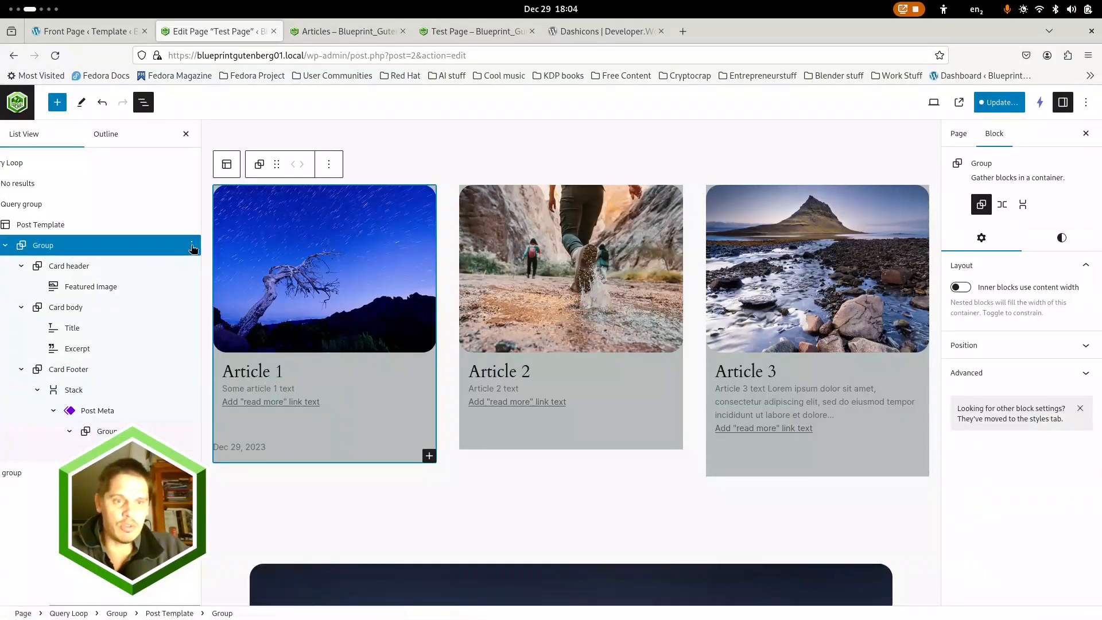
left_click(192, 246)
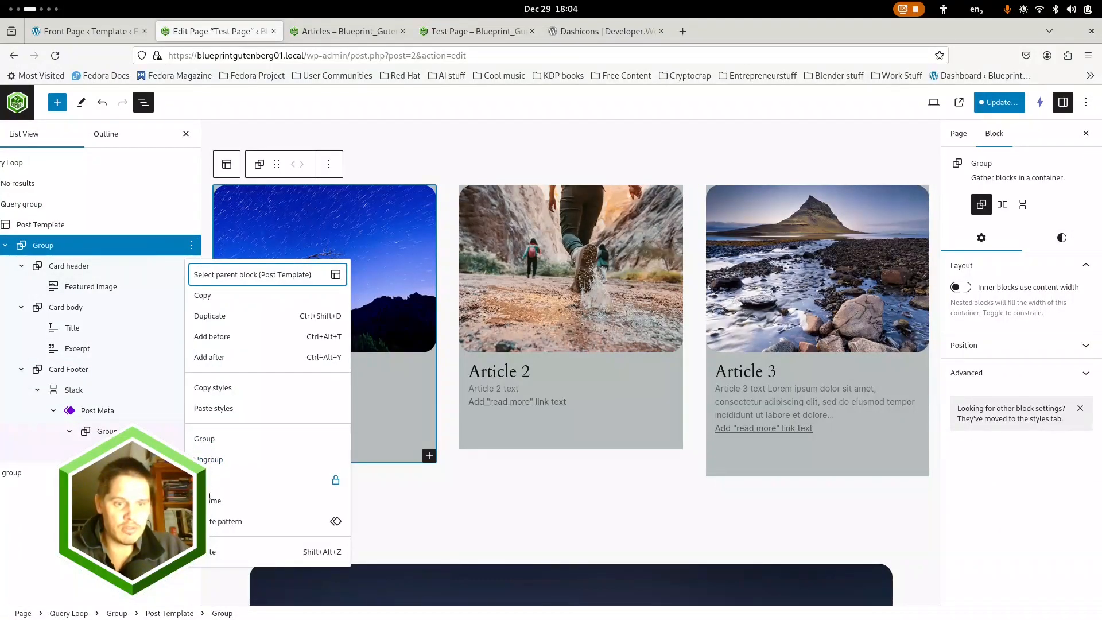
left_click(214, 502)
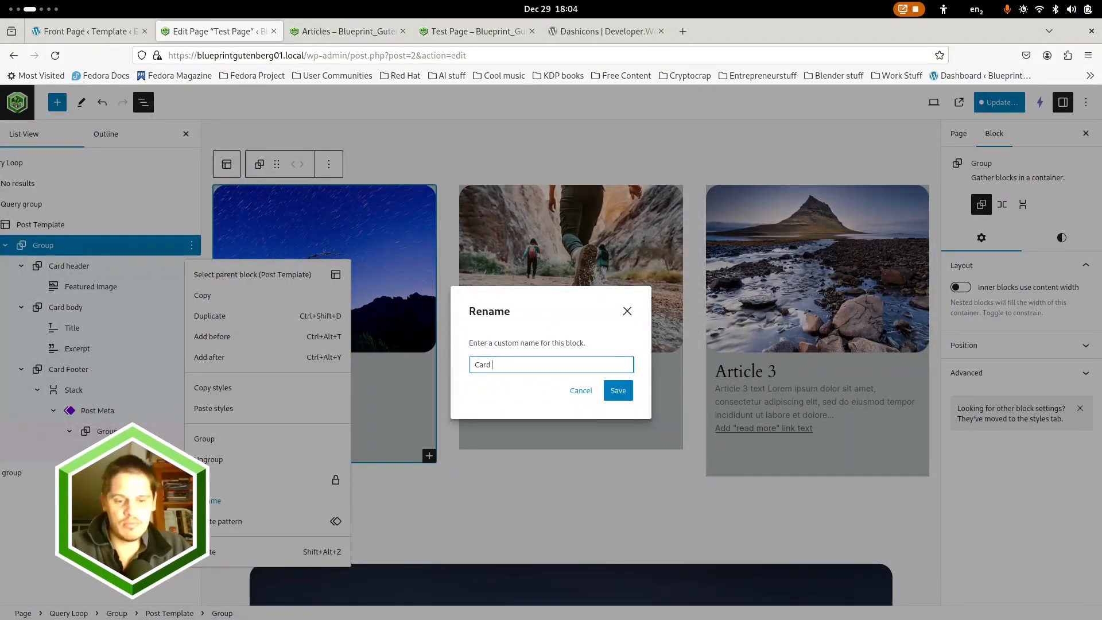
key("Return")
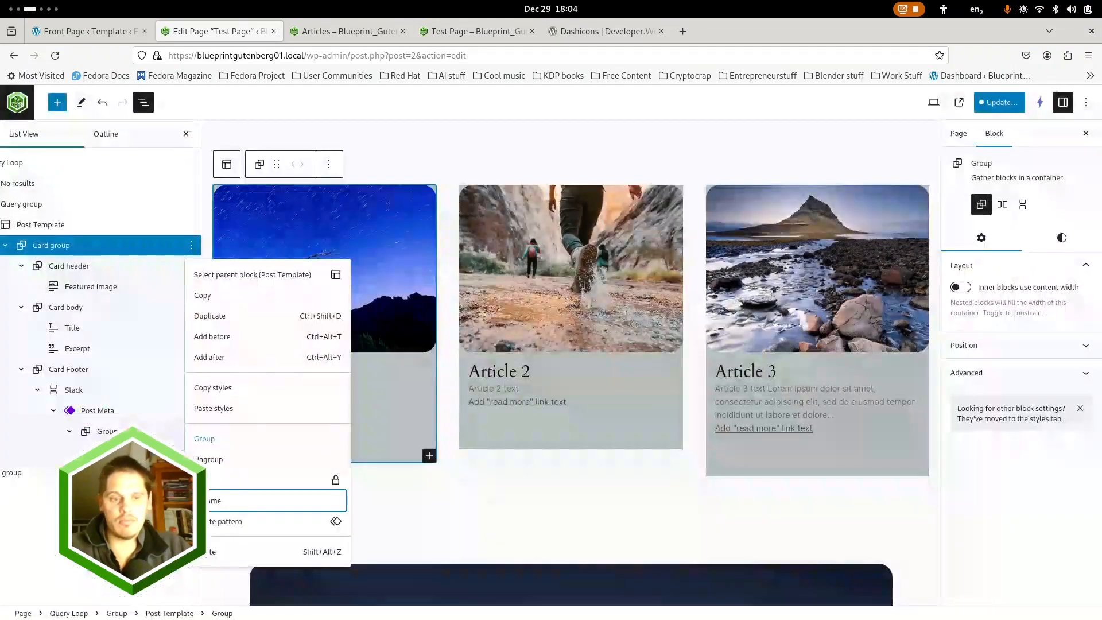
left_click(473, 509)
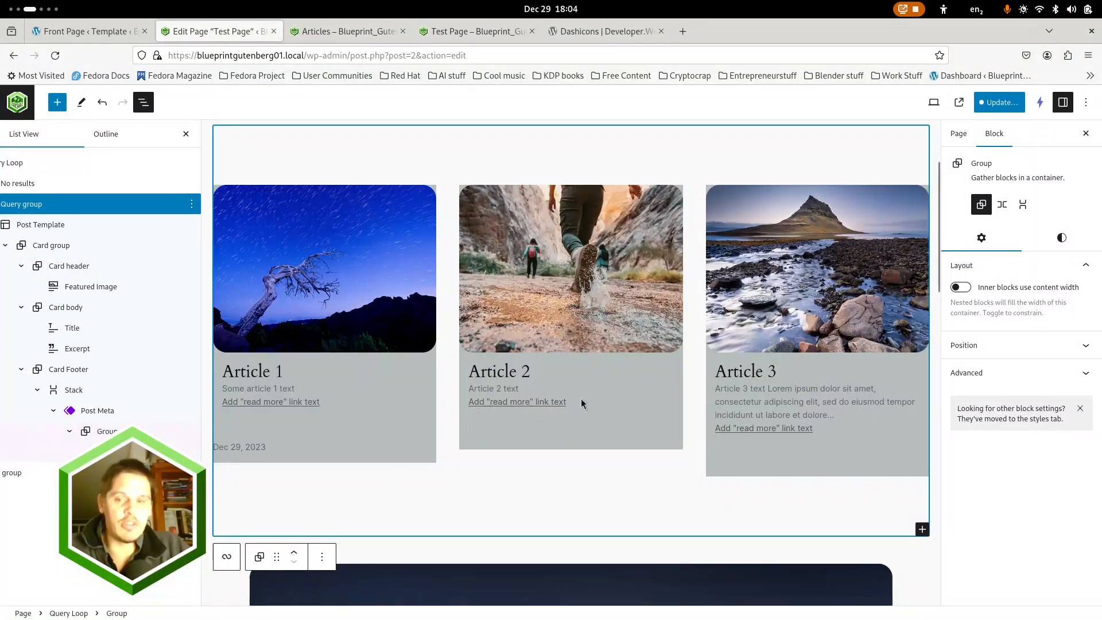
Try a border radius of 25 px on the Query group
left_click(1061, 237)
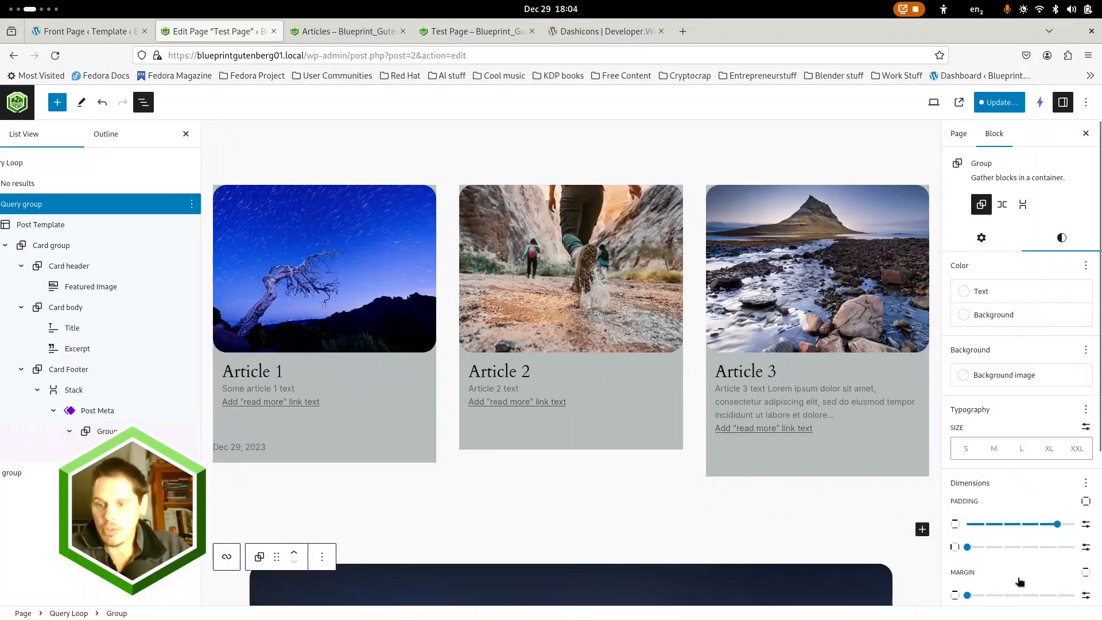
scroll(1019, 582, "down", 4)
left_click(973, 585)
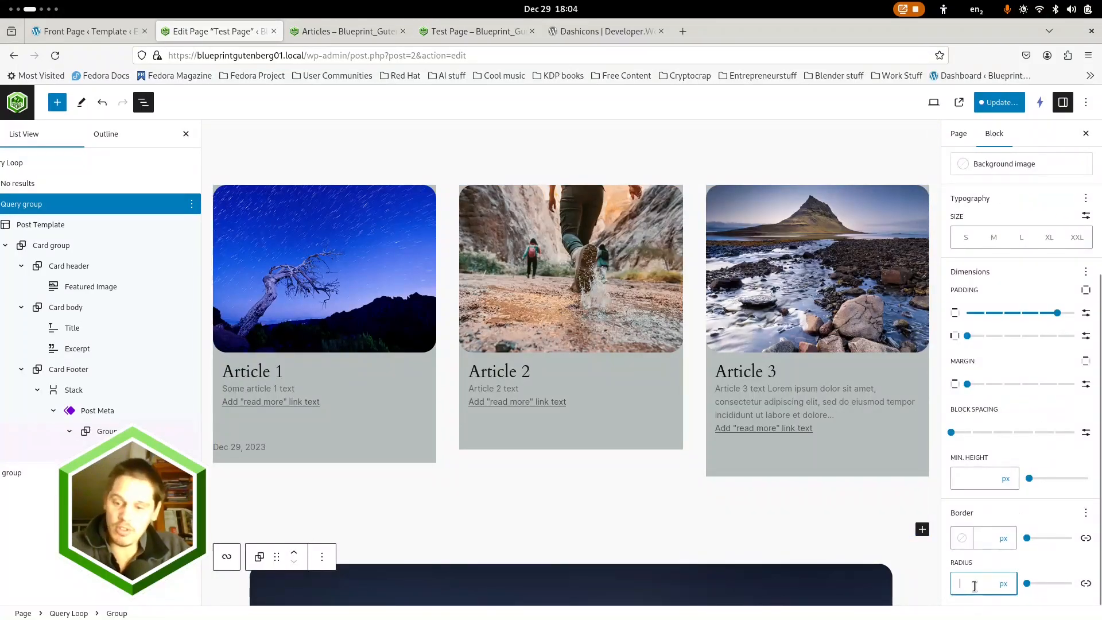
type("25")
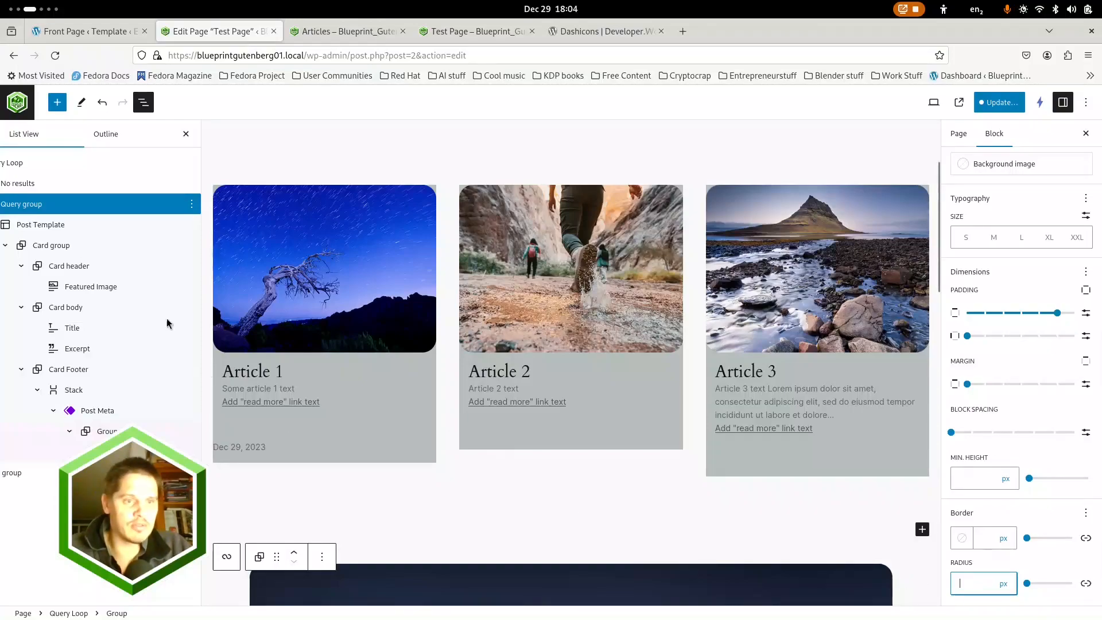
Round the corners of the Card group with a border radius of 20 px
left_click(49, 245)
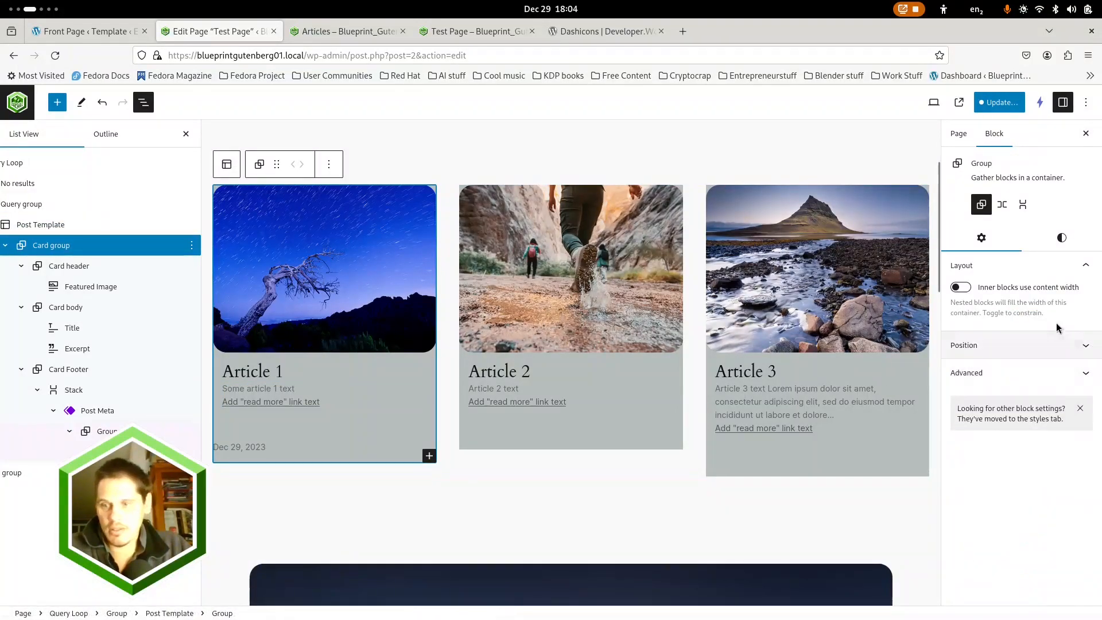
left_click(1062, 237)
scroll(997, 548, "down", 3)
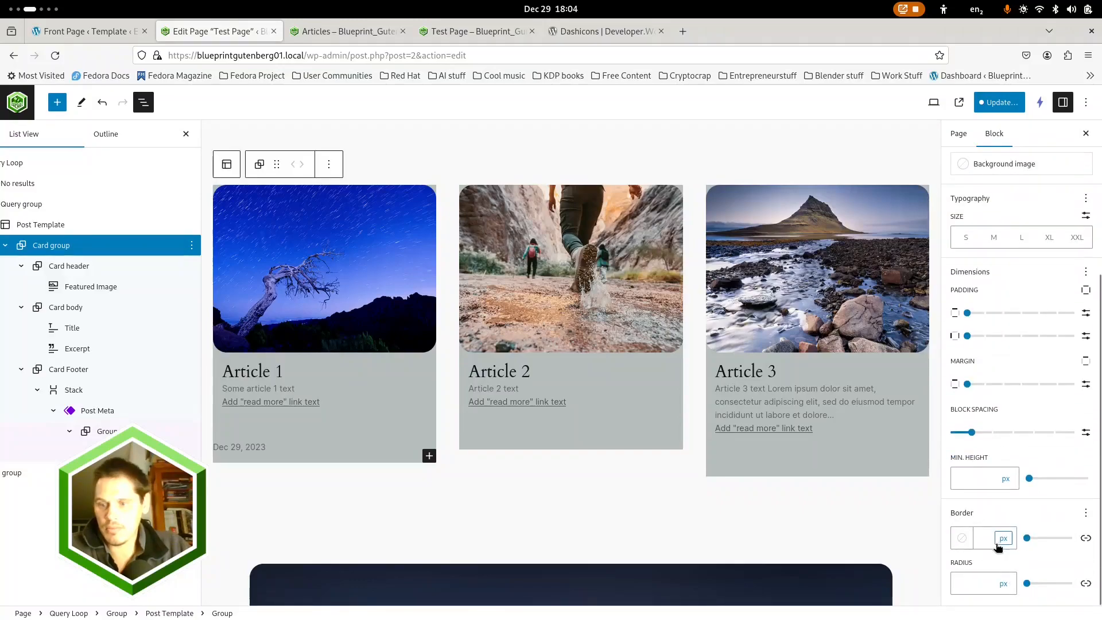
left_click(972, 582)
type("20")
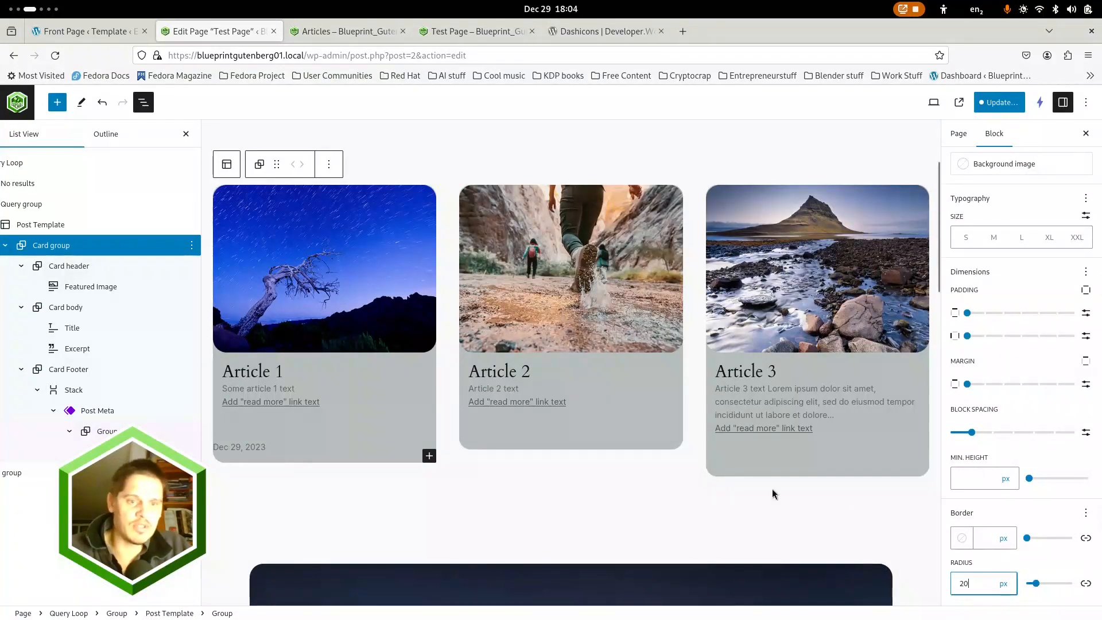
left_click(416, 443)
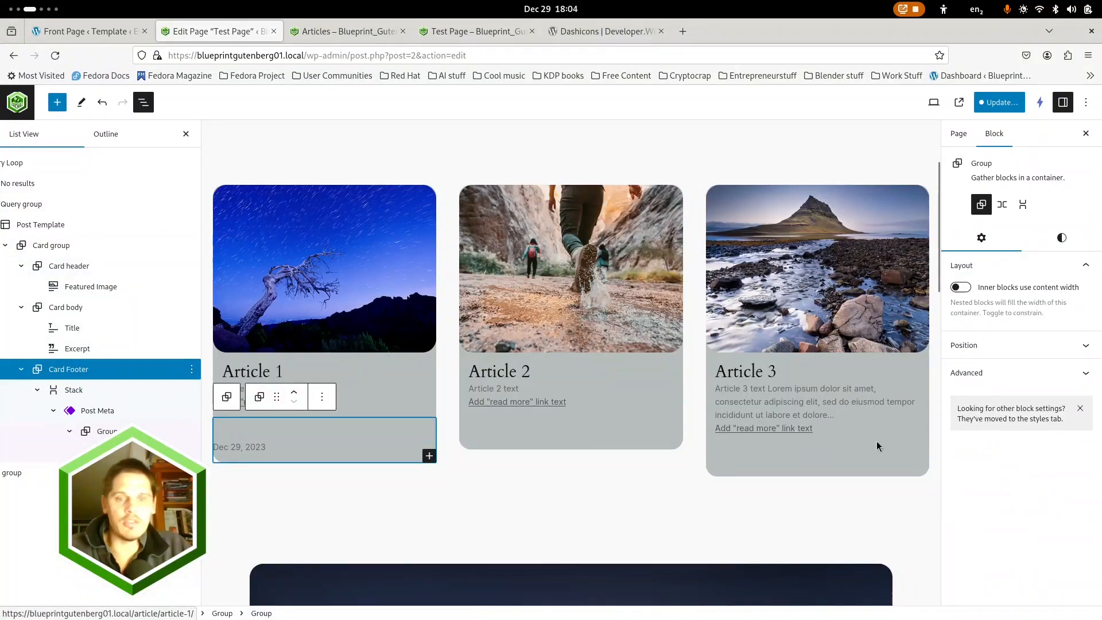
Set the horizontal padding of the Card Footer group to 1
left_click(1061, 237)
scroll(986, 415, "down", 4)
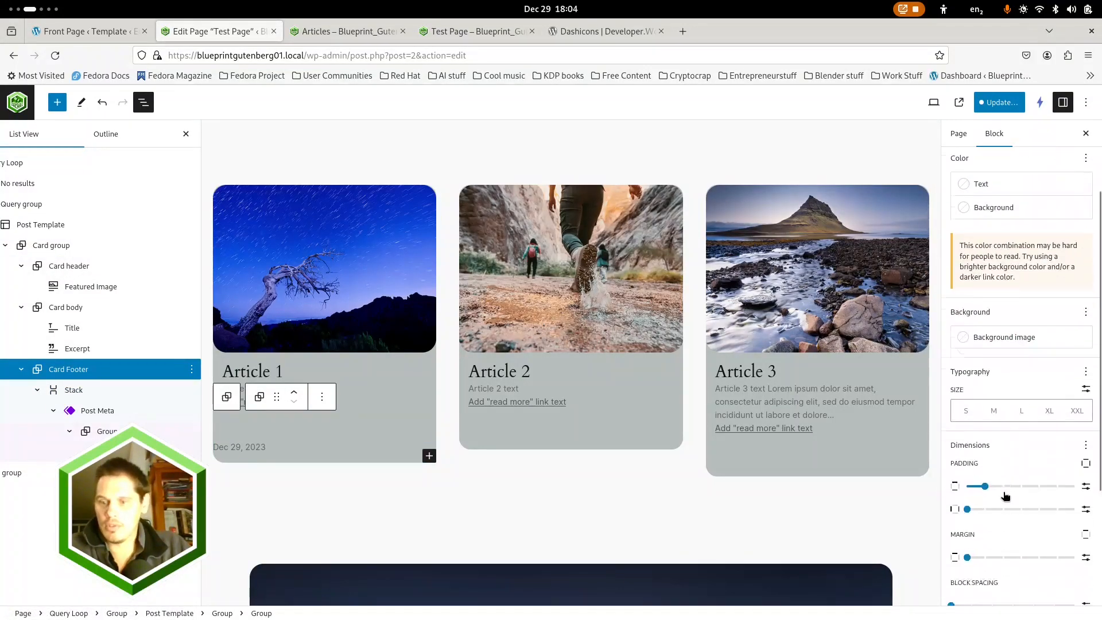
left_click(985, 395)
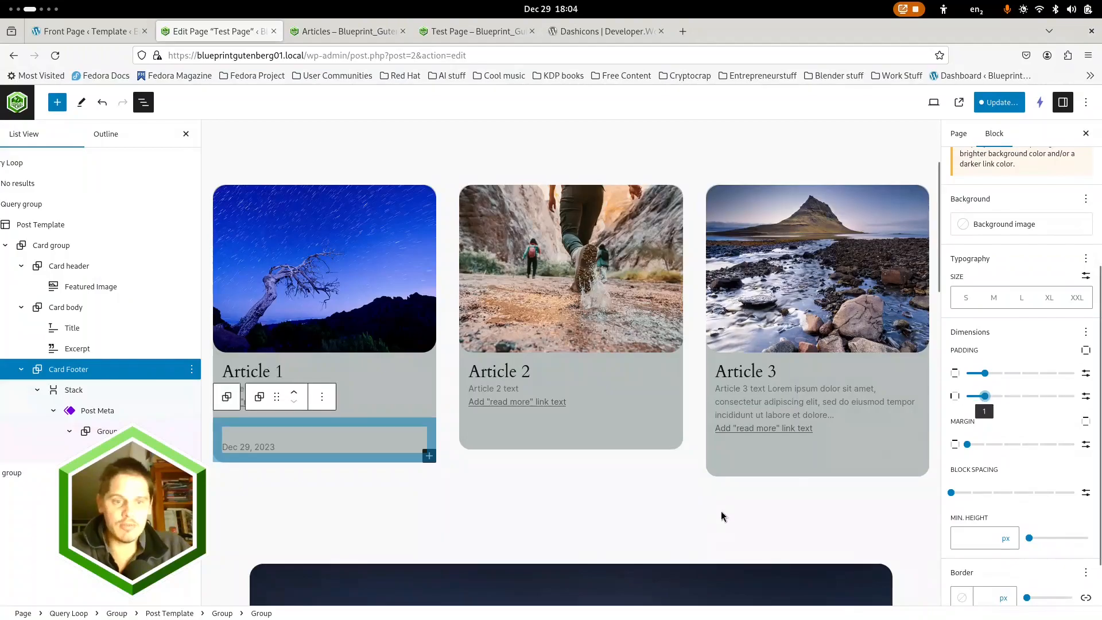
left_click(226, 509)
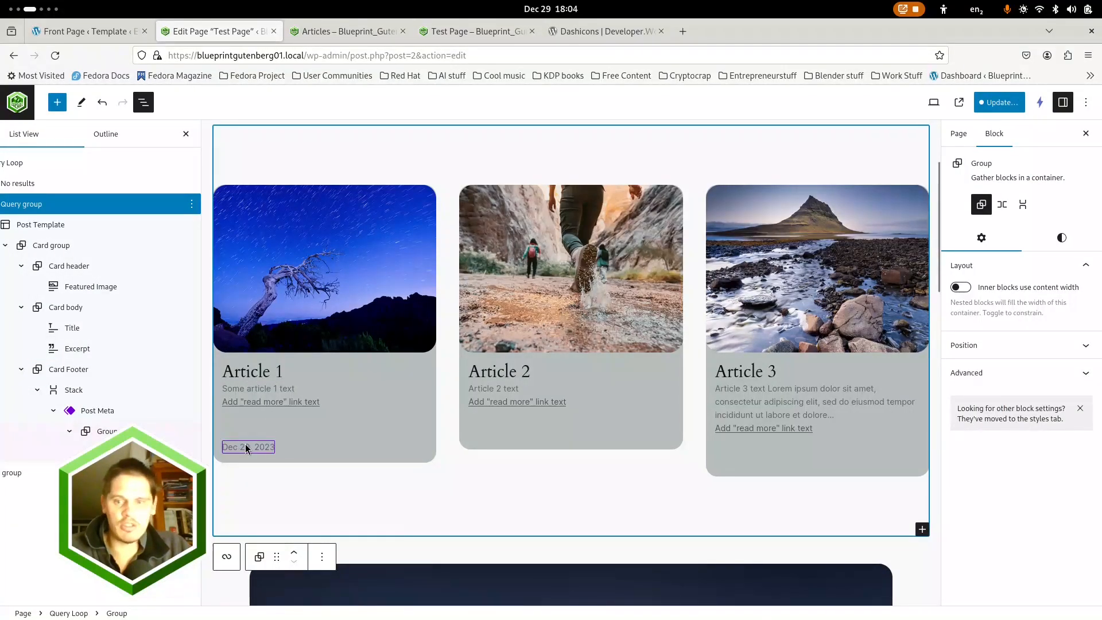
Move the Stack holding the Post Meta from the Card Footer into the Card body, above the Title
left_click(33, 396)
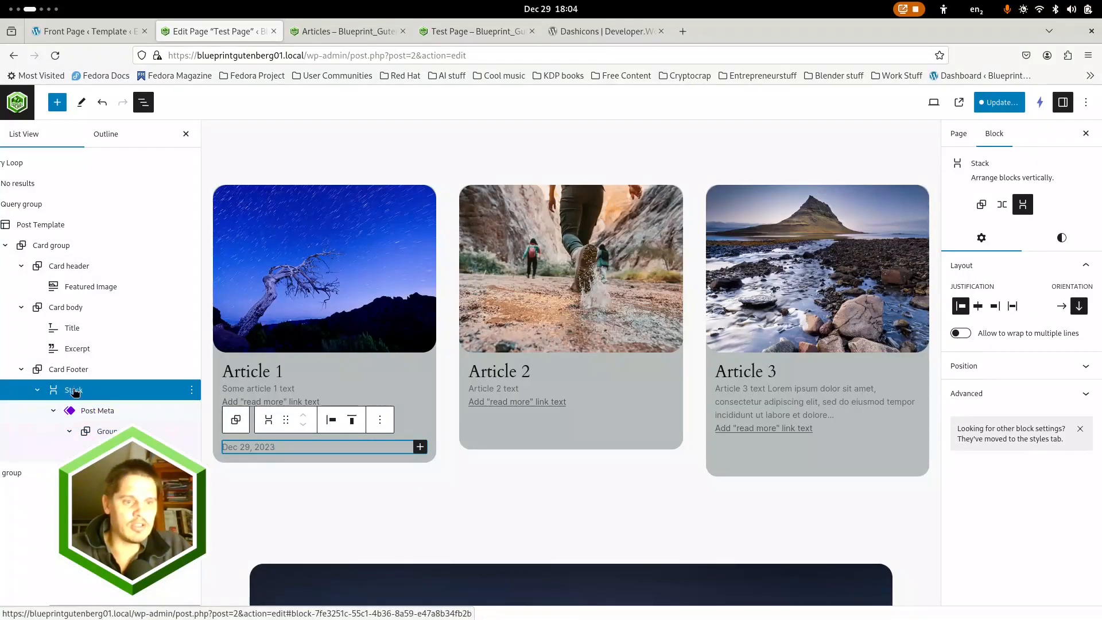
left_click(100, 412)
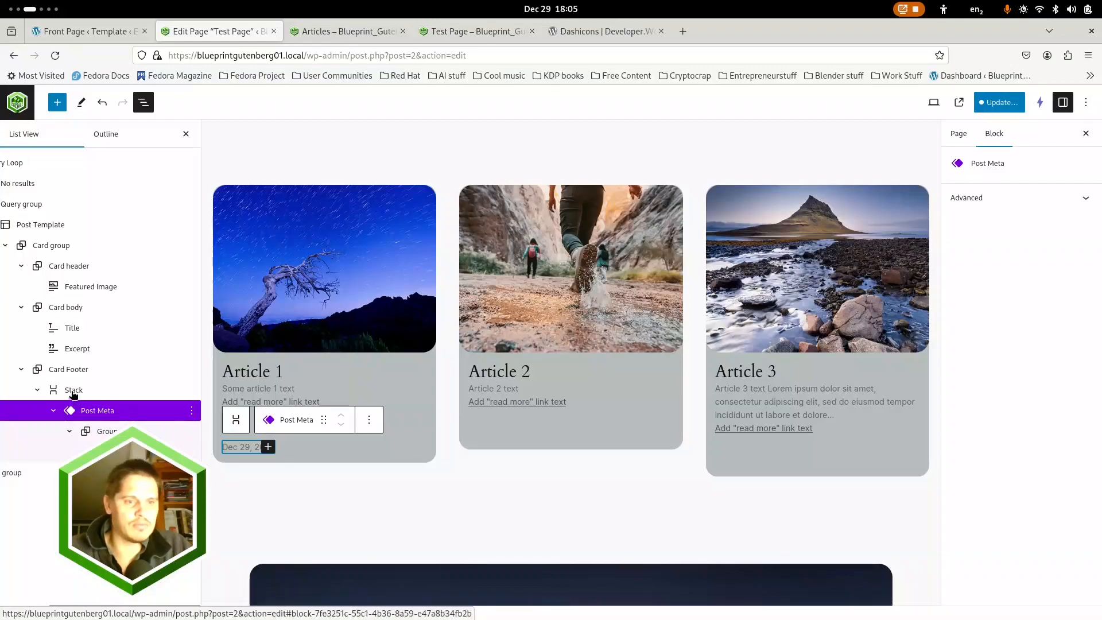
left_click(76, 394)
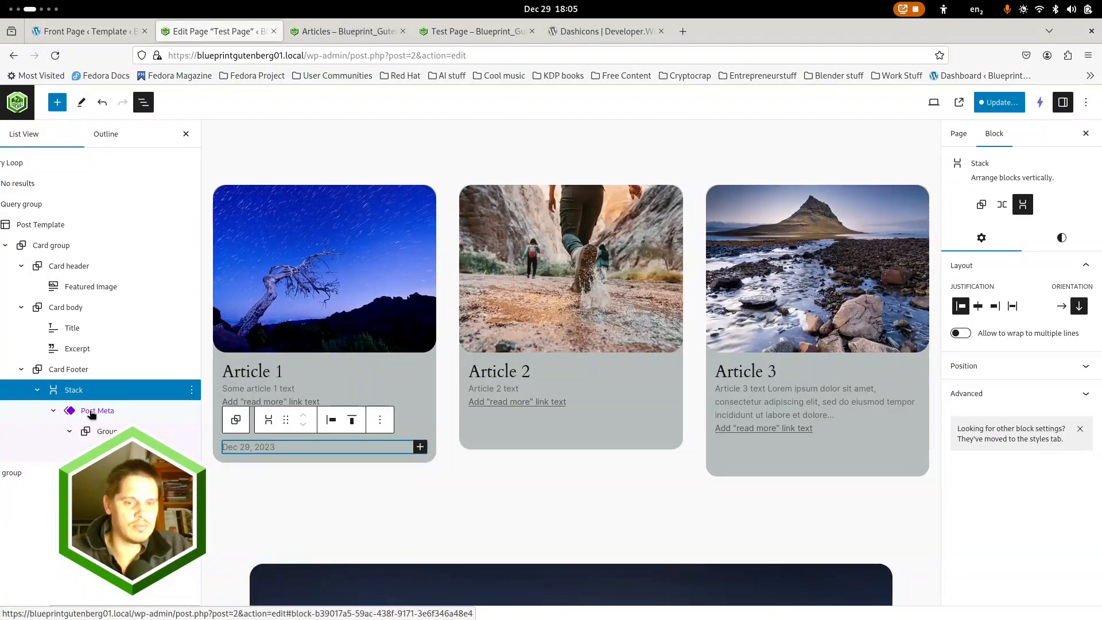
left_click_drag(91, 413, 56, 325)
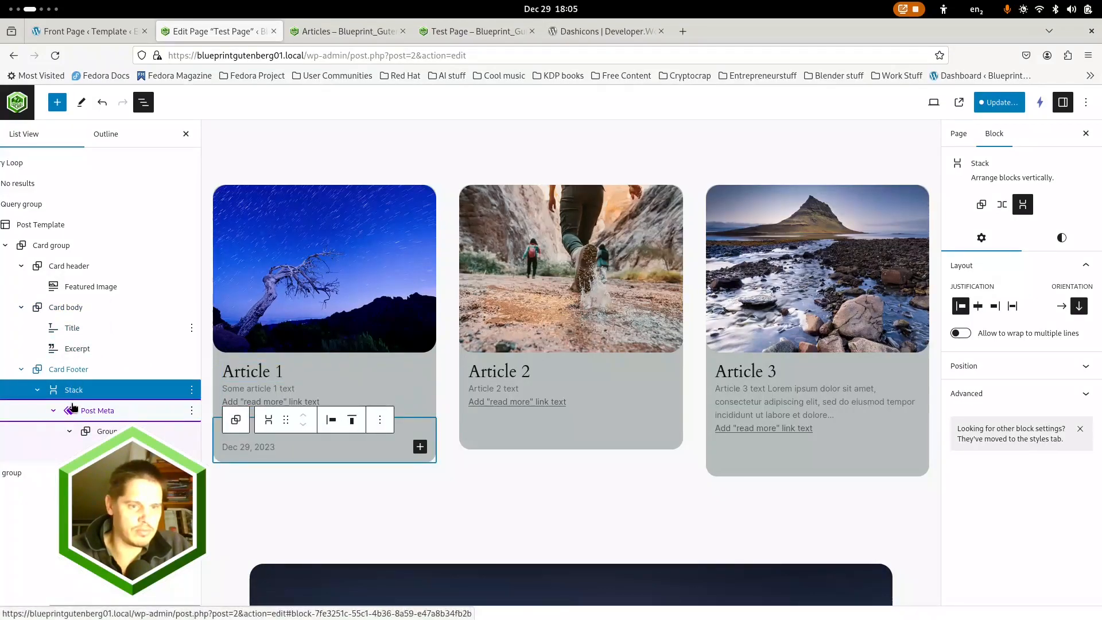
left_click_drag(85, 389, 86, 340)
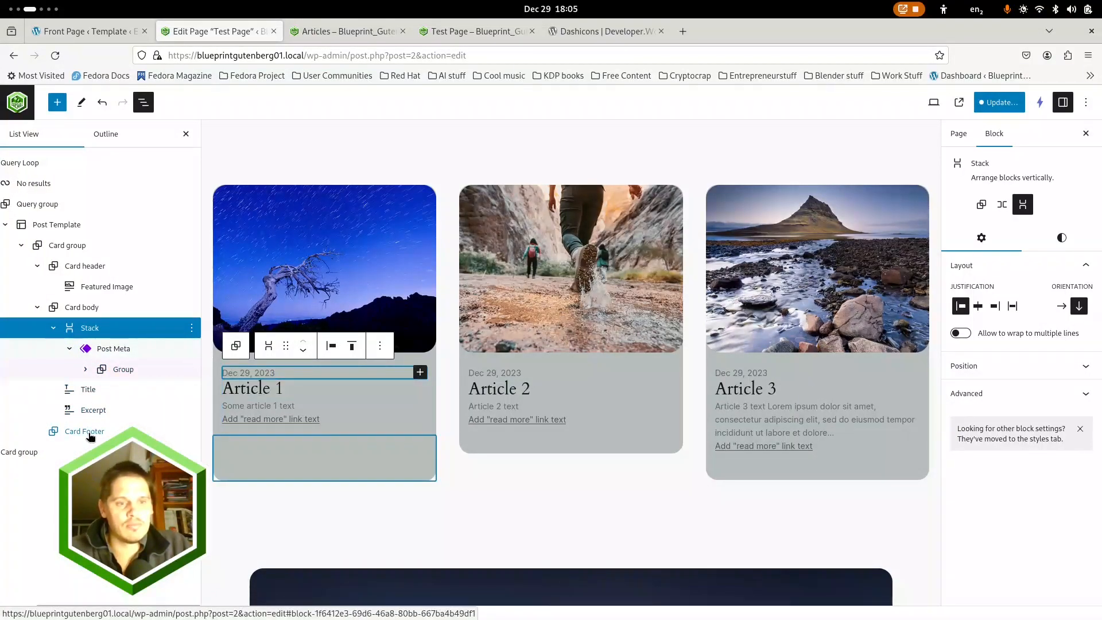
left_click(90, 436)
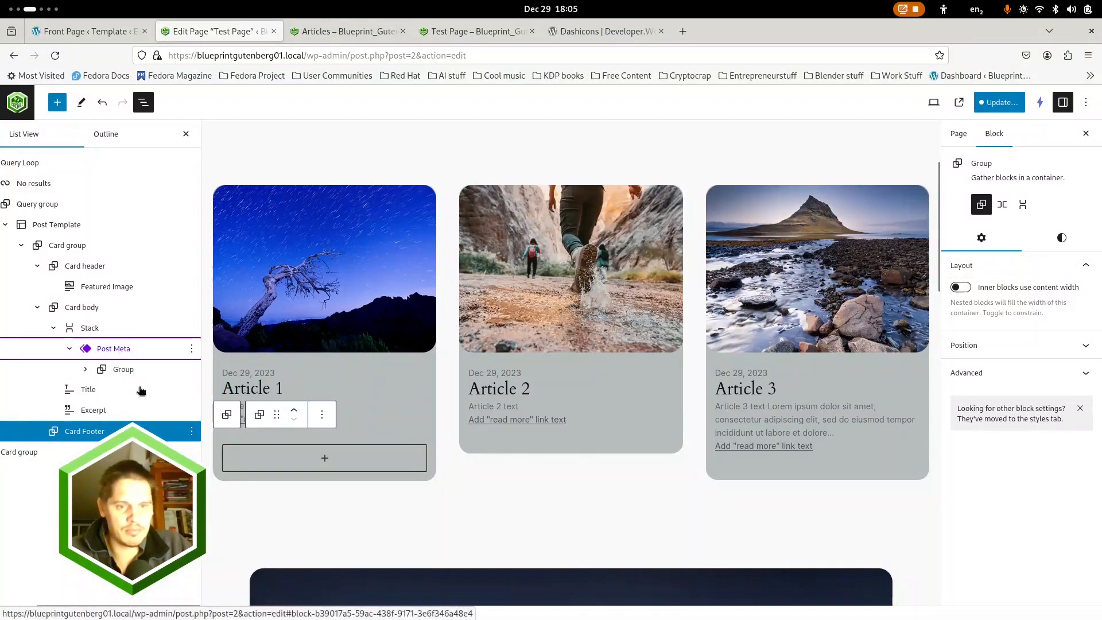
Turn on the editor's Top toolbar view option so all block tools are in a single place
left_click(114, 348)
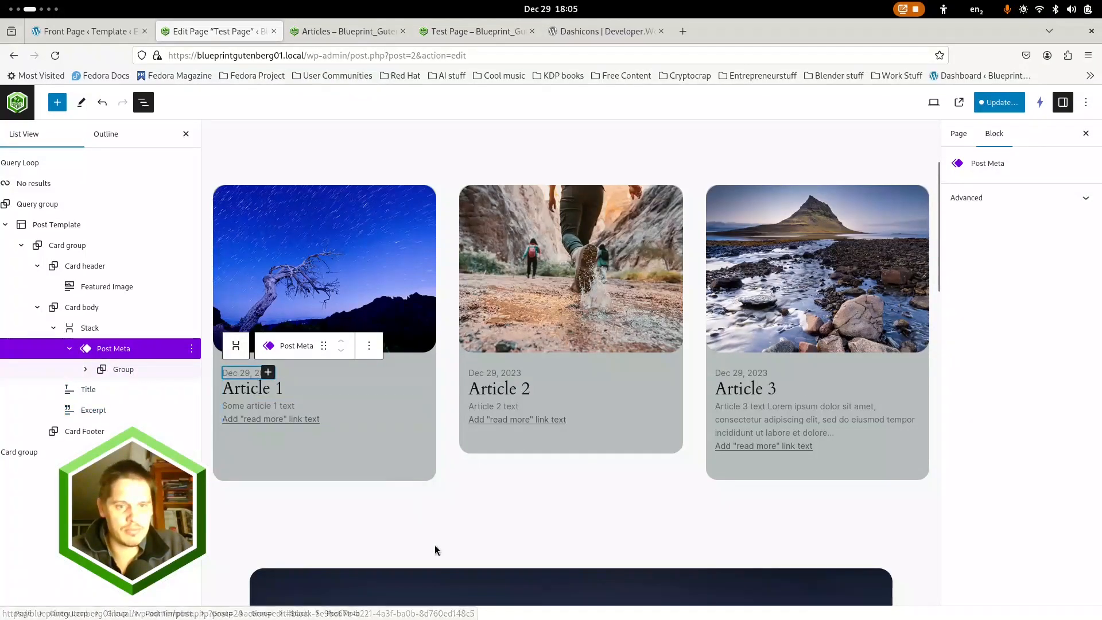
left_click(1084, 102)
left_click(966, 160)
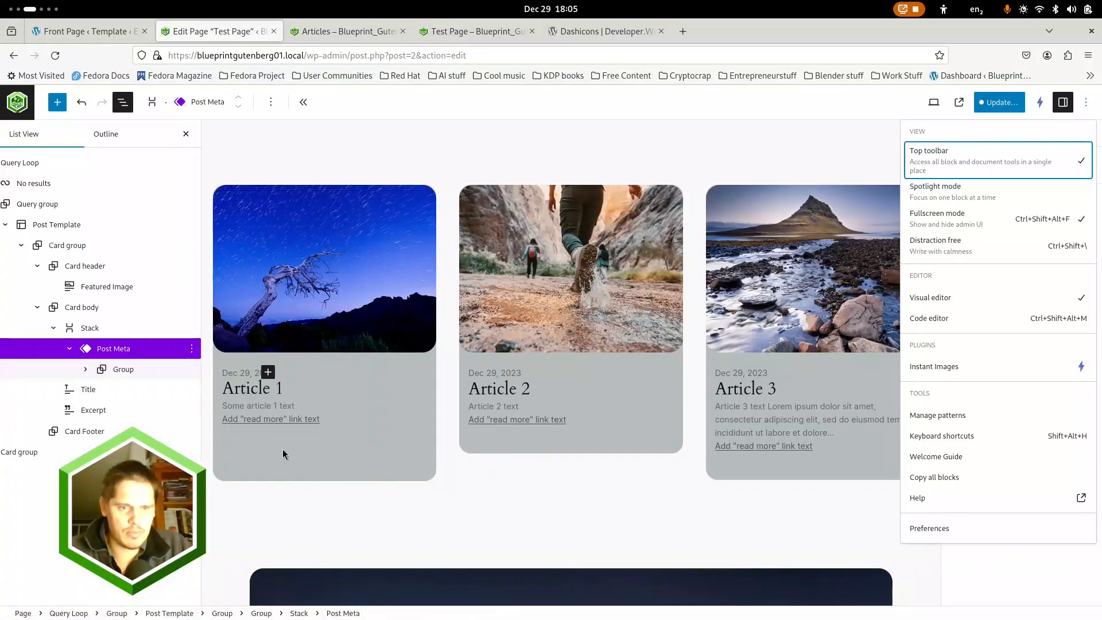
Shift the Post Meta Stack down past the Title and Excerpt and return it to the Card Footer
left_click(86, 369)
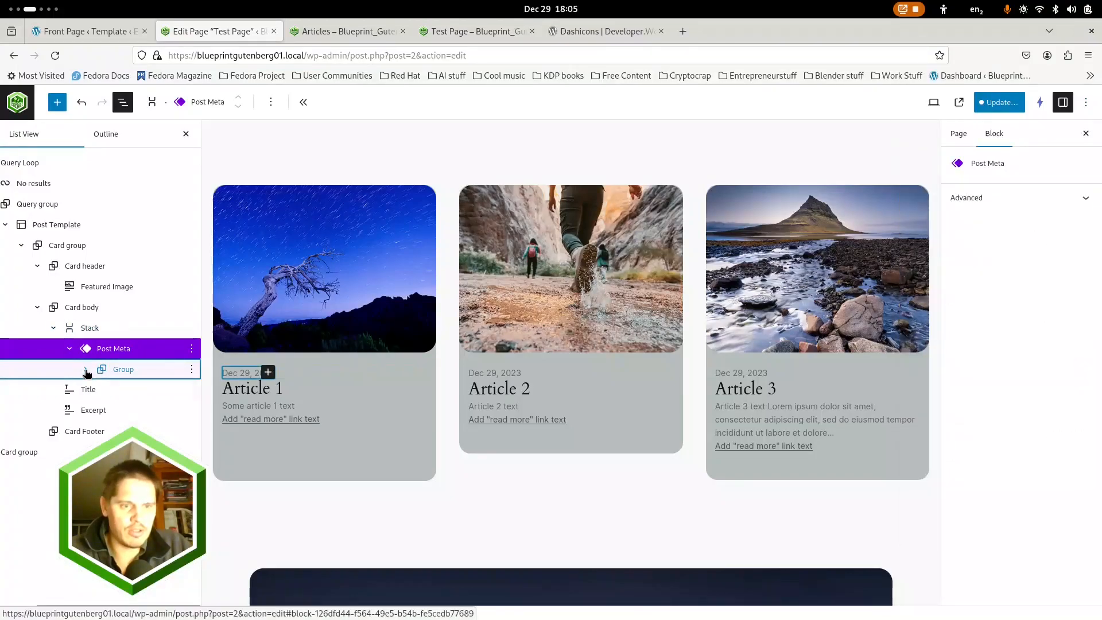
left_click(119, 391)
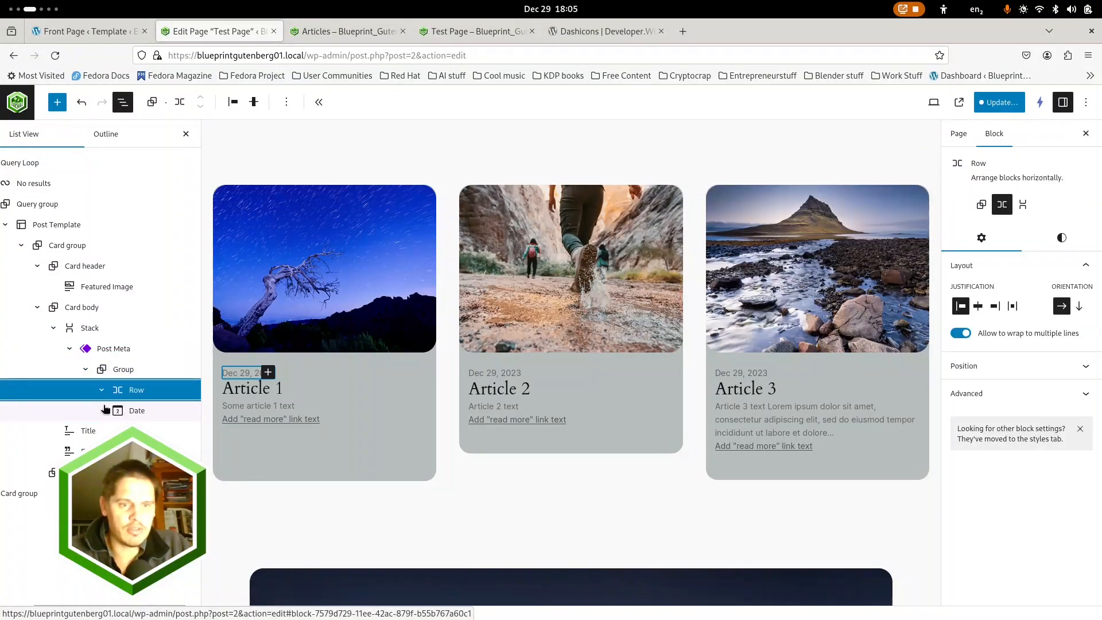
left_click(137, 412)
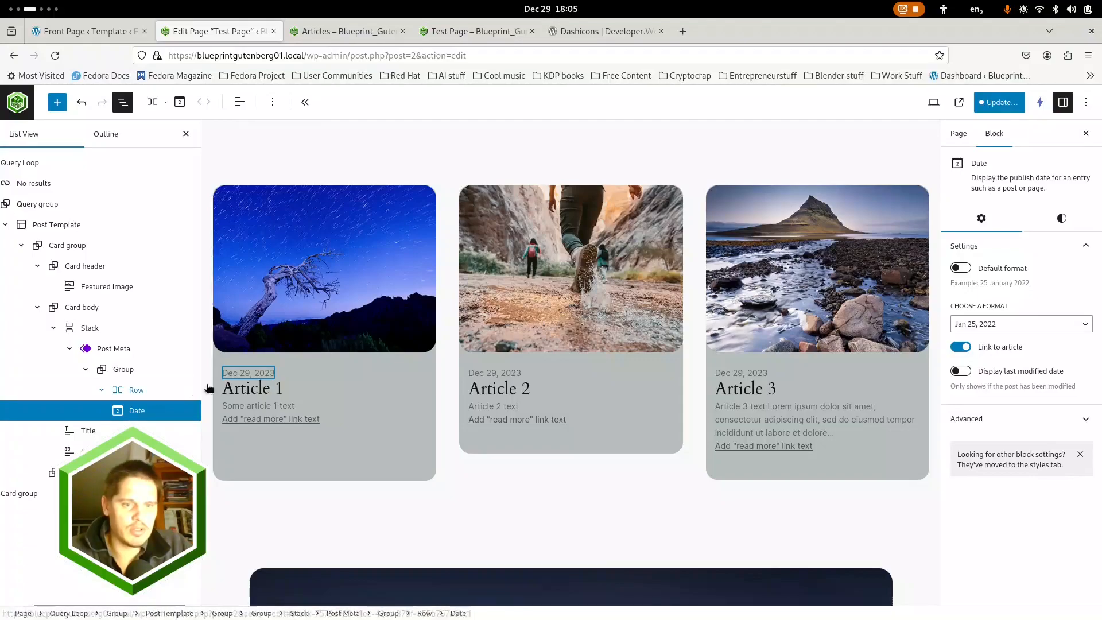
left_click(109, 348)
left_click(89, 328)
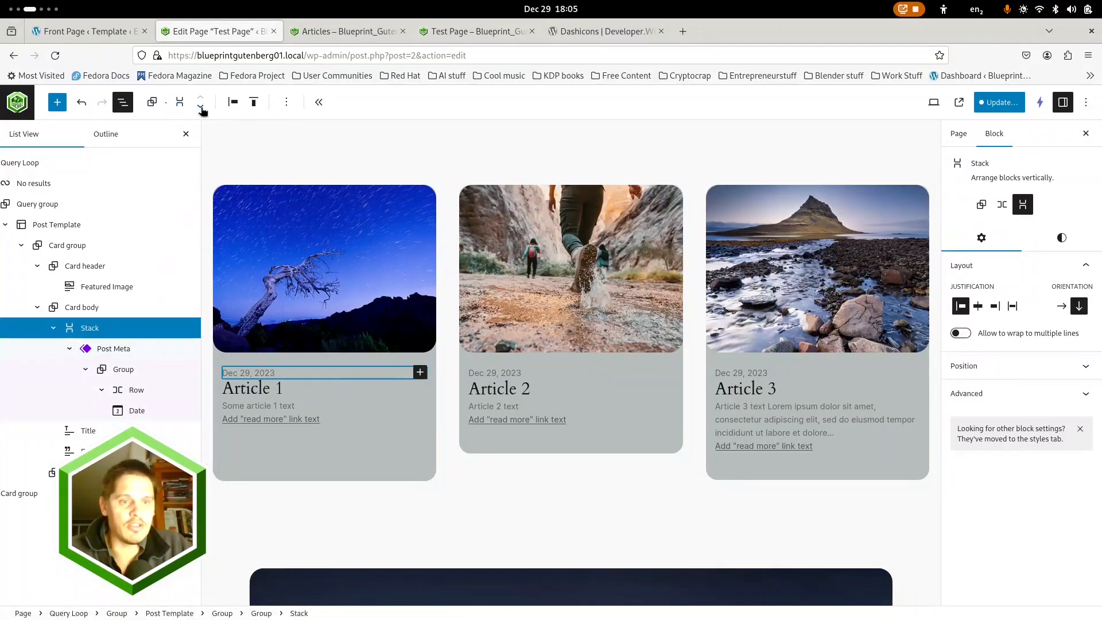
left_click(202, 108)
left_click(202, 108)
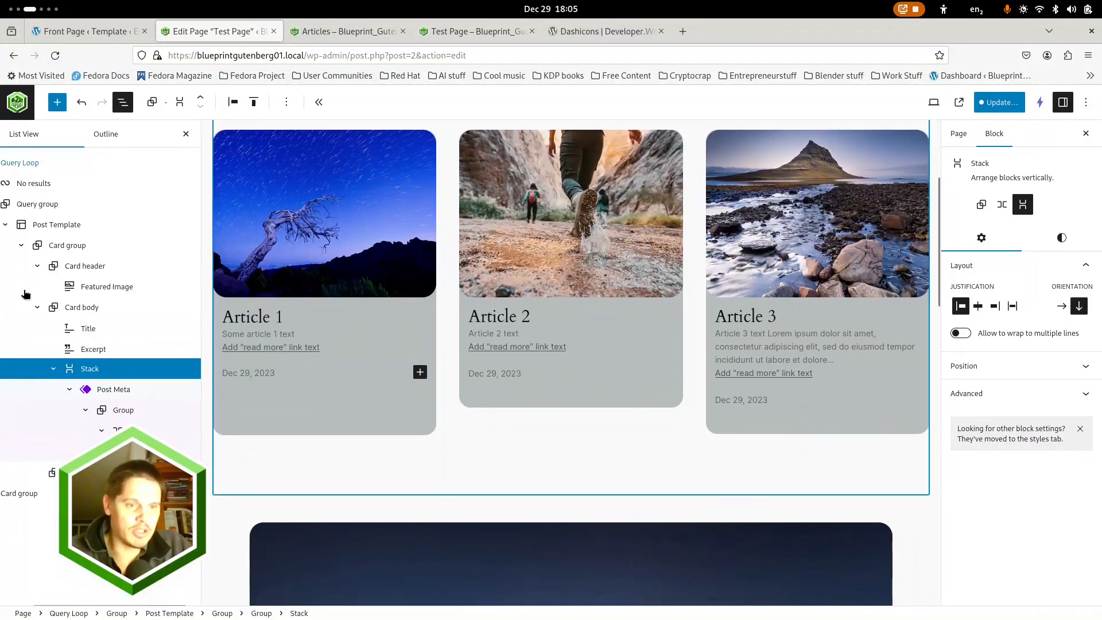
left_click(54, 369)
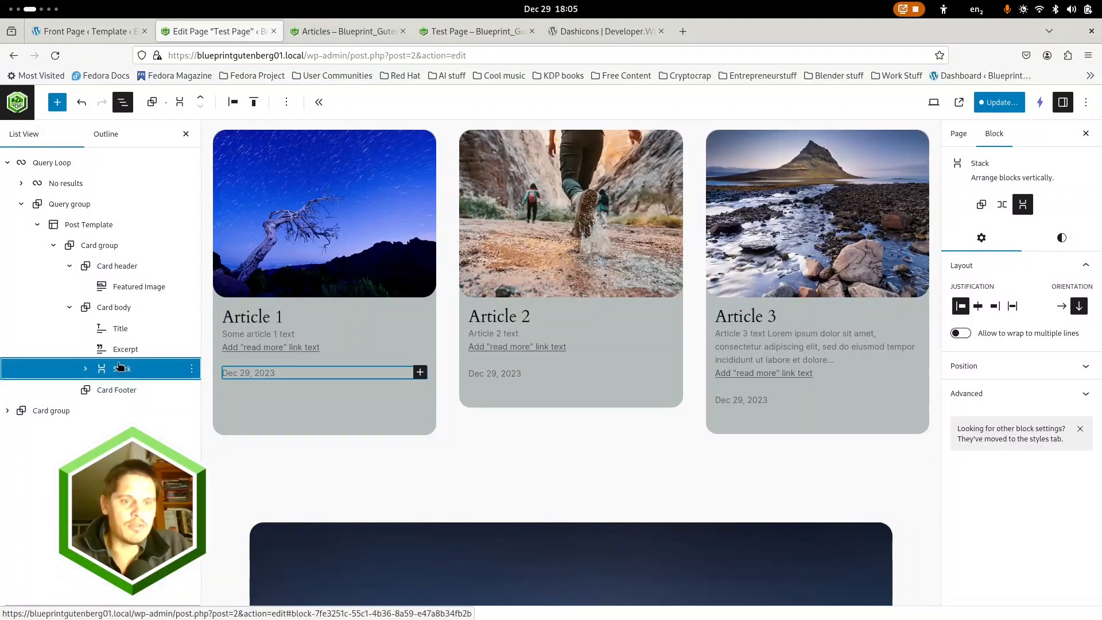
left_click_drag(130, 384, 131, 391)
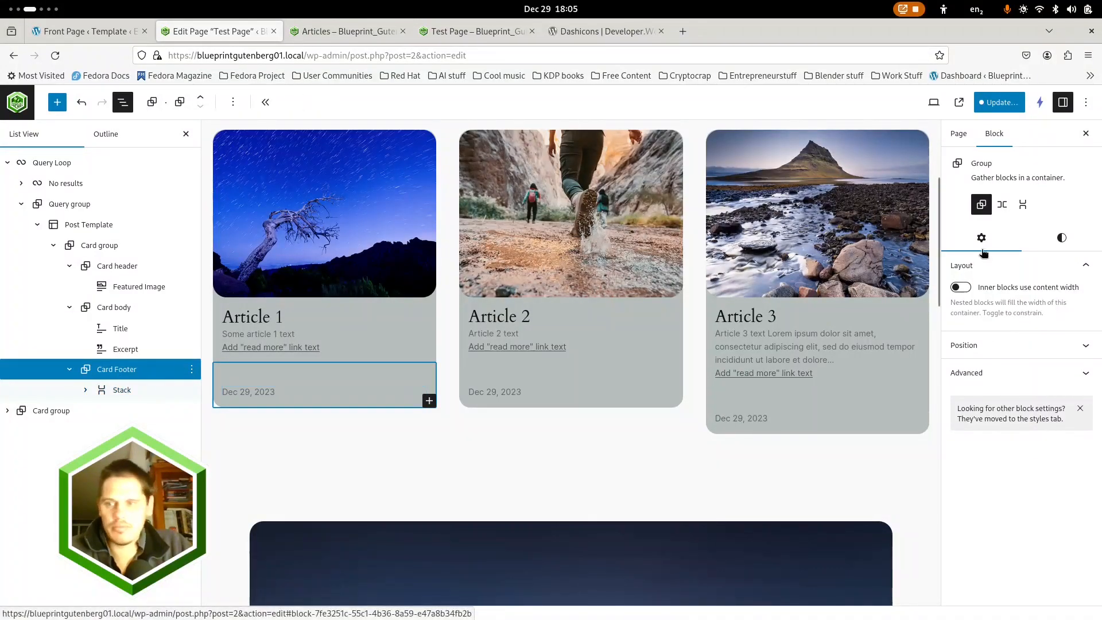
Convert the Stack inside the Card Footer into a plain Group block
left_click(1061, 237)
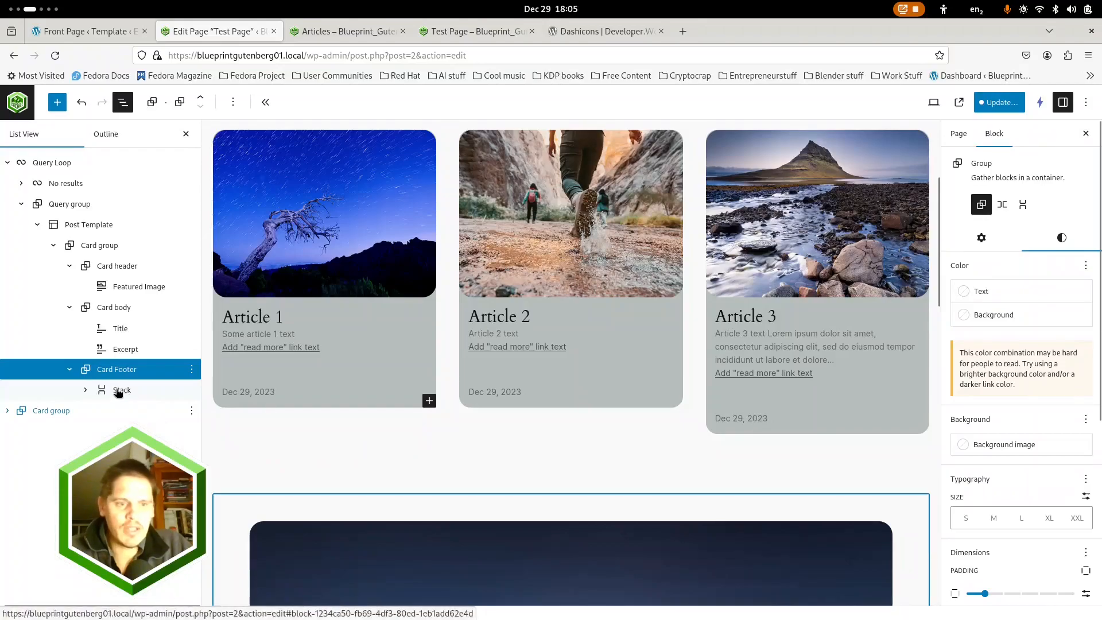
left_click(86, 390)
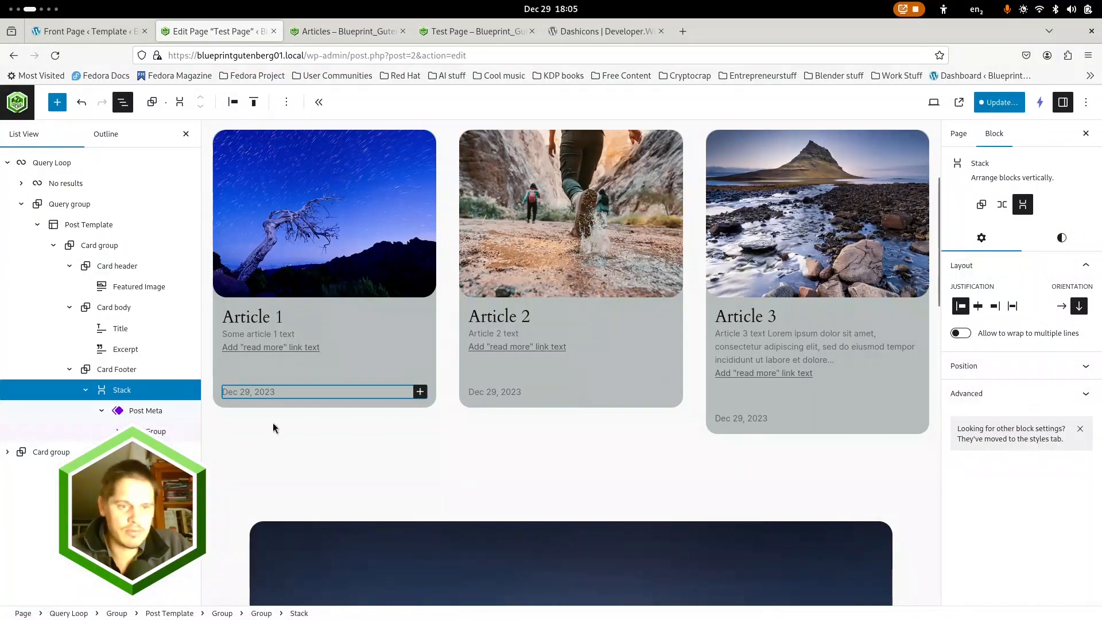
left_click(136, 411)
left_click_drag(138, 411, 127, 388)
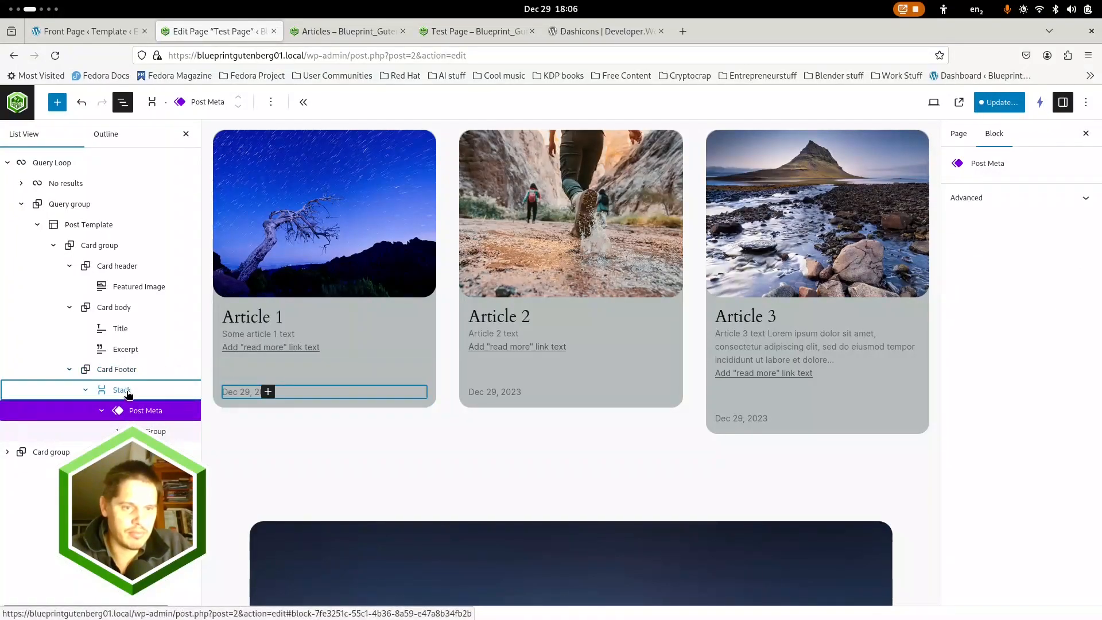
left_click(140, 394)
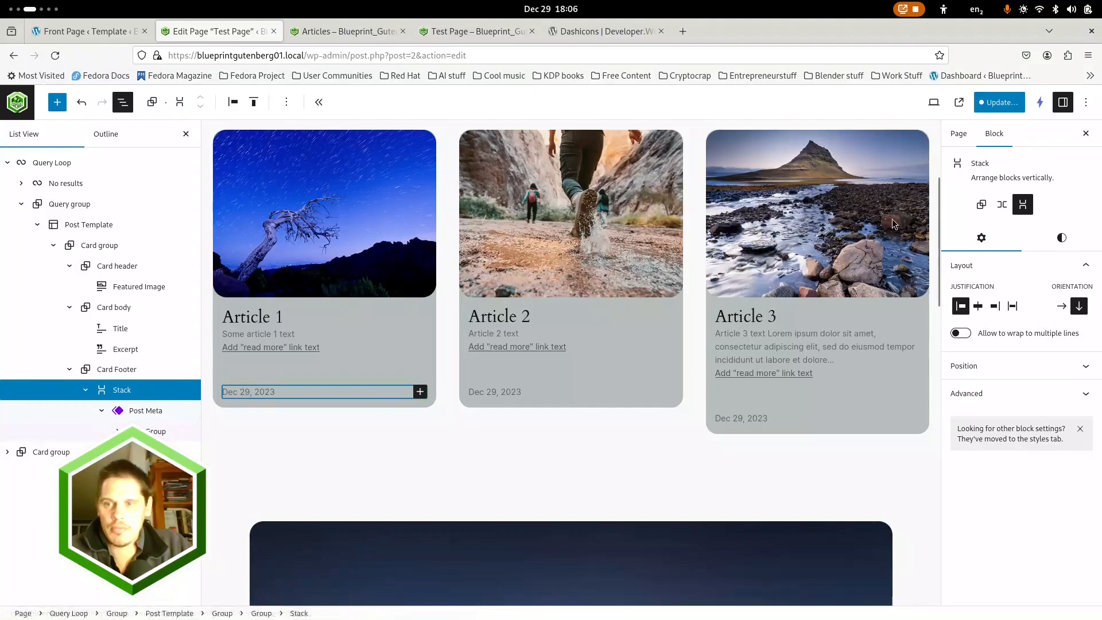
left_click(979, 205)
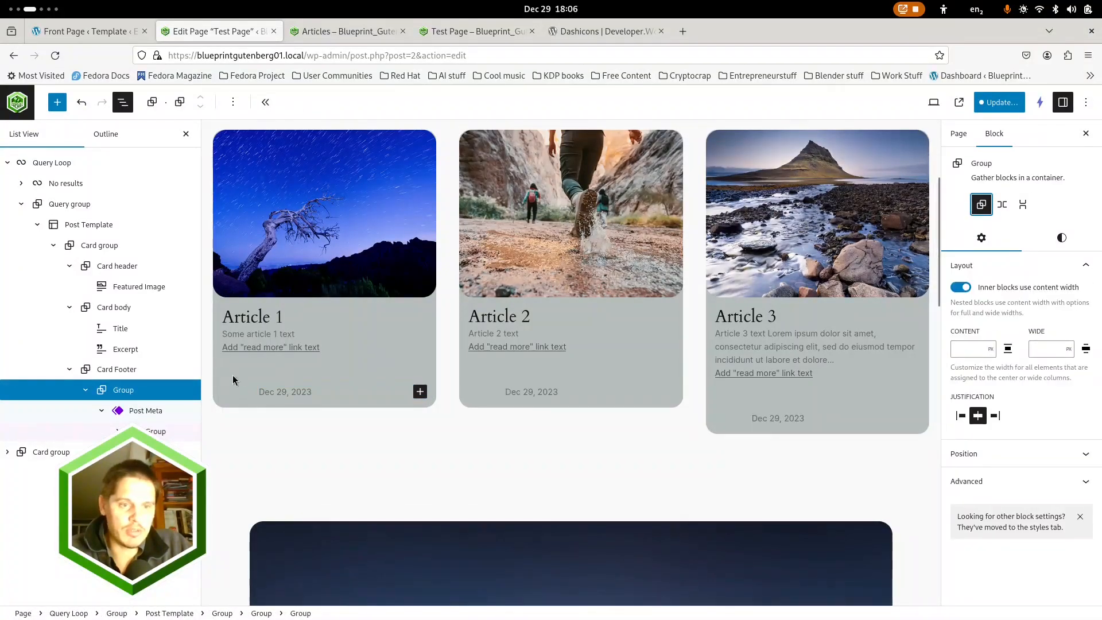
Move the Group holding the Post Meta out of the Card Footer, placing it between the Card body and Card Footer
mouse_move(124, 382)
left_mouse_down()
mouse_move(110, 369)
mouse_move(116, 386)
left_mouse_up()
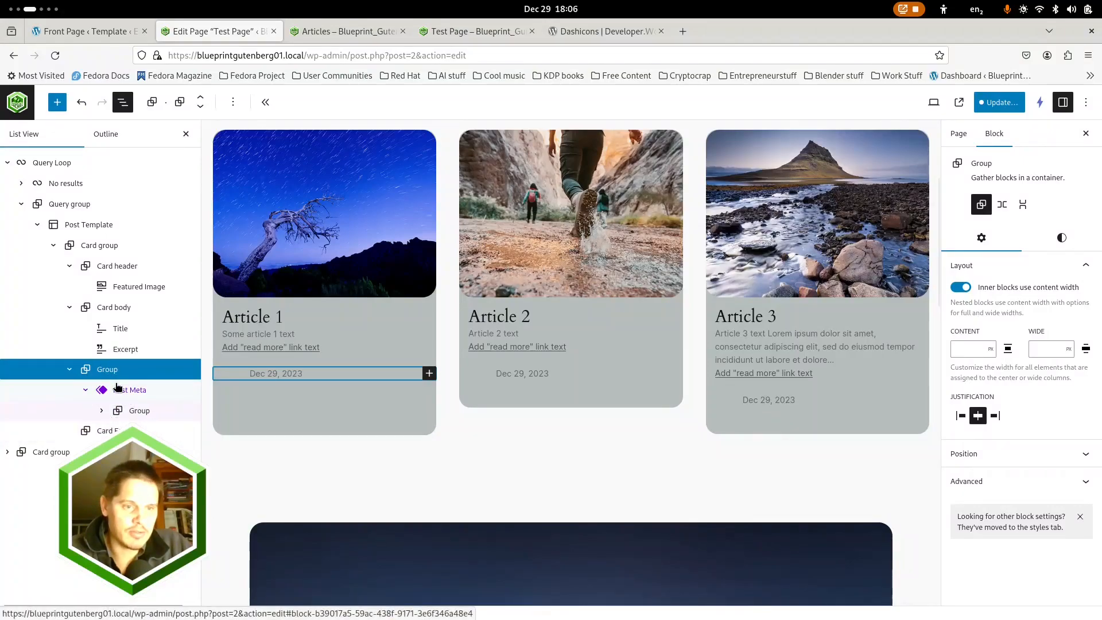
left_click(185, 437)
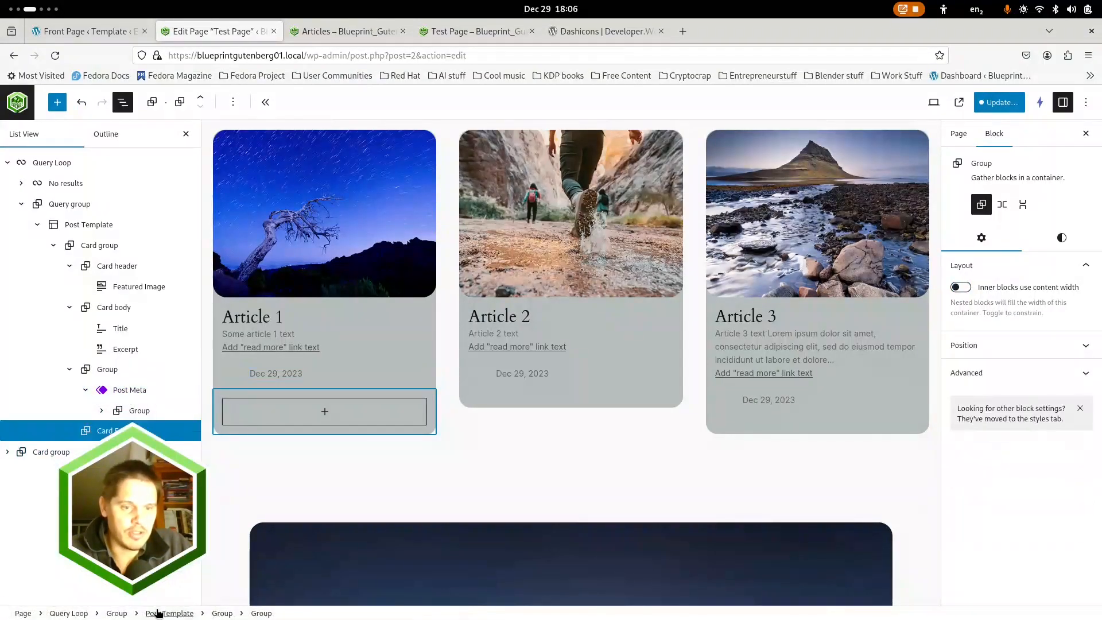
left_click_drag(151, 604, 192, 604)
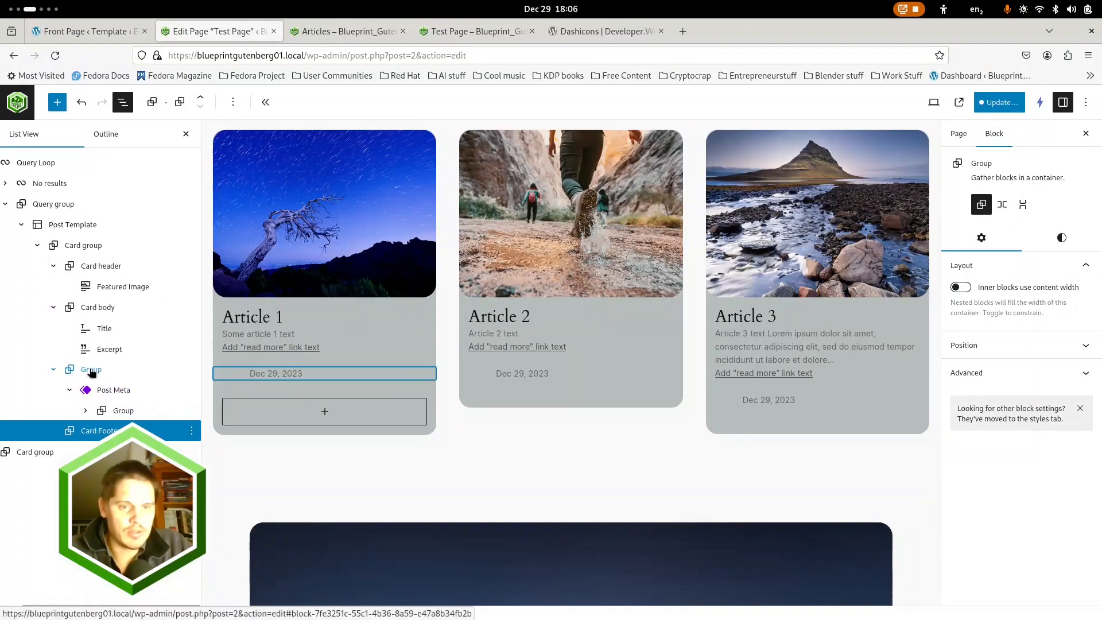
Disable the content-width setting for inner blocks on the outer Group that holds the Post Meta
left_click(86, 410)
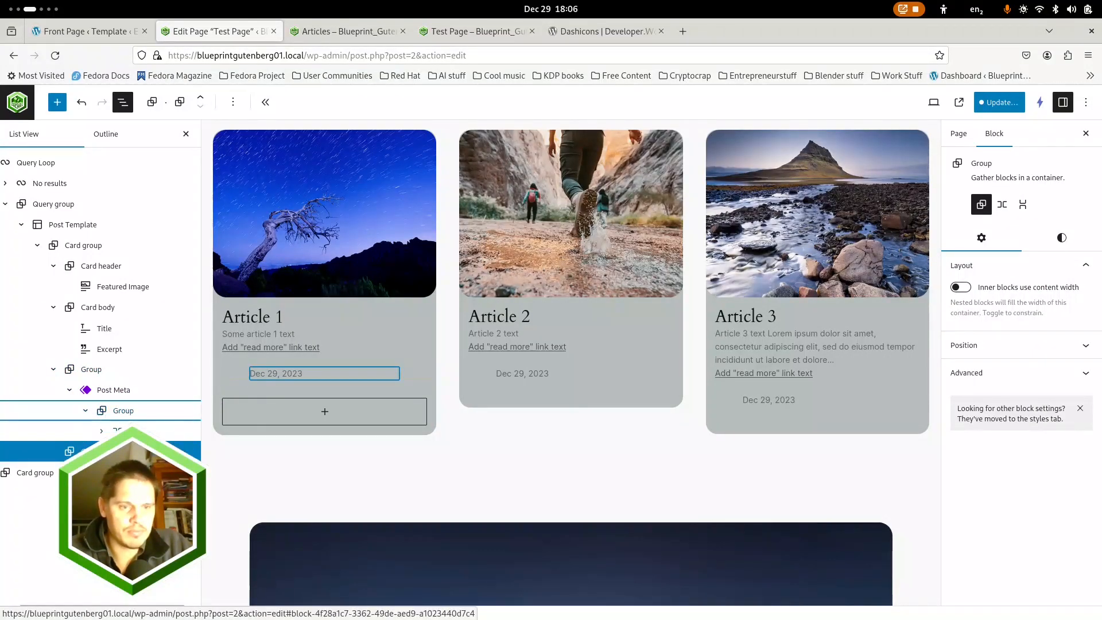
left_click(102, 432)
left_click(102, 431)
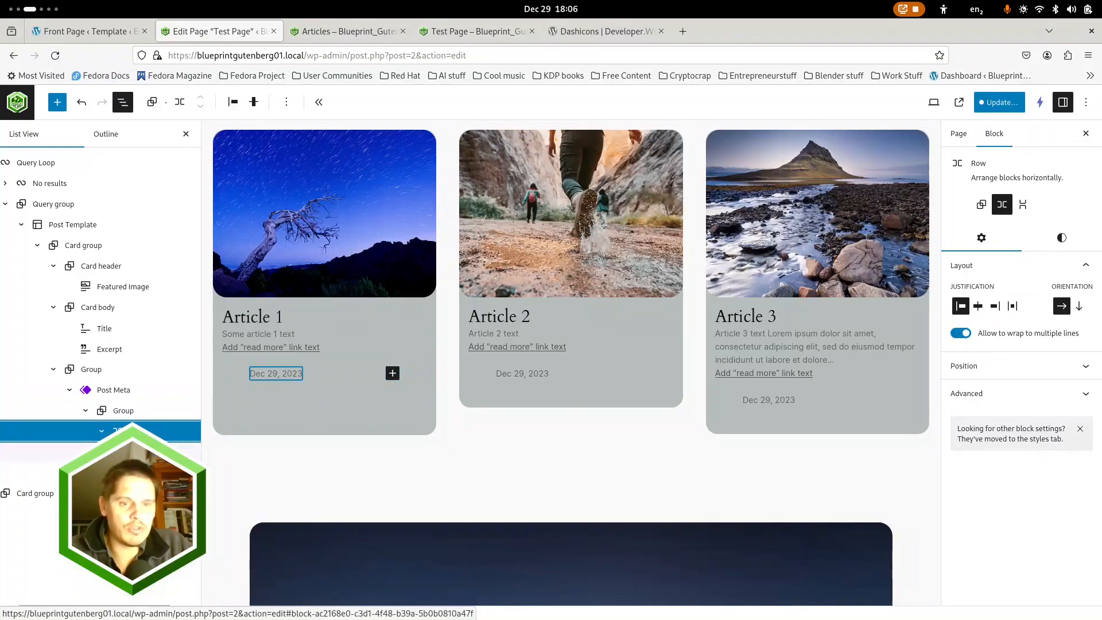
left_click(123, 452)
left_click(125, 411)
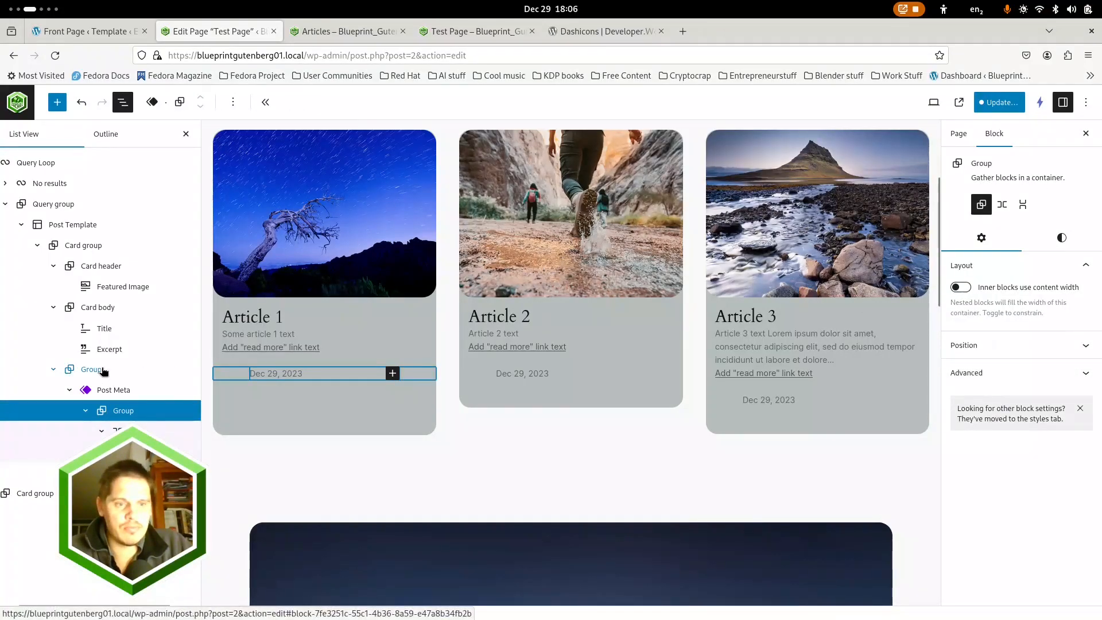
left_click(568, 345)
left_click(966, 288)
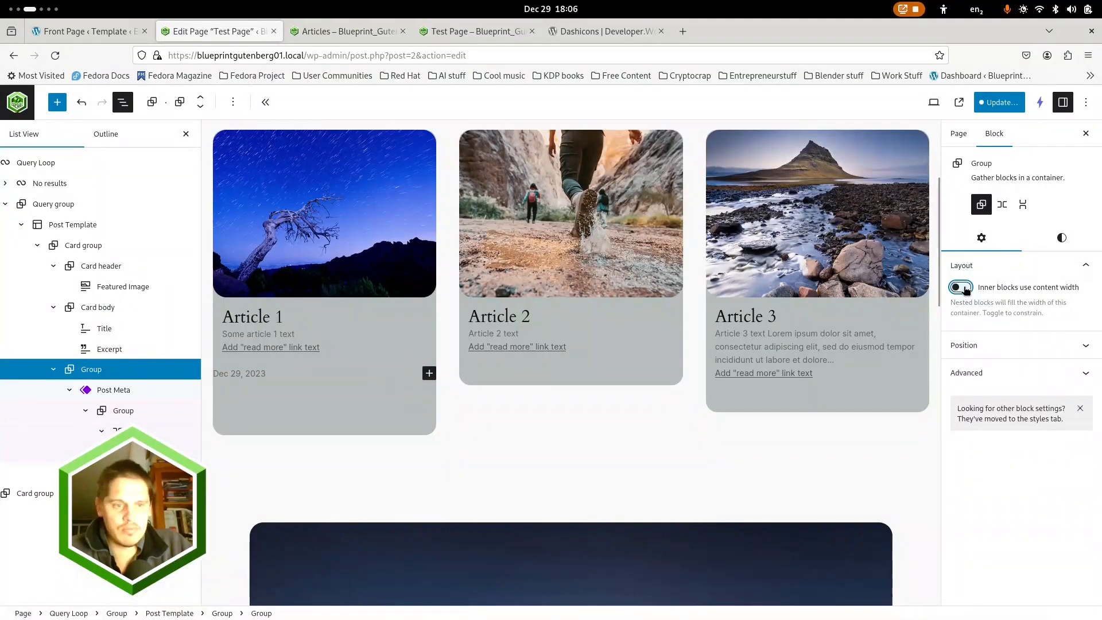
Adjust the outer Post Meta Group's dimensions: top padding raised one step, top margin 0, and block spacing left empty
left_click(1061, 237)
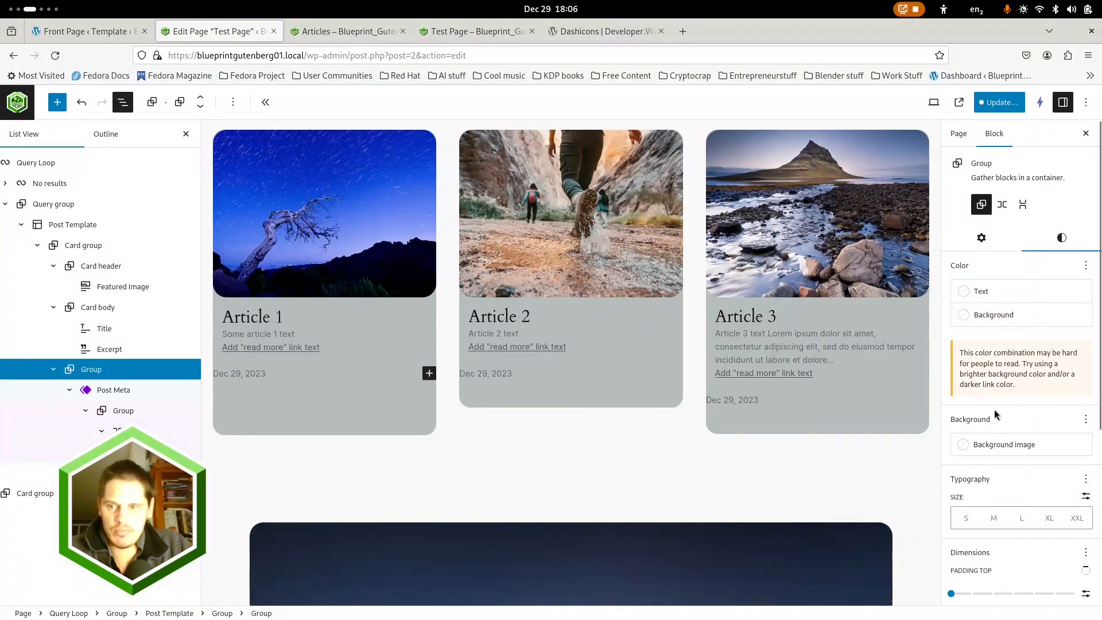
scroll(985, 516, "down", 3)
left_click(971, 427)
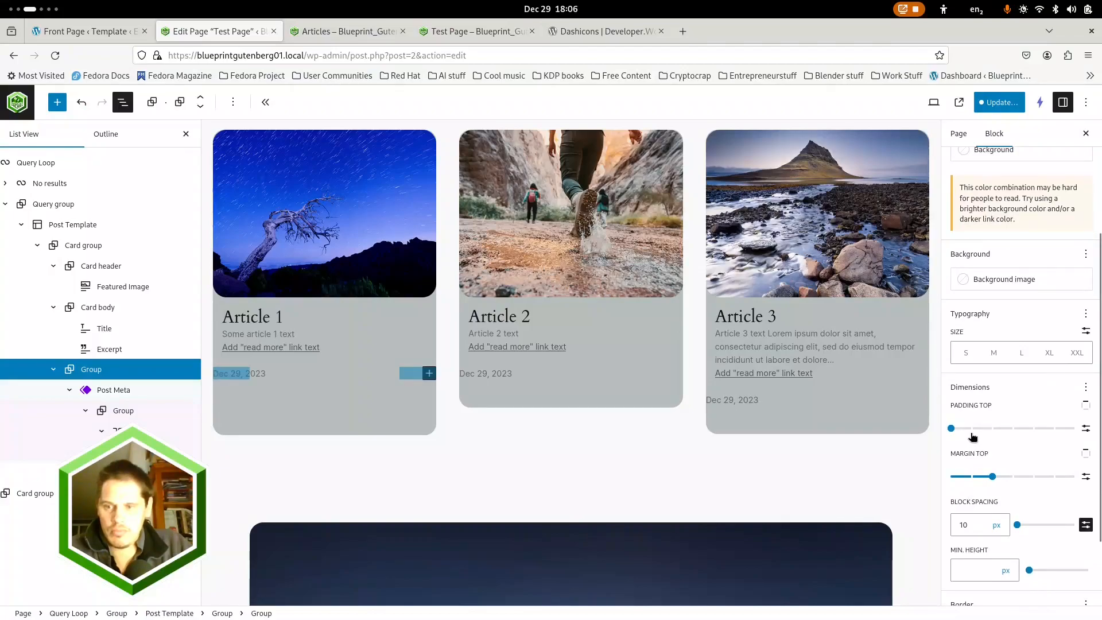
left_click(992, 476)
left_click_drag(994, 477, 951, 477)
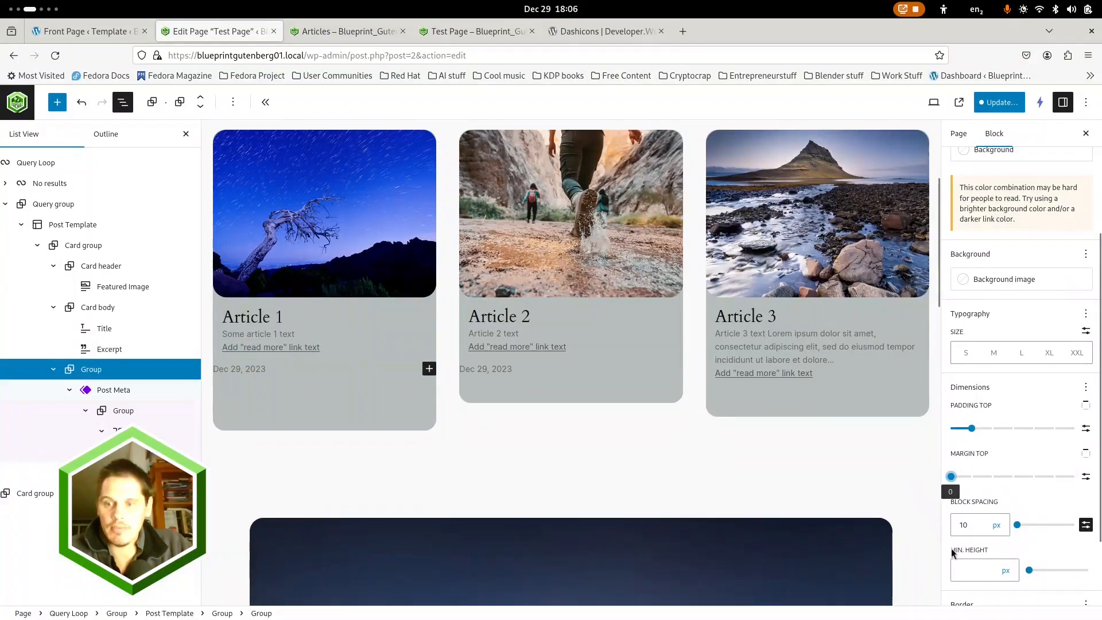
double_click(986, 526)
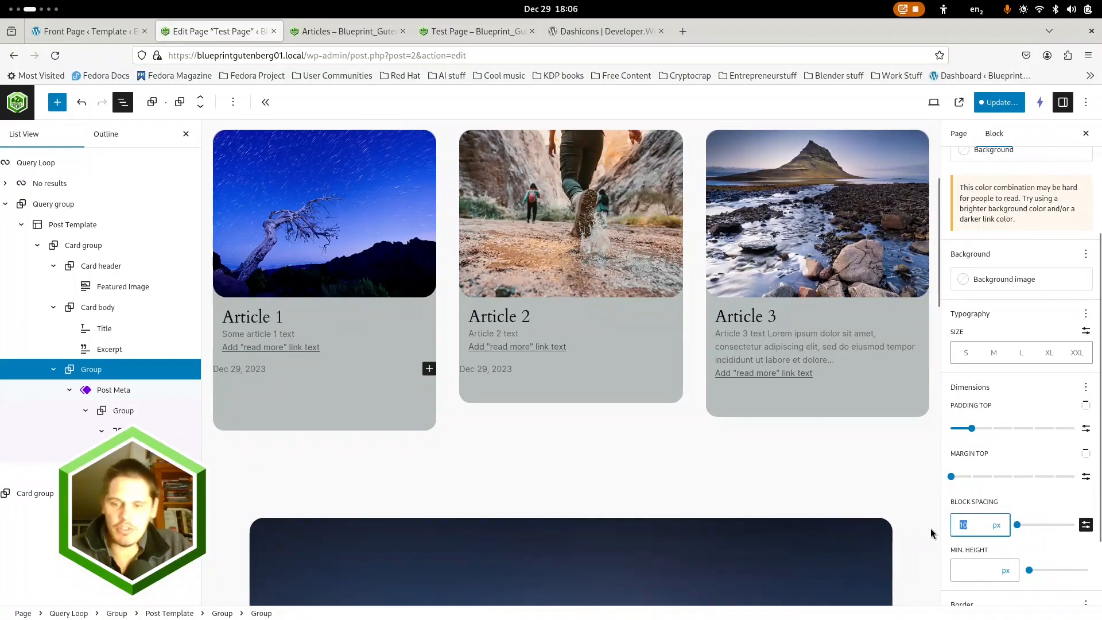
key("BackSpace")
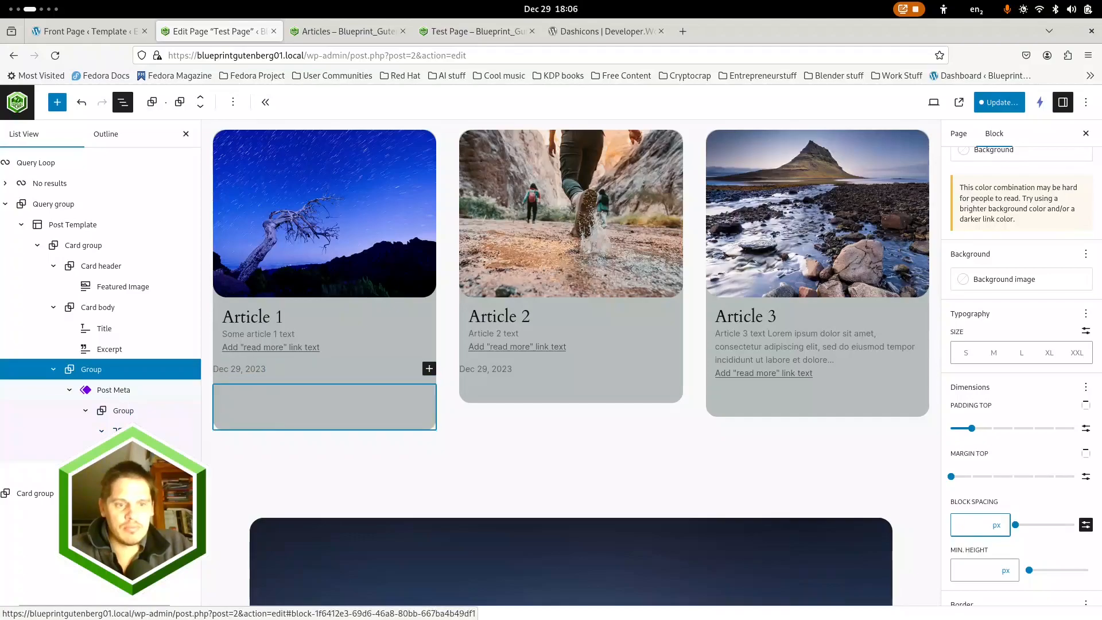
left_click(84, 245)
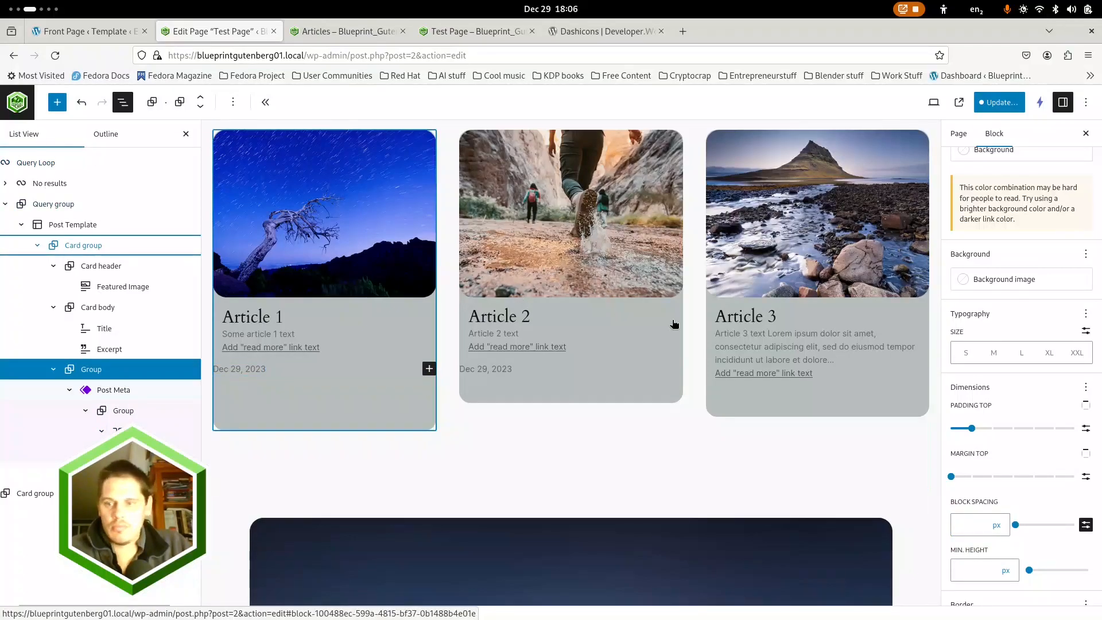
left_click(1061, 237)
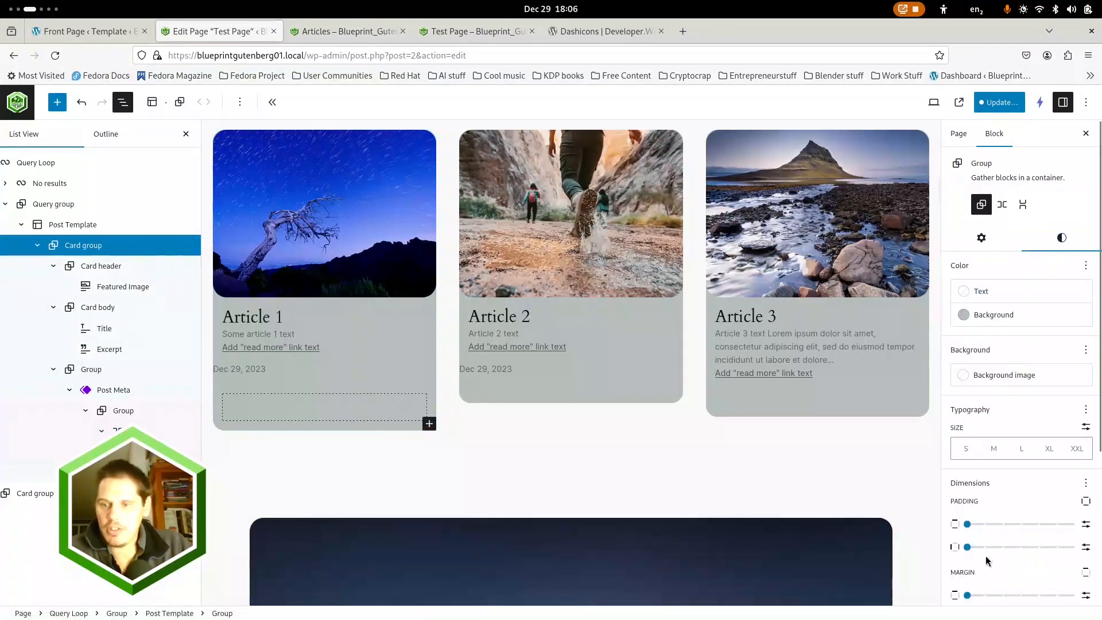
scroll(998, 508, "down", 3)
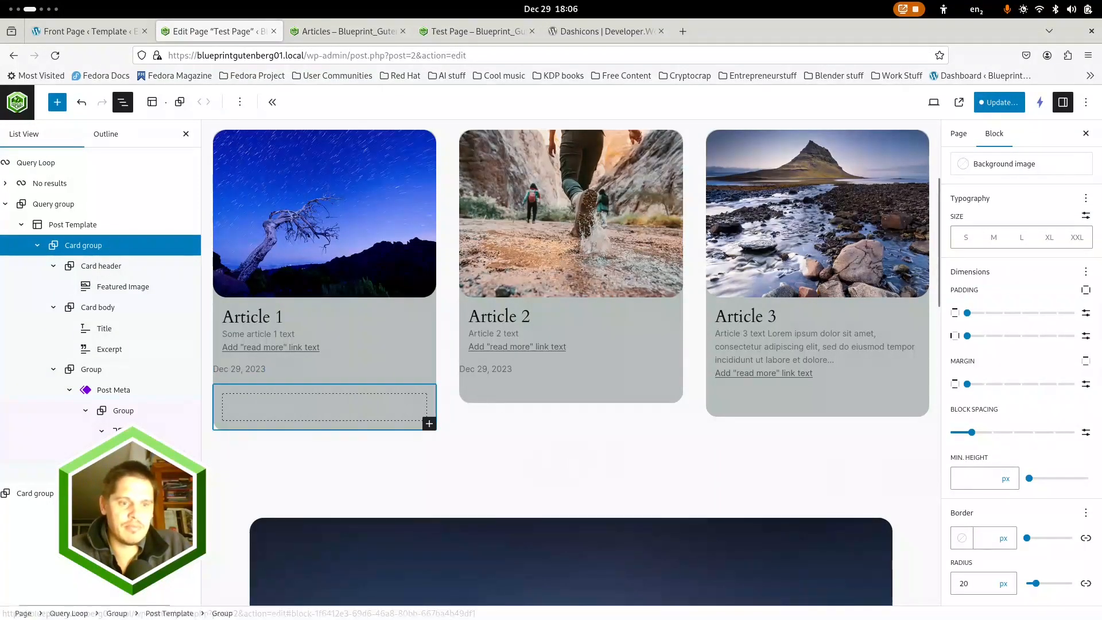
Delete the empty Card Footer group that sits below the Post Meta Group inside the query's Card group
left_click(319, 422)
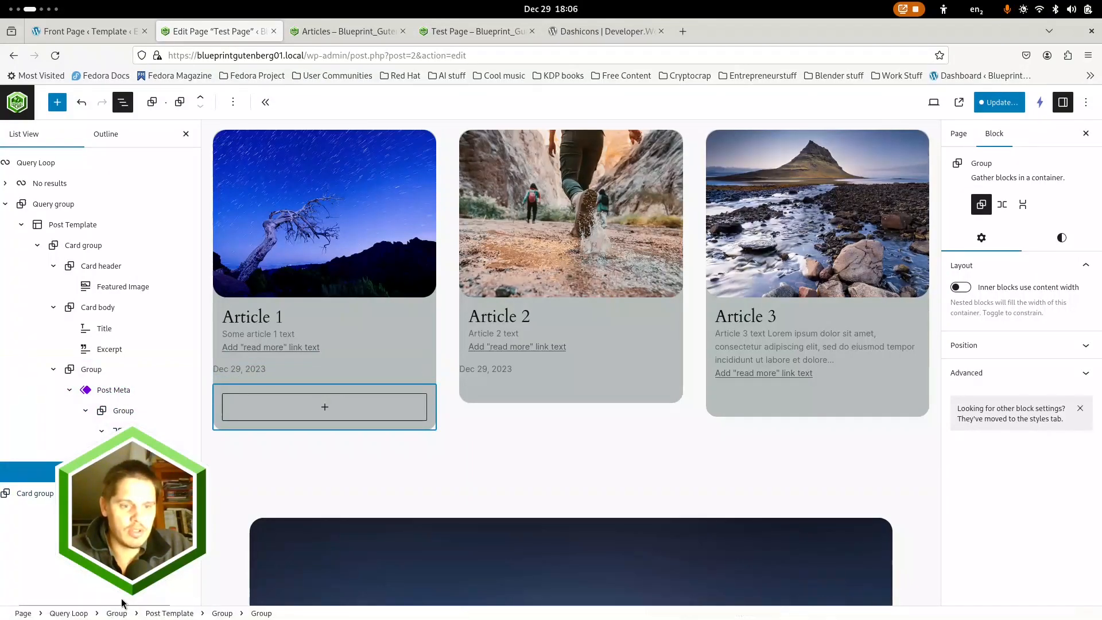
left_click_drag(121, 604, 194, 604)
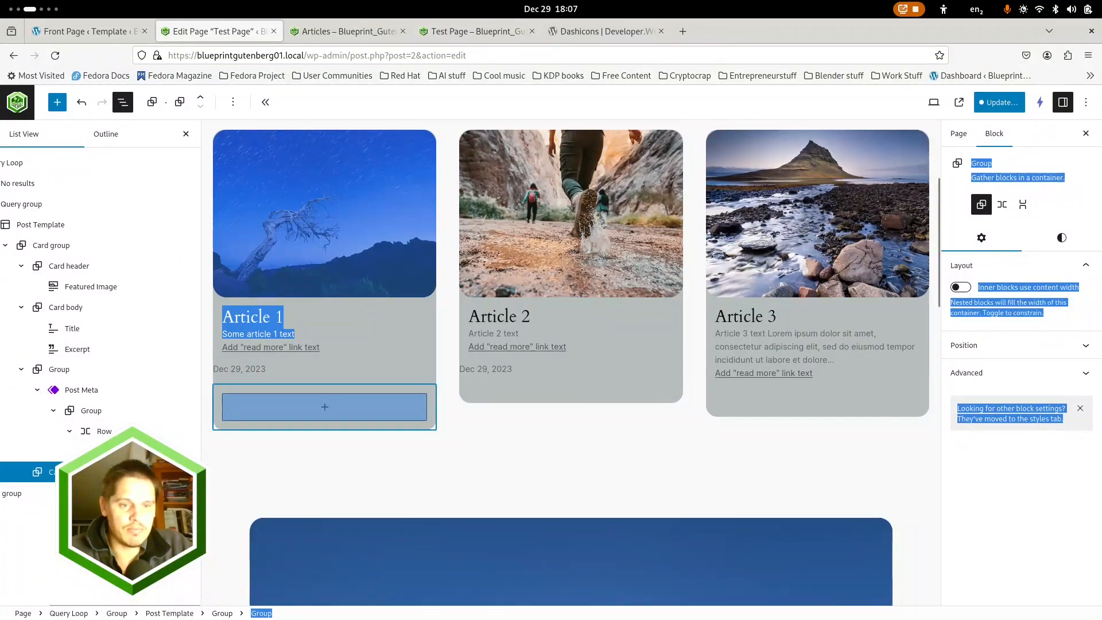
left_click(192, 472)
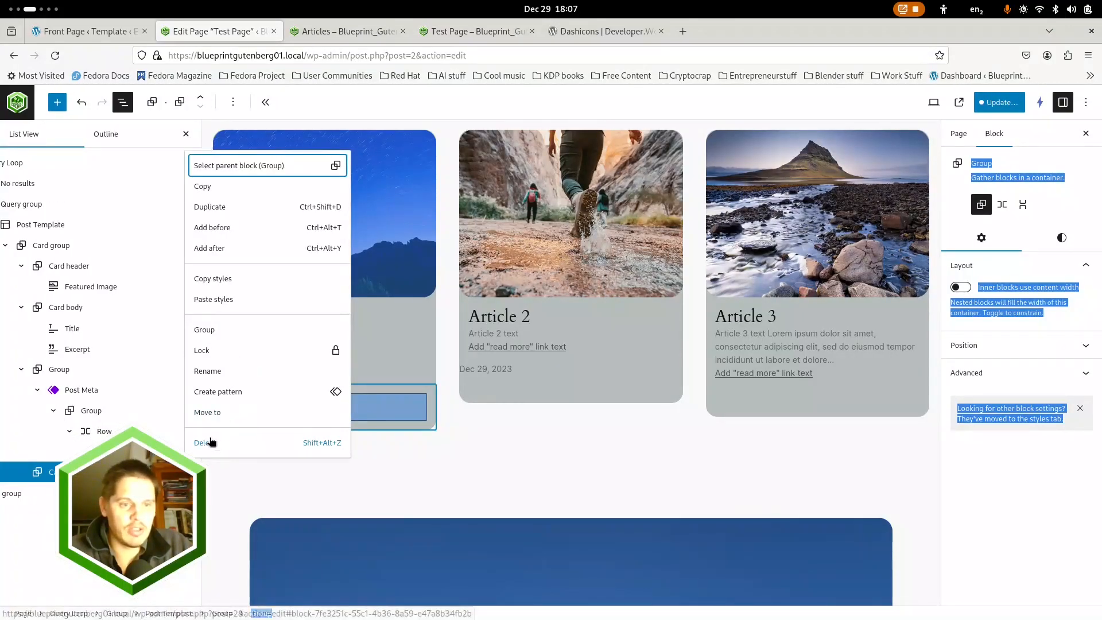
left_click(210, 442)
Rename the Group that holds the Post Meta to "Card Footer"
left_click(191, 369)
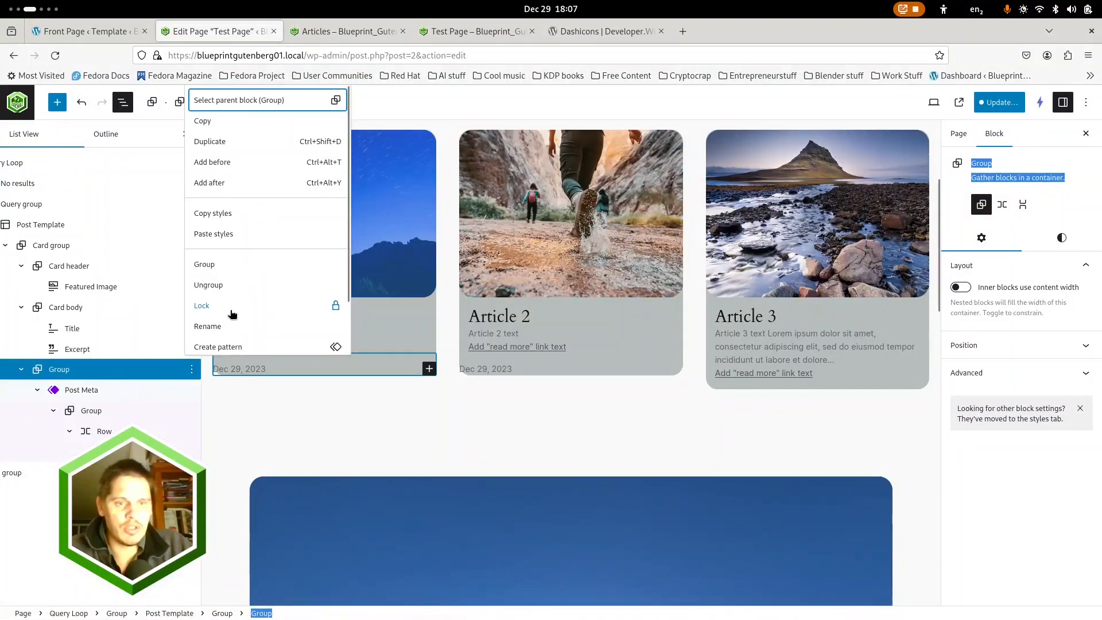
left_click(208, 326)
type("Ca")
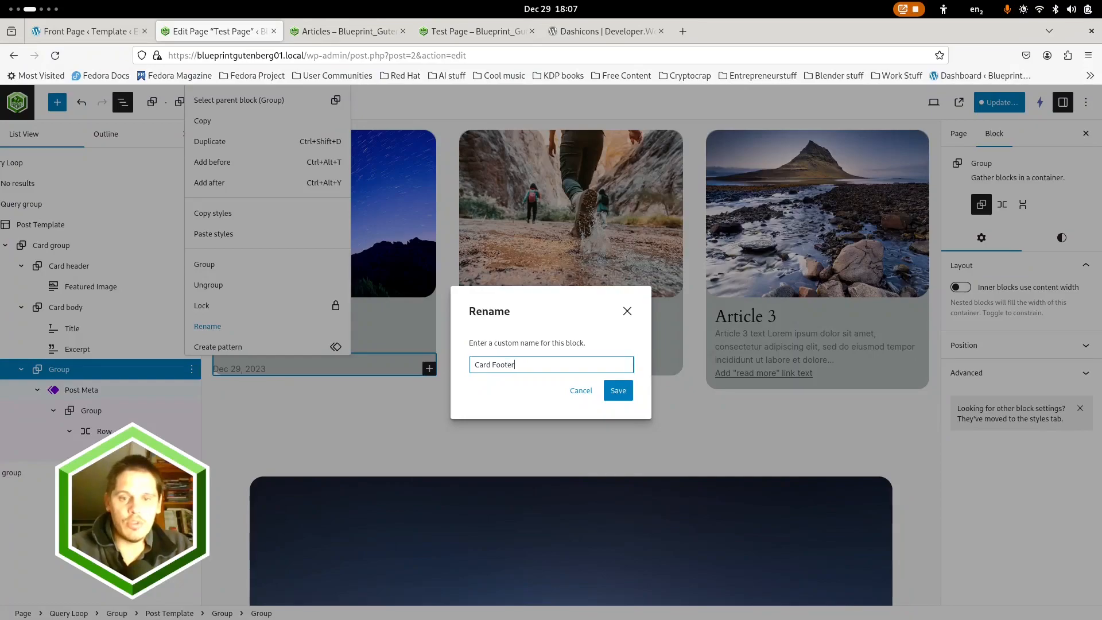
type("rd Footer")
key("Return")
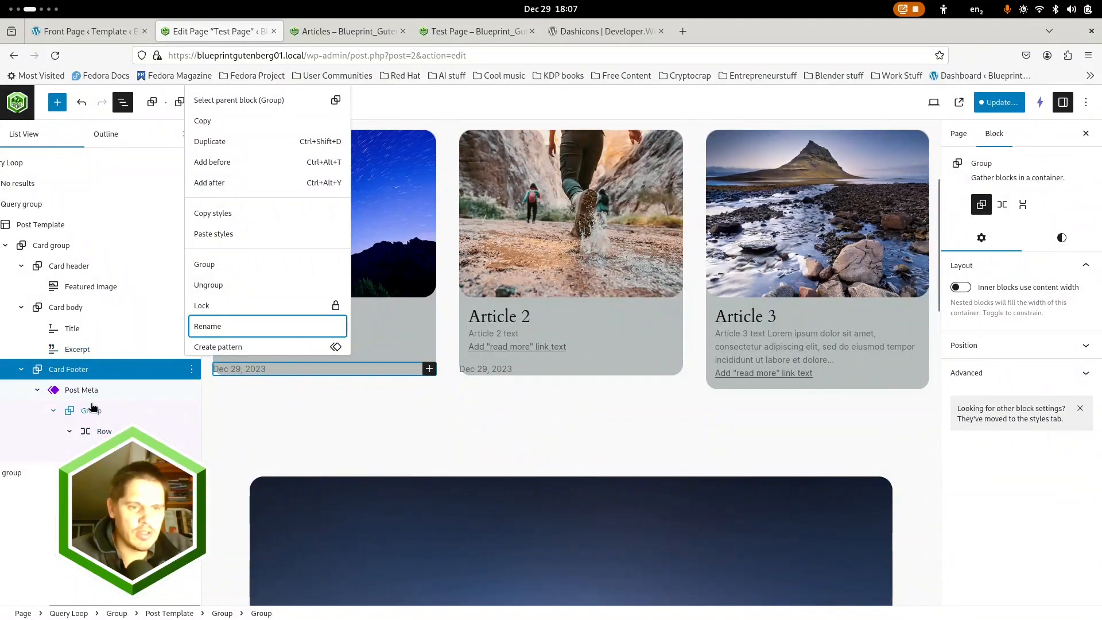
key("Escape")
Delete the Post Meta template part from the Card Footer group
left_click(86, 390)
left_click(191, 391)
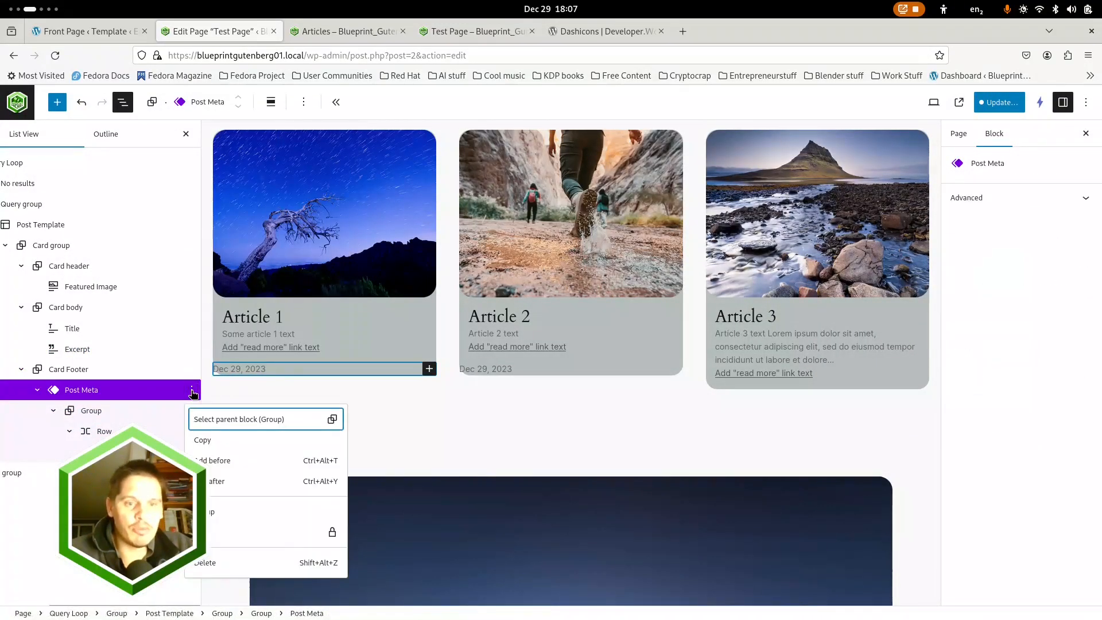
left_click(212, 564)
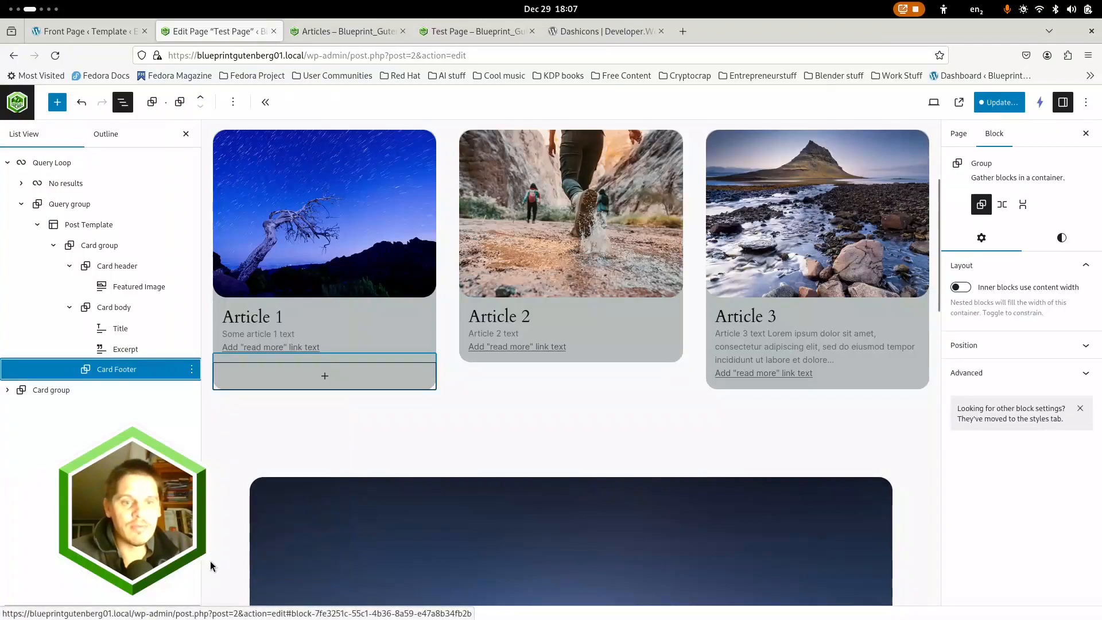
Save the pending changes to both the Post Meta template part and Test Page
left_click(523, 414)
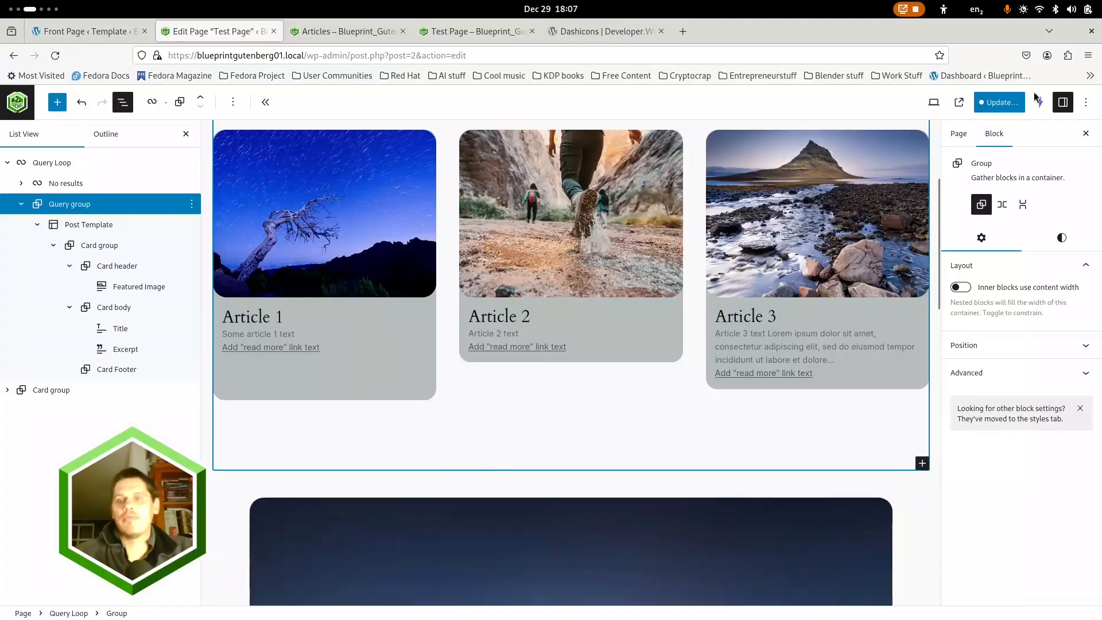
left_click(1000, 102)
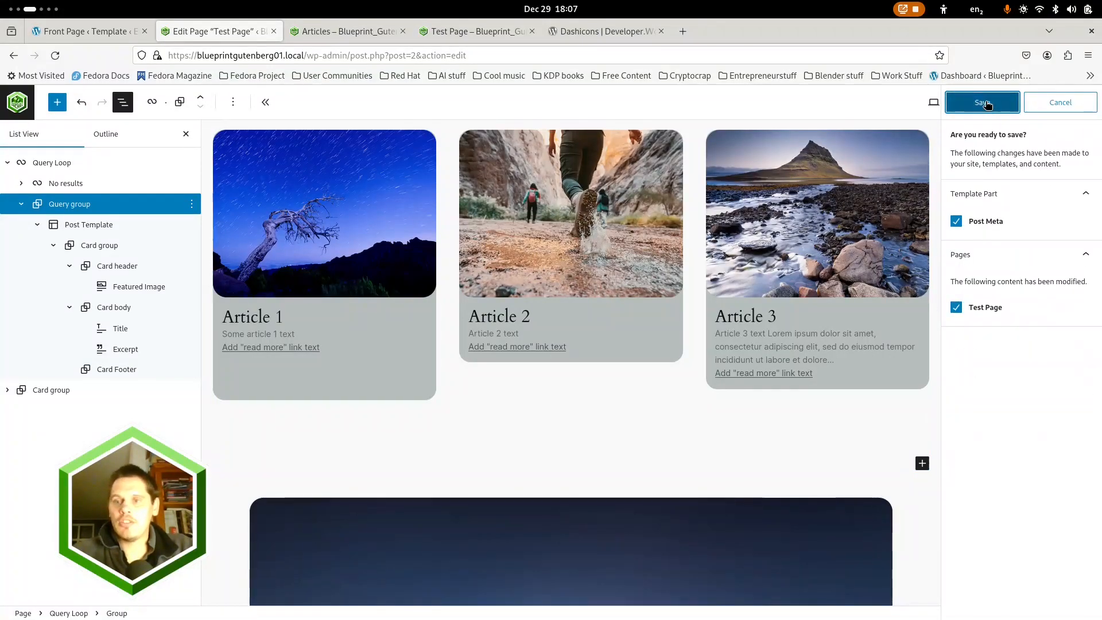
left_click(986, 103)
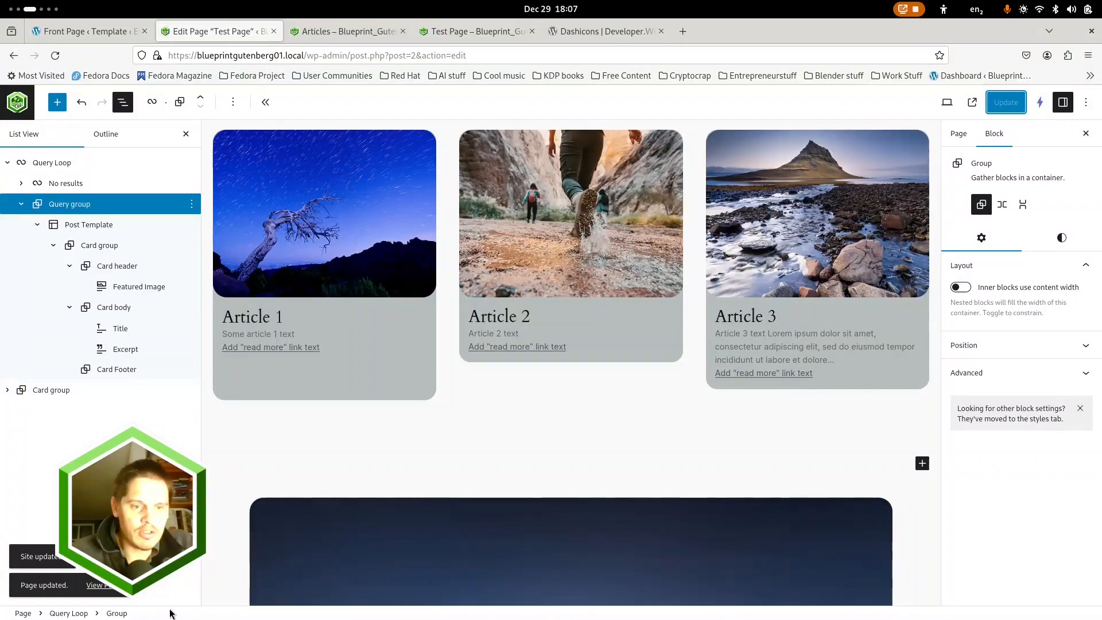
Delete the leftover standalone Card group below the Query Loop, including its header, Featured Image, body and footer blocks
scroll(301, 464, "up", 4)
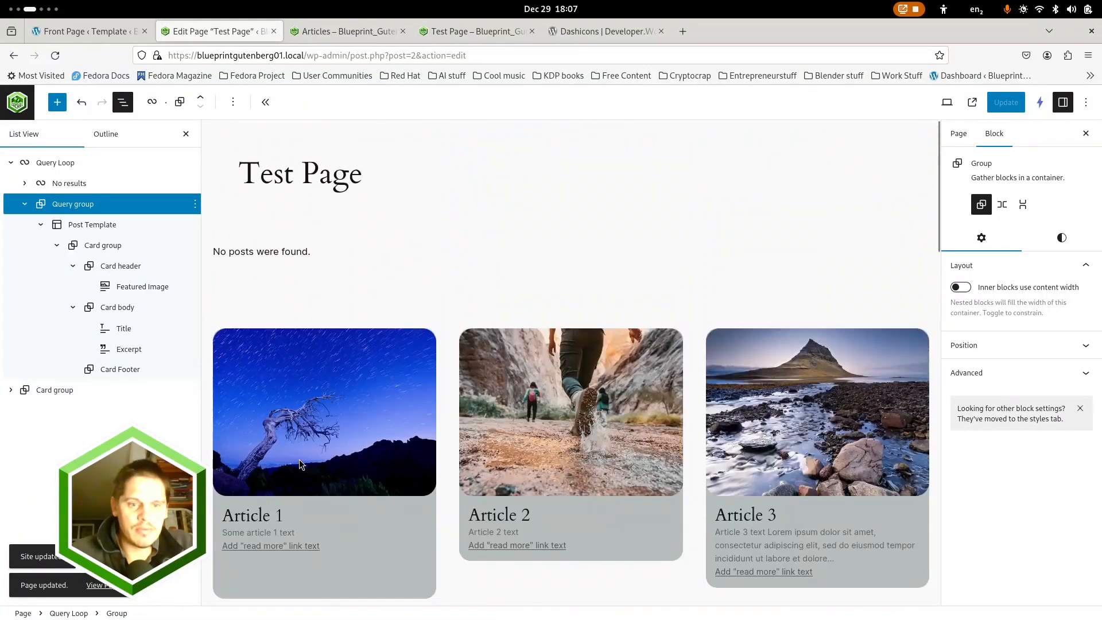
scroll(300, 464, "down", 10)
left_click(263, 389)
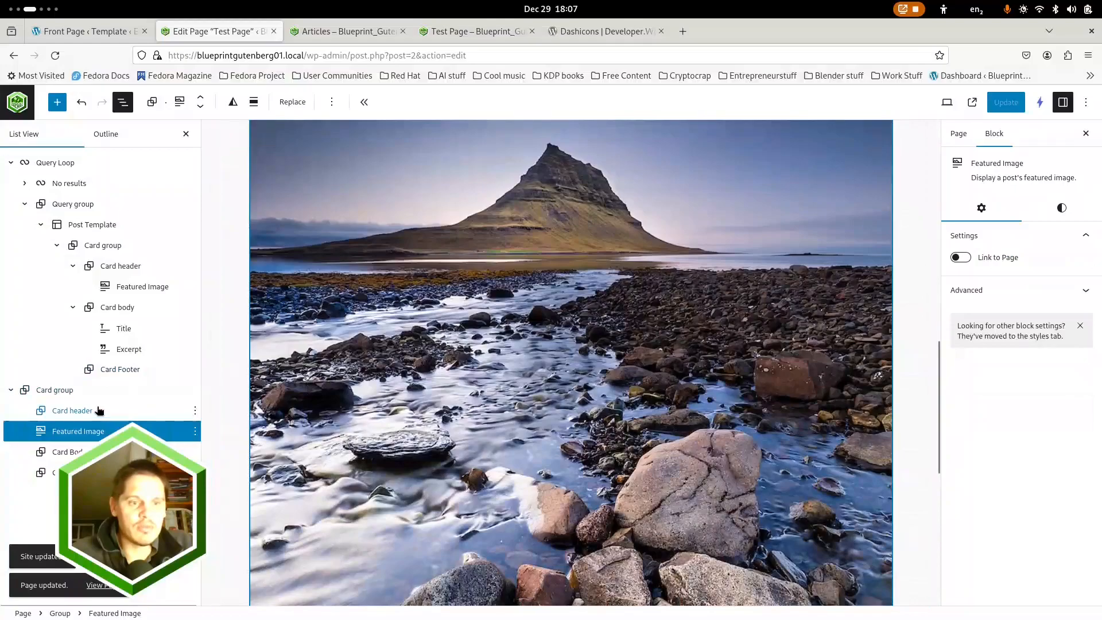
left_click(68, 390)
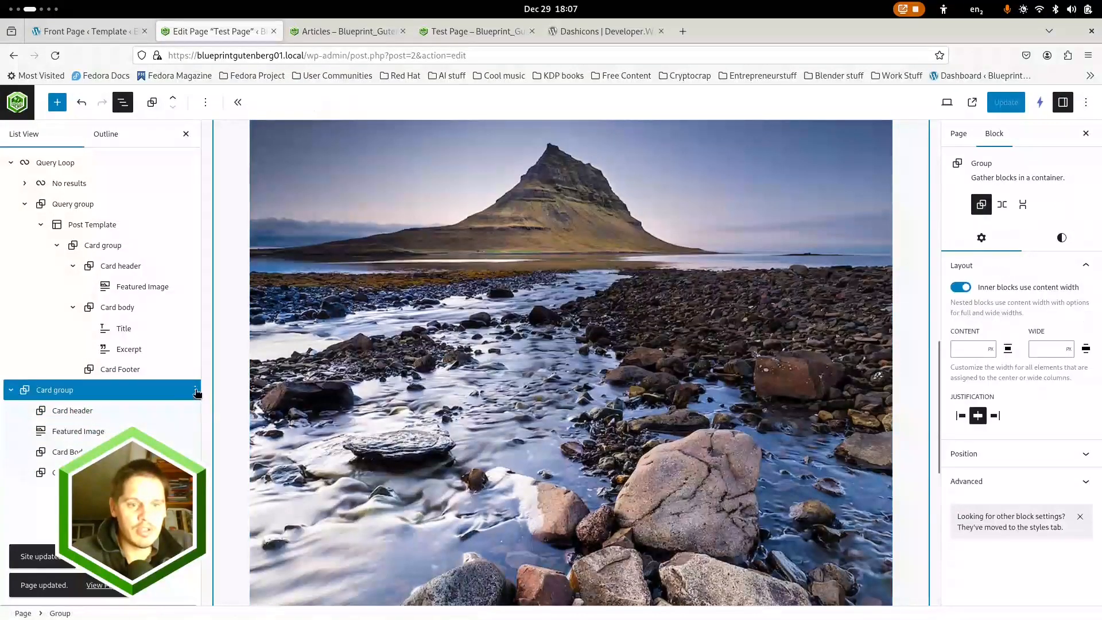
left_click(195, 389)
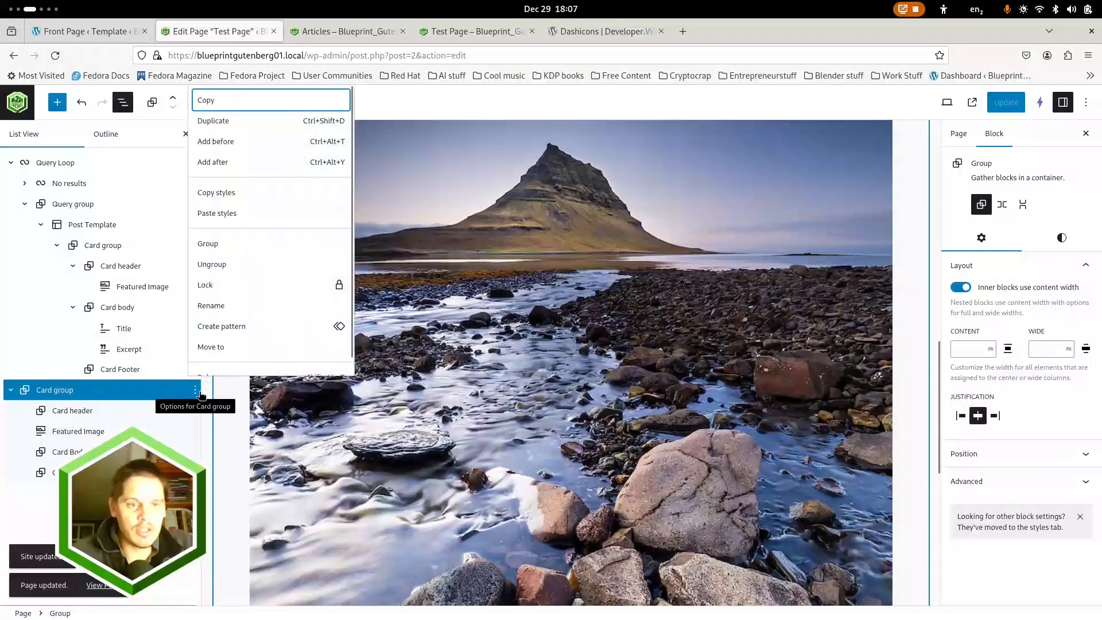
left_click(210, 359)
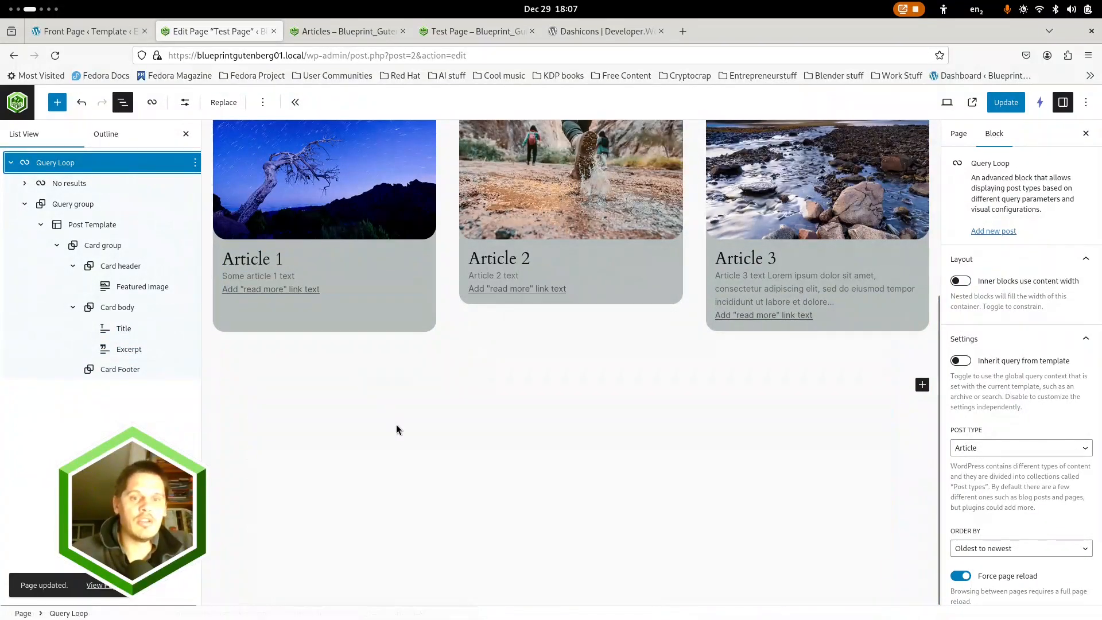
Create an unsynced pattern named "Cards 1" in the category "Cards" from the whole Query Loop
scroll(396, 429, "up", 5)
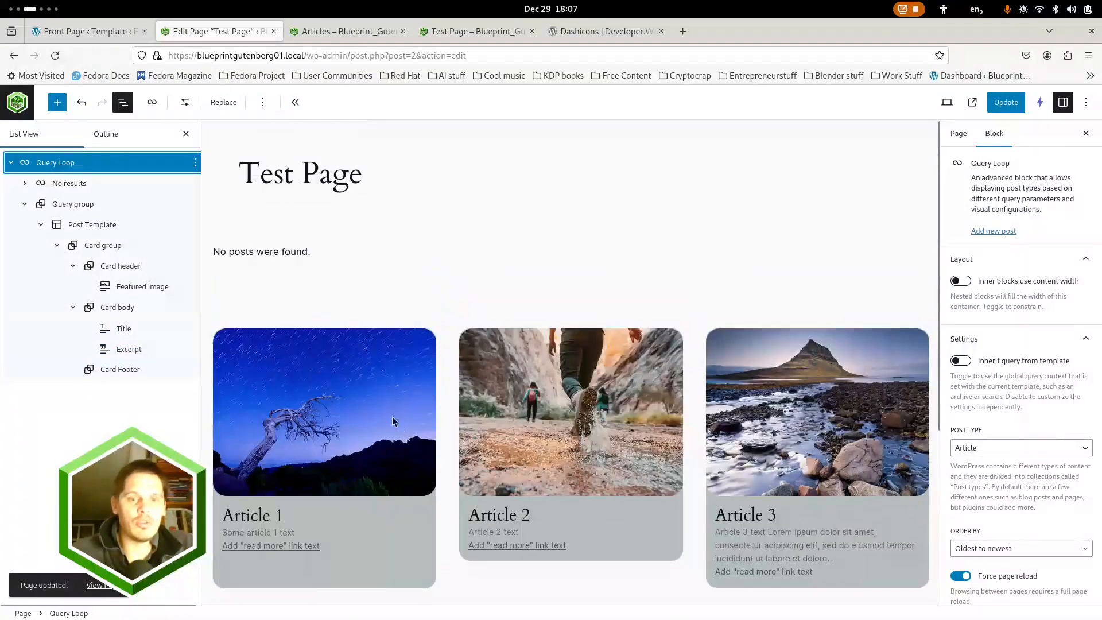
left_click(11, 162)
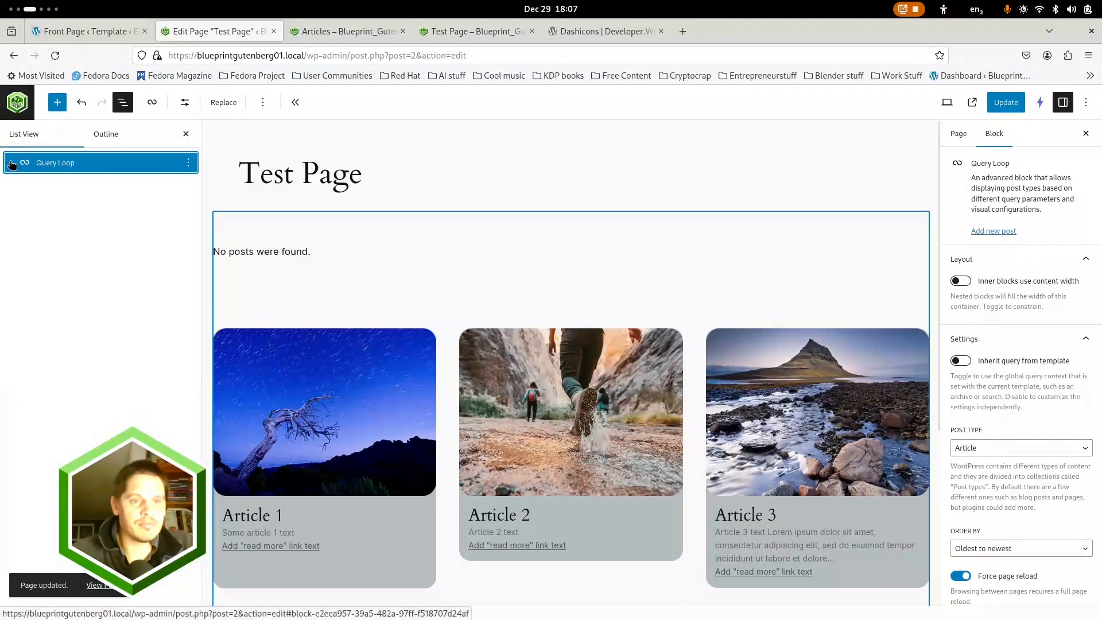
left_click(188, 162)
left_click(212, 327)
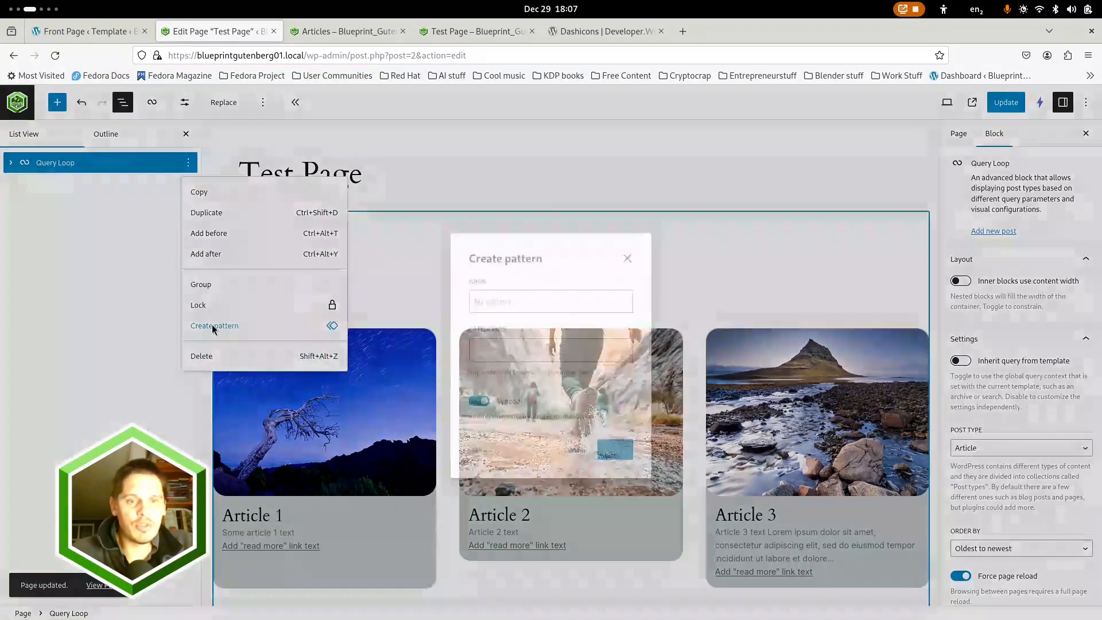
left_click(484, 400)
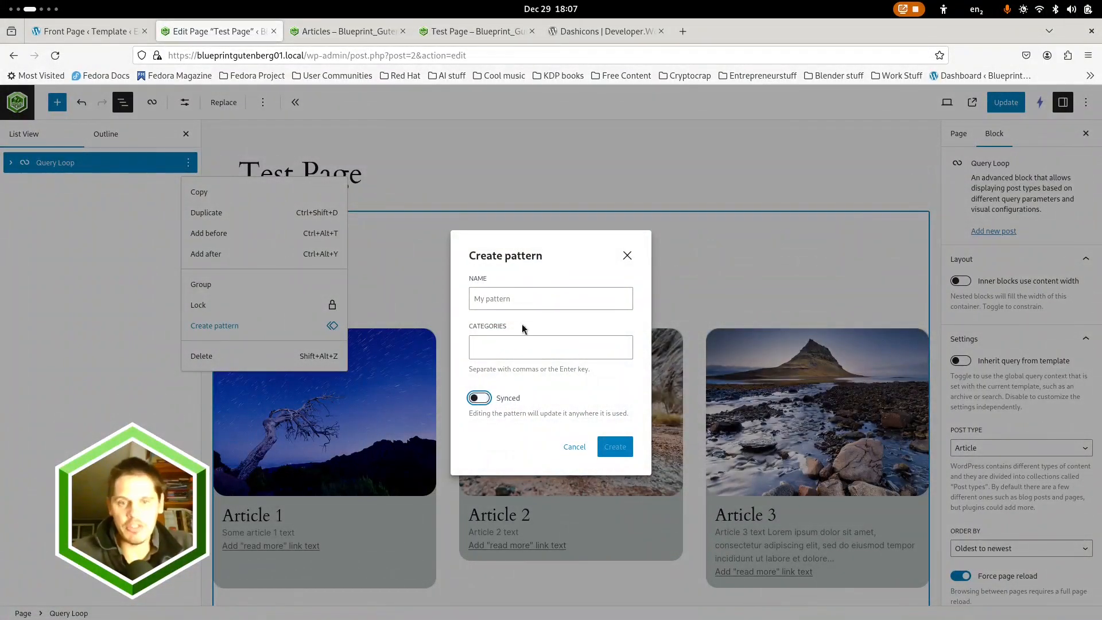
left_click(513, 299)
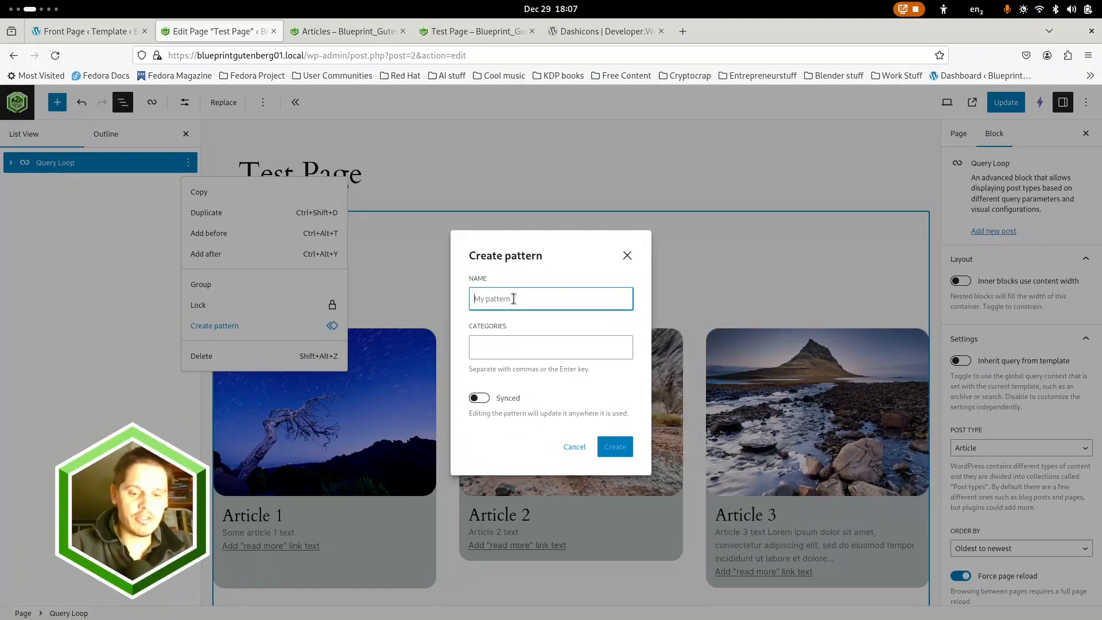
type("Cards 1")
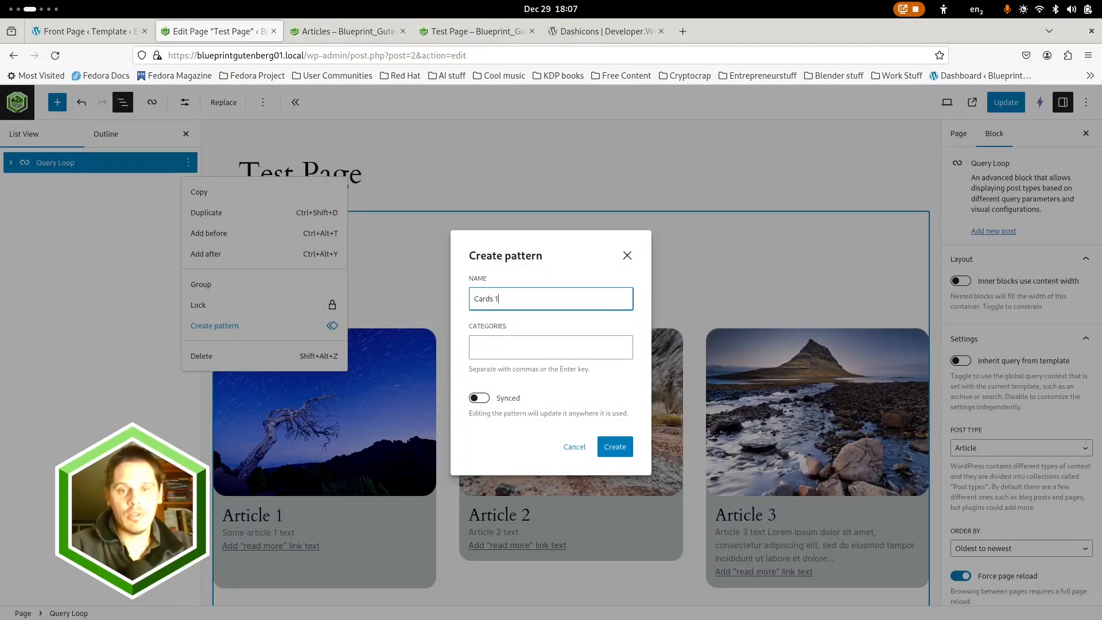
left_click(567, 354)
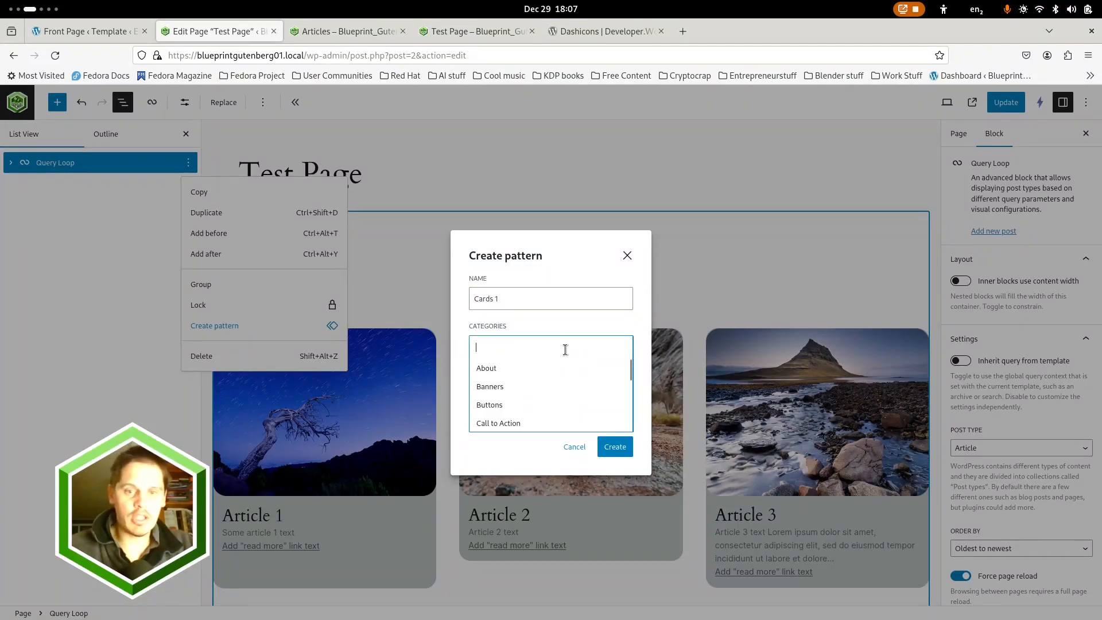
type("Cards")
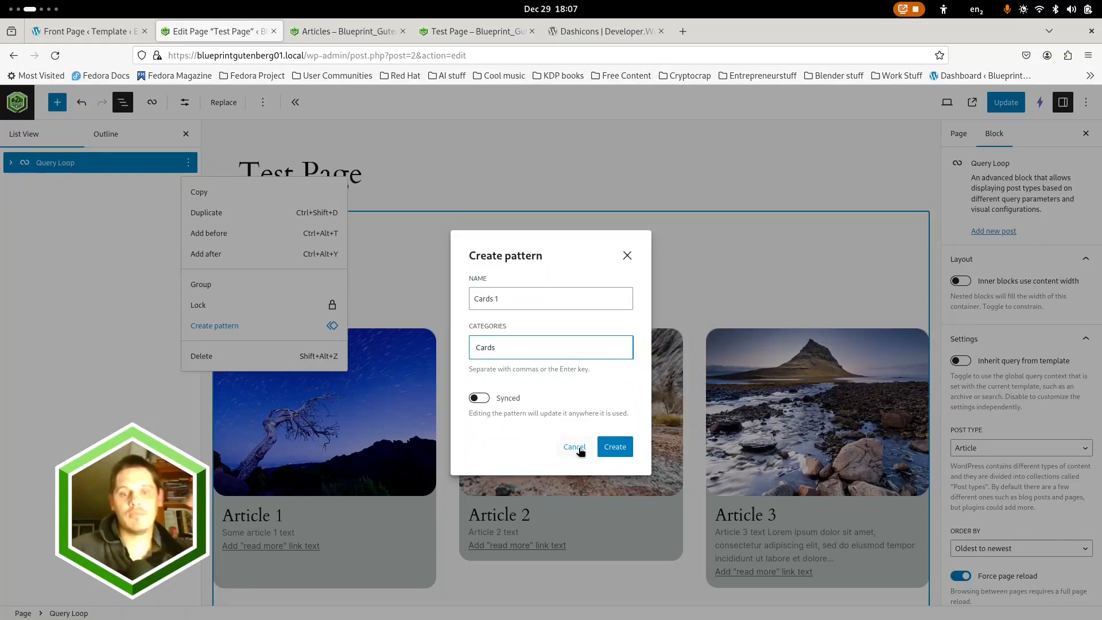
left_click(614, 448)
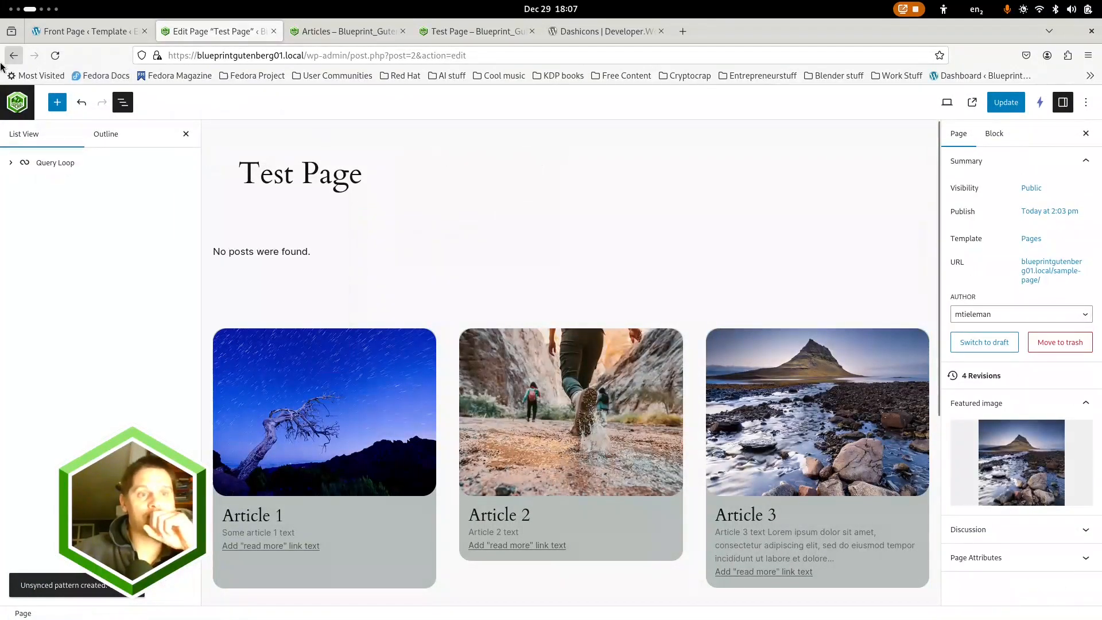
Update Test Page, then open the Articles page for editing from the list of pages
left_click(1004, 101)
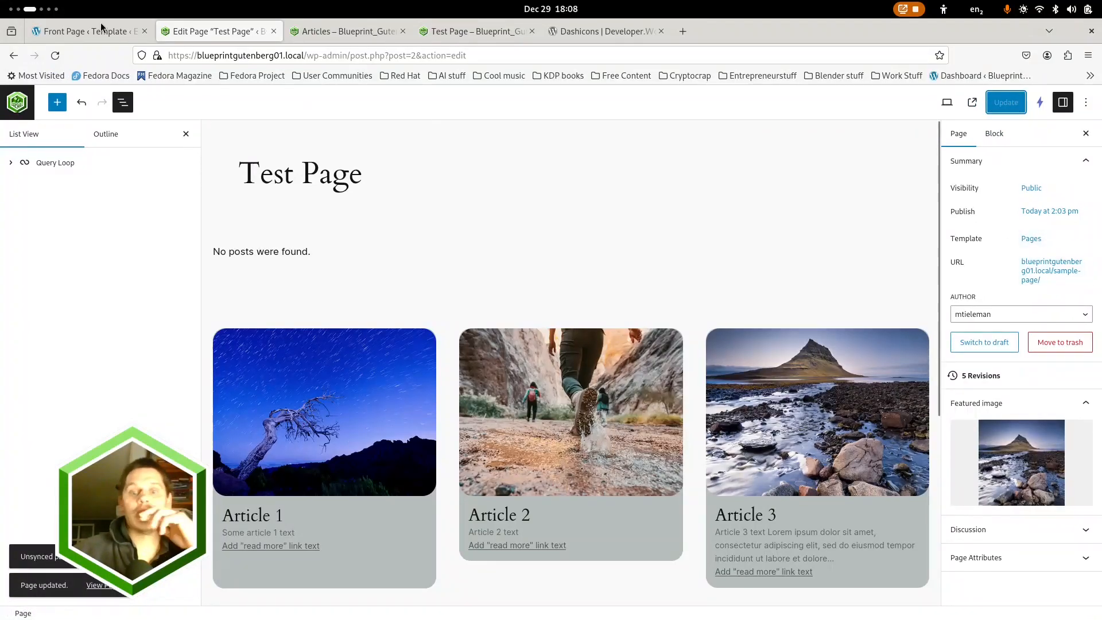
left_click(17, 103)
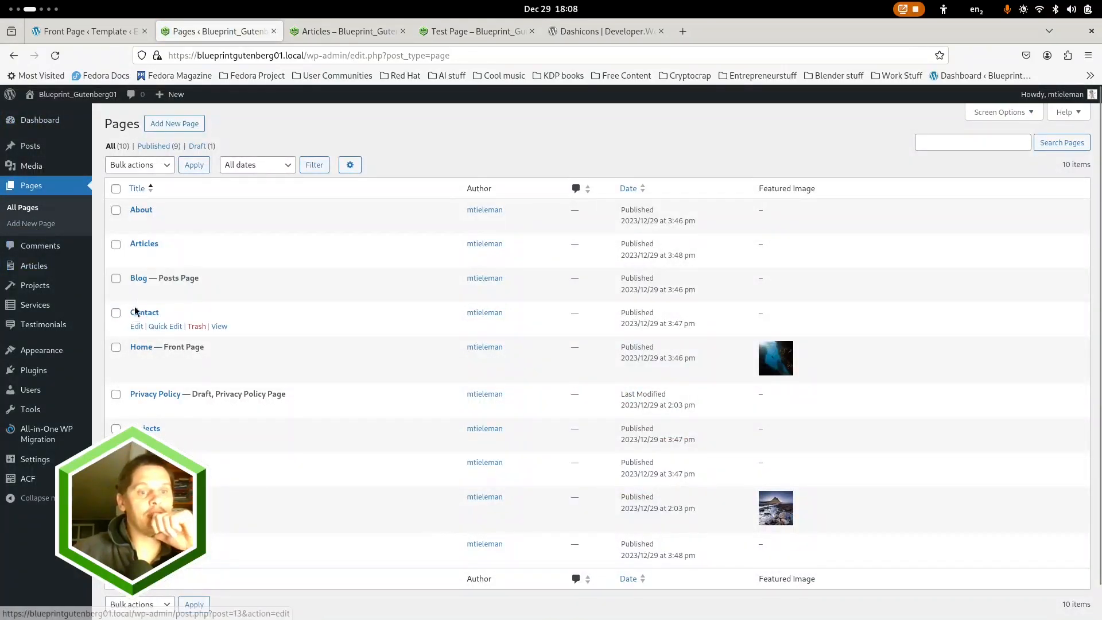
left_click(141, 244)
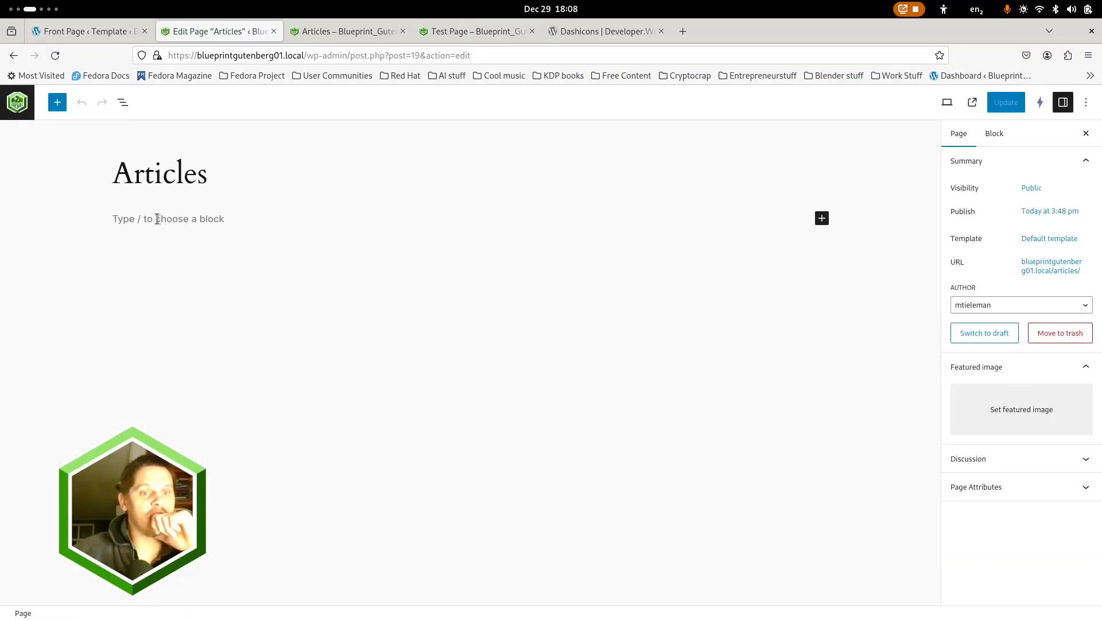
Insert the "Cards 1" pattern from the Cards category into the empty Articles page and show its block structure
left_click(158, 218)
left_click(58, 103)
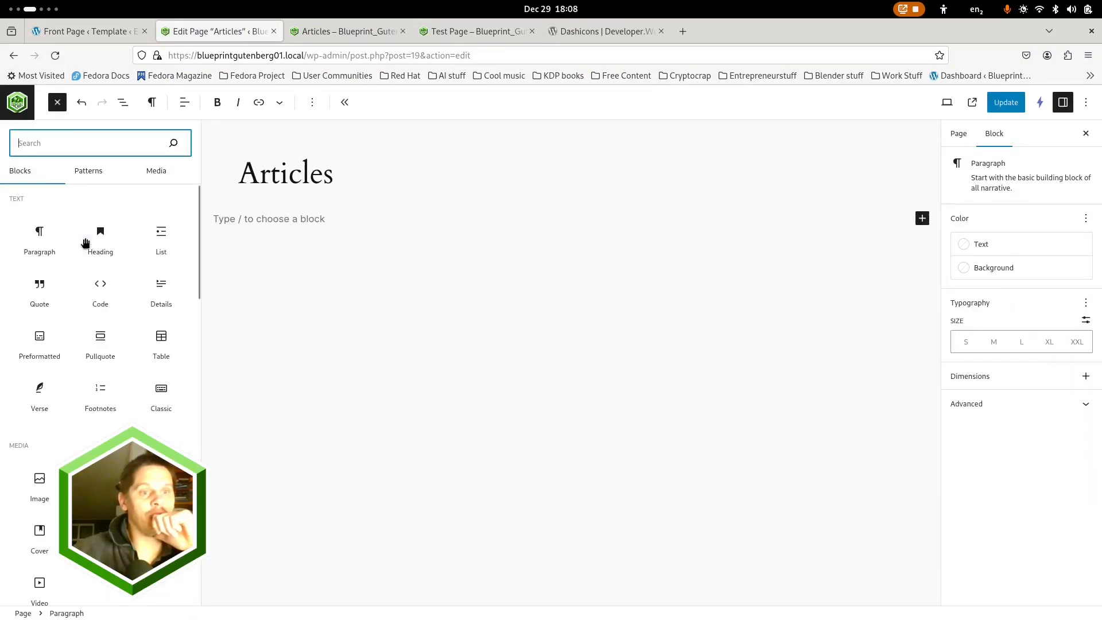
left_click(89, 175)
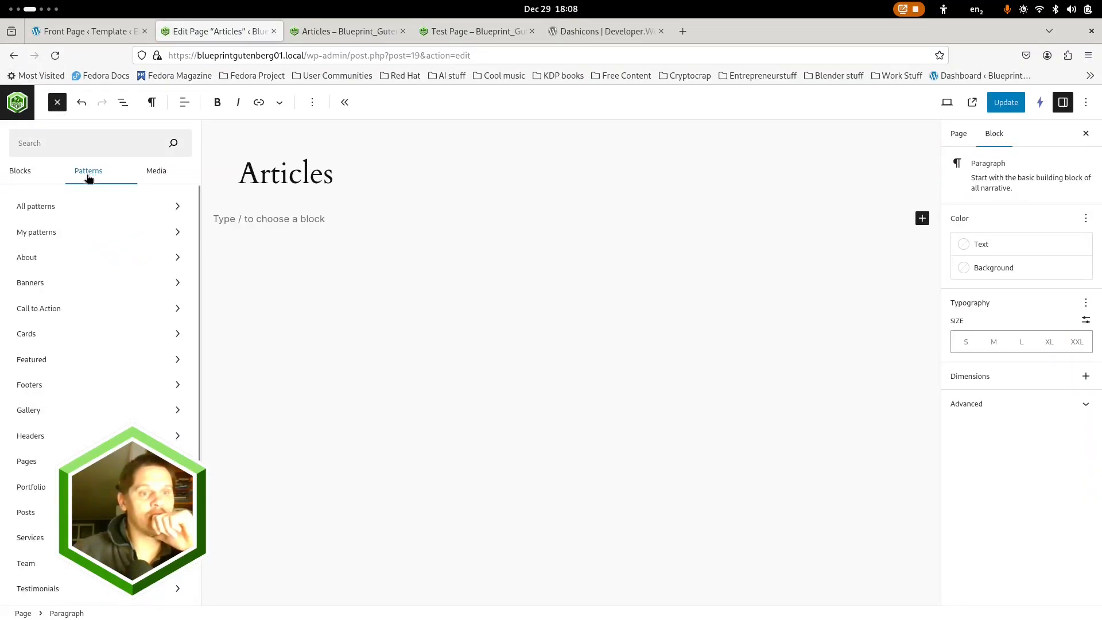
left_click(28, 332)
left_click(240, 191)
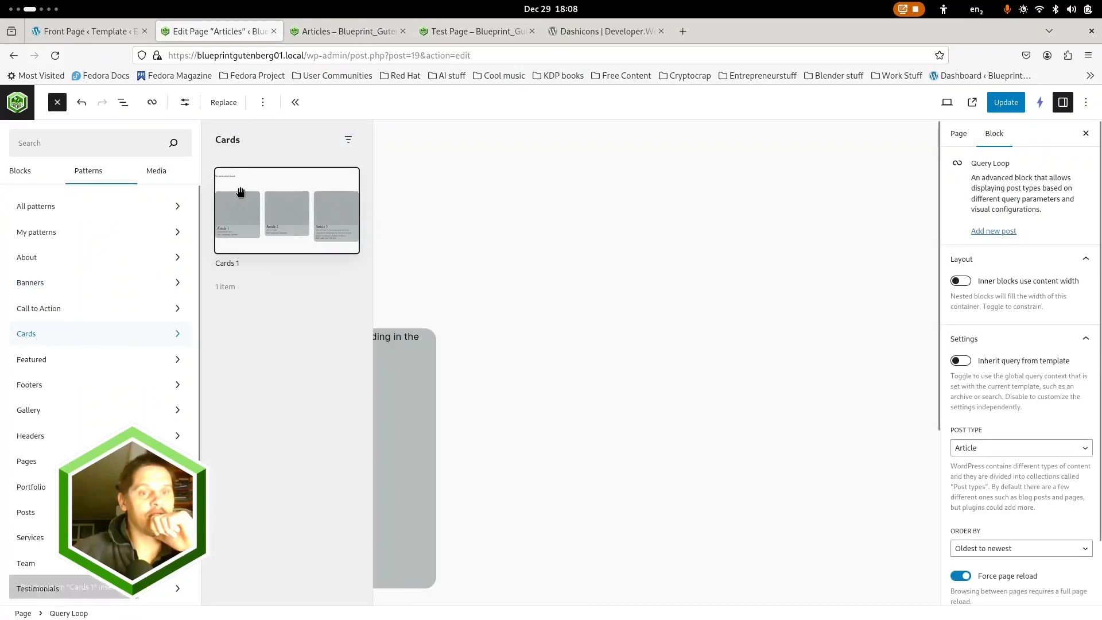
left_click(123, 102)
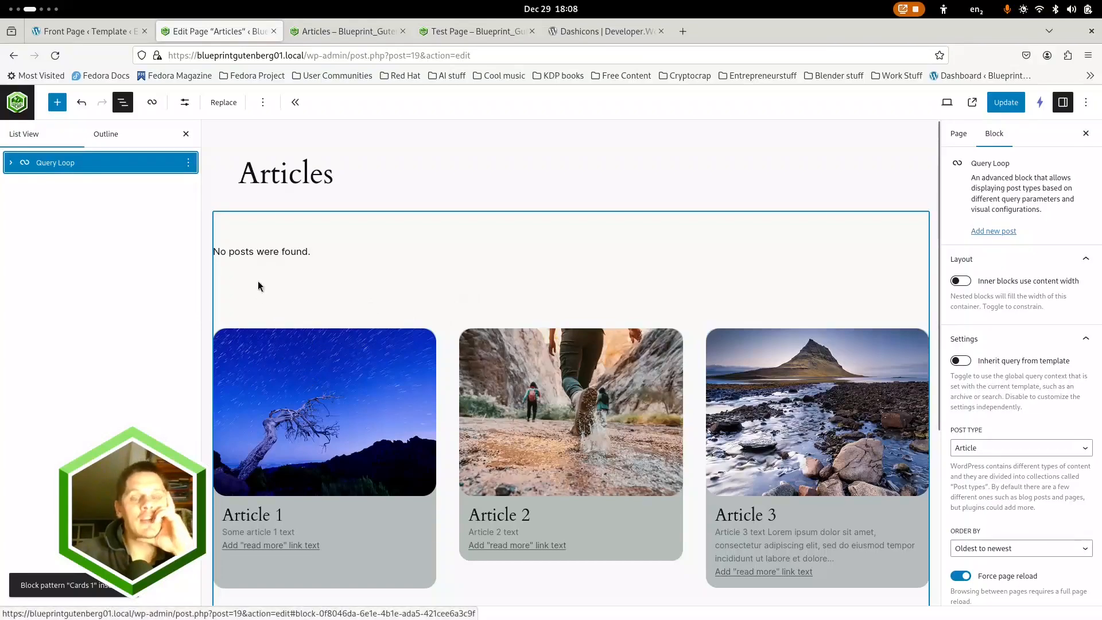
Try 5 columns for the Post Template inside the Query Loop's Query group, and set it back to 3
left_click(10, 163)
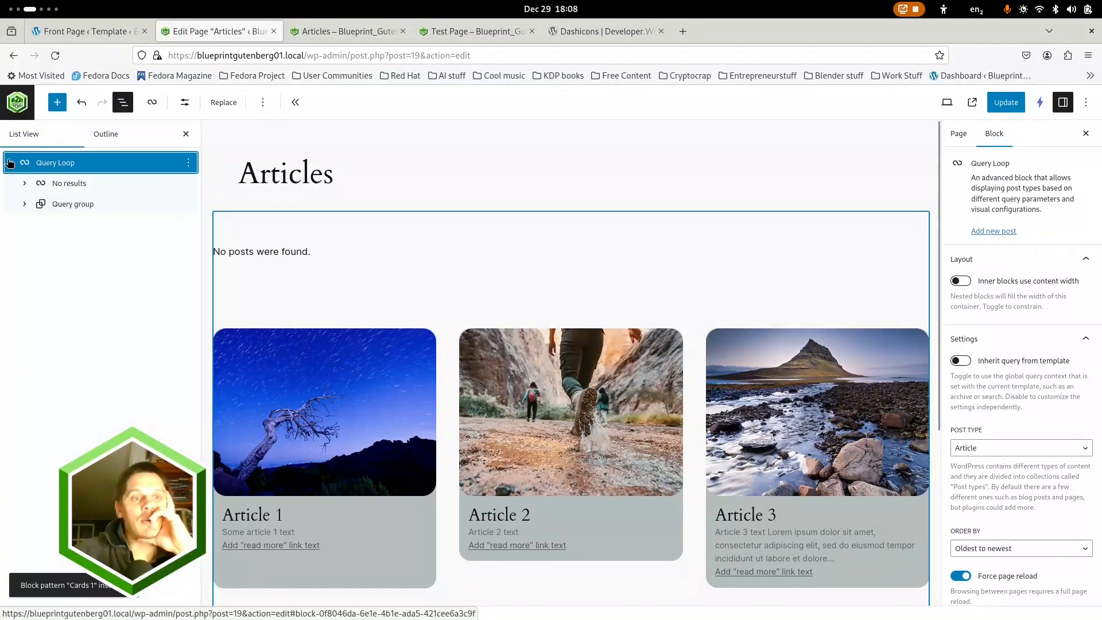
left_click(25, 205)
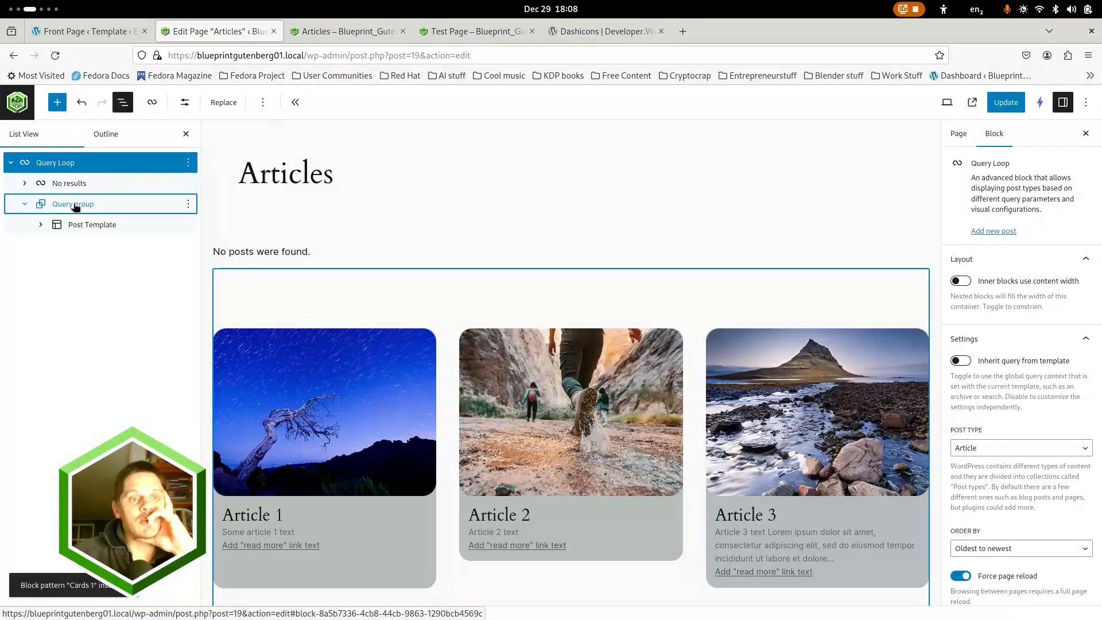
left_click(98, 224)
left_click(41, 226)
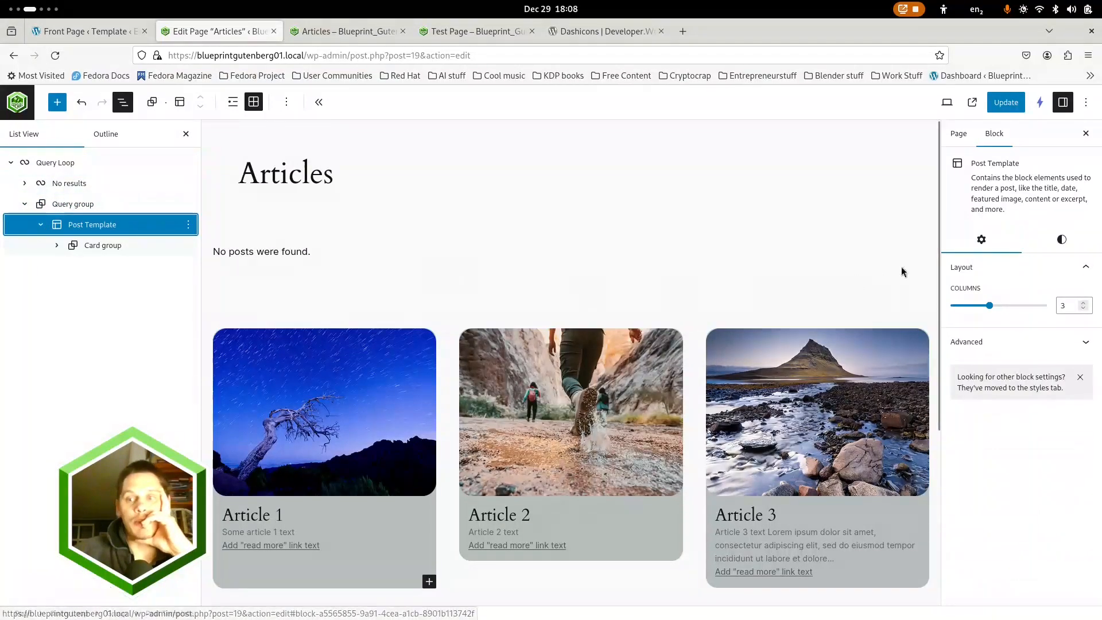
left_click(1083, 304)
left_click(1083, 304)
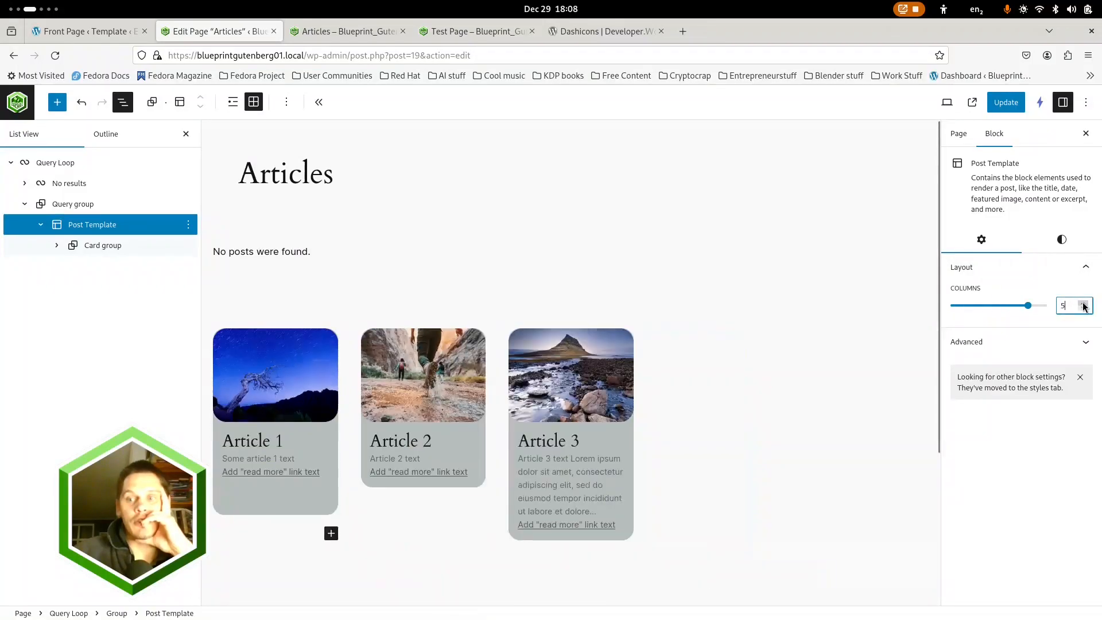
left_click(1083, 310)
left_click(1083, 310)
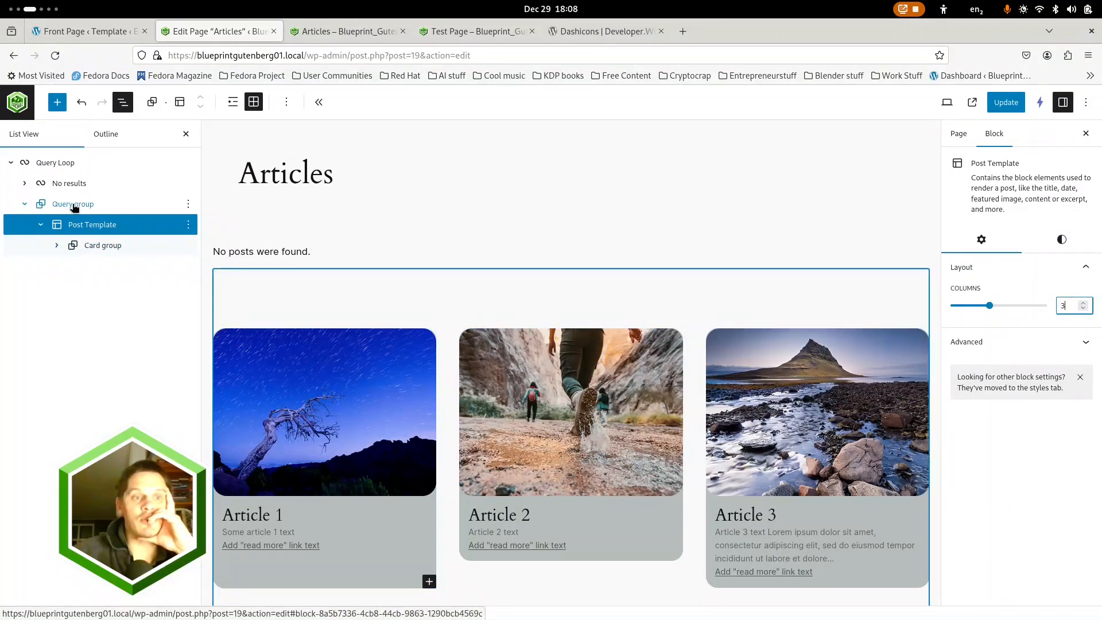
Review the Query Loop's settings, update the Articles page and open its published version in a new tab
left_click(55, 163)
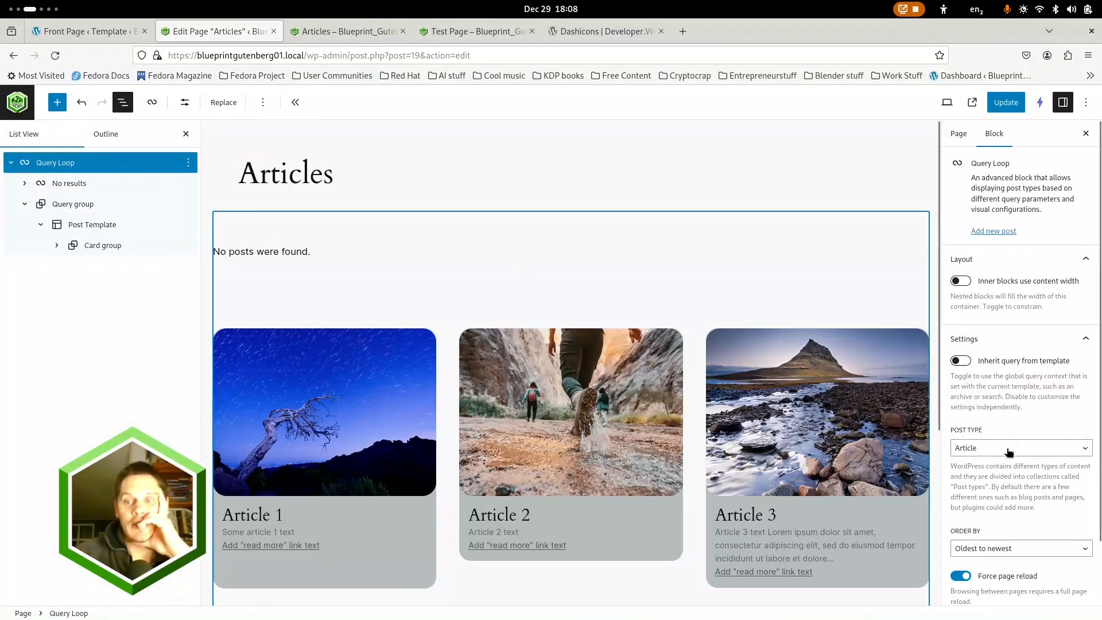
scroll(1030, 396, "down", 2)
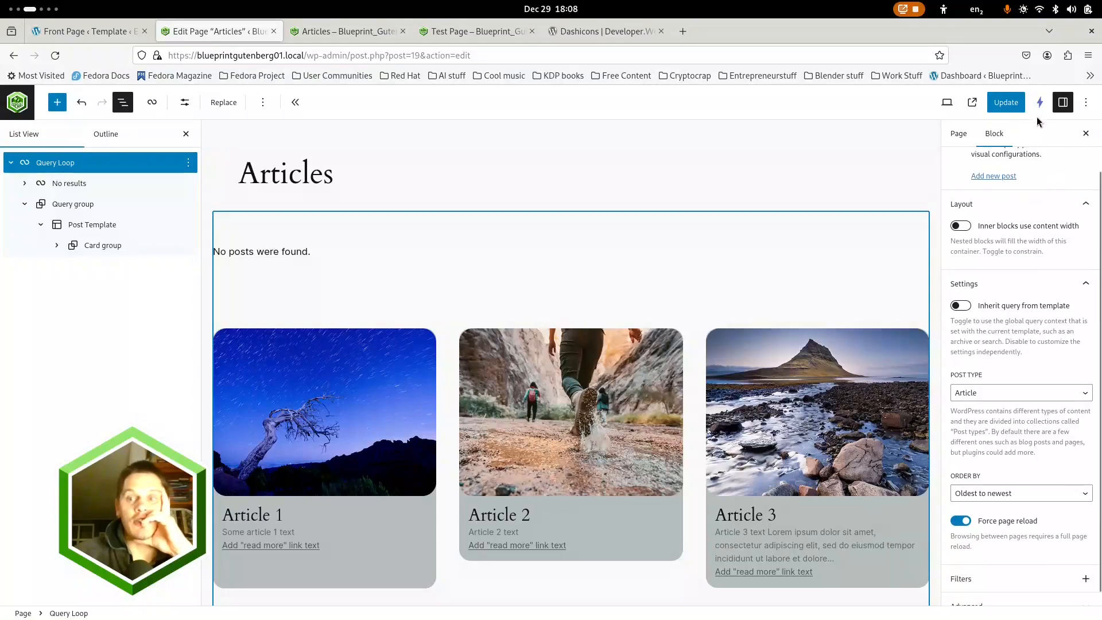
left_click(1004, 103)
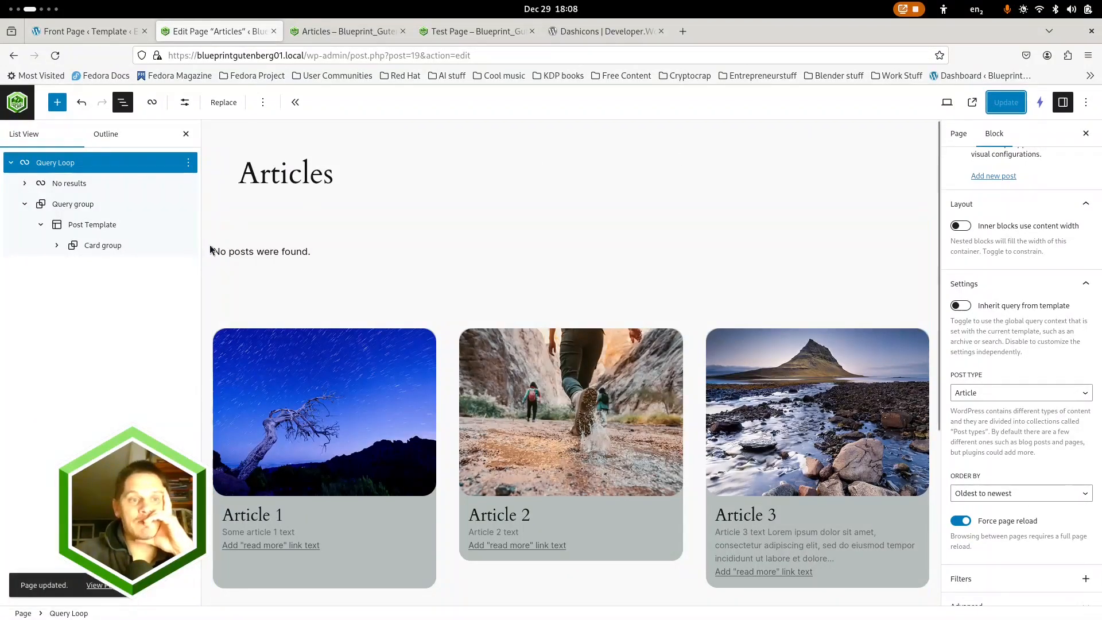
middle_click(102, 586)
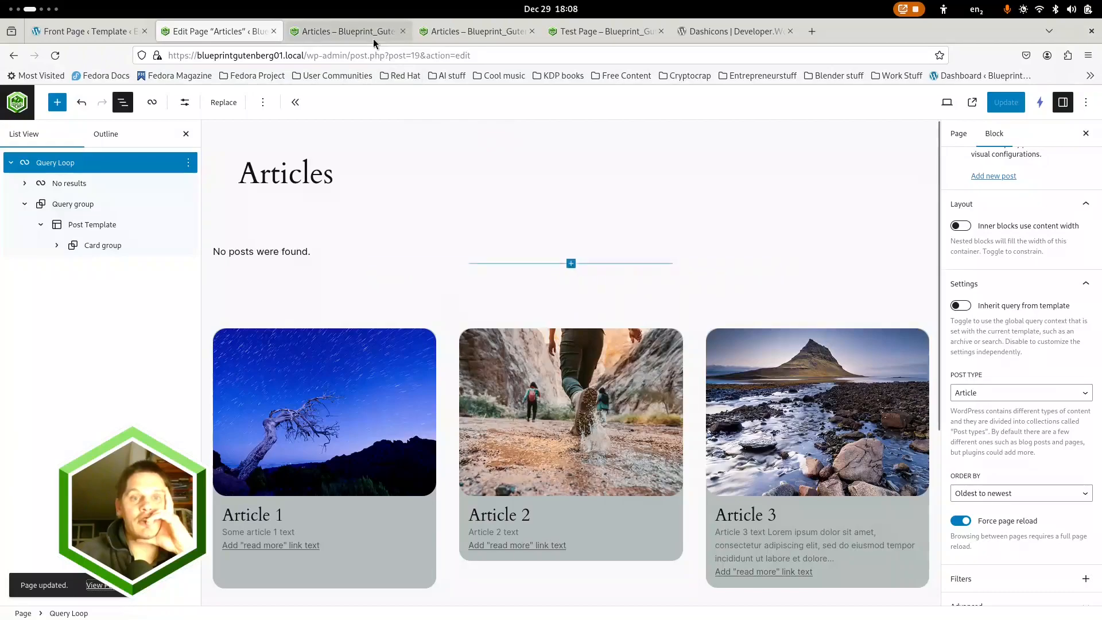
Examine the layout of the article cards on the published Articles page
left_click(370, 34)
scroll(145, 148, "down", 2)
scroll(145, 148, "up", 1)
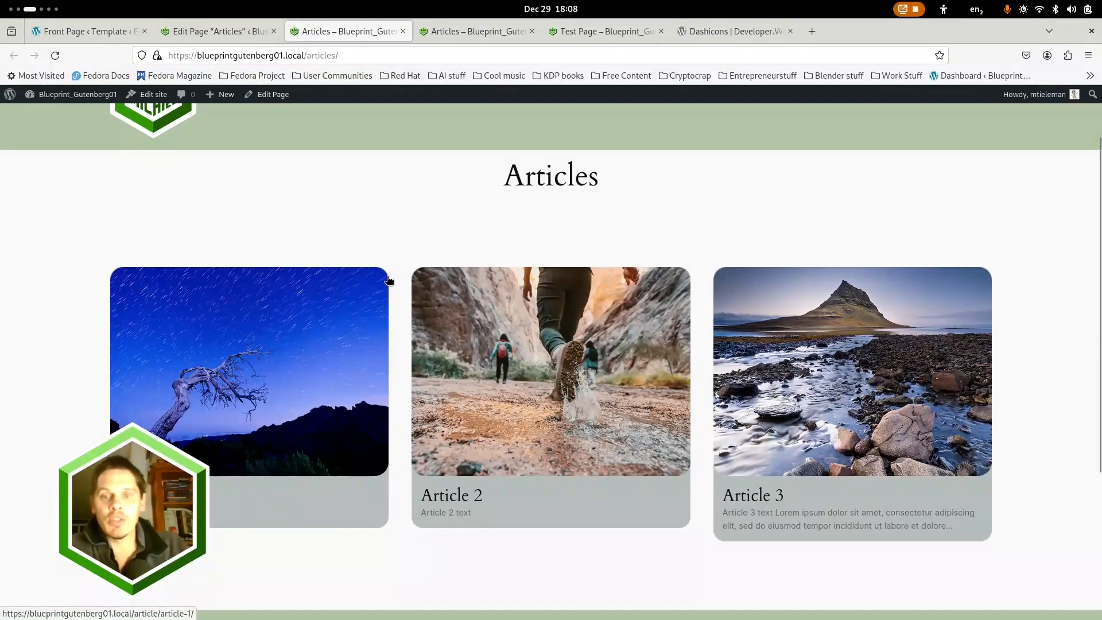
scroll(384, 373, "down", 4)
scroll(383, 371, "up", 4)
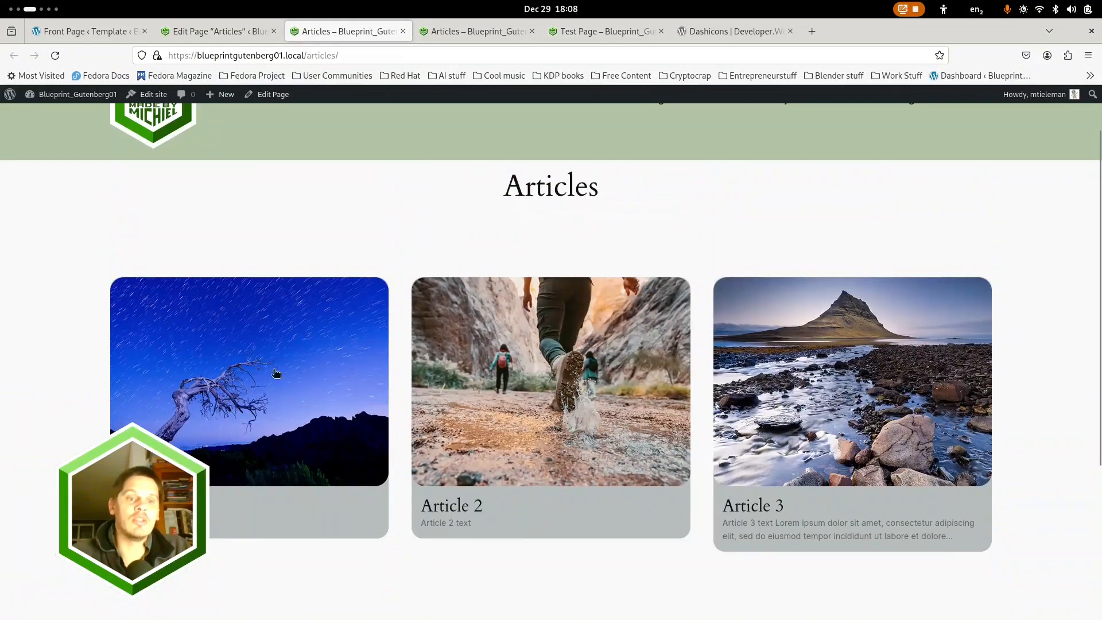
Open the Articles page in the responsive preview and check its cards with the viewport widened to 1240 px
left_click(624, 35)
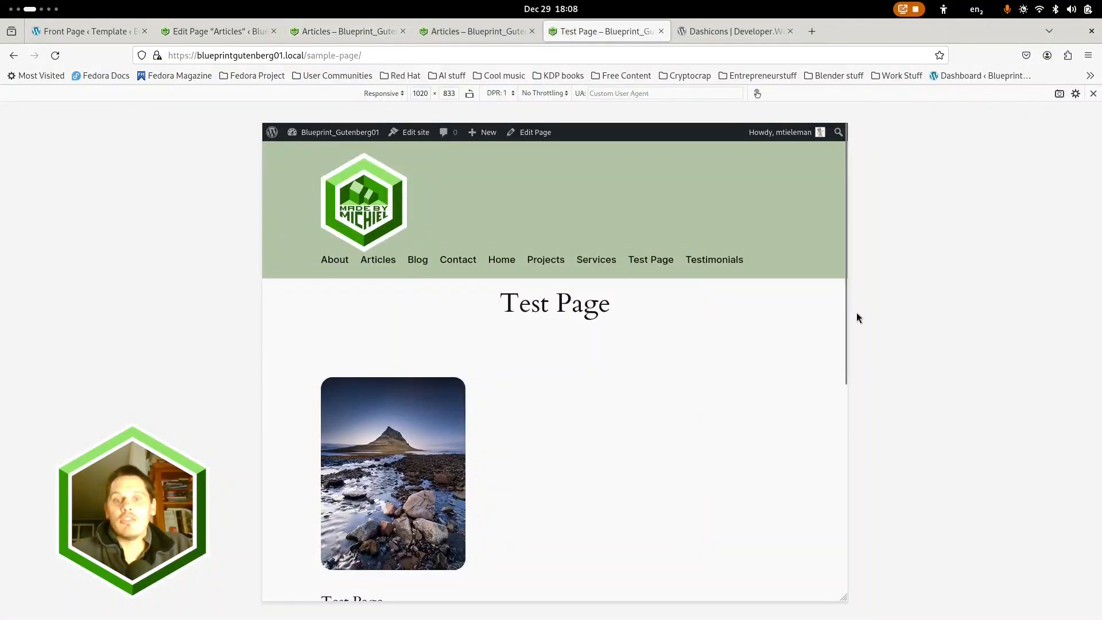
left_click(369, 260)
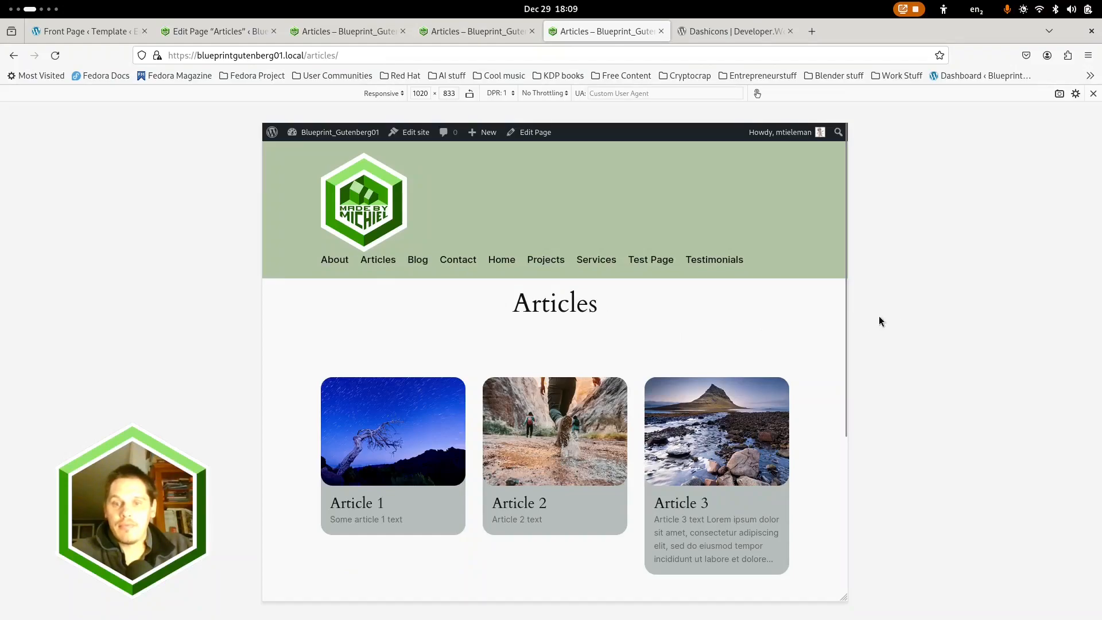
left_click_drag(848, 323, 910, 347)
scroll(671, 327, "down", 5)
scroll(600, 350, "up", 5)
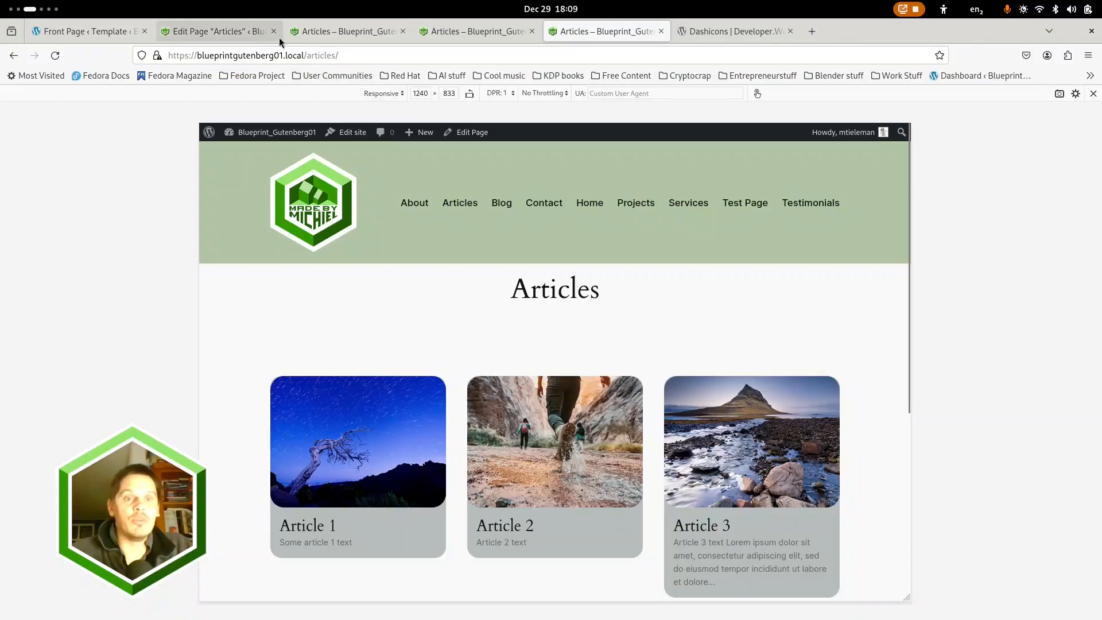
Check which template is assigned to the Articles page and which alternatives are available
left_click(329, 32)
left_click(220, 33)
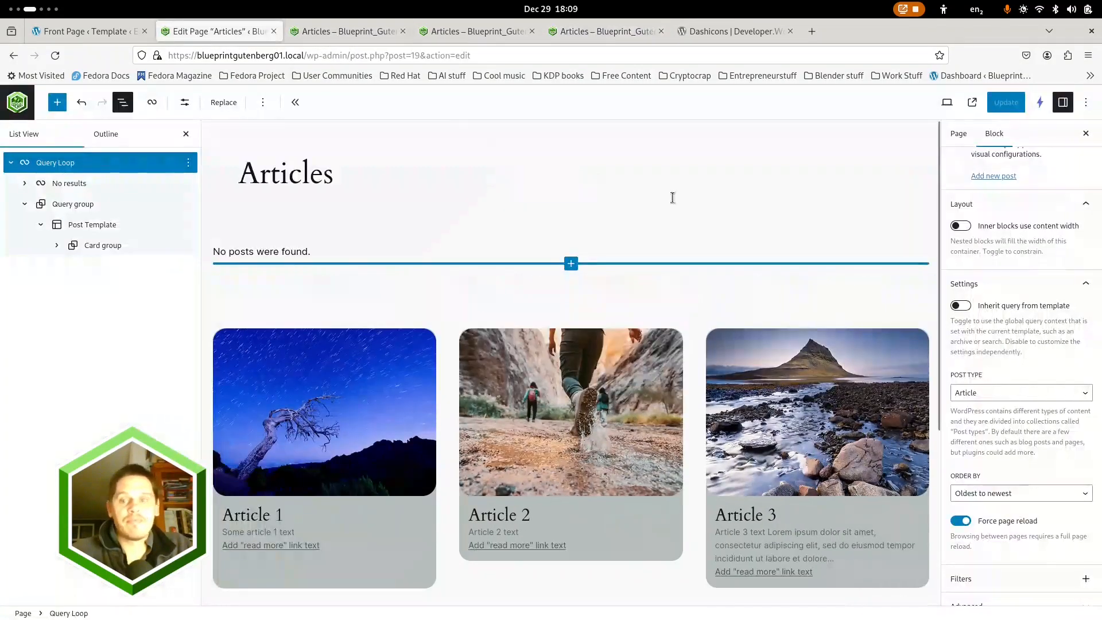
left_click(958, 134)
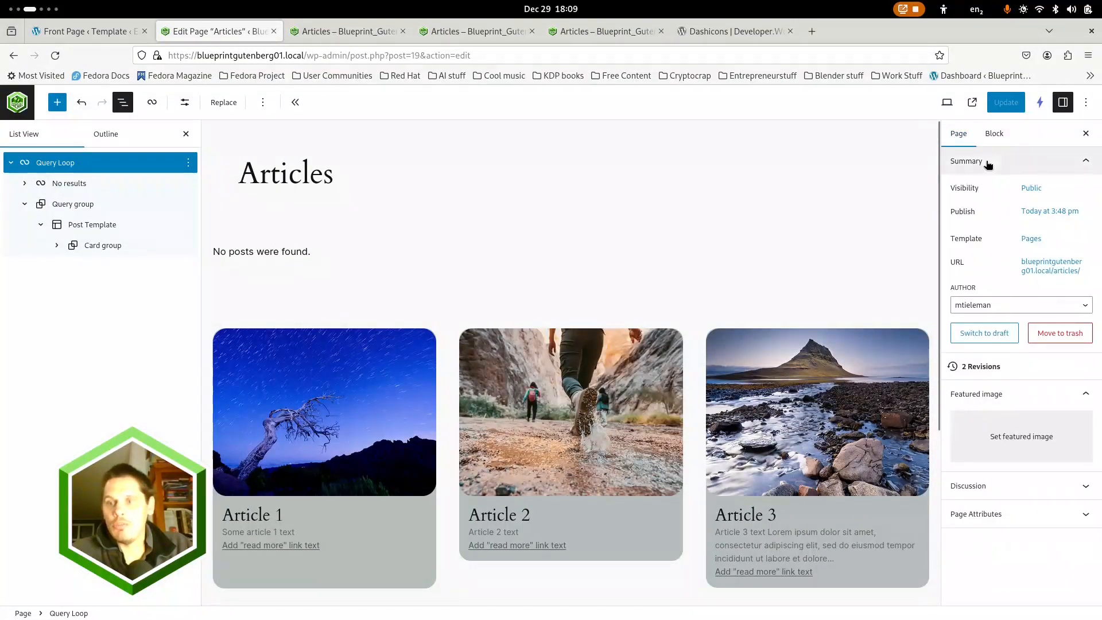
left_click(1032, 240)
left_click(1045, 325)
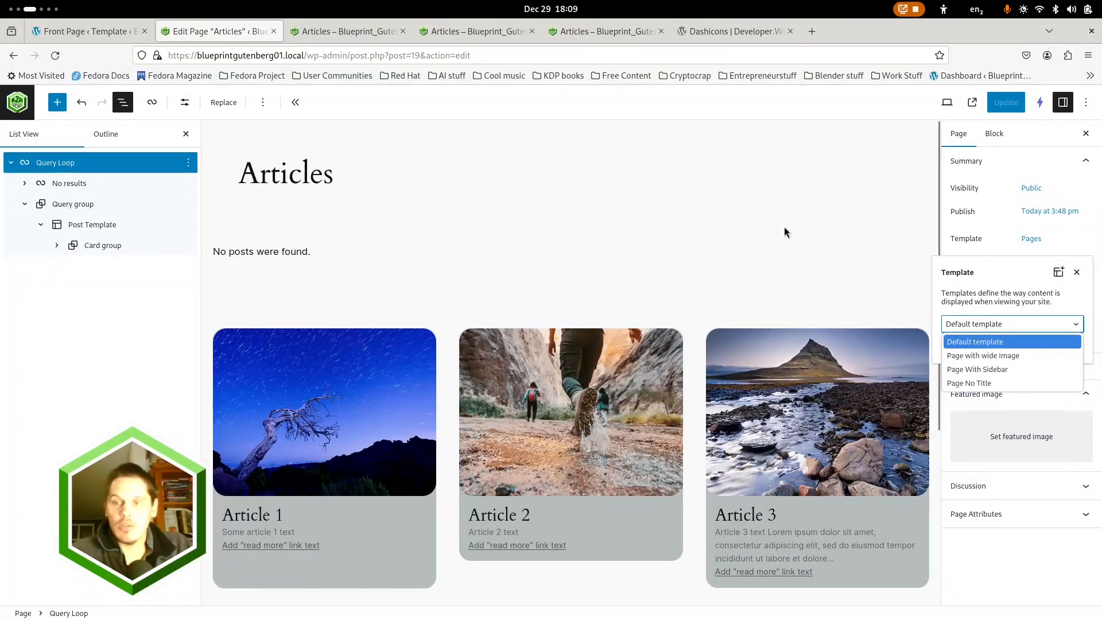
left_click(699, 192)
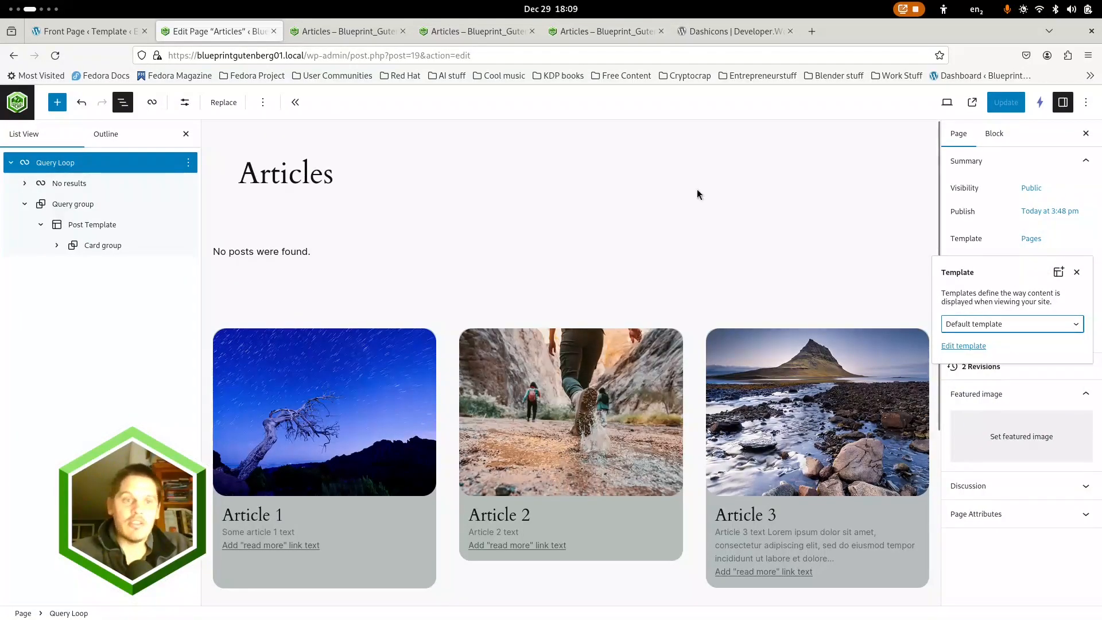
Leave the Articles page and open the Pages template for editing in the site editor
left_click(18, 105)
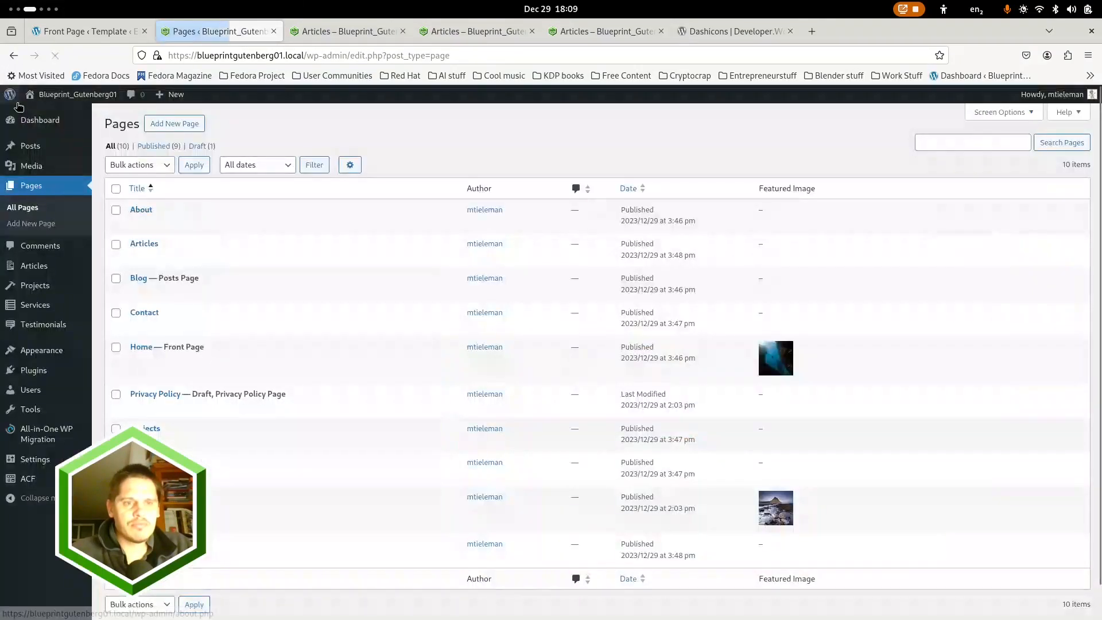
mouse_move(40, 358)
left_click(109, 369)
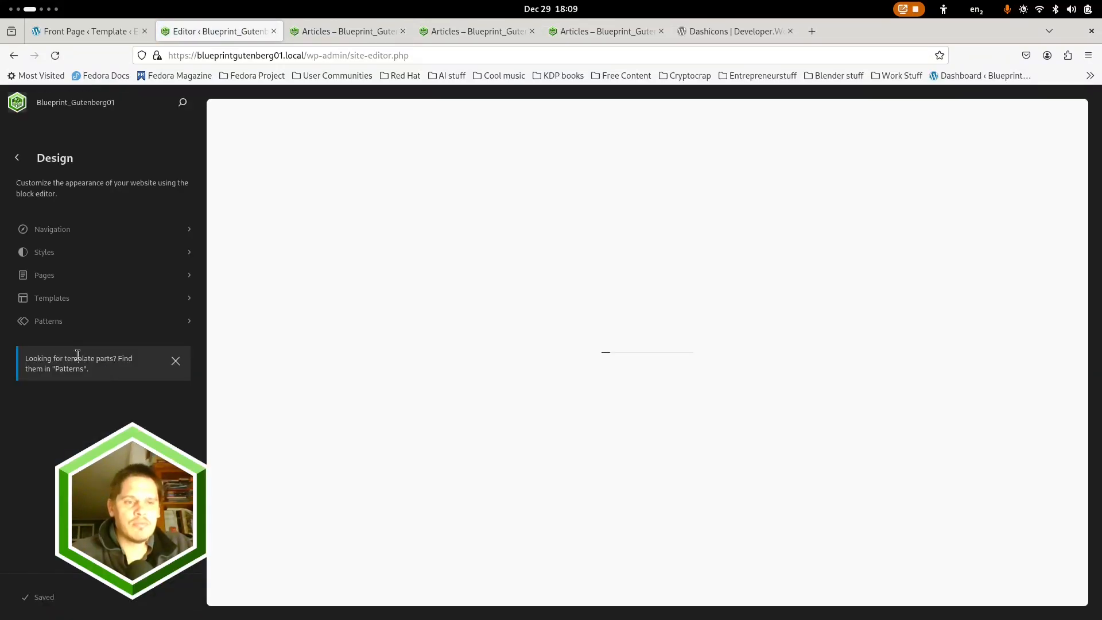
left_click(66, 302)
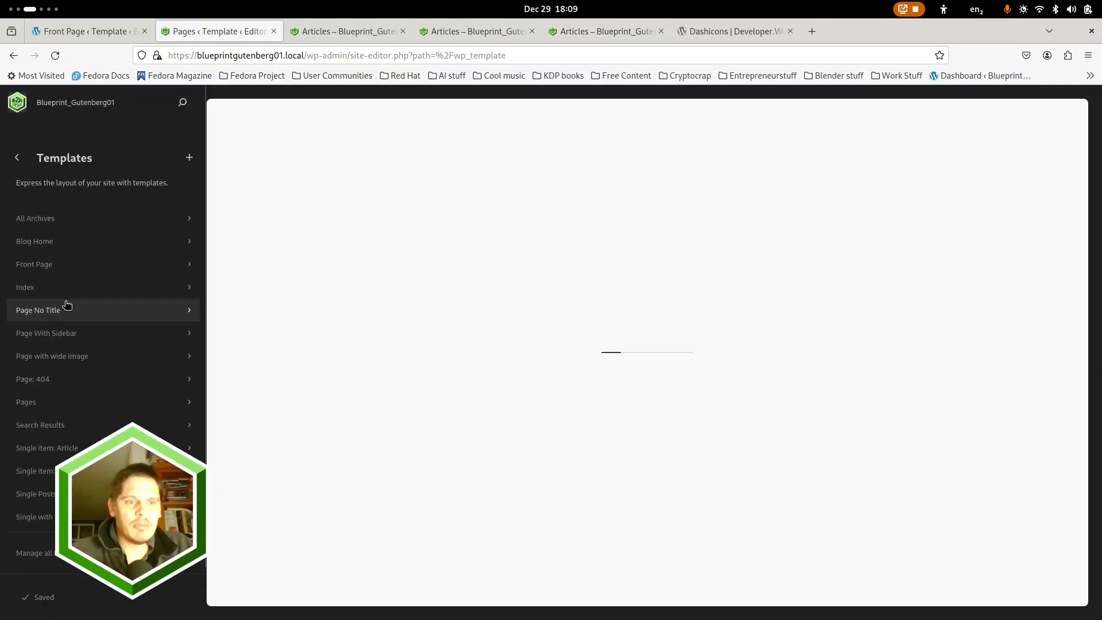
left_click(37, 405)
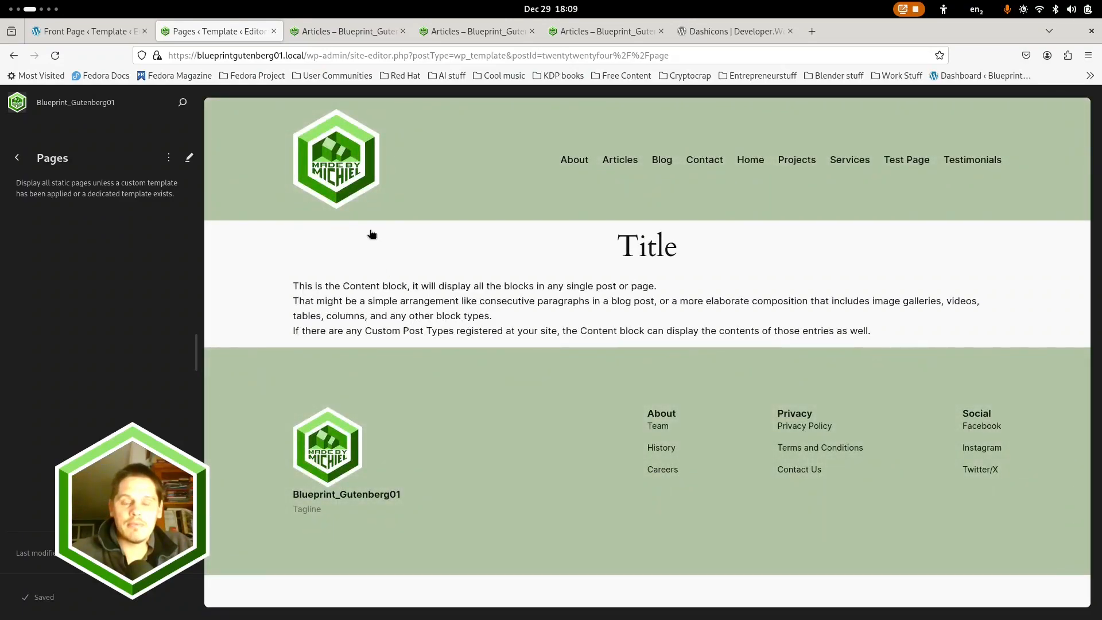
left_click(349, 302)
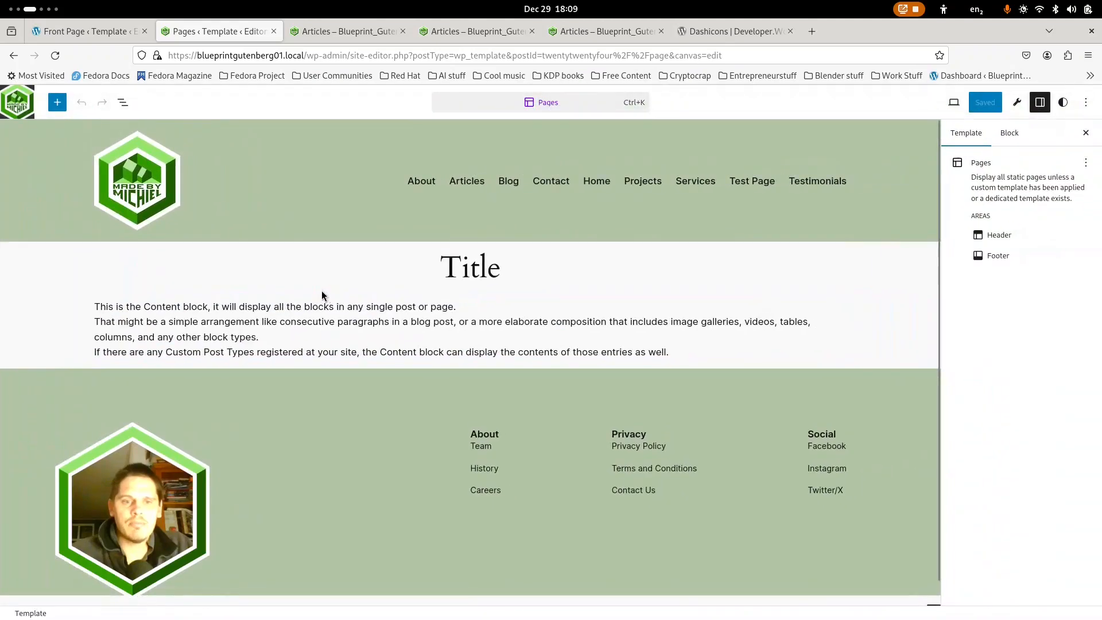
Show the Pages template's block structure and examine the outer Group's padding, margin and block spacing settings
left_click(122, 104)
left_click(23, 182)
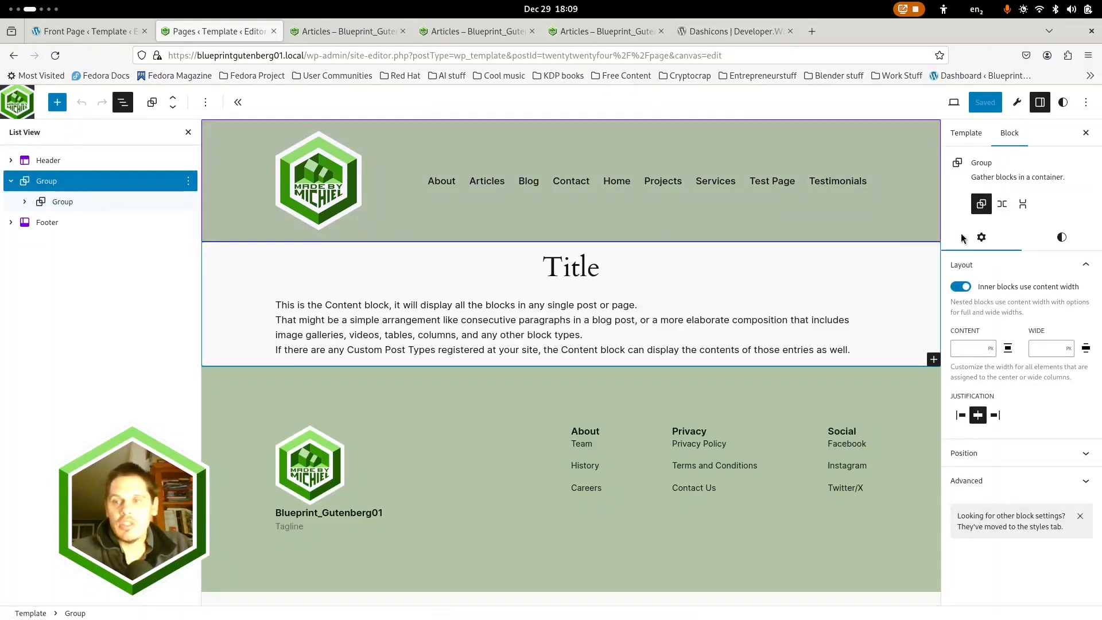
left_click(1061, 237)
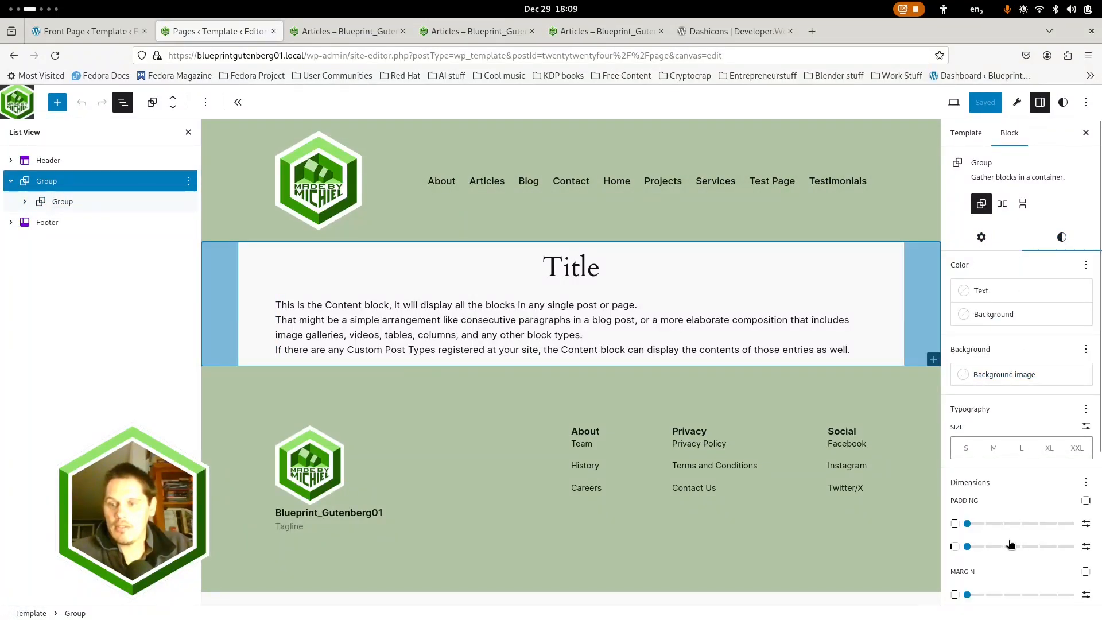
scroll(1010, 542, "down", 3)
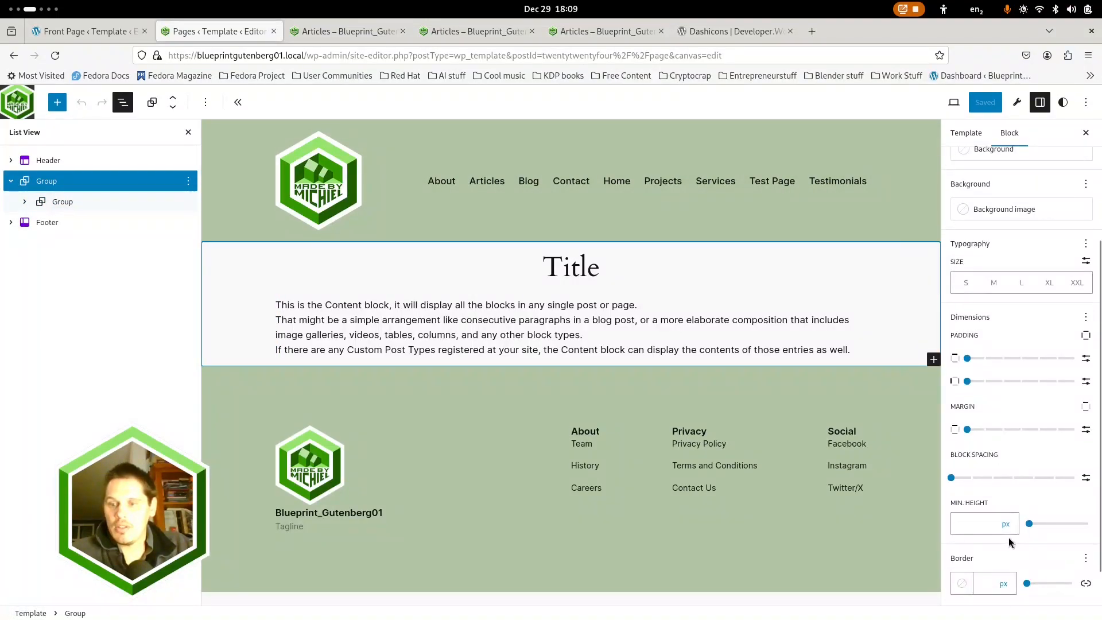
Set the block spacing of the inner Group holding the Title and Content to 1 and save the Pages template
left_click(24, 201)
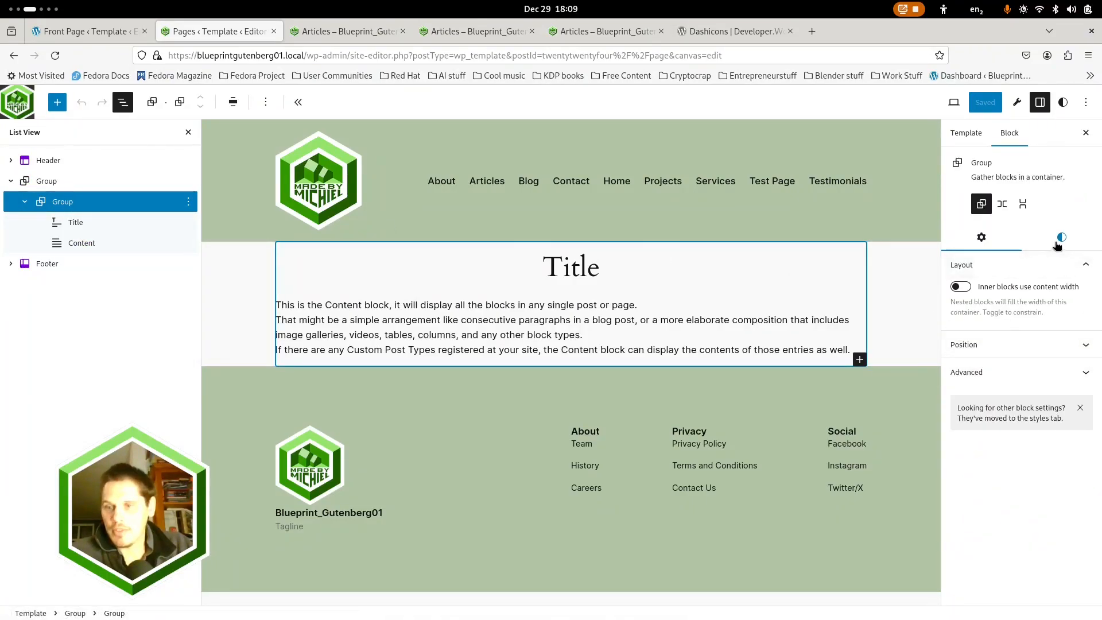
left_click(1061, 238)
scroll(1010, 373, "down", 3)
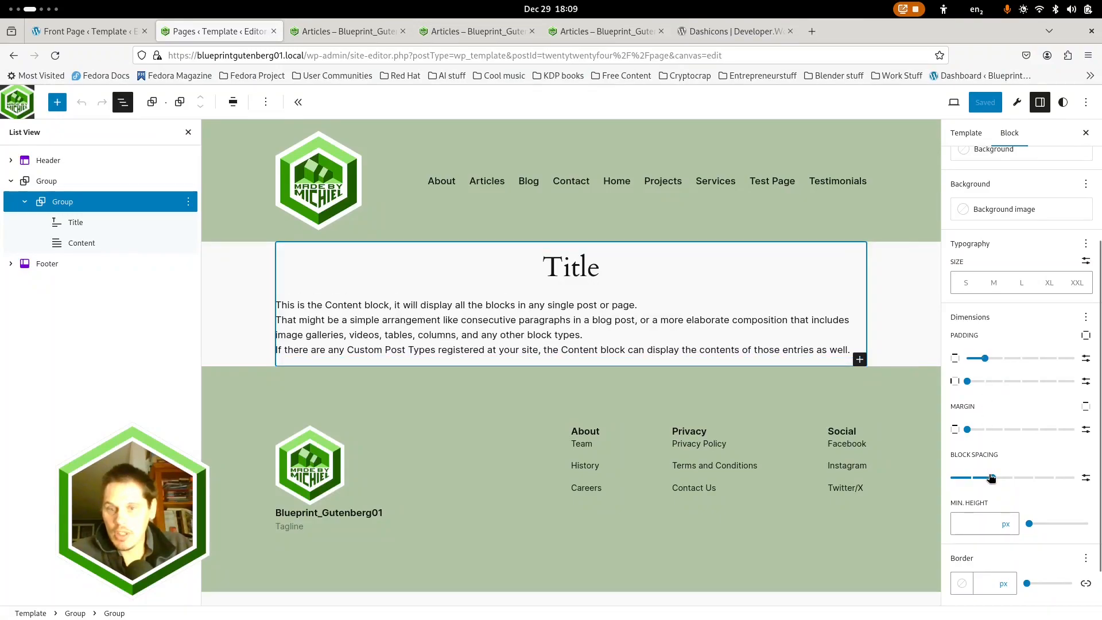
left_click_drag(991, 477, 969, 477)
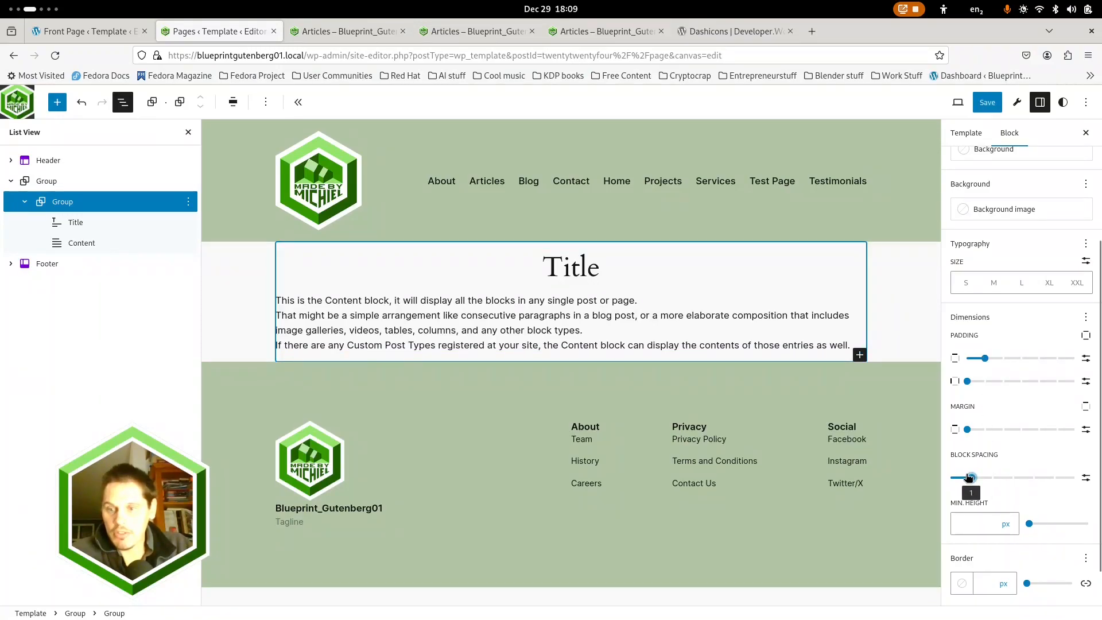
left_click(983, 105)
left_click(957, 107)
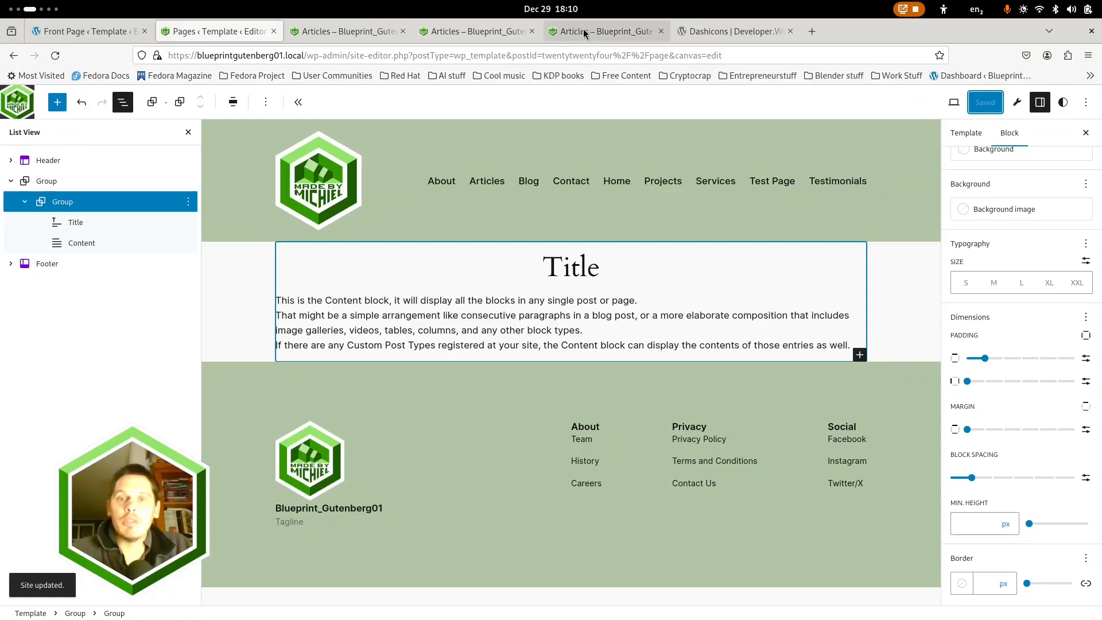
Reload the Articles page in the responsive preview and examine the gap between its title and the cards
left_click(565, 35)
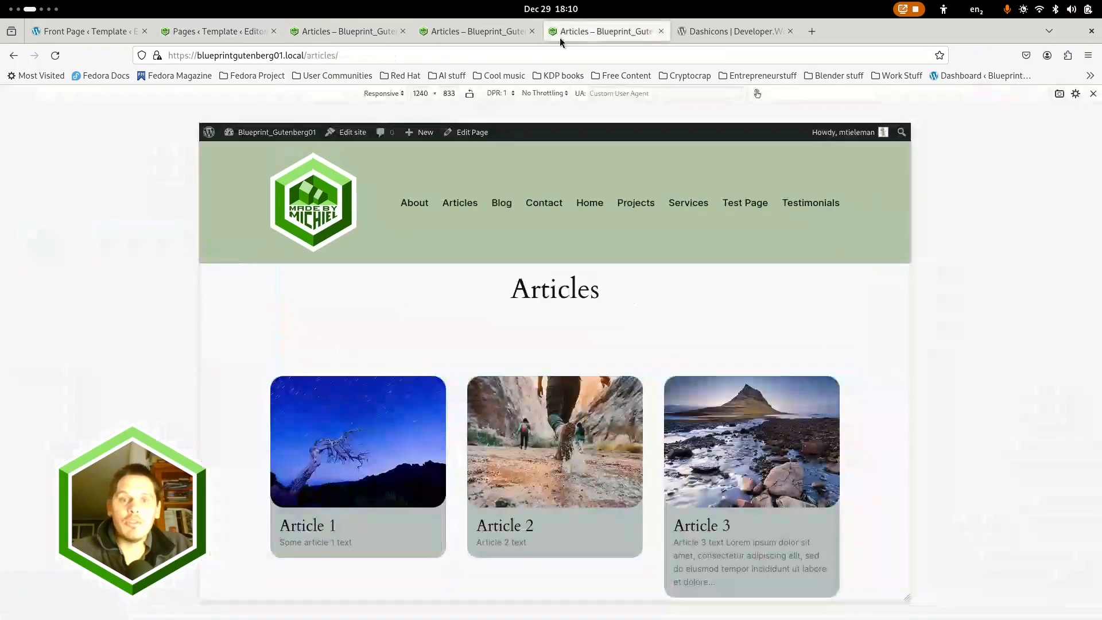
left_click(52, 59)
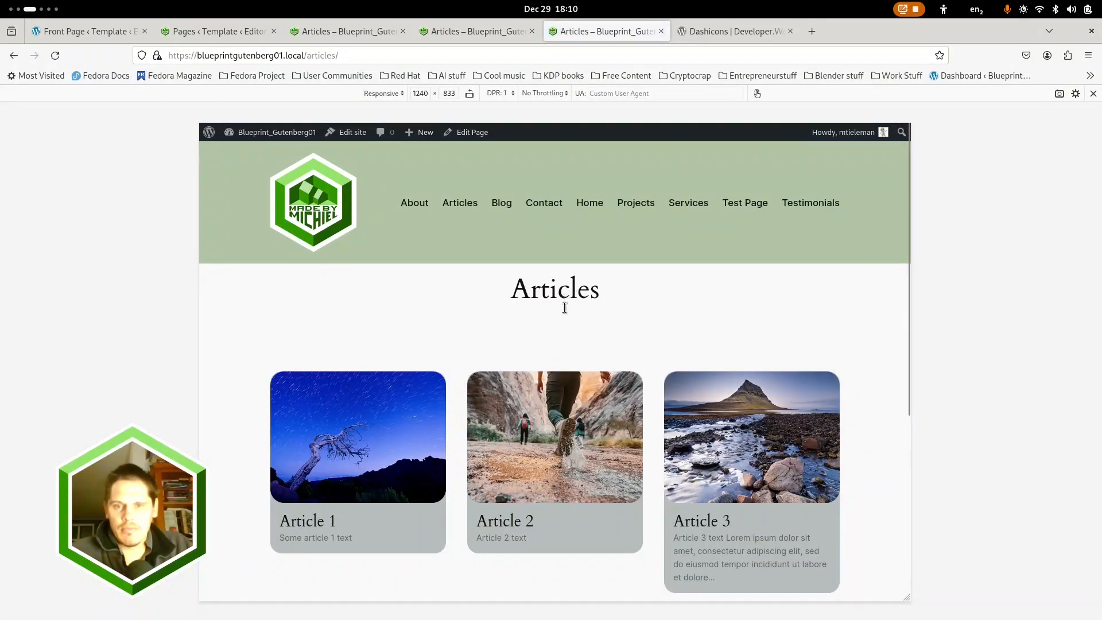
left_click(464, 33)
left_click(338, 33)
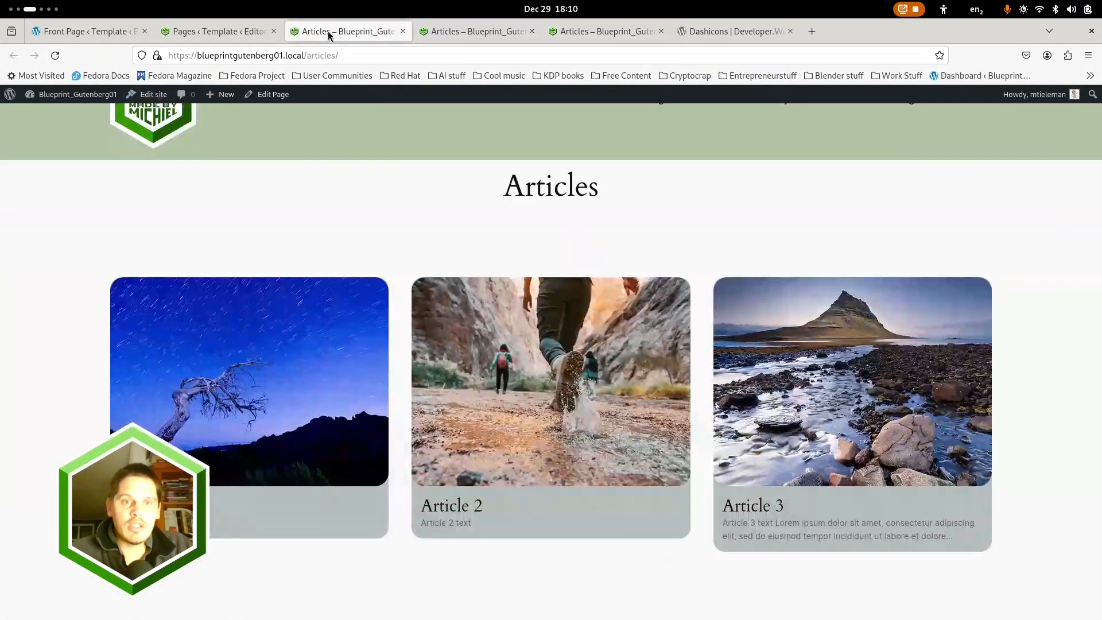
left_click(229, 32)
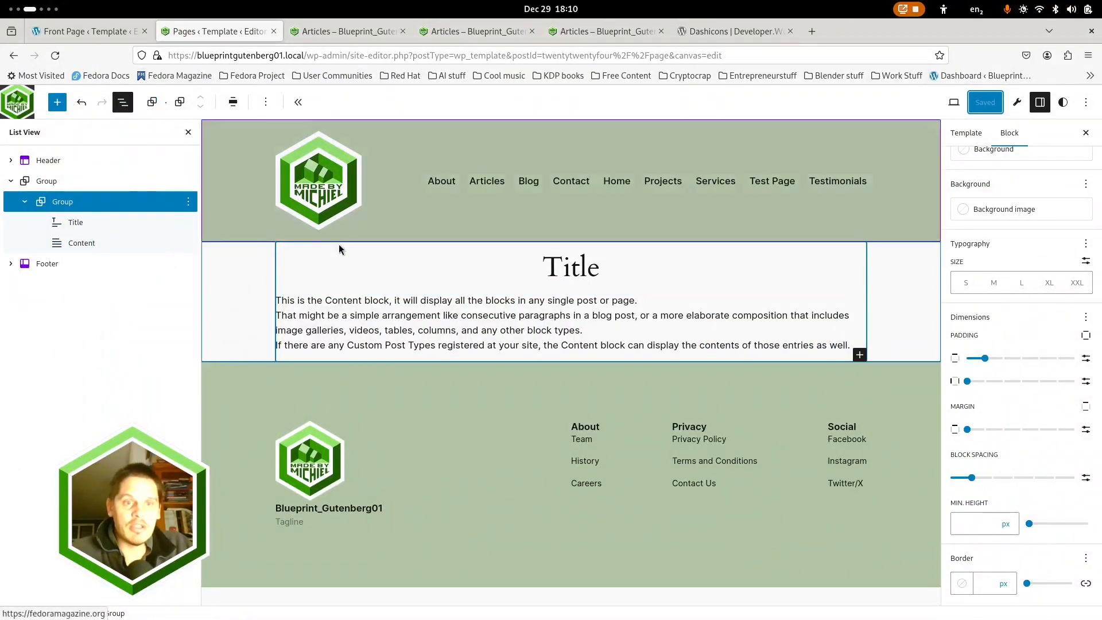
left_click(352, 31)
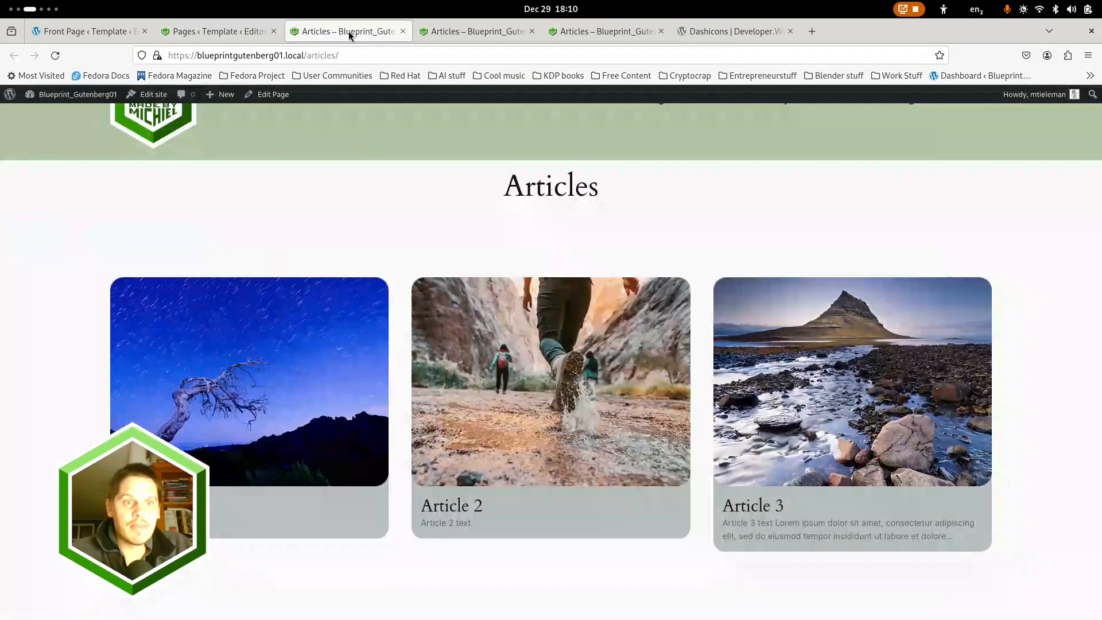
Open Article 1 from its card on the Articles page and examine the article's layout from header to comments
left_click(200, 344)
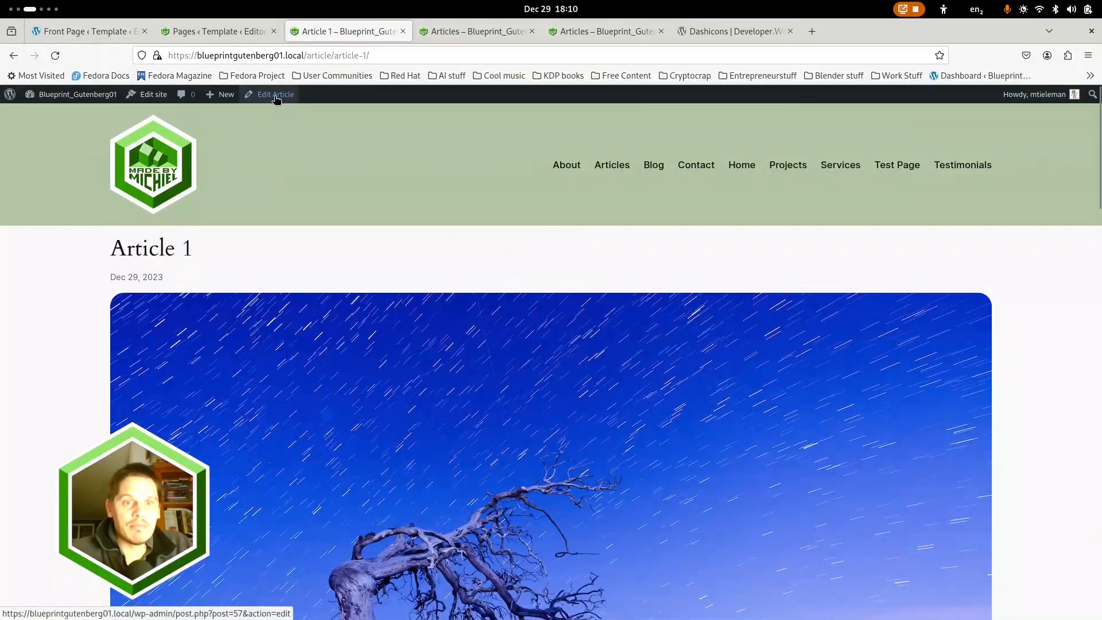
scroll(276, 367, "down", 20)
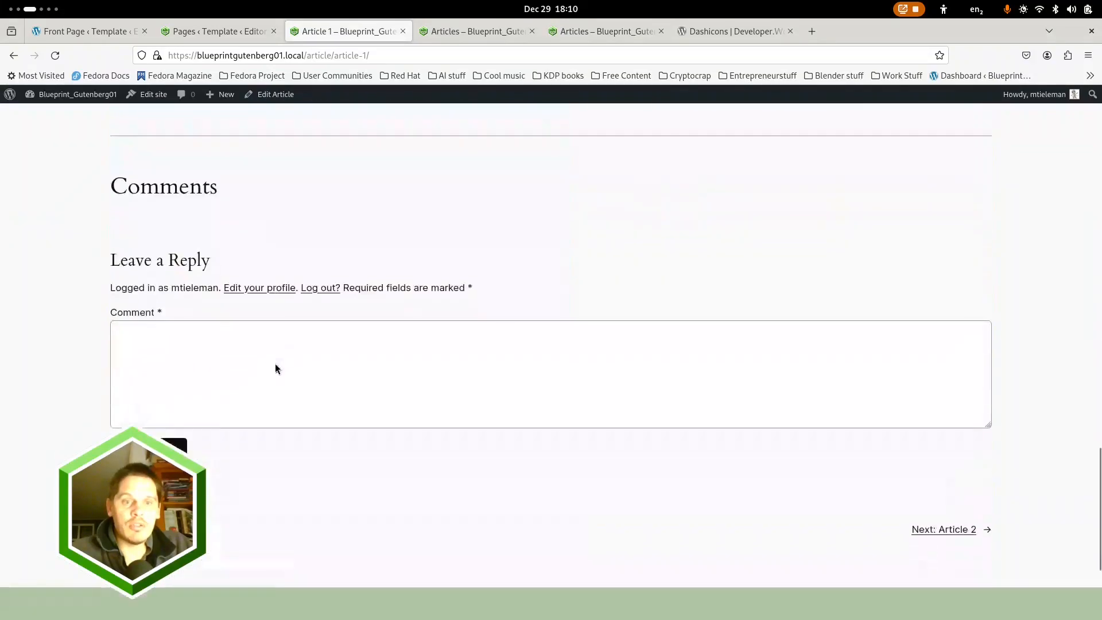
scroll(275, 367, "up", 7)
scroll(276, 367, "up", 15)
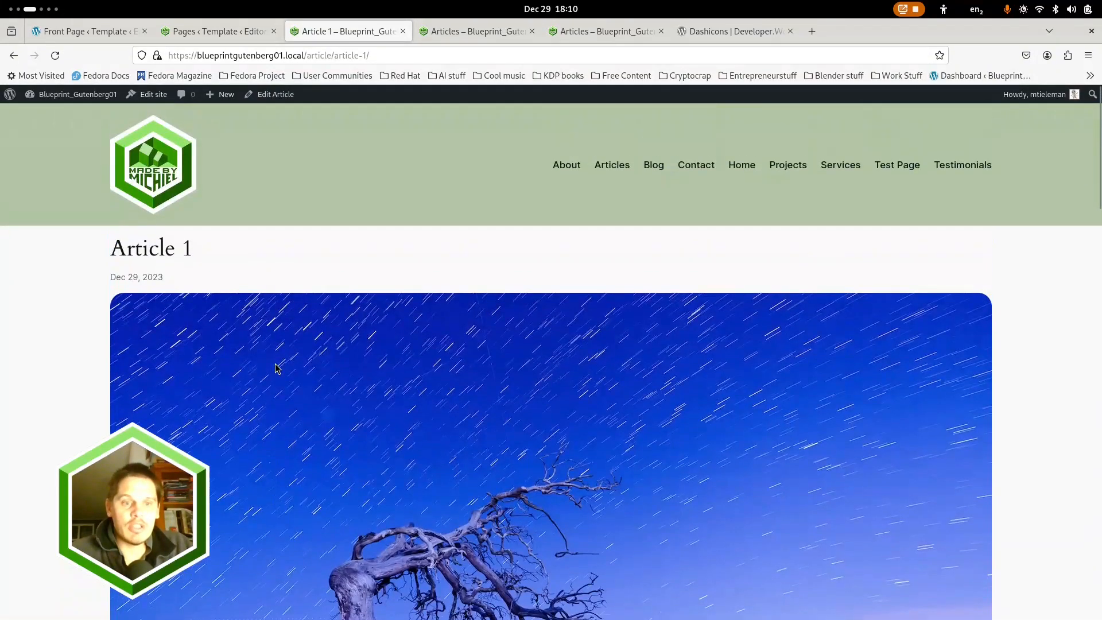
Return to the Articles page, open Article 2 from its card and examine its layout down to the comments and article navigation
left_click(605, 165)
left_click(481, 437)
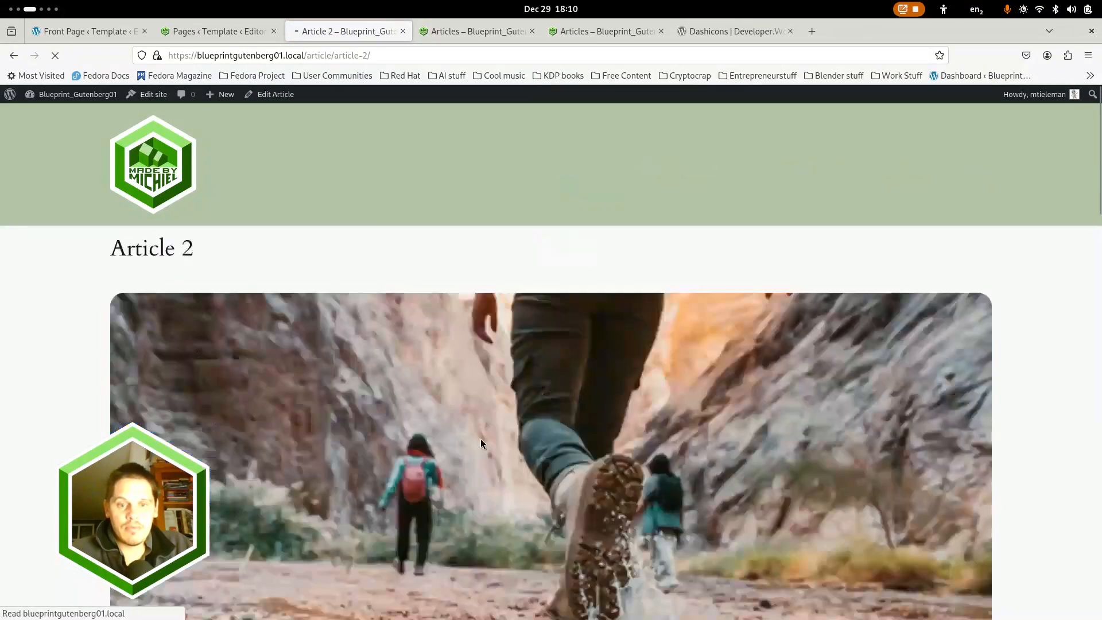
scroll(477, 422, "down", 2)
scroll(479, 428, "down", 15)
scroll(479, 424, "up", 6)
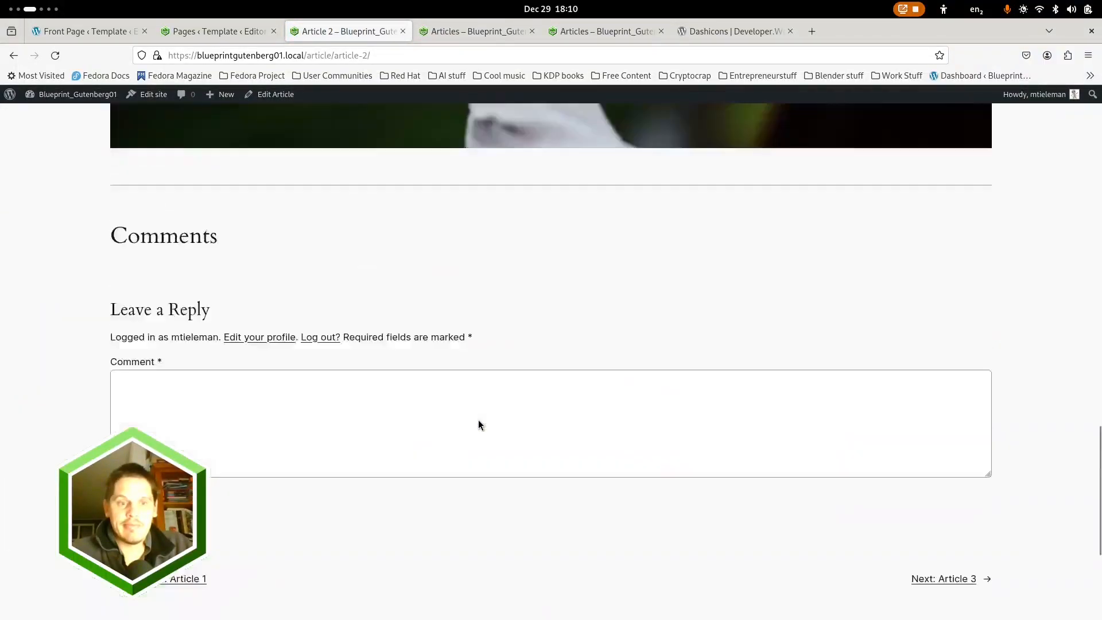
scroll(478, 424, "up", 10)
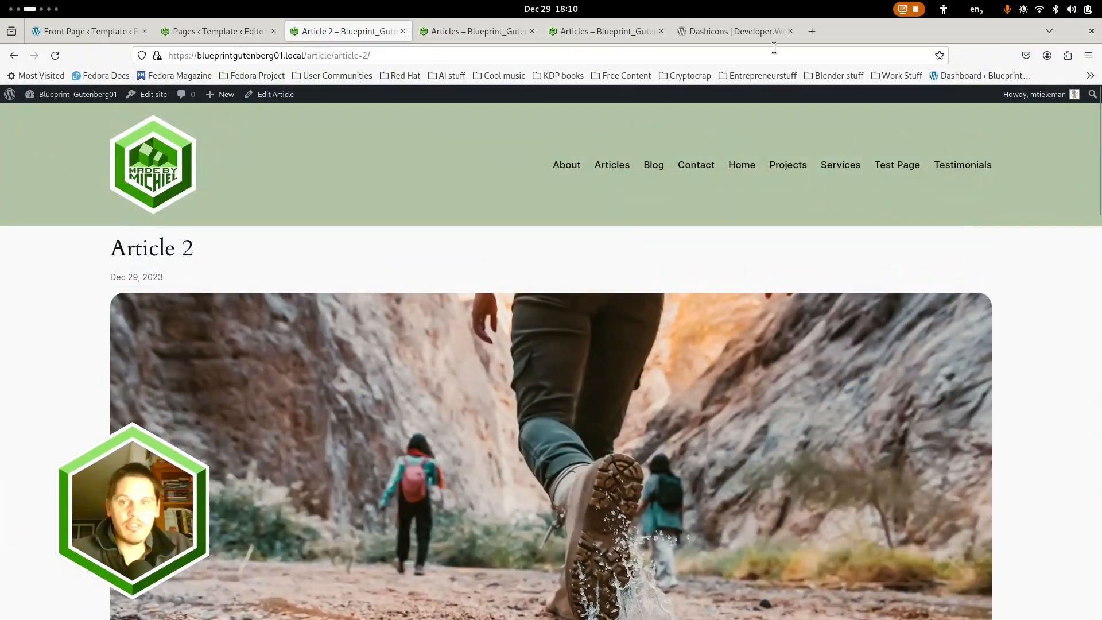
Open Article 3 from the Articles page in the responsive preview and examine its title, featured image and body text
left_click(621, 30)
mouse_move(910, 261)
left_mouse_down()
mouse_move(932, 261)
mouse_move(888, 261)
left_mouse_up()
left_click(694, 417)
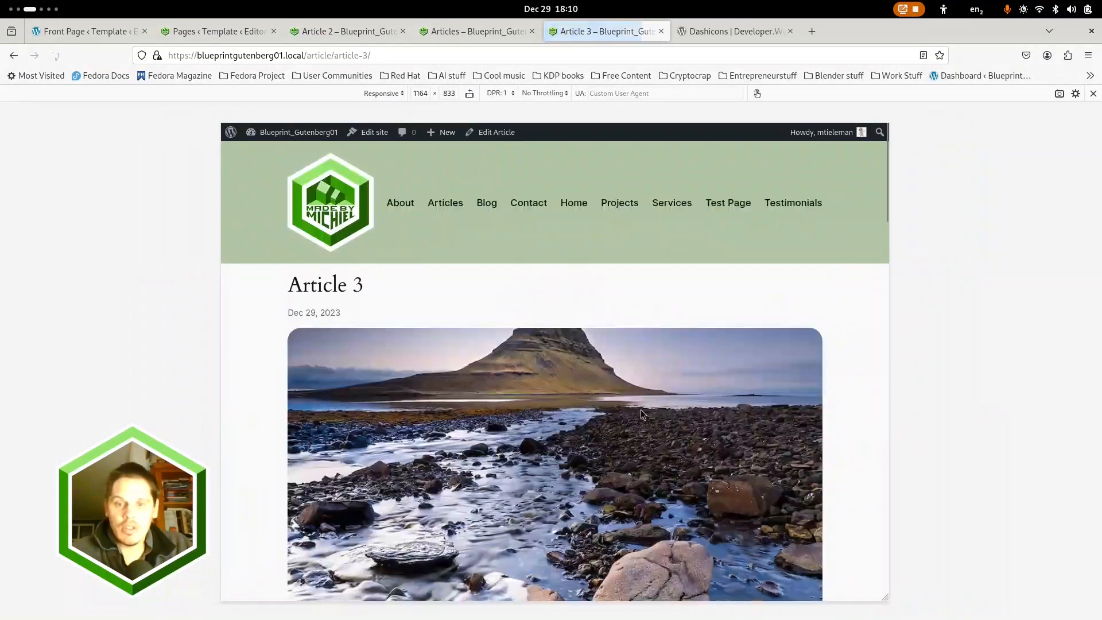
scroll(641, 408, "down", 10)
scroll(597, 405, "up", 6)
scroll(574, 402, "up", 6)
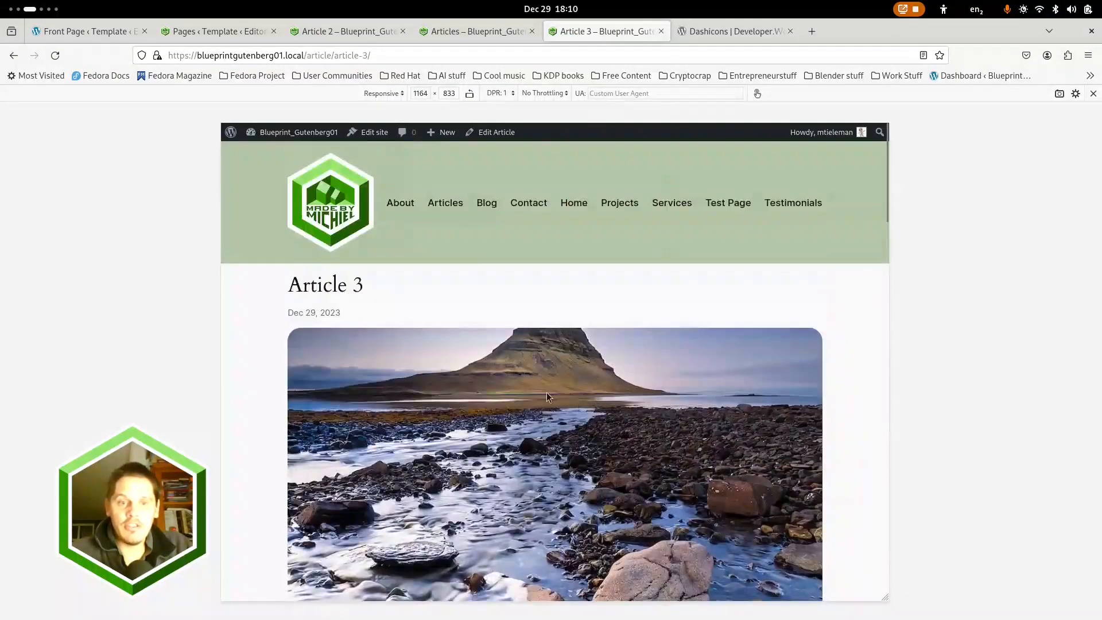
scroll(798, 393, "down", 10)
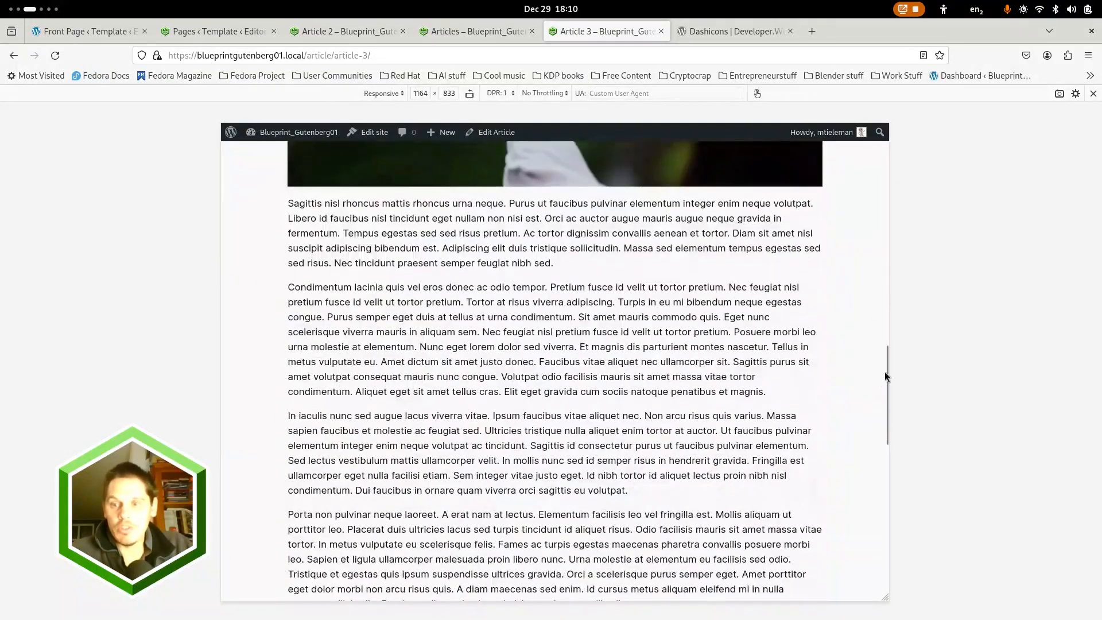
Resize the responsive preview to about 684 px and about 1552 px wide, examining how Article 3 adapts at each width
left_click_drag(888, 342, 753, 386)
scroll(610, 352, "down", 15)
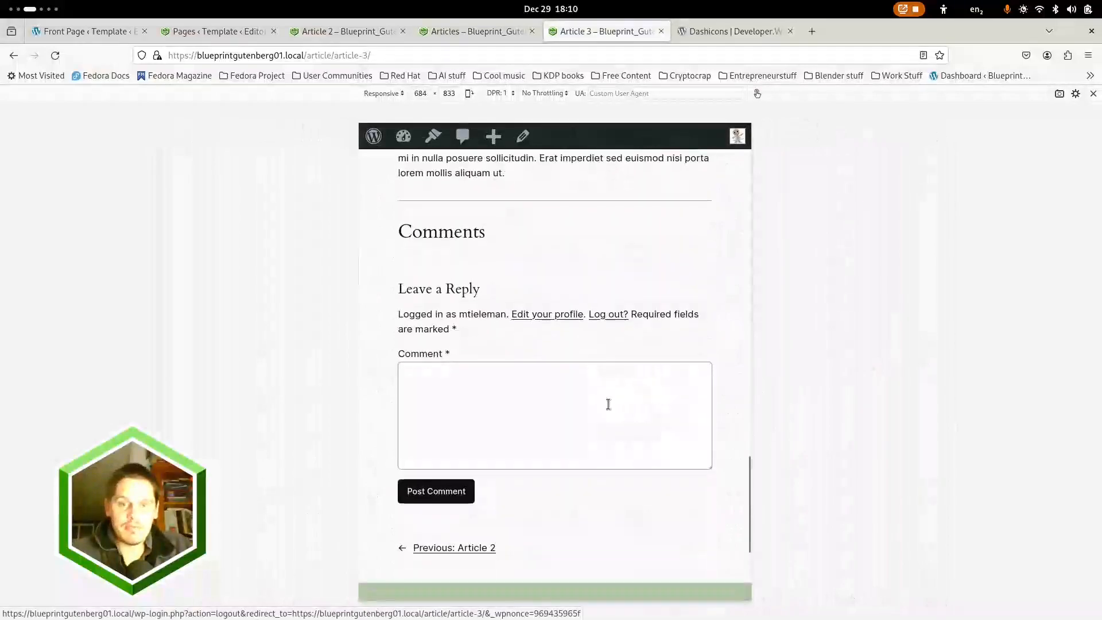
scroll(629, 398, "up", 5)
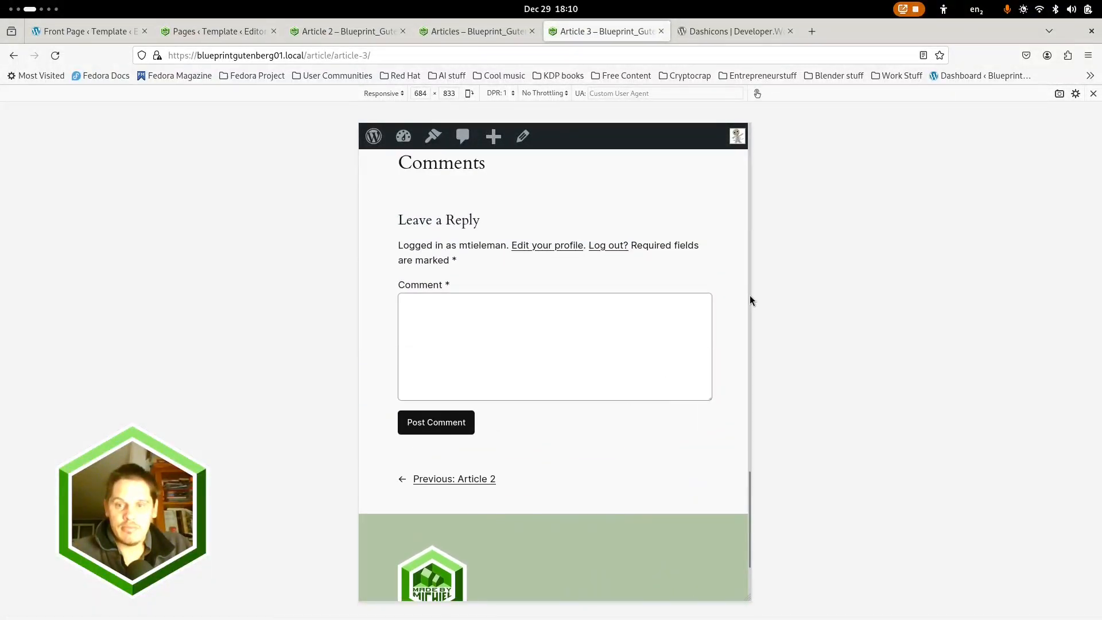
left_click_drag(757, 295, 1007, 307)
scroll(595, 373, "up", 15)
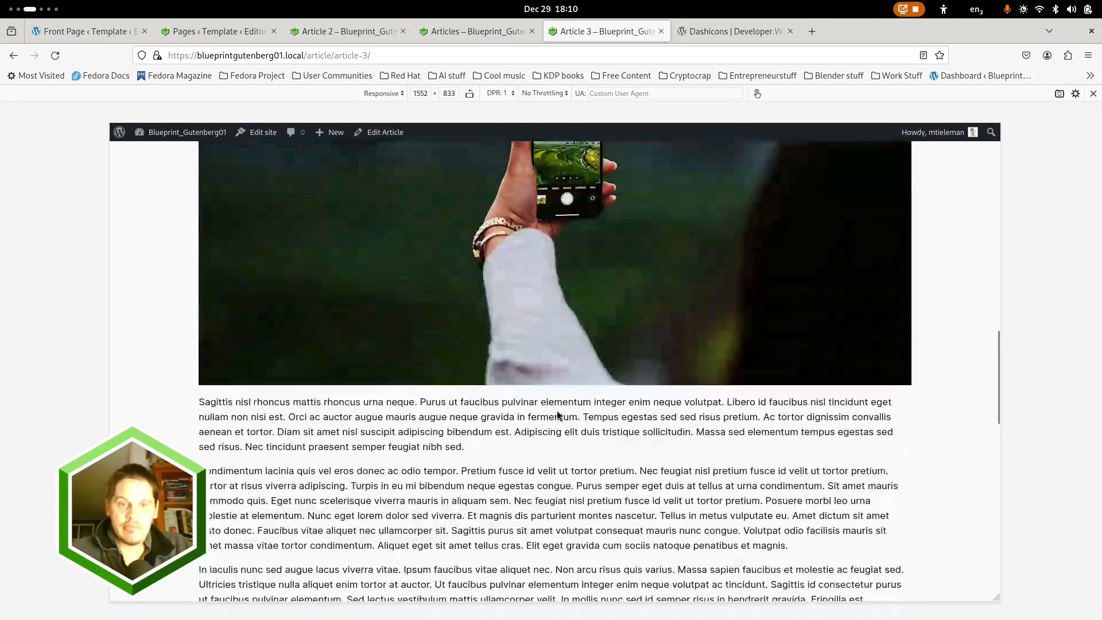
scroll(554, 407, "up", 2)
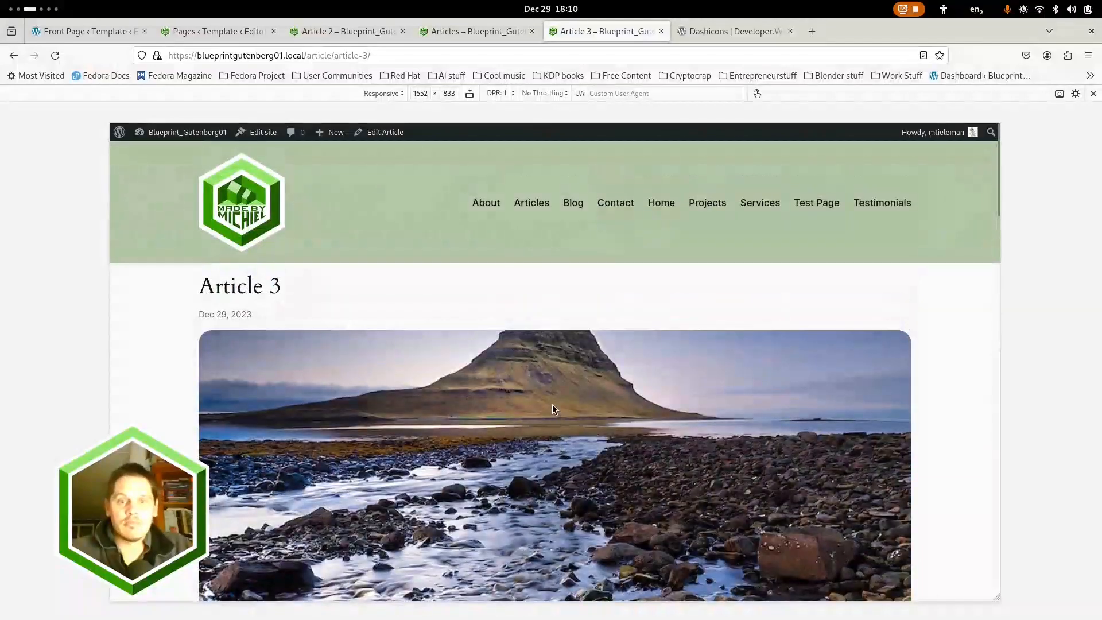
Return to the Pages template in the site editor and examine the Title block's padding and margin
left_click(340, 31)
scroll(260, 122, "down", 2)
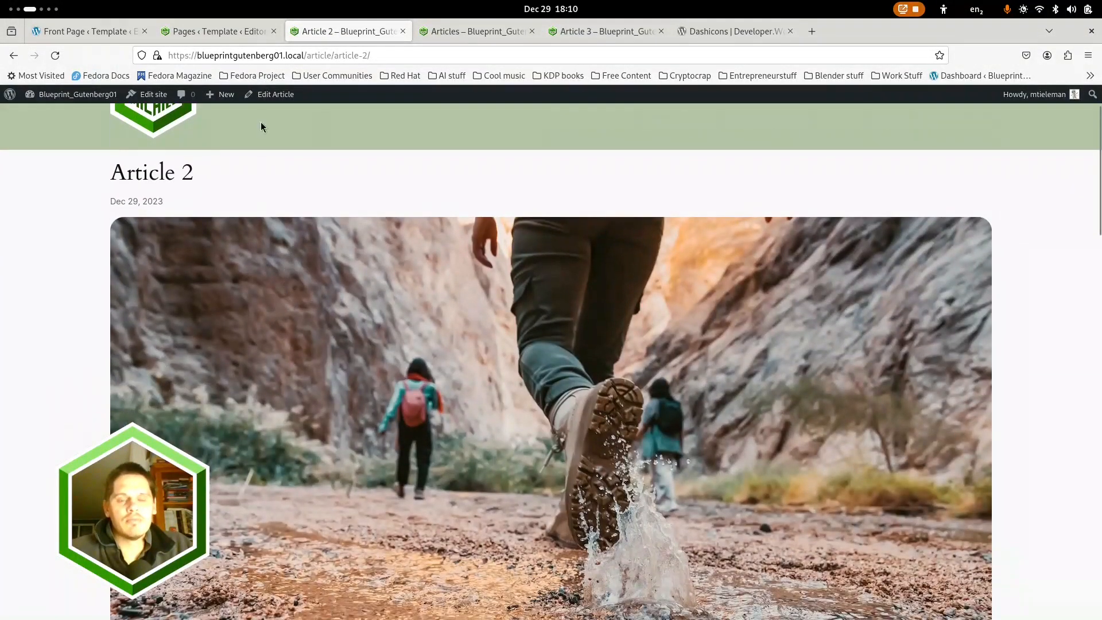
left_click(209, 29)
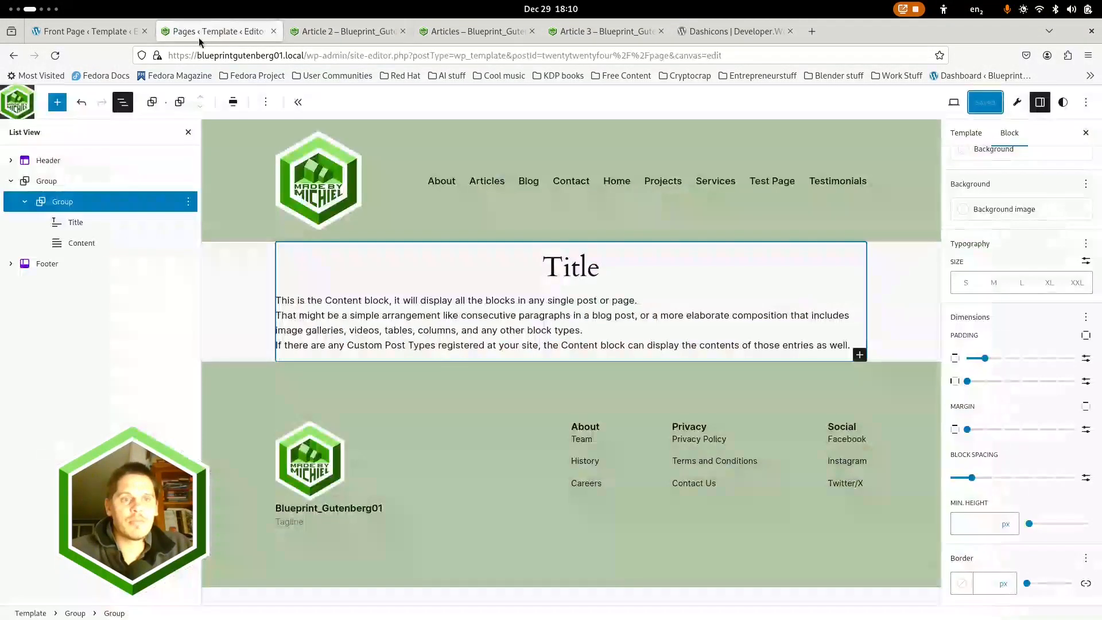
left_click(346, 268)
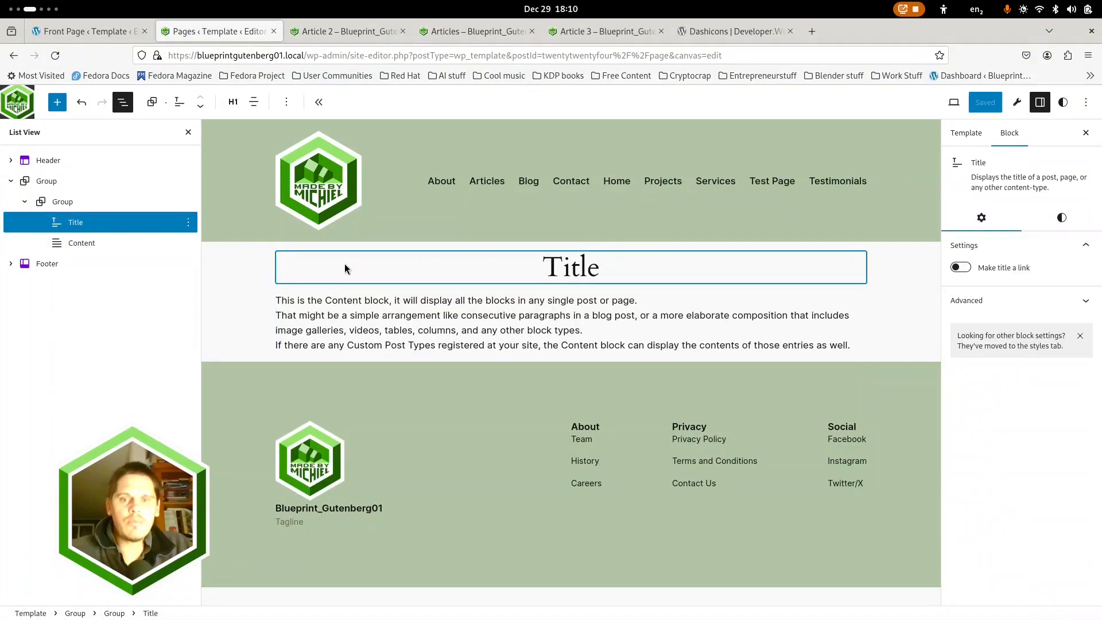
left_click(1062, 218)
scroll(1014, 494, "down", 2)
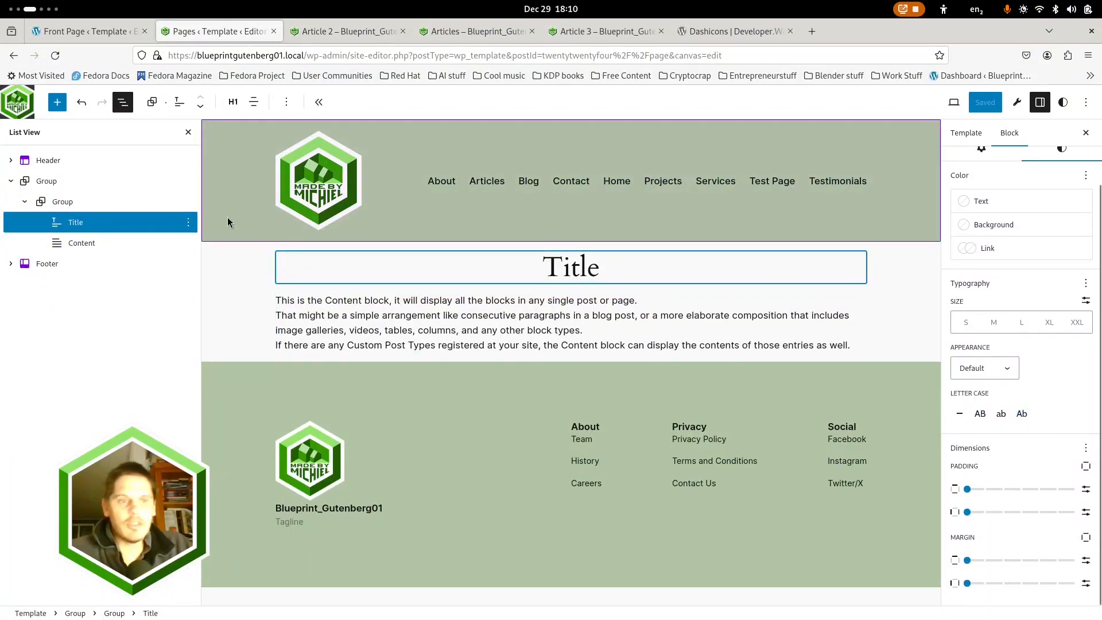
left_click(451, 287)
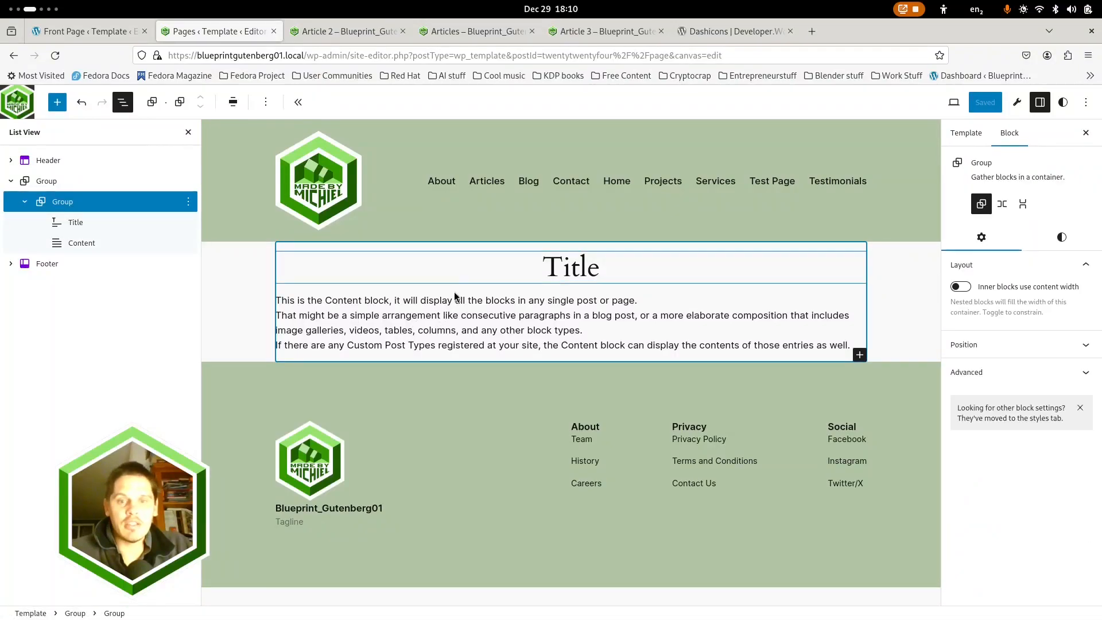
Leave the site editor and open the Articles page for editing from the dashboard's page list
left_click(15, 103)
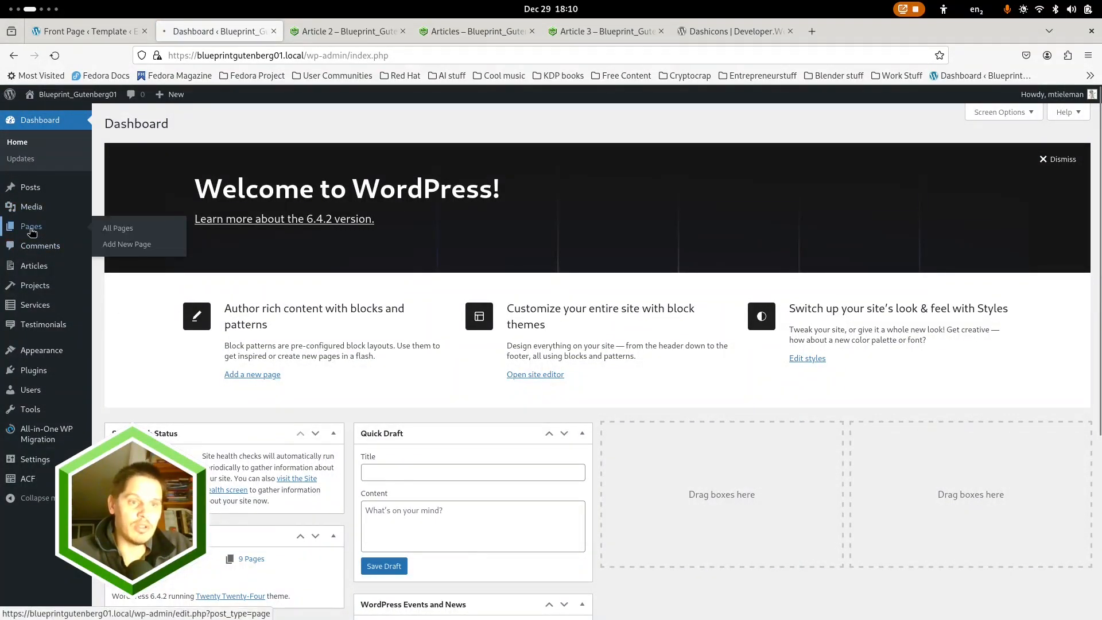
left_click(32, 226)
left_click(147, 244)
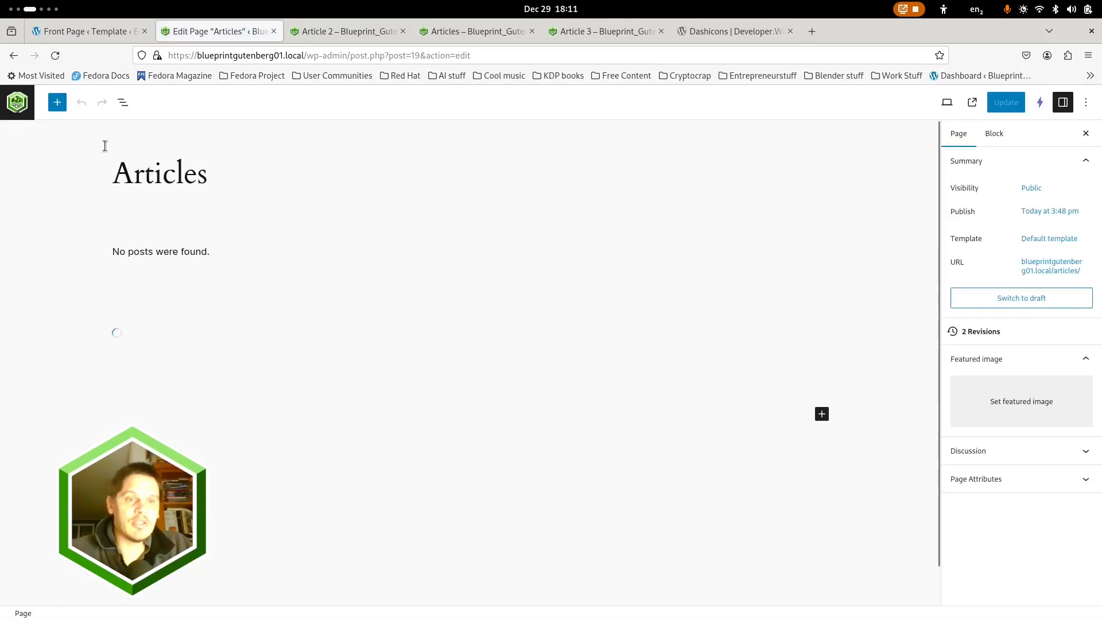
Show the Articles page's block structure and examine the settings of the Query Loop and its No results block
left_click(124, 102)
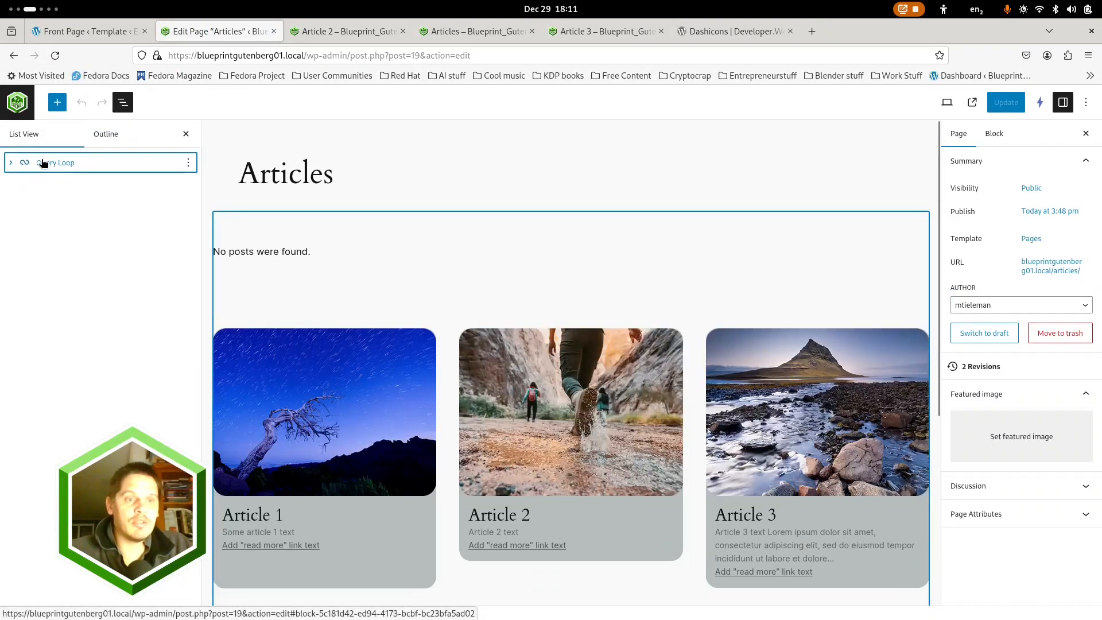
left_click(13, 164)
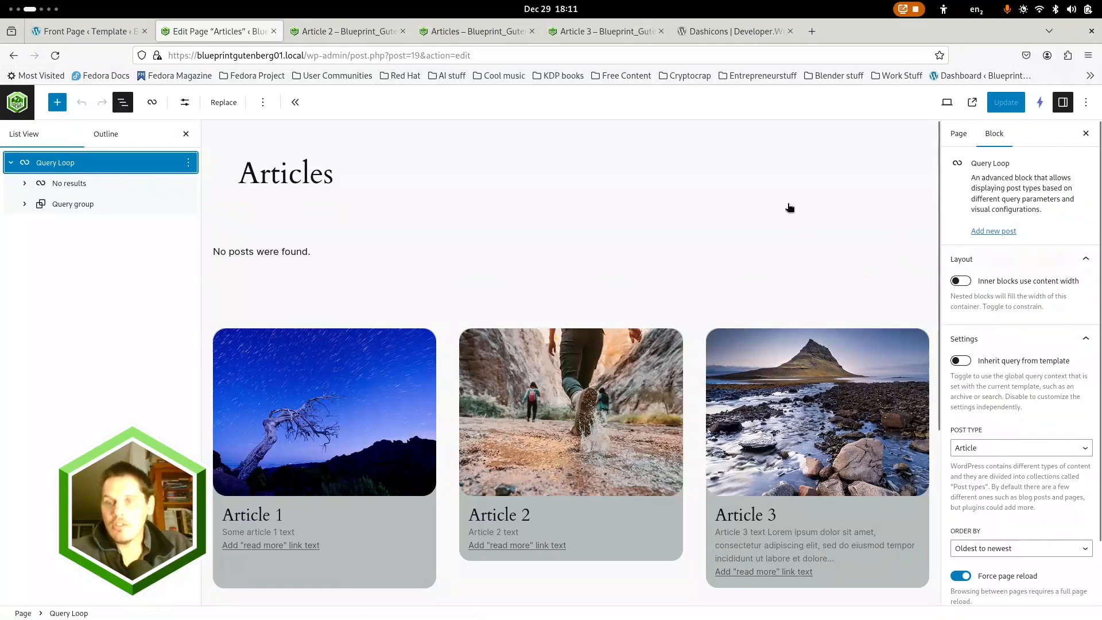
scroll(985, 320, "down", 2)
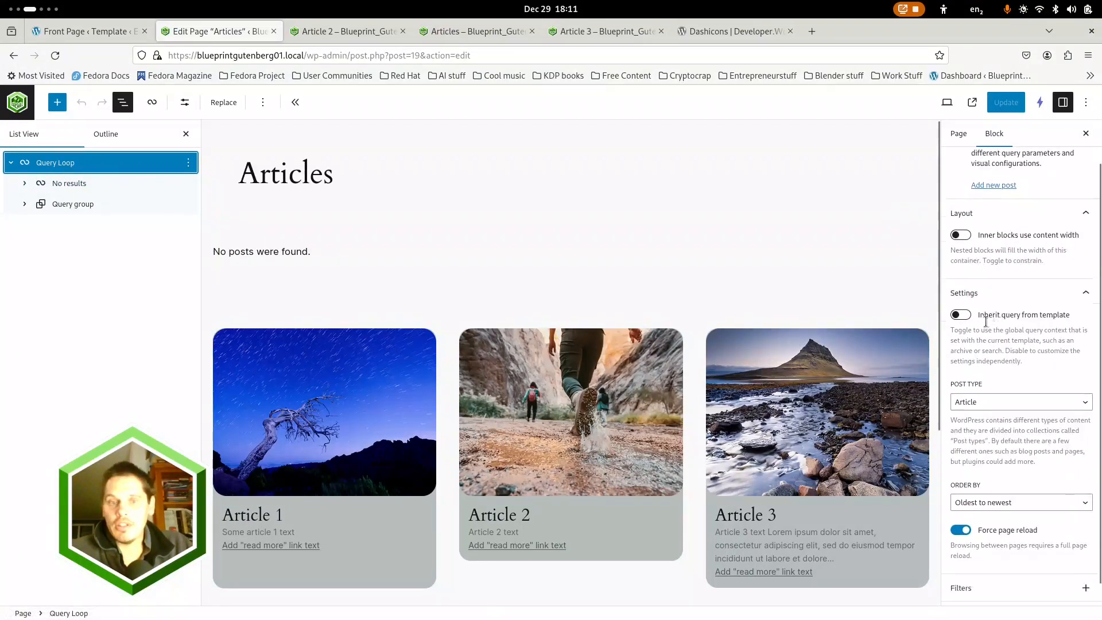
left_click(293, 253)
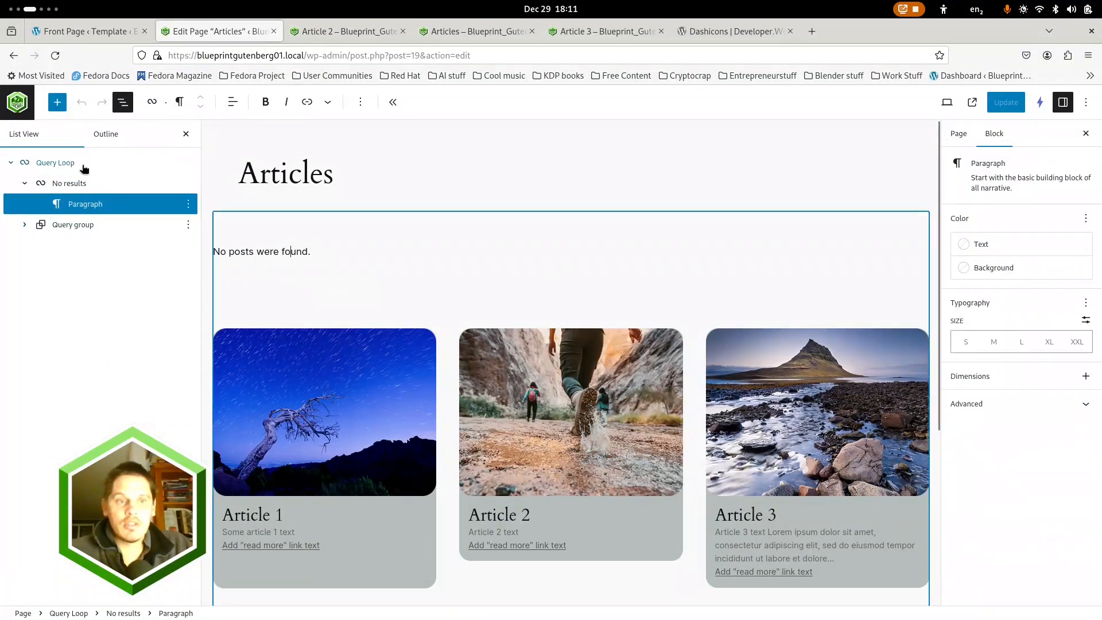
left_click(68, 186)
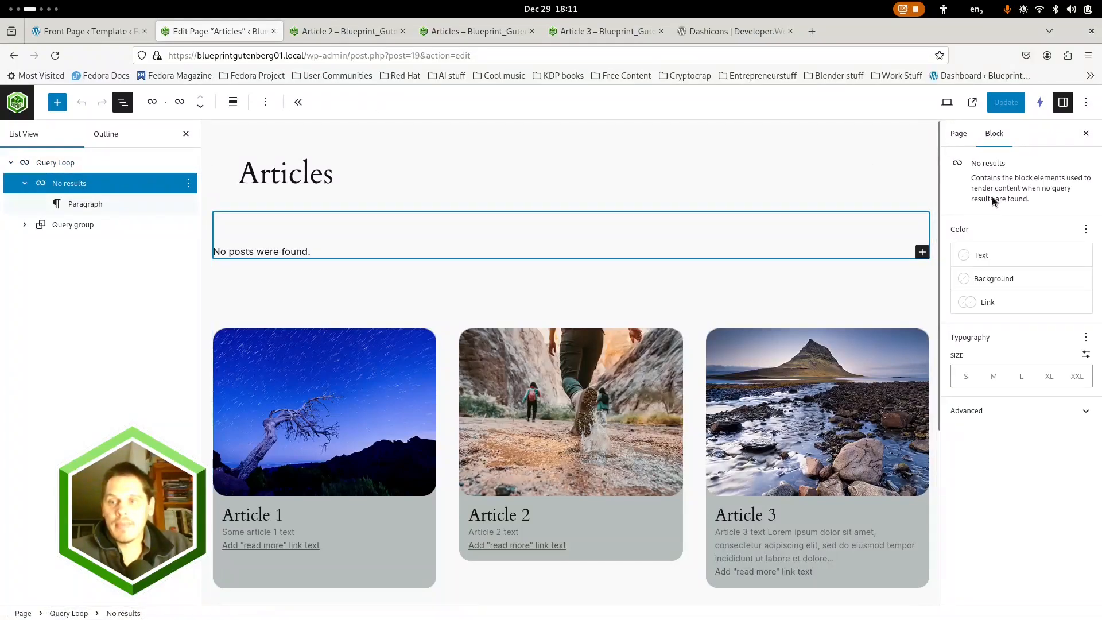
Try making the Query Loop's inner blocks use content width, and switch the option back off
left_click(57, 164)
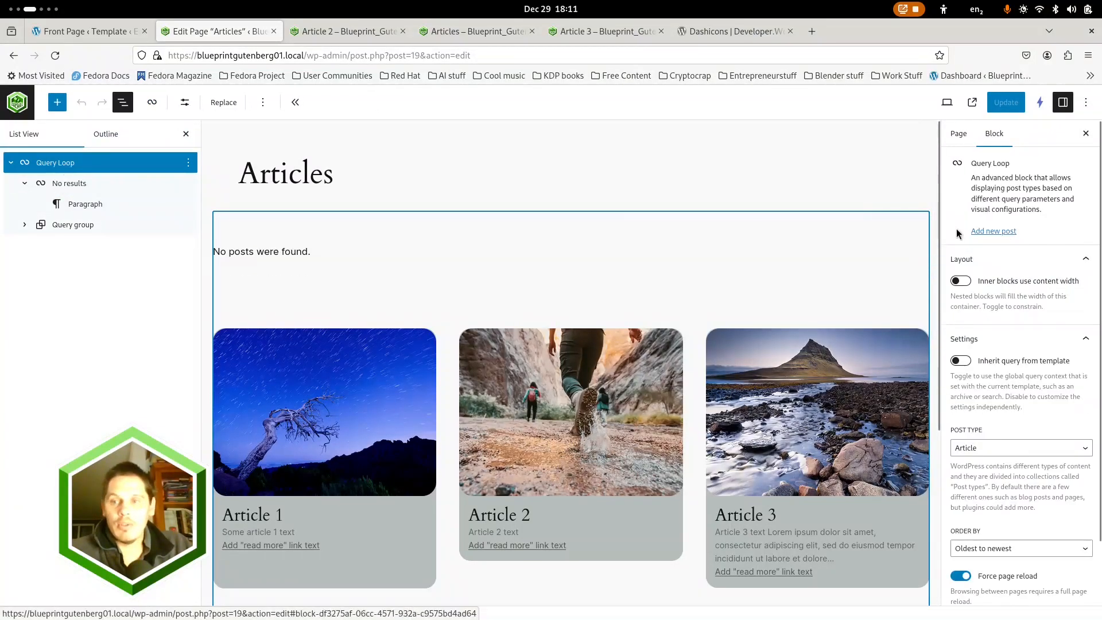
scroll(1058, 312, "down", 3)
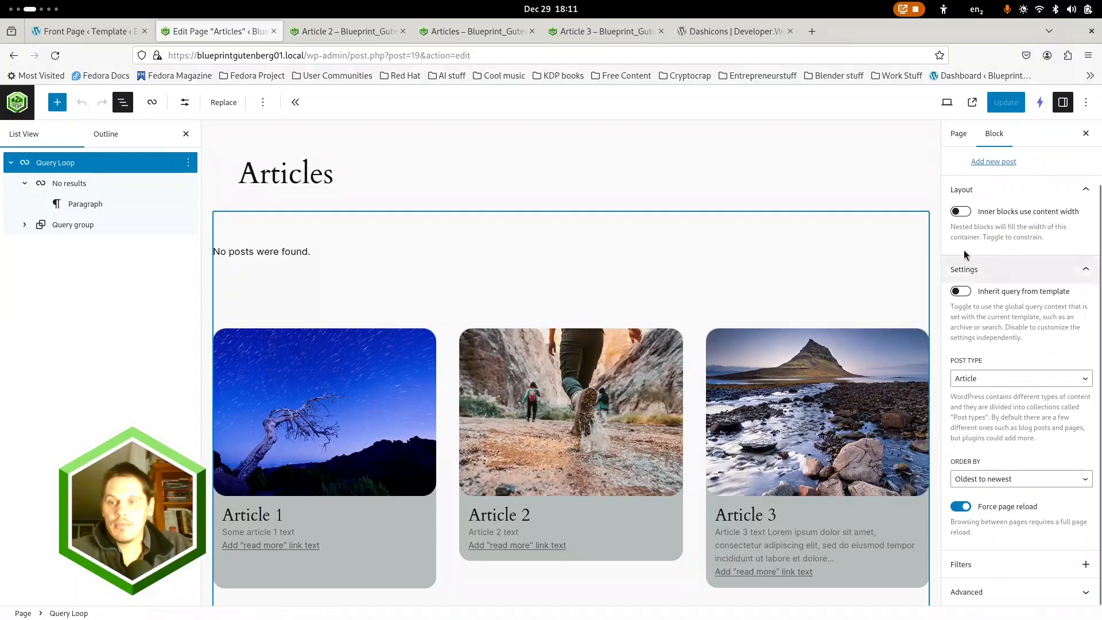
left_click(961, 212)
left_click(962, 212)
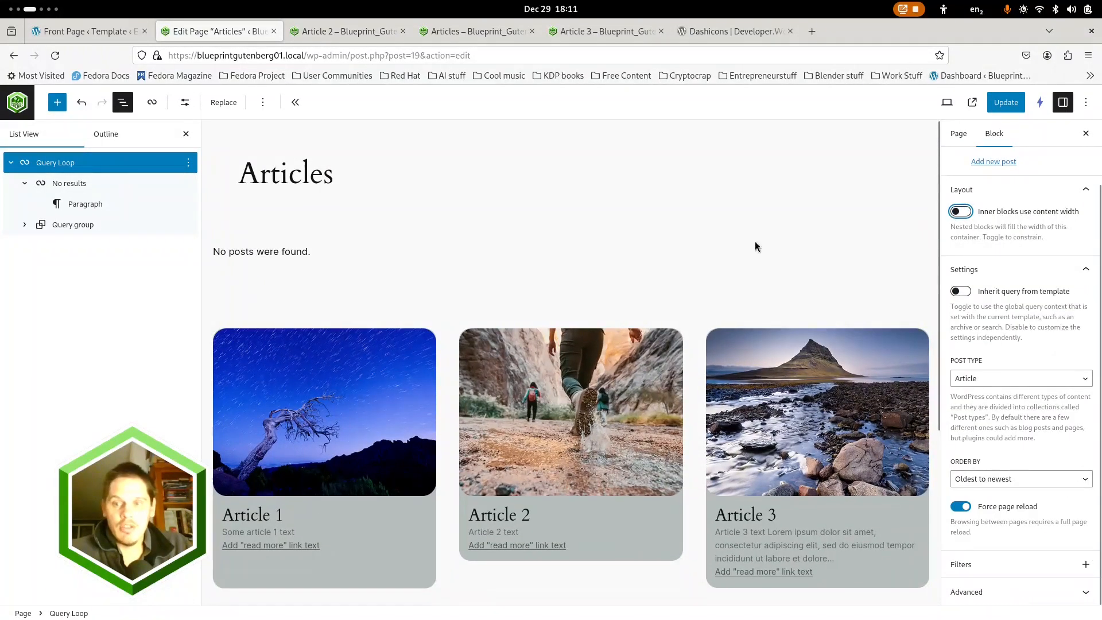
Set the vertical padding of the Query group inside the Query Loop to 0 and update the Articles page
left_click(68, 184)
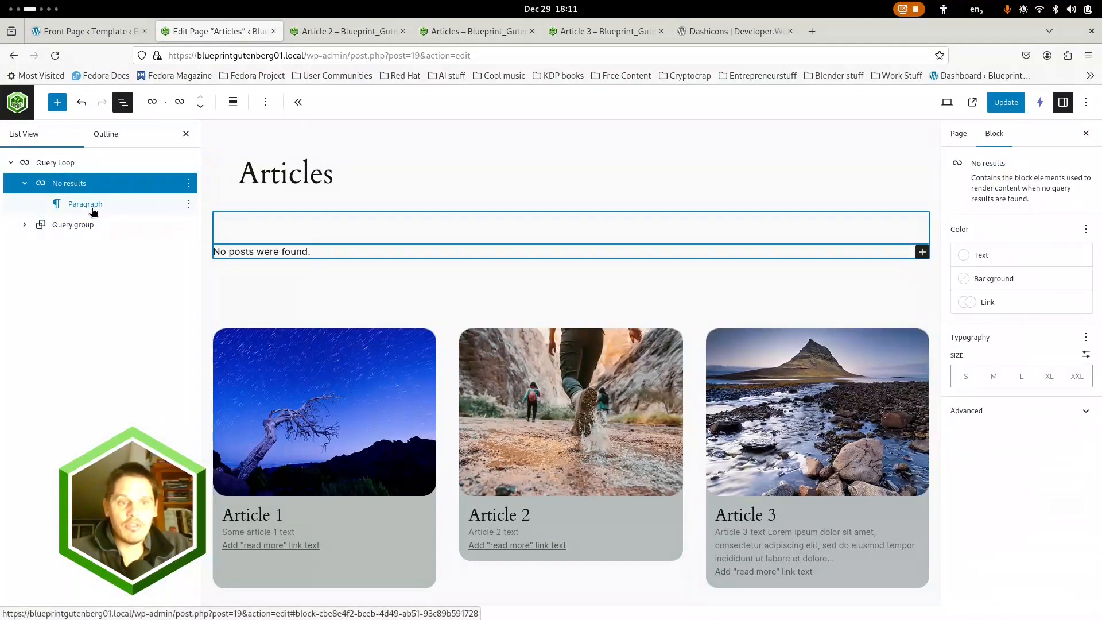
left_click(93, 212)
left_click(35, 227)
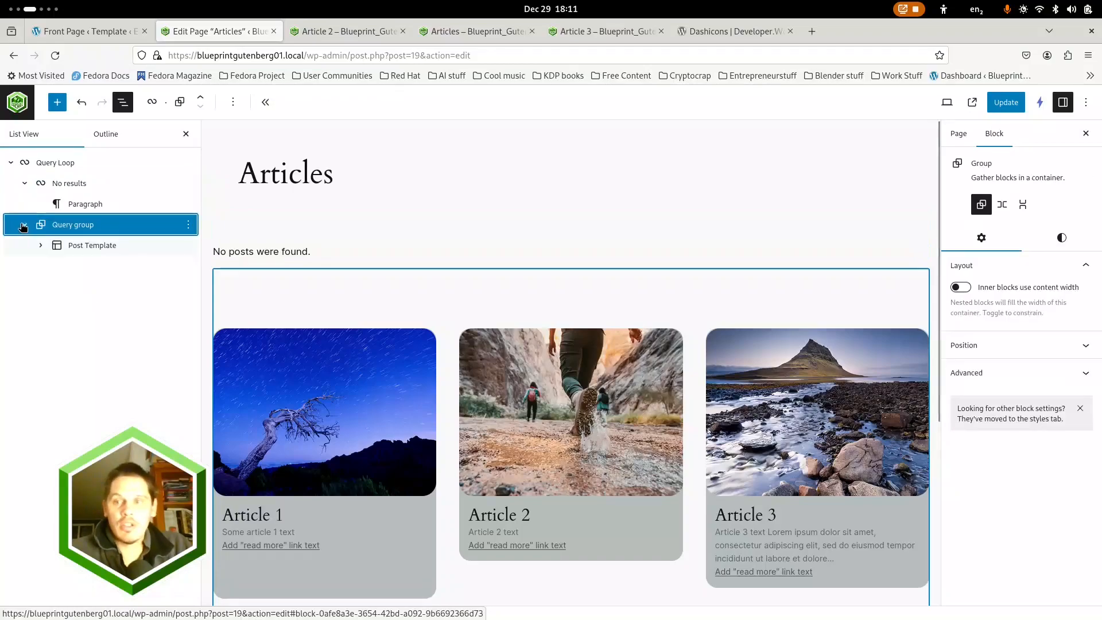
left_click(1061, 237)
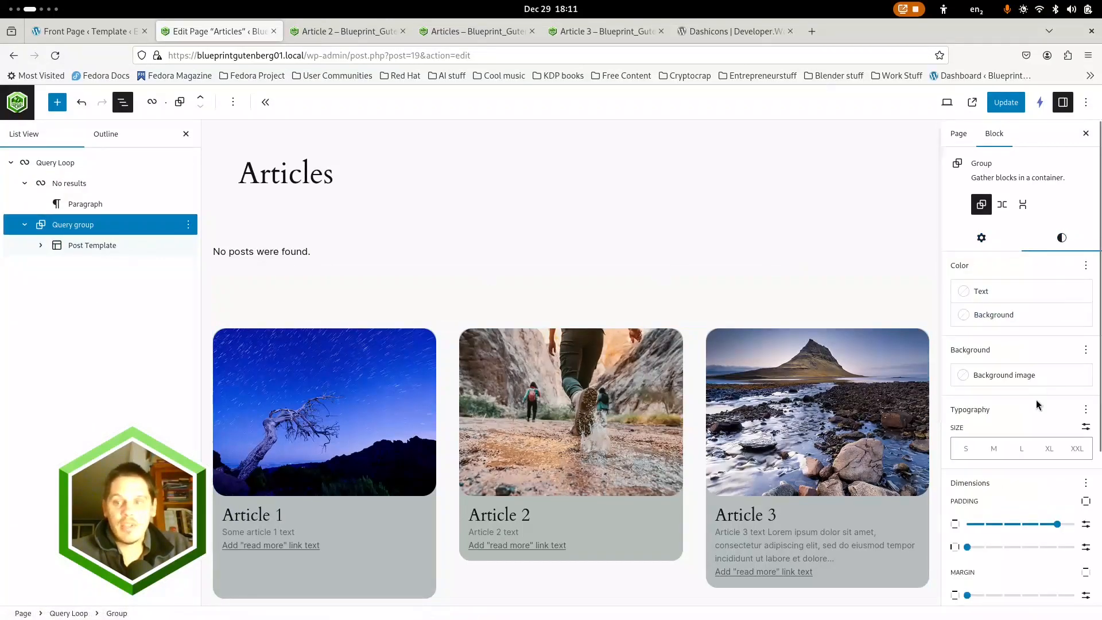
scroll(1034, 452, "down", 3)
left_click_drag(1058, 413, 967, 415)
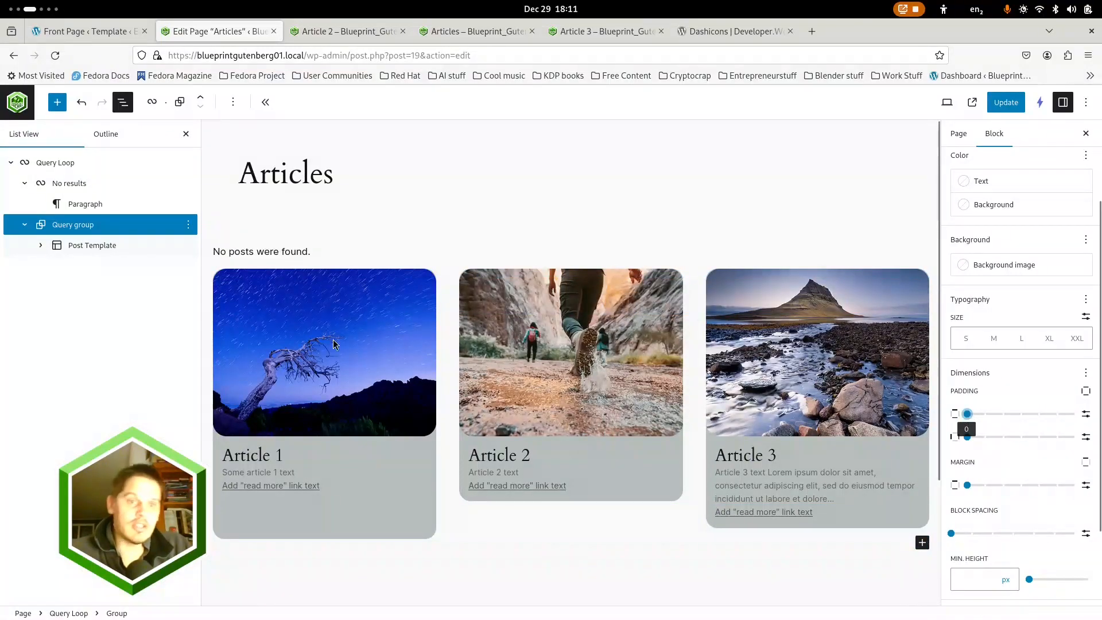
left_click(41, 247)
left_click(1006, 102)
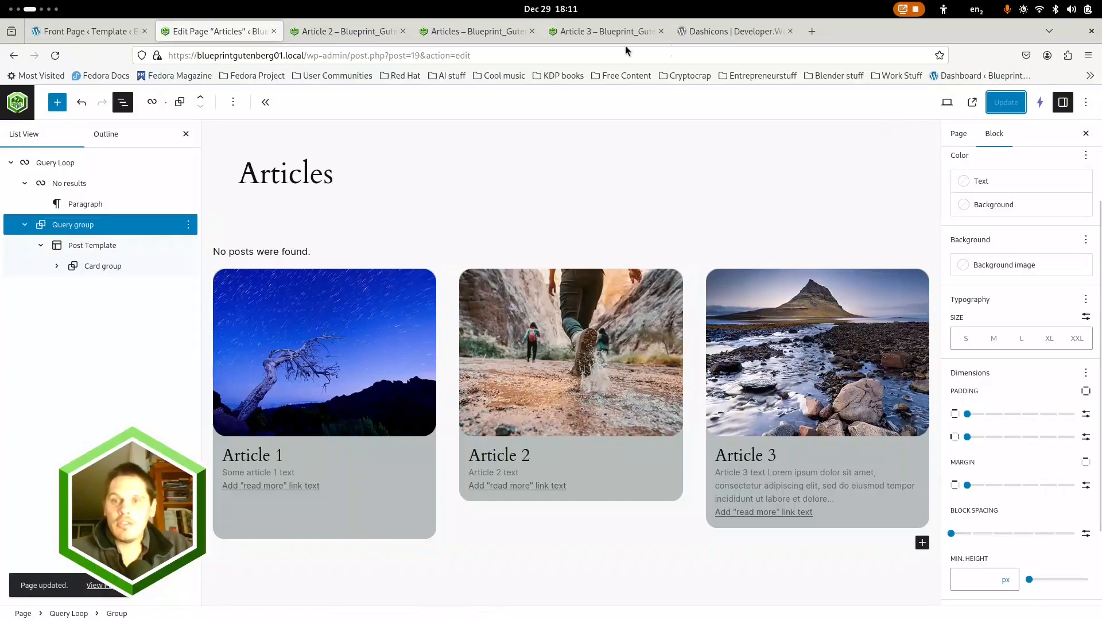
Load the live Articles page and examine the spacing between the title, the article cards and the footer
left_click(473, 31)
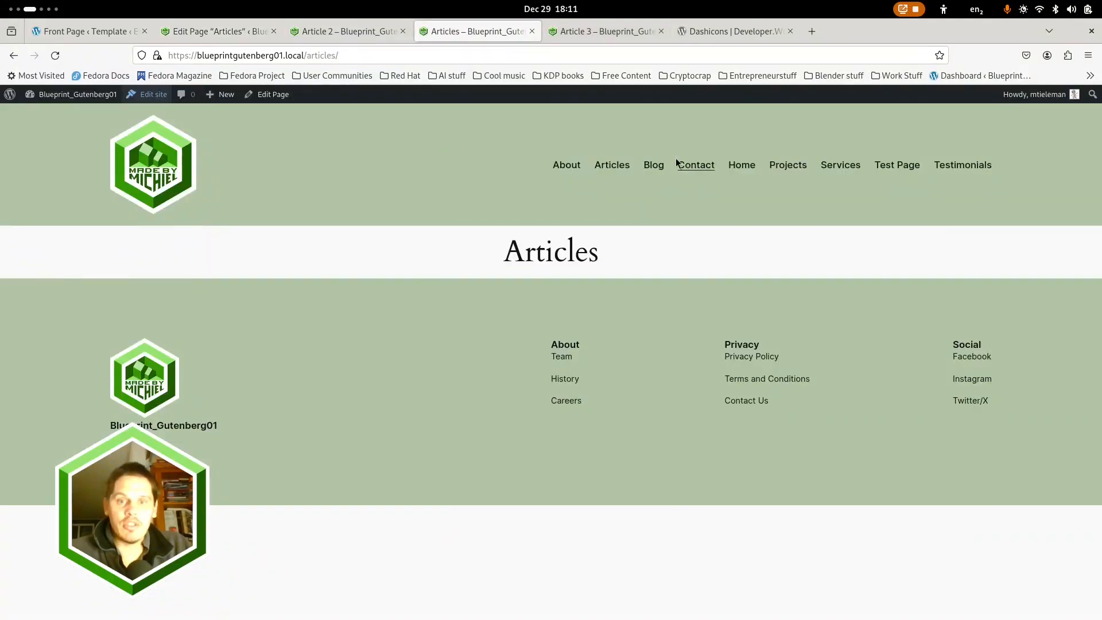
left_click(617, 166)
scroll(524, 311, "down", 3)
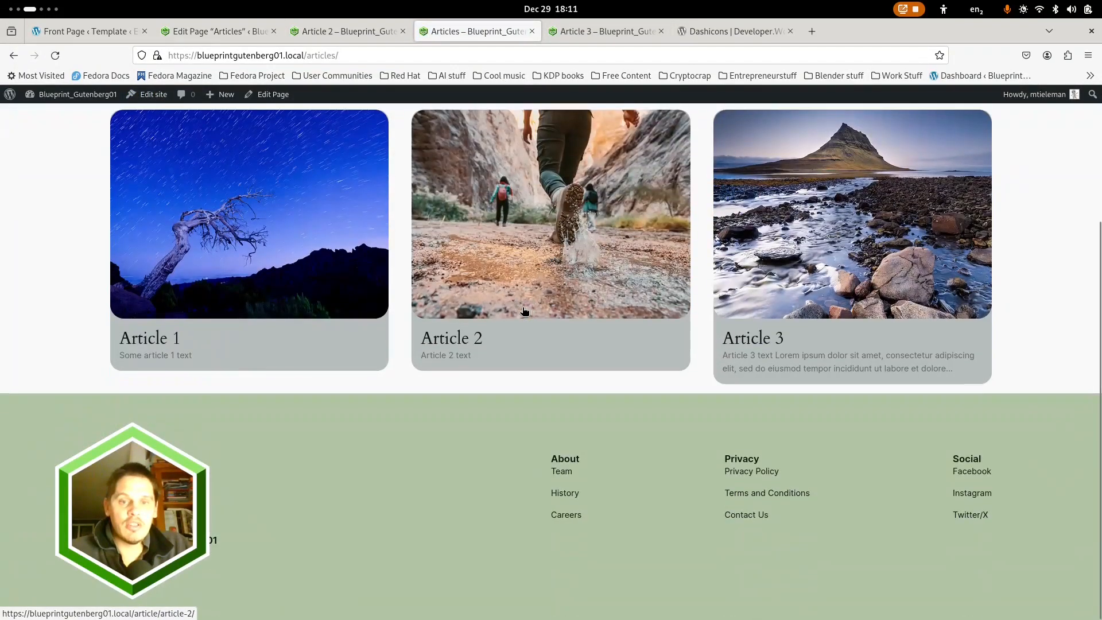
scroll(524, 311, "up", 3)
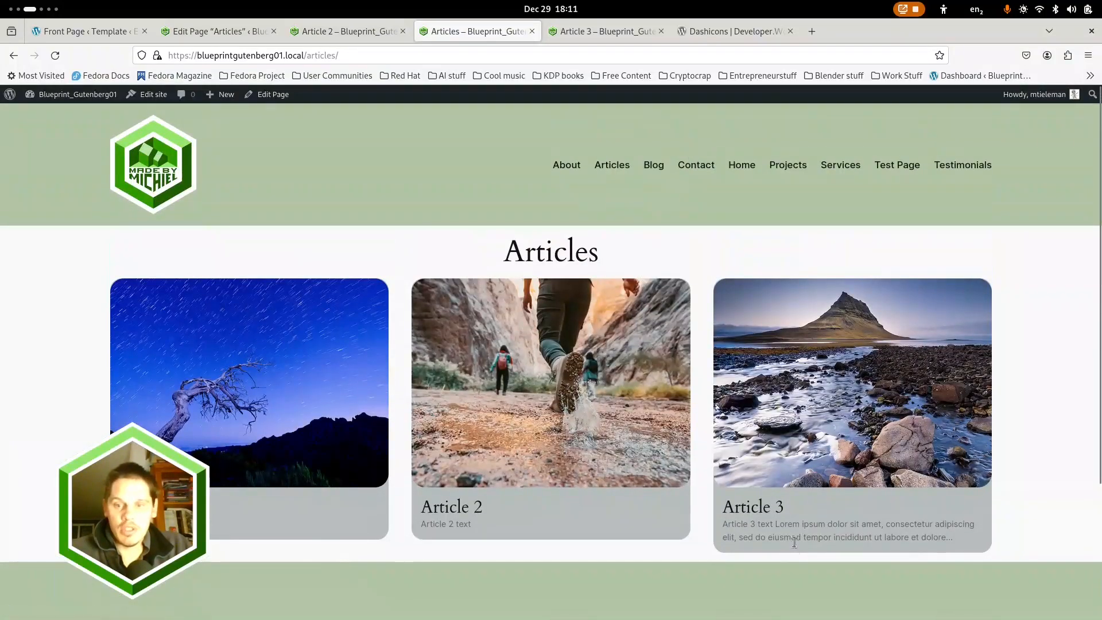
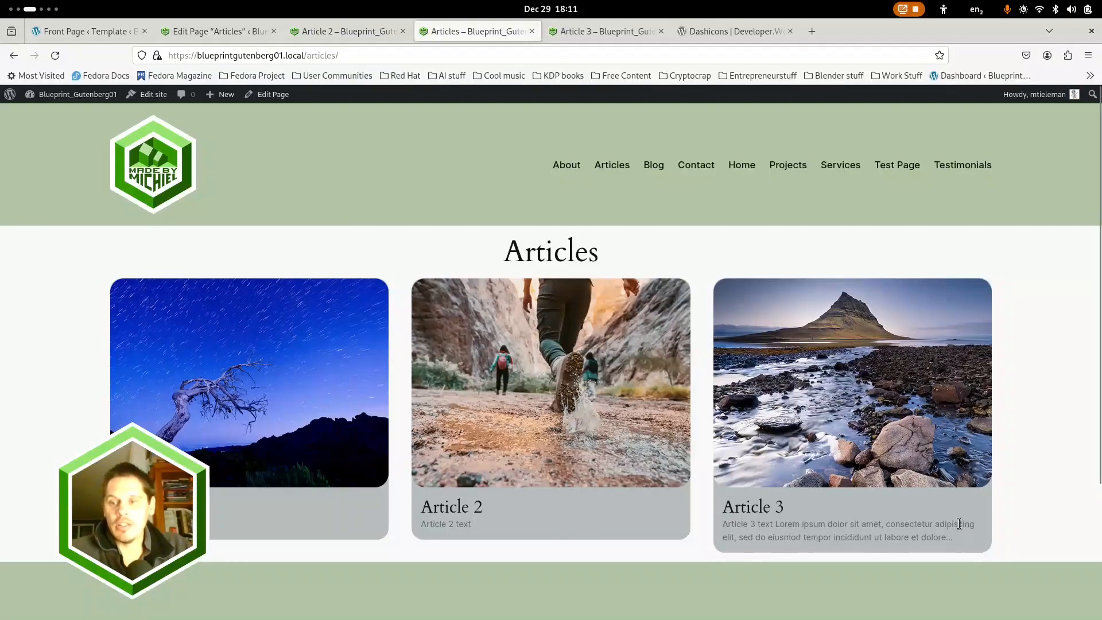
Check how the Articles page's cards adapt in the responsive preview, narrowing it to 362 px wide and widening it again
left_click(634, 38)
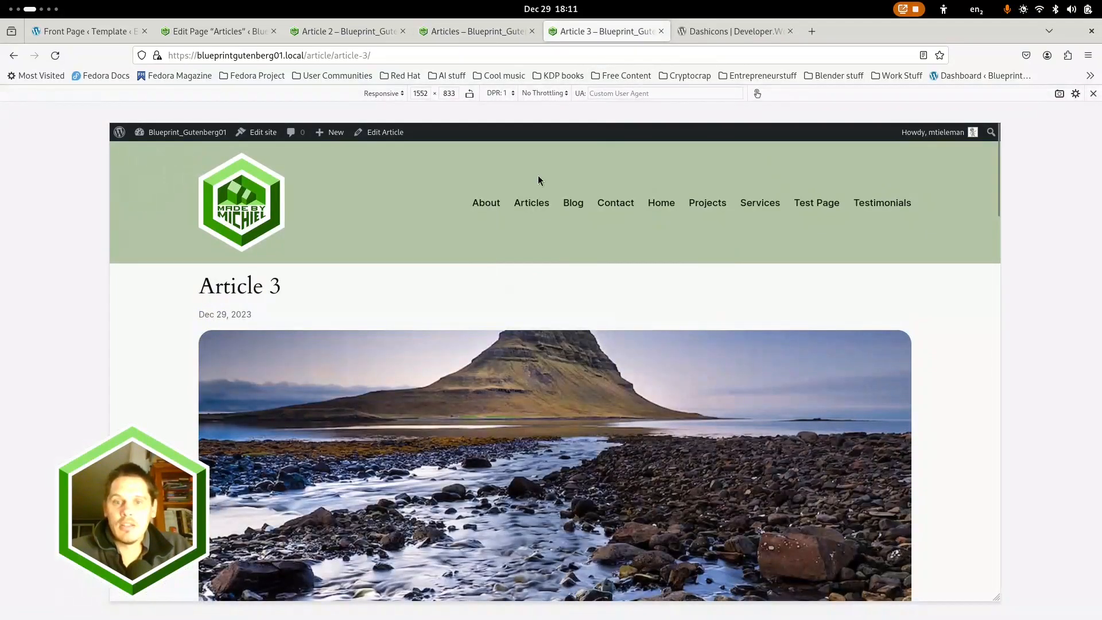
left_click(539, 204)
scroll(688, 287, "down", 5)
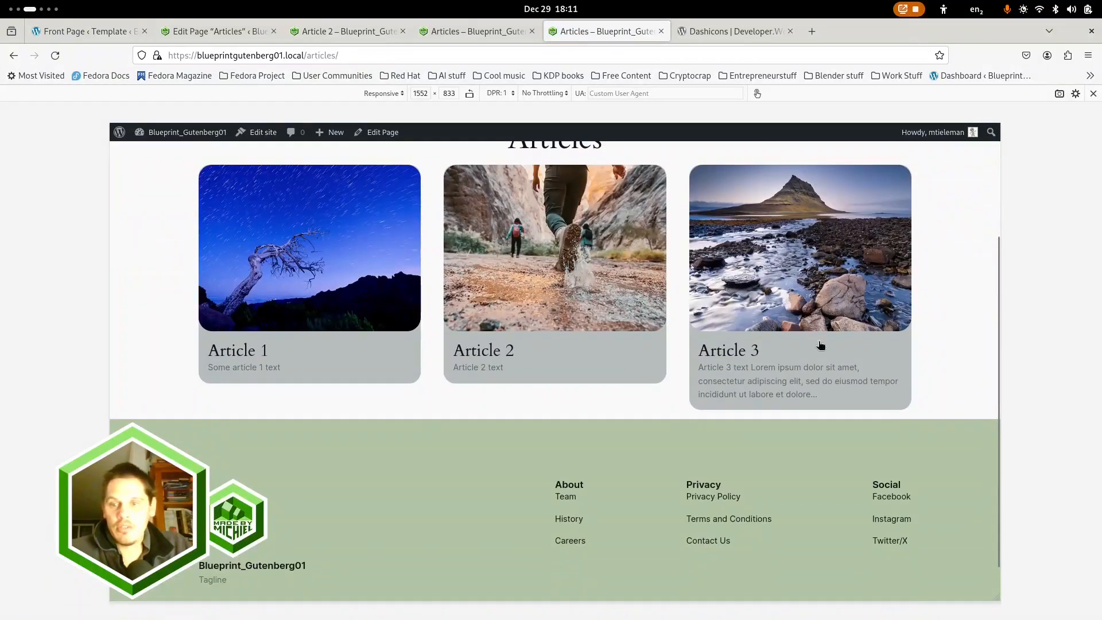
left_click_drag(1000, 319, 658, 315)
scroll(565, 304, "down", 4)
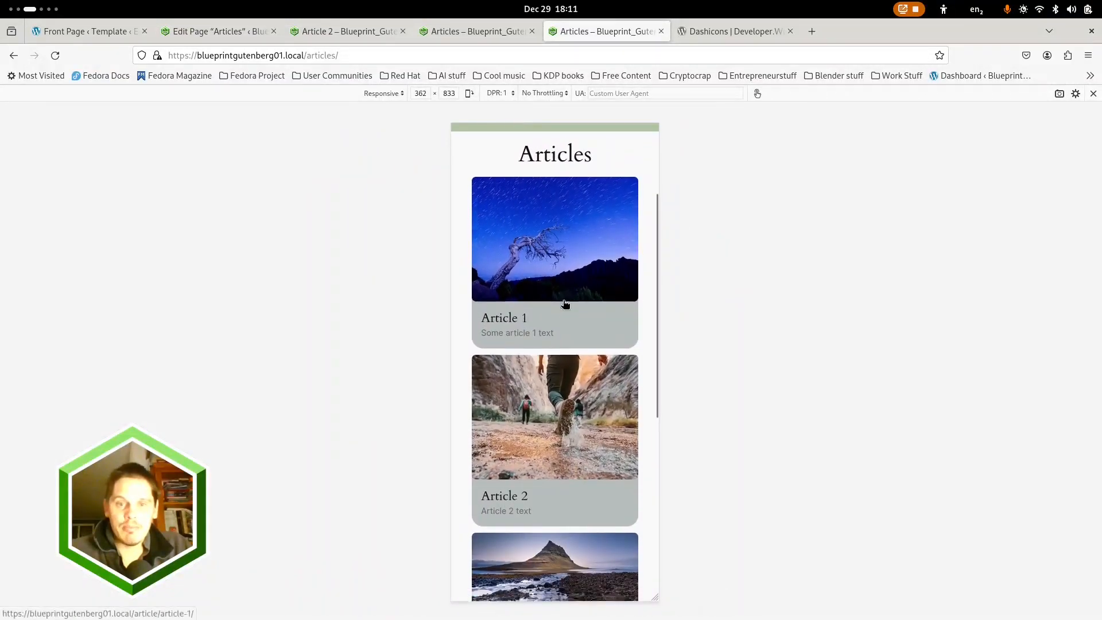
scroll(544, 317, "down", 3)
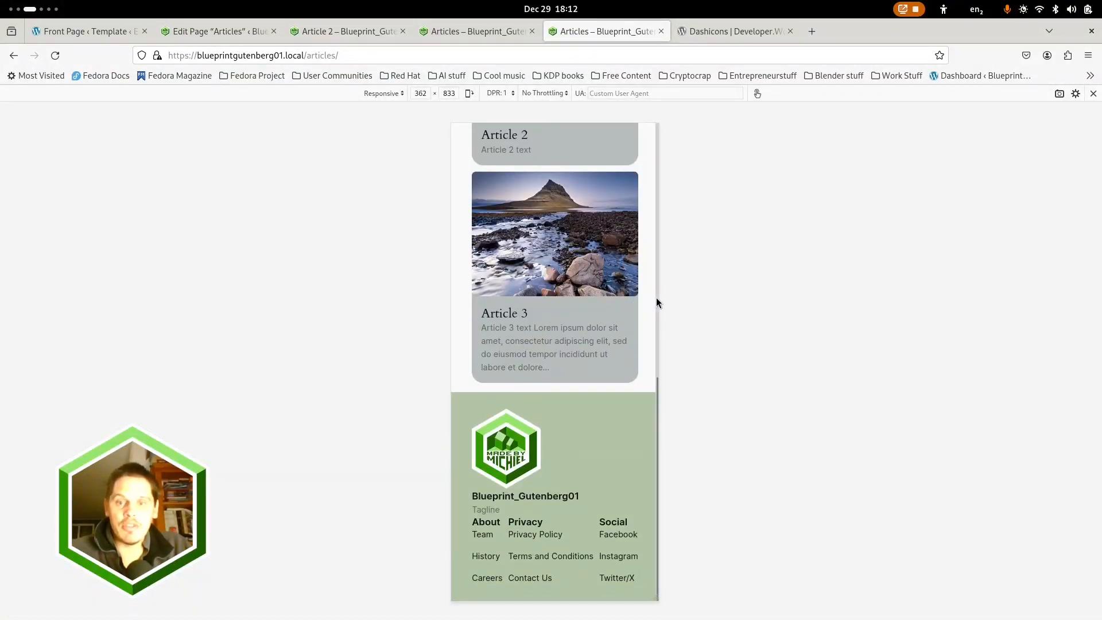
left_click_drag(658, 296, 999, 295)
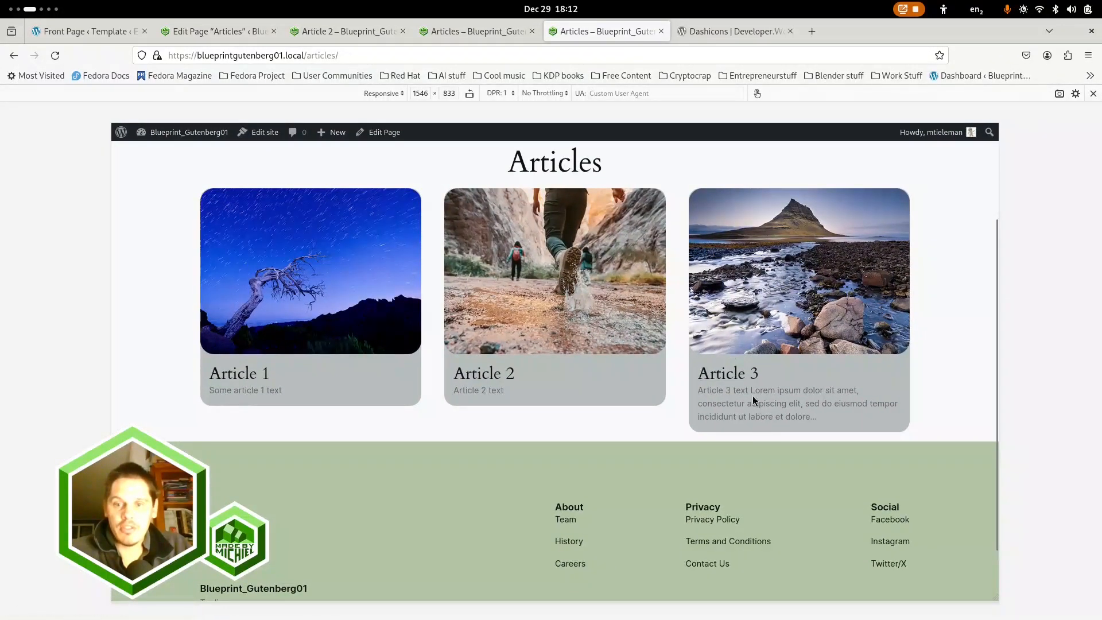
scroll(458, 355, "up", 4)
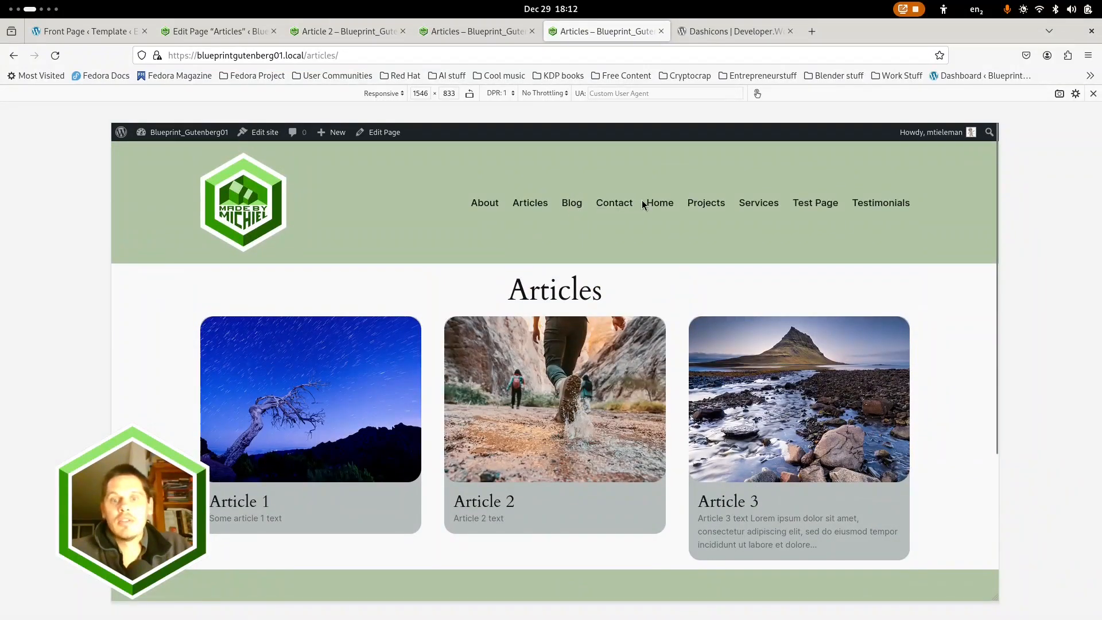
left_click(233, 31)
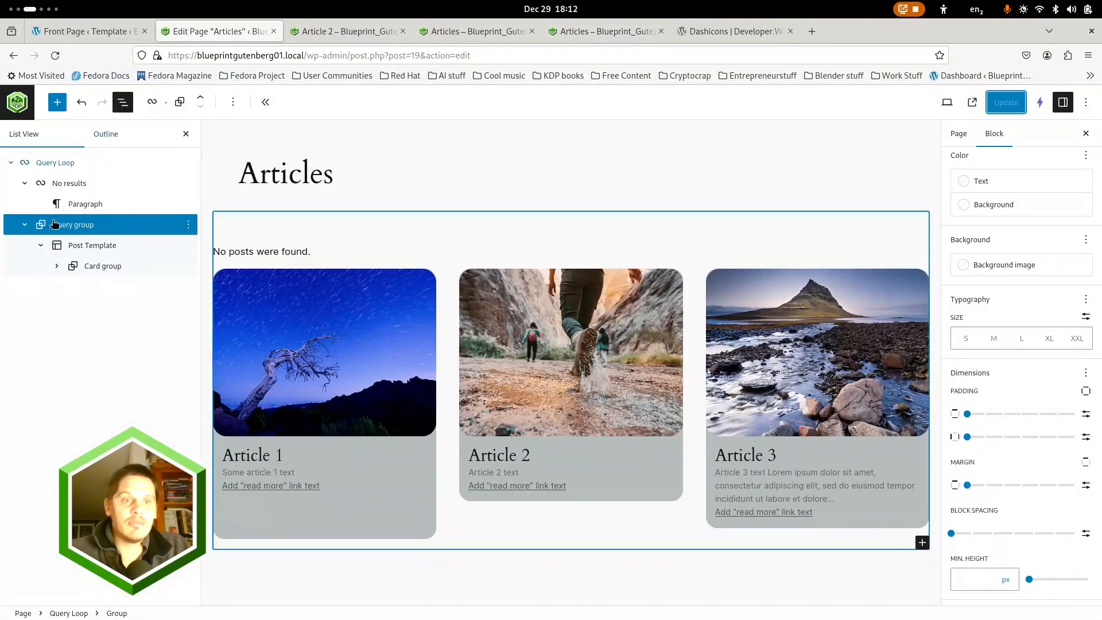
left_click(22, 108)
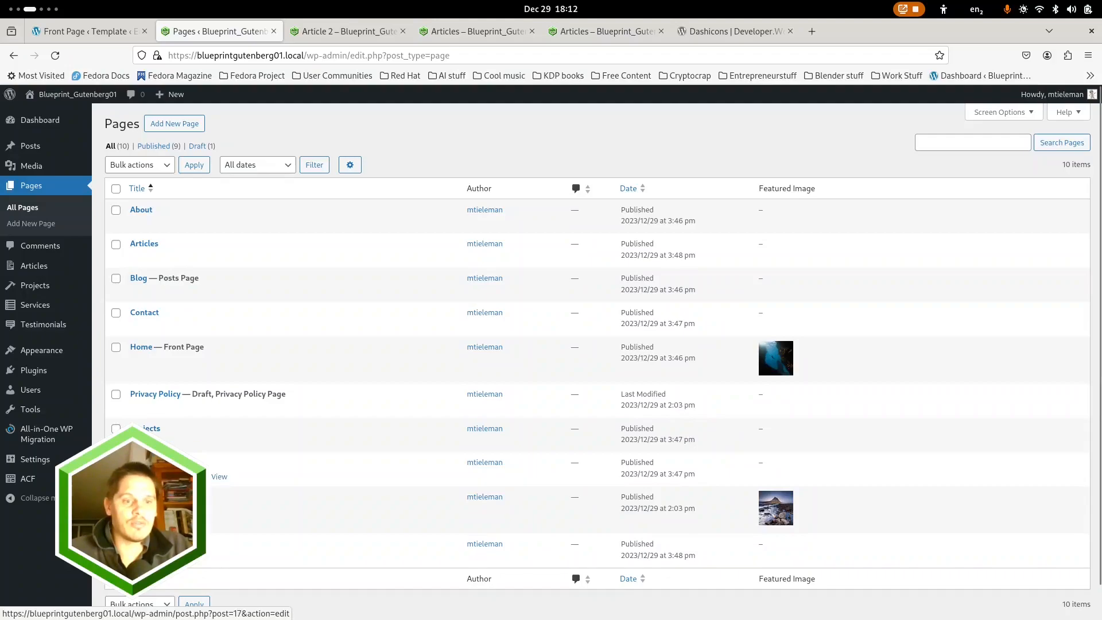
left_click(145, 462)
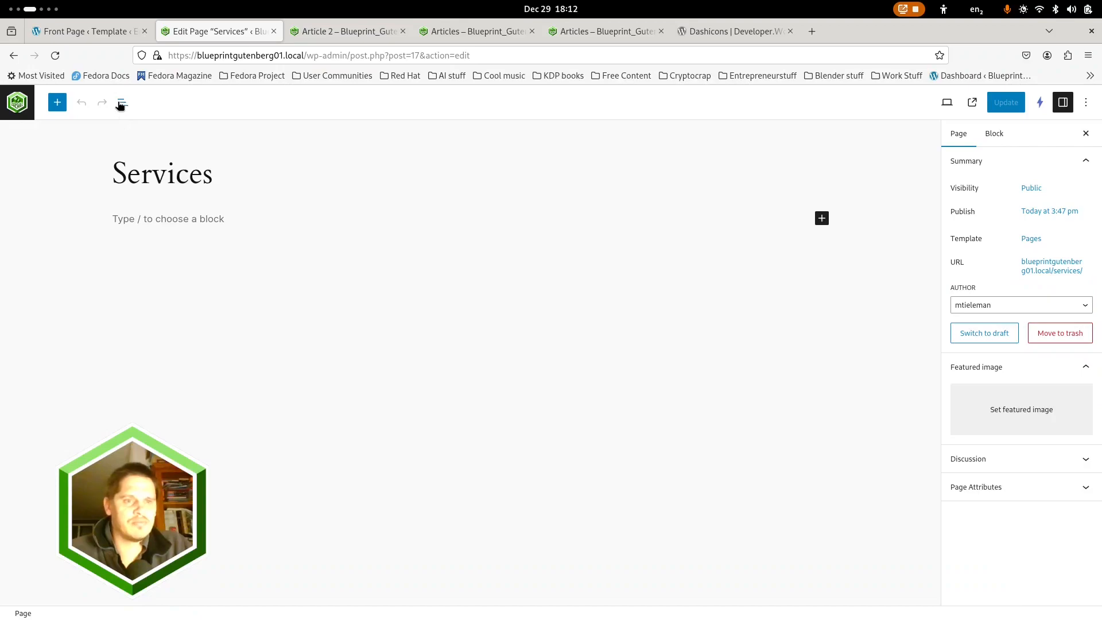
left_click(121, 104)
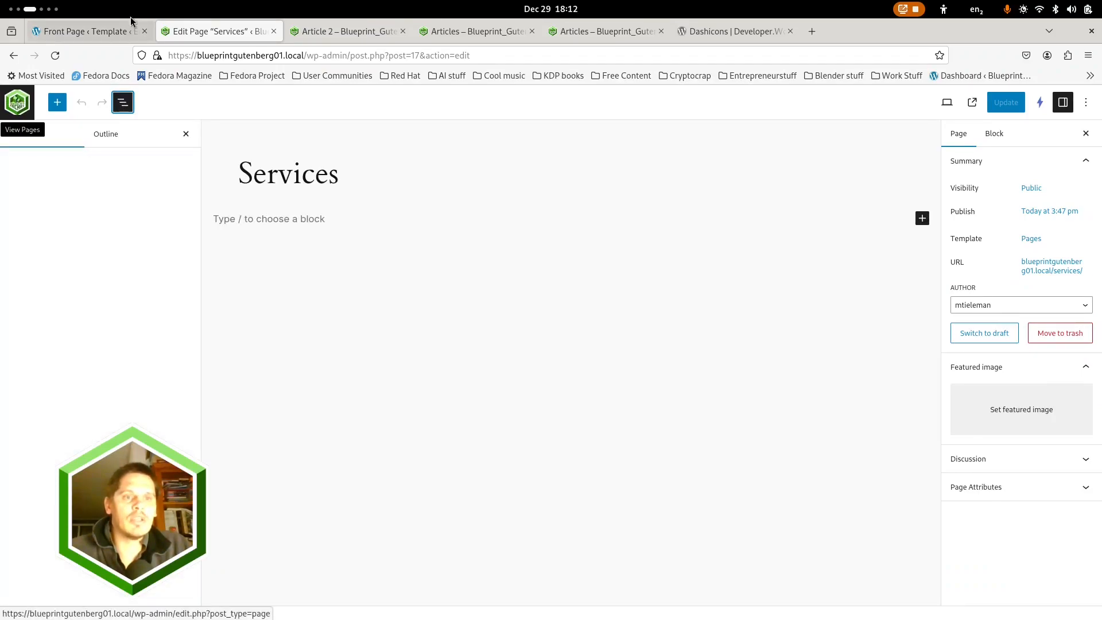
left_click(17, 102)
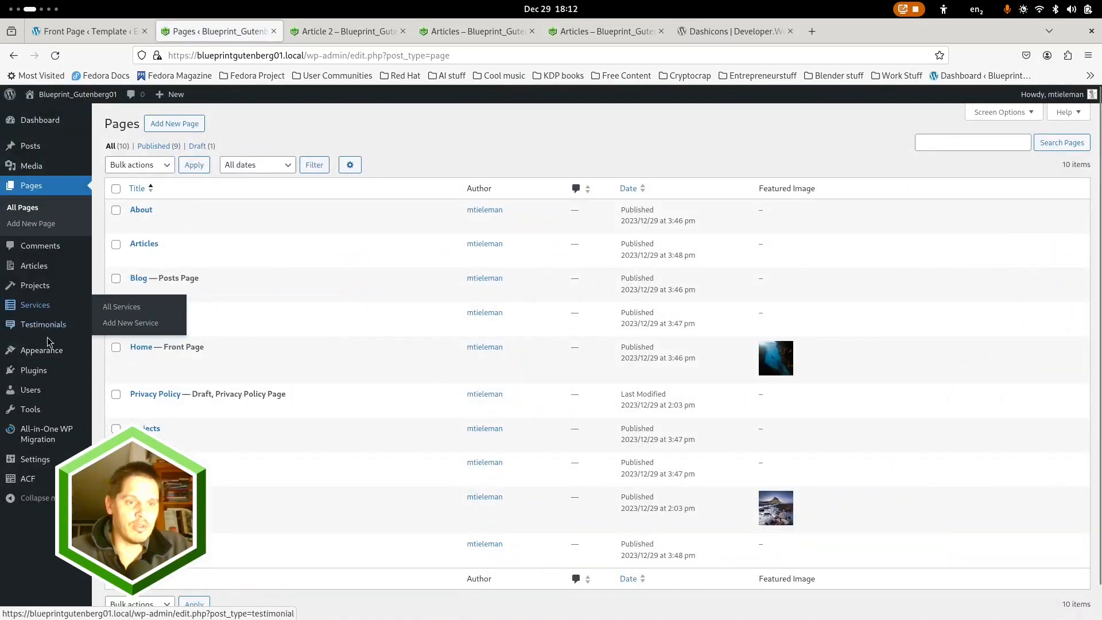
Open the Cards 1 pattern from the Cards category in the site editor for editing
mouse_move(51, 355)
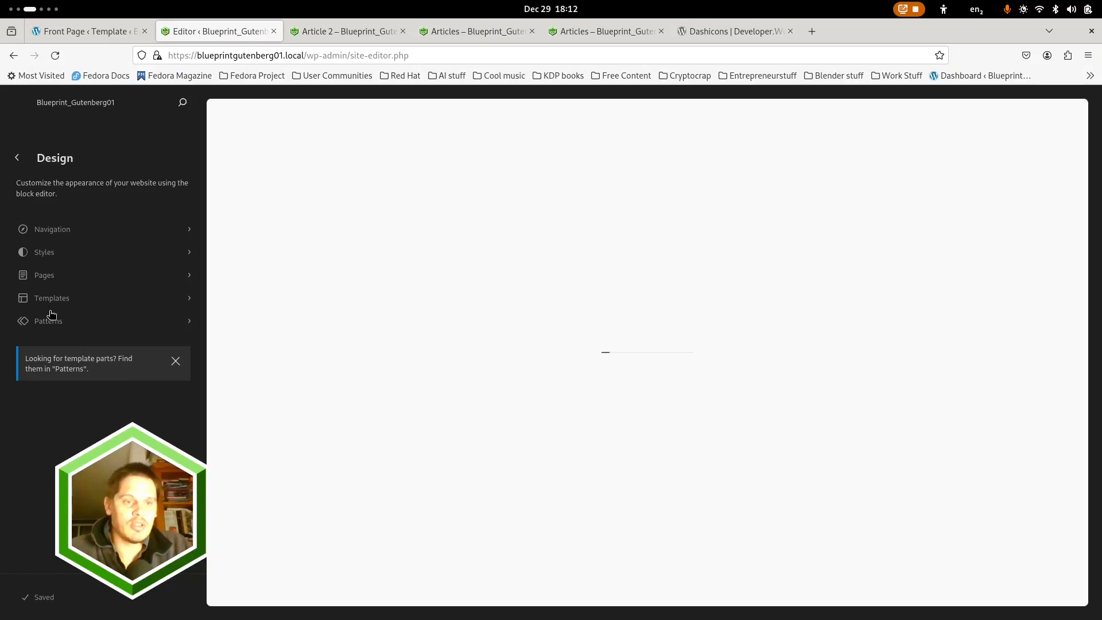
left_click(51, 320)
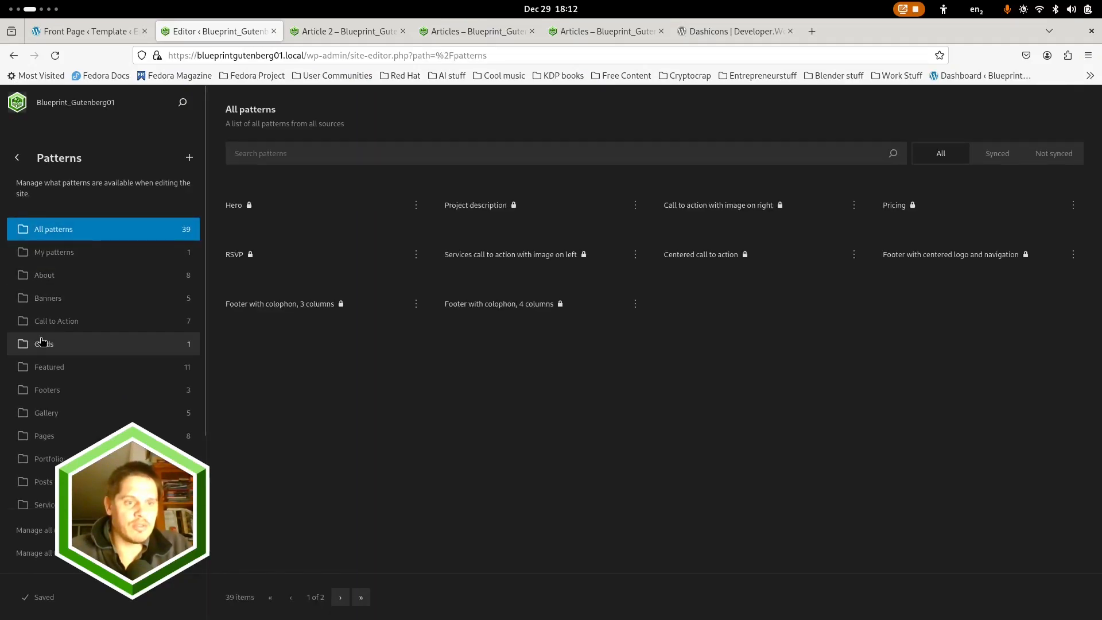
left_click(163, 344)
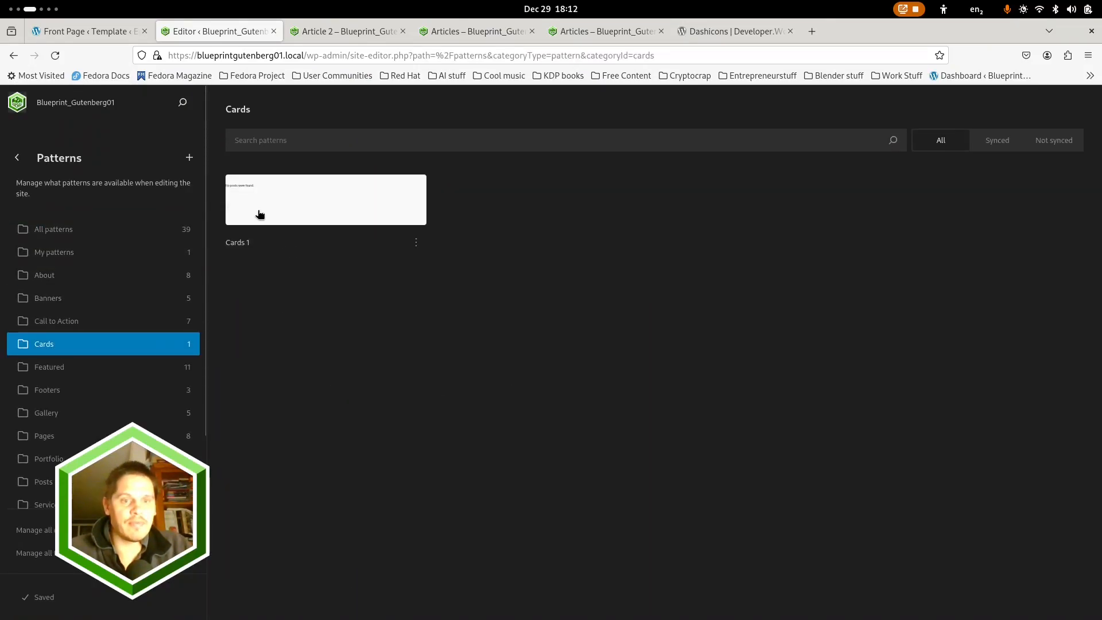
left_click(300, 204)
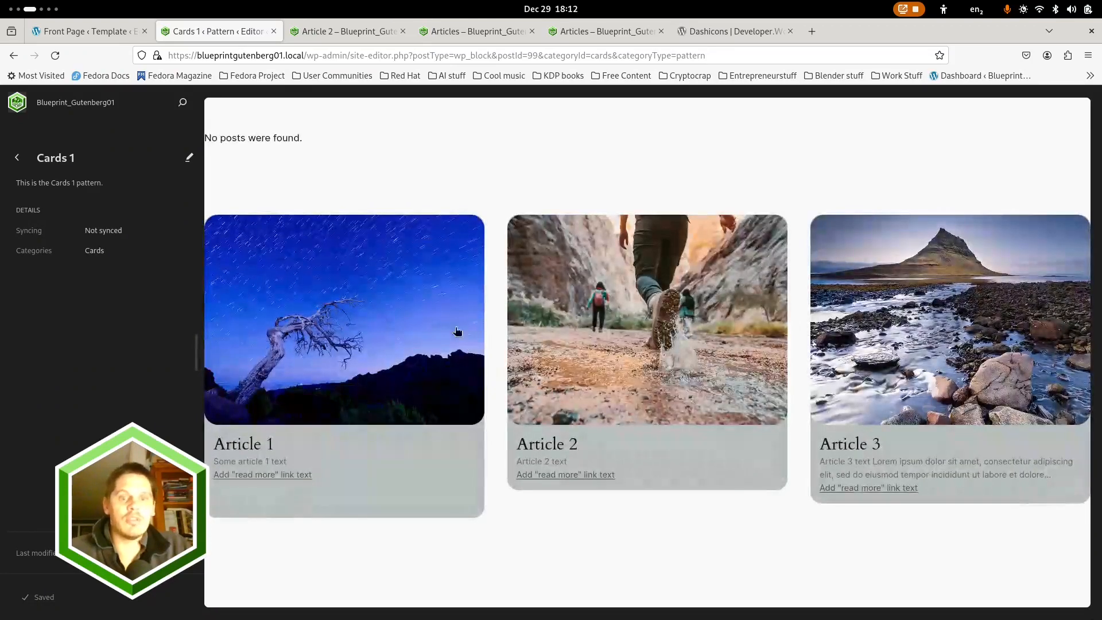
left_click(394, 161)
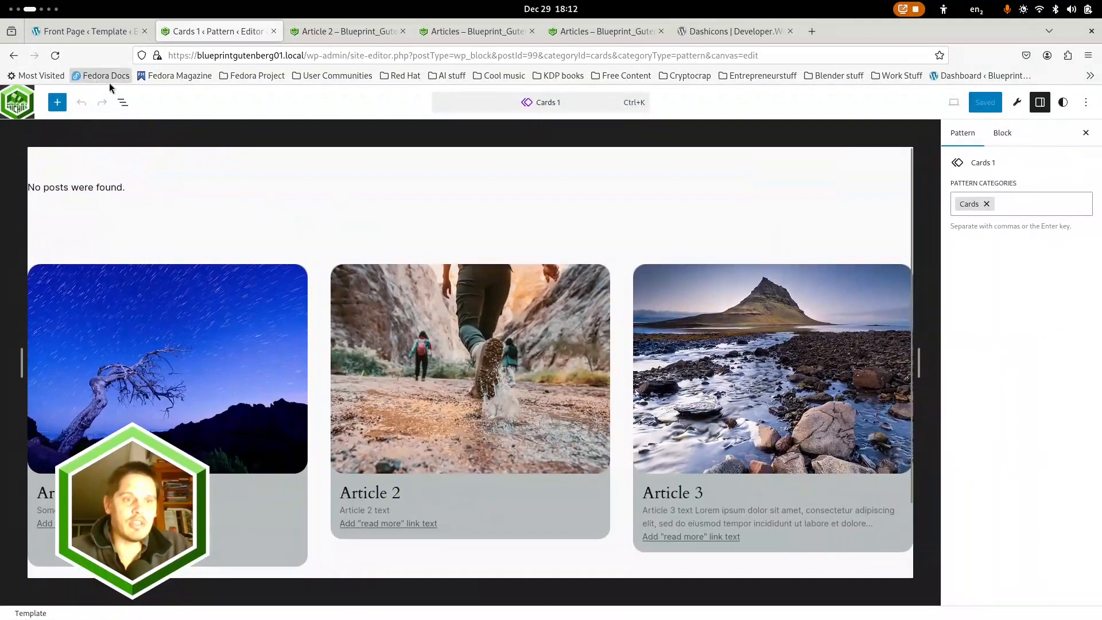
Set the vertical padding of the Cards 1 pattern's Query group to 0 and save the pattern
left_click(123, 101)
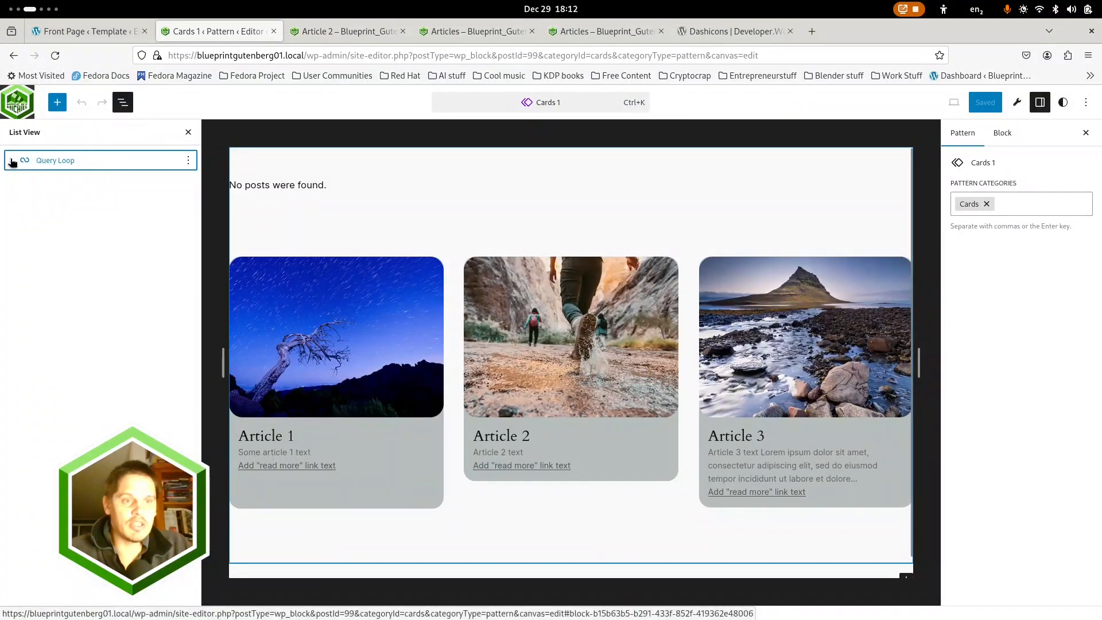
left_click(72, 201)
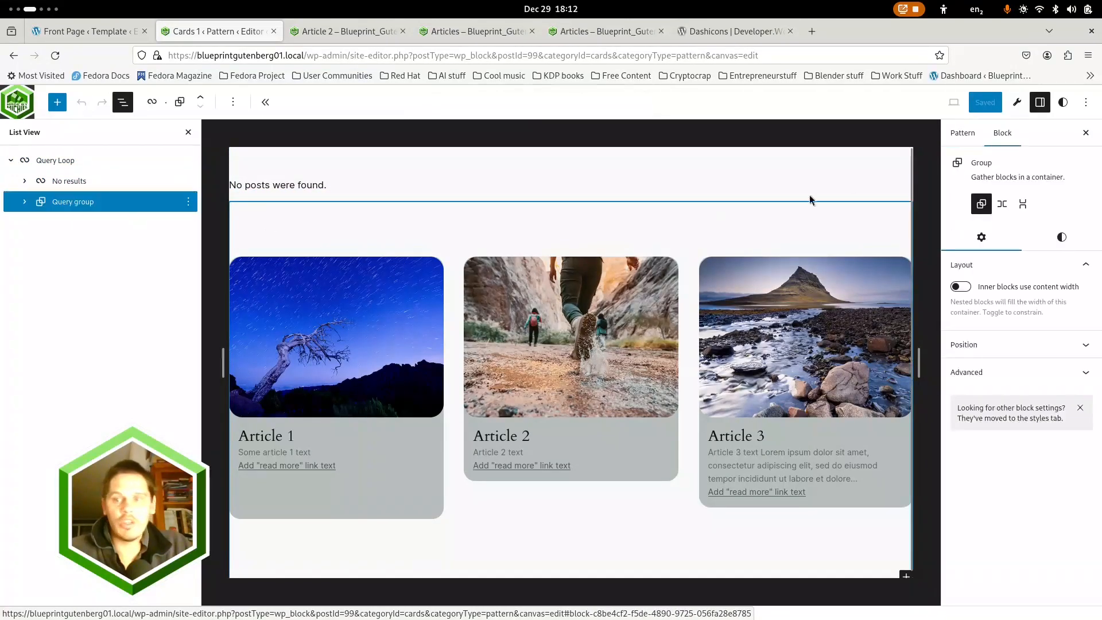
left_click(1061, 238)
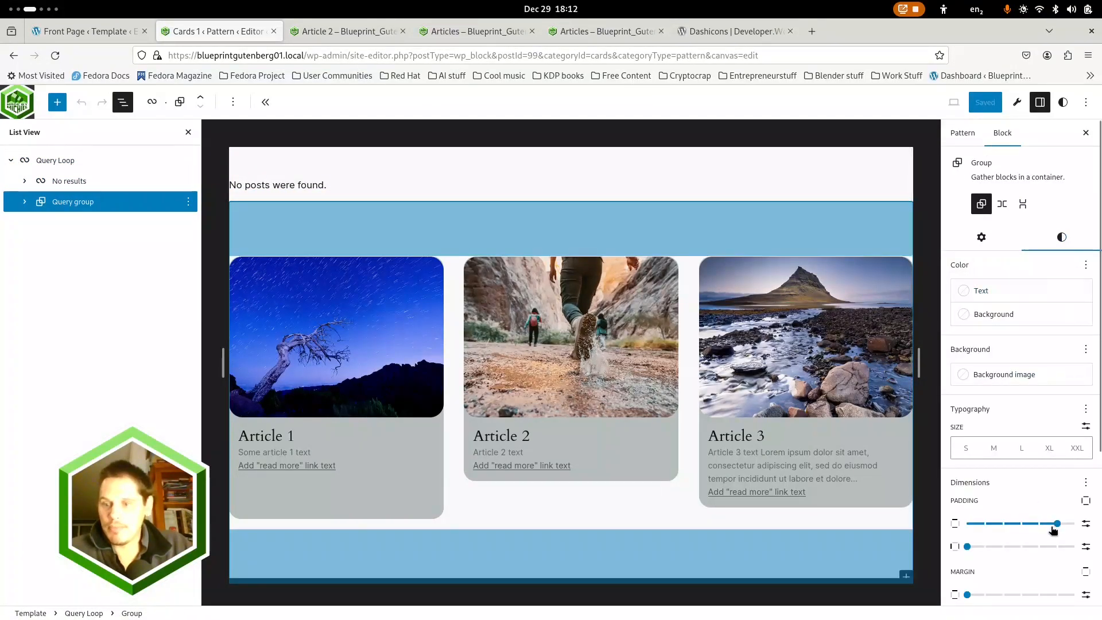
left_click_drag(980, 526, 907, 530)
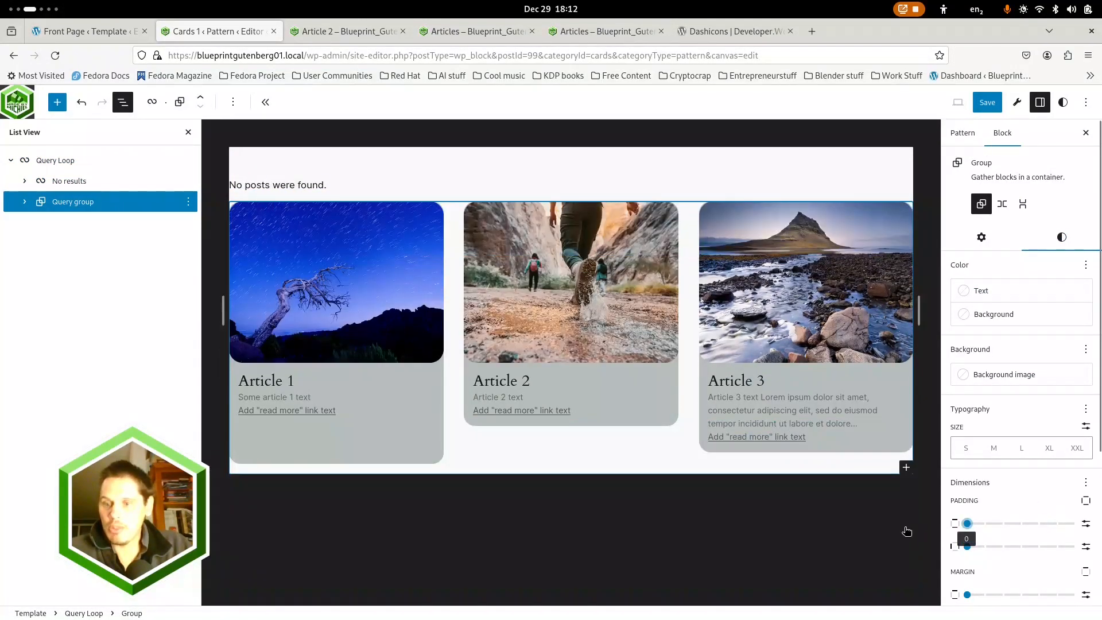
left_click(987, 102)
left_click(986, 104)
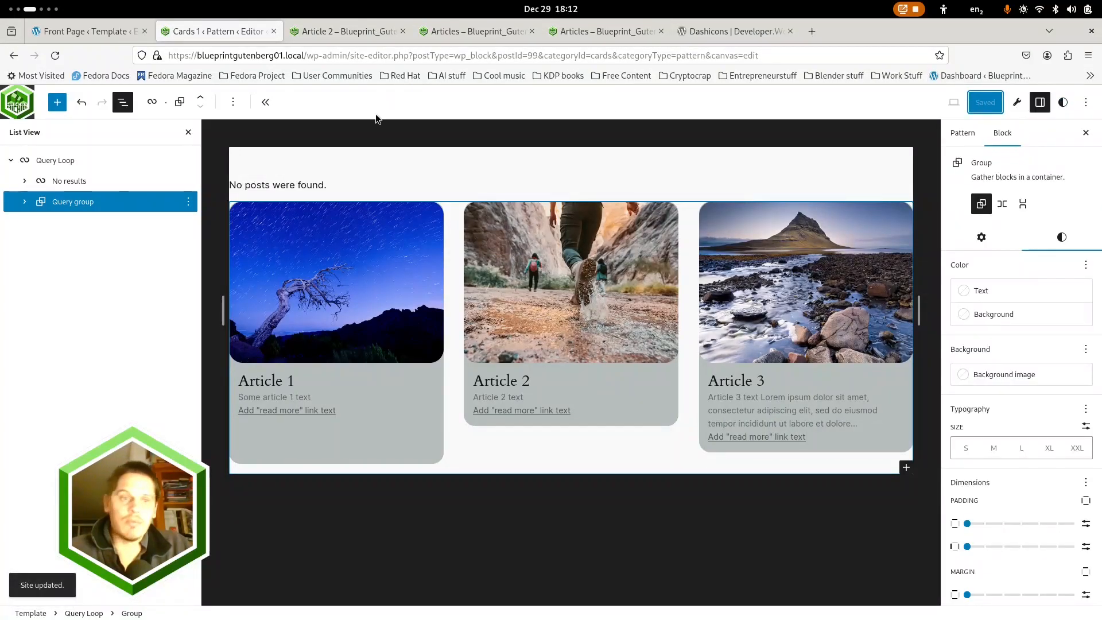
Leave the site editor and open the Projects page for editing
left_click(16, 93)
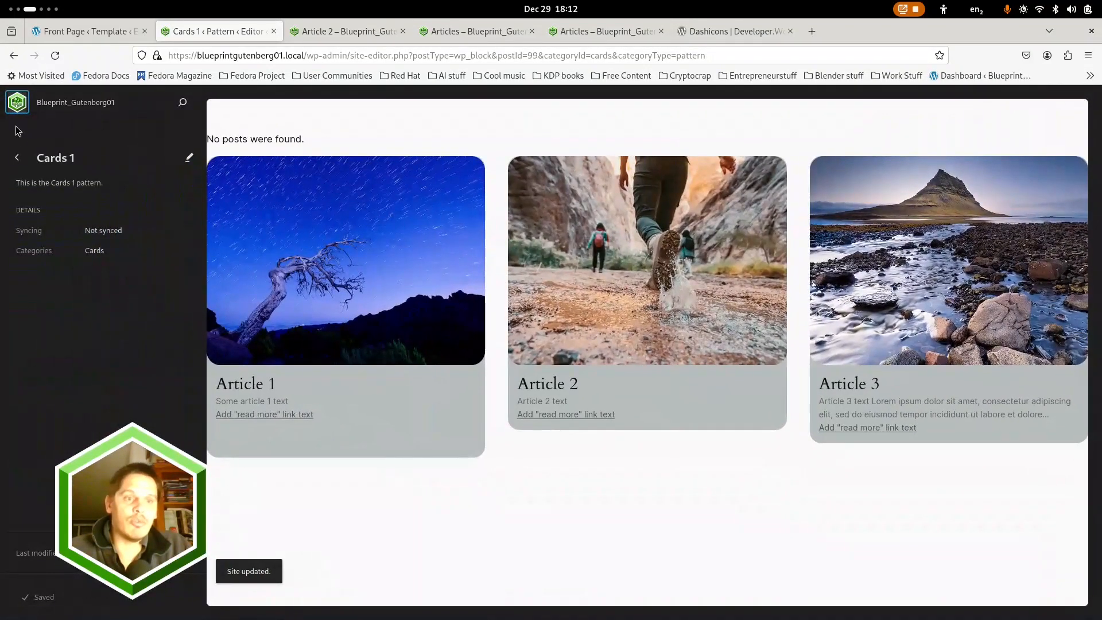
left_click(17, 100)
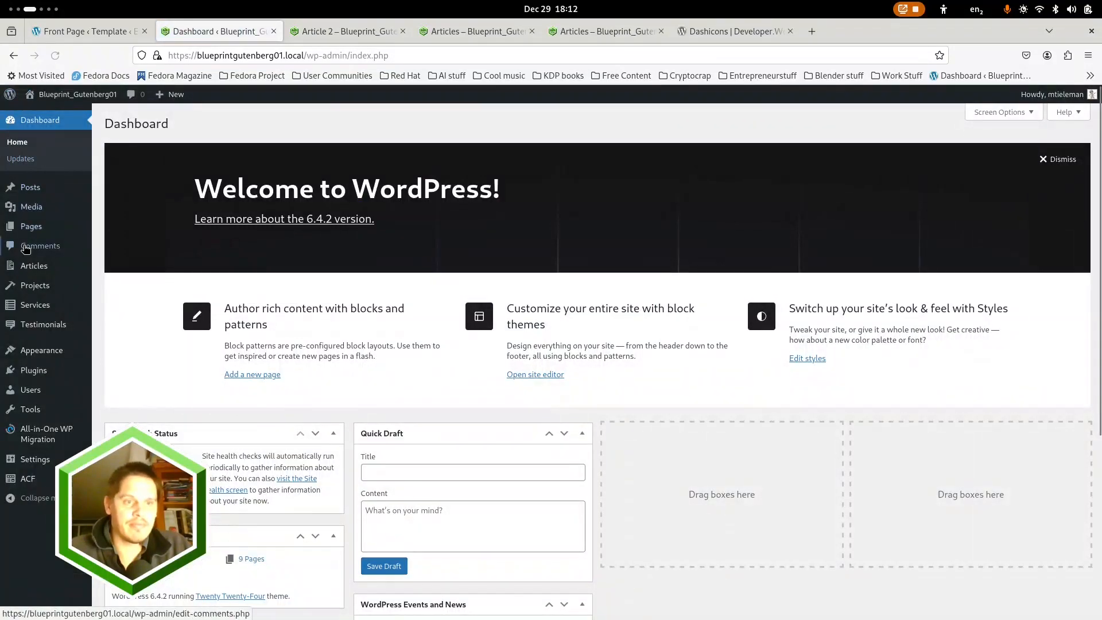
left_click(36, 230)
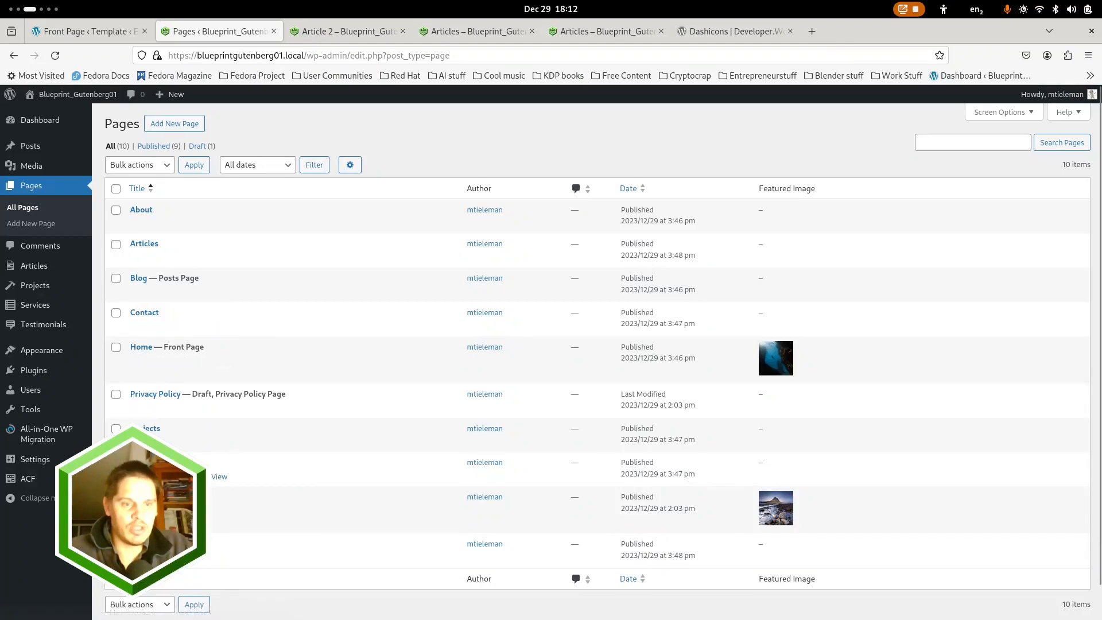
left_click(148, 428)
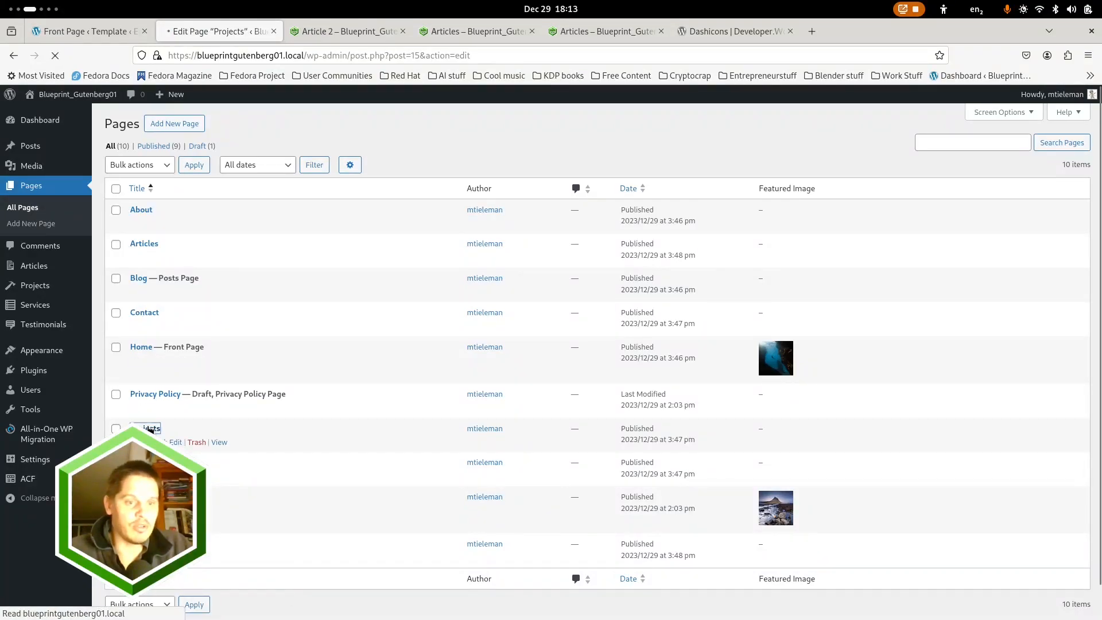
Create a new project titled "Project 1" in the Article 2 browser tab, with the copied lorem ipsum text as its body
left_click(343, 32)
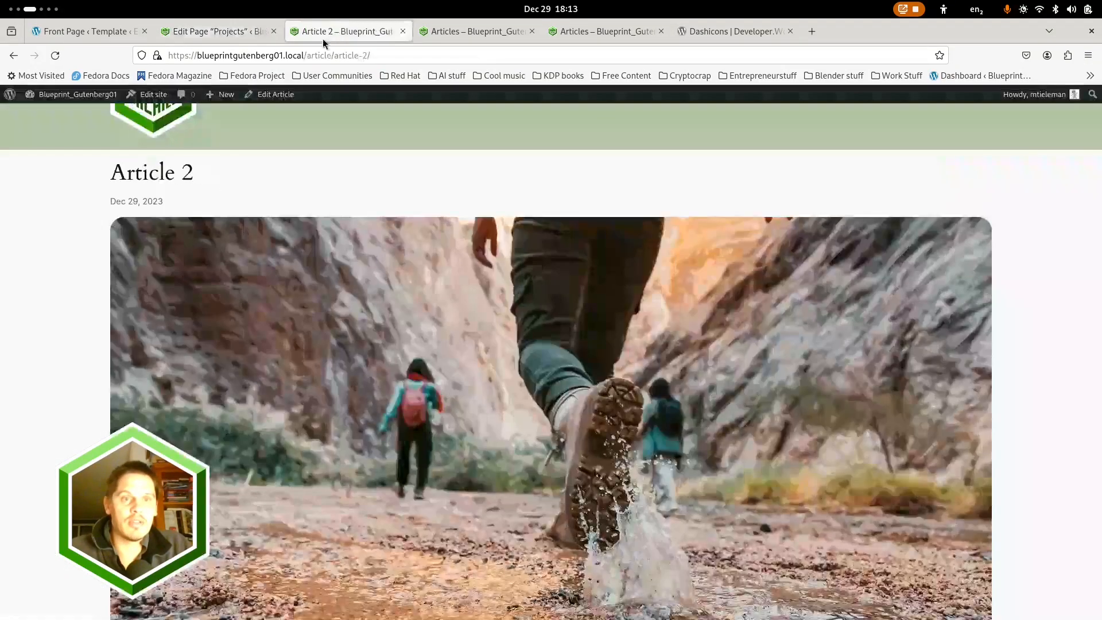
left_click(11, 97)
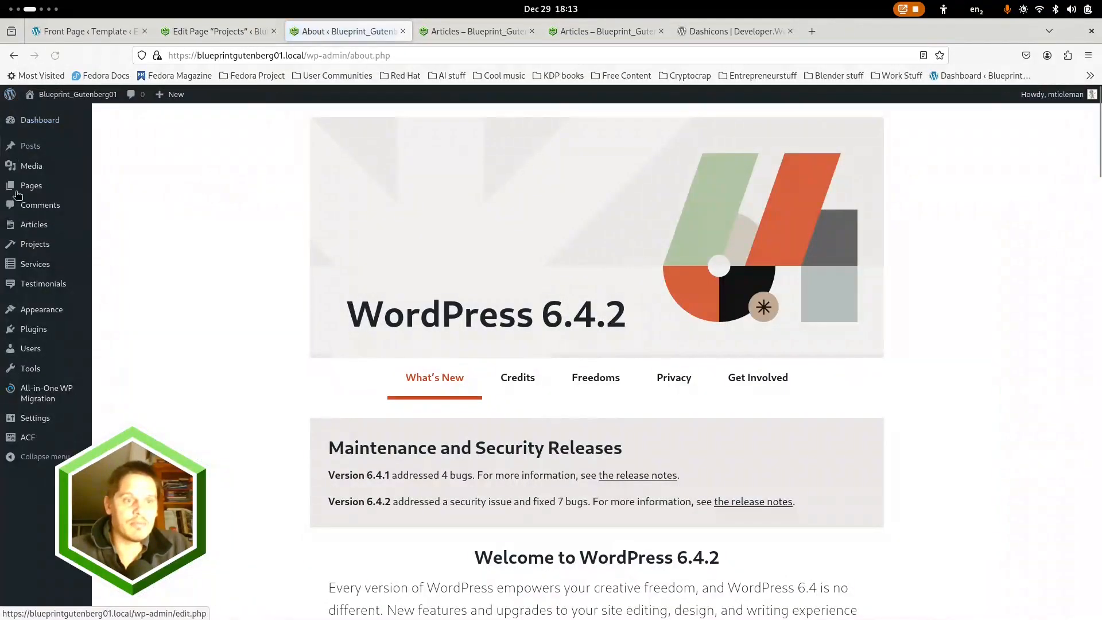
left_click(30, 247)
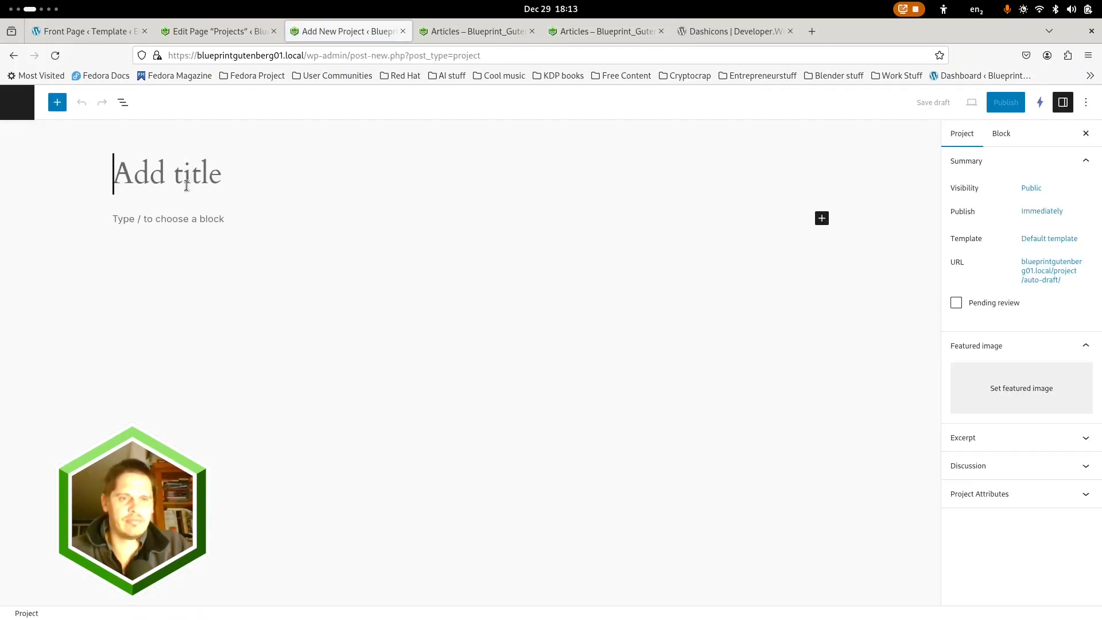
type("Project 1")
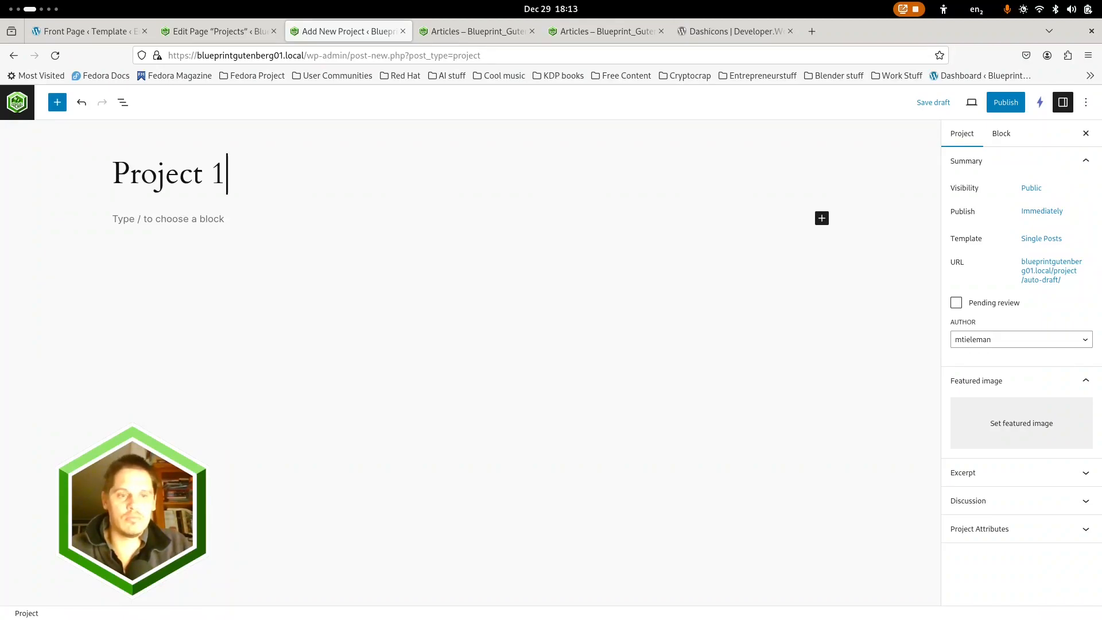
key("Return")
key("ctrl+v")
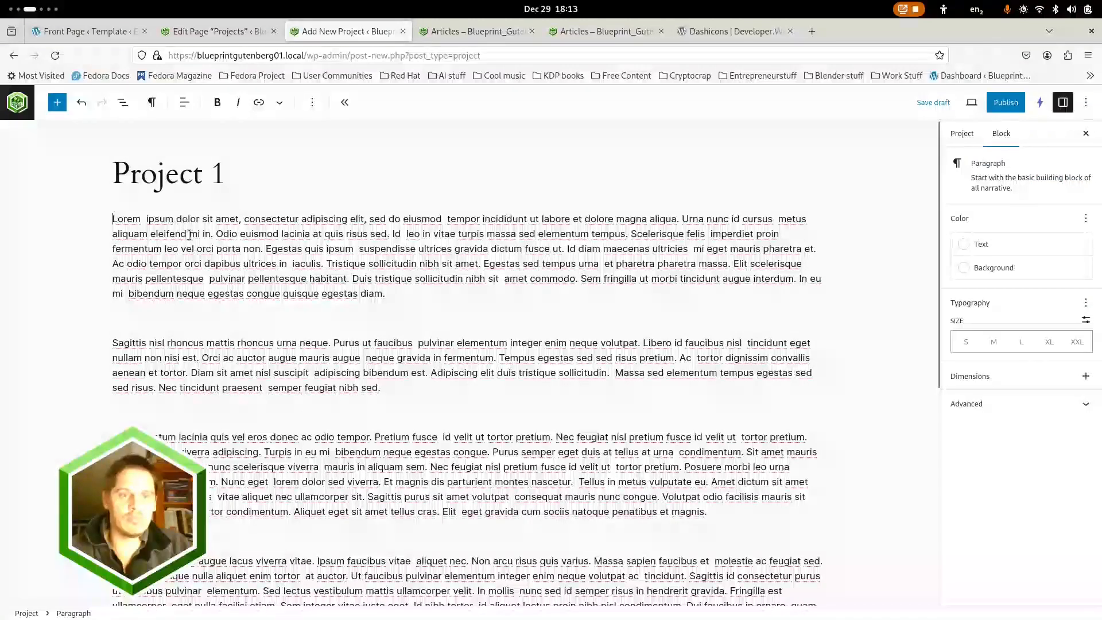
Set the yellow Volkswagen van photo from the Placeholders folder as the project's featured image and publish the project
left_click(975, 140)
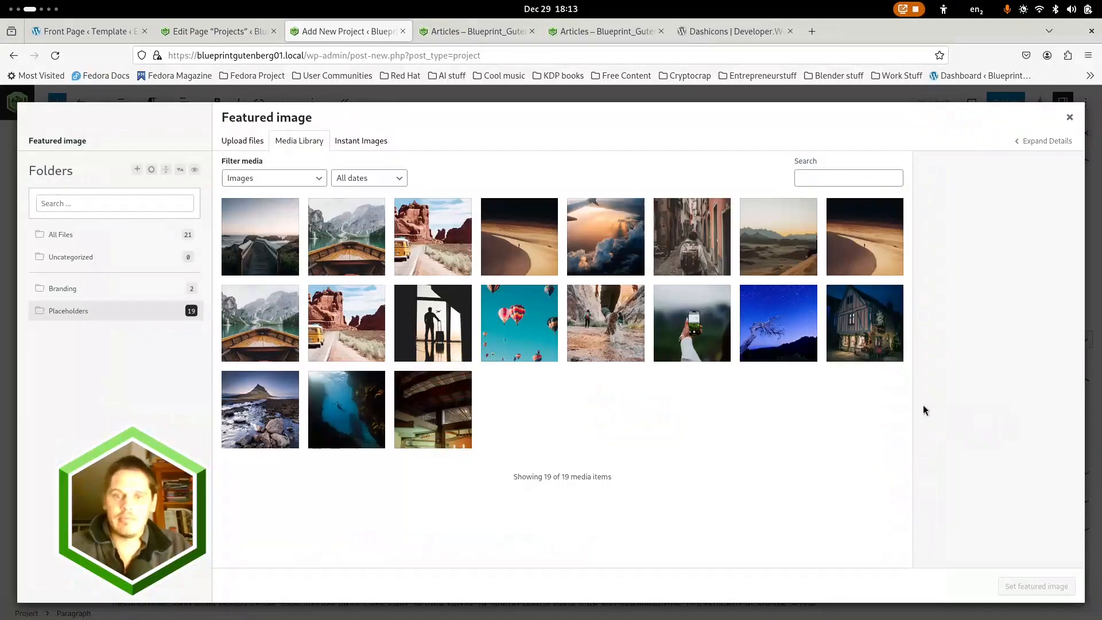
left_click(354, 328)
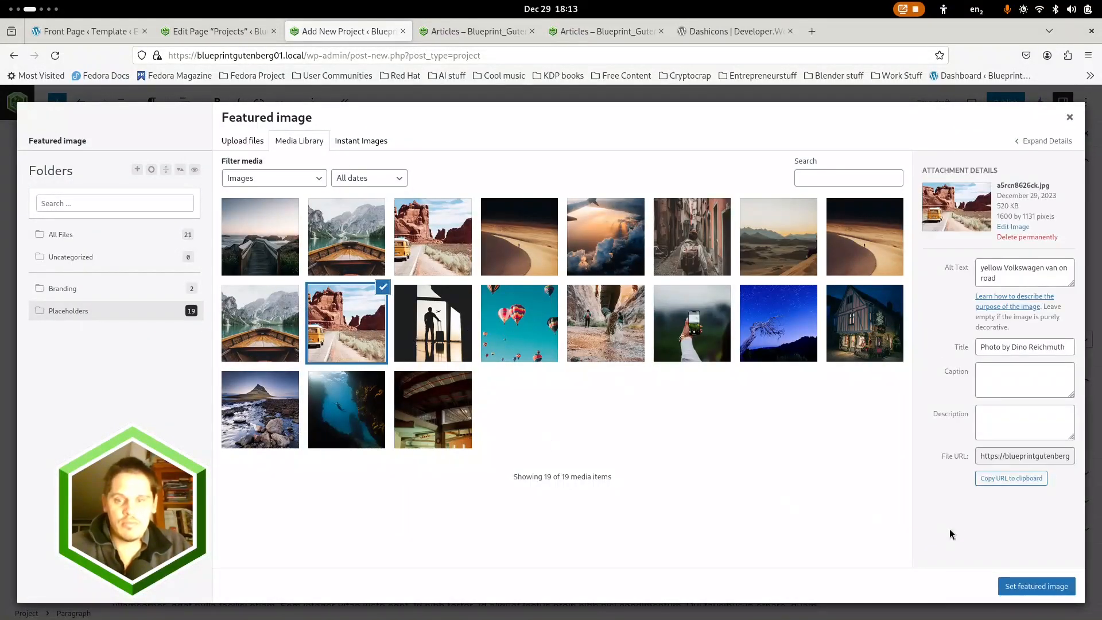
left_click(1057, 584)
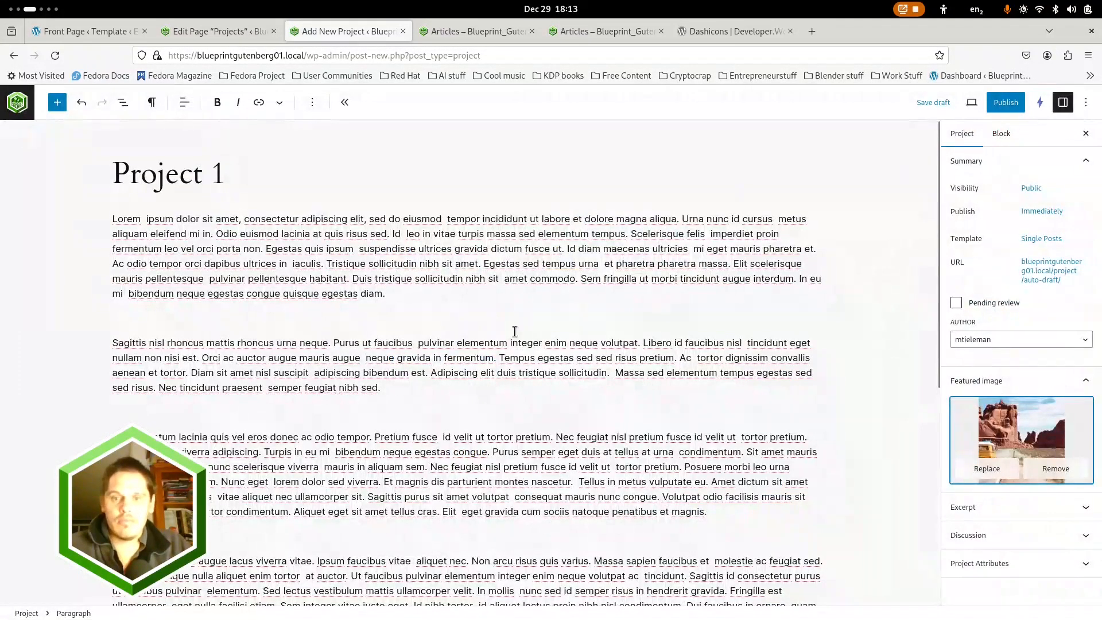
left_click(1006, 102)
left_click(978, 103)
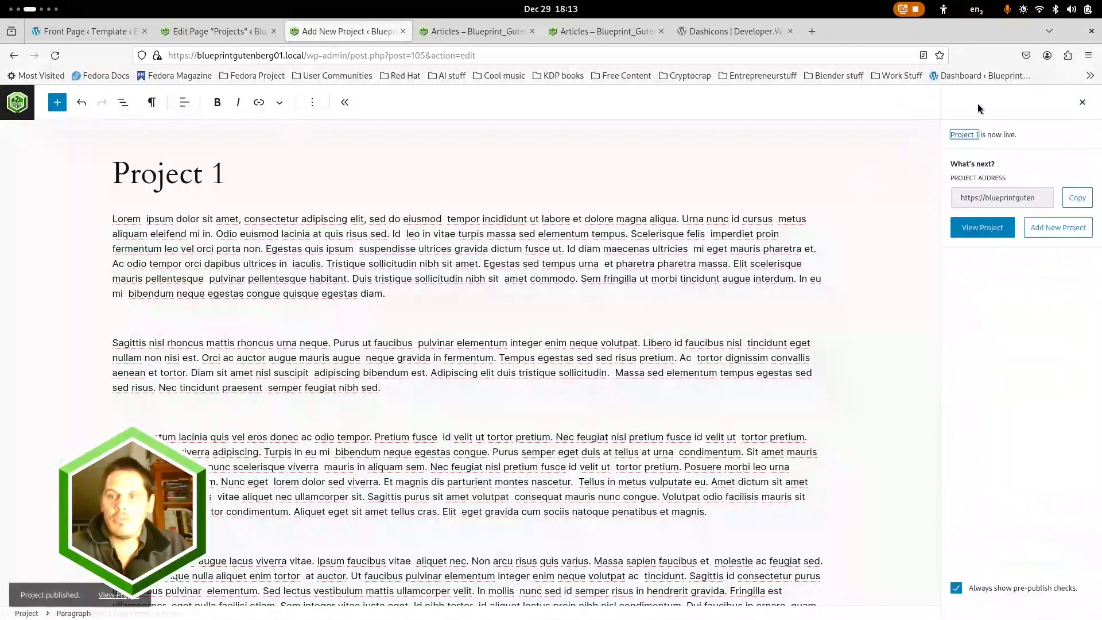
Try to split Project 1's lorem ipsum body into separate paragraph blocks after the first passage, with the block list shown
left_click(306, 407)
key("ctrl+c")
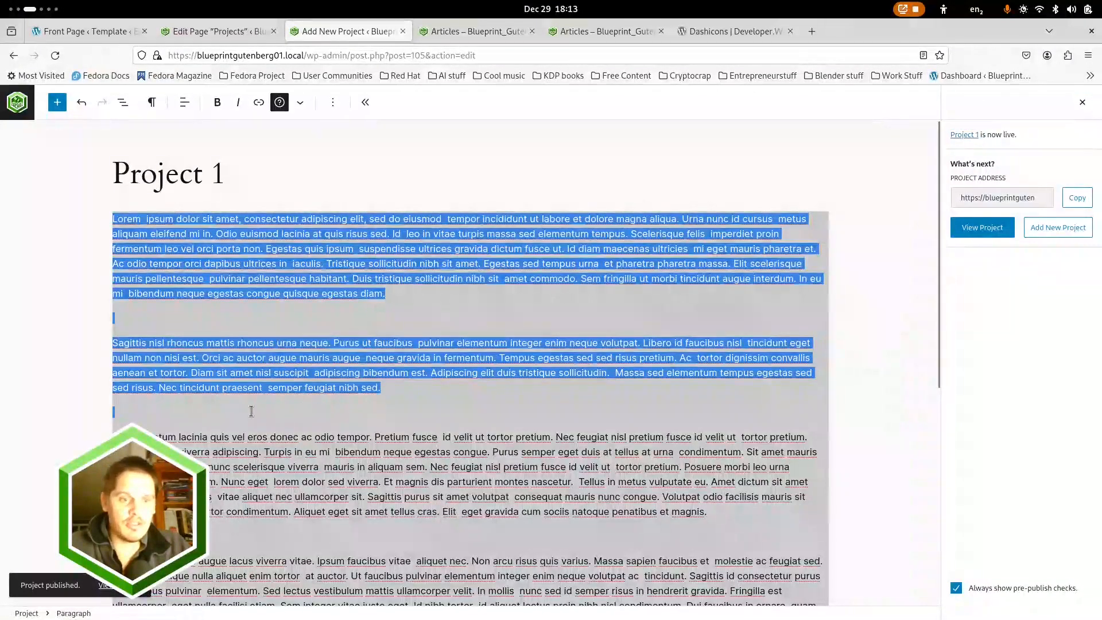
left_click(273, 412)
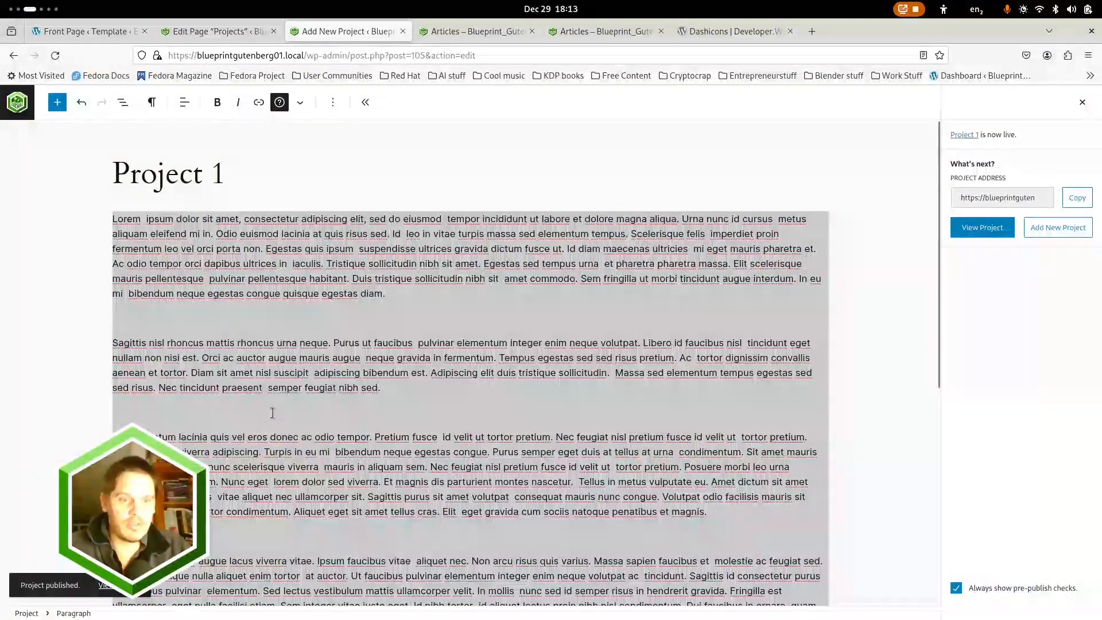
left_click(389, 388)
left_click(124, 102)
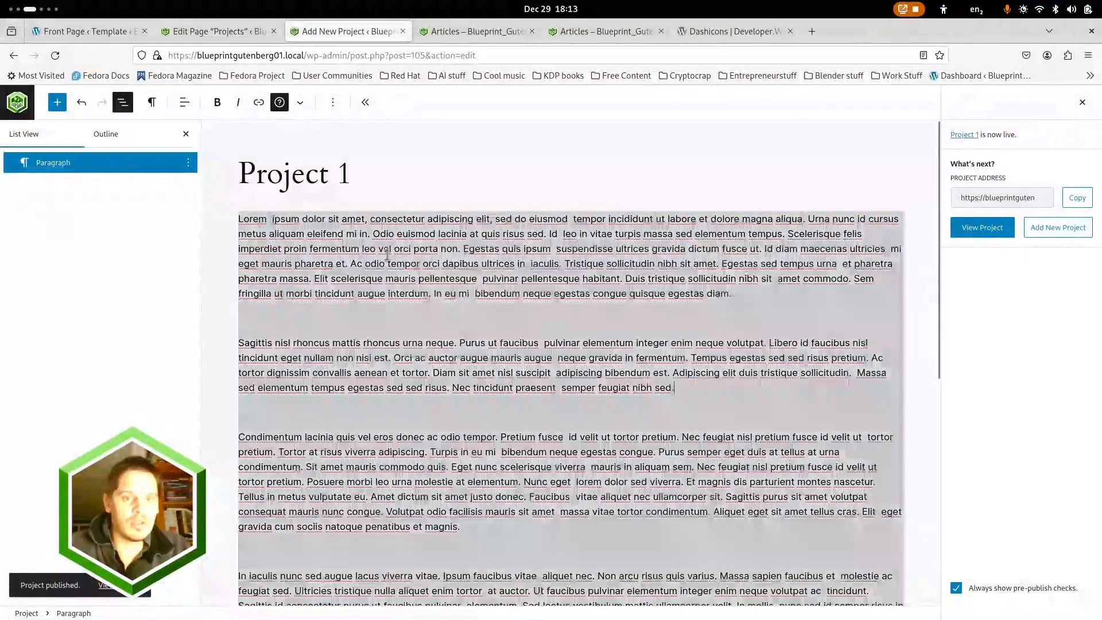
left_click(390, 248, "shift")
left_click(312, 236)
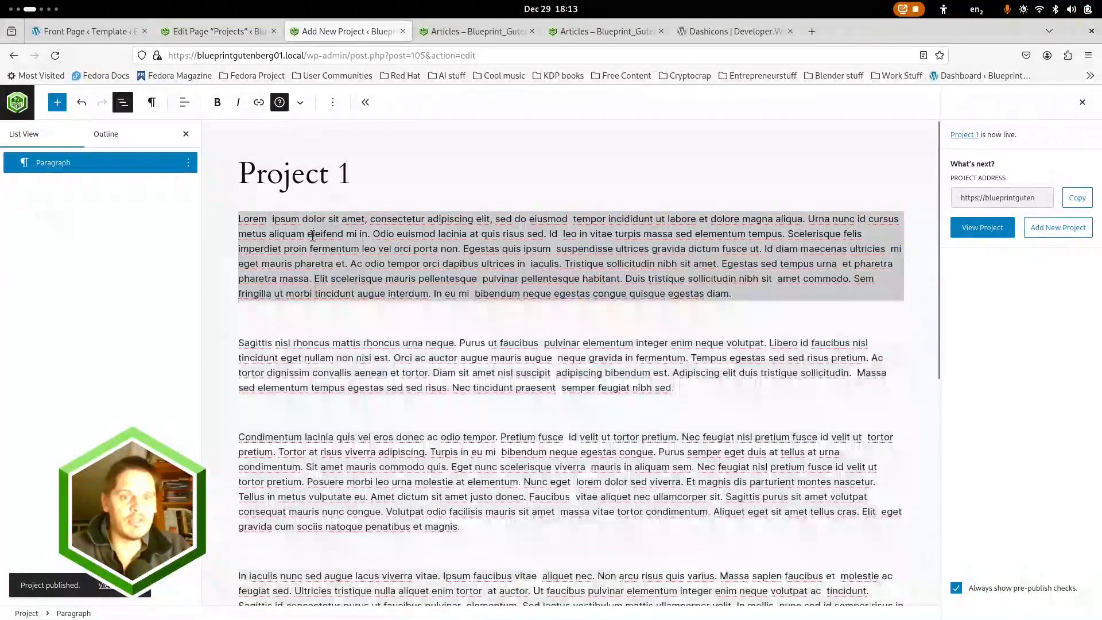
left_click(740, 293)
key("Return")
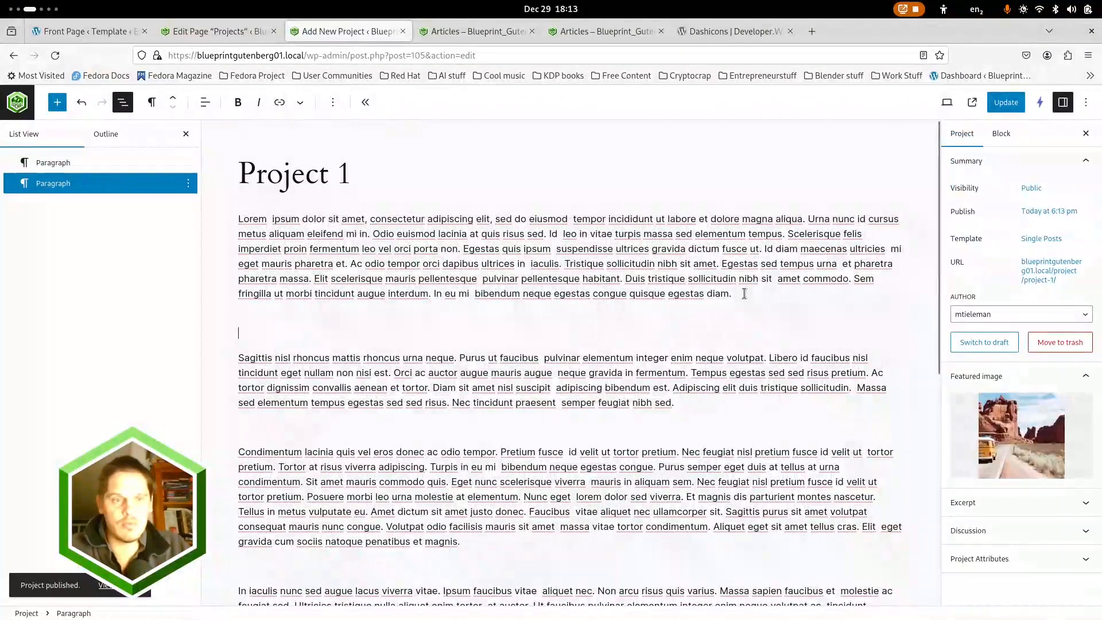
Delete all paragraph blocks from Project 1's body and place the cursor in the empty block
key("ctrl+shift+End")
key("ctrl+a")
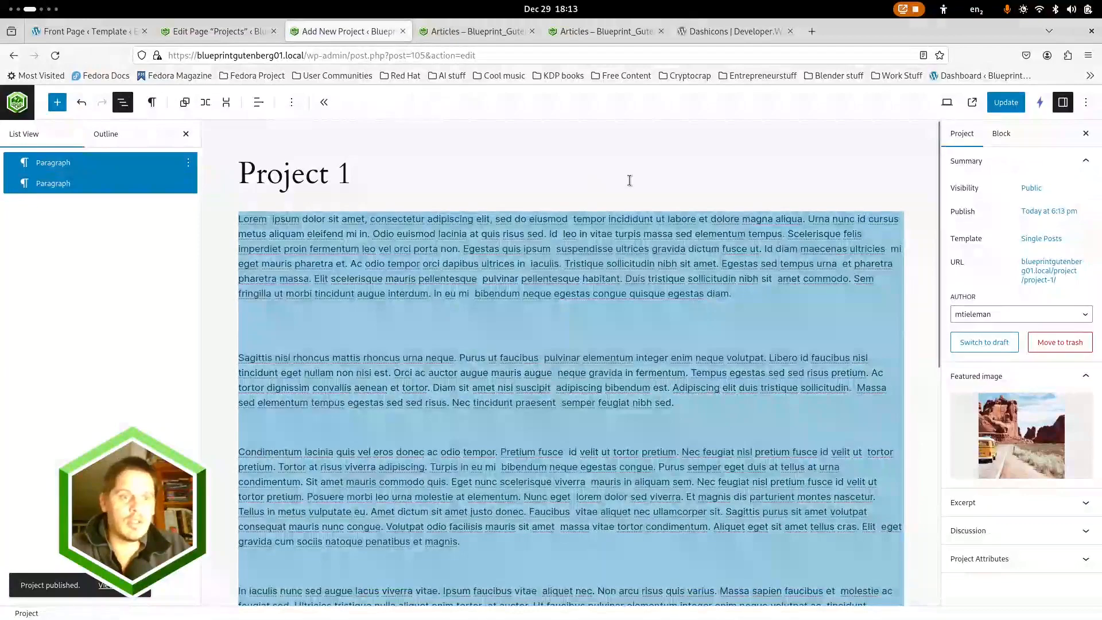
left_click(188, 162)
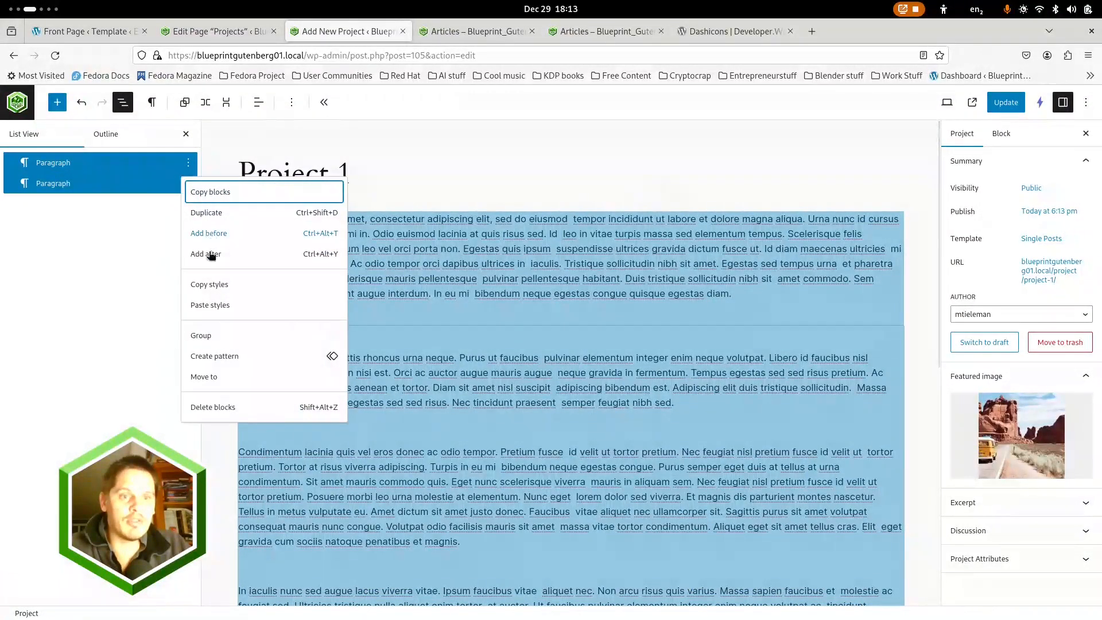
left_click(219, 408)
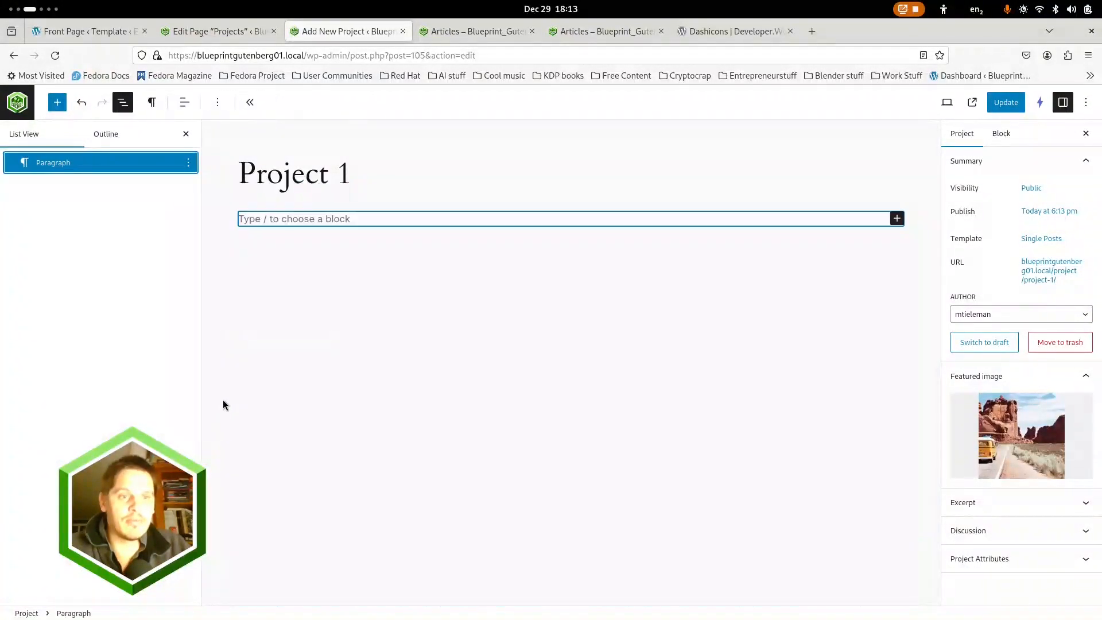
left_click(330, 221)
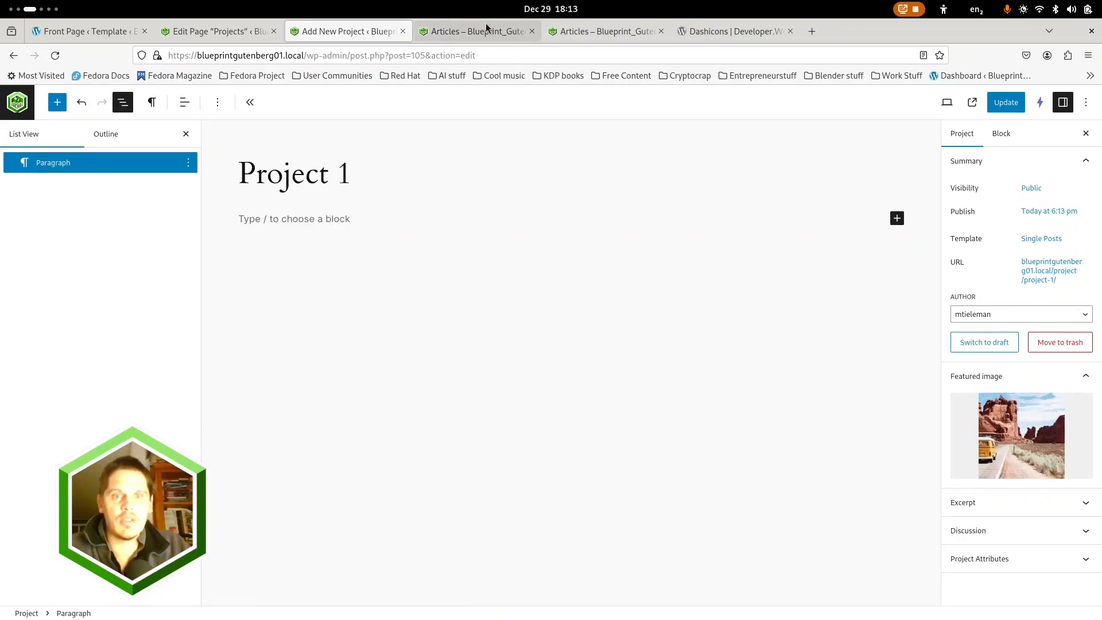
Switch to the text editor, paste the copied lorem ipsum text into the blank document and copy its first paragraph
key("super")
left_click(288, 364)
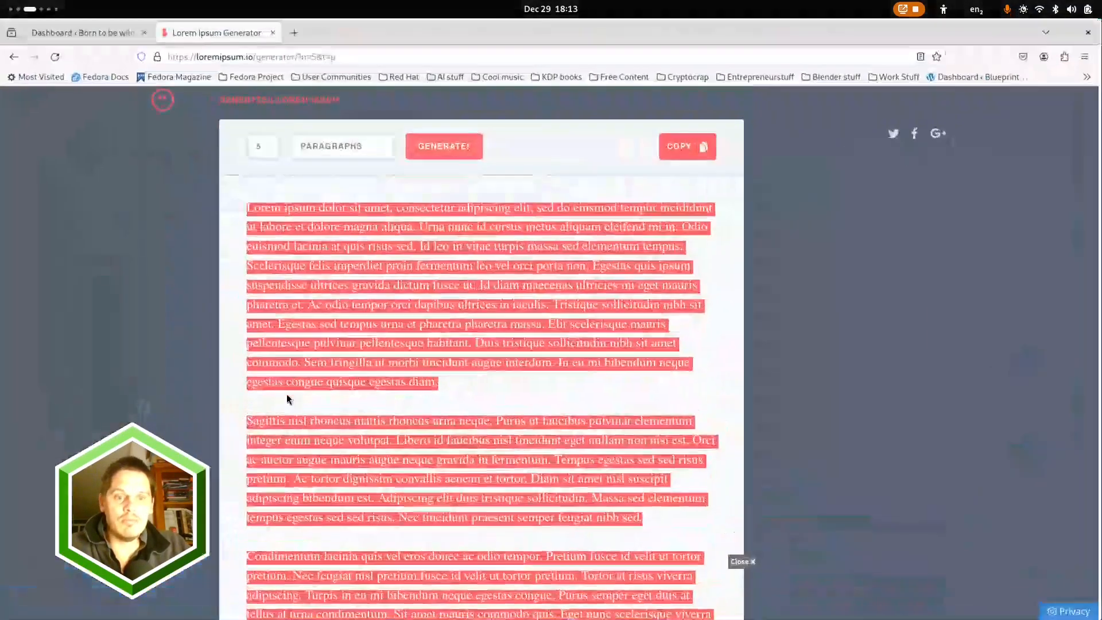
key("super")
left_click(540, 393)
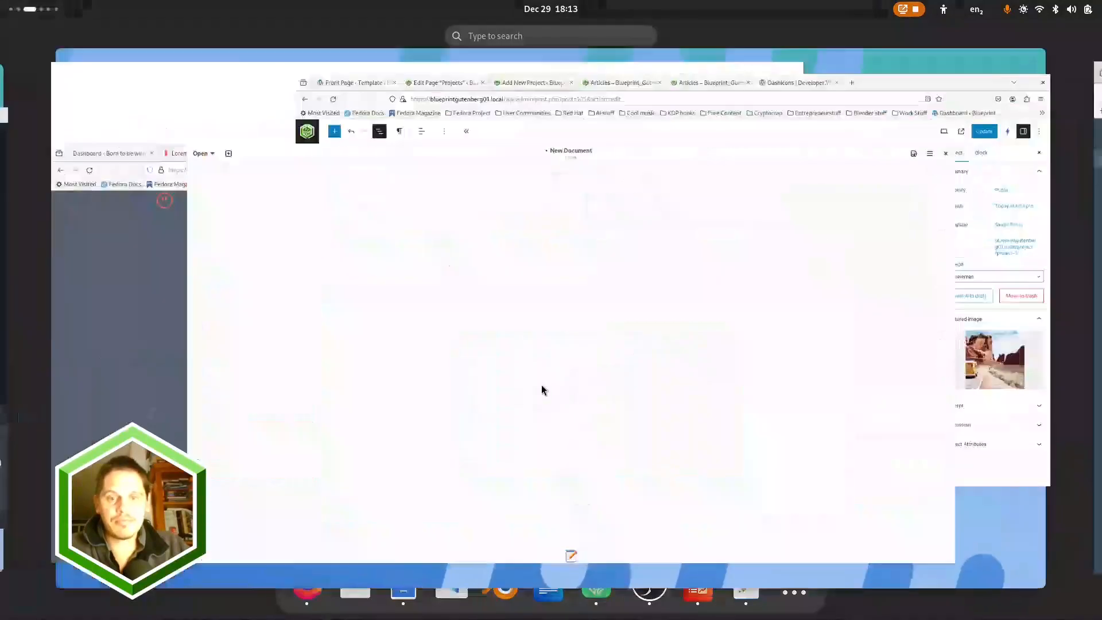
key("ctrl+v")
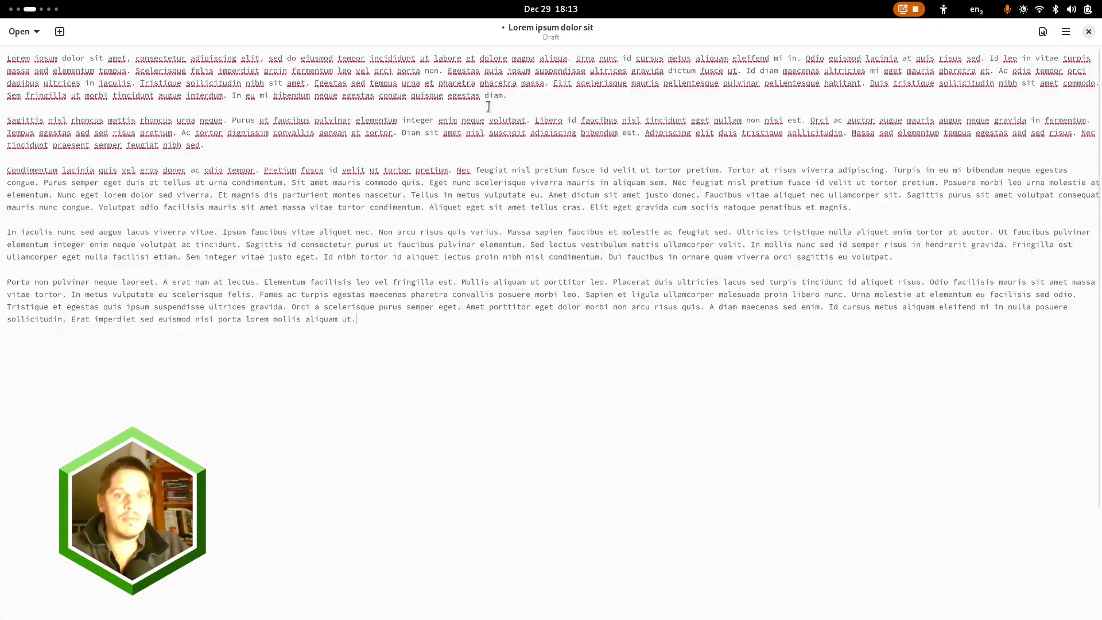
left_click_drag(507, 95, 28, 66)
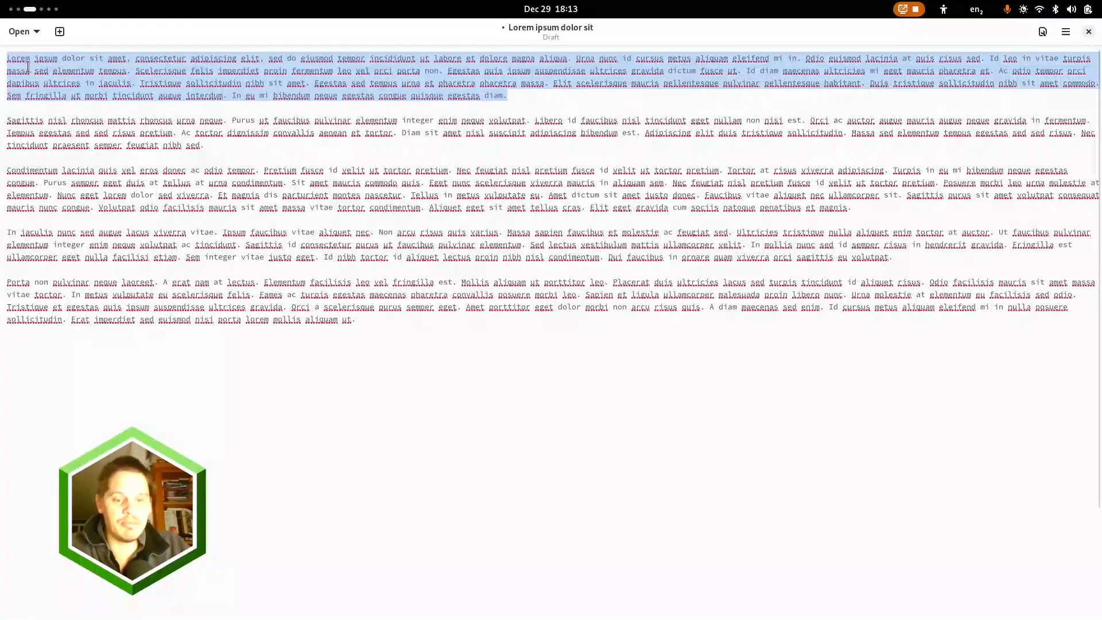
Return to the project editor in Firefox, fill Project 1's body with five paragraph blocks of the copied text and update the project
key("super")
left_click(769, 221)
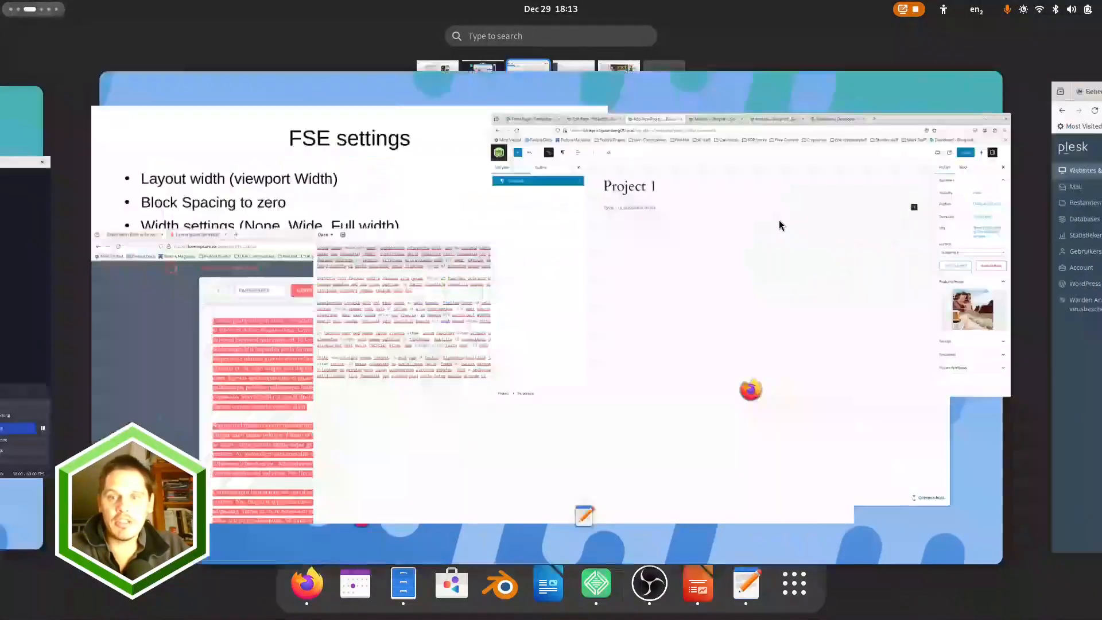
type("Lorem ipsum dolor sit amet, consectetur adipiscing elit, sed do eiusmod tempor incididunt ut labore et dolore magna aliqua. Urna nunc id cursus metus aliquam eleifend mi in. Odio euismod lacinia at quis risus sed. Id leo in vitae turpis massa sed elementum tempus. Scelerisque felis imperdiet proin fermentum leo vel orci porta non. Egestas quis ipsum suspendisse ultrices gravida dictum fusce ut. Id diam maecenas ultricies mi eget mauris pharetra et. Ac odio tempor orci dapibus ultrices in iaculis. Tristique sollicitudin nibh sit amet. Egestas sed tempus urna et pharetra pharetra massa. Elit scelerisque mauris pellentesque pulvinar pellentesque habitant. Duis tristique sollicitudin nibh sit amet commodo. Sem fringilla ut morbi tincidunt augue interdum. In eu mi bibendum neque egestas congue quisque egestas diam.")
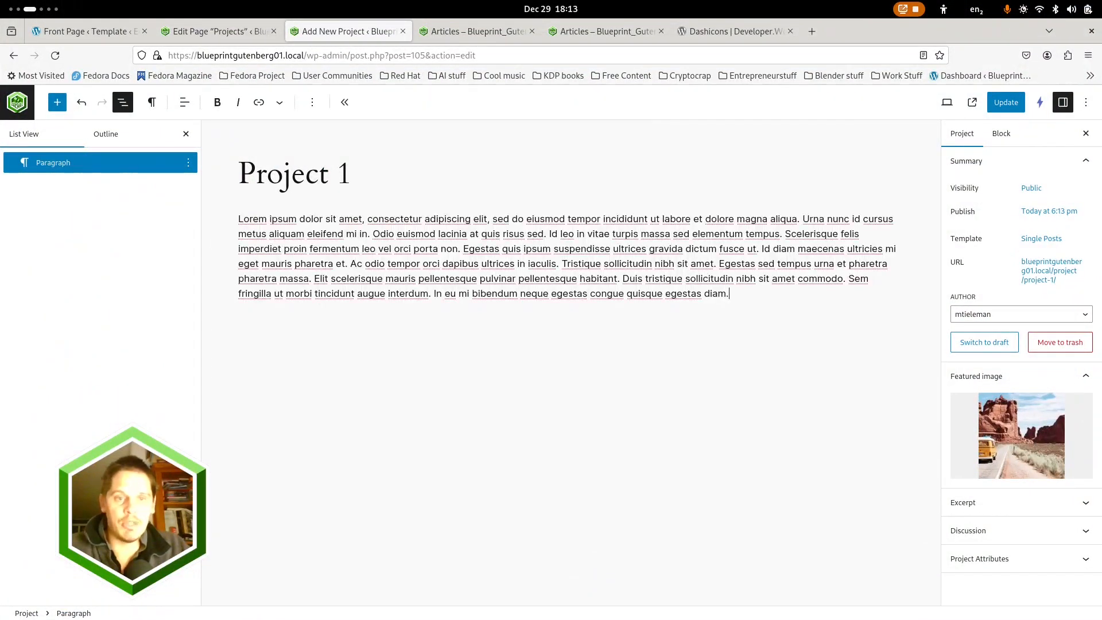
type("Lorem ipsum dolor sit amet, consectetur adipiscing elit, sed do eiusmod tempor incididunt ut labore et dolore magna aliqua. Urna nunc id cursus metus aliquam eleifend mi in. Odio euismod lacinia at quis risus sed. Id leo in vitae turpis massa sed elementum tempus. Scelerisque felis imperdiet proin fermentum leo vel orci porta non. Egestas quis ipsum suspendisse ultrices gravida dictum fusce ut. Id diam maecenas ultricies mi eget mauris pharetra et. Ac odio tempor orci dapibus ultrices in iaculis. Tristique sollicitudin nibh sit amet. Egestas sed tempus urna et pharetra pharetra massa. Elit scelerisque mauris pellentesque pulvinar pellentesque habitant. Duis tristique sollicitudin nibh sit amet commodo. Sem fringilla ut morbi tincidunt augue interdum. In eu mi bibendum neque egestas congue quisque egestas diam.")
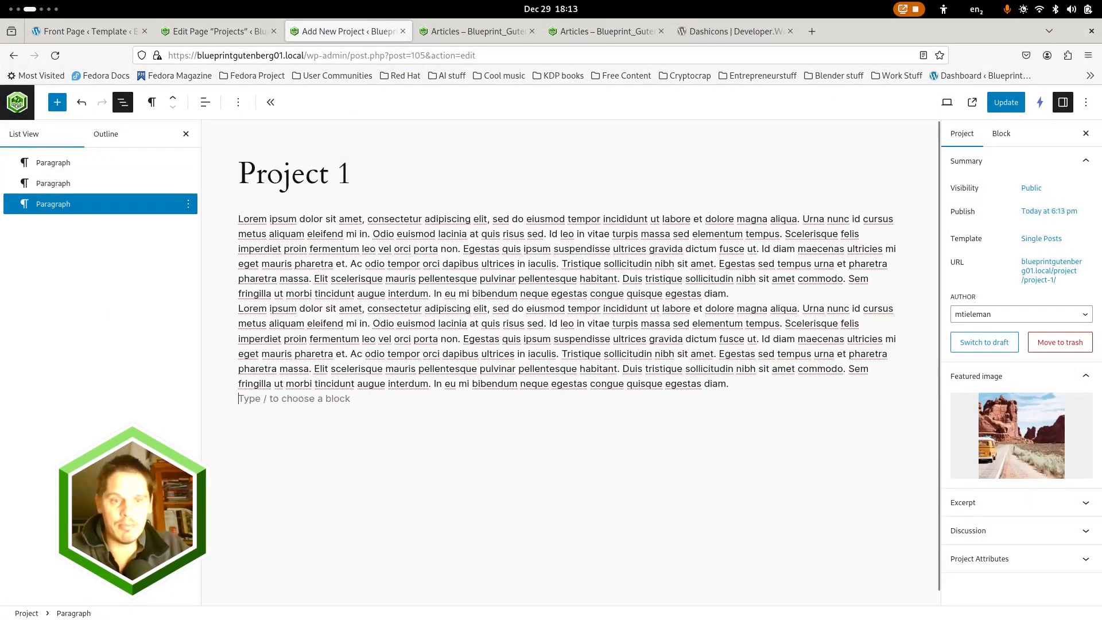
type("Lorem ipsum dolor sit amet, consectetur adipiscing elit, sed do eiusmod tempor incididunt ut labore et dolore magna aliqua. Urna nunc id cursus metus aliquam eleifend mi in. Odio euismod lacinia at quis risus sed. Id leo in vitae turpis massa sed elementum tempus. Scelerisque felis imperdiet proin fermentum leo vel orci porta non. Egestas quis ipsum suspendisse ultrices gravida dictum fusce ut. Id diam maecenas ultricies mi eget mauris pharetra et. Ac odio tempor orci dapibus ultrices in iaculis. Tristique sollicitudin nibh sit amet. Egestas sed tempus urna et pharetra pharetra massa. Elit scelerisque mauris pellentesque pulvinar pellentesque habitant. Duis tristique sollicitudin nibh sit amet commodo. Sem fringilla ut morbi tincidunt augue interdum. In eu mi bibendum neque egestas congue quisque egestas diam.")
type("Lorem ipsum dolor sit amet, consectetur adipiscing elit, sed do eiusmod tempor incididunt ut labore et dolore magna aliqua. Urna nunc id cursus metus aliquam eleifend mi in. Odio euismod lacinia at quis risus sed. Id leo in vitae turpis massa sed elementum tempus. Scelerisque felis imperdiet proin fermentum leo vel orci porta non. Egestas quis ipsum suspendisse ultrices gravida dictum fusce ut. Id diam maecenas ultricies mi eget mauris pharetra et. Ac odio tempor orci dapibus ultrices in iaculis. Tristique sollicitudin nibh sit amet. Egestas sed tempus urna et pharetra pharetra massa. Elit scelerisque mauris pellentesque pulvinar pellentesque habitant. Duis tristique sollicitudin nibh sit amet commodo. Sem fringilla ut morbi tincidunt augue interdum. In eu mi bibendum neque egestas congue quisque egestas diam.")
key("Return")
type("Lorem ipsum dolor sit amet, consectetur adipiscing elit, sed do eiusmod tempor incididunt ut labore et dolore magna aliqua. Urna nunc id cursus metus aliquam eleifend mi in. Odio euismod lacinia at quis risus sed. Id leo in vitae turpis massa sed elementum tempus. Scelerisque felis imperdiet proin fermentum leo vel orci porta non. Egestas quis ipsum suspendisse ultrices gravida dictum fusce ut. Id diam maecenas ultricies mi eget mauris pharetra et. Ac odio tempor orci dapibus ultrices in iaculis. Tristique sollicitudin nibh sit amet. Egestas sed tempus urna et pharetra pharetra massa. Elit scelerisque mauris pellentesque pulvinar pellentesque habitant. Duis tristique sollicitudin nibh sit amet commodo. Sem fringilla ut morbi tincidunt augue interdum. In eu mi bibendum neque egestas congue quisque egestas diam.")
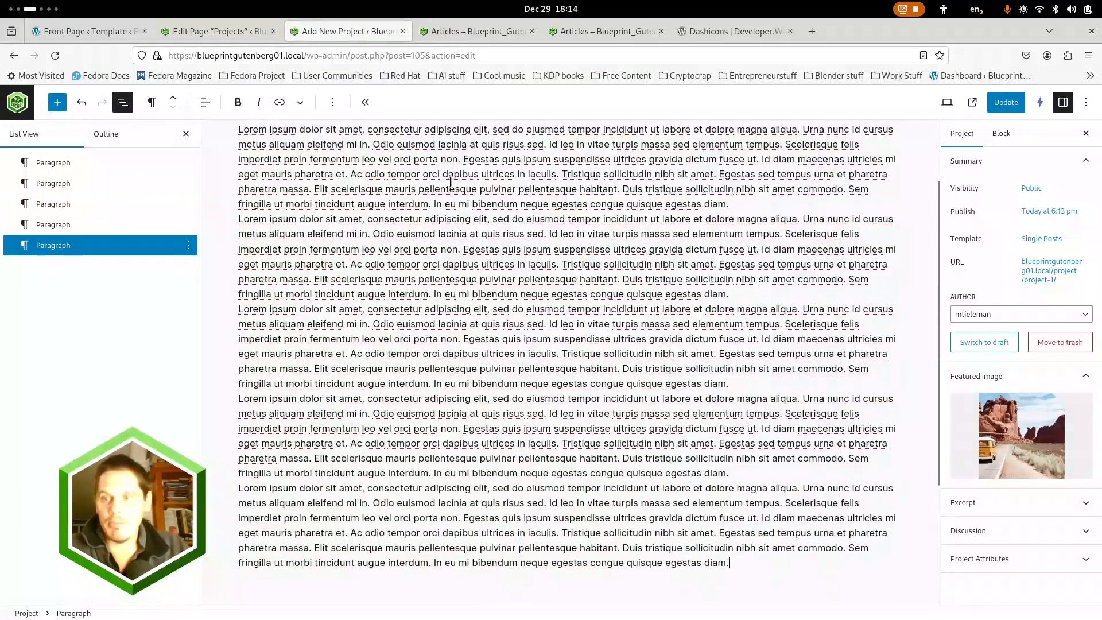
left_click(1041, 239)
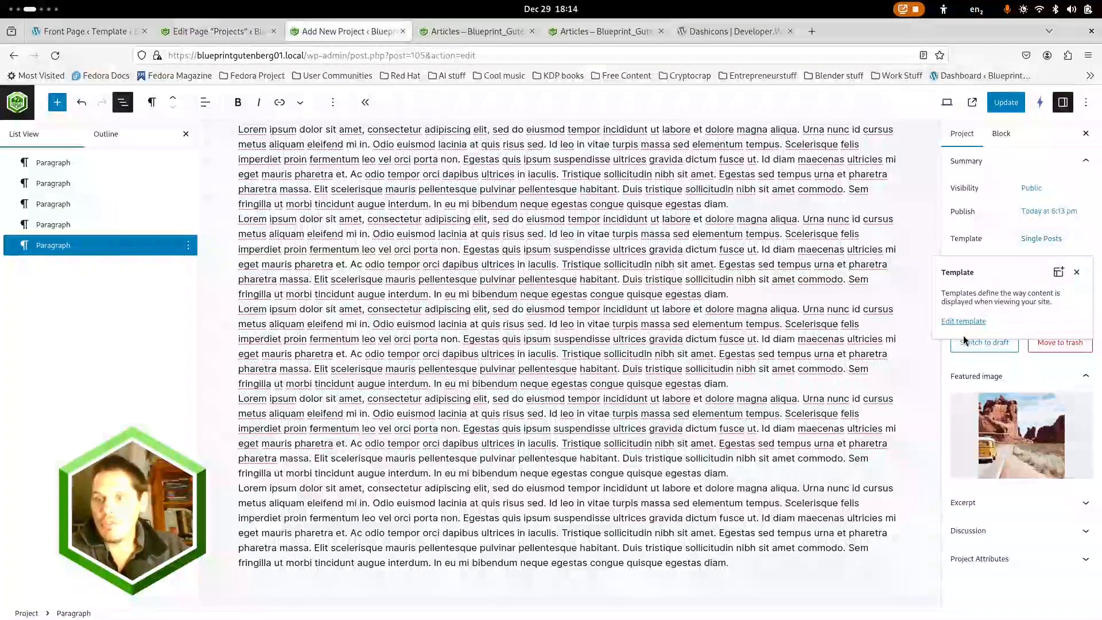
left_click(1076, 275)
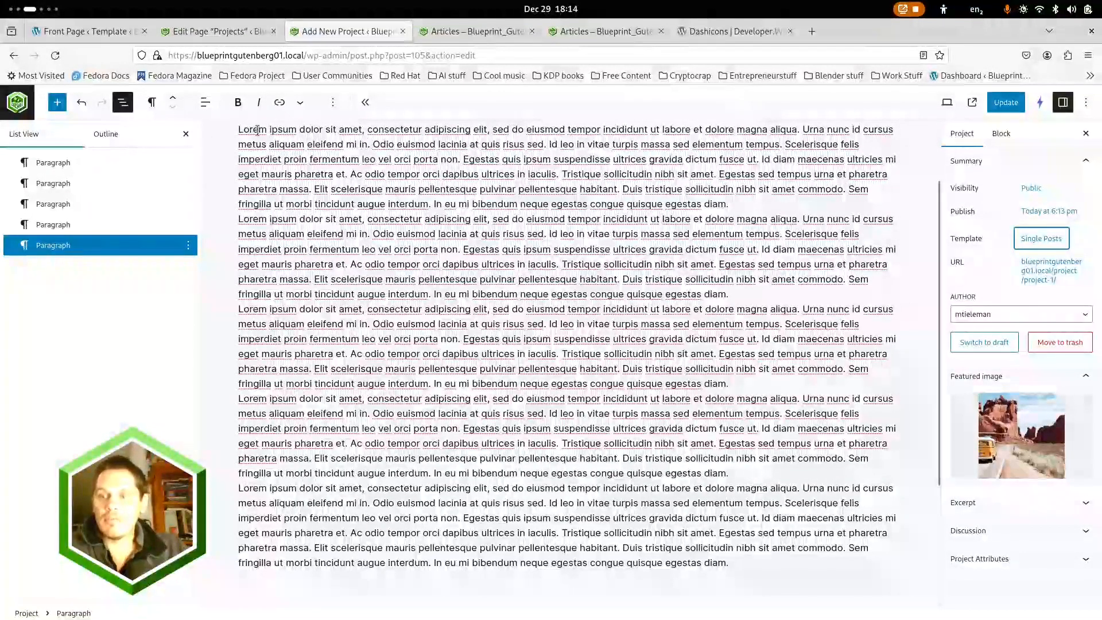
left_click(1008, 108)
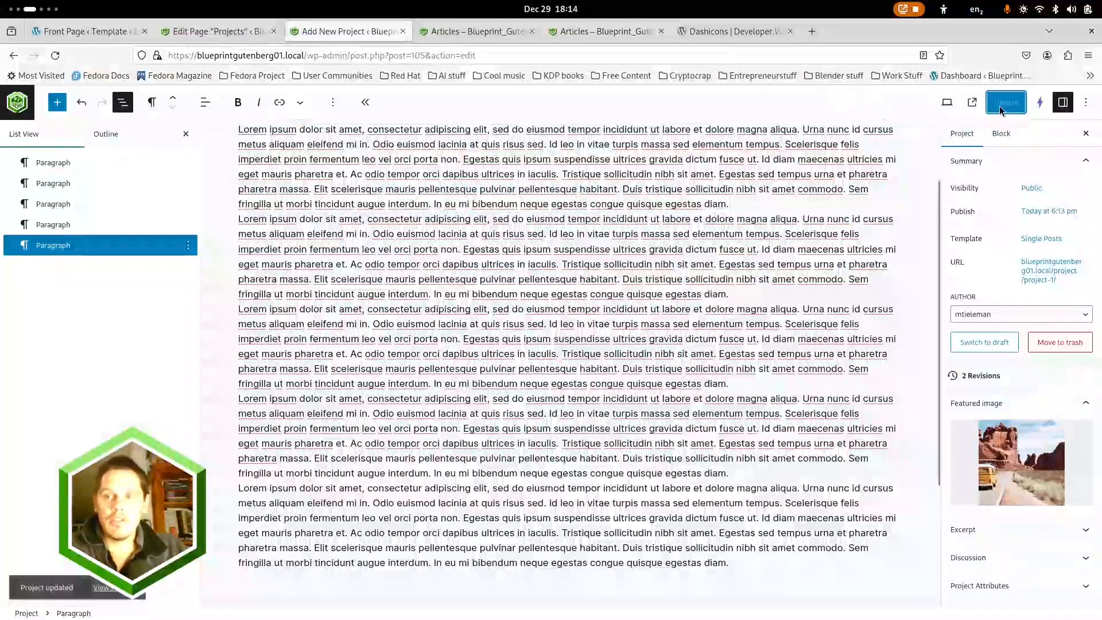
Insert an image block after Project 1's second paragraph with the wooden walkway photo from the Placeholders folder, and update the project
scroll(743, 347, "up", 2)
left_click(743, 347)
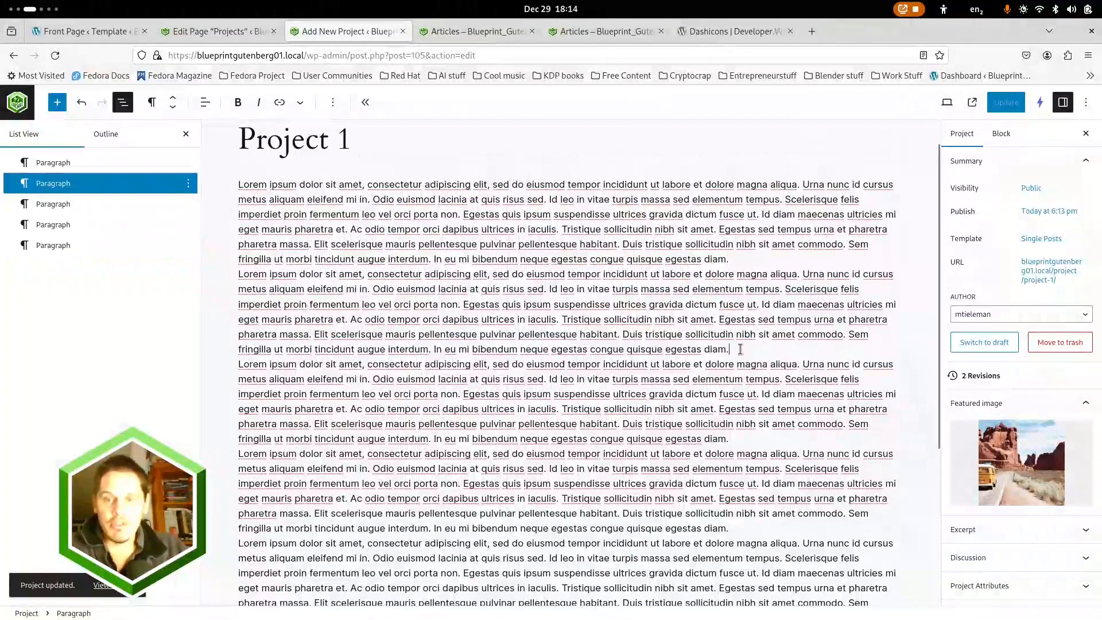
key("Return")
type("/image")
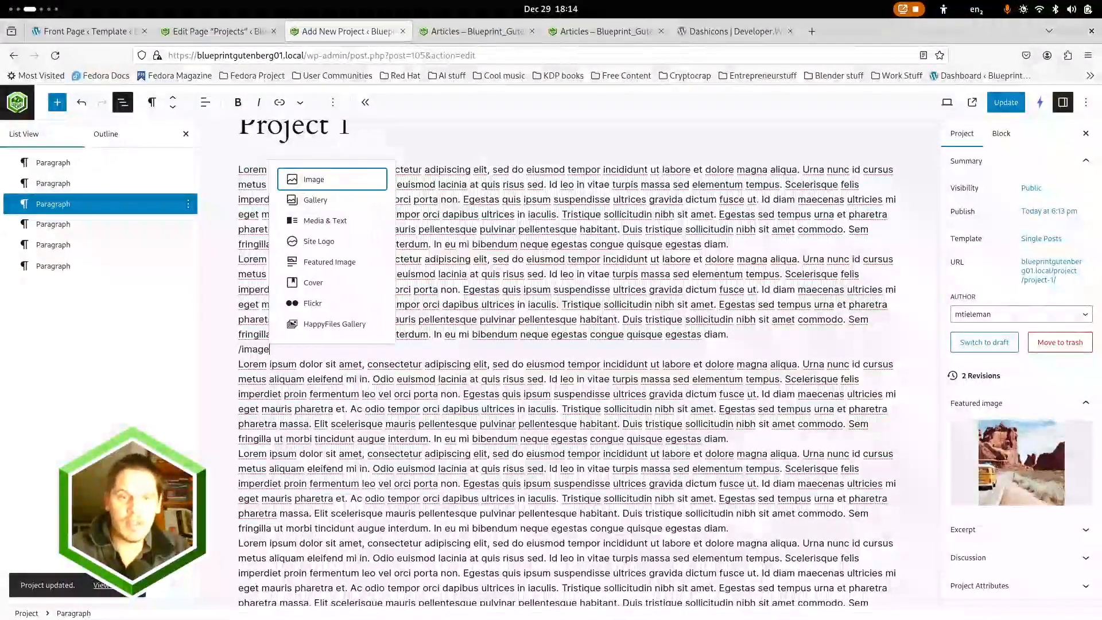
key("Return")
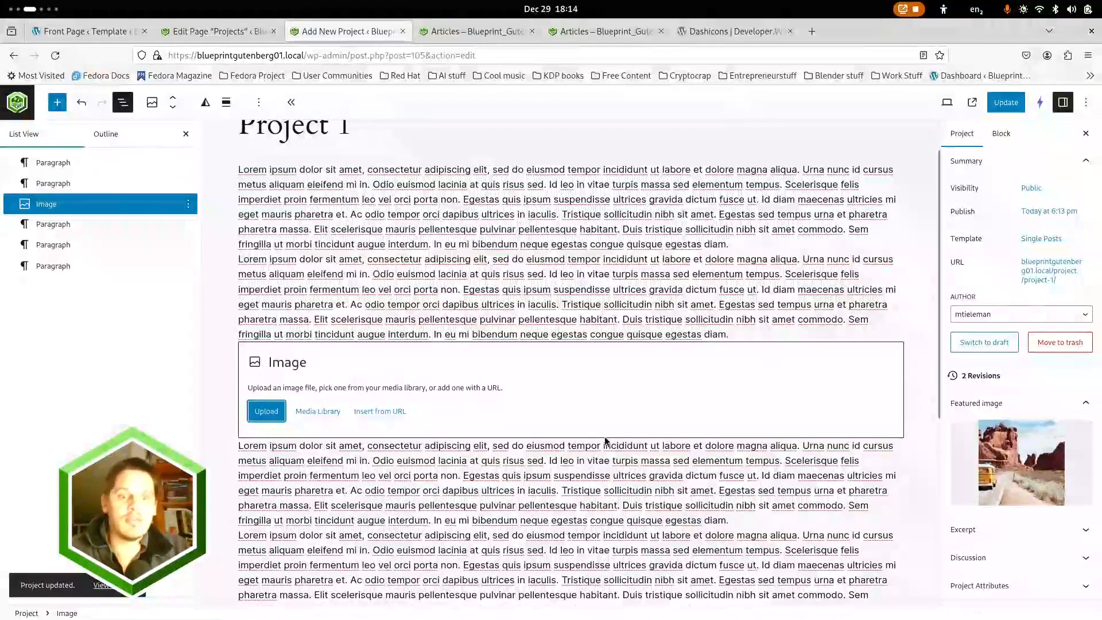
left_click(317, 410)
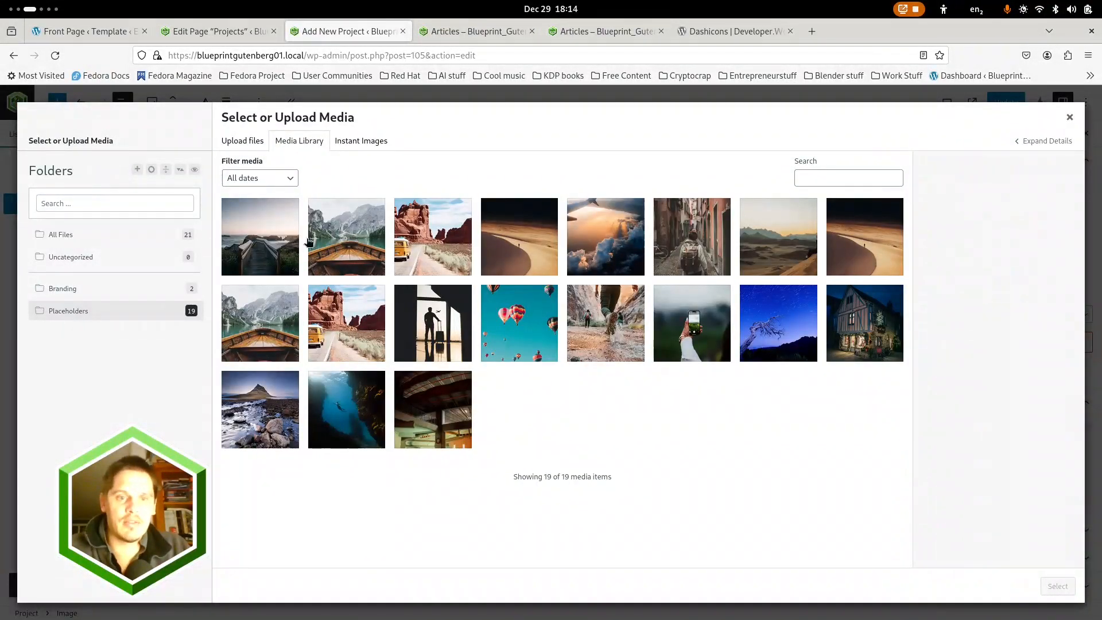
left_click(249, 247)
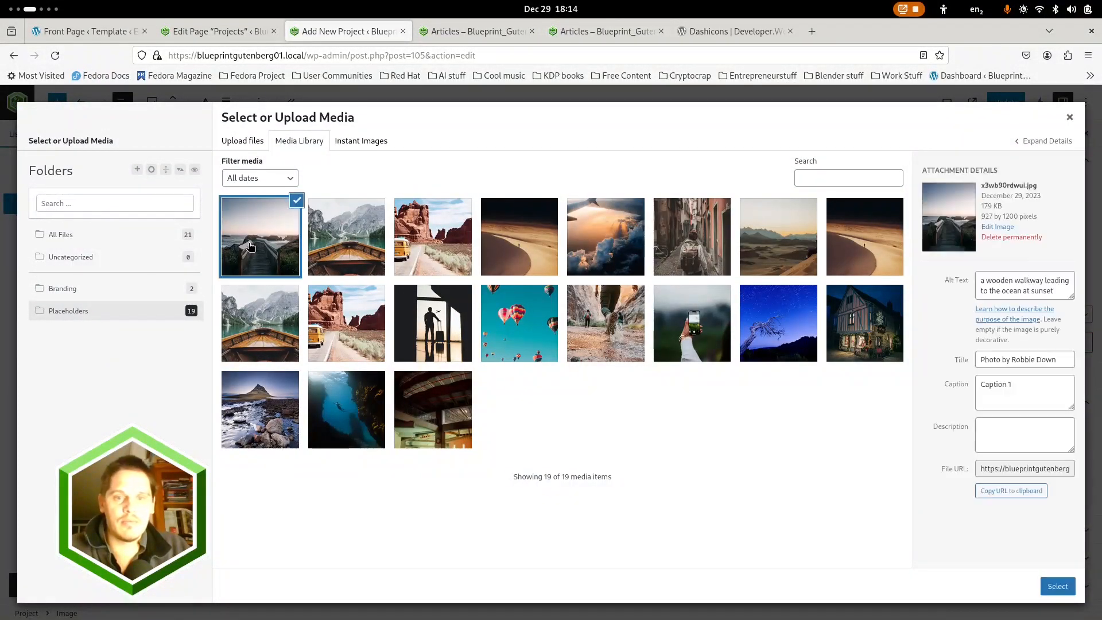
left_click(1057, 586)
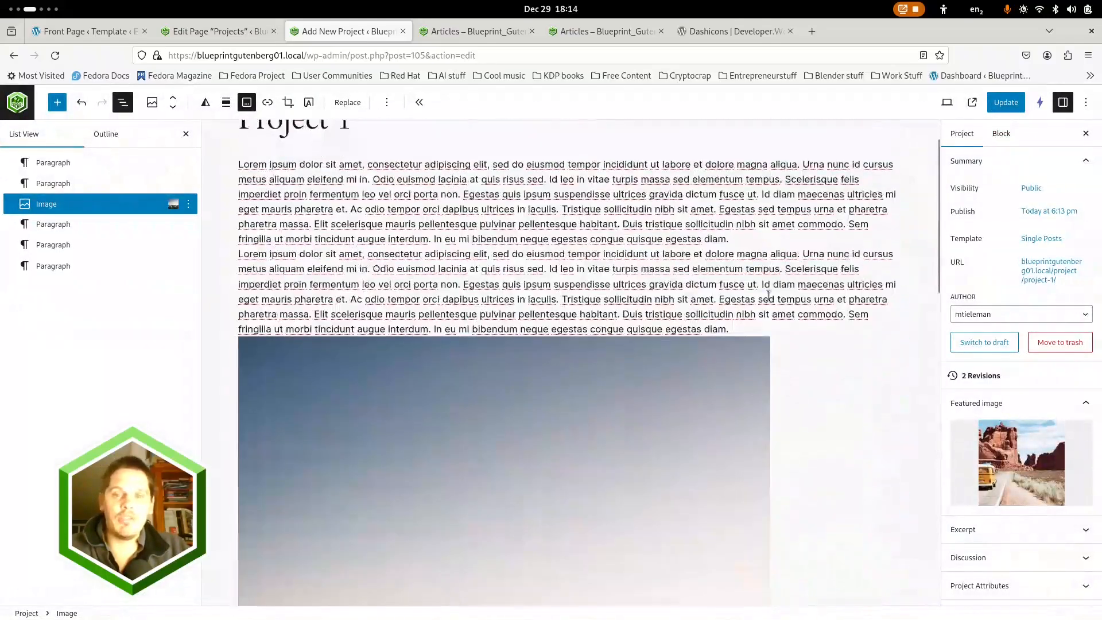
left_click(1006, 102)
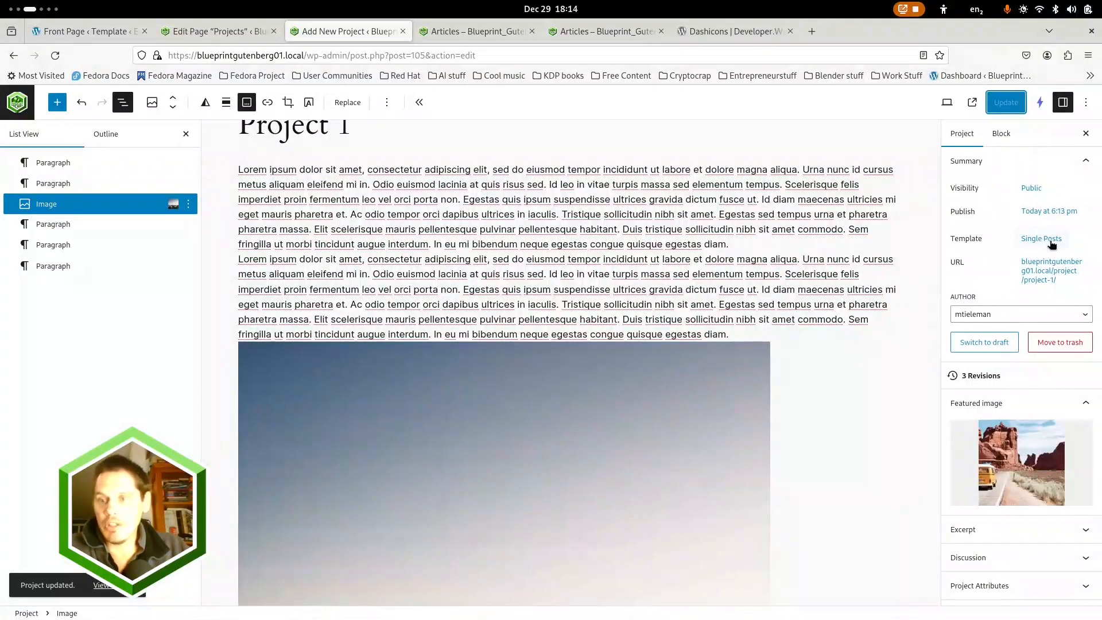
Create a Single item: Project template for all projects in the site editor, using the first suggested pattern, and show its block structure
left_click(17, 103)
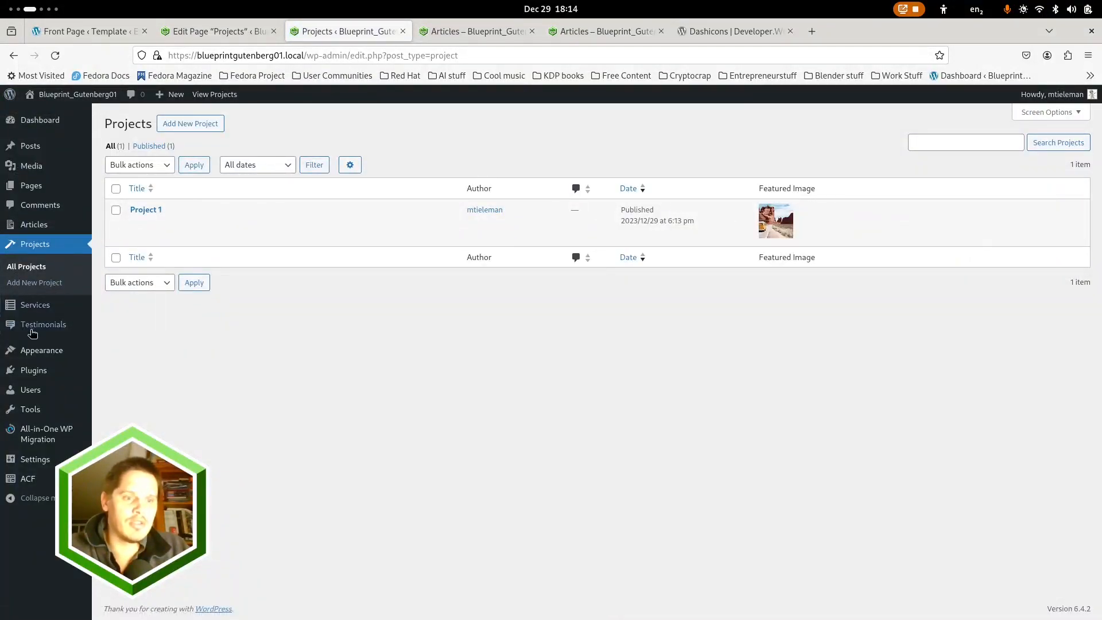
mouse_move(48, 354)
left_click(122, 374)
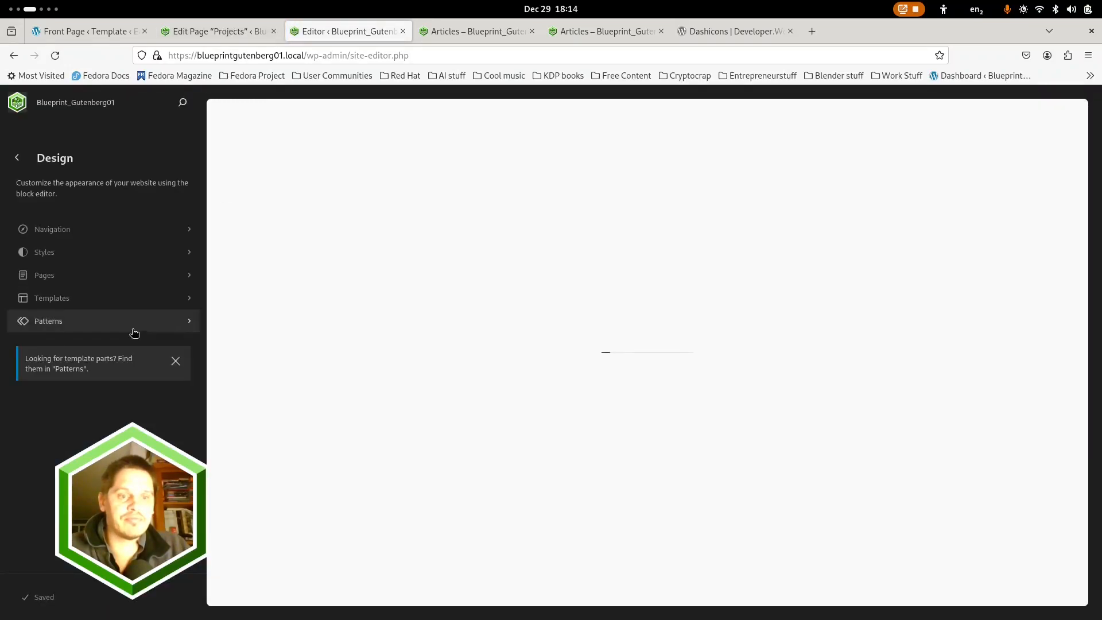
left_click(53, 299)
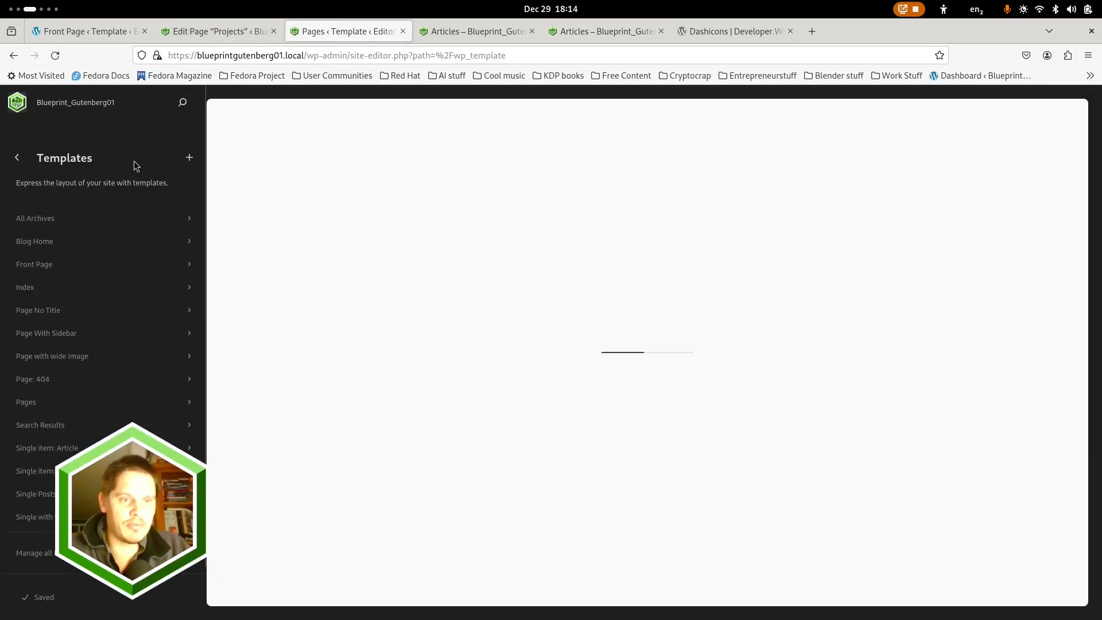
left_click(190, 160)
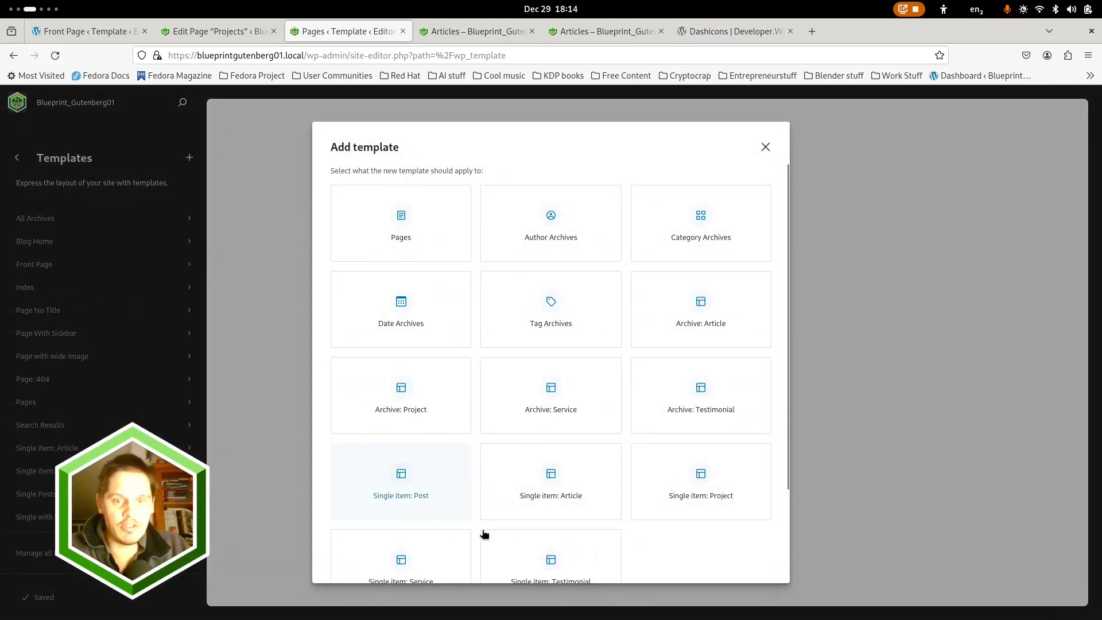
scroll(484, 533, "down", 3)
left_click(701, 370)
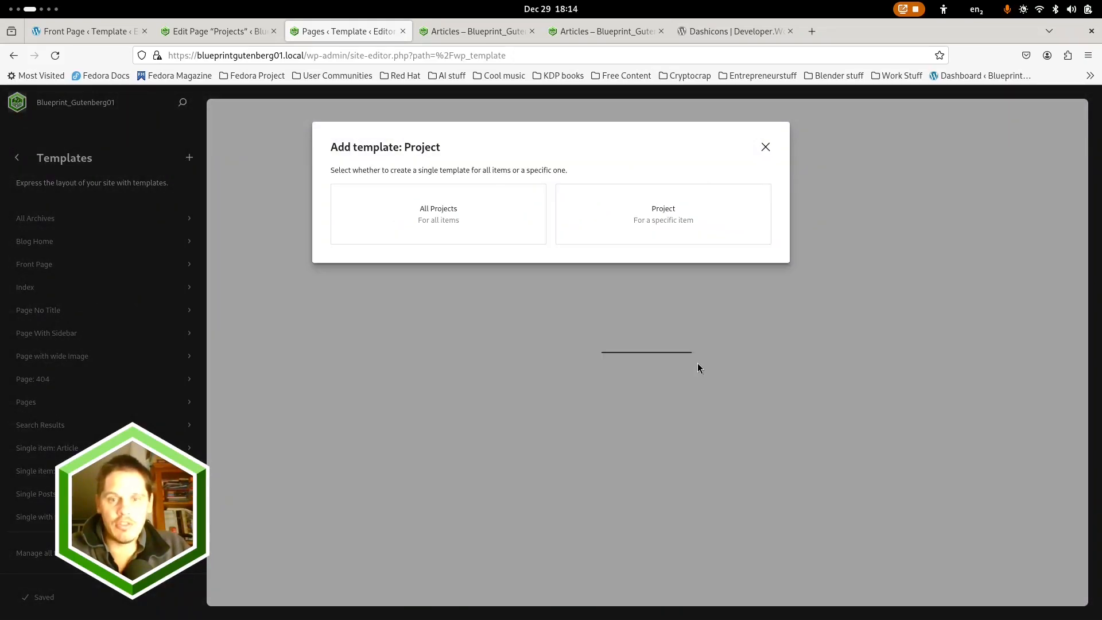
left_click(441, 213)
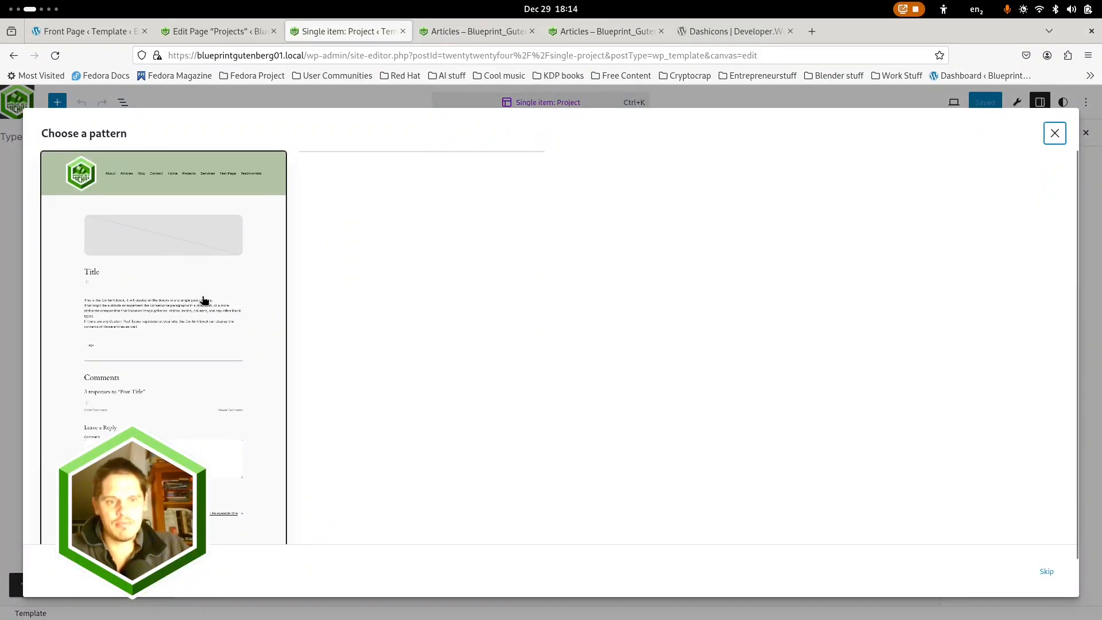
scroll(648, 401, "down", 4)
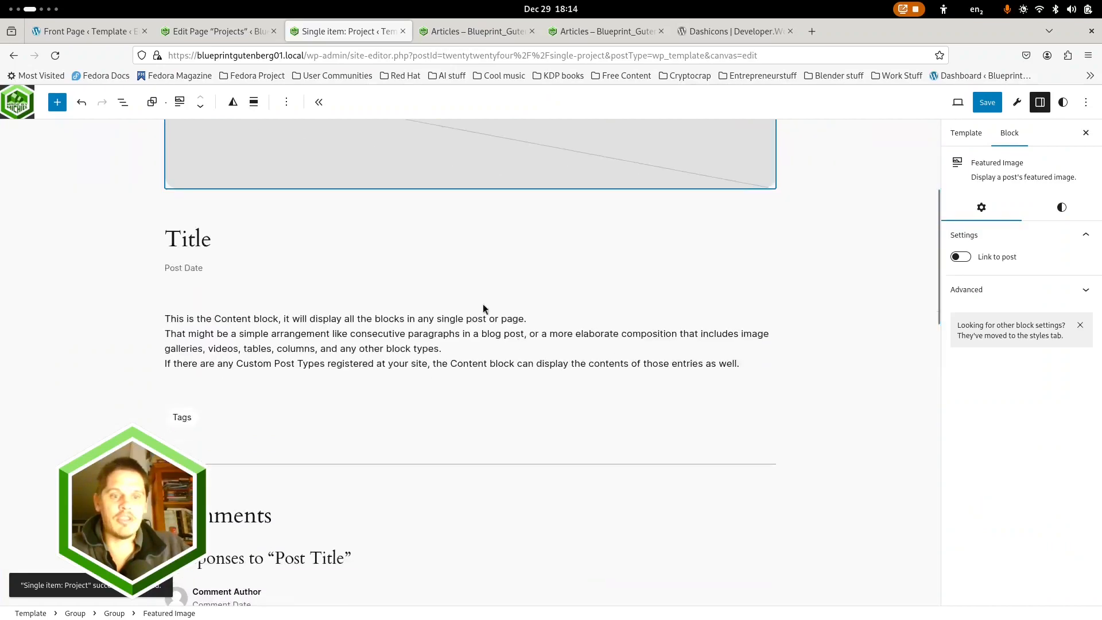
left_click(123, 102)
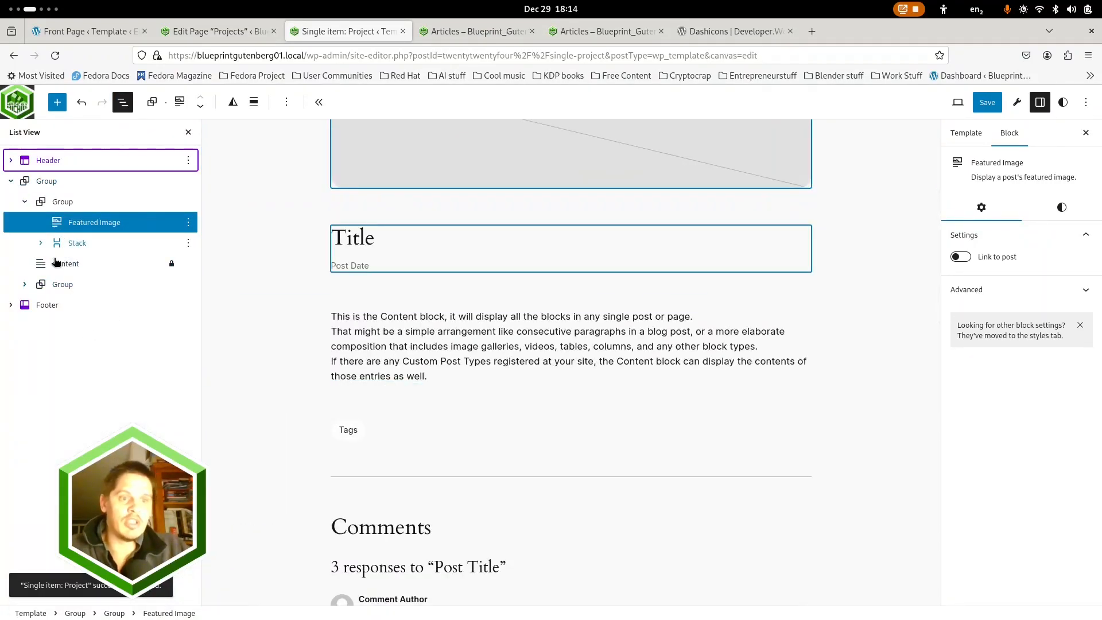
Turn off content width for the inner blocks of the group holding the tags and comments, and expand that group
left_click(60, 263)
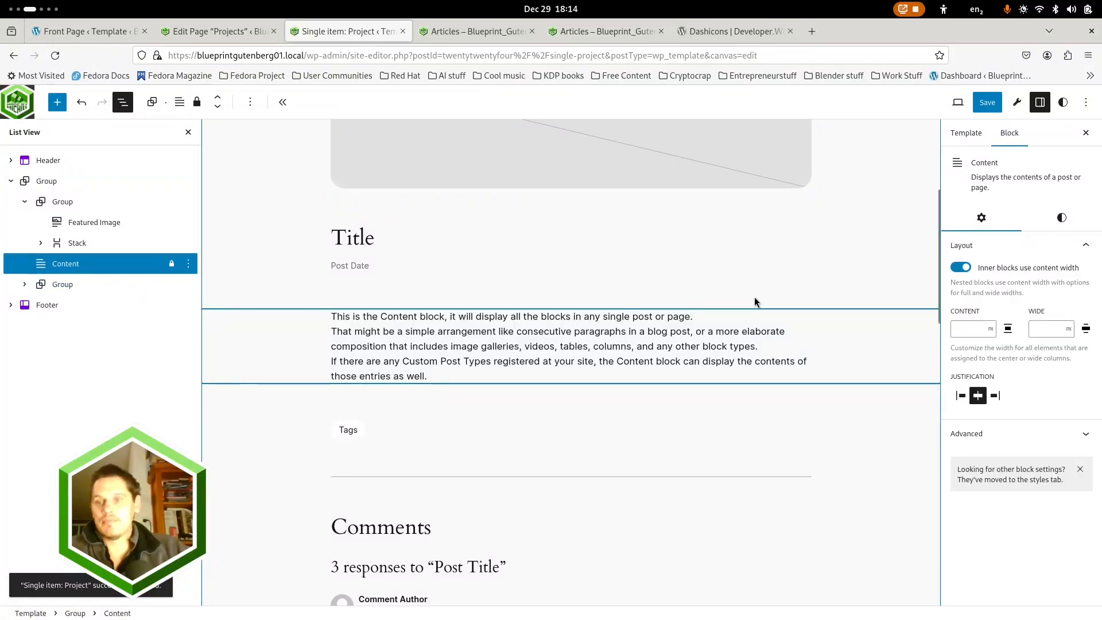
left_click(60, 285)
left_click(960, 286)
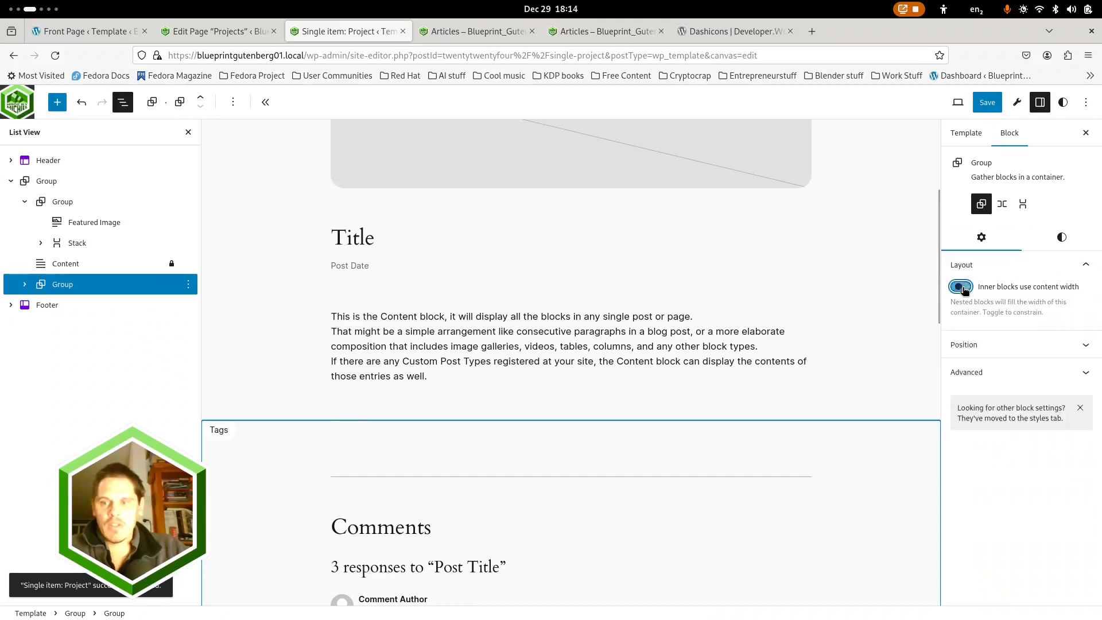
left_click(29, 286)
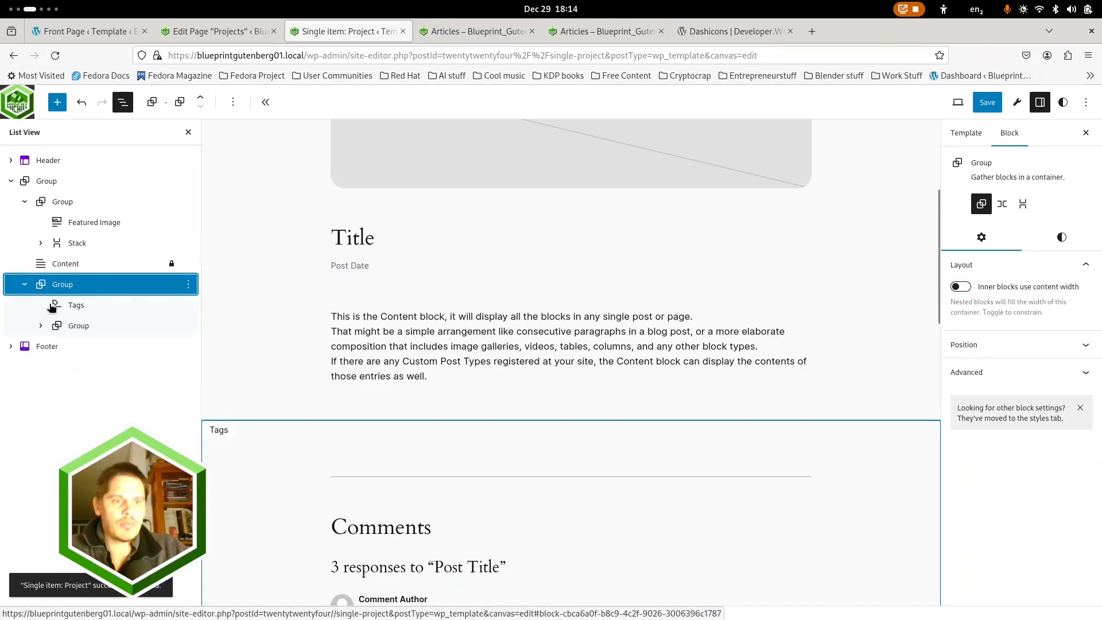
left_click(74, 327)
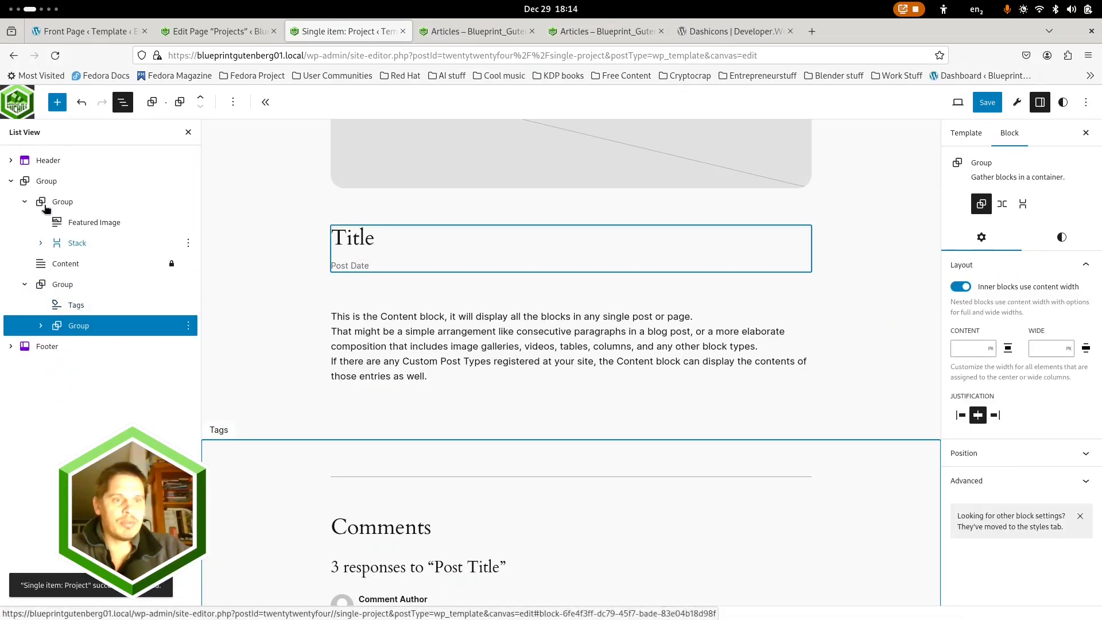
Turn off content width for inner blocks in the featured image and title group, and turn it on in the outer group
left_click(43, 181)
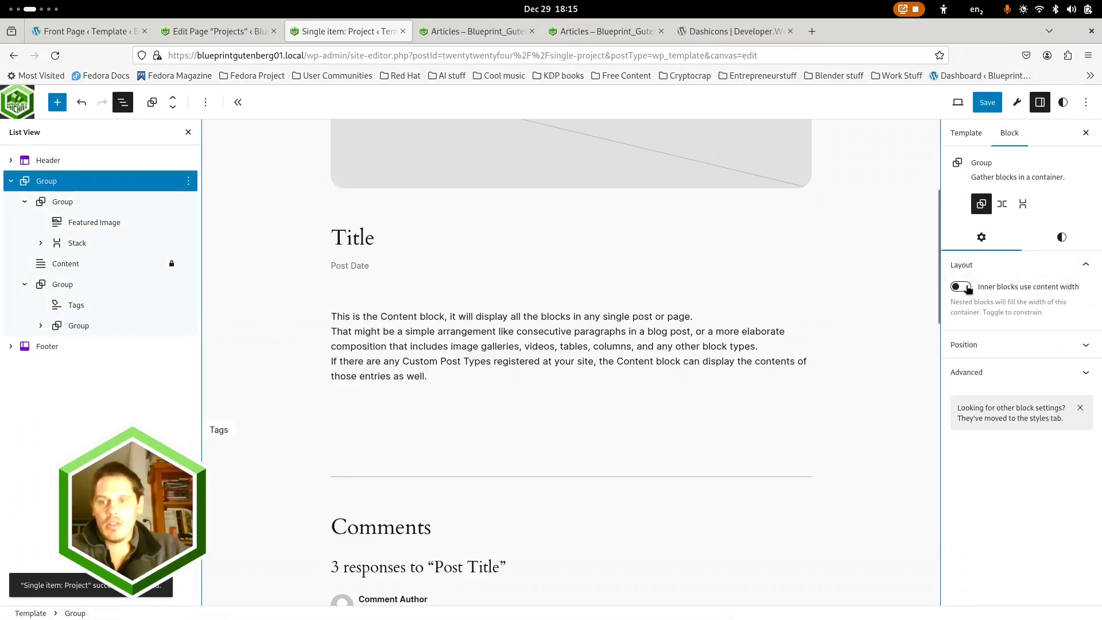
left_click(42, 285)
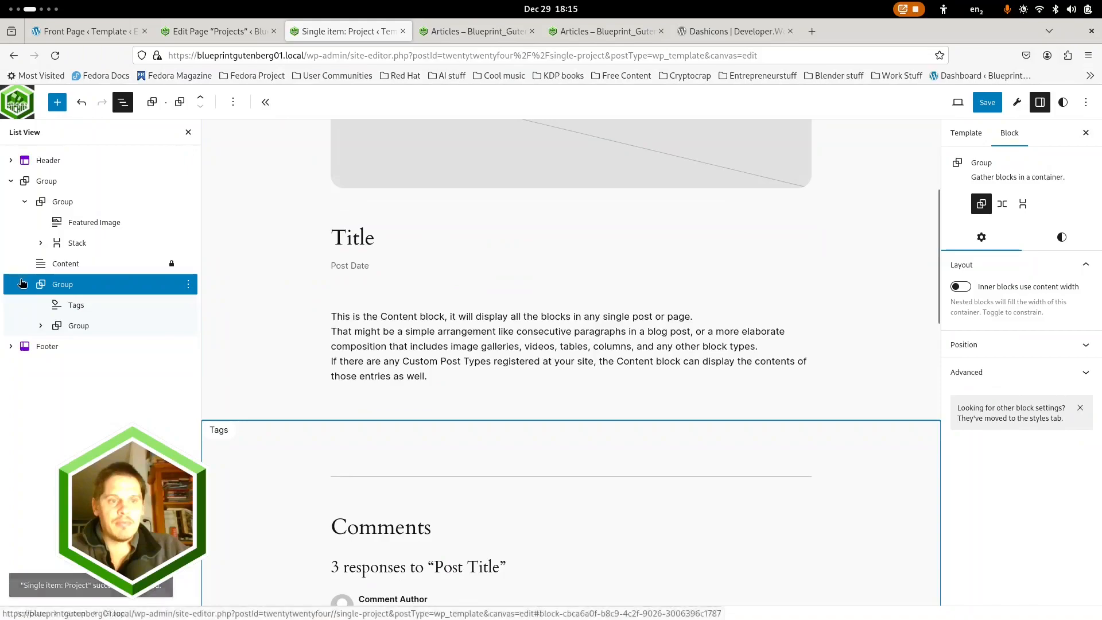
left_click(25, 202)
left_click(53, 202)
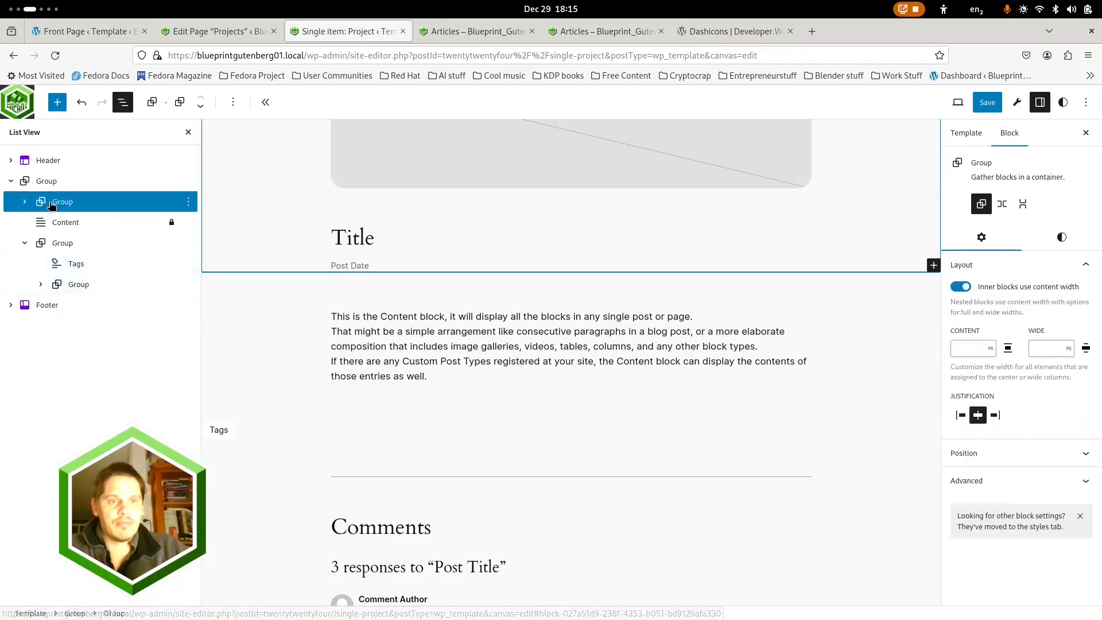
left_click(961, 287)
scroll(340, 259, "up", 4)
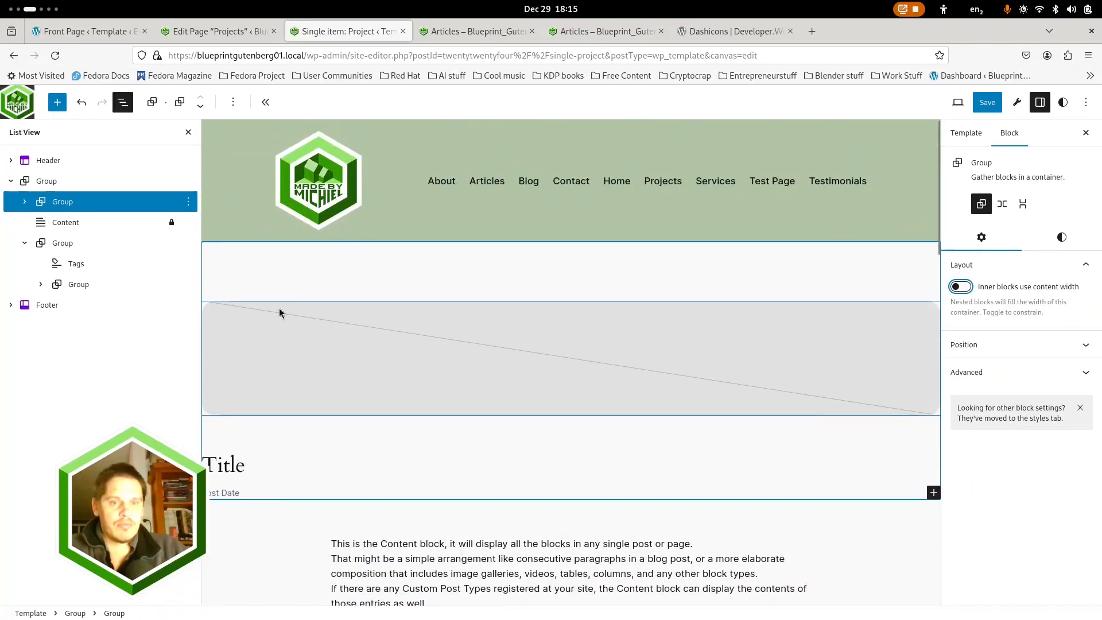
left_click(49, 183)
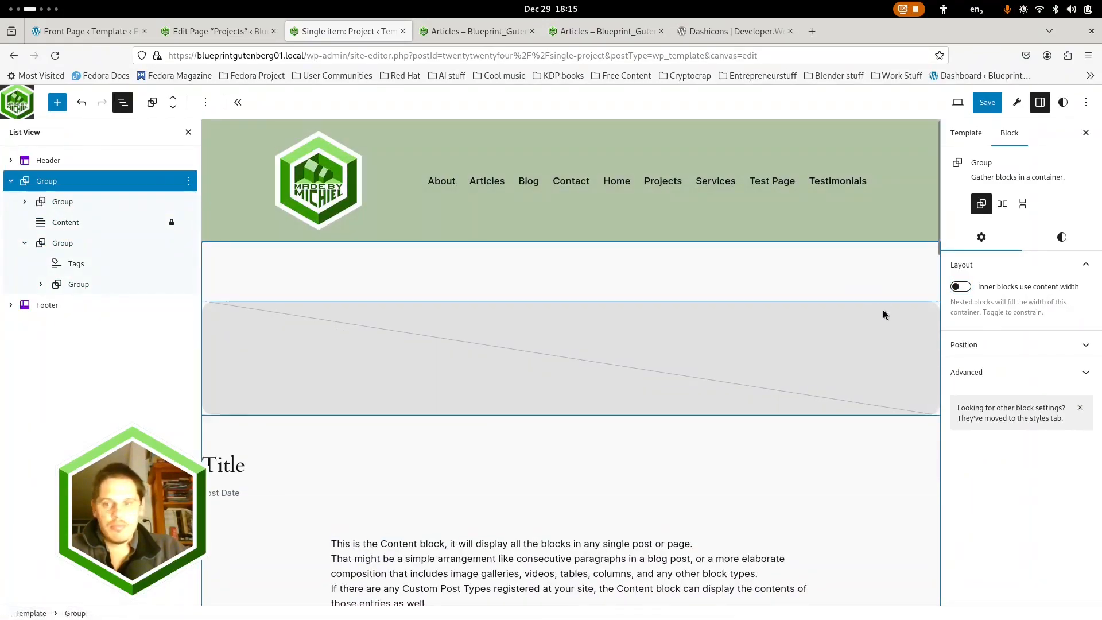
left_click(961, 287)
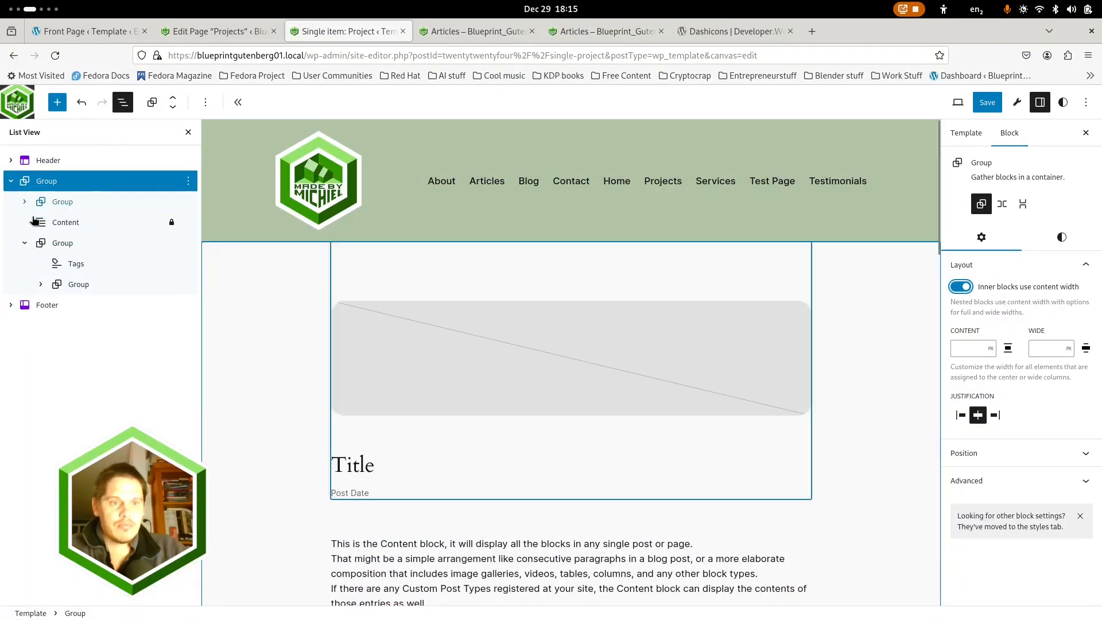
Set both the featured image and title group and the tags and comments group to wide width
left_click(68, 202)
left_click(233, 101)
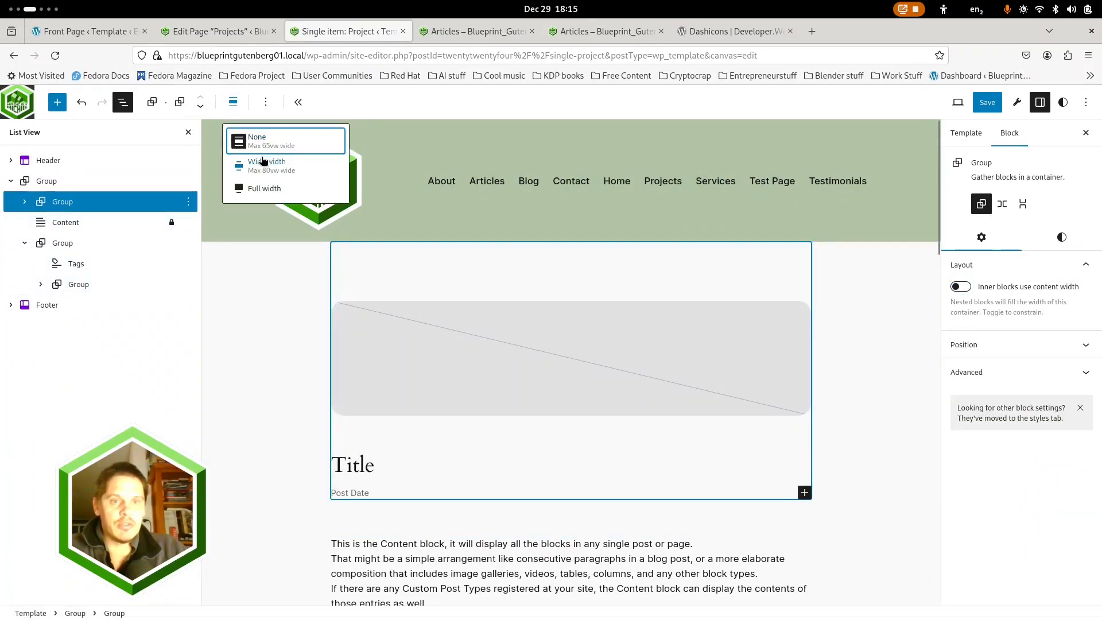
left_click(262, 164)
left_click(63, 243)
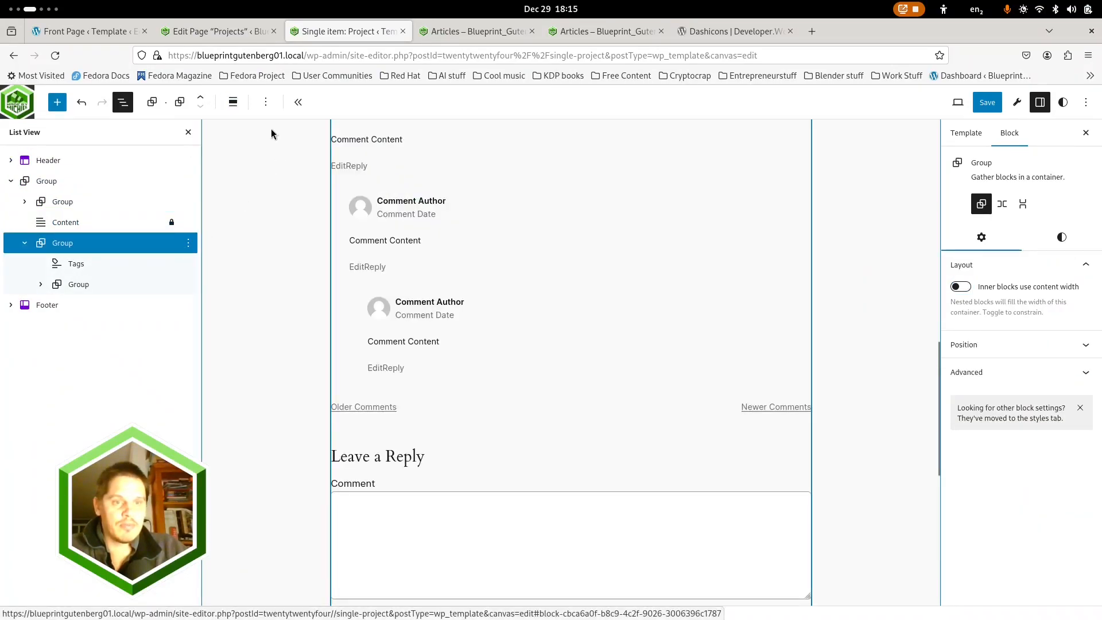
left_click(234, 103)
left_click(270, 169)
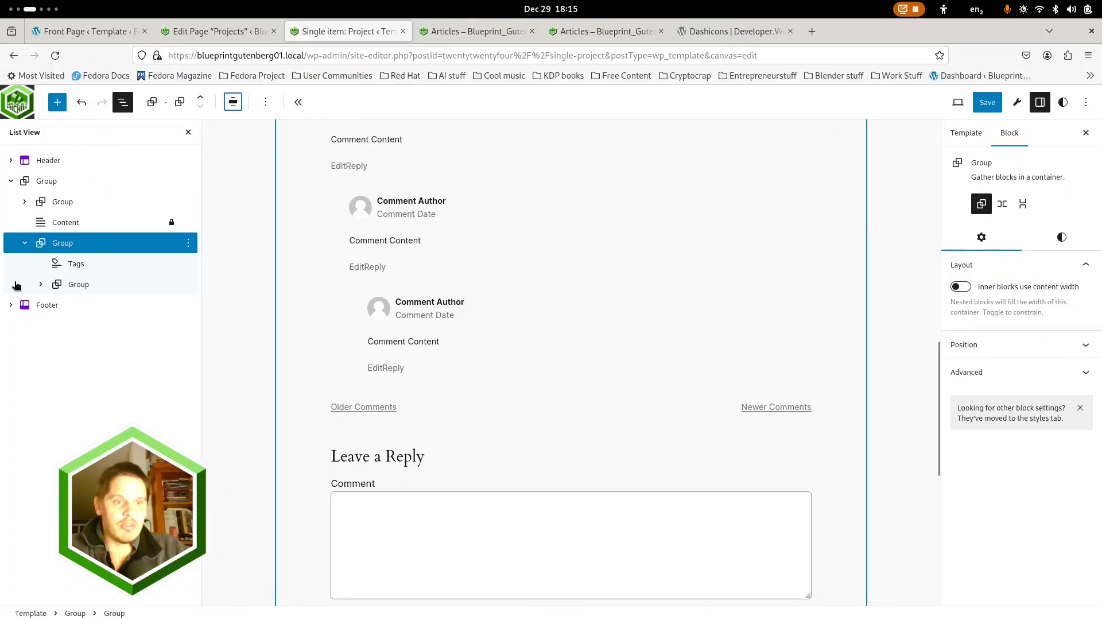
Expand the nested group below the tags and set its Comments block to wide width
left_click(79, 284)
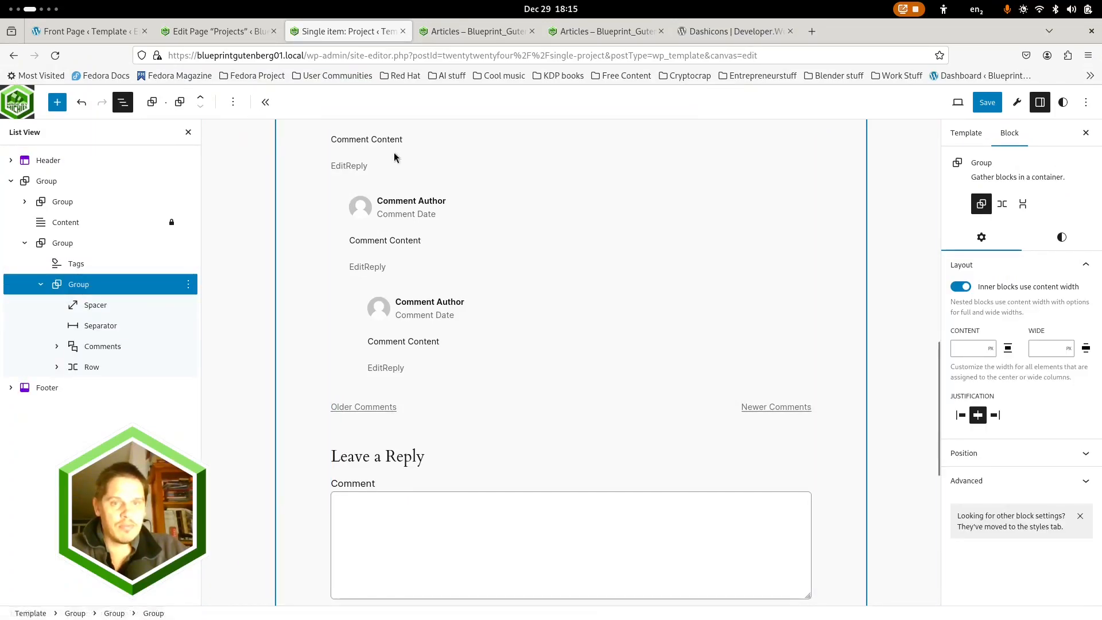
scroll(373, 472, "up", 2)
scroll(362, 373, "up", 8)
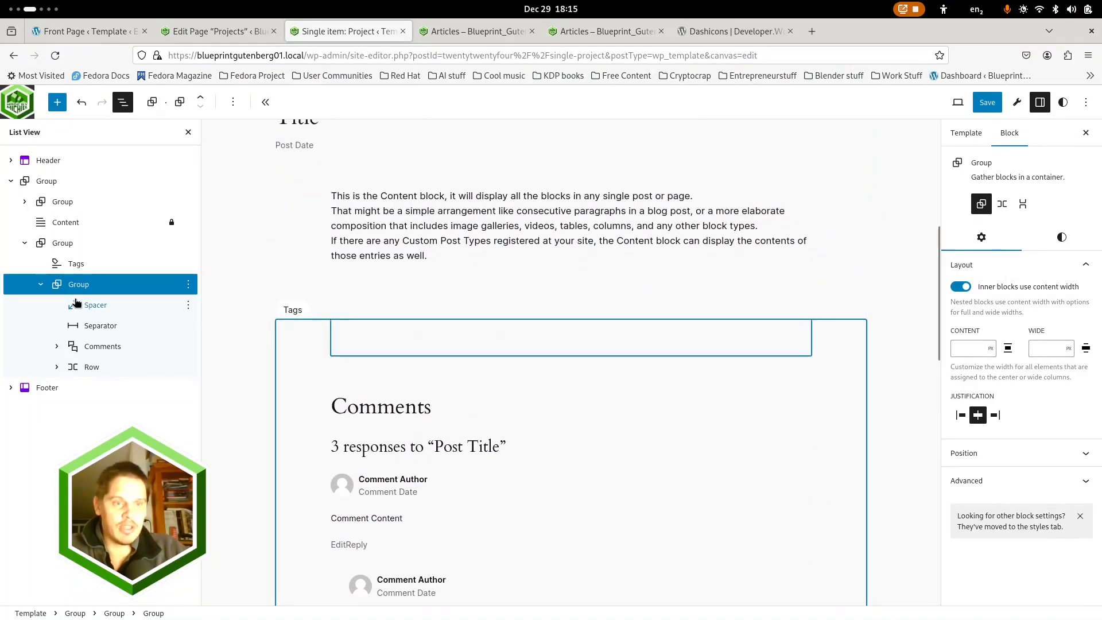
left_click(101, 348)
left_click(56, 347)
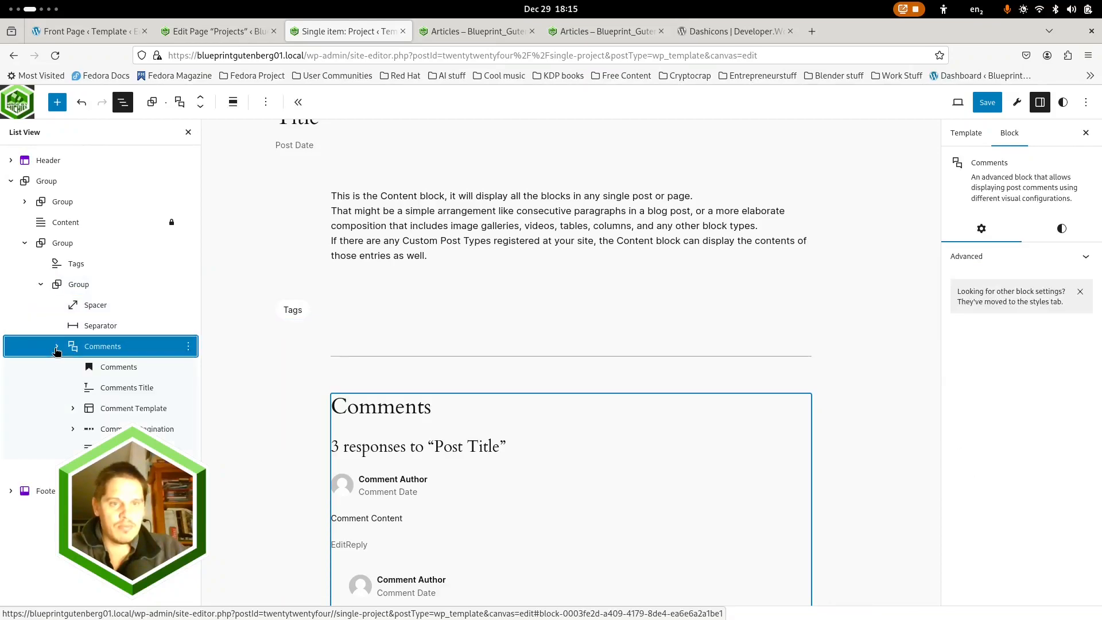
left_click(233, 102)
left_click(256, 167)
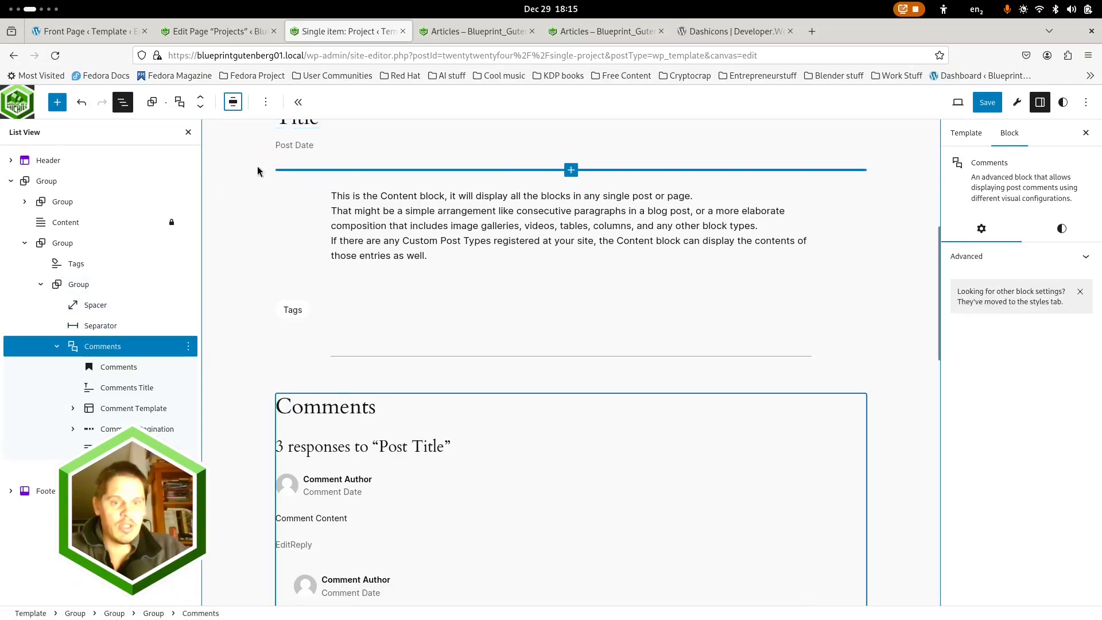
Turn off content width for inner blocks in the nested group with the separator and comments, keeping the separator's alignment at None
left_click(97, 326)
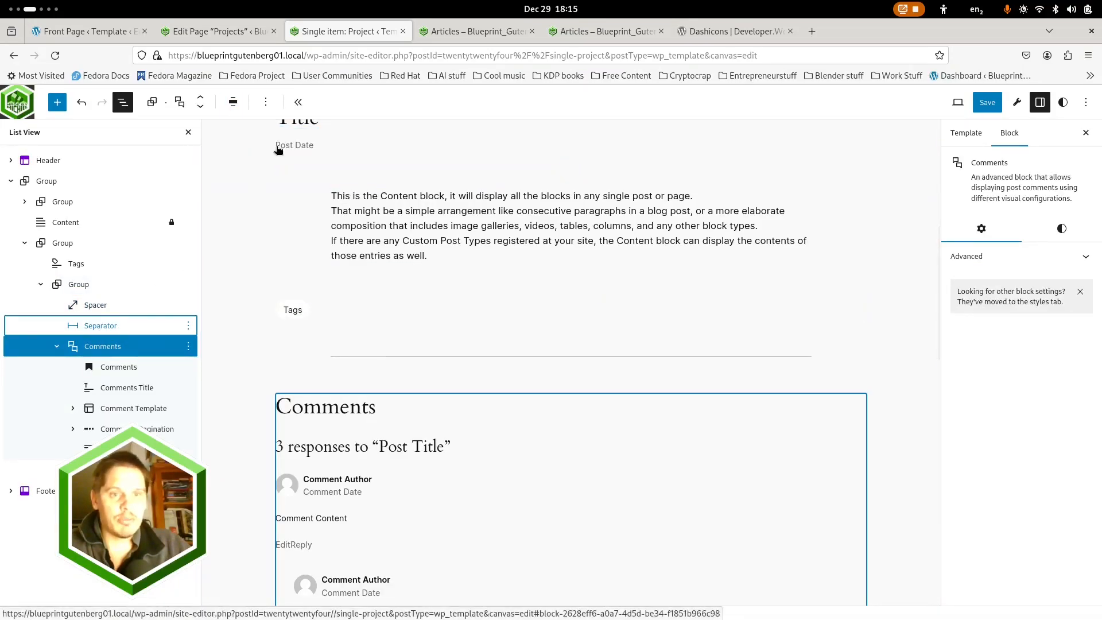
left_click(233, 102)
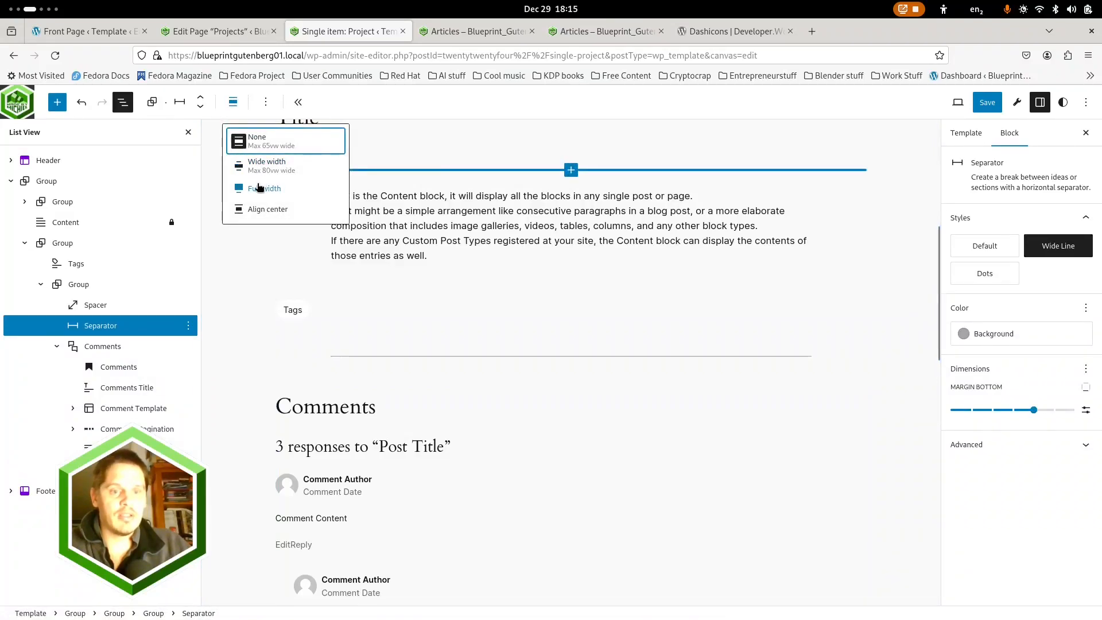
left_click(79, 286)
left_click(80, 285)
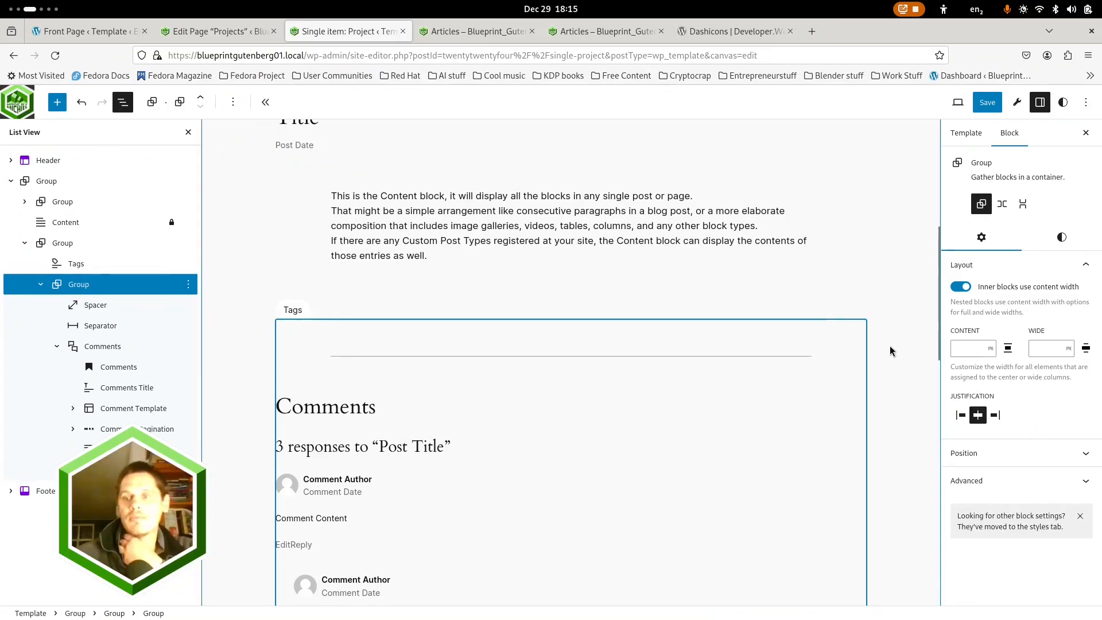
left_click(961, 287)
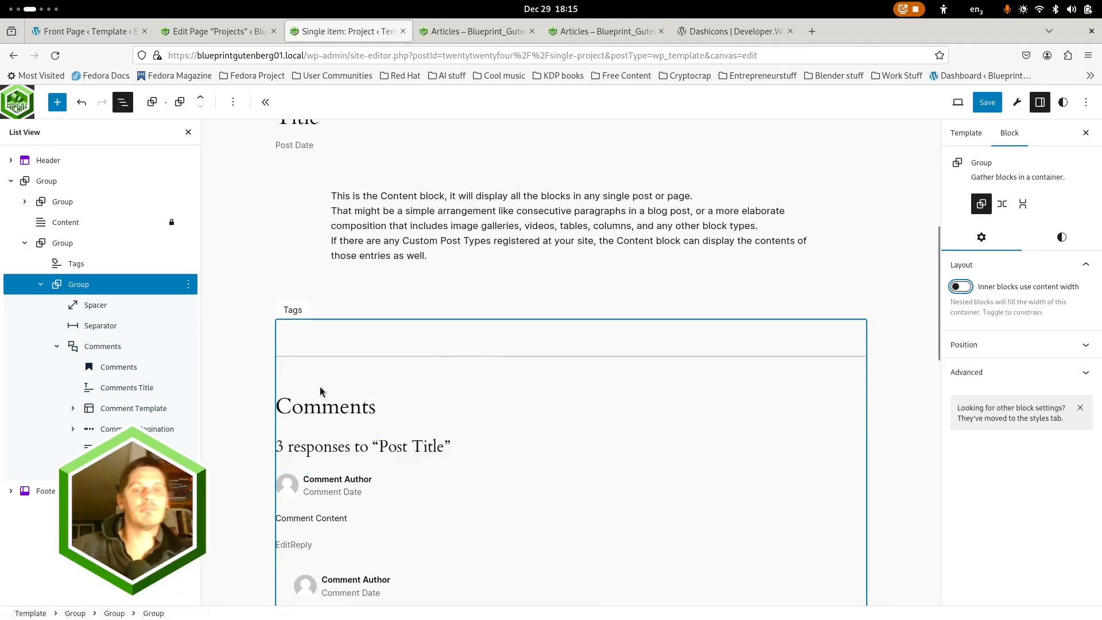
left_click(100, 345)
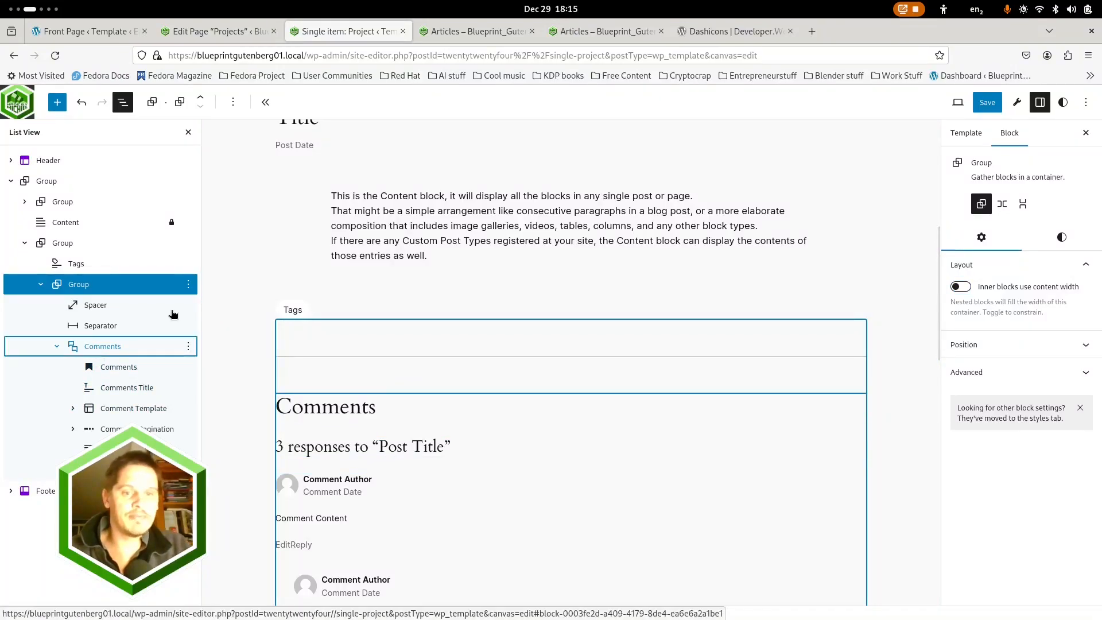
left_click(99, 329)
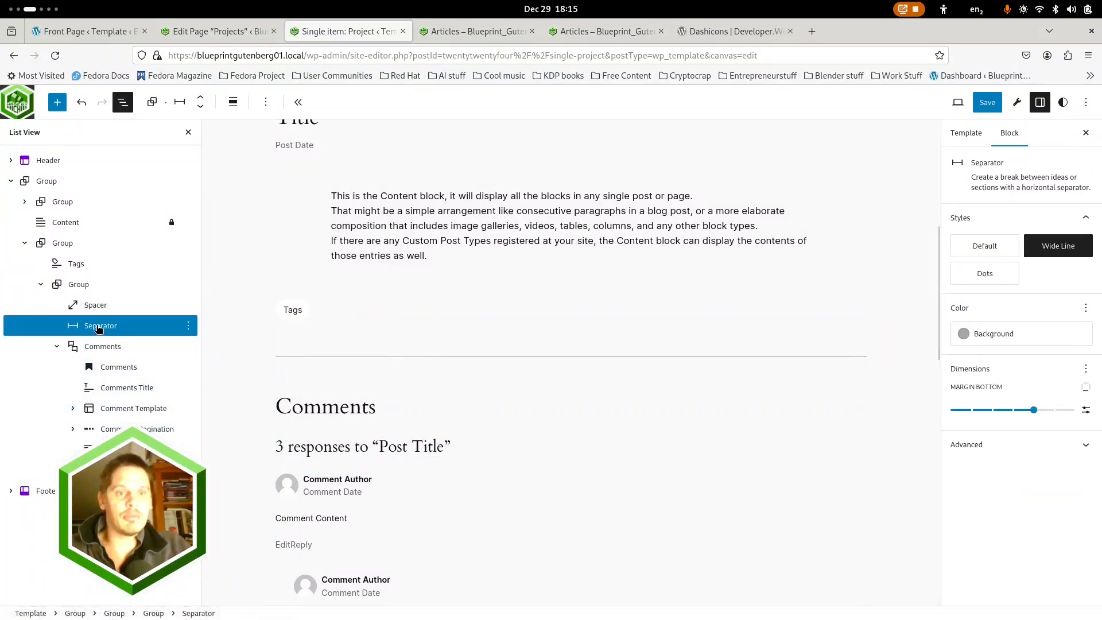
left_click(234, 102)
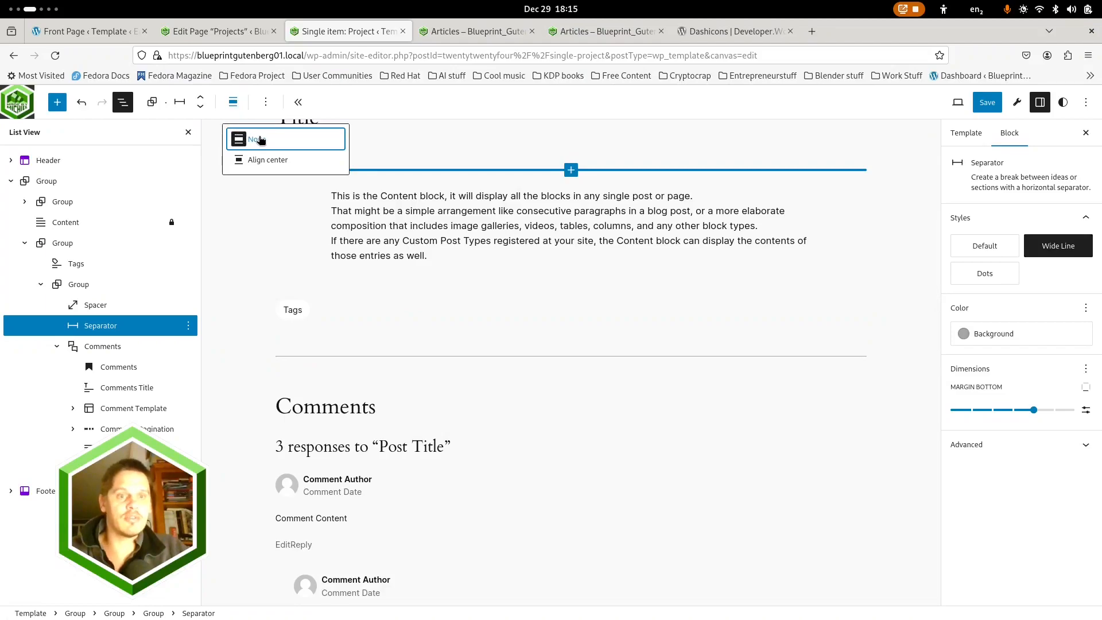
left_click(308, 139)
scroll(293, 310, "up", 3)
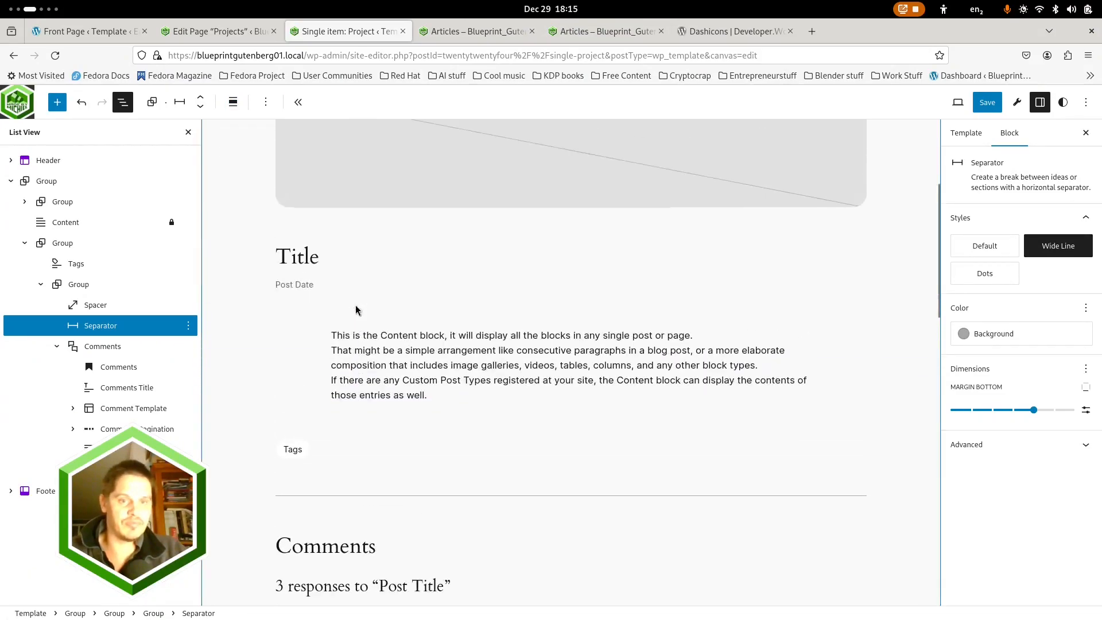
Collapse the nested comments group and unlock the Content block by removing its Prevent removal restriction
left_click(57, 346)
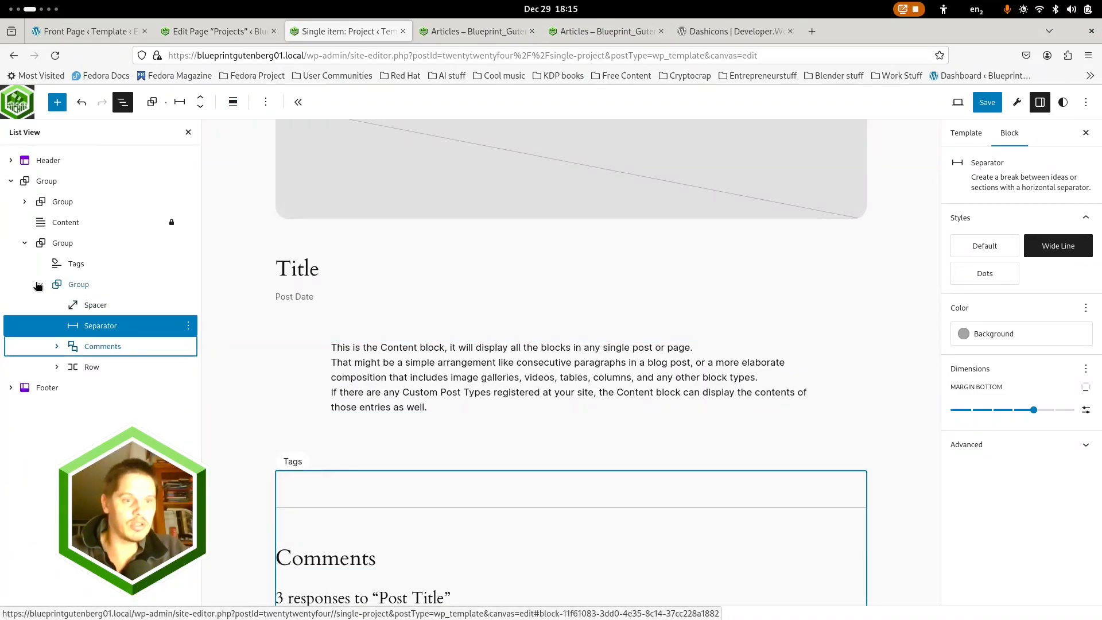
left_click(43, 284)
left_click(63, 222)
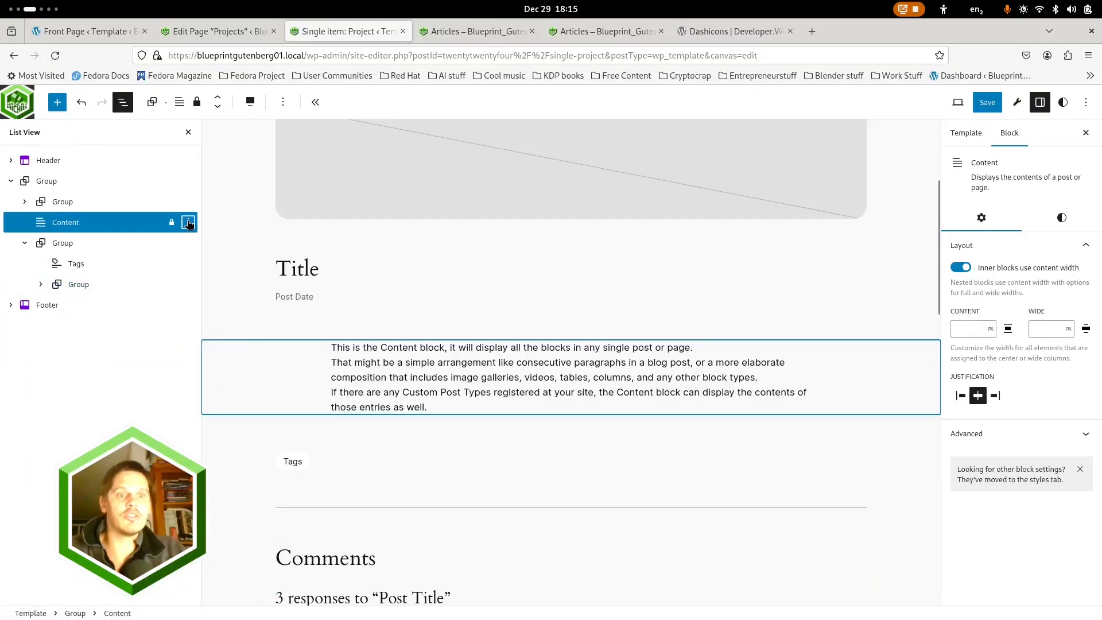
left_click(188, 222)
left_click(208, 420)
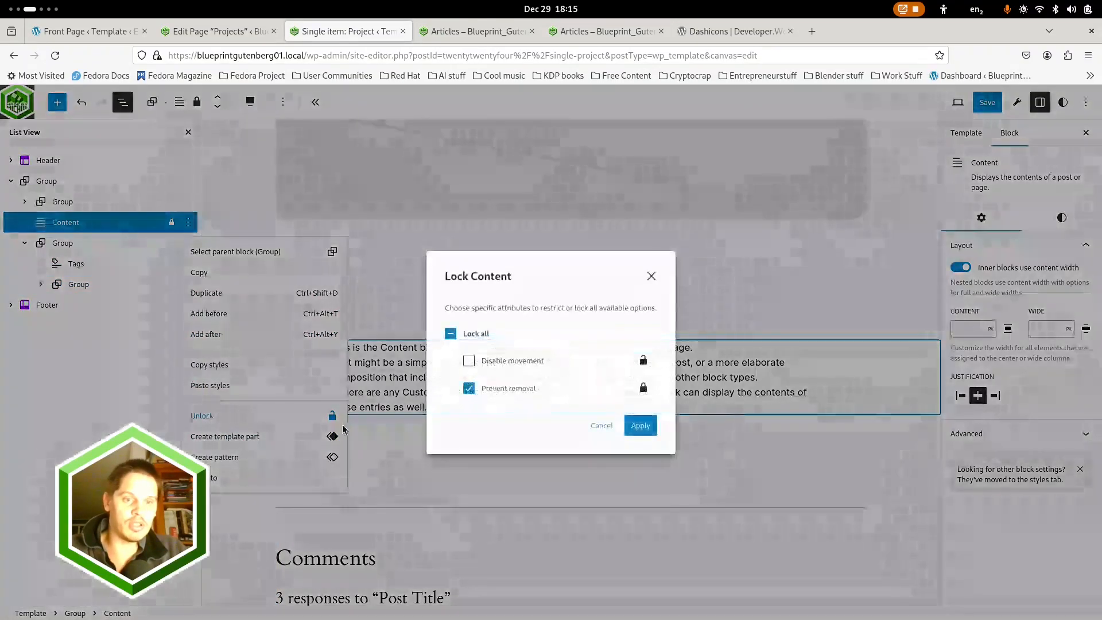
left_click(469, 388)
left_click(654, 428)
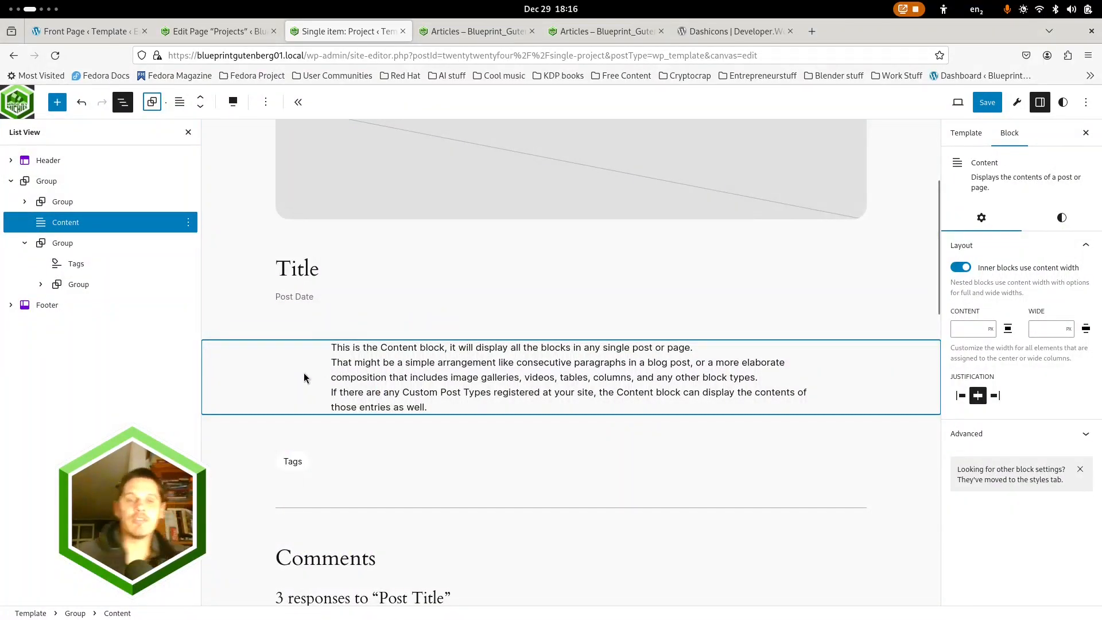
Wrap the Content block in its own group and set that group to wide width, with inner blocks using content width
left_click(187, 223)
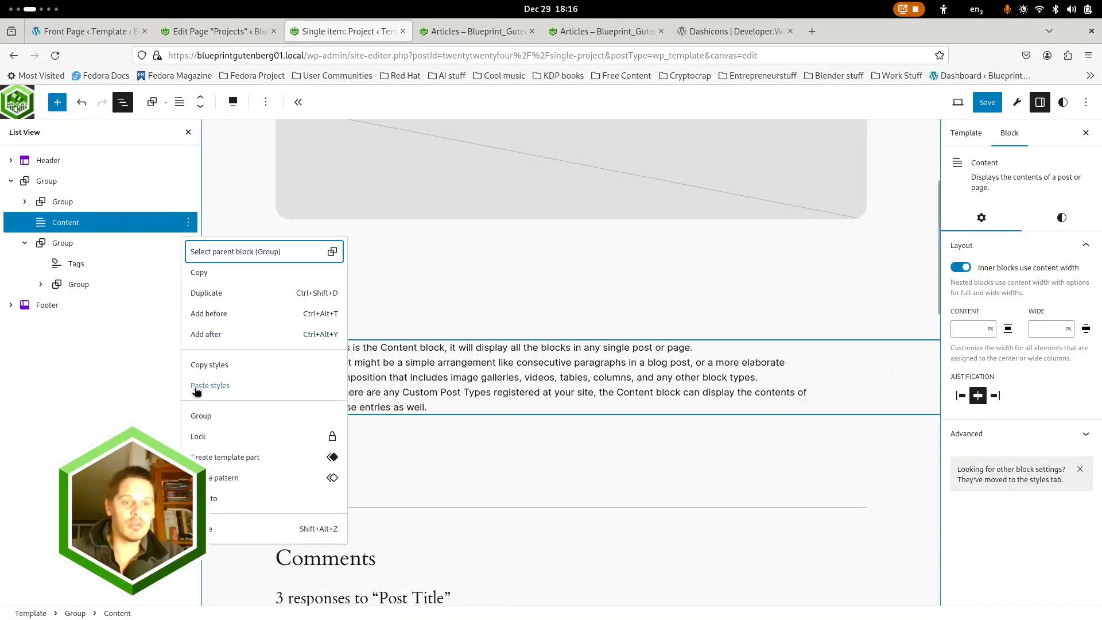
left_click(205, 416)
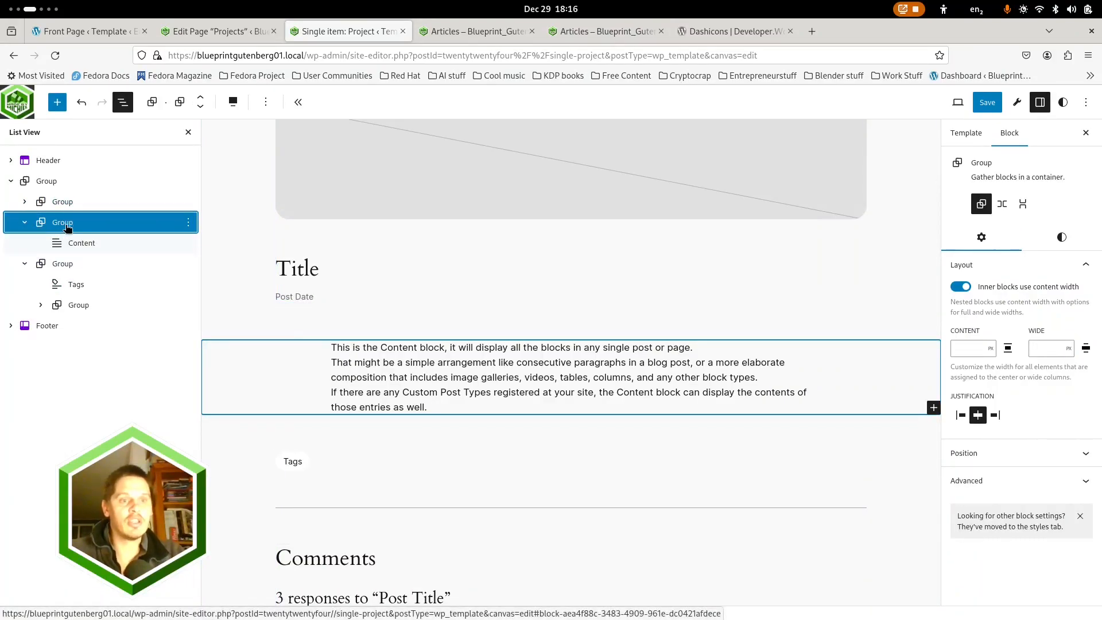
left_click(967, 288)
left_click(968, 288)
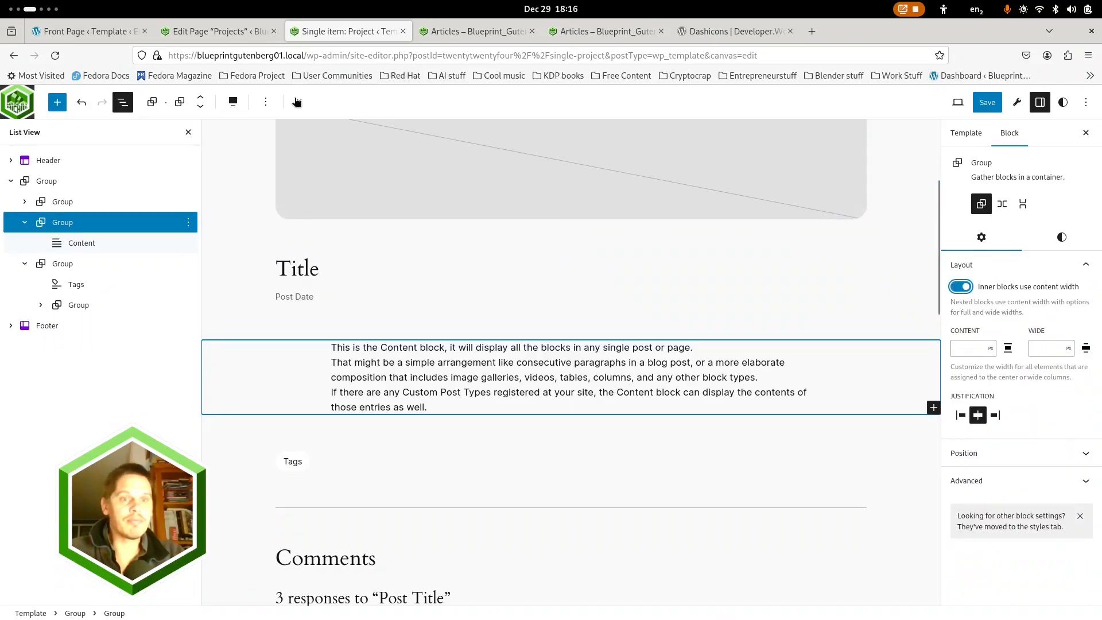
left_click(239, 102)
left_click(256, 165)
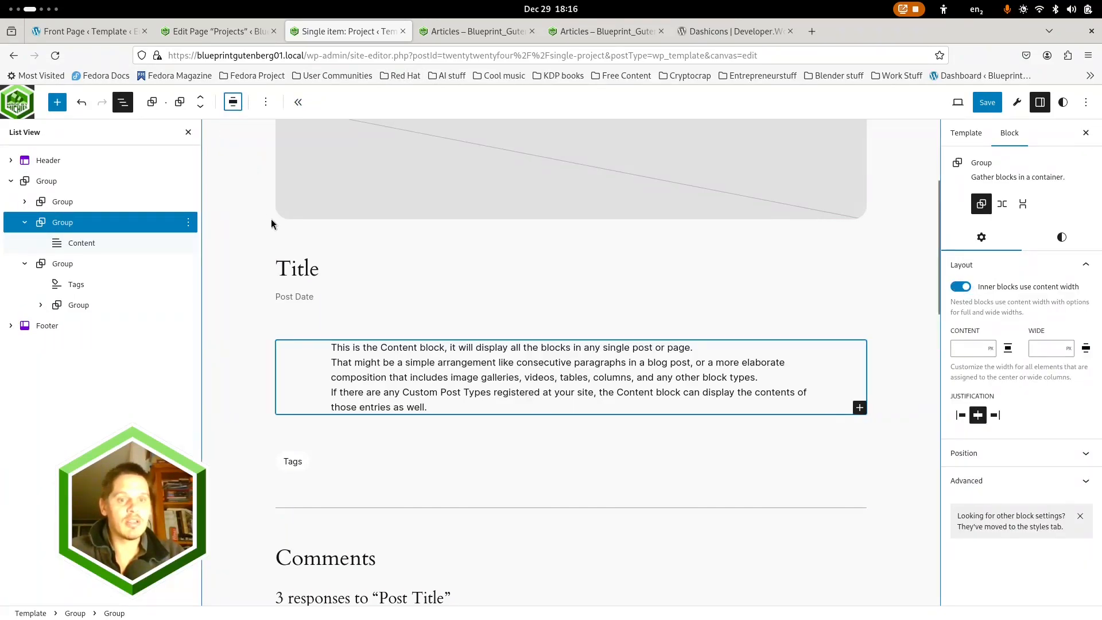
left_click(964, 288)
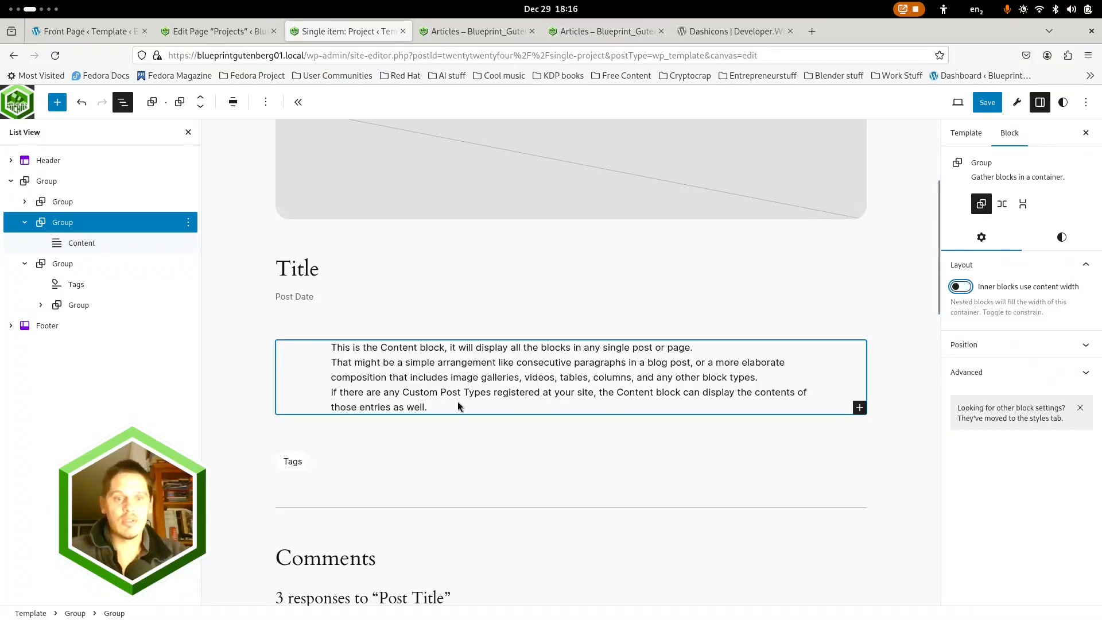
left_click(966, 288)
Turn off content width for inner blocks on the Content block inside its group
left_click(111, 241)
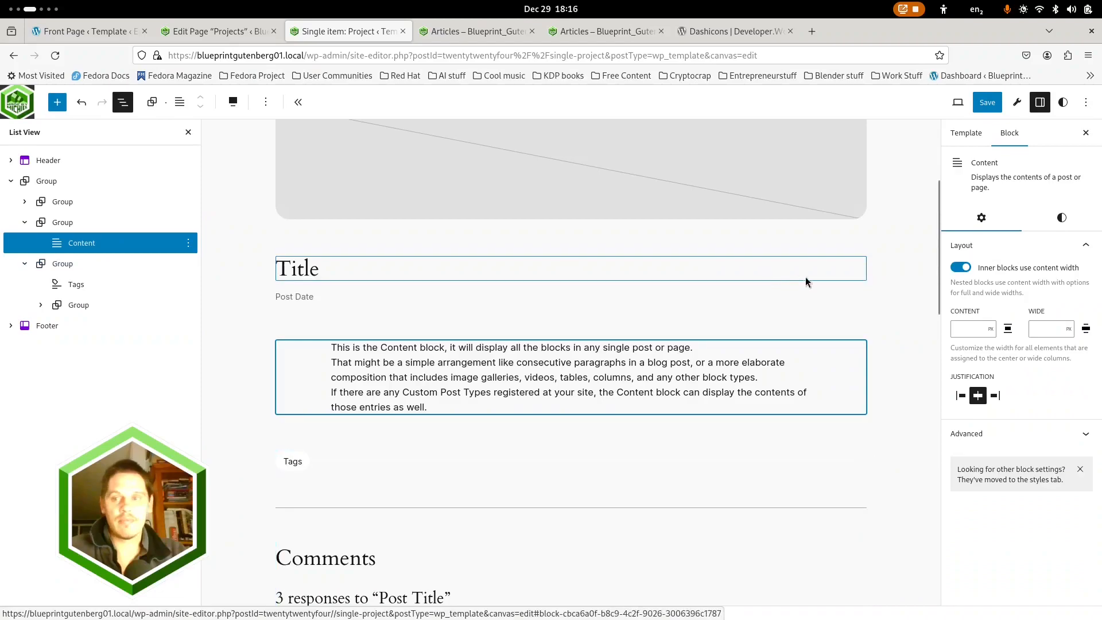
left_click(962, 268)
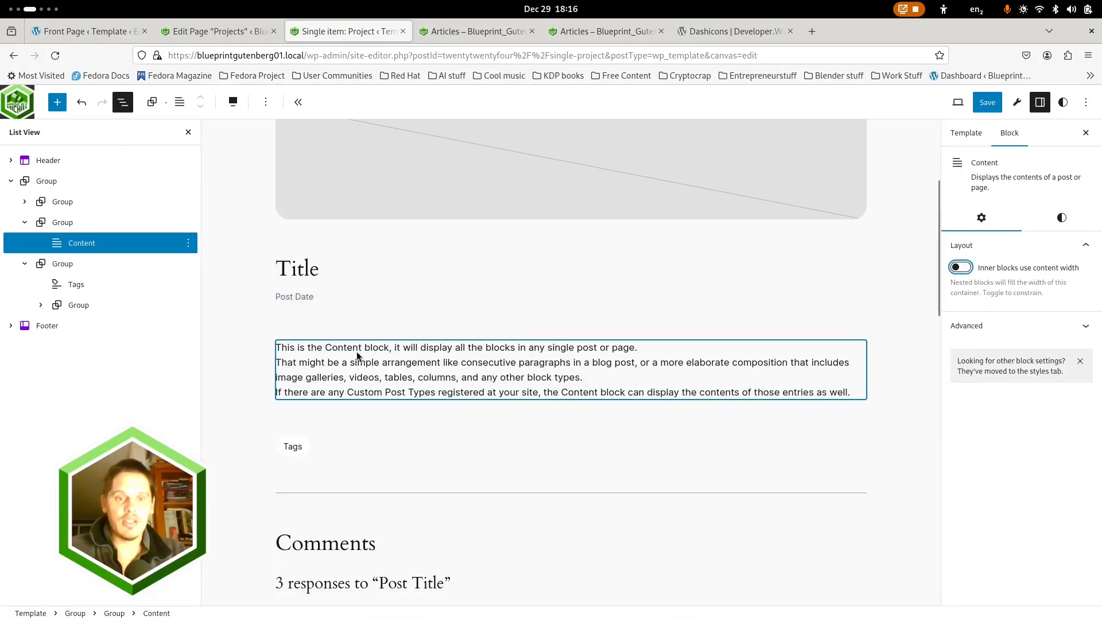
scroll(390, 310, "up", 4)
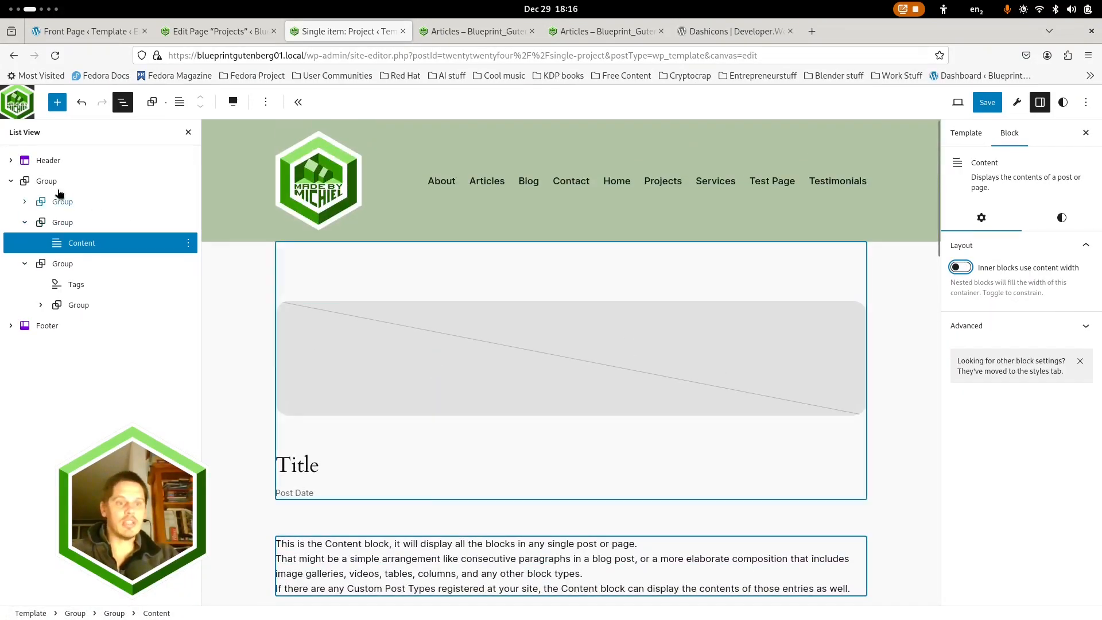
Set the top padding to 1 and the bottom margin to 0 on the group holding the featured image and title
left_click(744, 241)
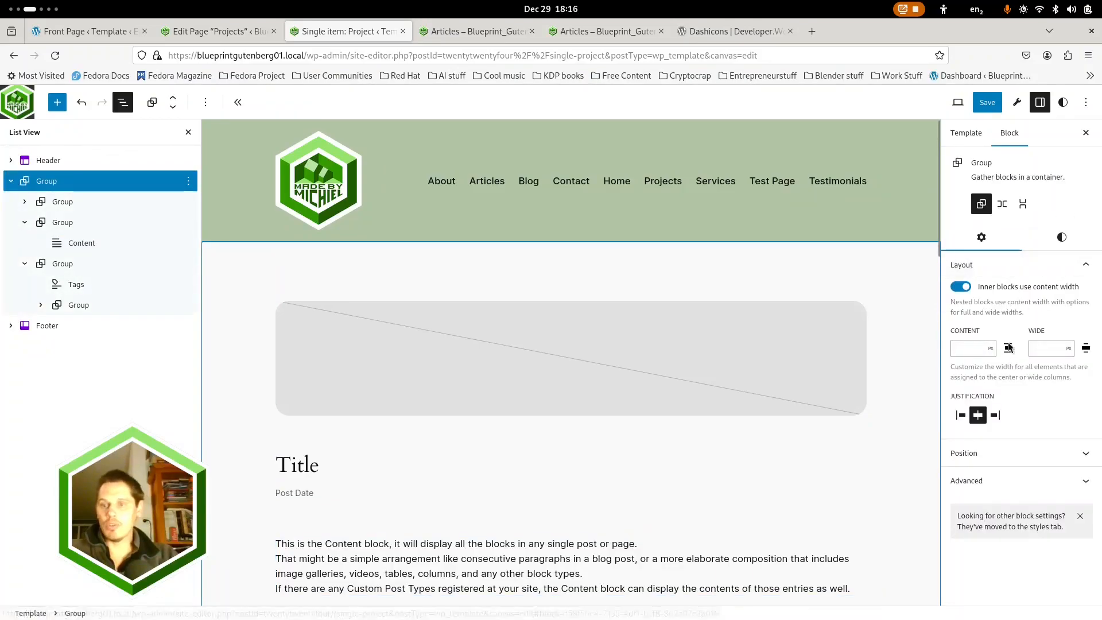
left_click(1058, 228)
scroll(1025, 374, "down", 1)
scroll(1024, 374, "down", 3)
scroll(1023, 373, "up", 5)
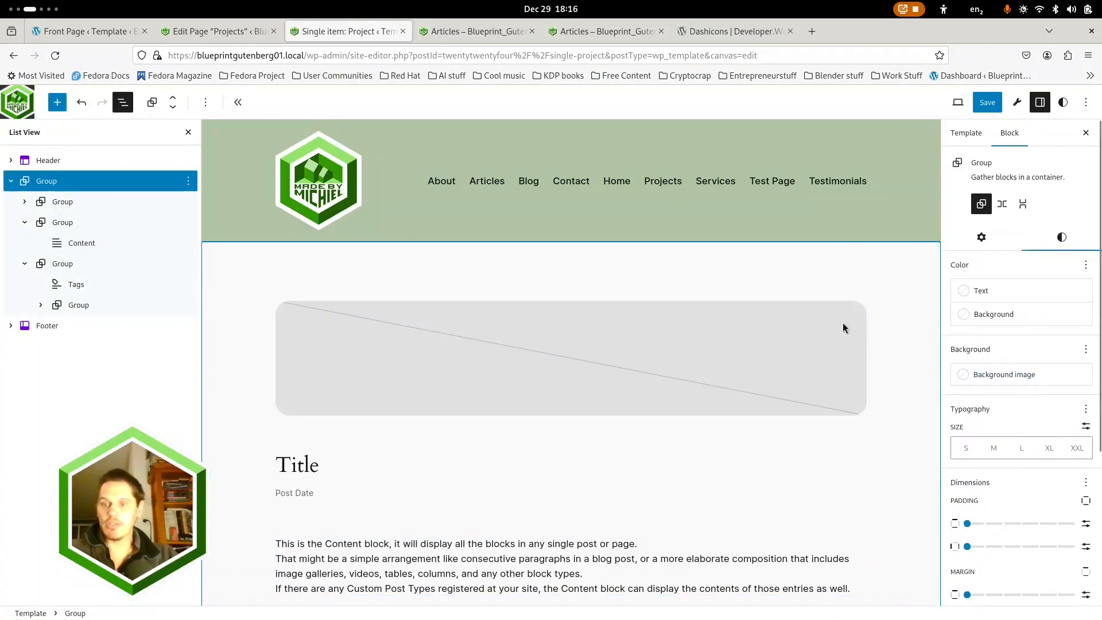
left_click(95, 202)
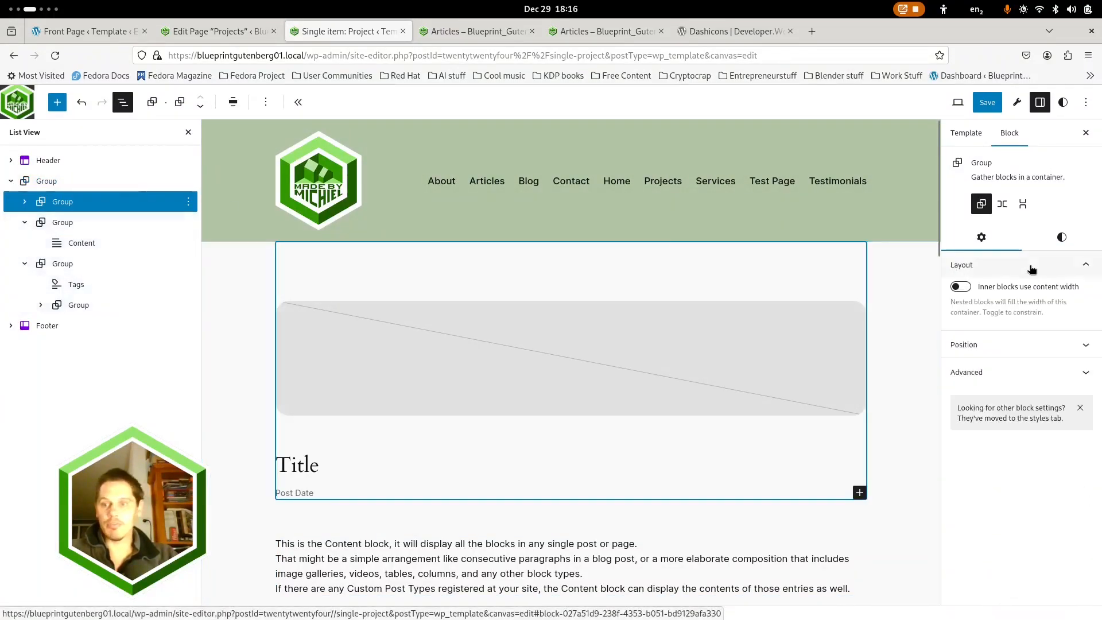
left_click(1061, 237)
scroll(1027, 373, "down", 3)
left_click_drag(1054, 361, 951, 358)
left_click_drag(1034, 407, 951, 406)
left_click(967, 360)
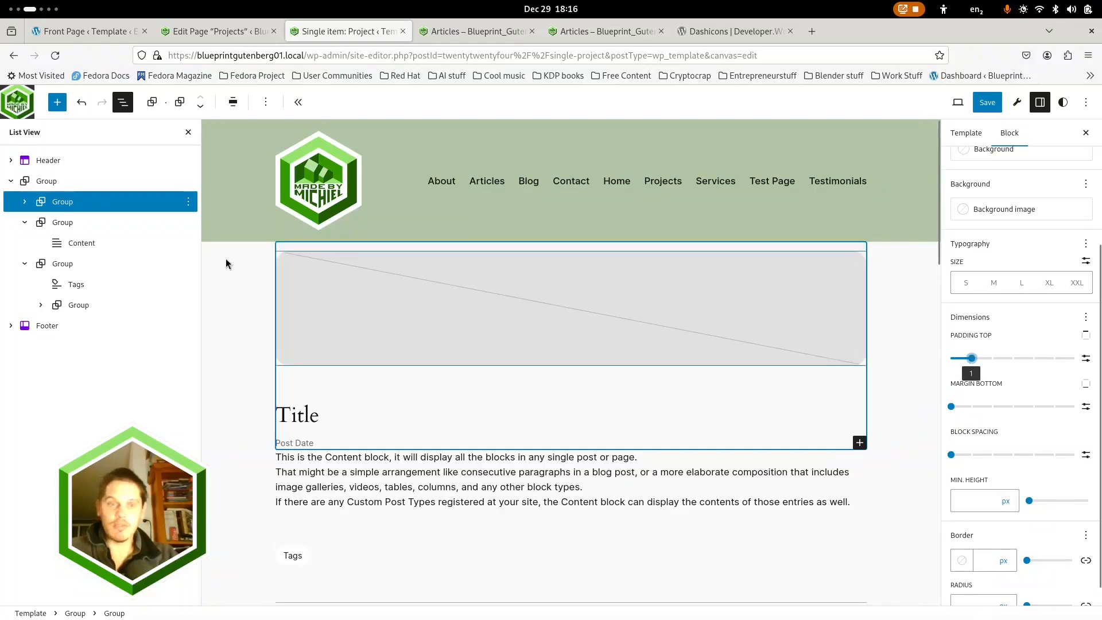
Set the bottom padding and top margin of the group containing the tags and comments to 1, and save the template
left_click(69, 222)
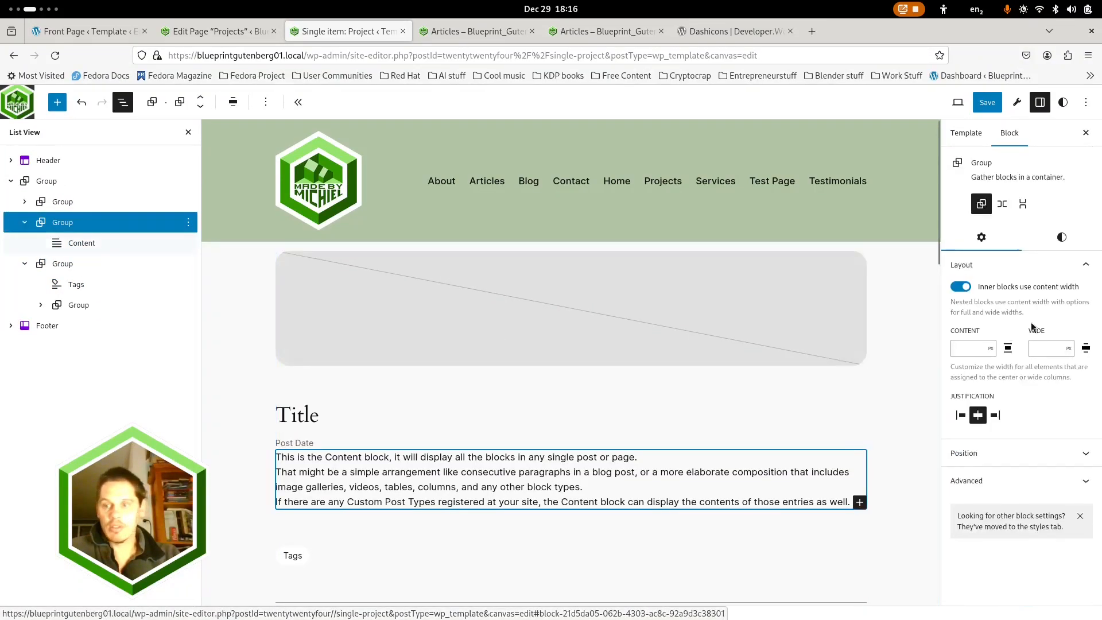
left_click(1061, 237)
scroll(990, 555, "down", 4)
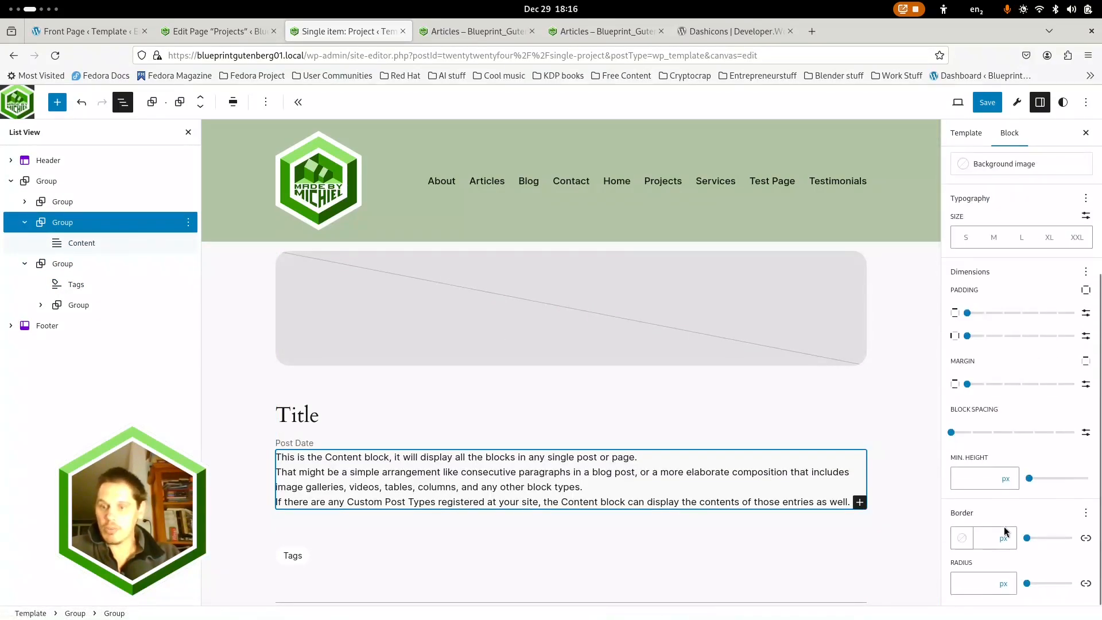
left_click(68, 264)
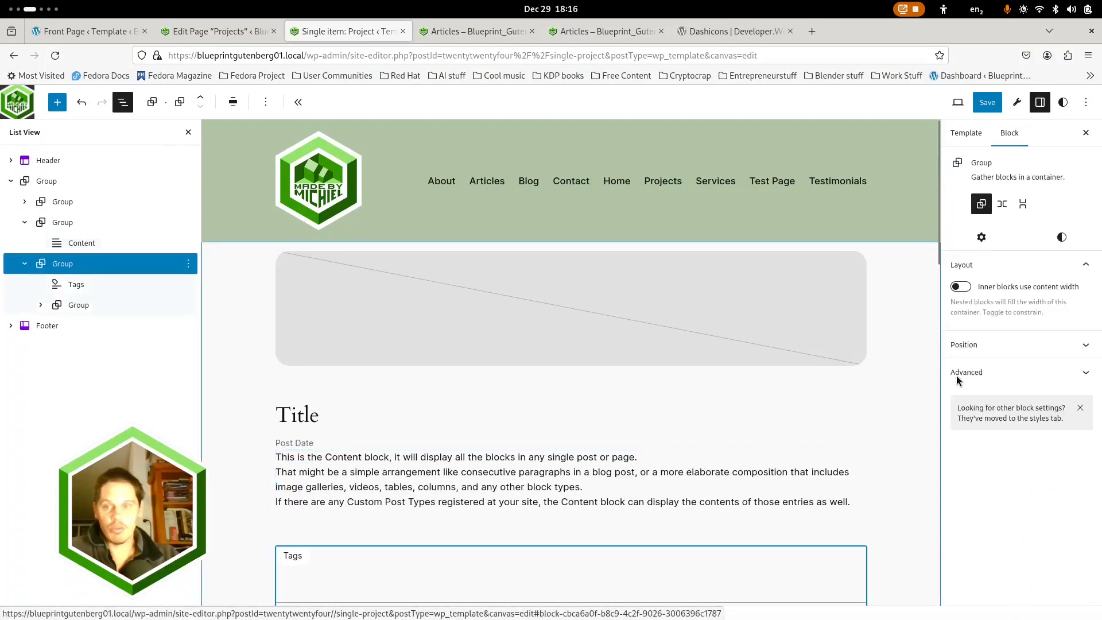
left_click(1061, 237)
scroll(1059, 409, "down", 2)
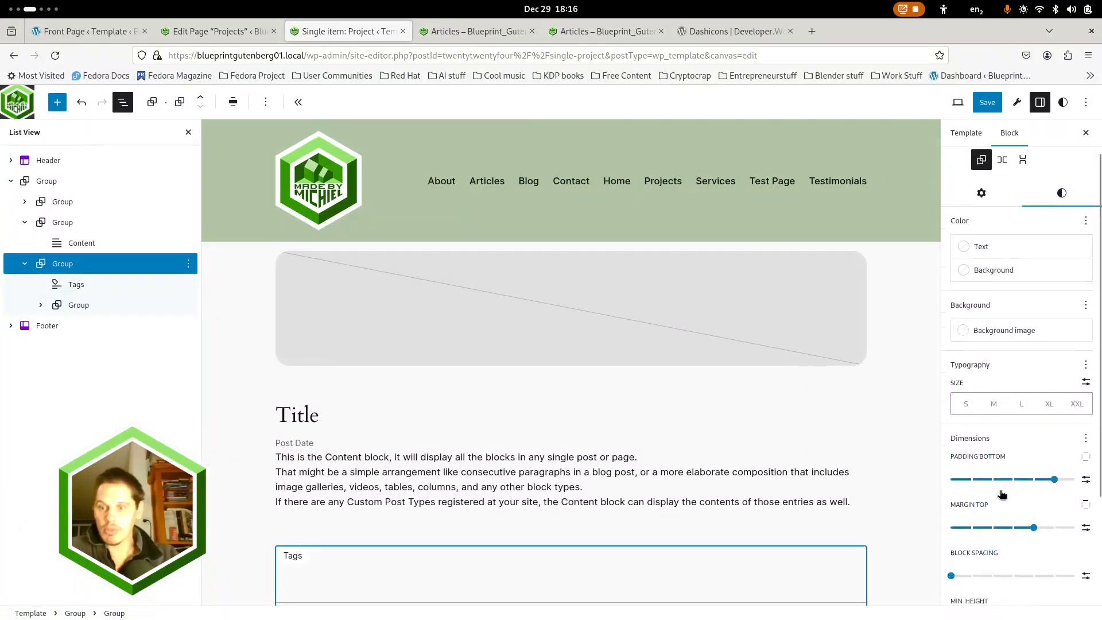
left_click_drag(1044, 415, 971, 416)
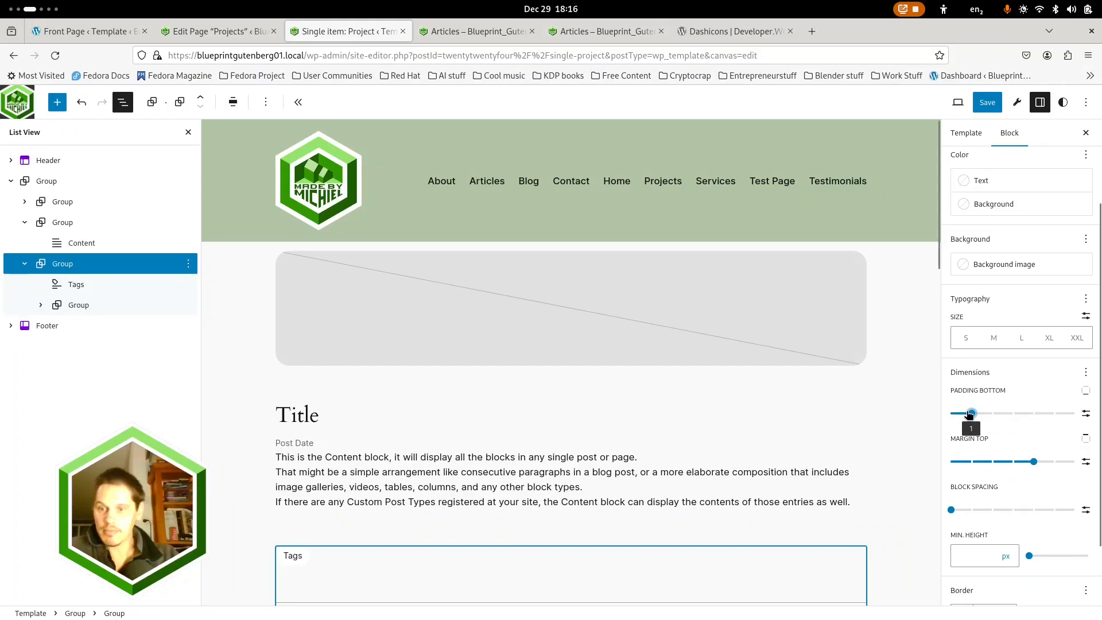
left_click_drag(992, 468, 906, 466)
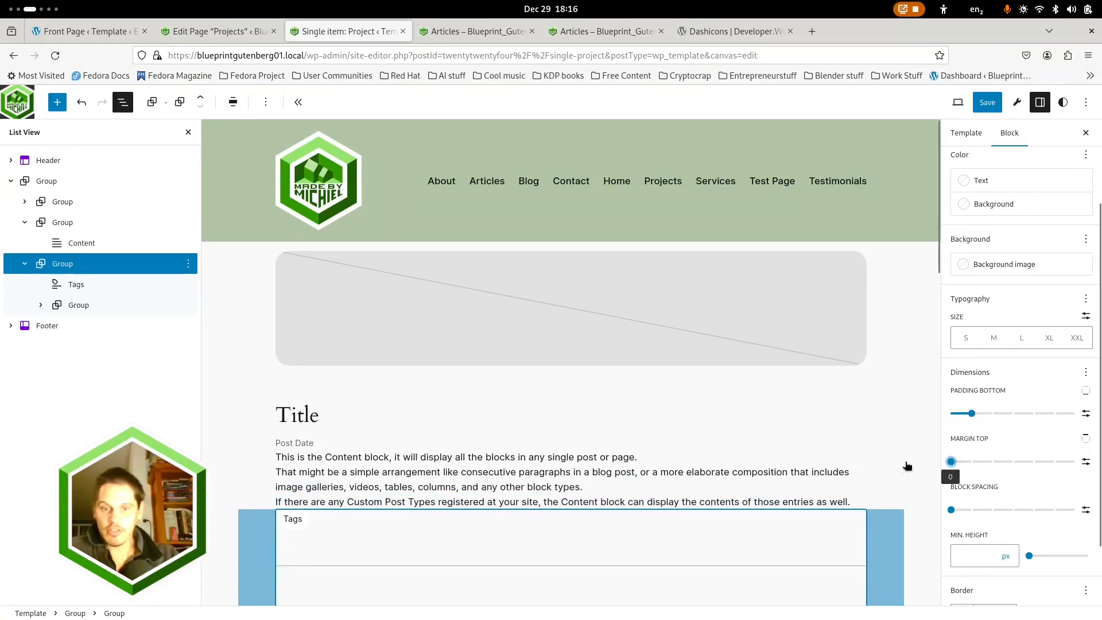
left_click_drag(972, 466, 973, 464)
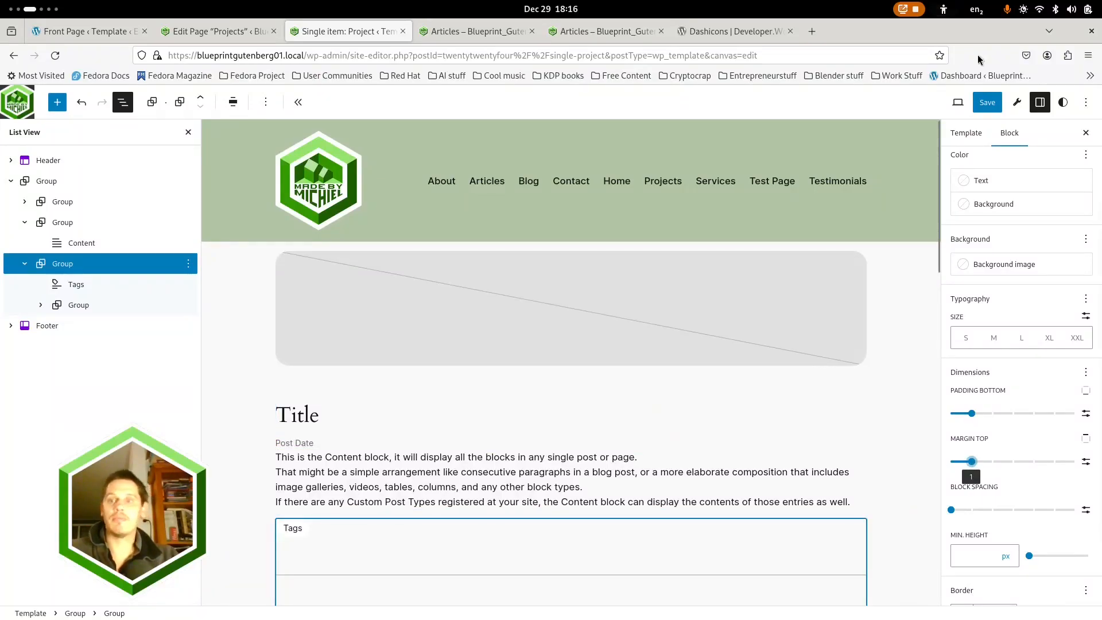
left_click(984, 102)
left_click(982, 103)
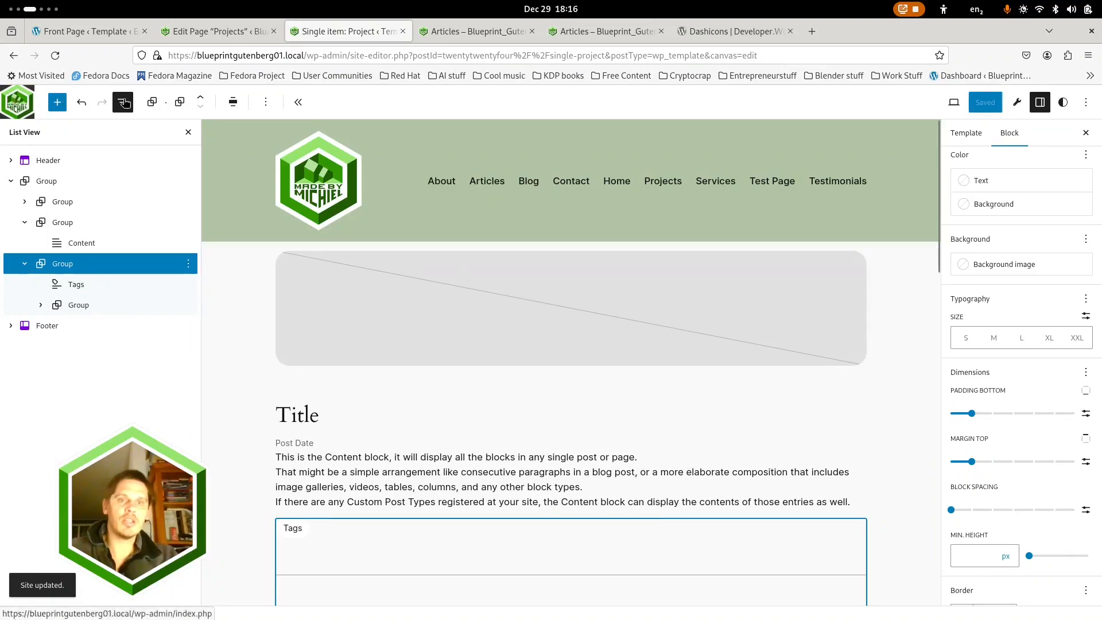
Exit the template editor to the dashboard and view the site's live Projects page
left_click(17, 101)
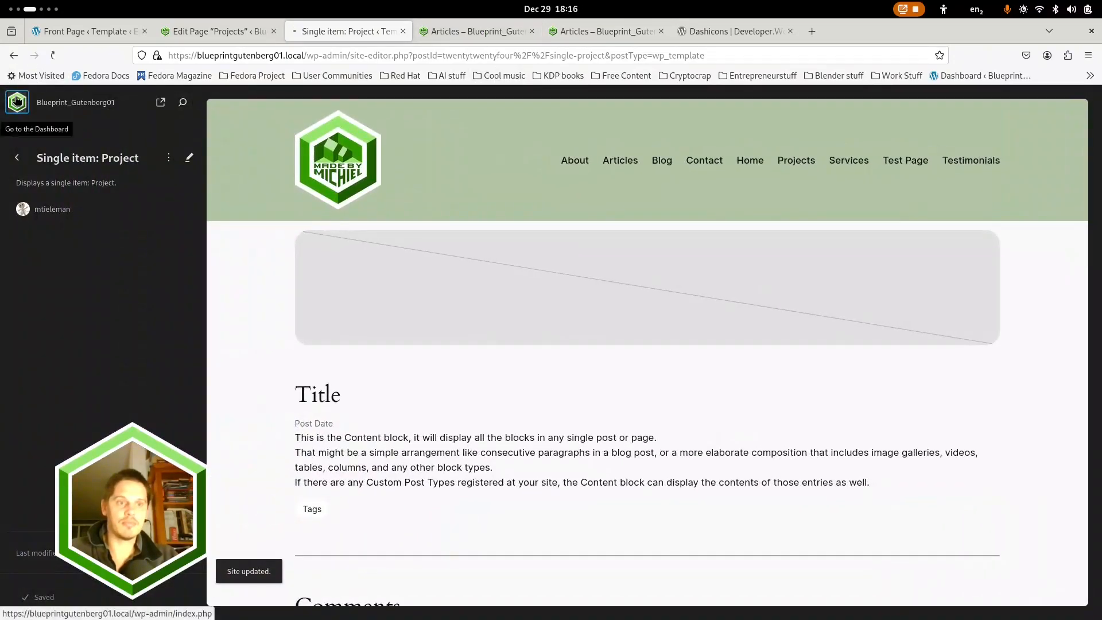
left_click(17, 102)
left_click(468, 31)
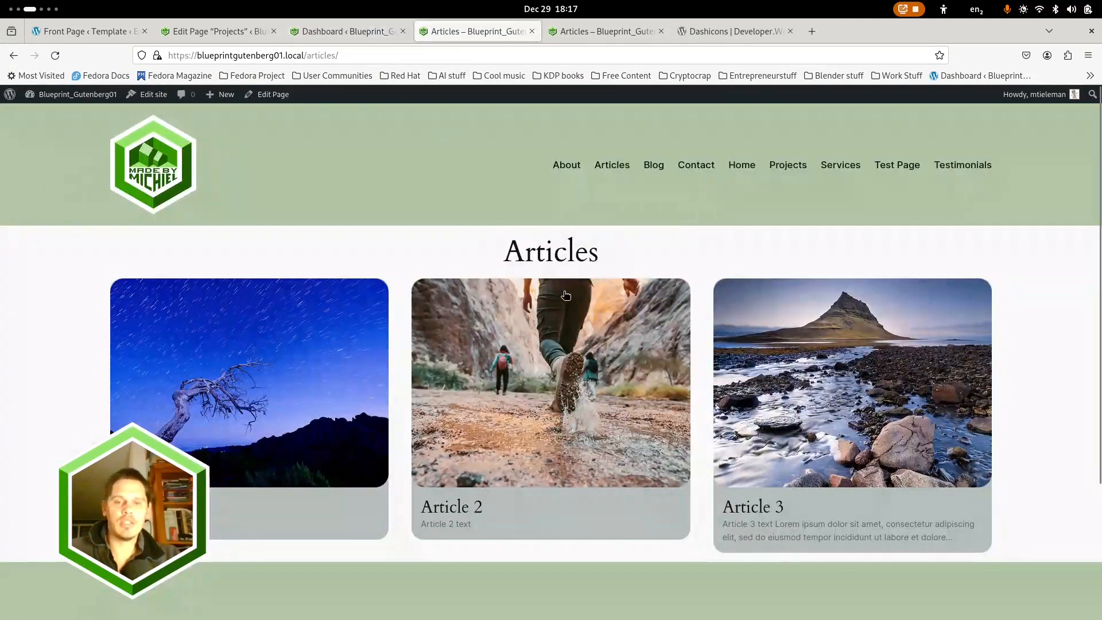
left_click(770, 165)
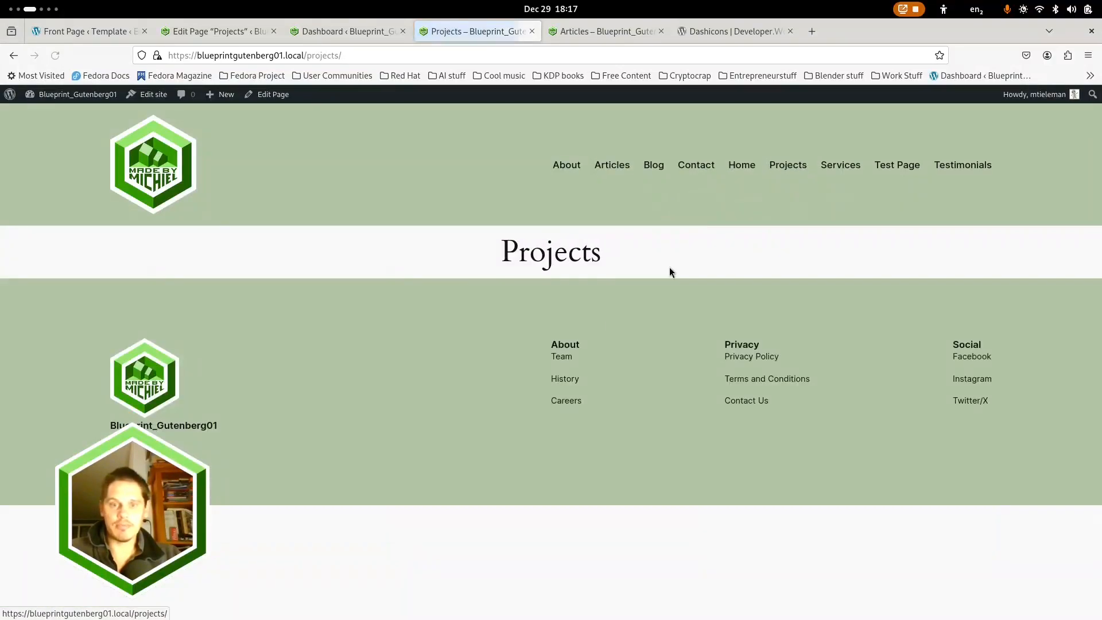
Insert the Cards 1 pattern from the Cards category into the body of the Projects page being edited
left_click(201, 30)
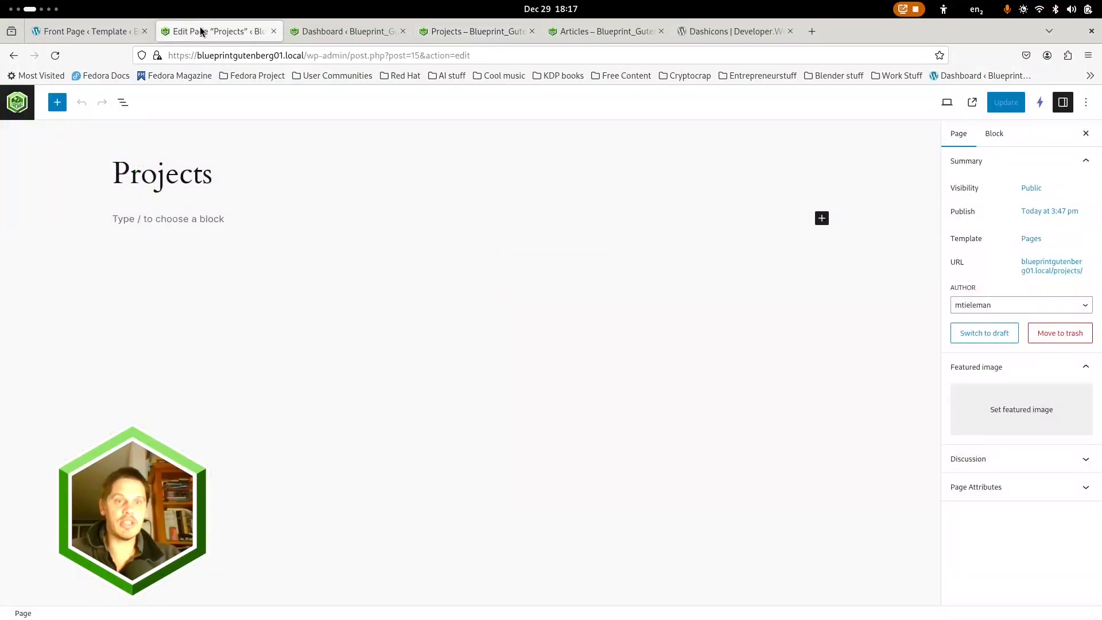
left_click(123, 102)
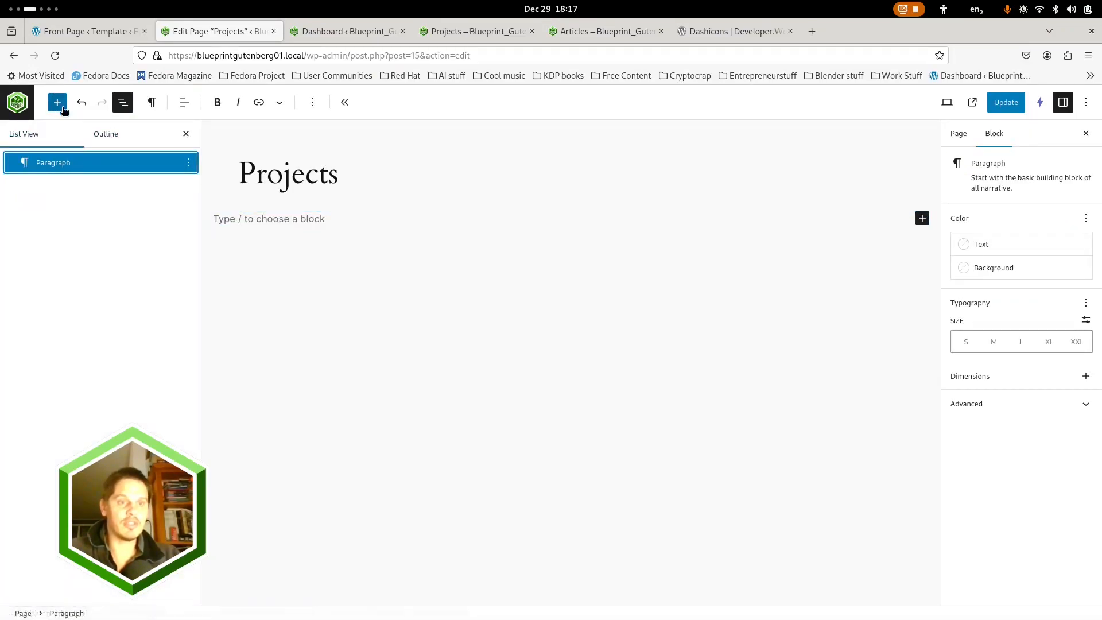
left_click(56, 104)
left_click(93, 179)
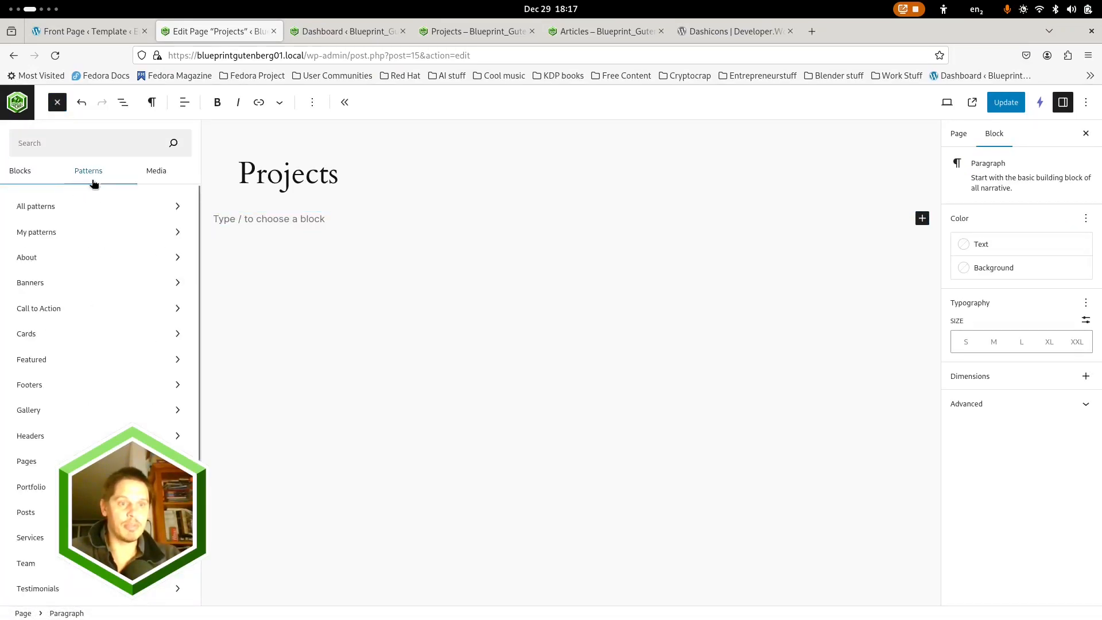
left_click(40, 330)
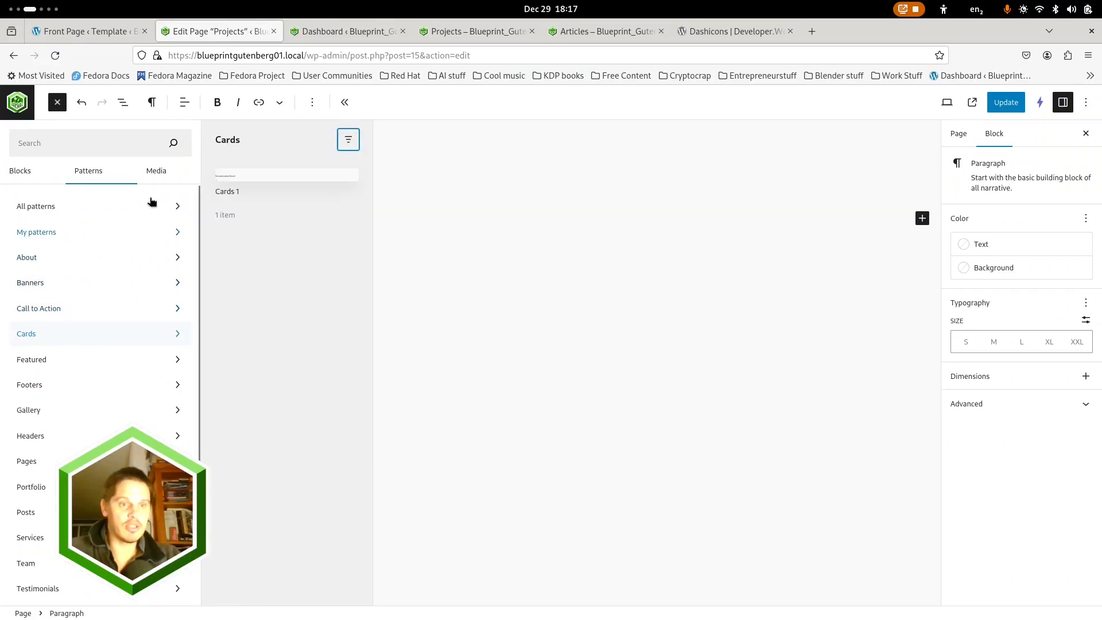
left_click(245, 199)
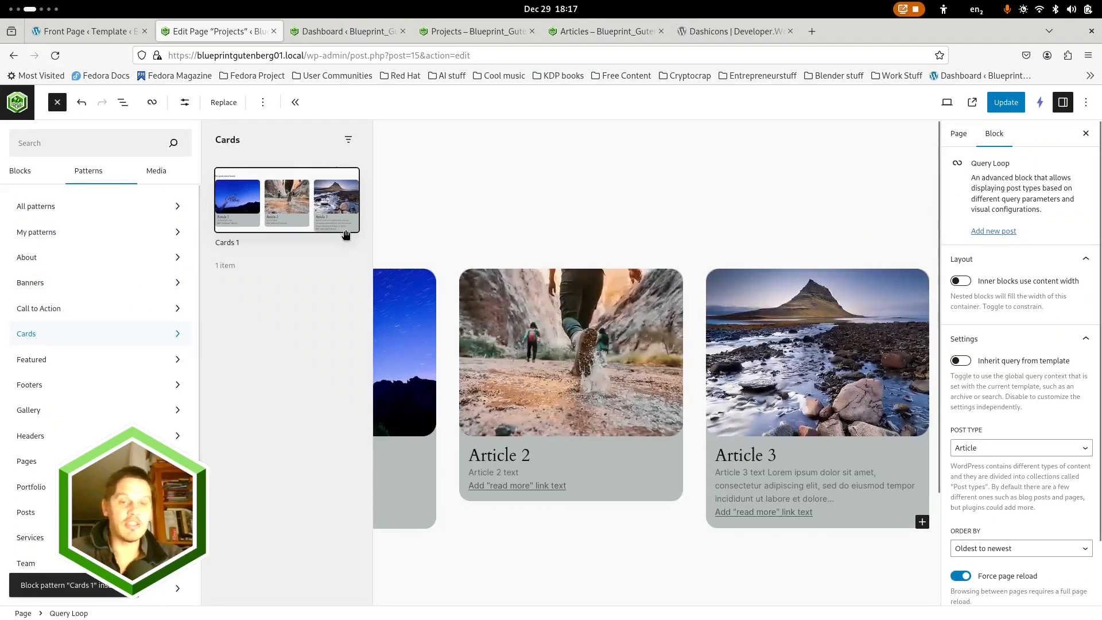
Set the inserted Query Loop's post type to Project and update the Projects page
left_click(123, 103)
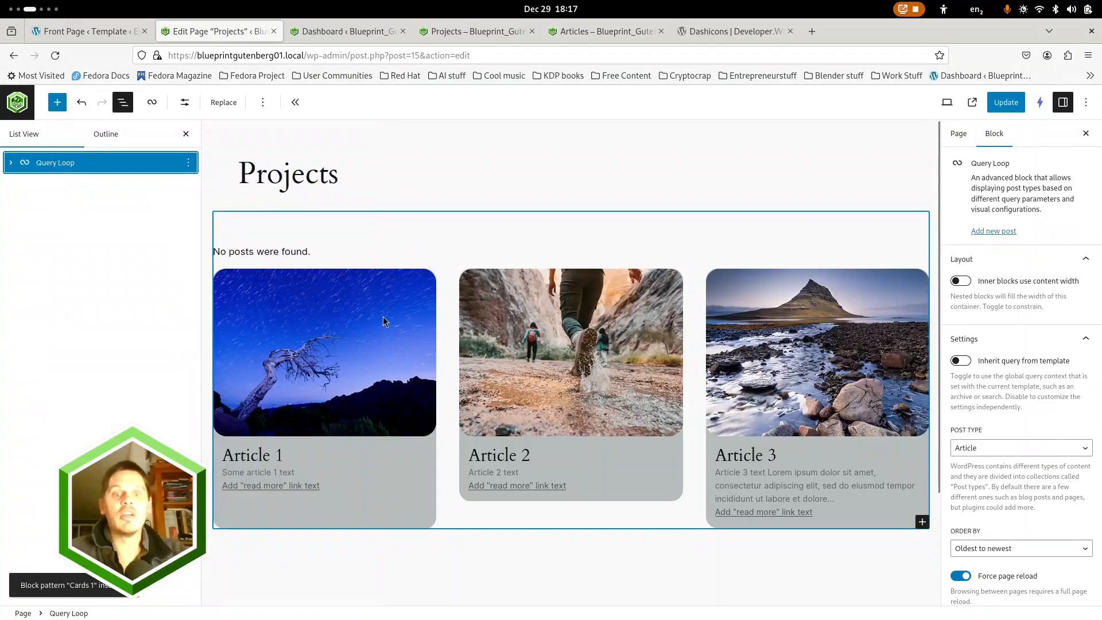
left_click(11, 165)
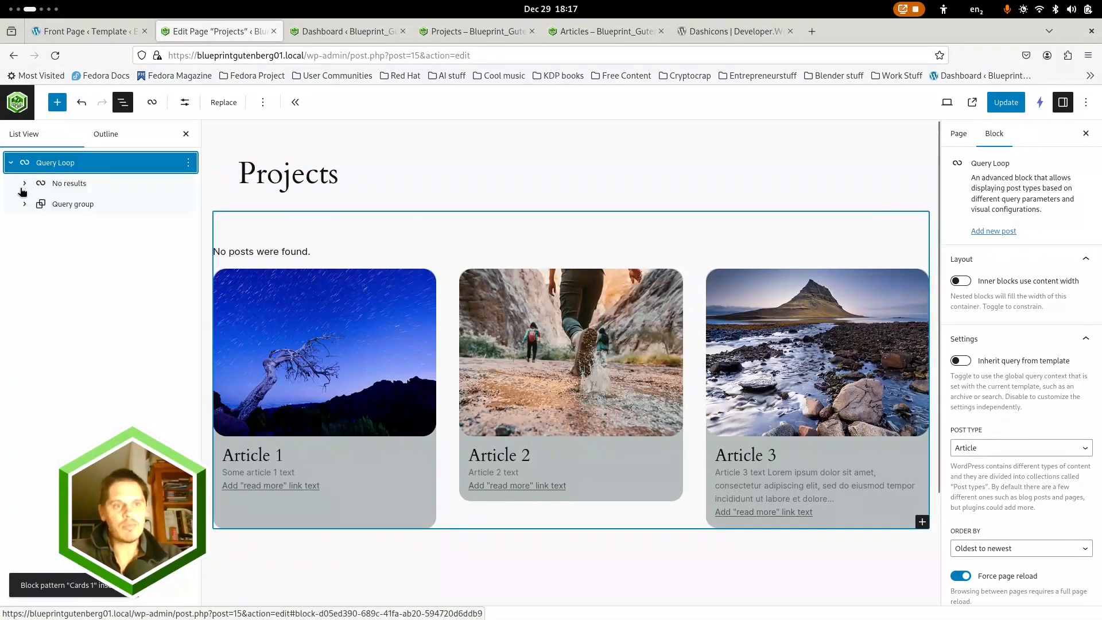
left_click(70, 206)
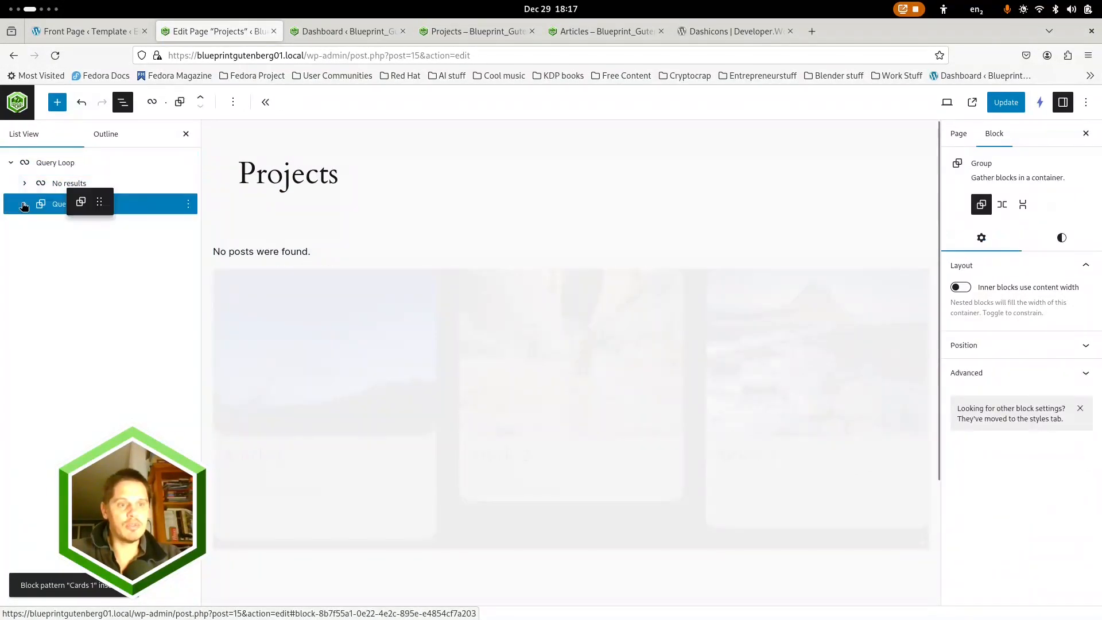
left_click(24, 205)
left_click(94, 231)
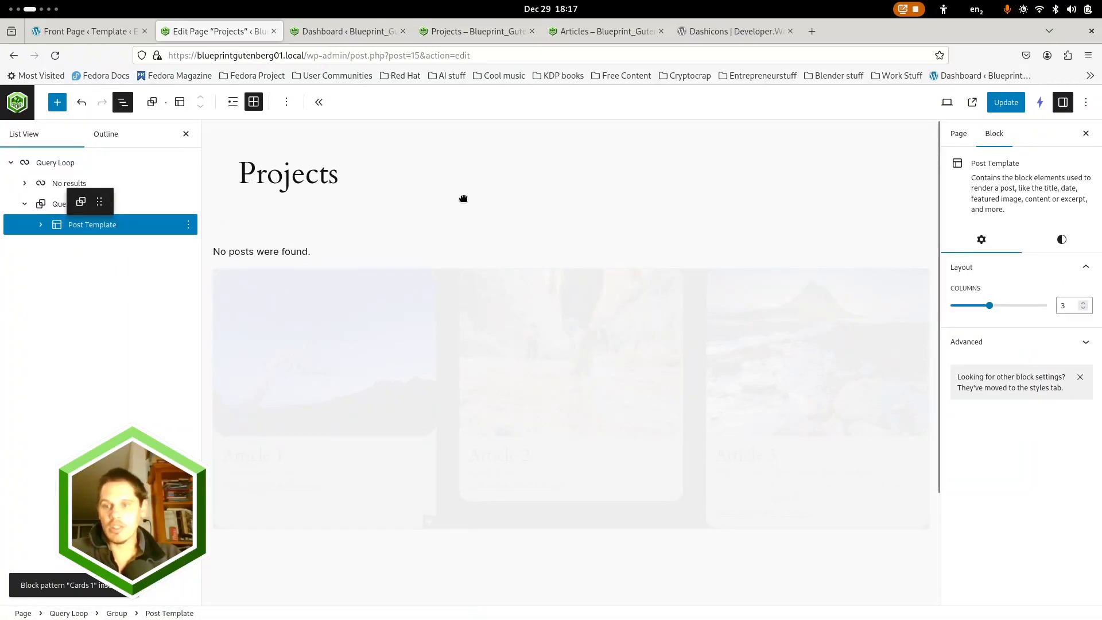
left_click(57, 164)
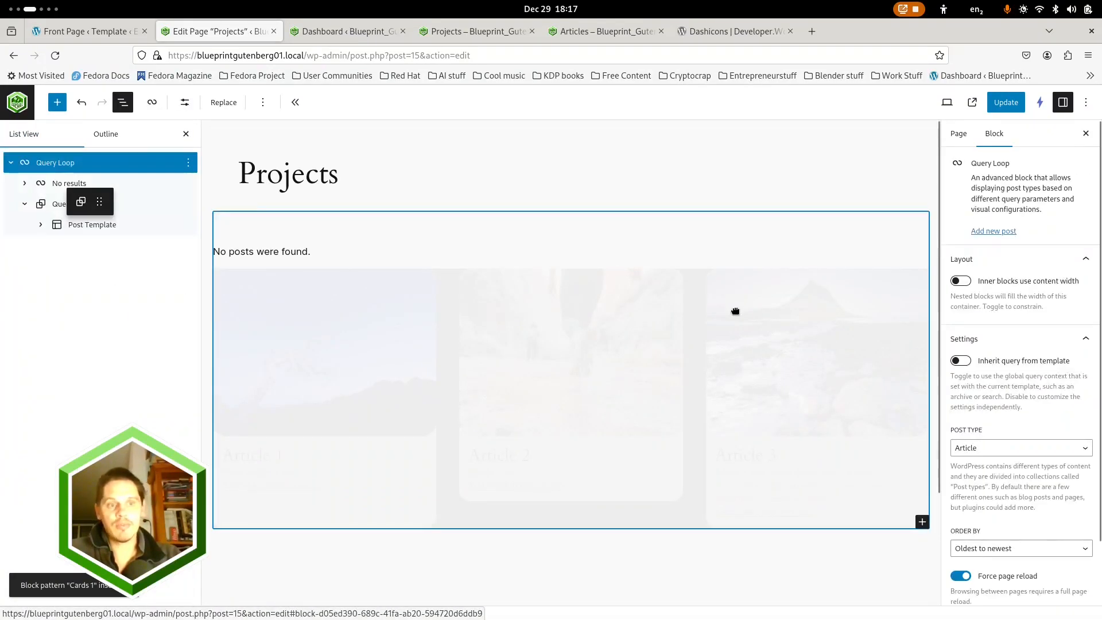
left_click(1010, 449)
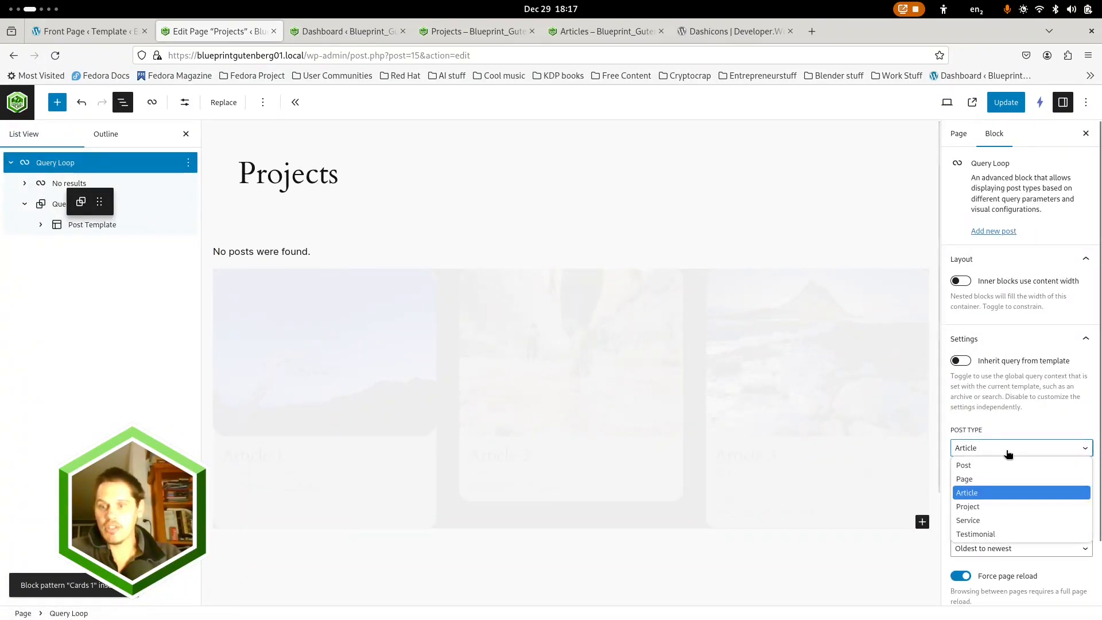
left_click(988, 507)
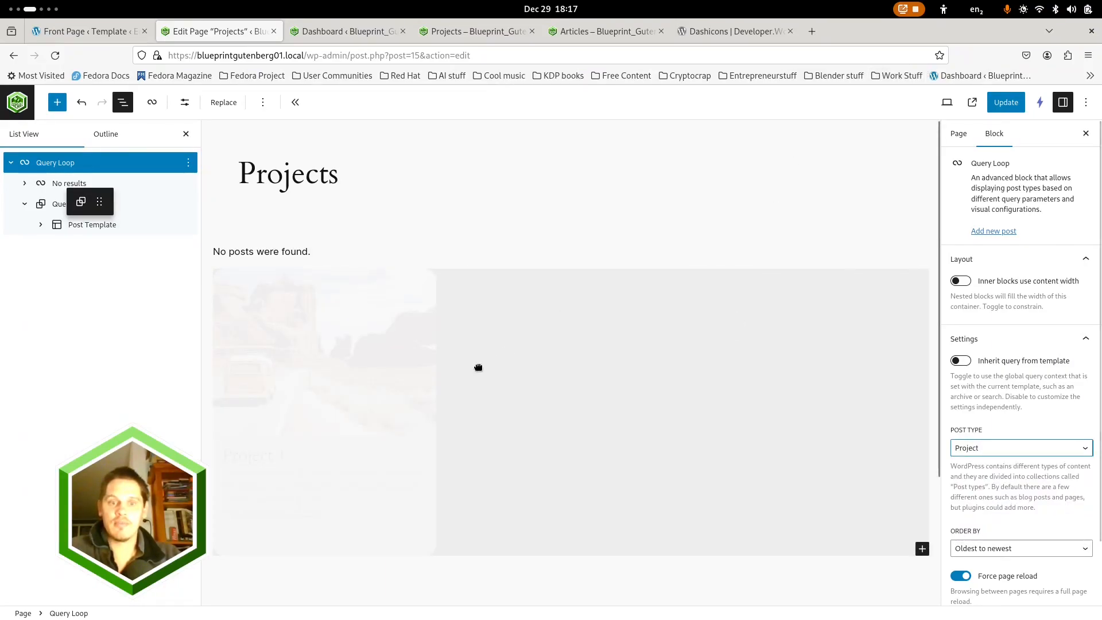
left_click(1002, 103)
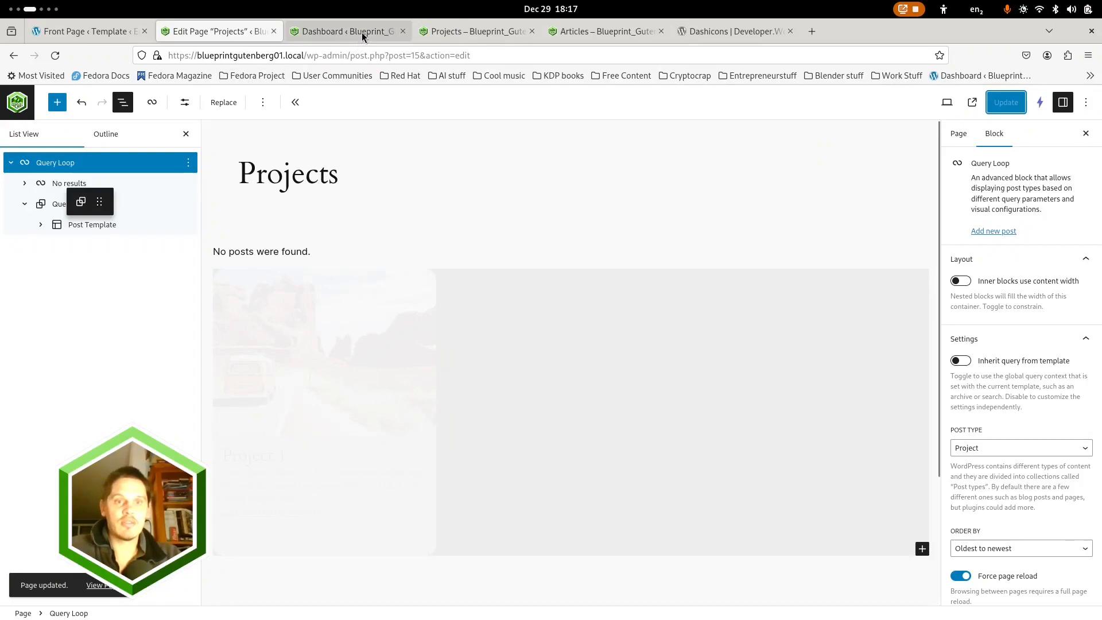
Start a new Project entry from the live site and title it "Project 2"
left_click(455, 31)
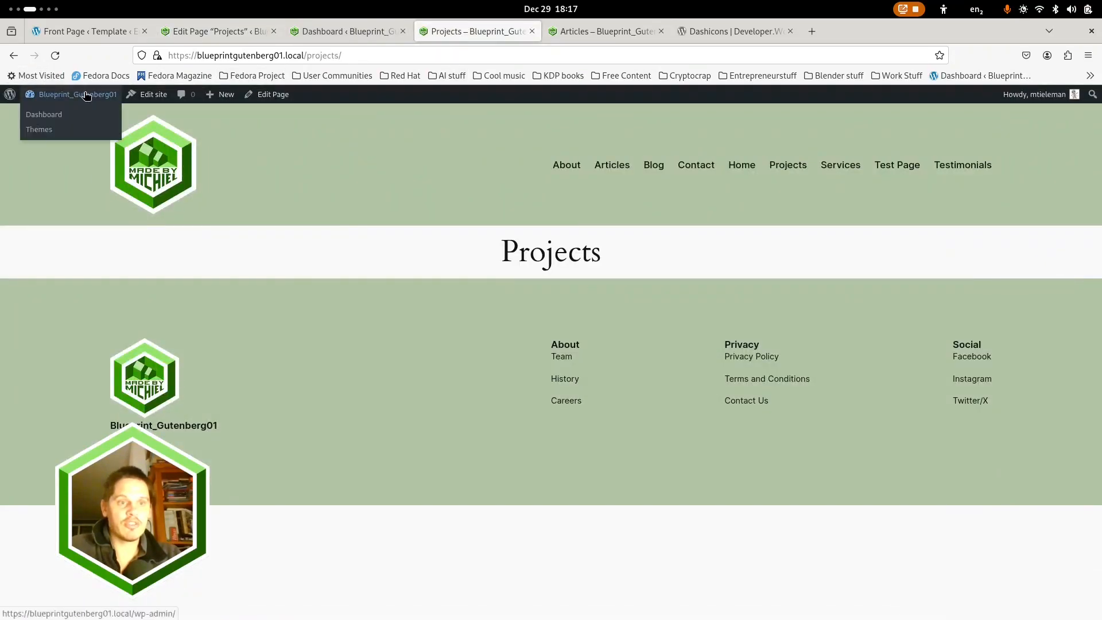
mouse_move(218, 101)
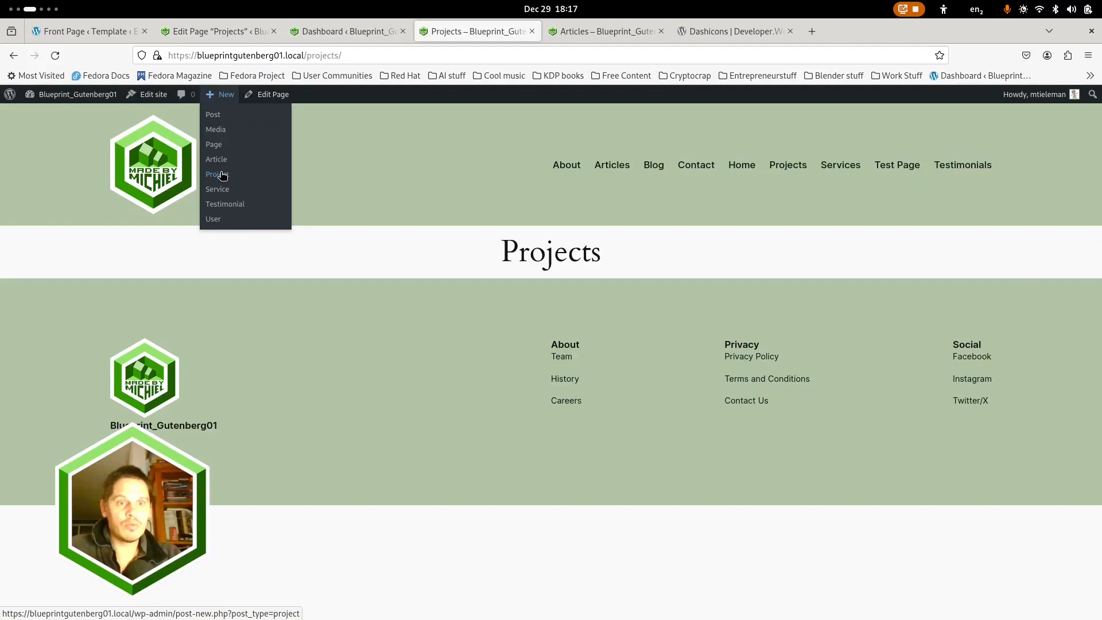
left_click(223, 176)
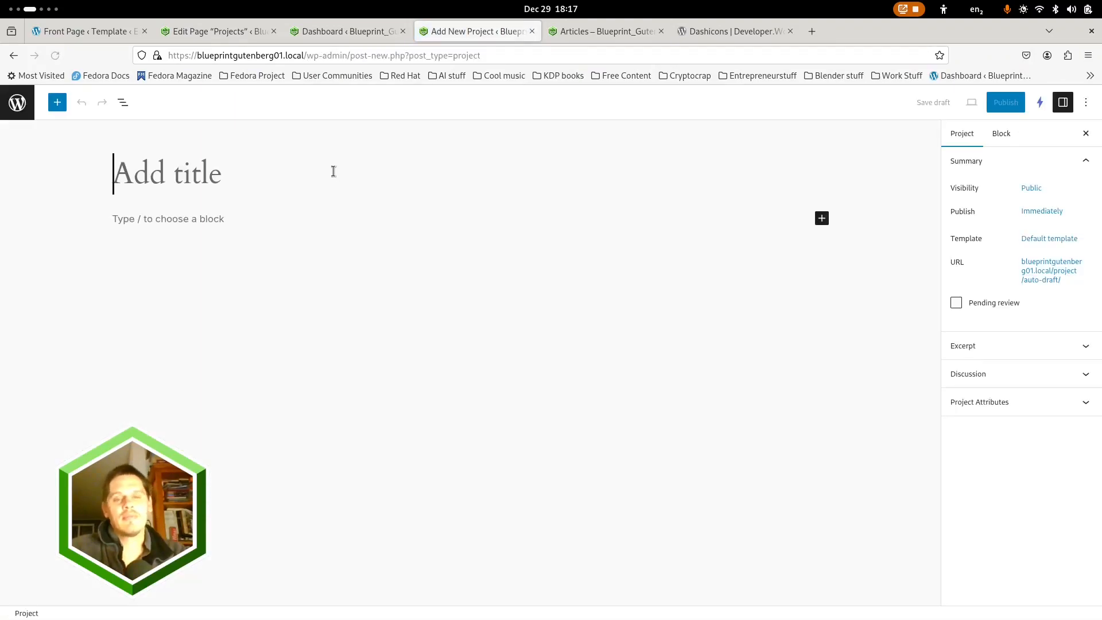
type("Project 2")
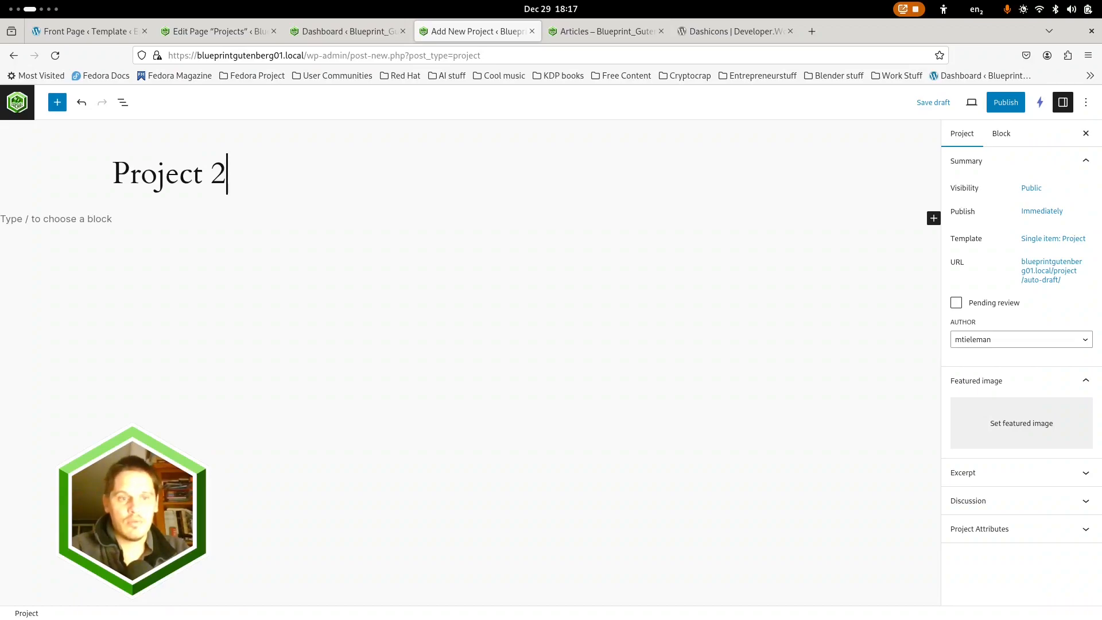
Add the body text "Project text 2" and set the rocky shore with pointed mountain photo as the project's featured image
left_click(77, 220)
type("Project text 2")
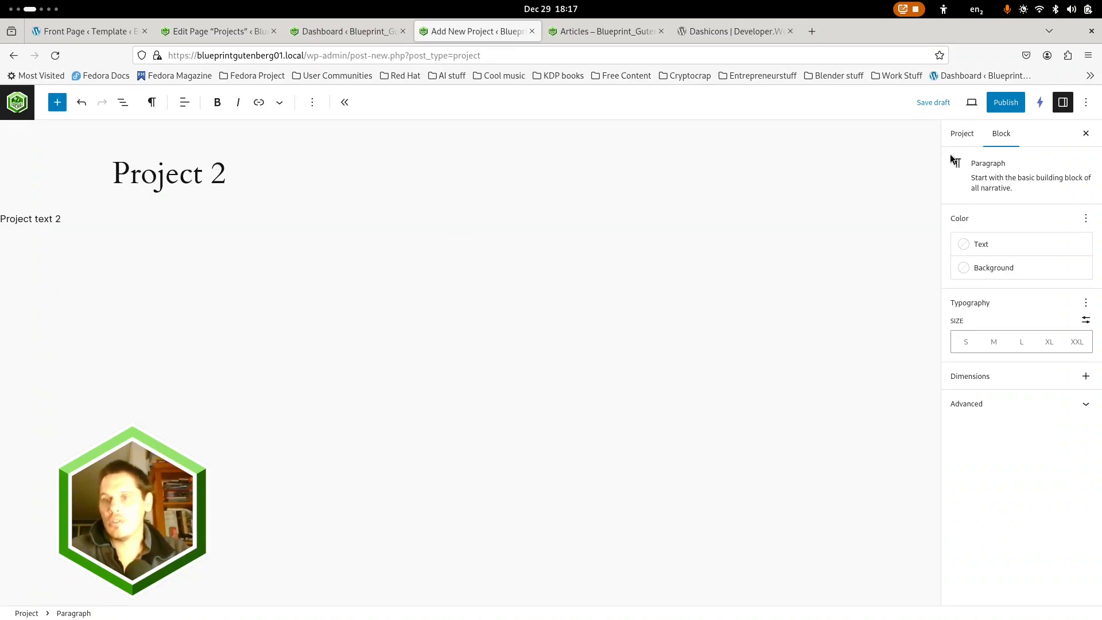
left_click(962, 133)
left_click(999, 426)
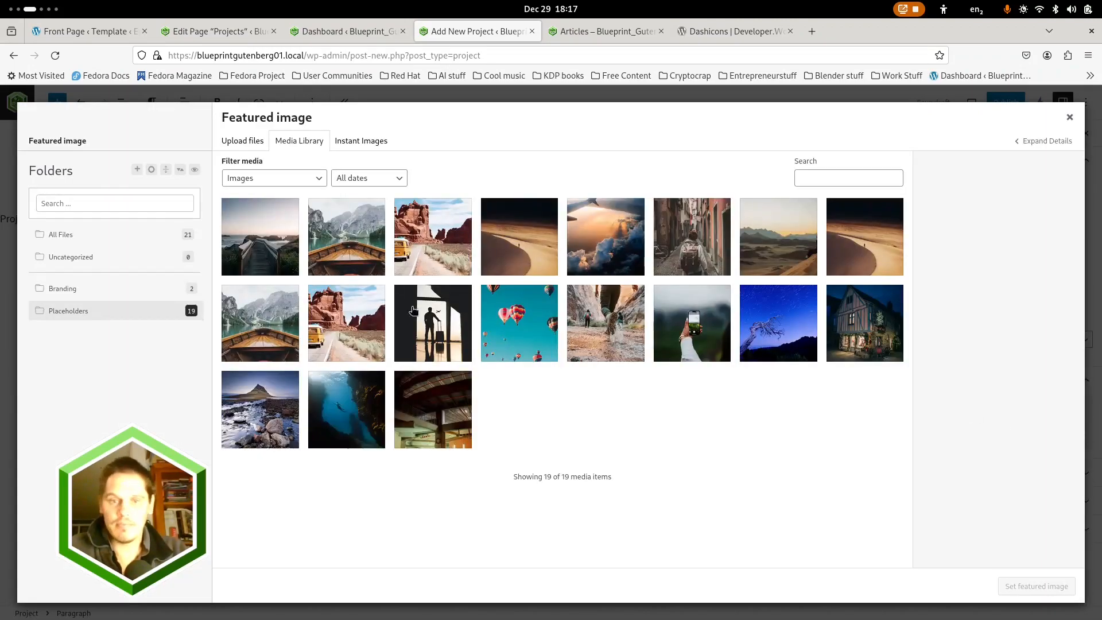
left_click(354, 328)
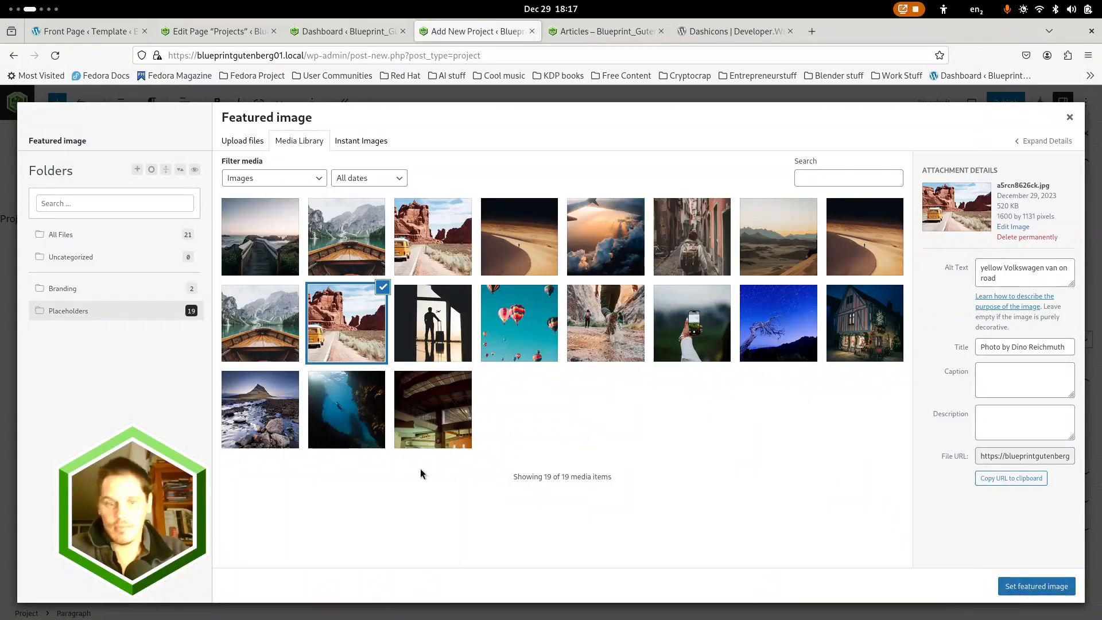
left_click(247, 415)
left_click(1010, 586)
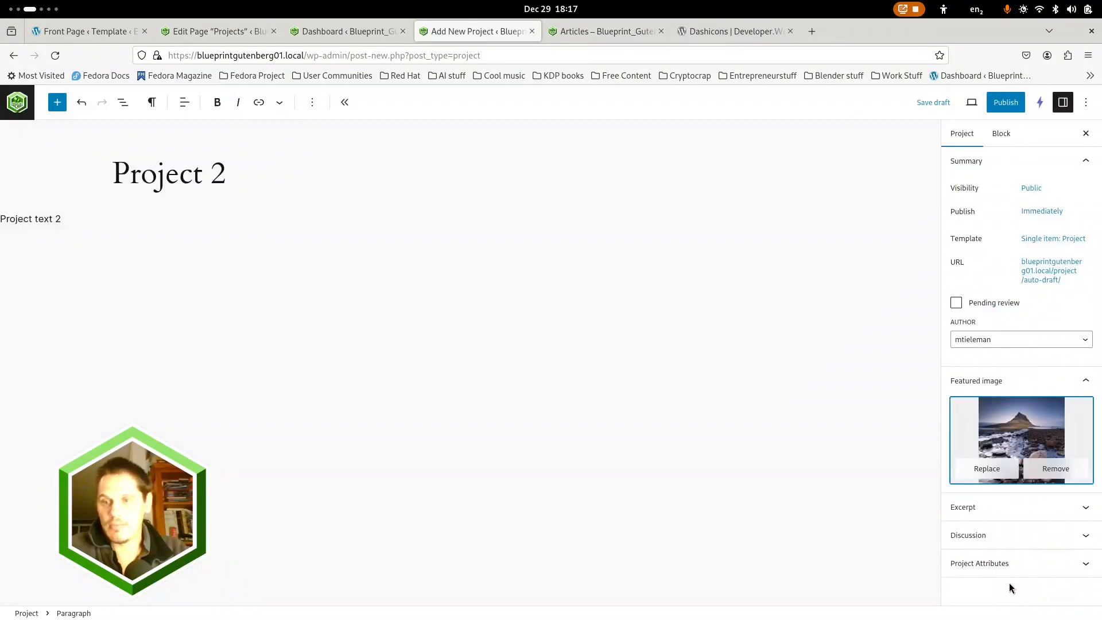
Publish Project 2 and start another new project titled "Project 3"
left_click(1001, 102)
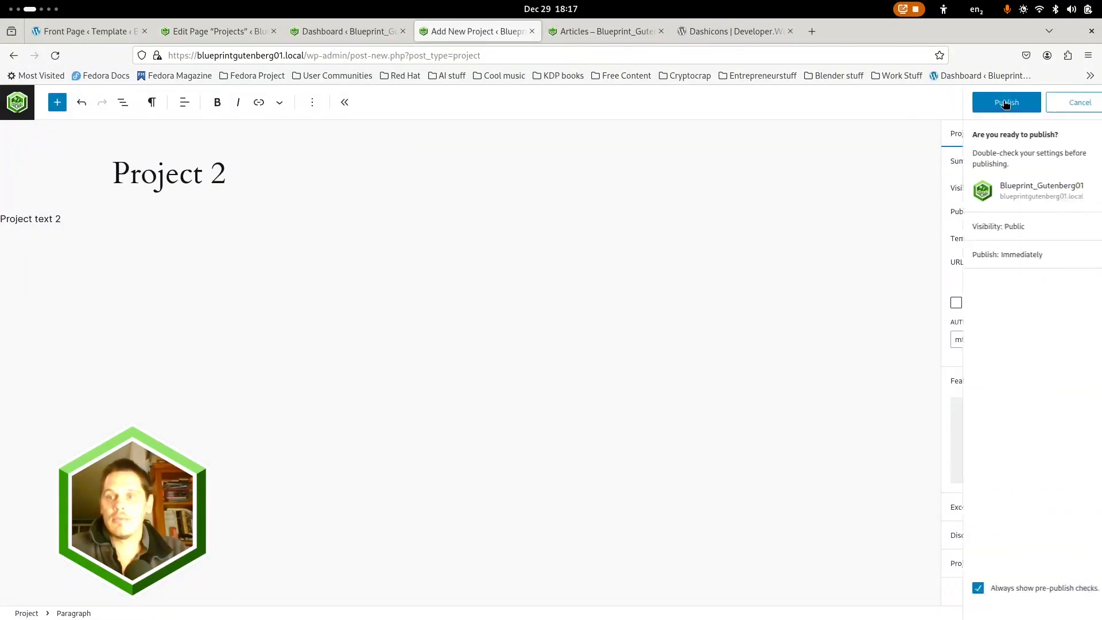
left_click(979, 106)
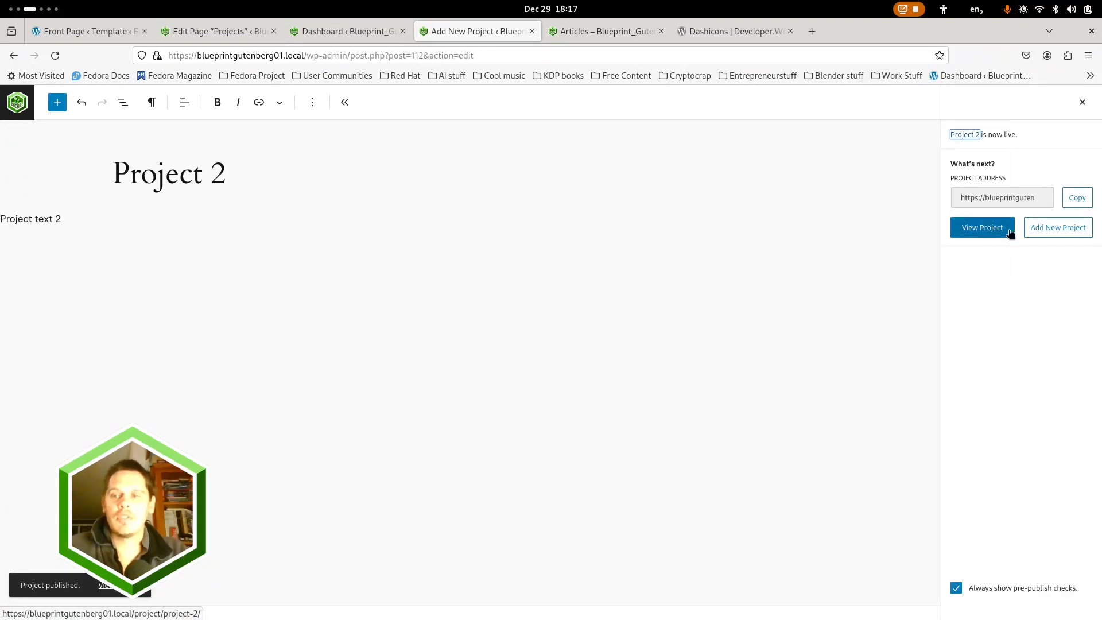
left_click(1063, 232)
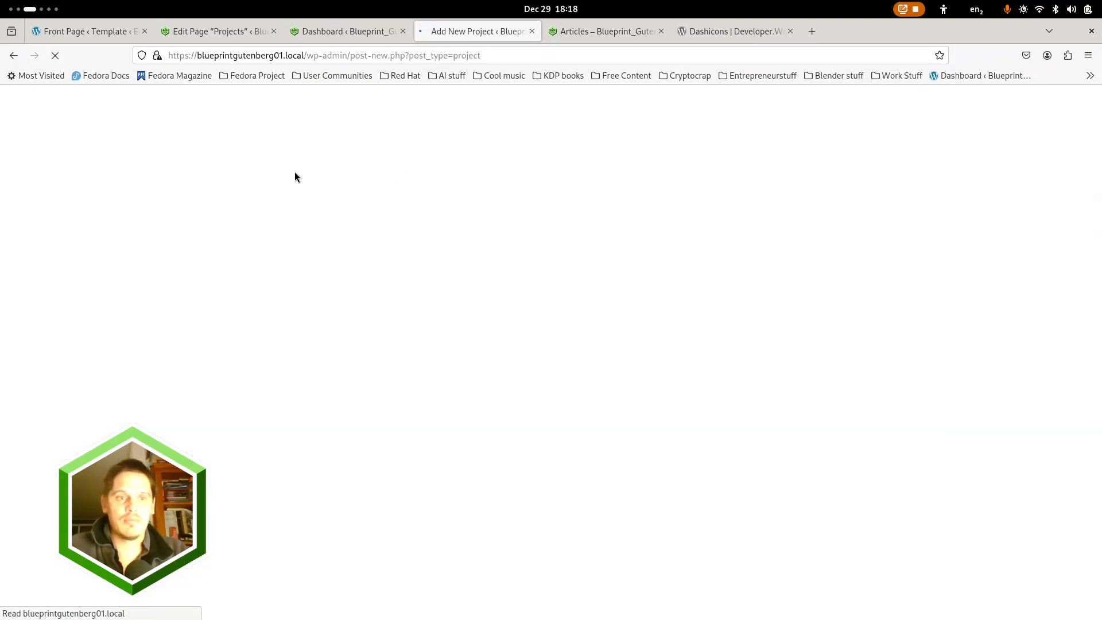
type("Project 3")
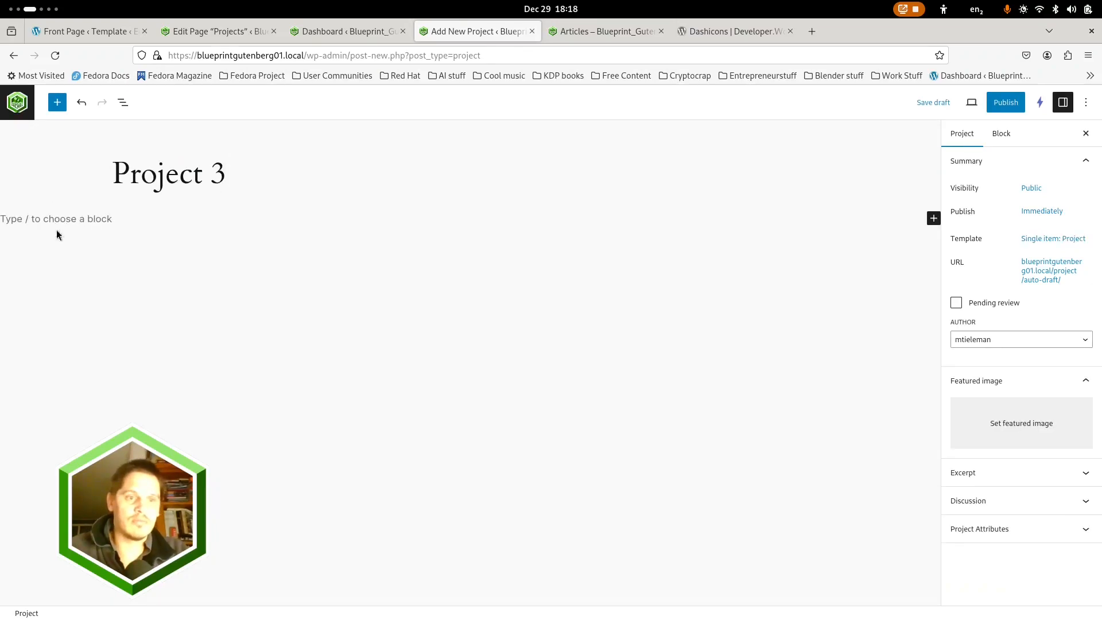
Fill Project 3's body with four pasted paragraphs of the copied Lorem ipsum text
left_click(66, 218)
type("Lorem ipsum dolor sit amet, consectetur adipiscing elit, sed do eiusmod tempor incididunt ut labore et dolore magna aliqua. Urna nunc id cursus metus aliquam eleifend mi in. Odio euismod lacinia at quis risus sed. Id leo in vitae turpis massa sed elementum tempus. Scelerisque felis imperdiet proin fermentum leo vel orci porta non. Egestas quis ipsum suspendisse ultrices gravida dictum fusce ut. Id diam maecenas ultricies mi eget mauris pharetra et. Ac odio tempor orci dapibus ultrices in iaculis. Tristique sollicitudin nibh sit amet. Egestas sed tempus urna et pharetra pharetra massa. Elit scelerisque mauris pellentesque pulvinar pellentesque habitant. Duis tristique sollicitudin nibh sit amet commodo. Sem fringilla ut morbi tincidunt augue interdum. In eu mi bibendum neque egestas congue quisque egestas diam.")
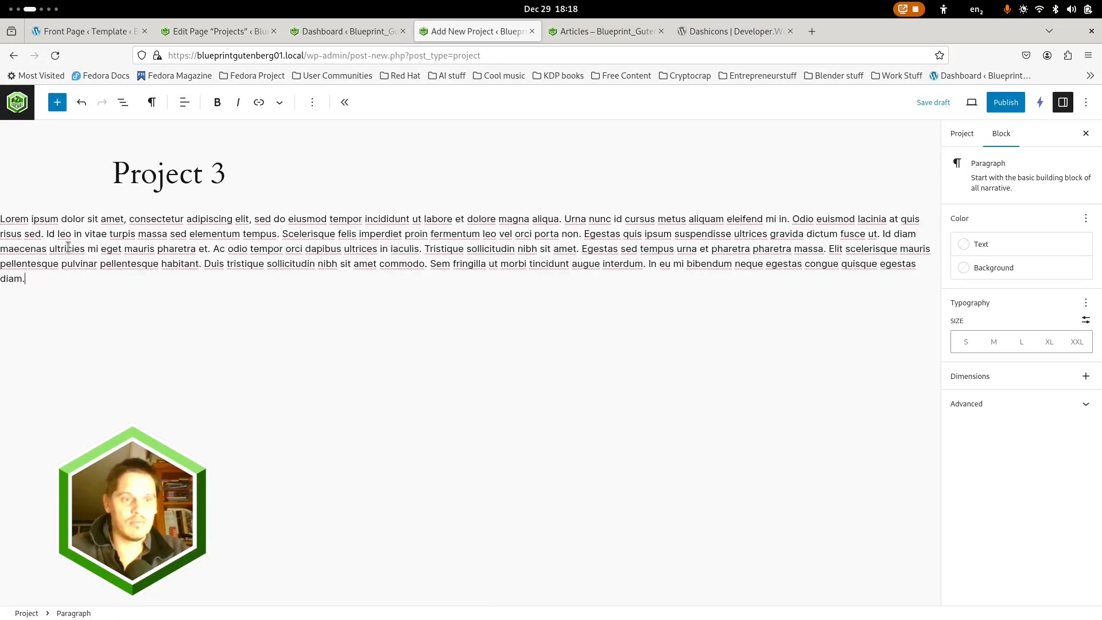
type("Lorem ipsum dolor sit amet, consectetur adipiscing elit, sed do eiusmod tempor incididunt ut labore et dolore magna aliqua. Urna nunc id cursus metus aliquam eleifend mi in. Odio euismod lacinia at quis risus sed. Id leo in vitae turpis massa sed elementum tempus. Scelerisque felis imperdiet proin fermentum leo vel orci porta non. Egestas quis ipsum suspendisse ultrices gravida dictum fusce ut. Id diam maecenas ultricies mi eget mauris pharetra et. Ac odio tempor orci dapibus ultrices in iaculis. Tristique sollicitudin nibh sit amet. Egestas sed tempus urna et pharetra pharetra massa. Elit scelerisque mauris pellentesque pulvinar pellentesque habitant. Duis tristique sollicitudin nibh sit amet commodo. Sem fringilla ut morbi tincidunt augue interdum. In eu mi bibendum neque egestas congue quisque egestas diam.")
type("Lorem ipsum dolor sit amet, consectetur adipiscing elit, sed do eiusmod tempor incididunt ut labore et dolore magna aliqua. Urna nunc id cursus metus aliquam eleifend mi in. Odio euismod lacinia at quis risus sed. Id leo in vitae turpis massa sed elementum tempus. Scelerisque felis imperdiet proin fermentum leo vel orci porta non. Egestas quis ipsum suspendisse ultrices gravida dictum fusce ut. Id diam maecenas ultricies mi eget mauris pharetra et. Ac odio tempor orci dapibus ultrices in iaculis. Tristique sollicitudin nibh sit amet. Egestas sed tempus urna et pharetra pharetra massa. Elit scelerisque mauris pellentesque pulvinar pellentesque habitant. Duis tristique sollicitudin nibh sit amet commodo. Sem fringilla ut morbi tincidunt augue interdum. In eu mi bibendum neque egestas congue quisque egestas diam.")
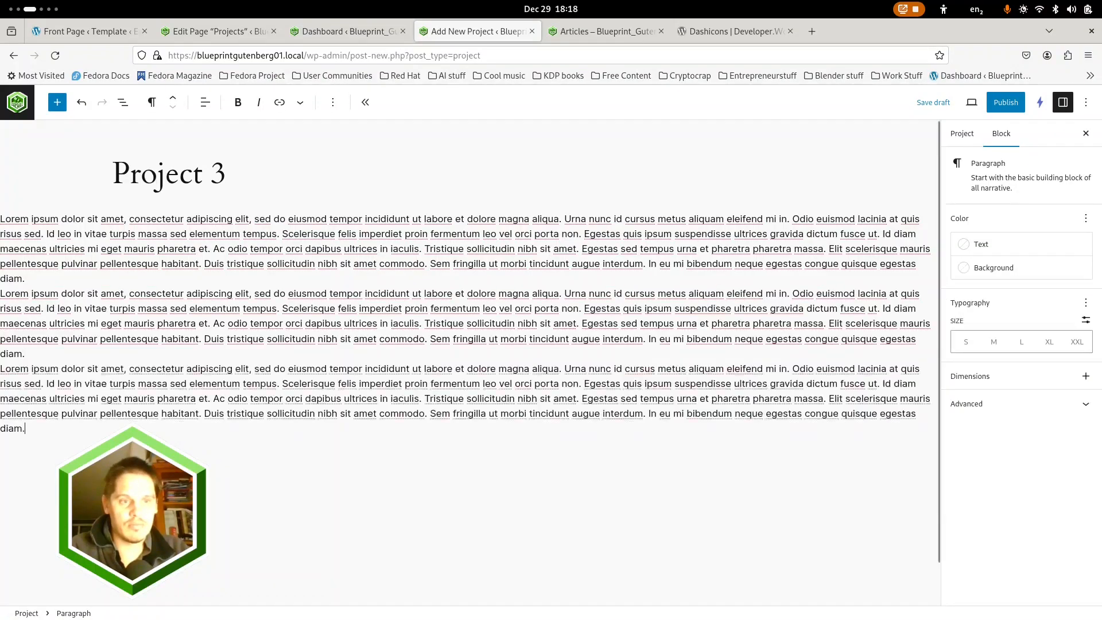
type("Lorem ipsum dolor sit amet, consectetur adipiscing elit, sed do eiusmod tempor incididunt ut labore et dolore magna aliqua. Urna nunc id cursus metus aliquam eleifend mi in. Odio euismod lacinia at quis risus sed. Id leo in vitae turpis massa sed elementum tempus. Scelerisque felis imperdiet proin fermentum leo vel orci porta non. Egestas quis ipsum suspendisse ultrices gravida dictum fusce ut. Id diam maecenas ultricies mi eget mauris pharetra et. Ac odio tempor orci dapibus ultrices in iaculis. Tristique sollicitudin nibh sit amet. Egestas sed tempus urna et pharetra pharetra massa. Elit scelerisque mauris pellentesque pulvinar pellentesque habitant. Duis tristique sollicitudin nibh sit amet commodo. Sem fringilla ut morbi tincidunt augue interdum. In eu mi bibendum neque egestas congue quisque egestas diam.")
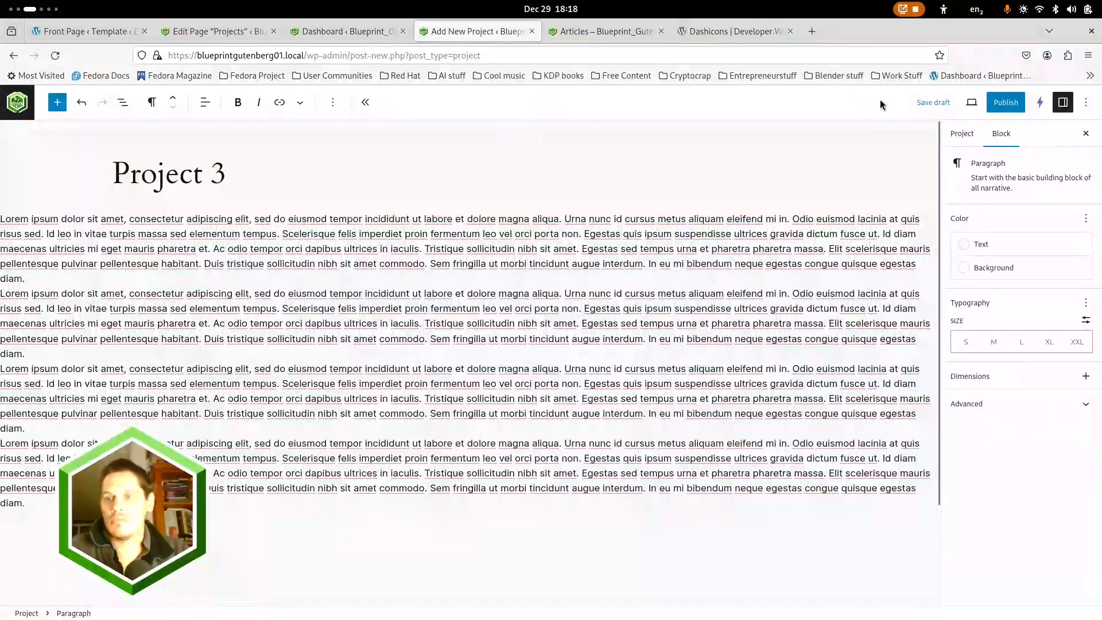
Set the photo of the bare tree under a blue starry sky as Project 3's featured image
left_click(965, 140)
left_click(980, 437)
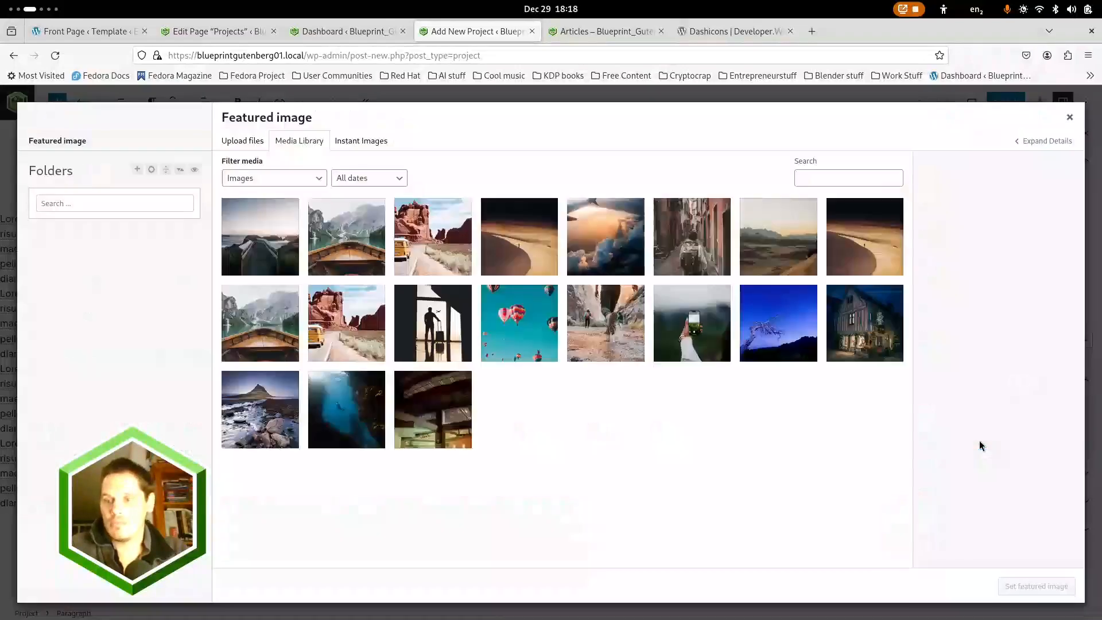
left_click(773, 347)
left_click(1032, 584)
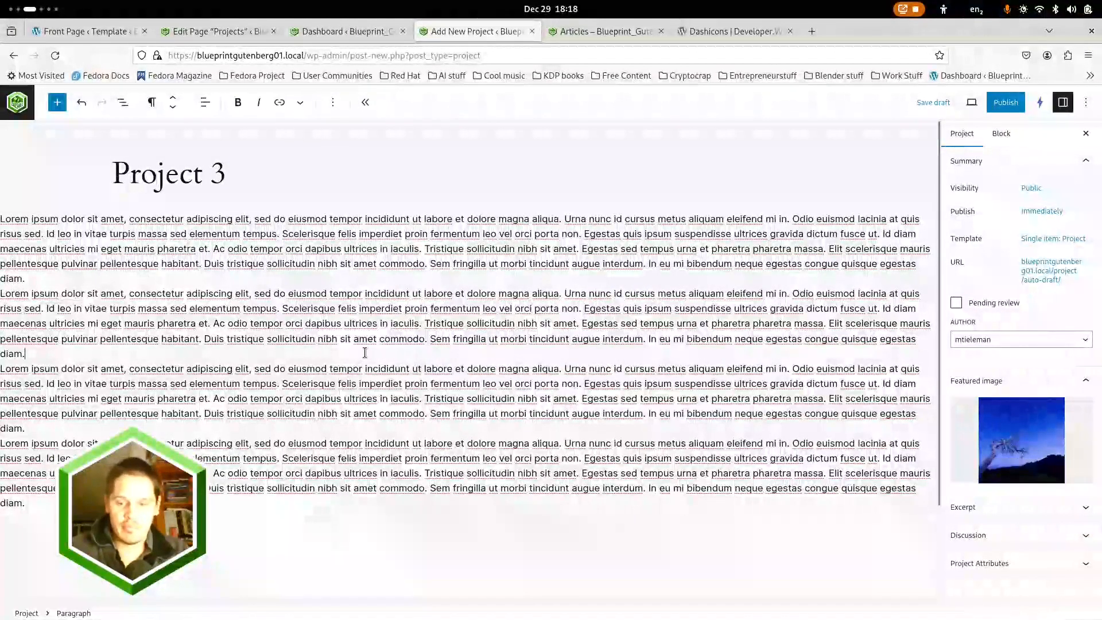
Insert an Image block after the second paragraph, using the wooden boat and mountain lake photo from the media library
key("Return")
type("/image")
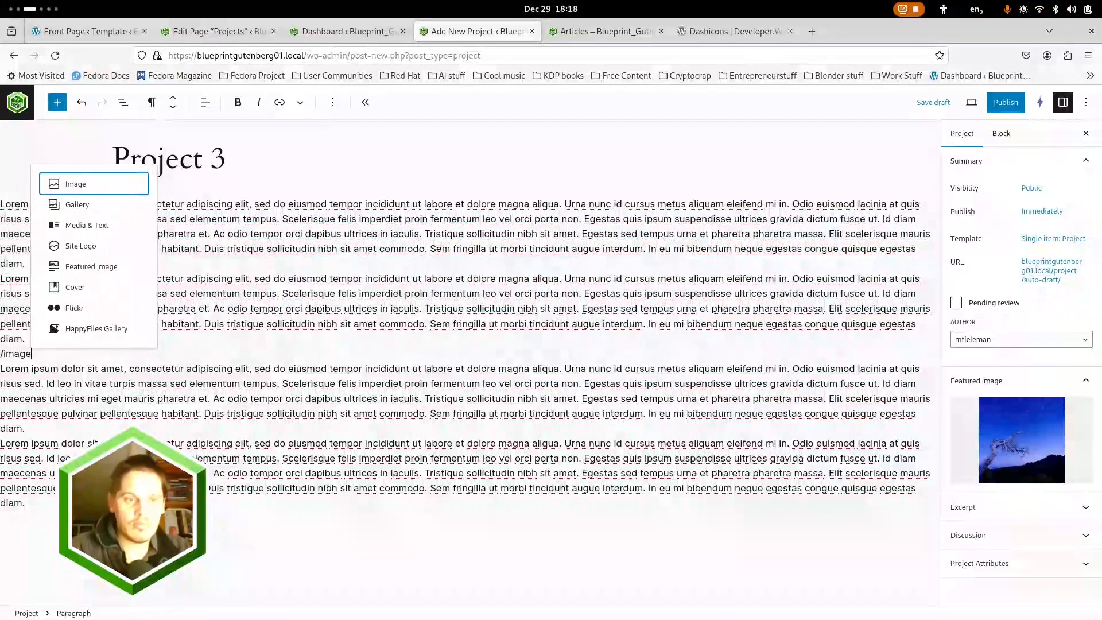
key("Return")
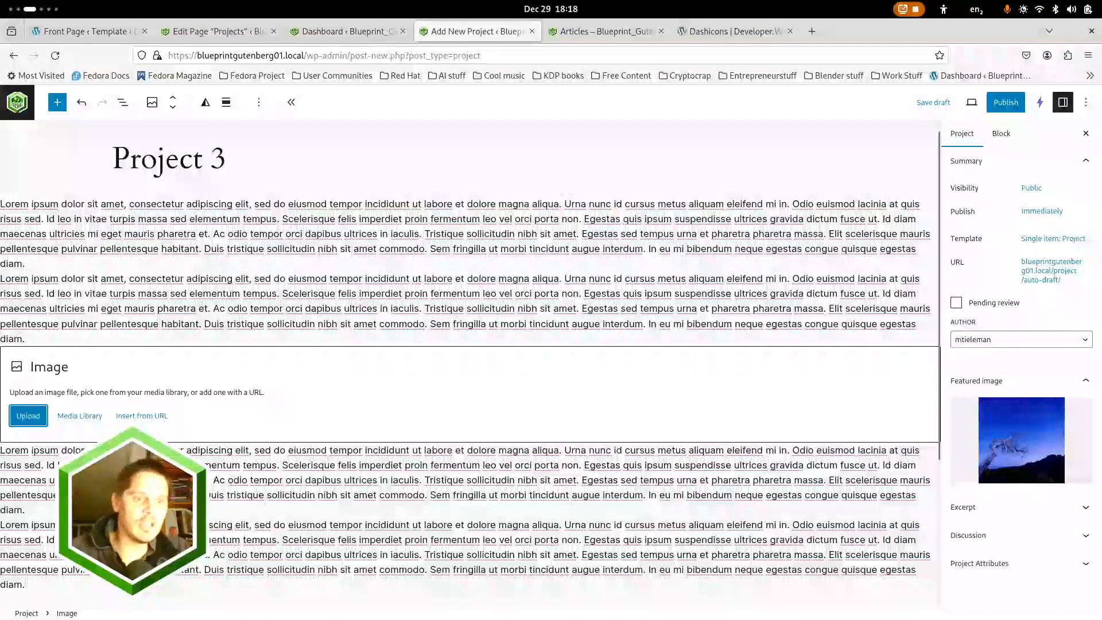
left_click(89, 416)
left_click(275, 330)
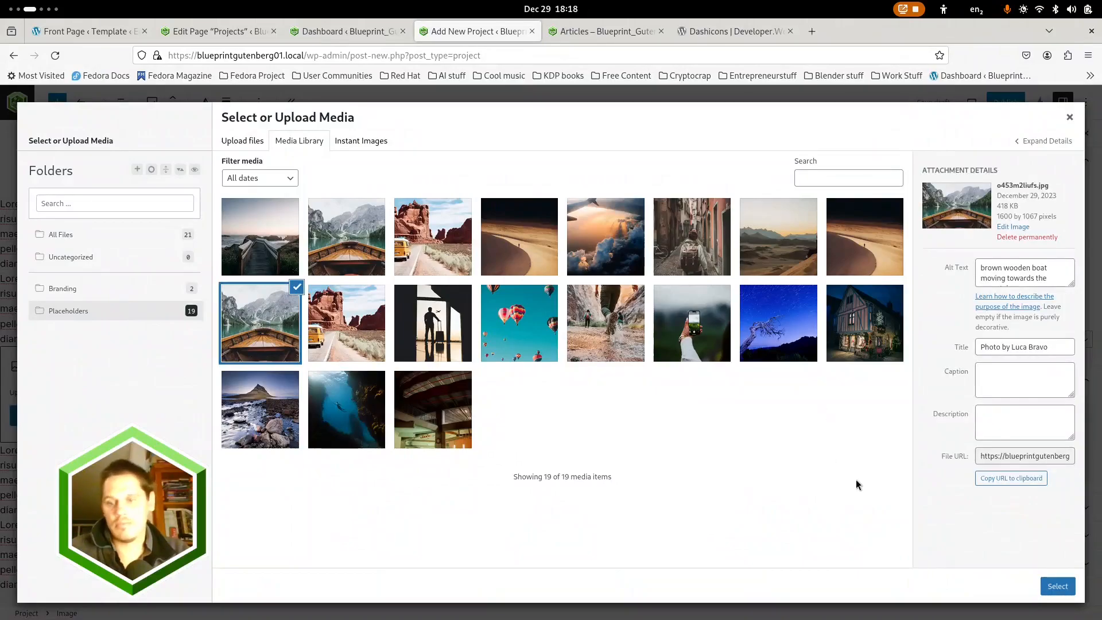
left_click(1057, 585)
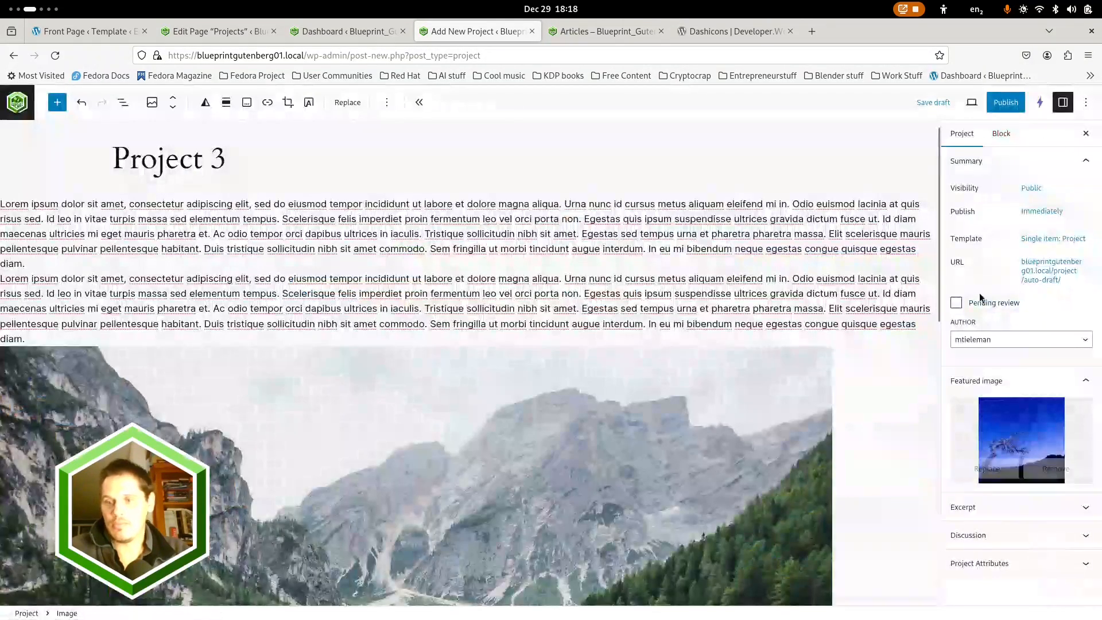
Publish Project 3 and exit the editor to the list of all projects
left_click(1010, 103)
left_click(1010, 104)
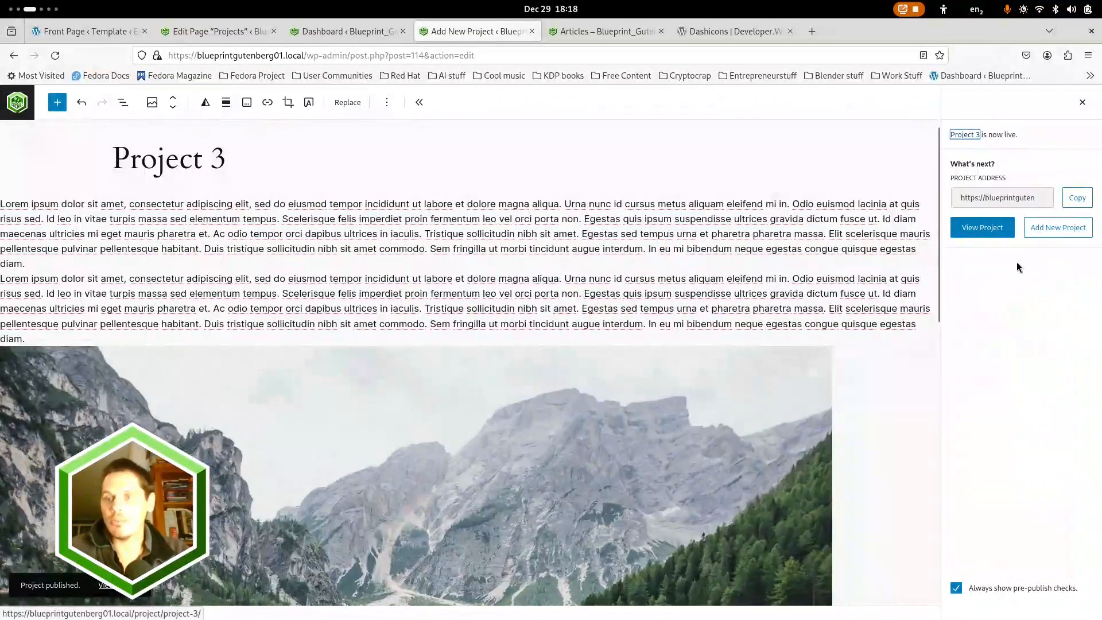
left_click(17, 103)
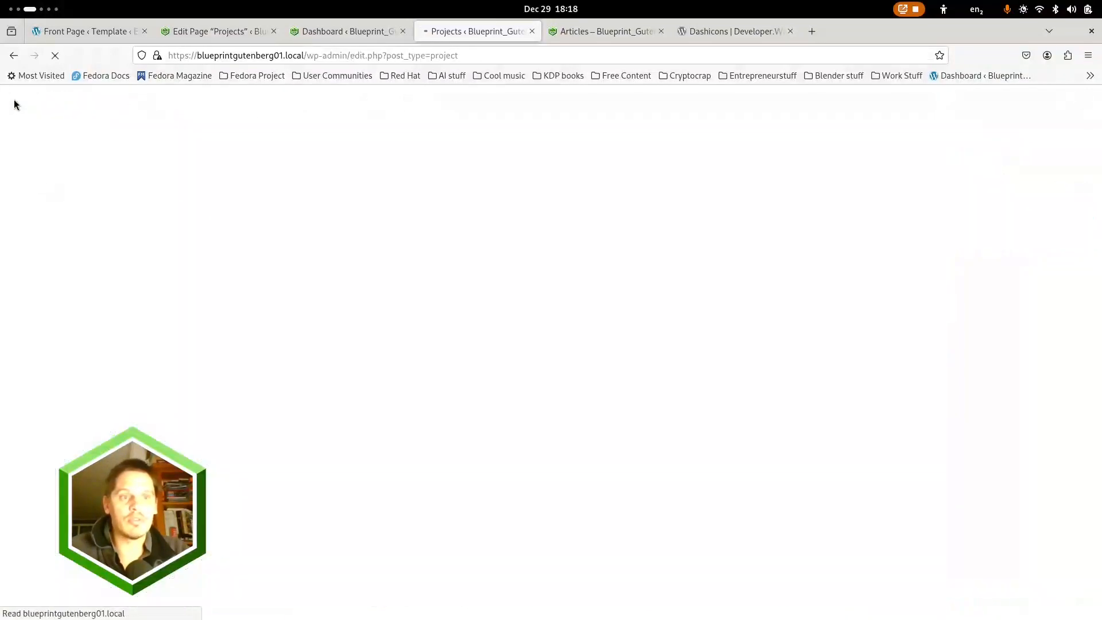
View the live Projects page with its project cards and narrow the responsive preview to a width of 1340
left_click(583, 30)
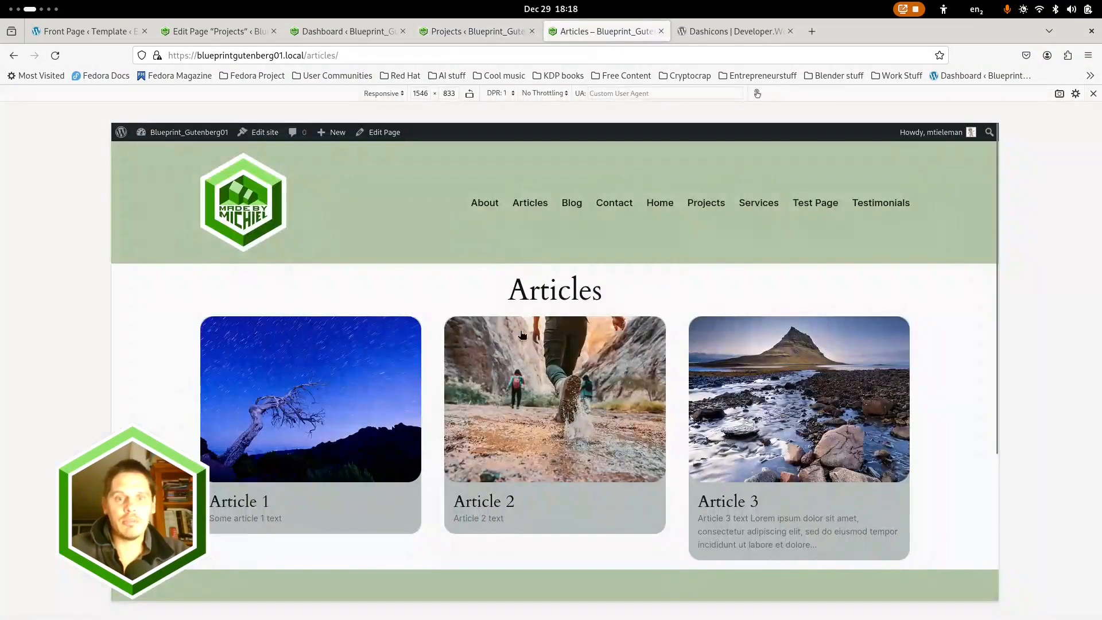
left_click(707, 205)
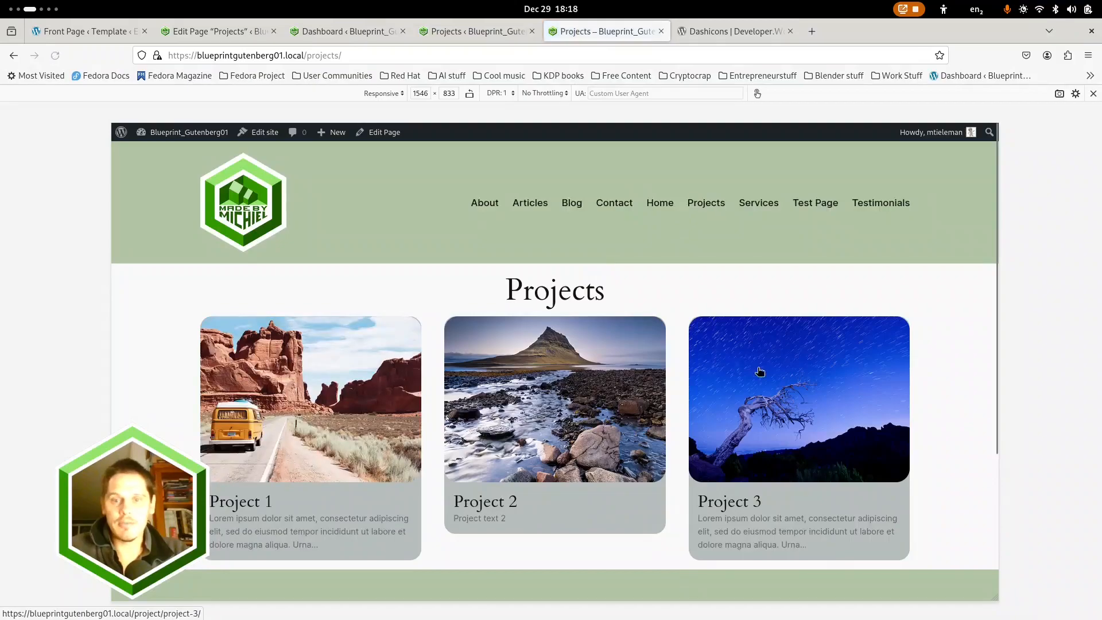
scroll(760, 371, "down", 4)
scroll(760, 372, "up", 2)
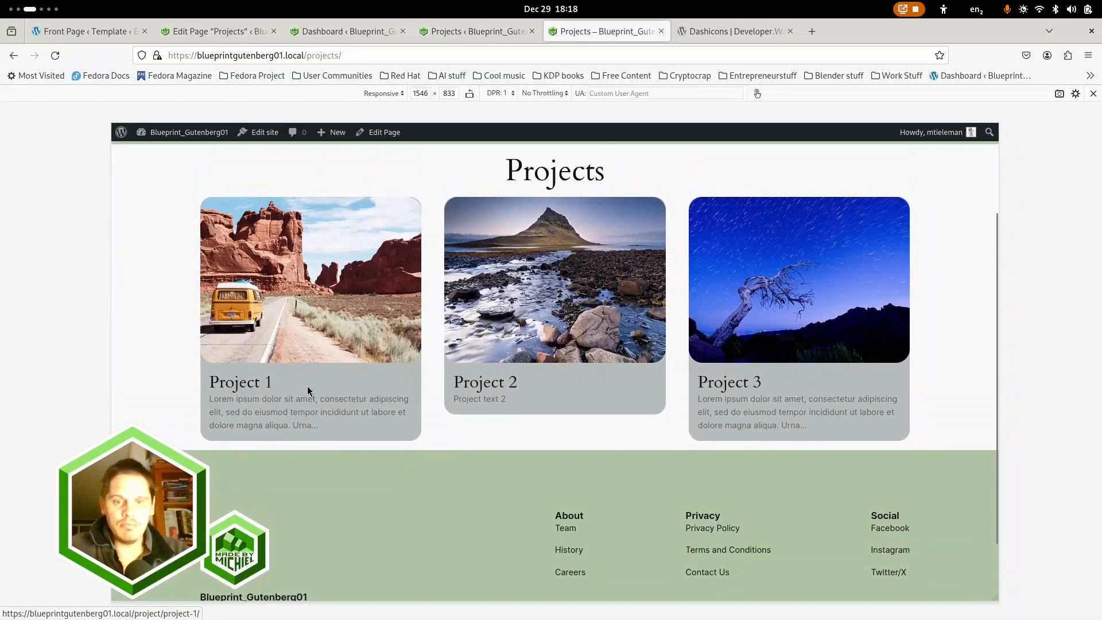
left_click_drag(997, 336, 940, 337)
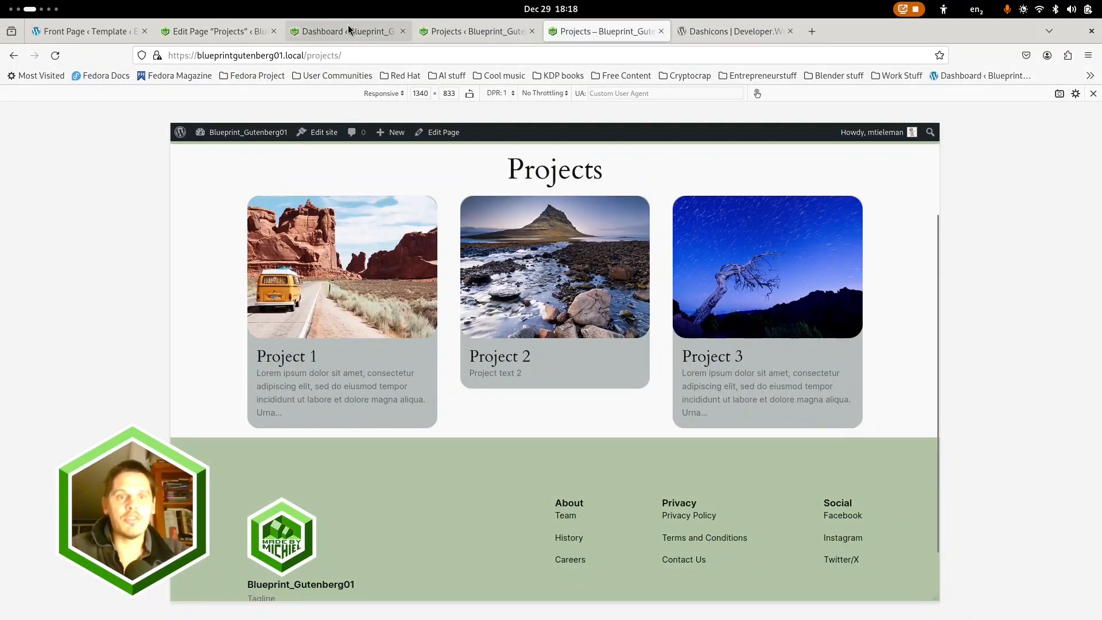
In the Projects page editor, set the card body's Excerpt to a maximum of 10 words and update the page
left_click(189, 32)
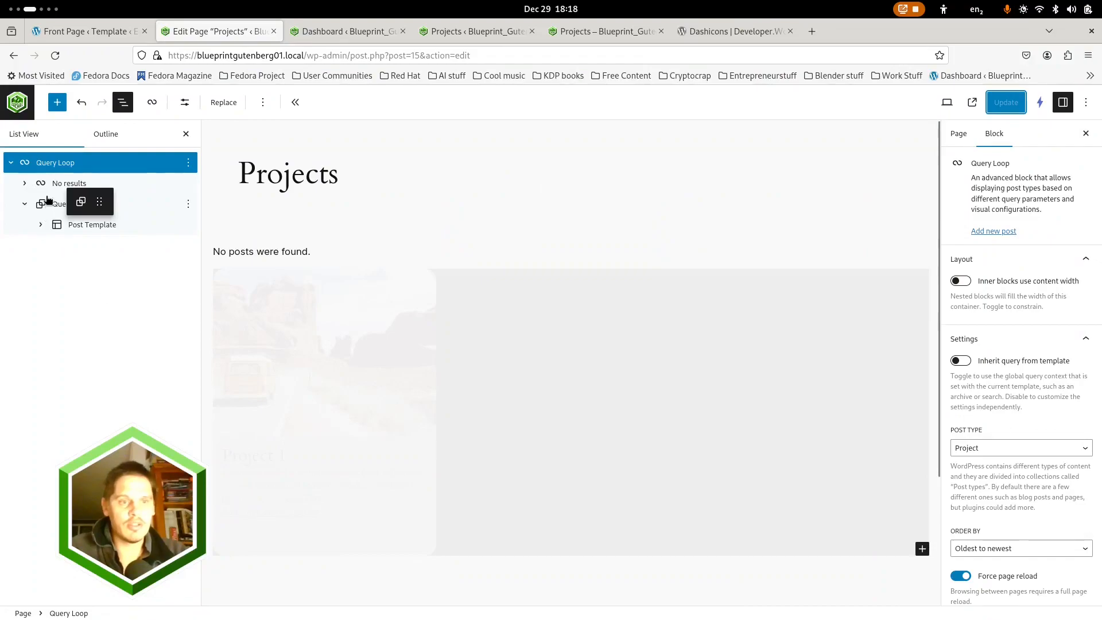
left_click(434, 195)
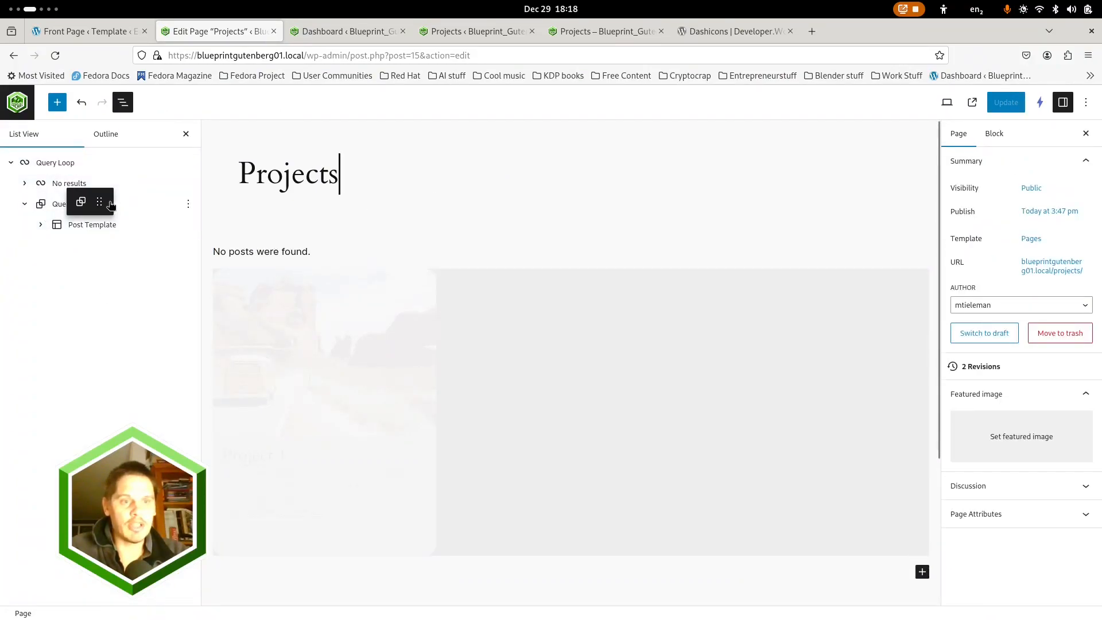
left_click(45, 223)
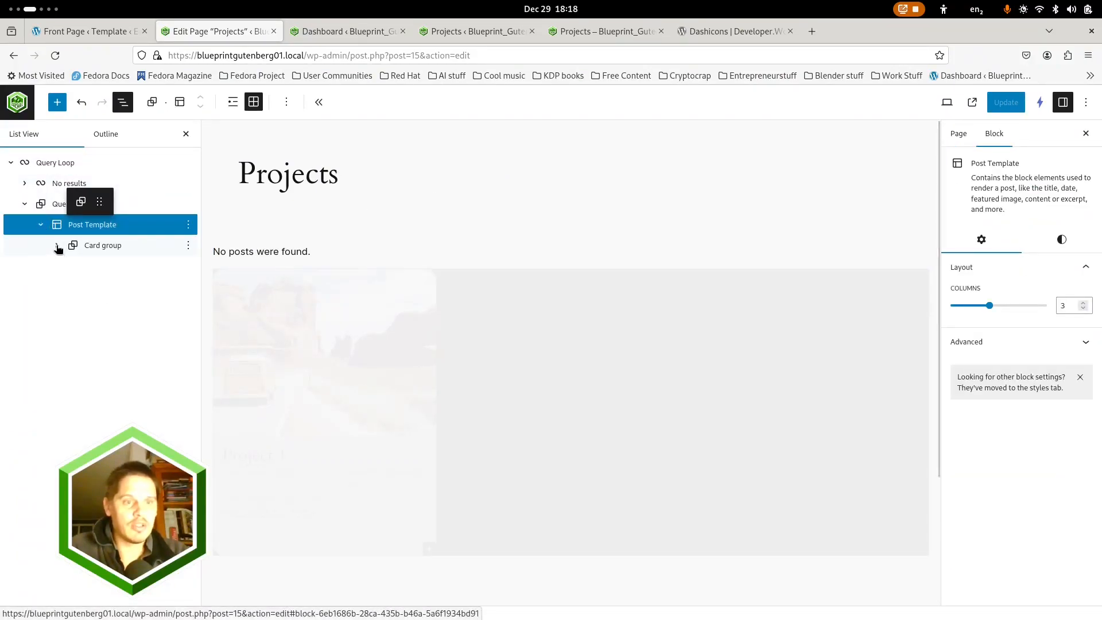
left_click(56, 245)
left_click(73, 288)
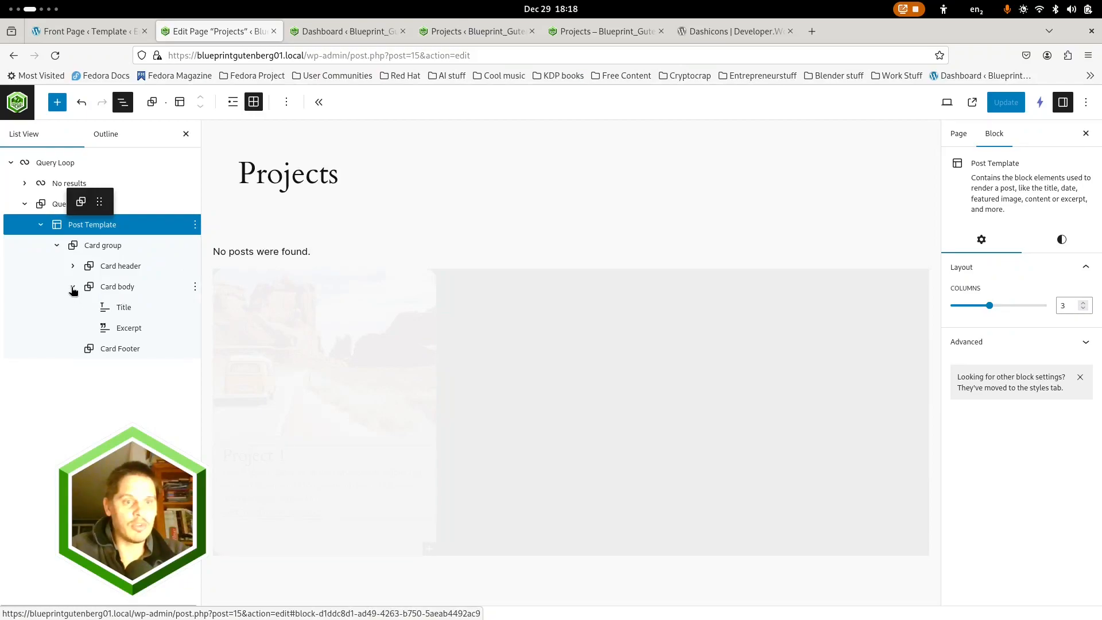
left_click(127, 328)
left_click(1067, 302)
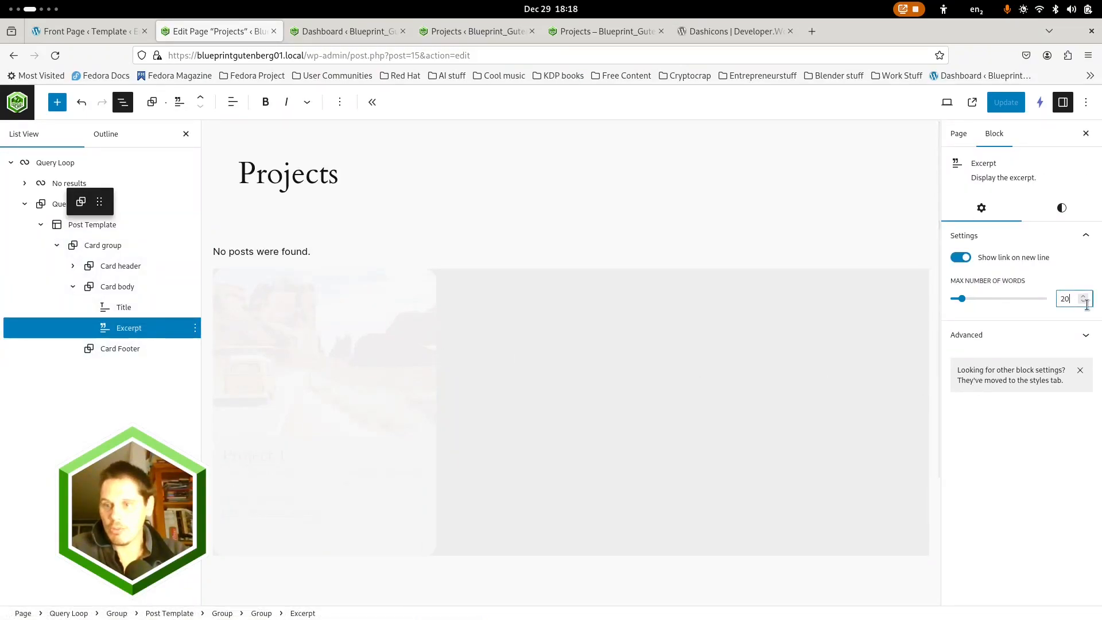
type("10")
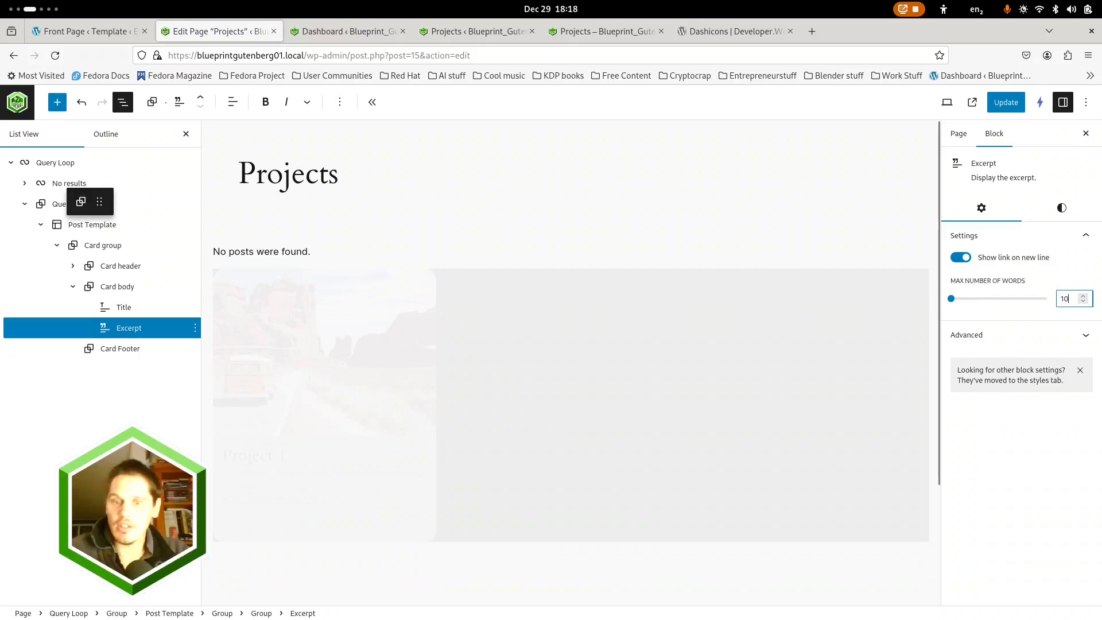
left_click(999, 107)
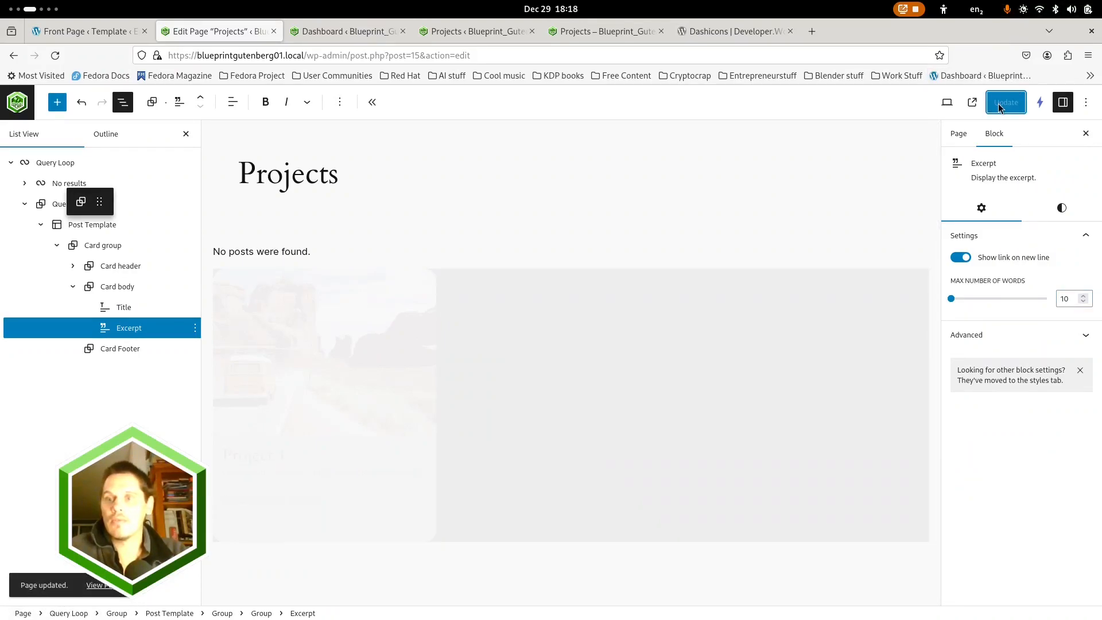
Check Project 1's Quick Edit settings in the projects list without changing them, and return to the live Projects page
left_click(476, 32)
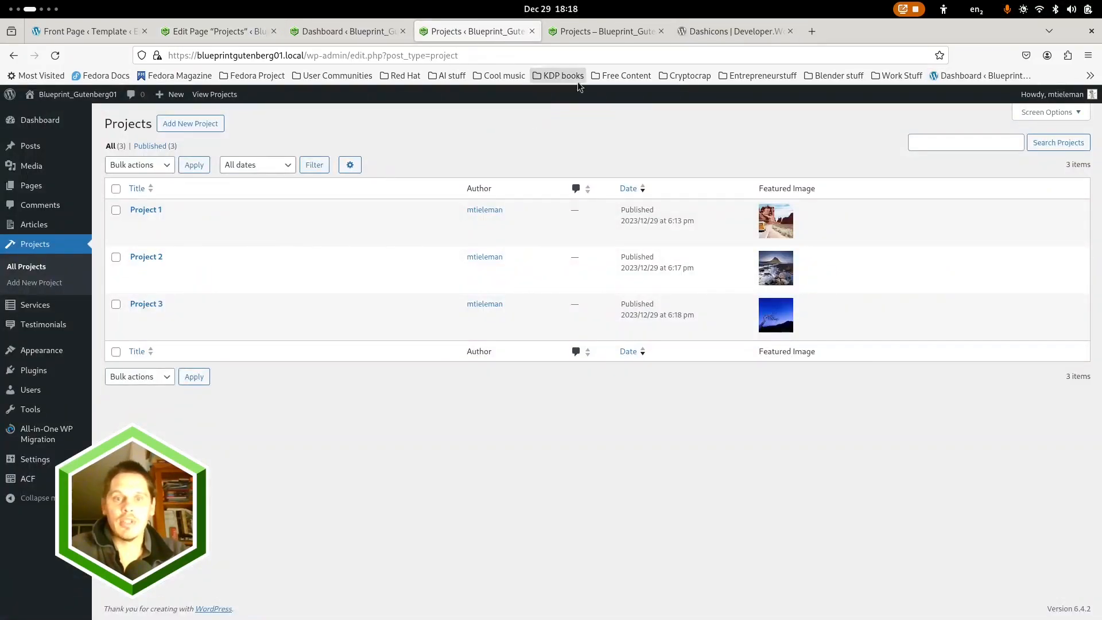
left_click(598, 33)
left_click(484, 33)
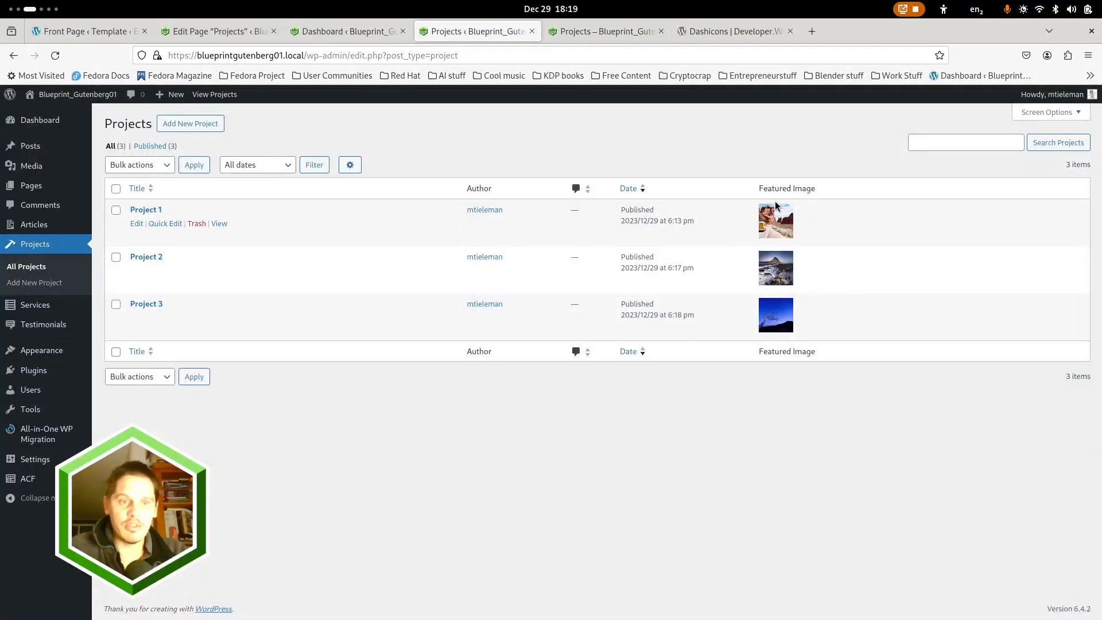
left_click(172, 225)
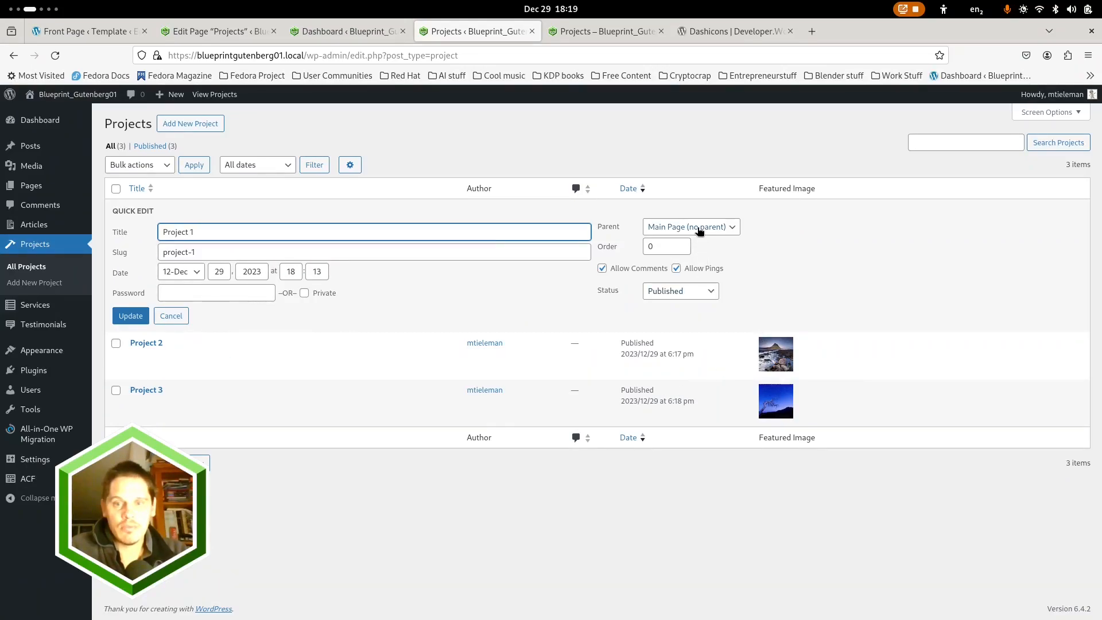
left_click(171, 316)
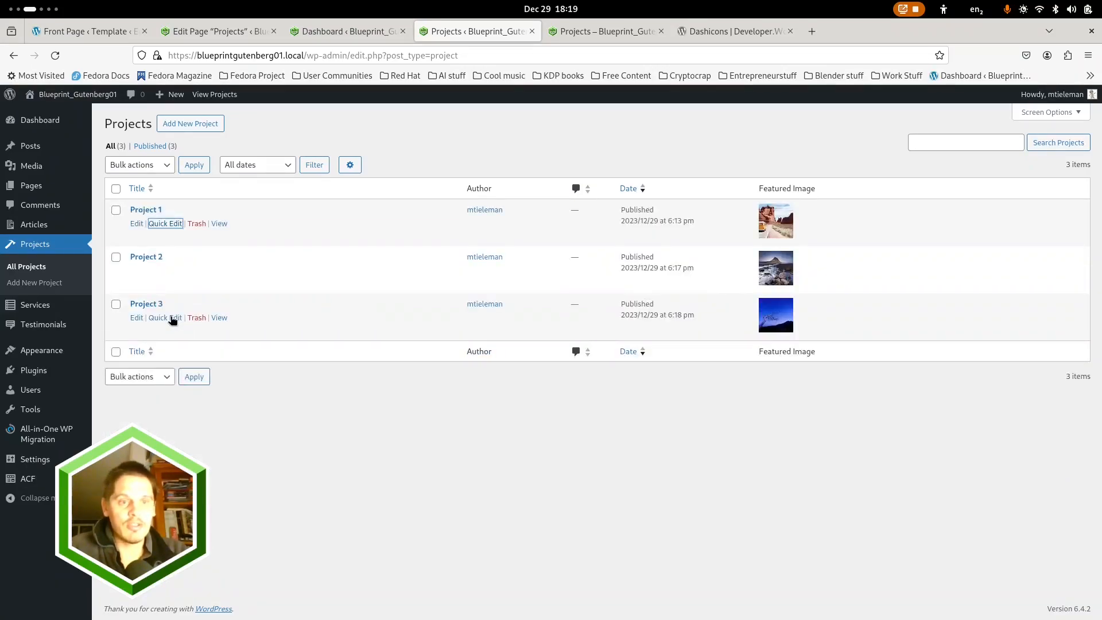
left_click(604, 32)
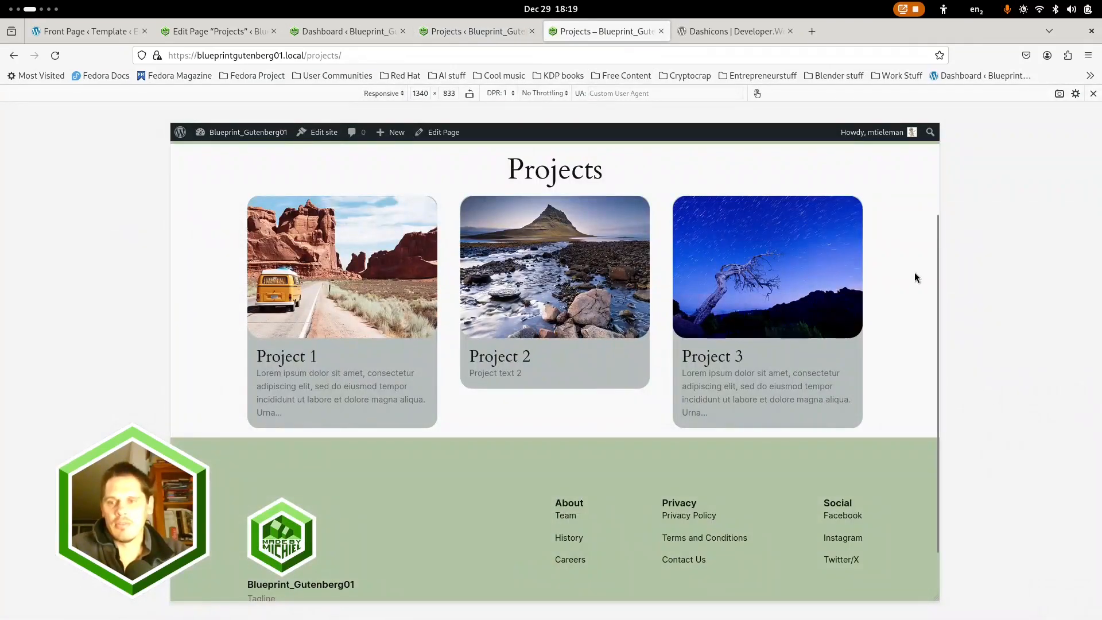
Narrow the responsive preview of the Projects page to a width of 1222 and look through Project 3's single page
left_click_drag(939, 264, 906, 264)
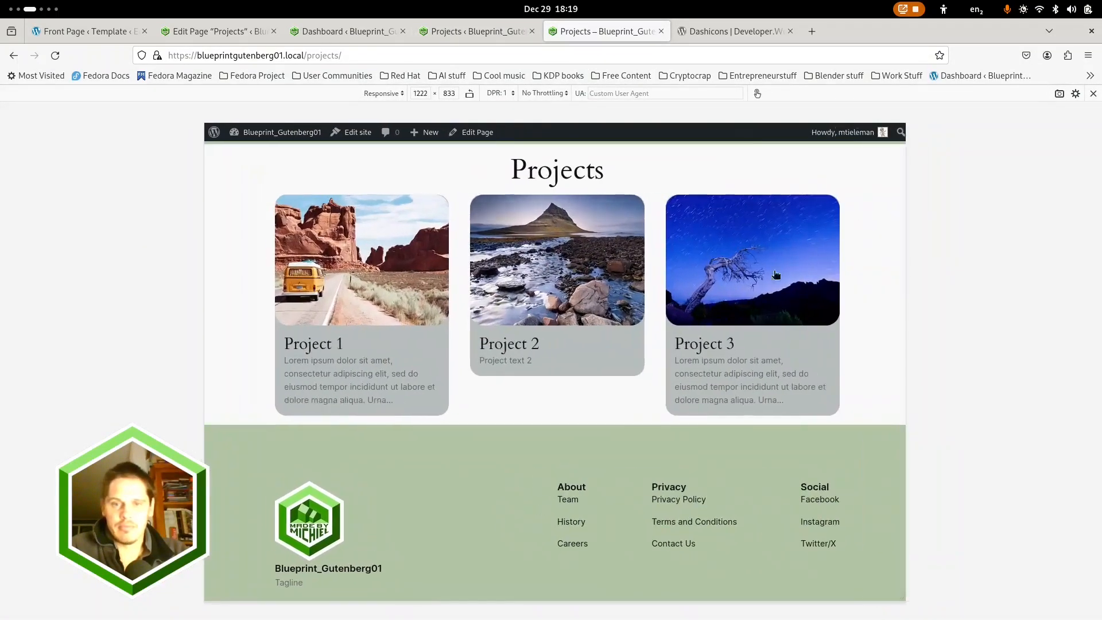
left_click(674, 257)
scroll(614, 379, "down", 15)
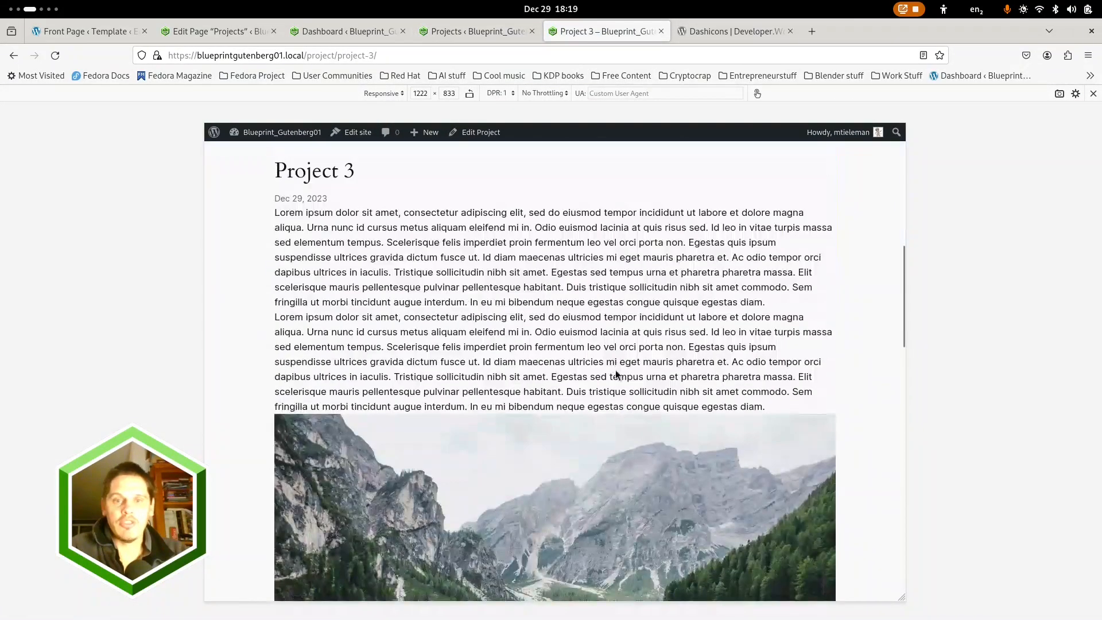
scroll(436, 350, "up", 5)
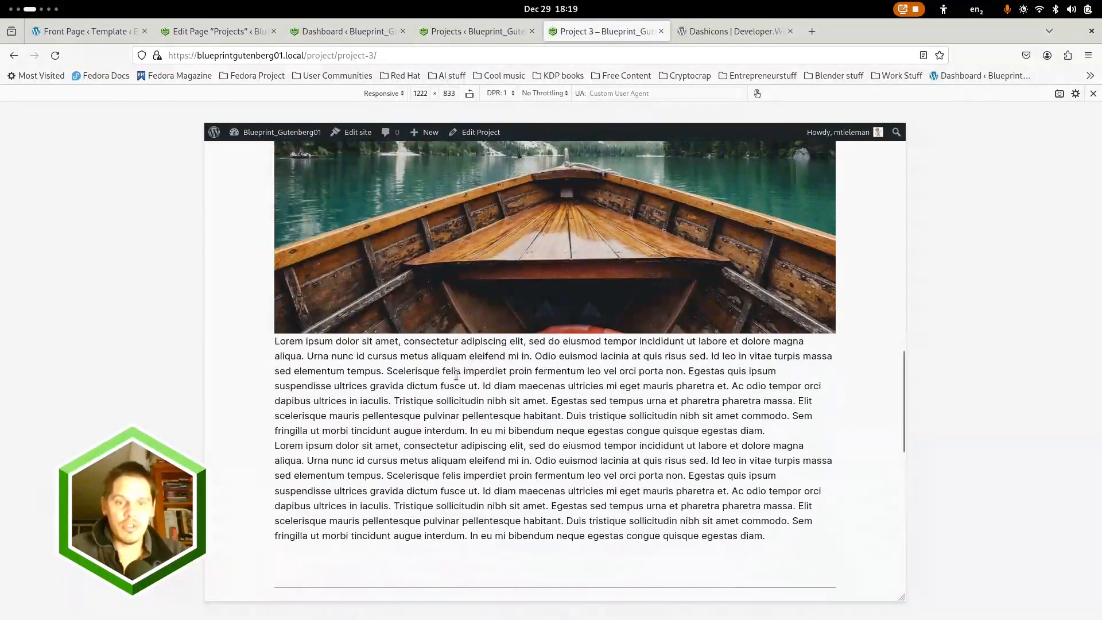
scroll(457, 374, "up", 10)
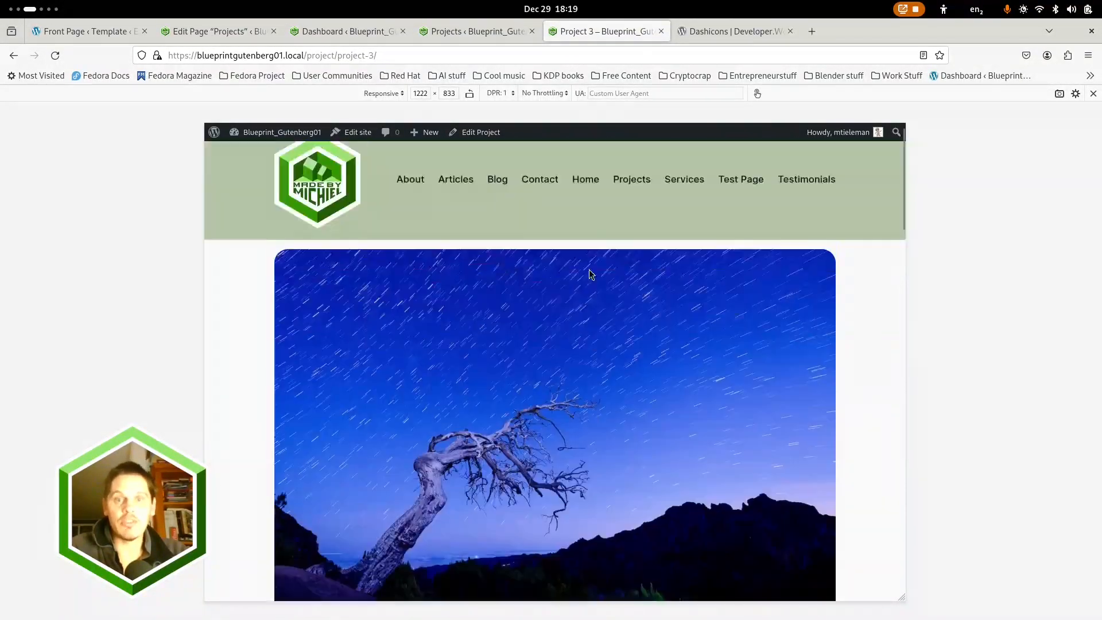
Exit the Projects page editor to the list of all pages and dismiss the dashboard's welcome panel
left_click(241, 32)
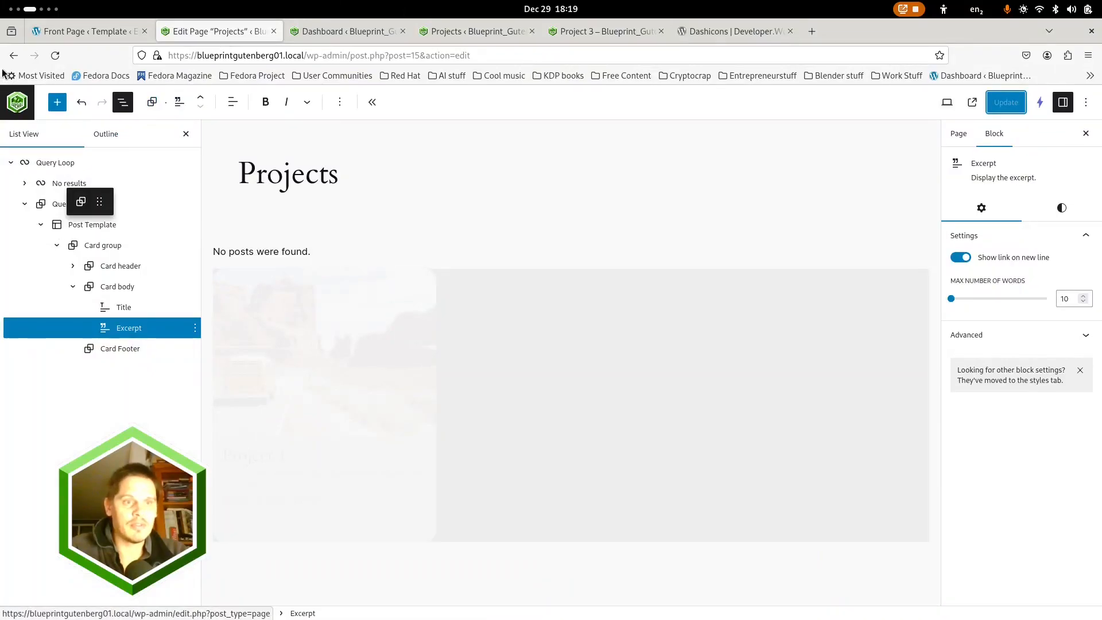
left_click(17, 102)
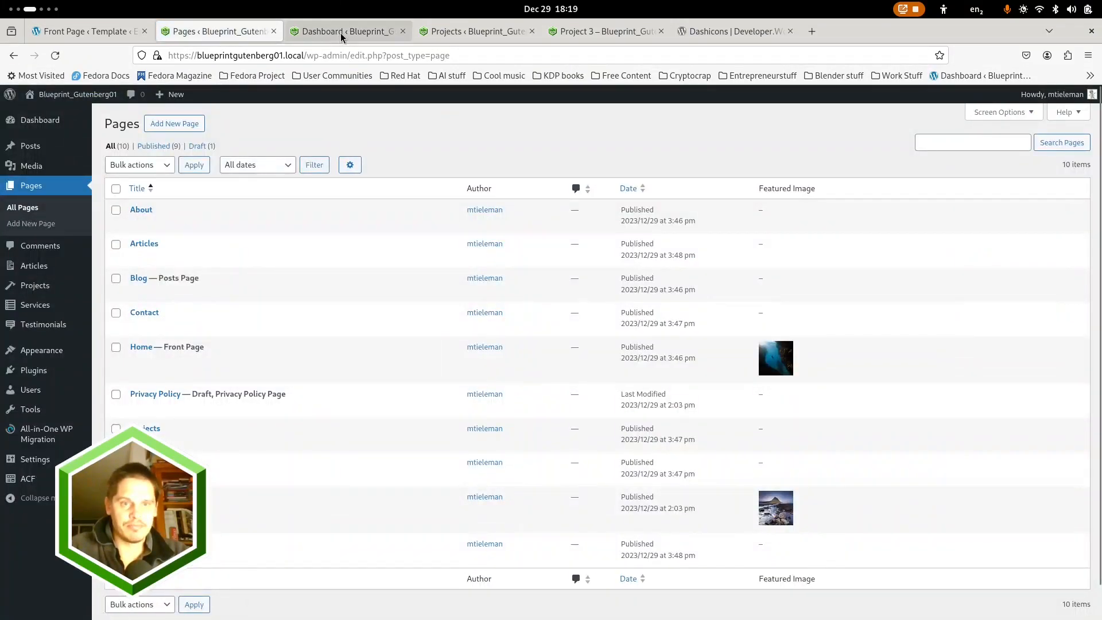
left_click(341, 32)
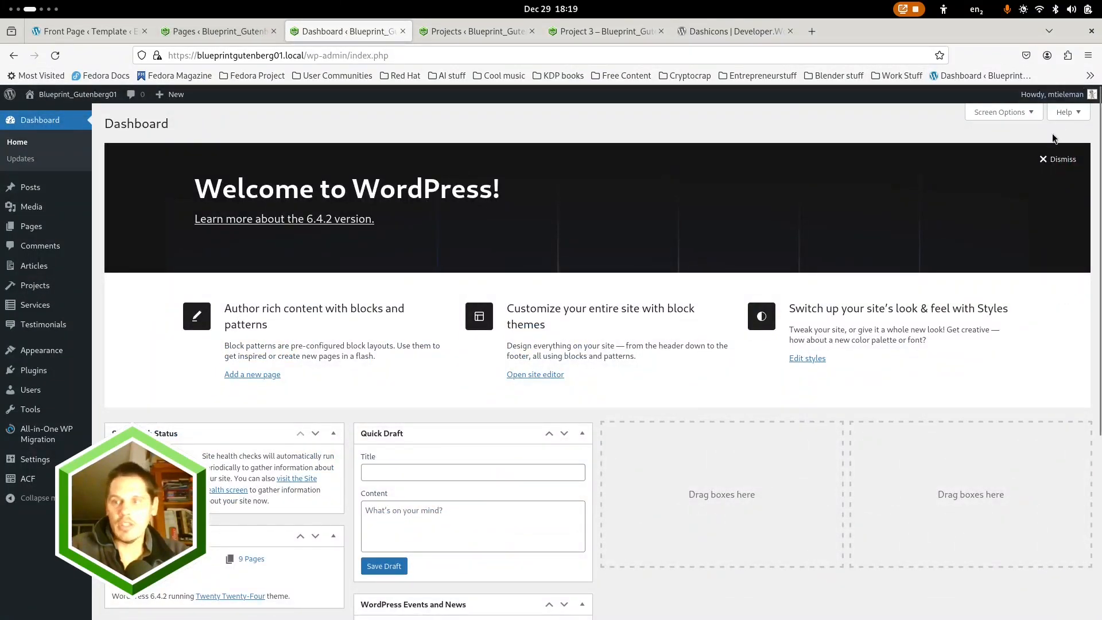
left_click(1061, 160)
left_click(225, 33)
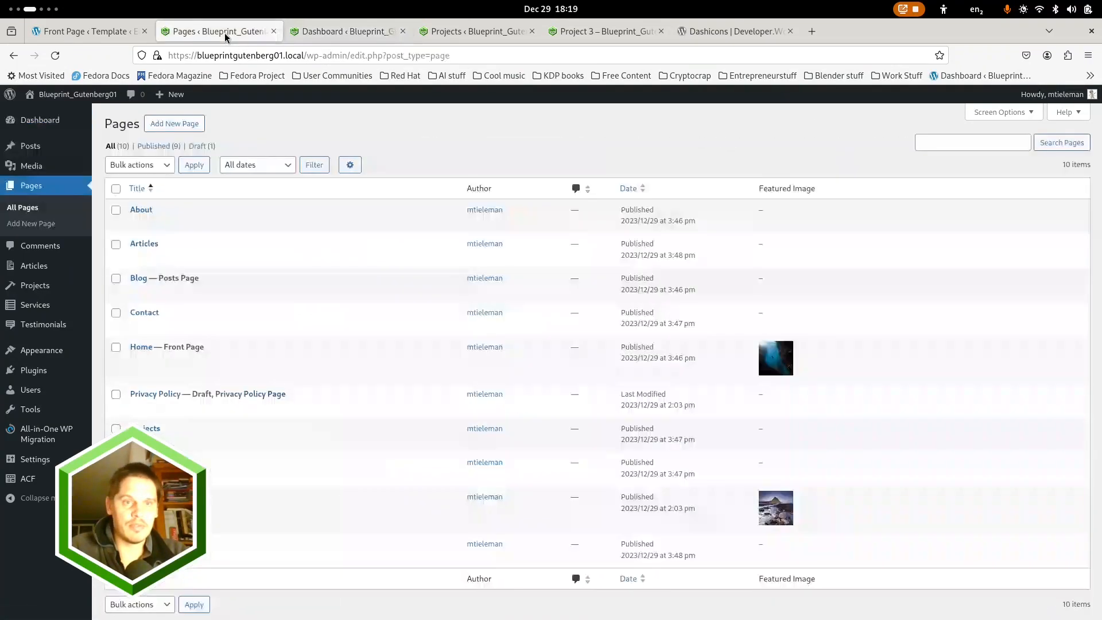
In the Single item: Project template, set the Content block's block spacing to 1 and save the template
mouse_move(36, 350)
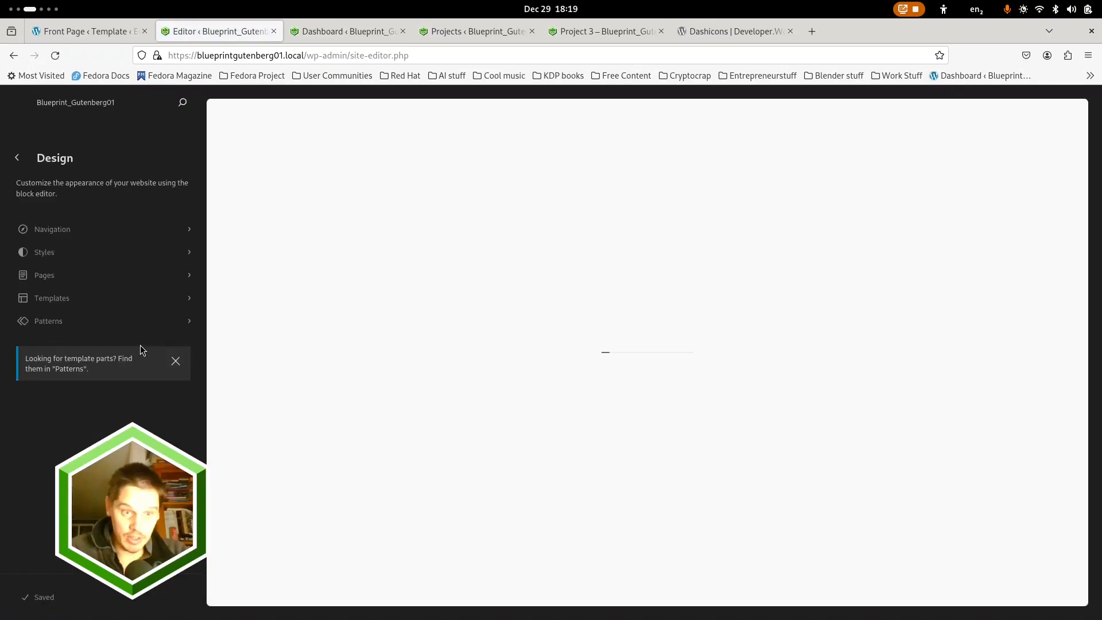
left_click(68, 297)
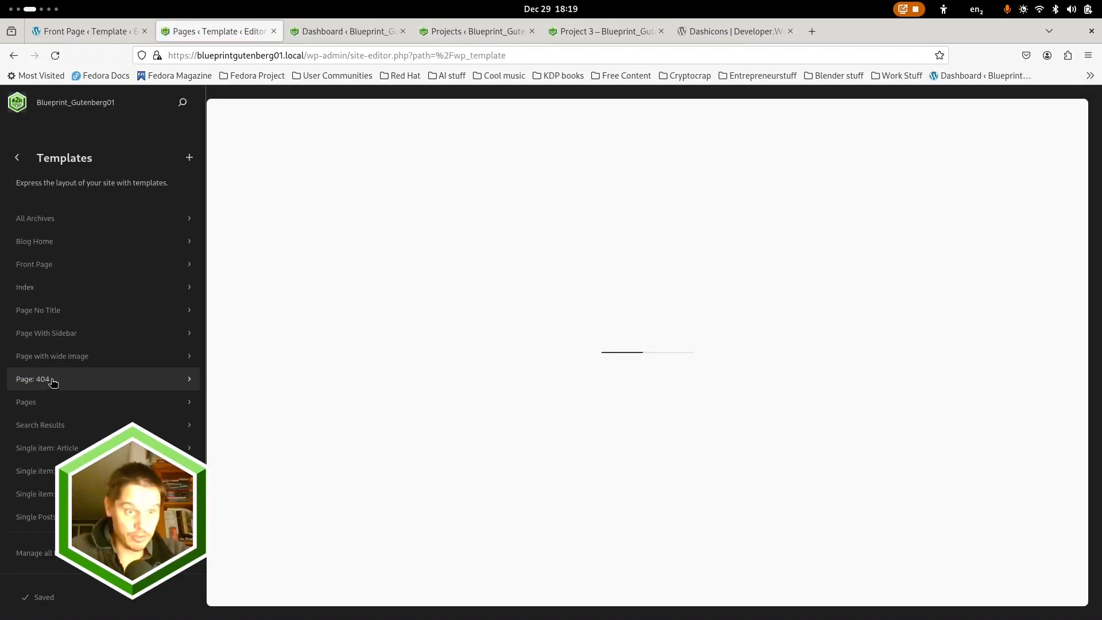
left_click(43, 470)
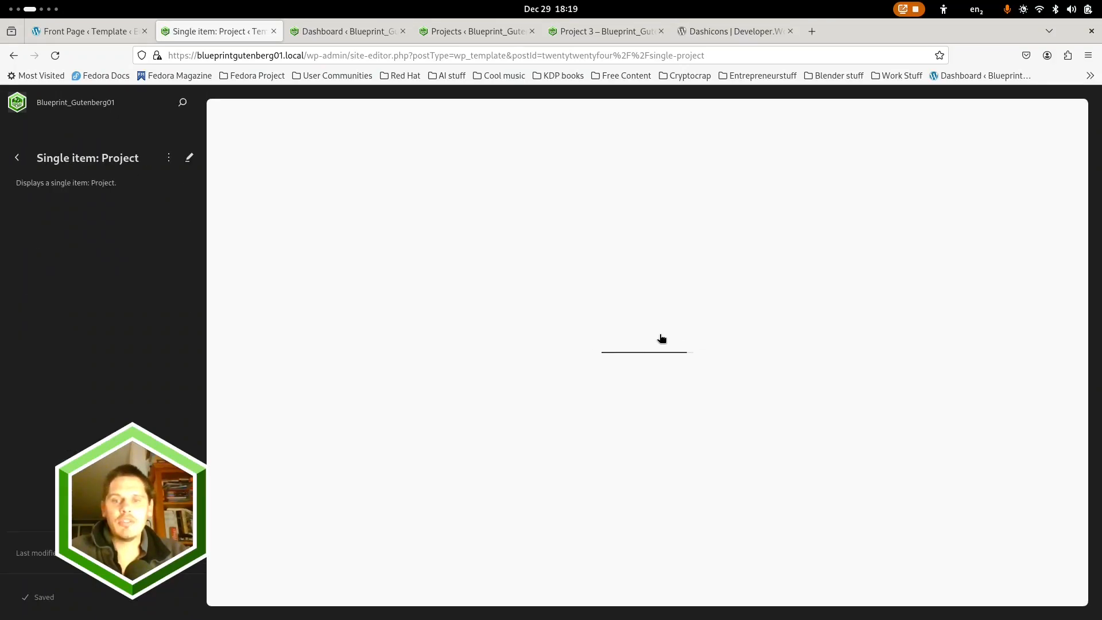
left_click(825, 342)
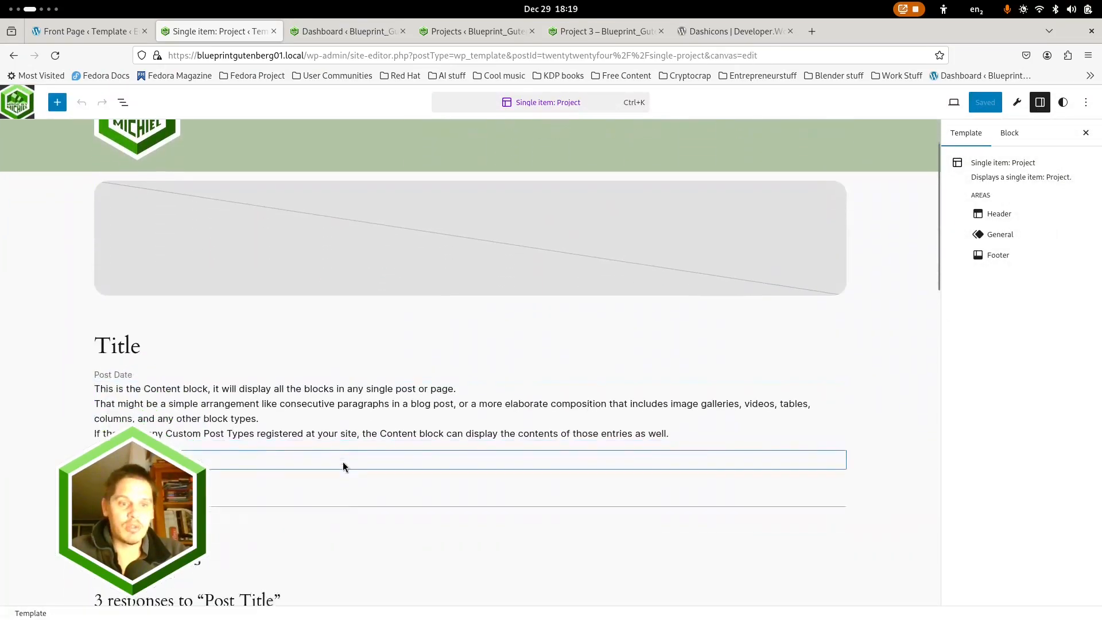
left_click(345, 427)
left_click(1058, 219)
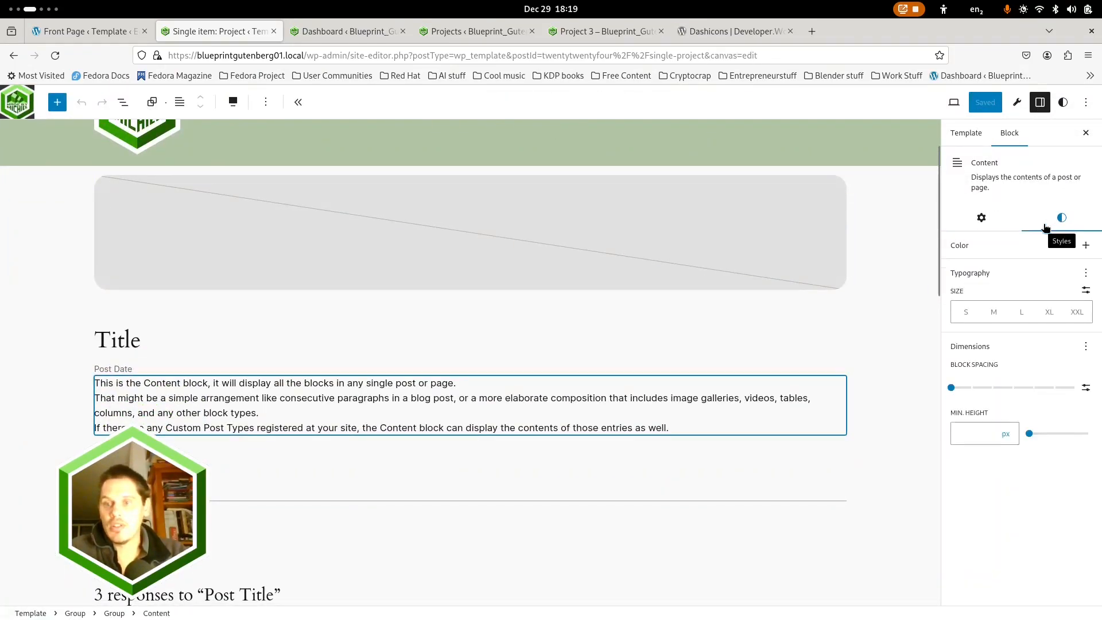
left_click(972, 388)
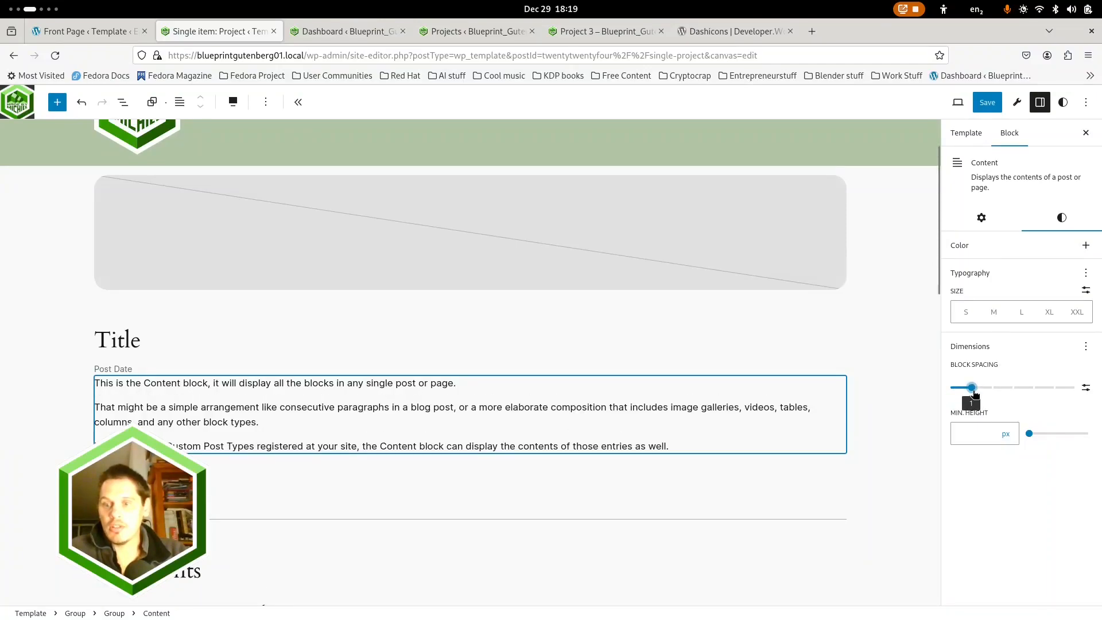
left_click(986, 103)
left_click(984, 102)
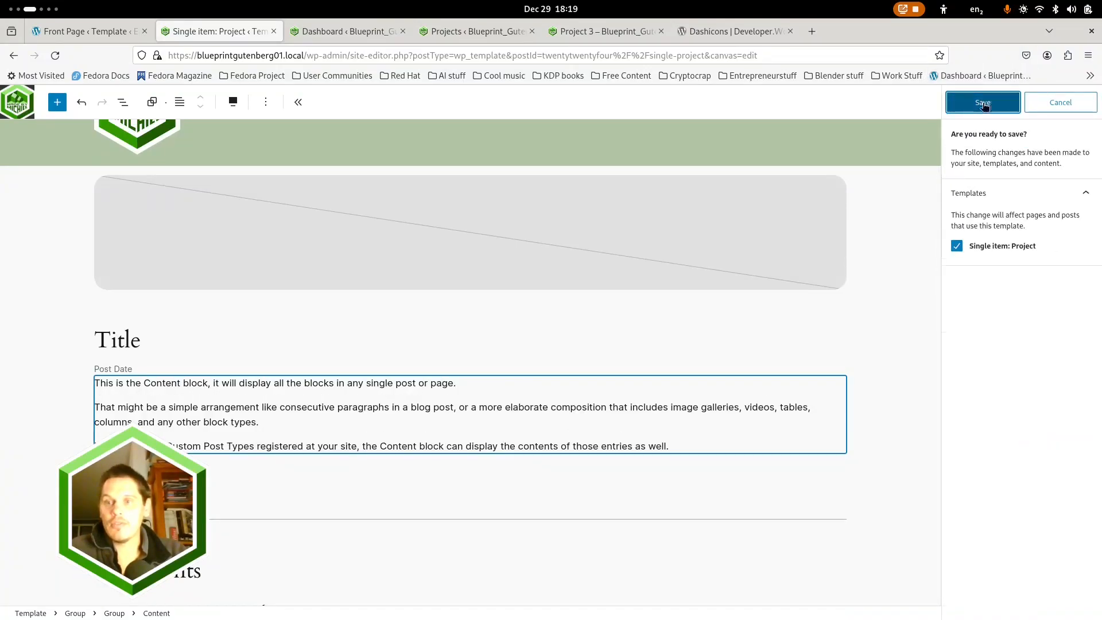
Reload the live Project 3 page and check the spacing between its paragraphs and images
left_click(593, 31)
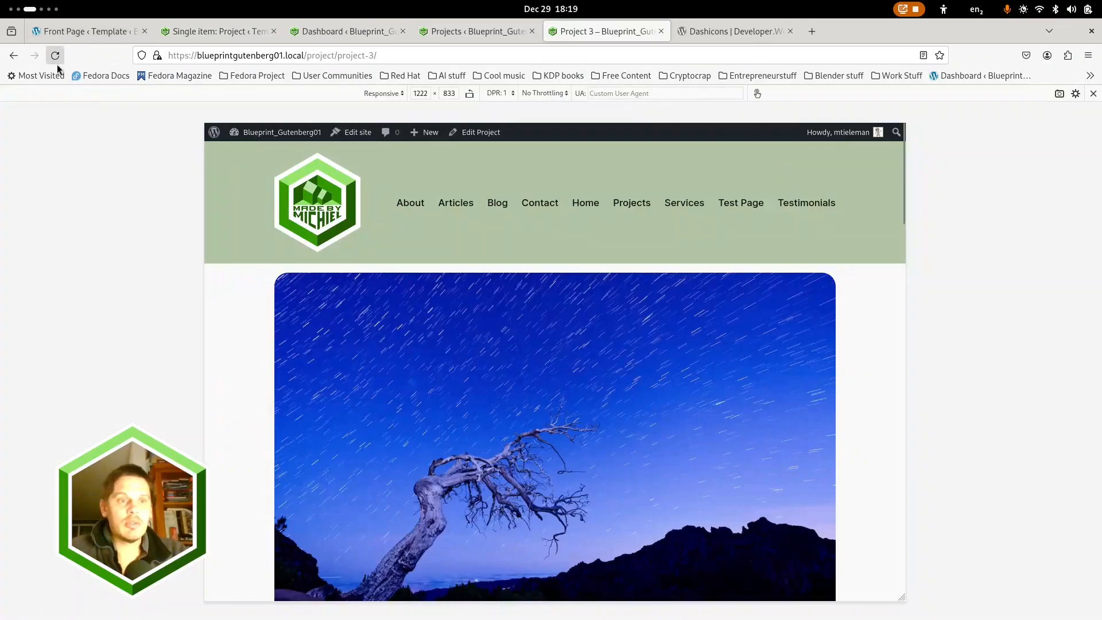
scroll(471, 370, "down", 7)
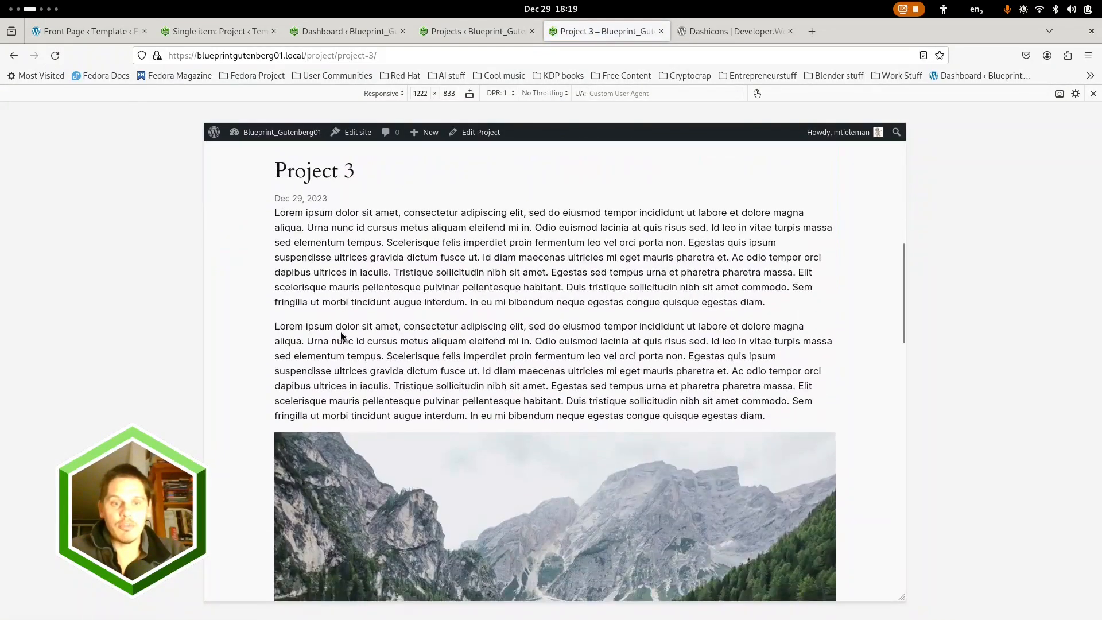
scroll(374, 406, "down", 15)
scroll(411, 415, "up", 20)
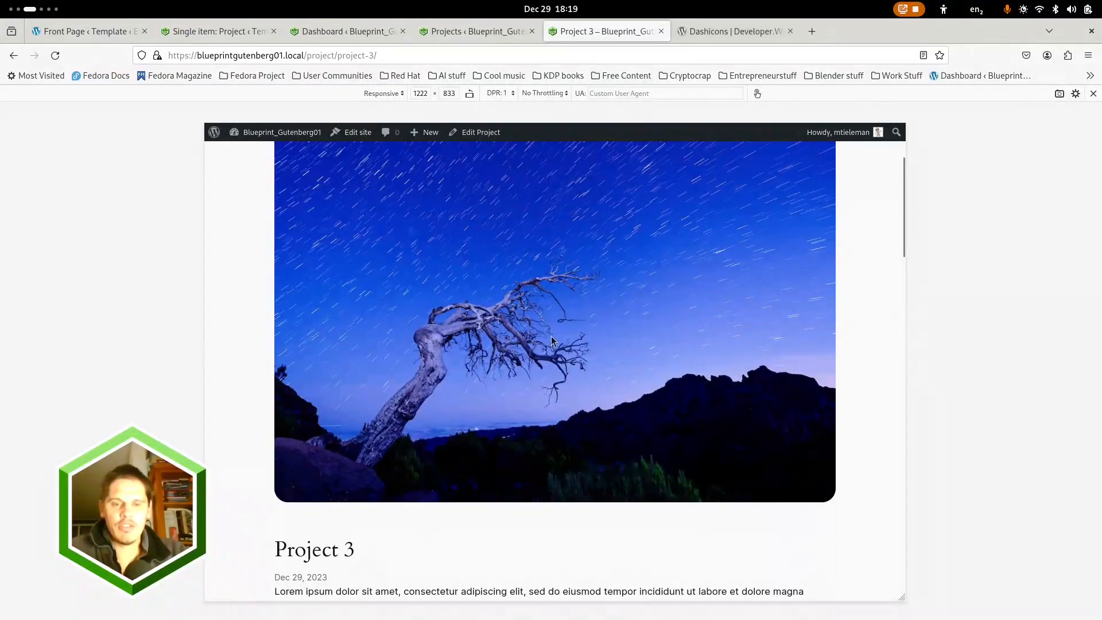
scroll(549, 332, "up", 3)
Visit the live home page from the projects list and look over its content and navigation
left_click(480, 33)
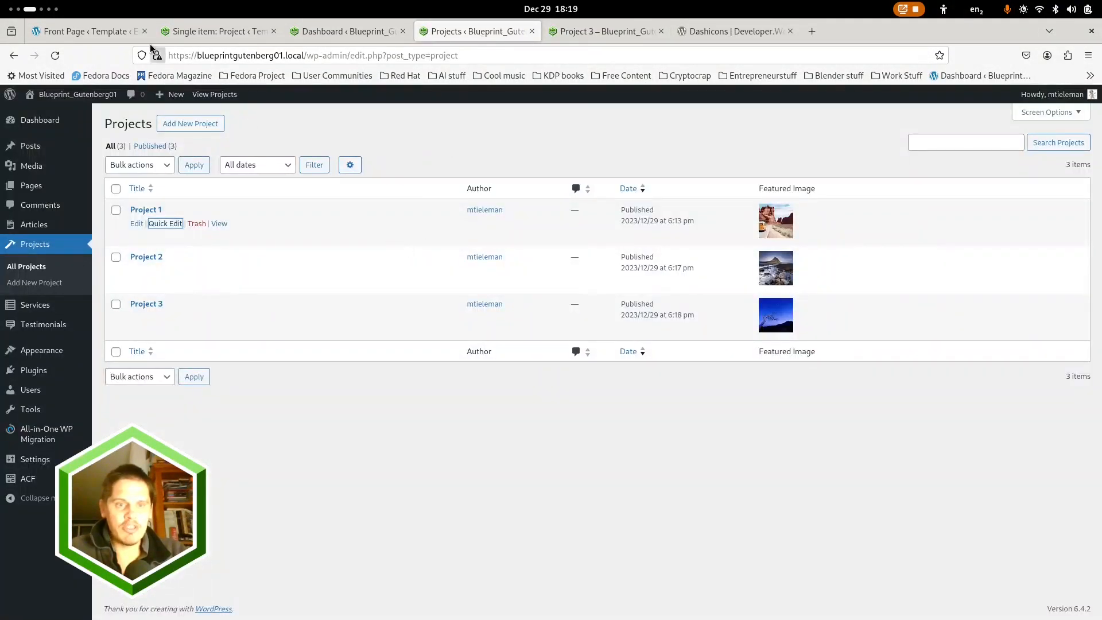
mouse_move(67, 95)
scroll(629, 318, "down", 10)
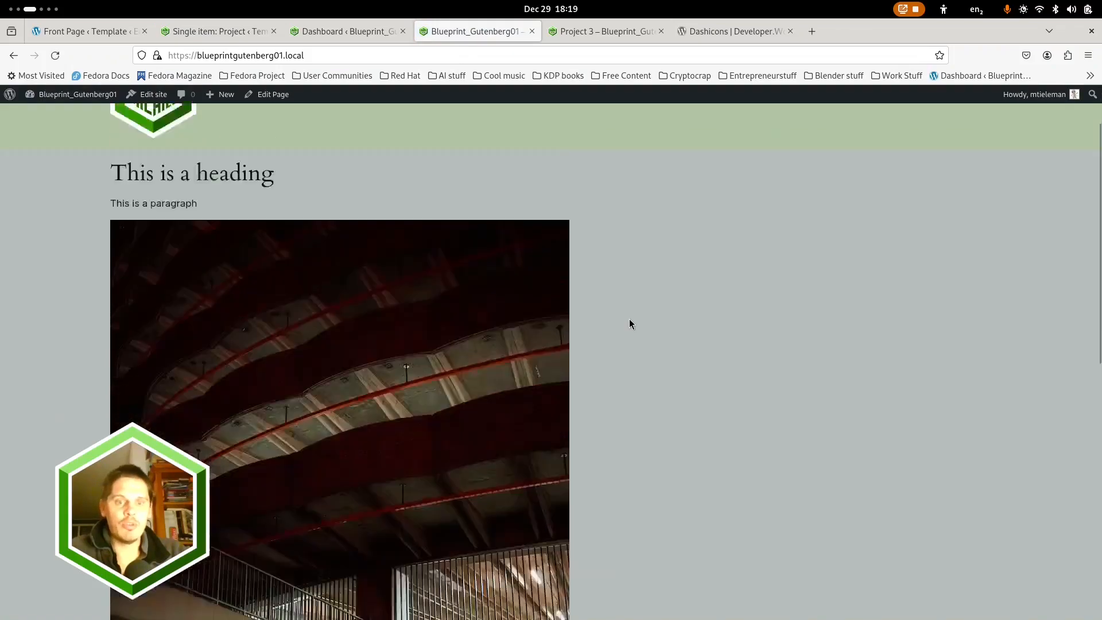
scroll(657, 336, "up", 10)
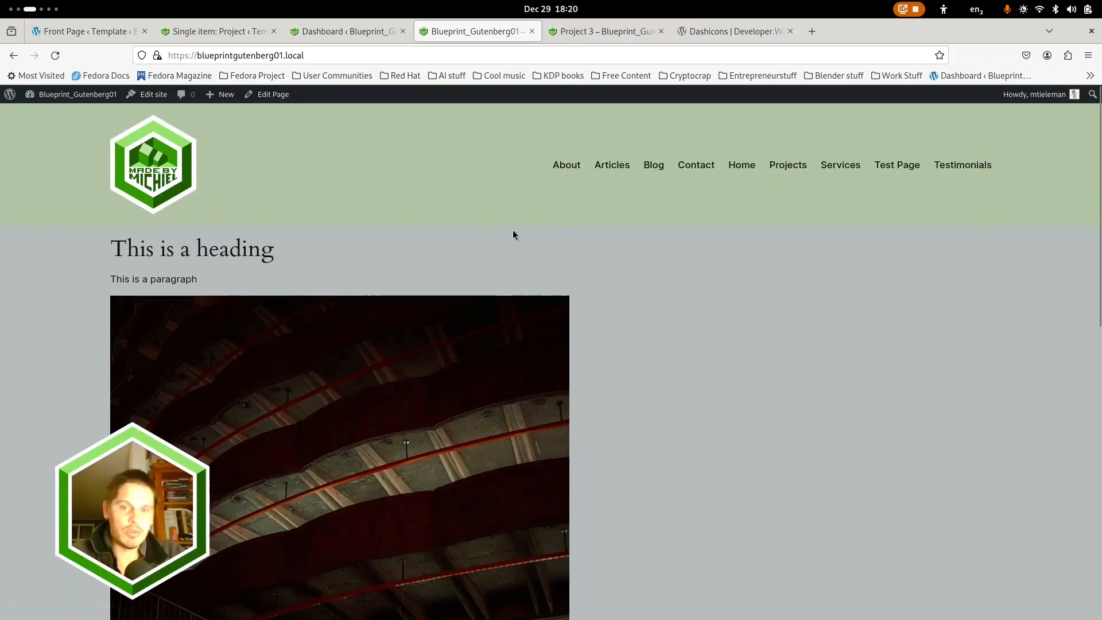
scroll(579, 255, "down", 3)
scroll(603, 241, "up", 3)
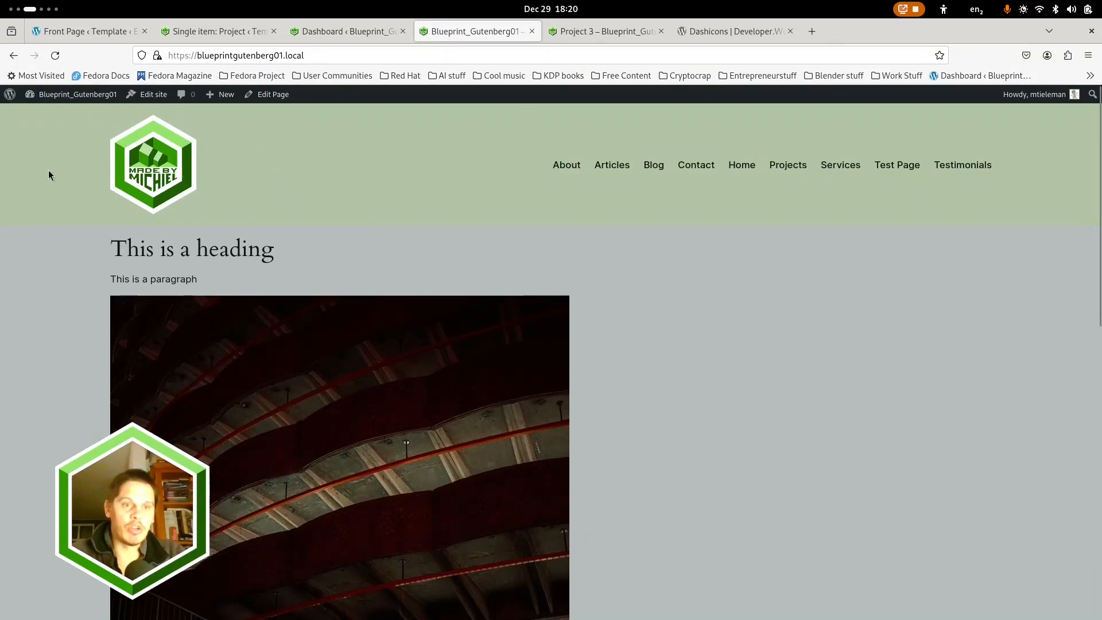
Look through the live Articles, Blog, Contact and Home pages and open the Front Page template for editing
left_click(613, 167)
scroll(698, 270, "down", 3)
scroll(975, 207, "up", 3)
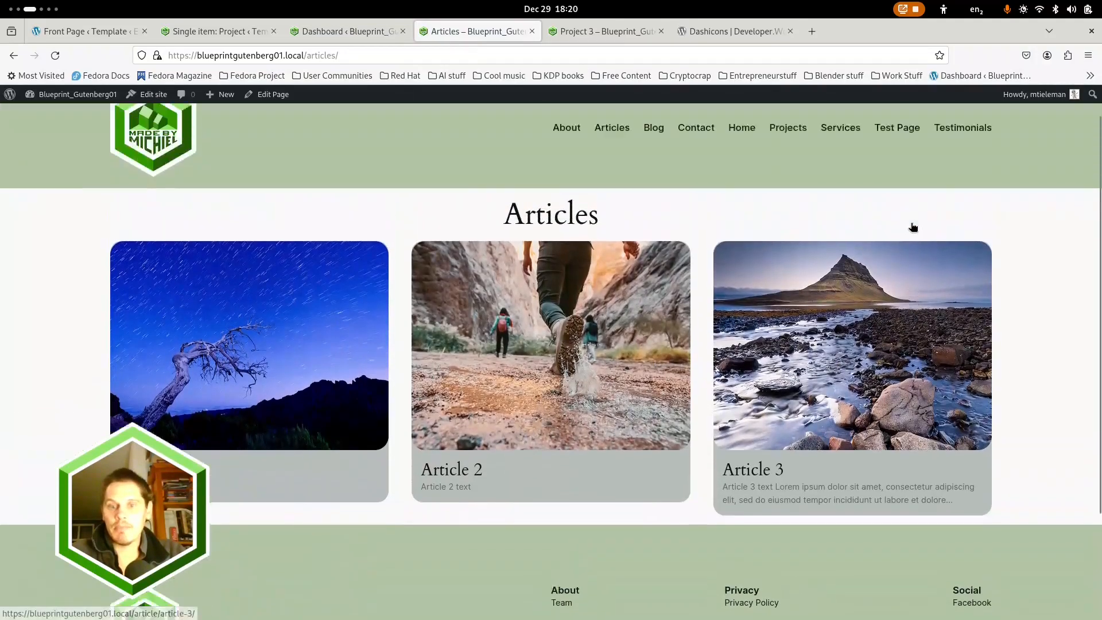
left_click(654, 166)
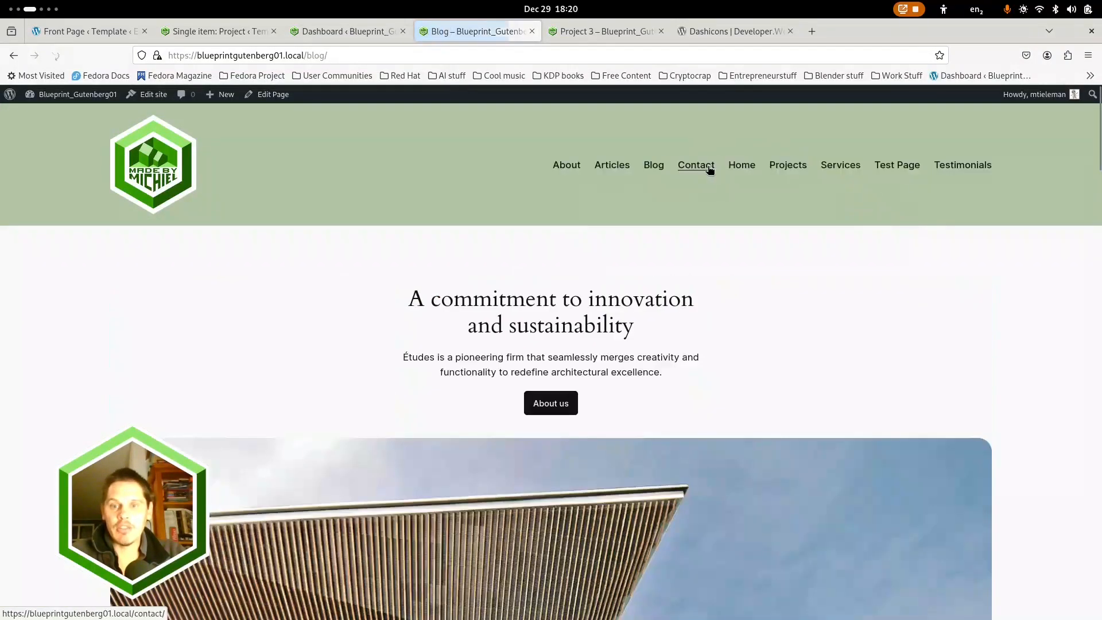
left_click(706, 167)
left_click(740, 166)
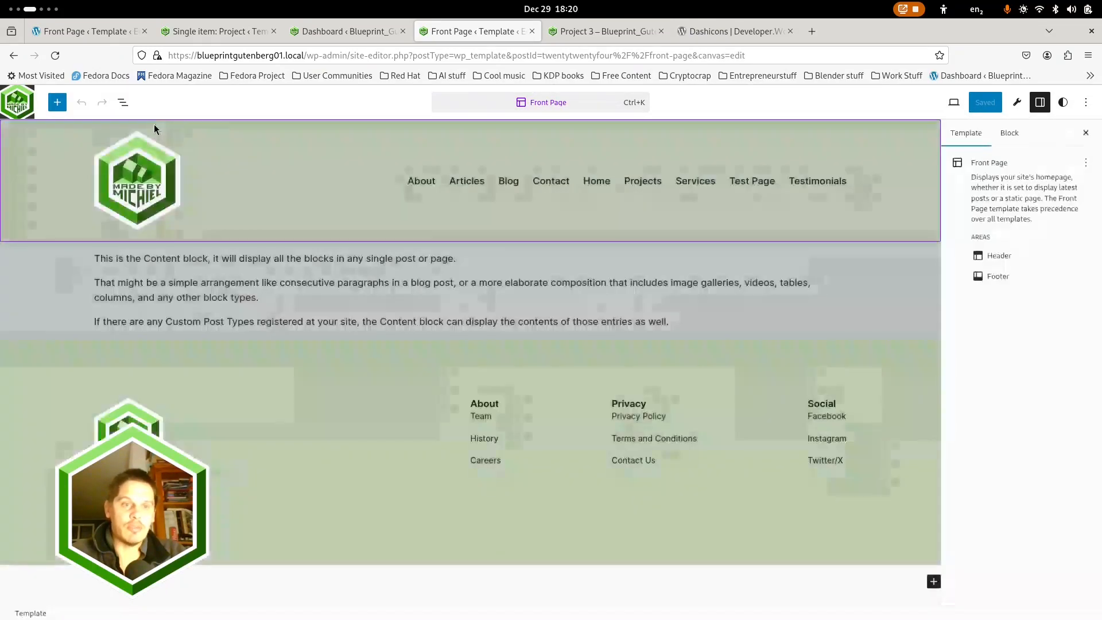
Detach the synced Page List in the Front Page template's header navigation so its page links can be edited individually
left_click(123, 102)
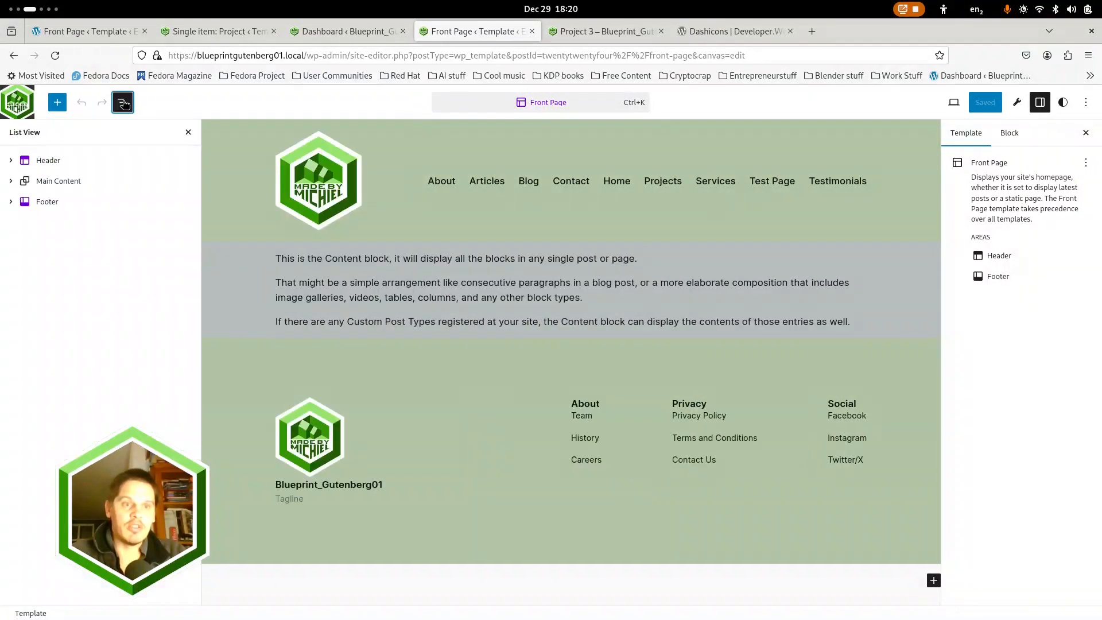
left_click(11, 160)
left_click(402, 171)
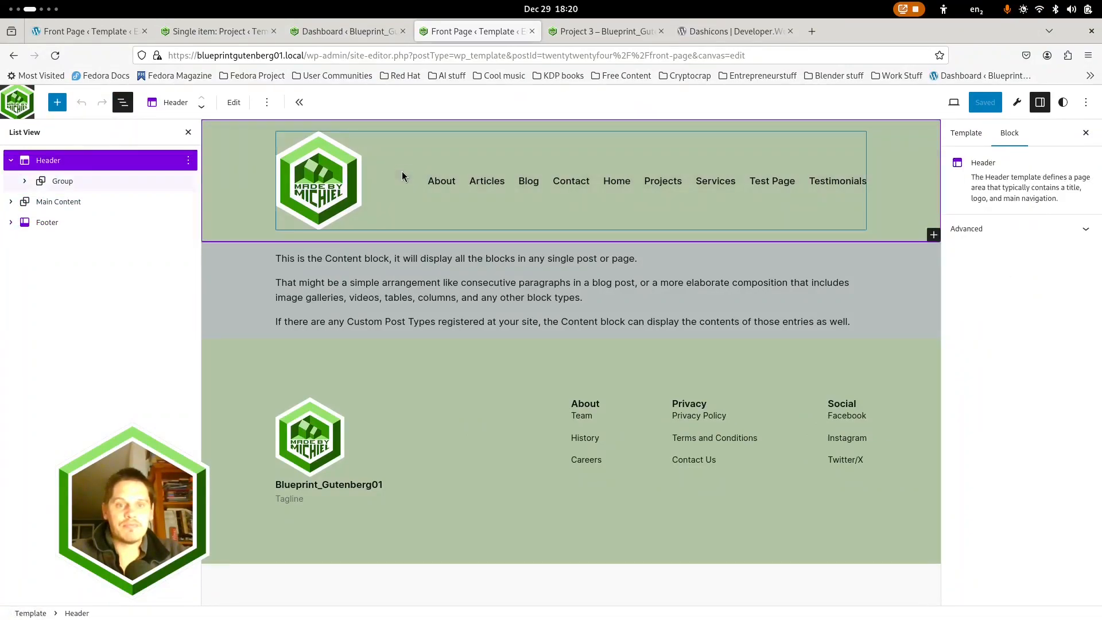
left_click(24, 181)
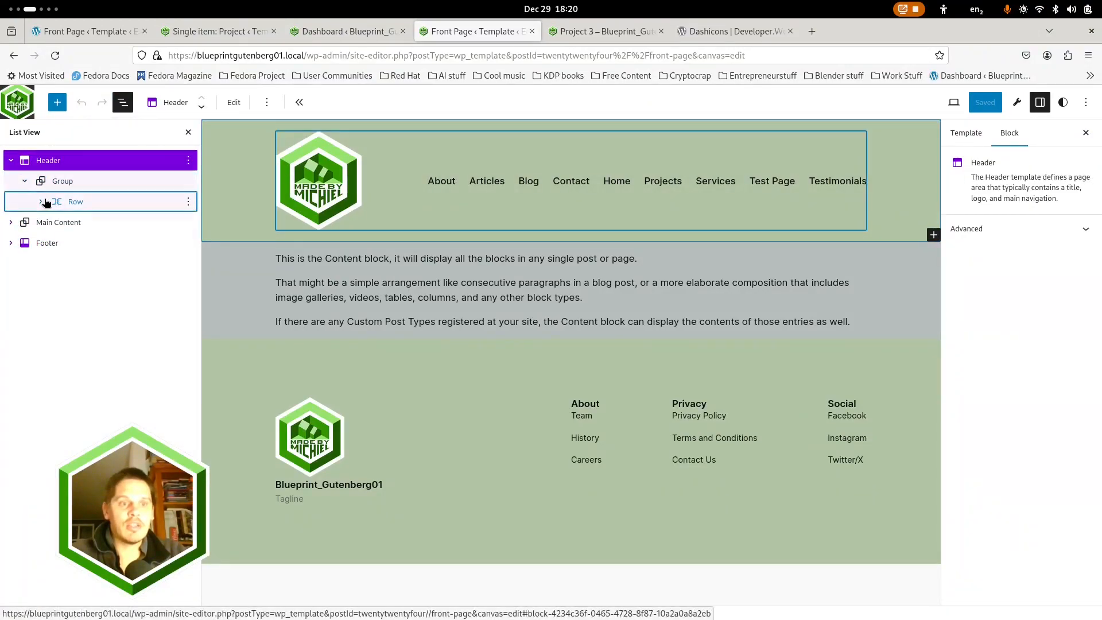
left_click(41, 202)
left_click(57, 243)
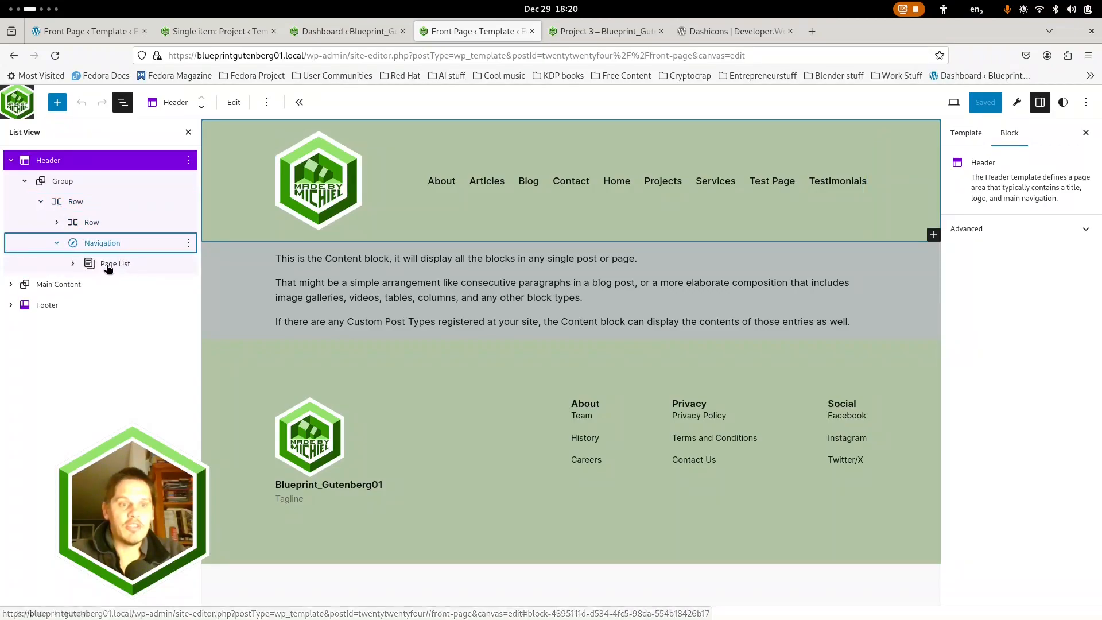
left_click(108, 265)
left_click(72, 264)
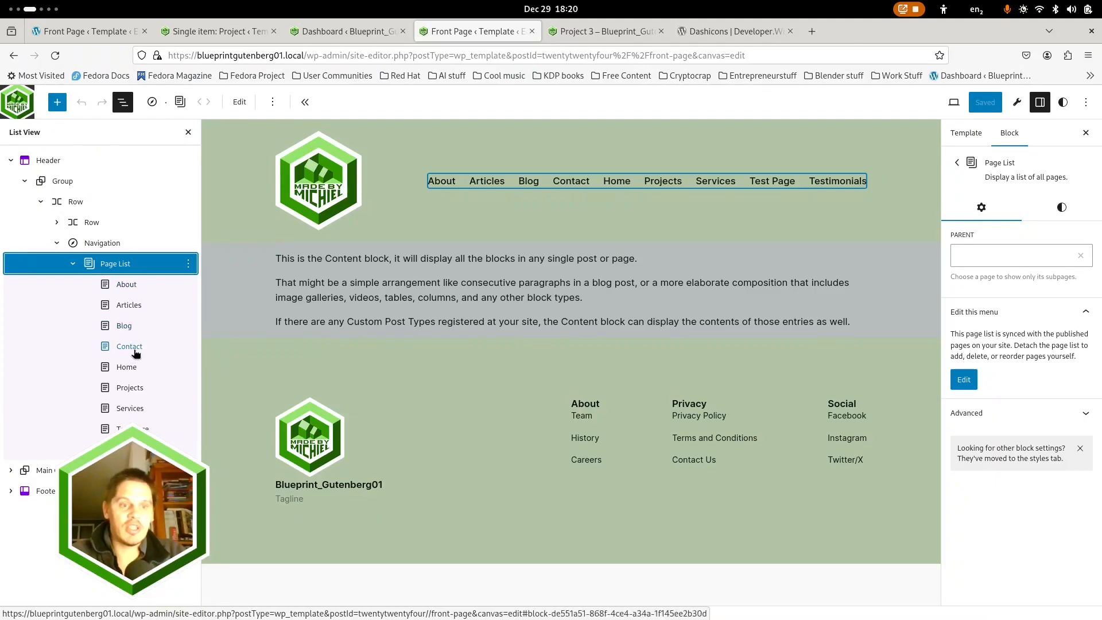
left_click(134, 374)
left_click(186, 370)
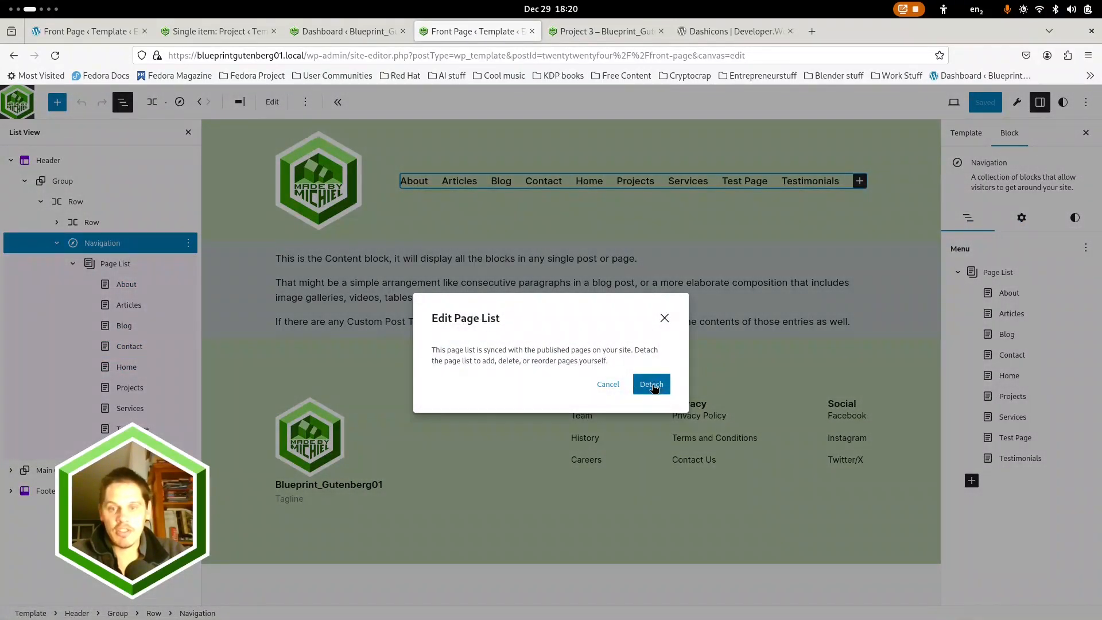
key("Return")
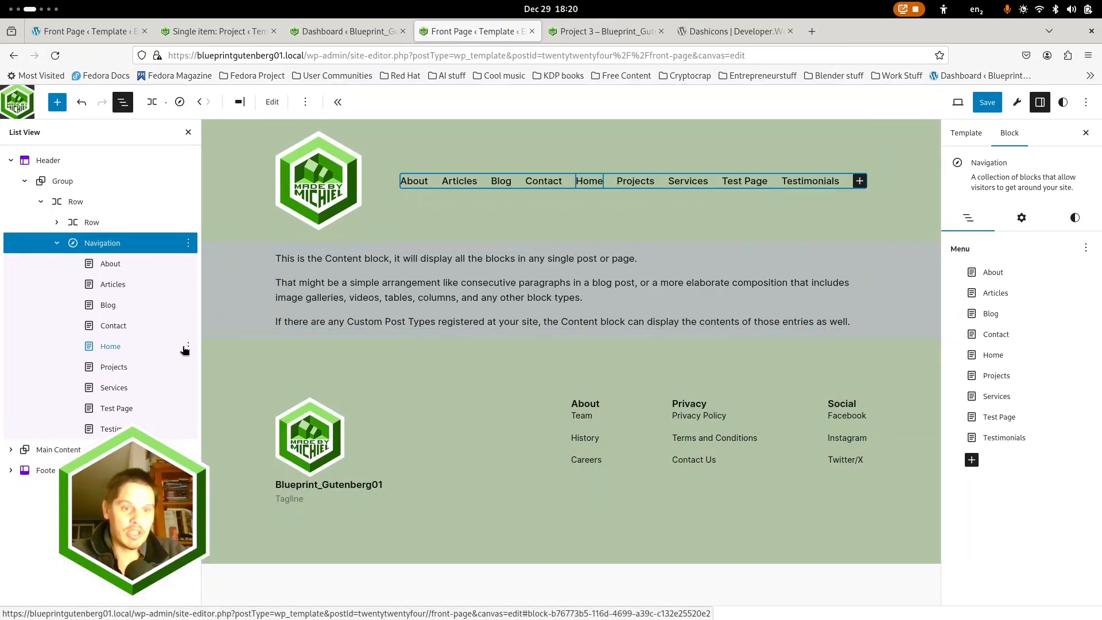
Delete the Home page link from the header navigation
left_click(189, 346)
left_click(188, 346)
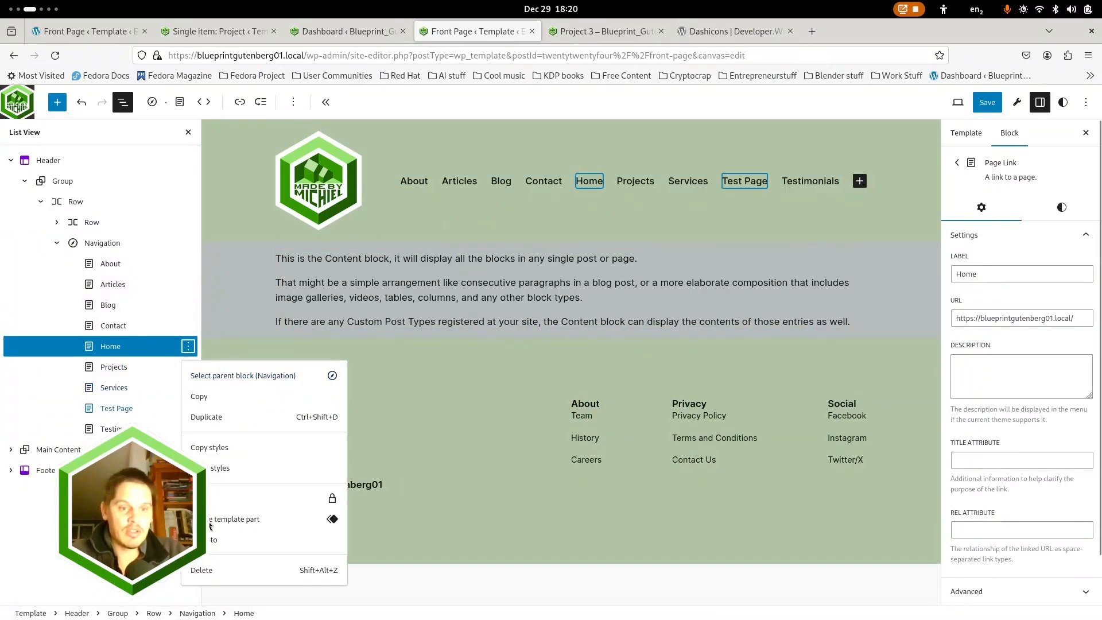
left_click(202, 570)
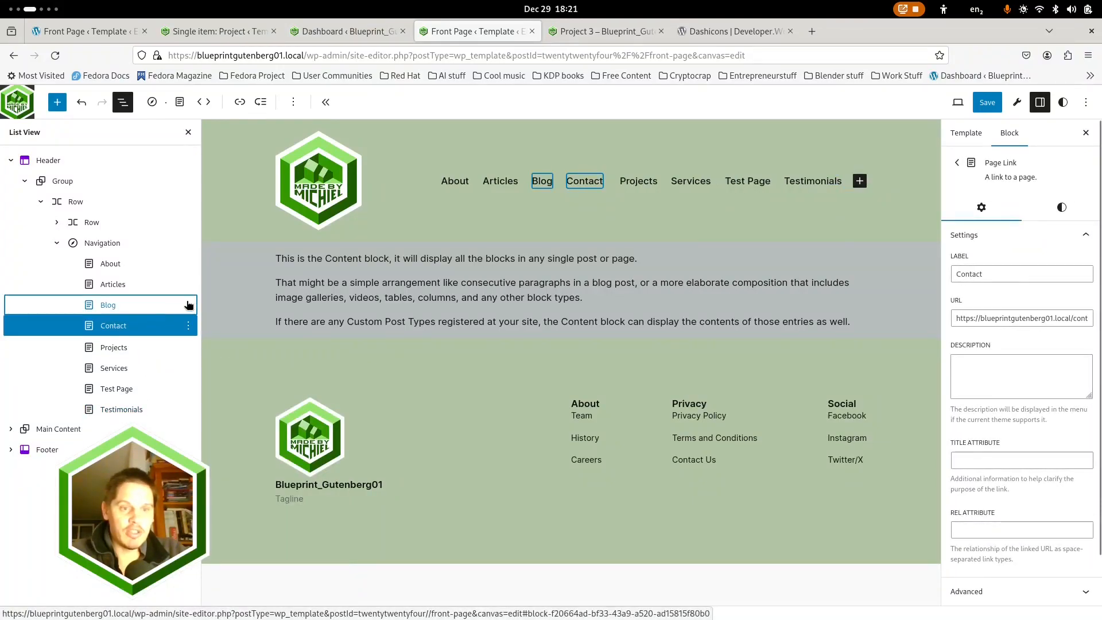
Delete the Blog, Test Page and Testimonials page links from the header navigation
left_click(188, 304)
left_click(188, 304)
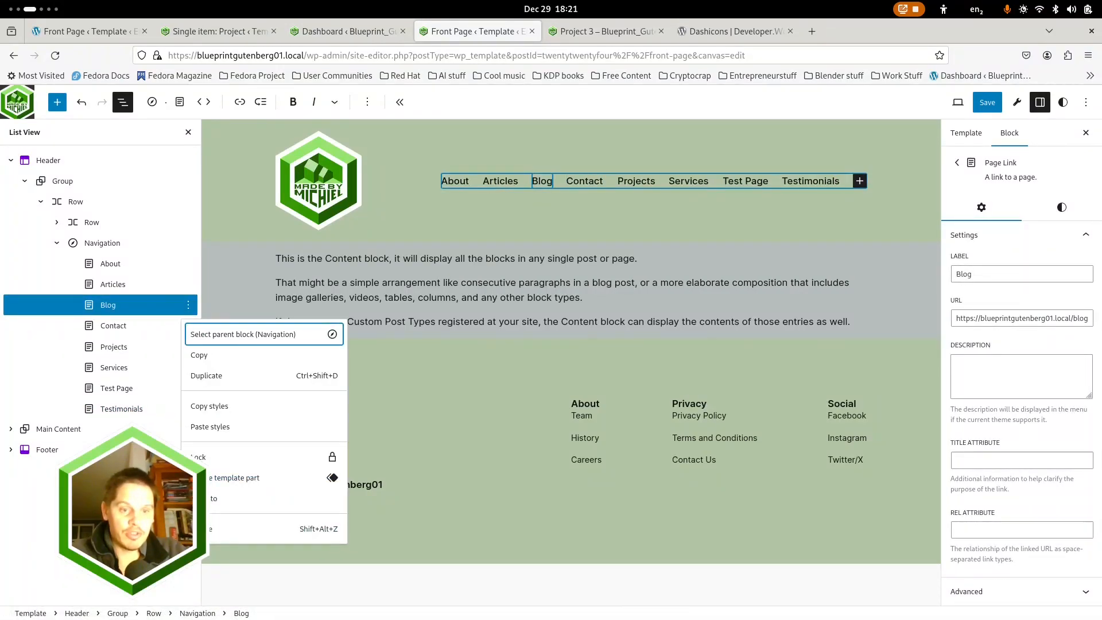
key("shift+alt+z")
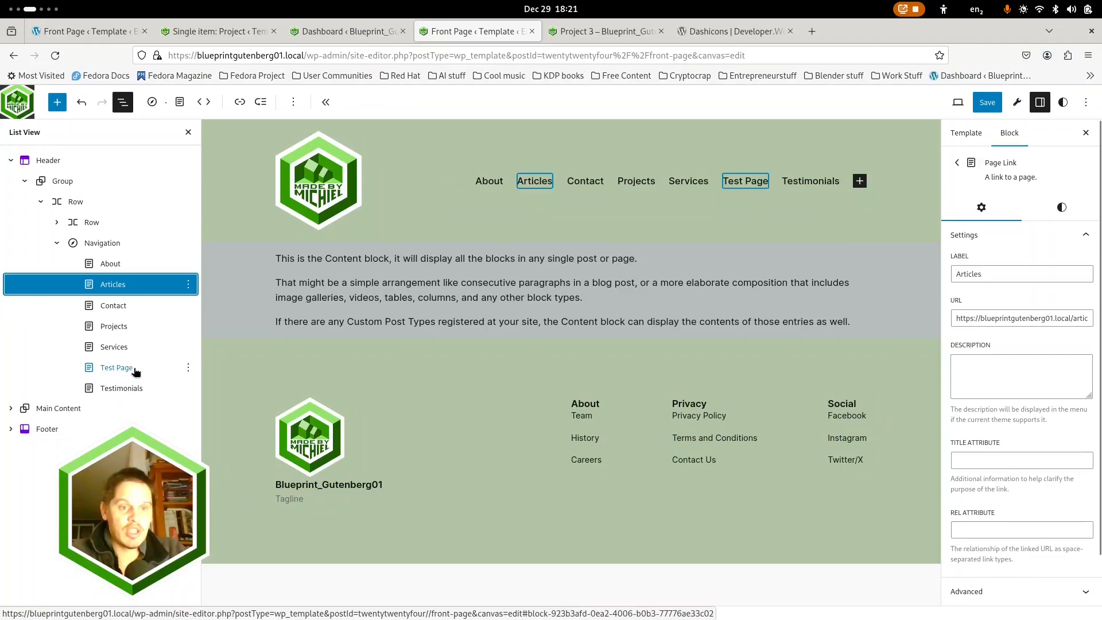
left_click(136, 372)
left_click(189, 367)
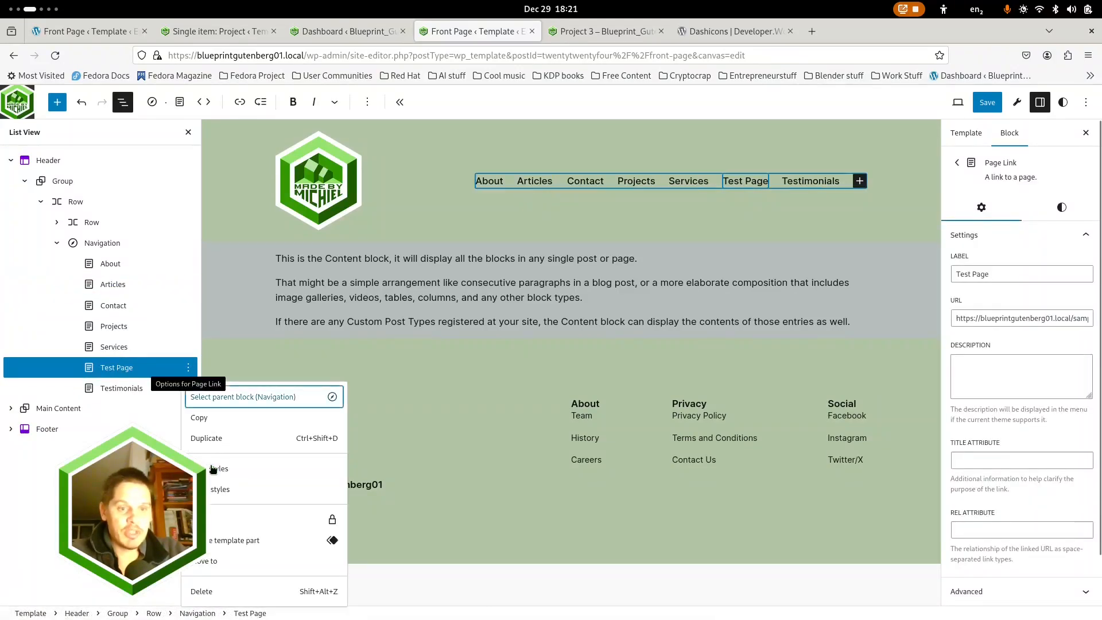
left_click(203, 594)
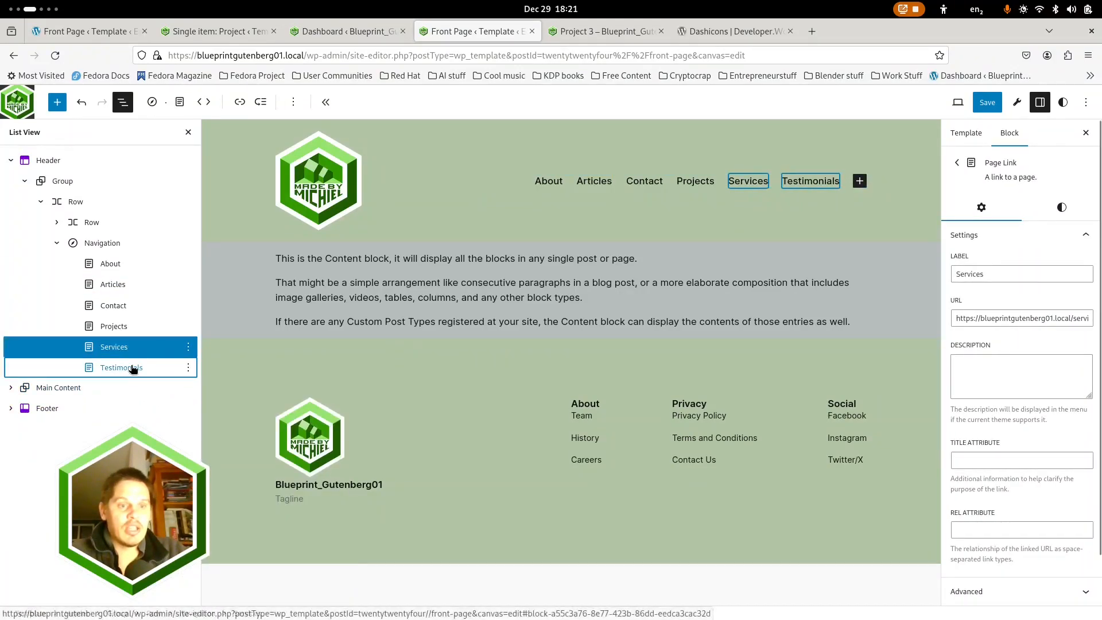
left_click(134, 368)
left_click(188, 367)
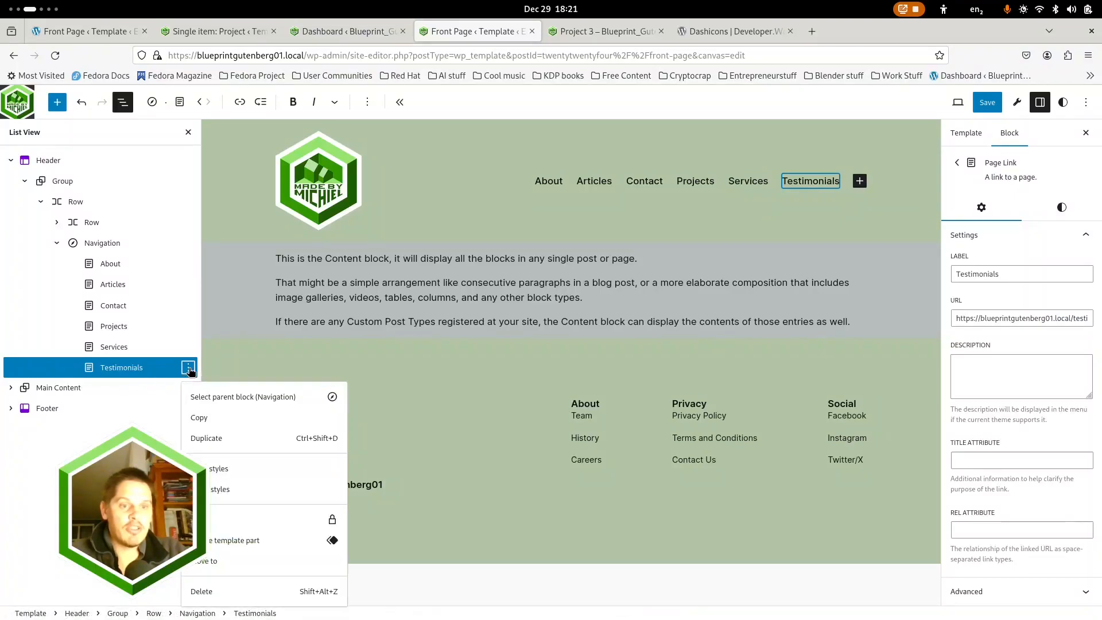
left_click(199, 592)
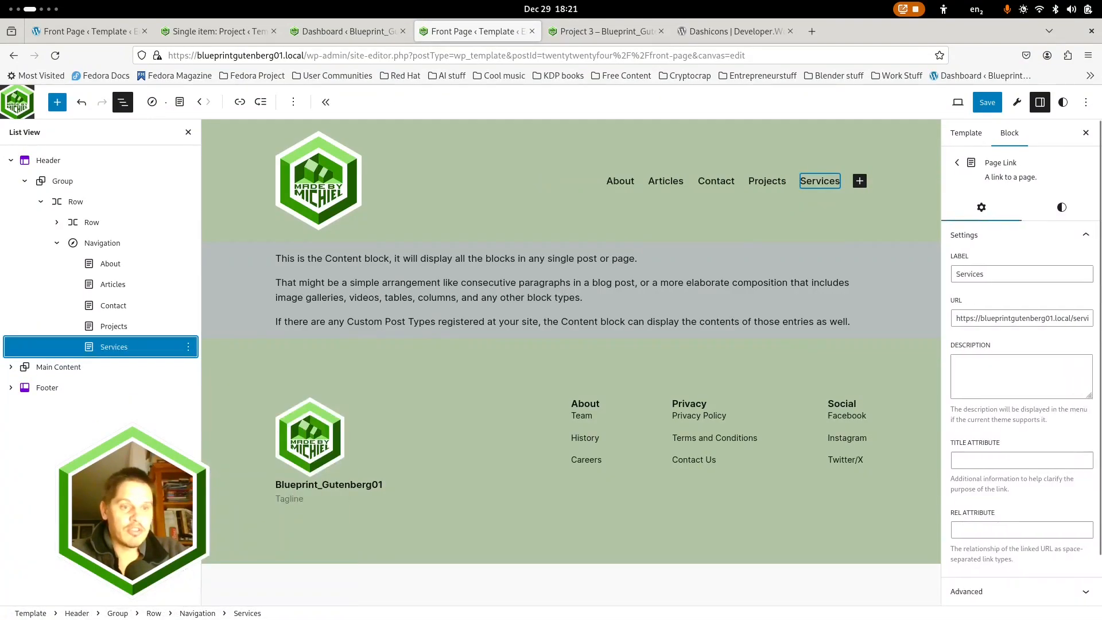
Move the Projects link to the front of the header navigation and place Articles ahead of it
left_click(109, 326)
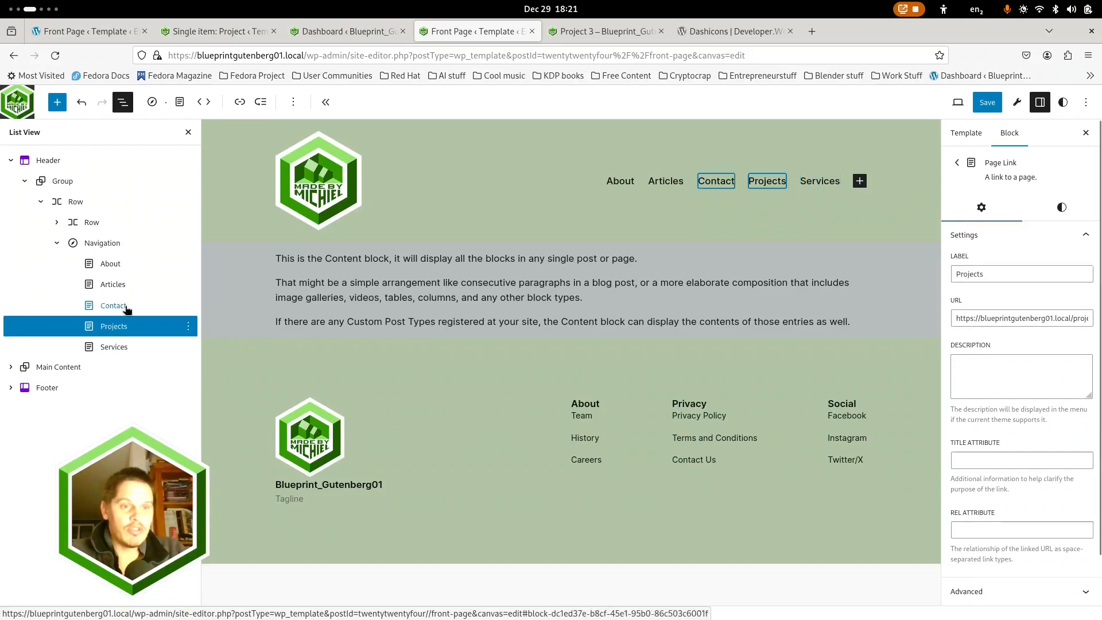
left_click(202, 102)
left_click(202, 103)
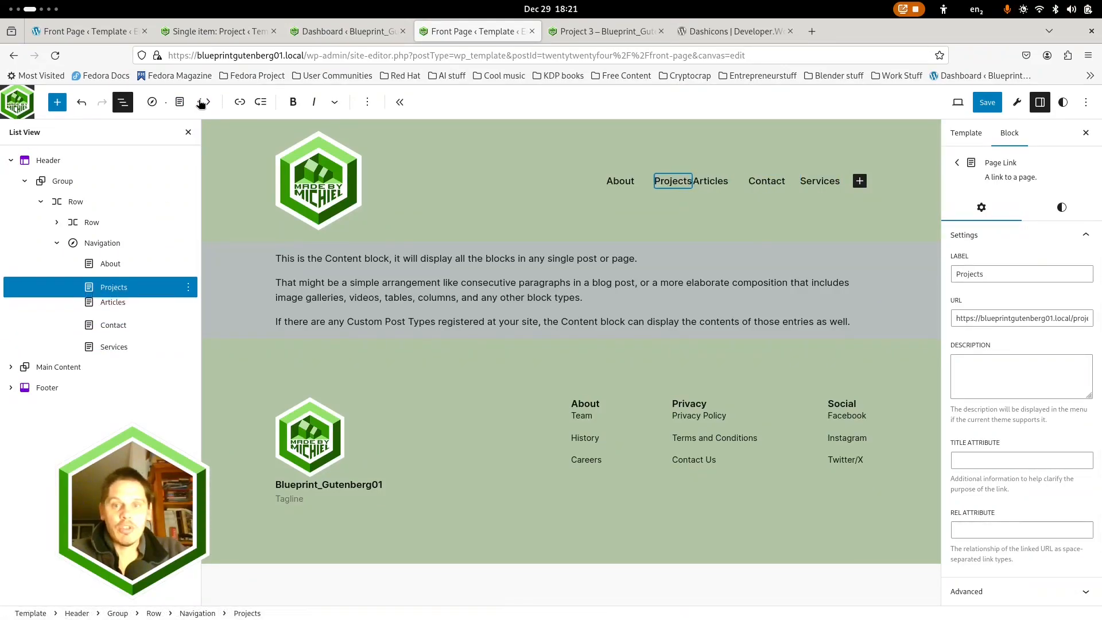
left_click(202, 102)
left_click(721, 181)
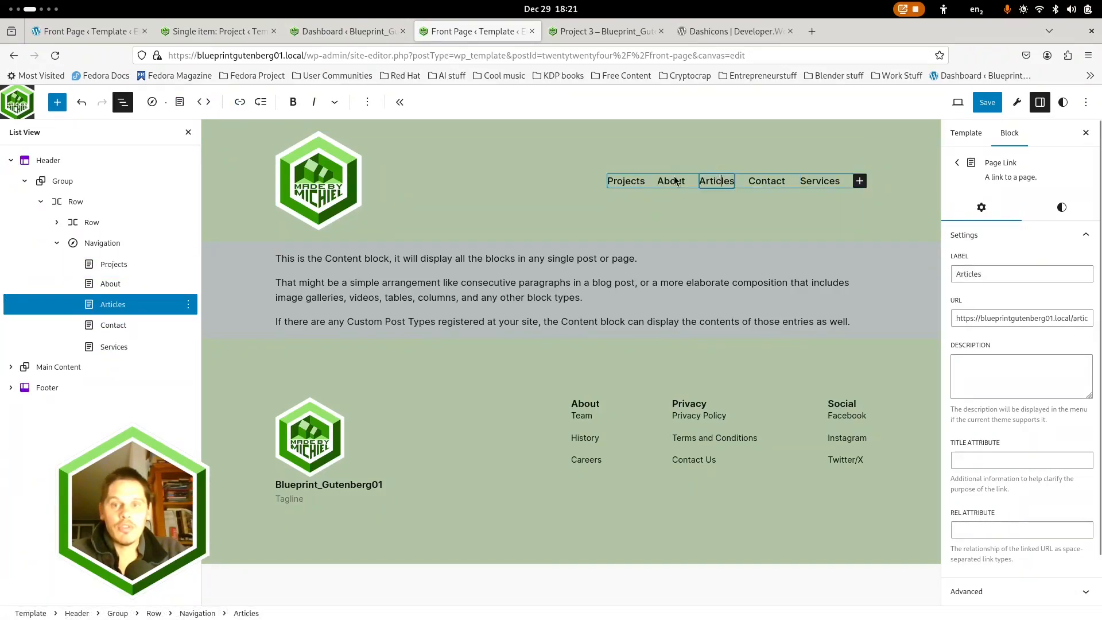
left_click(202, 102)
left_click(202, 102)
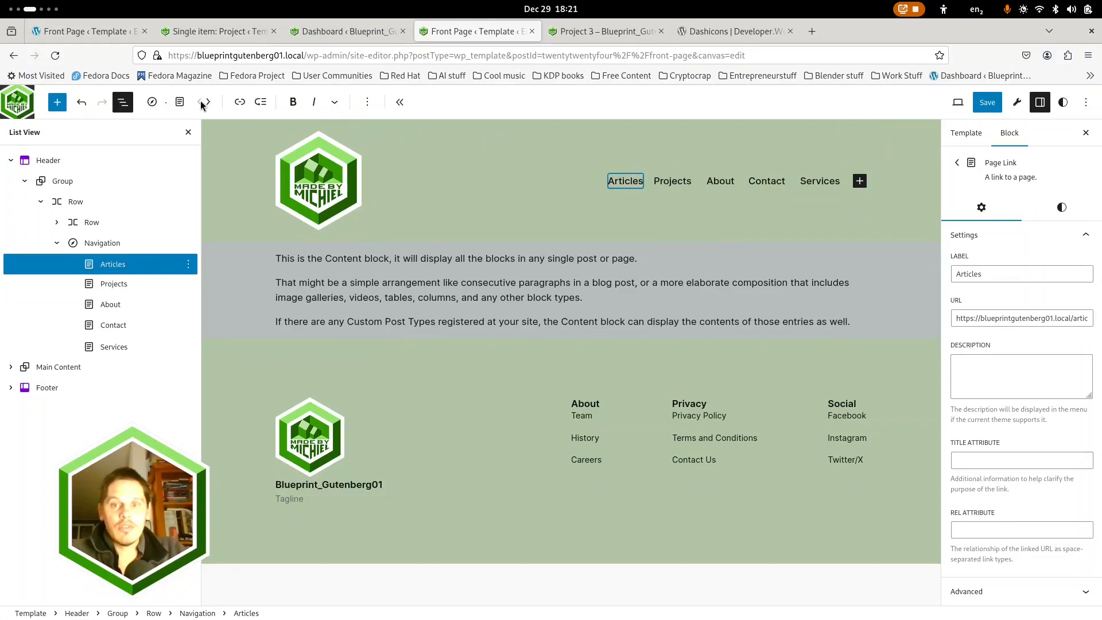
Reorder the header navigation as Articles, Services, Projects, Contact, About, and save the Navigation menu
left_click(727, 178)
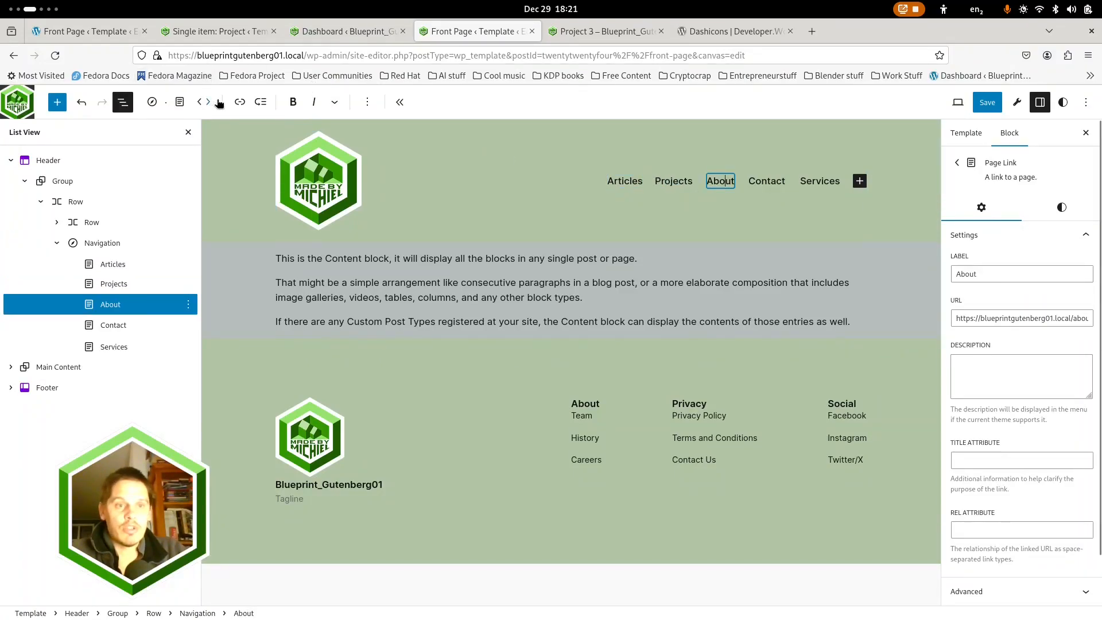
left_click(211, 102)
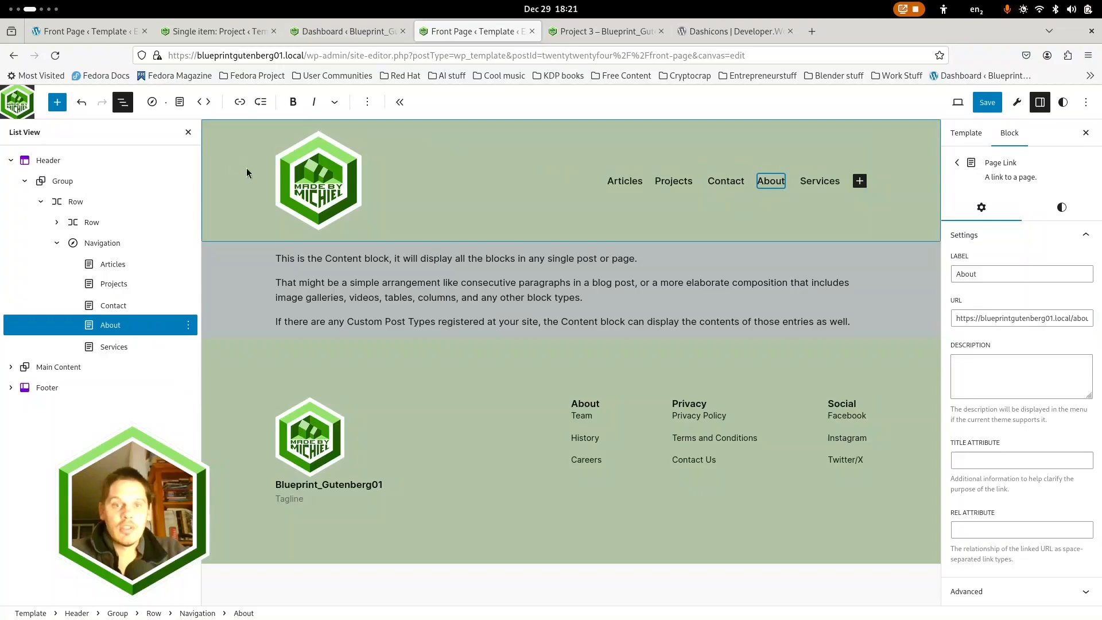
left_click(820, 180)
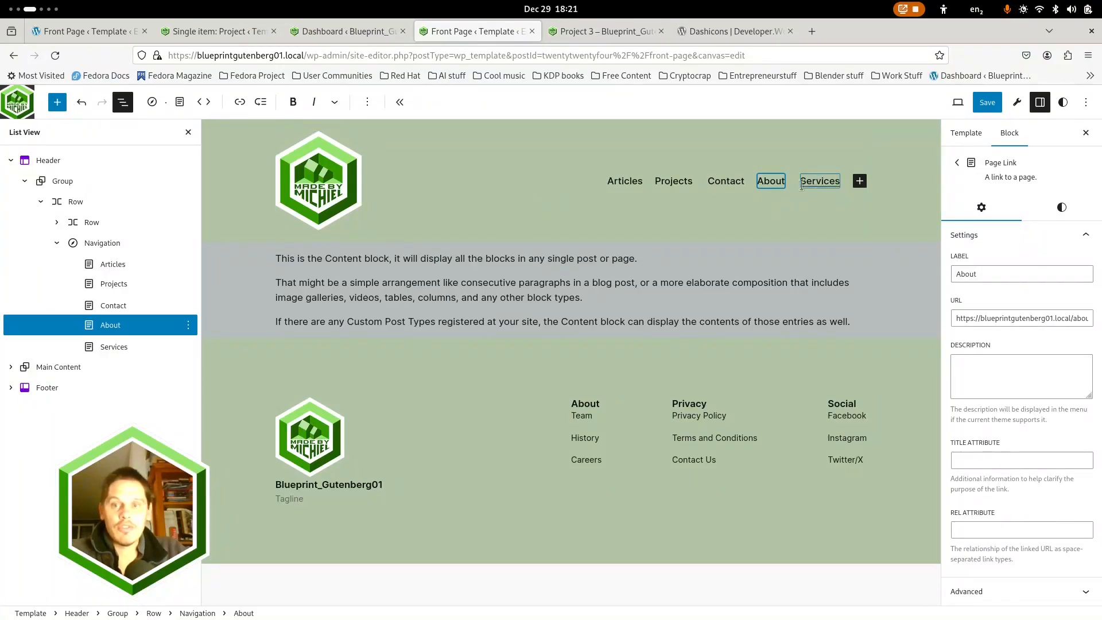
left_click(199, 102)
left_click(199, 102)
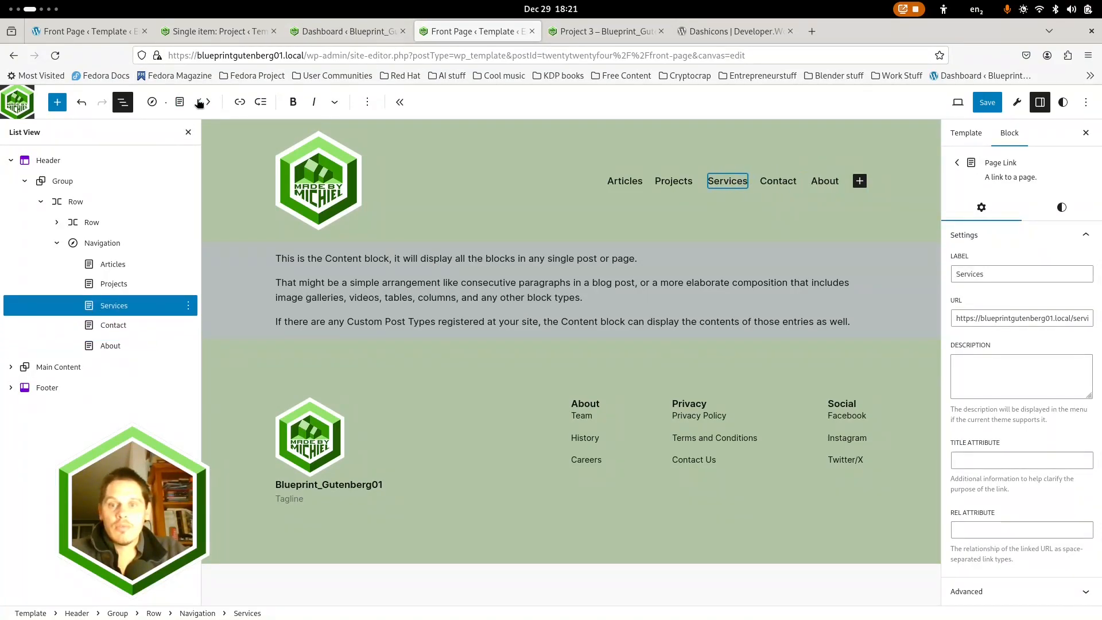
left_click(199, 102)
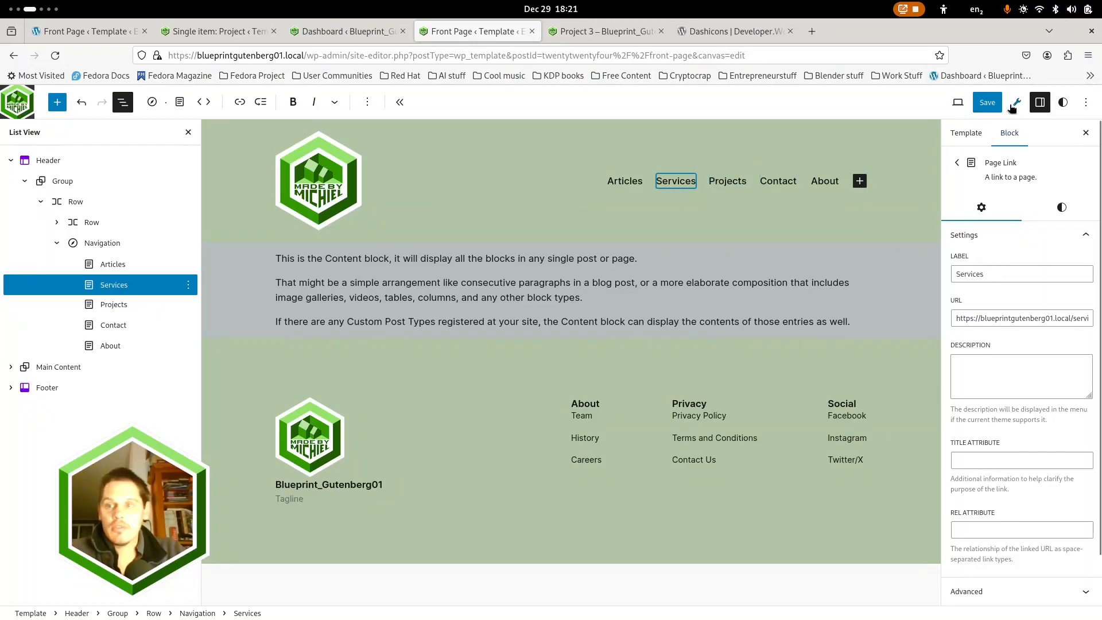
left_click(987, 103)
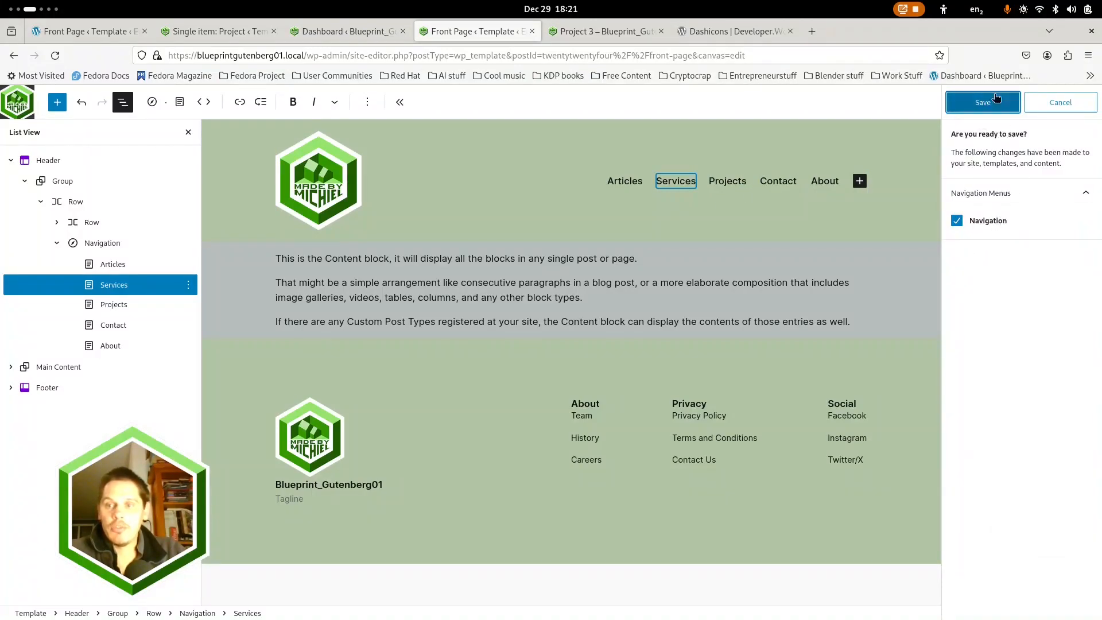
left_click(996, 100)
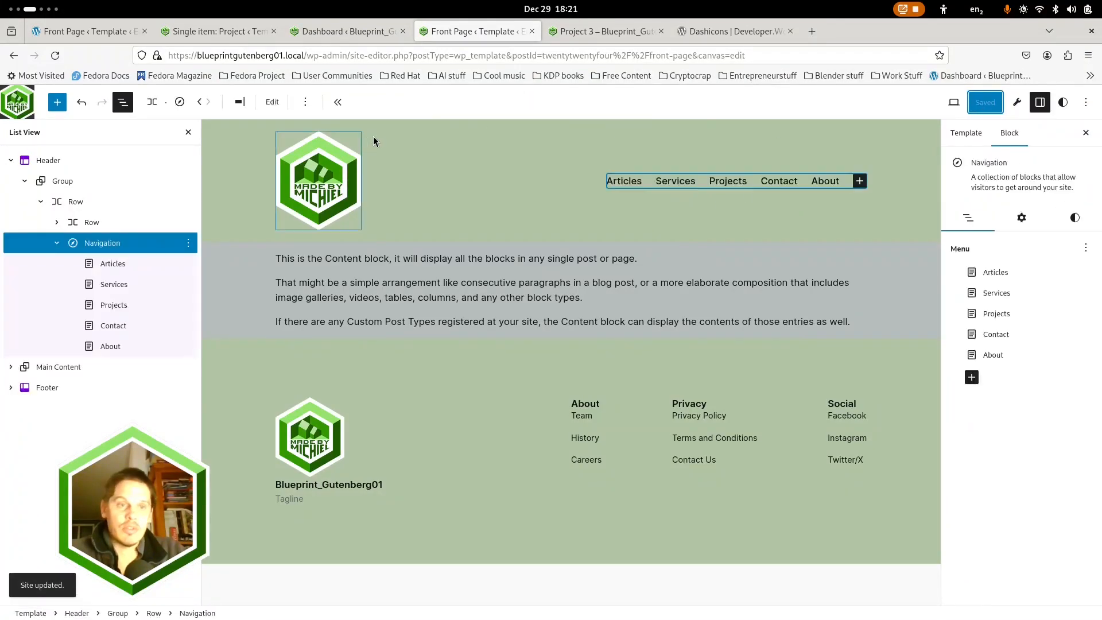
Reload the live Project 3 page and review its header navigation and page content
left_click(571, 33)
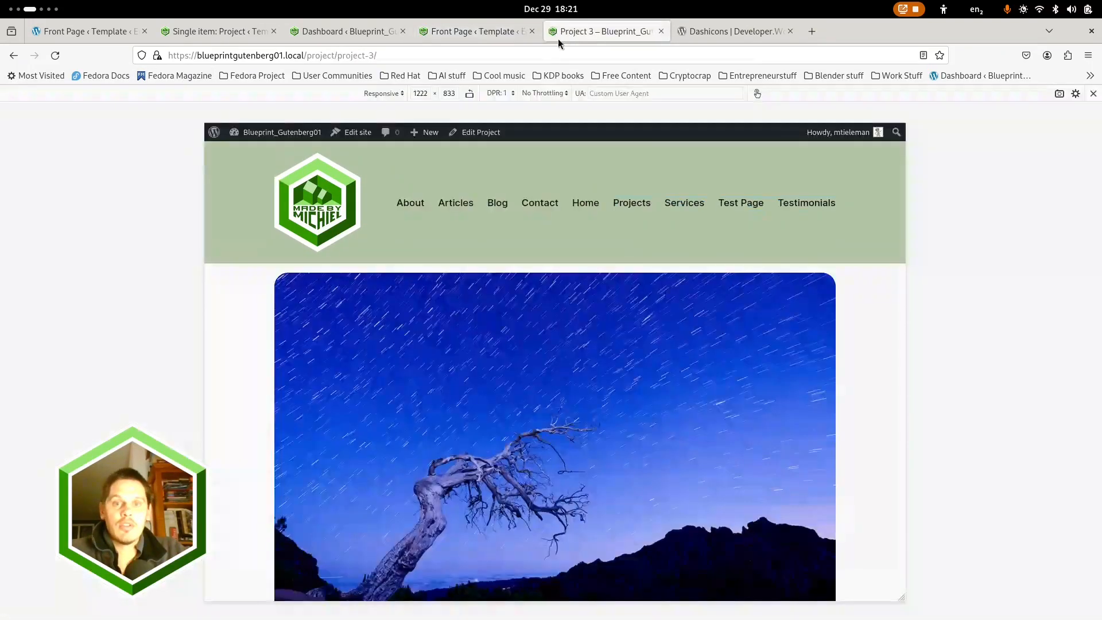
left_click(55, 55)
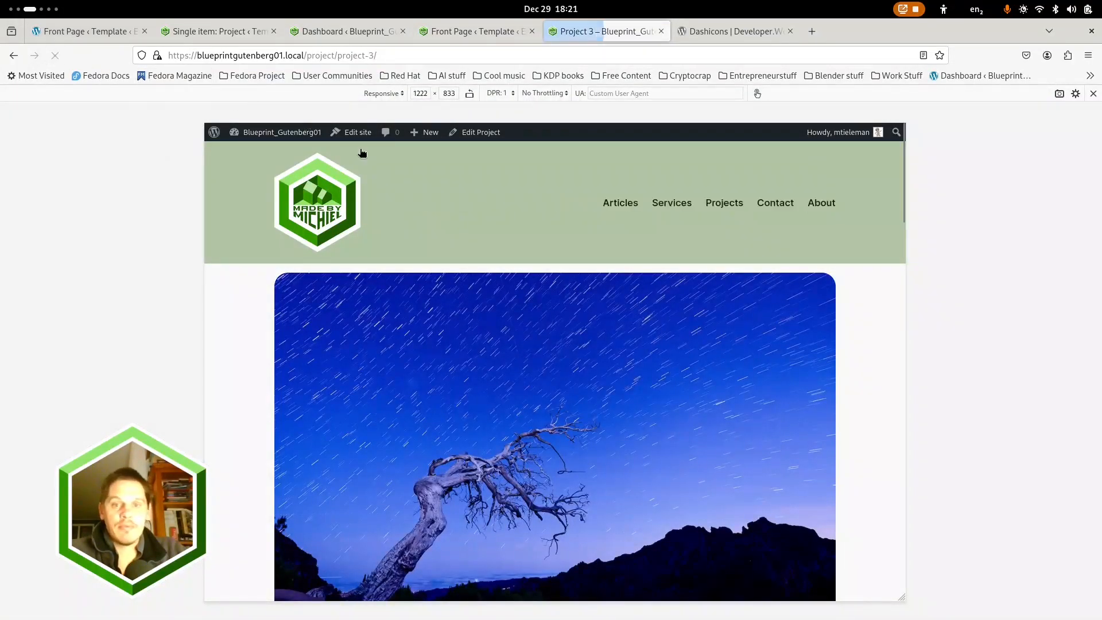
scroll(573, 241, "down", 20)
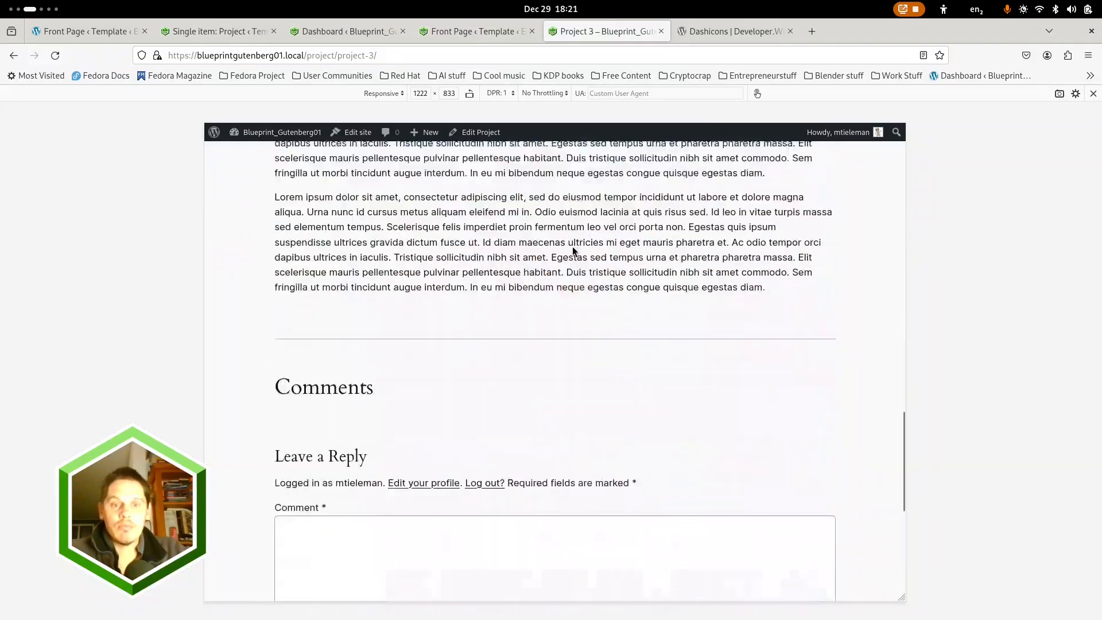
scroll(574, 265, "up", 20)
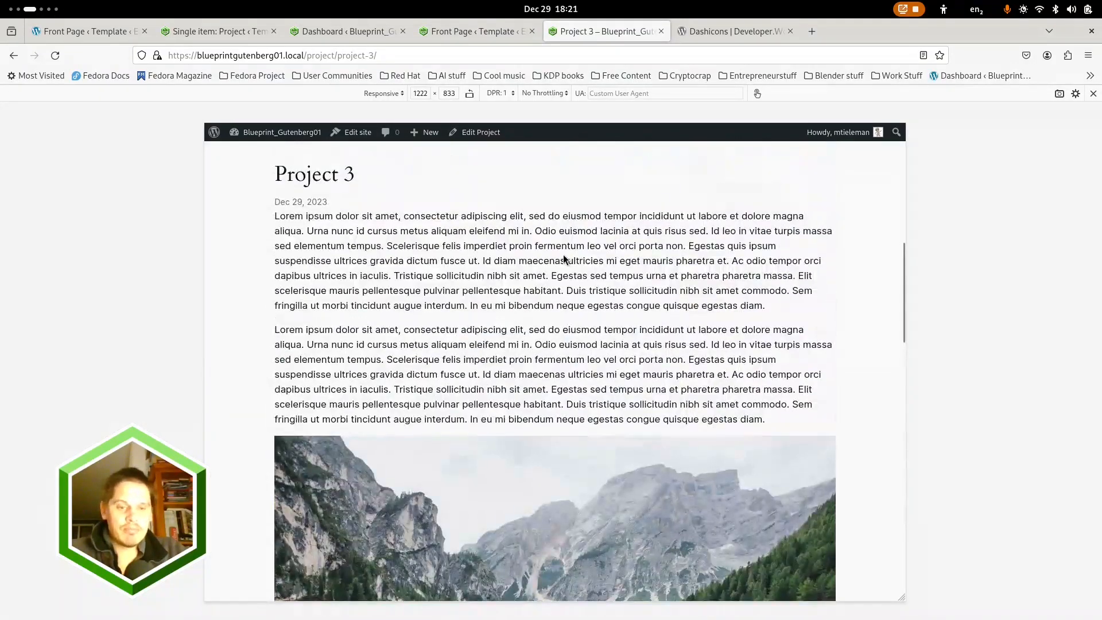
key("super")
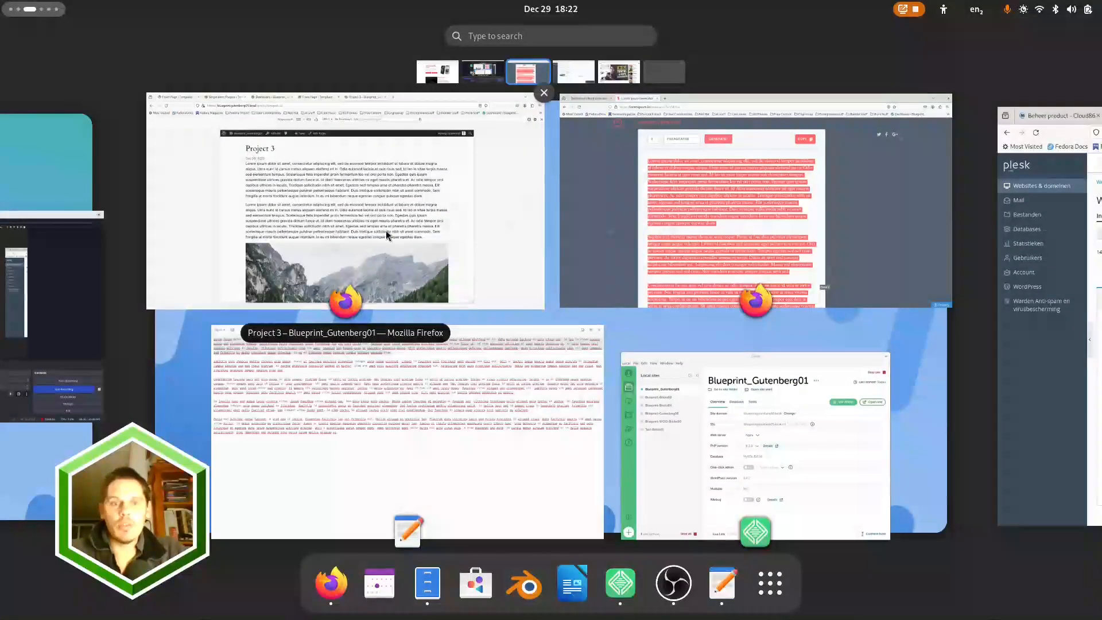
left_click(385, 229)
scroll(391, 237, "up", 5)
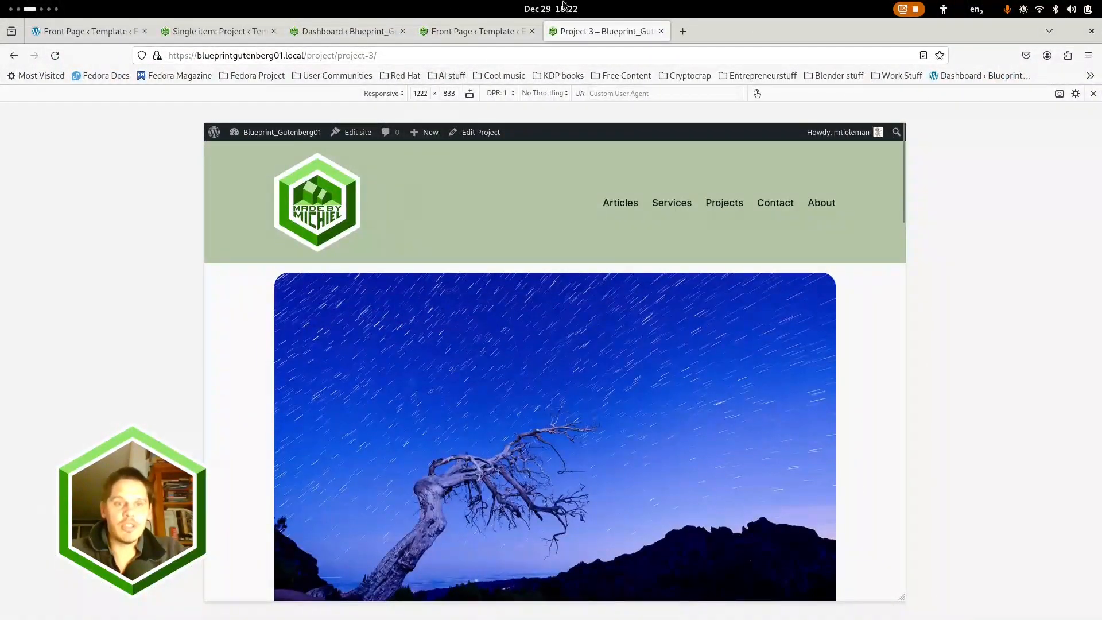
Close the Project 3 and Front Page template tabs, leave the single project template for the Dashboard, and close the duplicate Dashboard tab
left_click(661, 33)
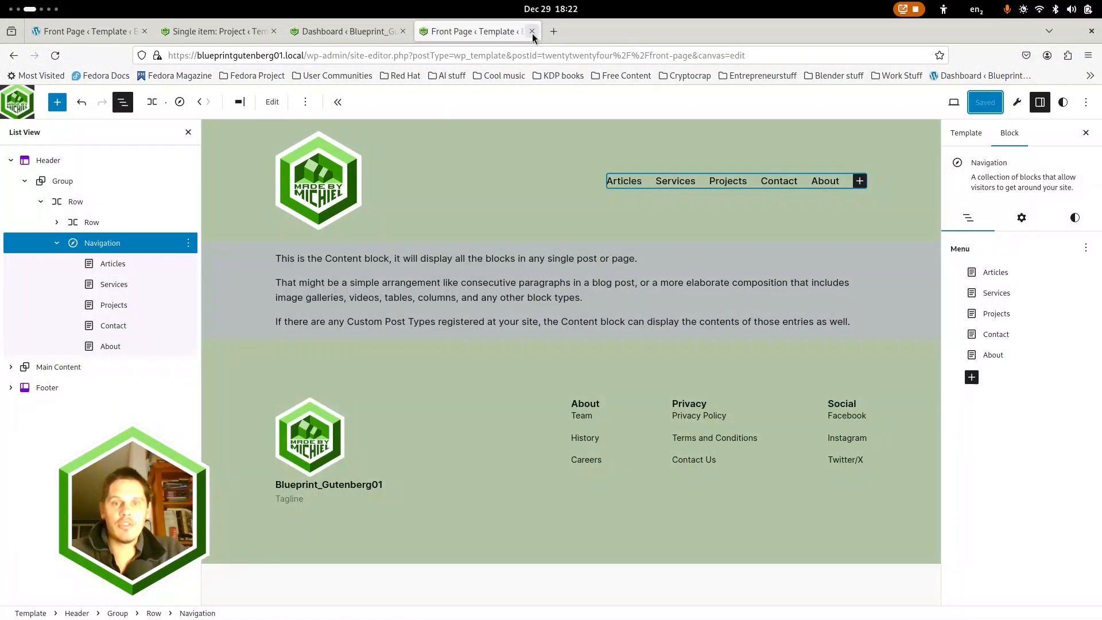
left_click(532, 32)
left_click(219, 31)
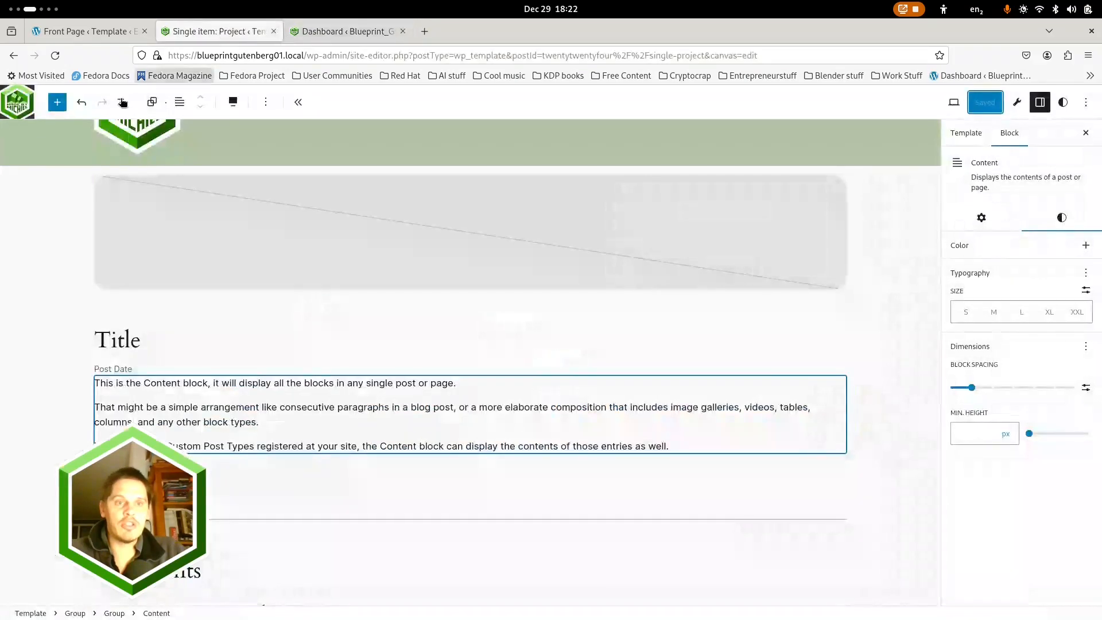
left_click(19, 104)
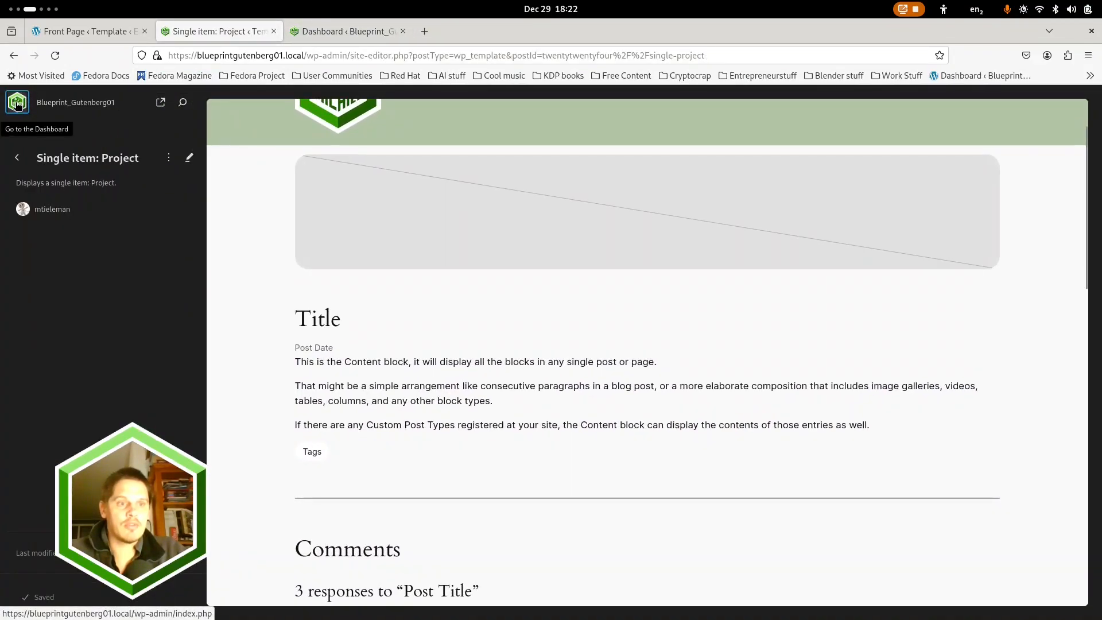
left_click(18, 105)
left_click(403, 31)
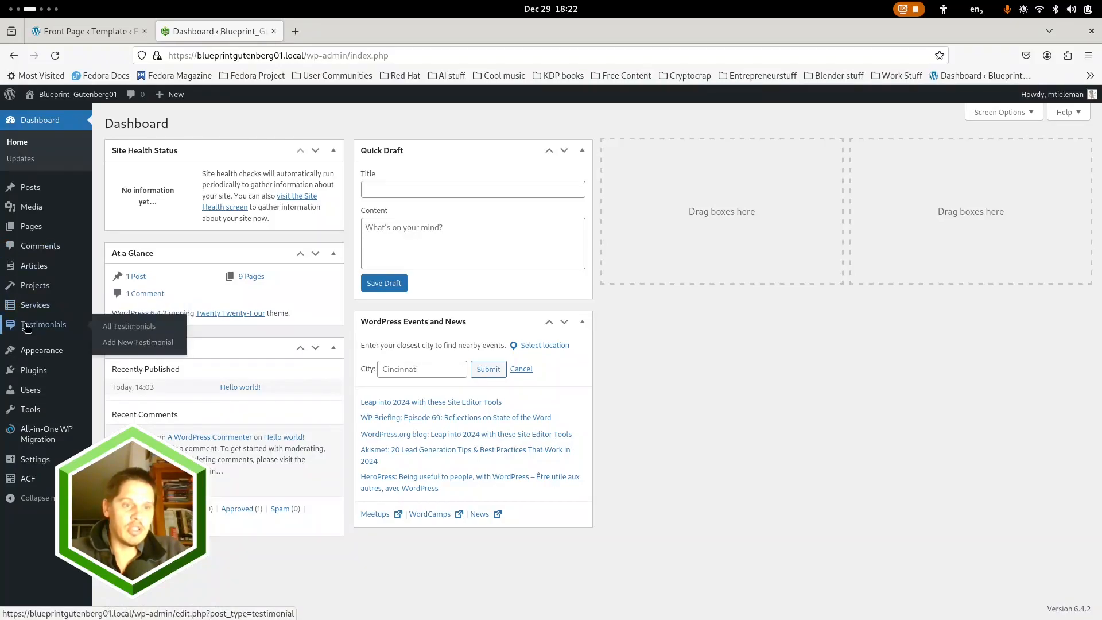
Export the site to a file with All-in-One WP Migration and download the blueprintgutenberg01.local backup
mouse_move(33, 275)
mouse_move(30, 231)
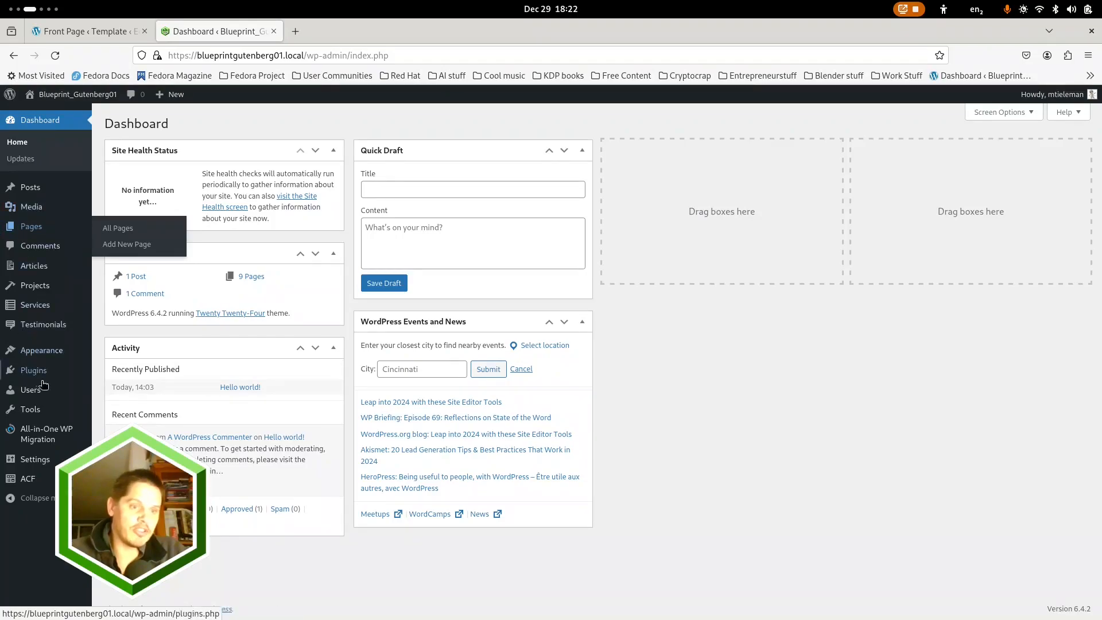
mouse_move(43, 437)
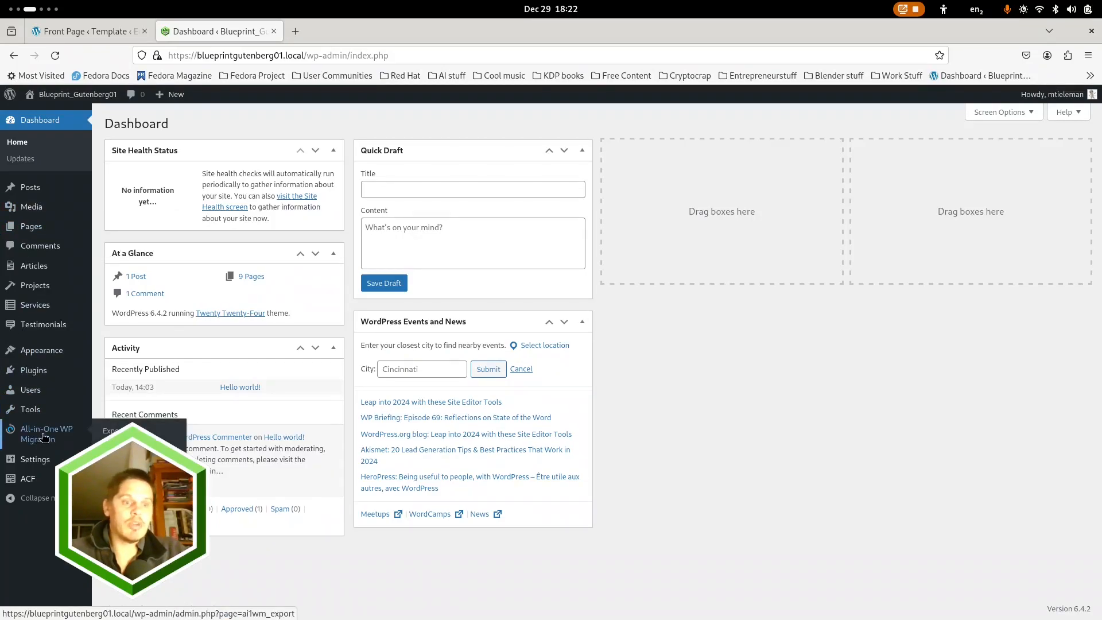
left_click(45, 438)
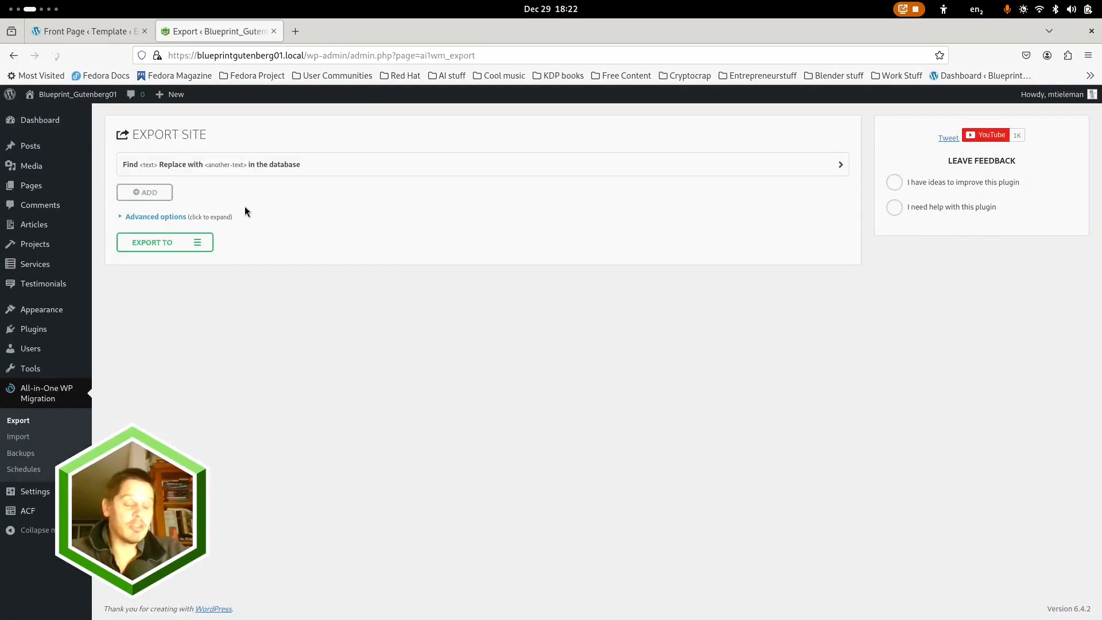
left_click(210, 243)
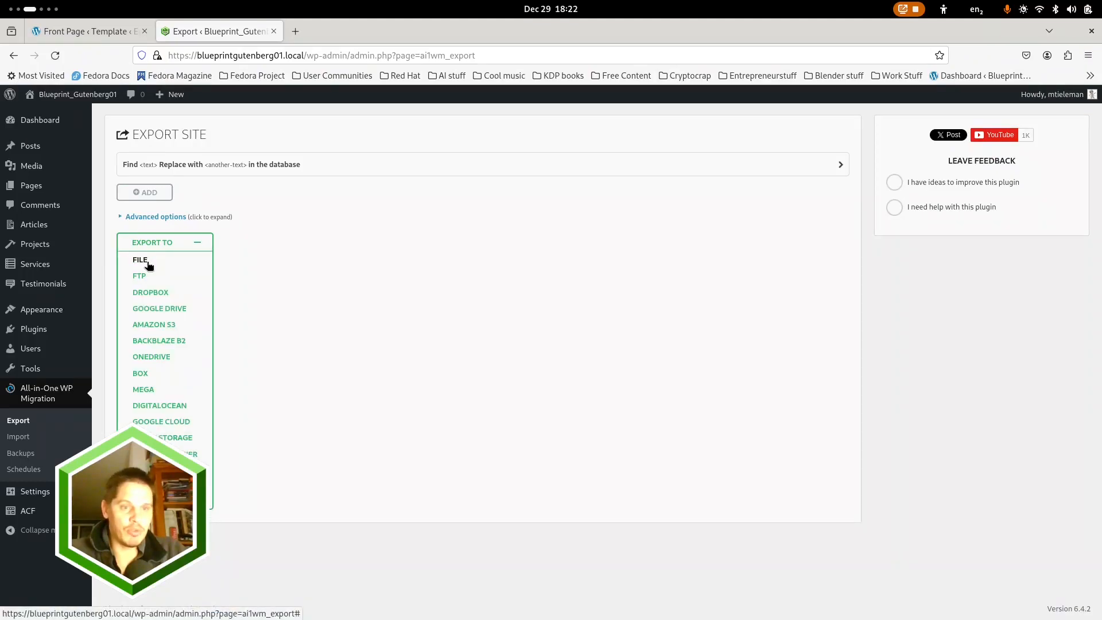
left_click(145, 263)
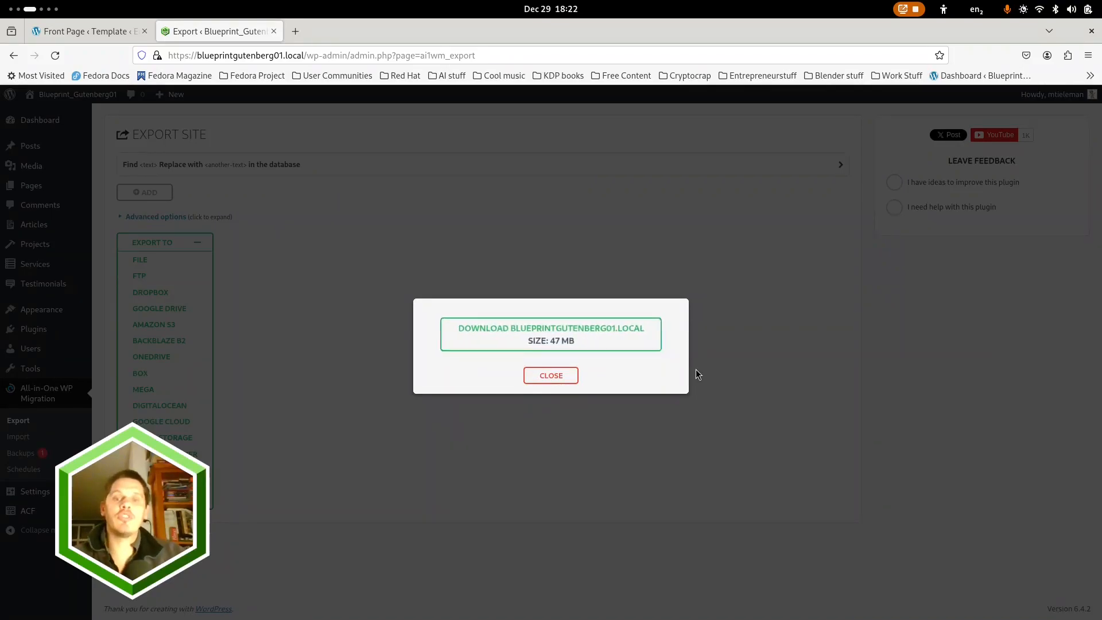
left_click(618, 344)
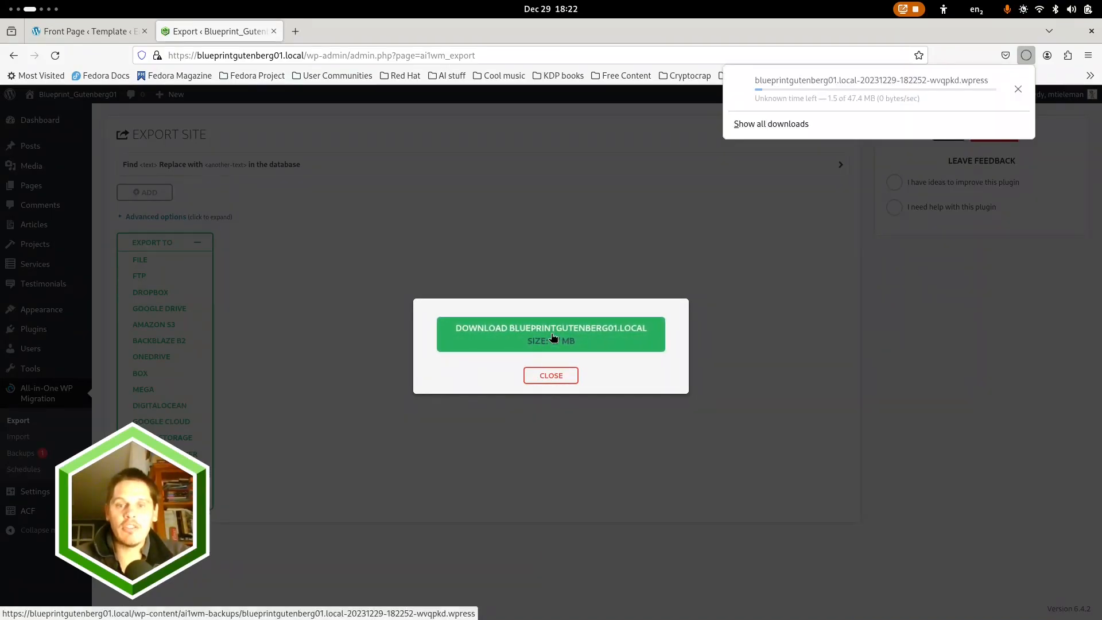
left_click(788, 281)
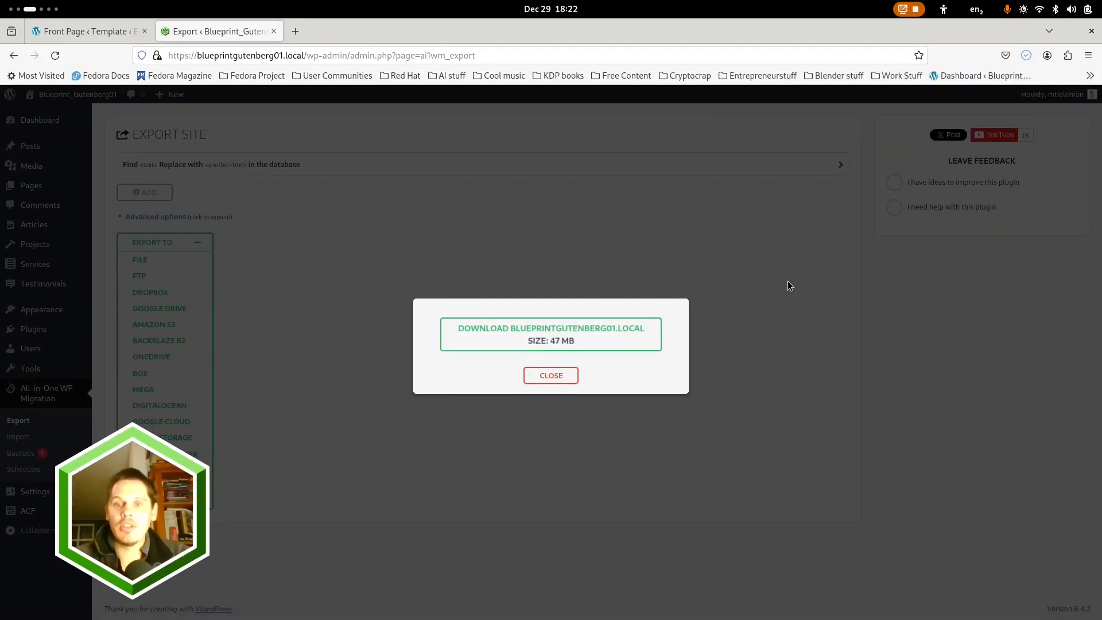
left_click(575, 376)
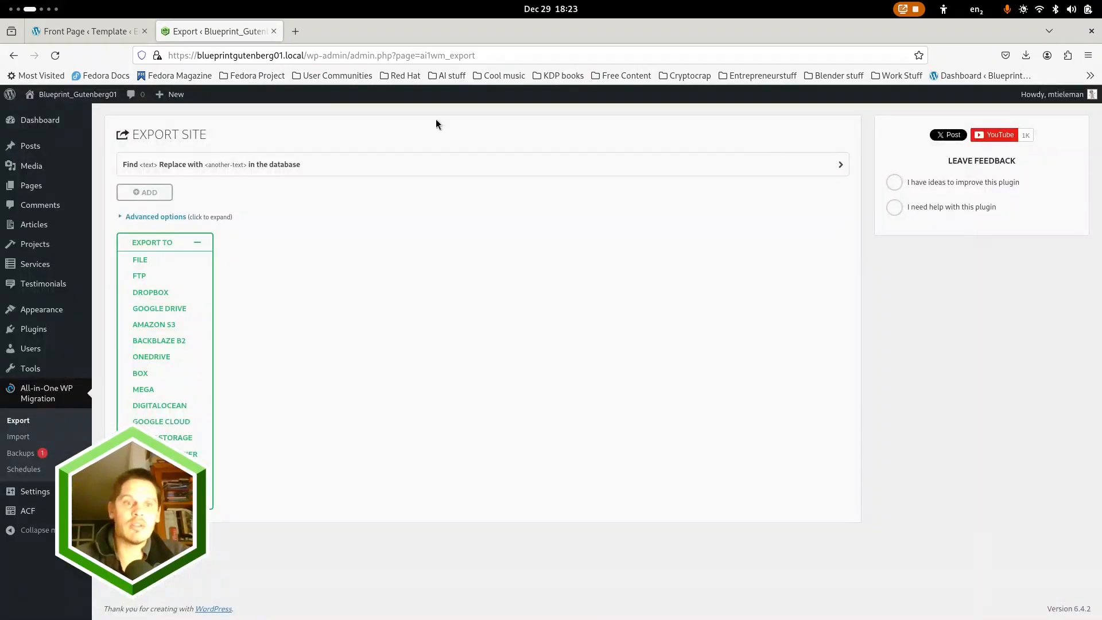
Switch to the browser window with the hosted blueprgutenberg01.madebymichiel.nl site, show its Dashboard and dismiss the WordPress welcome panel
key("super")
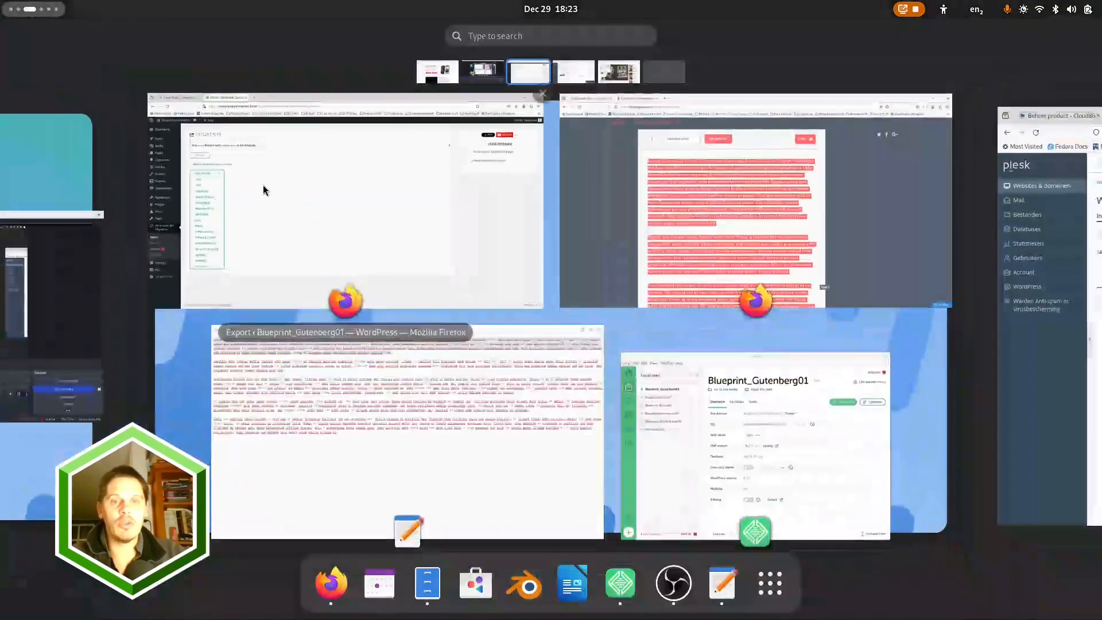
left_click(651, 161)
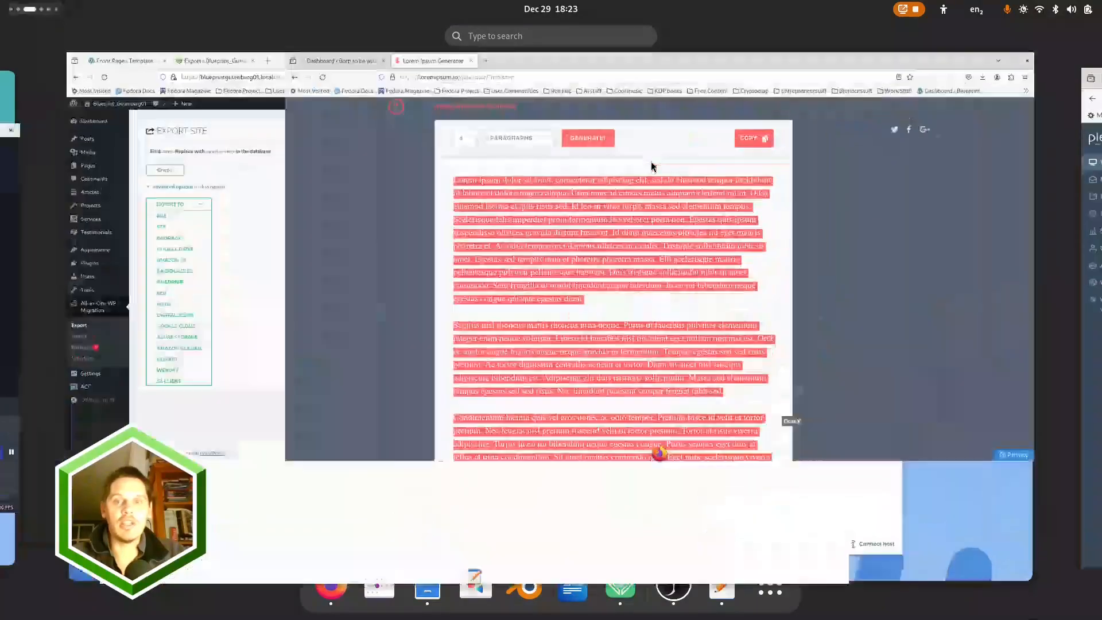
left_click(92, 31)
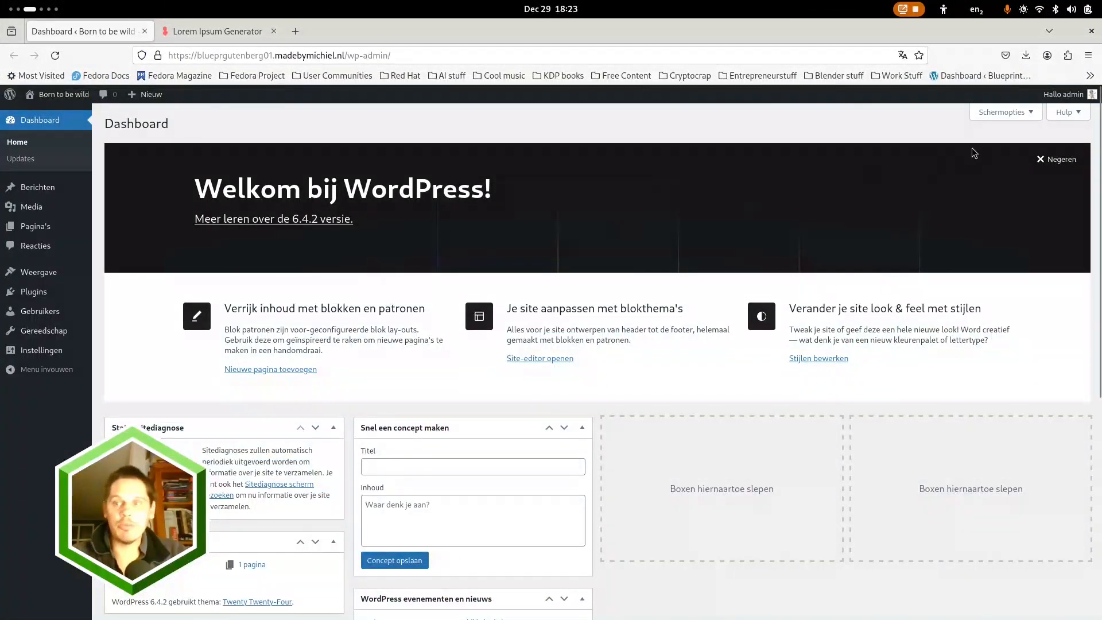
left_click(1051, 163)
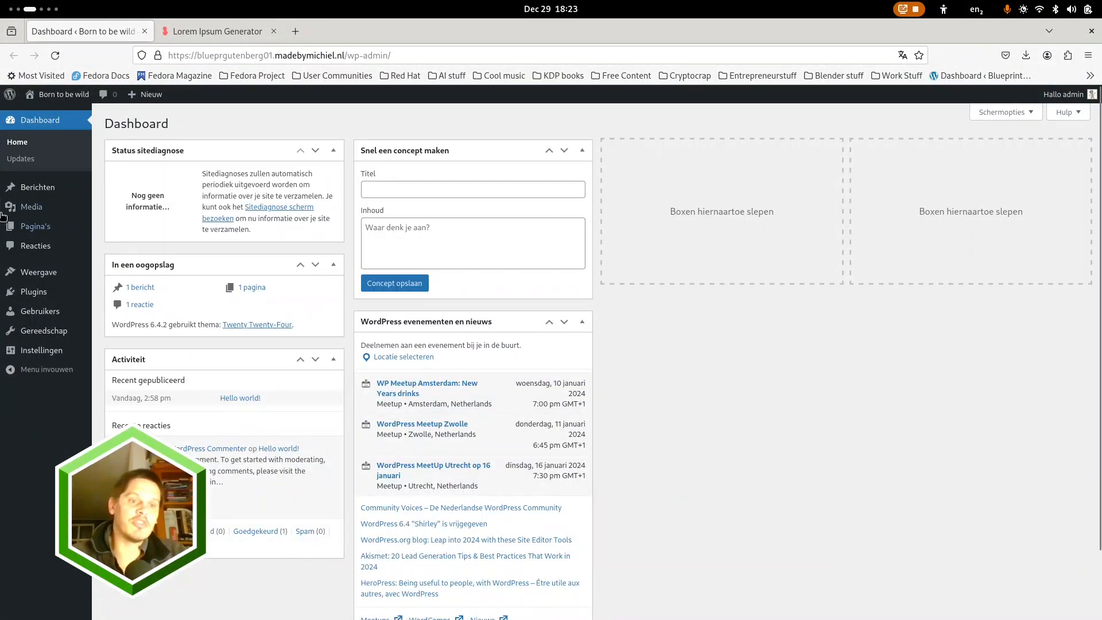
Delete the Akismet Anti-spam and Hello Dolly plugins from the hosted site with a bulk action
left_click(38, 293)
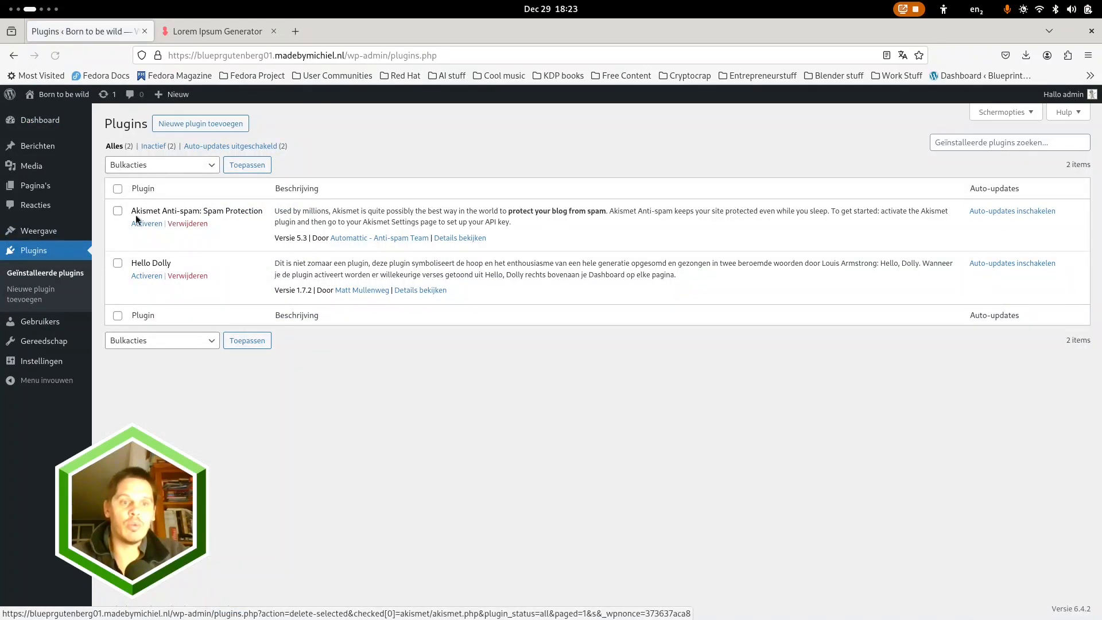
left_click(189, 164)
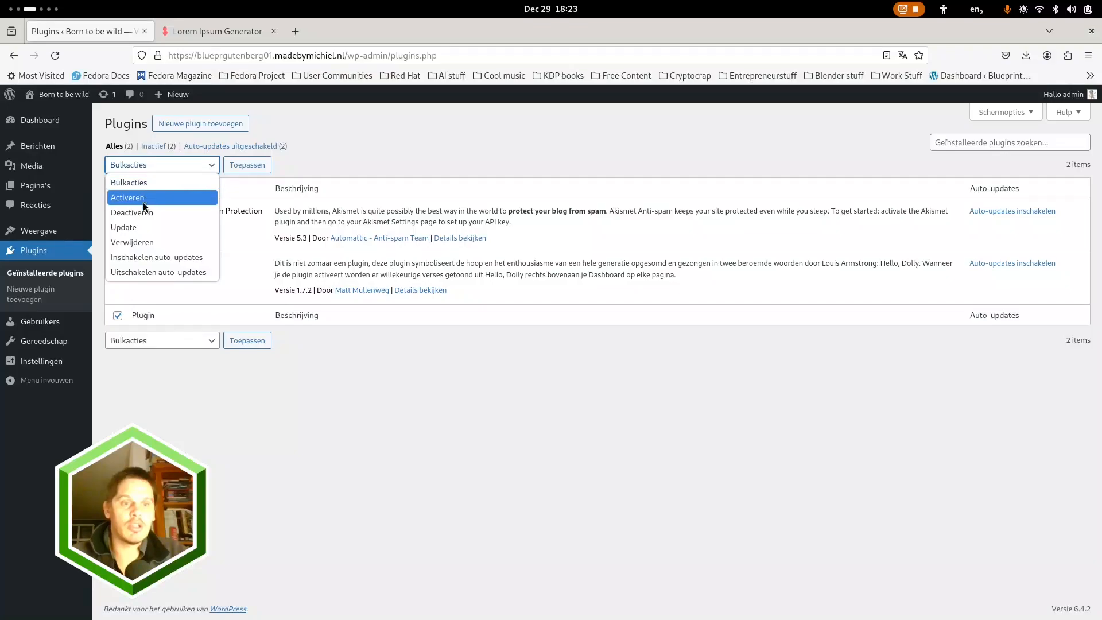
left_click(136, 242)
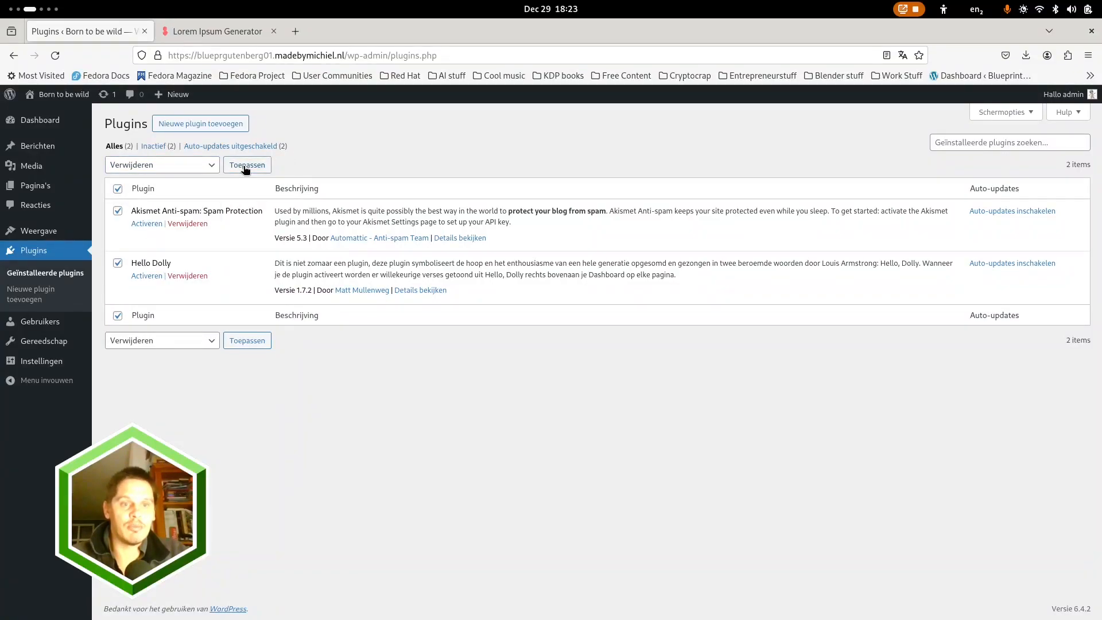
left_click(245, 167)
left_click(659, 383)
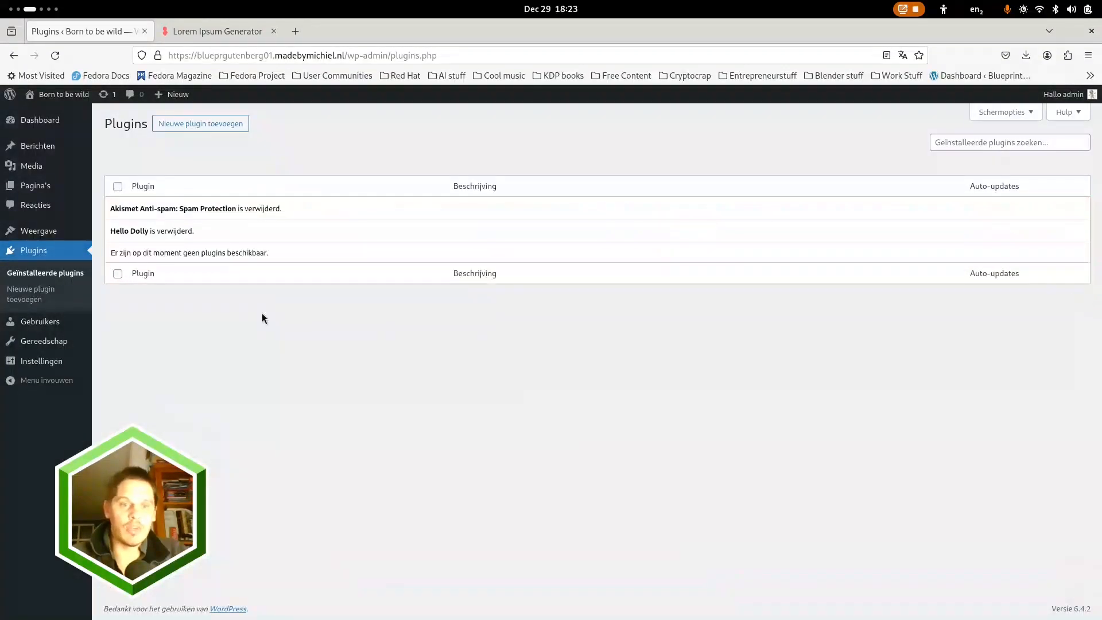
Move the Sample Page to the trash with a bulk action and open the list of posts
left_click(32, 186)
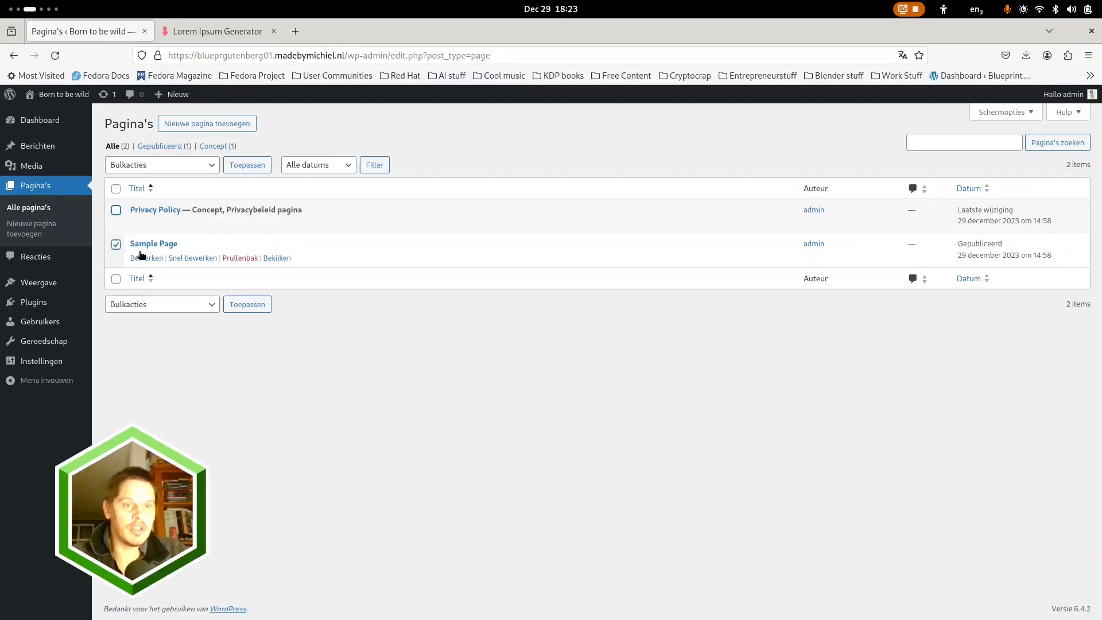
left_click(211, 166)
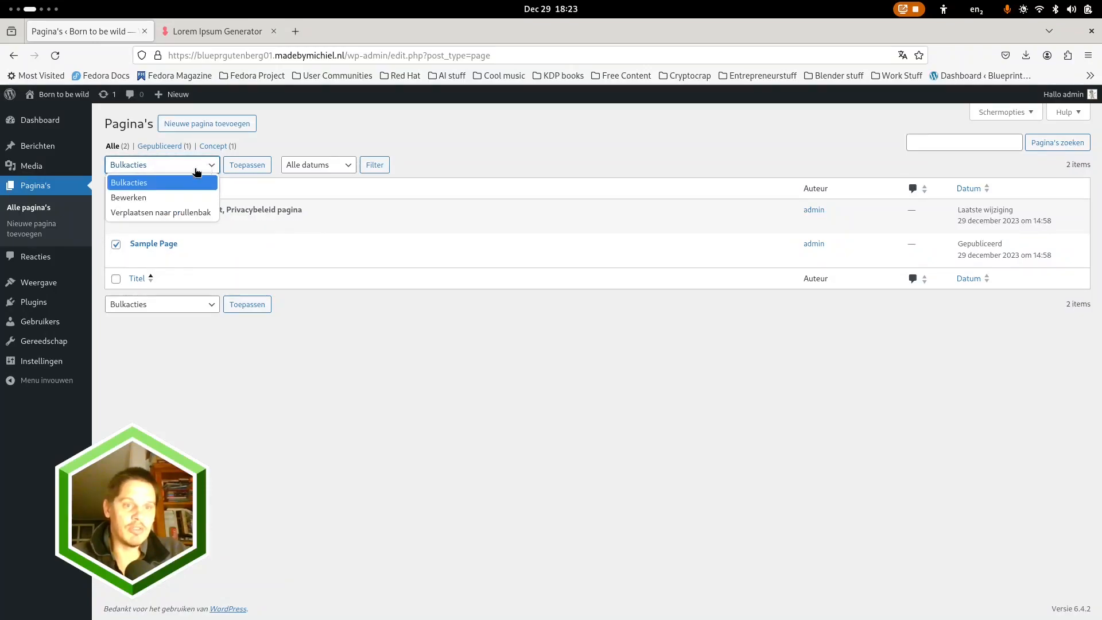
left_click(152, 213)
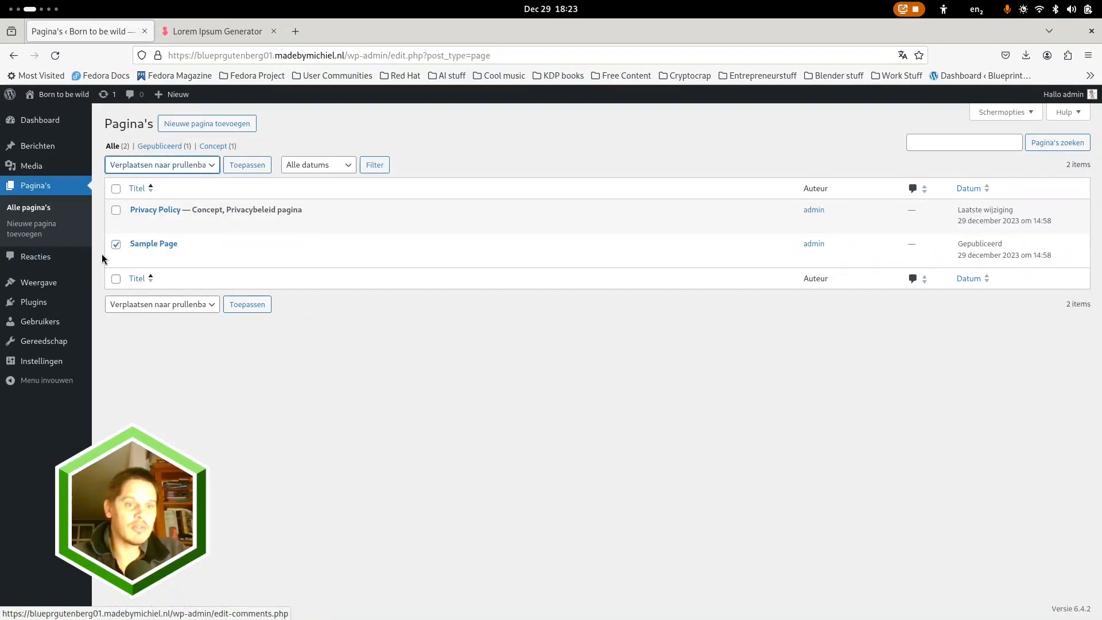
left_click(249, 166)
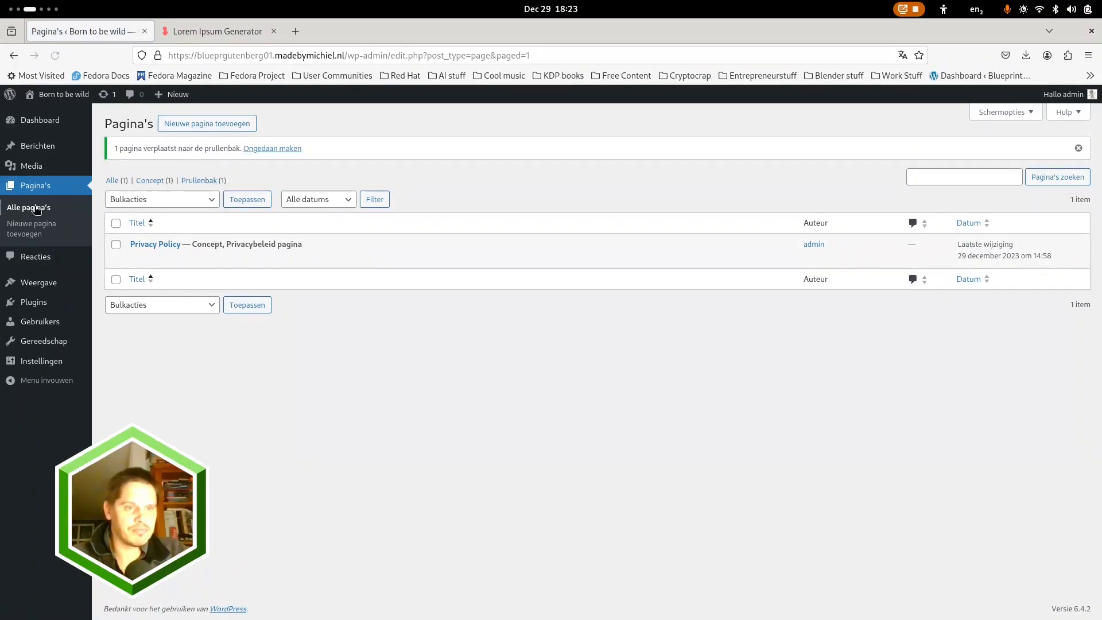
mouse_move(33, 169)
left_click(38, 146)
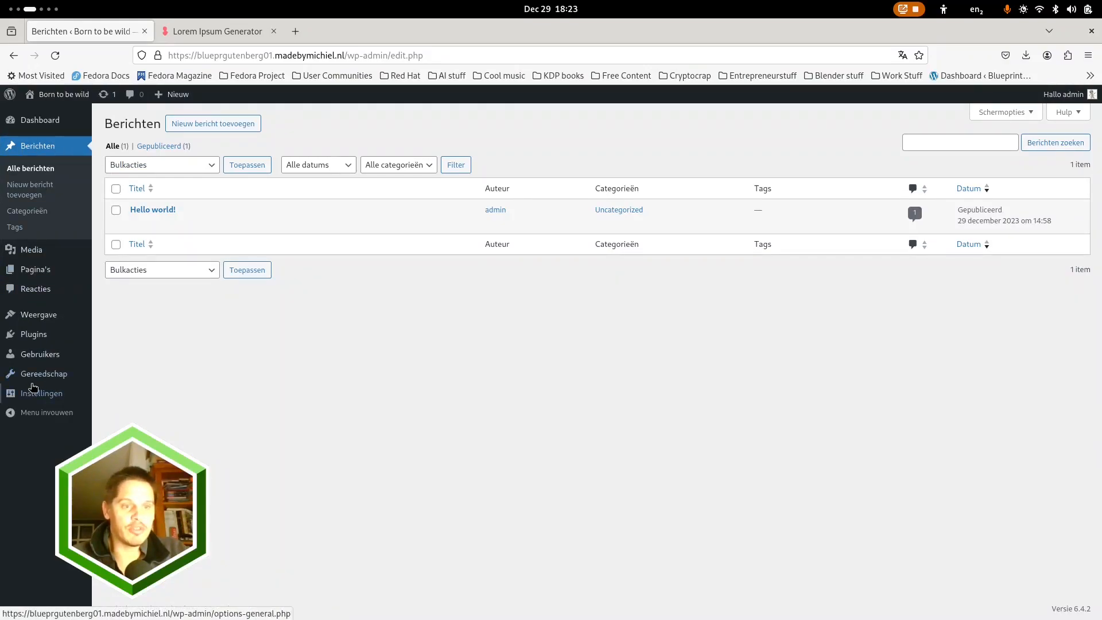
Search the new plugins for "all in one", and install and activate All-in-One WP Migration
left_click(34, 334)
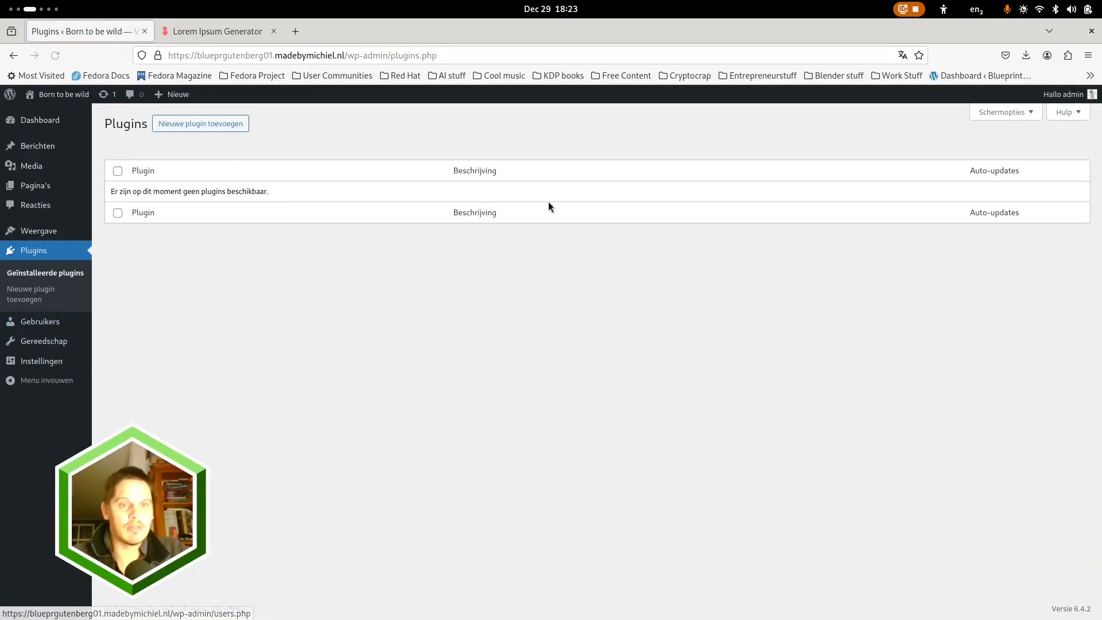
left_click(206, 128)
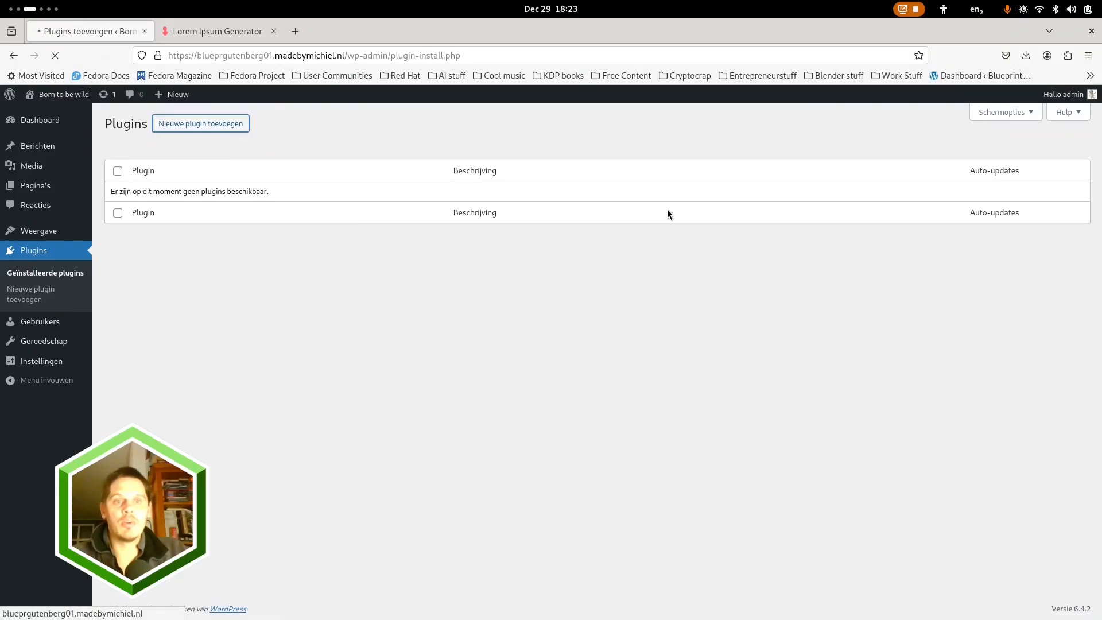
type("al")
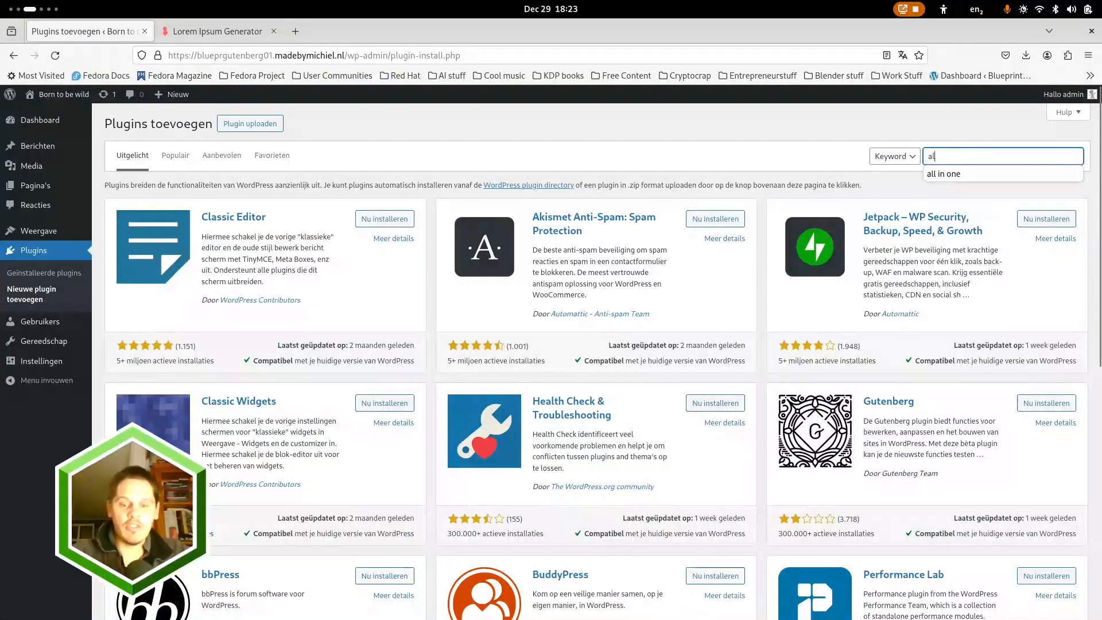
type("l")
key("Down")
key("Return")
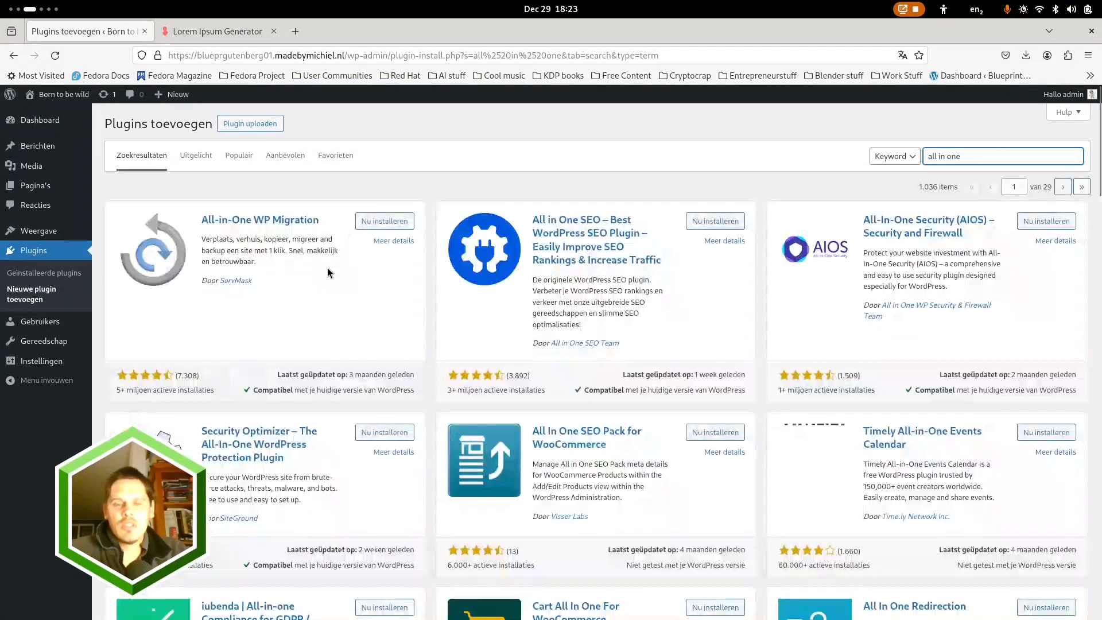
left_click(390, 224)
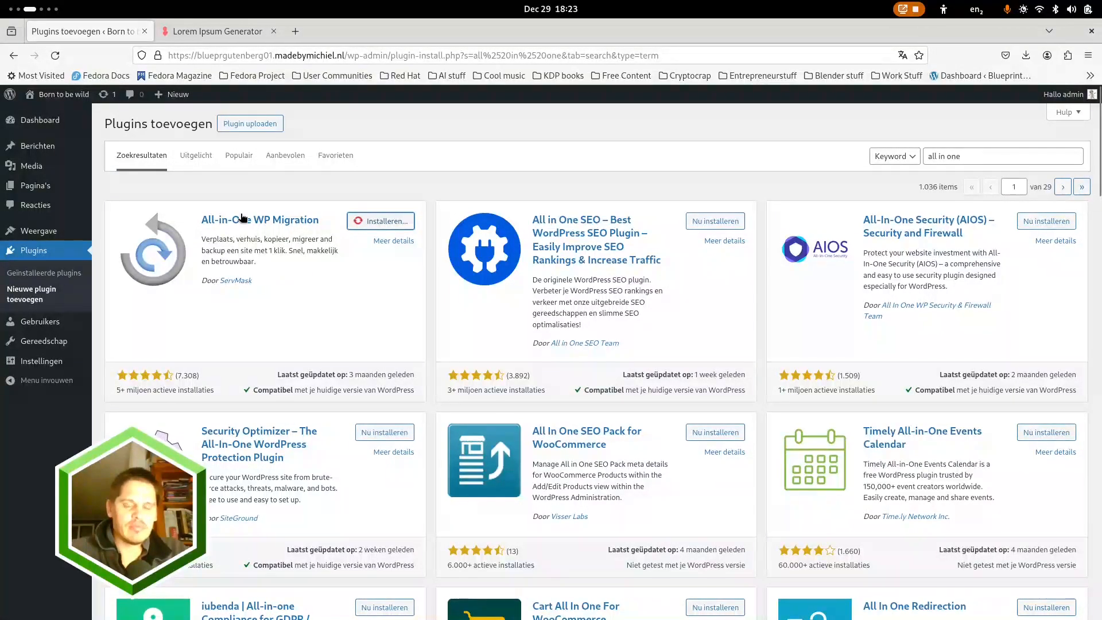
left_click(381, 224)
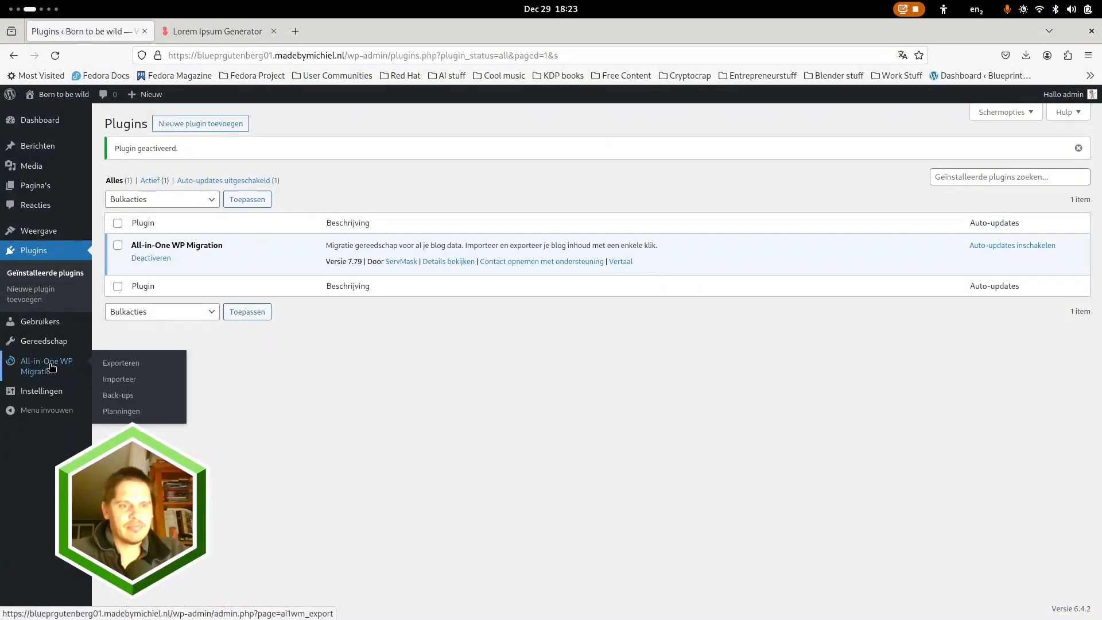
left_click(85, 367)
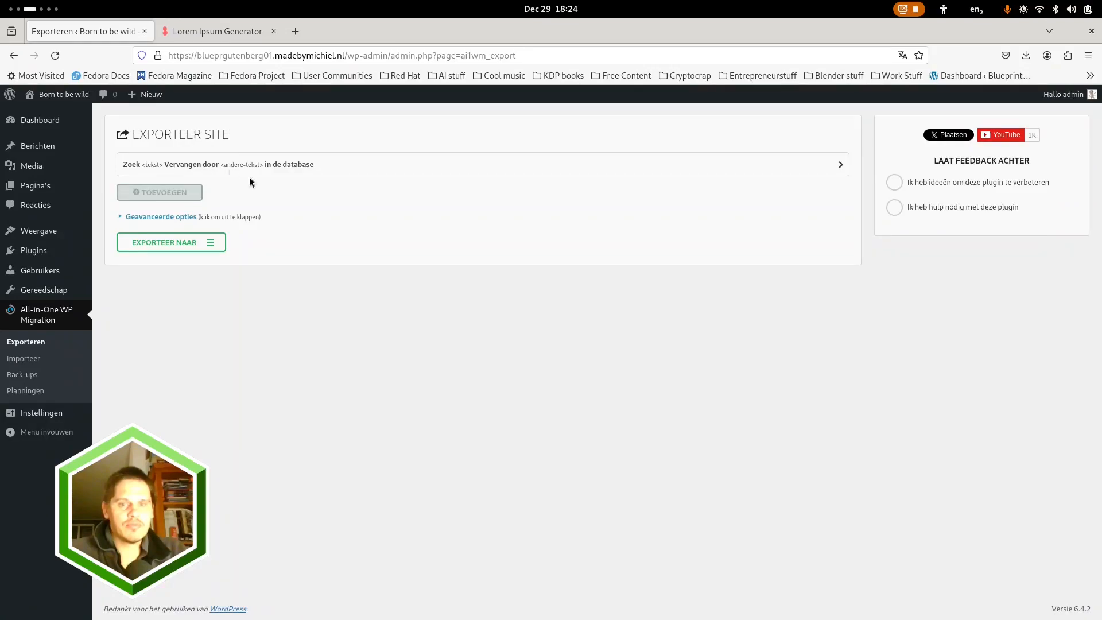
left_click(27, 366)
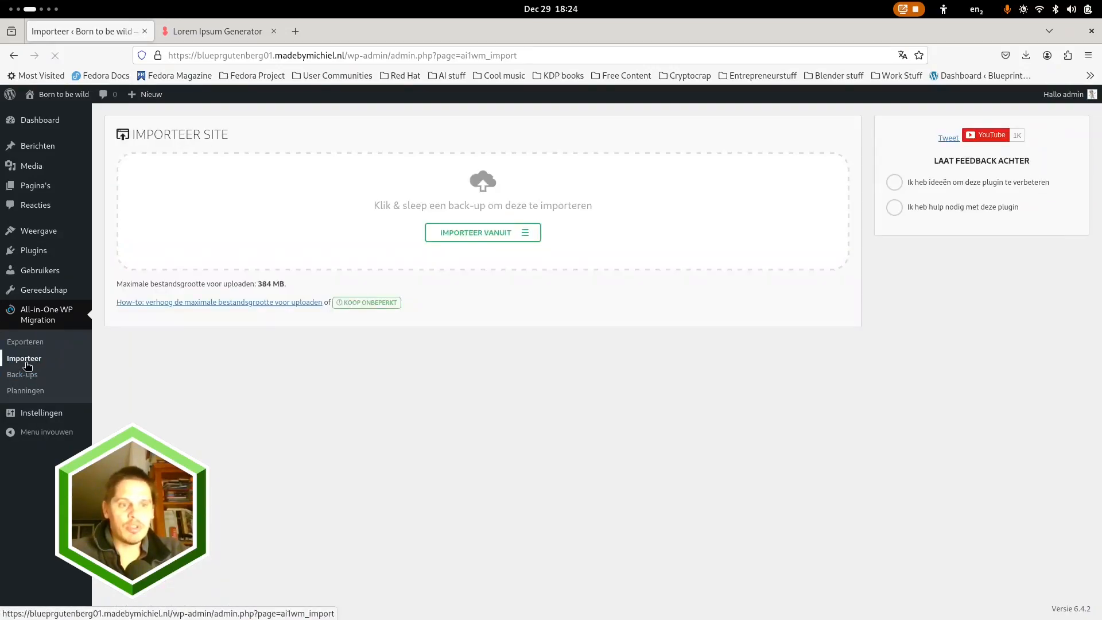
left_click(475, 233)
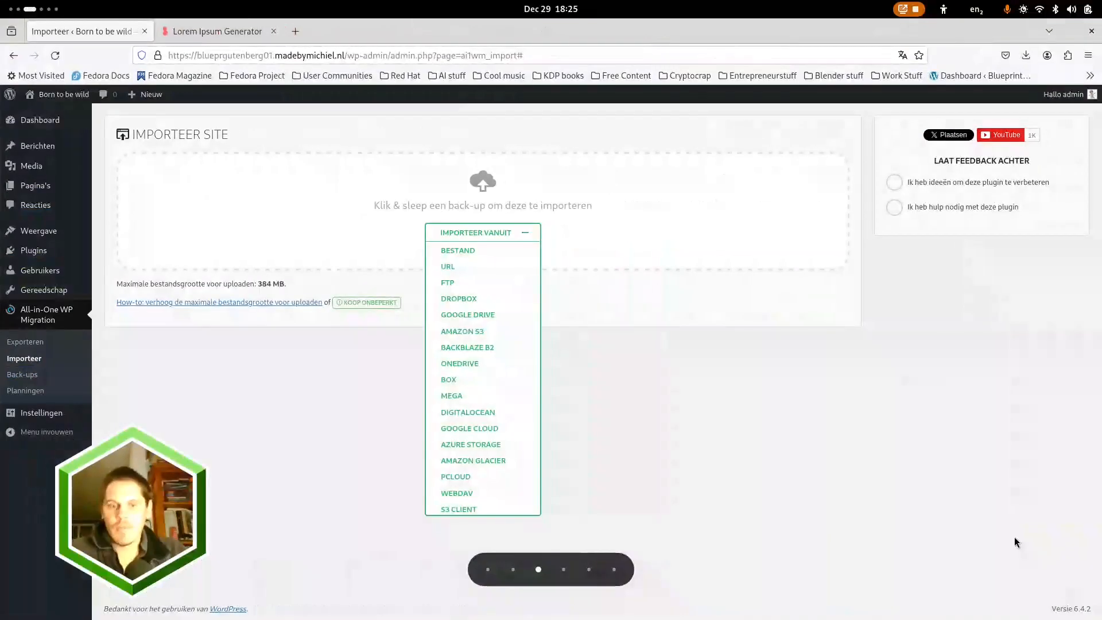
left_click(462, 250)
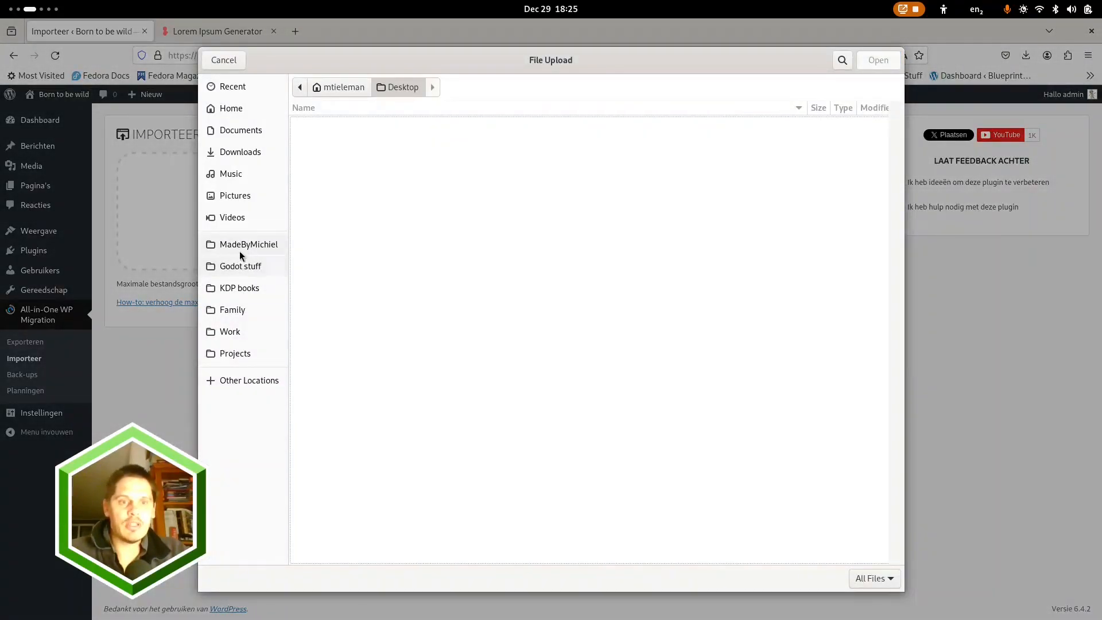
left_click(235, 150)
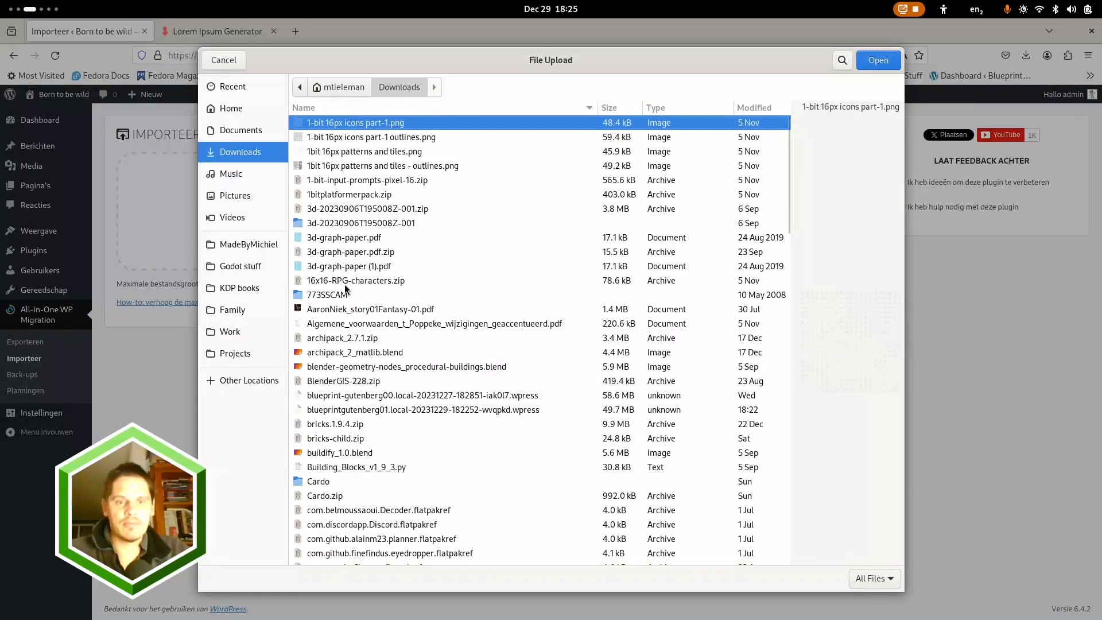
left_click(377, 410)
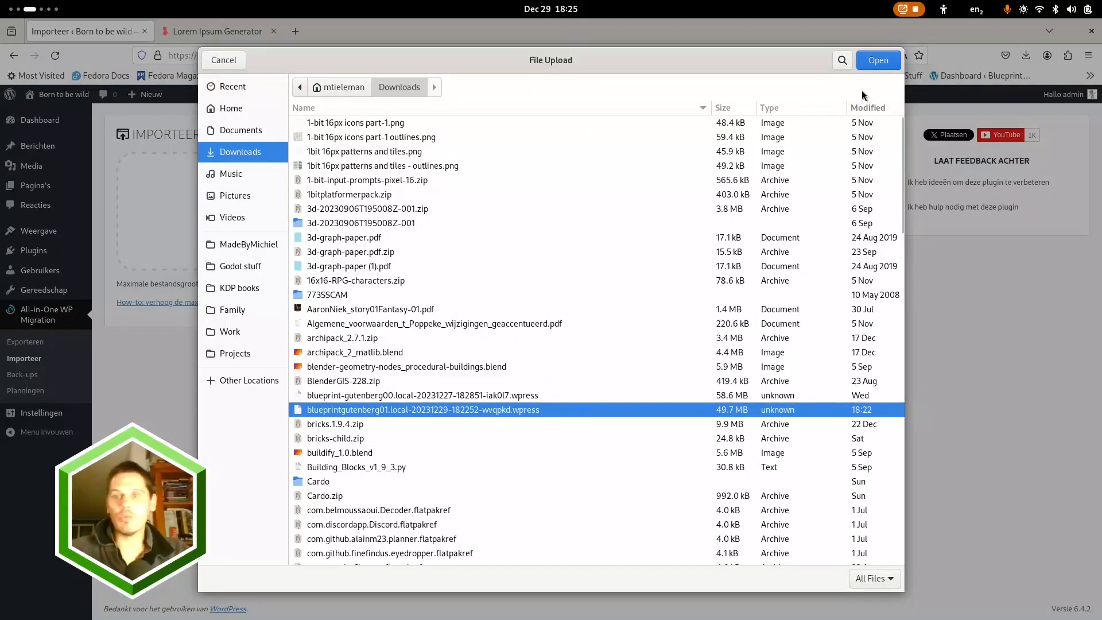
left_click(877, 60)
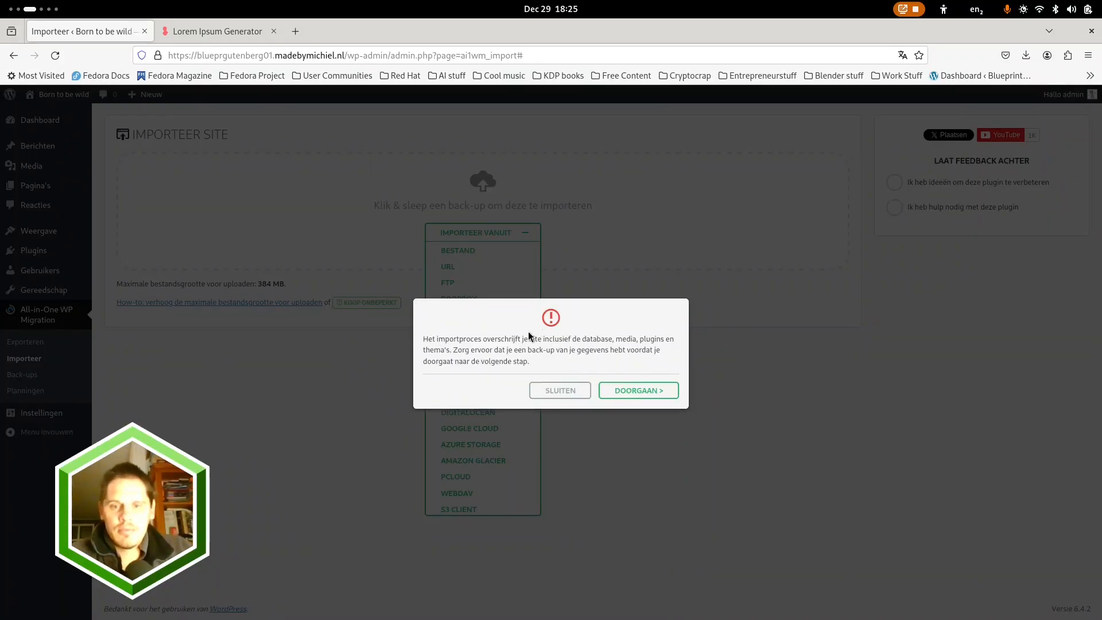
left_click(638, 389)
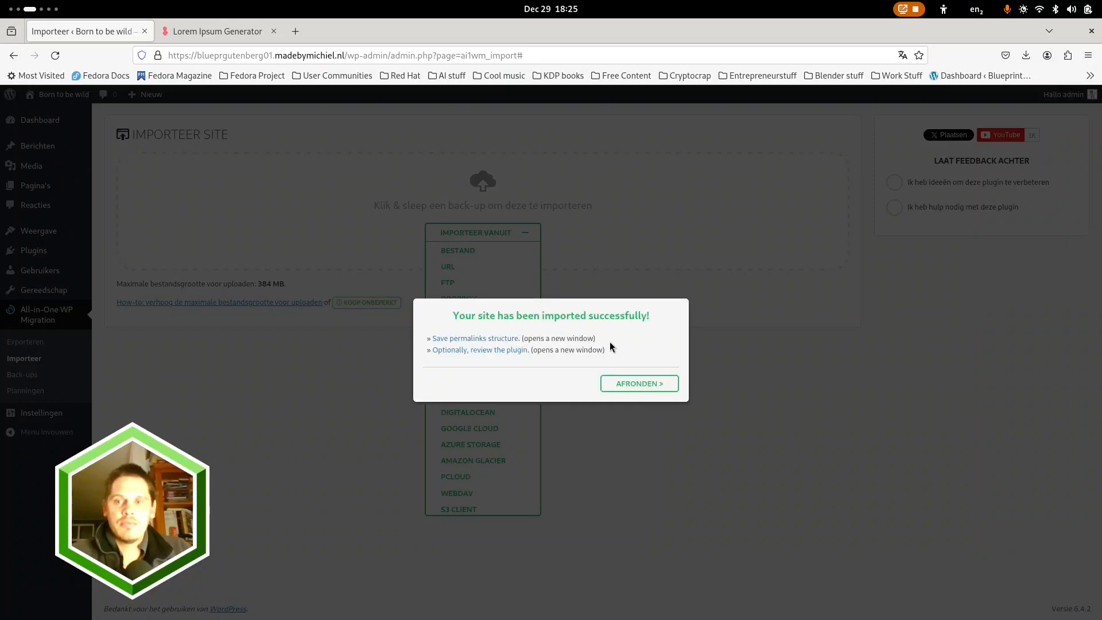
Open the permalink settings from the import dialog, log in with the saved username and password, and save the Post name structure
left_click(476, 338)
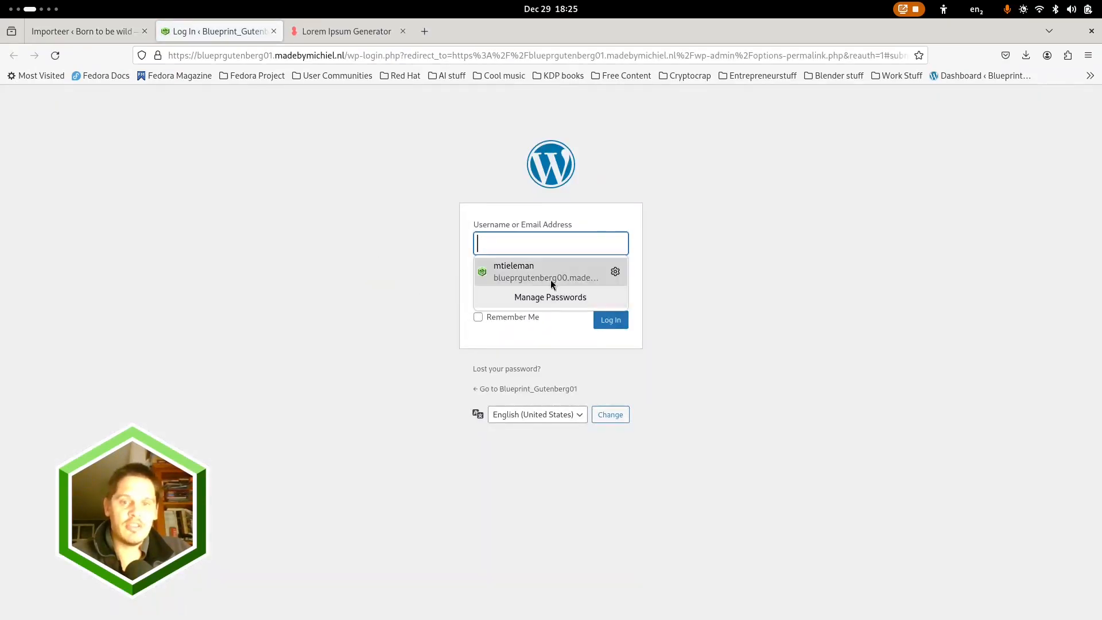
left_click(550, 266)
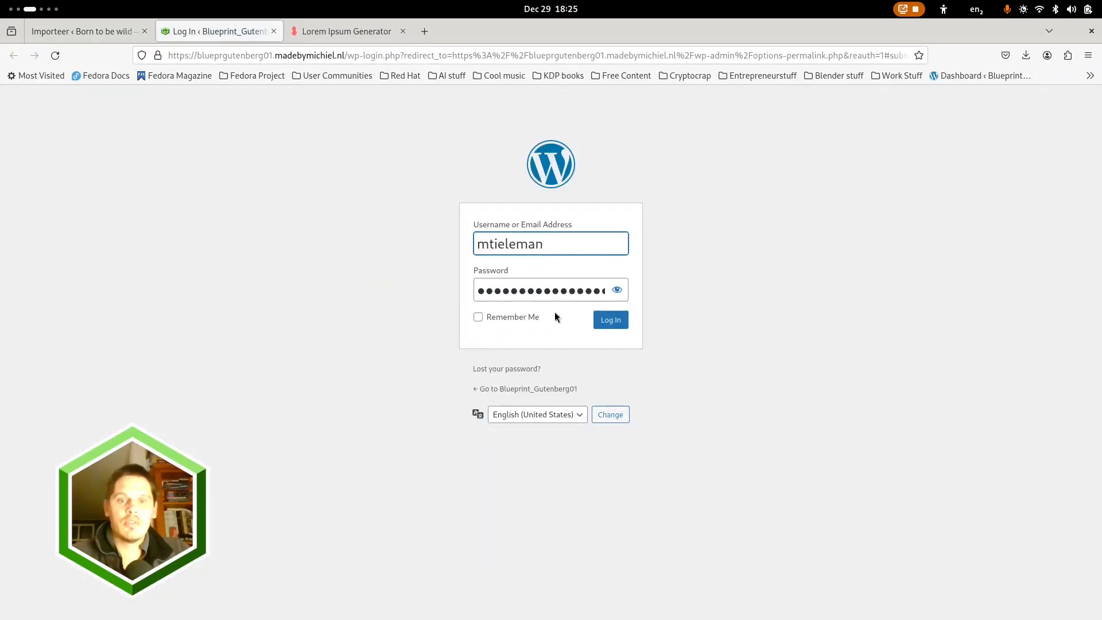
left_click(610, 321)
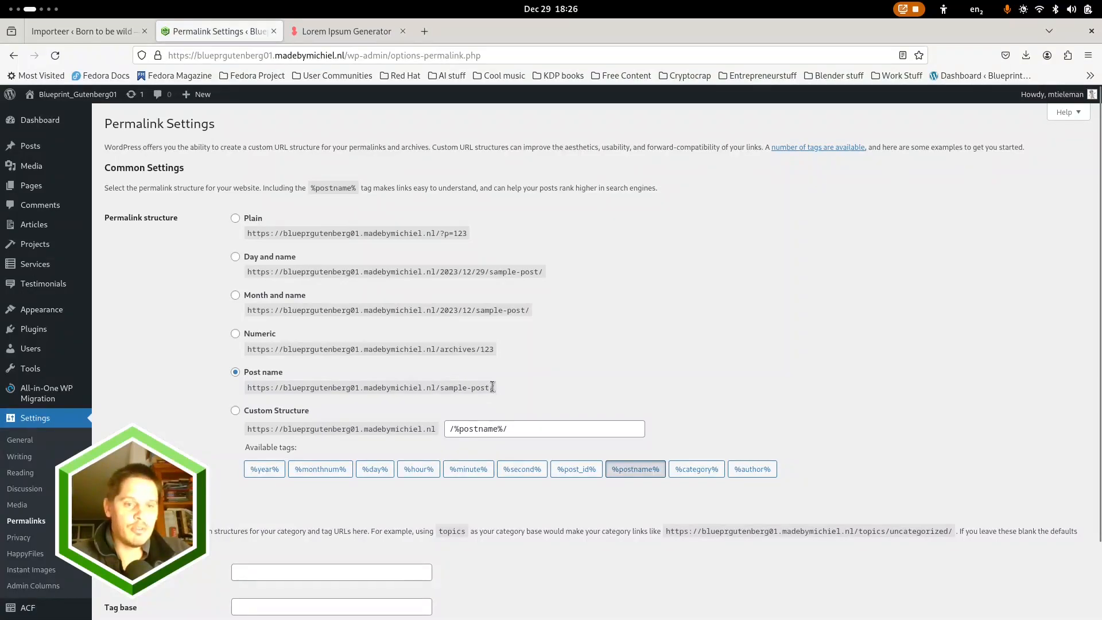
scroll(570, 374, "down", 3)
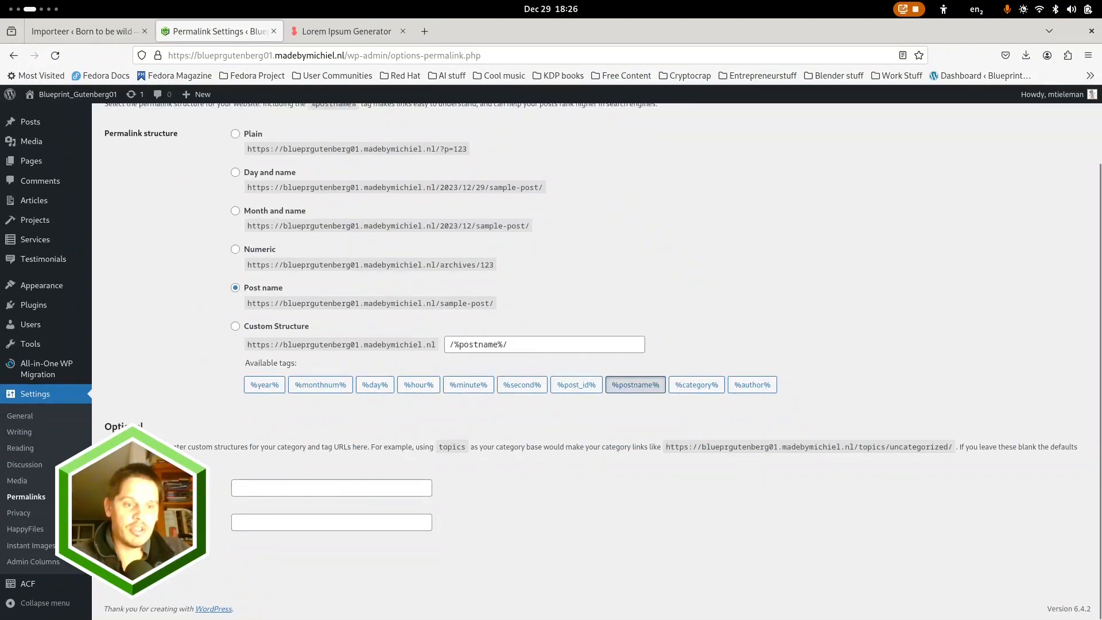
left_click(134, 564)
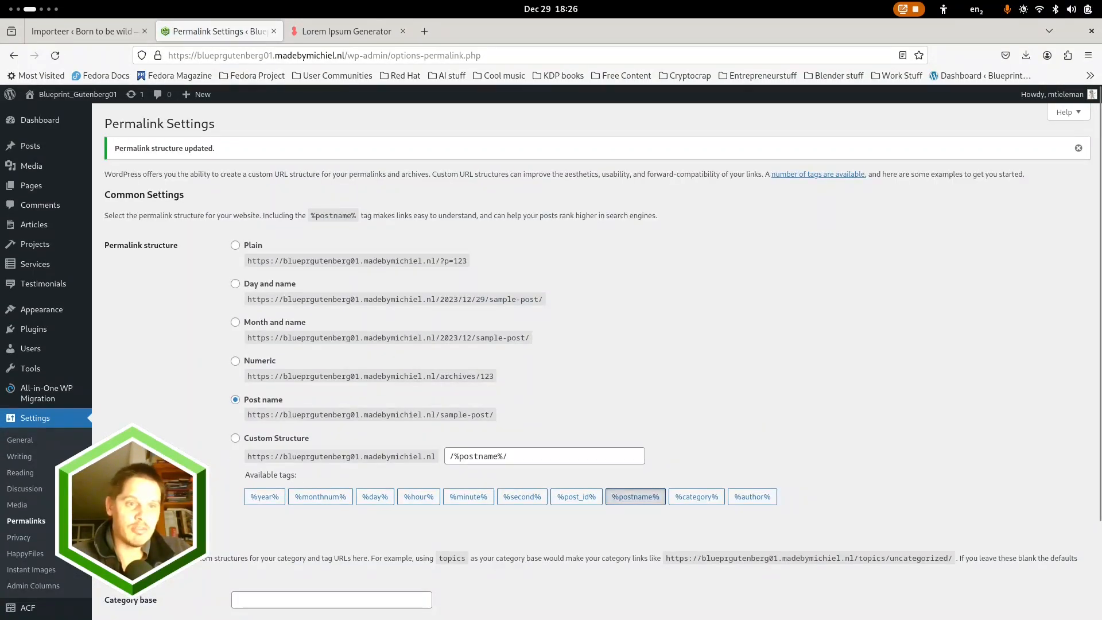
View the hosted site's front page from header to footer and check its Articles page
left_click(65, 95)
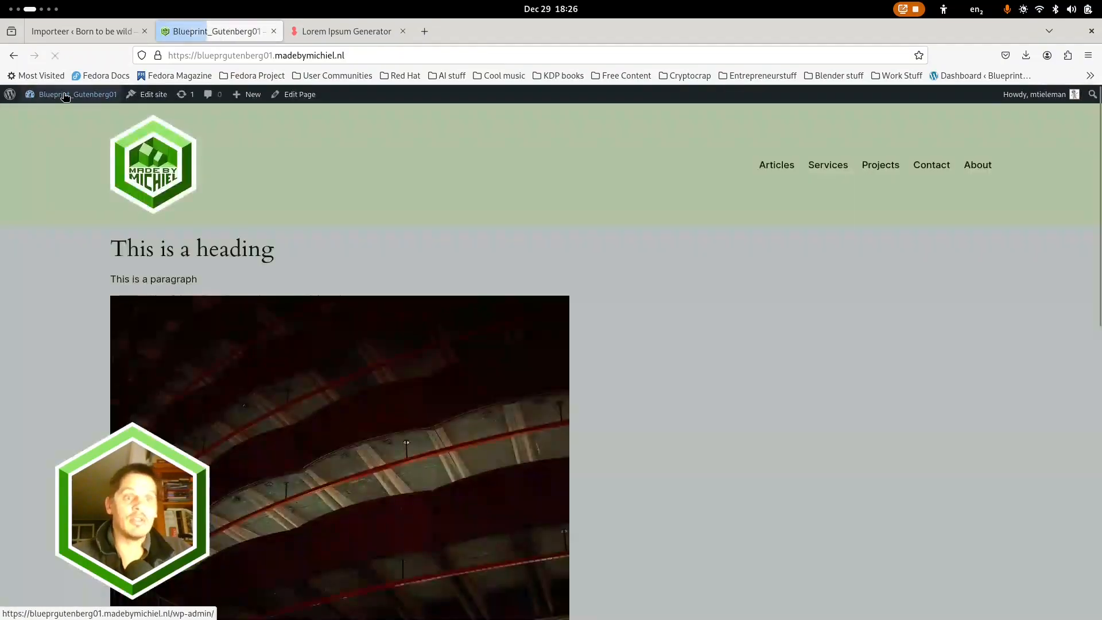
scroll(687, 274, "down", 6)
scroll(709, 328, "up", 1)
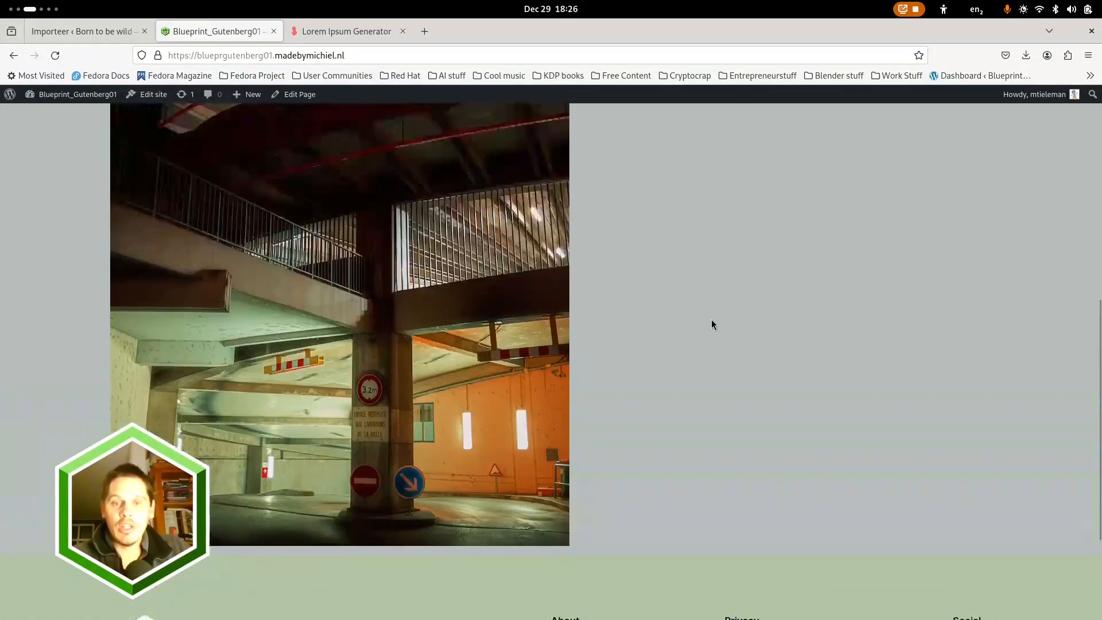
scroll(711, 325, "up", 5)
left_click(777, 165)
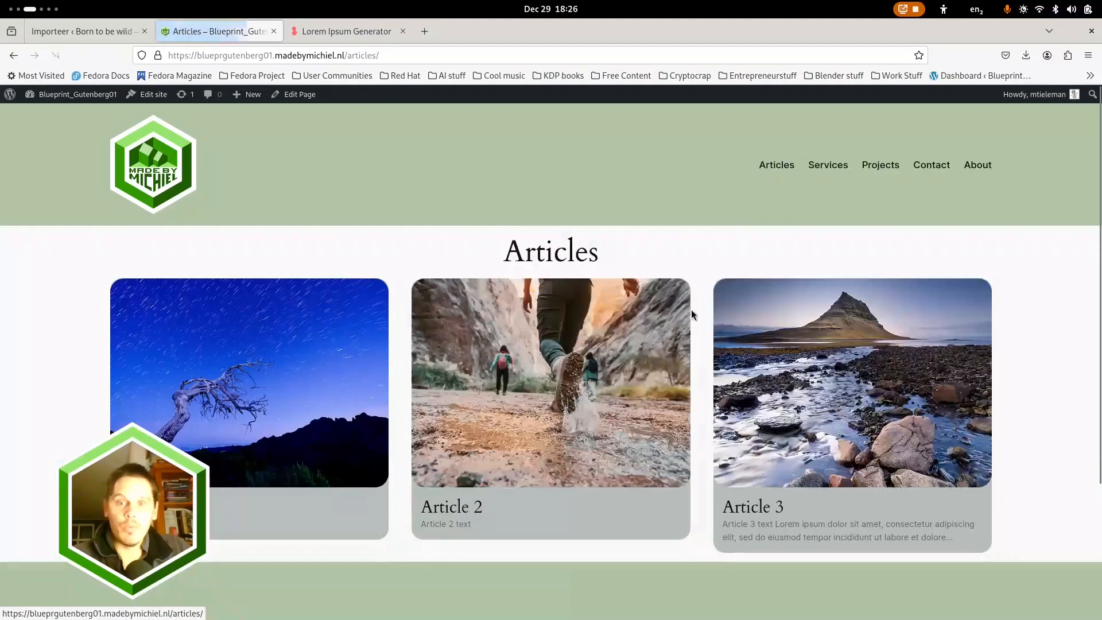
Check the hosted Articles page down to its footer, the Article 3 post, and the Services and Projects pages
scroll(683, 325, "down", 3)
scroll(676, 332, "up", 3)
left_click(782, 354)
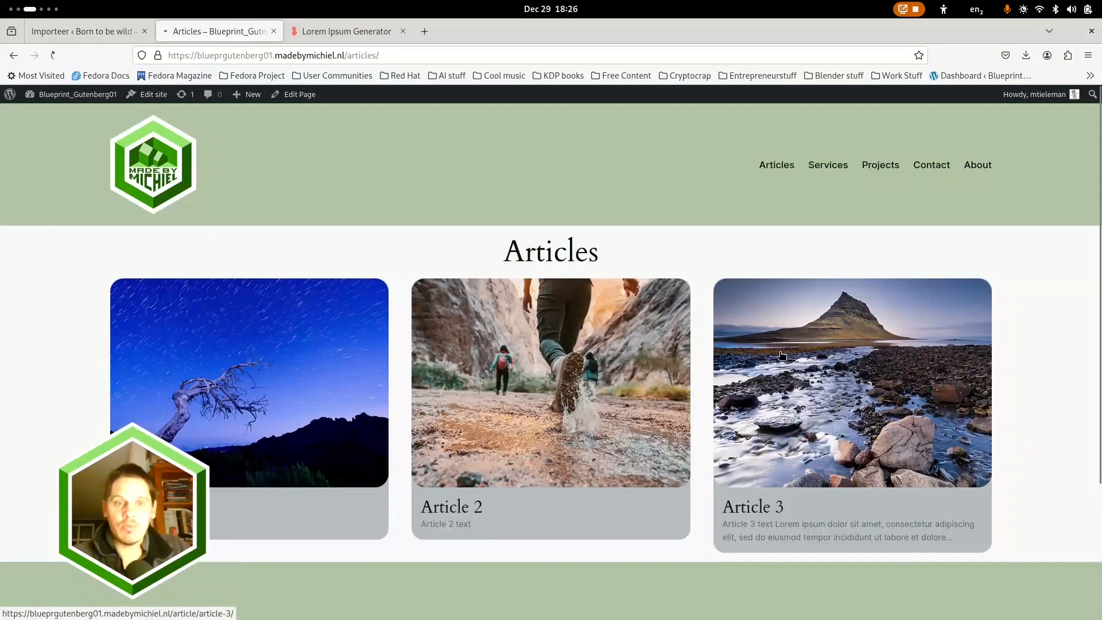
left_click(825, 164)
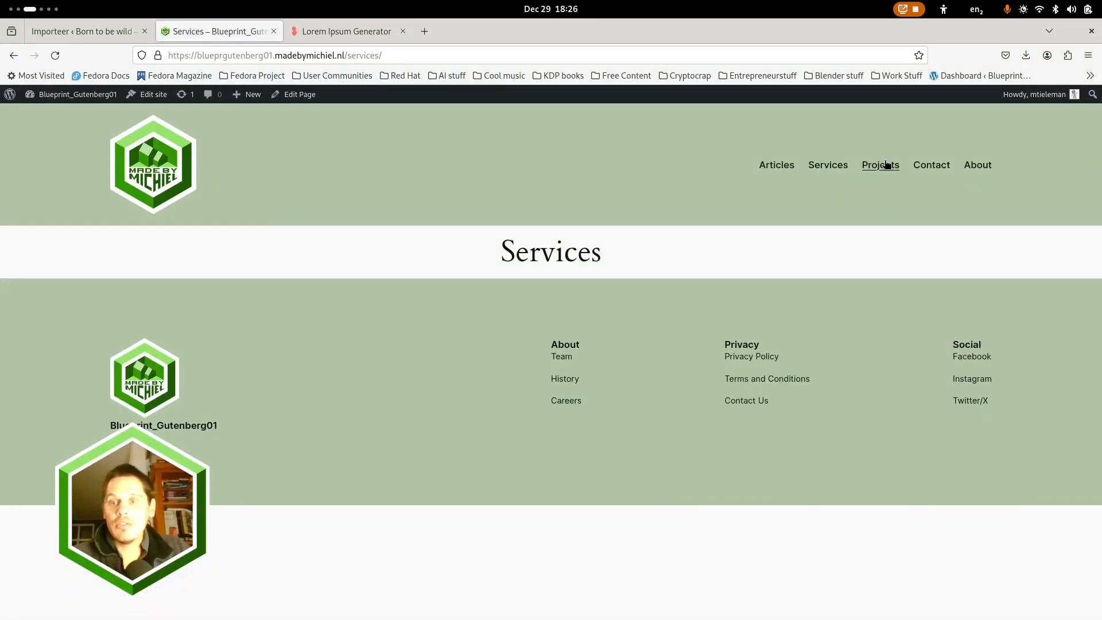
left_click(887, 164)
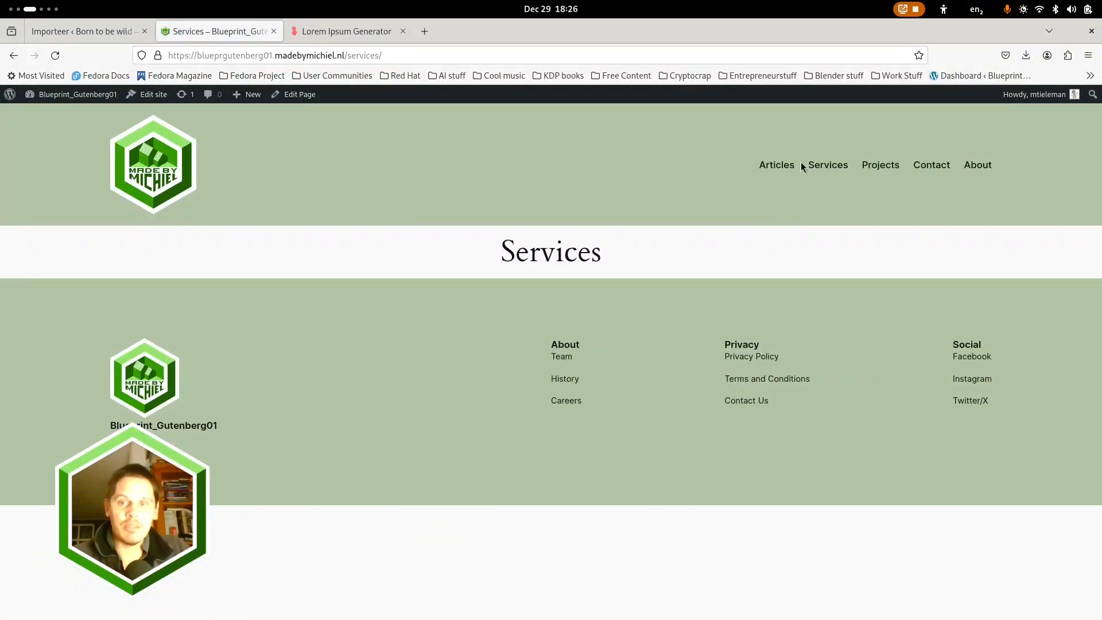
Compare the hosted site's Articles and Projects overviews again, and view the Articles page through to the footer
left_click(785, 165)
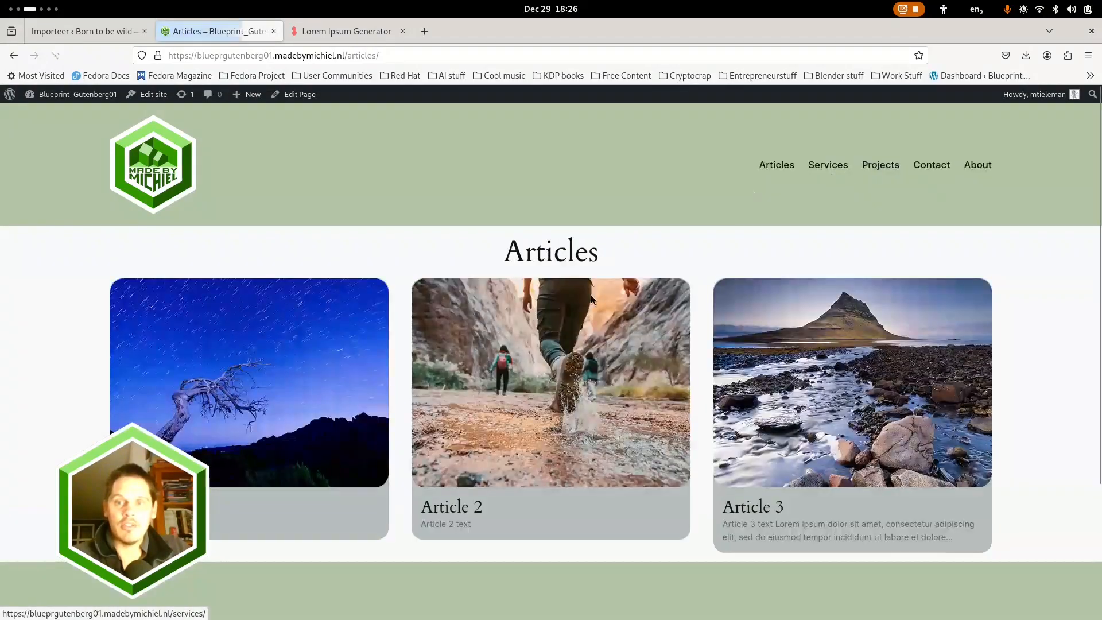
left_click(880, 166)
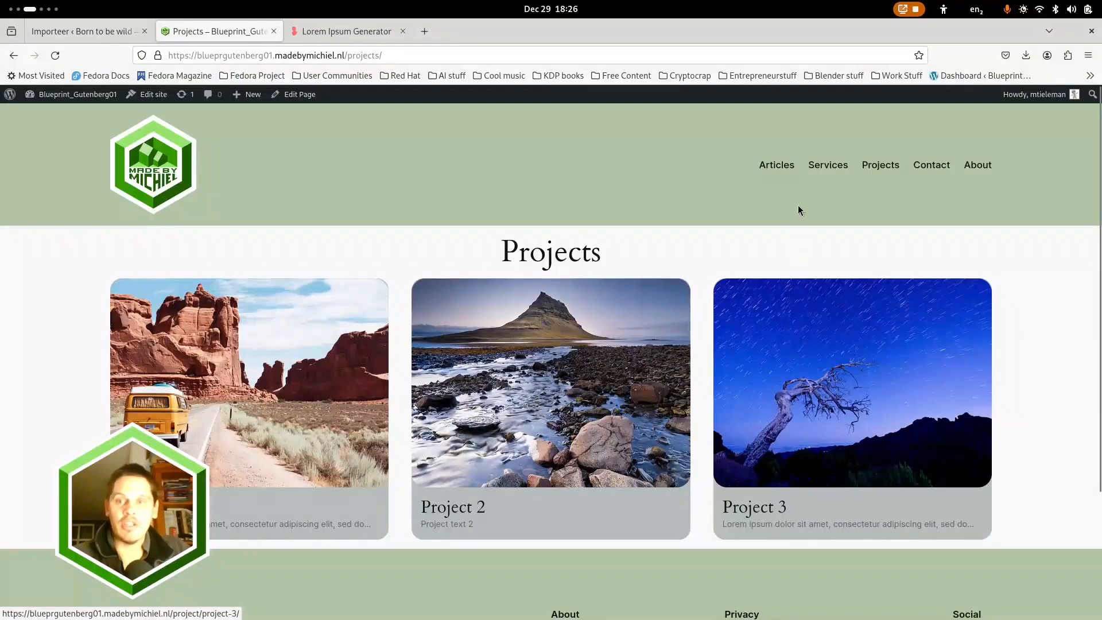
left_click(759, 171)
scroll(460, 402, "down", 3)
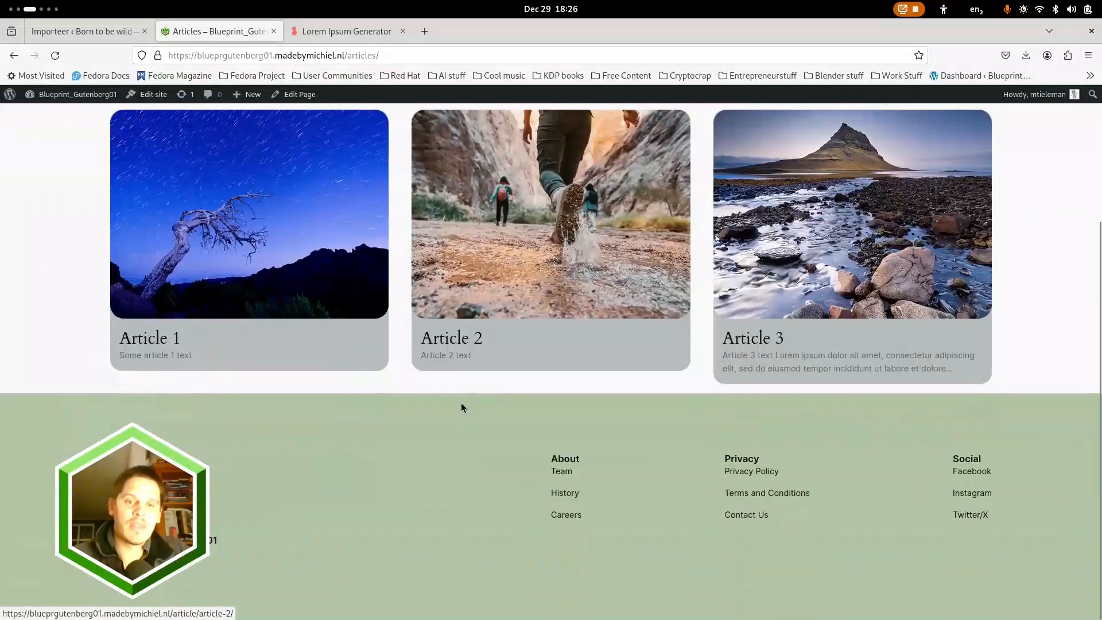
scroll(460, 401, "up", 3)
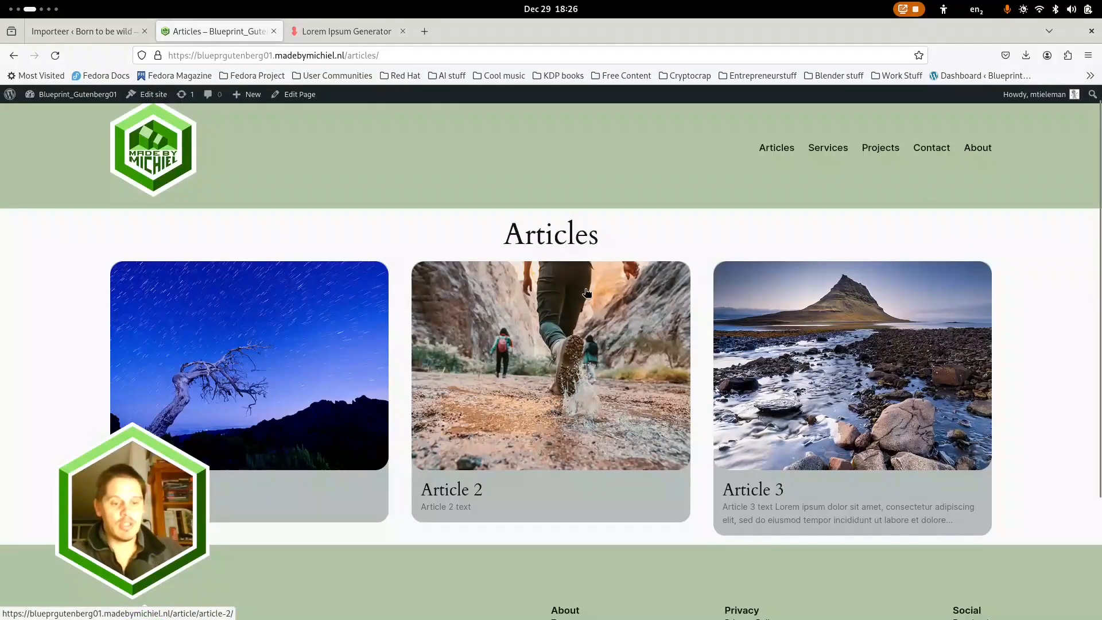
key("super")
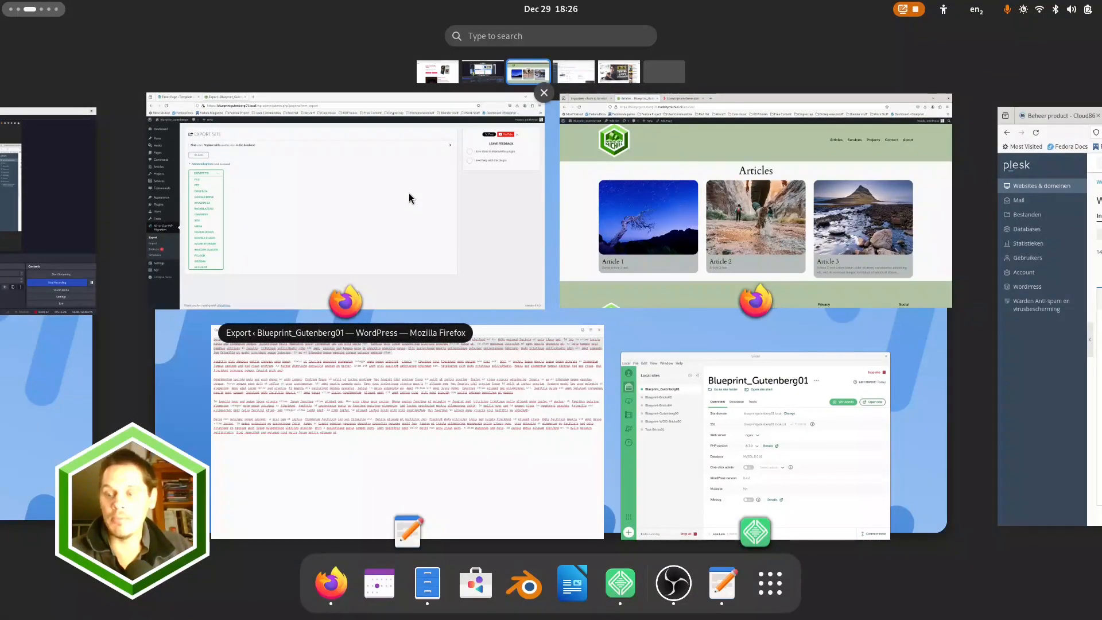
left_click(82, 237)
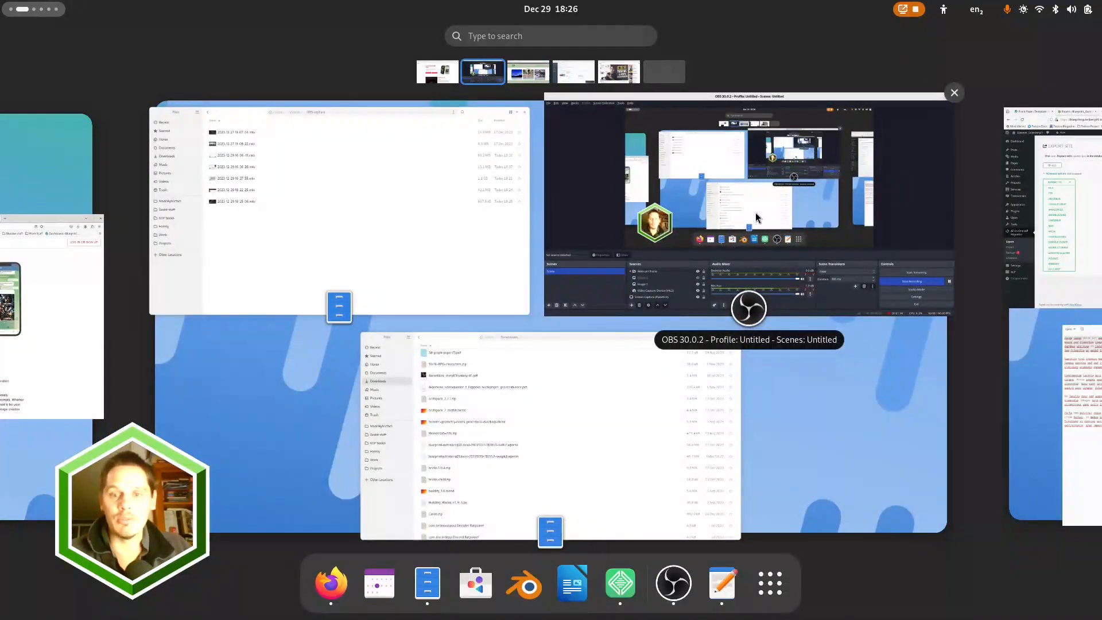